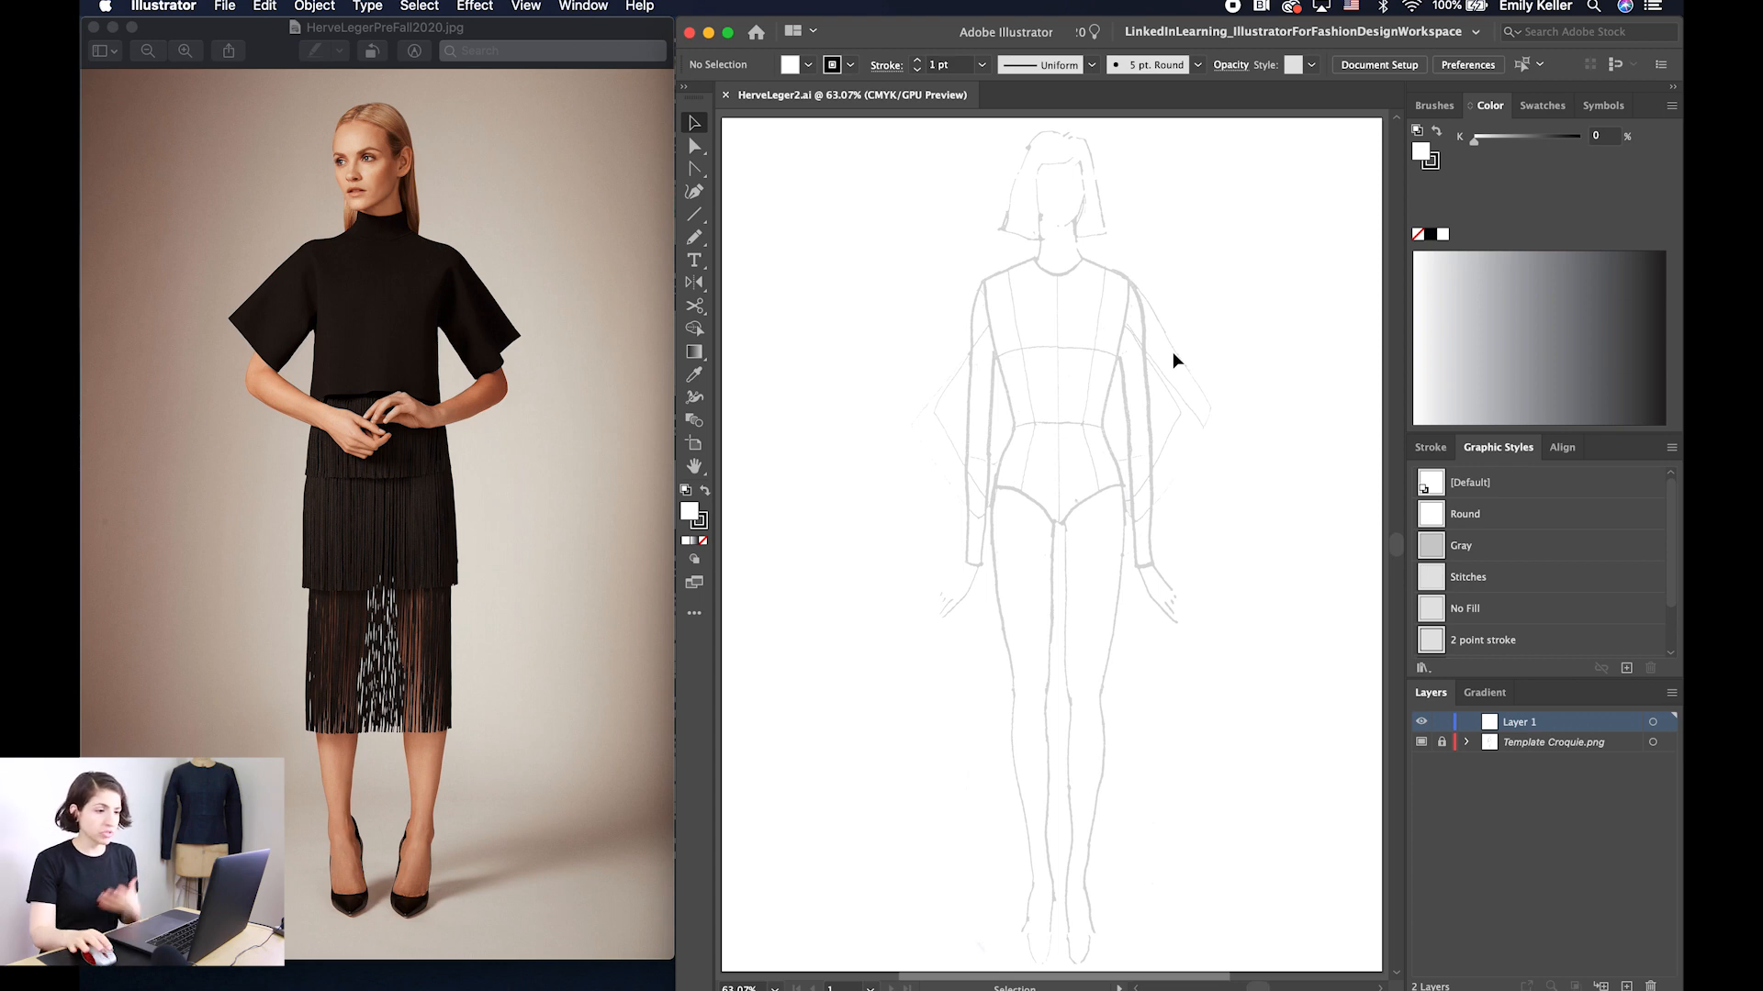
Unlock the template croquis layer, show the rulers, and place a vertical guide down the figure's center line
click(1441, 741)
click(1547, 742)
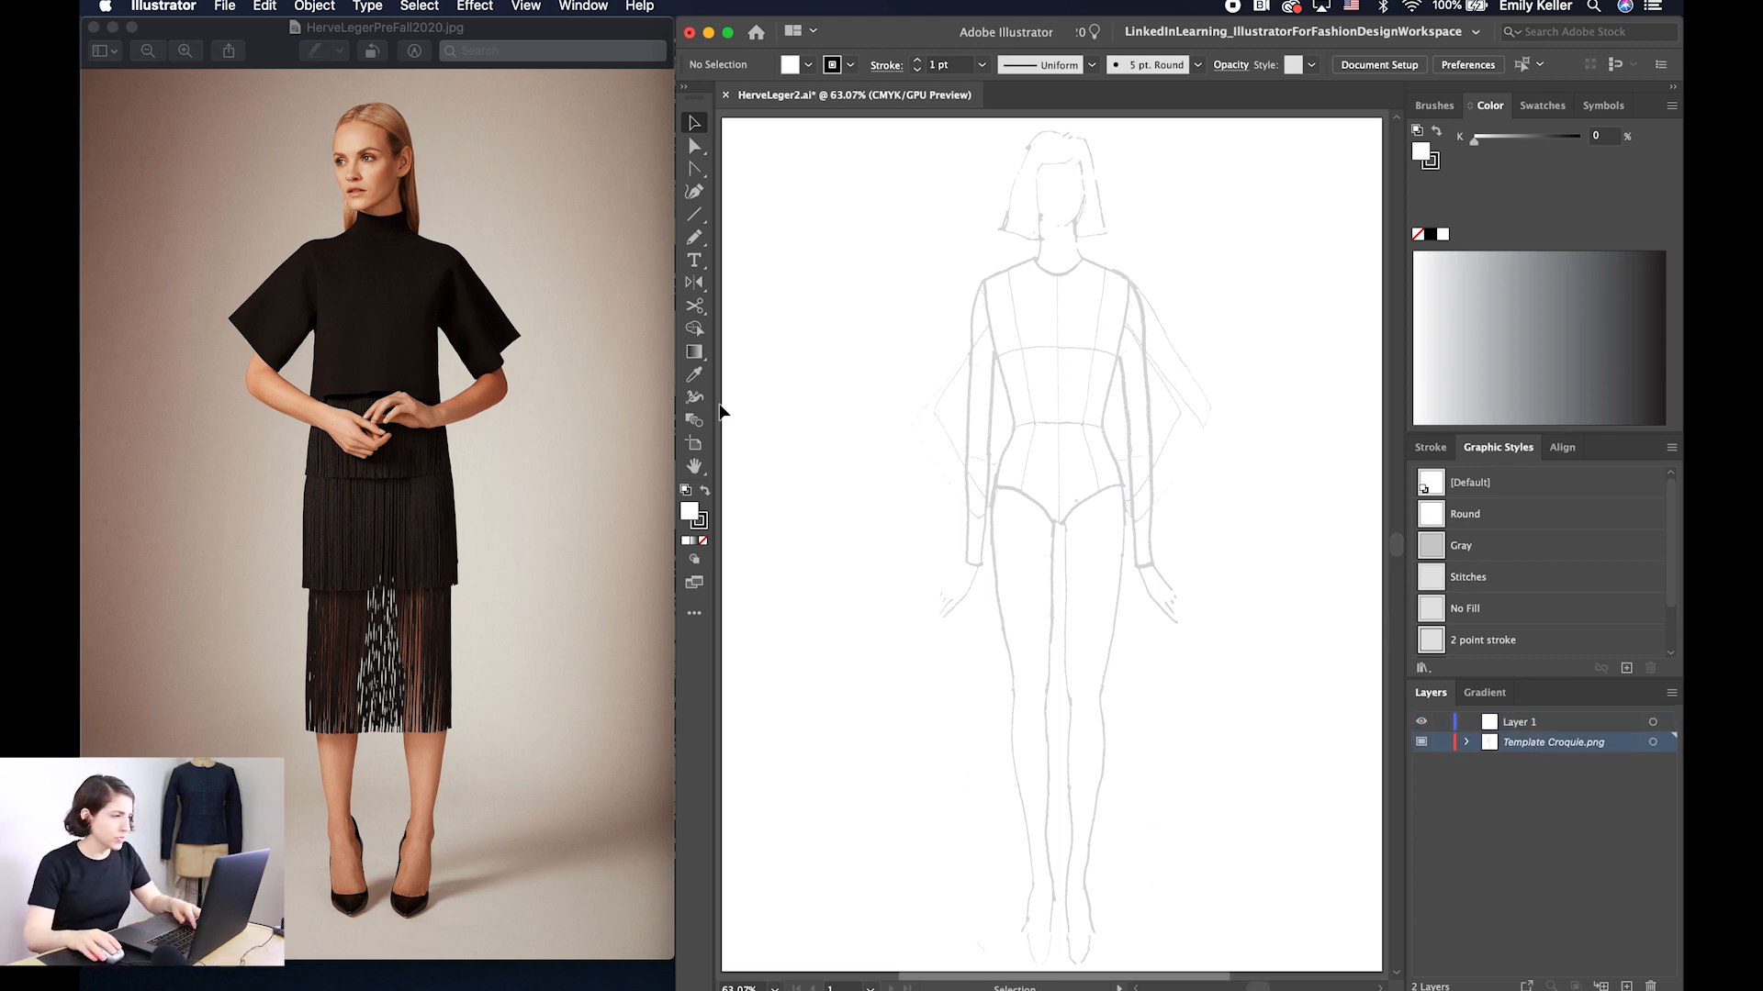
key(super+r)
drag(727, 386, 1056, 427)
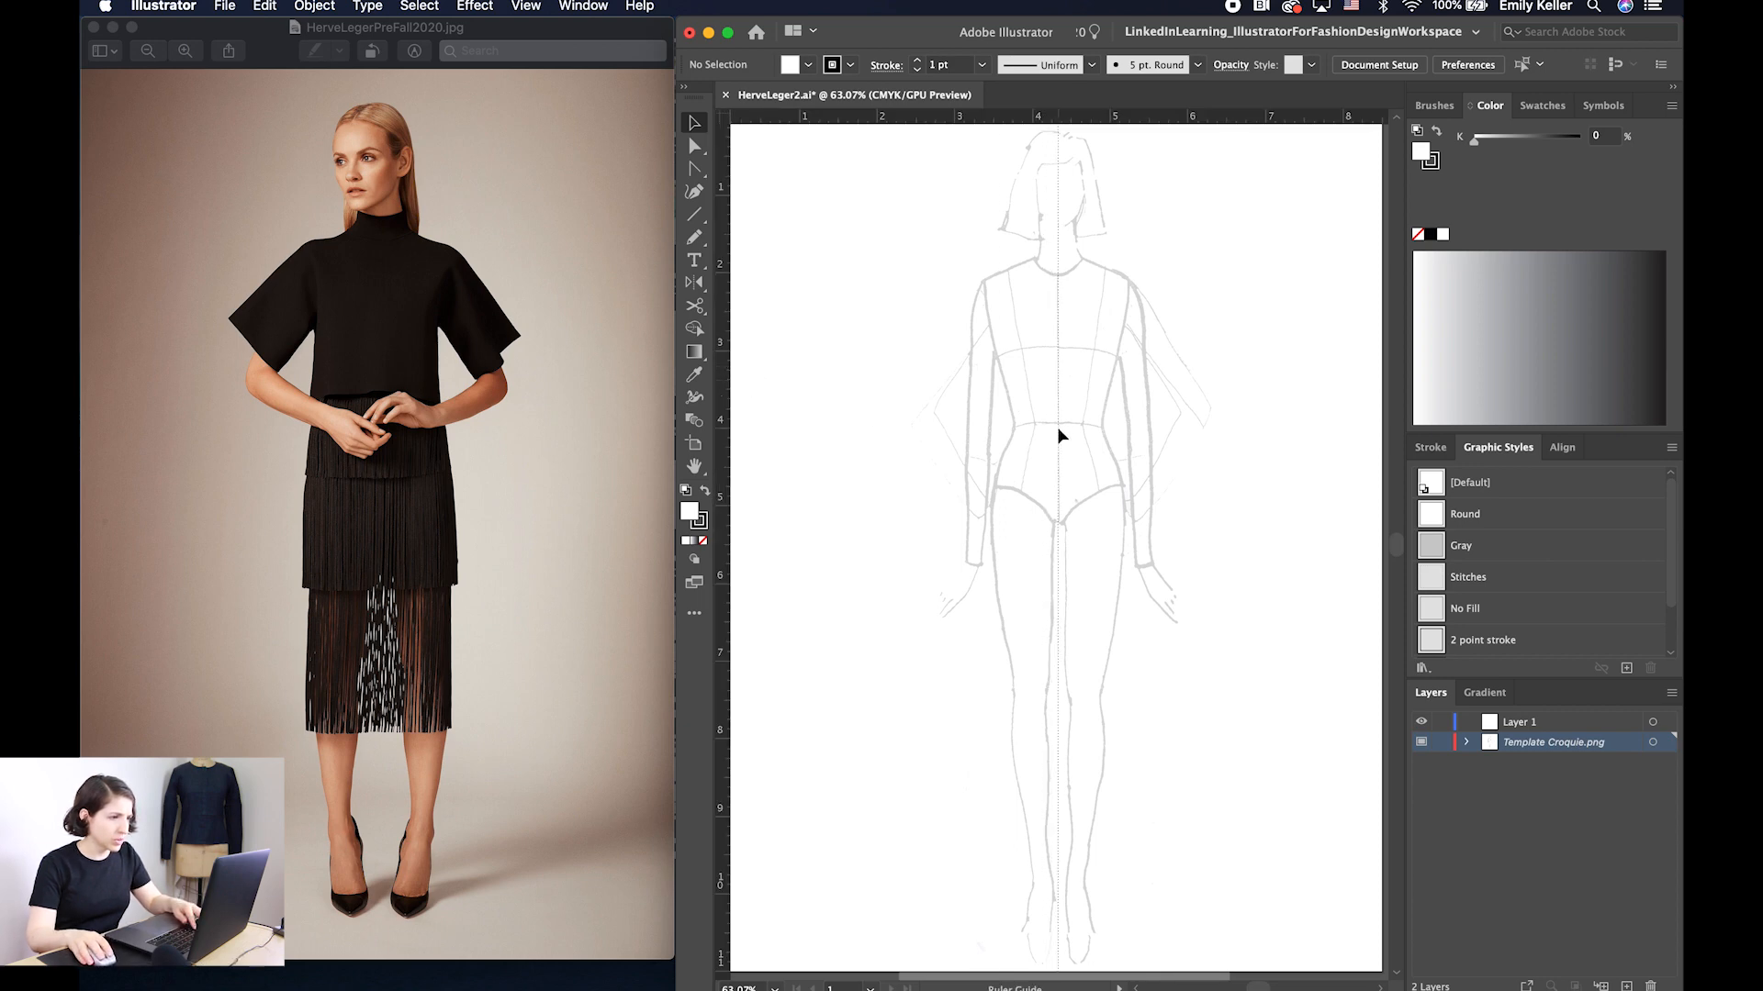
Make the guides visible and lock the template croquis layer again
key(super+semicolon)
key(super+semicolon)
key(super+semicolon)
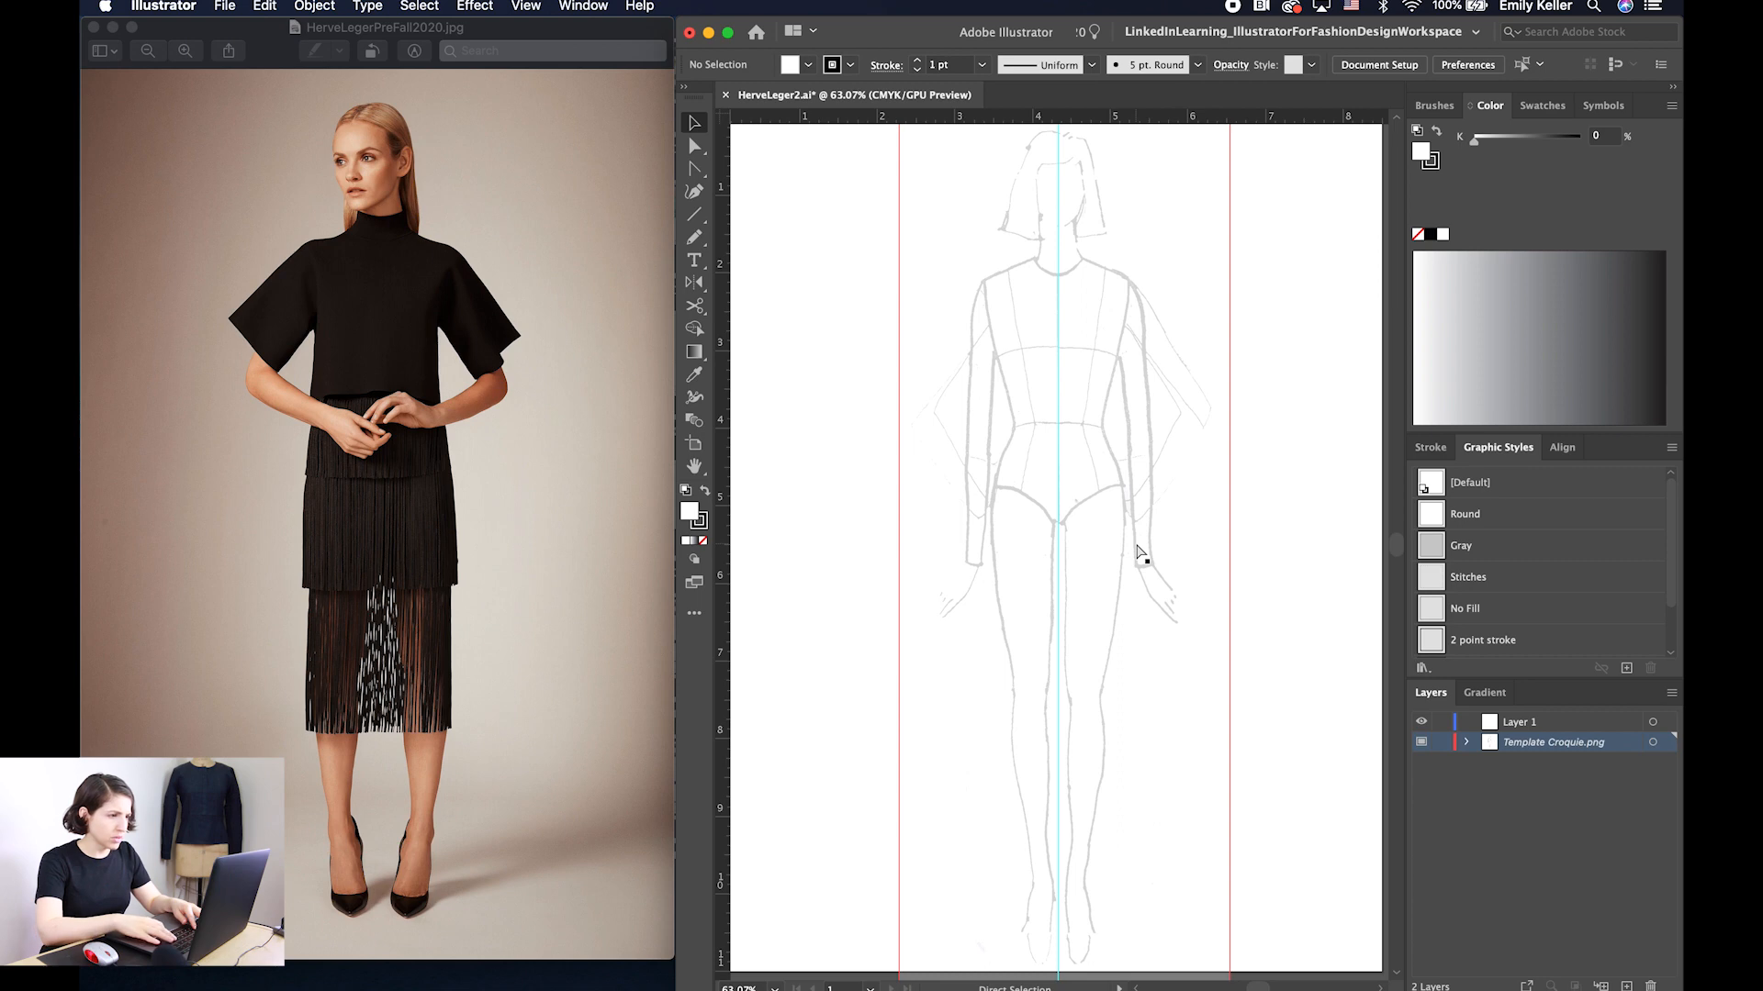
click(1230, 461)
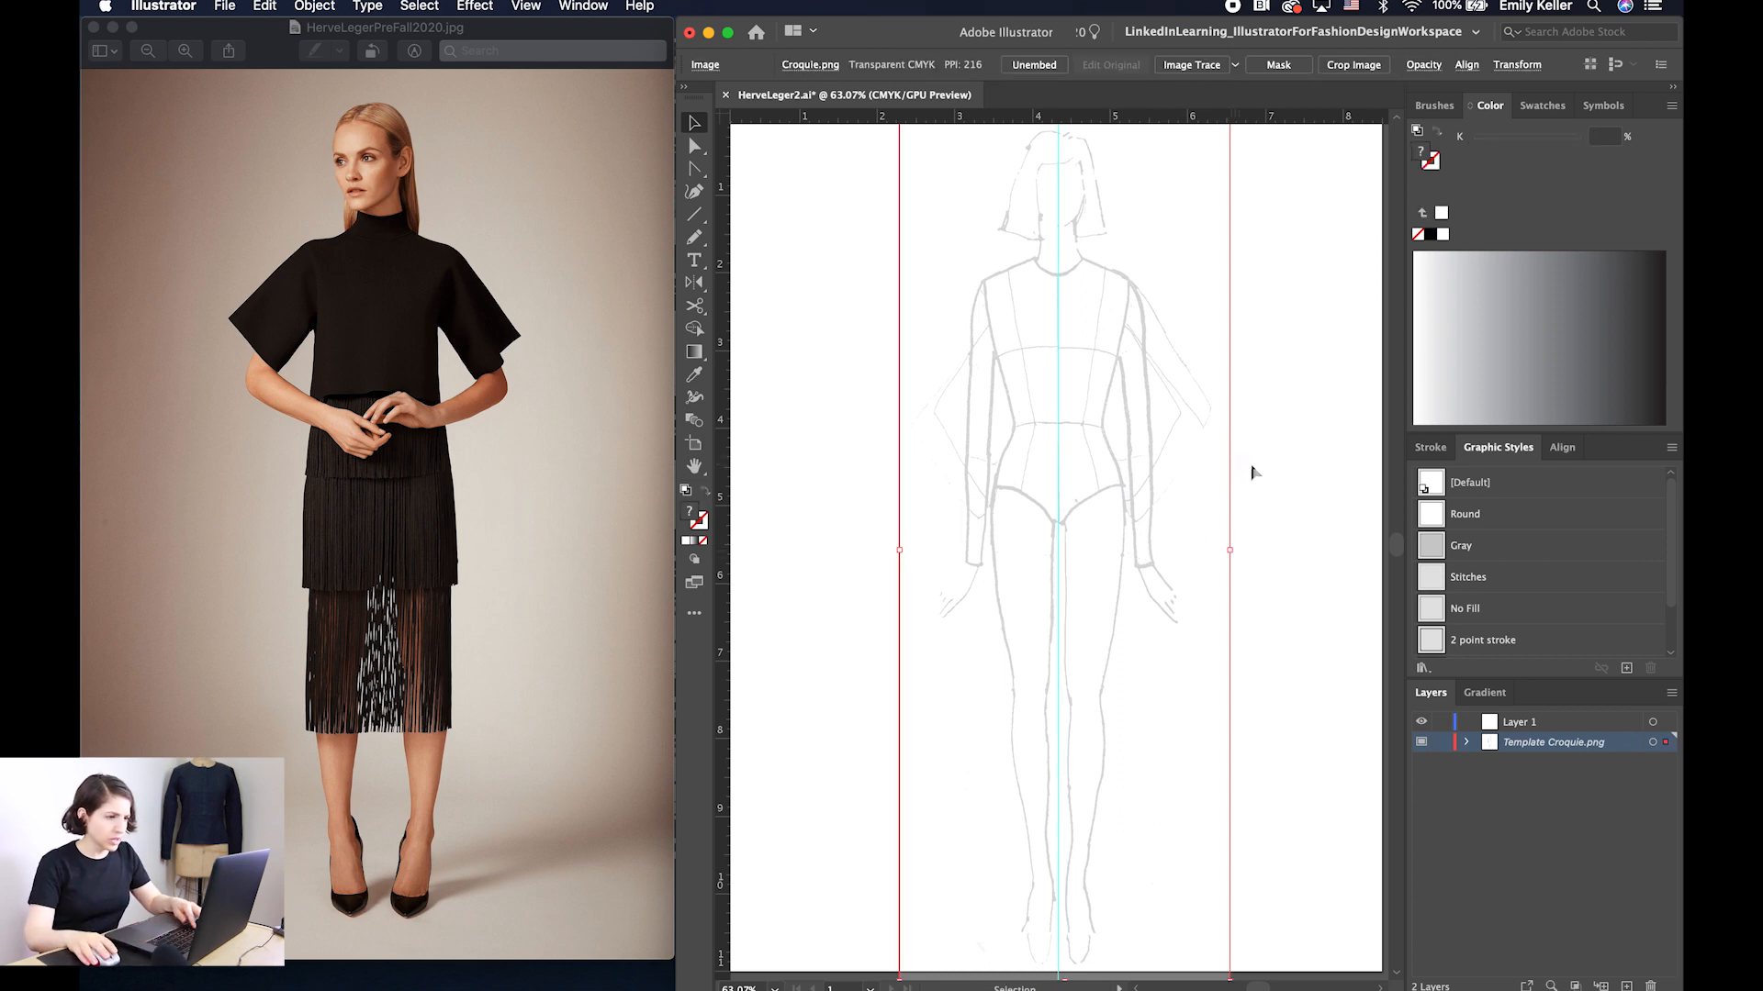
click(1442, 744)
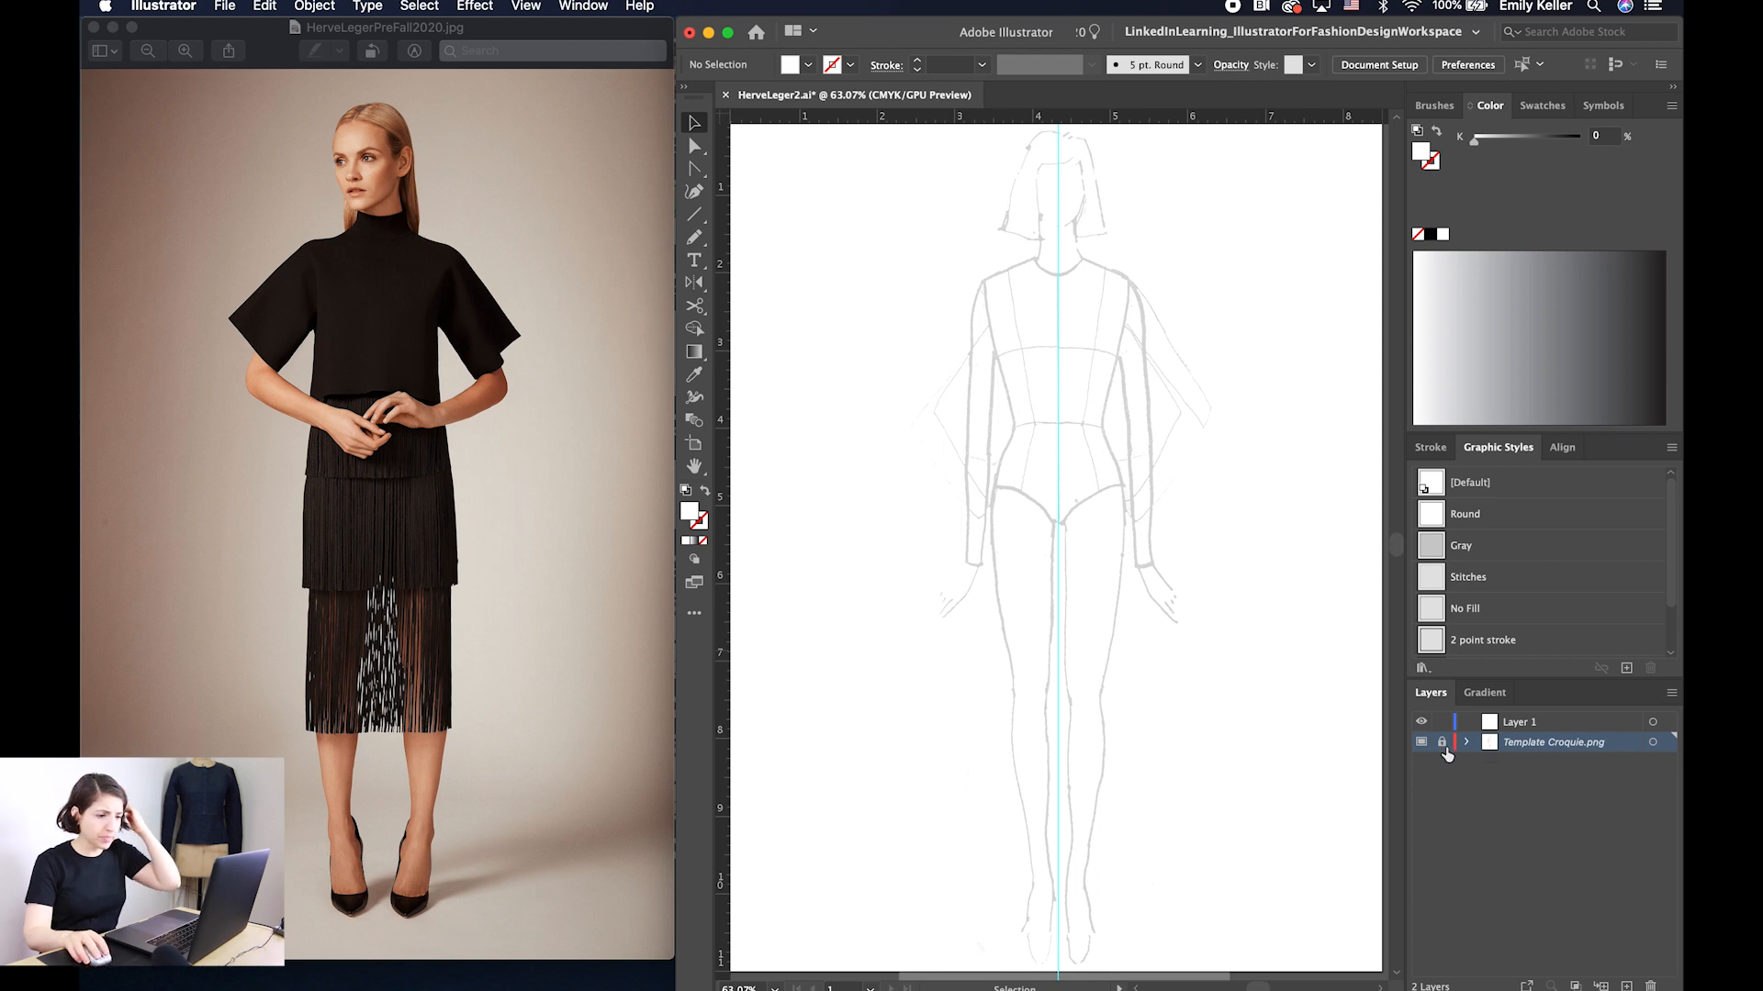
Rename Layer 1 as Top
click(1519, 728)
double_click(1526, 725)
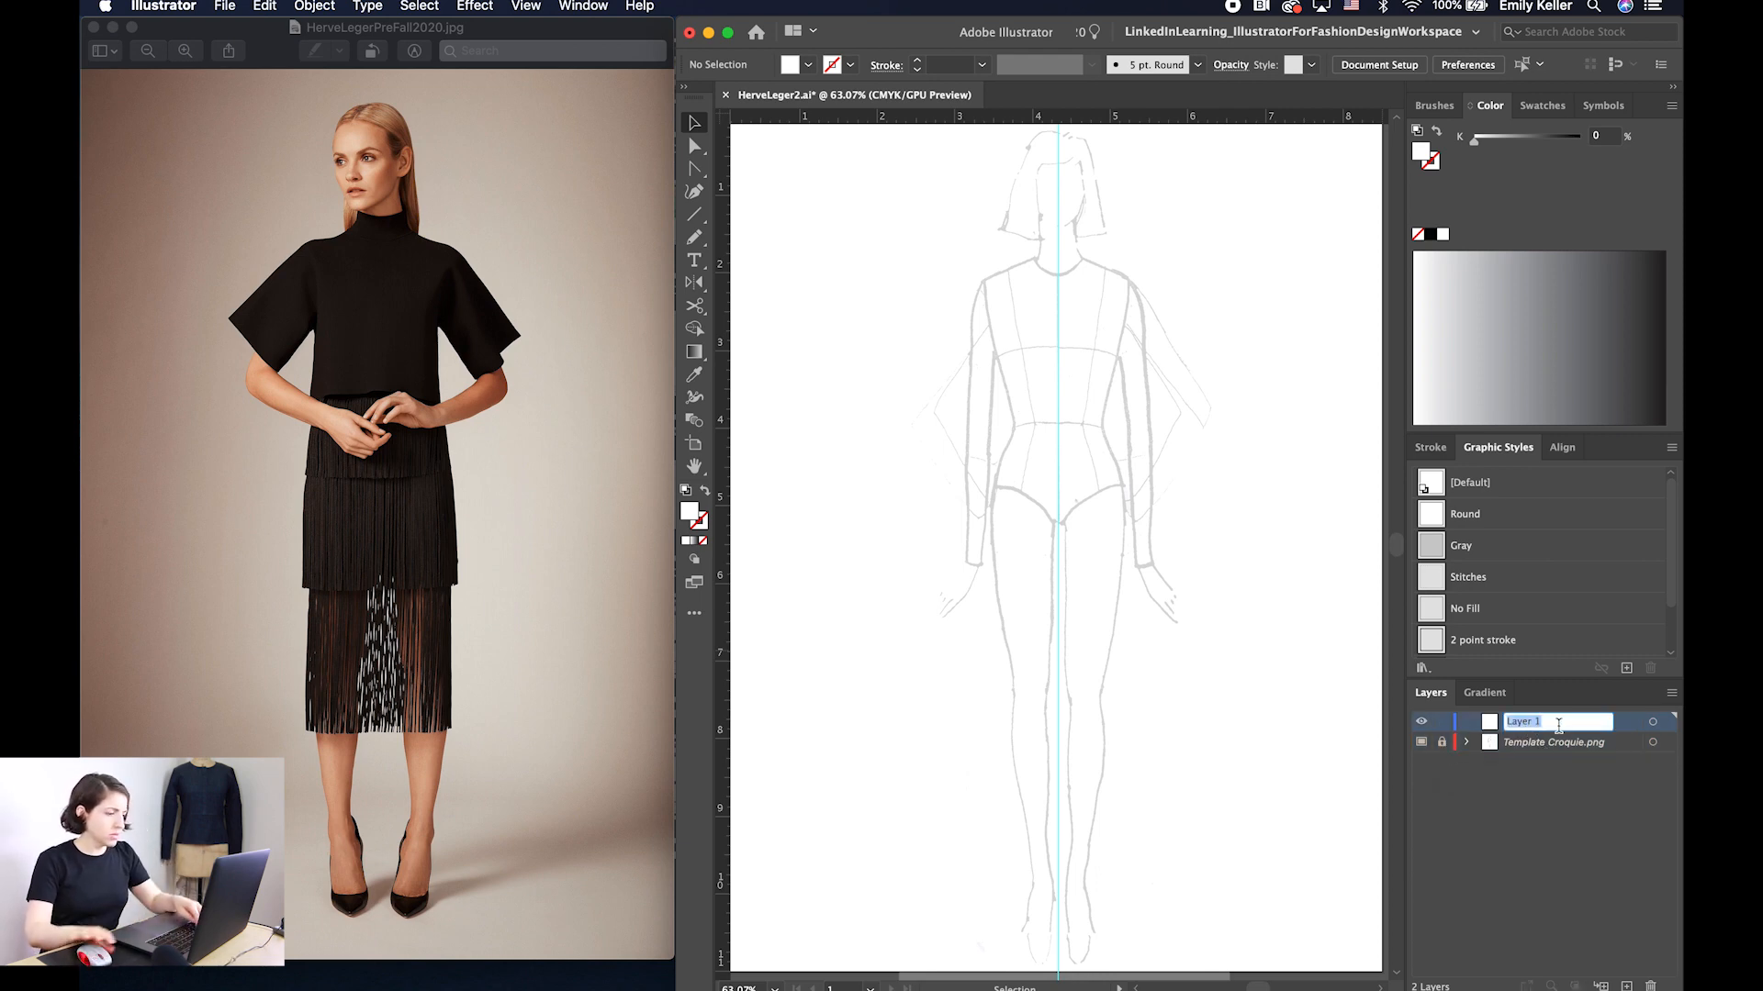
text(Top)
key(Return)
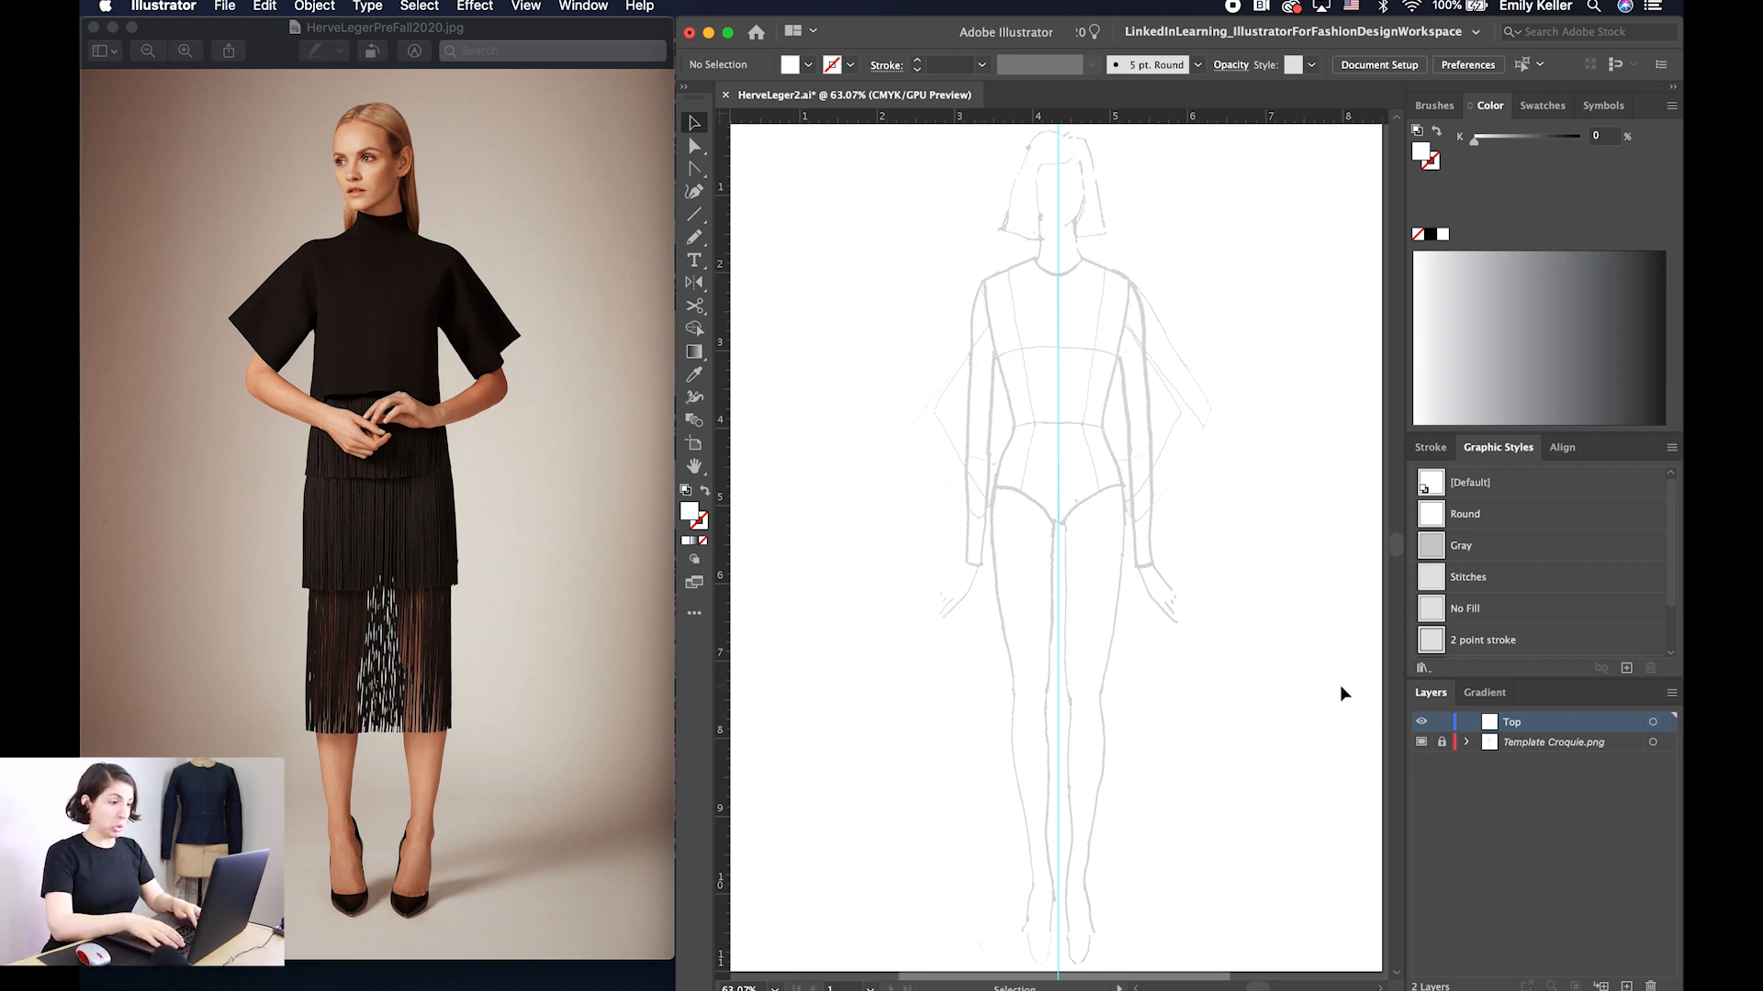
Draw the collar's curved side edge along the left of the croquis neck, with a black 1 pt stroke and no fill
key(super+plus)
key(super+plus)
key(super+plus)
key(super+plus)
drag(1183, 263, 1187, 634)
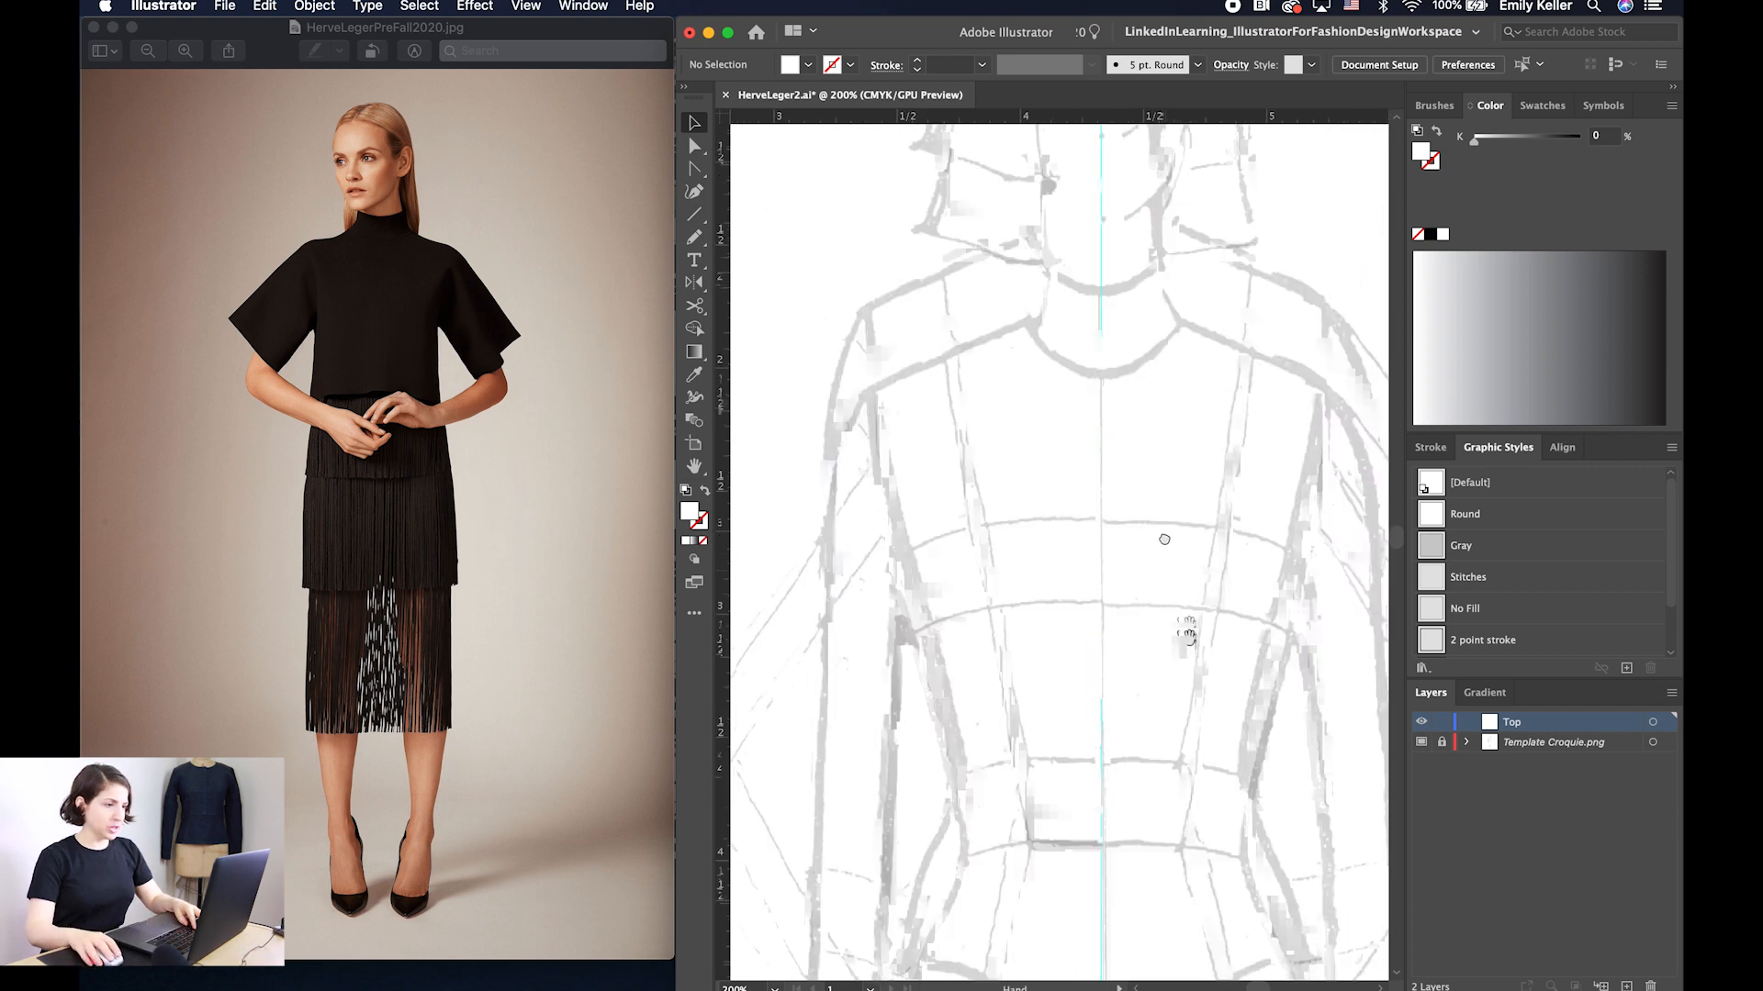
drag(1136, 339, 1138, 504)
key(p)
mouse_move(1226, 356)
mouse_down()
mouse_move(1235, 432)
mouse_move(1182, 336)
mouse_move(1169, 369)
mouse_up()
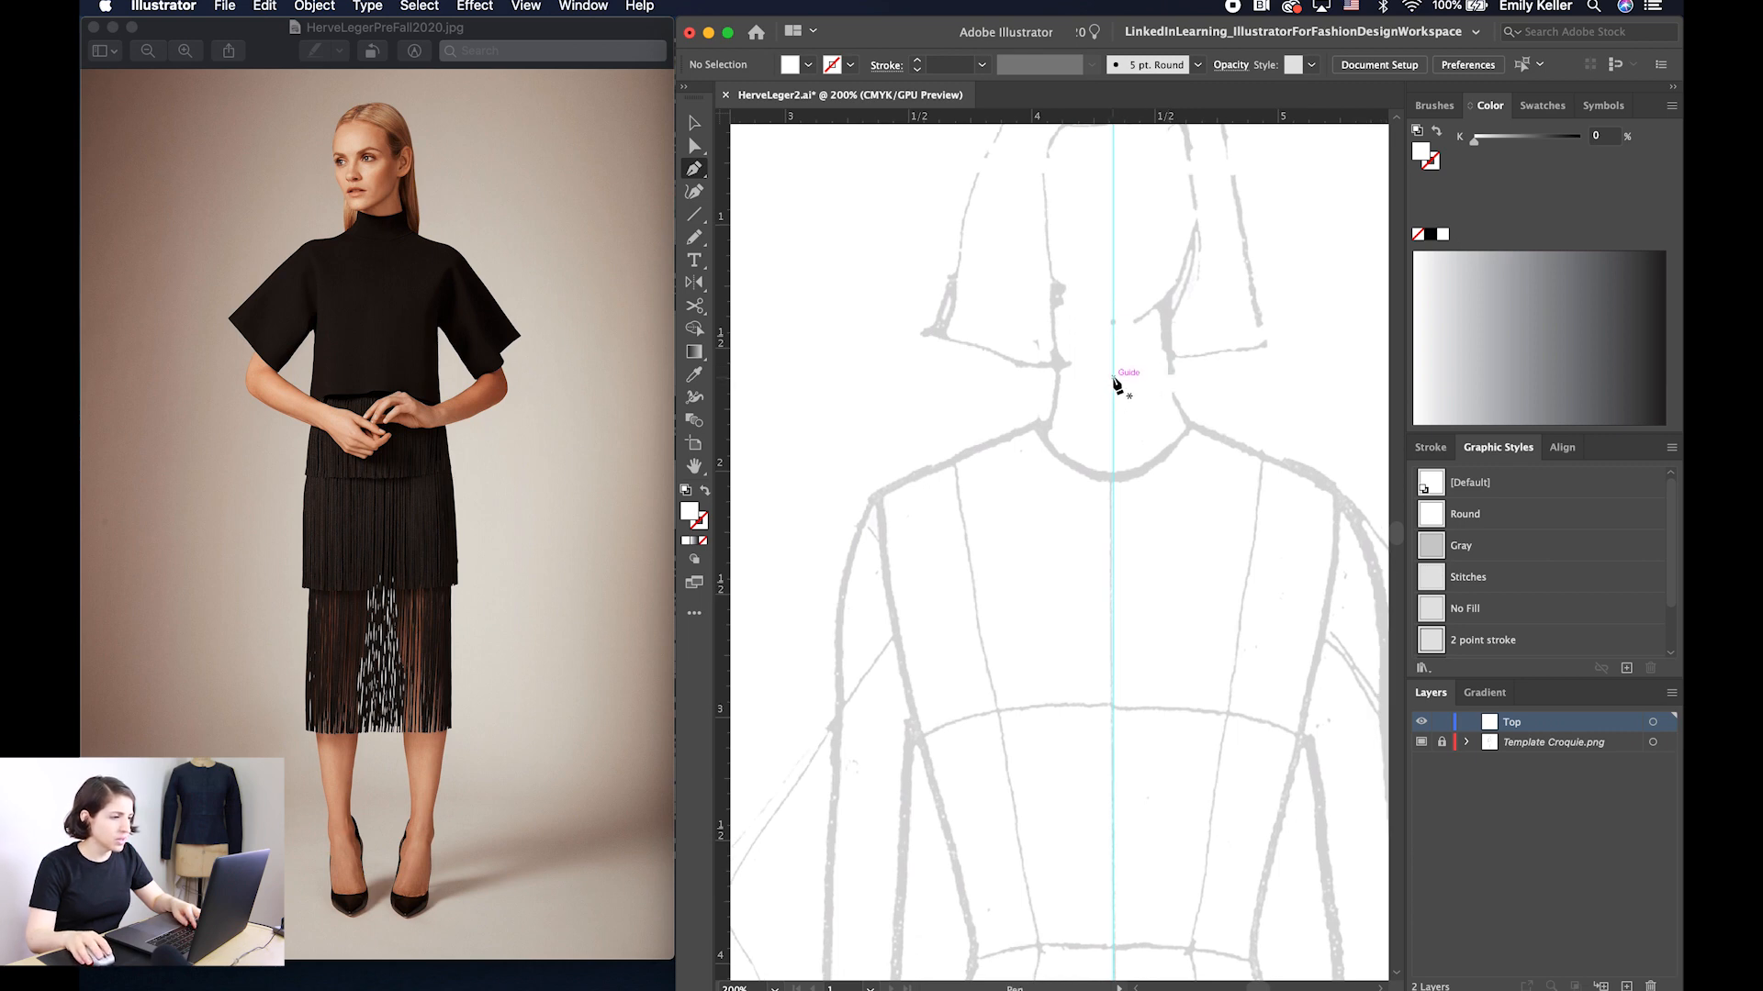
click(1050, 367)
drag(1046, 420, 1033, 447)
key(v)
key(d)
click(1100, 420)
click(1054, 404)
Reflect a copy of the collar's side edge across the center guide and join both edges into a closed collar shape
key(o)
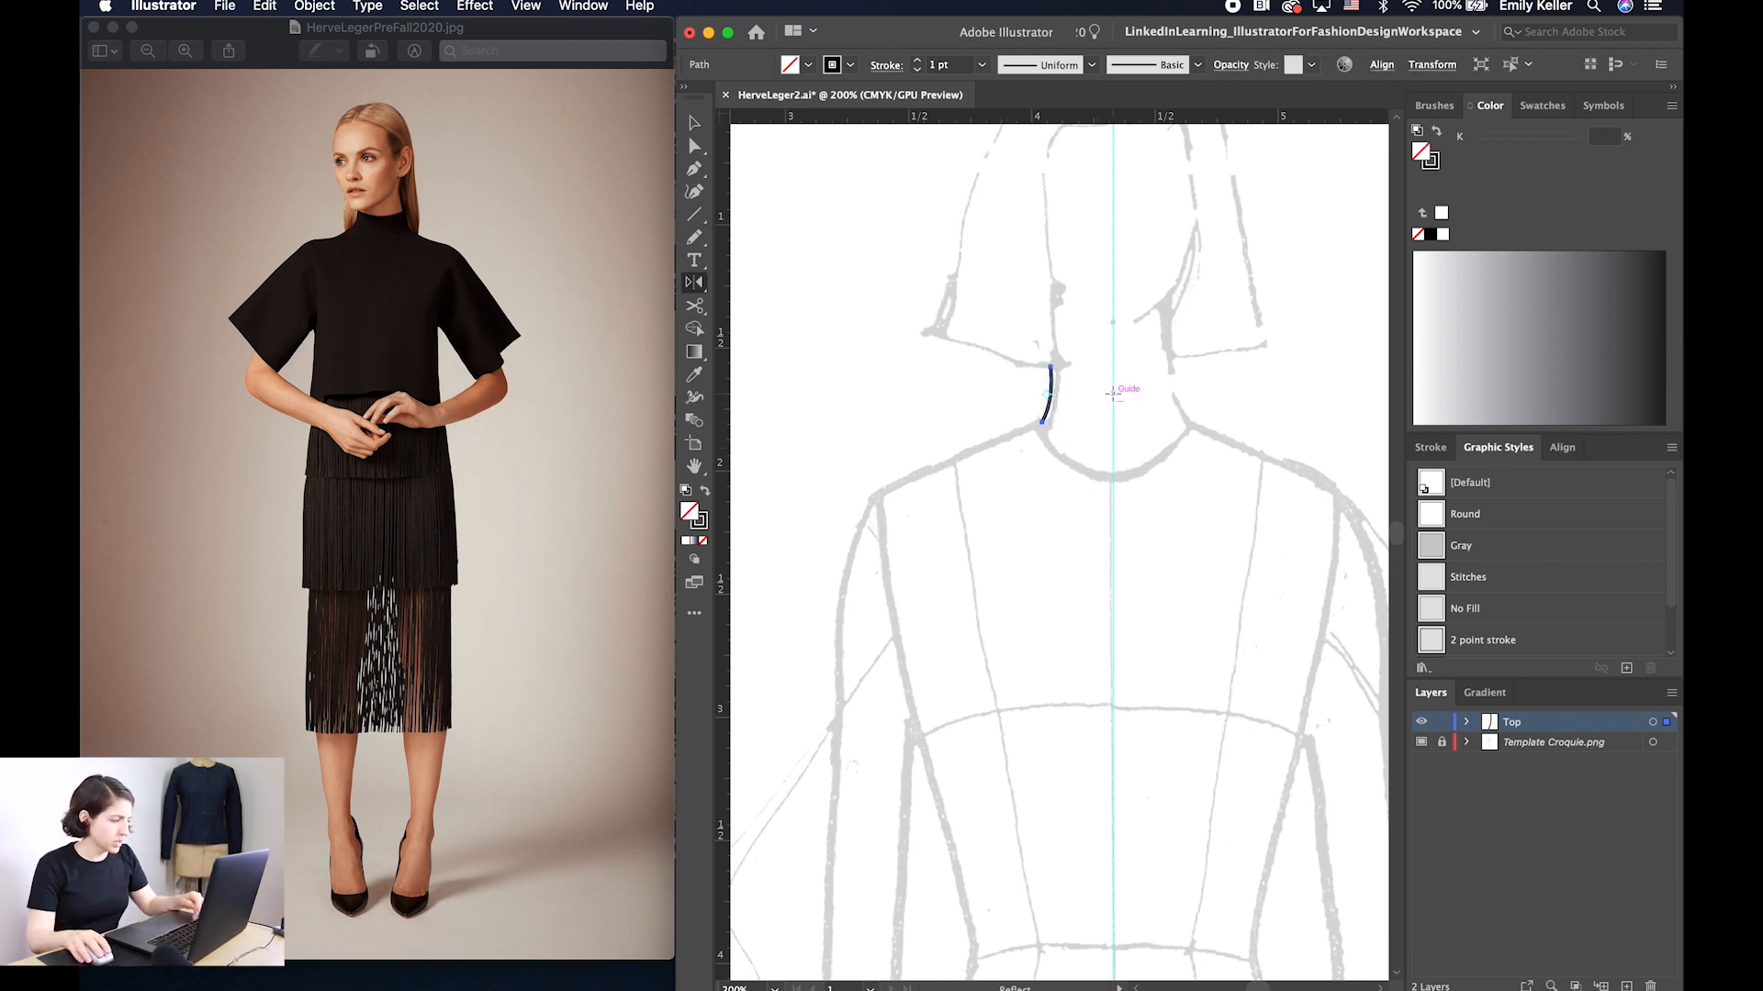
alt+click(1111, 393)
click(649, 631)
key(v)
drag(976, 368, 1285, 473)
key(super+j)
key(super+j)
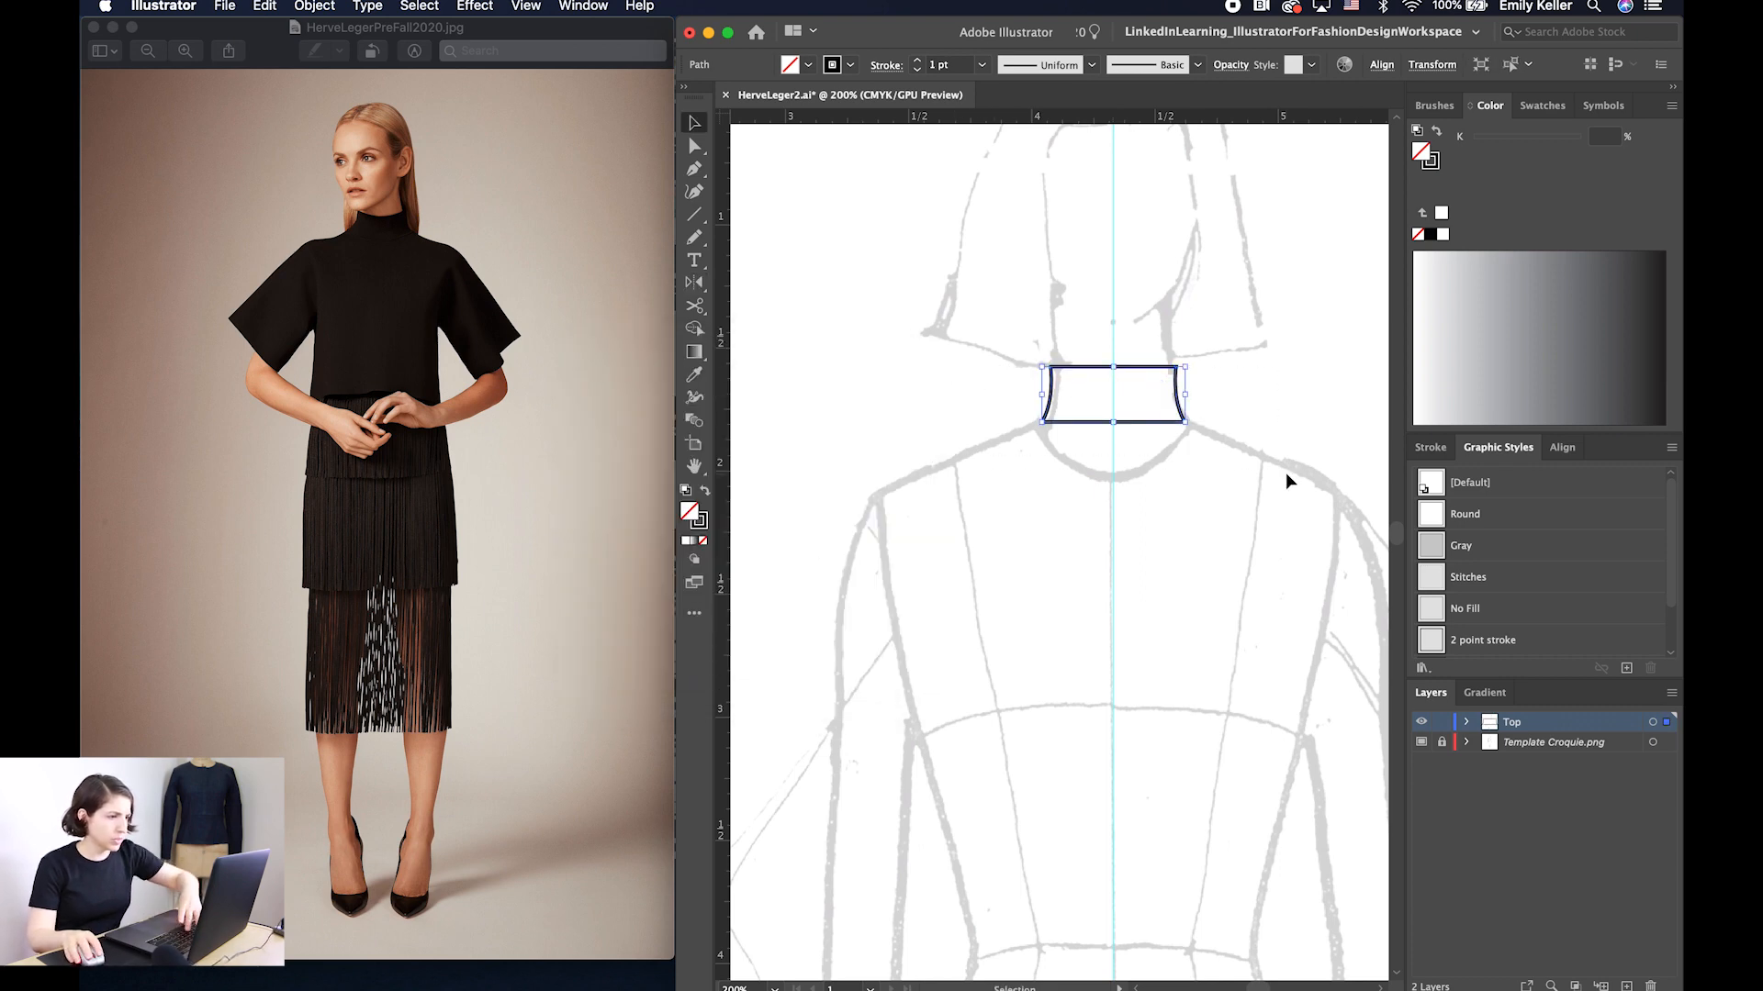
Curve the collar's top and bottom edges downward at the center line
key(shift+c)
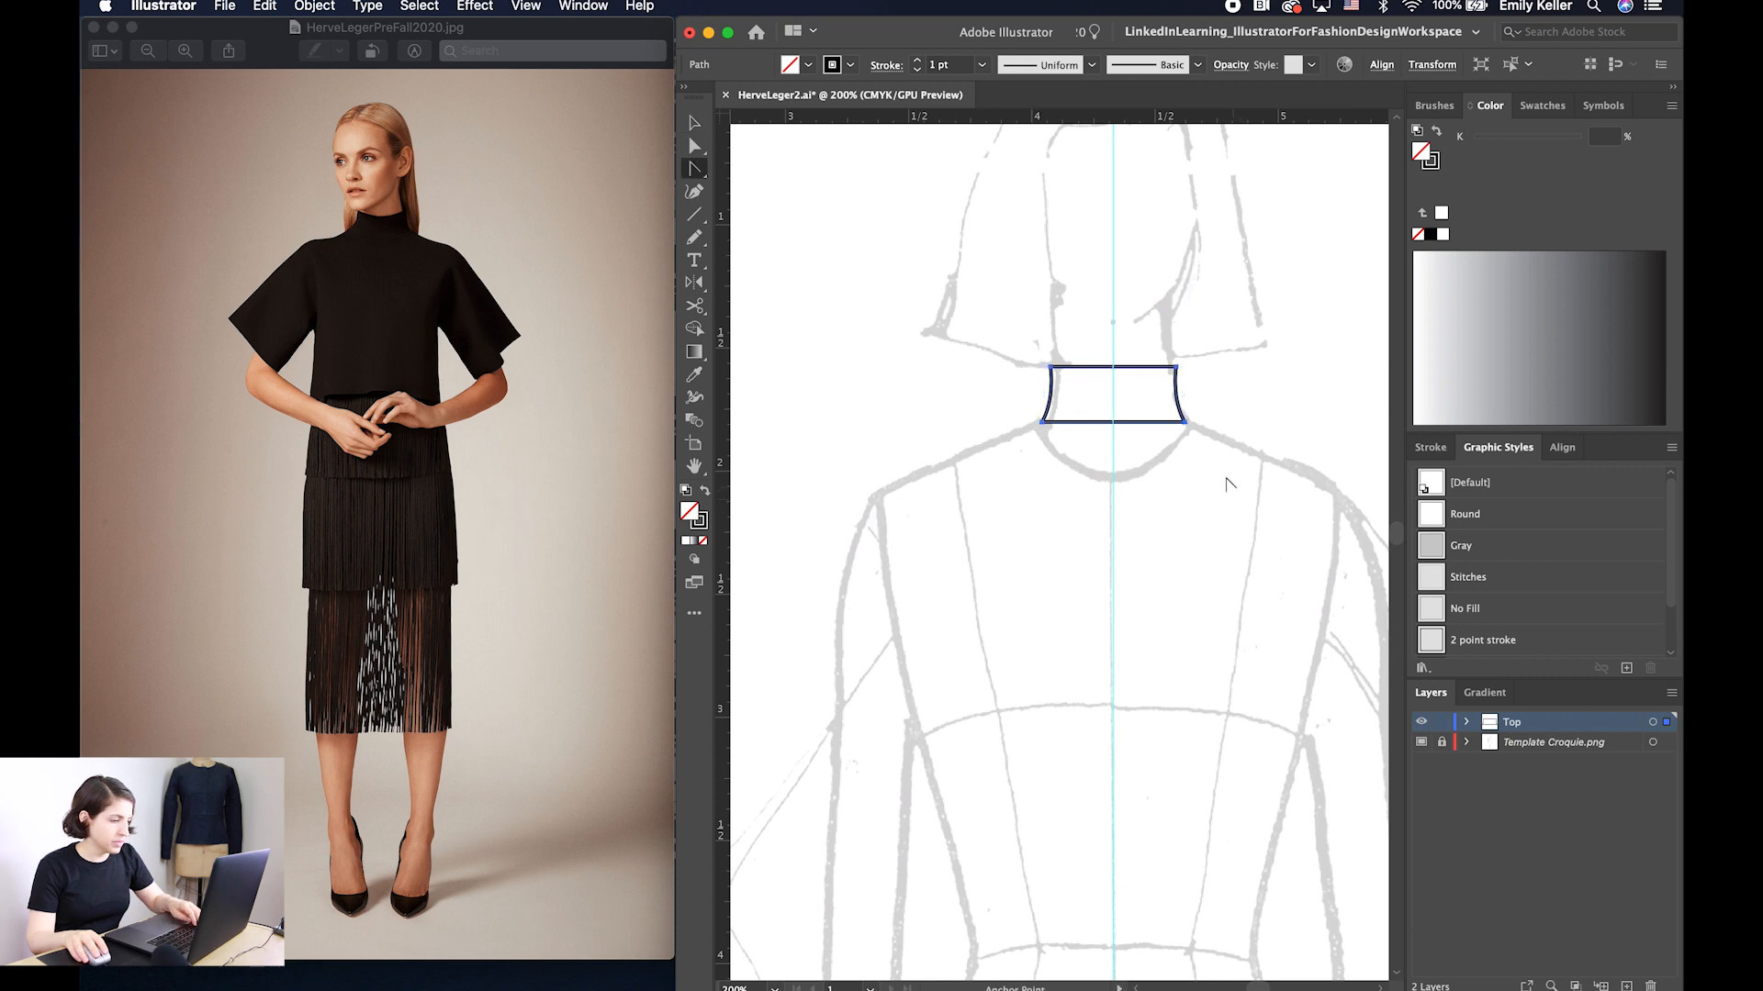
click(1113, 368)
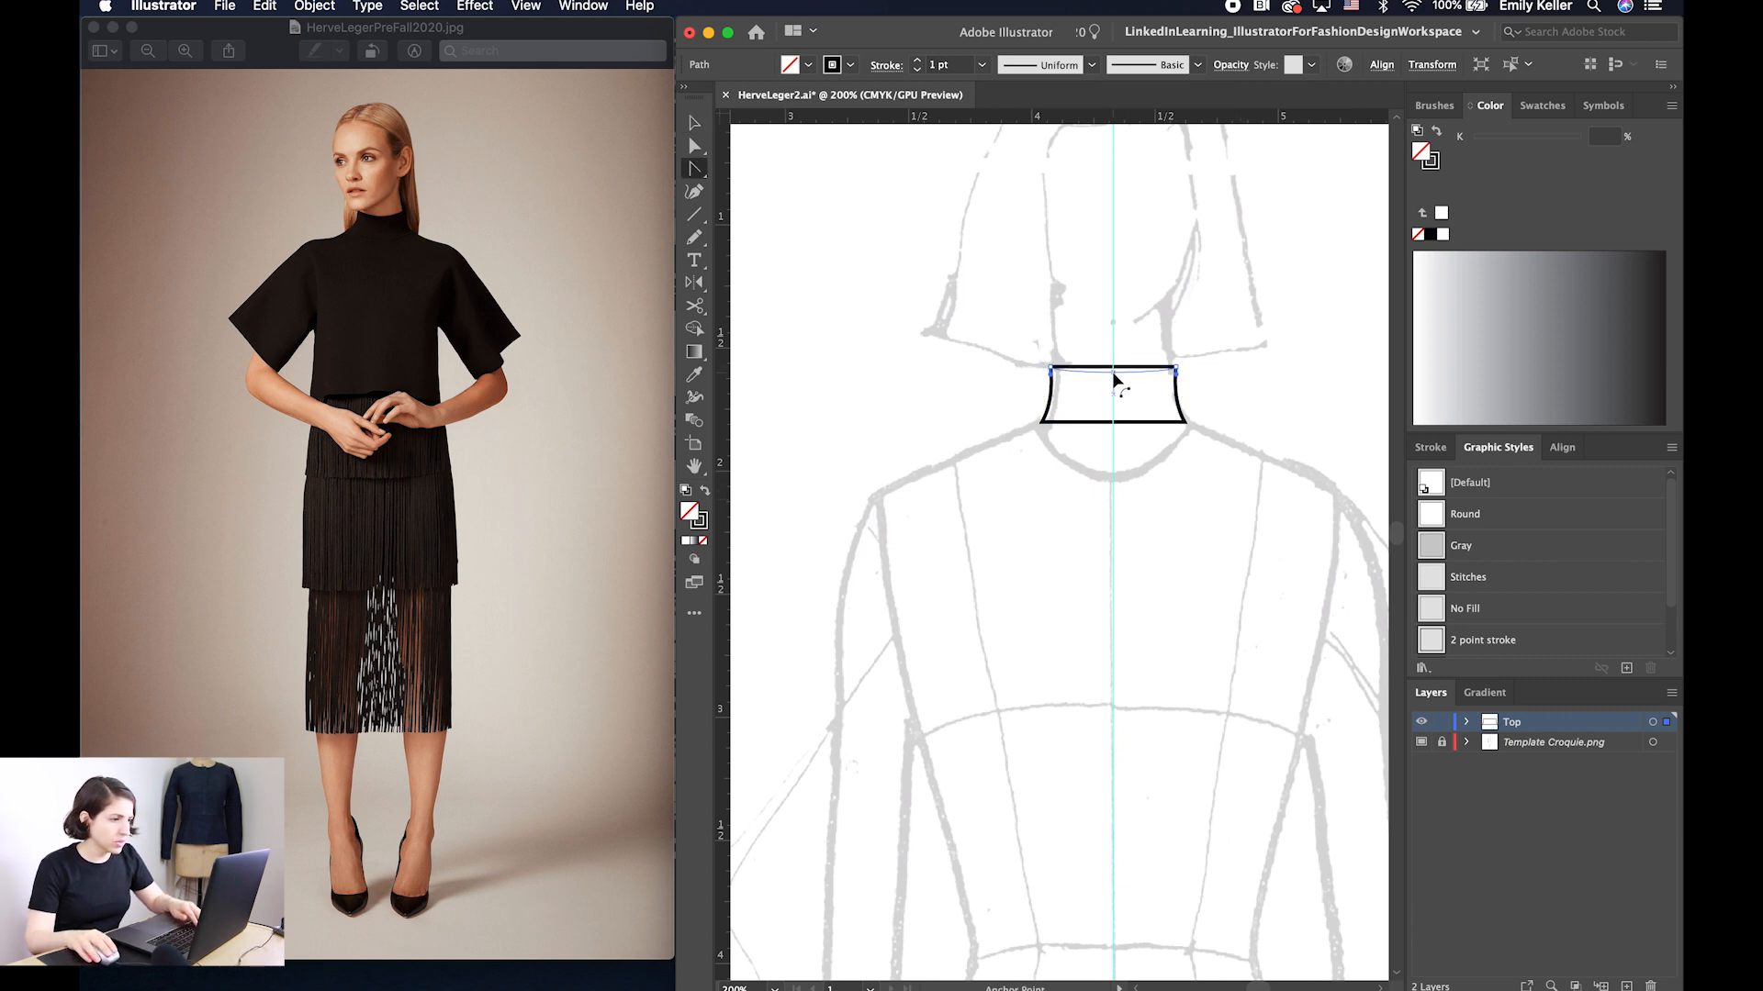
drag(1113, 373, 1111, 443)
key(v)
click(956, 376)
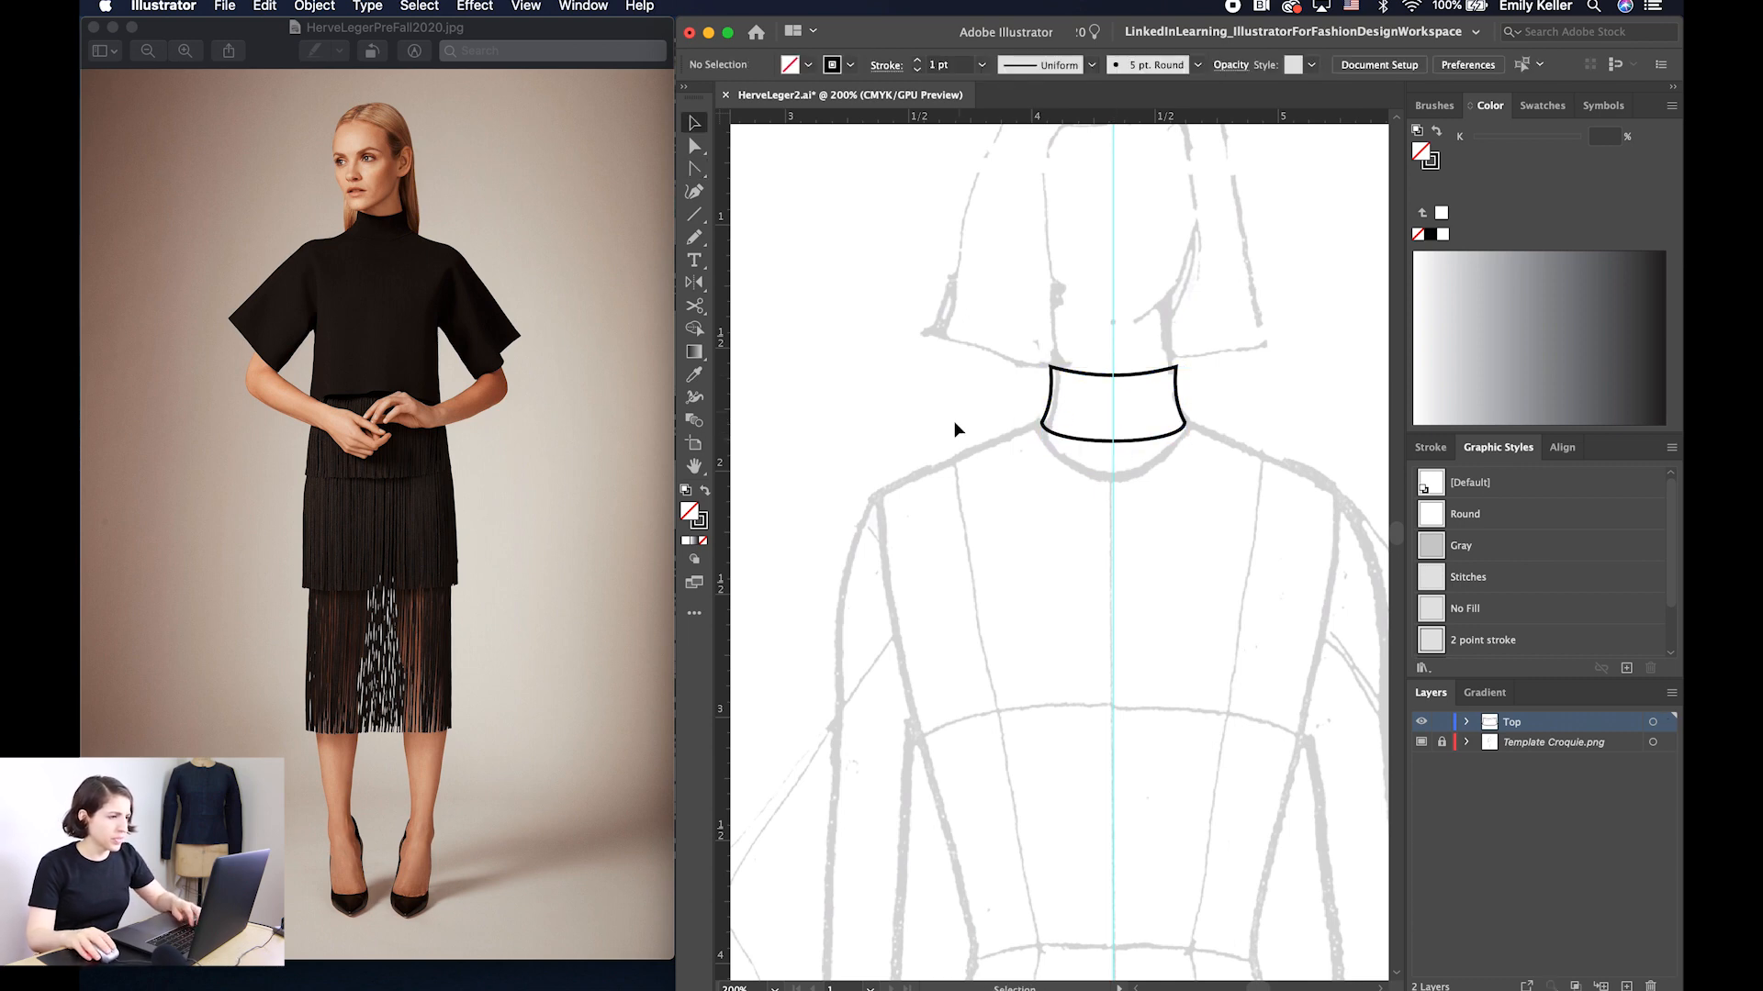
Fill the collar with white and bend the top edge of a duplicate collar slightly upward for the back neck
click(1047, 406)
key(d)
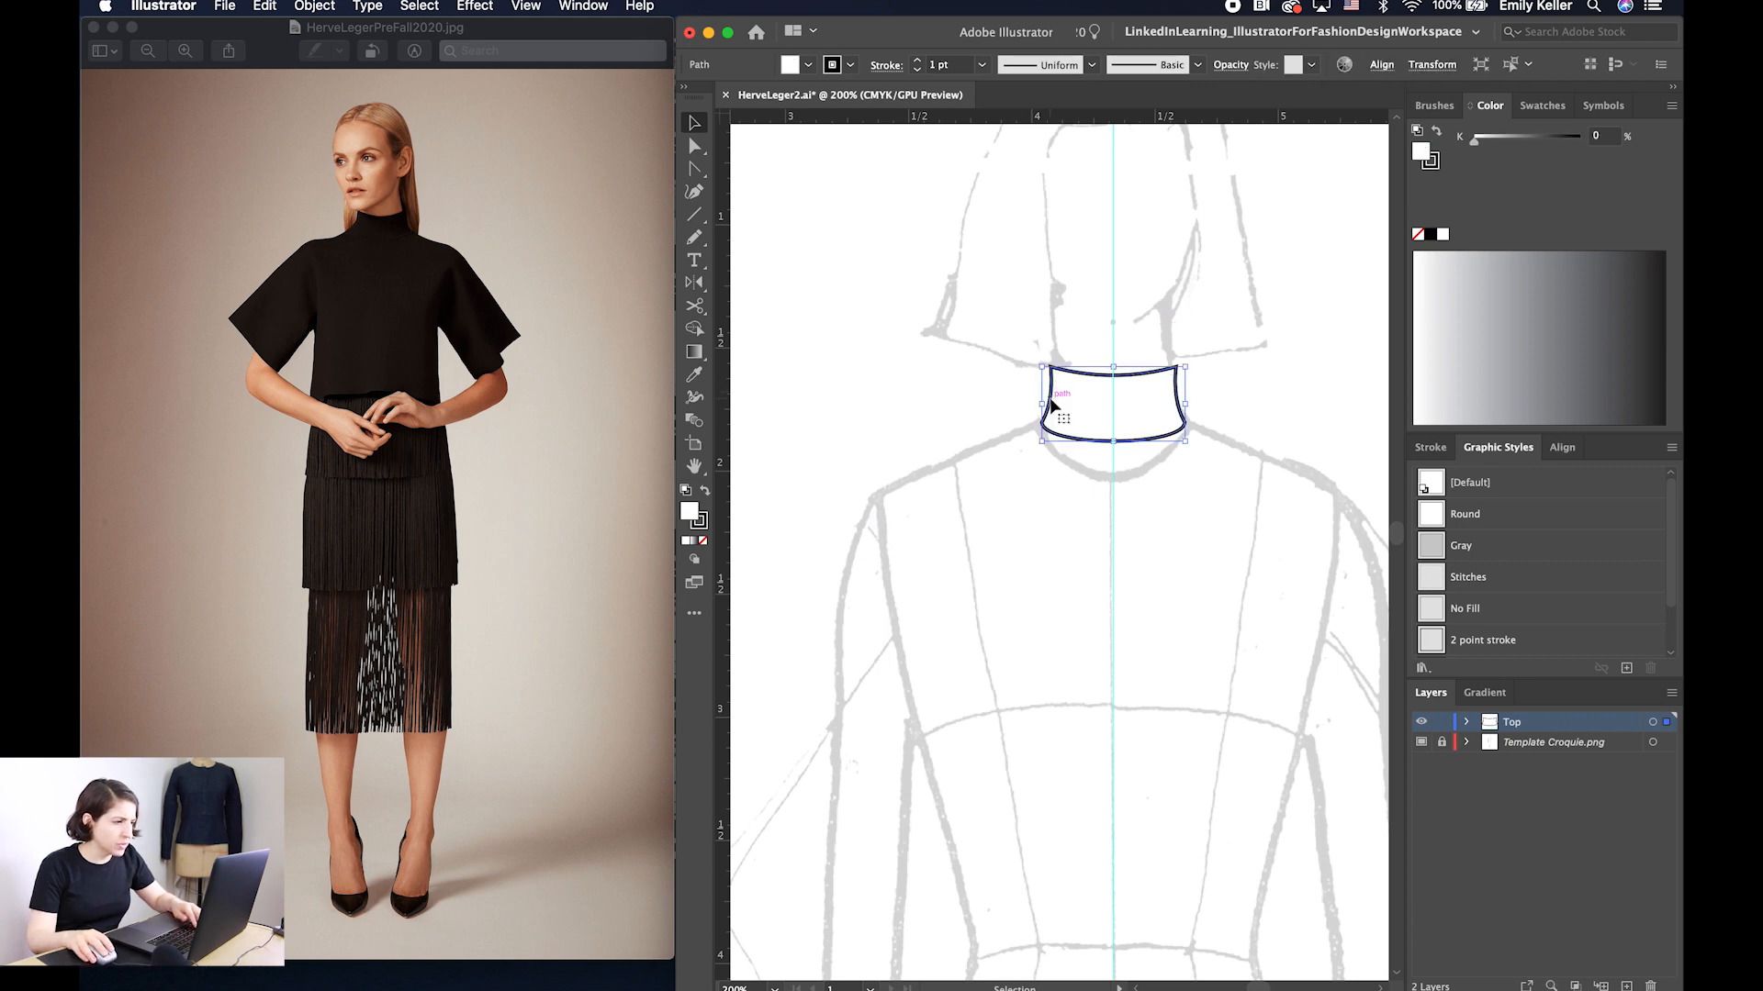
key(a)
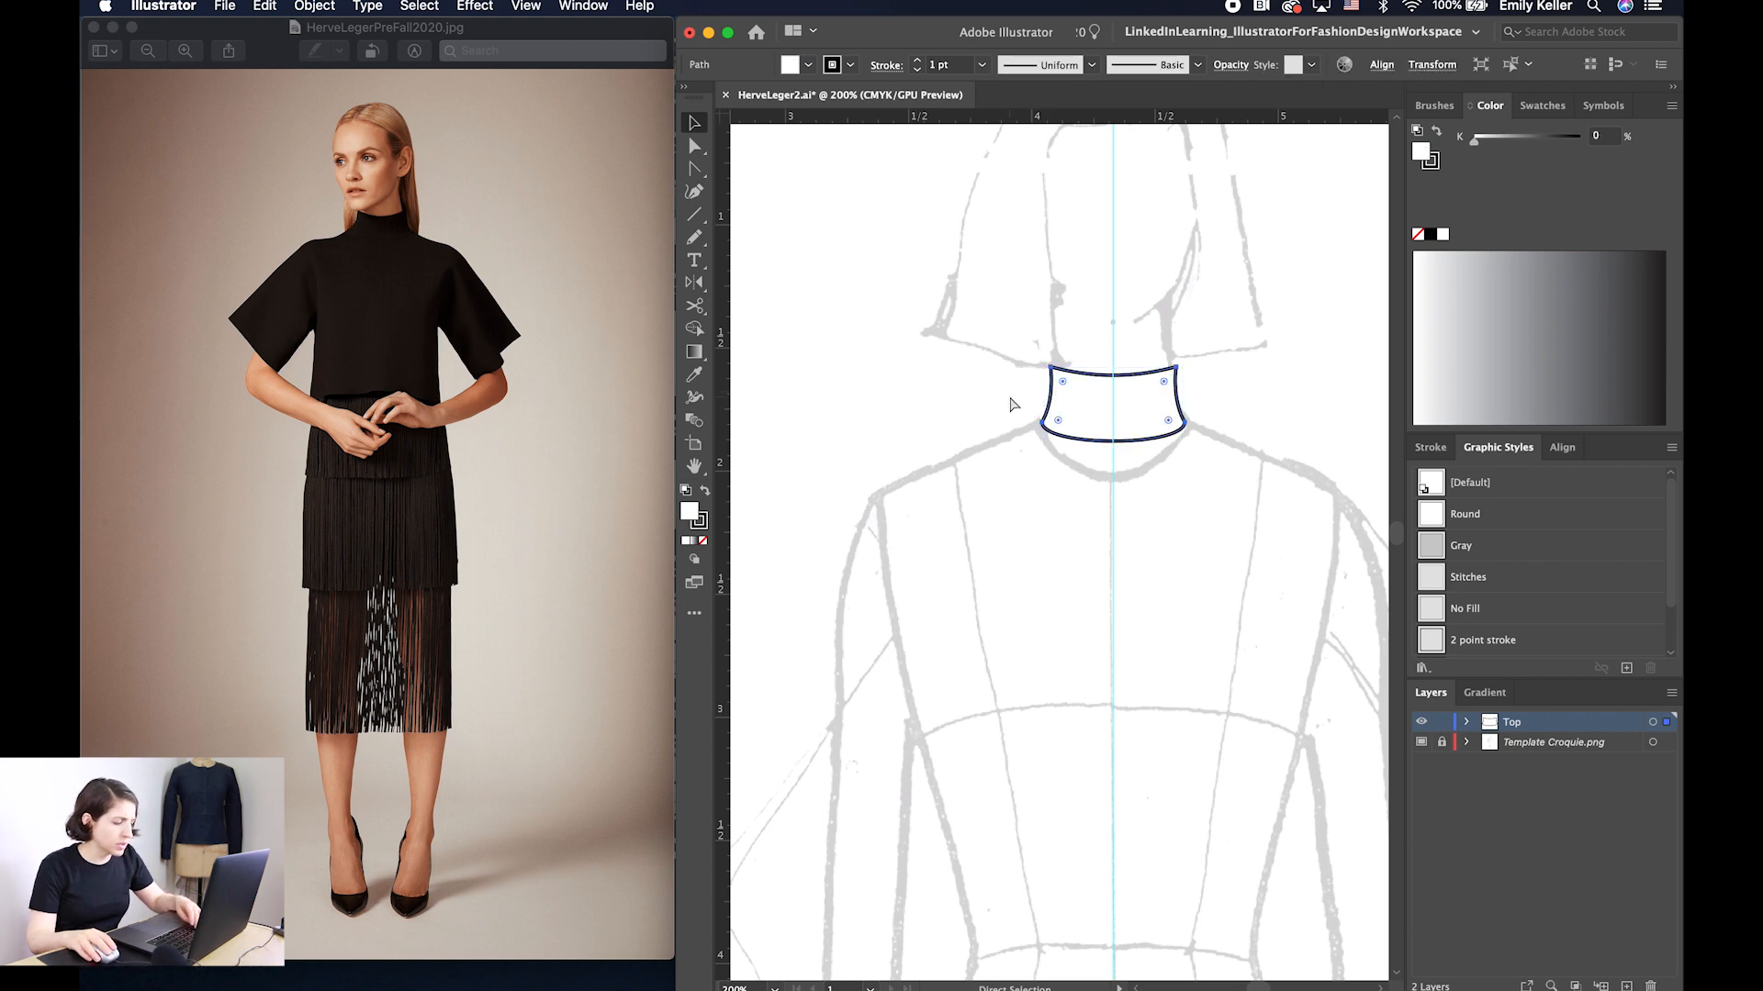
key(v)
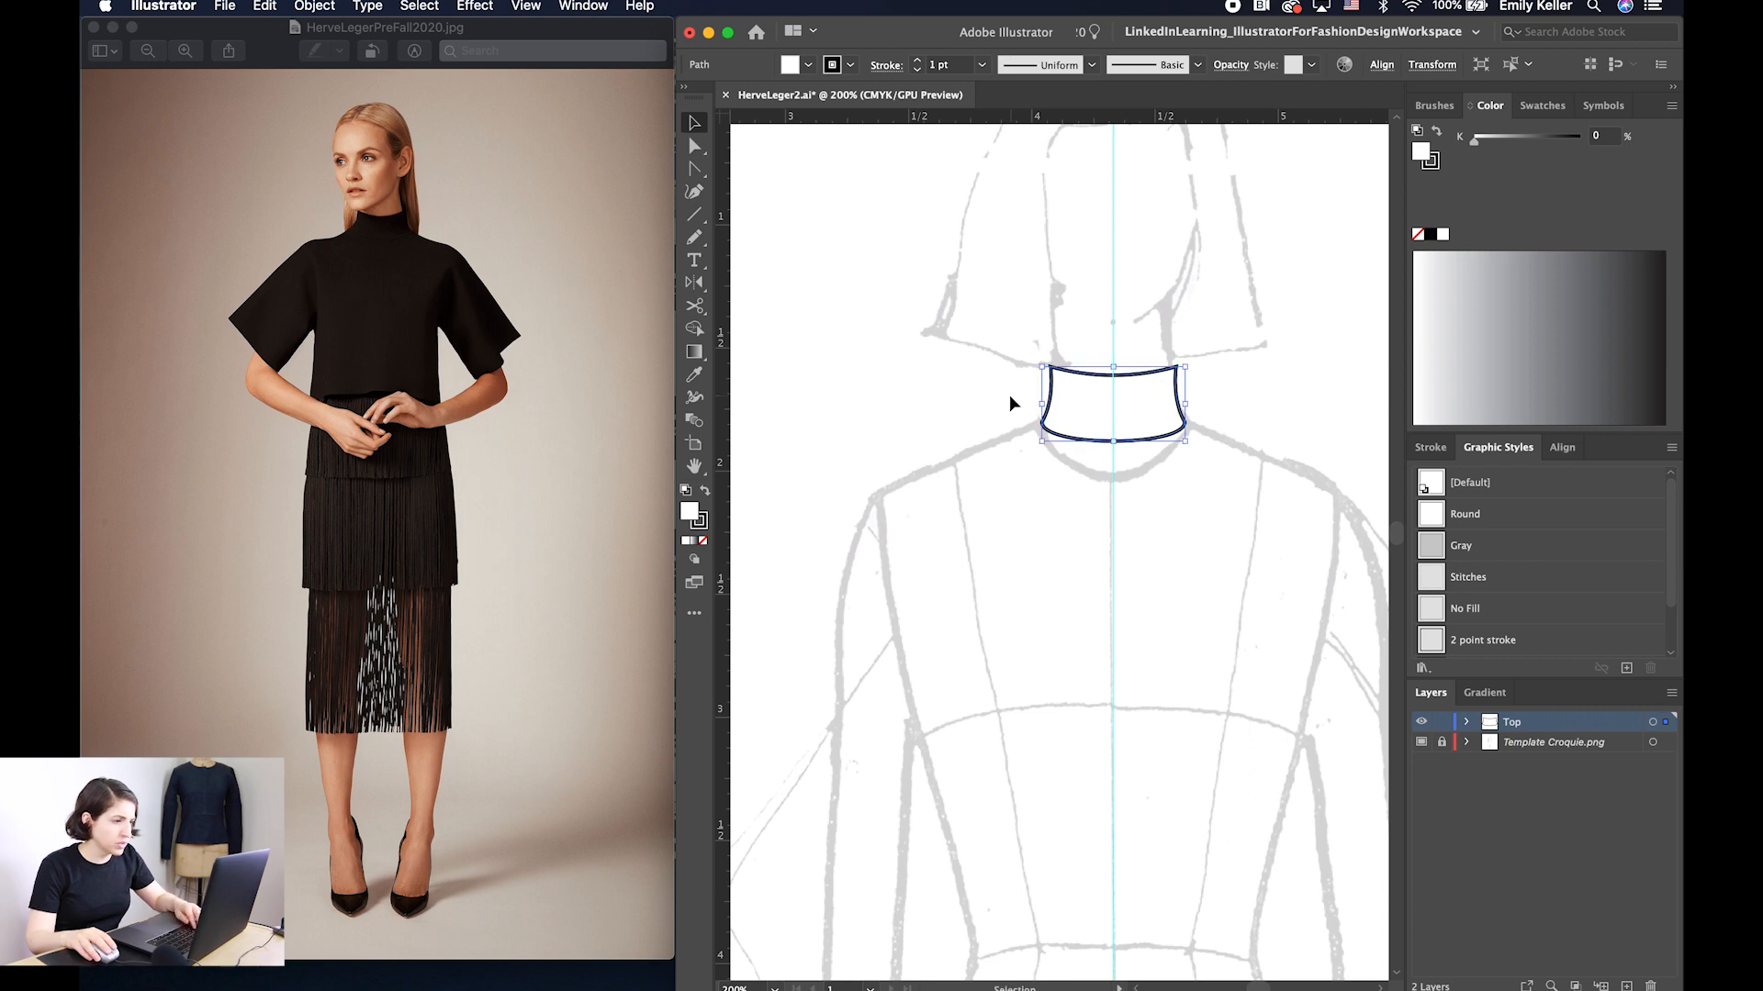
key(shift+c)
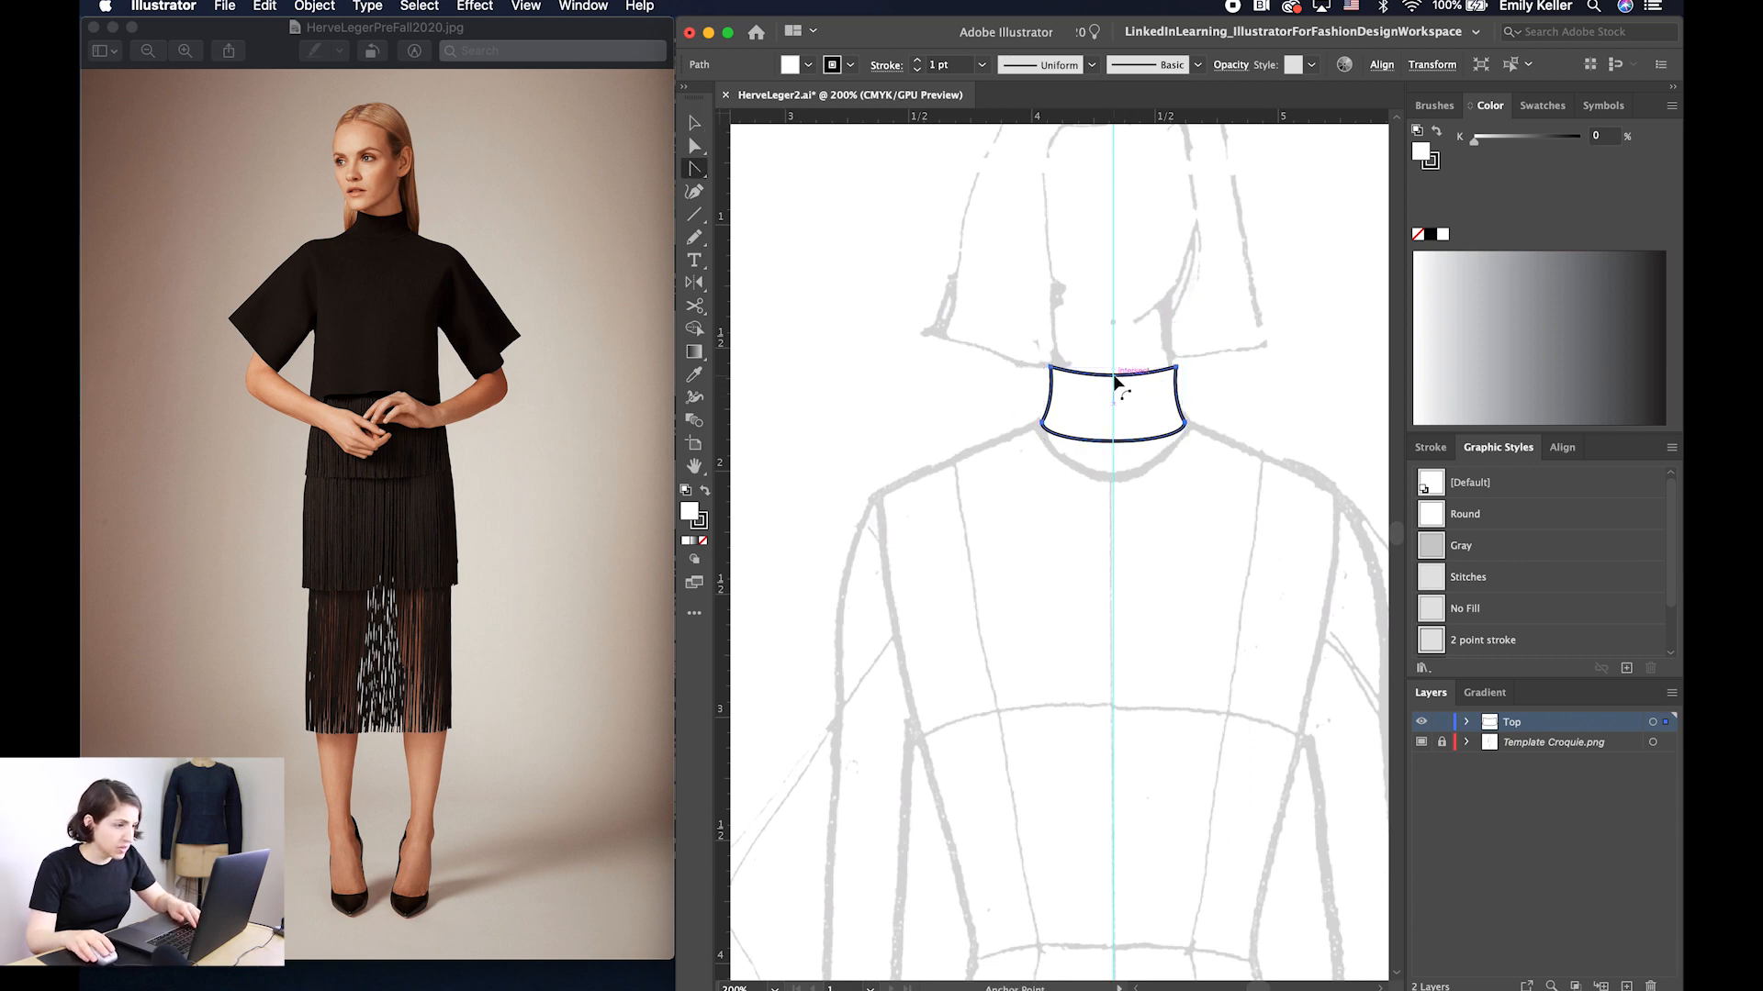
drag(1113, 375, 1113, 371)
key(v)
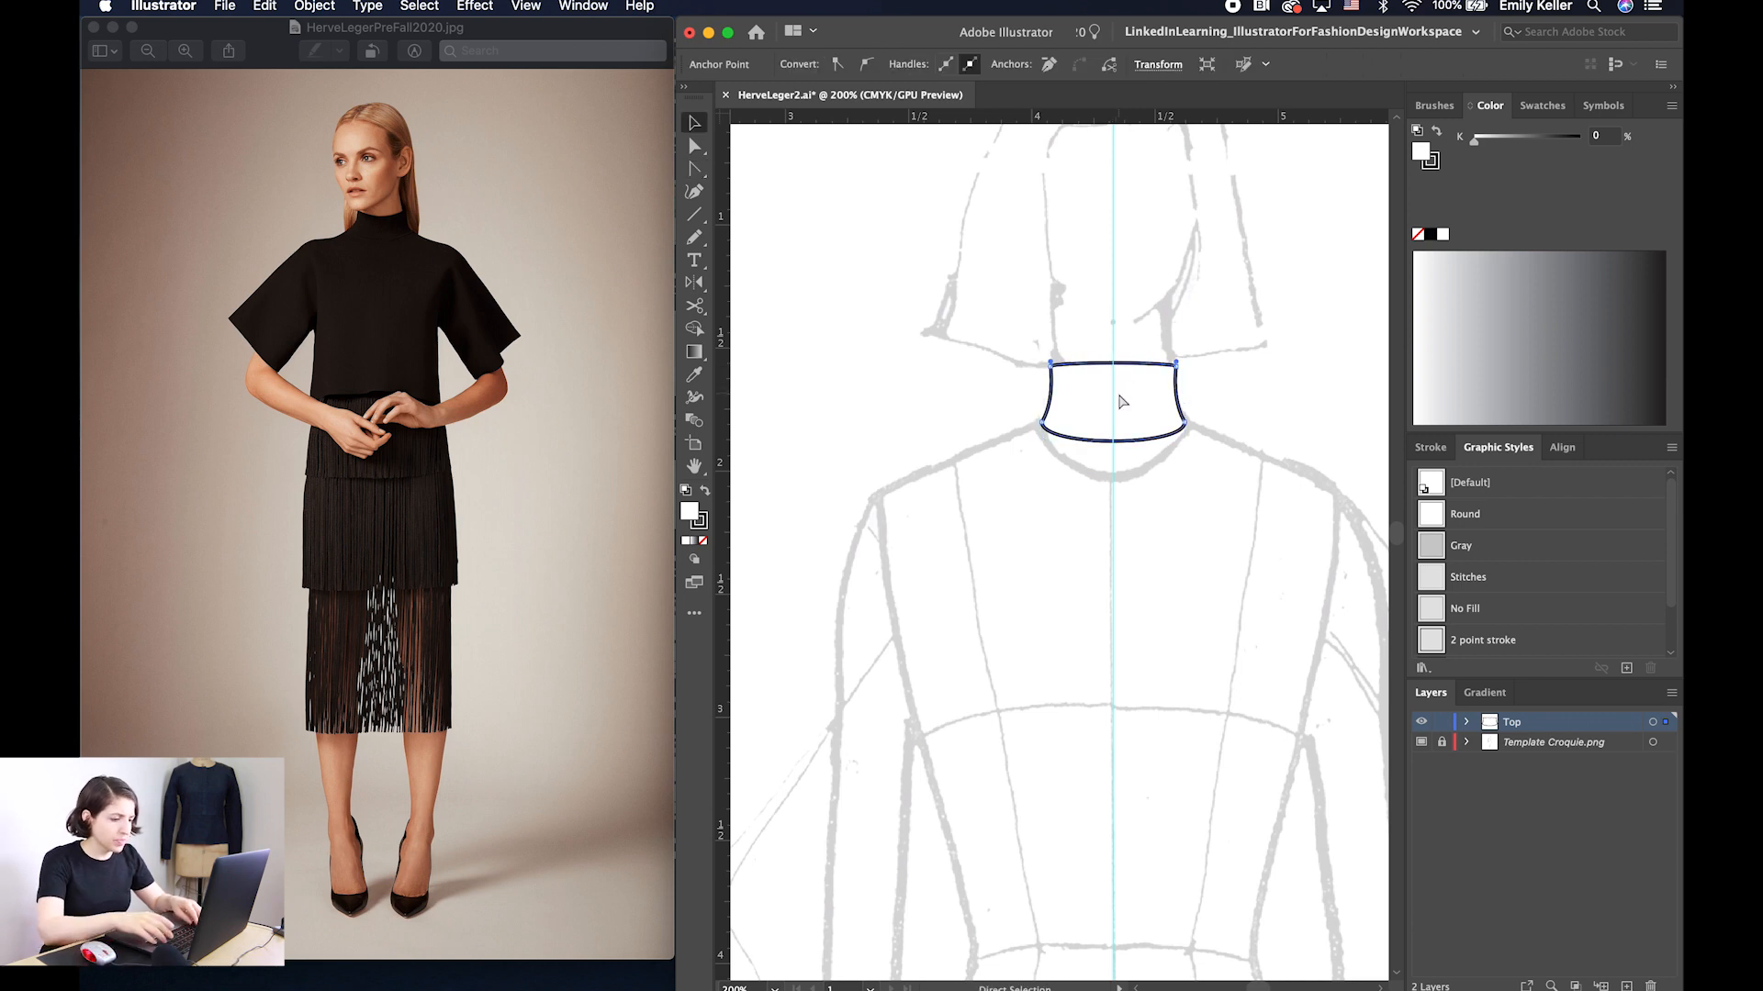
Place the back-neck piece behind the front collar and apply the Gray graphic style to it
click(1133, 375)
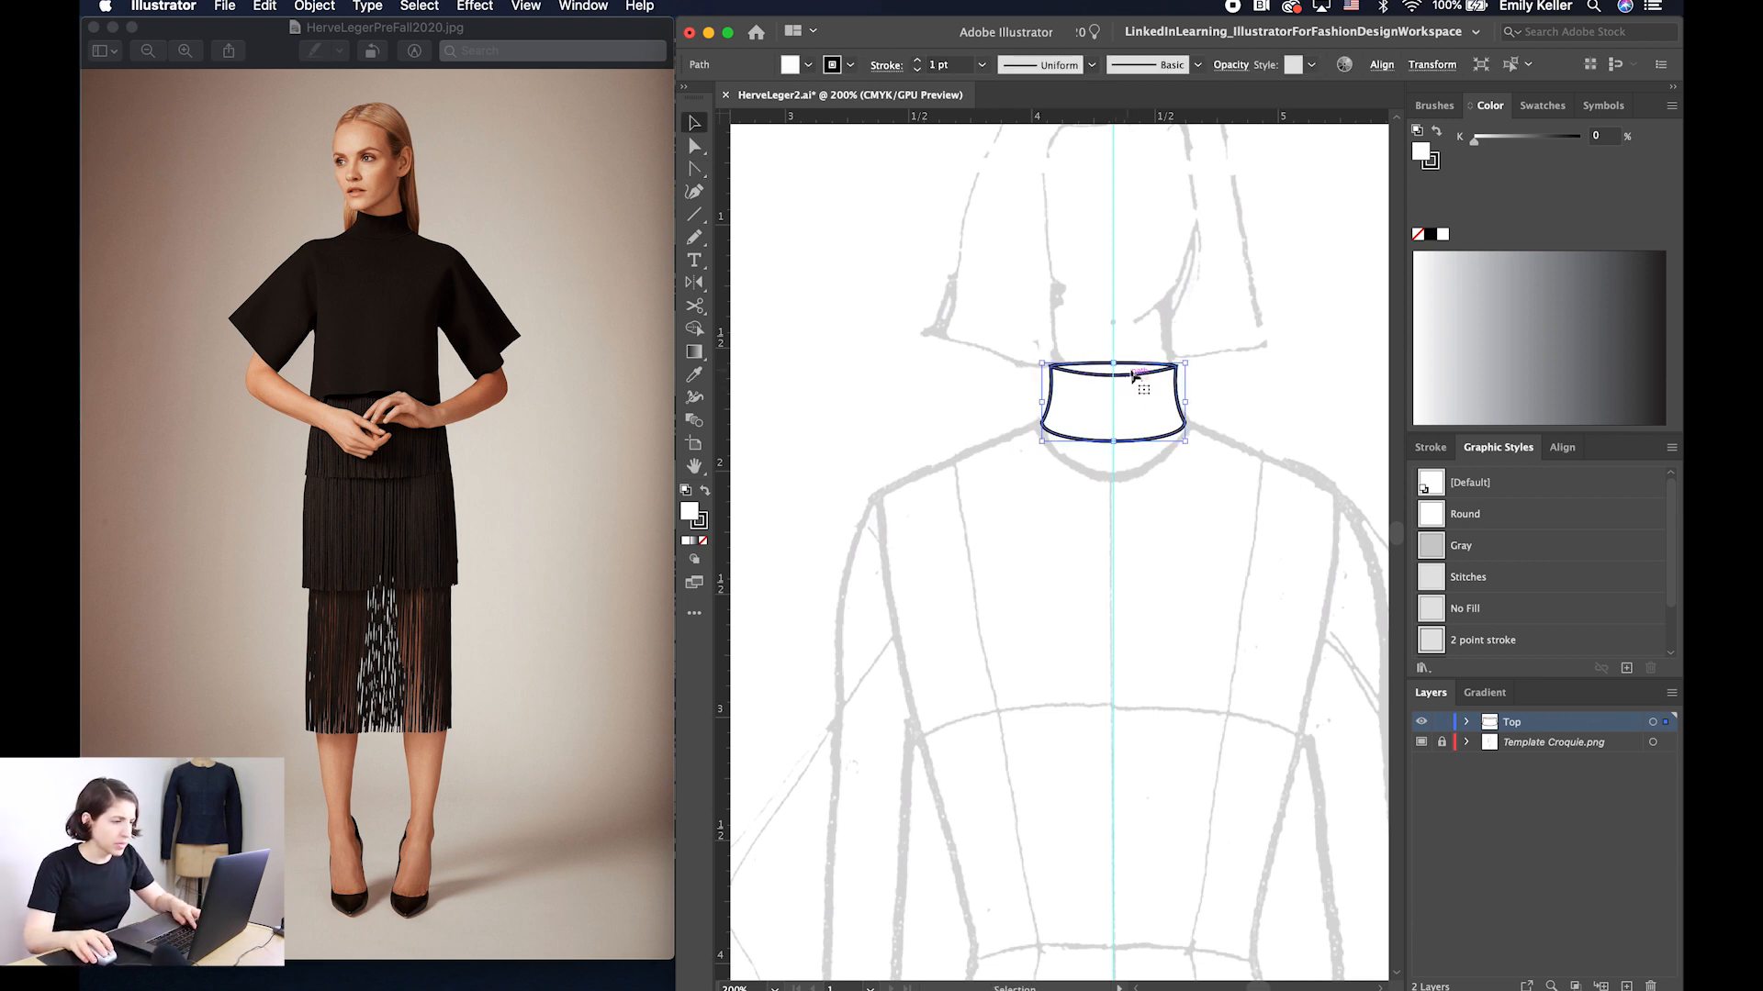
click(1488, 549)
click(1269, 338)
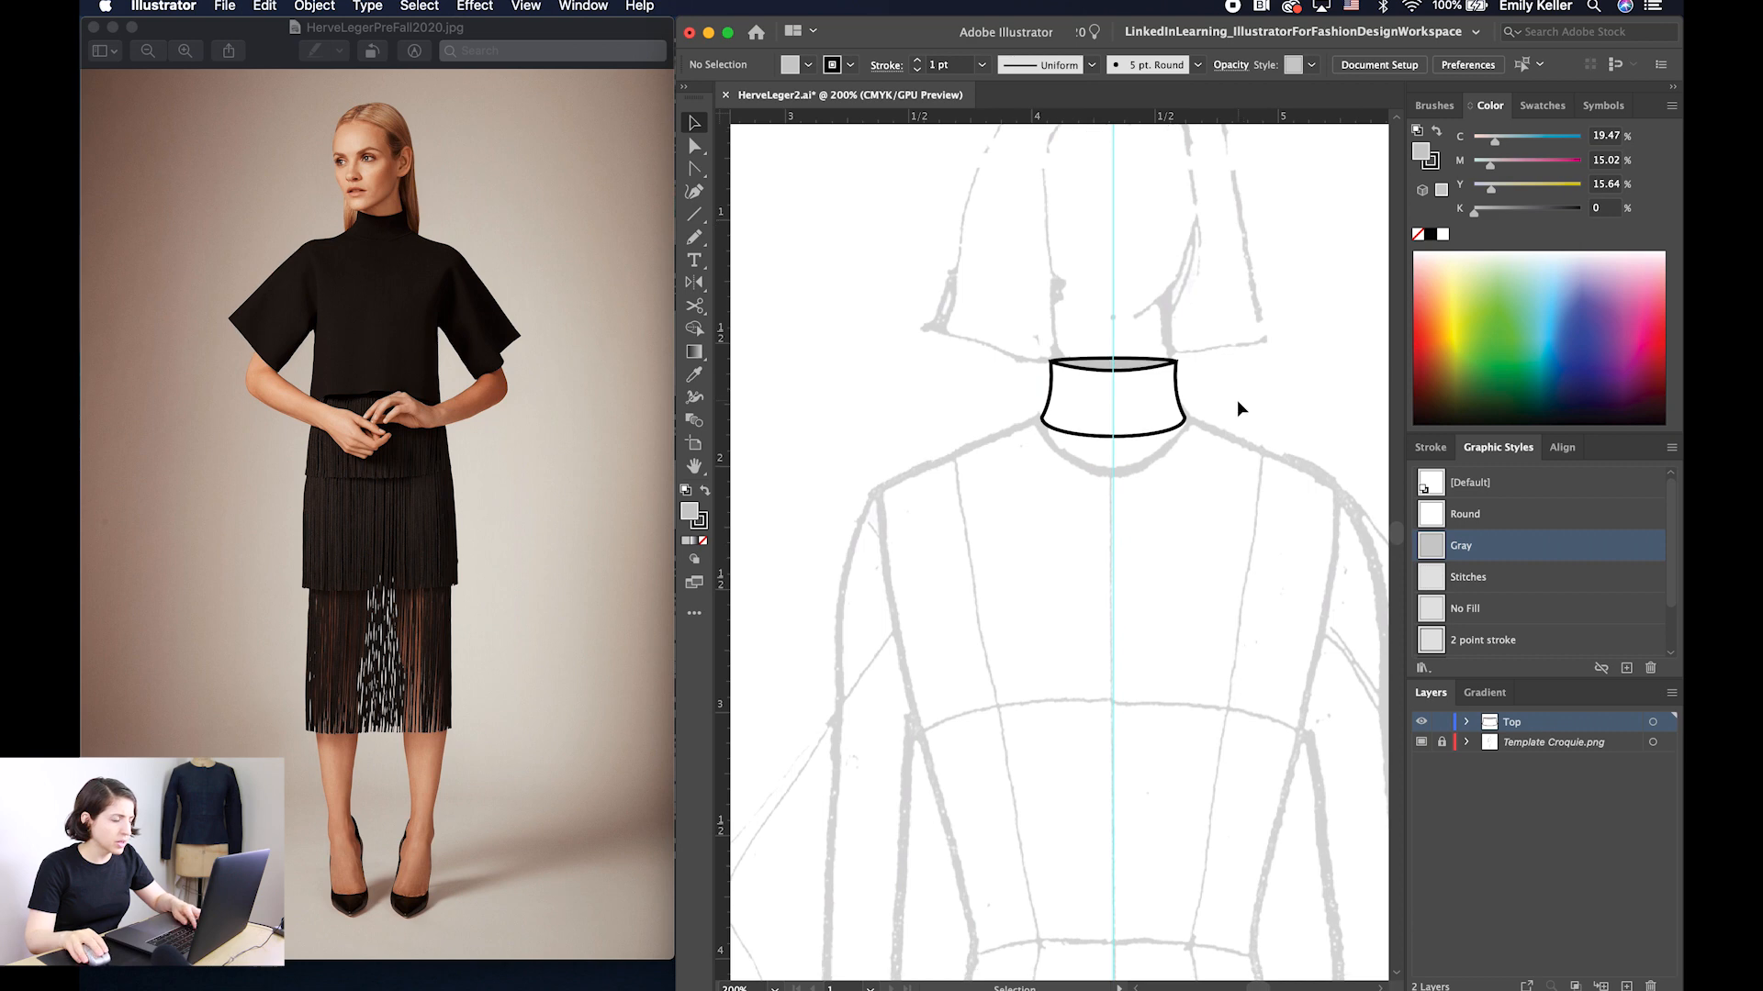
With the Pen tool, draw the top's left shoulder line, about 0.7 in long, from the collar base to the shoulder point
scroll(1236, 399, down, 3)
key(p)
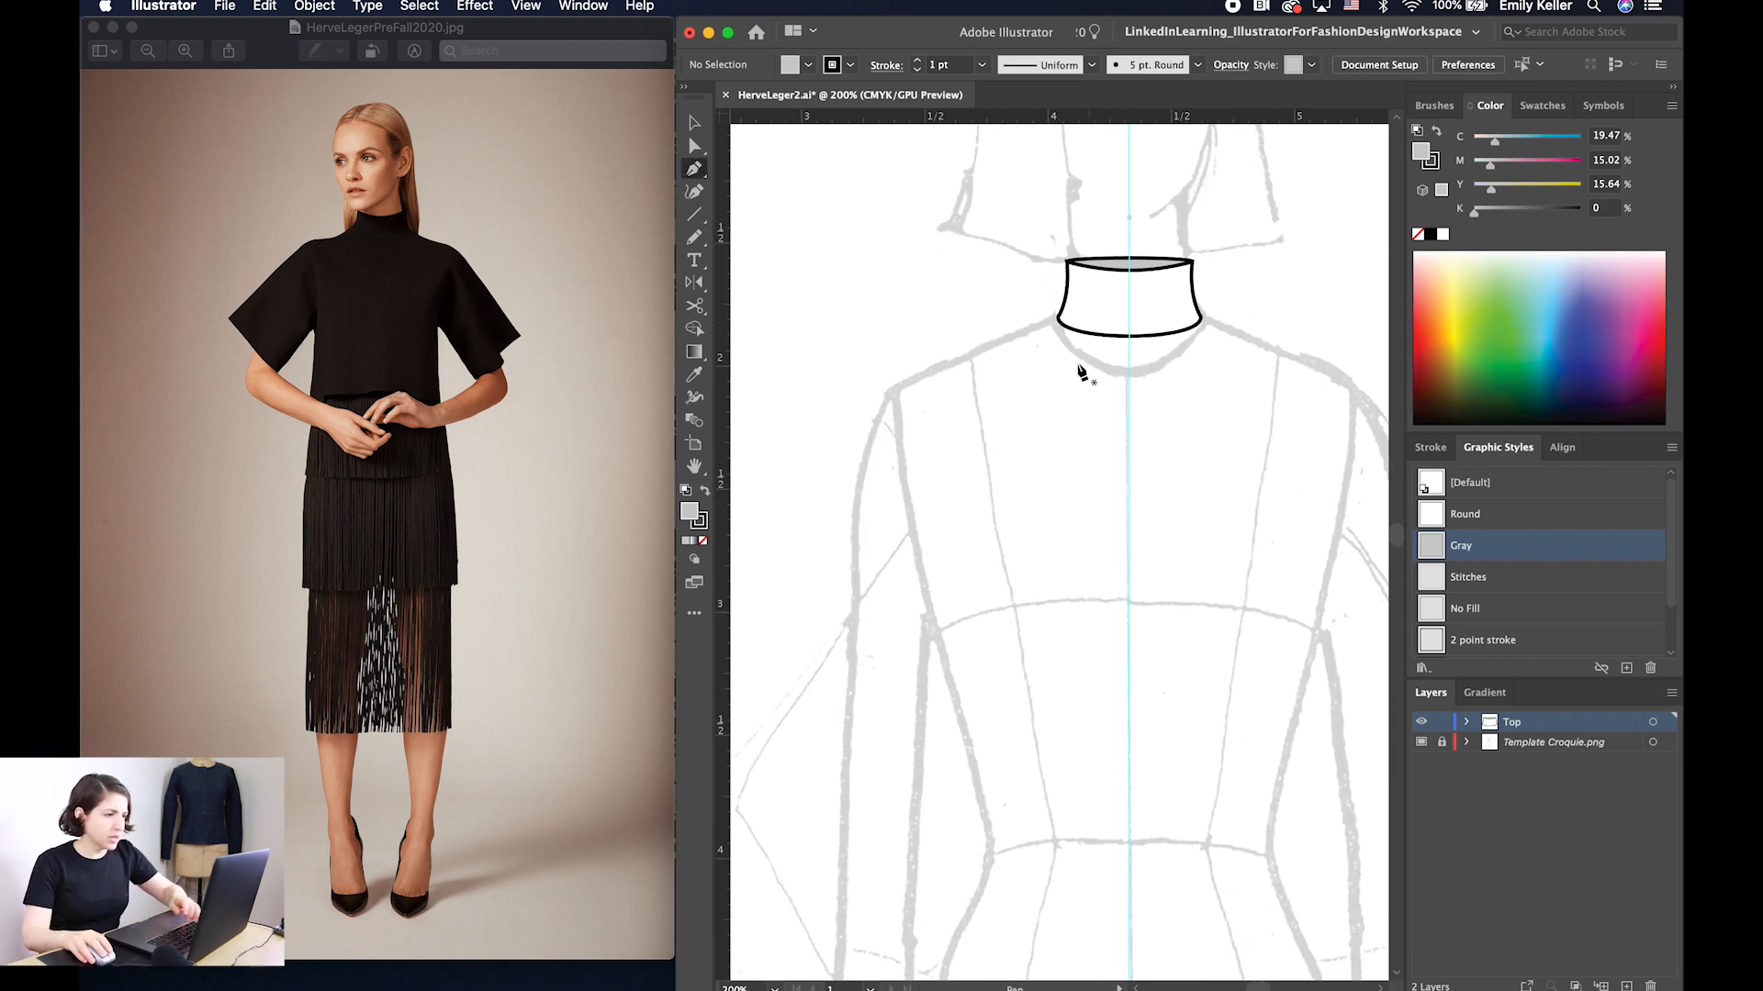
click(1058, 319)
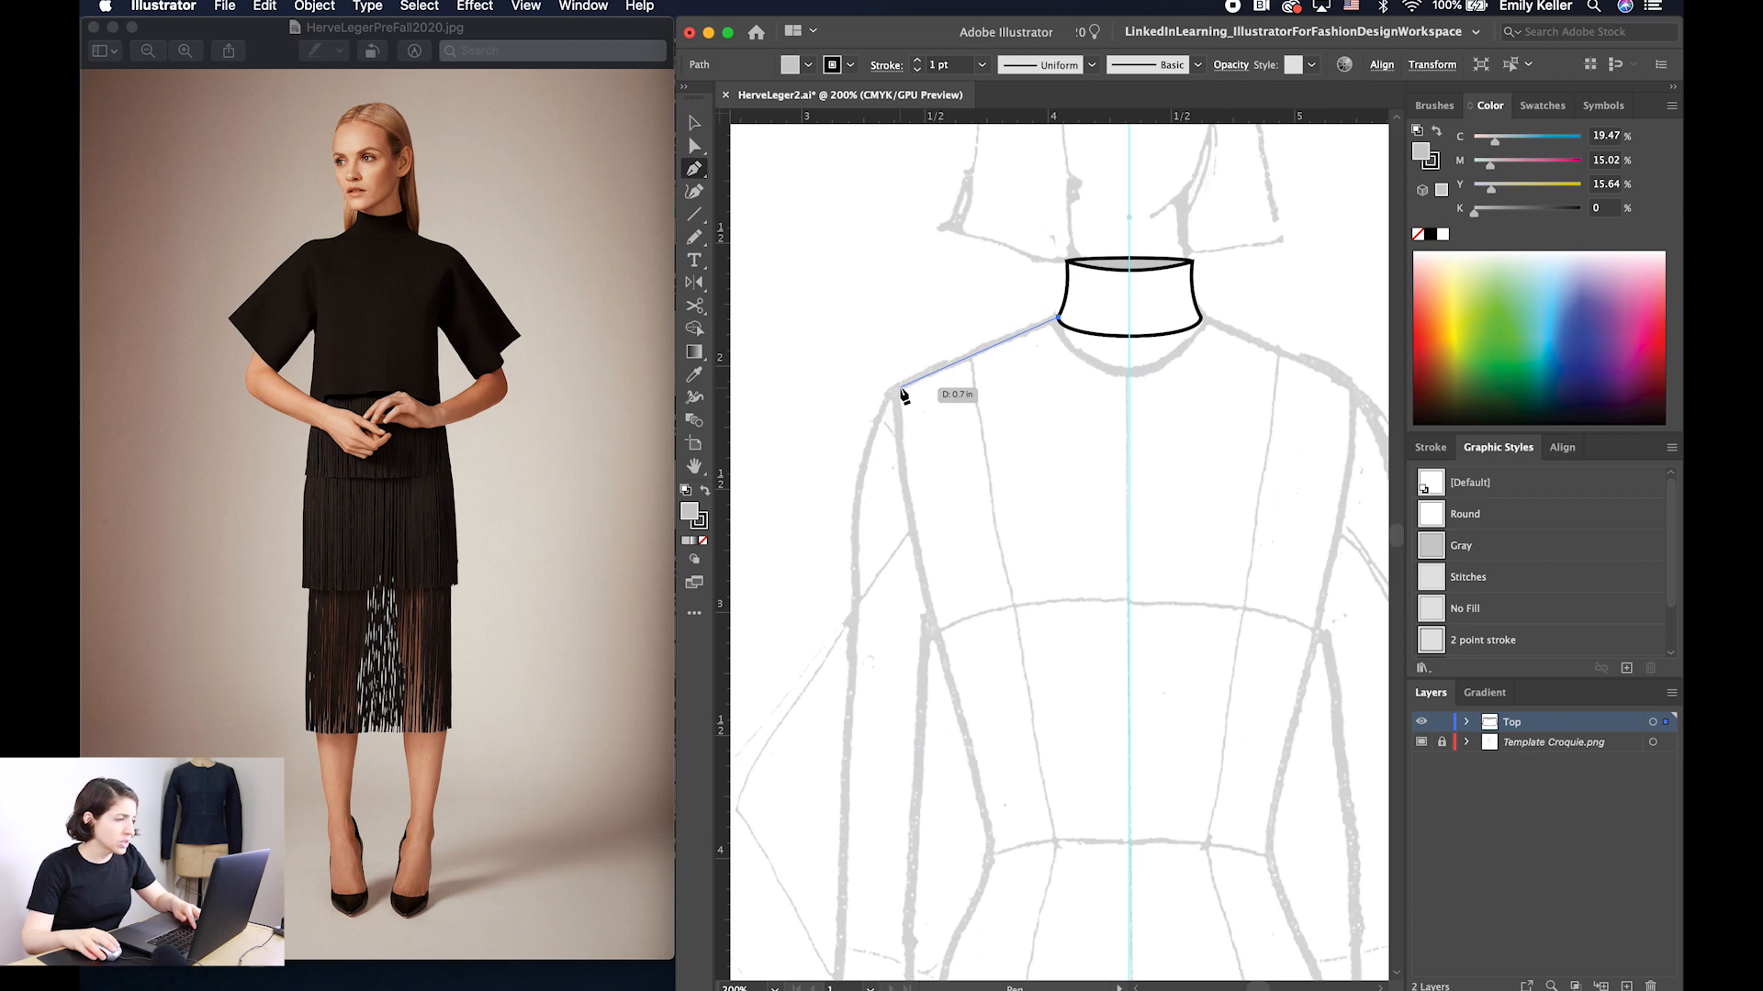
click(900, 389)
Extend the outline about 1 in down the outer sleeve edge, apply the default white fill, and end it on a corner point
scroll(908, 386, down, 5)
scroll(909, 385, left, 4)
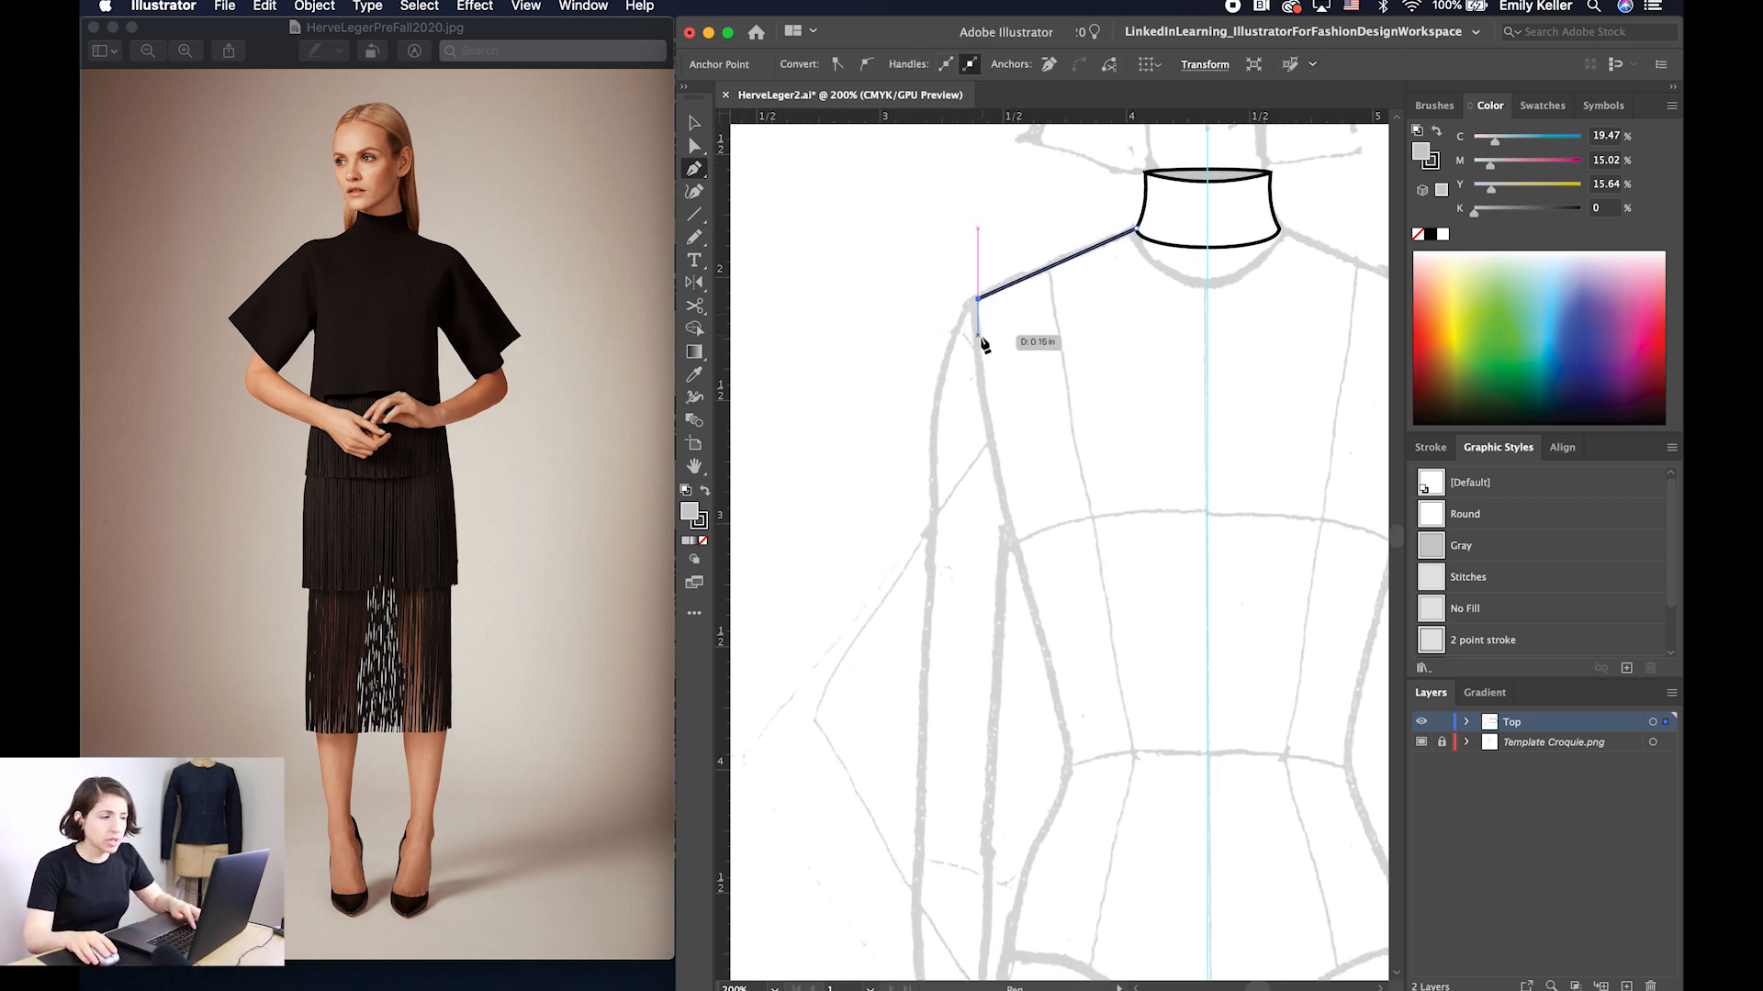
key(super+minus)
scroll(1019, 379, down, 5)
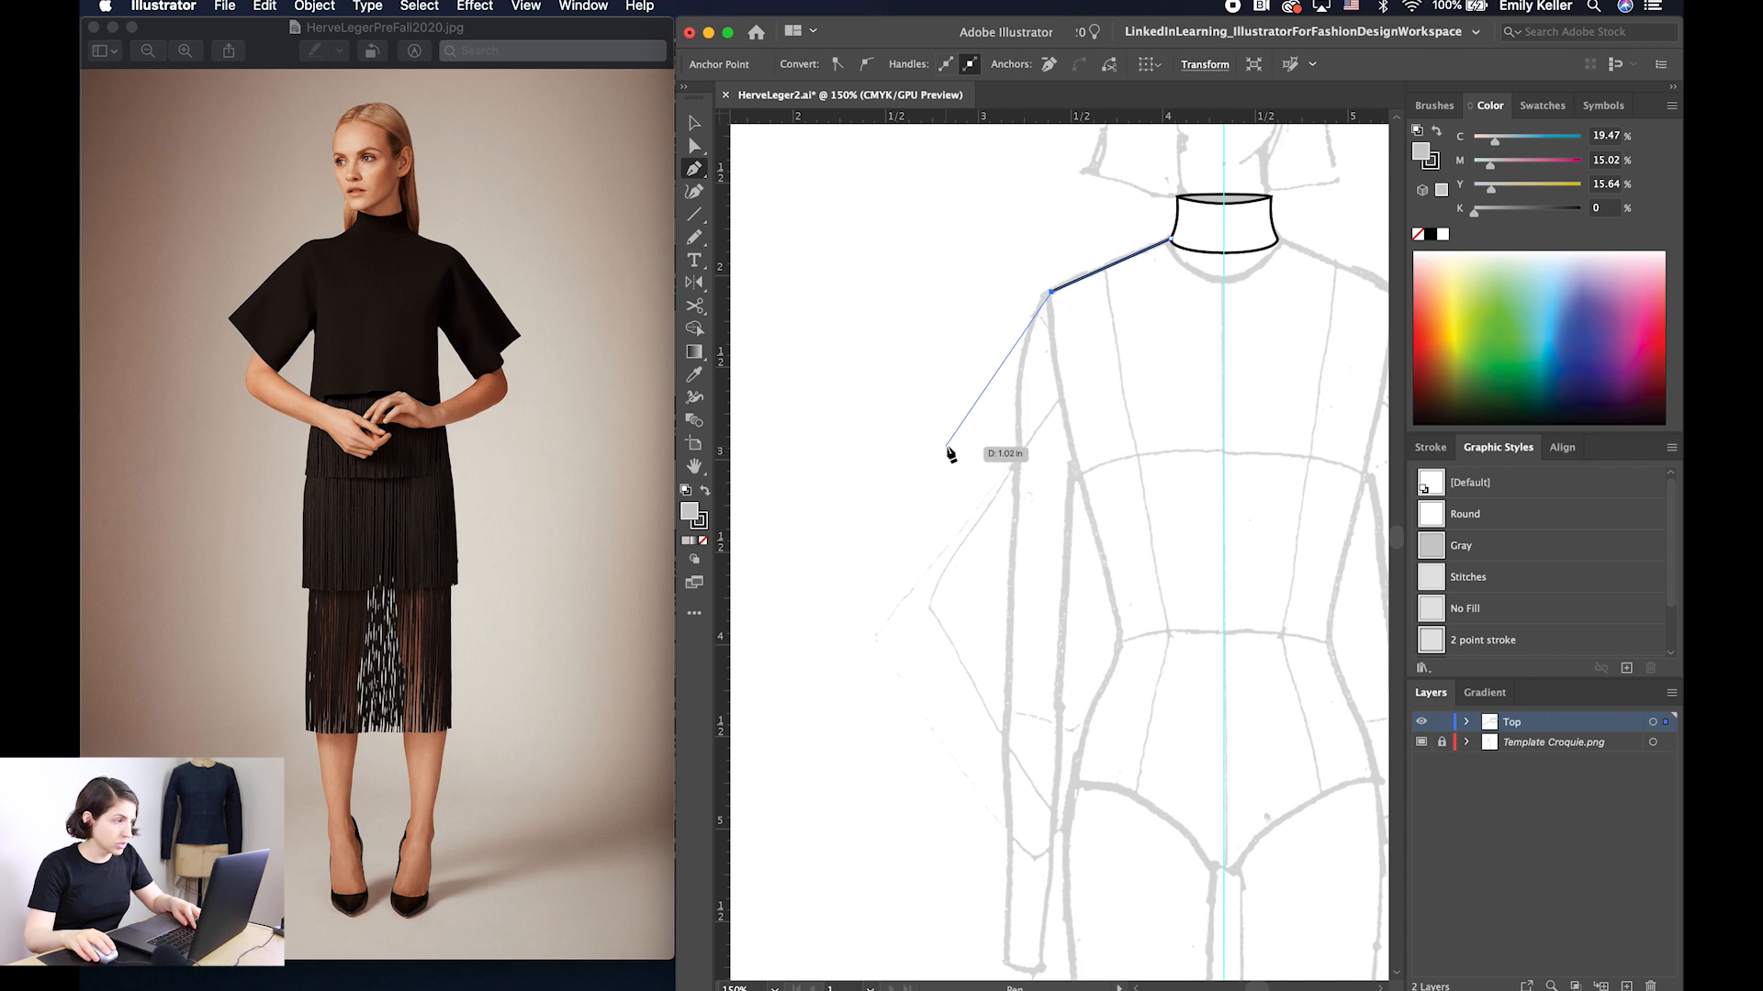
drag(944, 446, 878, 550)
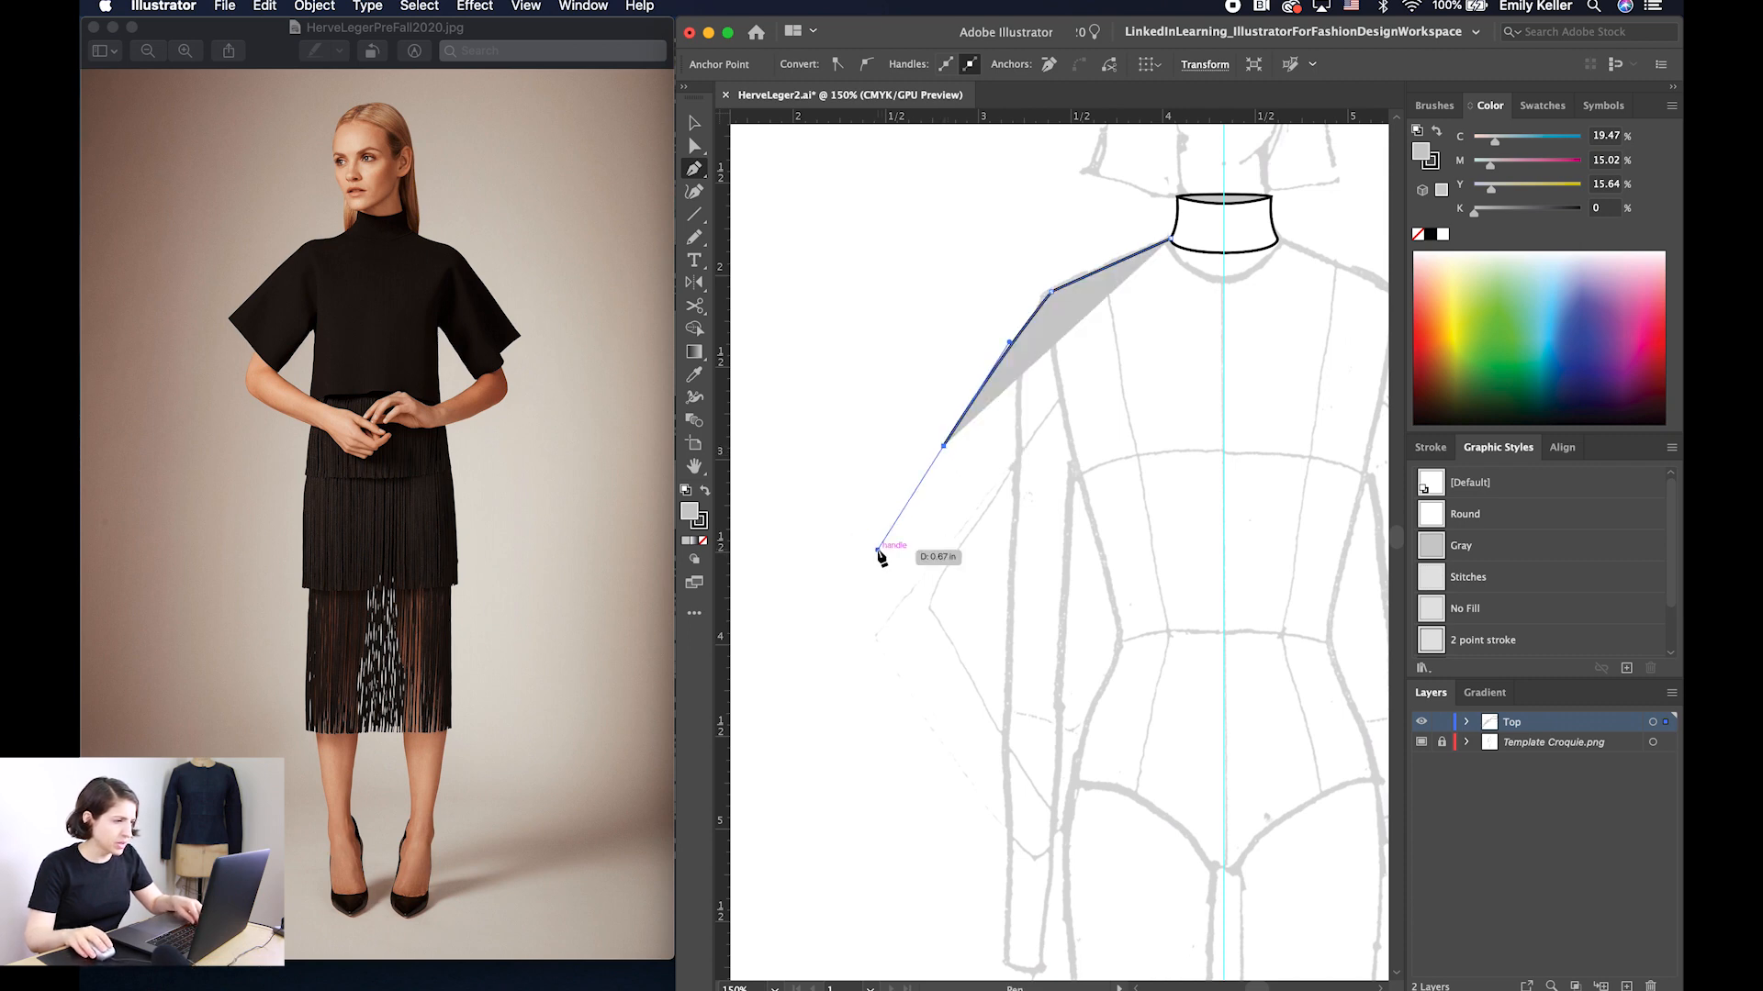
key(d)
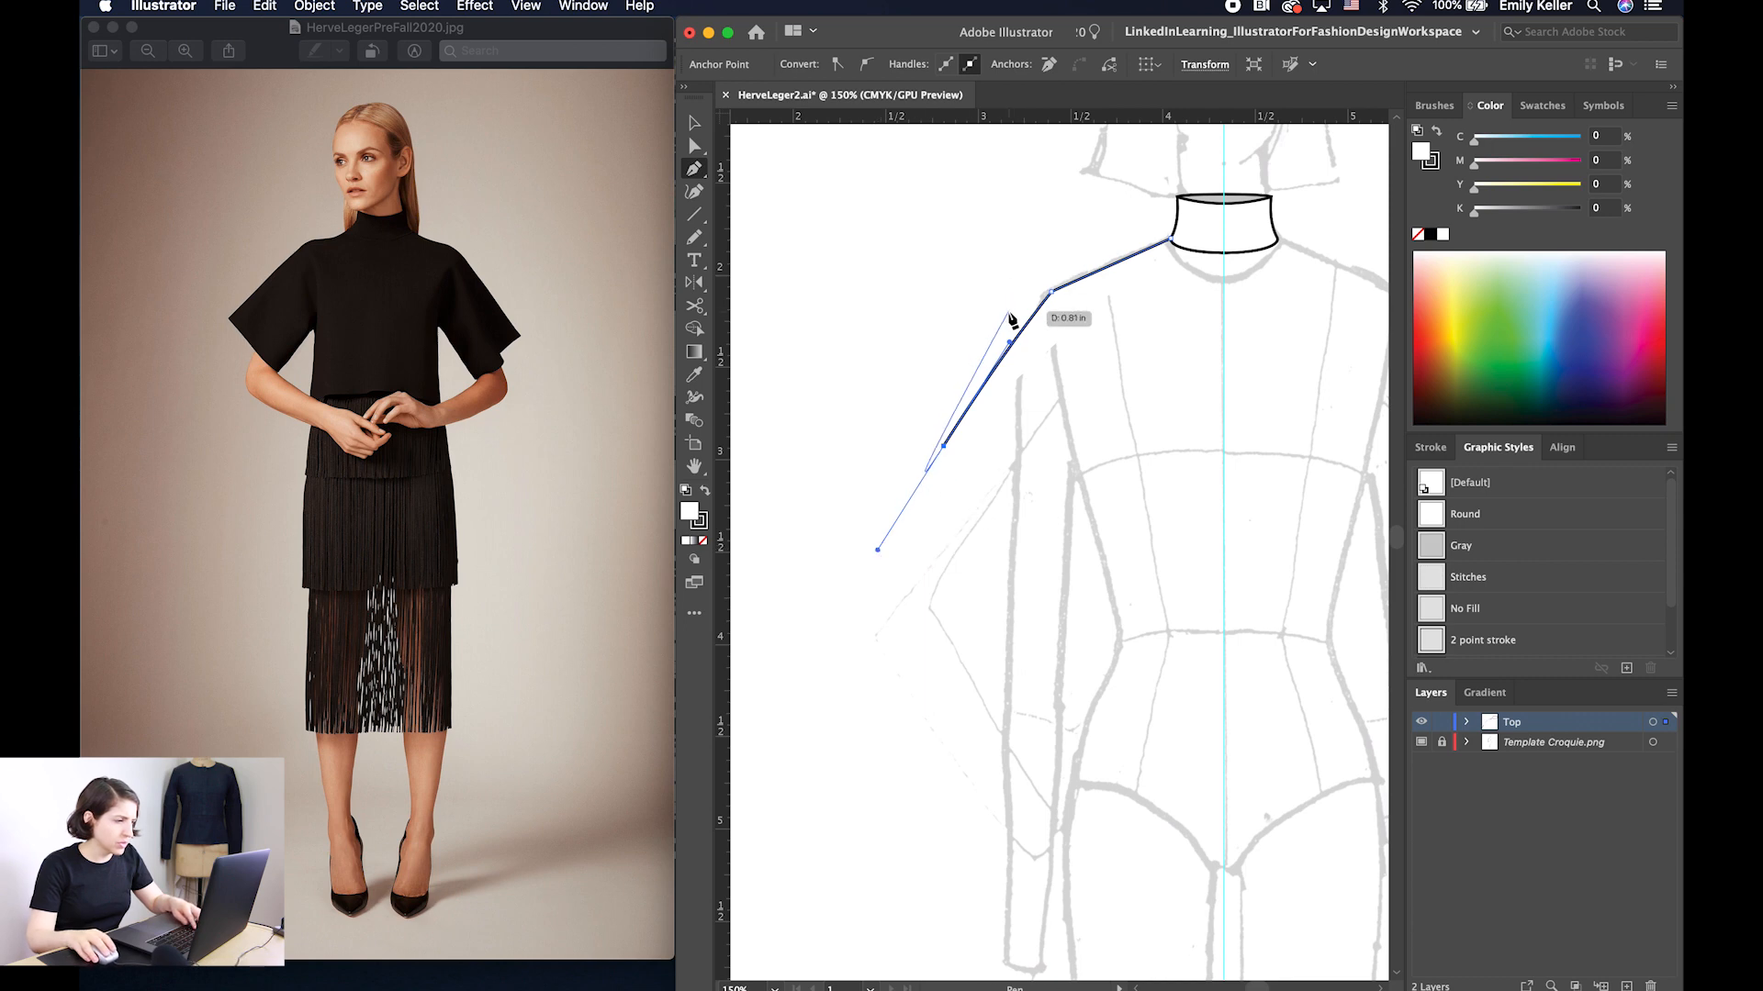
click(944, 448)
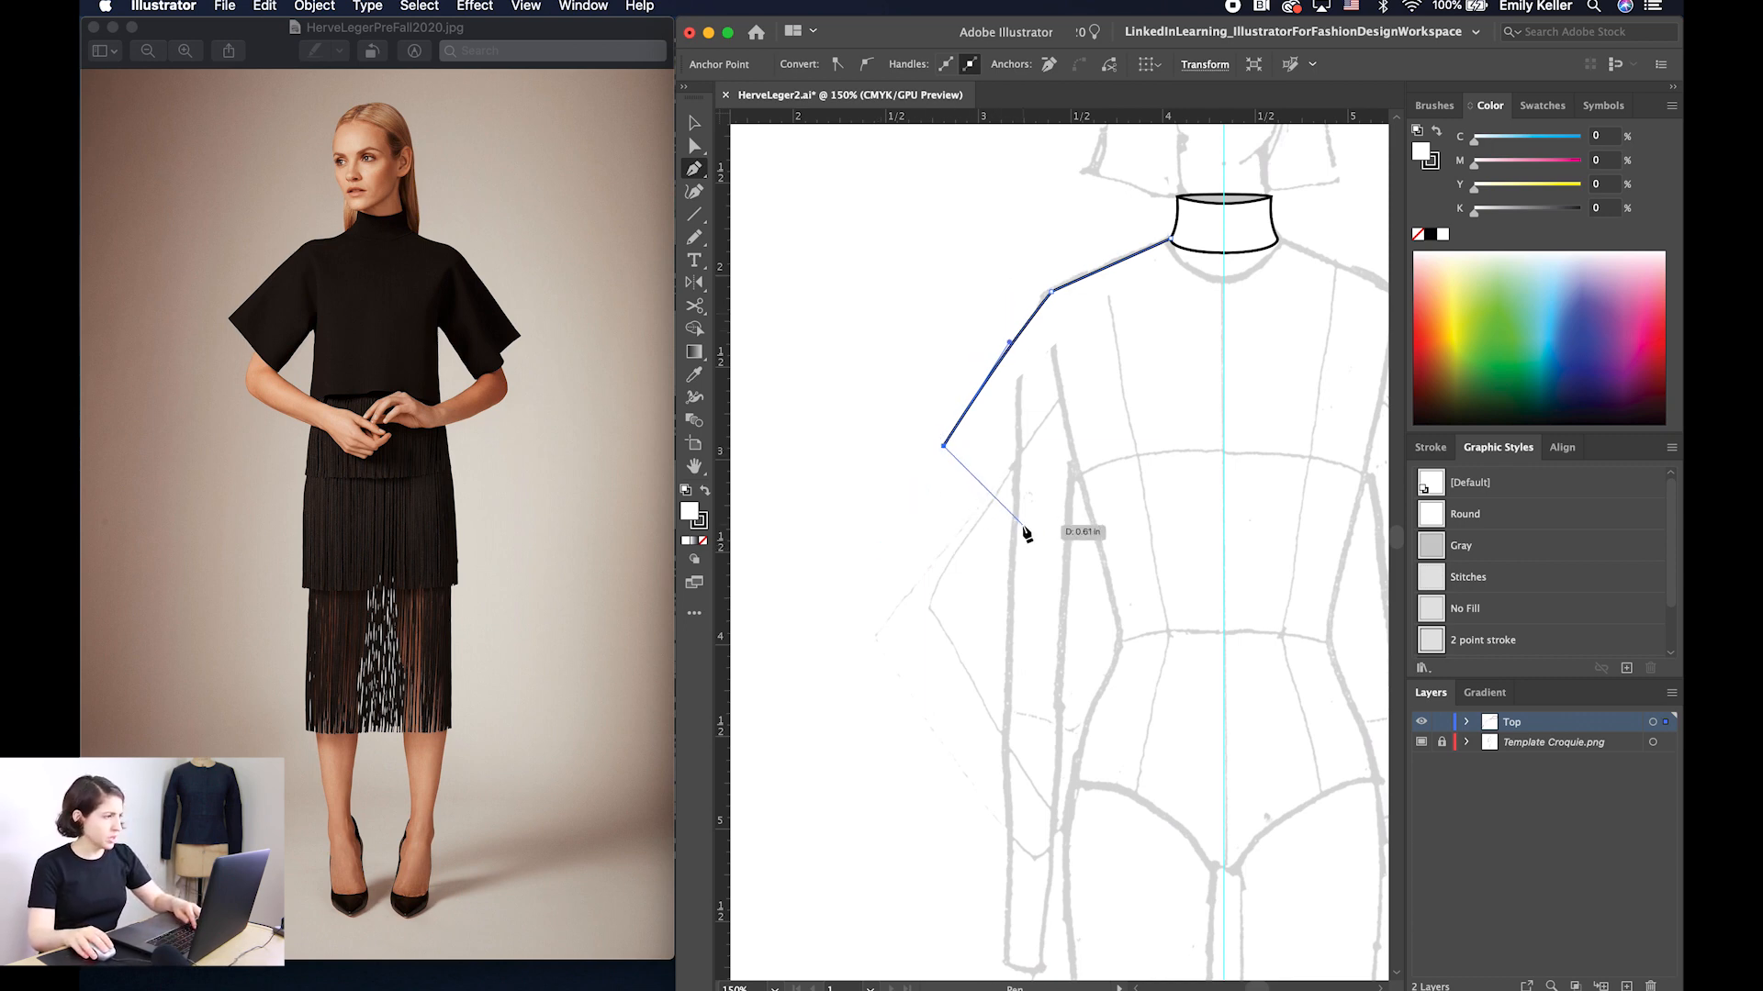
Continue the outline along the sleeve hem, up to the underarm, and straight down the side to waist level
click(1022, 529)
click(1078, 477)
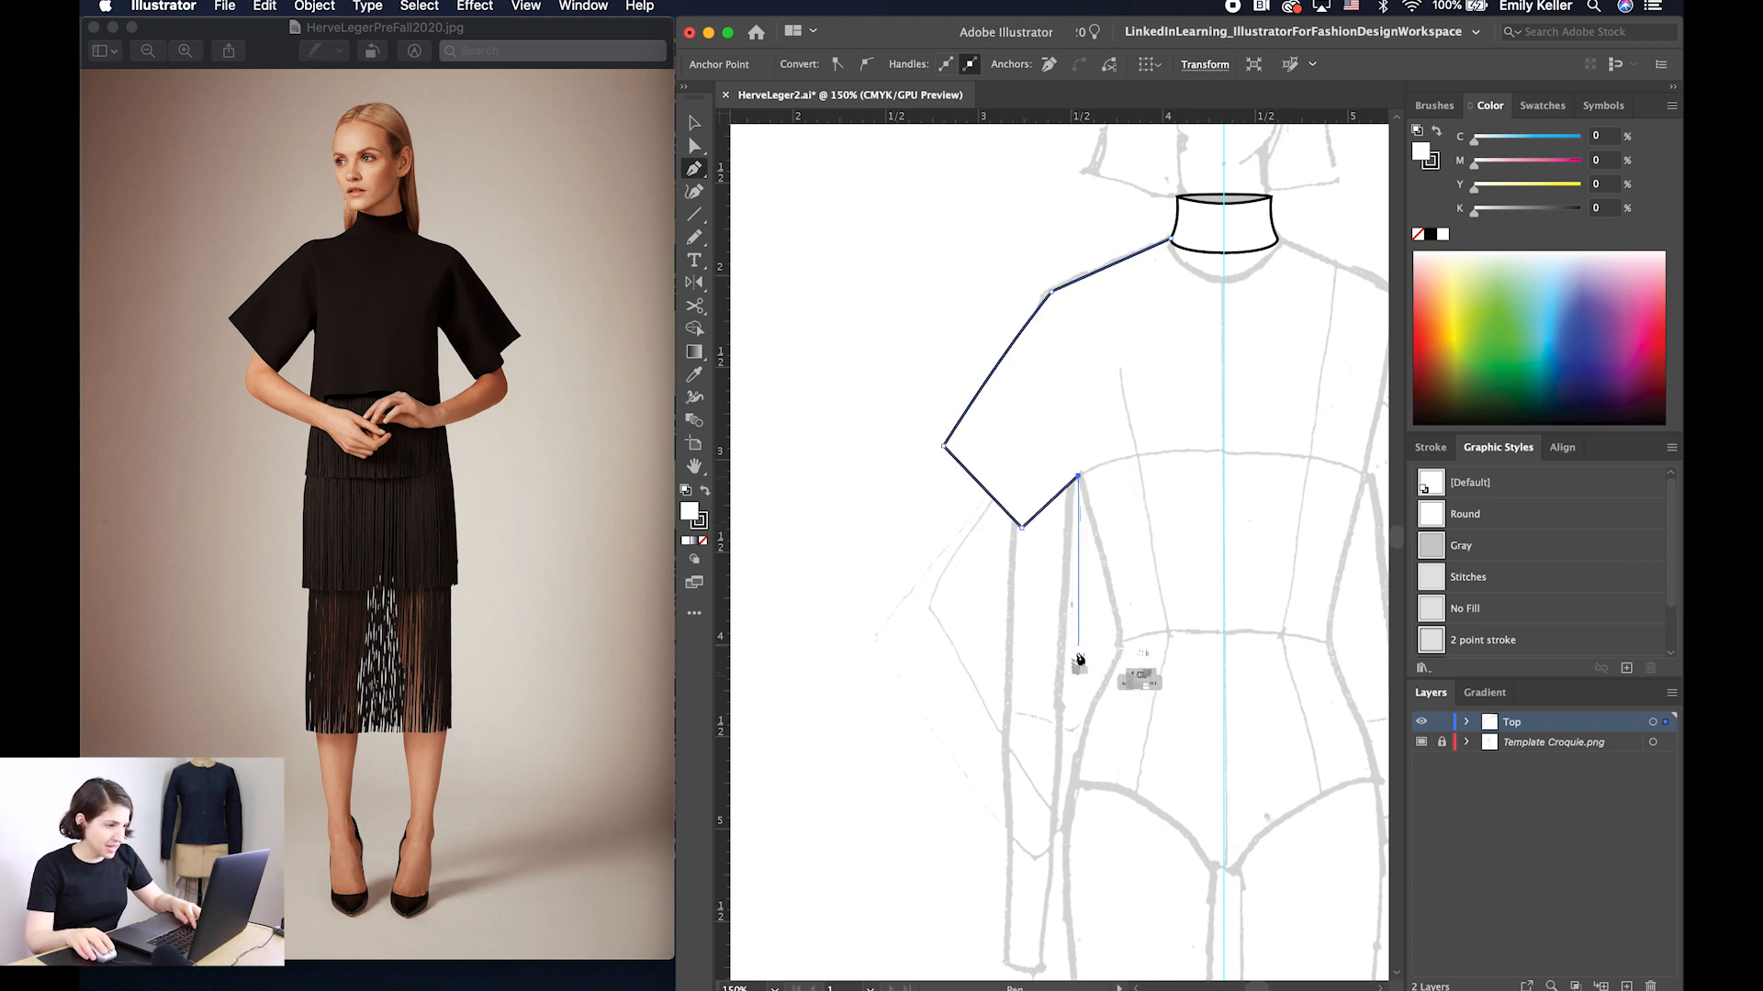
click(1077, 643)
key(v)
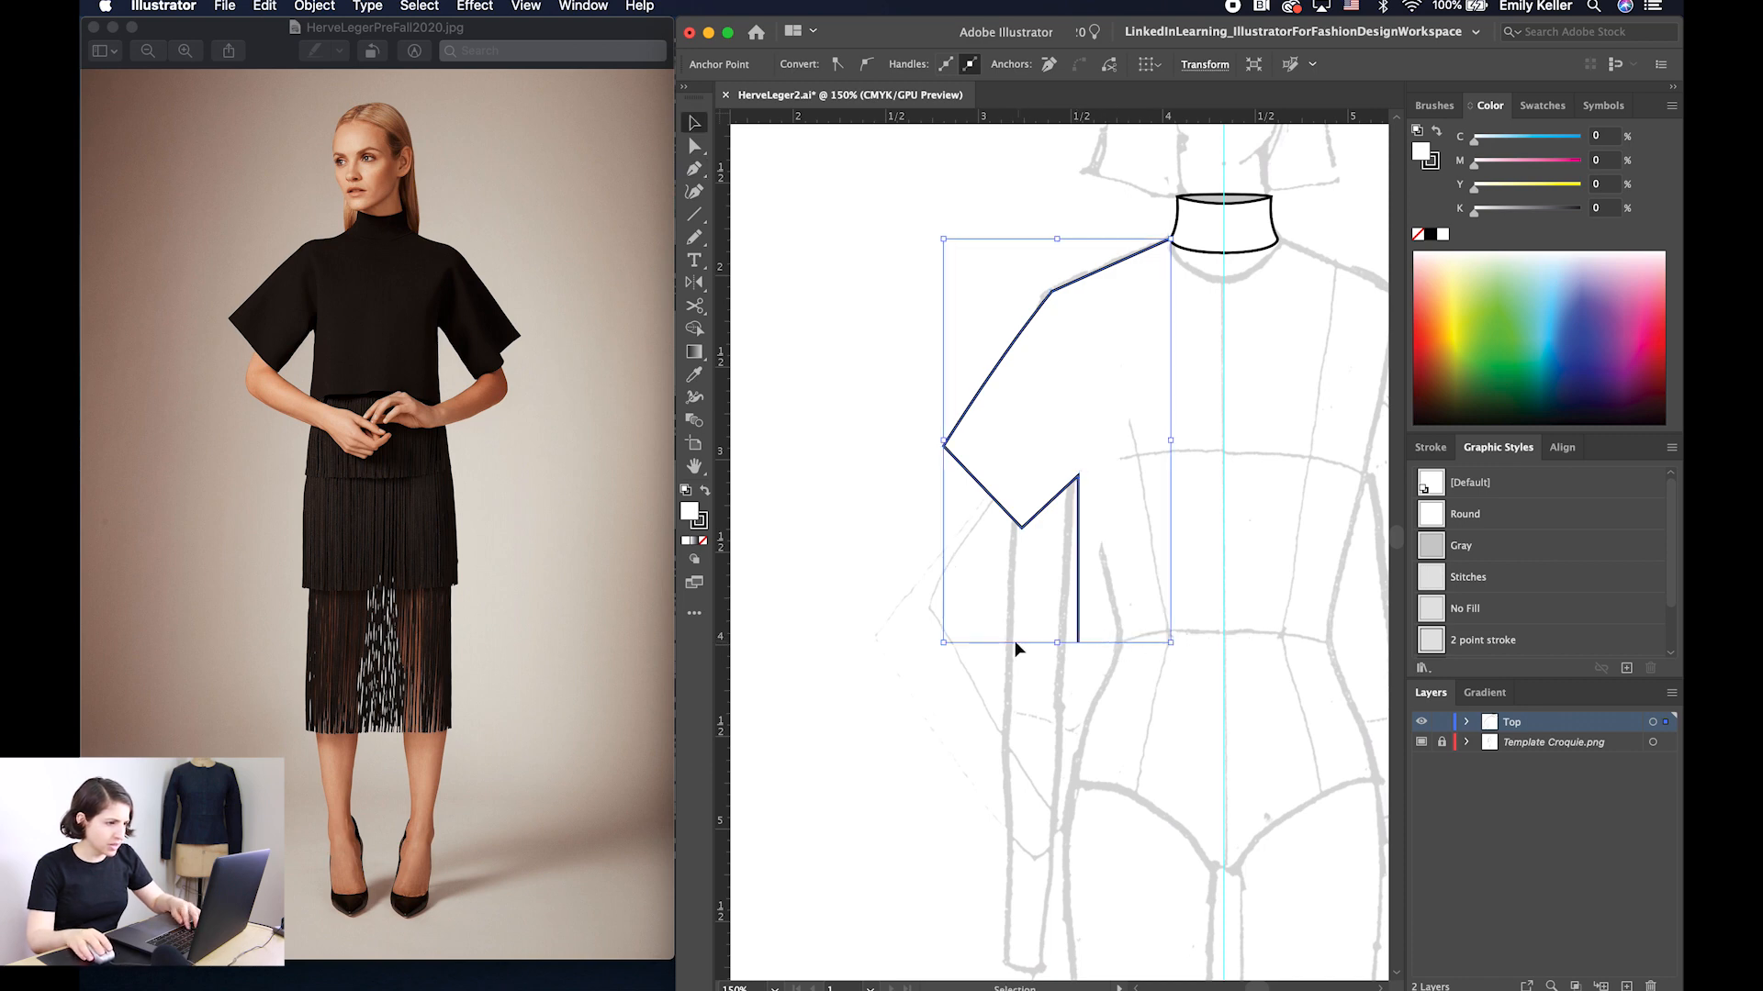
click(1009, 656)
Curve the outer sleeve edge slightly outward below the shoulder point
key(a)
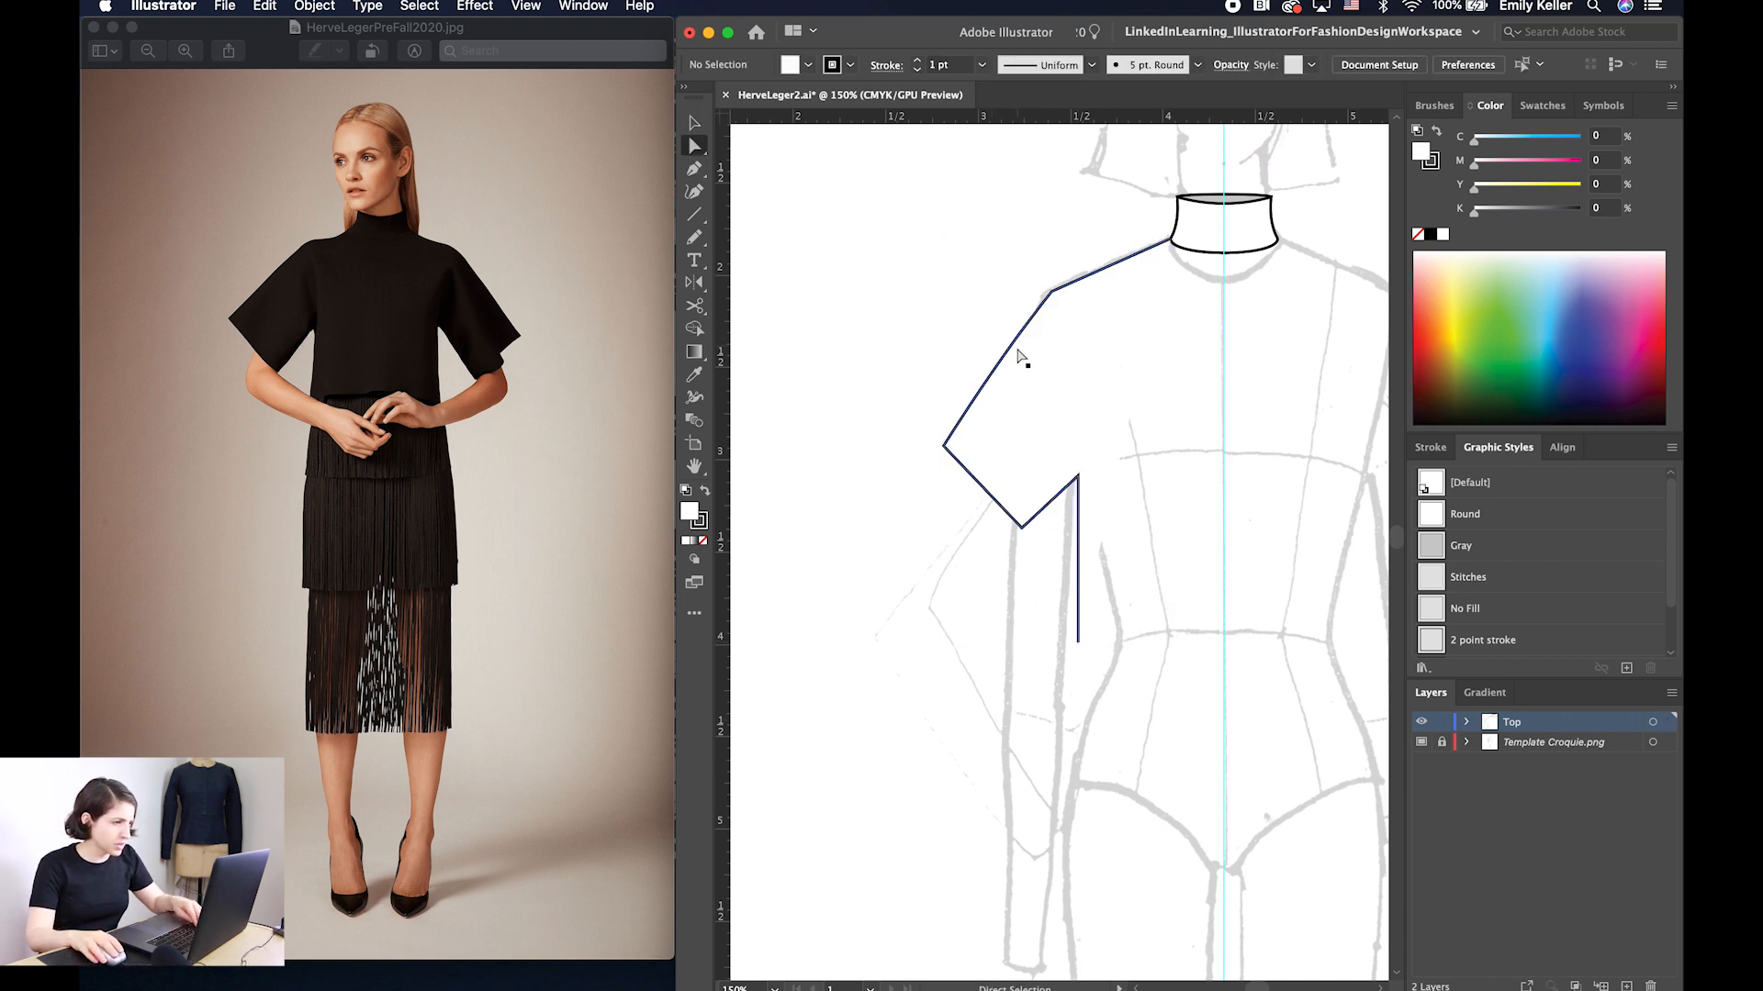
key(shift+c)
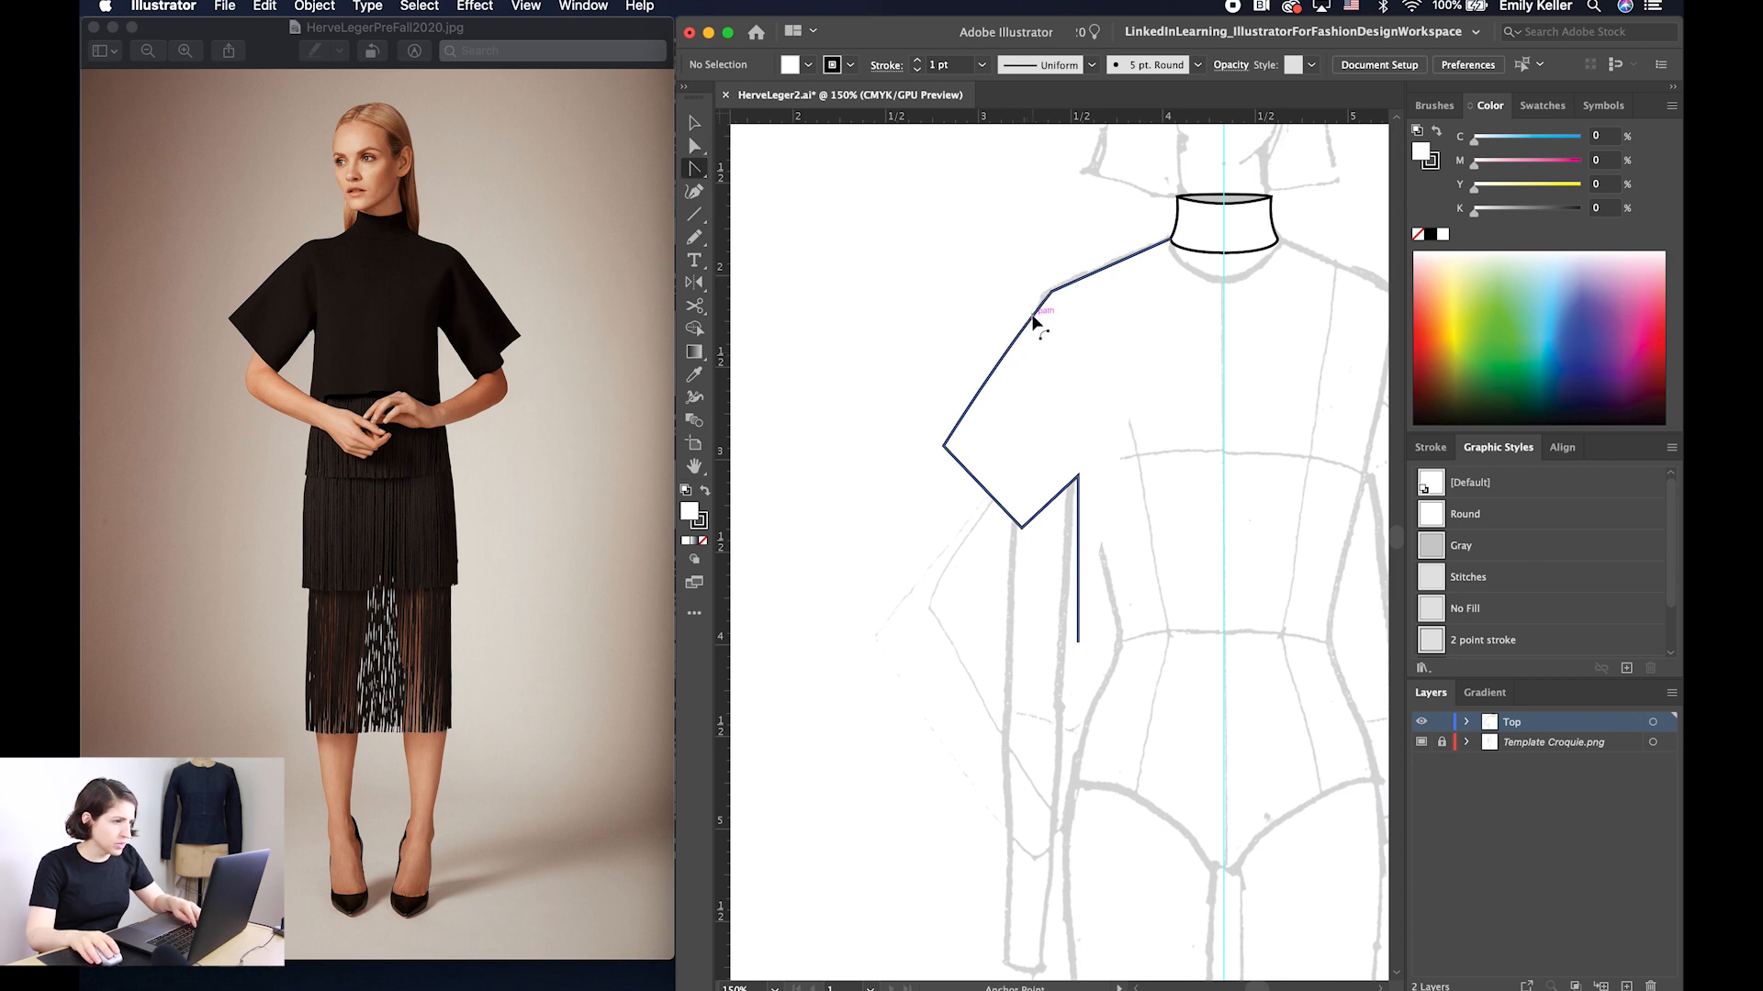
drag(1025, 323, 1015, 331)
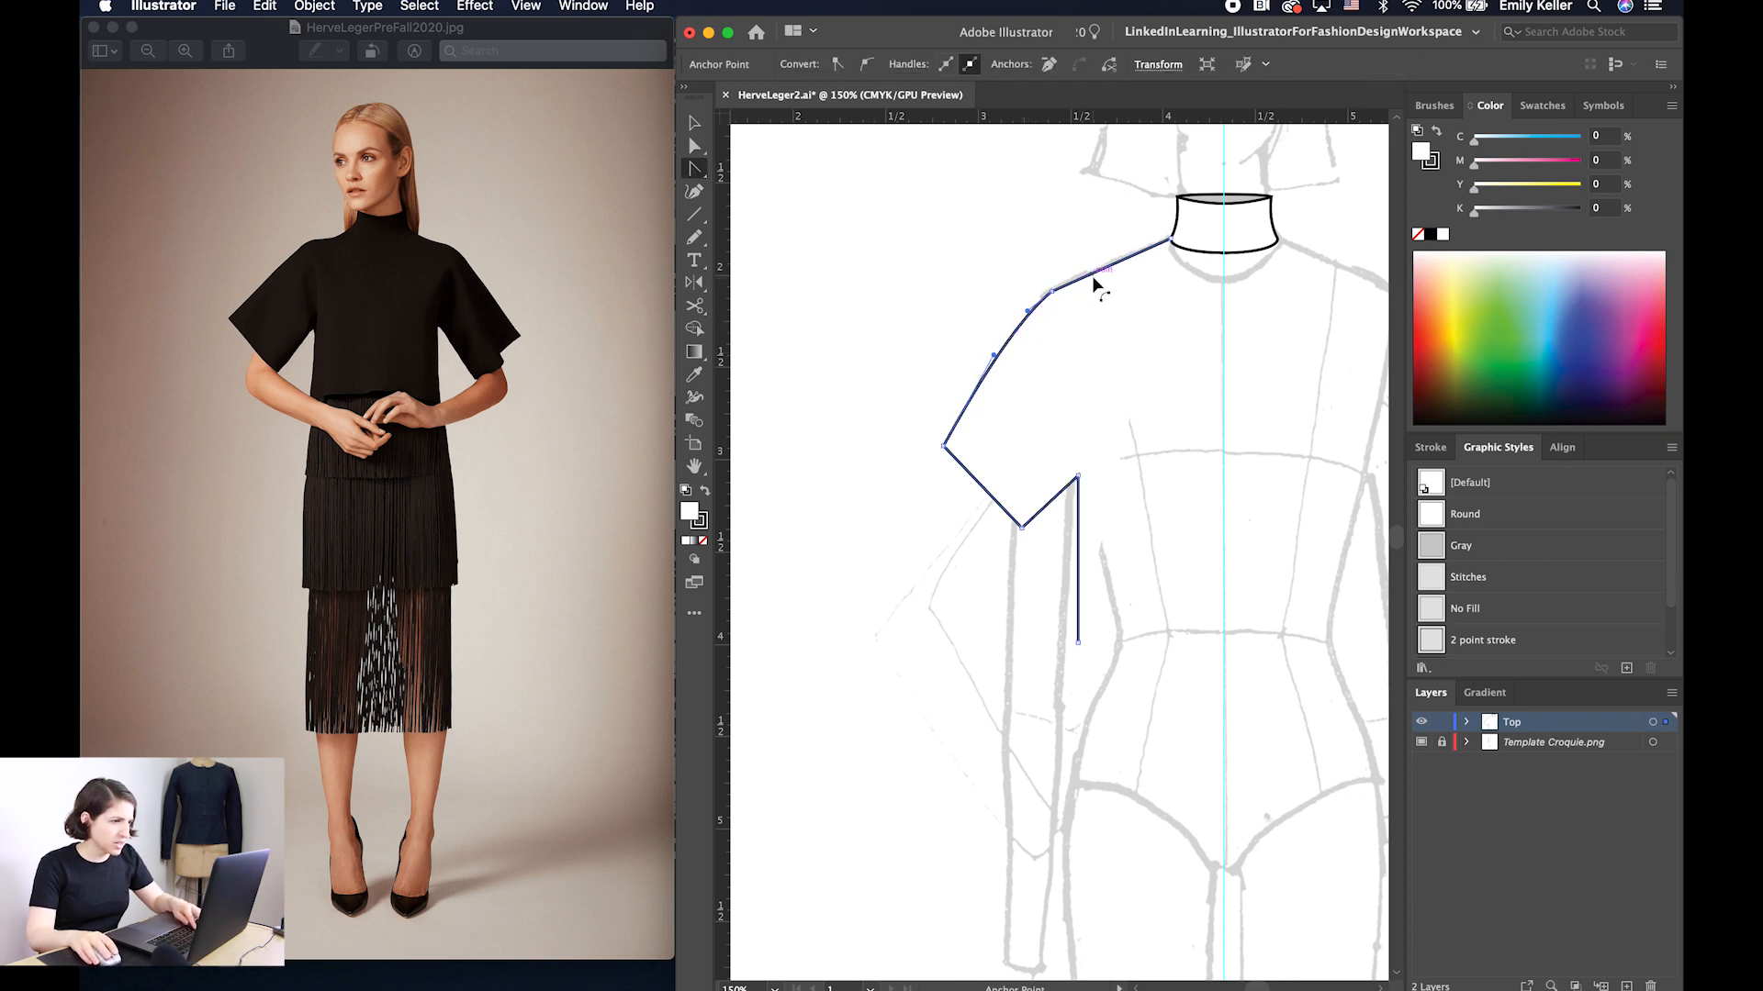
key(v)
click(907, 361)
Smooth the shoulder point so the shoulder line flows into the sleeve in a rounded curve
scroll(973, 381, down, 1)
scroll(973, 381, right, 1)
key(a)
key(shift+c)
drag(1036, 273, 986, 334)
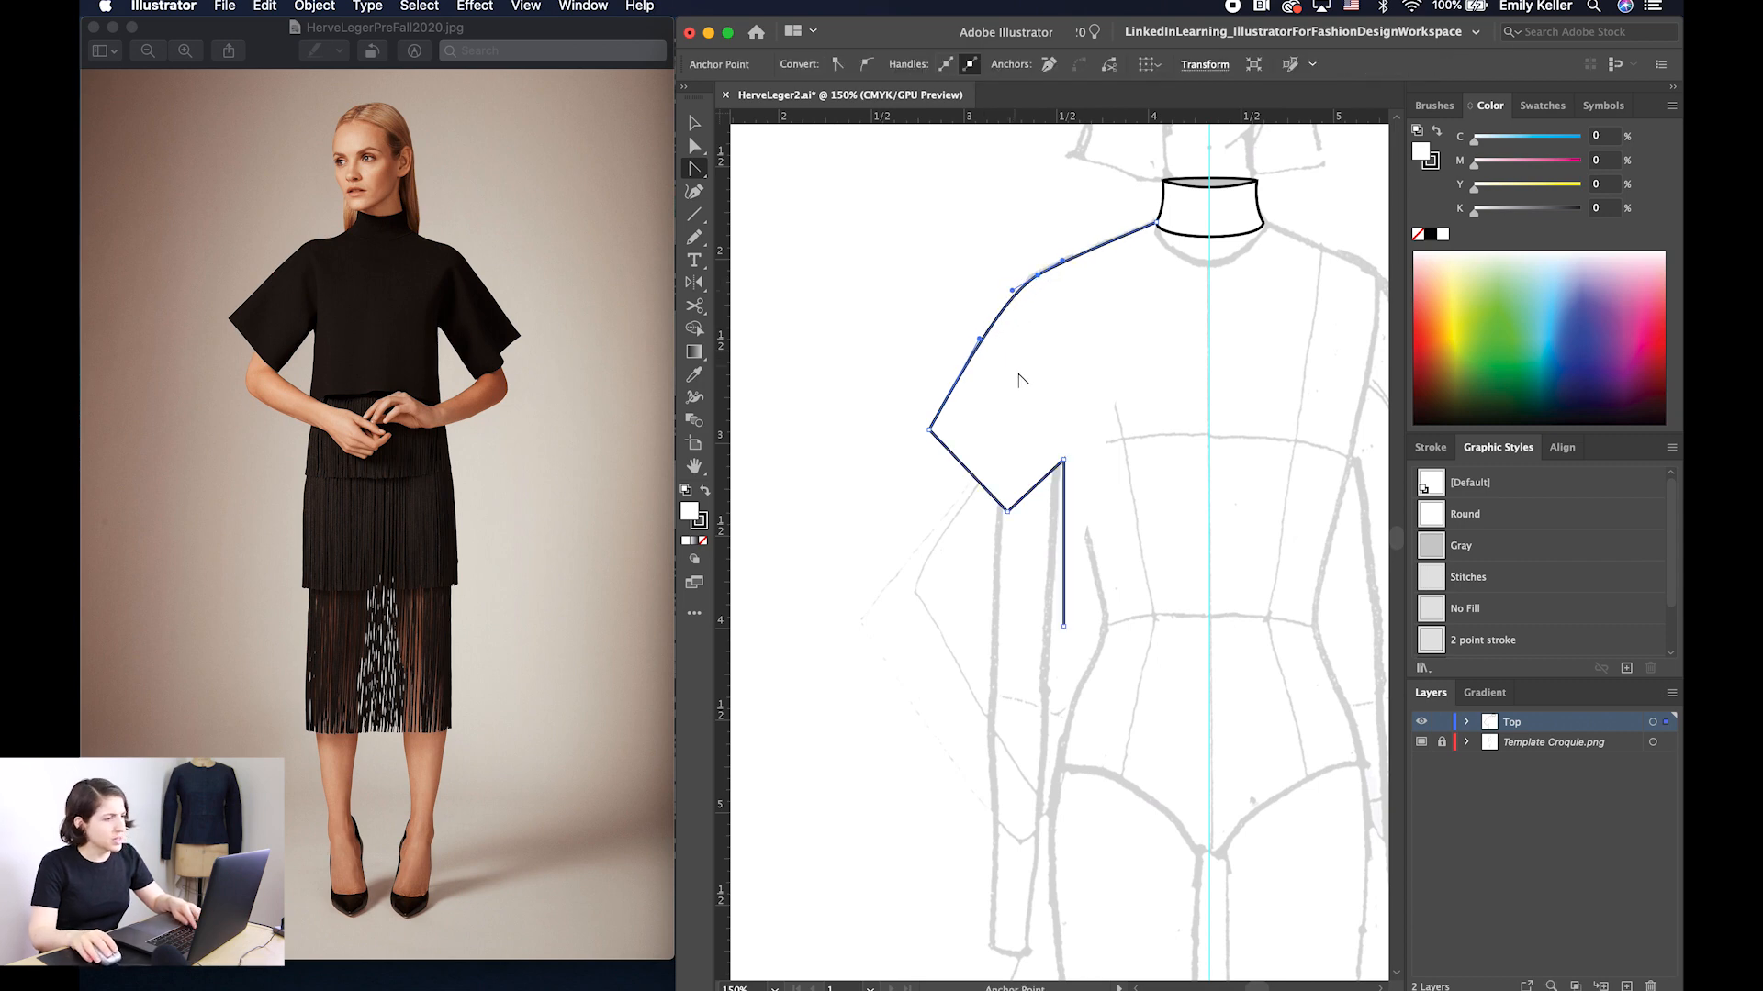
key(v)
click(876, 344)
key(space)
drag(941, 412, 930, 389)
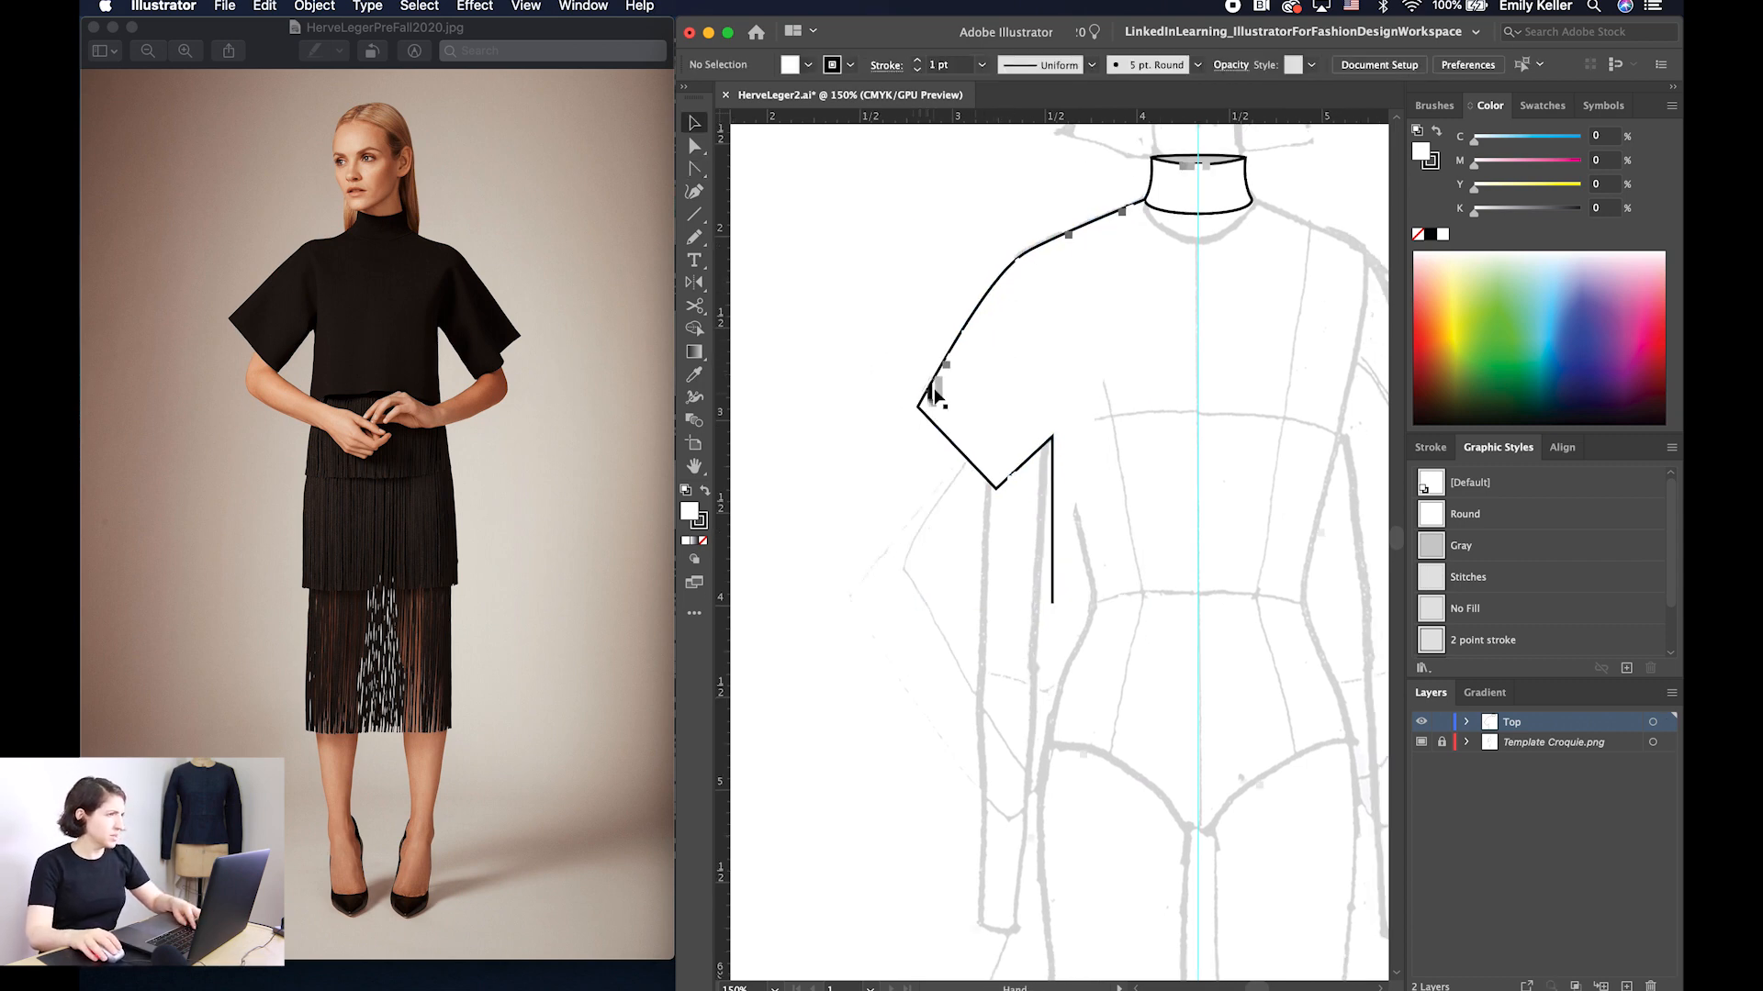
Move the outer corner of the sleeve hem outward and up, and adjust the outer sleeve curve to follow it
key(a)
click(996, 292)
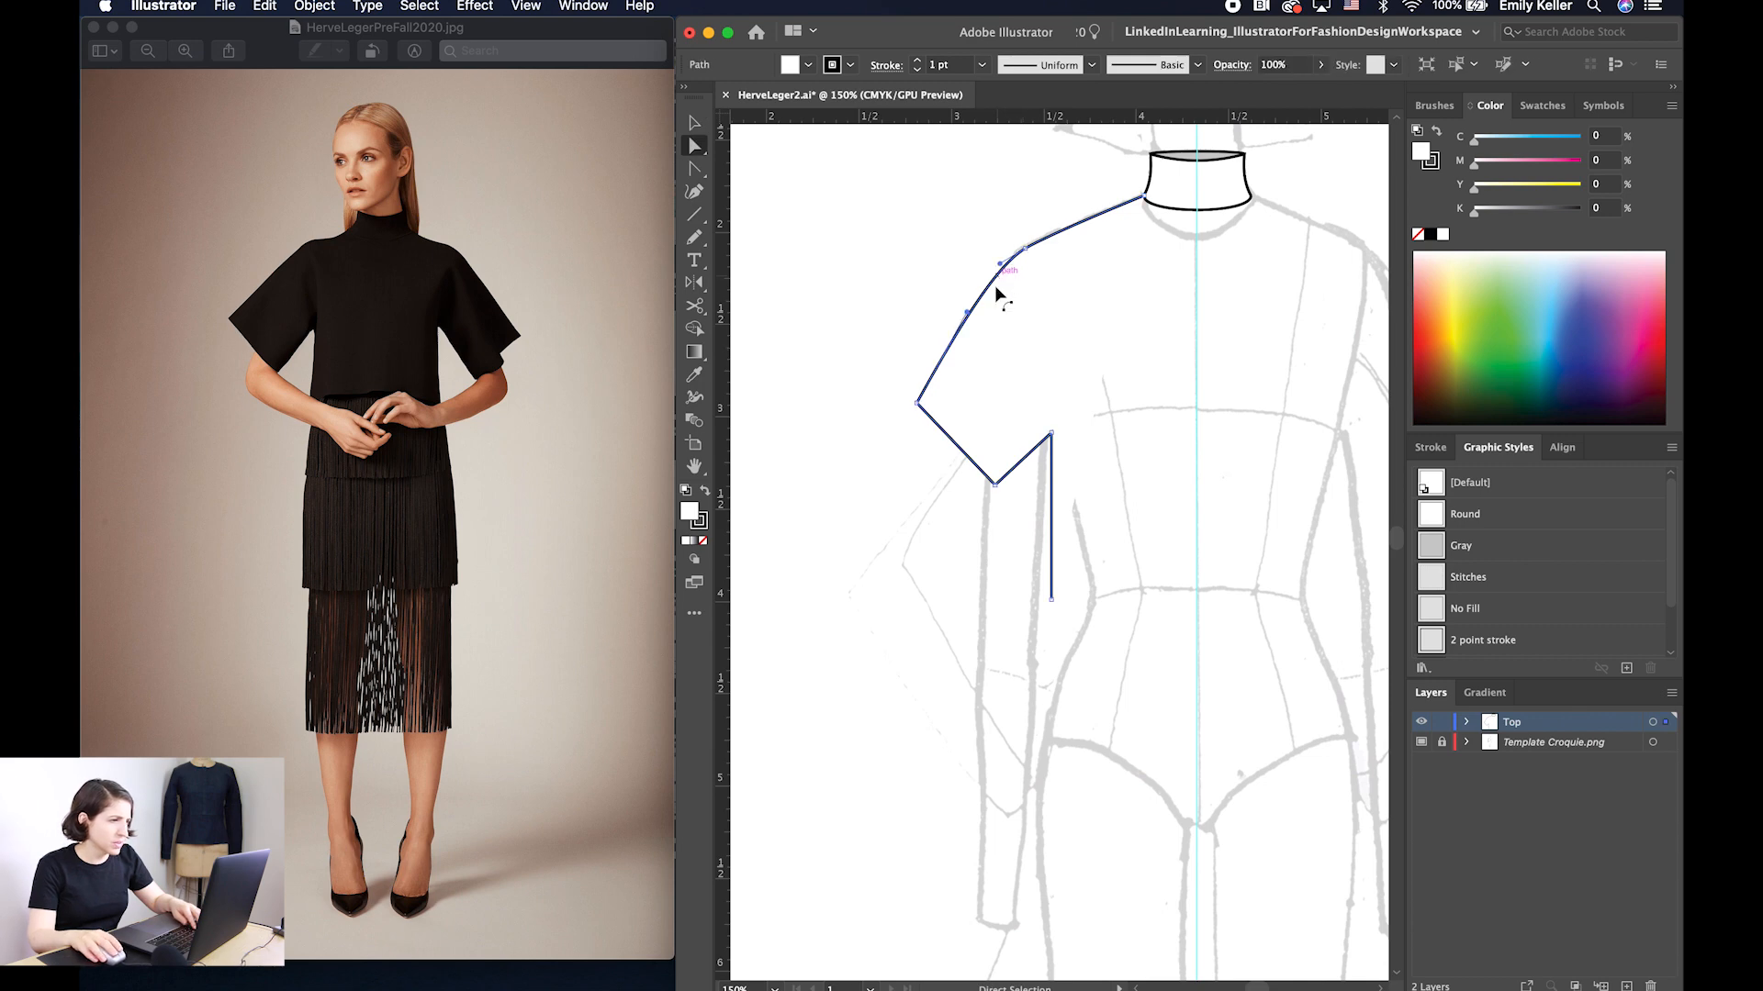
click(996, 292)
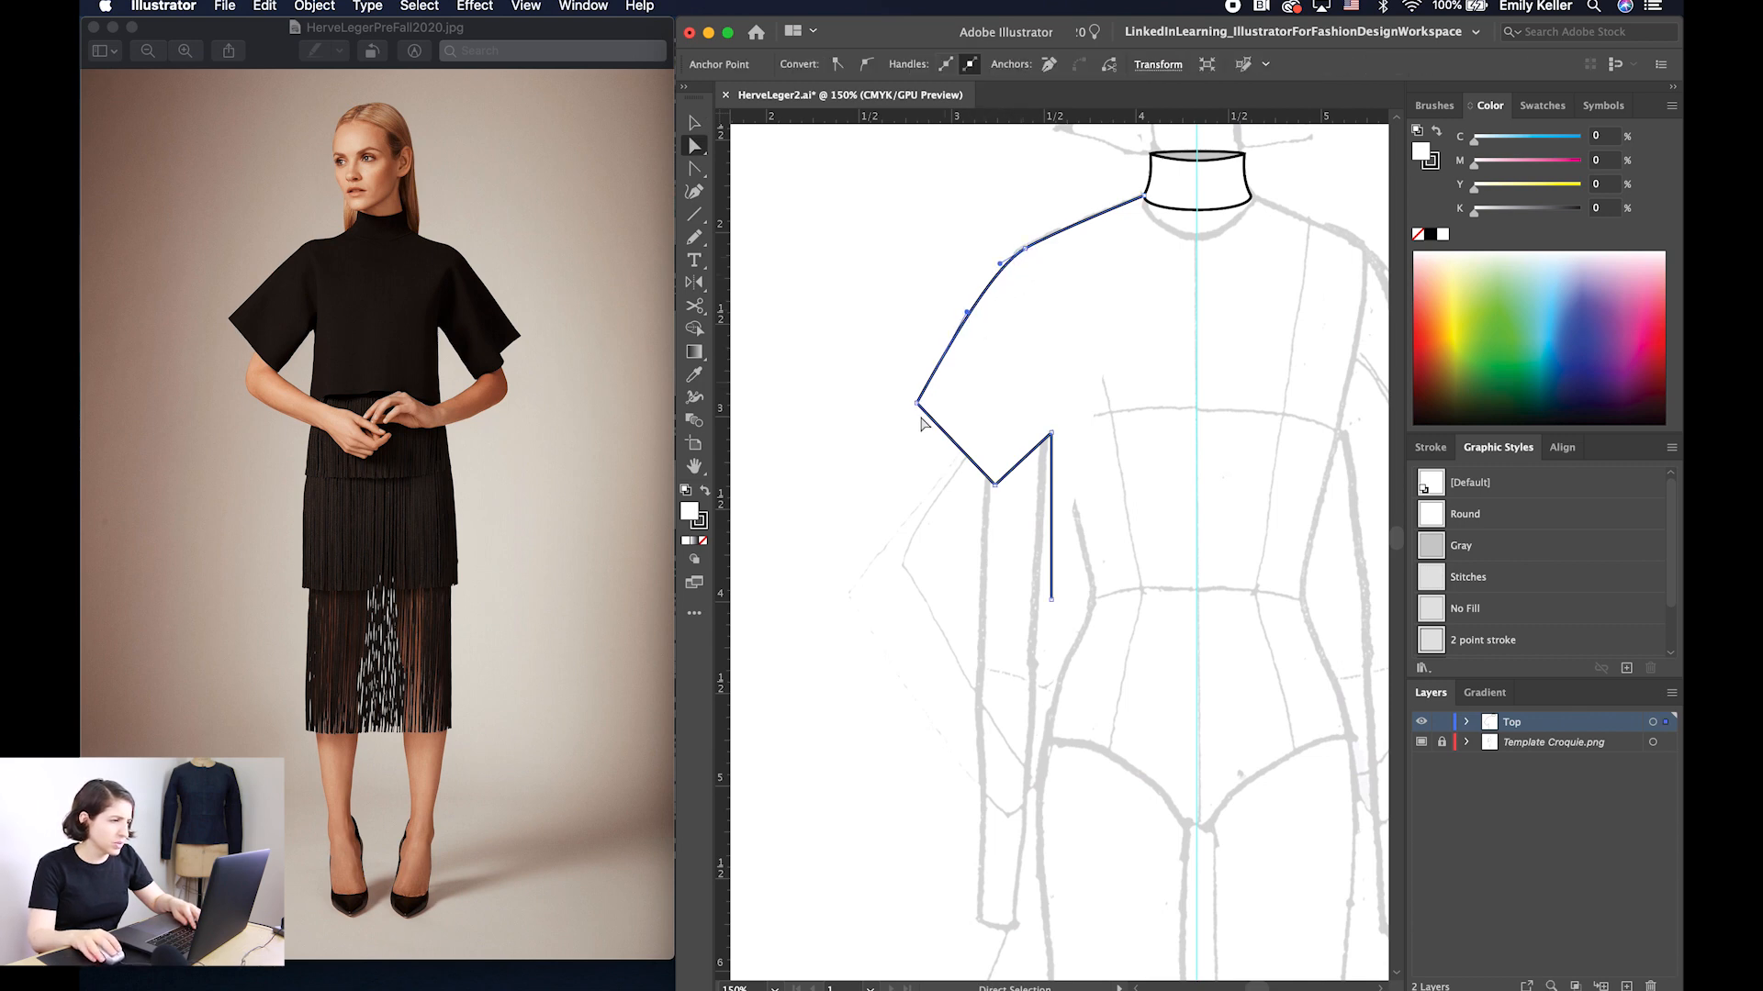
drag(917, 404, 899, 383)
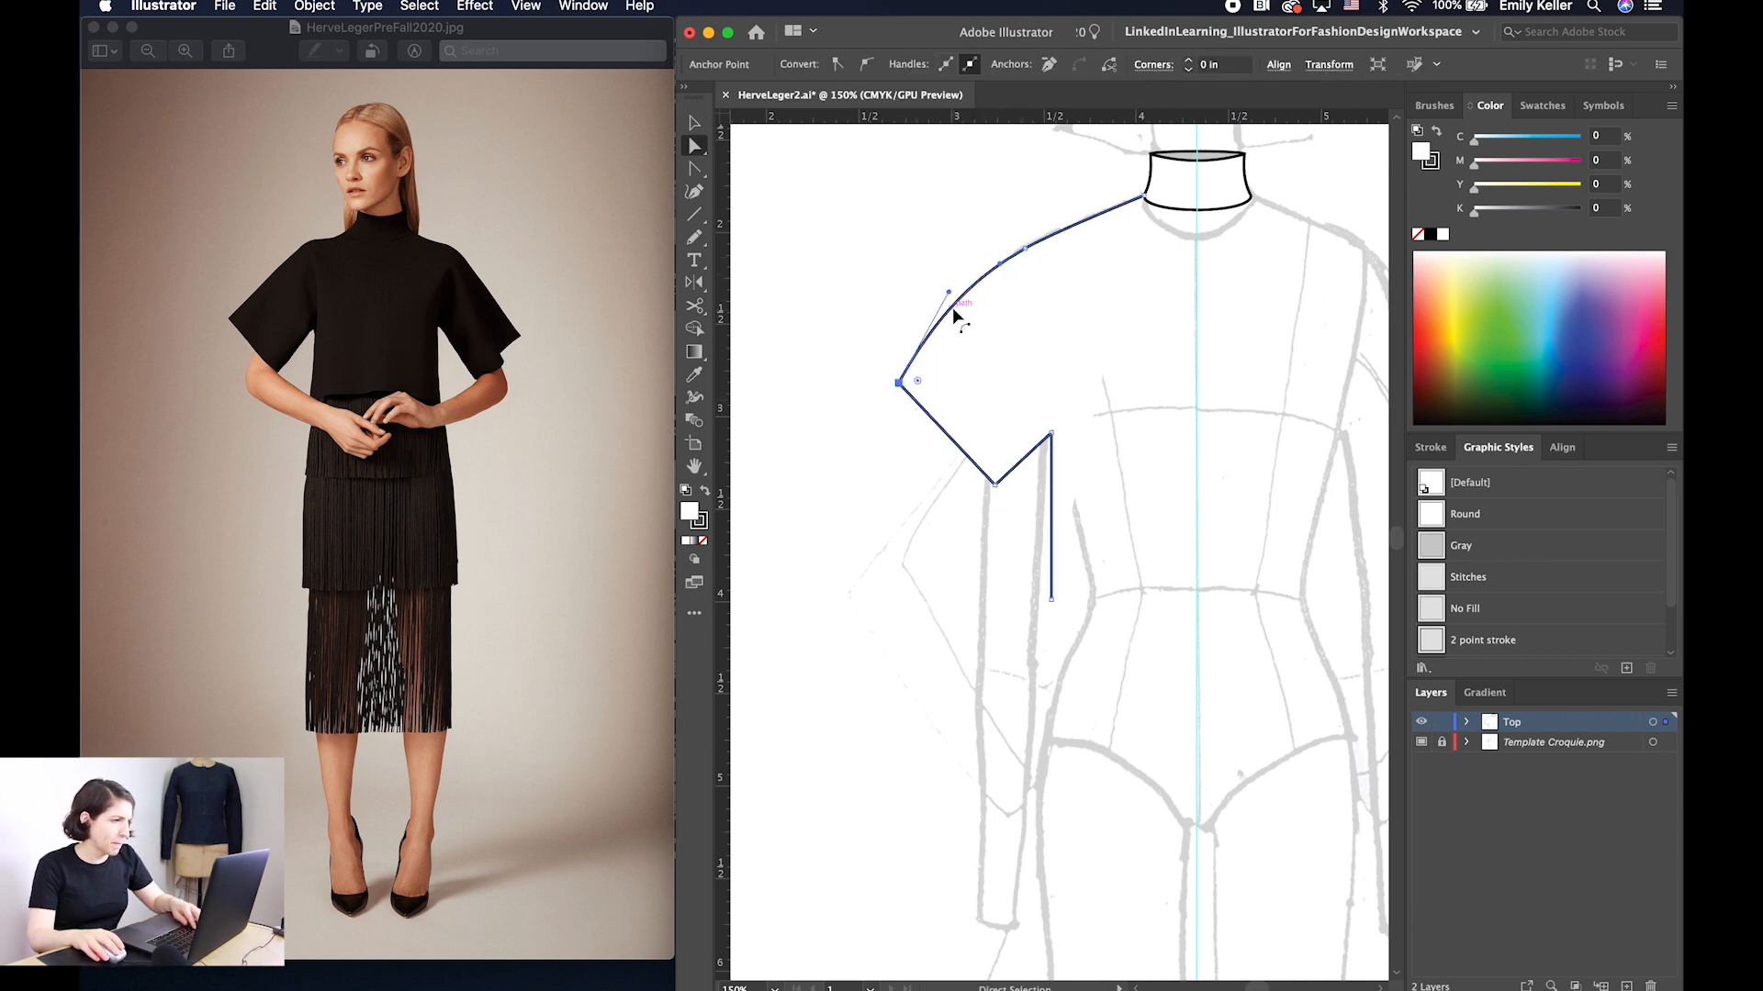
drag(948, 292, 956, 303)
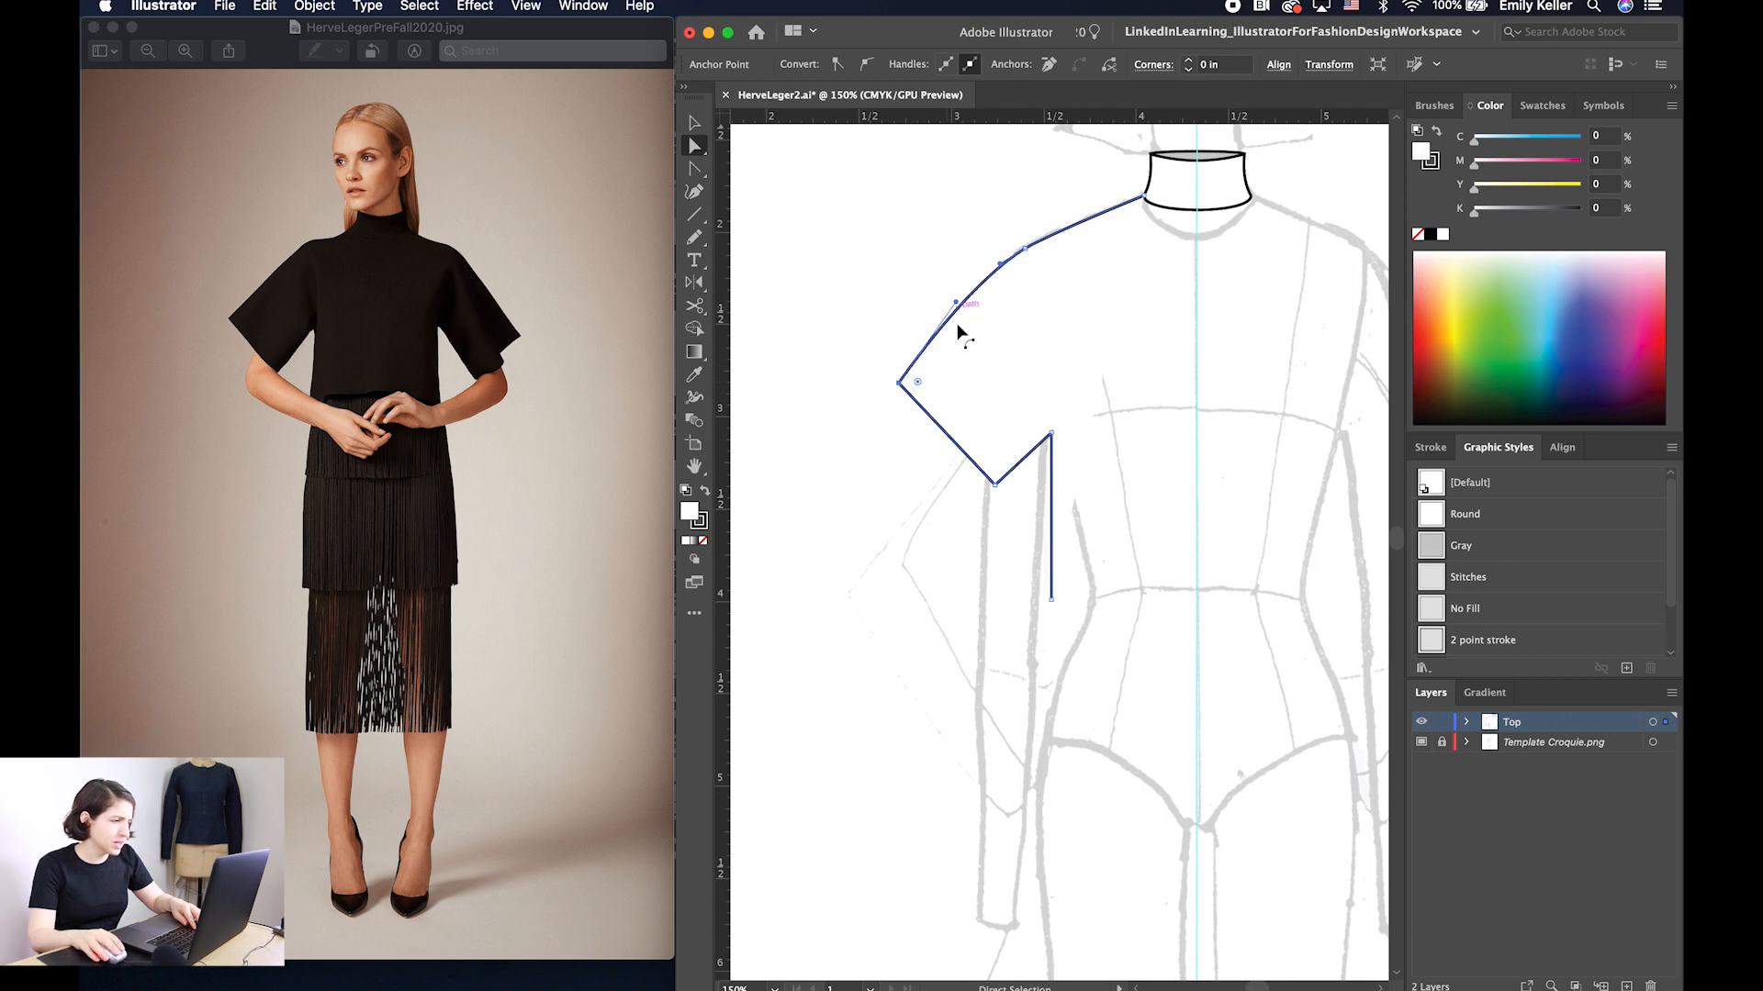
Shift the lower corner of the sleeve hem slightly inward and up, and raise the underarm point to match
drag(995, 484, 1052, 418)
key(super+z)
click(1069, 446)
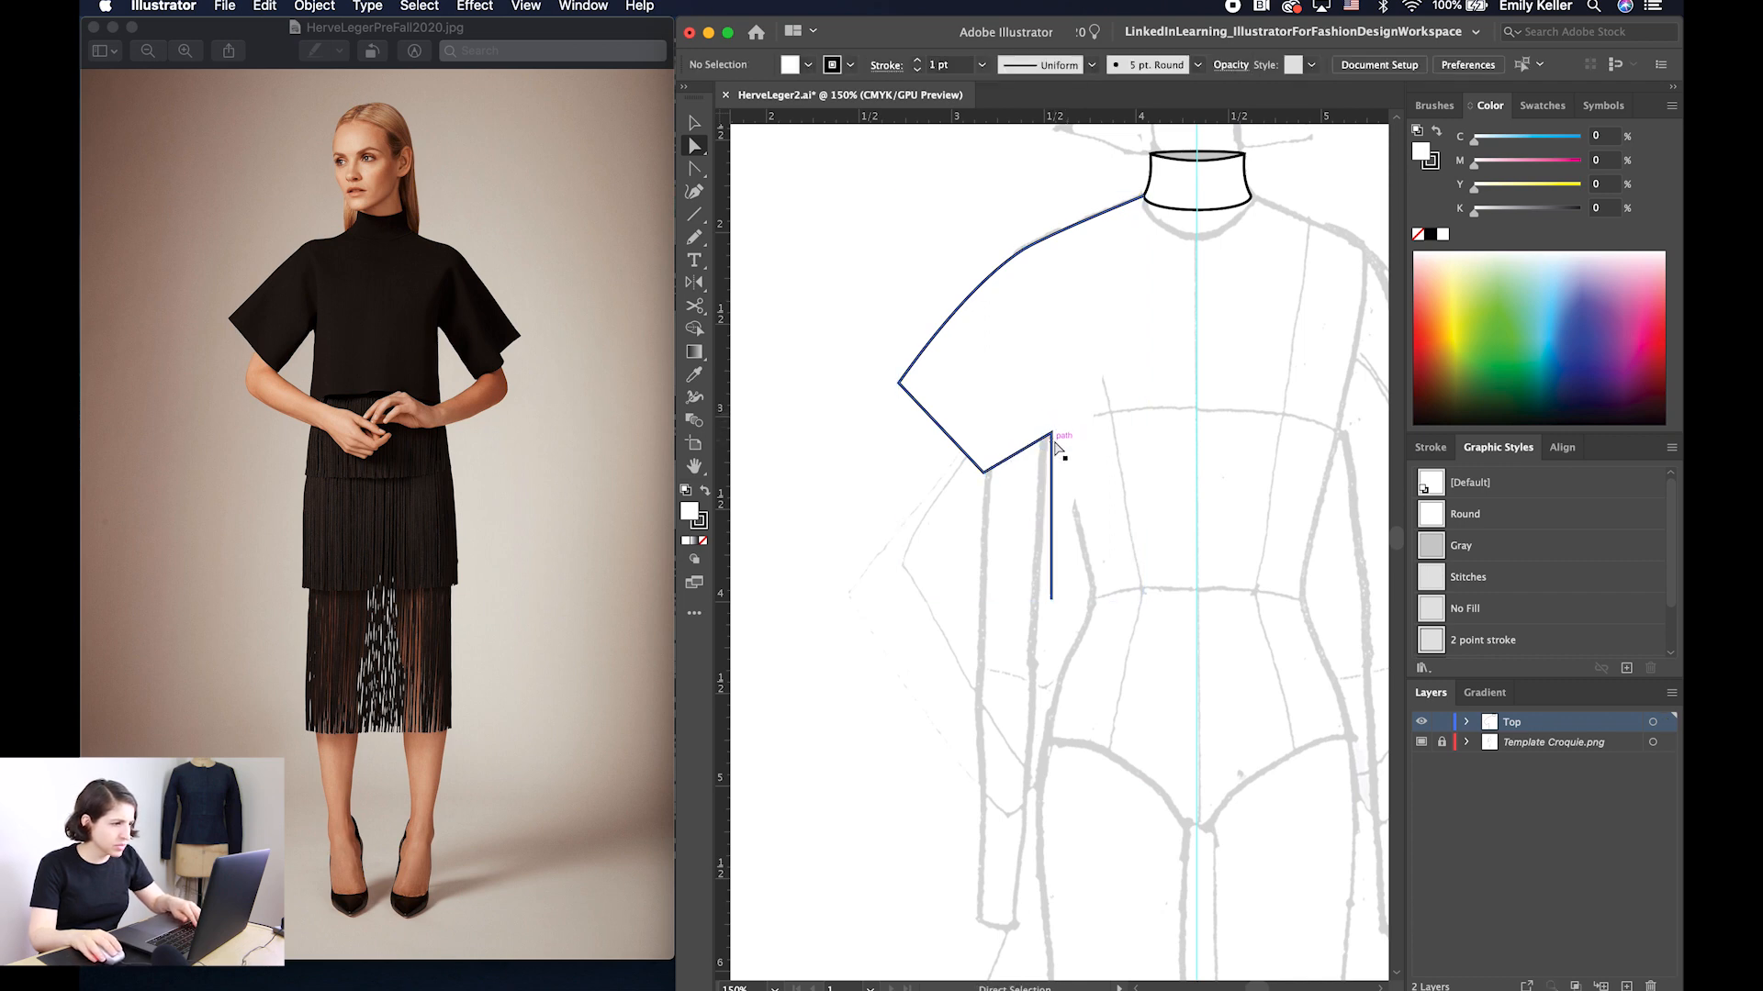
drag(1051, 433, 1051, 415)
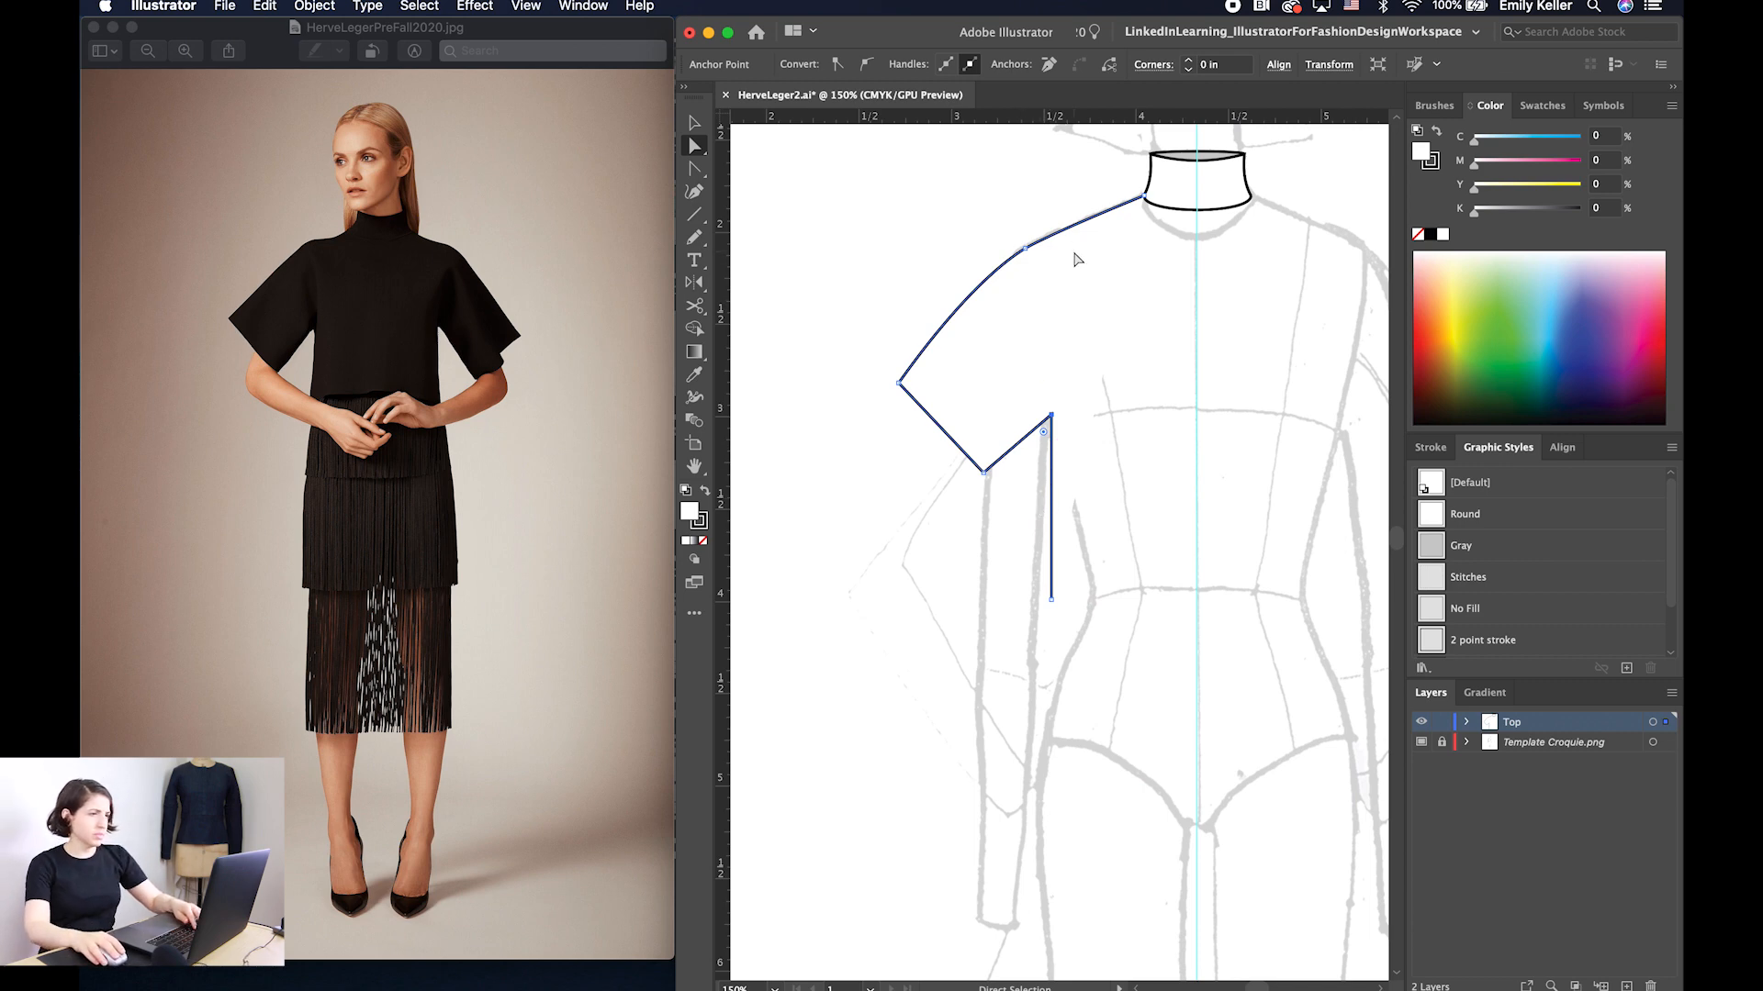
Flatten the outer sleeve edge by adjusting the curve handle nearest the sleeve hem
click(954, 317)
drag(955, 303, 957, 311)
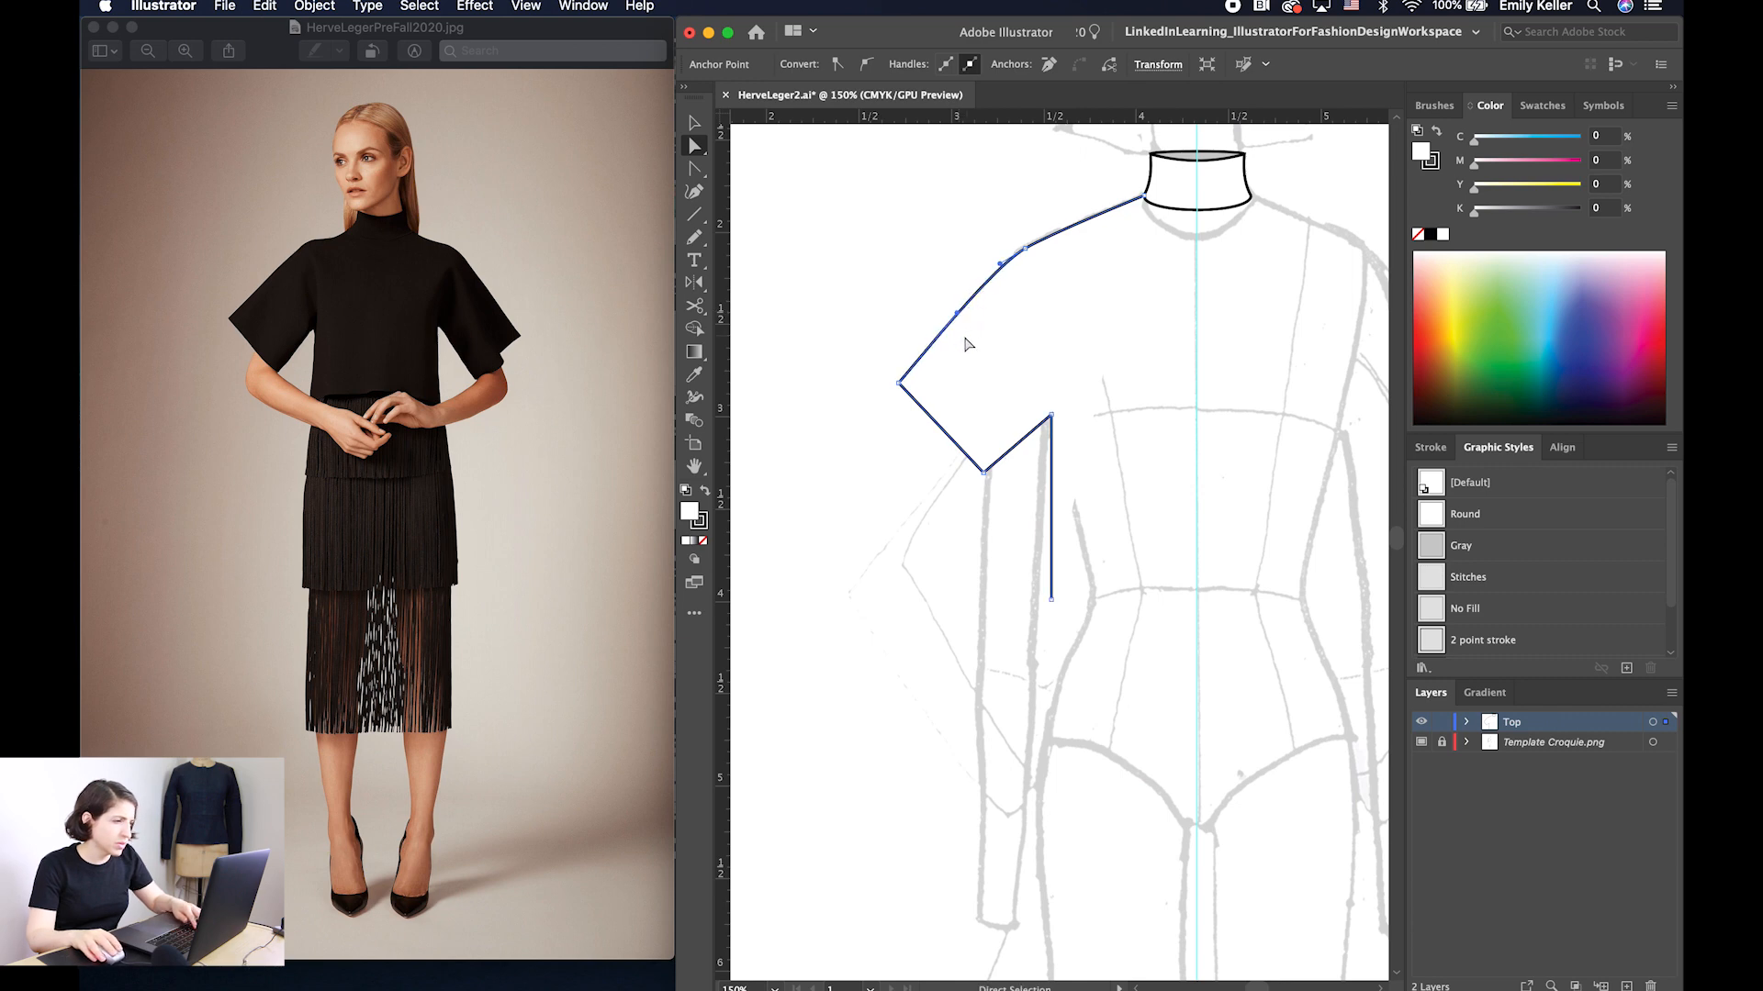
key(v)
click(806, 411)
scroll(1007, 448, right, 5)
scroll(1007, 448, down, 2)
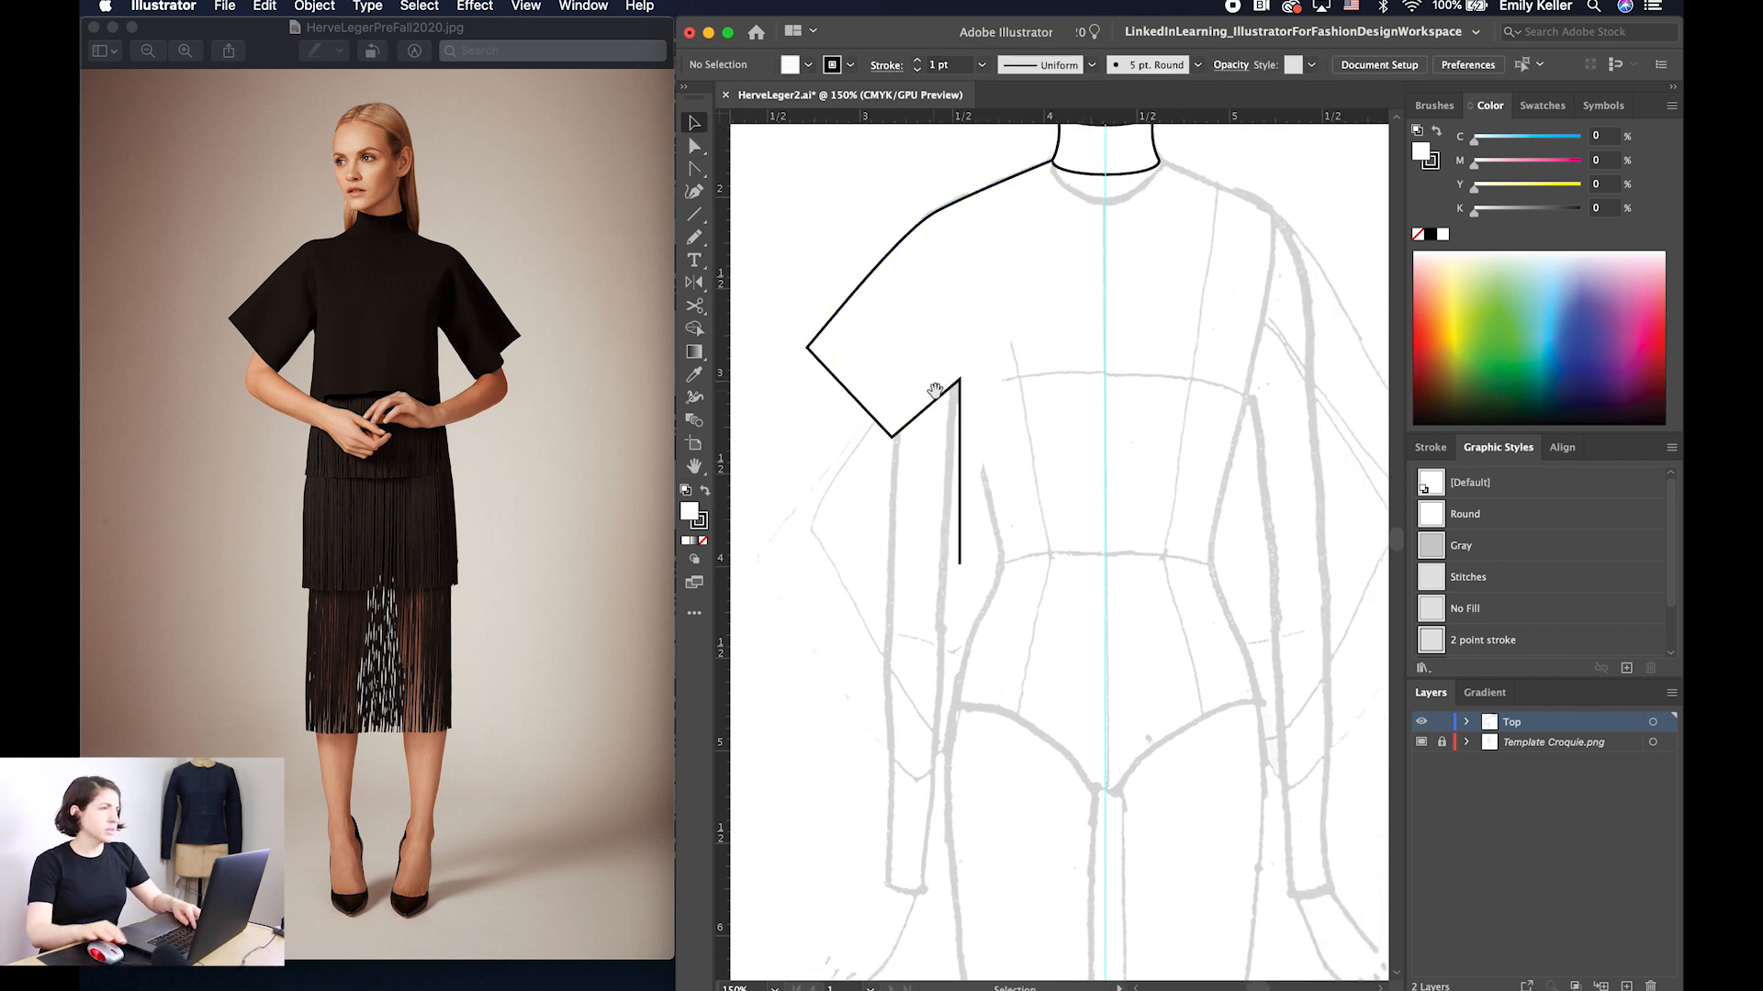
Lengthen the sleeve by moving both hem corners slightly outward and down
key(a)
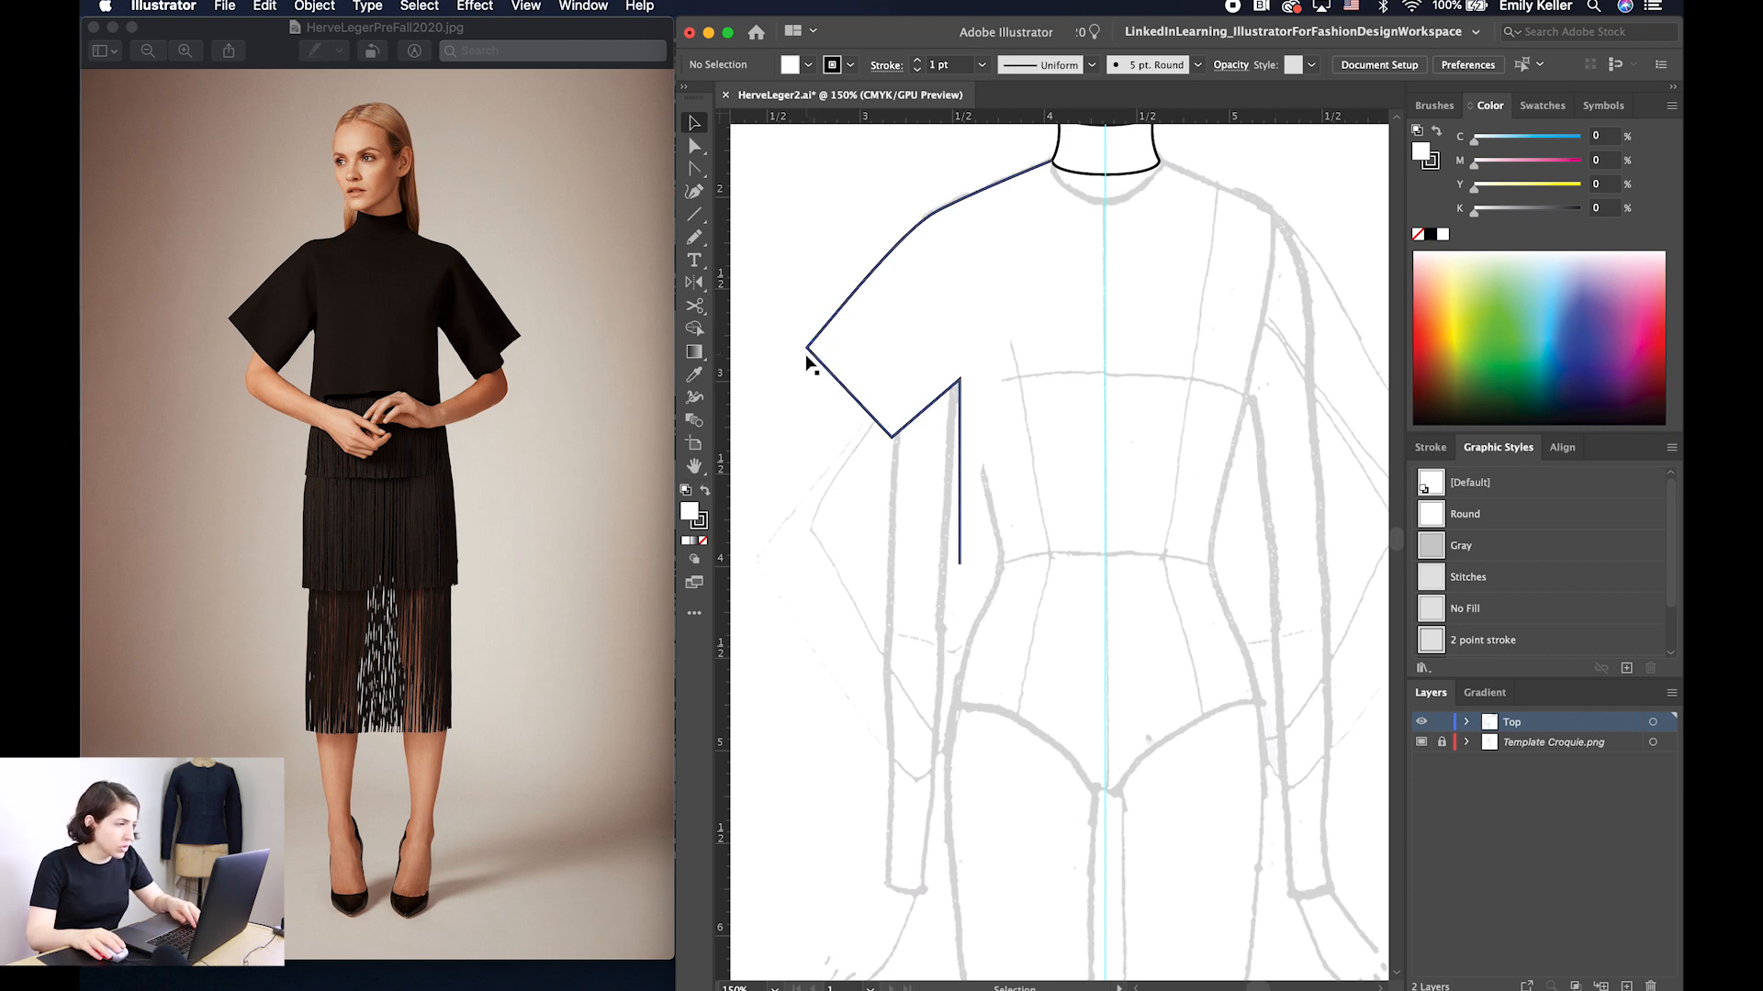
drag(801, 360, 799, 367)
drag(890, 436, 880, 448)
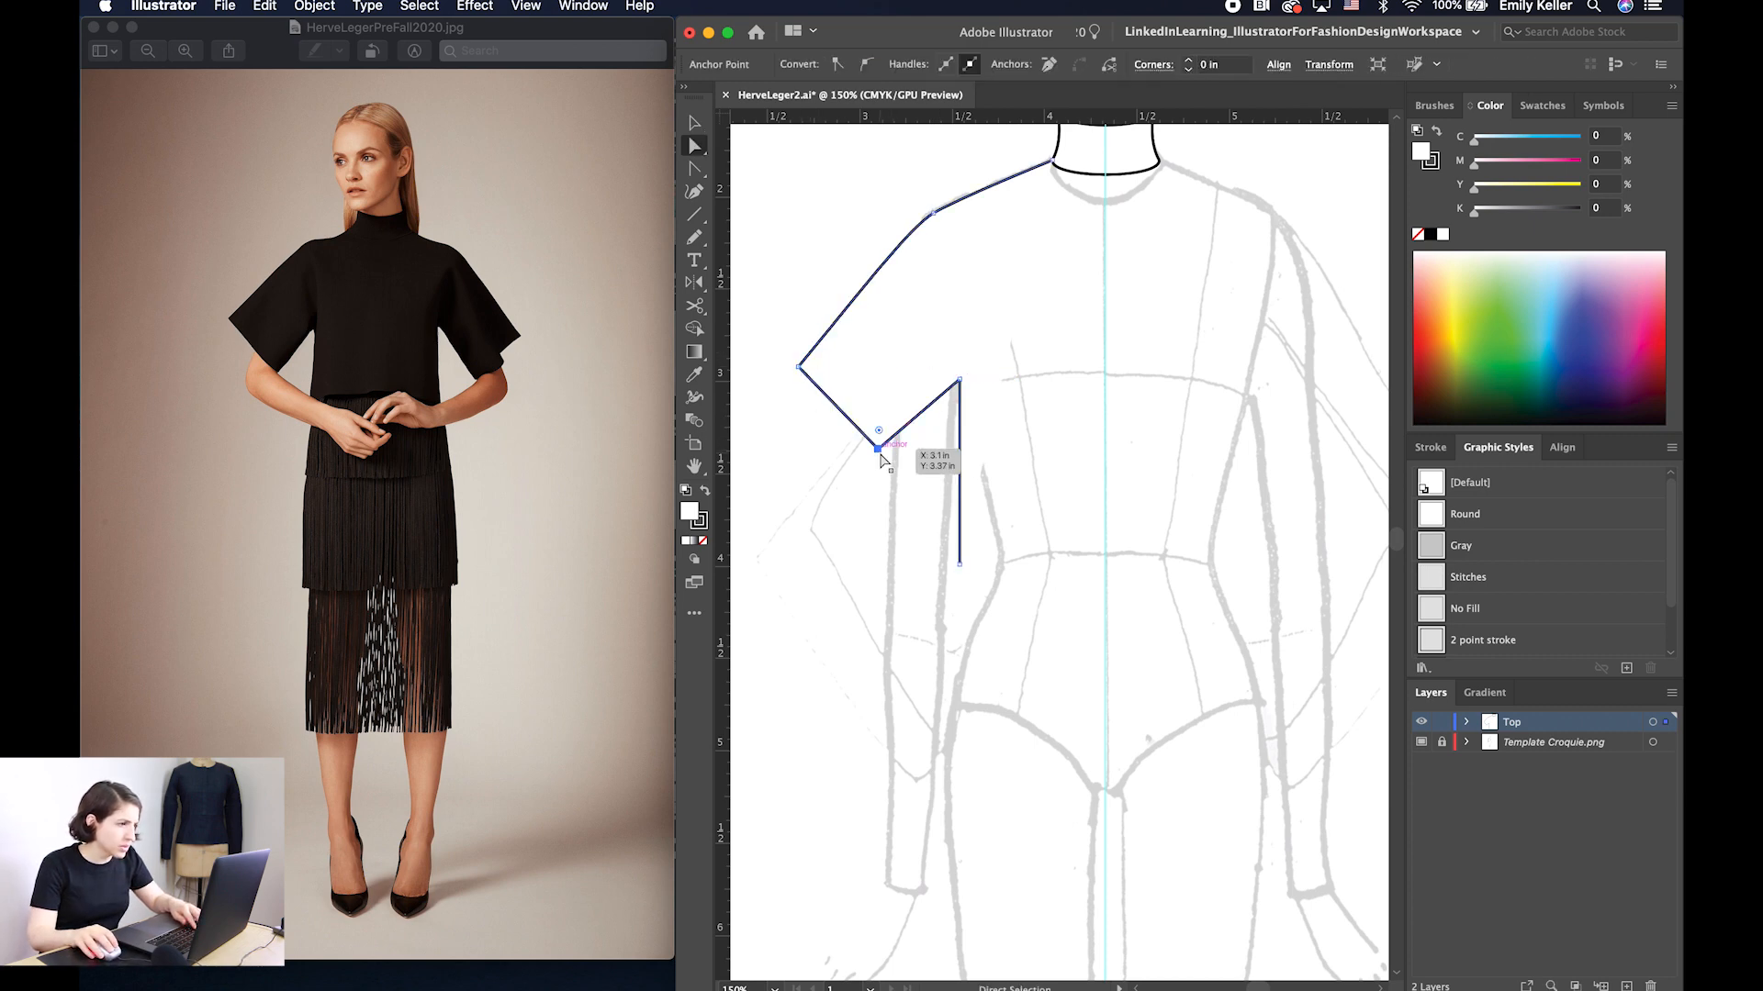
click(805, 494)
key(v)
key(super+minus)
key(space)
drag(983, 473, 931, 496)
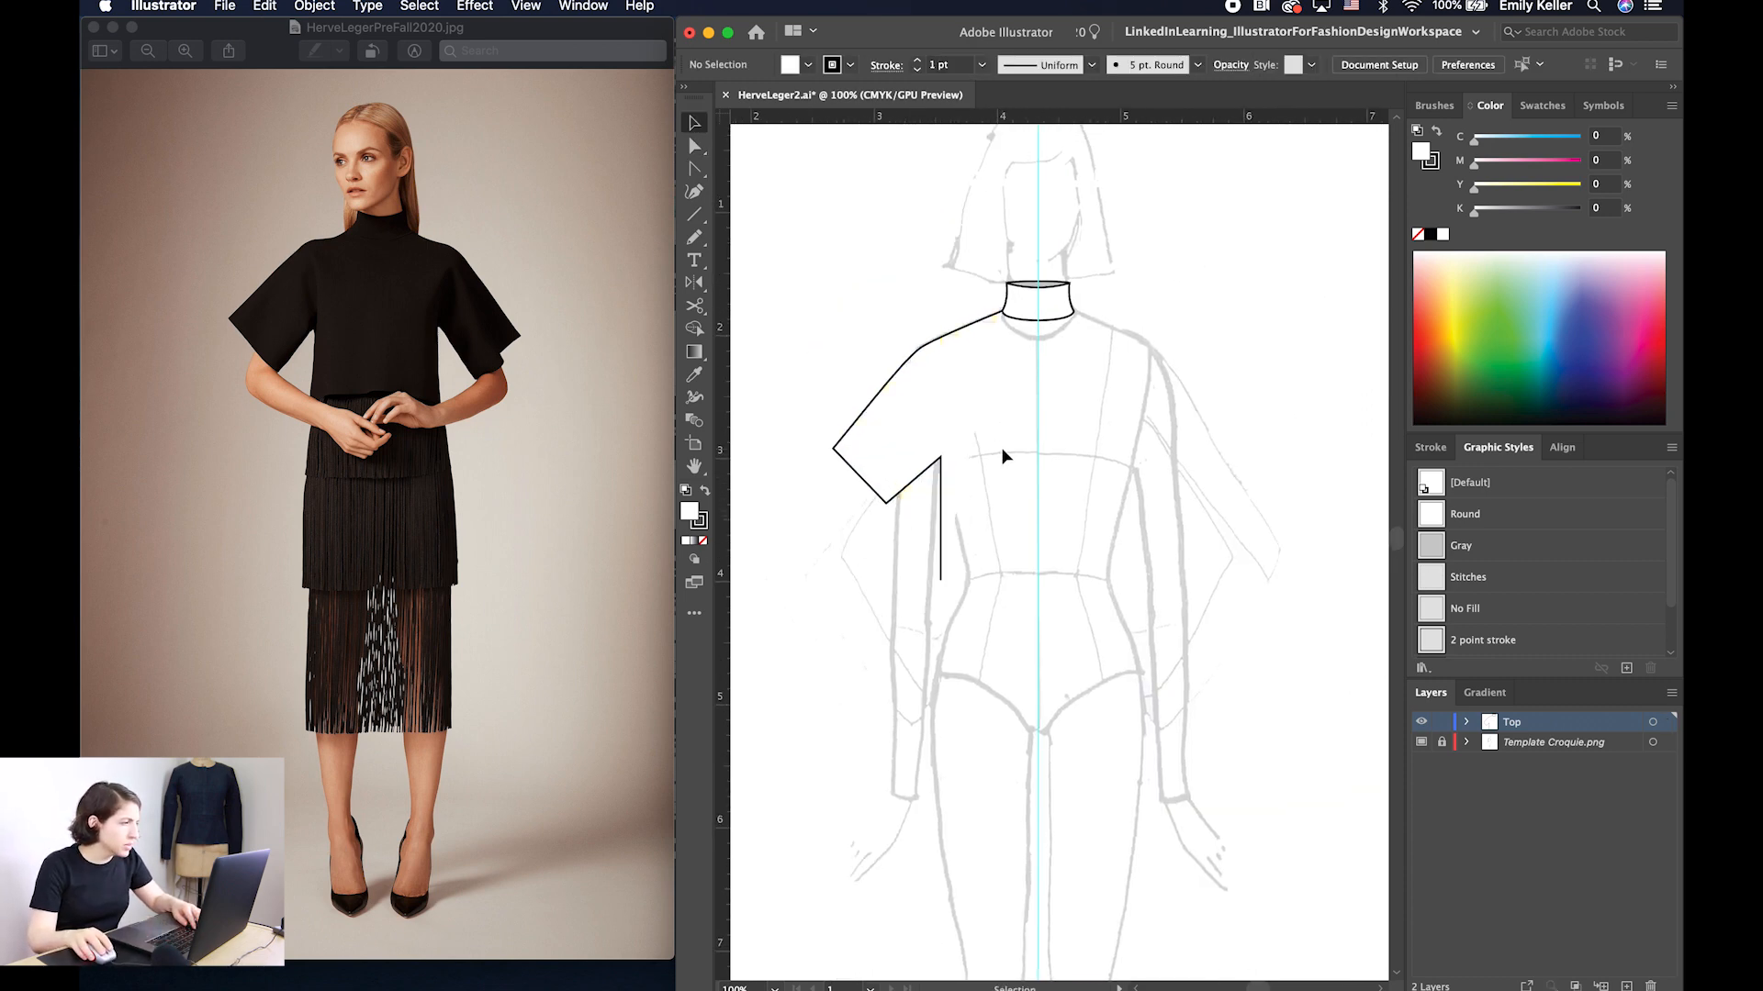
Nudge the sleeve hem's outer corner outward and straighten the sleeve edge just below the shoulder point
key(a)
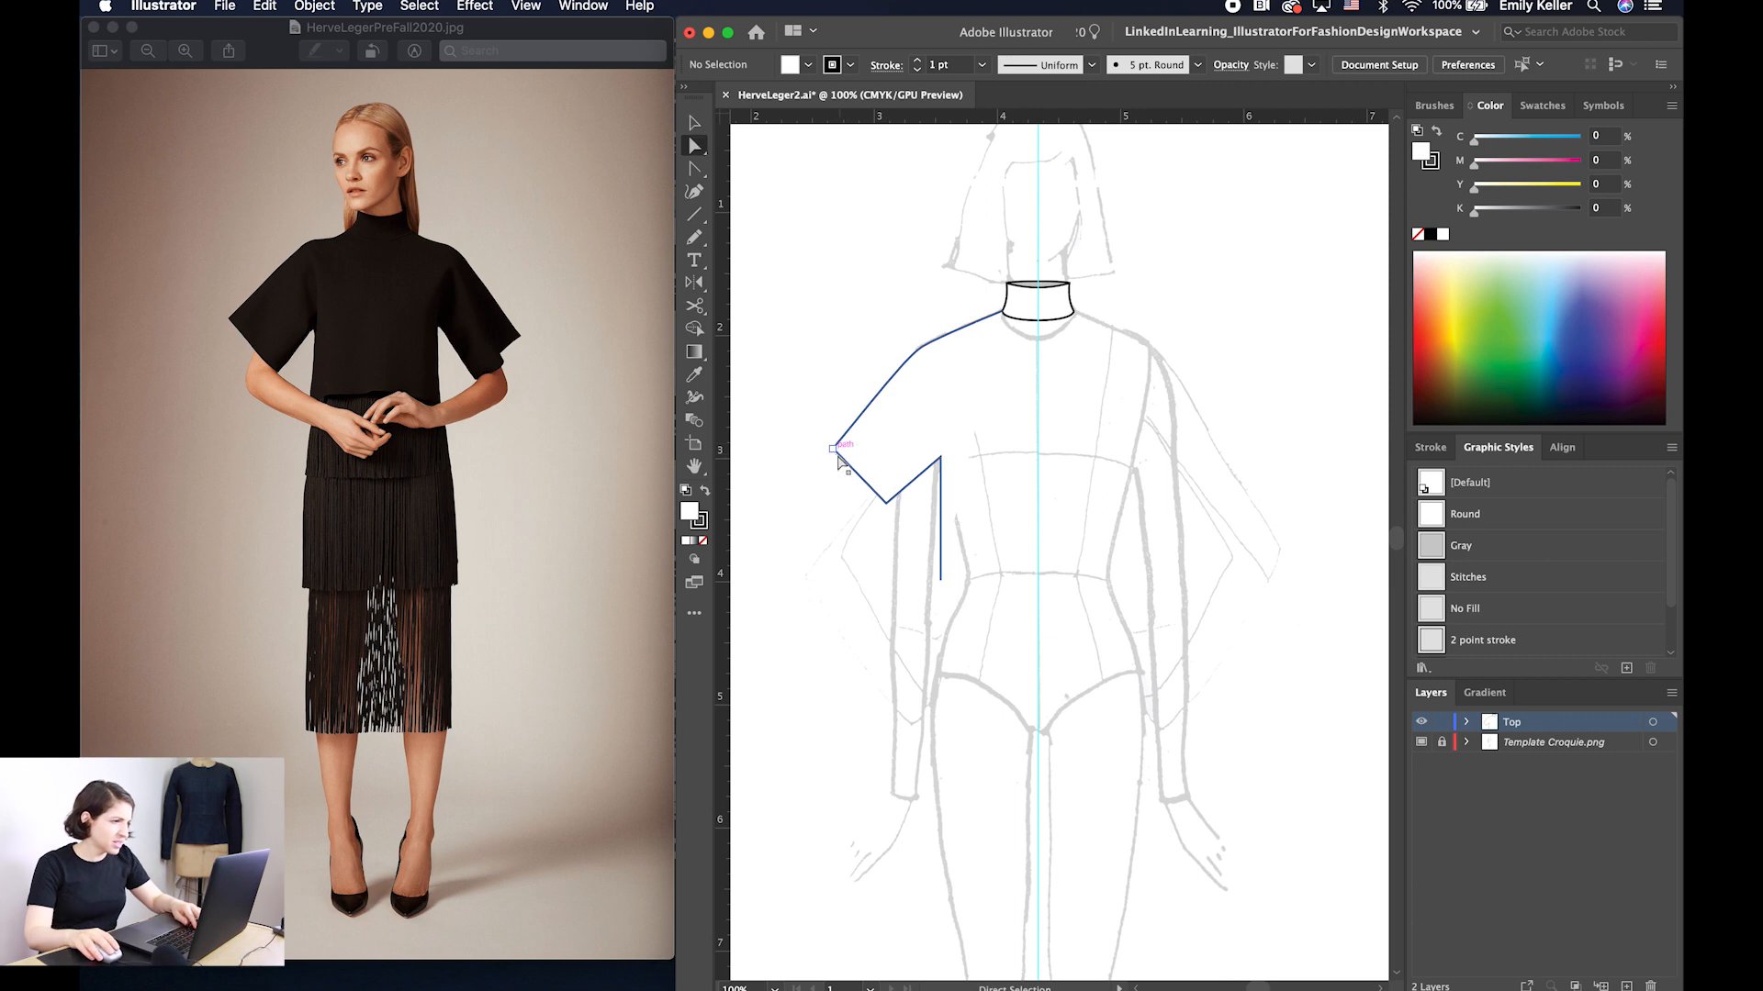
key(super+plus)
key(super+plus)
key(space)
drag(801, 437, 1017, 544)
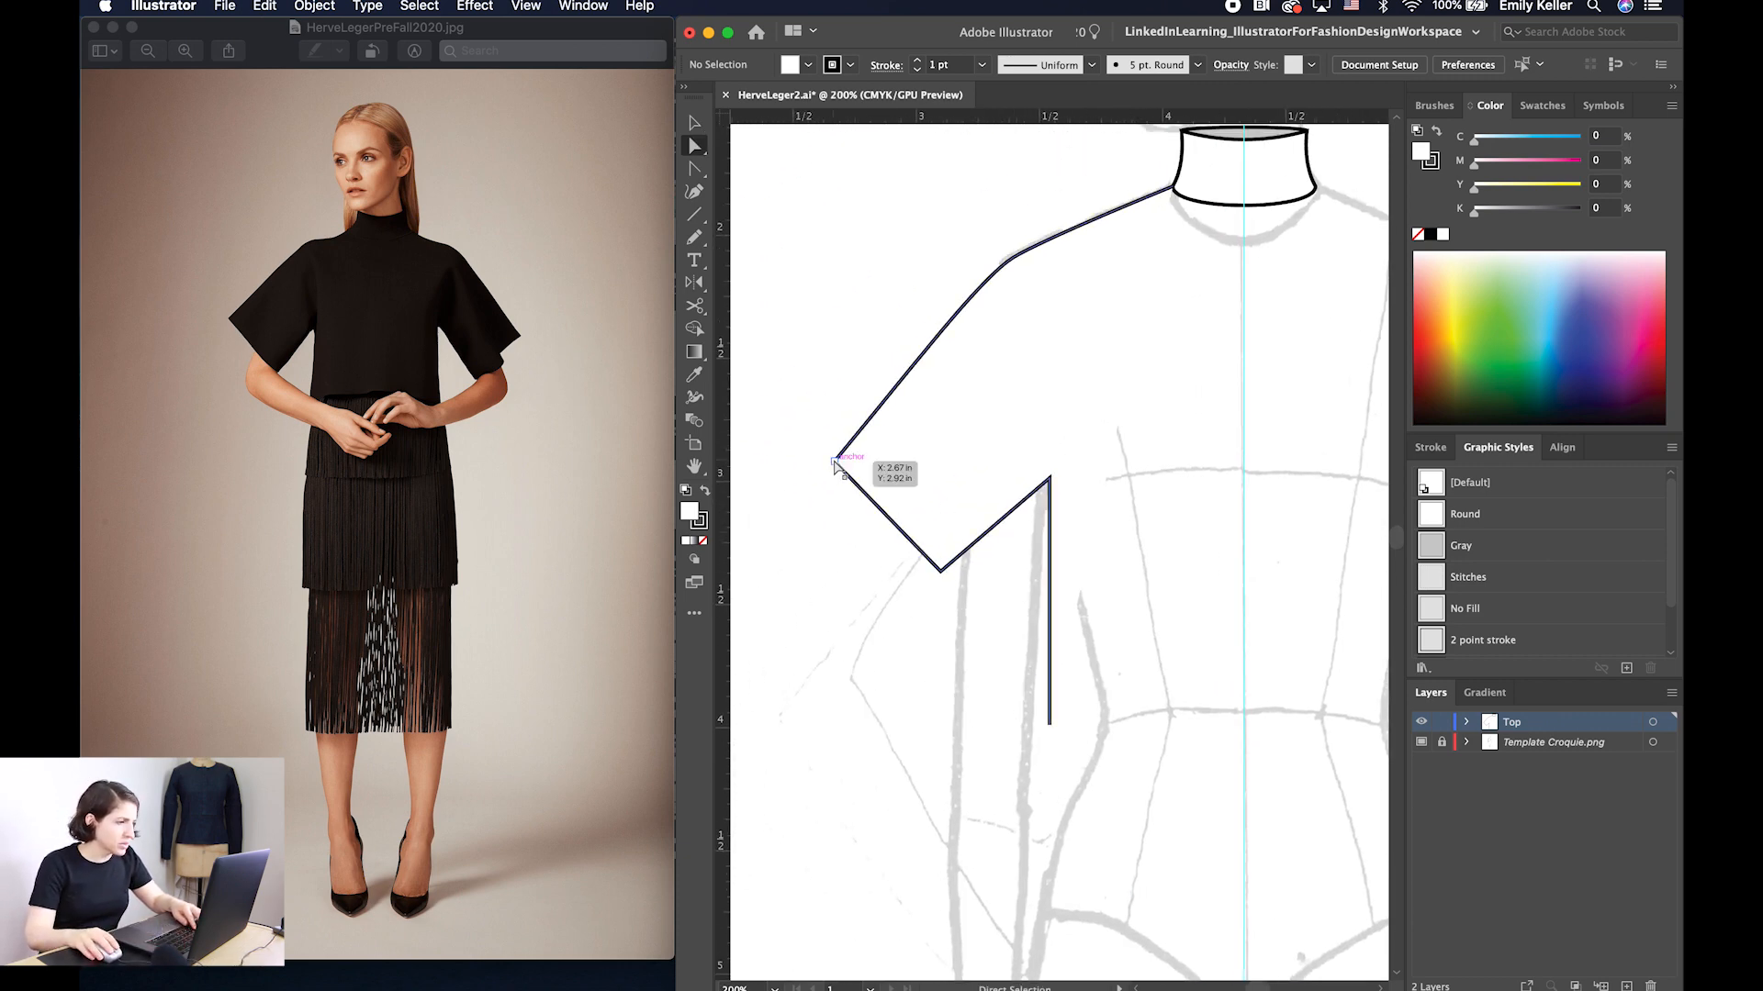
drag(835, 463, 827, 457)
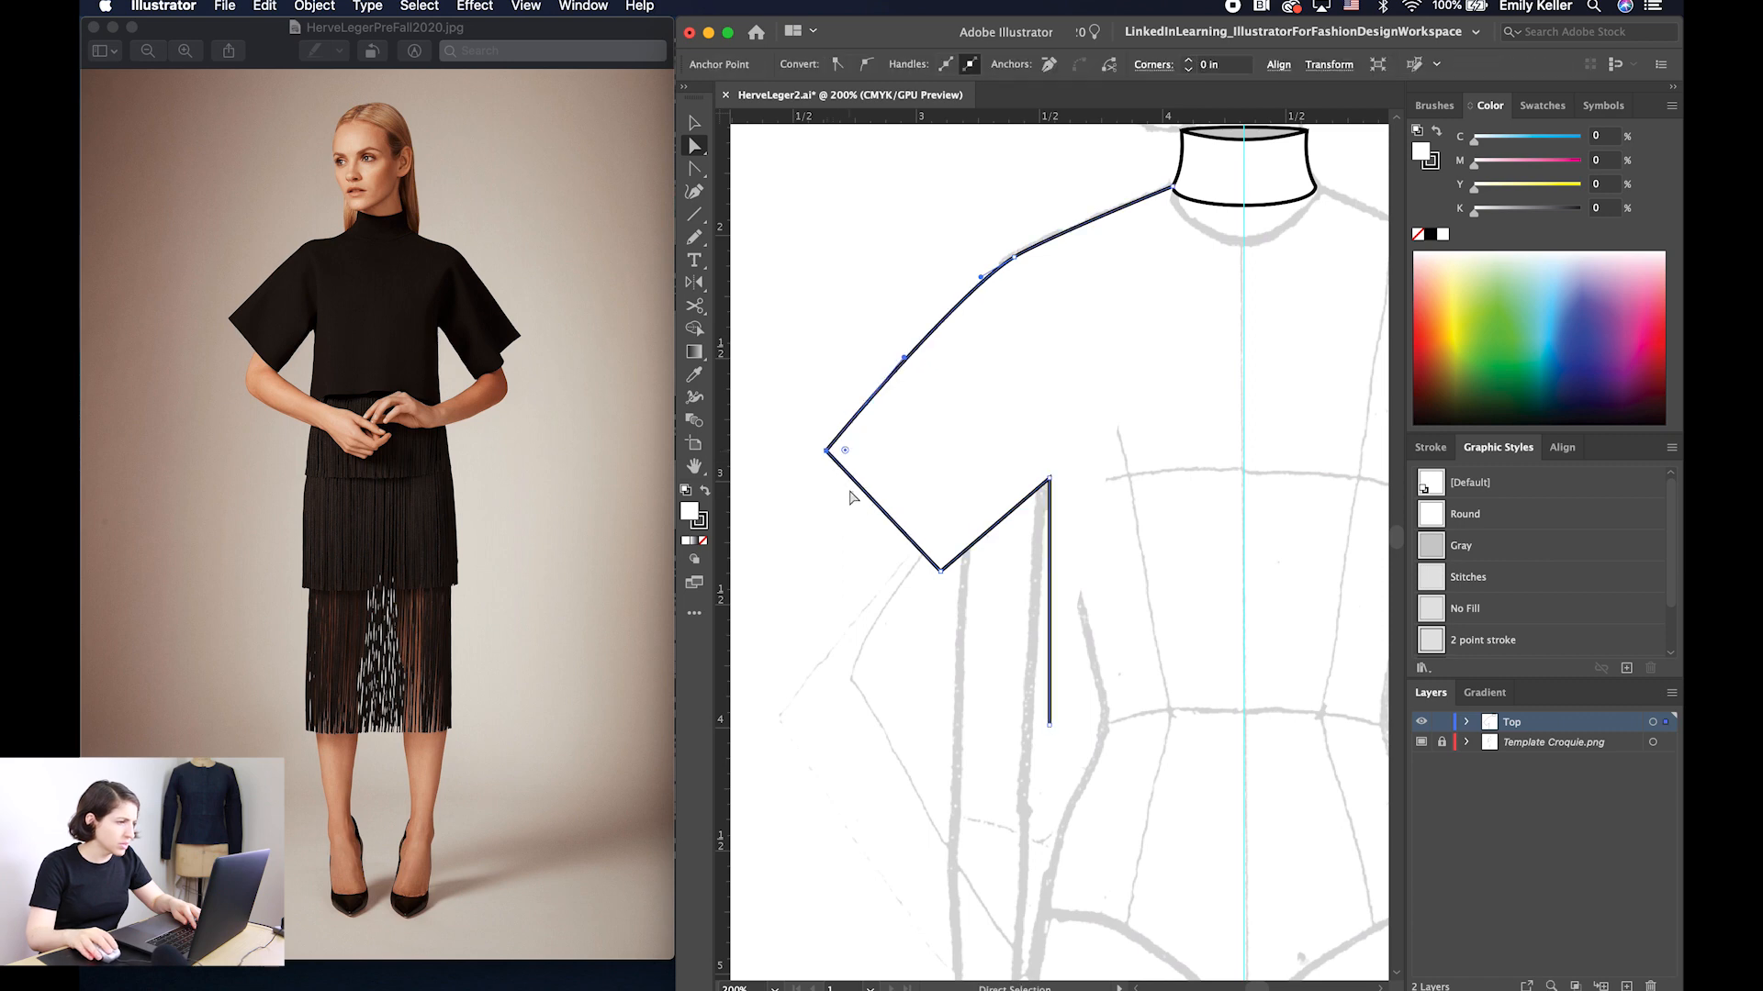
drag(981, 277, 982, 283)
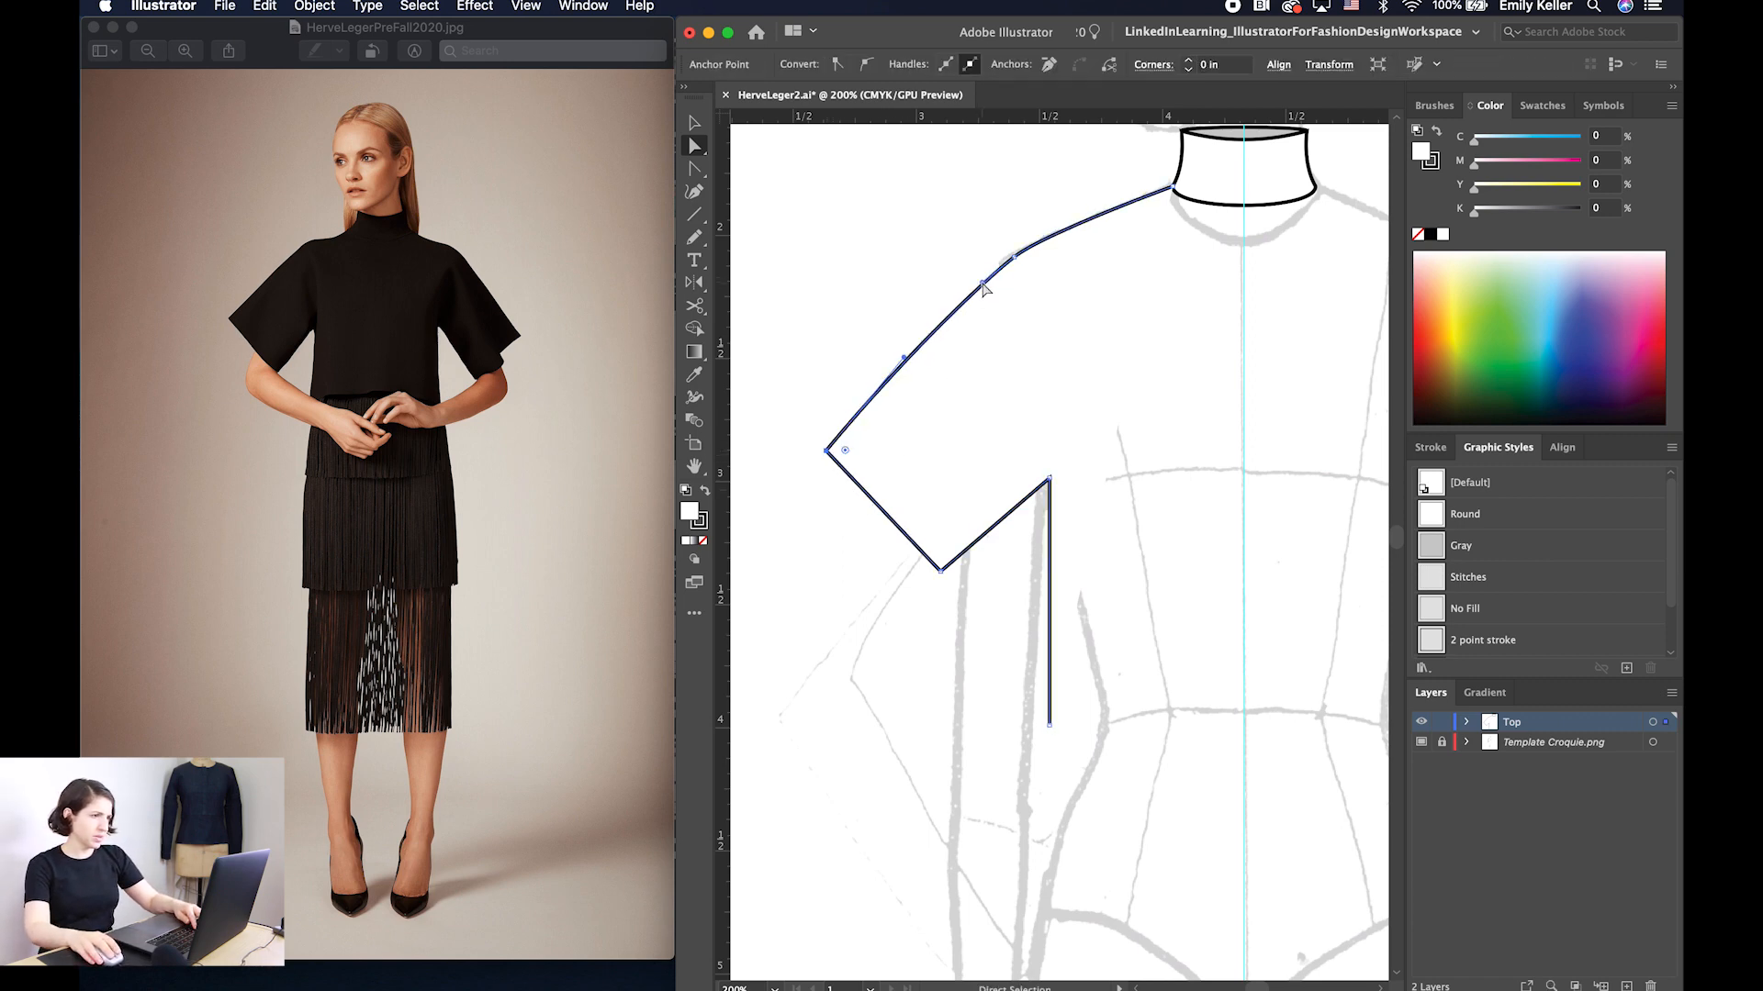
Round the shoulder point of the outline with a corner radius of about 0.16 in
click(1038, 250)
key(shift+c)
click(1045, 235)
key(v)
click(901, 270)
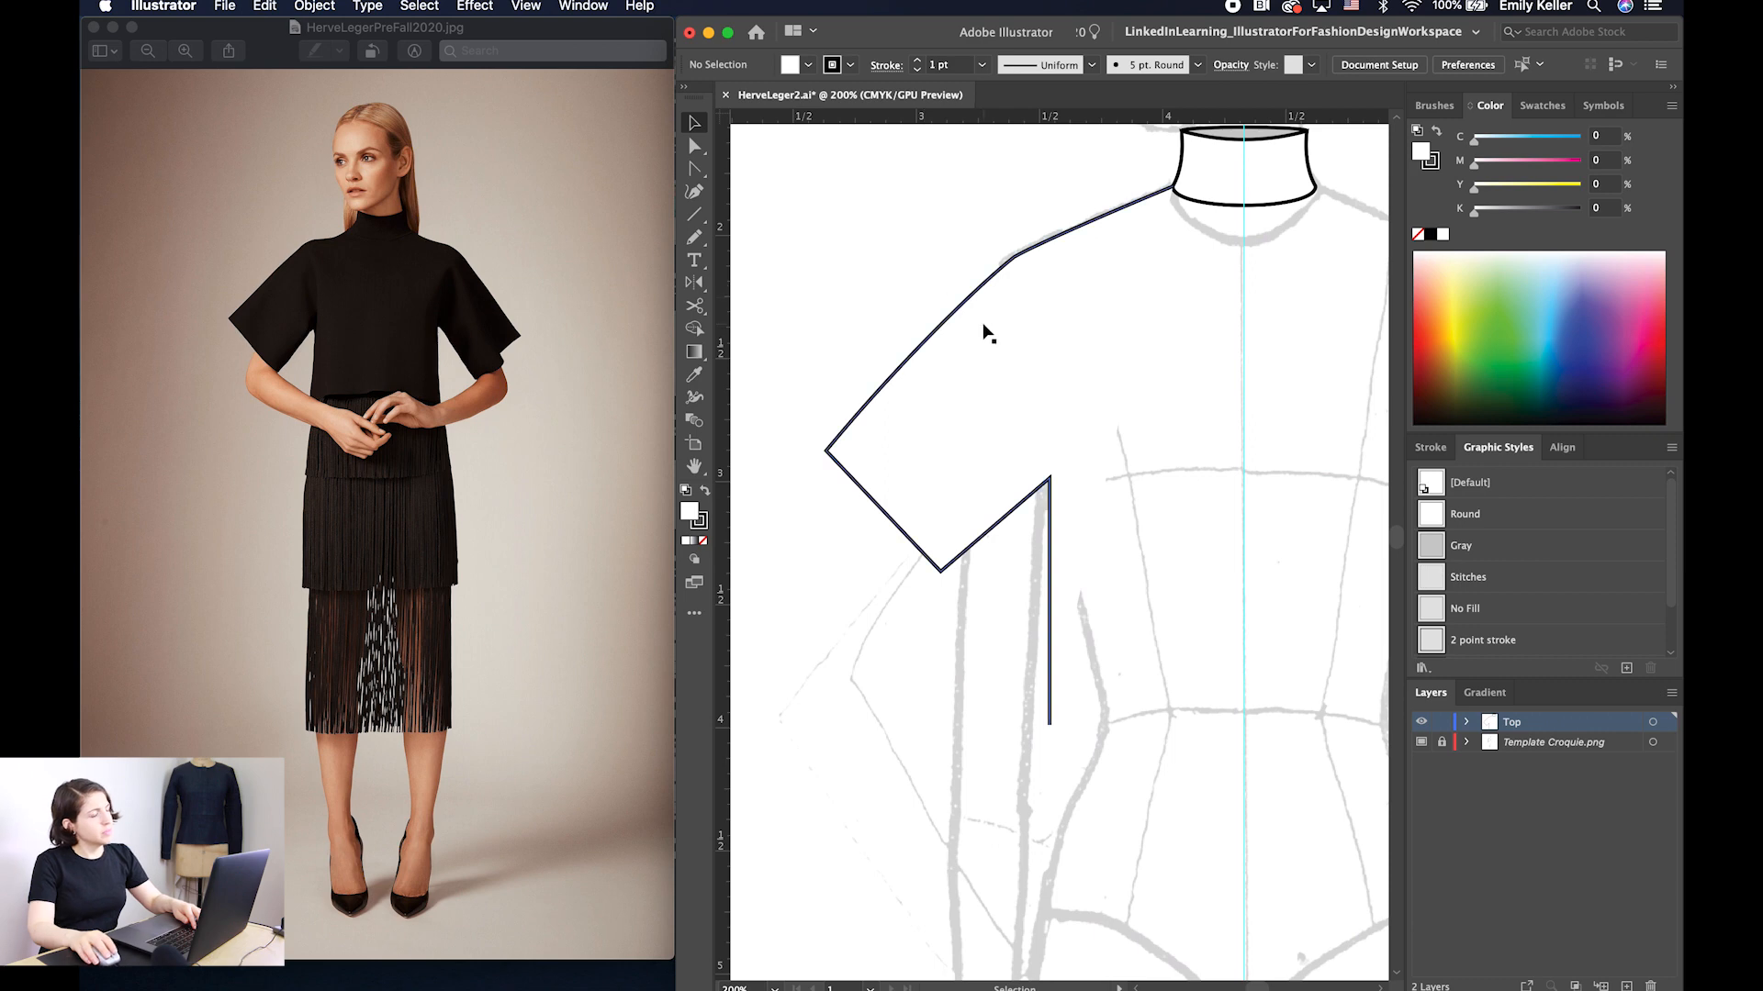
key(a)
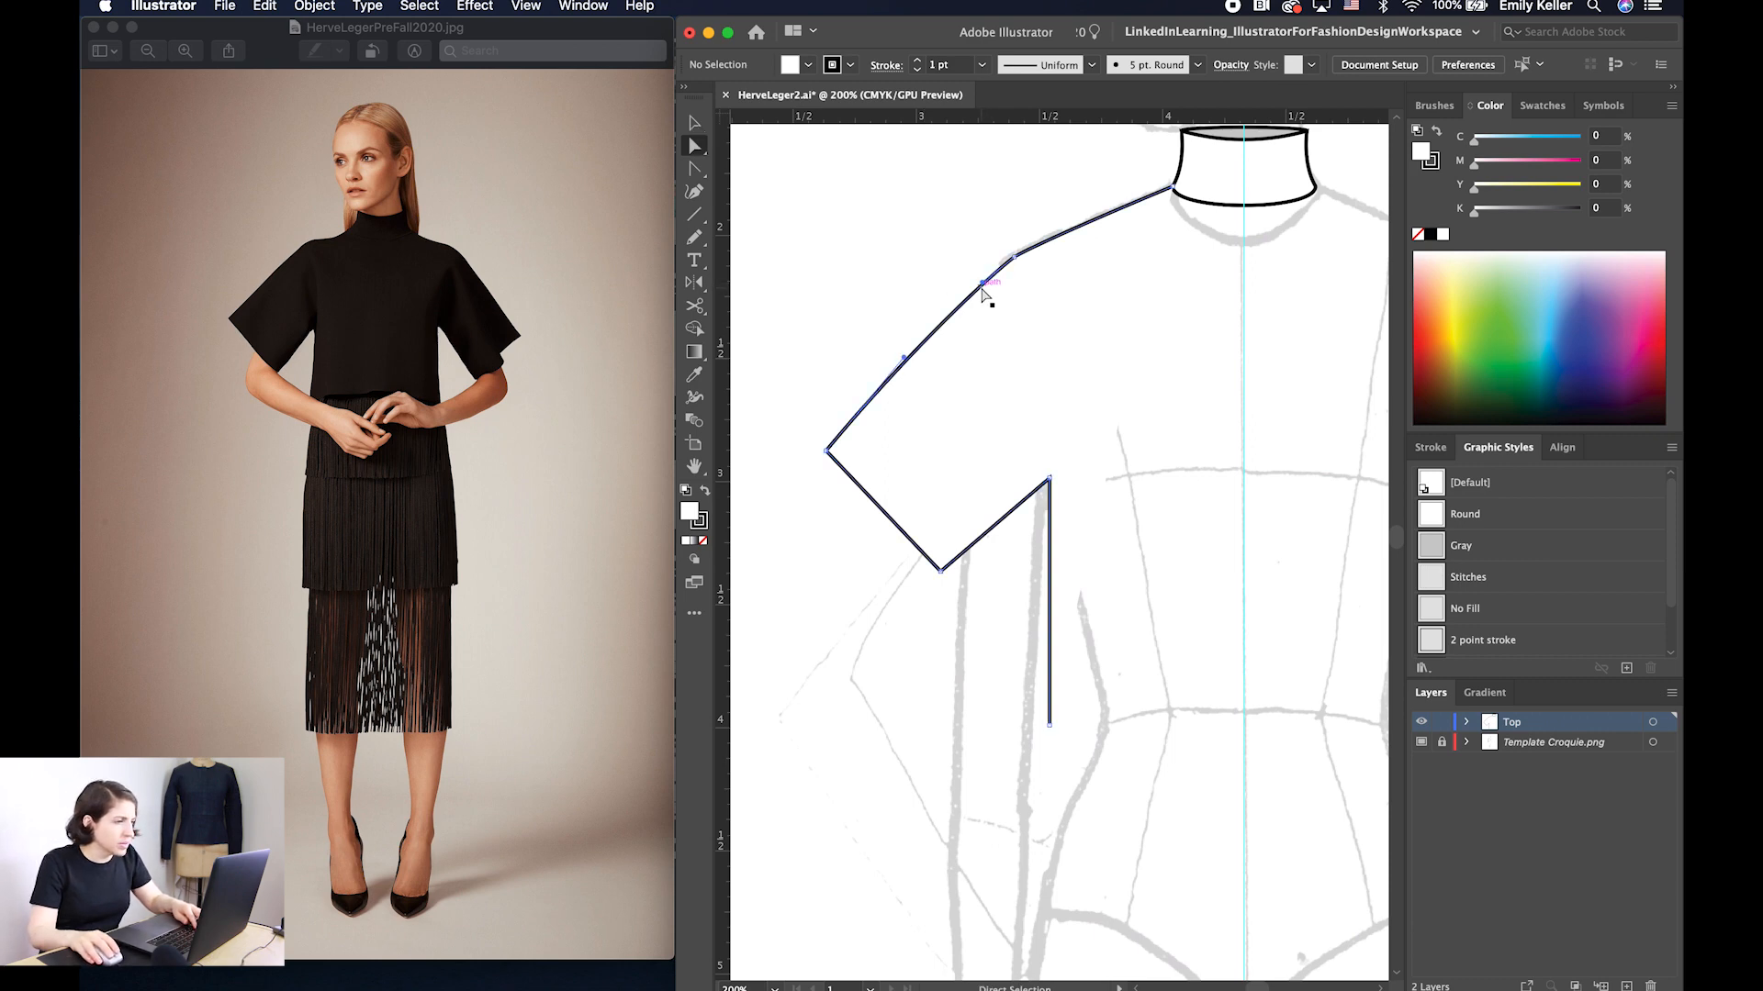
click(983, 285)
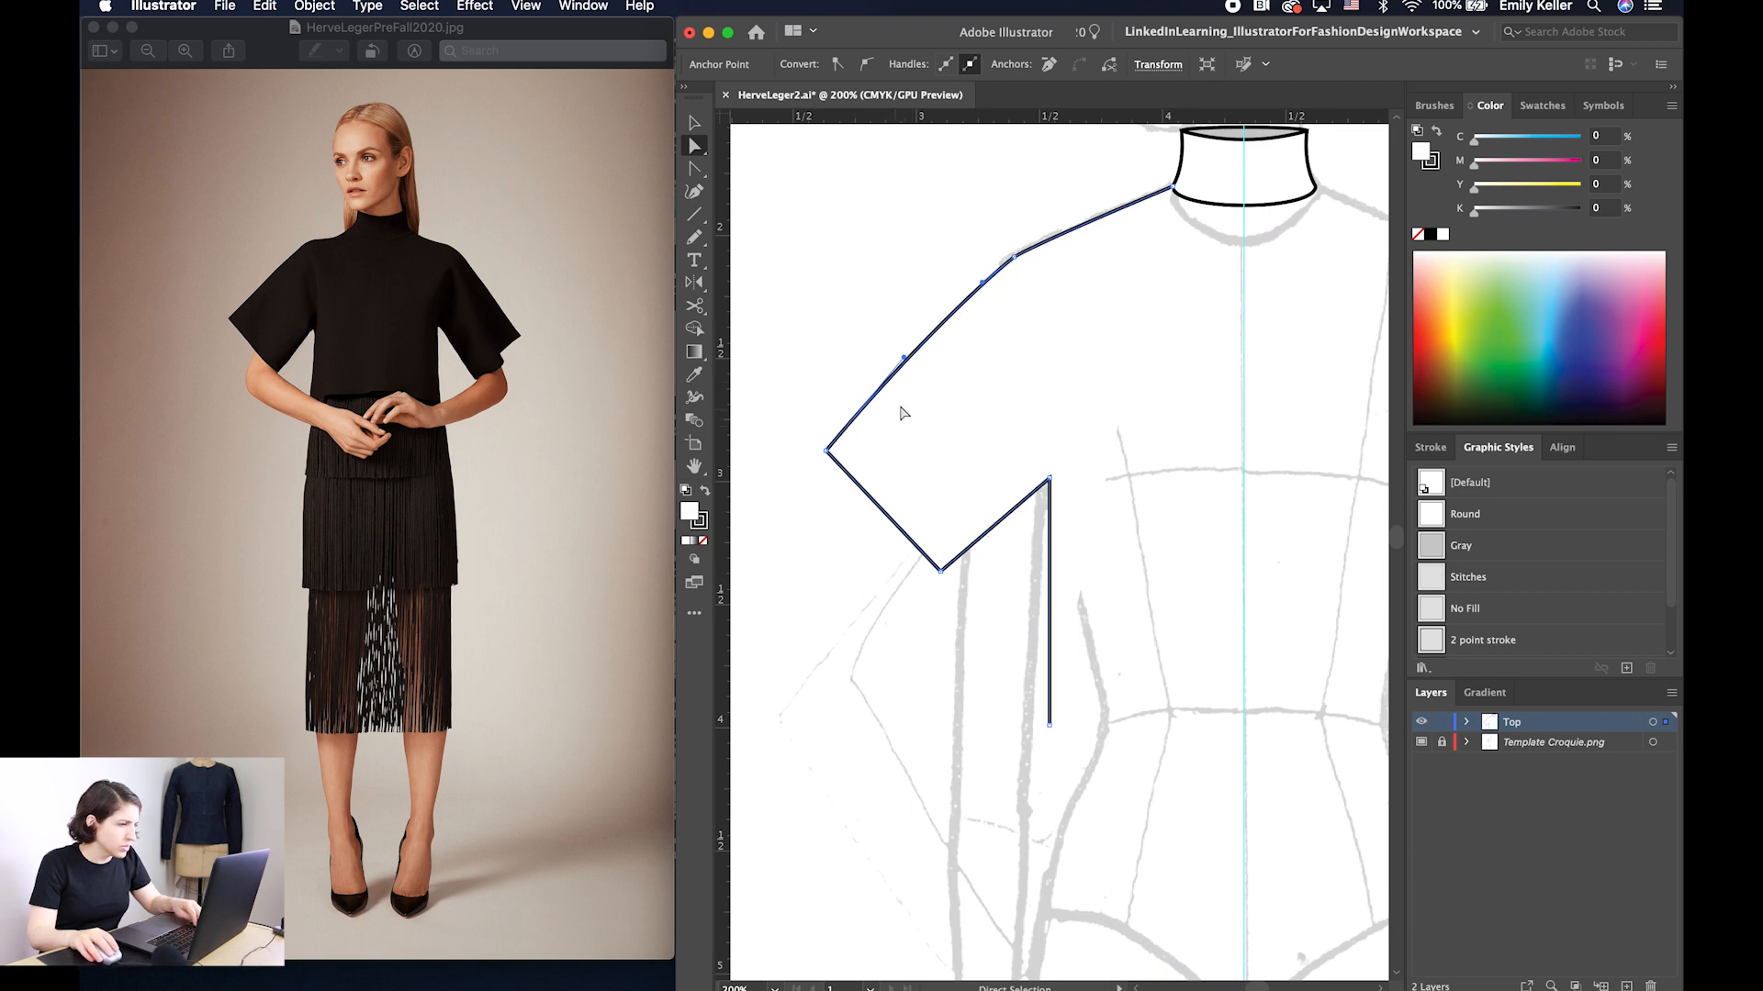
click(1014, 268)
click(1016, 268)
drag(1016, 268, 1028, 279)
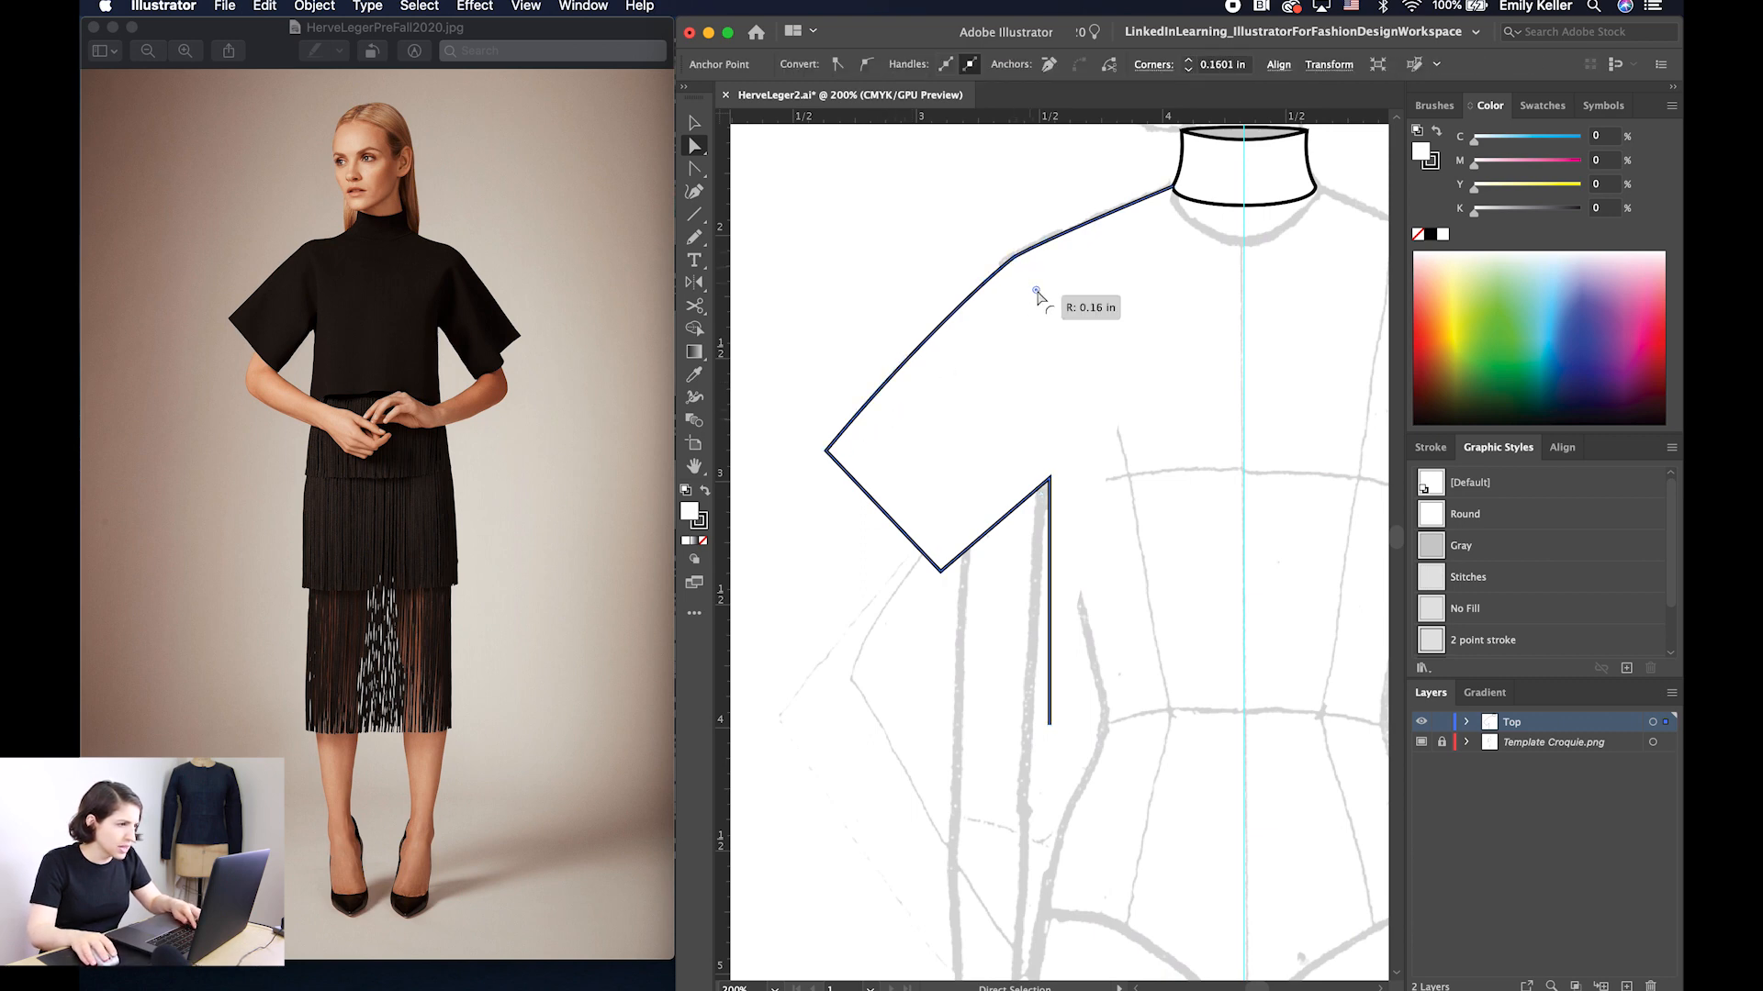
super+click(867, 289)
click(1008, 280)
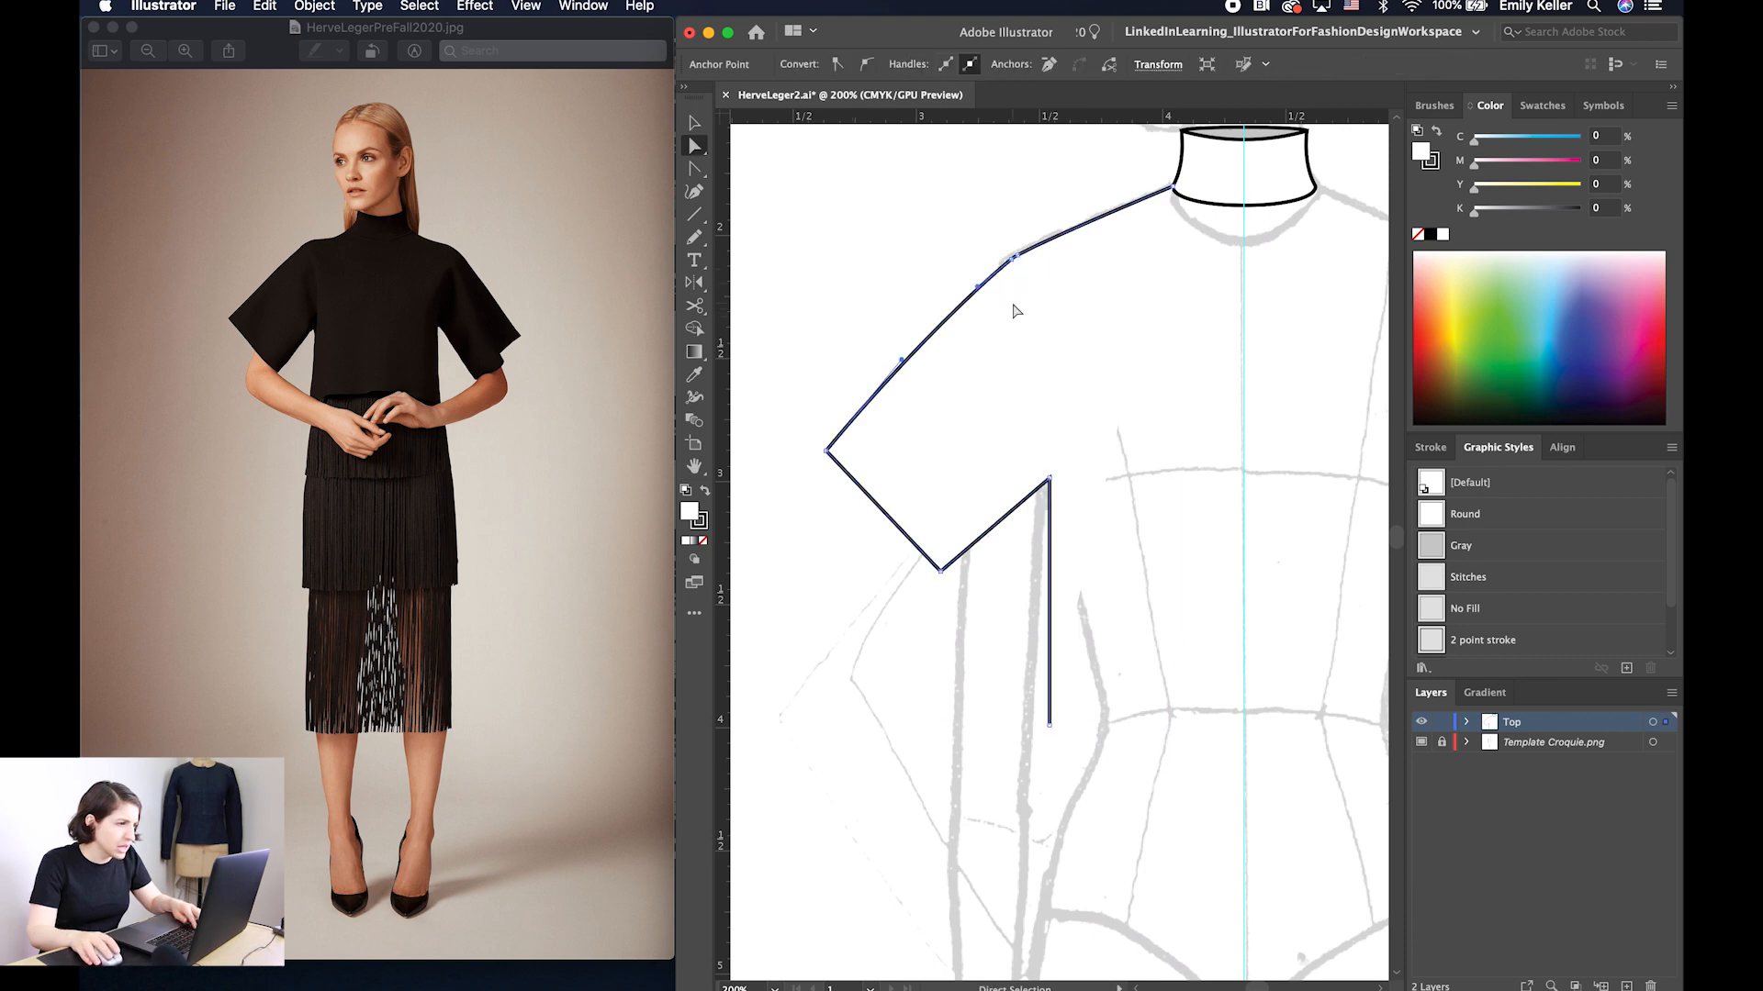
Delete the extra anchor point beside the shoulder point on the outer sleeve edge
key(a)
click(1013, 258)
key(super+equal)
key(super+equal)
key(super+equal)
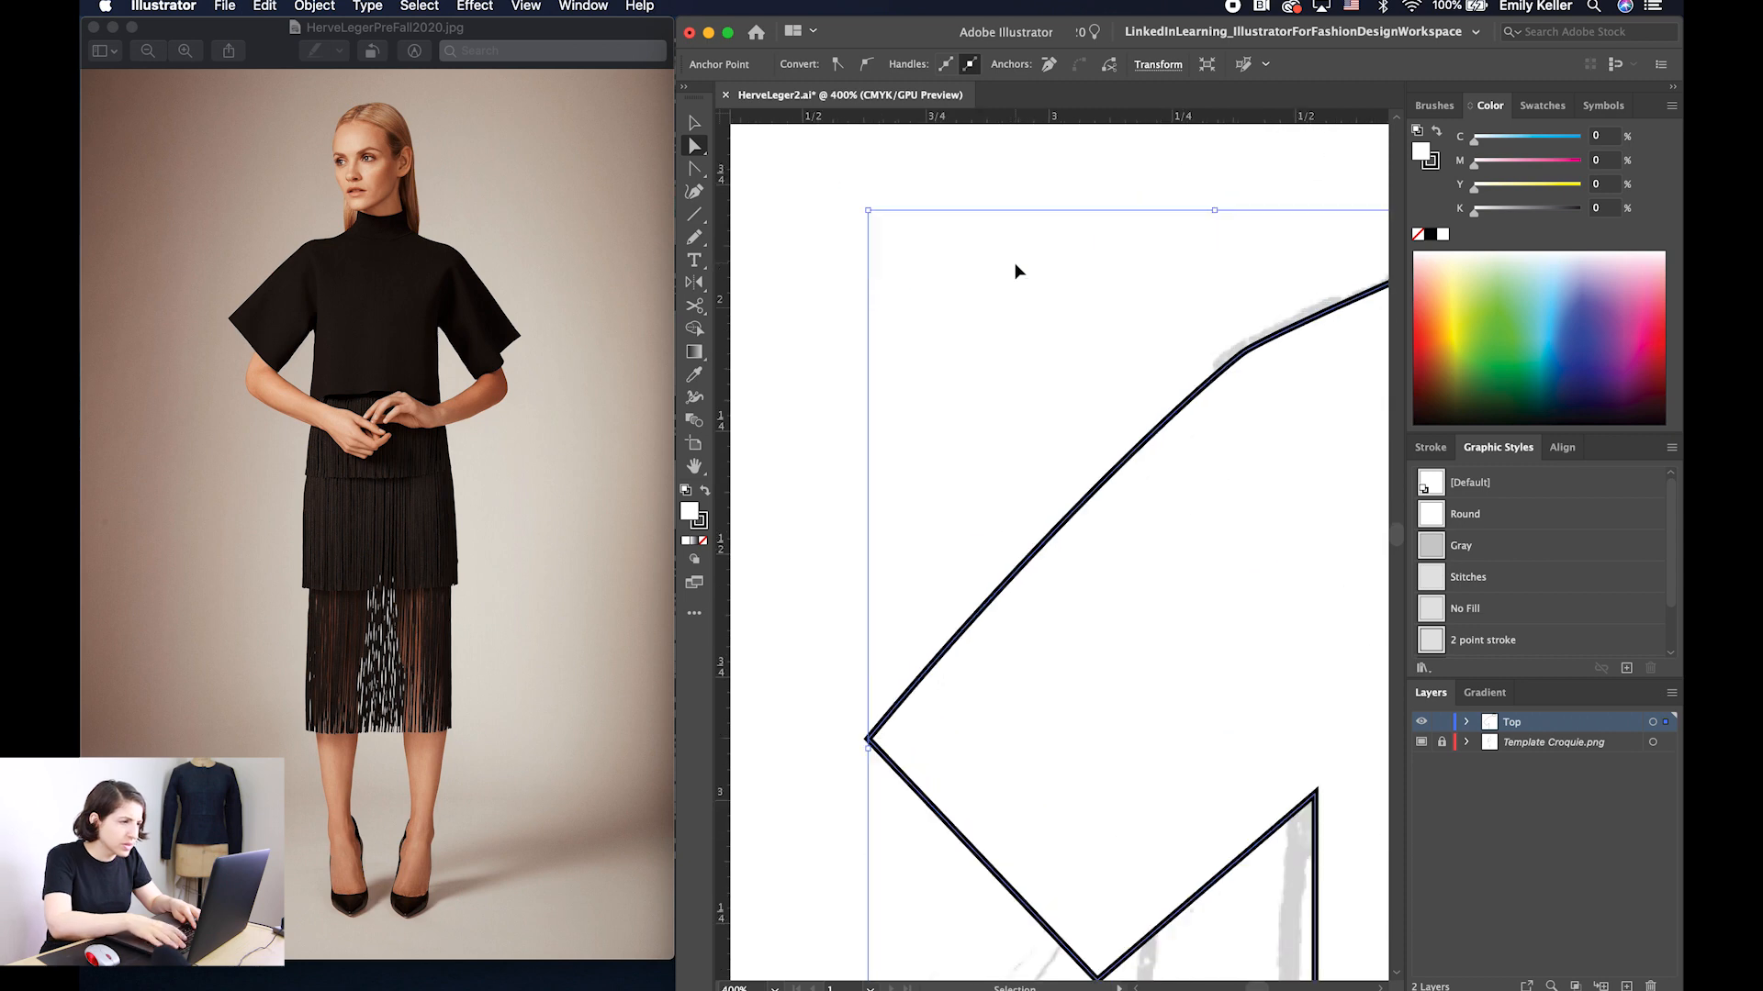
drag(1200, 325, 967, 445)
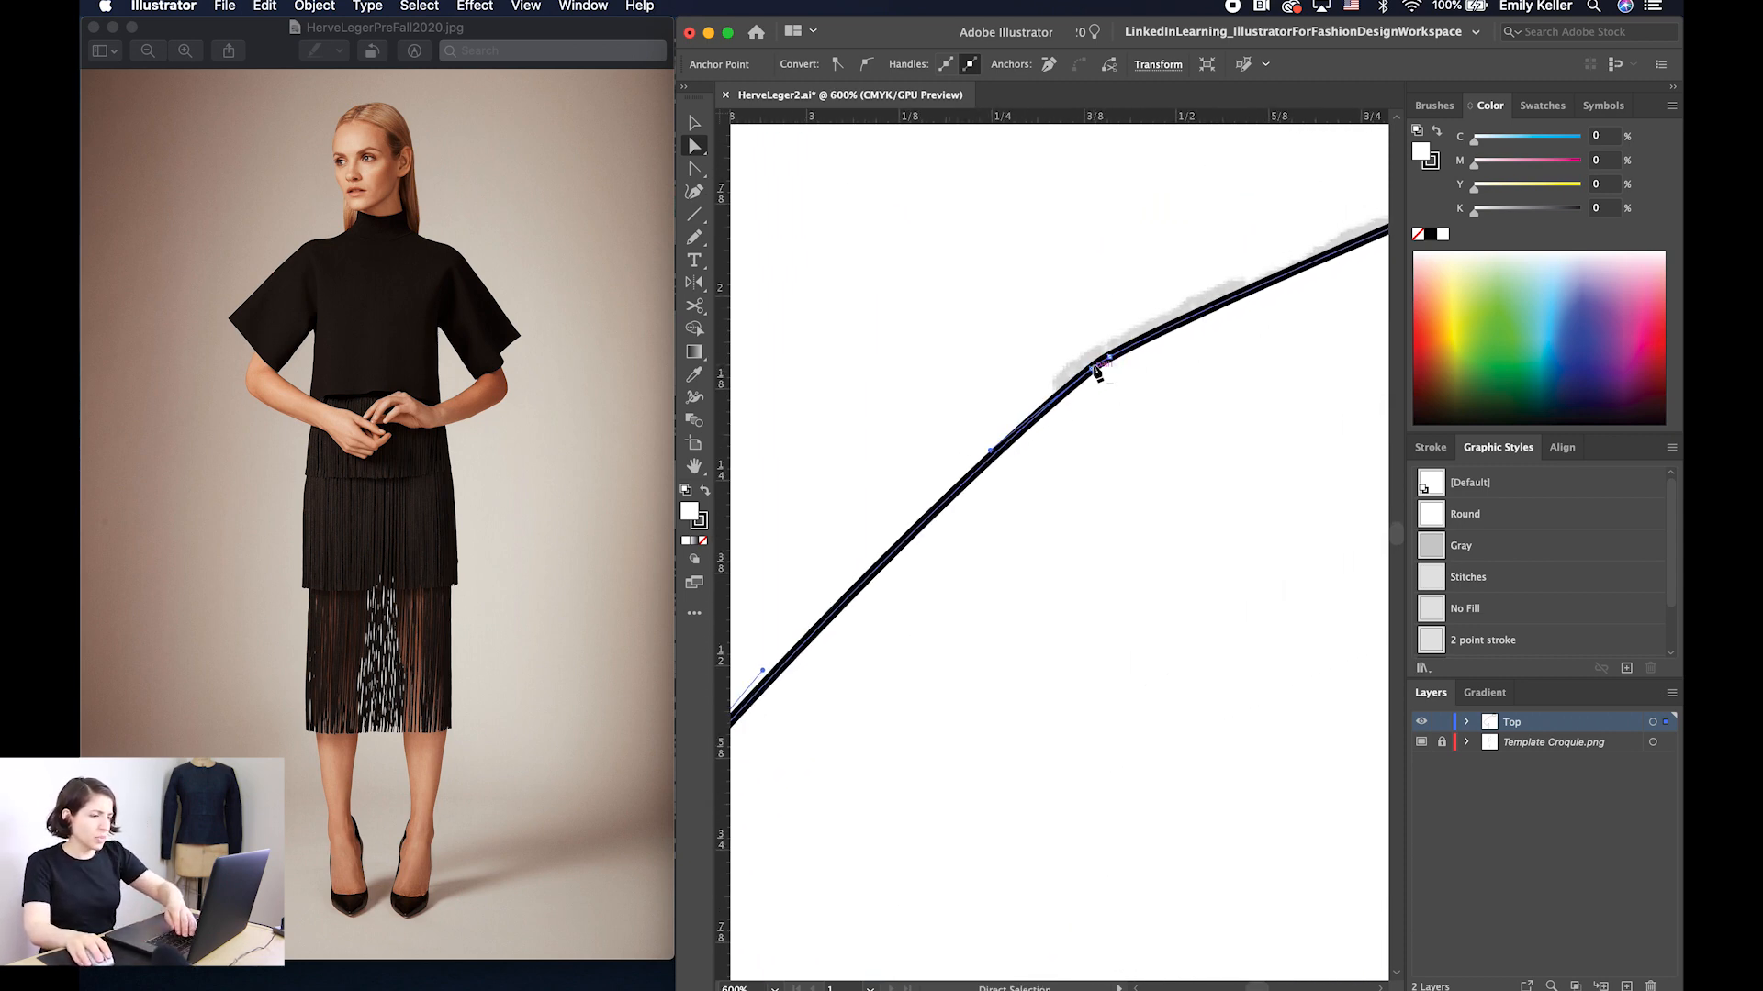
key(minus)
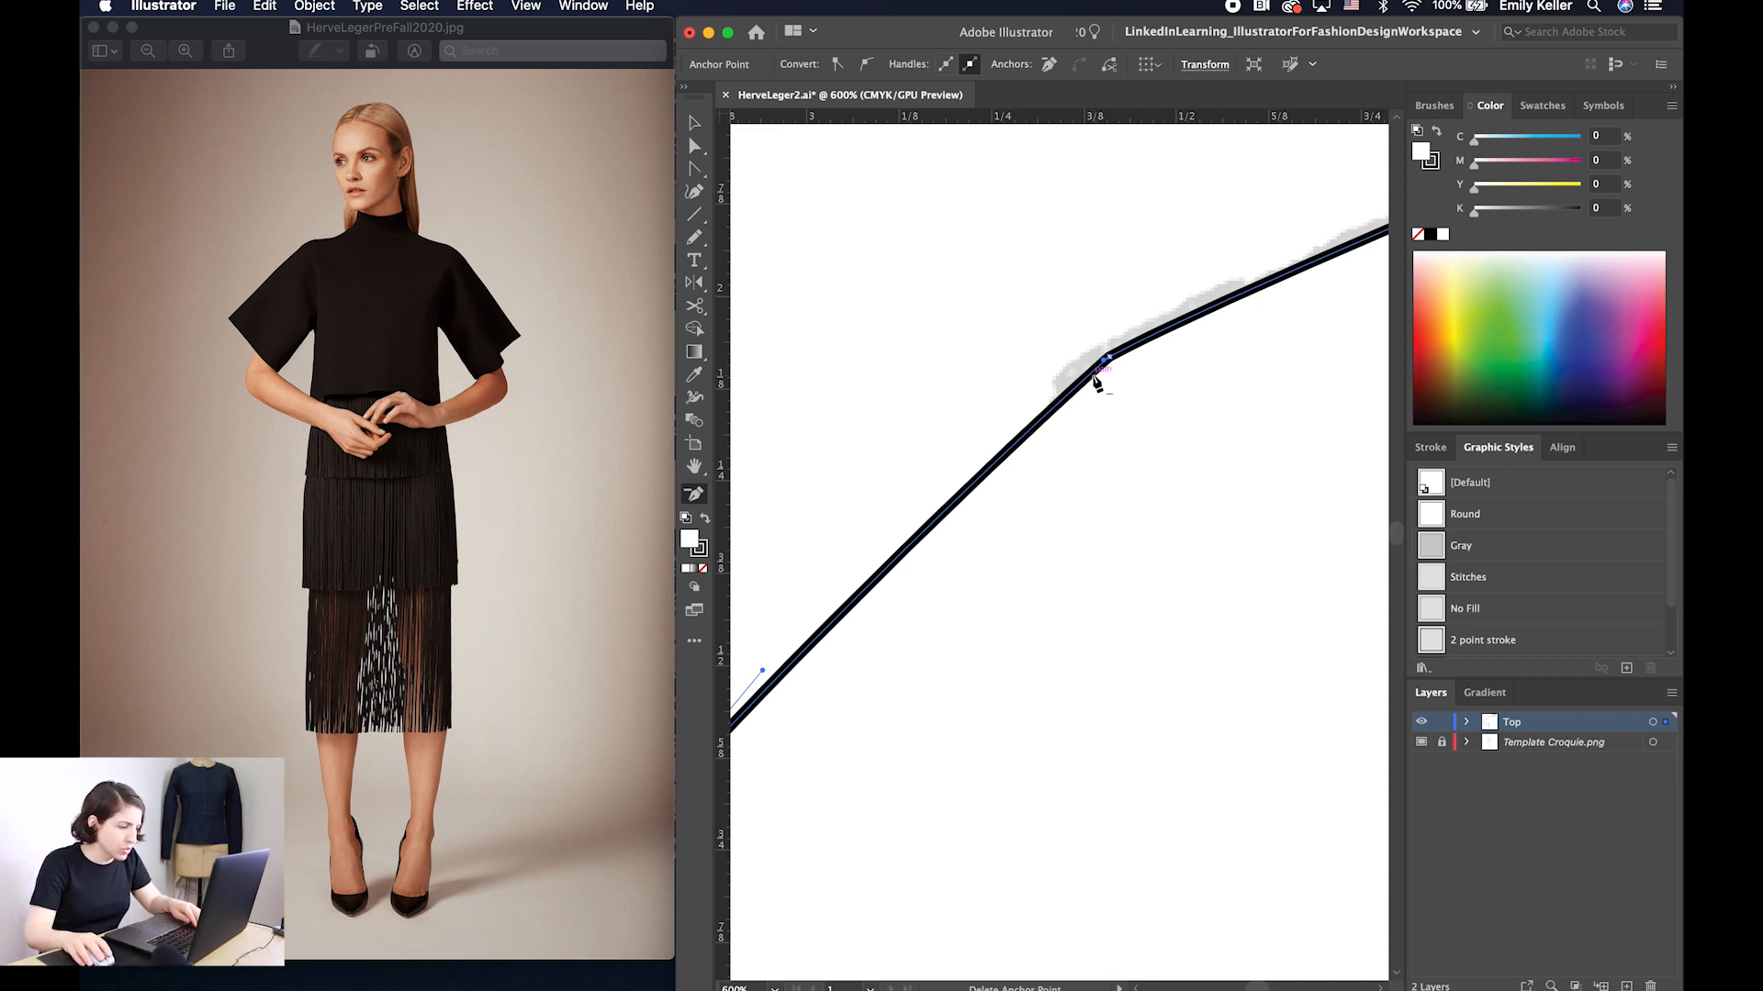
Reshape the curve below the remaining shoulder point so the shoulder flows gently into the sleeve, and deselect the outline
key(a)
click(1078, 386)
drag(1078, 385, 993, 441)
key(super+minus)
key(super+minus)
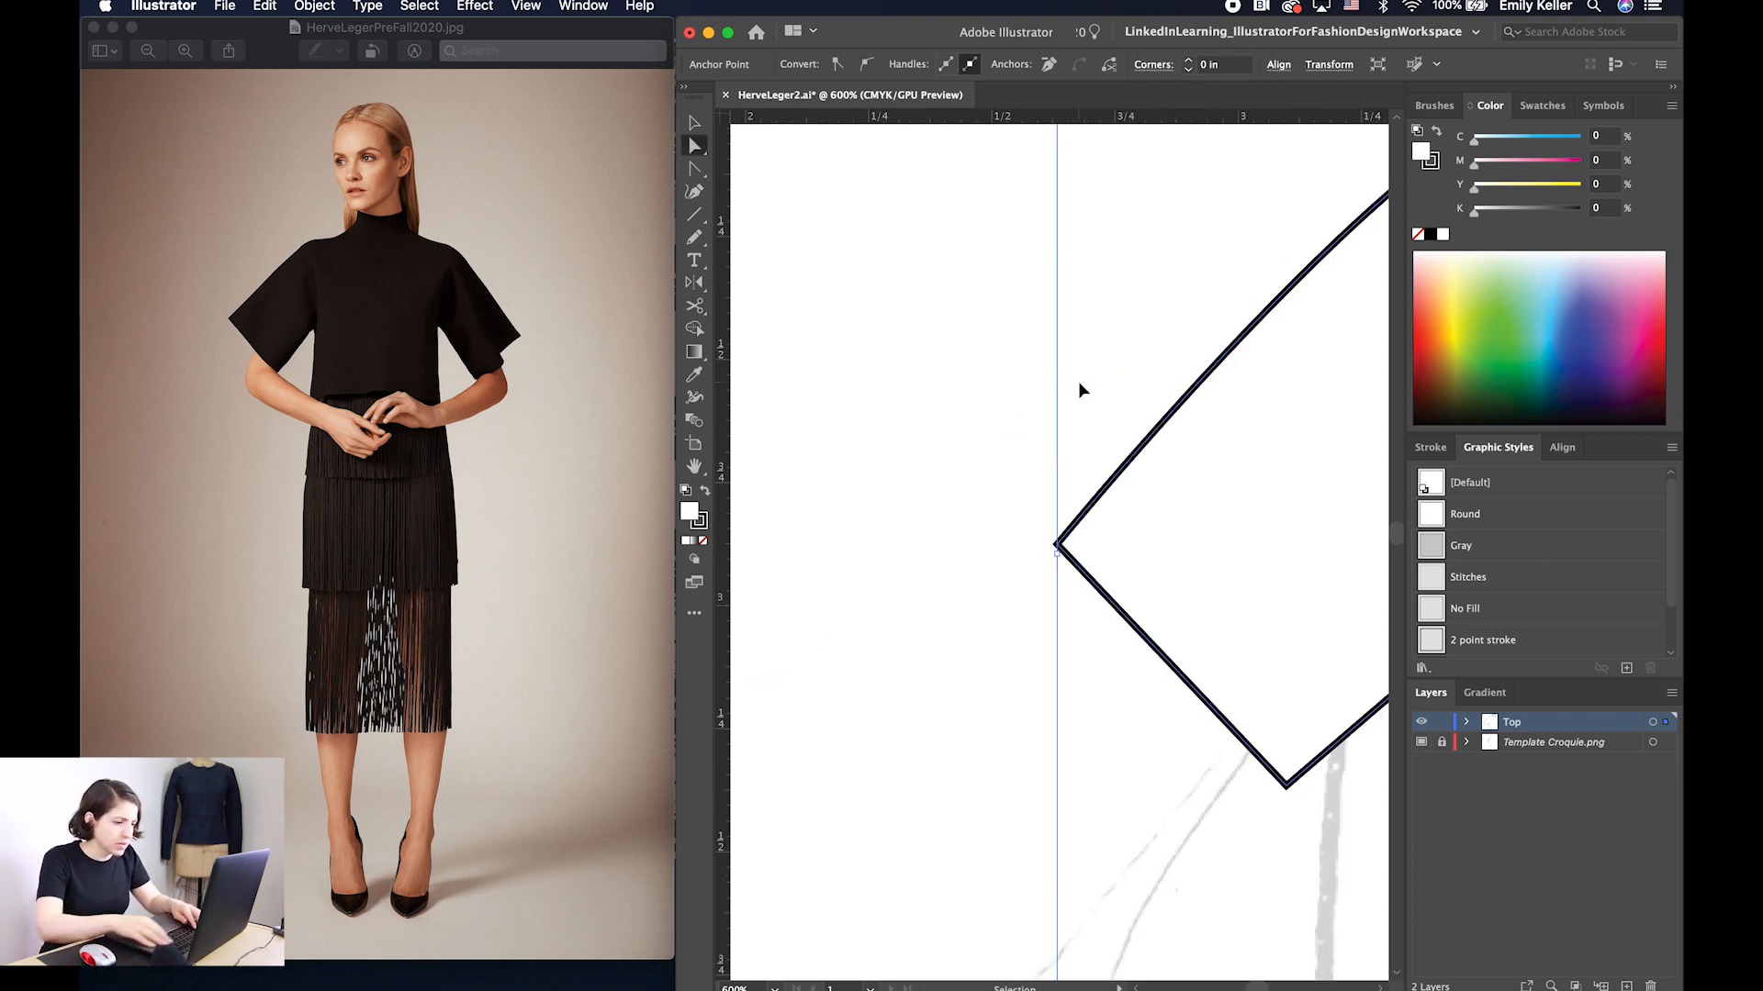
key(v)
drag(1206, 429, 976, 451)
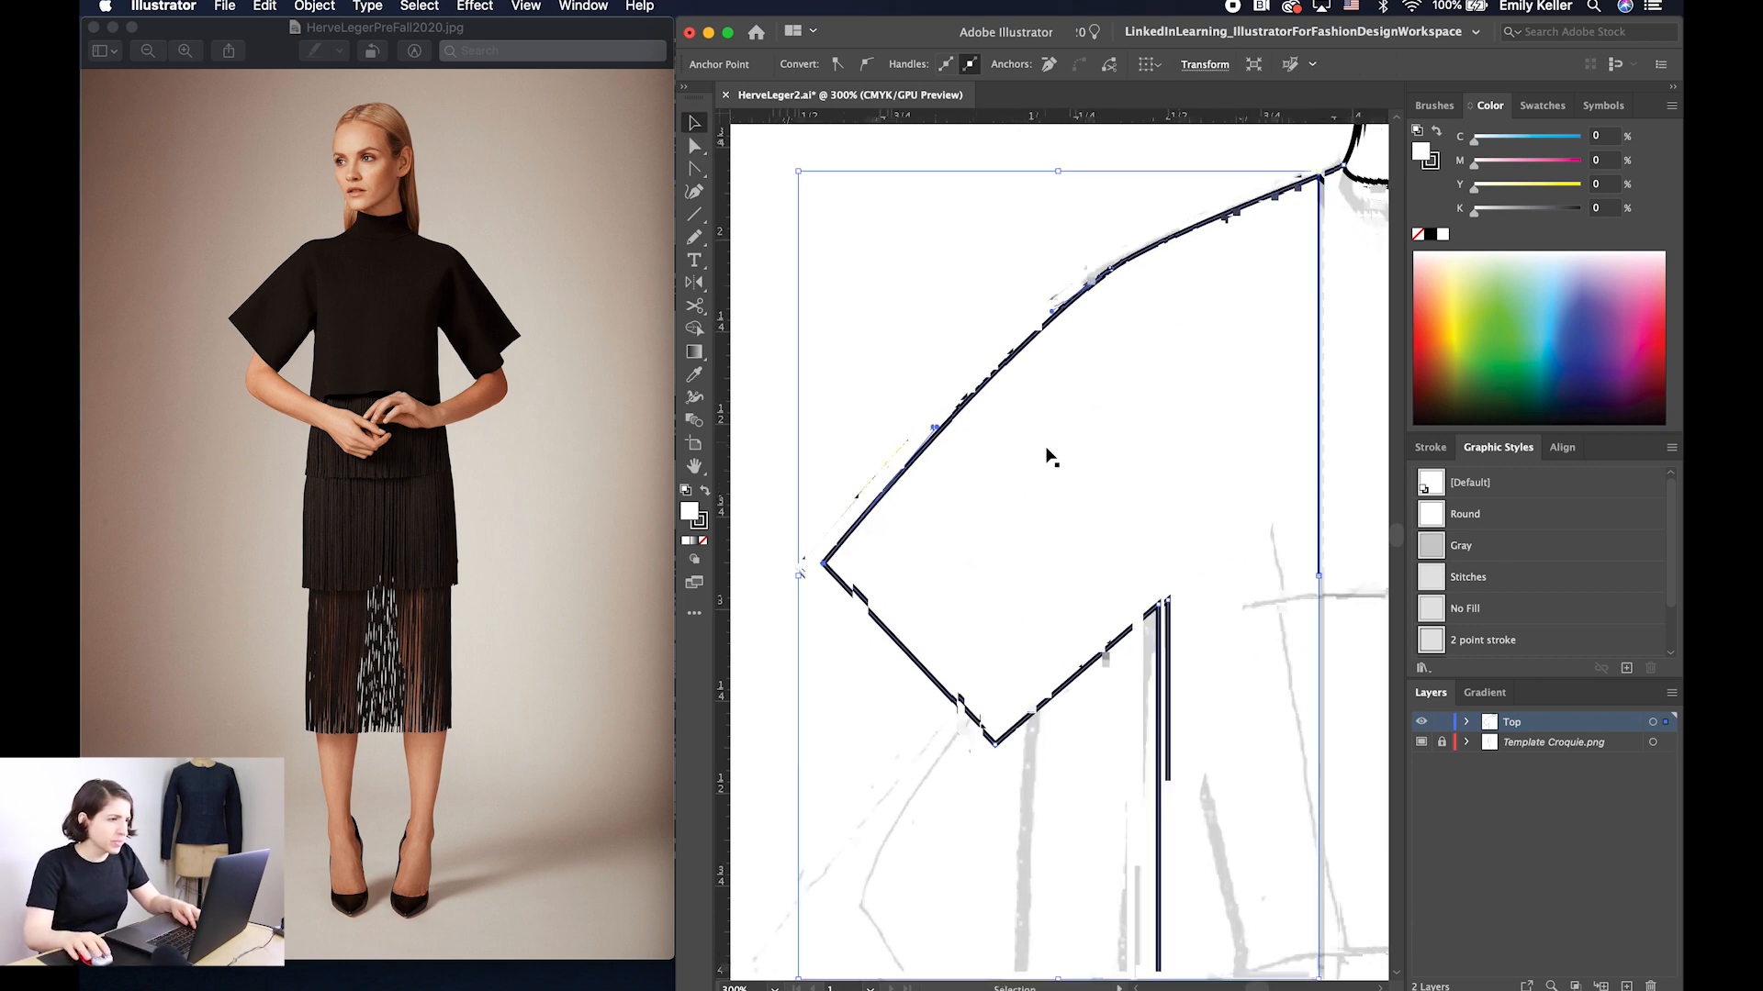
key(super+minus)
drag(1156, 492, 936, 433)
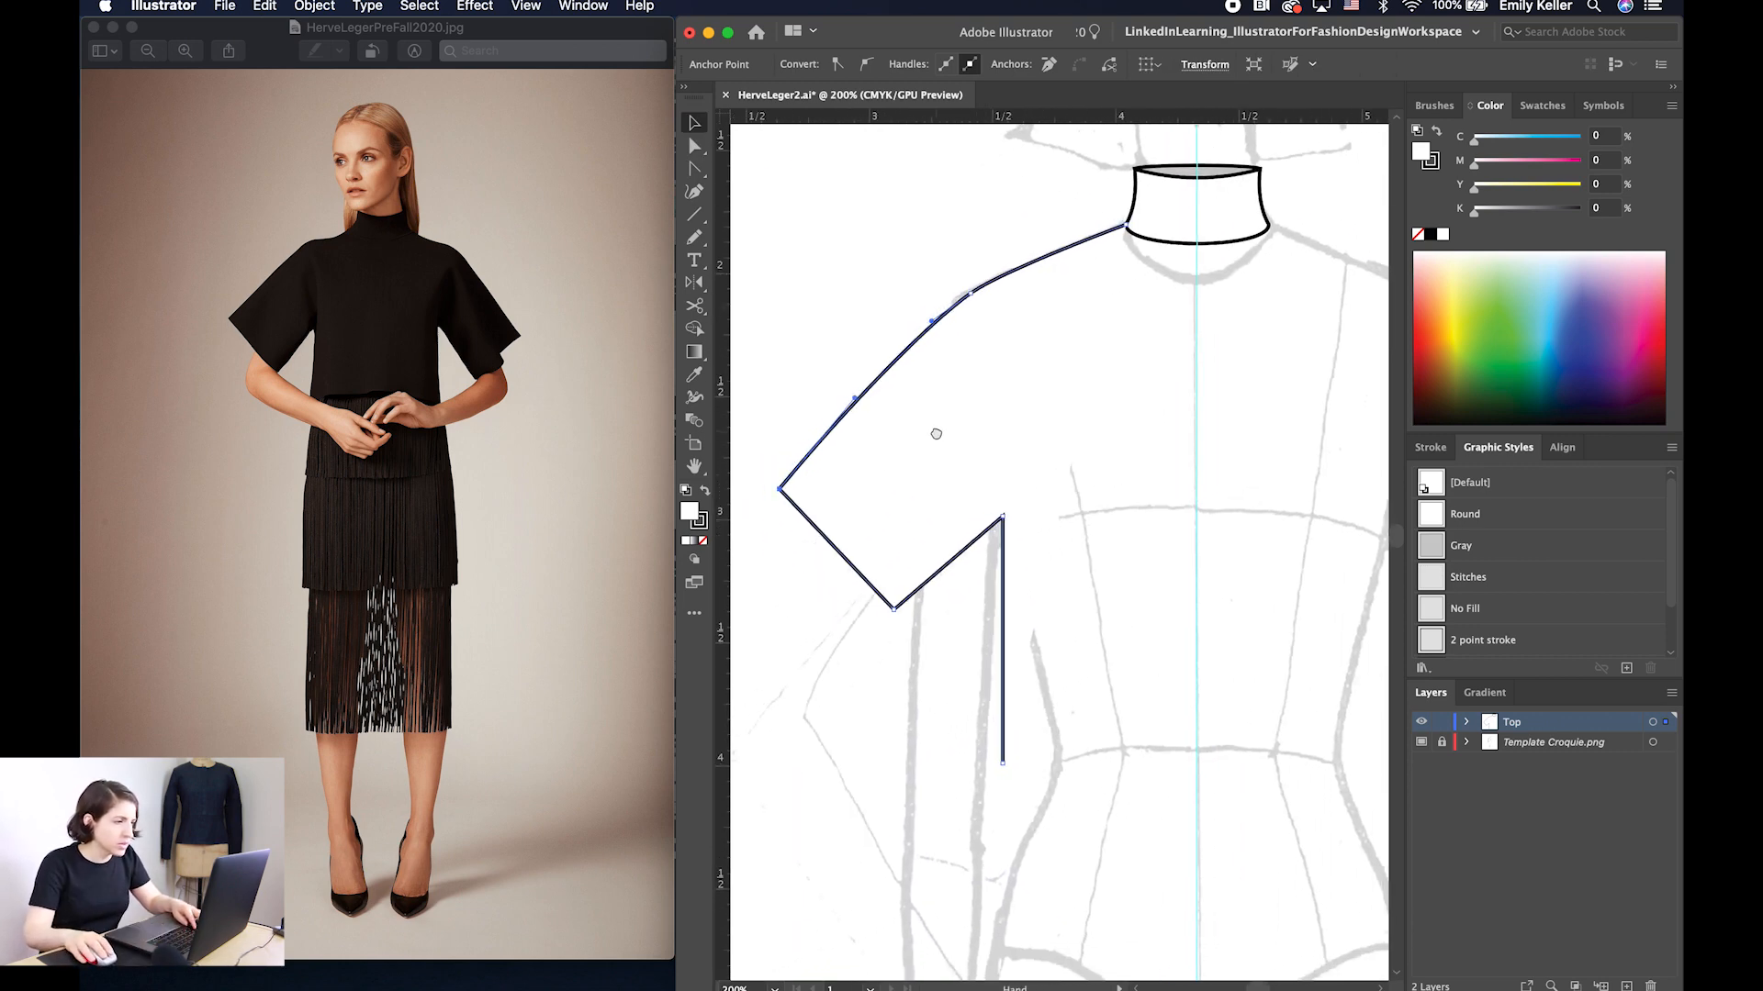
super+click(815, 296)
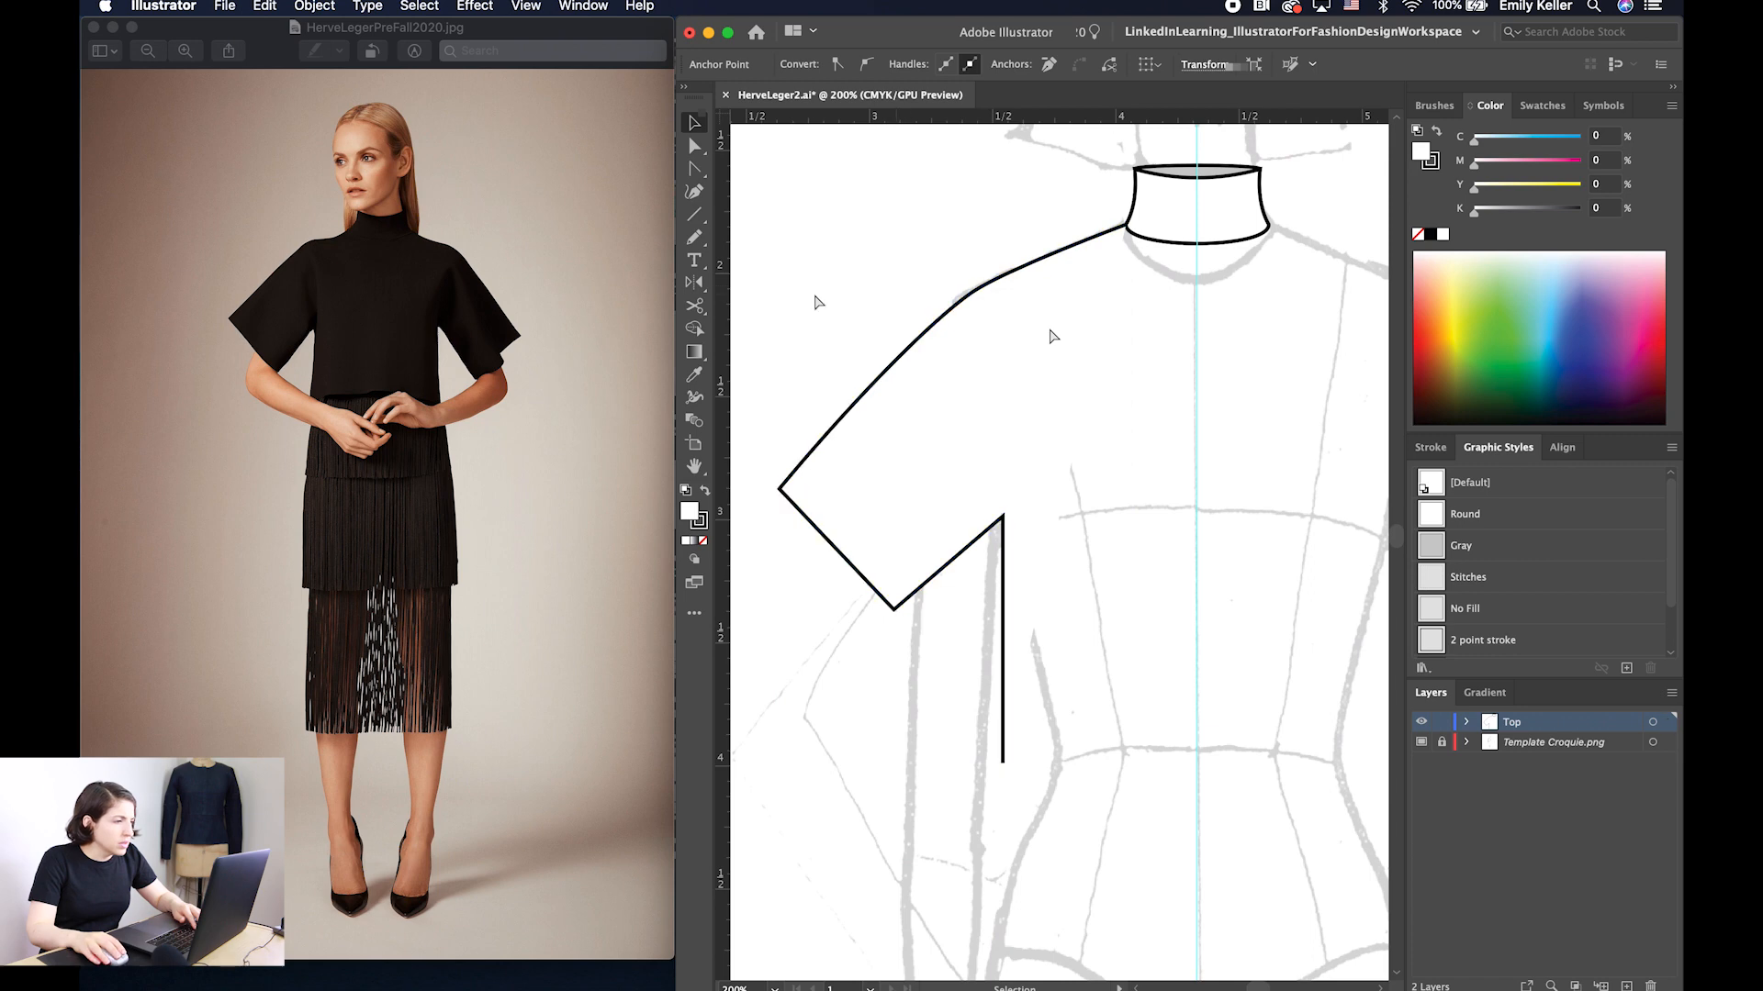
Reflect a copy of the half outline across the center guide to form the opposite shoulder, sleeve, and side
key(a)
key(super+minus)
drag(787, 294, 999, 446)
key(o)
alt+click(1090, 448)
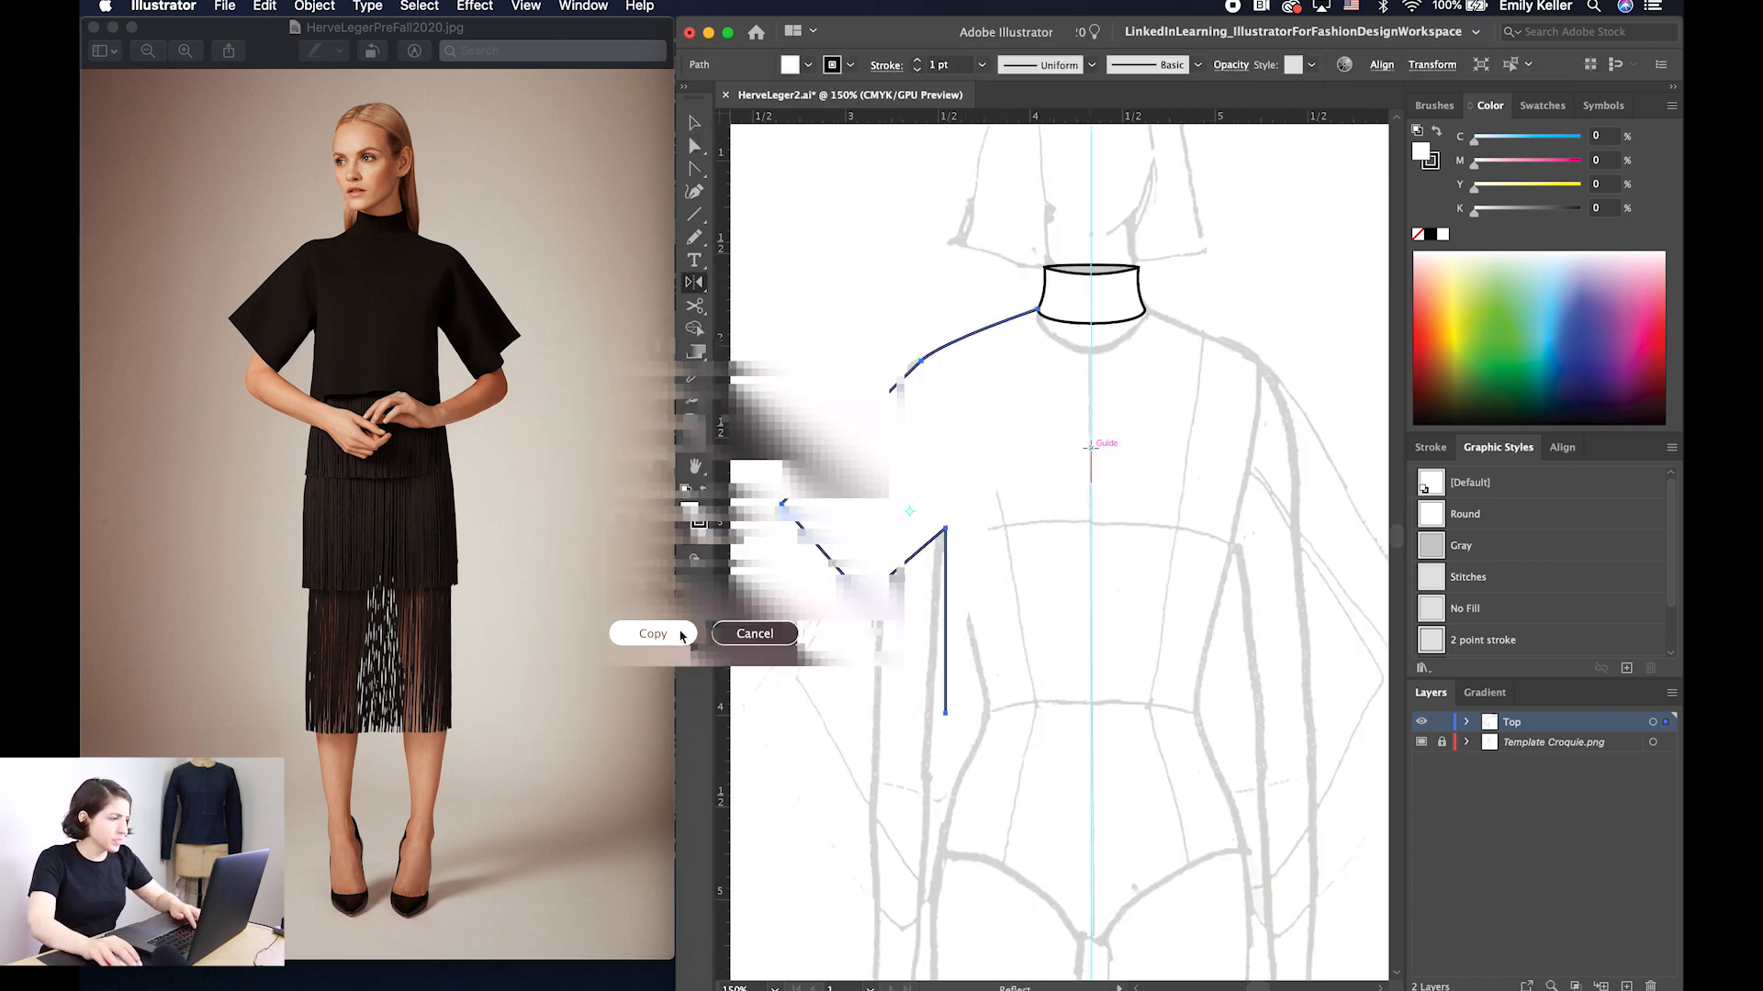
click(680, 633)
Join the two mirrored halves at the neckline and bottom hem into one closed body shape
key(v)
drag(976, 511, 866, 355)
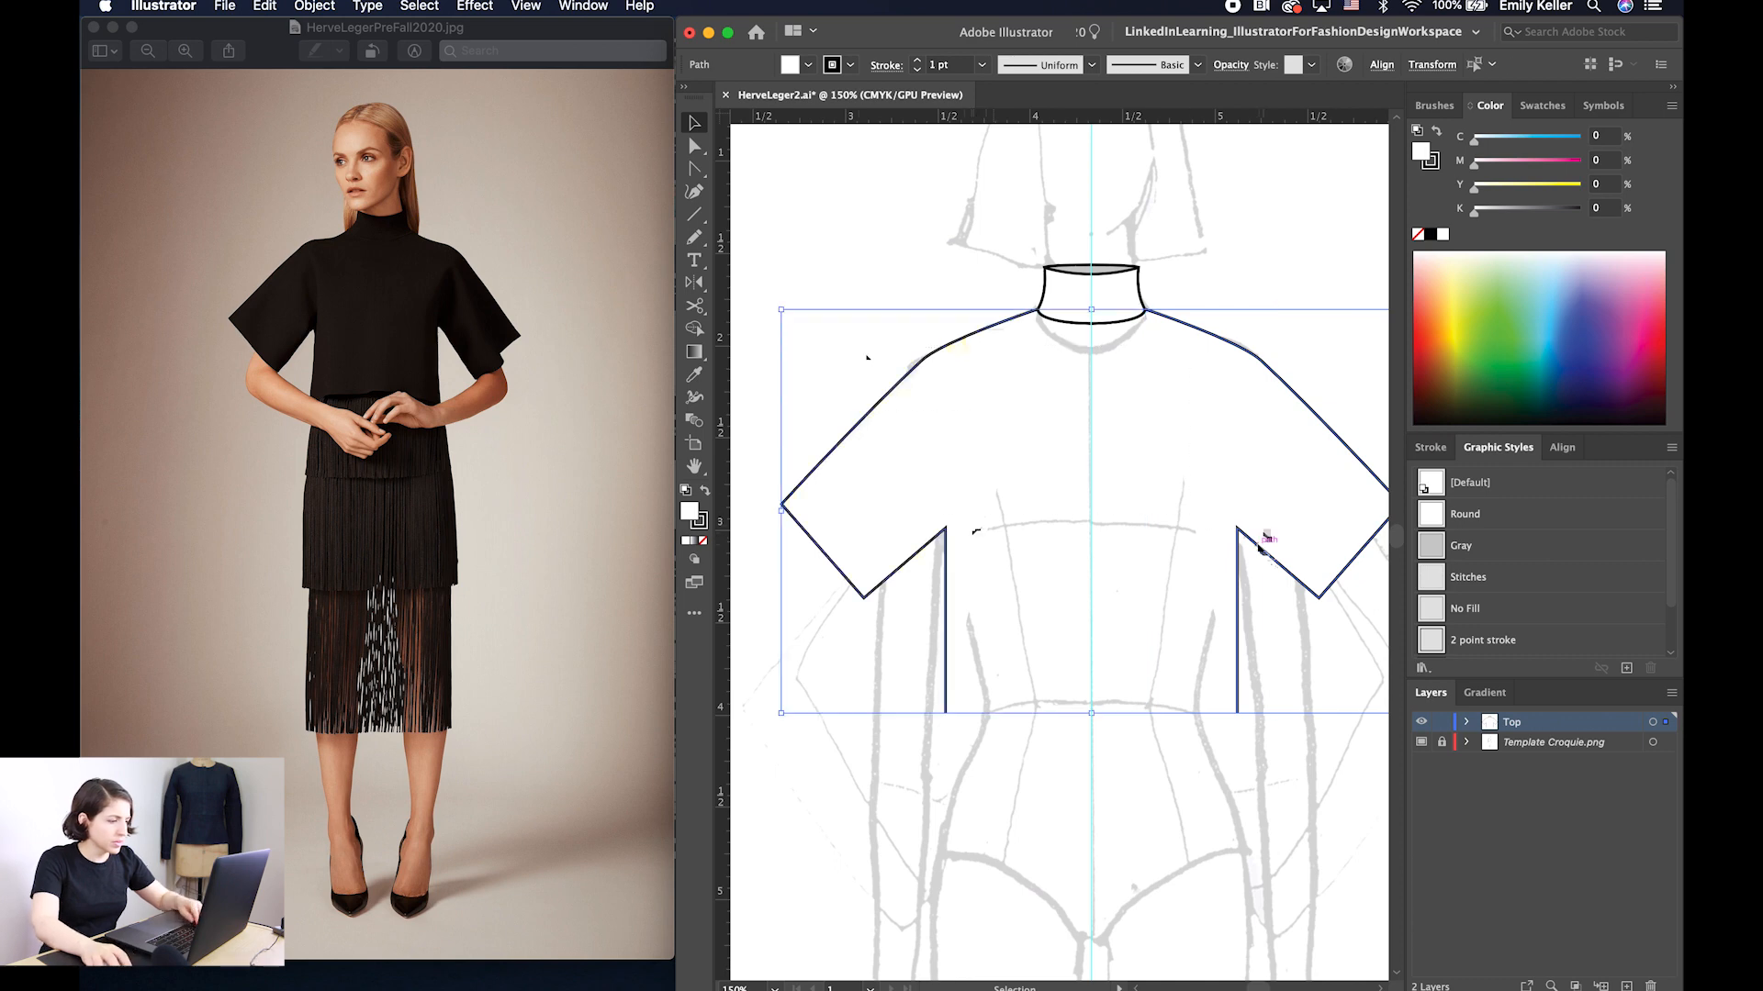
key(super+j)
key(super+j)
click(1277, 240)
click(1201, 439)
drag(1201, 438, 1172, 414)
Curve the top's bottom hem slightly upward at the center guide and deselect the body
key(shift+super+a)
key(shift+c)
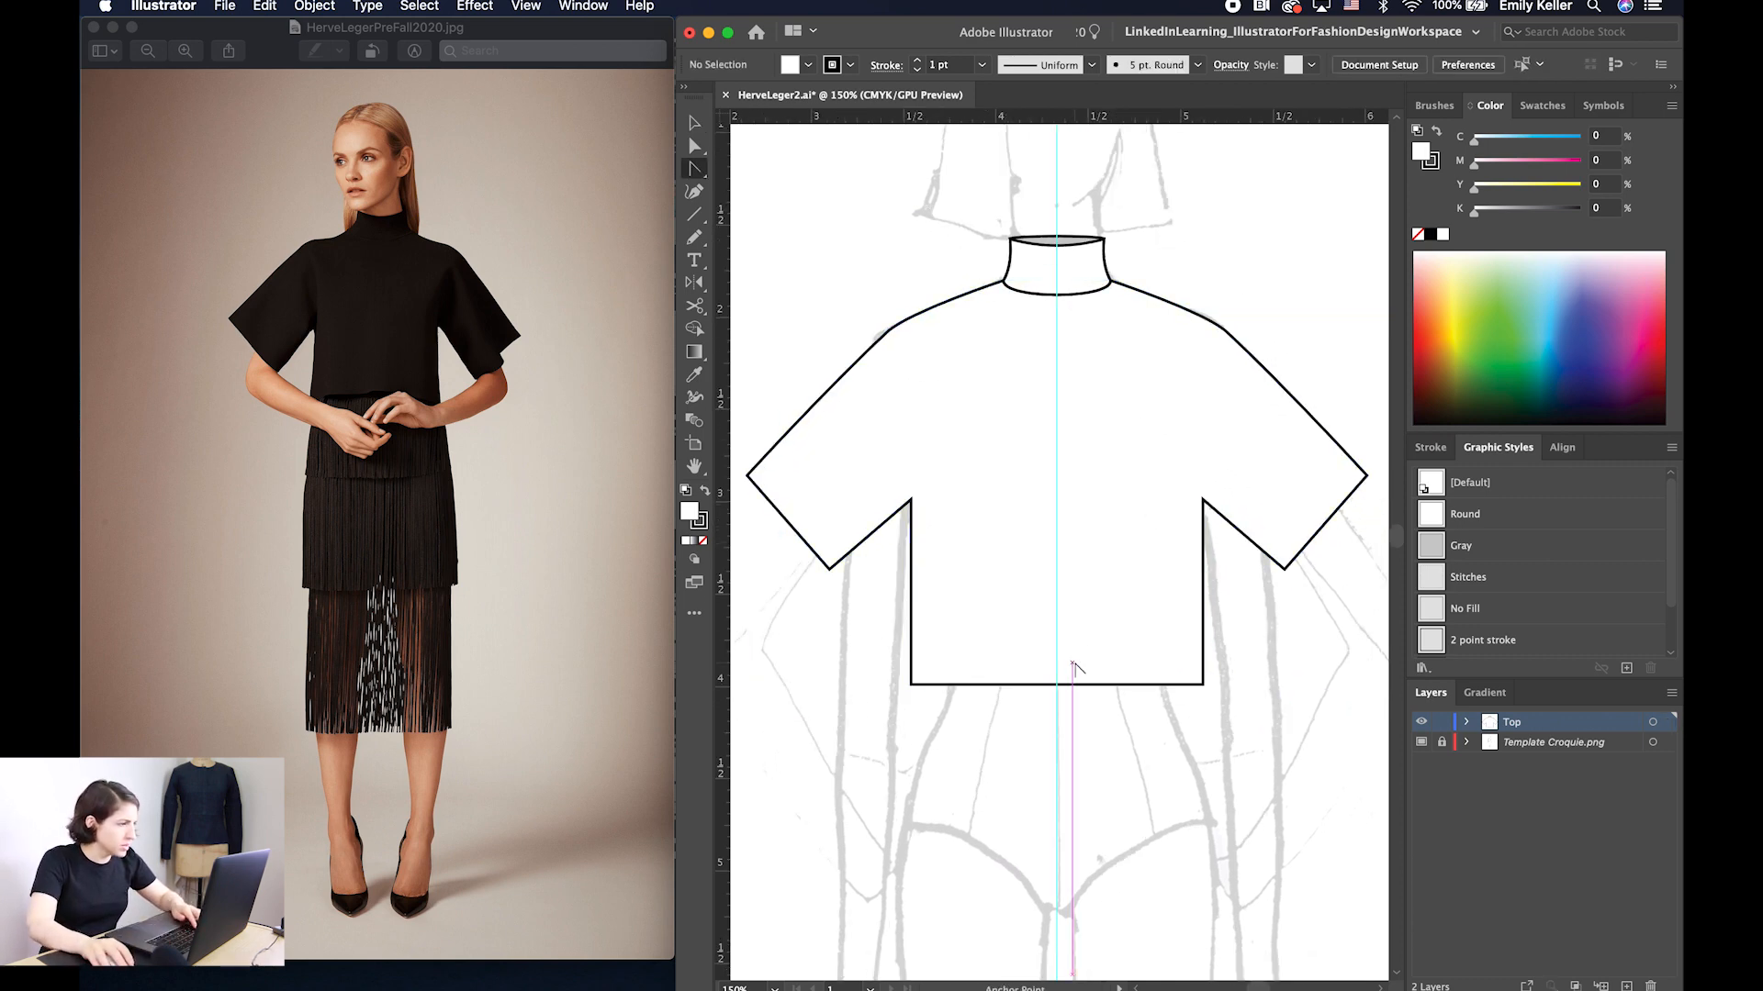
drag(1057, 685, 1058, 679)
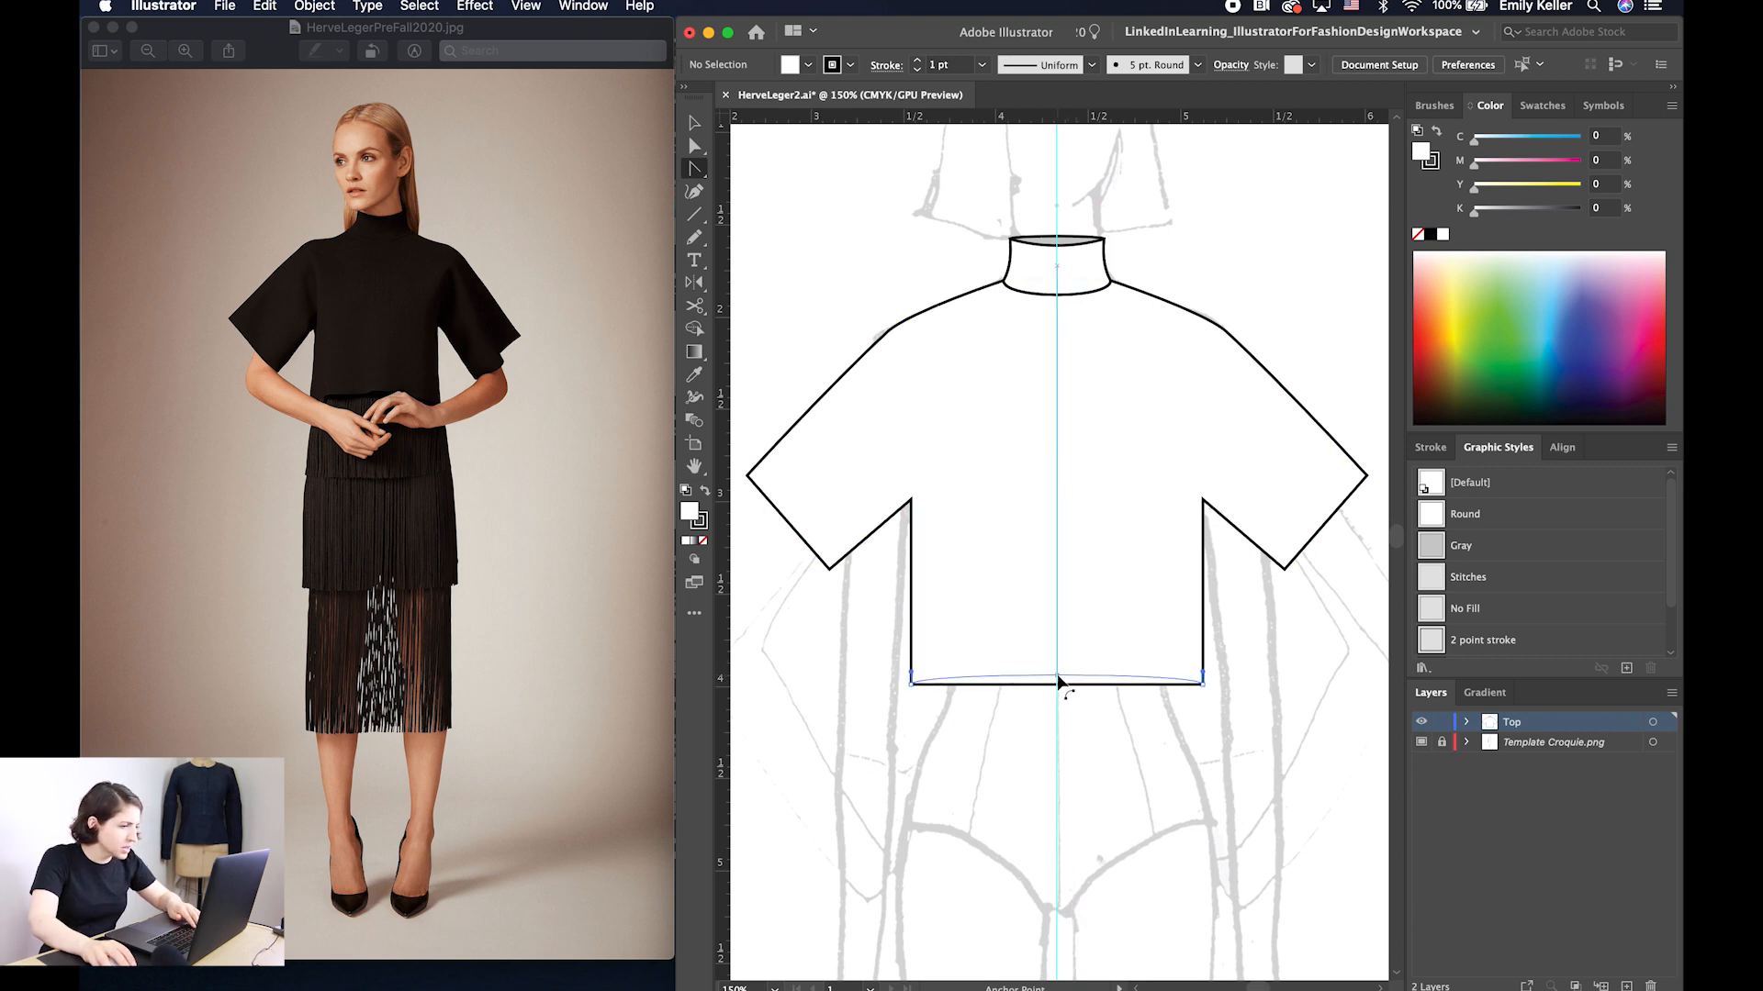
key(v)
scroll(1128, 655, down, 1)
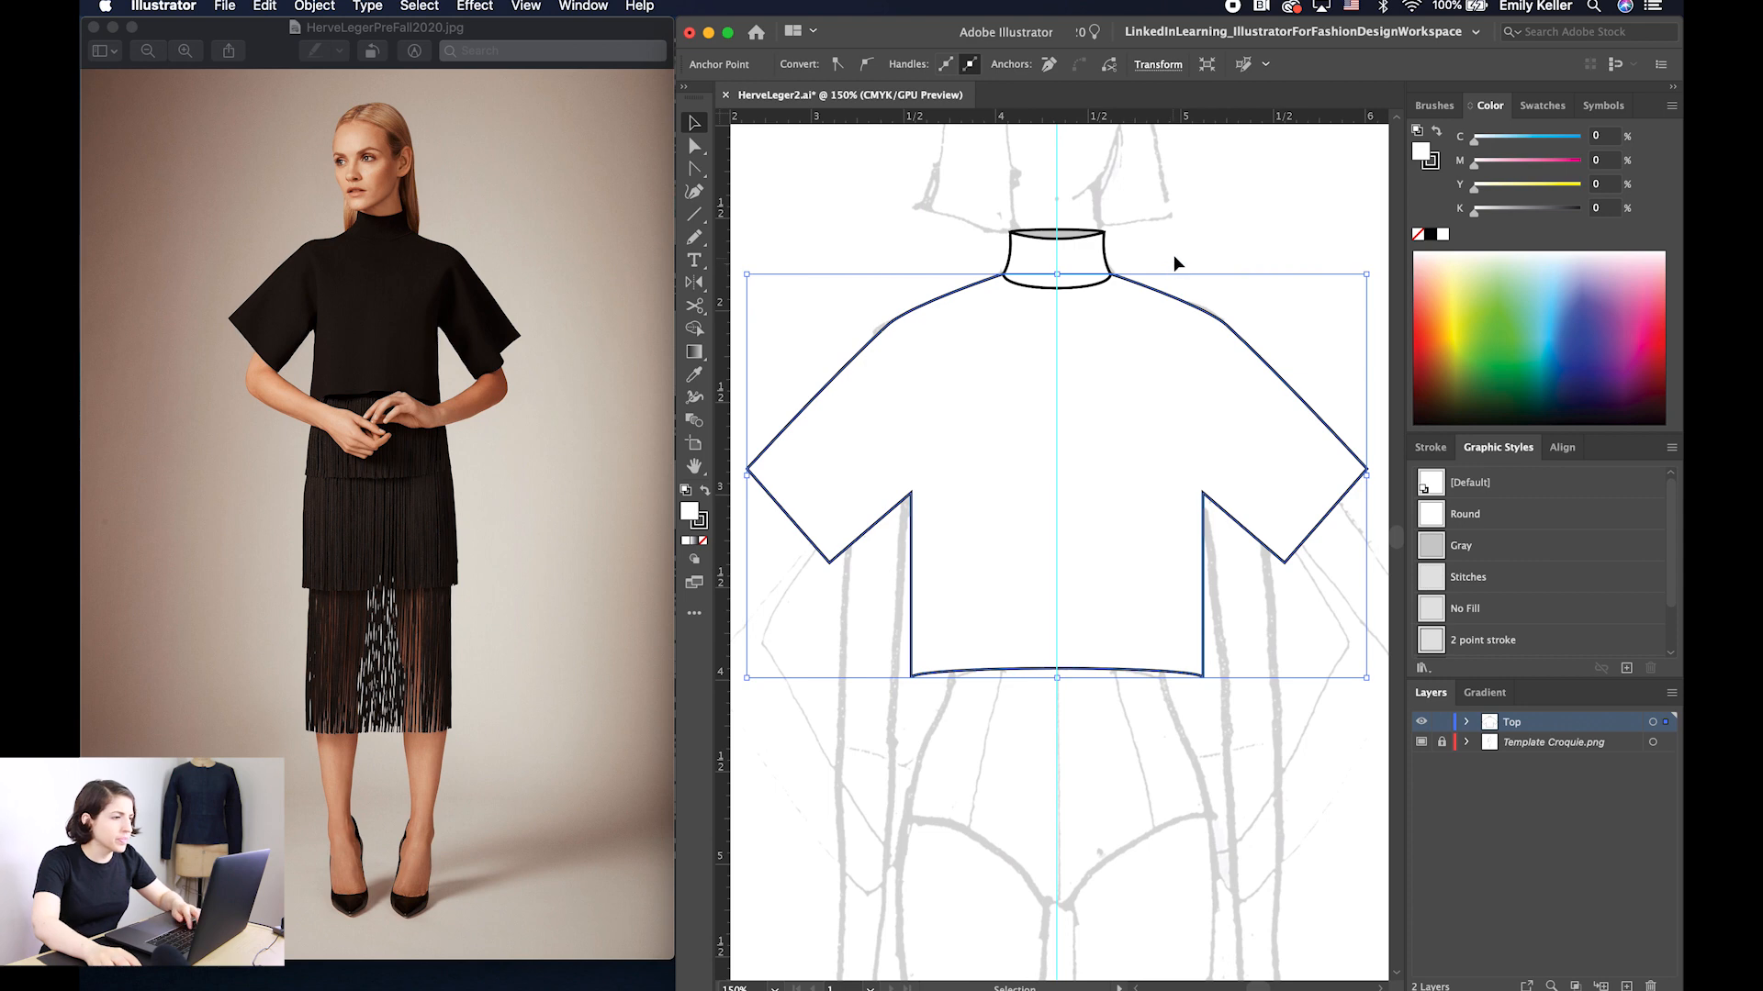
click(1173, 264)
drag(1153, 432, 1159, 404)
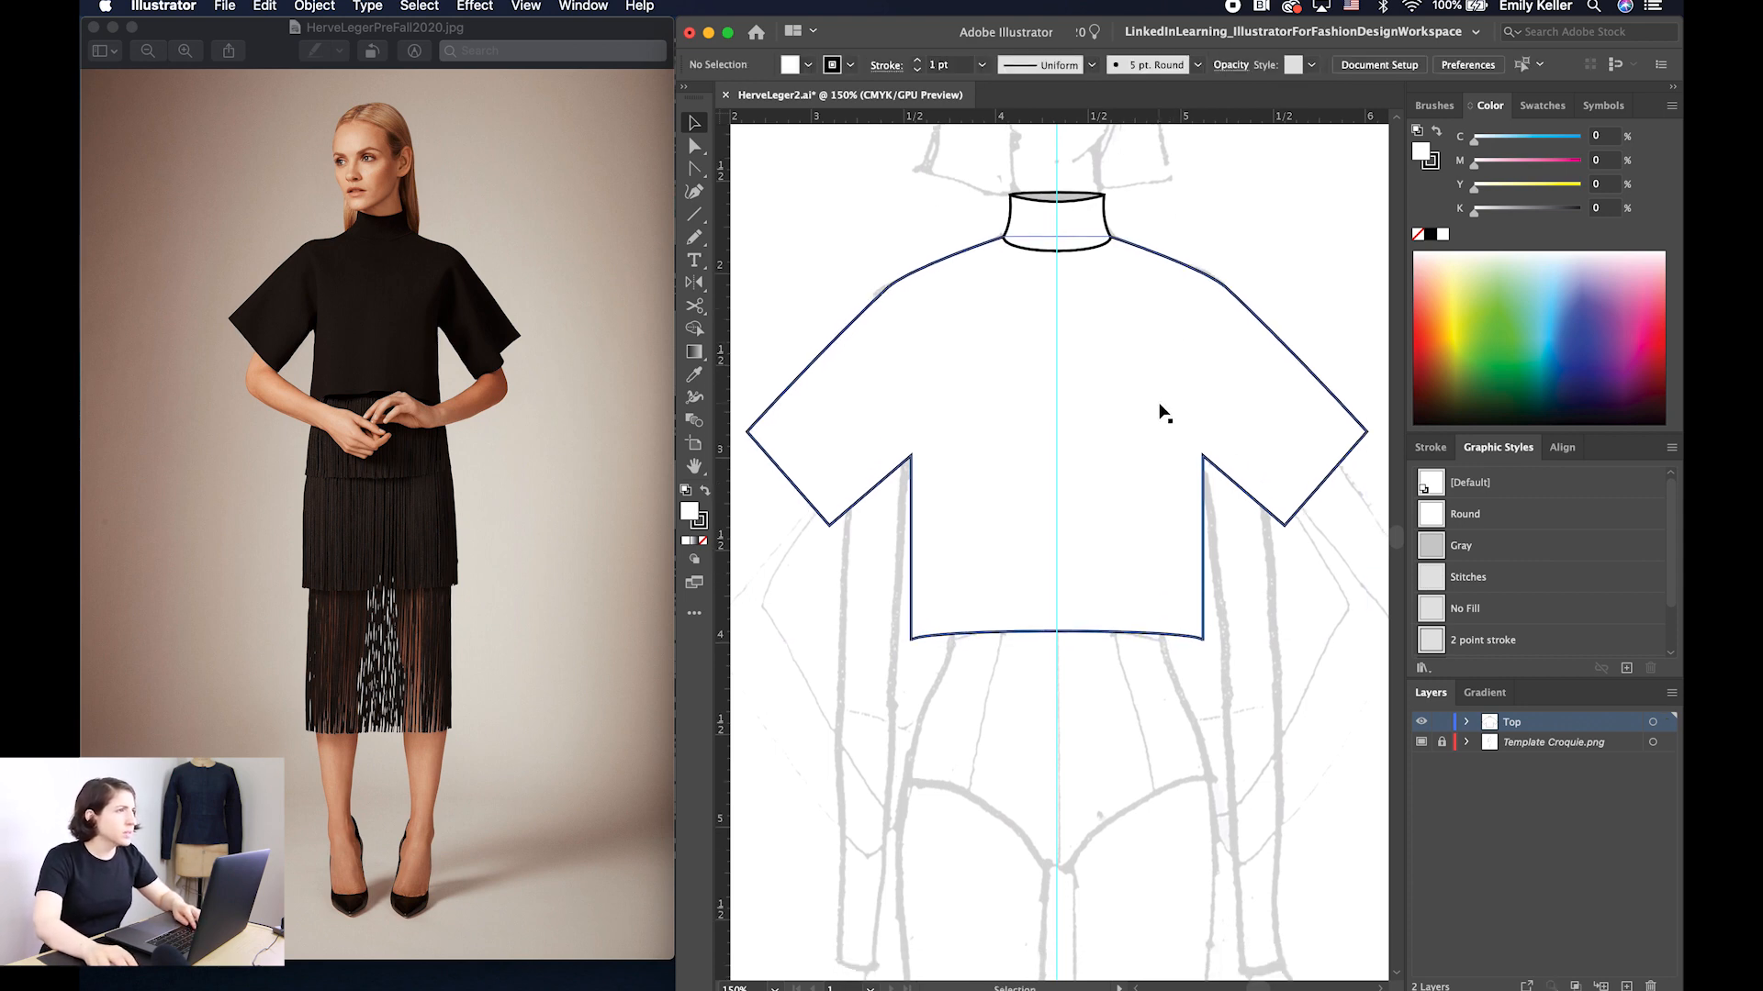
Apply the Round graphic style to the front piece of the high collar and deselect it
key(z)
drag(1056, 206, 1095, 436)
drag(1037, 370, 1216, 371)
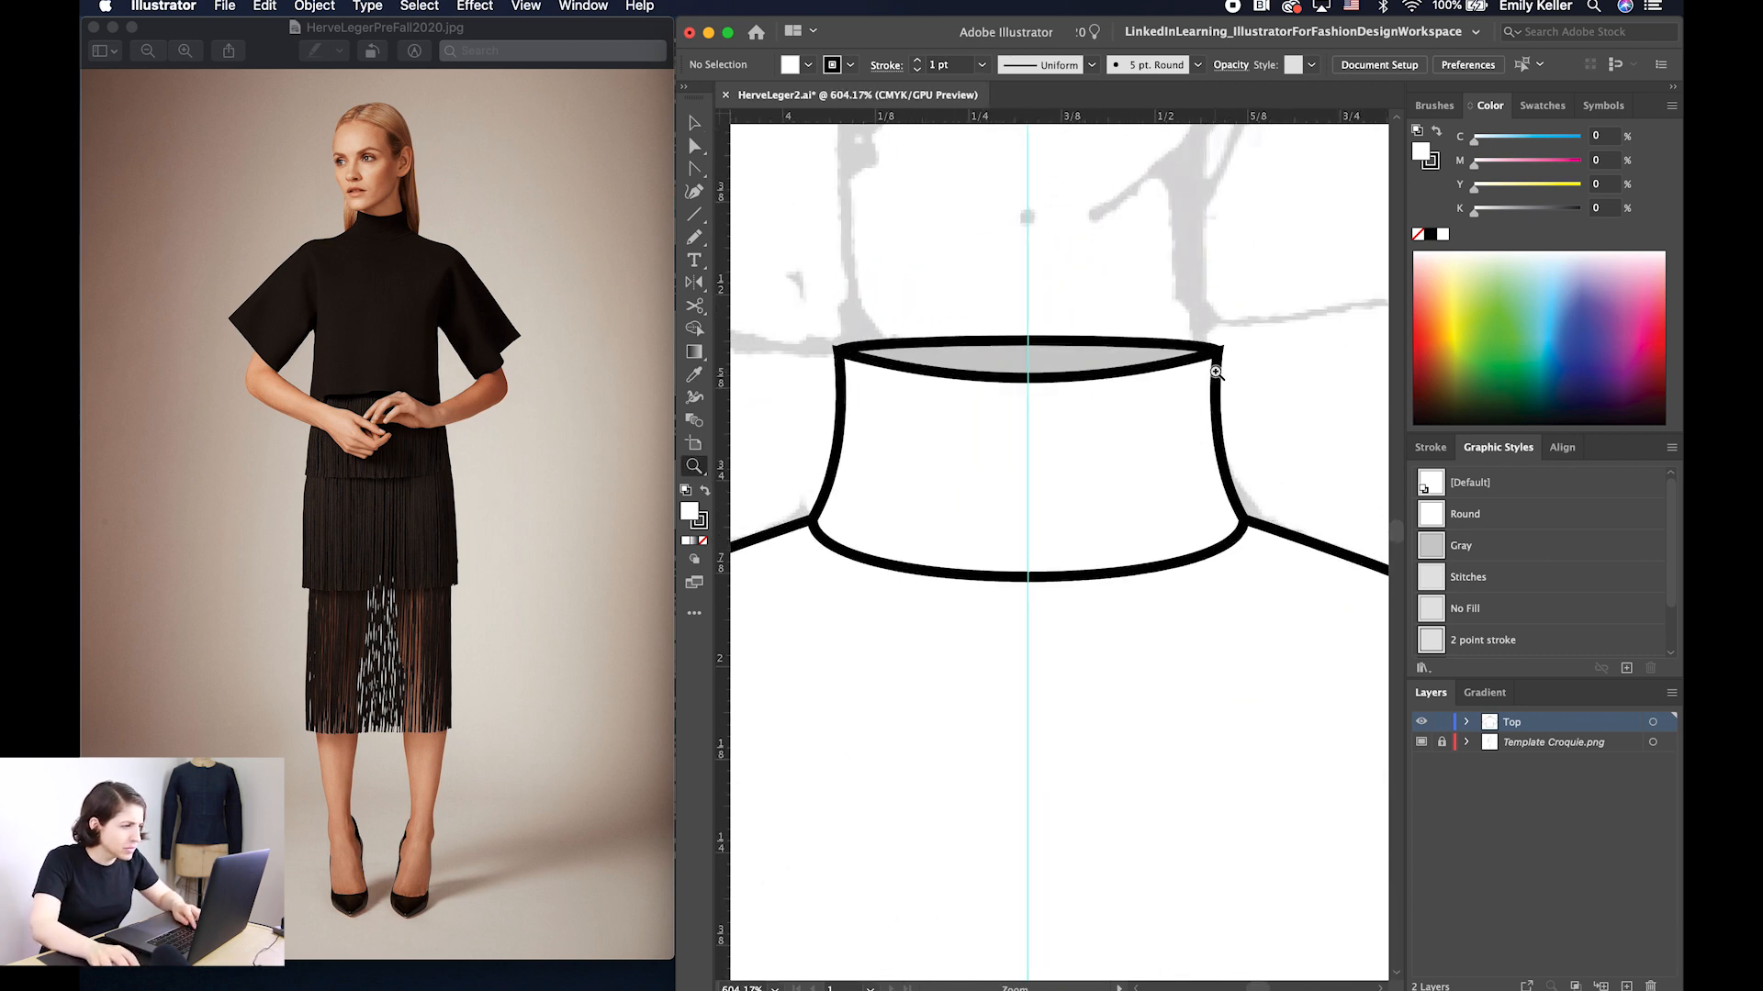
key(v)
click(1188, 377)
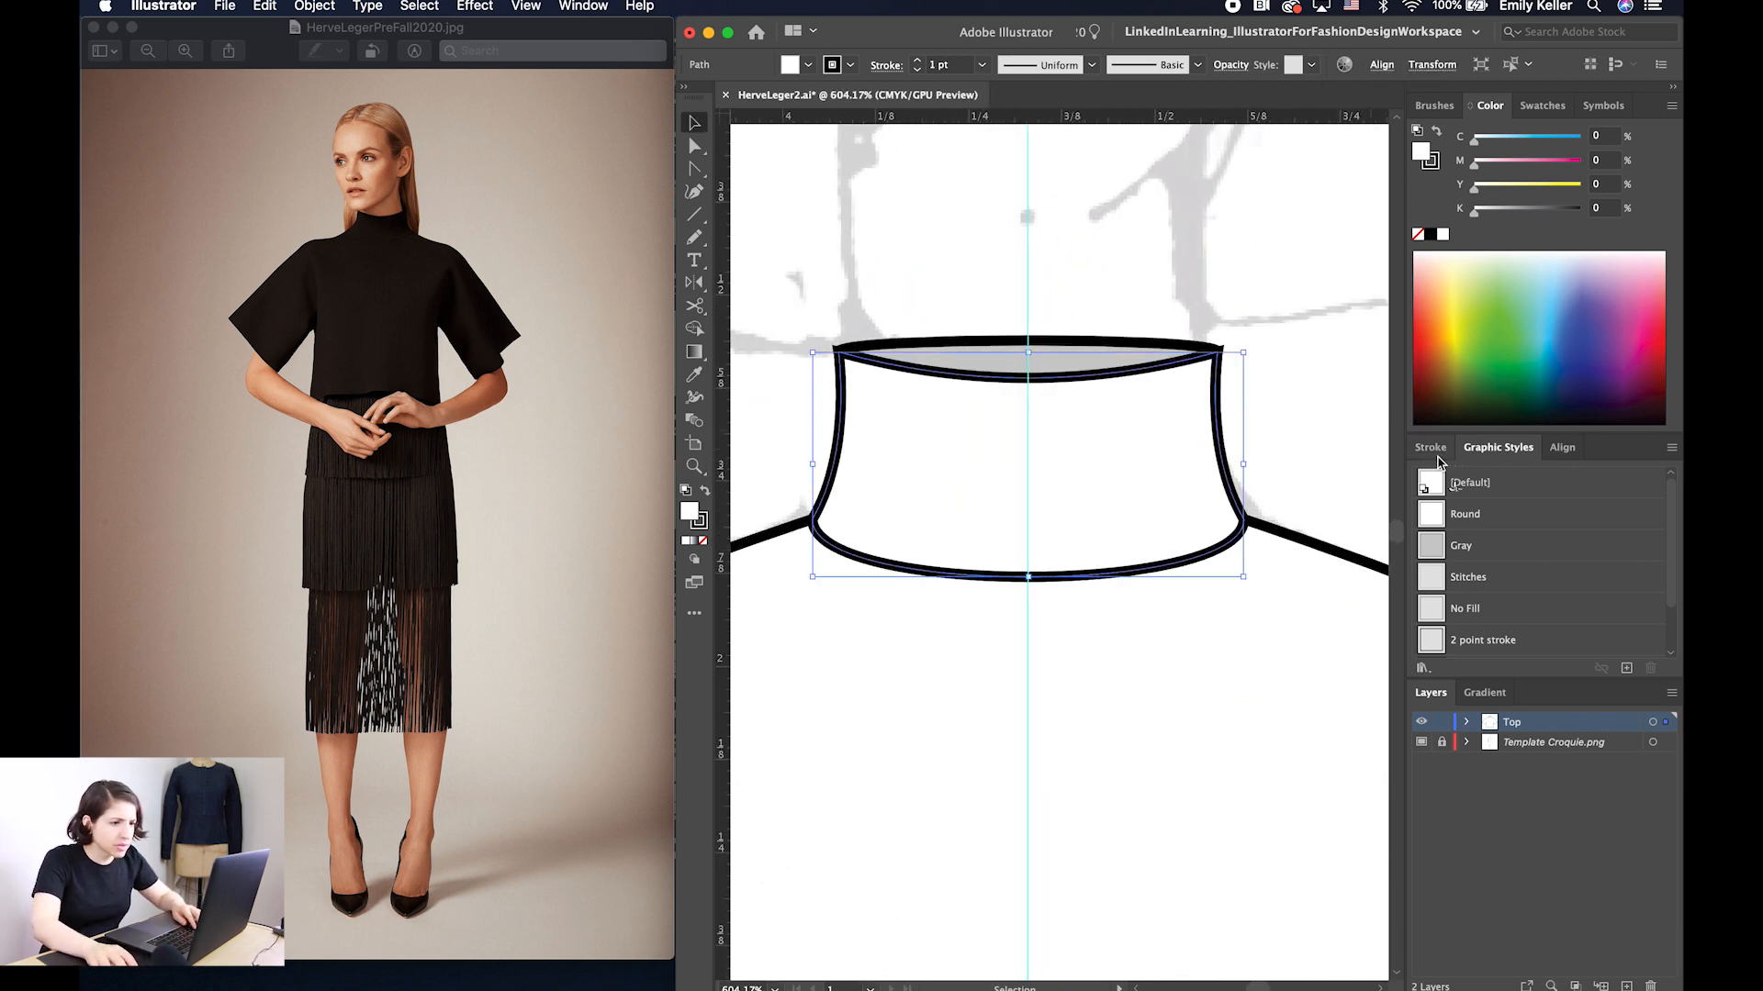
click(1474, 516)
click(1208, 303)
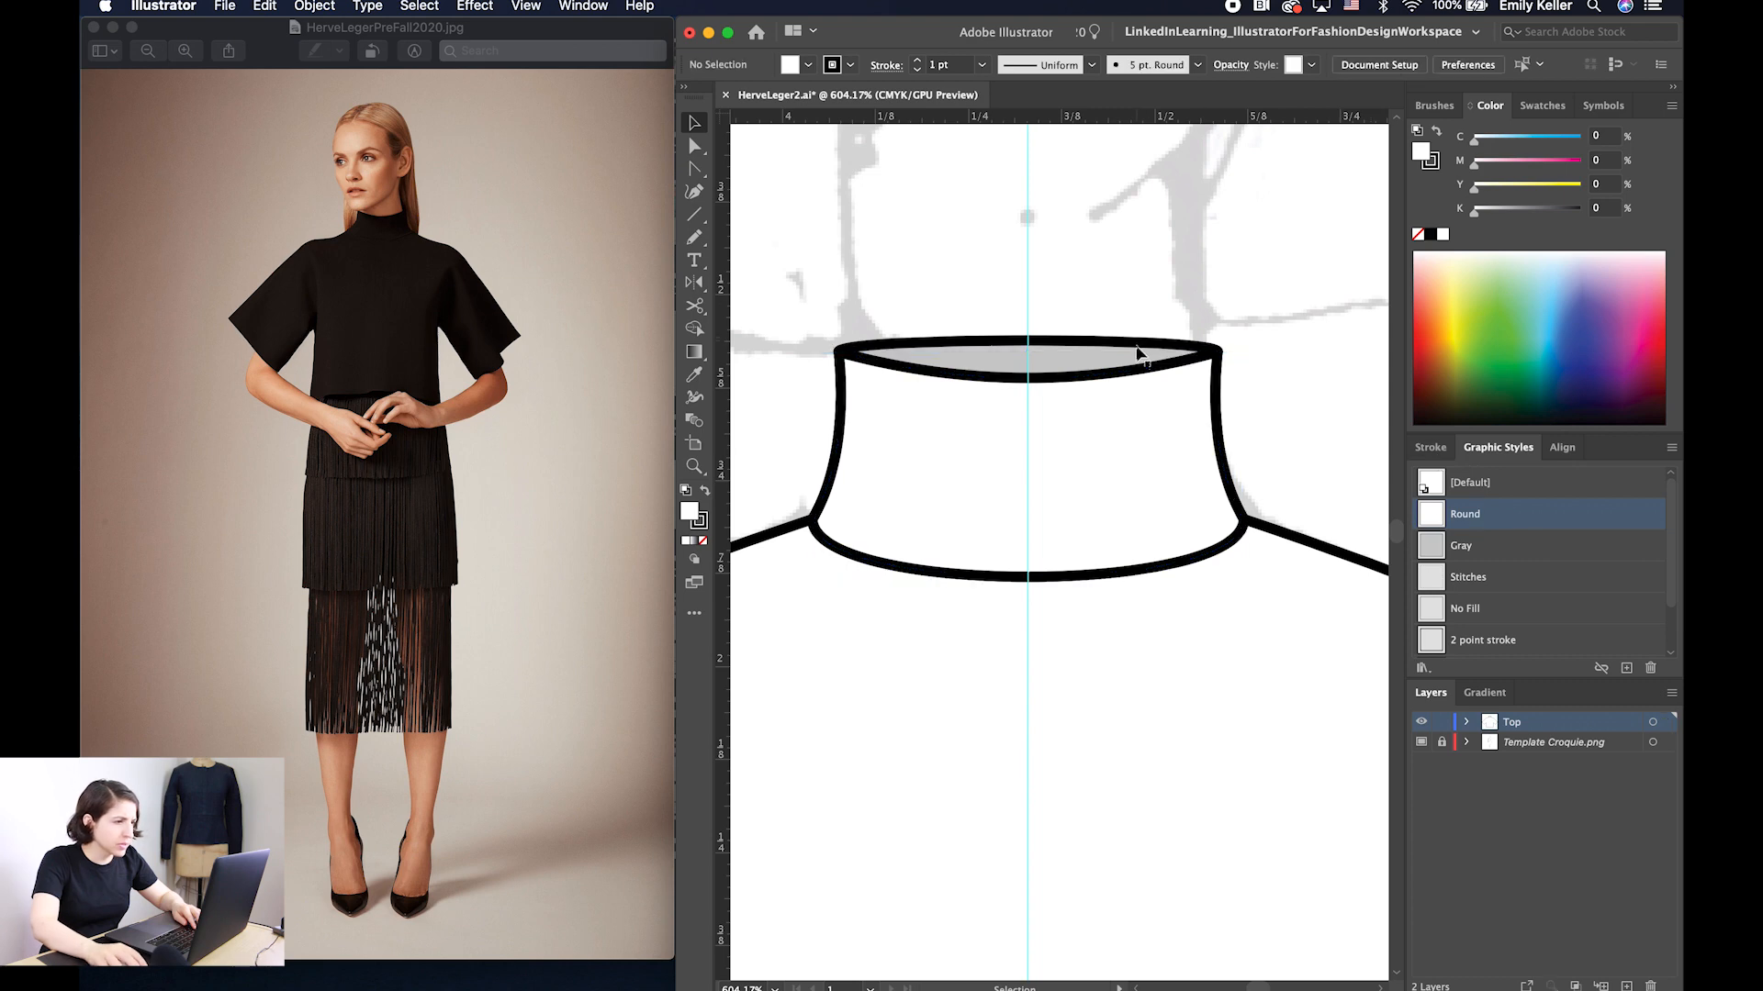
Apply the Round and Gray graphic styles in turn to the collar's back piece and deselect it
click(1143, 363)
click(1486, 521)
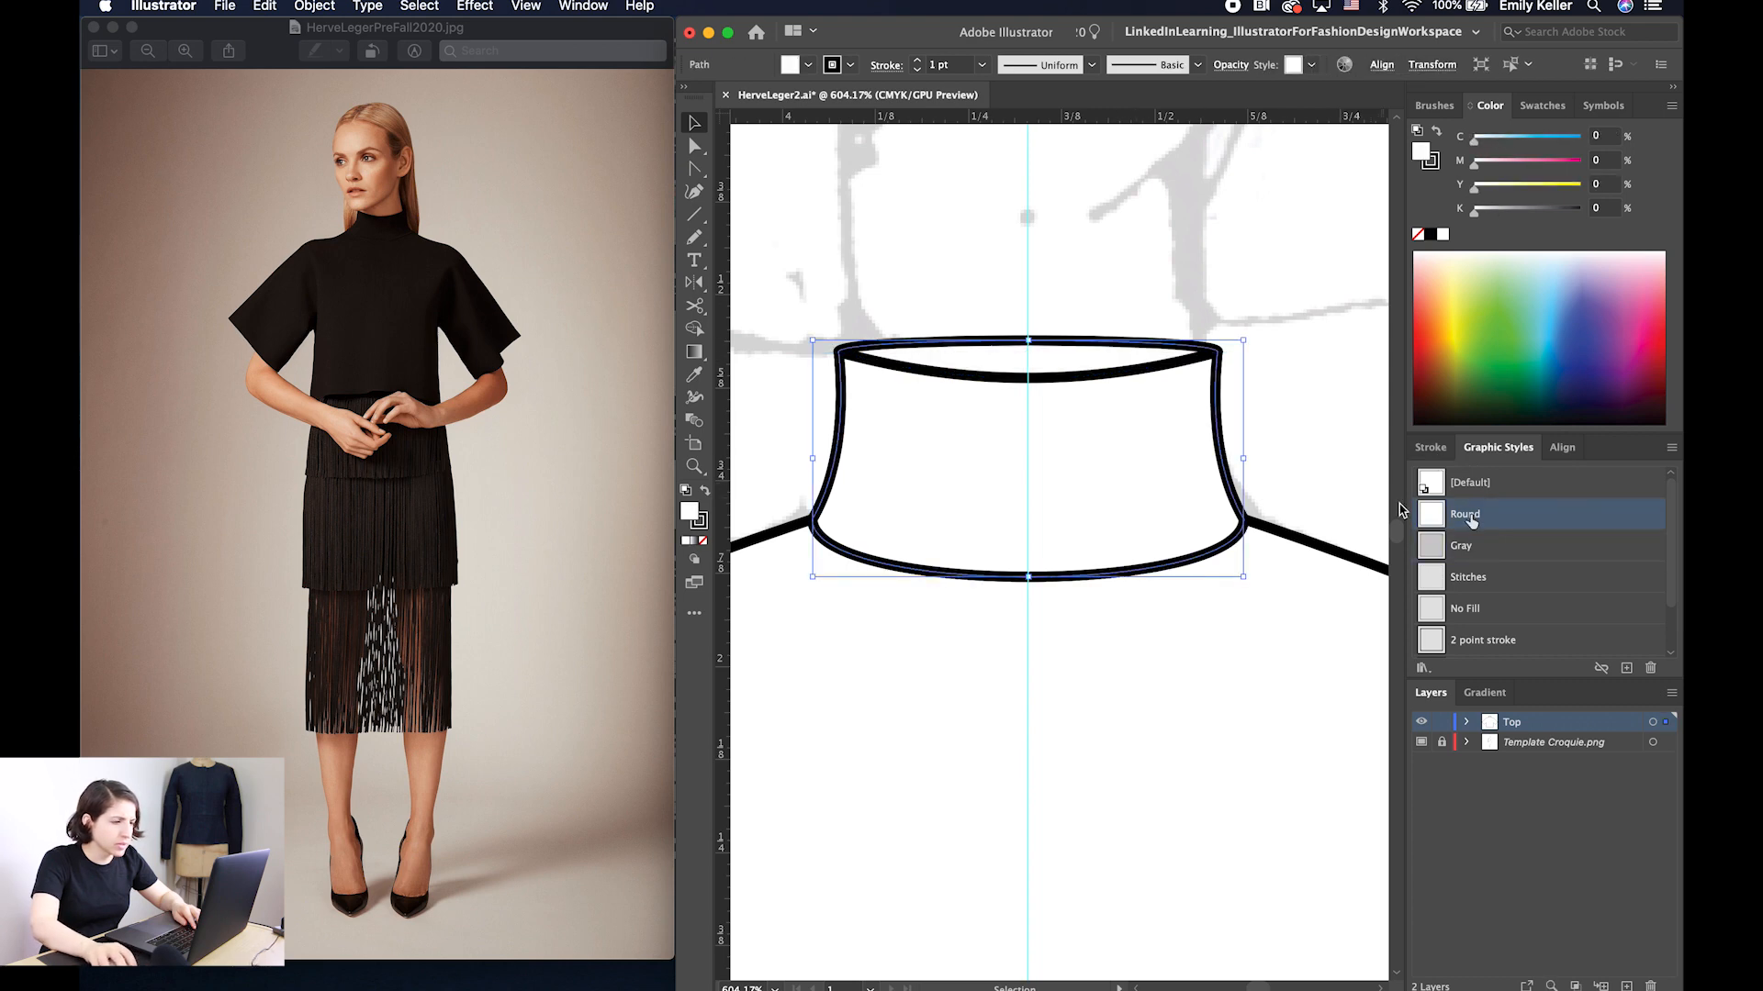
click(1472, 544)
click(1238, 348)
Apply the Round graphic style to the top's body outline and deselect it
click(1303, 542)
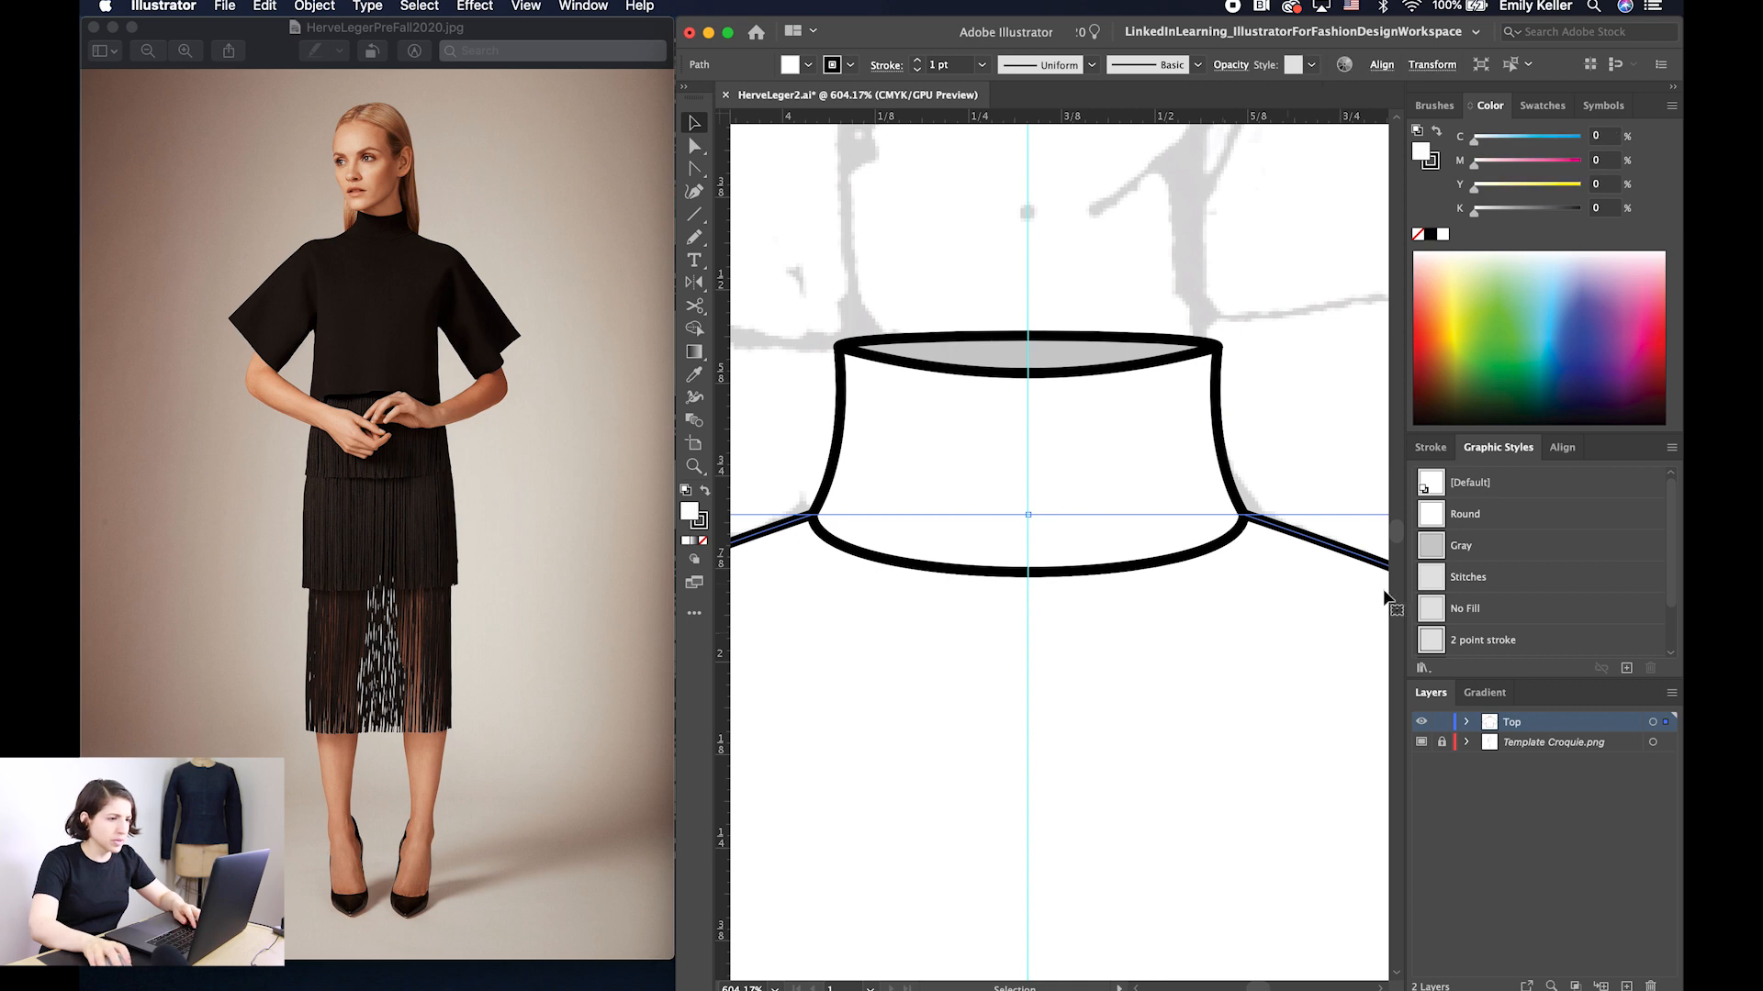
click(1475, 516)
key(super+0)
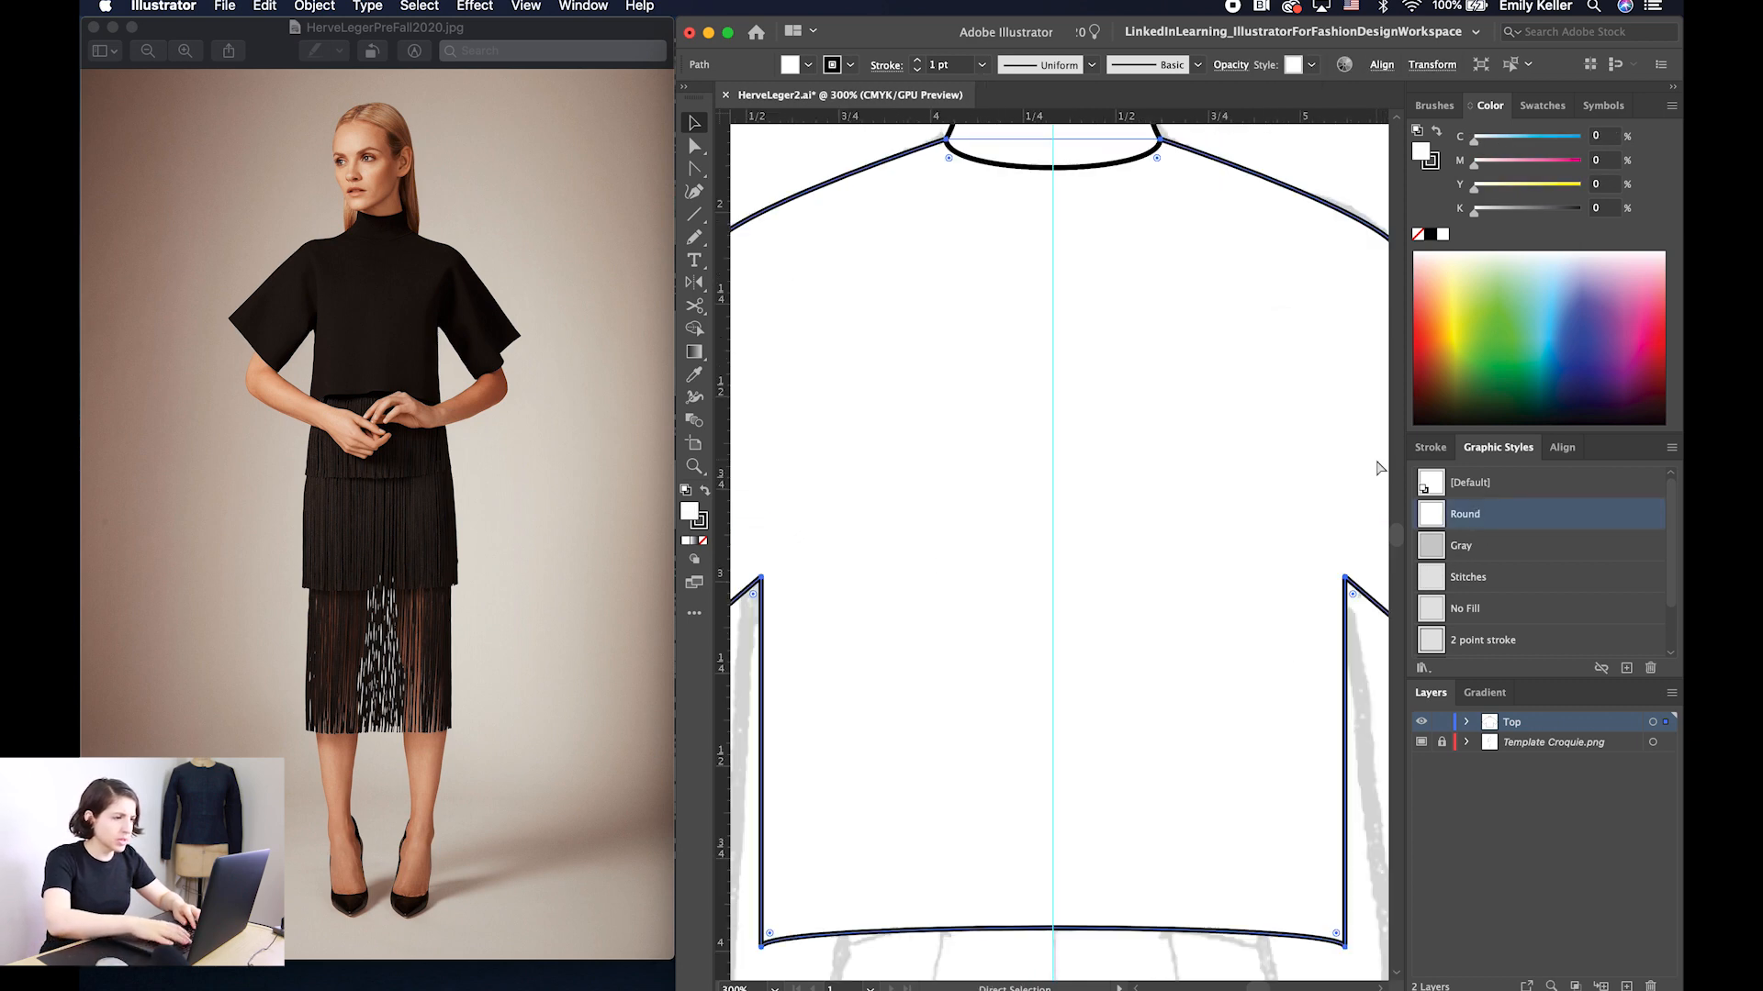
click(1287, 443)
Draw a curved fold line with the Pen tool upward from the left underarm corner and give it the gathers graphic style
key(p)
scroll(1117, 465, down, 3)
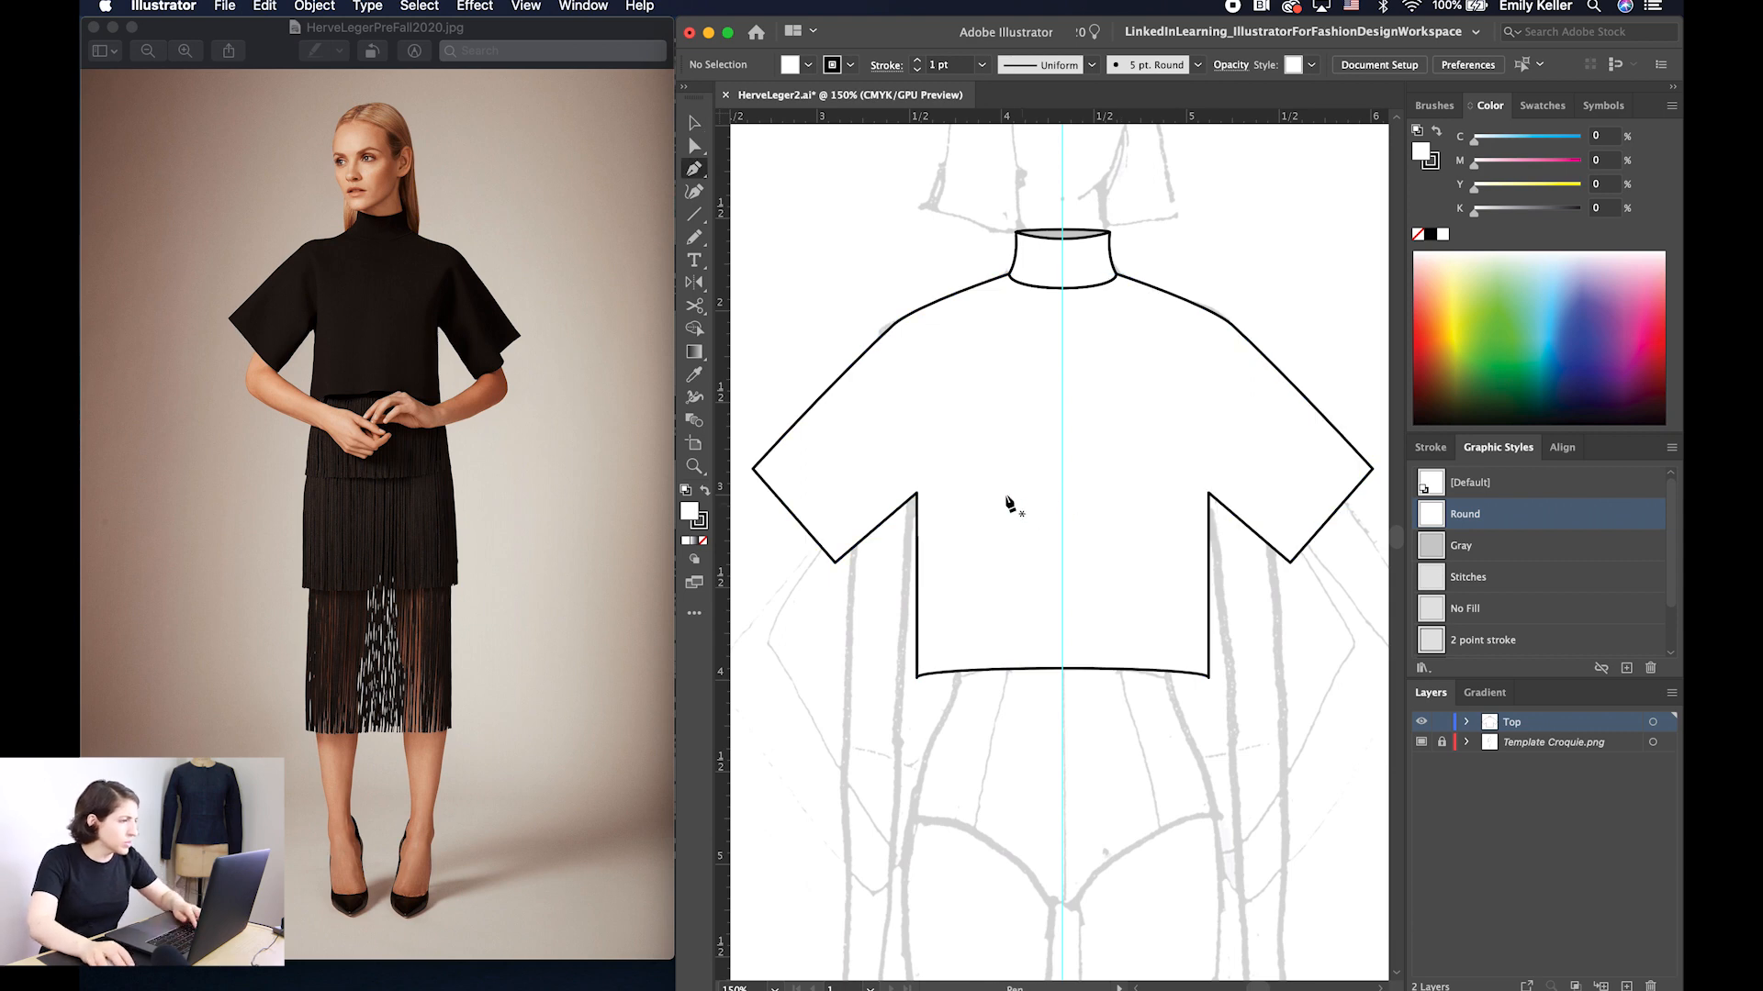
drag(915, 495, 893, 409)
key(v)
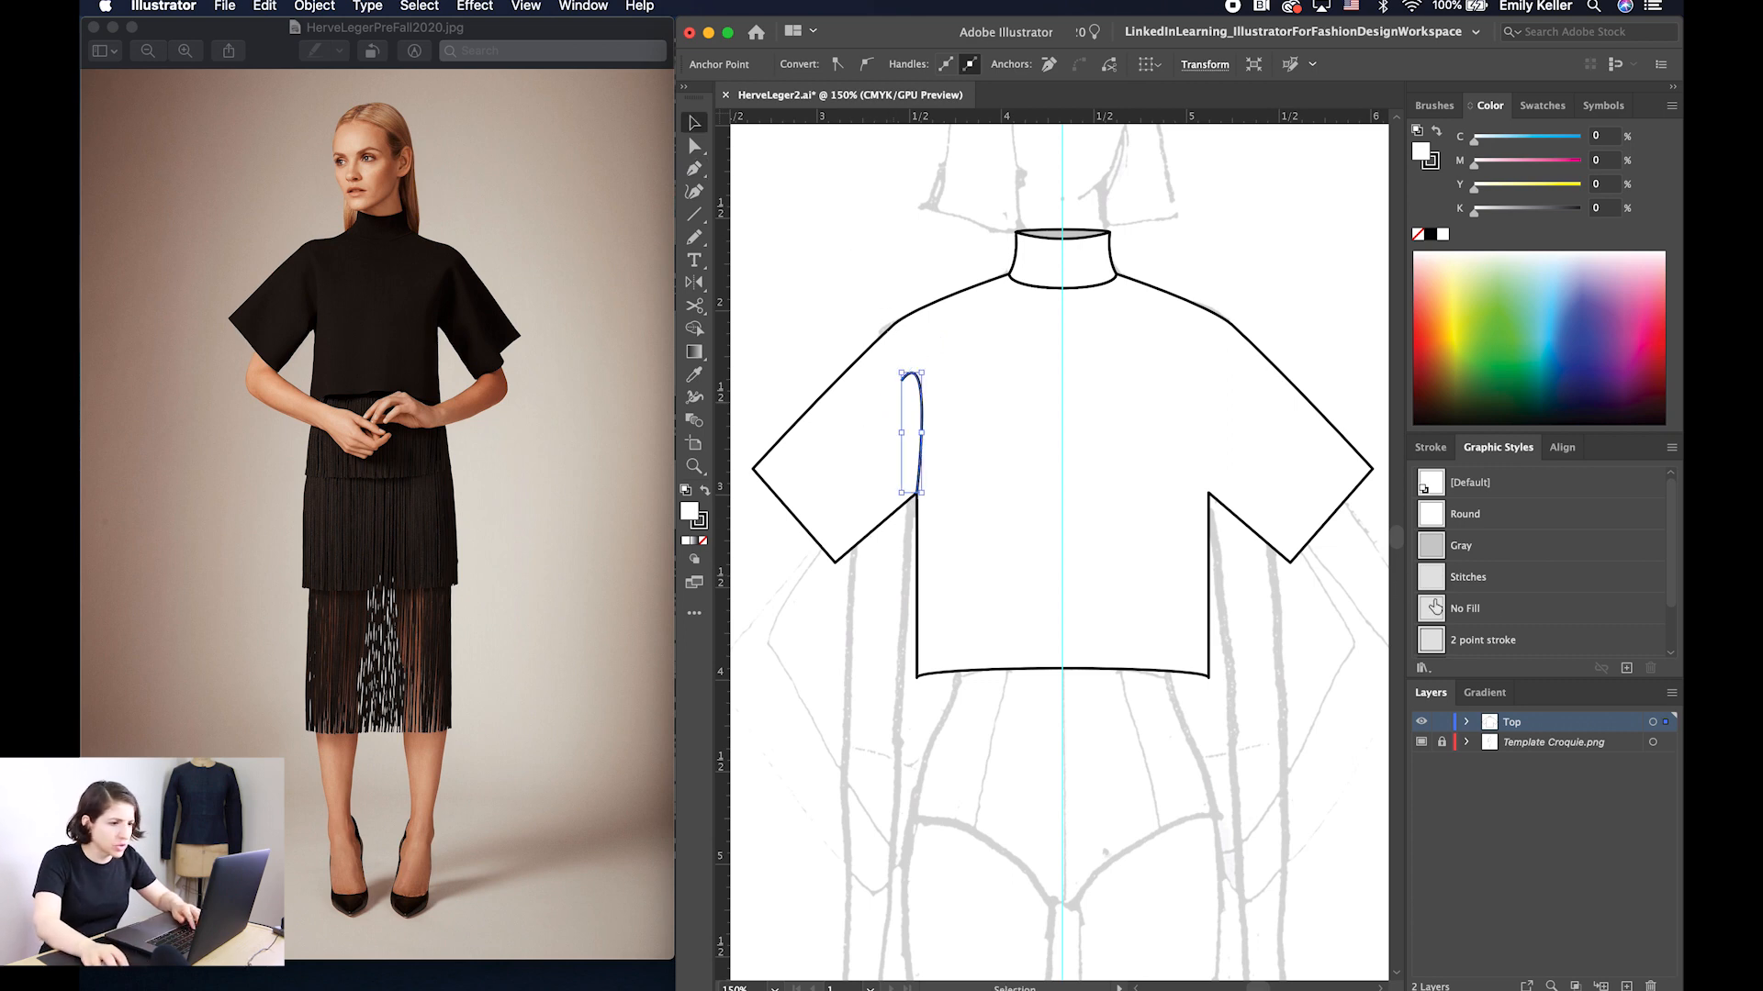
scroll(1502, 574, down, 2)
click(1507, 620)
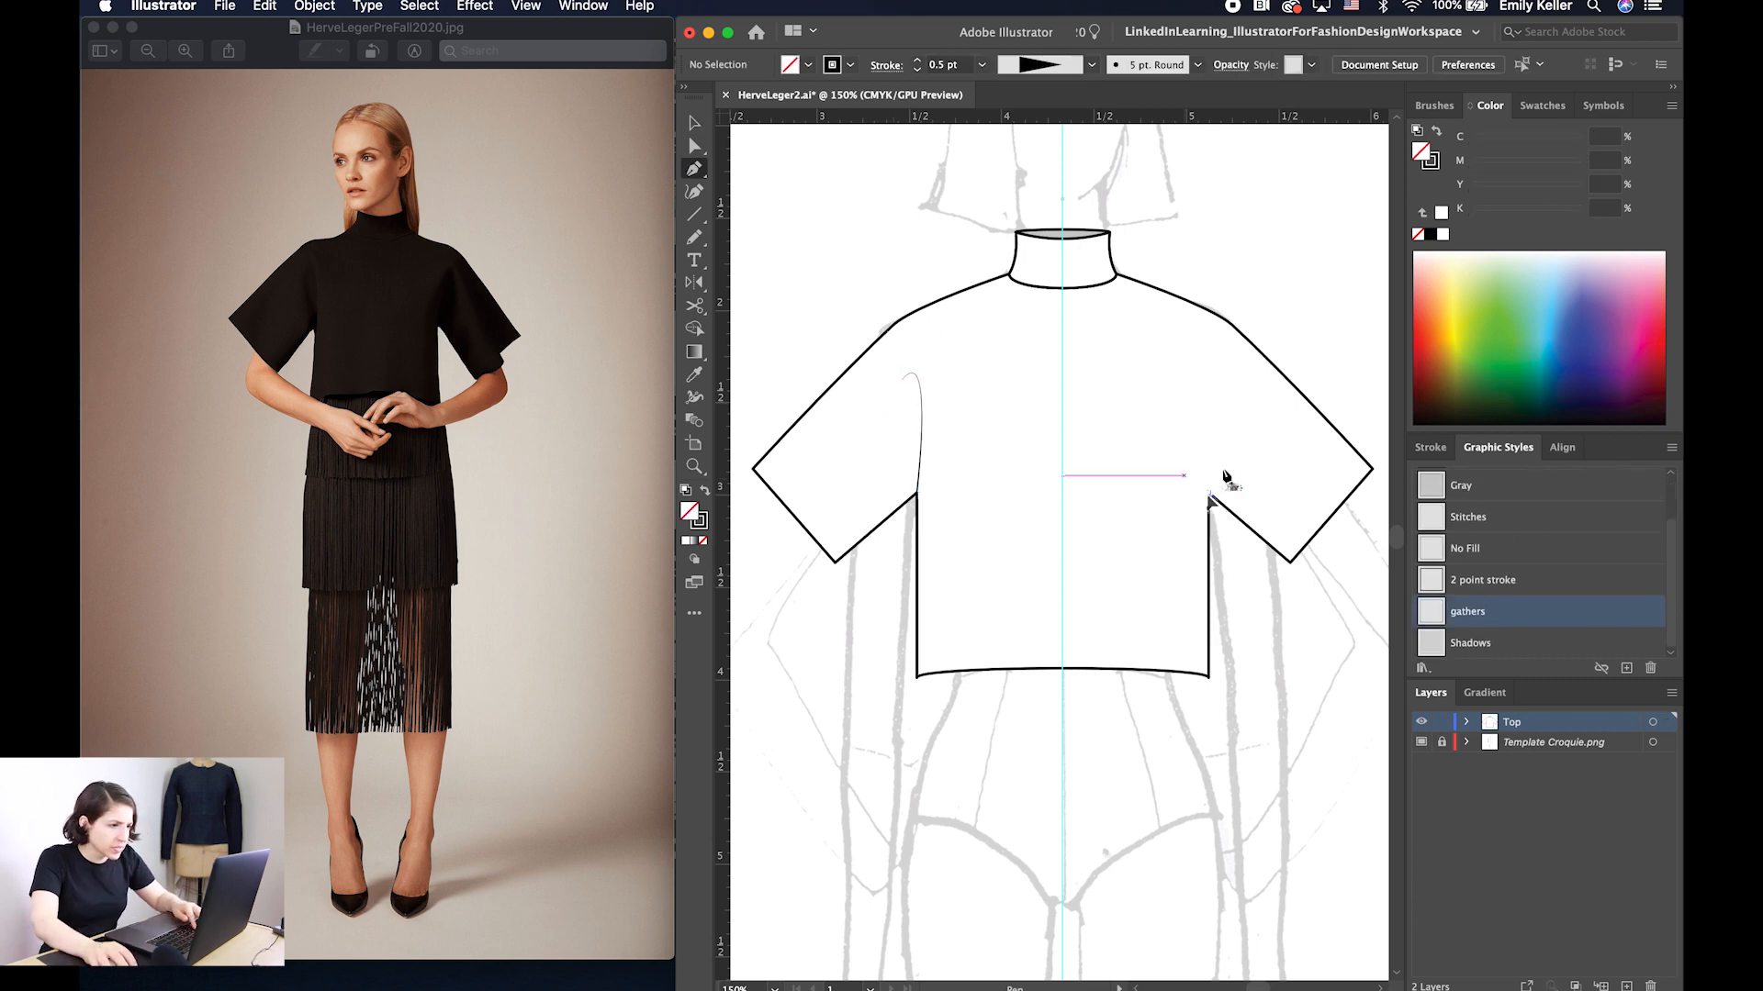
Draw a matching curved fold line upward from the right underarm corner, apply the gathers graphic style, and deselect it
click(1208, 493)
drag(1209, 391, 1242, 414)
key(v)
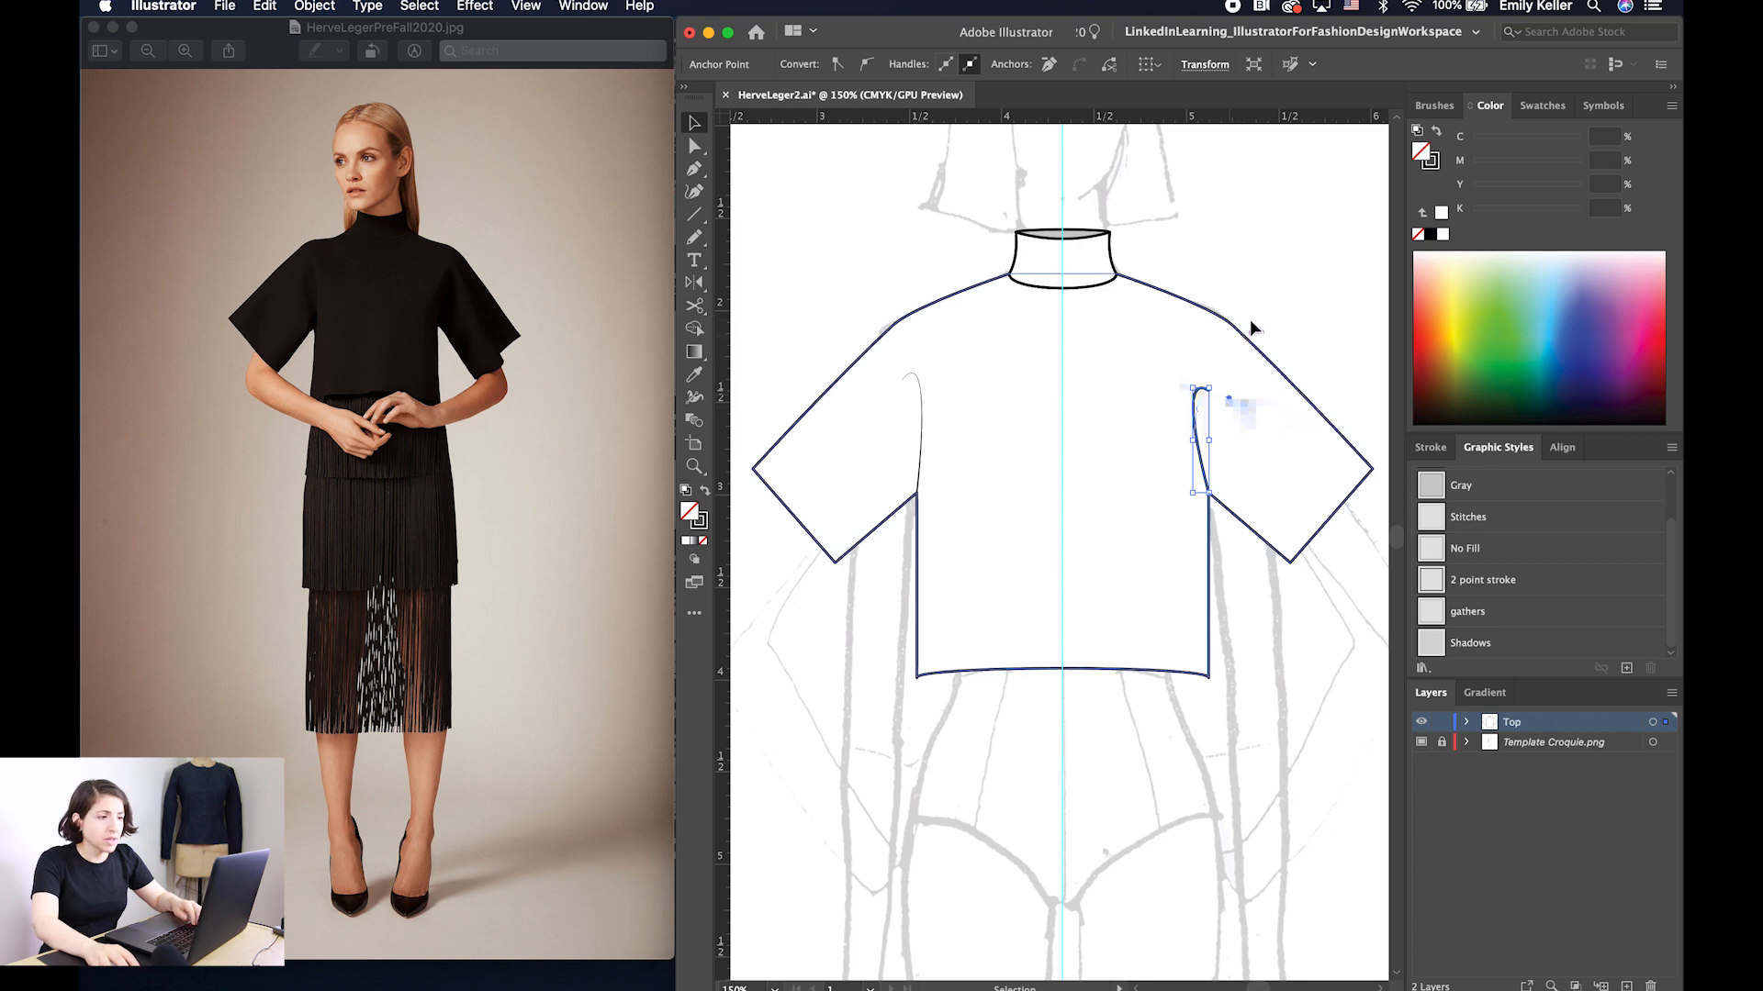
click(1485, 616)
click(1250, 259)
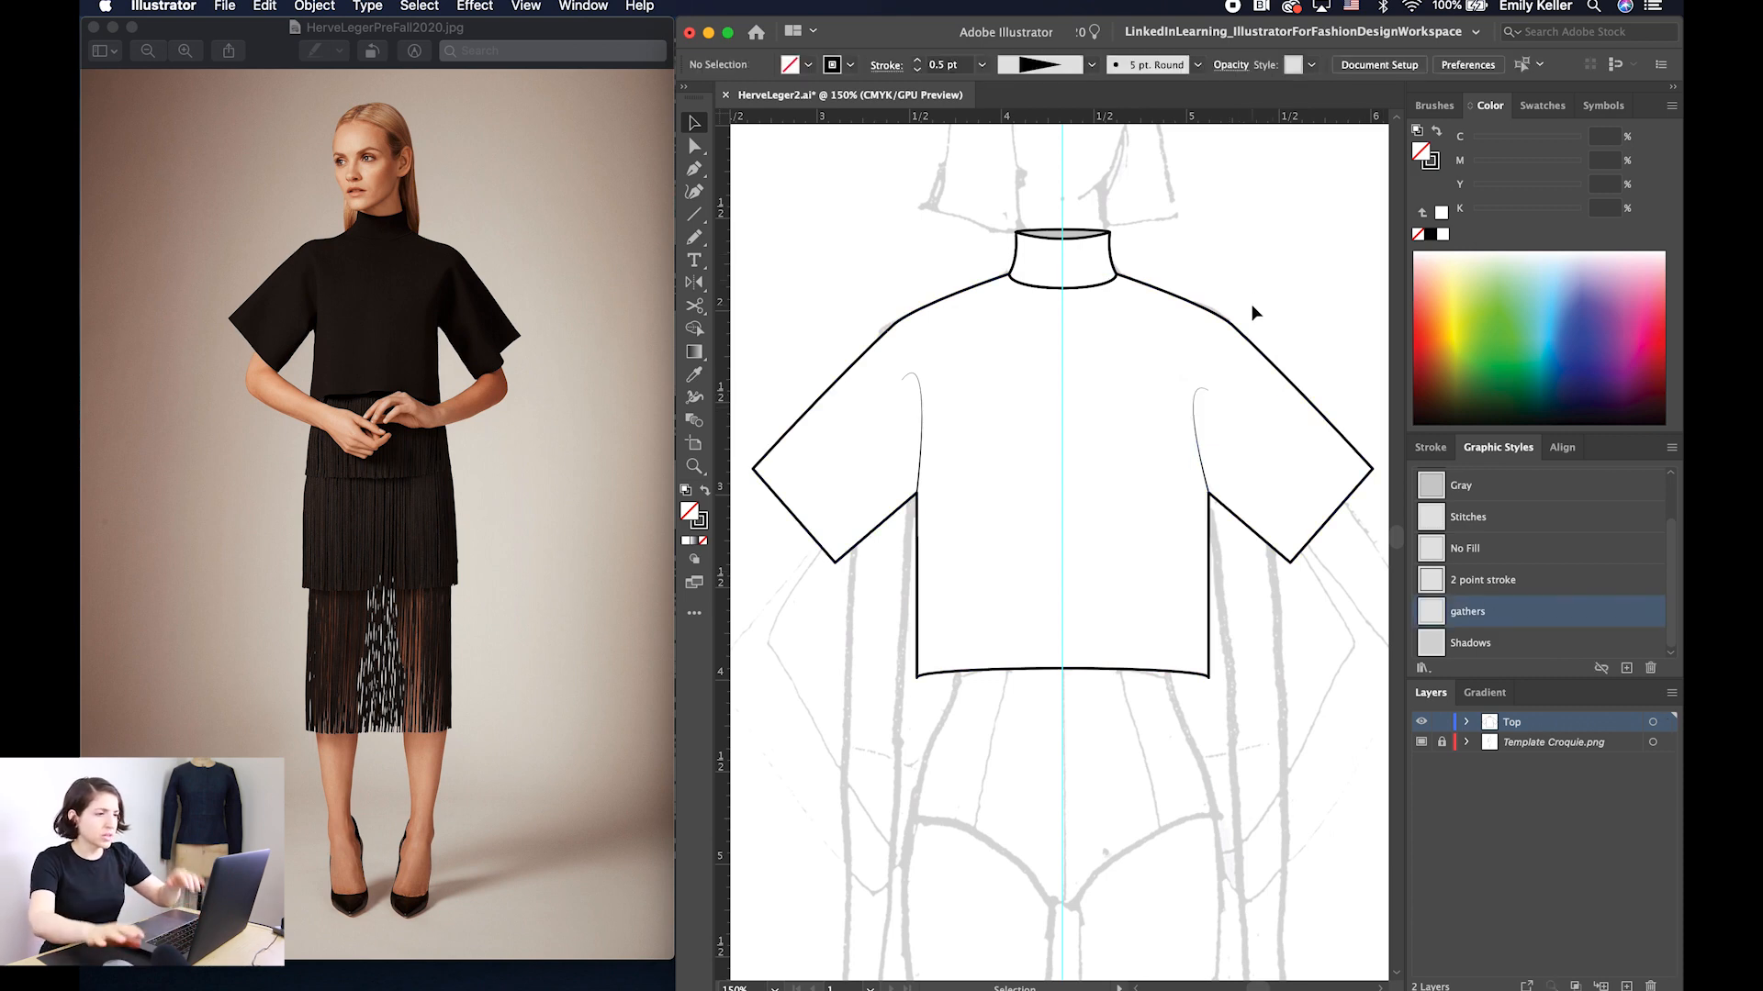
Fill the collar's front piece with a linear white-to-black gradient
click(1242, 484)
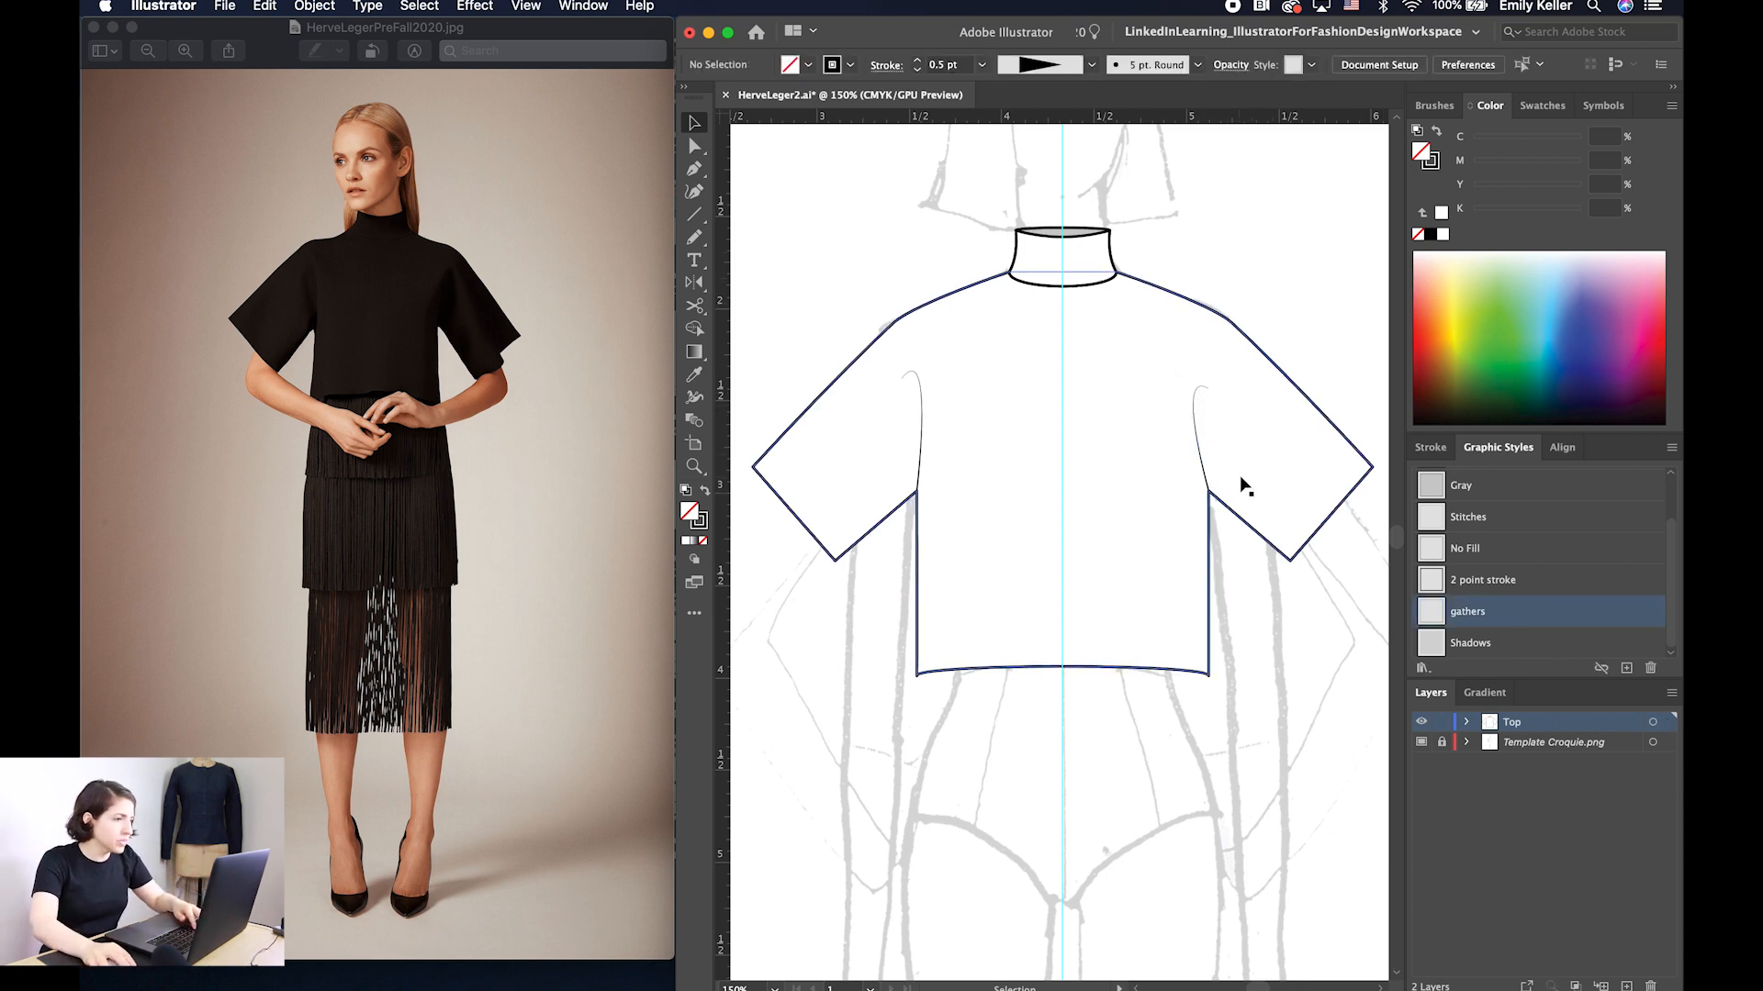
scroll(1219, 493, down, 2)
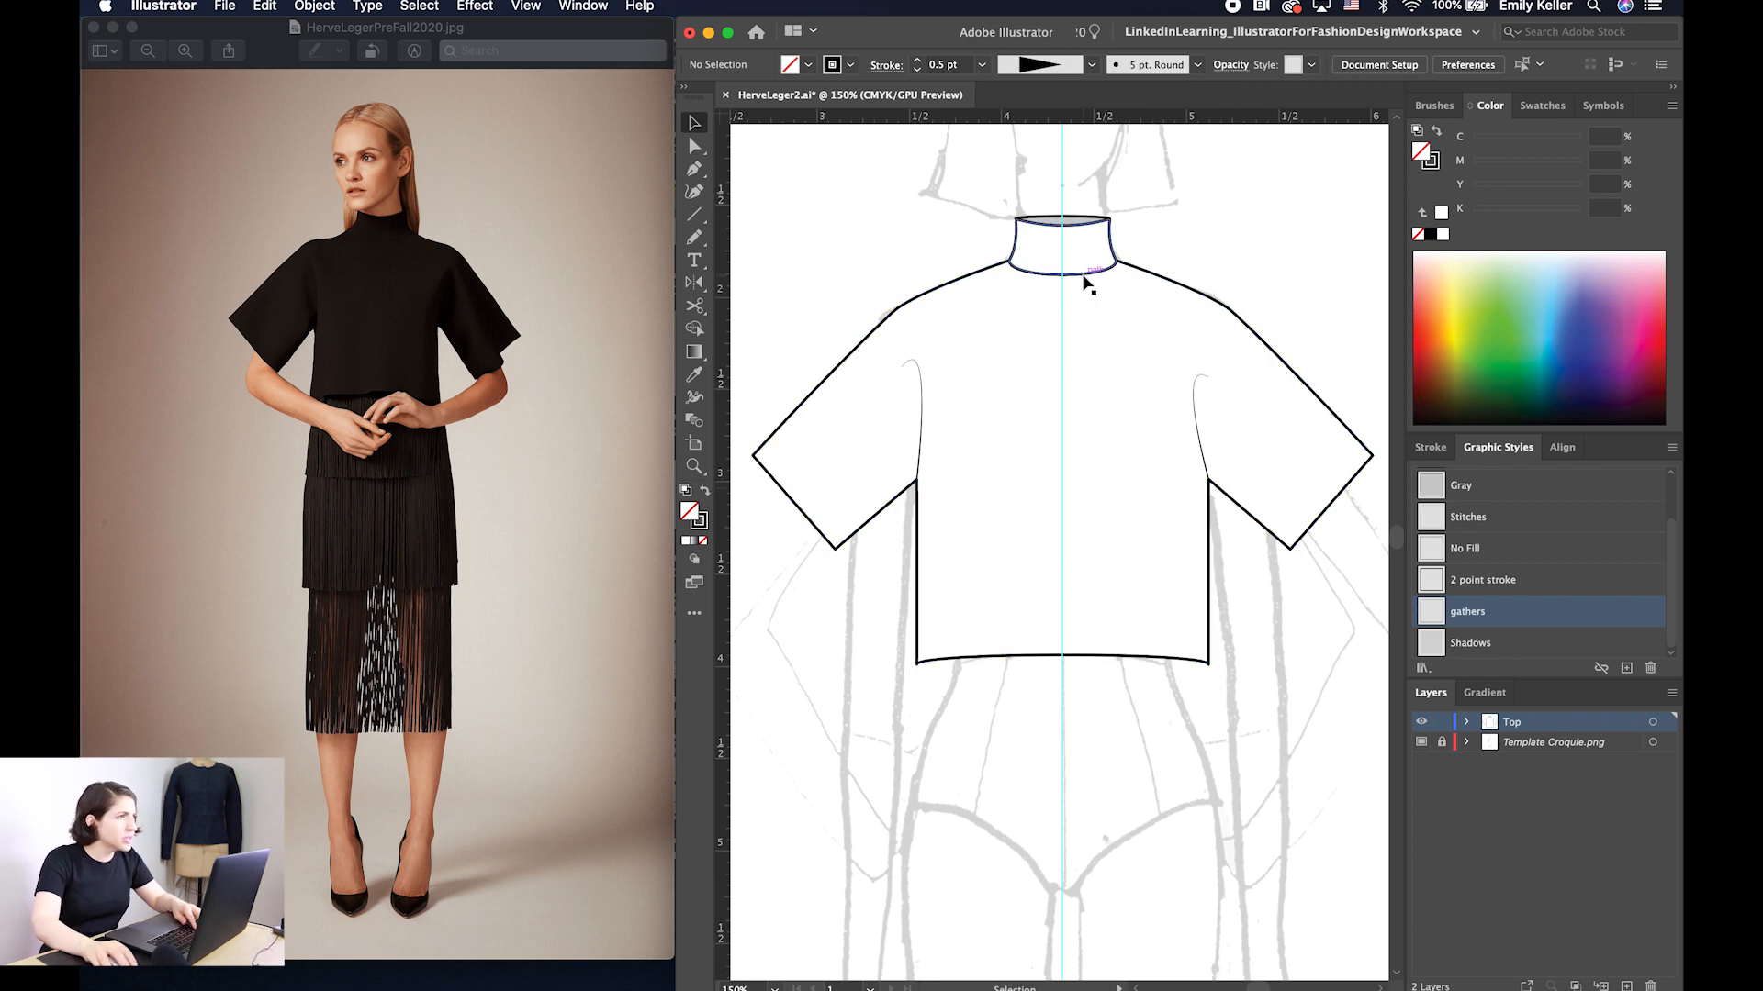
click(1056, 244)
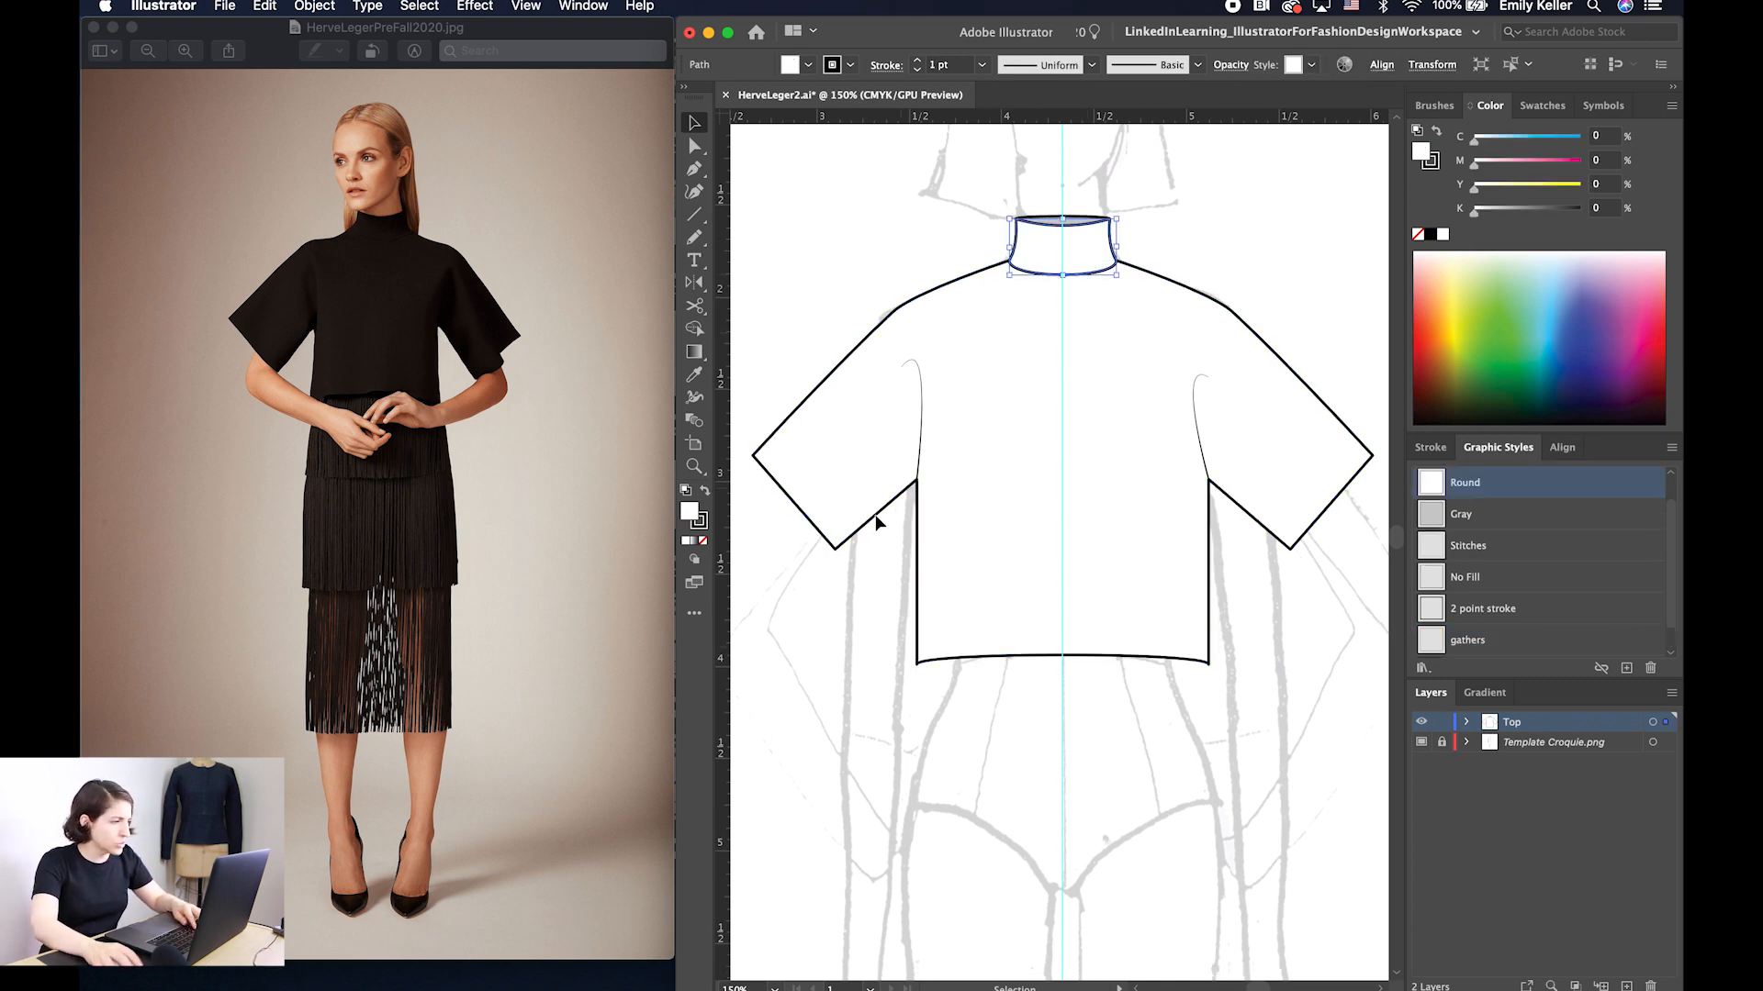
click(694, 353)
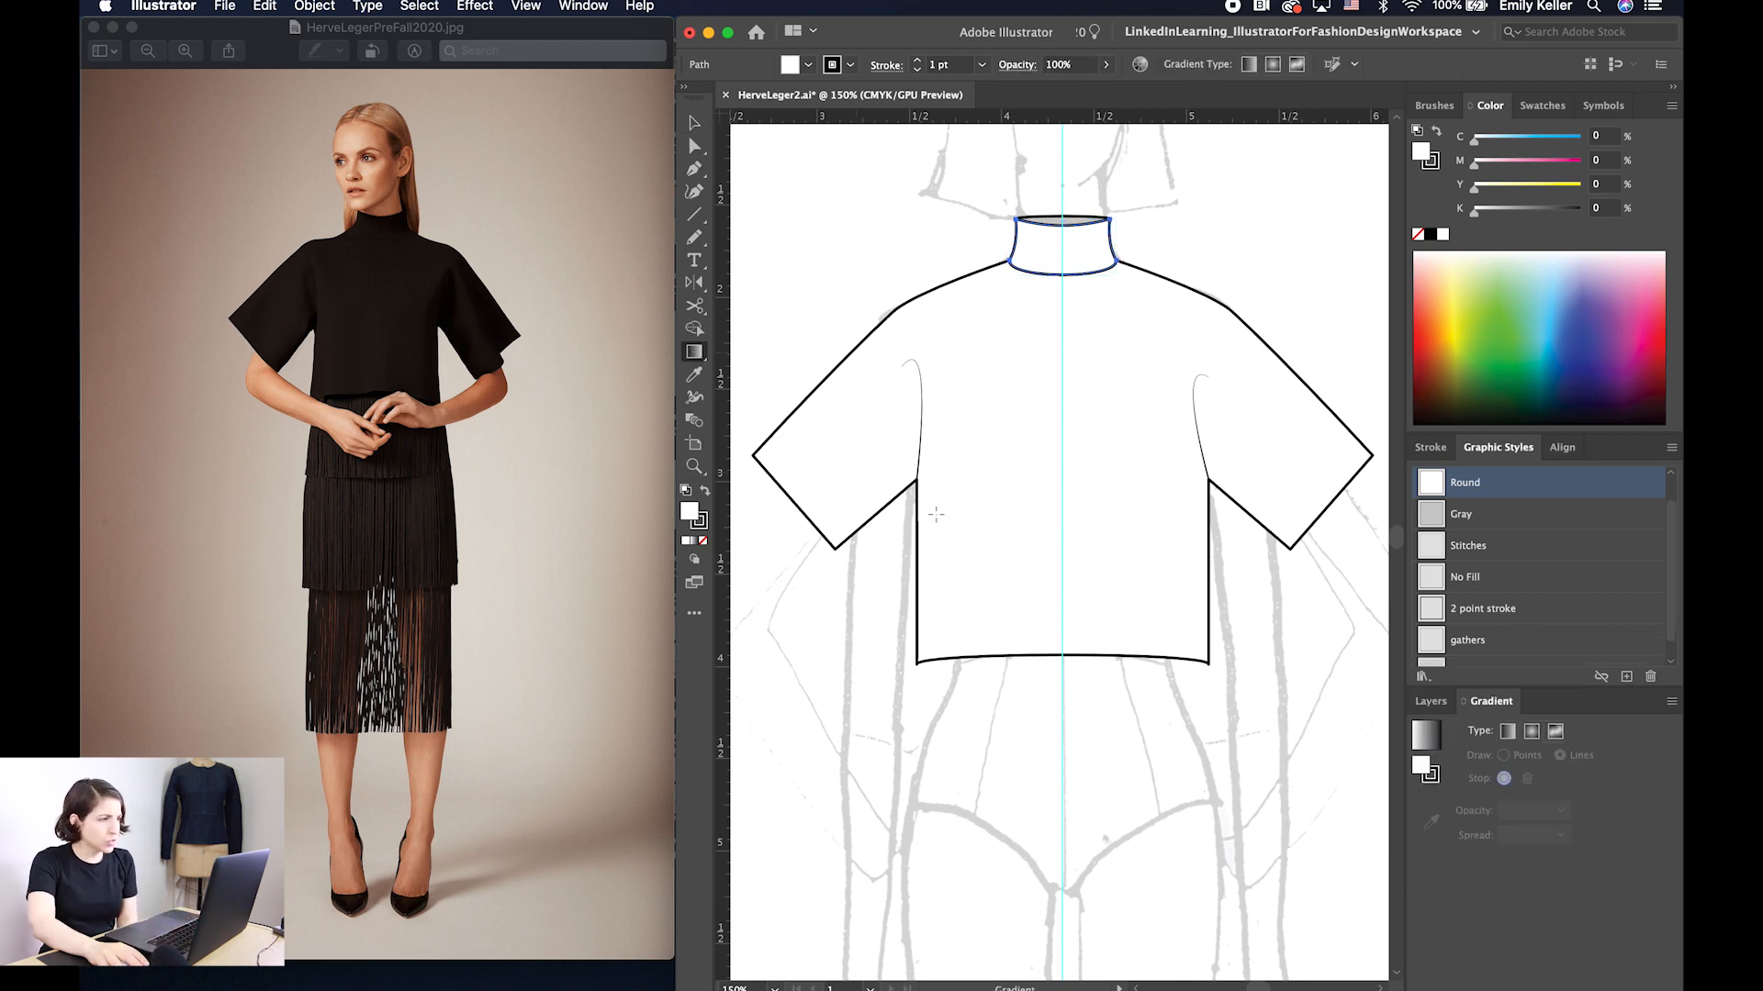
click(1508, 732)
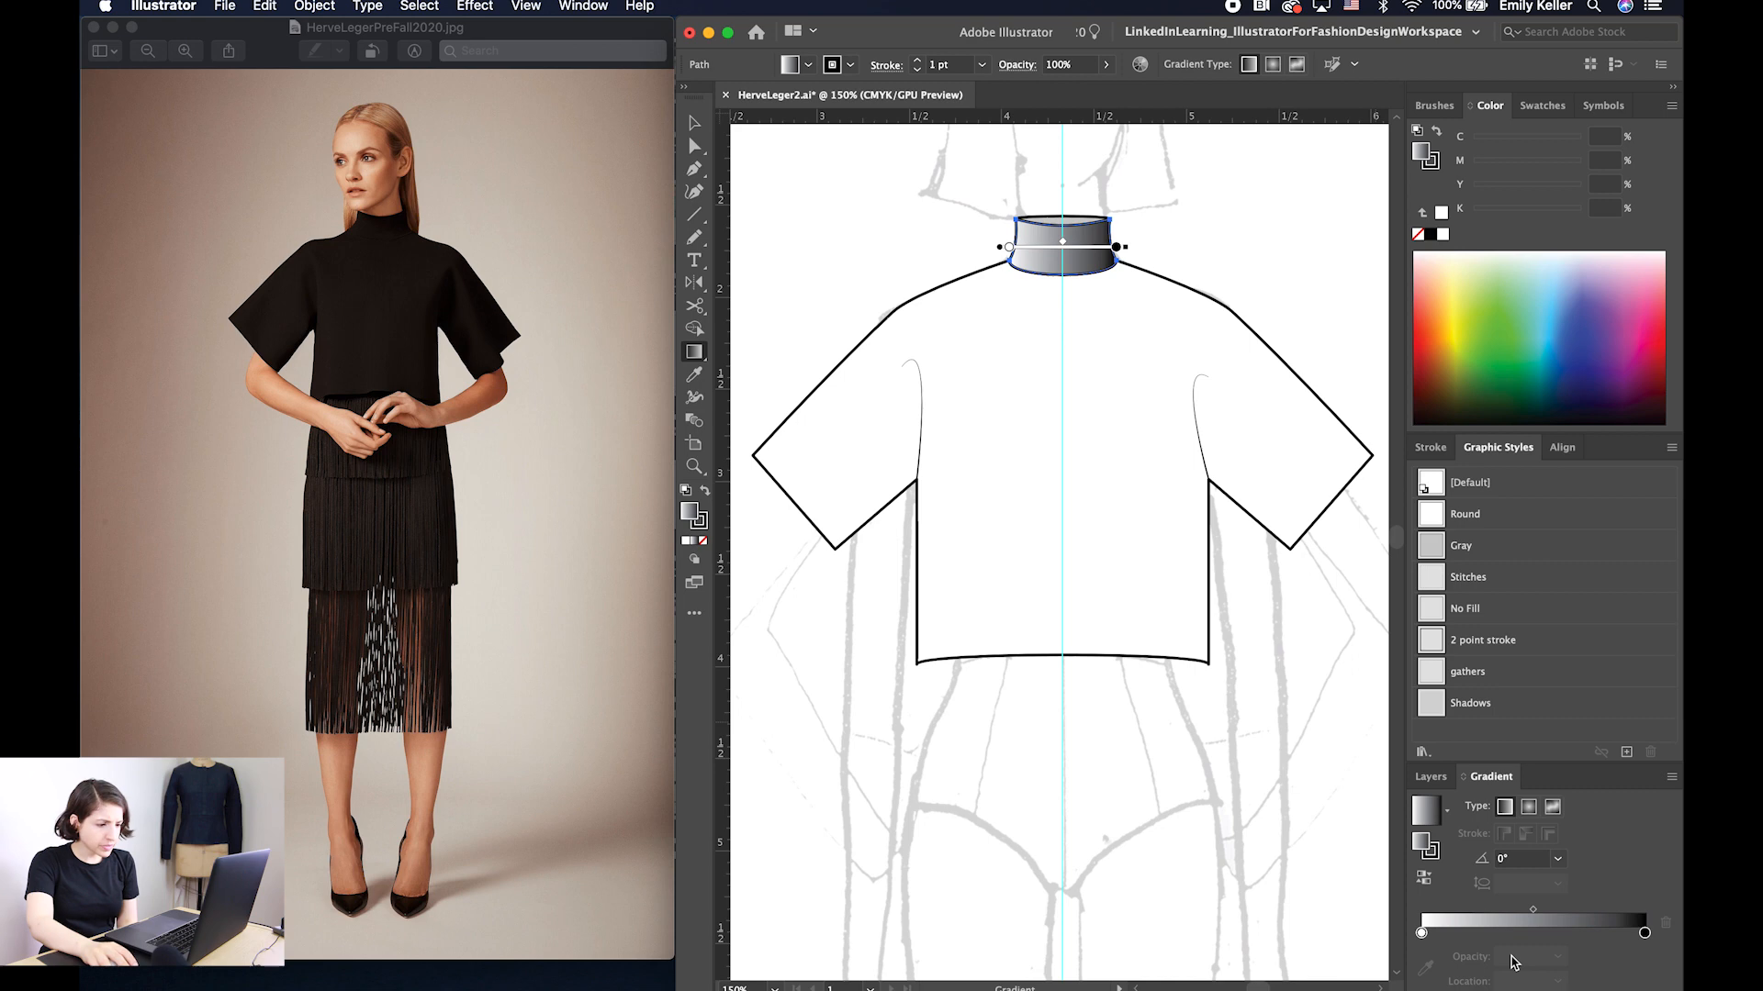
Move the collar gradient's white stop to about 37% and add a black stop at the gradient's start
click(1422, 933)
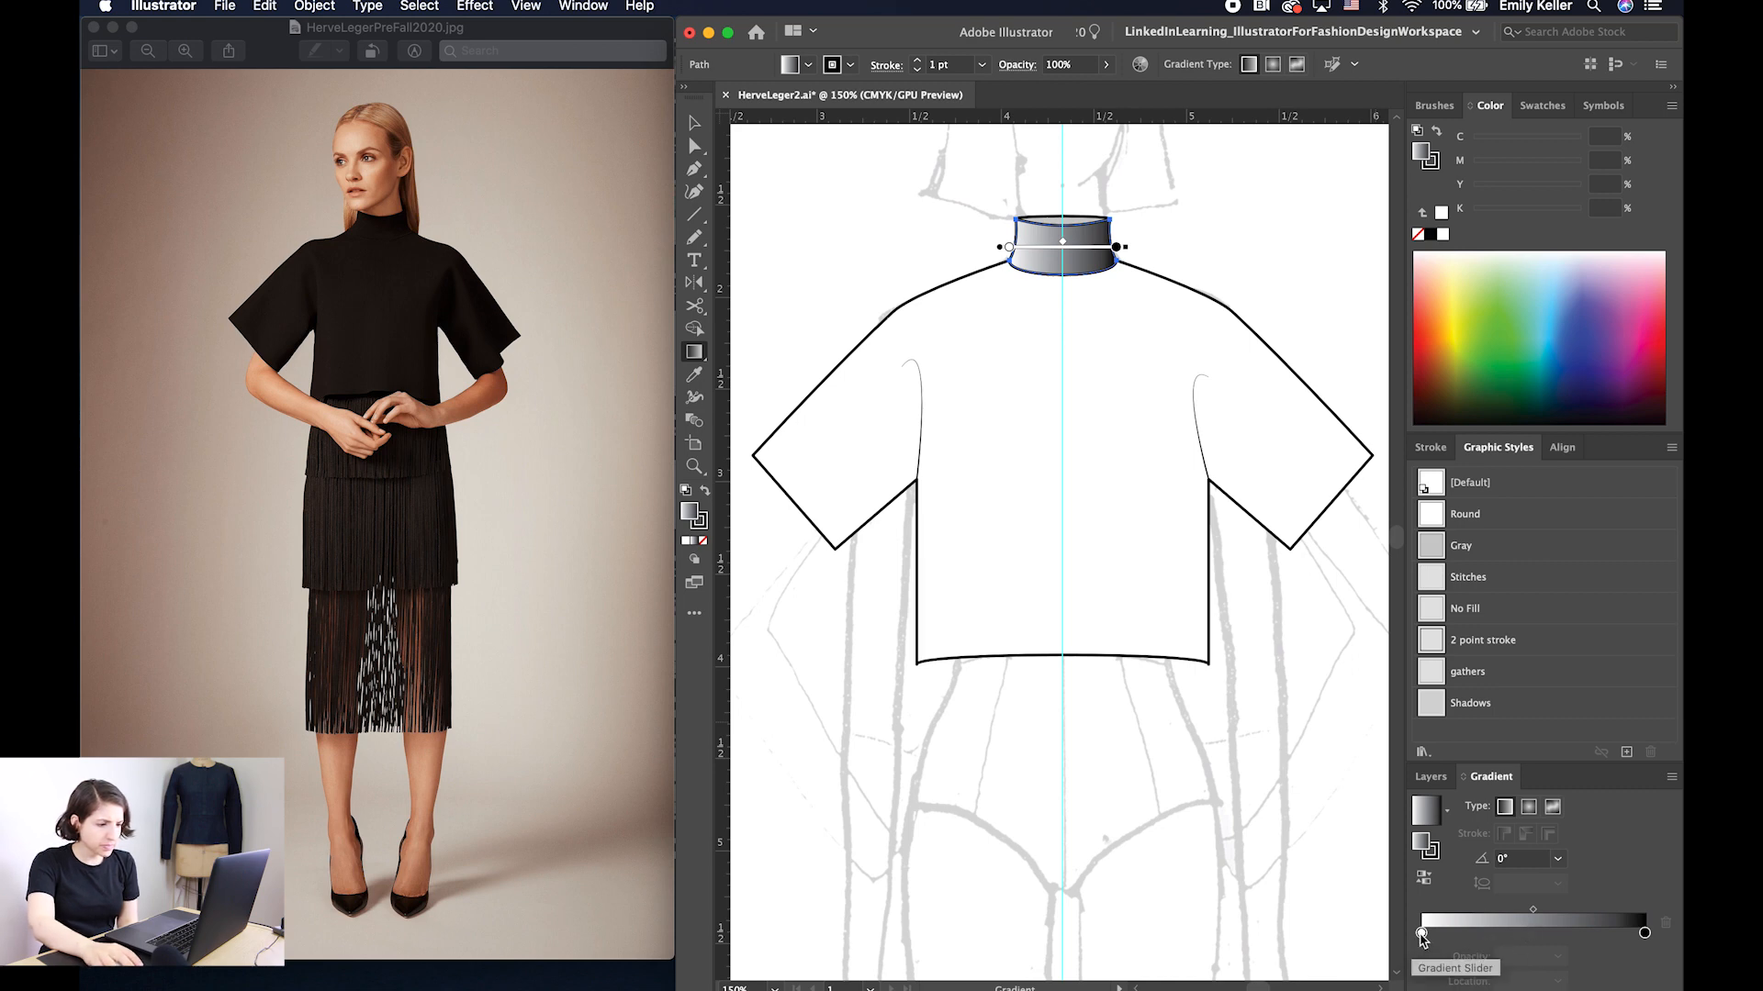
drag(1422, 933, 1504, 933)
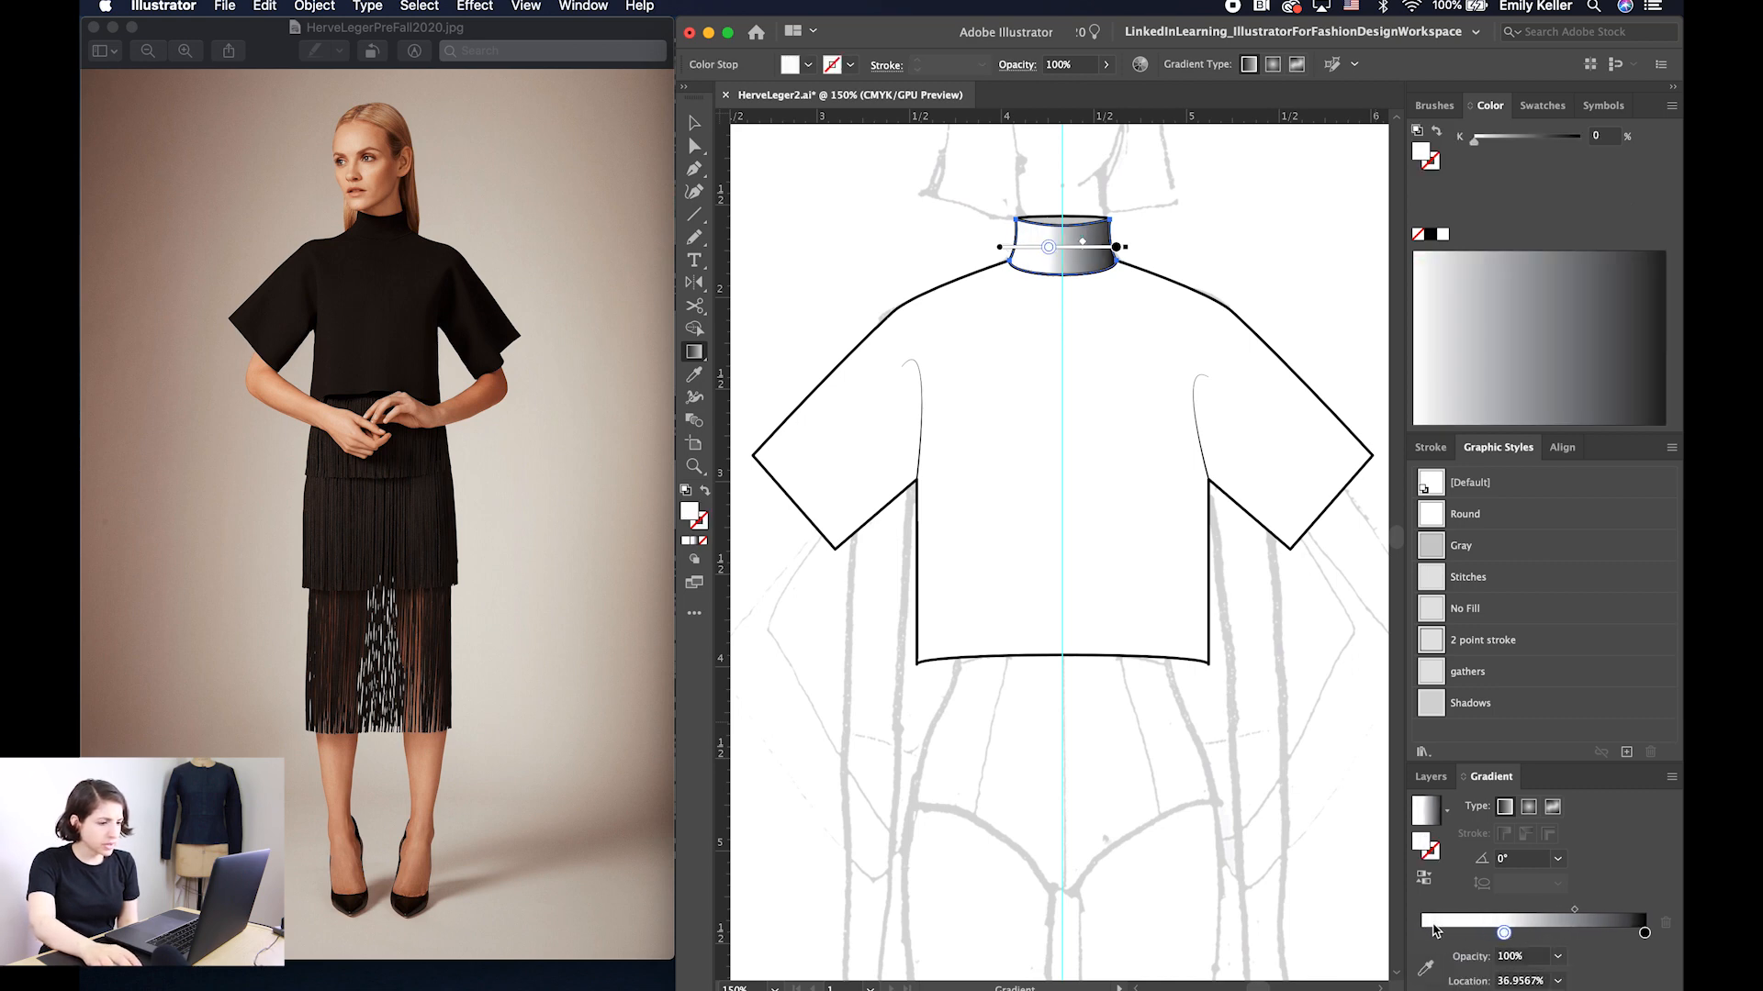
click(1423, 933)
double_click(1422, 933)
click(1430, 853)
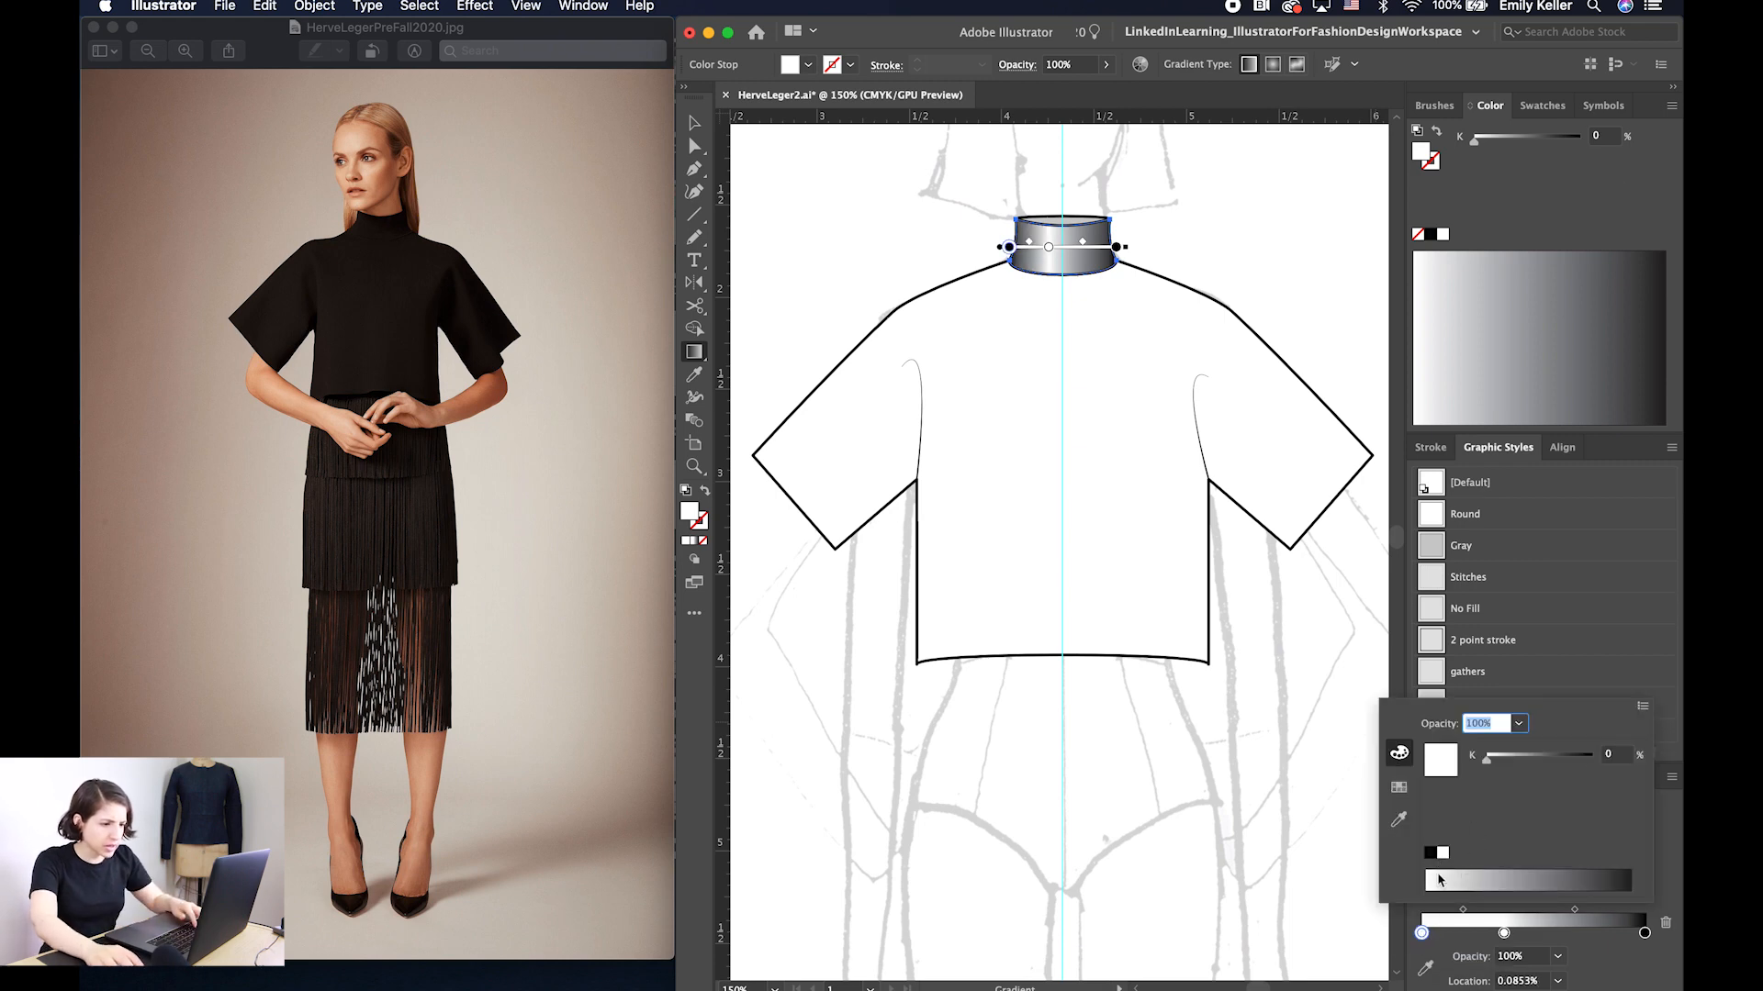
click(1504, 934)
double_click(1504, 933)
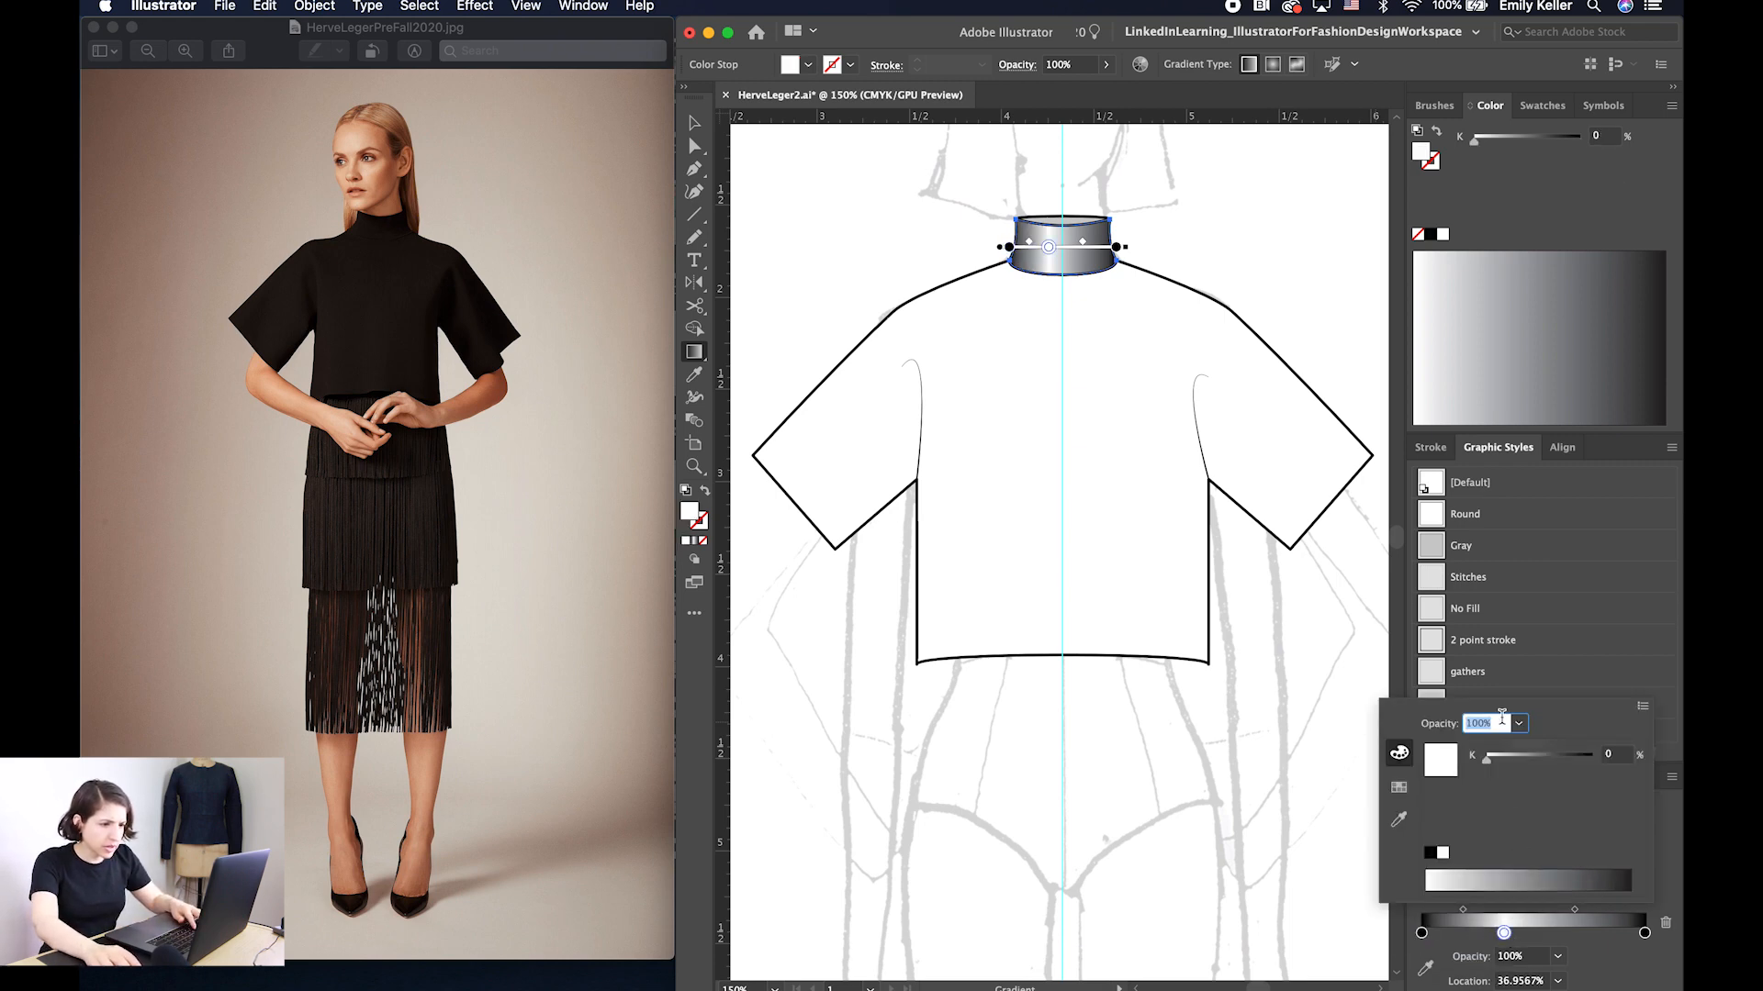
text(95)
key(Return)
drag(1501, 725, 1463, 731)
text(100)
key(Return)
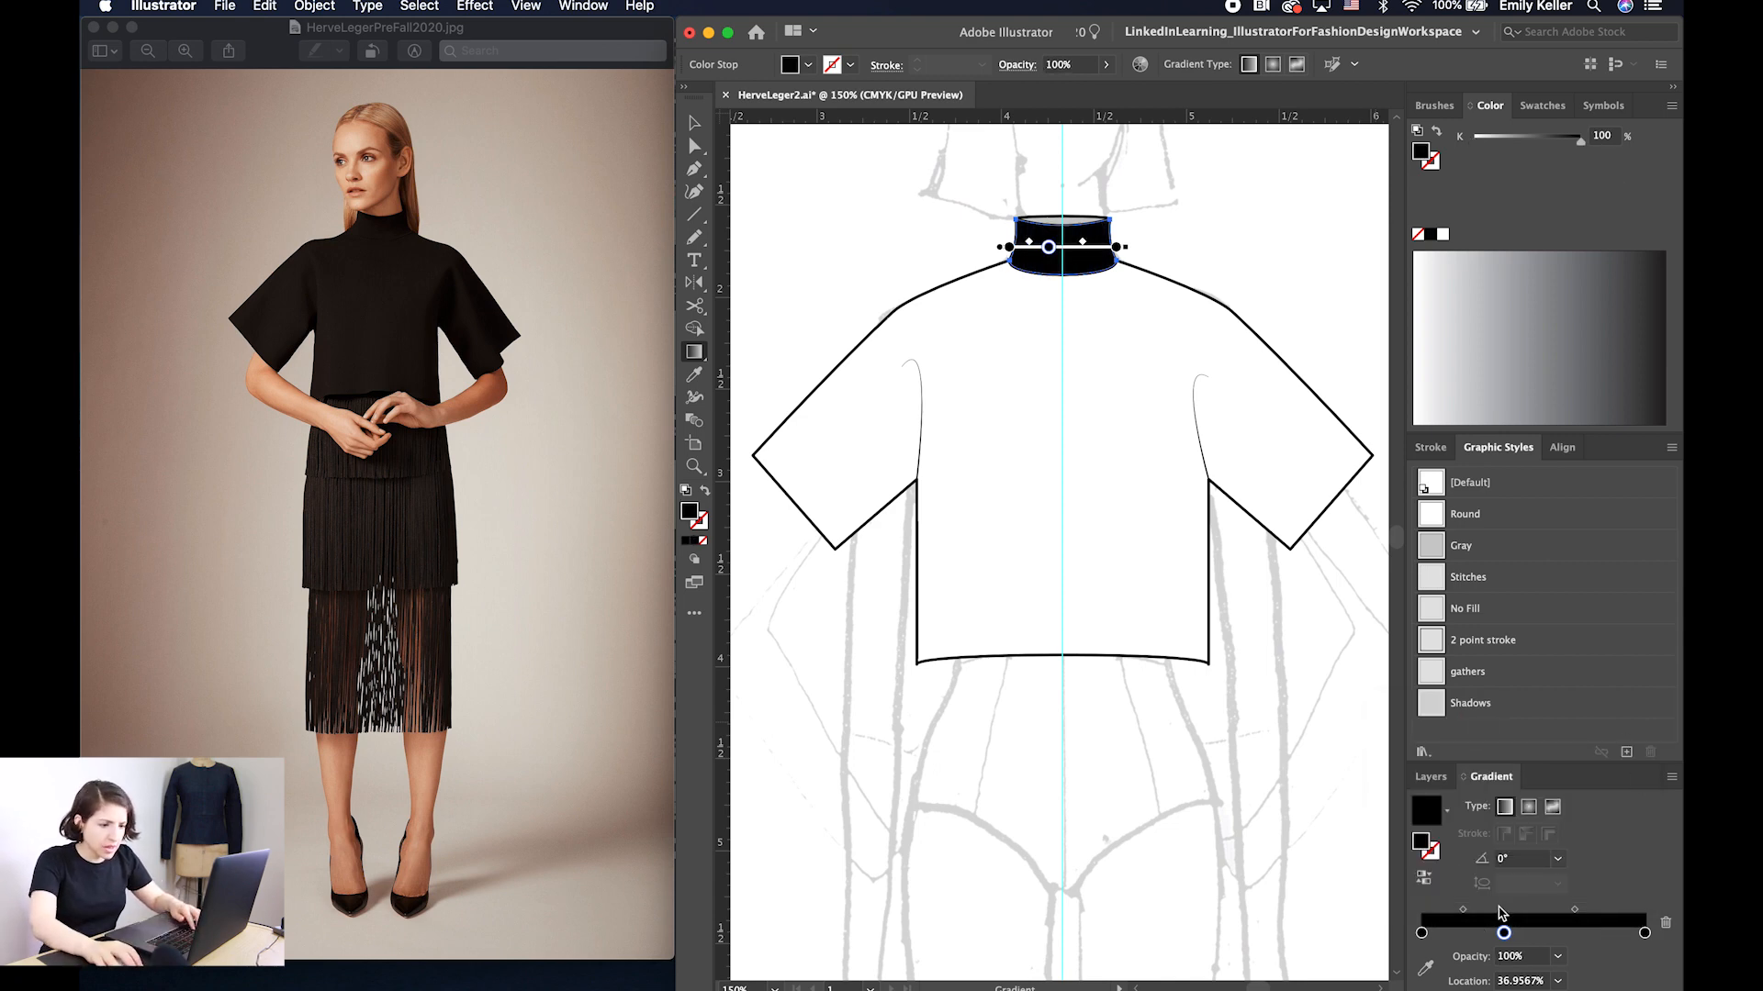
Set the collar gradient's middle stop to 95% black
double_click(1503, 933)
double_click(1619, 754)
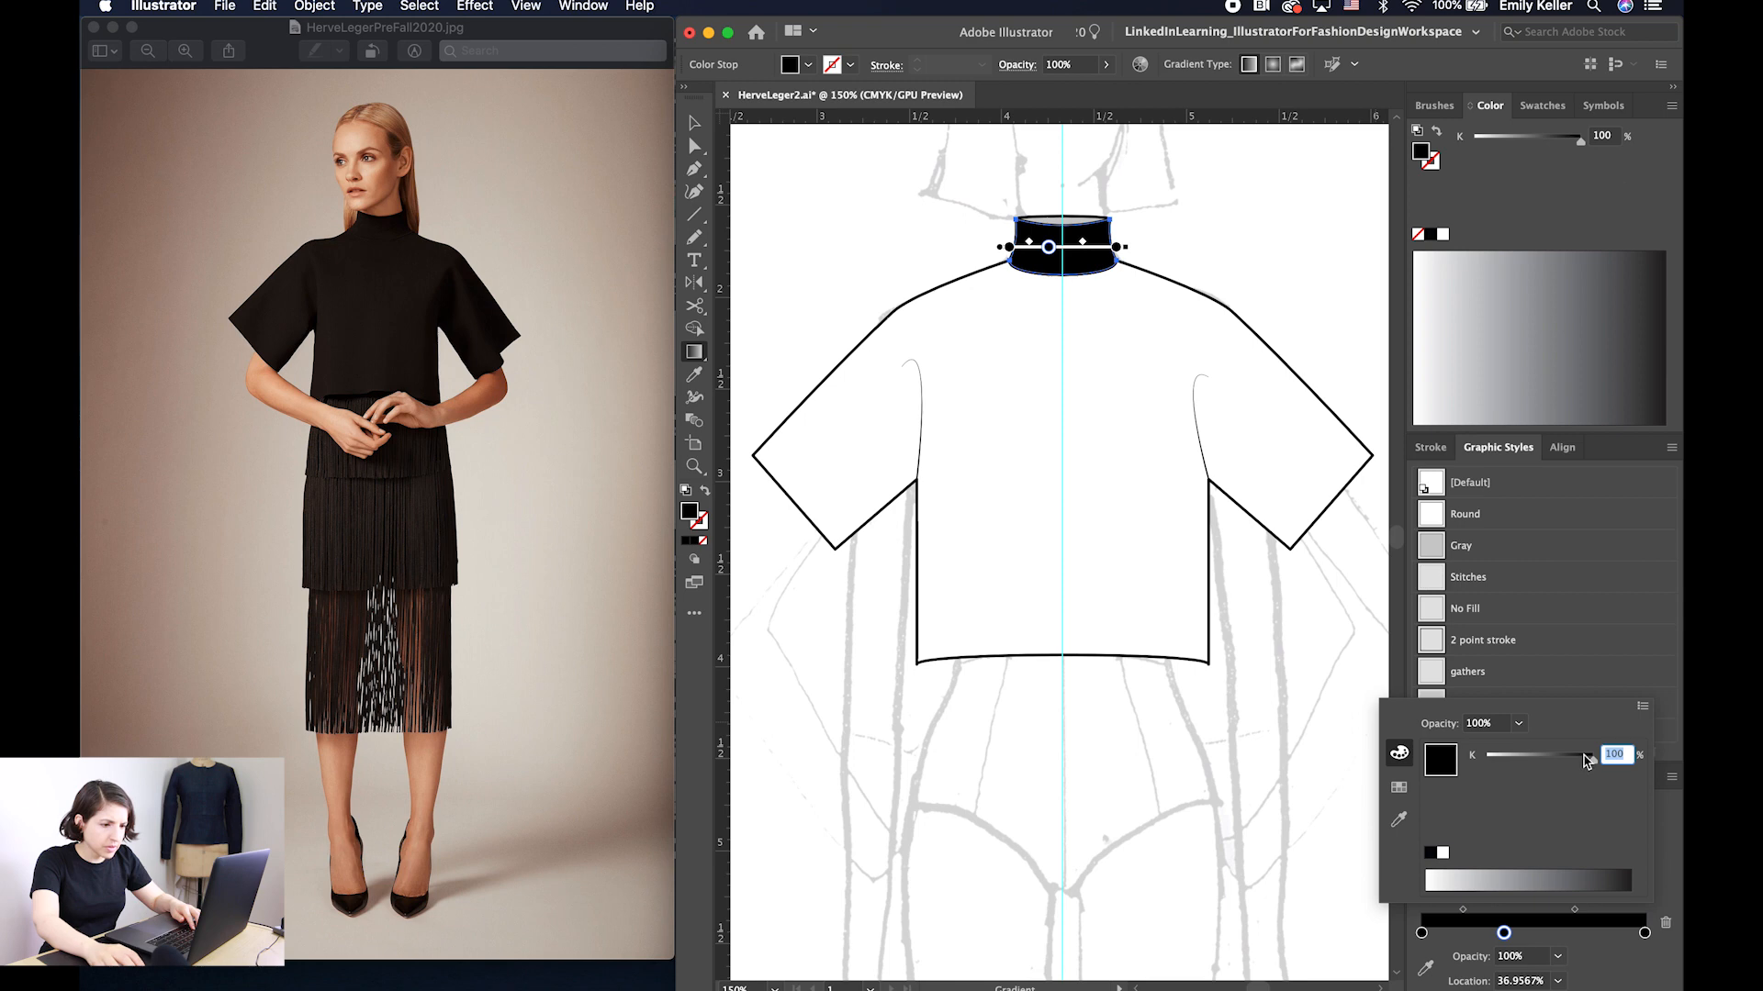
text(95)
key(Return)
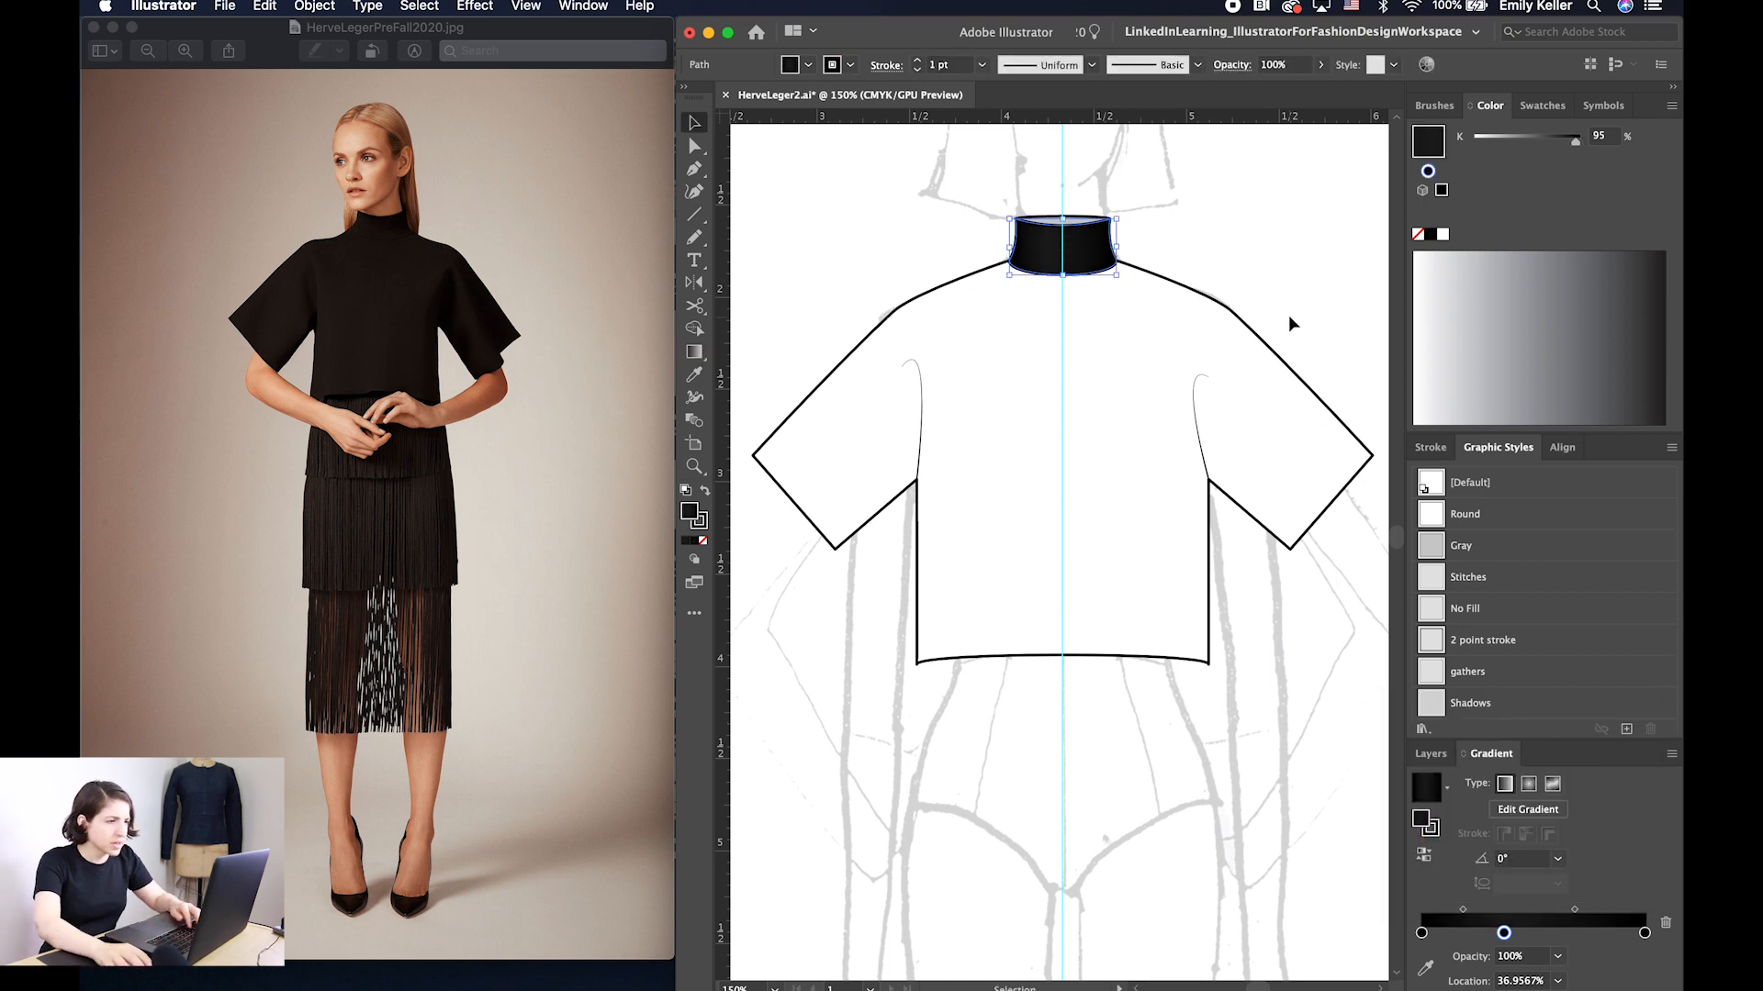
key(v)
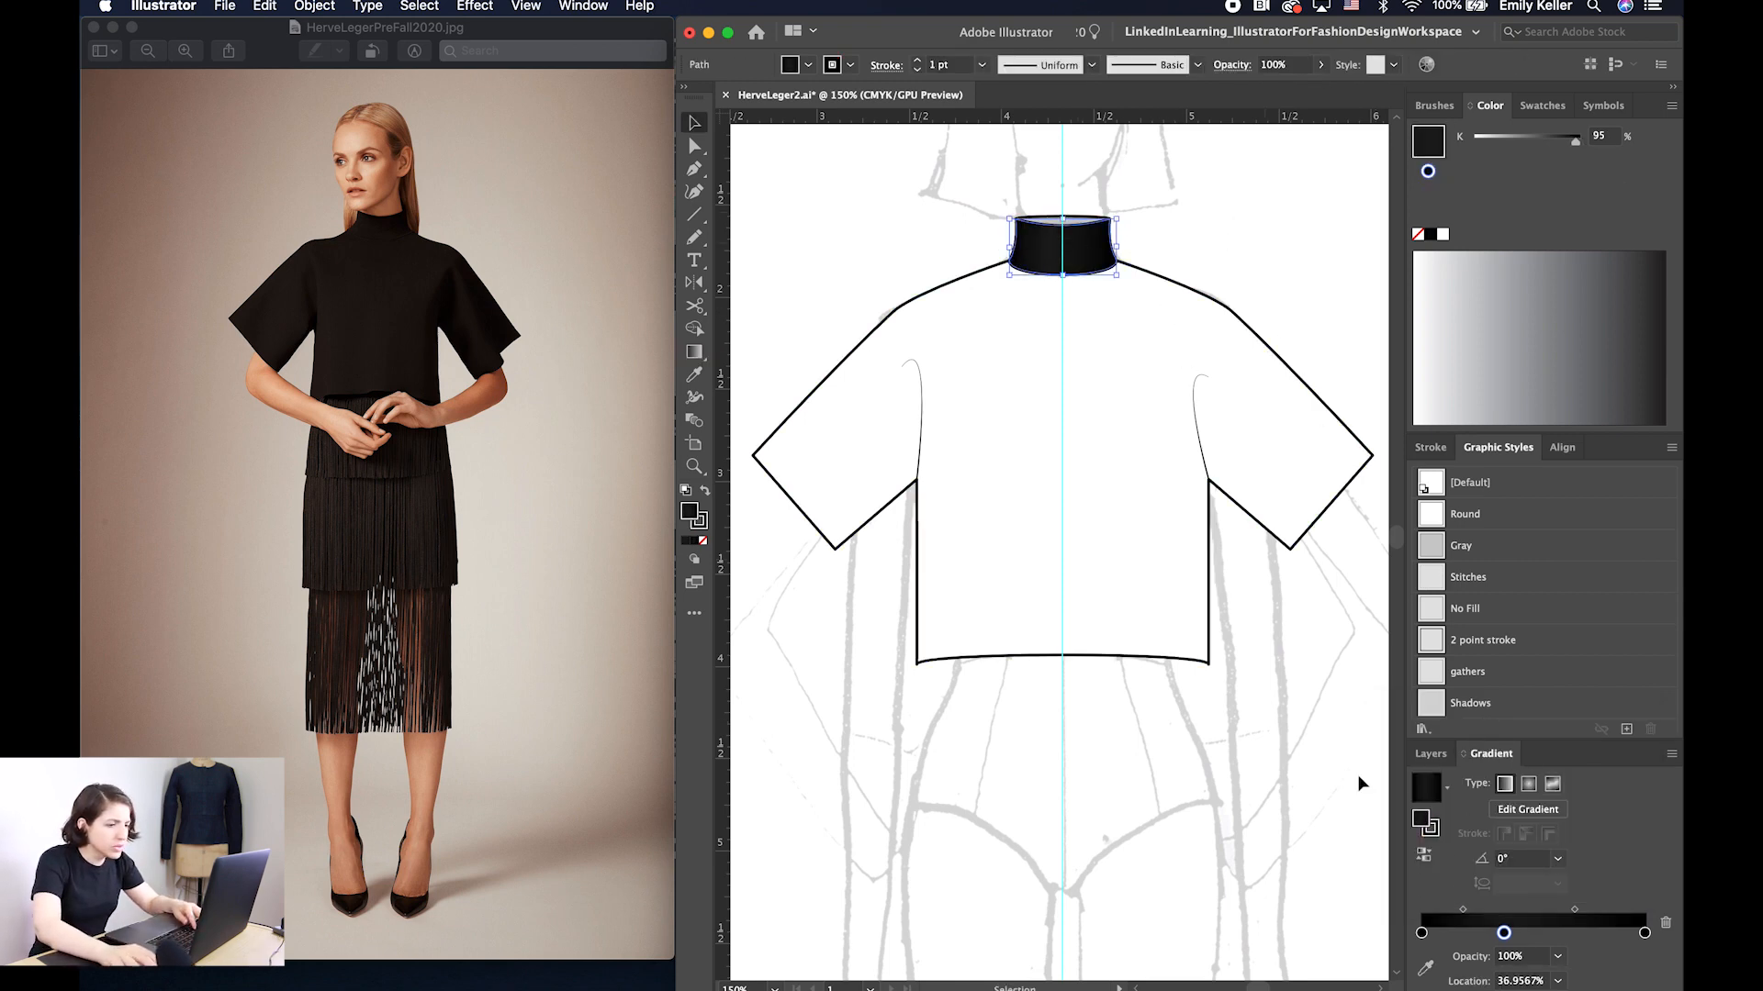
Set the collar gradient's middle stop to 90% black, move it to about 28%, and deselect the collar
double_click(1504, 933)
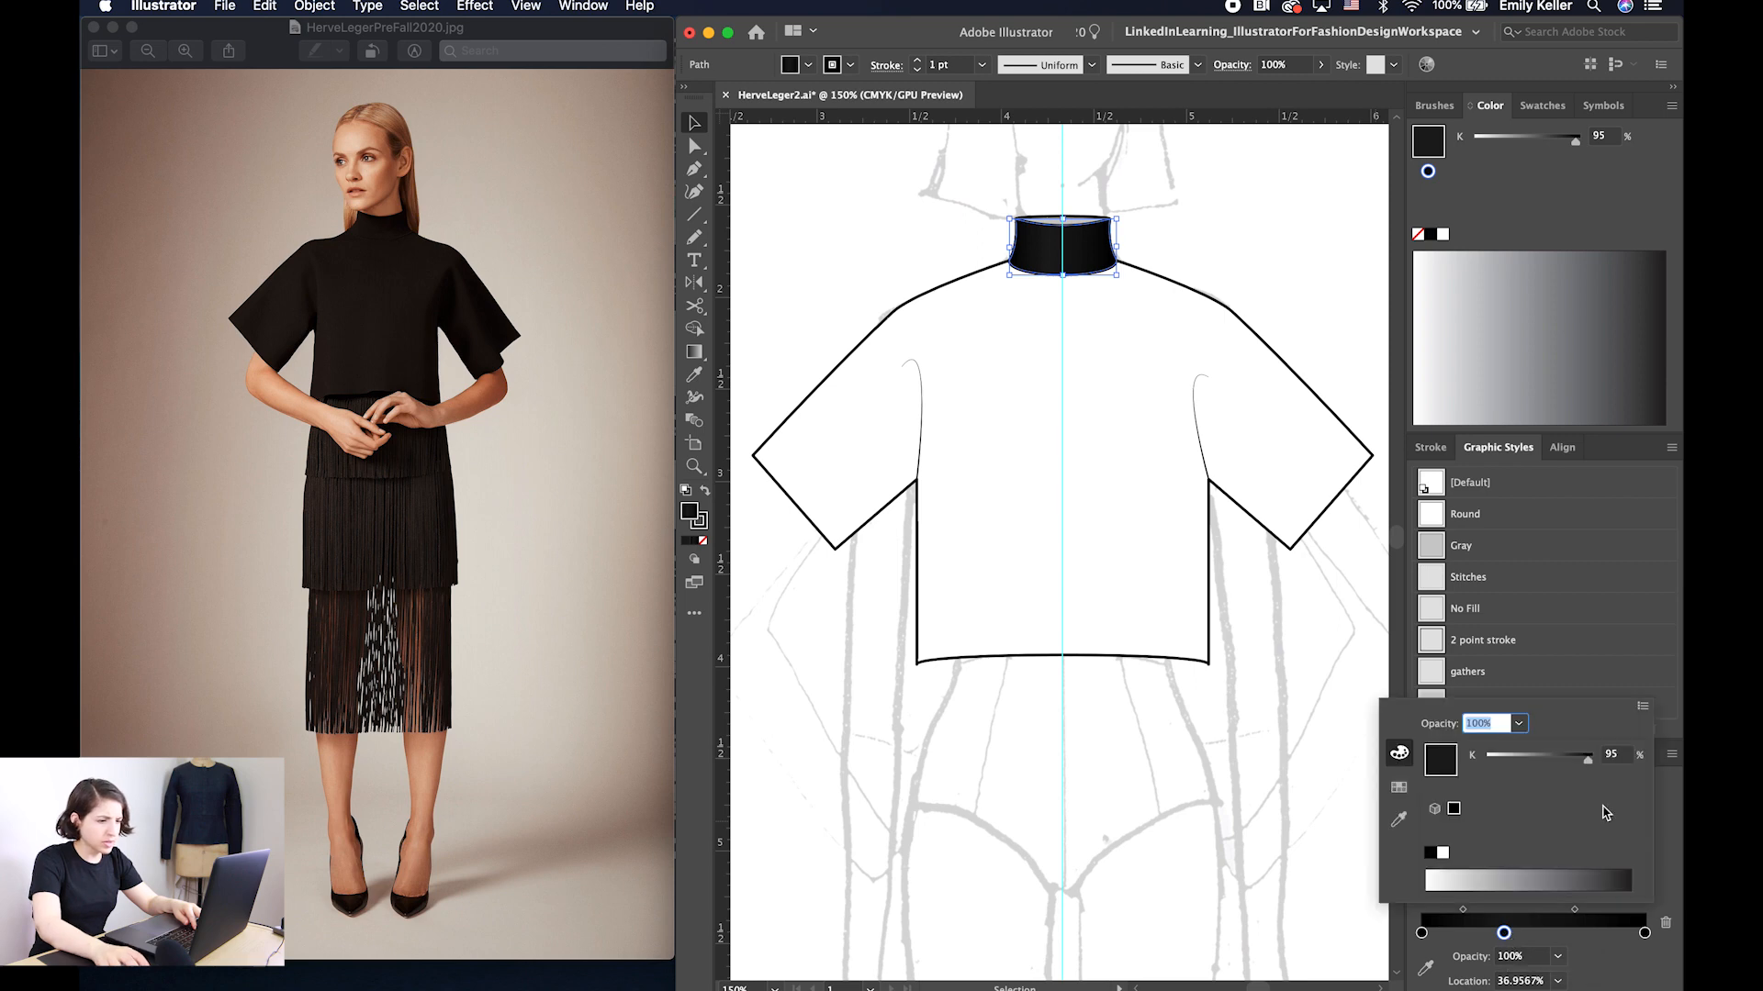
click(1625, 755)
text(90)
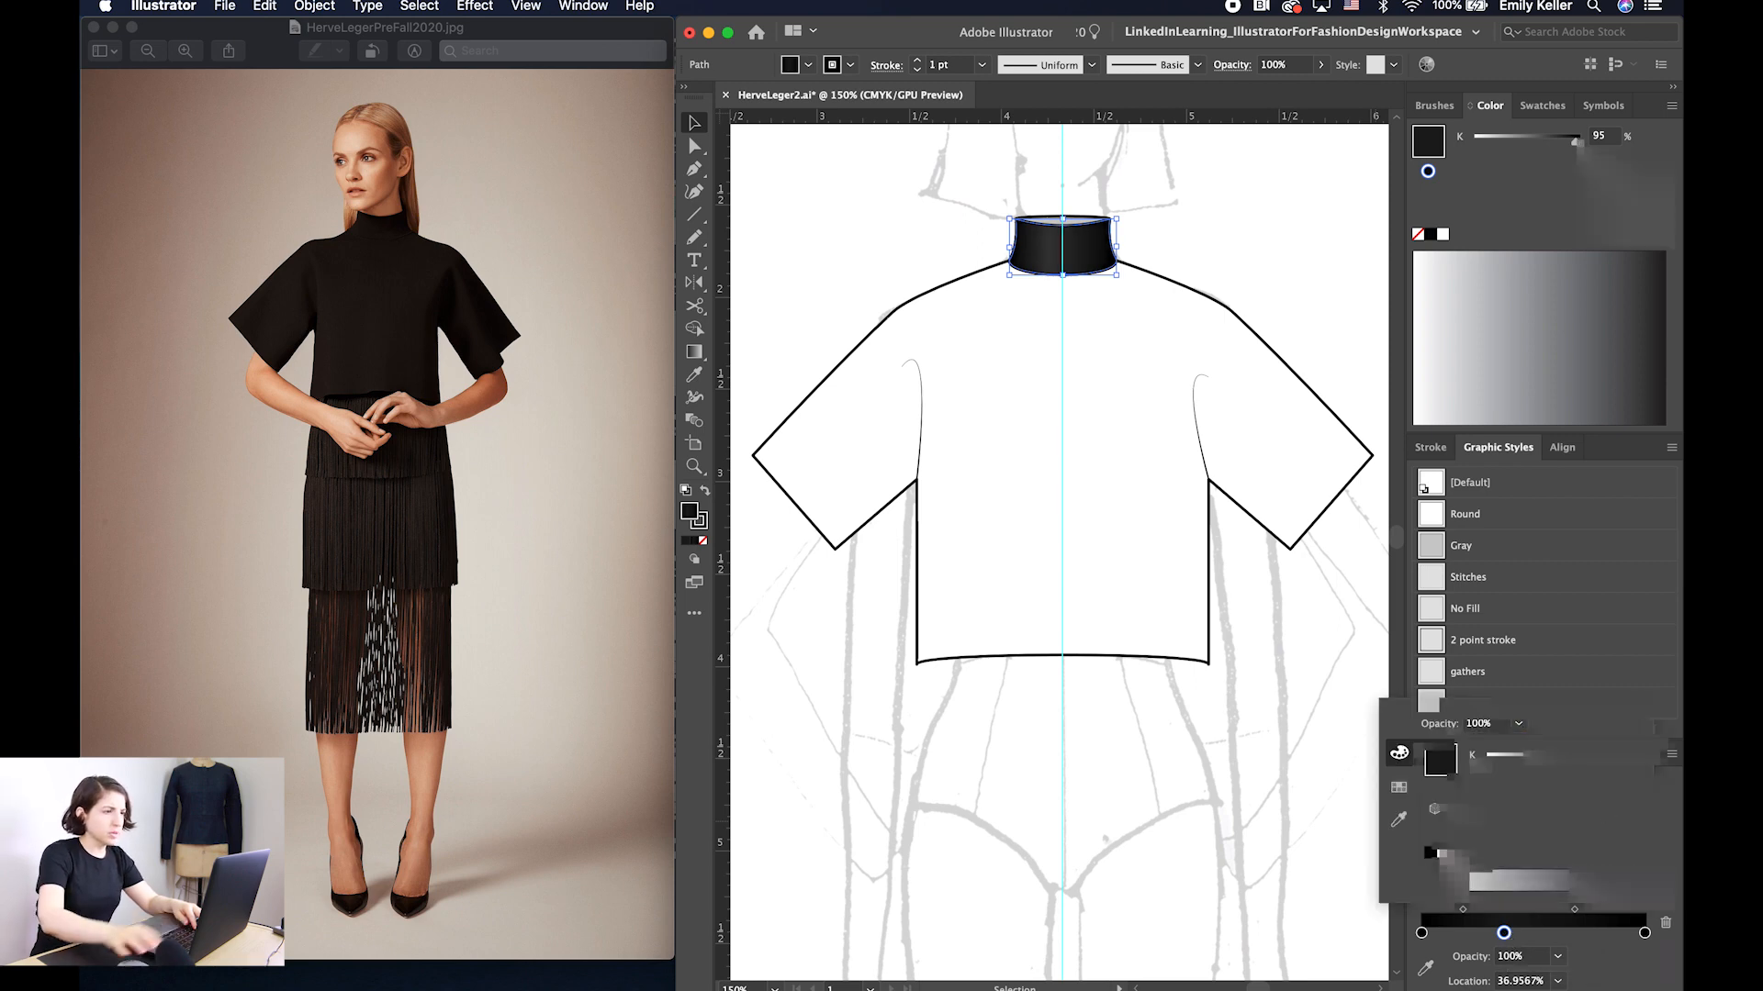
key(Return)
drag(1502, 933, 1483, 935)
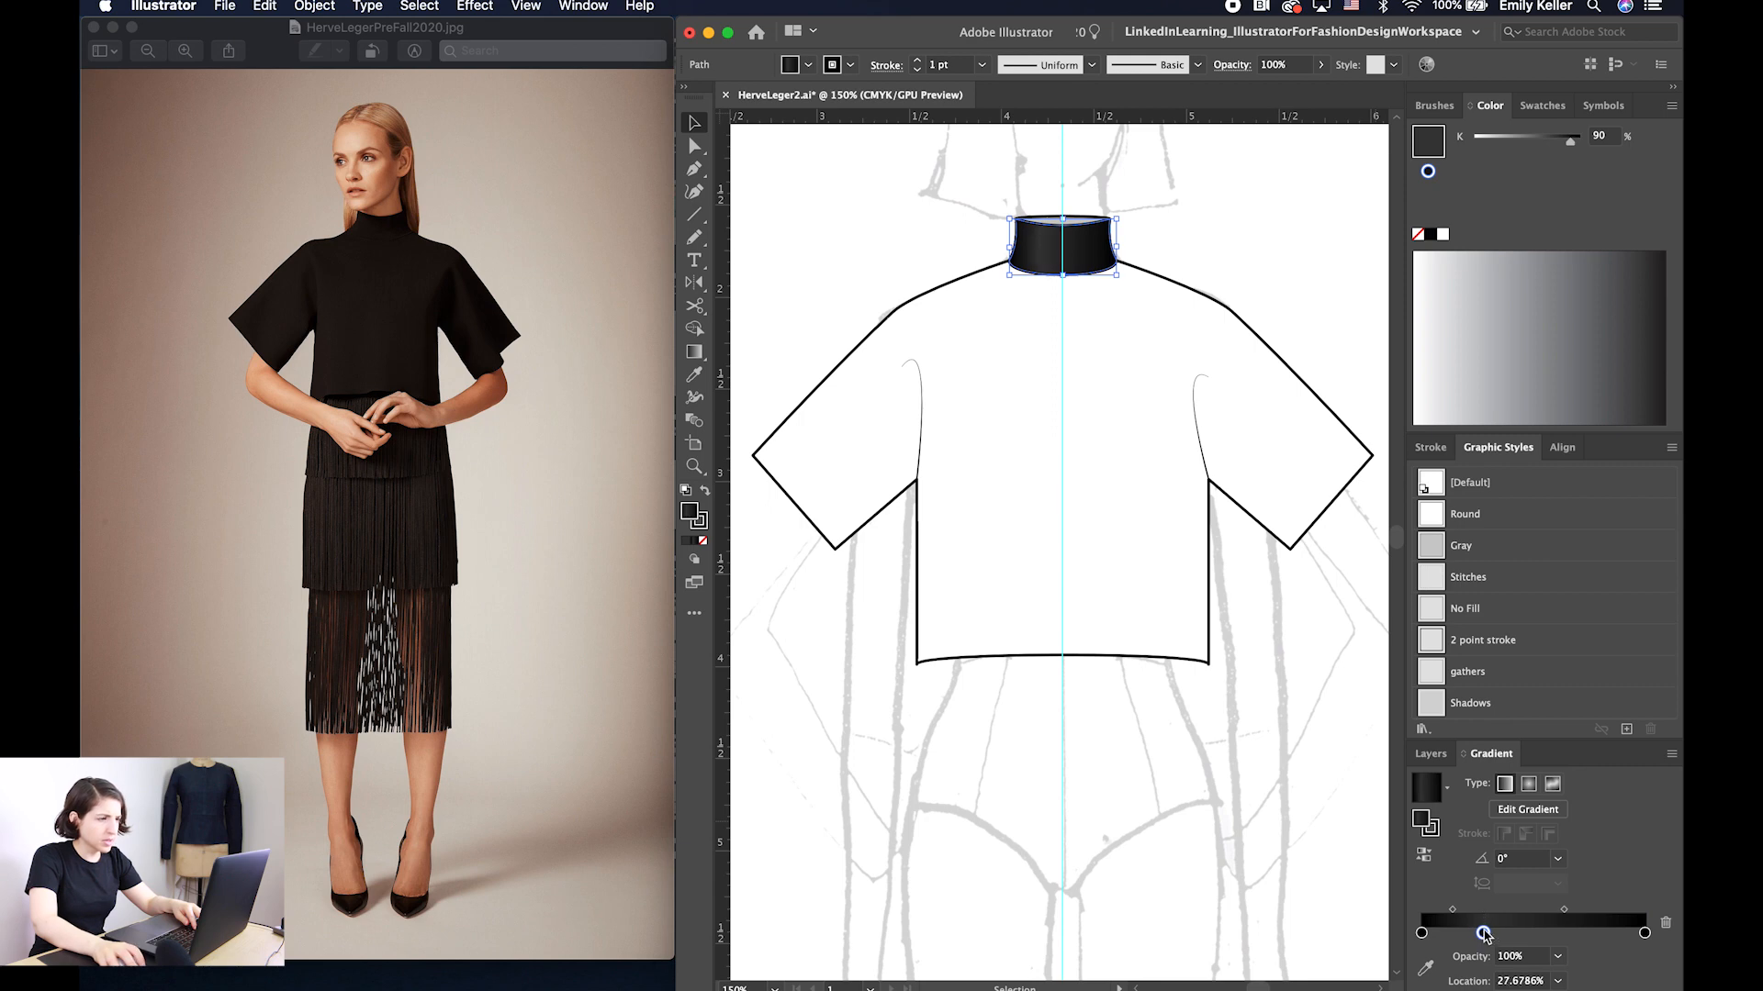
click(1274, 303)
Try a freeform gradient fill on the top's body, enlarge the gradient settings area, and deselect the body
click(1198, 286)
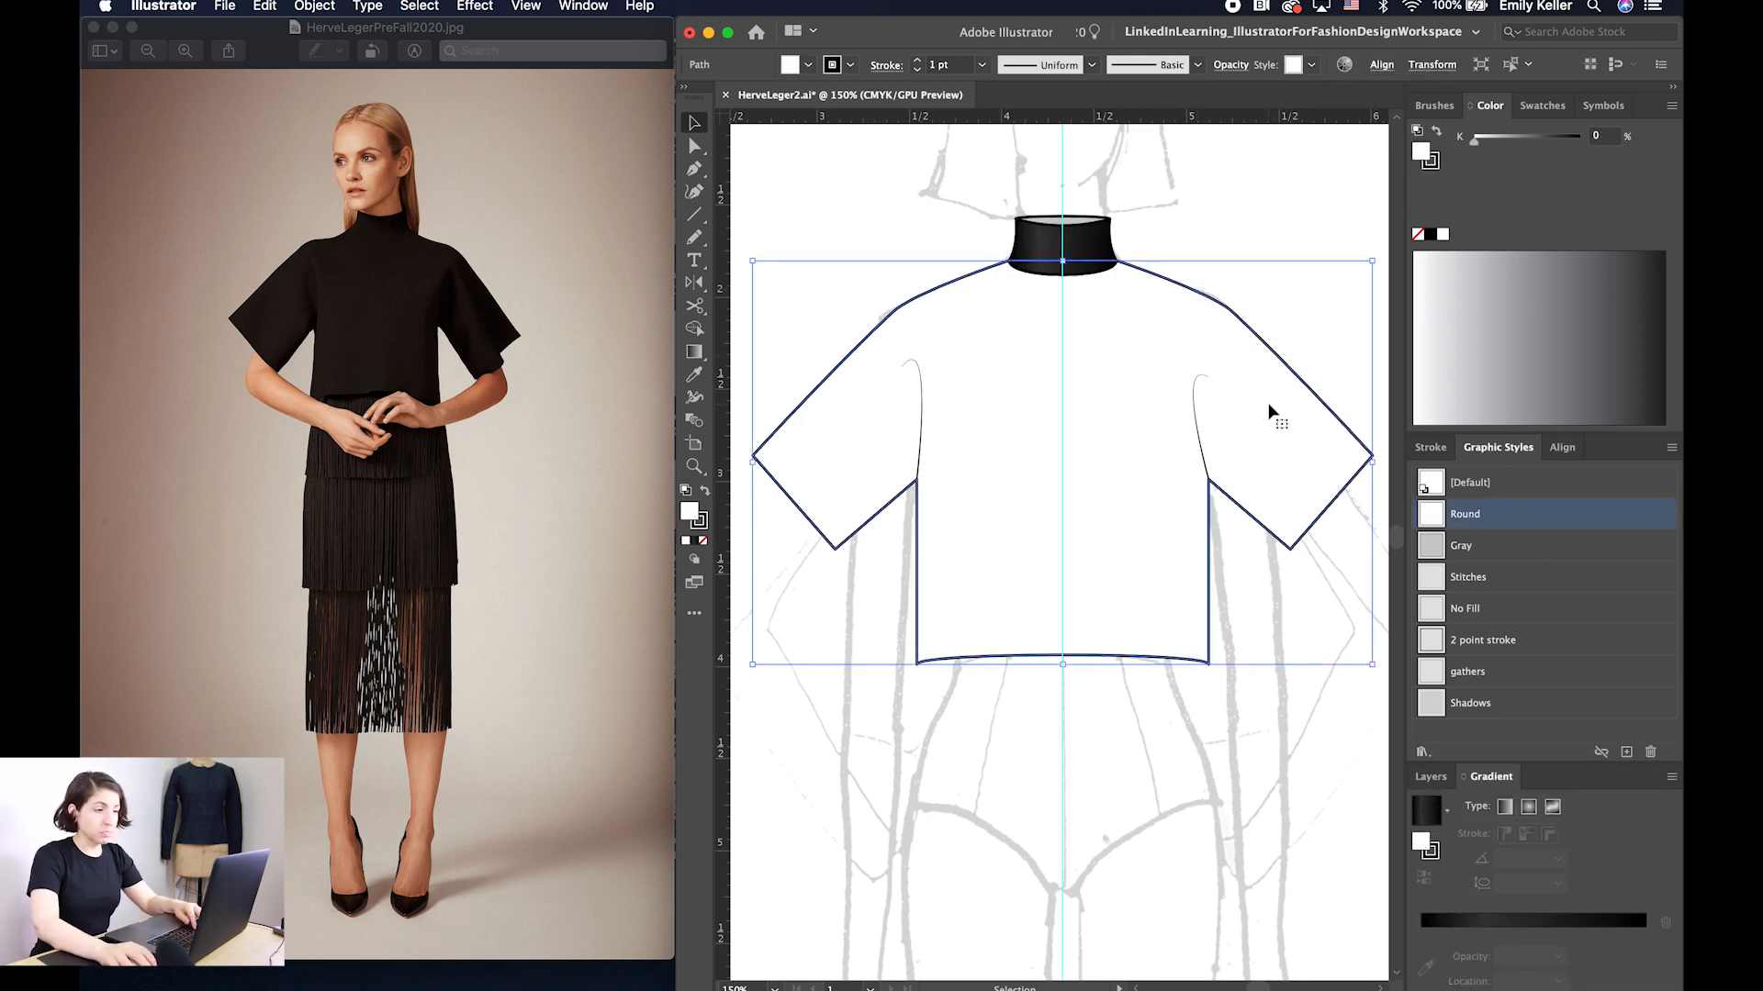
click(1552, 806)
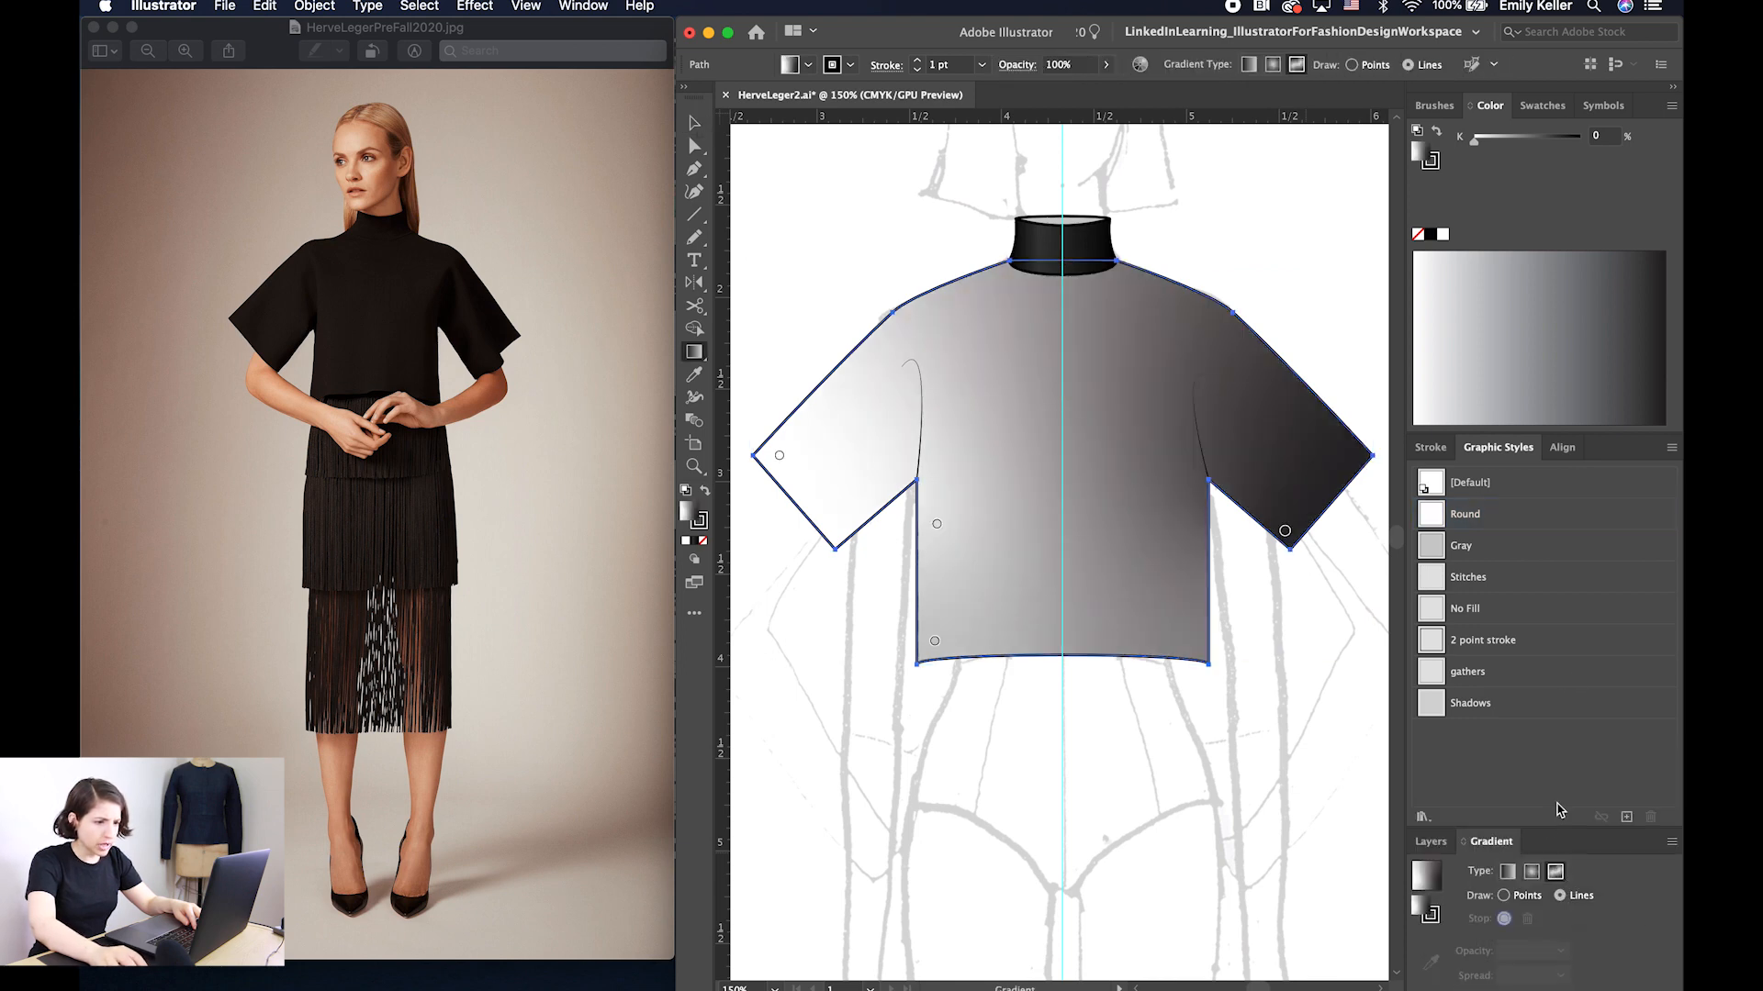
drag(1611, 433, 1611, 292)
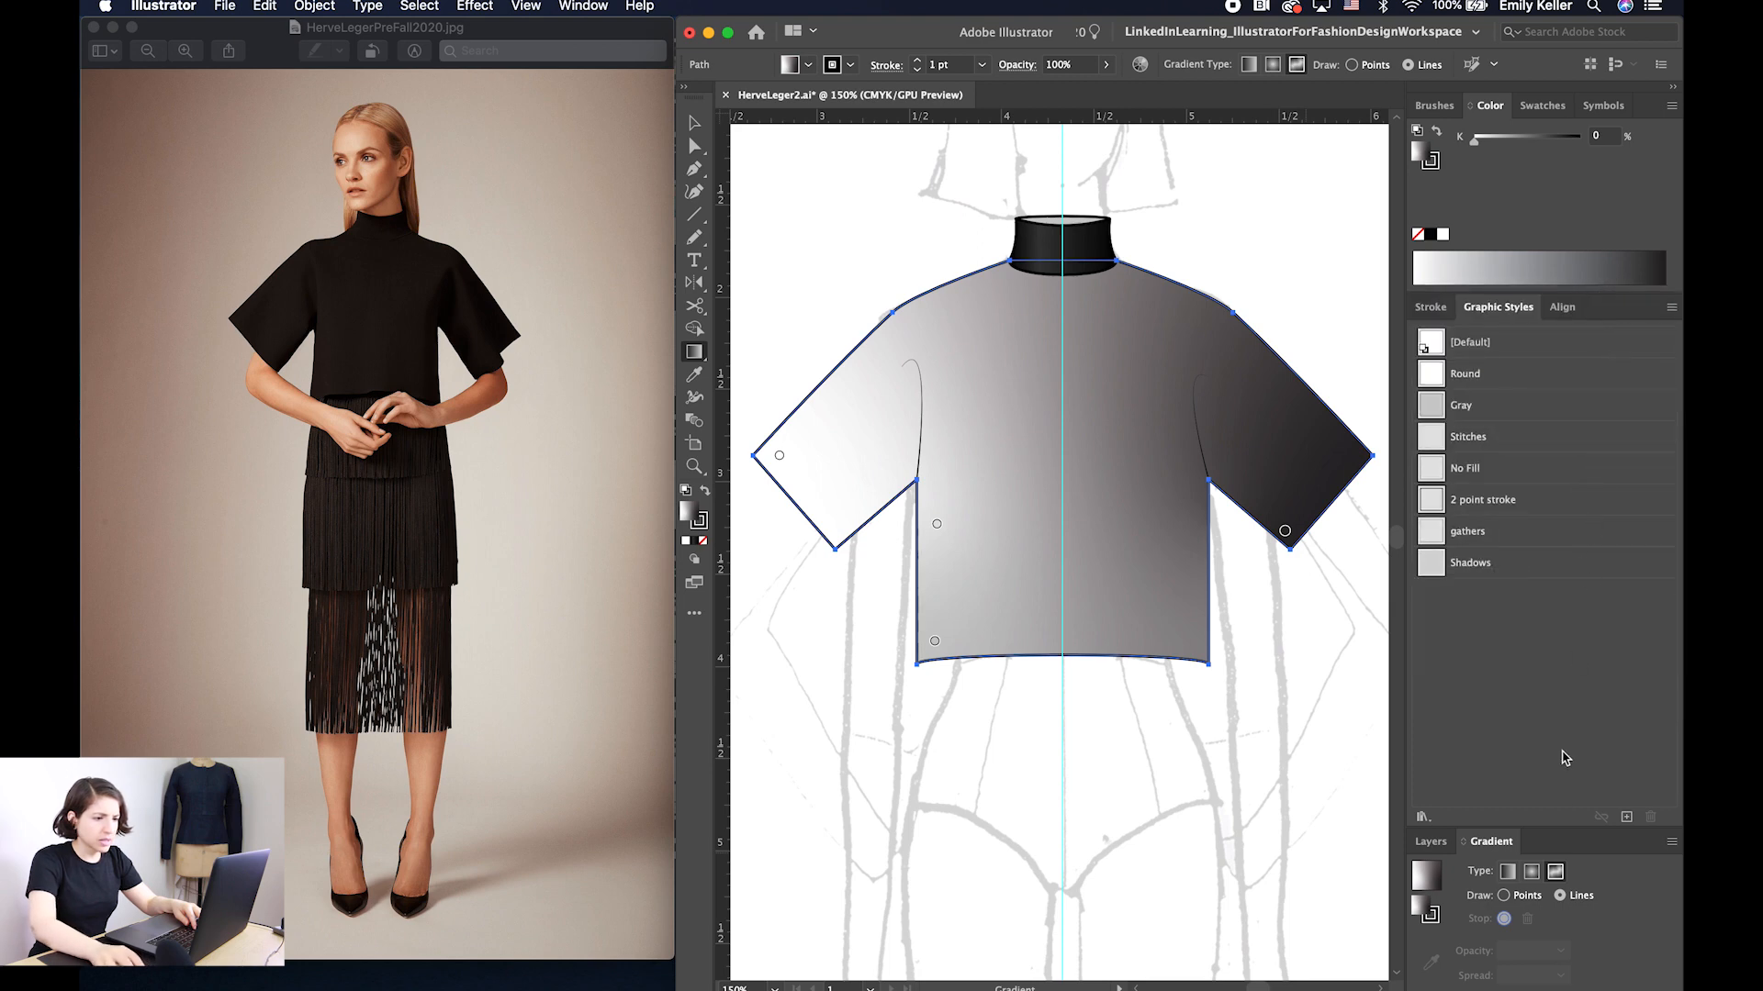
drag(1561, 826, 1561, 686)
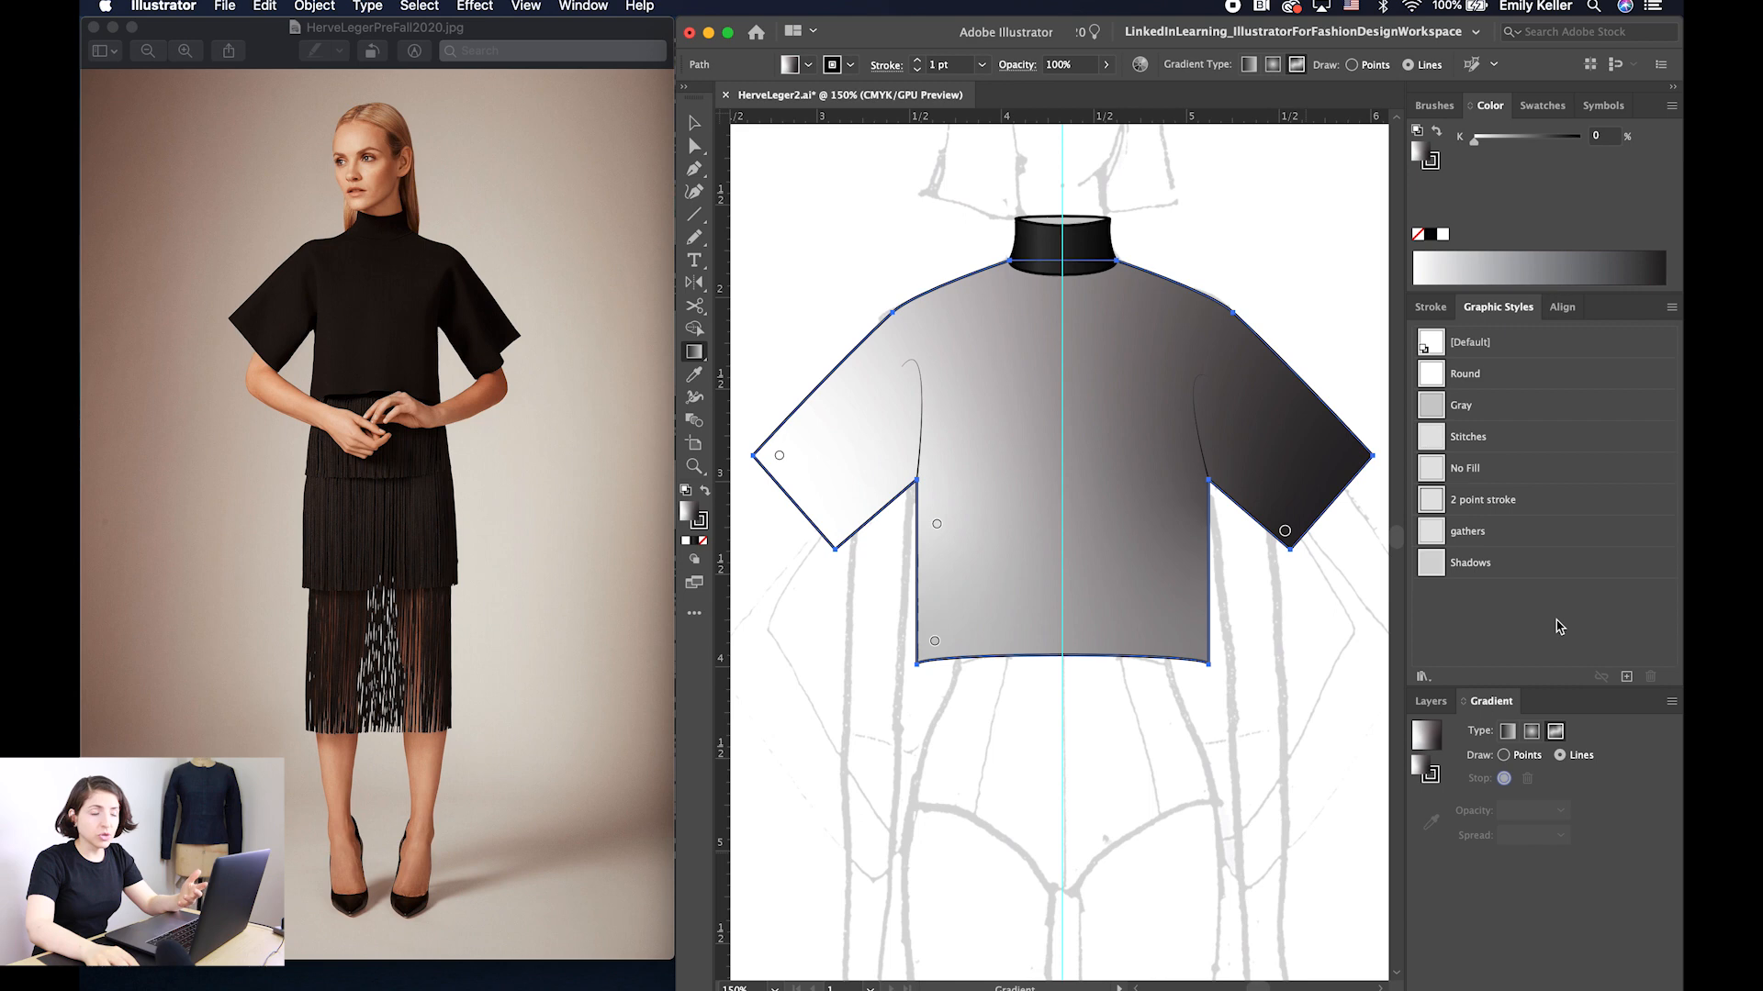
key(v)
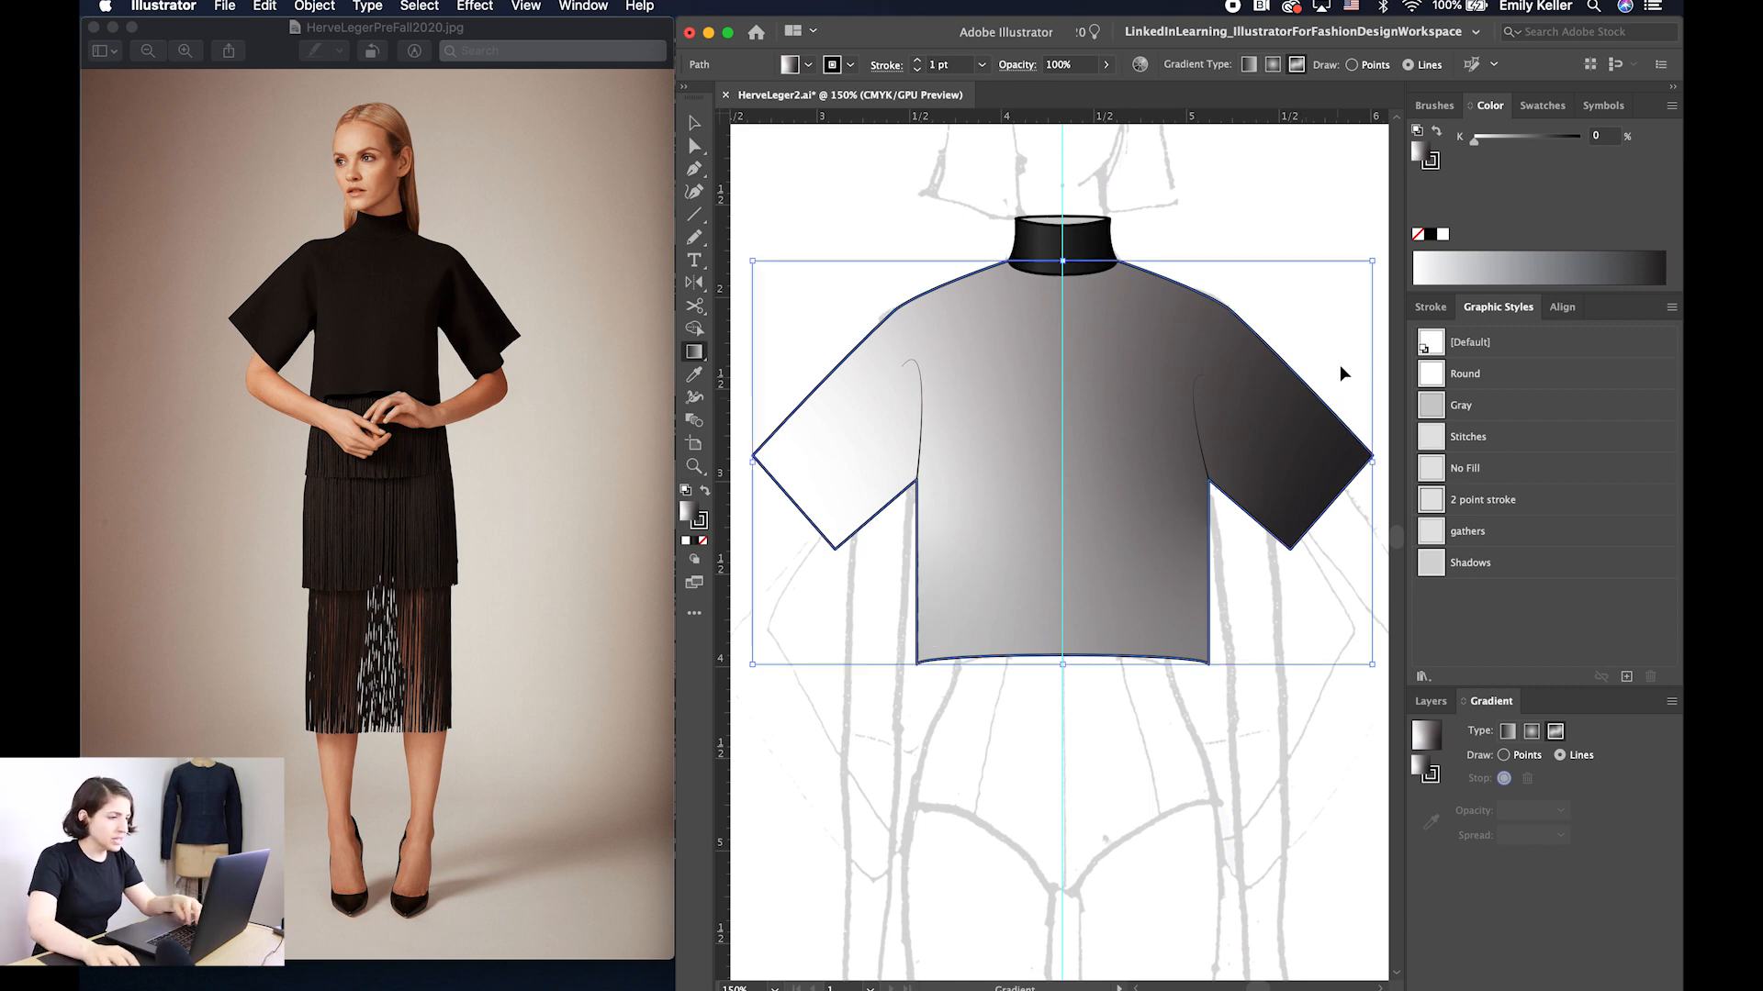
key(super+h)
key(super+h)
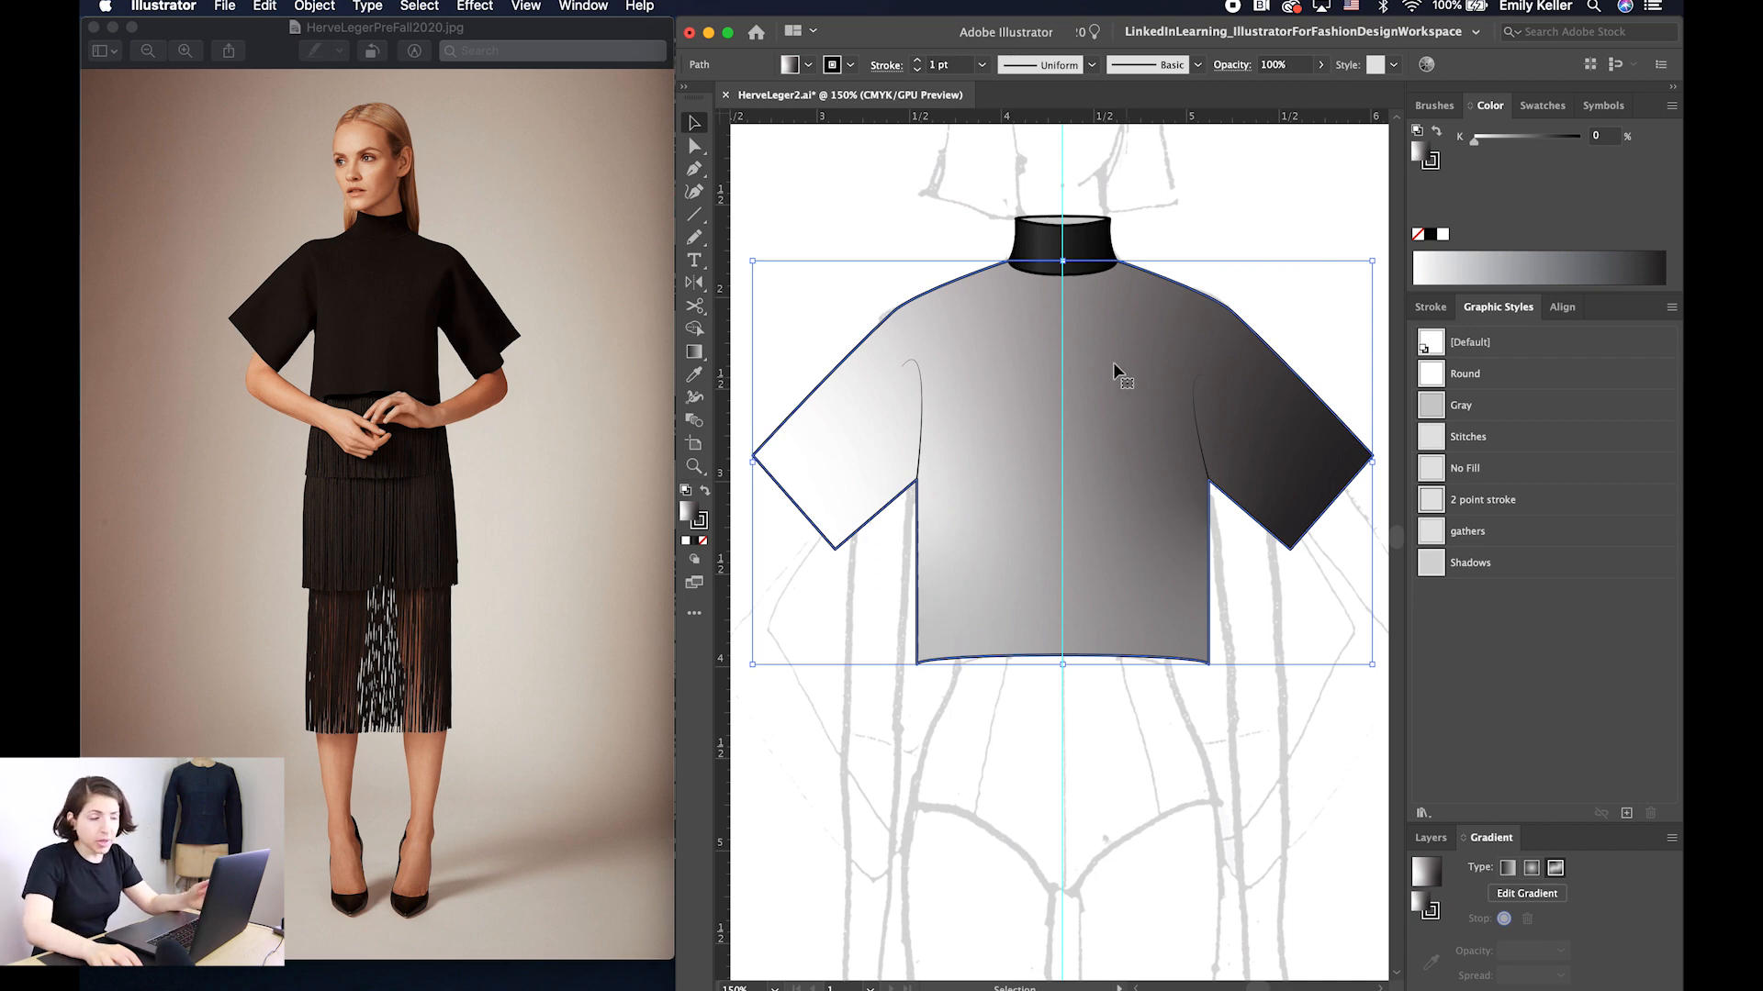
click(1188, 254)
Apply a freeform gradient fill with the Lines drawing mode to the top's body
click(1149, 368)
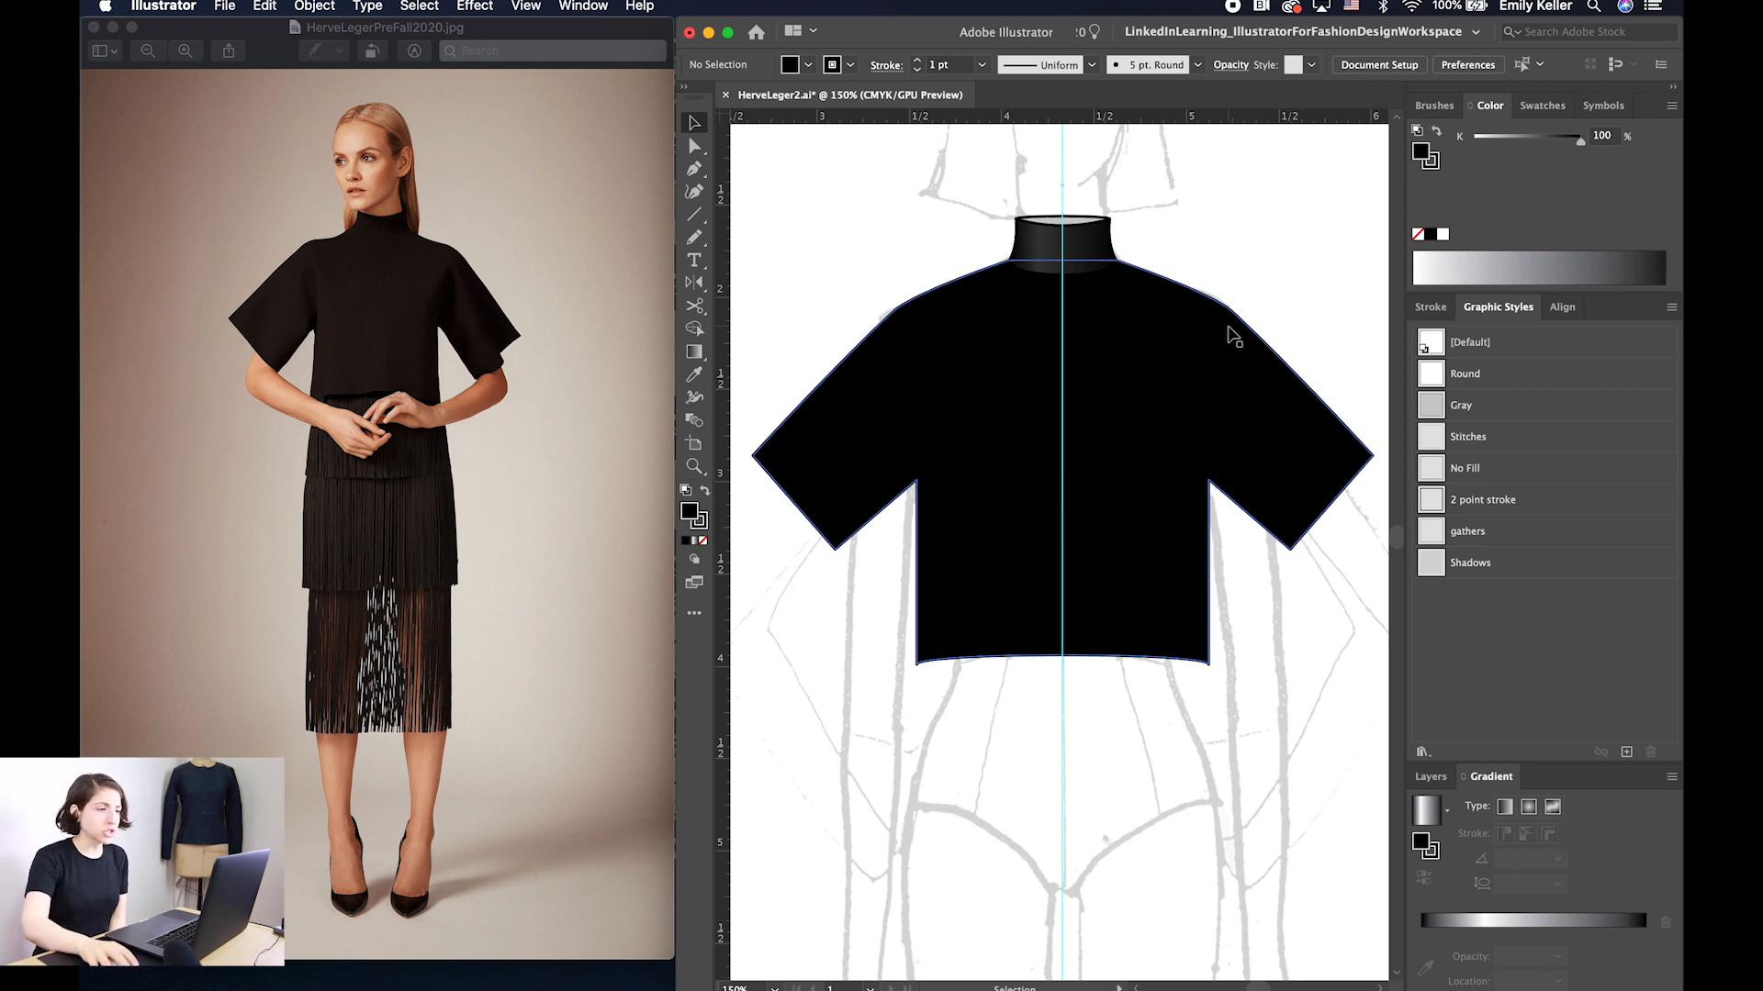
click(1148, 397)
click(695, 355)
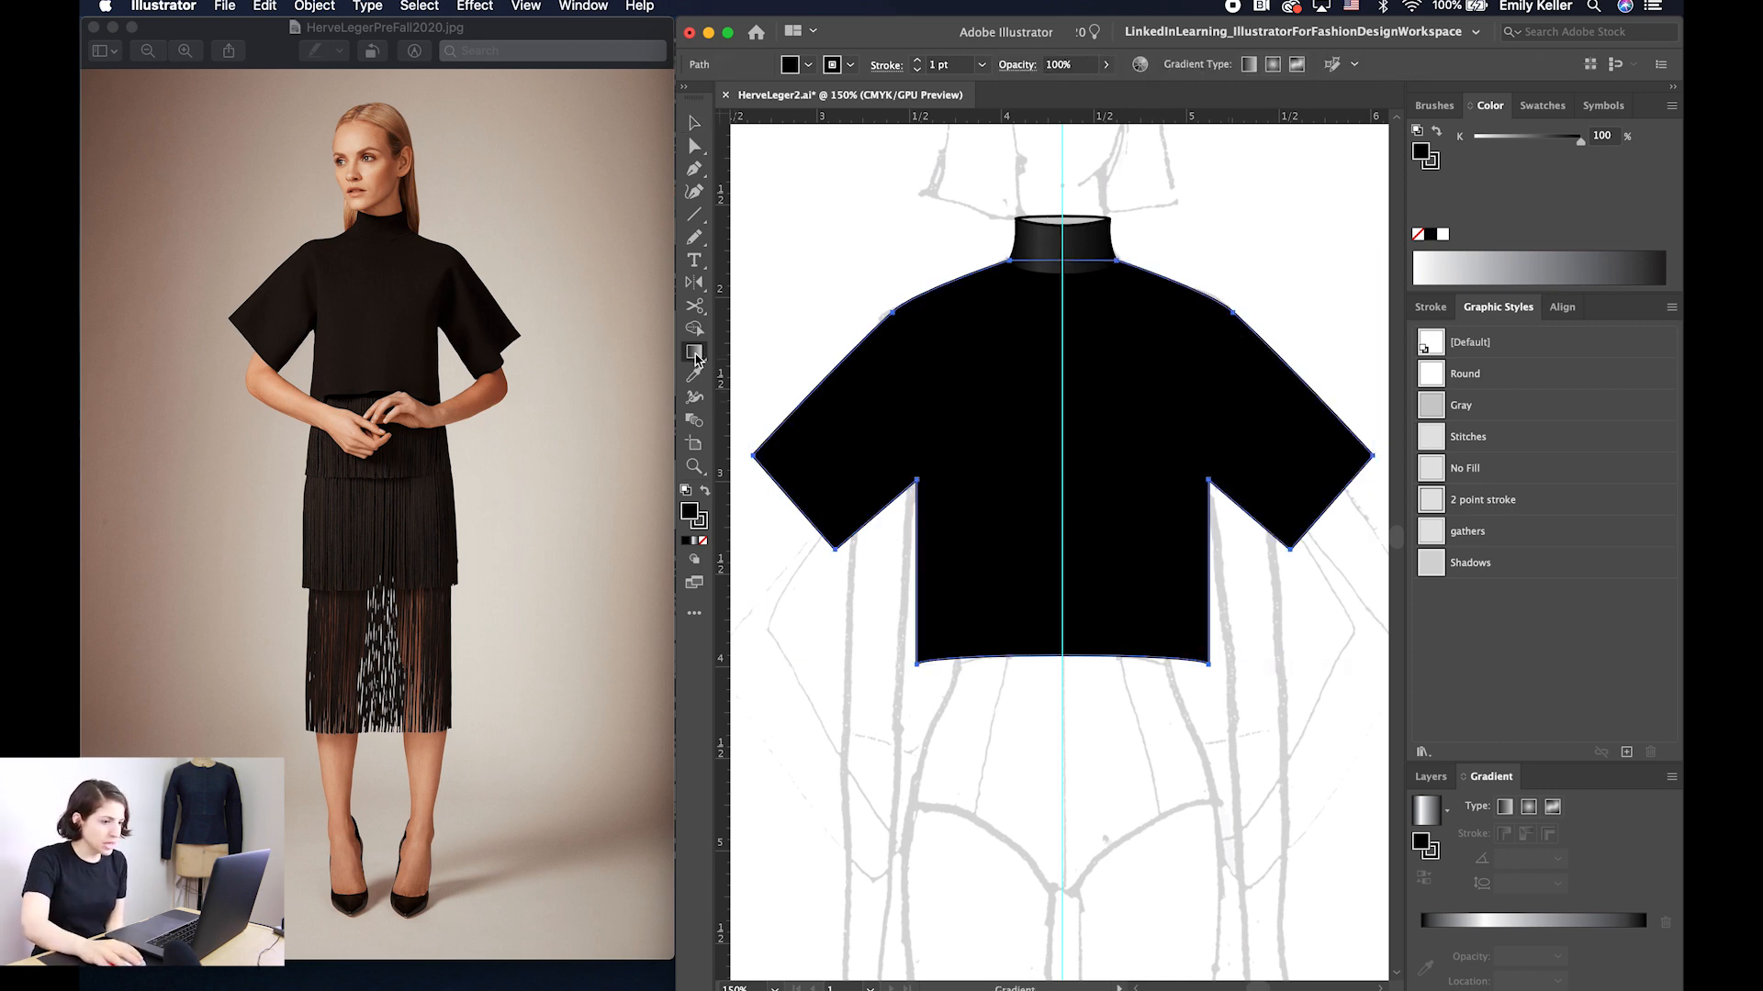
click(1552, 806)
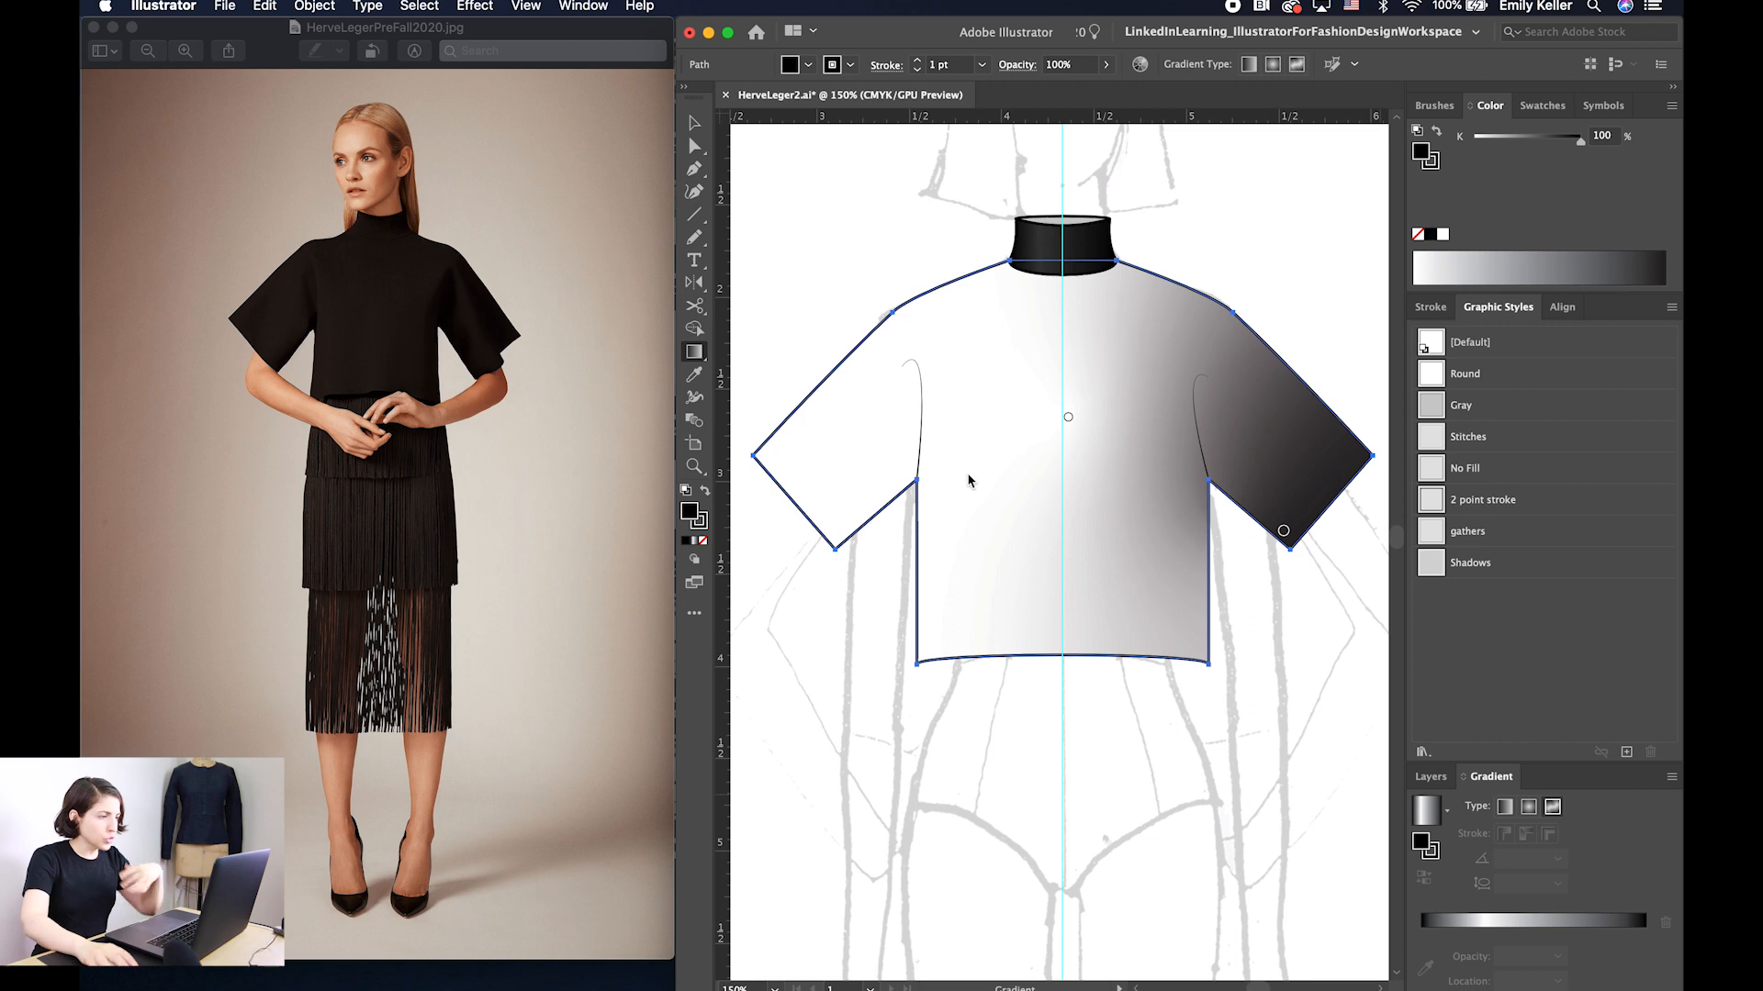
click(695, 542)
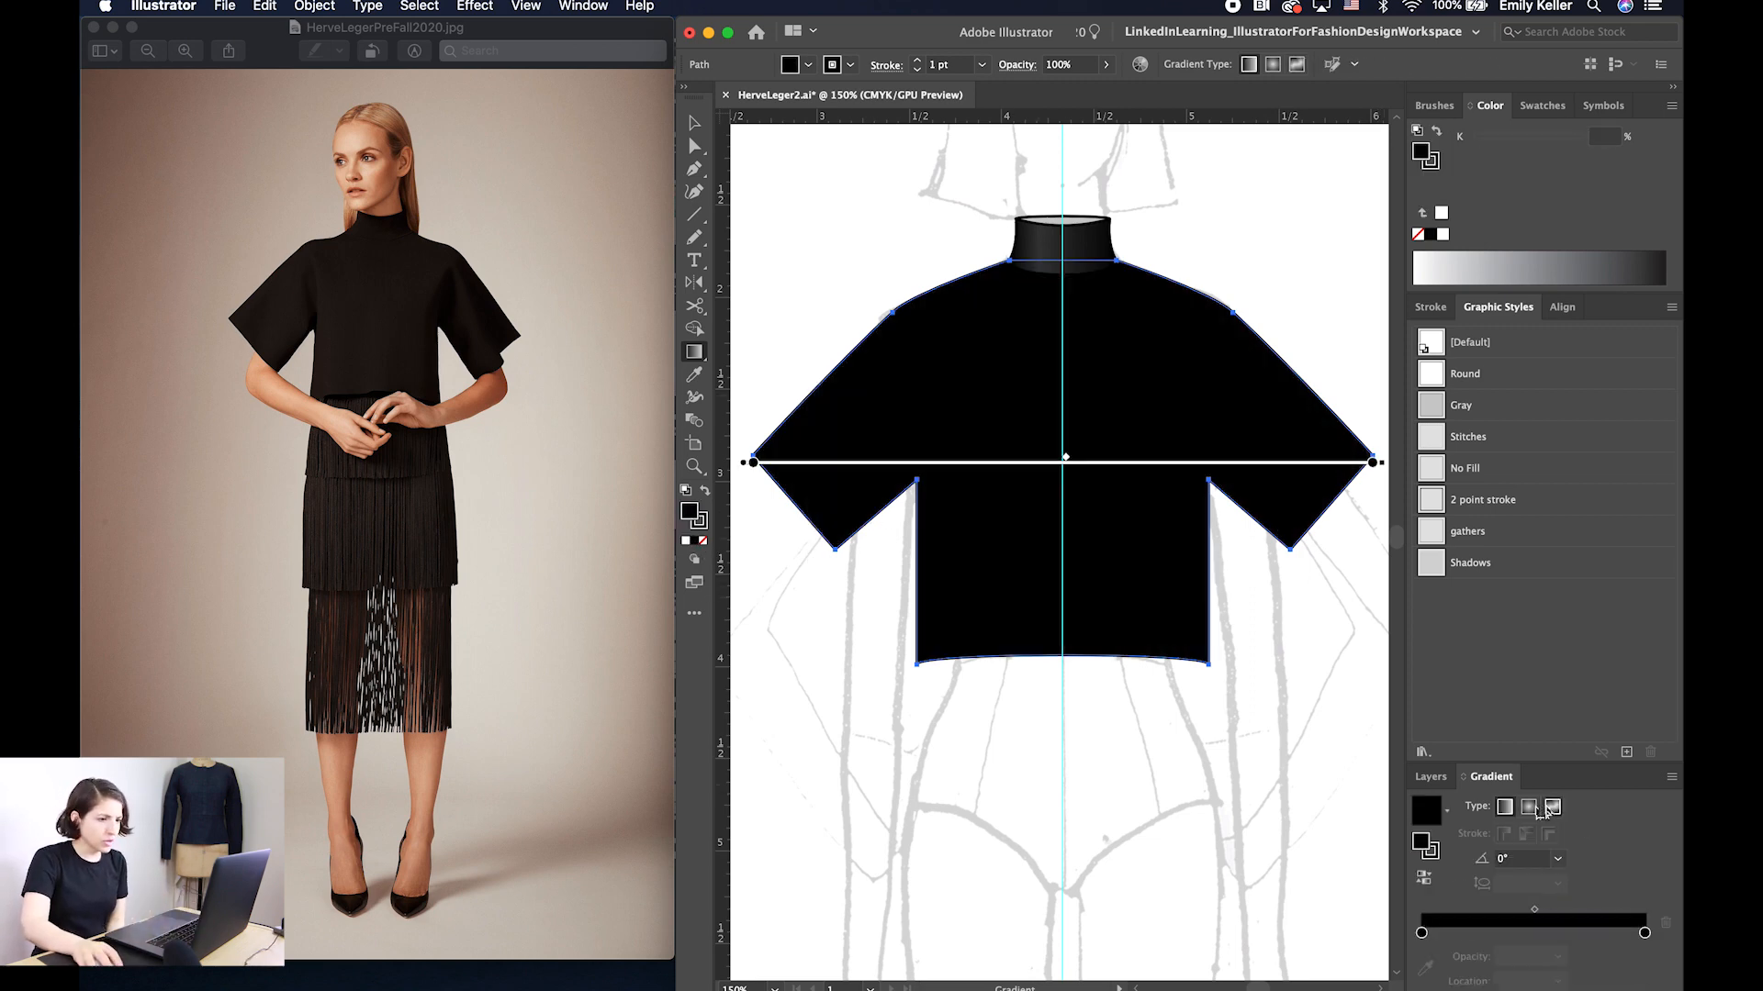
click(1528, 807)
click(1552, 807)
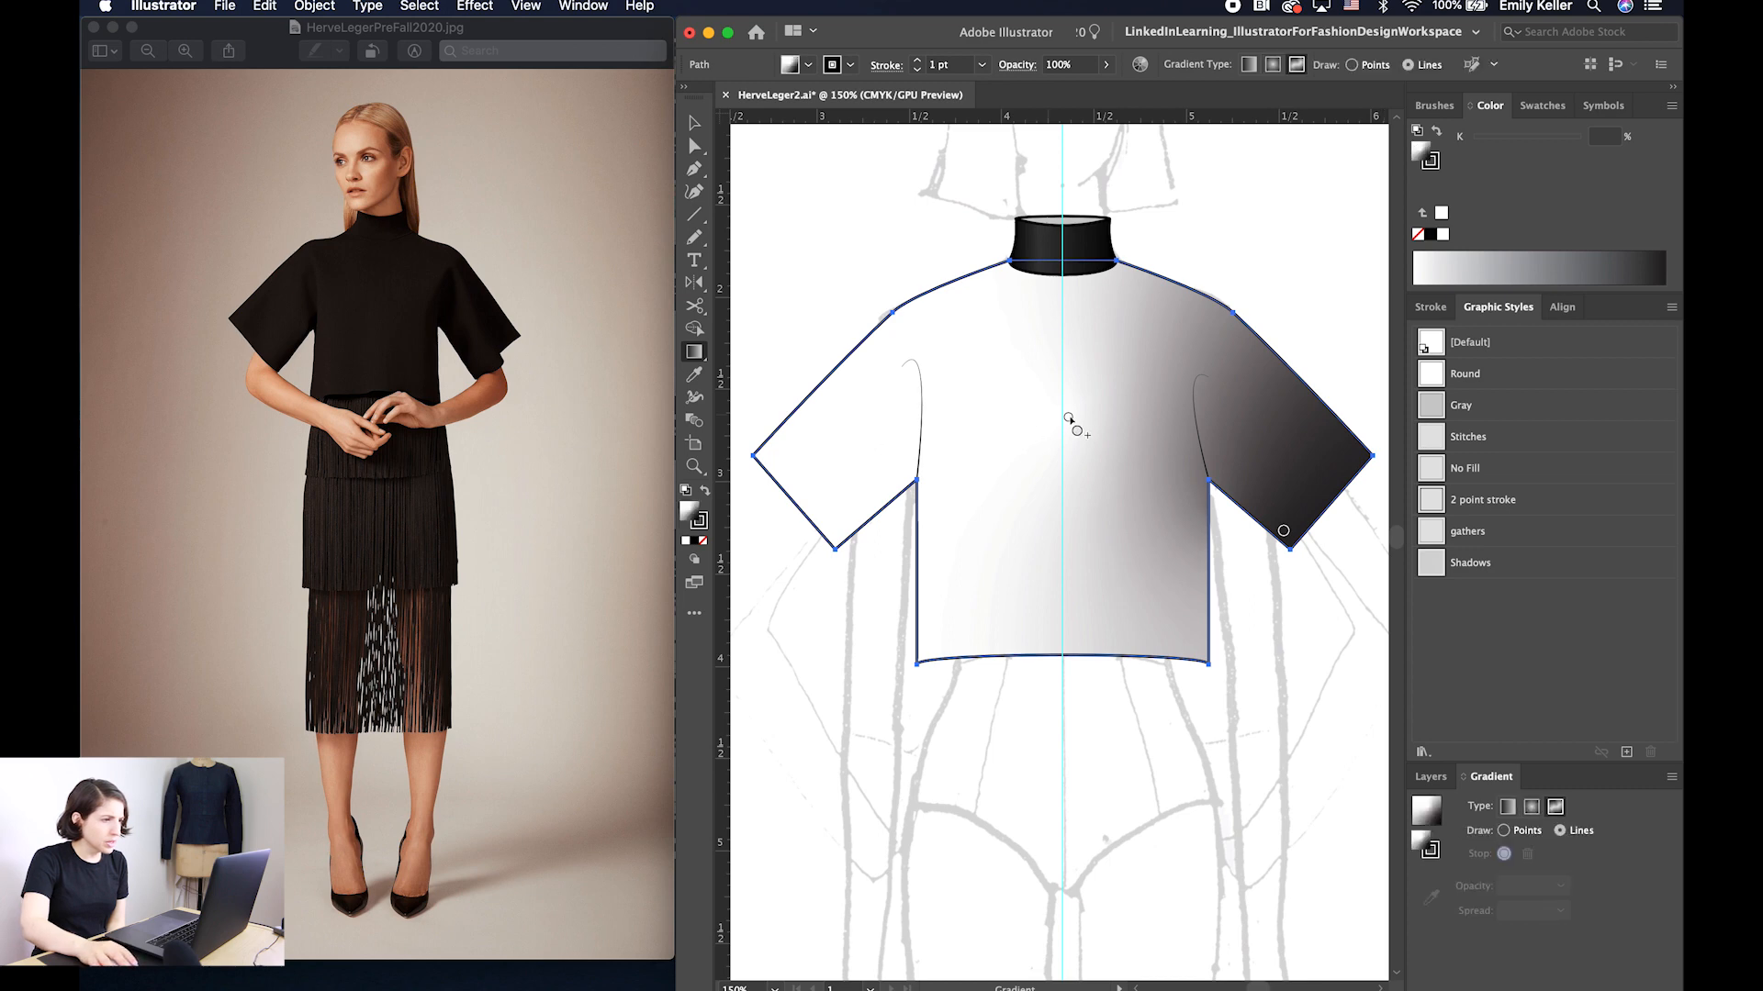
Draw a closed loop of freeform color stops through the chest, left sleeve, lower front and right sleeve
click(1067, 417)
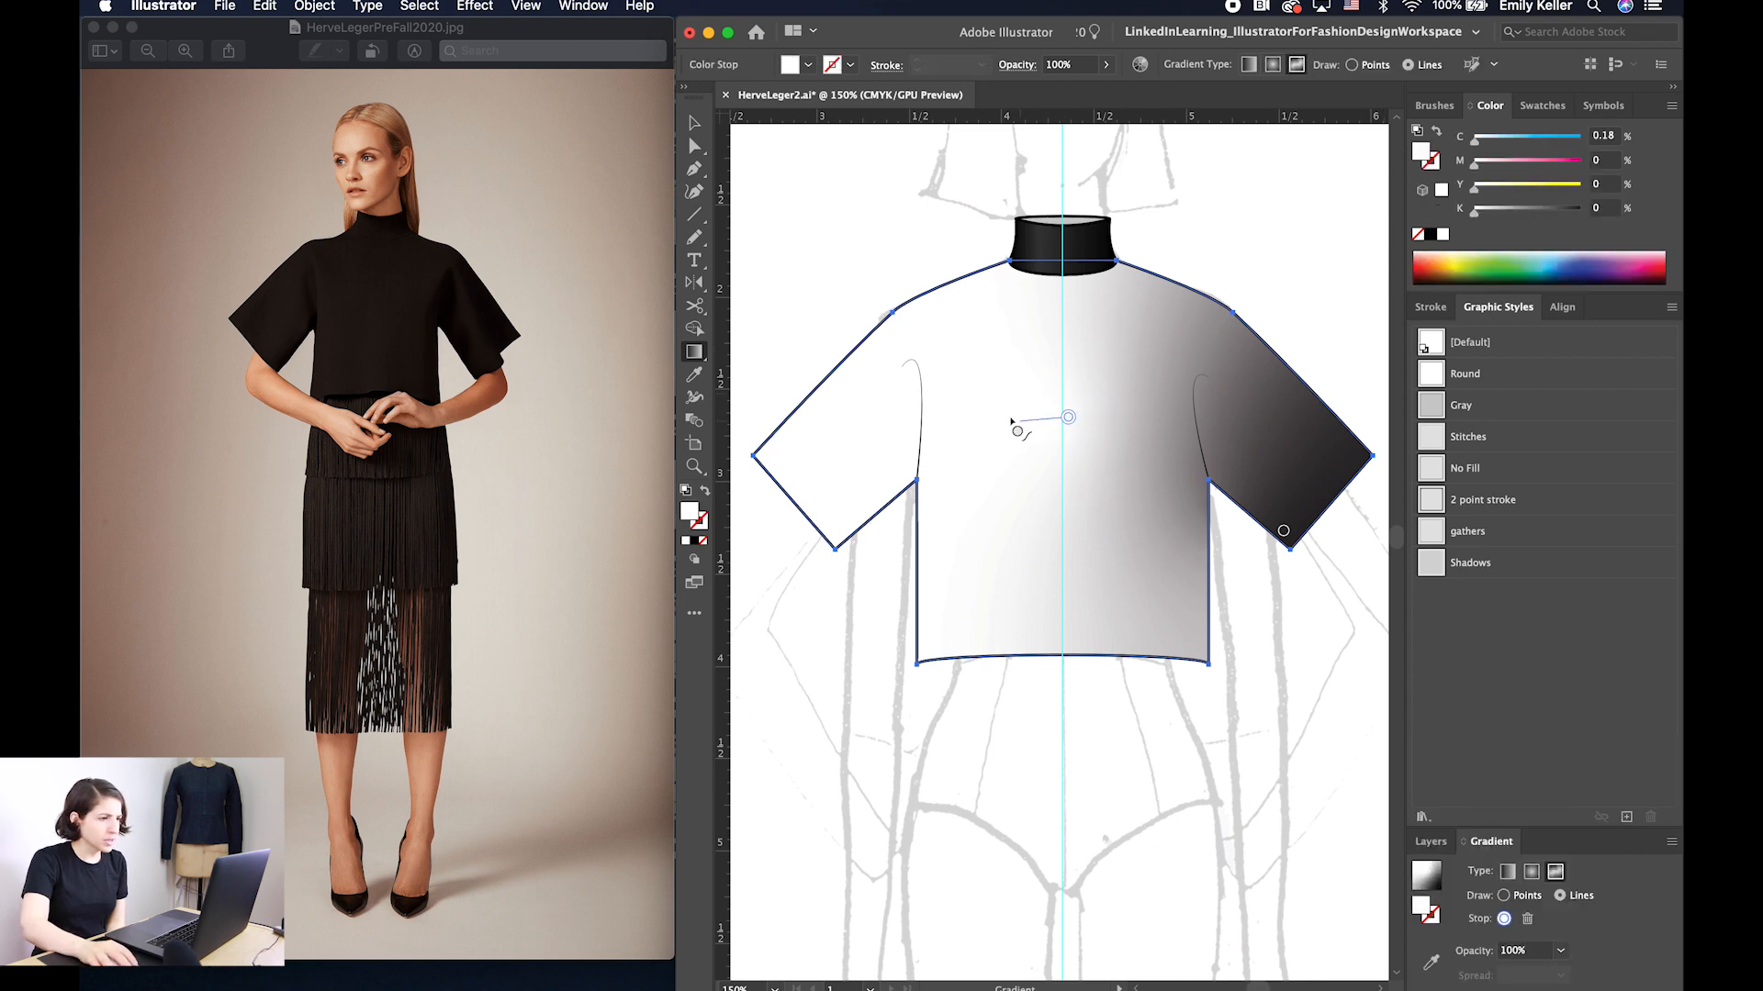
click(963, 359)
click(831, 464)
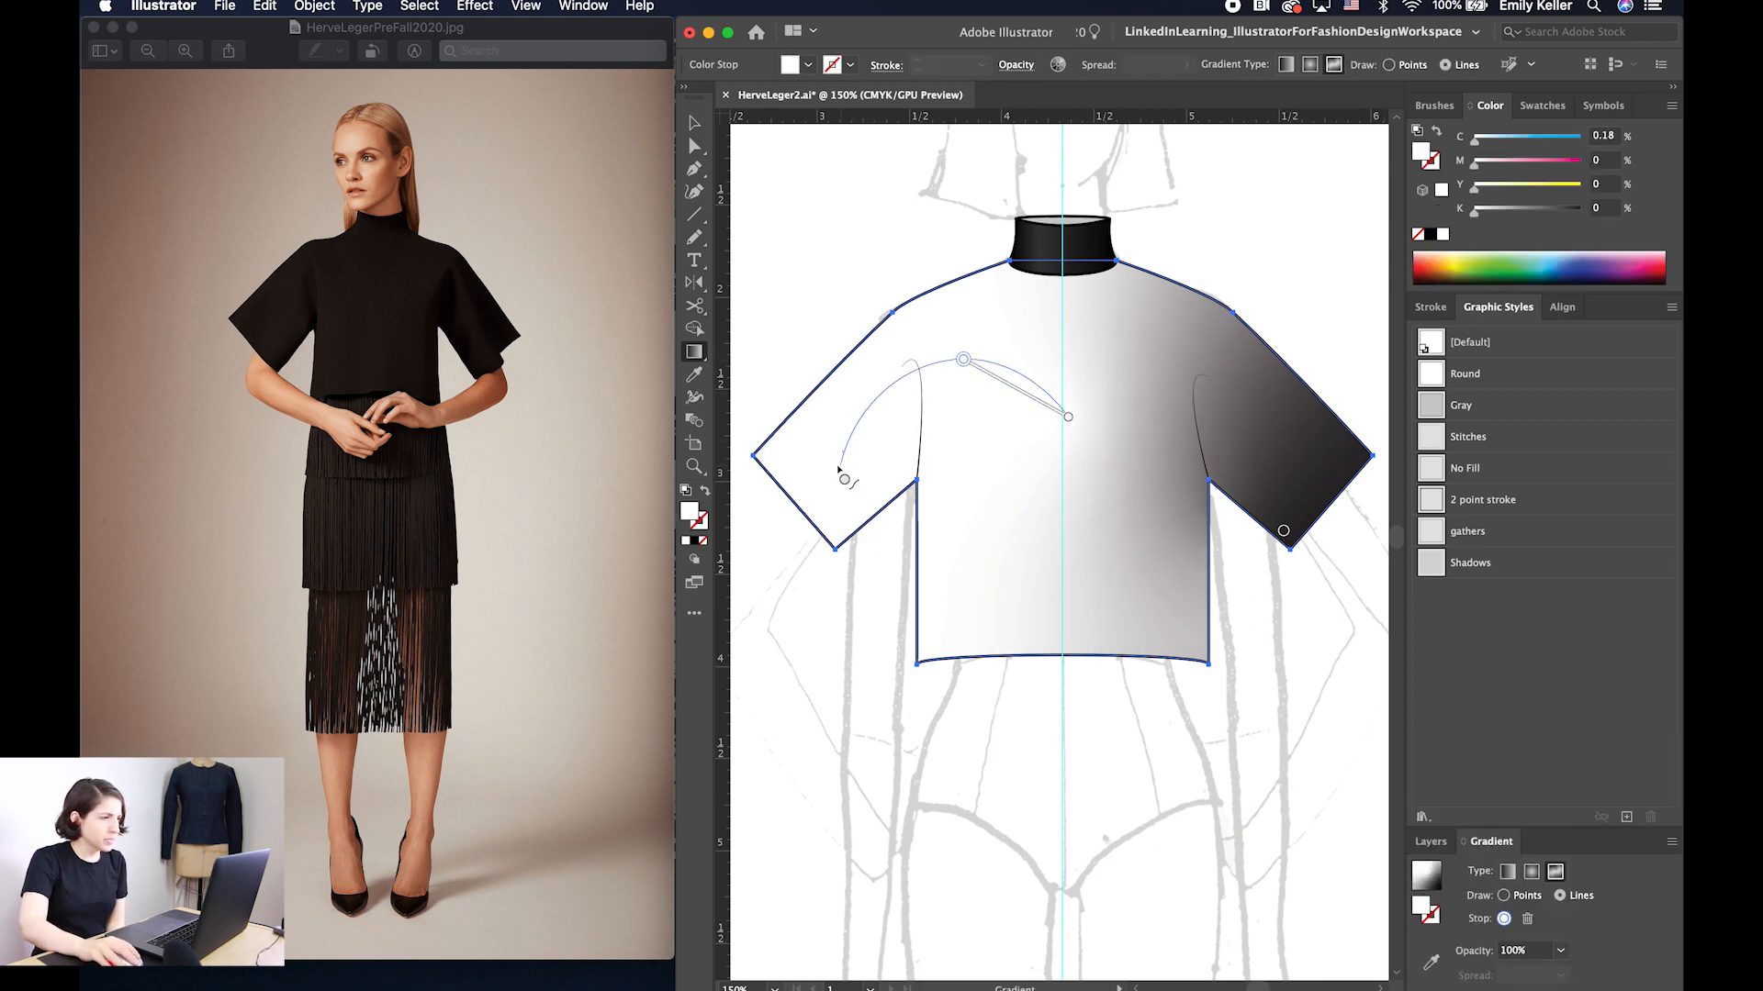
click(1075, 570)
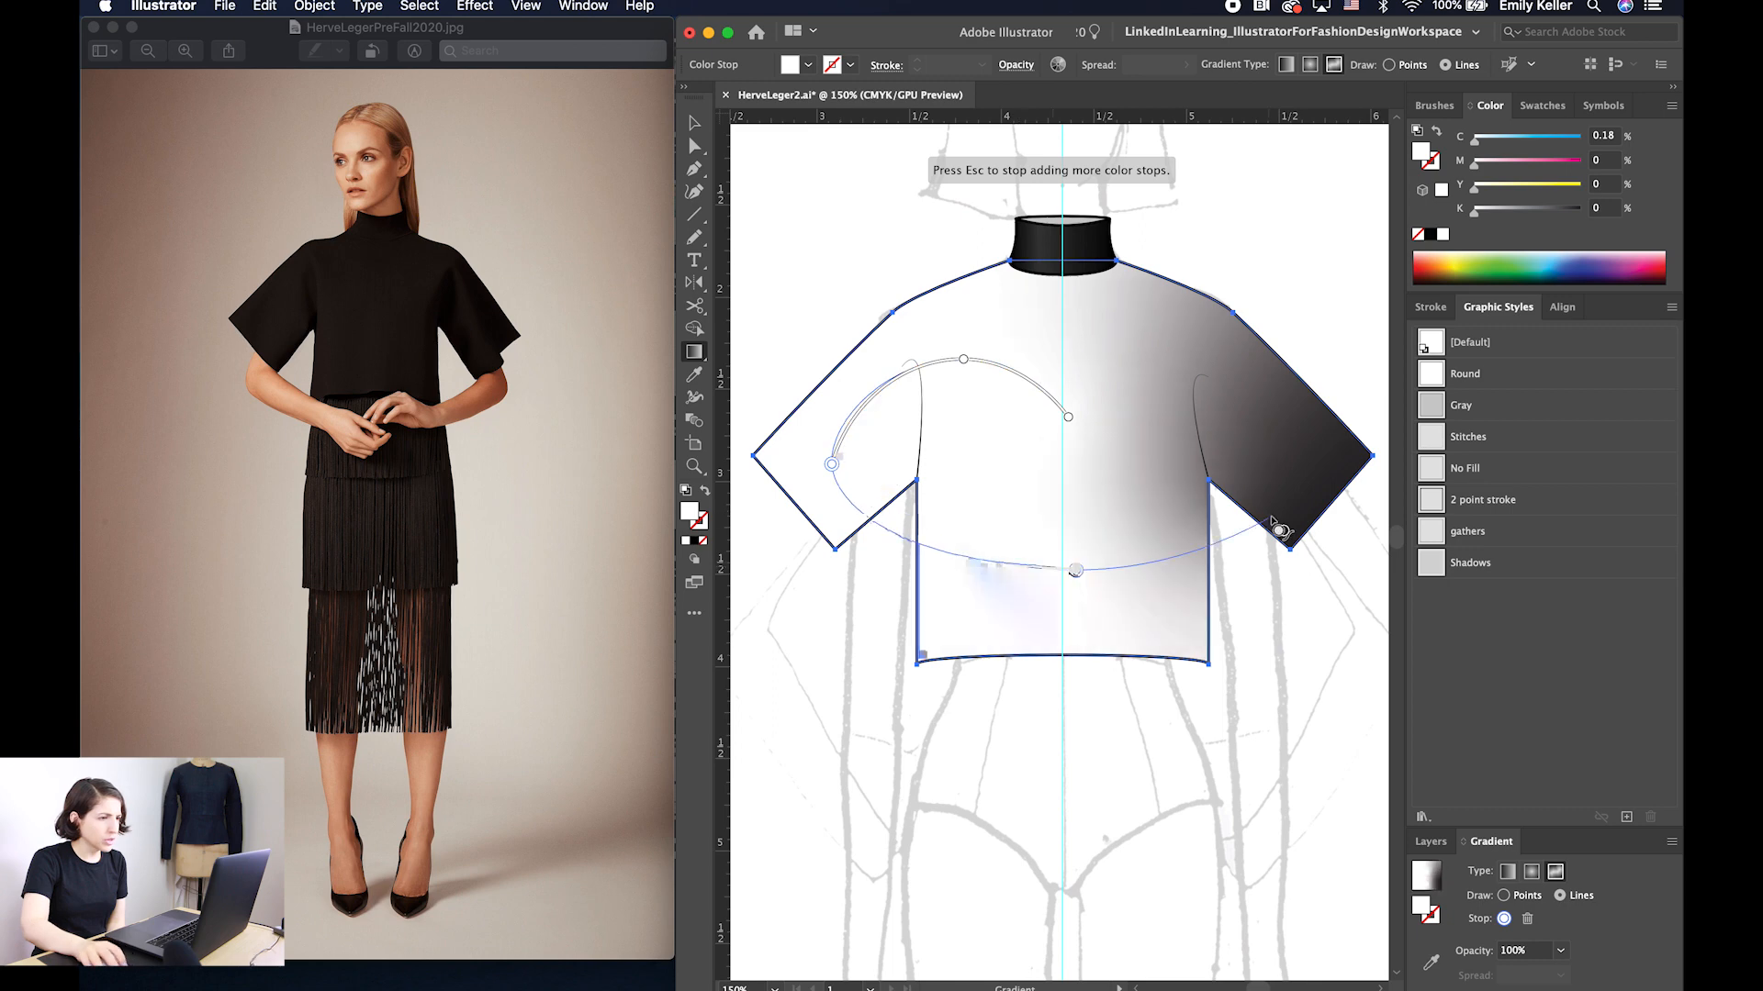
click(1312, 448)
click(1068, 417)
Move the two upper stops to the shoulder ends of the armholes and add a slightly lower stop between them at center front
drag(1068, 417, 1208, 350)
drag(963, 358, 922, 351)
click(1060, 314)
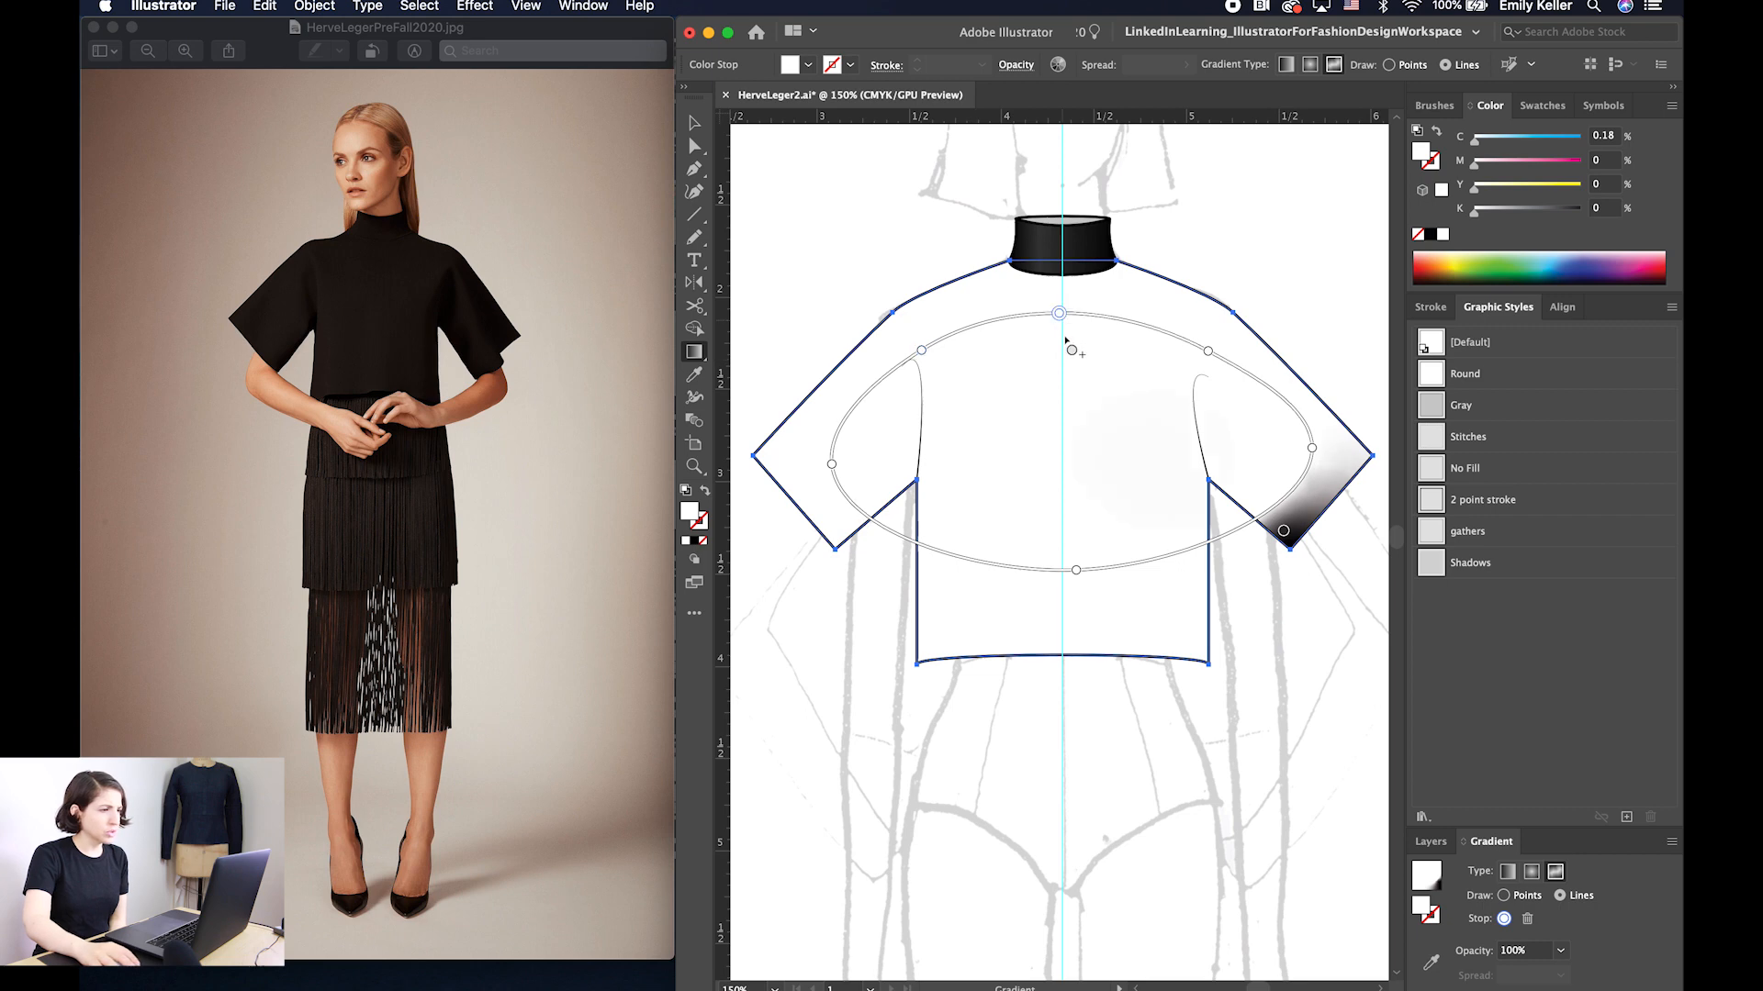
drag(1060, 314, 1062, 364)
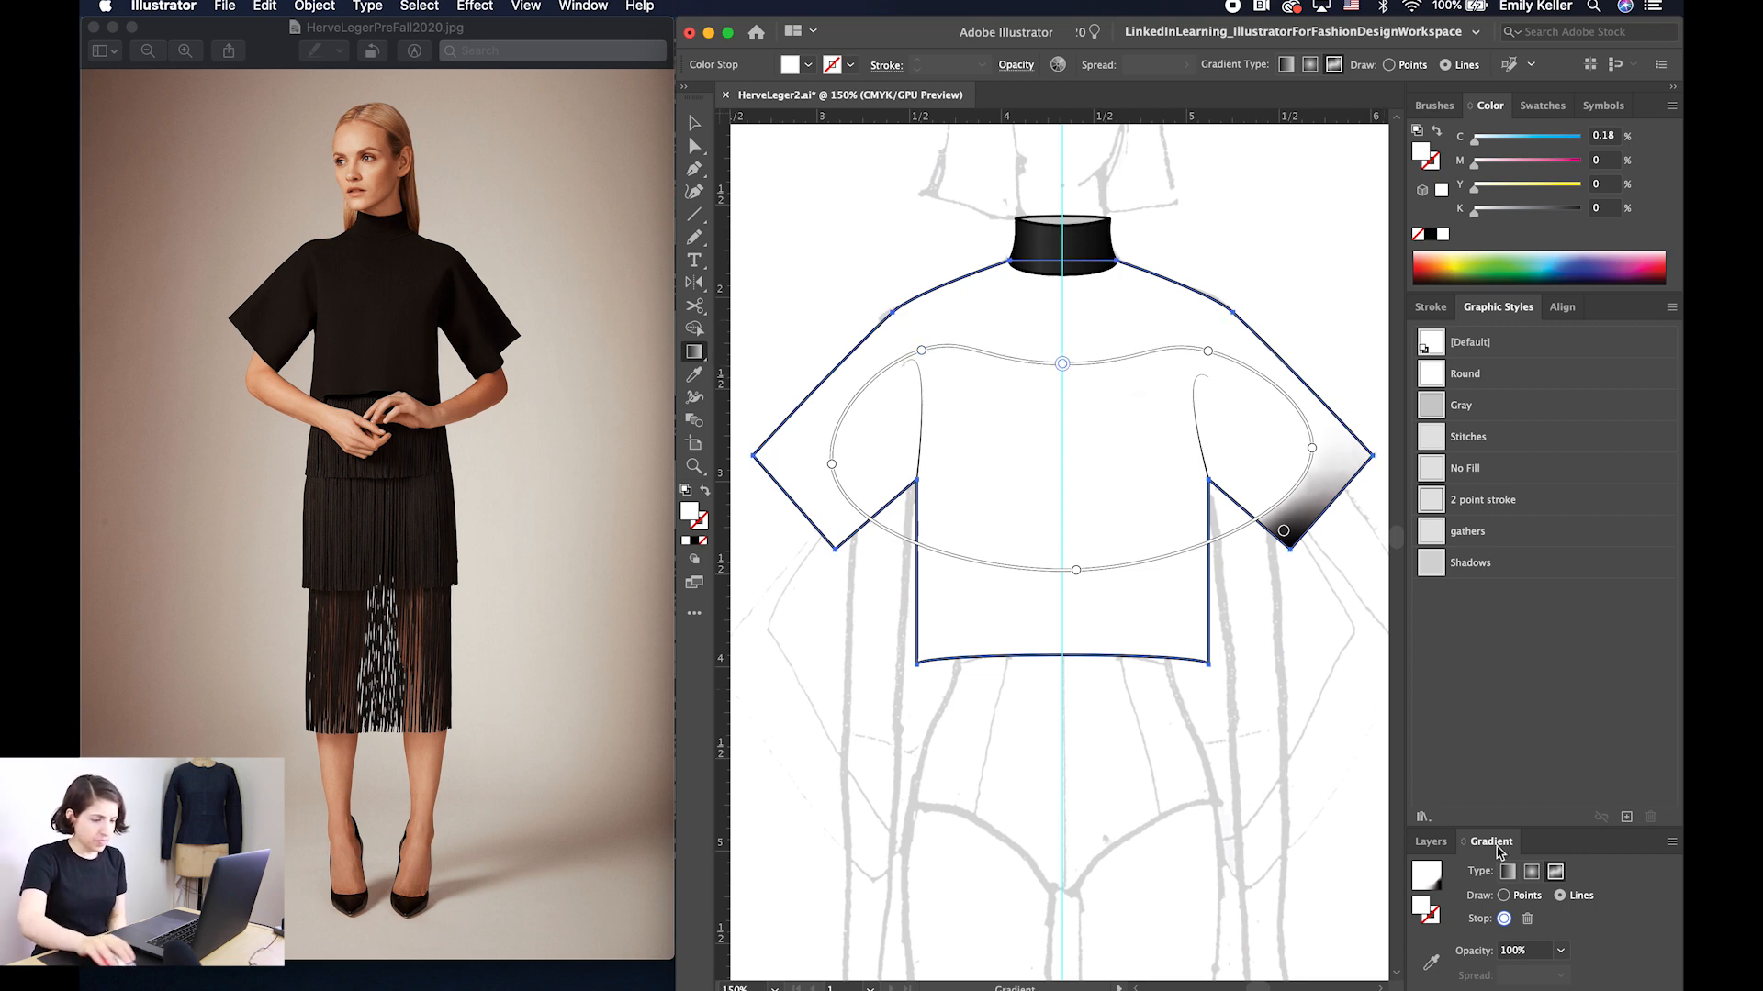
Set the upper center-front stop to black and the right shoulder stop to 95% black
click(1429, 235)
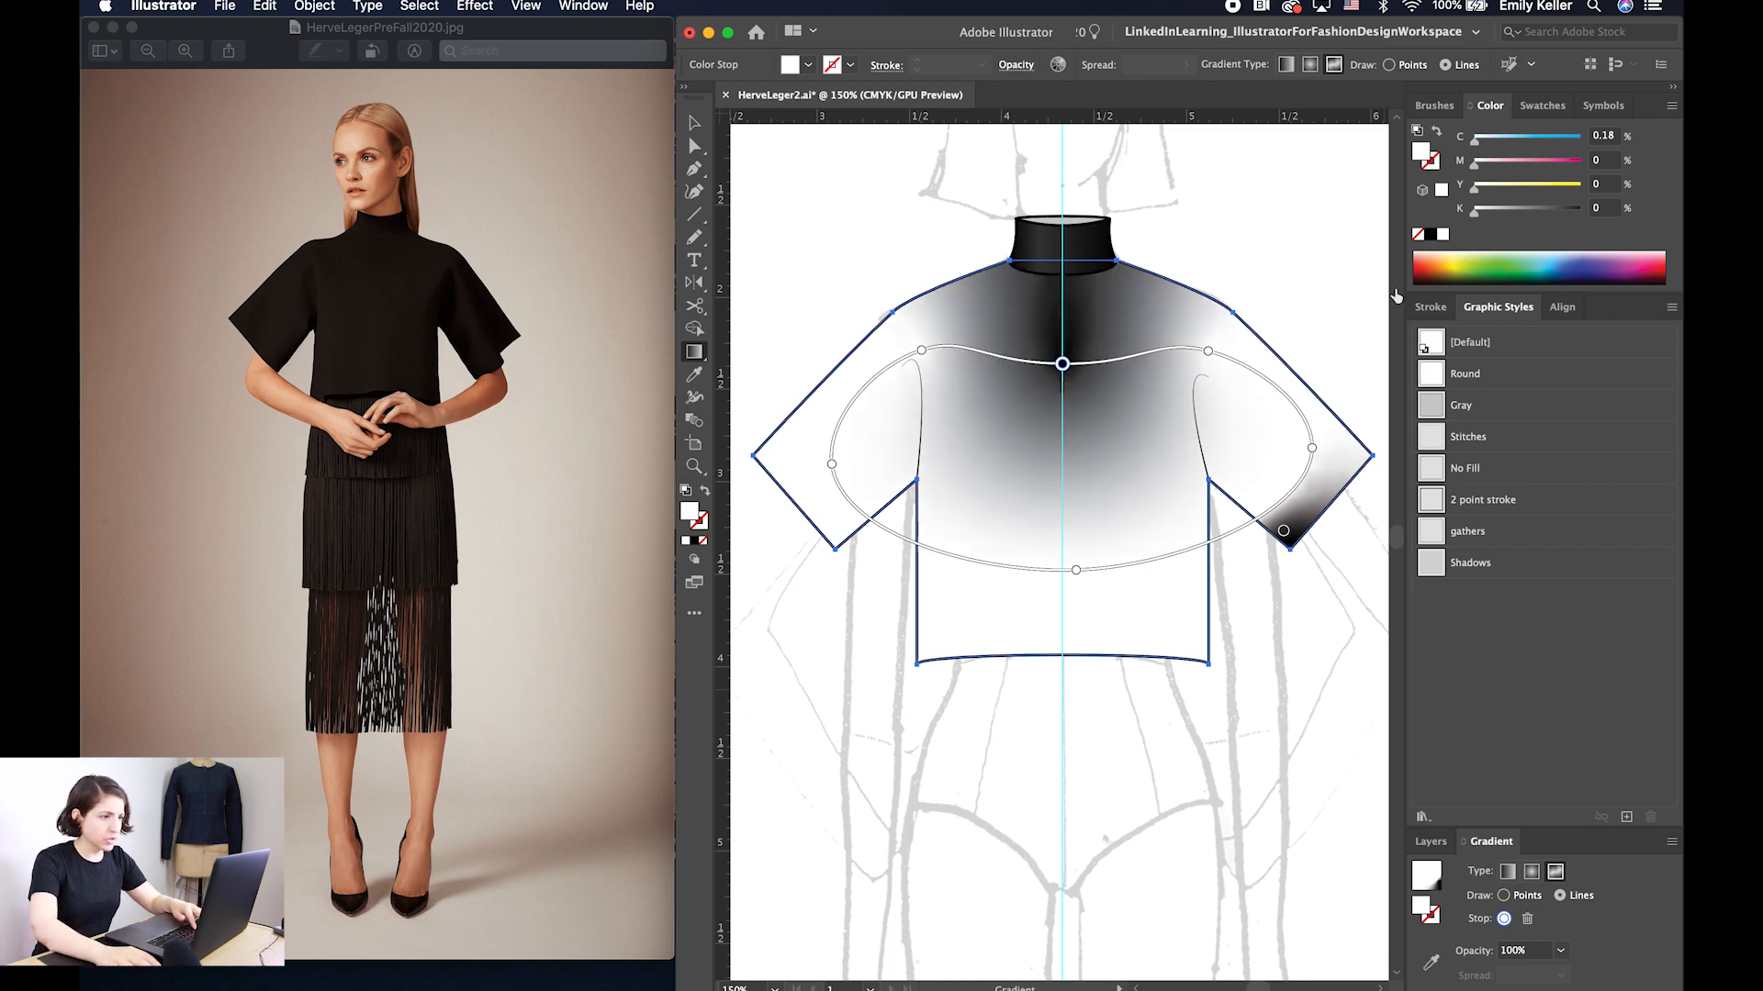
click(1207, 353)
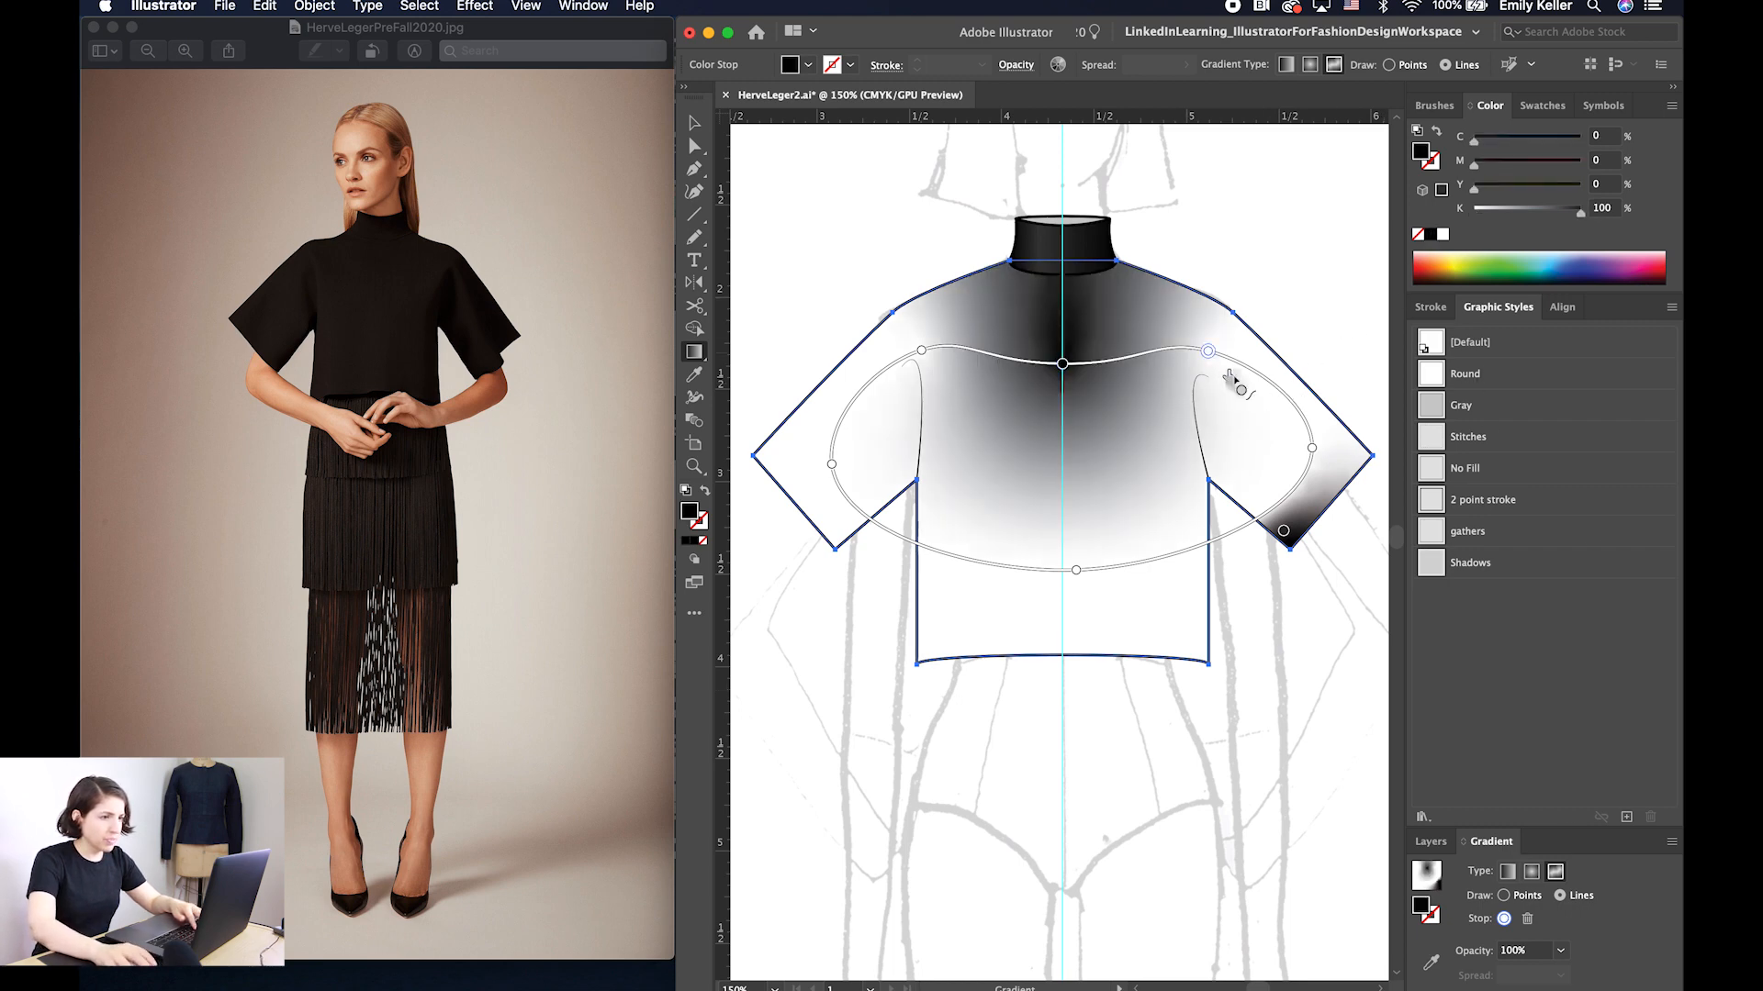
click(1429, 235)
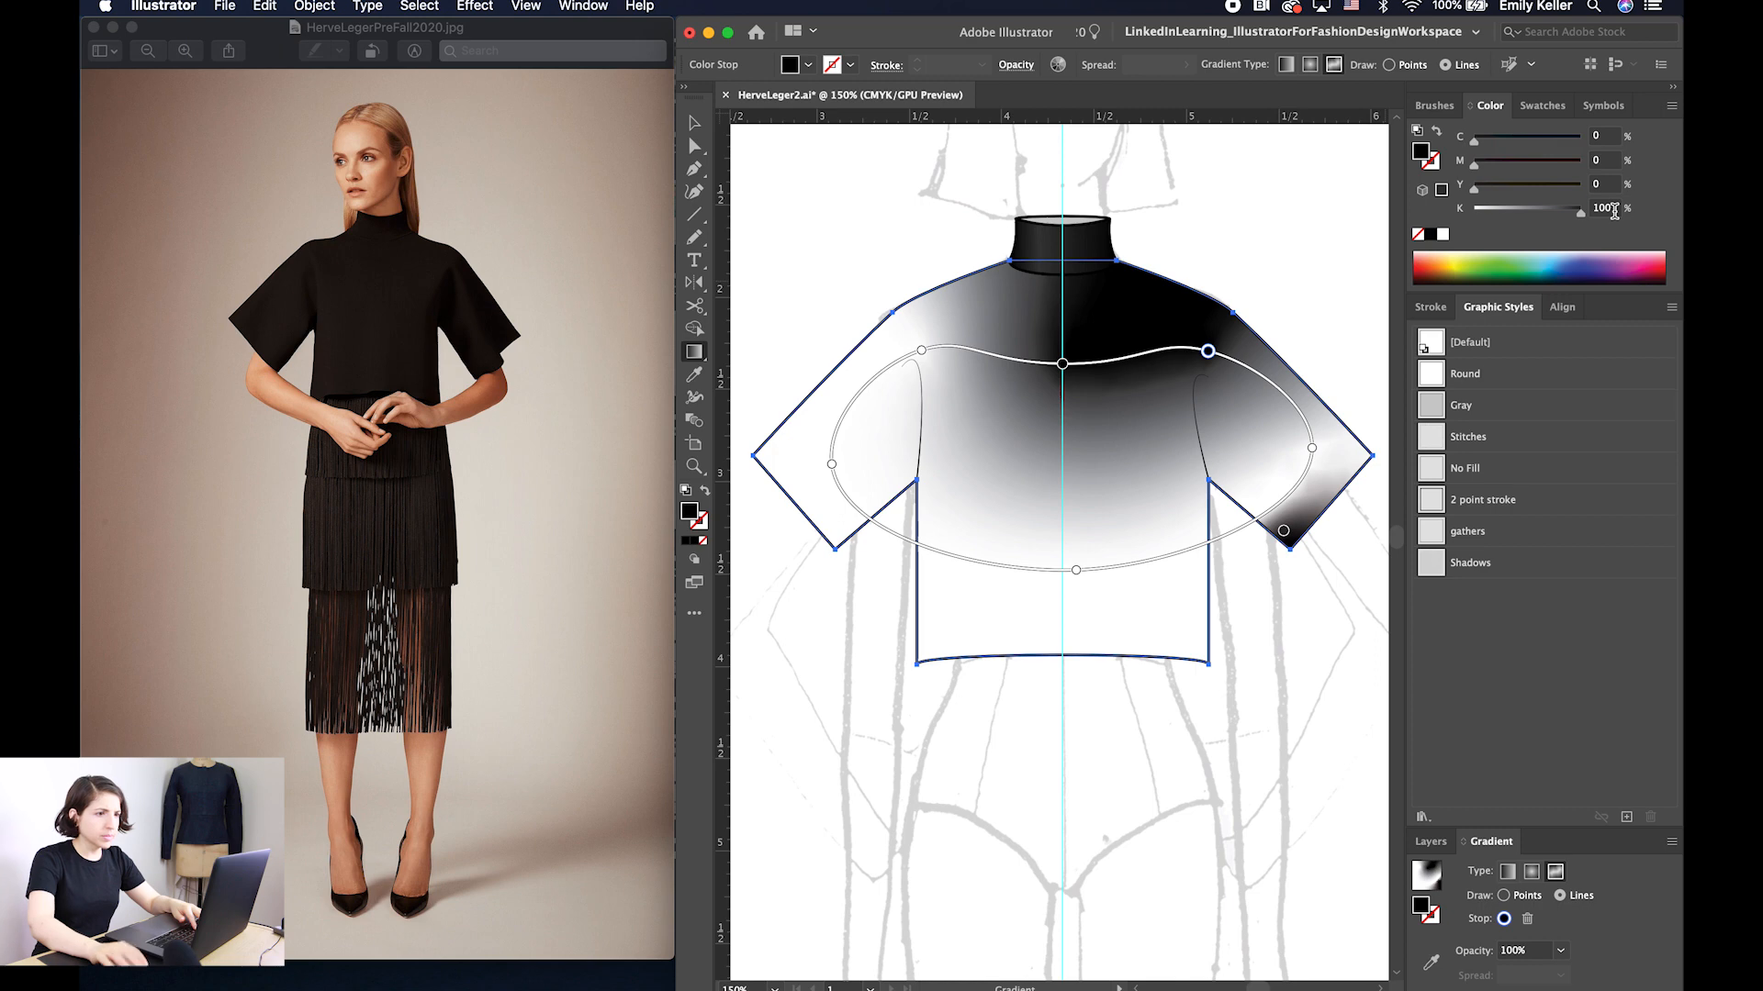
drag(1613, 209, 1549, 225)
text(95)
key(Return)
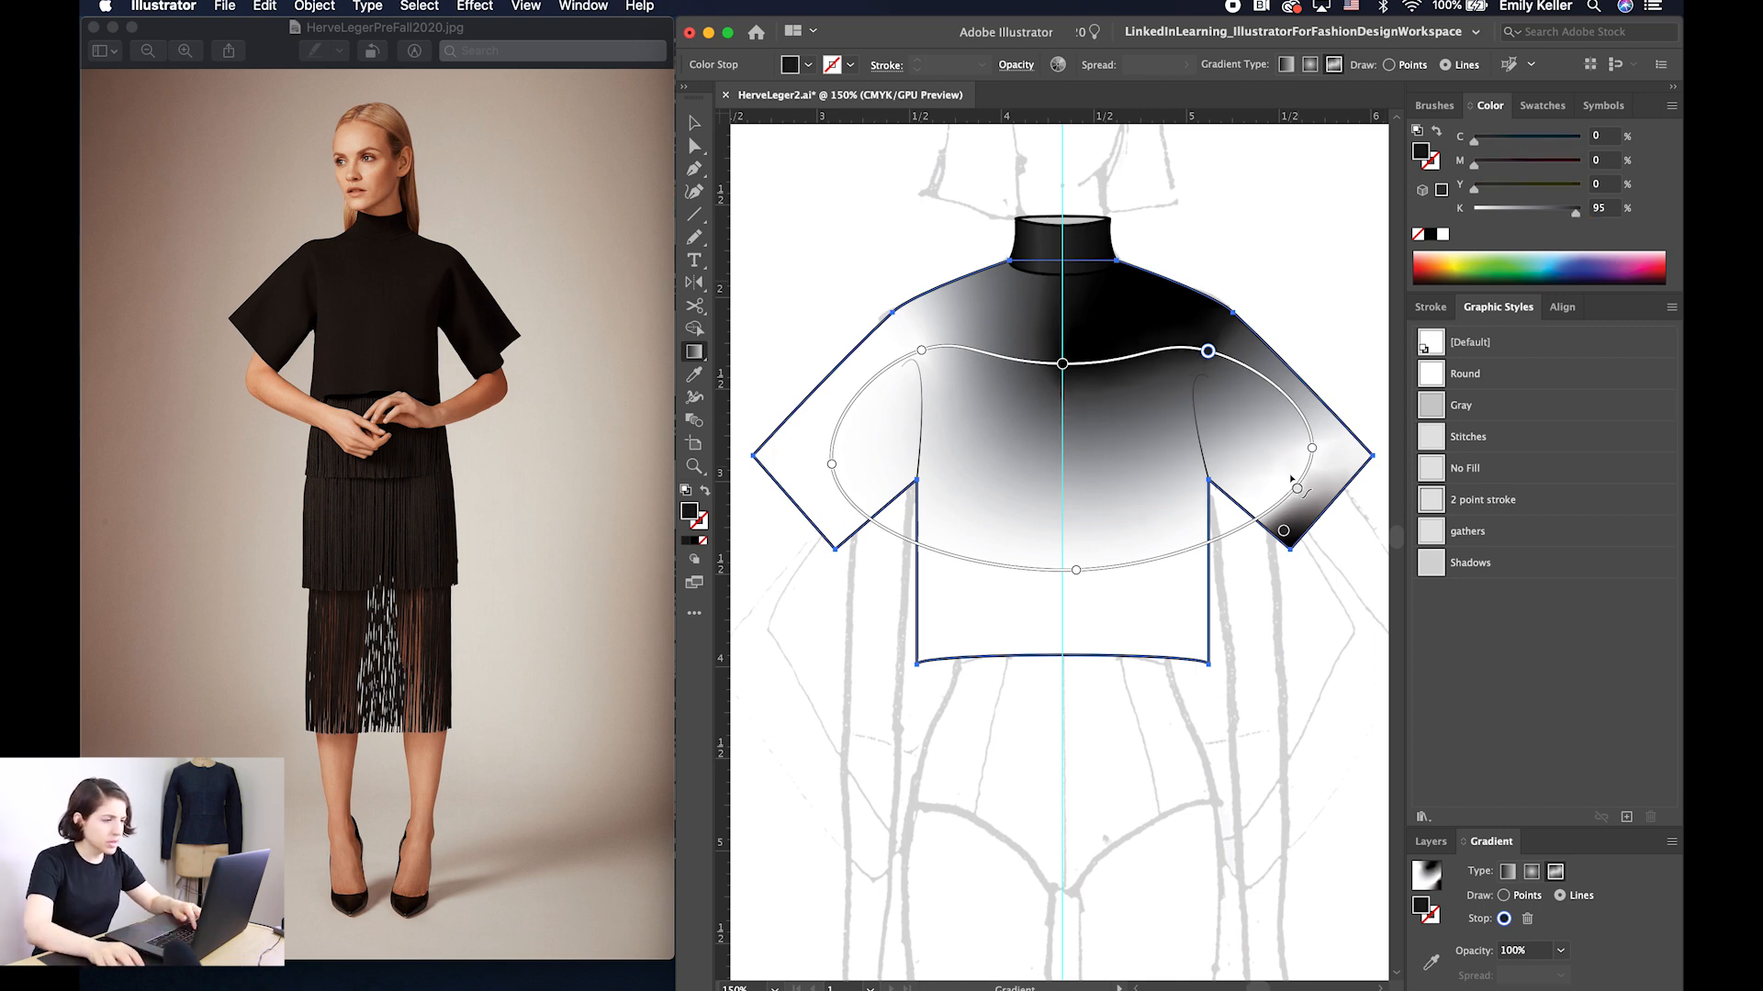
Set the right sleeve stop to black and the left shoulder stop to 95% black
click(1310, 450)
click(1430, 235)
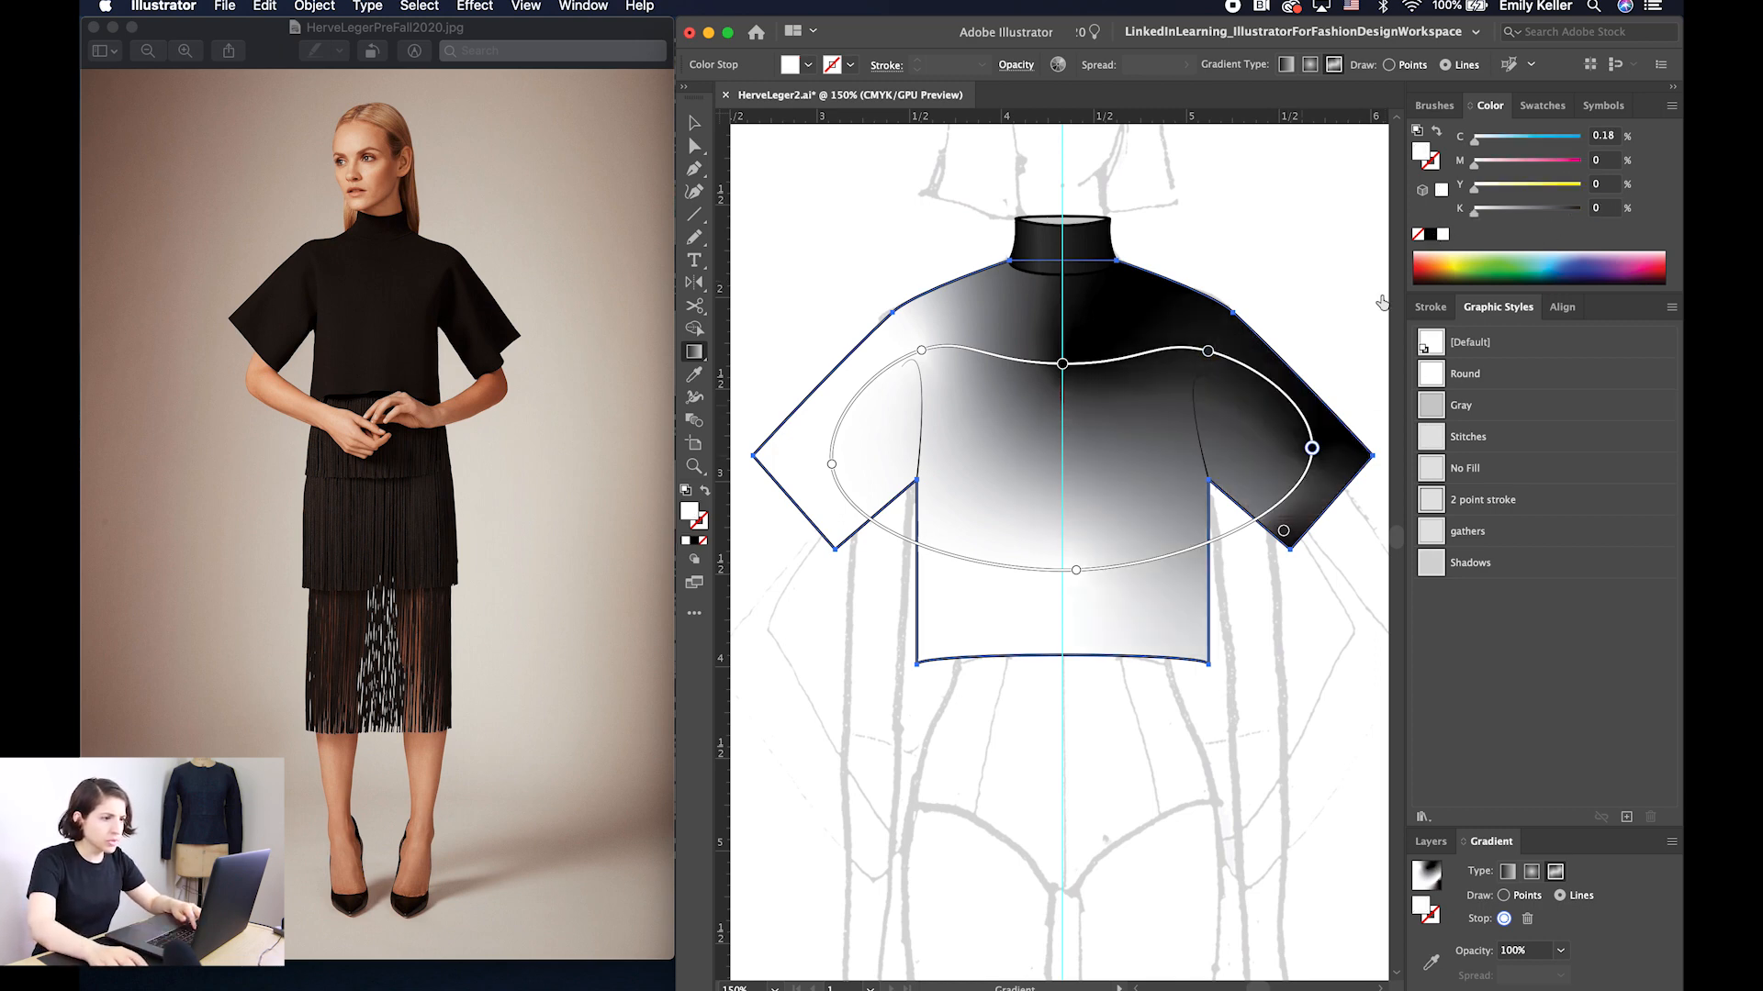
key(super+z)
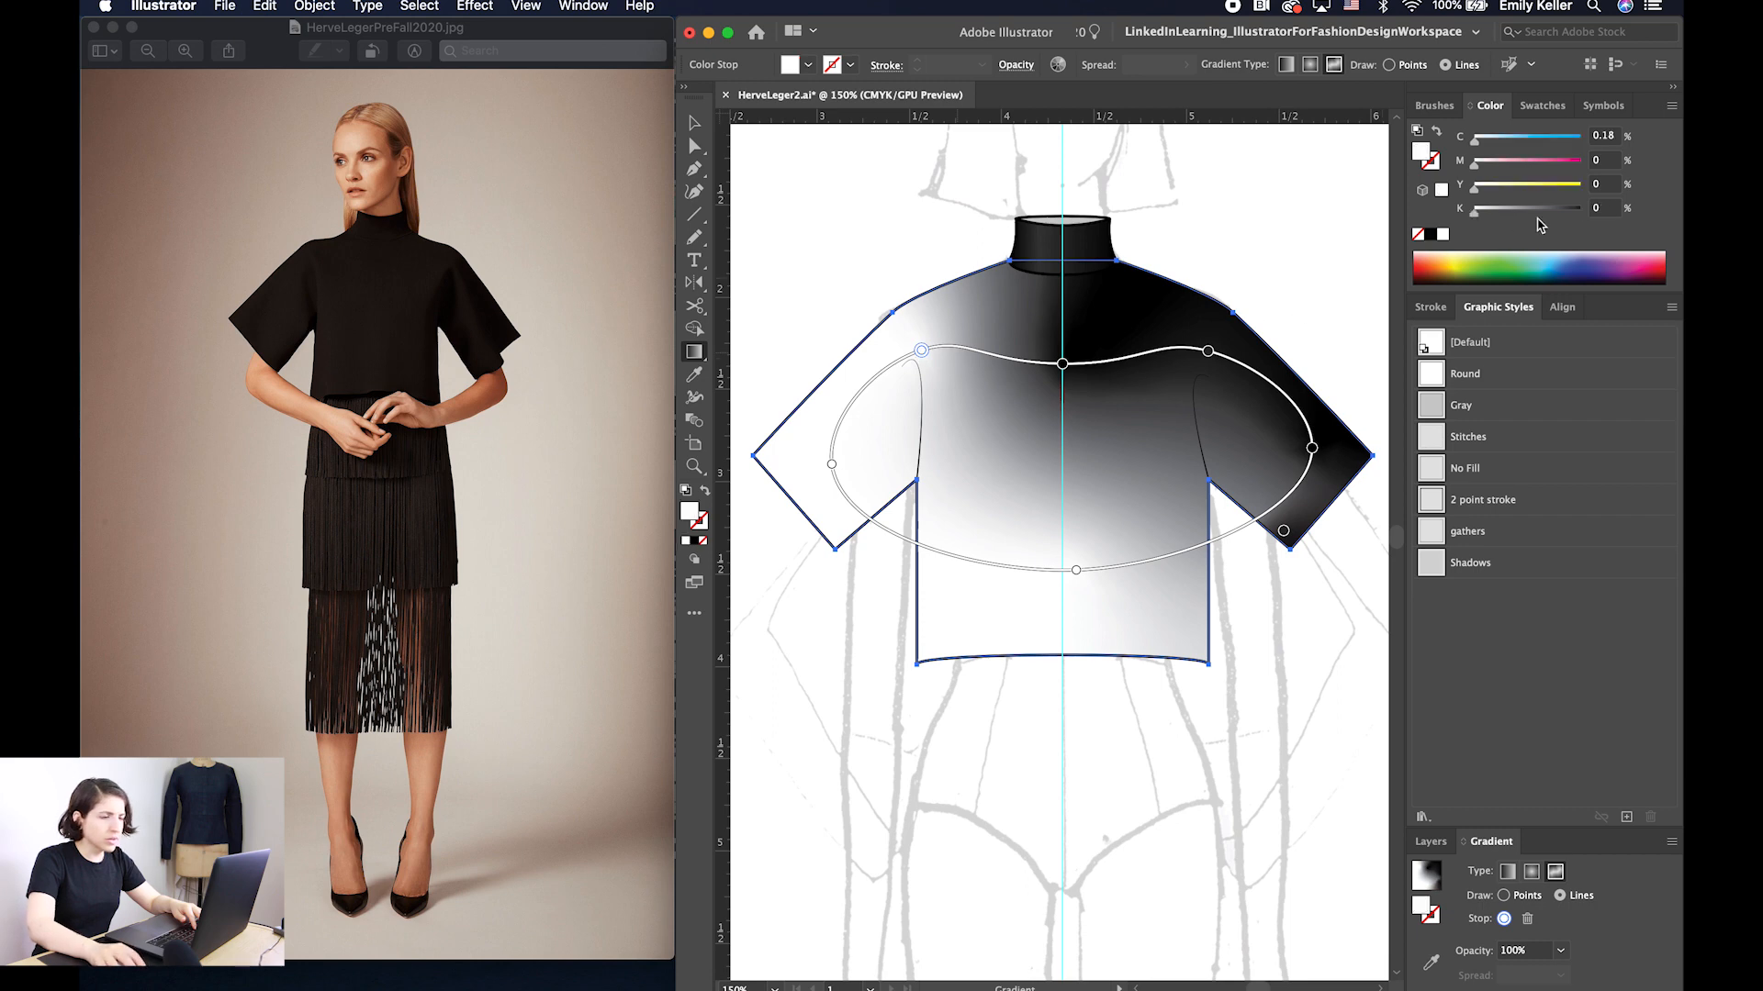
click(1432, 236)
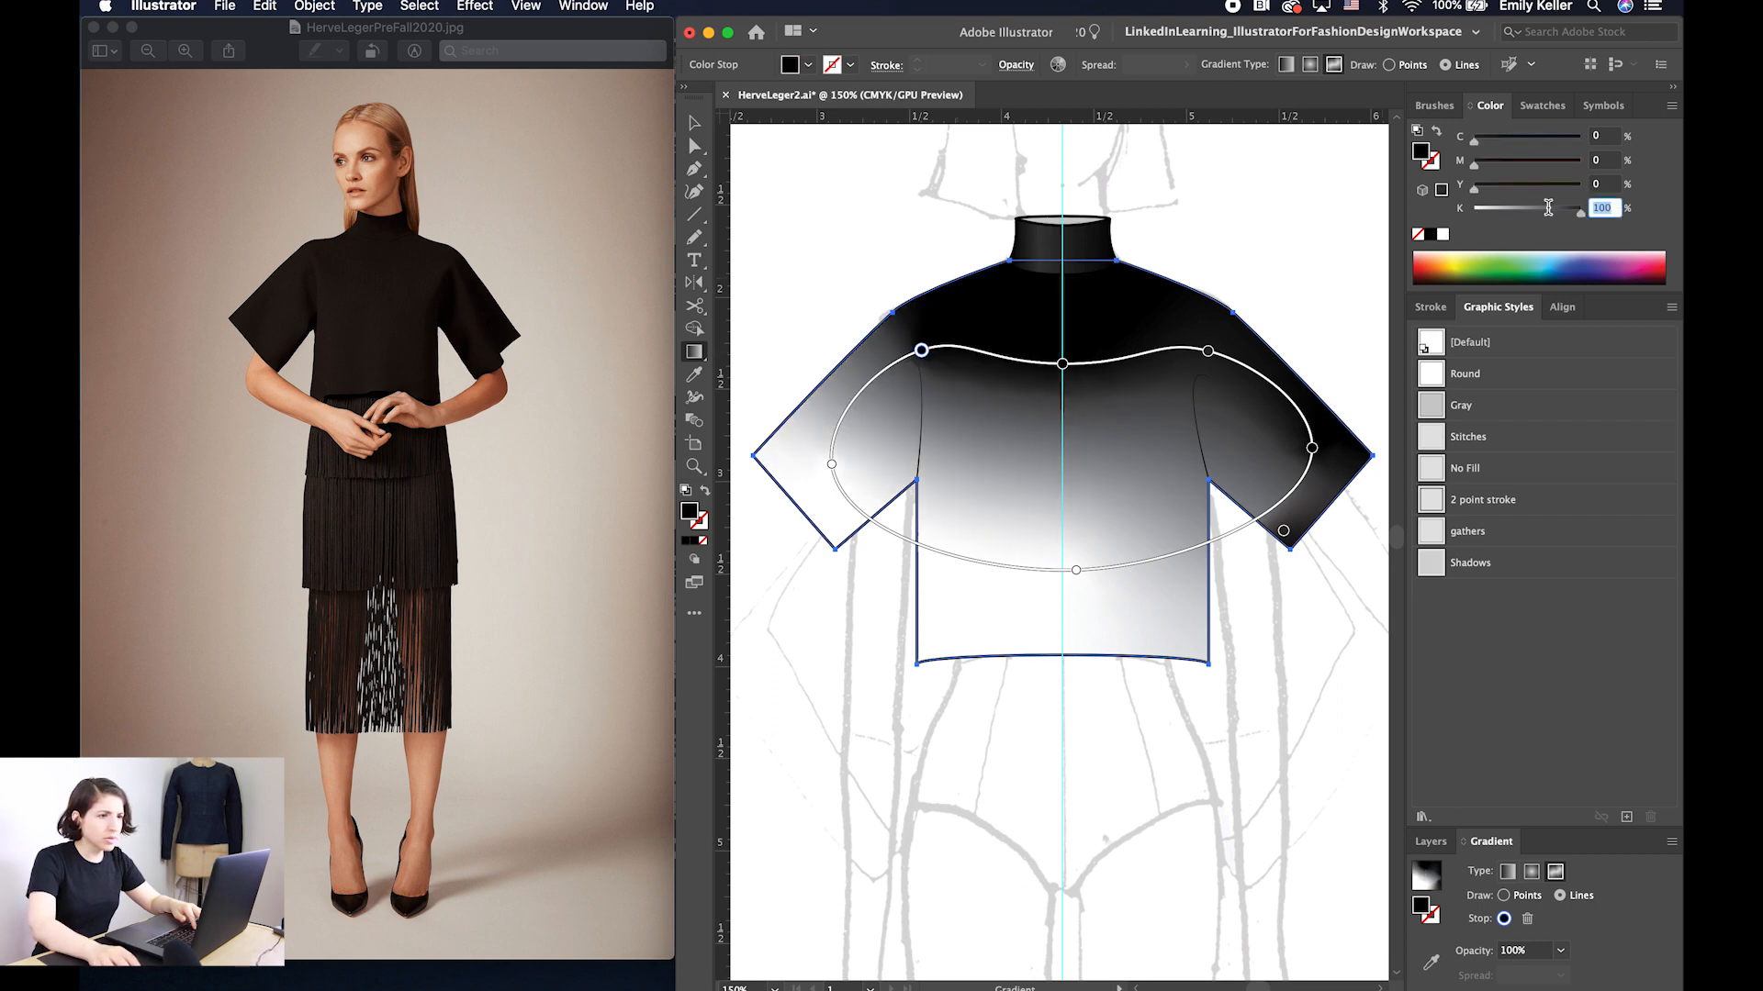
text(95)
key(Return)
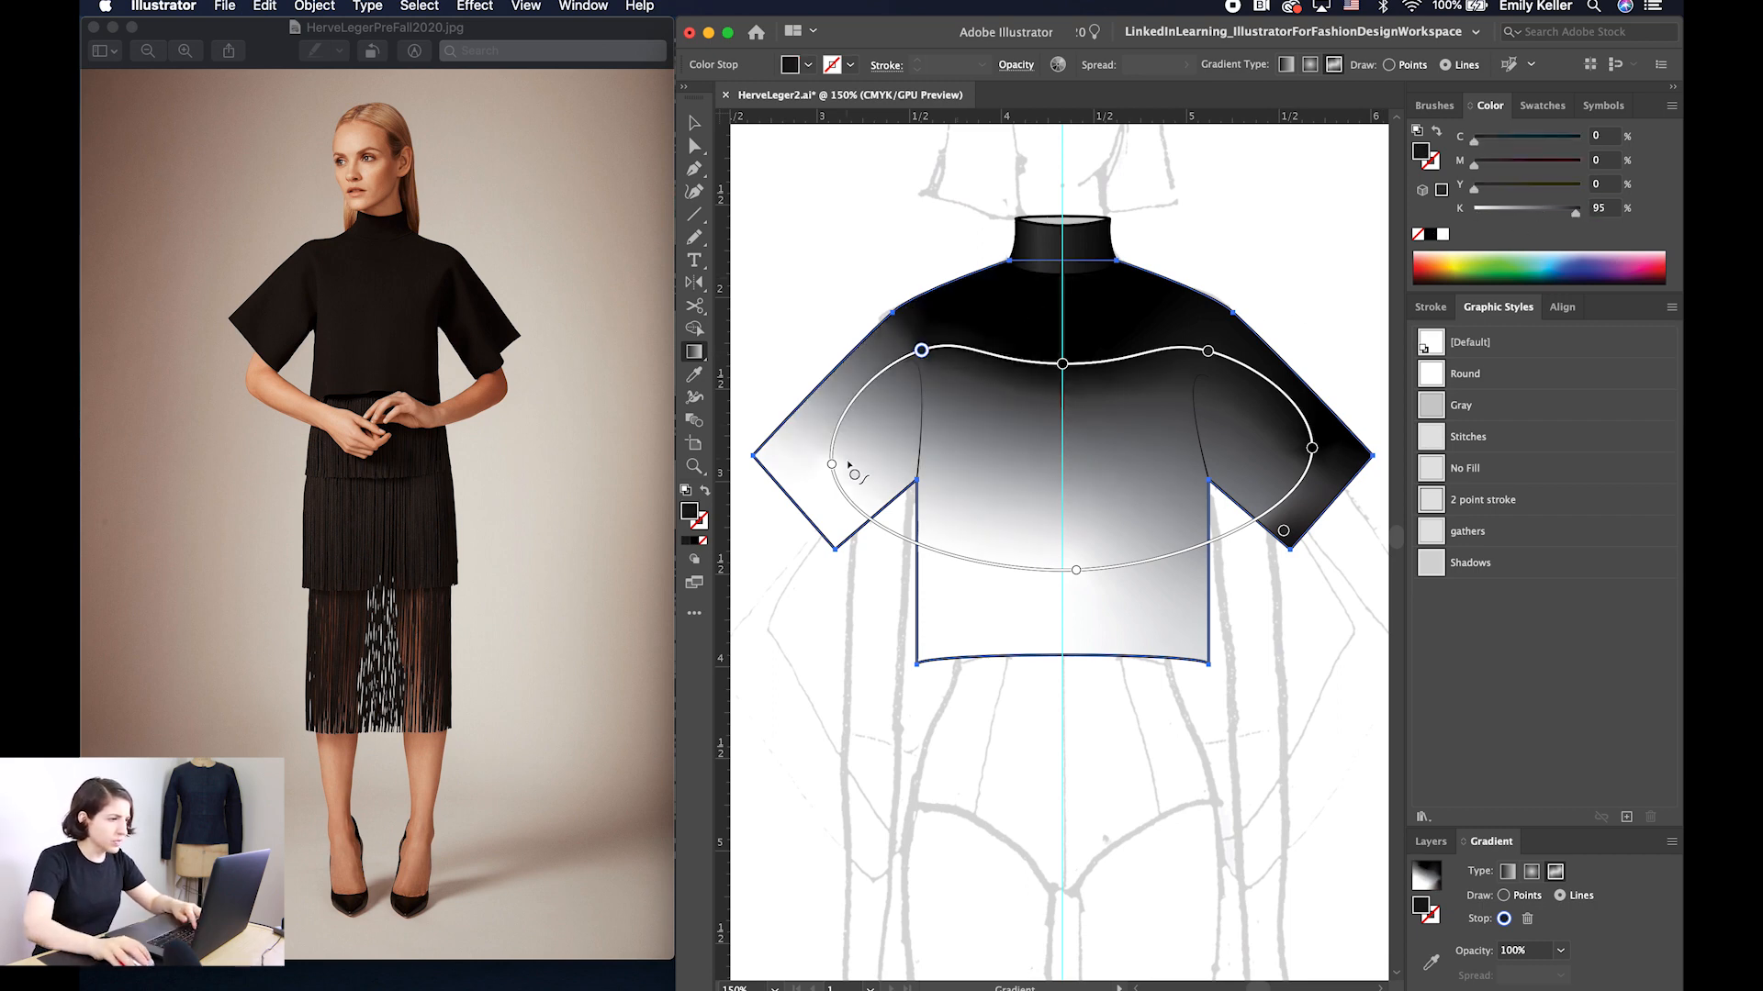
Set the left sleeve and lower center-front stops to black, and remove the stray stop near the right sleeve's opening
key(super+z)
click(1430, 236)
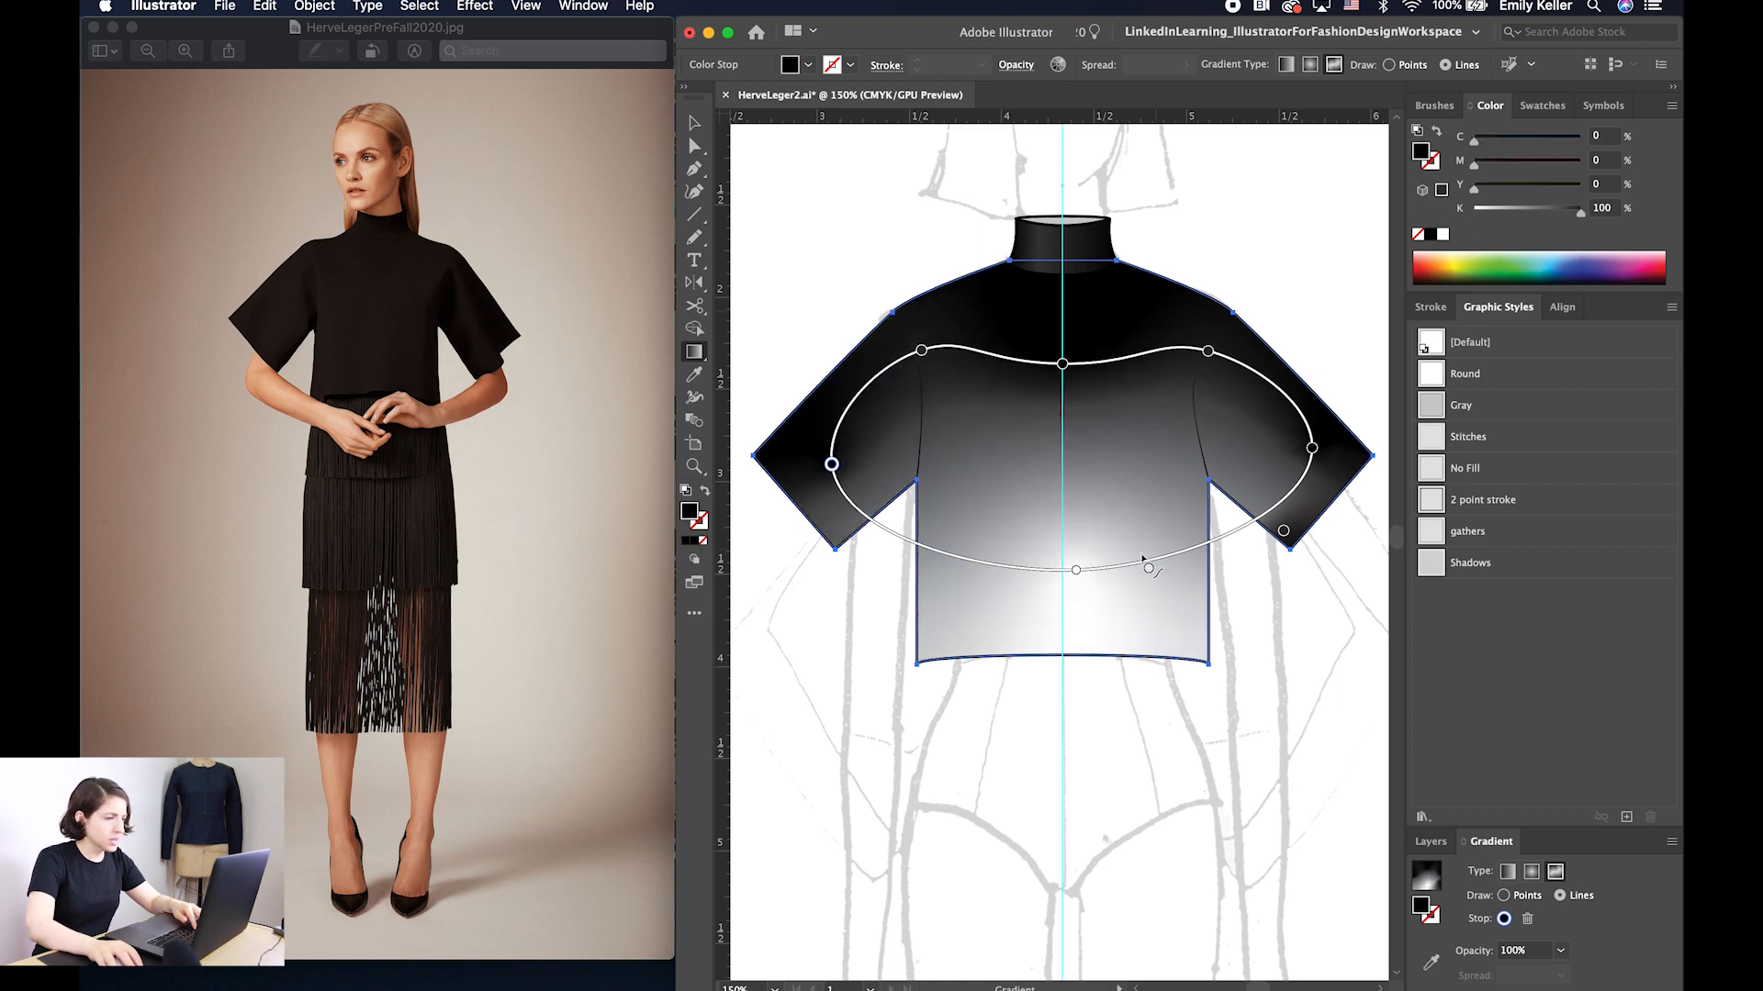
click(1076, 571)
click(1428, 236)
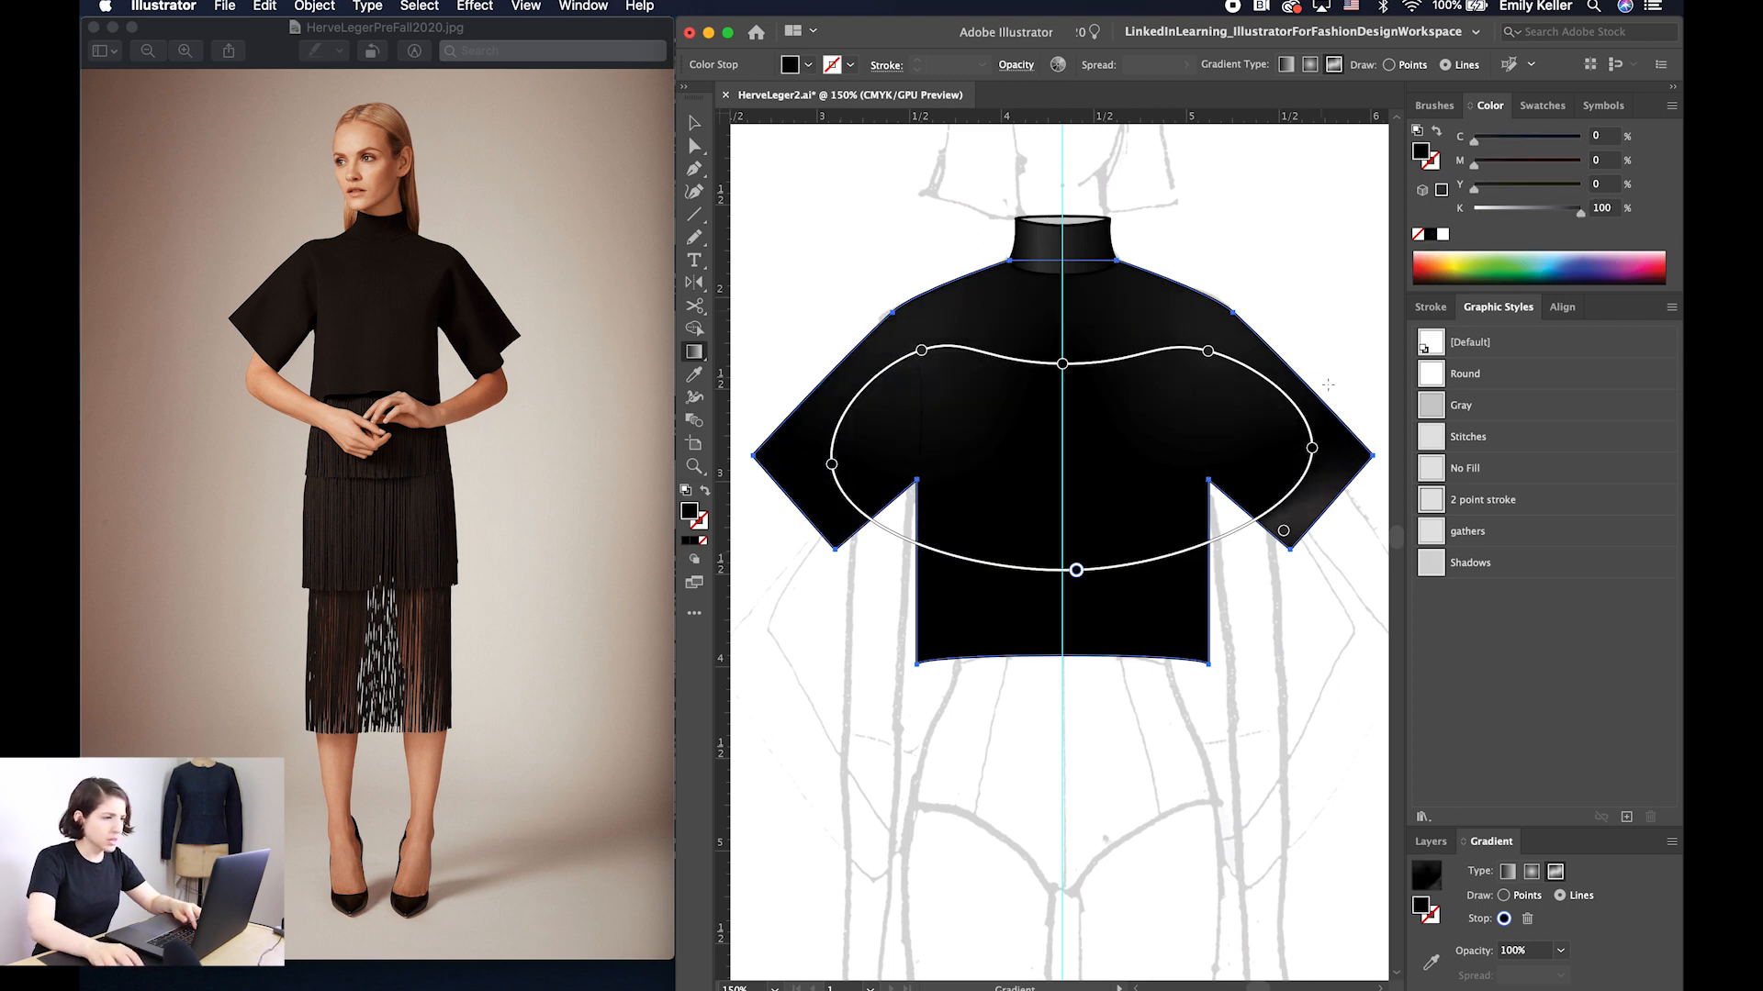
mouse_move(1283, 532)
mouse_down()
mouse_move(1319, 545)
mouse_move(1340, 521)
mouse_up()
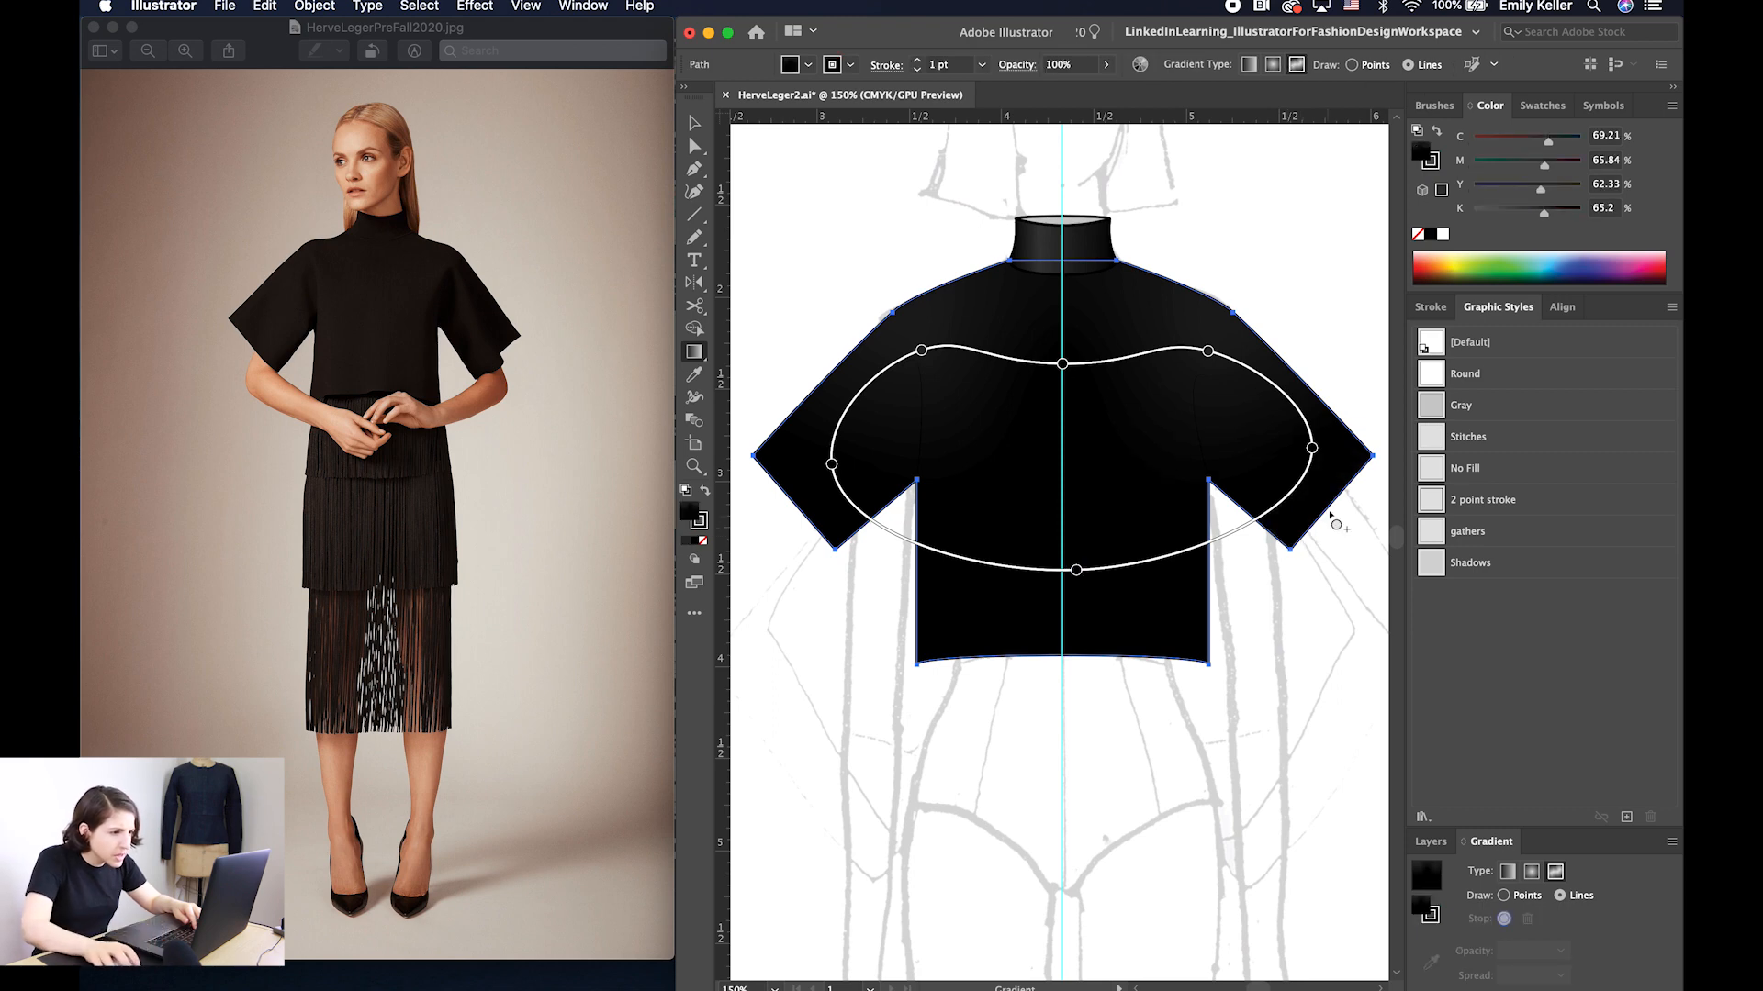
Set both shoulder stops of the body's gradient to 90% black and deselect the body
click(1207, 352)
click(1600, 208)
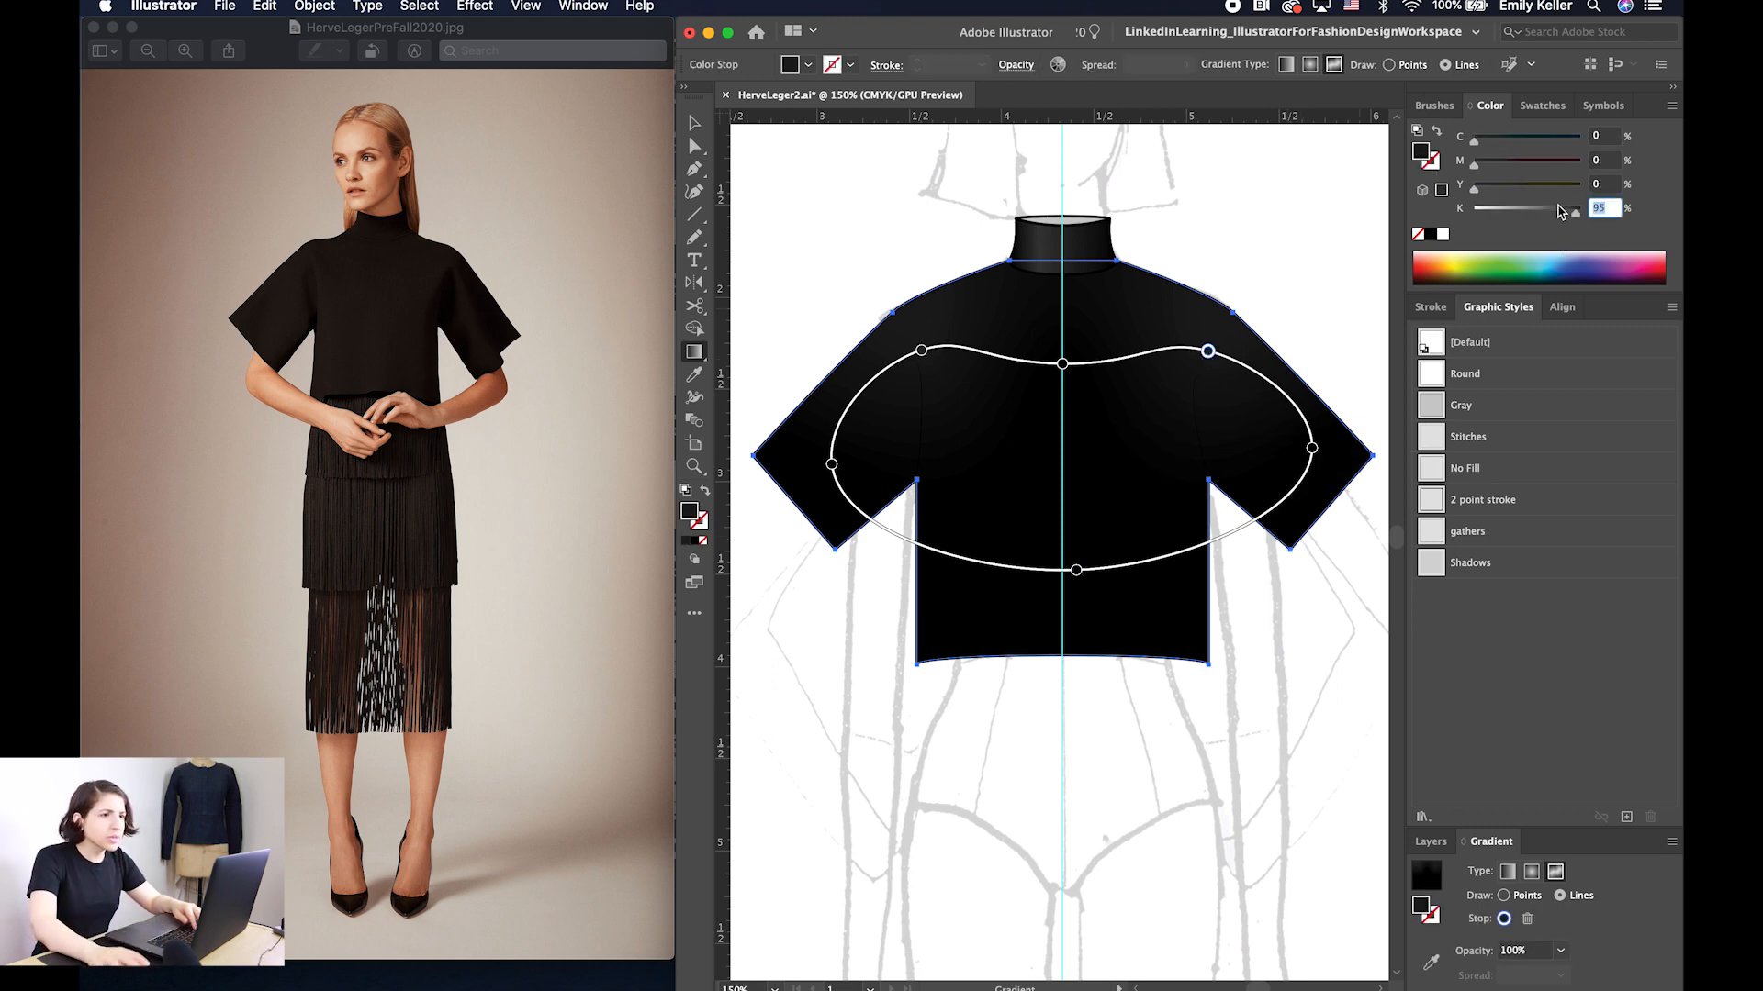
text(90)
key(Return)
click(921, 351)
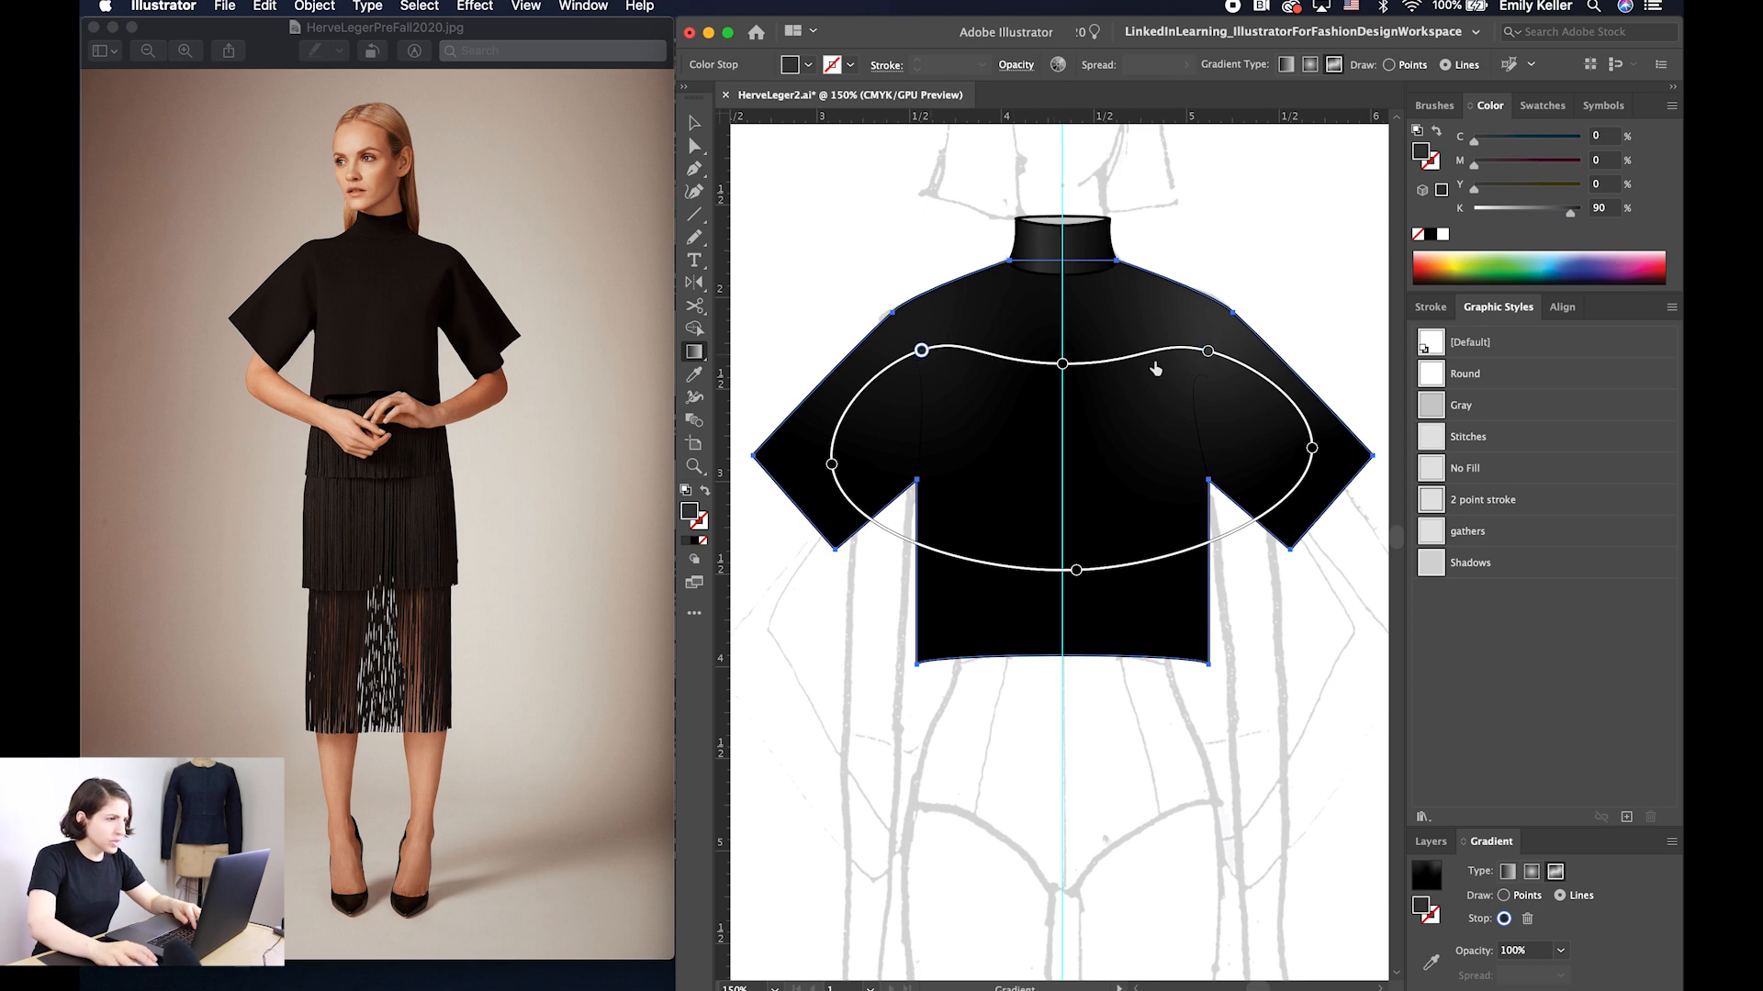
click(1600, 208)
text(90)
key(Return)
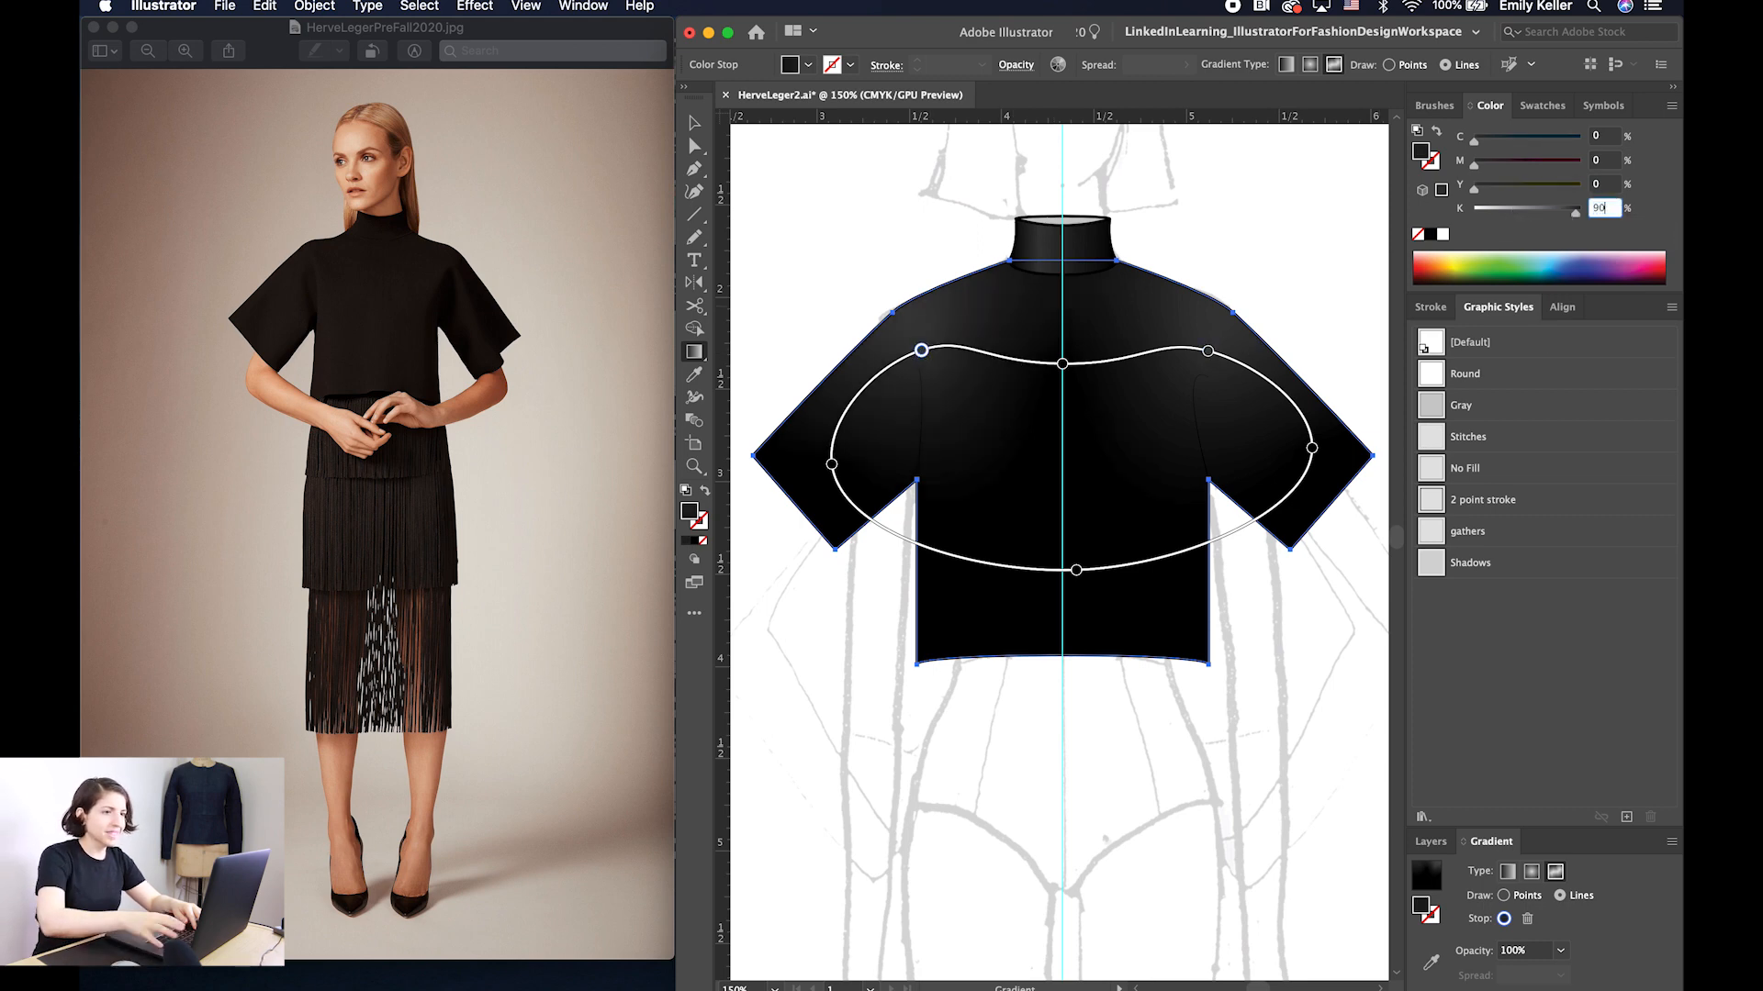
key(v)
click(1270, 288)
click(1012, 432)
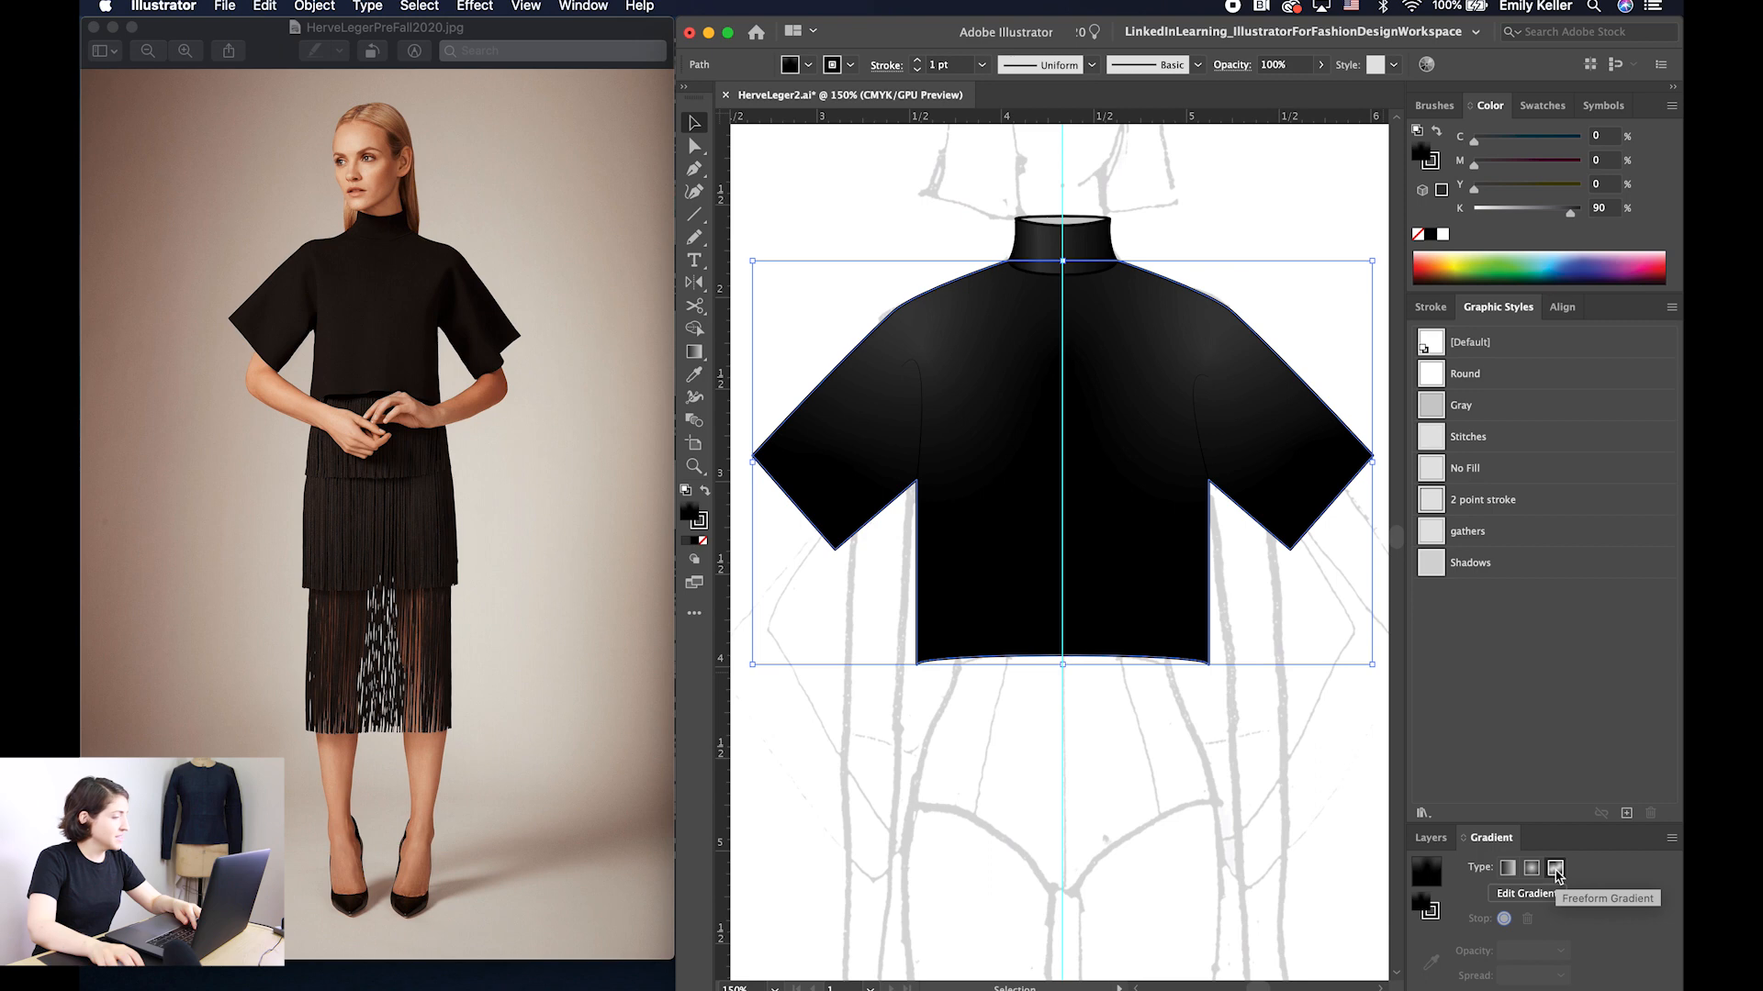
click(1221, 227)
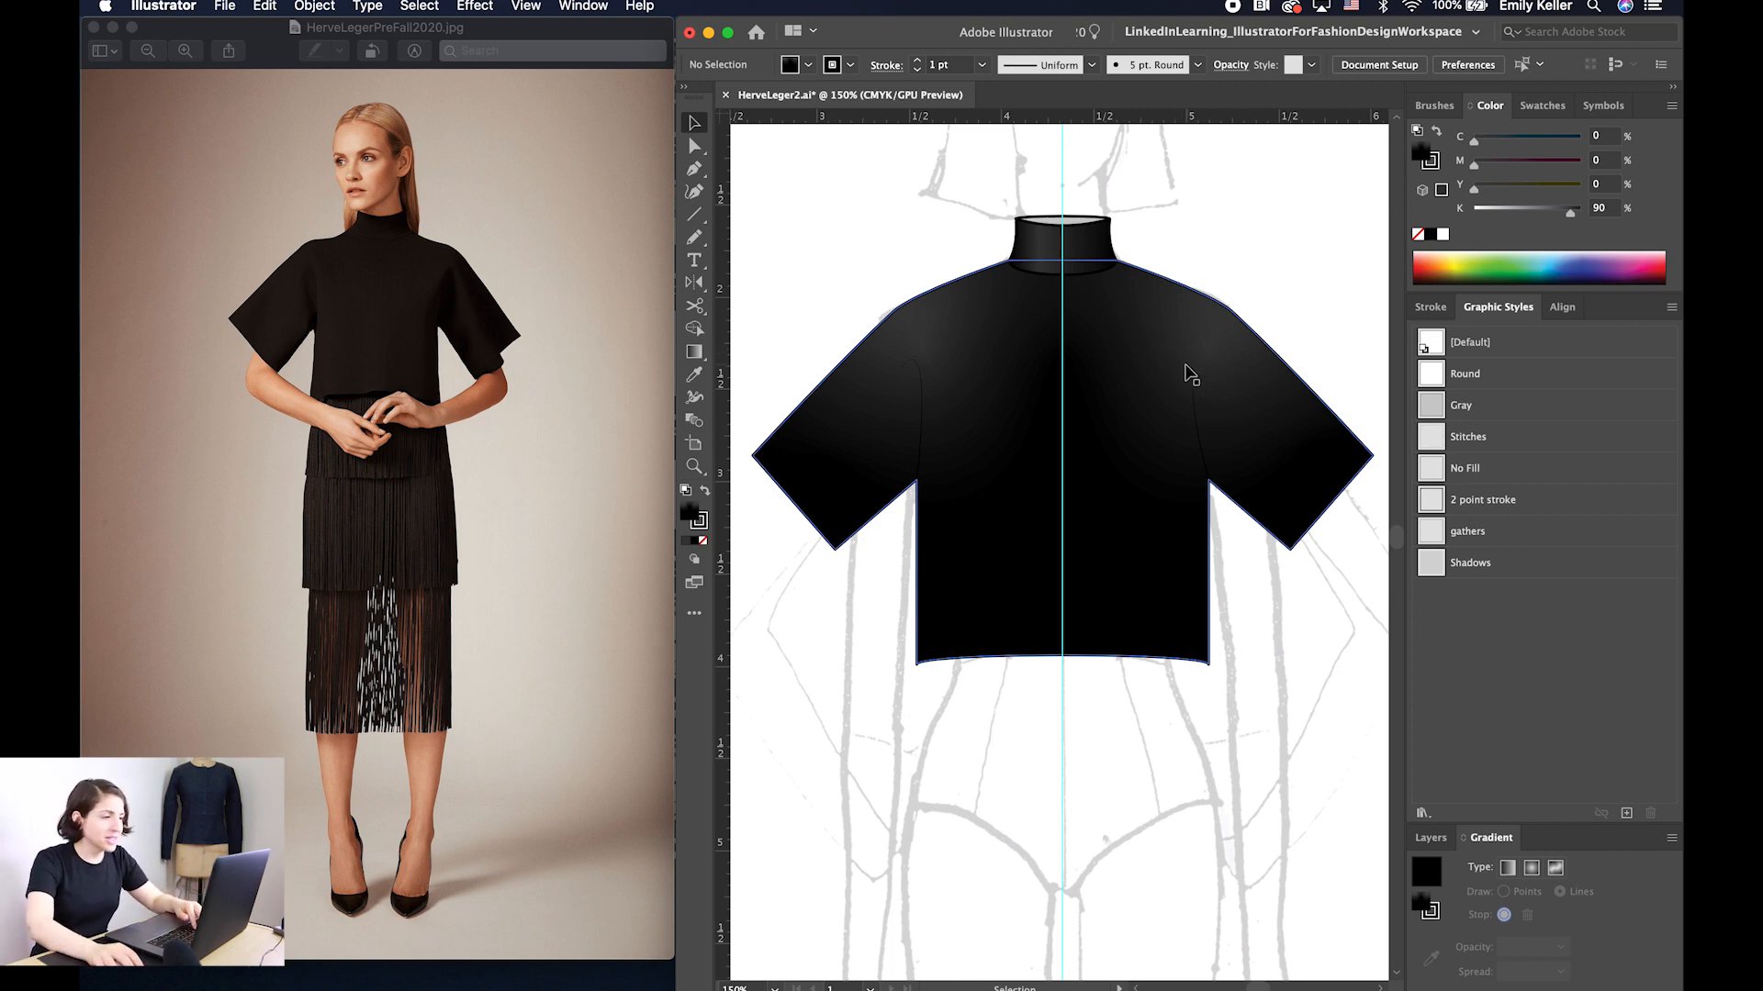
Set both sleeve stops of the body's gradient to 95% black and deselect the body
click(1188, 371)
click(694, 351)
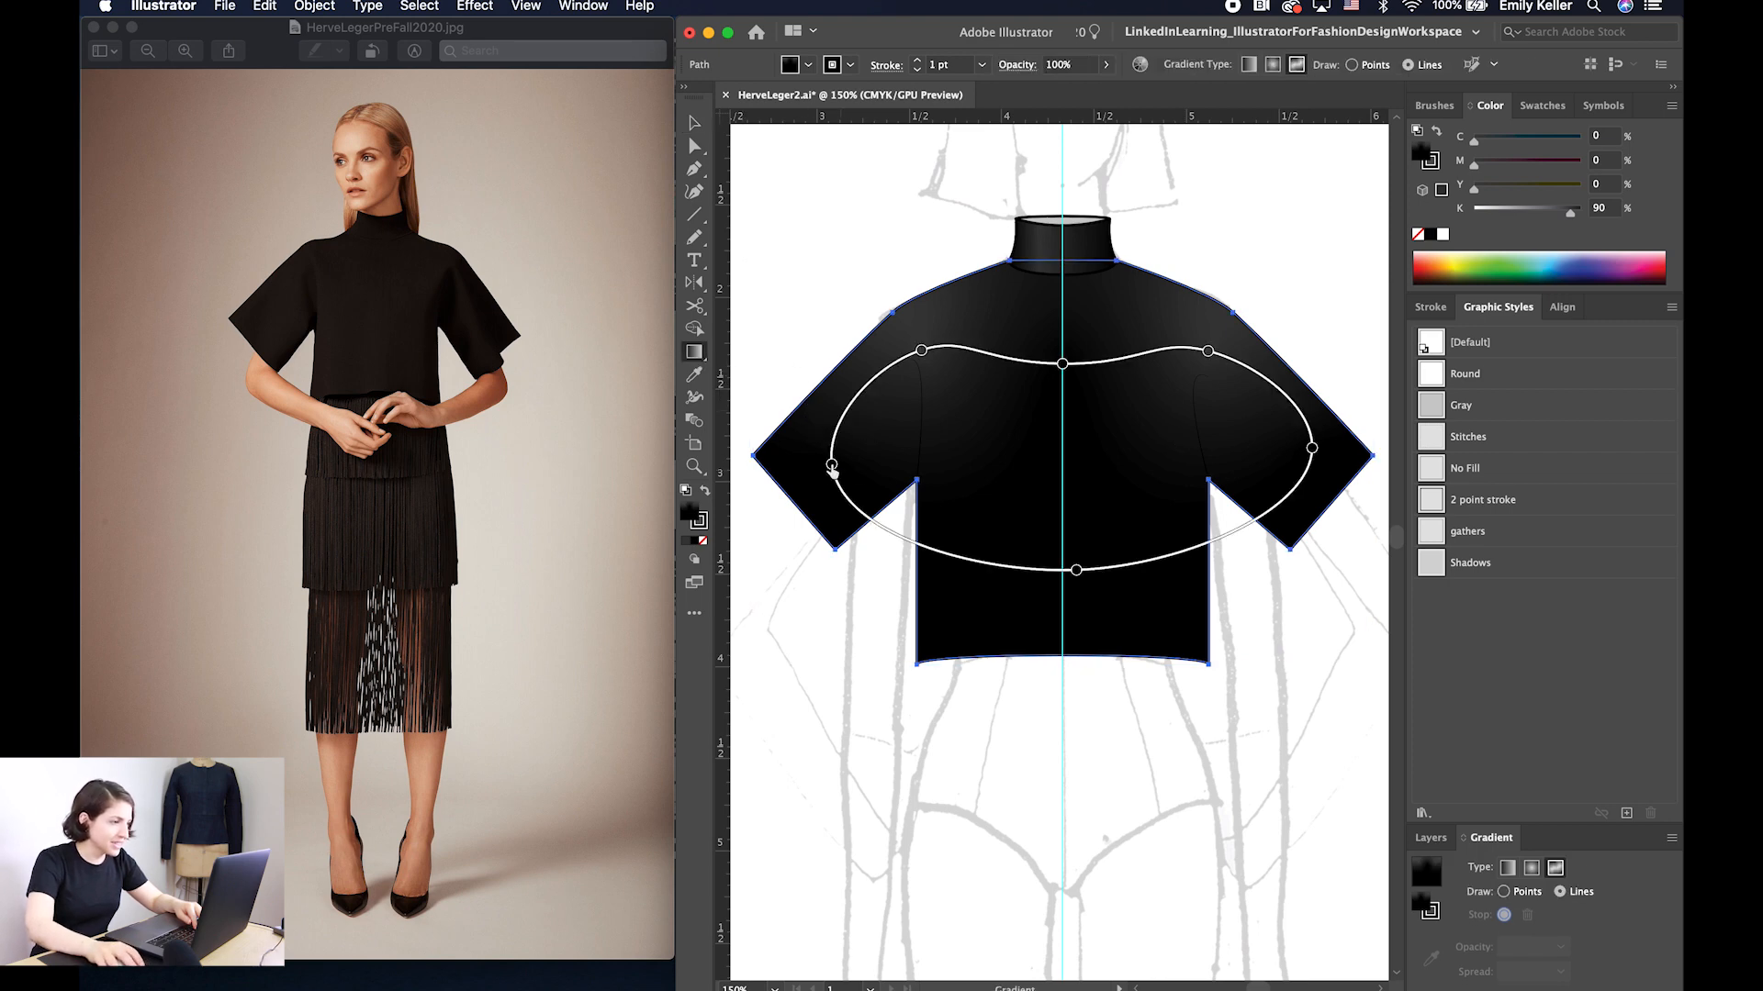
click(831, 464)
click(1617, 203)
text(95)
key(Return)
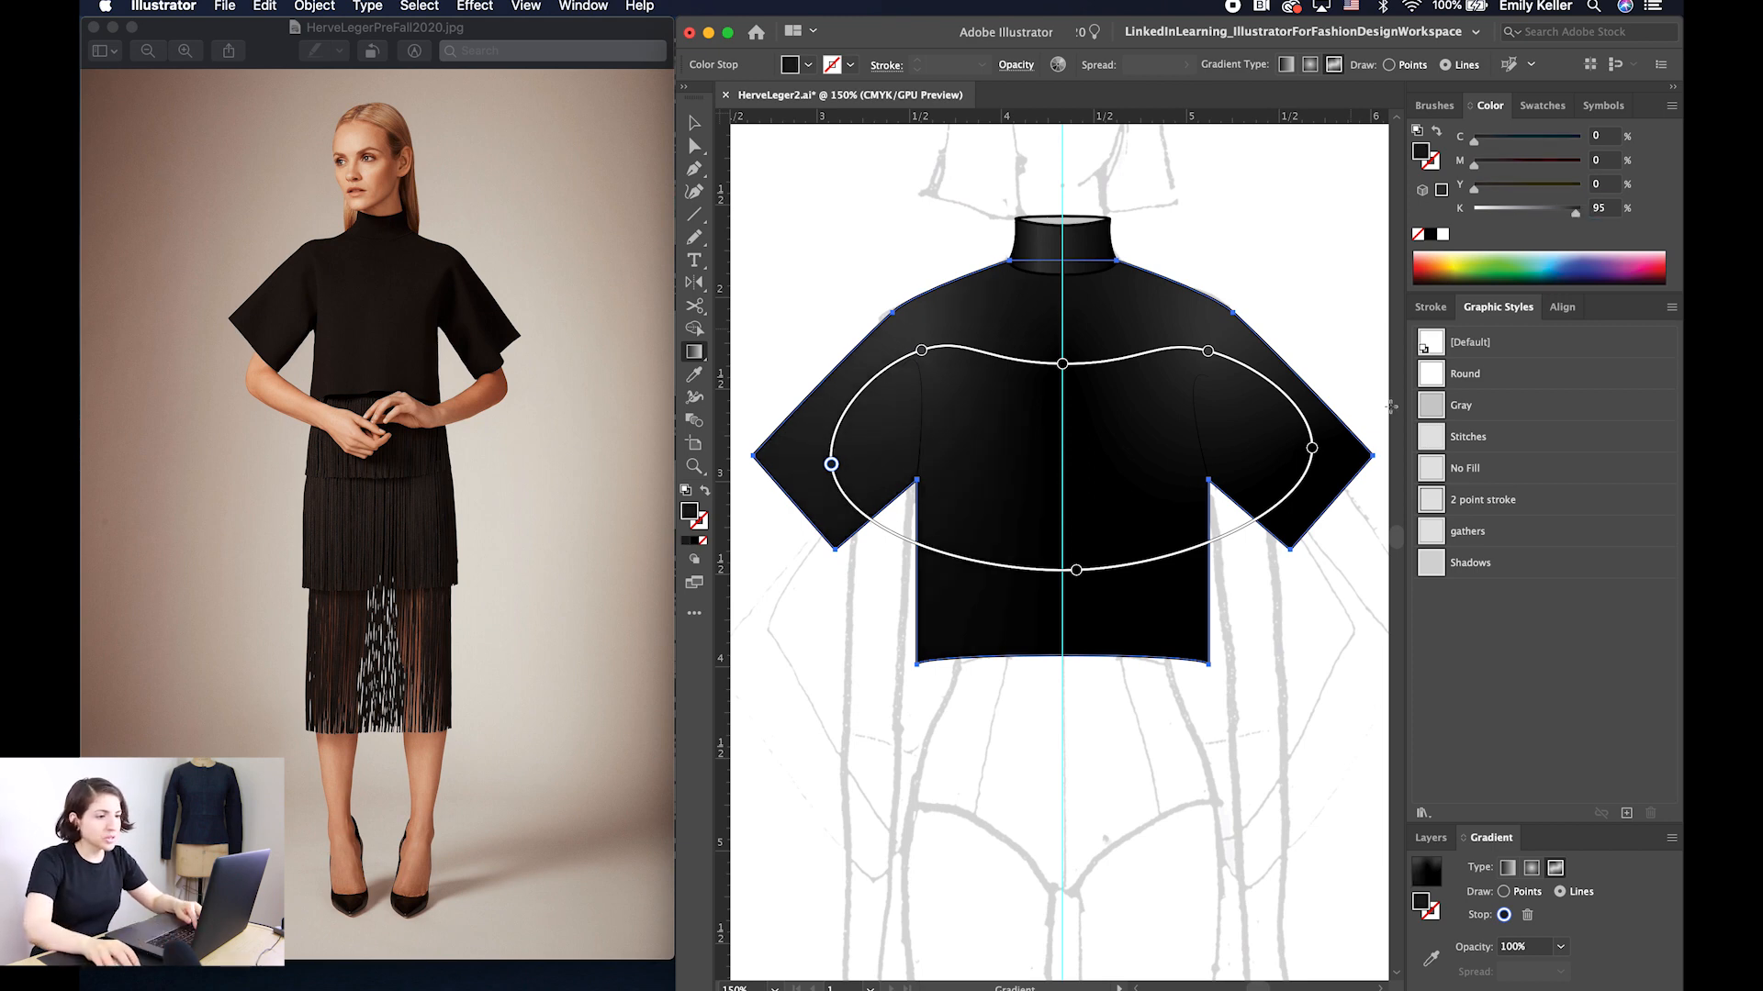
click(1311, 449)
click(1602, 209)
text(95)
key(Return)
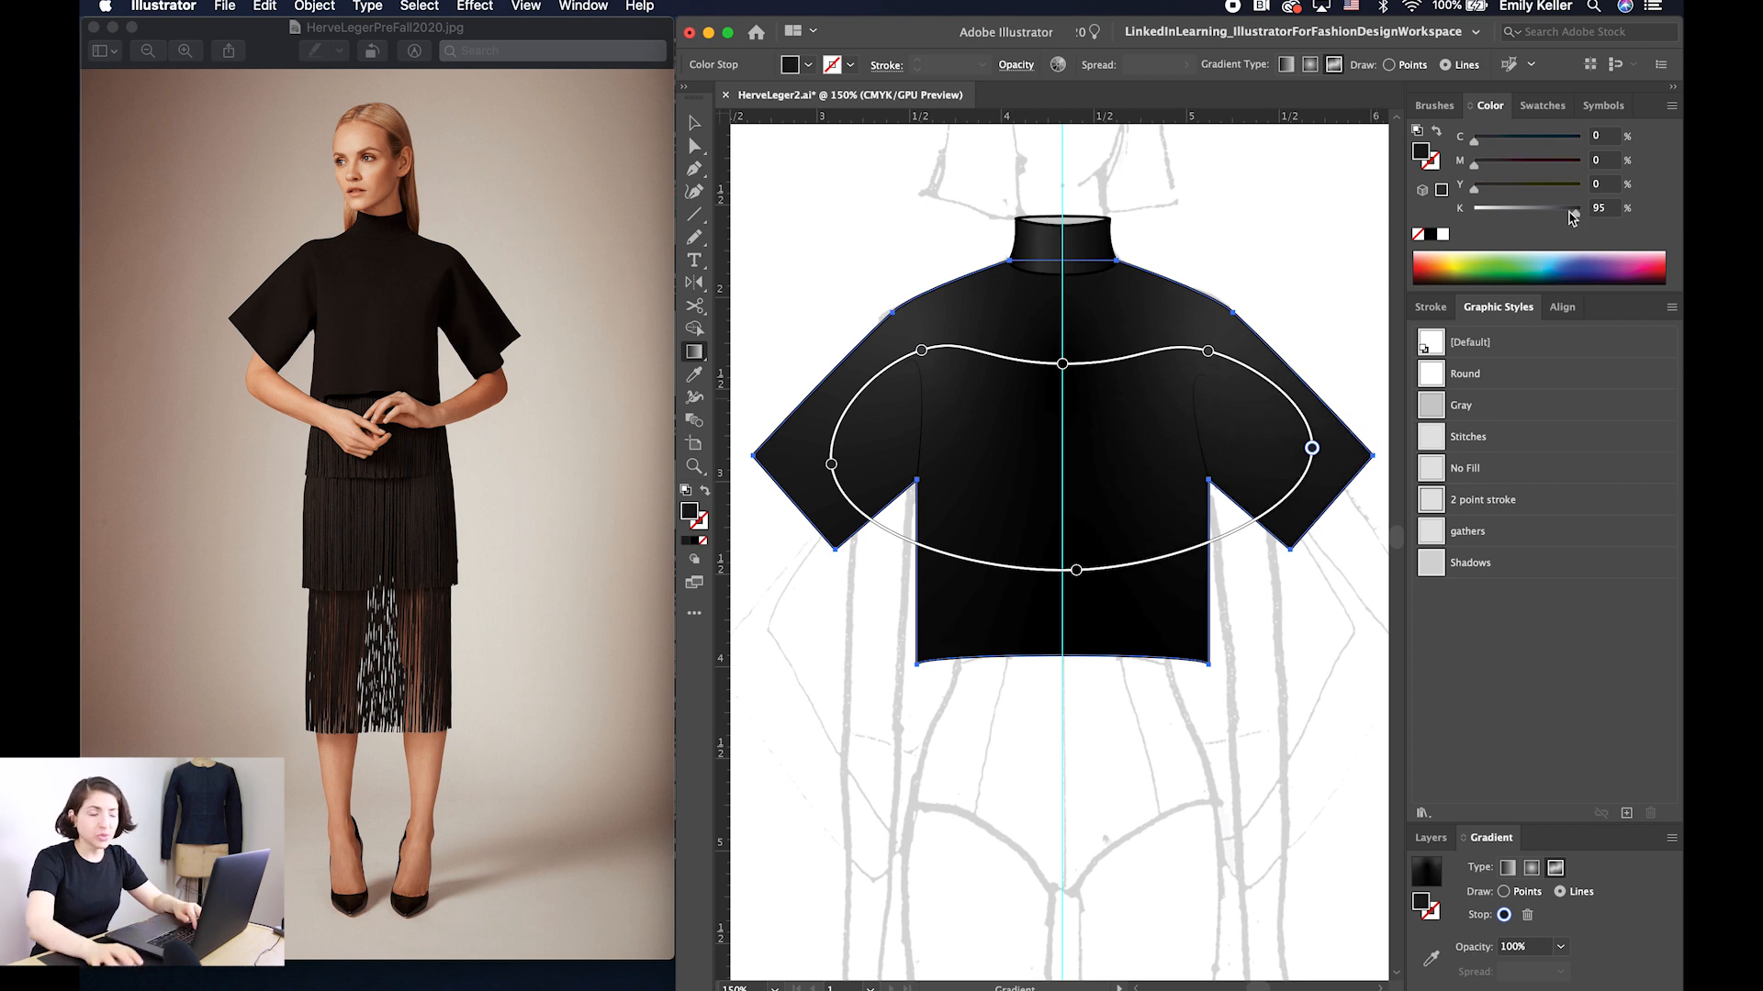
key(v)
click(1269, 279)
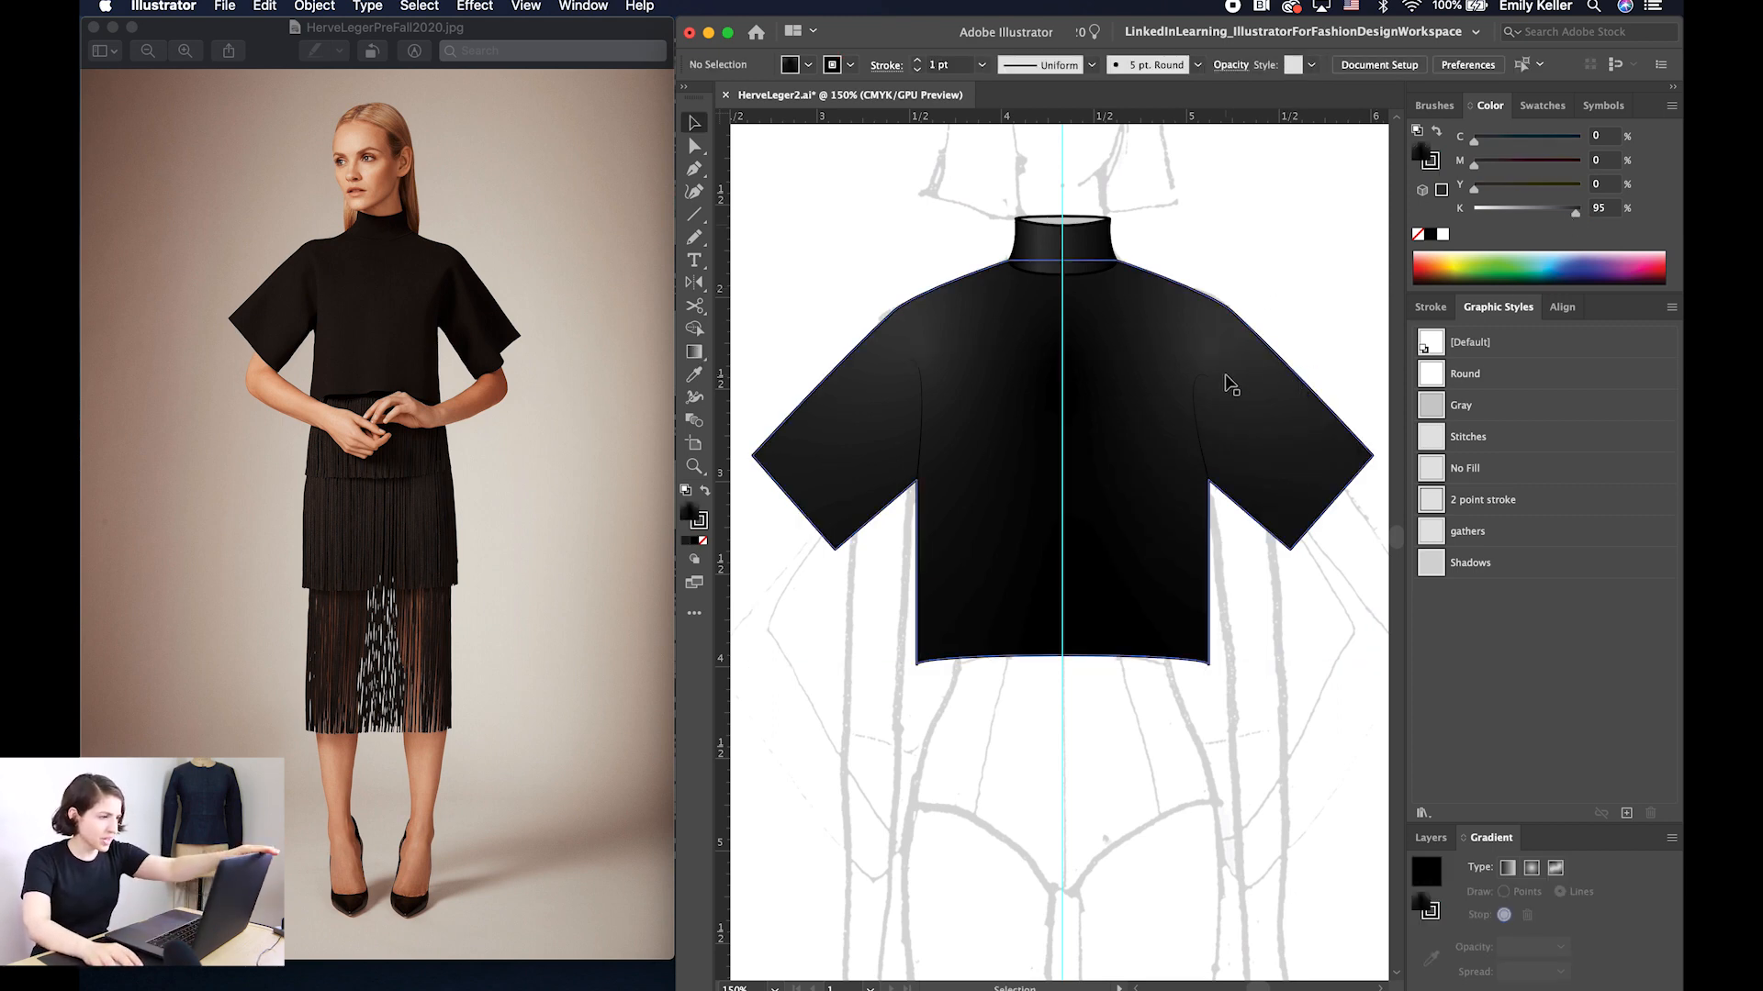
Lighten the body gradient's left shoulder stop, trying 80% black and settling on 85%
click(1250, 390)
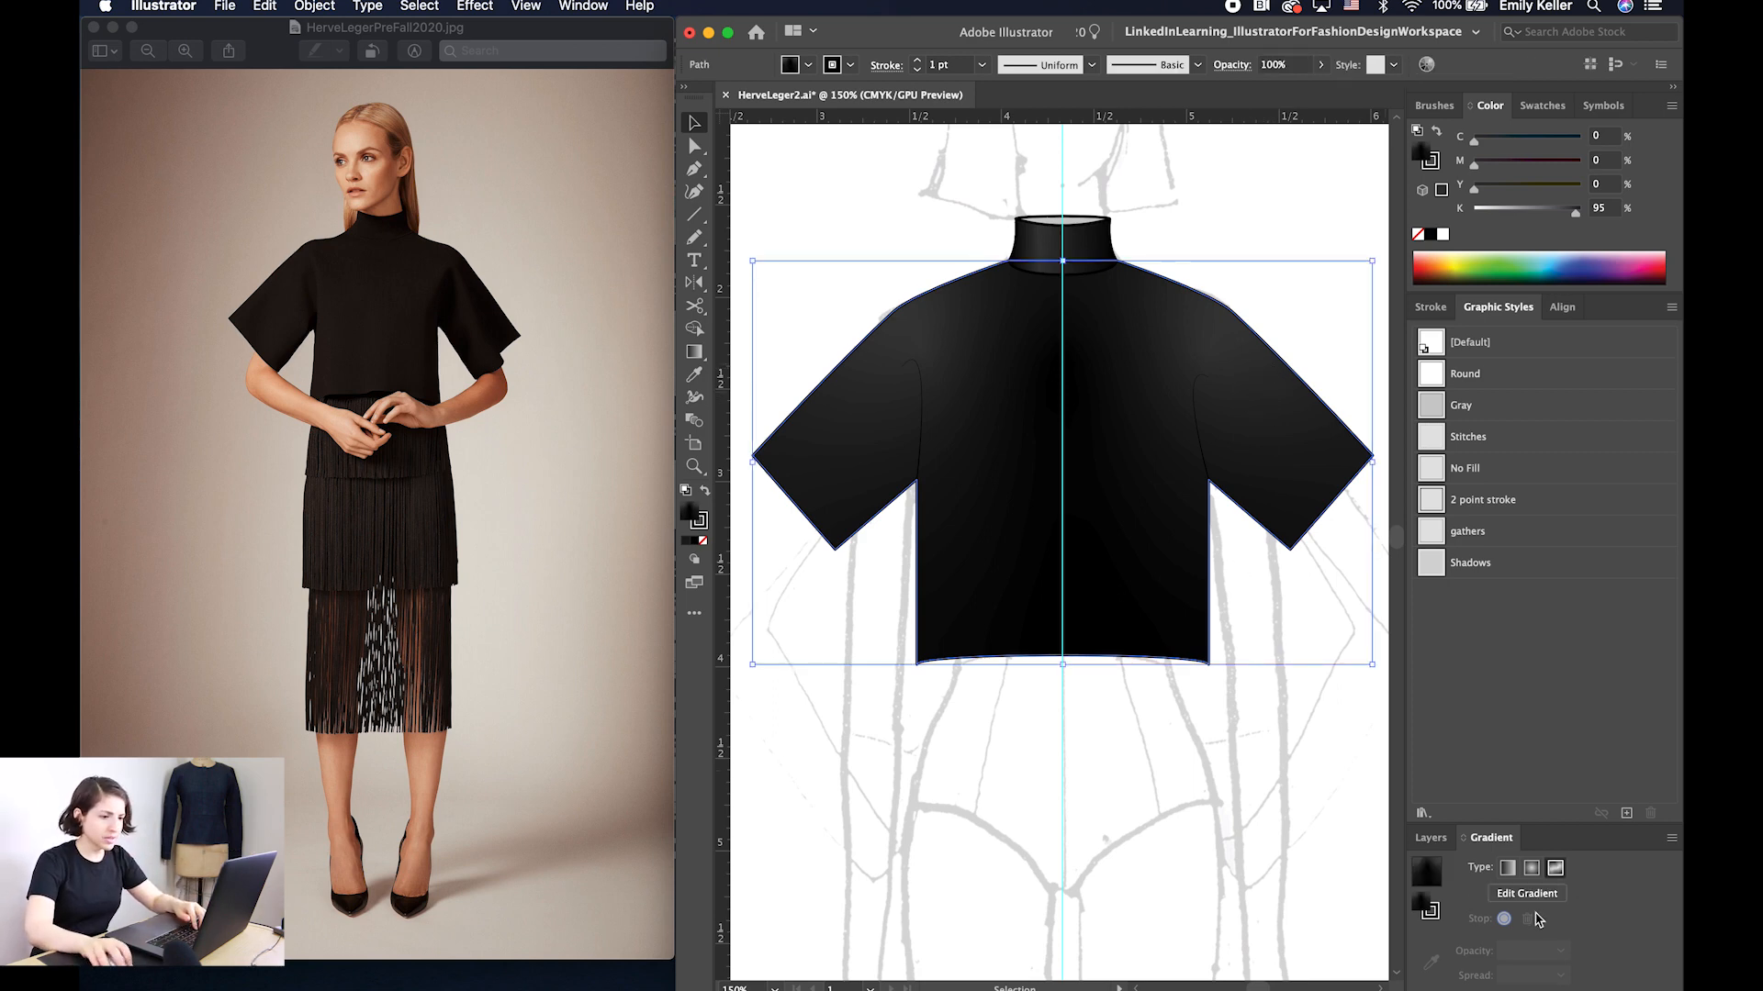
click(694, 351)
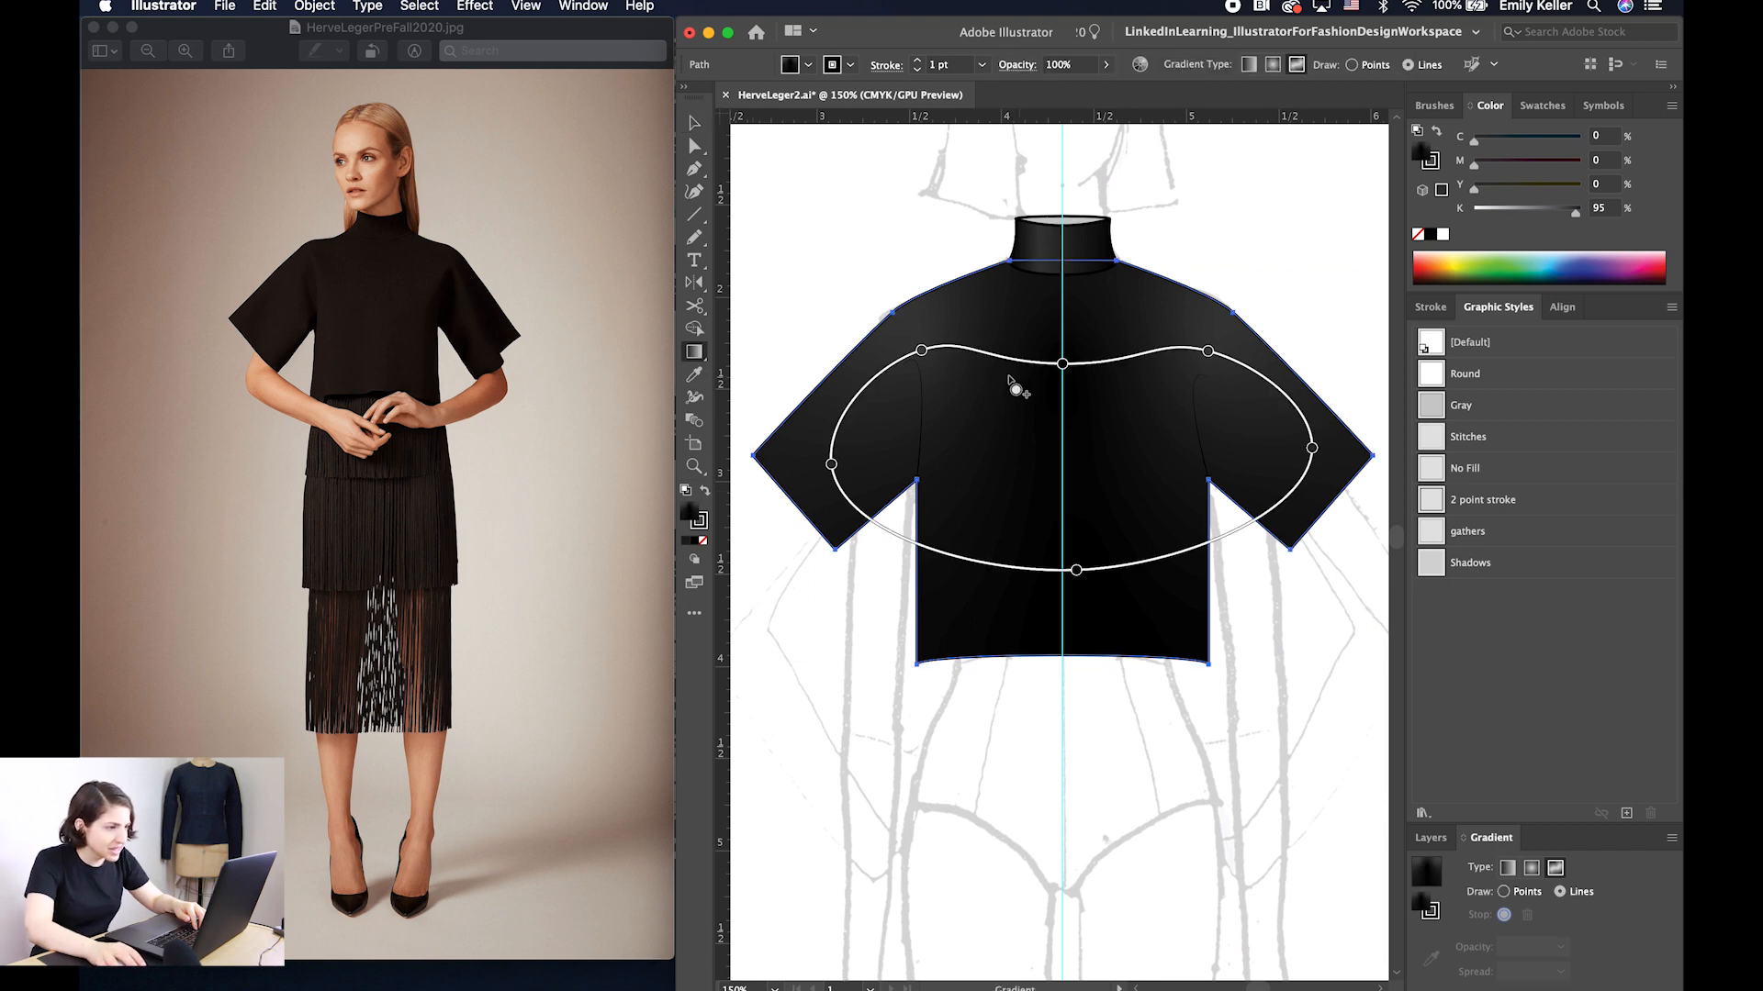
click(921, 350)
click(1611, 210)
key(Return)
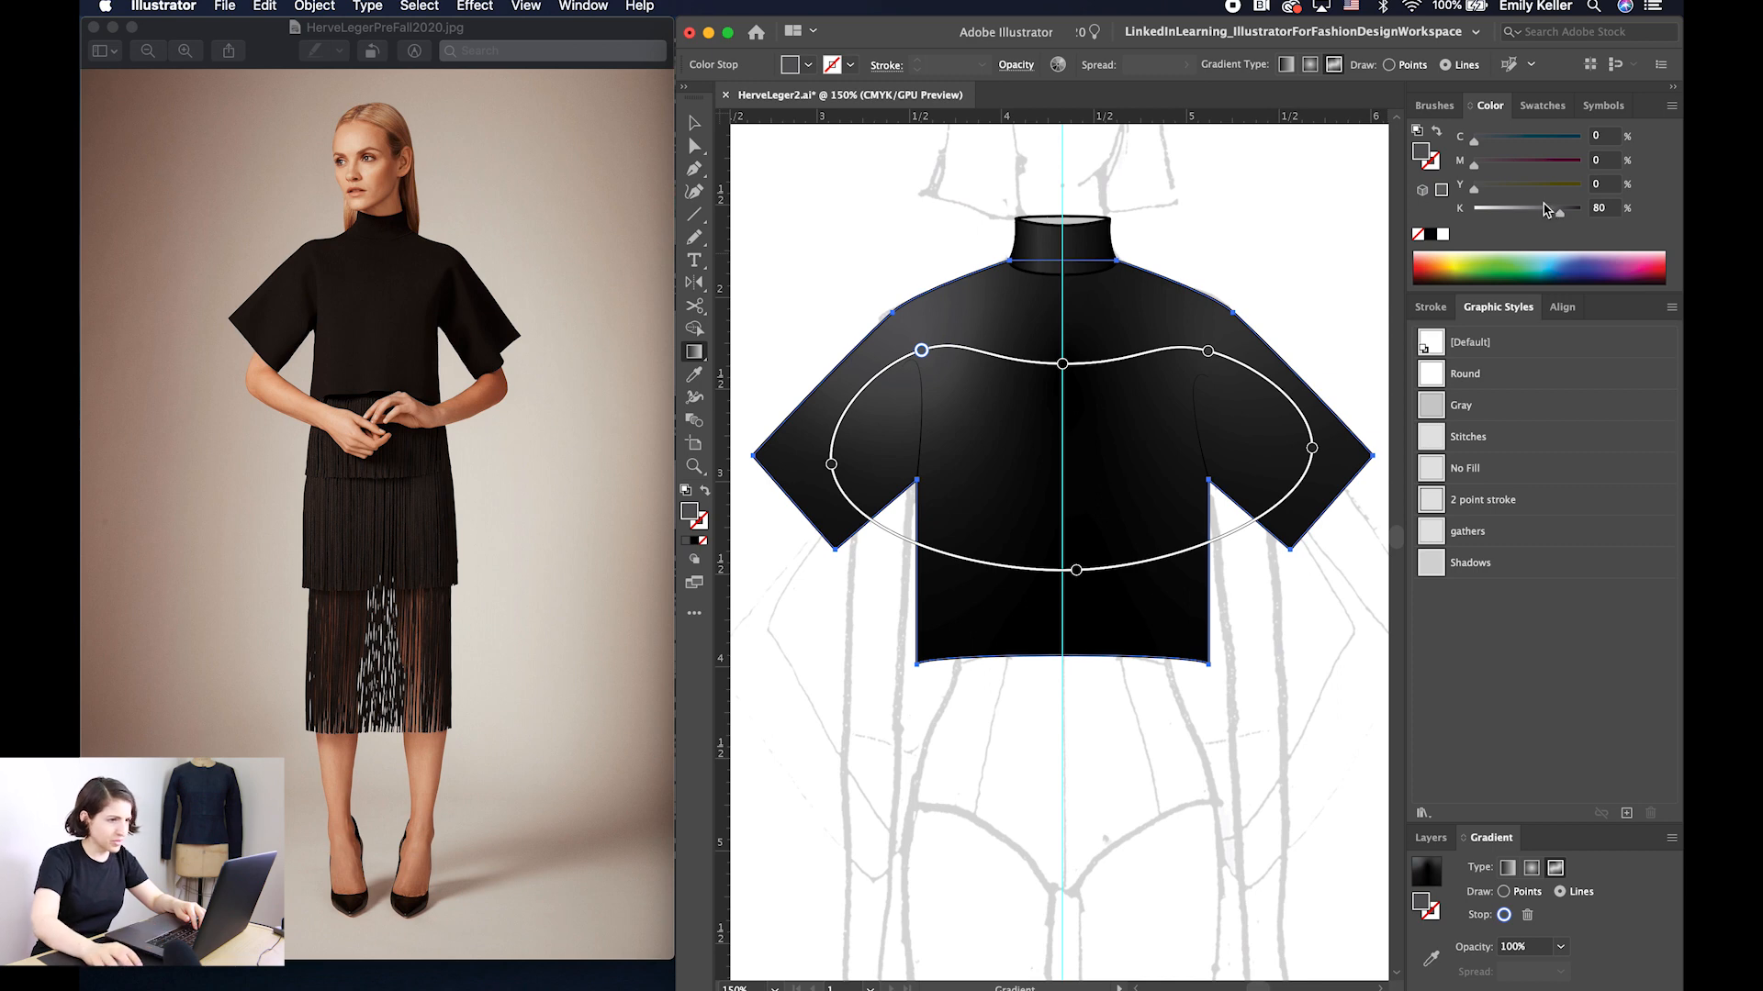
click(1608, 208)
key(Return)
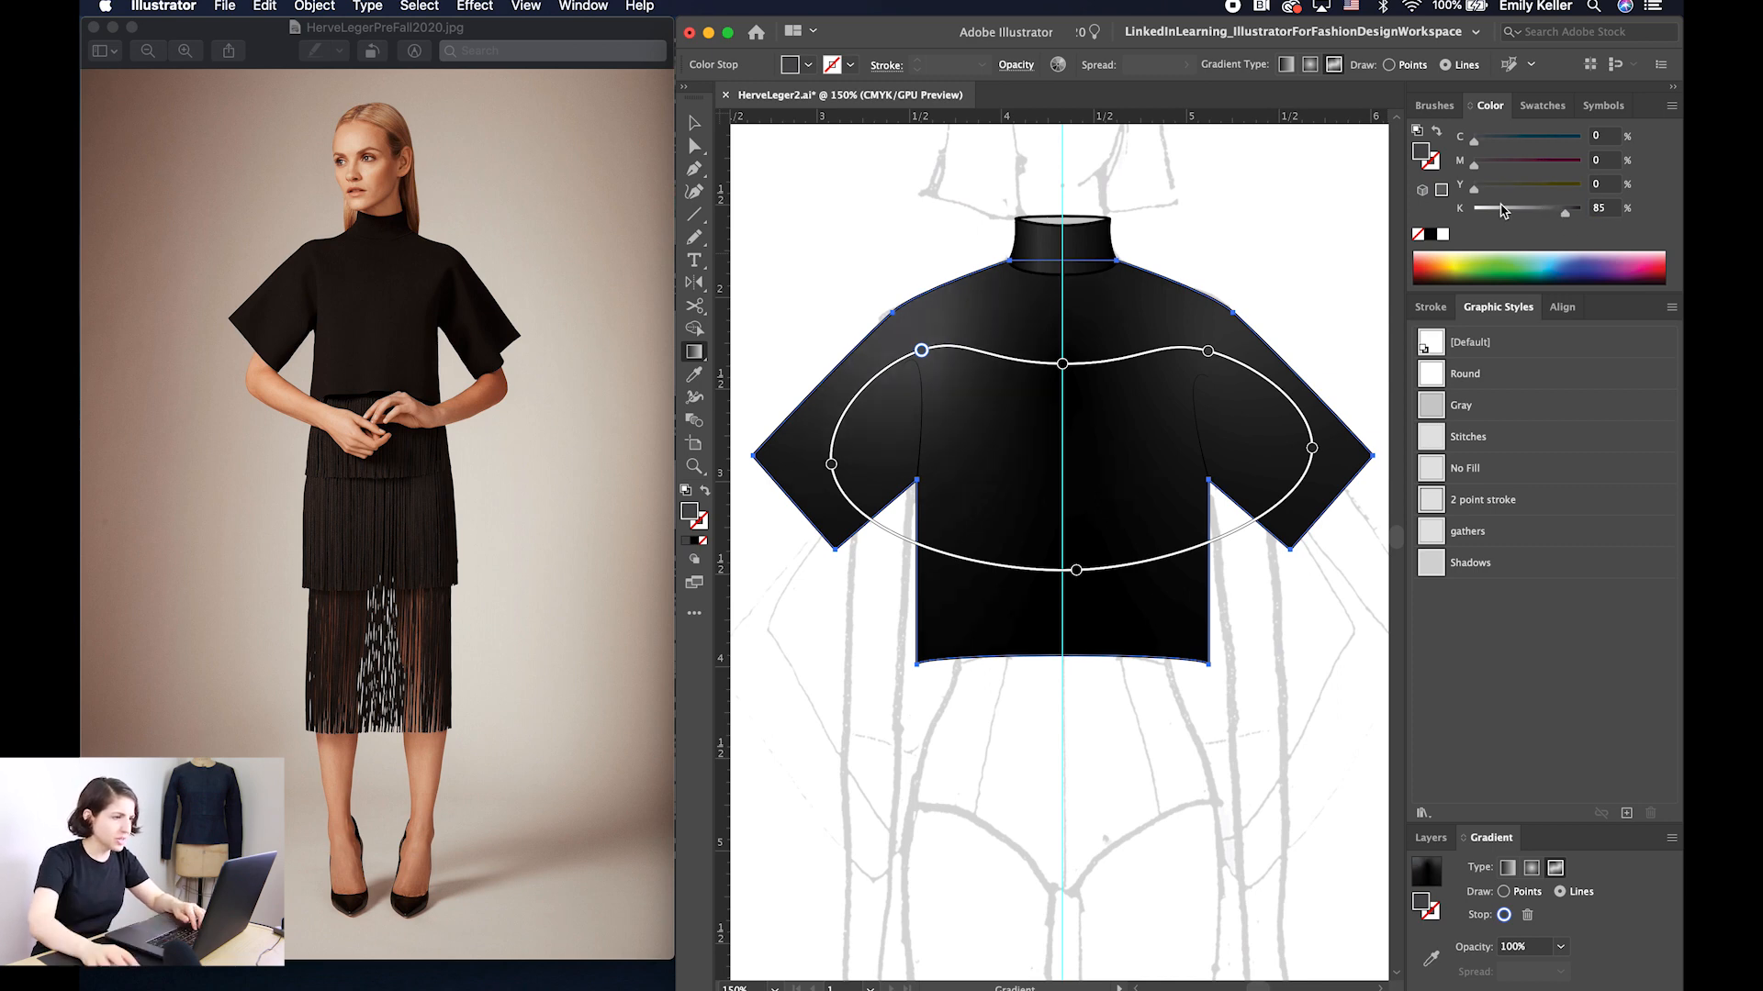
Move the right sleeve stop inward and down toward the sleeve's underarm edge and set it to 90% black
click(1208, 351)
drag(1313, 452, 1269, 490)
double_click(1611, 210)
text(90)
key(Return)
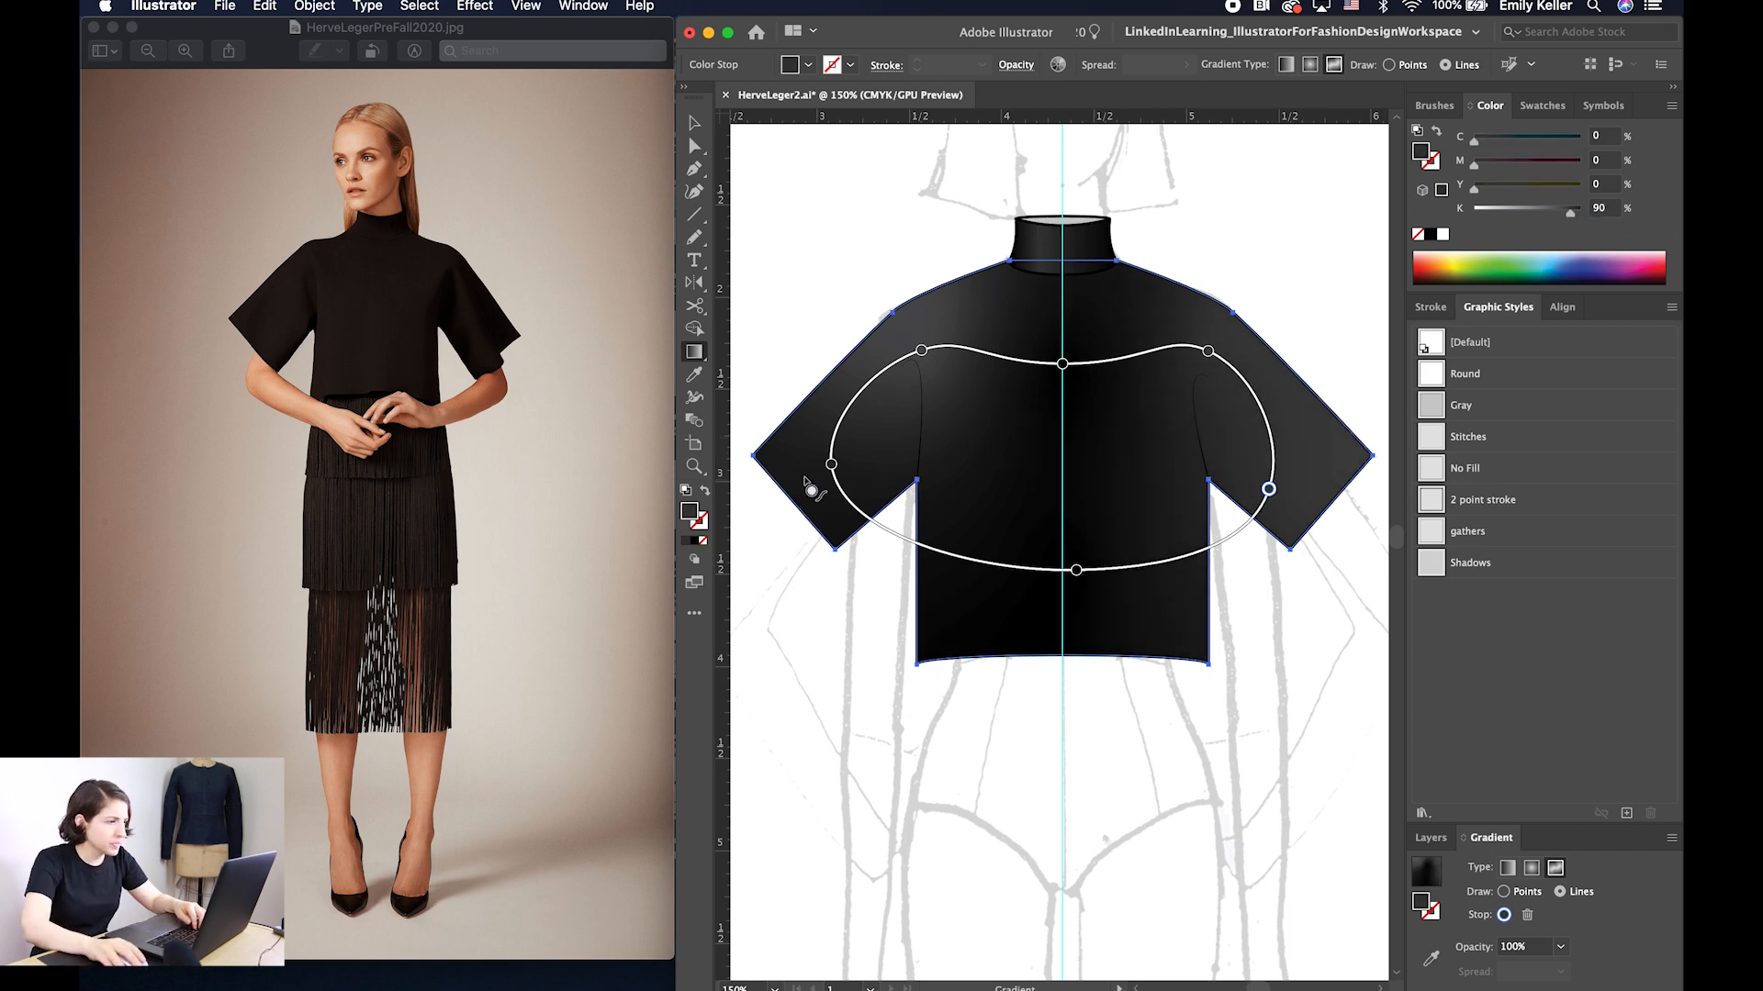
Move the body gradient's left sleeve stop down toward the underarm edge and set the left shoulder stop to 90% black
drag(831, 464, 826, 508)
double_click(1604, 208)
key(Return)
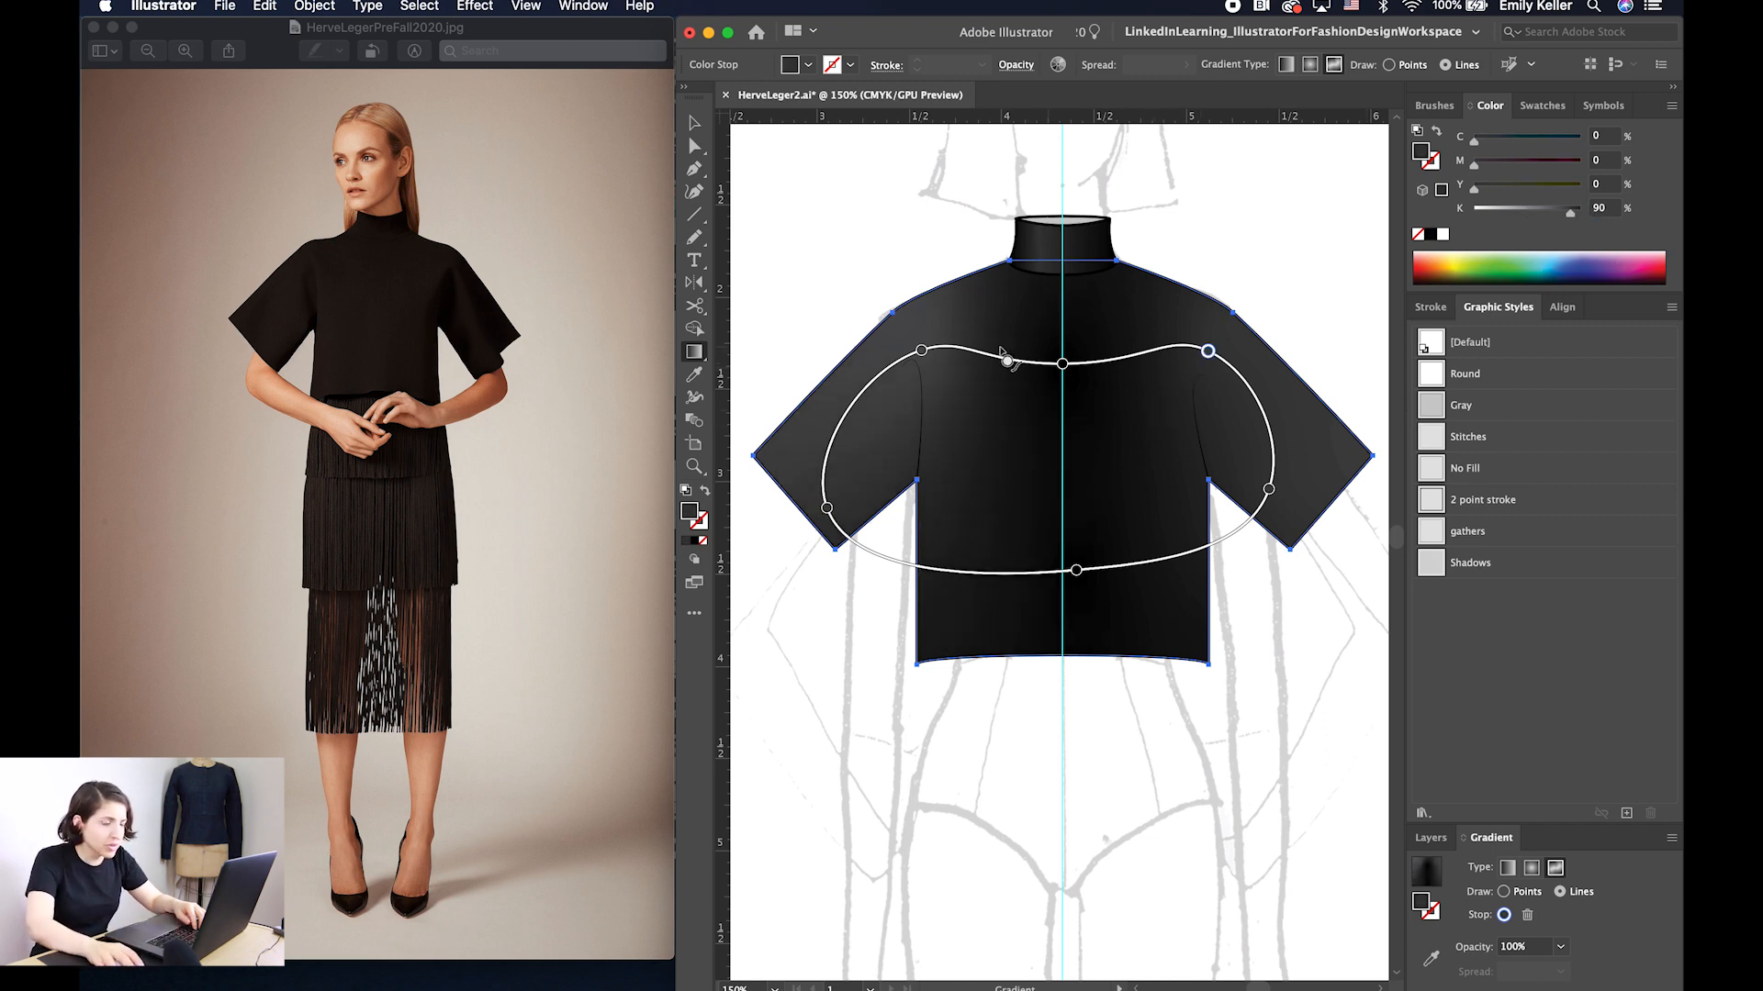
click(921, 351)
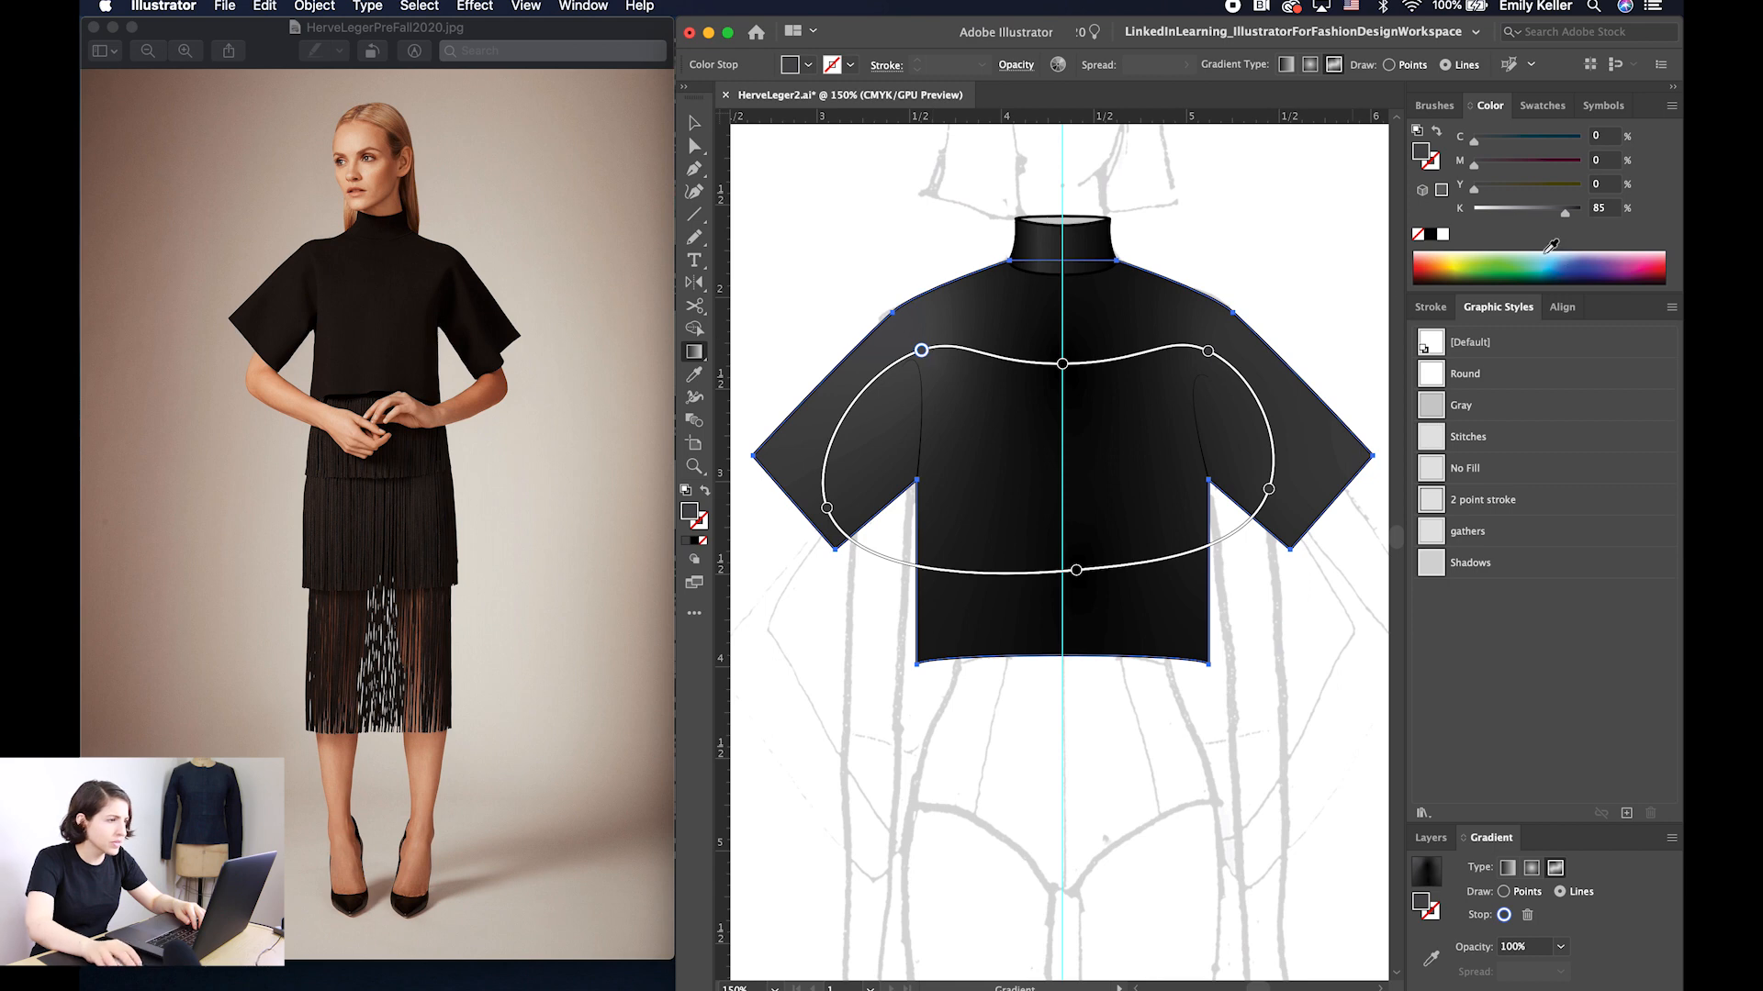
click(1606, 210)
text(90)
key(Return)
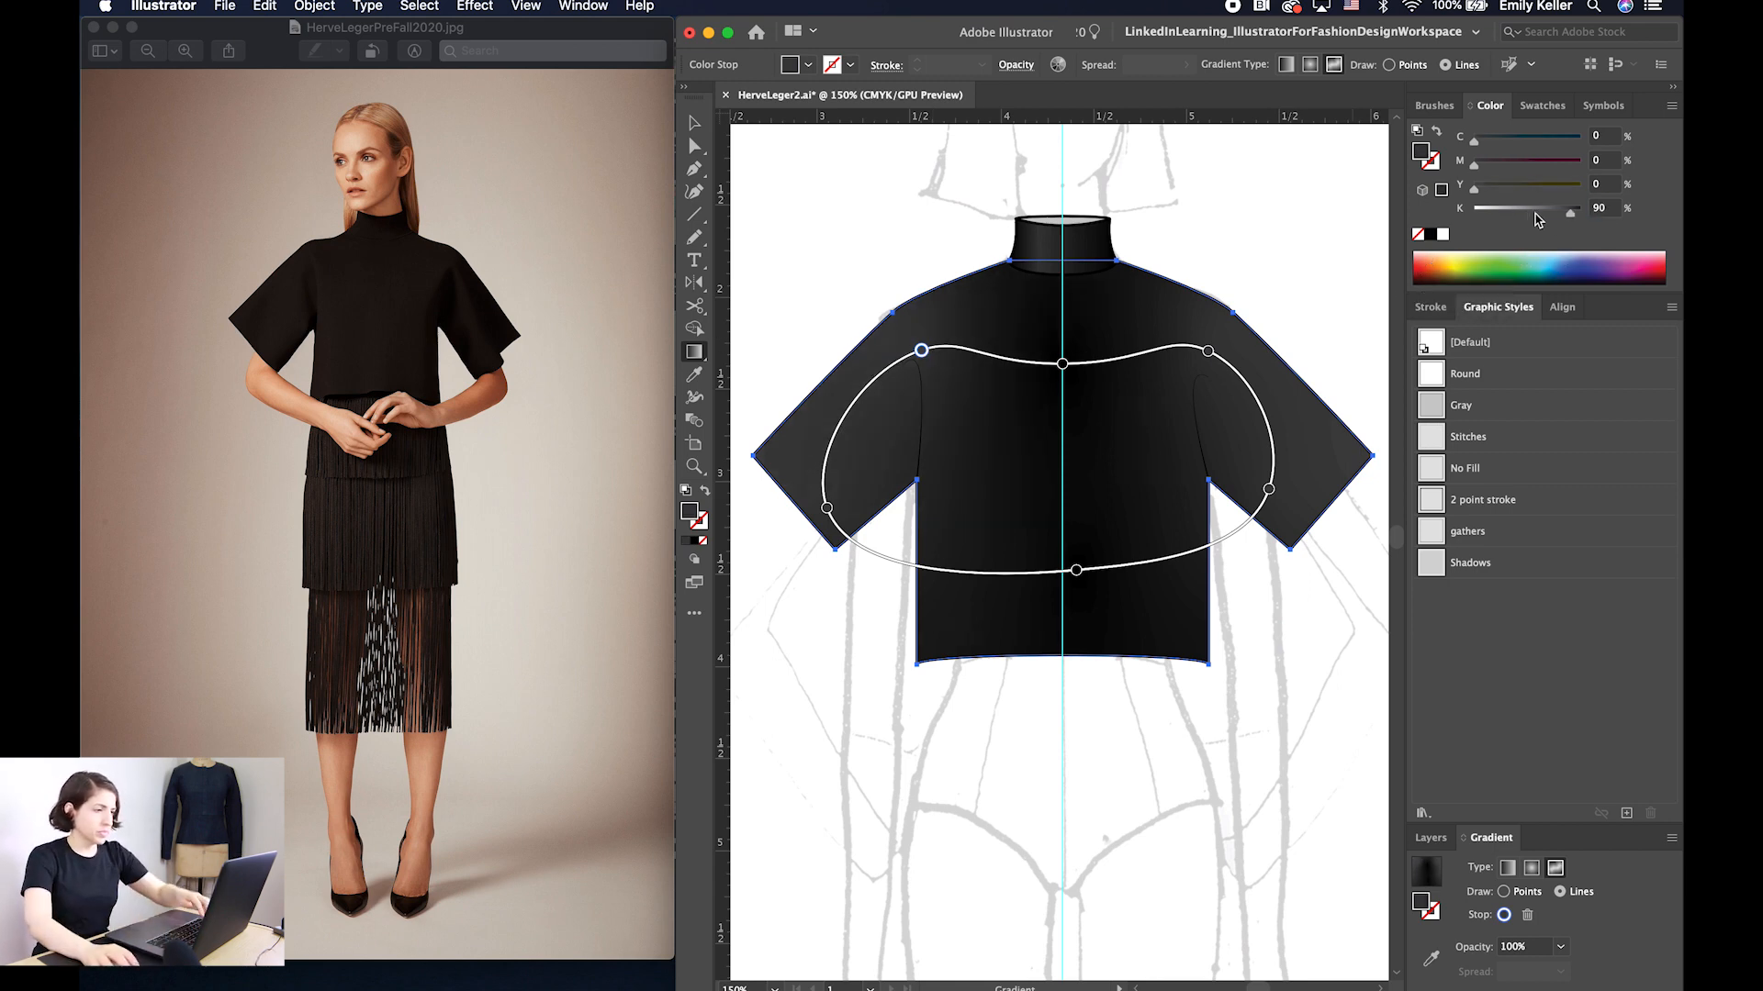
Move the body gradient's lower center stop down toward the hem, trying 90% black and settling on 95%, and deselect the body
drag(1075, 572, 1069, 592)
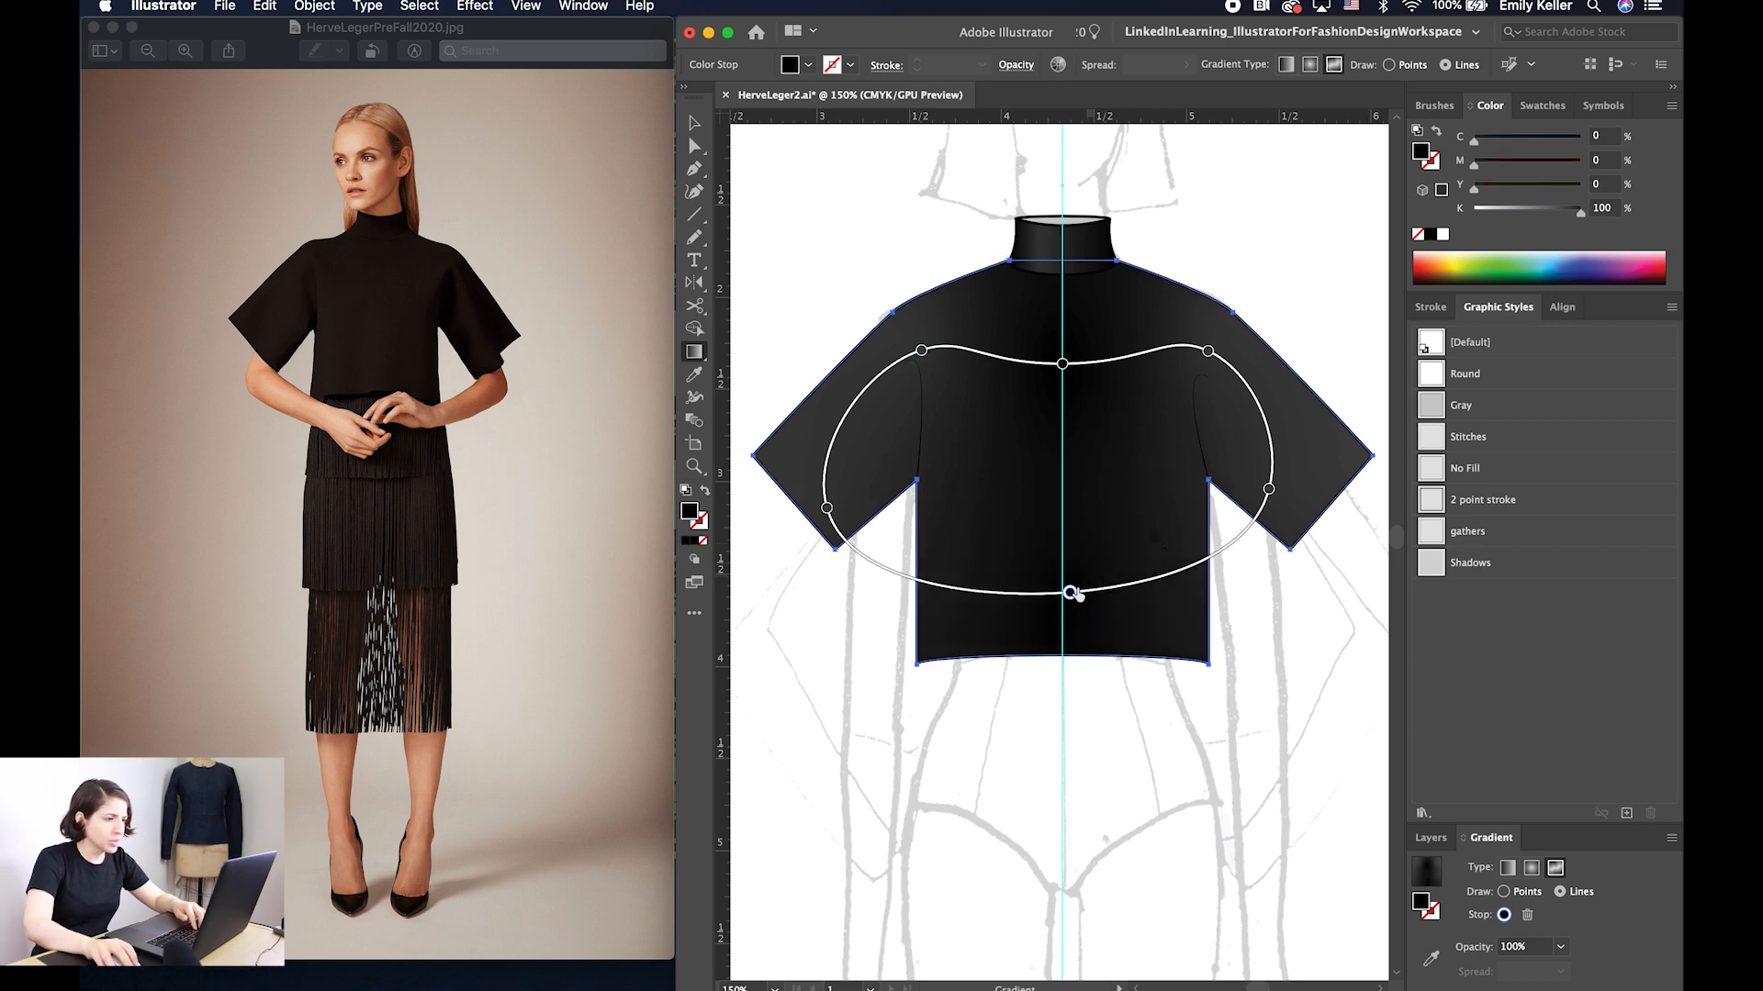
click(1603, 209)
text(90)
key(Return)
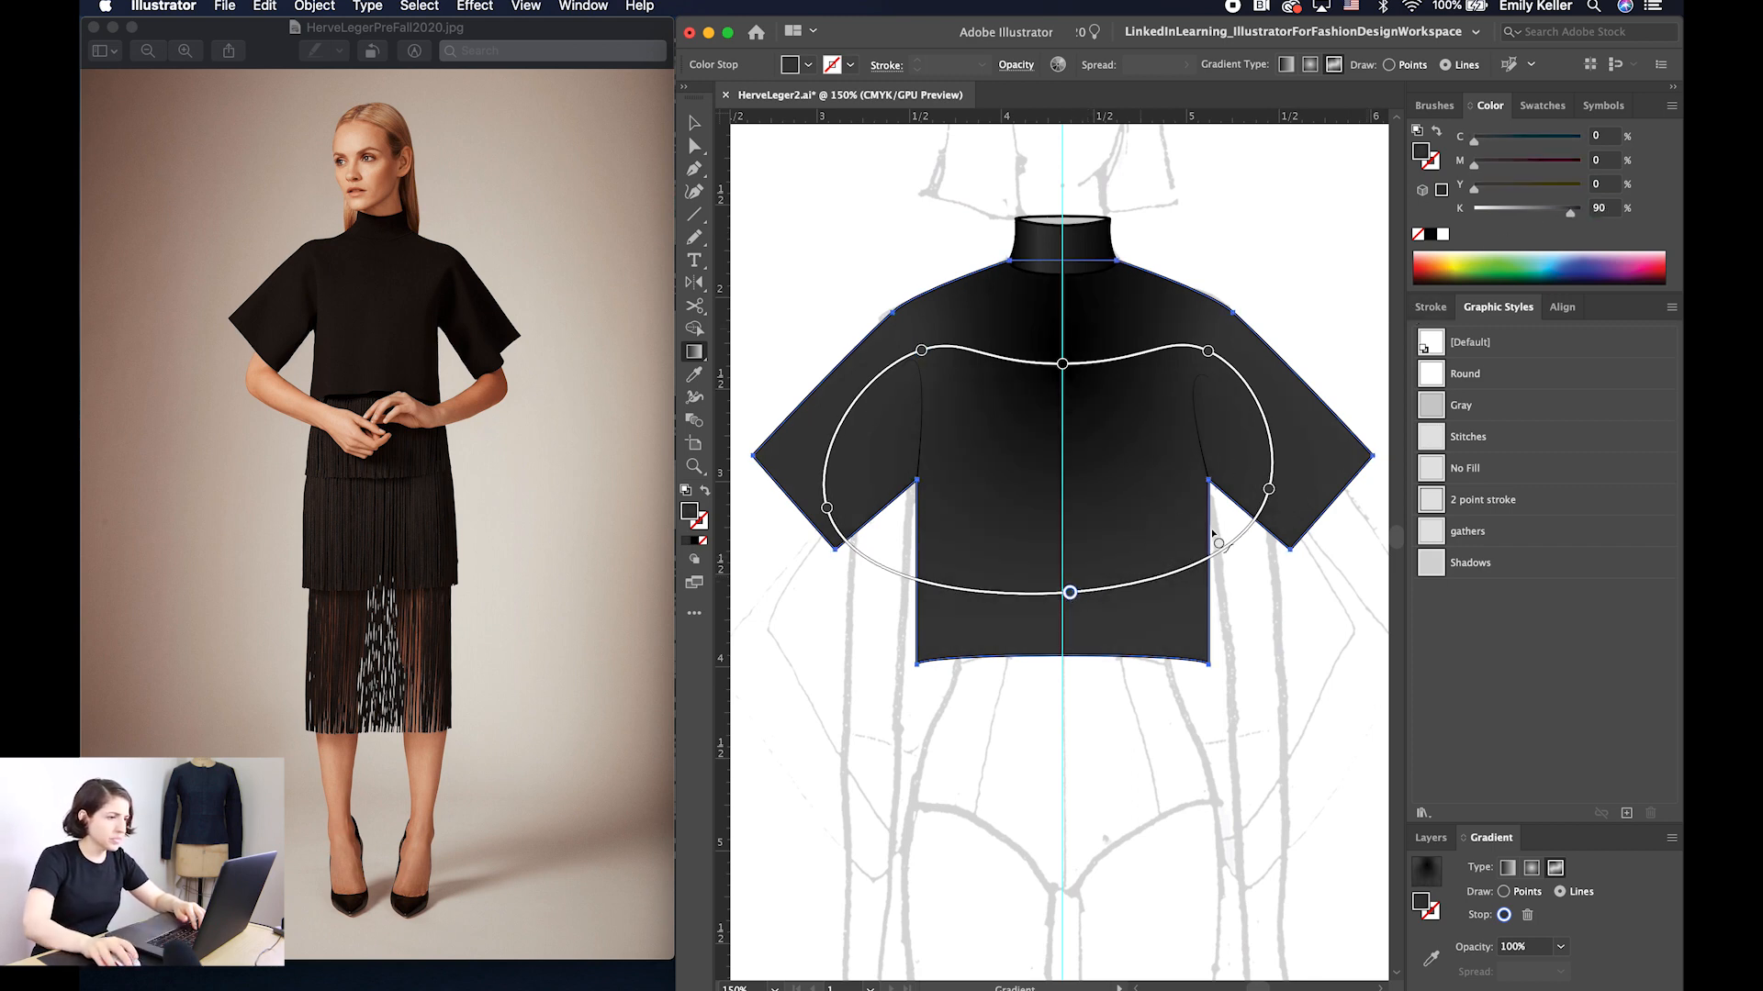
click(1616, 209)
text(95)
key(Return)
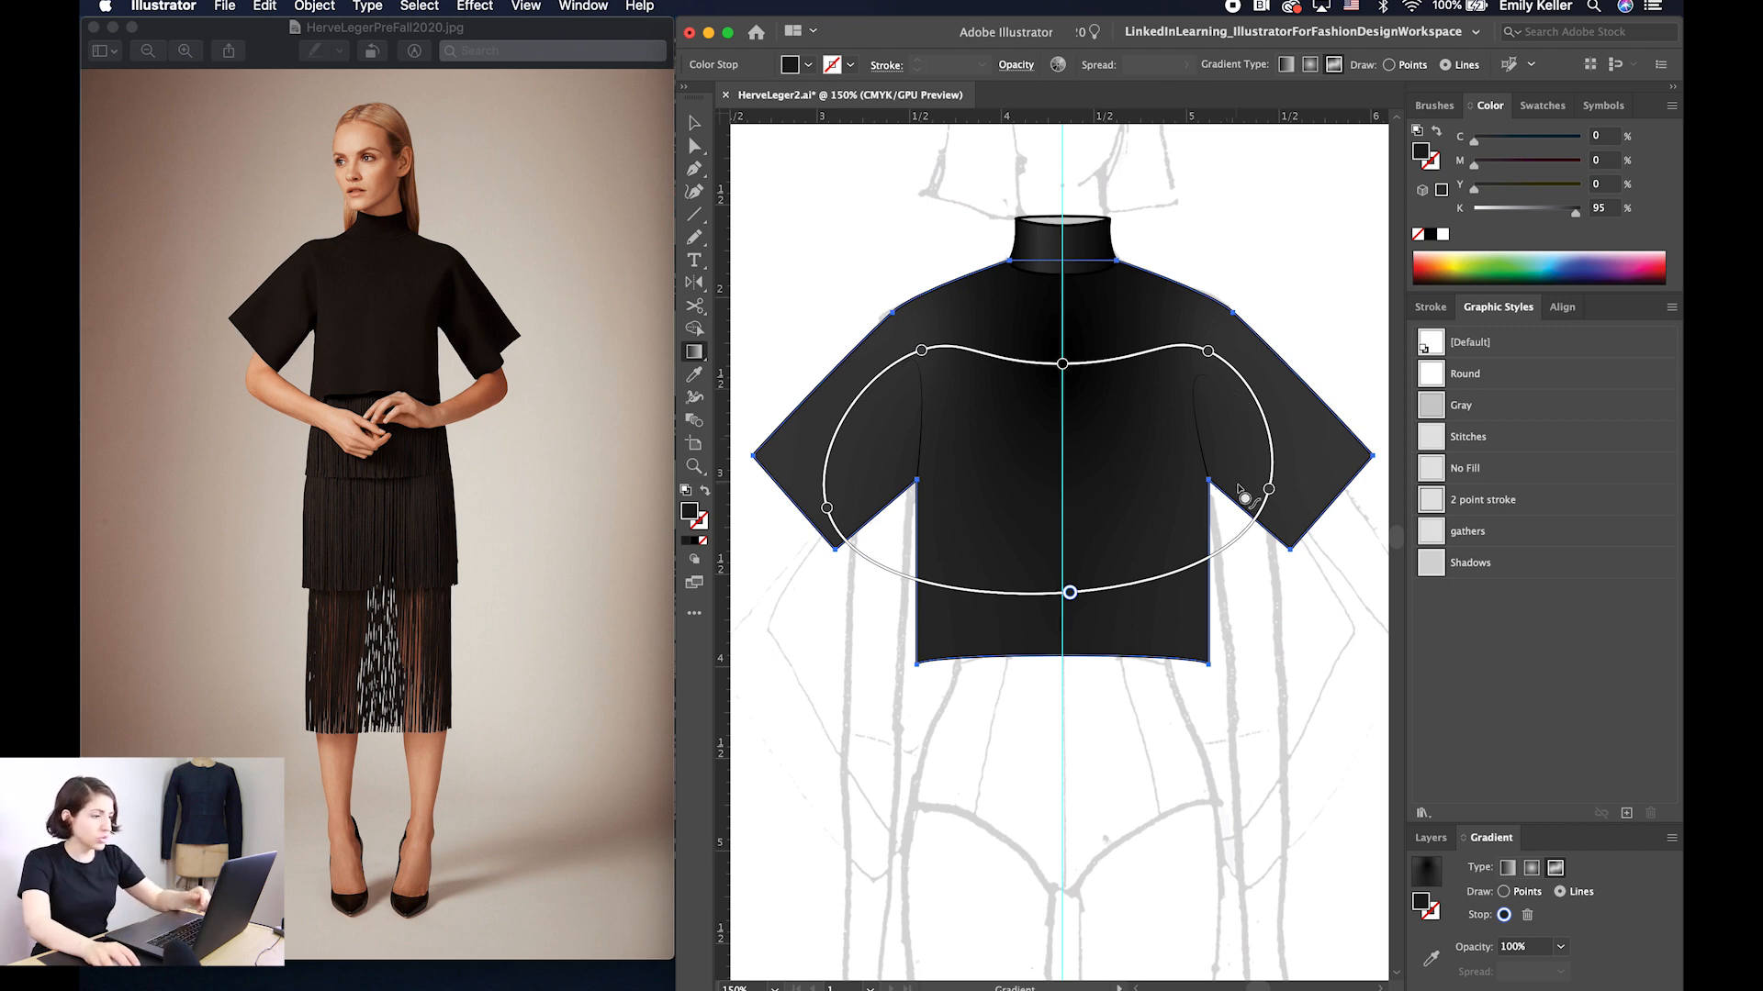
key(v)
click(1335, 233)
Draw a freehand shadow shape around the right underarm with the Pencil tool and apply the Shadows graphic style to it
key(n)
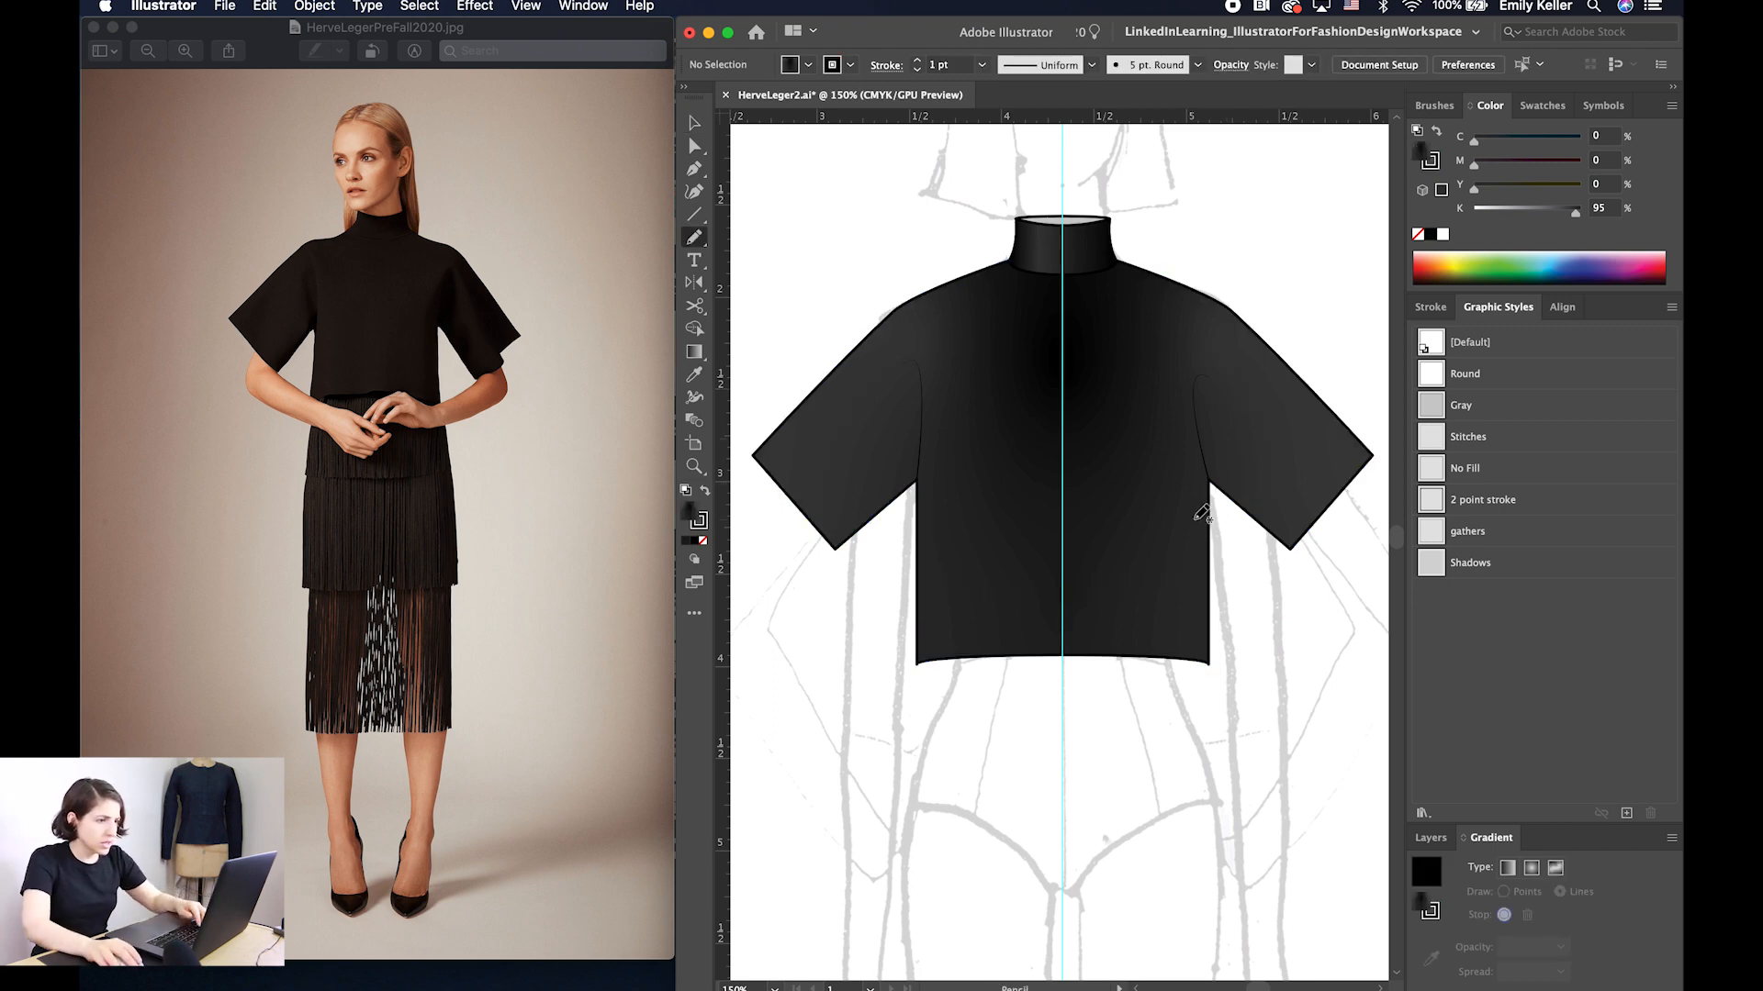
key(super+equal)
key(super+equal)
drag(1295, 480, 1006, 573)
mouse_move(1064, 519)
mouse_down()
mouse_move(1050, 748)
mouse_move(994, 633)
mouse_move(1048, 397)
mouse_move(1132, 538)
mouse_move(1197, 597)
mouse_move(1064, 505)
mouse_up()
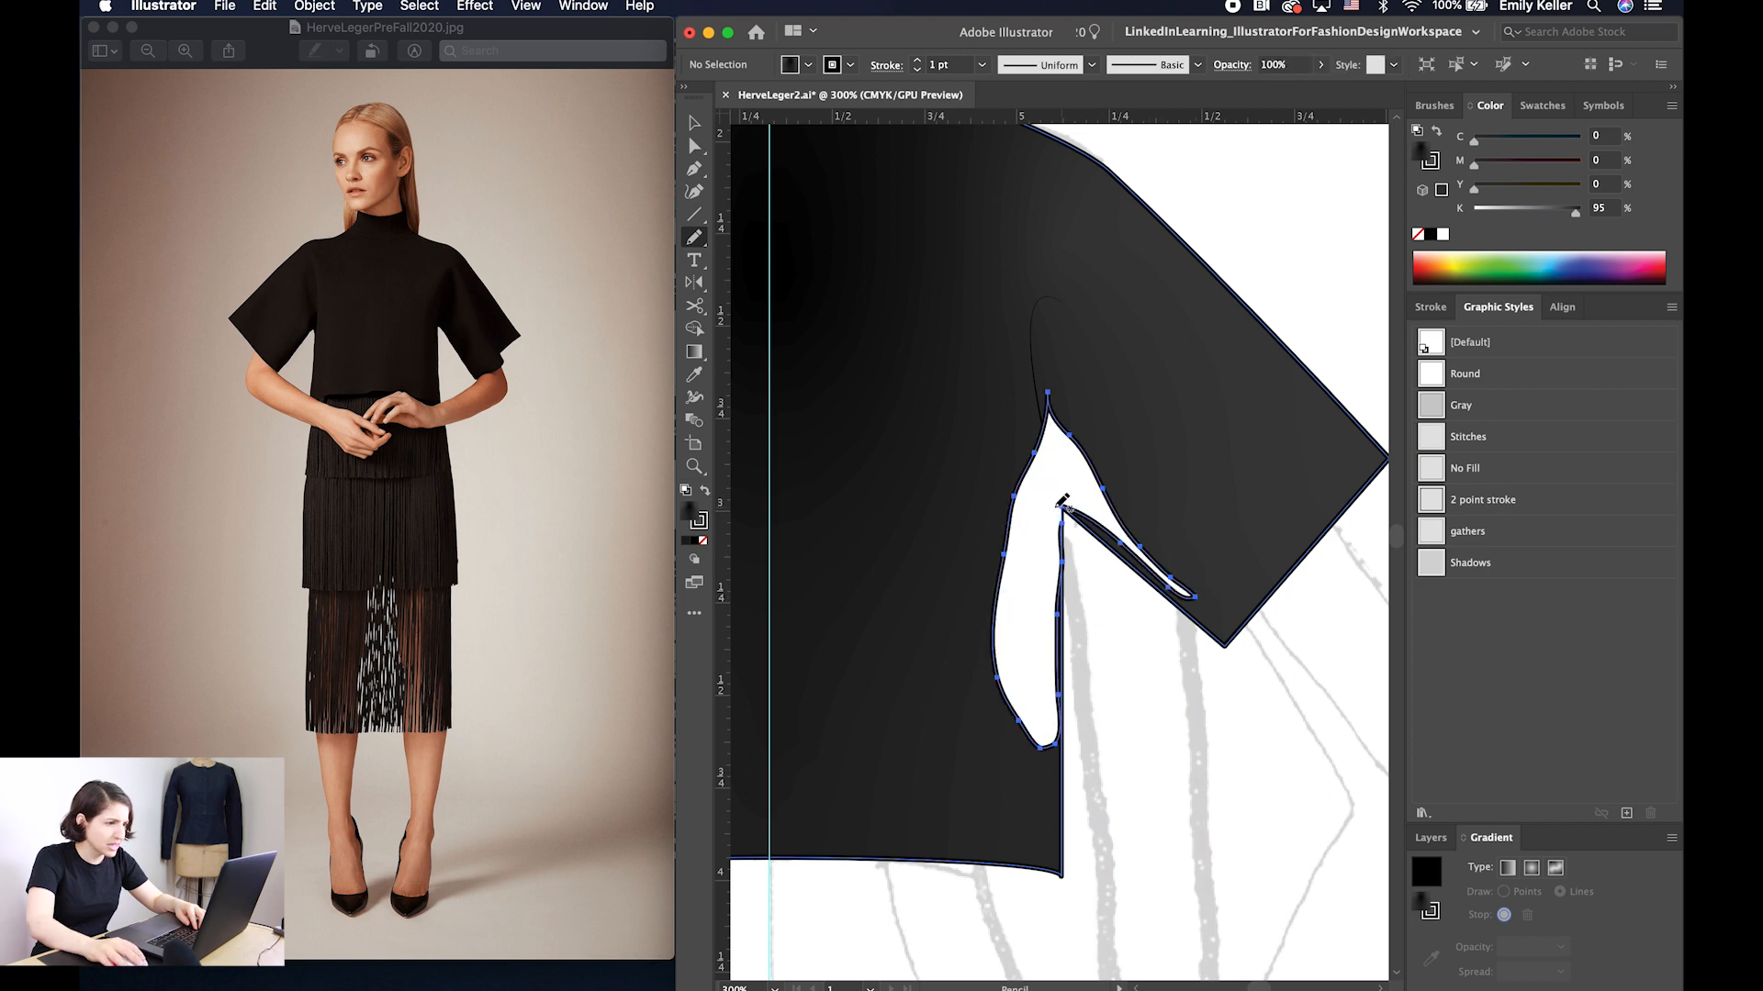
key(v)
click(1496, 564)
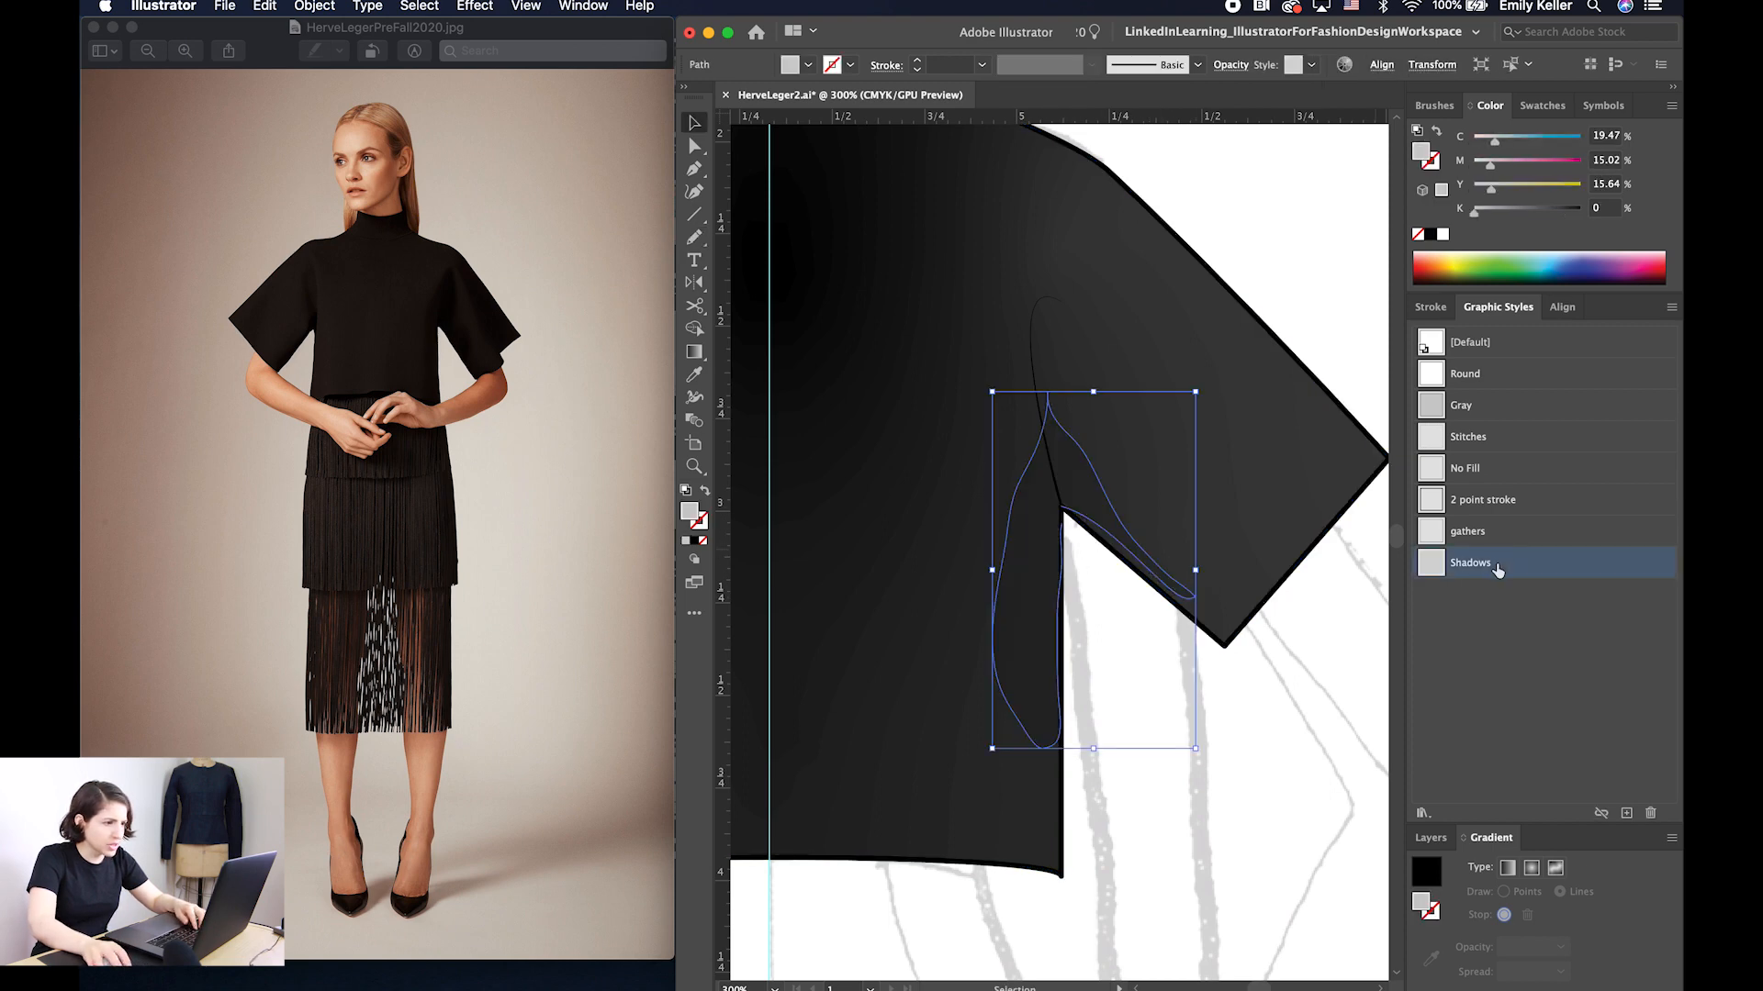
click(1148, 637)
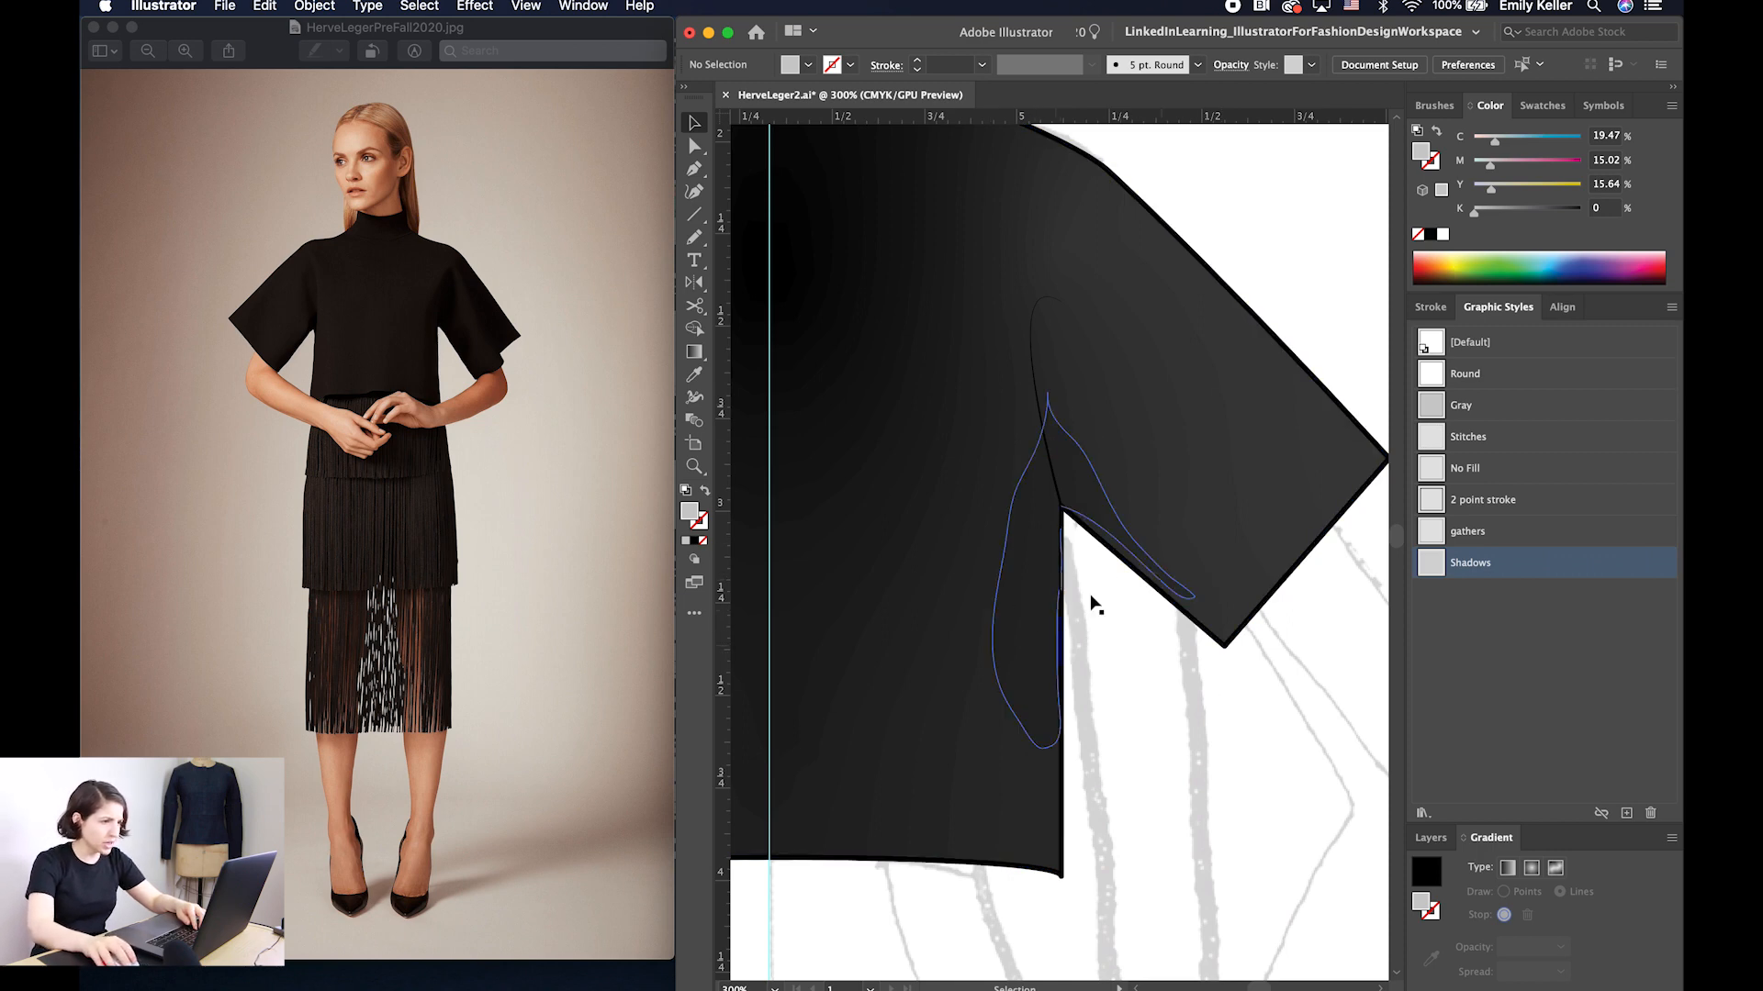
Pencil a matching shadow shape around the left underarm, give it the Shadows graphic style and deselect it
drag(972, 701, 1316, 651)
mouse_move(1014, 583)
mouse_down()
mouse_move(1141, 551)
mouse_move(1134, 536)
mouse_up()
key(n)
mouse_move(1088, 431)
mouse_down()
mouse_move(1089, 652)
mouse_move(1131, 608)
mouse_move(1148, 391)
mouse_move(1123, 284)
mouse_move(1098, 257)
mouse_move(1059, 365)
mouse_move(954, 498)
mouse_move(1097, 407)
mouse_up()
key(v)
click(1467, 530)
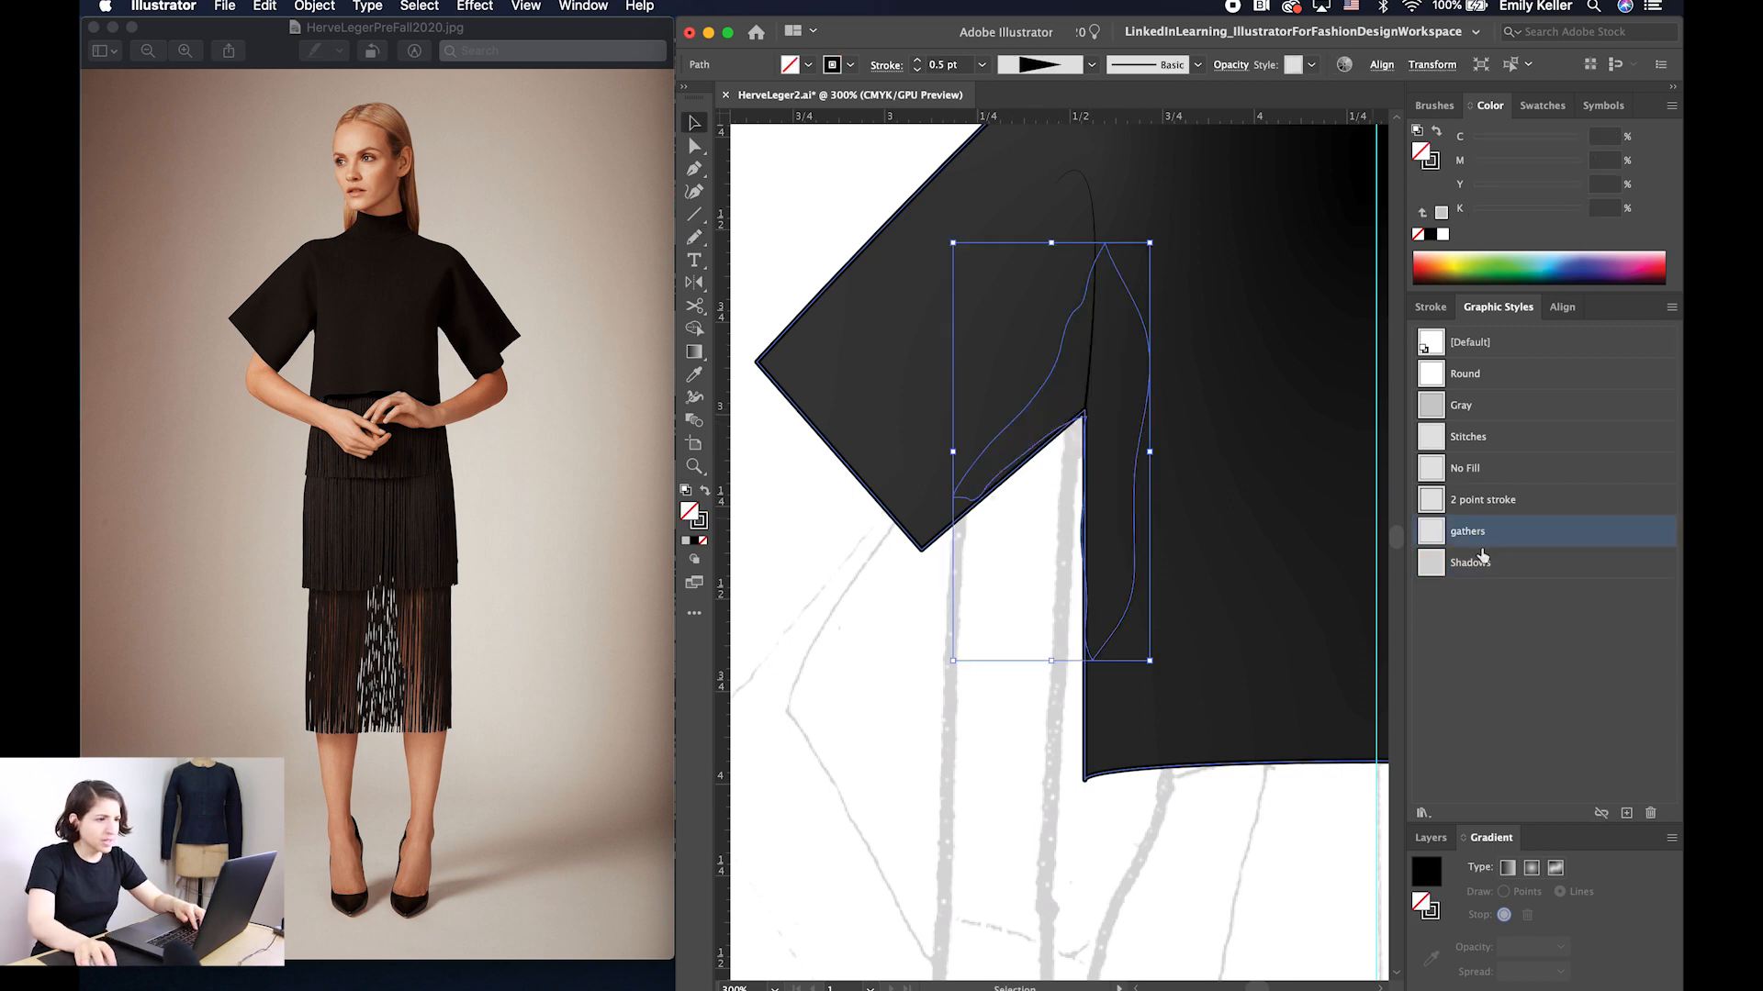
click(1470, 561)
click(912, 695)
key(super+minus)
key(super+minus)
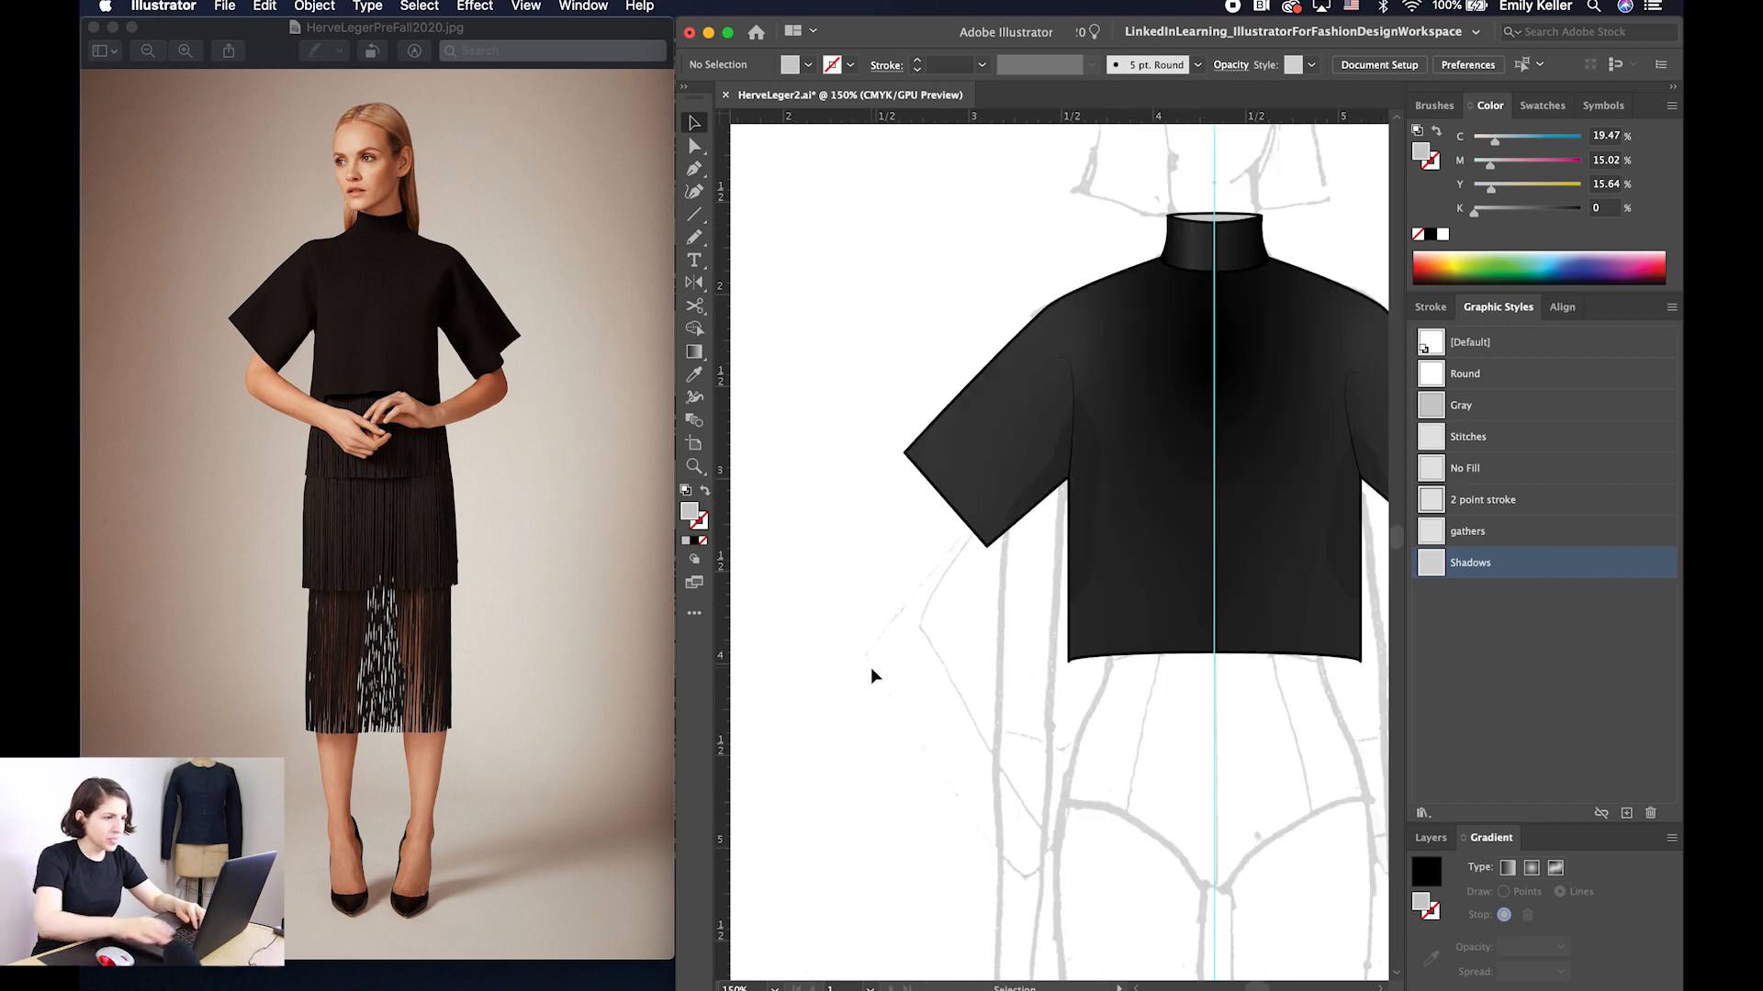
Set the left sleeve stop of the body's gradient to 88% black
key(space)
drag(1058, 590, 1050, 522)
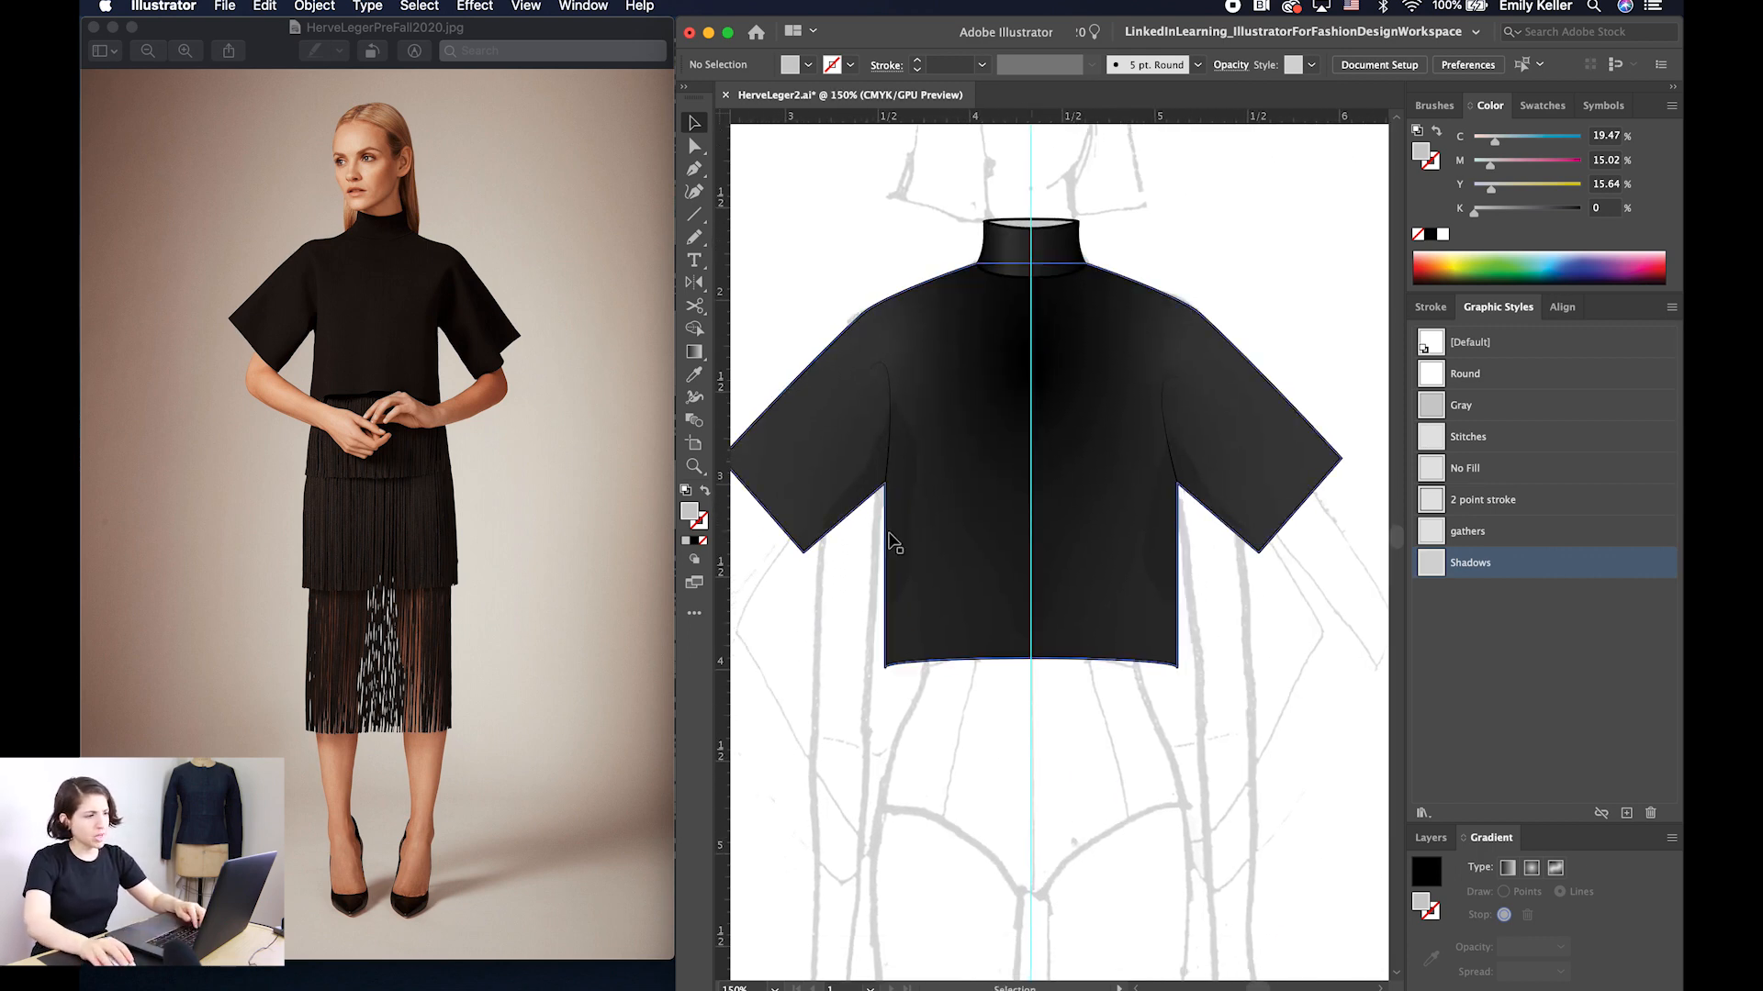
click(813, 503)
key(g)
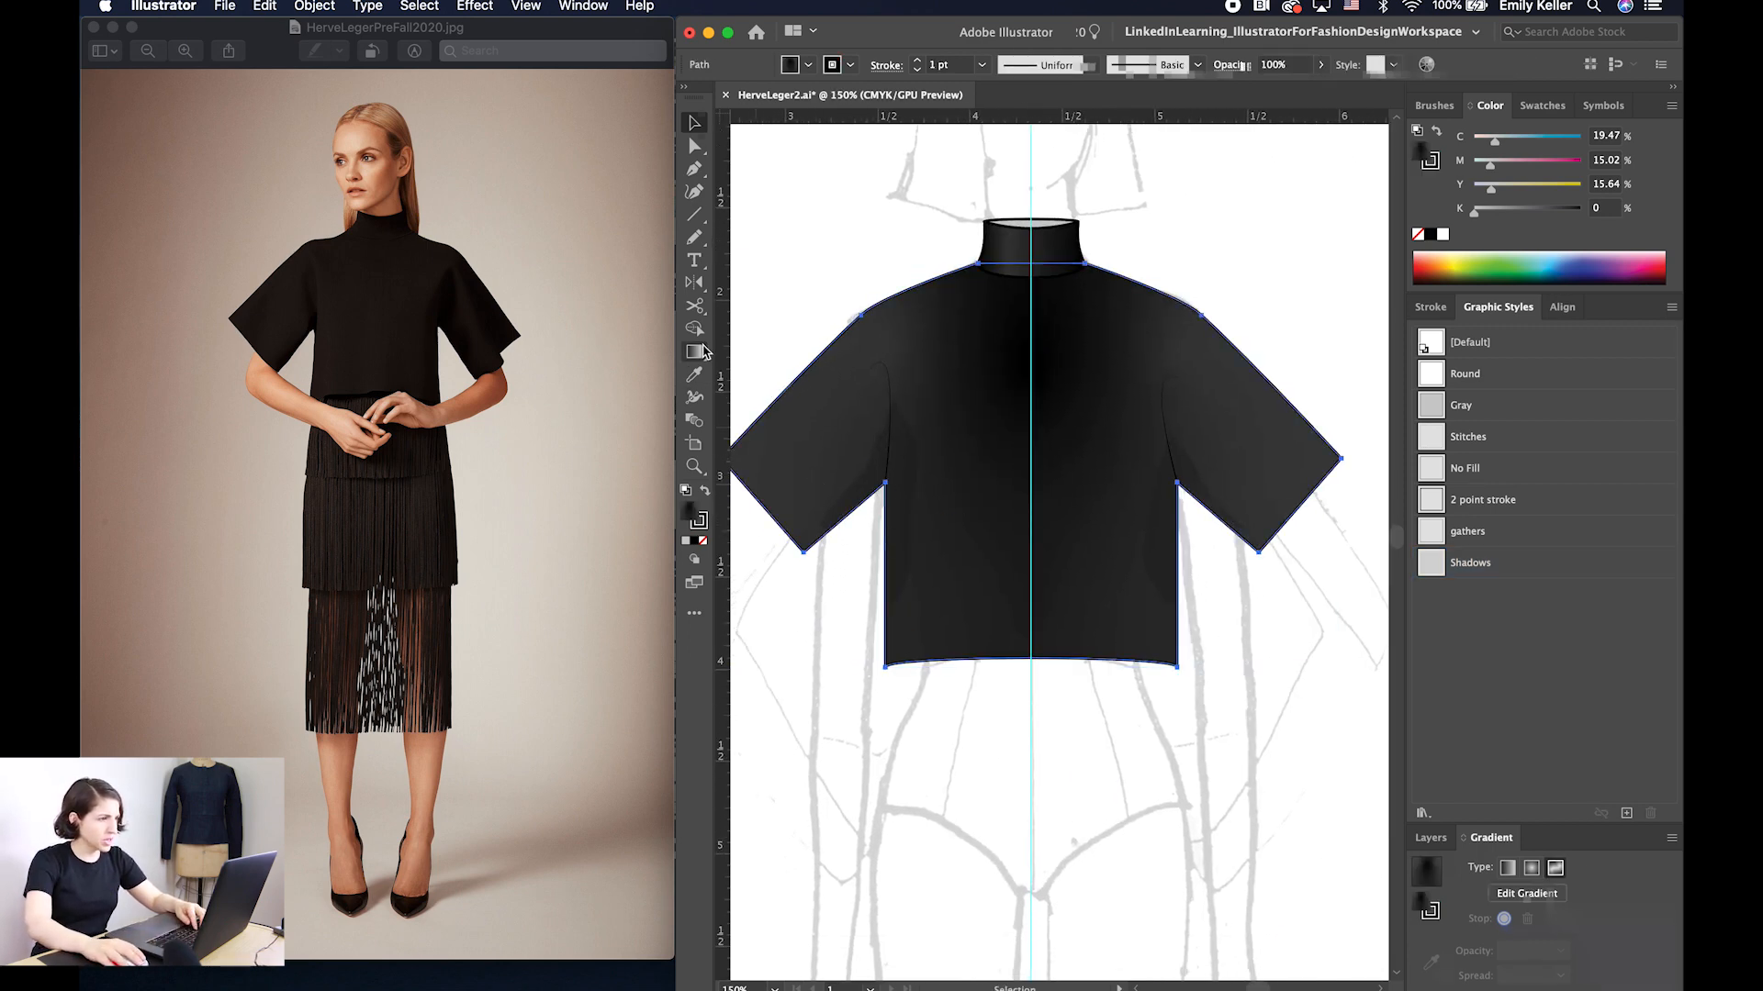
click(795, 511)
click(1602, 208)
text(88)
key(Return)
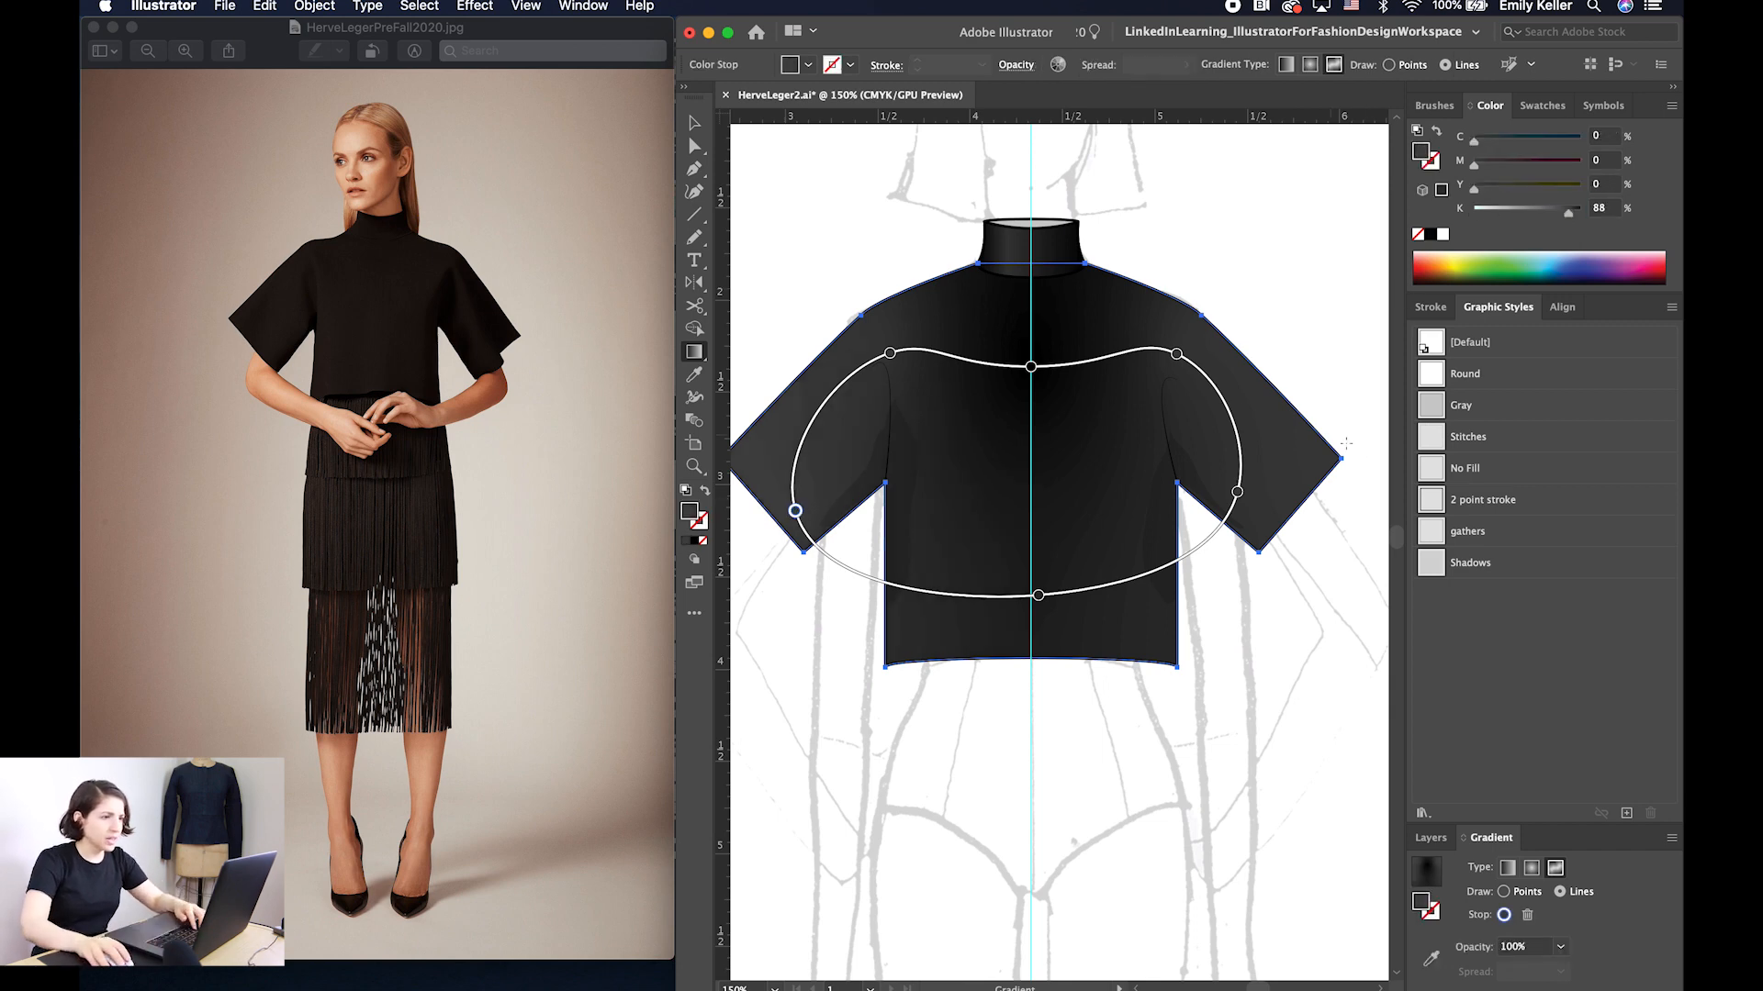
Set the right sleeve stop of the body's gradient to 88% black and deselect the body
click(1238, 492)
click(1602, 208)
text(88)
key(Return)
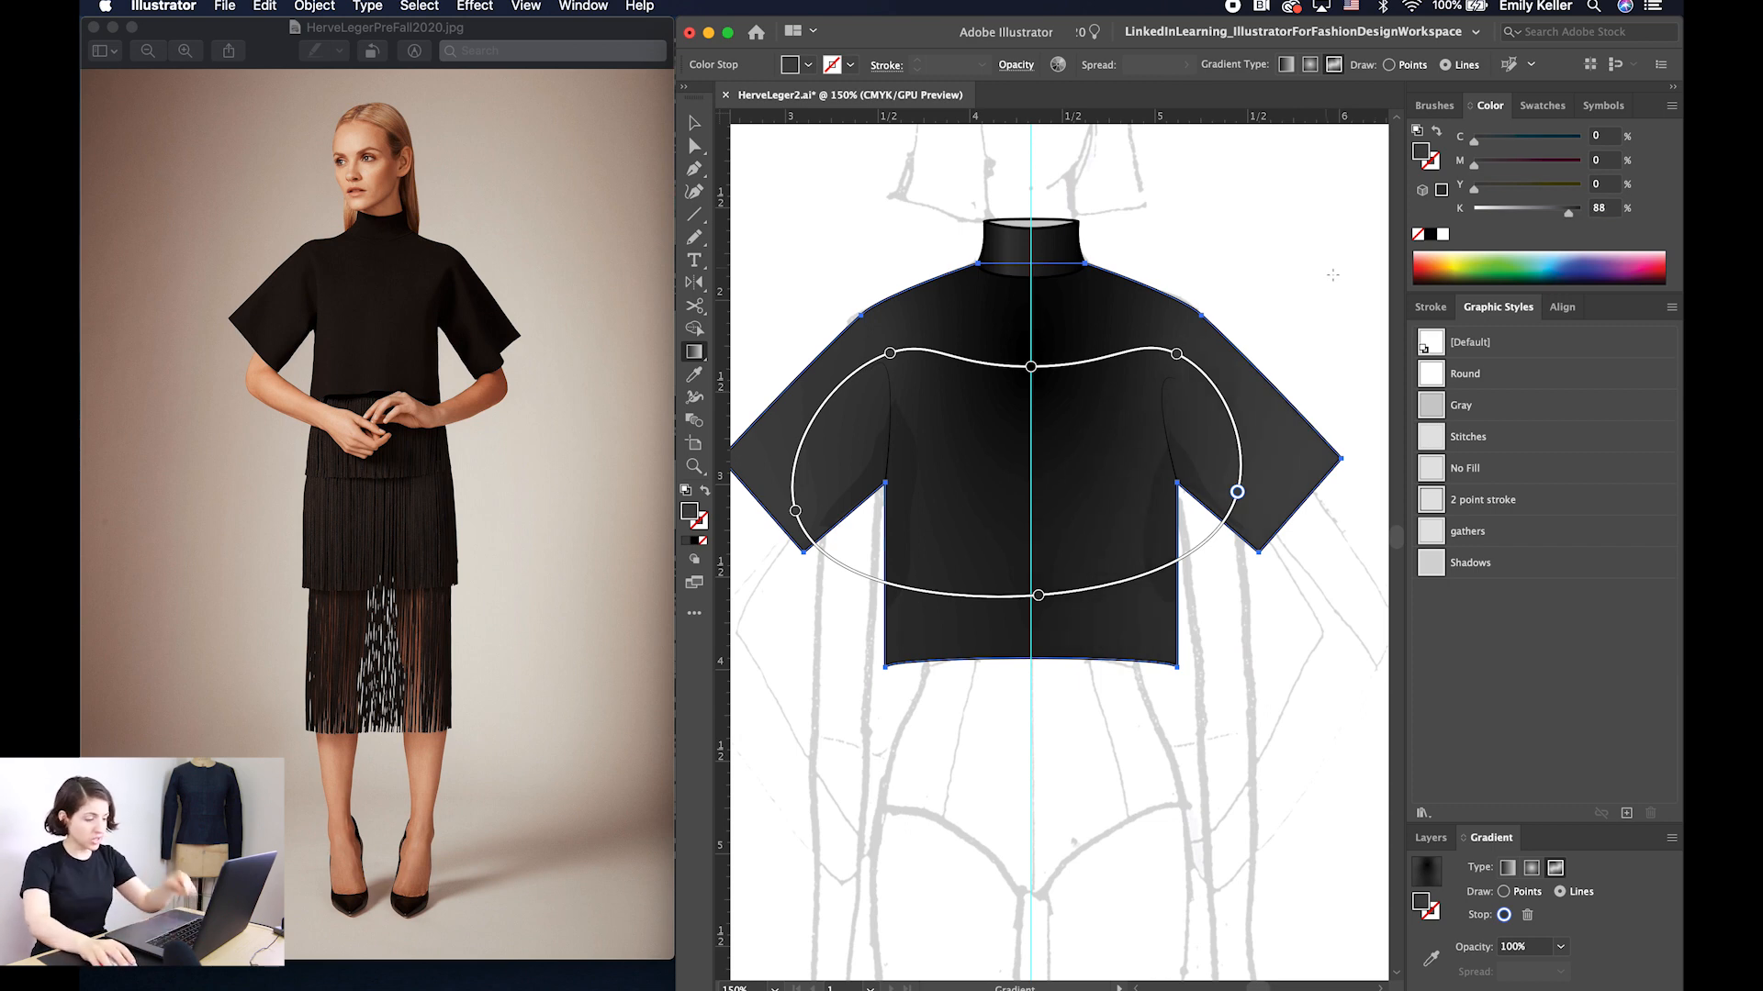
key(v)
click(1320, 257)
Hide the center guide and inspect the shading of the whole top and its left sleeve opening
scroll(1291, 318, down, 2)
scroll(1292, 319, left, 2)
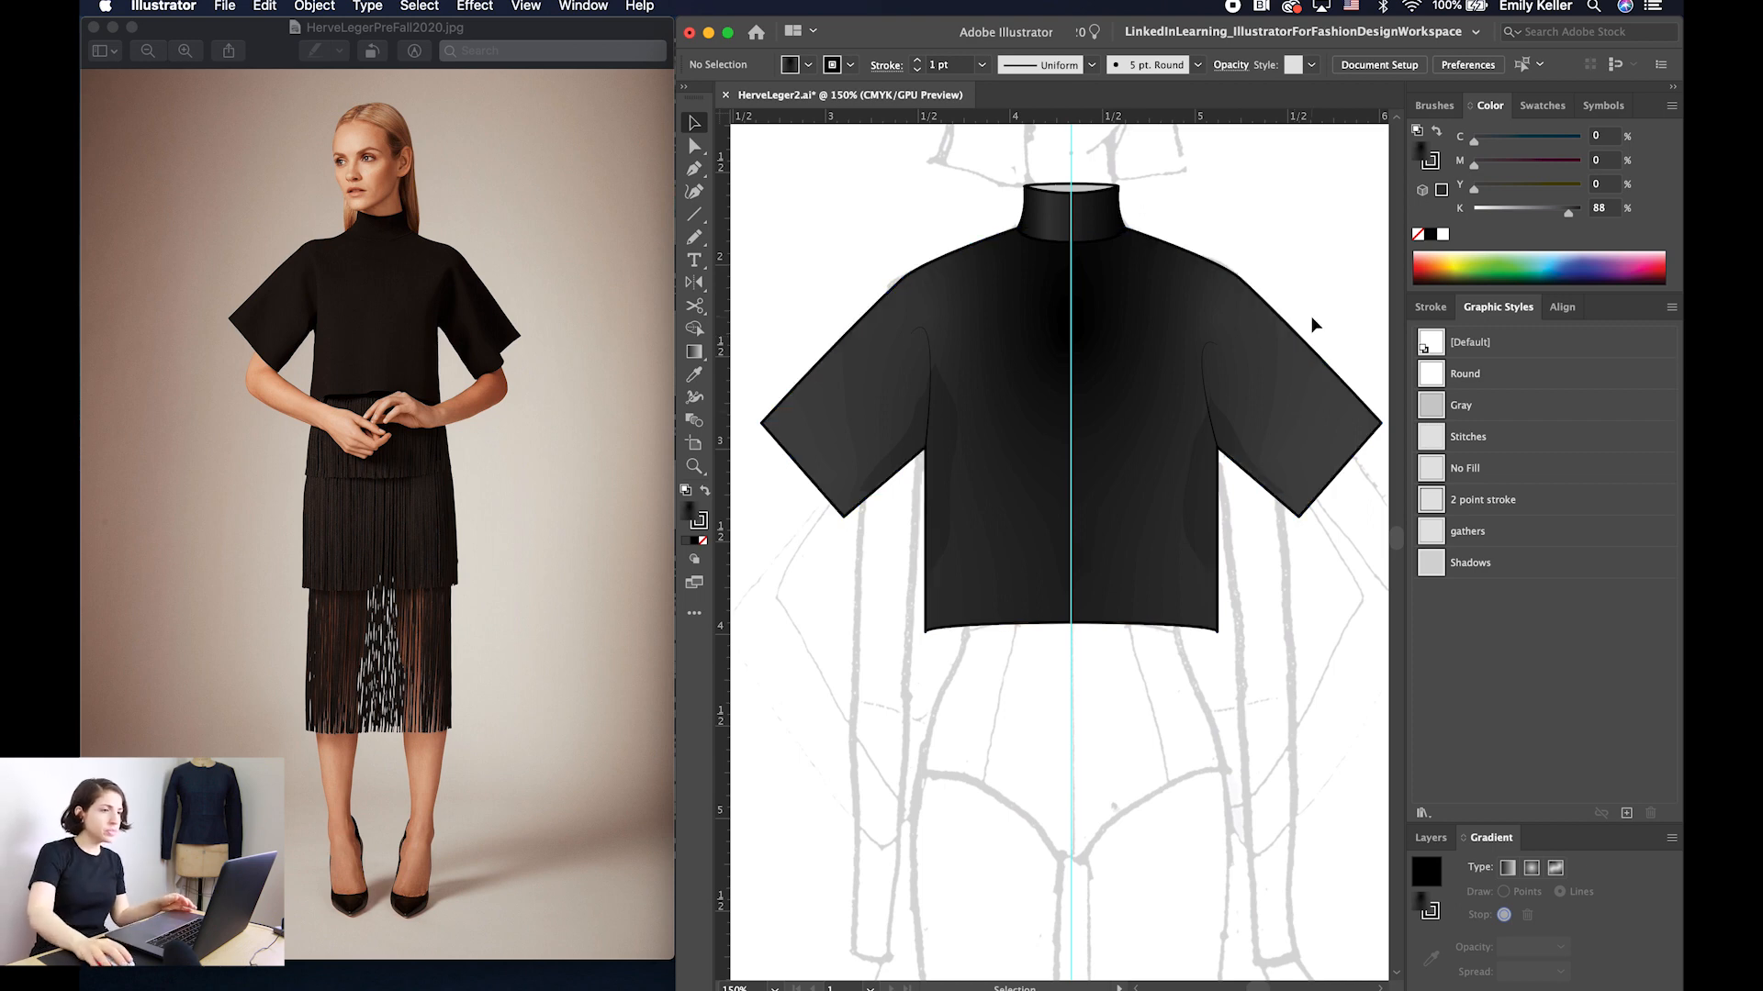
key(super+minus)
scroll(1246, 445, down, 3)
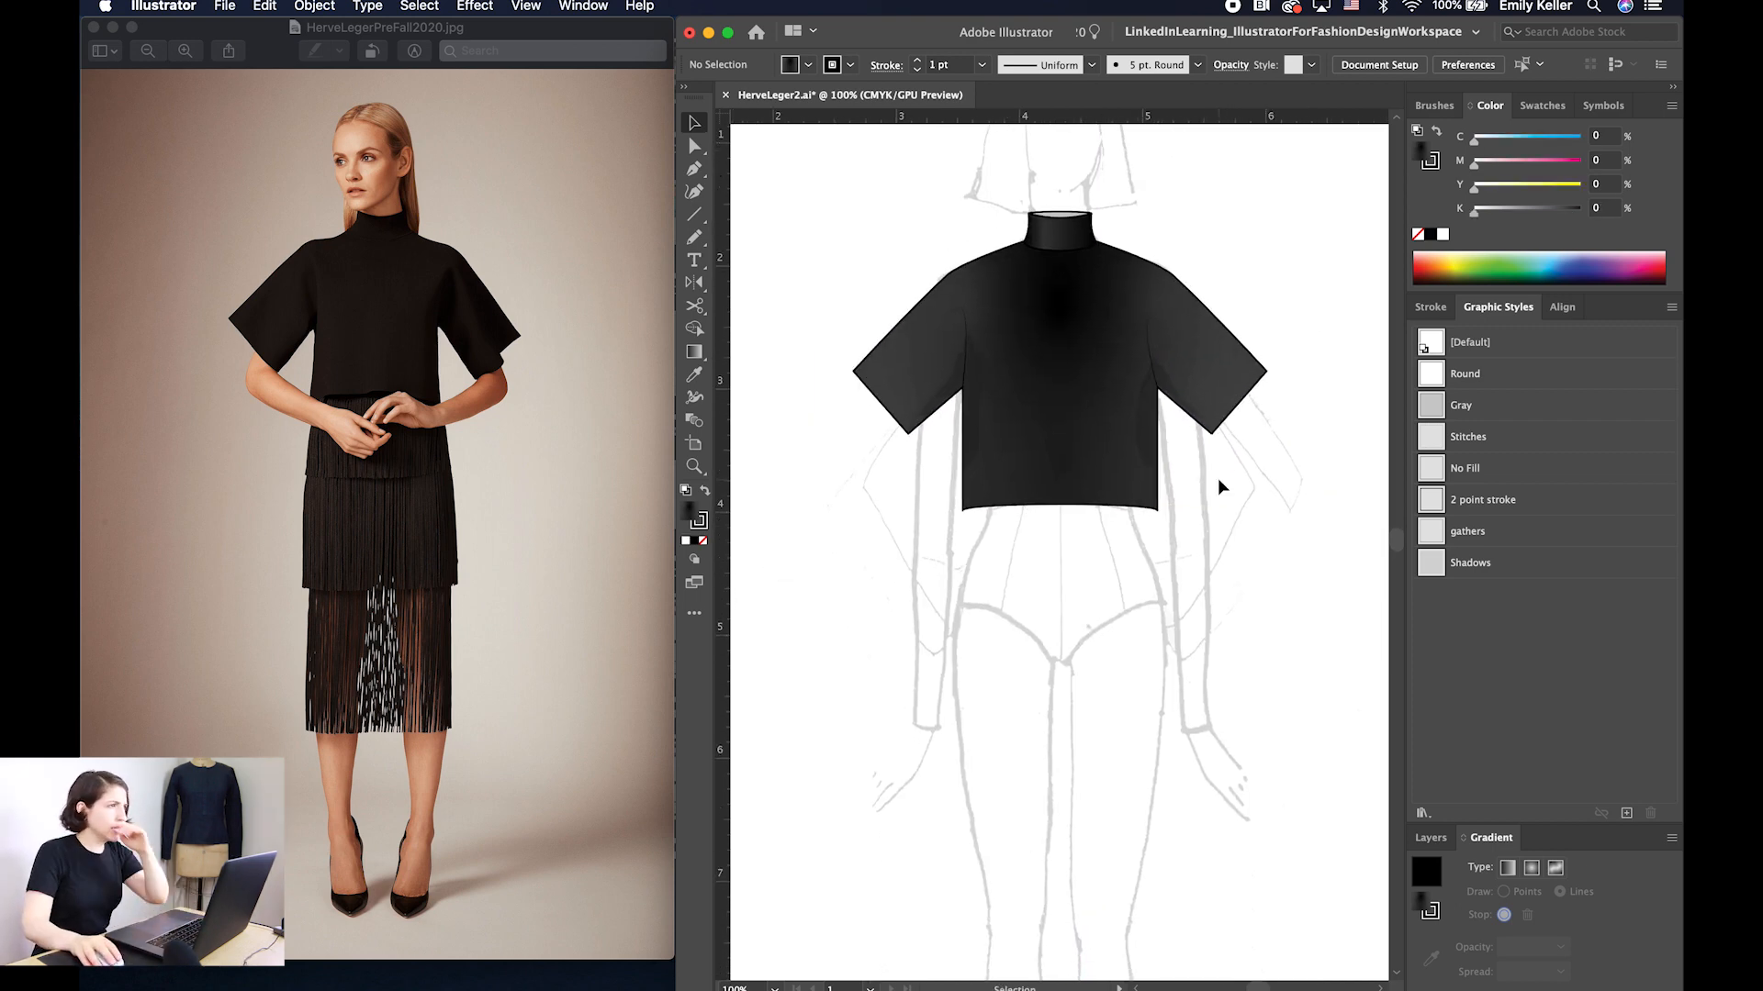
key(super+plus)
key(super+plus)
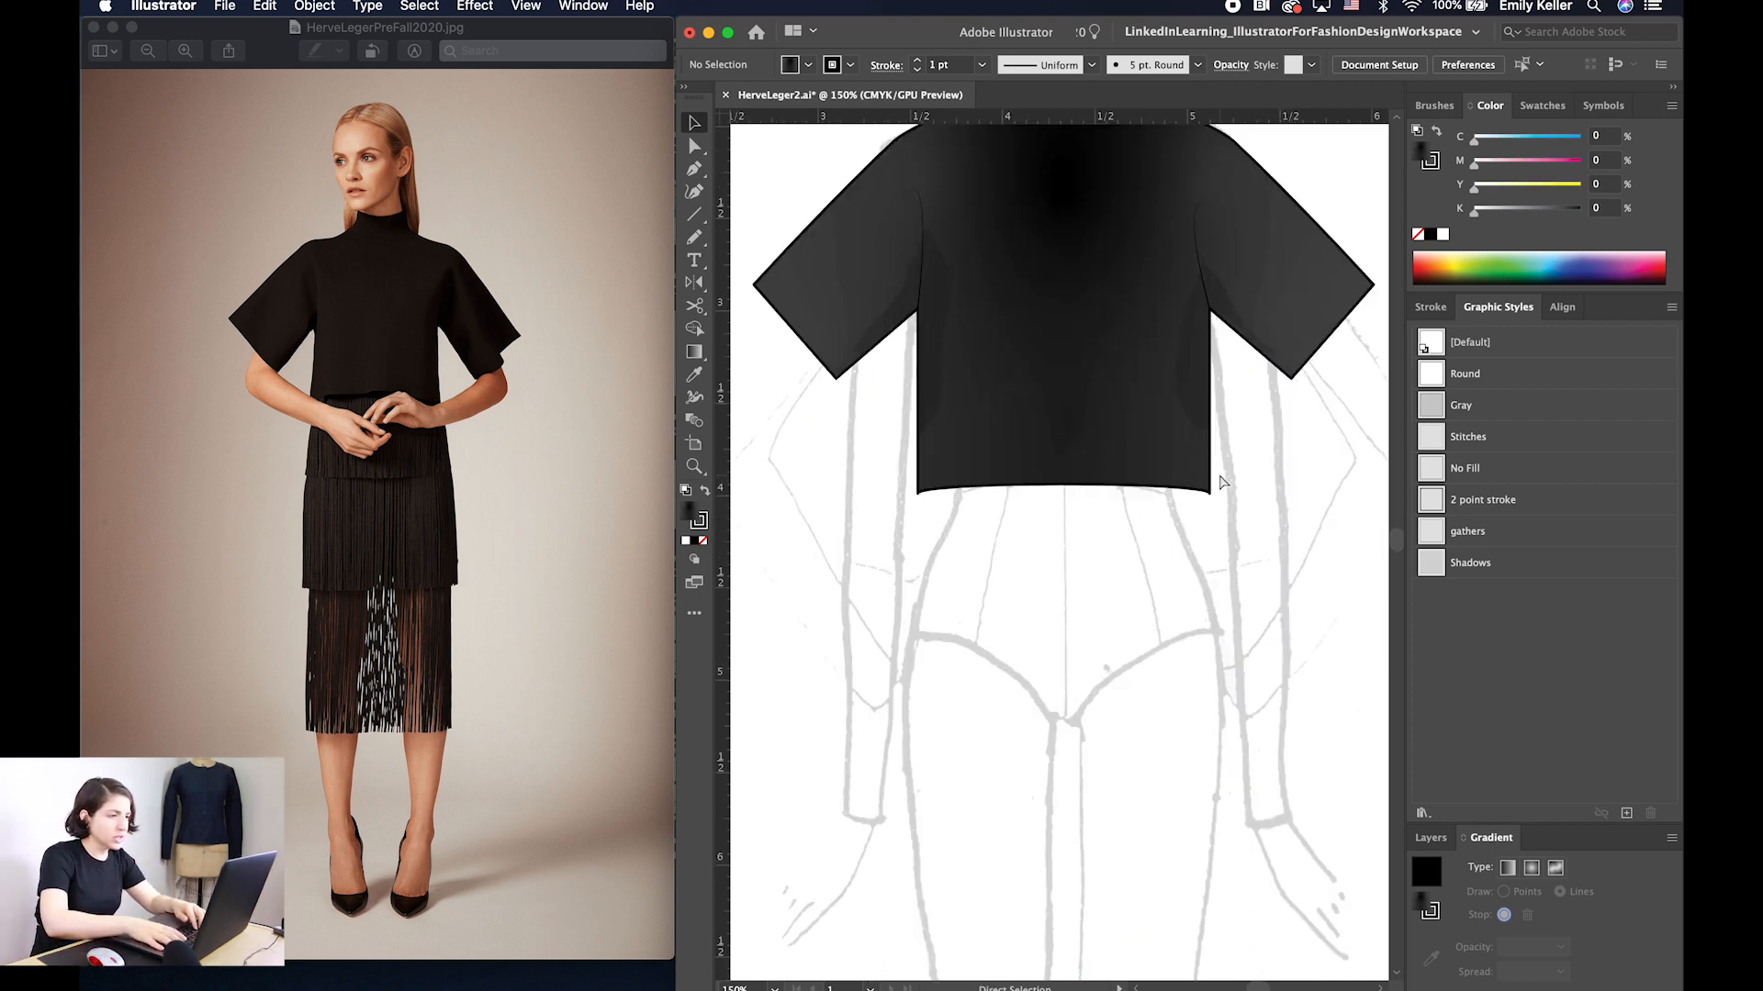
scroll(1090, 491, up, 4)
drag(1090, 491, 1121, 556)
key(super+plus)
drag(1193, 430, 1288, 343)
key(shift+c)
key(v)
click(1217, 451)
key(a)
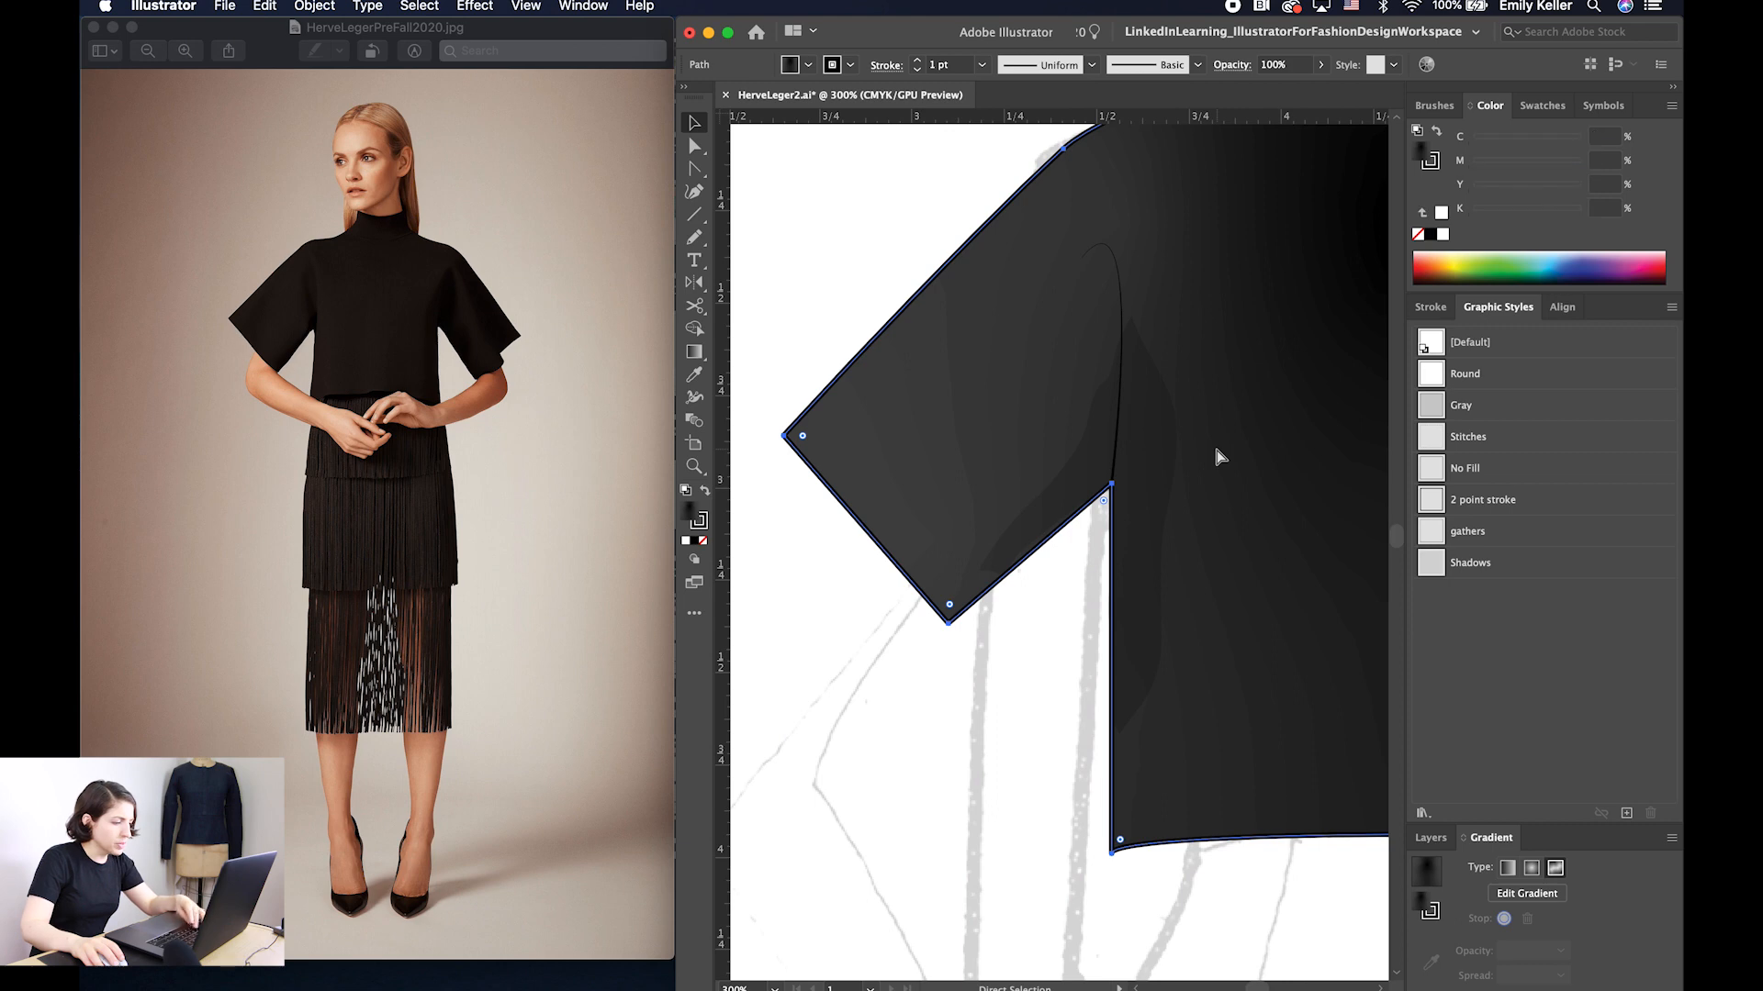
key(b)
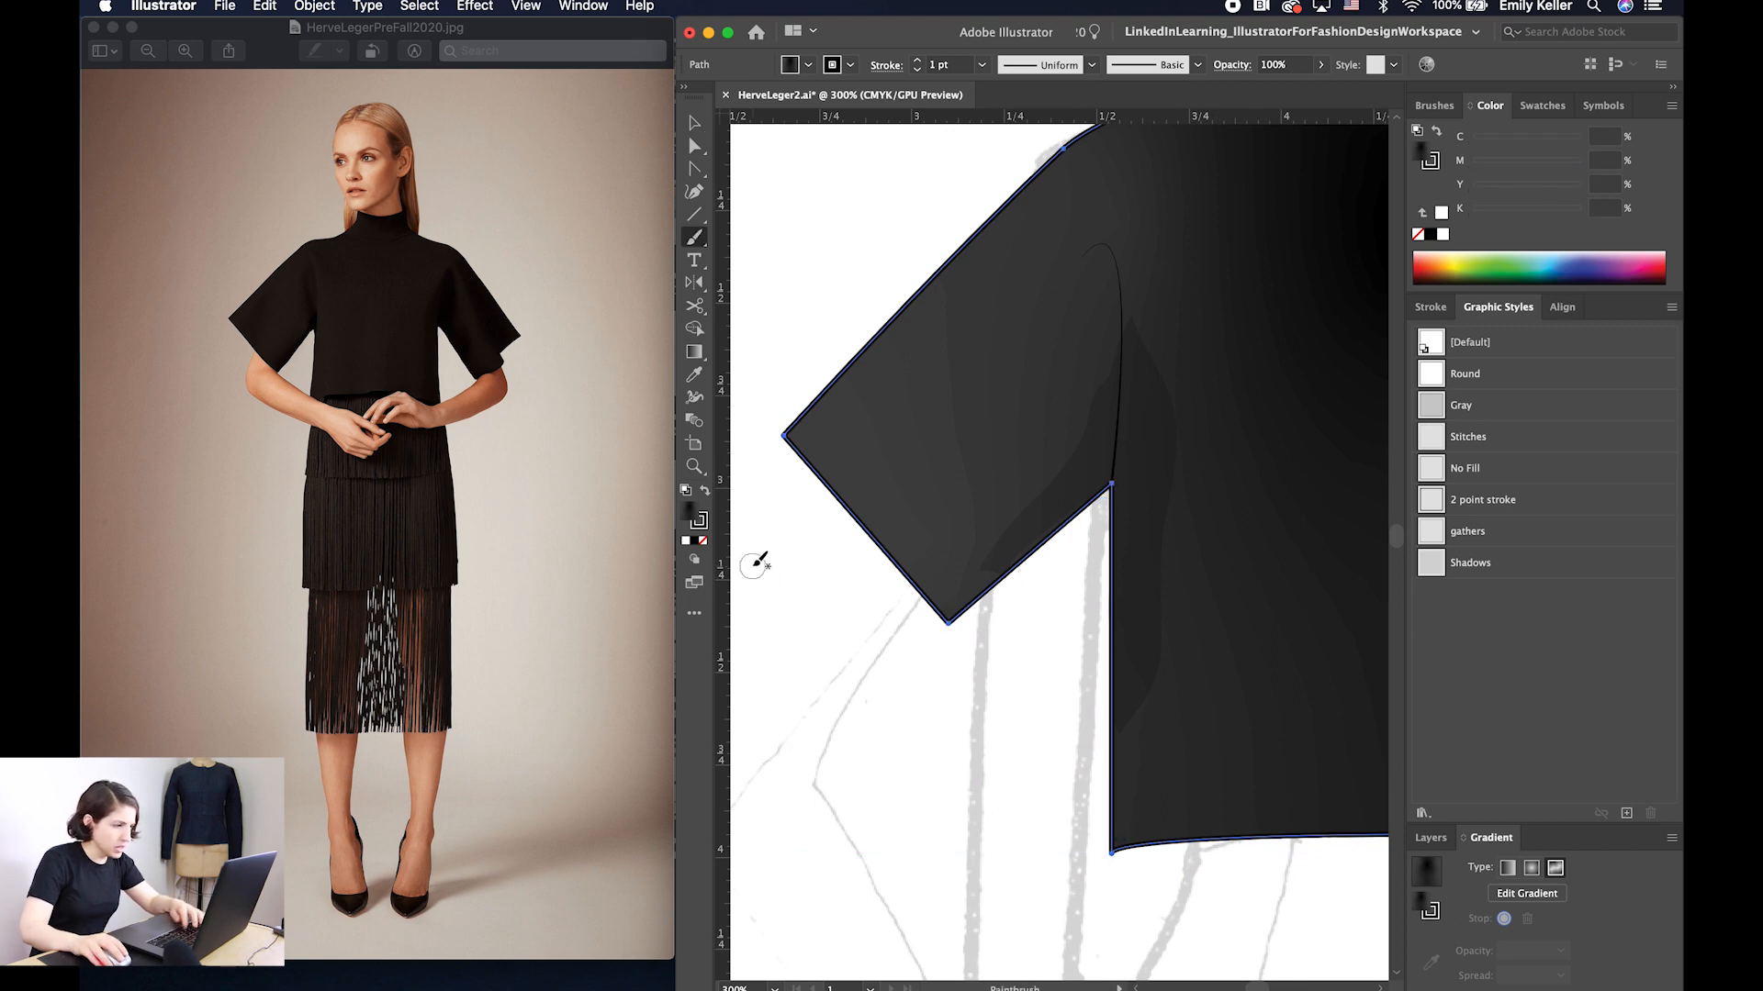
key(super+shift+a)
Curve the front body's left sleeve hem slightly inward with the Anchor Point tool to expose the back piece
key(shift+c)
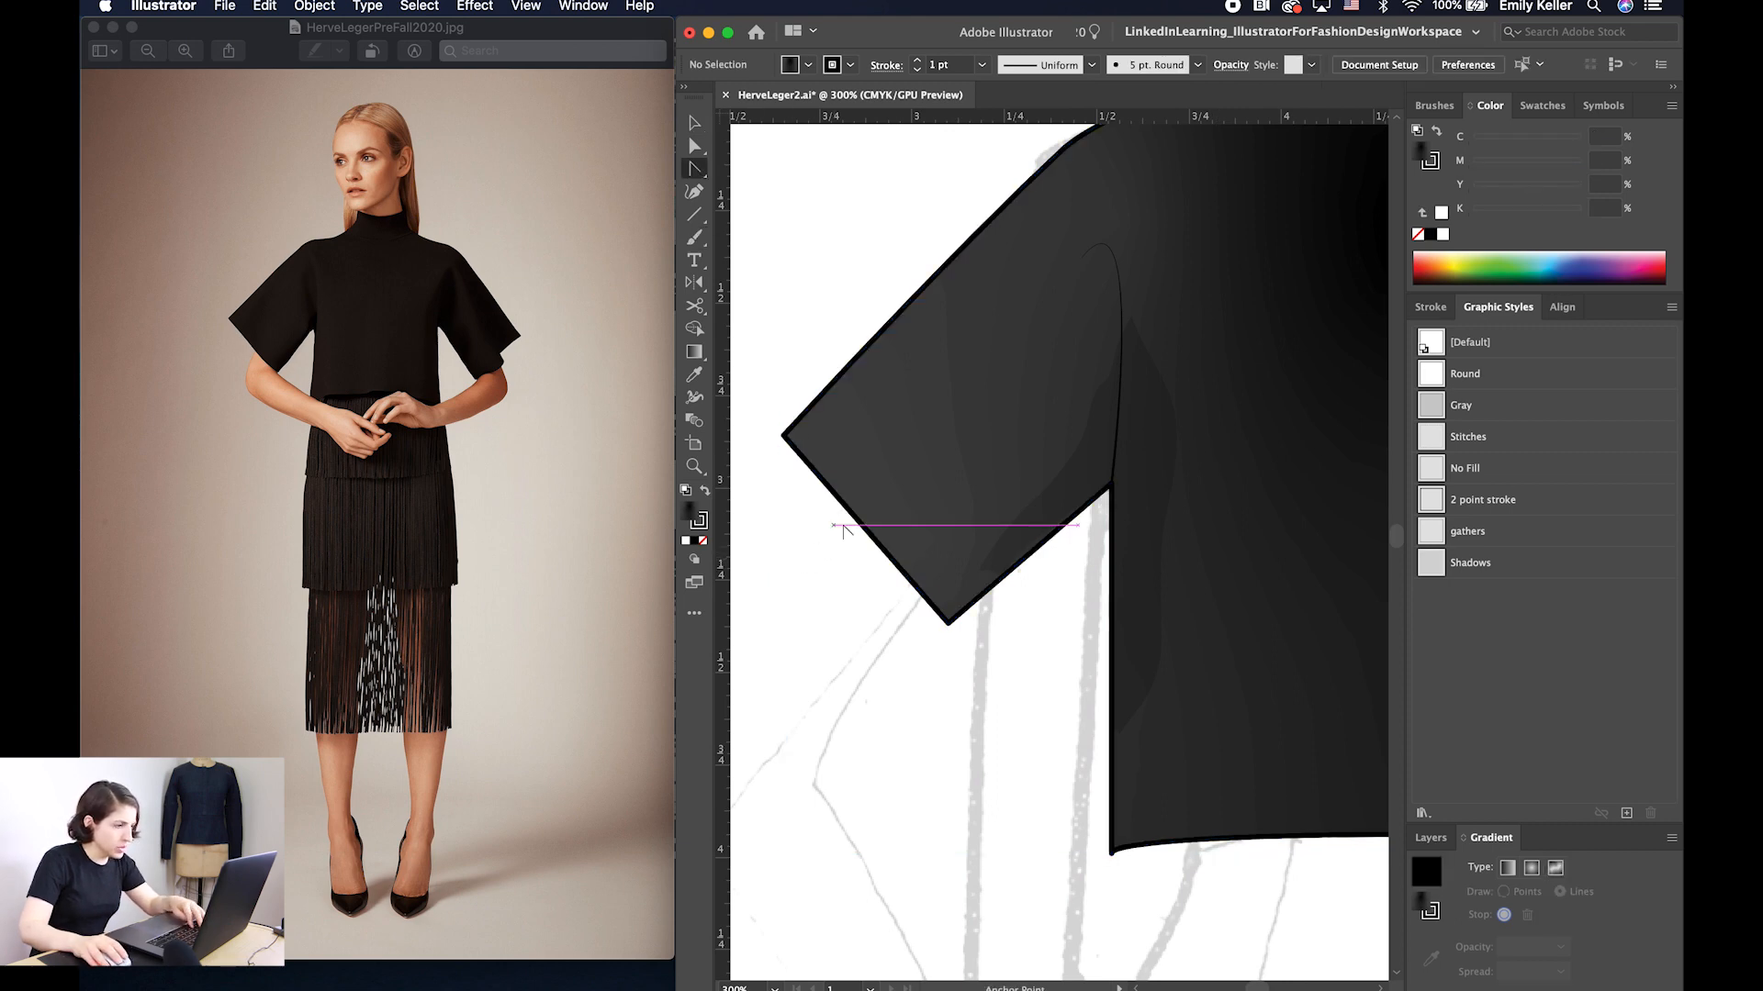
drag(868, 537, 875, 524)
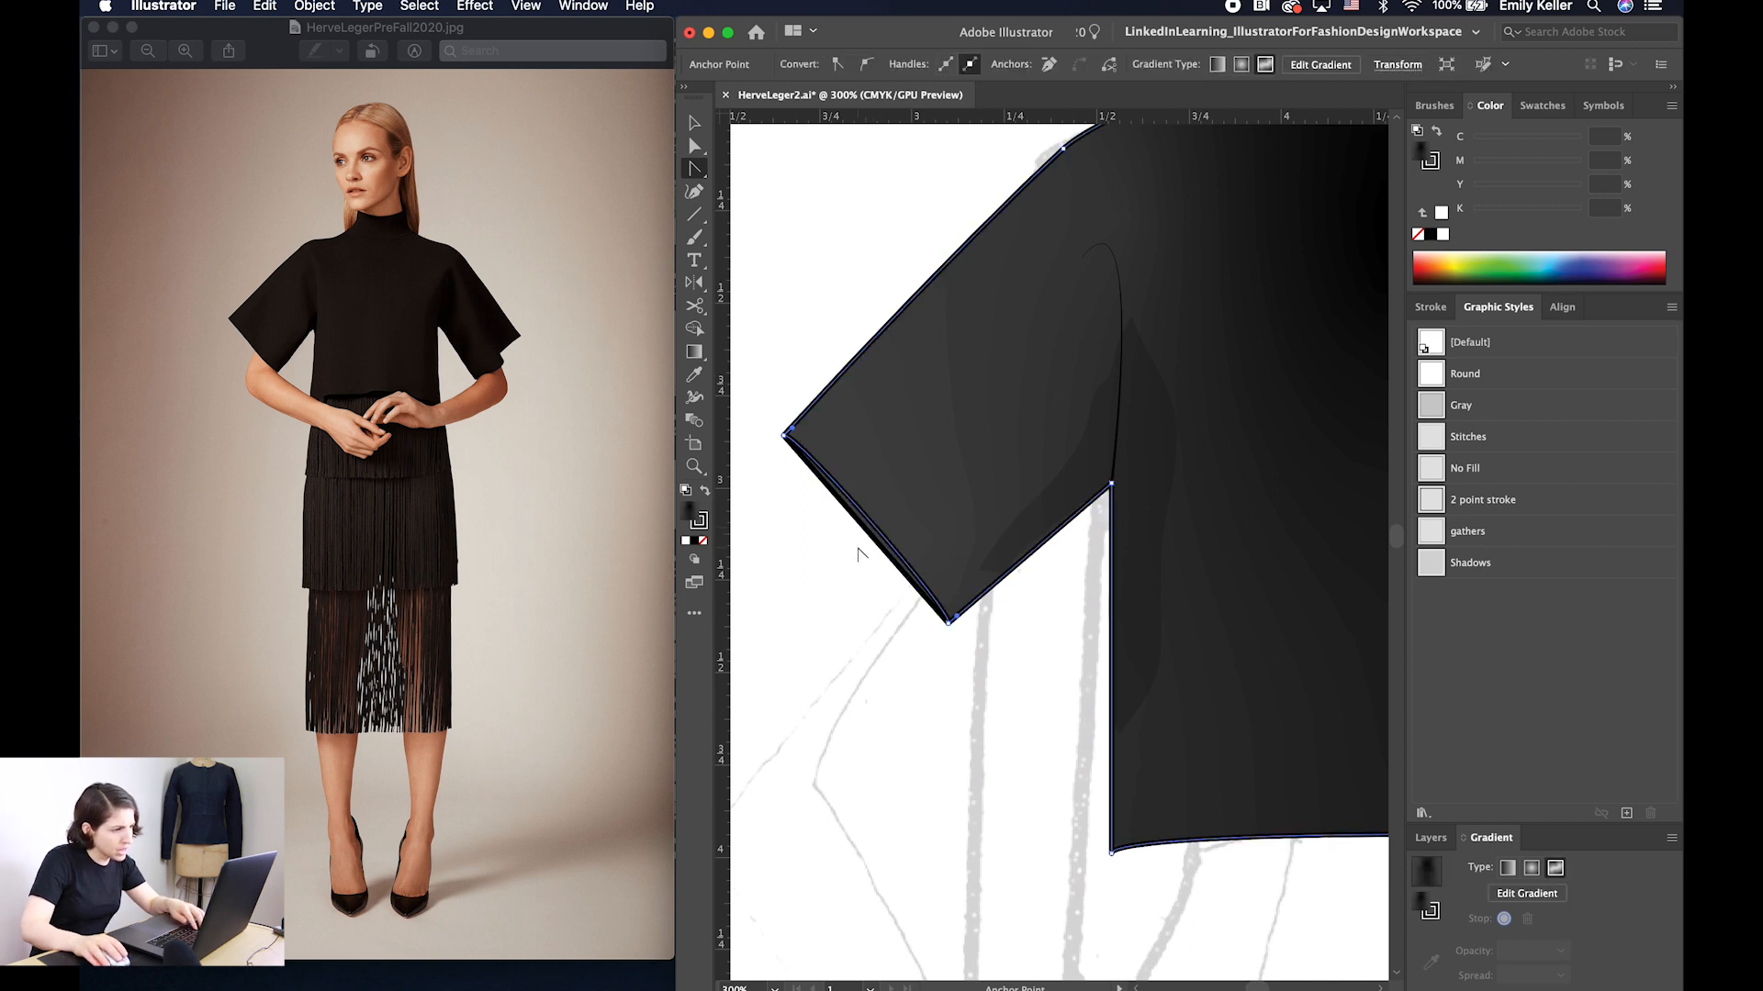
click(866, 542)
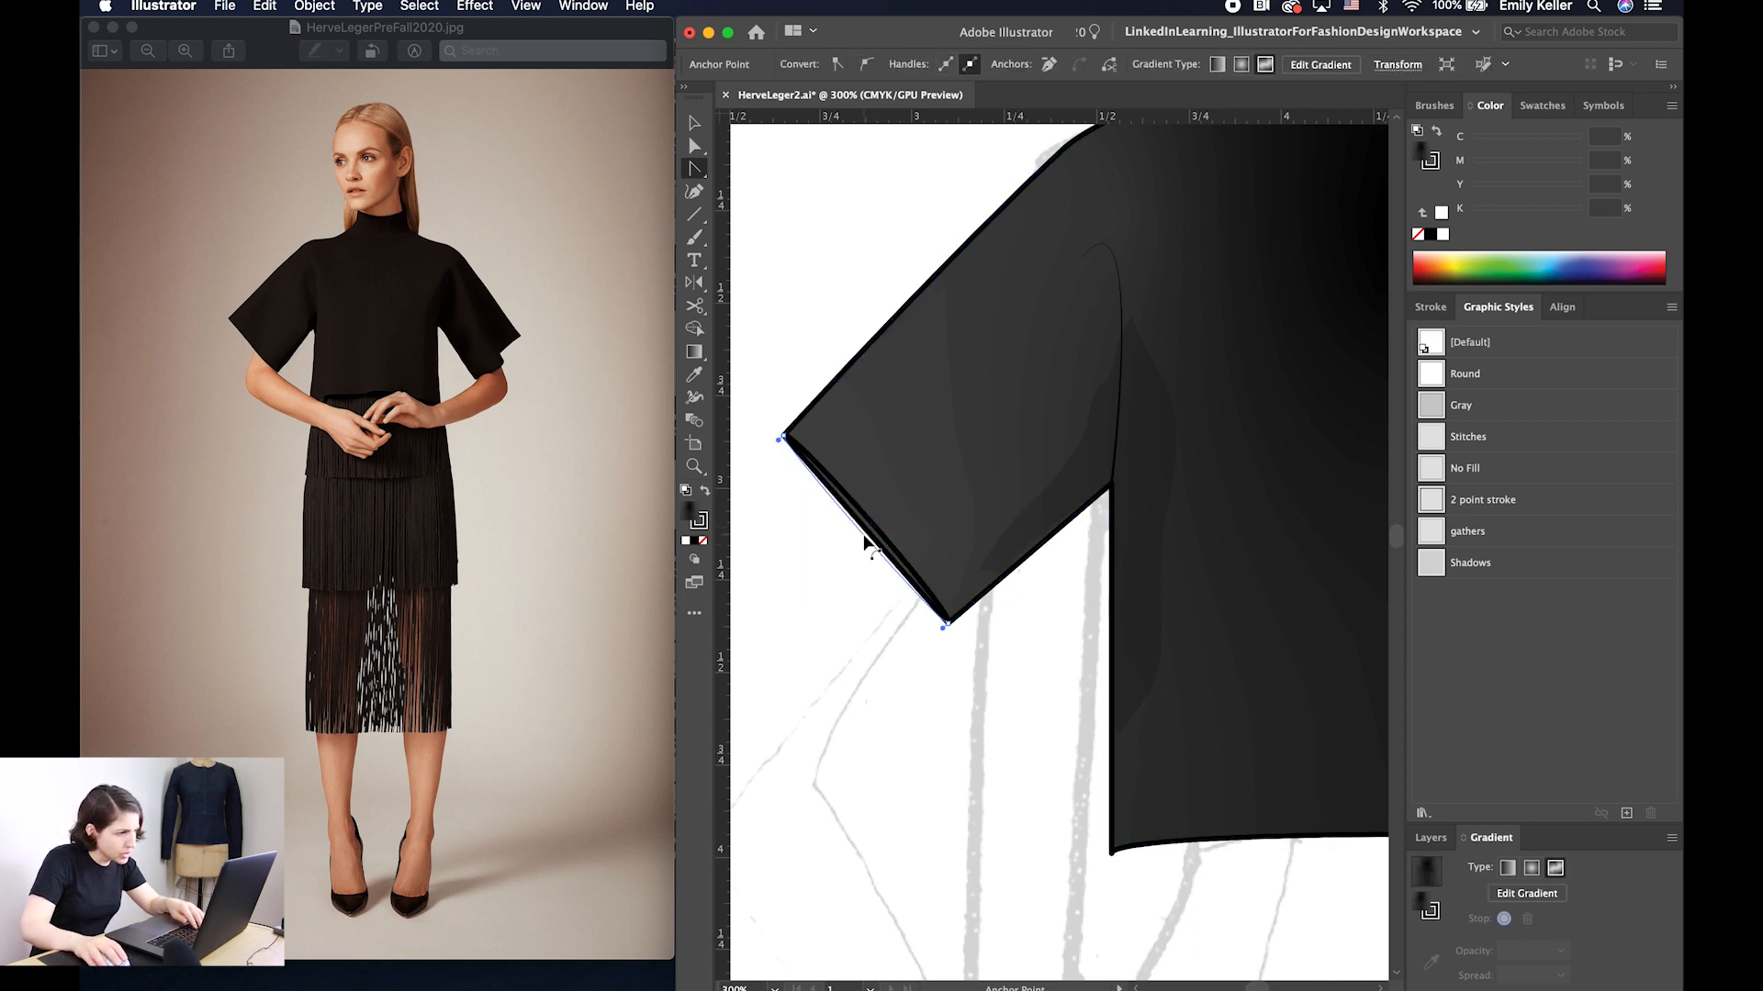
Apply the Gray graphic style to the back piece showing inside the left sleeve opening and deselect it
key(v)
click(867, 537)
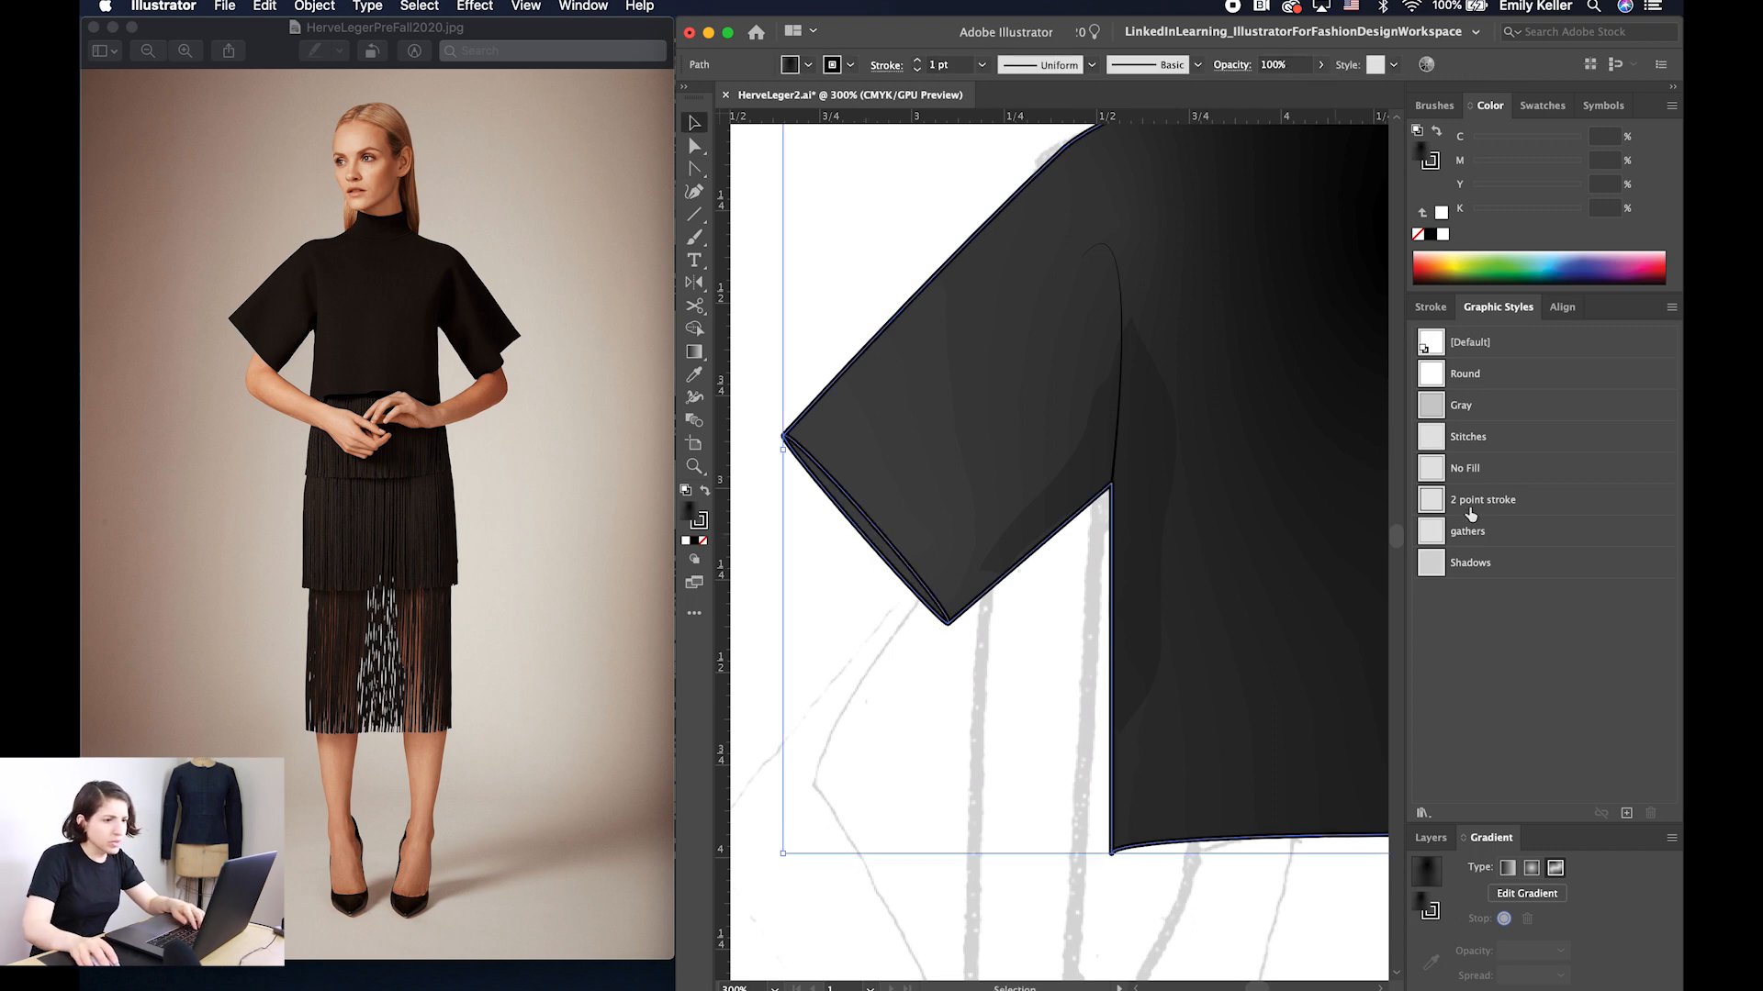
click(1478, 407)
click(873, 618)
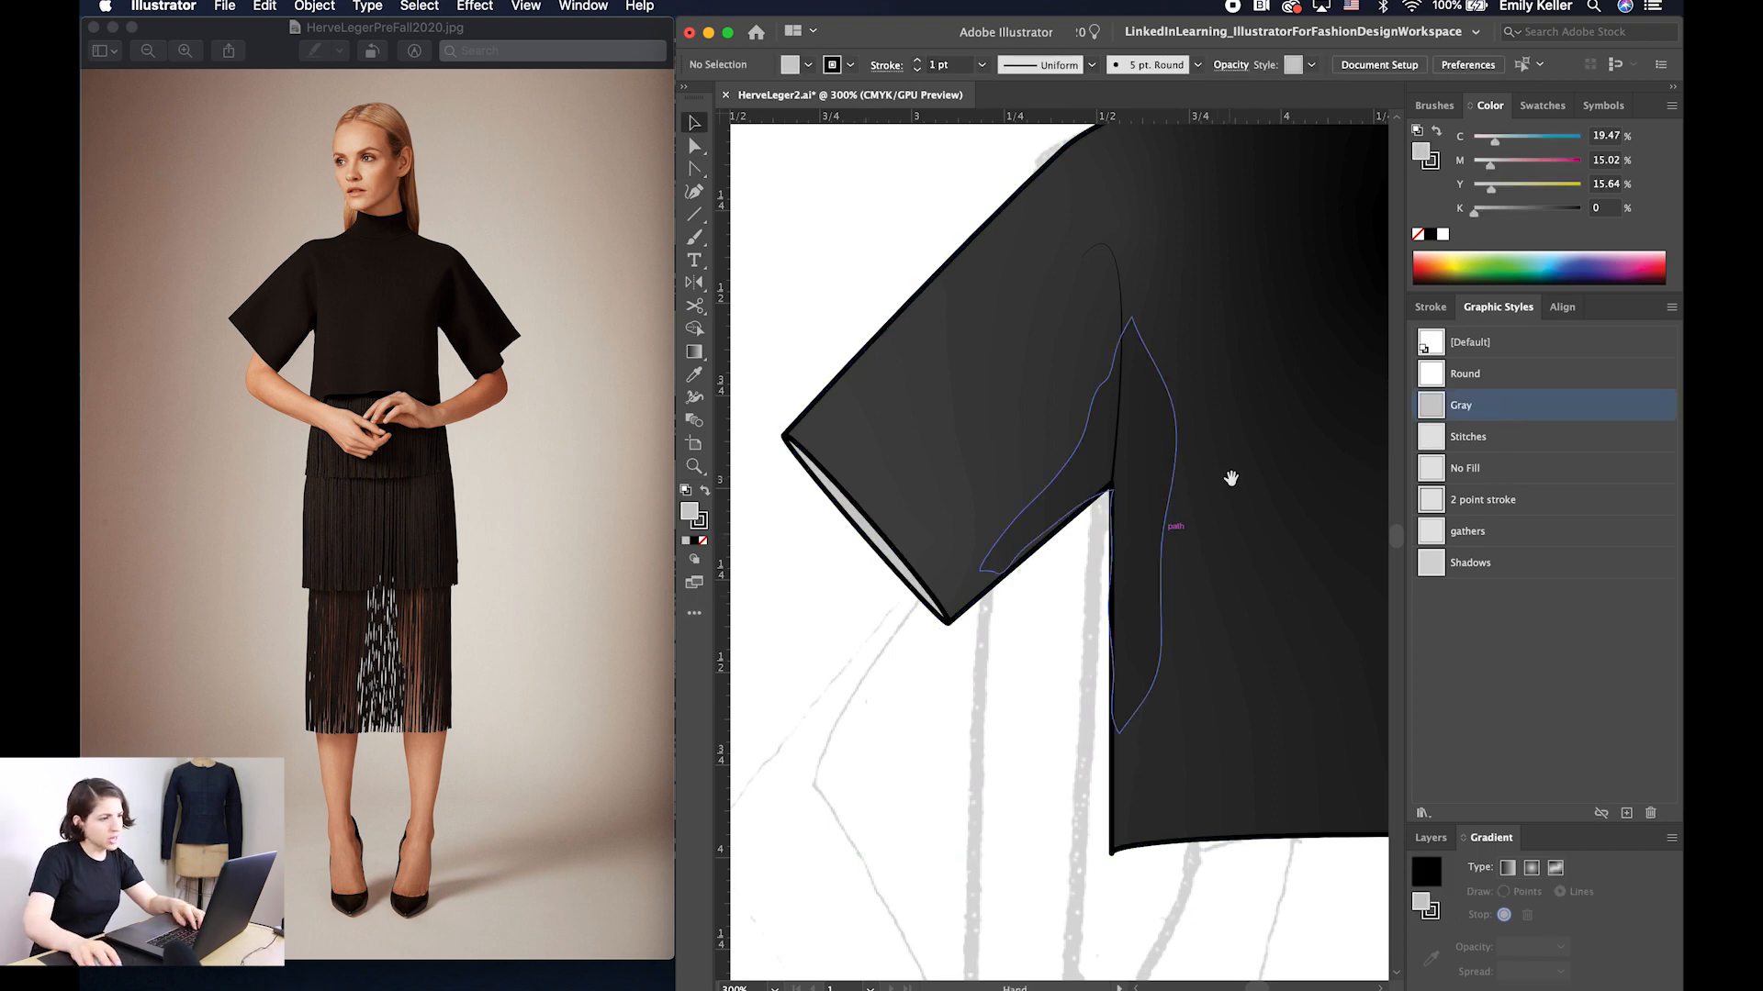
Curve the front body's right sleeve hem inward to reveal the gray back piece and deselect the body
scroll(1224, 487, right, 5)
scroll(1223, 487, right, 10)
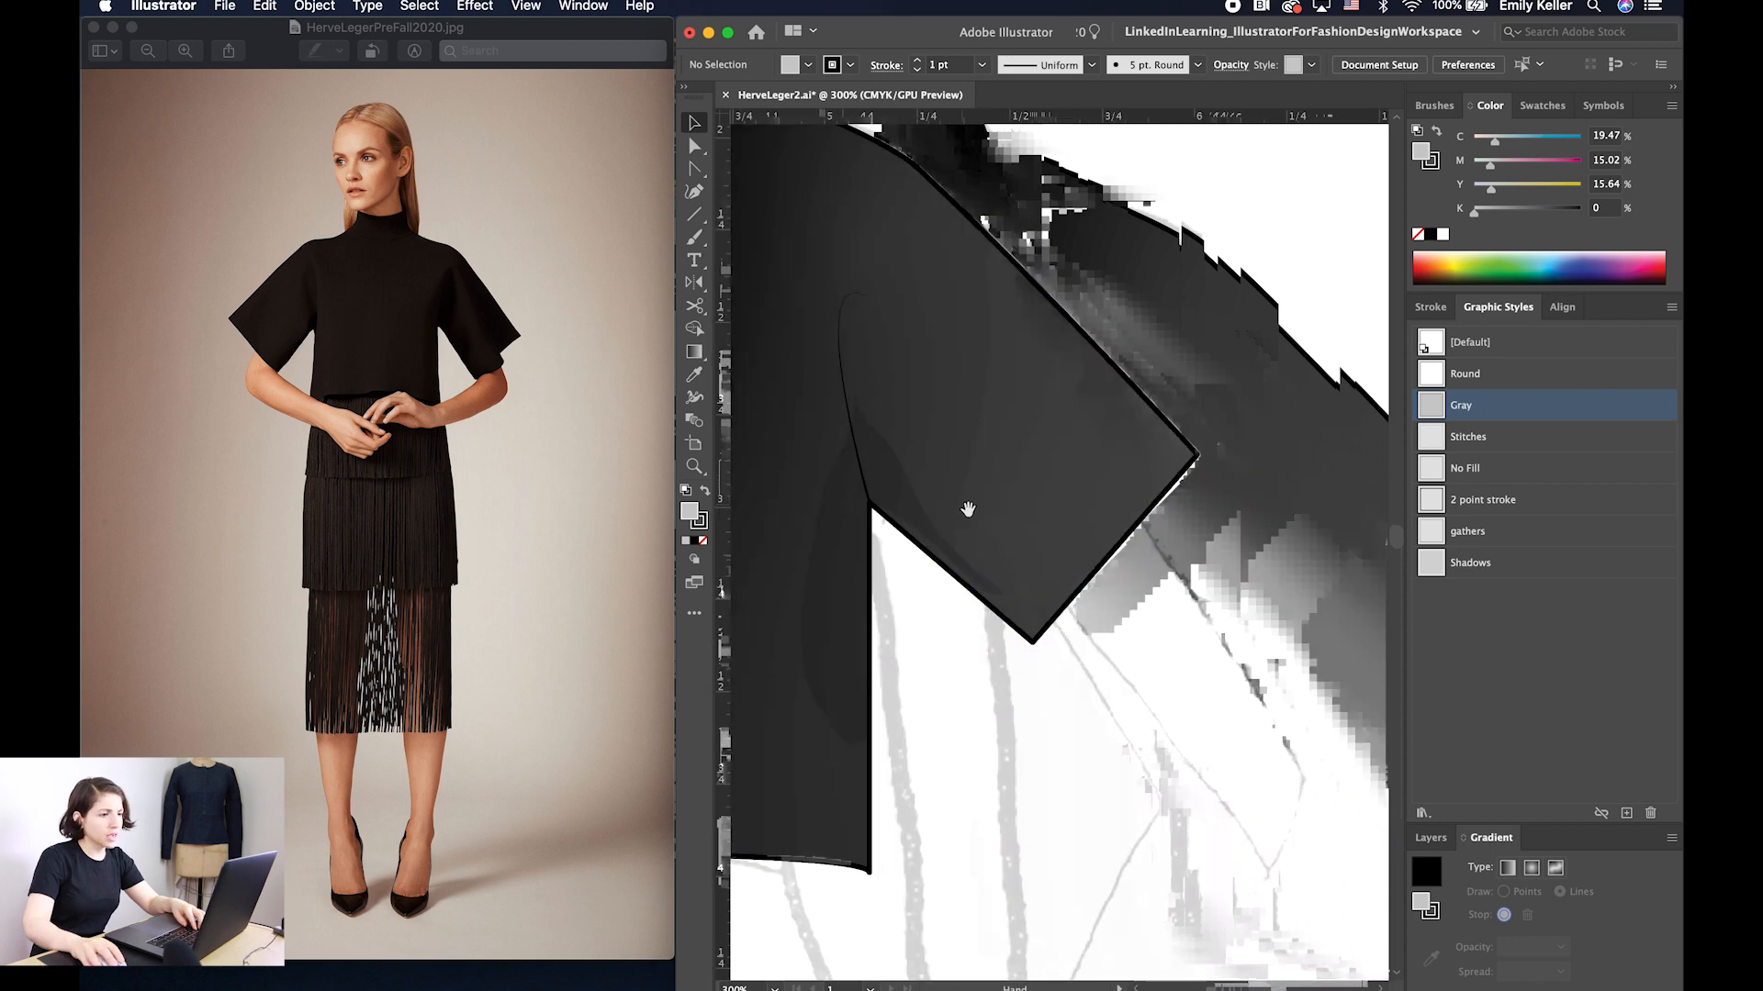
key(shift+c)
drag(1122, 552, 1120, 552)
key(v)
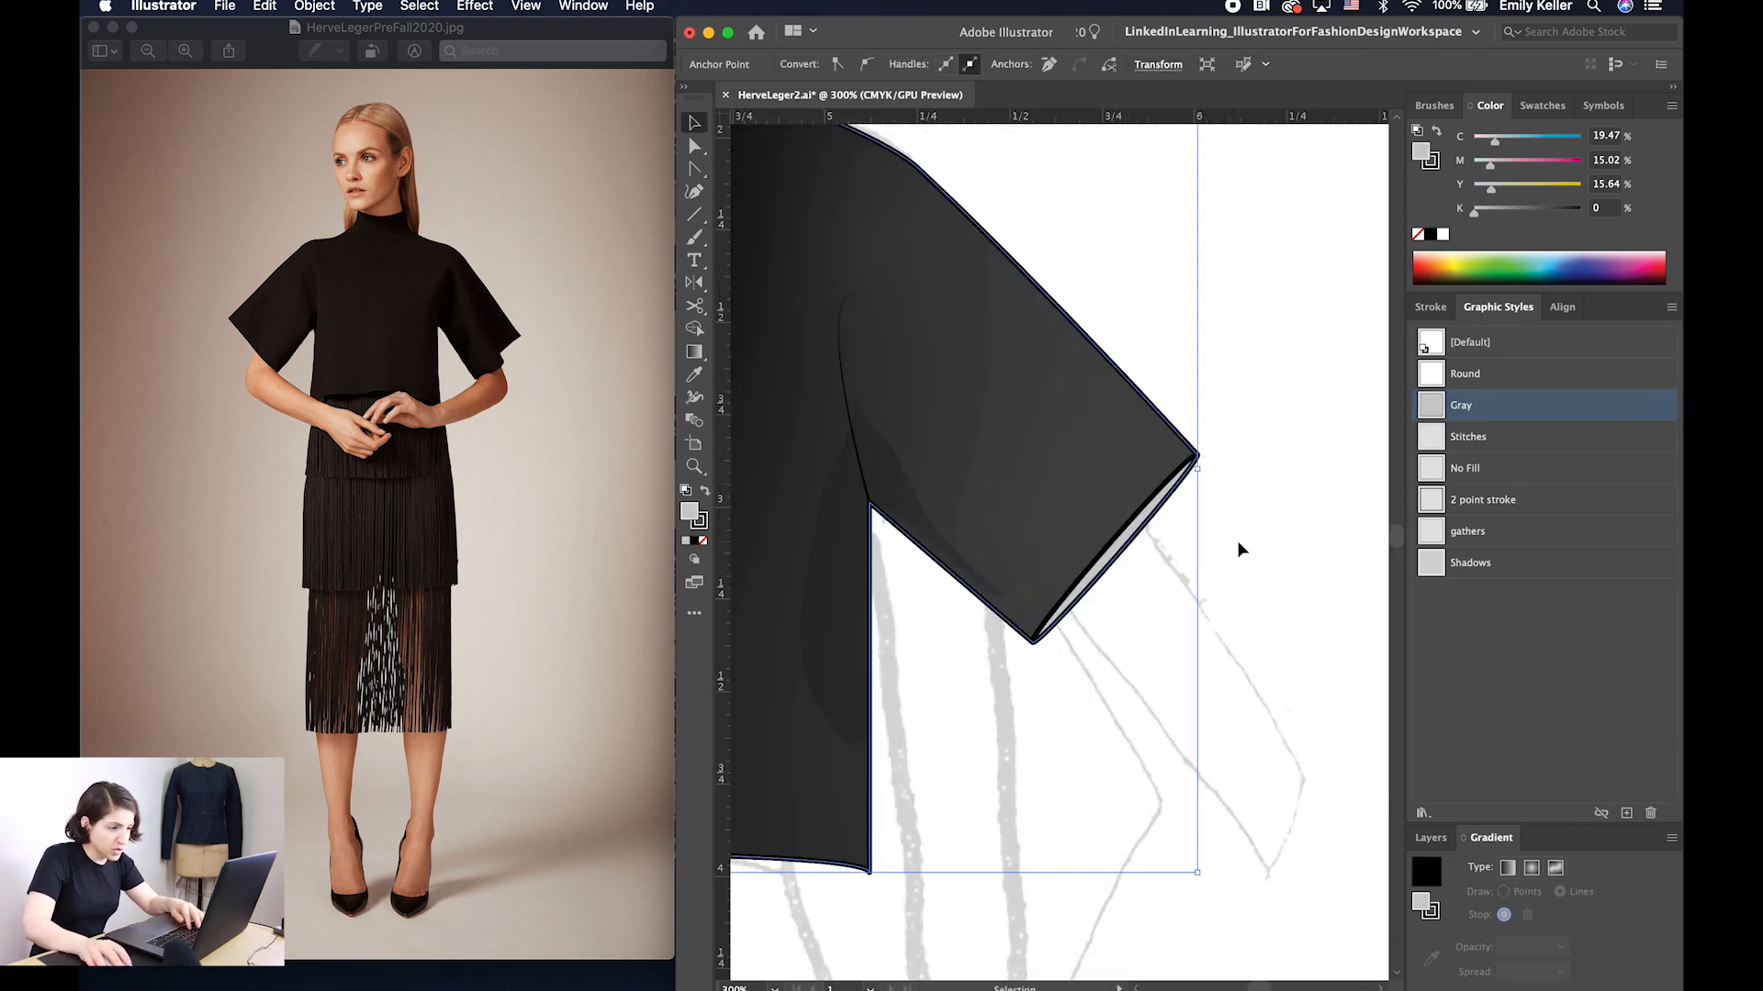
click(1238, 549)
Save the document with the finished top
key(super+minus)
key(super+minus)
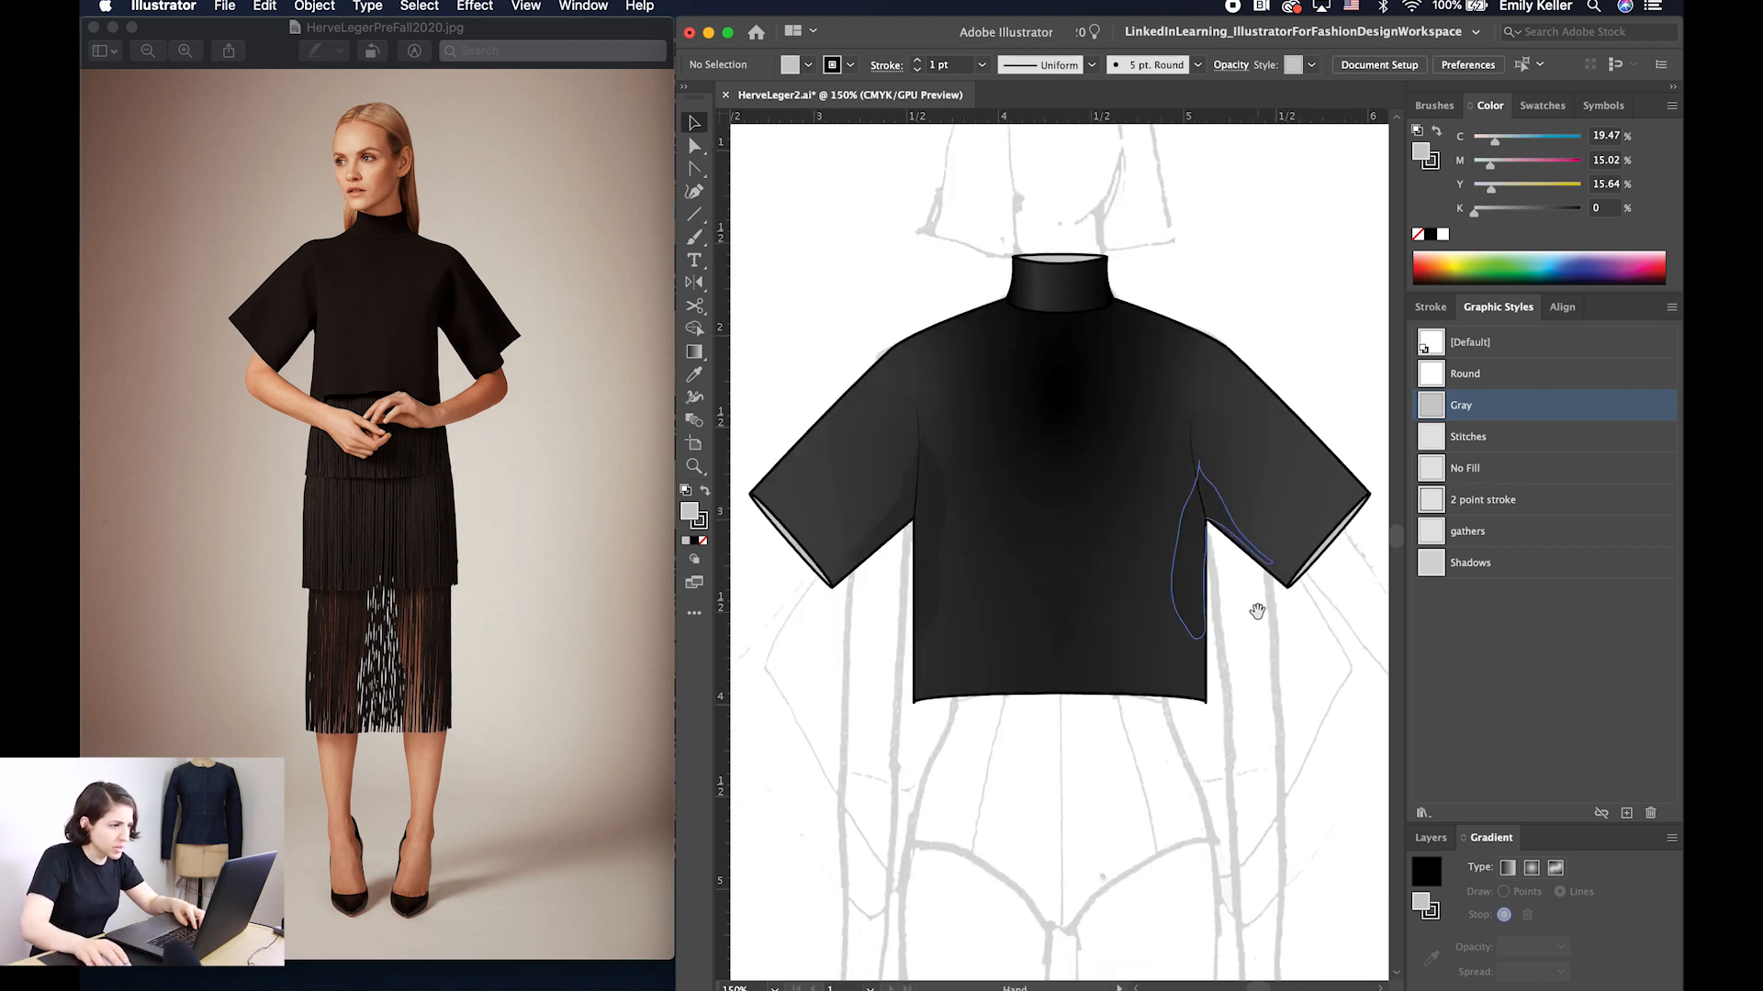
scroll(1257, 618, down, 1)
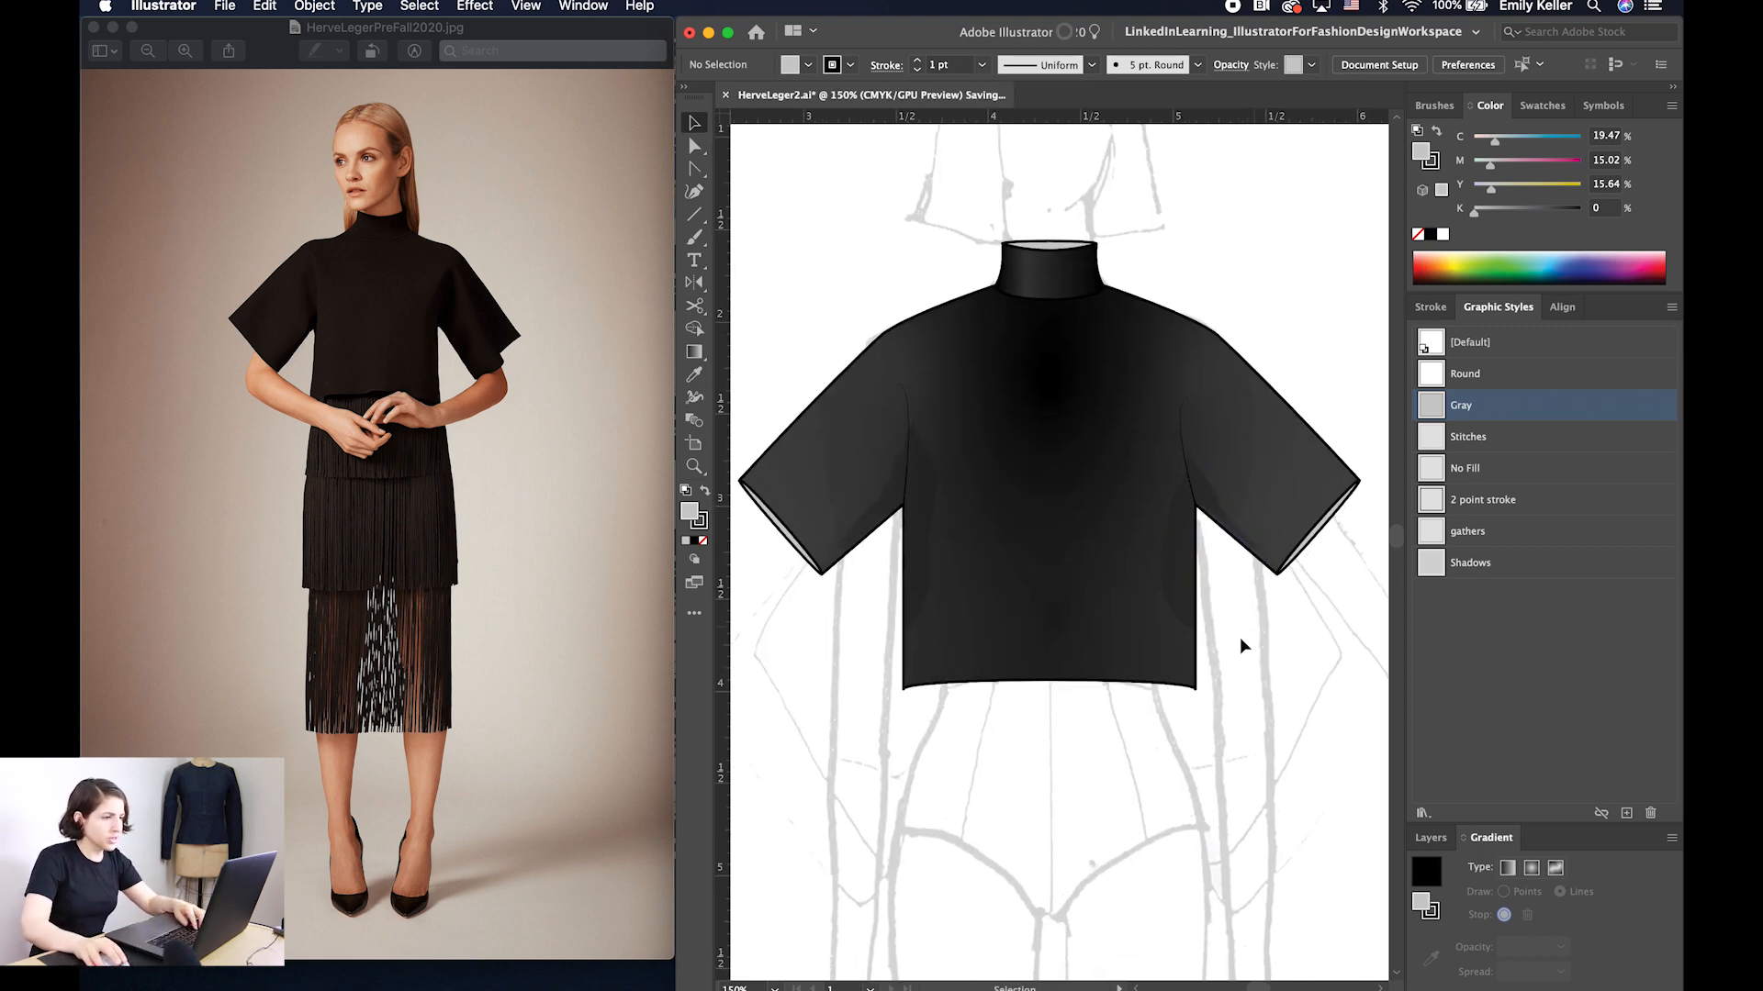
scroll(1245, 631, down, 2)
scroll(1203, 594, down, 1)
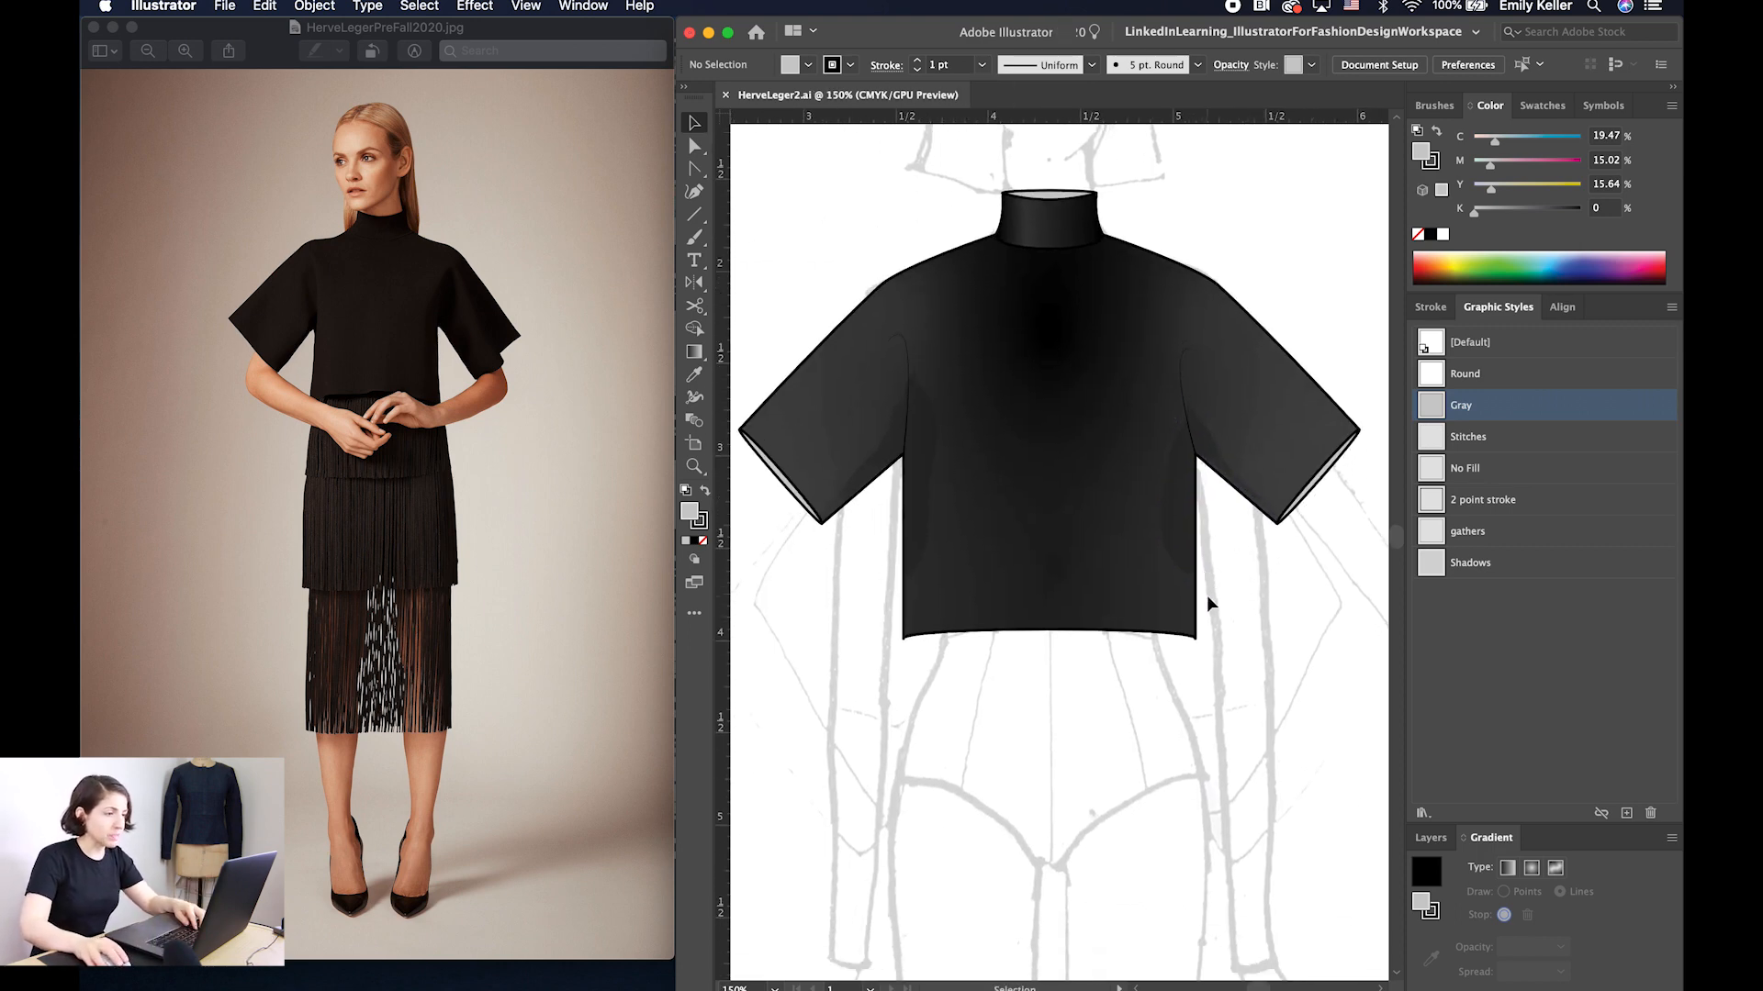
scroll(1202, 624, down, 2)
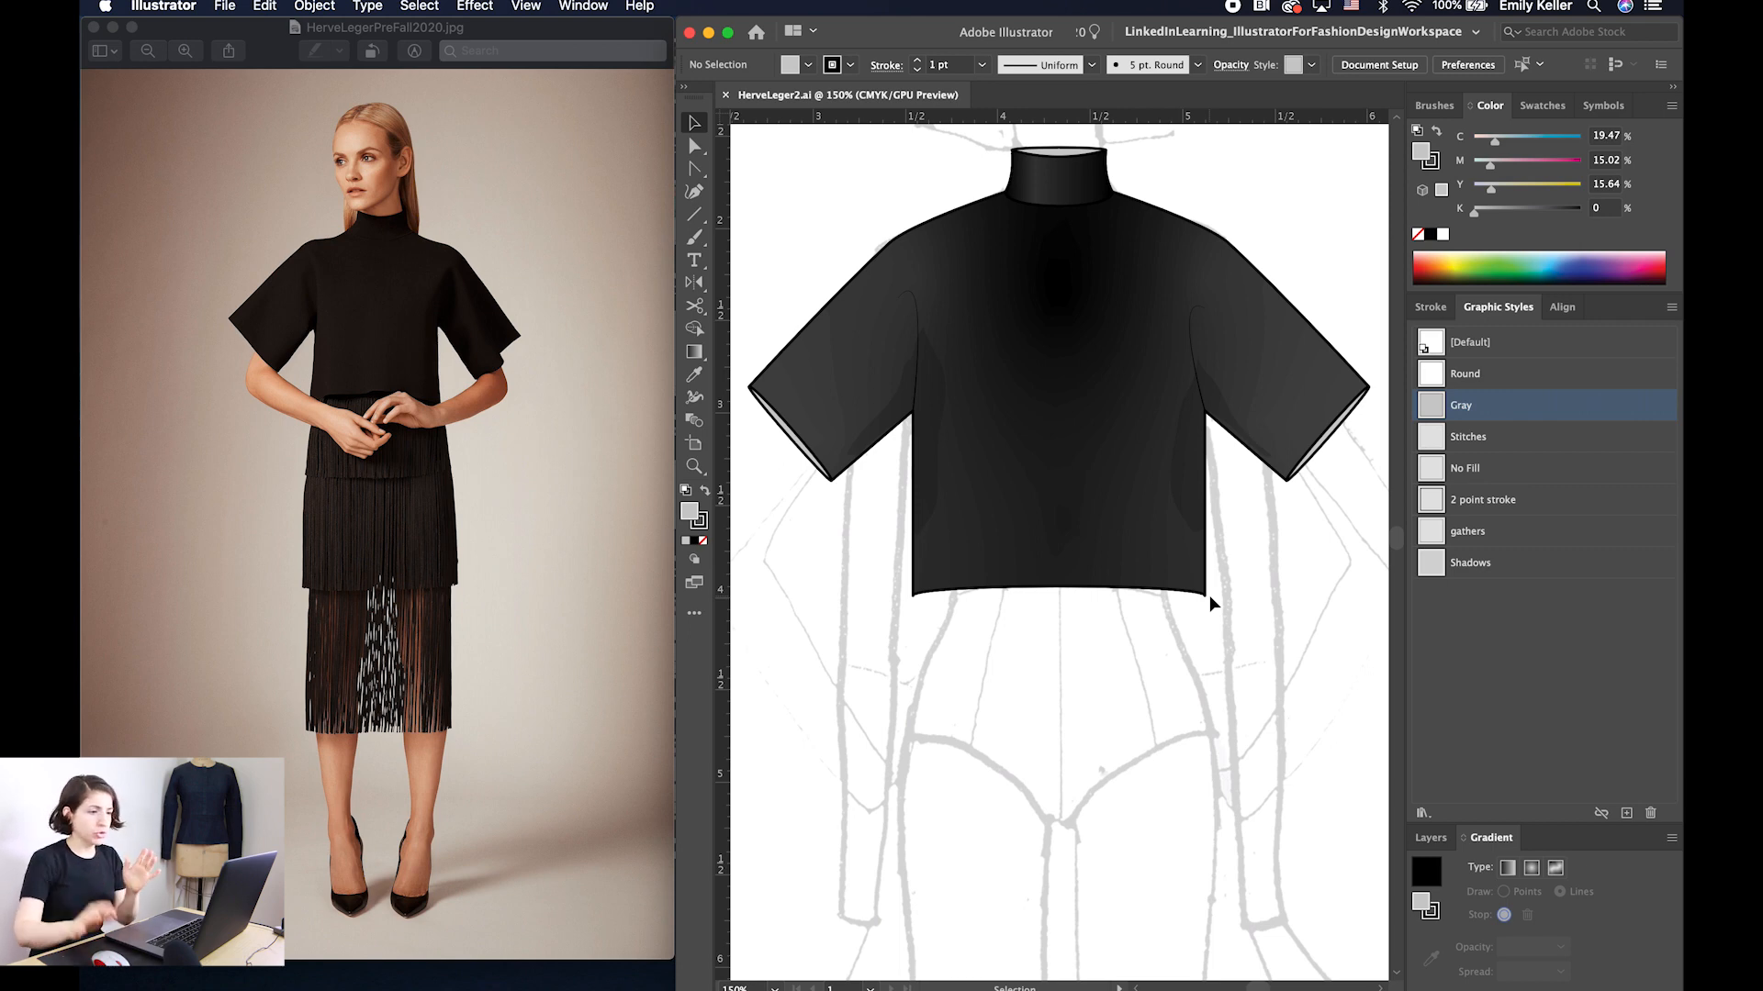
Lock the Top layer and add a new layer between it and the Template Croquie.png layer
scroll(1211, 602, down, 2)
drag(1224, 630, 1246, 505)
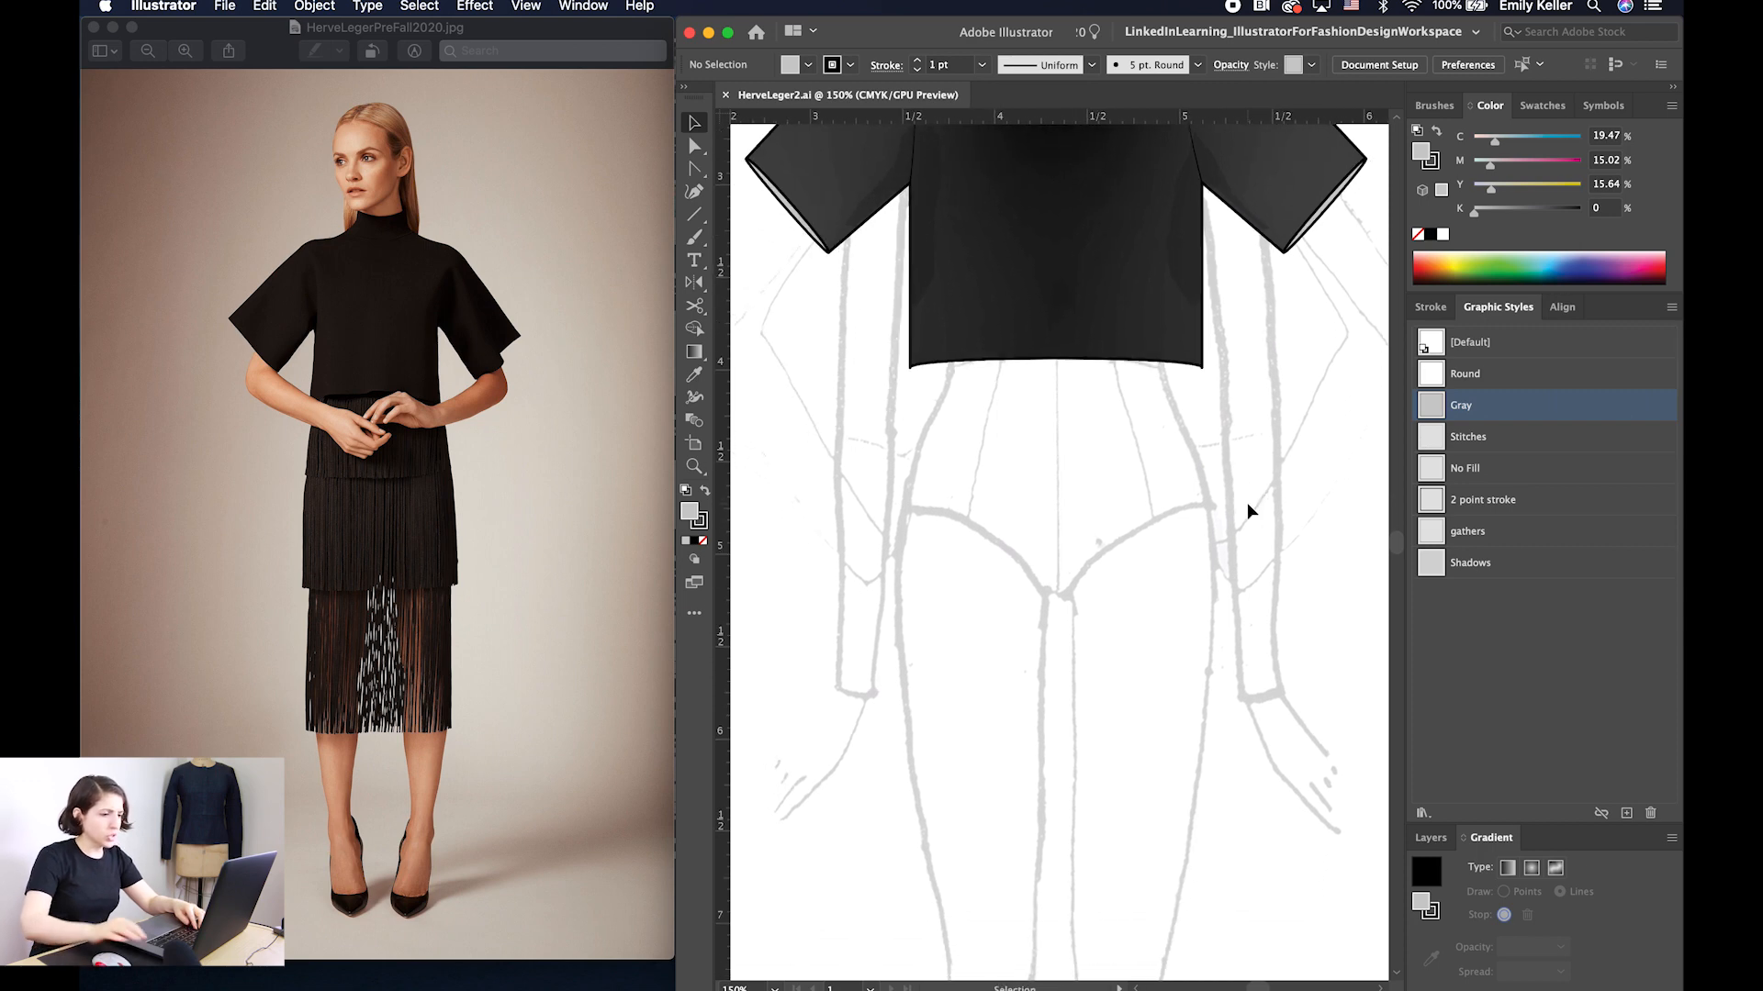
click(1432, 838)
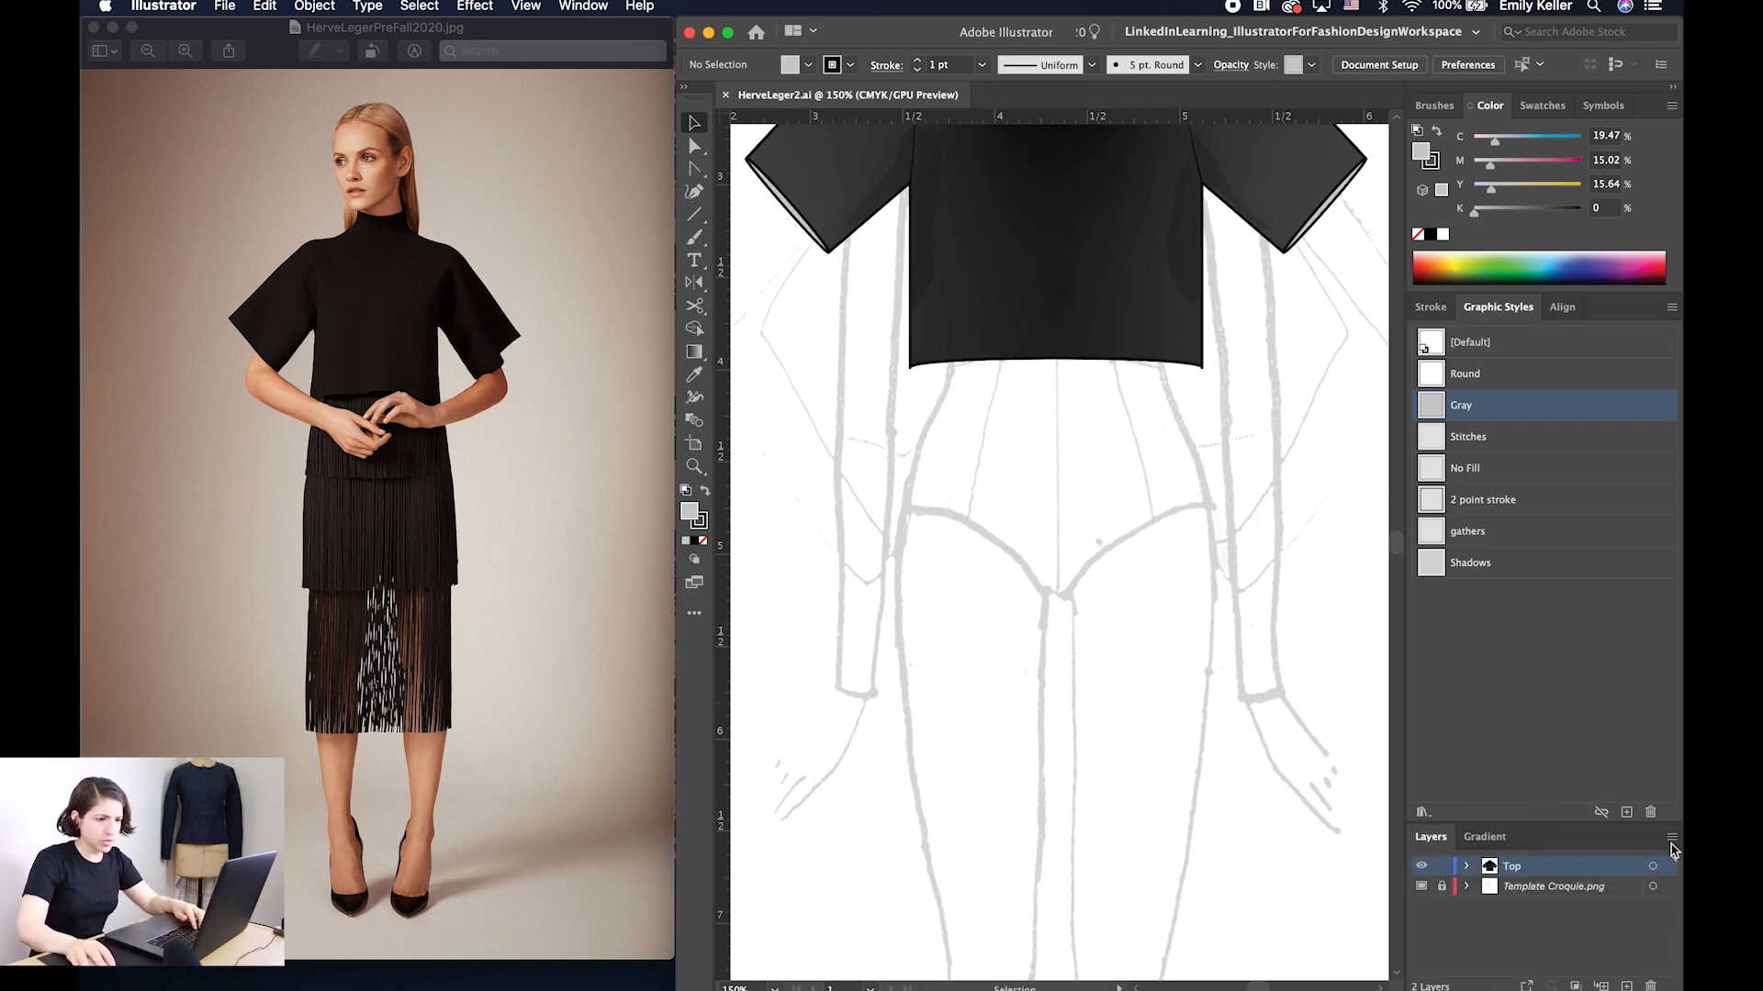
click(1672, 843)
click(1501, 527)
click(1441, 887)
drag(1527, 873, 1526, 904)
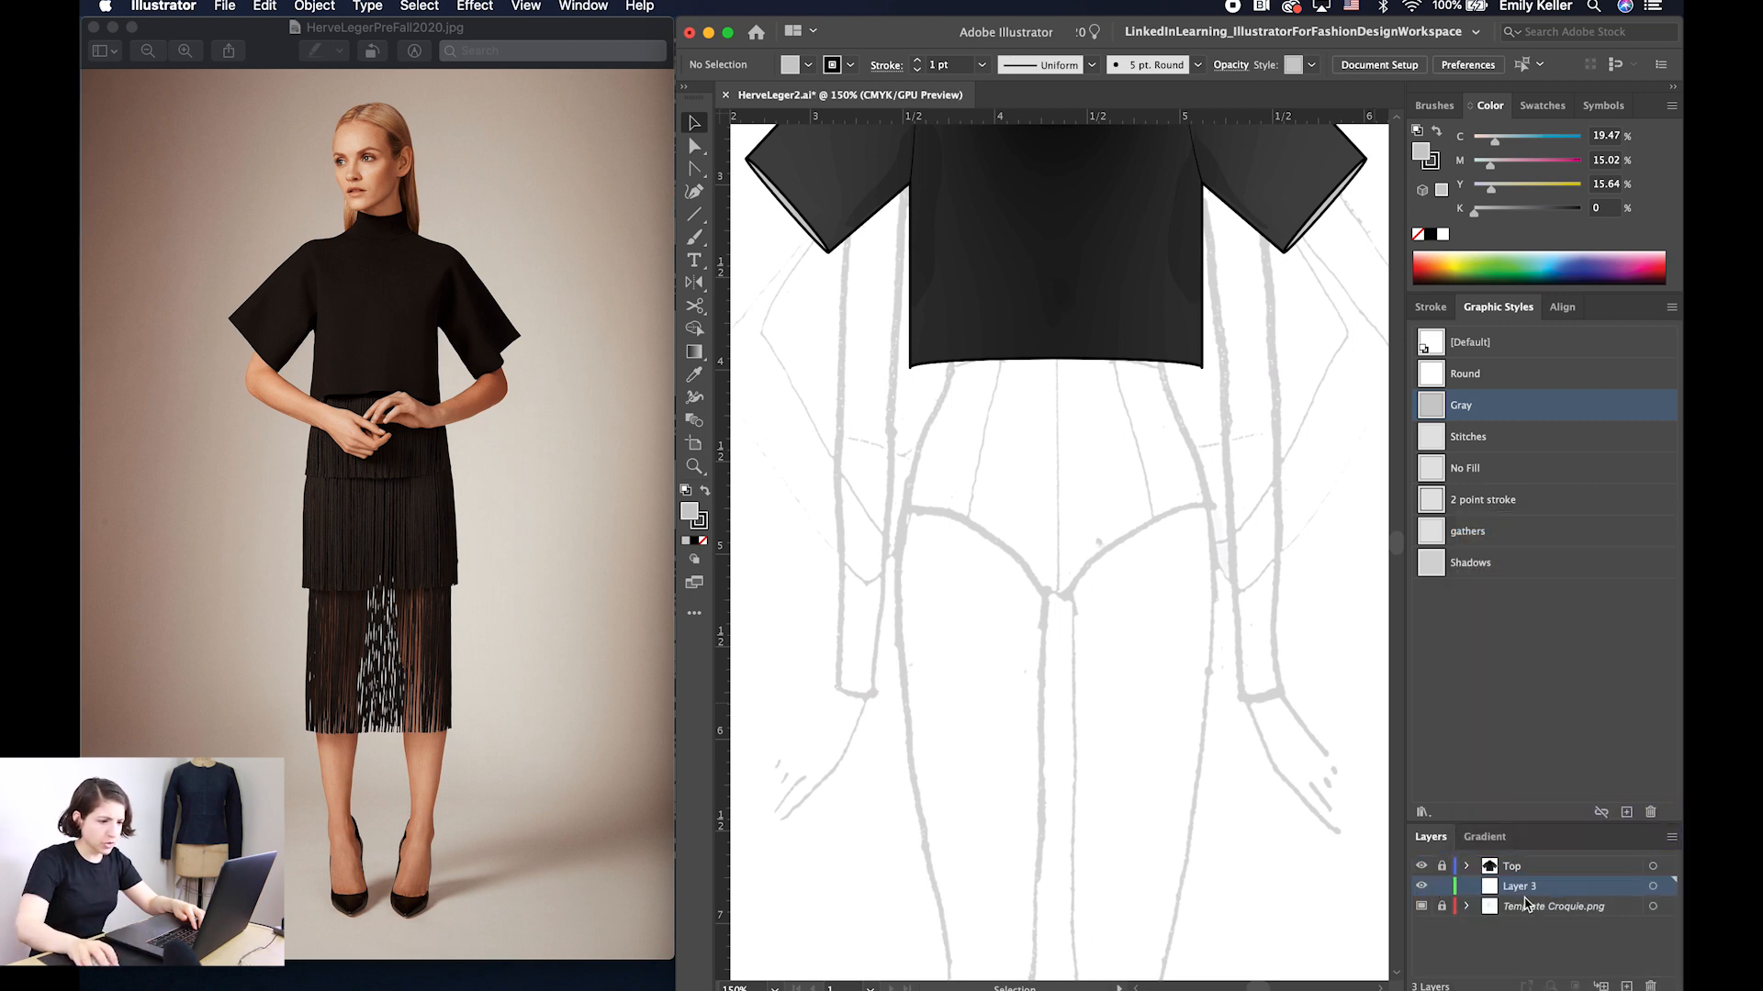
Rename the new layer below the Top layer as Fringe Skirt
double_click(1519, 886)
text(Fringe)
key(Return)
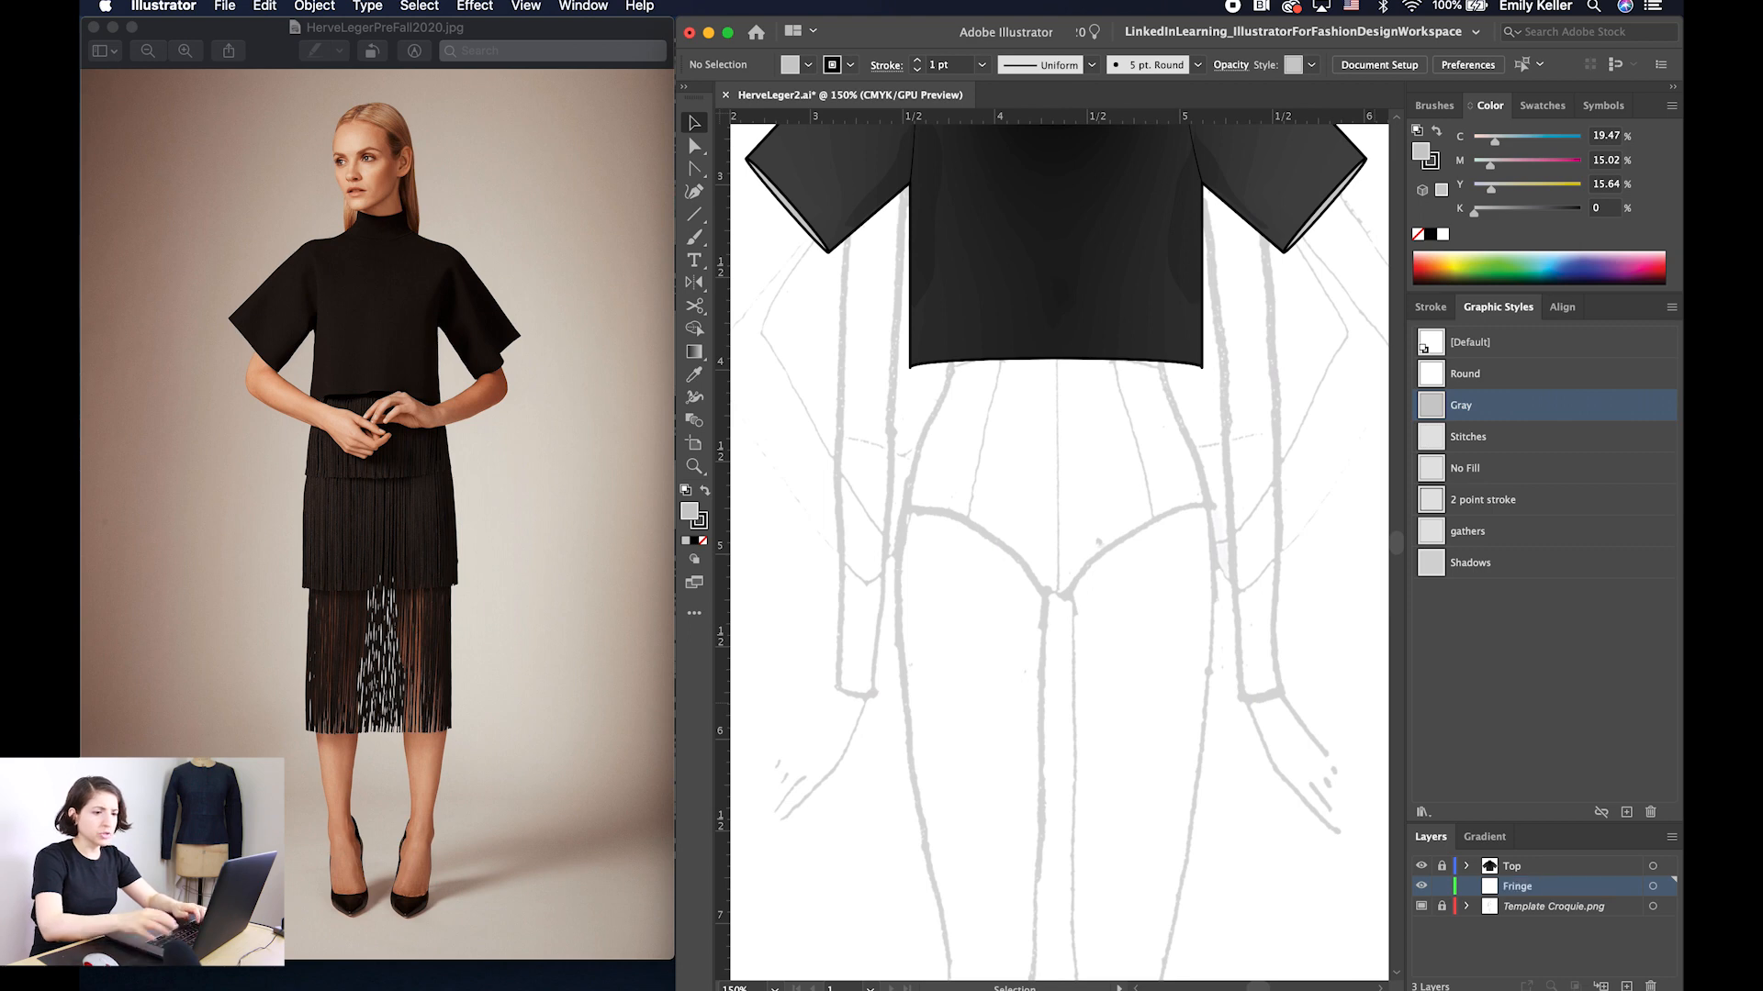
double_click(1519, 886)
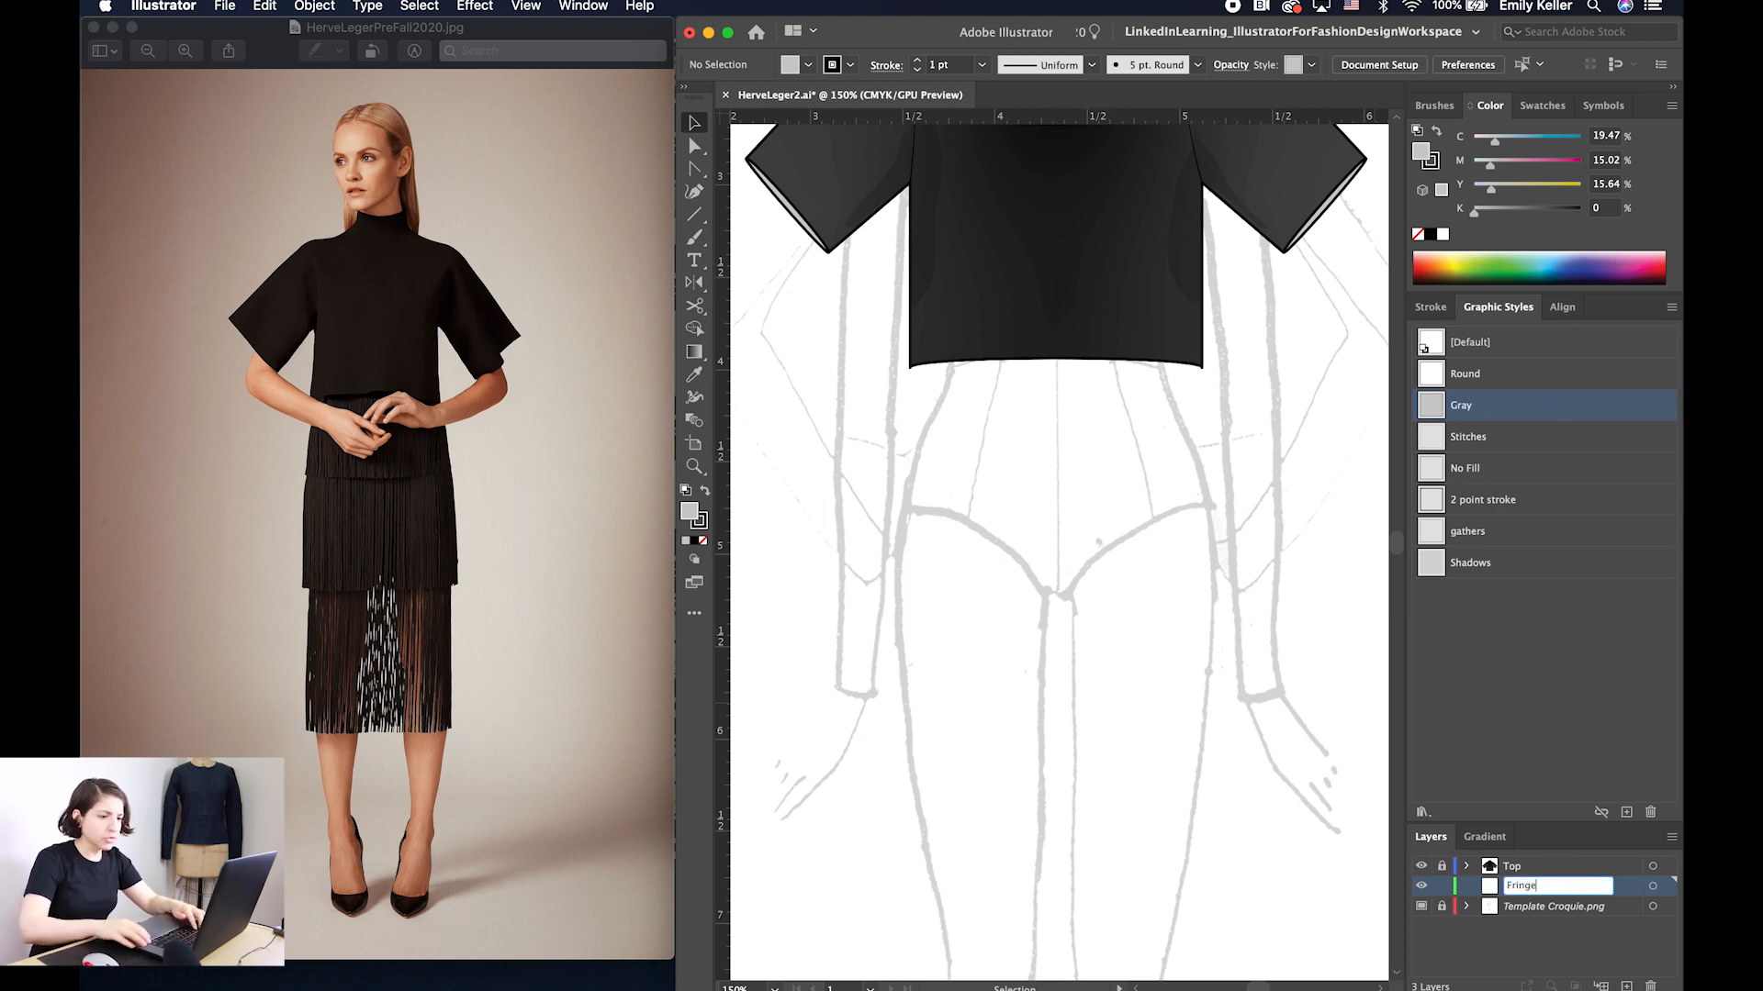
key(Return)
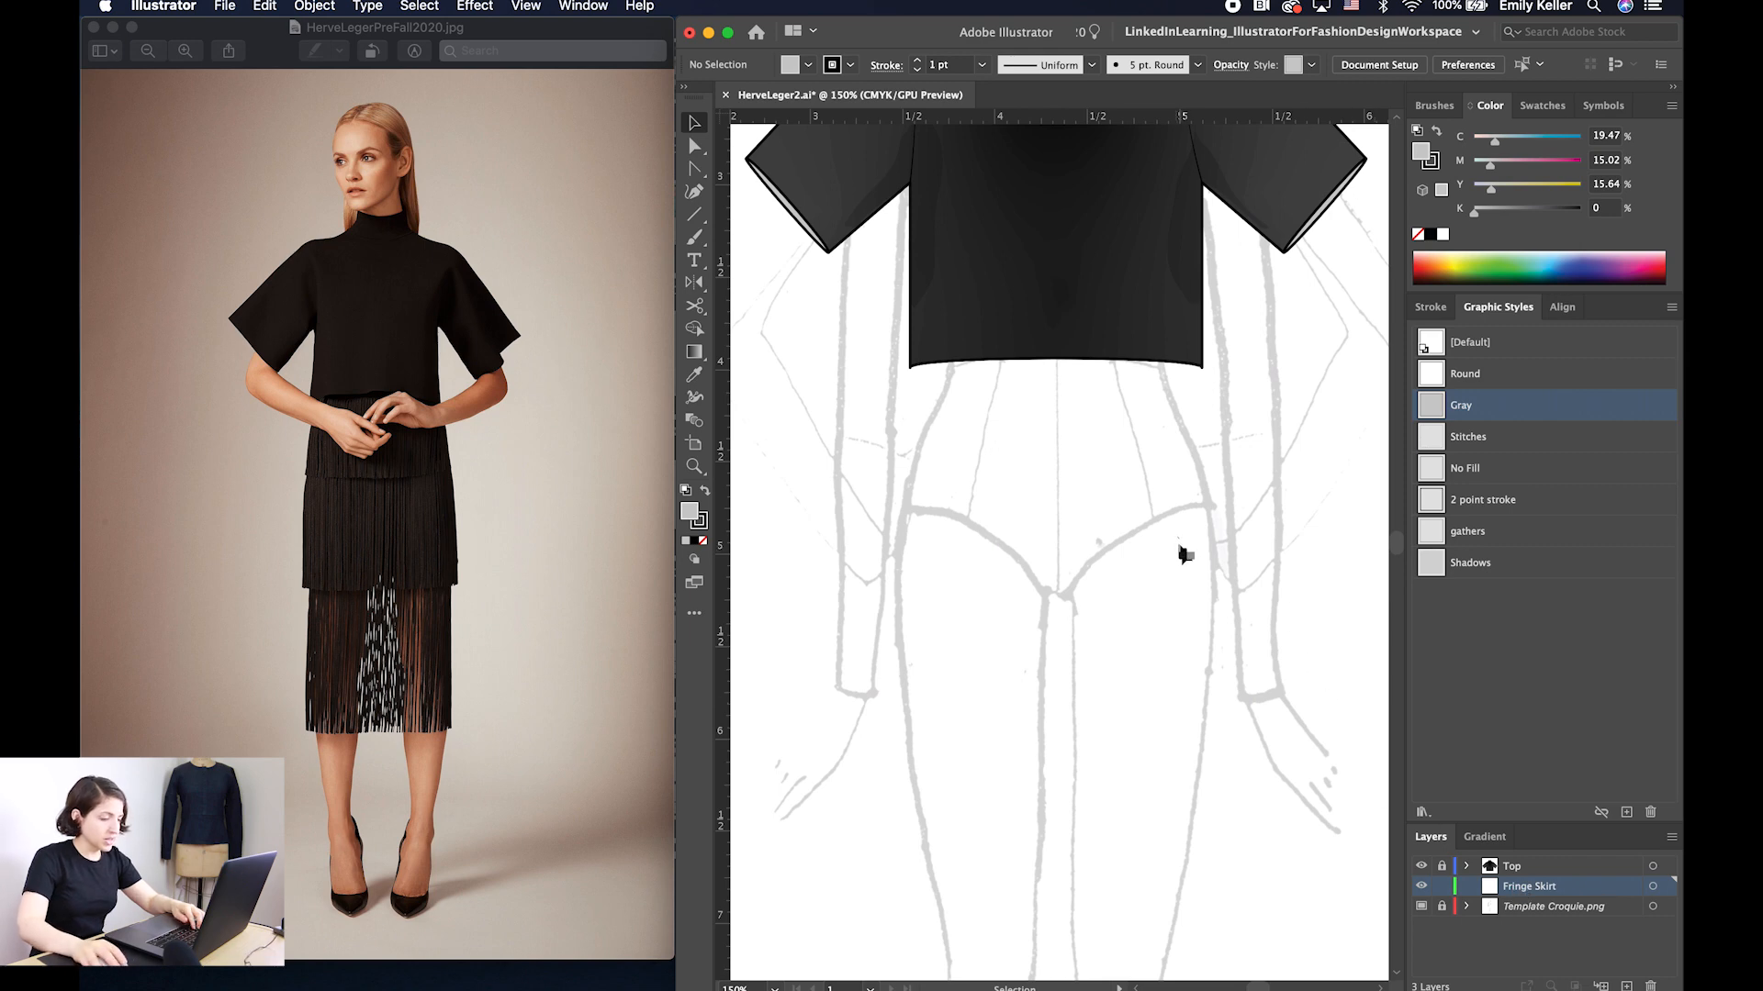
Add a new layer named Guides and place it directly below the Fringe Skirt layer
key(p)
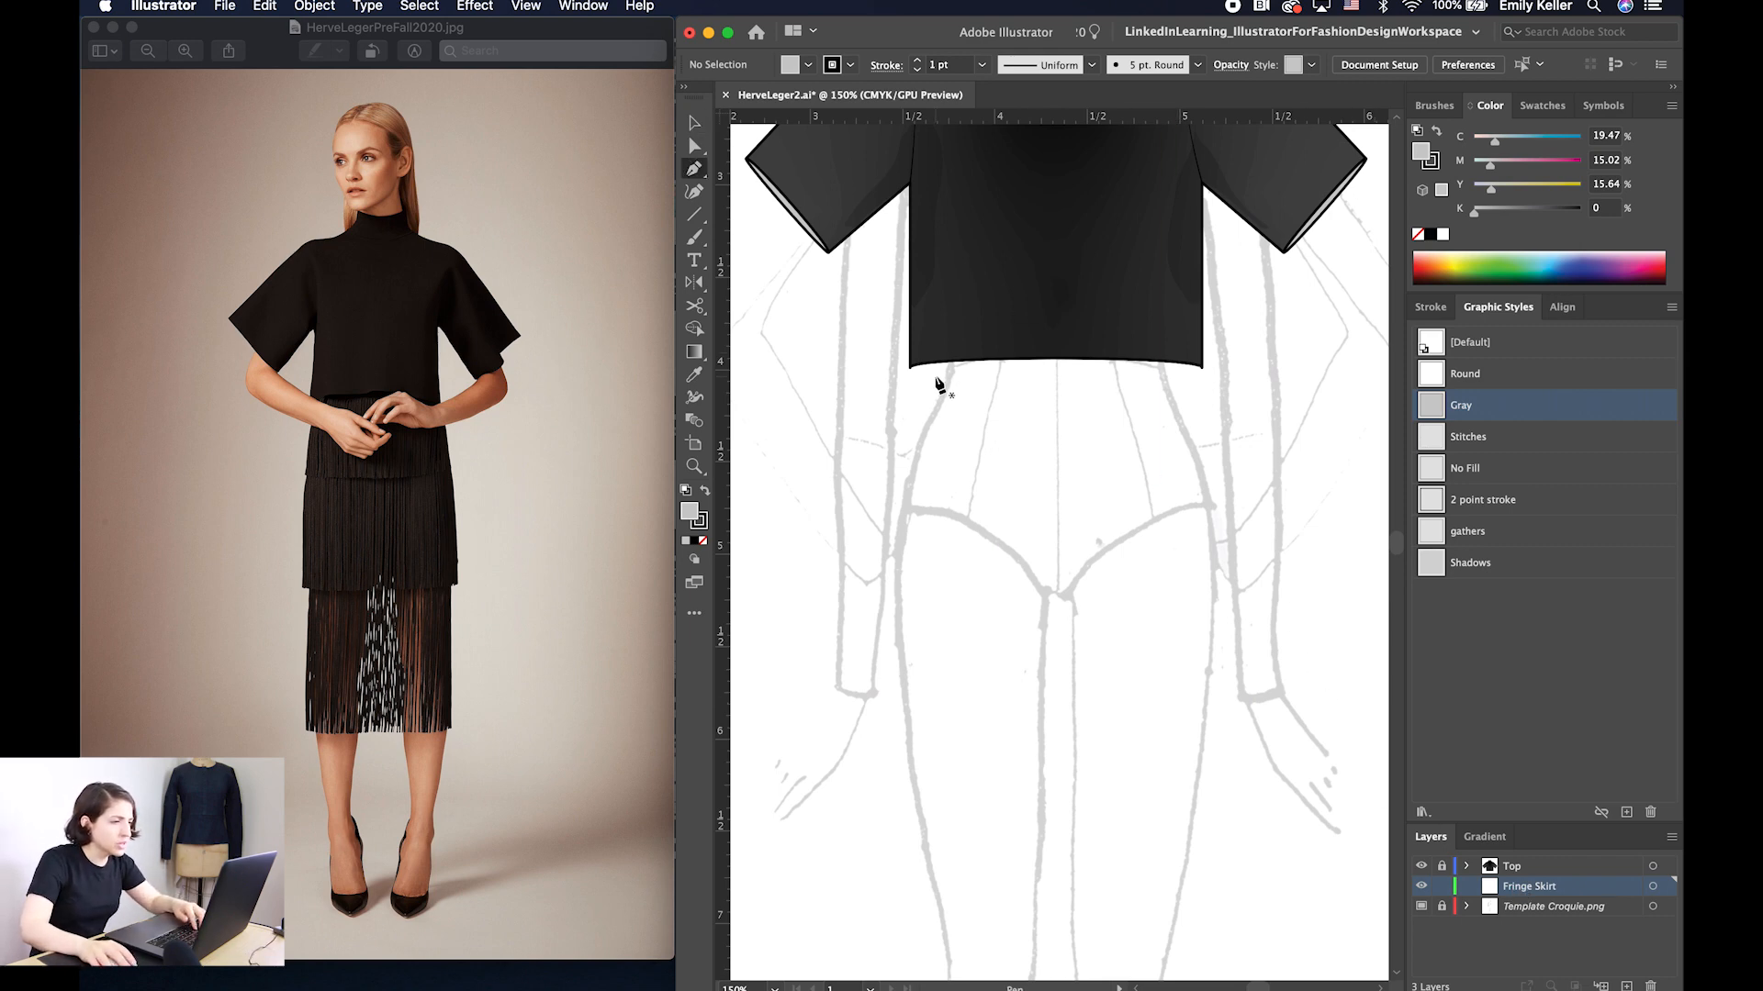
key(v)
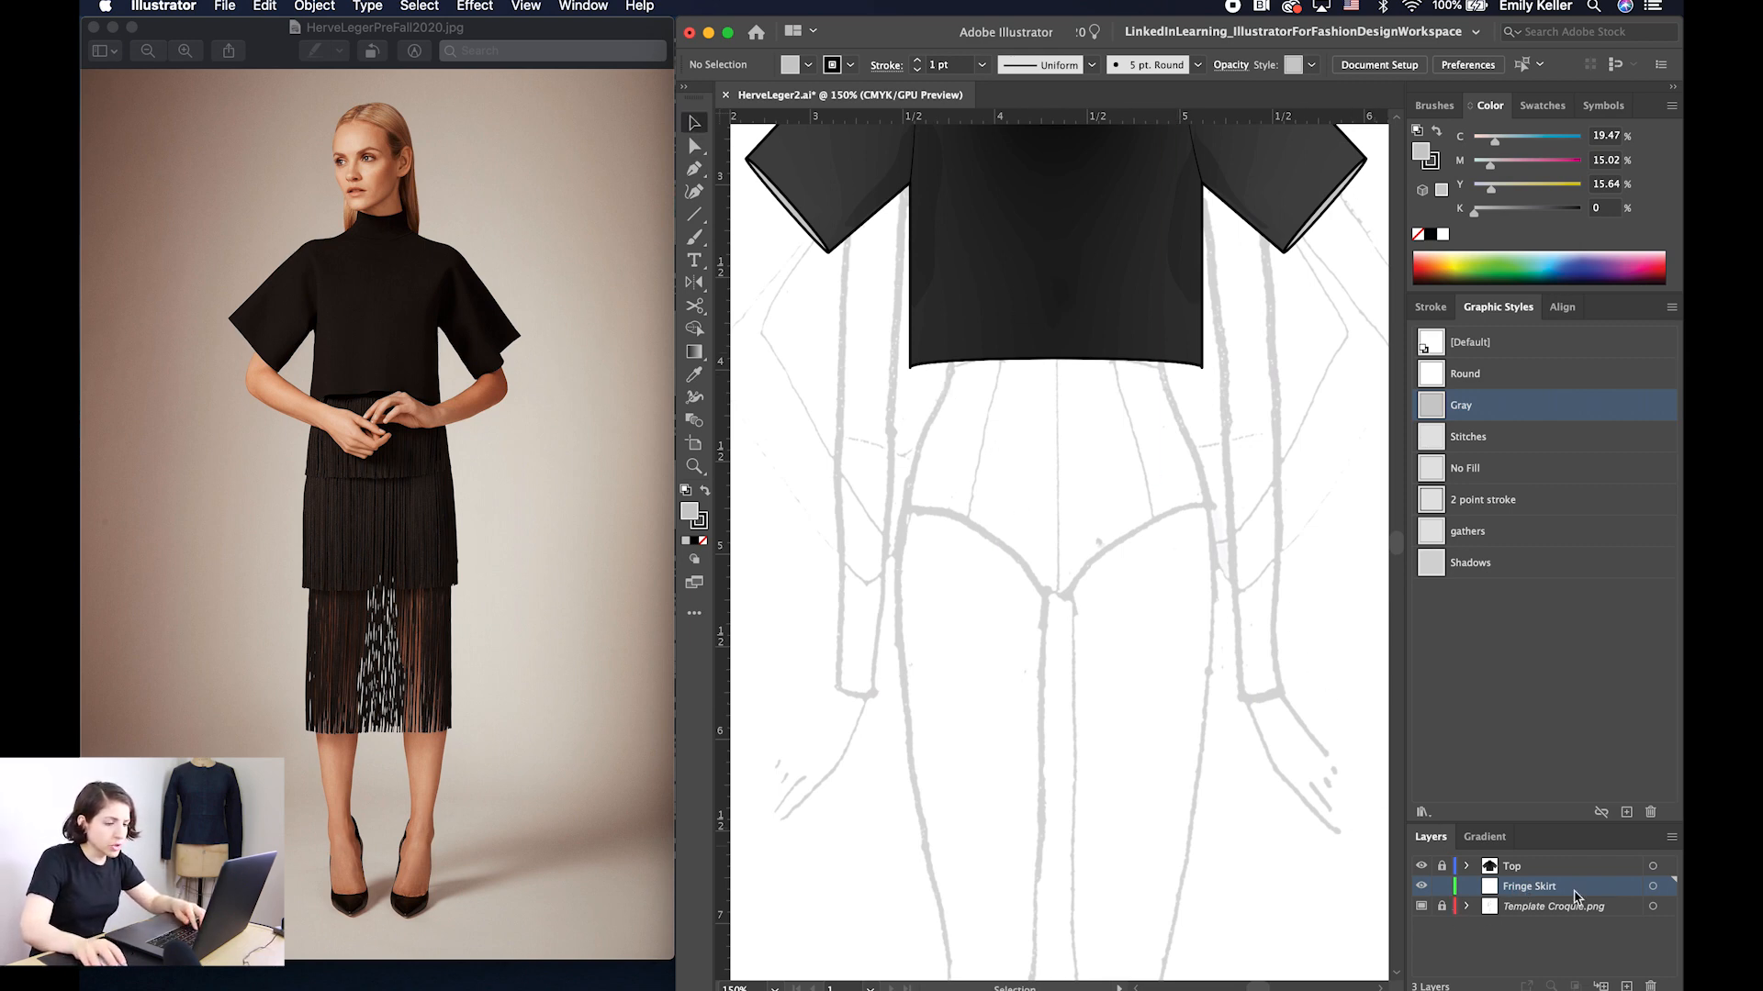
click(1671, 838)
click(1515, 520)
text(Guides)
key(Return)
drag(1531, 889, 1528, 918)
Draw a shallow downward-curving guide line across the croquis hips at crotch level, remove its fill, and deselect it
key(p)
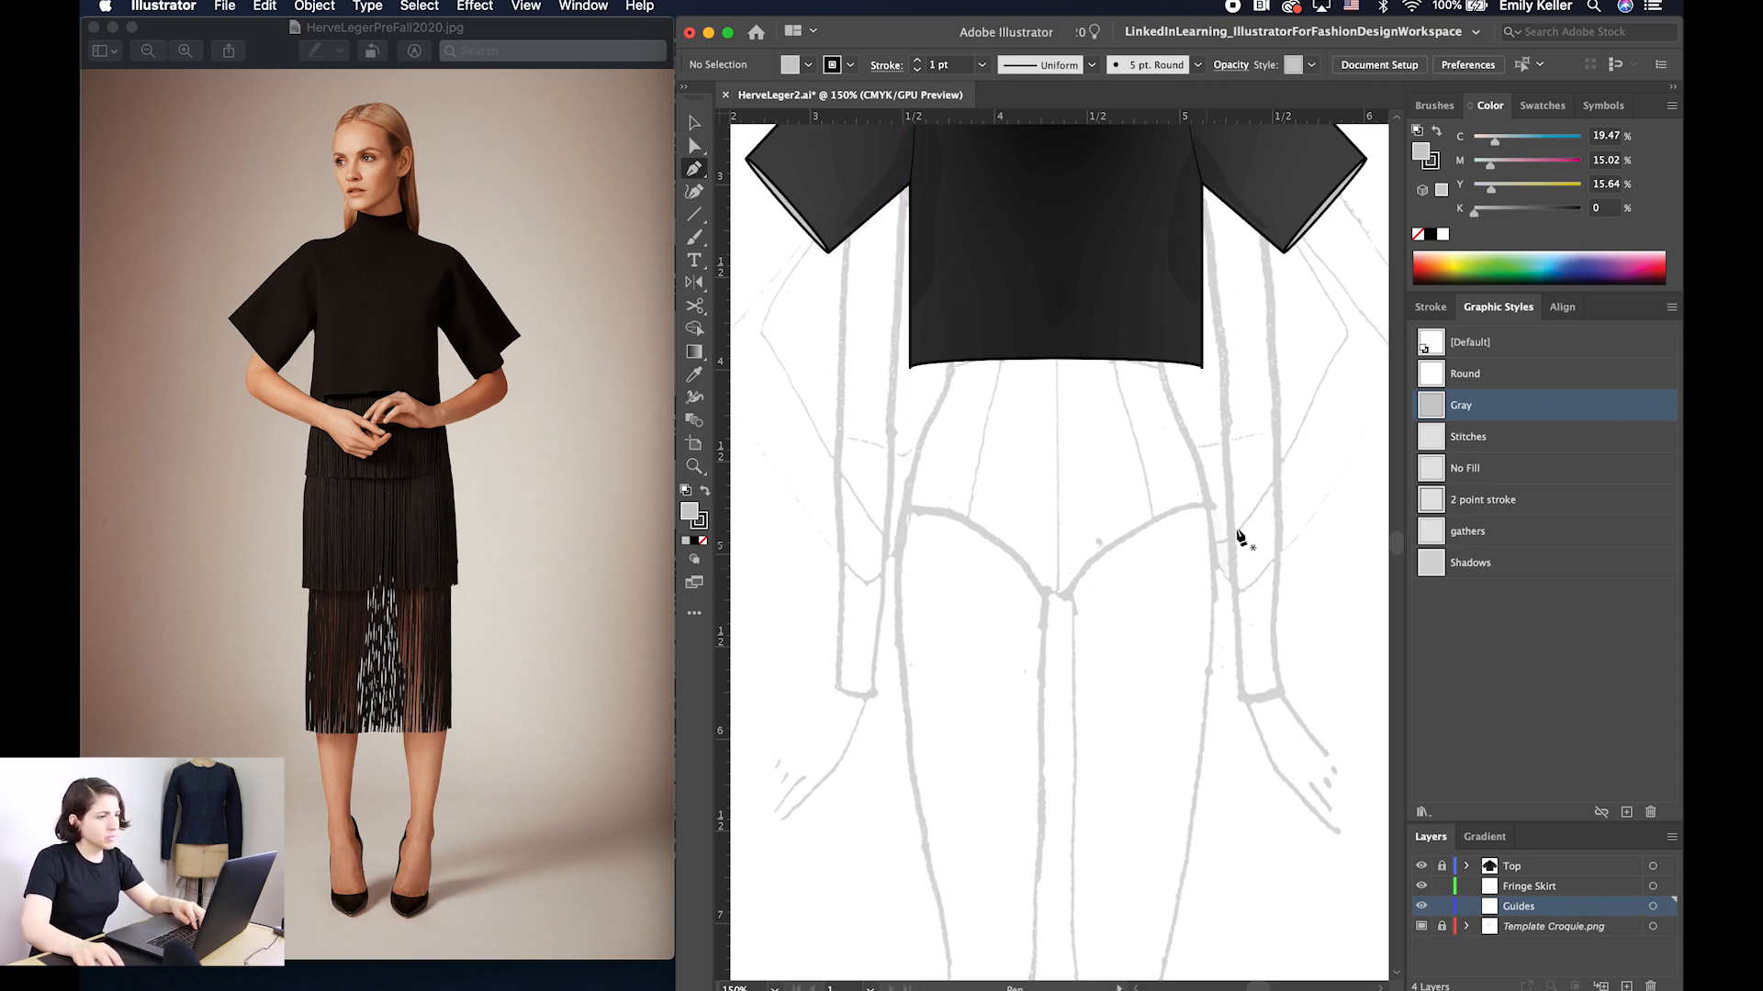
click(894, 573)
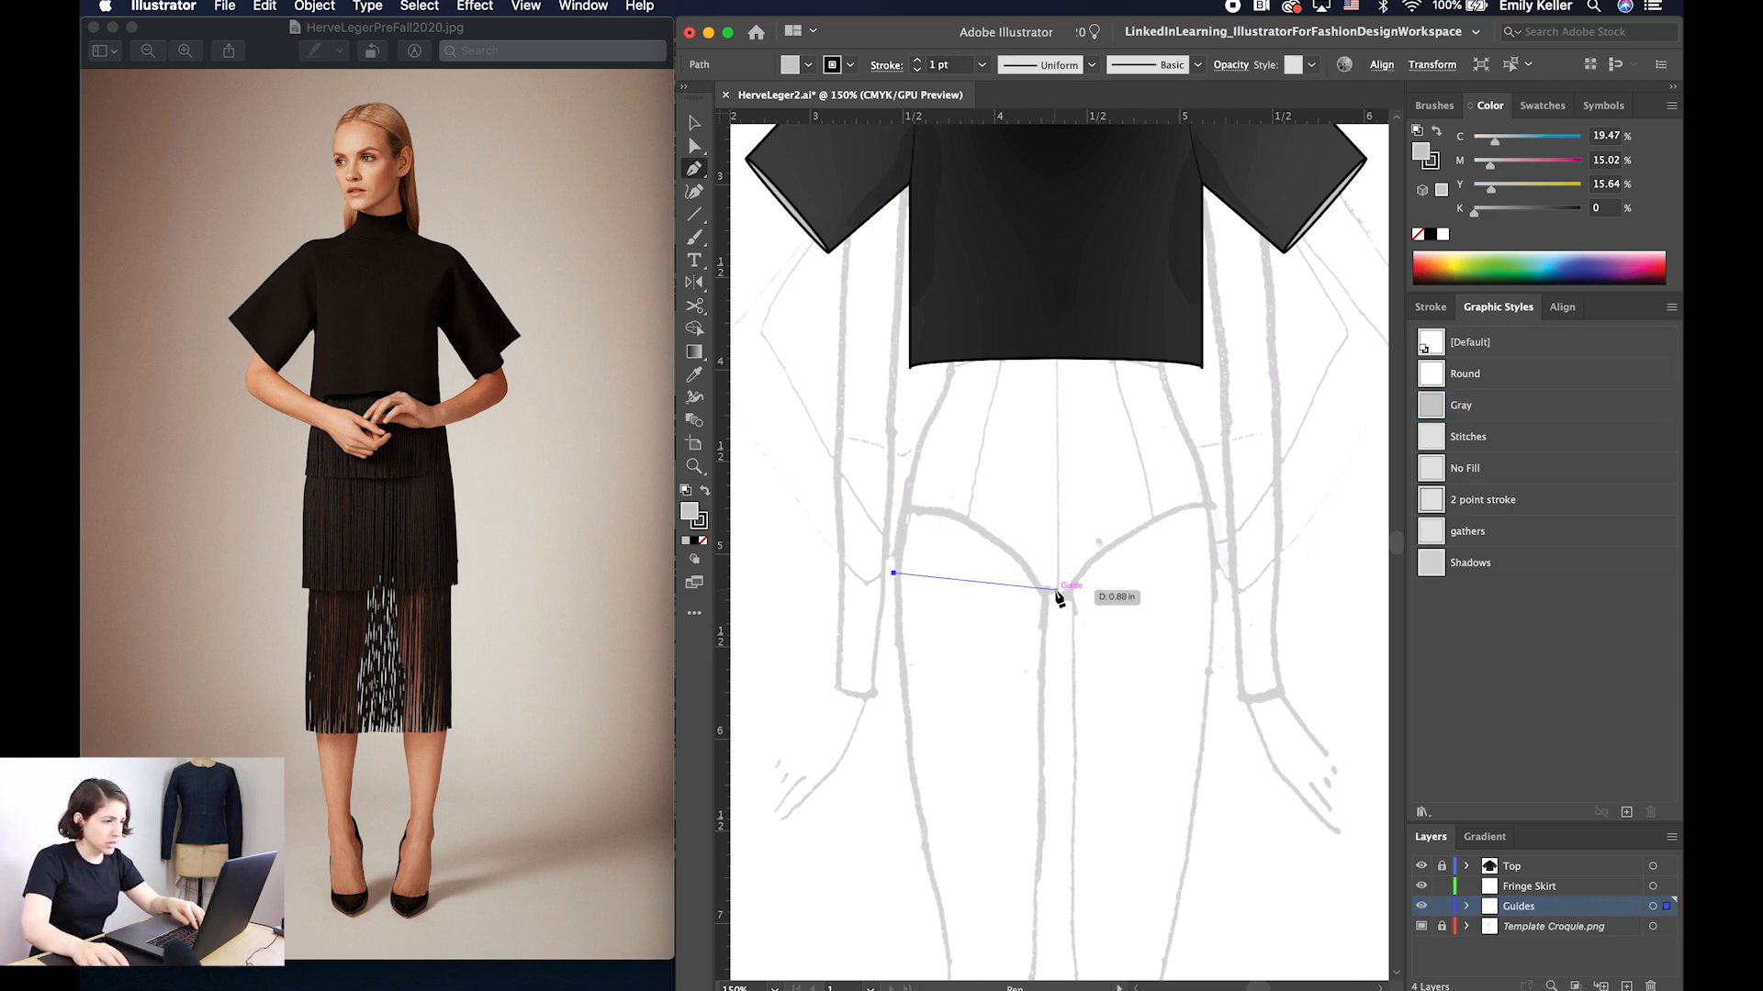
drag(1056, 592, 1144, 592)
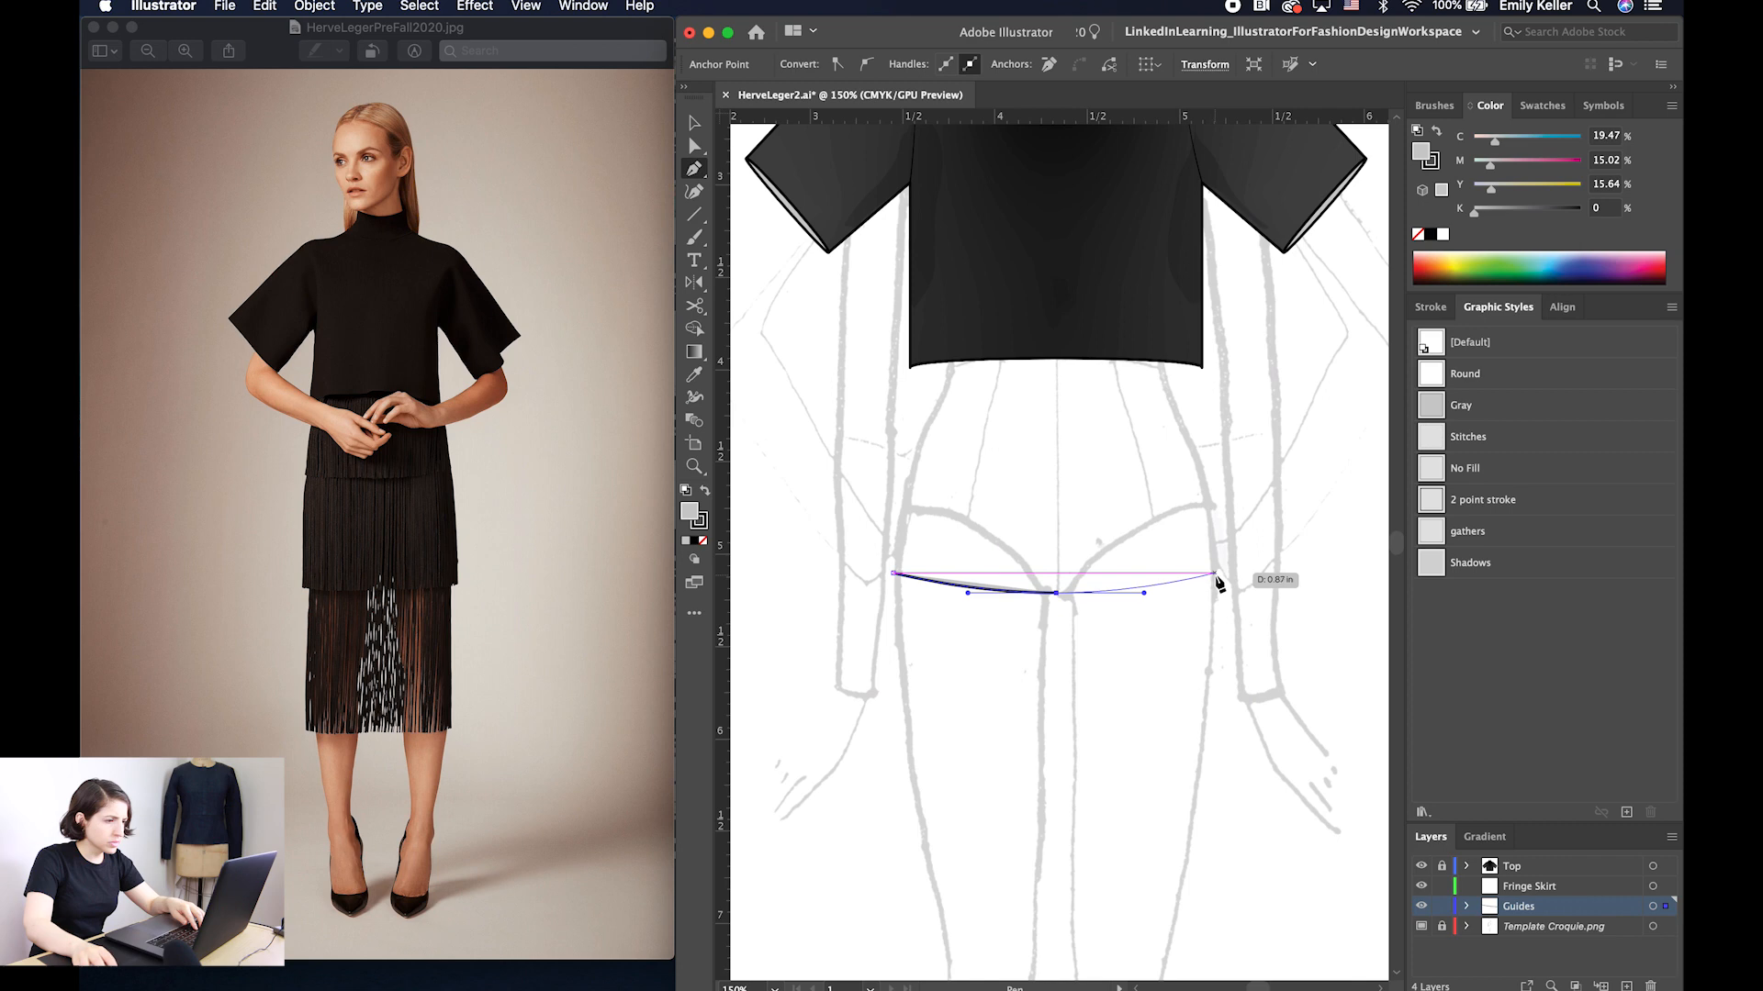
click(1218, 574)
key(v)
key(/)
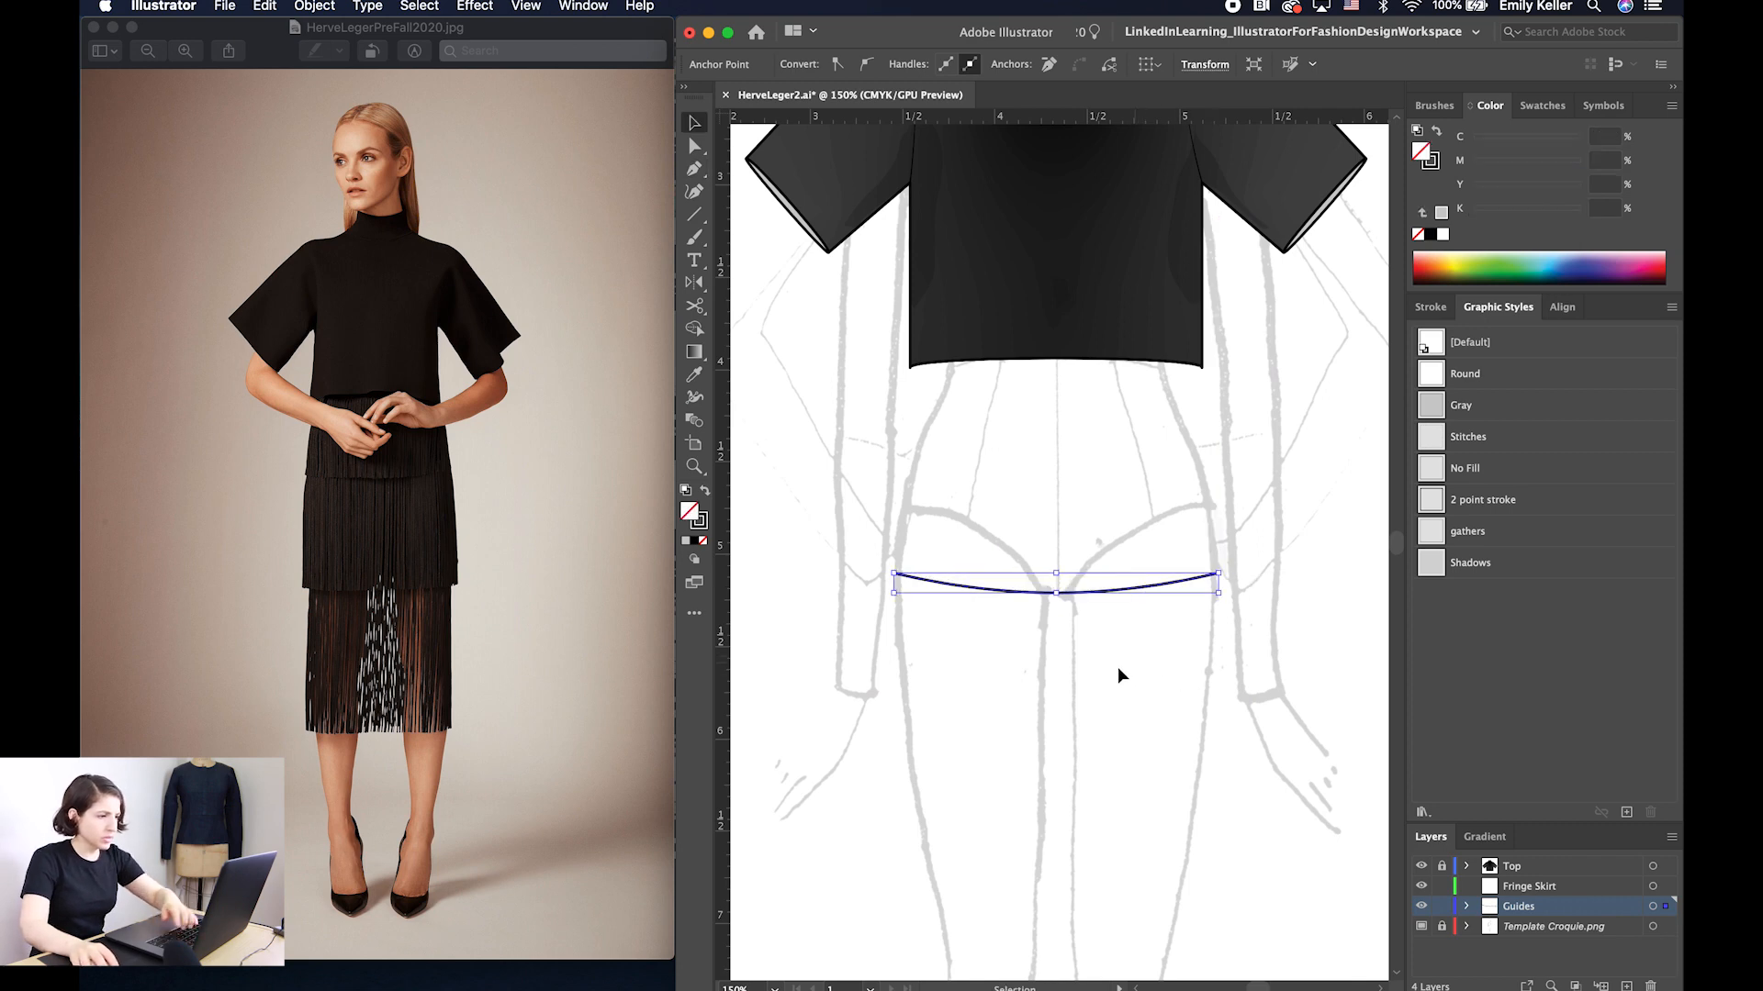
click(1122, 672)
Duplicate the hip guide and position the copy directly below it, across the lower thighs
drag(1148, 745, 1134, 621)
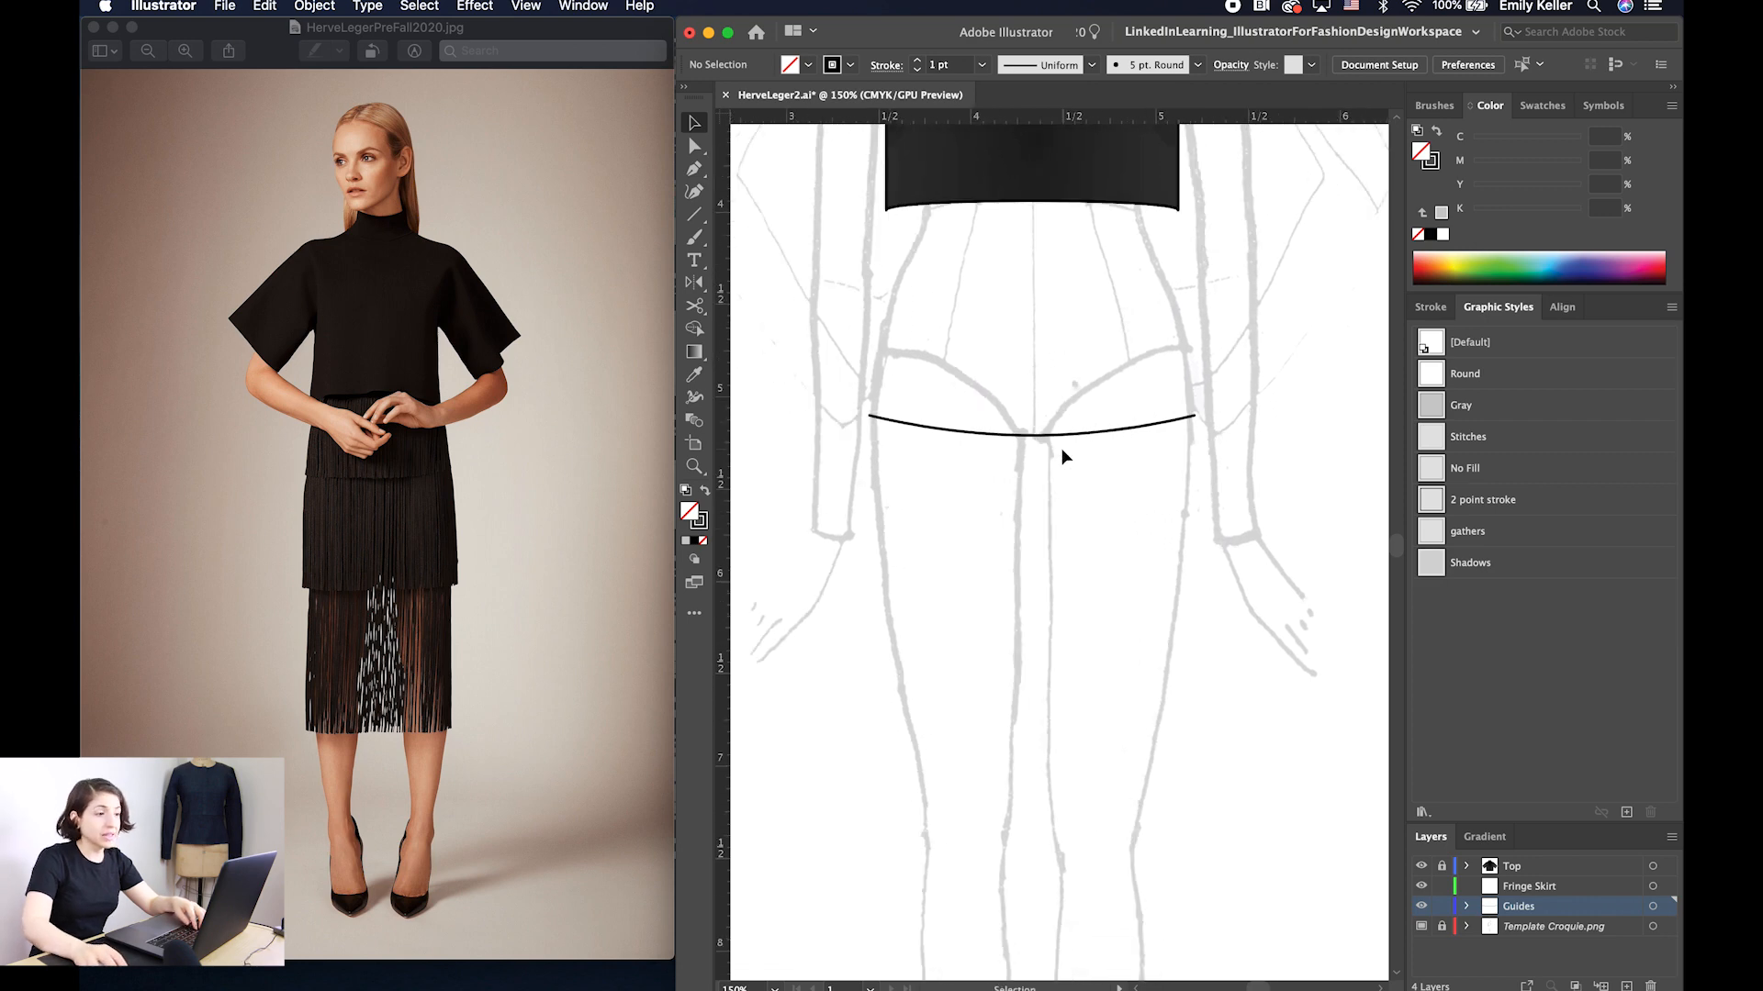
click(1062, 442)
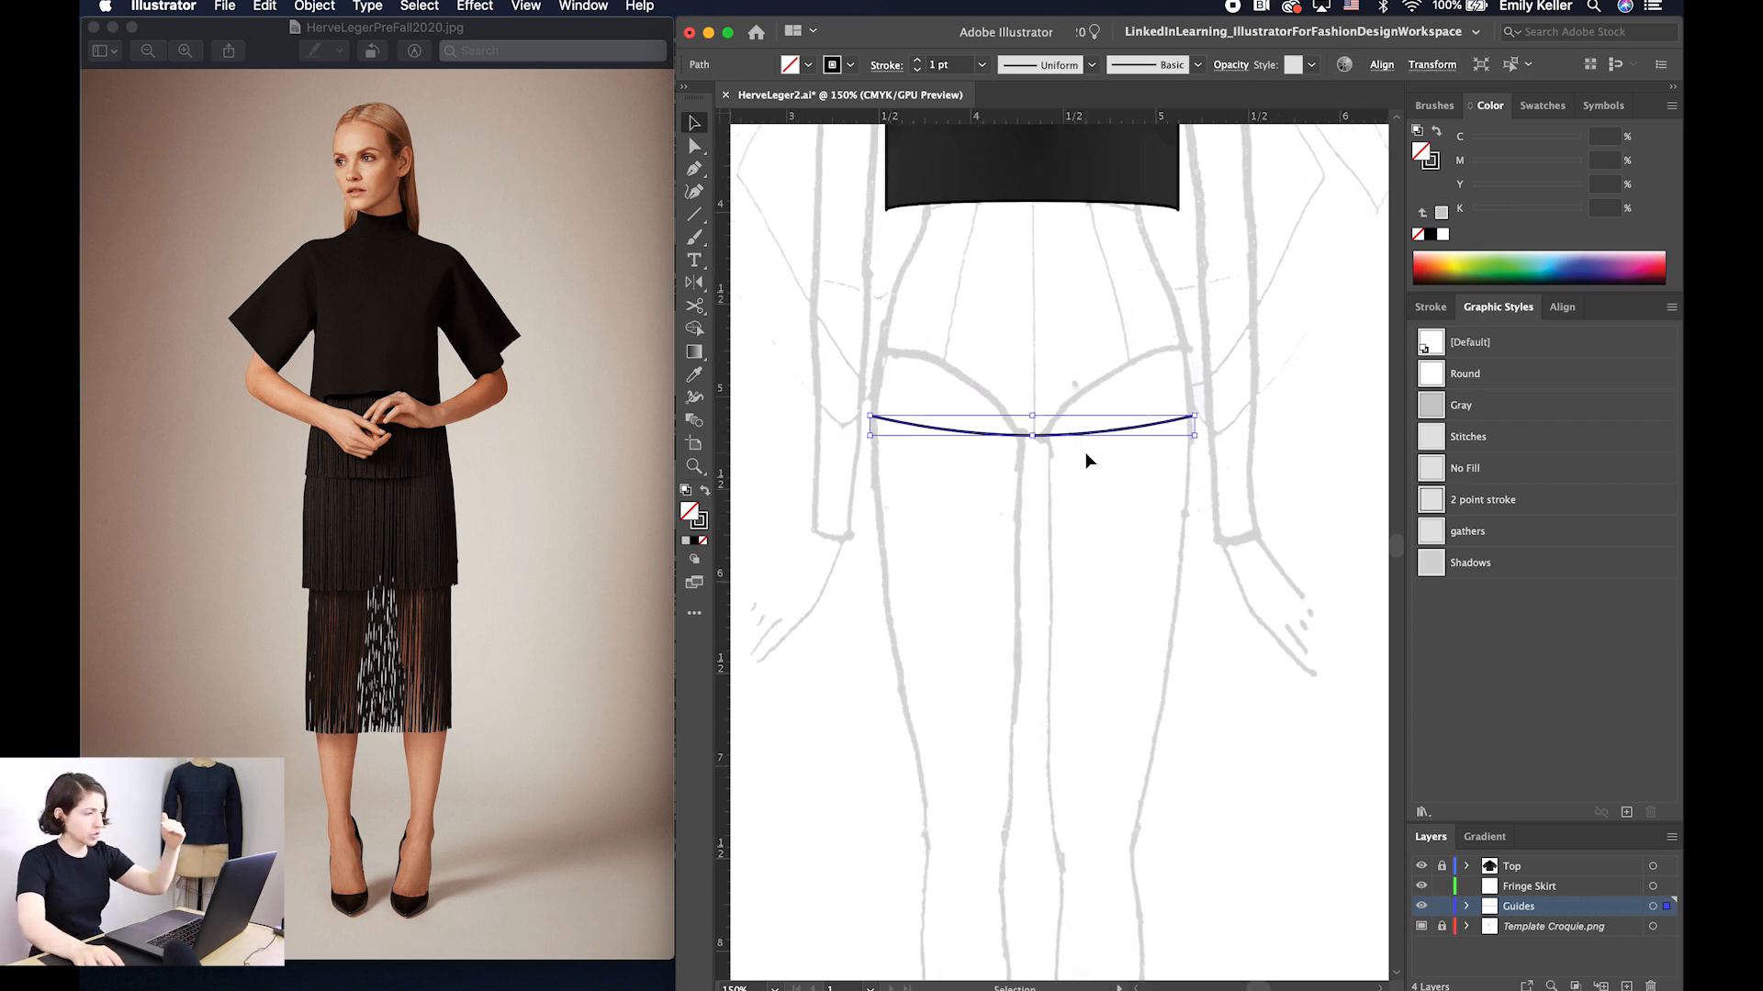
key(super+d)
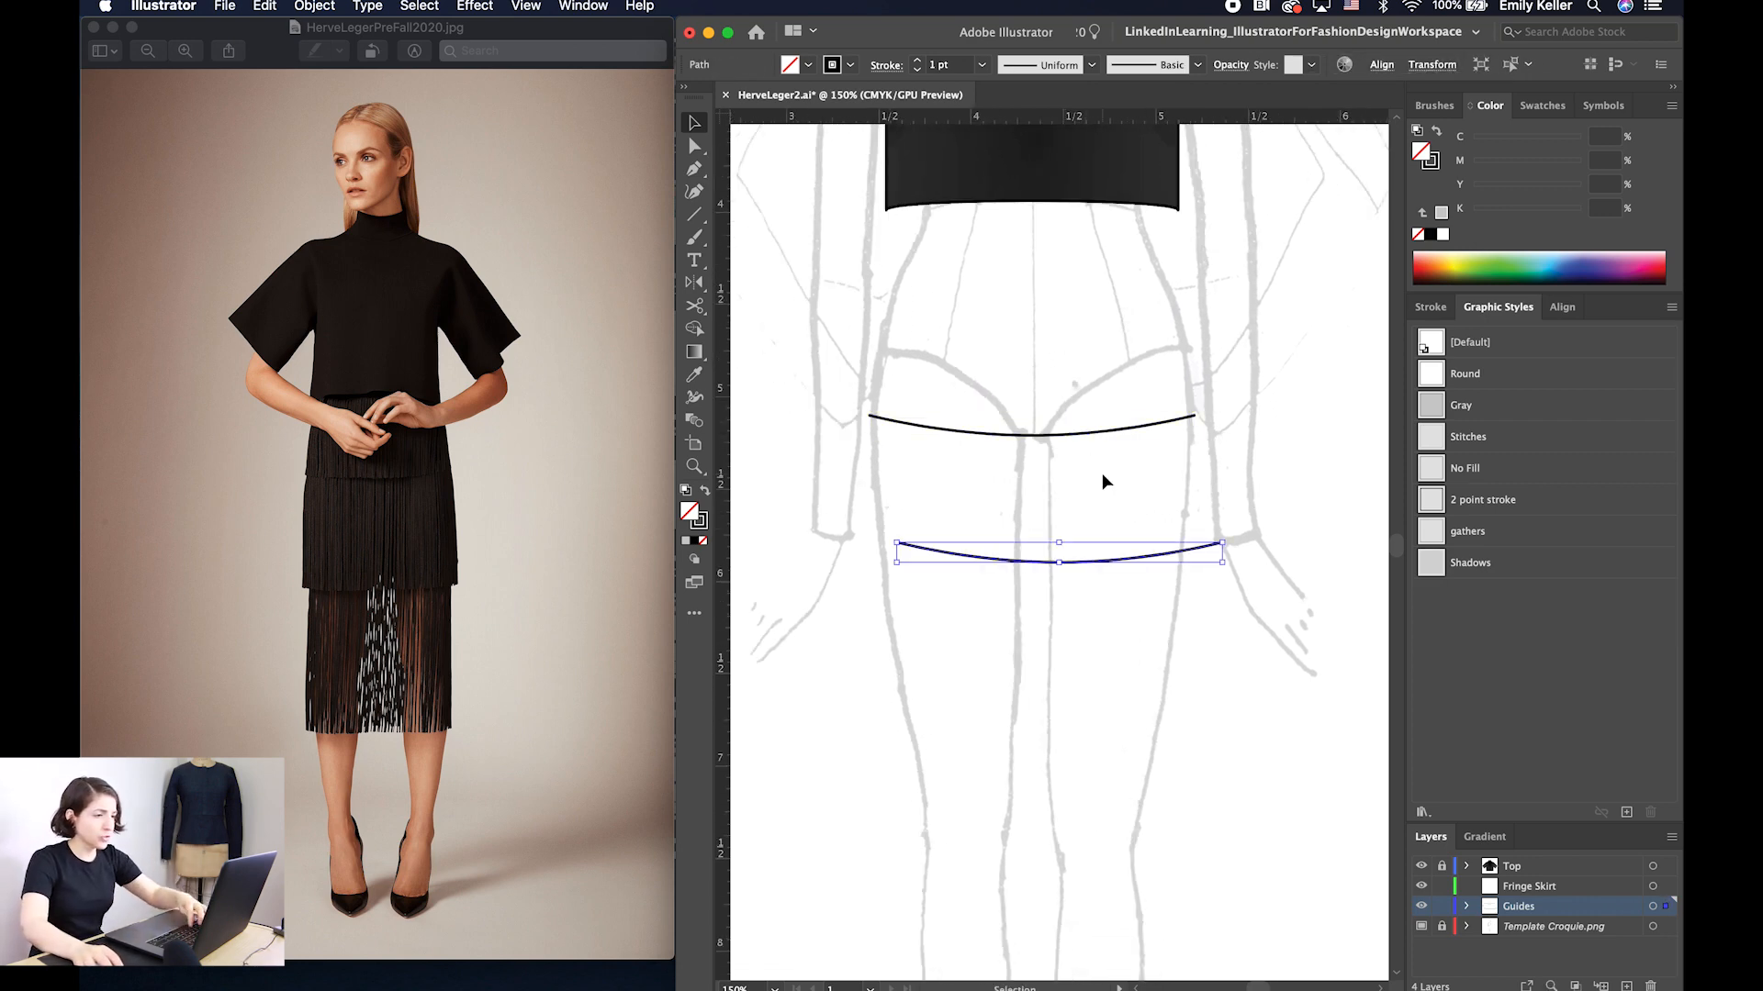
drag(1116, 563, 1086, 600)
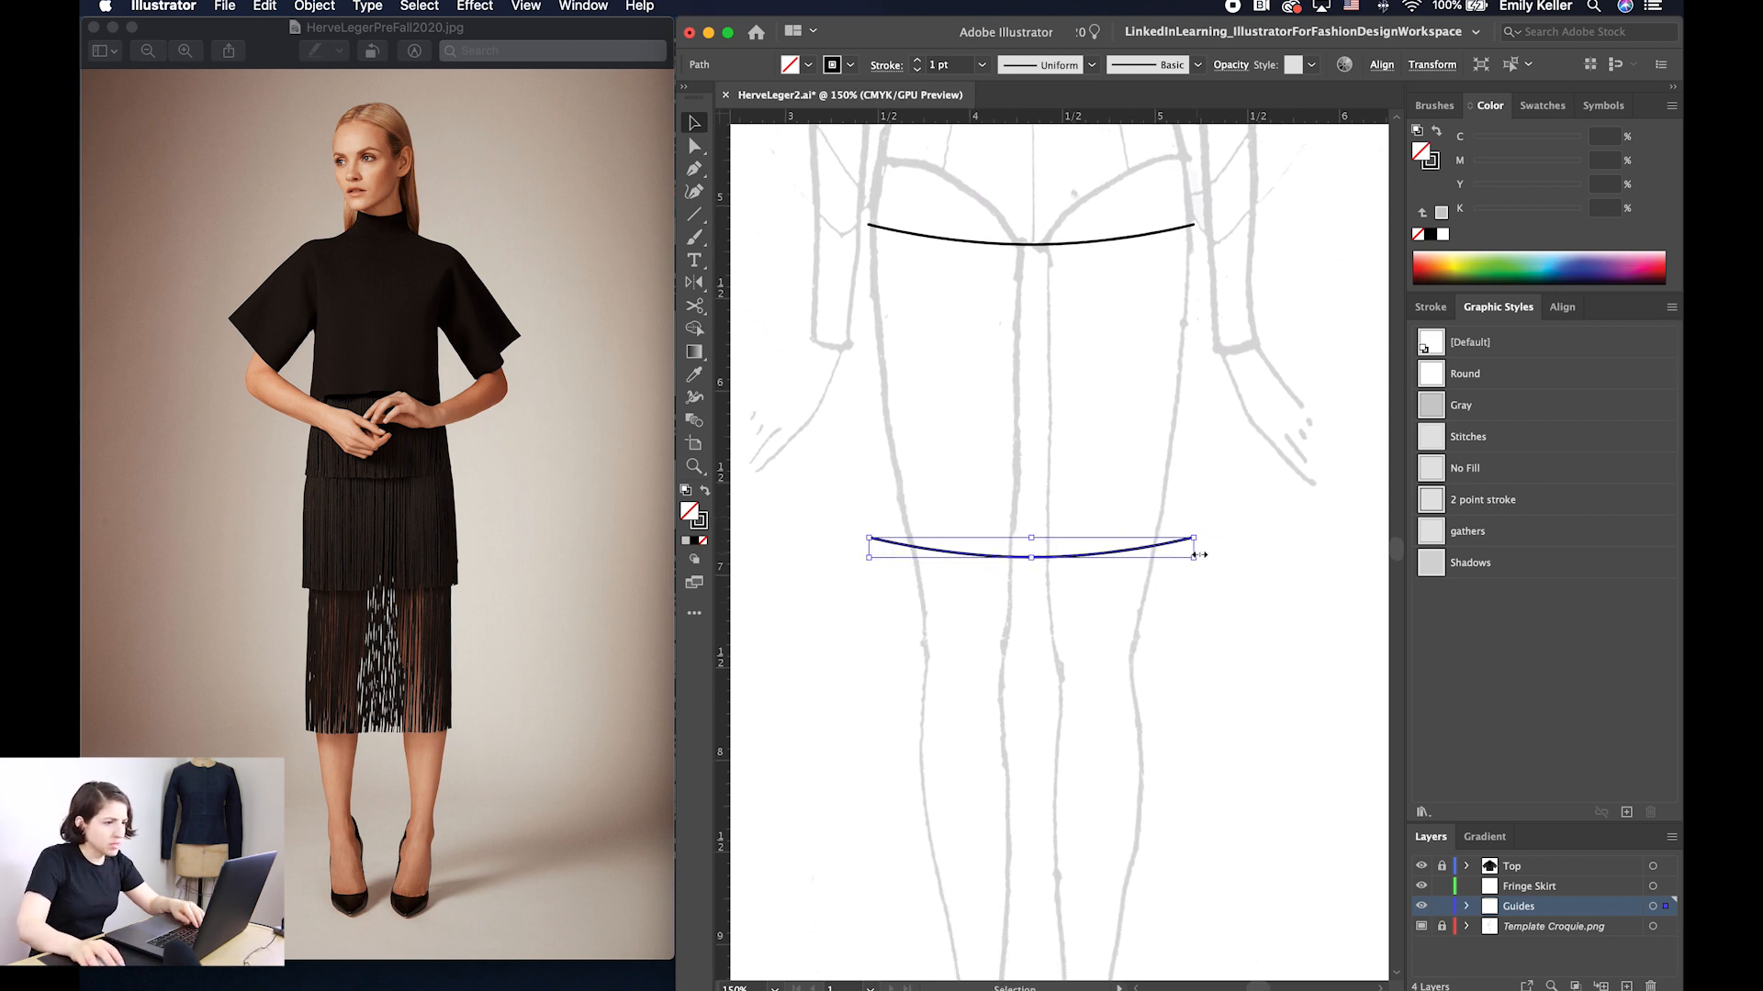
Widen the lower-thigh guide slightly on both sides and stretch it downward for a deeper curve
drag(1194, 553, 1209, 554)
key(super+z)
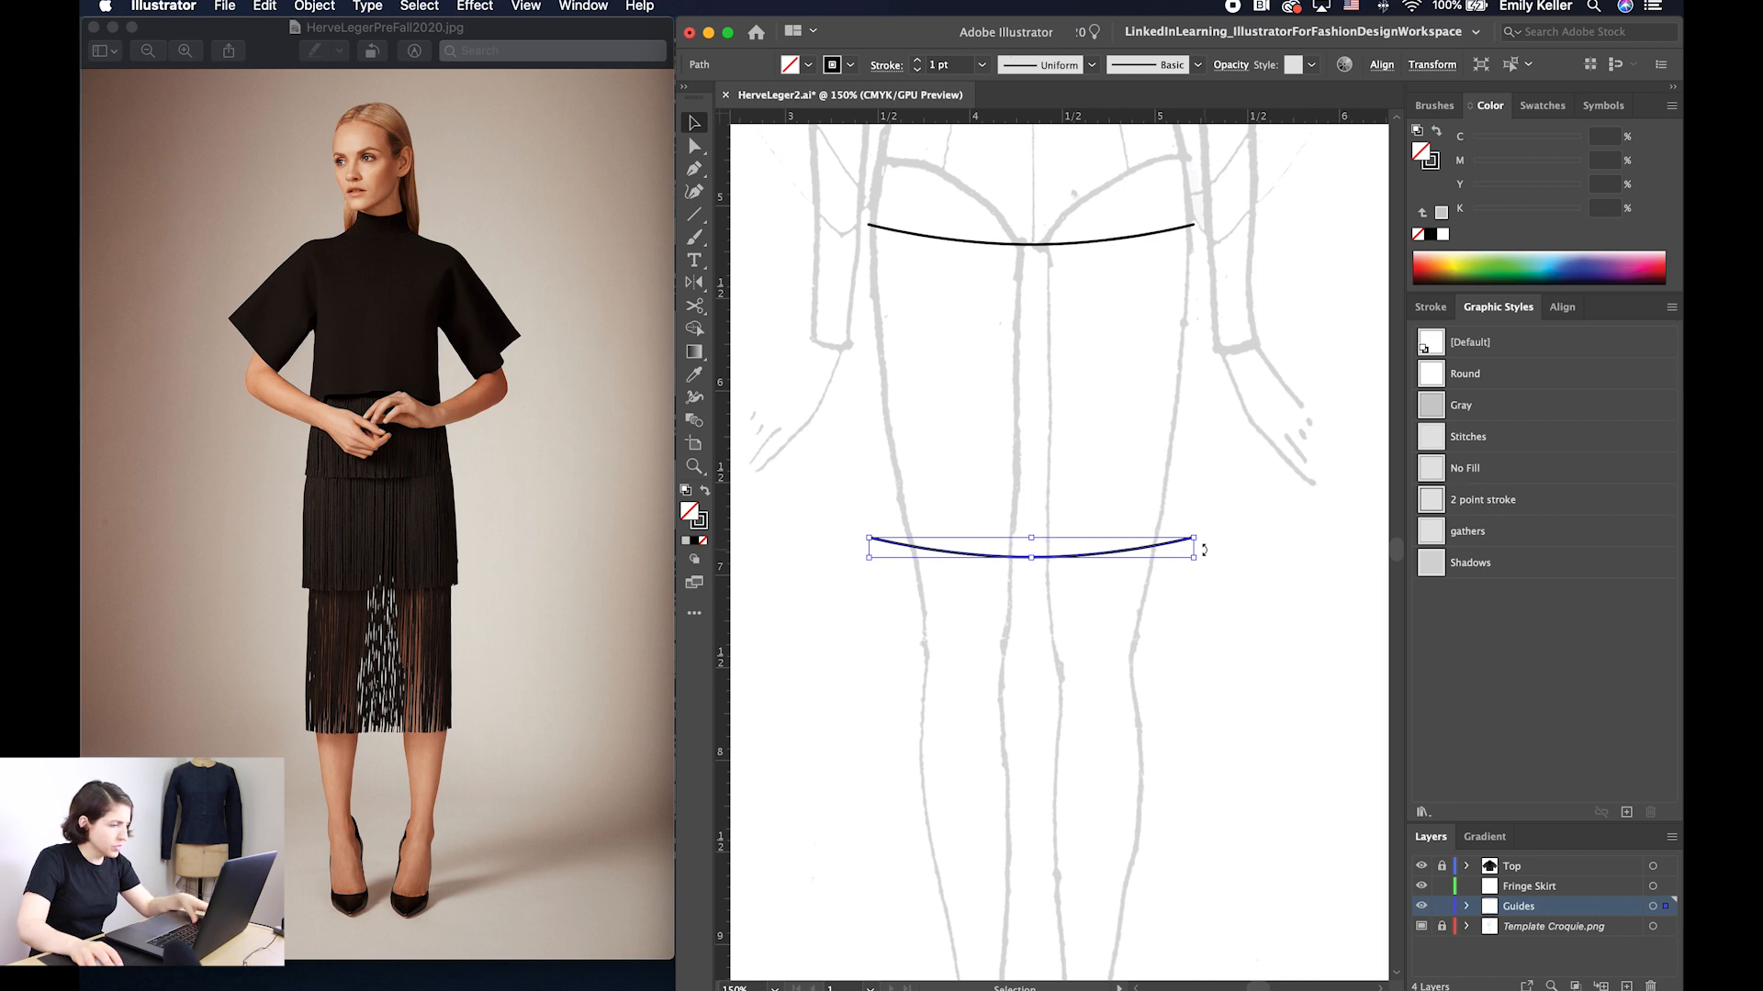
drag(1193, 548, 1195, 552)
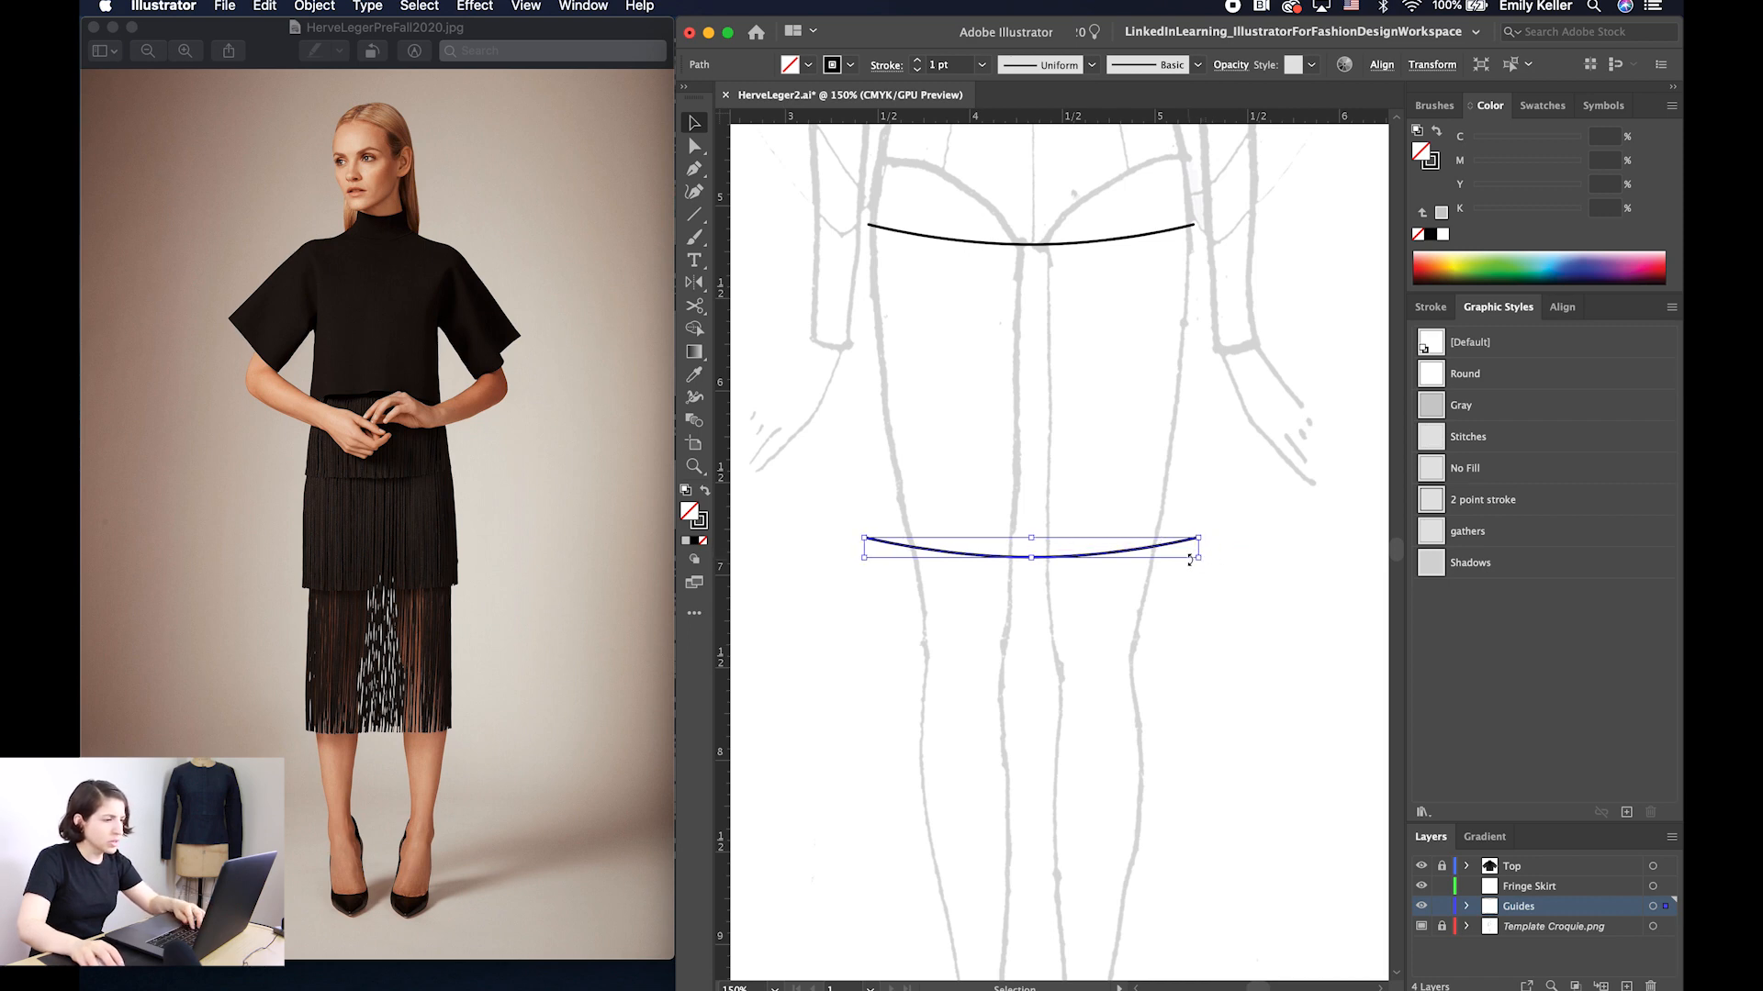
drag(1031, 557, 1034, 570)
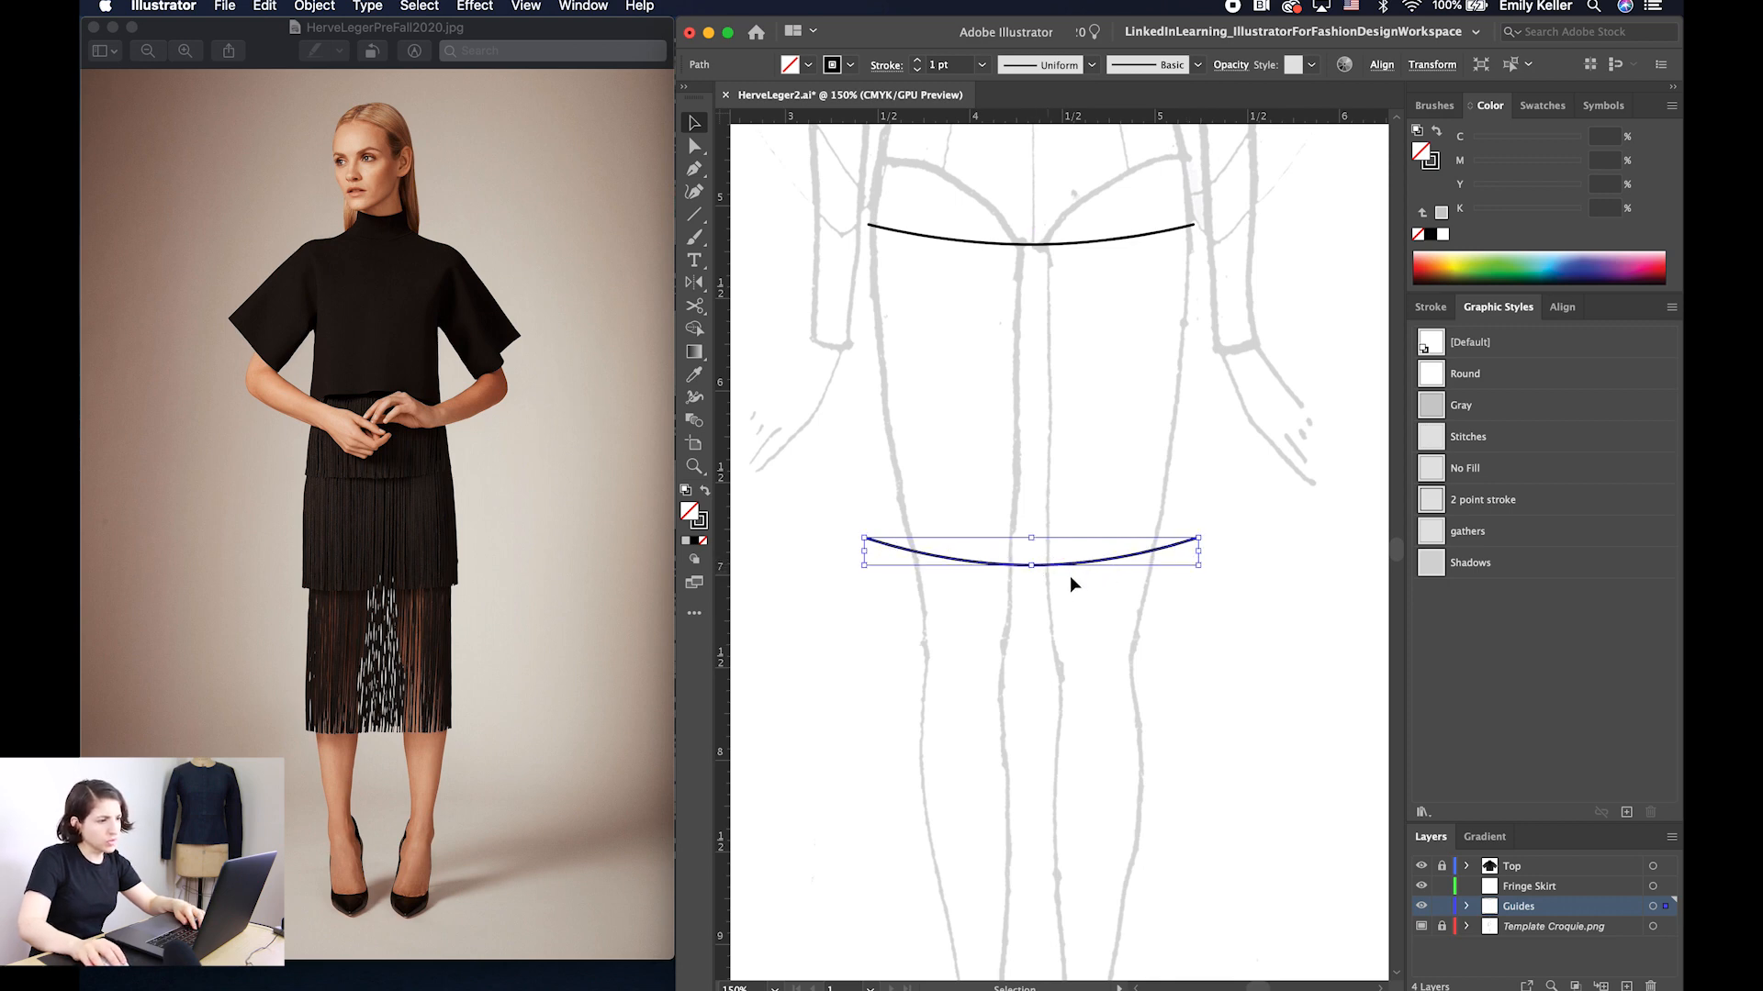
Paste another copy of the guide and place it across the calves, aligned below the other two
scroll(1116, 584, down, 1)
scroll(1116, 581, down, 2)
click(1116, 576)
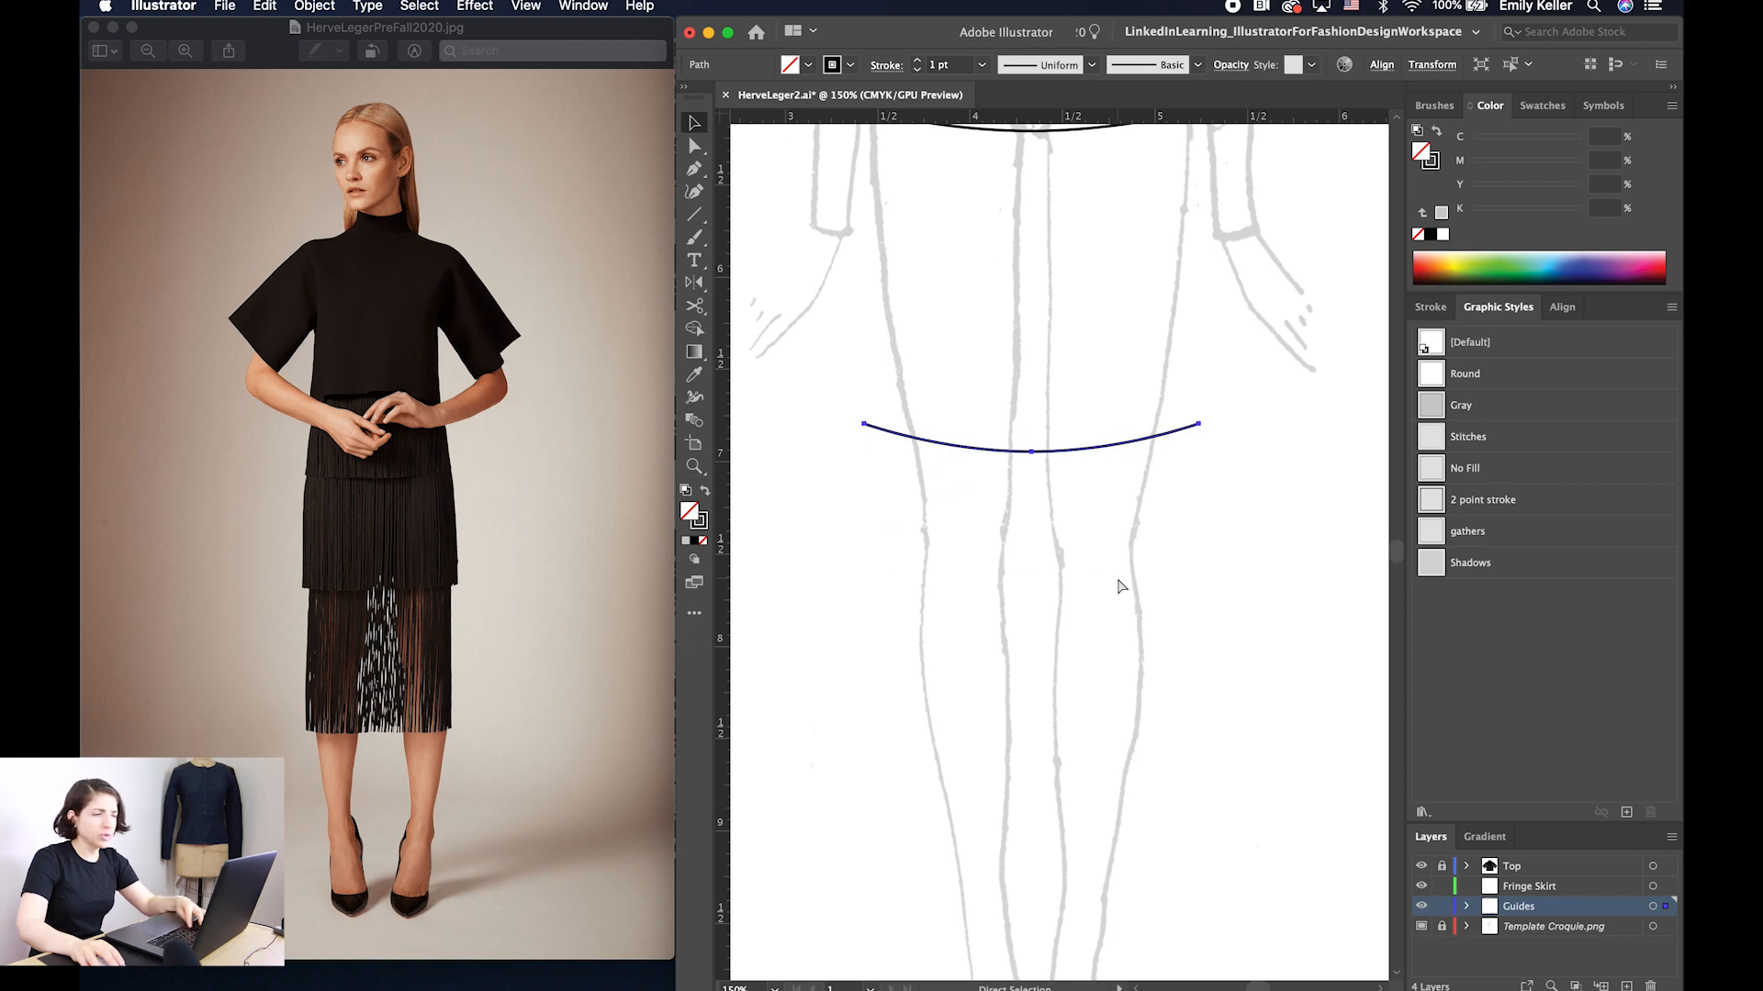
key(super+v)
drag(1140, 563, 1069, 723)
scroll(1114, 758, down, 2)
scroll(1080, 731, down, 3)
scroll(1082, 730, down, 3)
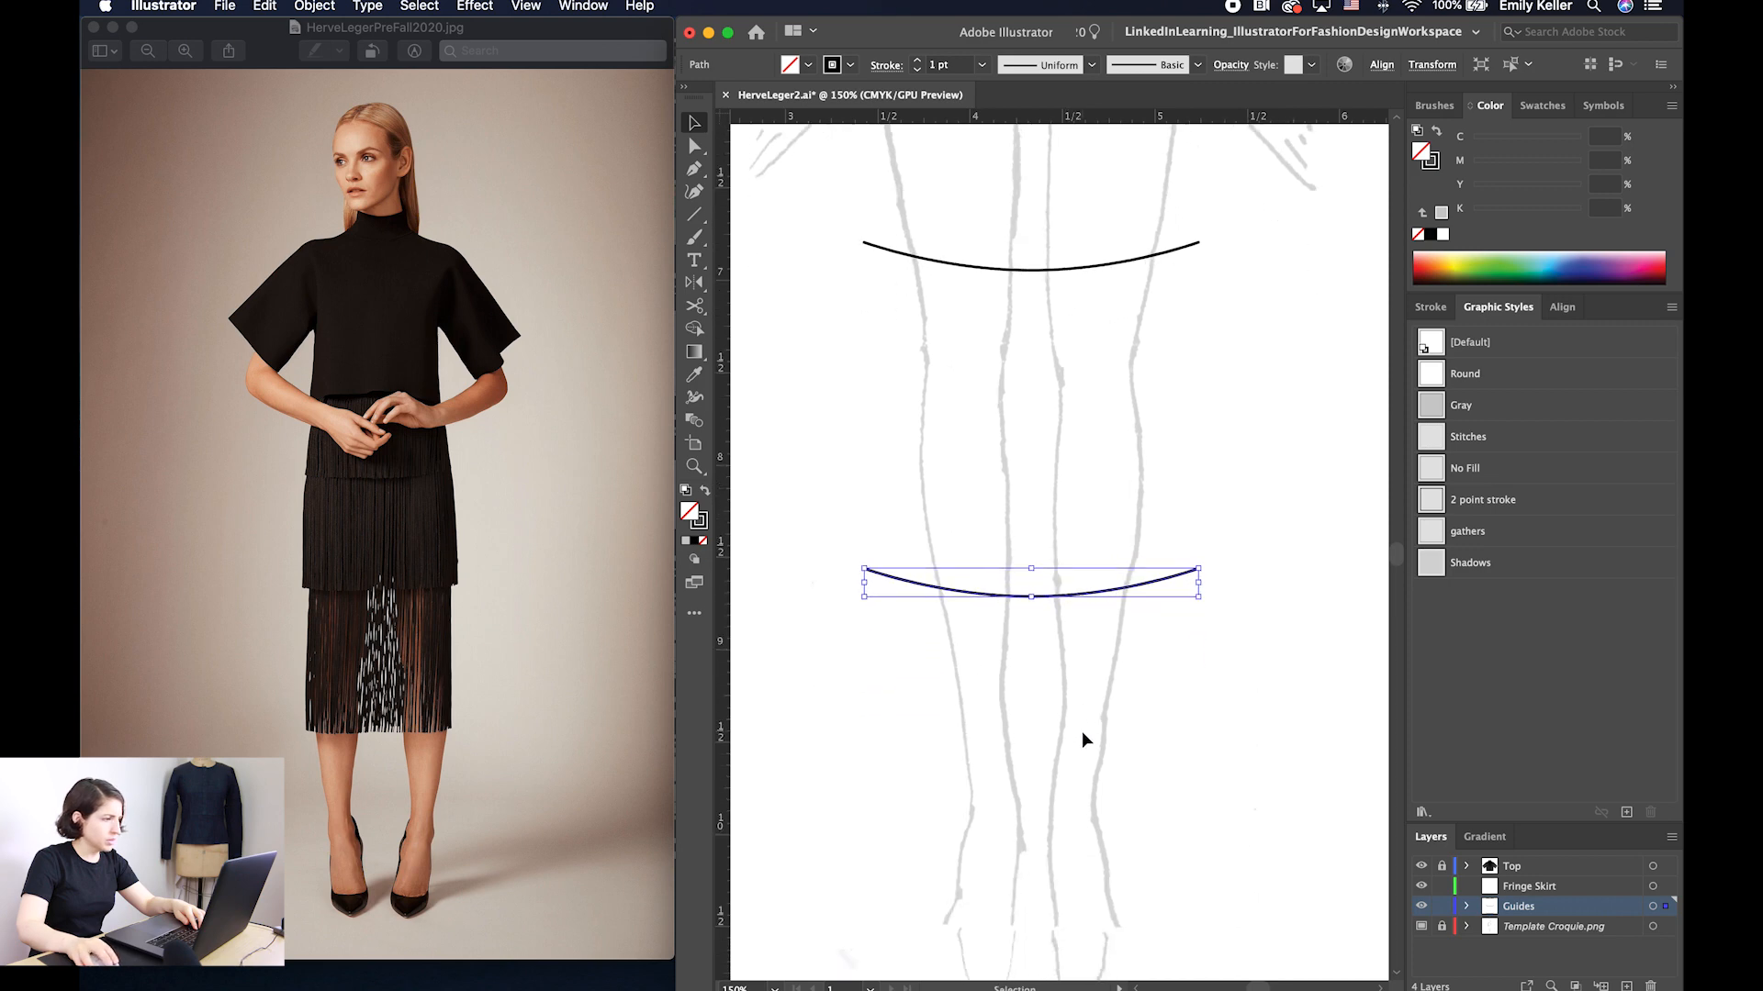
Nudge the lowest guide upward on the calves to shorten the skirt's hem level
scroll(1081, 731, up, 1)
key(Up)
key(Up)
key(Up)
key(Up)
key(Up)
key(Up)
key(Up)
key(Up)
key(Up)
key(Up)
key(Up)
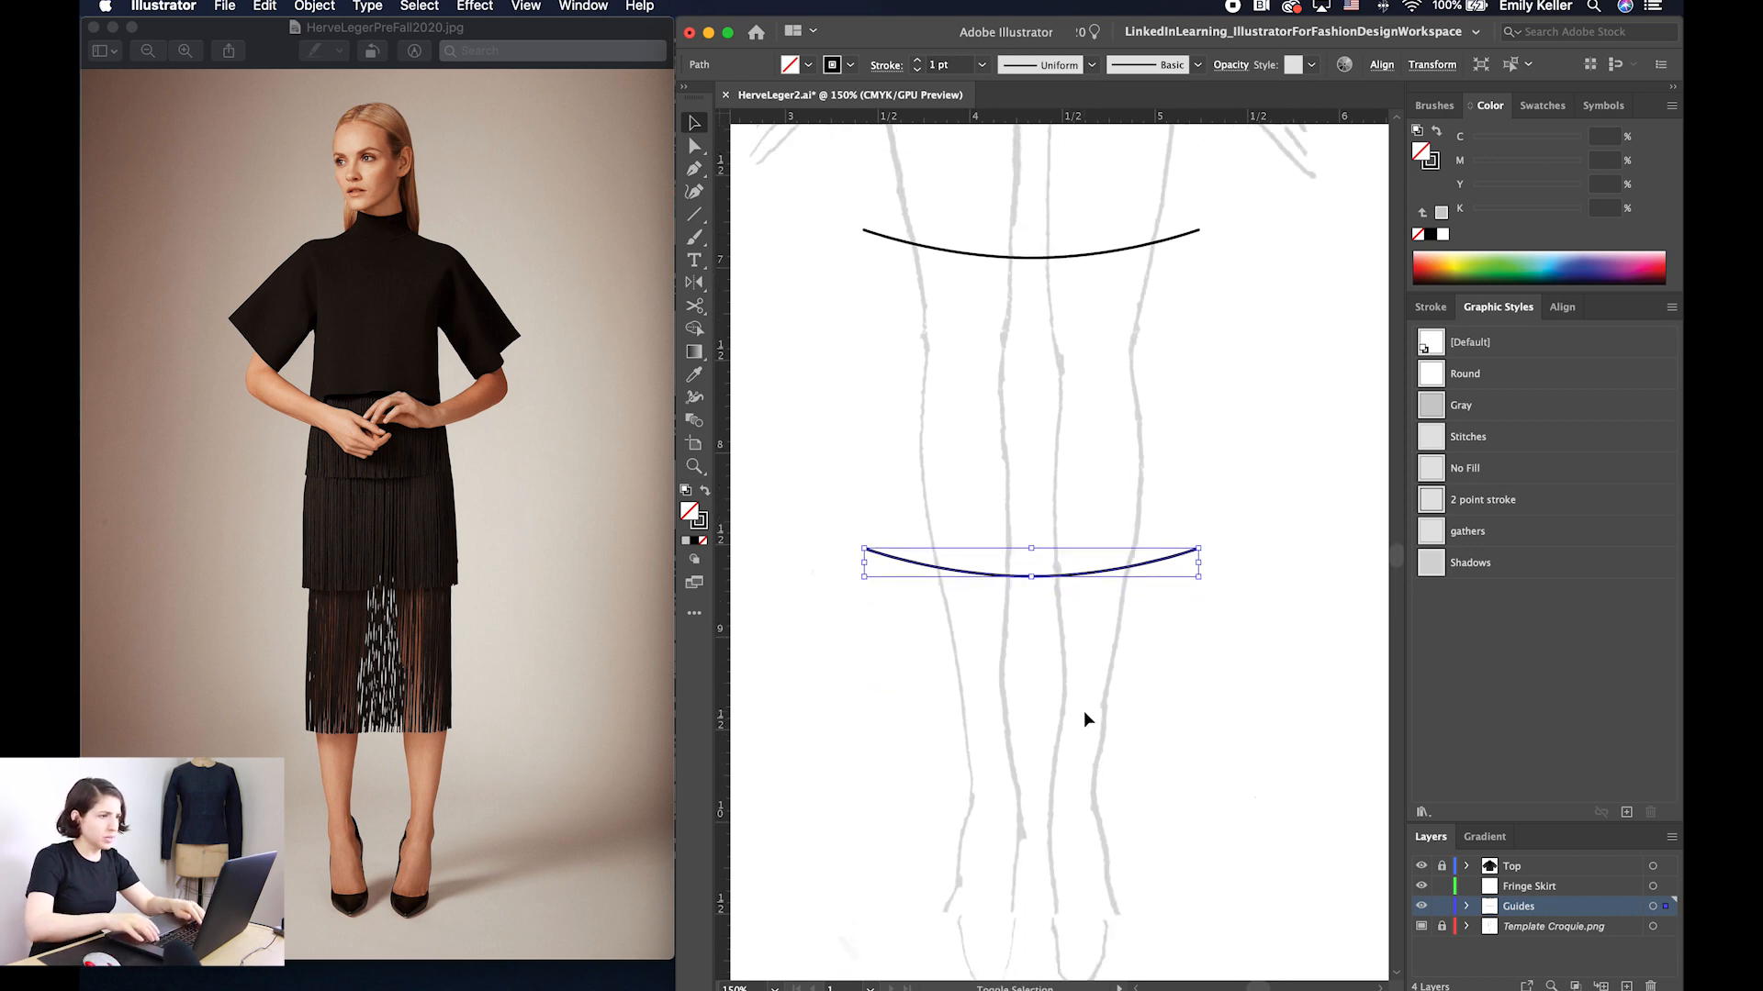
key(Up)
key(Up)
key(Up)
key(Up)
key(Up)
key(Up)
key(Up)
key(Up)
key(Up)
key(Up)
key(Up)
key(Up)
key(Up)
key(Up)
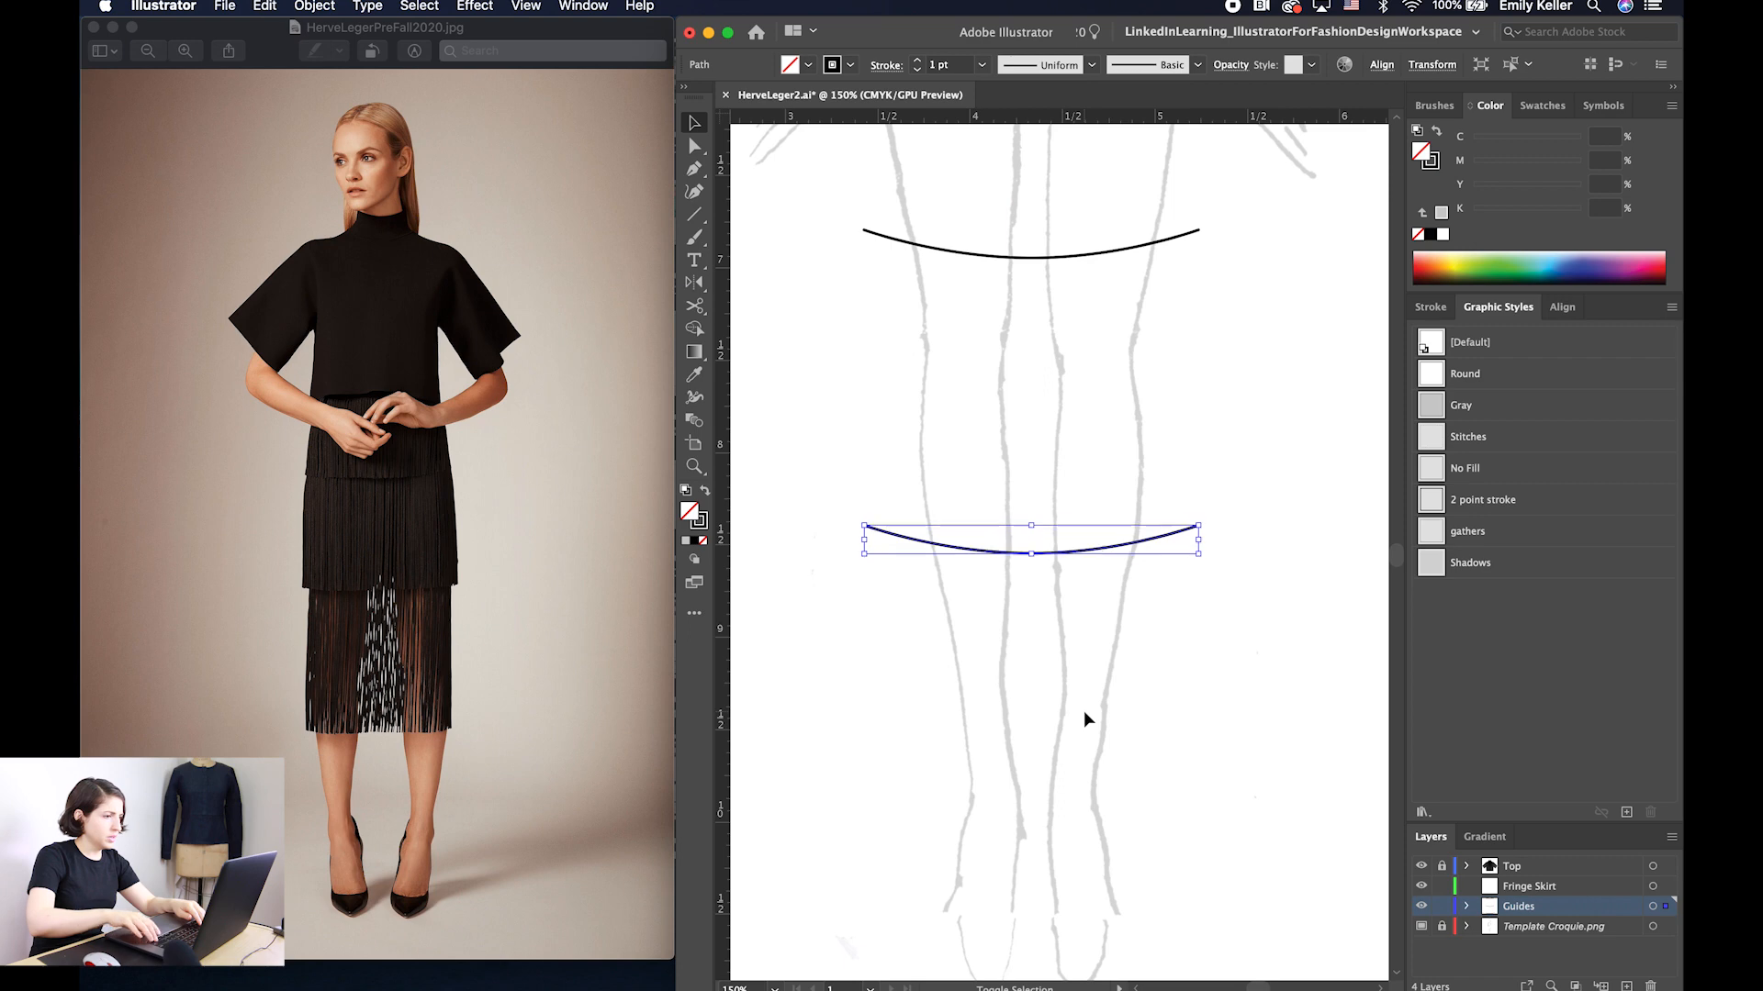
key(Up)
key(Up)
key(Up)
key(Up)
key(Up)
key(Up)
key(Up)
key(Up)
key(Up)
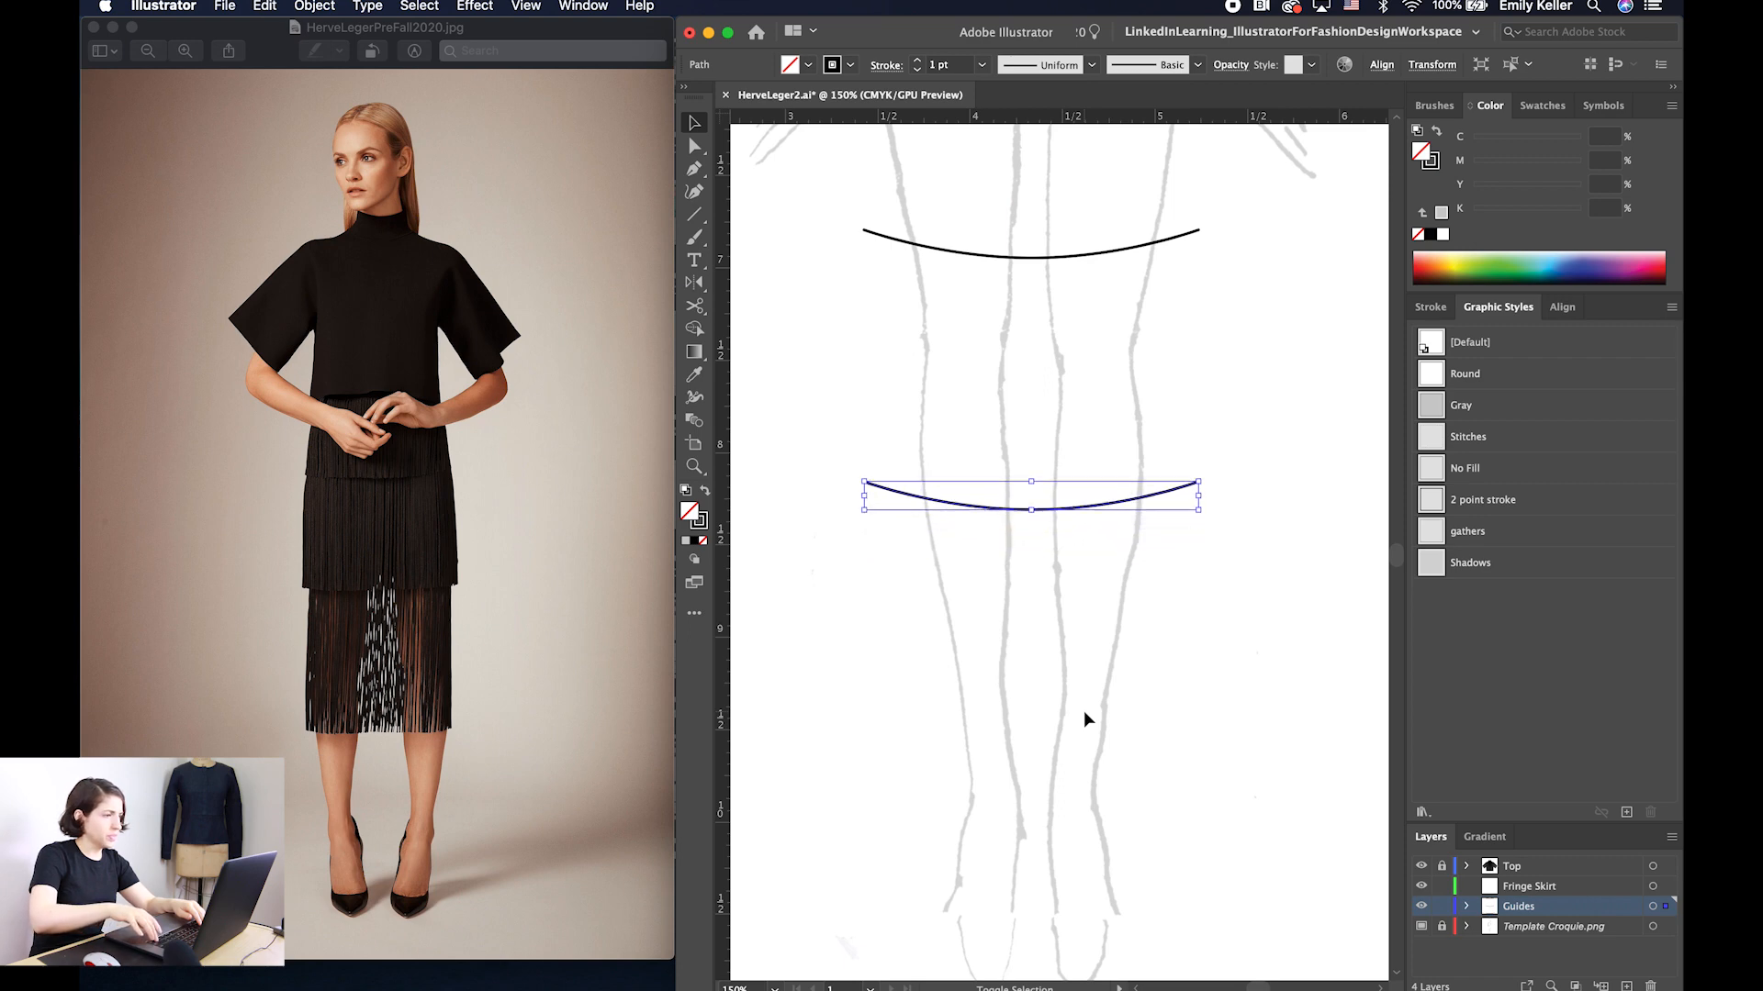
Nudge the middle guide upward on the thighs to match the tier spacing in the reference photo
key(super+minus)
scroll(1087, 710, up, 5)
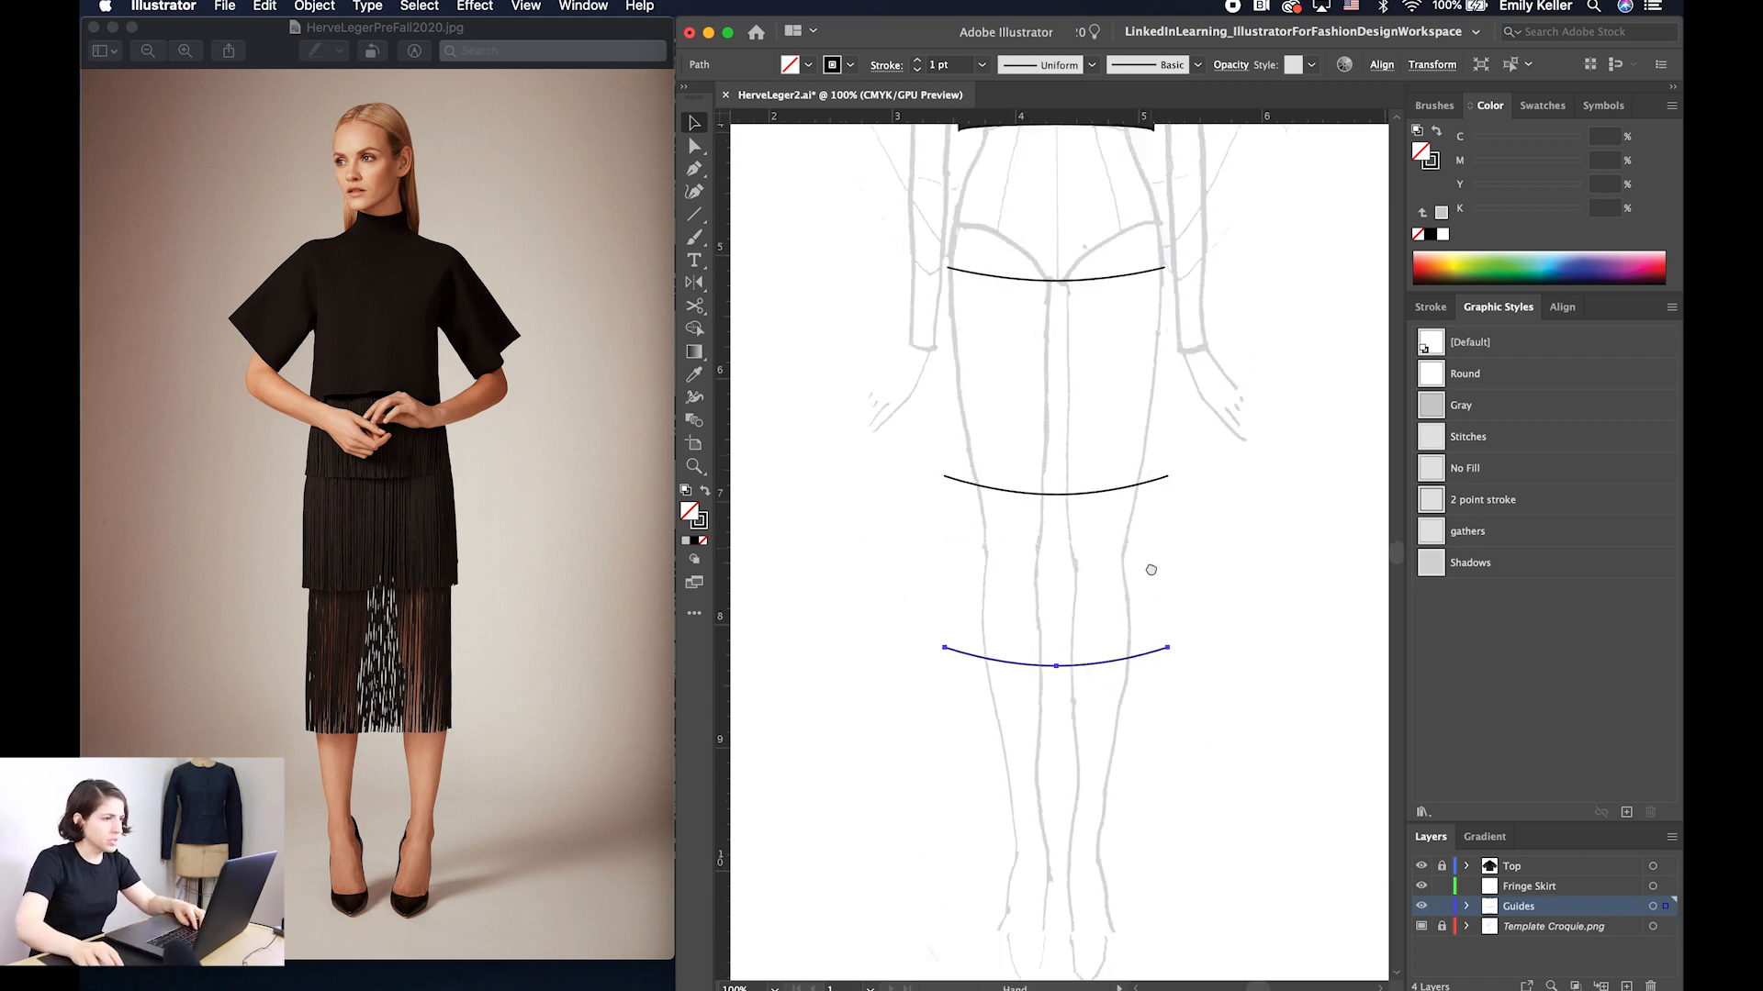
click(1083, 549)
key(Up)
key(Up)
key(Up)
key(Up)
key(Up)
key(Up)
key(Up)
key(Up)
key(Up)
key(Up)
key(Up)
key(Up)
key(Up)
key(Up)
key(Up)
key(Up)
key(Up)
key(Up)
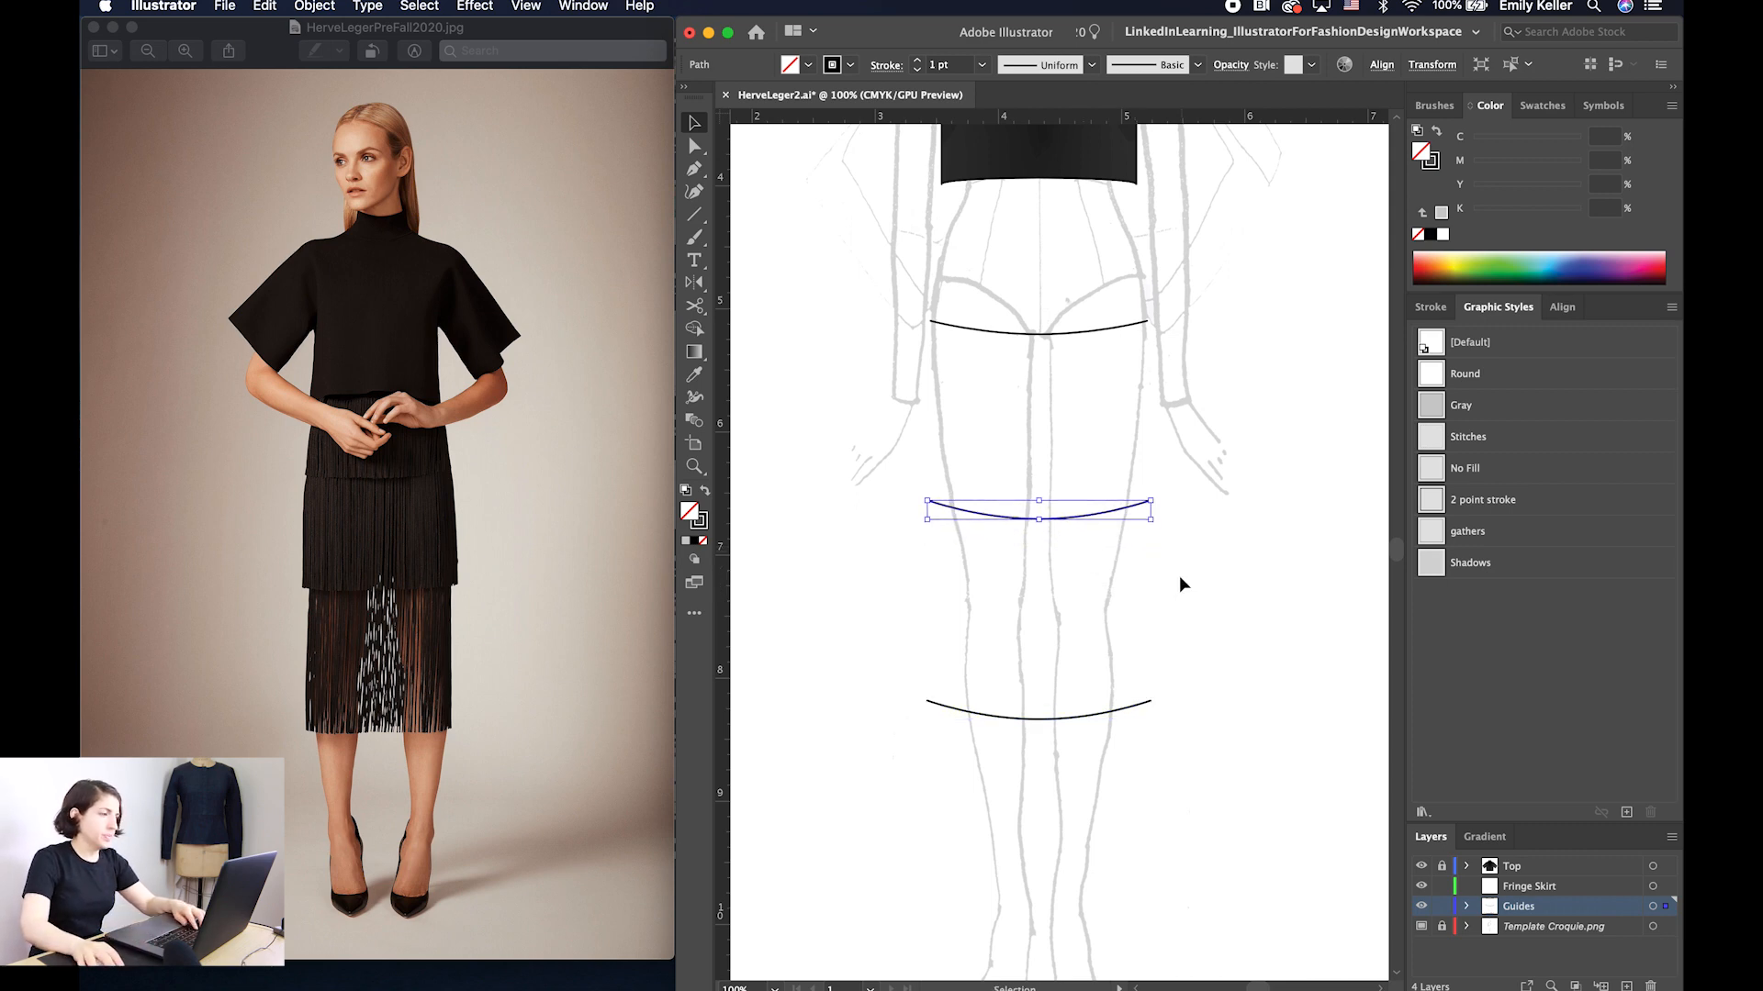
Stretch the lowest guide downward for a slightly deeper curve and deselect it
click(1107, 714)
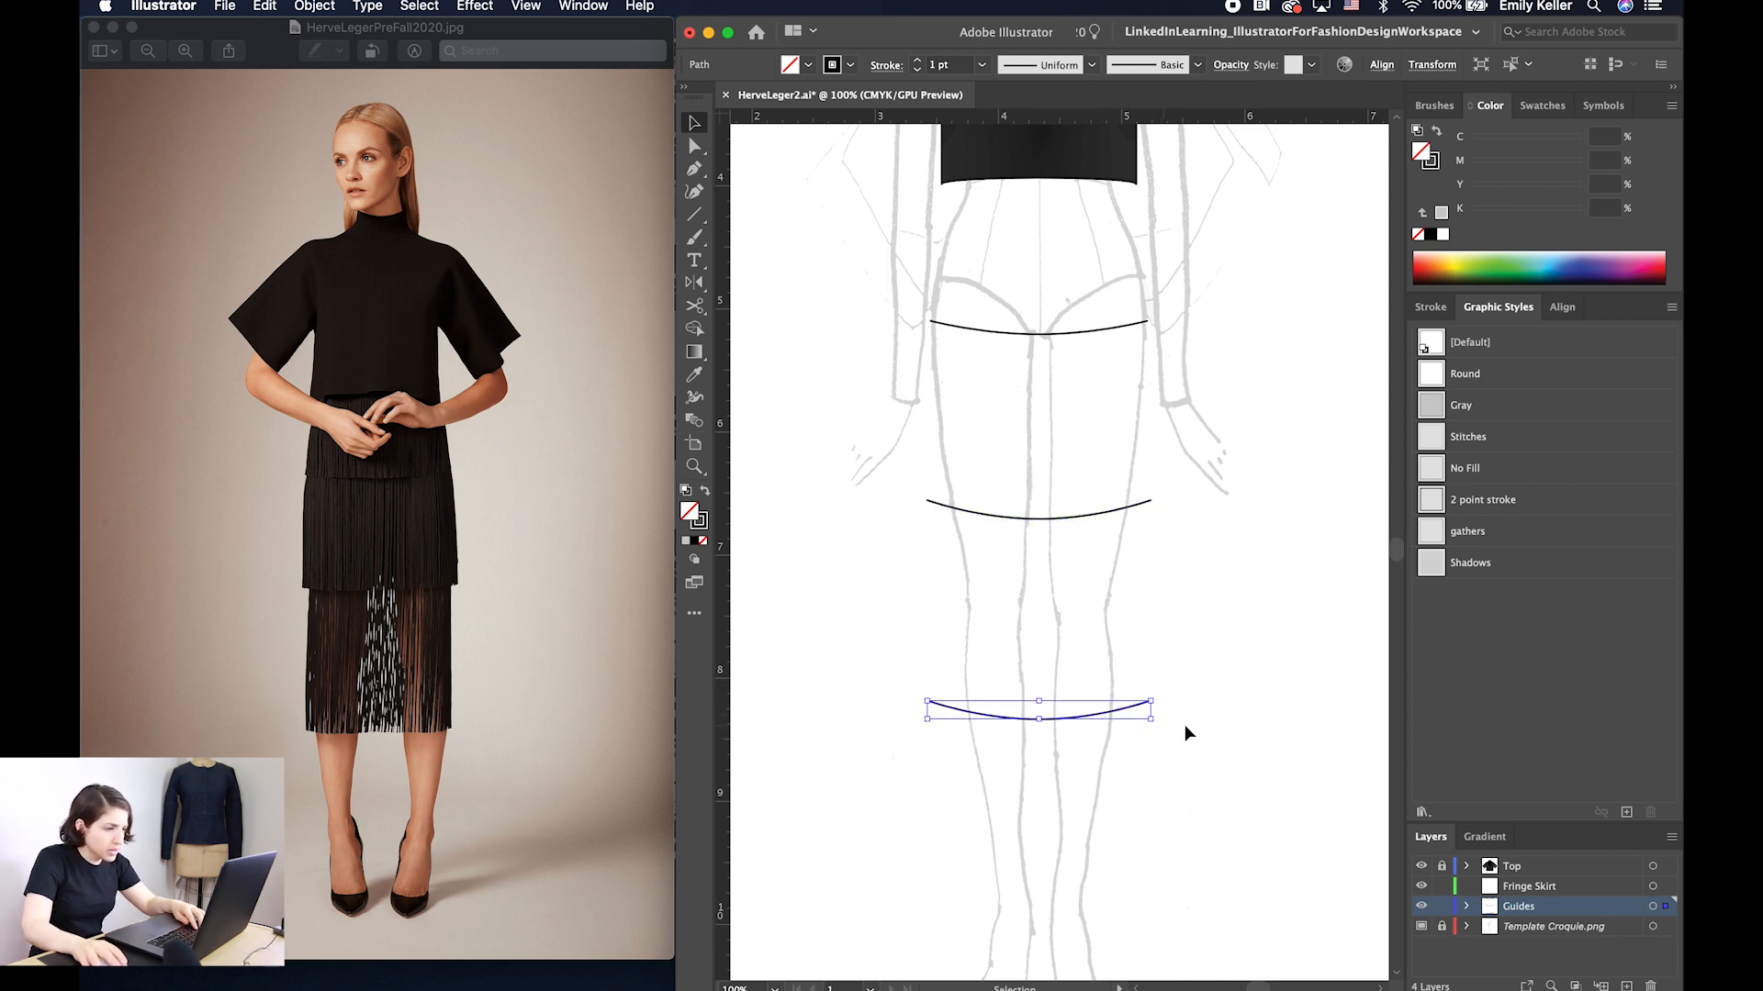
key(super+equal)
key(super+equal)
key(space)
drag(1197, 832, 1125, 774)
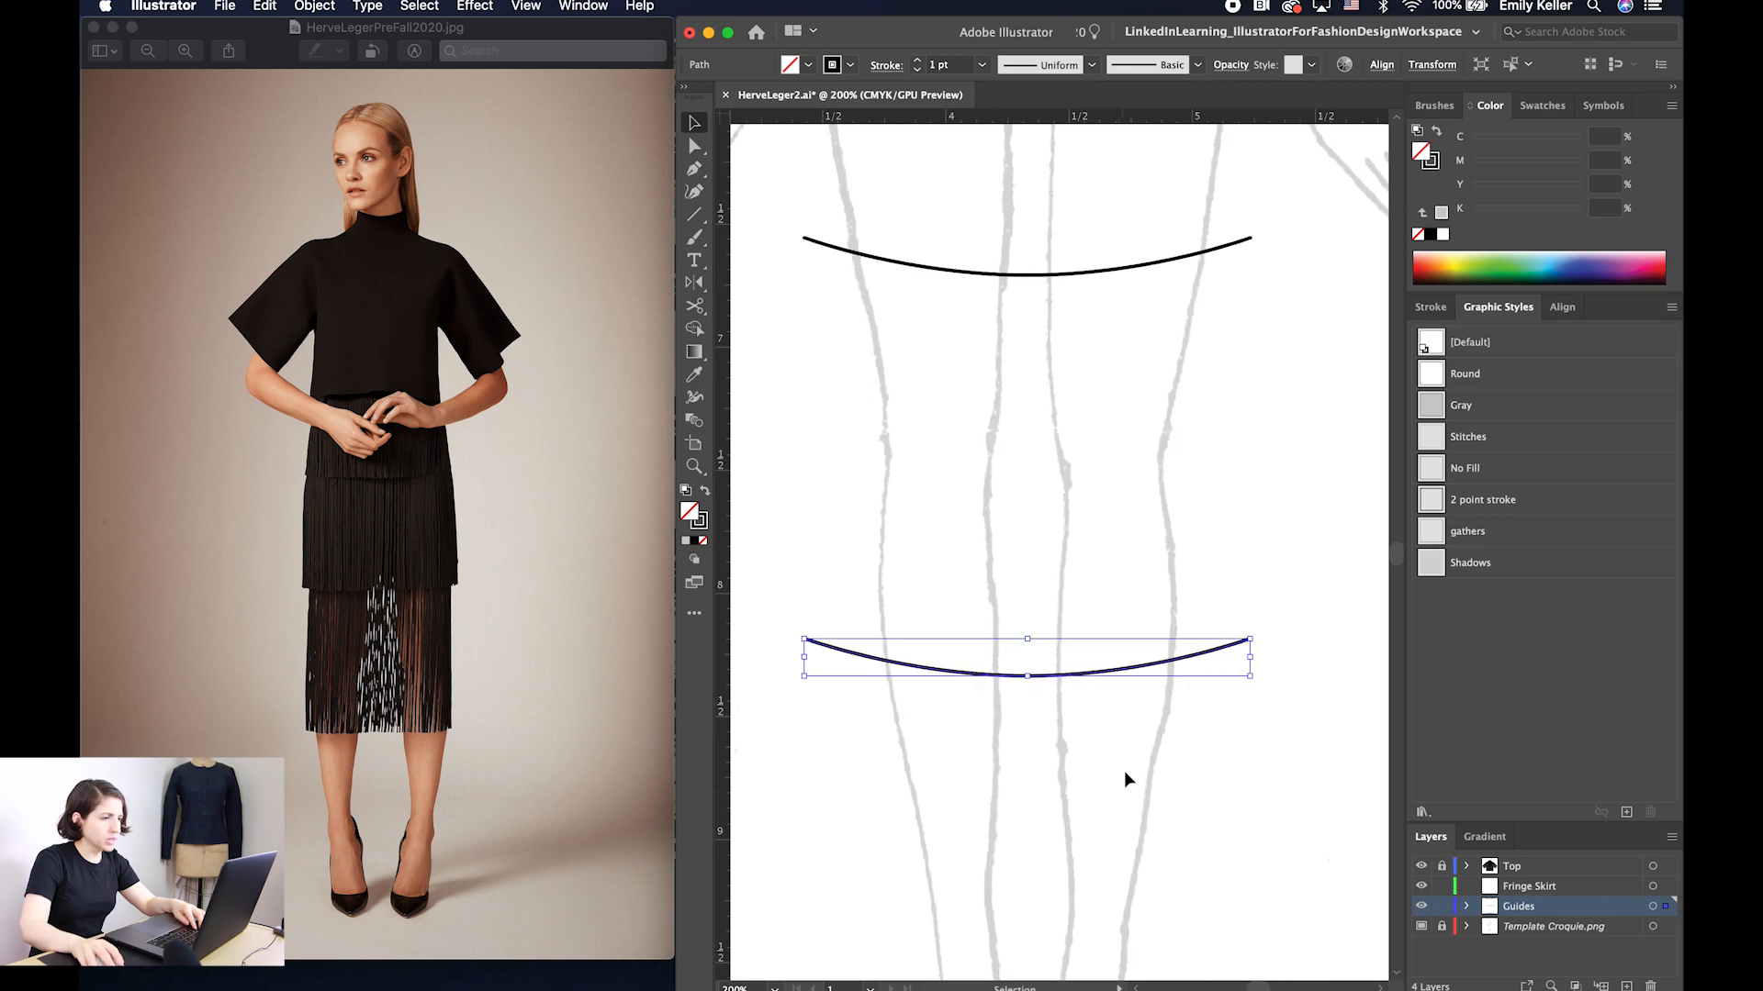
drag(1027, 676, 1030, 686)
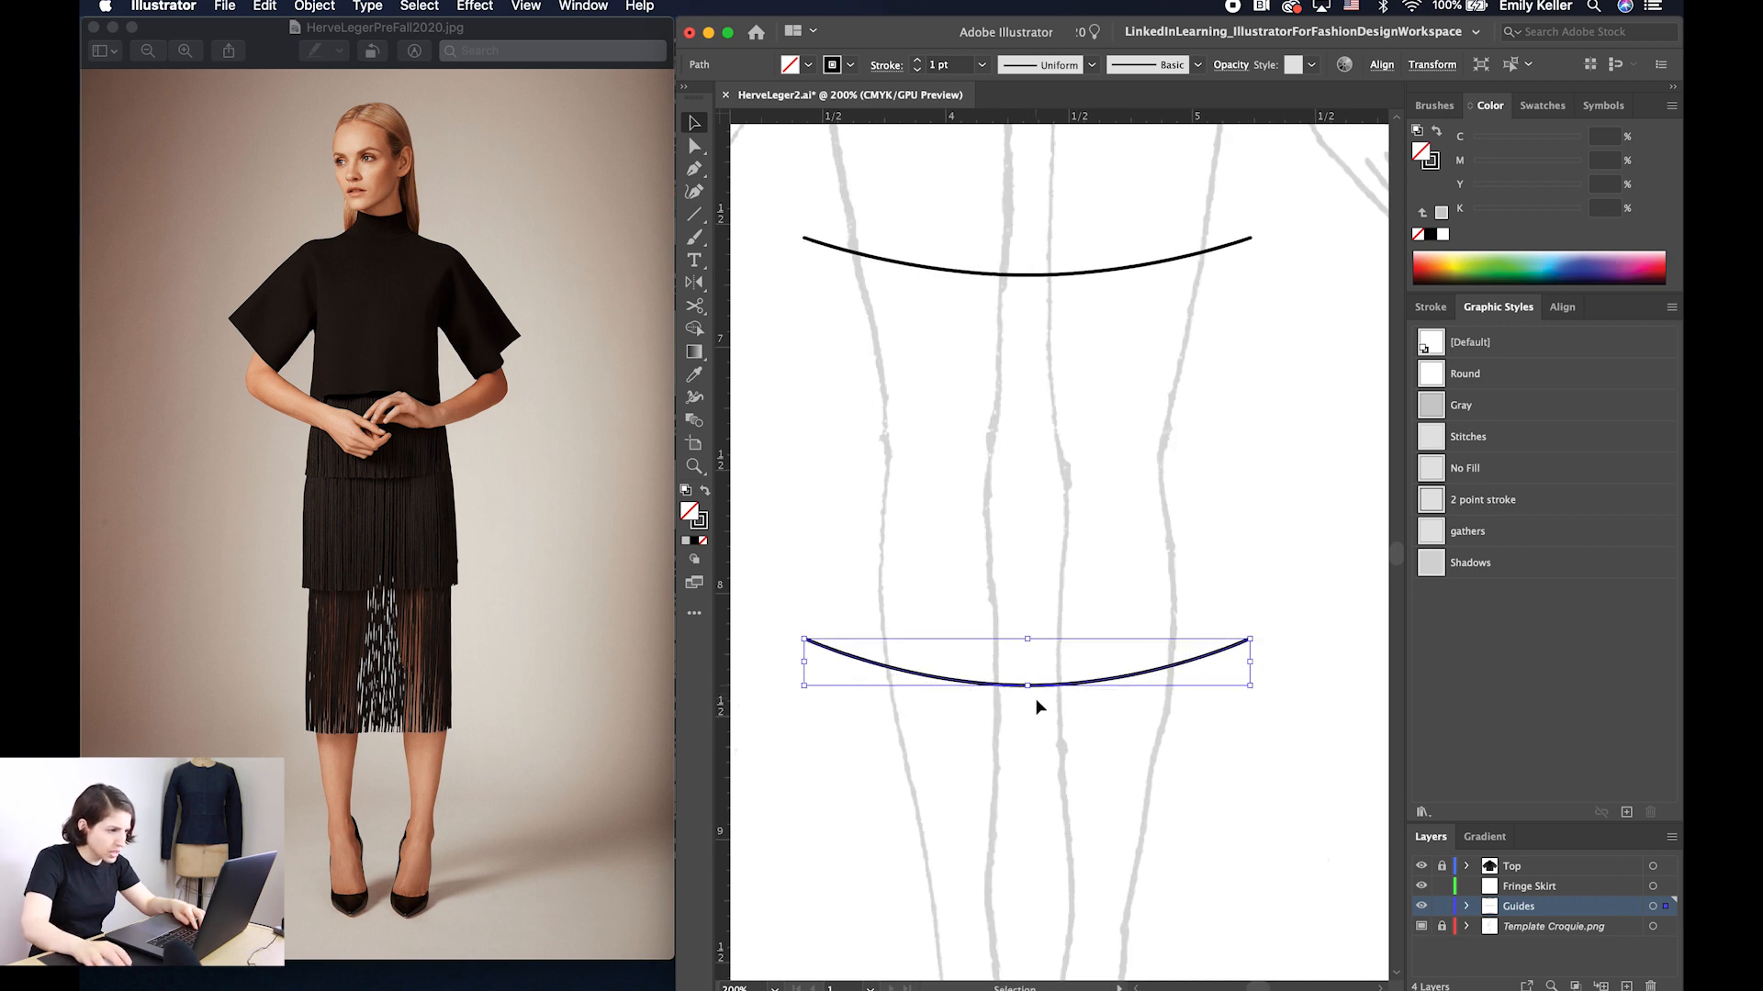
click(1259, 489)
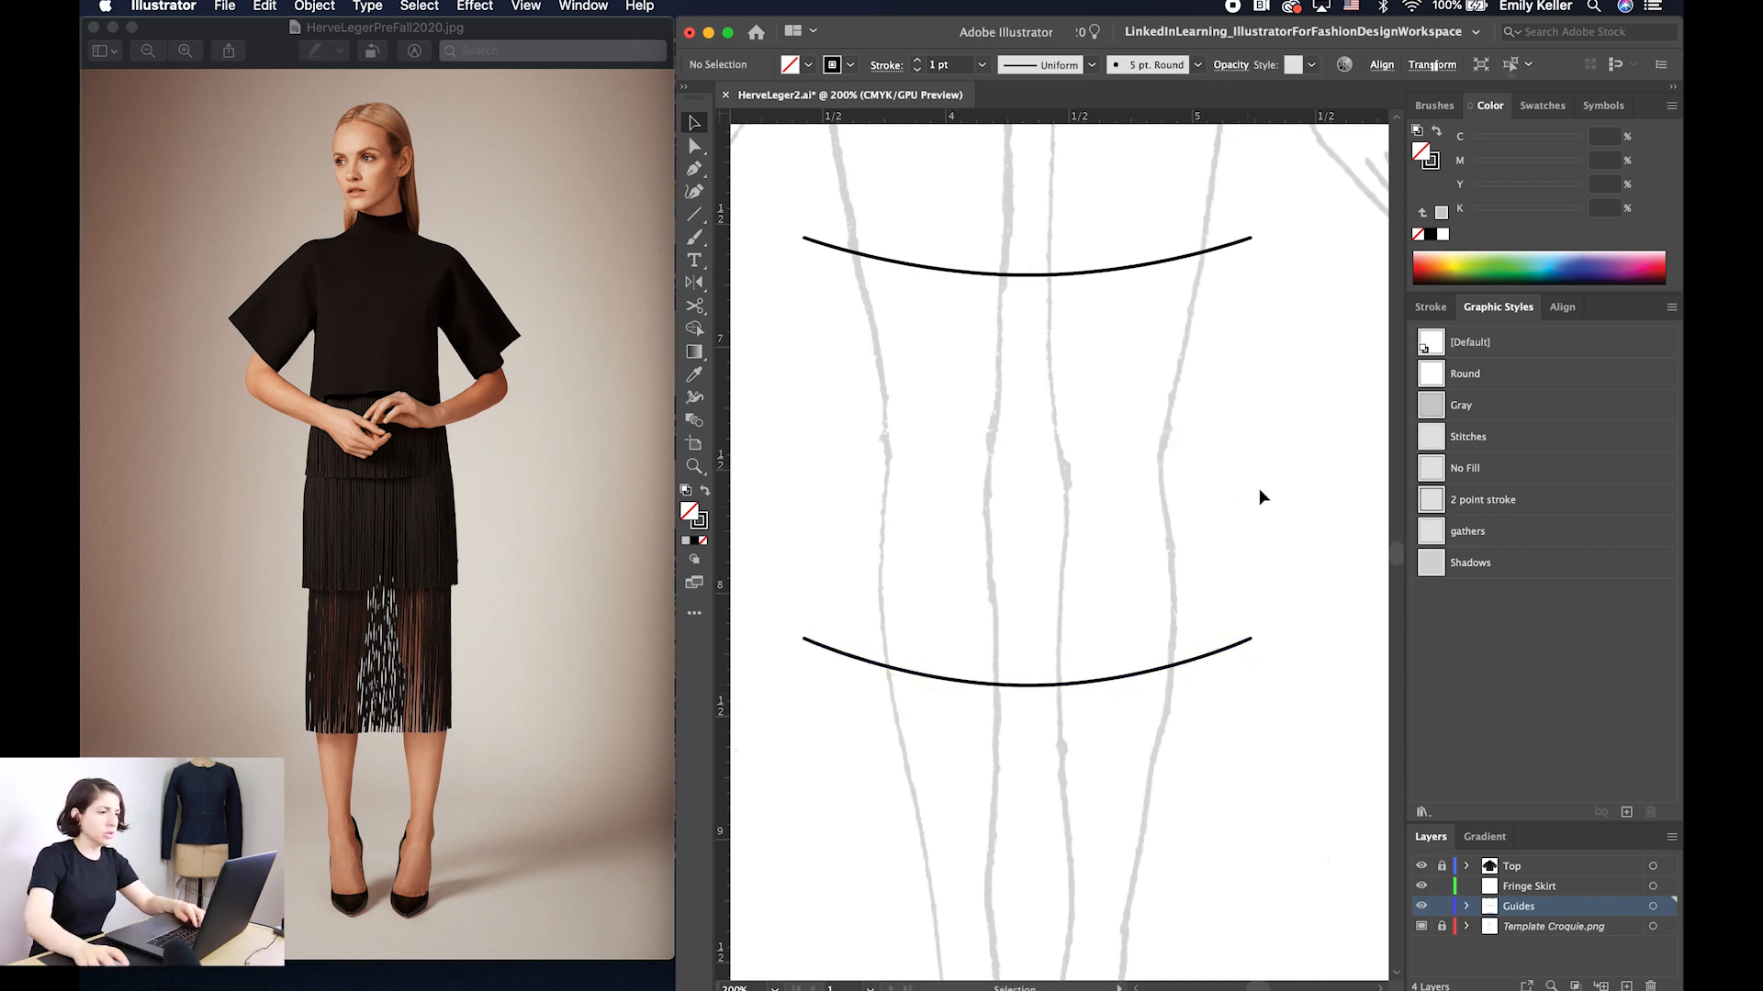
key(super+minus)
key(super+minus)
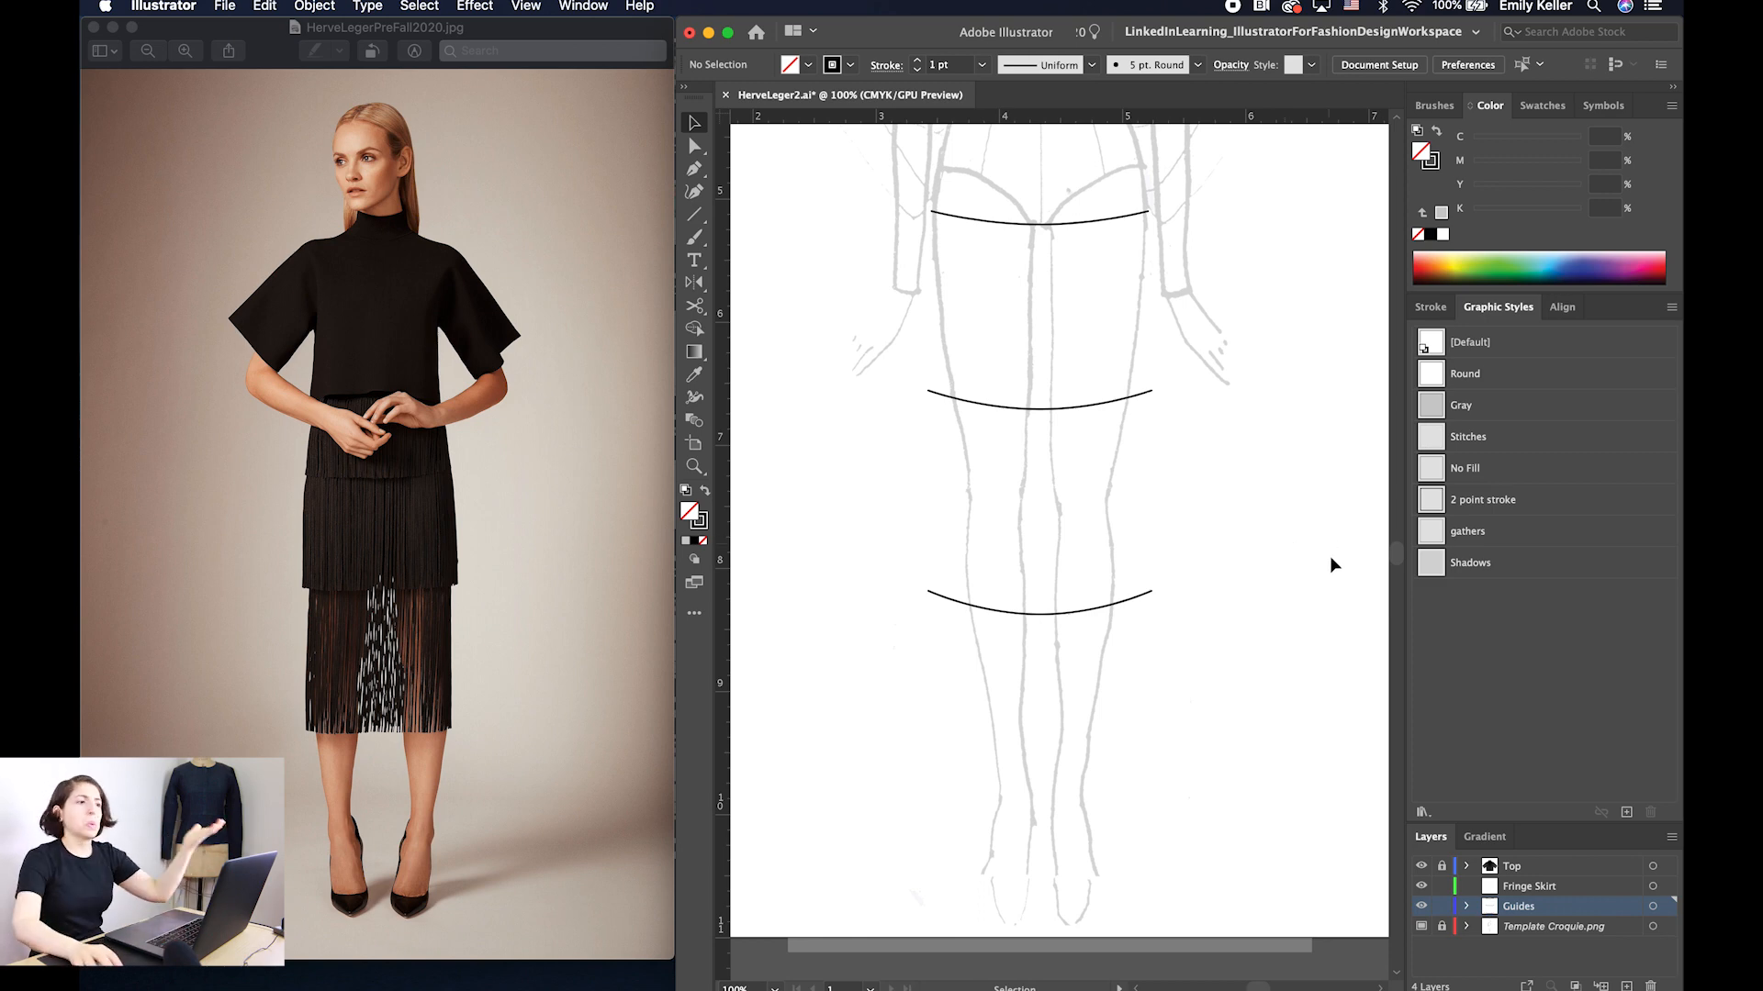
scroll(1325, 561, up, 5)
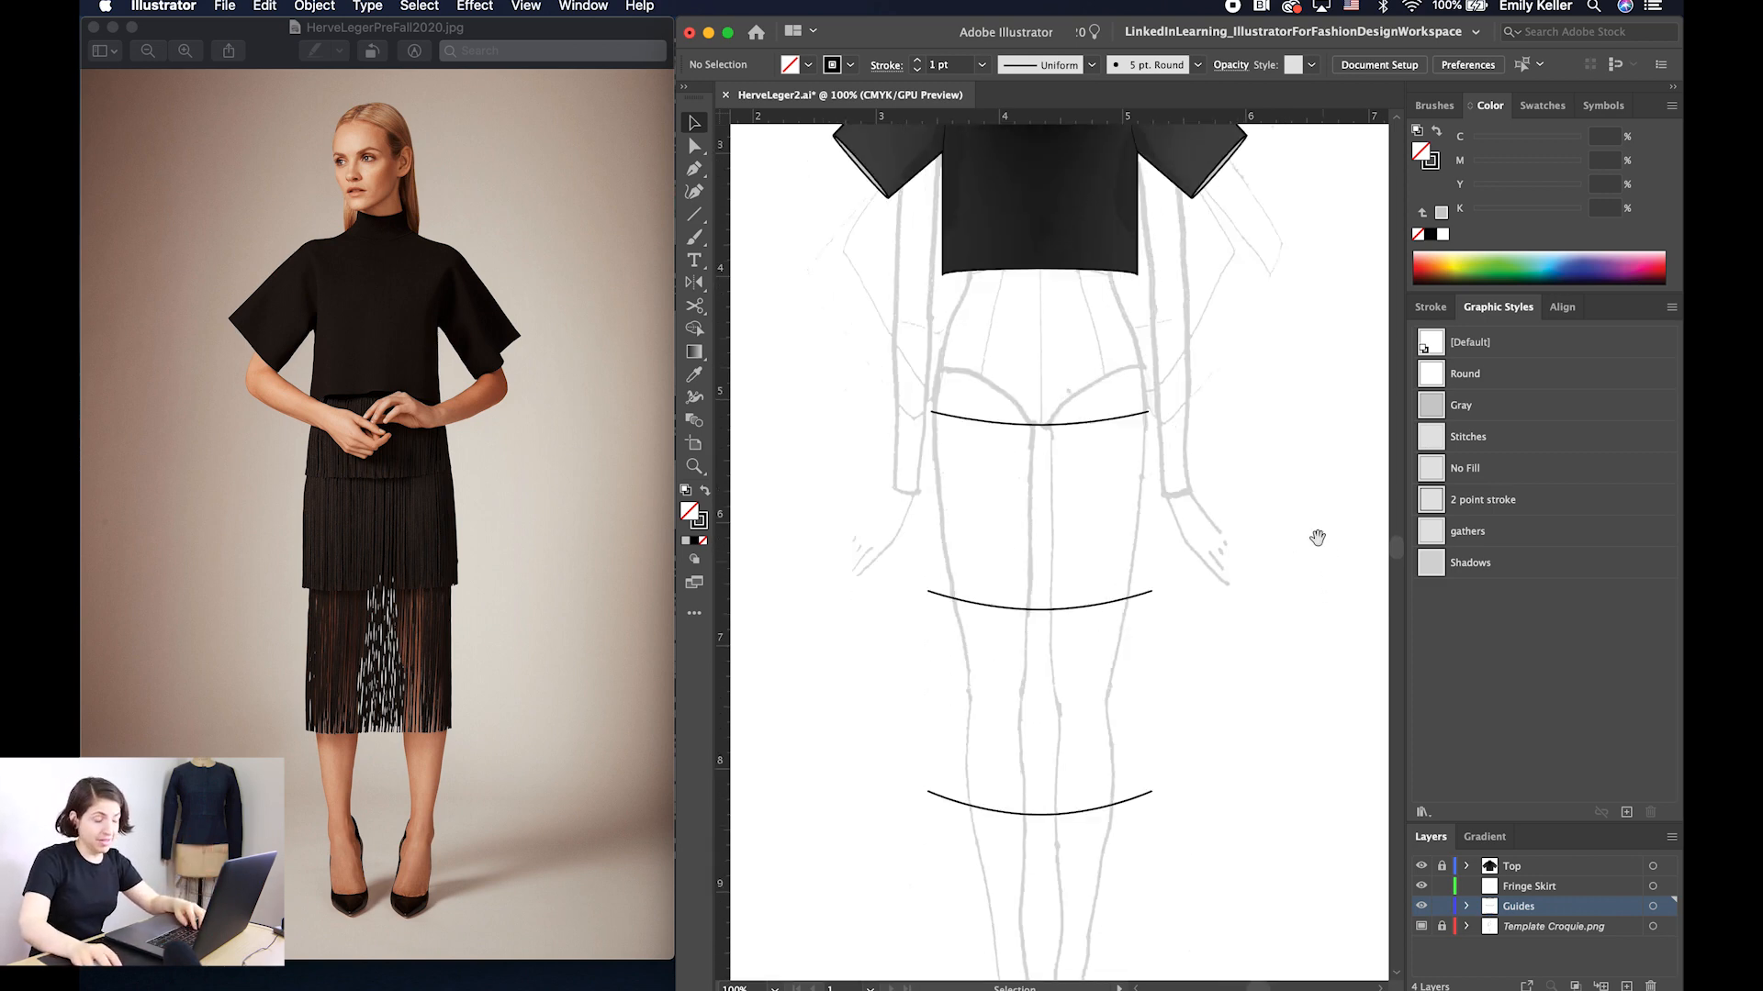
scroll(1317, 539, up, 2)
scroll(1288, 541, down, 2)
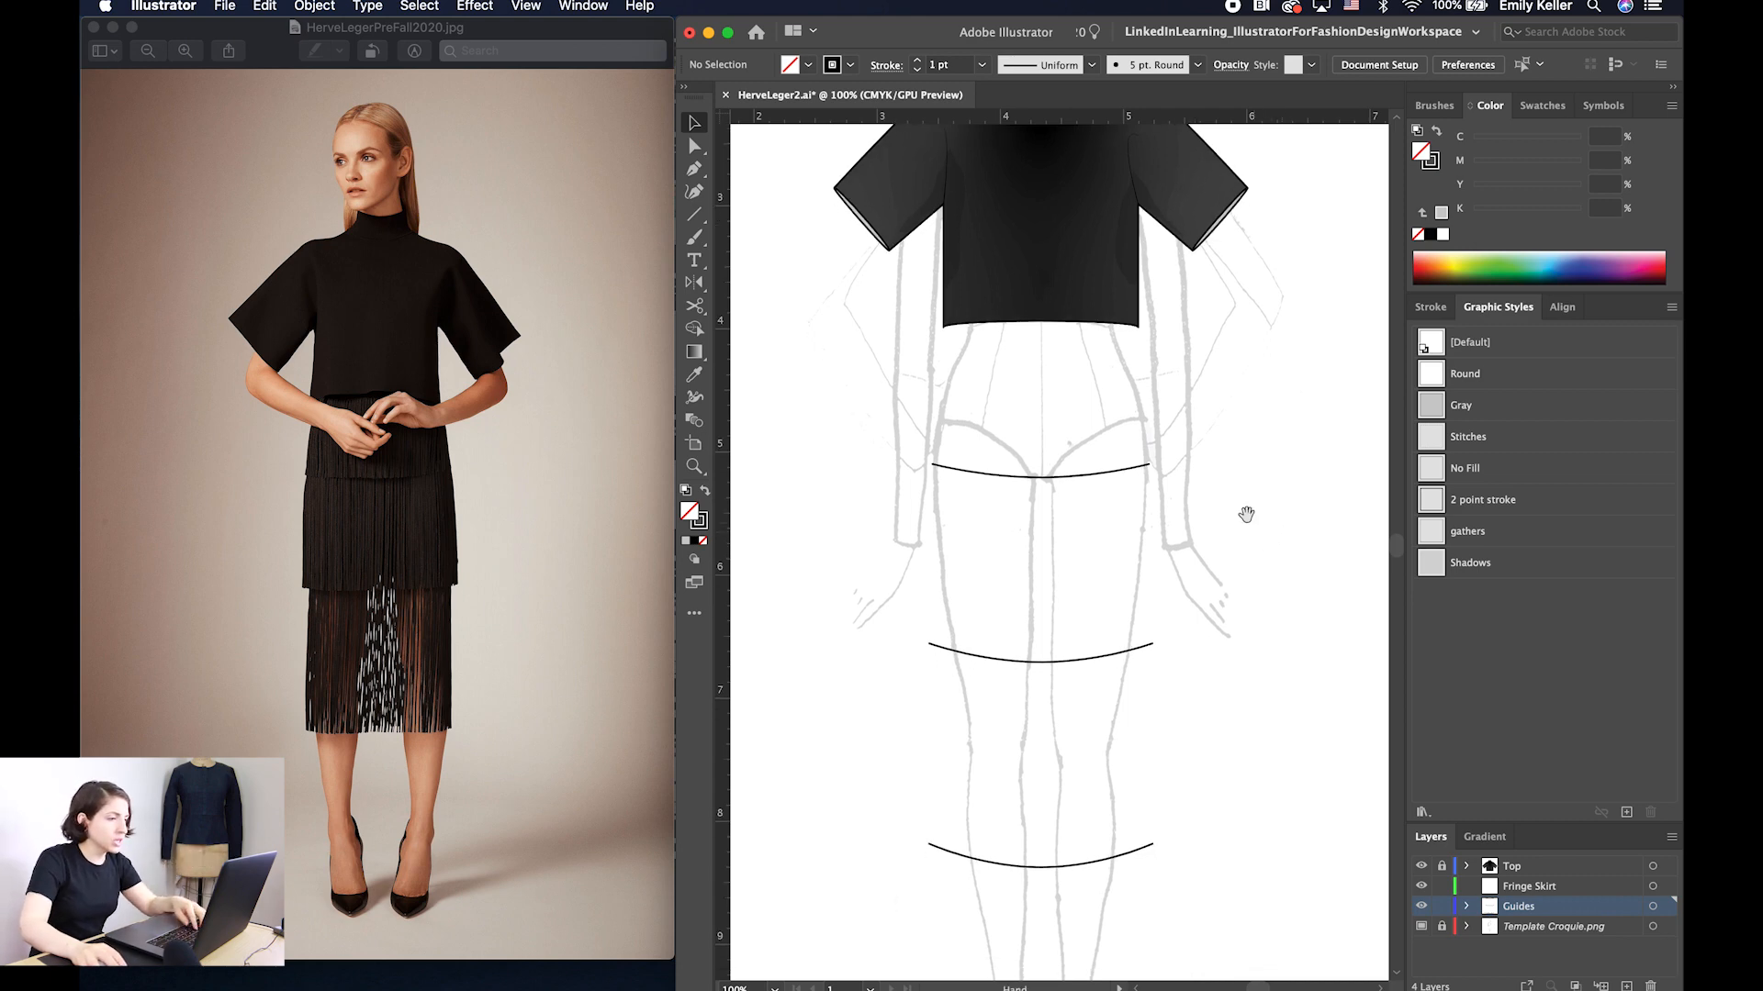
scroll(1249, 531, up, 1)
key(p)
key(super+equal)
key(super+equal)
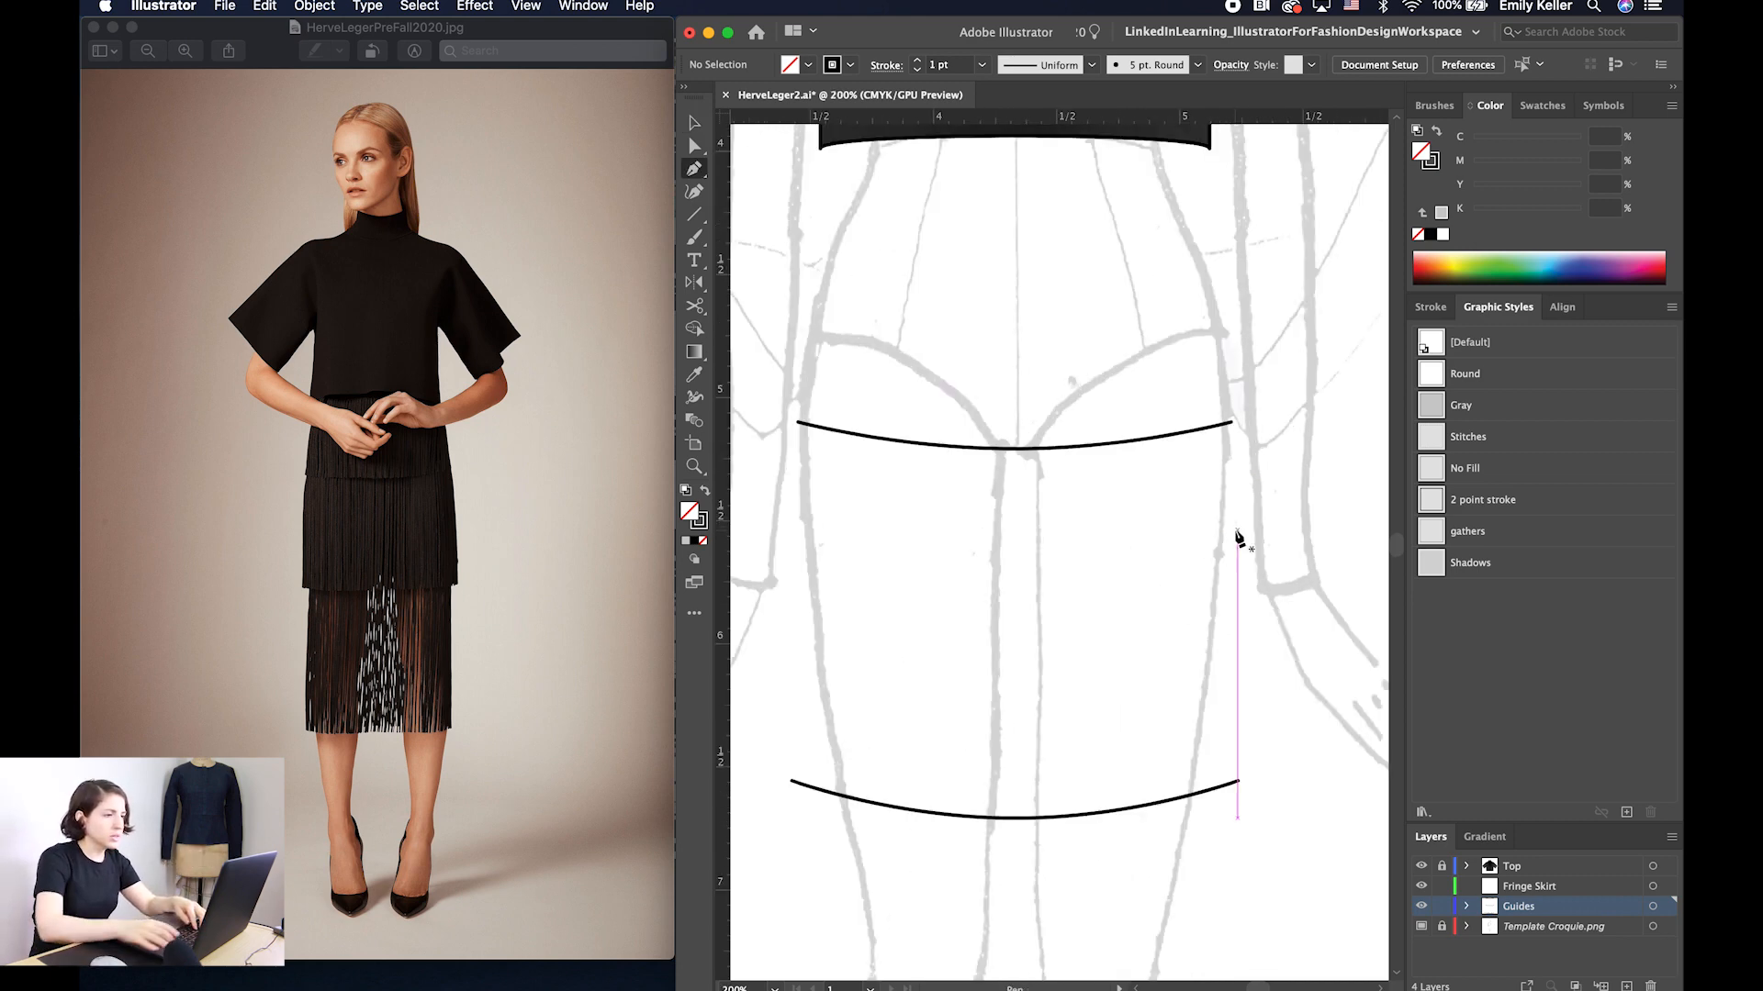
drag(1237, 531, 1353, 727)
key(v)
key(super+minus)
key(super+minus)
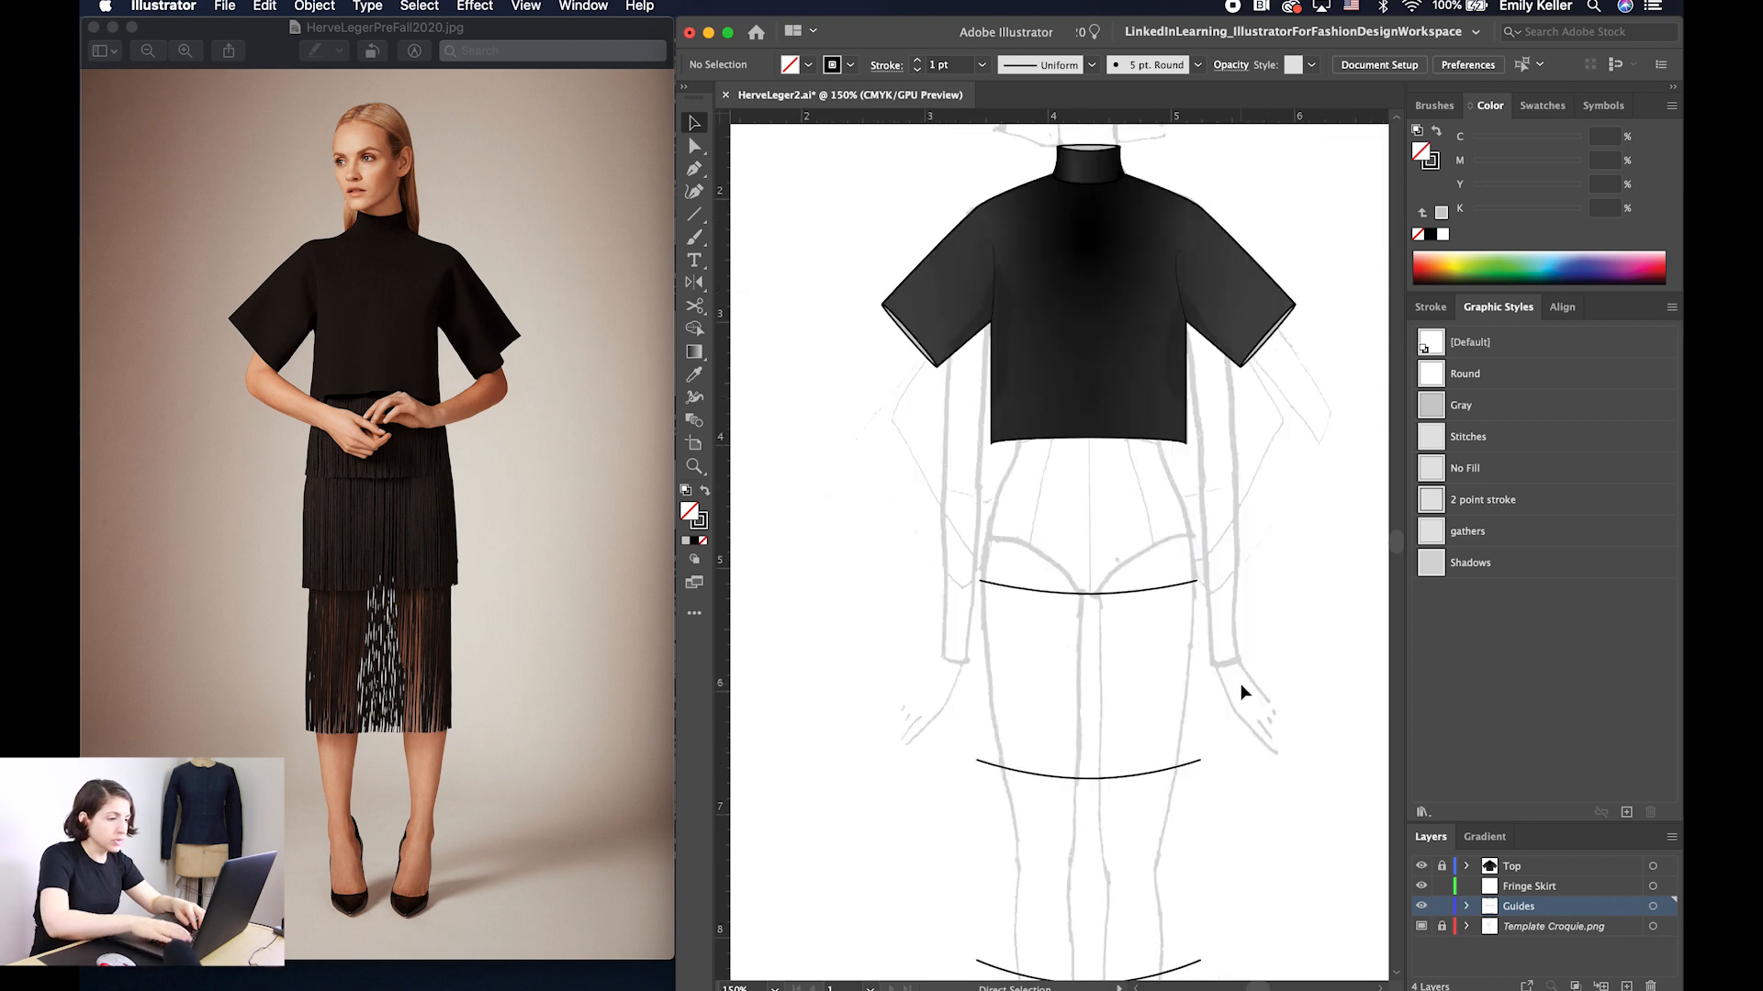
Recolor the strokes of all three skirt guides bright red (C 0, M 99.9, Y 64.45, K 0) and deselect them
drag(1199, 767, 1109, 579)
drag(993, 342, 1175, 839)
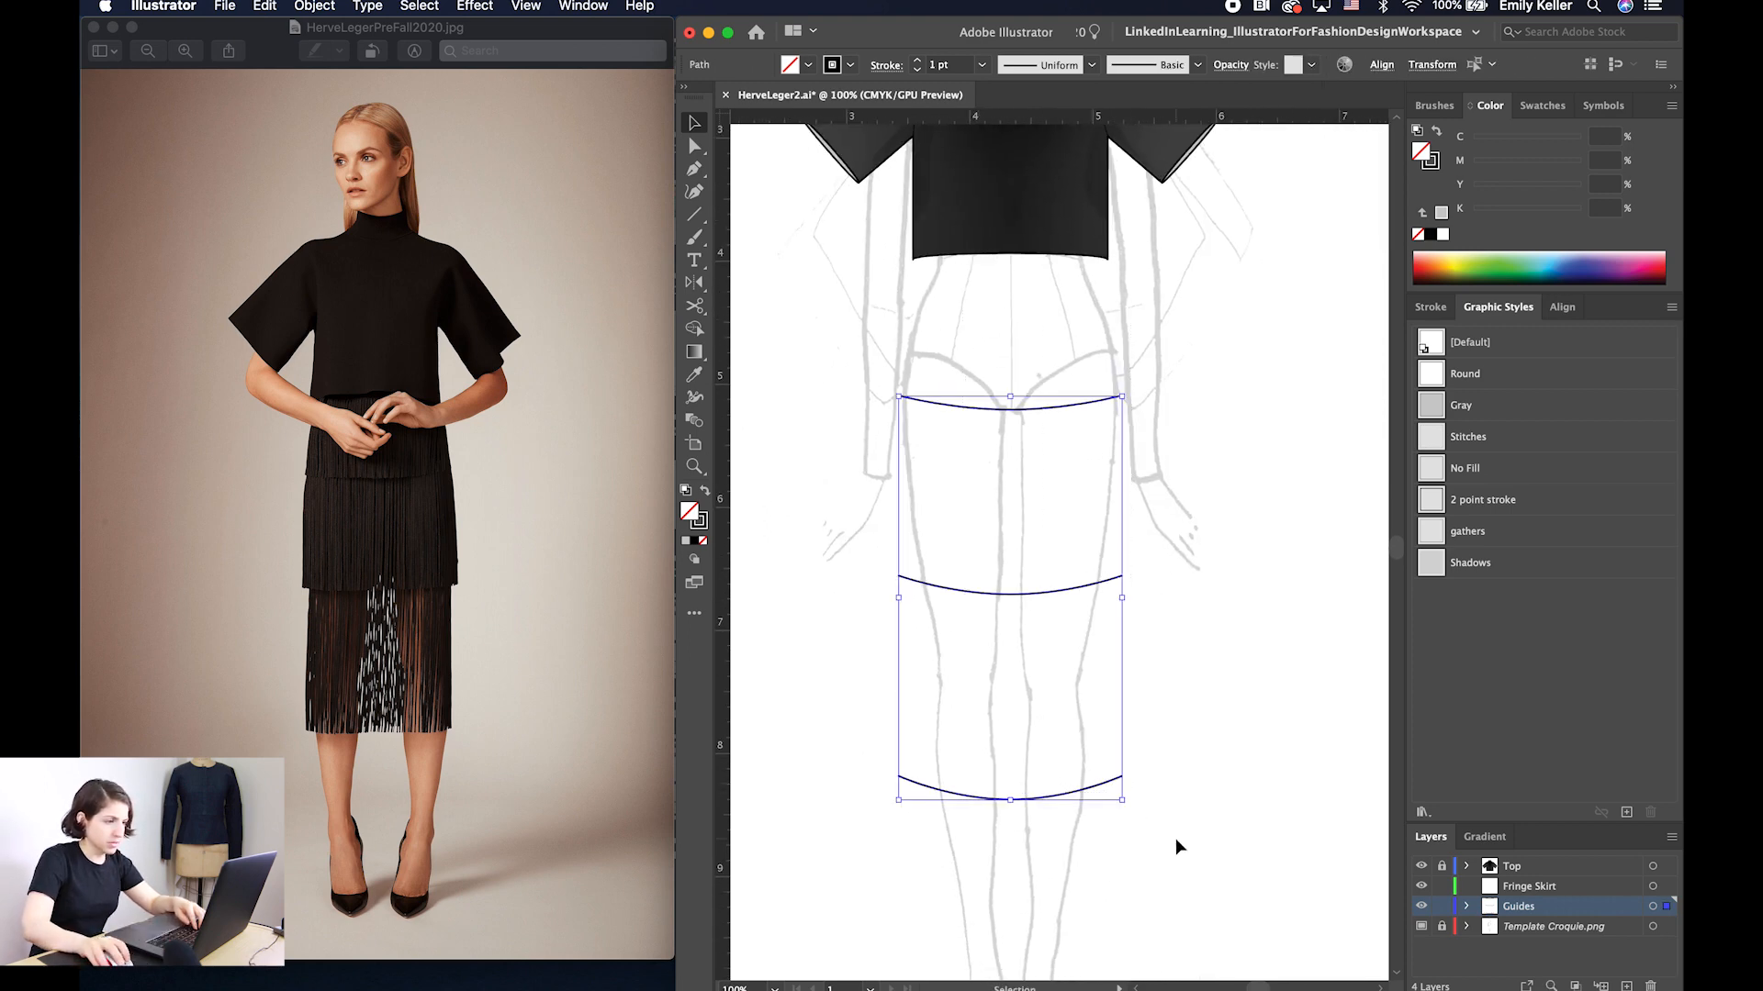
double_click(699, 521)
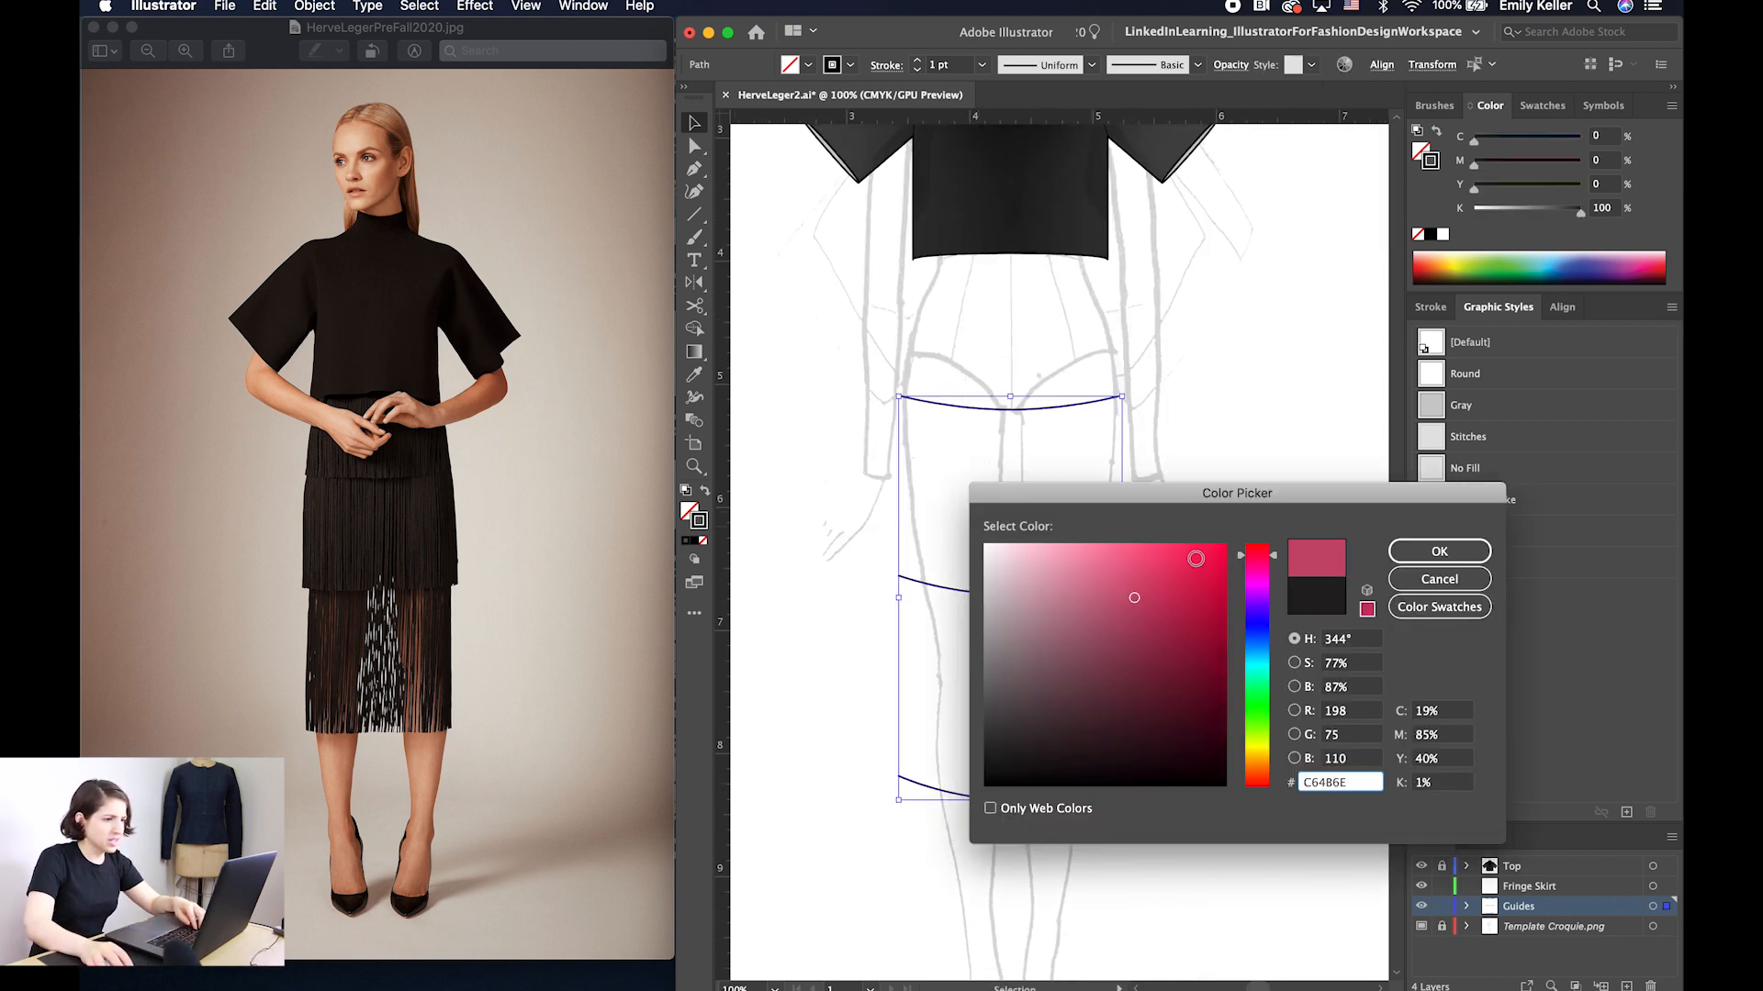
click(1224, 548)
click(1438, 551)
click(1276, 721)
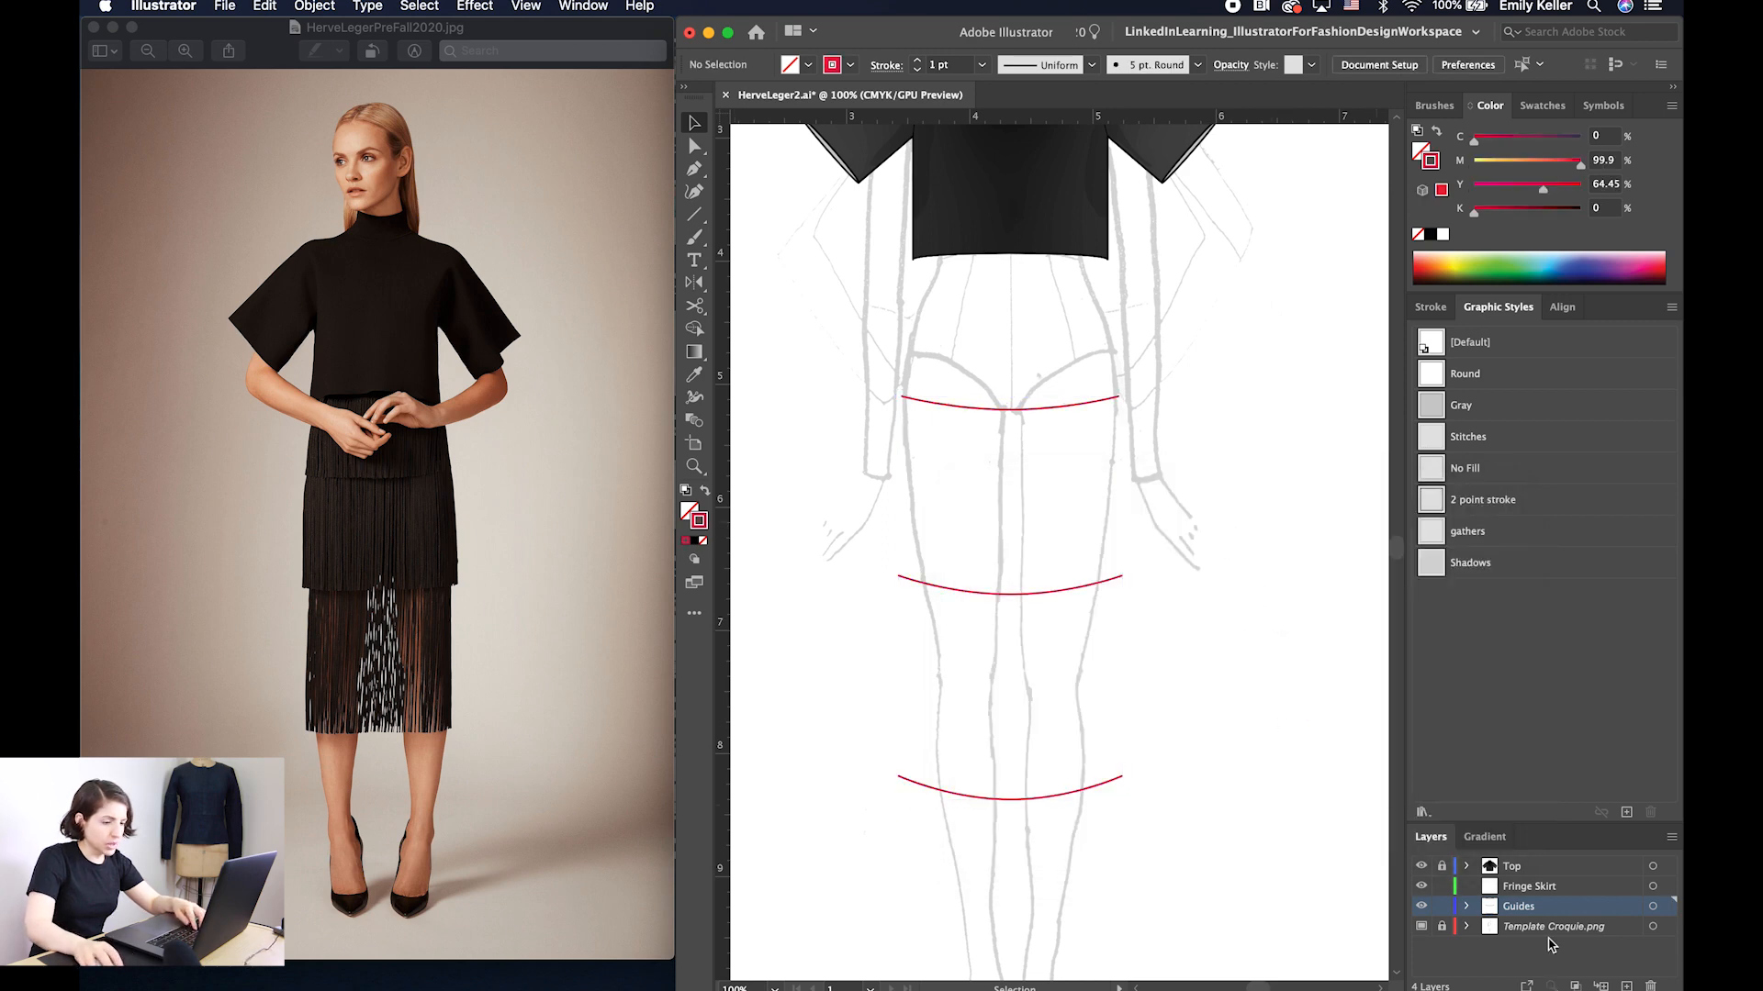
On the Fringe Skirt layer, draw the skirt's outer side line from the top's hem corner down to the end of the highest guide
click(1521, 889)
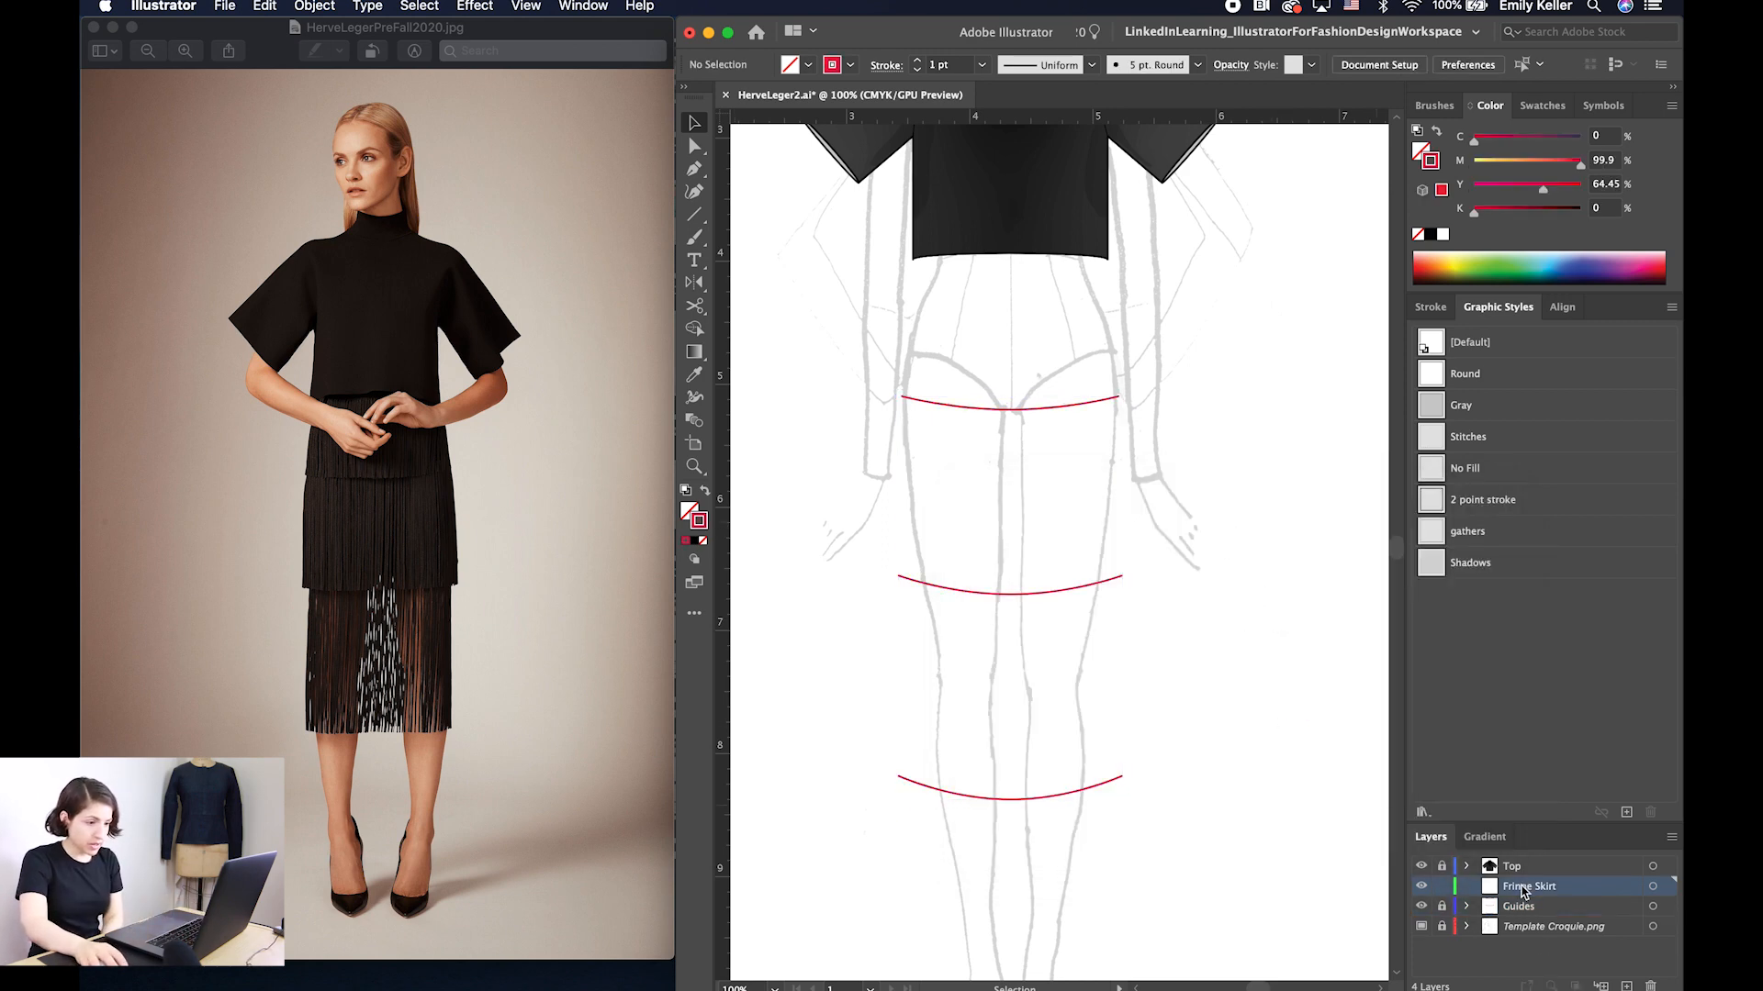
key(p)
key(super+equal)
key(super+equal)
key(super+equal)
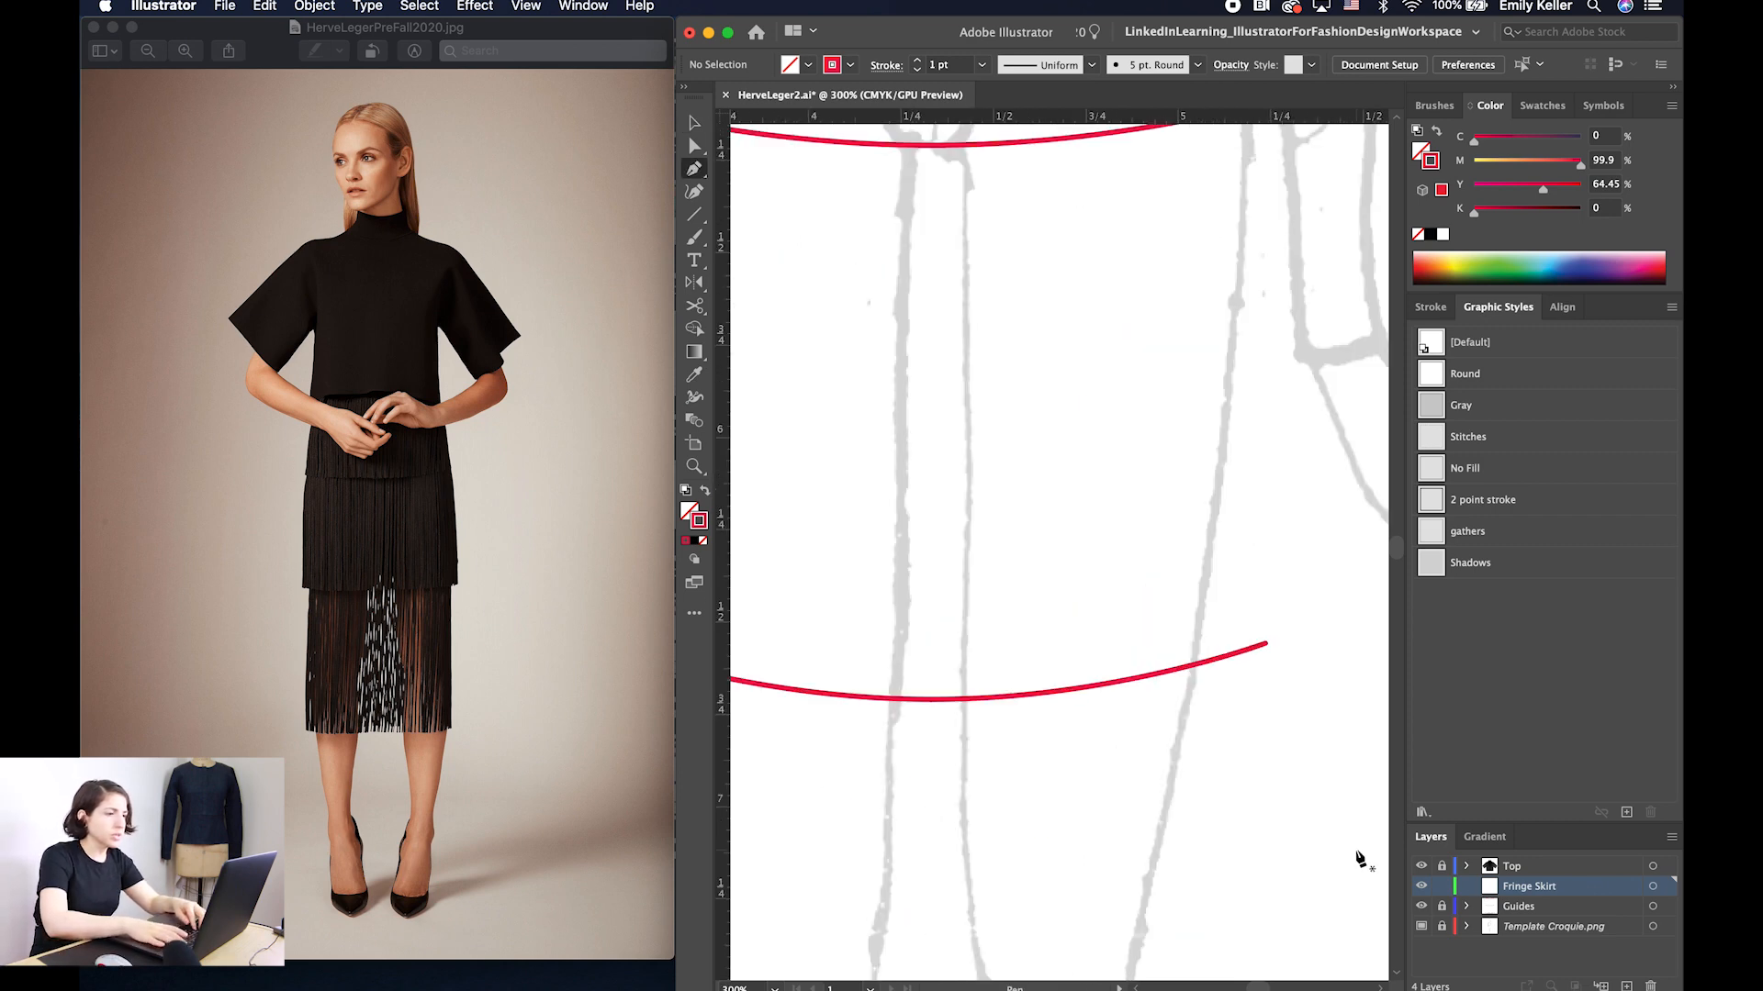
drag(1086, 651, 1178, 650)
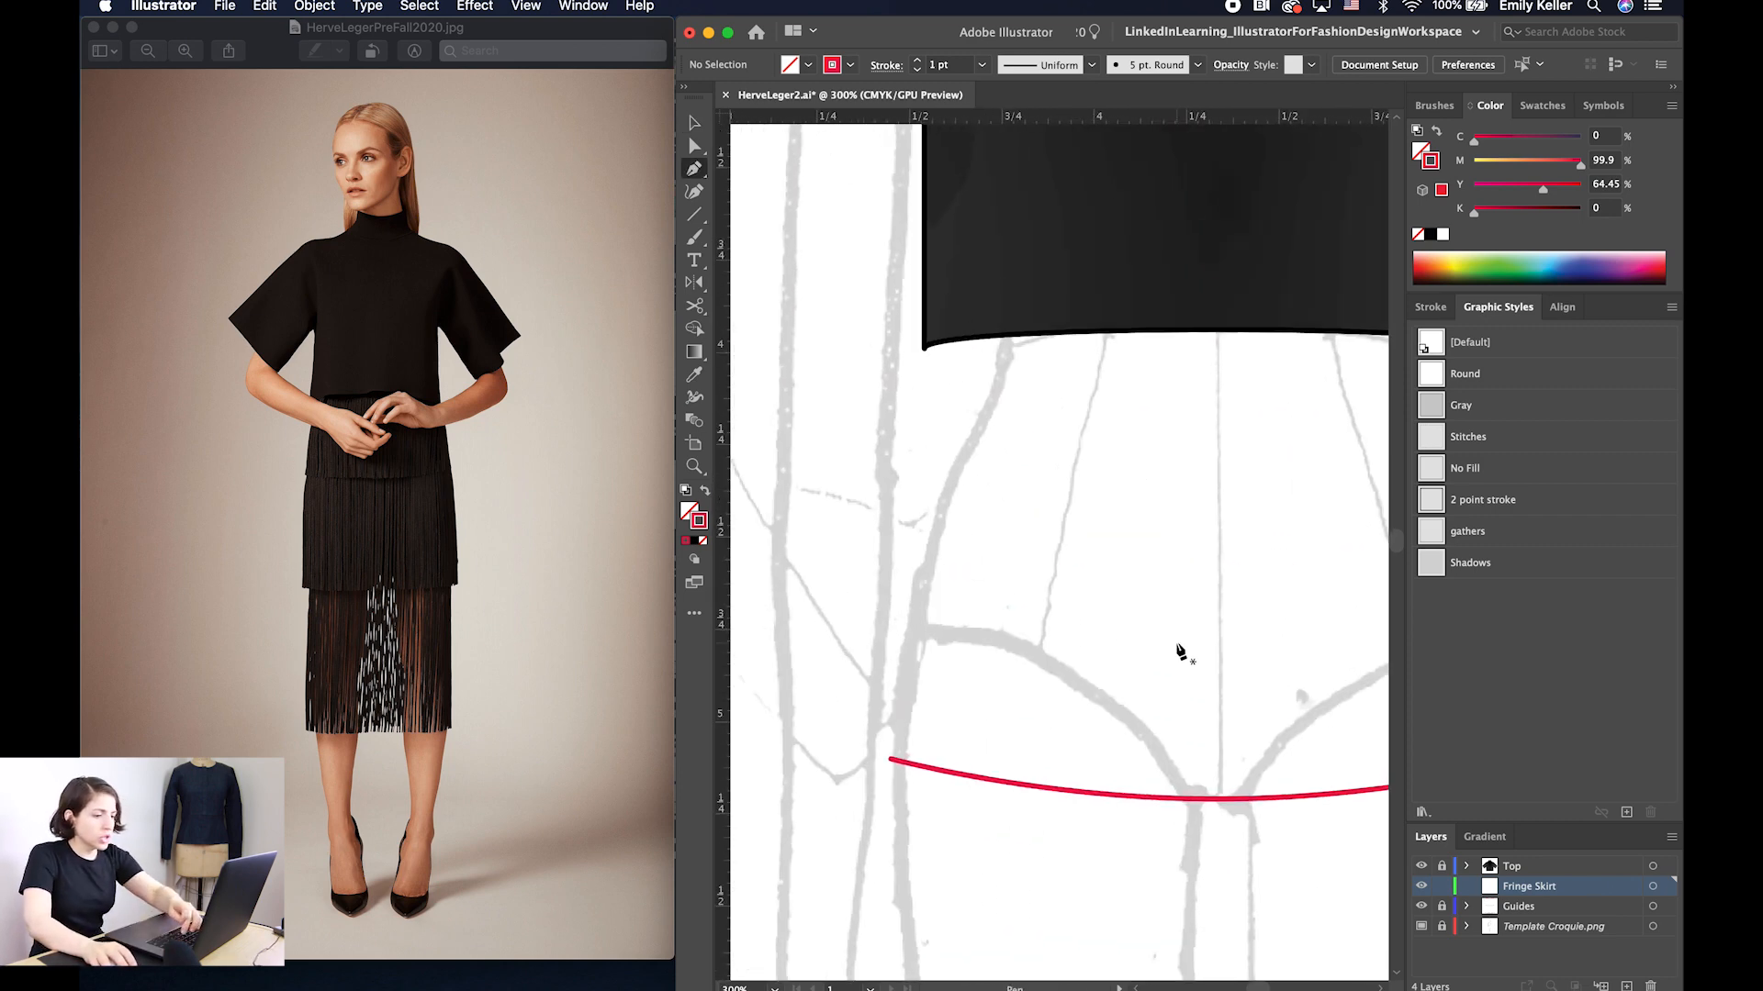
click(938, 344)
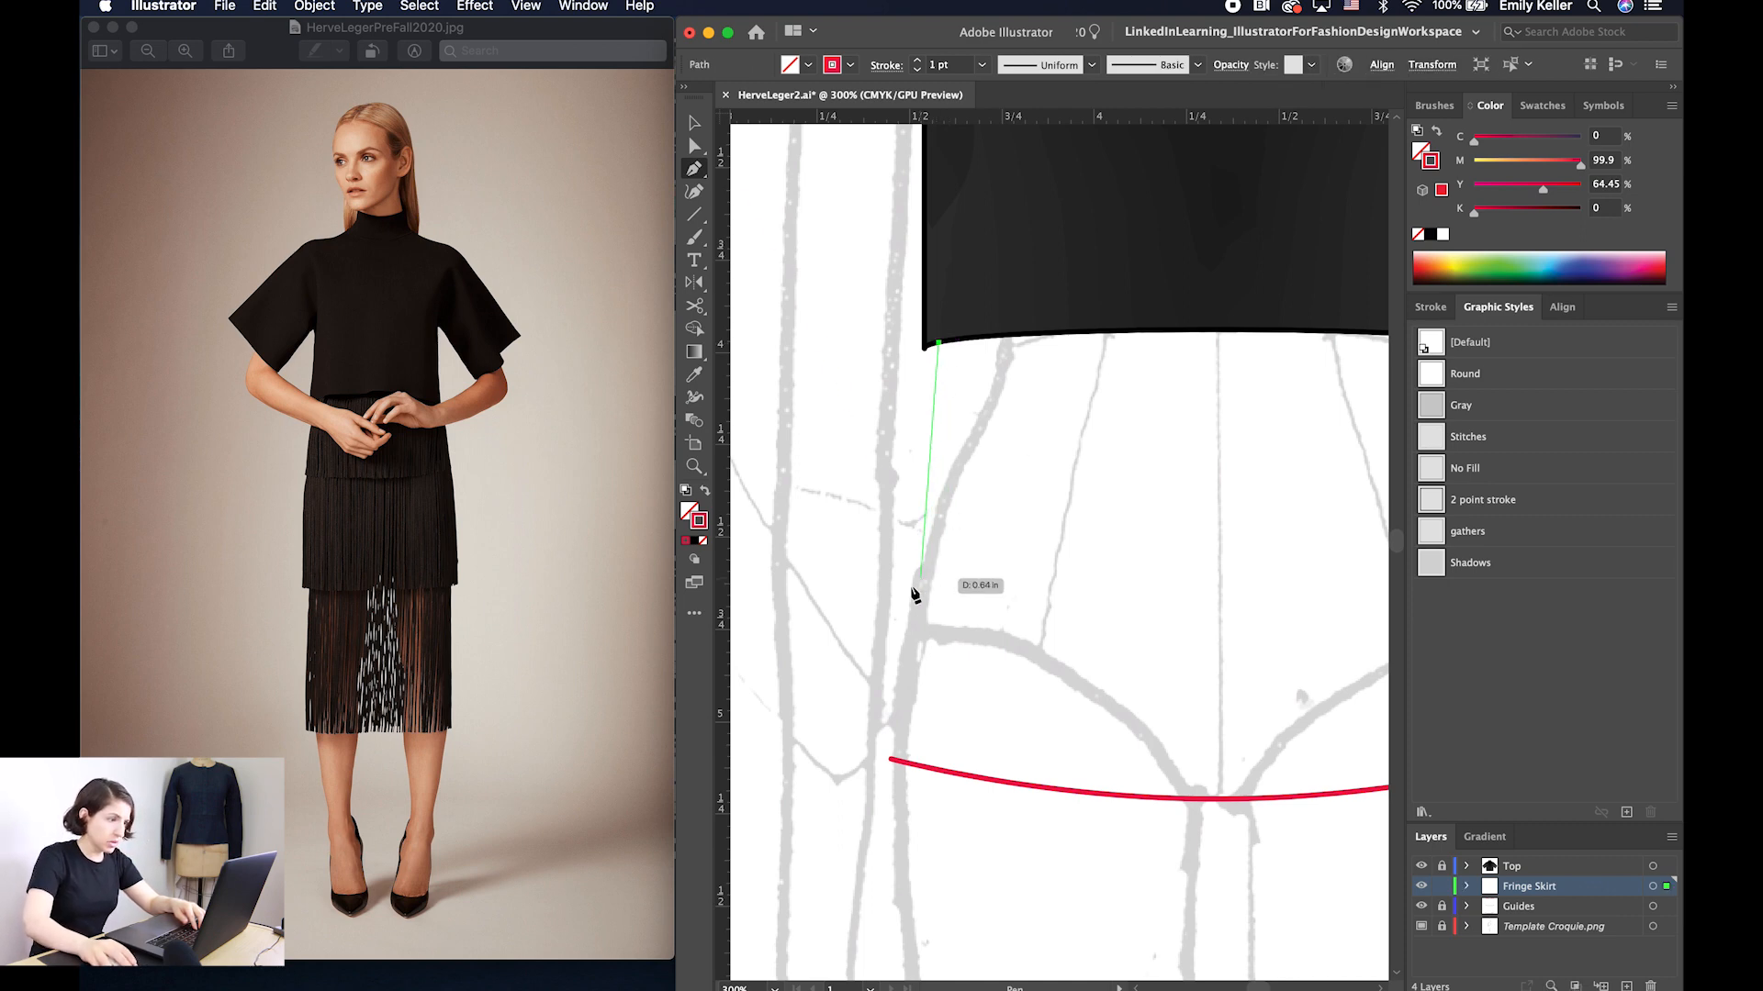
key(super+minus)
drag(992, 759, 847, 554)
drag(888, 616, 879, 687)
key(v)
click(890, 455)
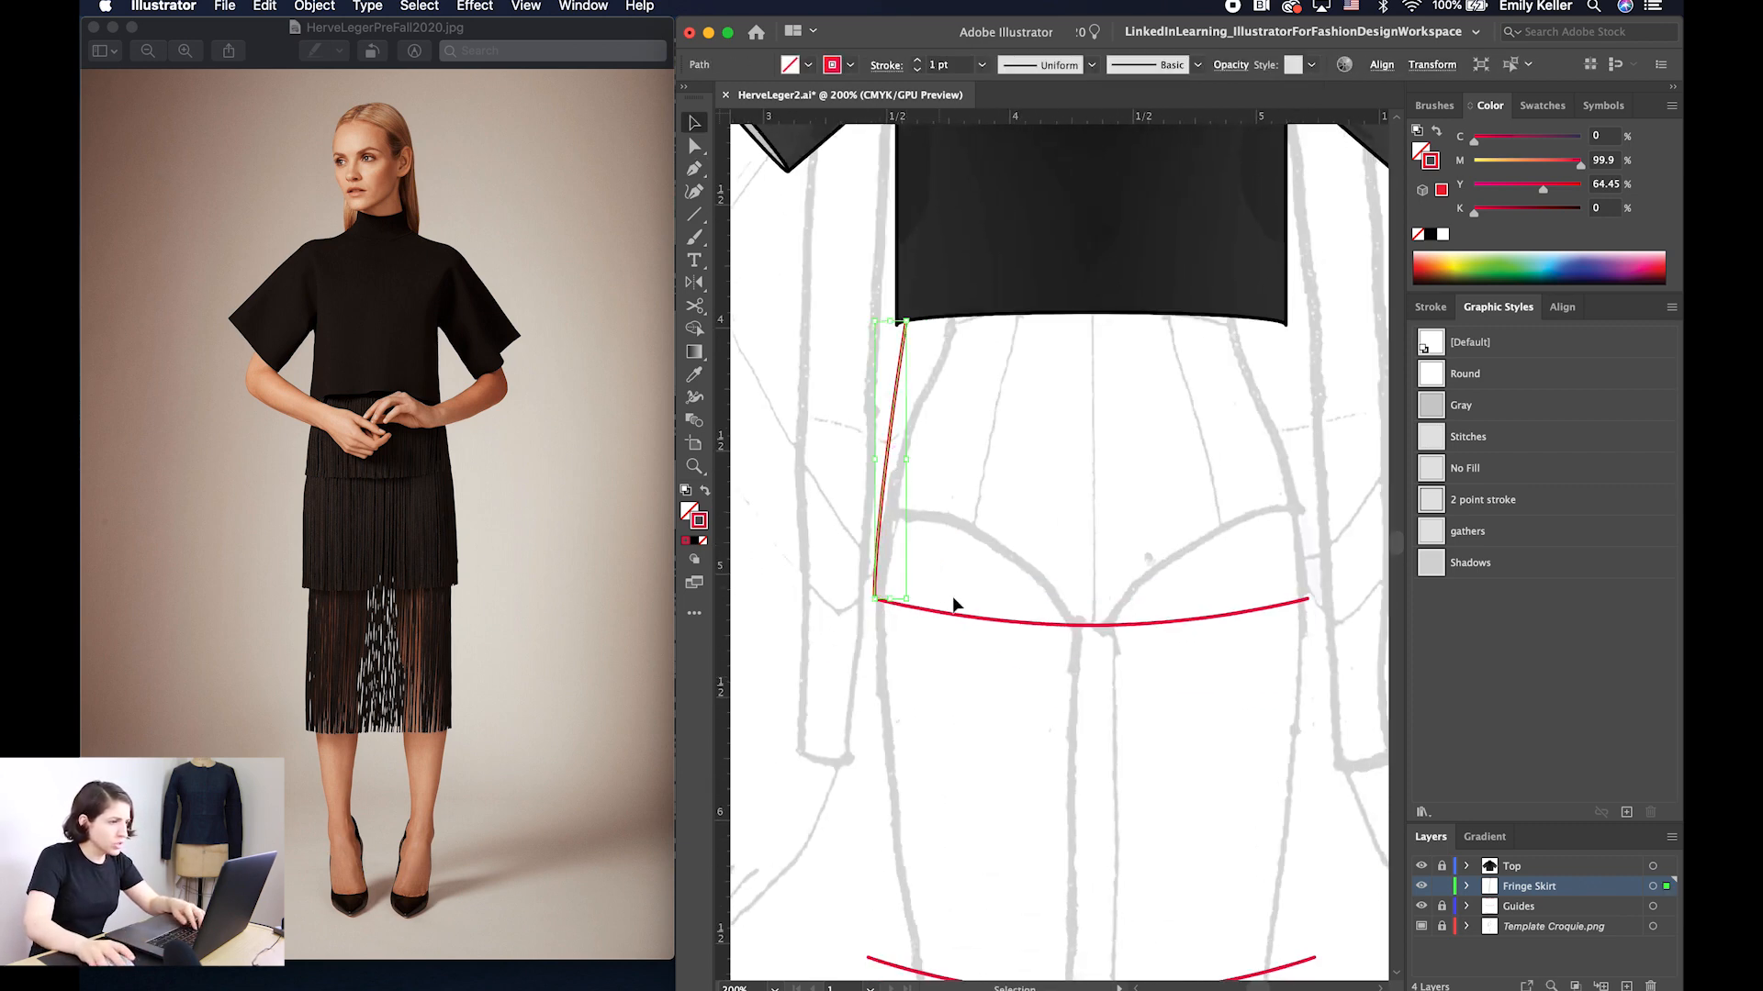
Give the side line's stroke a black linear gradient applied across the stroke
click(695, 542)
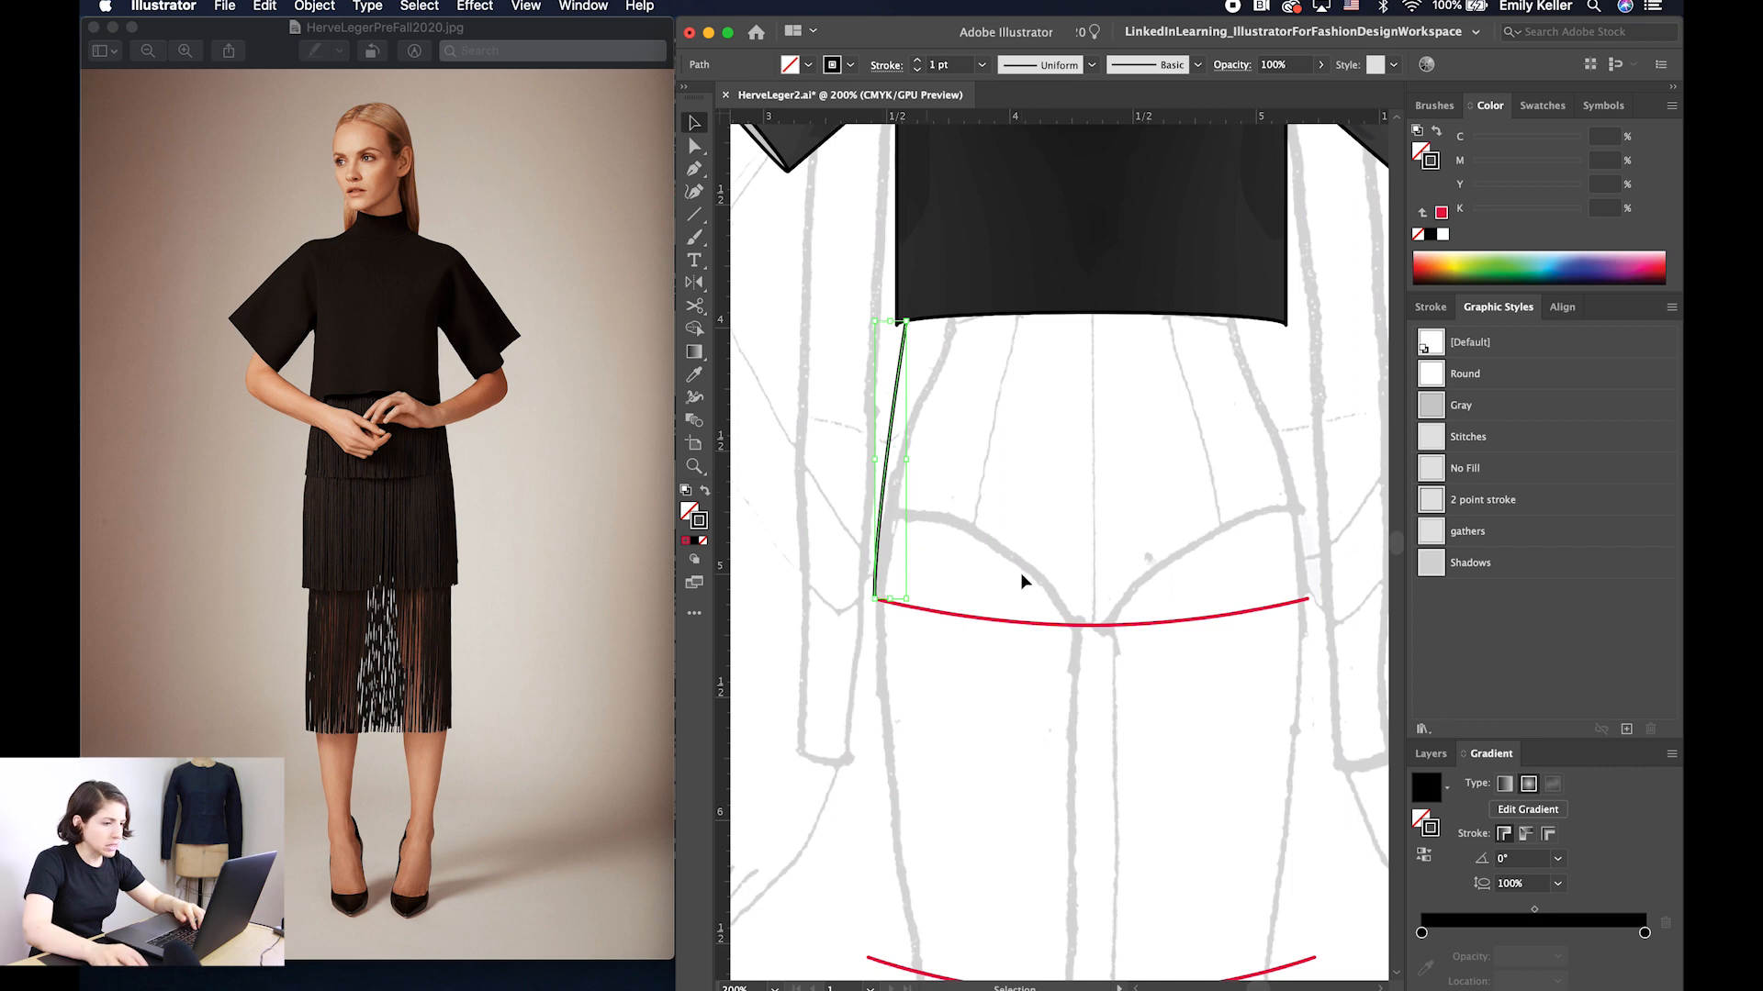
click(1503, 786)
click(969, 536)
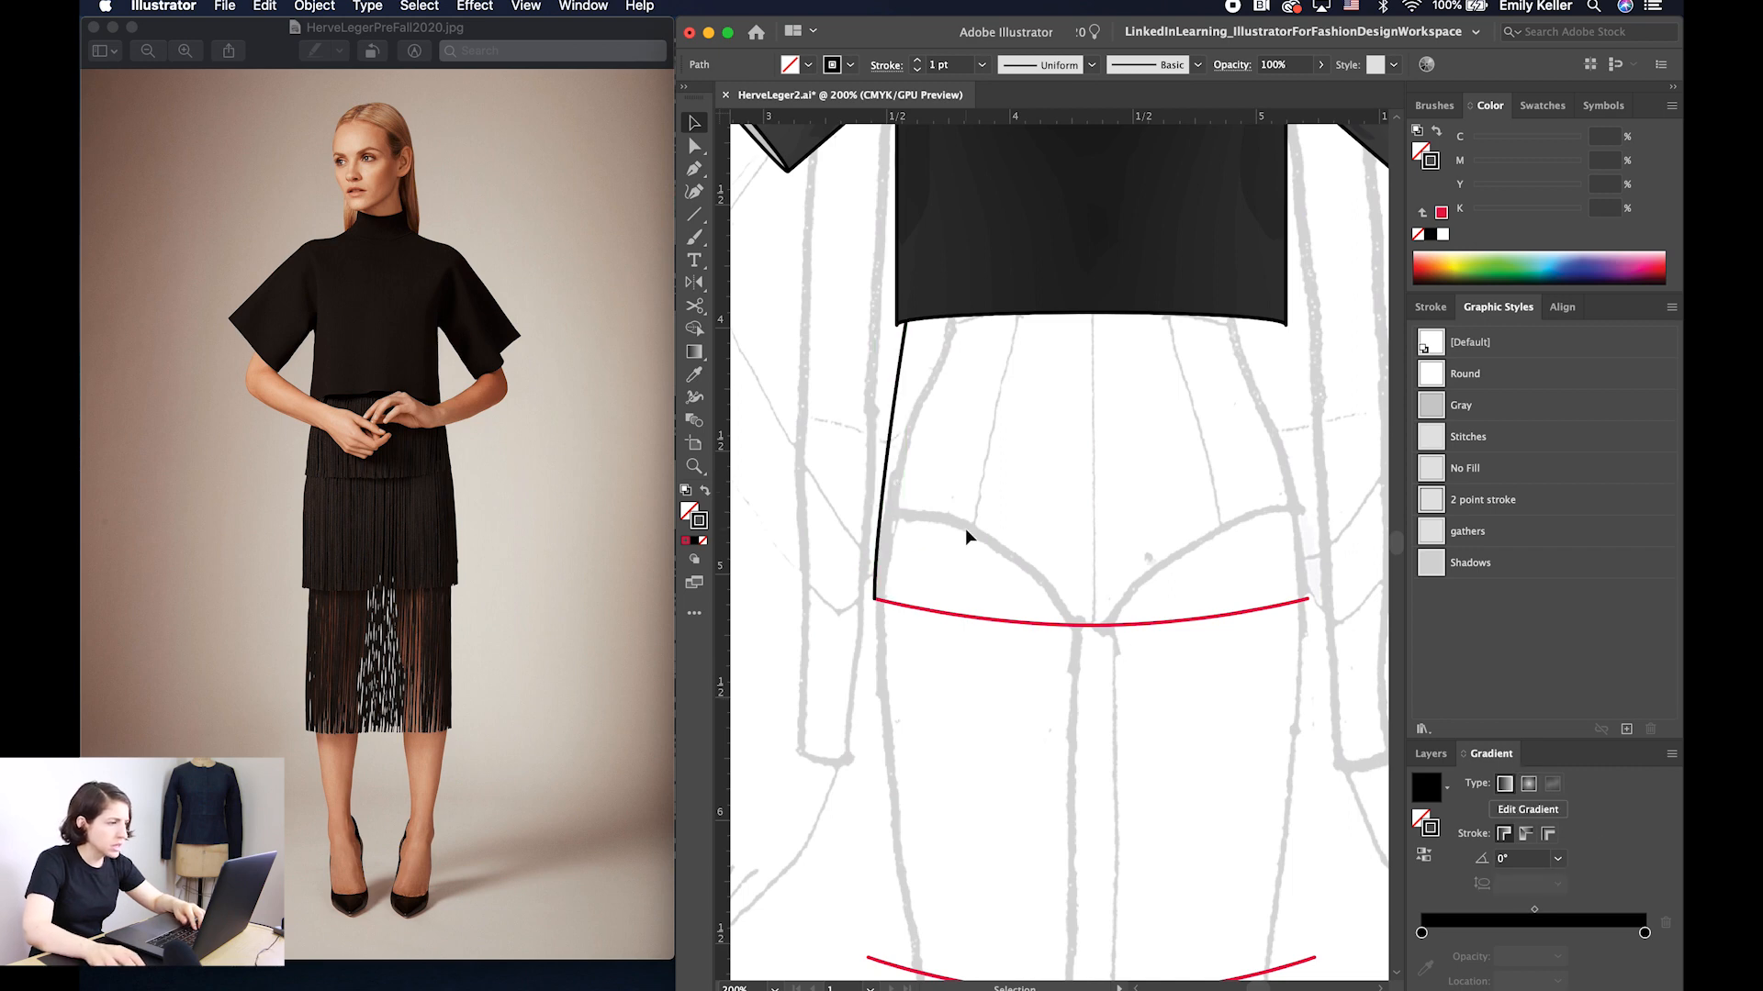
key(z)
drag(870, 492, 1244, 547)
click(1091, 503)
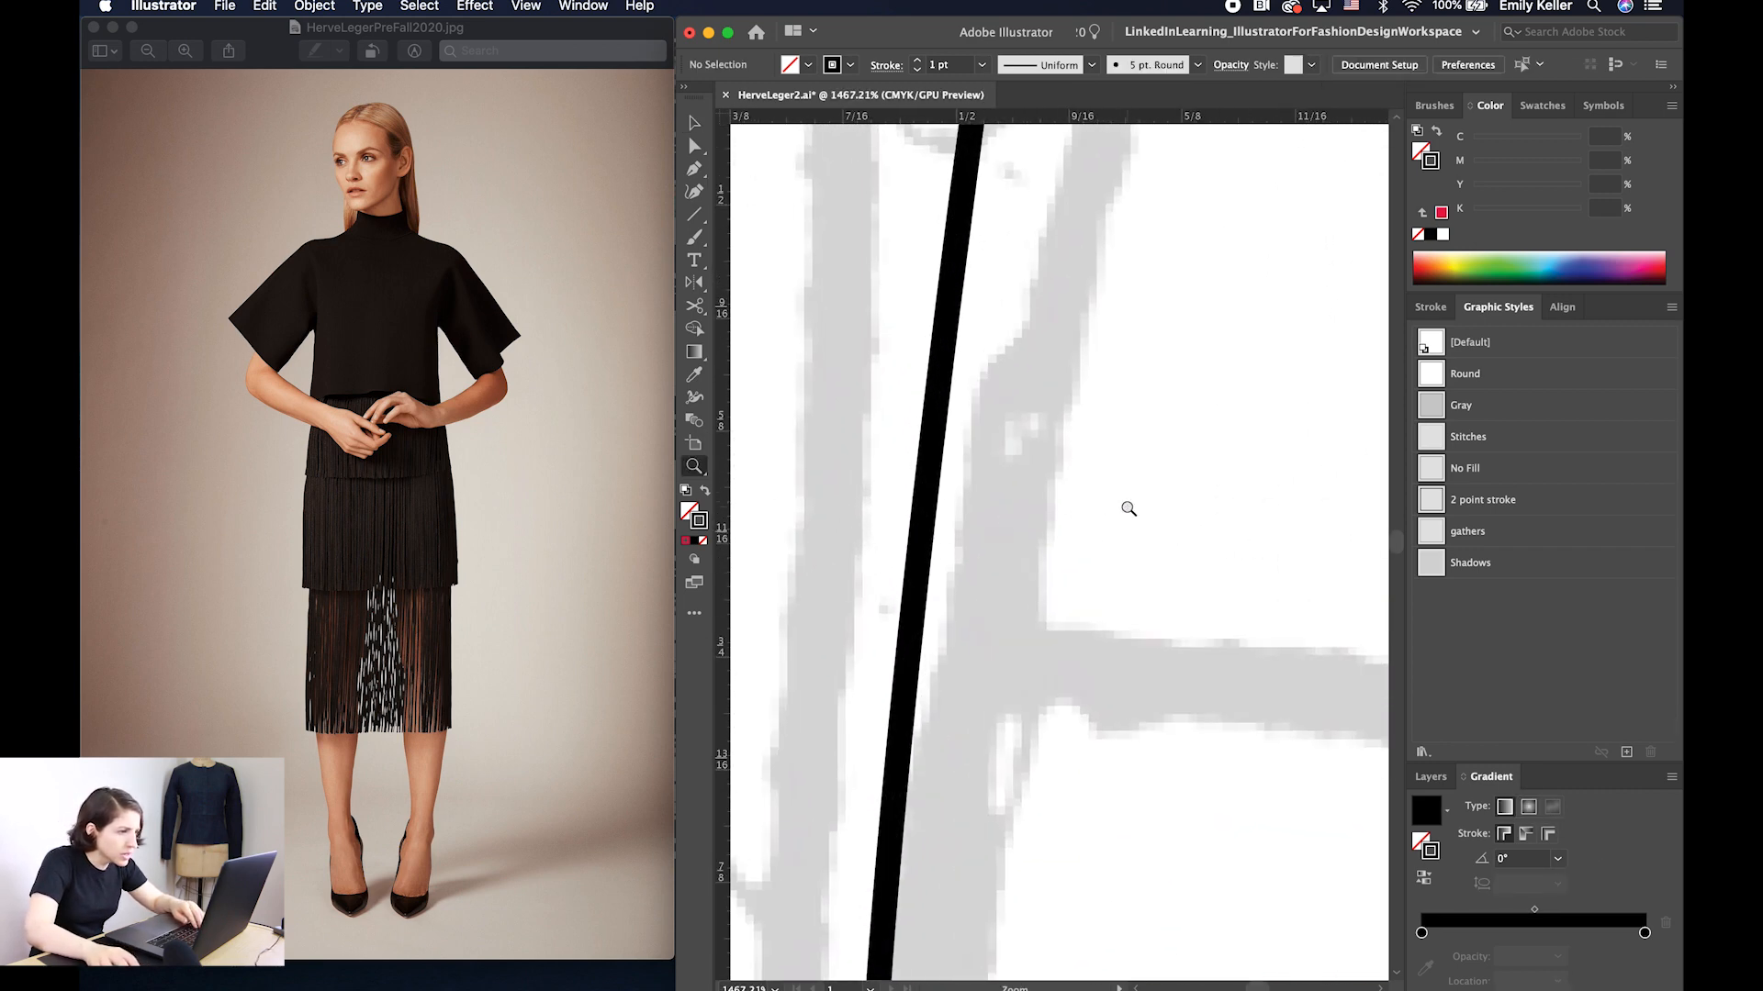
key(v)
click(957, 472)
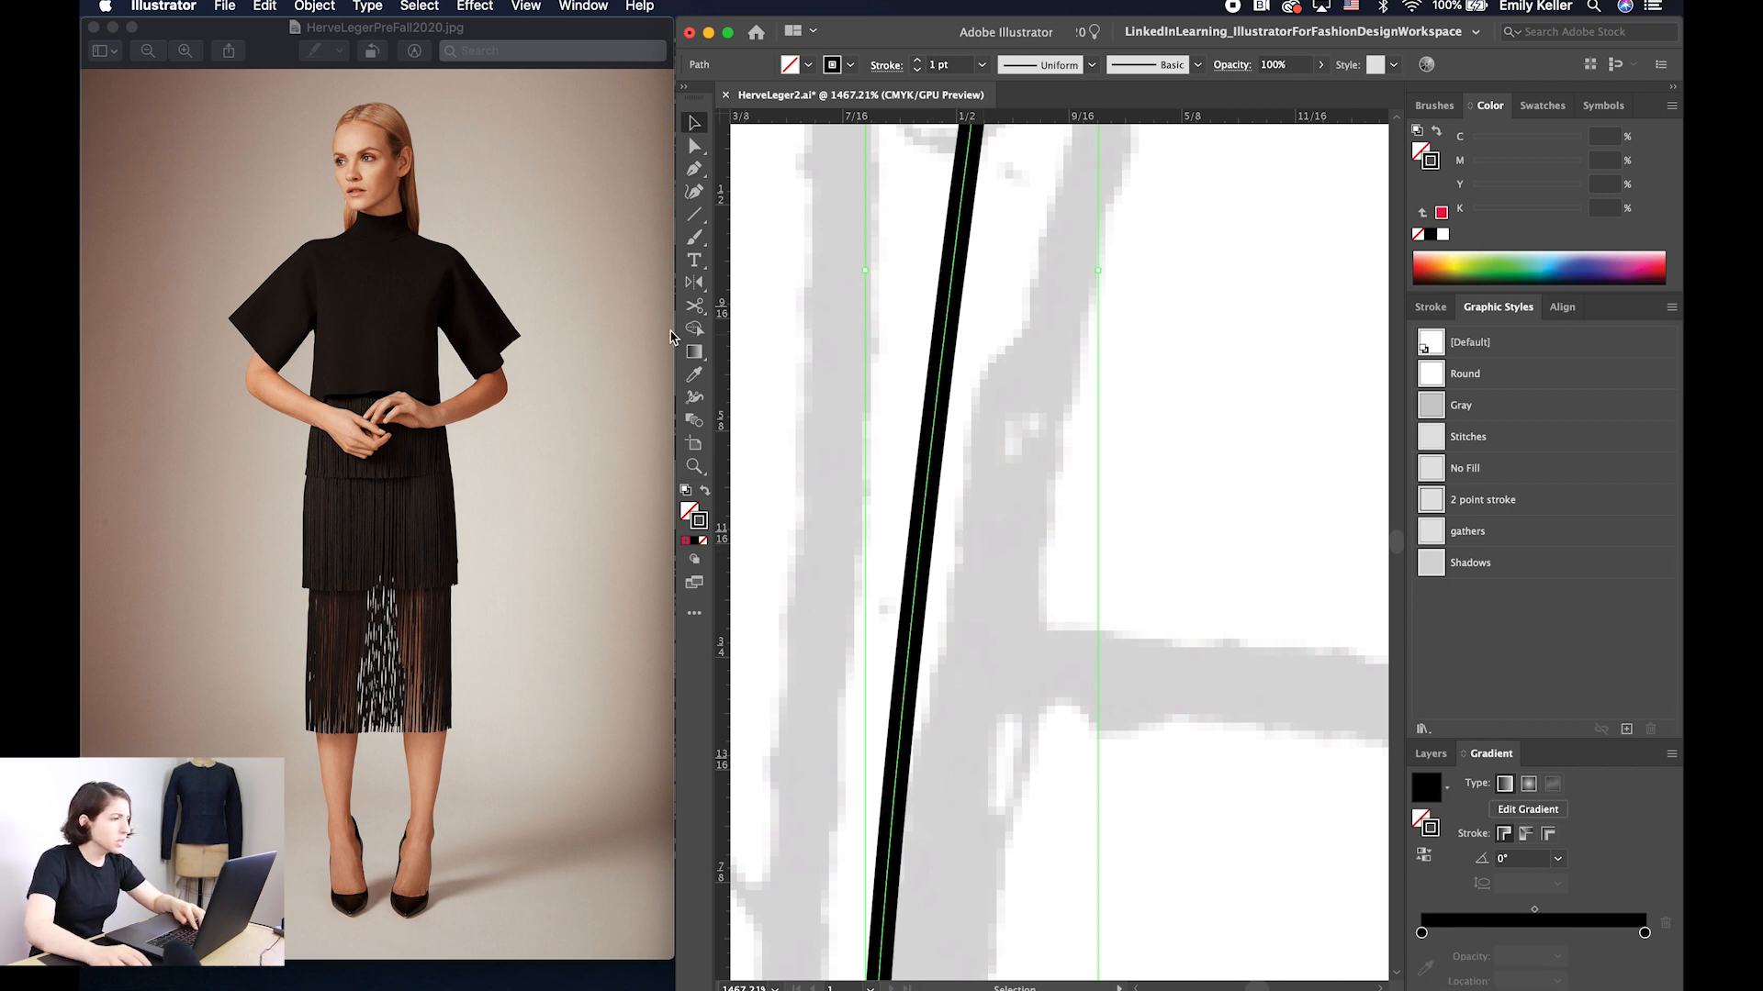
click(694, 352)
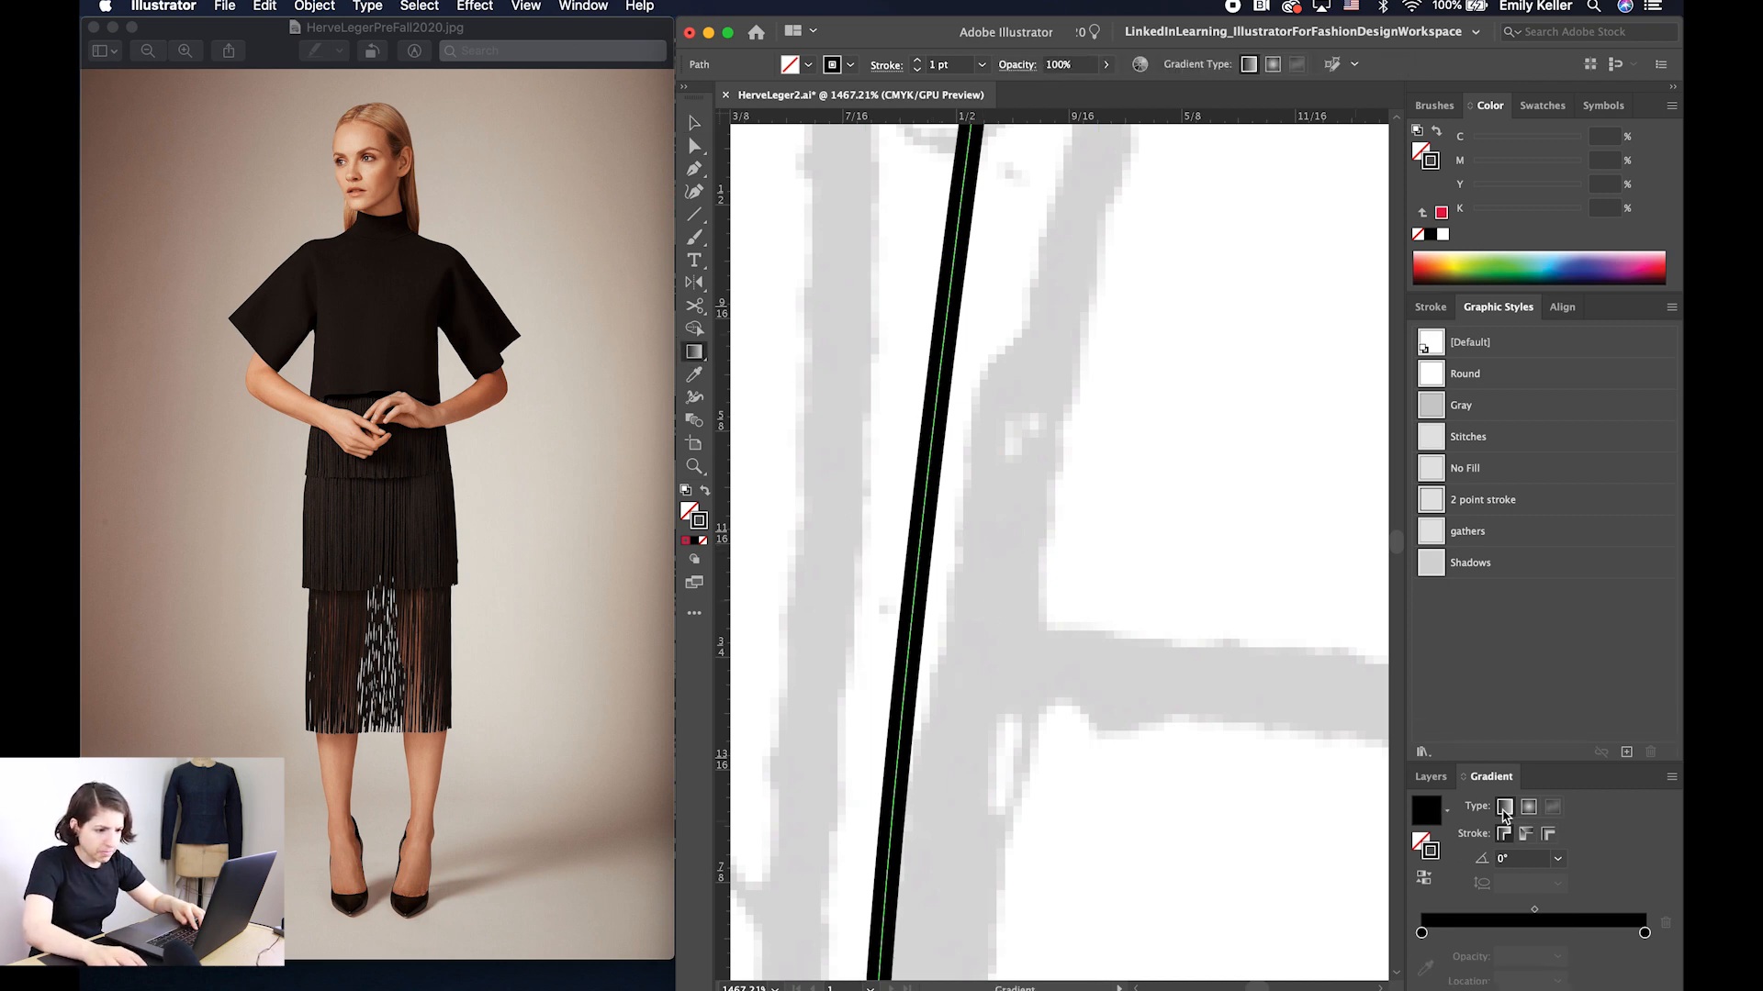
click(1548, 837)
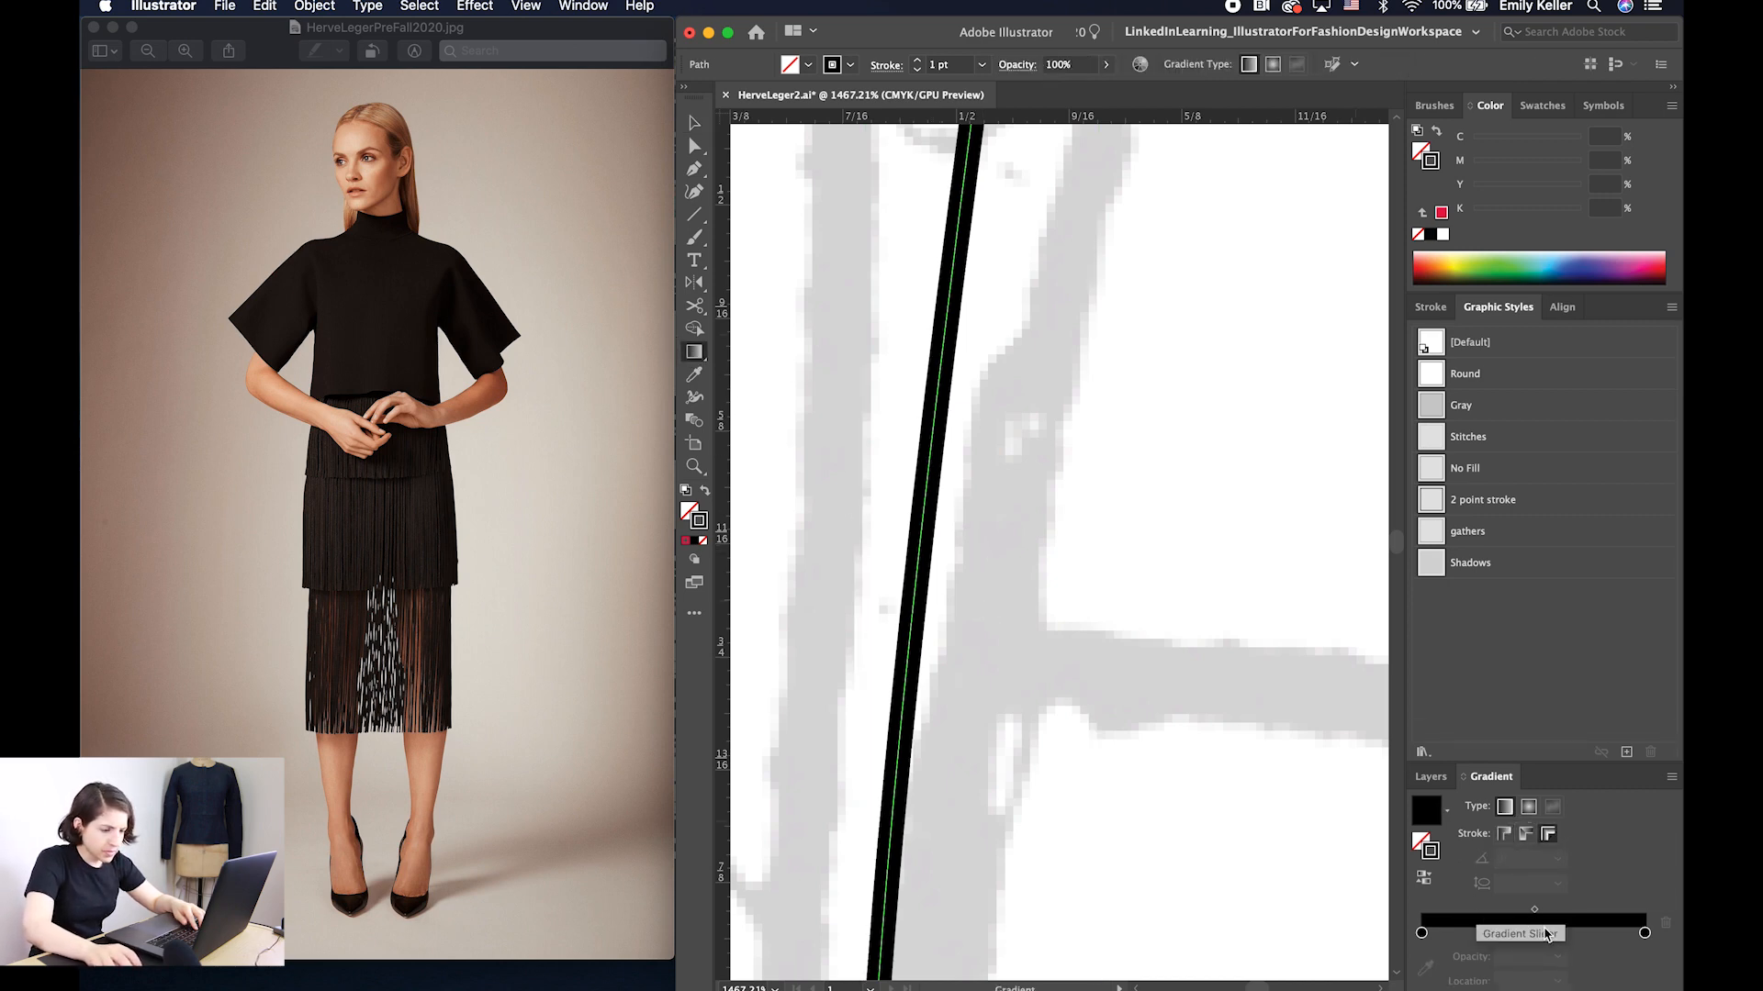
Add a color stop at about 51% in the stroke gradient, set it to K 90, and deselect the line
drag(1552, 934, 1383, 937)
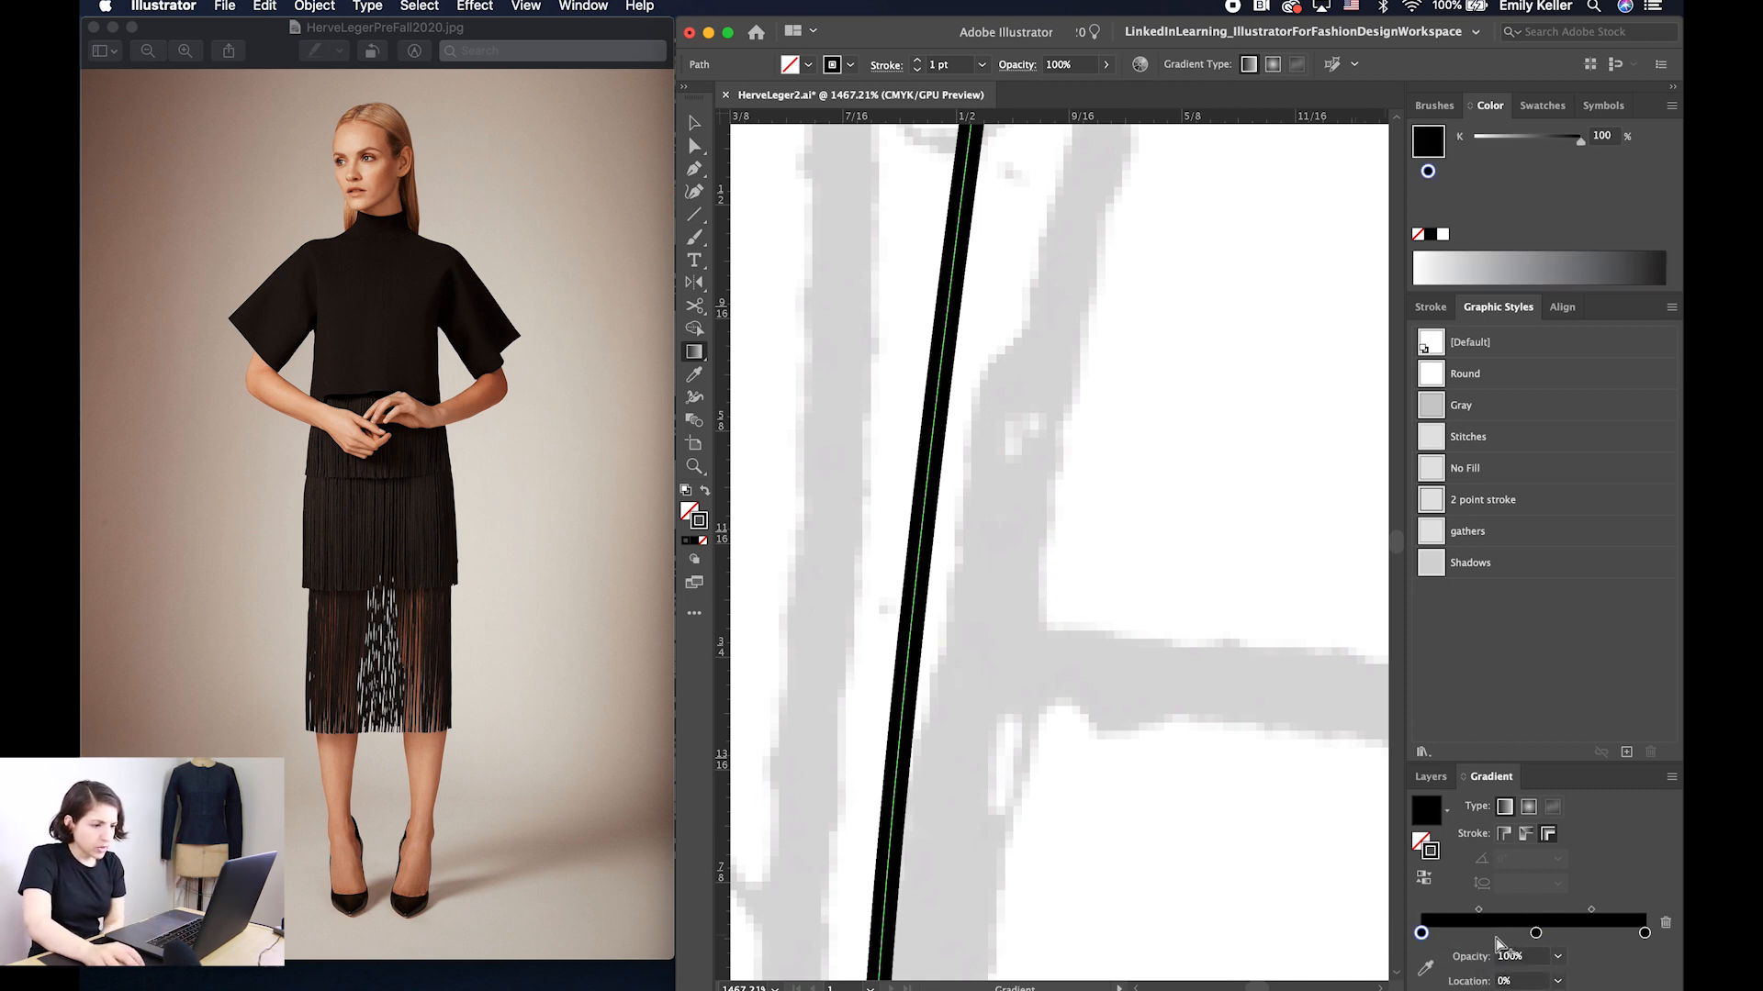
double_click(1536, 933)
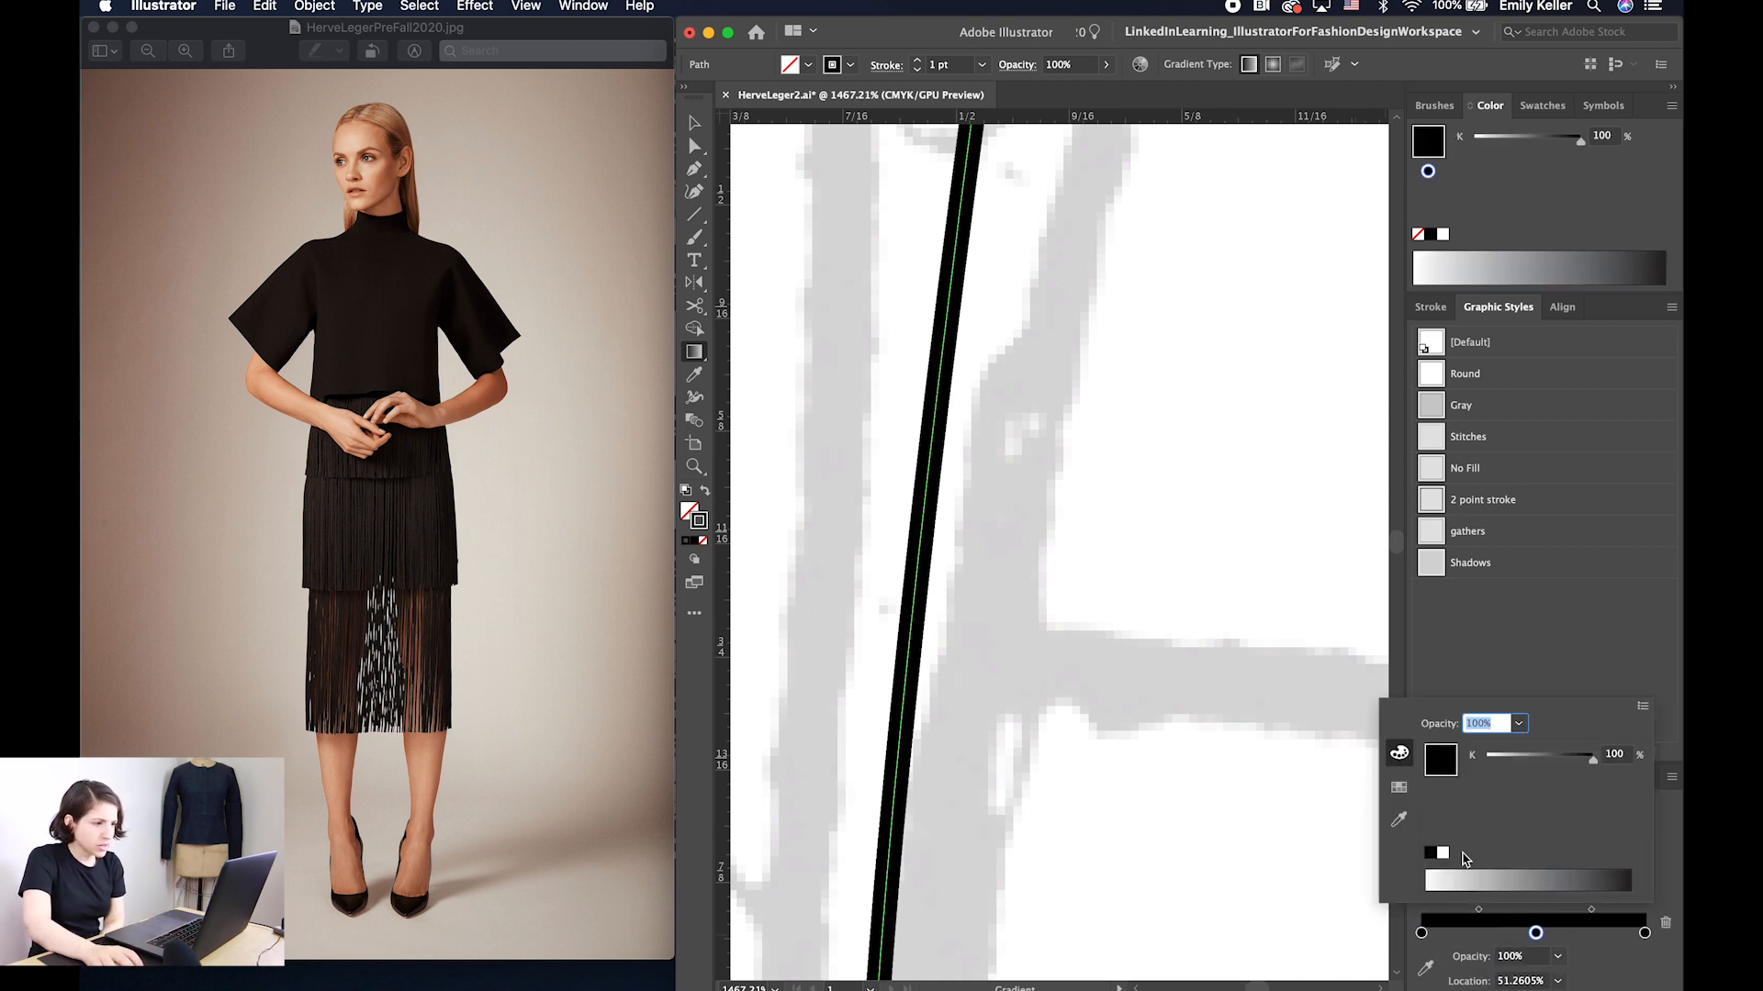
click(1612, 135)
double_click(1611, 135)
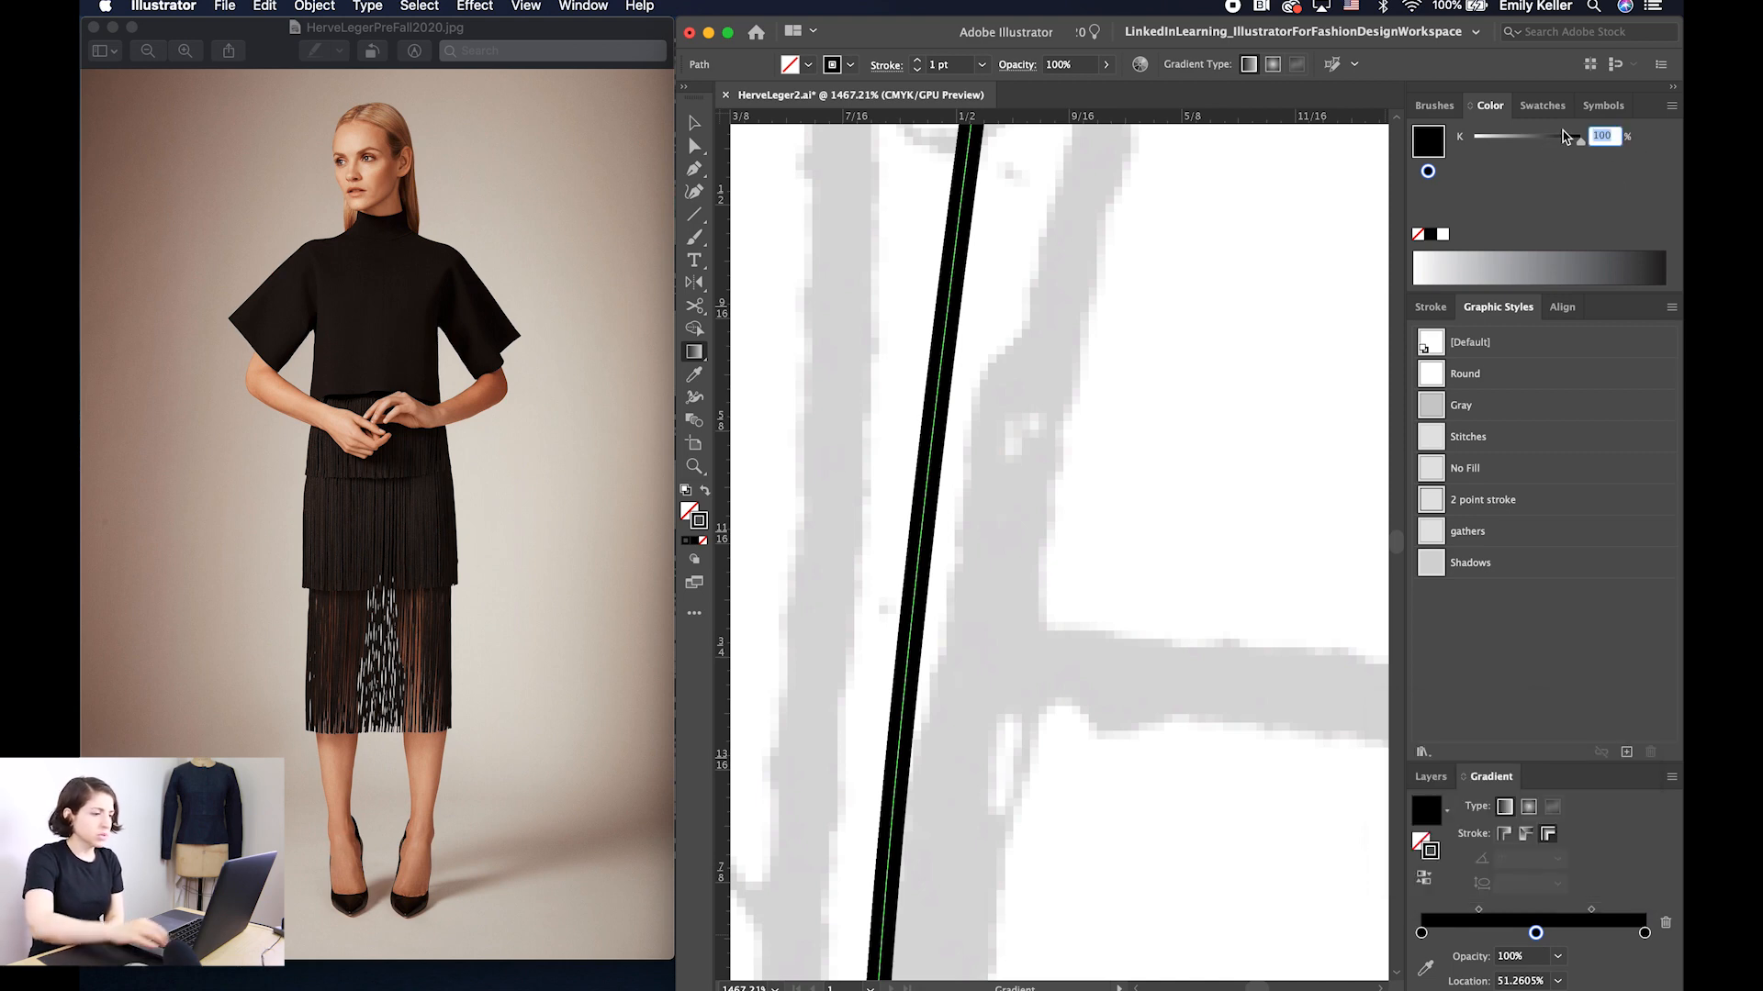
text(90)
key(Return)
key(v)
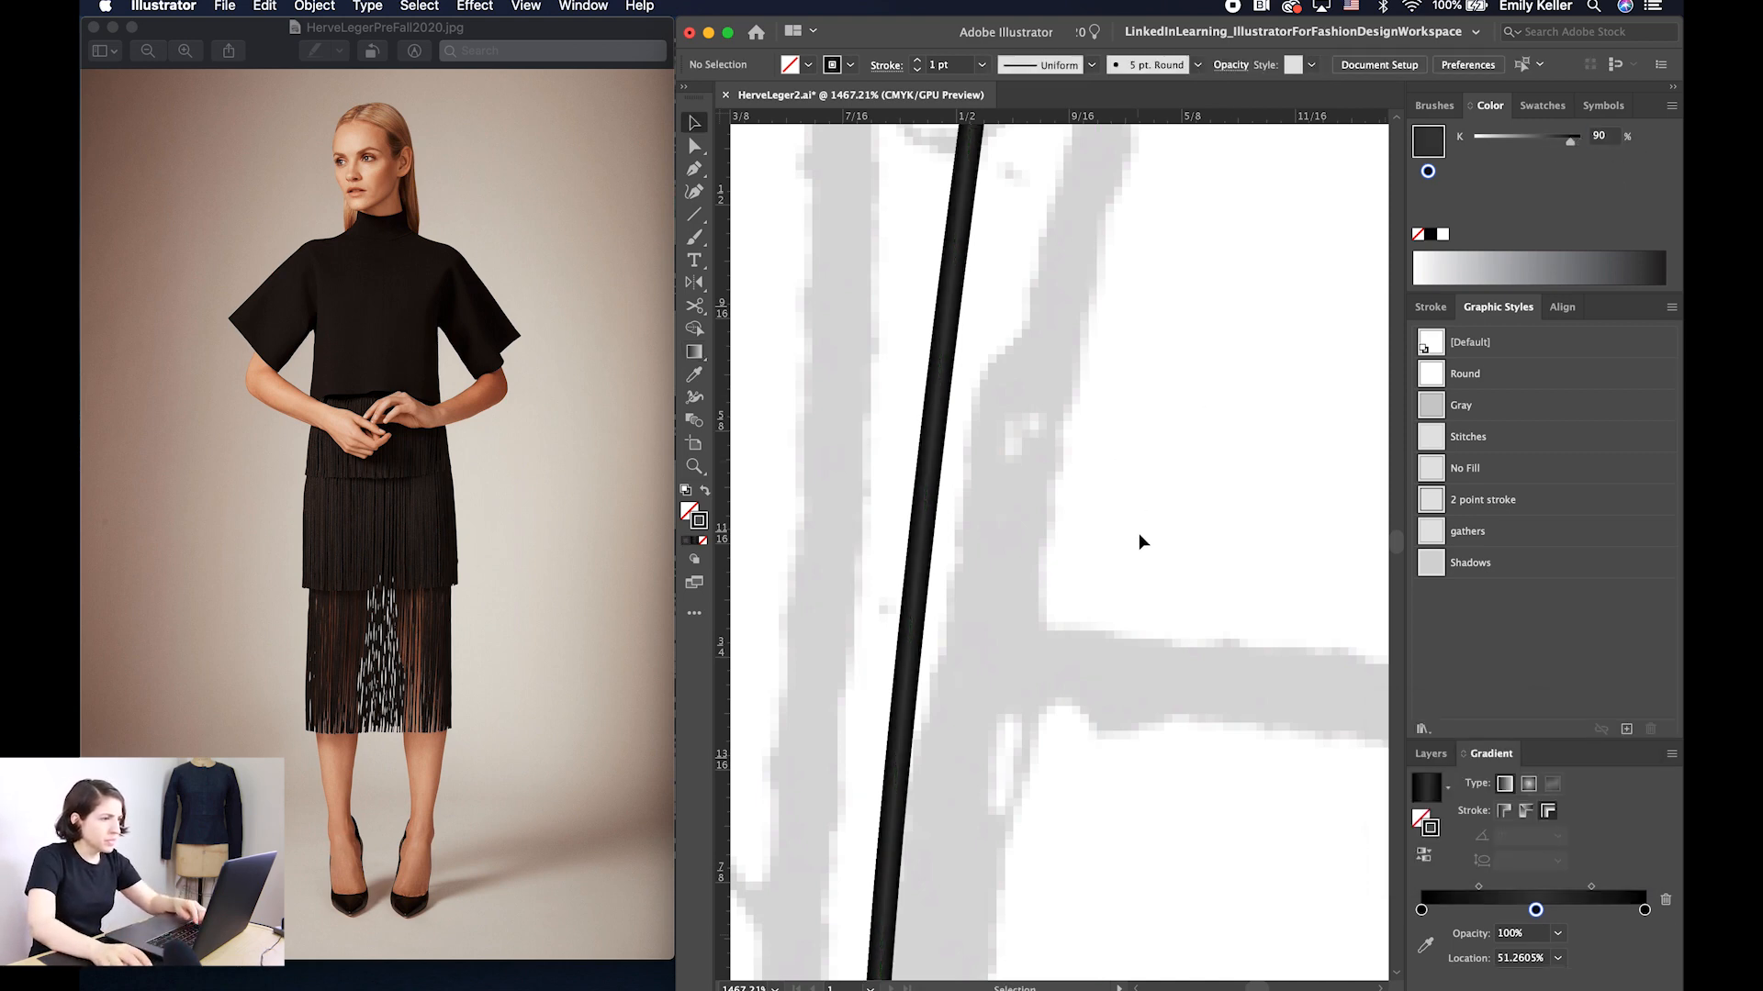
click(1138, 532)
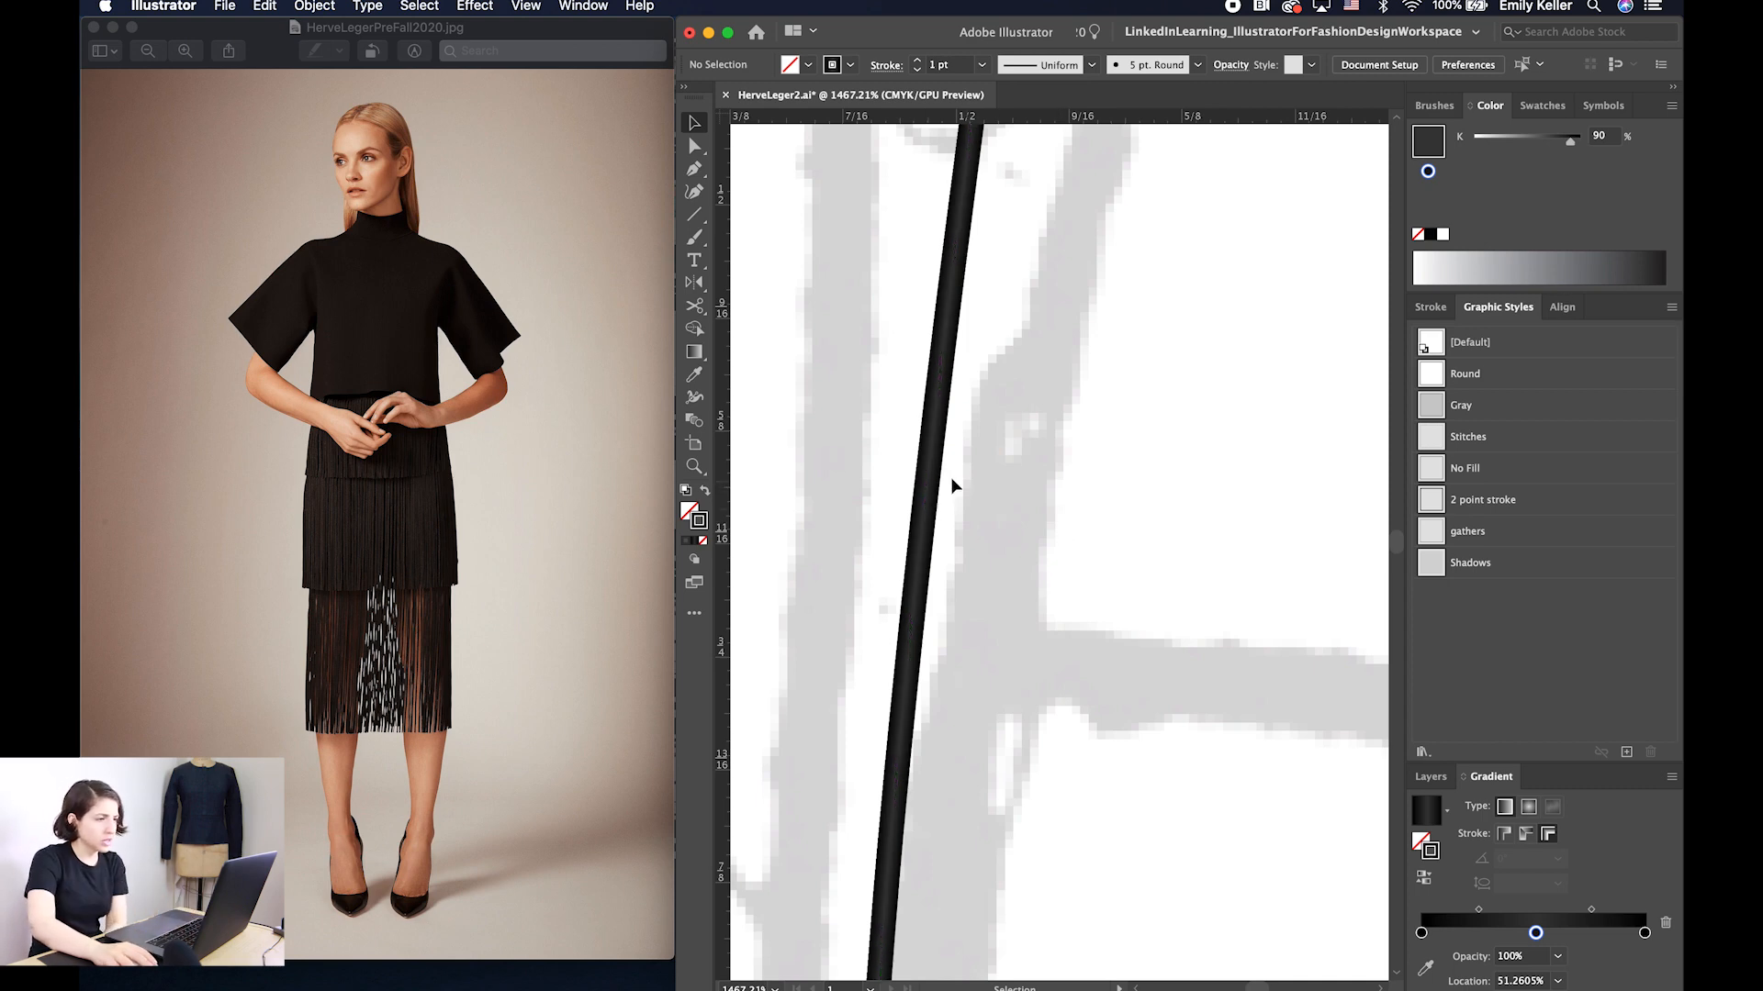
Reselect the side line and lighten its middle gradient stop to K 85
key(super+minus)
key(super+minus)
key(super+minus)
key(super+minus)
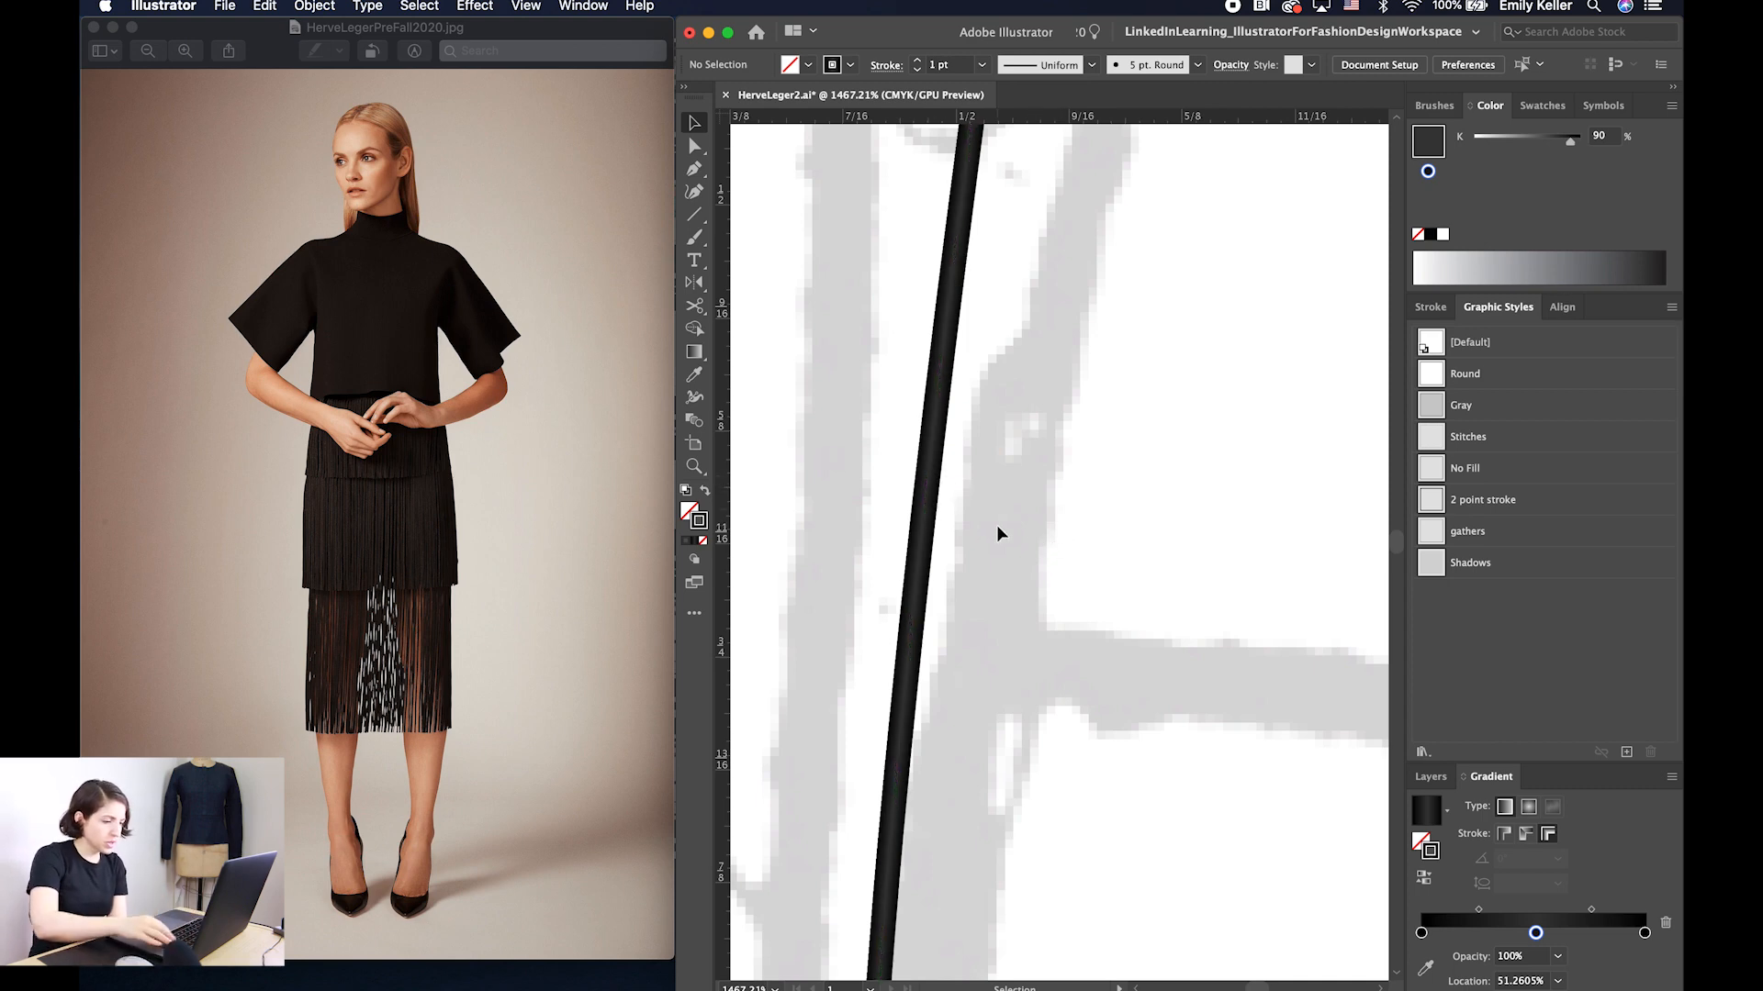
key(super+equal)
key(super+equal)
key(super+equal)
click(988, 524)
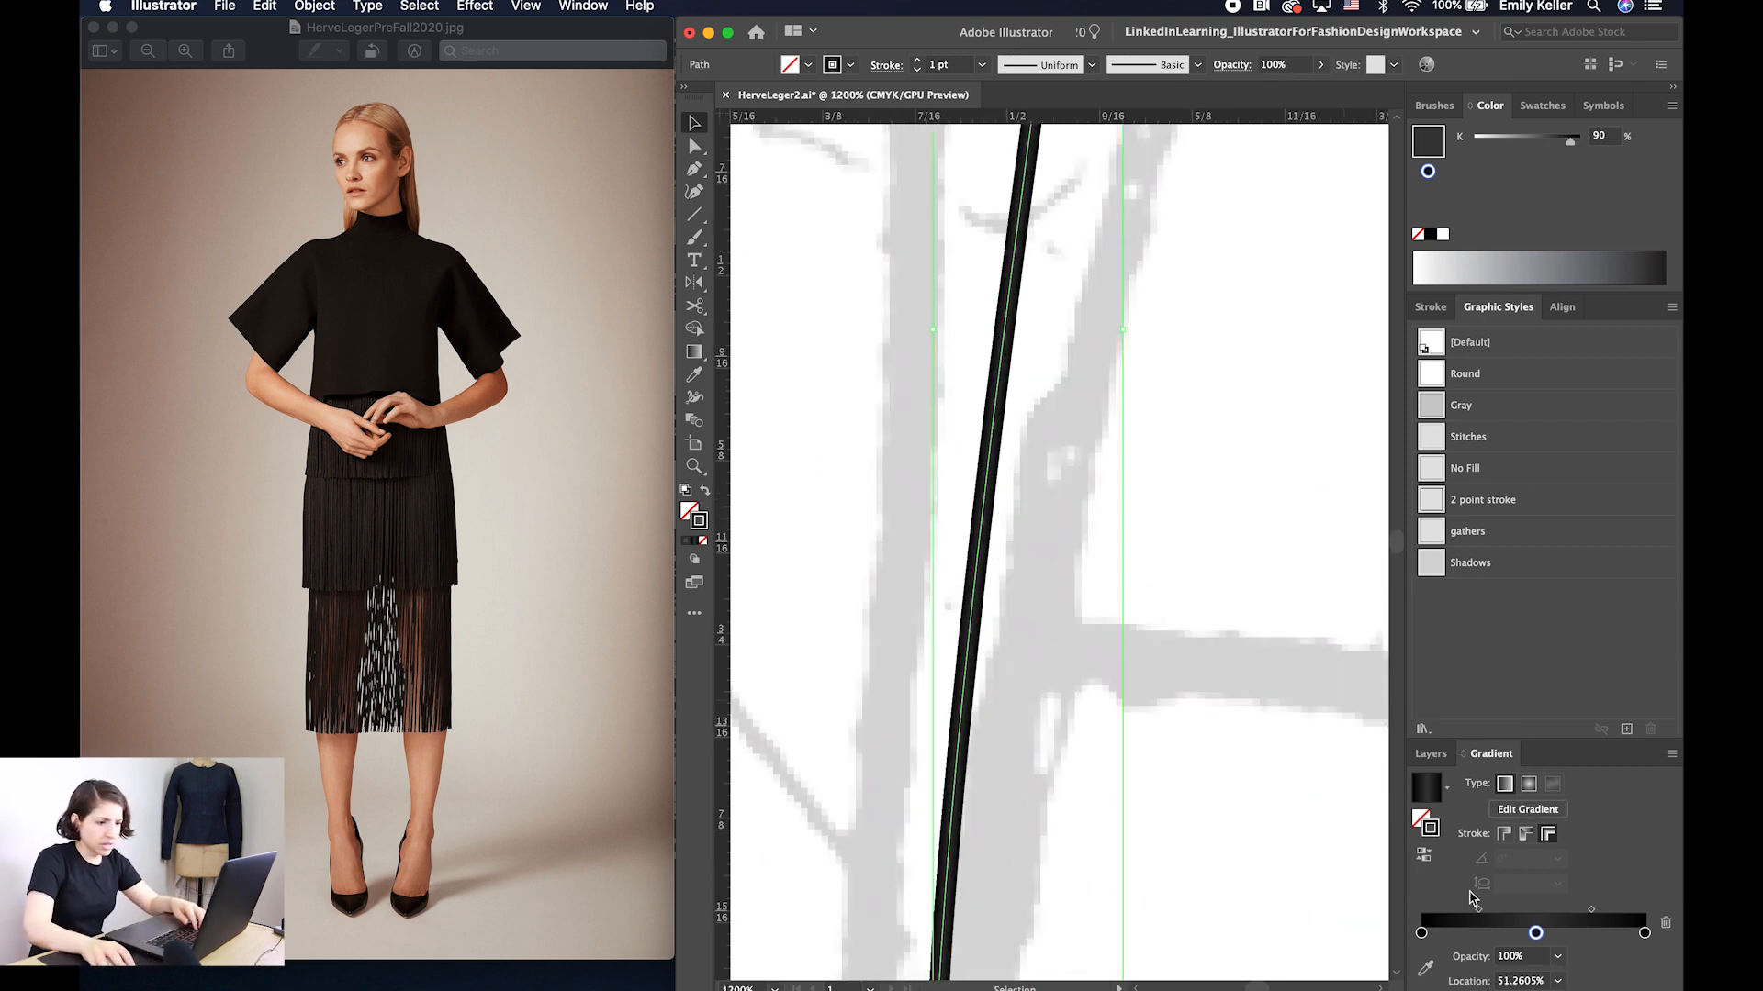
click(1604, 136)
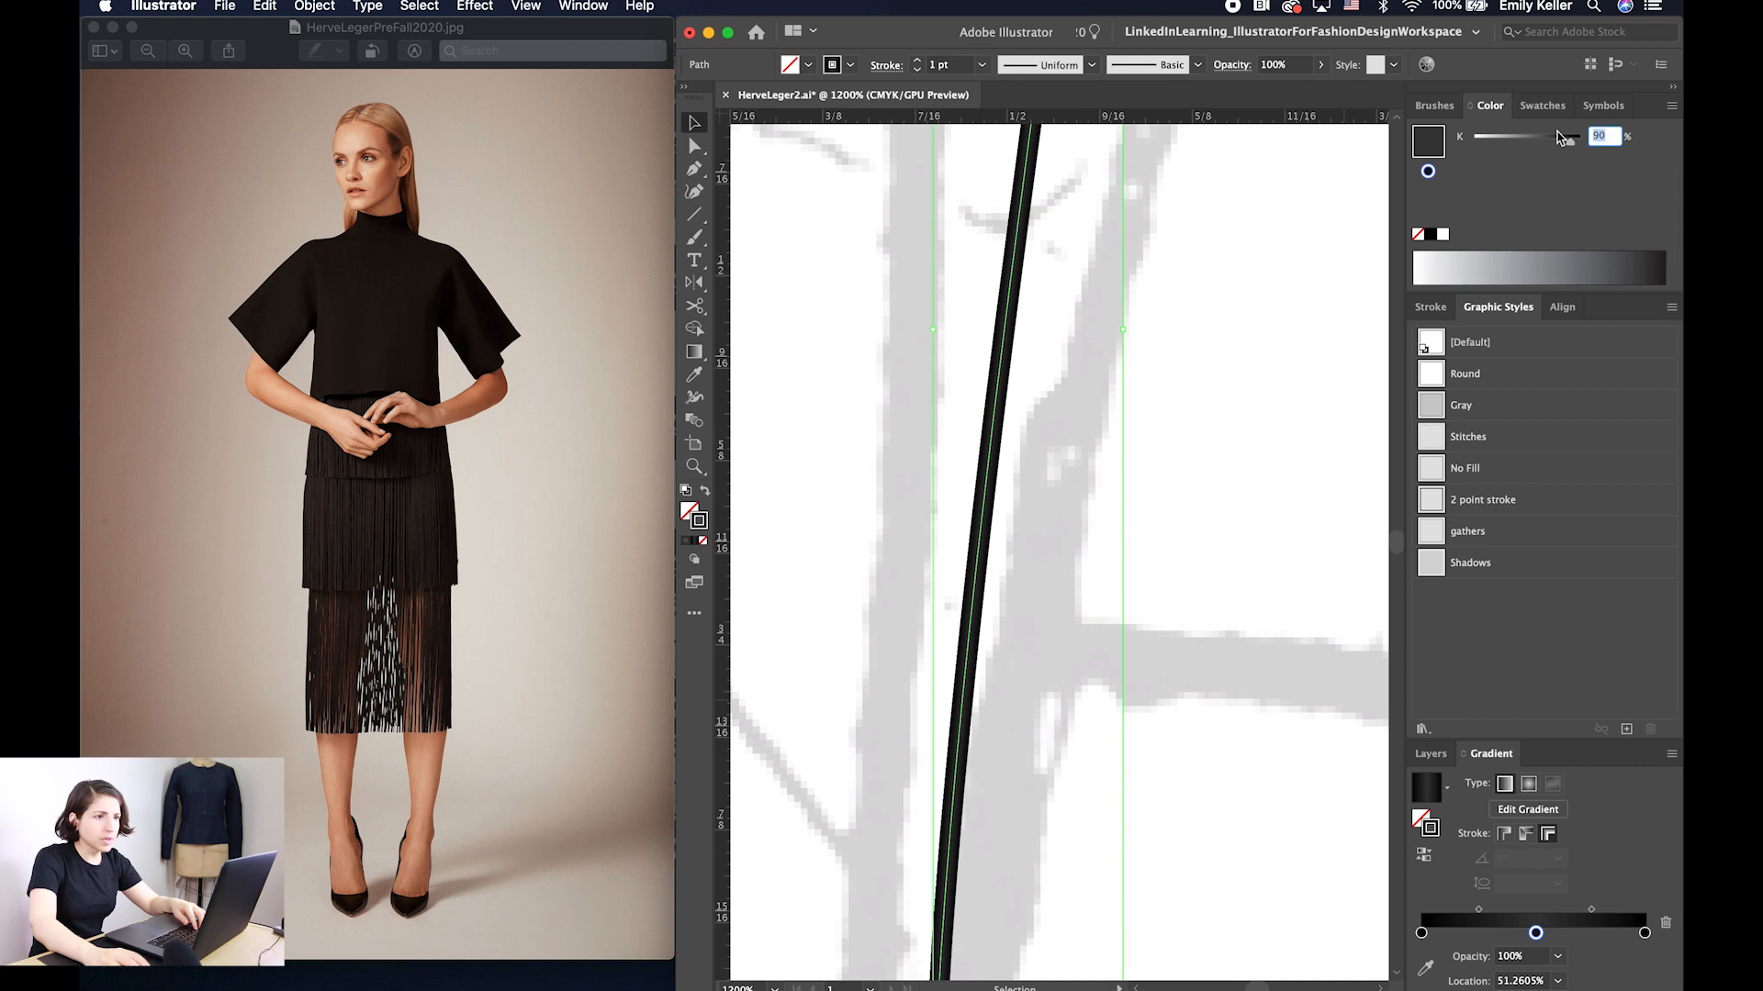
text(85)
key(Return)
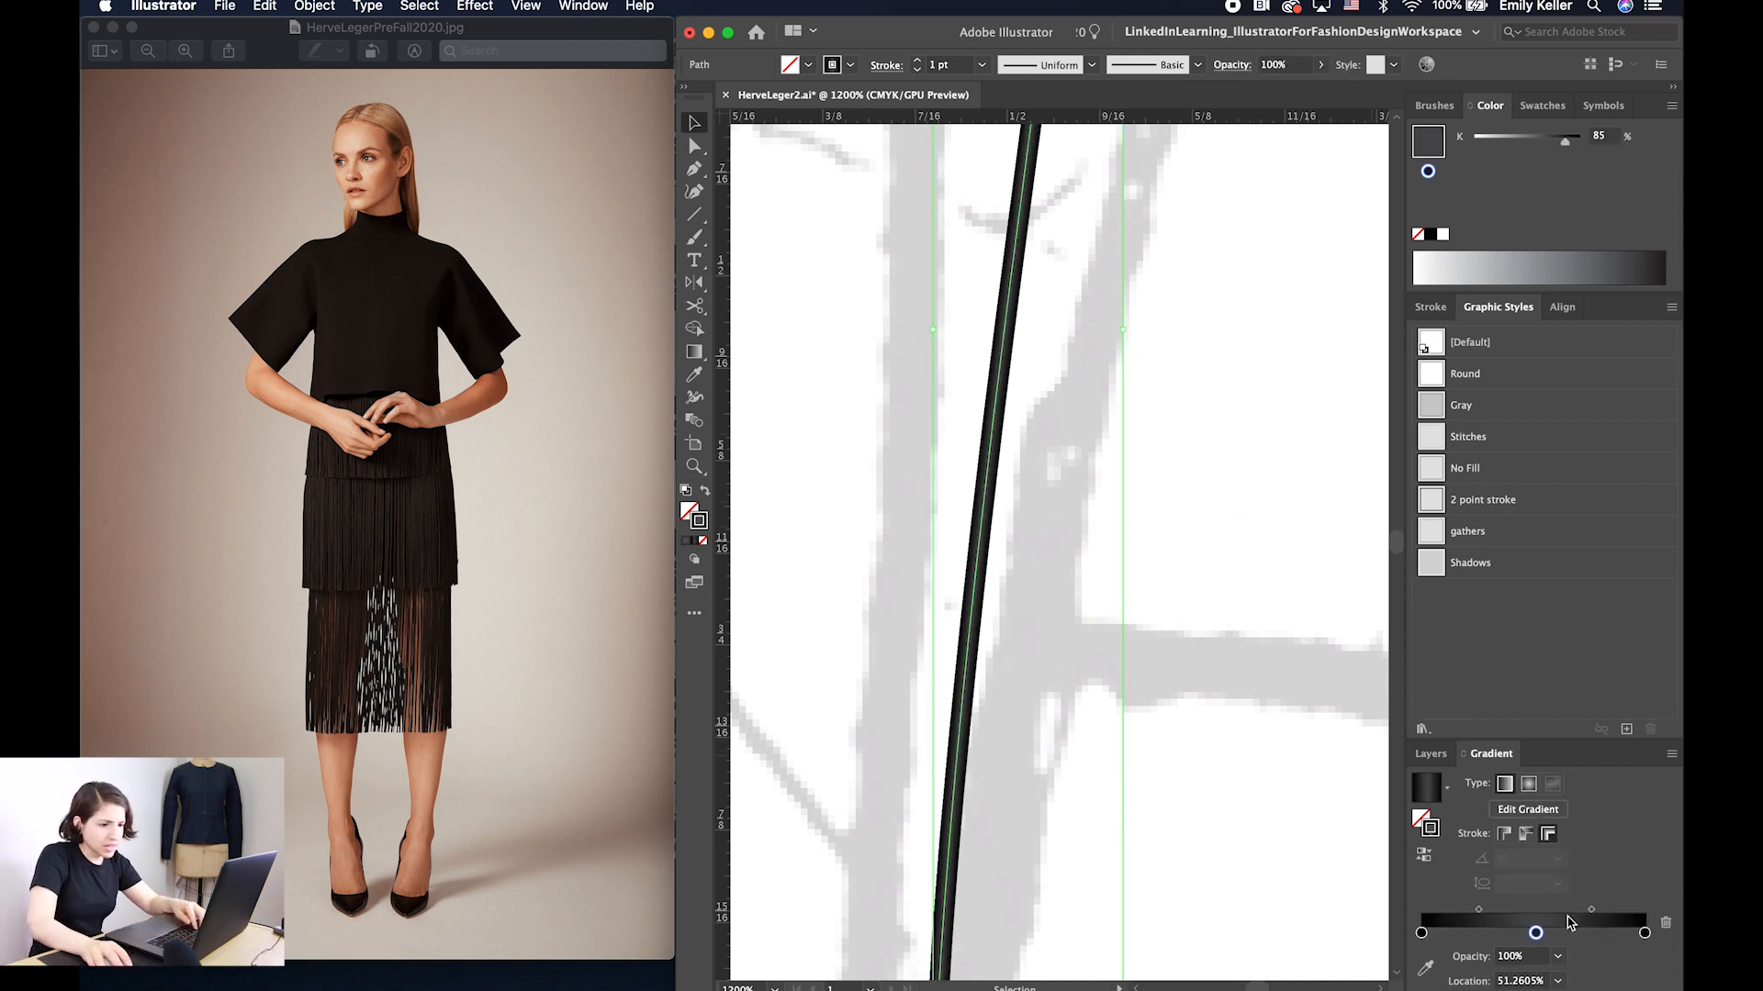
Shift the gradient midpoints toward the middle stop, to about 58% and 43%, to narrow the strand's highlight
drag(1591, 910, 1496, 911)
click(1241, 742)
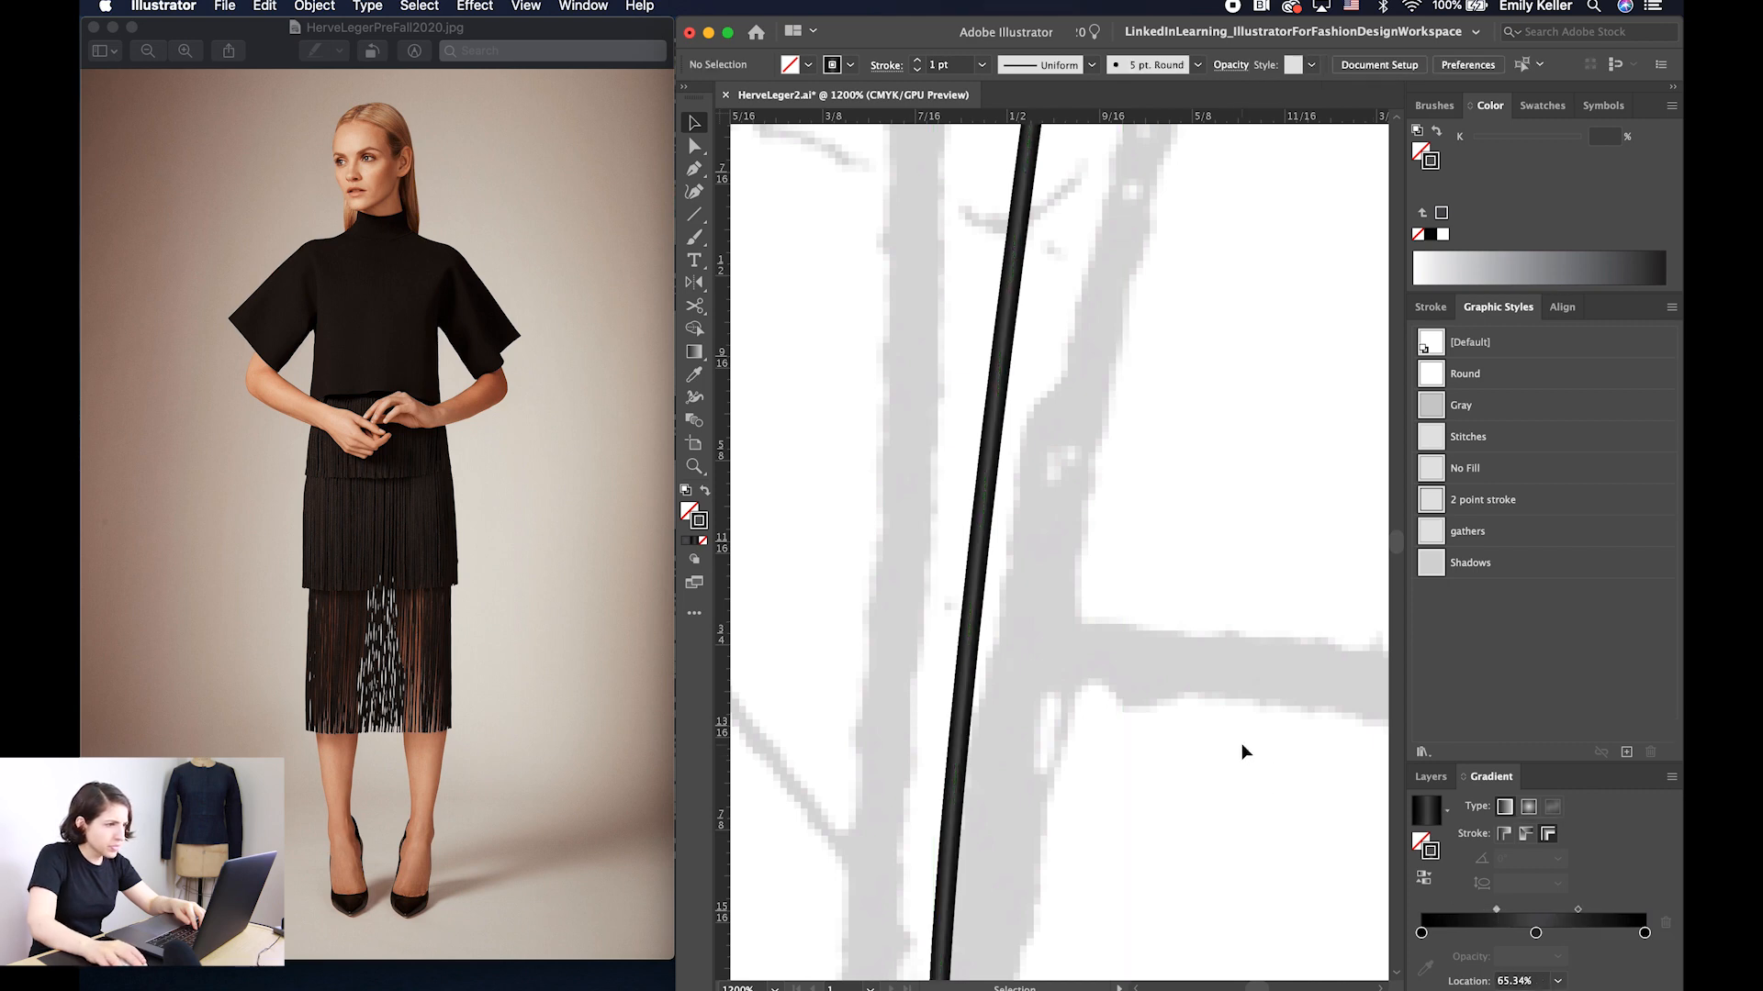
drag(1496, 910, 1491, 909)
click(1579, 913)
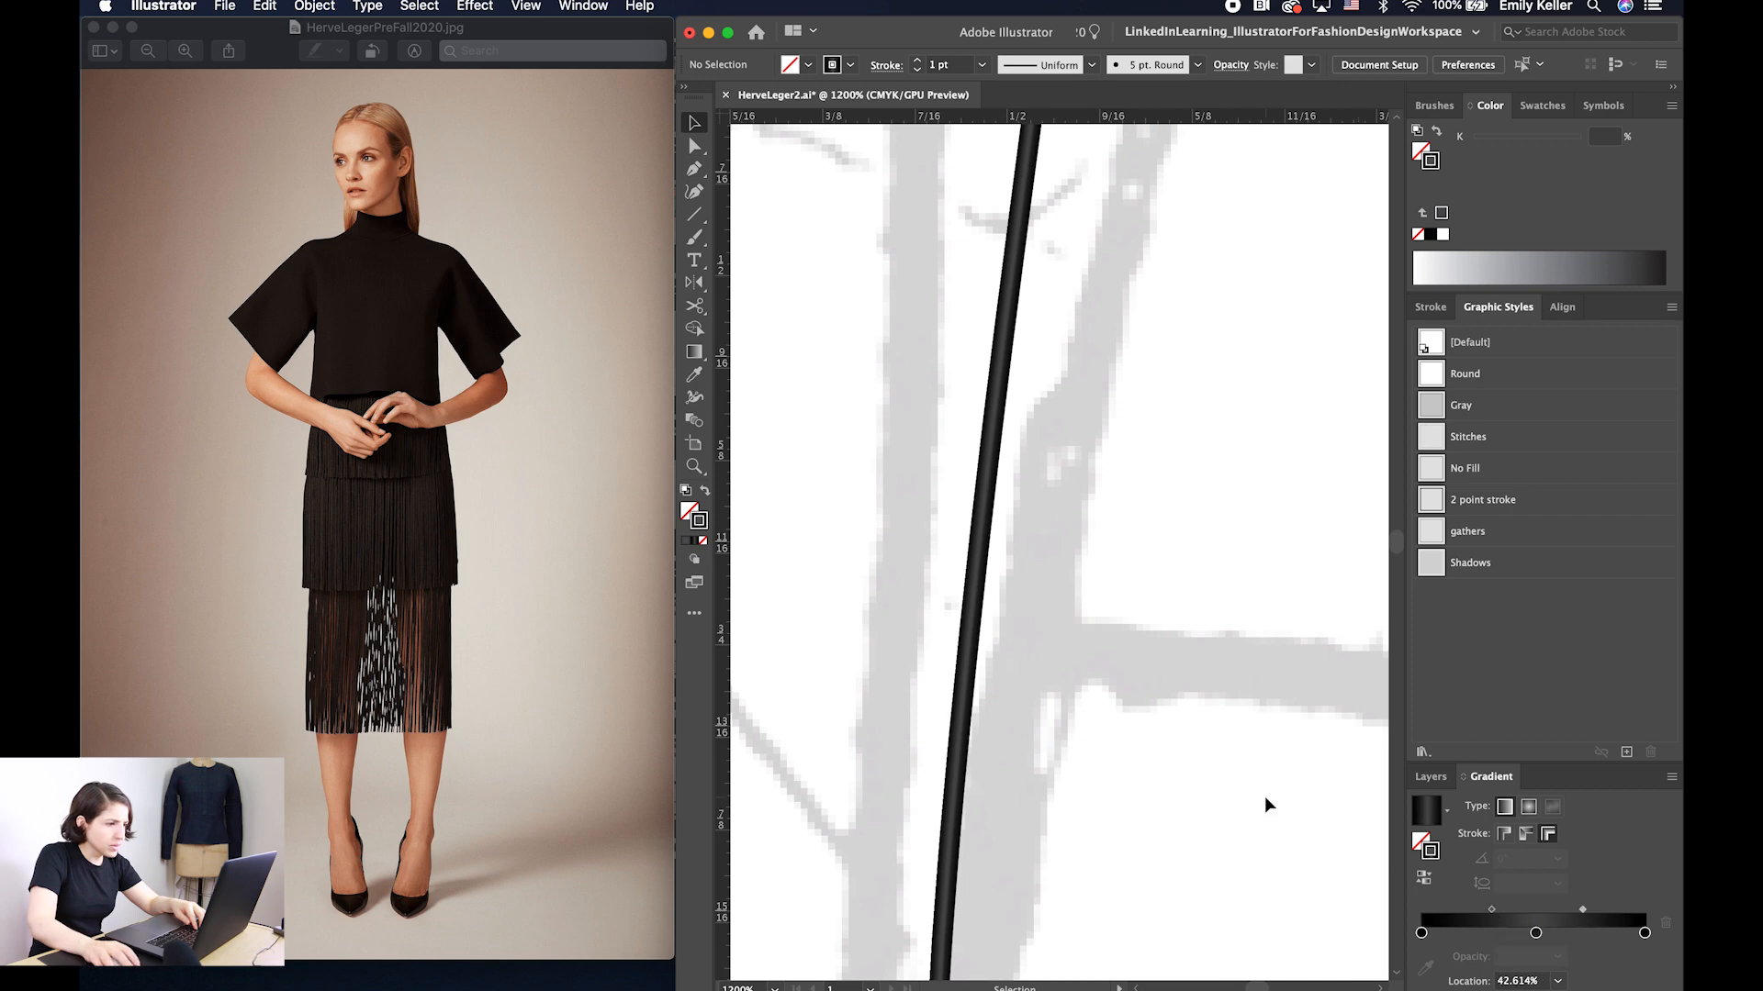
click(966, 666)
drag(1578, 911, 1488, 910)
click(1271, 736)
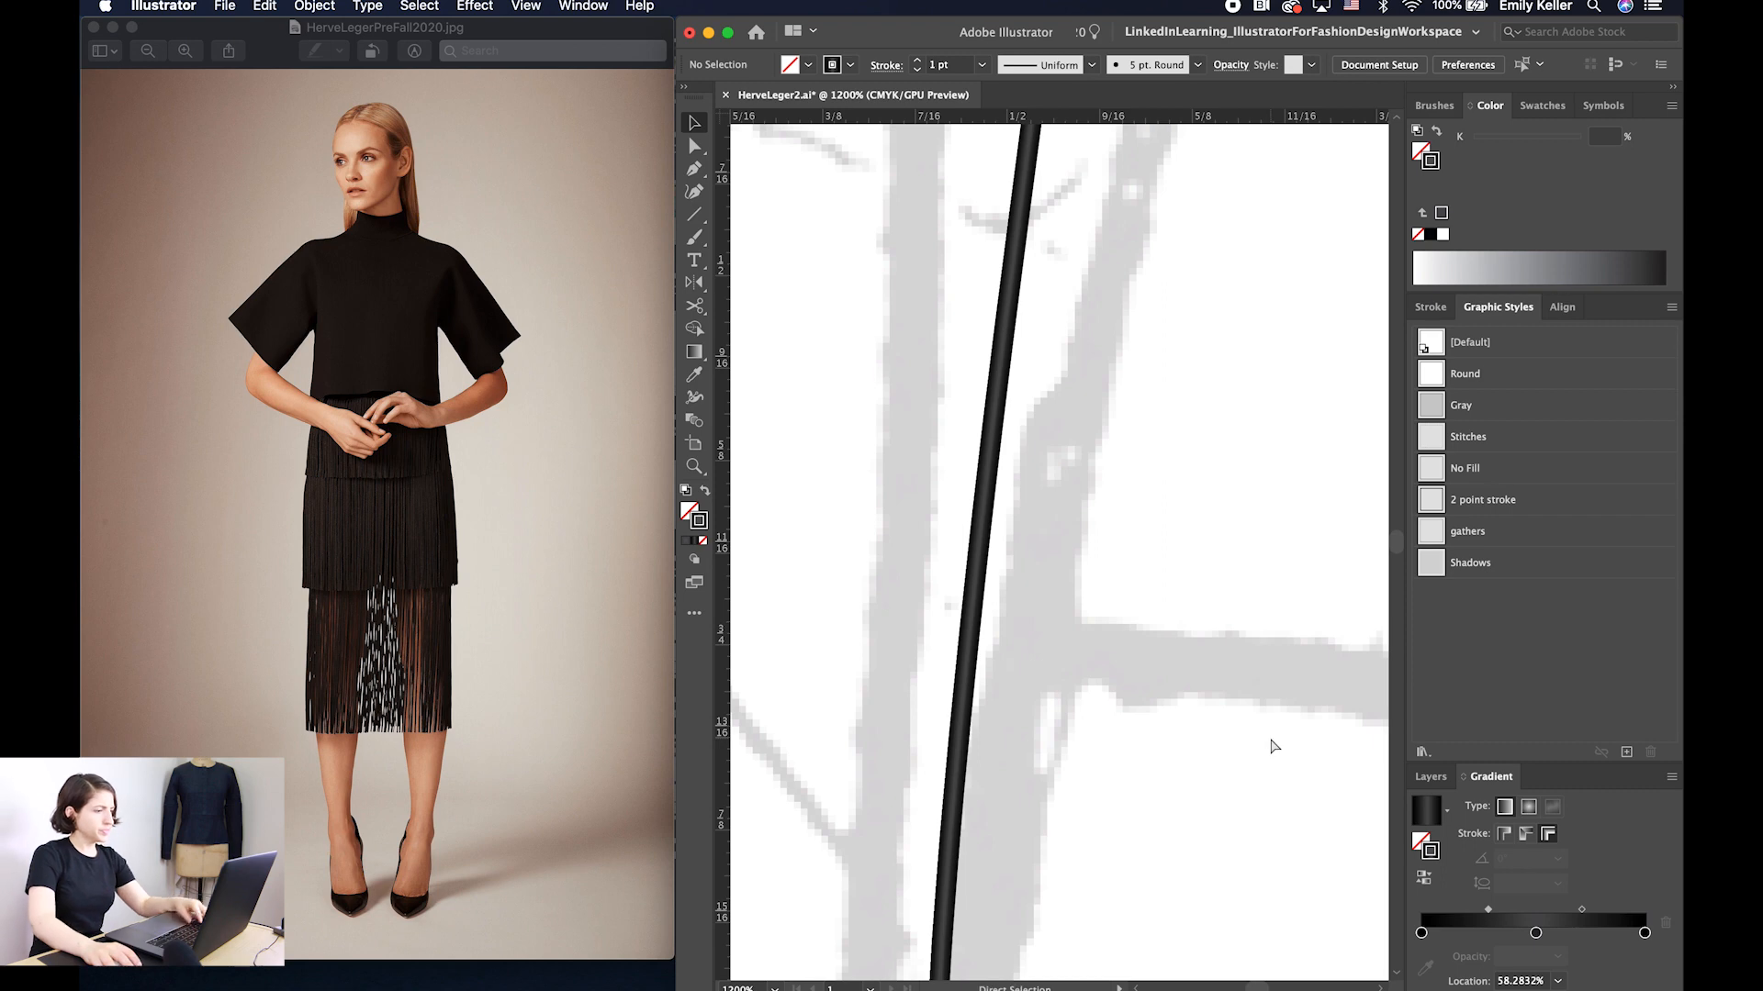
Draw a wavy fringe strand from the top's hem to the highest guide, between the side line and center front
key(super+minus)
key(super+minus)
key(super+minus)
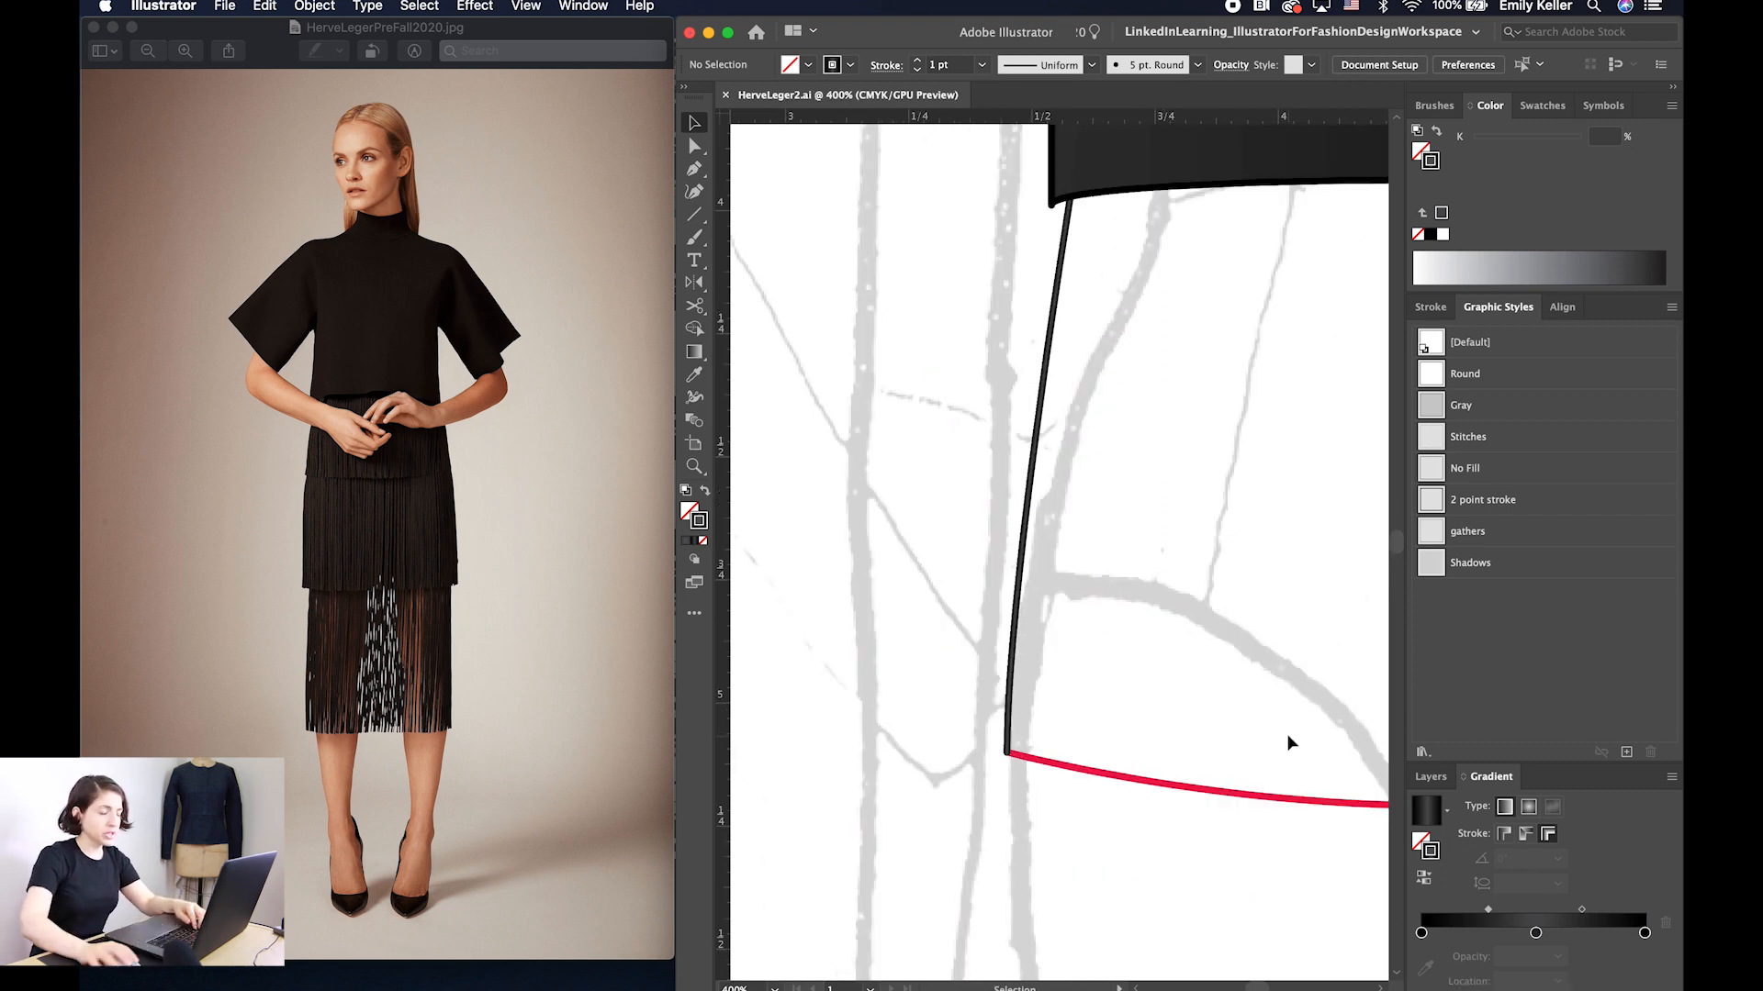
drag(1243, 610, 1157, 612)
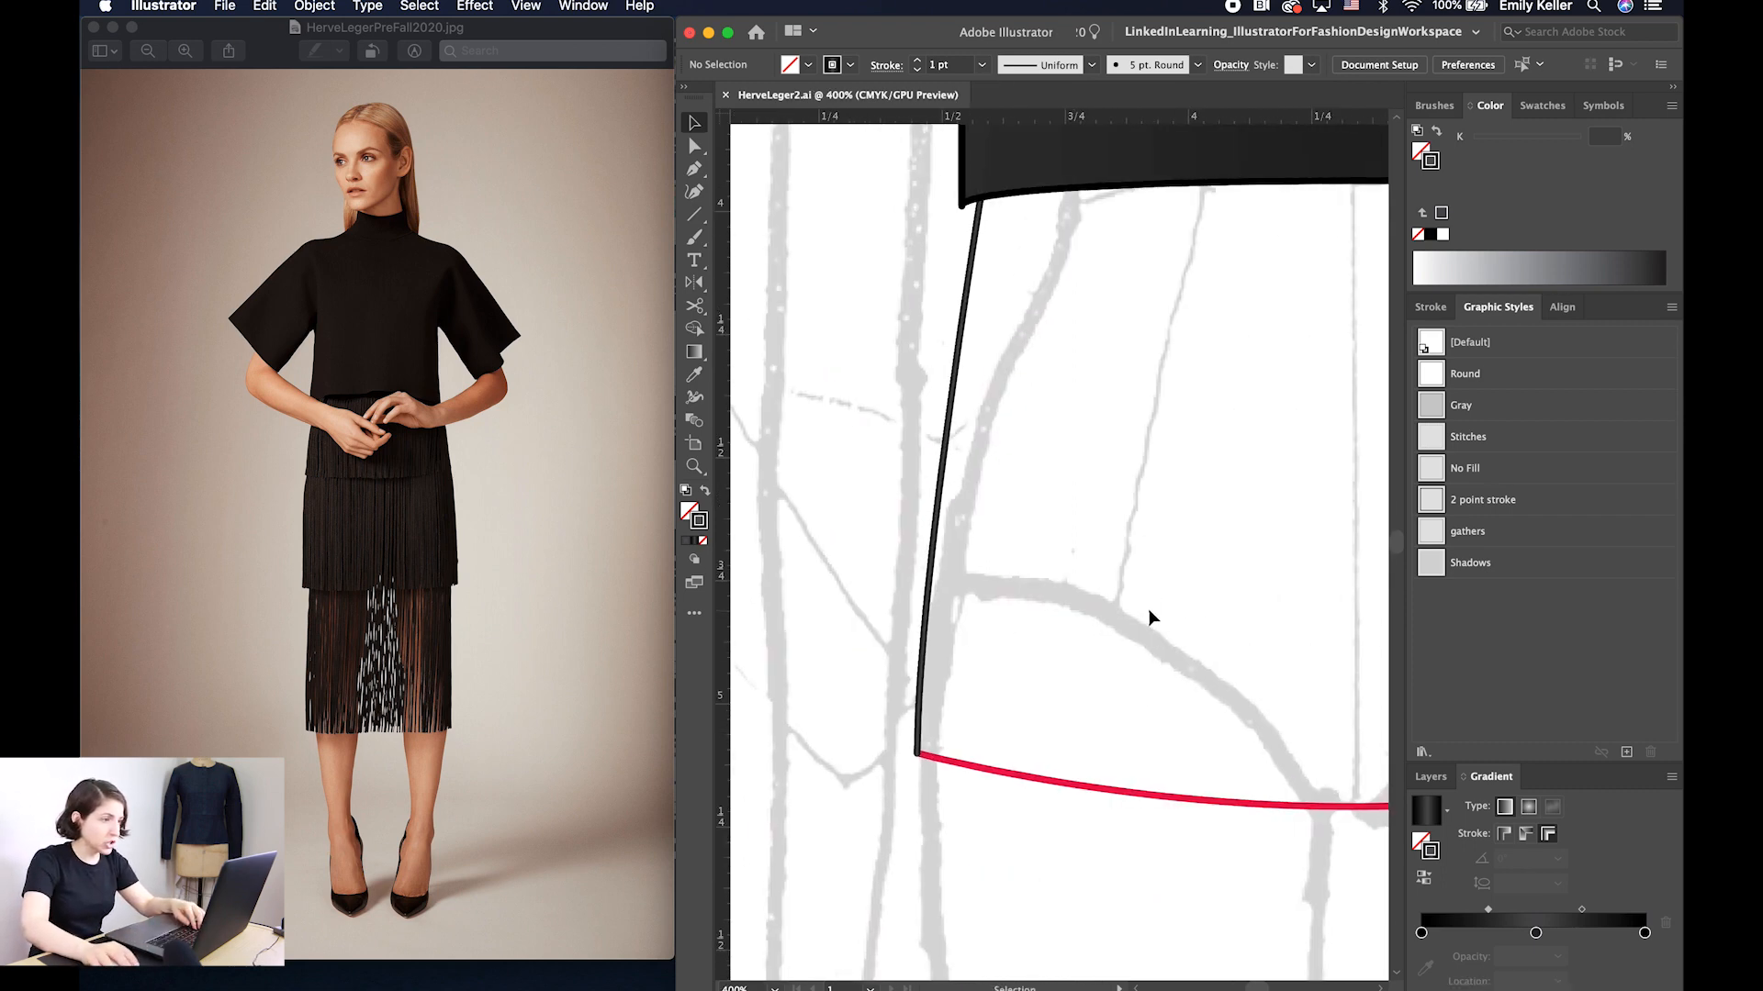
click(955, 375)
click(1044, 425)
key(p)
drag(1114, 444, 958, 465)
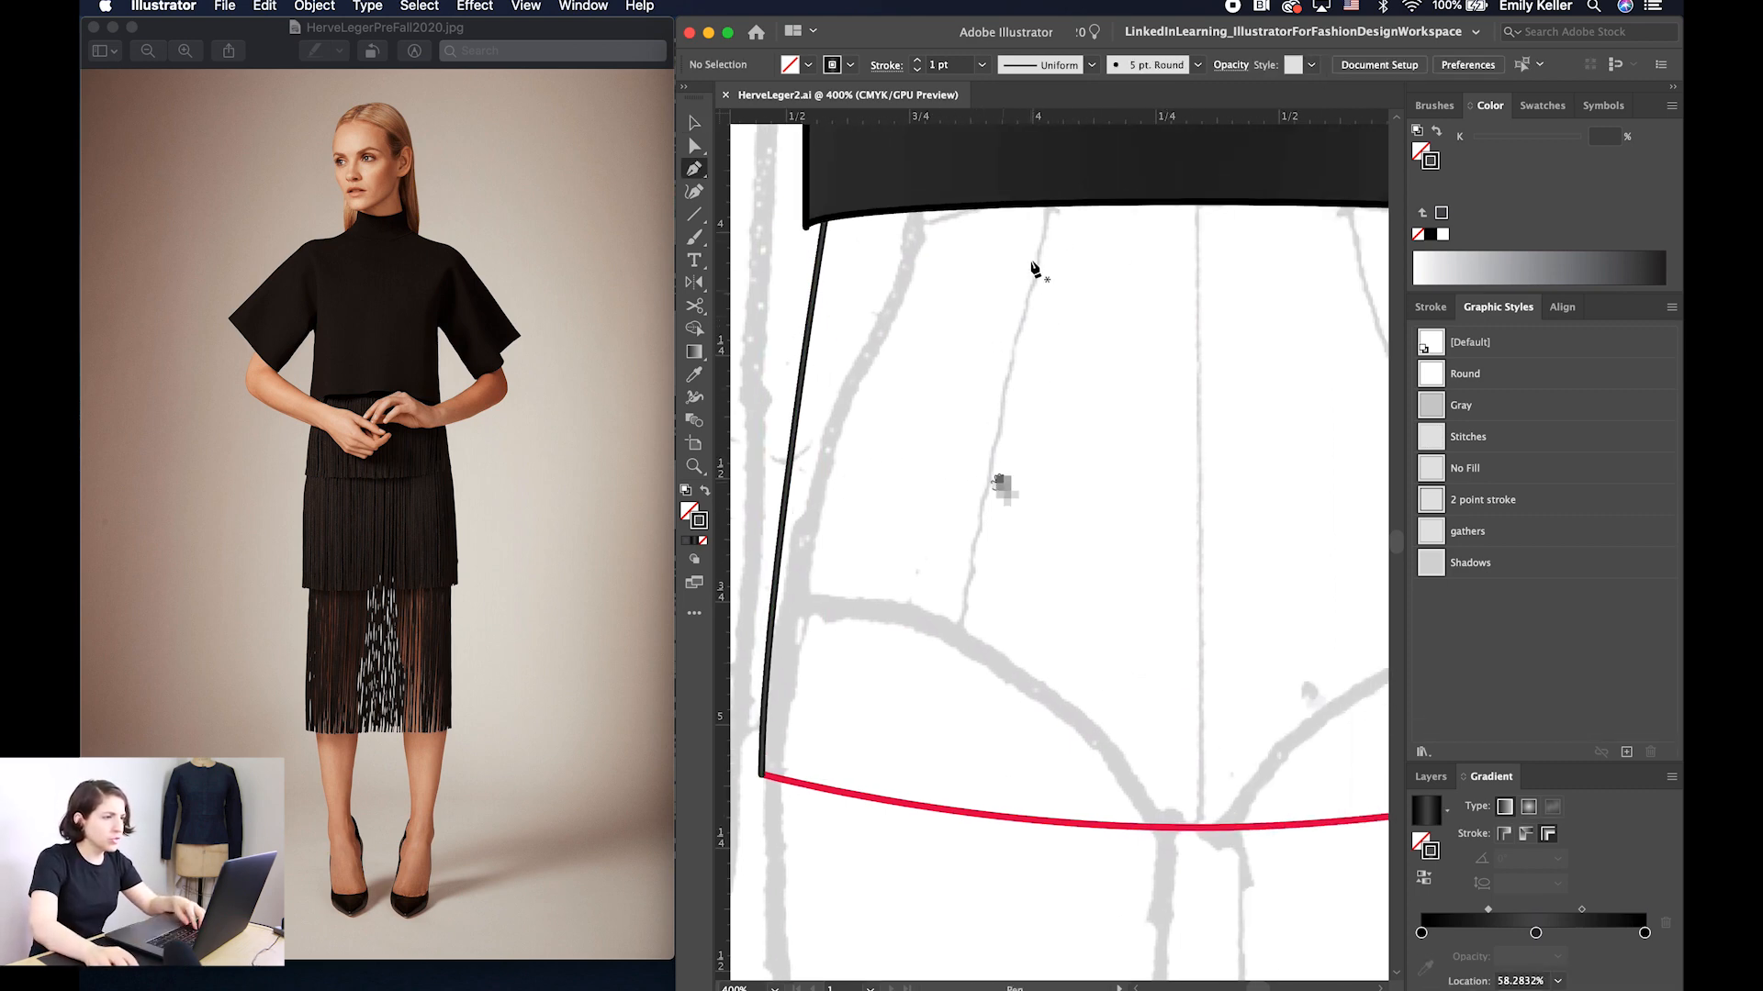
click(1054, 203)
drag(1028, 507, 1007, 593)
drag(1028, 820, 1067, 887)
key(v)
click(1148, 647)
key(space)
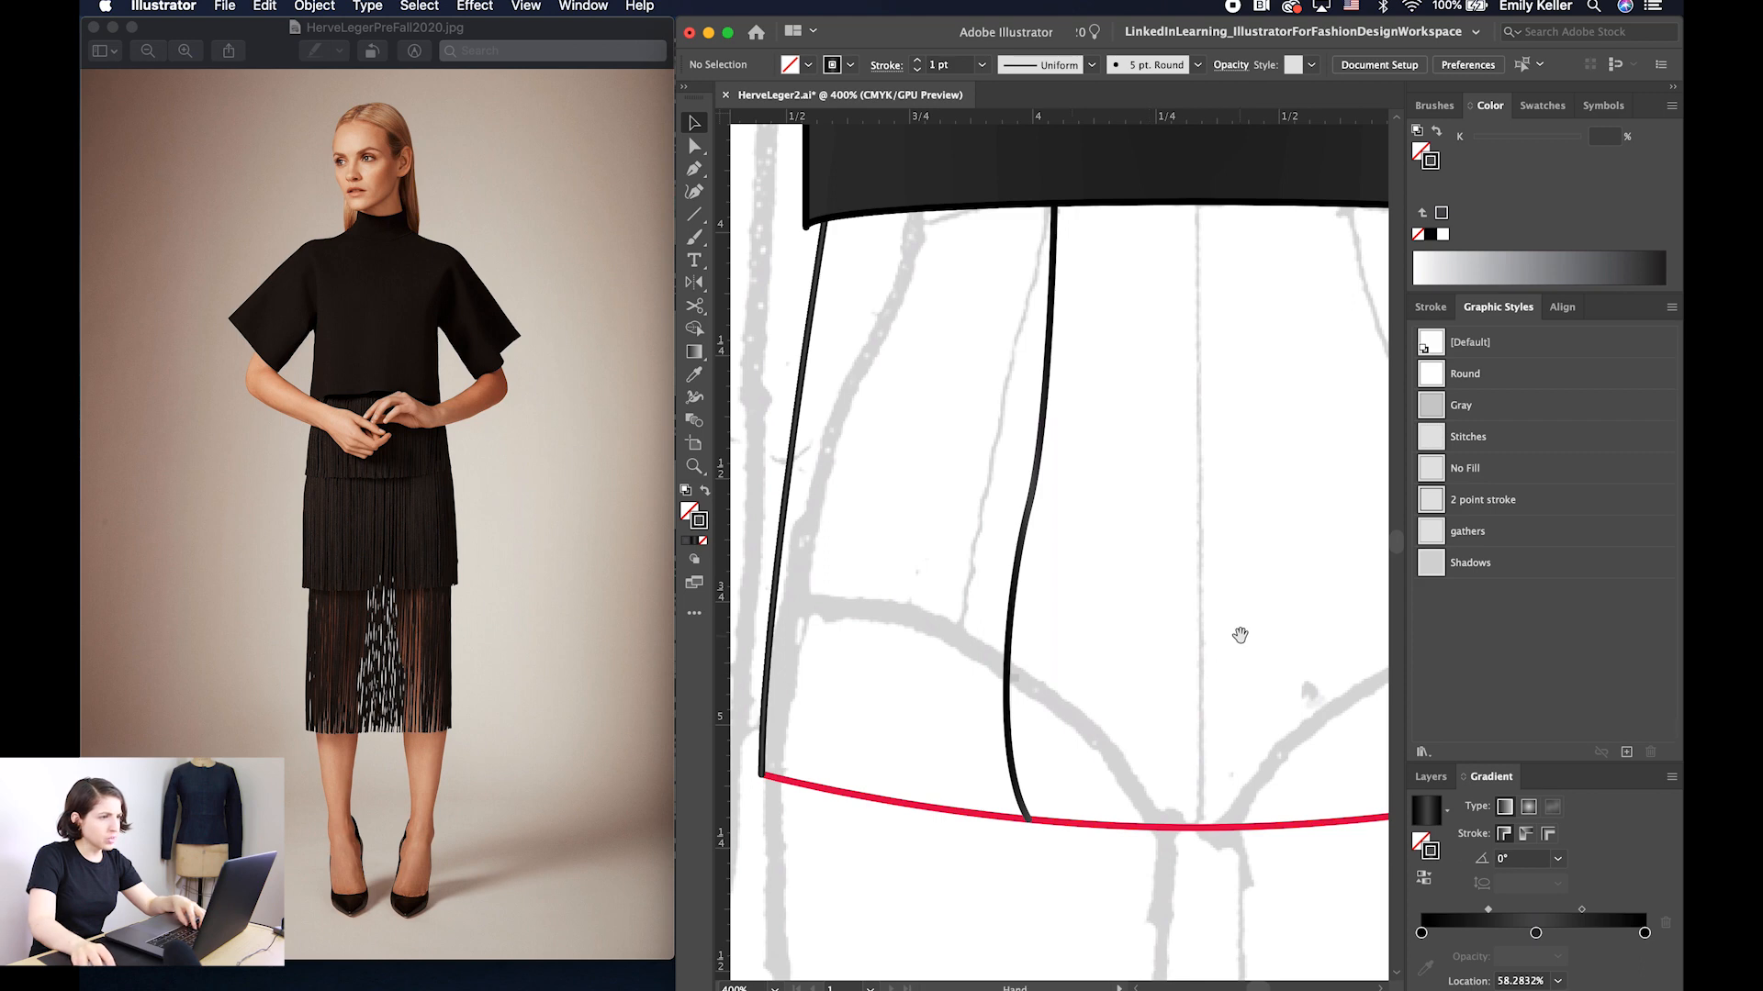
Apply the wavy strand's gradient across the stroke and deselect it
click(1029, 510)
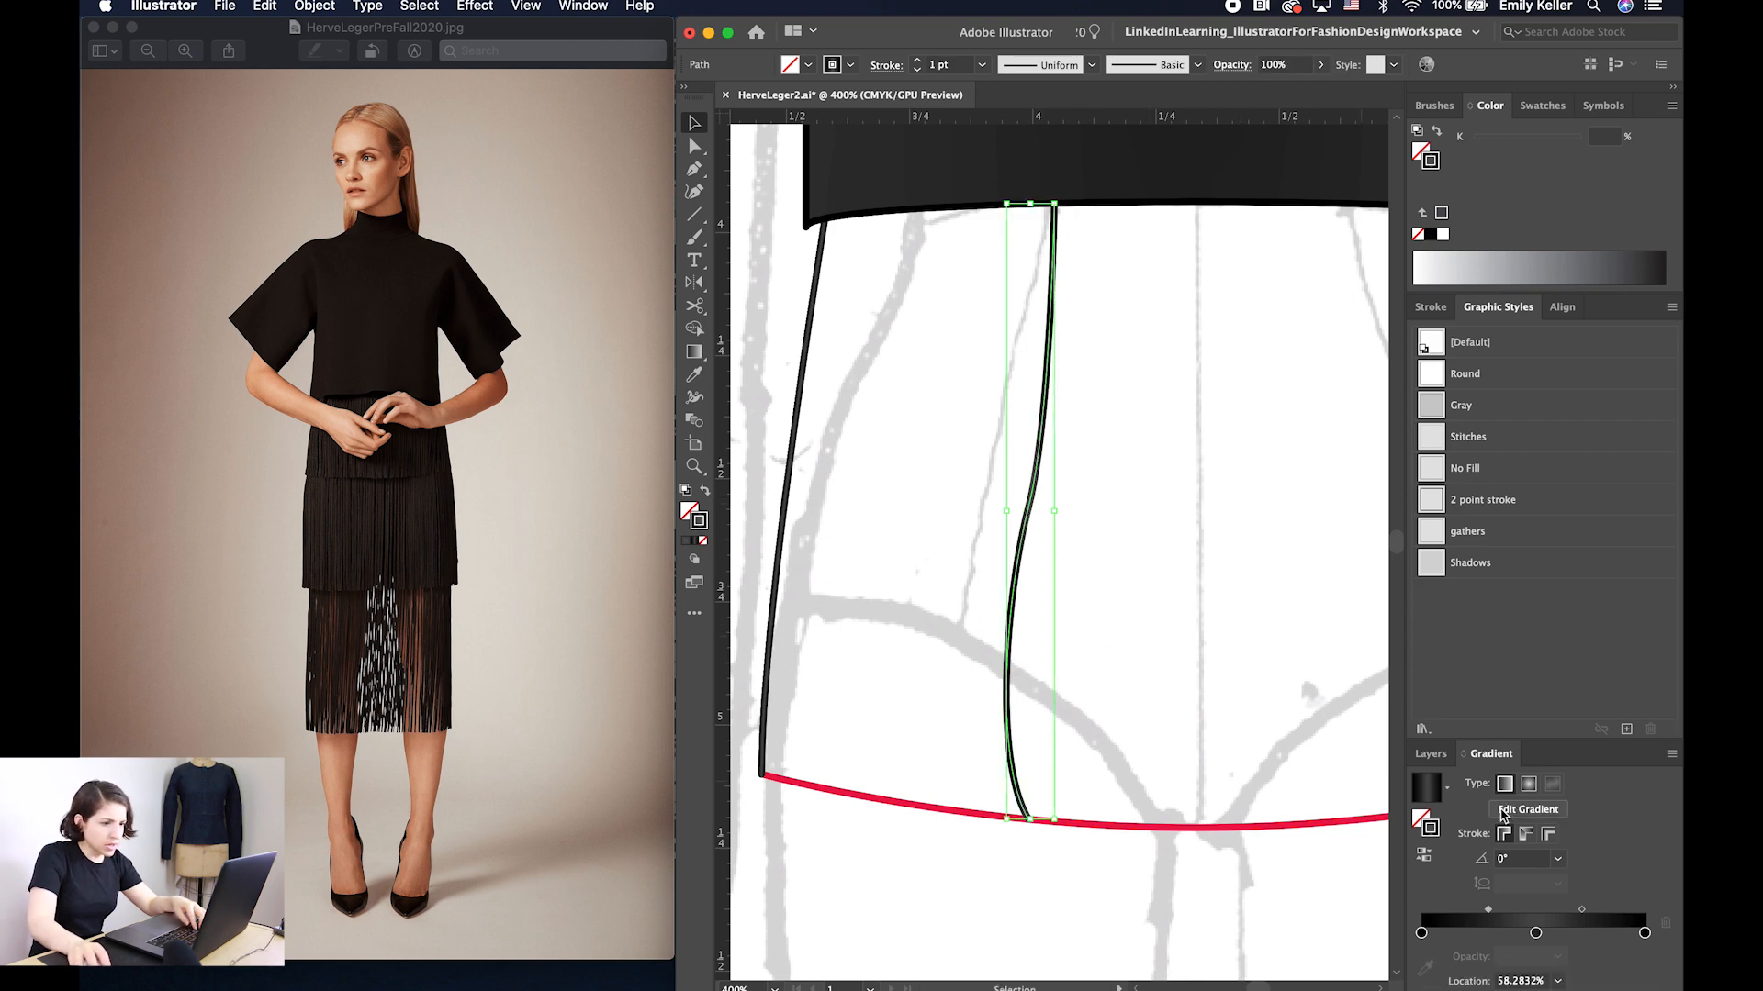
click(1548, 833)
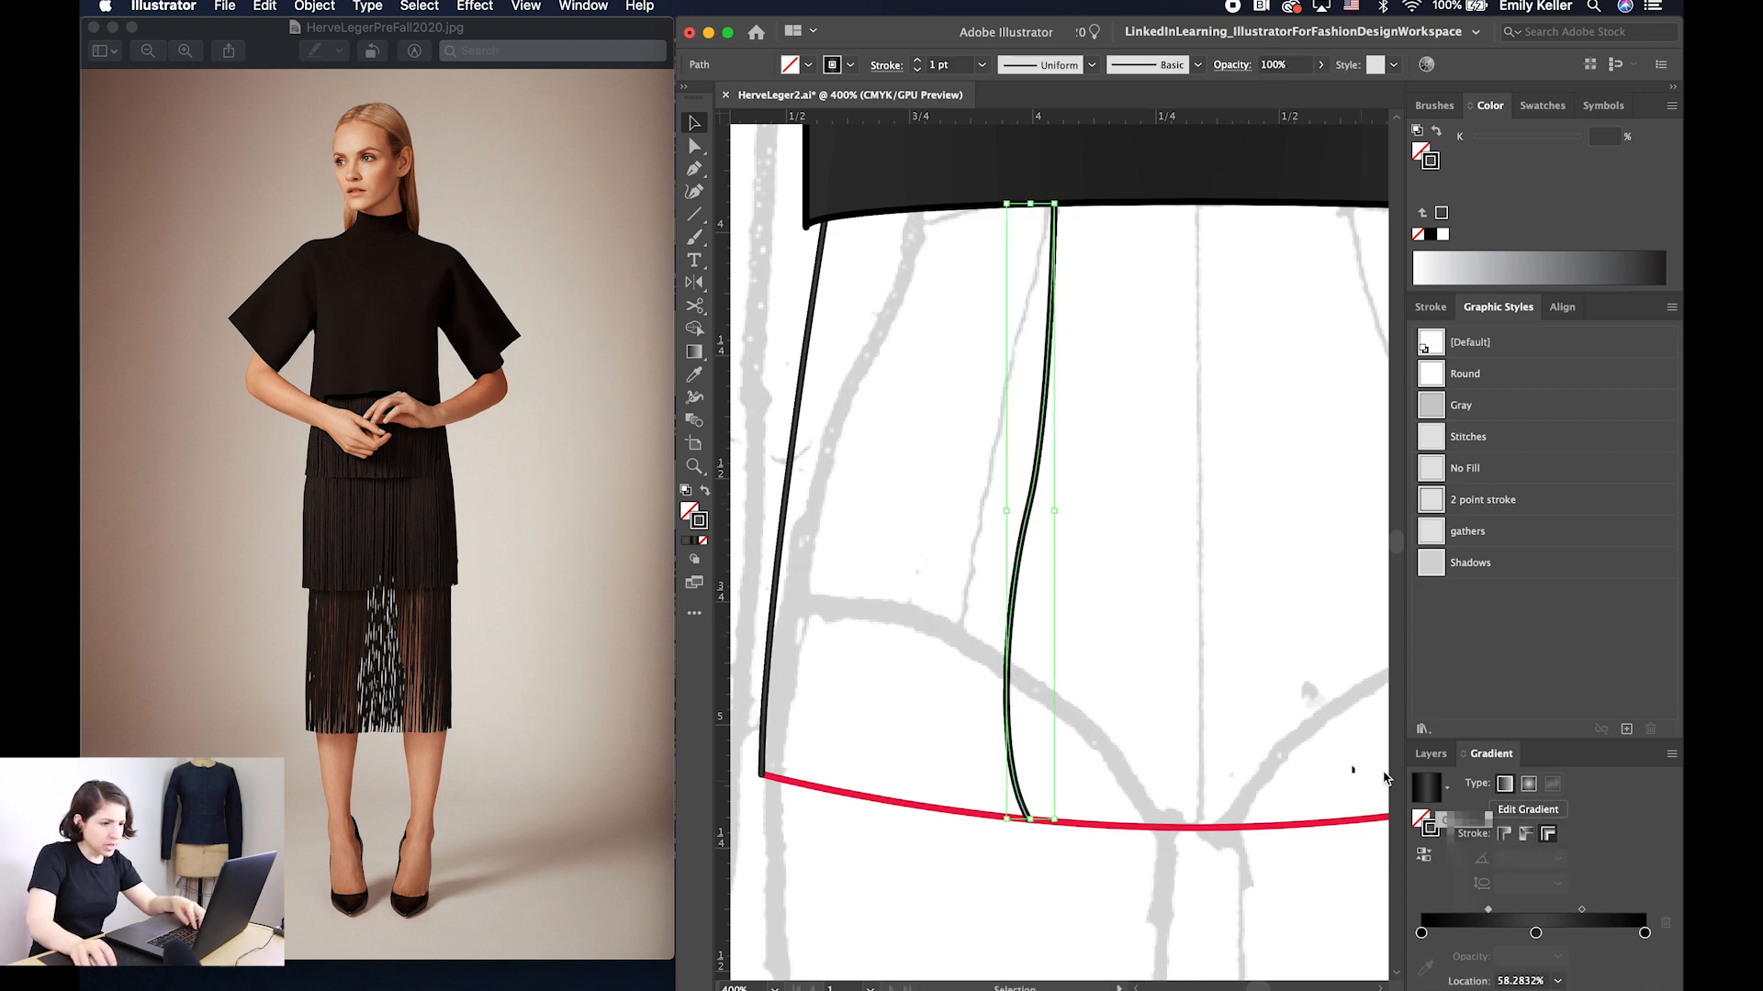
click(1240, 659)
Draw a gently curved fringe strand along the center front from the top's hem down to the highest guide
scroll(1258, 649, right, 5)
key(p)
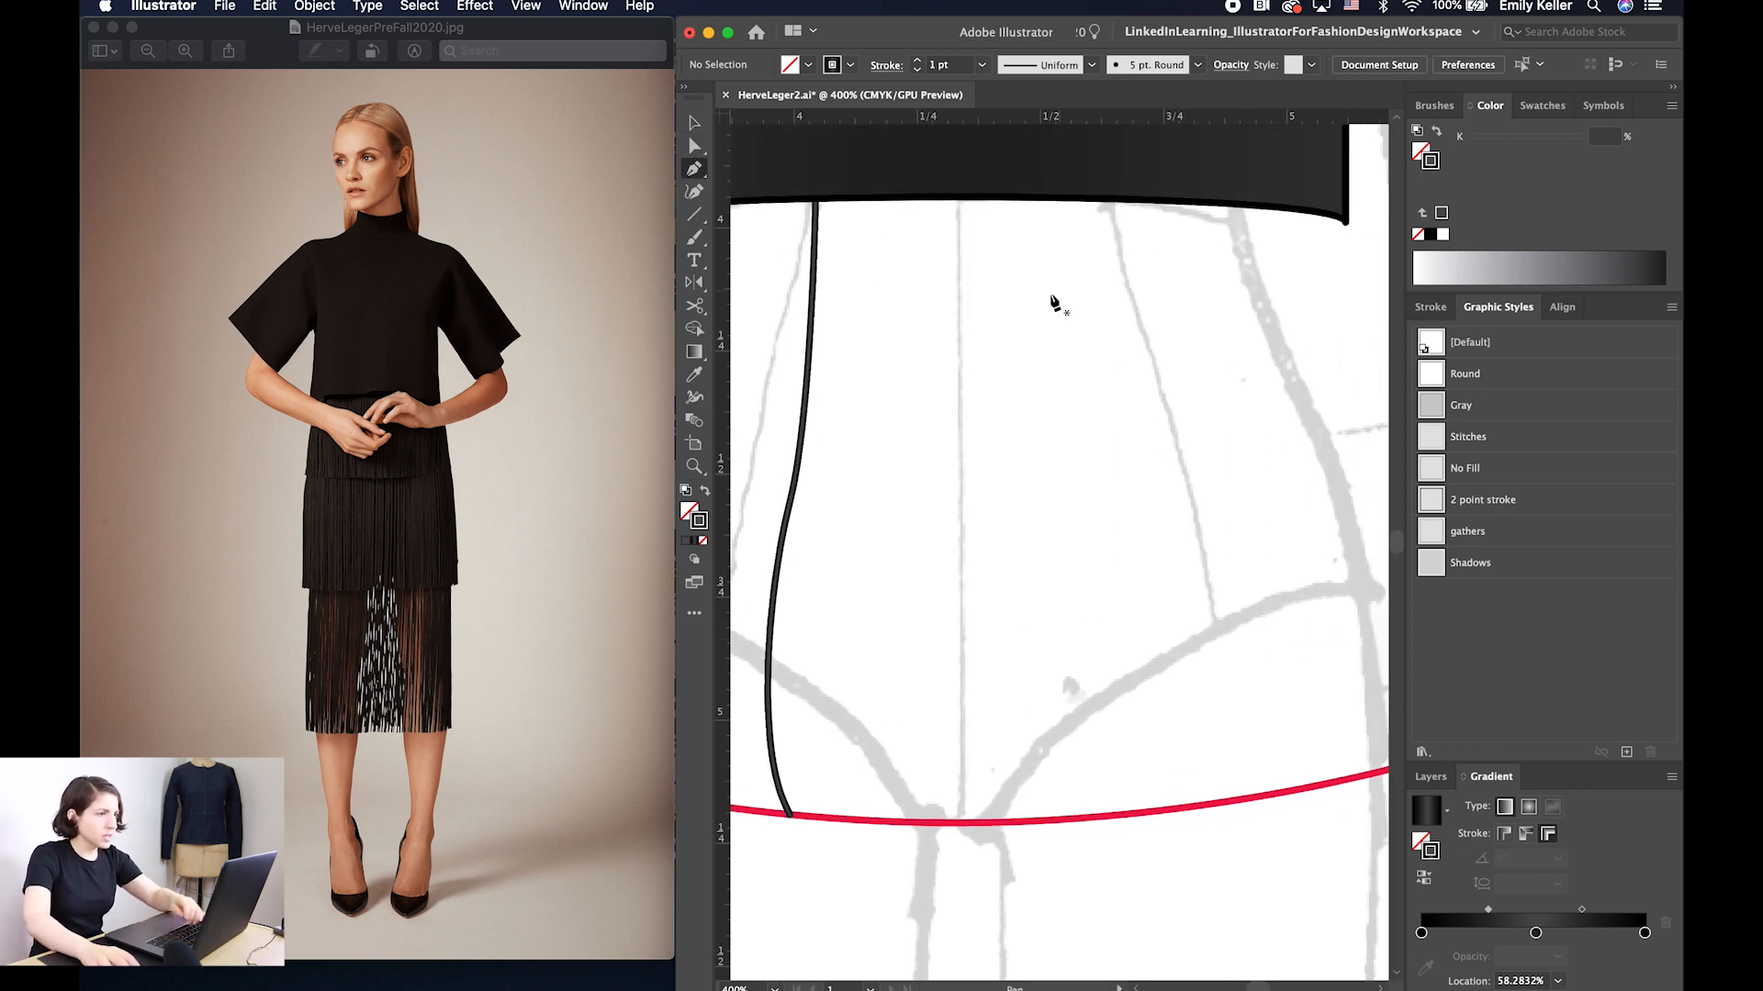
click(957, 199)
click(976, 408)
click(973, 505)
click(971, 603)
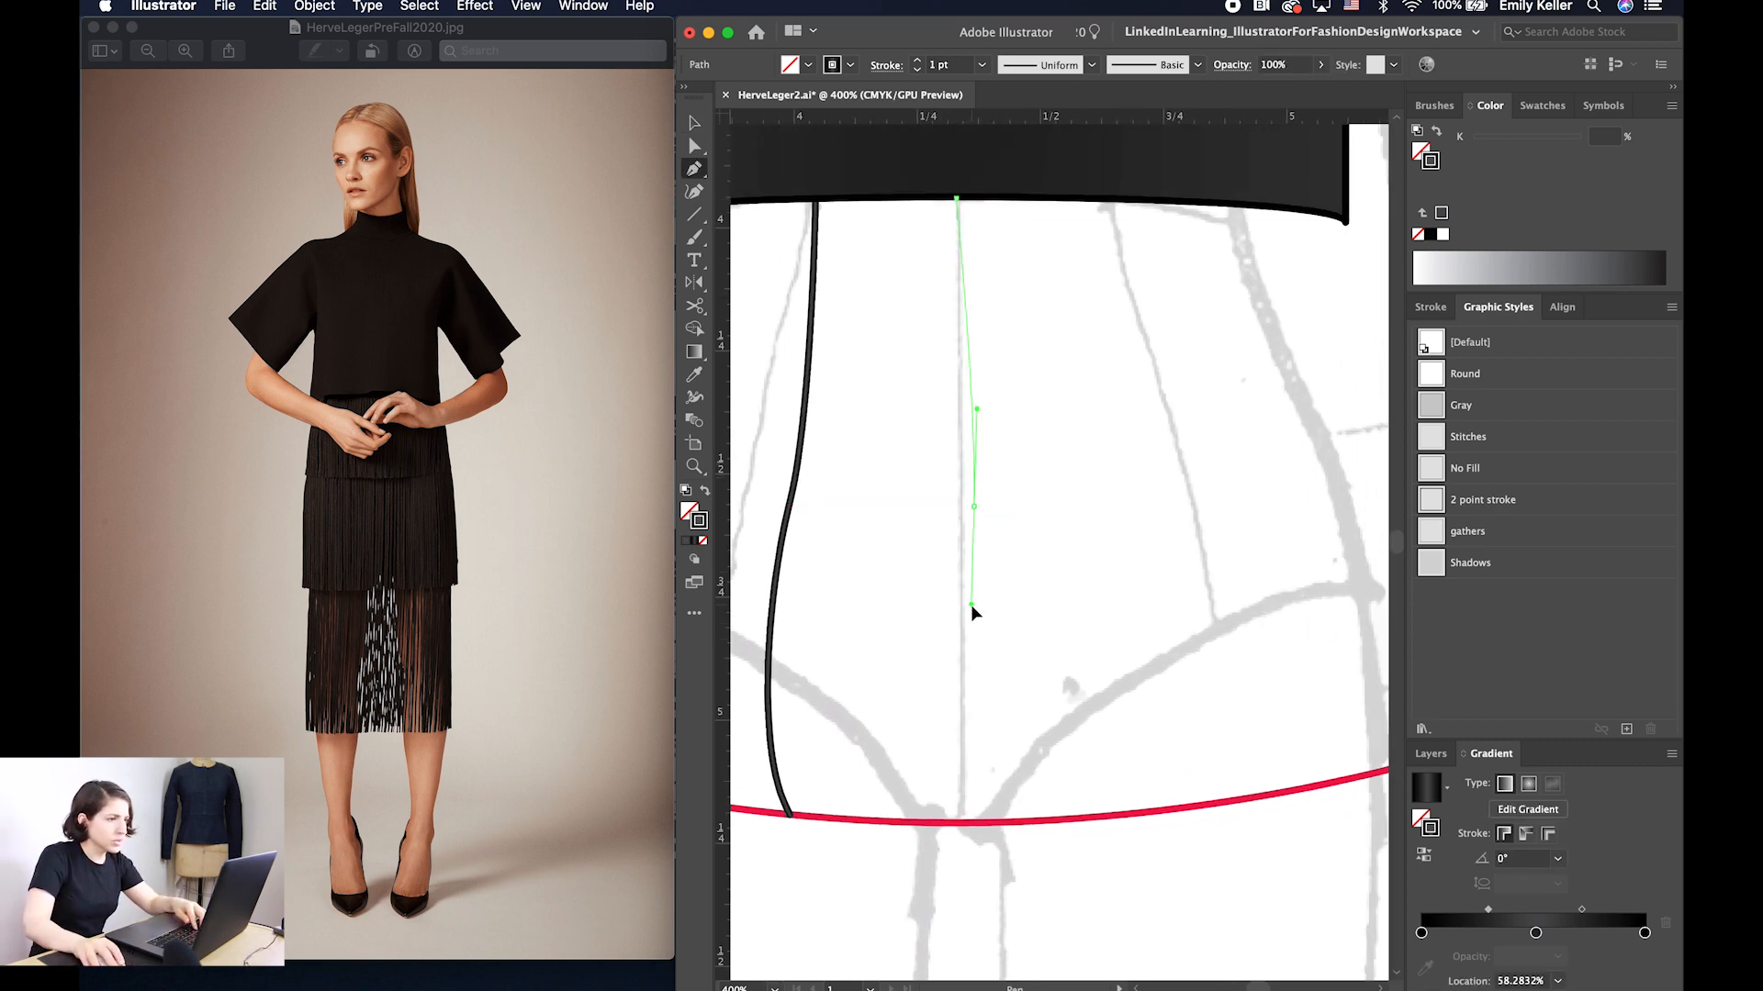
drag(955, 821, 971, 863)
key(v)
click(1063, 713)
drag(839, 447, 1039, 517)
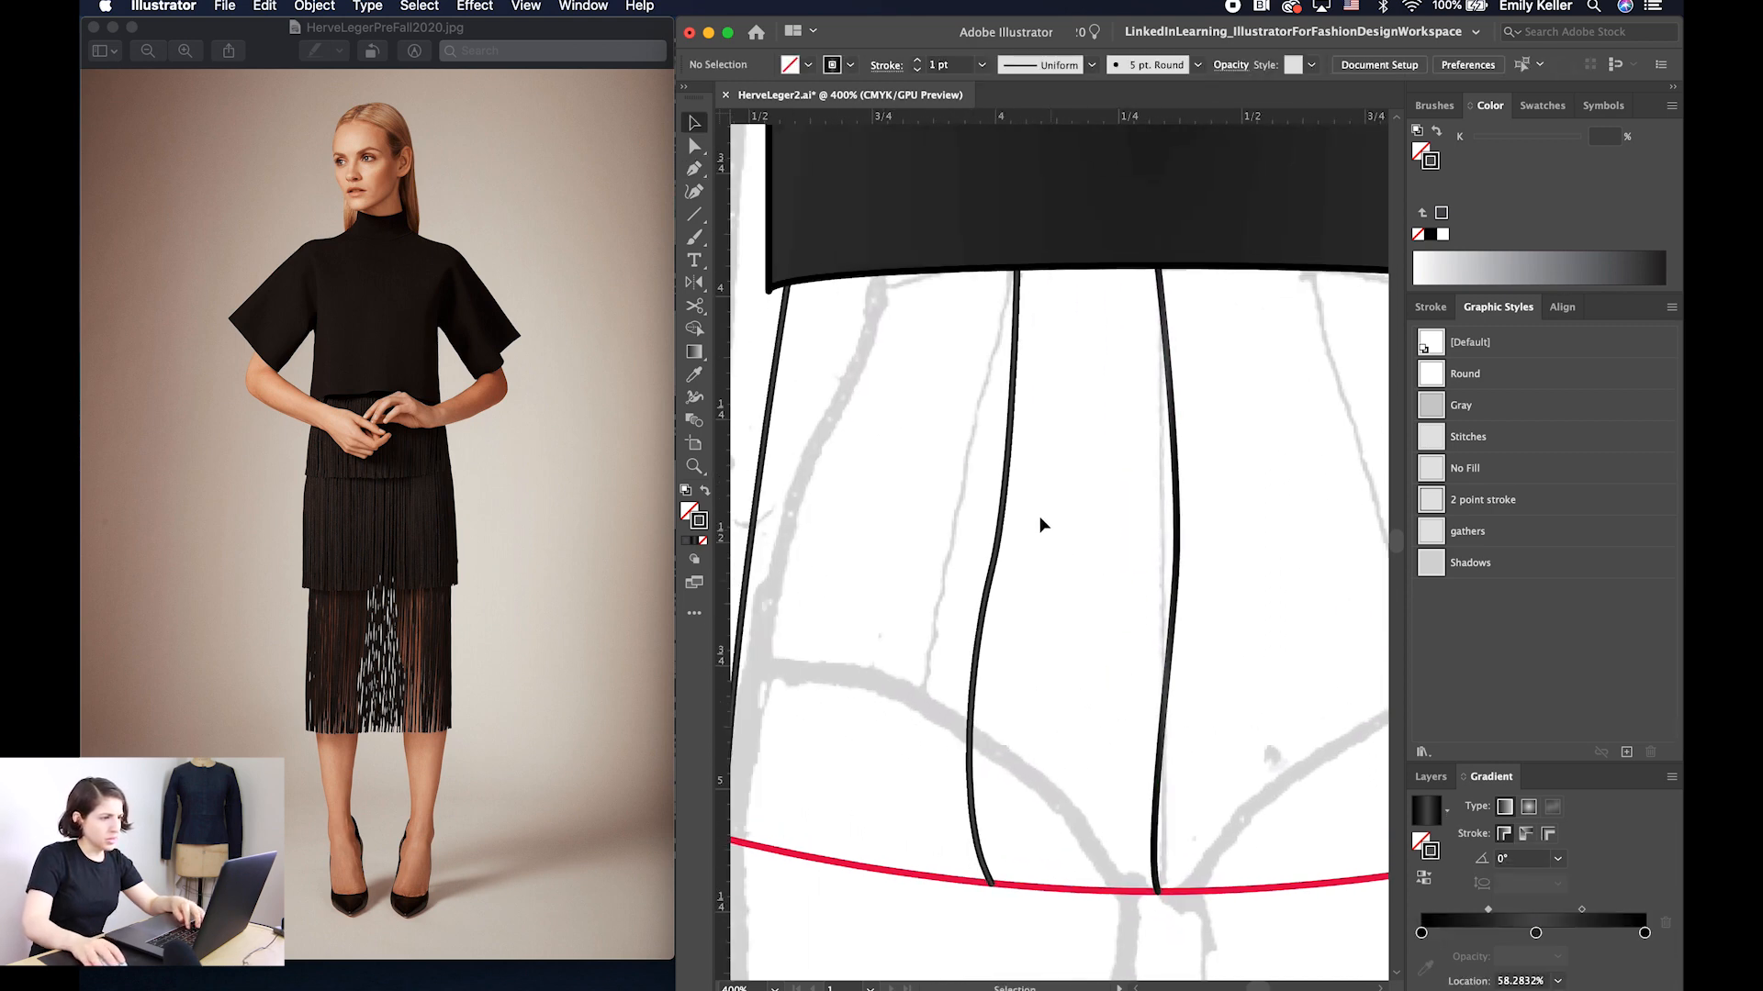
Nudge the wavy fringe strand toward the side line and slightly down
click(1005, 505)
key(Left)
key(Left)
key(Left)
key(Left)
key(Left)
key(Left)
key(Left)
key(Down)
key(space)
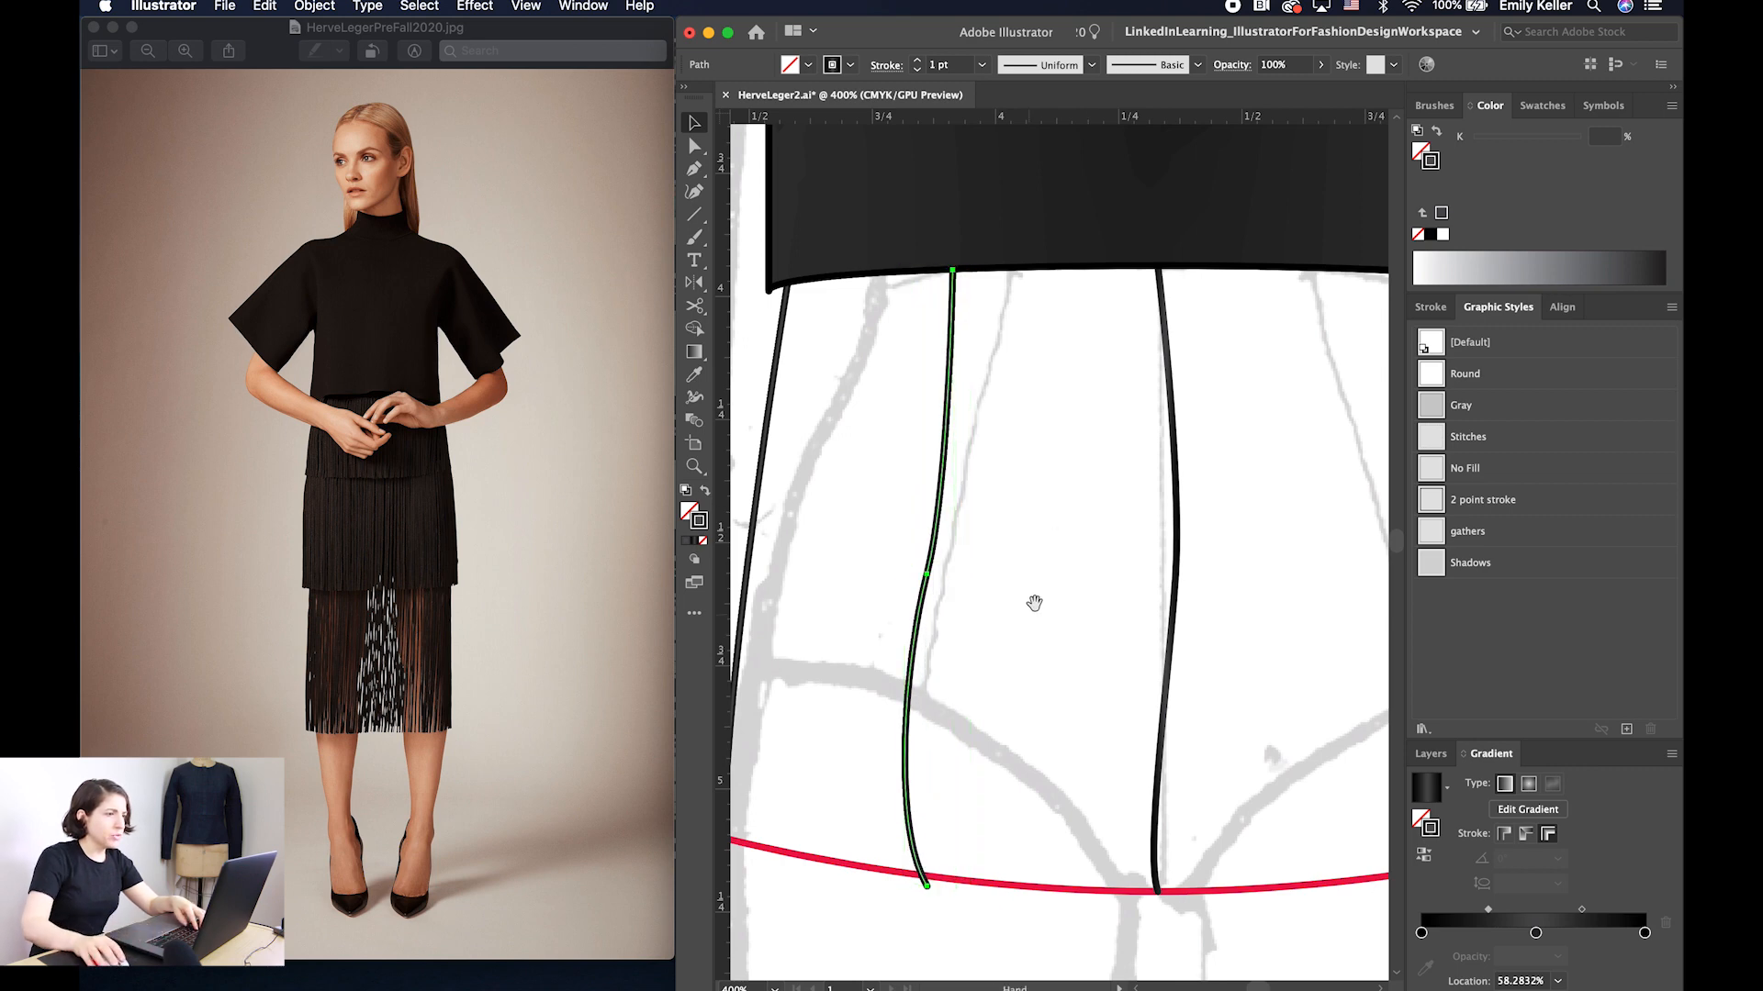
drag(1035, 603, 1082, 418)
Adjust the wavy strand's lower anchor point to meet the highest guide
key(a)
click(989, 715)
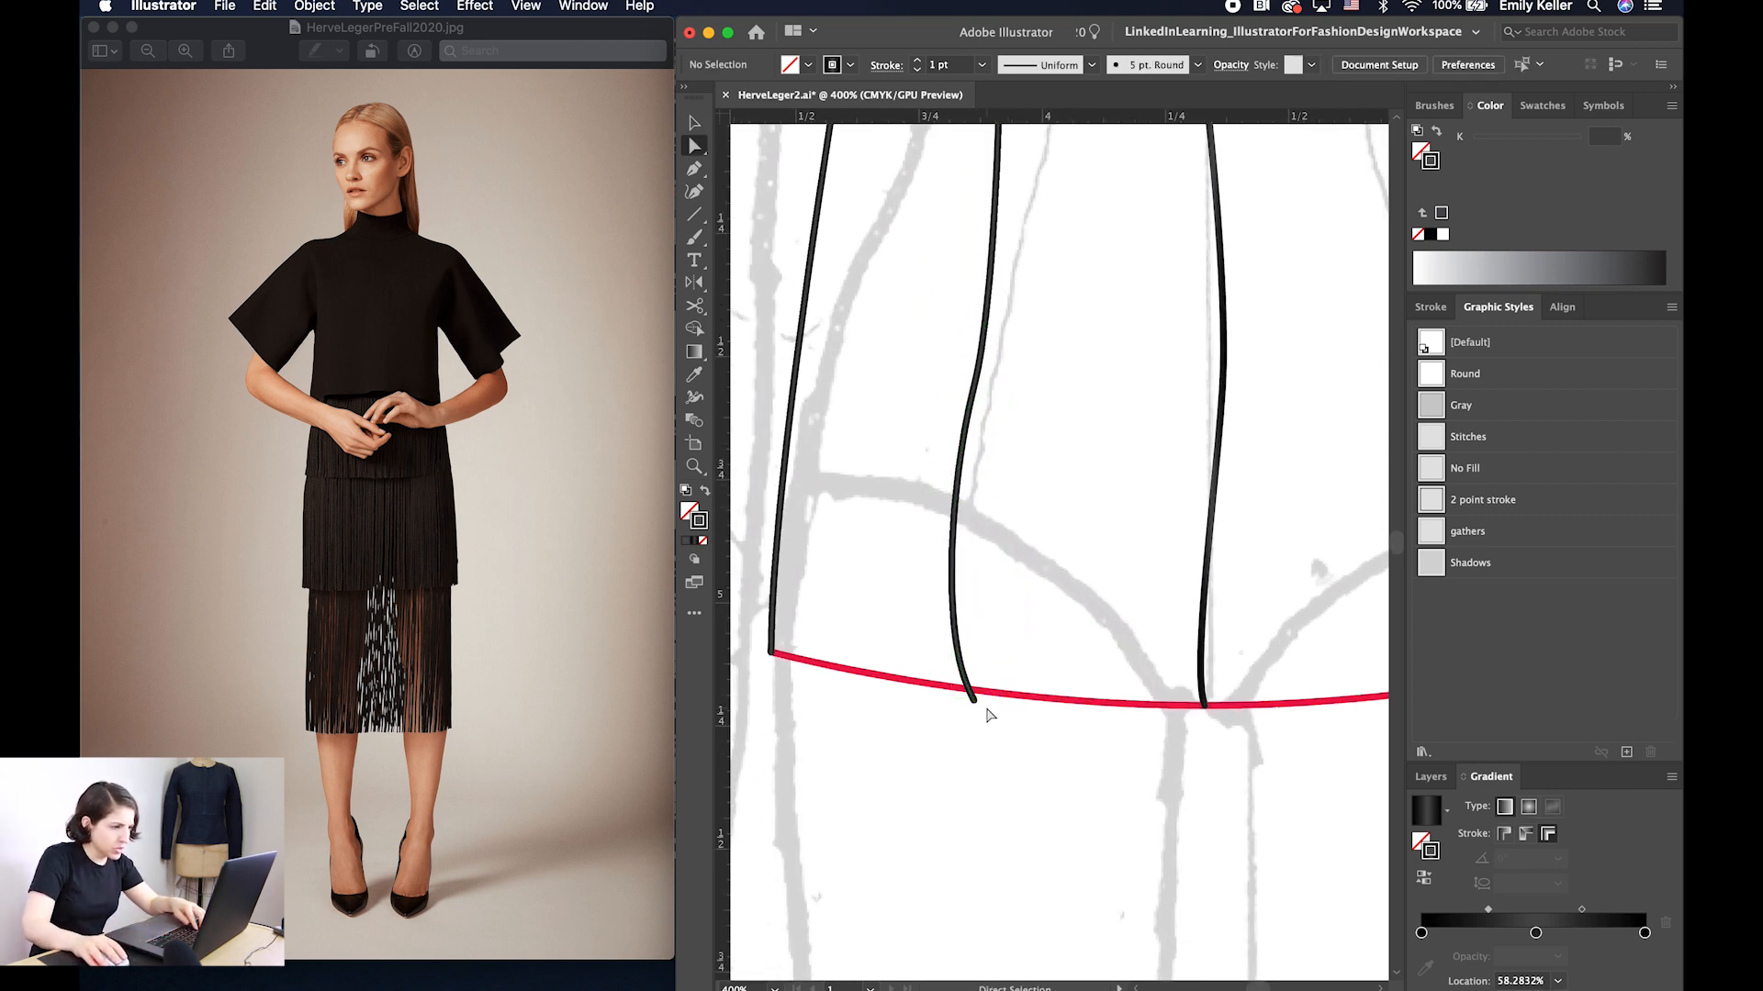
click(973, 690)
key(space)
drag(1283, 613, 1048, 609)
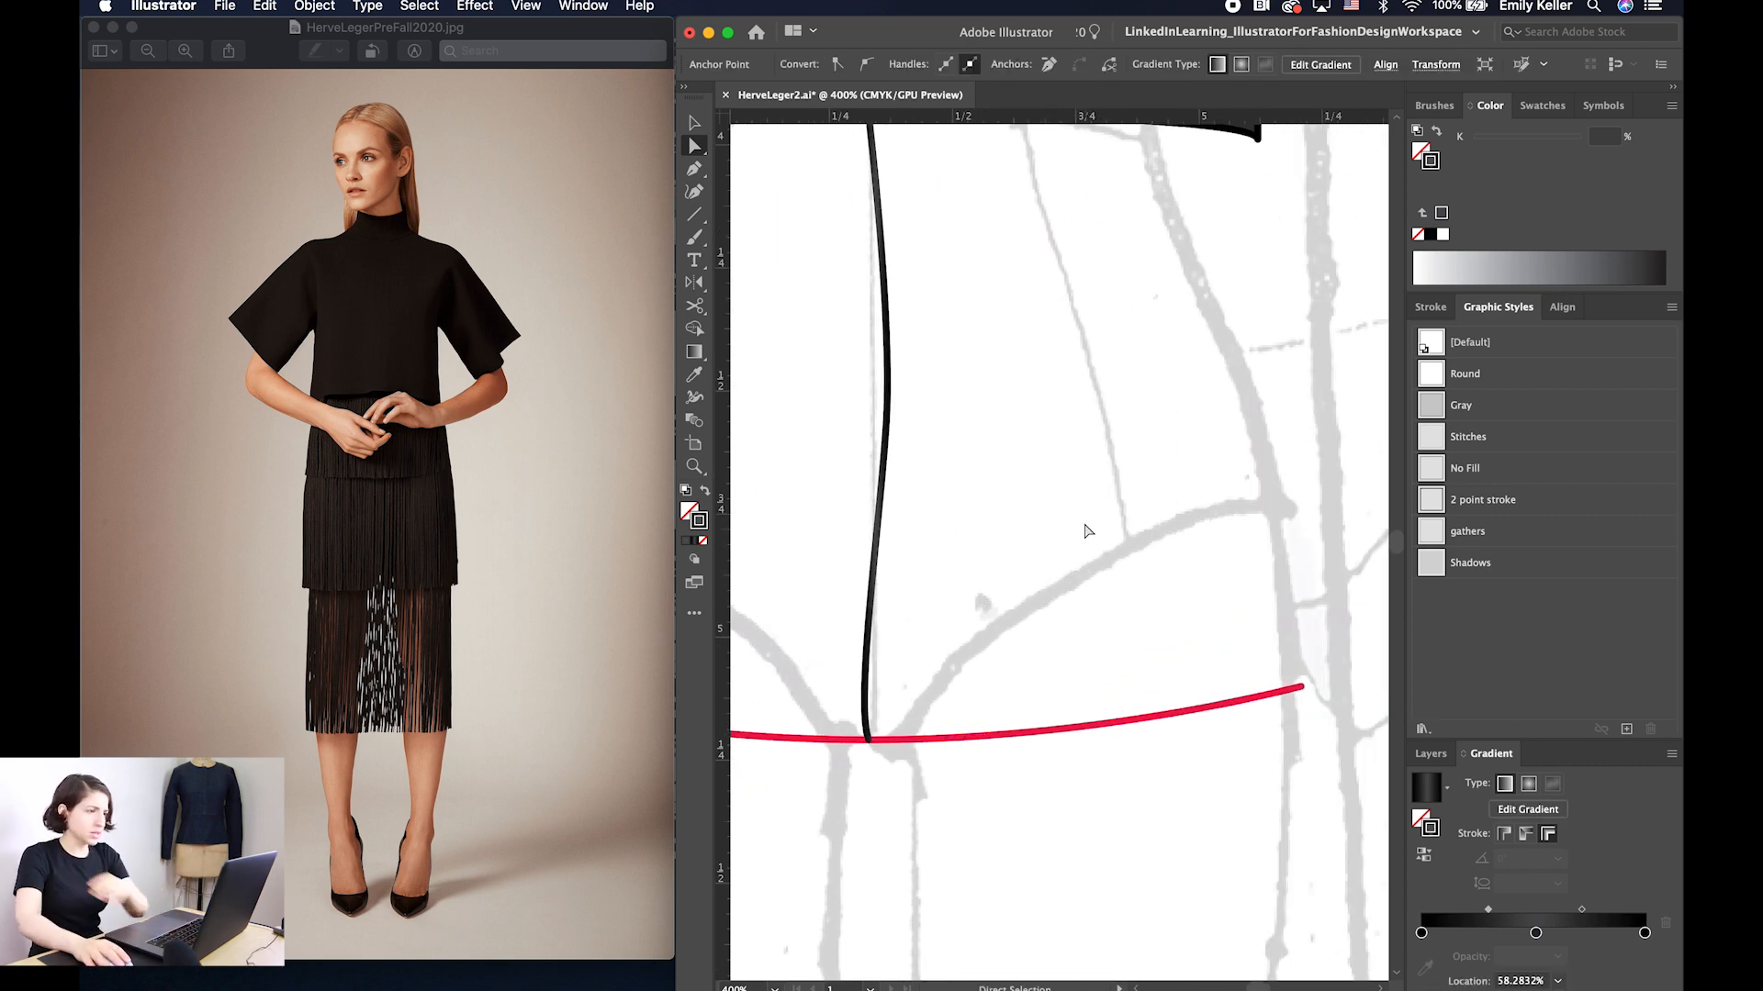
Apply the center-front fringe strand's gradient across its stroke and deselect it
scroll(1083, 464, up, 1)
scroll(1080, 387, up, 5)
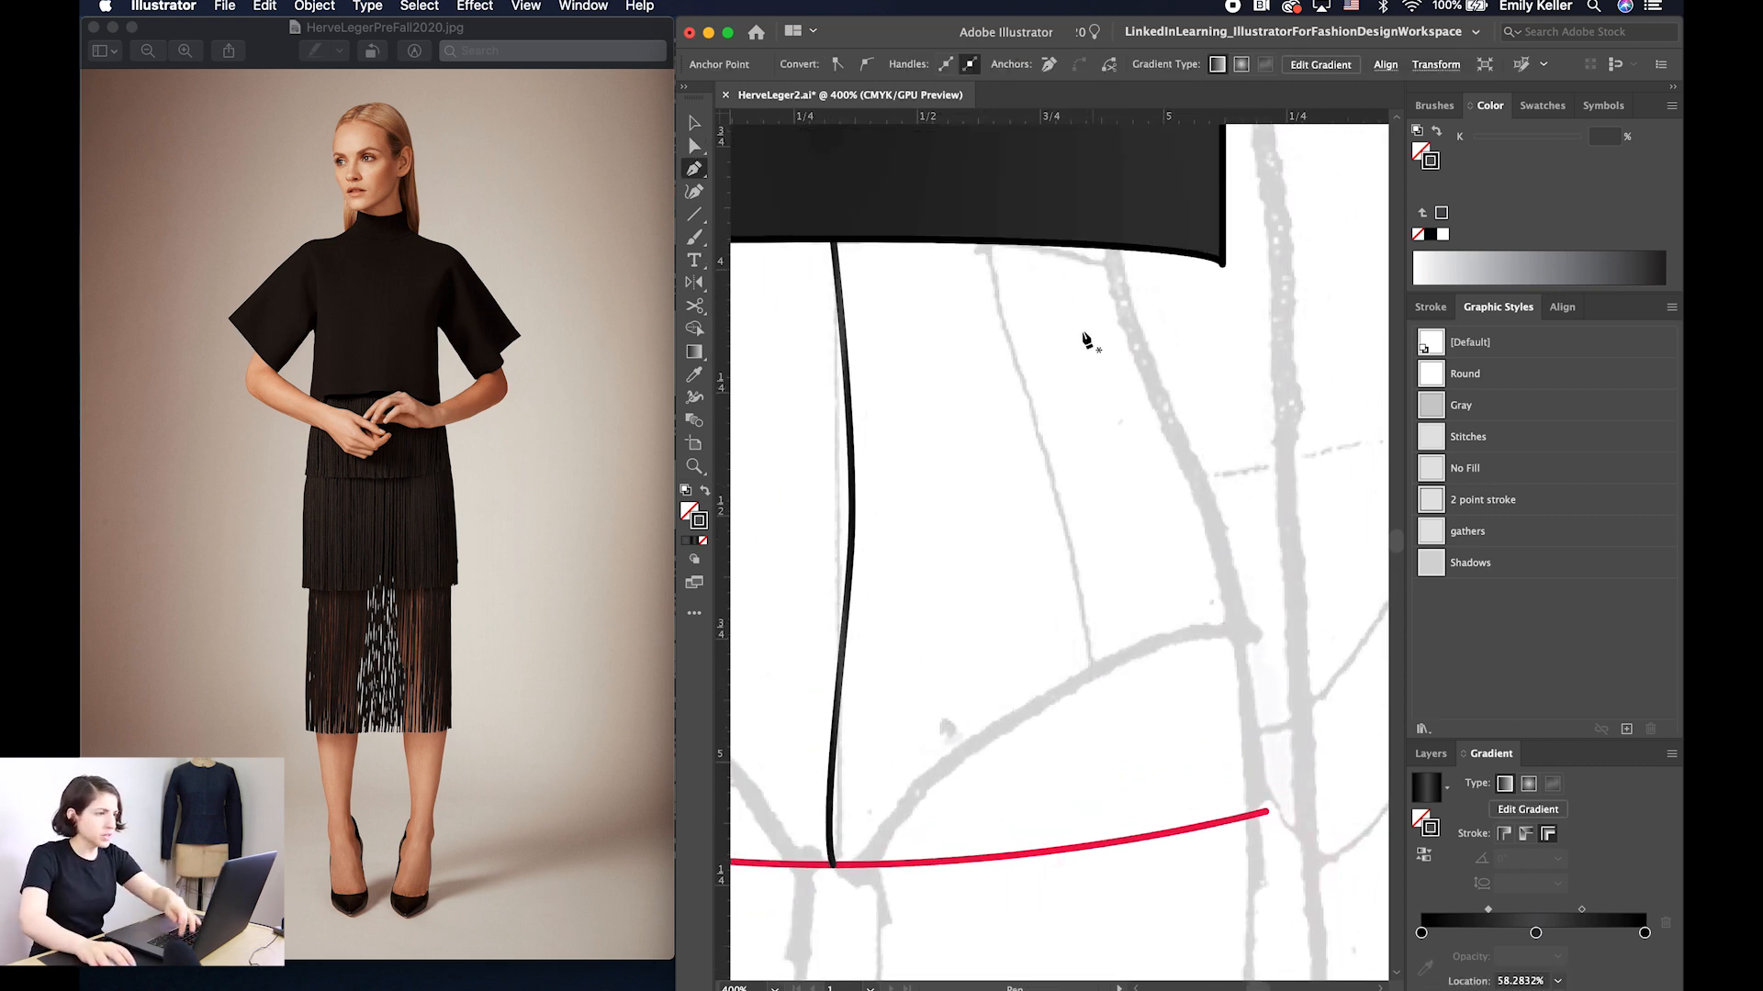
key(v)
click(853, 418)
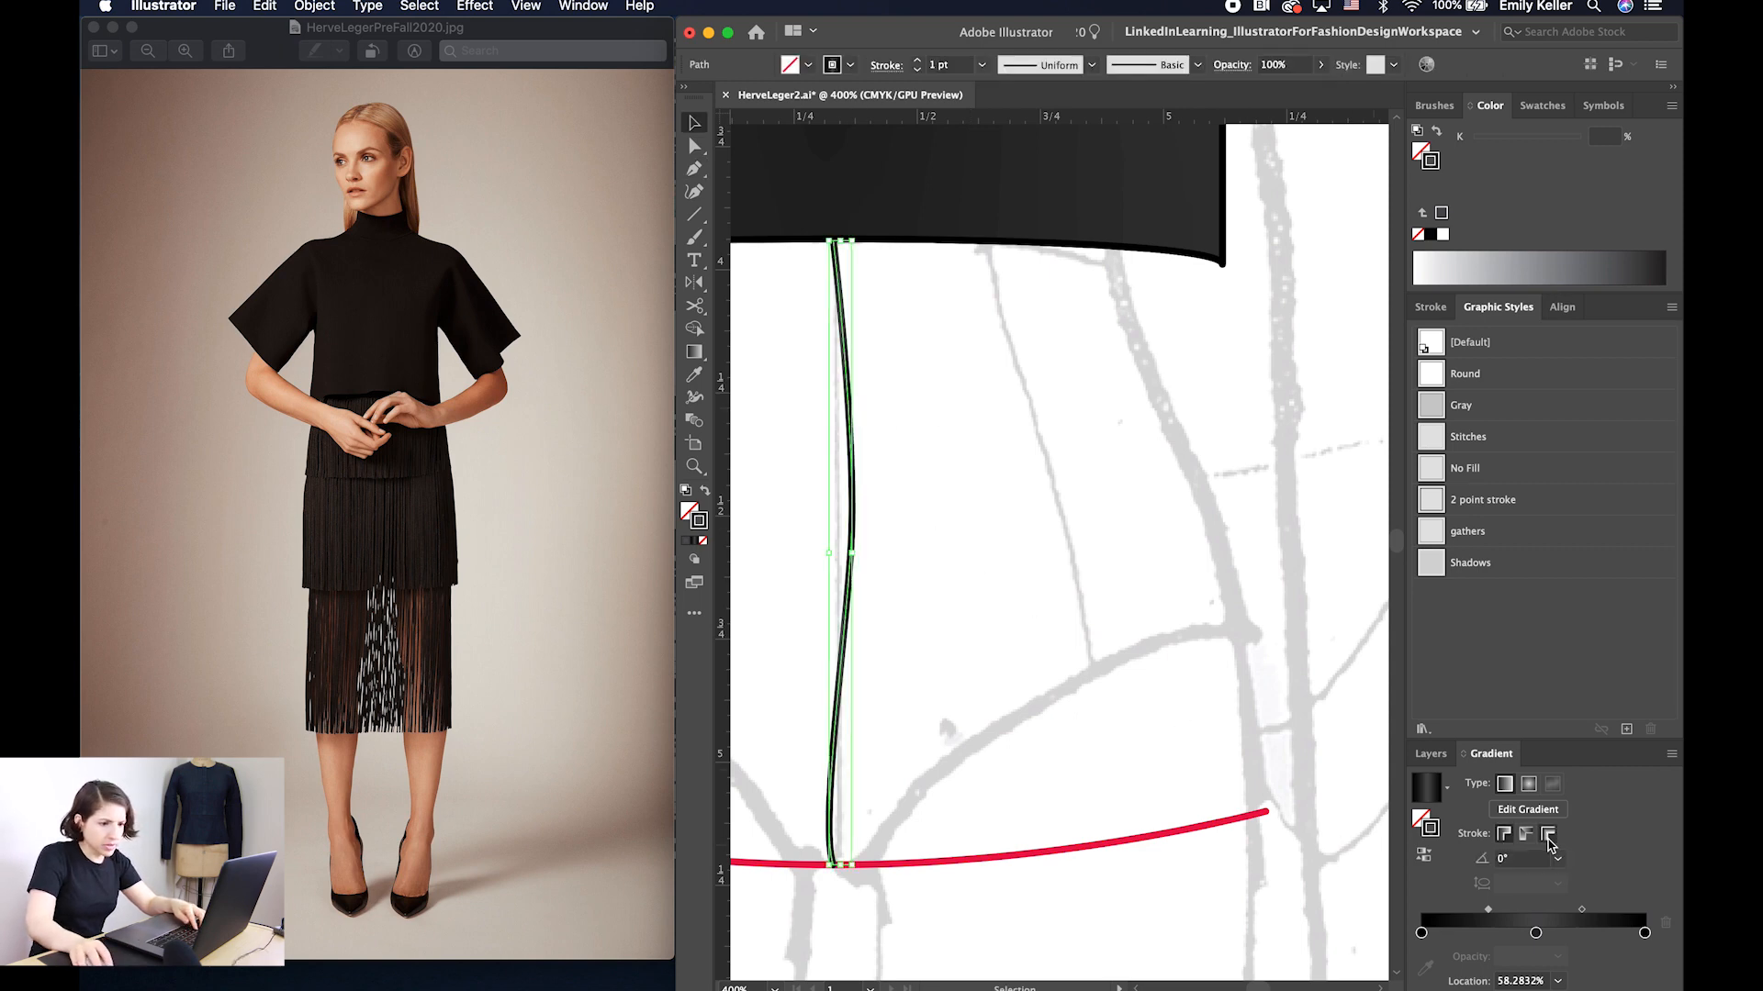
click(1112, 643)
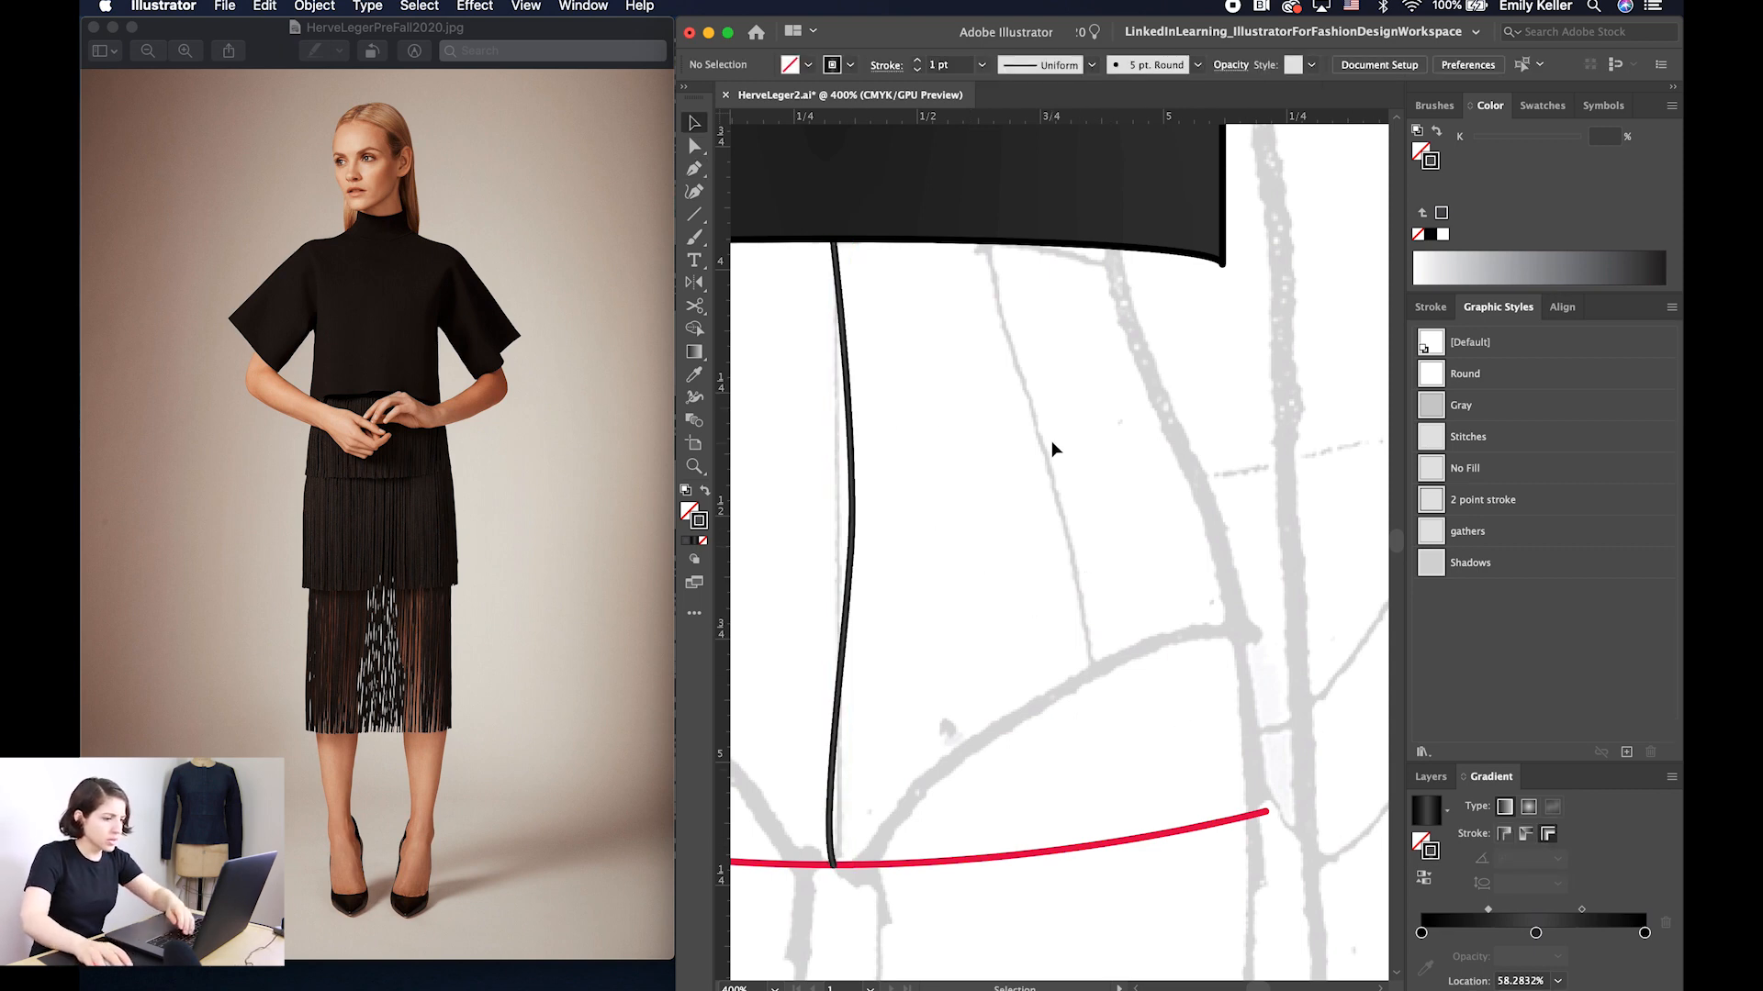
Draw a wavy fringe strand midway between center front and the undrawn side edge, from the top's hem to the highest guide
key(p)
click(1046, 243)
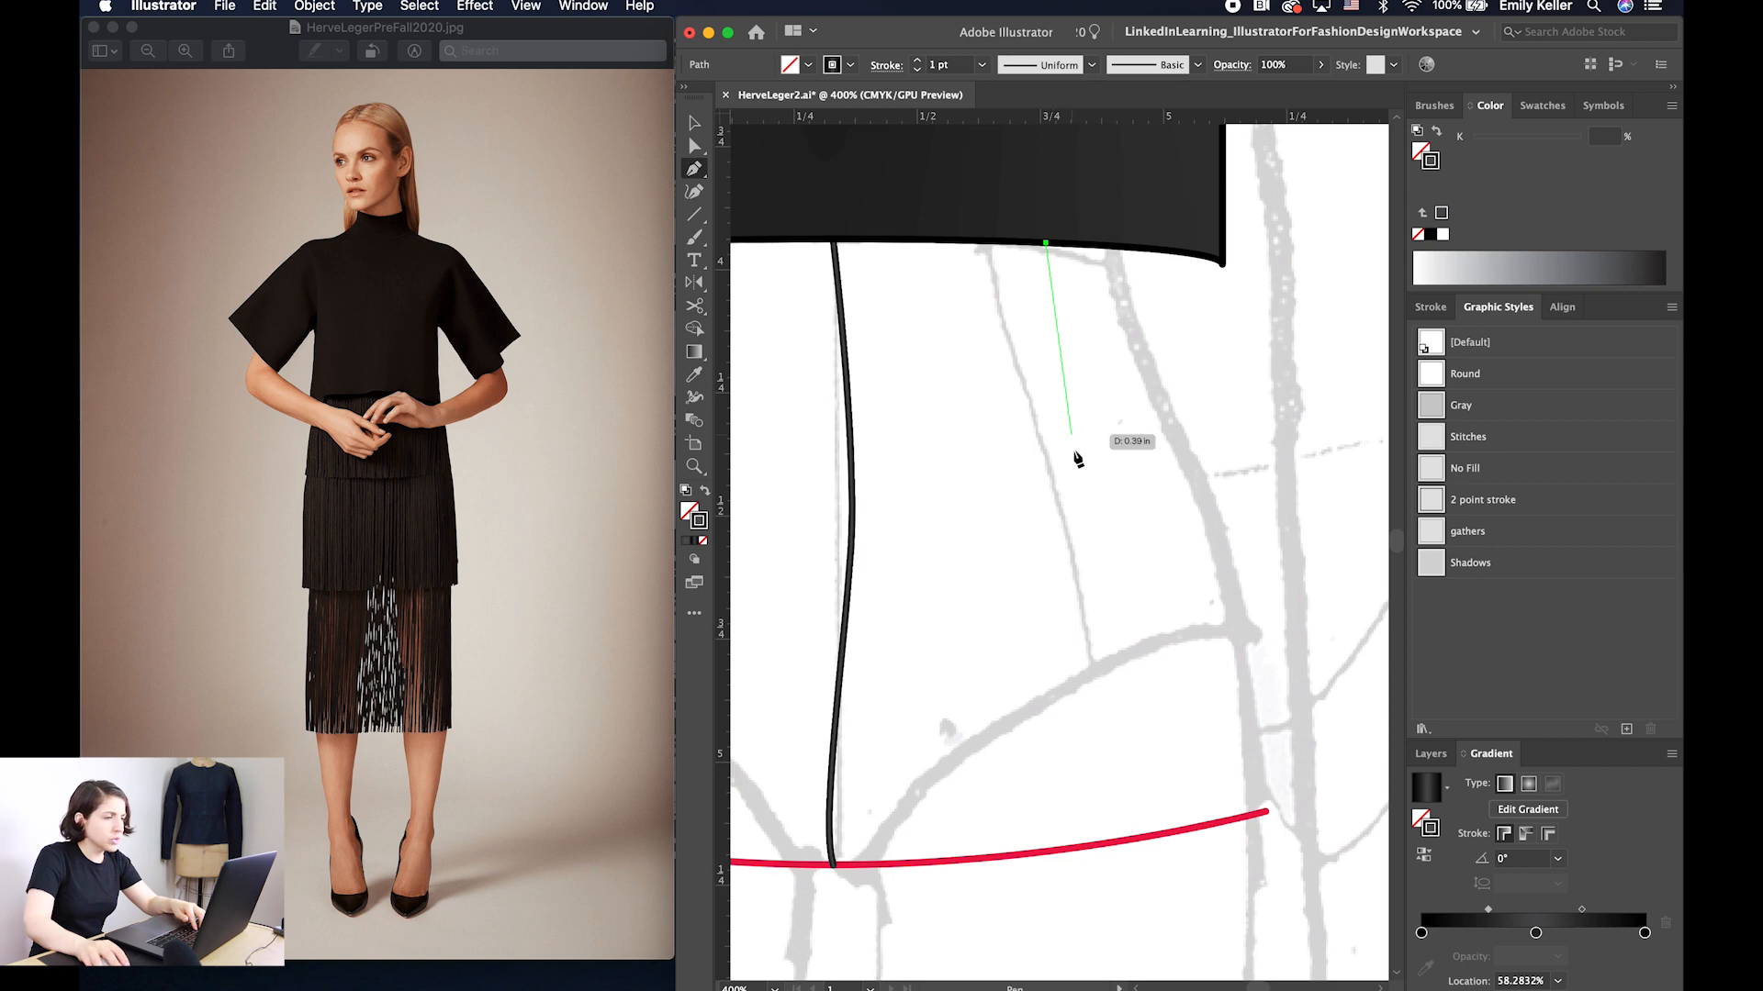
drag(1073, 553, 1053, 620)
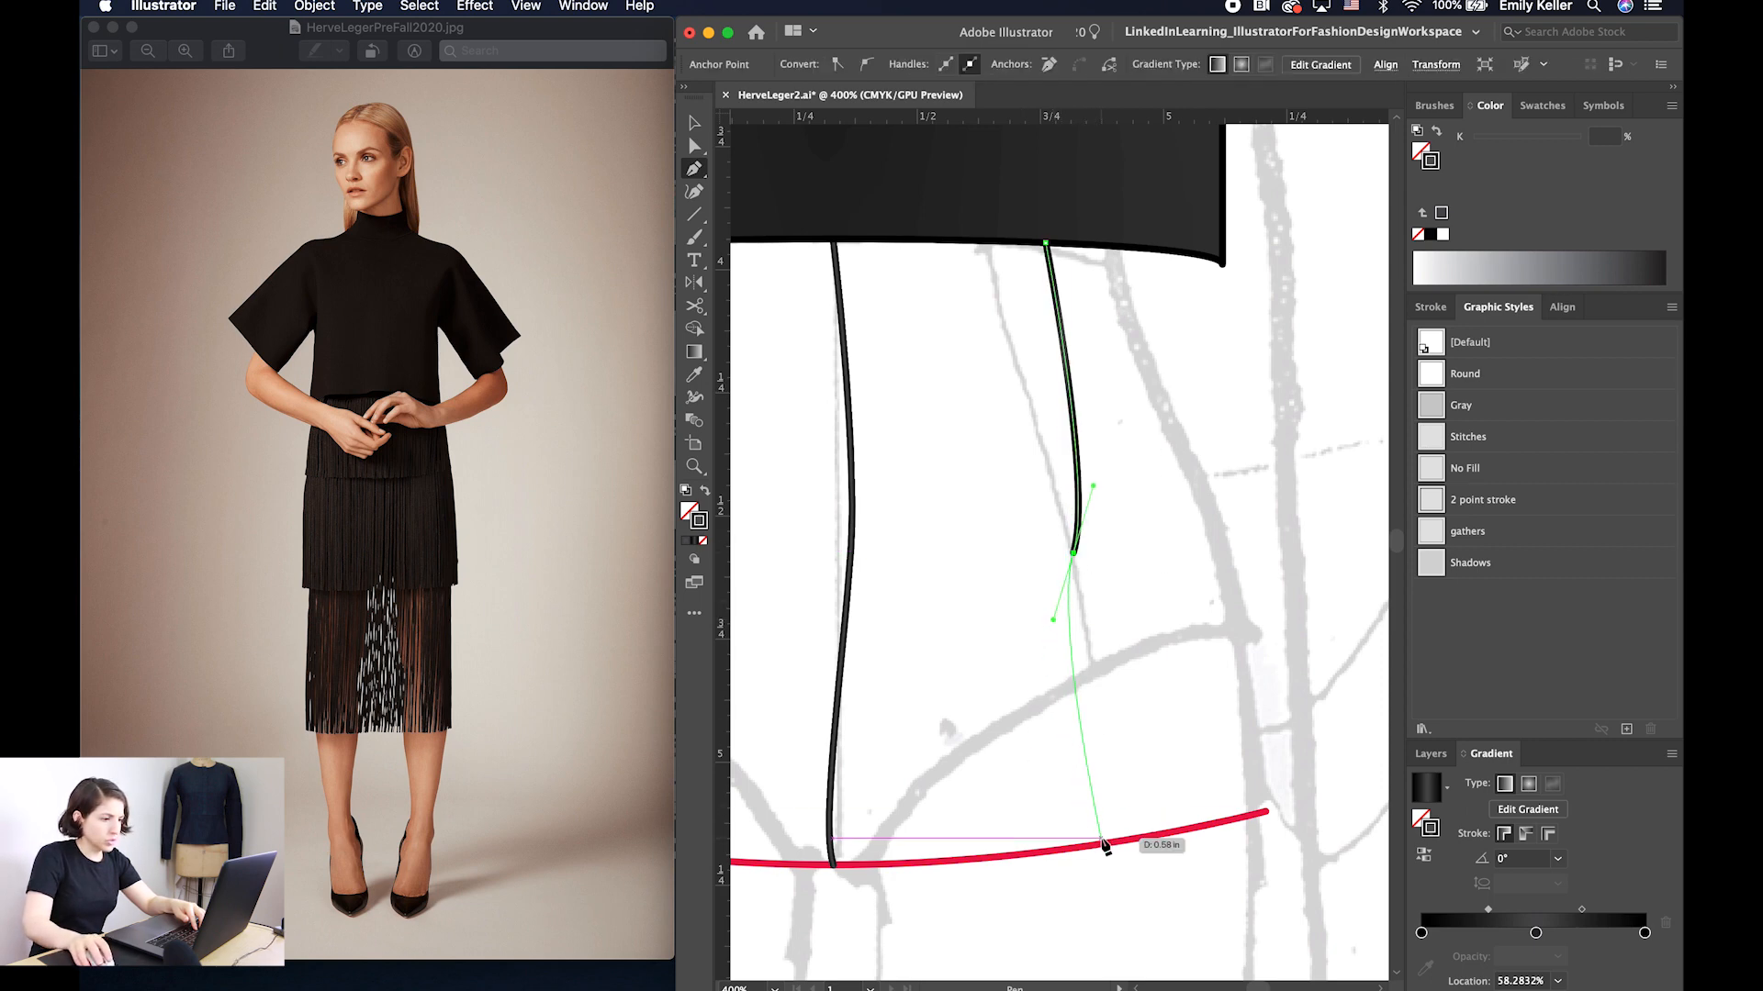
drag(1102, 843, 1144, 871)
key(v)
click(986, 754)
drag(1116, 636, 962, 581)
Draw a slightly curved side-edge strand from the top's hem corner down to the end of the highest guide
key(p)
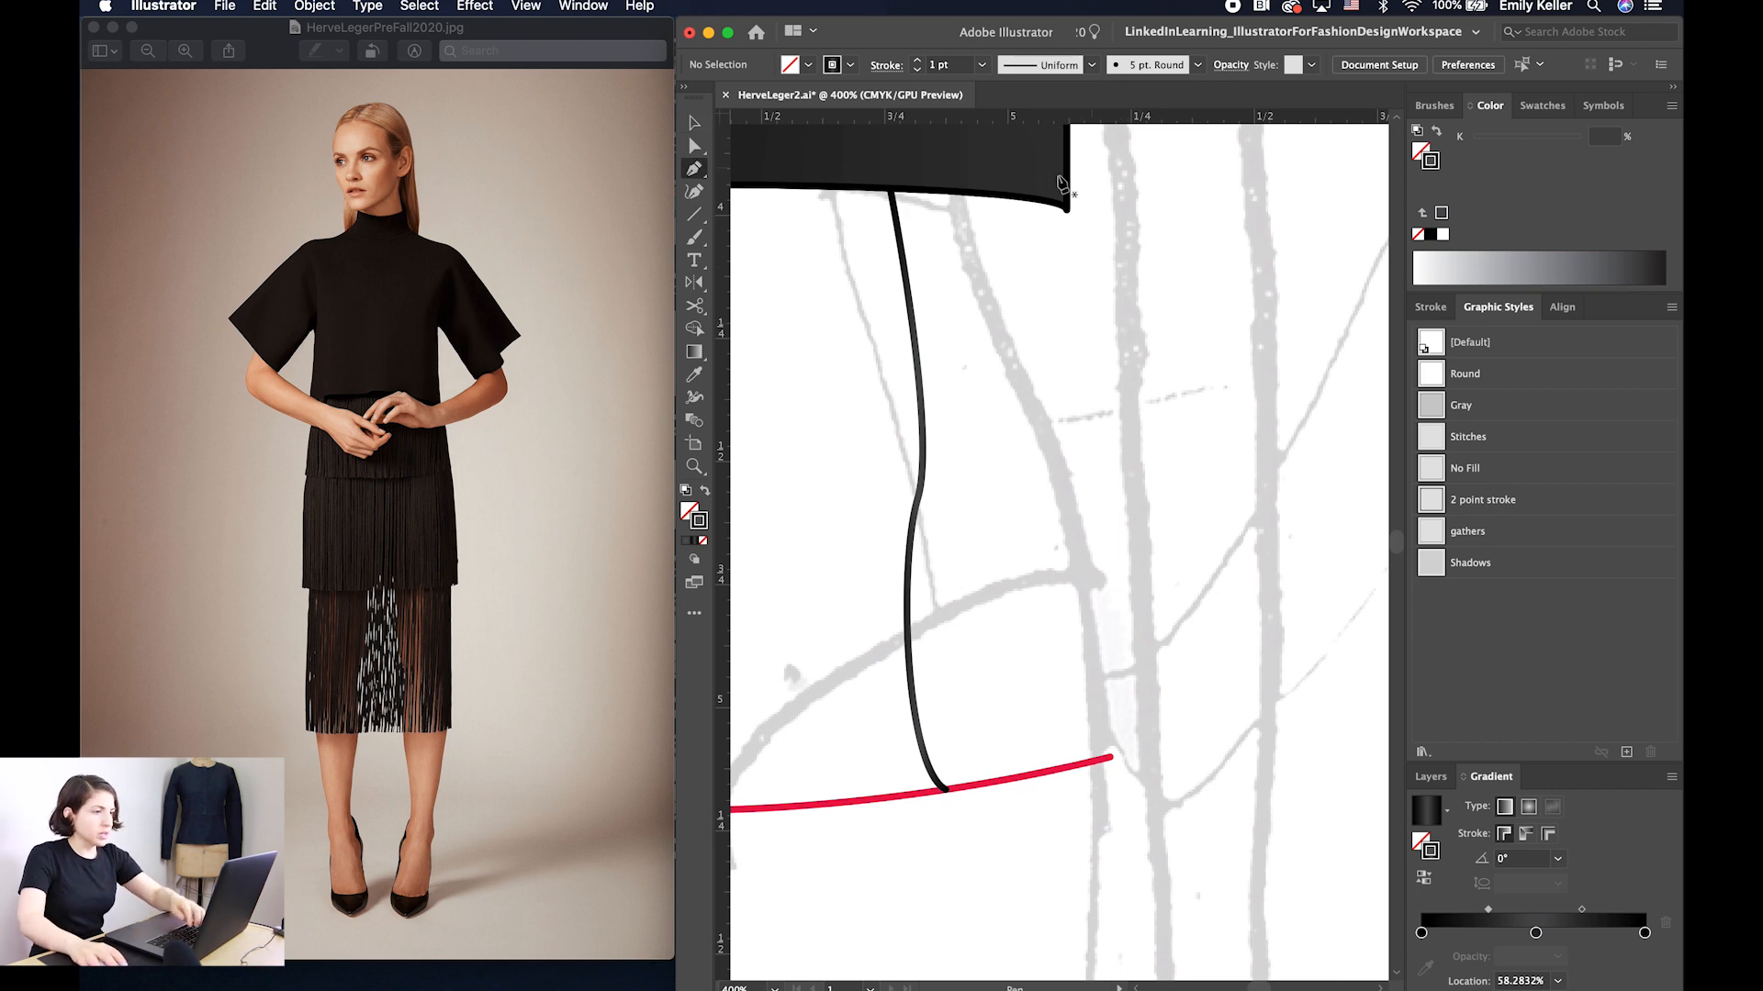
click(1056, 204)
drag(1109, 757, 1115, 903)
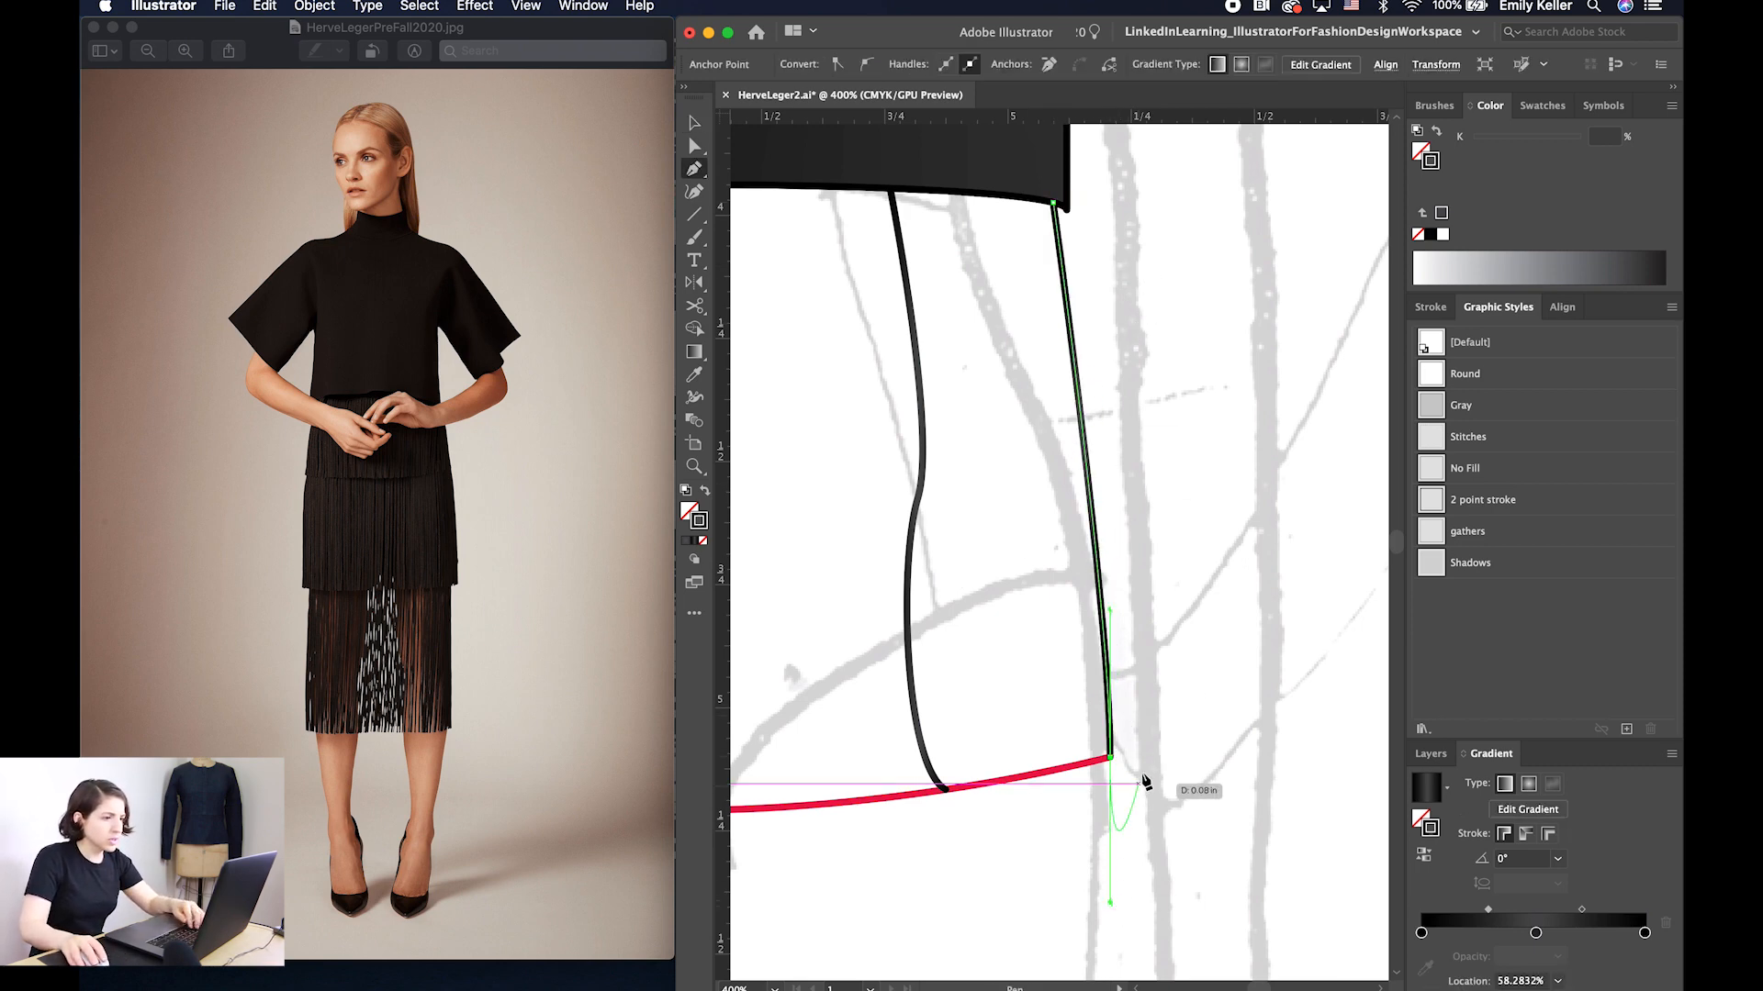
Apply the gradient across the stroke of the two newly drawn strands, deselect them and save the file
key(v)
click(1193, 494)
drag(1193, 494, 848, 501)
click(1548, 834)
click(1258, 545)
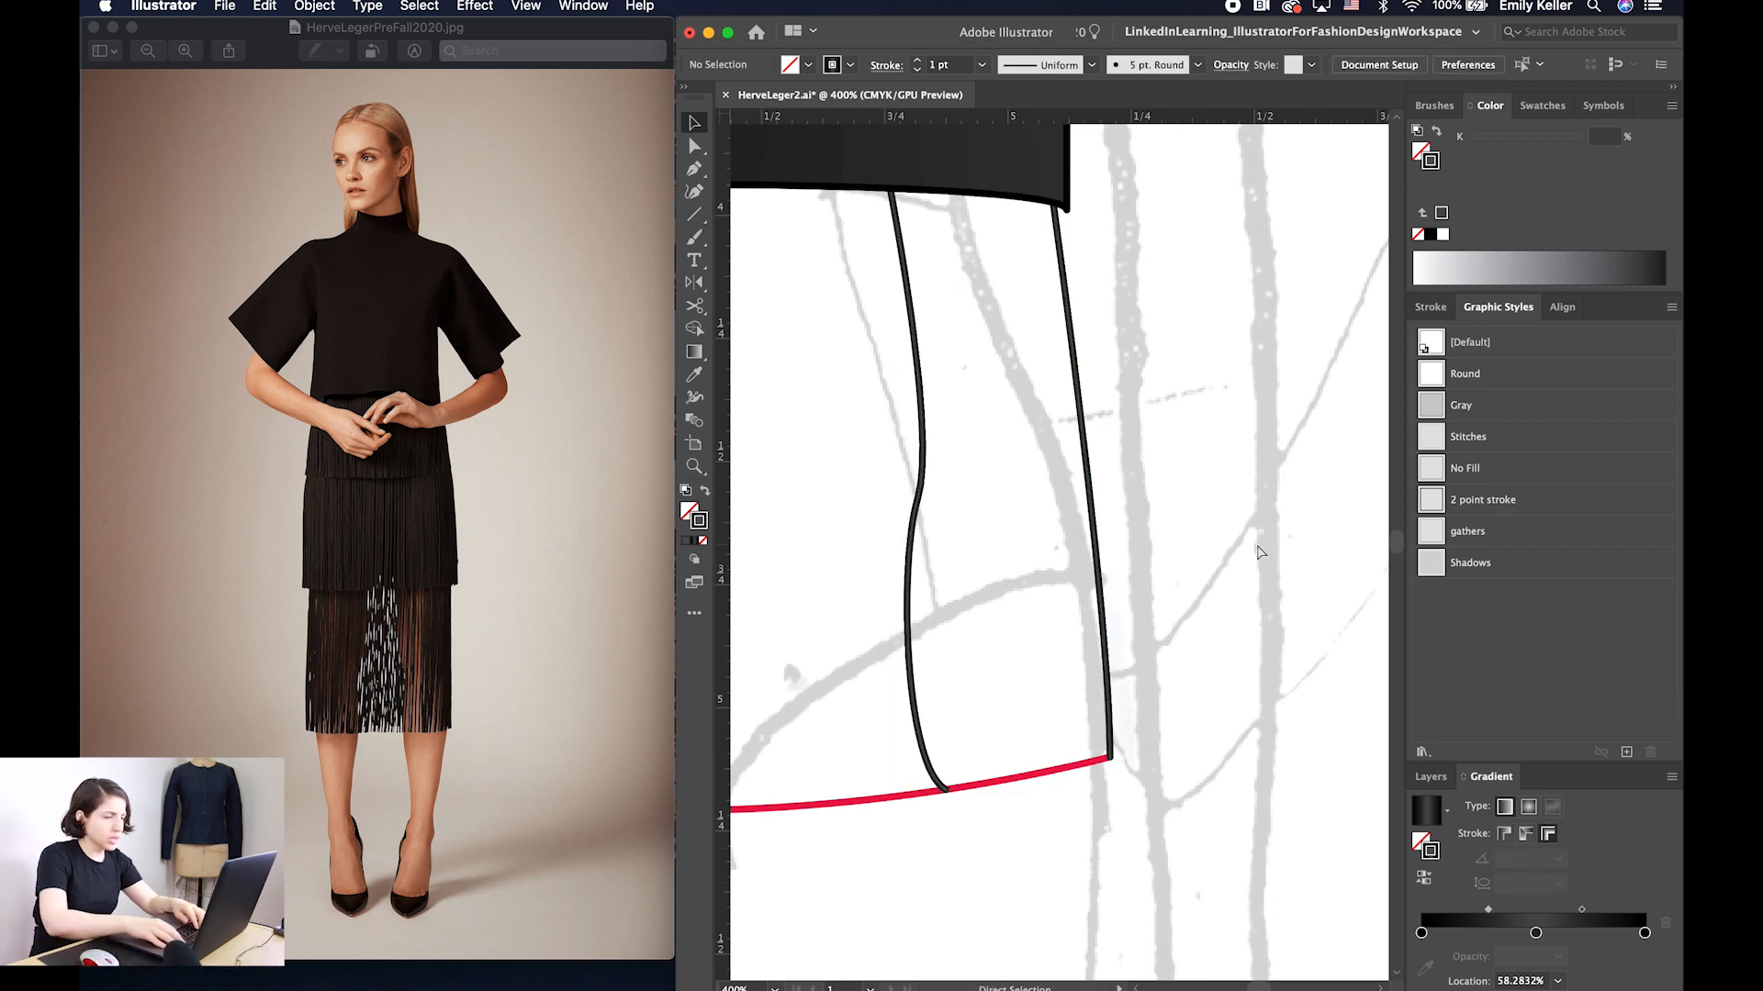
key(super+s)
Reshape the new wavy strand by adjusting its middle handle and lower anchor so it falls more smoothly to the guide
key(super+minus)
key(super+minus)
drag(1108, 543, 1263, 553)
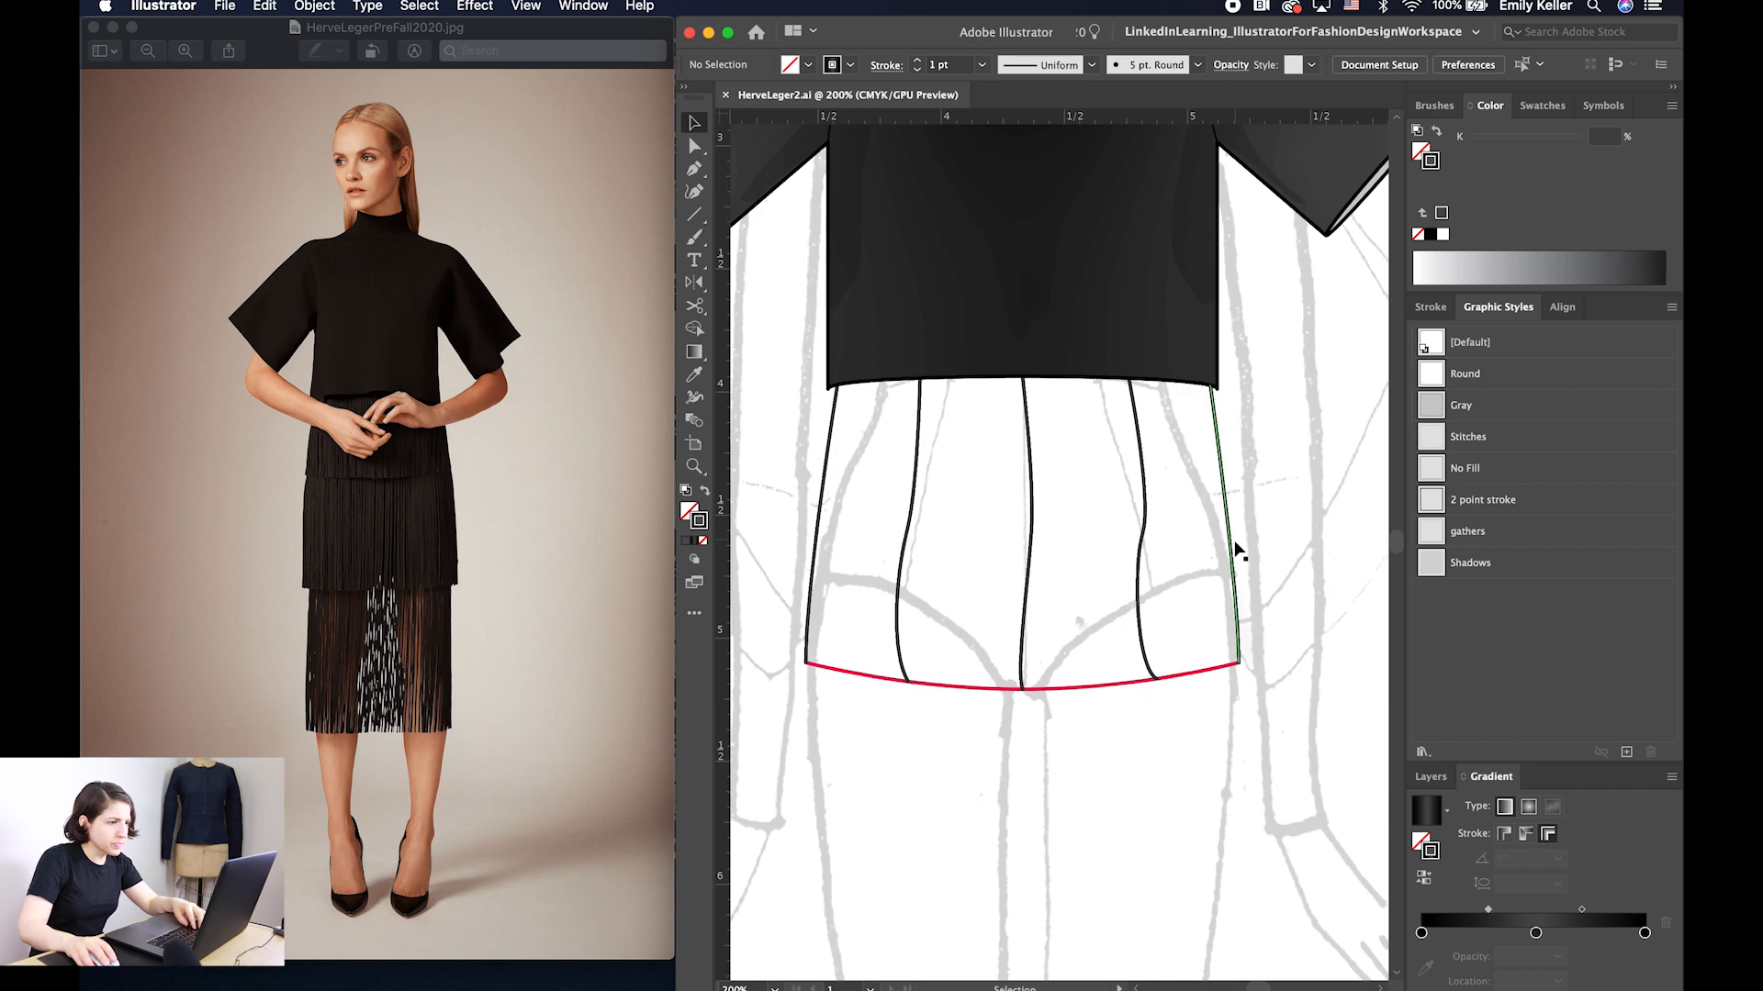
click(1143, 518)
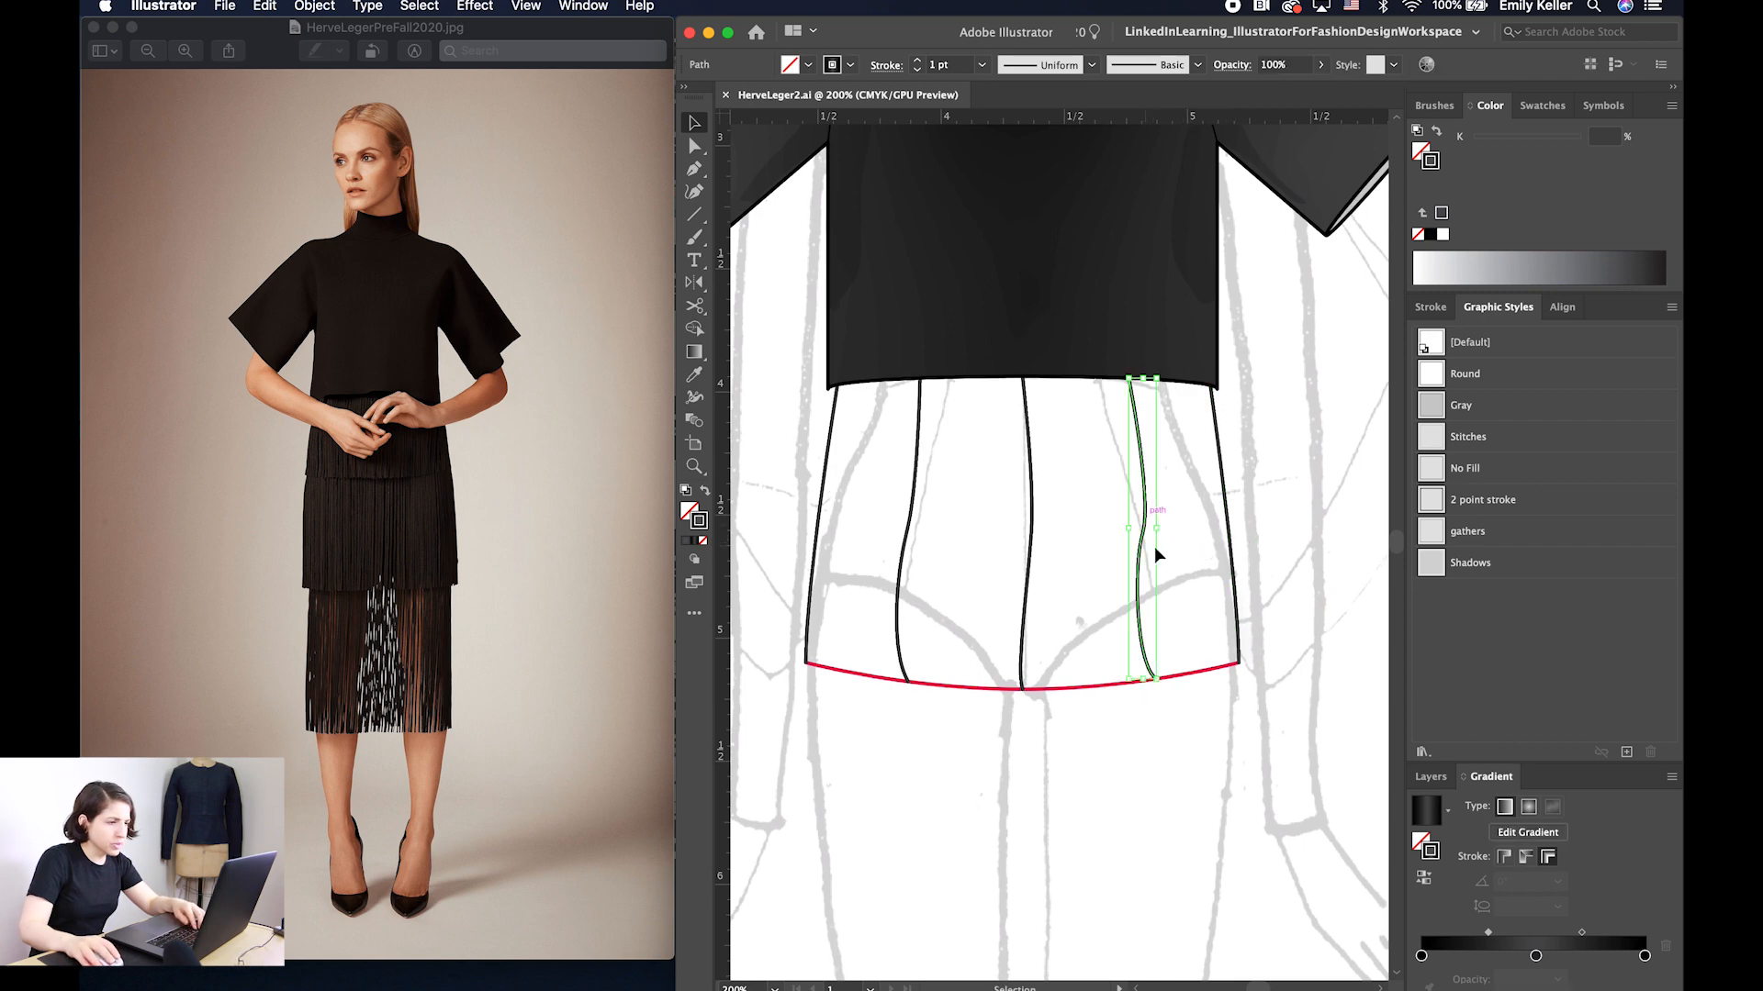
key(a)
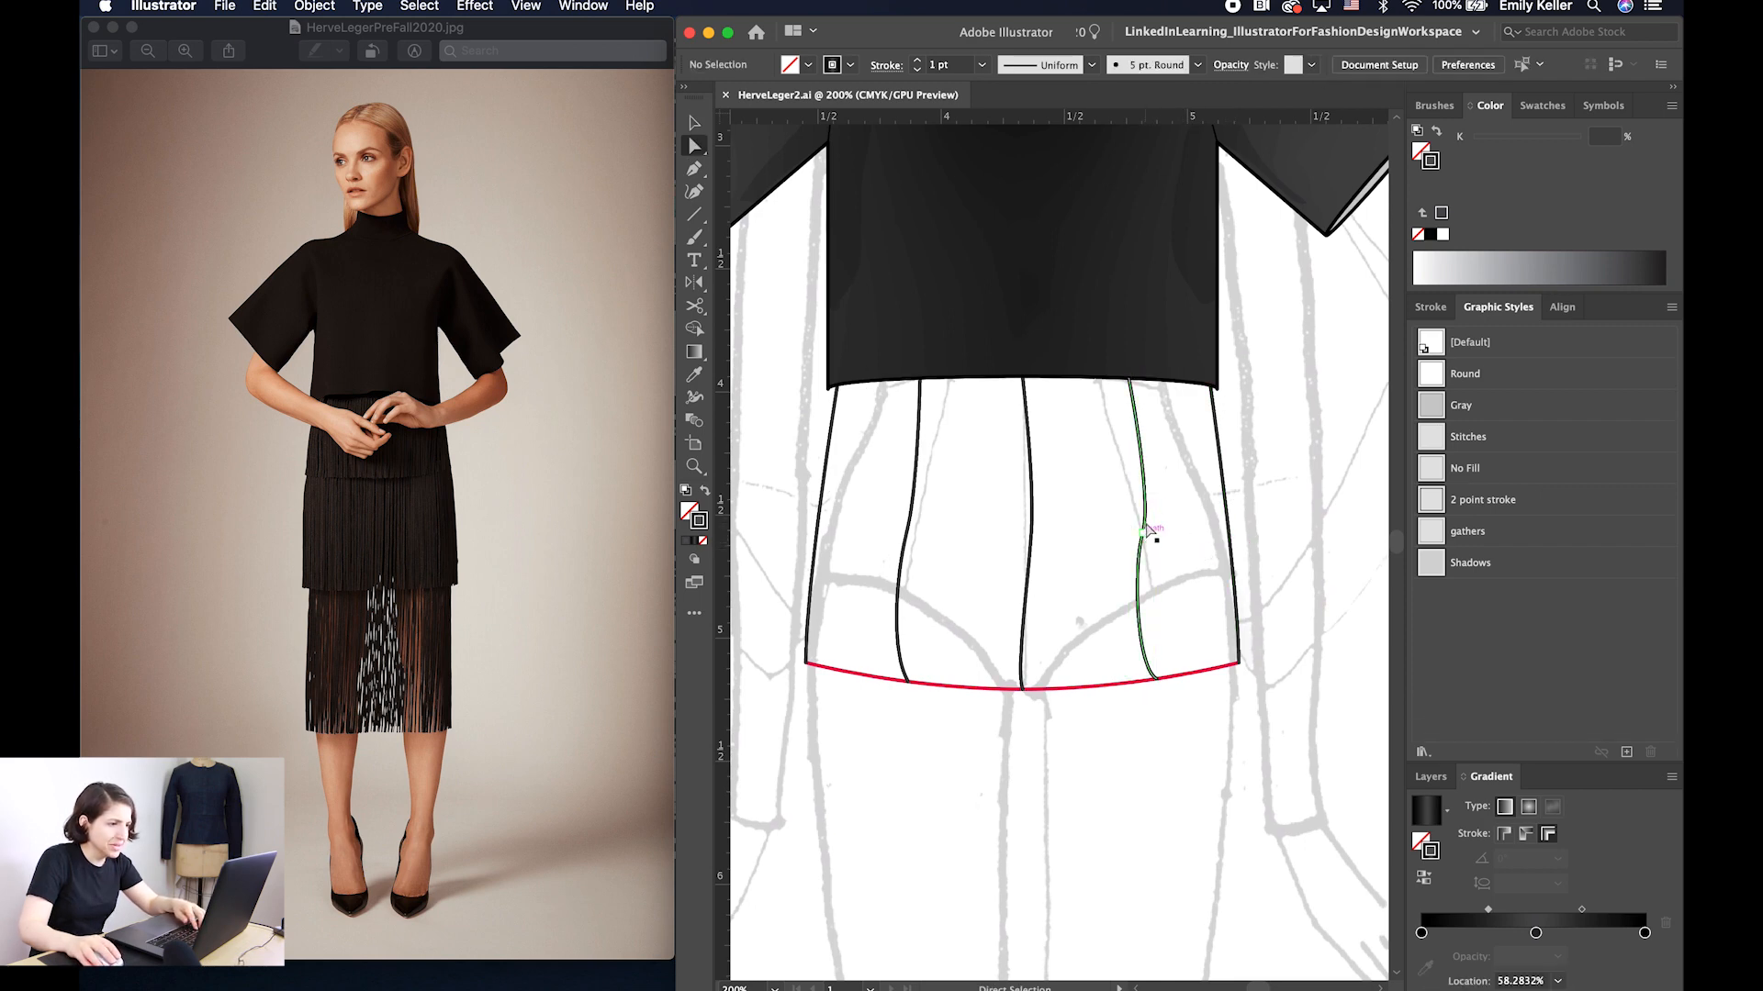
click(1144, 533)
drag(1132, 566, 1156, 571)
drag(1136, 670, 1160, 661)
key(v)
click(1212, 720)
Select all five fringe strands, save the file, and blend the strands in sequence from one side edge to the other
scroll(1212, 719, down, 4)
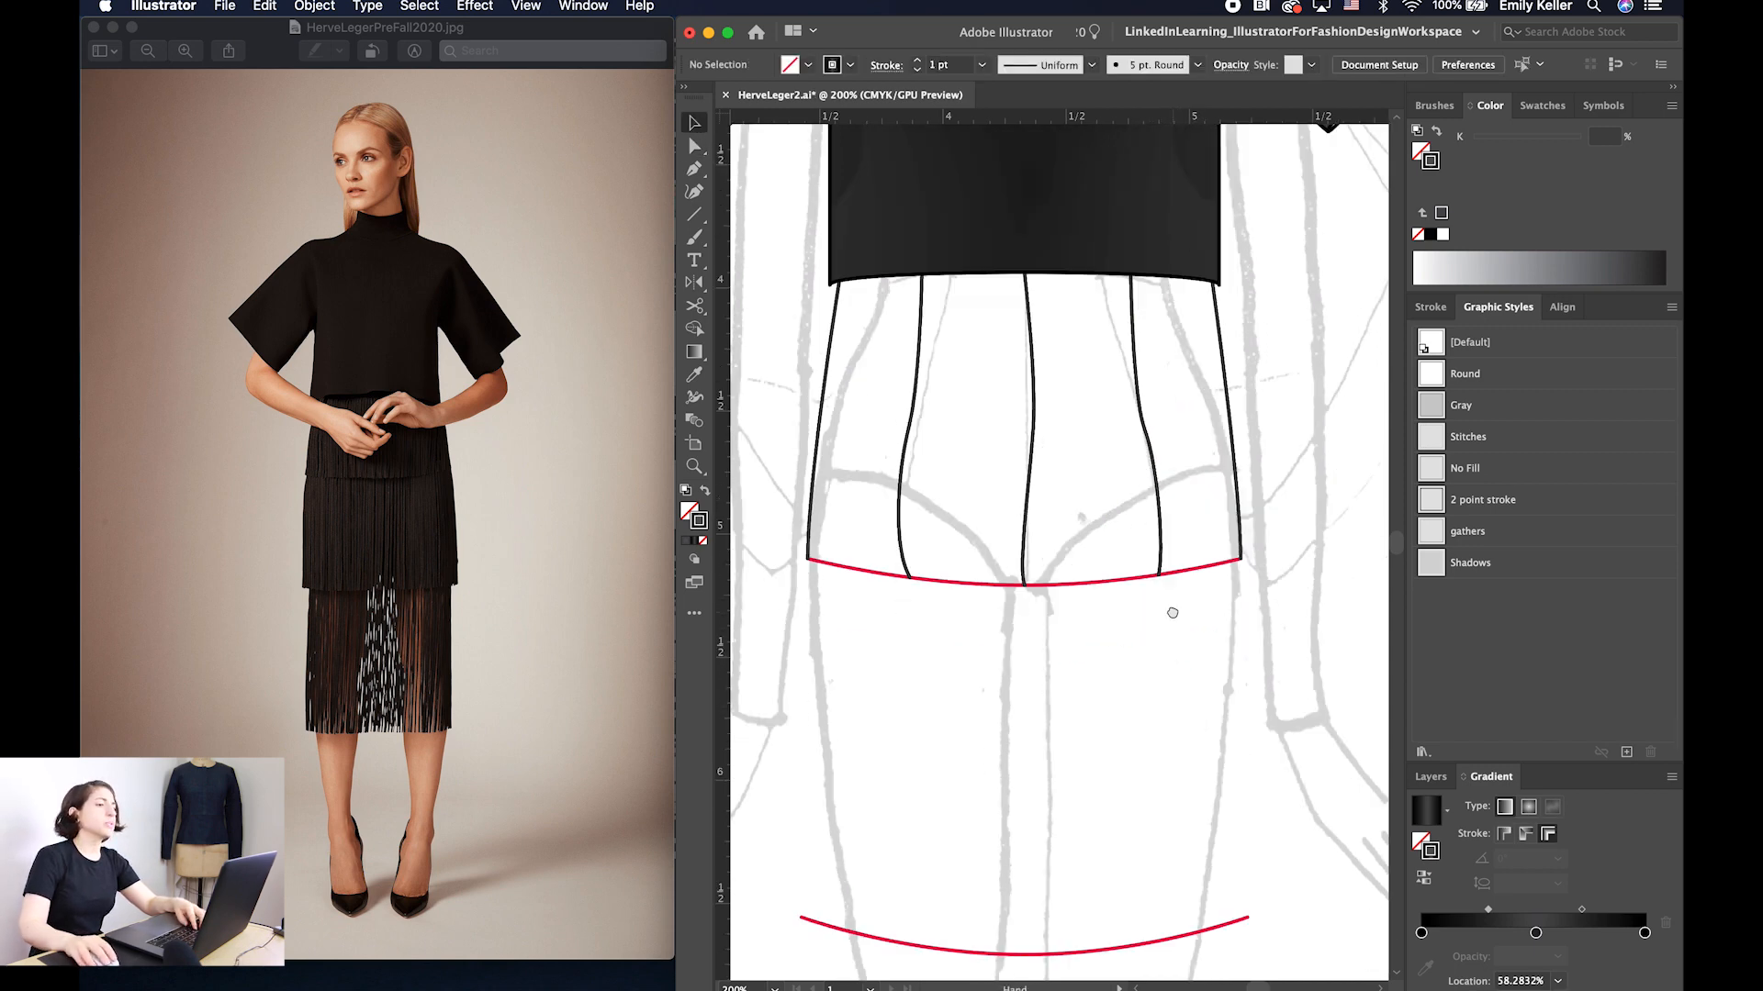
scroll(1114, 499, up, 5)
scroll(1114, 499, left, 2)
drag(842, 516, 1347, 617)
key(v)
key(super+s)
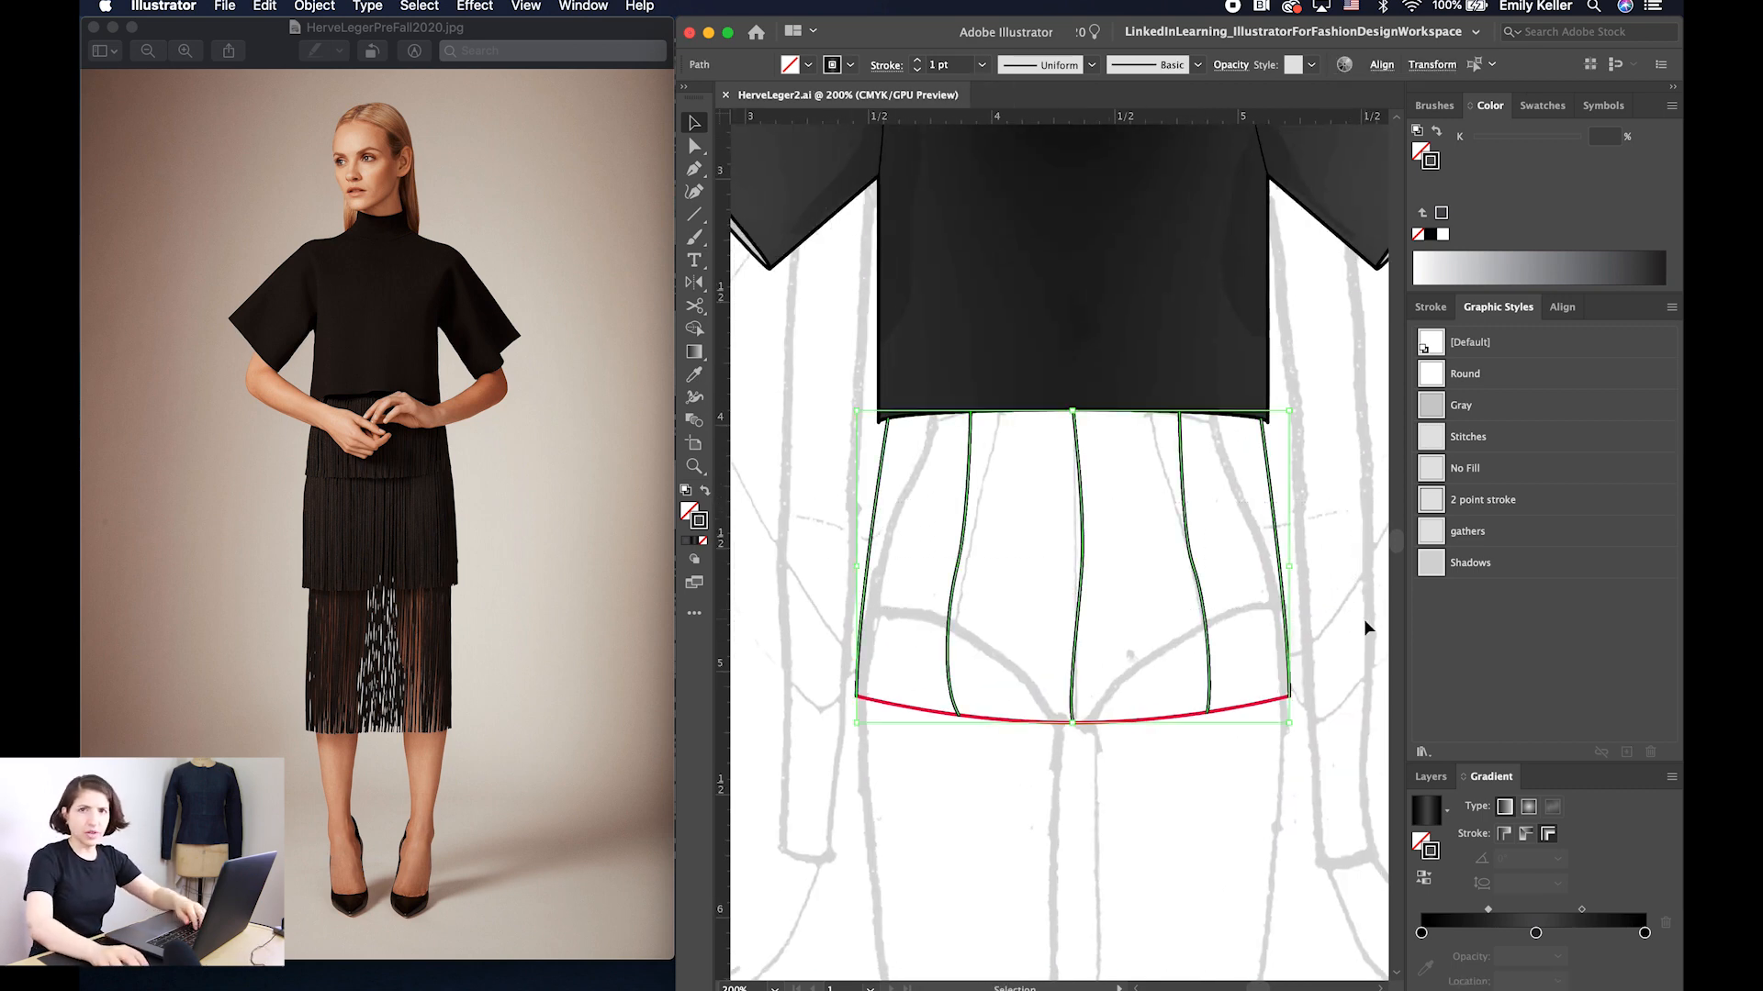
click(696, 422)
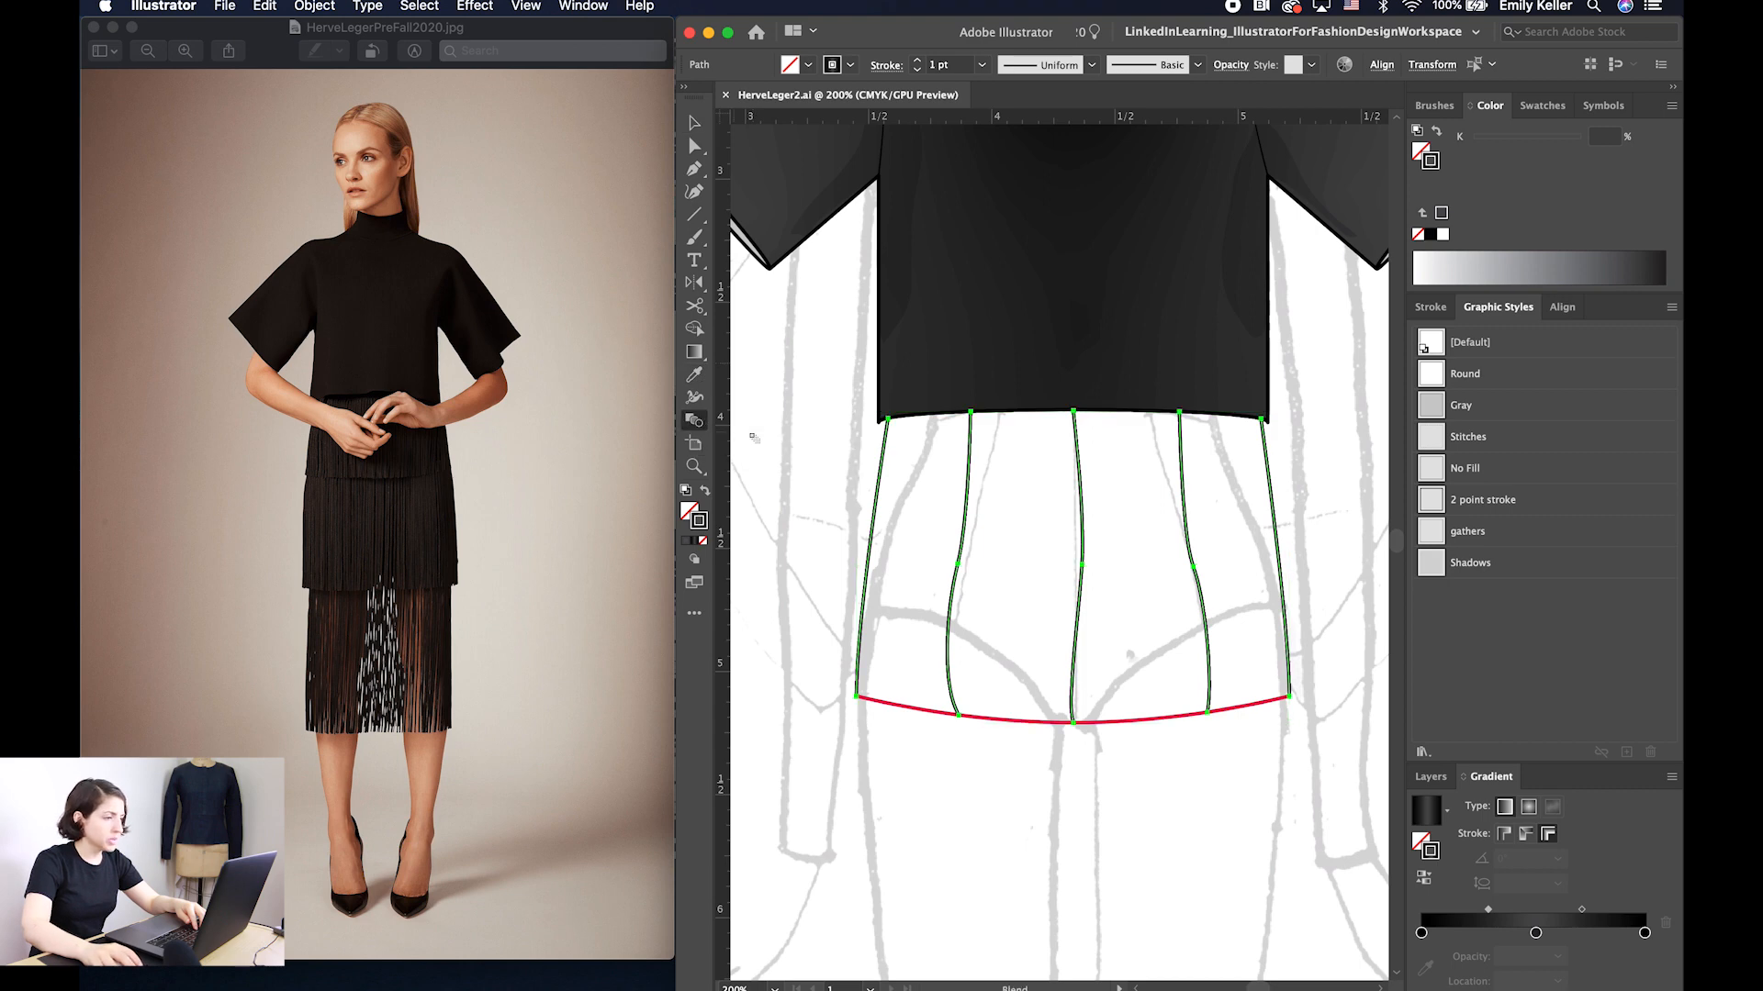
click(972, 414)
click(1075, 413)
click(1180, 414)
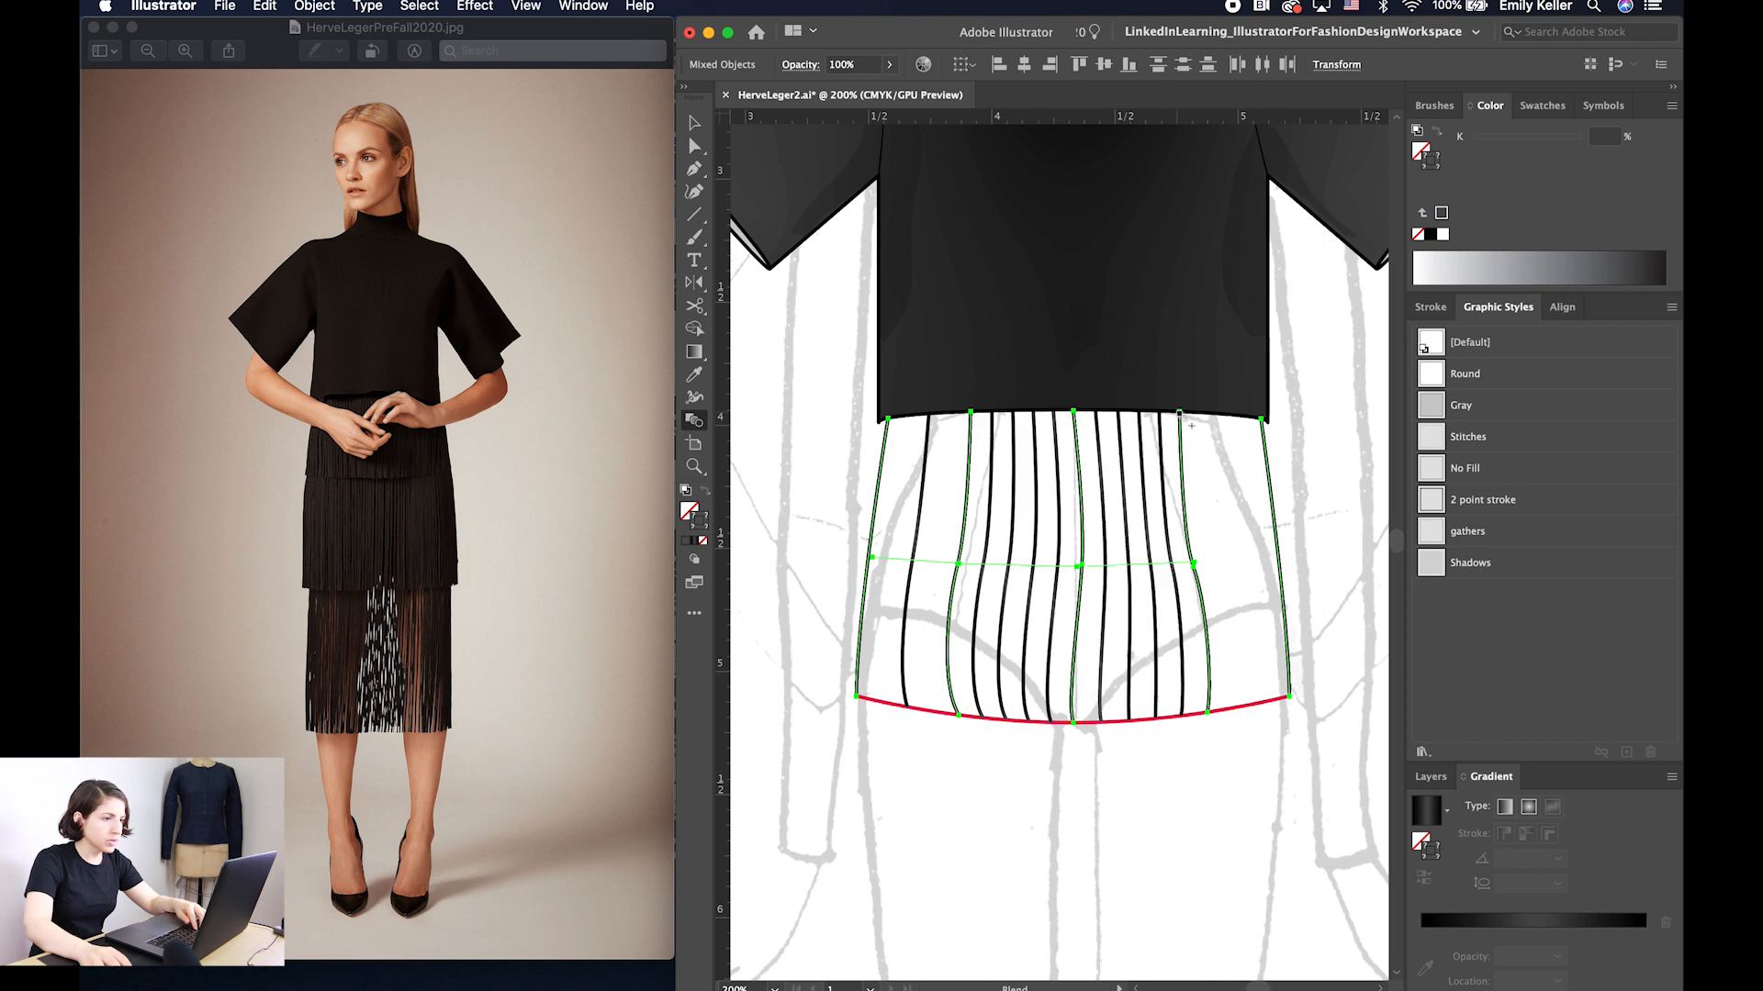
click(1263, 422)
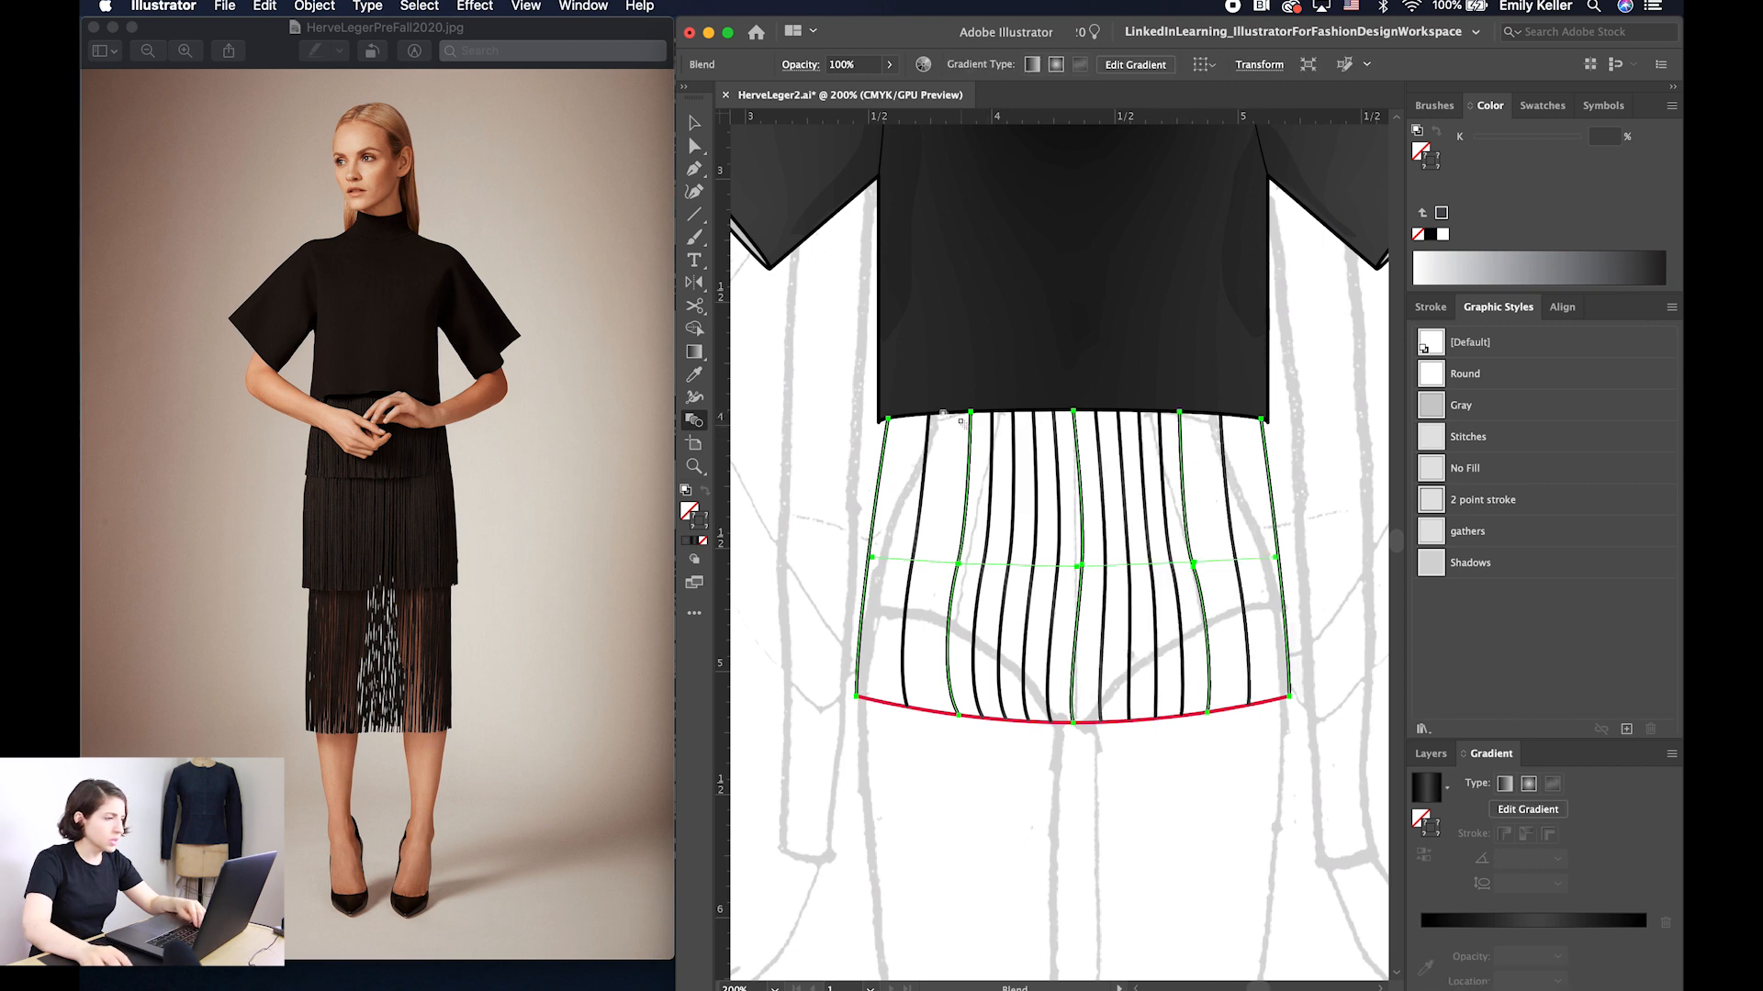
Set the fringe blend's spacing to Specified Steps with 10 steps, using the preview, and deselect it
double_click(693, 421)
click(546, 496)
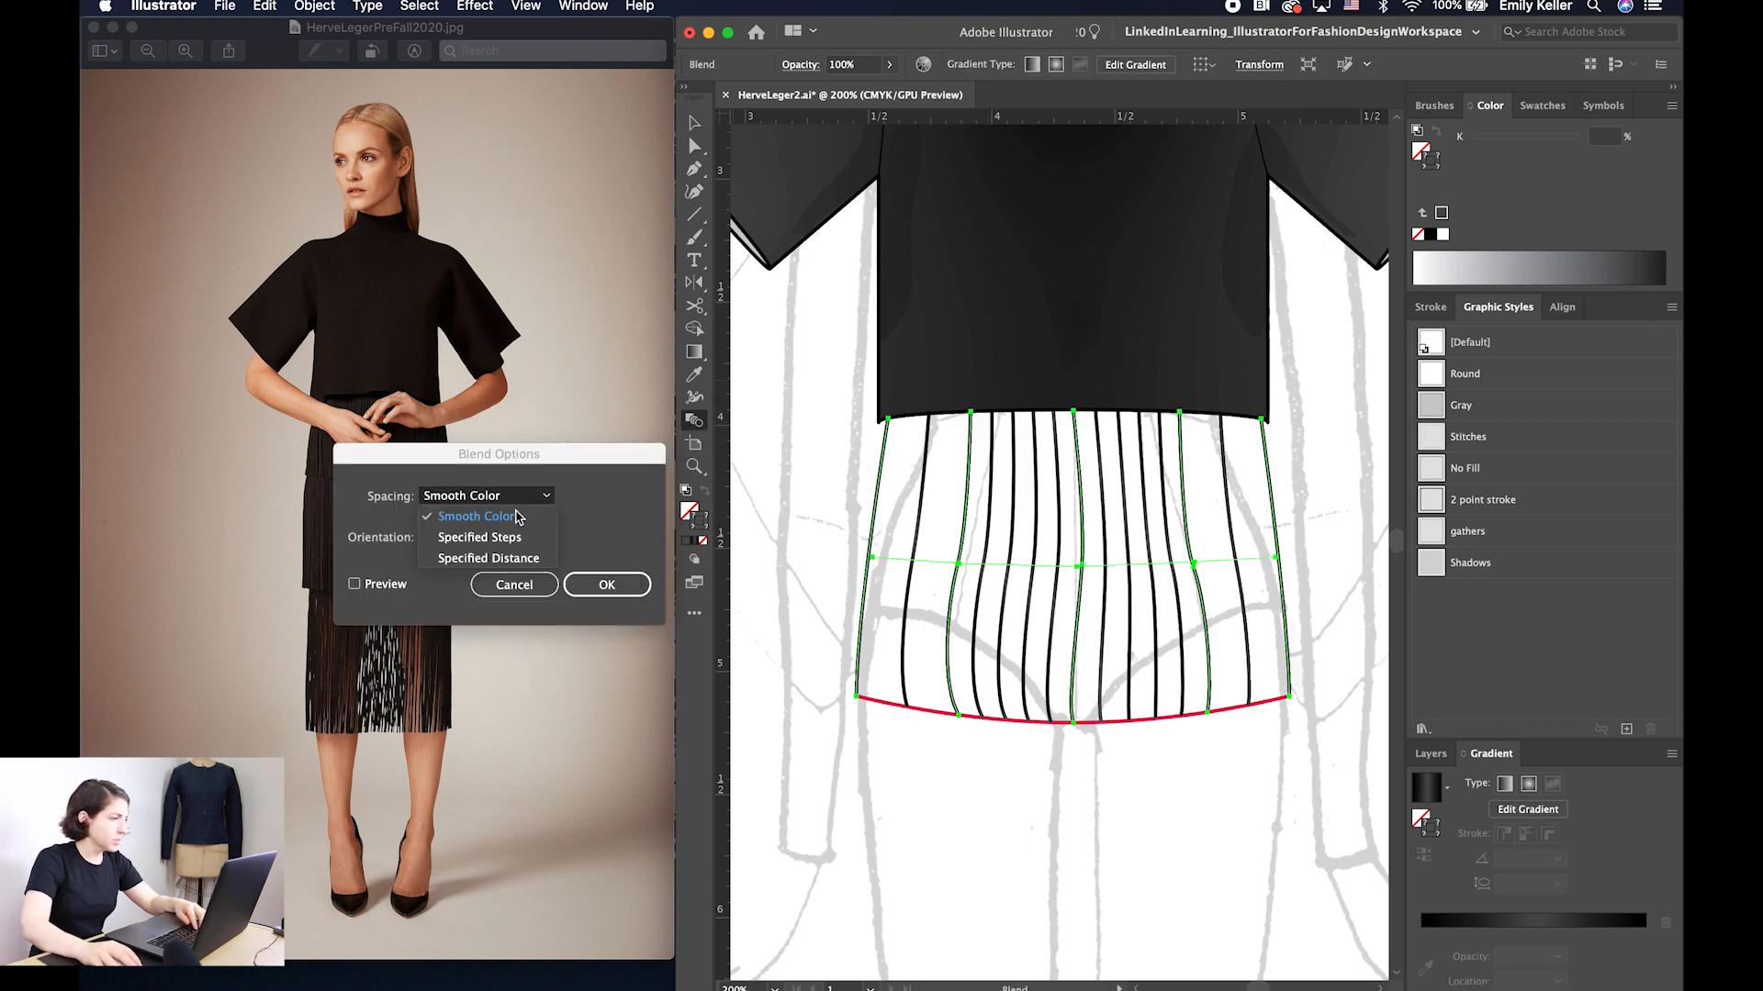
click(510, 535)
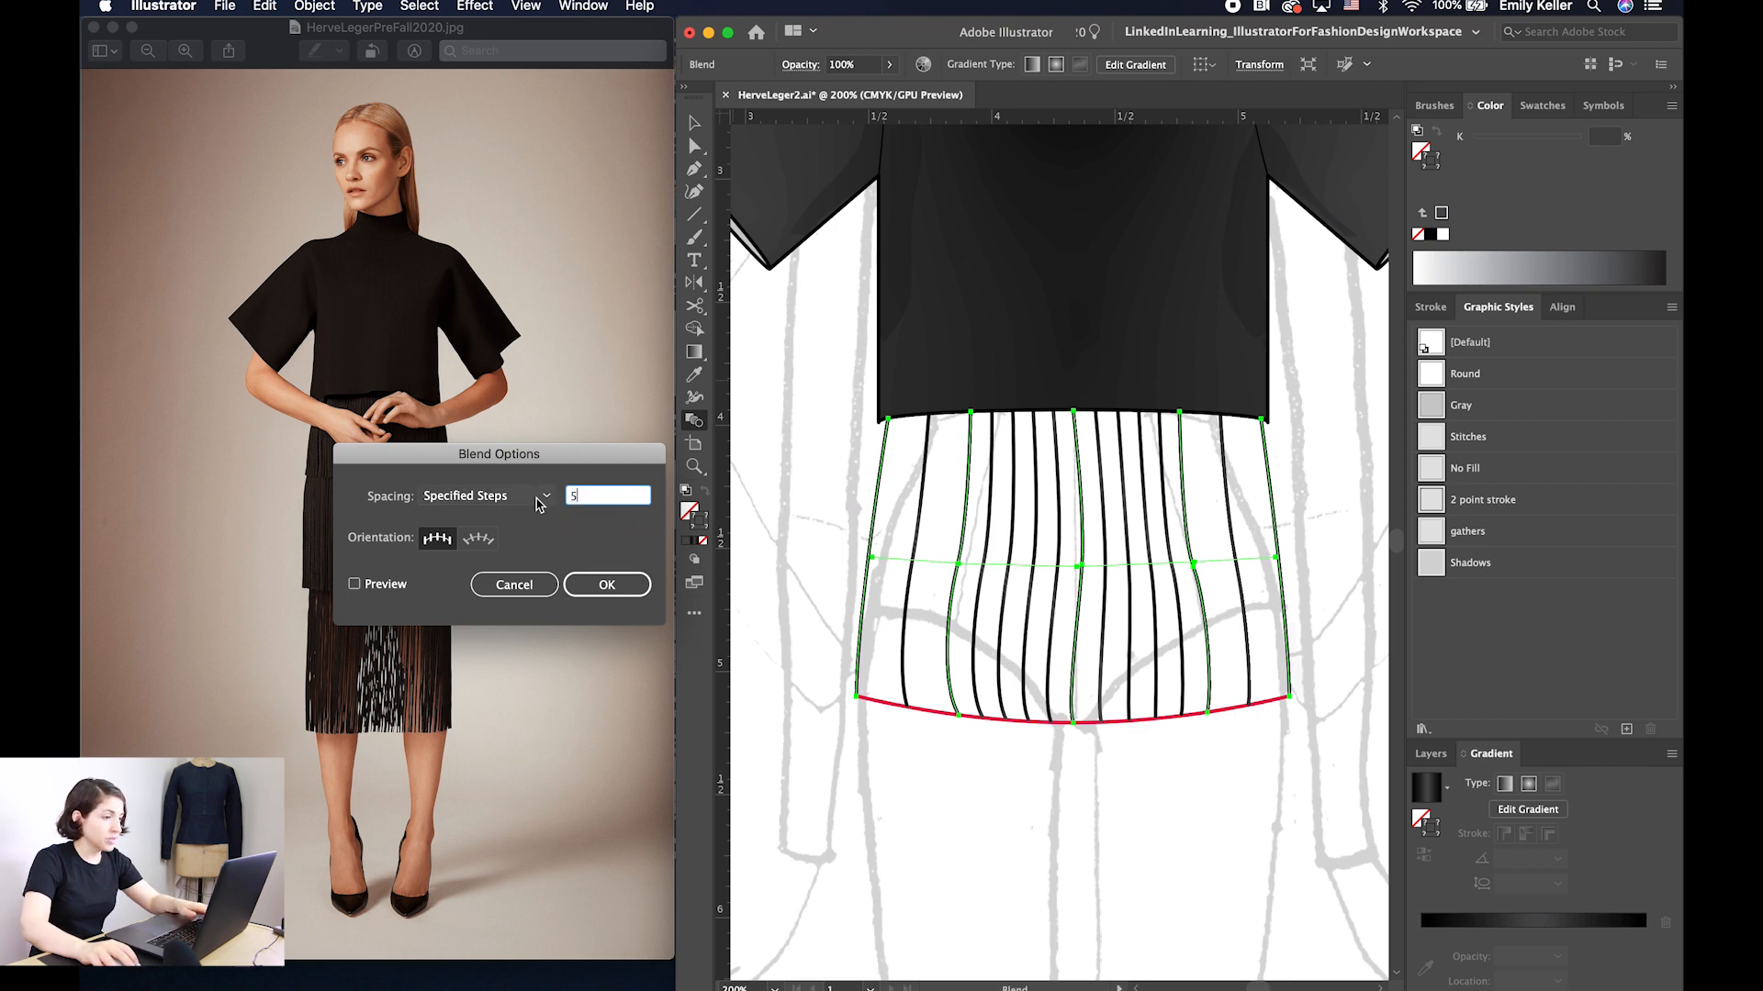
key(Tab)
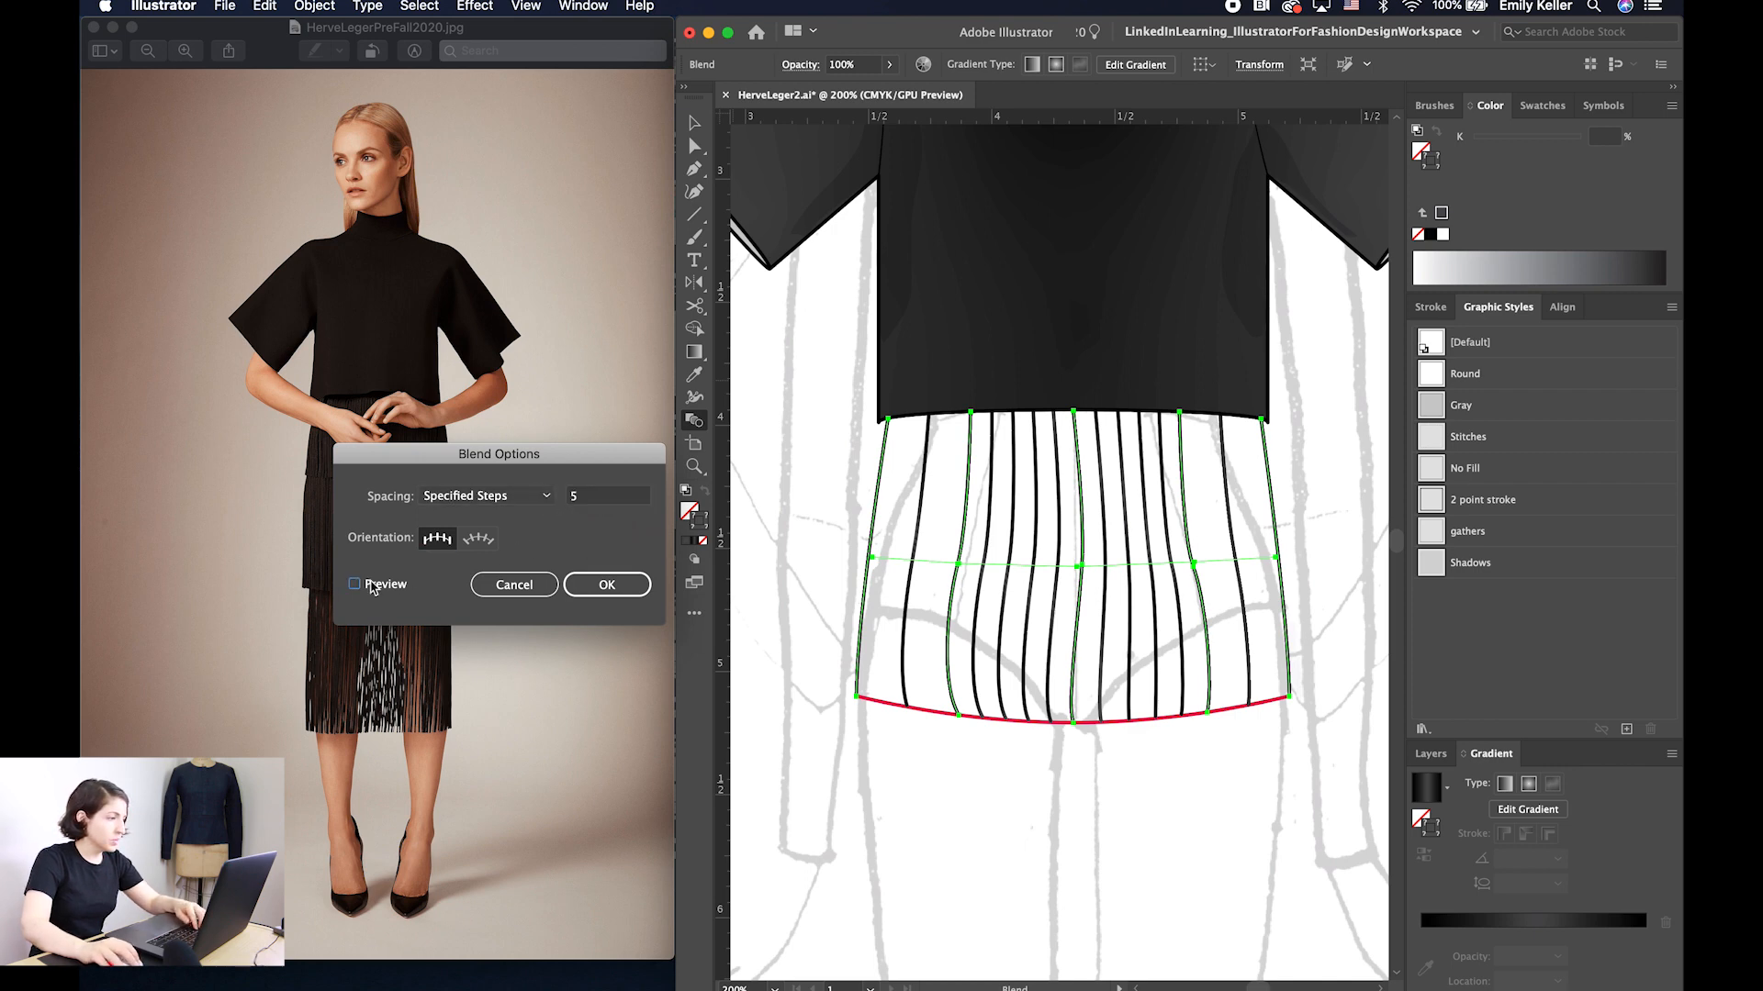
click(378, 584)
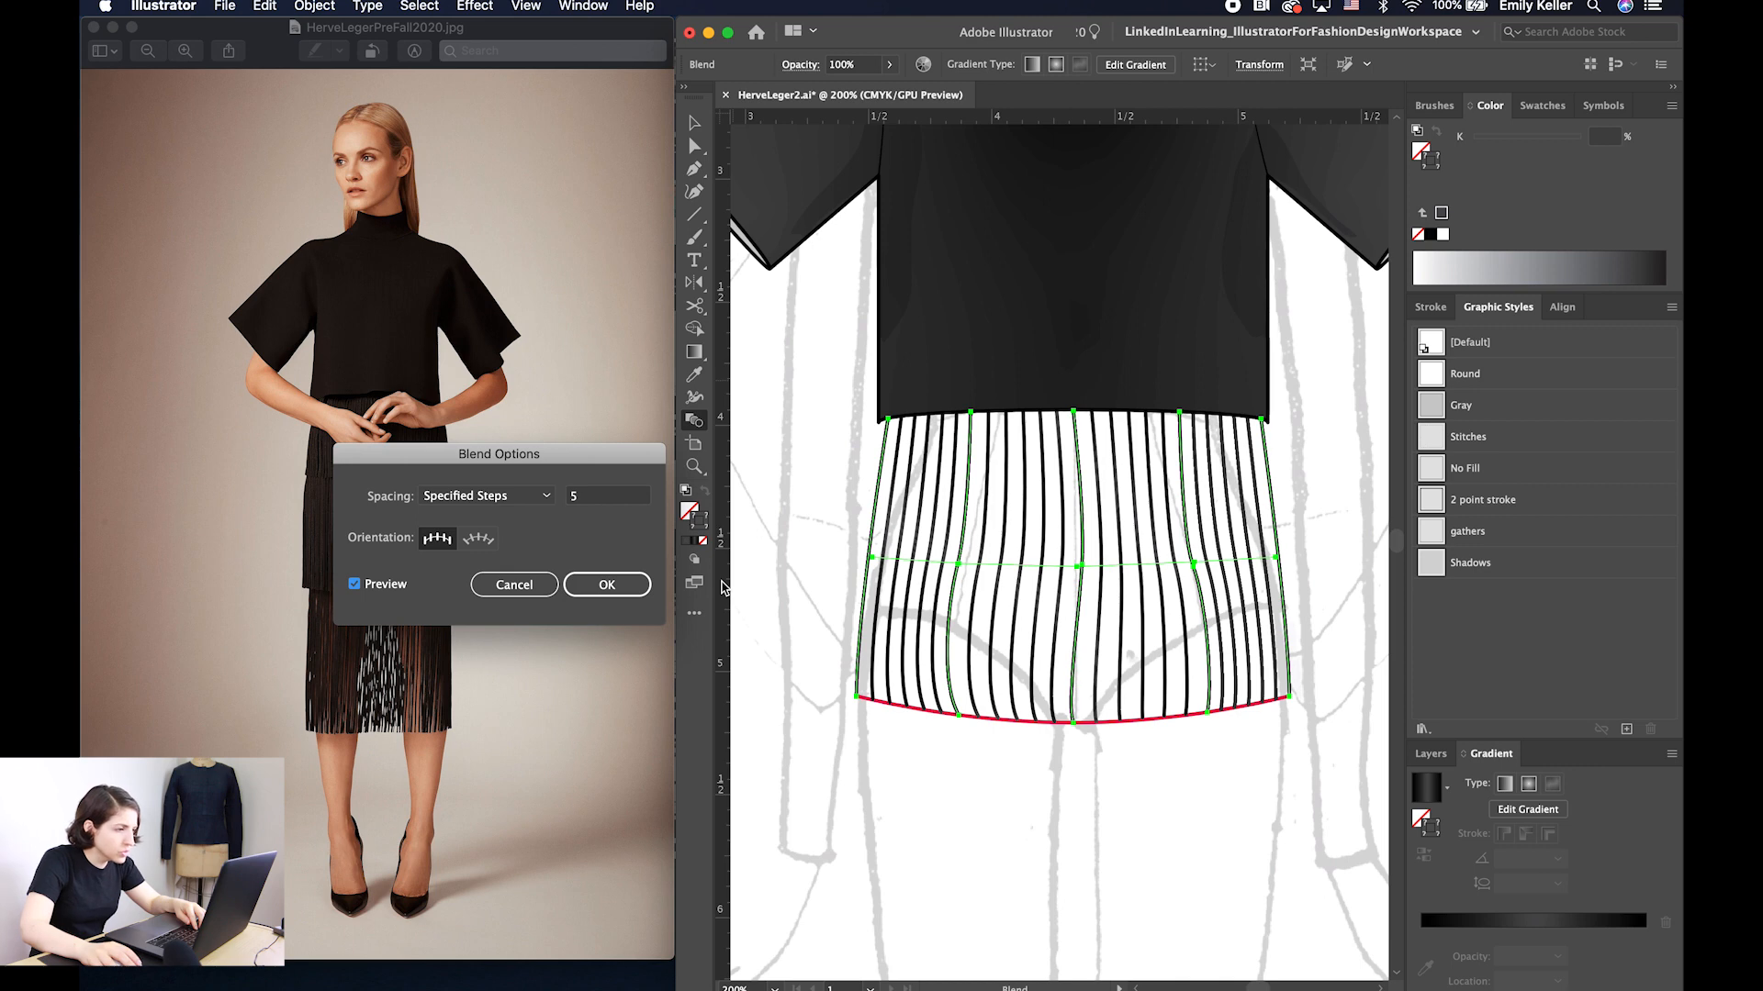
double_click(620, 506)
key(Tab)
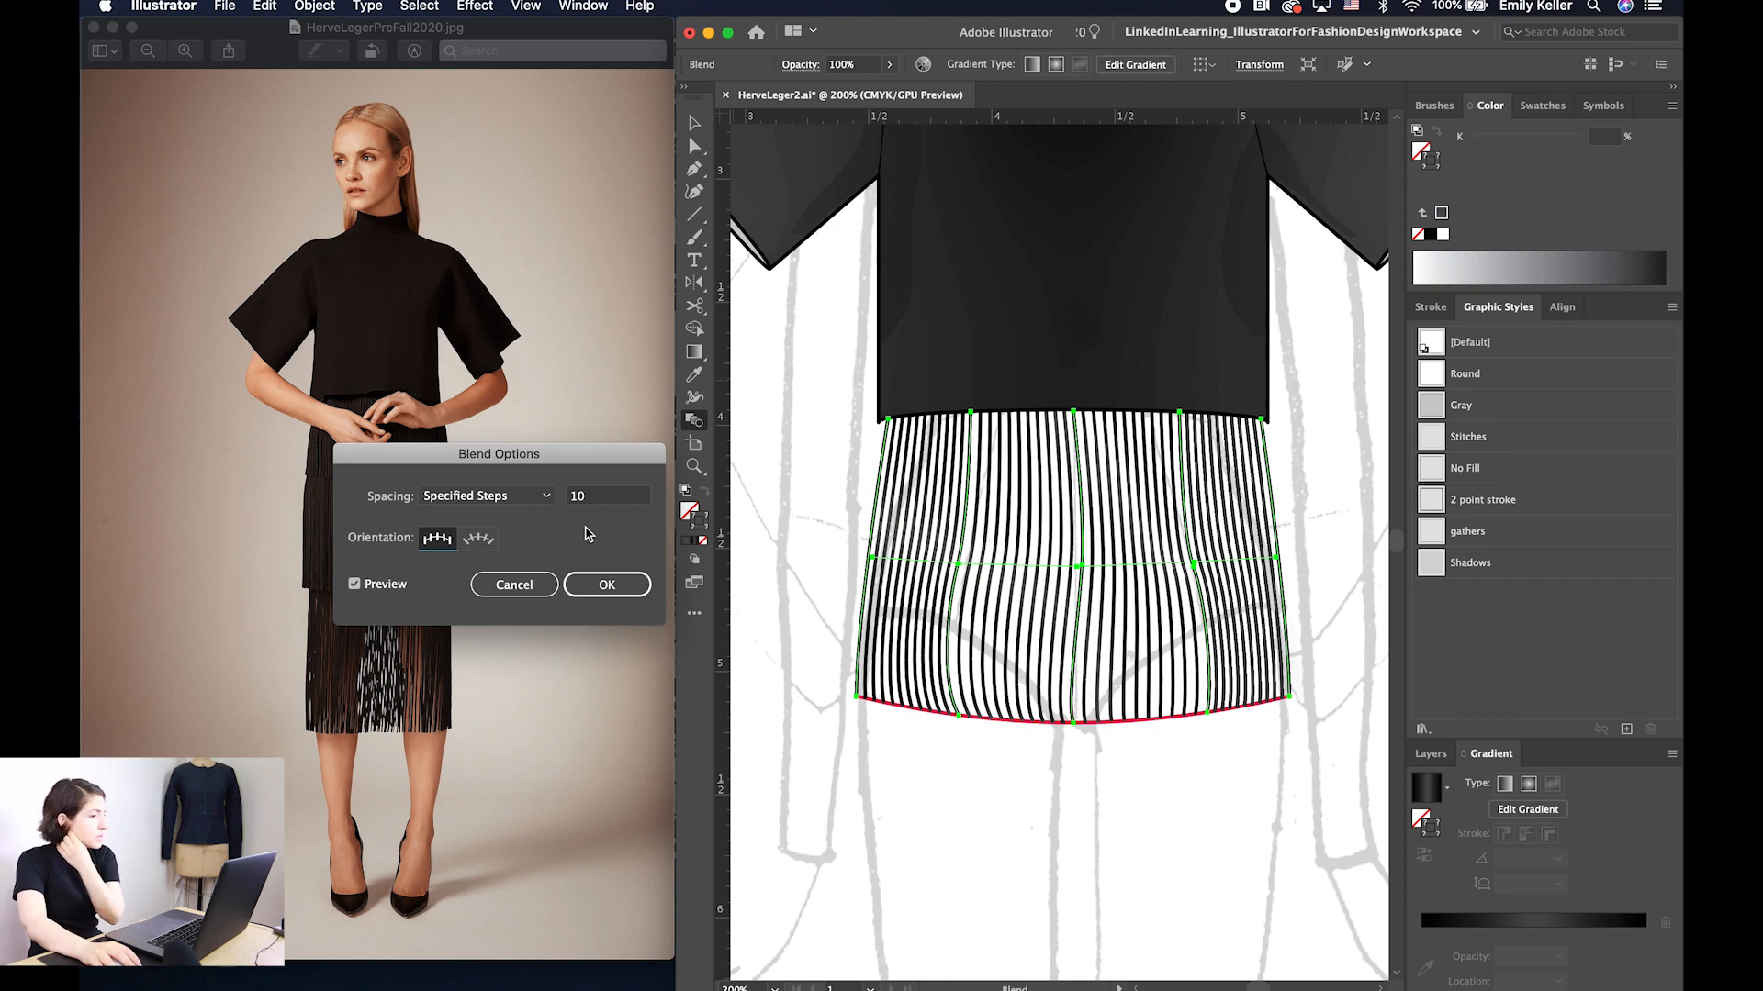
click(603, 583)
key(v)
click(793, 467)
Examine close up how the gradient strokes look on the blended fringe strands compared with the original strands
scroll(794, 468, down, 3)
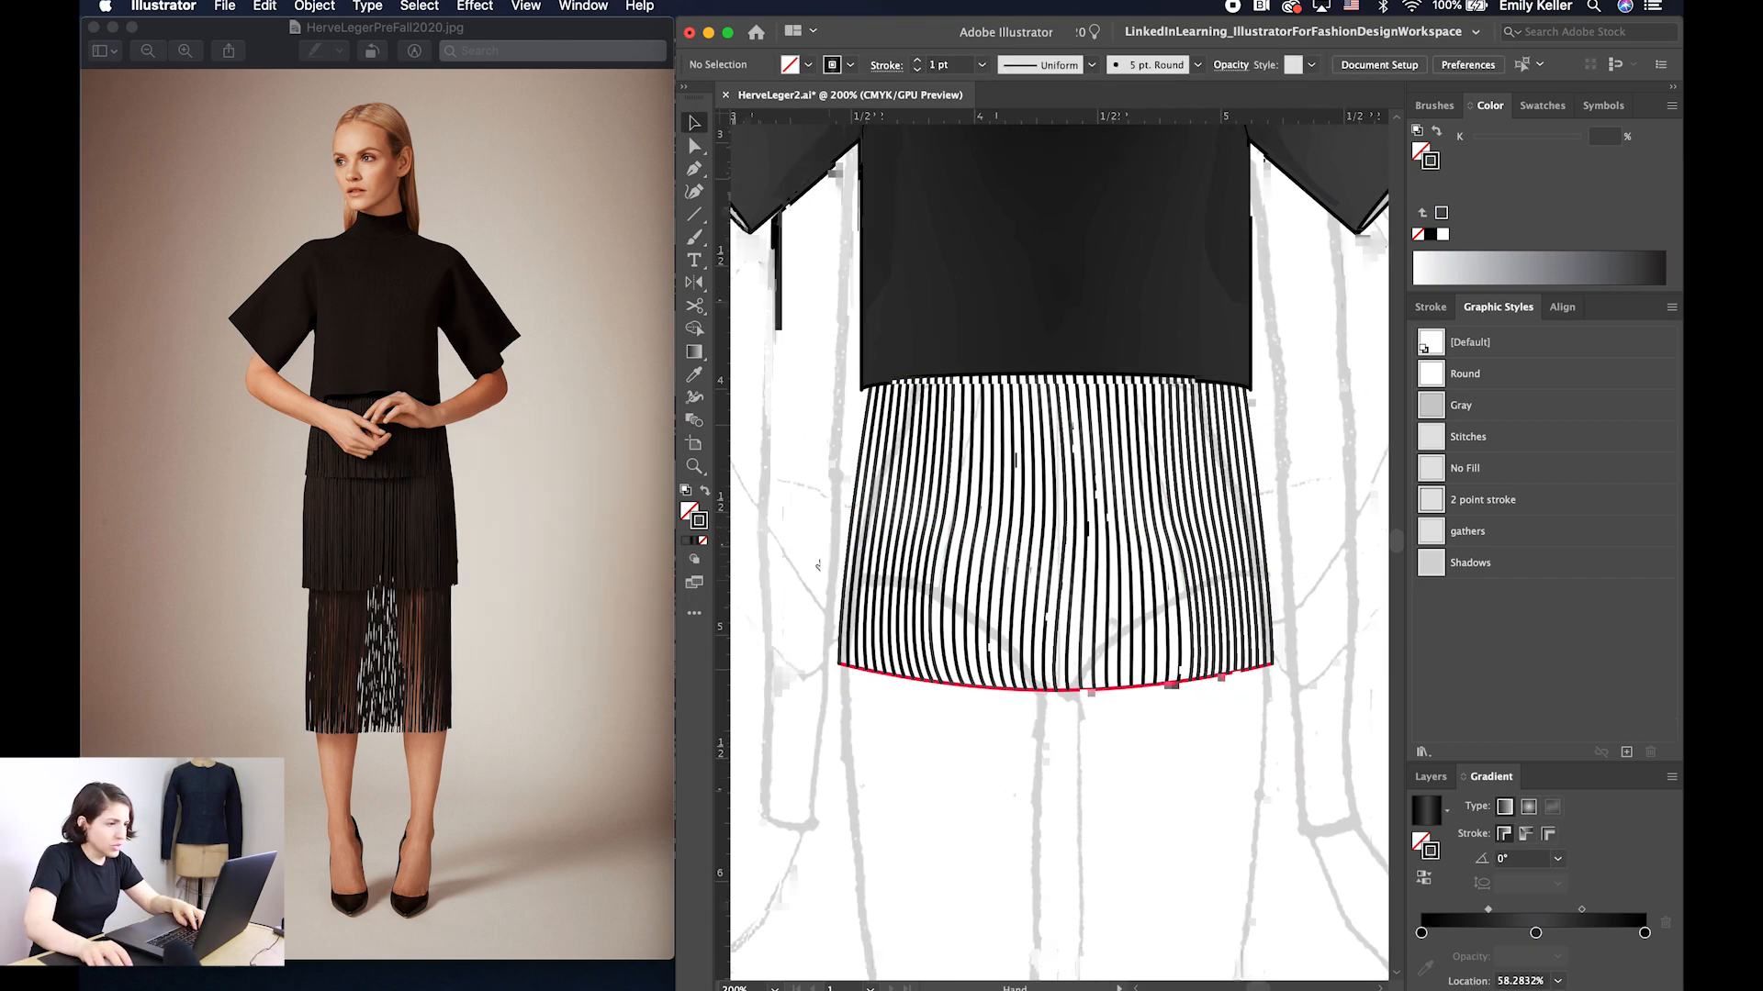
key(z)
drag(843, 530, 1291, 578)
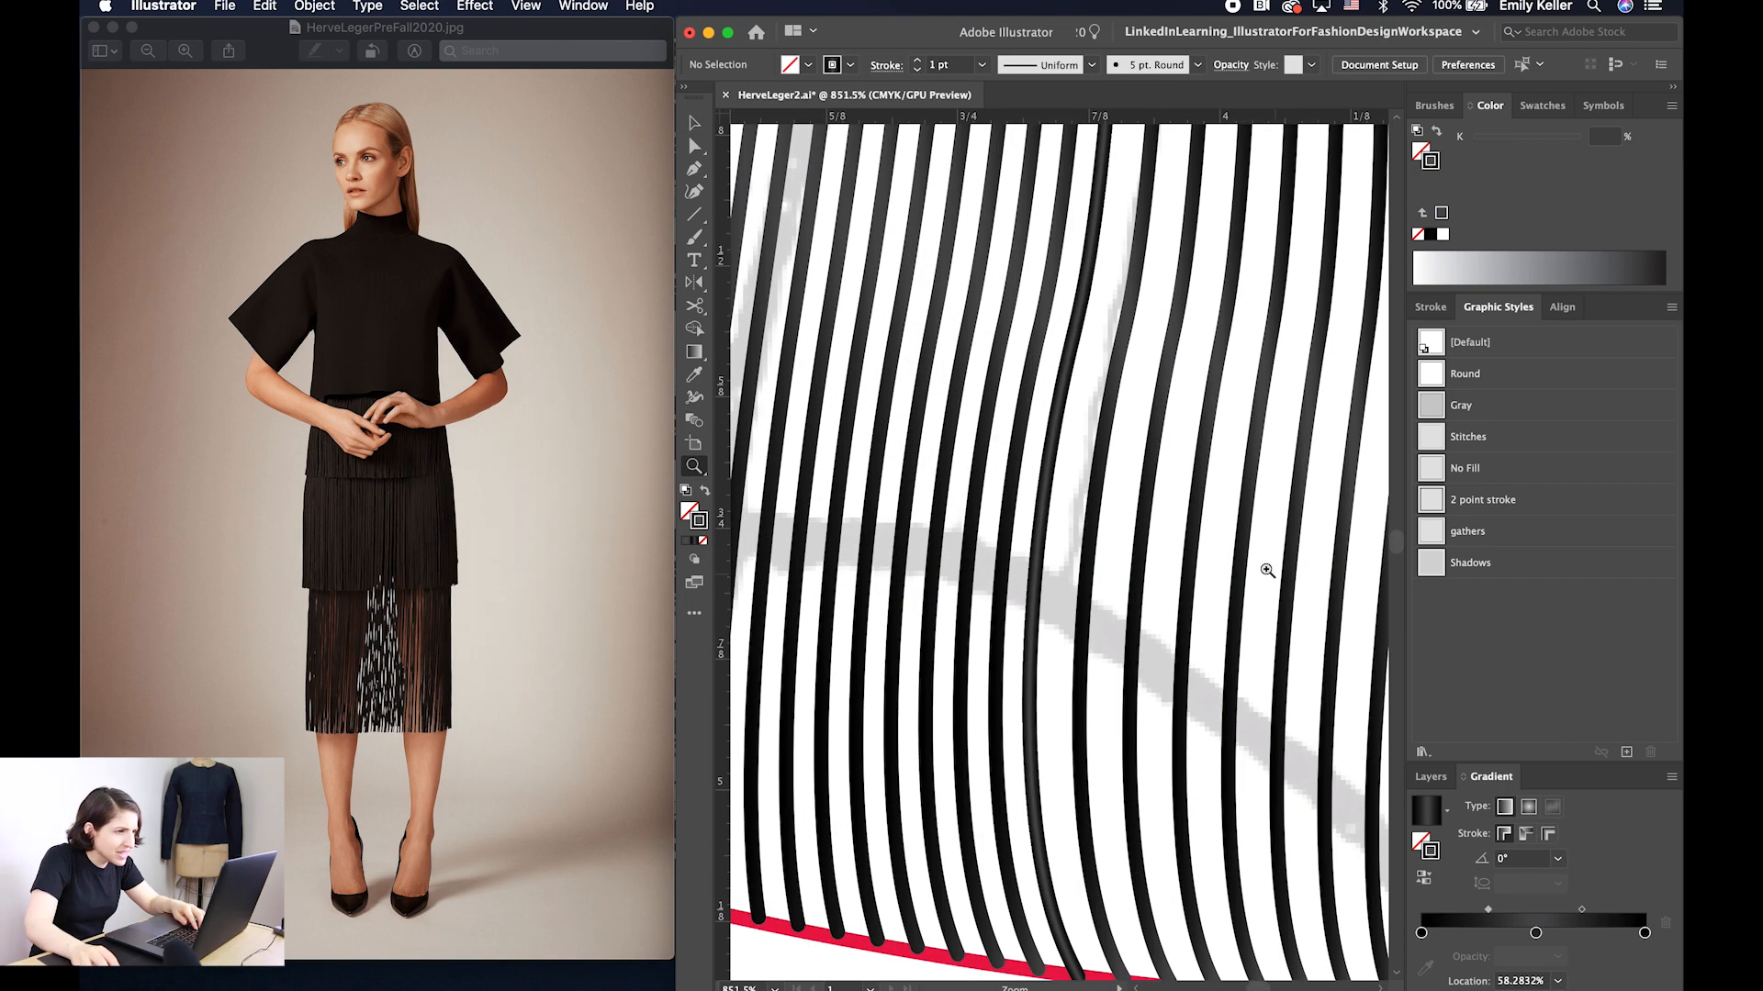
scroll(992, 421, up, 5)
scroll(991, 420, left, 2)
key(v)
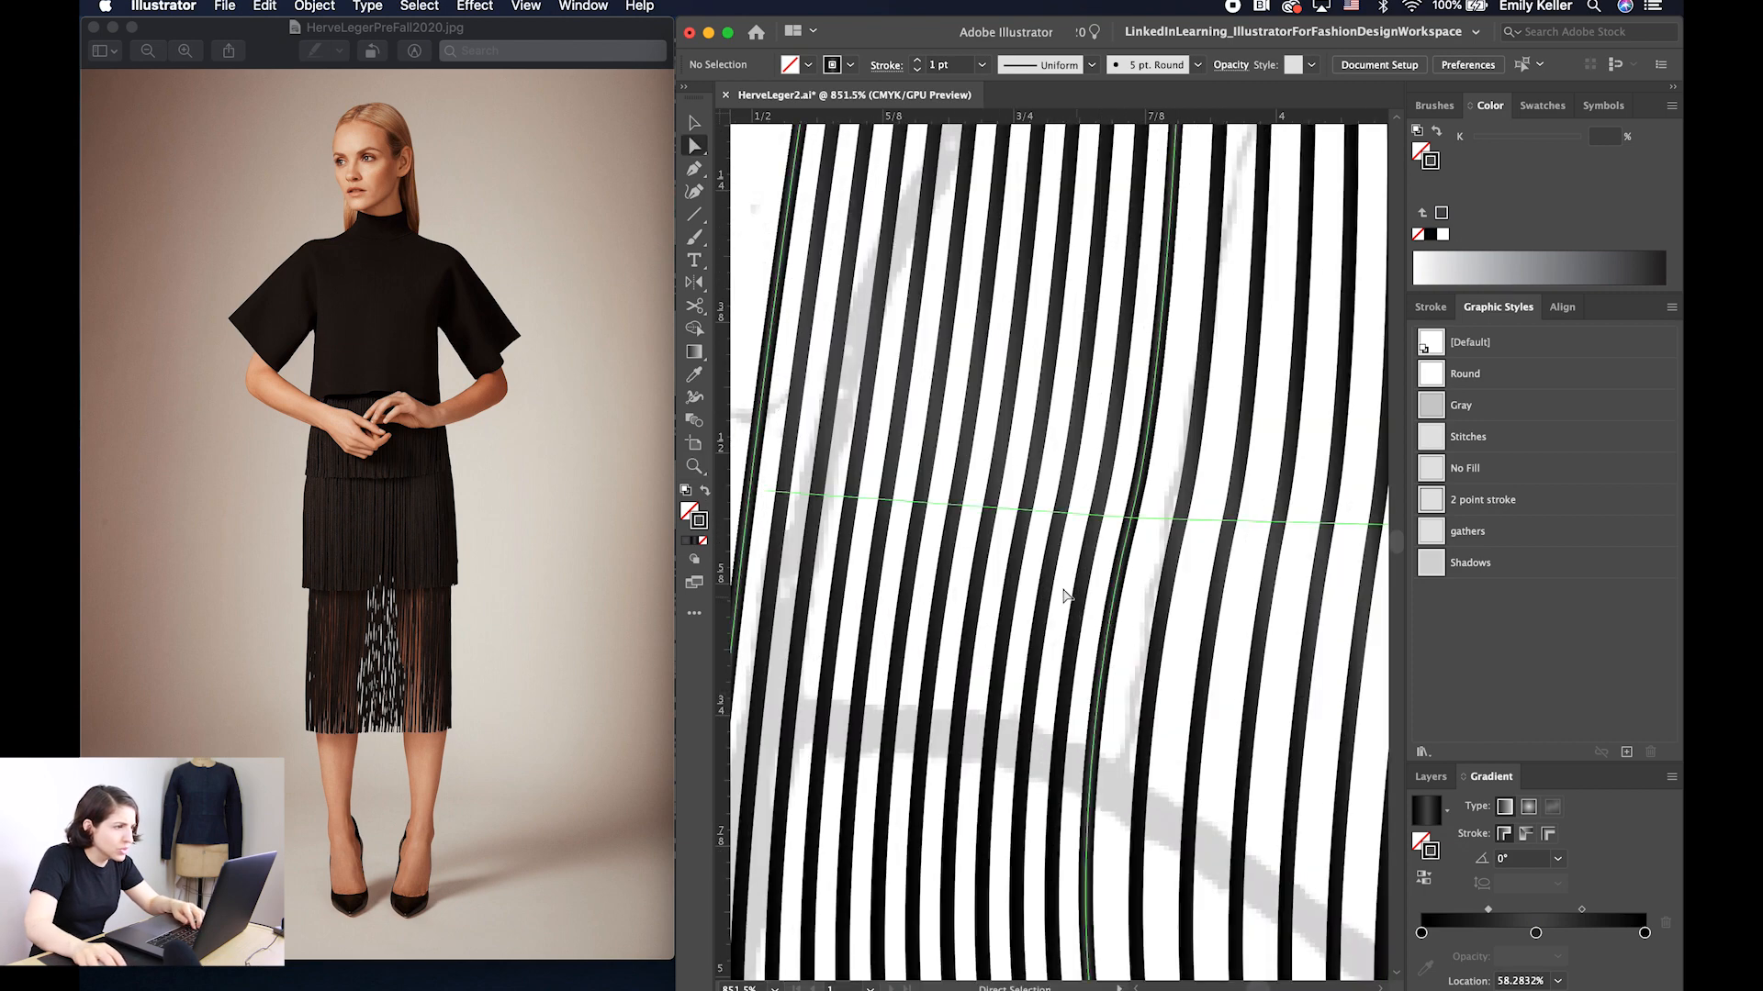
key(a)
key(super+minus)
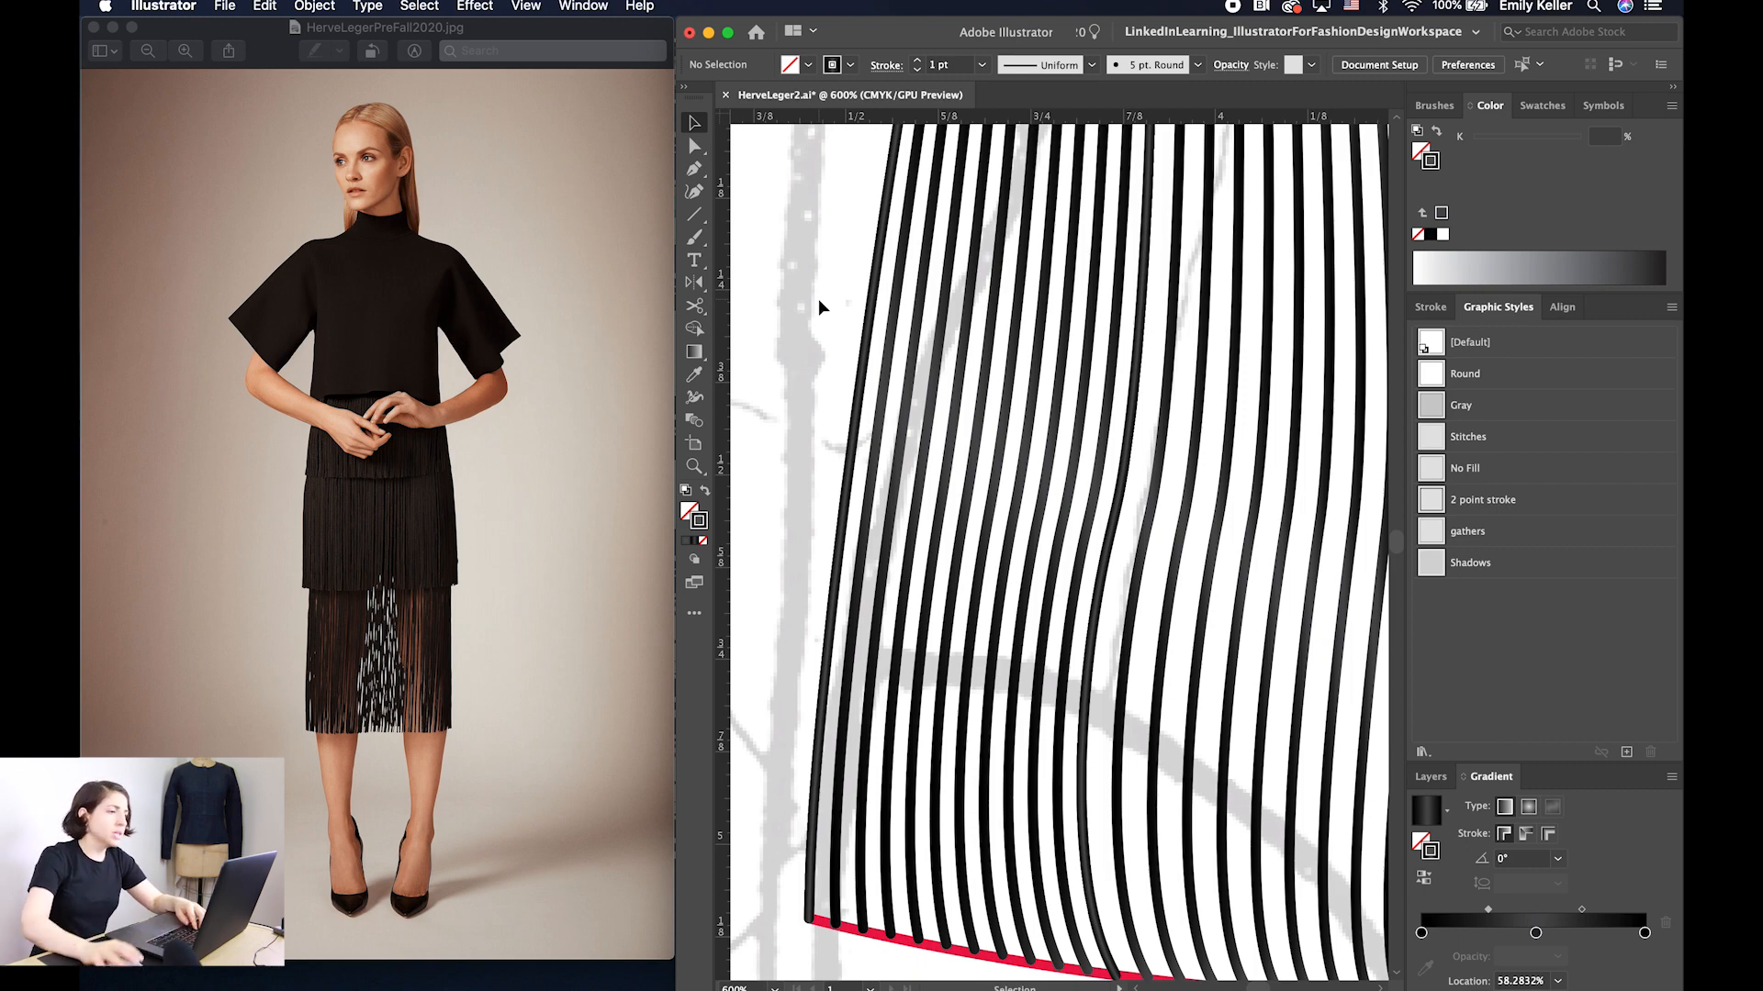
key(z)
drag(835, 385, 891, 407)
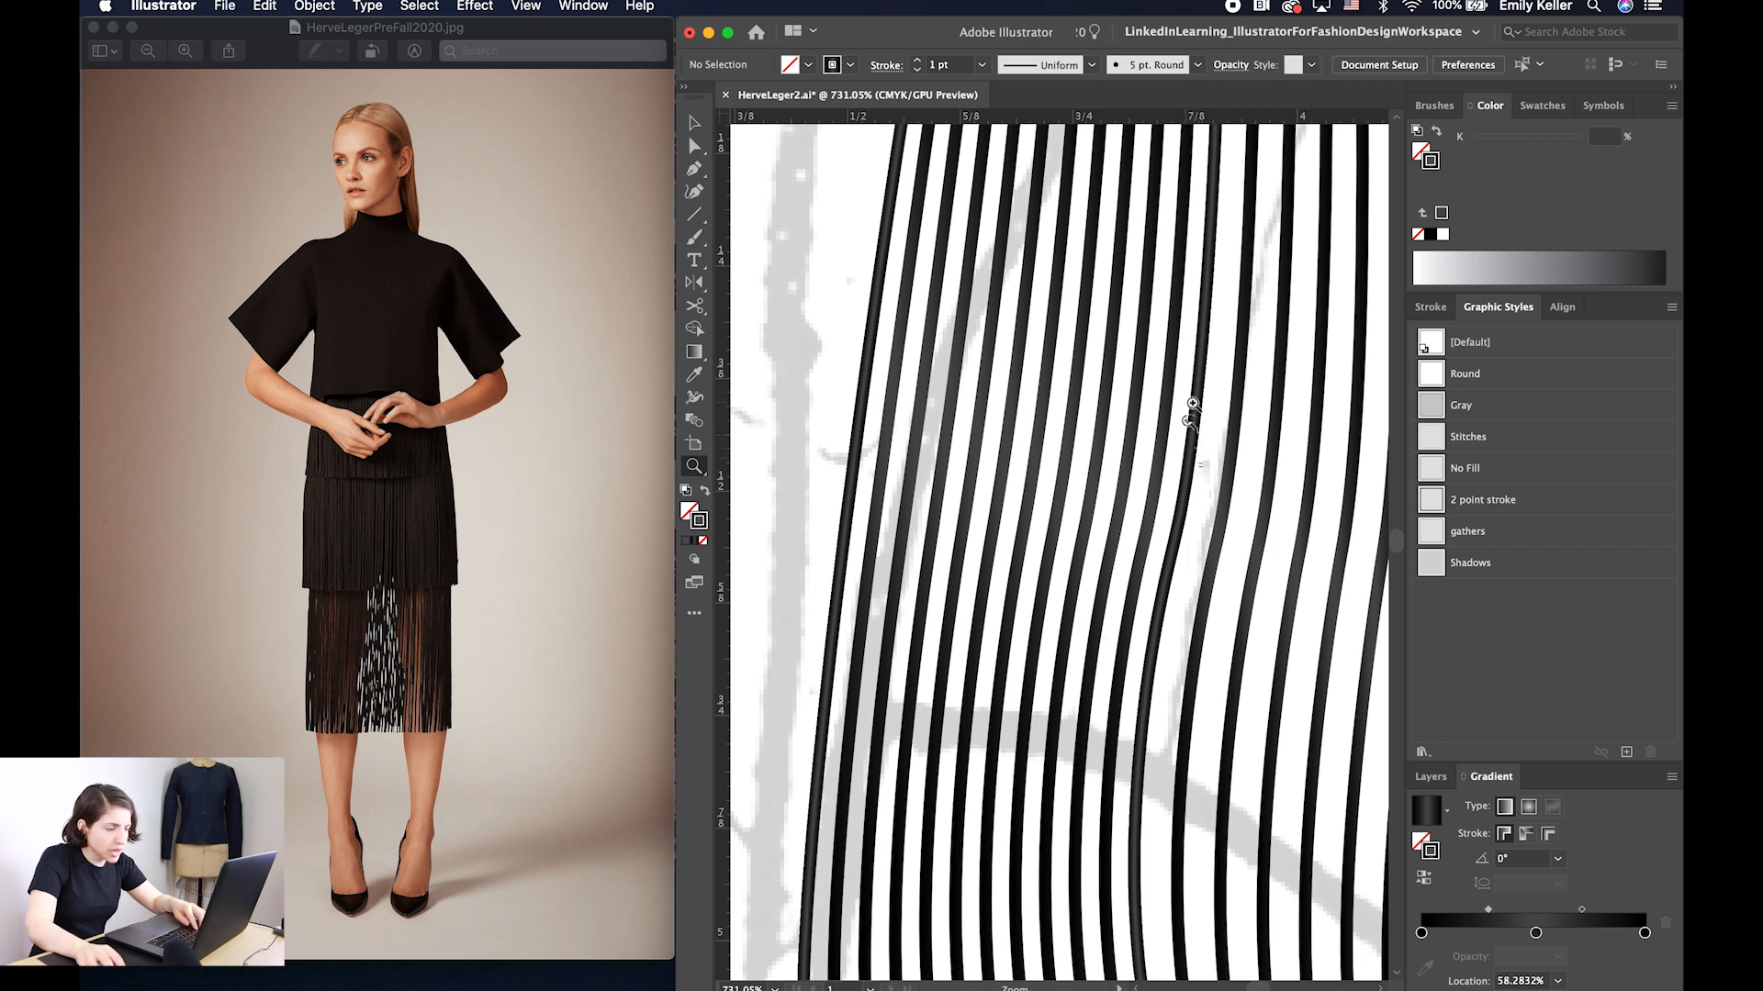
key(v)
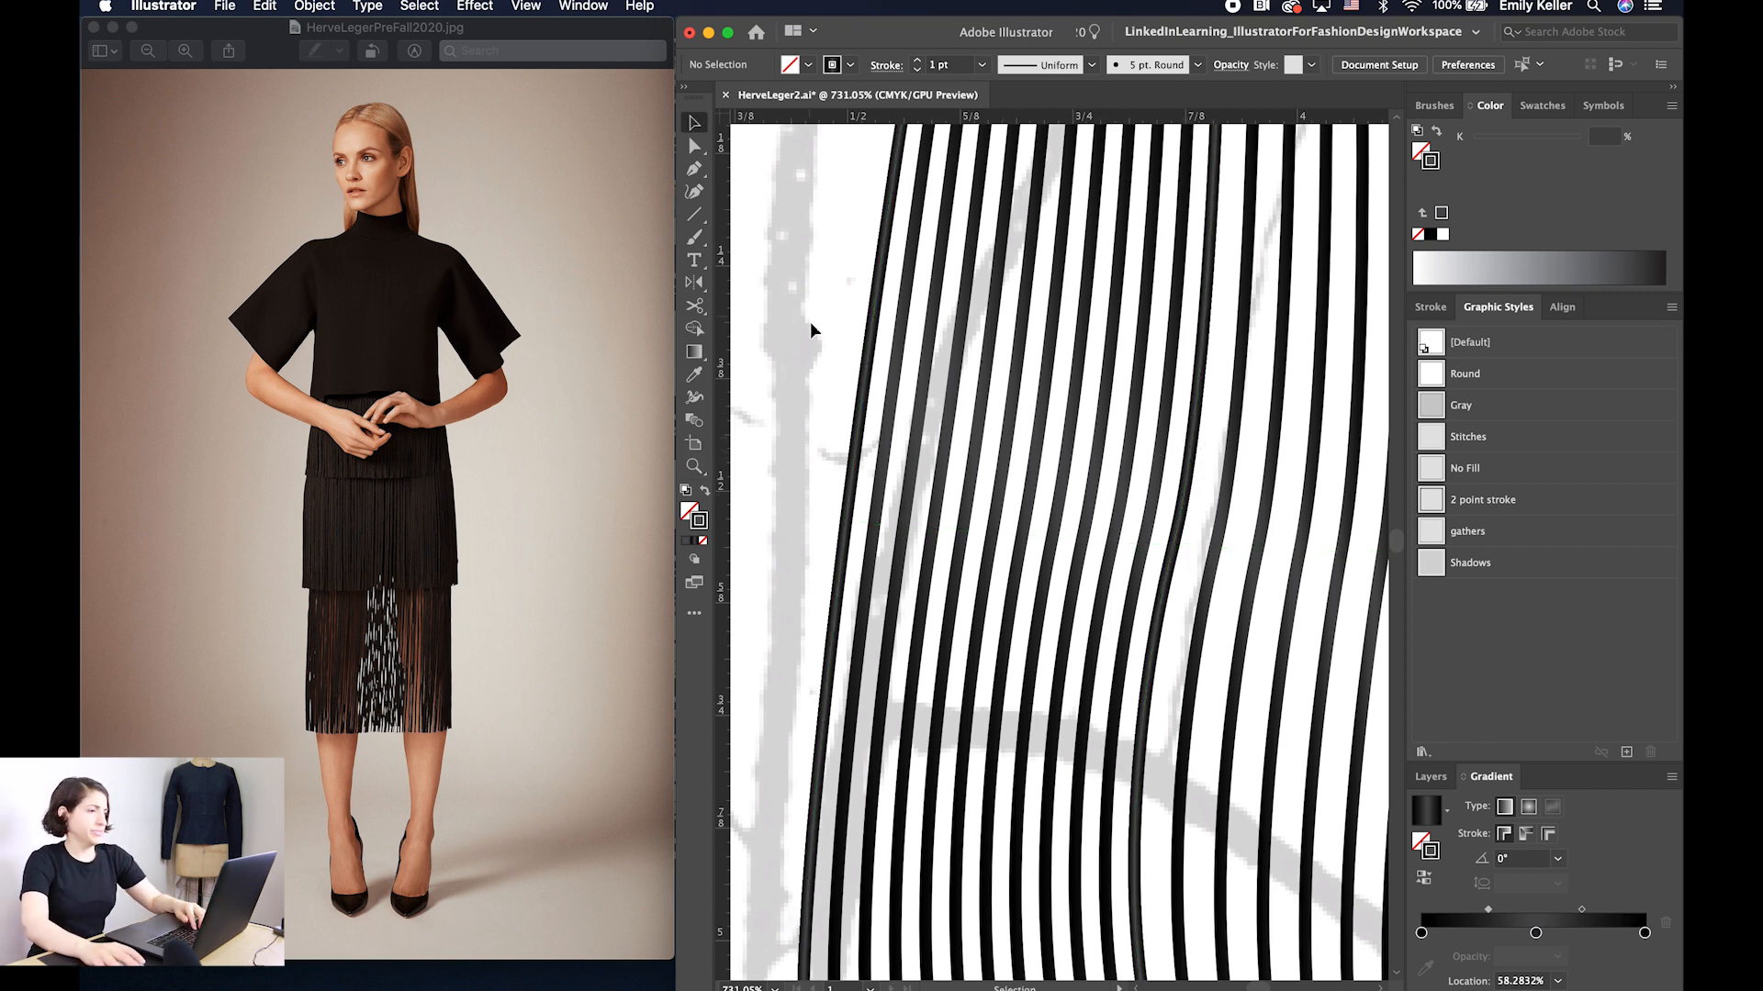
Show the document's layers and enlarge the area that lists them
click(1430, 777)
drag(1536, 764, 1536, 639)
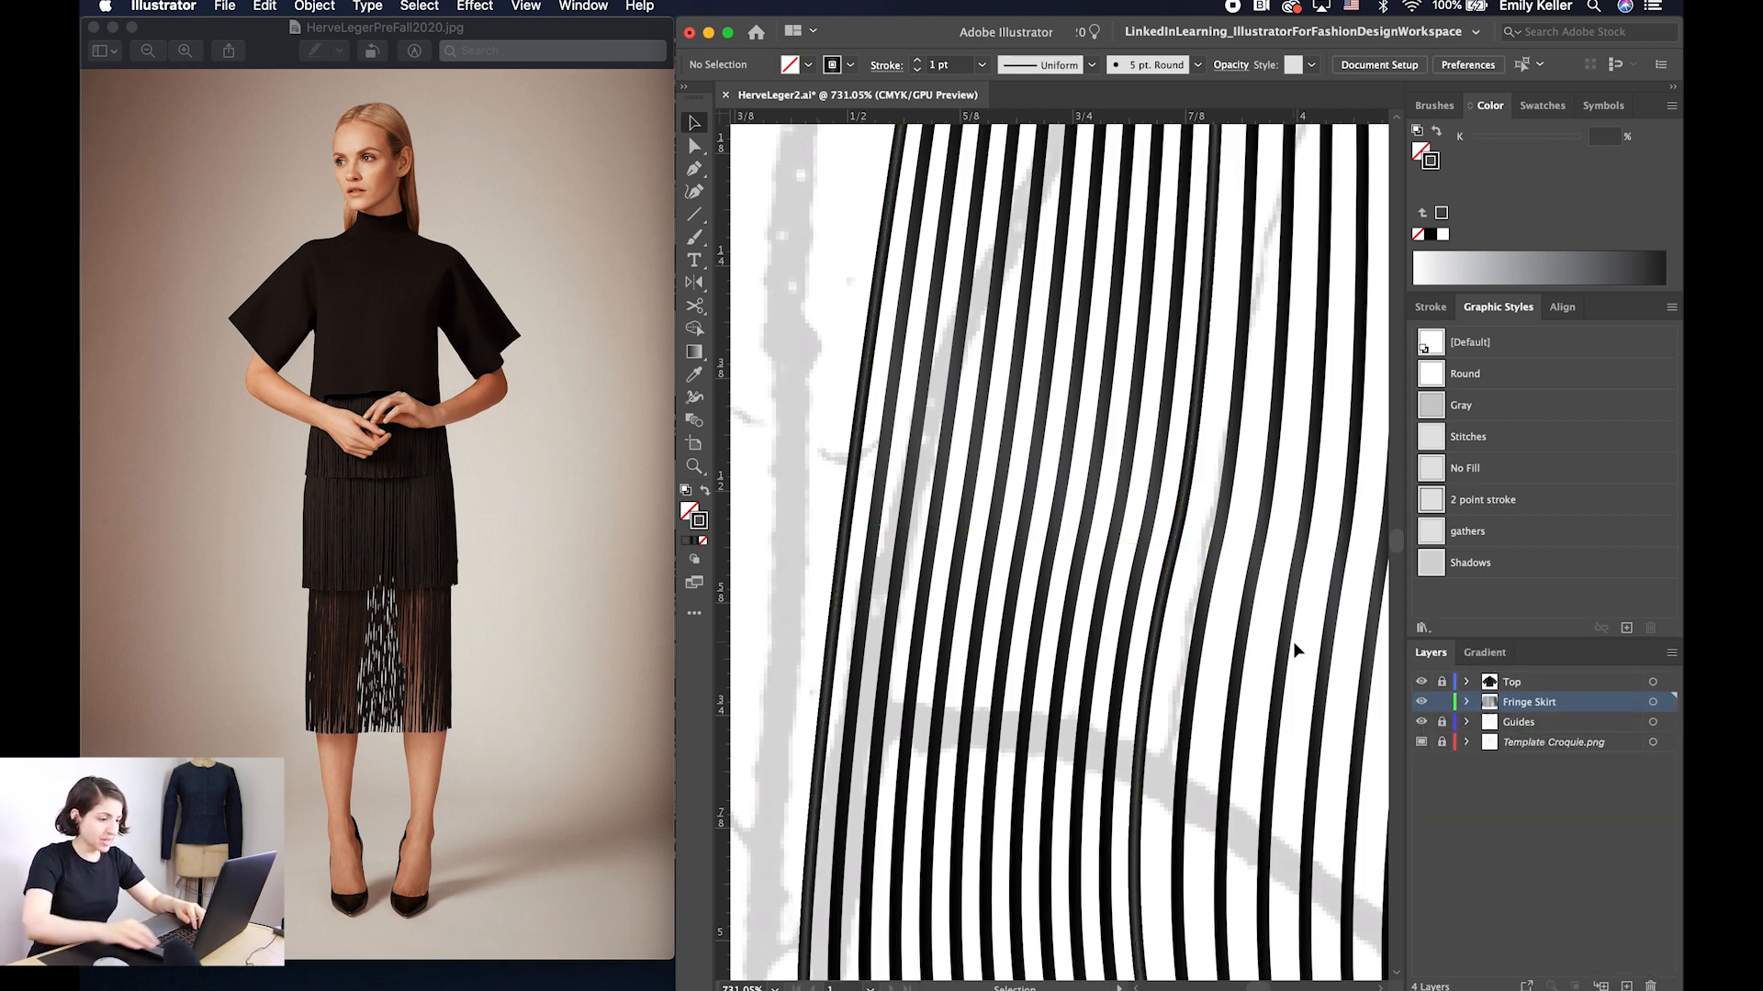
key(super+minus)
key(super+minus)
key(super+minus)
scroll(1295, 649, right, 3)
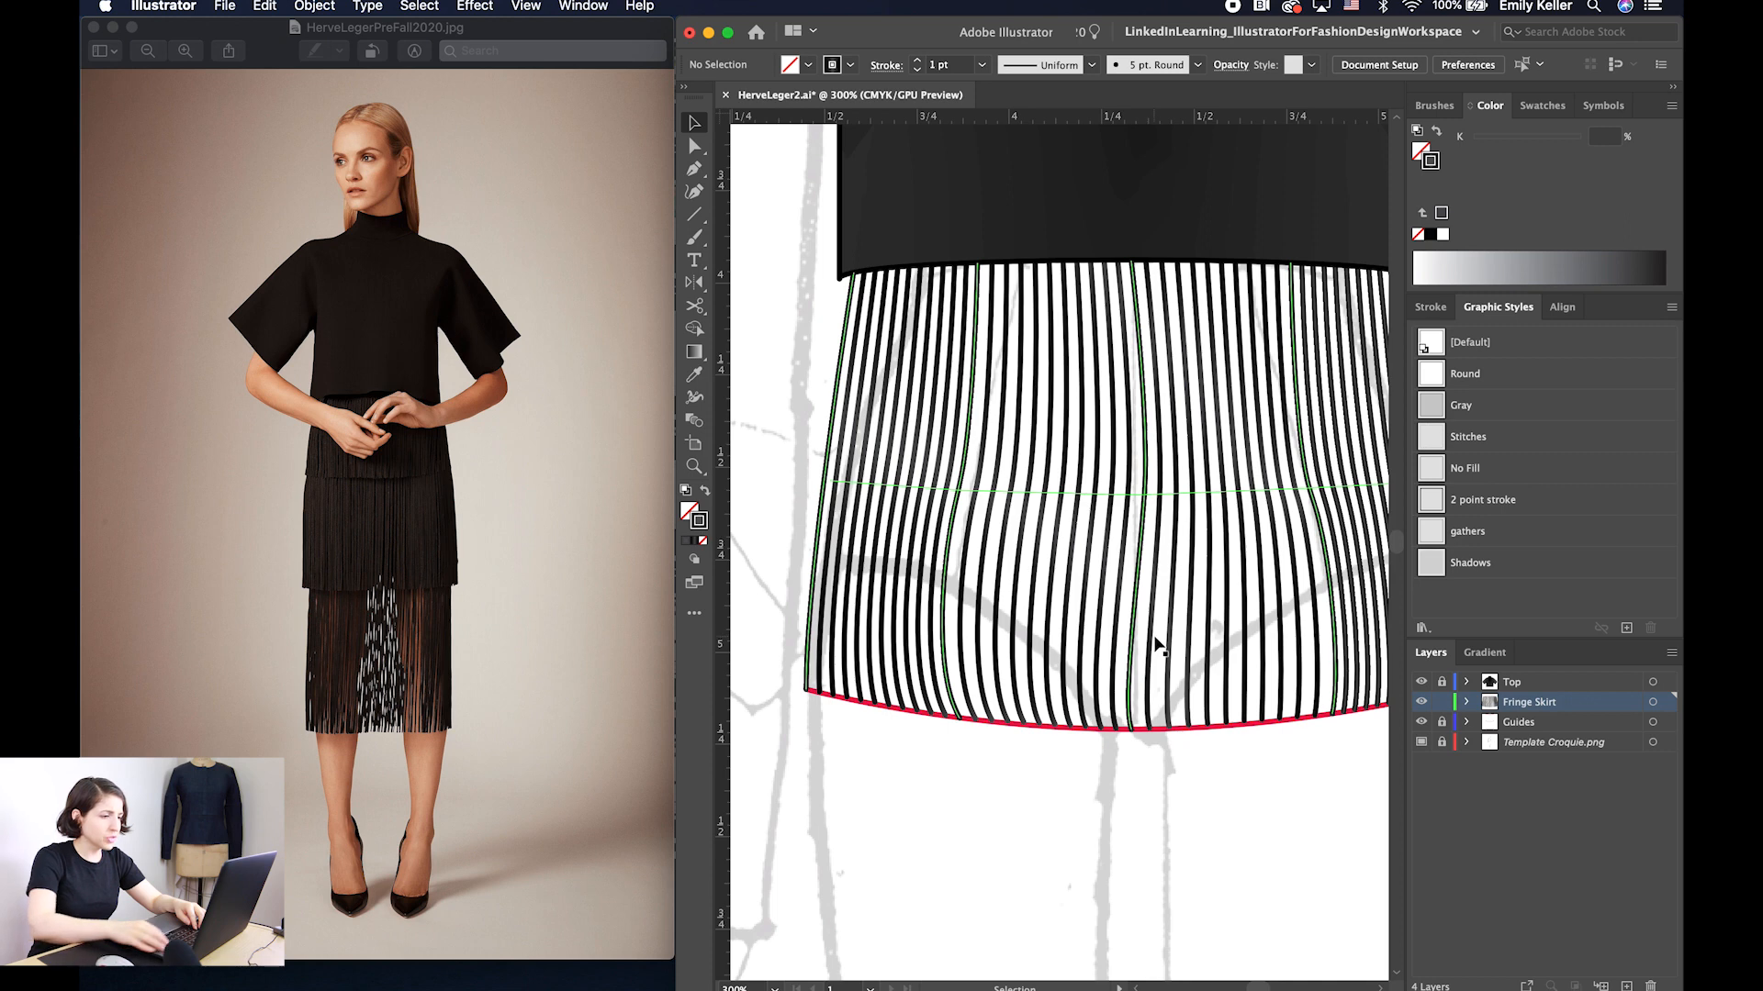
key(super+minus)
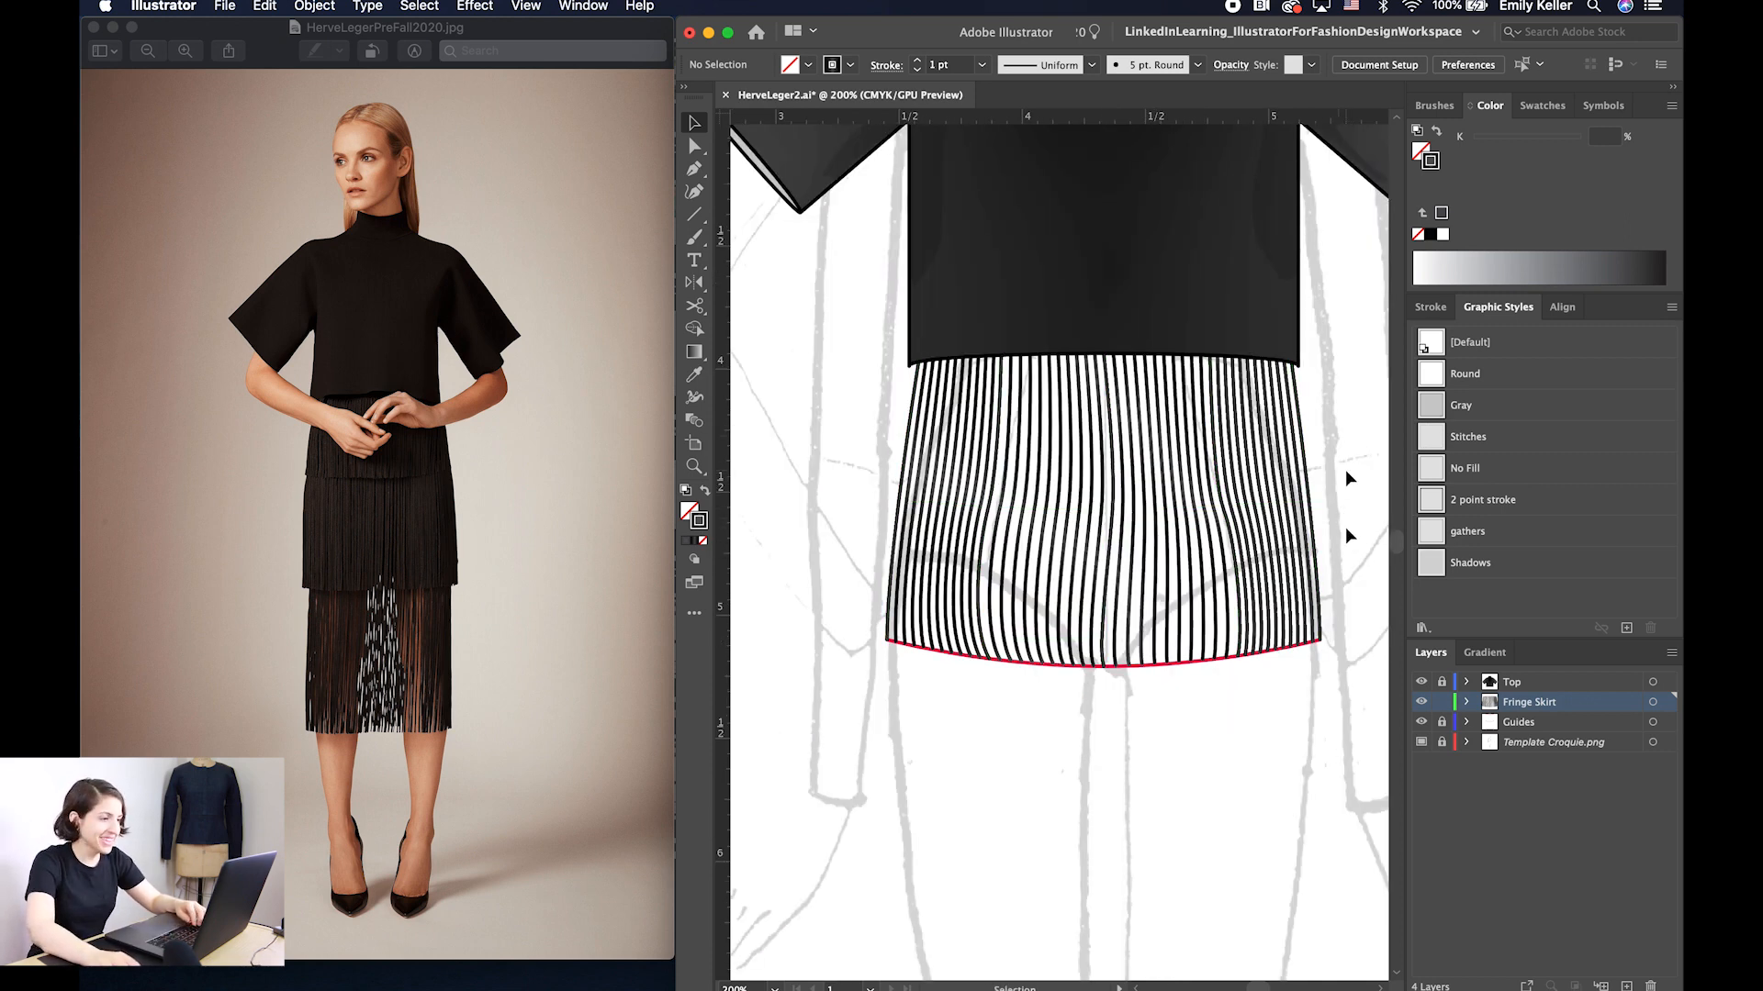
scroll(1347, 503, down, 2)
scroll(1347, 503, right, 2)
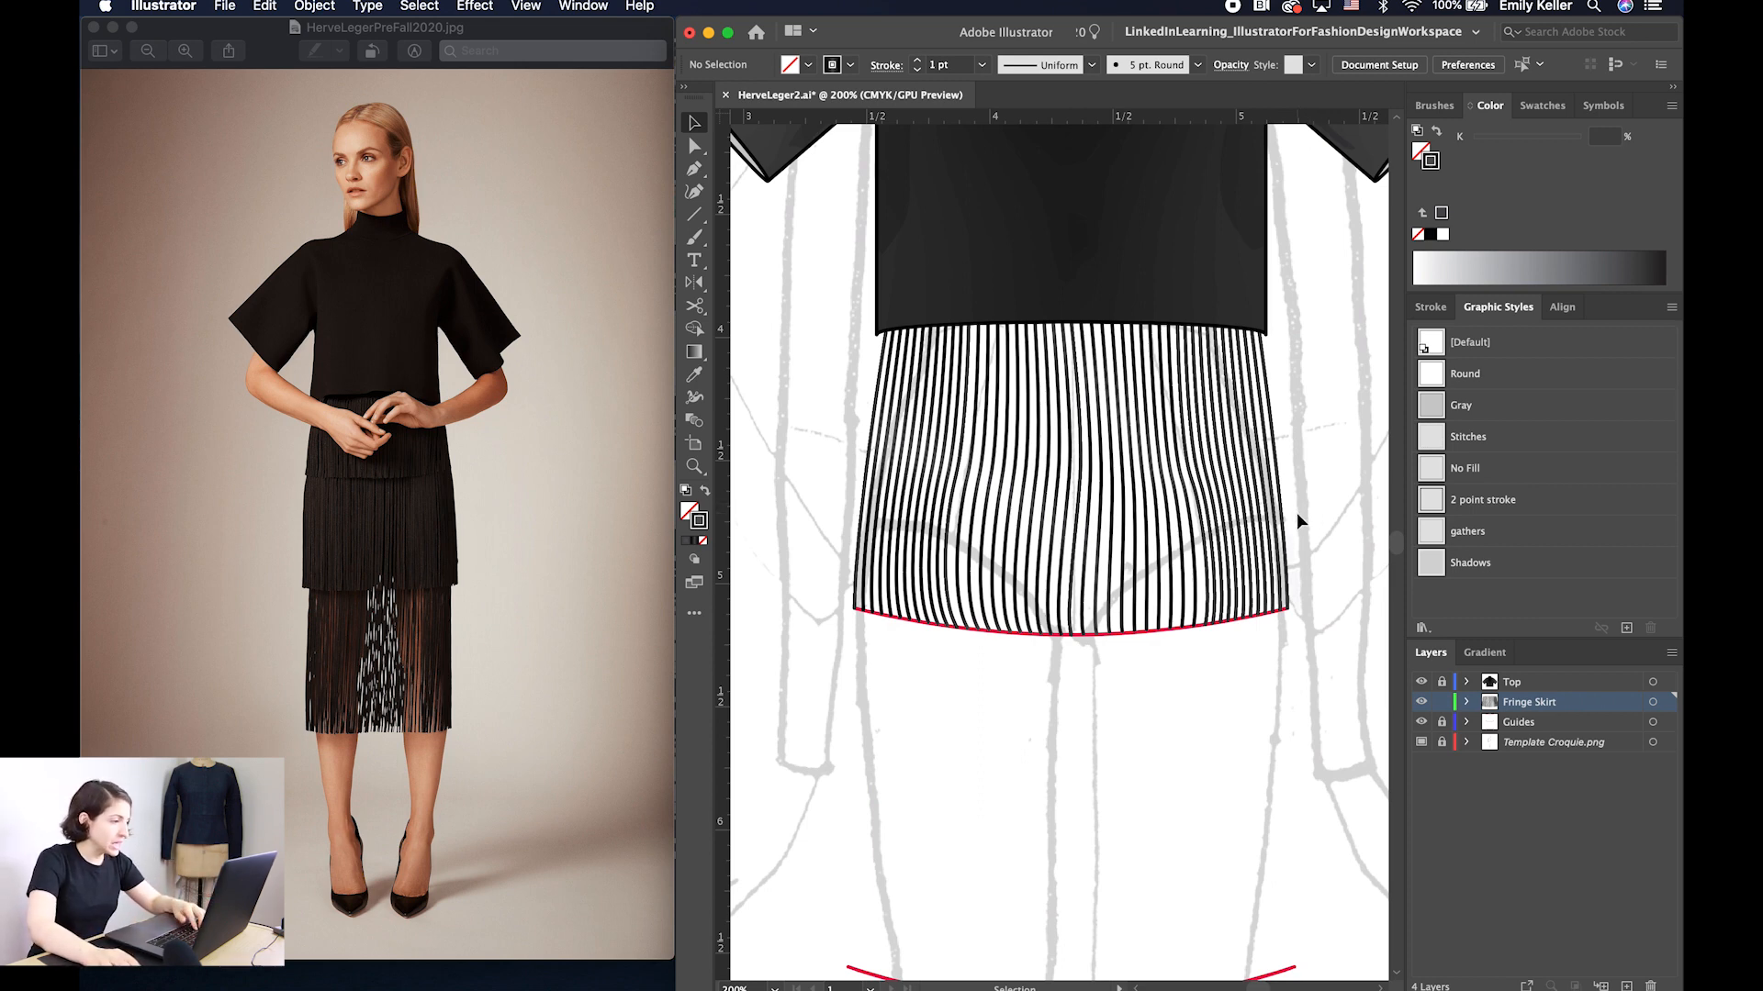
scroll(1208, 487, down, 3)
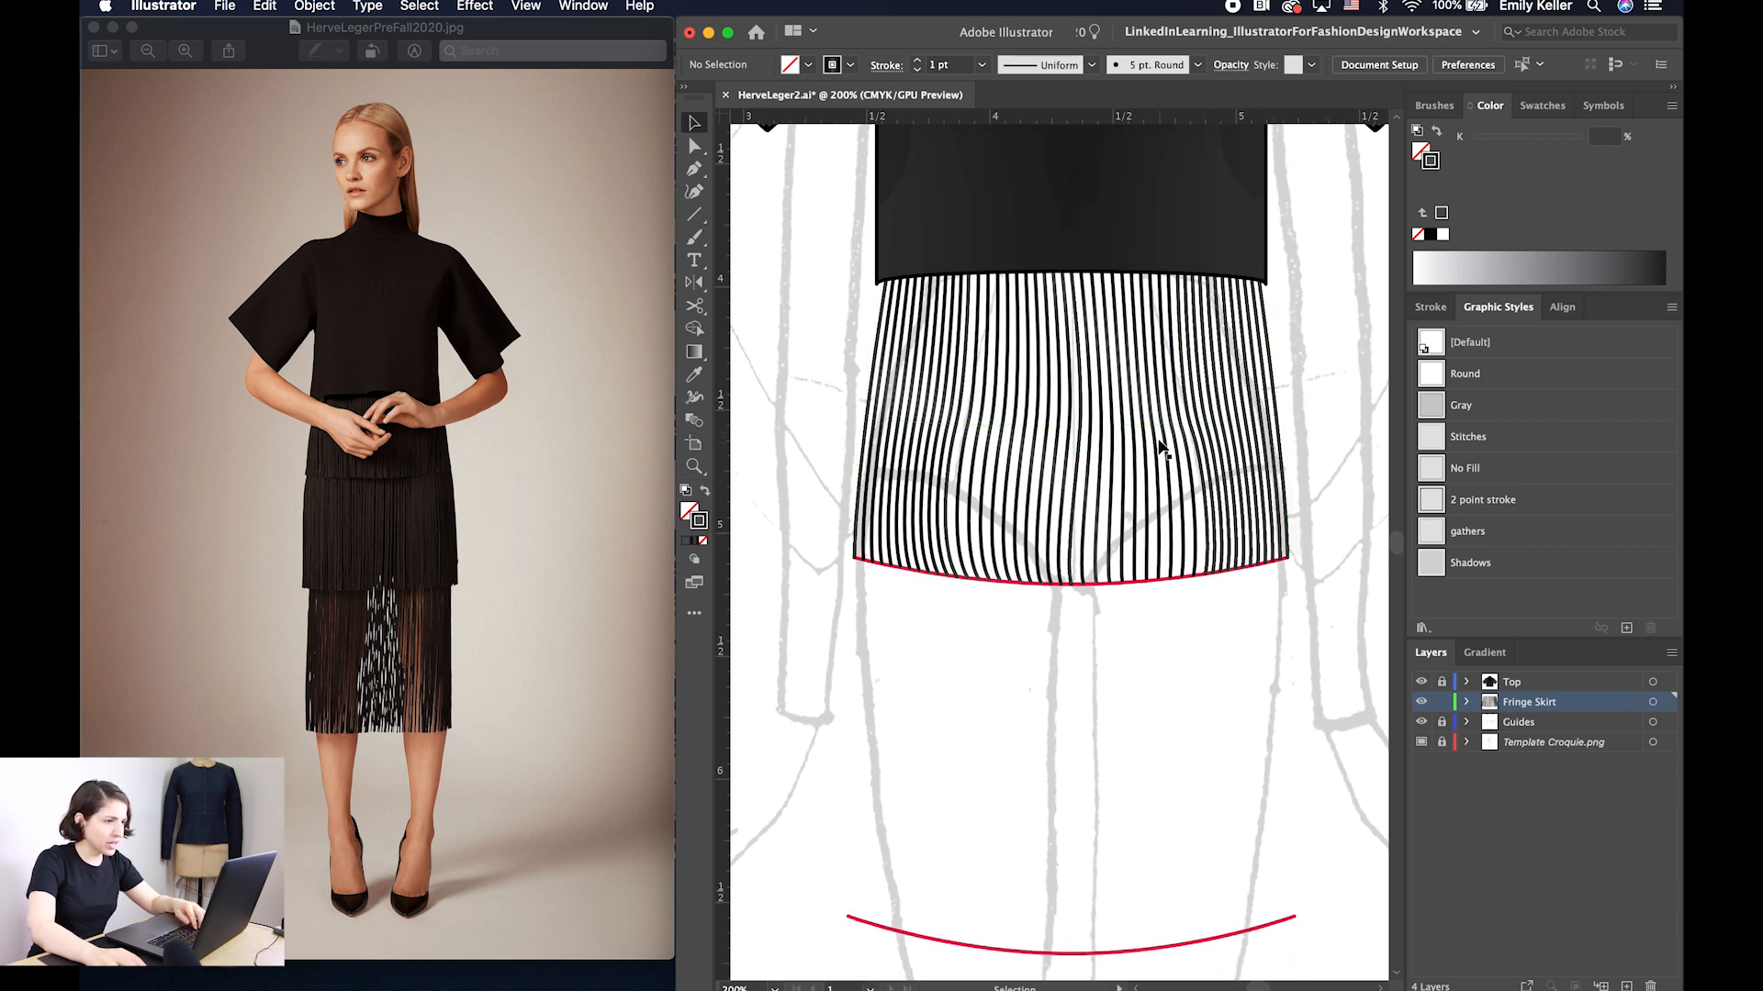
Select the fringe blend and rename its entry inside the Fringe Skirt layer to Short Fringe
click(1191, 465)
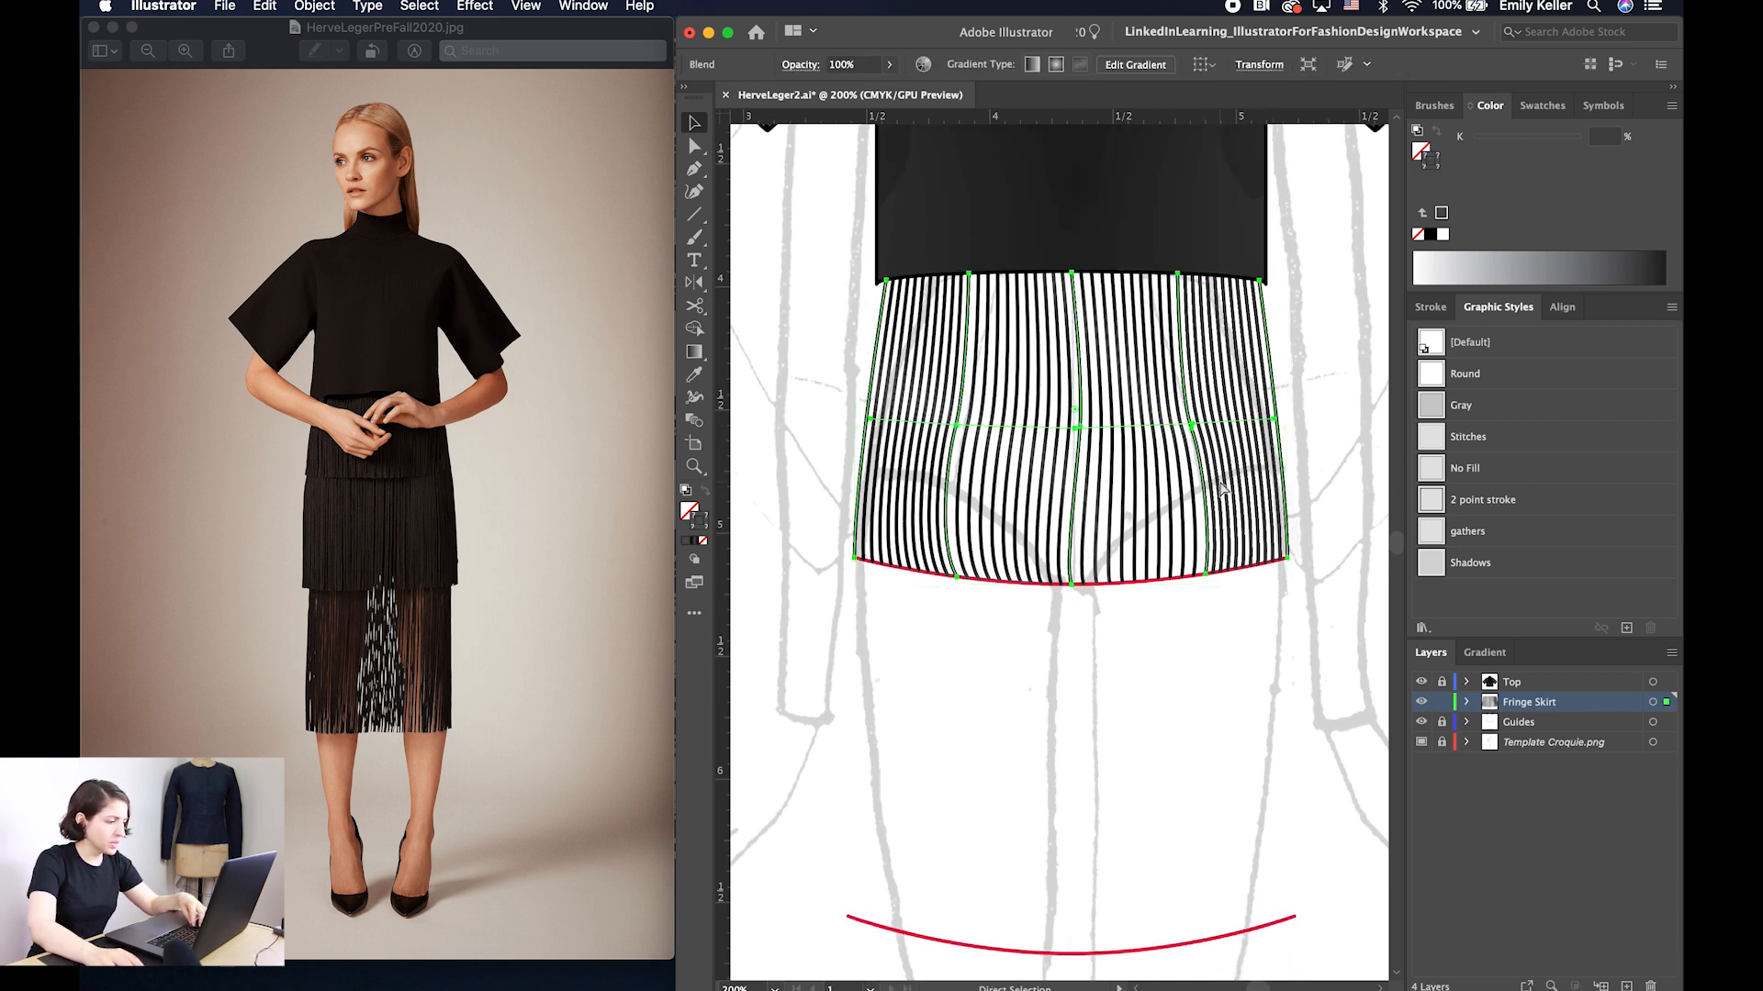
key(v)
click(1467, 703)
double_click(1538, 724)
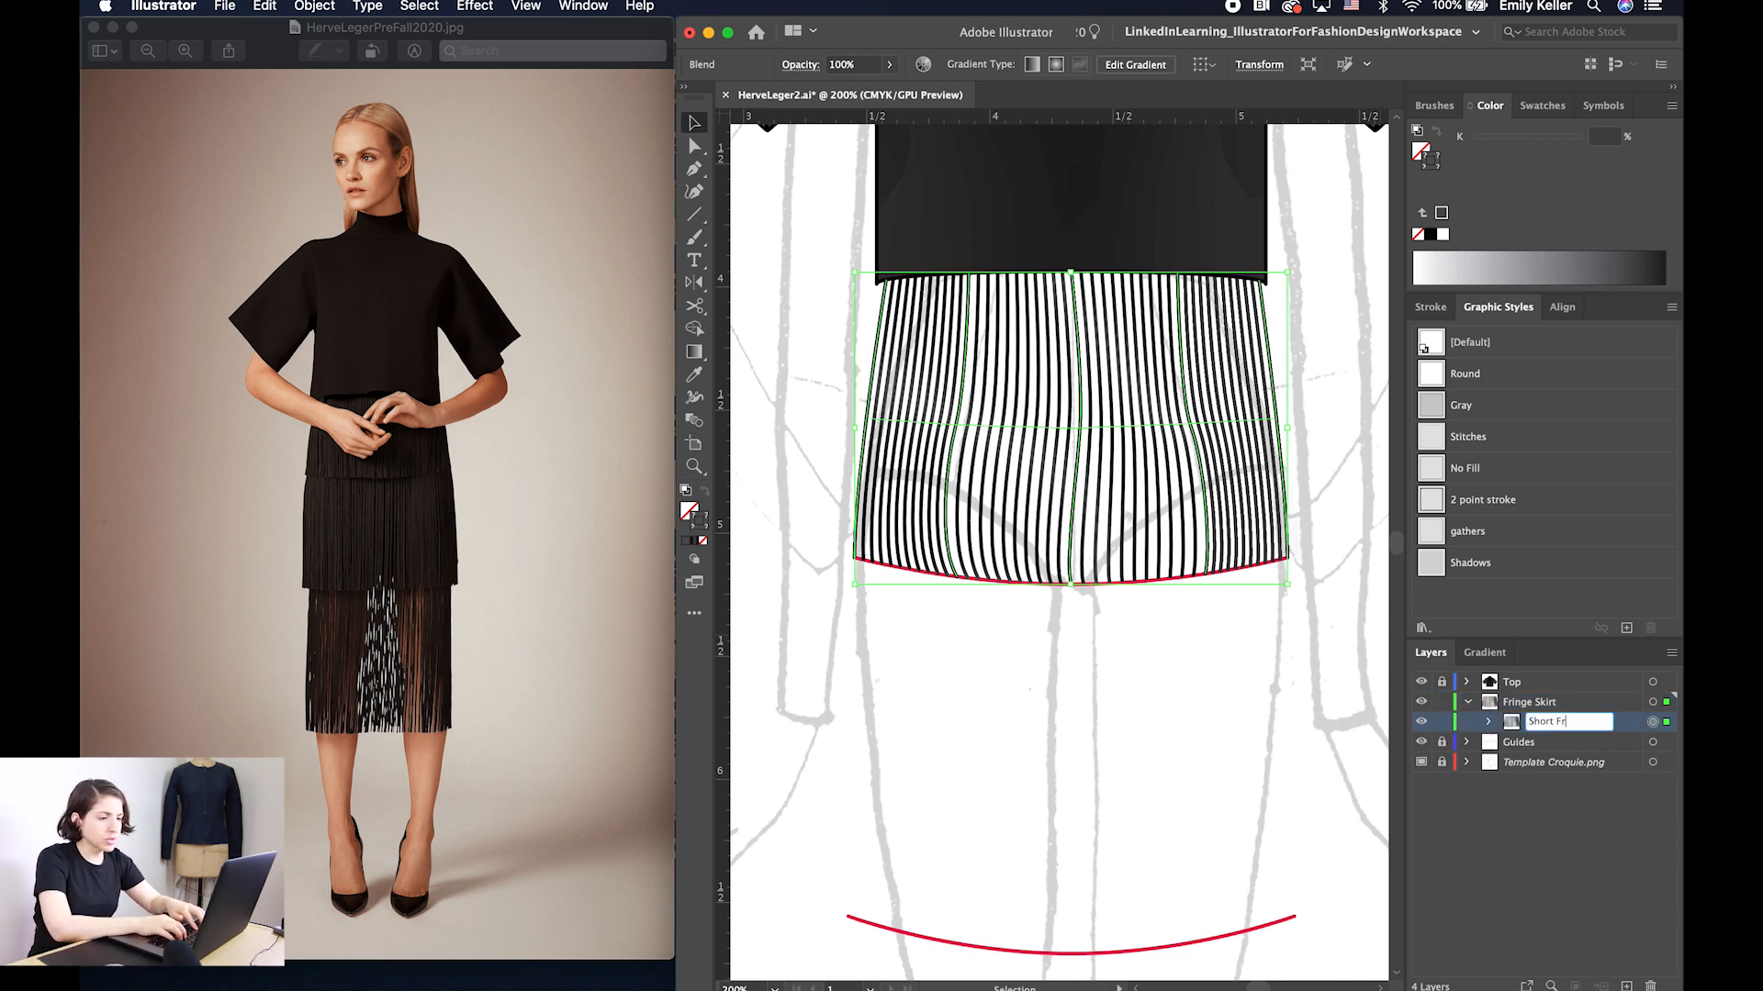
key(Return)
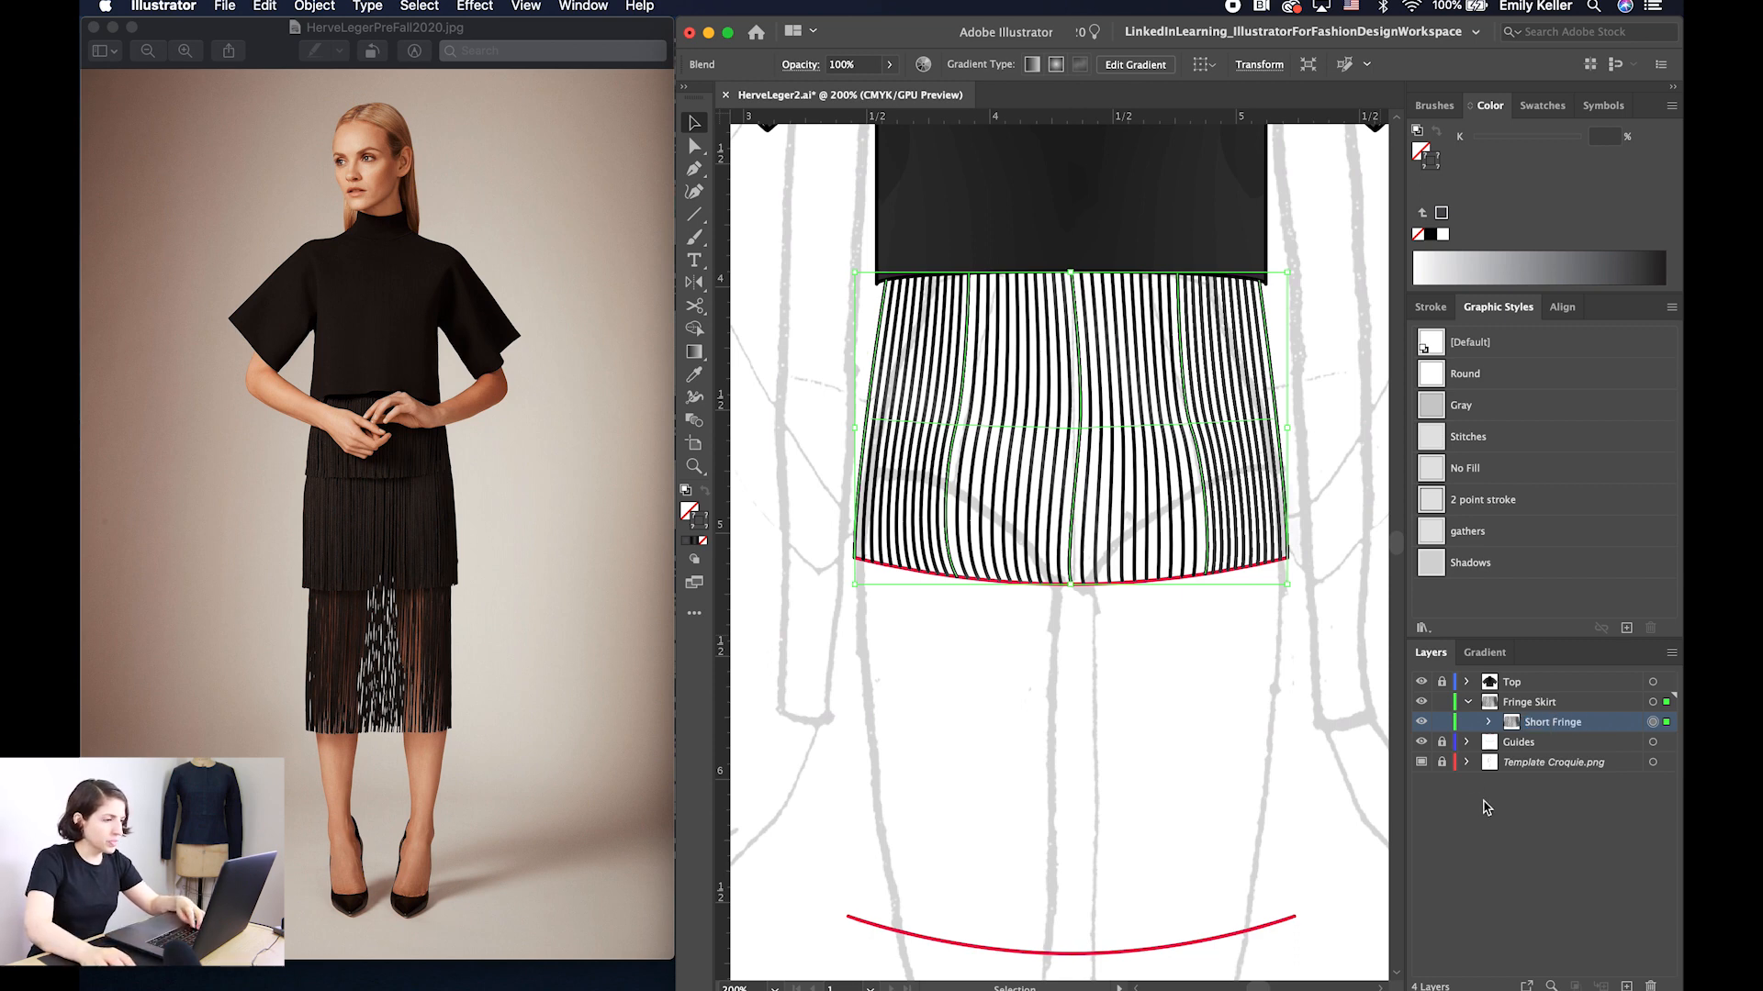
Duplicate the Short Fringe blend in front and stretch the copy down to the lower red guide curve
key(super+c)
key(super+f)
drag(1070, 584, 1137, 929)
scroll(1127, 806, down, 2)
scroll(1129, 806, down, 3)
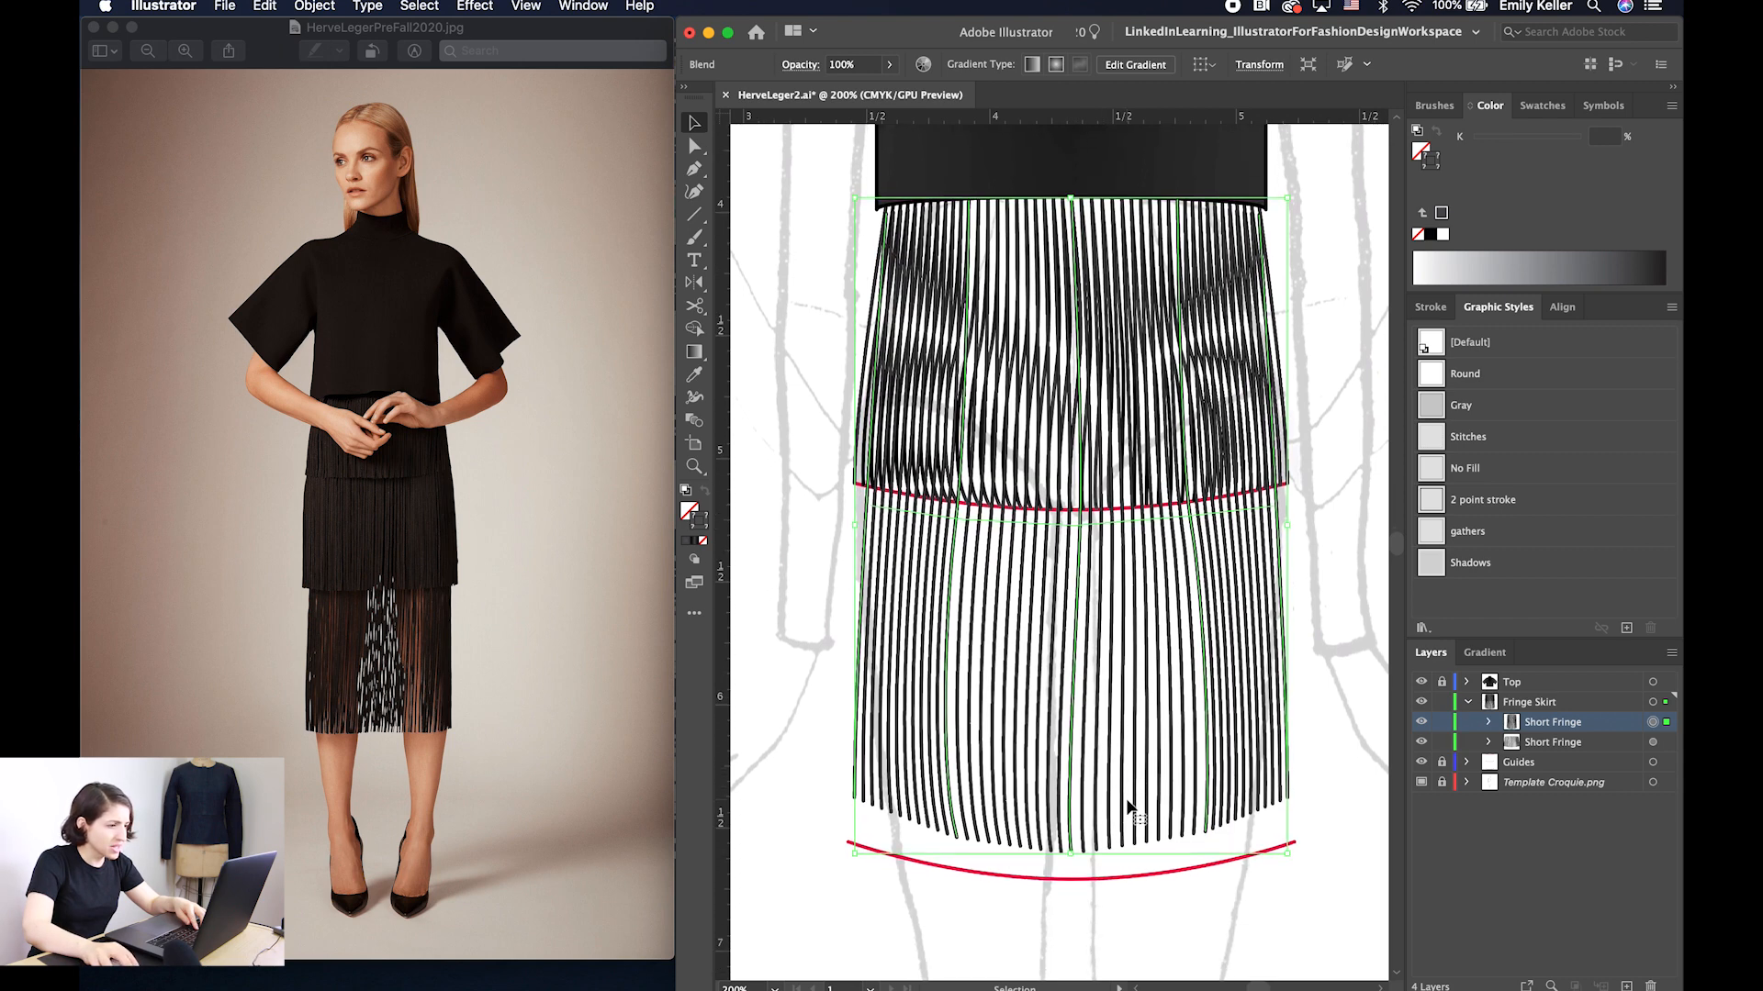
drag(1070, 820, 1070, 849)
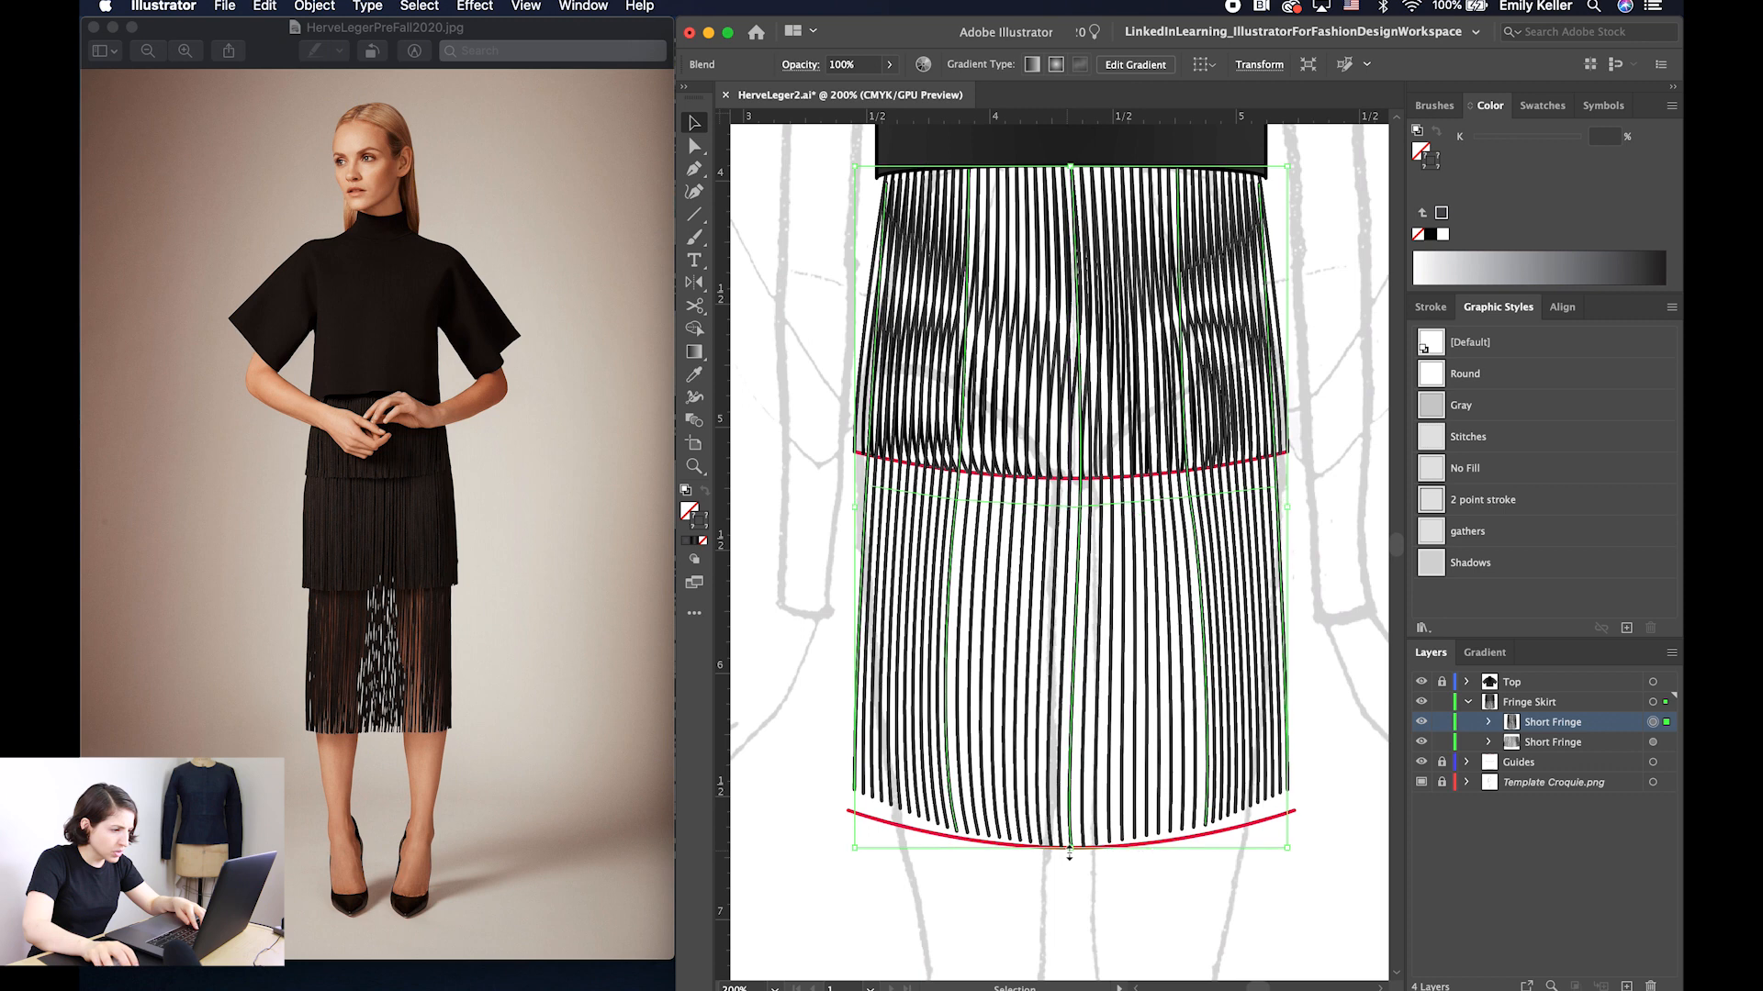
click(828, 707)
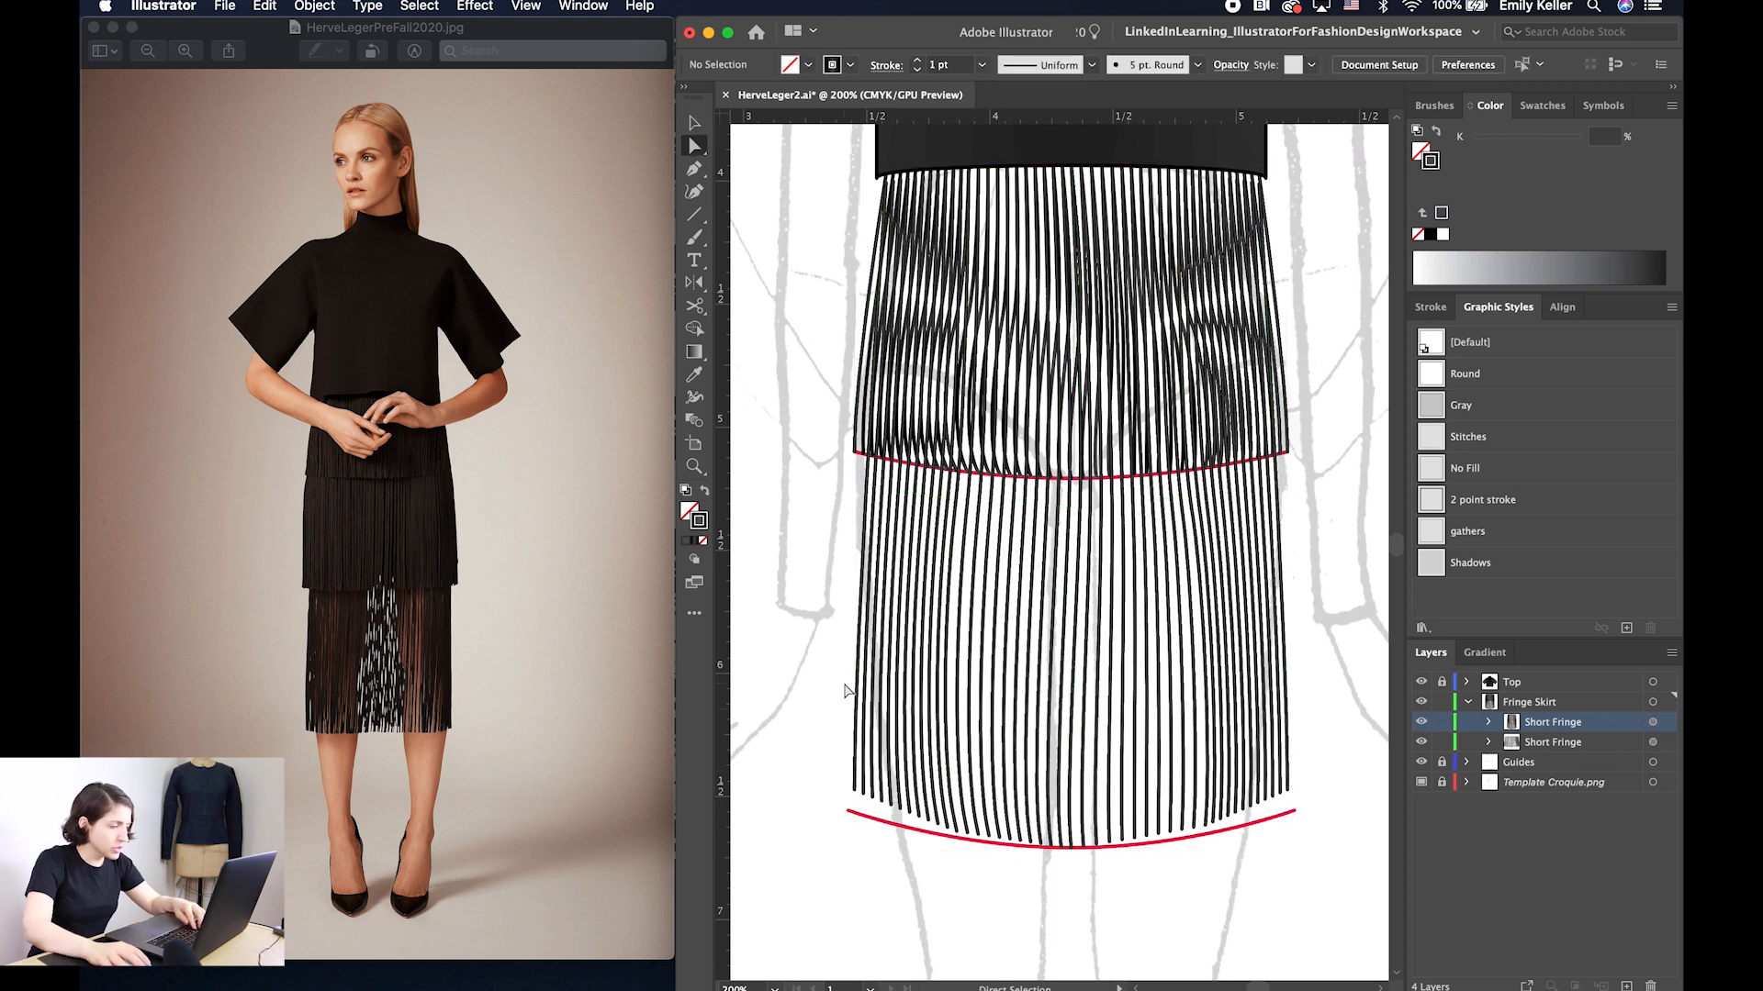
Rename the stretched copy in the Fringe Skirt layer to Medium Front Fringe
double_click(1544, 723)
text(M)
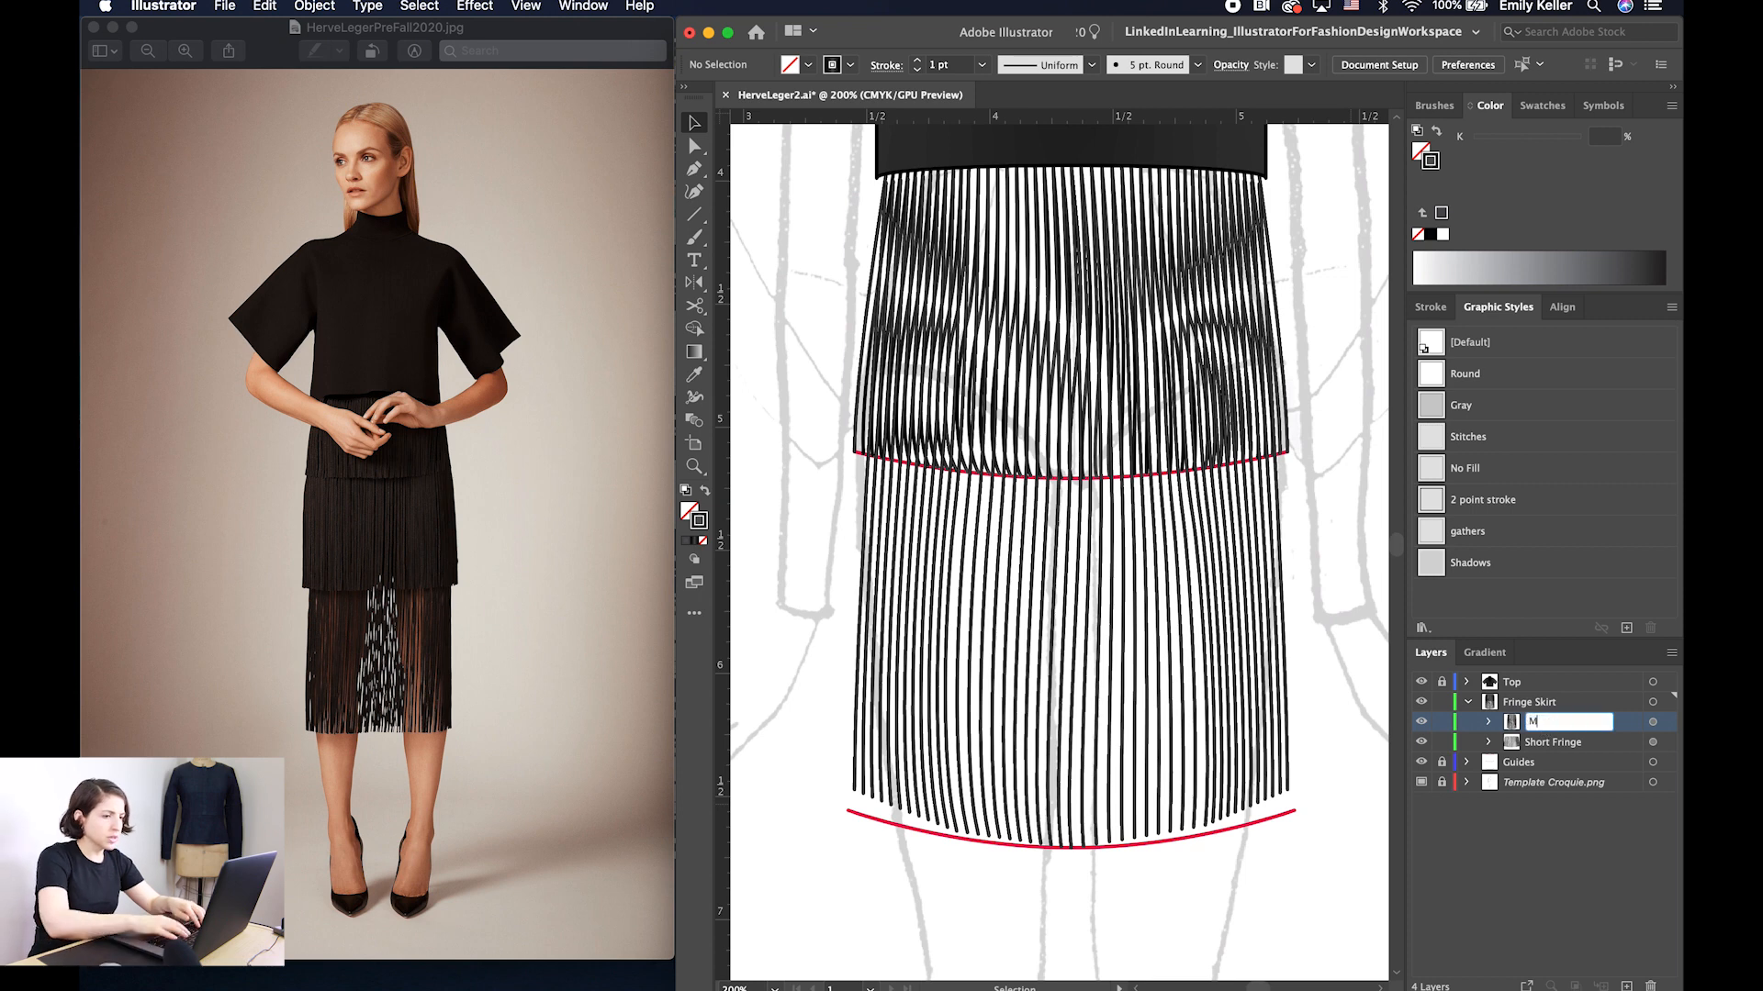
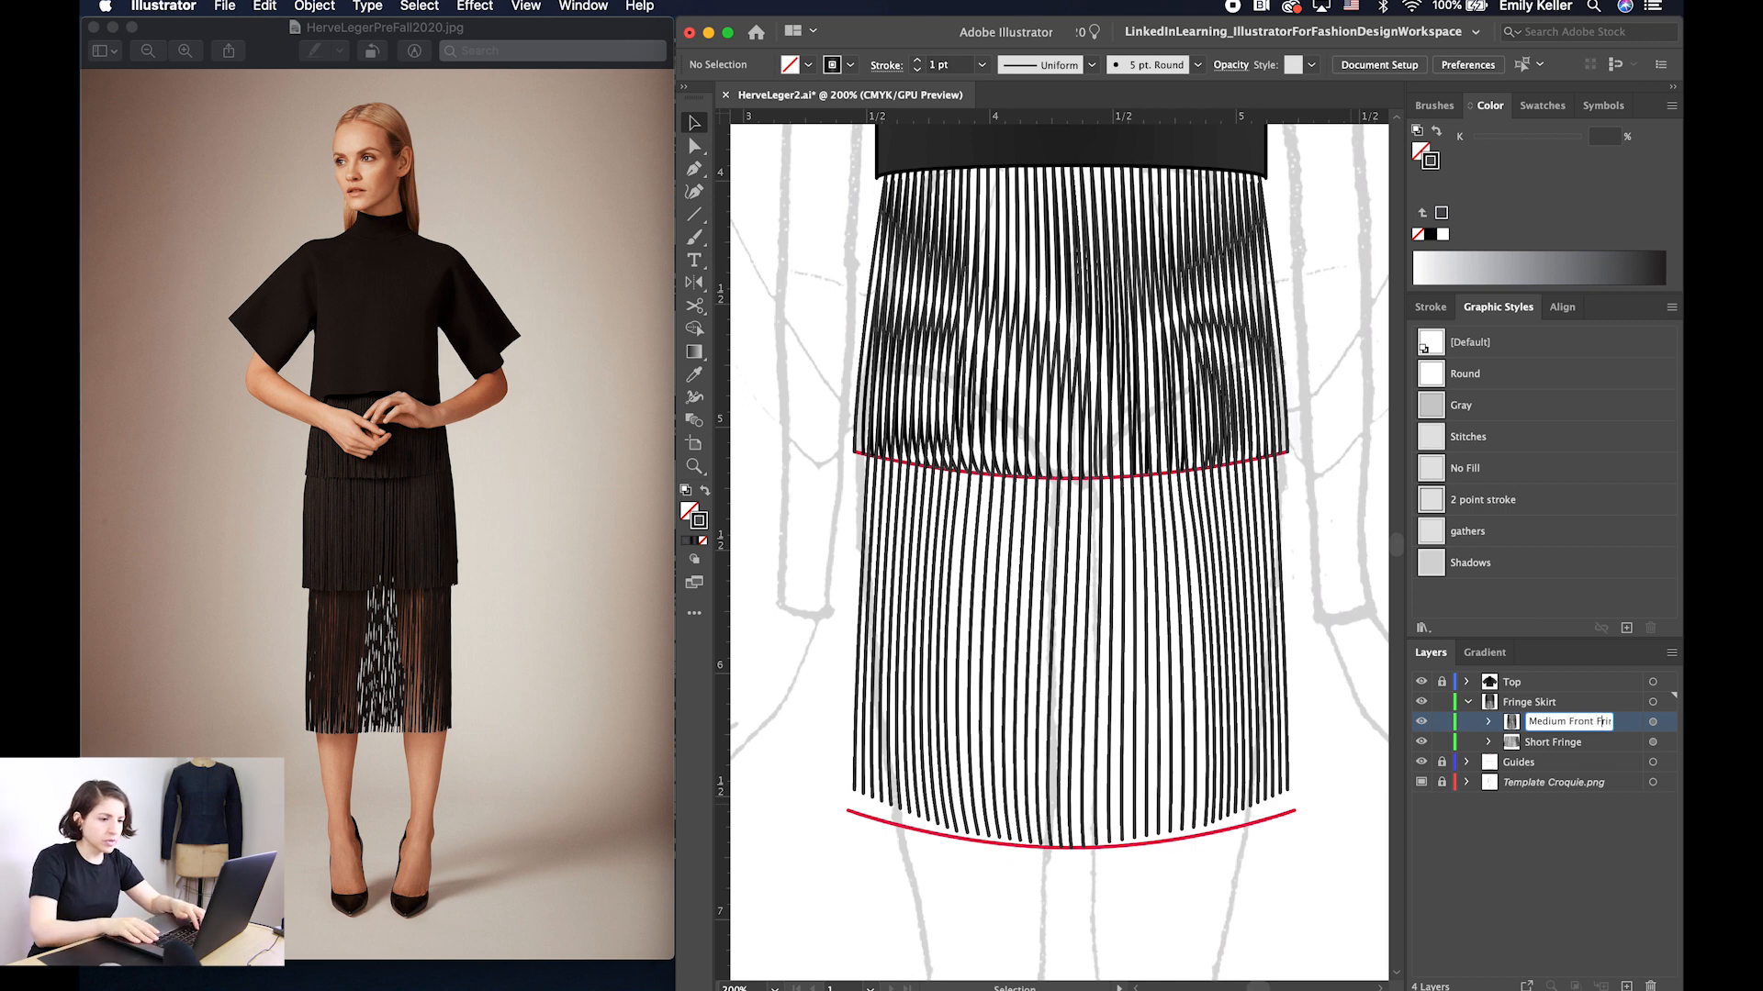
text(edium Front Fringe)
key(Return)
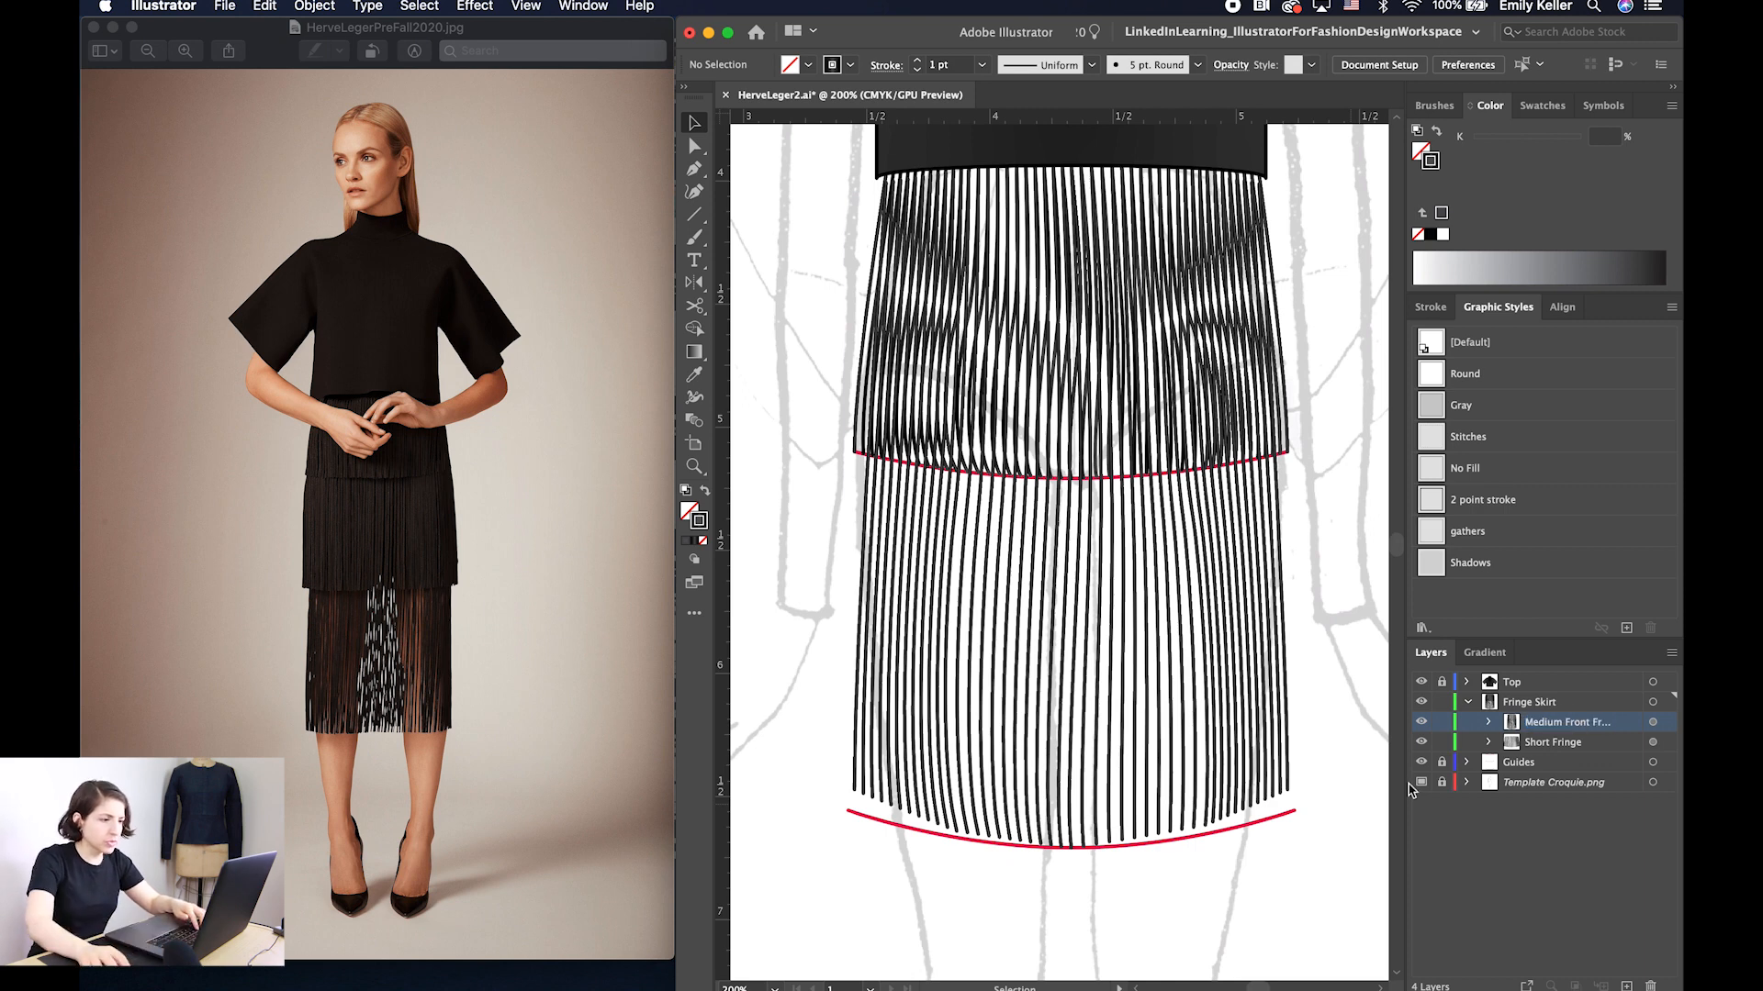
Isolate the Medium Front Fringe blend and move the lower ends of its original strands onto the lower red guide curve
double_click(865, 564)
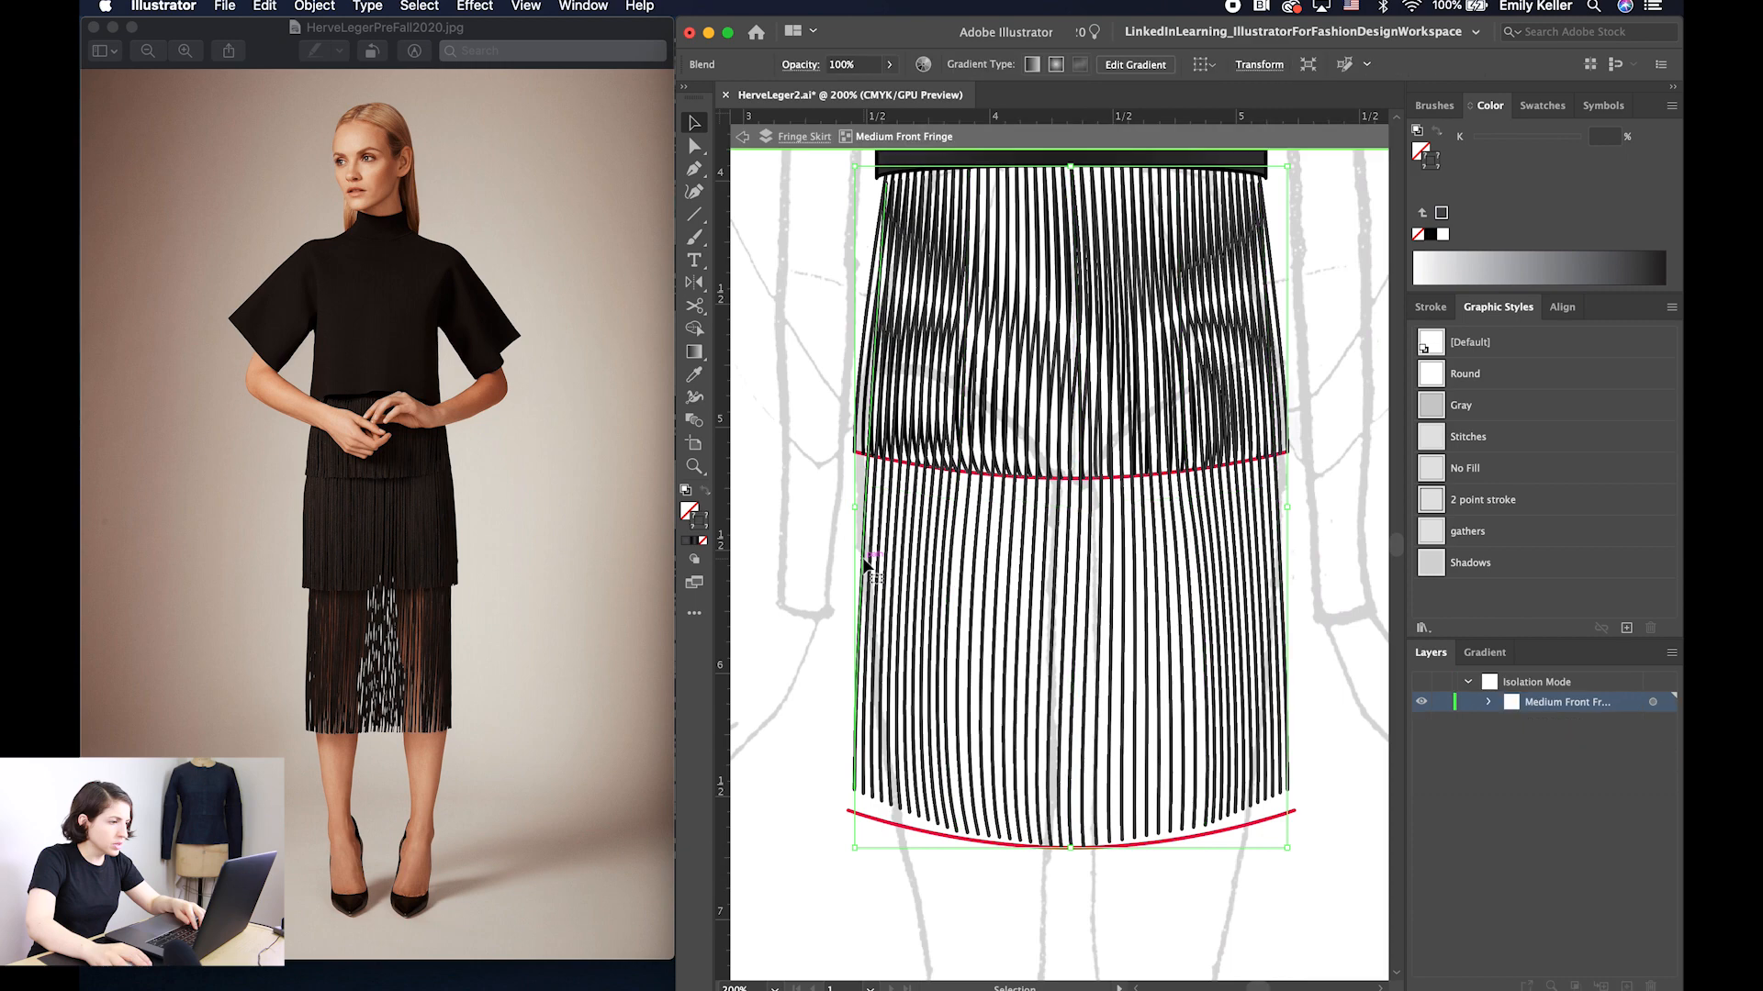
key(z)
drag(859, 787, 1120, 779)
drag(1007, 759, 1181, 732)
key(a)
drag(846, 791, 975, 736)
click(1027, 606)
click(967, 525)
drag(1372, 734, 1044, 579)
drag(1219, 571, 977, 526)
drag(1157, 636, 1147, 690)
drag(1154, 612, 916, 549)
drag(1251, 561, 960, 526)
drag(1243, 525, 963, 480)
drag(963, 481, 1086, 495)
drag(1240, 627, 940, 633)
drag(1113, 597, 846, 532)
drag(1197, 484, 963, 548)
drag(1262, 498, 1036, 557)
drag(1161, 622, 1162, 686)
drag(1362, 519, 885, 580)
drag(1279, 471, 1136, 568)
drag(1188, 504, 1244, 666)
click(1276, 557)
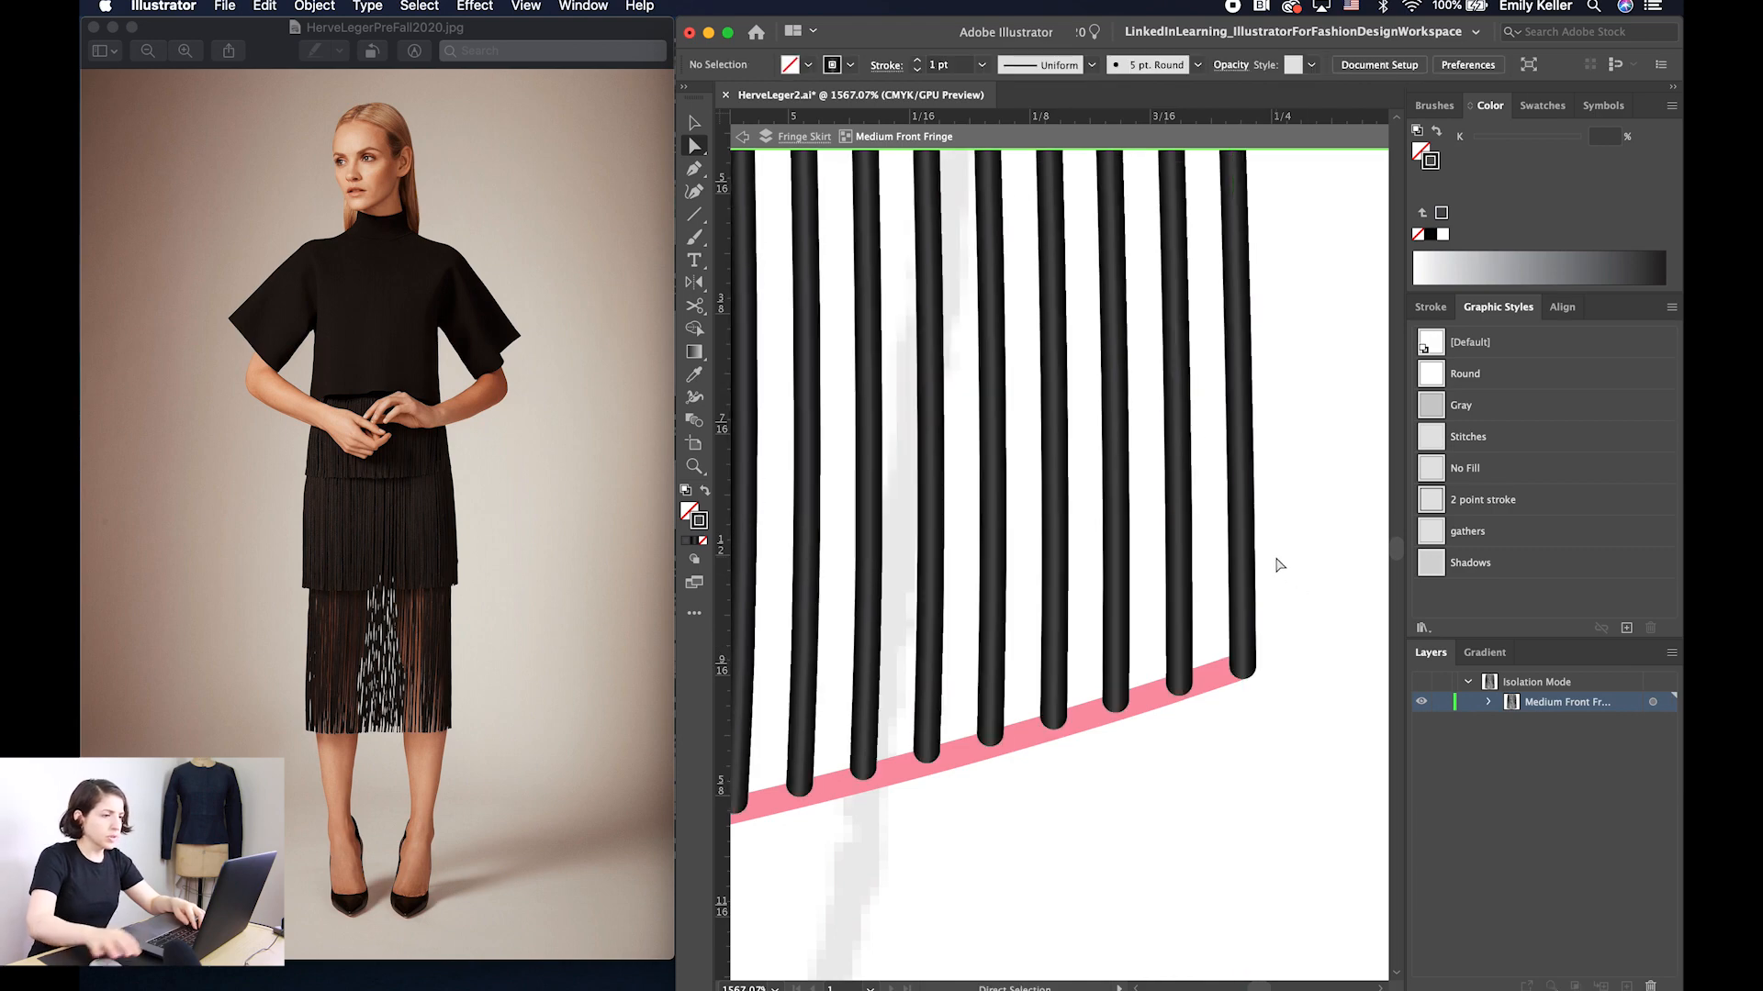
Move the upper ends of the Medium Front Fringe's original strands up to the black top's hem and exit isolation
key(super+minus)
key(super+minus)
key(super+minus)
key(super+minus)
key(super+minus)
key(v)
drag(1243, 504, 1277, 890)
drag(1138, 514, 1193, 813)
key(a)
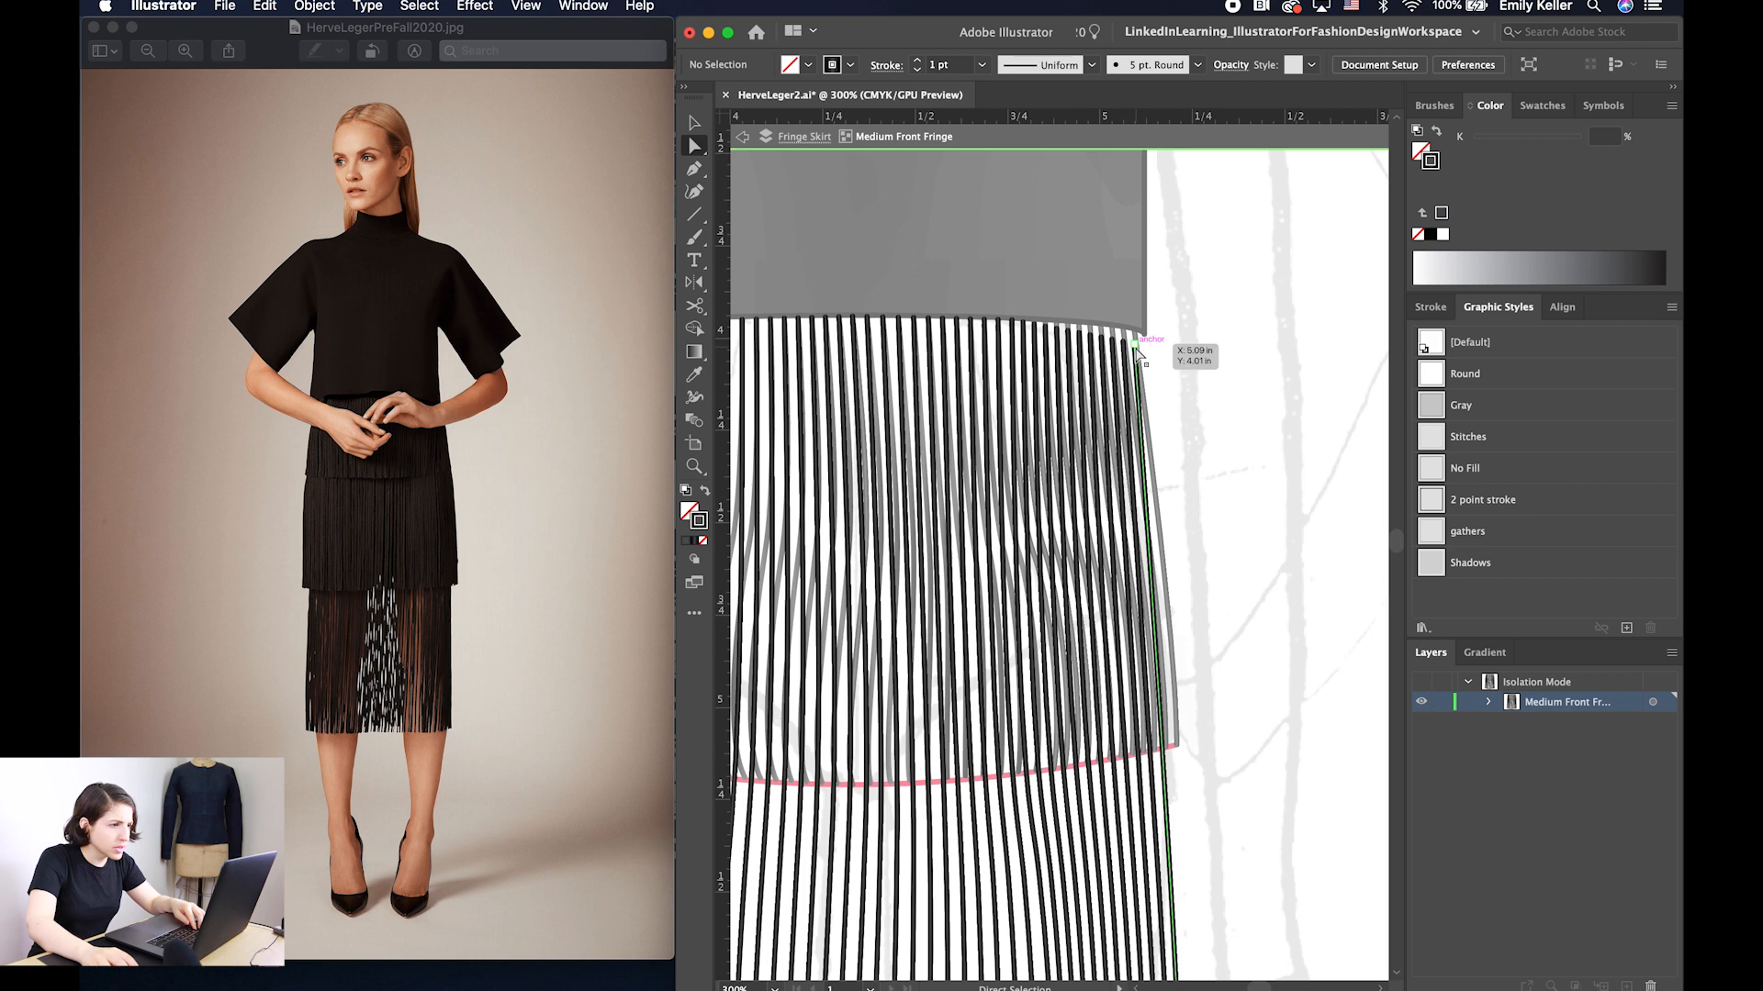
click(1137, 339)
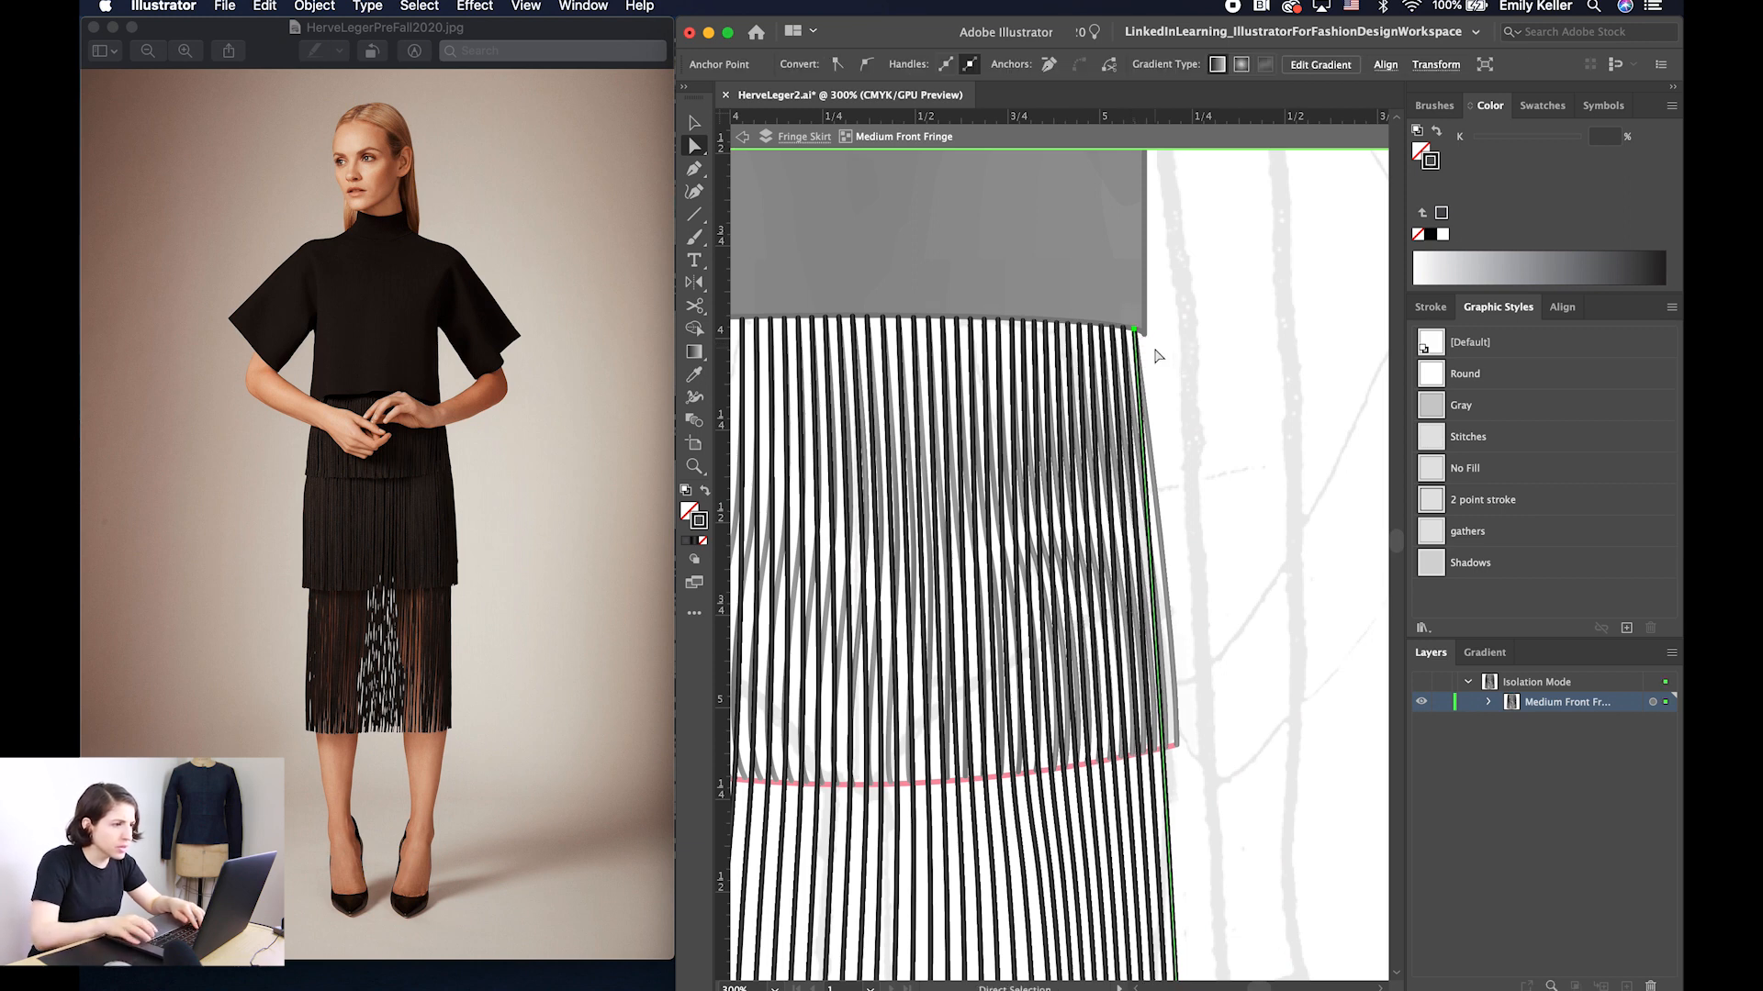
shift+click(1011, 333)
click(852, 319)
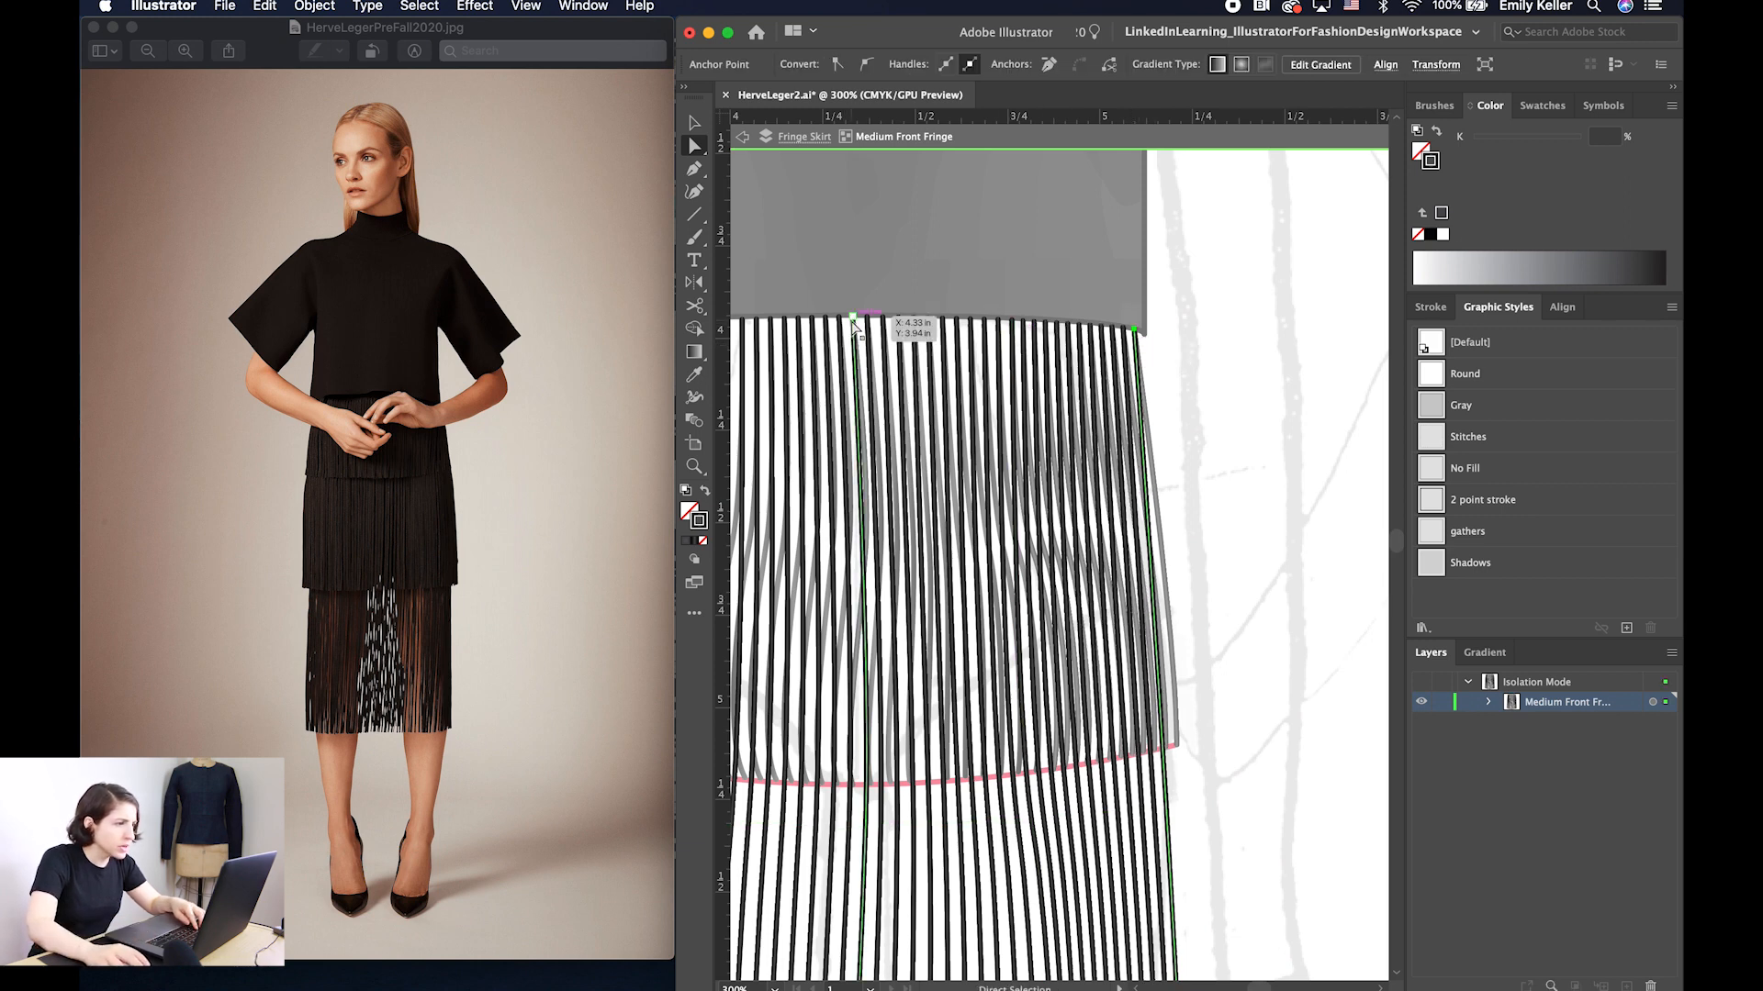
scroll(950, 315, left, 5)
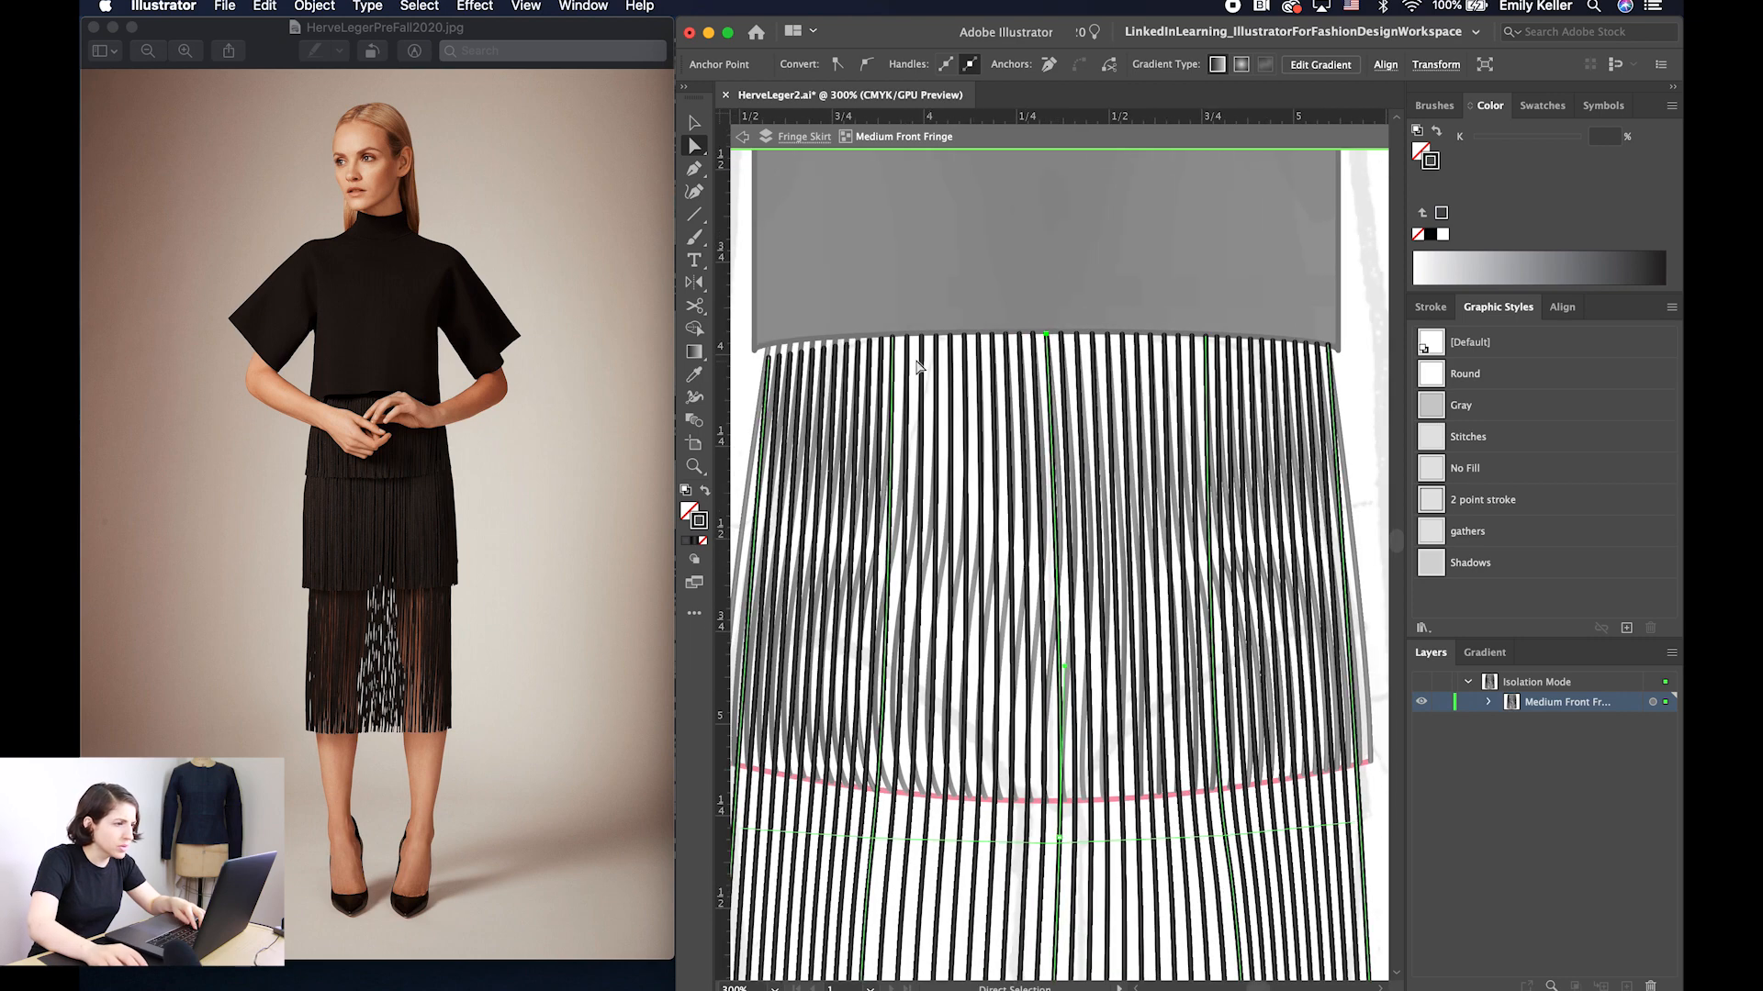
click(890, 349)
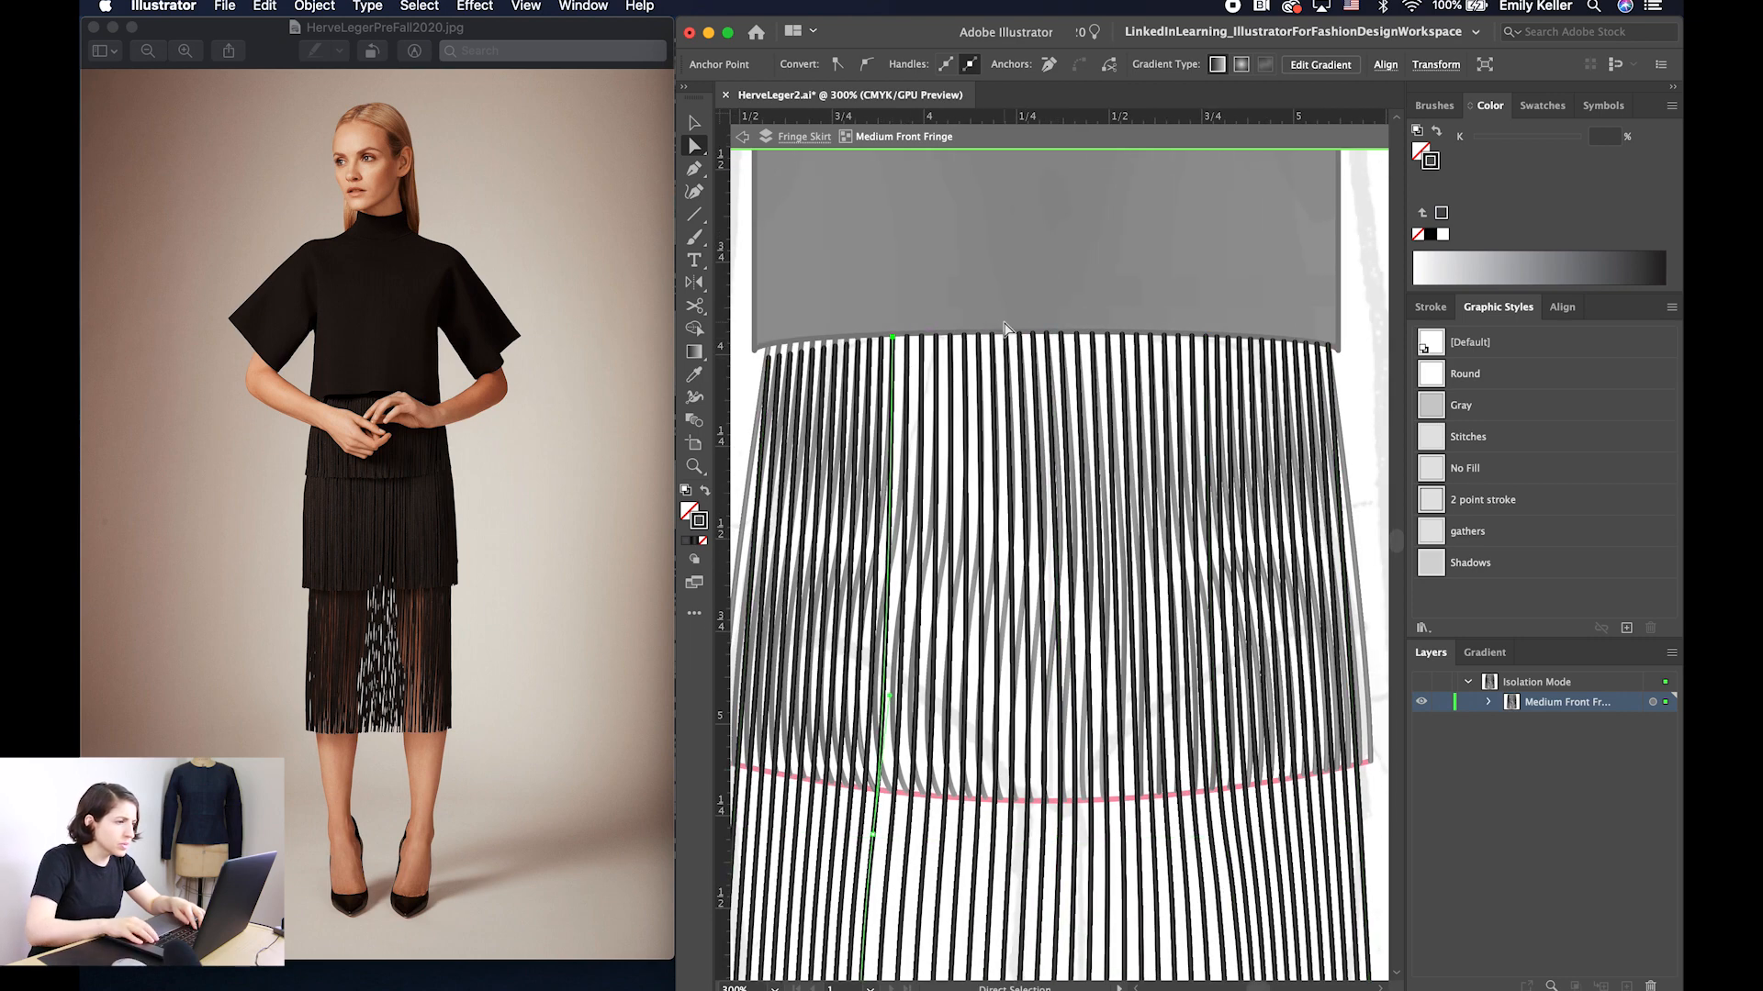
click(771, 360)
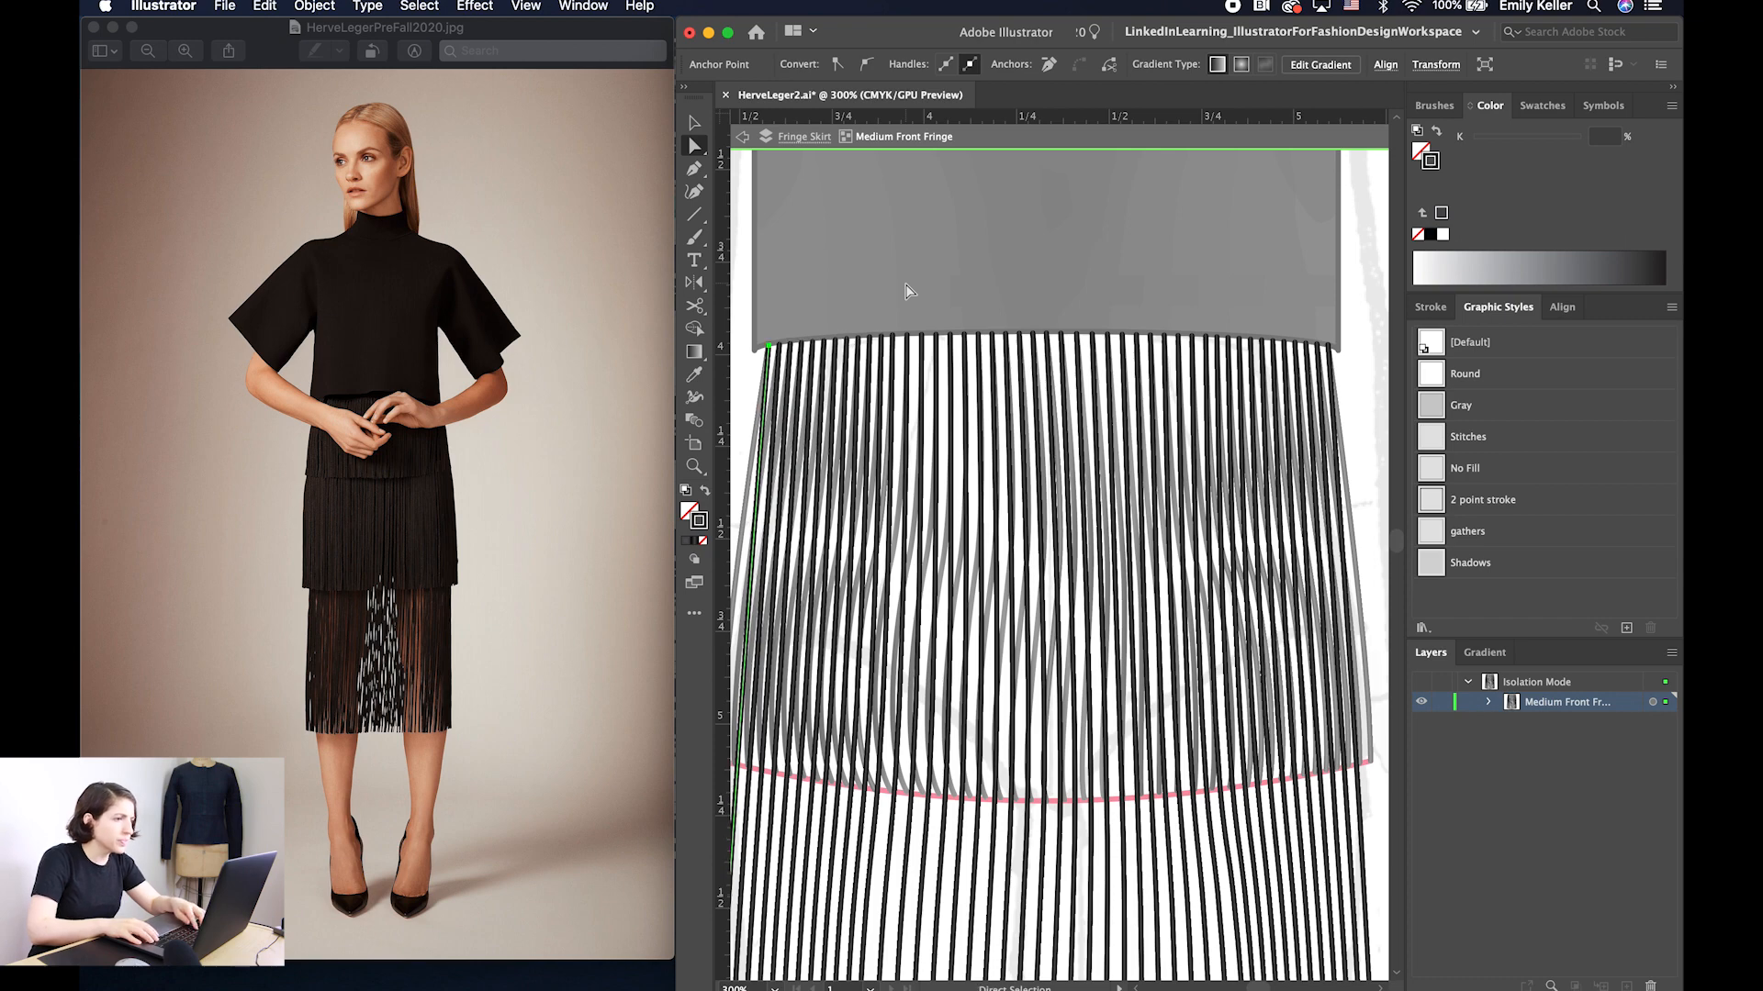
key(v)
click(1346, 378)
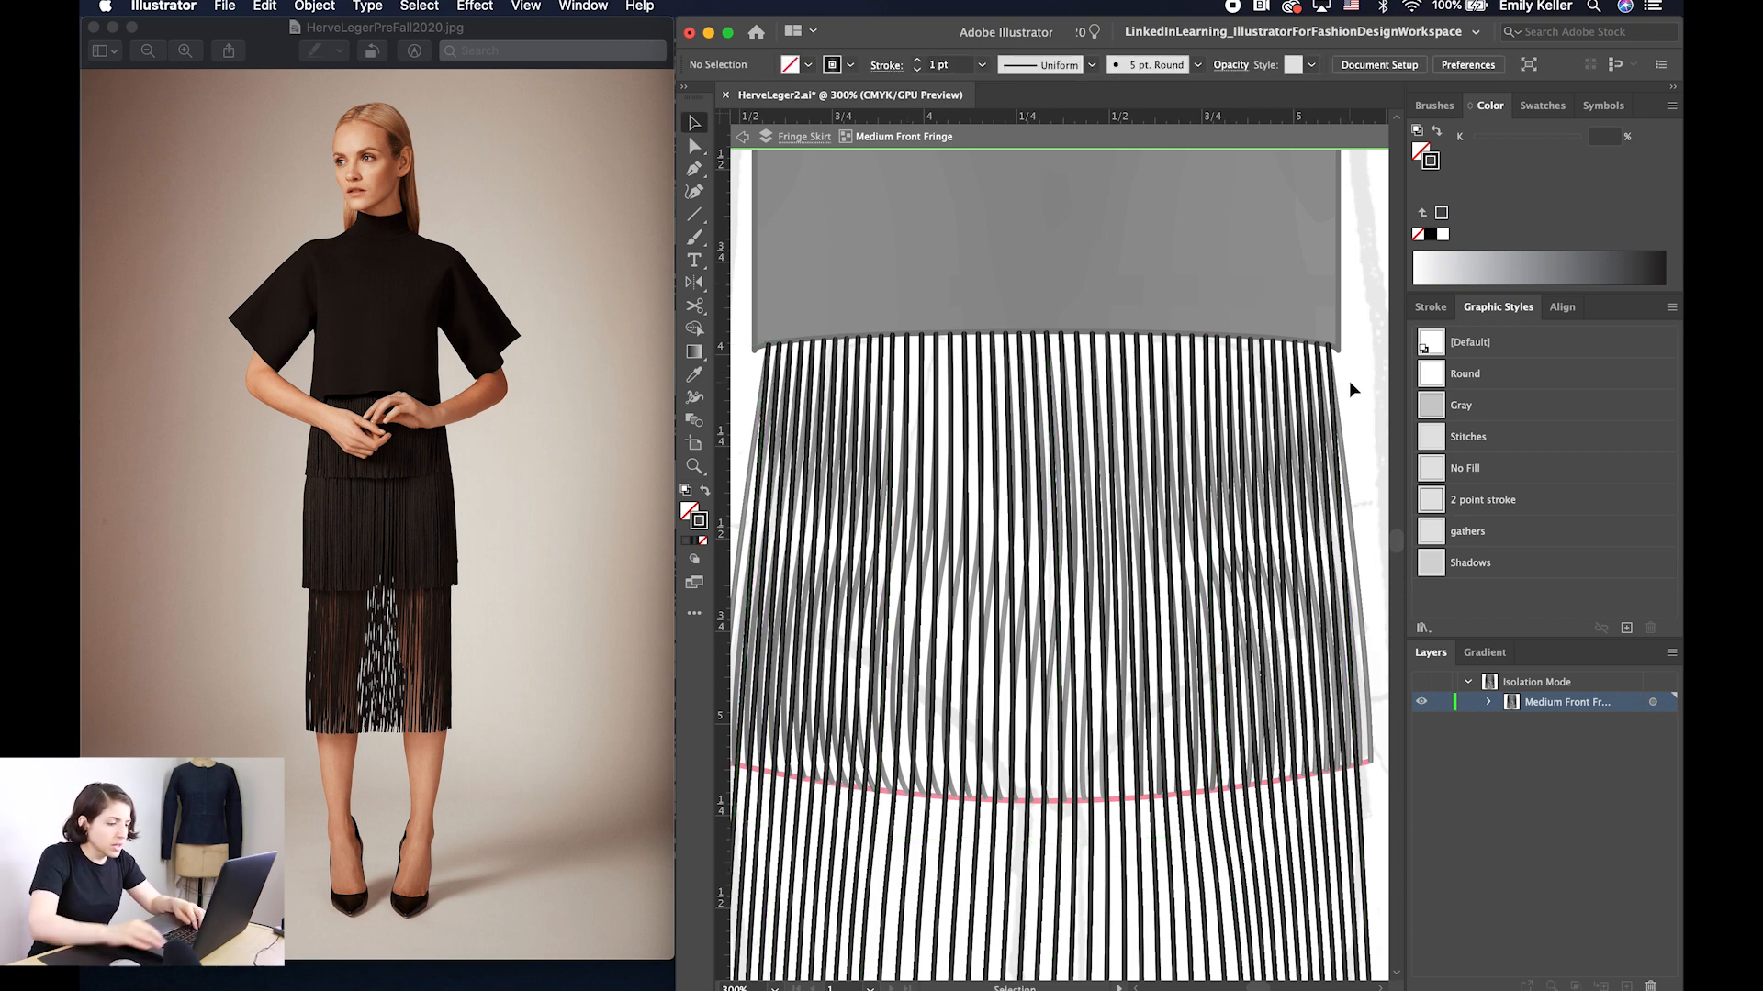
key(super+minus)
drag(1323, 546, 1294, 413)
double_click(1322, 423)
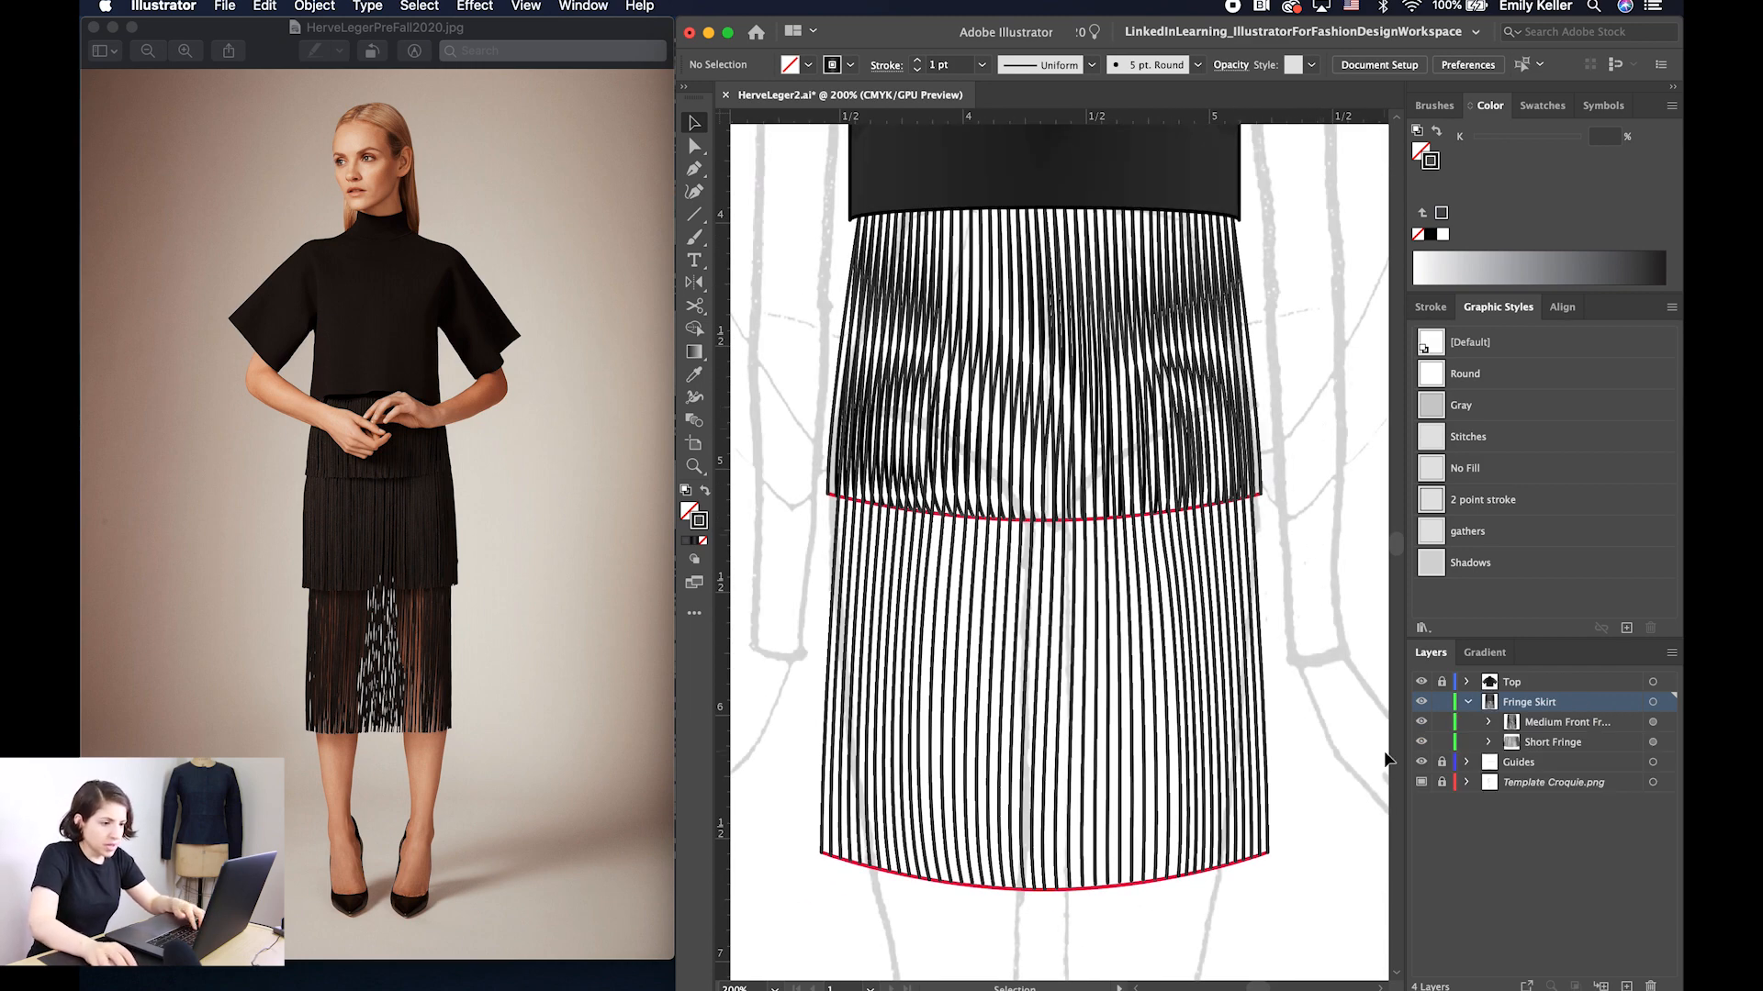
Hide the Guides layer and review the whole outfit on the croquis
click(1421, 763)
key(super+0)
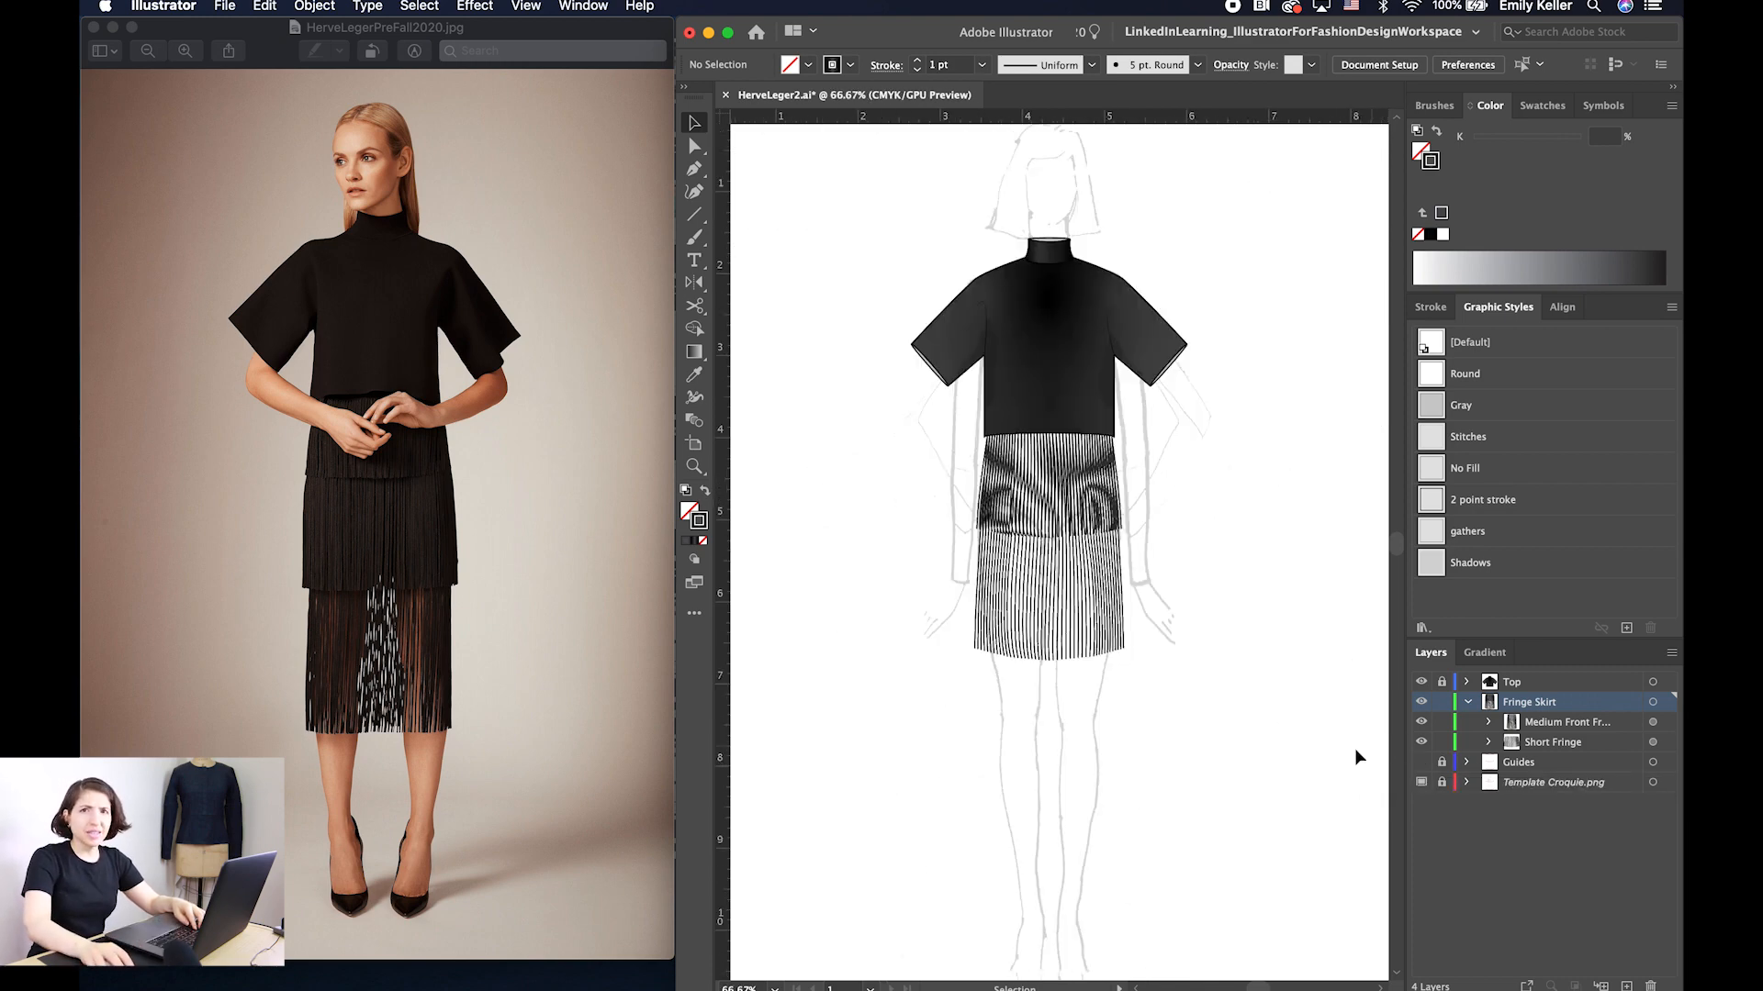
scroll(1357, 754, down, 3)
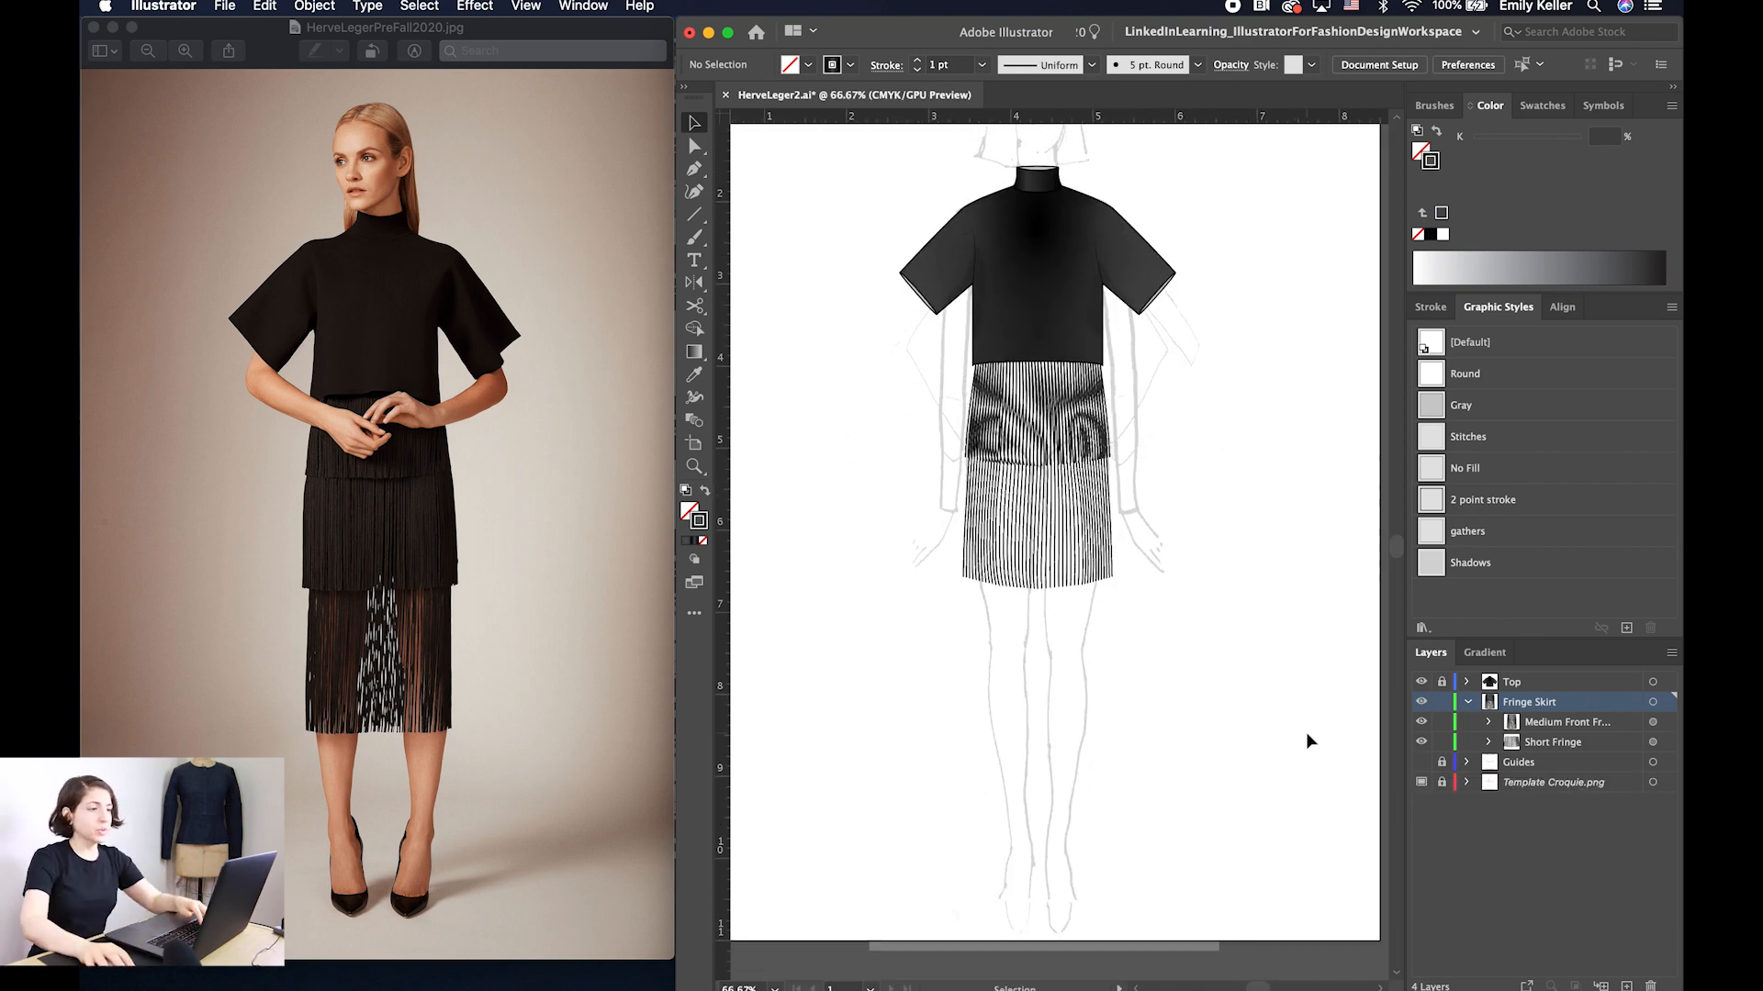
scroll(1204, 585, up, 2)
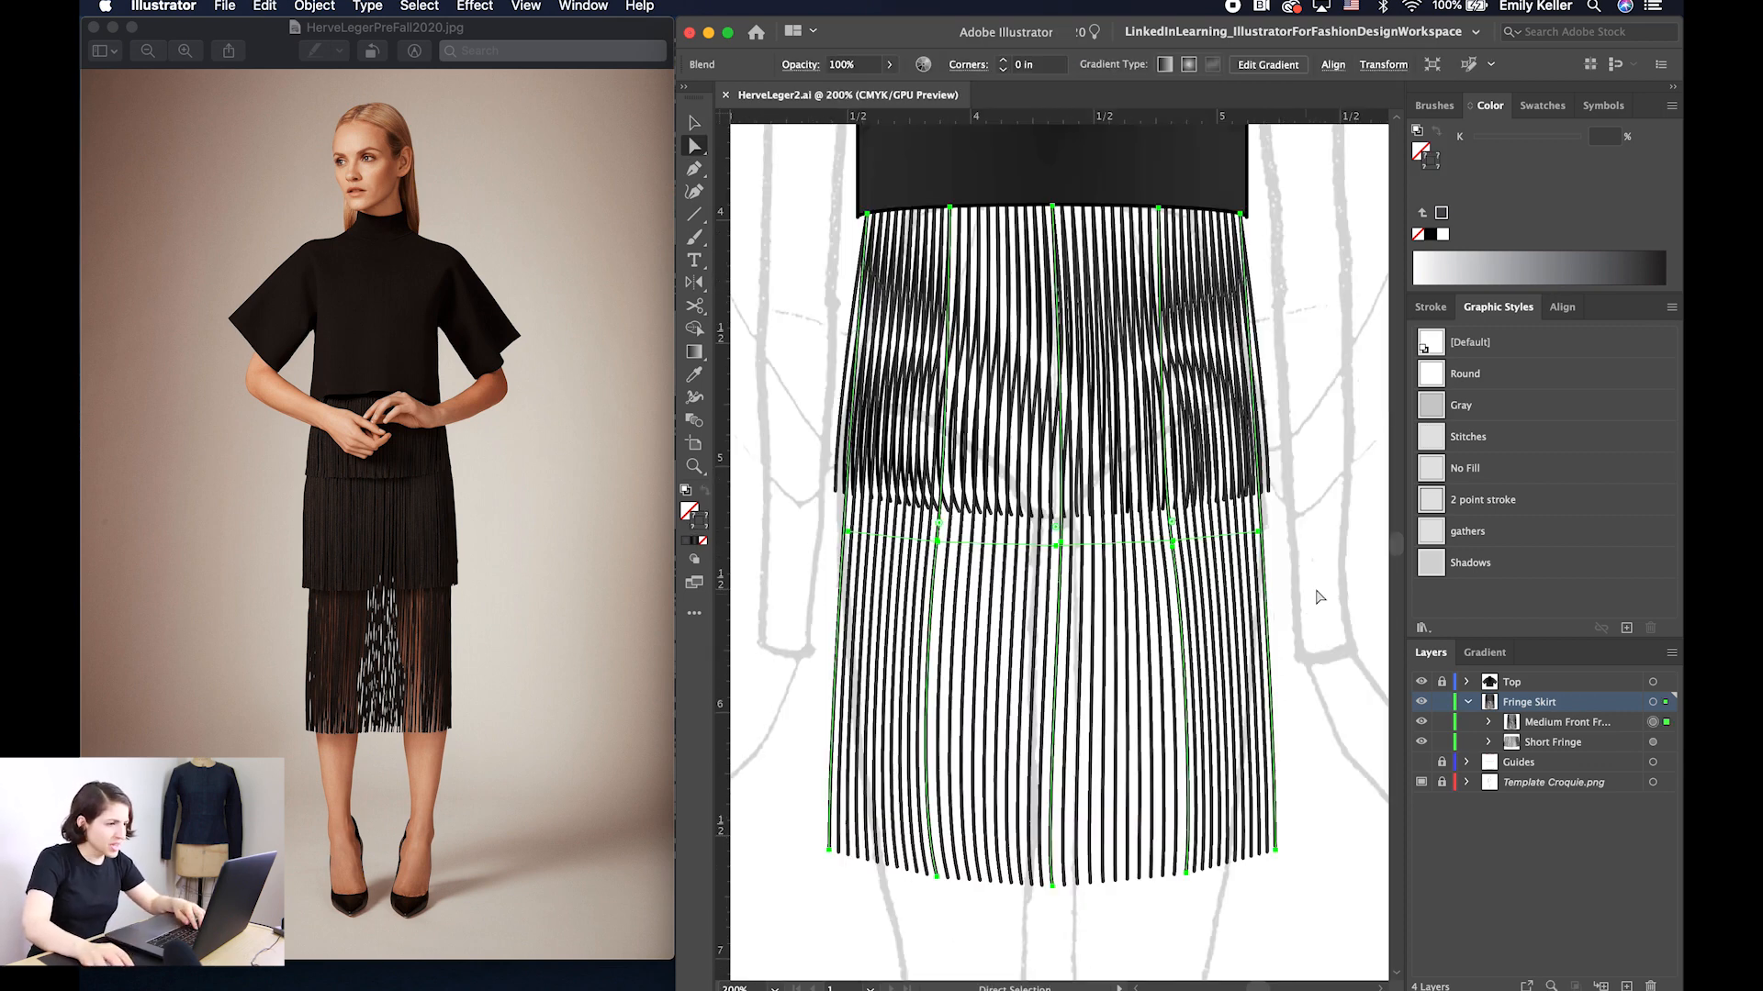
Isolate Medium Front Fringe again and bend its three inner original strands into gentle waves with their mid-point handles
key(v)
click(1319, 597)
double_click(1183, 620)
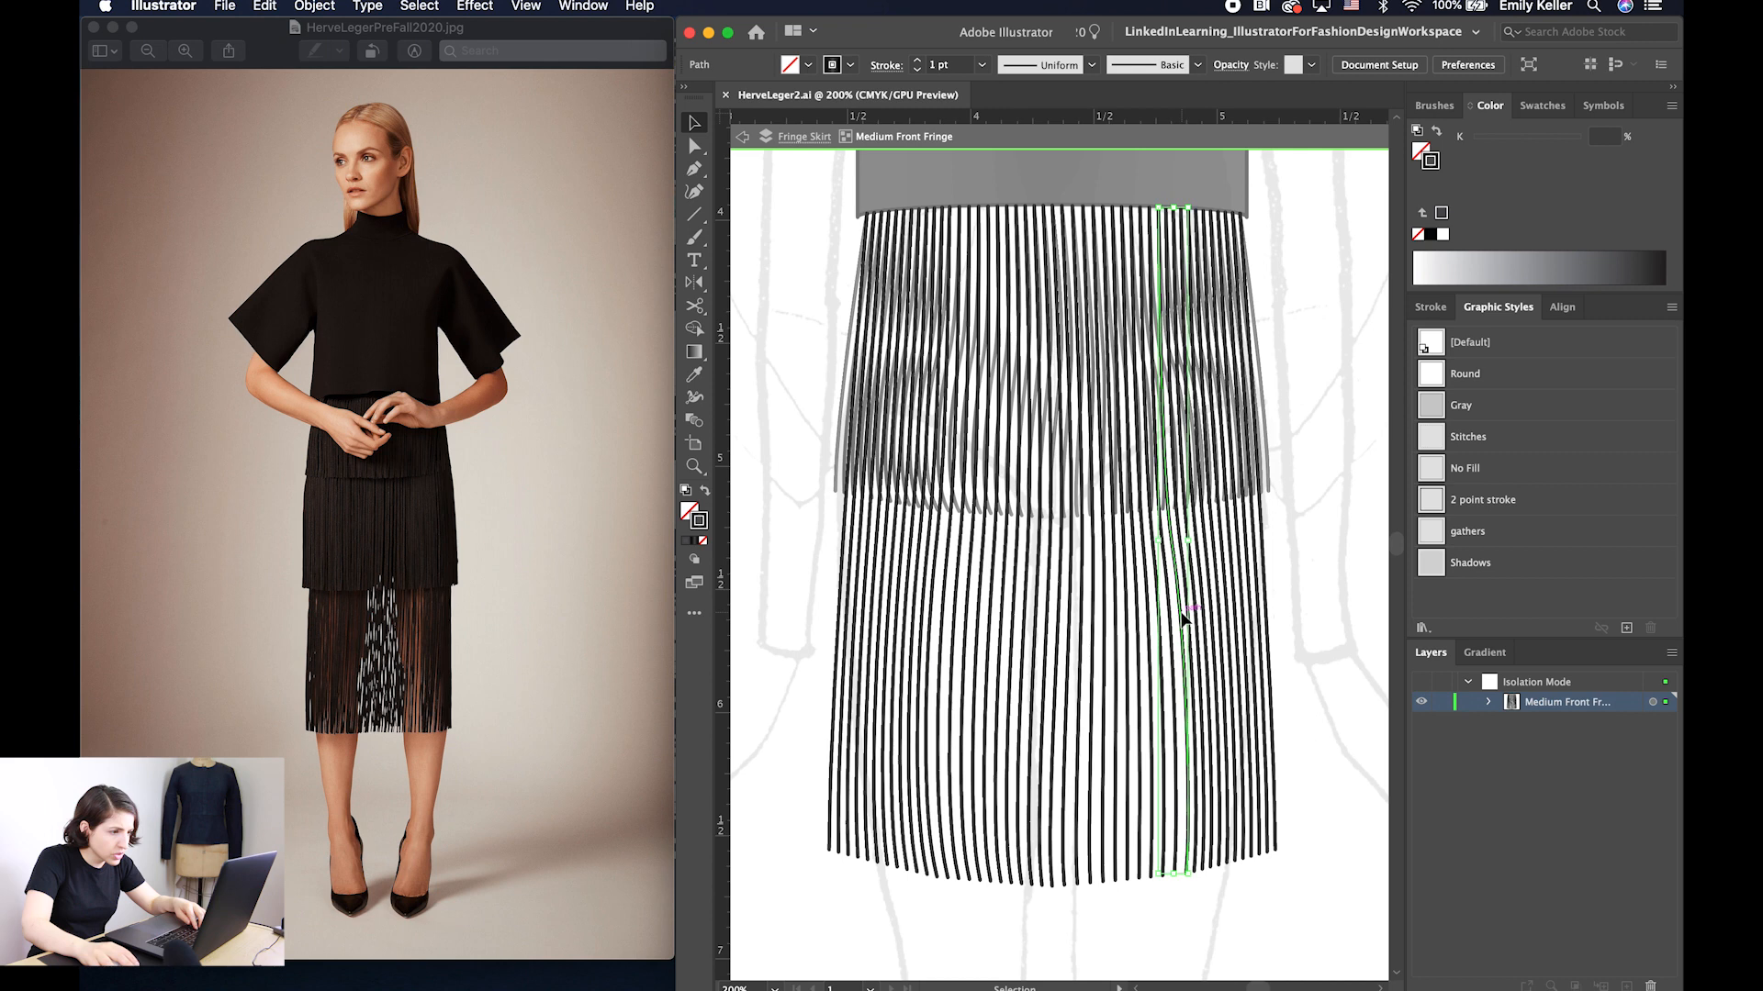
key(a)
click(1174, 548)
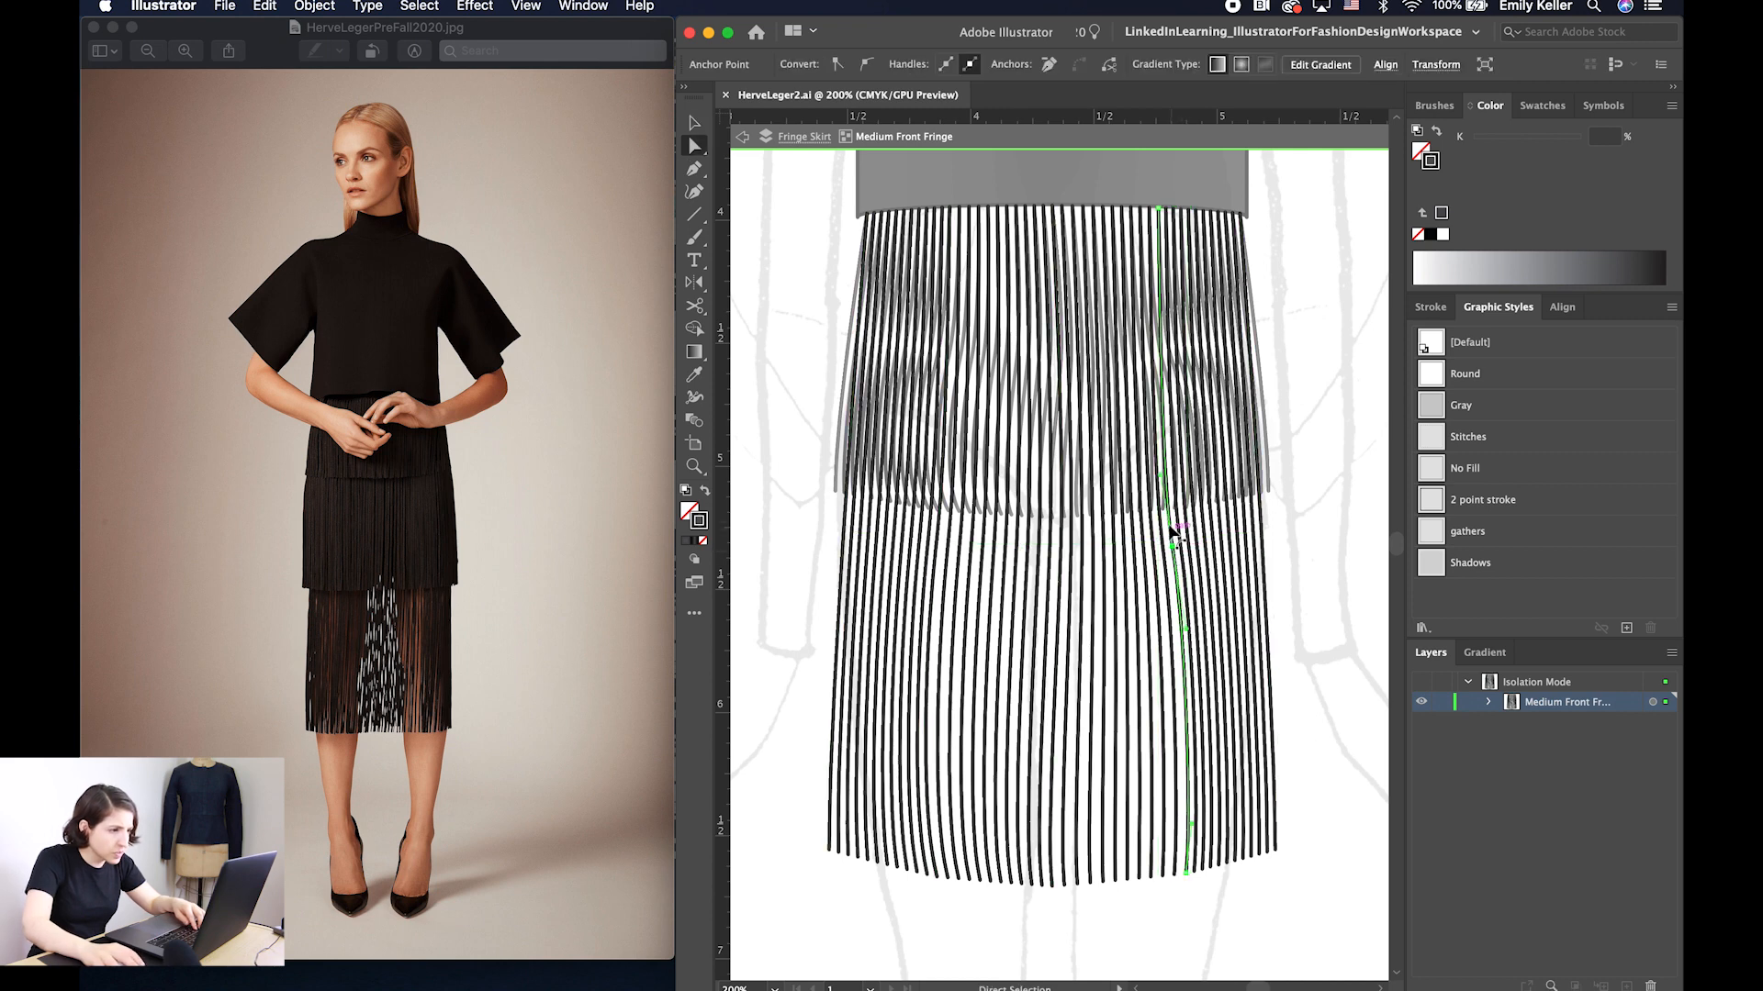
drag(1161, 473, 1182, 469)
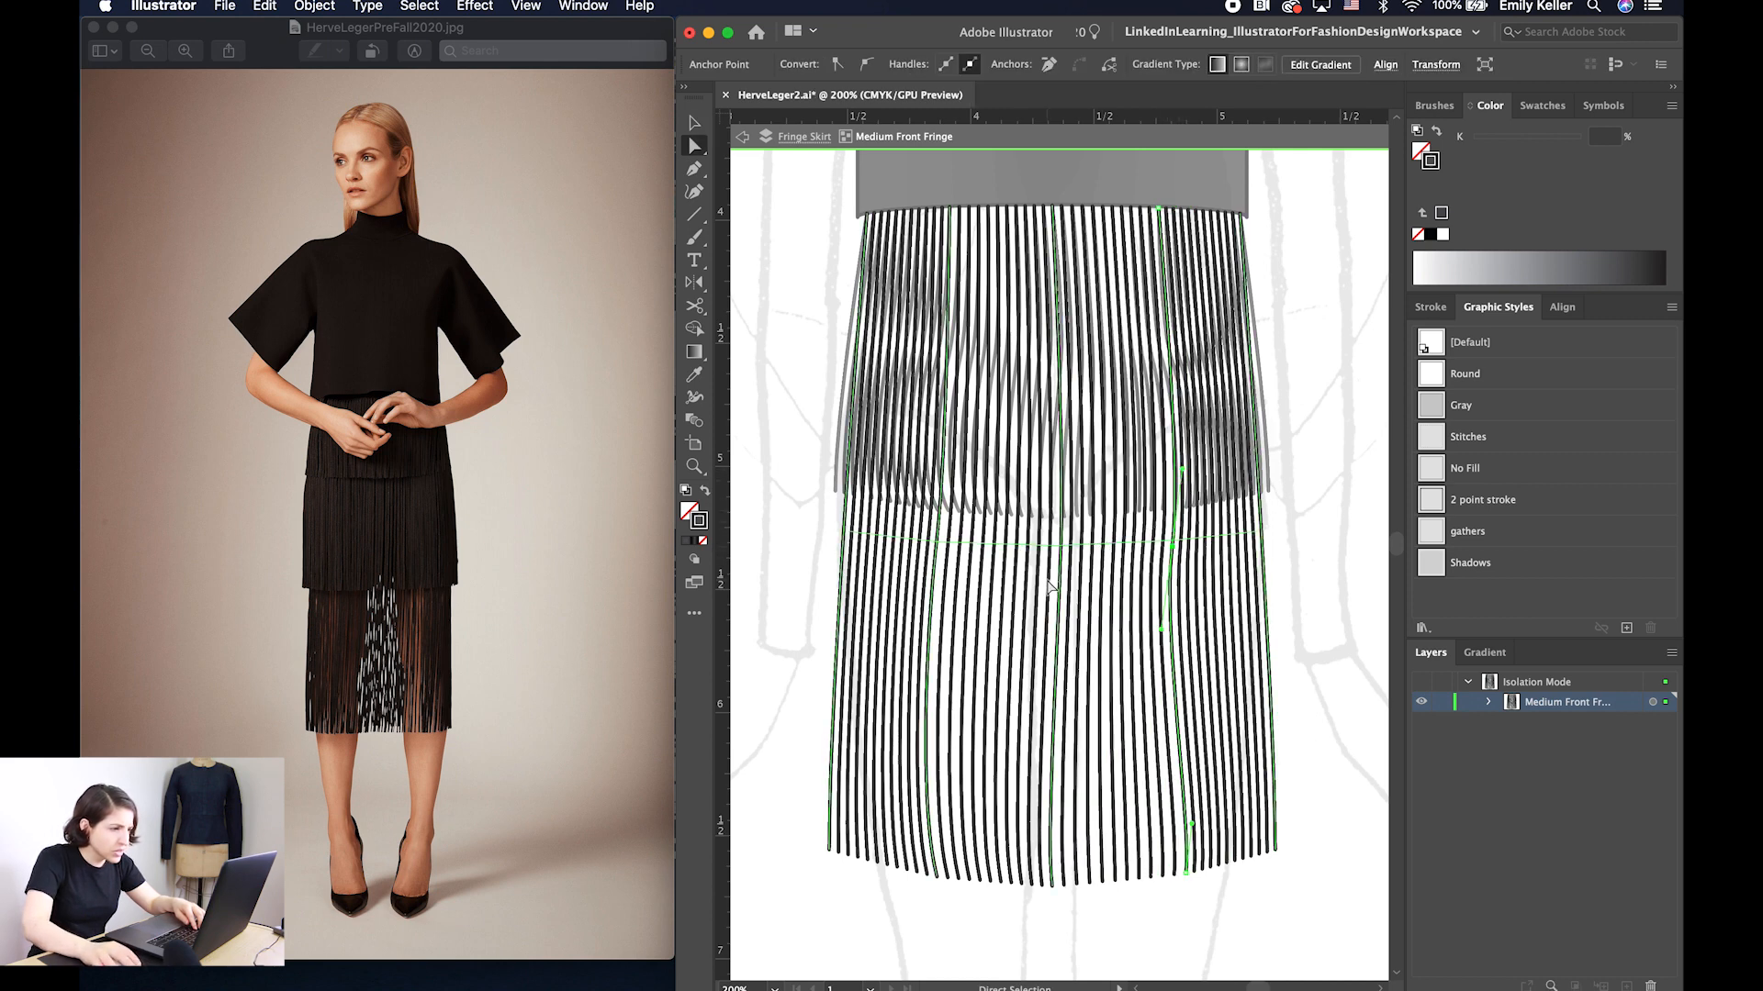
click(1065, 456)
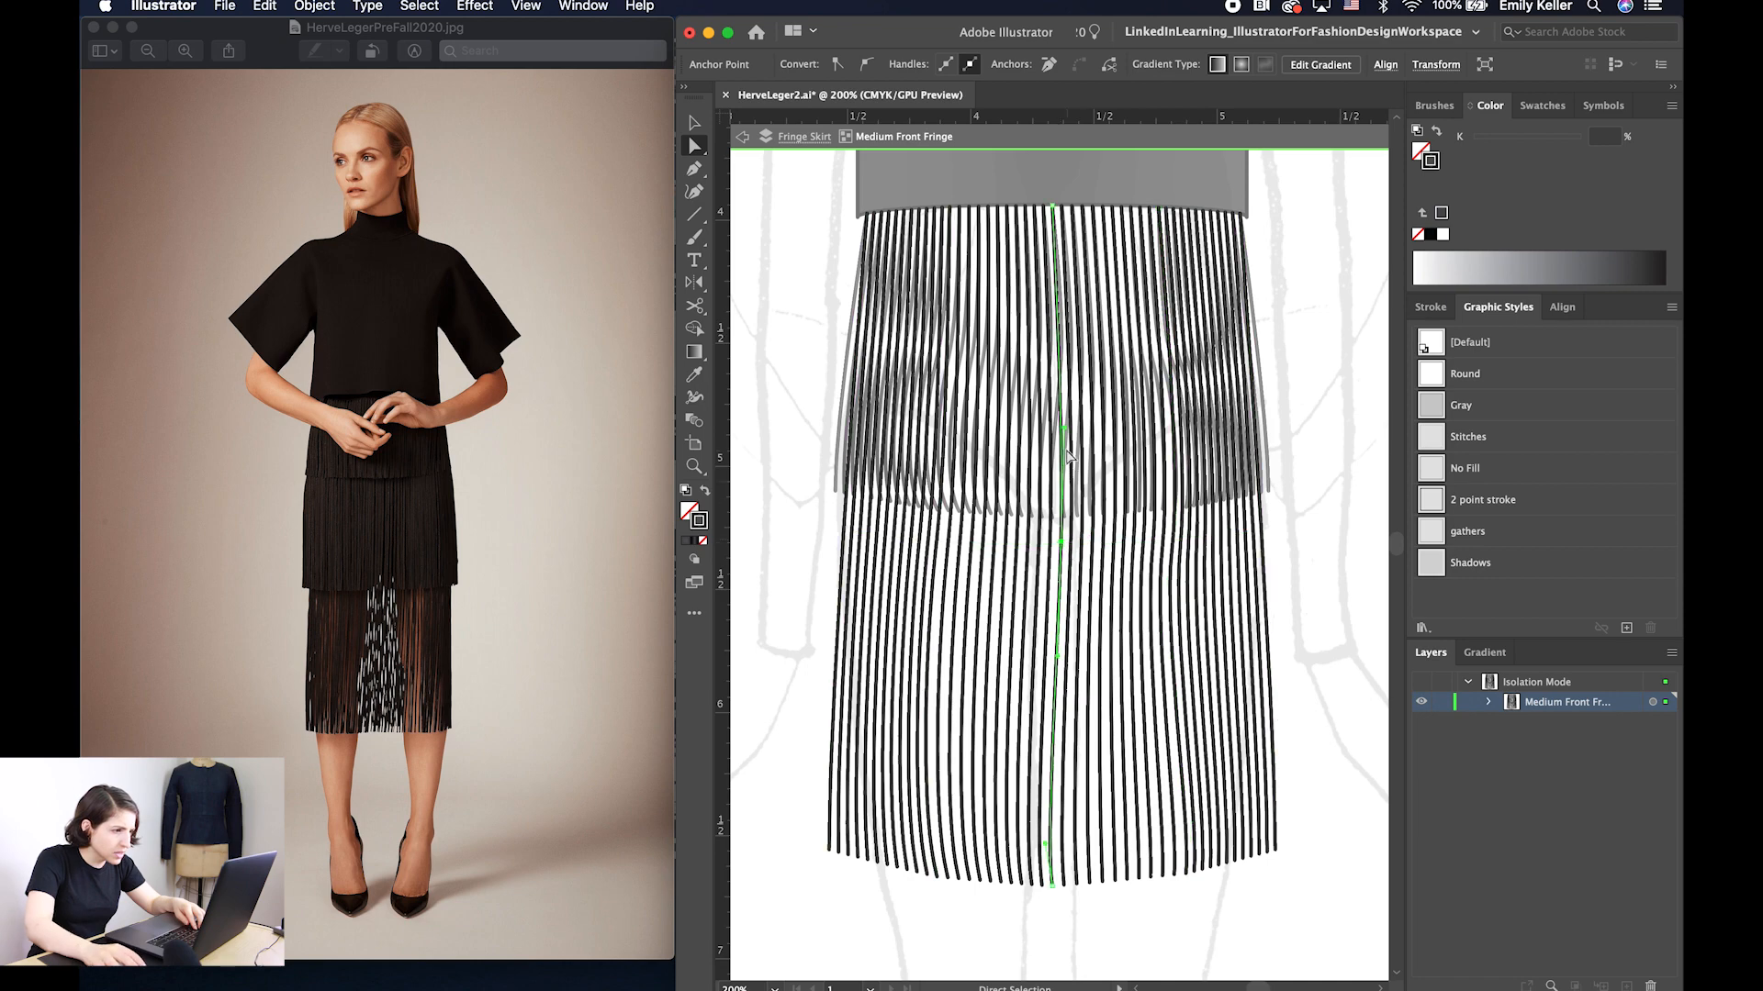
drag(1067, 431, 1034, 429)
click(935, 581)
drag(929, 627, 840, 635)
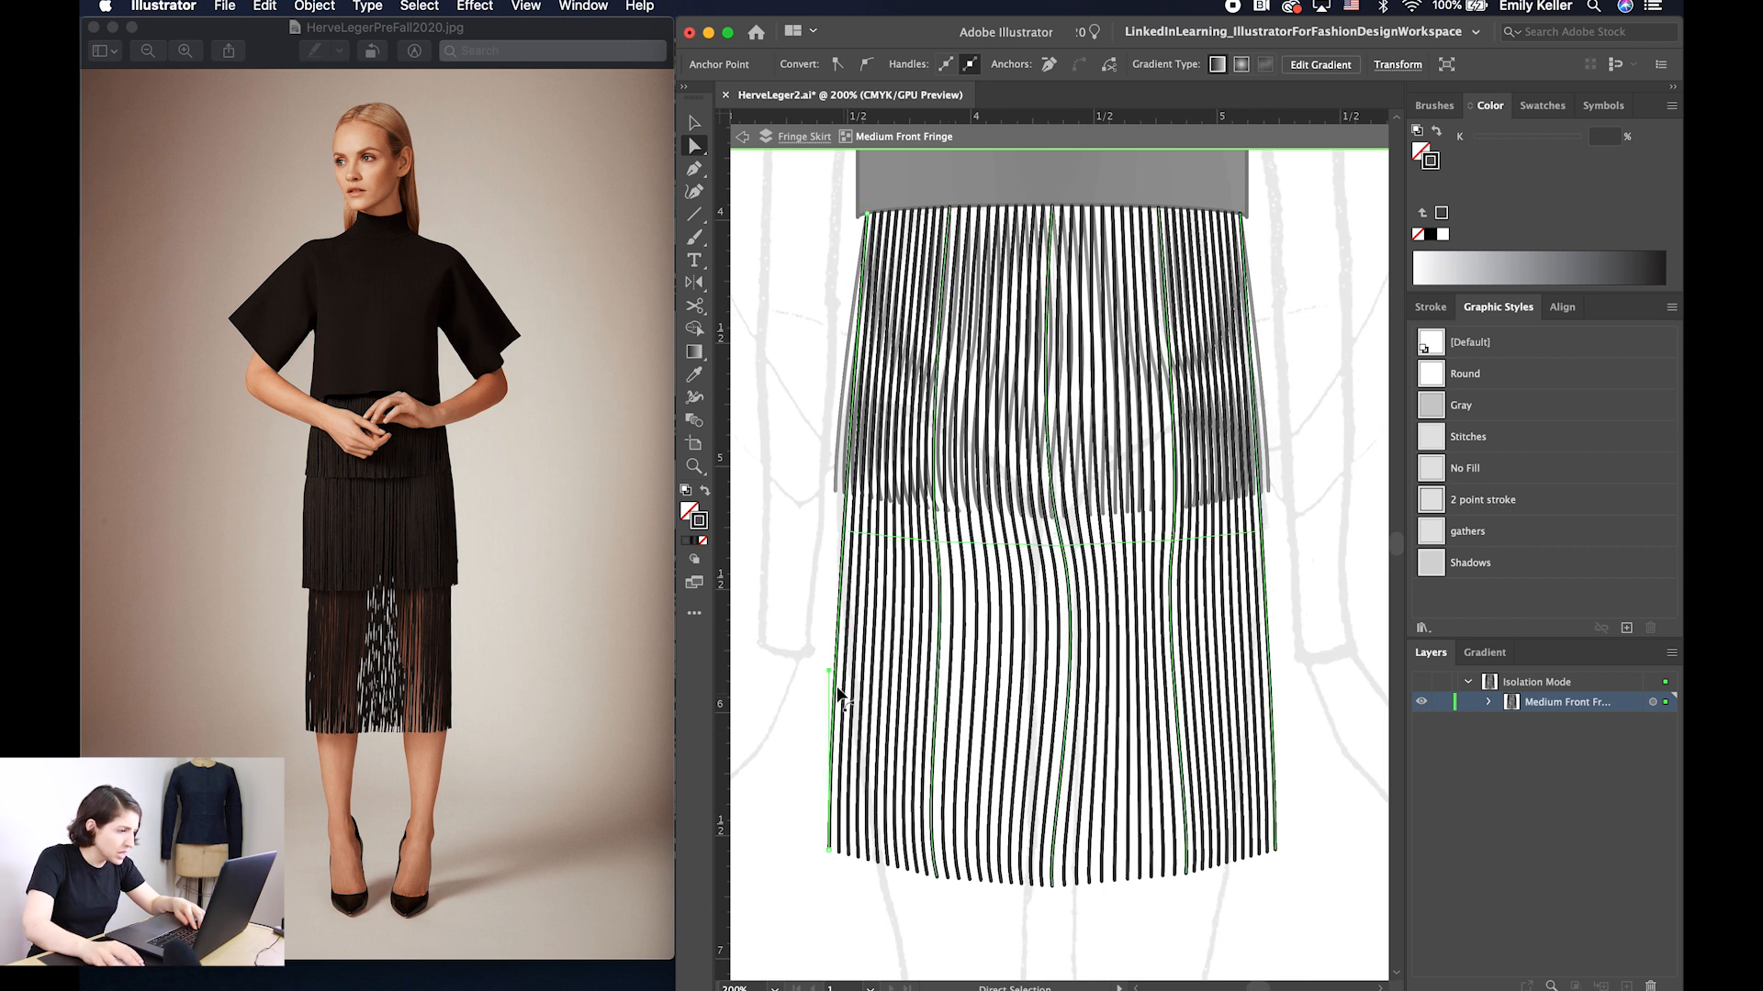
Adjust the curve handles of the two outermost Medium Front Fringe strands to refine the skirt's side edges
drag(830, 672, 820, 675)
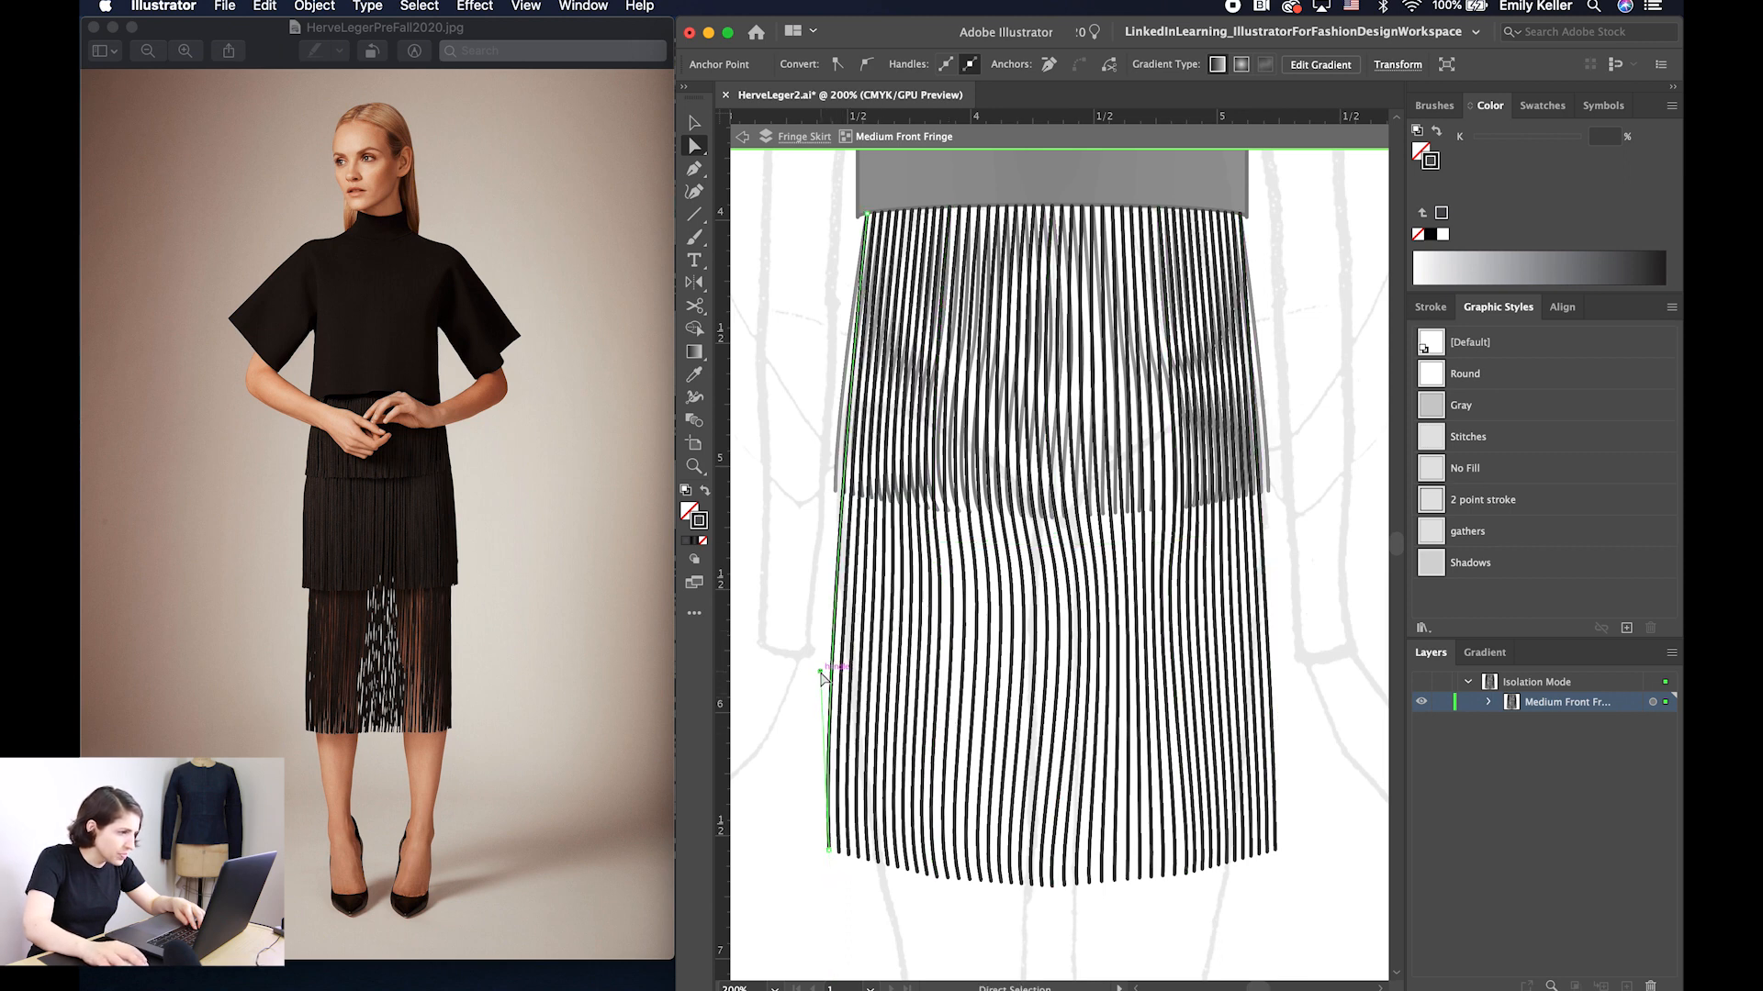
click(1283, 751)
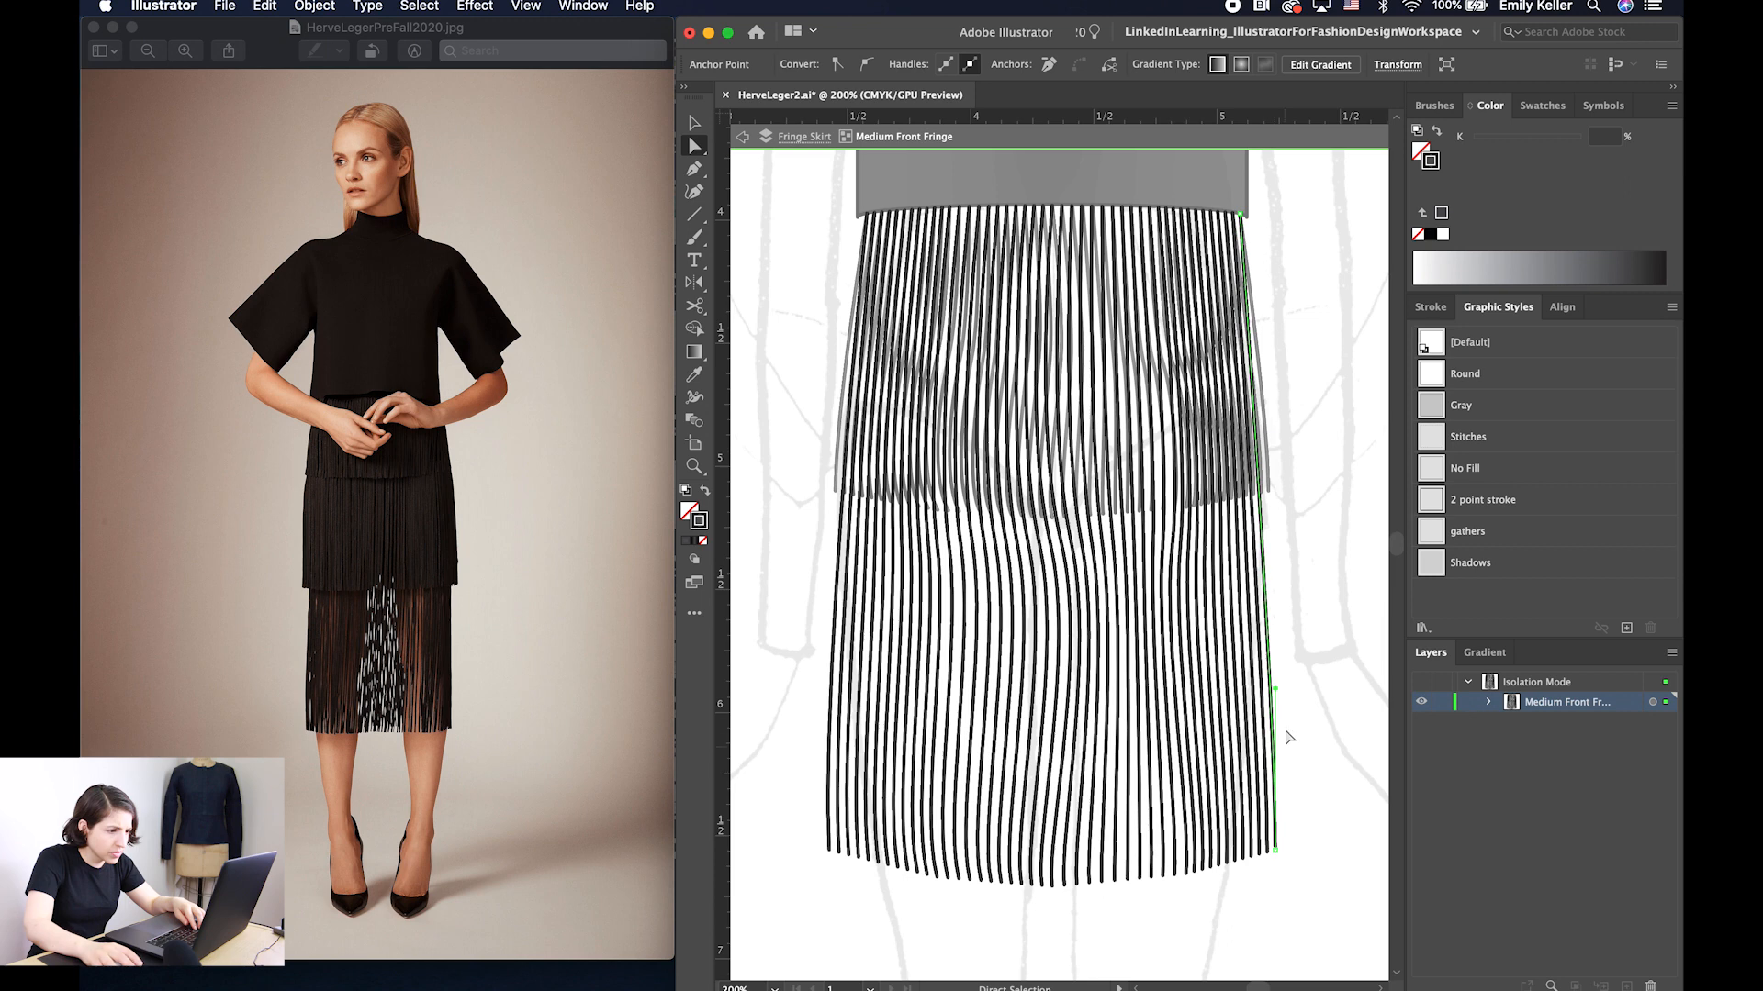
drag(1281, 685, 1276, 532)
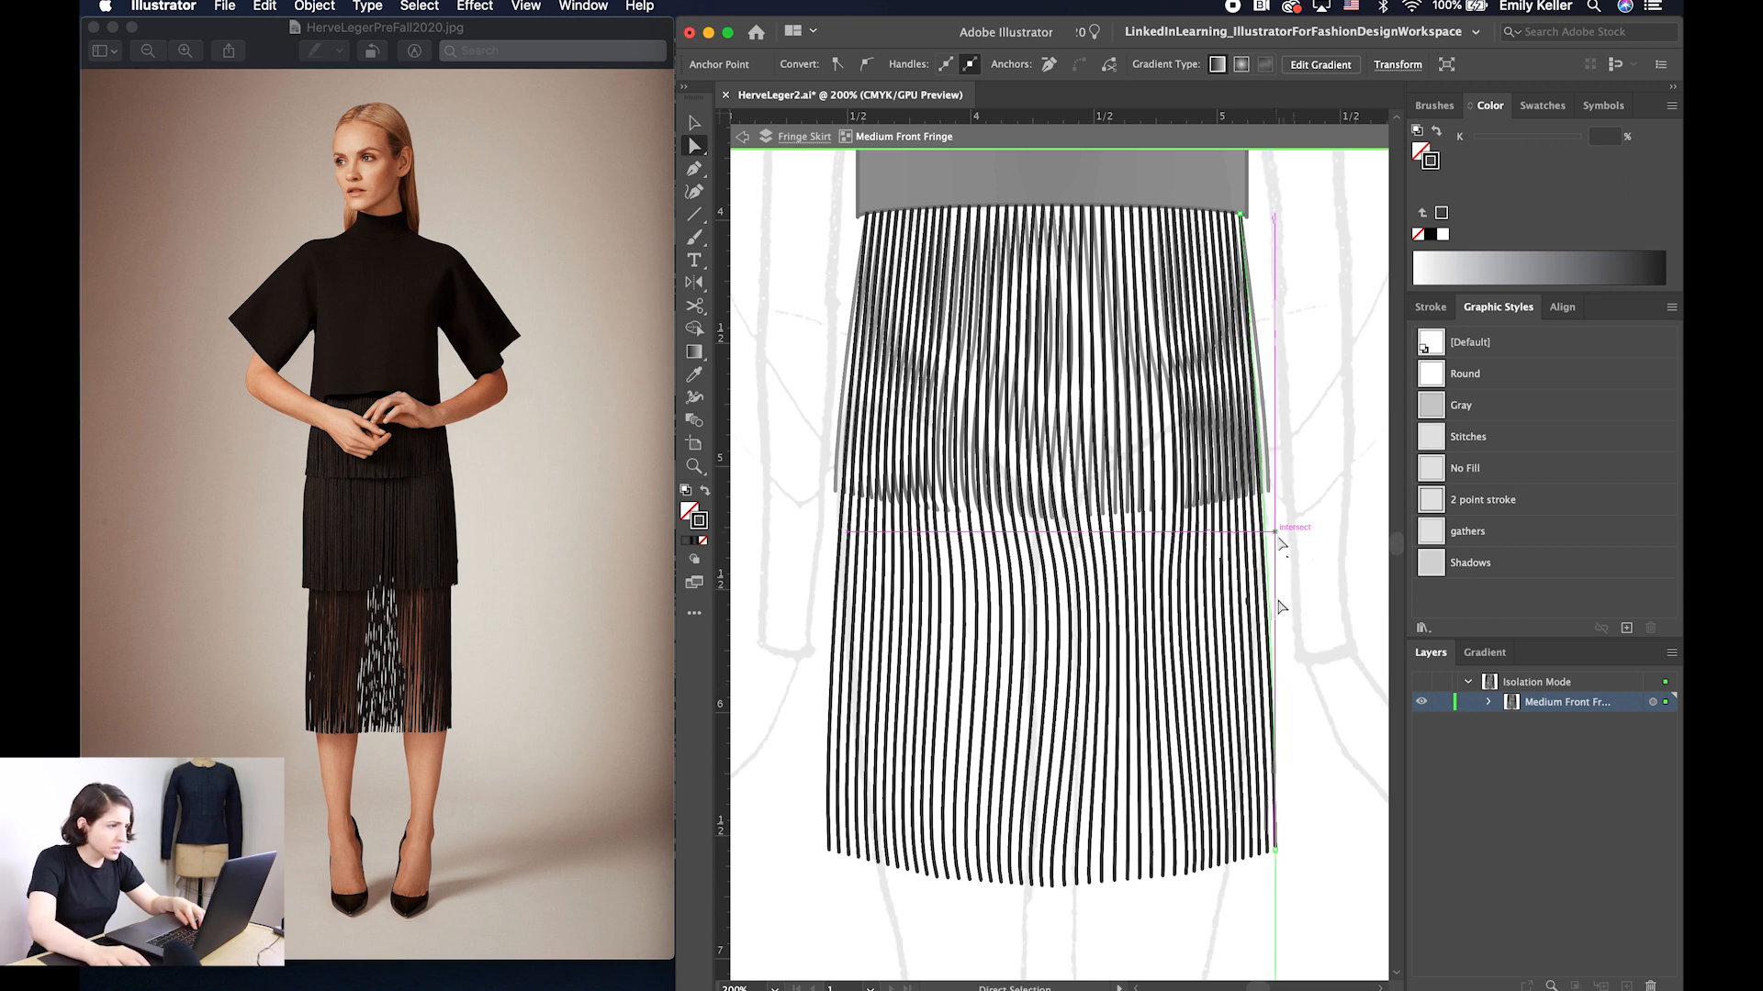
click(844, 508)
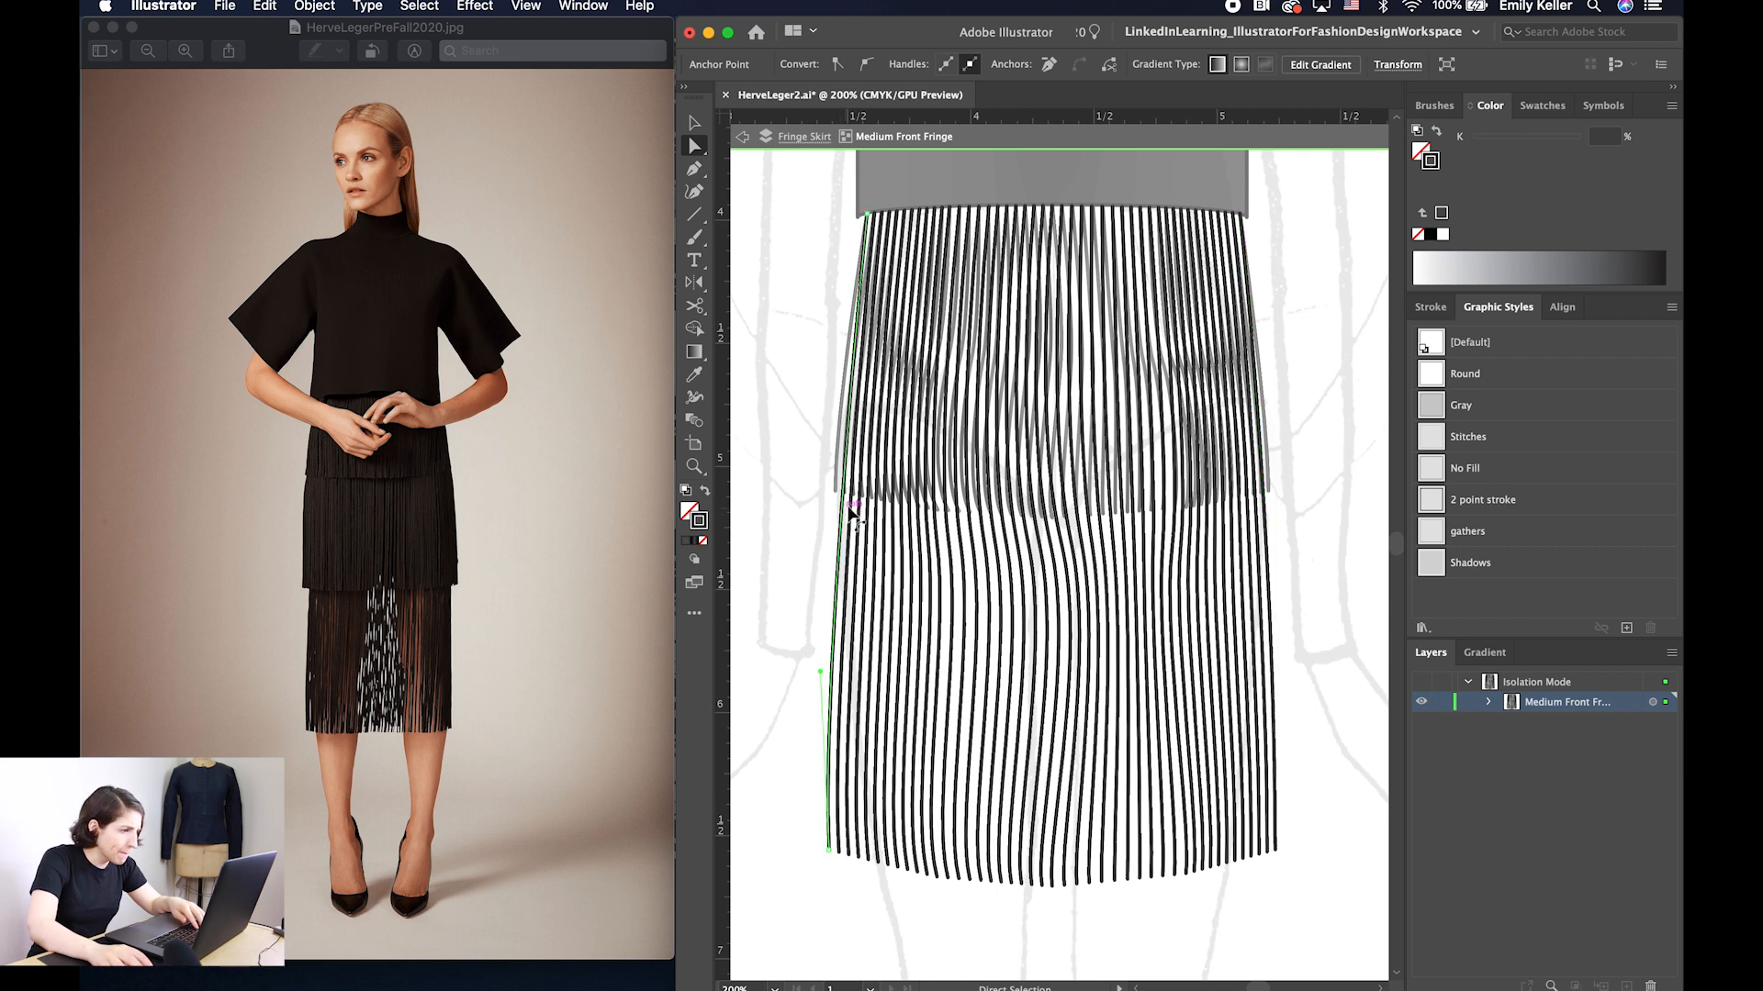
drag(823, 671, 813, 550)
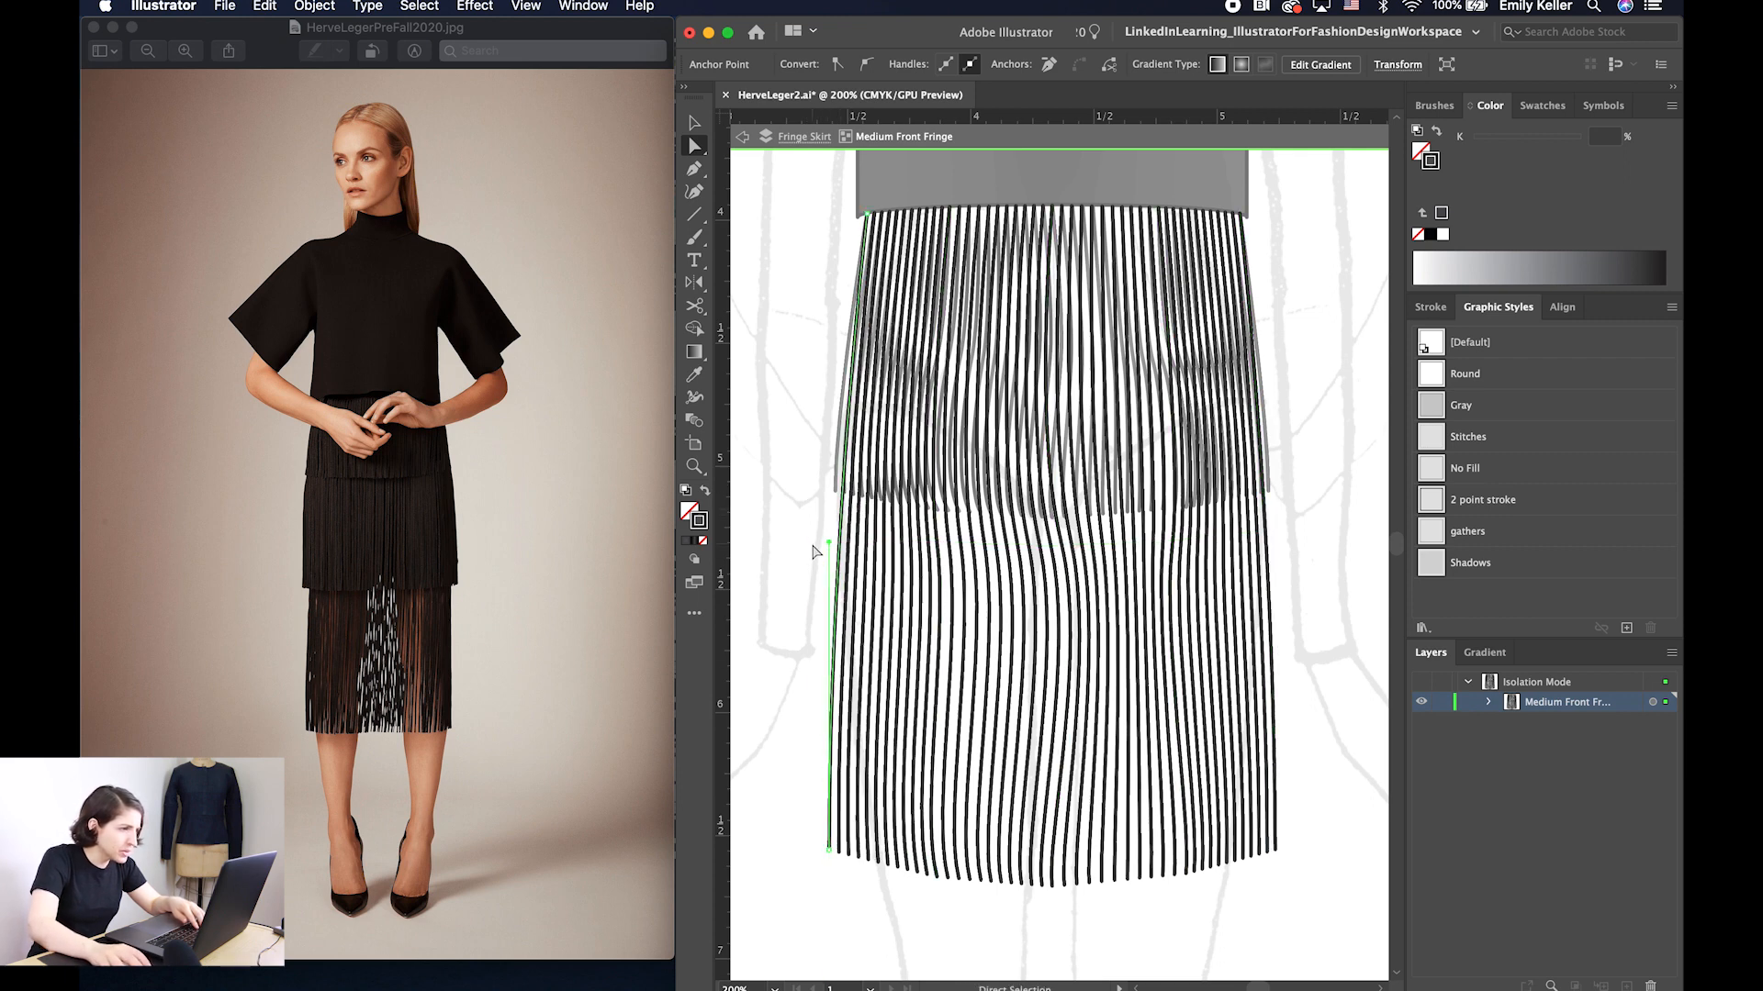
Reshape the lower curves of the inner left and right strands, deselect them, and check the fringe at 100% zoom
click(944, 872)
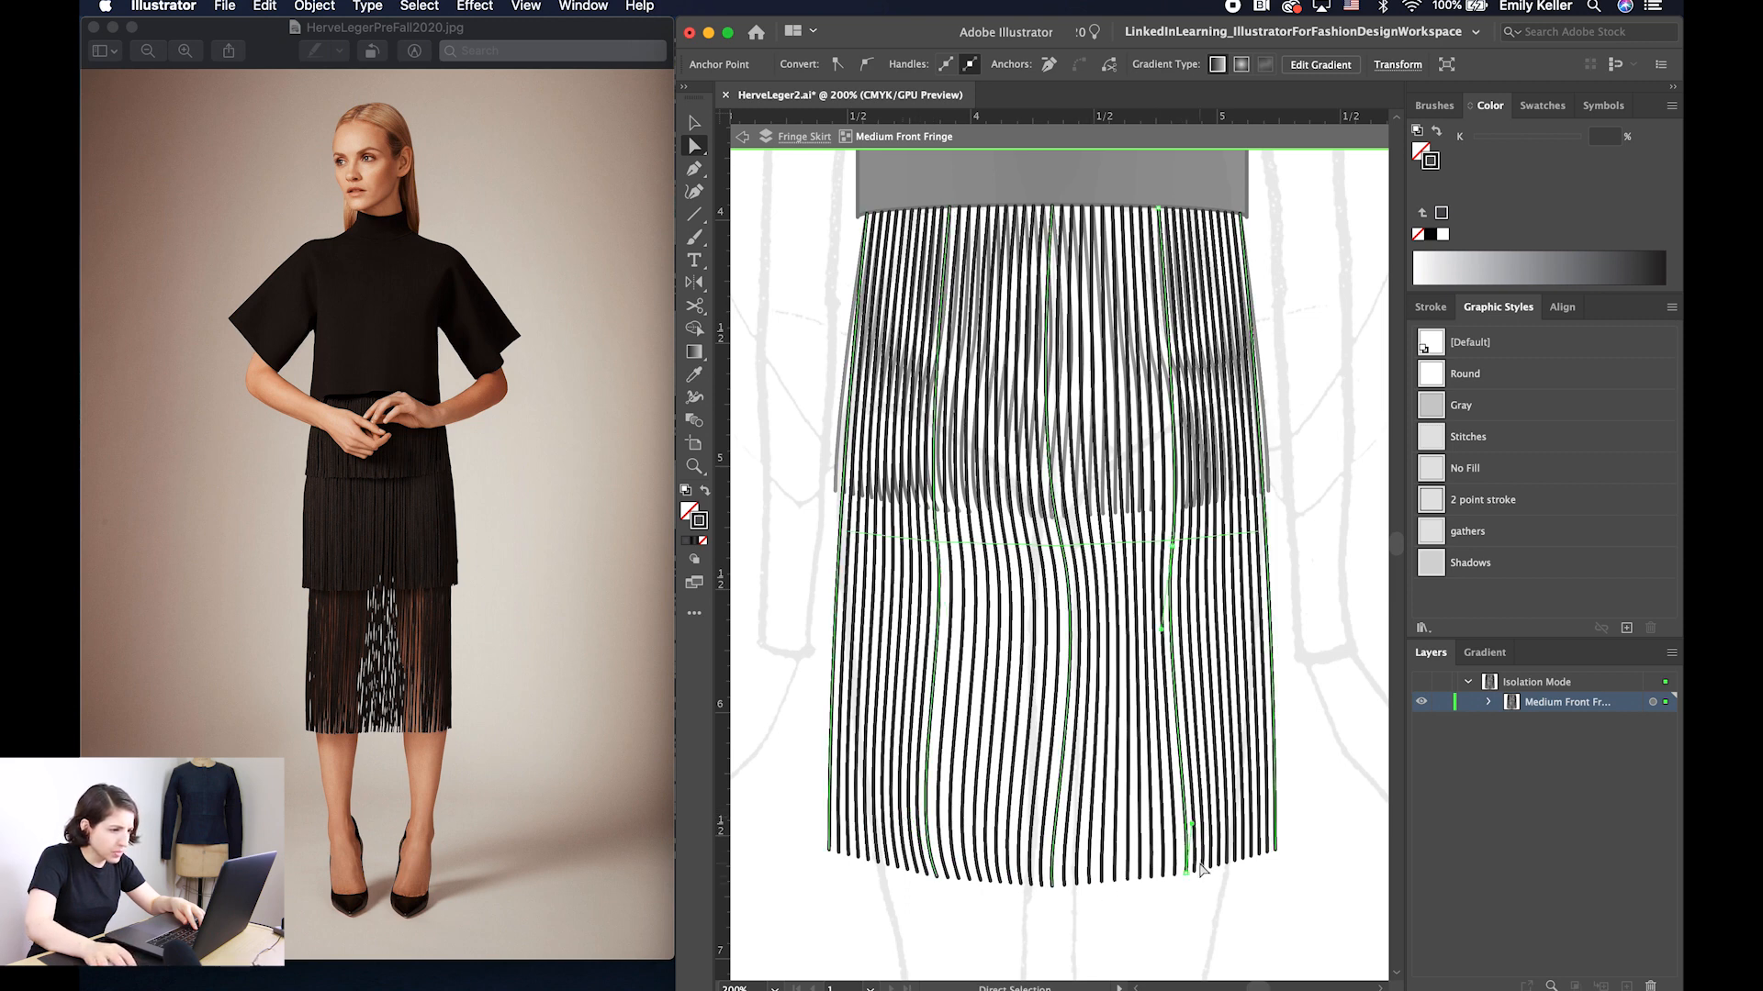
click(1158, 826)
key(v)
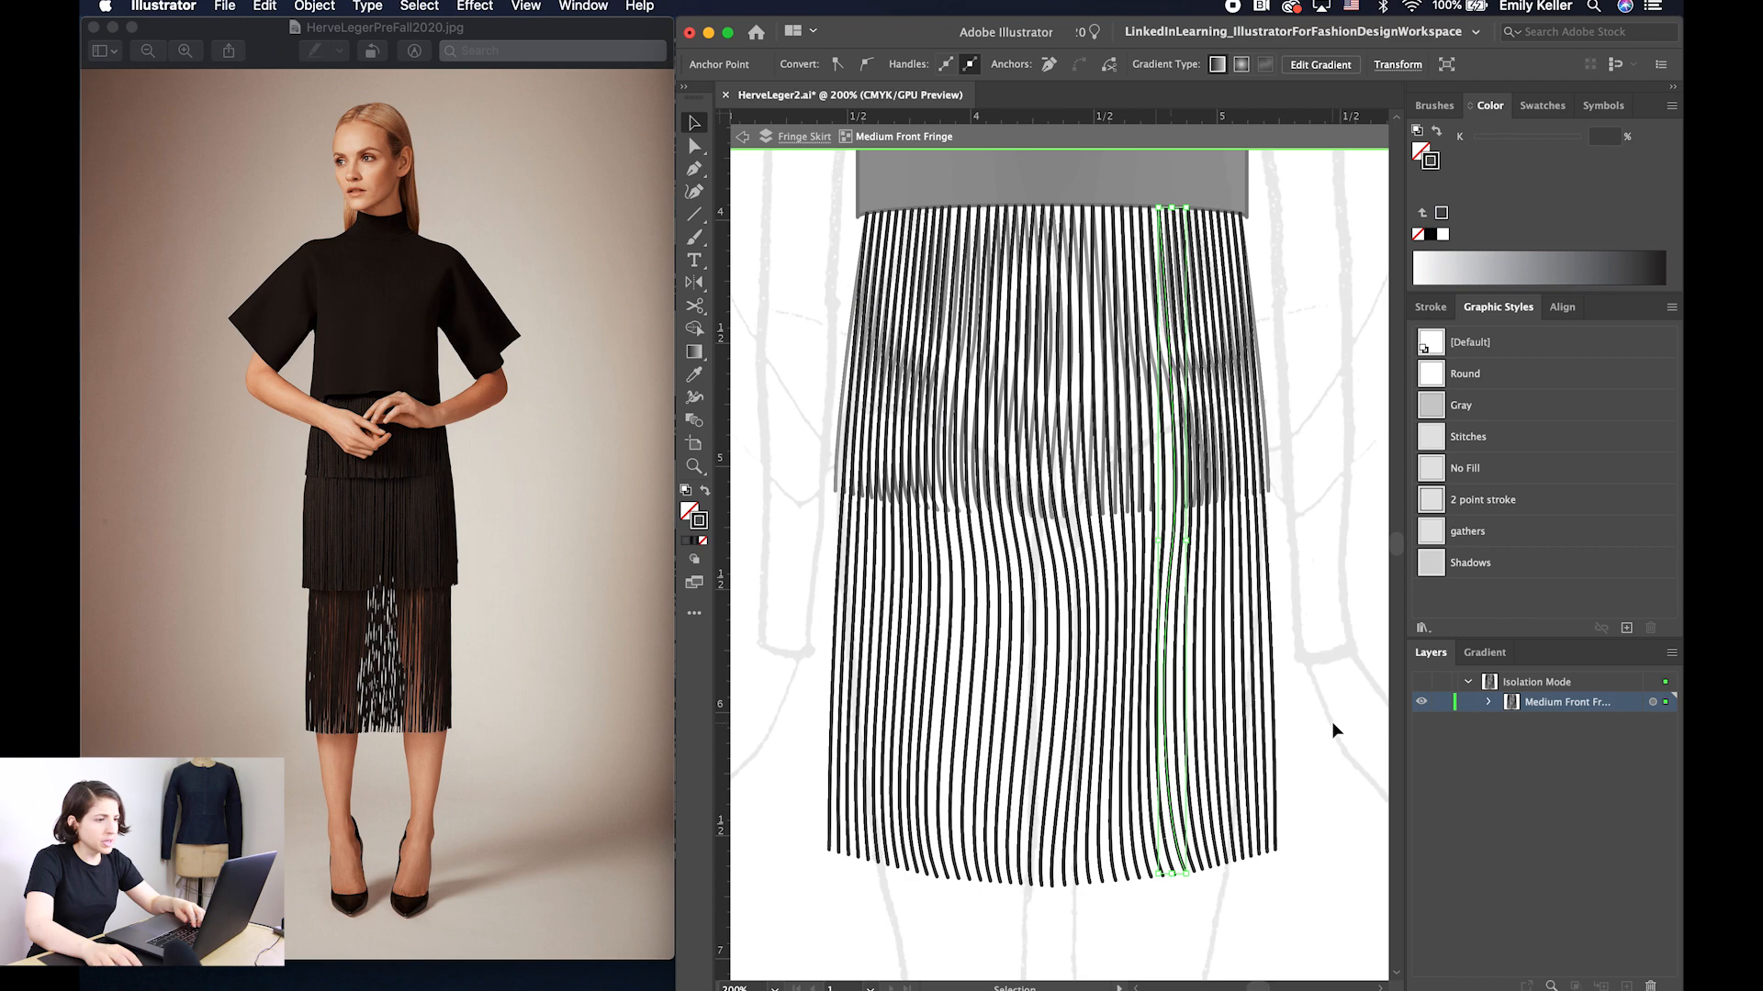
click(1330, 724)
scroll(1329, 724, down, 2)
key(super+1)
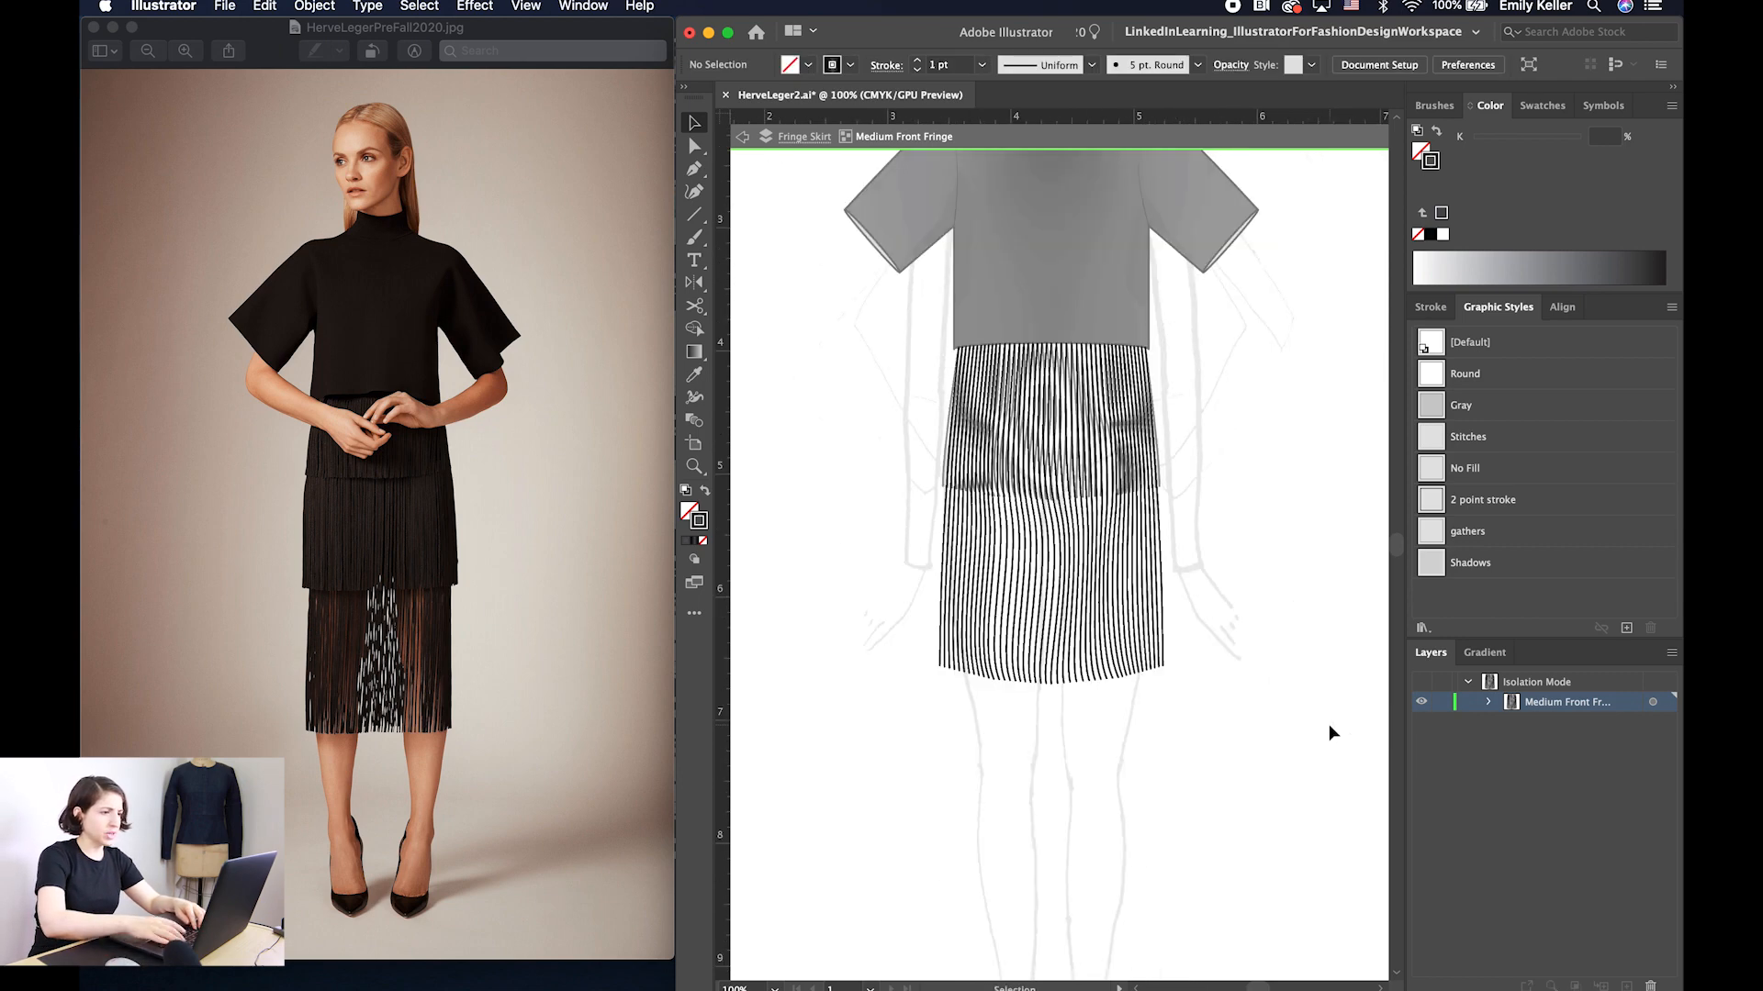
Leave isolation, duplicate the Medium Front Fringe blend in front, and stretch the copy down to about the croquis's knees
click(1028, 618)
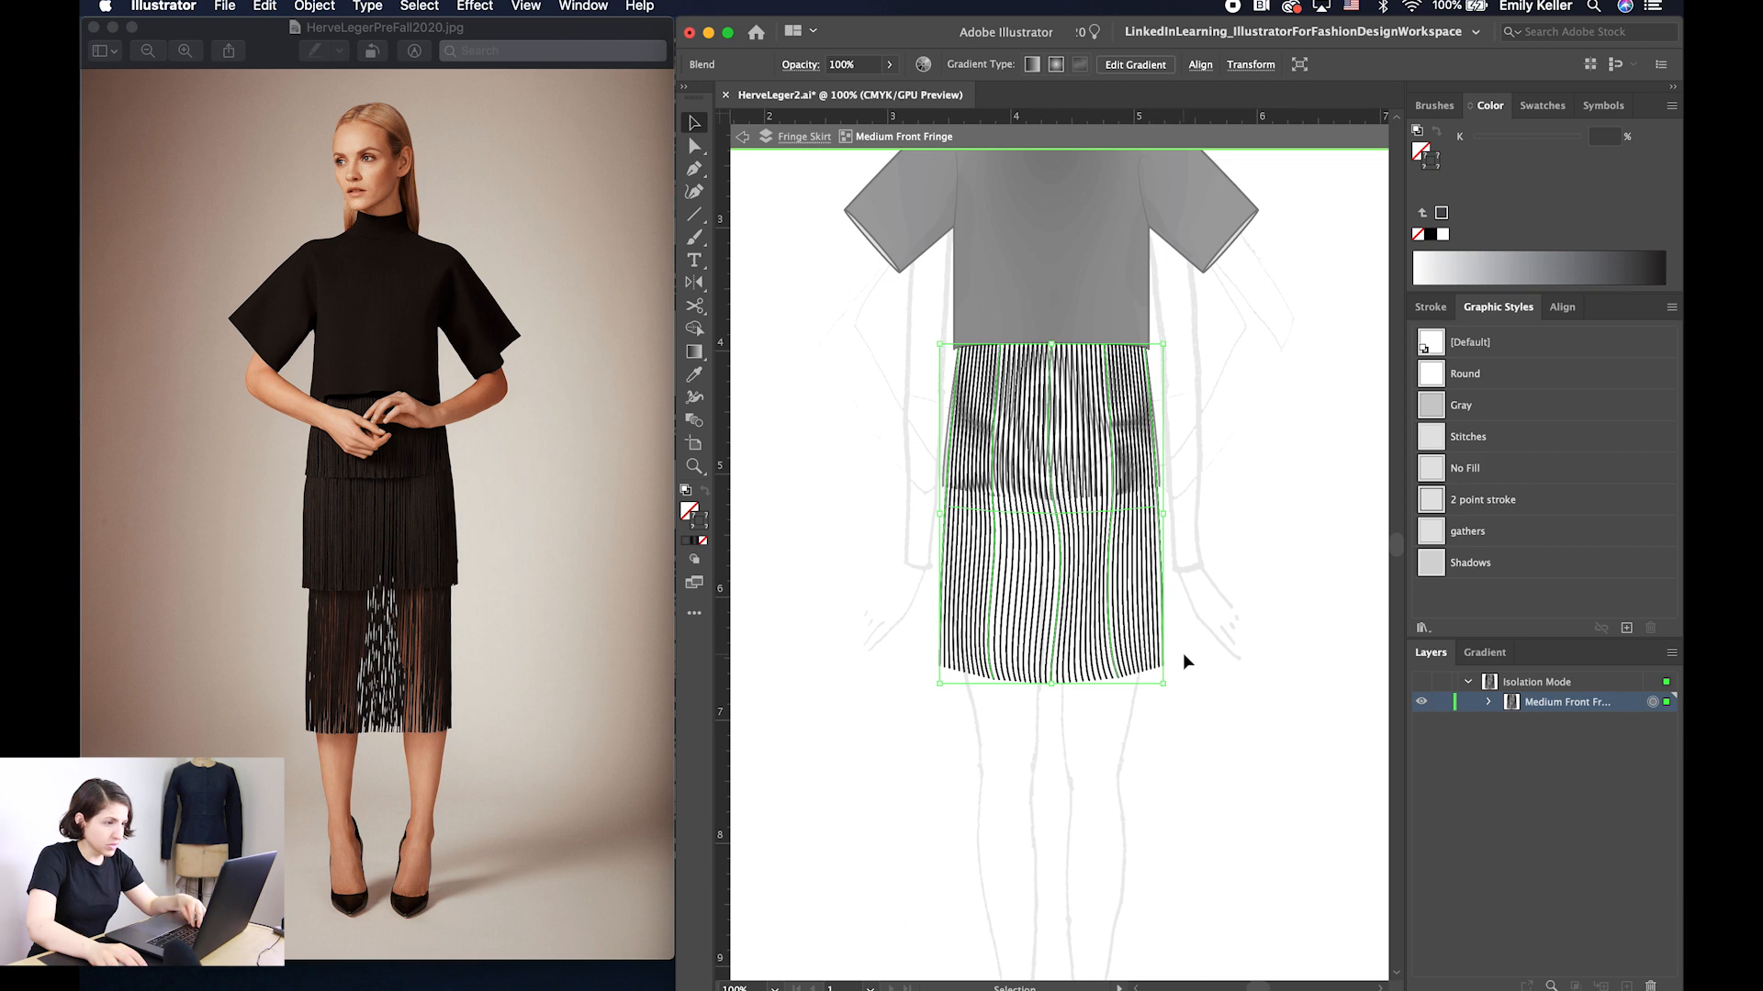
double_click(1233, 647)
key(super+f)
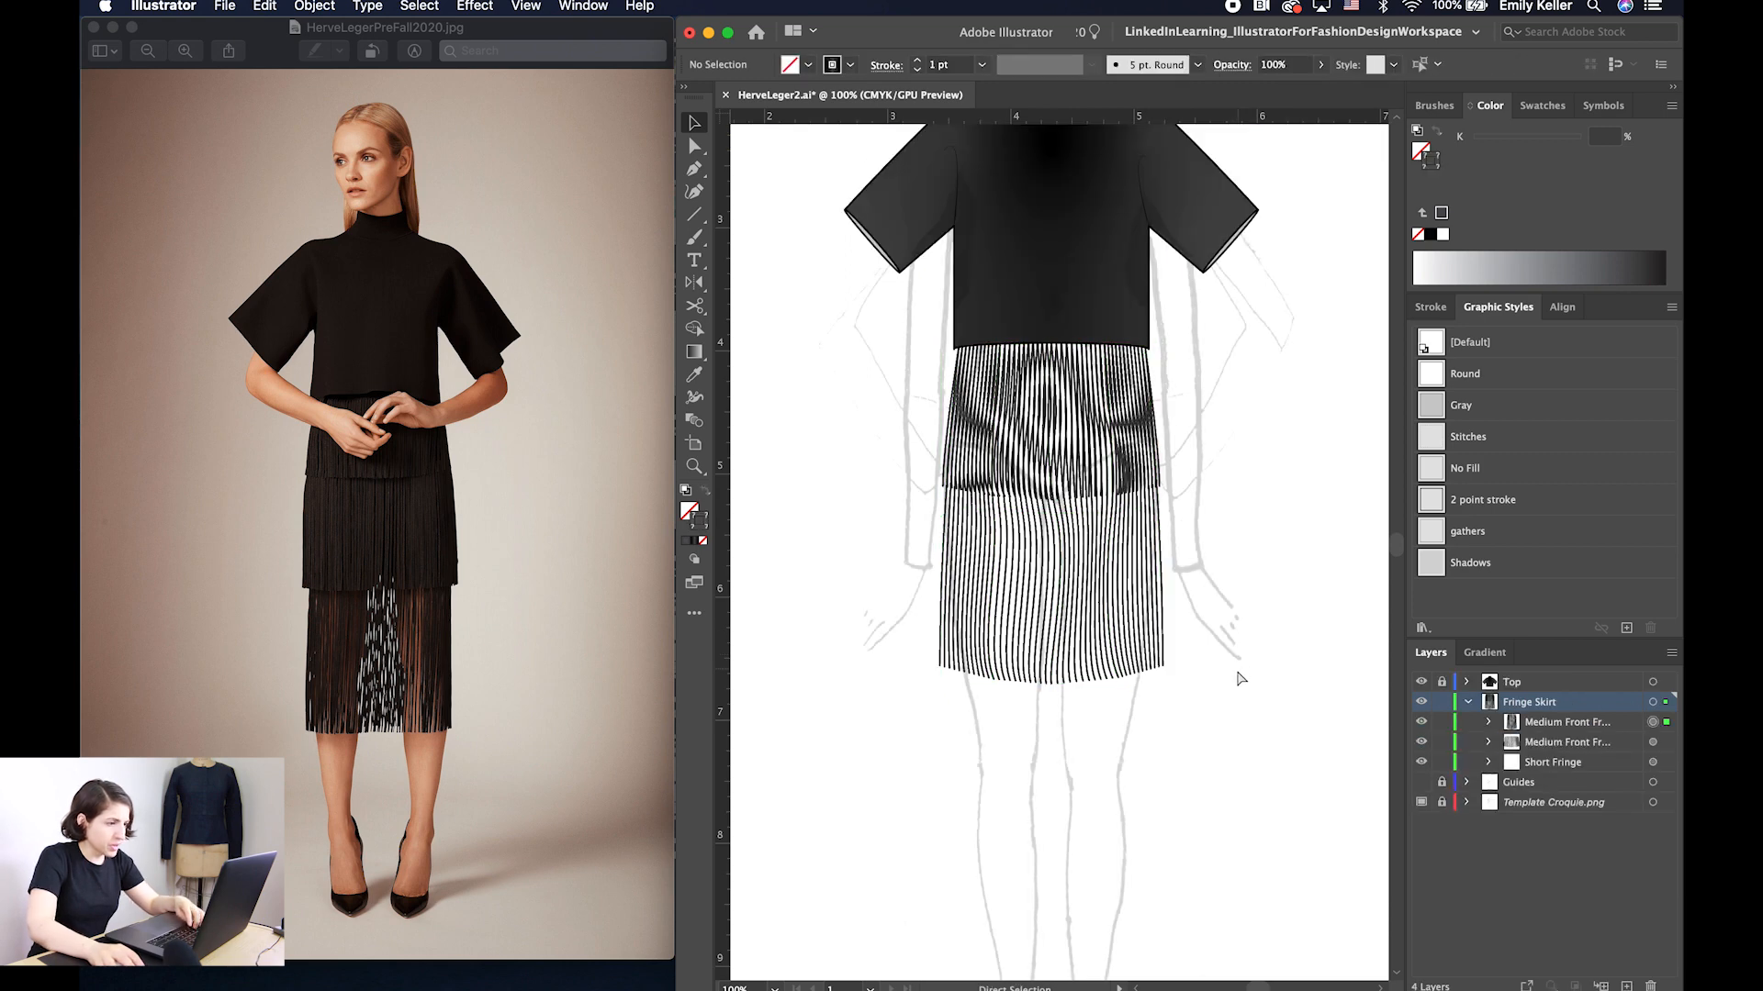
drag(1044, 693, 1051, 840)
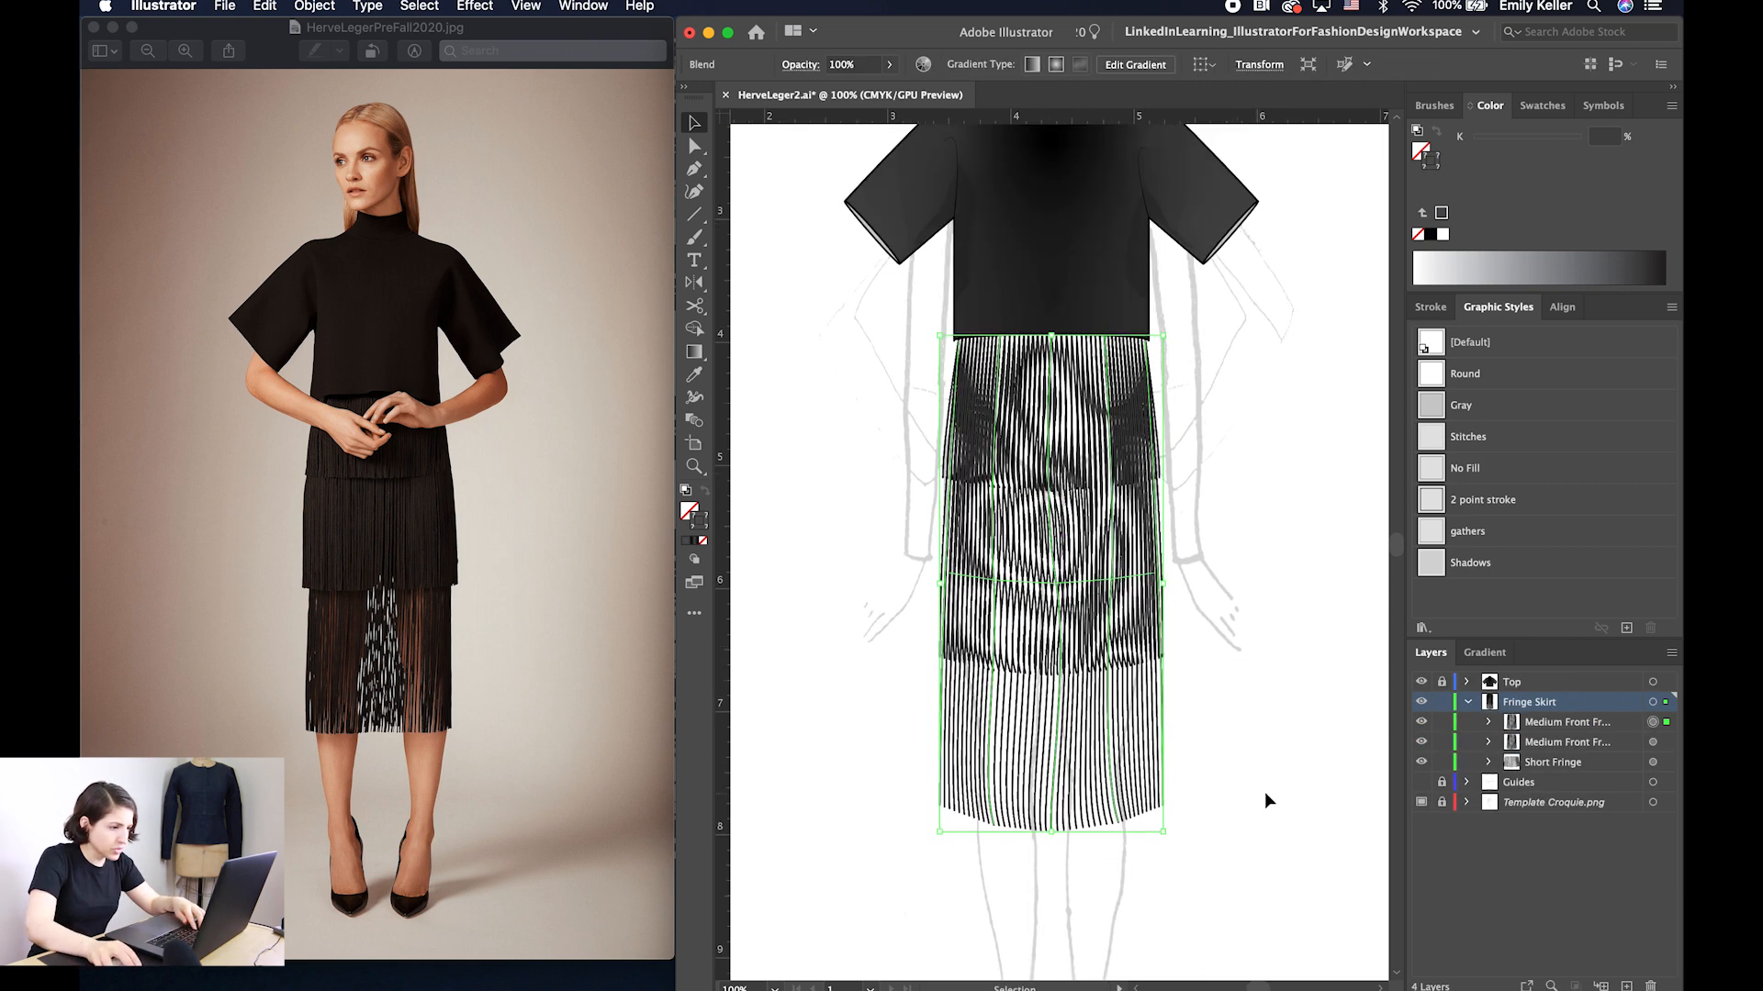
Stretch the copied fringe blend down to the lowest curved hem guide
scroll(1259, 791, down, 3)
scroll(1193, 730, down, 2)
drag(1049, 686, 1051, 734)
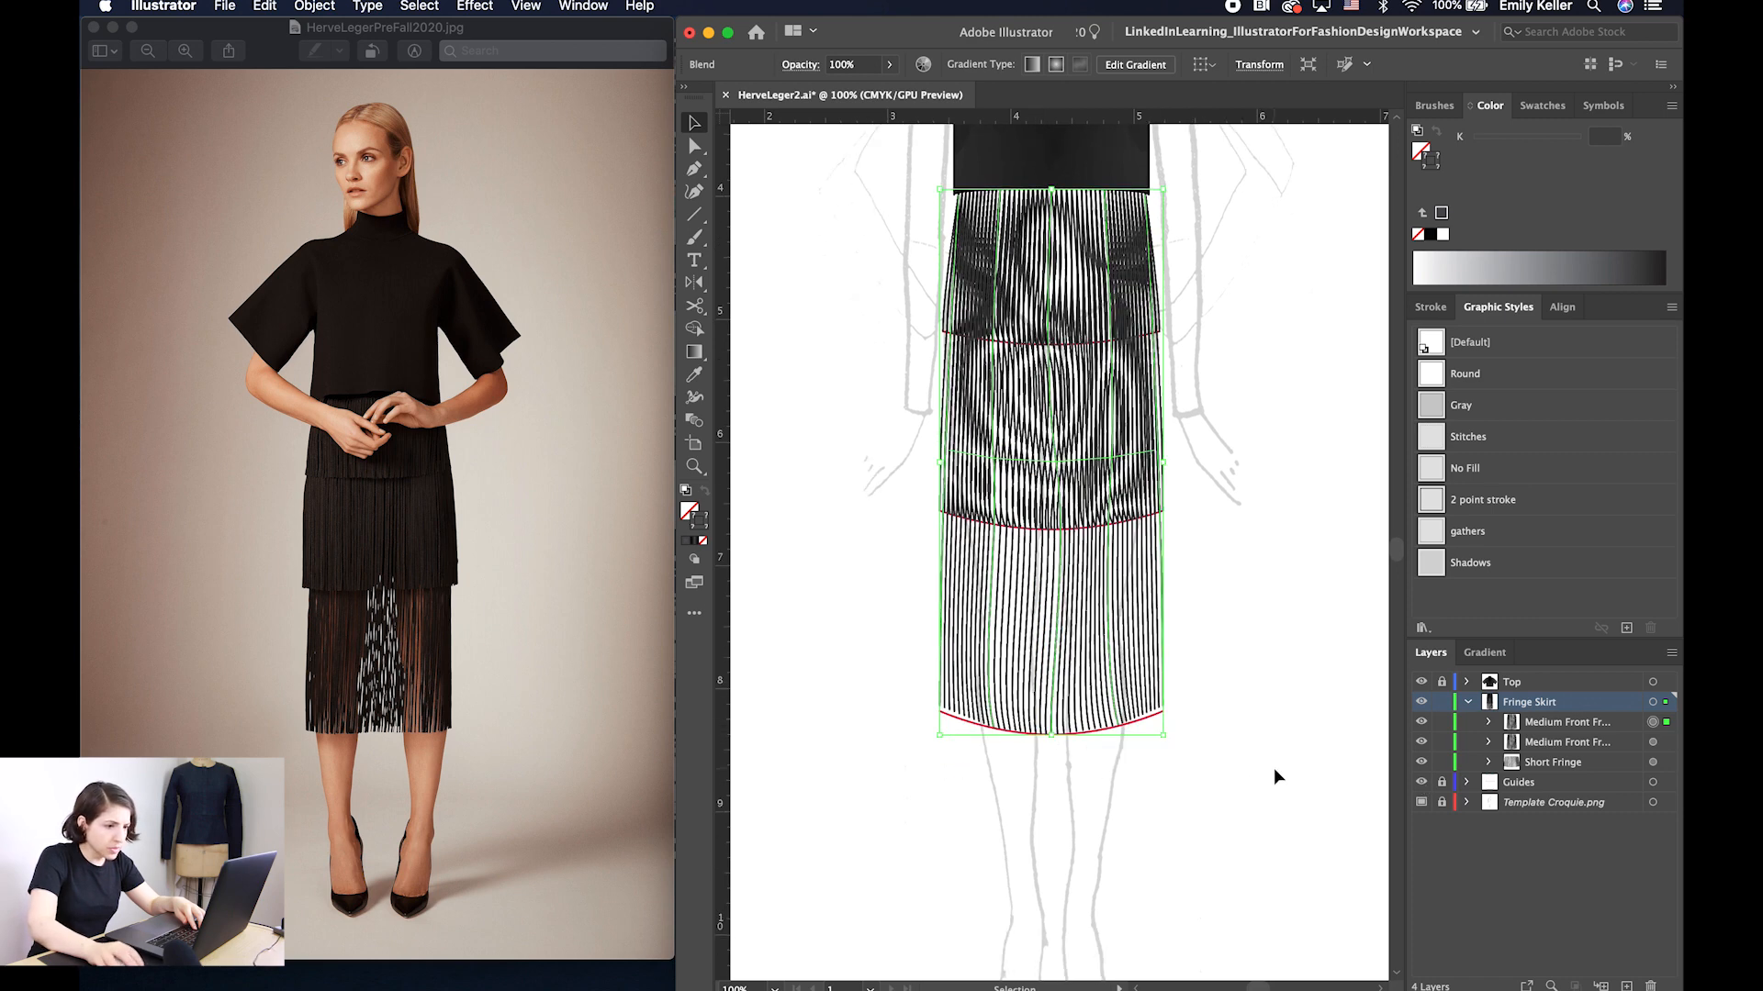
Rename the copied blend Long Front Fringe and reorder the tiers with Short Fringe in front, Medium Front Fringe behind it, and Long Front Fringe at the back
click(1530, 726)
click(1420, 723)
click(1420, 722)
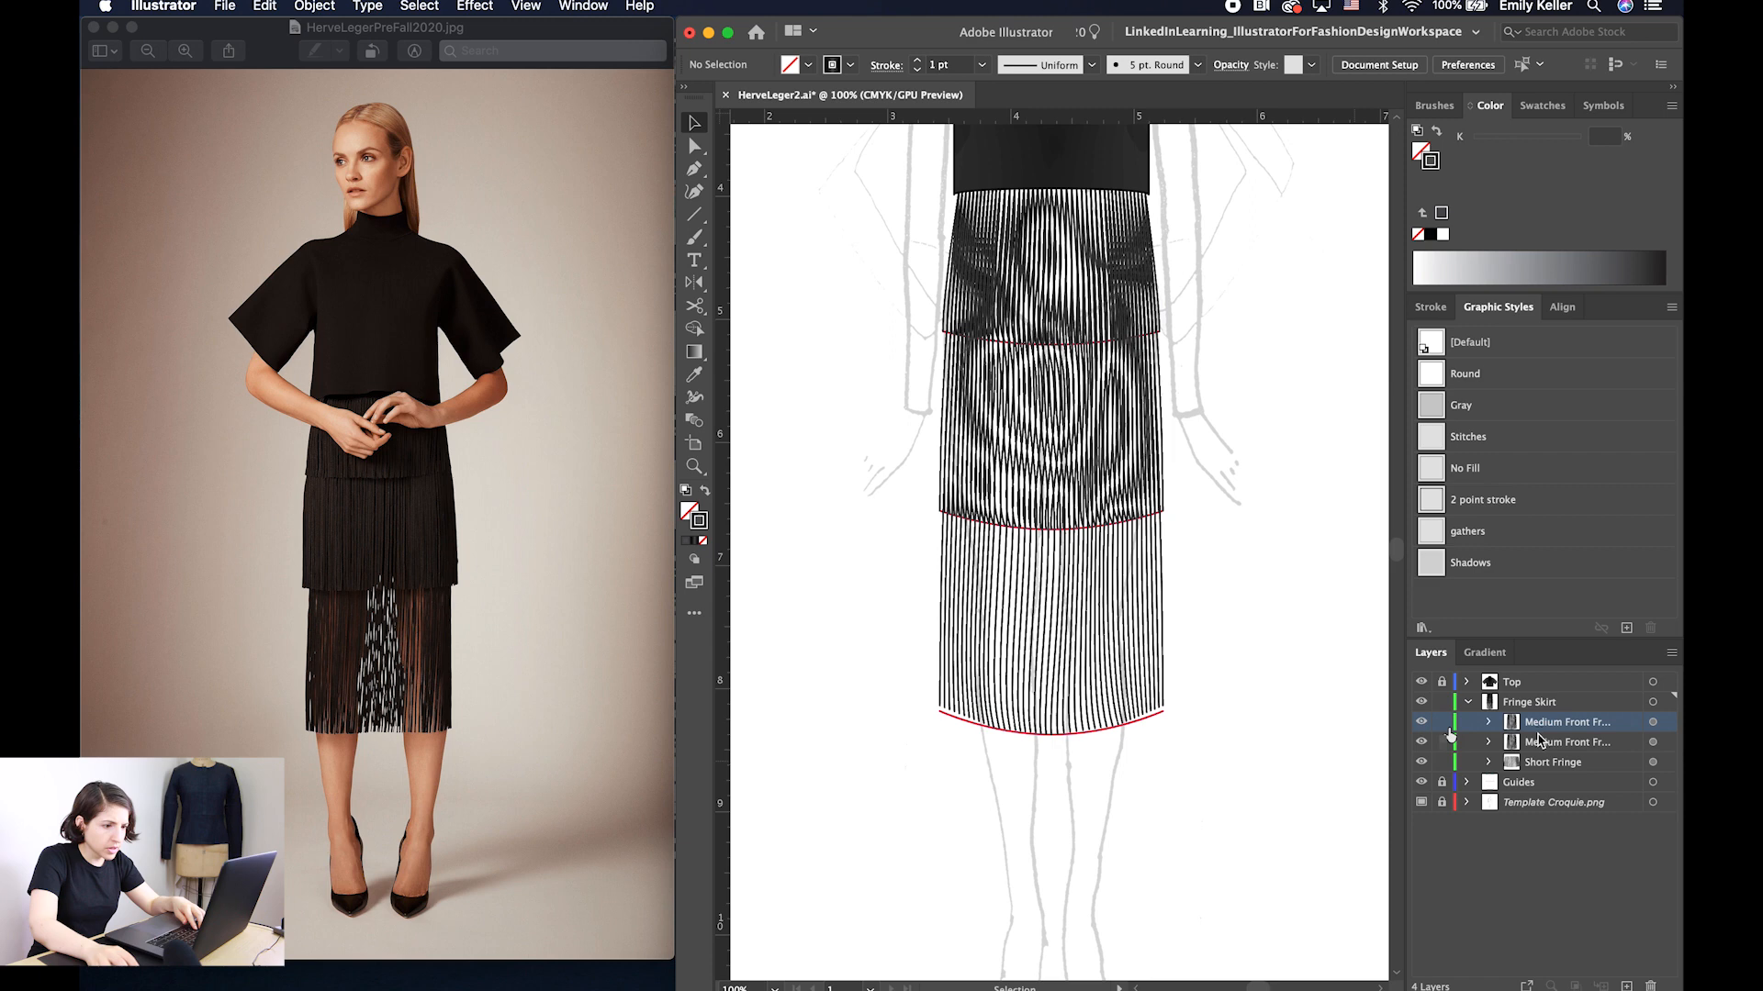
double_click(1543, 723)
text(Long Front Fringe)
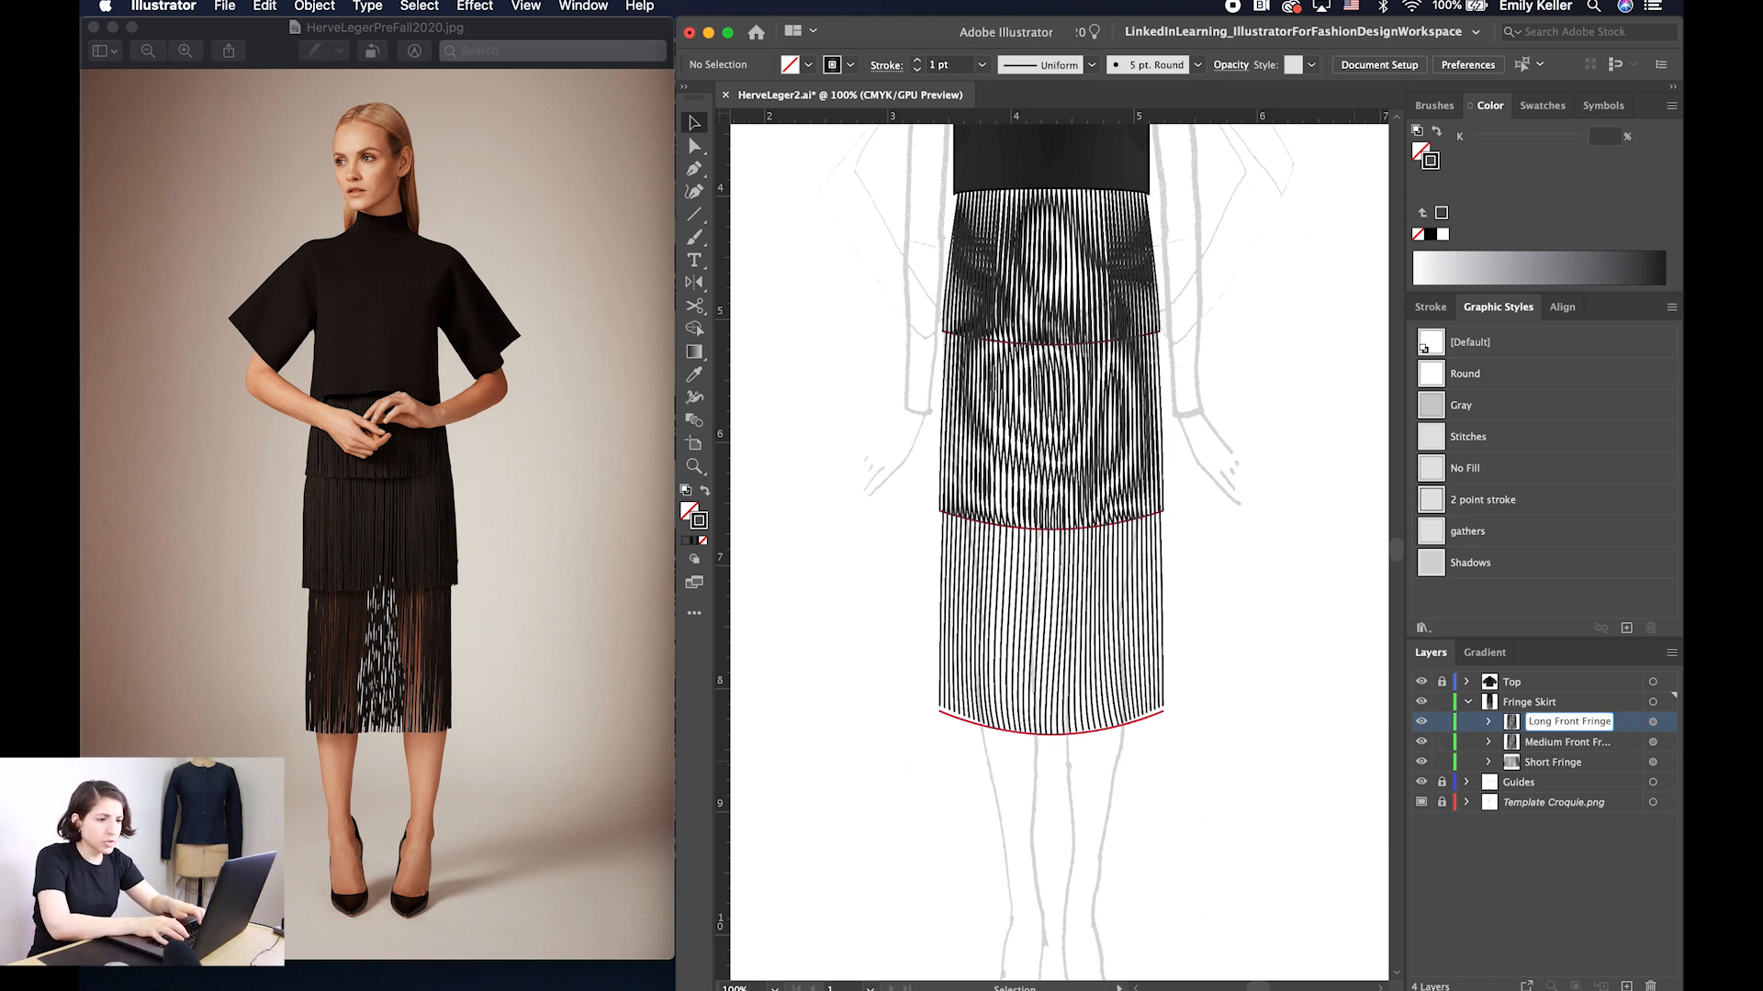
key(Return)
drag(1529, 769, 1519, 734)
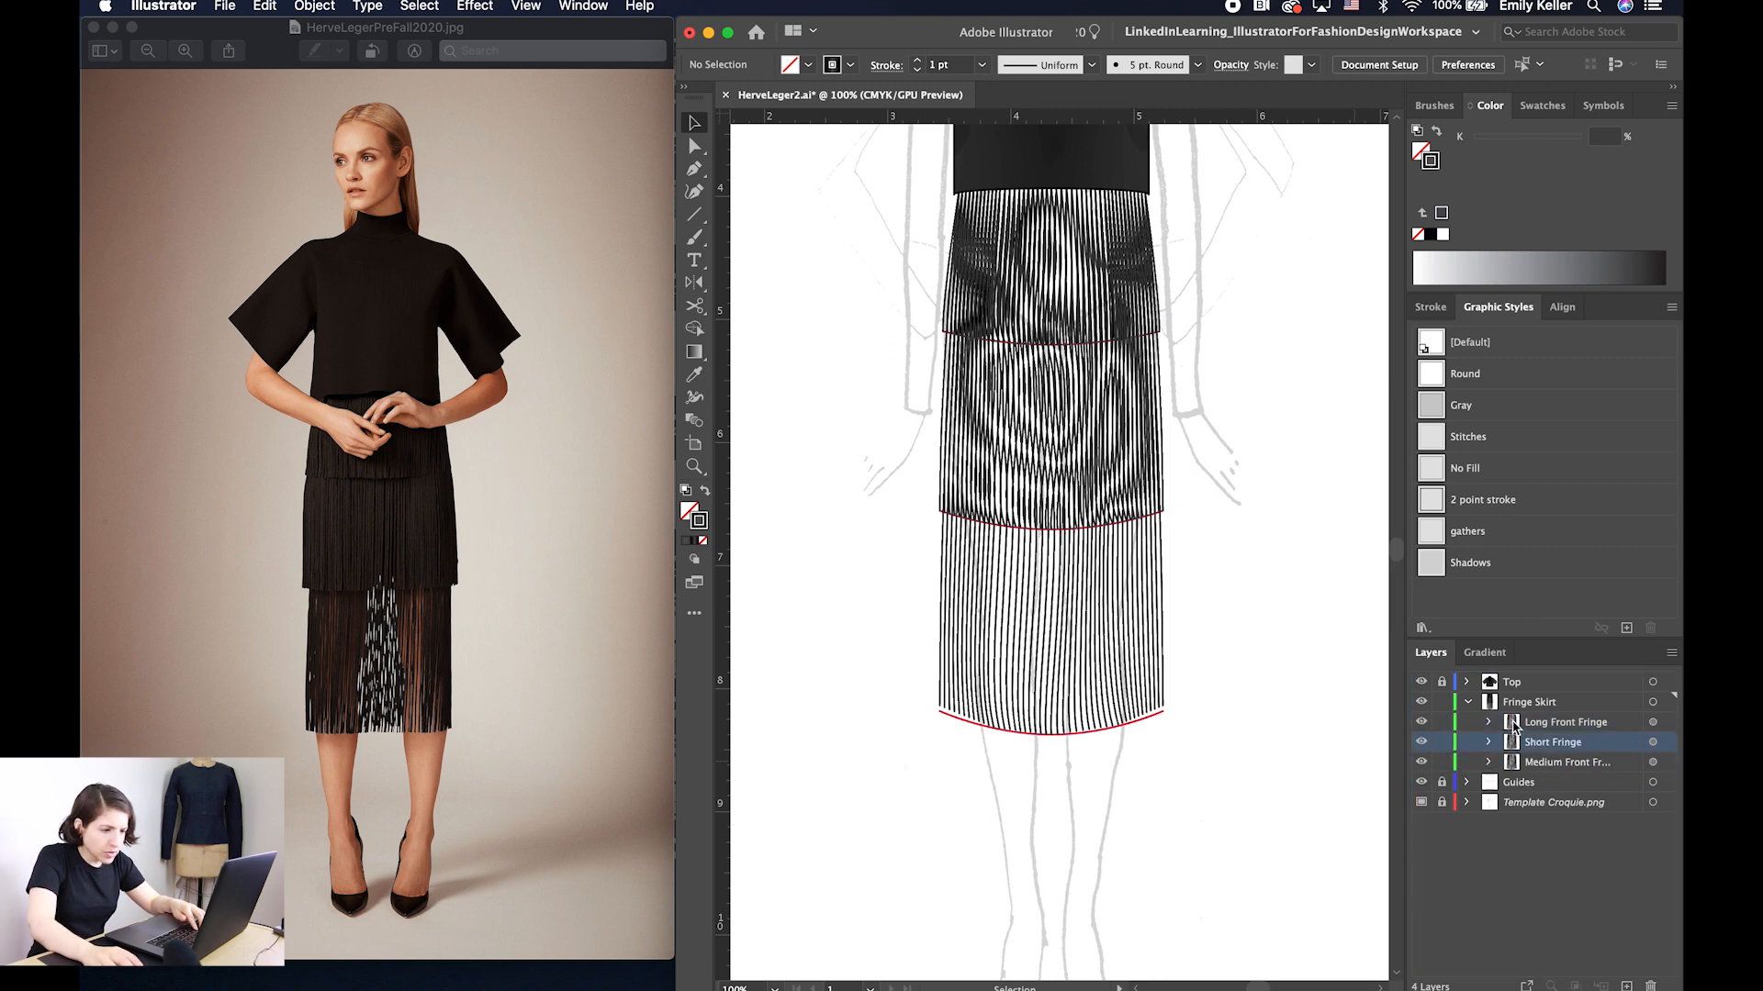
drag(1513, 725, 1516, 776)
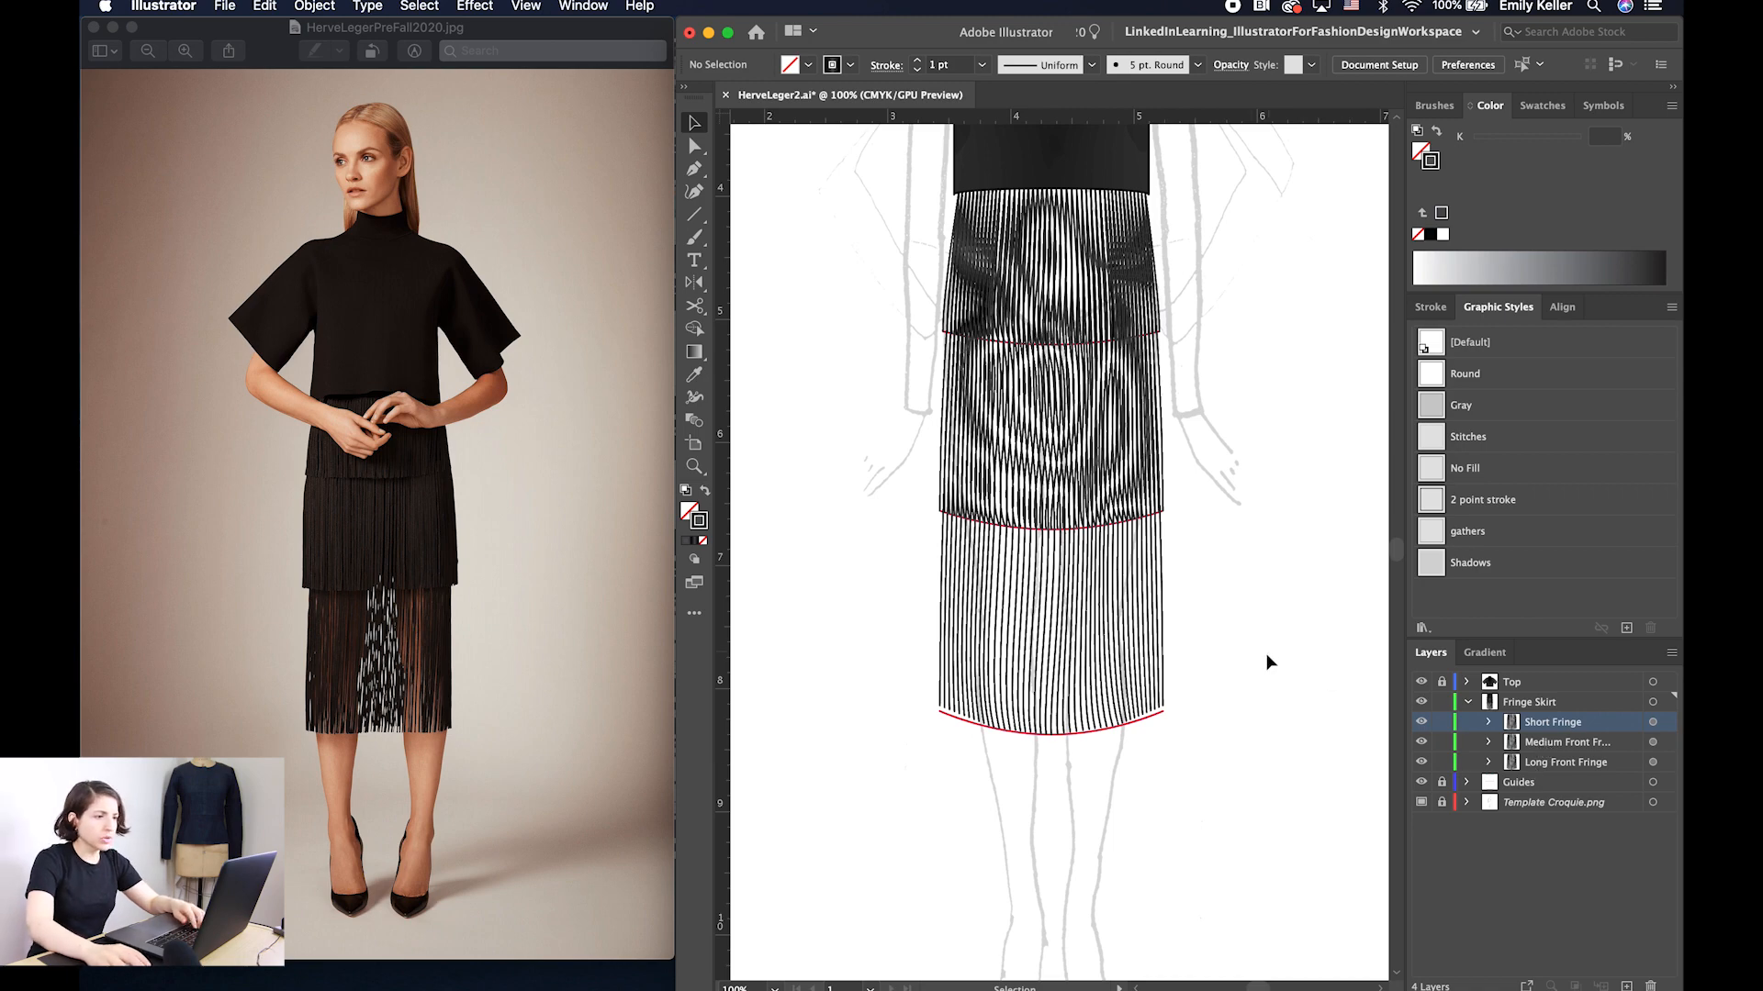
Isolate the Long Front Fringe blend and nudge the lower end of its outermost left strand down toward the hem guide
key(super+equal)
key(super+equal)
key(super+equal)
drag(956, 895, 1258, 543)
double_click(1004, 659)
key(a)
click(1000, 669)
key(Down)
key(Down)
key(Down)
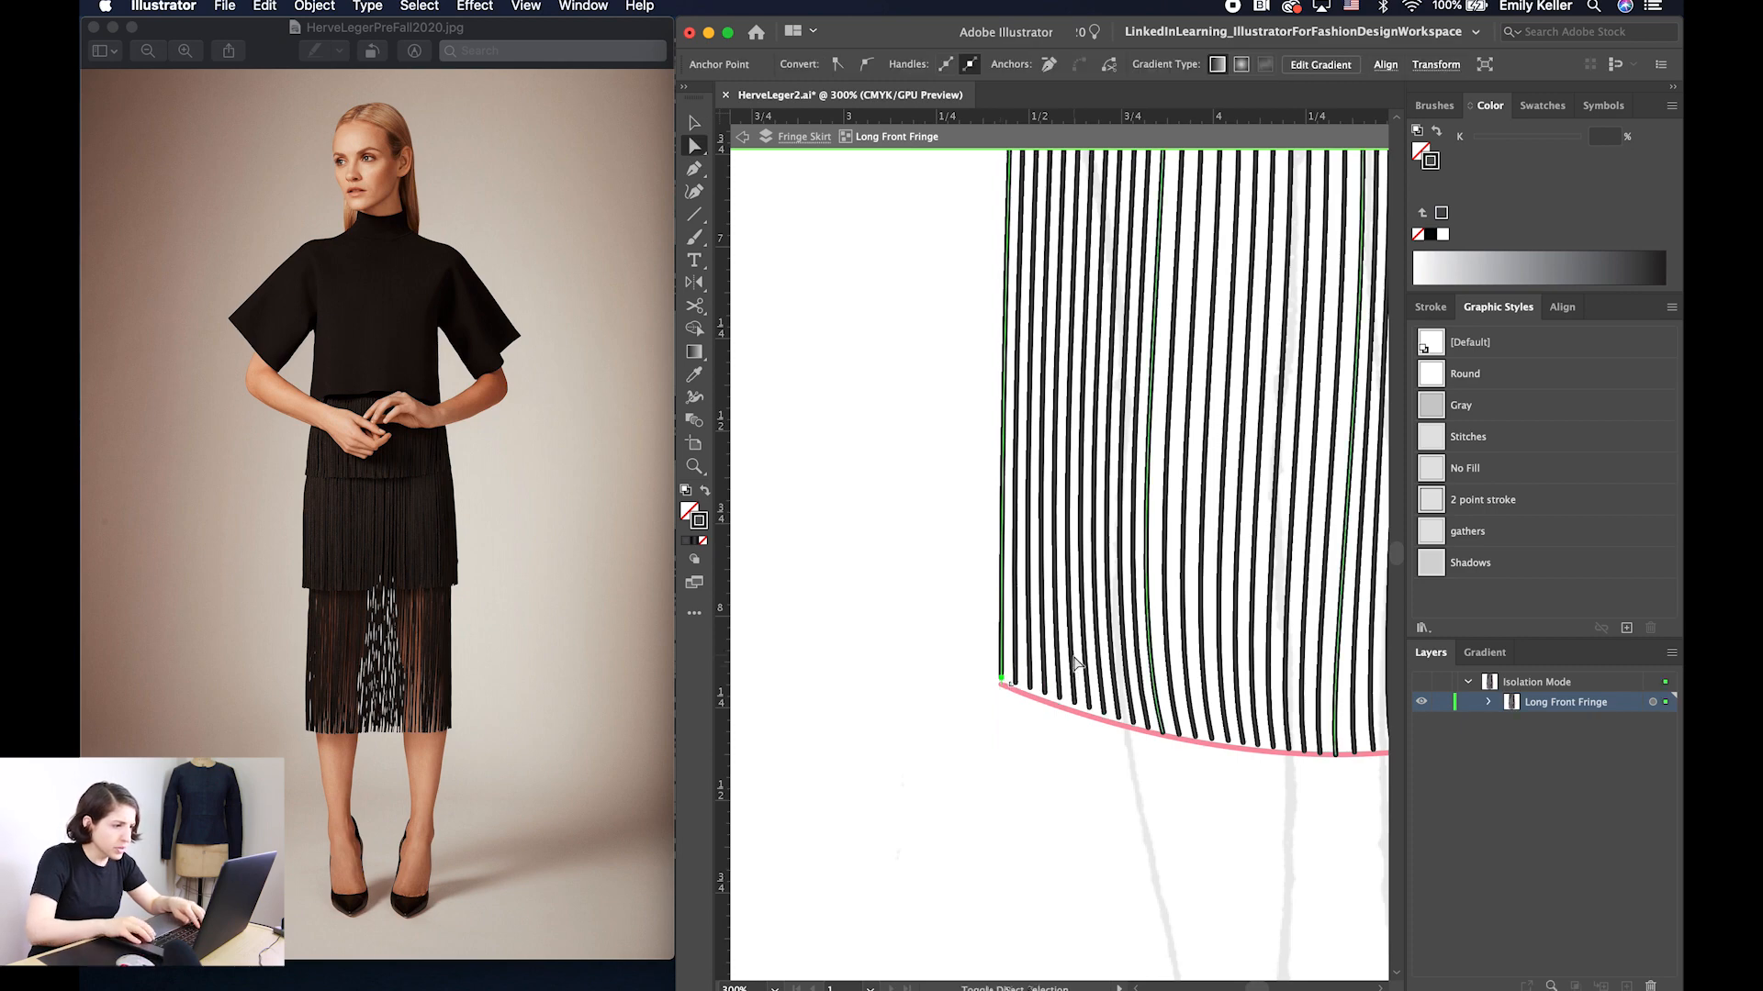
Align the lower ends of the inner right and outermost right original strands with the hem guide, and deselect them
drag(1217, 705, 1038, 664)
drag(1199, 663, 1037, 659)
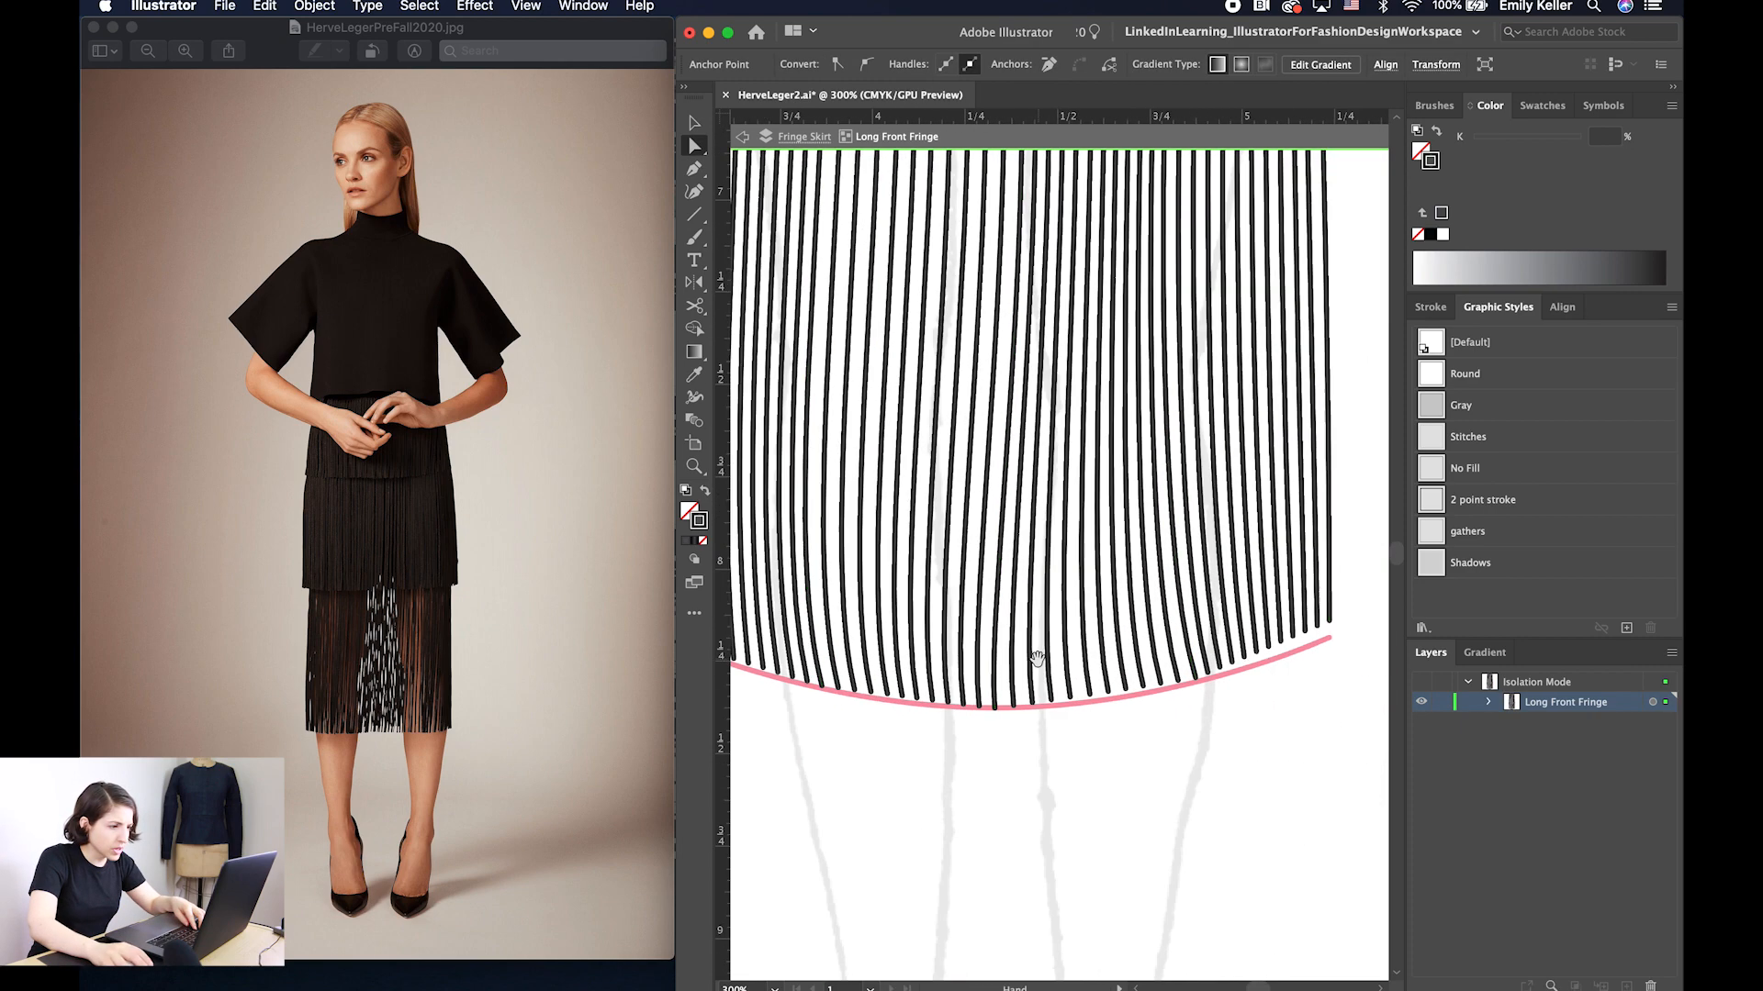
click(1195, 680)
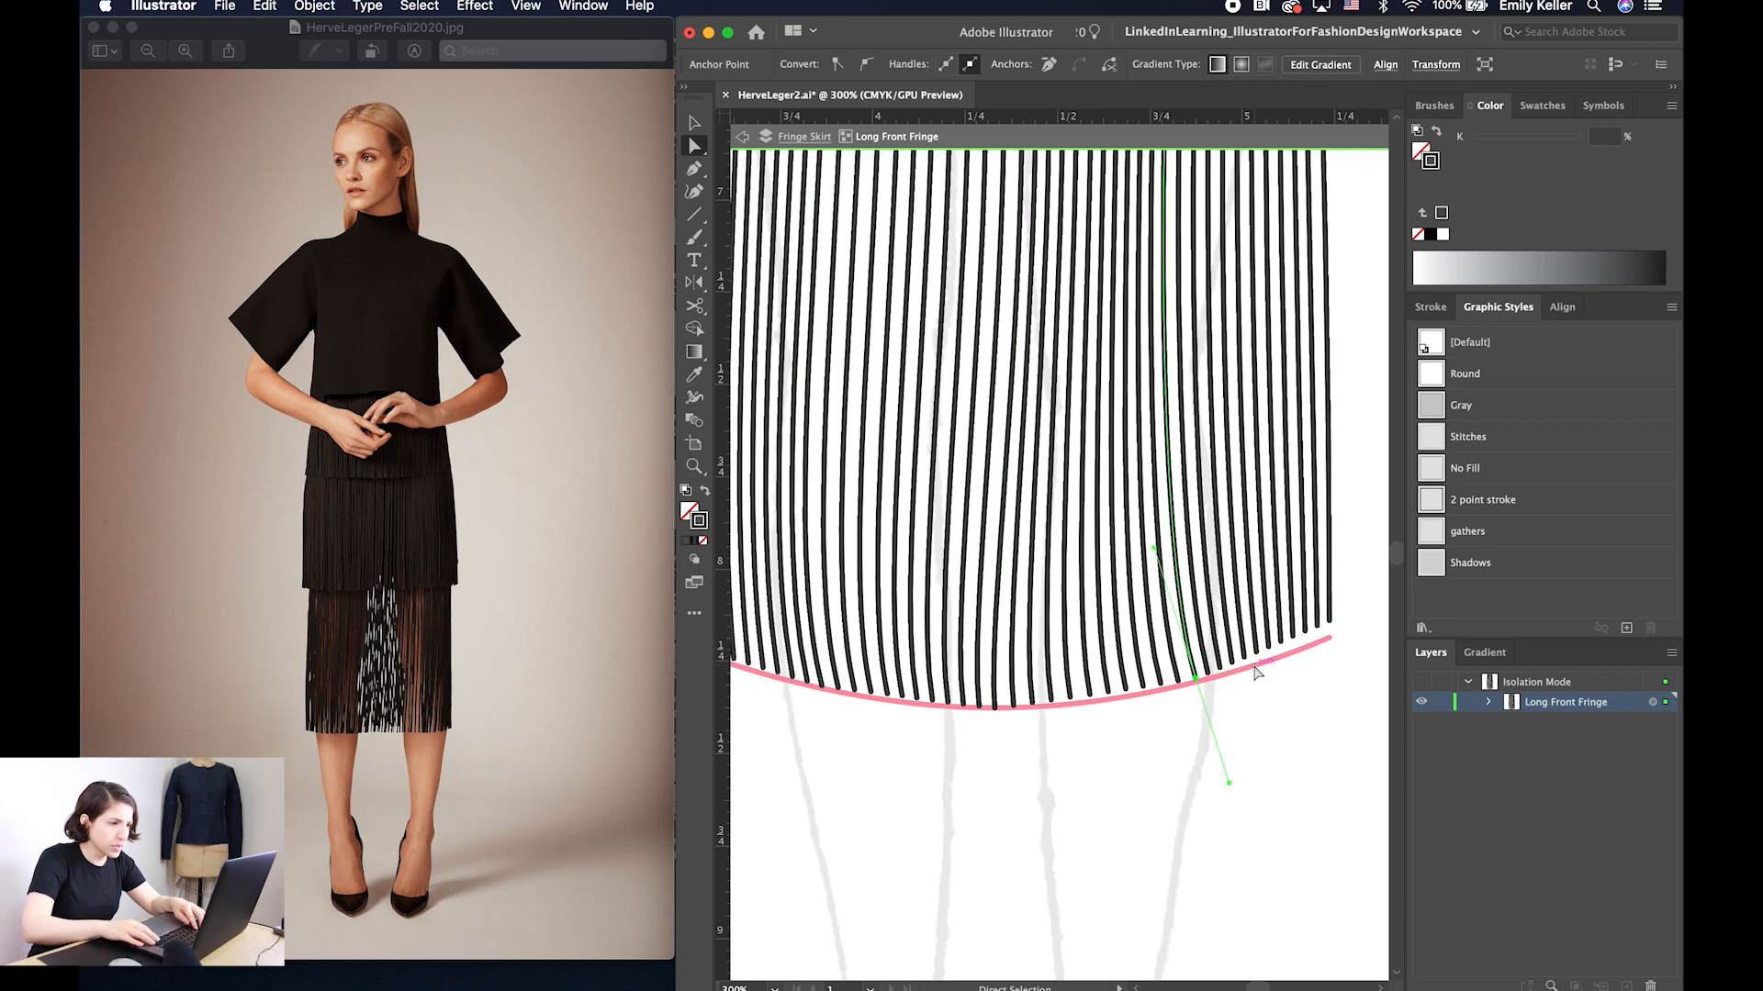
click(1329, 636)
key(v)
click(1348, 707)
Check the skirt at 100% zoom, leave isolation, and hide the Guides layer
key(super+1)
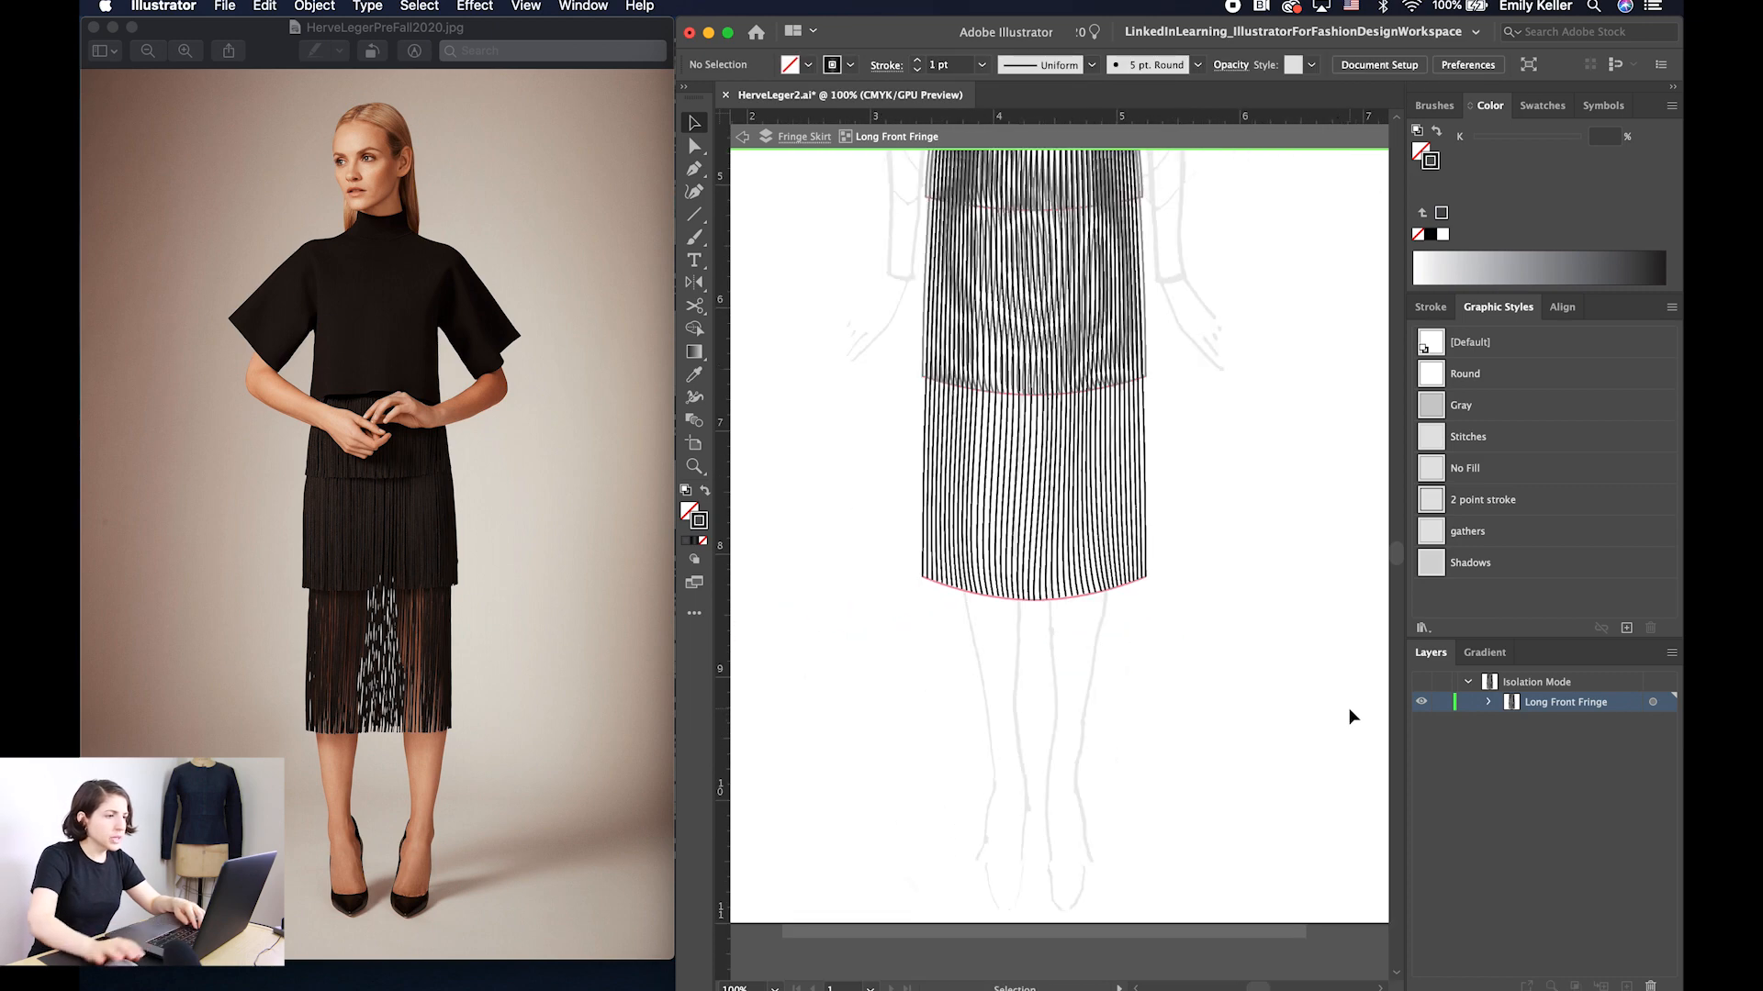
scroll(1247, 779, up, 5)
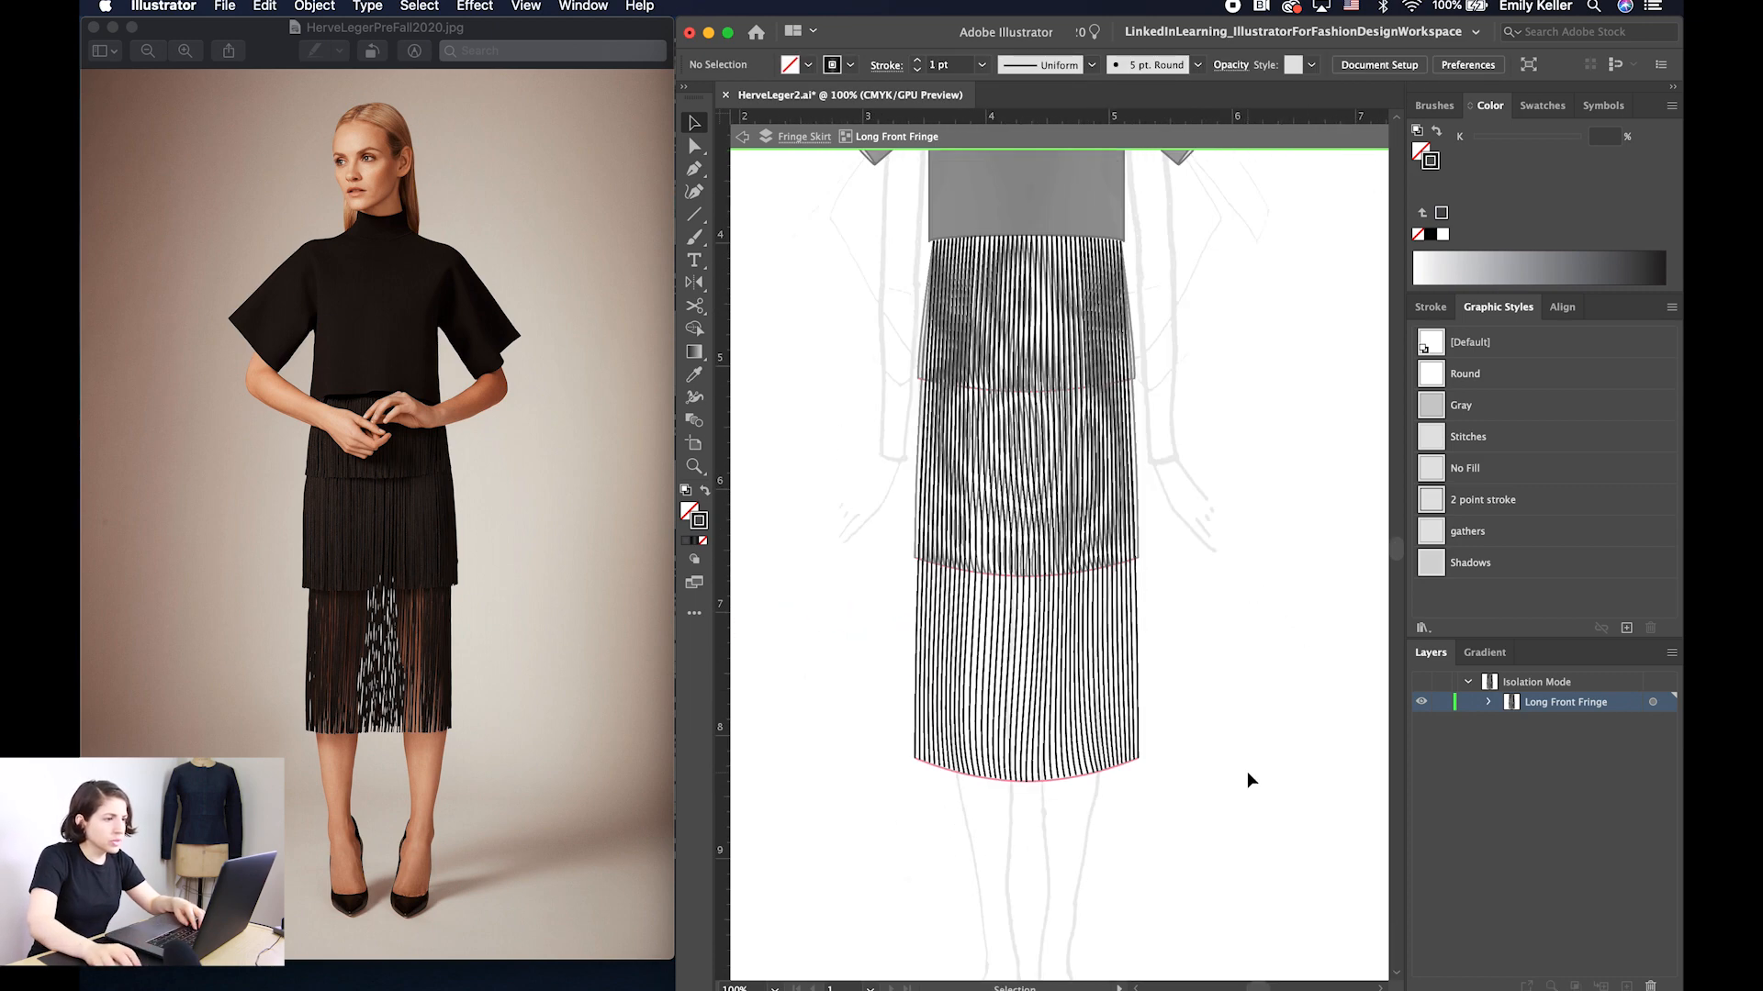
double_click(1309, 700)
click(1421, 782)
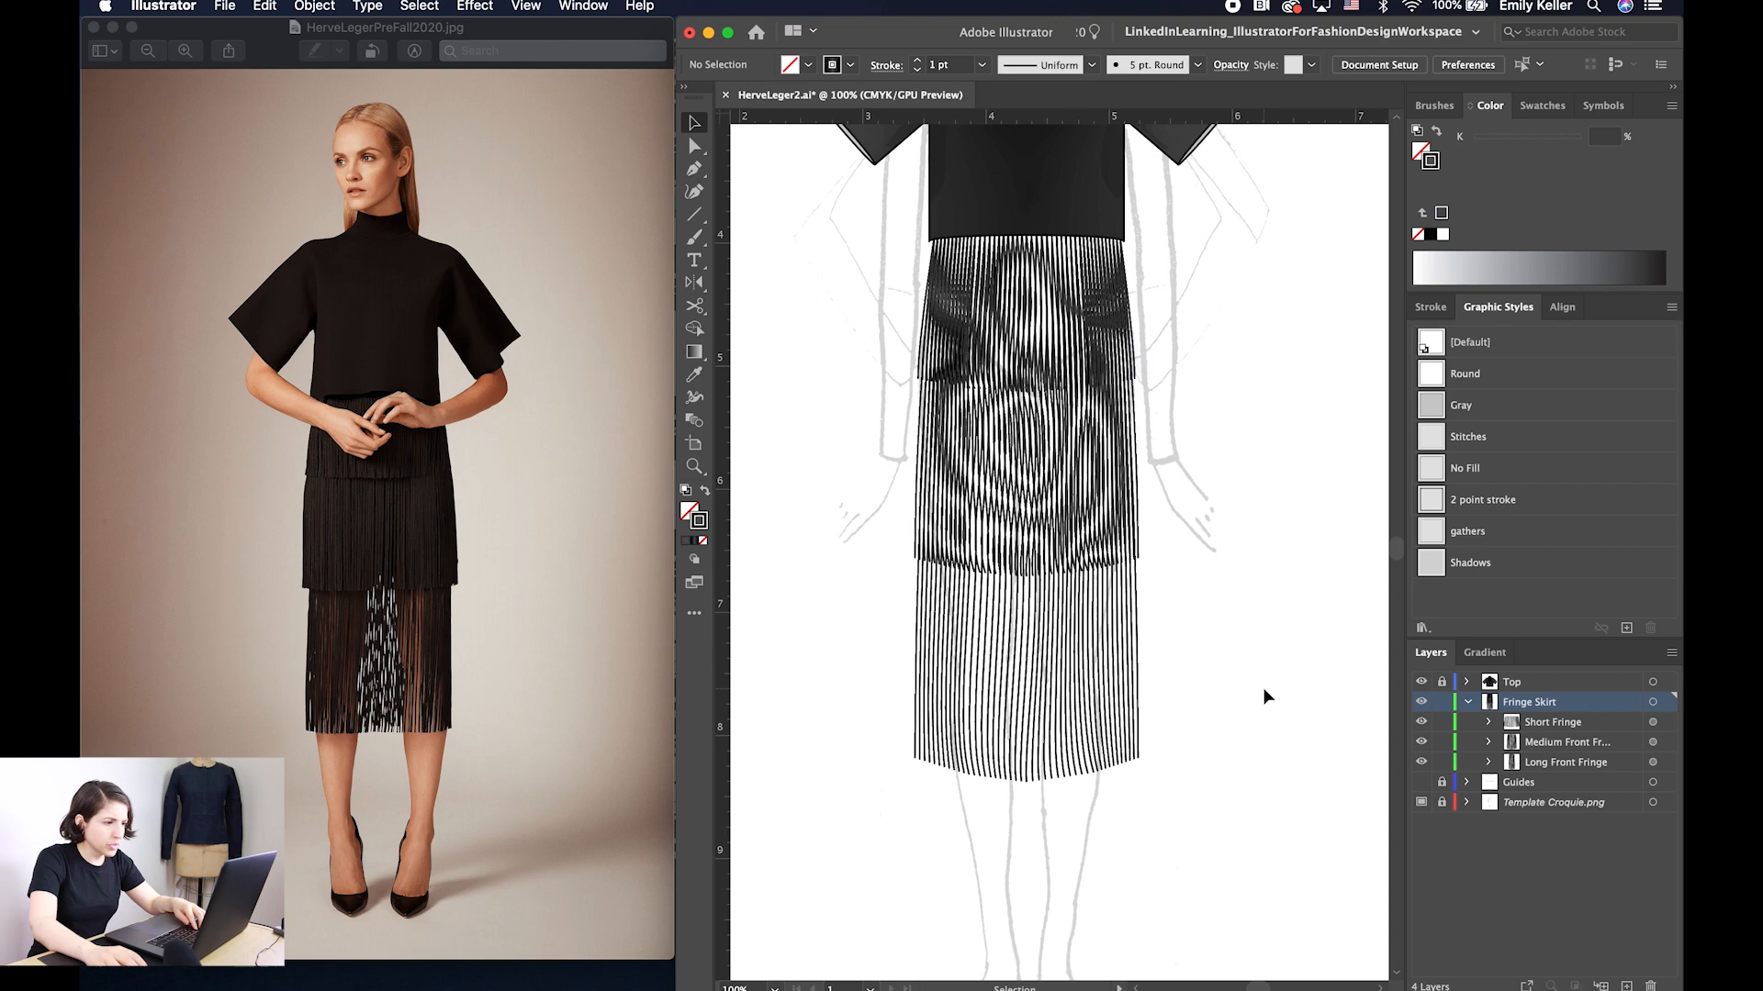
Isolate Long Front Fringe again and nudge the upper end of its outermost right strand up toward the top's hem
drag(1254, 495, 1276, 566)
key(z)
key(v)
click(1159, 705)
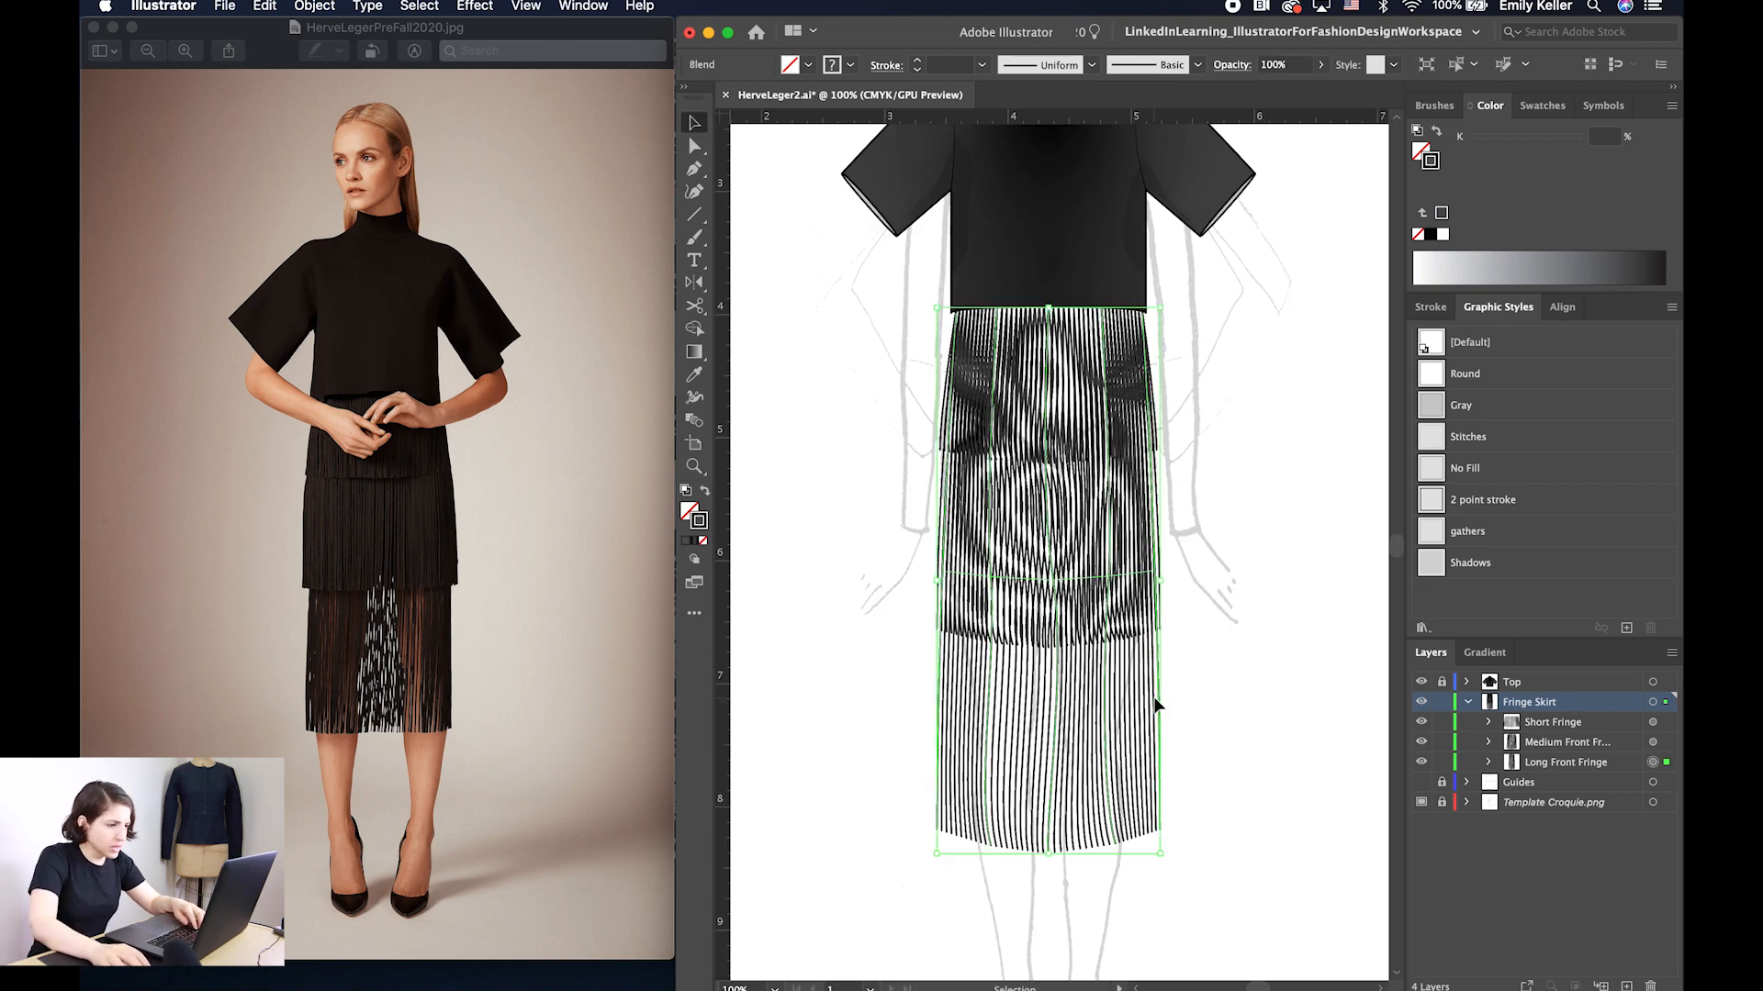
double_click(1159, 705)
key(z)
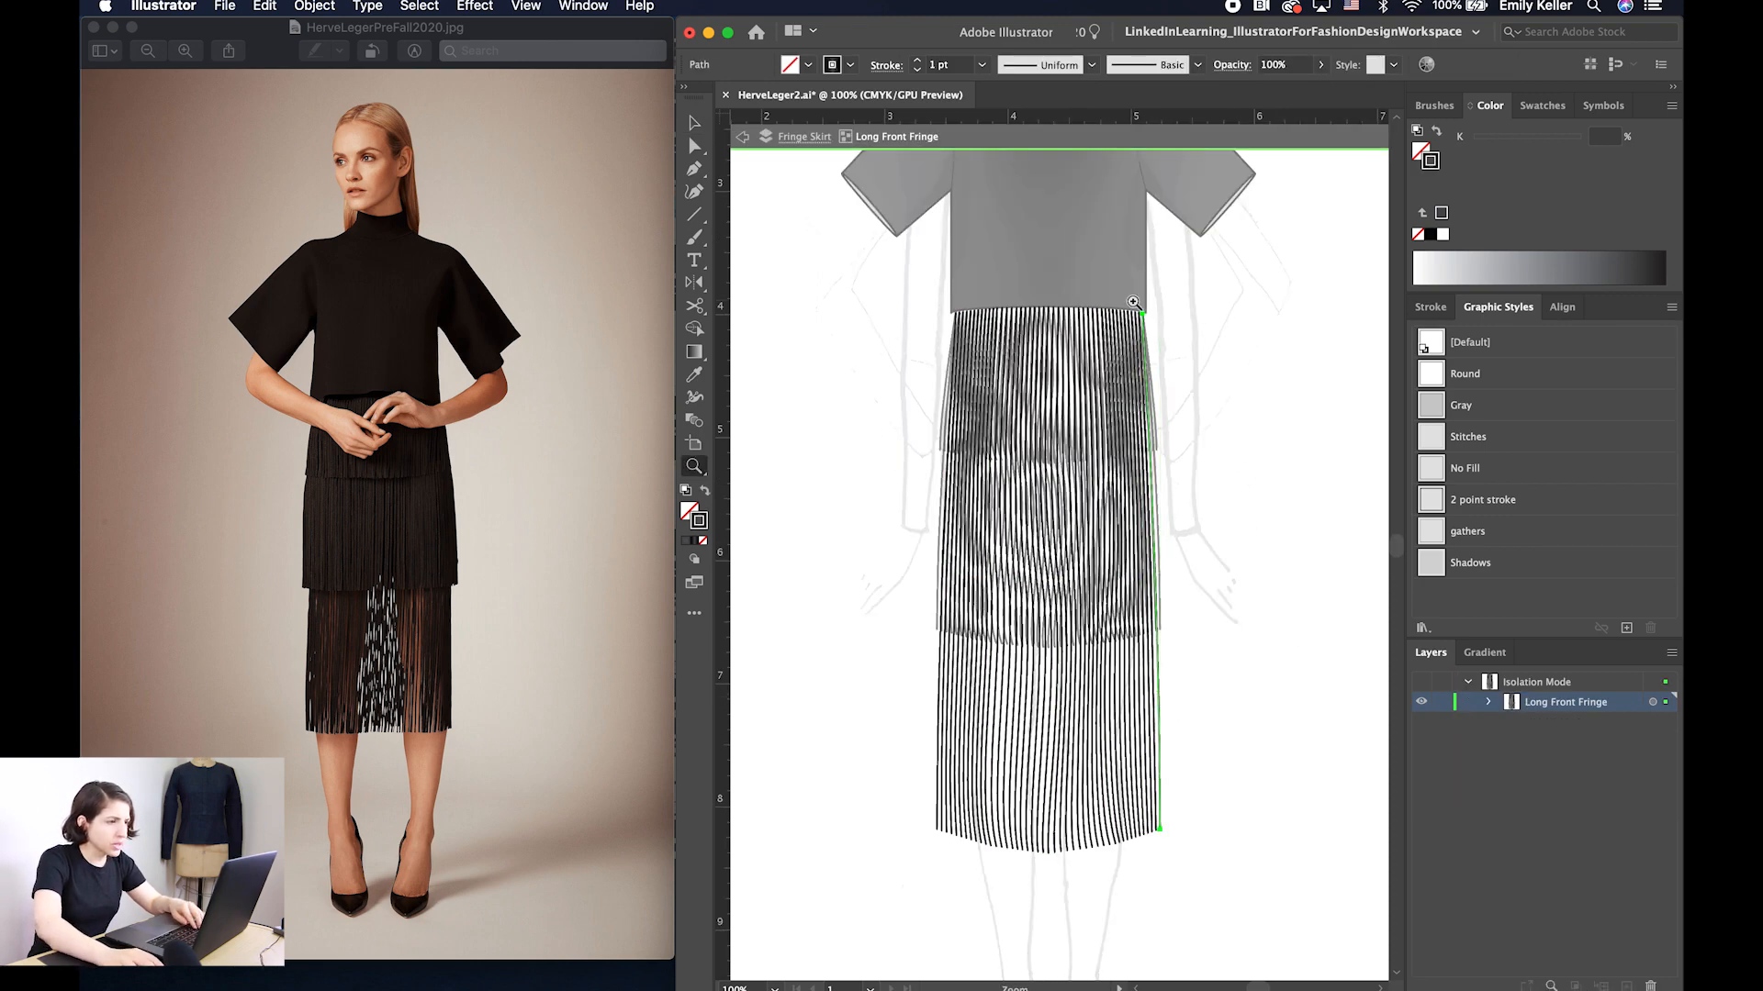
drag(1129, 302, 1251, 308)
drag(1162, 364, 1253, 490)
key(a)
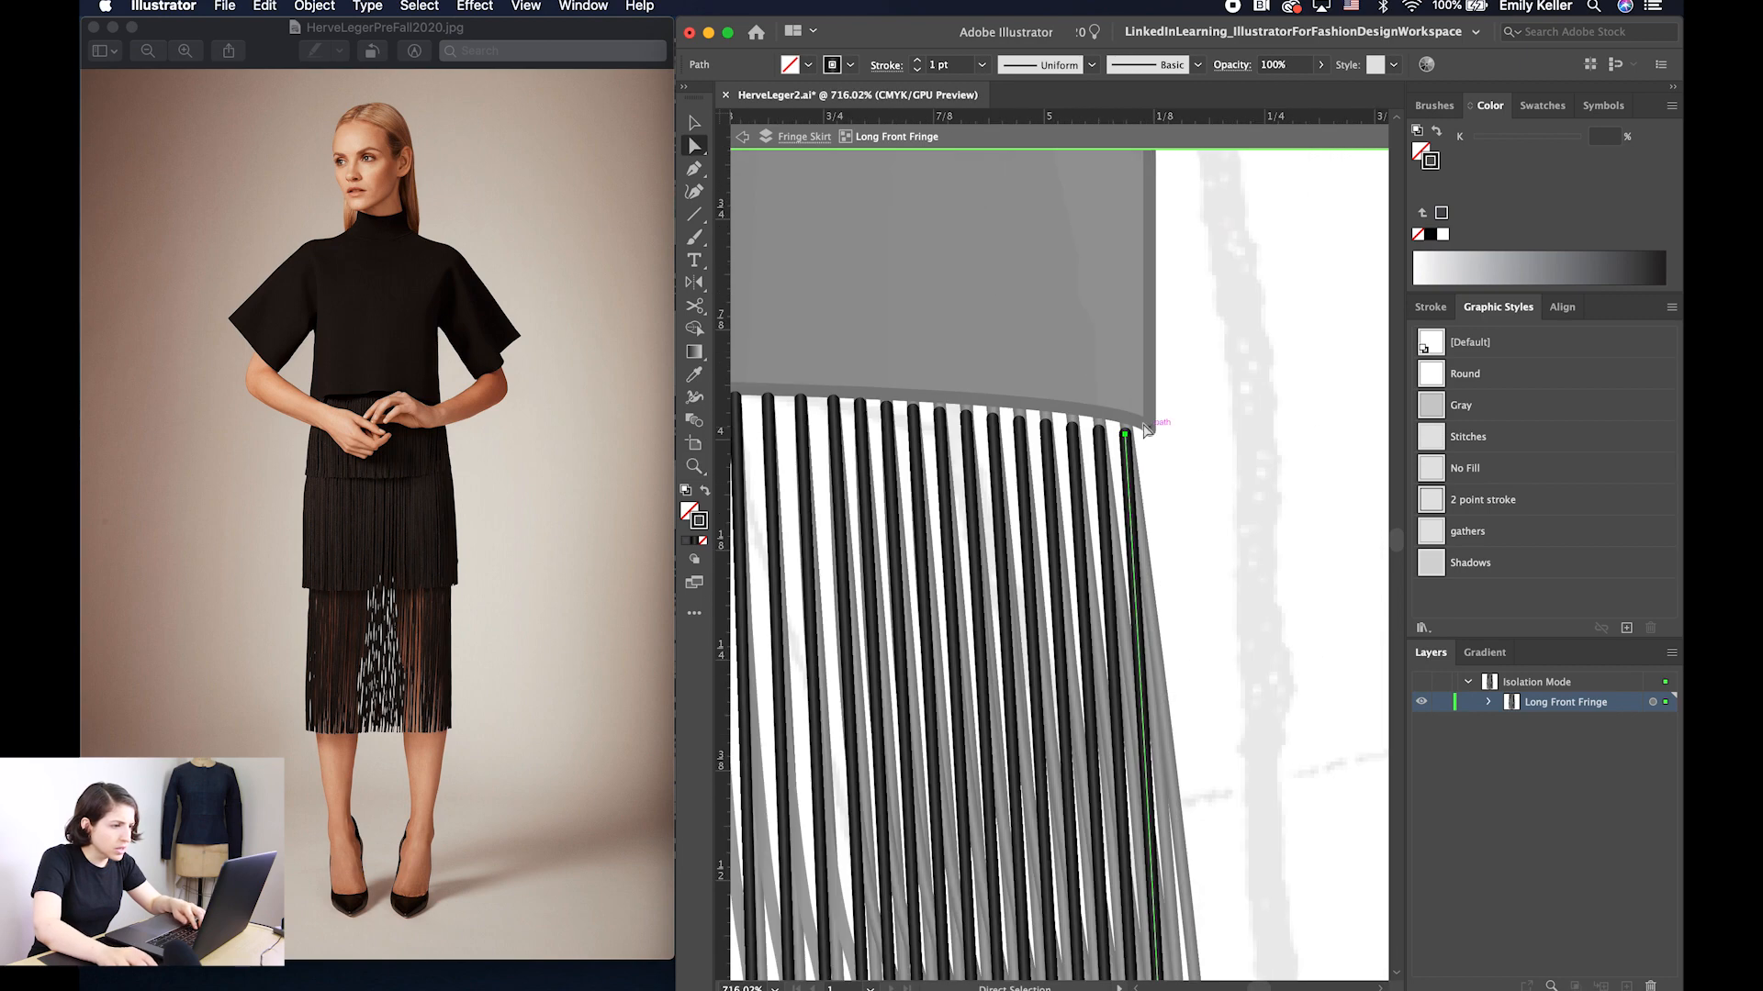
click(1124, 433)
key(Up)
key(Up)
Nudge the upper end of the inner right original strand up to the top's hem
drag(1077, 476, 1221, 505)
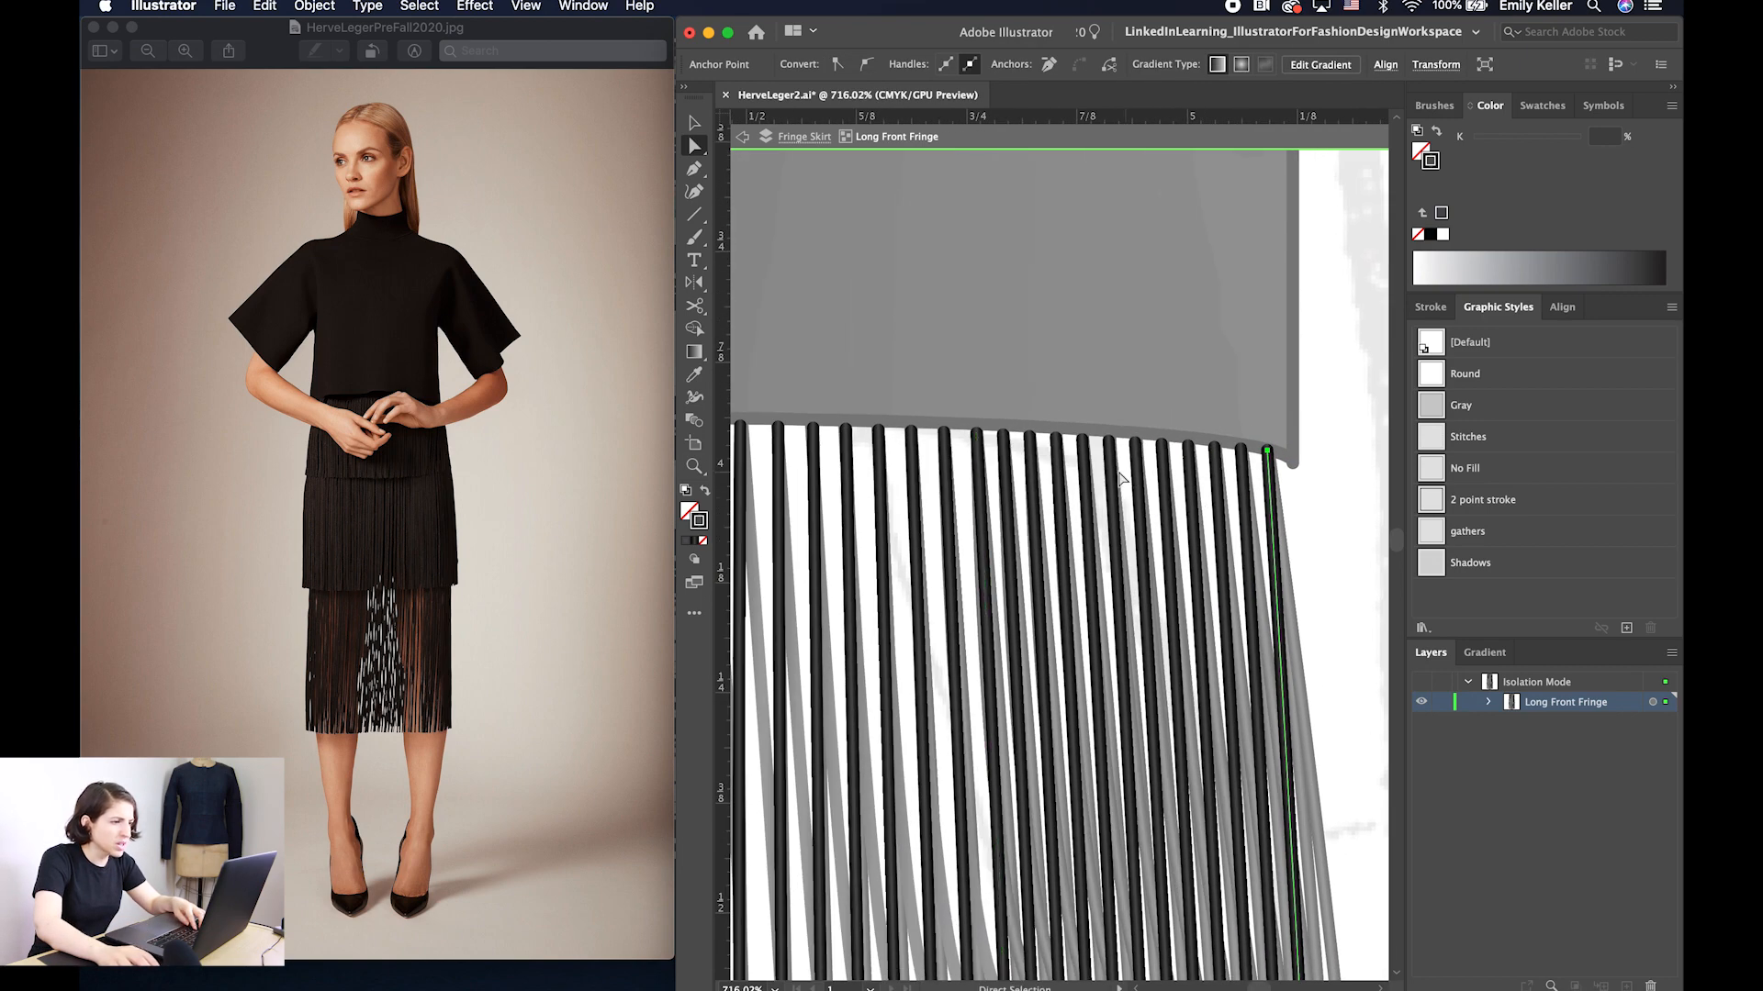
click(978, 439)
key(Up)
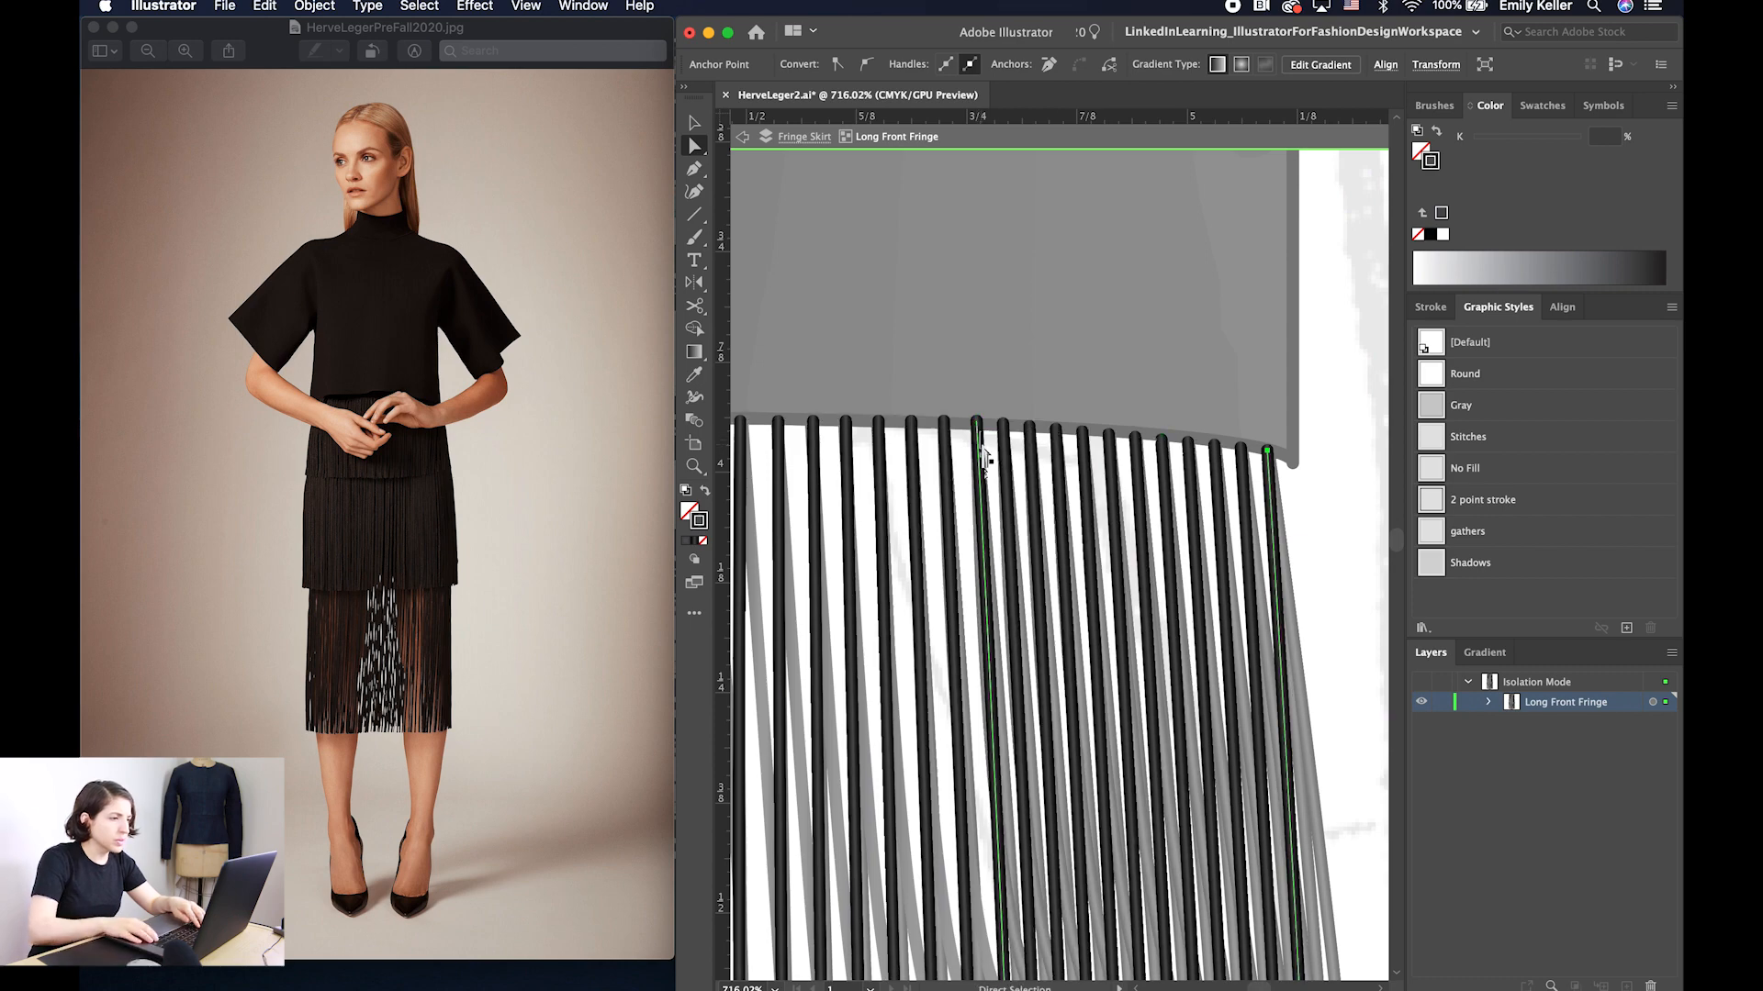
scroll(1155, 435, right, 5)
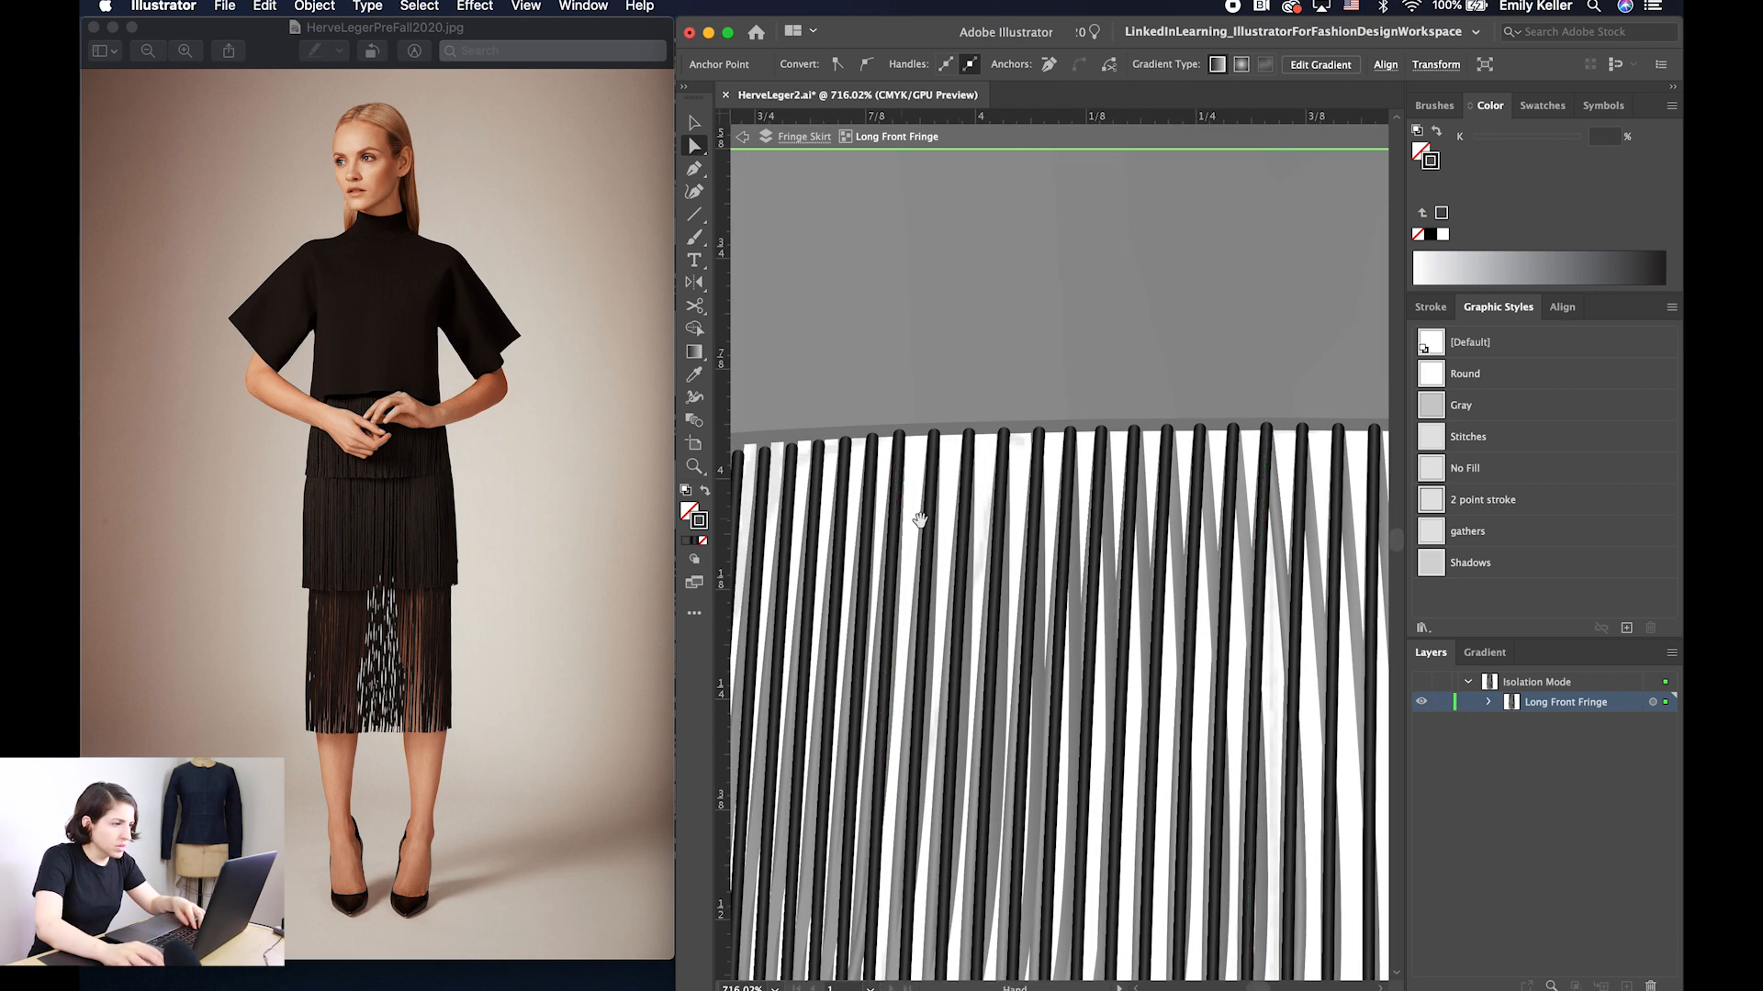
Nudge the upper end of the outermost left strand up toward the top's hem and leave isolation
drag(921, 520, 1126, 524)
drag(1319, 541, 1217, 542)
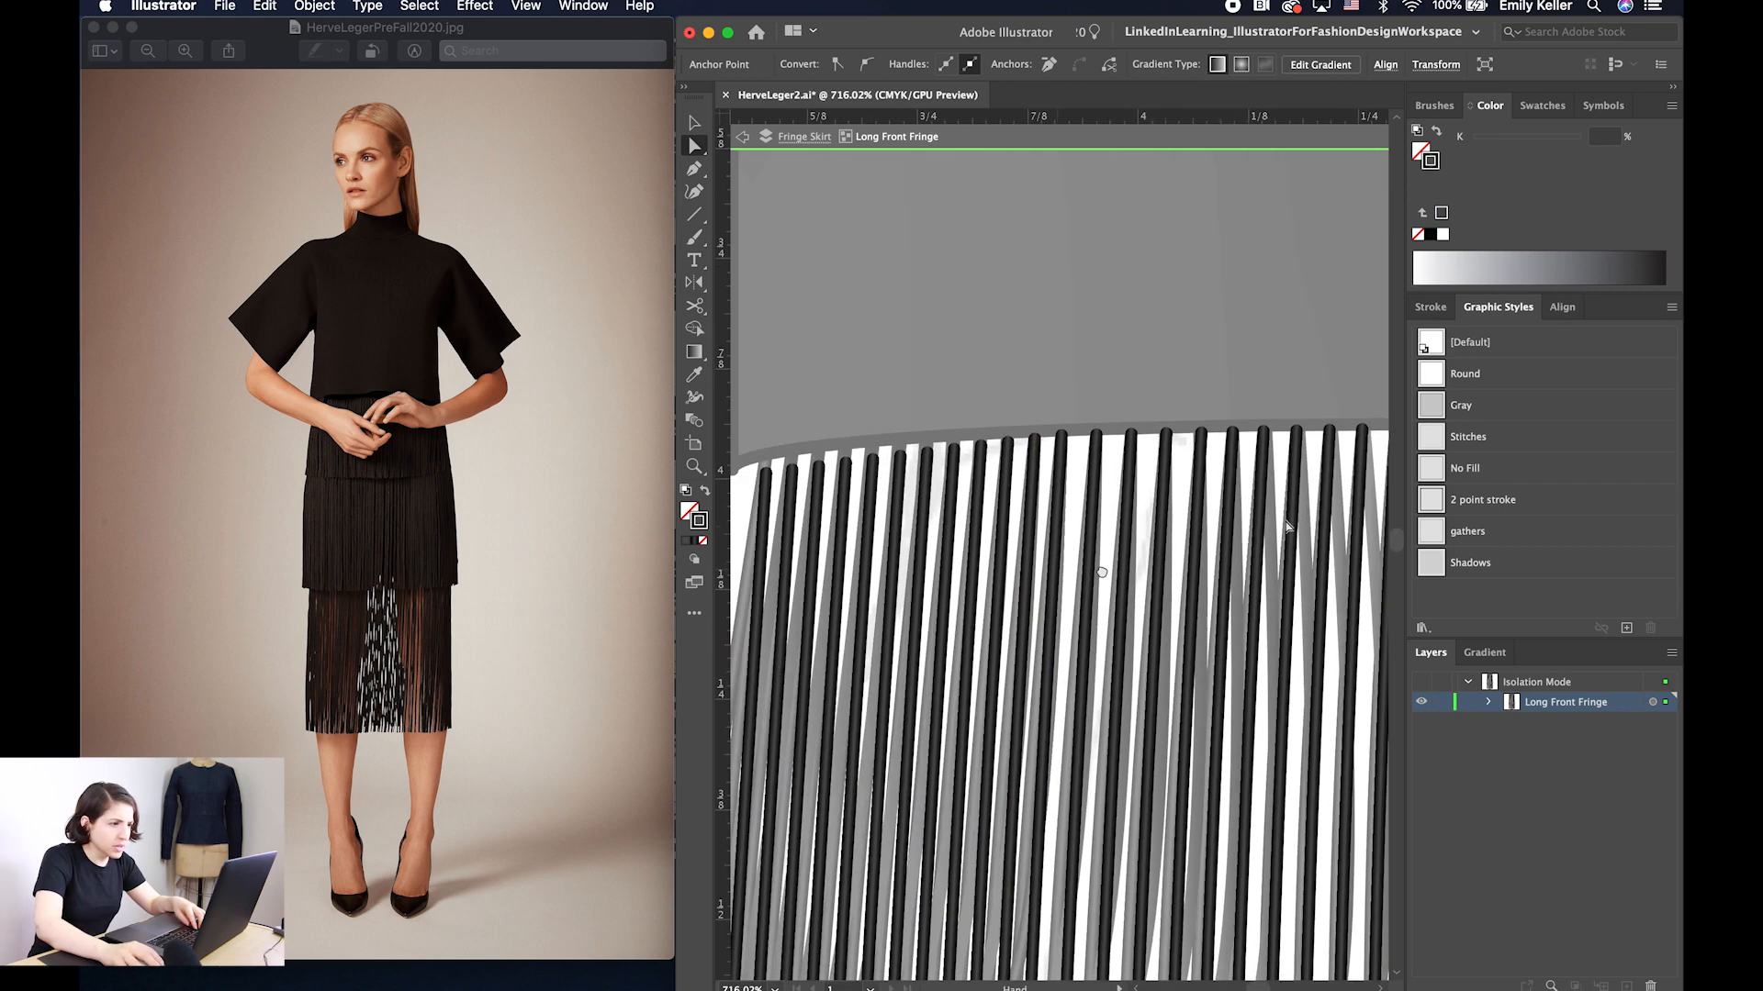
scroll(1265, 530, left, 5)
click(934, 472)
key(Up)
key(Up)
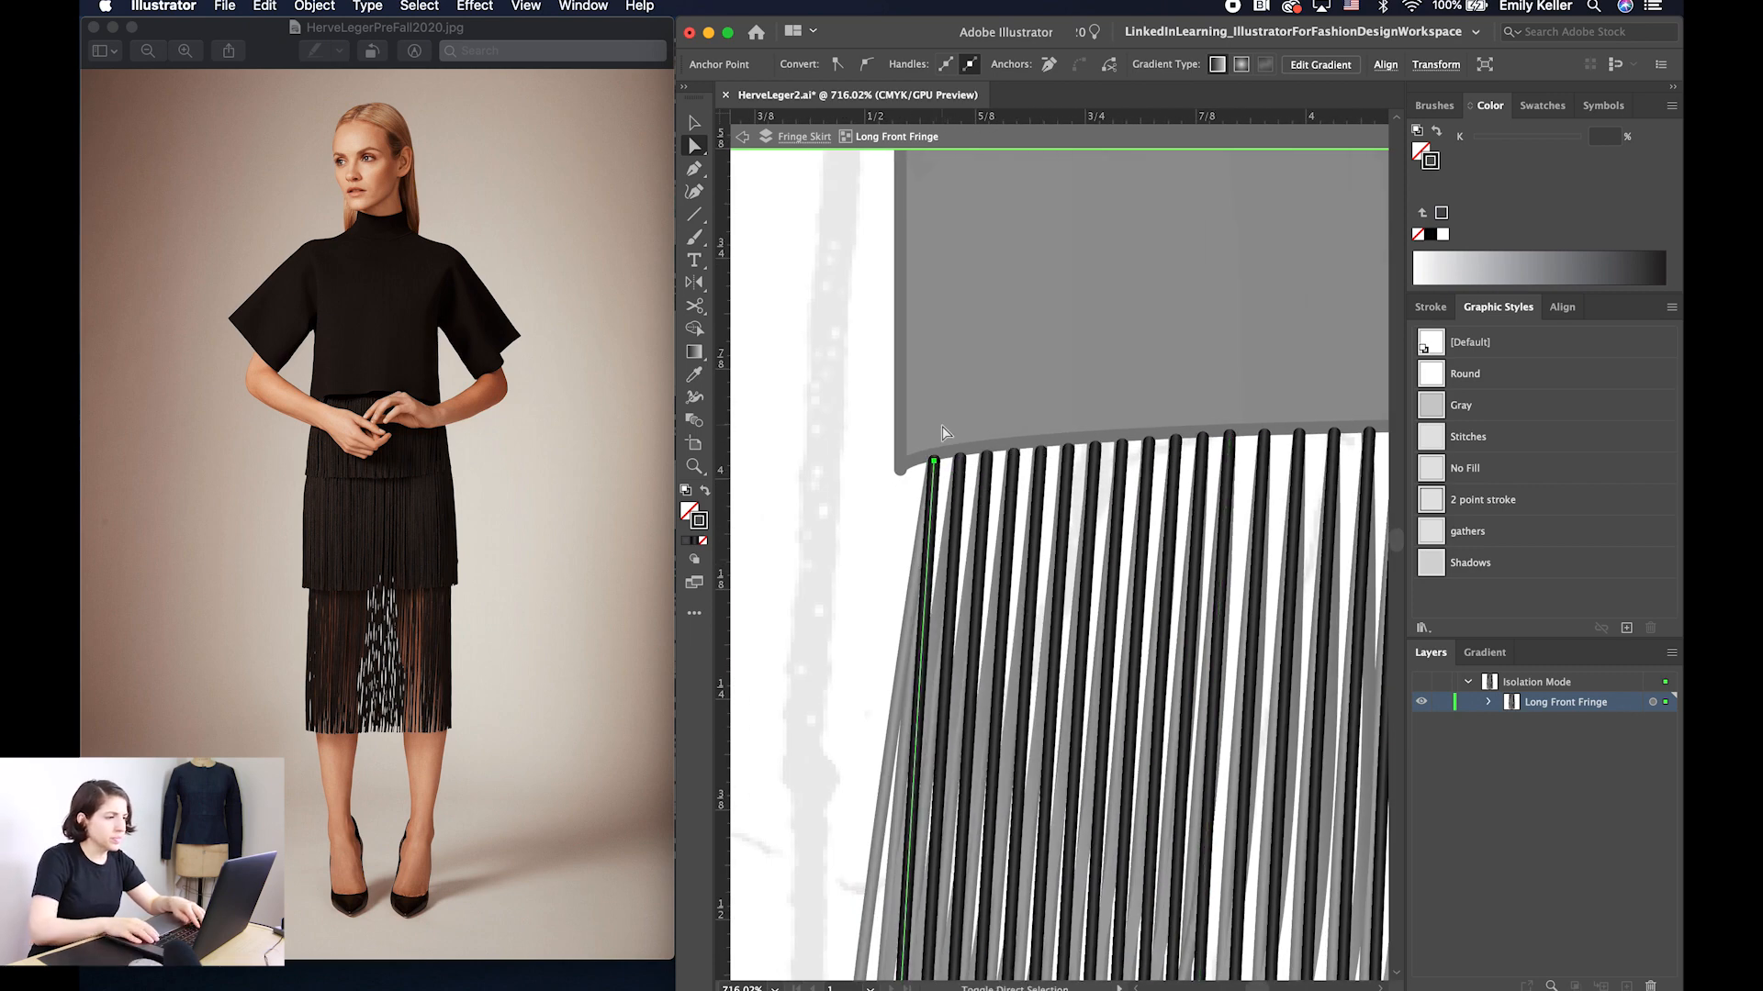
double_click(780, 490)
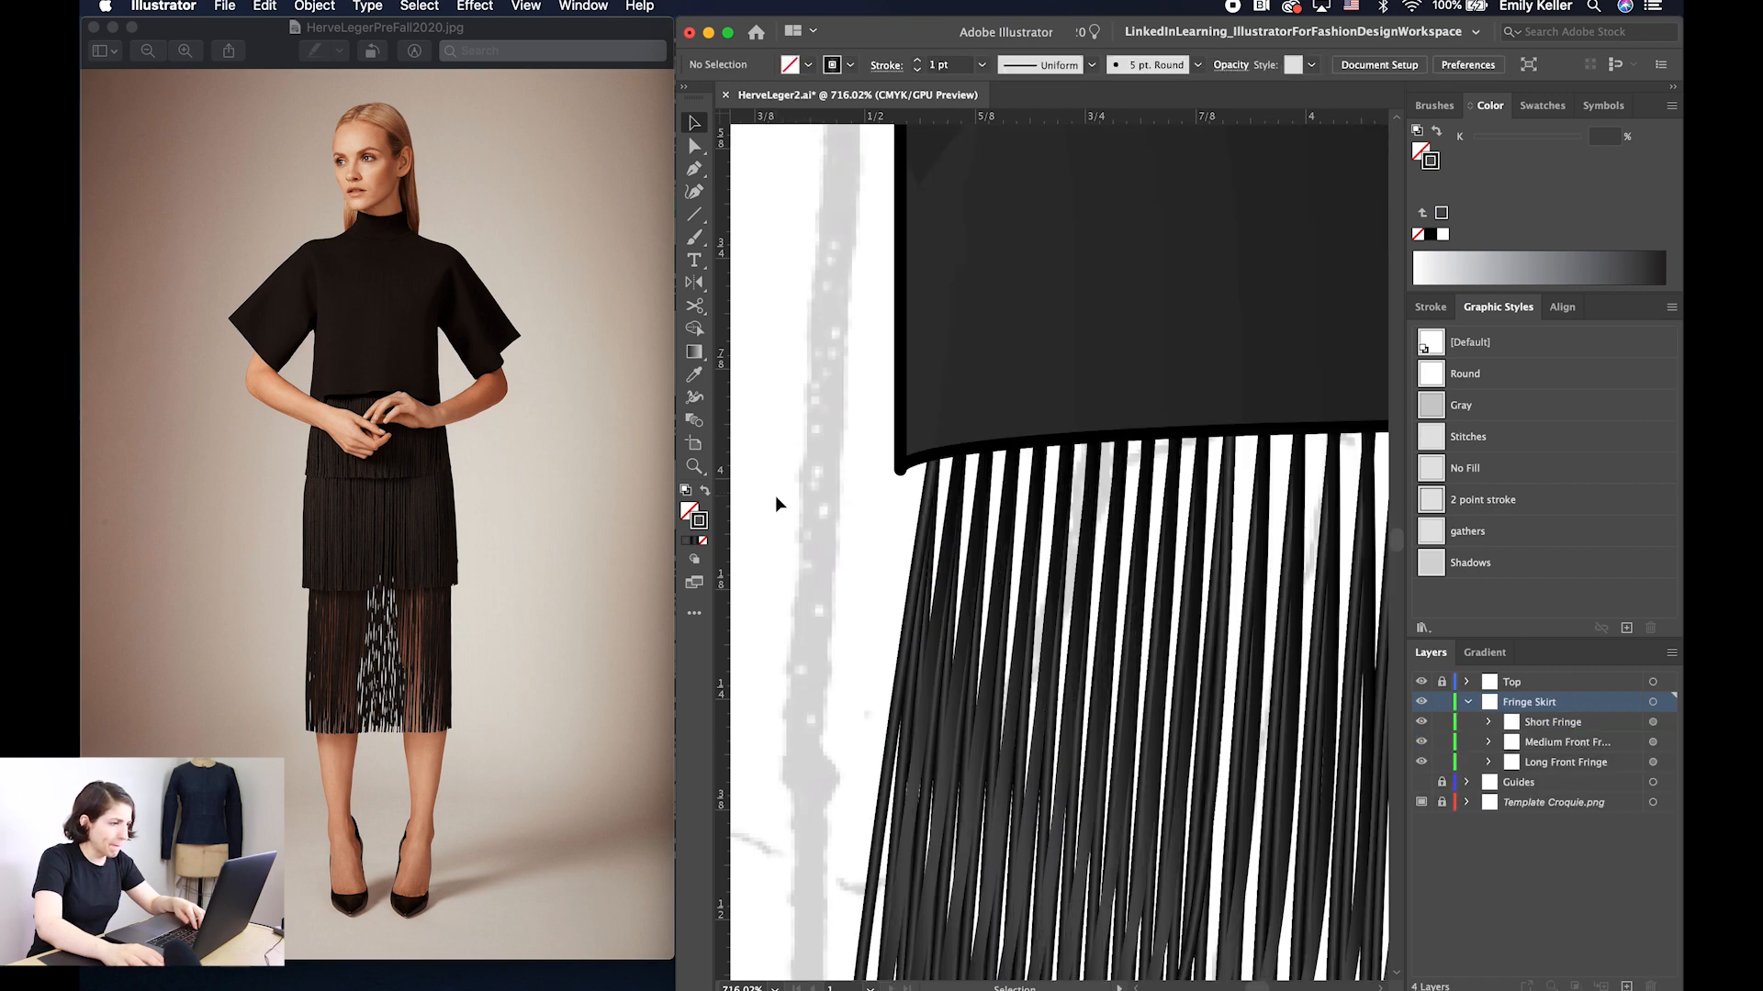
Examine up close how the strands of the three fringe tiers overlap, and review the lower skirt at 150% zoom
key(super+minus)
key(super+minus)
key(super+minus)
key(super+minus)
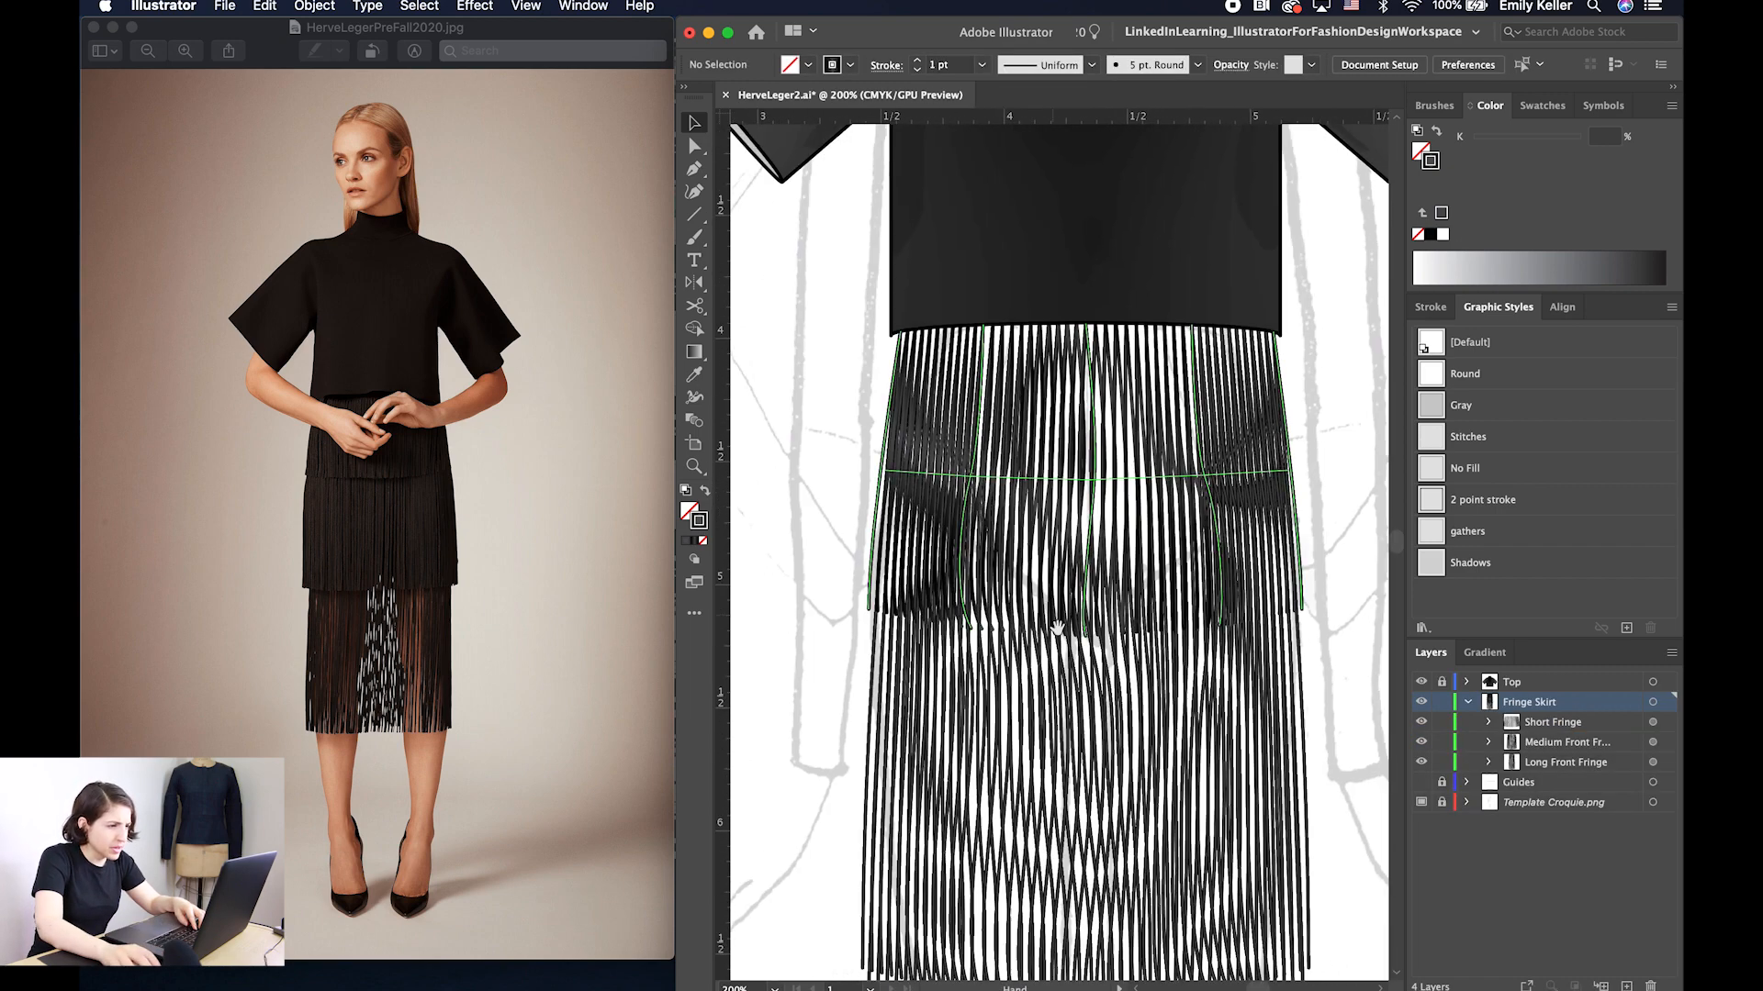
key(z)
click(1083, 661)
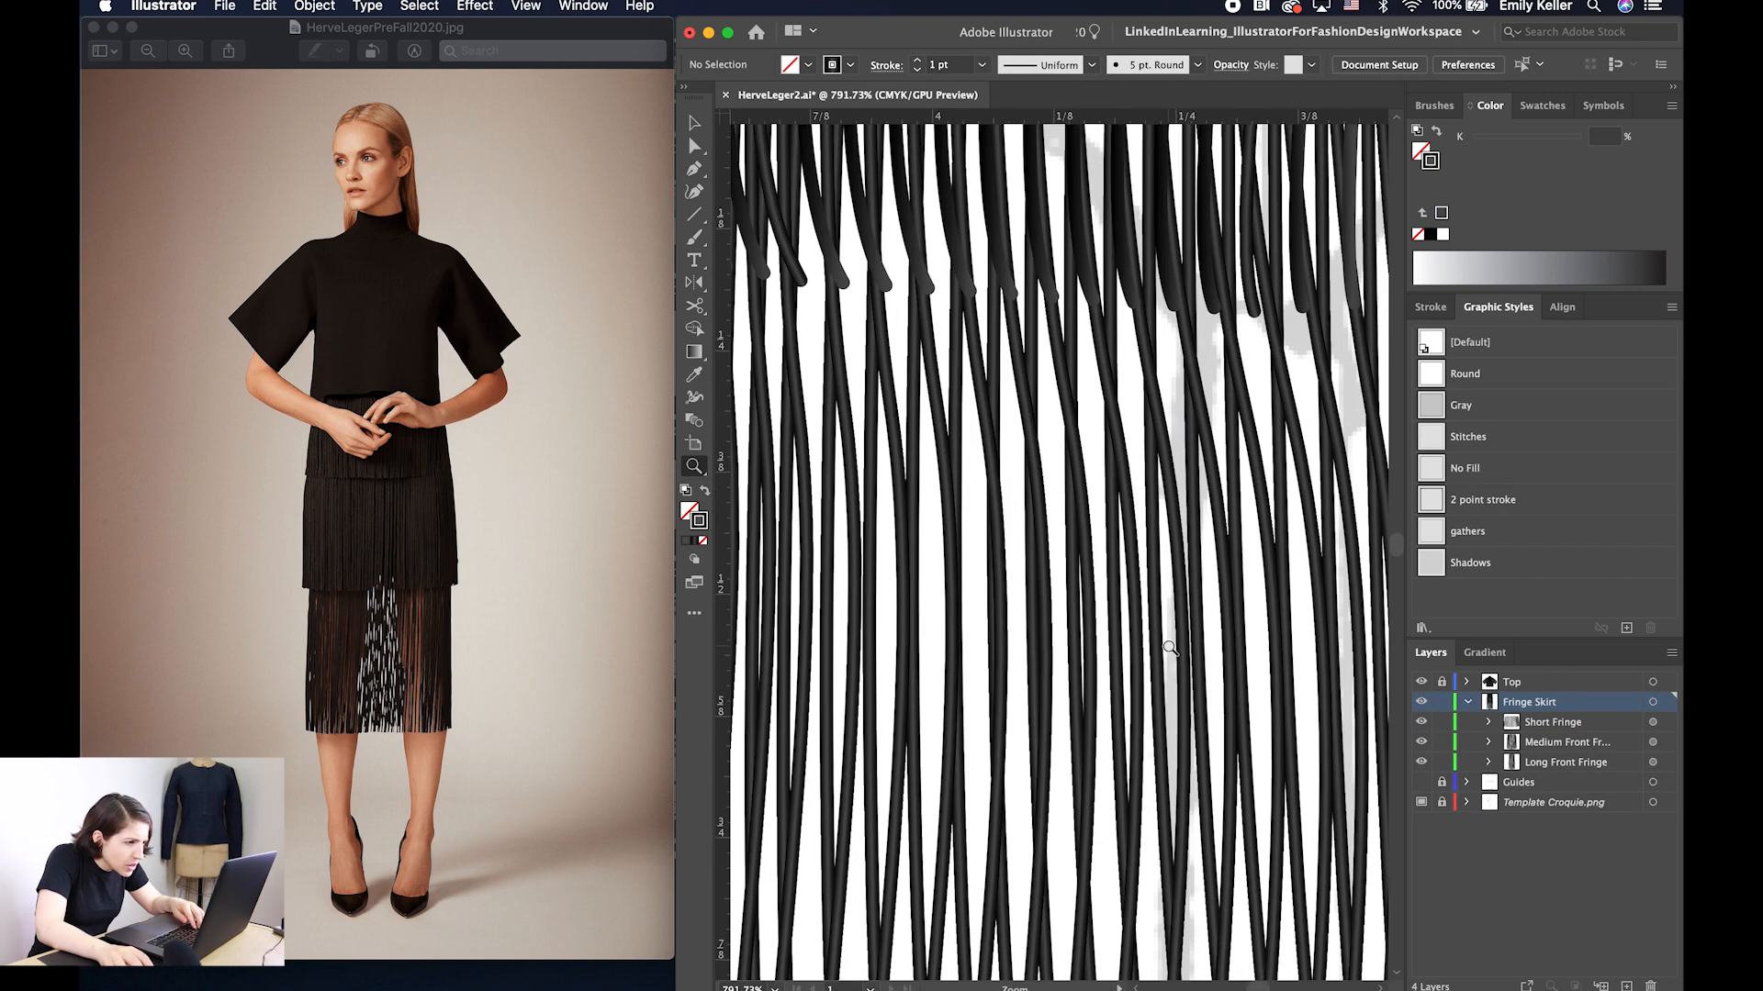
click(1175, 643)
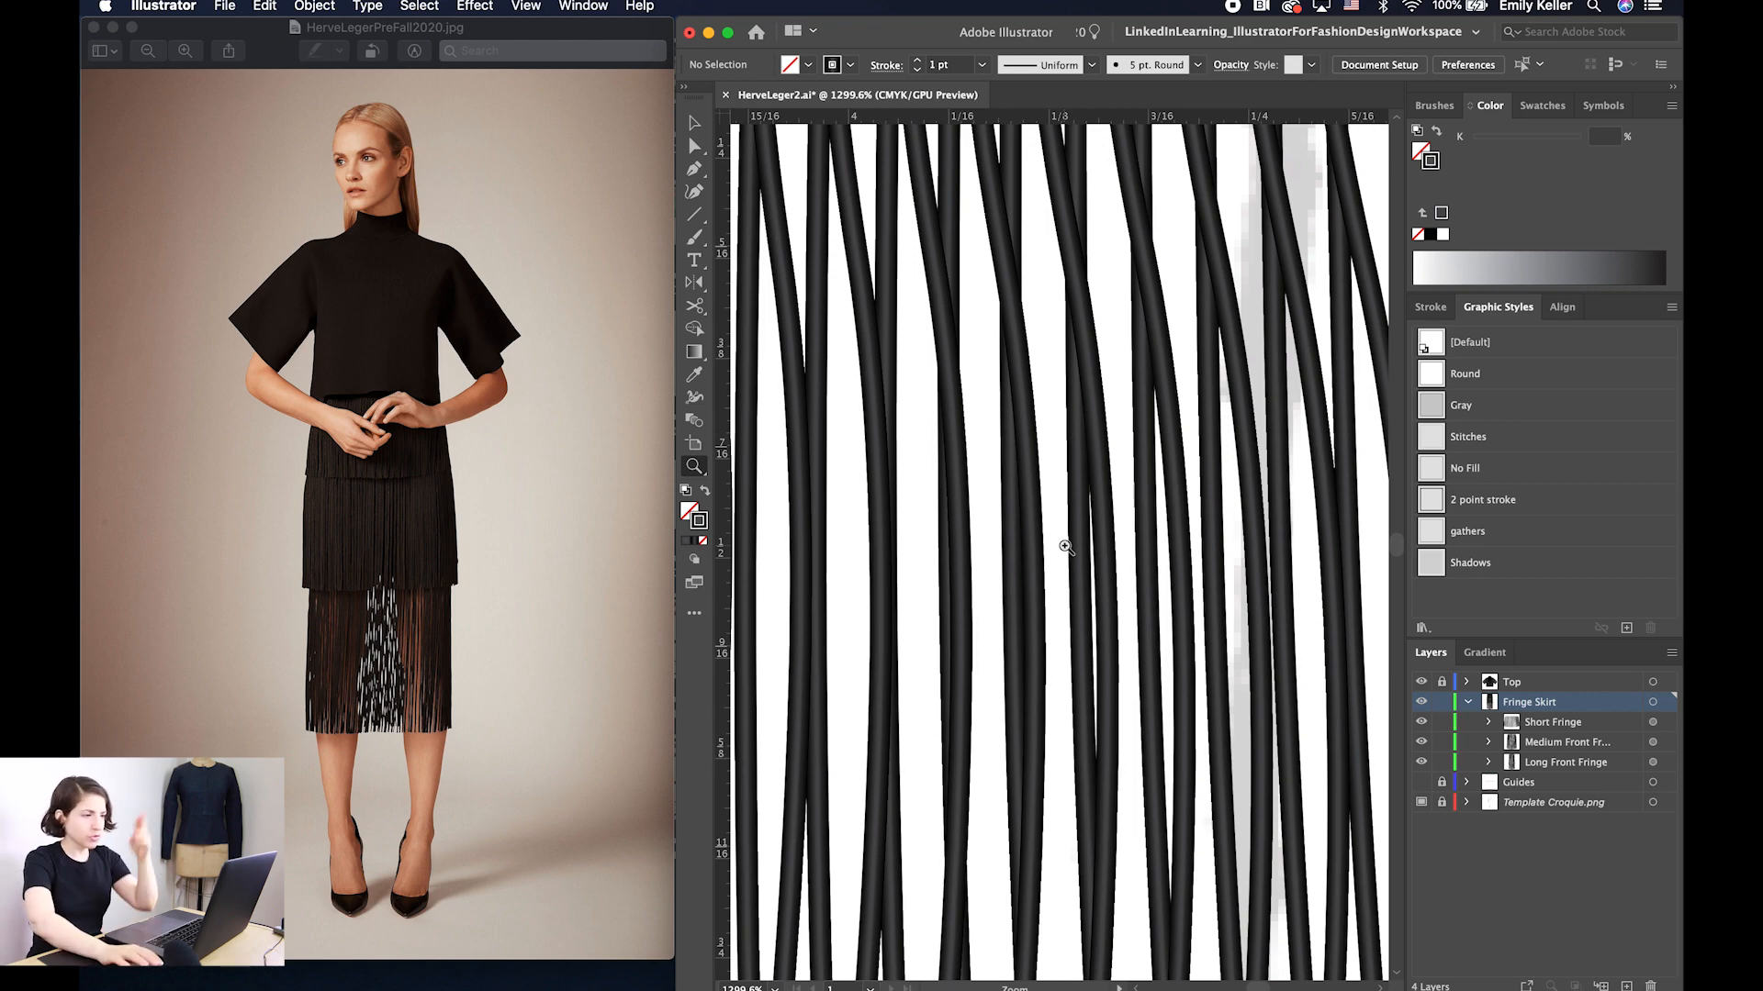
drag(1144, 714, 1184, 443)
key(v)
key(super+minus)
key(super+minus)
key(super+minus)
key(super+minus)
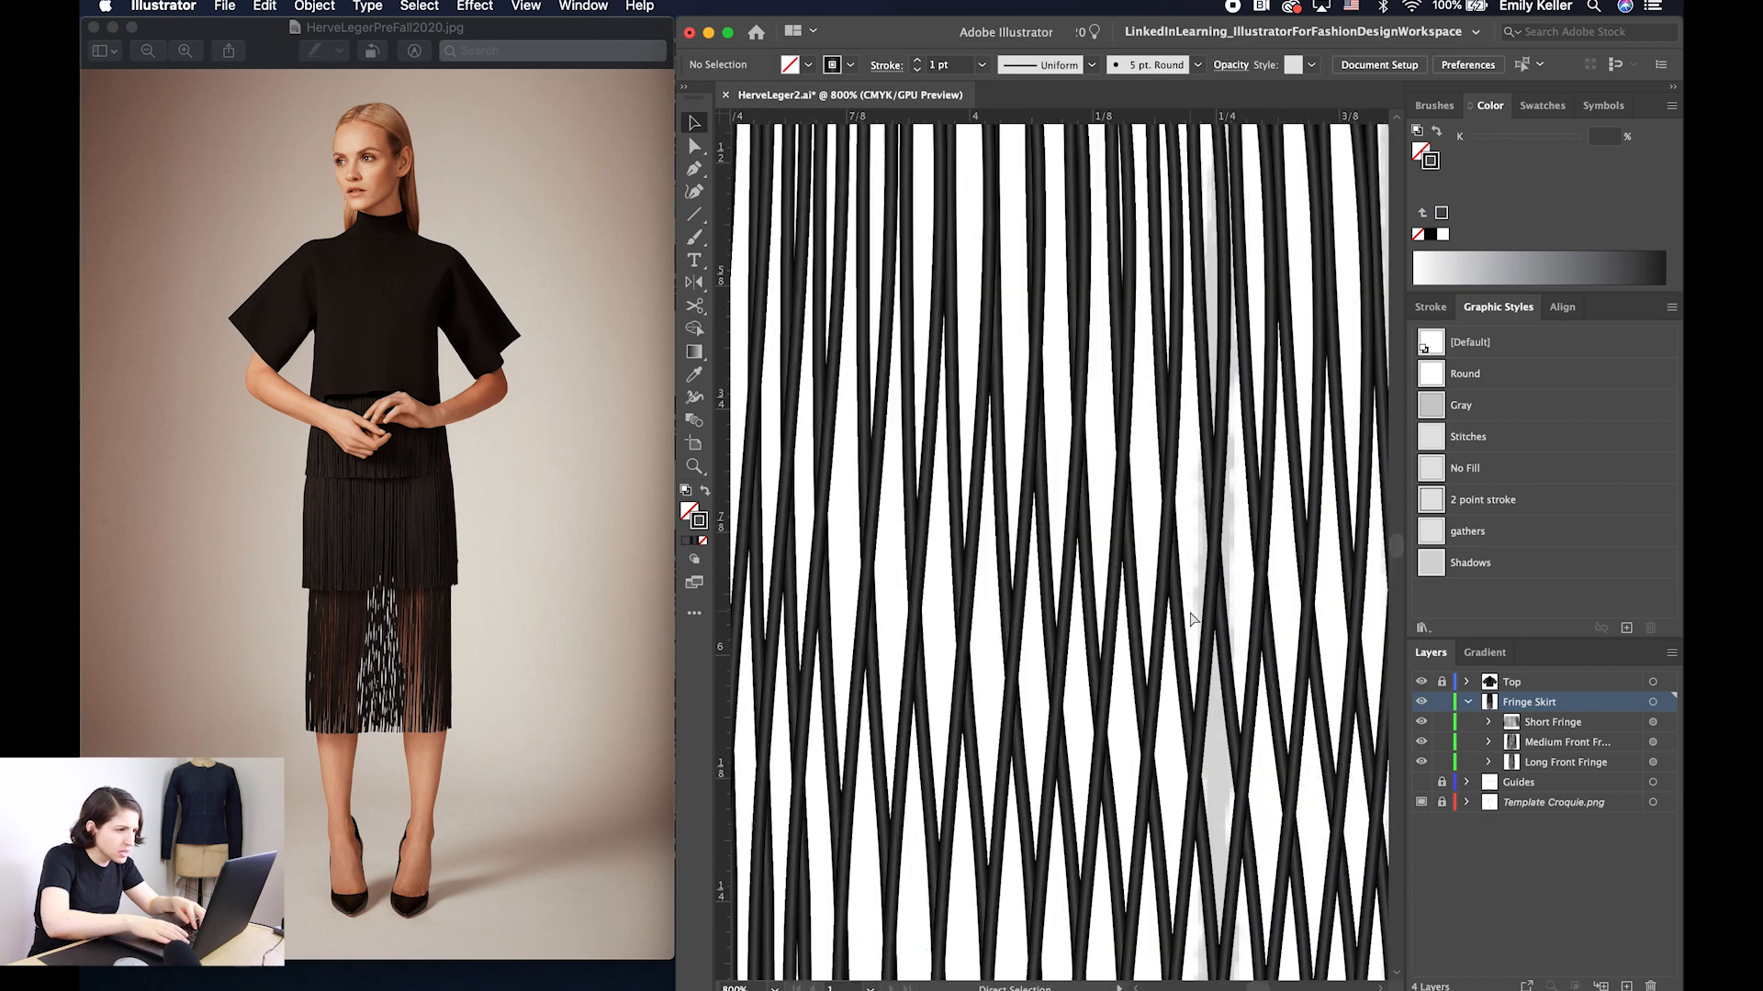
key(super+minus)
key(super+minus)
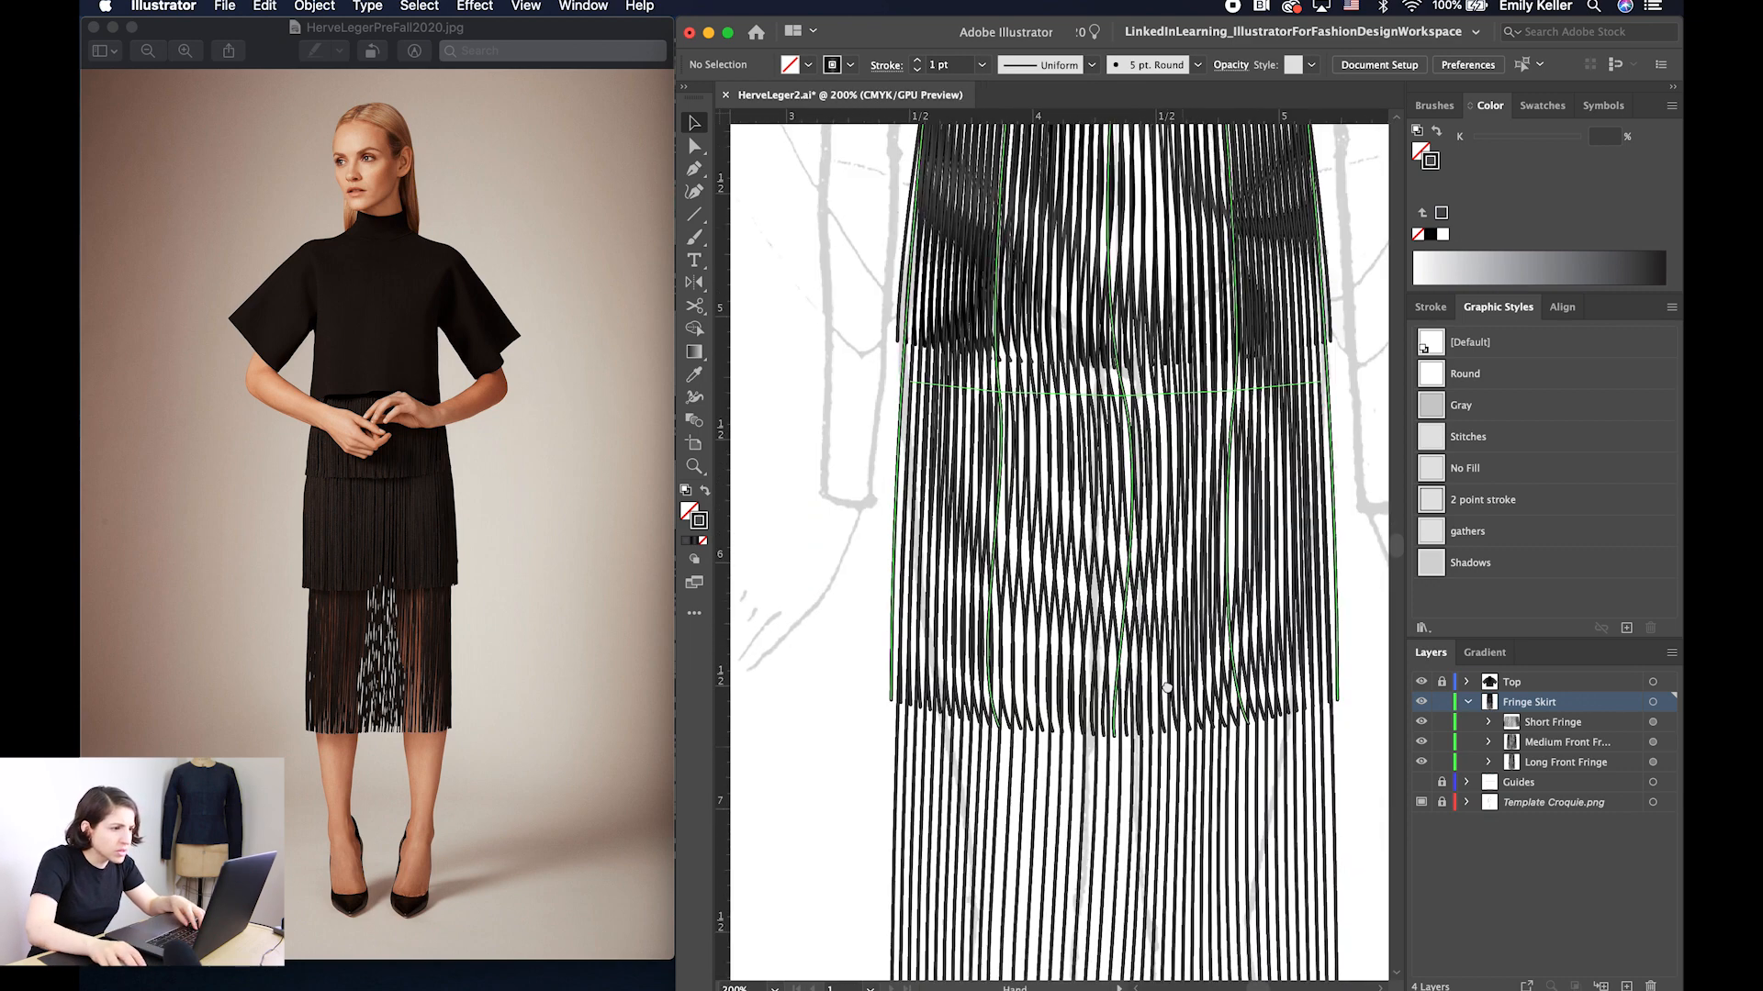
key(super+minus)
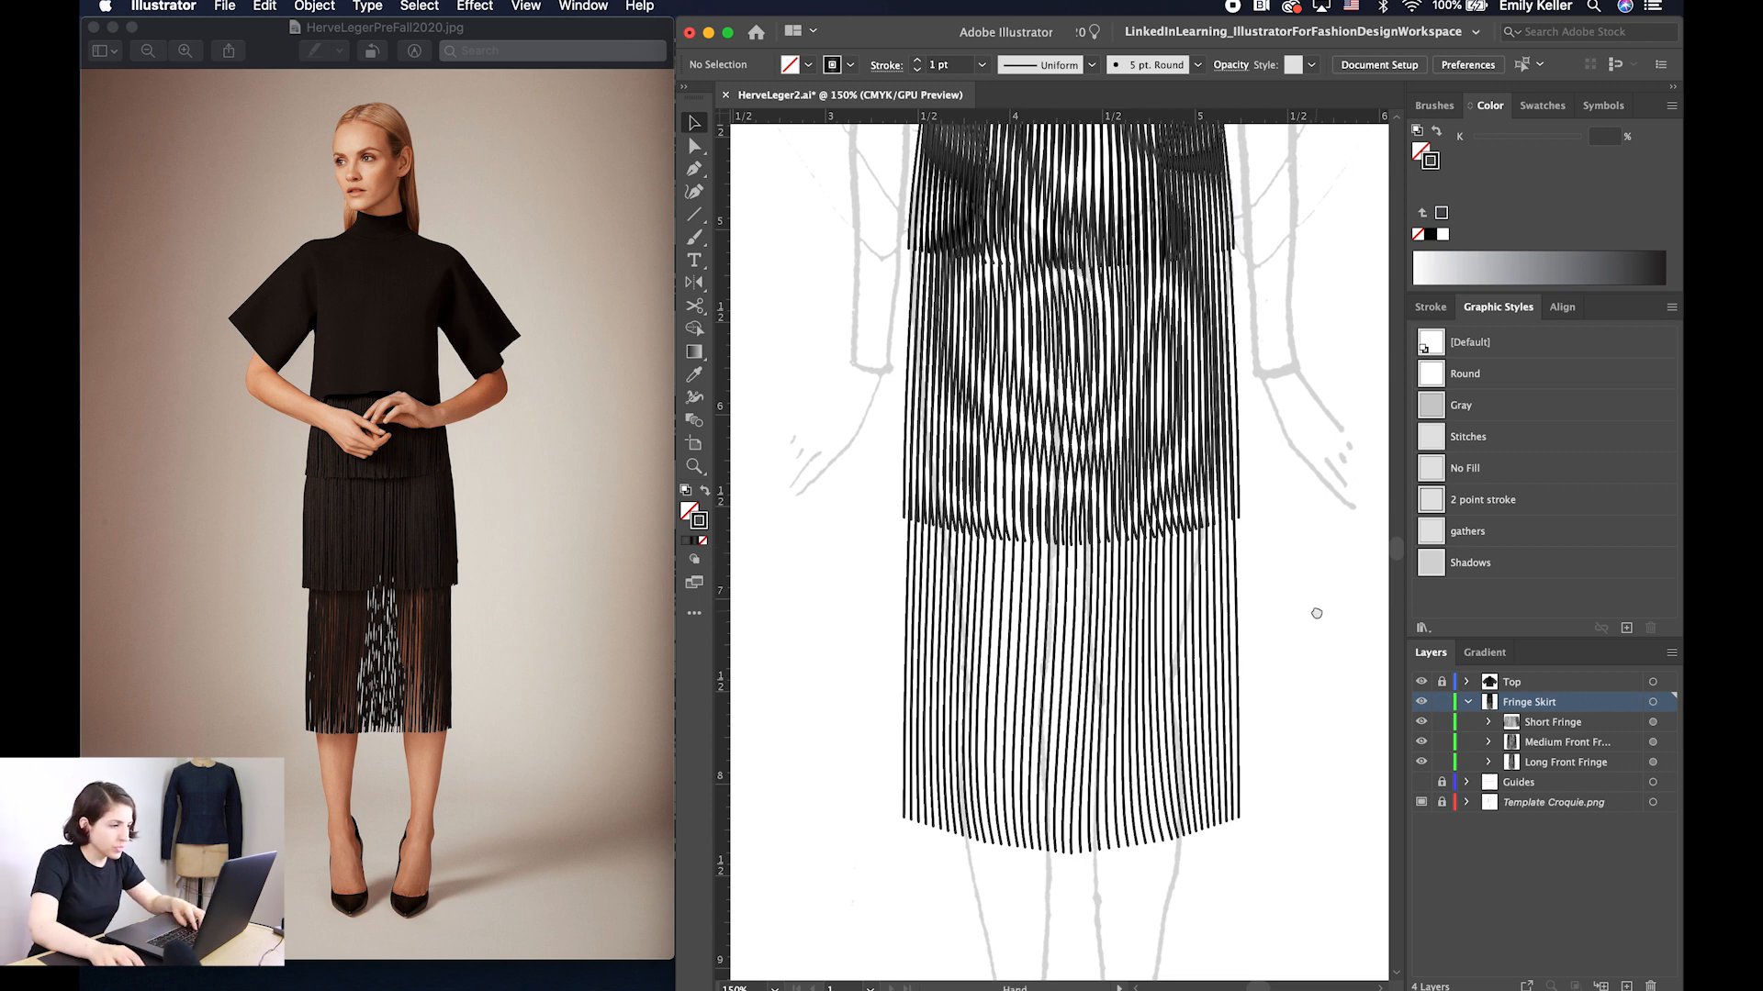
drag(1317, 614, 1311, 608)
key(a)
key(v)
double_click(903, 677)
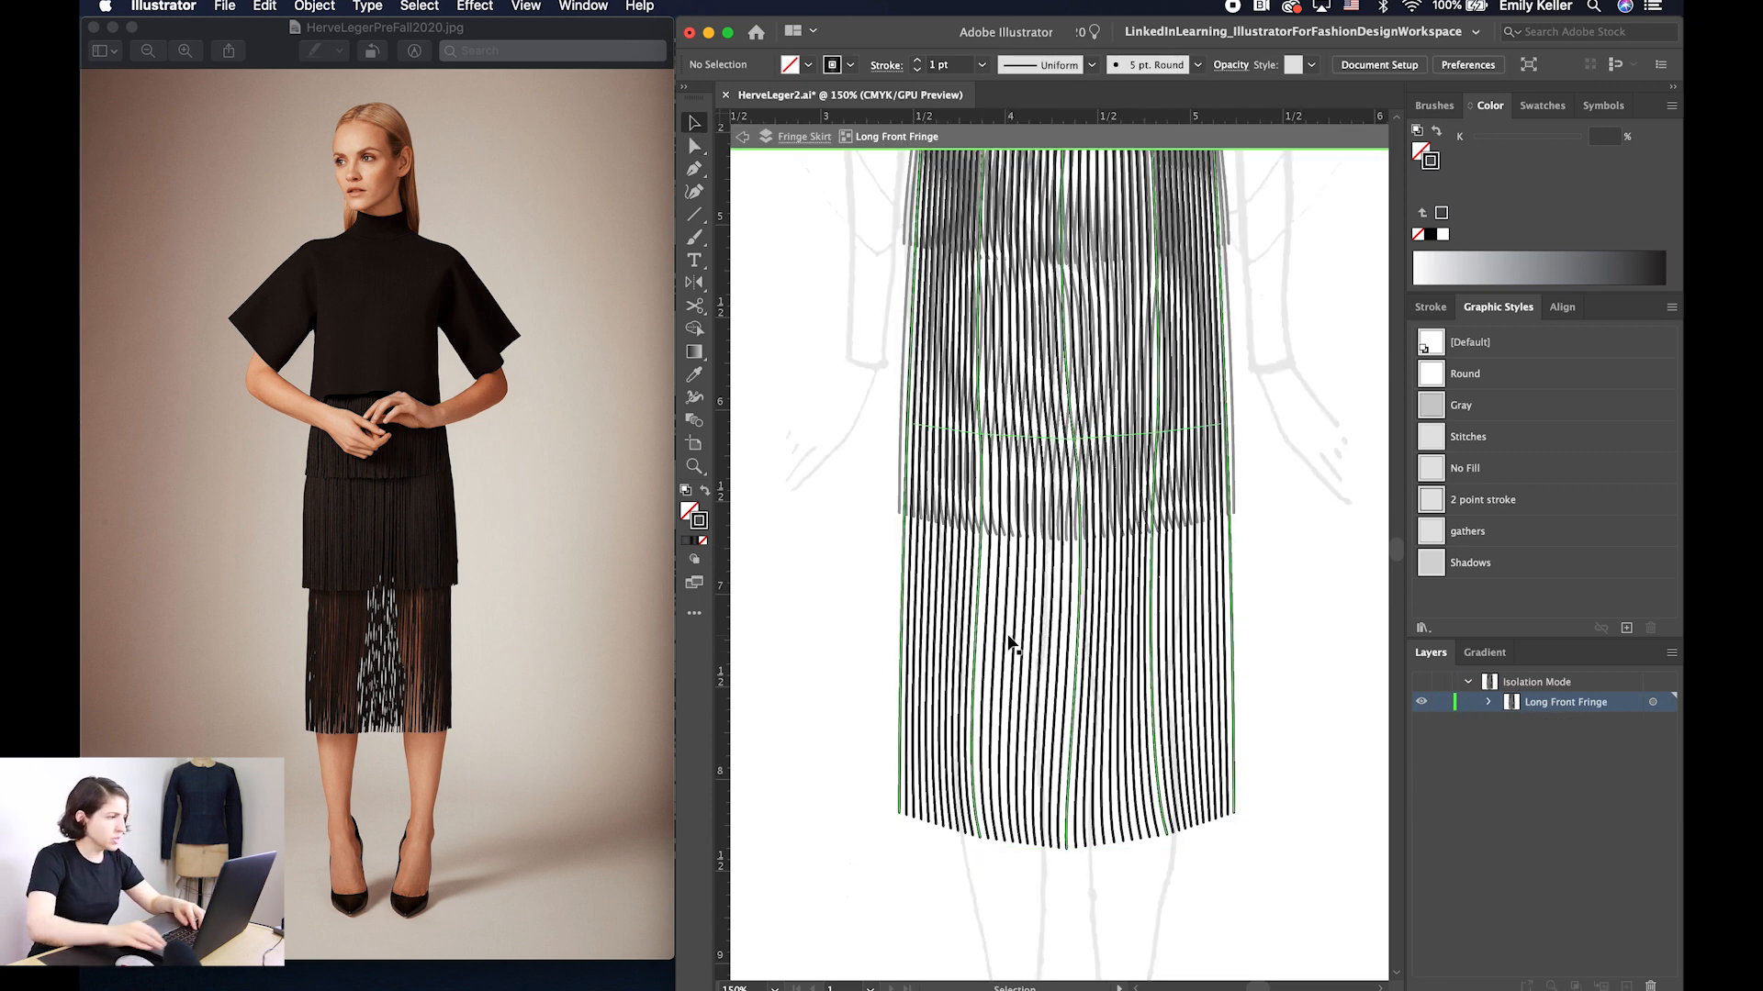
key(super+minus)
key(super+minus)
key(Escape)
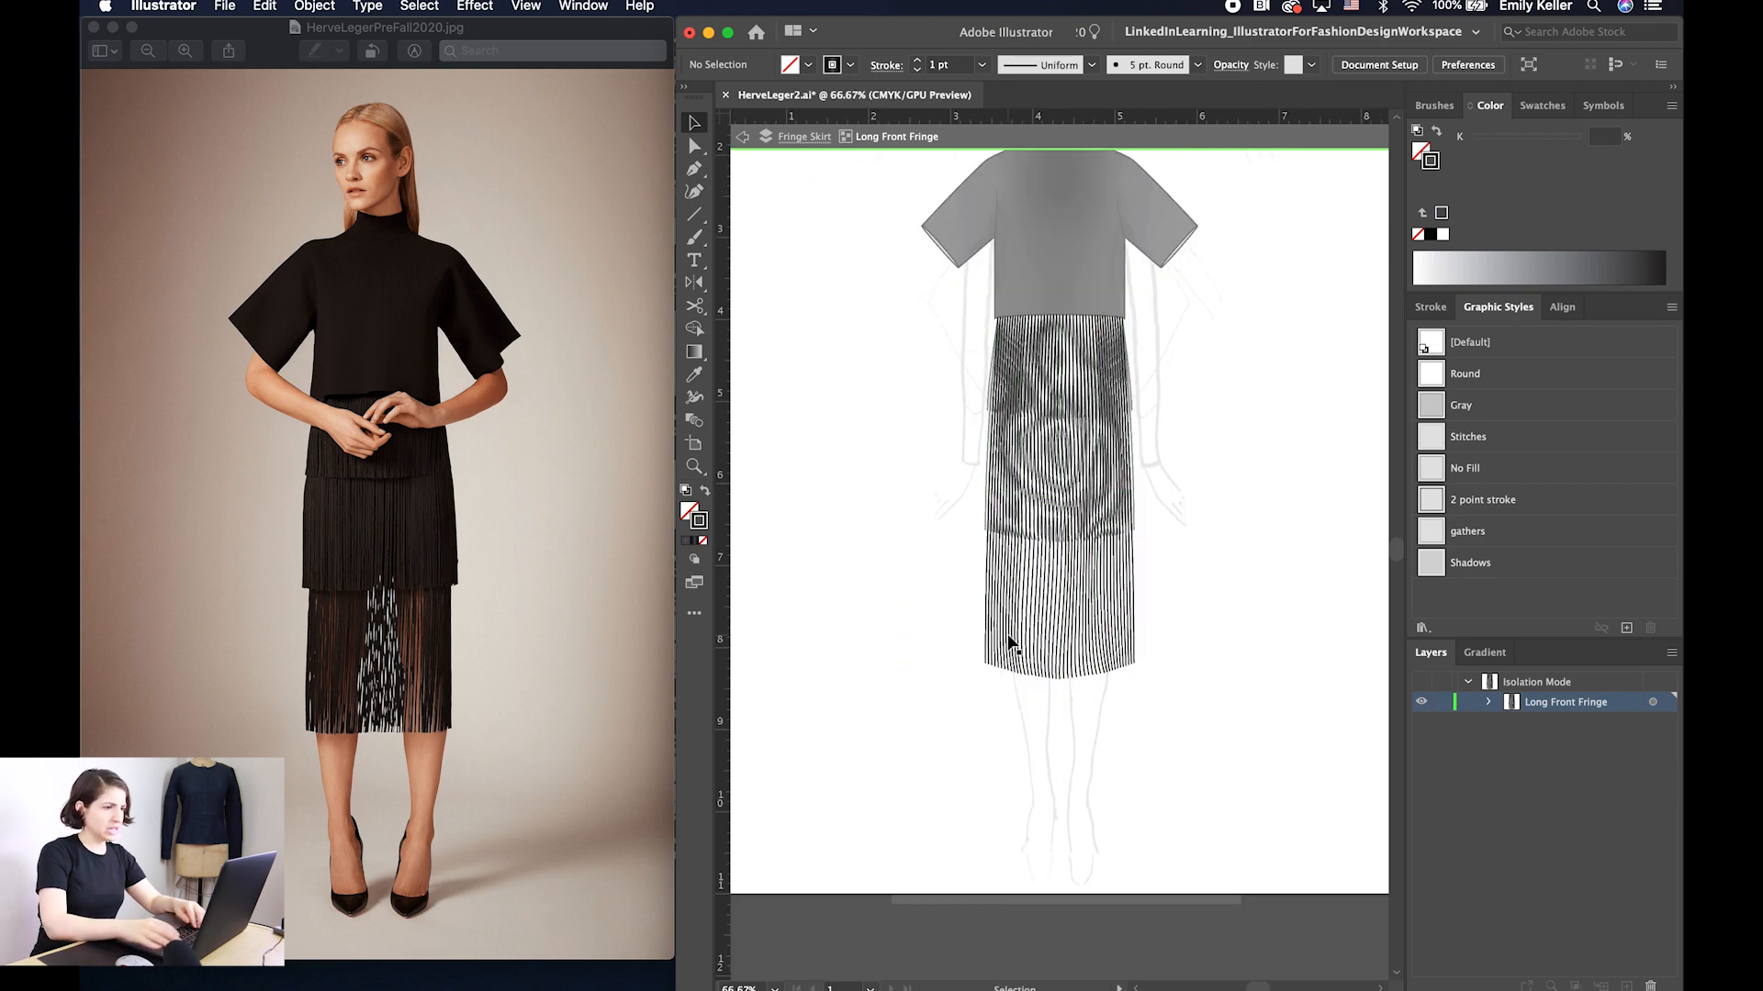
Hide the Template Croquis layer to show the garments alone, and save the document
drag(1232, 453, 1224, 564)
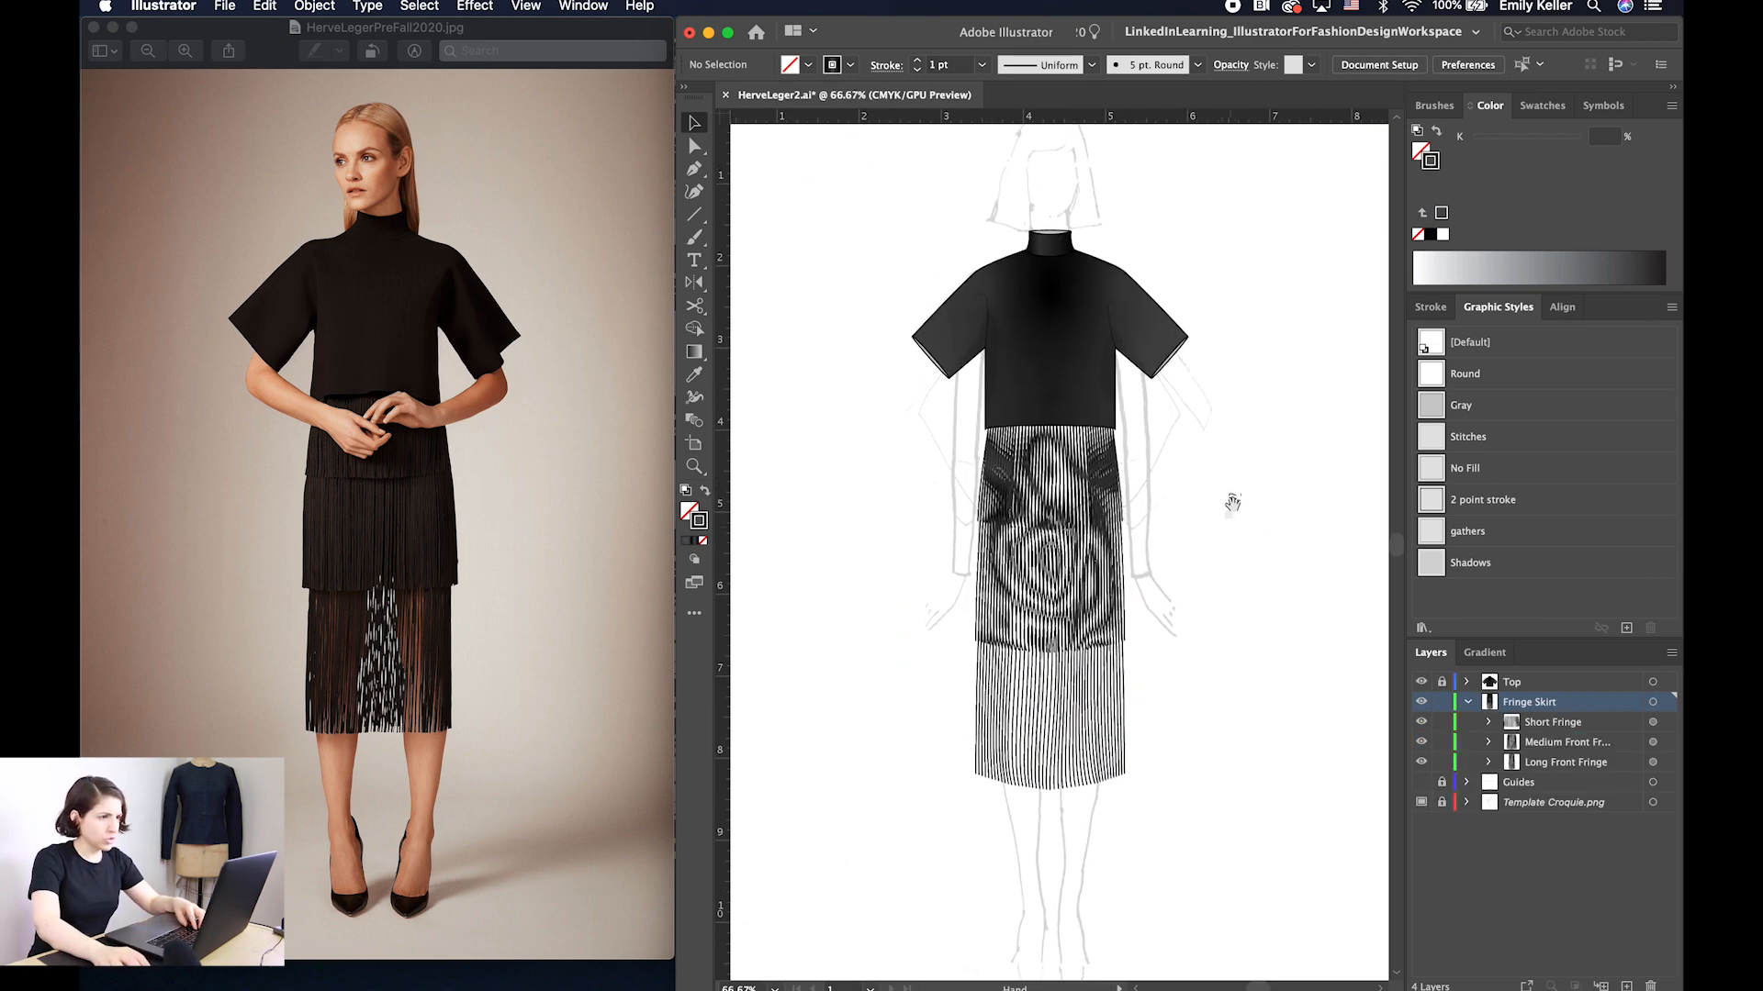
click(1421, 804)
click(1421, 804)
click(1421, 804)
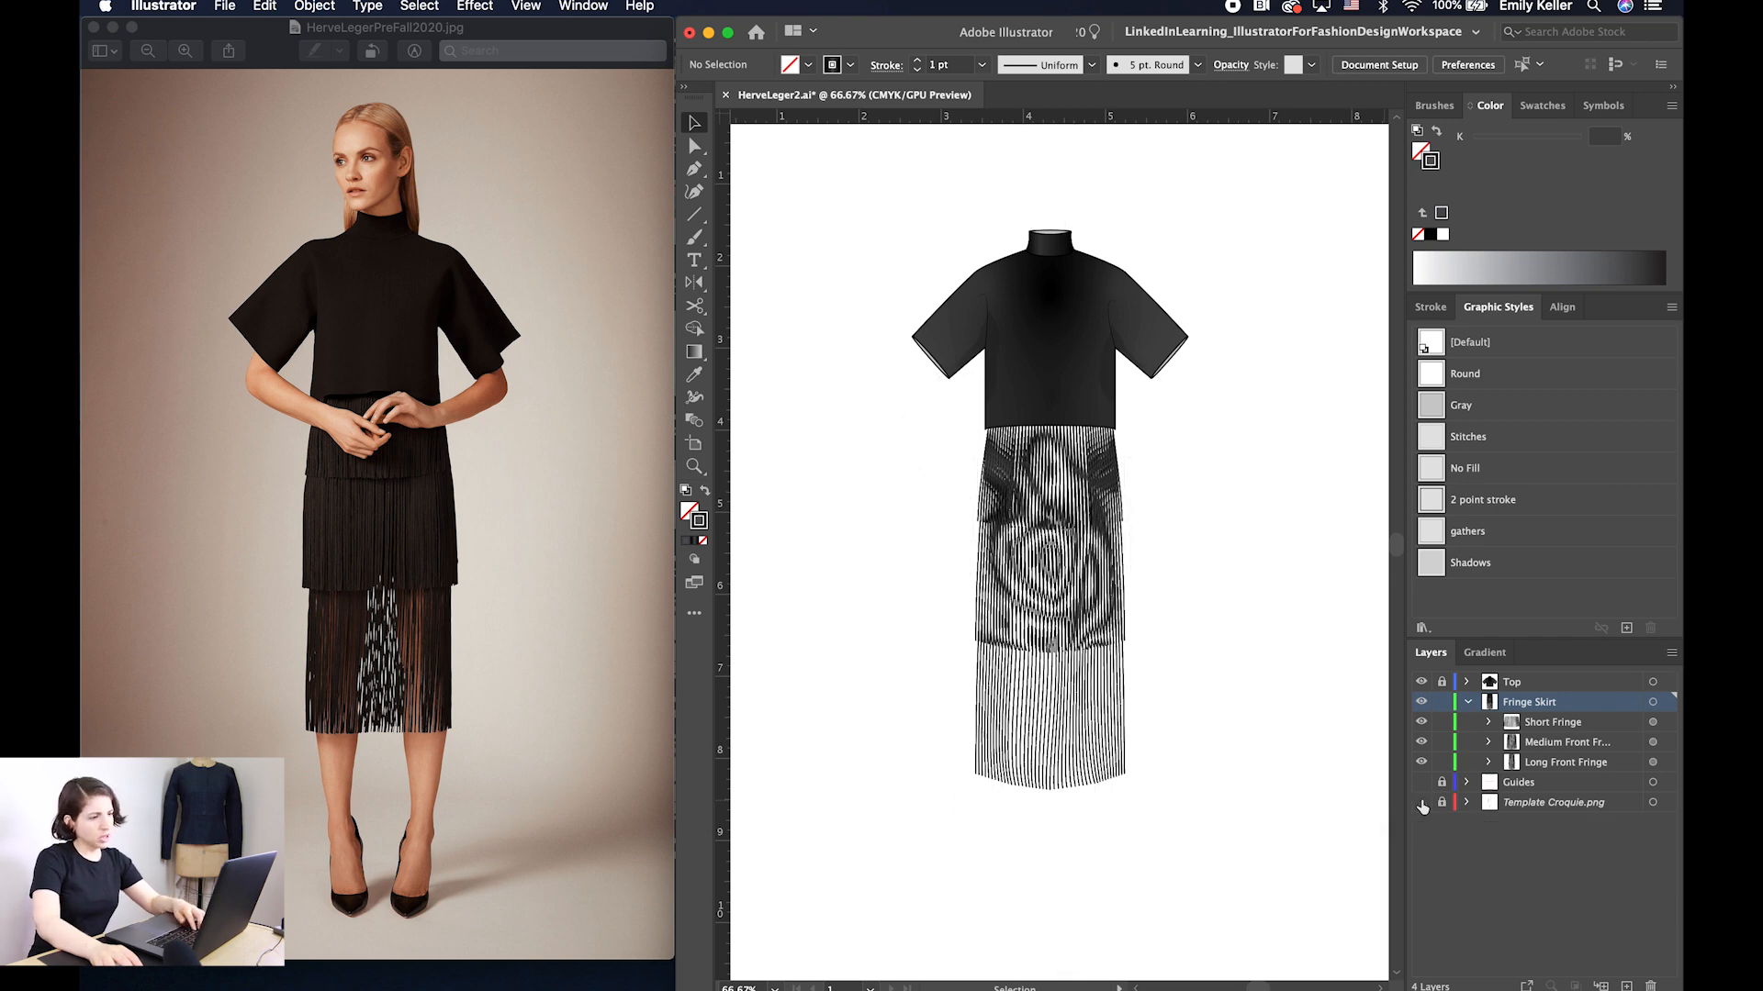
key(super+s)
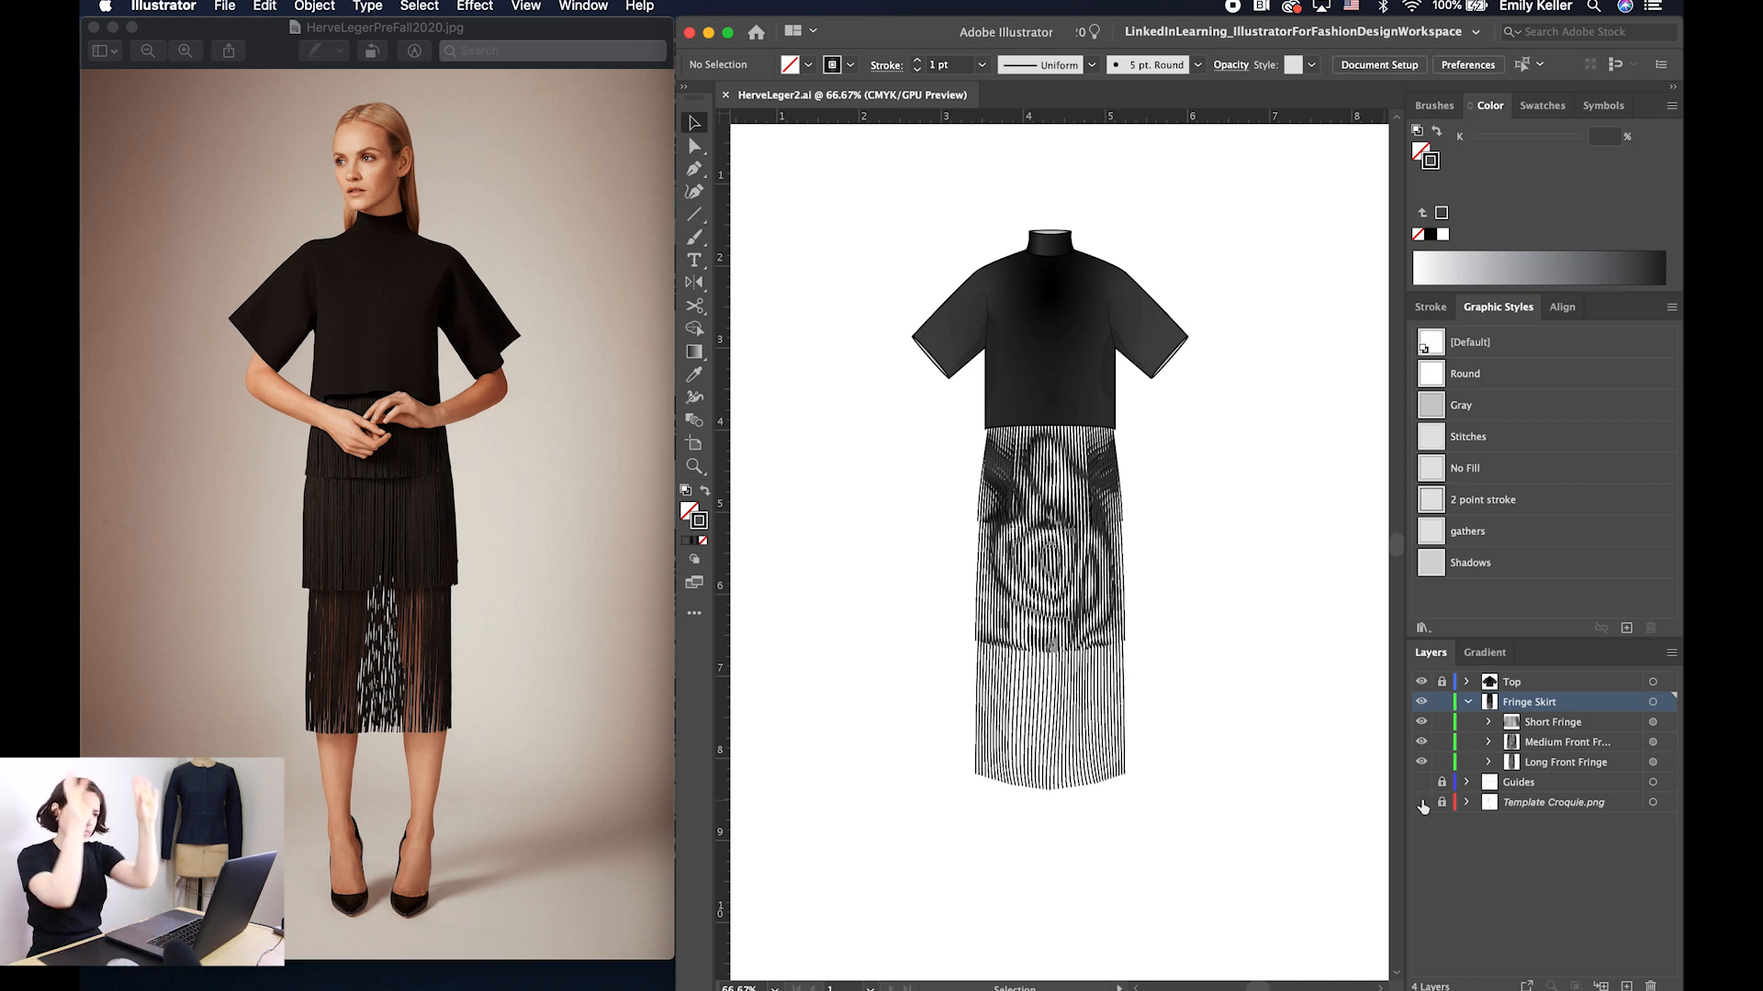
Duplicate the top's hem line together with the Medium Front Fringe's two outermost strands and part of its curved hem guide
key(super+1)
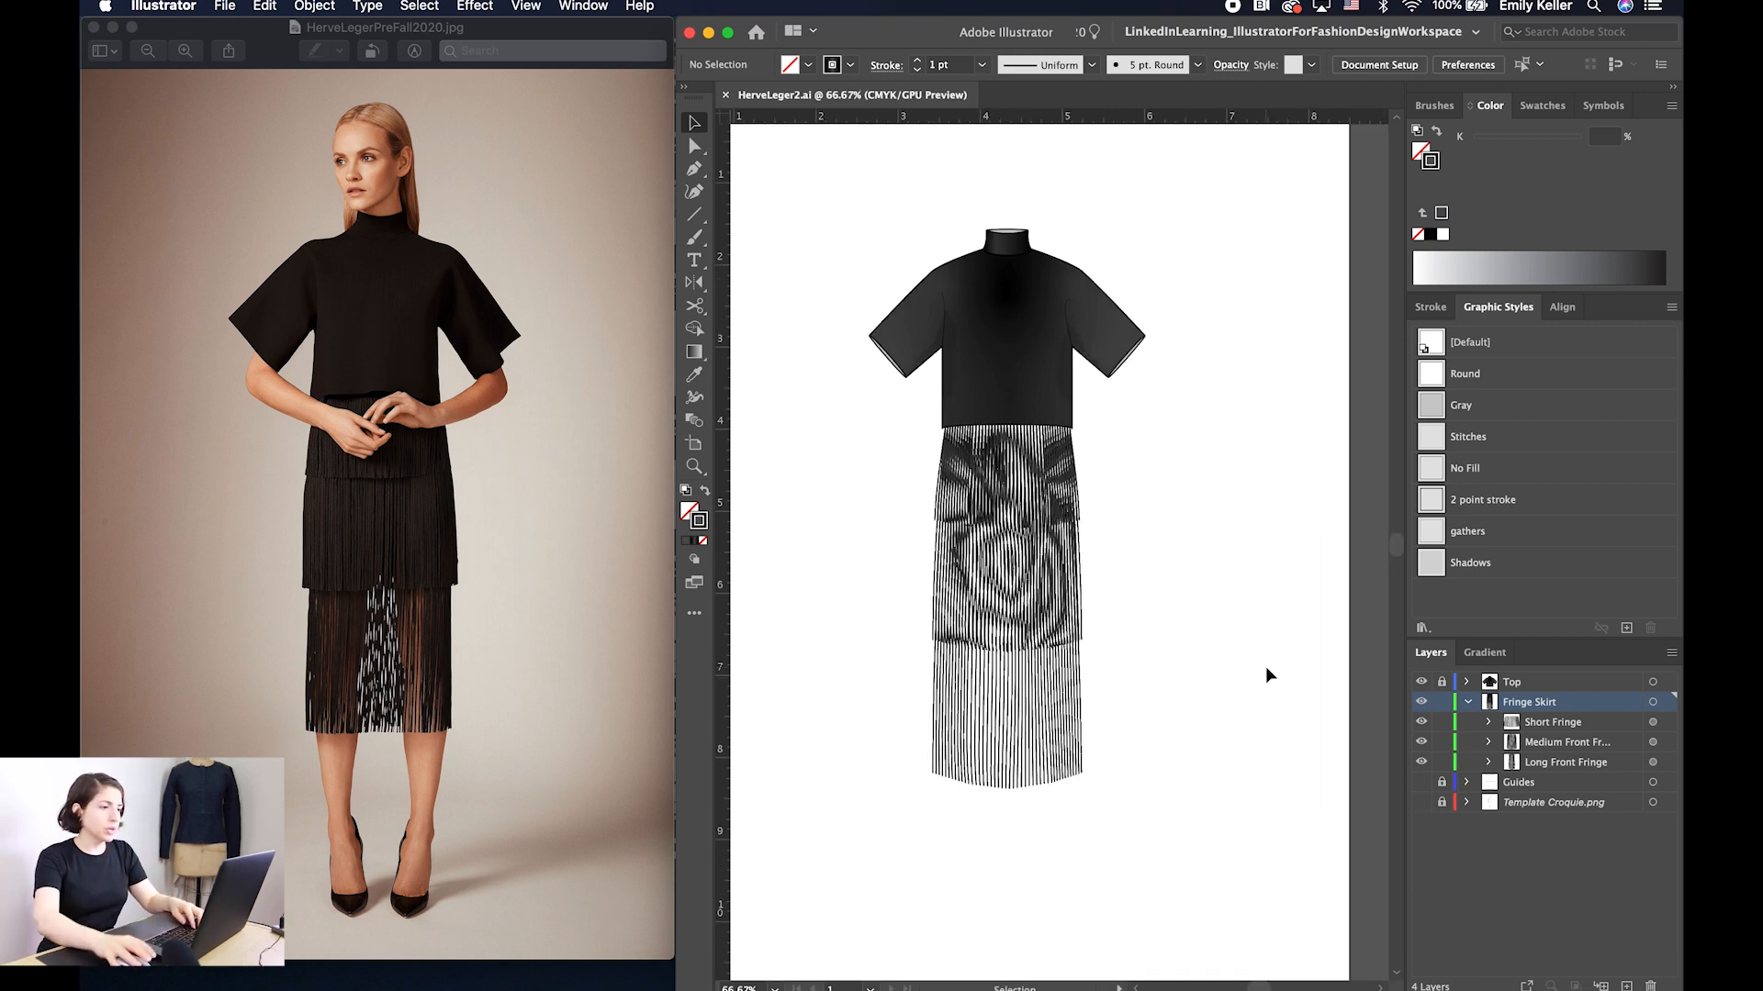
drag(1200, 662, 1277, 611)
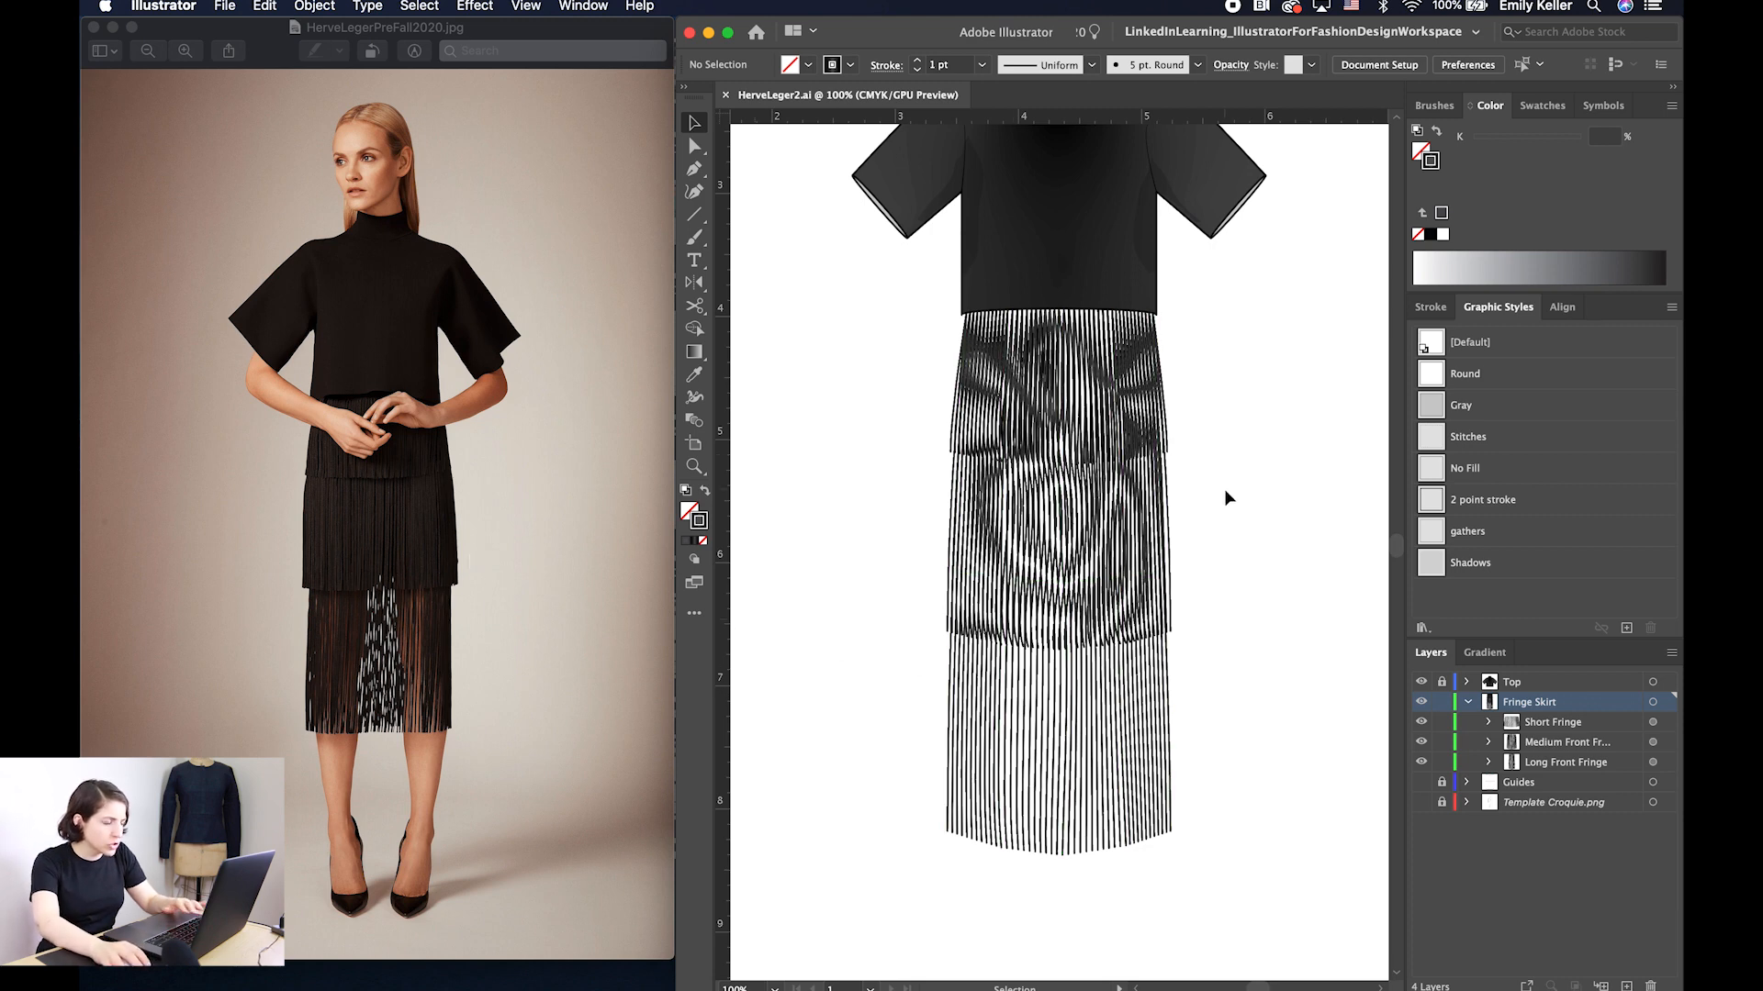
click(1181, 498)
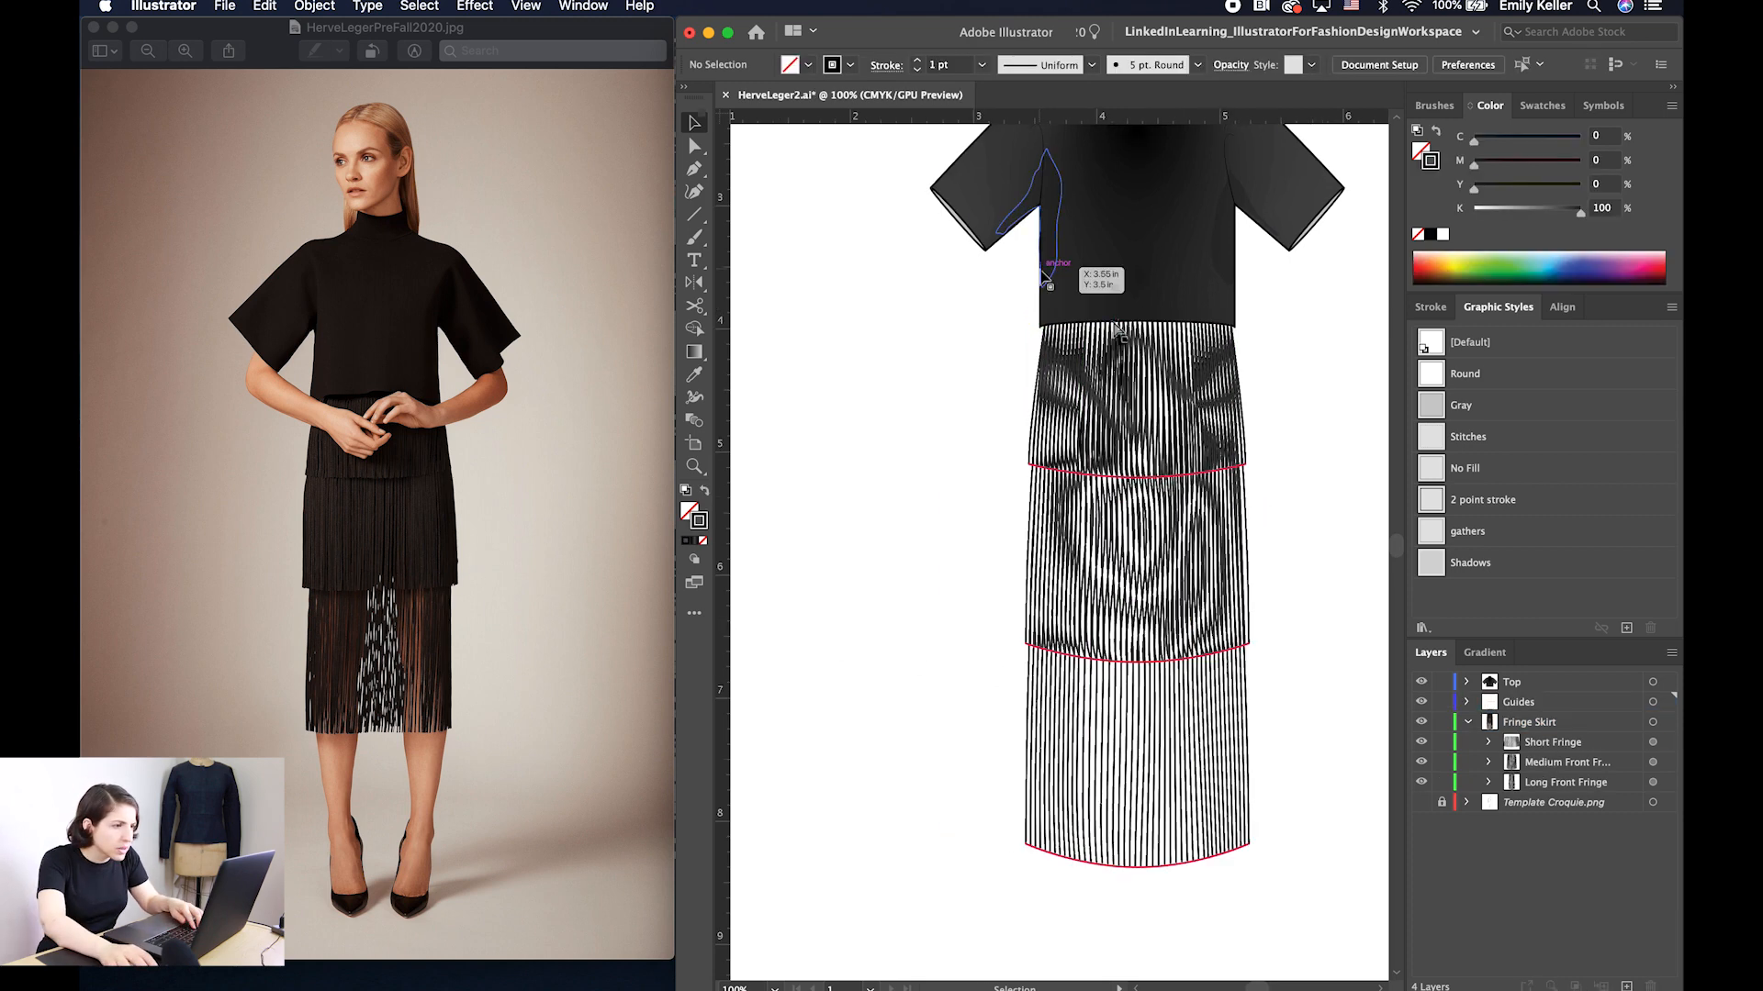
click(1115, 323)
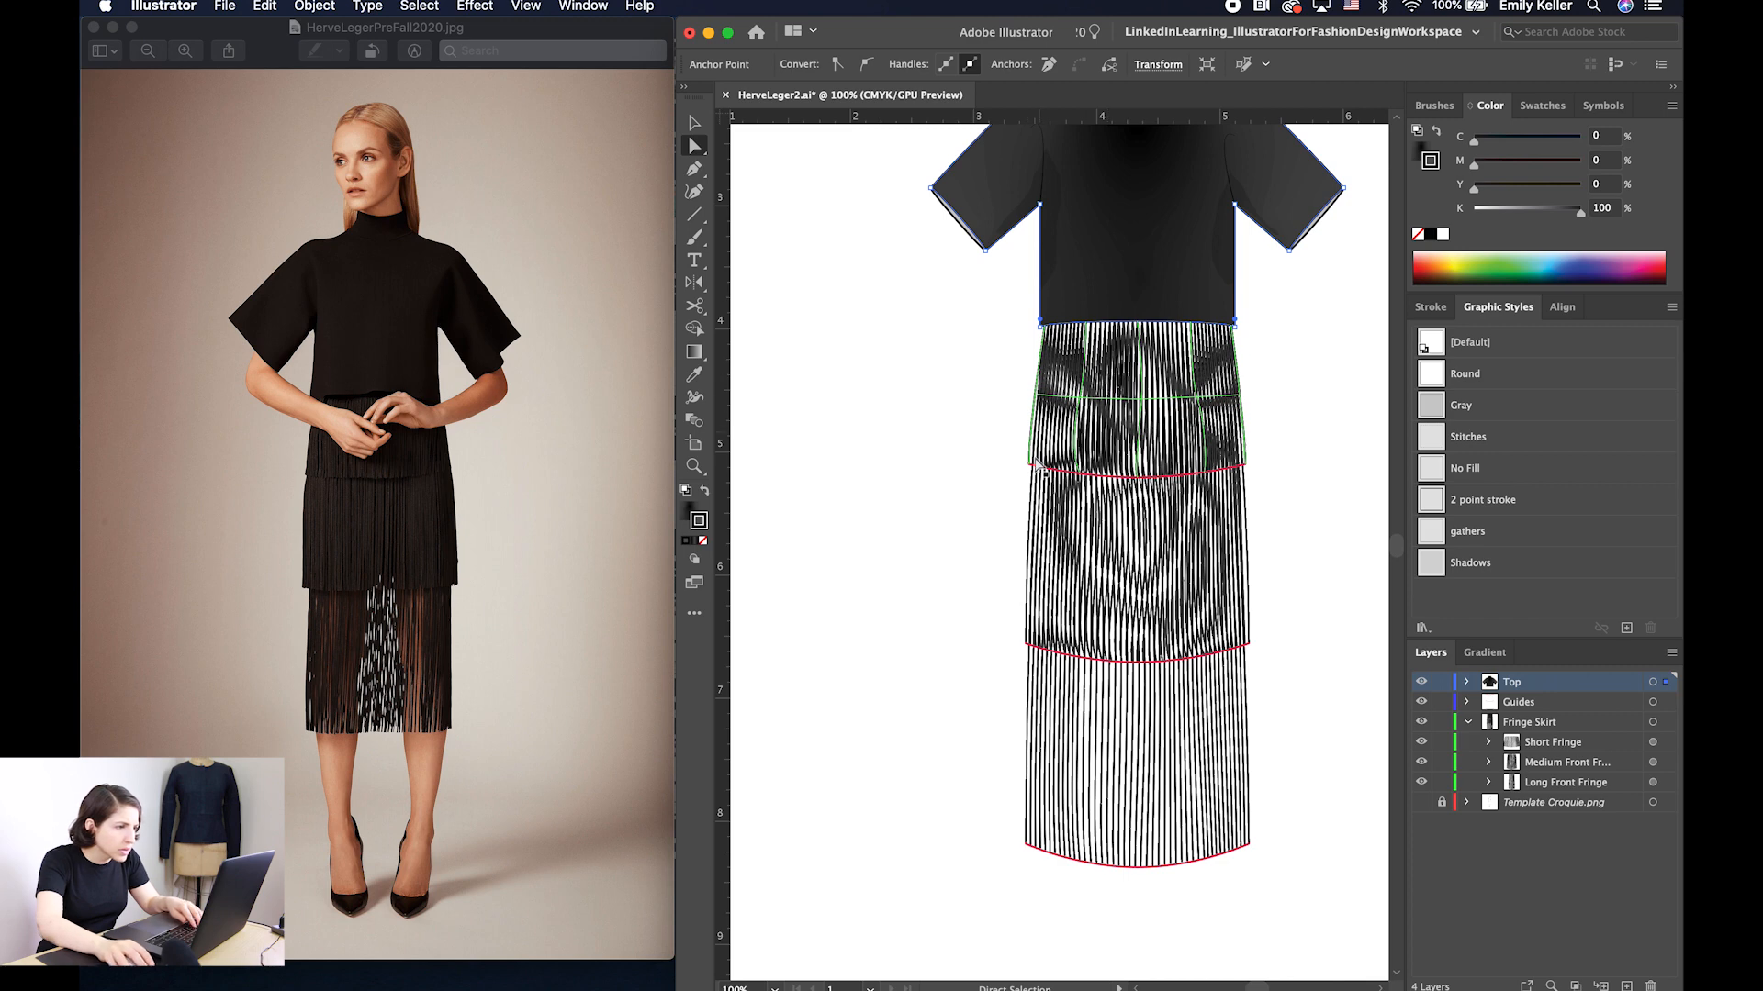
shift+click(1030, 517)
shift+click(1250, 554)
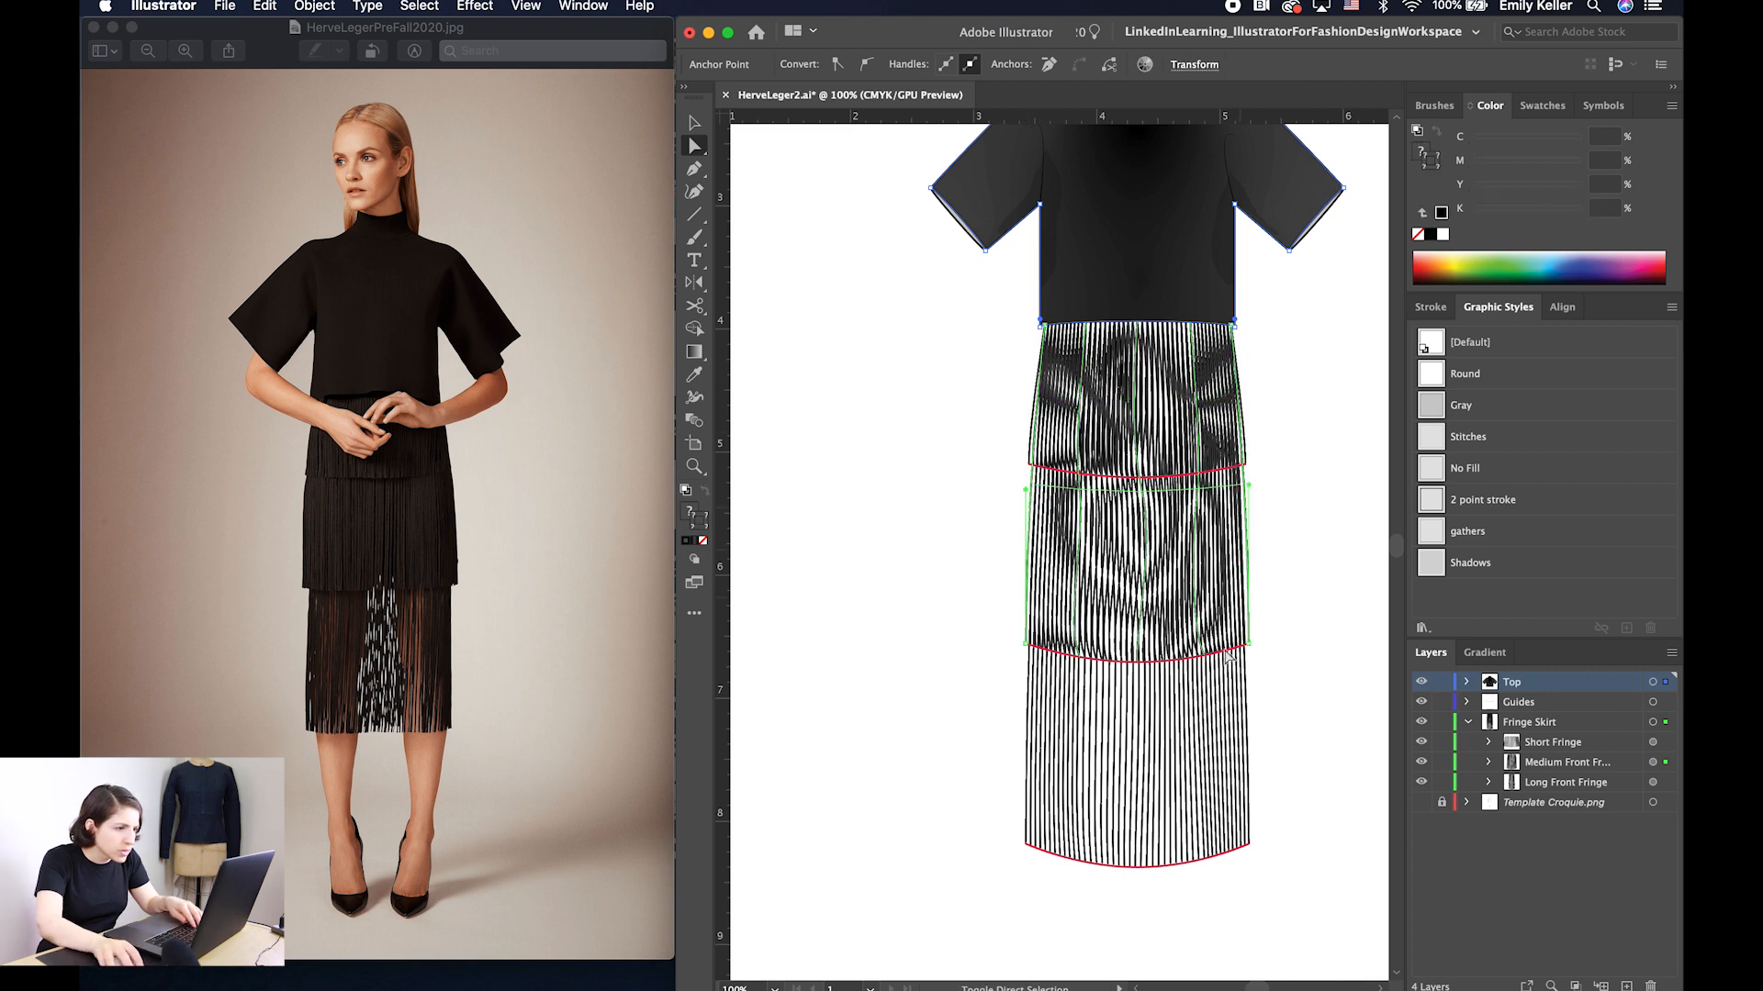
key(ctrl+c)
key(ctrl+v)
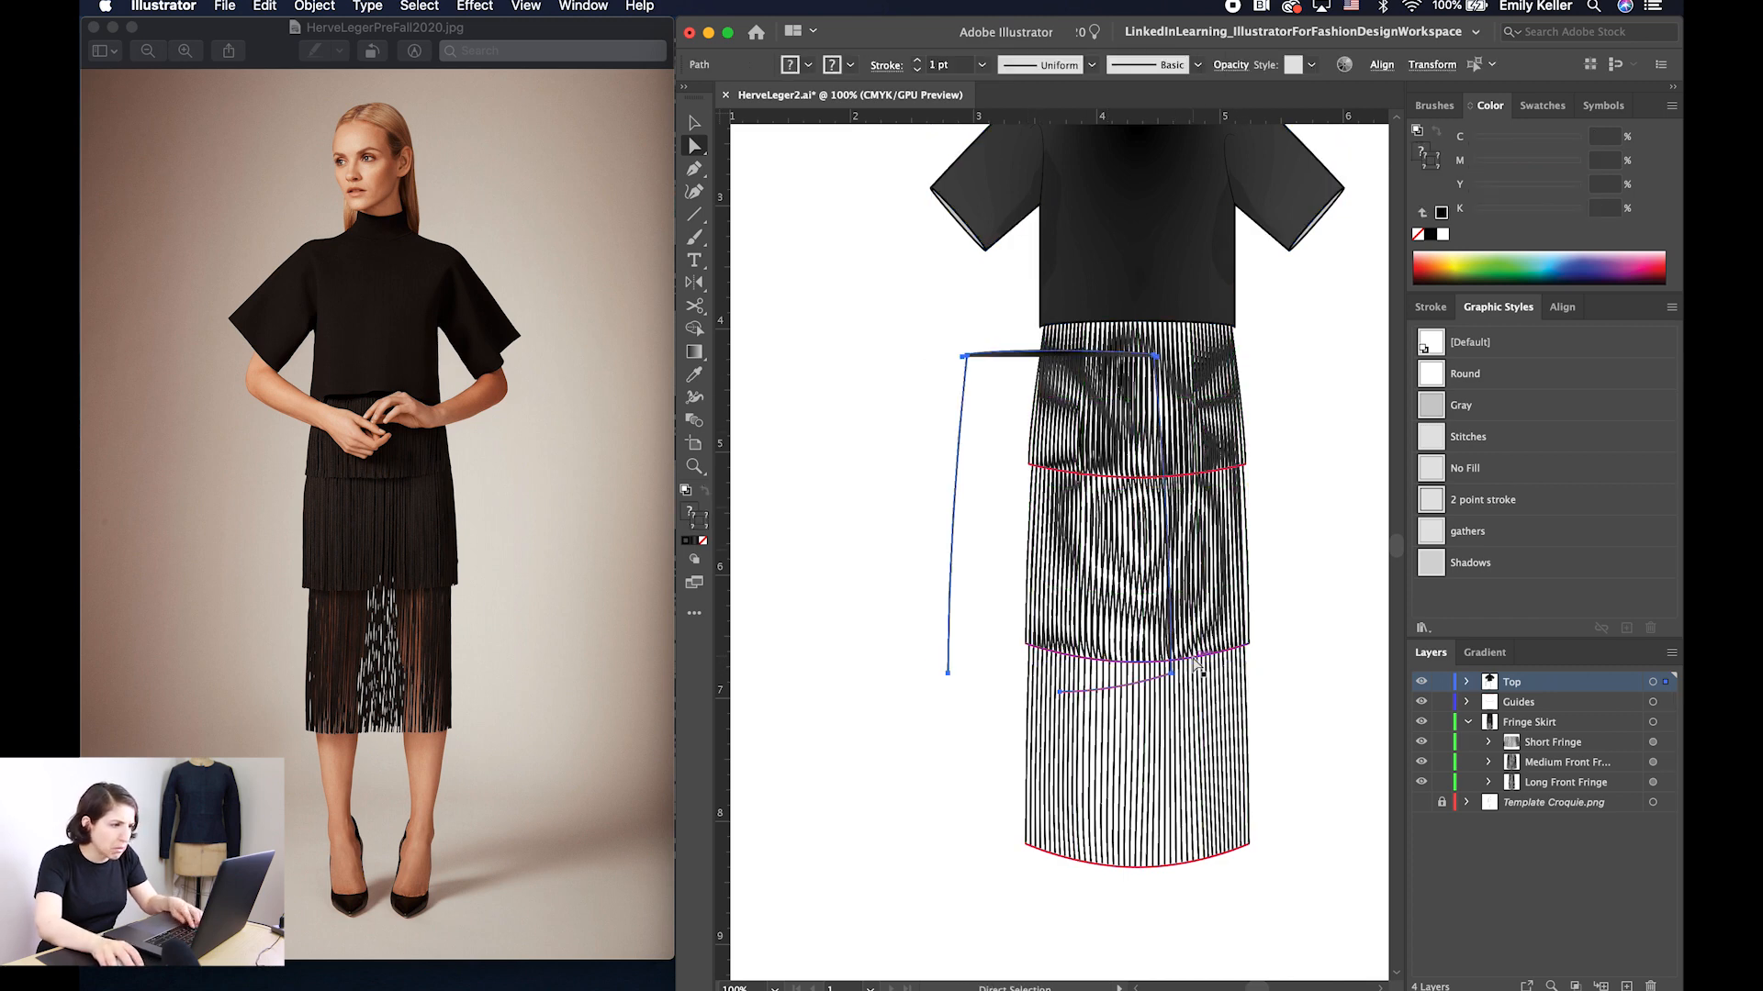
Move the duplicated skirt outline off the garment into the empty canvas area beside it
key(Left)
key(Left)
key(Left)
key(Left)
key(Left)
key(Left)
key(Left)
key(Left)
key(Left)
key(Left)
key(Left)
key(Left)
key(Left)
key(Left)
key(Left)
key(Left)
key(Left)
key(Left)
key(Left)
key(Left)
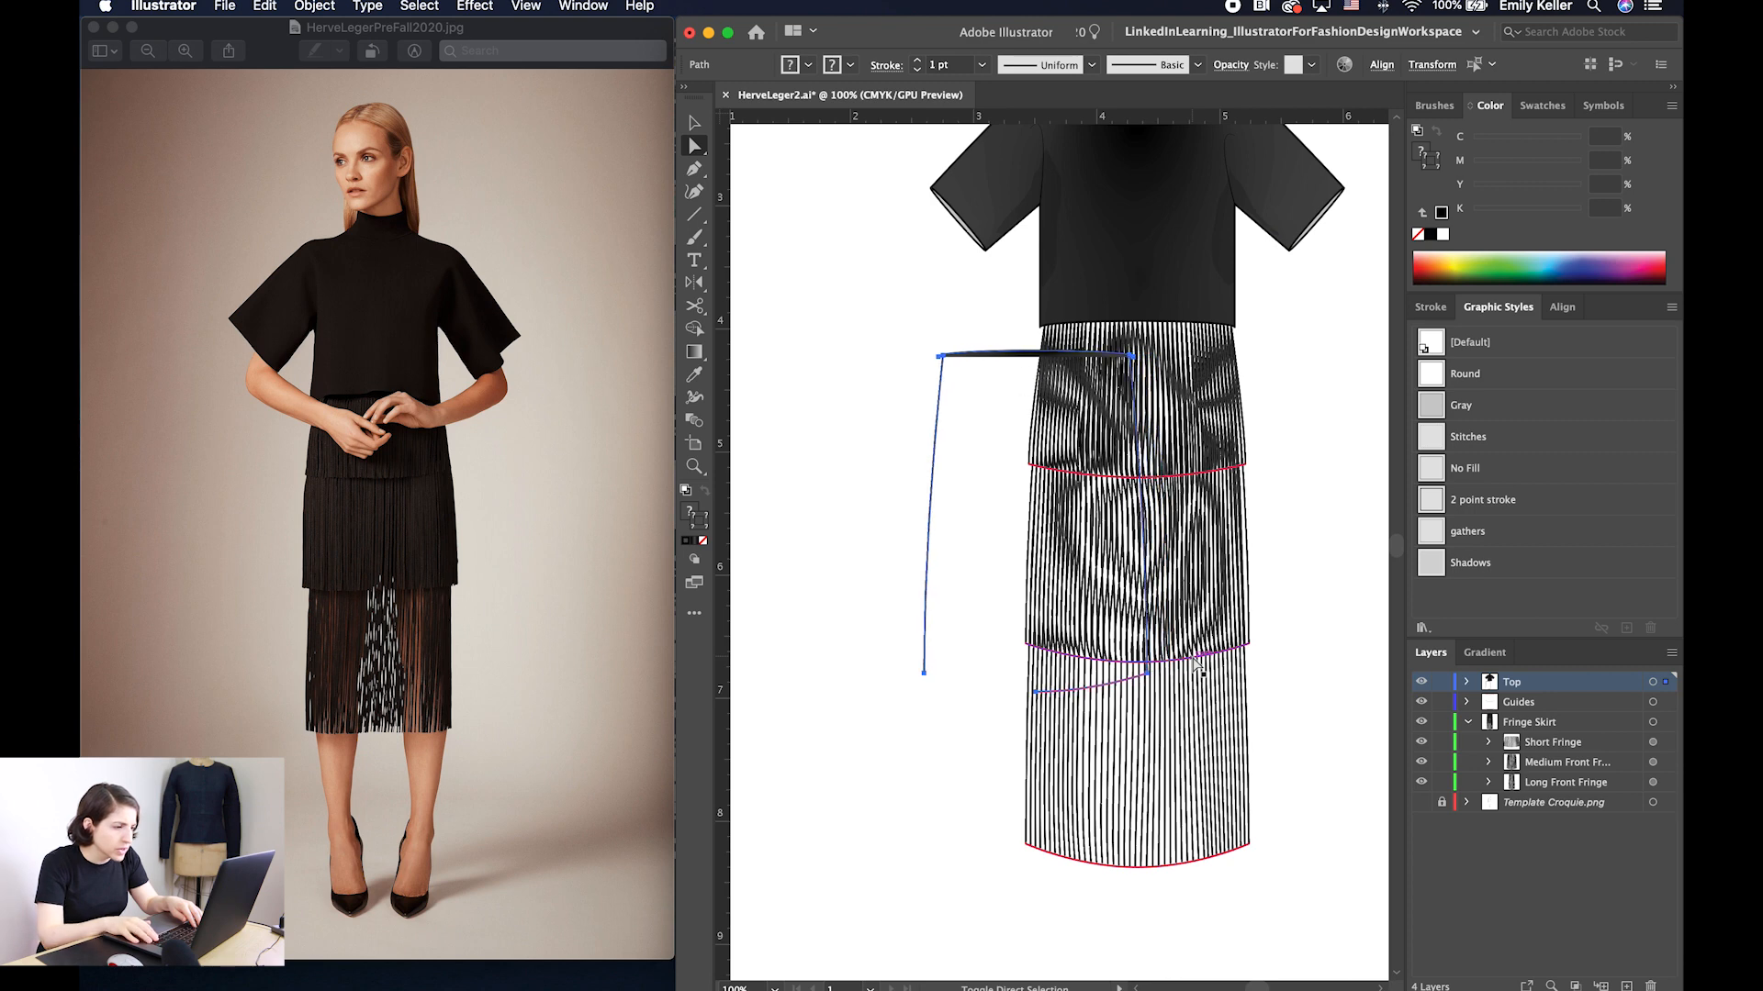
key(Left)
key(Left)
key(Left)
key(Left)
key(Left)
key(Left)
key(Left)
key(Left)
key(Left)
key(v)
drag(985, 356, 858, 354)
drag(850, 416, 945, 359)
Replace the duplicated waist line's dark fill with the default fill and black stroke, make the fill active, and deselect
click(955, 379)
click(963, 360)
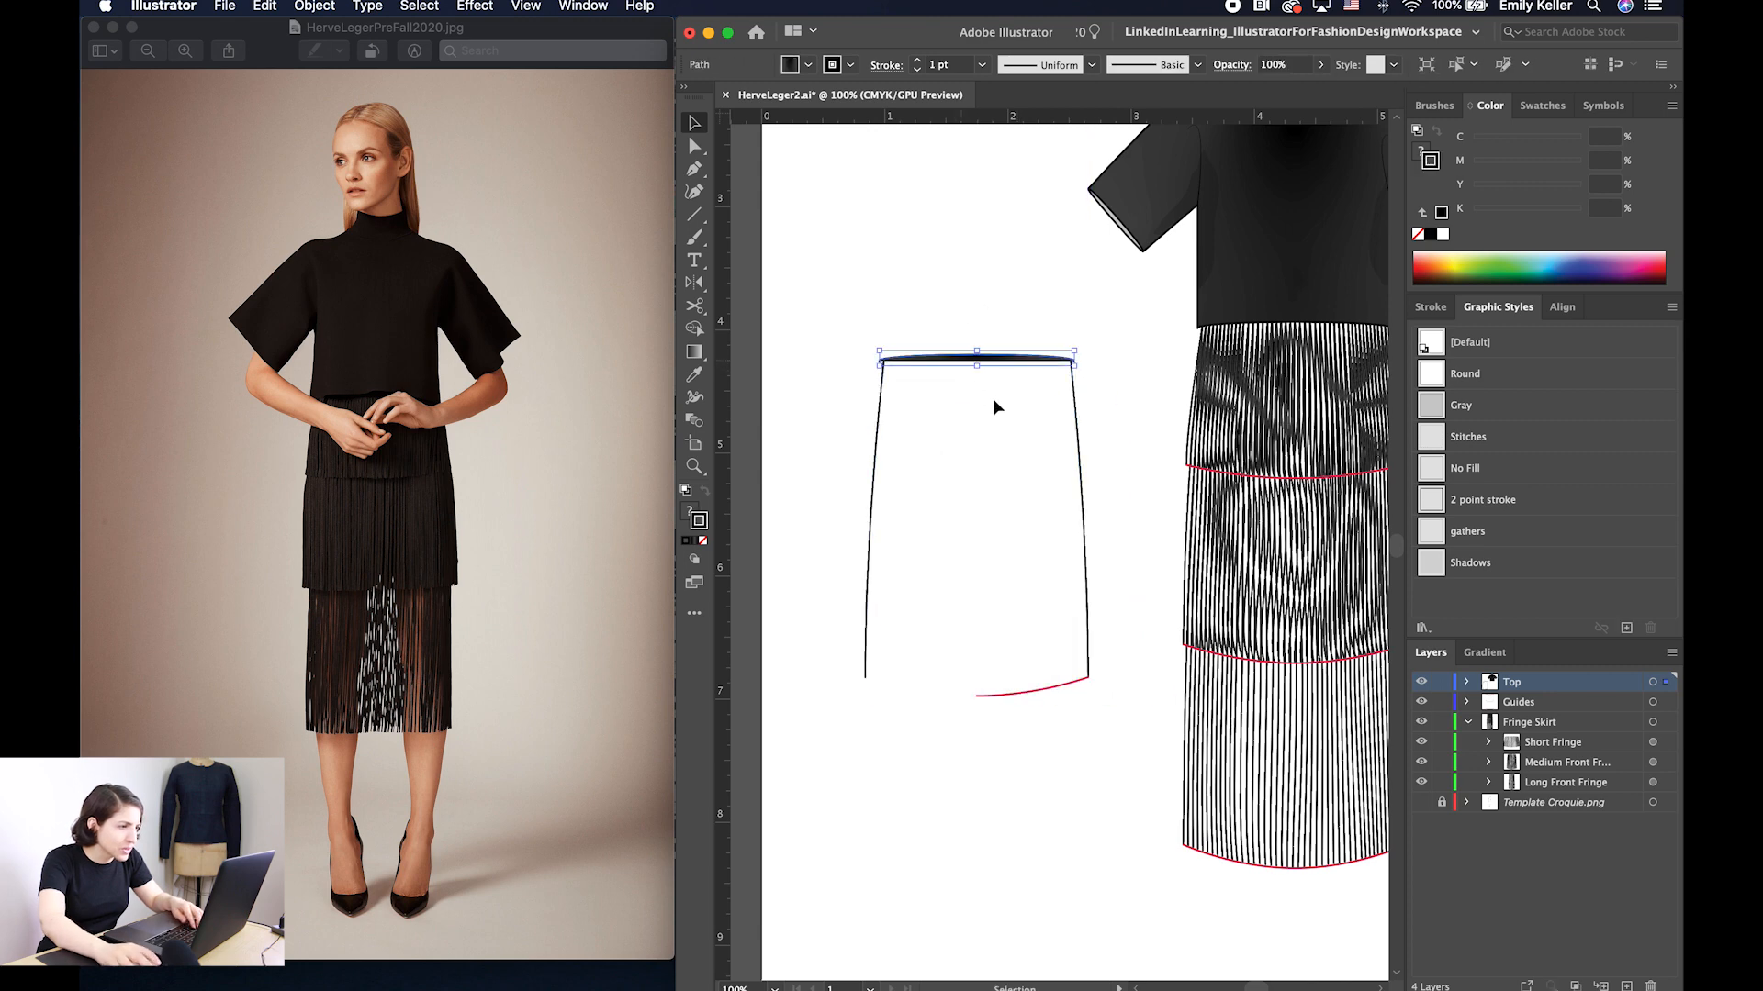
key(slash)
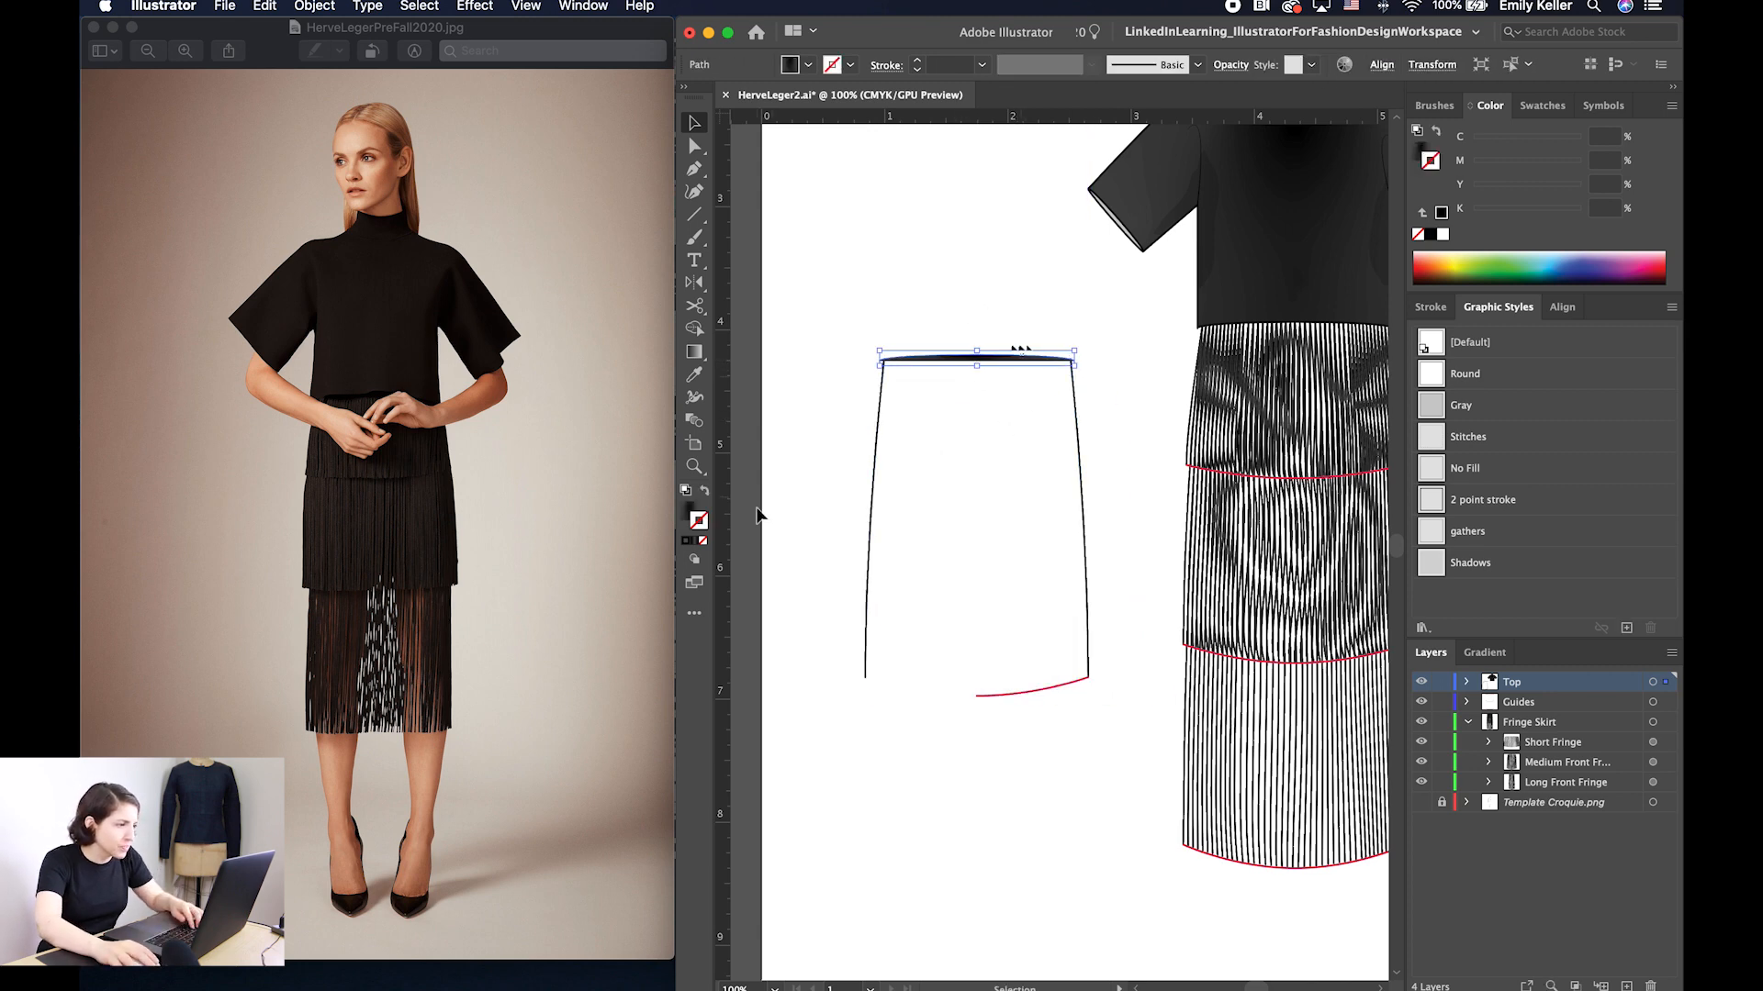
key(d)
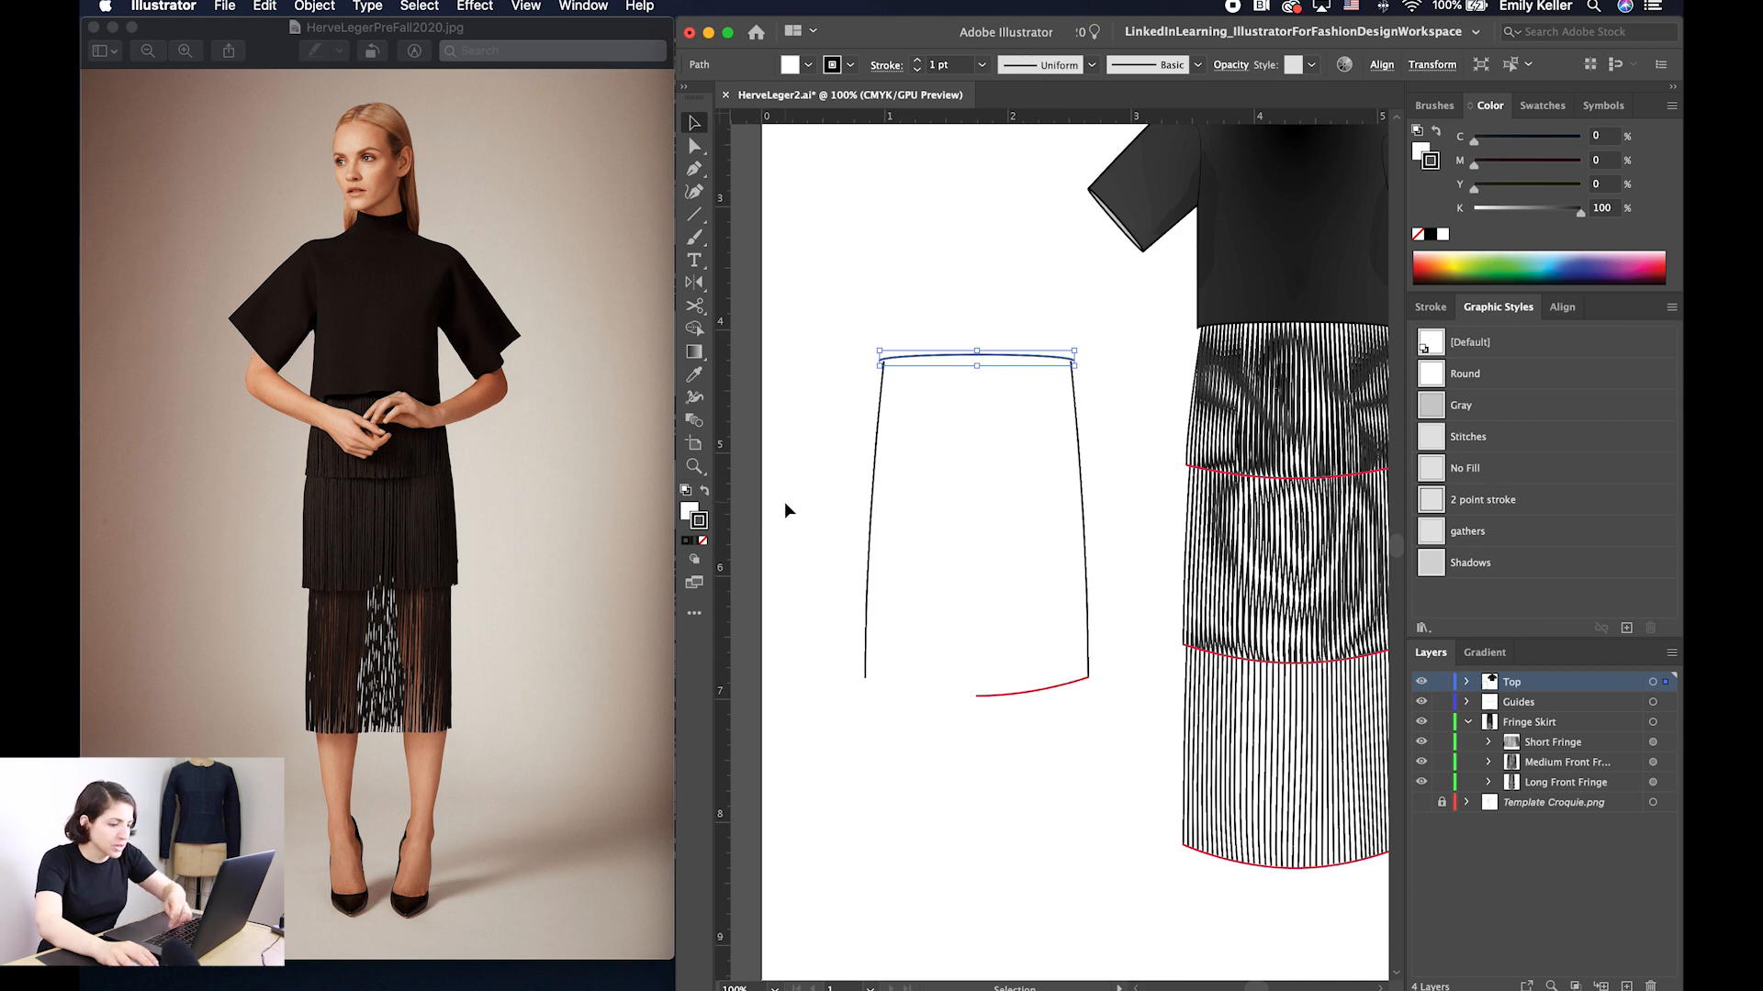
key(slash)
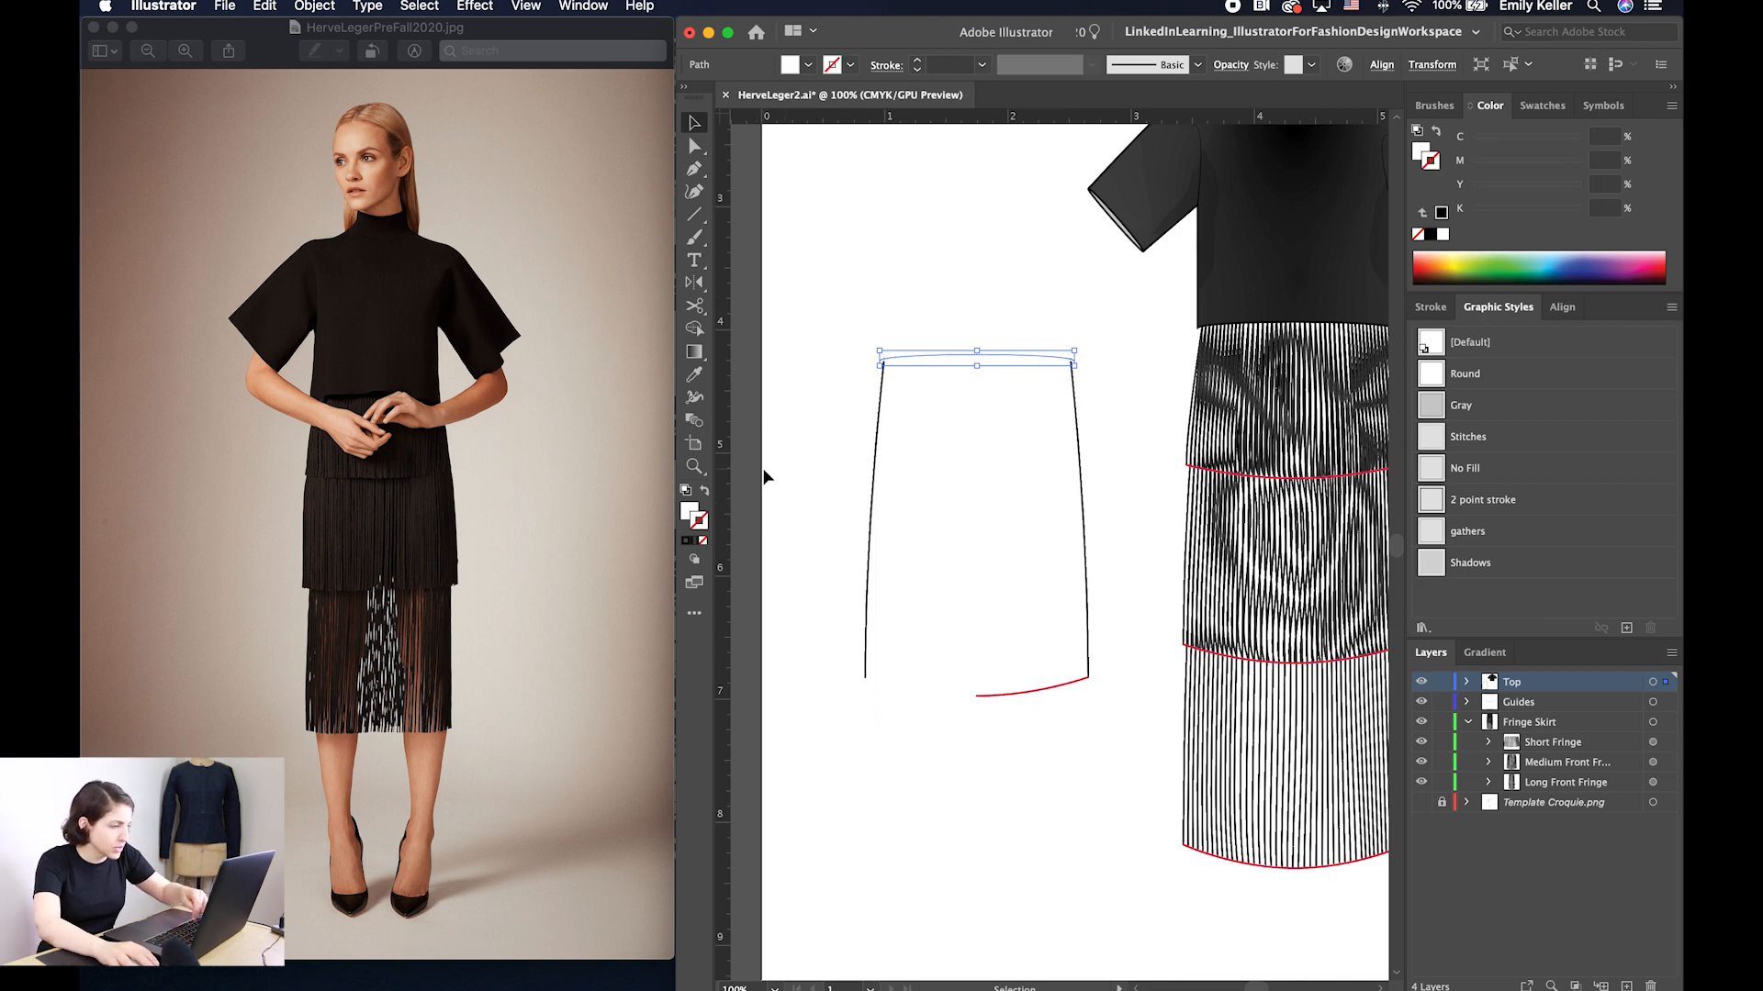
key(d)
click(689, 512)
click(769, 493)
Replace the duplicated outline's partial hem curve with a full copy of the medium tier's red hem guide, placed below the side lines
key(super+equal)
scroll(884, 741, down, 10)
scroll(884, 741, right, 5)
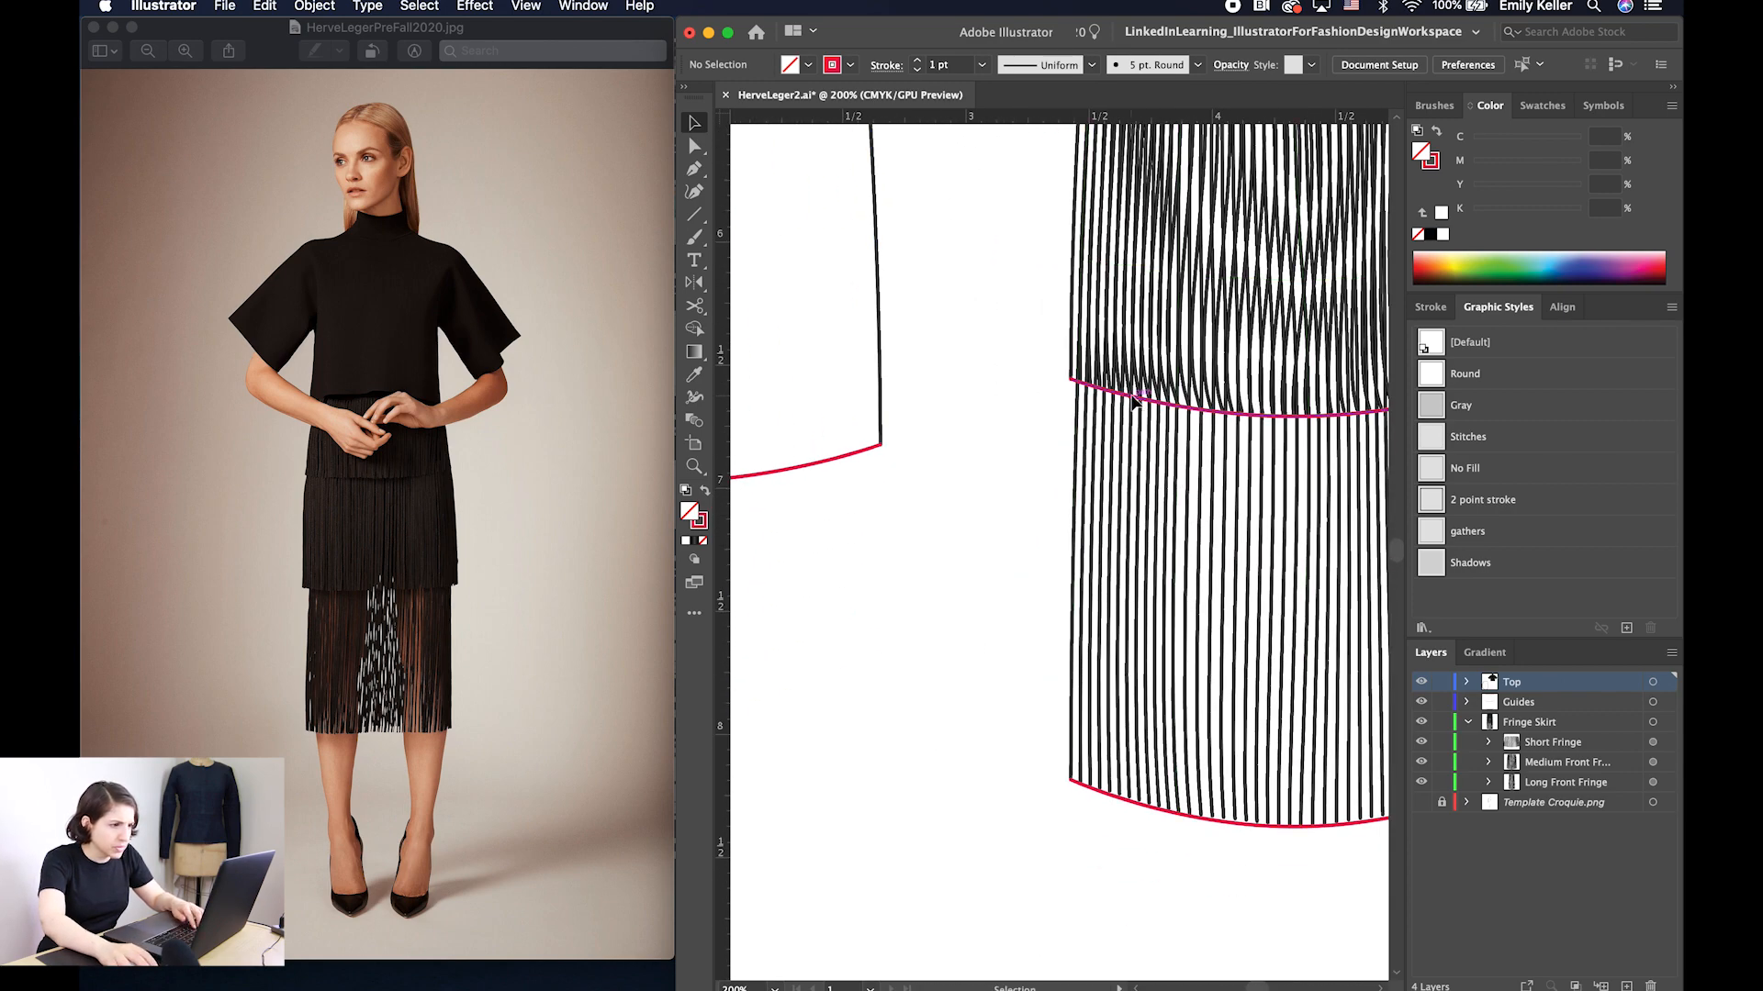
click(1133, 396)
key(super+c)
key(super+v)
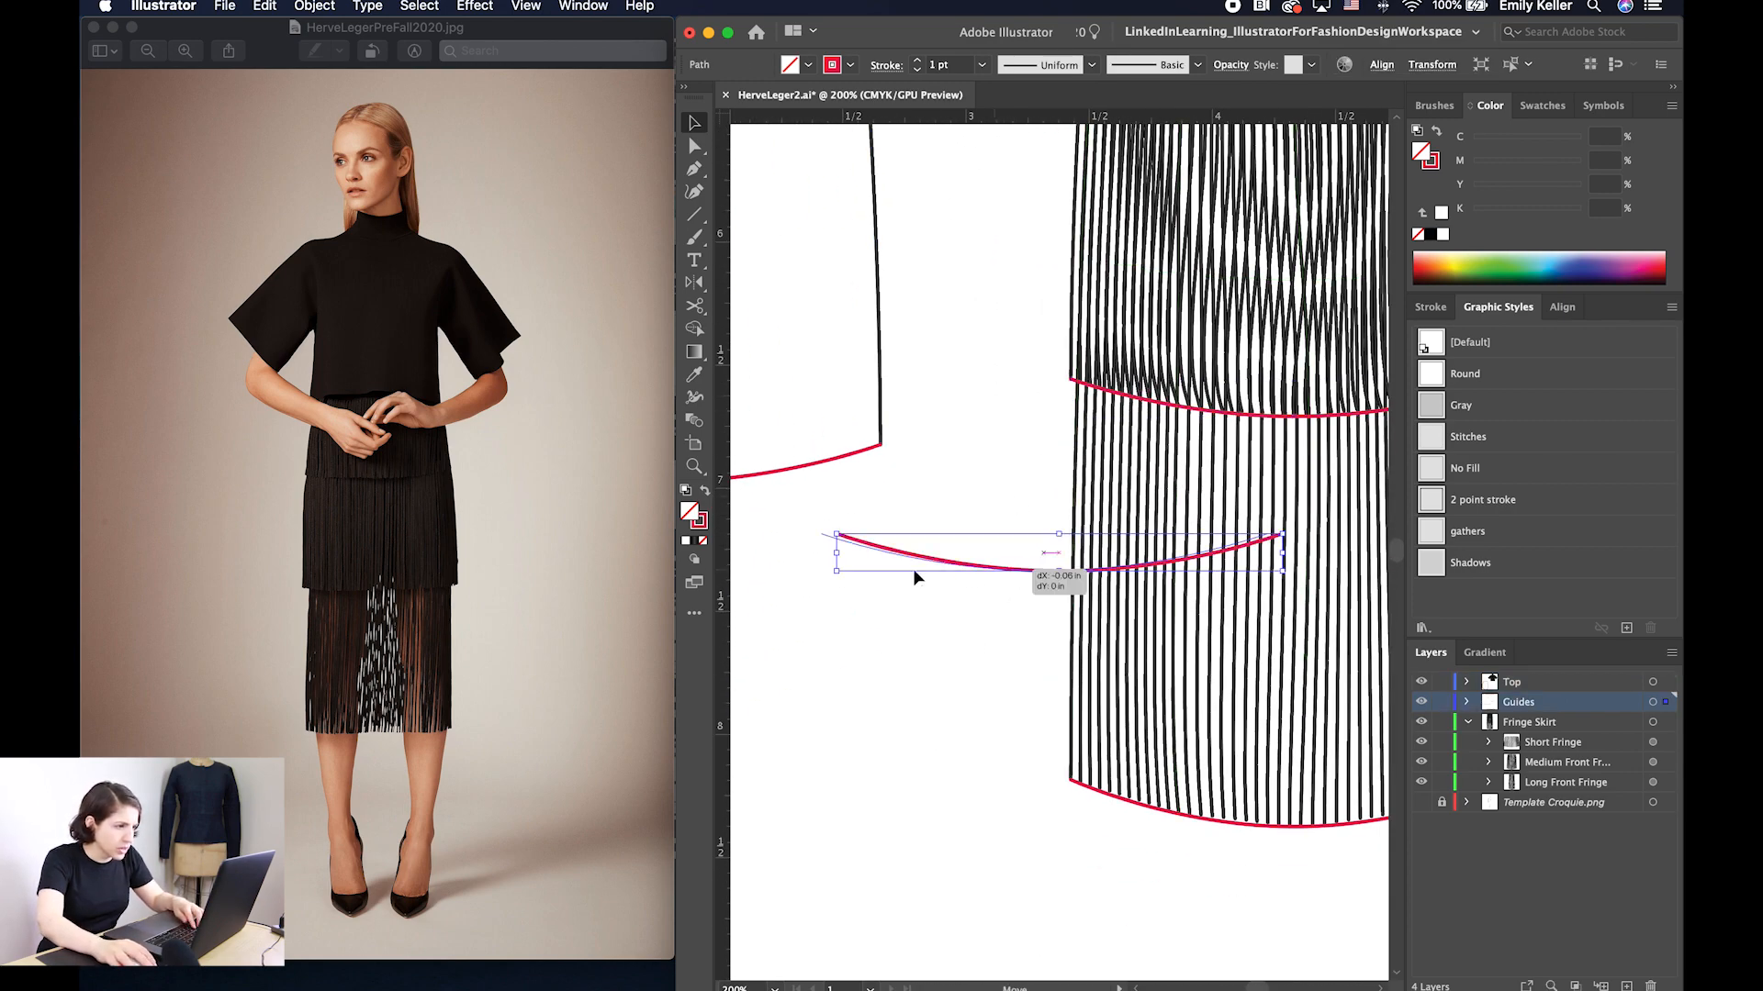
drag(964, 576, 1122, 585)
click(1047, 484)
key(Delete)
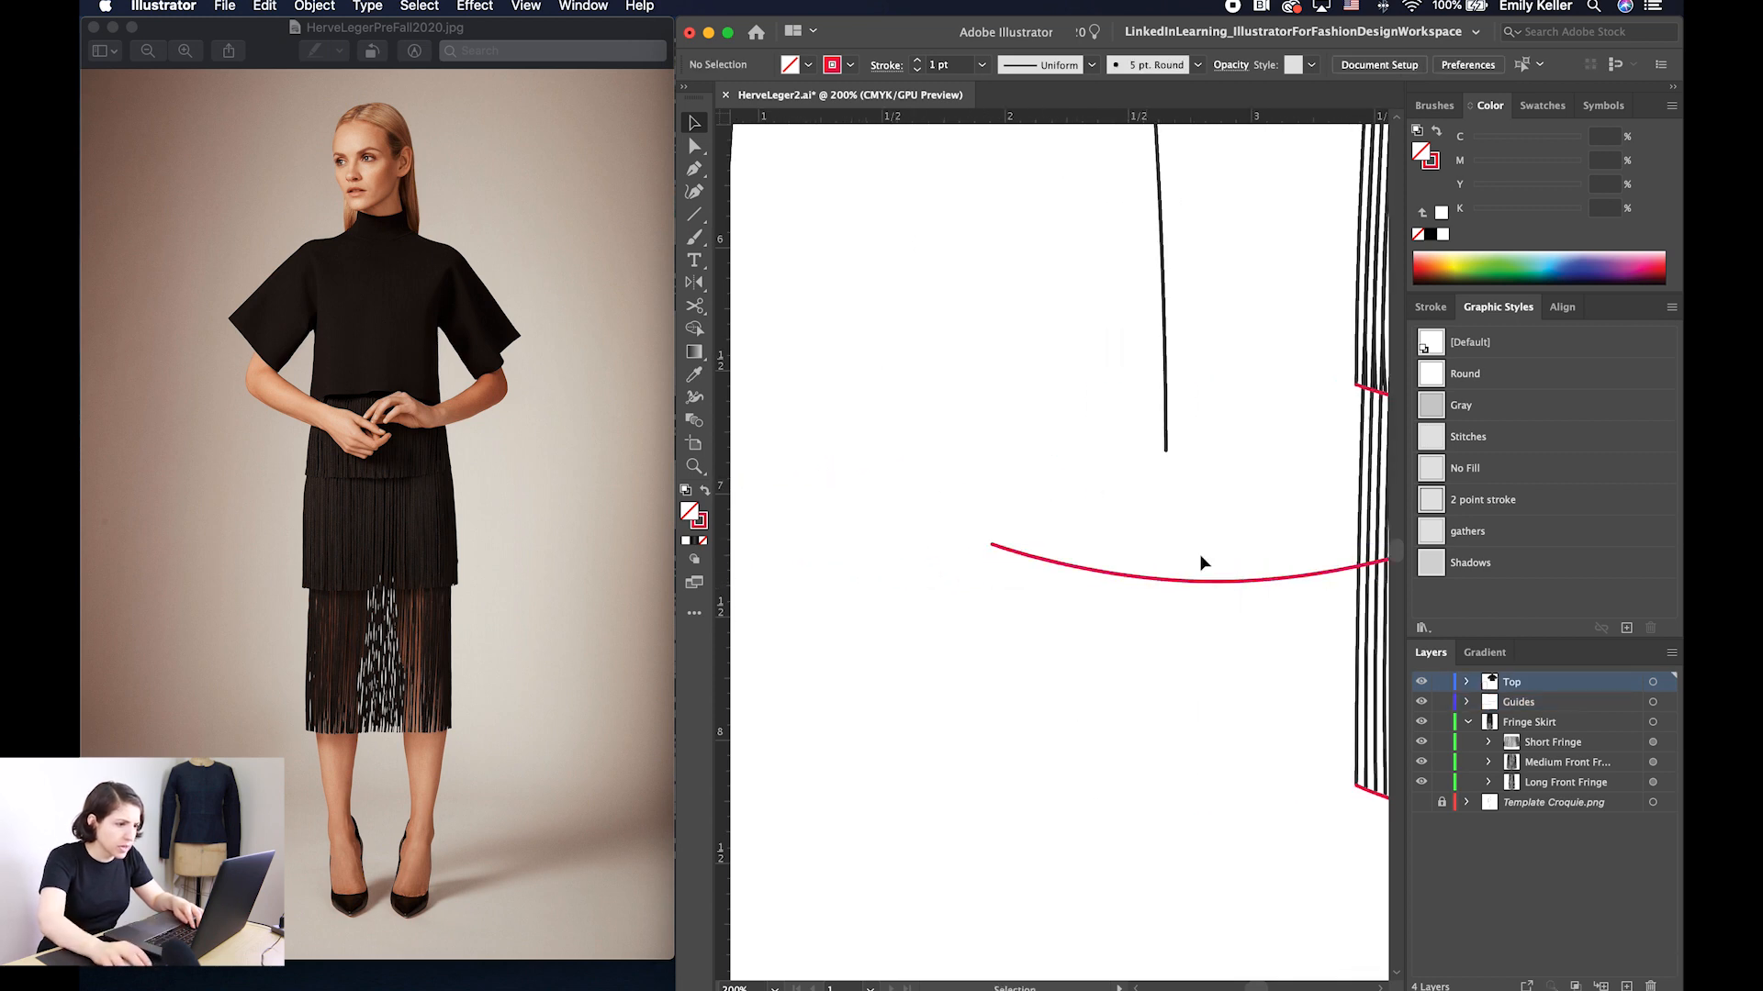
Move the red hem curve so its ends meet the lower ends of the black side seams
drag(1306, 576, 1063, 520)
scroll(1148, 532, left, 3)
scroll(1147, 532, up, 1)
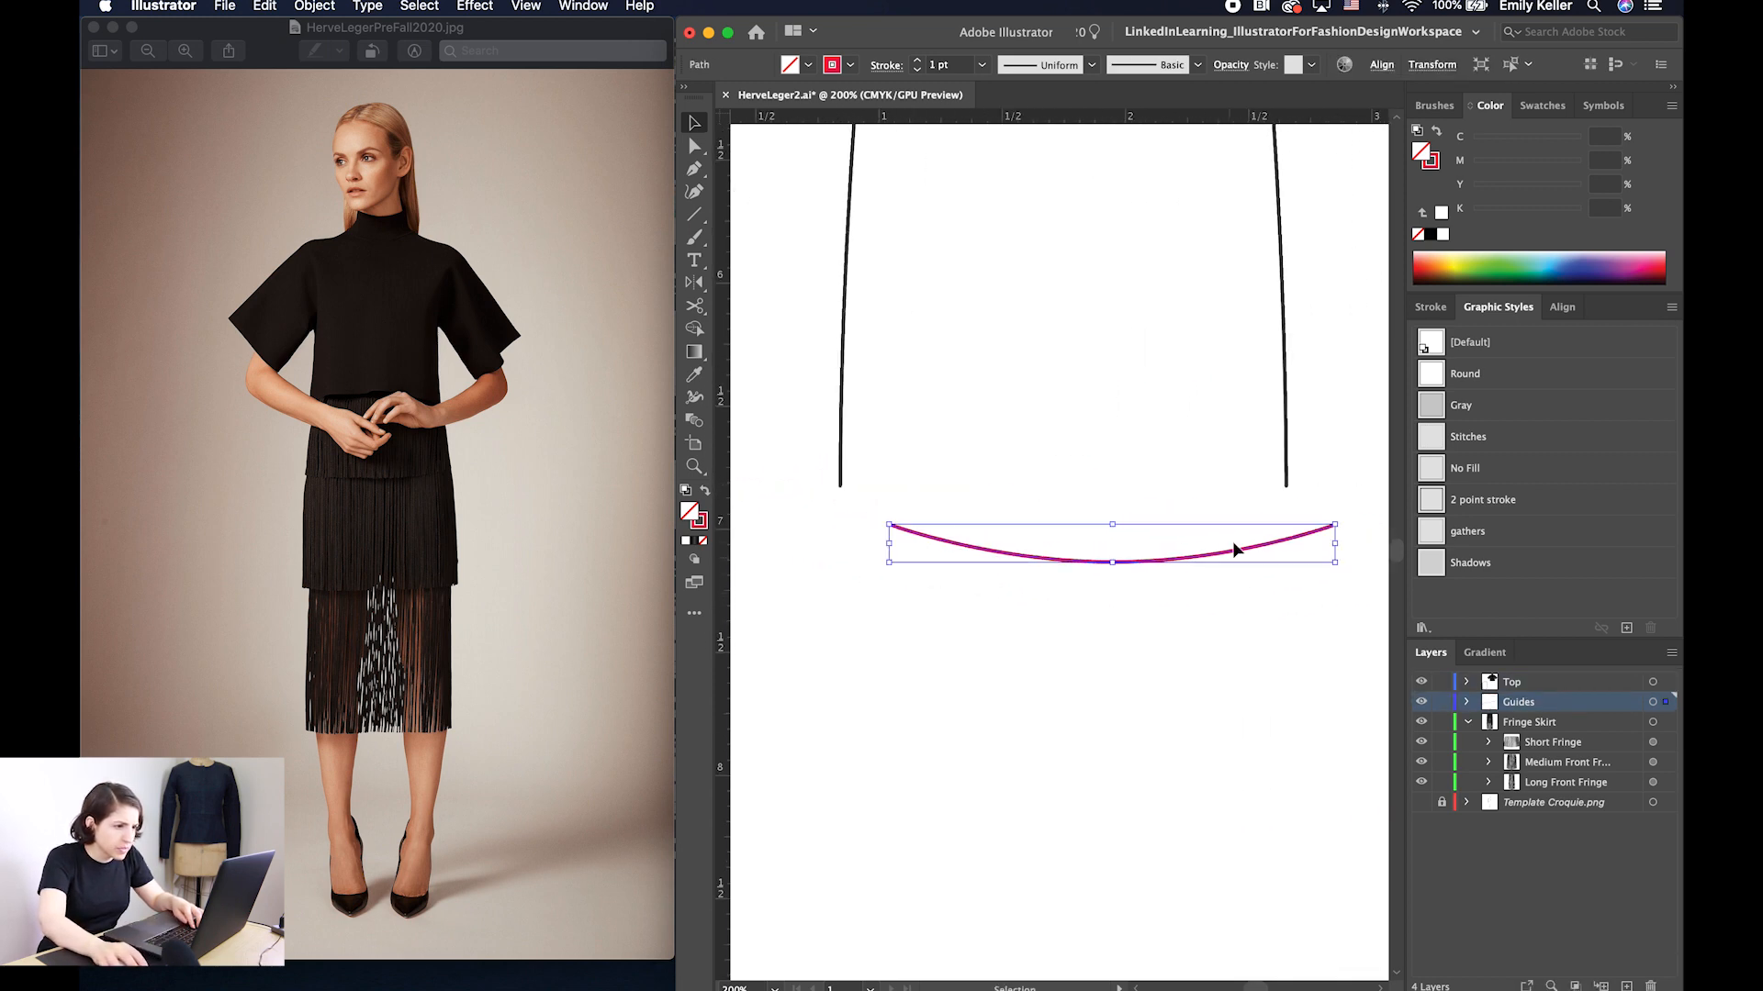
drag(1224, 536, 1192, 517)
key(super+minus)
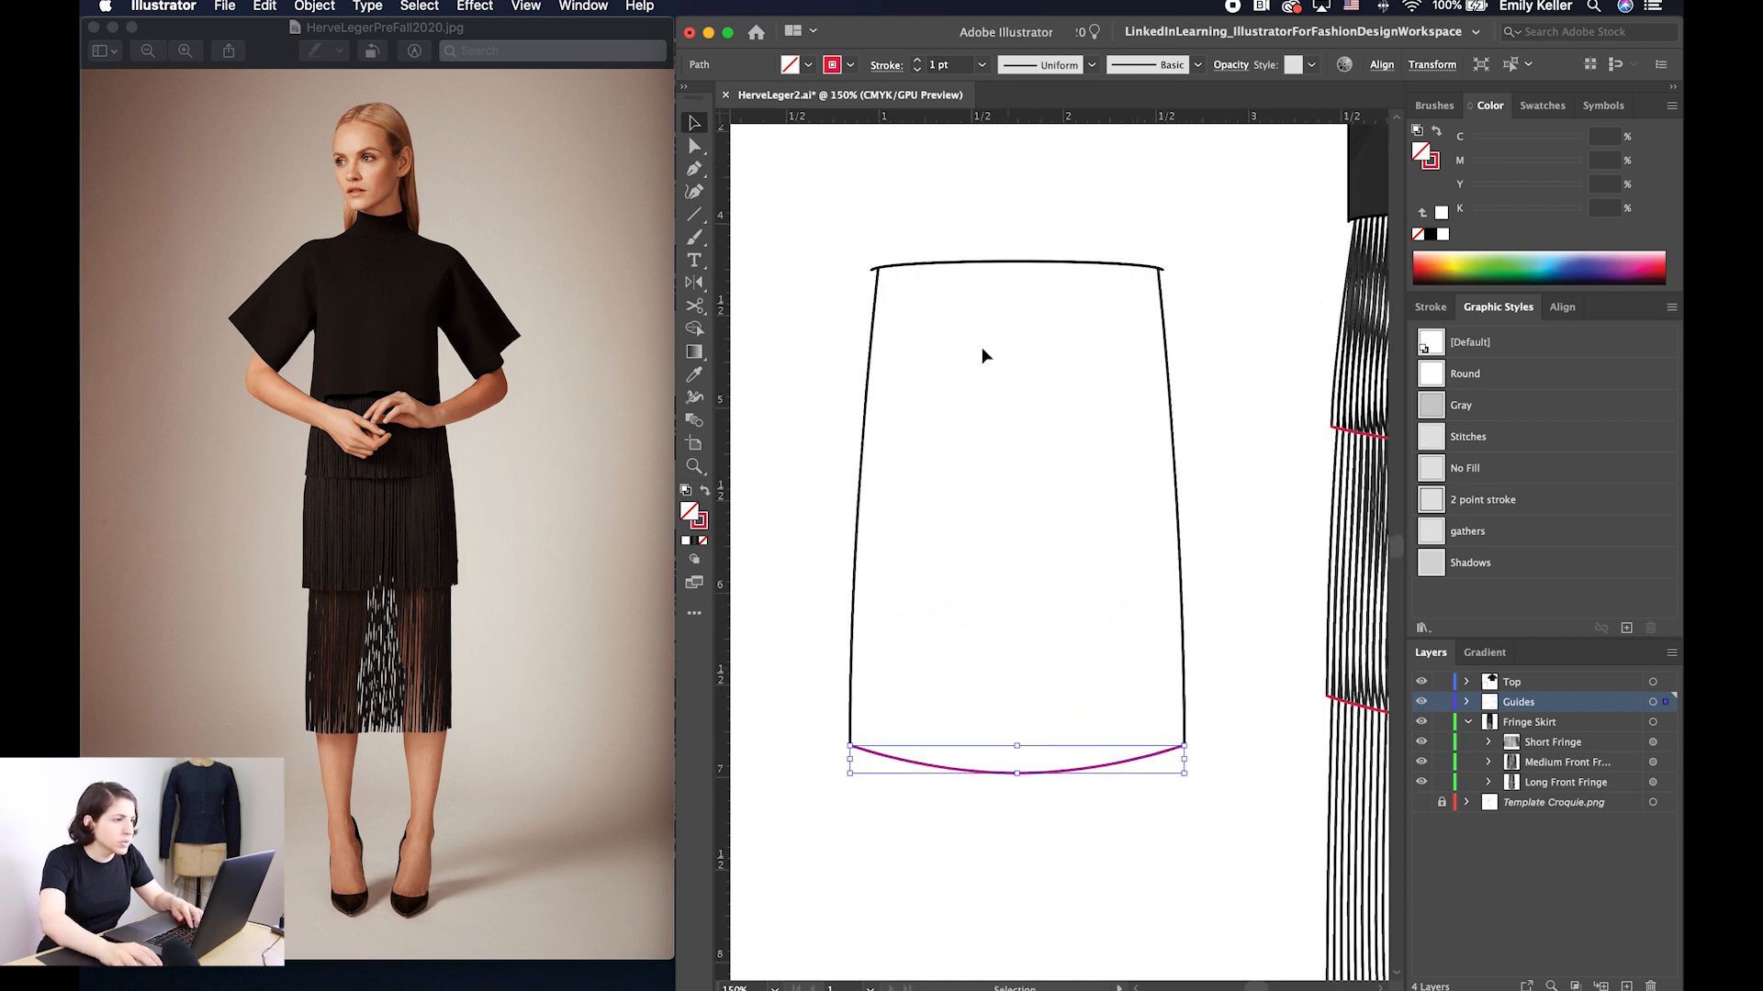
Join the waist, side seam and hem paths into one closed black outline
drag(850, 245, 1231, 827)
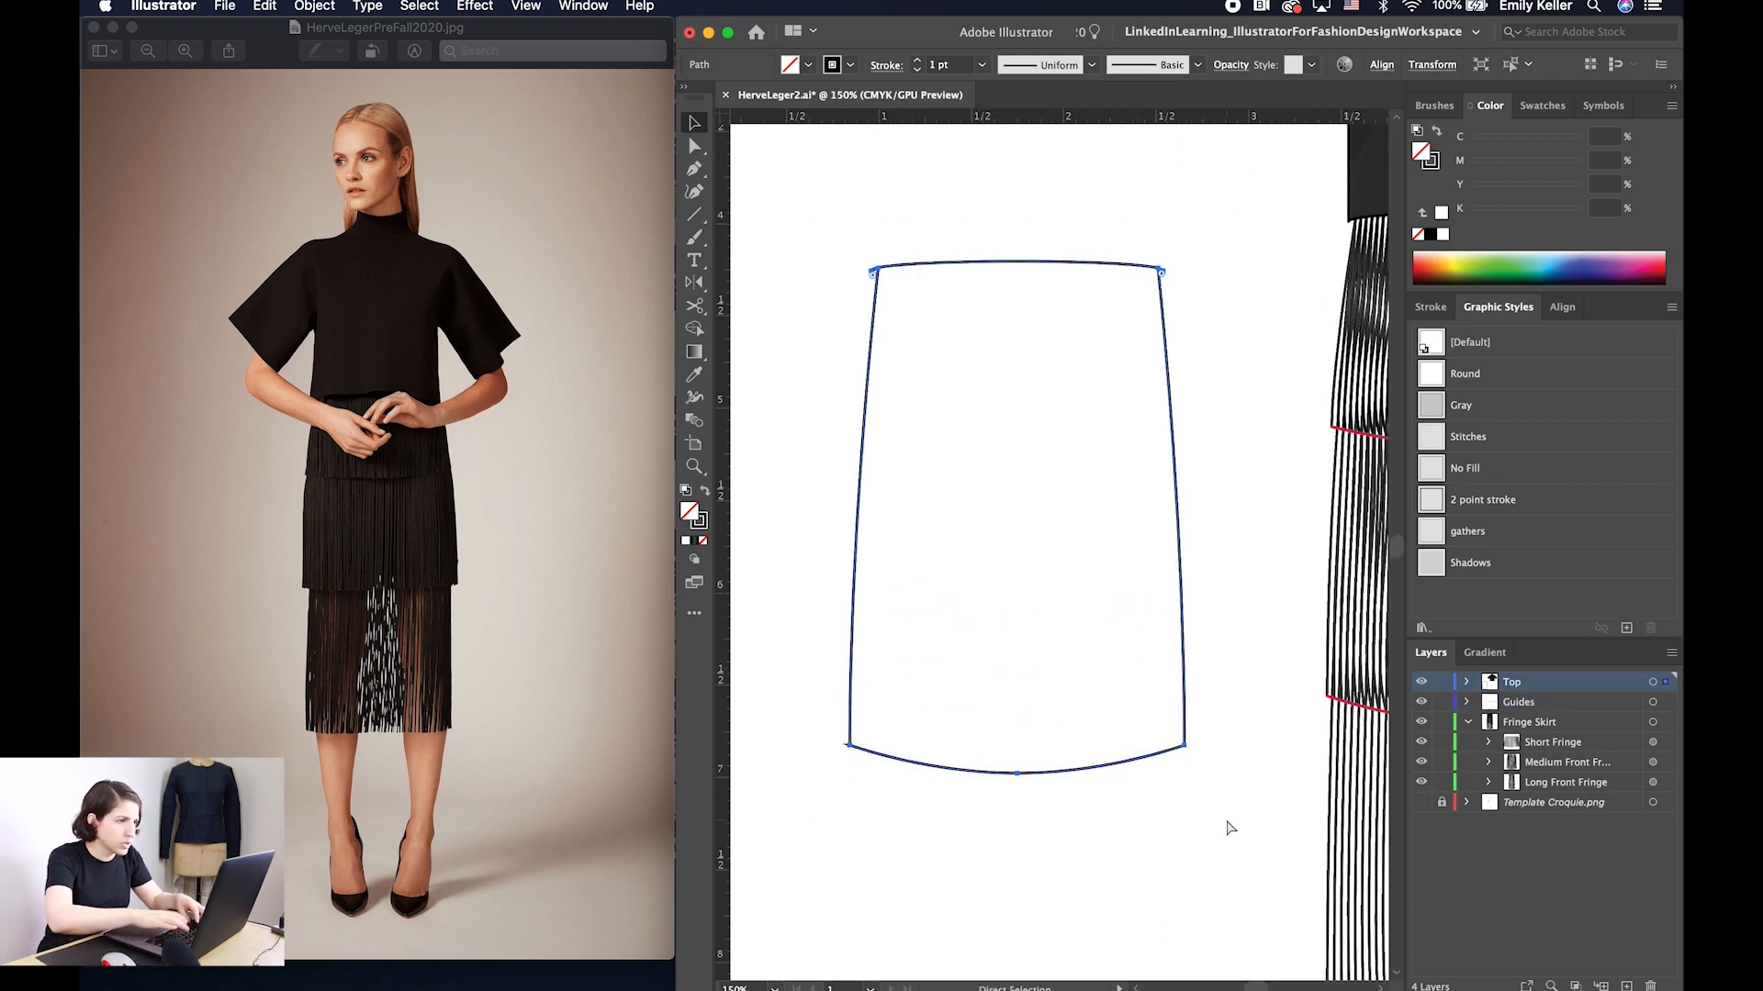
key(super+j)
key(Return)
Delete the stray anchor points sticking out at both upper corners of the skirt outline, and deselect it
key(super+plus)
key(super+plus)
key(super+plus)
drag(1226, 819, 1173, 784)
drag(1022, 429, 1026, 588)
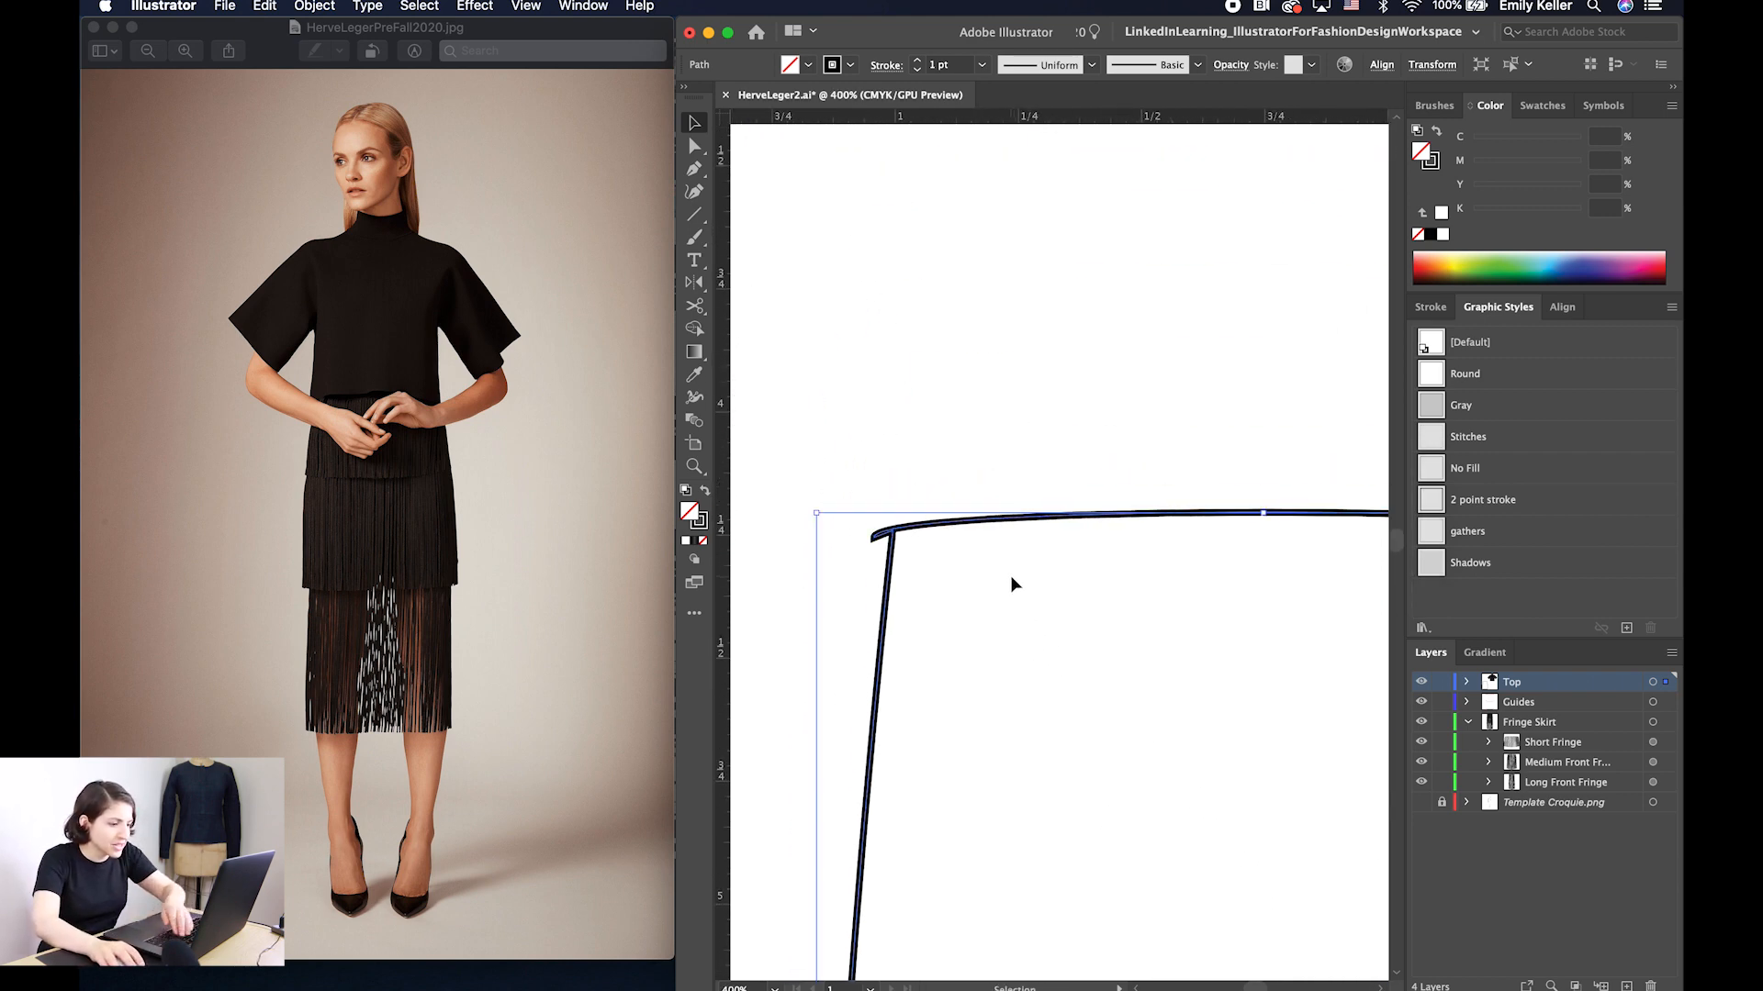
key(minus)
click(889, 532)
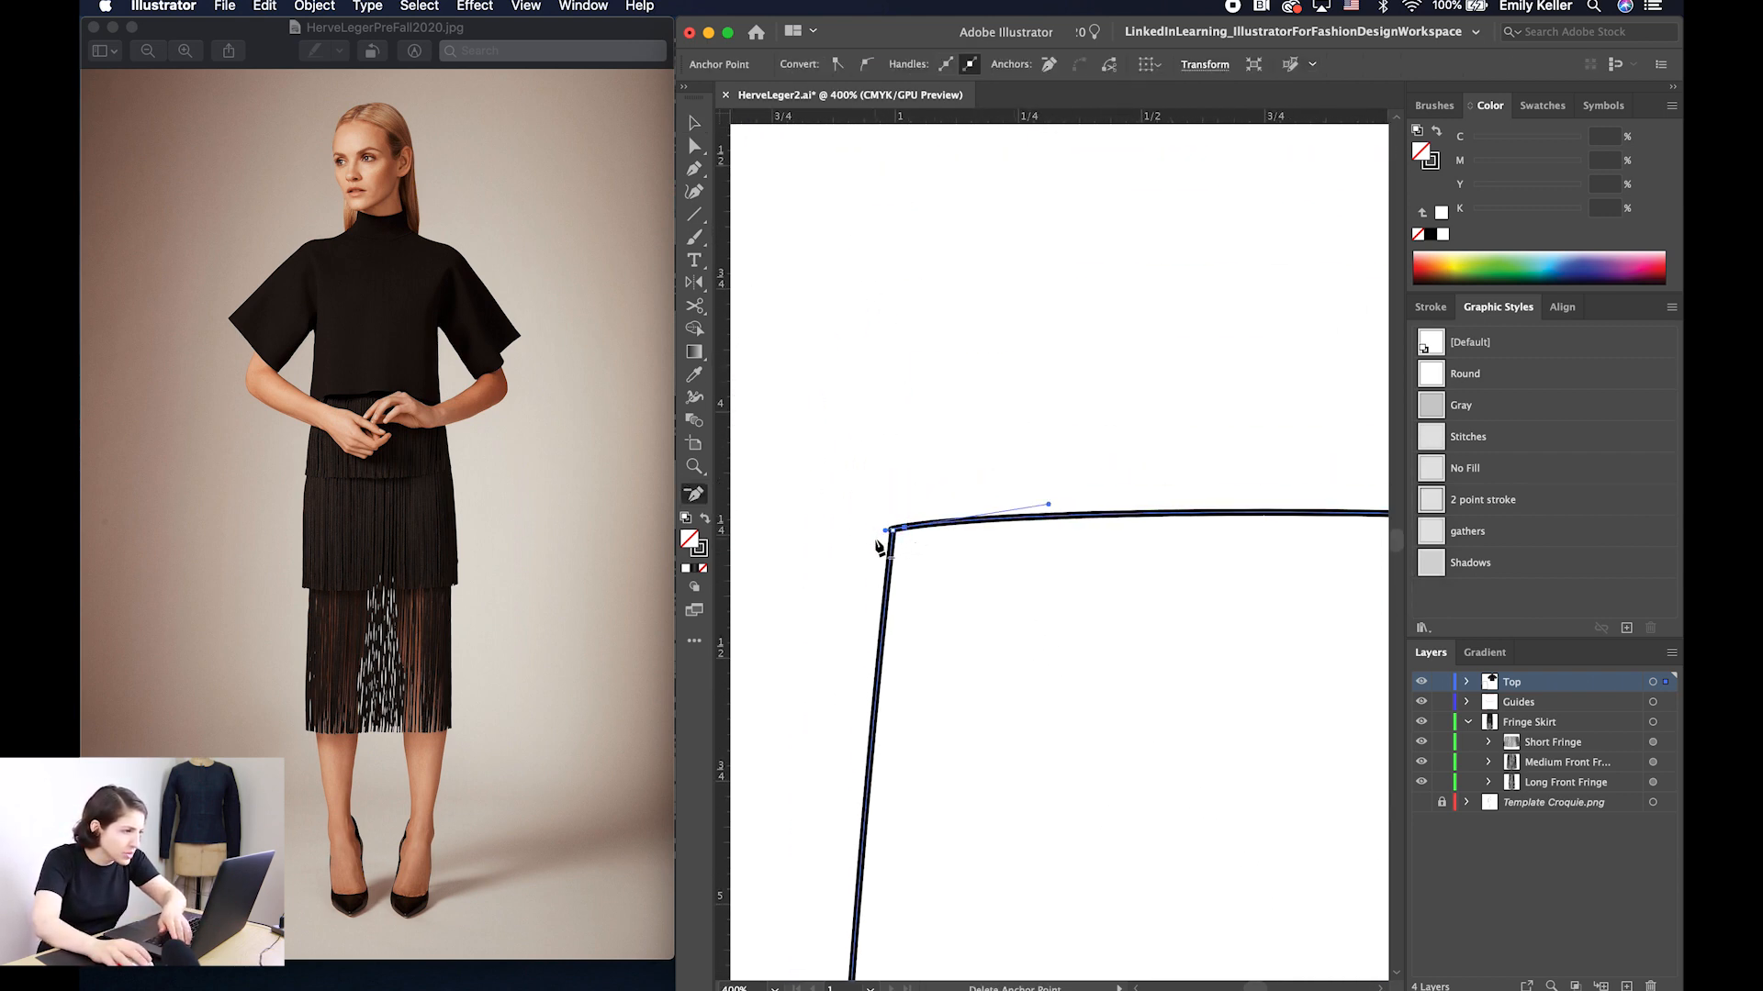
scroll(1092, 575, right, 5)
key(plus)
click(1159, 472)
click(1163, 479)
key(v)
click(1217, 487)
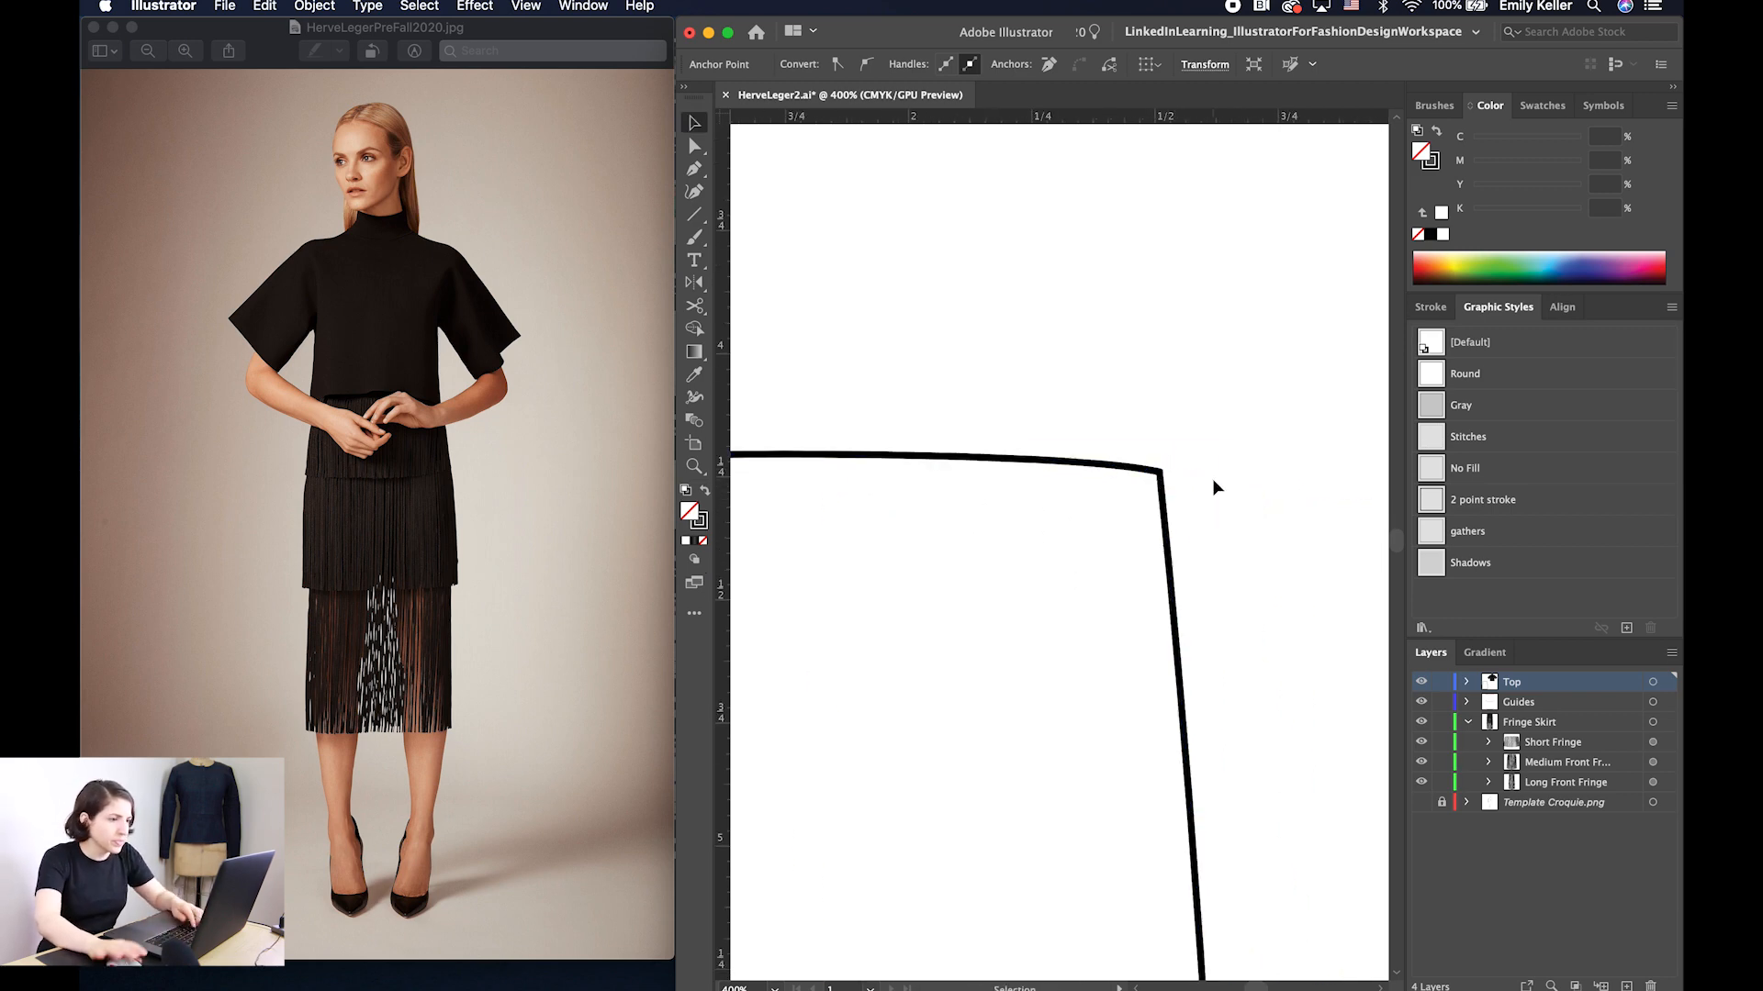
Cut the closed skirt outline out of the Top layer and lock that layer
key(super+1)
click(1044, 484)
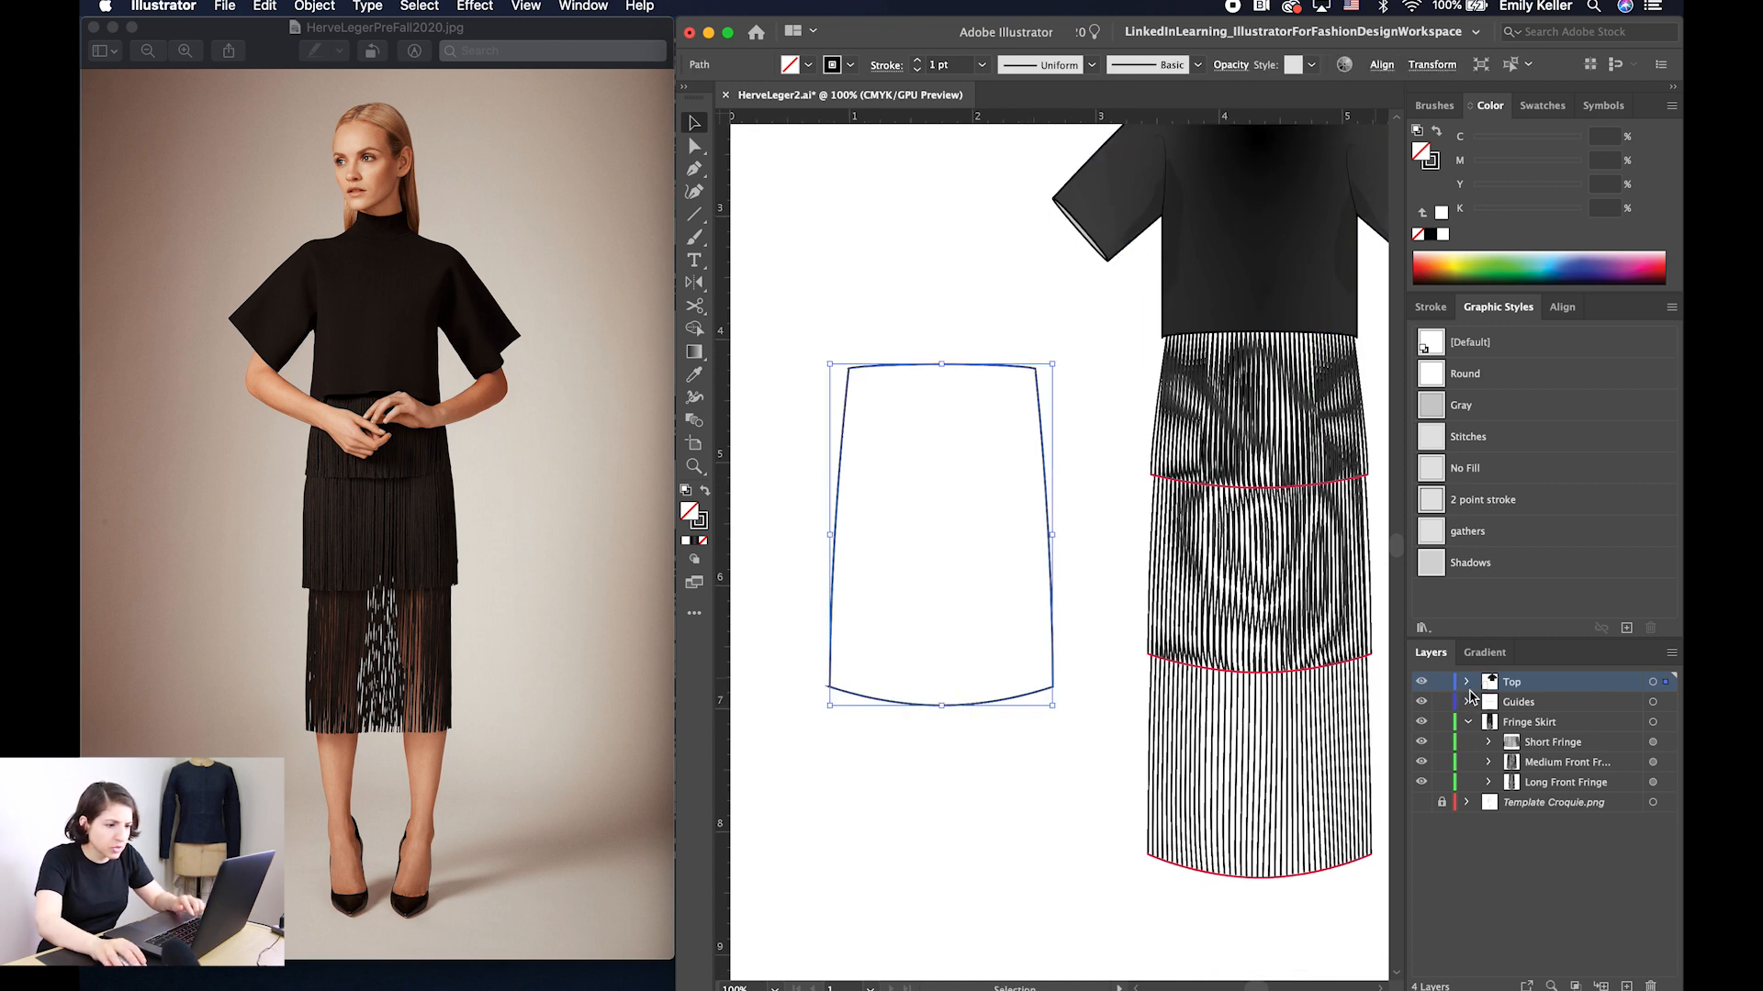
key(Delete)
click(1443, 684)
Move the Guides layer to the bottom of the Fringe Skirt layer and lock it, and paste the outline into Fringe Skirt
drag(1521, 702, 1540, 793)
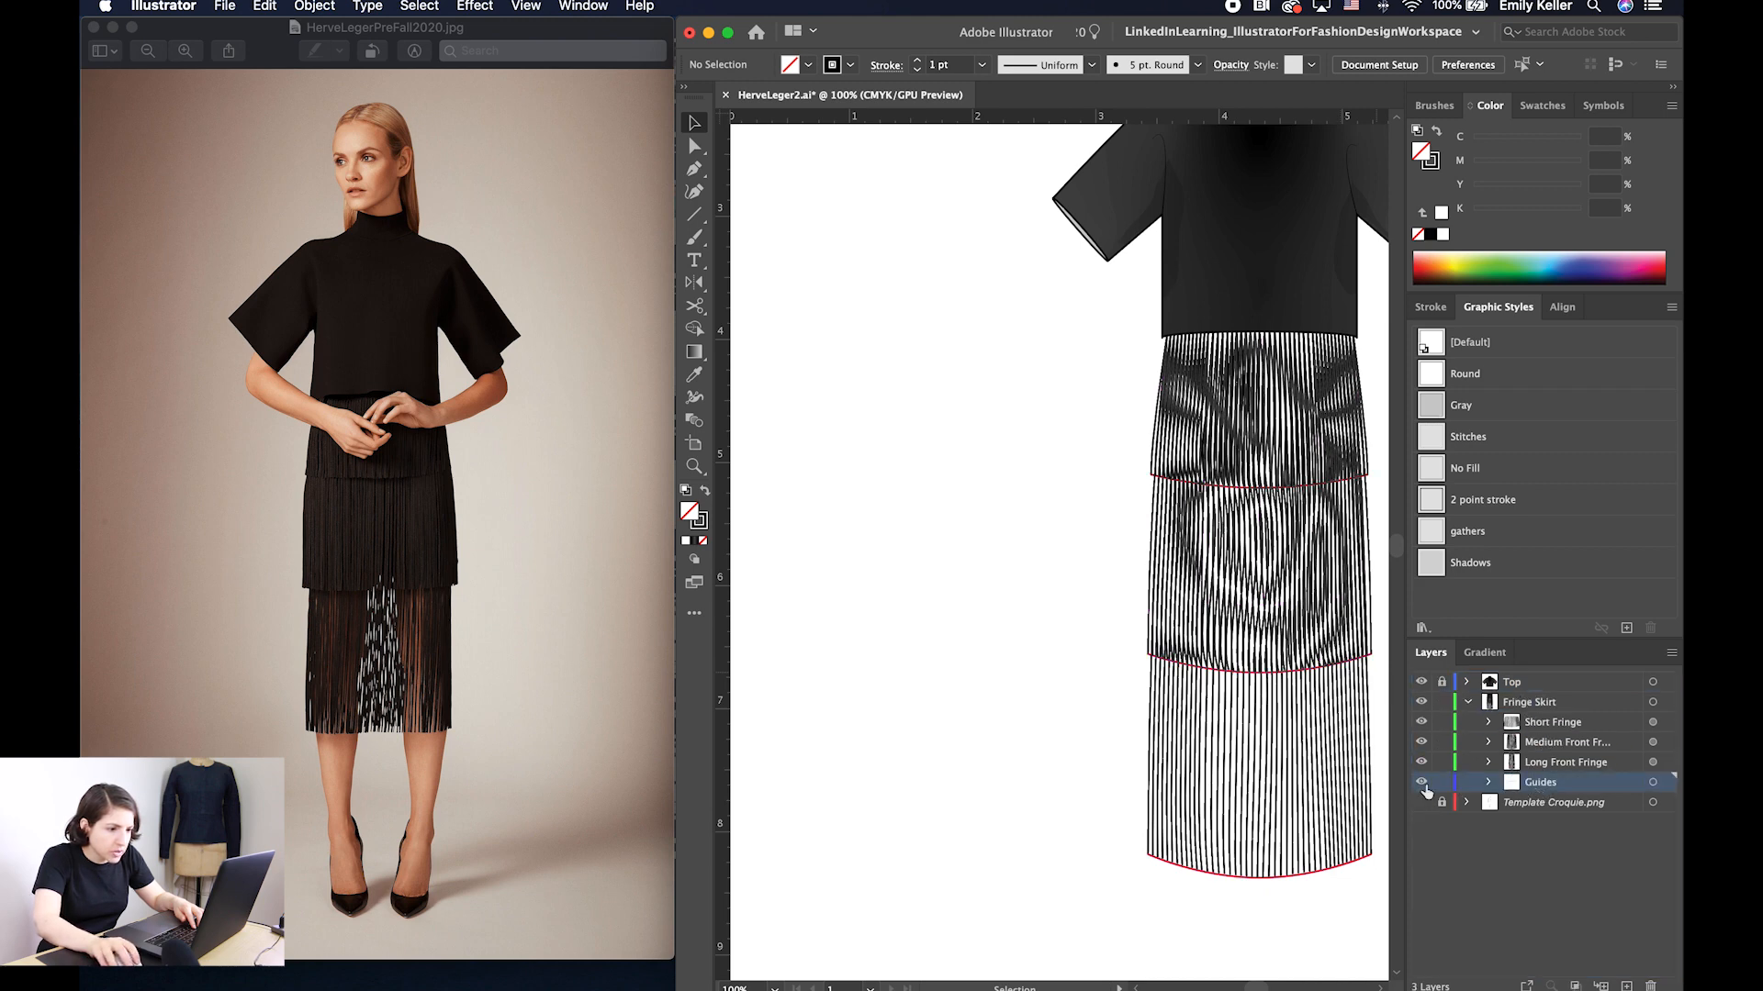
click(1518, 703)
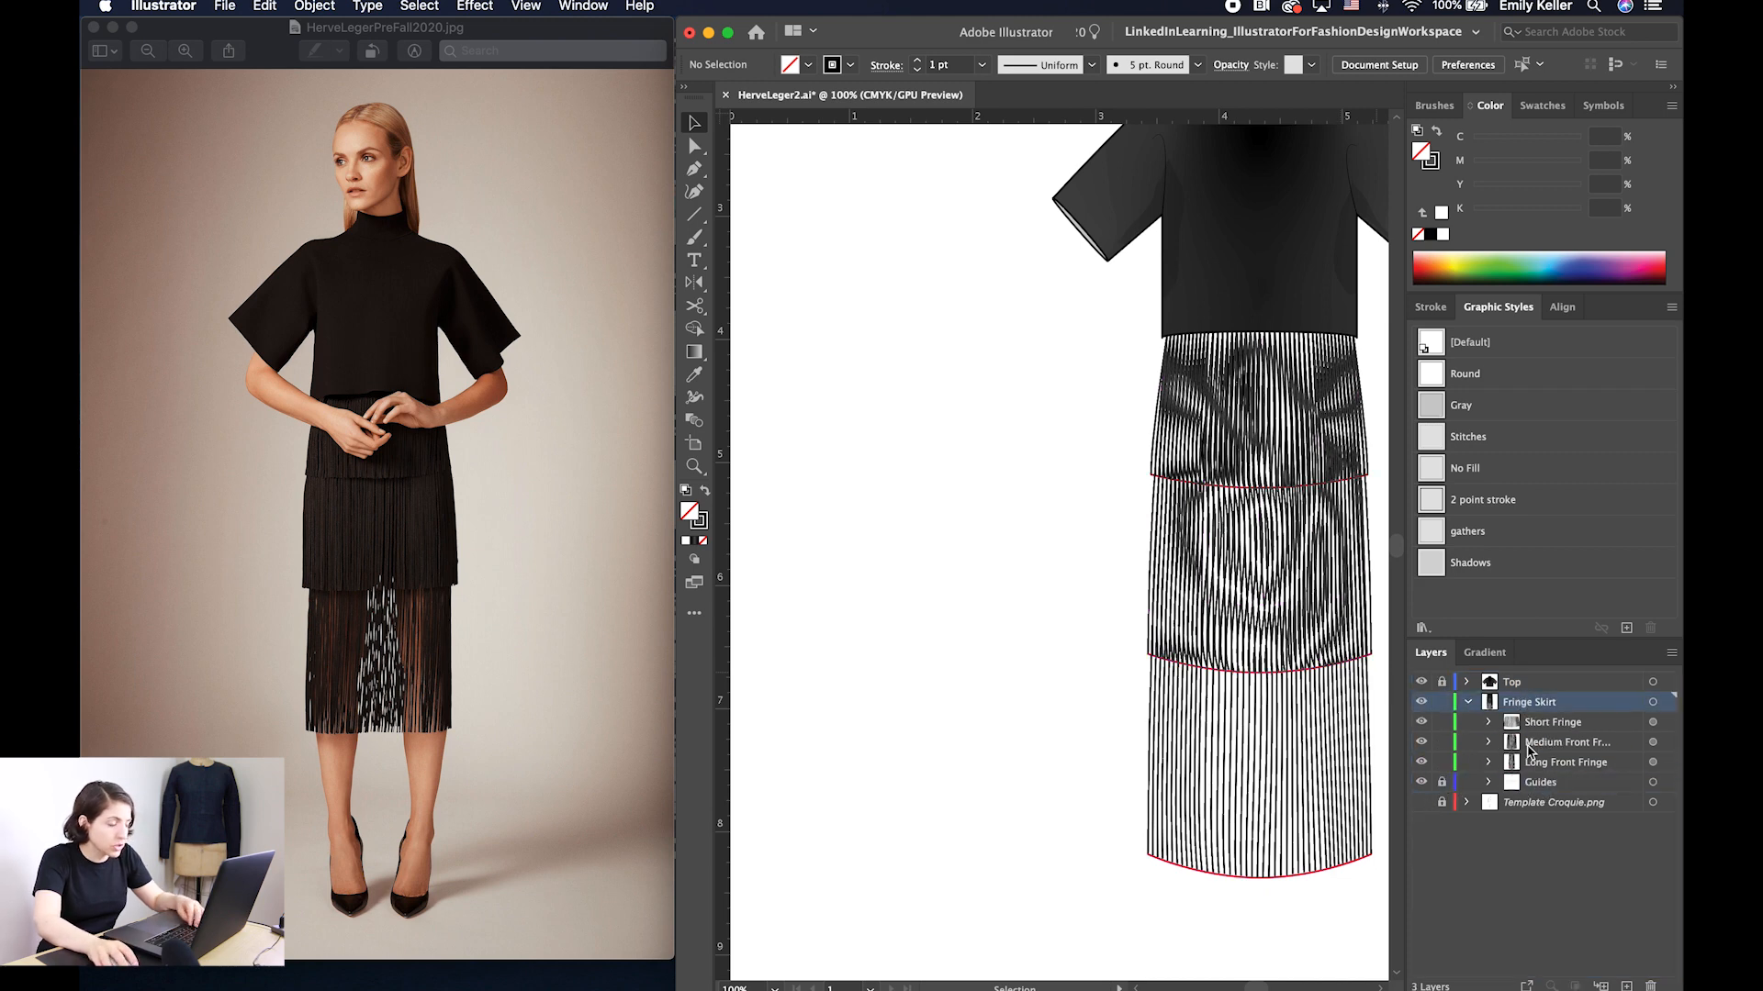
key(super+v)
drag(1107, 395, 975, 383)
scroll(983, 403, down, 2)
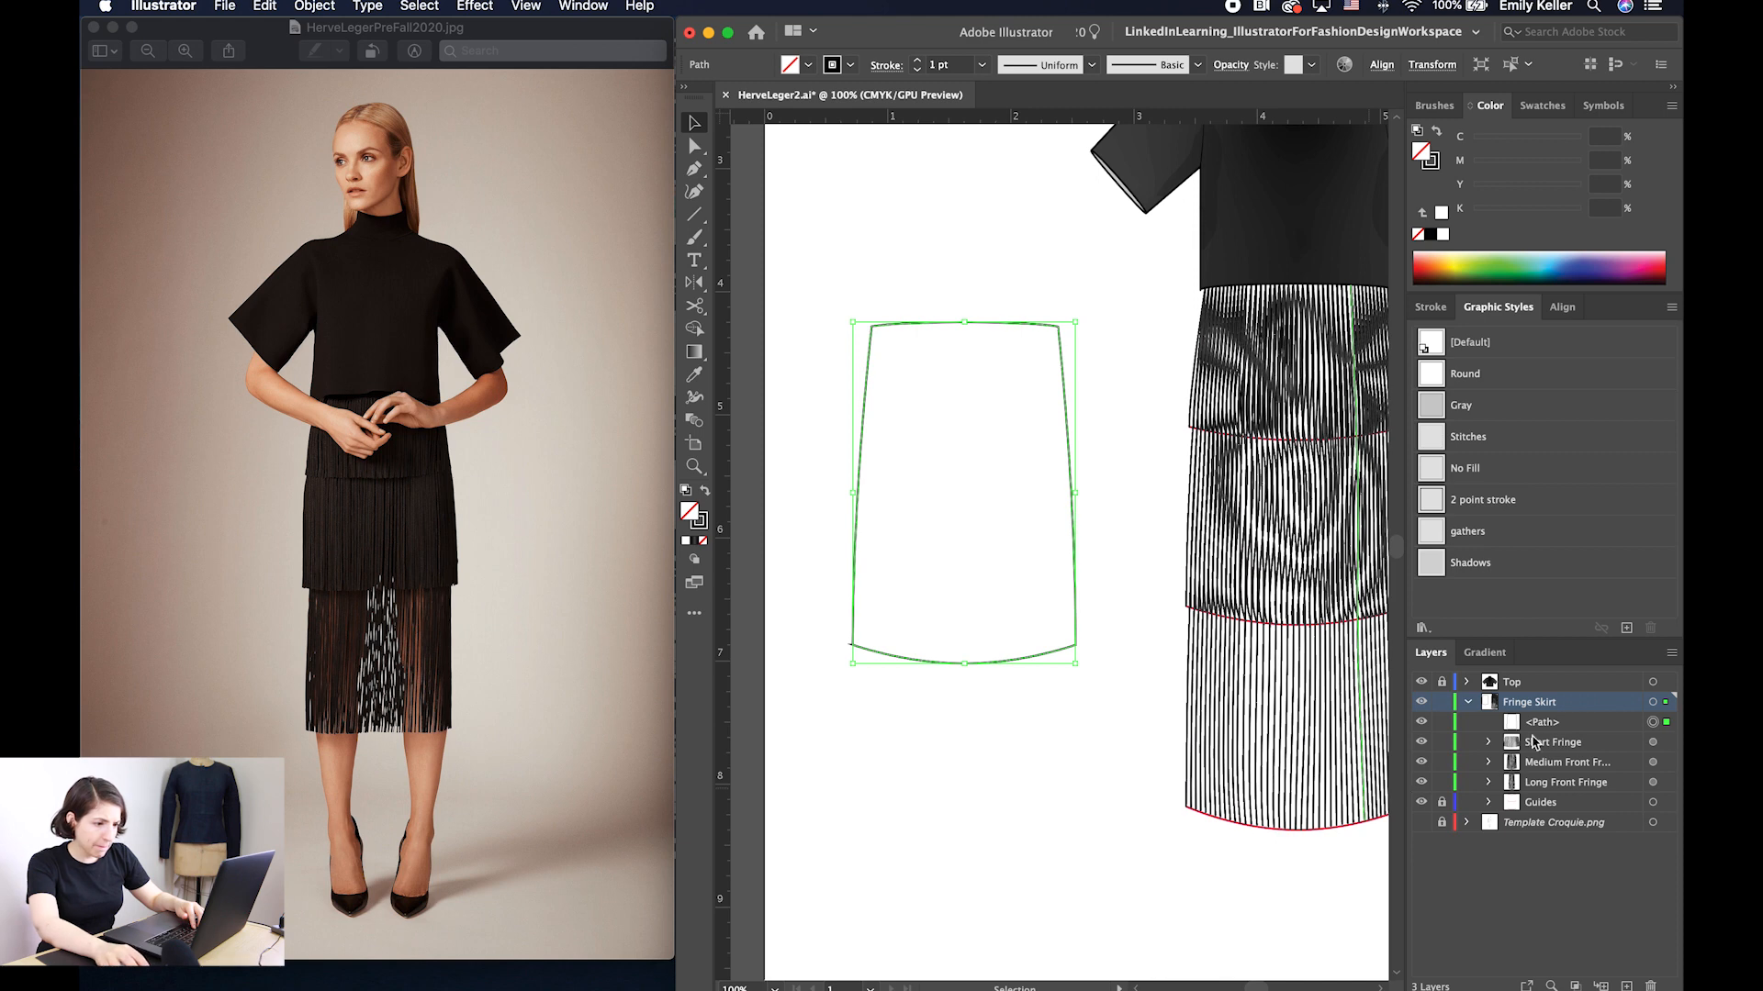
Place the pasted path below Long Front Fringe in the layer order and rename it Skirt Lining
drag(1542, 723, 1539, 795)
double_click(1541, 782)
text(L)
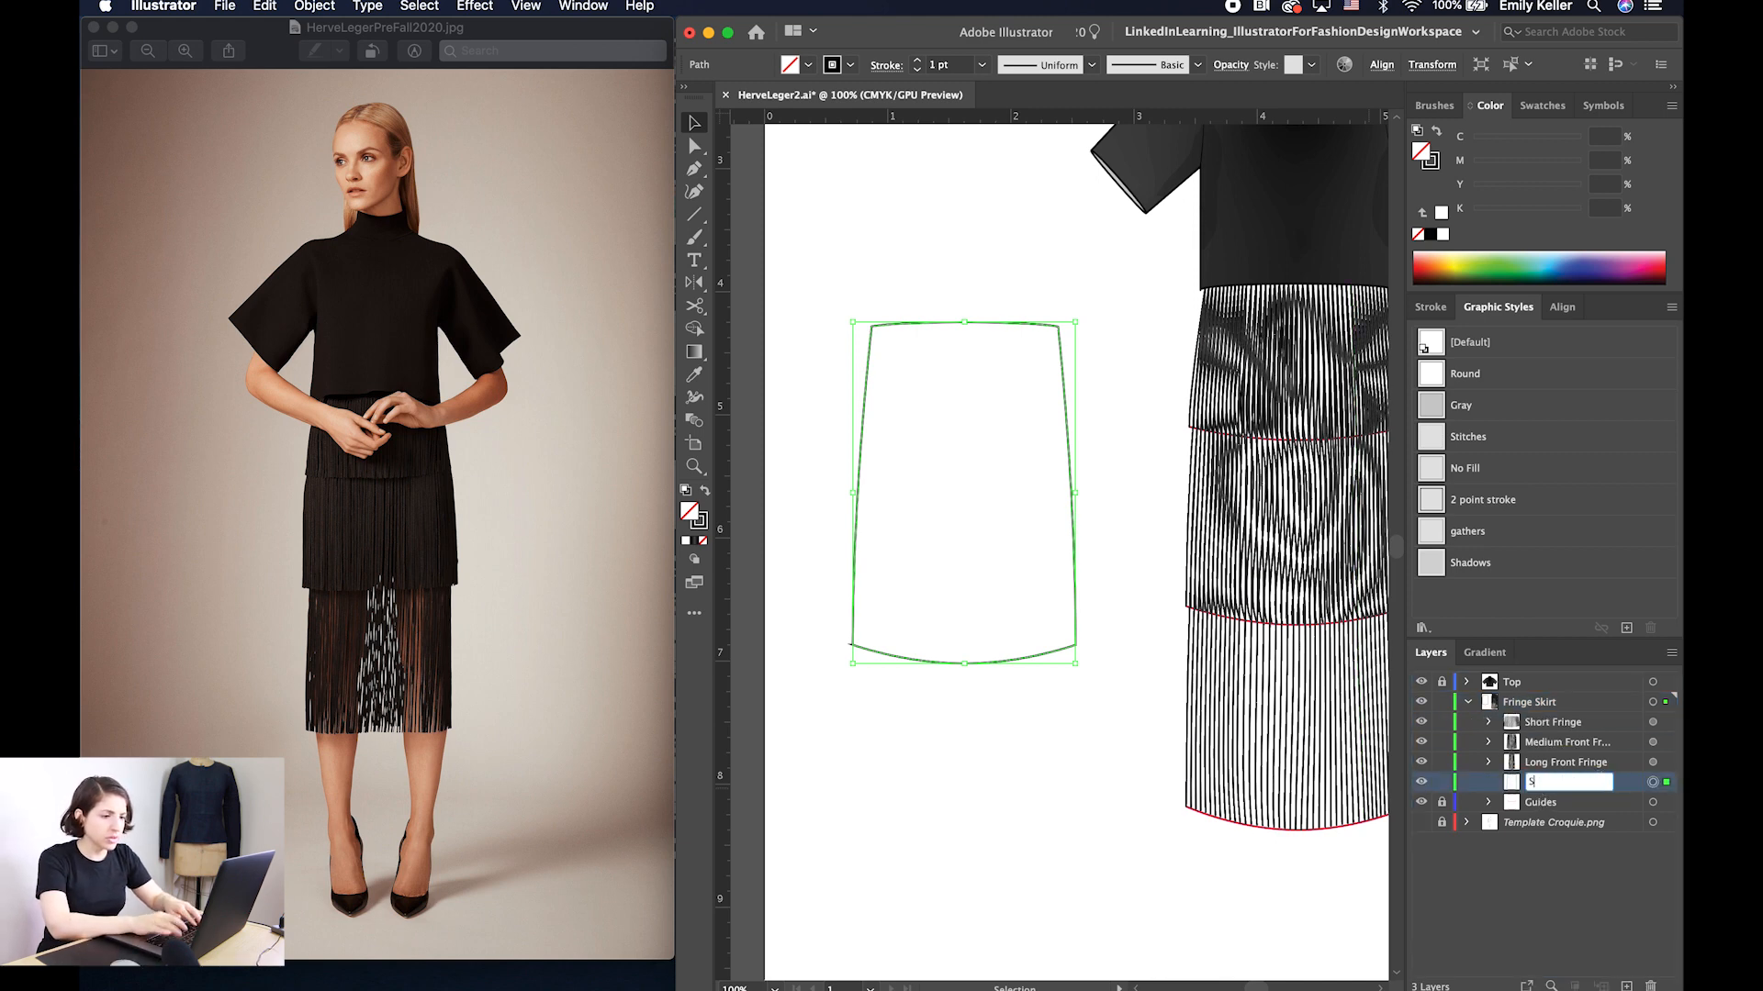
text(ining)
key(Return)
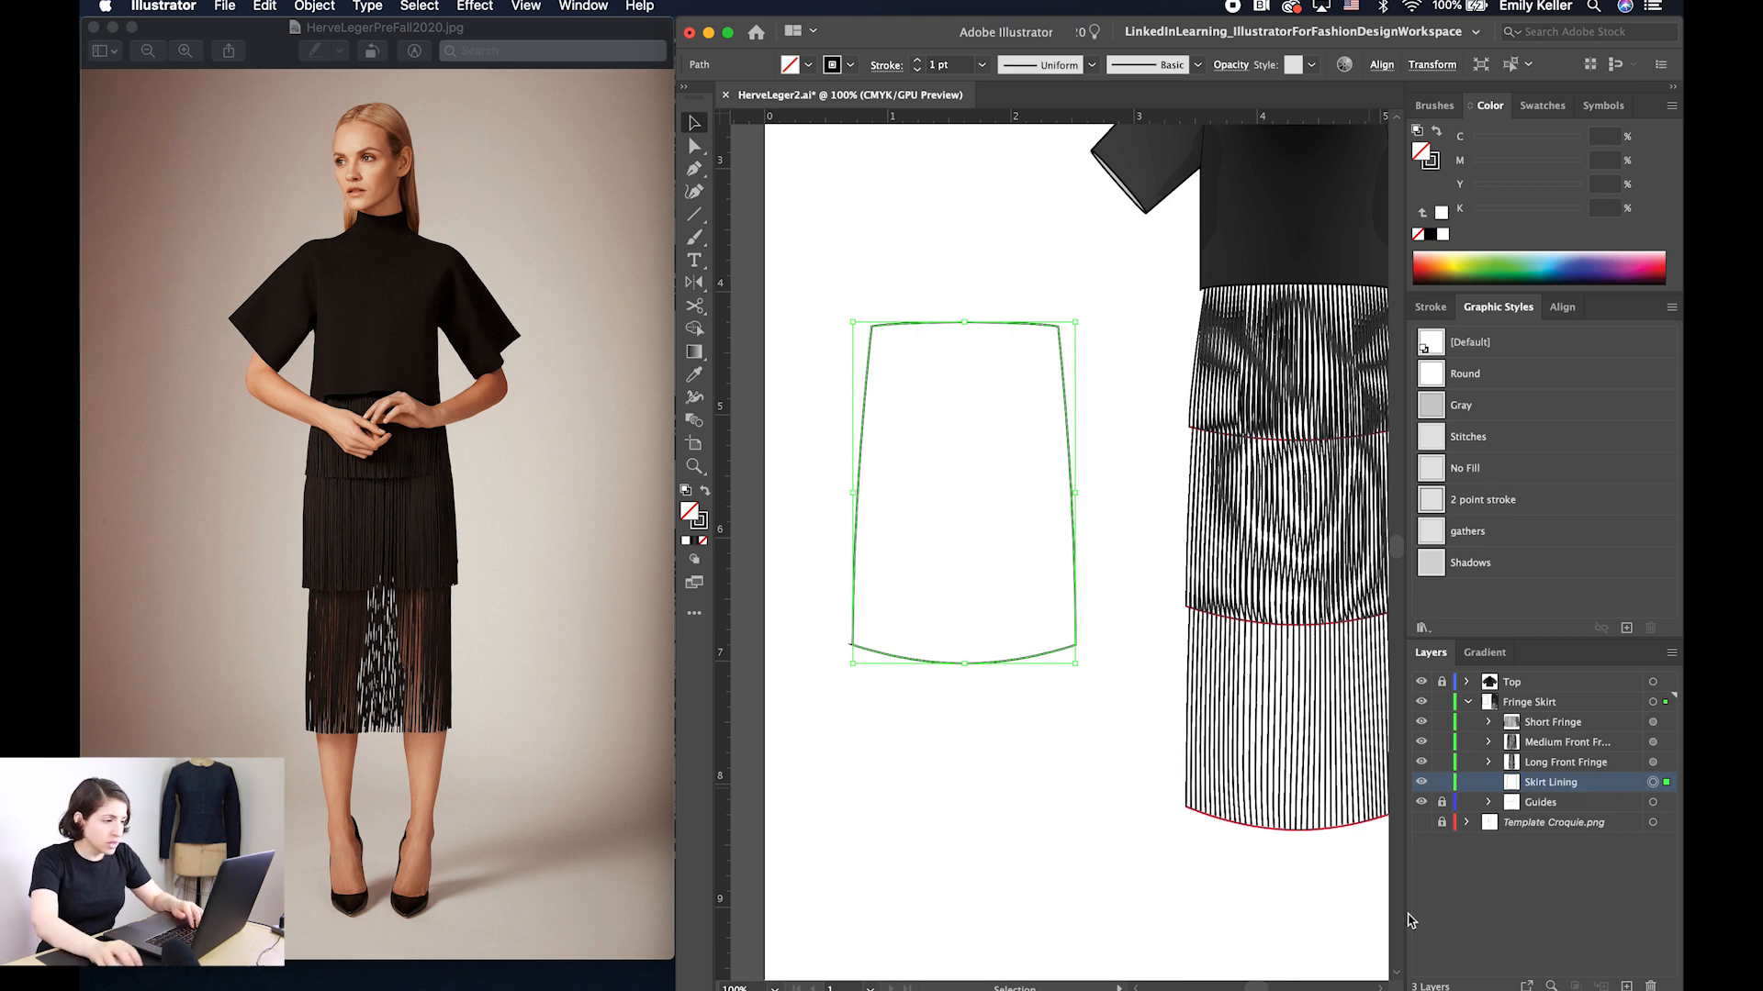
Try a black-to-grey linear gradient fill at a 90° angle on the skirt lining
key(g)
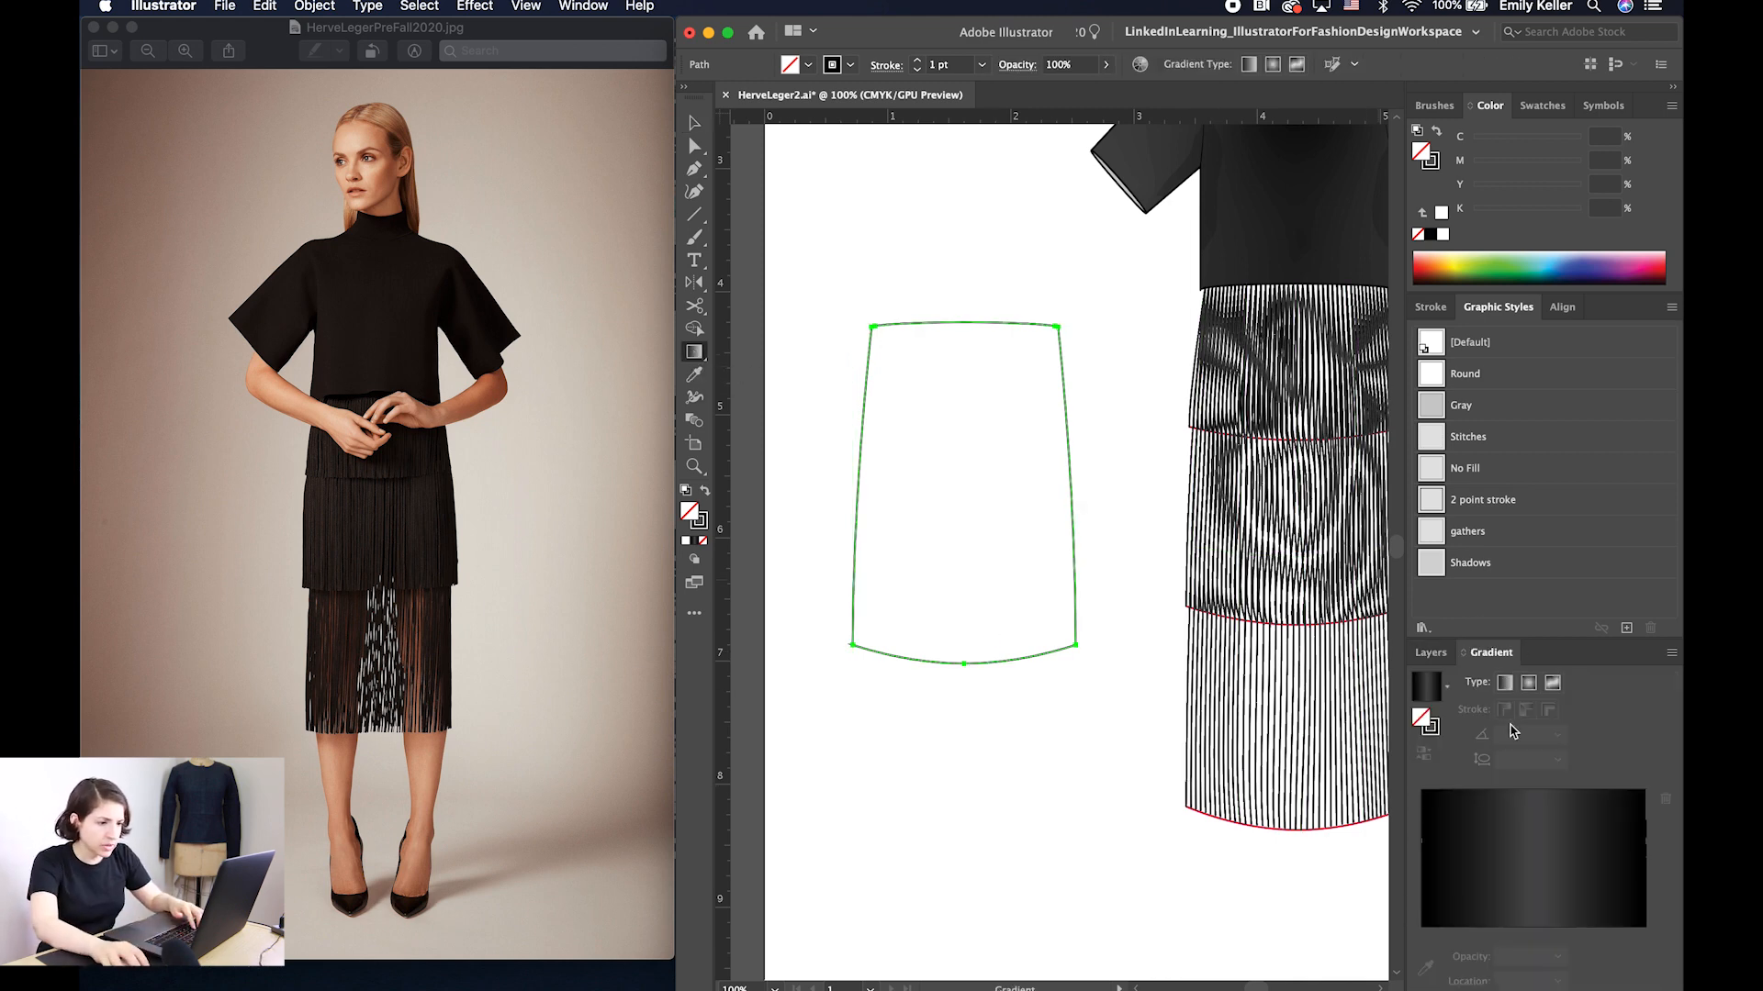
click(1504, 682)
click(1519, 734)
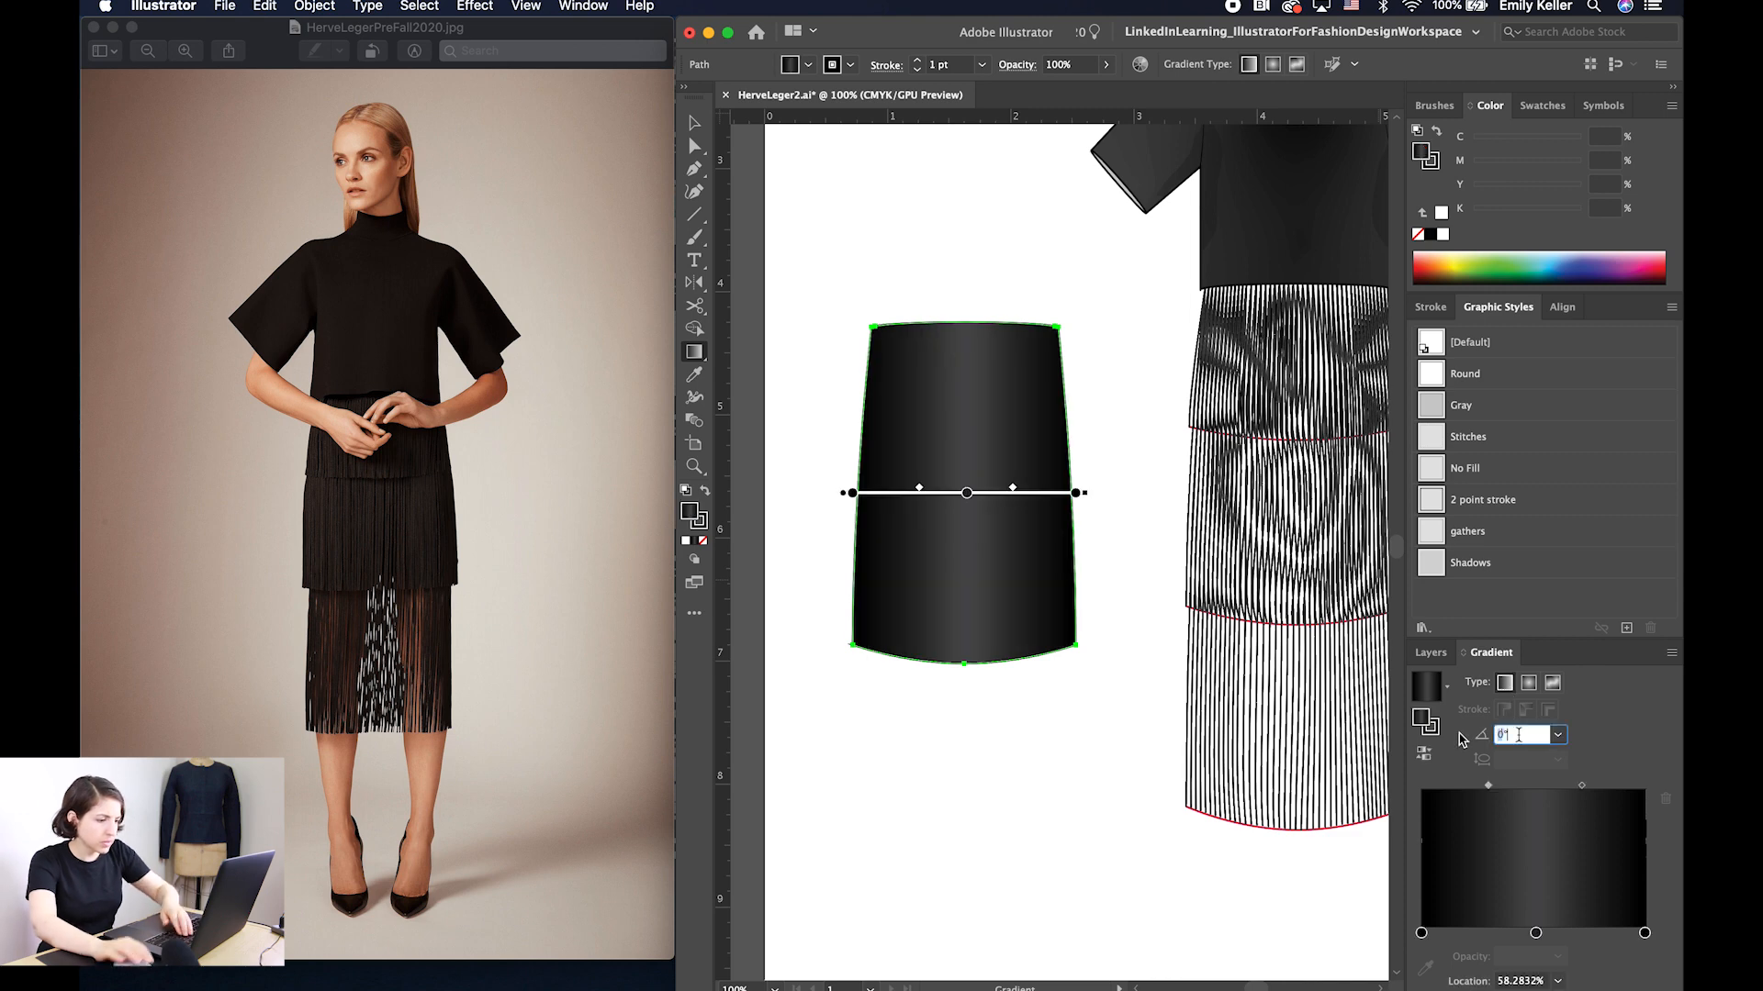
text(90)
key(Return)
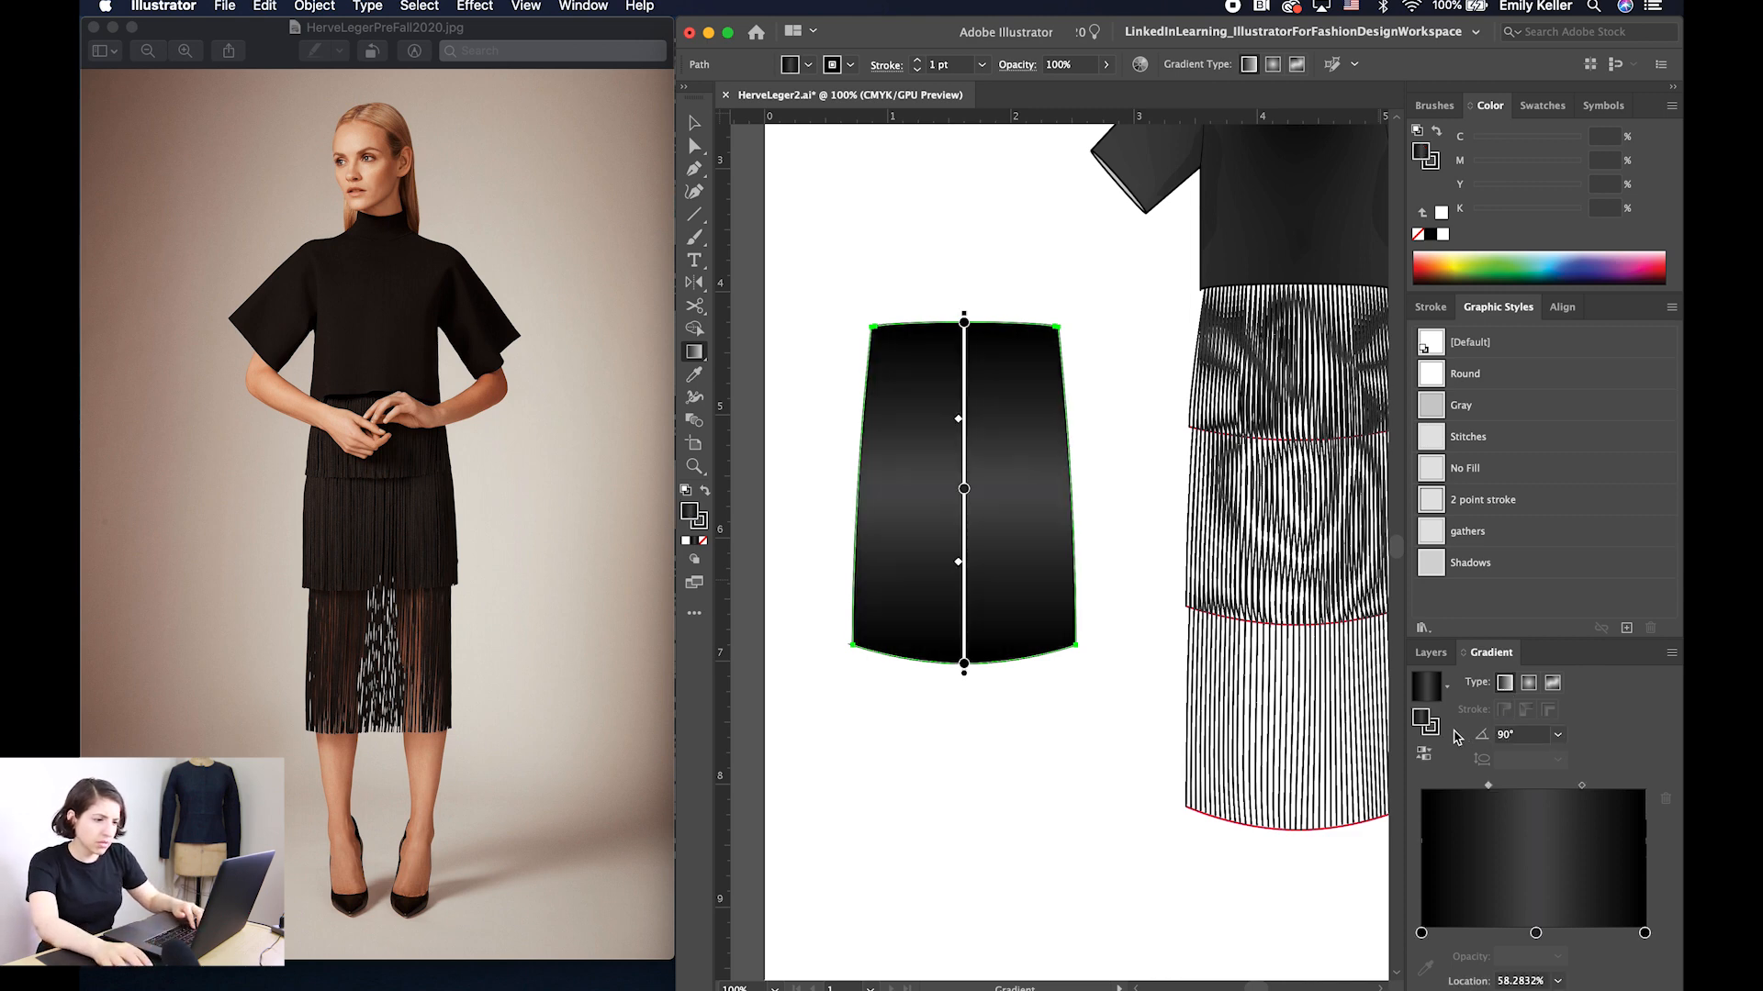
Fill the skirt lining with the Fading Sky gradient preset at a -90° angle
click(1447, 686)
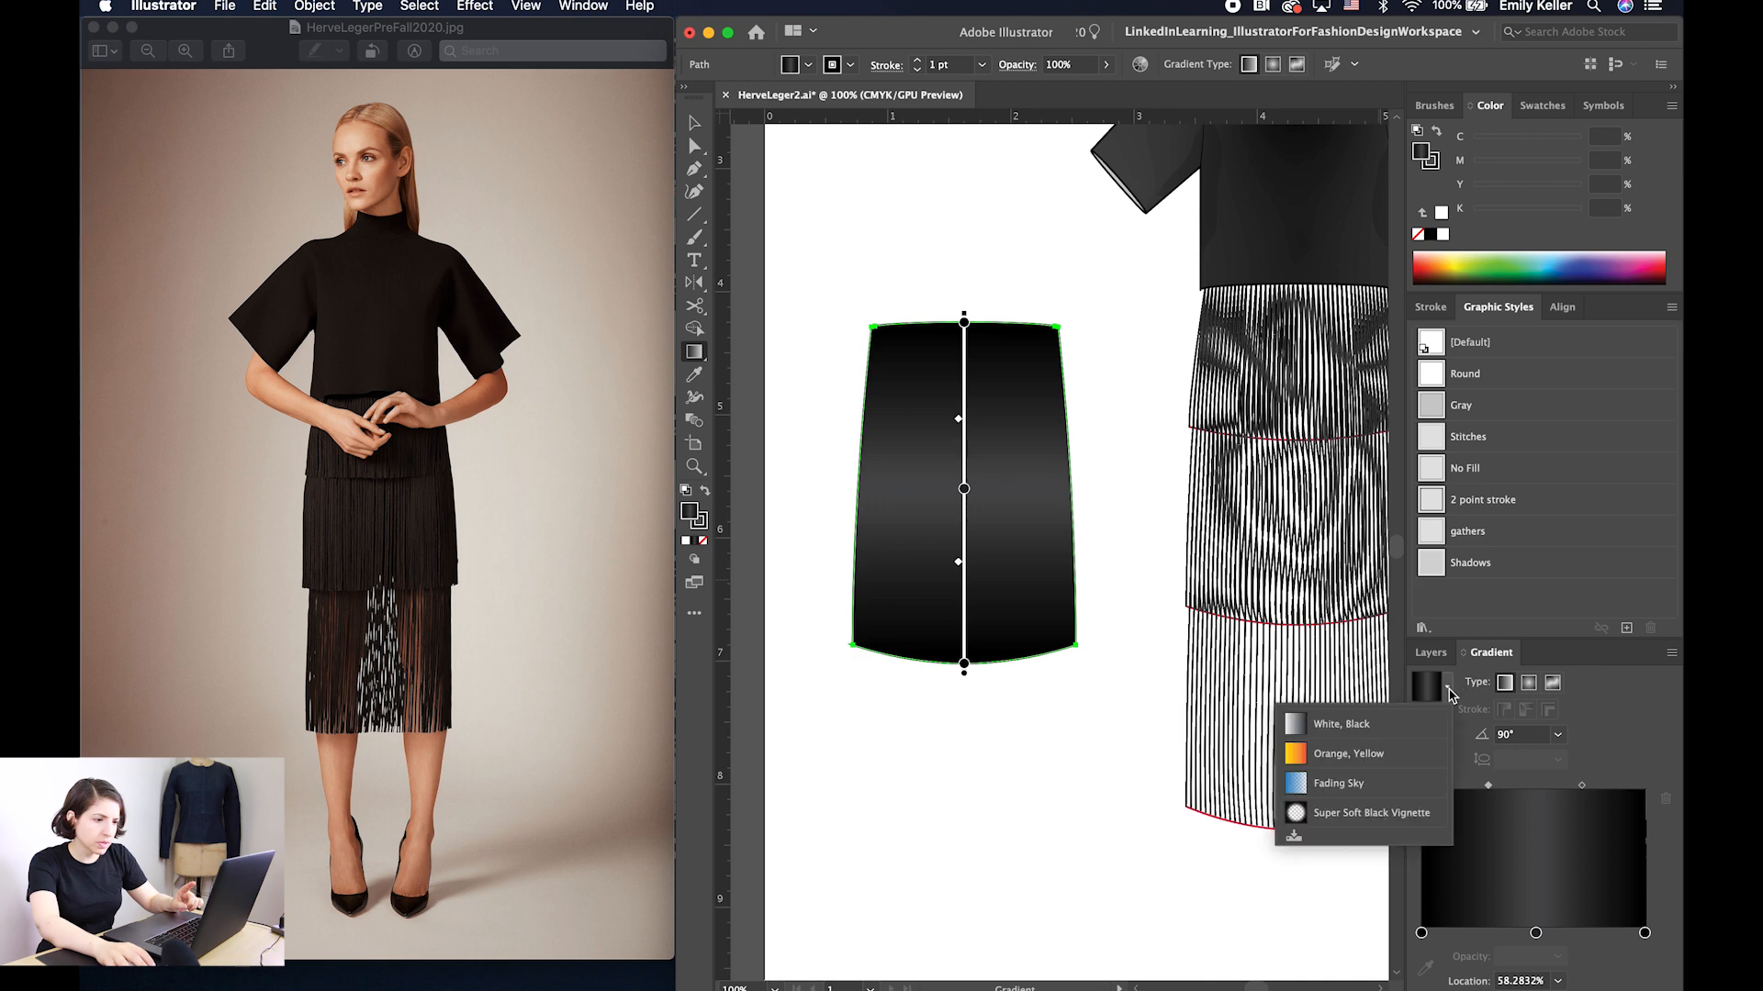
click(1301, 783)
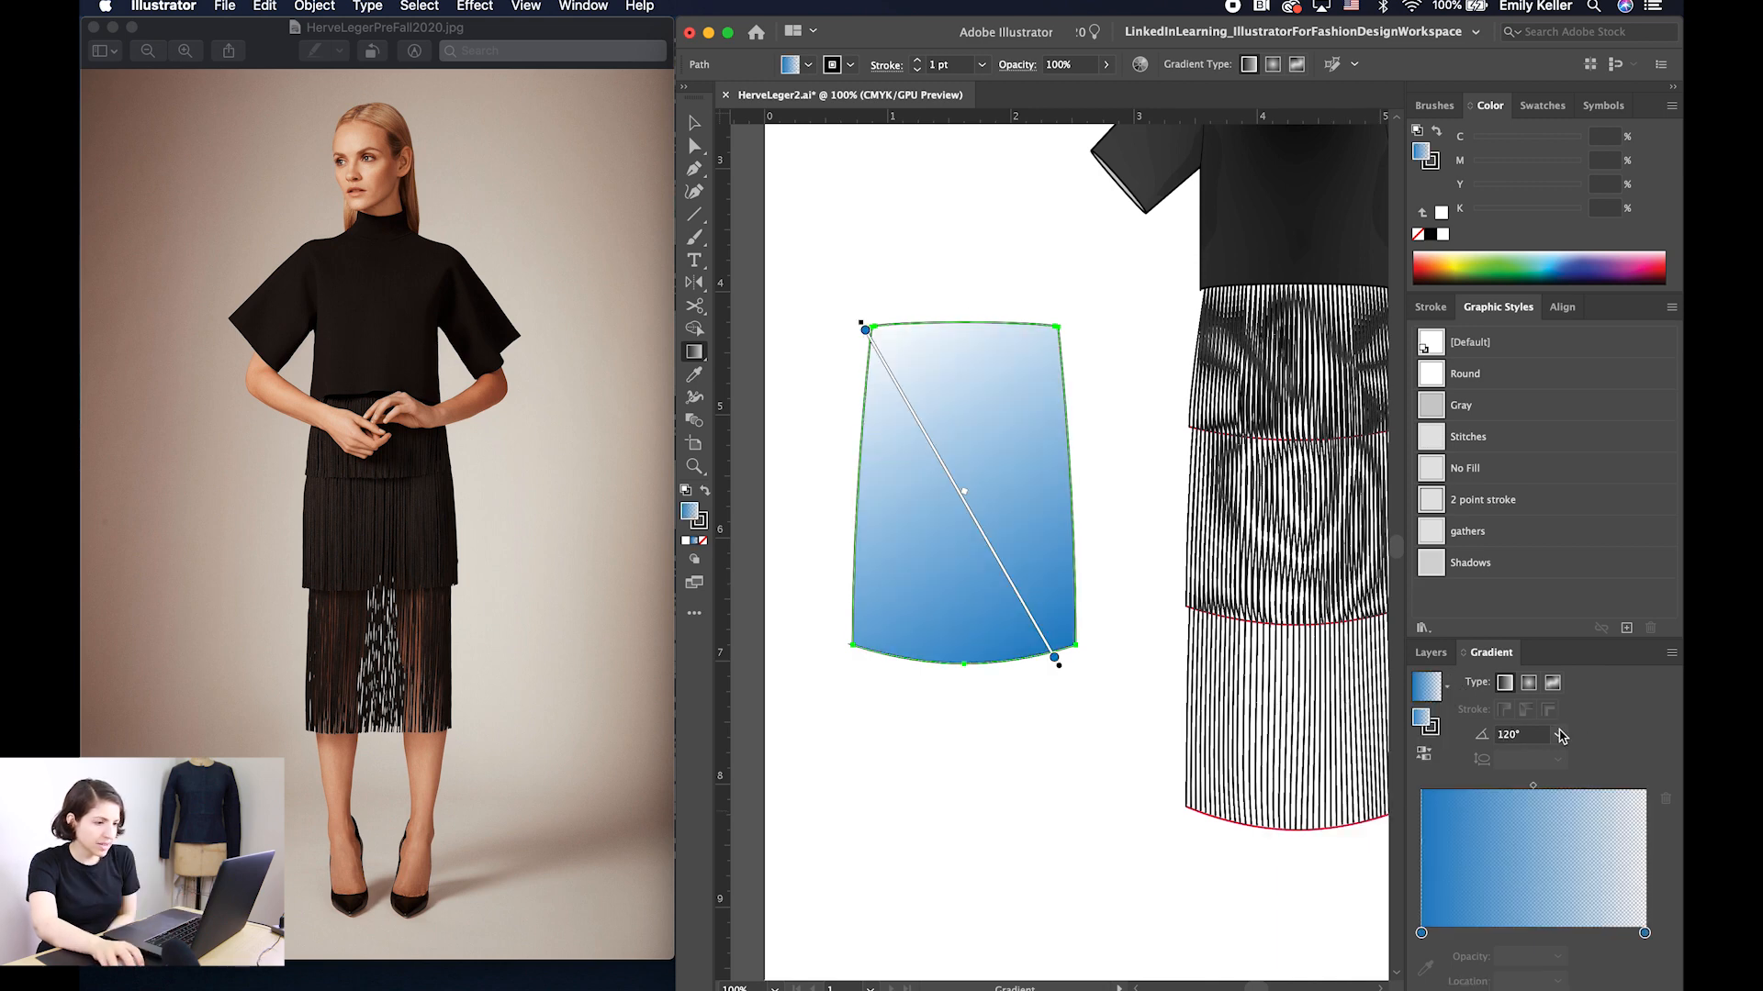
click(1558, 735)
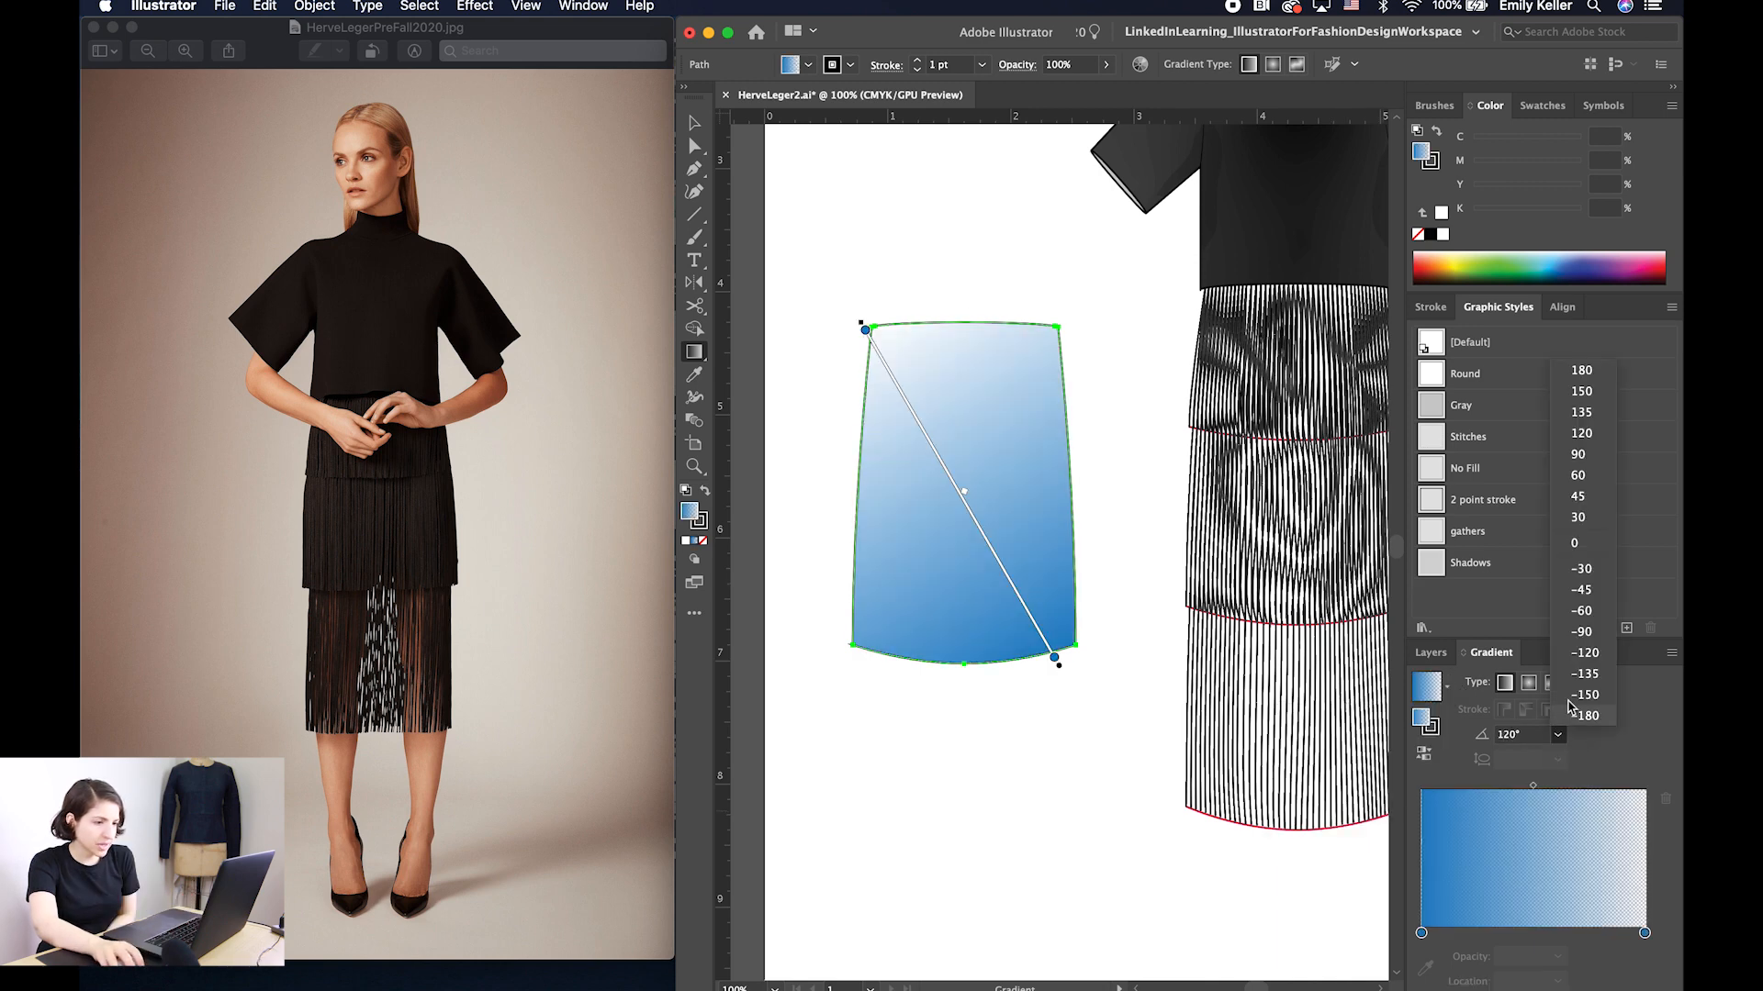
click(1581, 633)
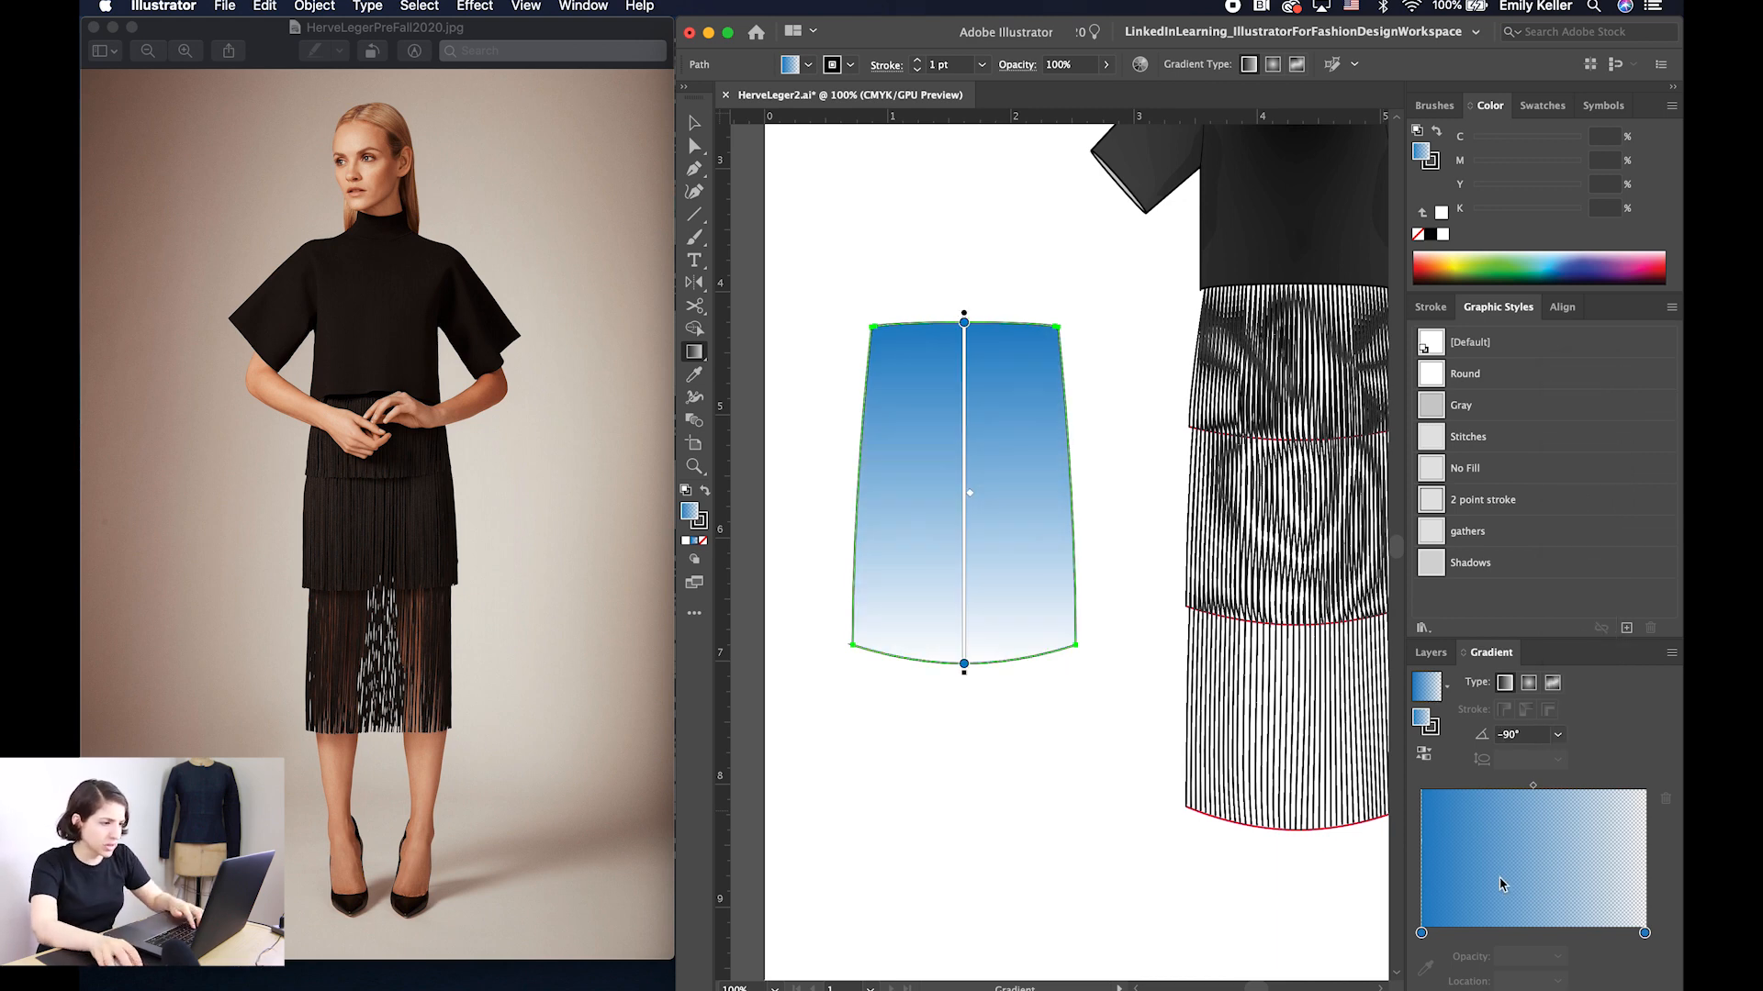
Recolour both stops of the lining's gradient black, keeping the end stop transparent
click(1421, 933)
click(1430, 235)
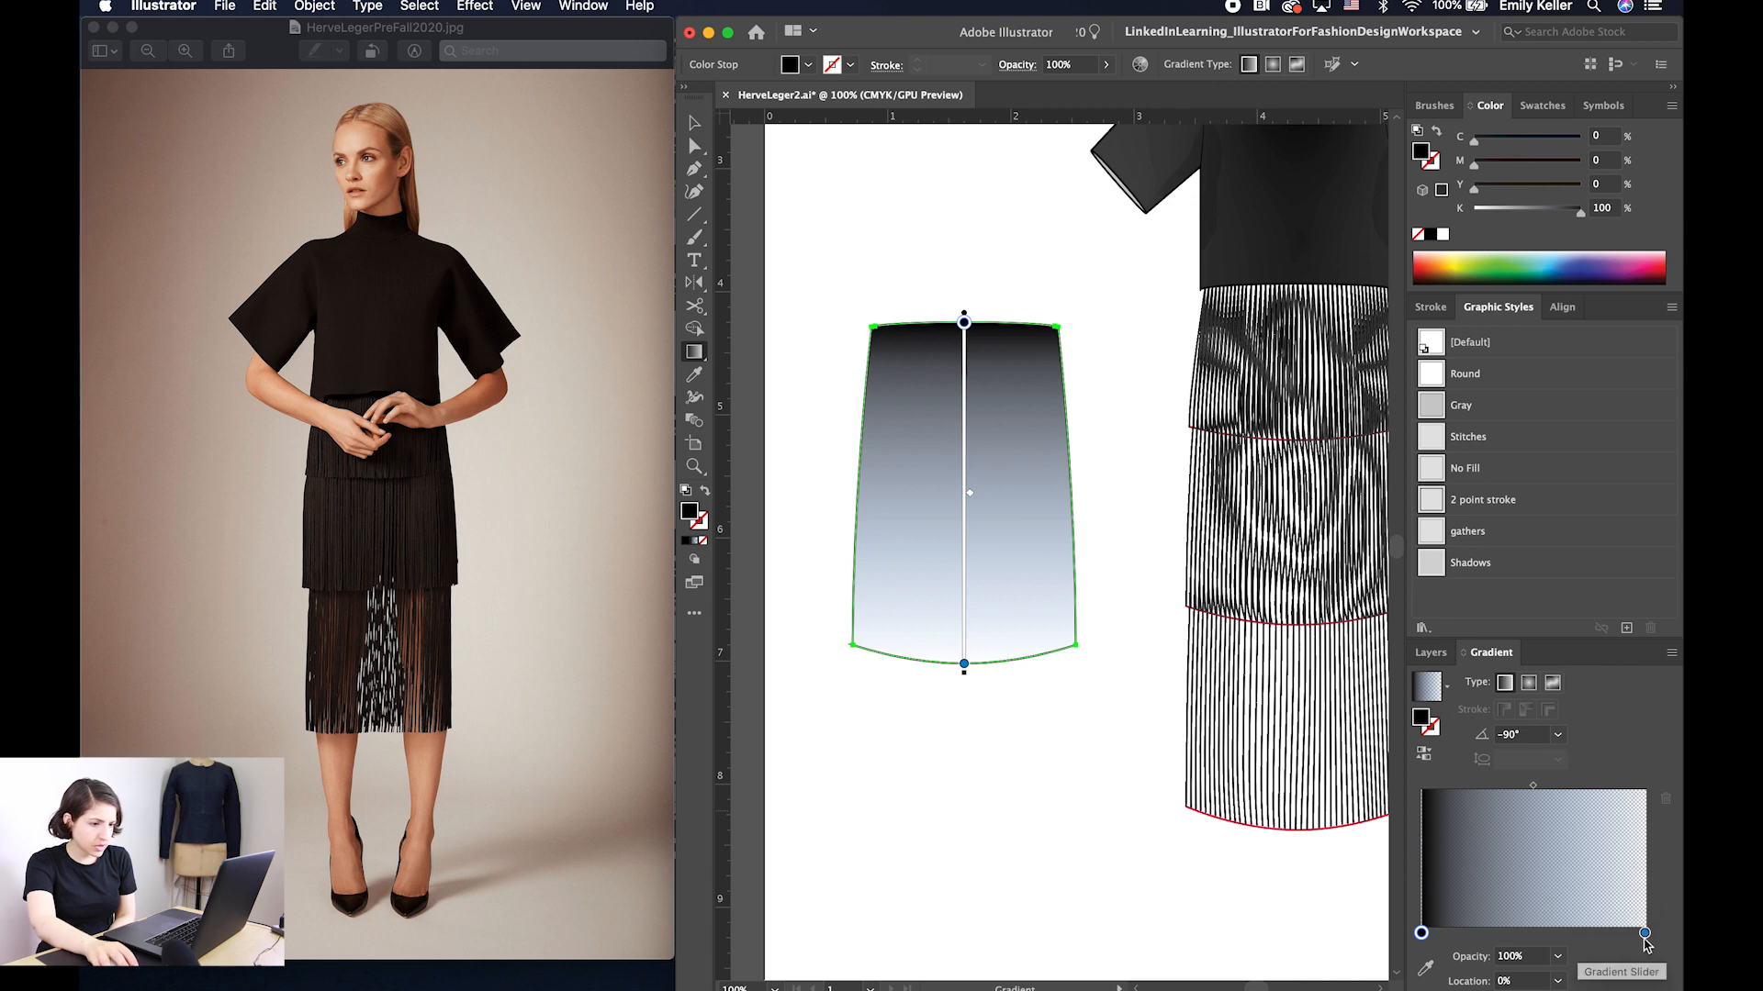
drag(1645, 936, 1581, 935)
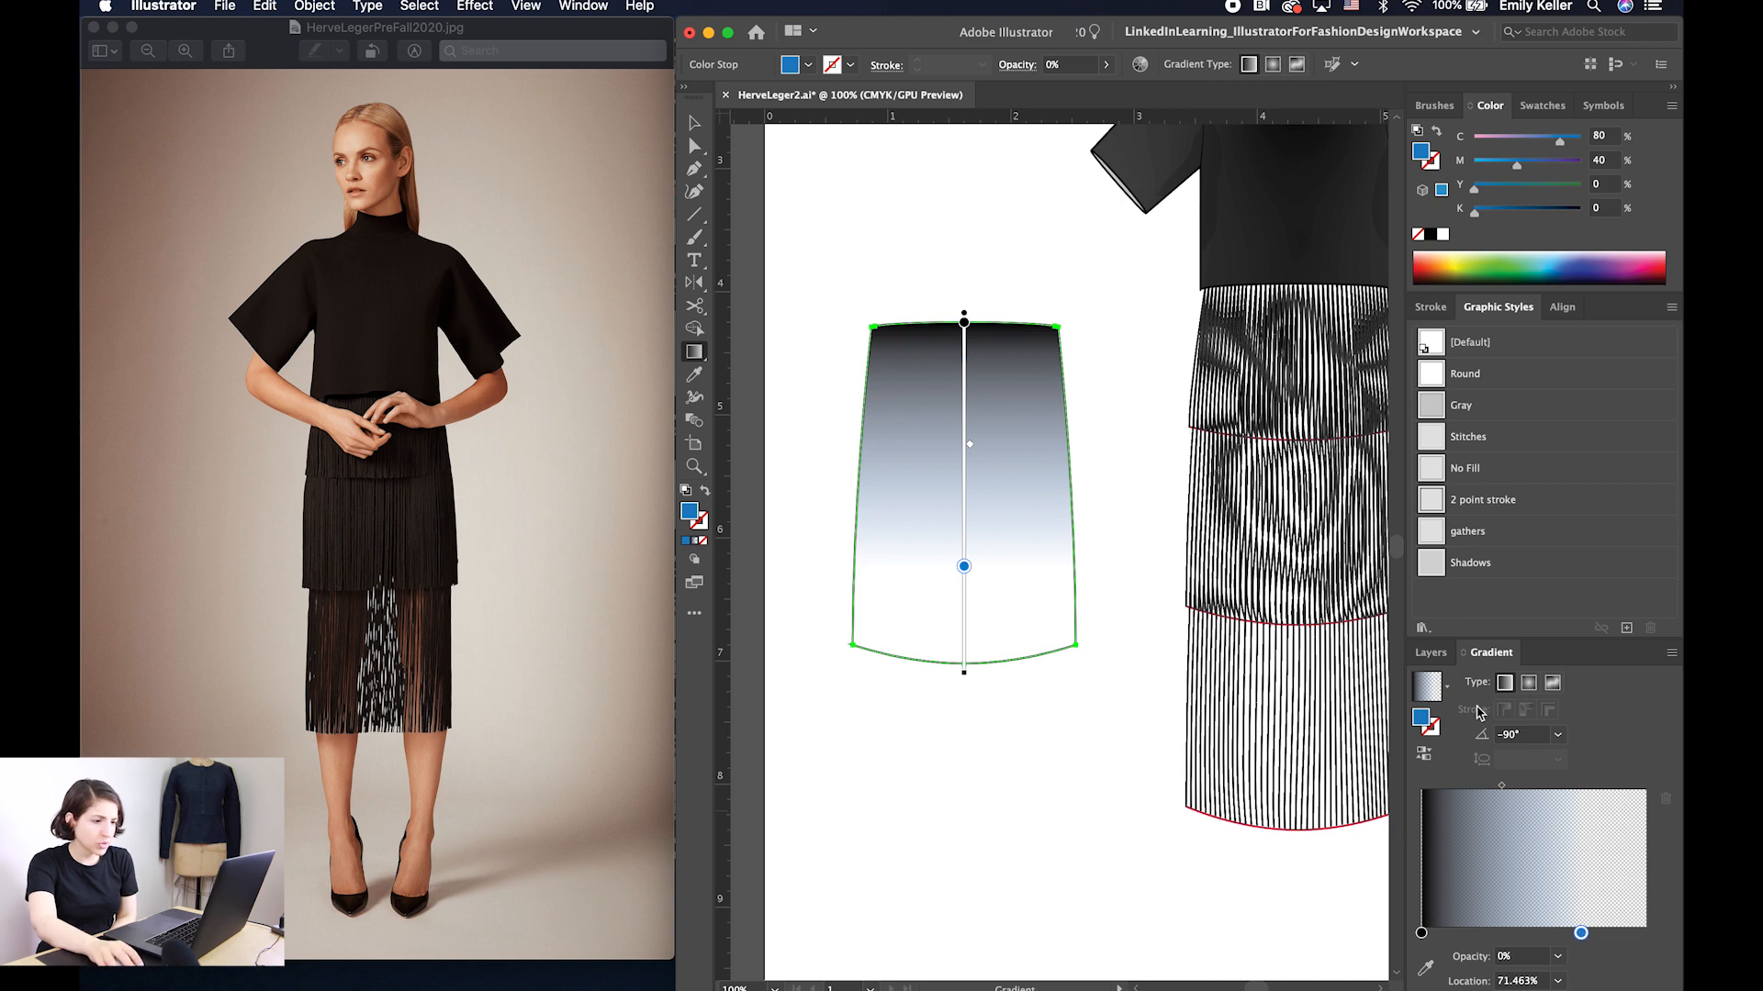
click(1429, 235)
Place the transparent stop at the far end of the gradient and set the midpoint location to about 70%
drag(1581, 934, 1602, 932)
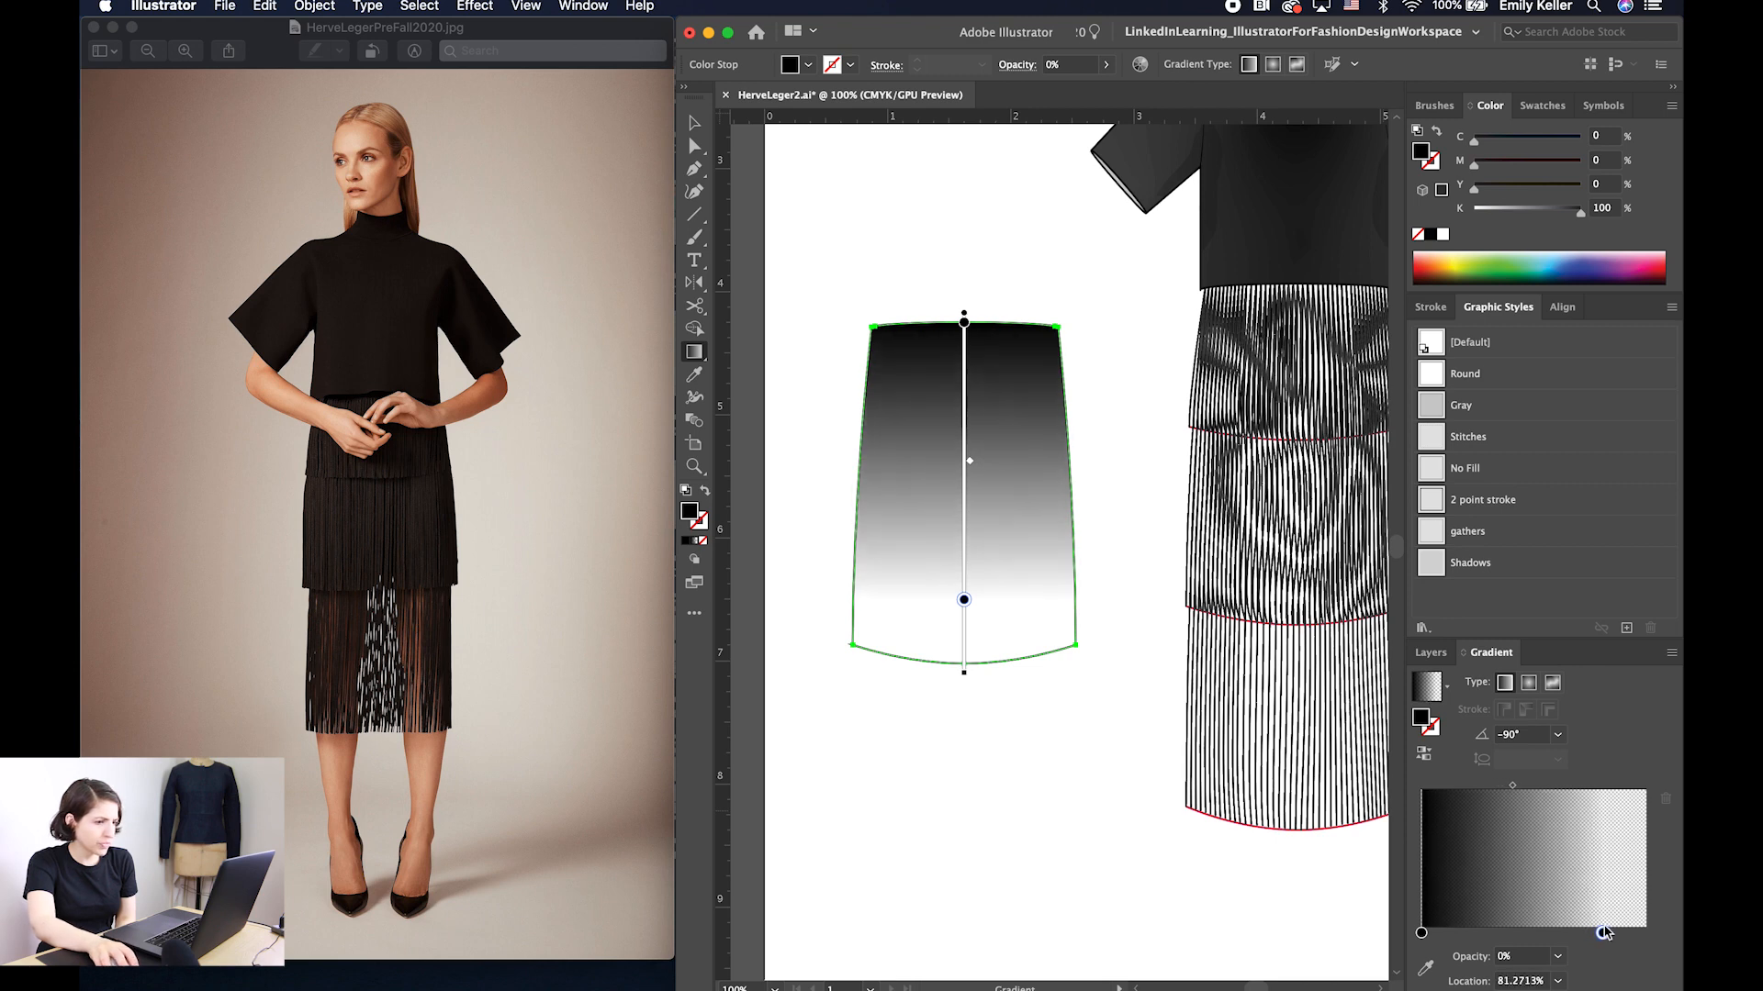
drag(1506, 786, 1579, 787)
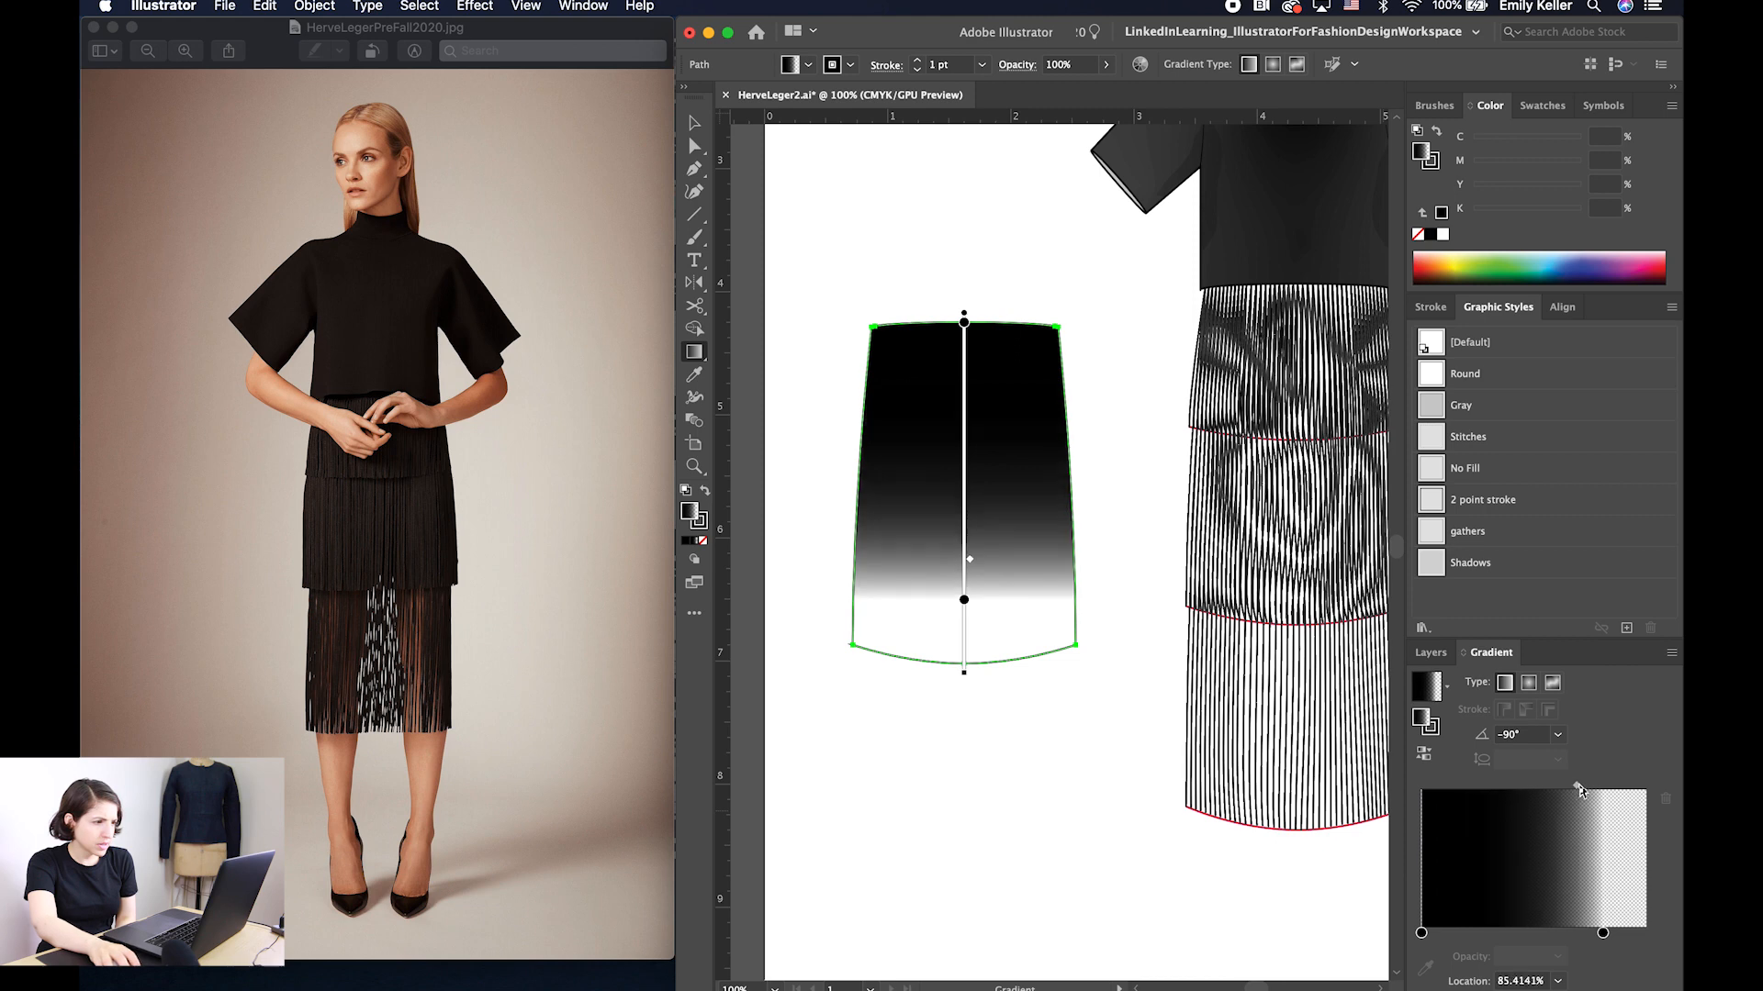
drag(1602, 934, 1645, 933)
mouse_move(1614, 791)
mouse_down()
mouse_move(1544, 790)
mouse_move(1579, 788)
mouse_up()
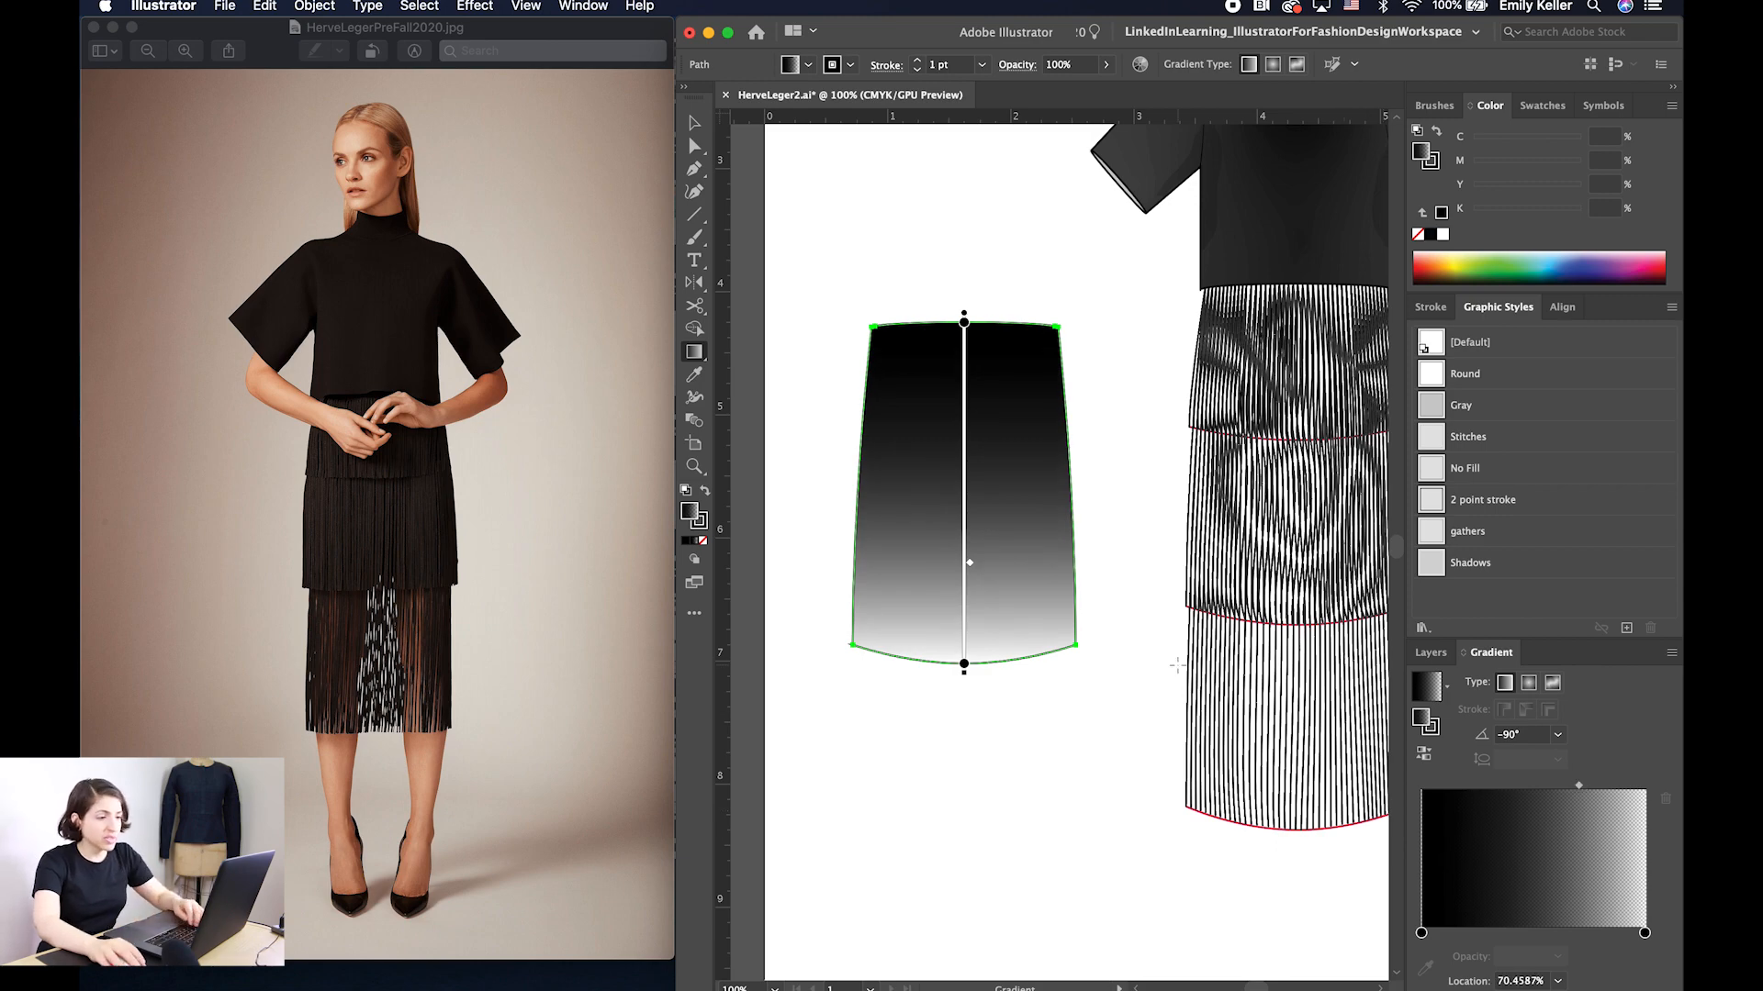
Move the skirt lining onto the fringe skirt, aligned with its waist and side edges, and deselect it
key(v)
click(1133, 616)
drag(1133, 616, 1050, 607)
drag(954, 483, 1018, 491)
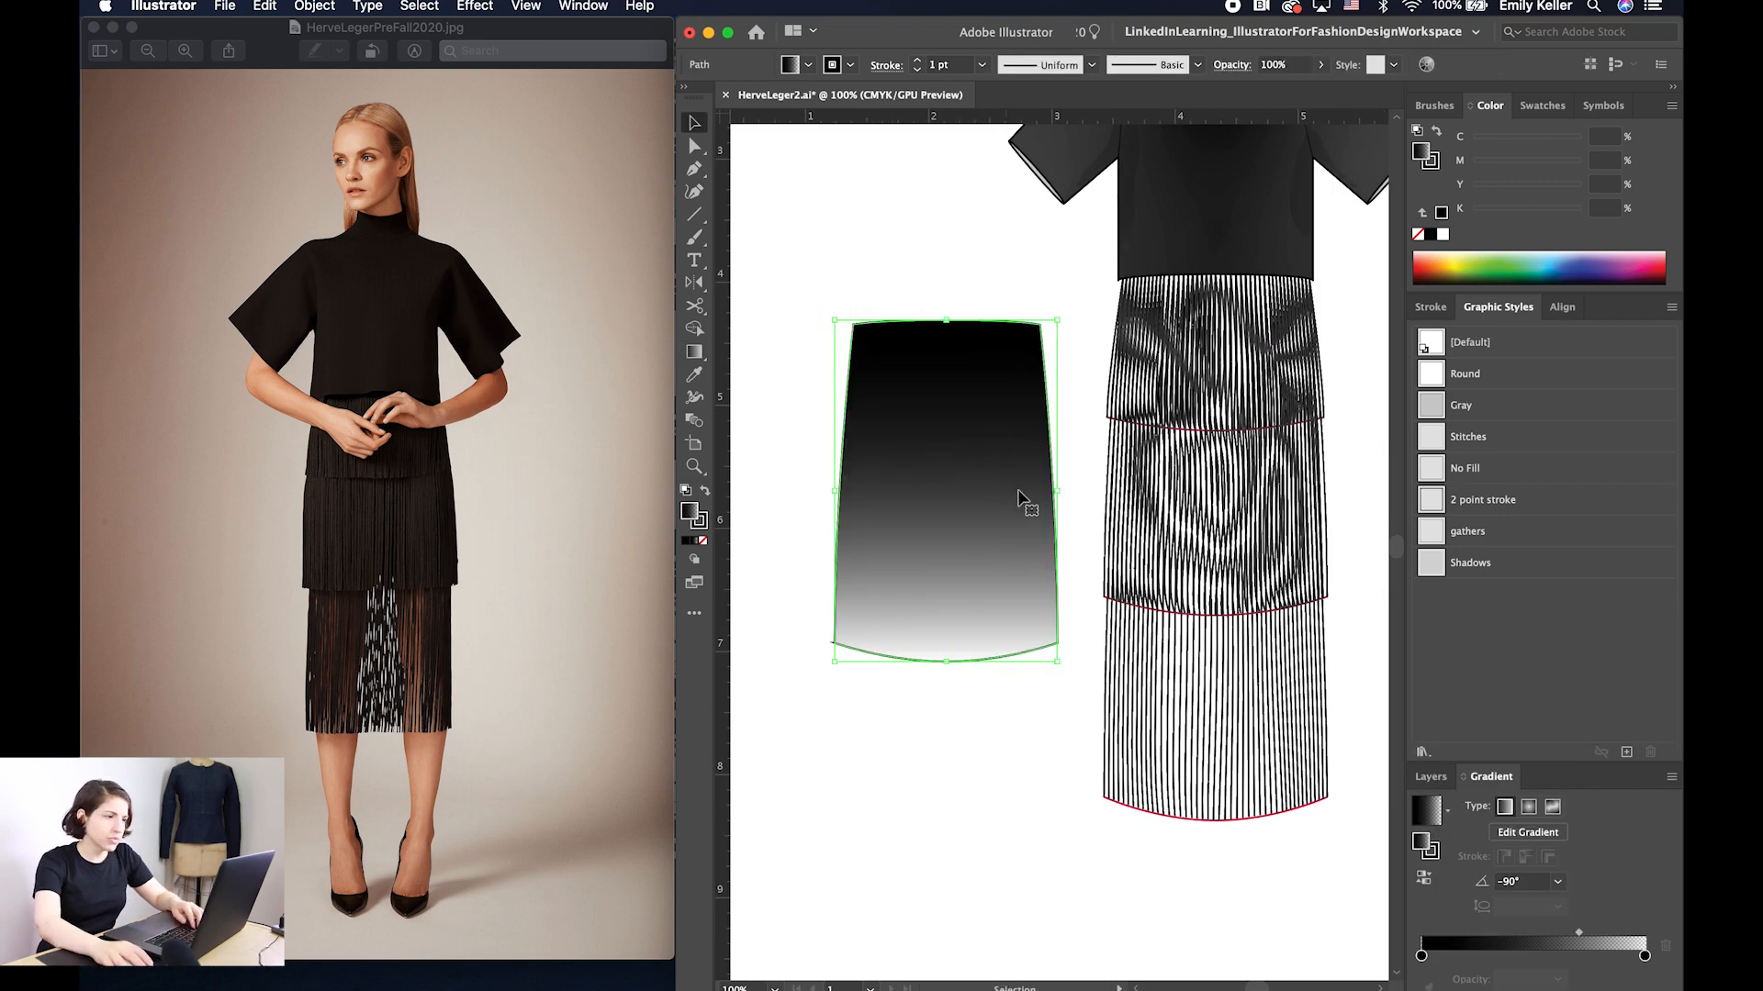
scroll(1019, 495, right, 3)
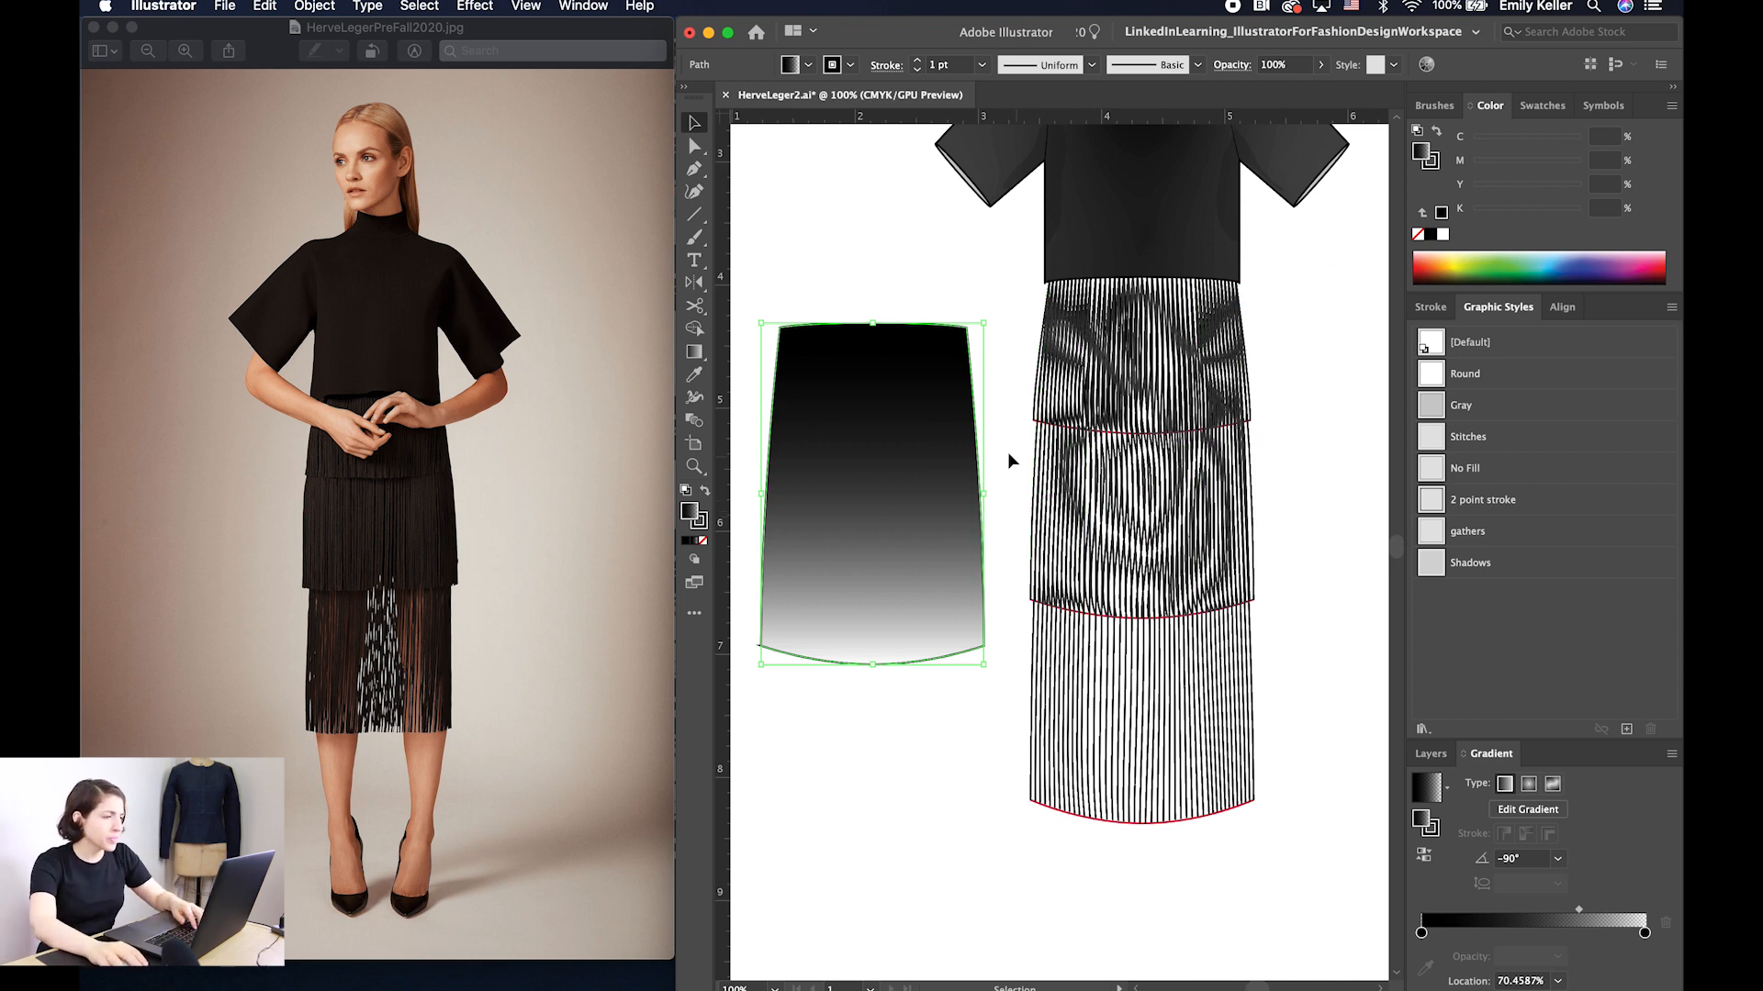
drag(884, 390, 1133, 353)
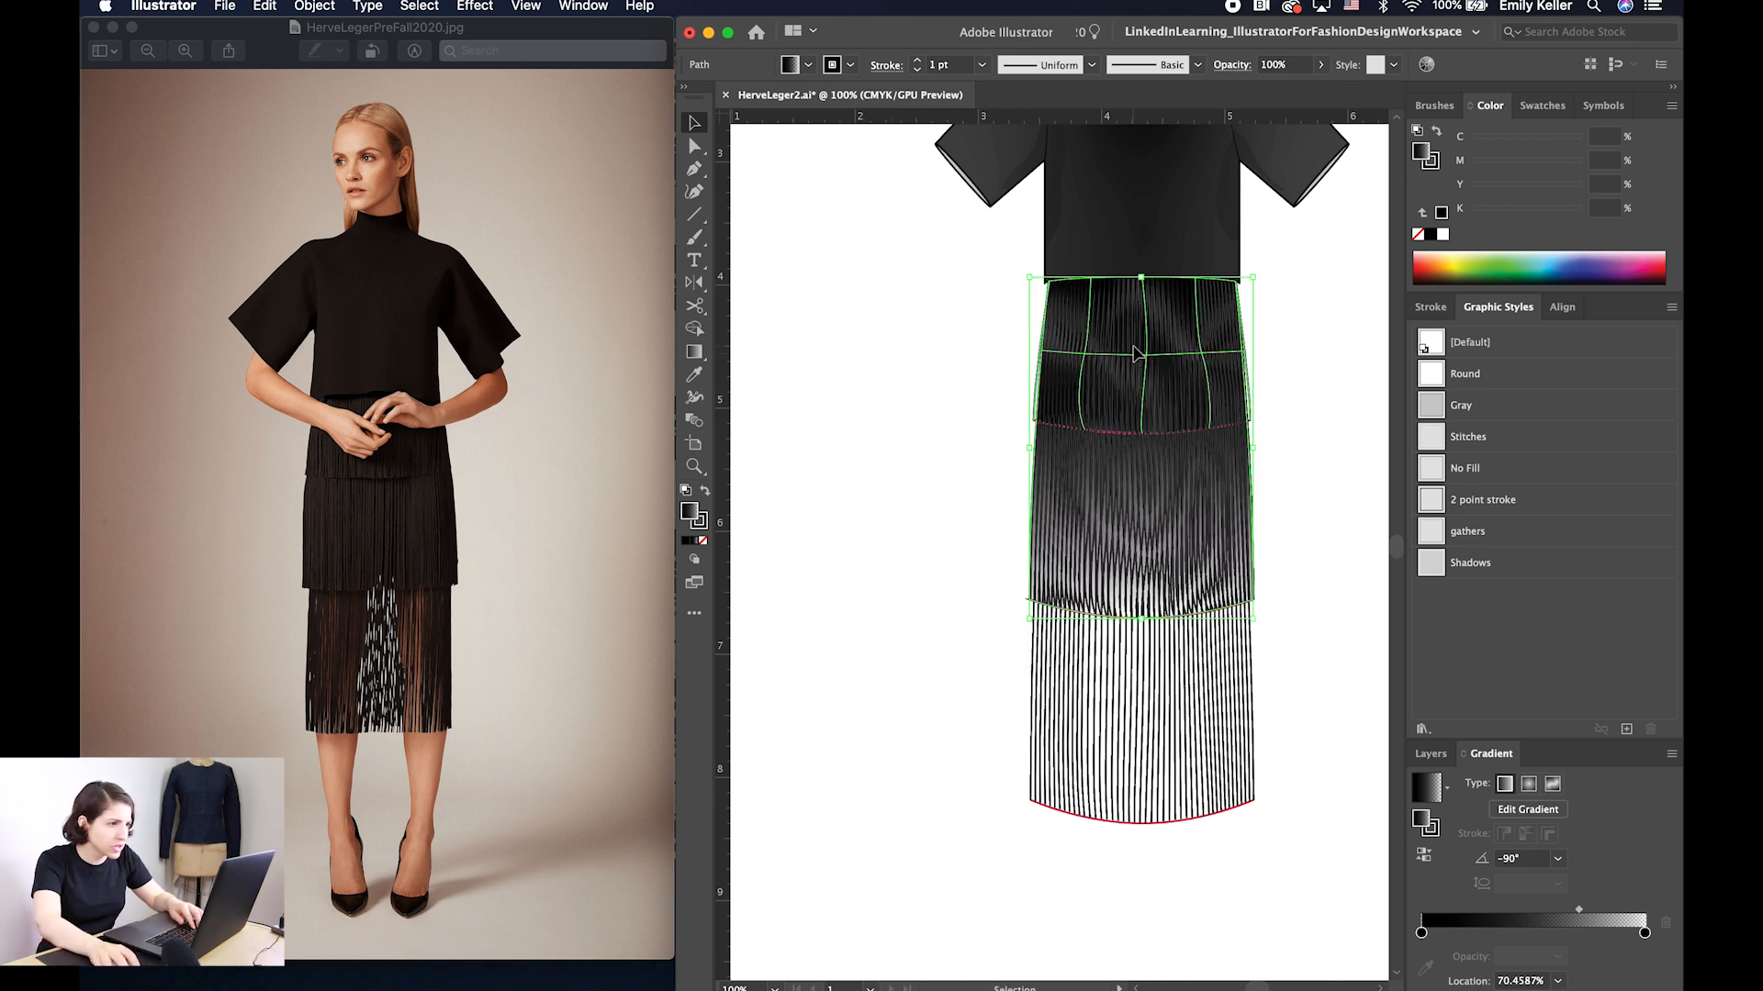
click(896, 386)
drag(1102, 476, 1028, 441)
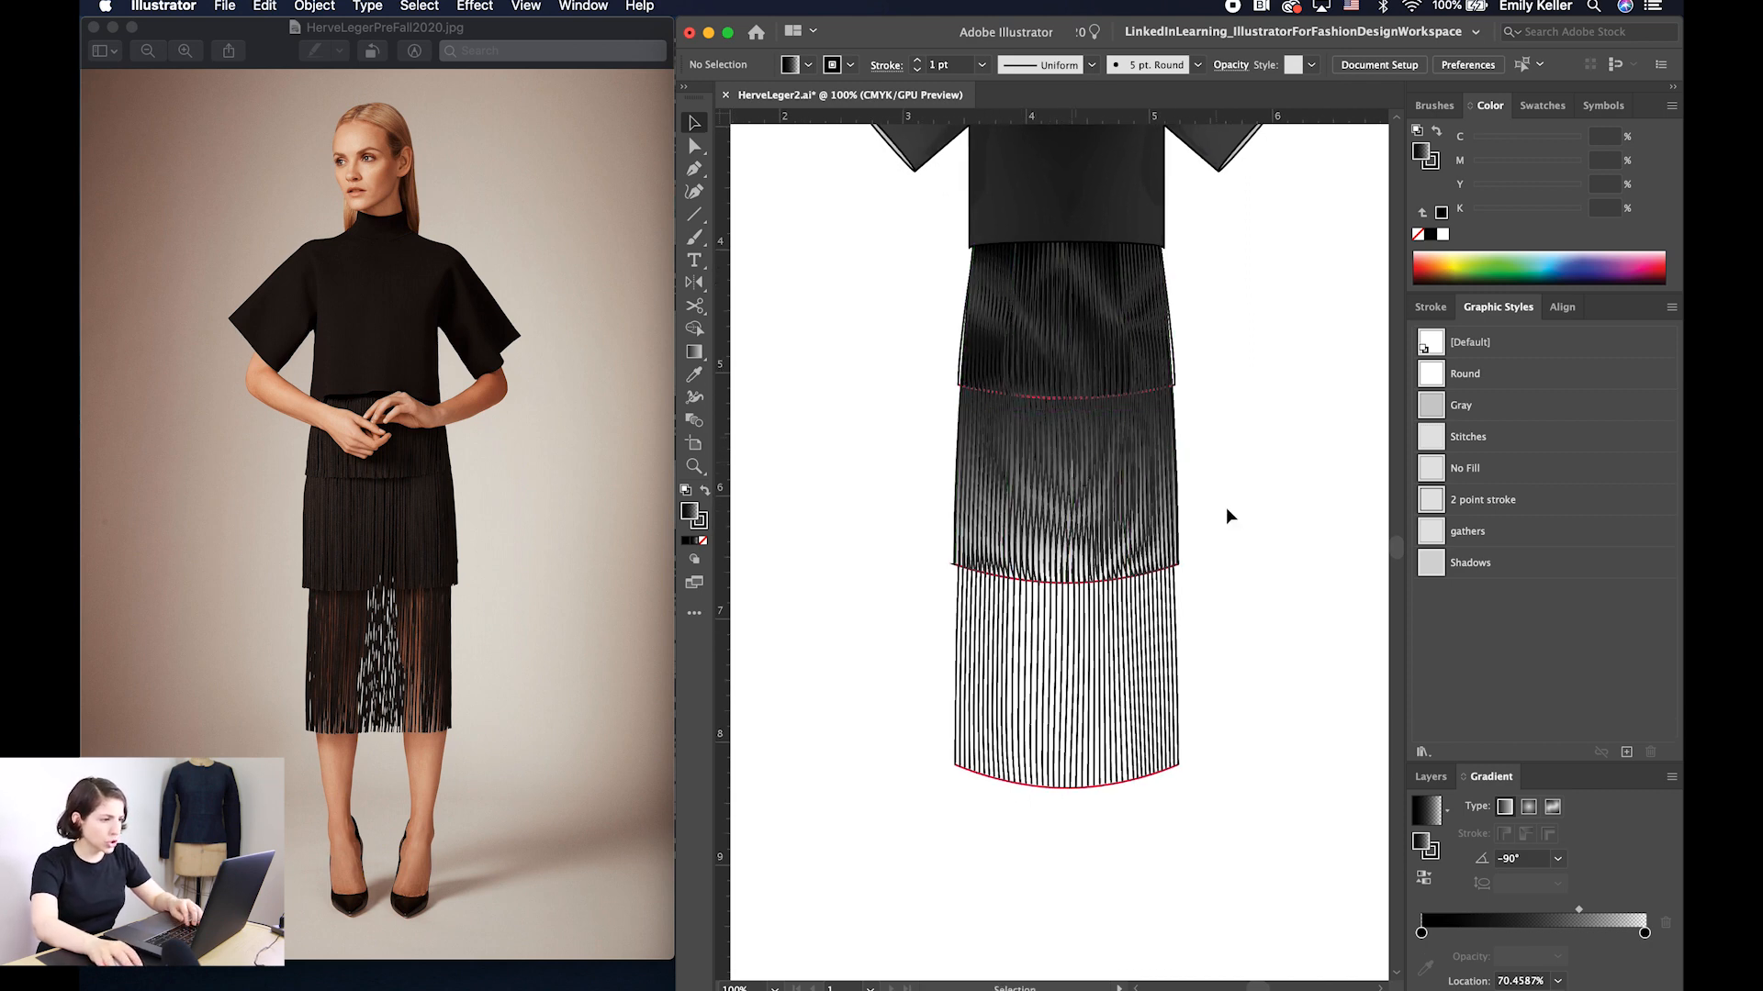
click(1422, 777)
click(1556, 926)
click(1653, 926)
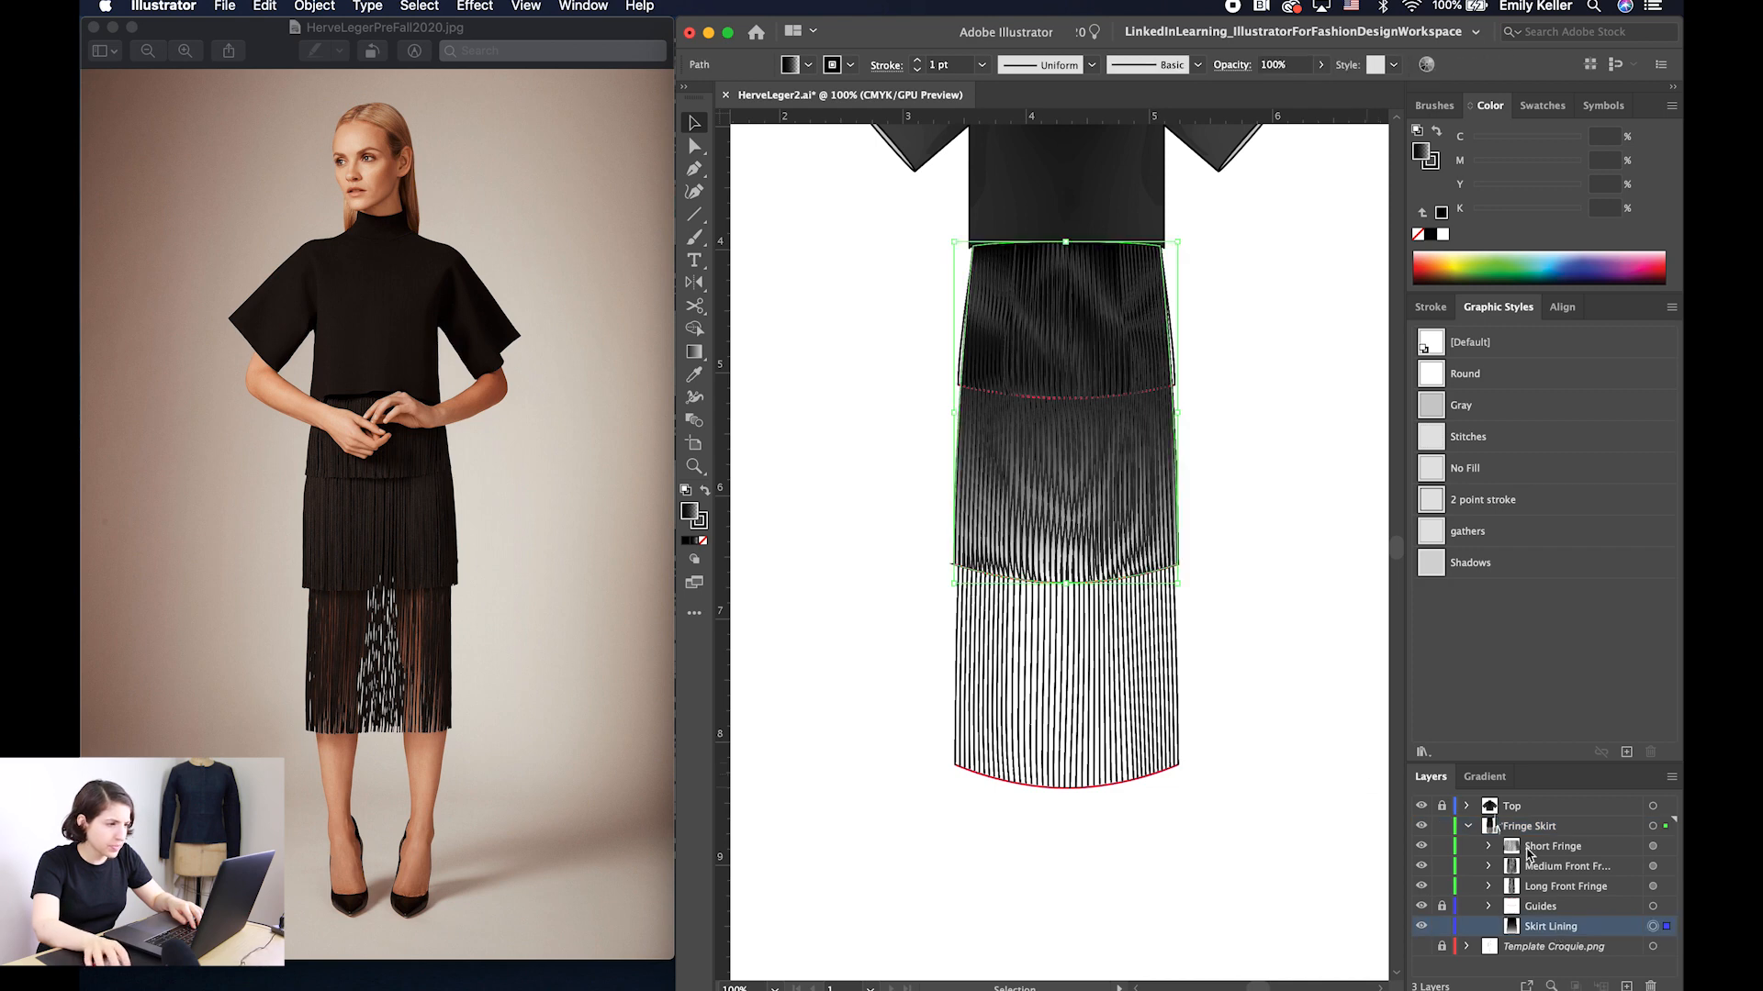
drag(1085, 525, 929, 505)
key(super+z)
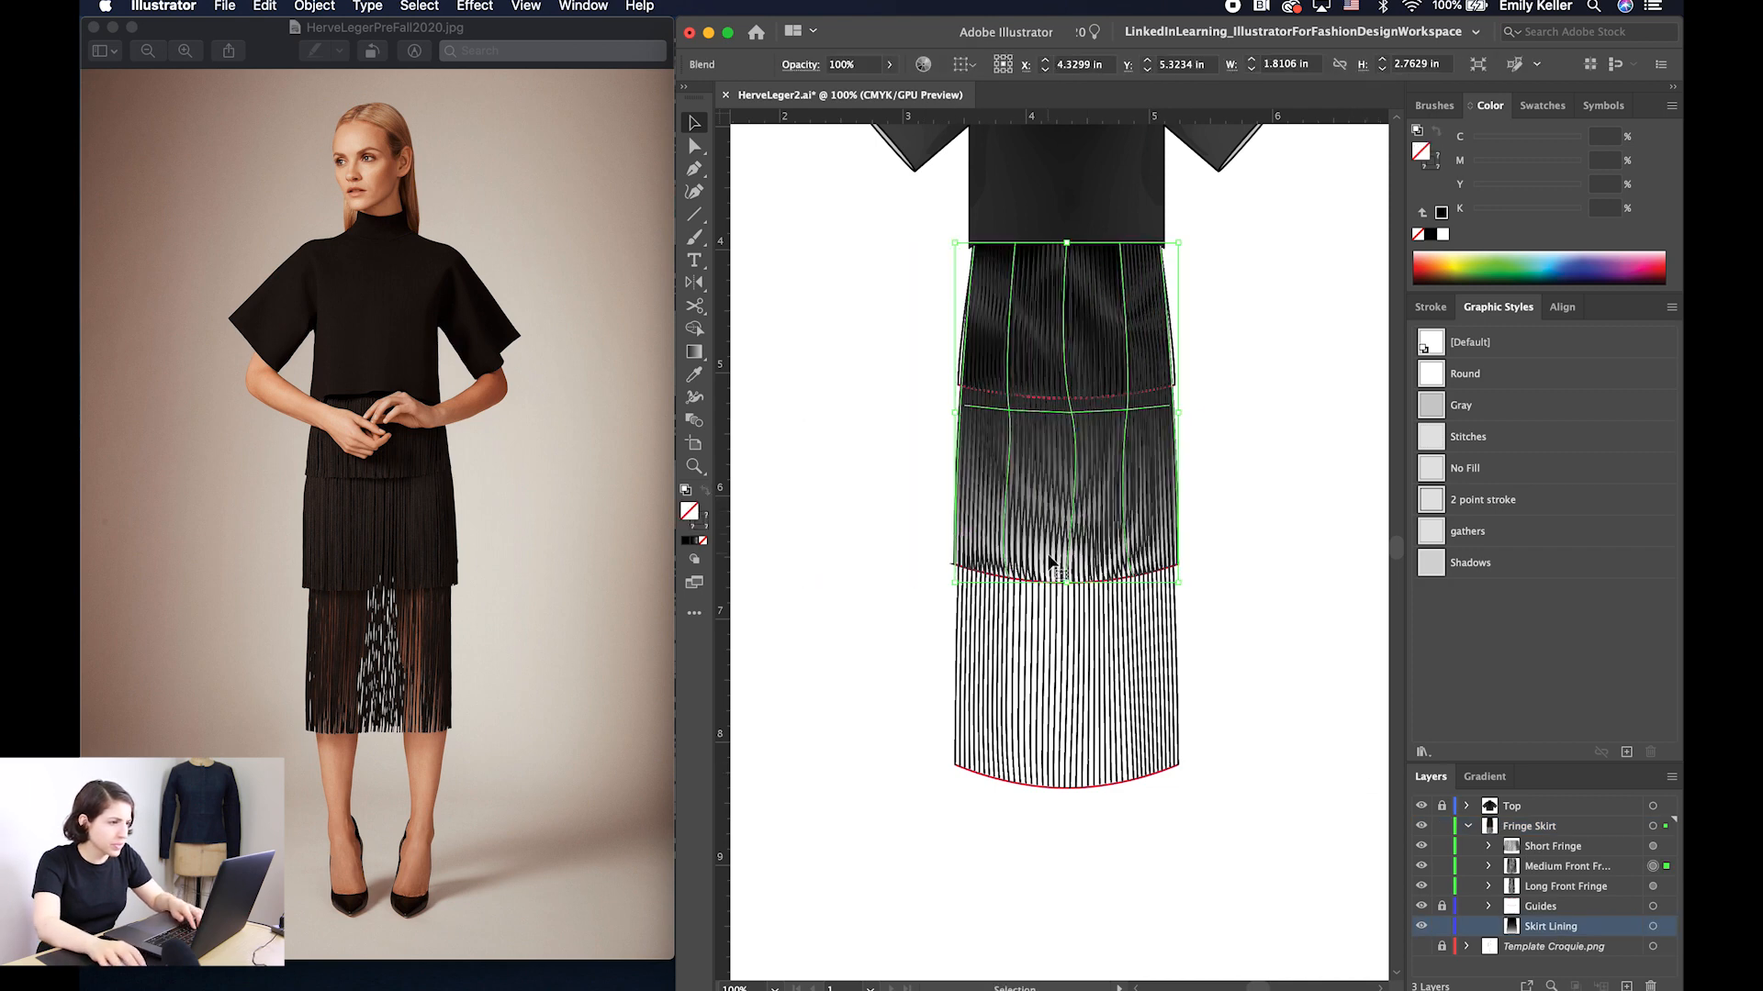
Select the Skirt Lining path and nudge it about half an inch left, partly off the fringe skirt
click(1664, 928)
key(Left)
key(Left)
key(Left)
key(Left)
key(Left)
key(Left)
key(Left)
key(Left)
key(Left)
key(Left)
key(Left)
key(Left)
key(Left)
key(Left)
key(Left)
key(Left)
key(Left)
key(Left)
key(Left)
key(Left)
key(Left)
key(Left)
key(Left)
key(Left)
key(Left)
key(Left)
key(Left)
key(Left)
key(Left)
key(Left)
key(Left)
key(Left)
key(Left)
key(Left)
key(Left)
key(Left)
key(Left)
key(Left)
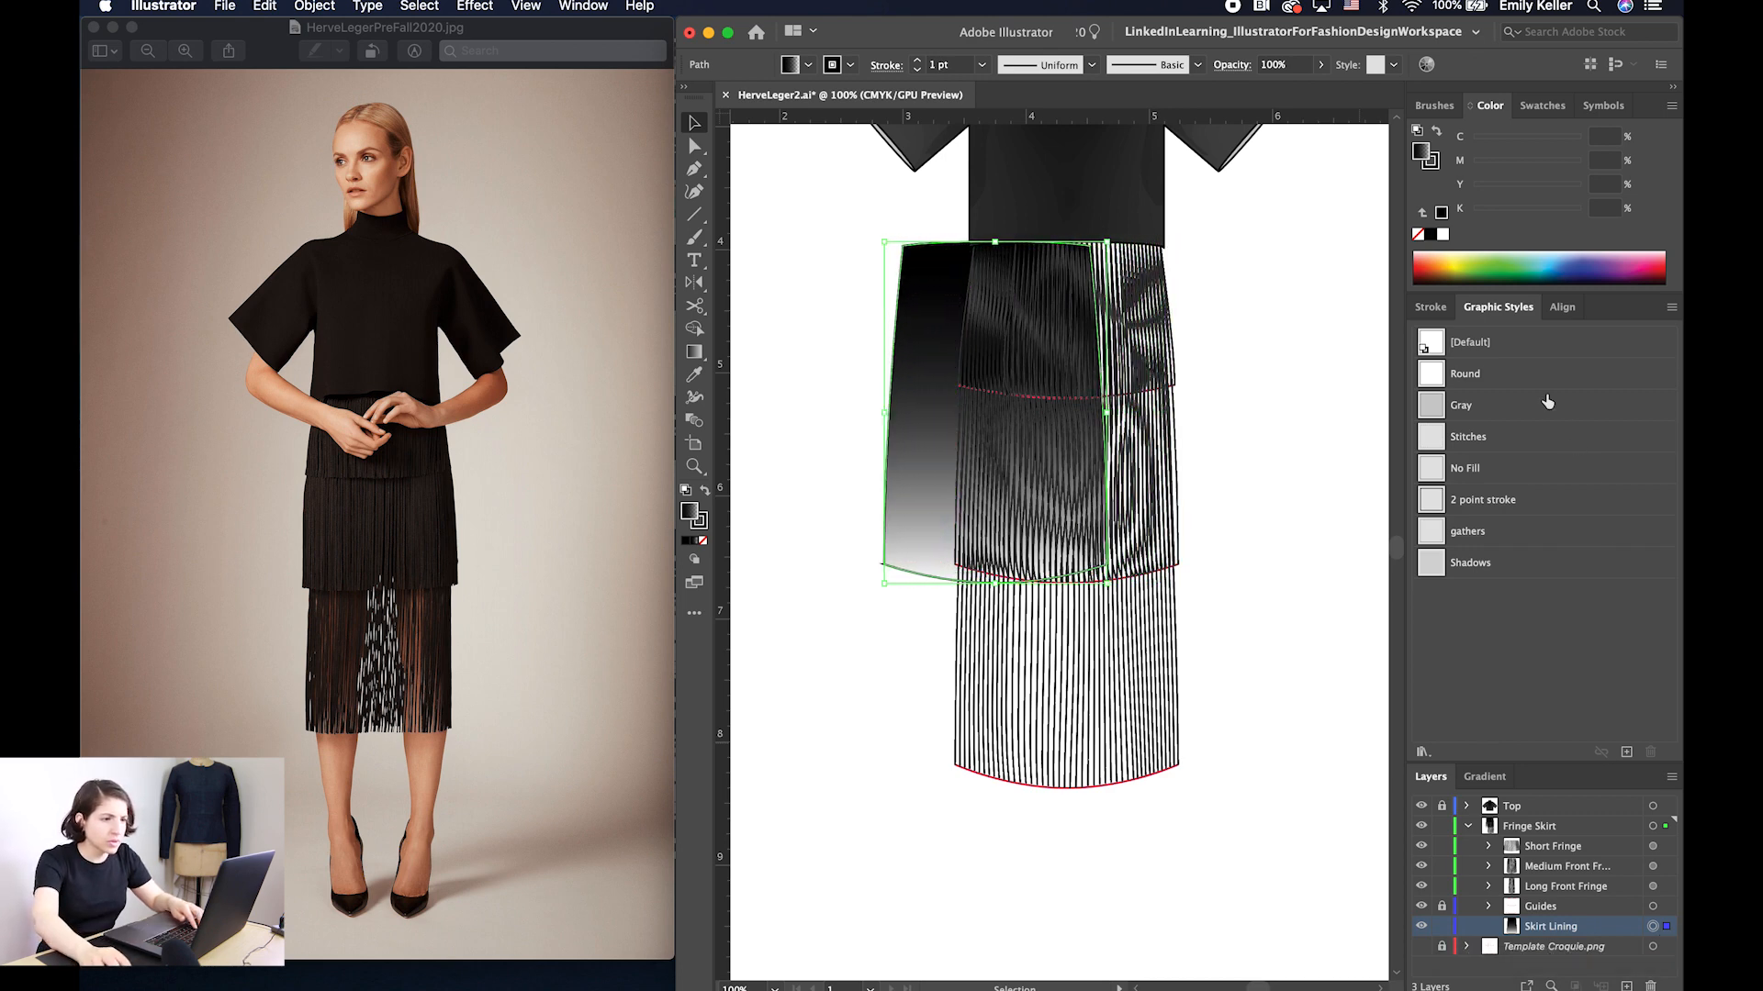
Give the lining's outline round caps and round corner joins, and move the shape further left of the skirt
click(1432, 307)
click(1506, 360)
click(1506, 386)
click(1190, 613)
drag(916, 487, 847, 520)
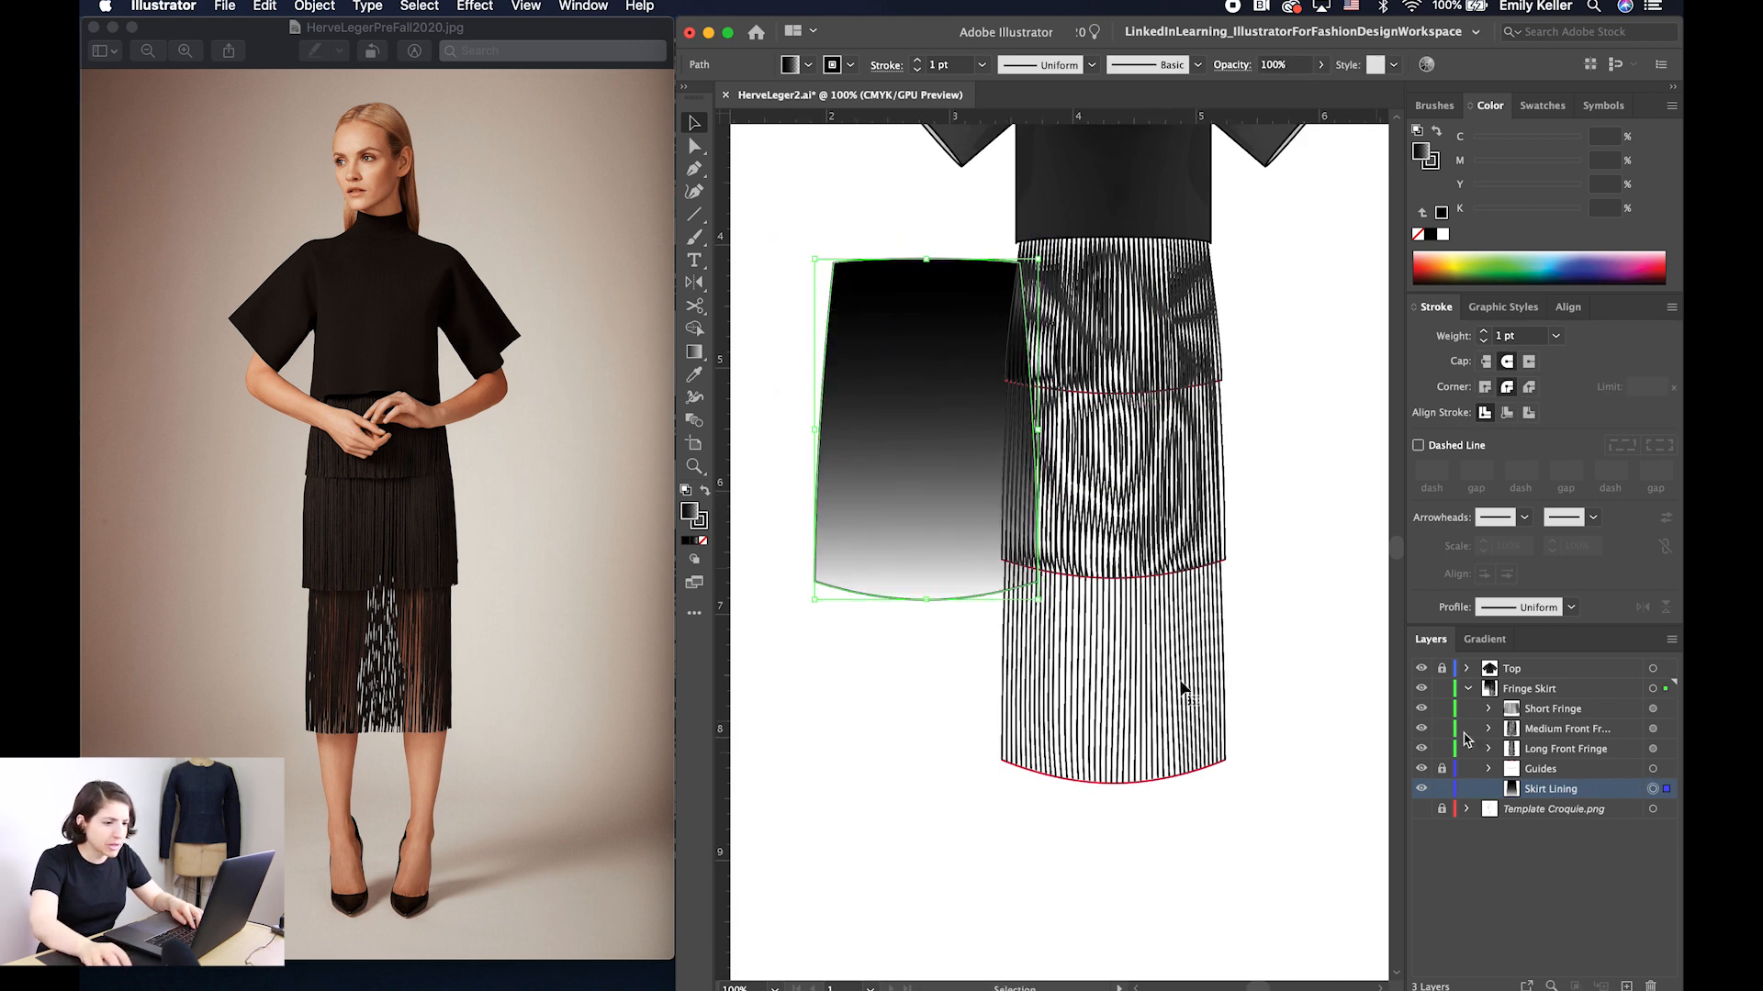
Bring Skirt Lining above Short Fringe in the layer order and place it fully clear of the skirt's left edge
drag(1526, 793, 1520, 707)
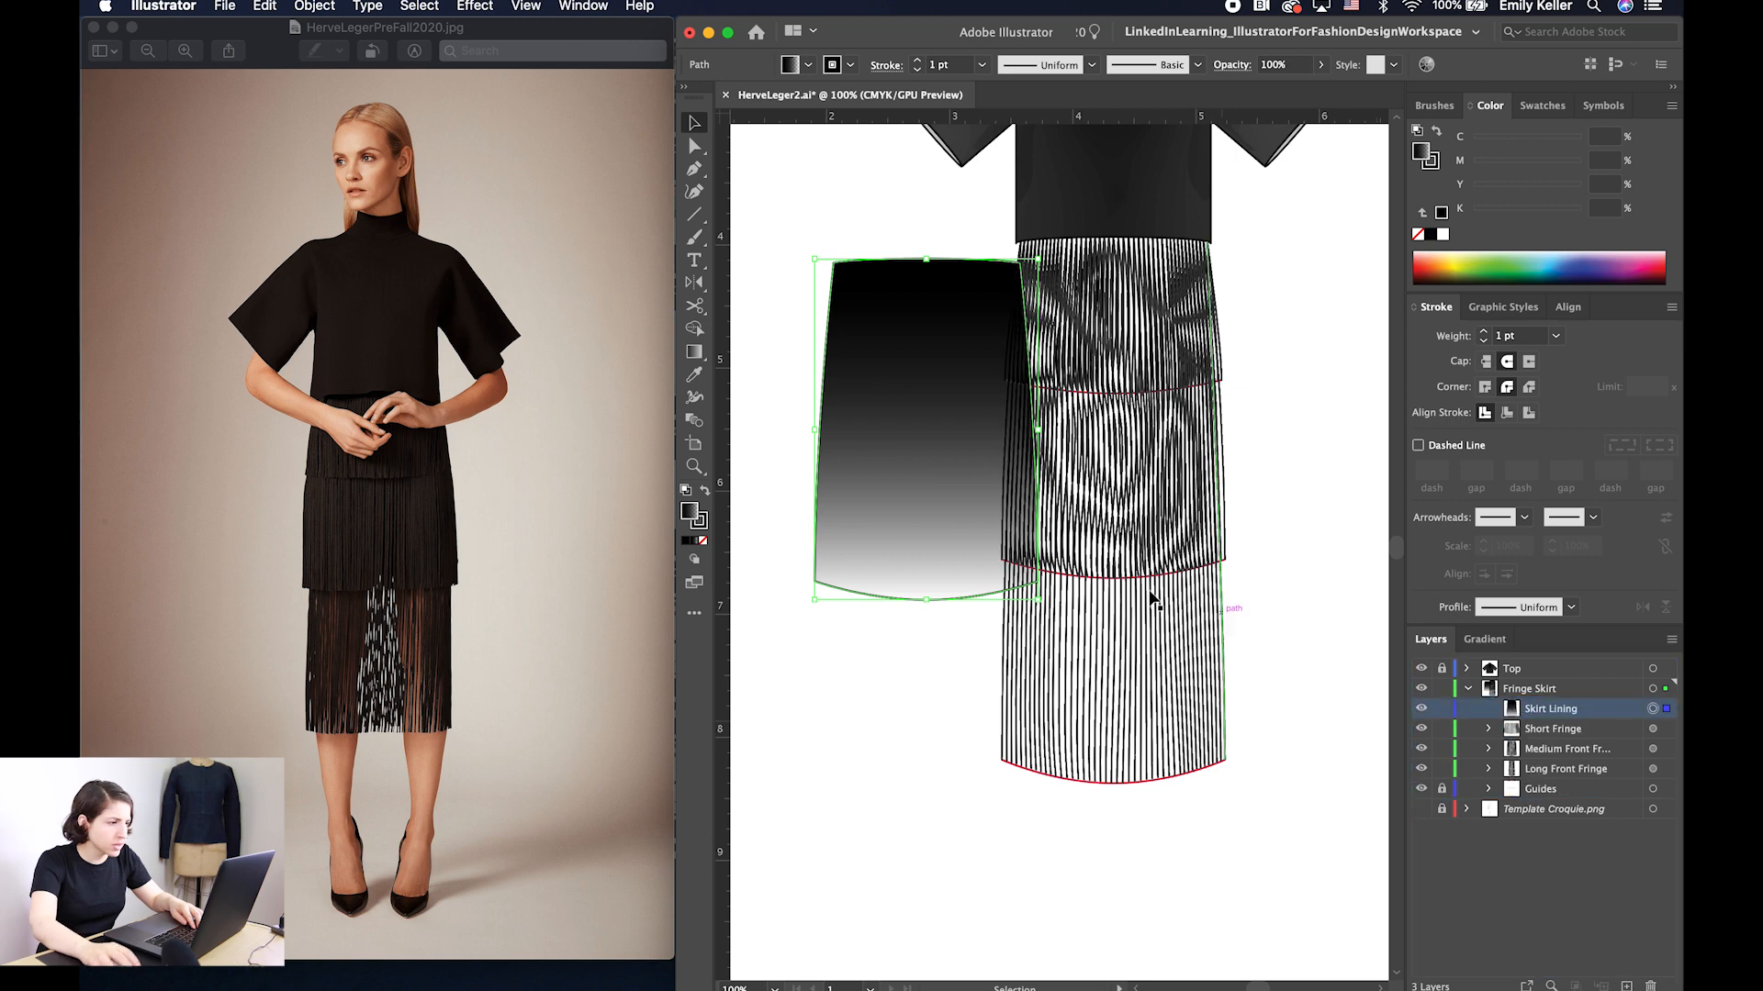
drag(907, 537, 1027, 564)
drag(950, 484, 1007, 533)
drag(1131, 390, 883, 334)
drag(950, 390, 1095, 401)
drag(1108, 304, 855, 324)
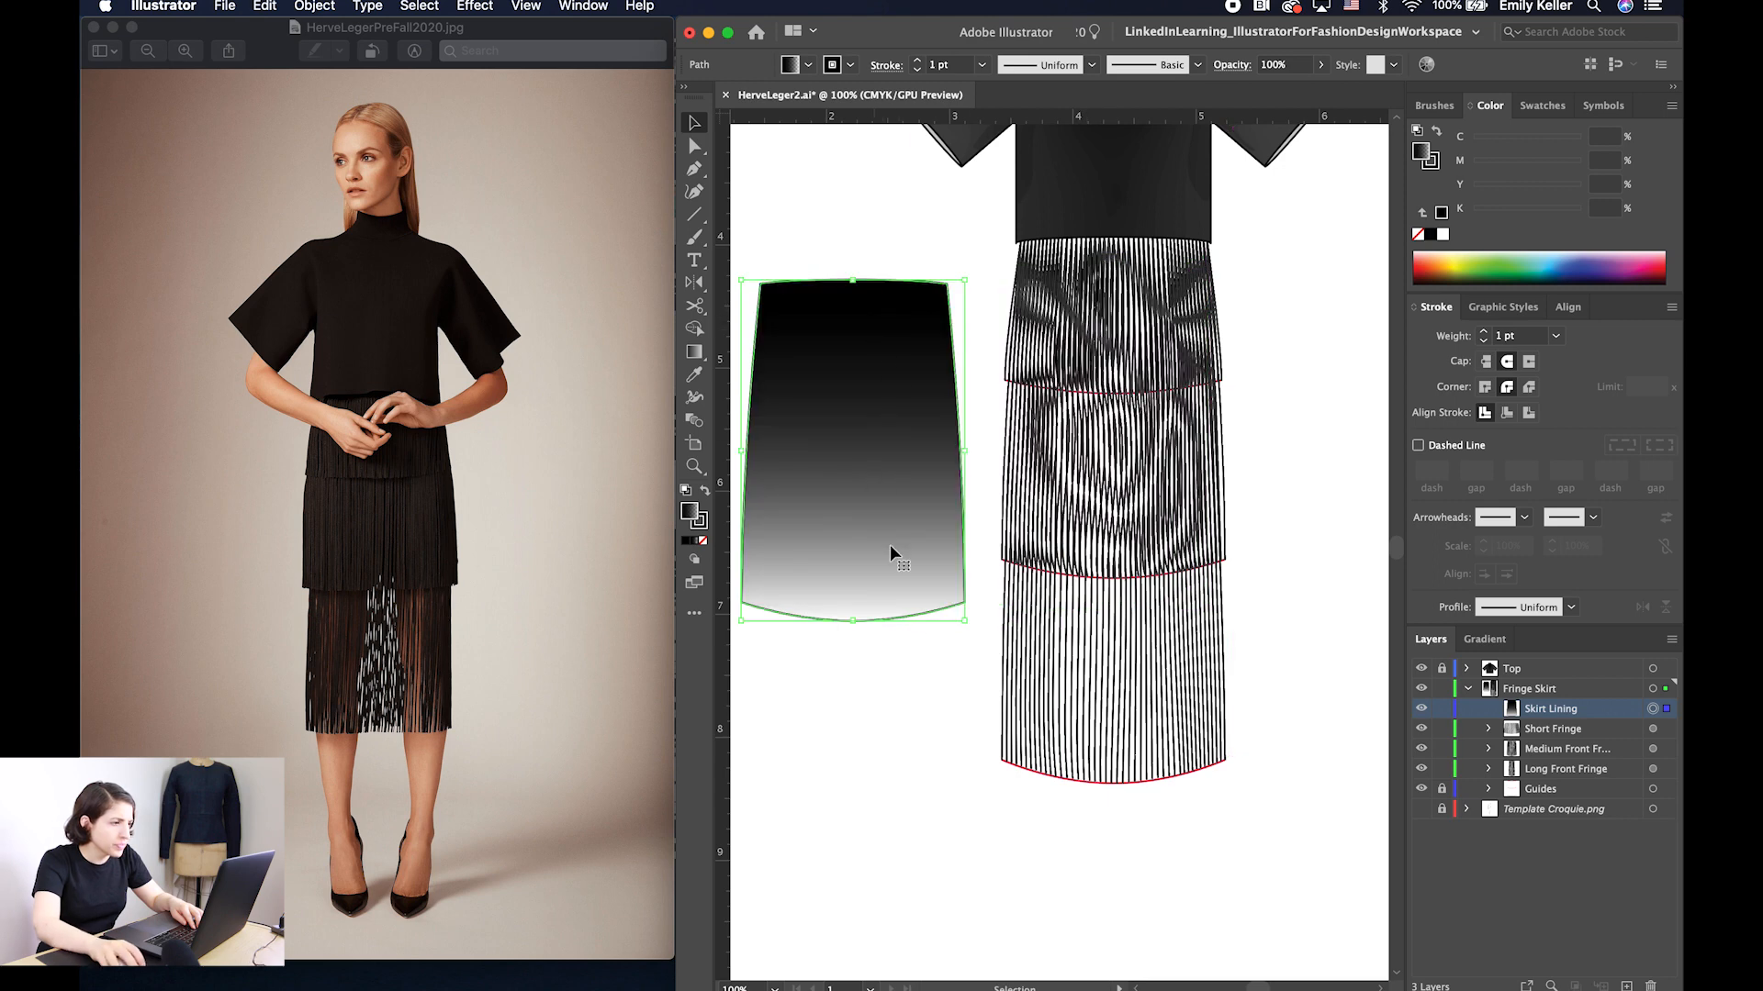
Set the lining gradient's midpoint location to about 83% so the black extends lower
click(1485, 639)
drag(1579, 797, 1606, 795)
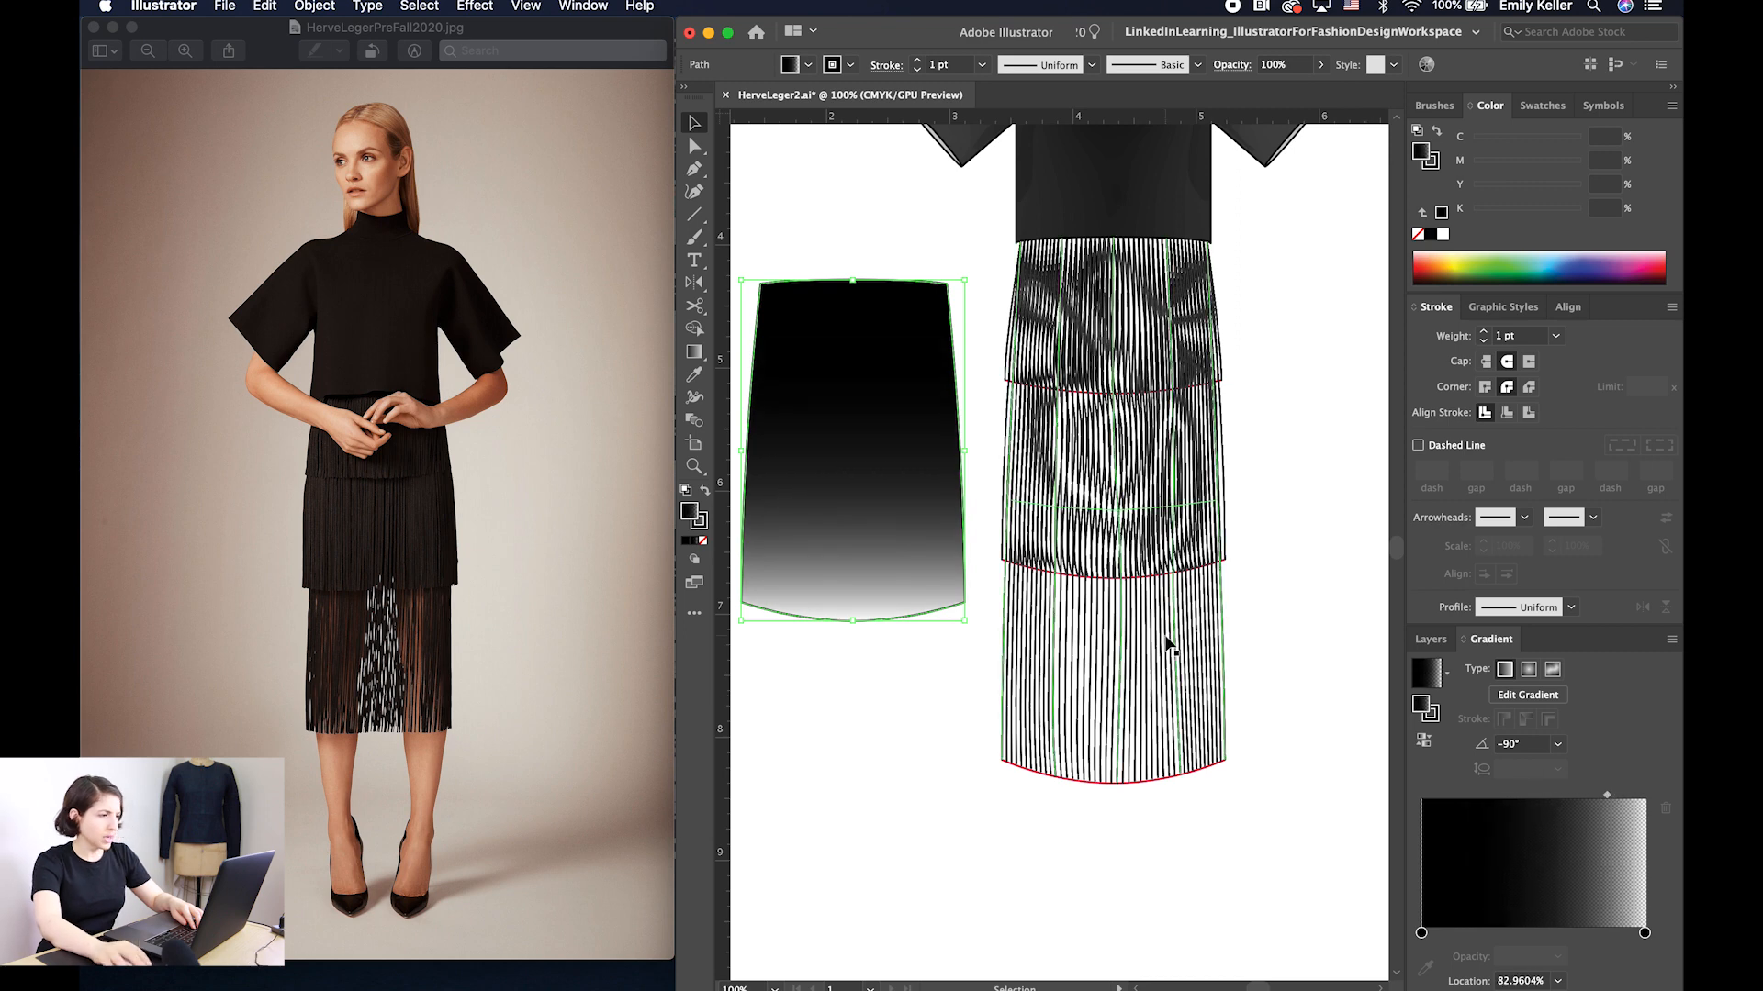
Move the Skirt Lining shape onto the skirt, aligned behind the fringe tiers below the top's hem
drag(842, 373, 858, 374)
click(1444, 671)
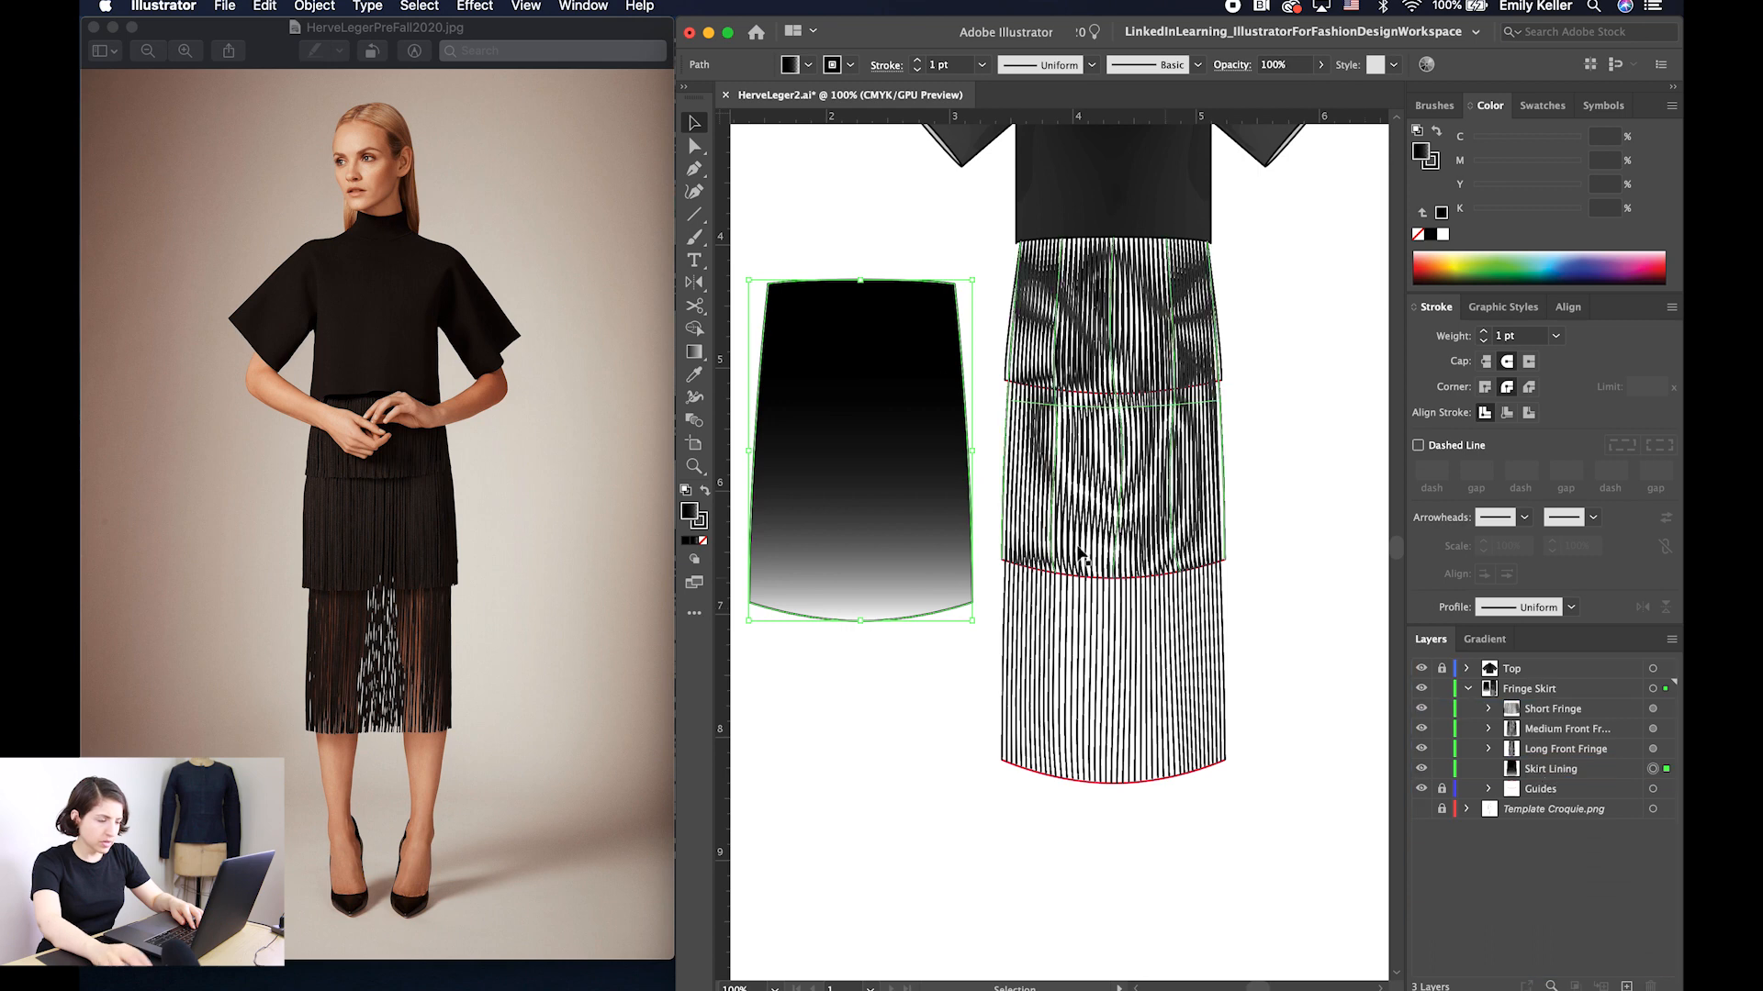
drag(872, 352, 1128, 312)
click(1307, 505)
drag(1278, 503, 1204, 555)
Remove the stroke from the Skirt Lining shape, leaving only its gradient fill
click(1138, 559)
click(702, 524)
click(703, 540)
click(774, 549)
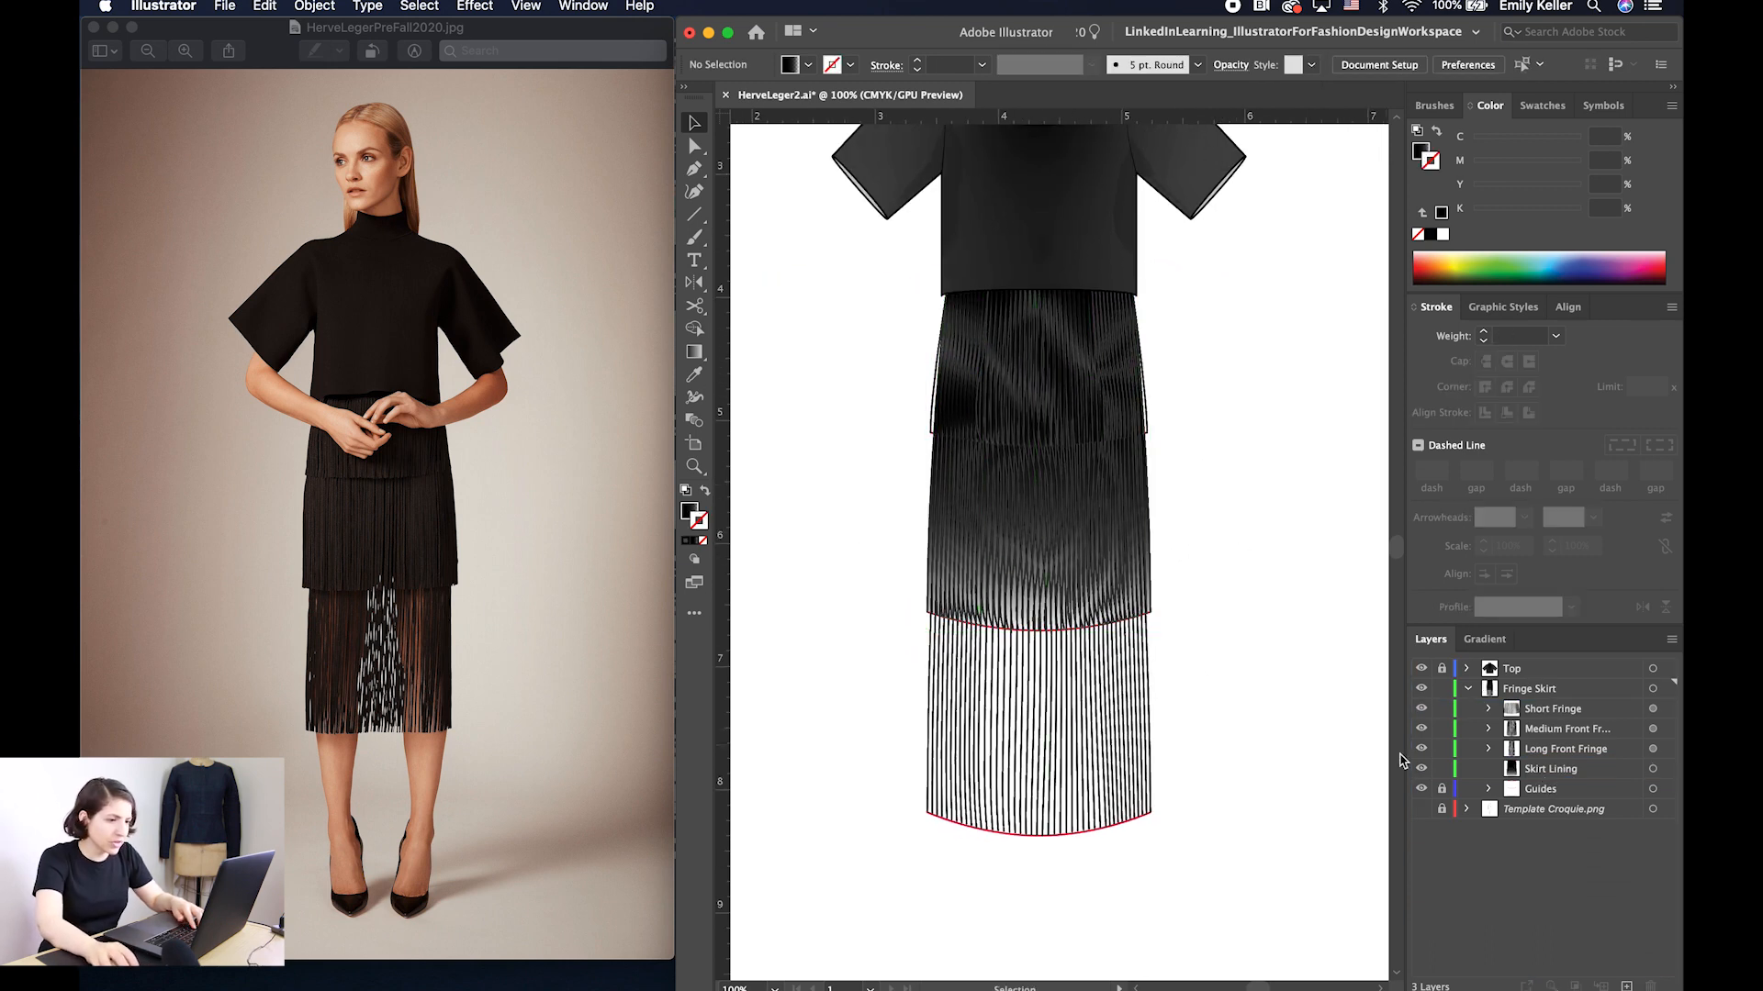
Hide the Guides layer and save the document
click(1443, 790)
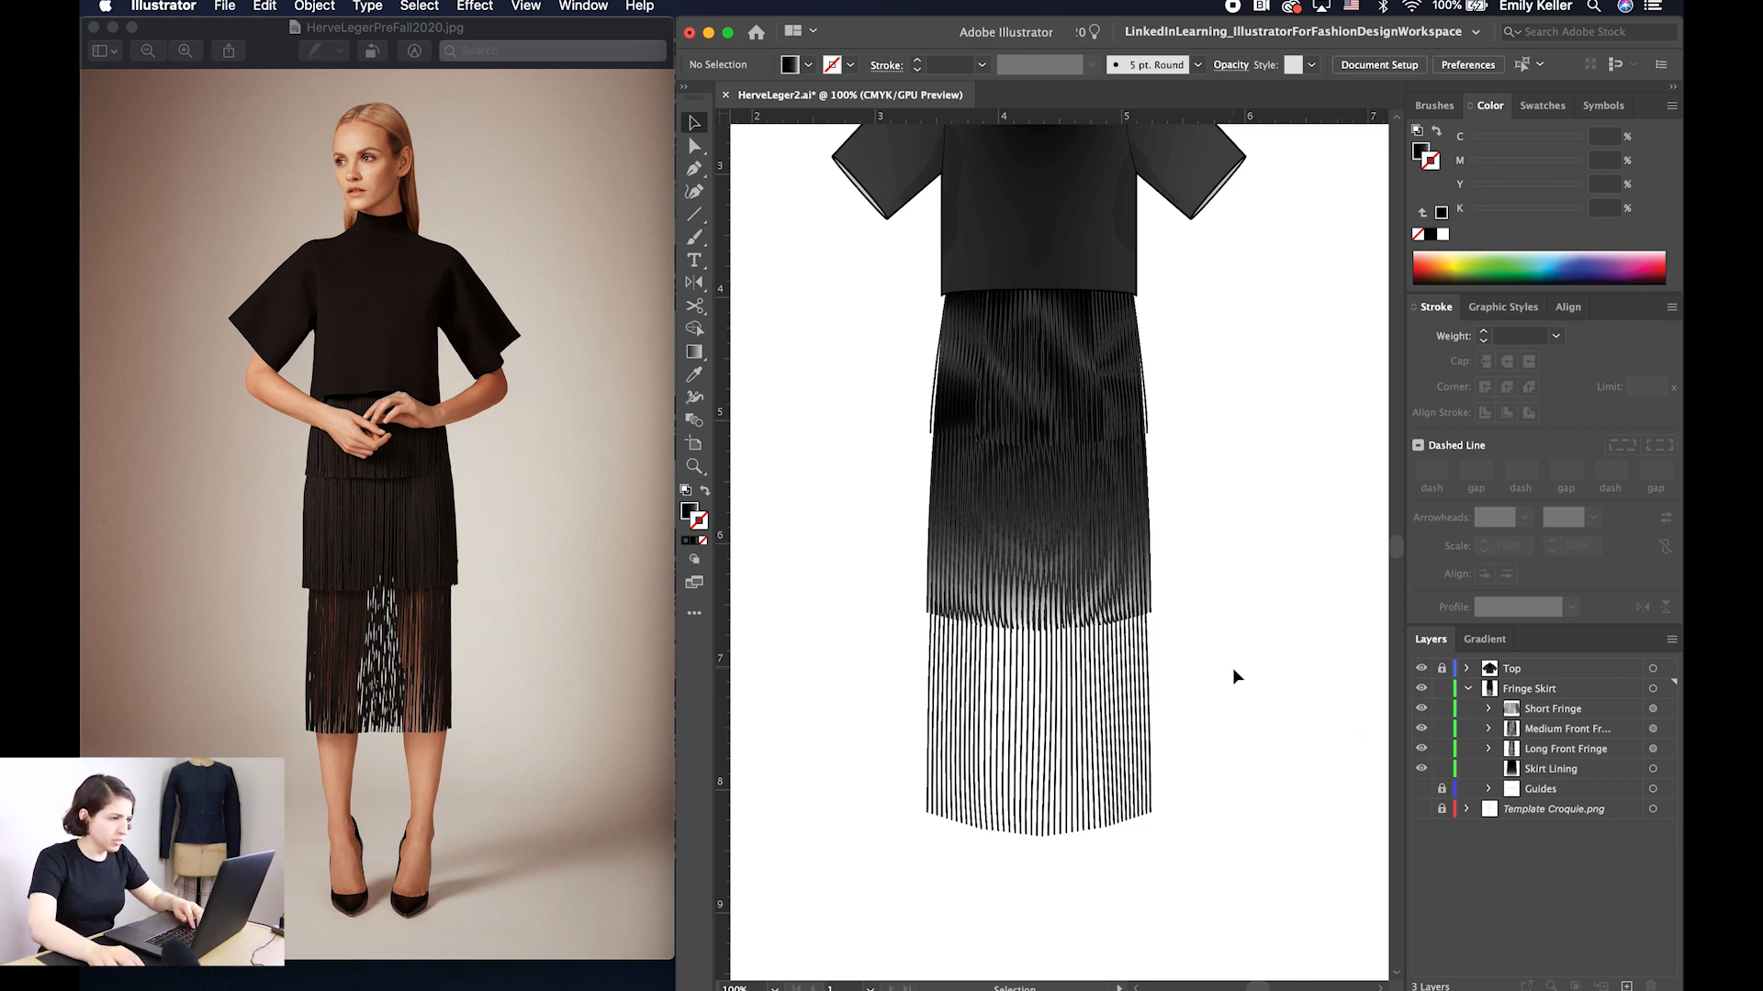
key(super+s)
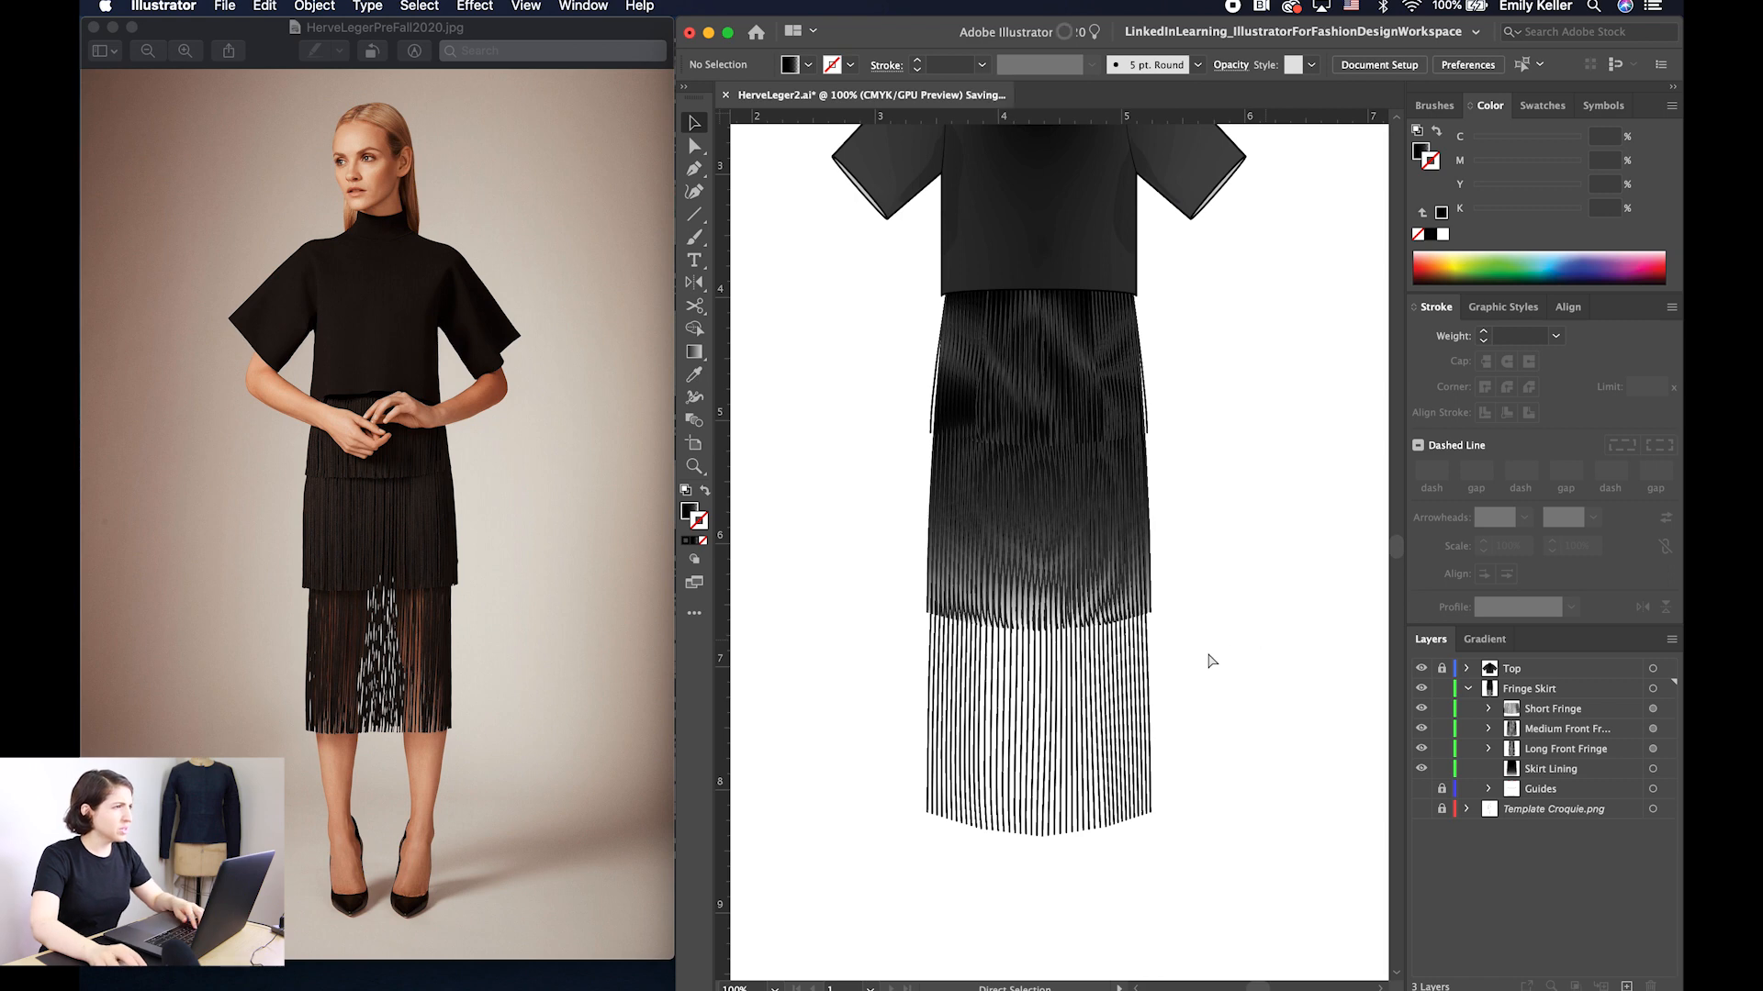
scroll(1208, 653, up, 1)
scroll(1220, 649, down, 1)
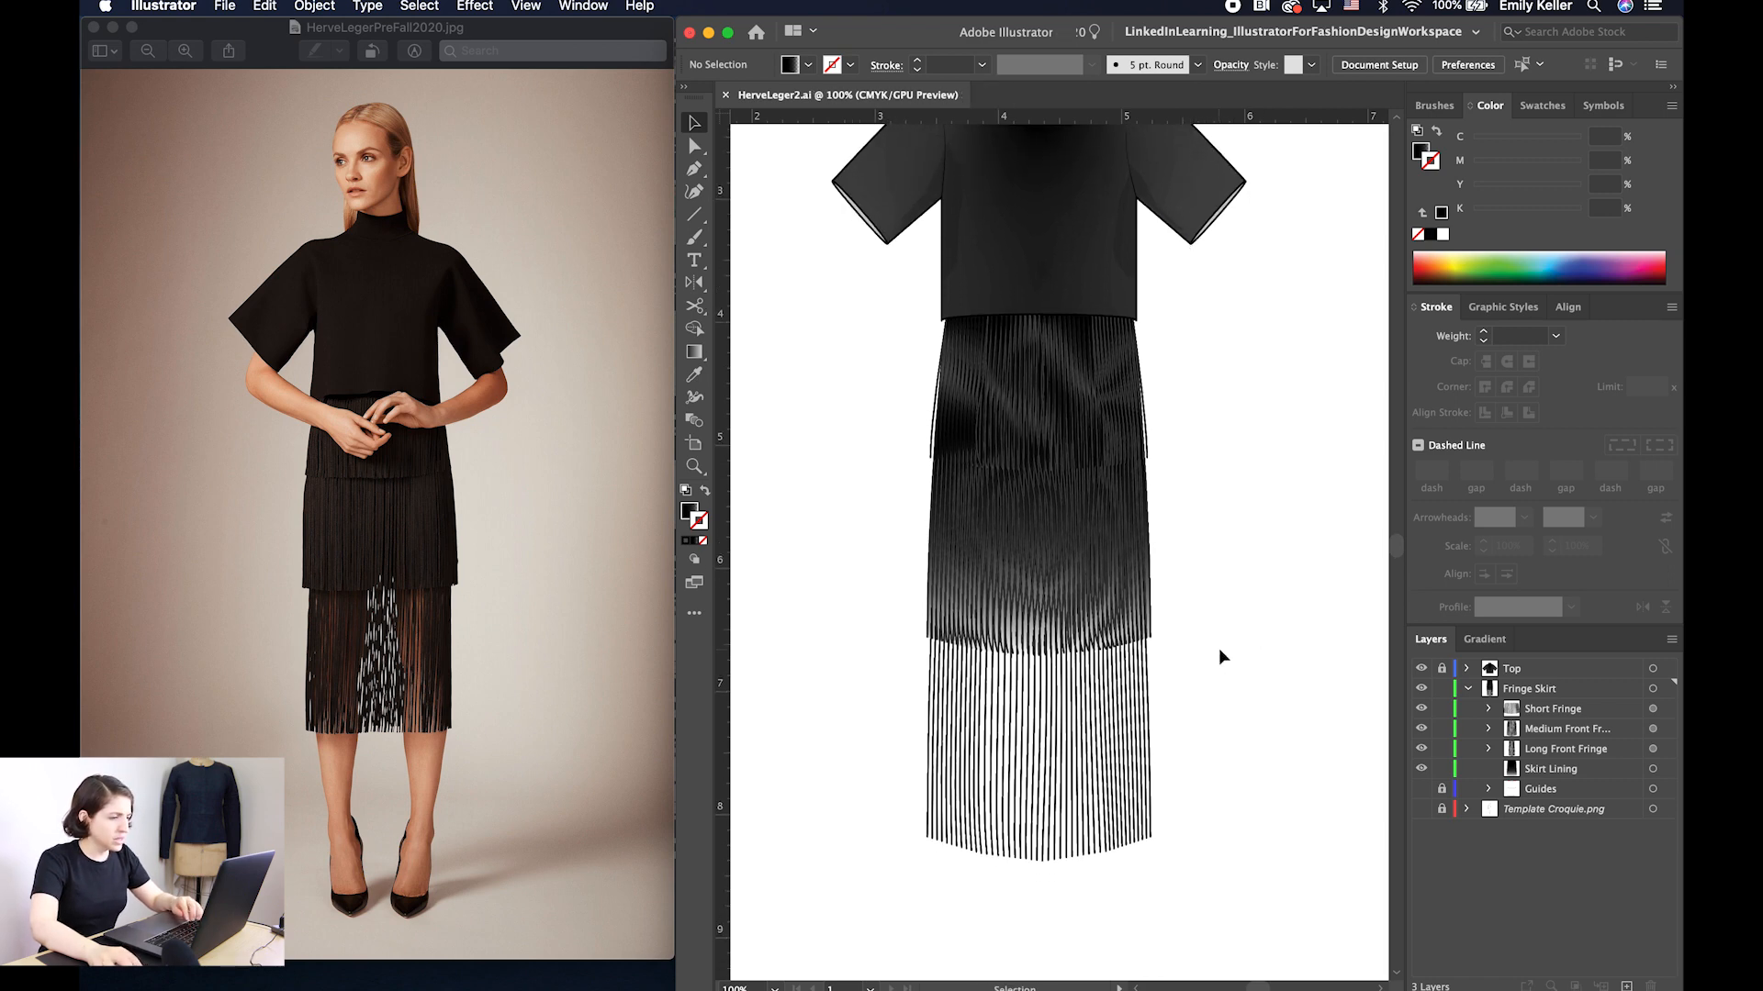
Duplicate the Medium Front Fringe blend in place
click(1151, 588)
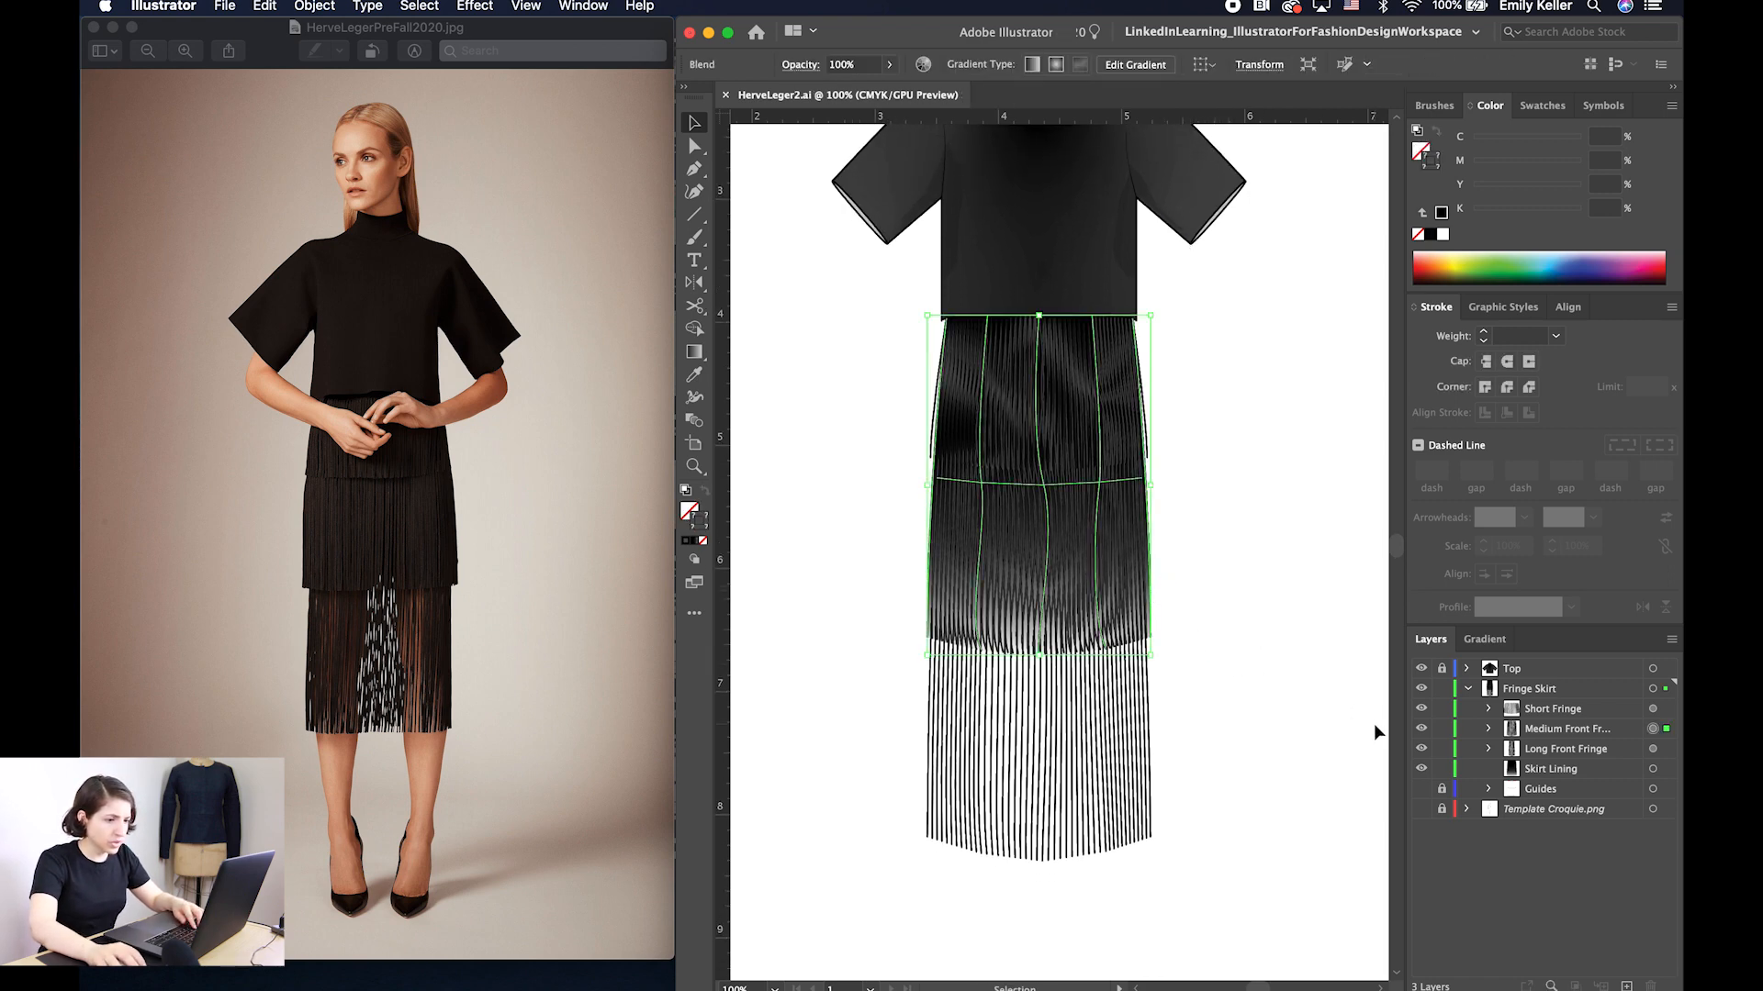
key(super)
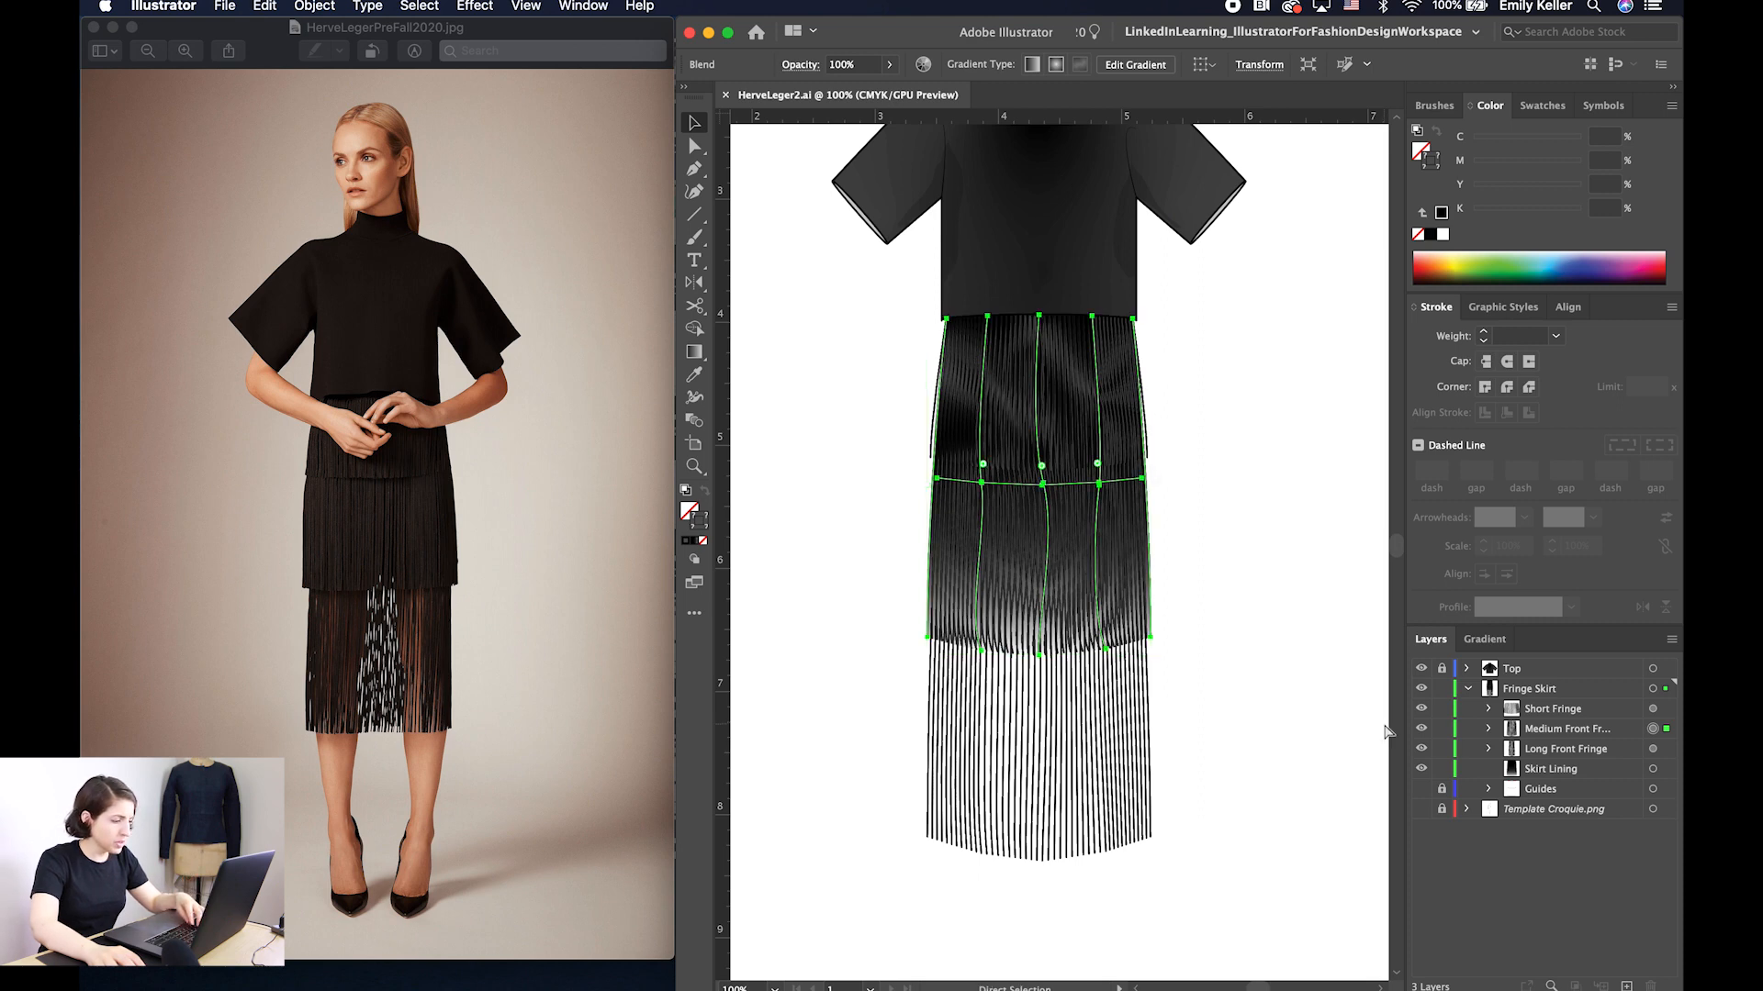
key(super+c)
key(super+f)
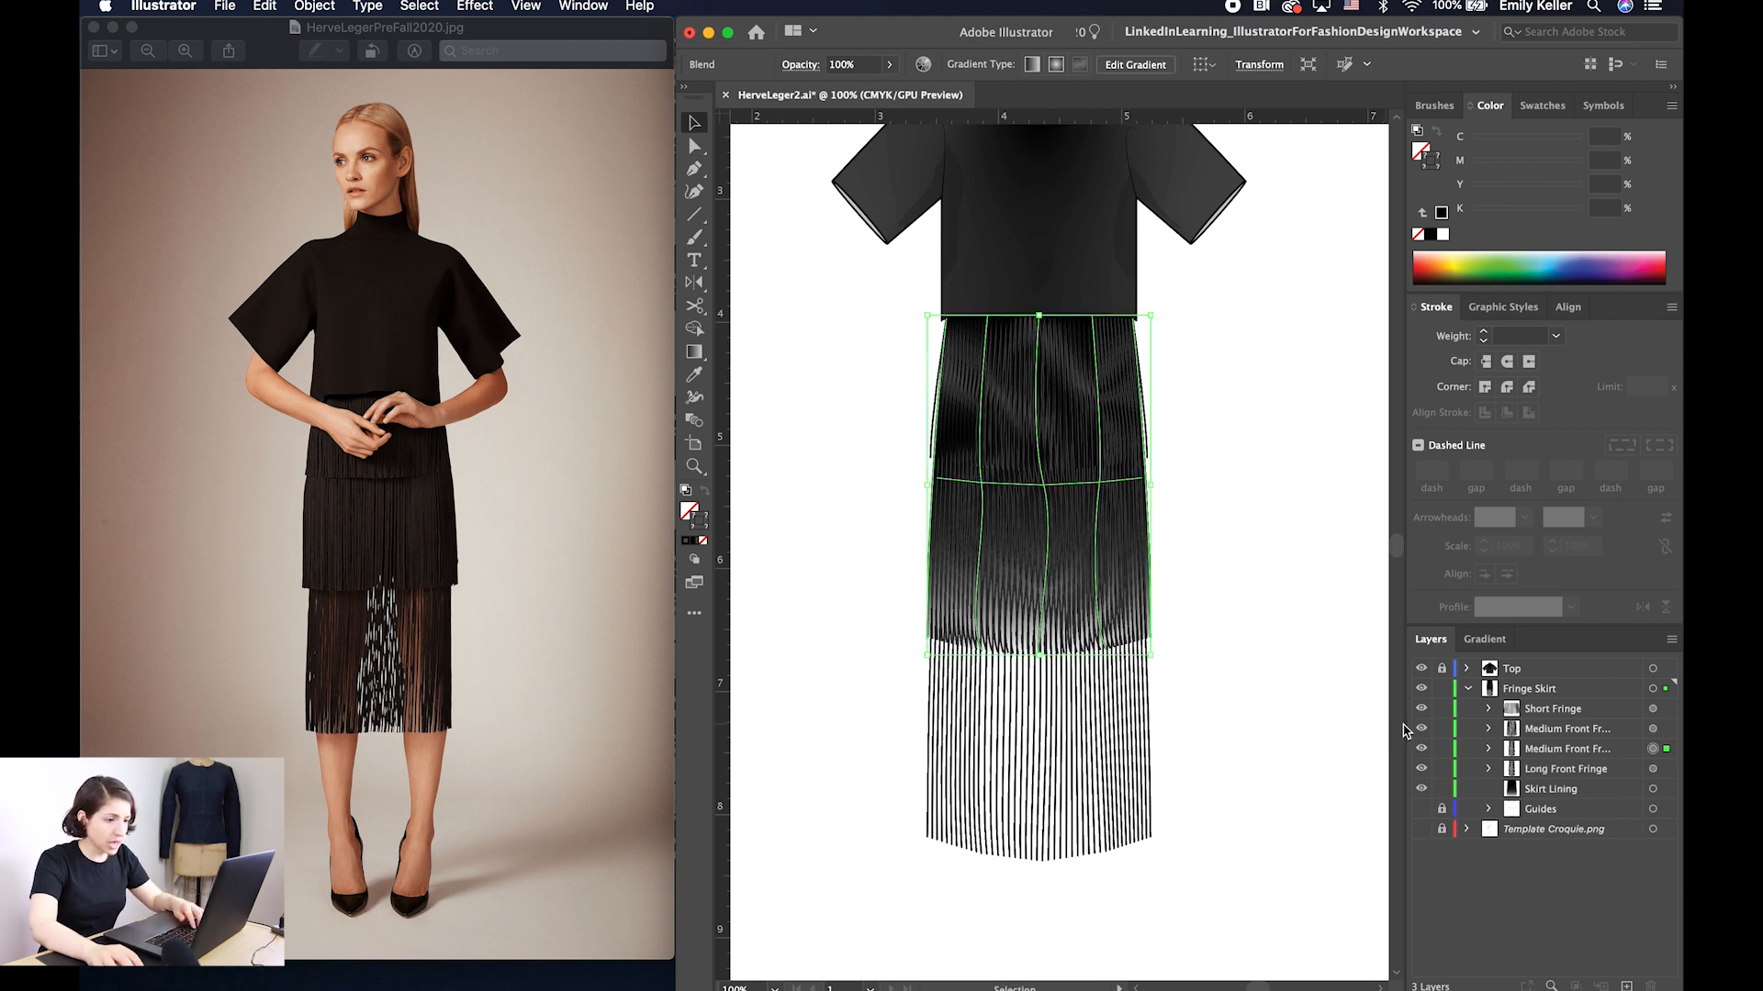
Rename the copied fringe Medium Back Fringe and place it beneath Skirt Lining in the layer order
double_click(1566, 751)
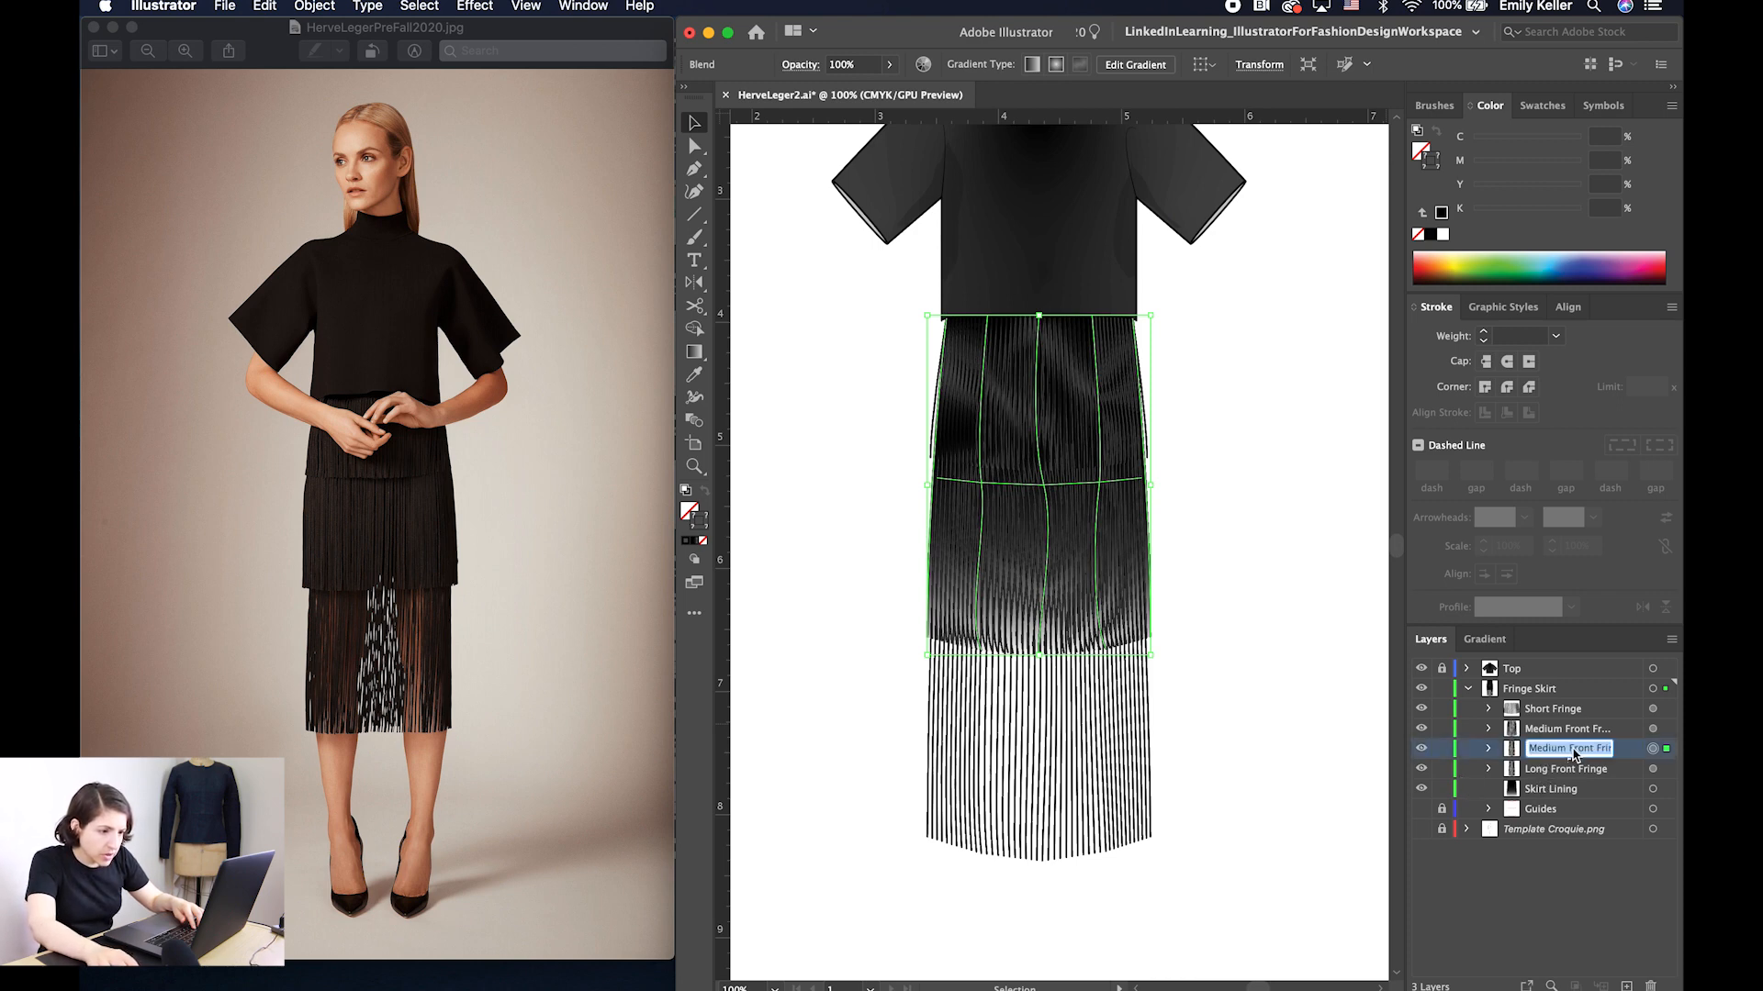
key(Right)
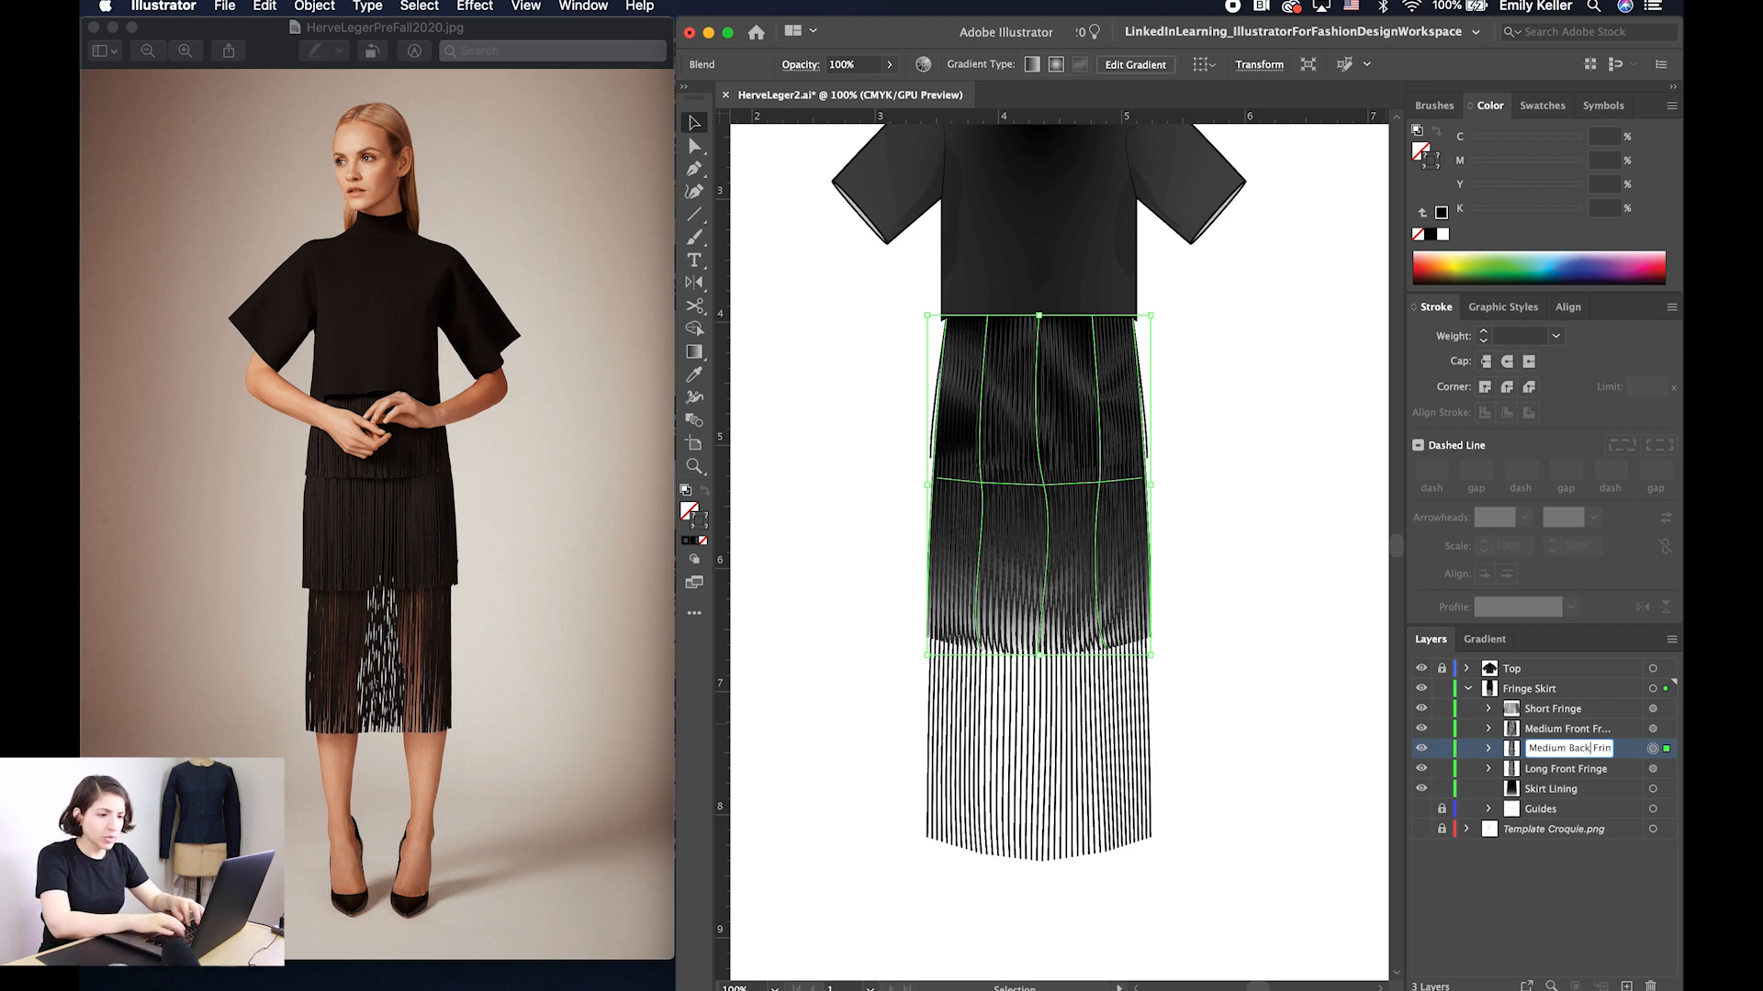
key(Return)
drag(1513, 752, 1521, 811)
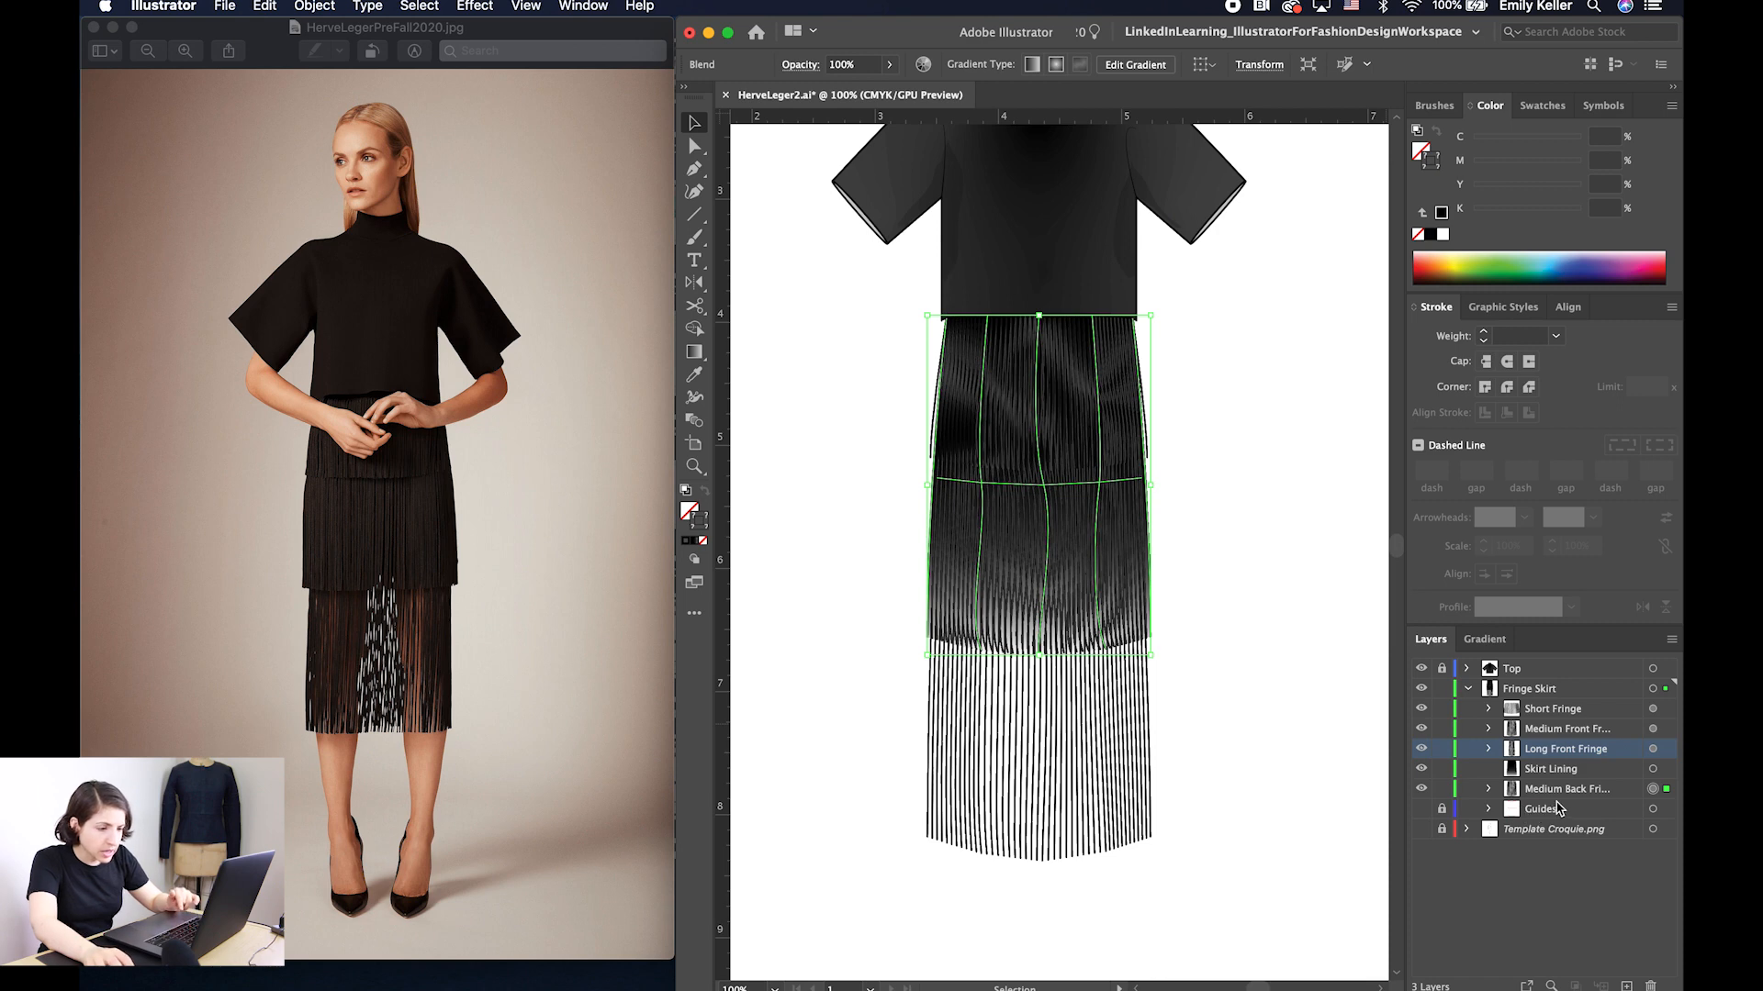
Reflect the Medium Back Fringe blend so its strands mirror those of the front fringe
click(314, 6)
click(533, 99)
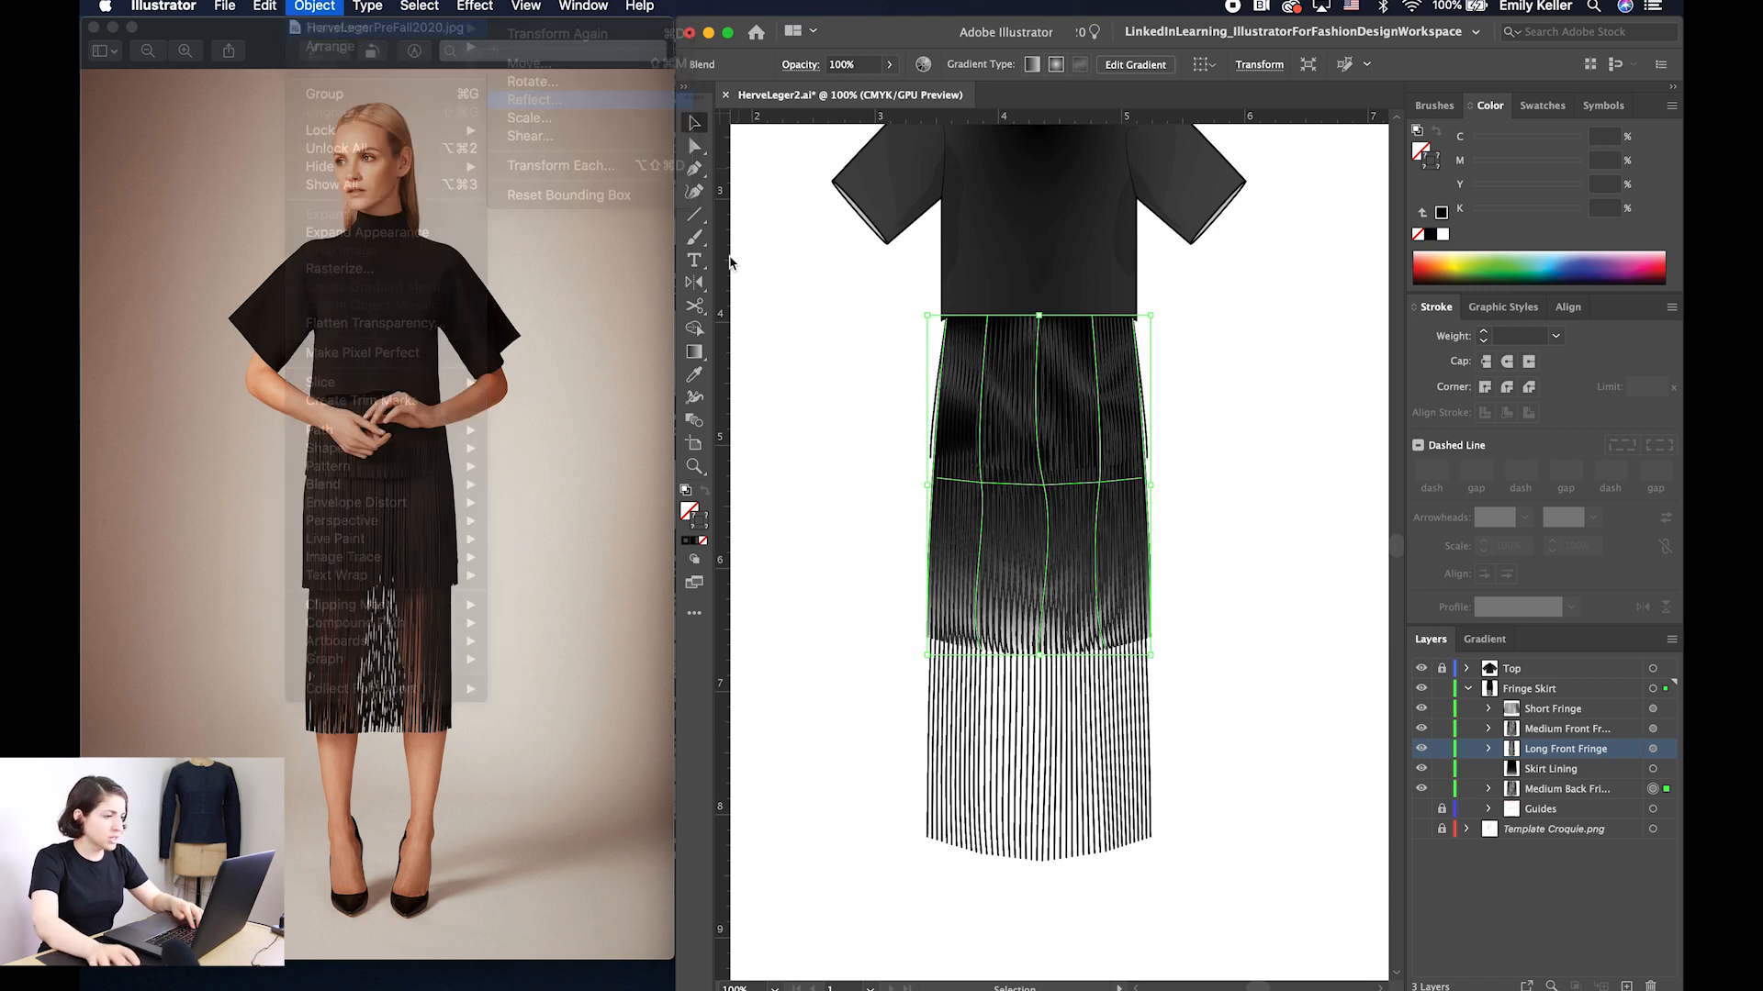
key(Return)
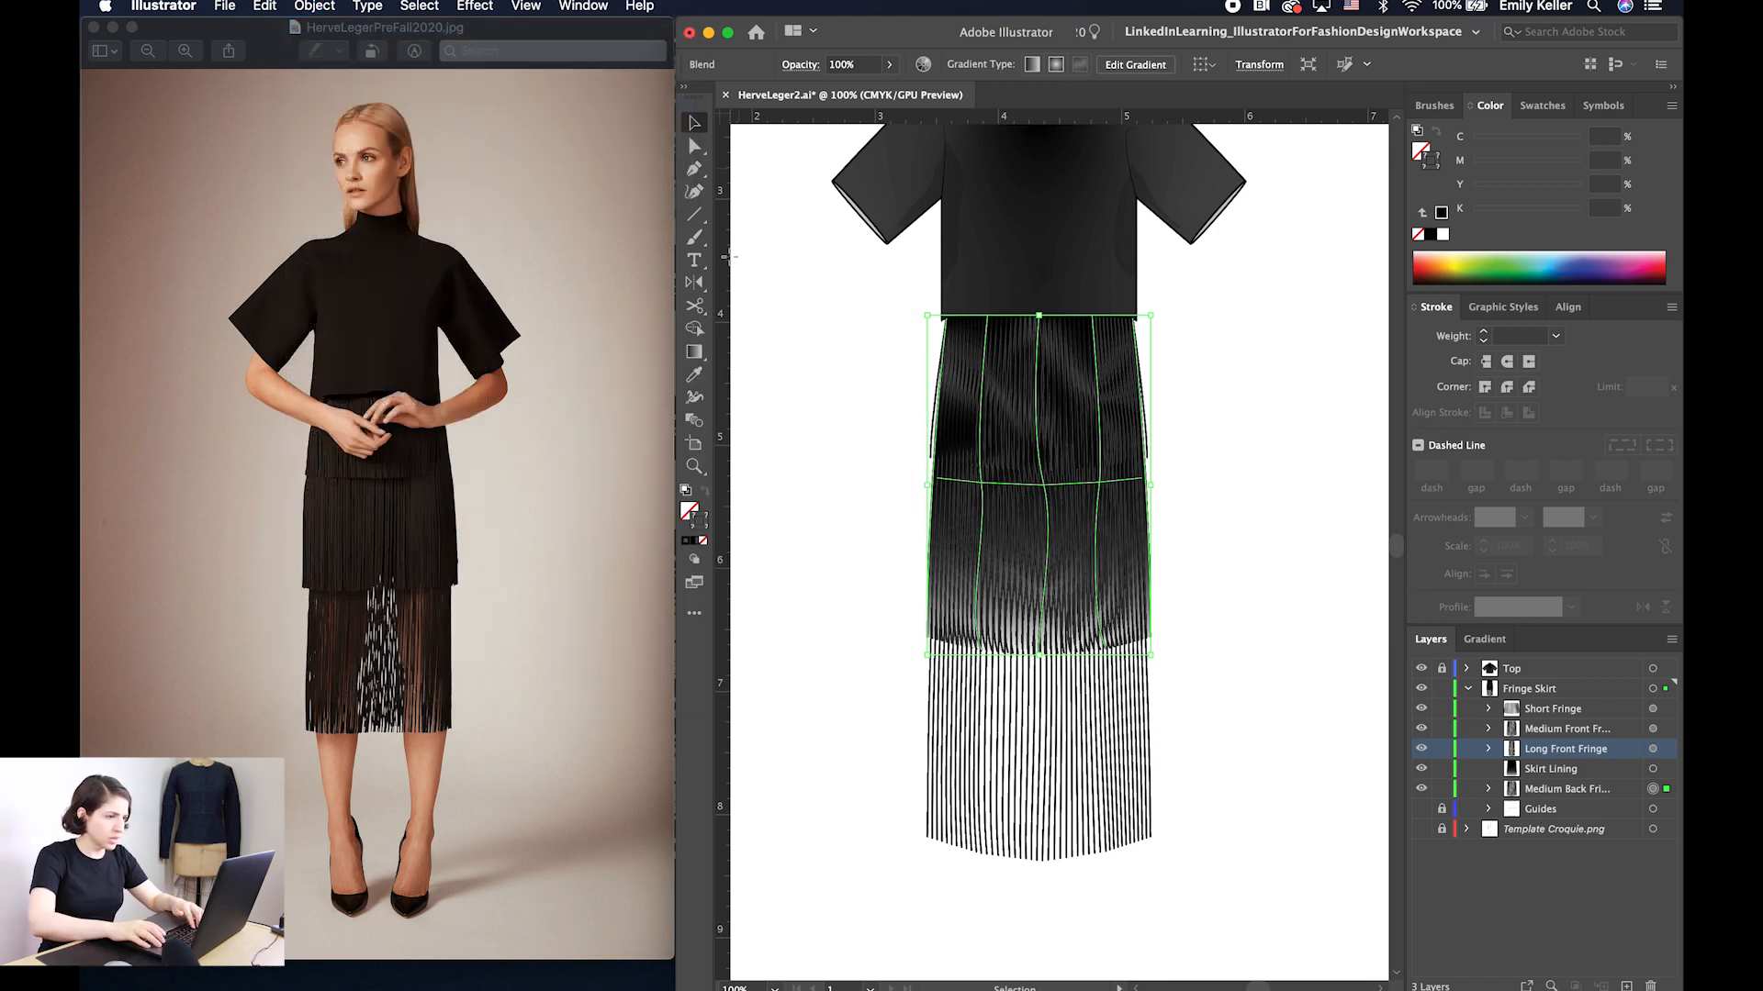
click(816, 401)
scroll(846, 504, down, 1)
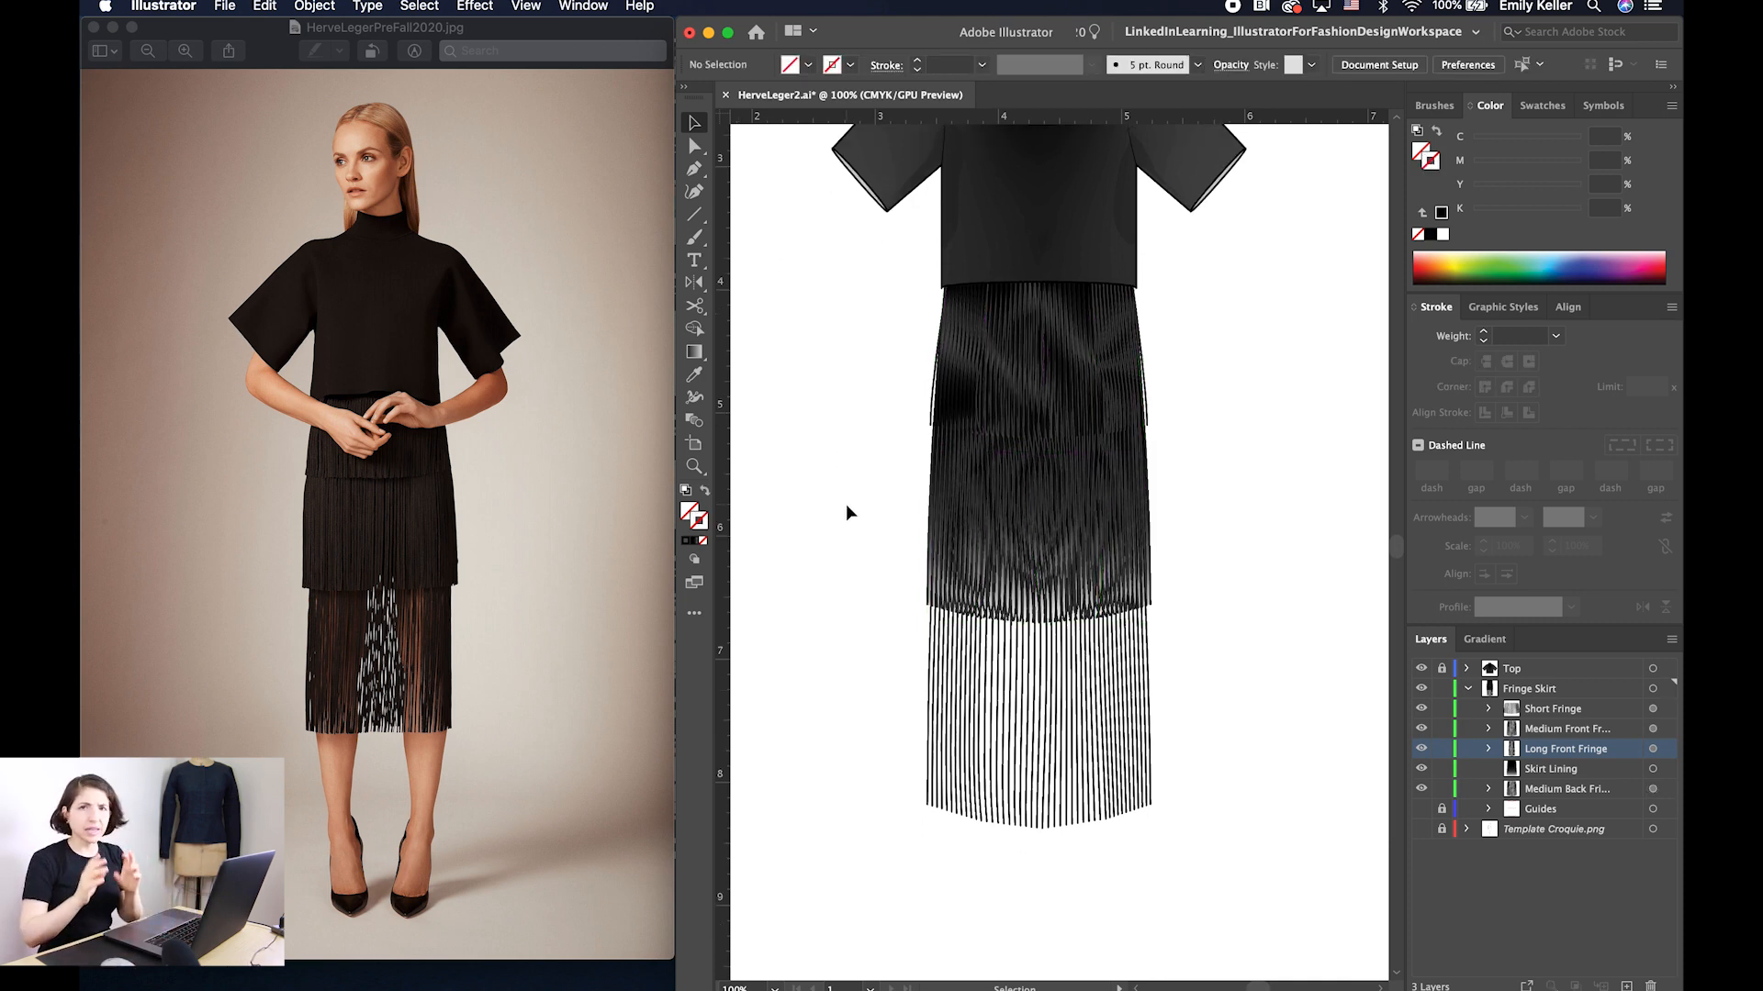
Nudge the bottom anchor of the Short Fringe's right edge strand left, closer to the tier beneath
key(super+equal)
key(super+equal)
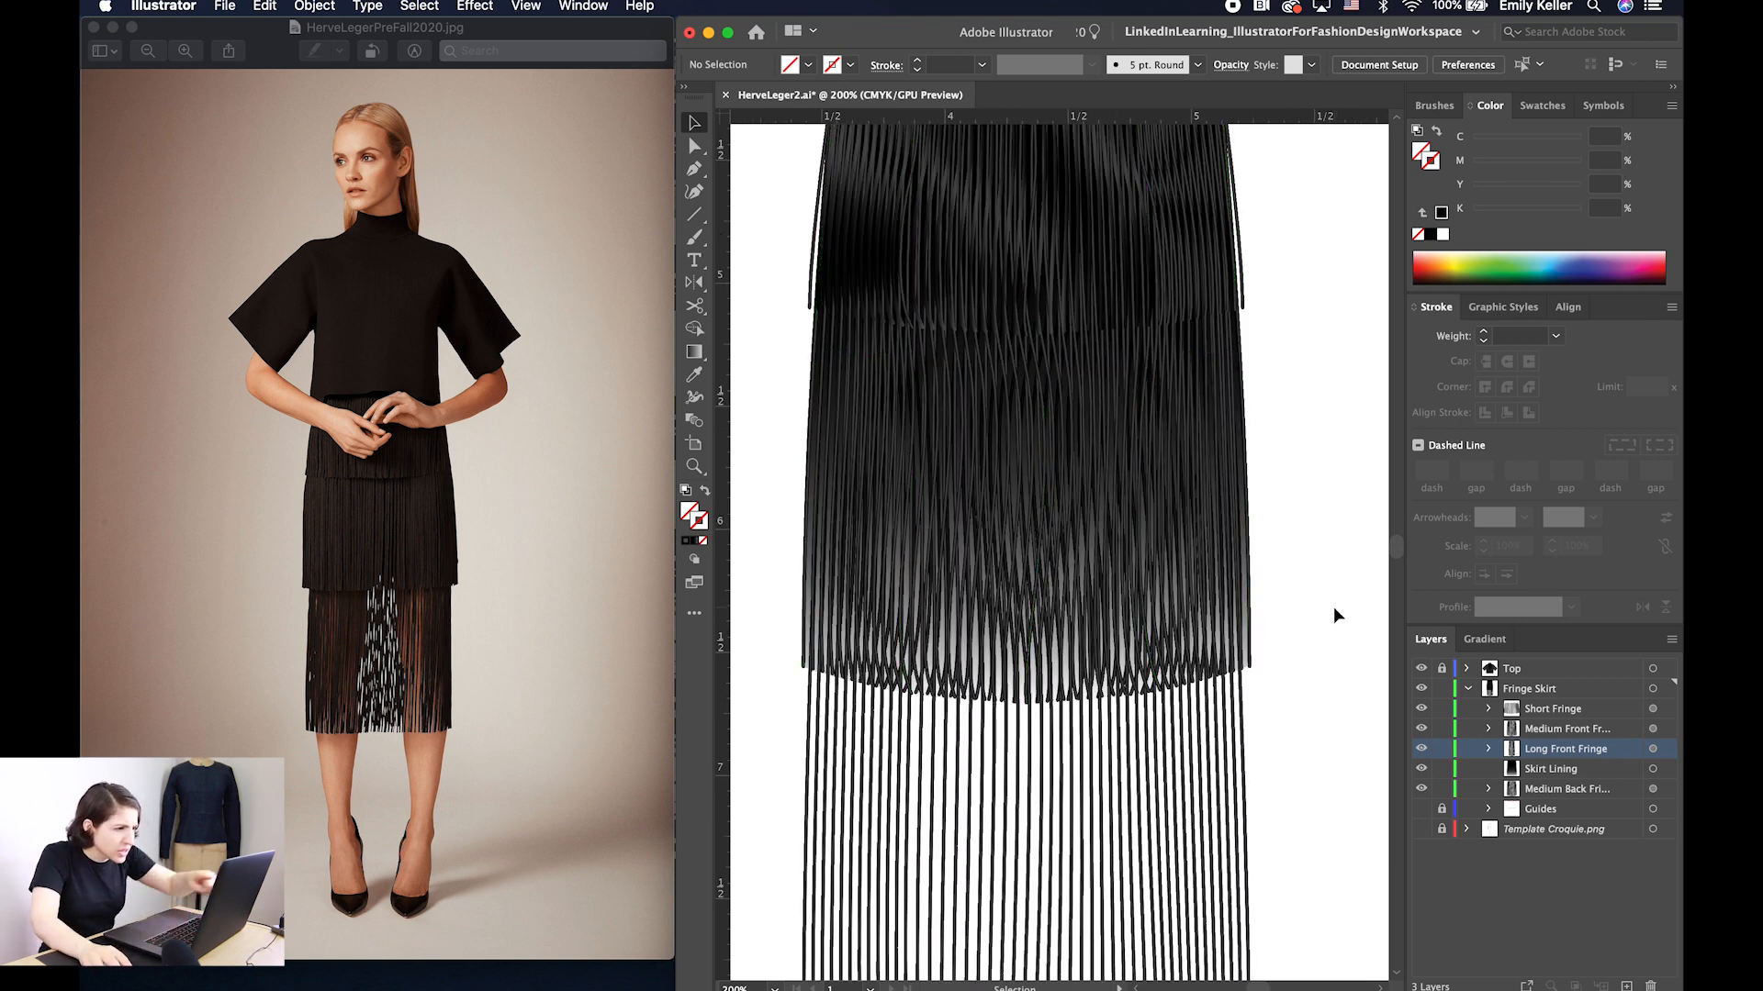
scroll(1331, 620, up, 3)
key(a)
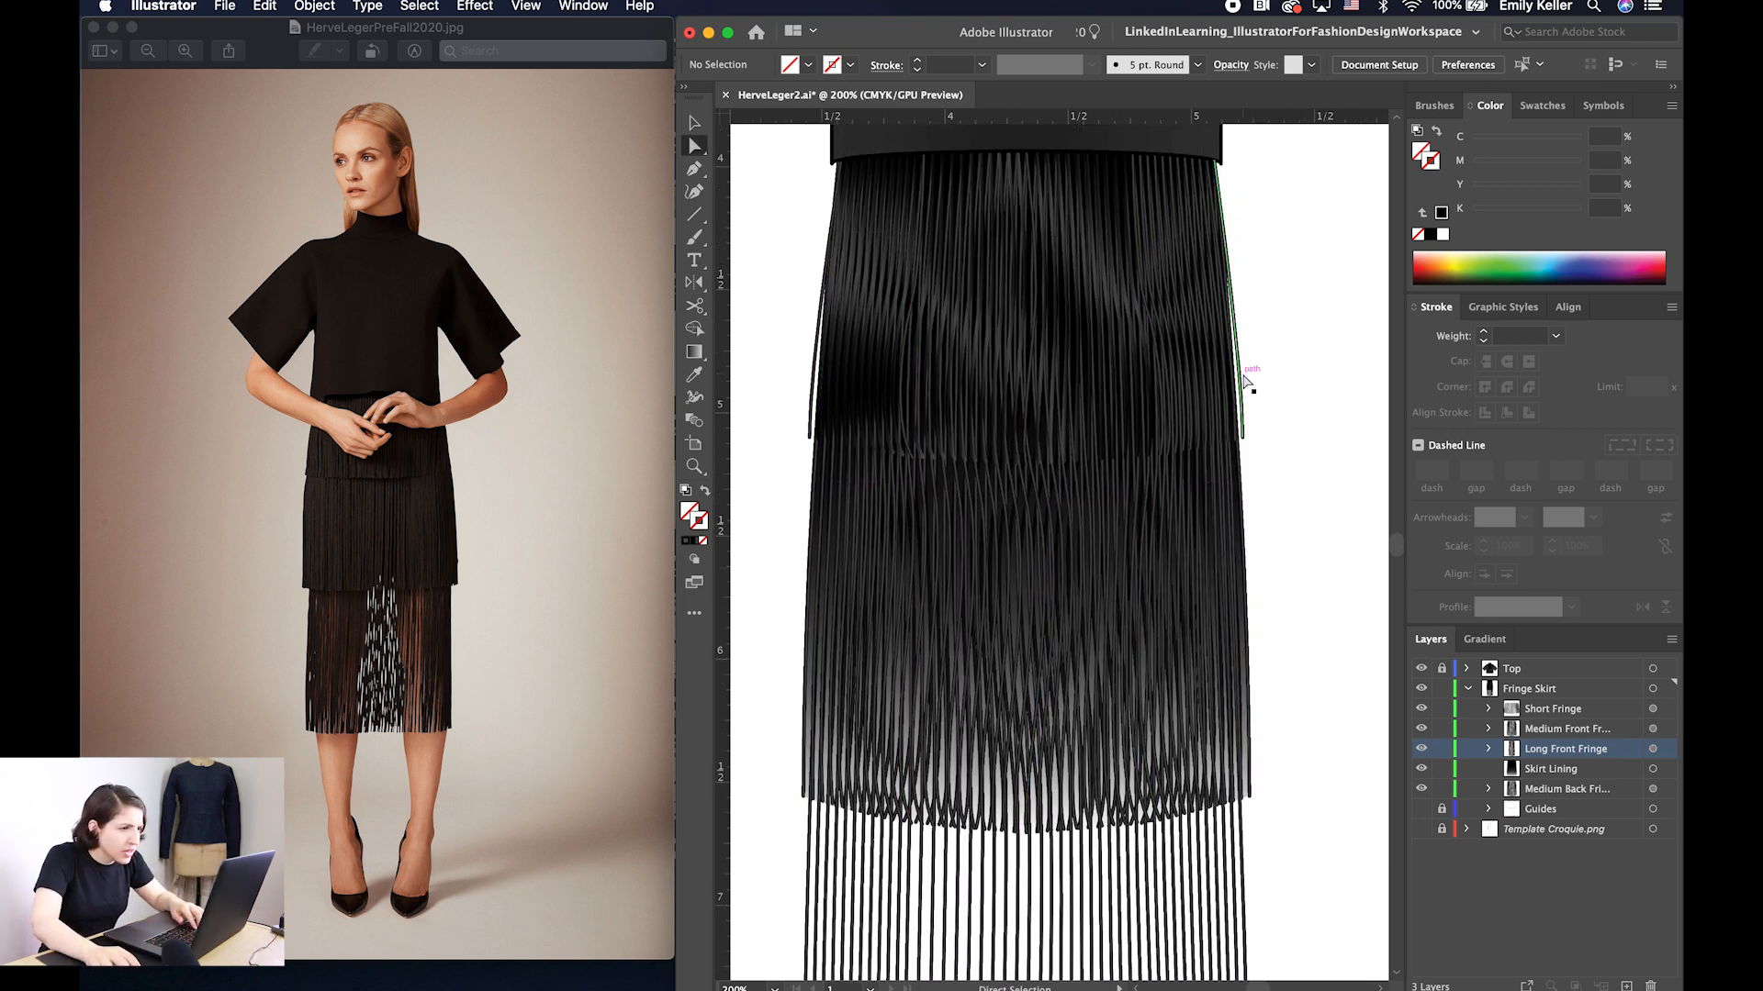
click(1242, 370)
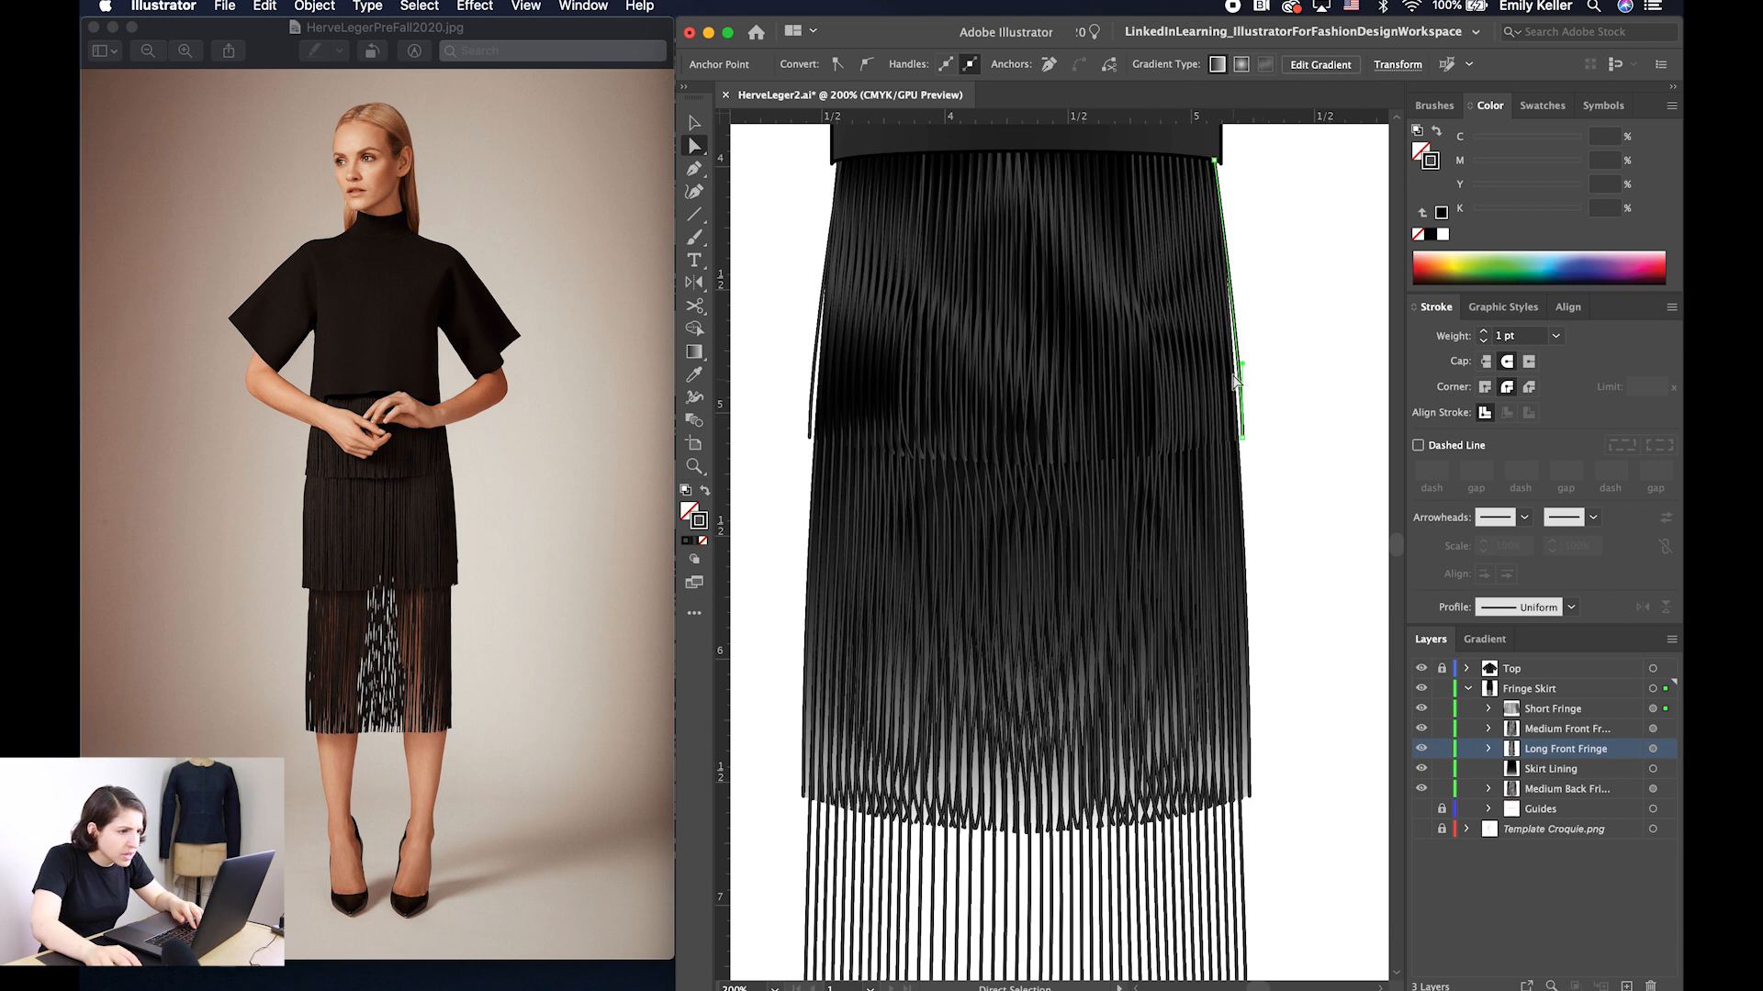
key(super+equal)
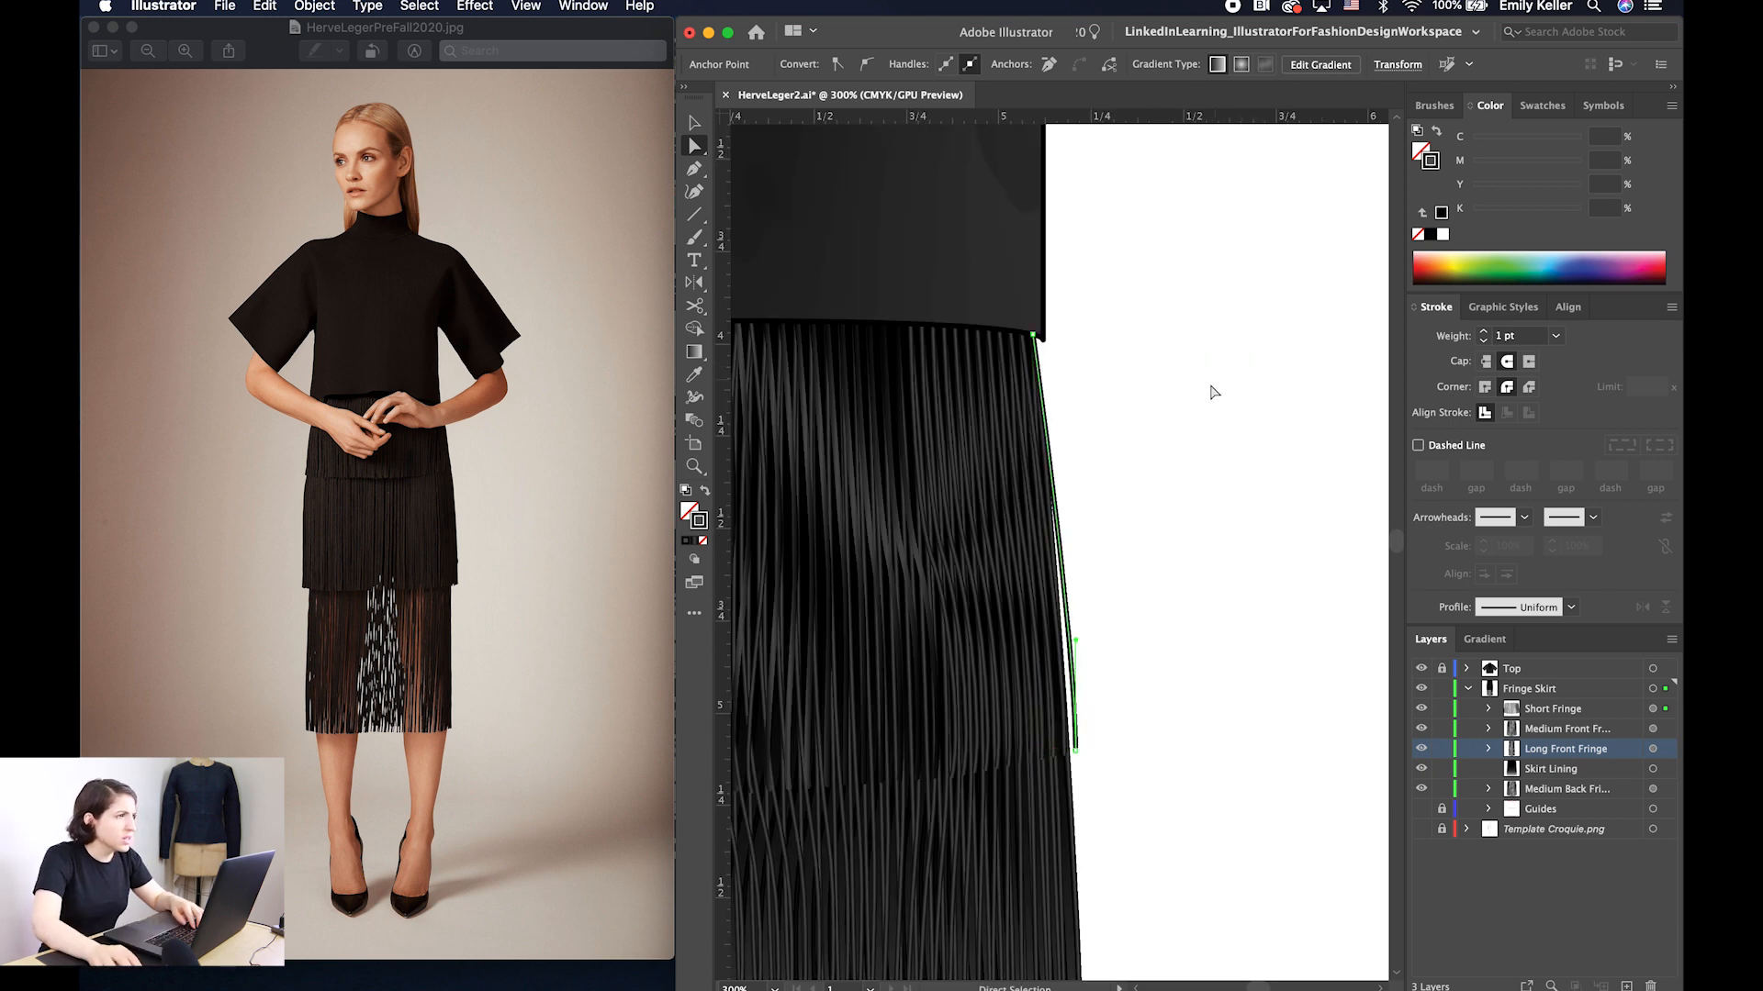
scroll(1212, 389, down, 1)
click(1076, 731)
key(Left)
key(Left)
key(Left)
key(Left)
key(Left)
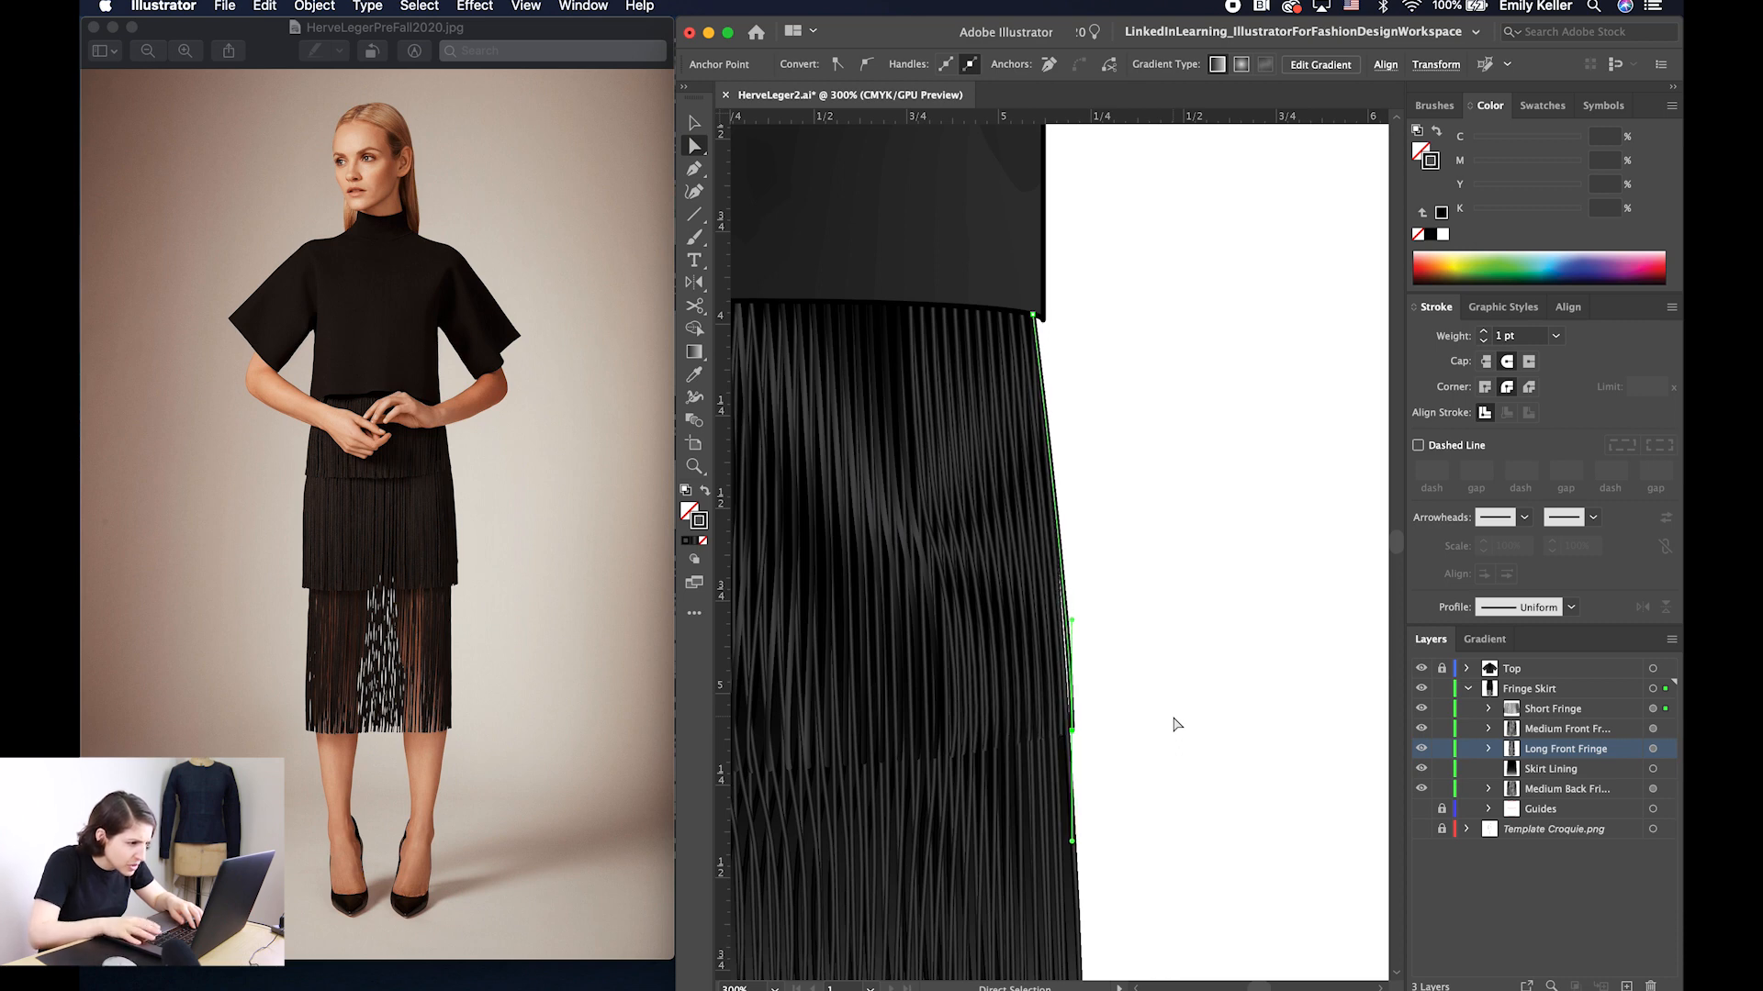
click(1176, 767)
Nudge the bottom anchor of the Short Fringe's left edge strand right, toward the skirt's body
drag(935, 773, 1161, 771)
drag(800, 826, 1073, 787)
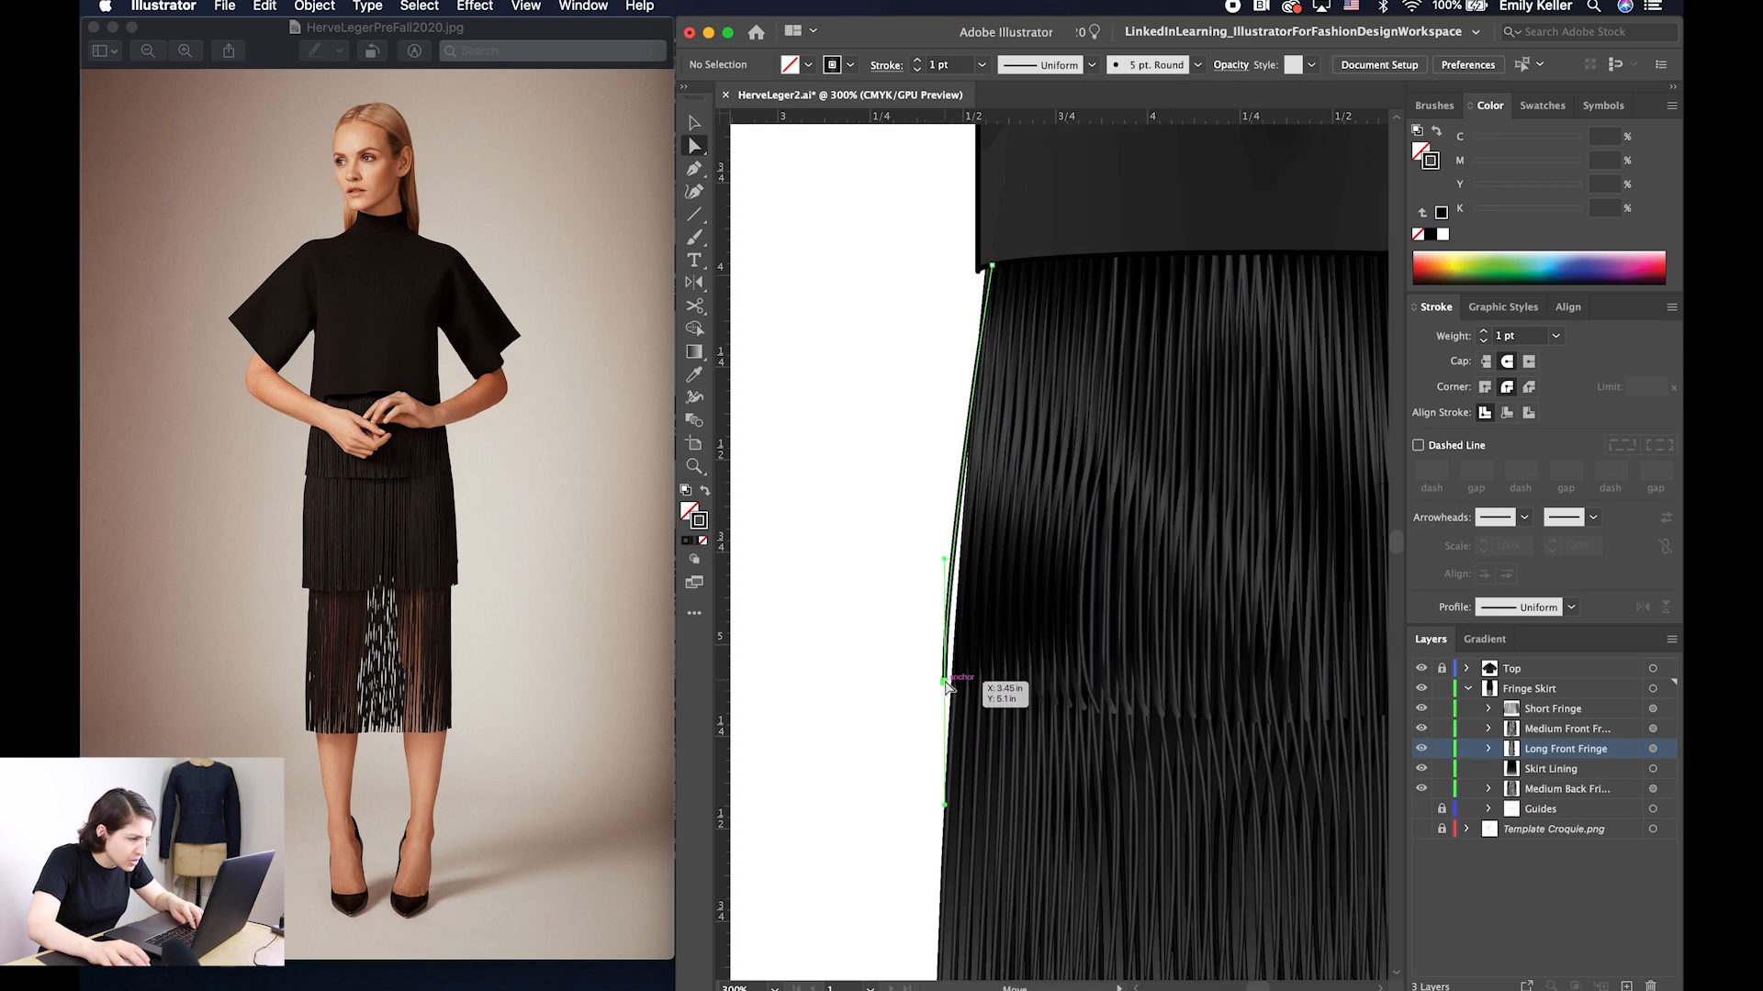
click(946, 683)
key(Right)
key(v)
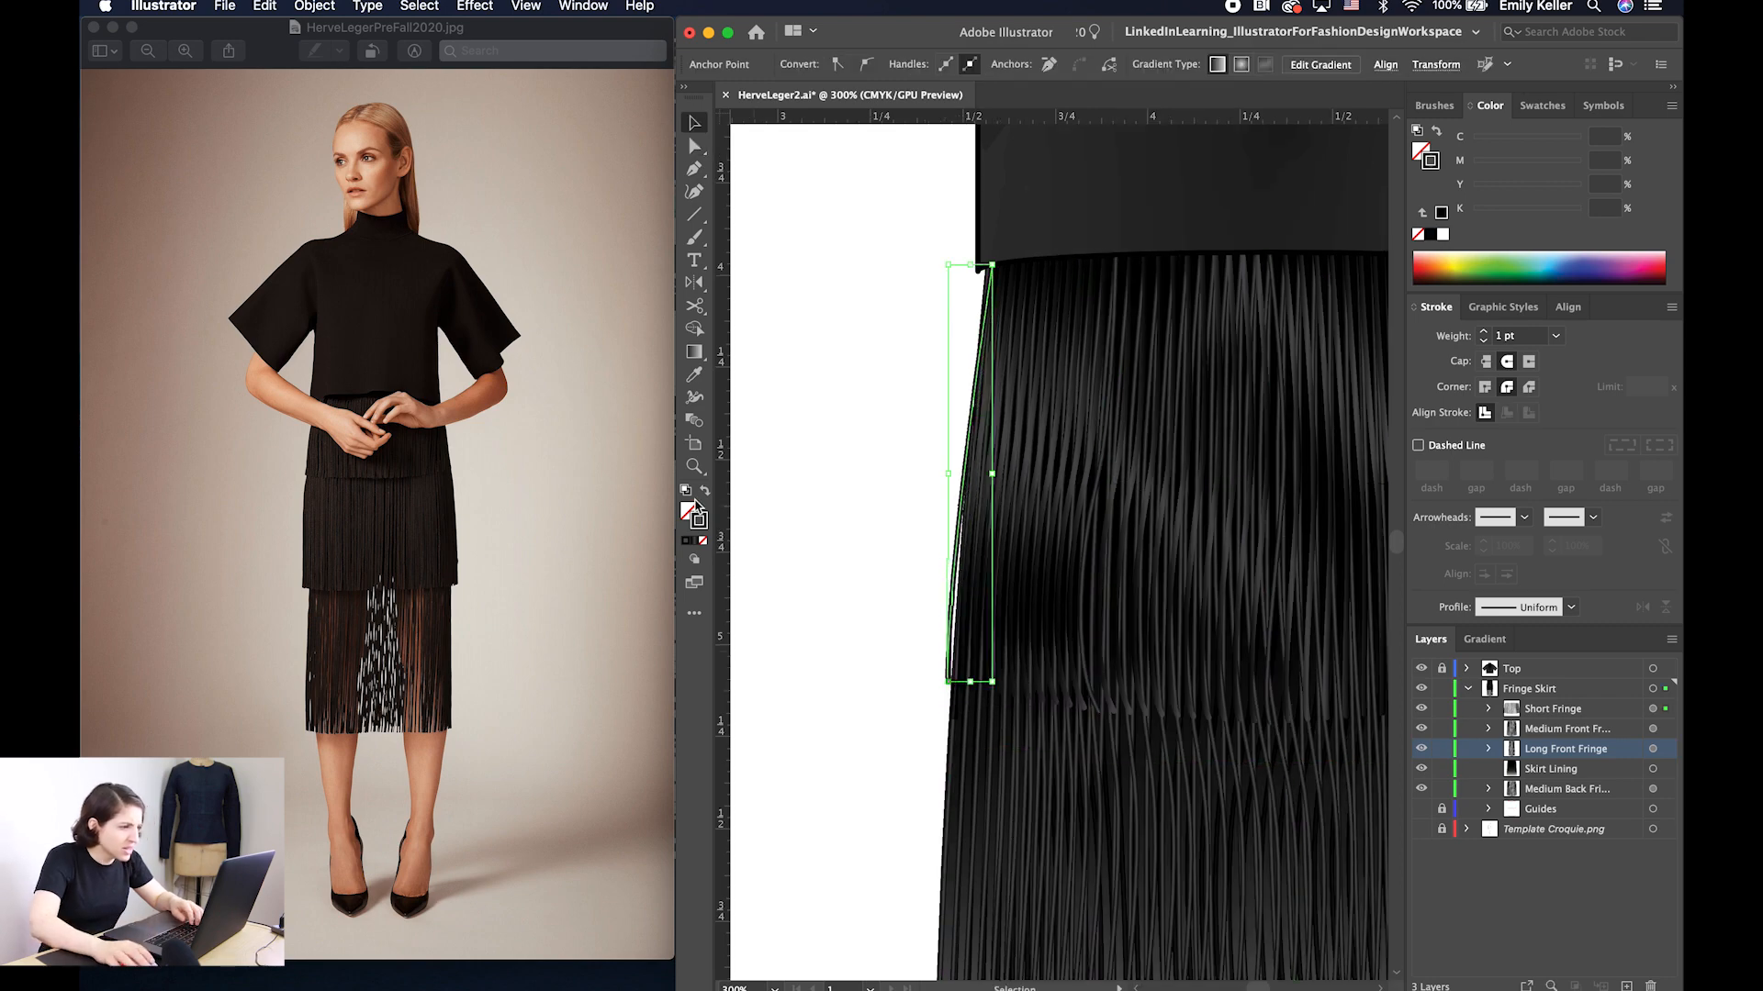
click(822, 531)
Shift the bottom anchor of the Short Fringe's left edge strand slightly farther inward
key(super+minus)
key(super+minus)
drag(1092, 656, 979, 531)
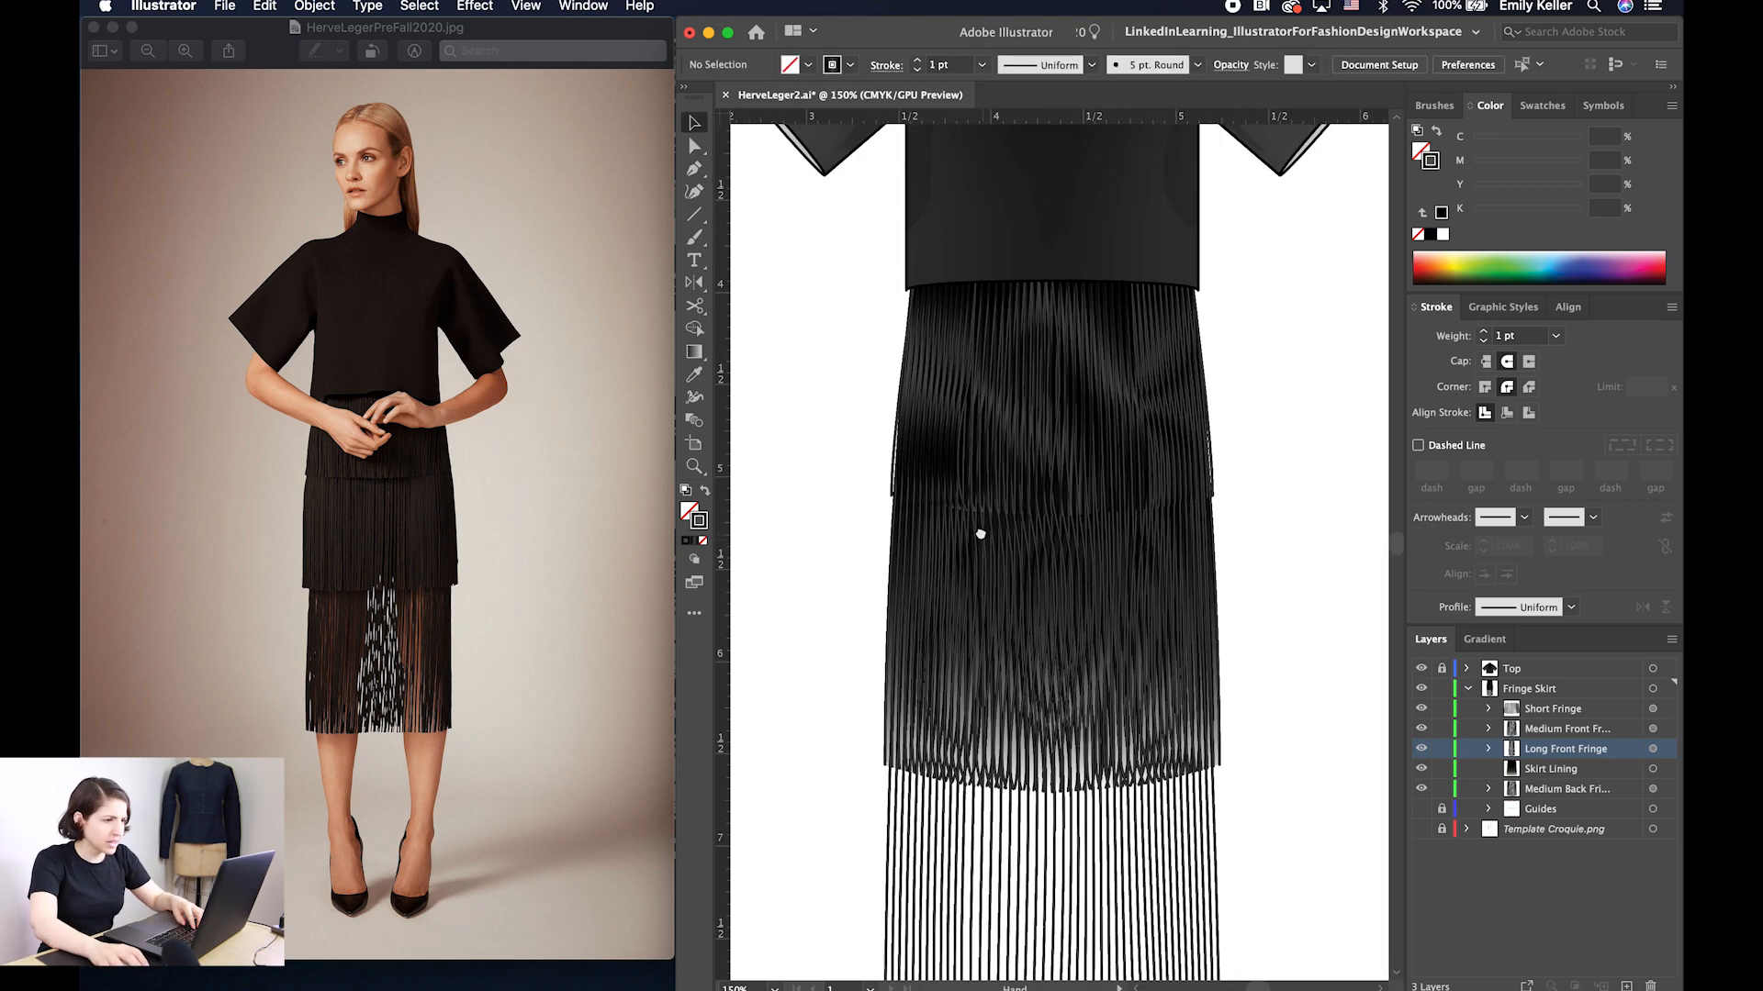
scroll(1013, 574, down, 1)
key(a)
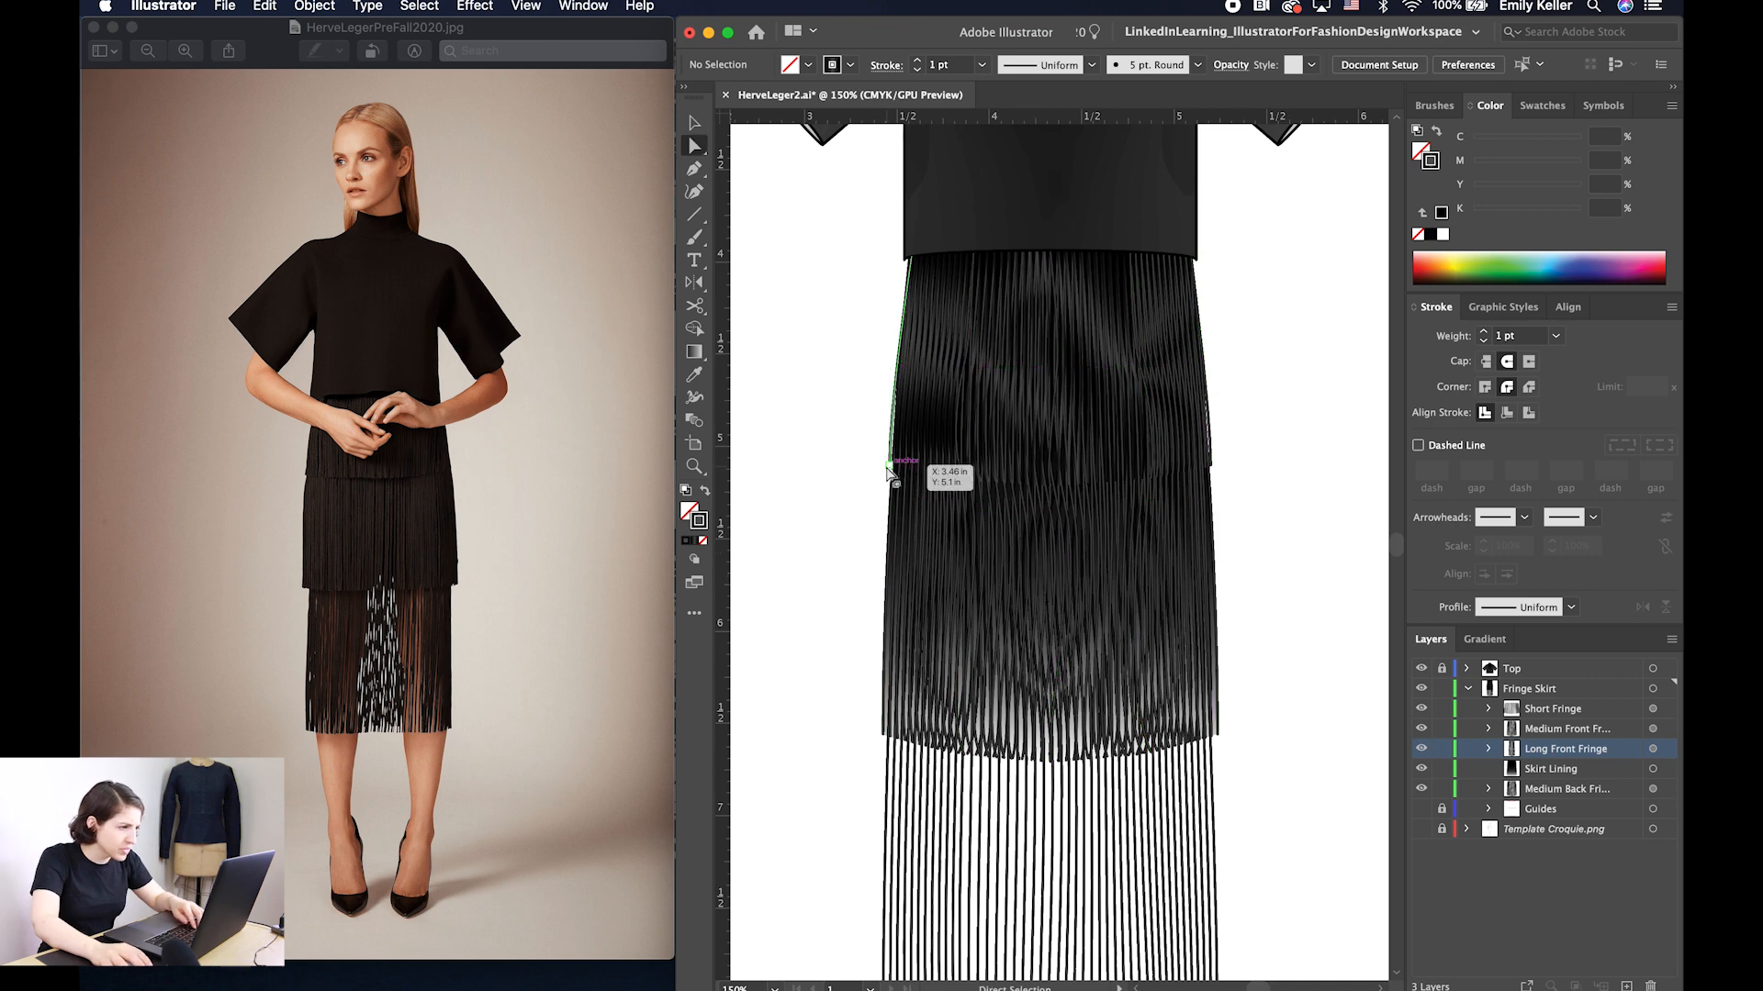
click(891, 465)
key(Right)
click(851, 387)
key(v)
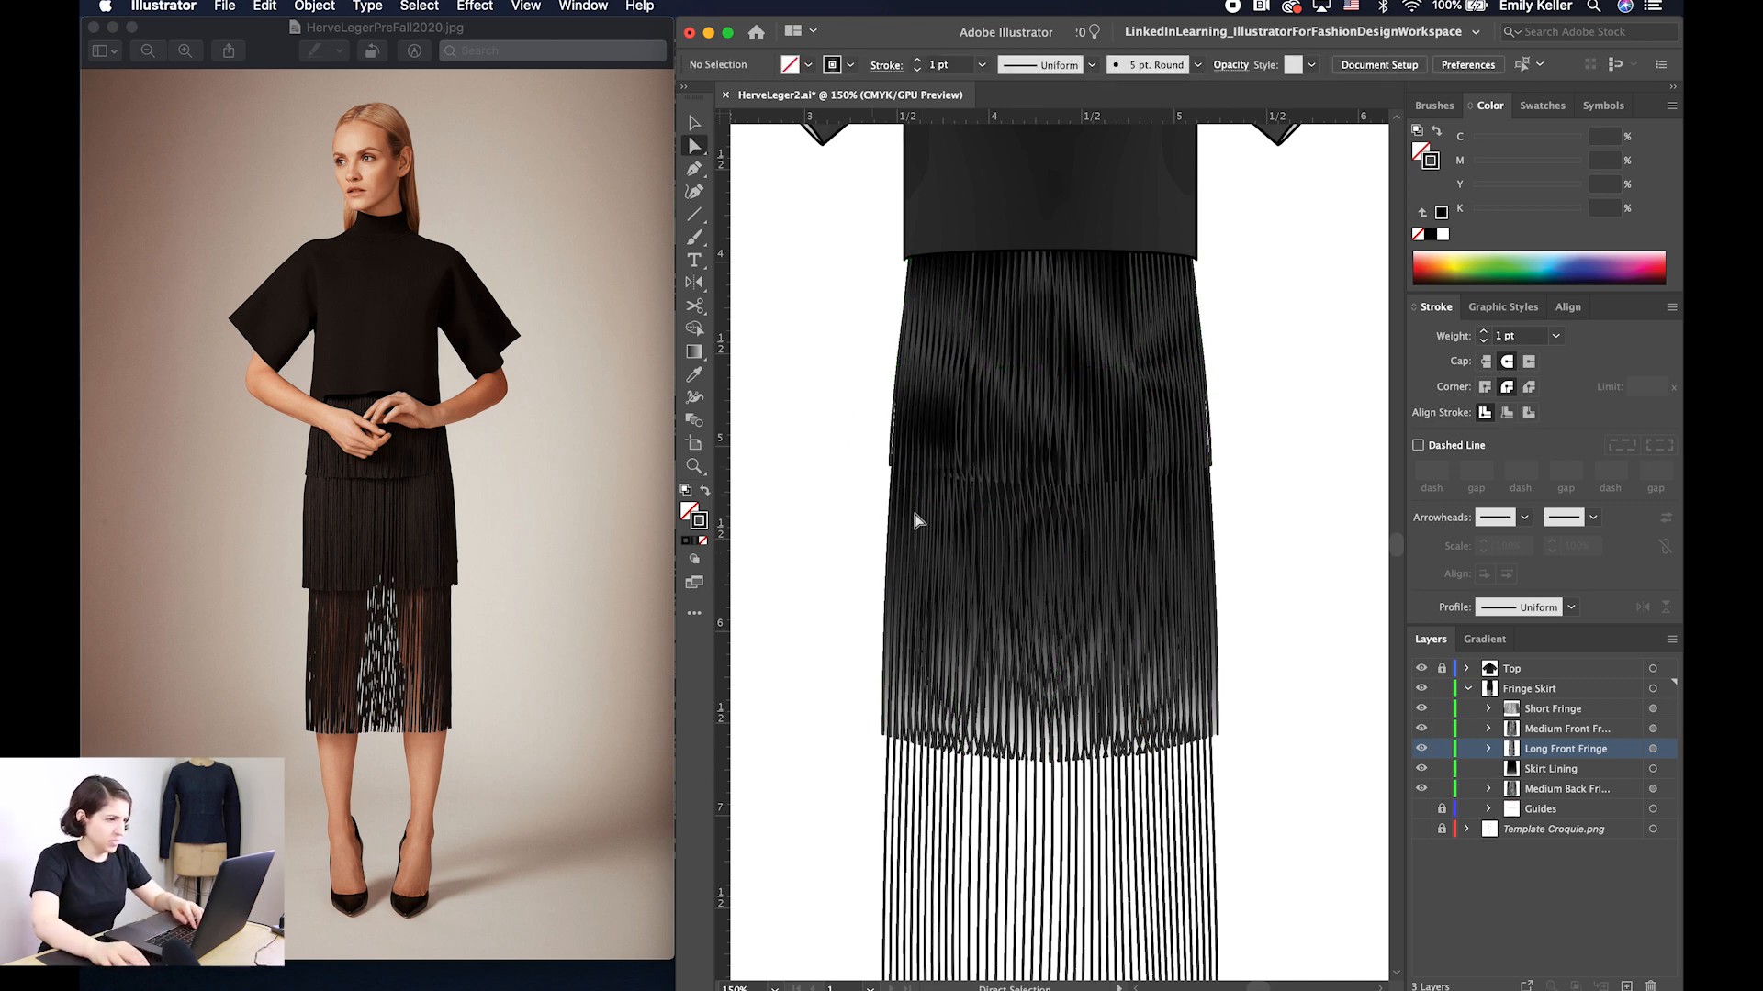
Nudge the bottom anchor of the Medium Back Fringe's right edge strand slightly inward from the front fringe's edge
drag(1062, 665, 1015, 504)
scroll(1208, 608, down, 1)
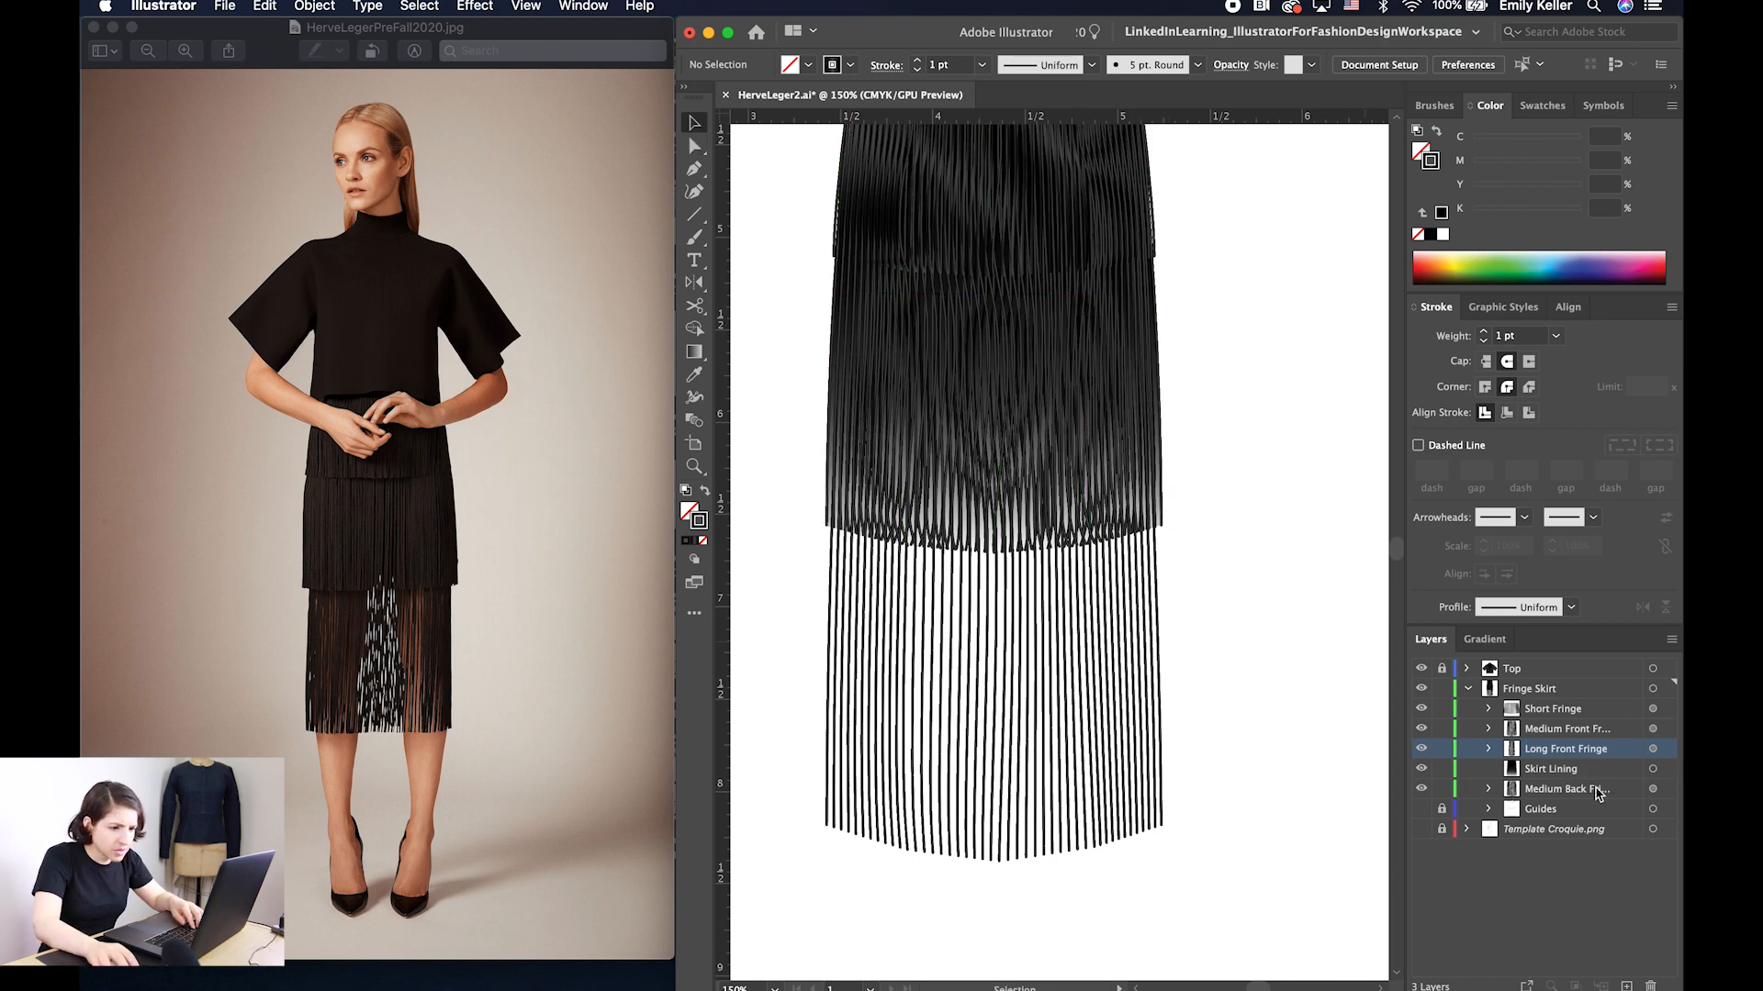
click(1653, 790)
key(super+equal)
key(super+equal)
key(super+equal)
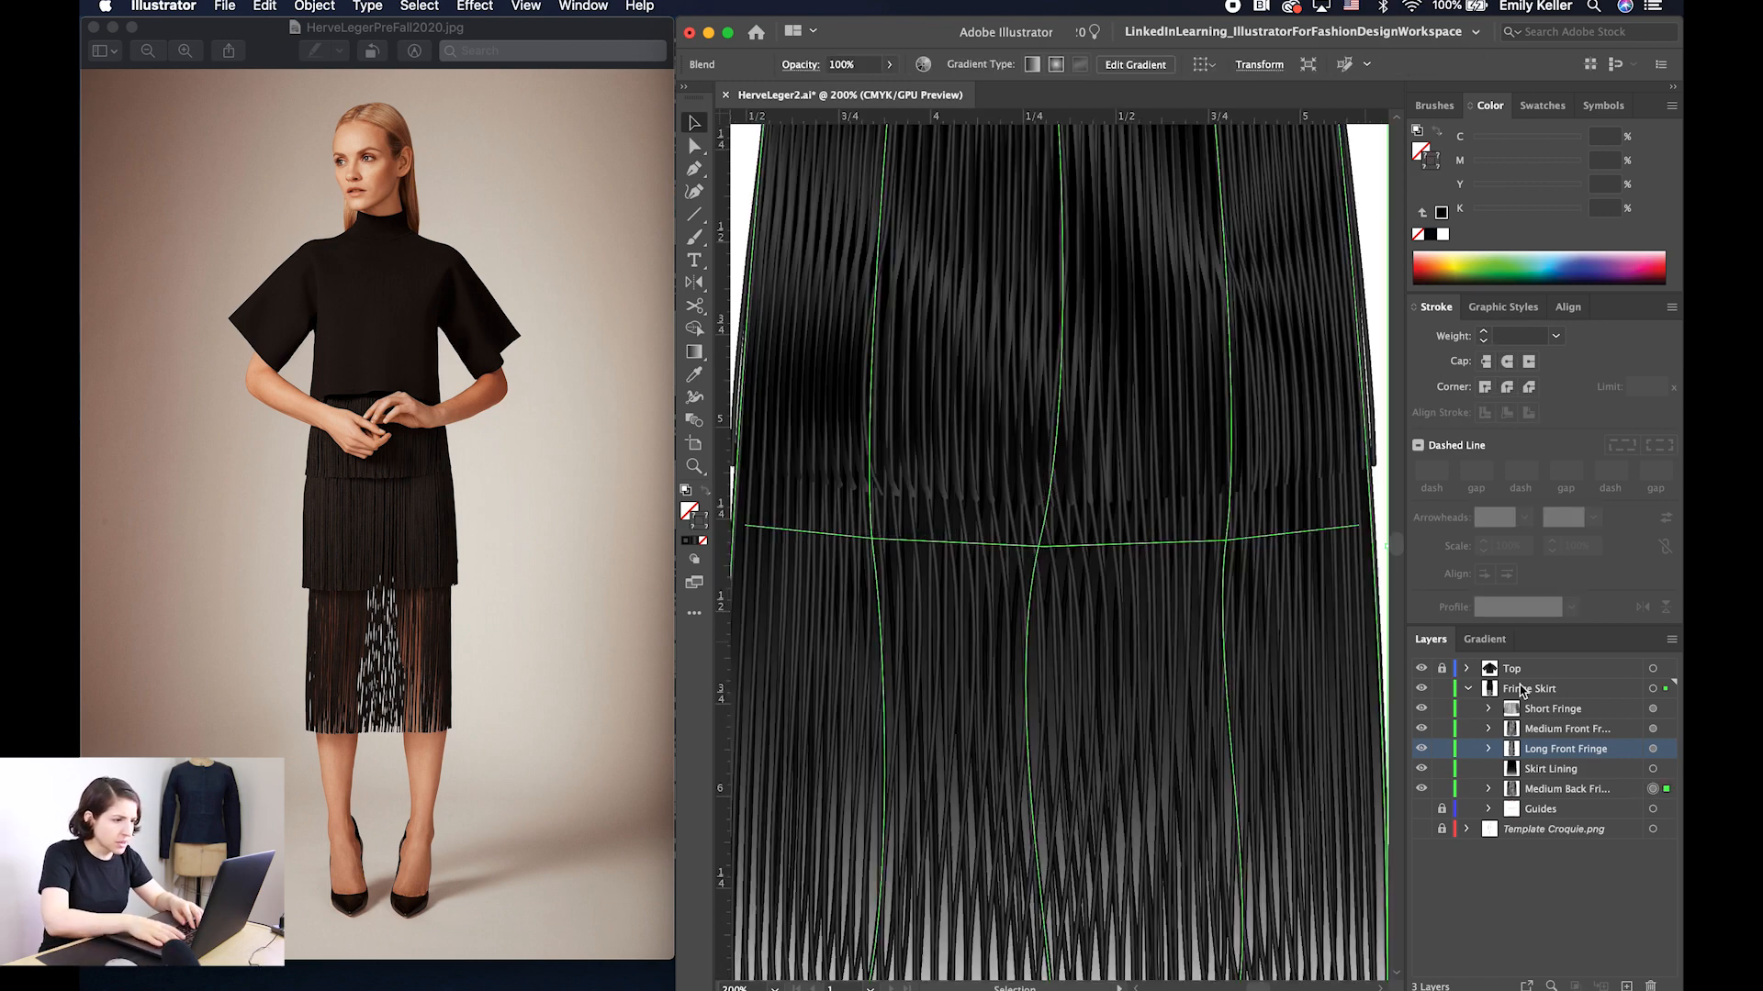
drag(1230, 758, 1006, 495)
drag(1246, 726, 1112, 501)
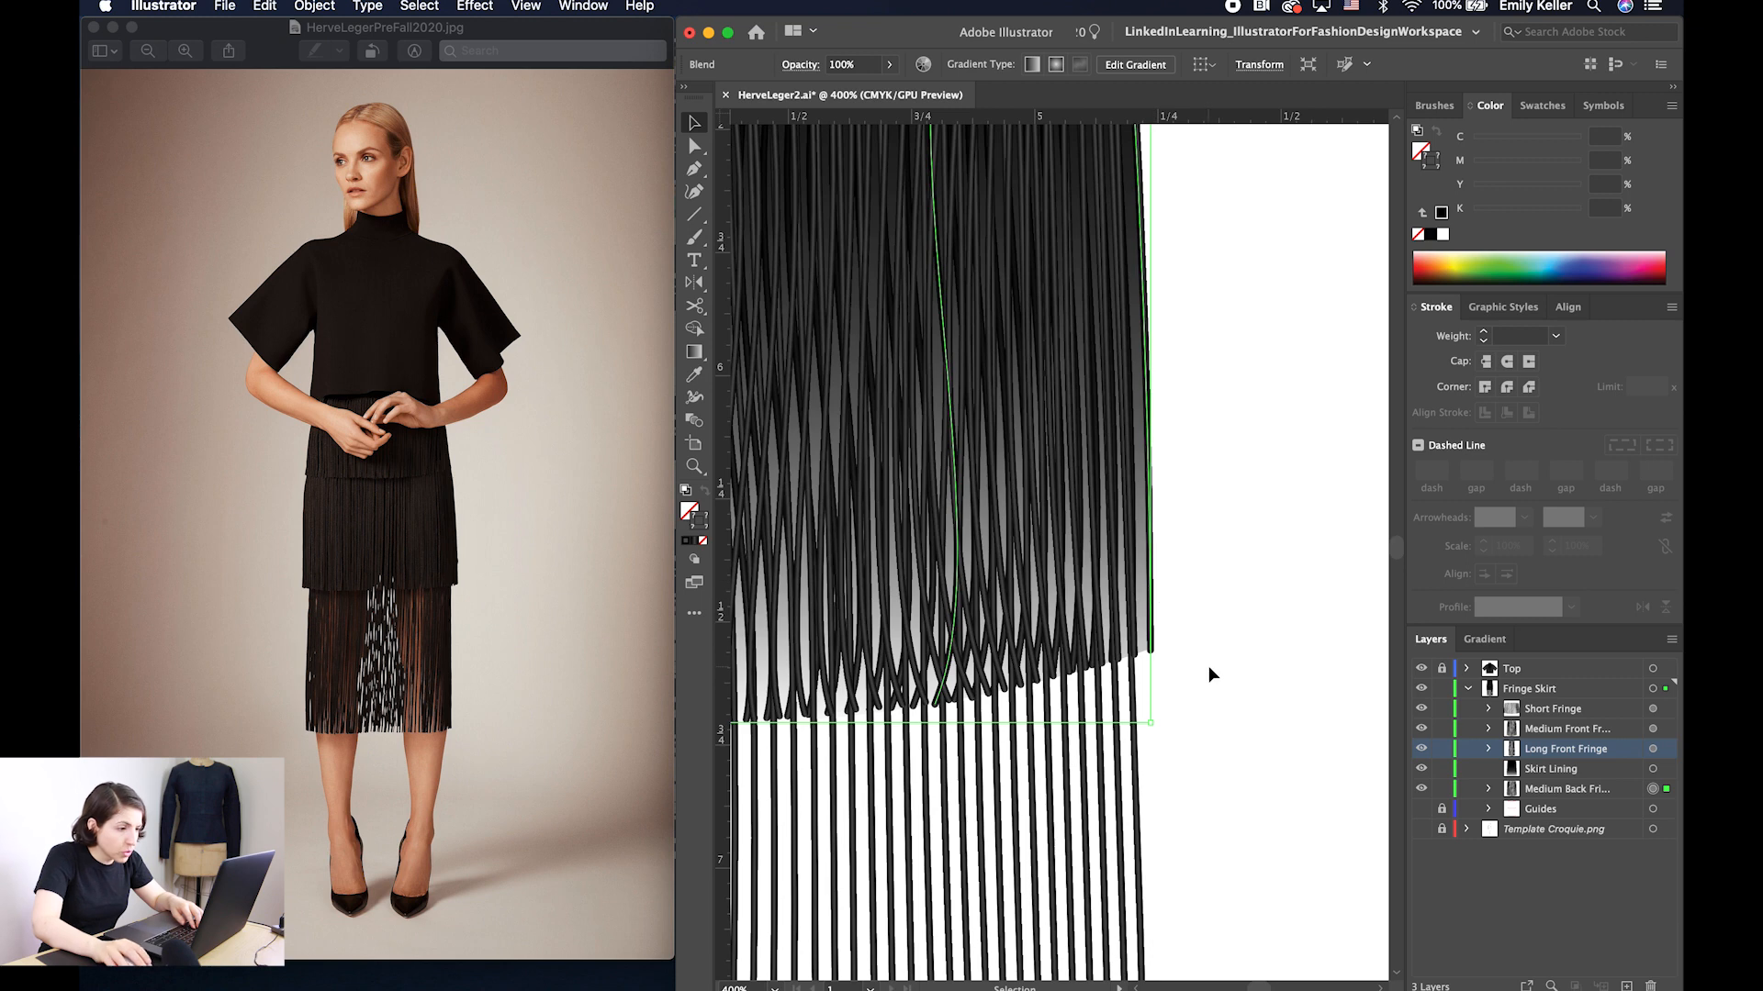
key(a)
click(1150, 650)
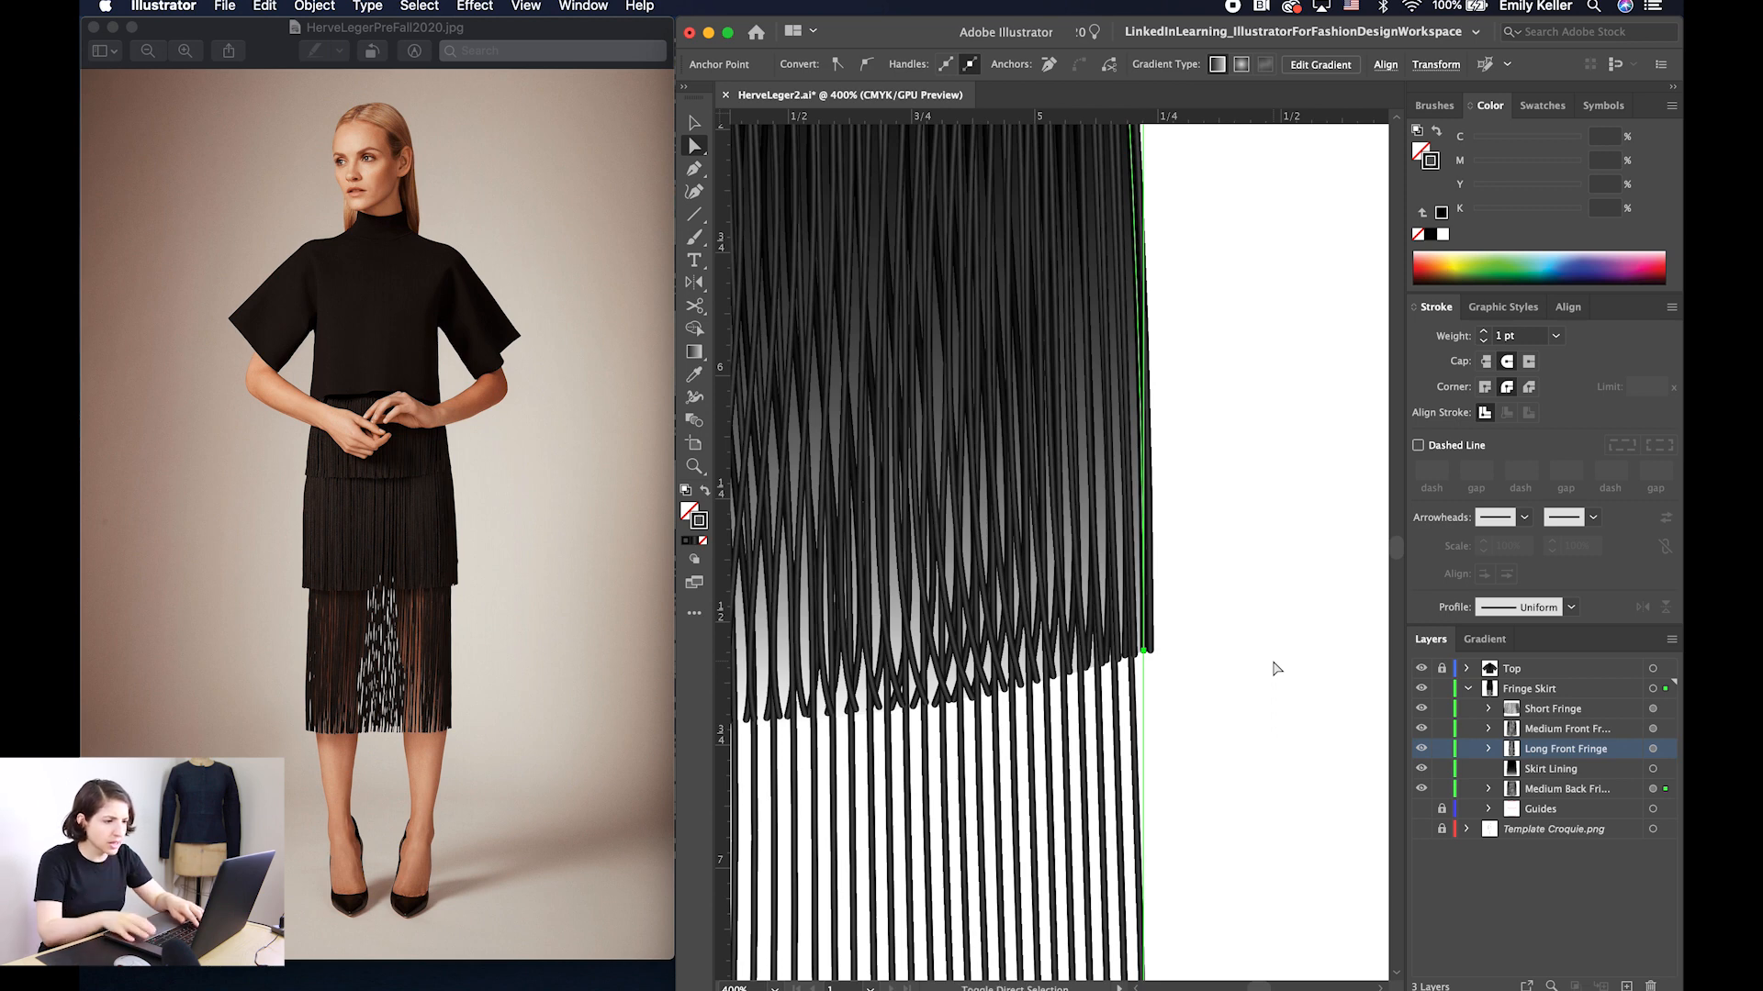
key(Right)
key(Right)
key(Left)
key(Left)
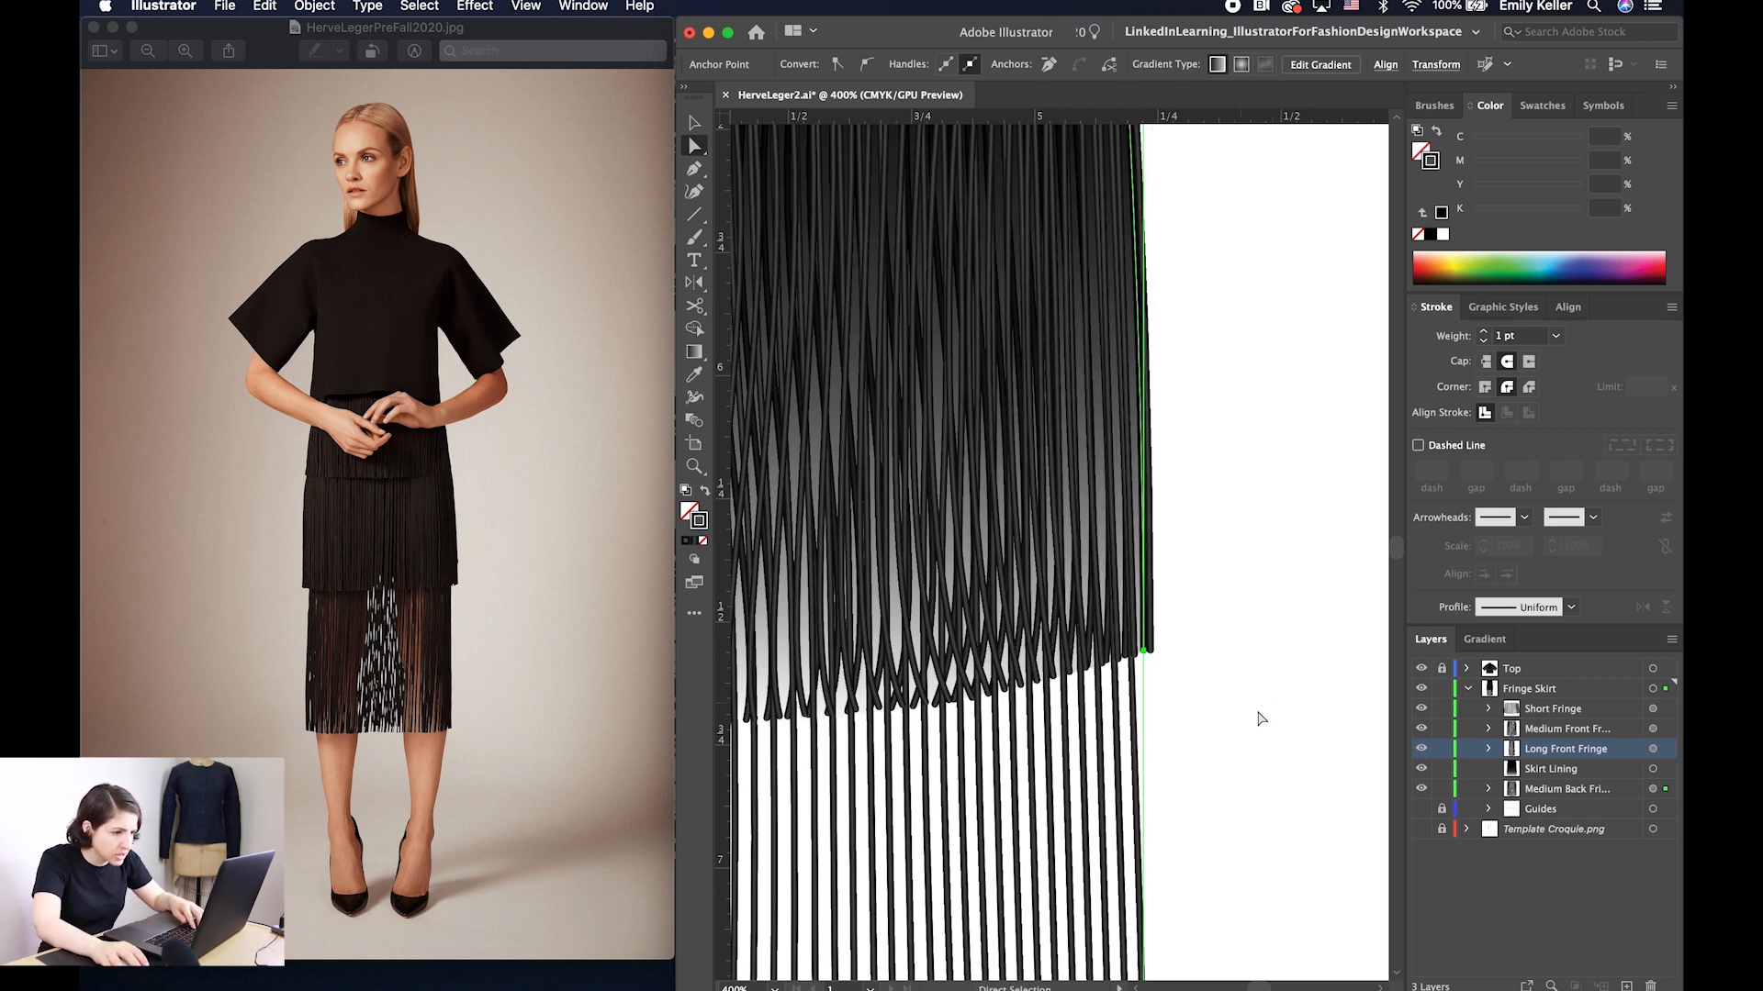
Select the Medium Back Fringe and nudge the bottom anchor of its left edge strand slightly inward
click(1421, 792)
drag(890, 780, 1322, 732)
drag(840, 661, 1124, 707)
click(979, 647)
click(1613, 791)
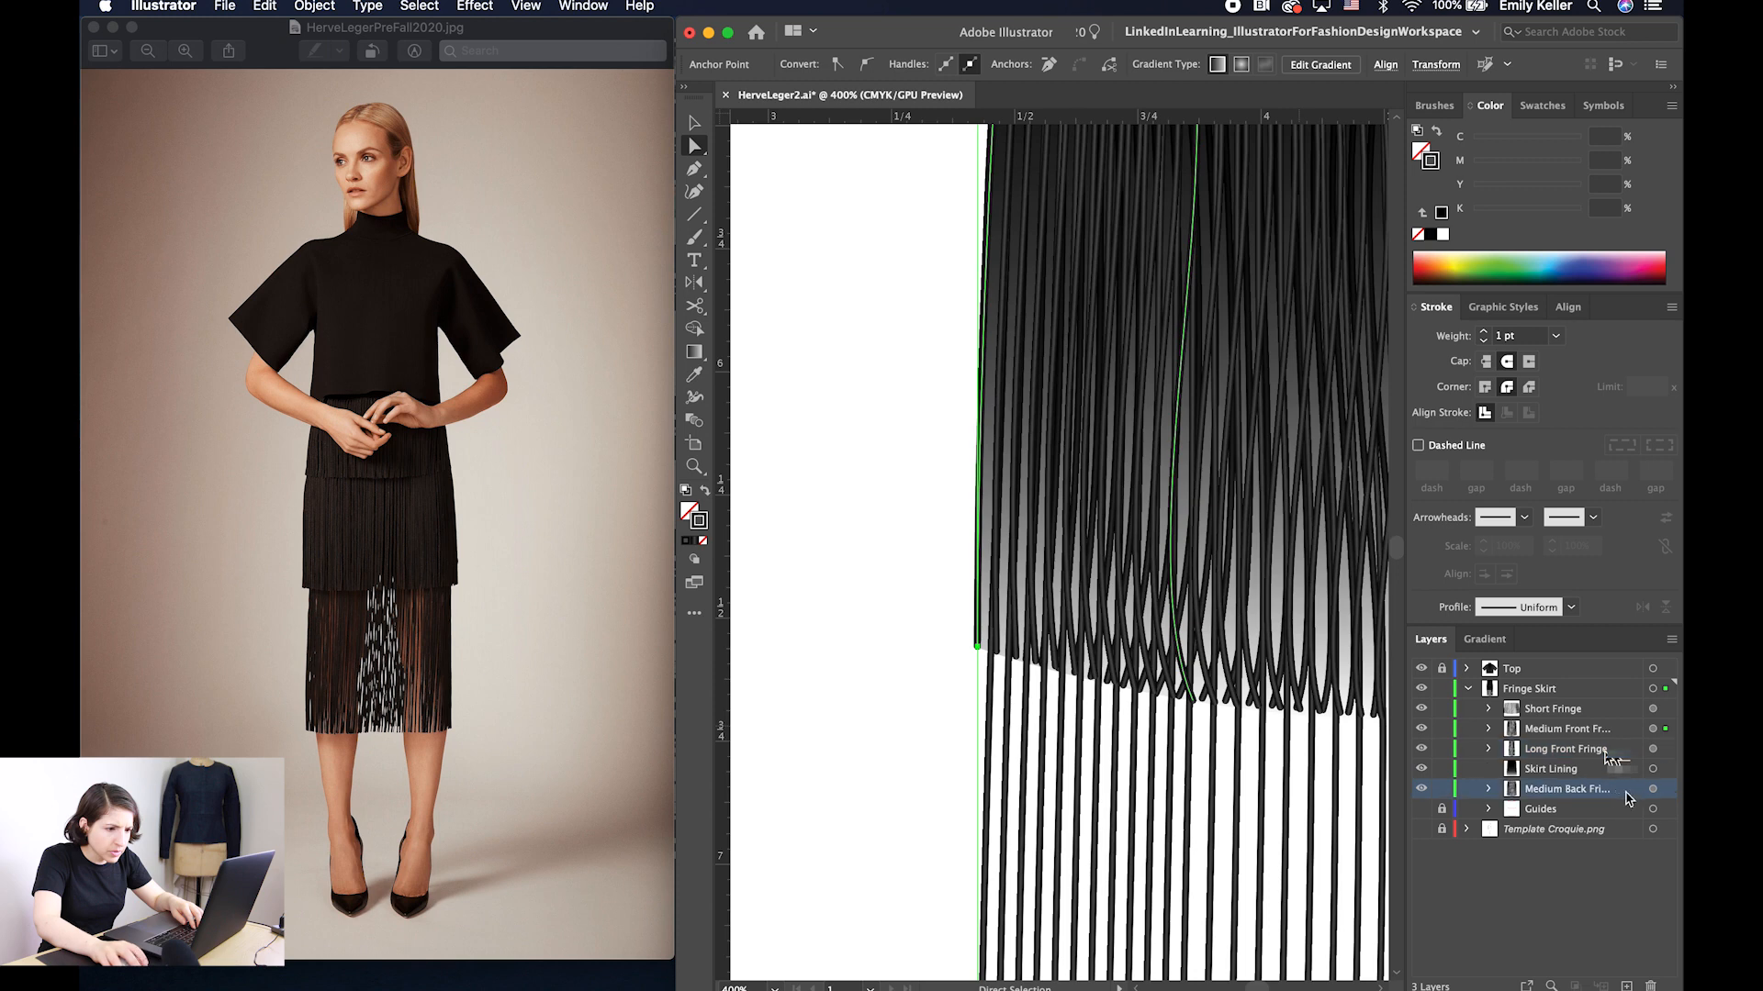
click(1666, 791)
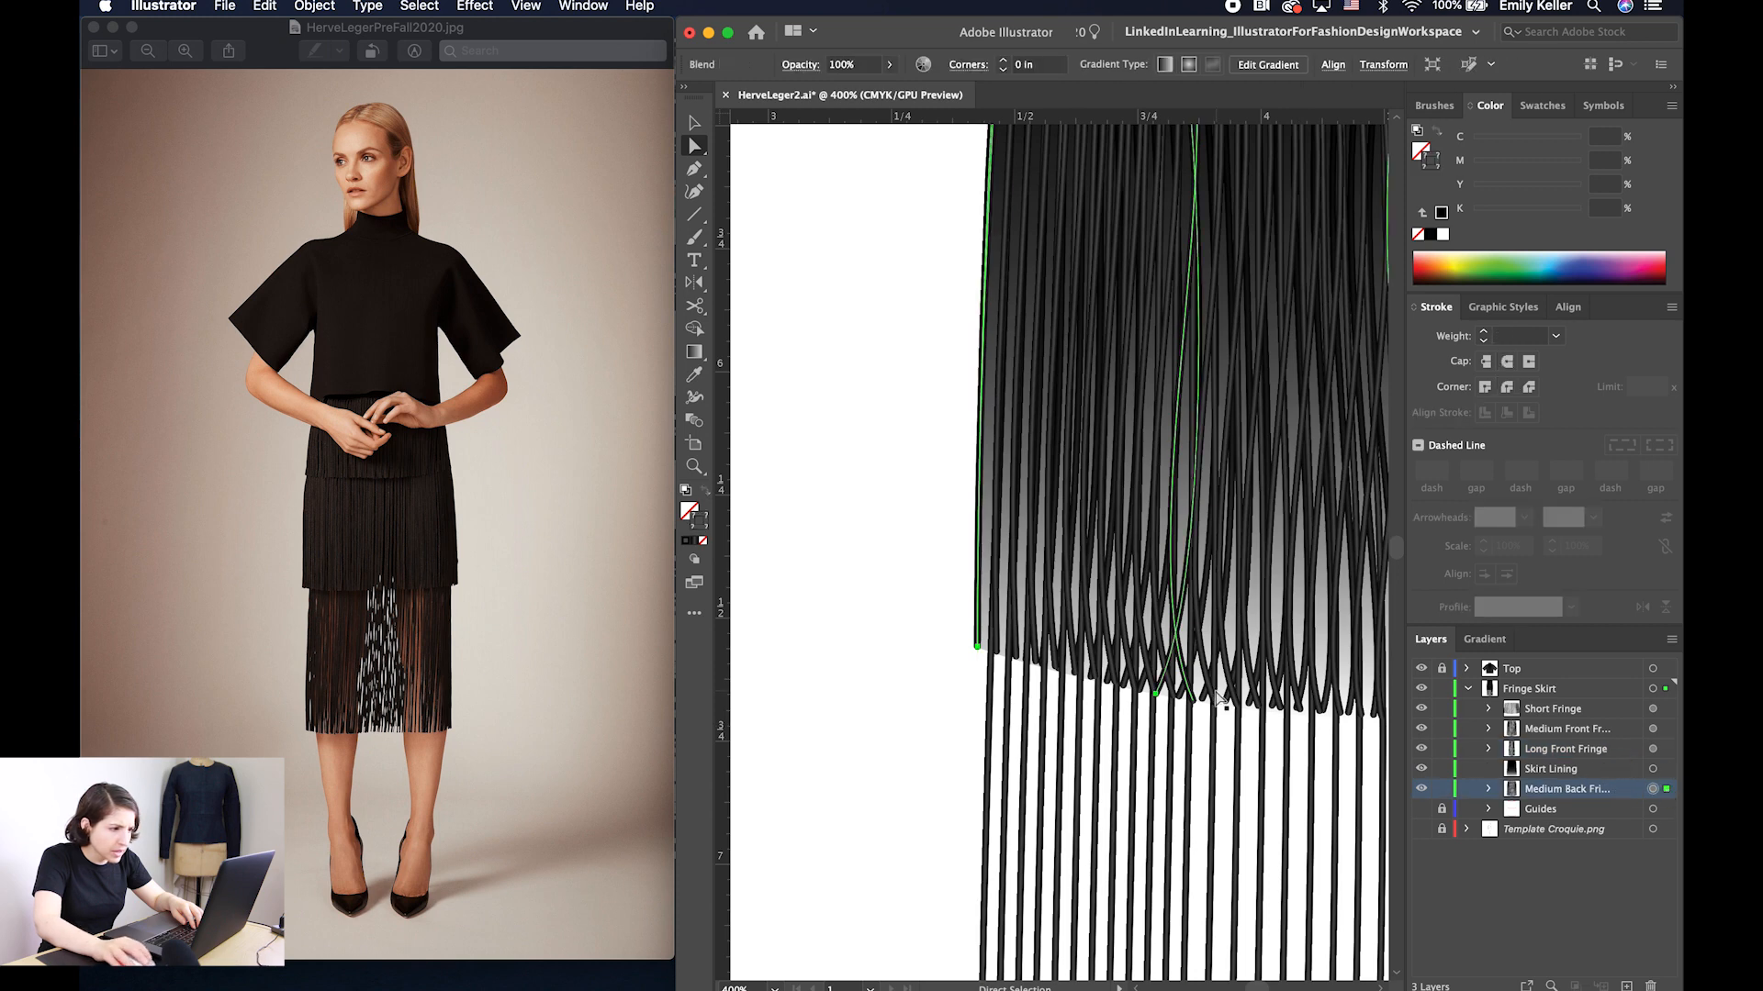
click(981, 647)
key(v)
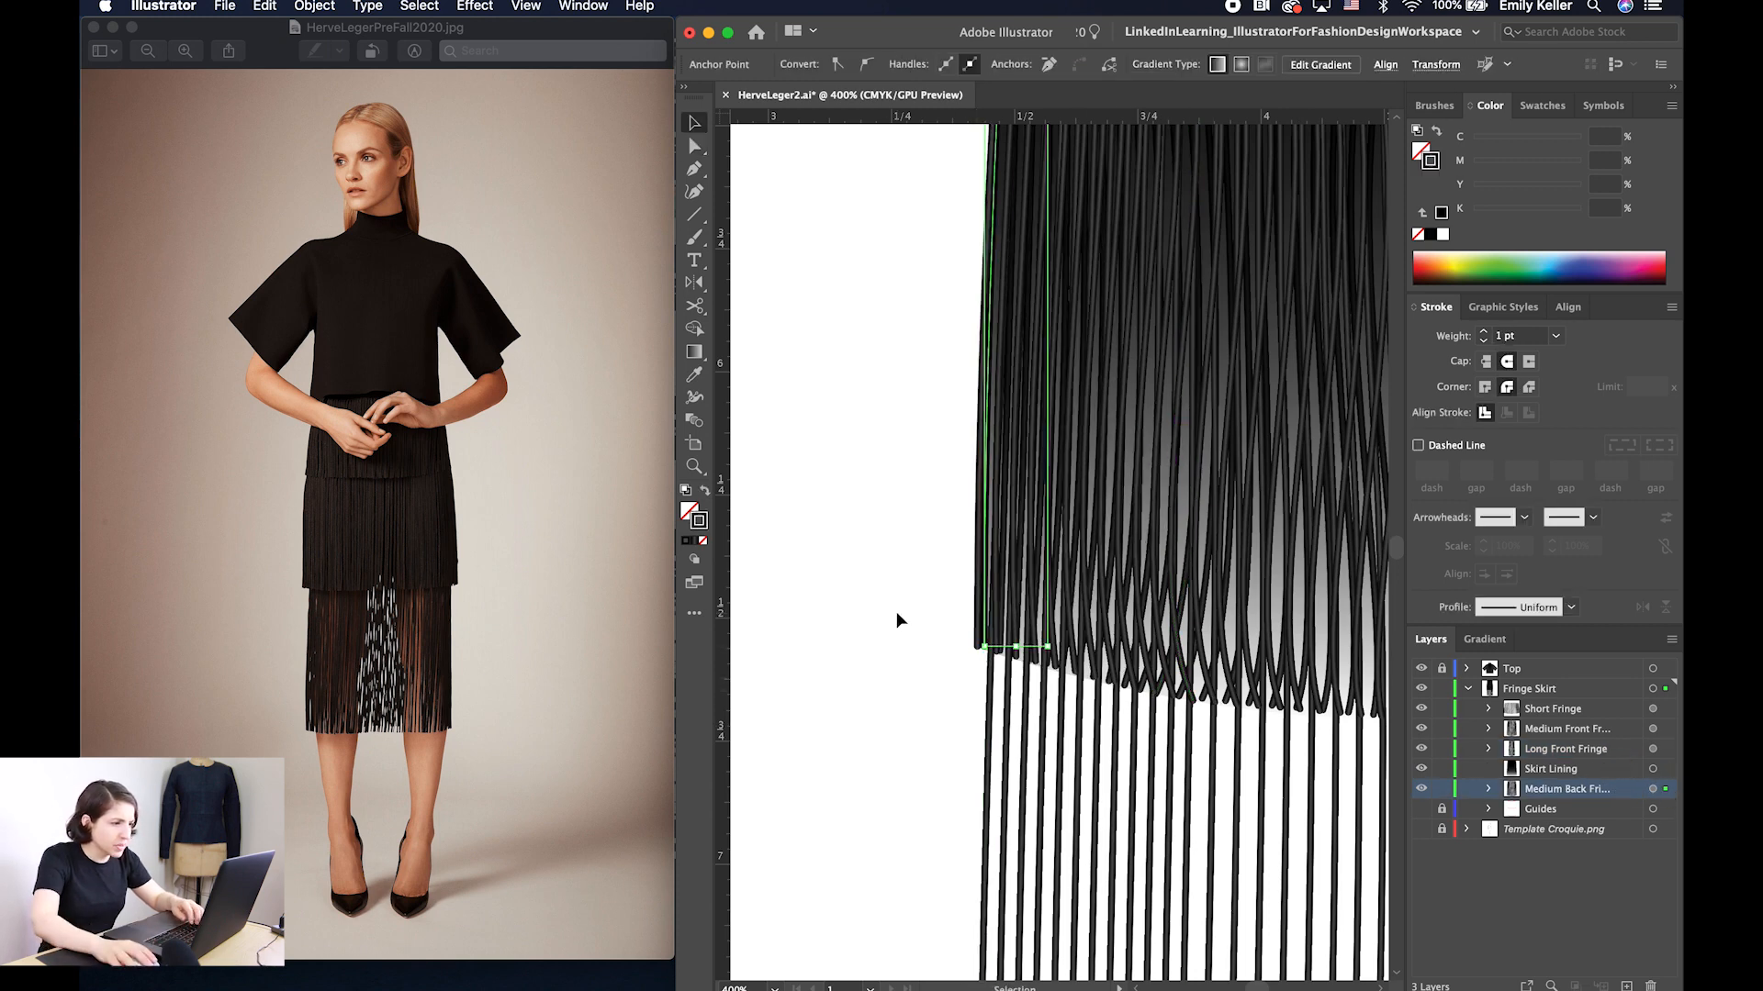
click(898, 615)
Select the Medium Back Fringe and nudge the bottom anchor of its right edge strand slightly inward
key(super+minus)
key(super+minus)
key(super+minus)
key(space)
drag(1022, 688, 931, 717)
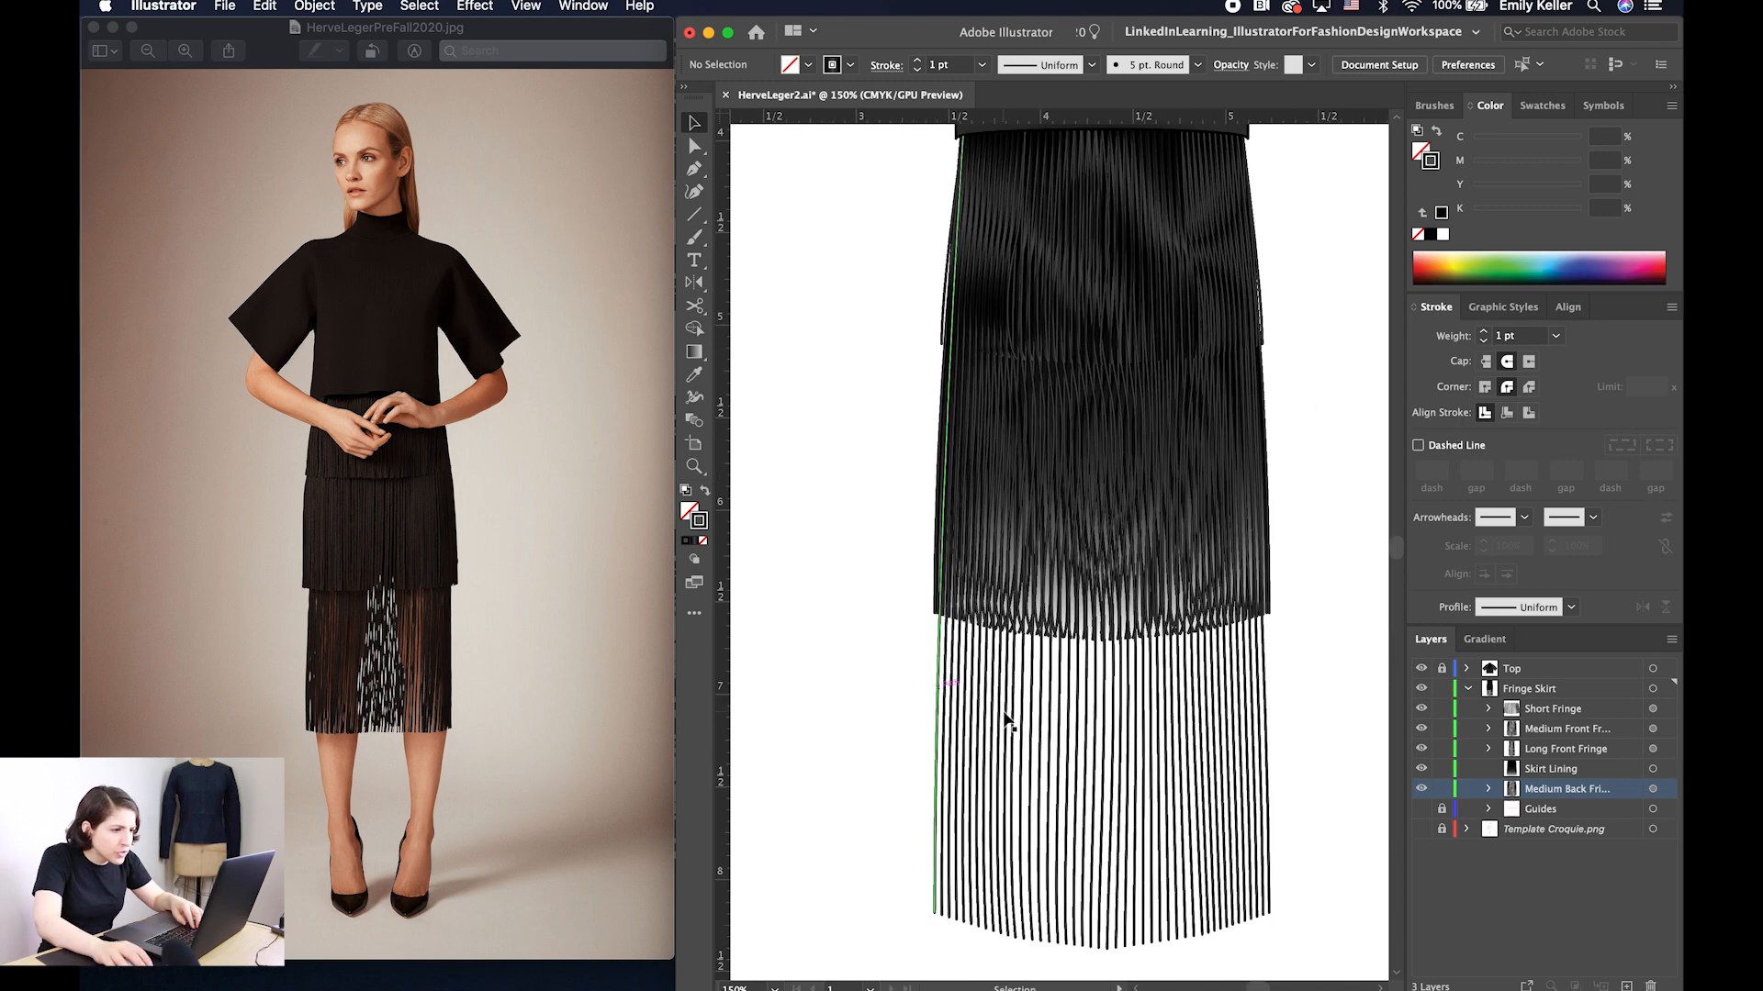
key(z)
drag(1285, 630, 1201, 639)
key(space)
key(space)
drag(975, 692, 1081, 674)
key(a)
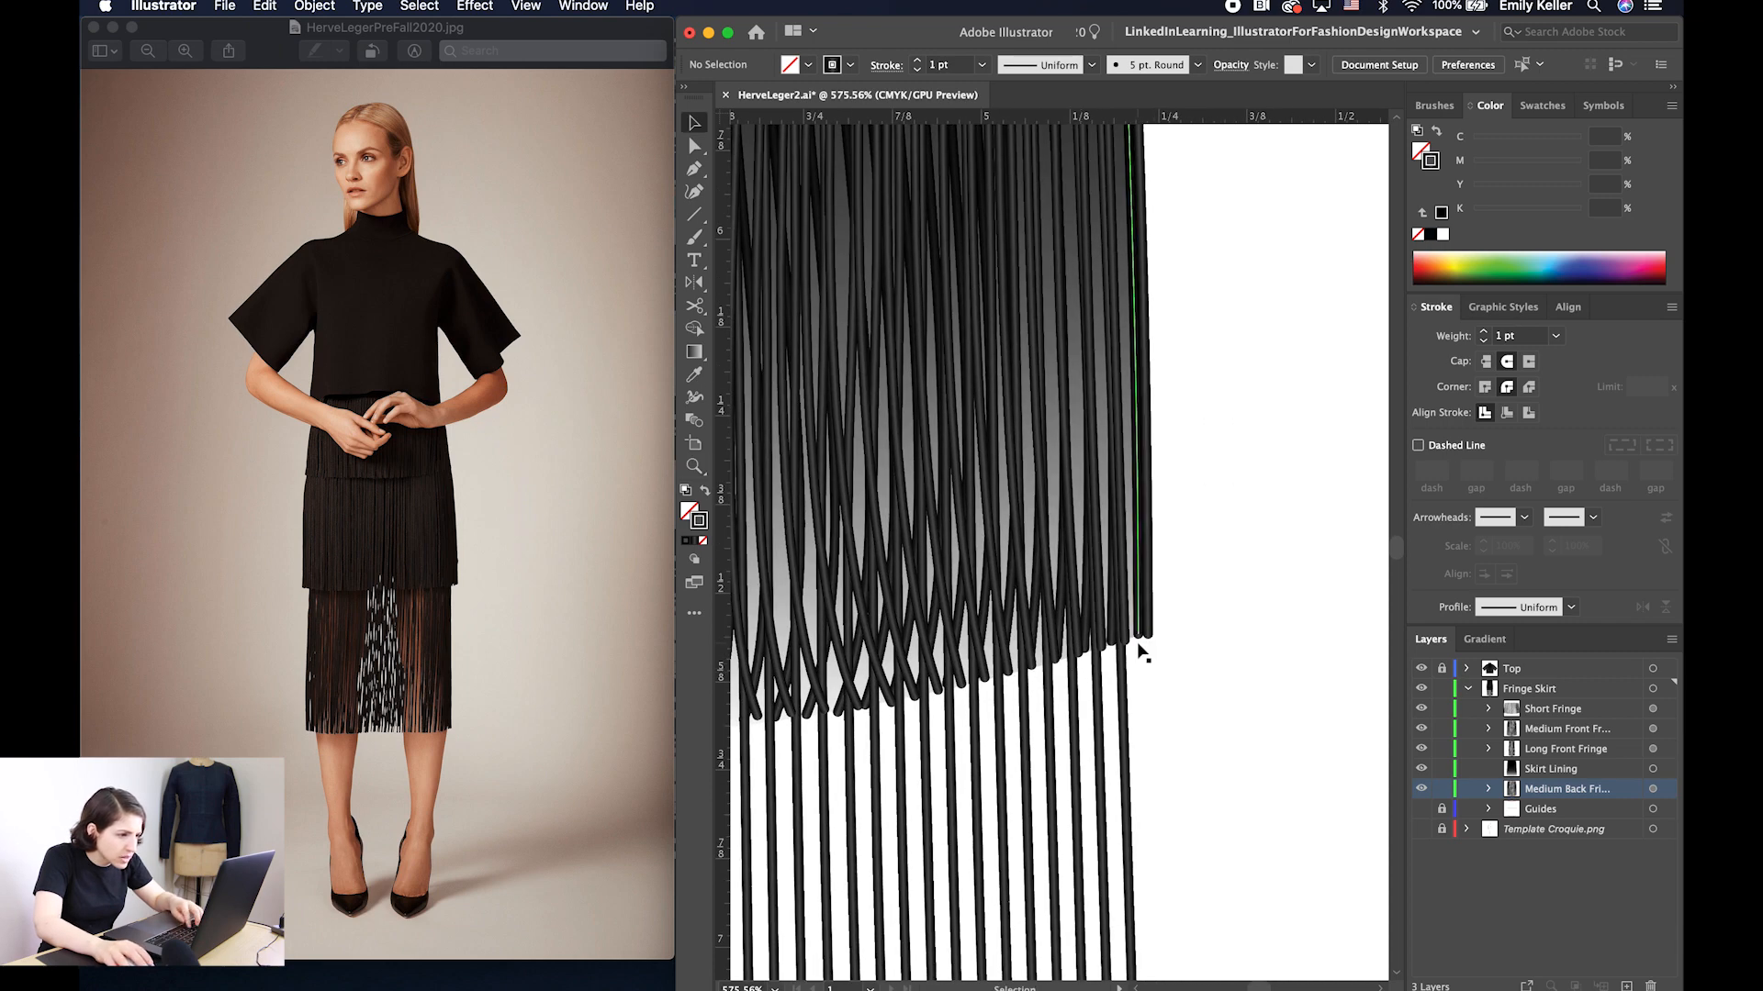
click(1138, 640)
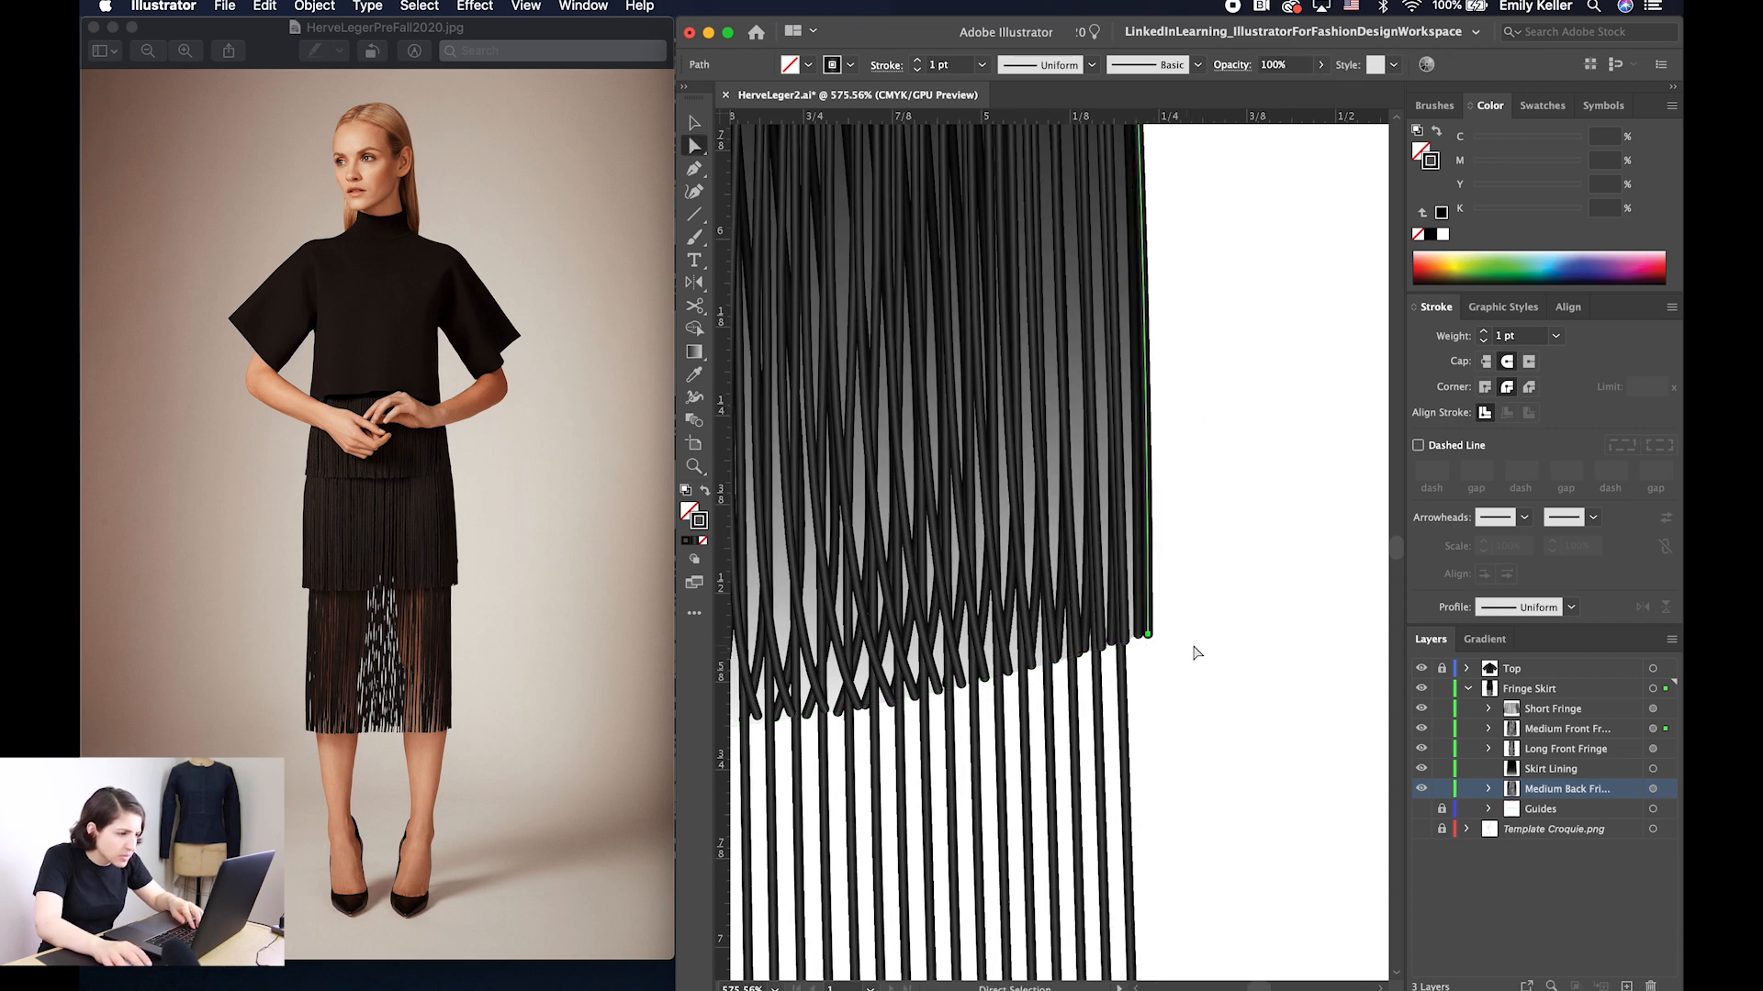
click(1654, 790)
click(1138, 635)
key(Left)
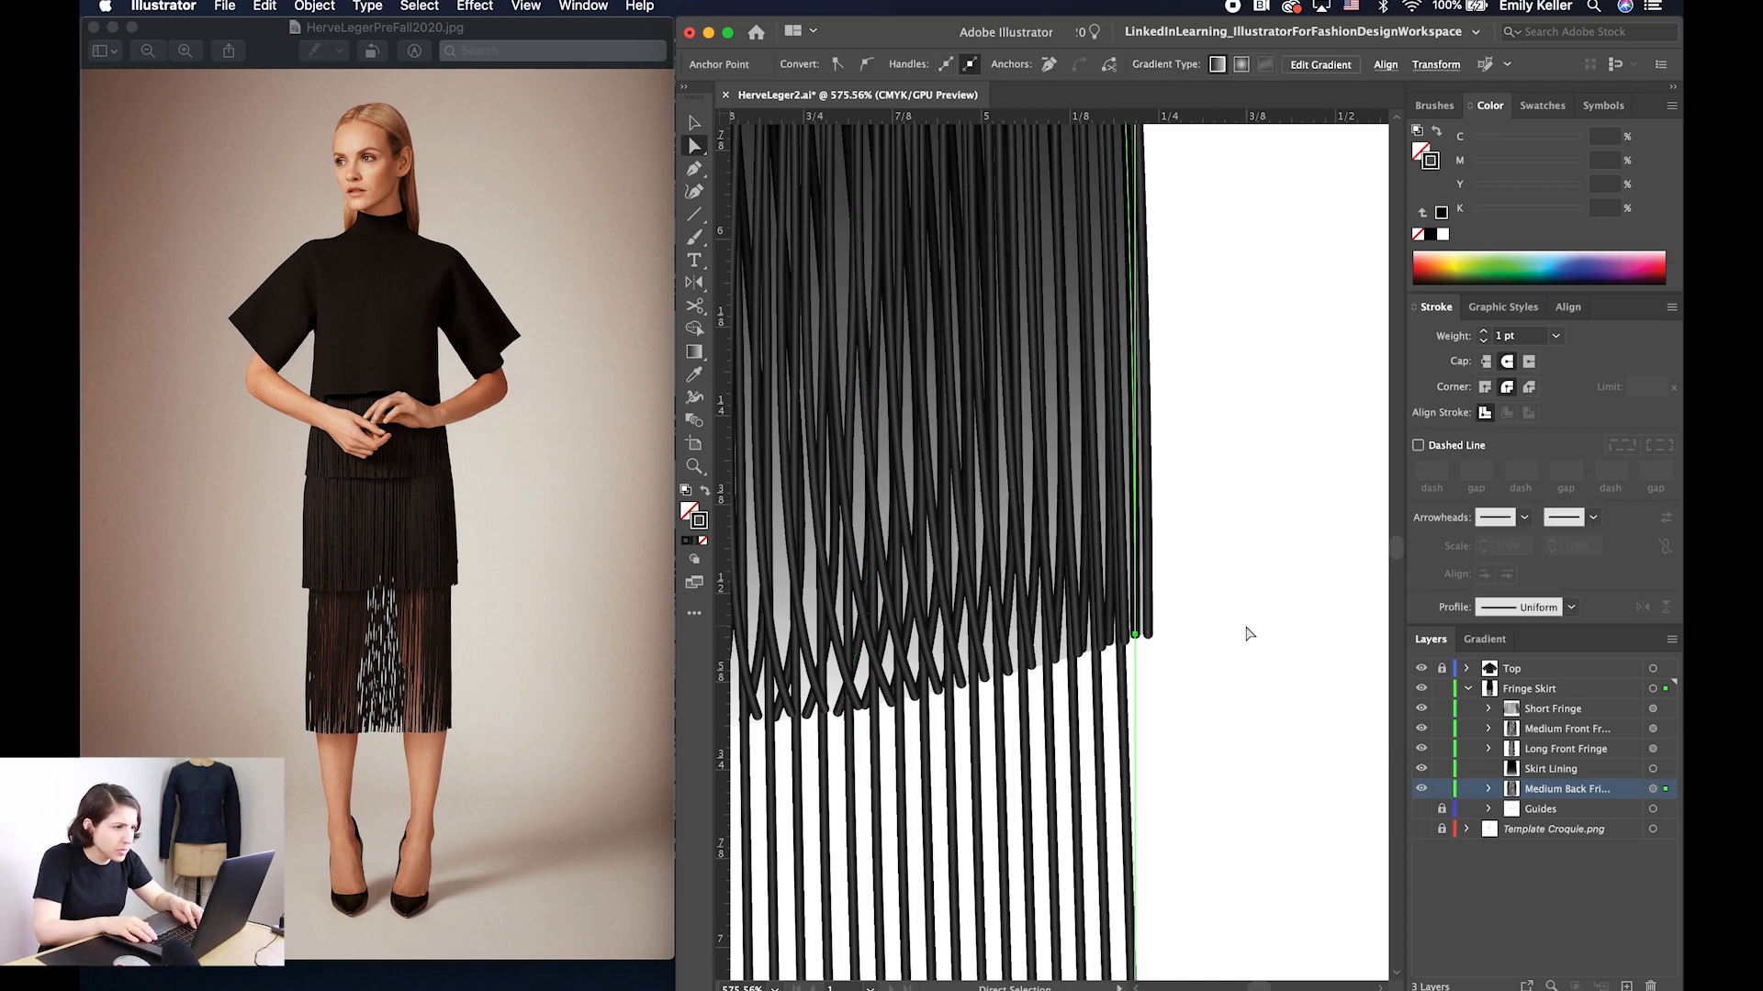
drag(1184, 447, 1136, 803)
drag(1196, 248, 1240, 405)
drag(1187, 770, 1211, 437)
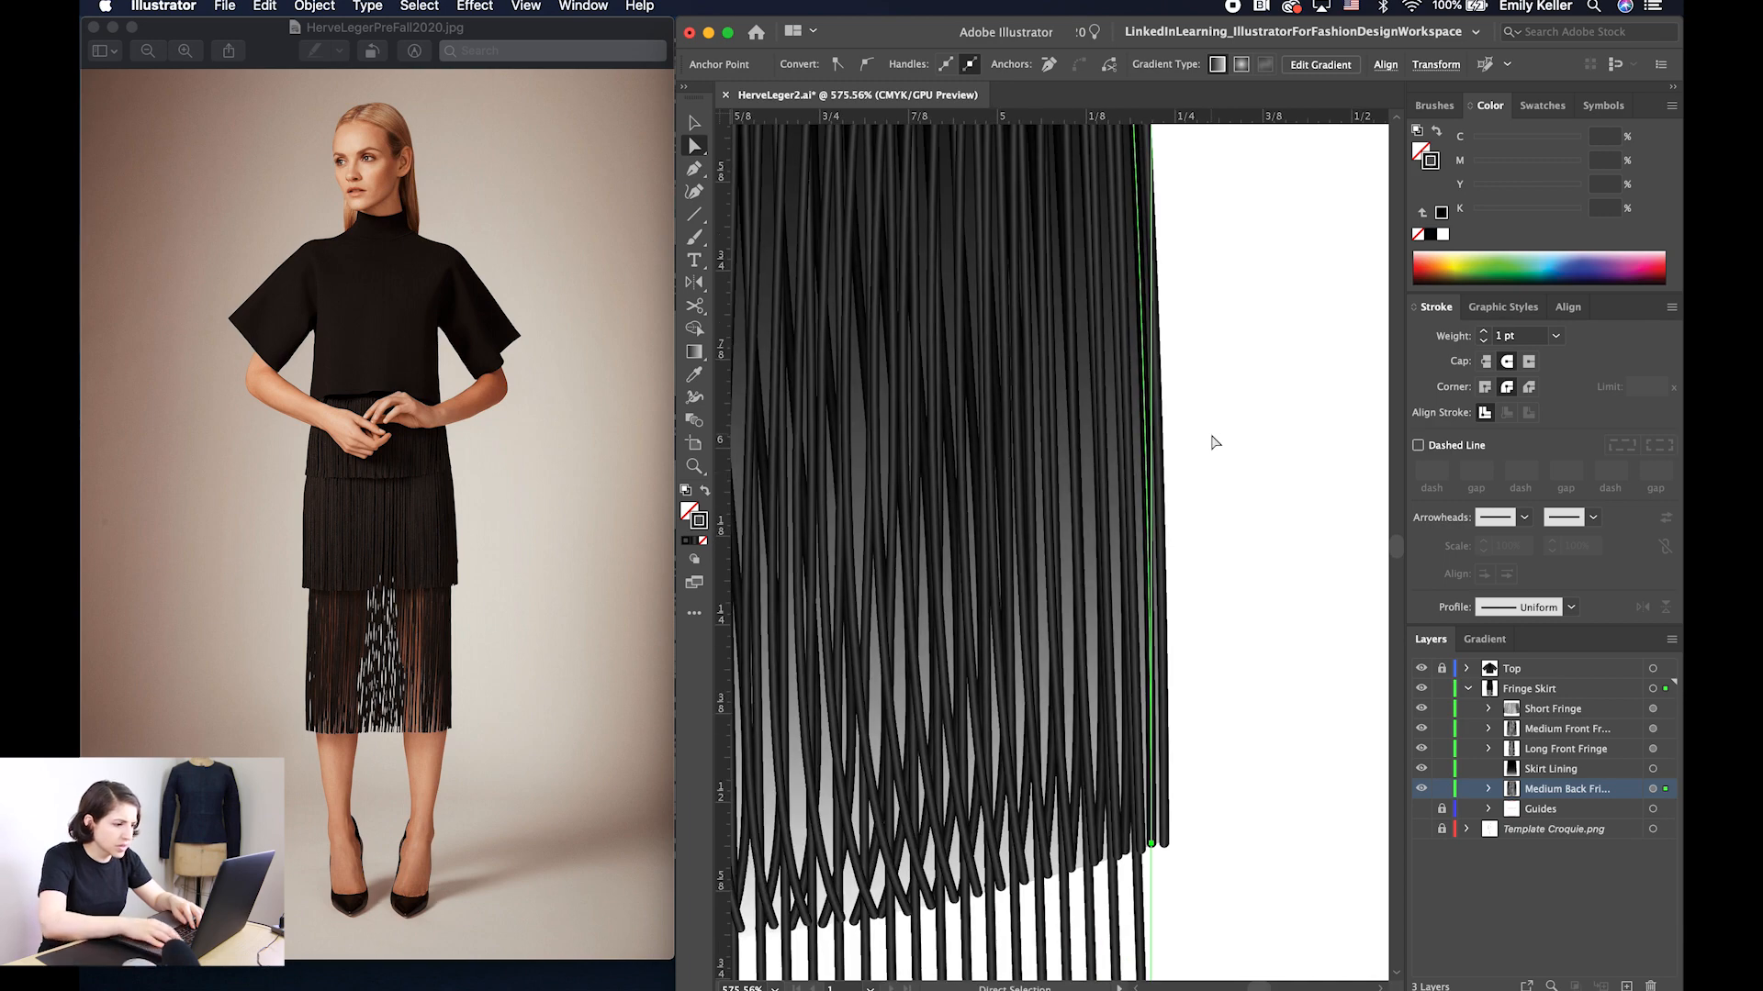
key(super+minus)
key(v)
click(1115, 665)
Shift the bottom anchor of the Medium Back Fringe's center strand sideways to vary the crossing of the strands, and deselect it
key(super+minus)
drag(966, 752, 1161, 738)
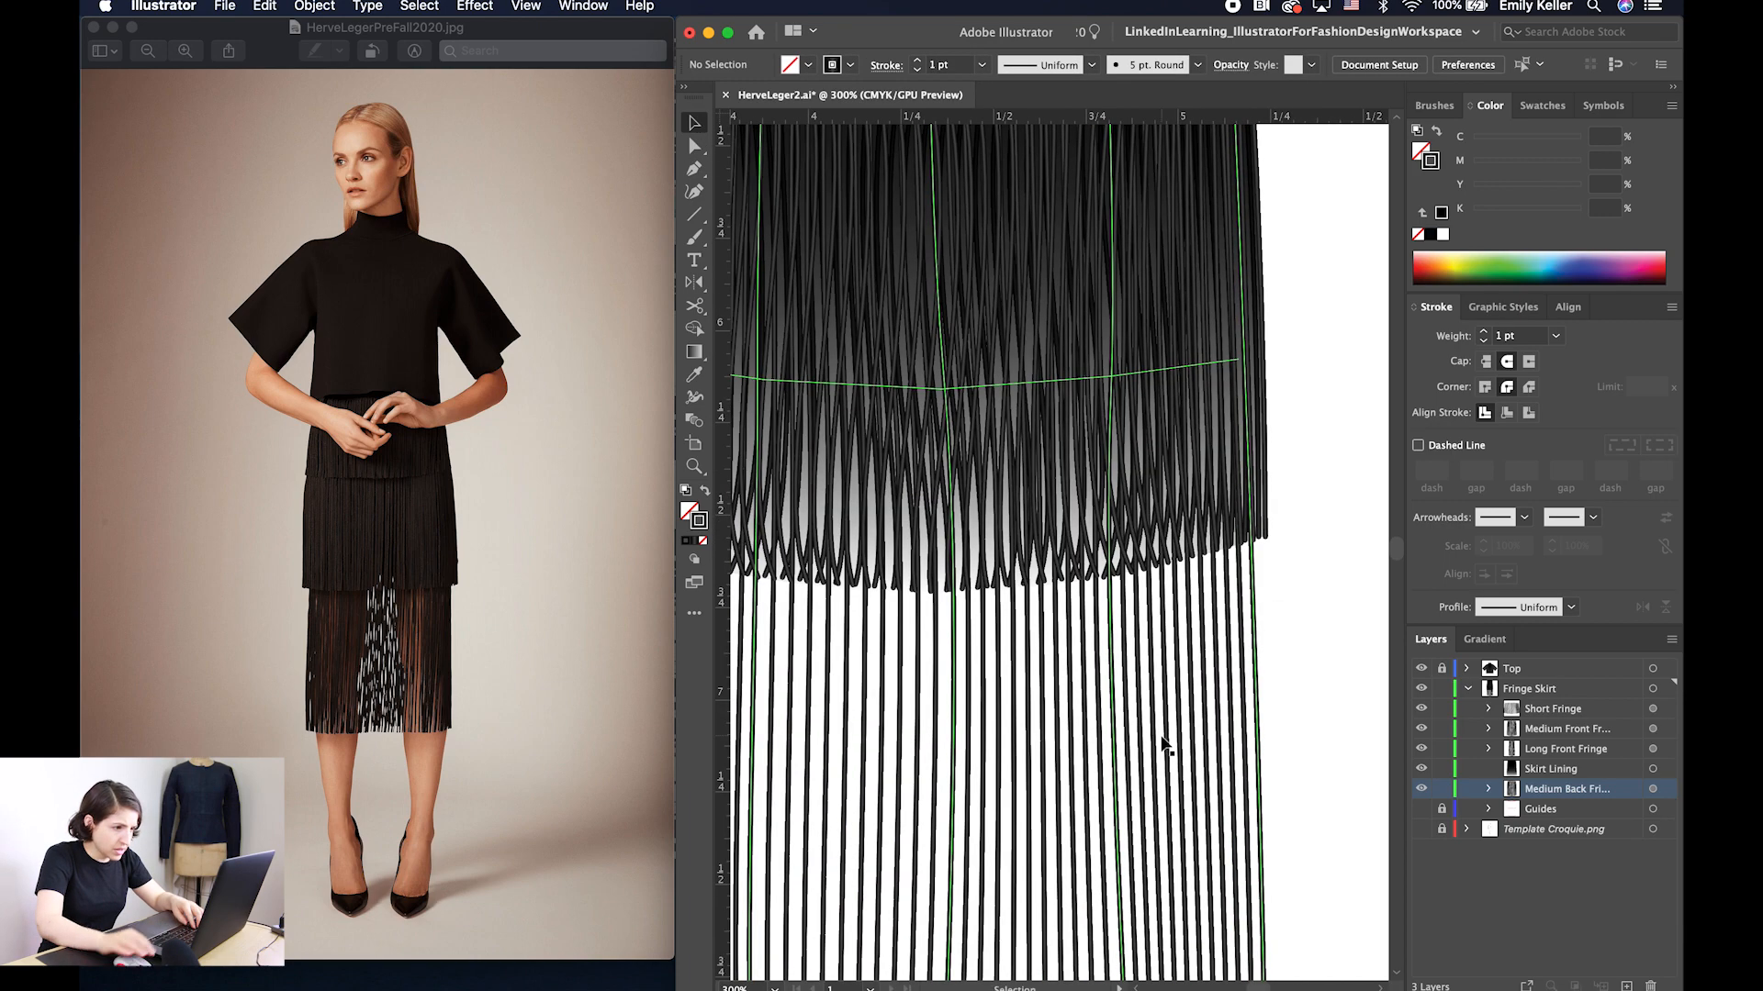
key(super+minus)
key(super+minus)
key(z)
drag(973, 585, 1192, 615)
drag(998, 557, 1211, 586)
key(a)
key(v)
click(1652, 790)
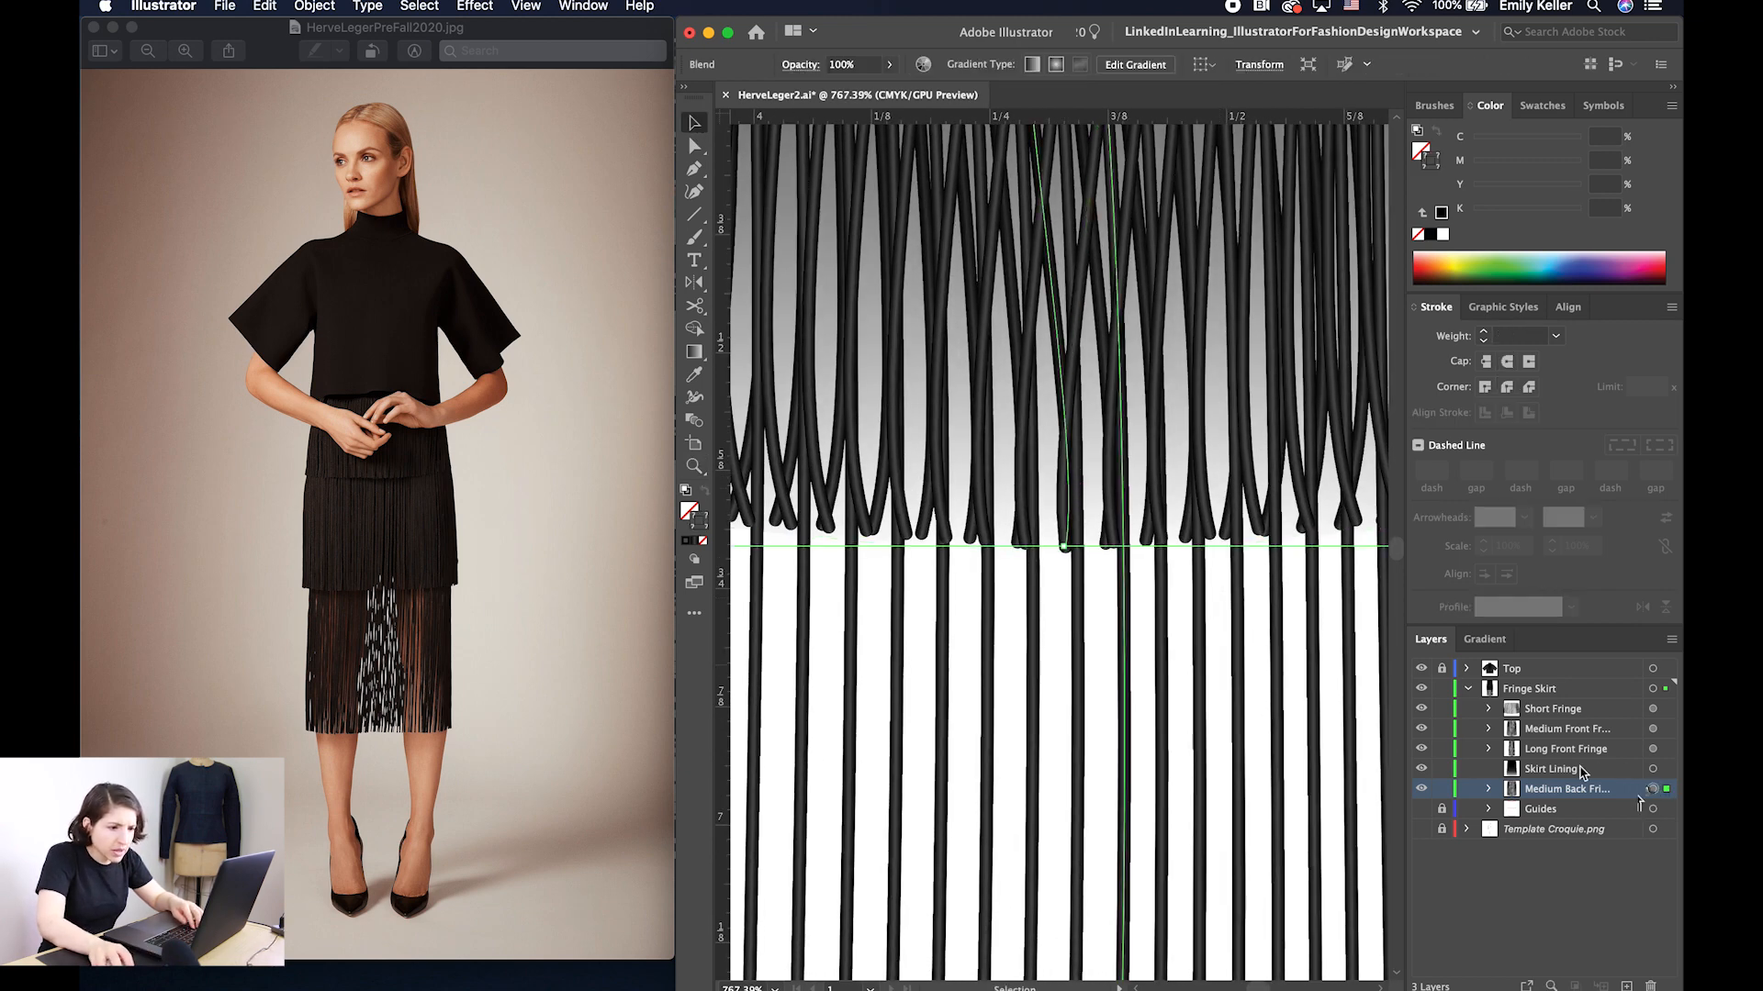
key(a)
click(1064, 547)
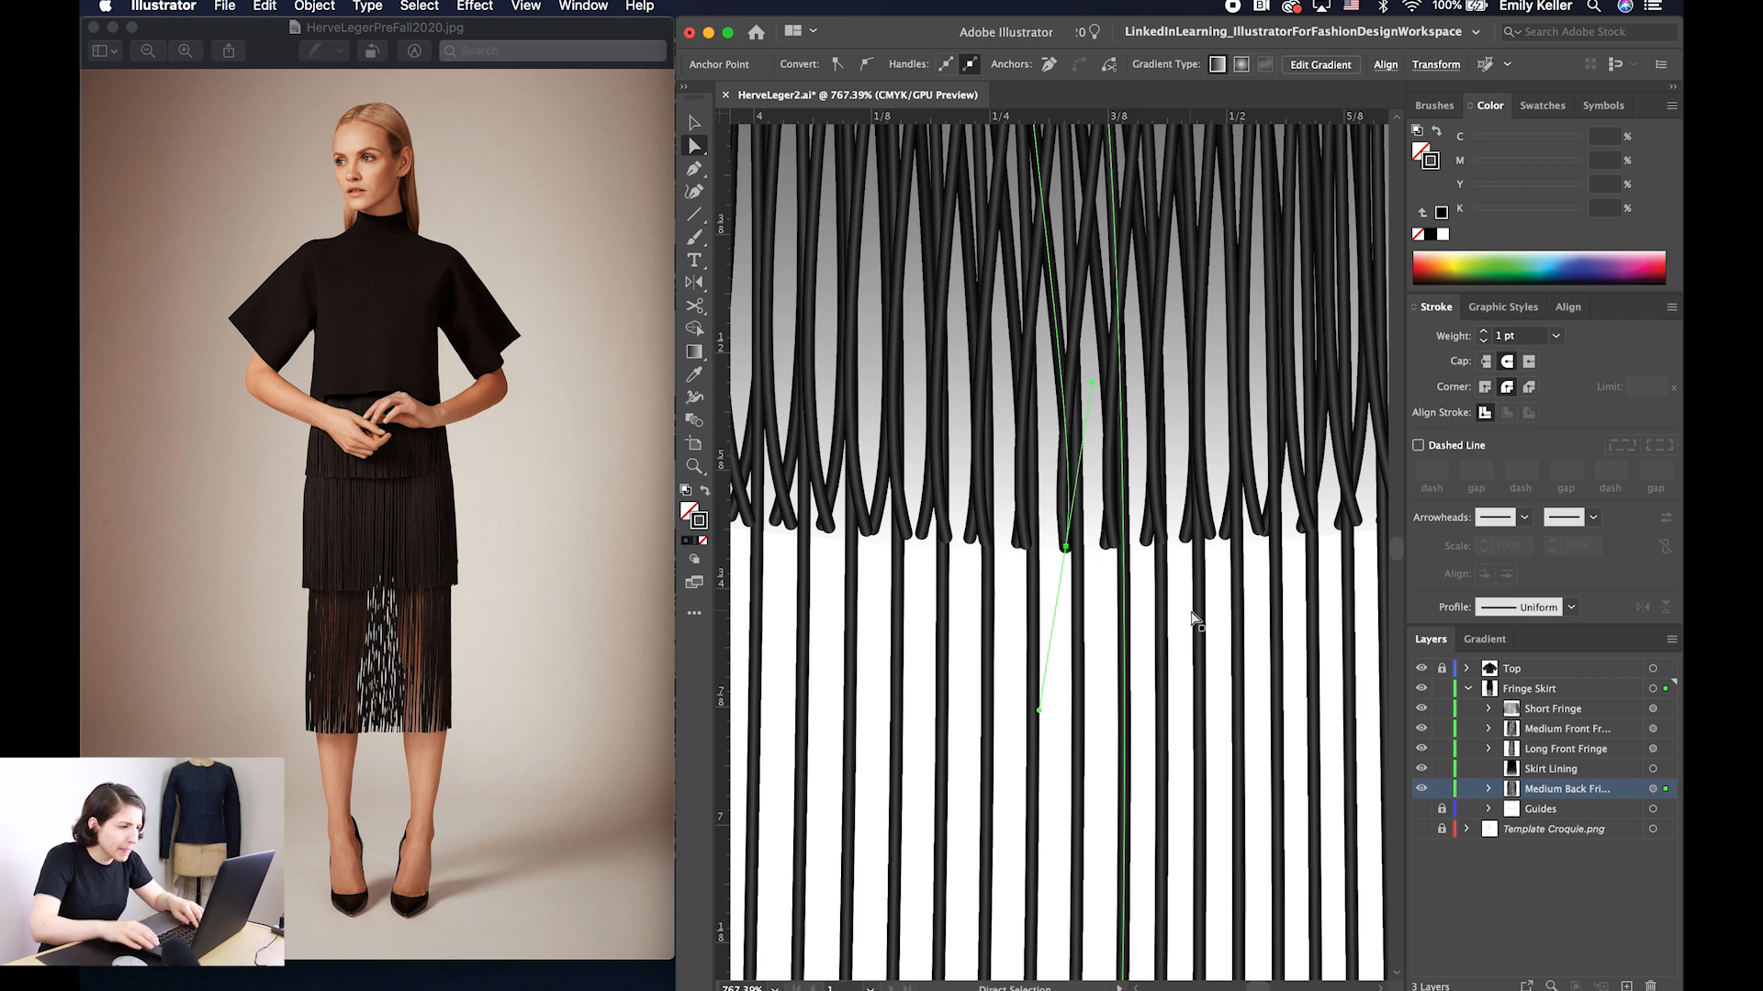
key(shift+Right)
key(Left)
key(Left)
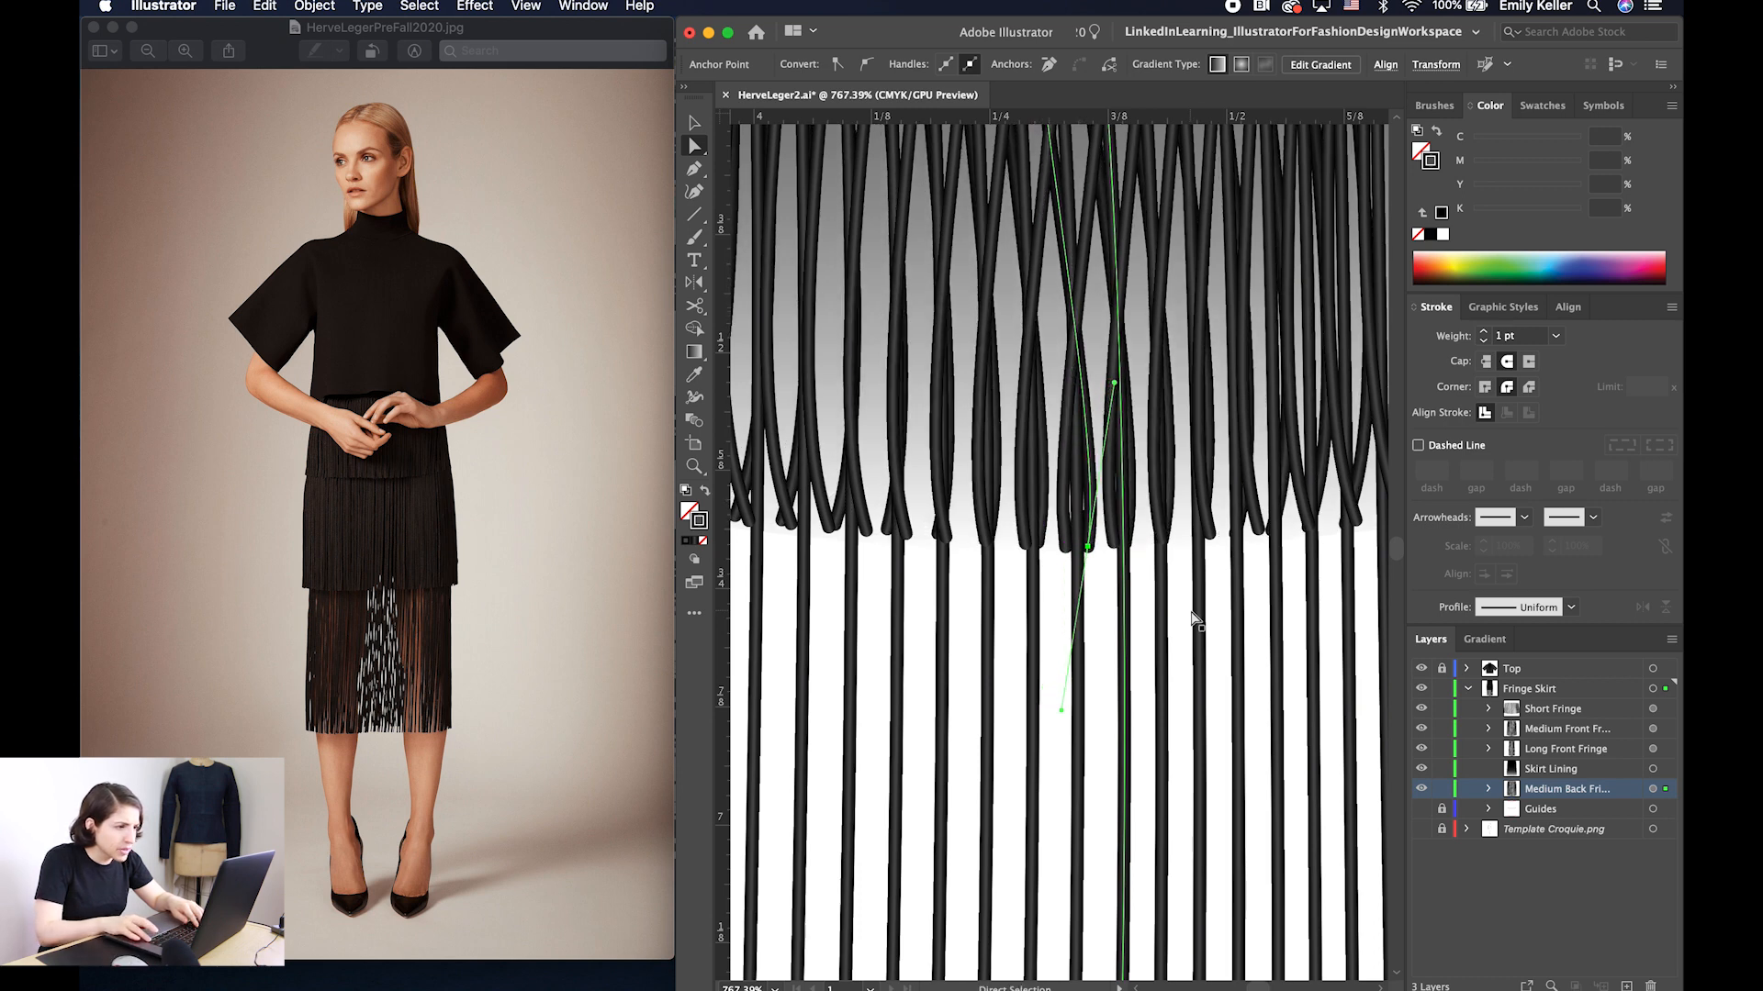
key(Left)
key(Left)
key(Left)
key(super+minus)
key(super+minus)
key(super+minus)
key(super+minus)
key(super+minus)
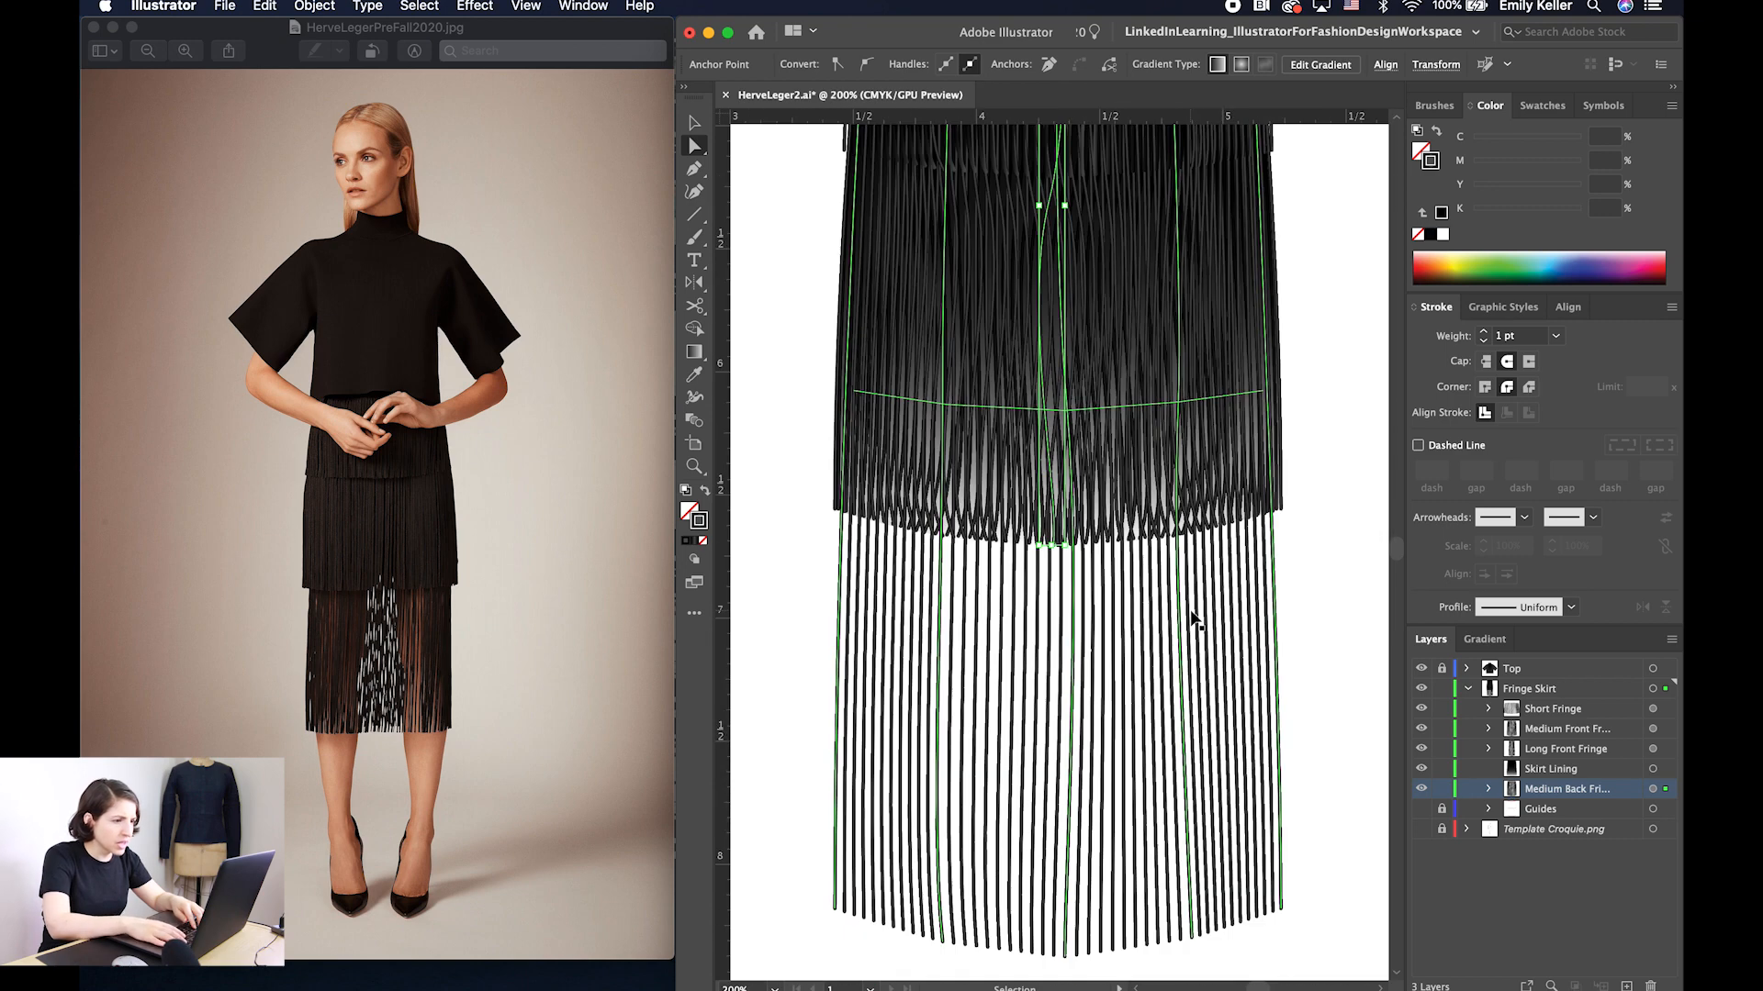
key(v)
click(1319, 630)
scroll(1319, 629, down, 2)
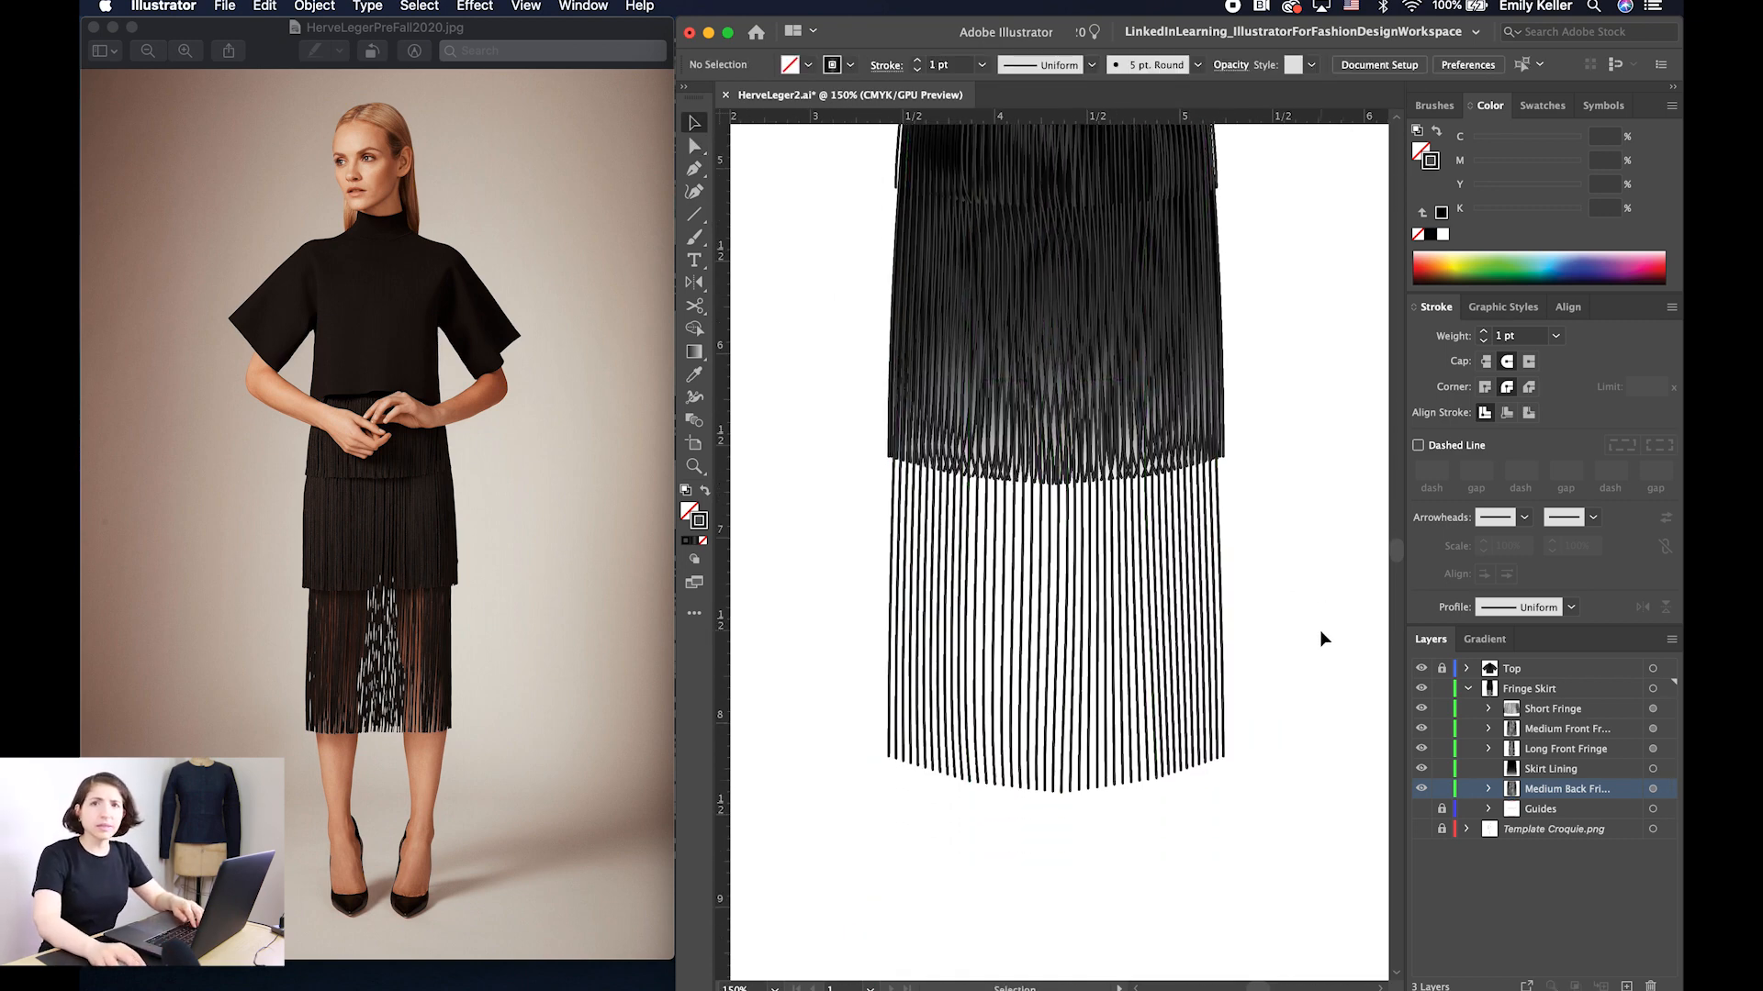
Copy the Long Front Fringe, paste the copy directly behind it and reflect the copy
click(1224, 610)
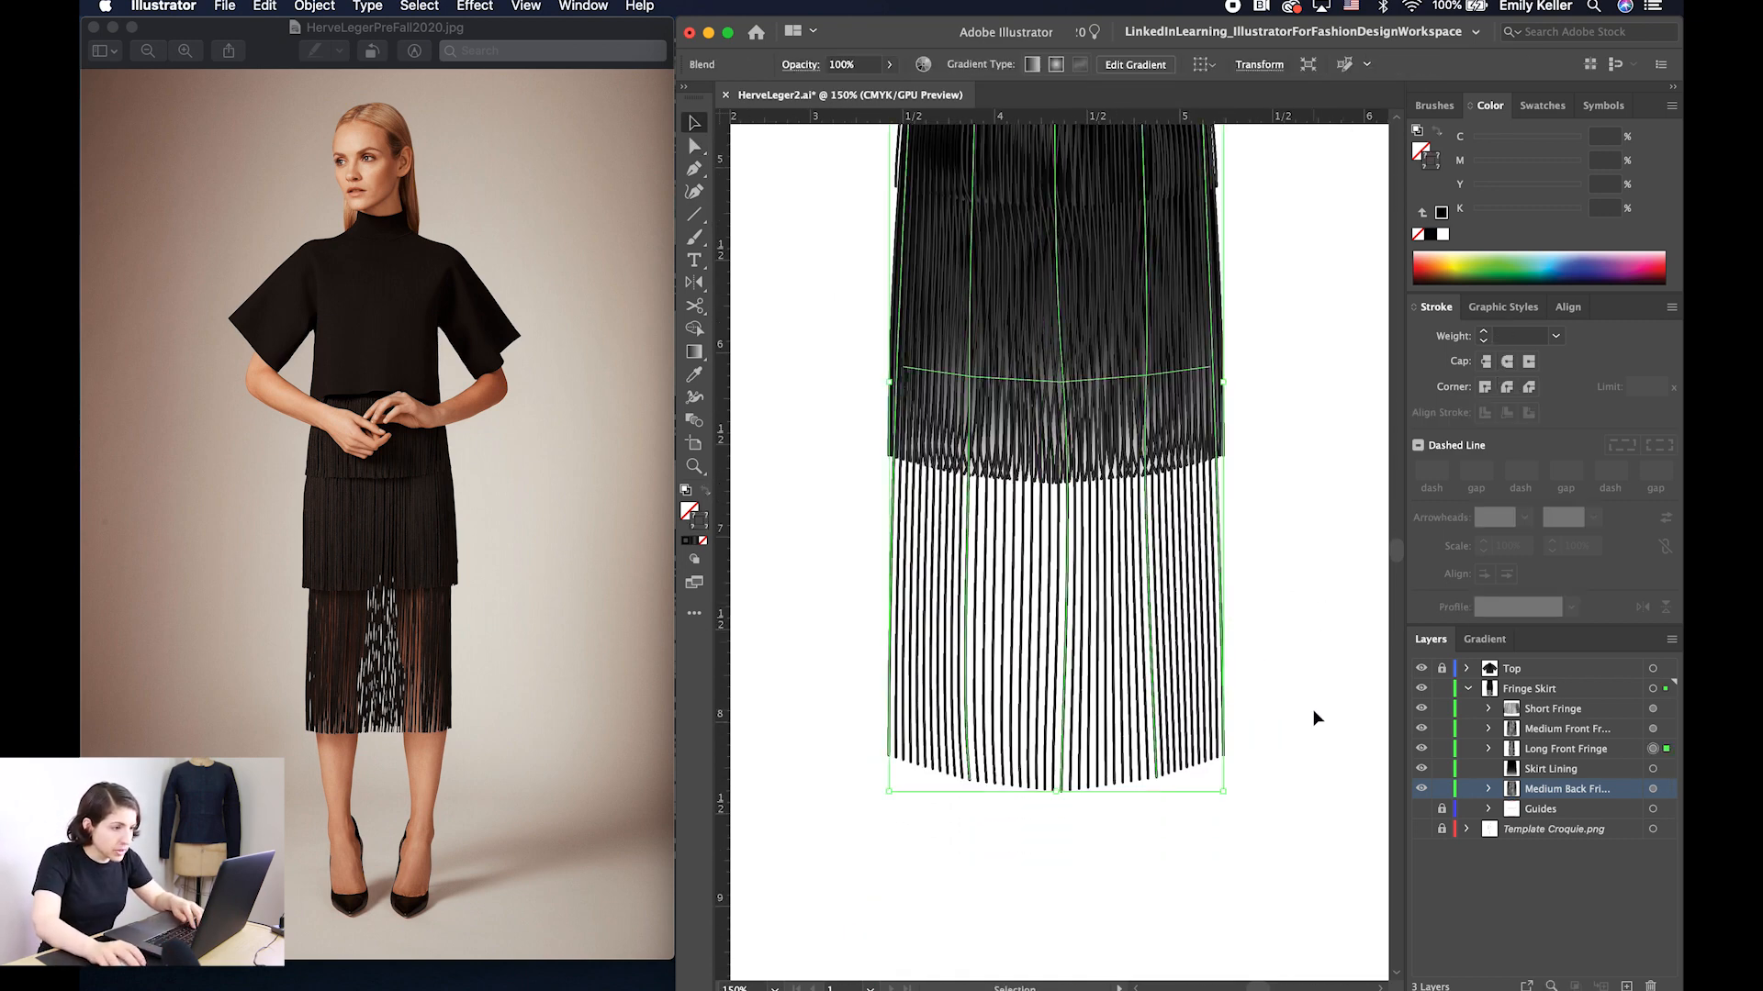
key(a)
key(super+c)
key(super+b)
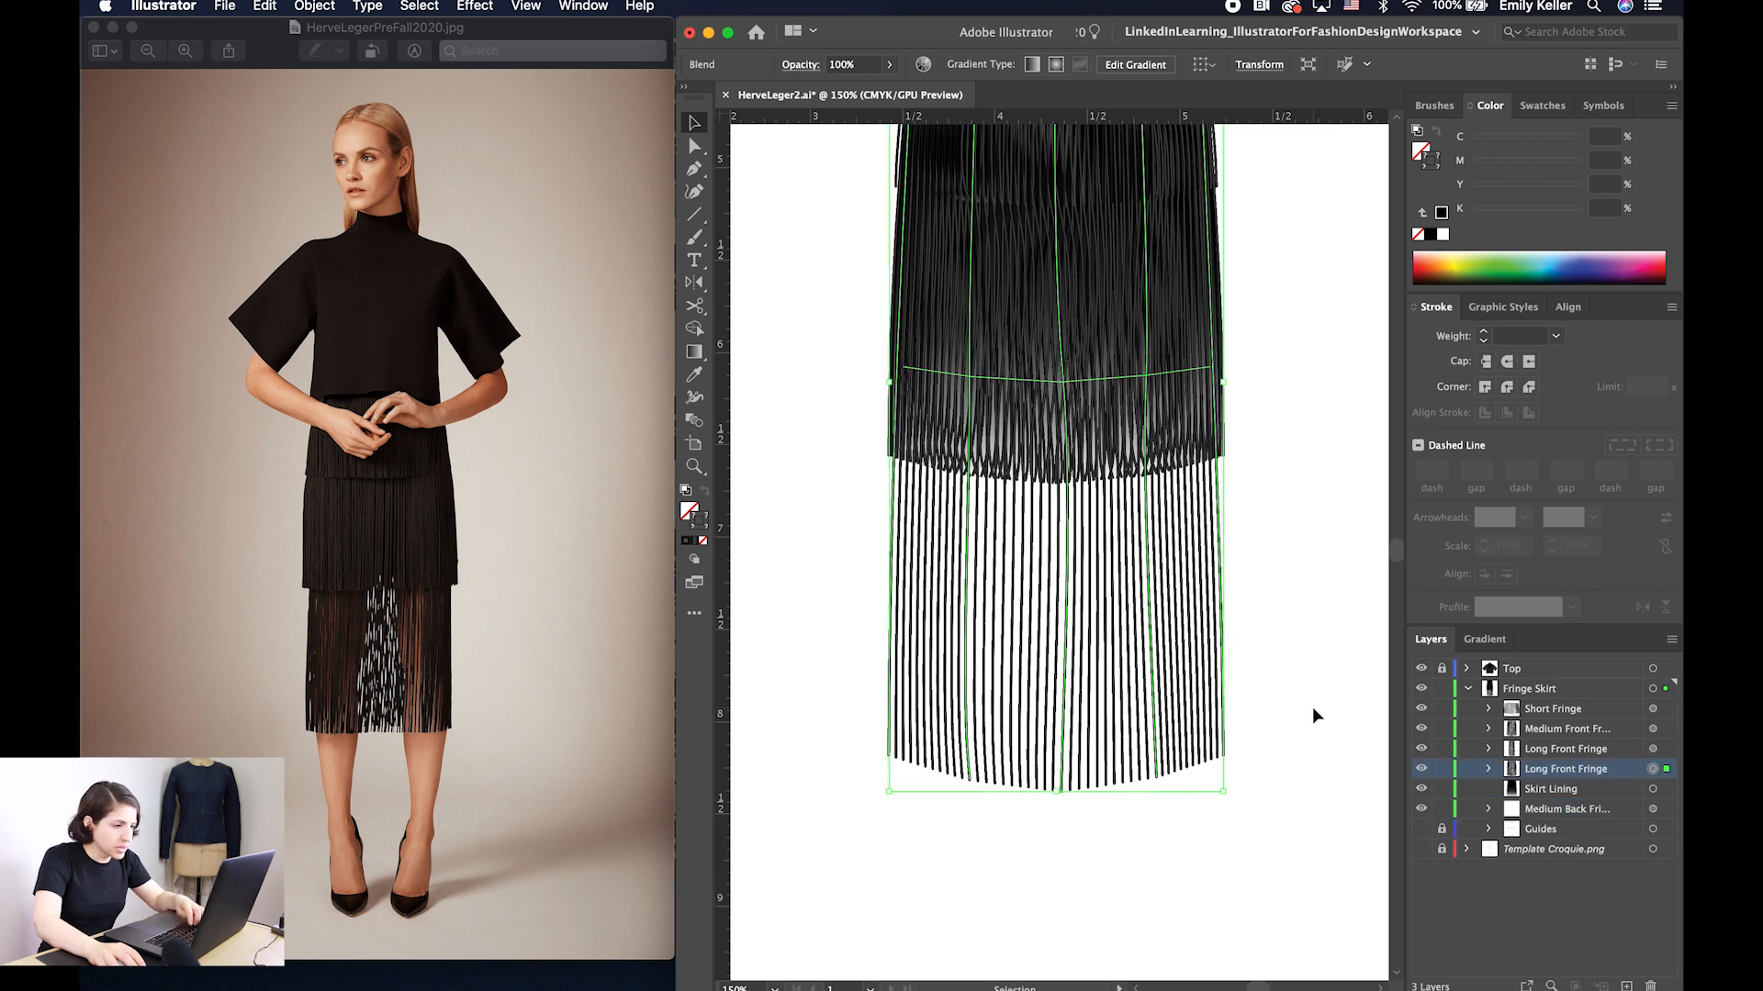
click(317, 7)
mouse_move(386, 29)
click(570, 98)
key(Return)
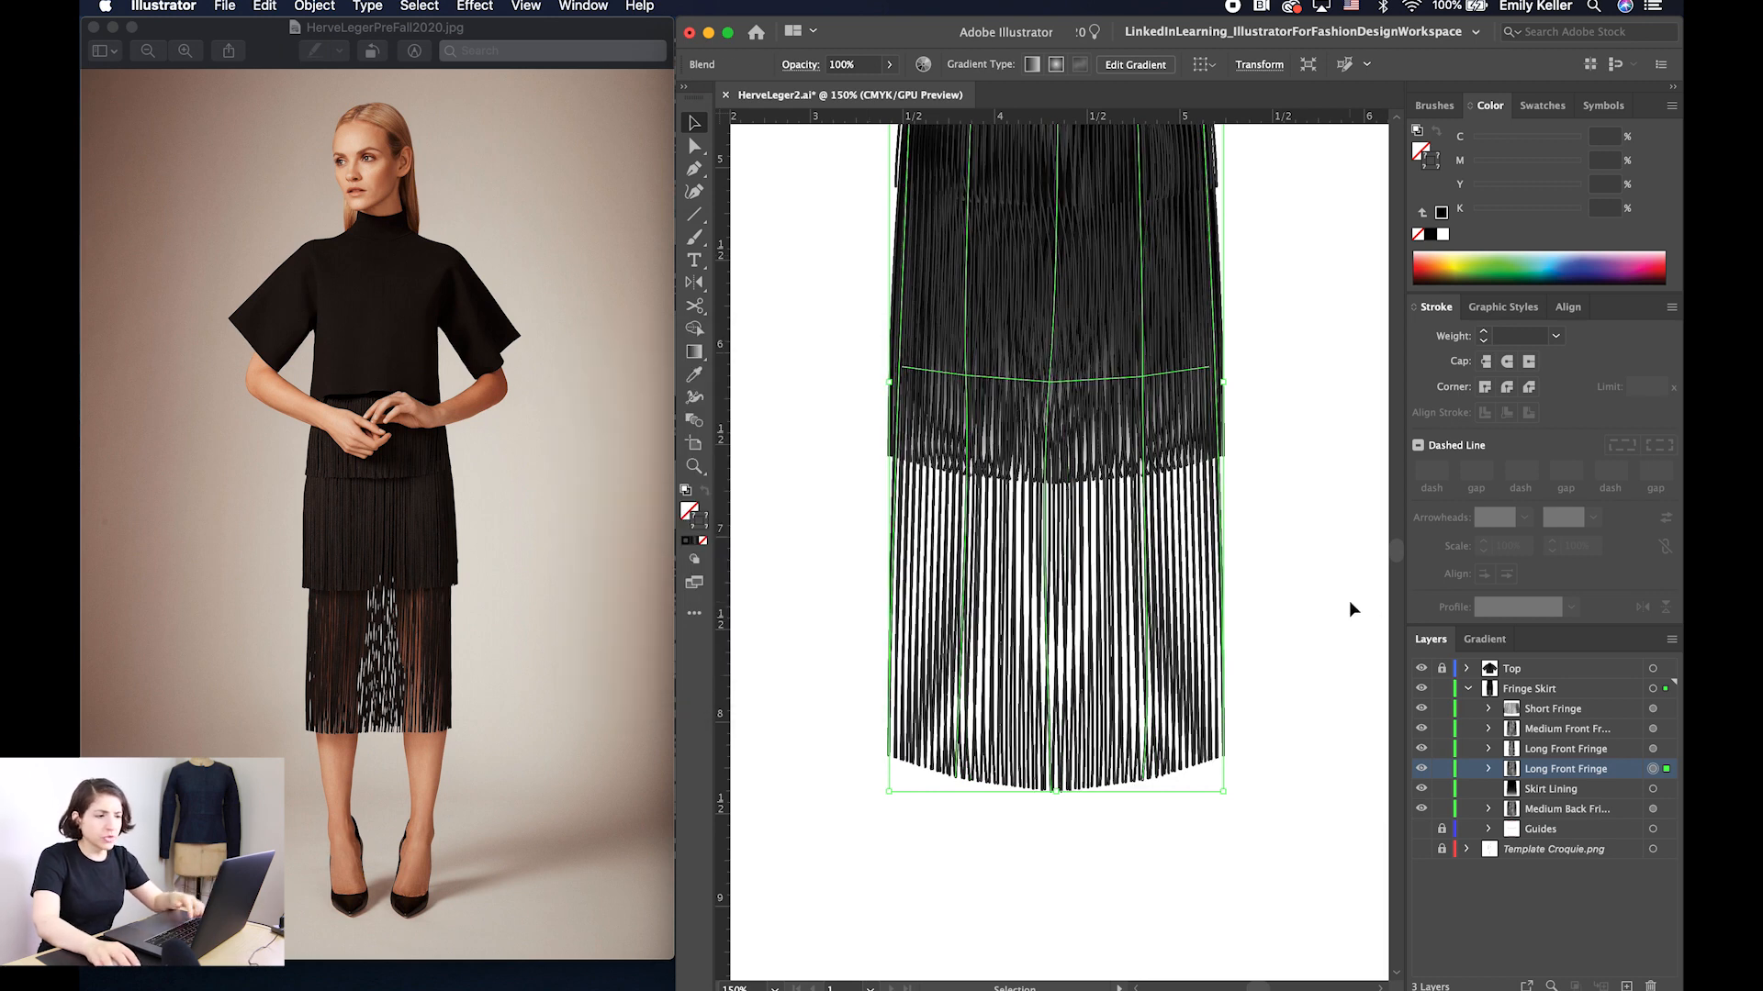
click(1348, 601)
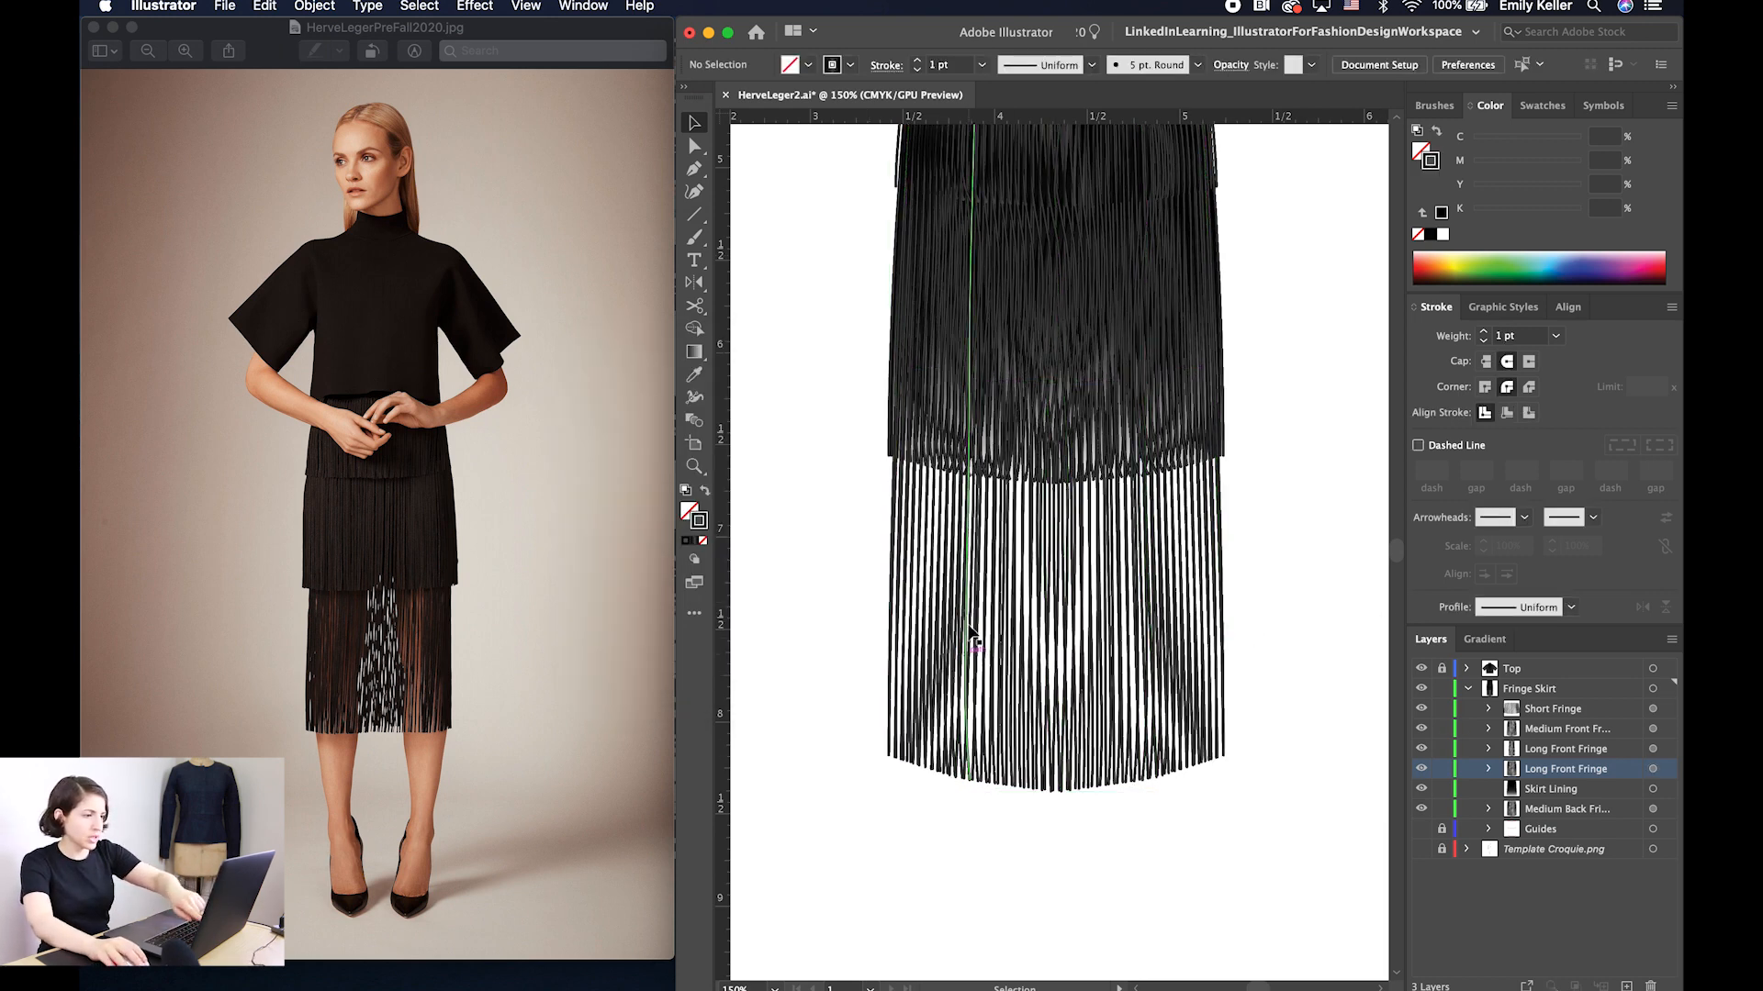
Rename the duplicated long fringe "Long Back Fringe" and reorder it below the Medium Back Fringe
scroll(1276, 748, down, 1)
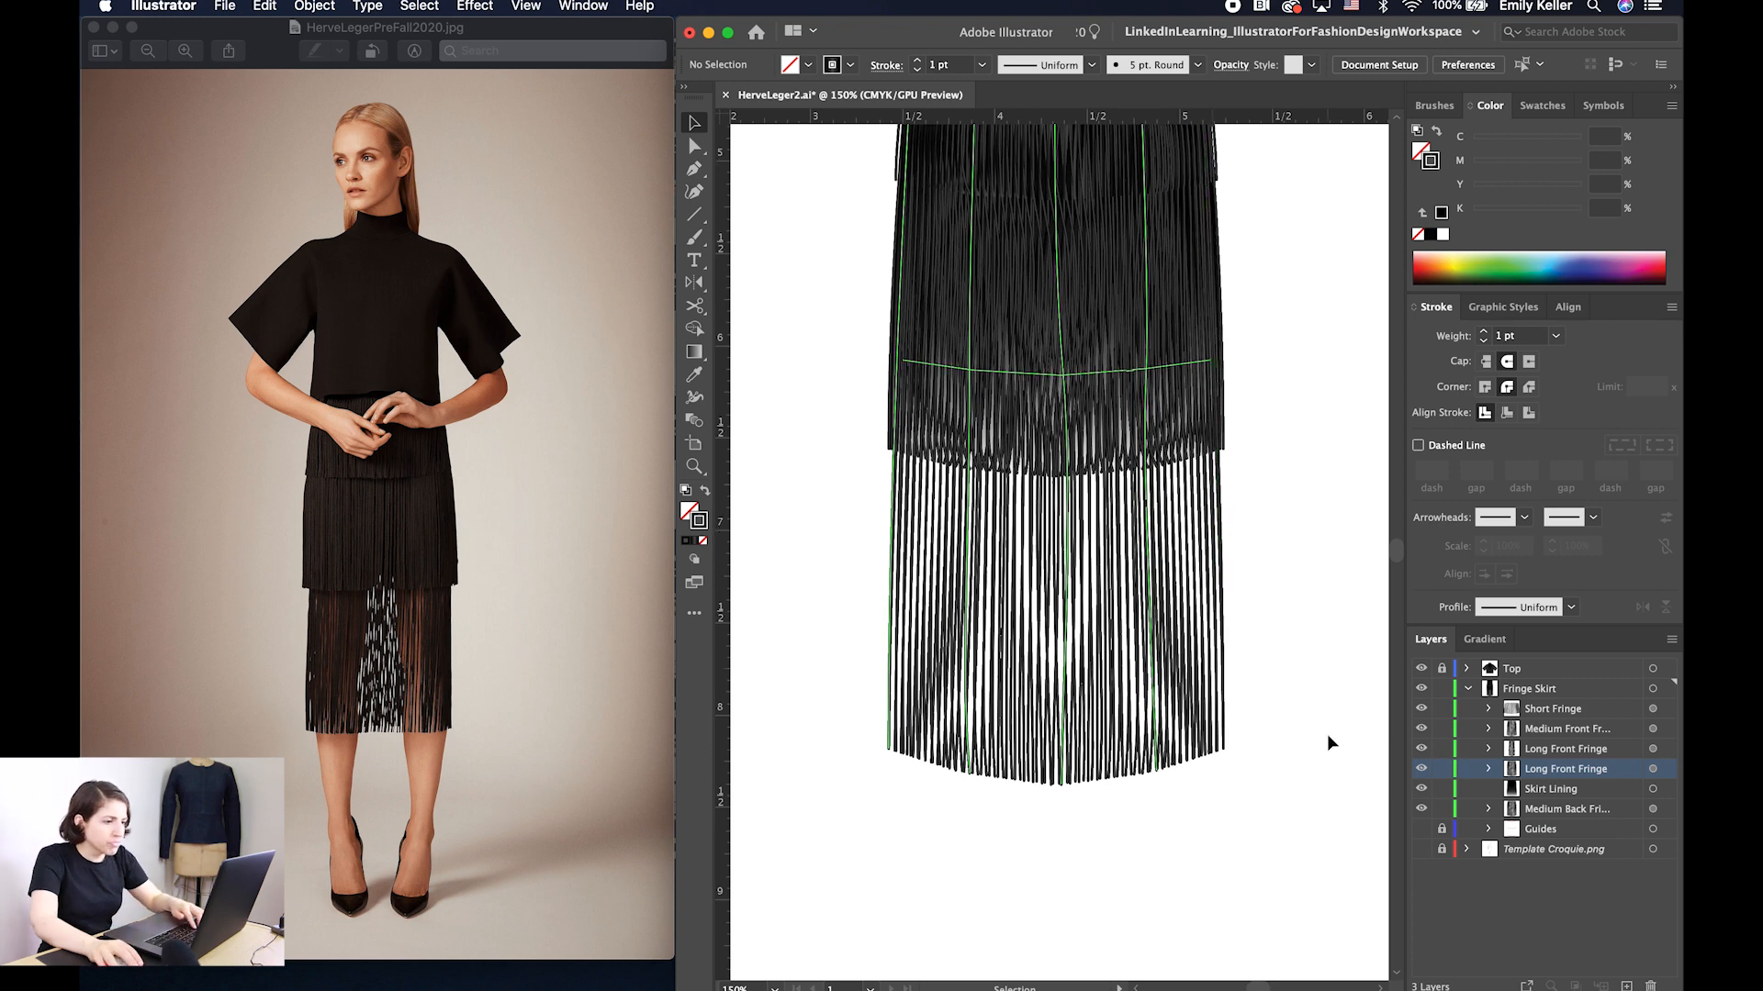
double_click(1569, 777)
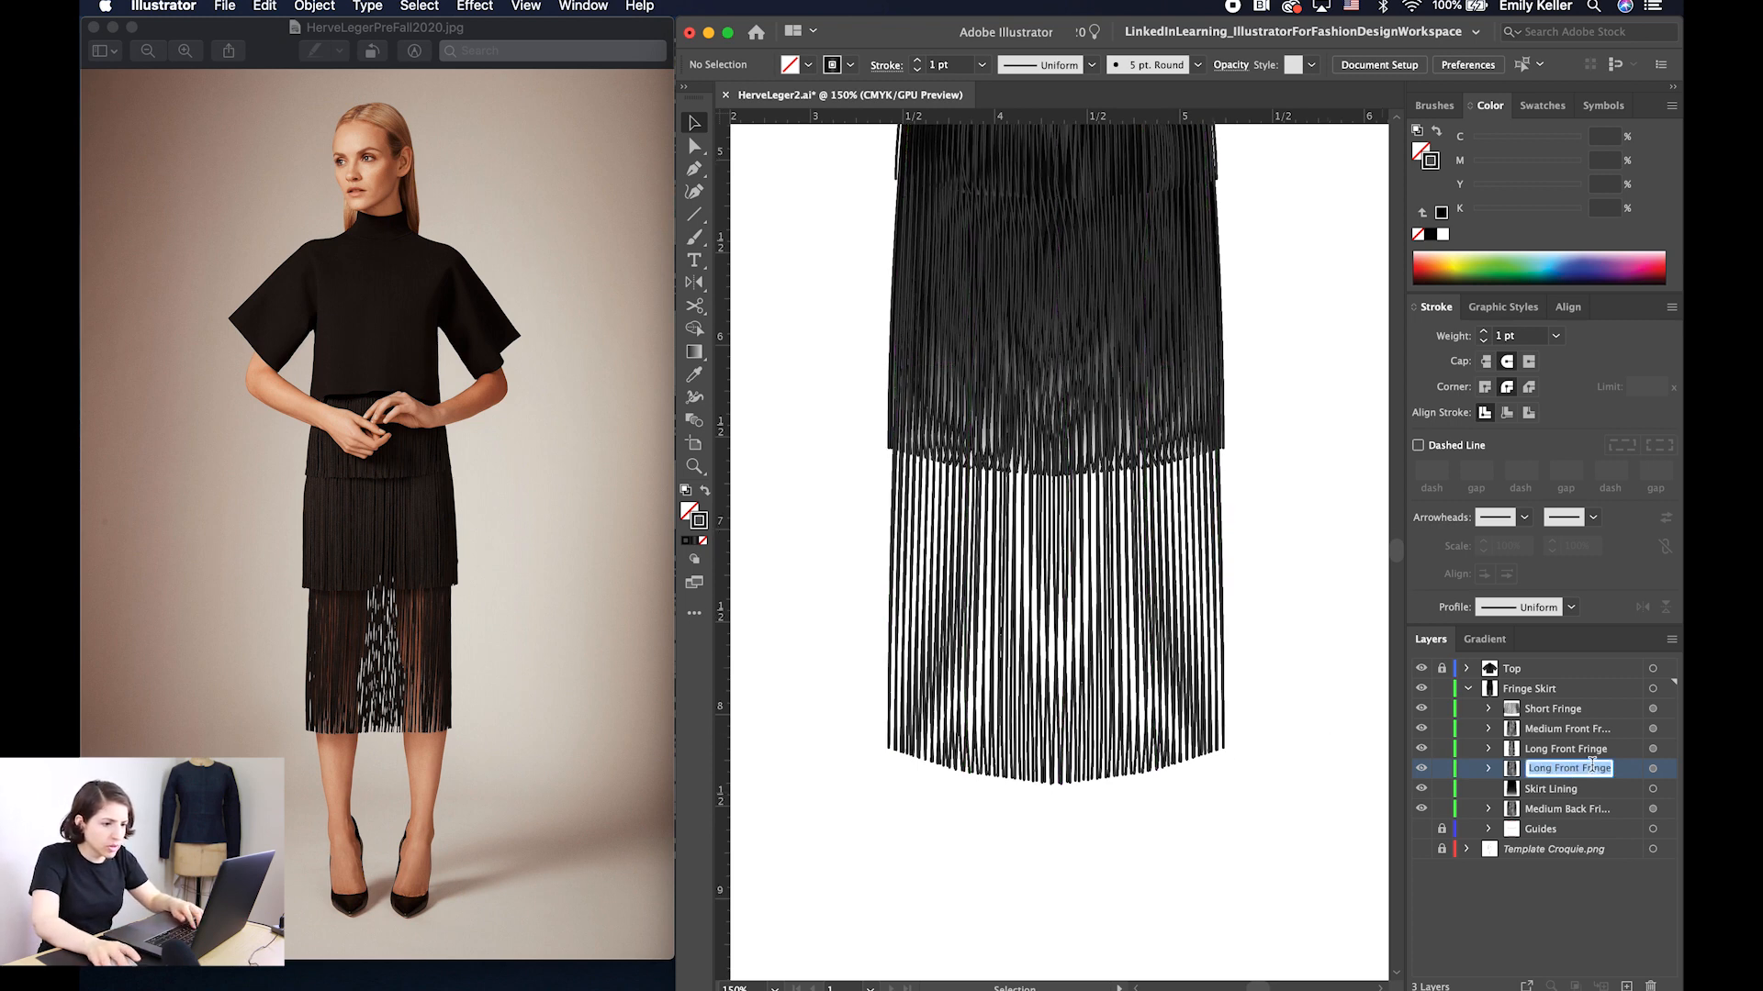
click(1605, 770)
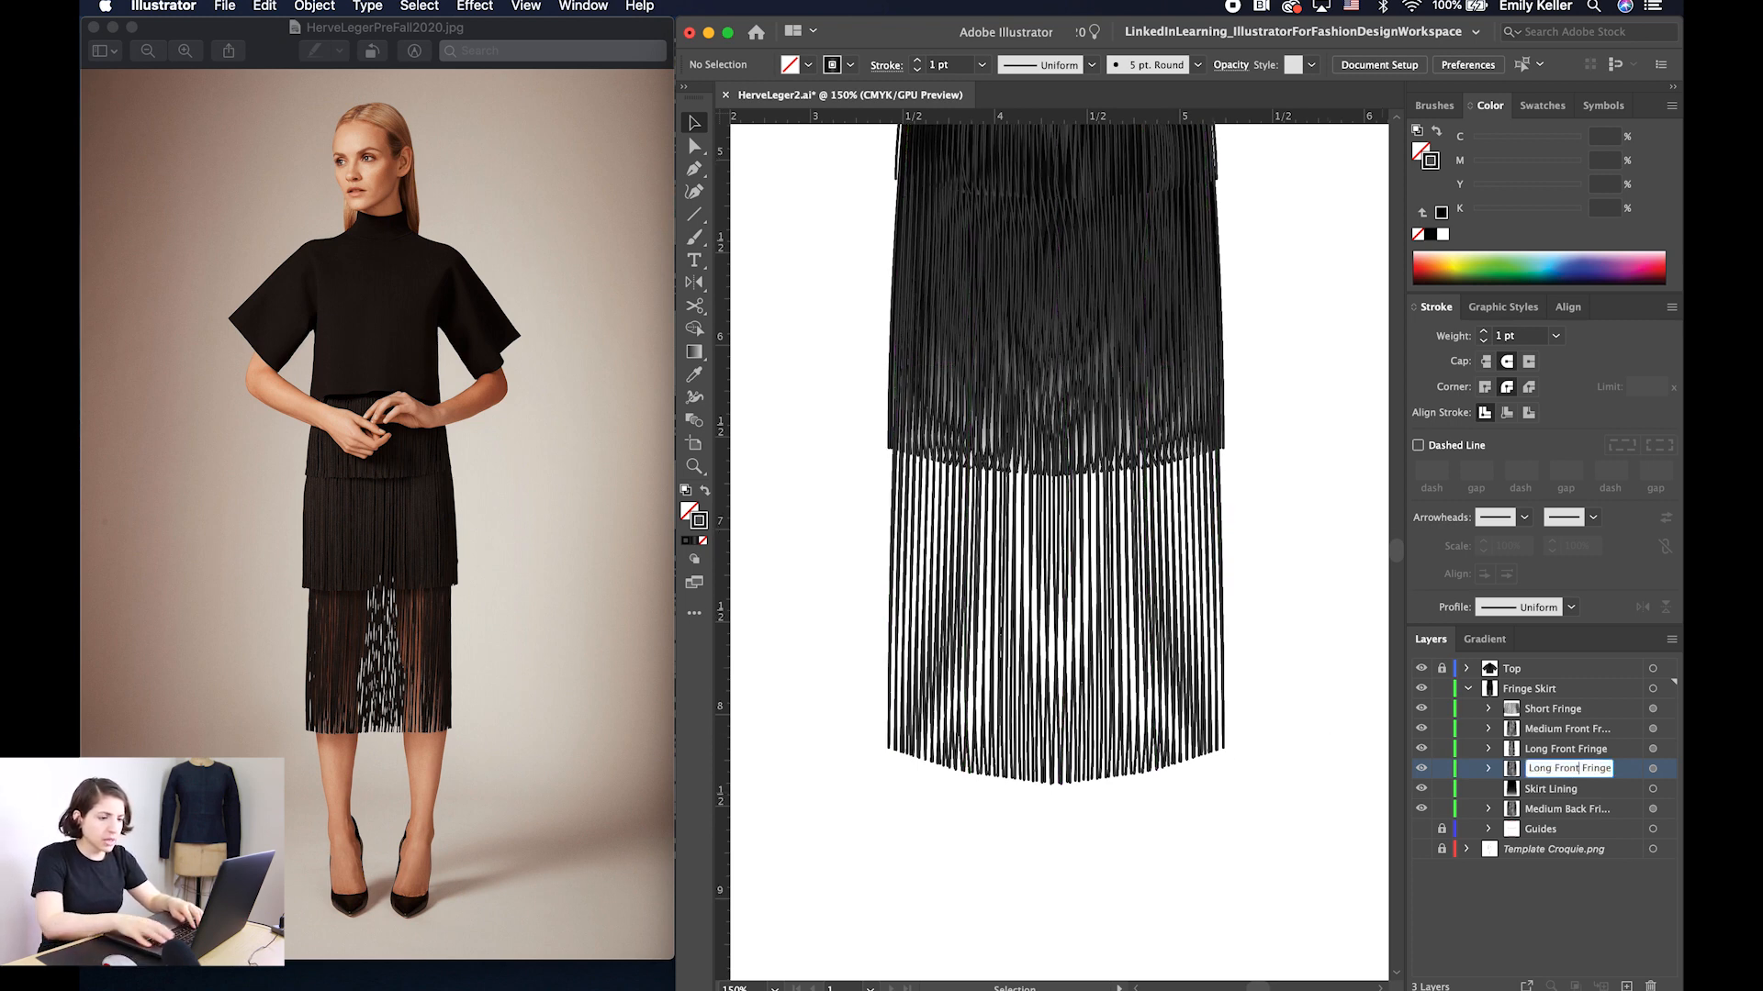
text(Bac)
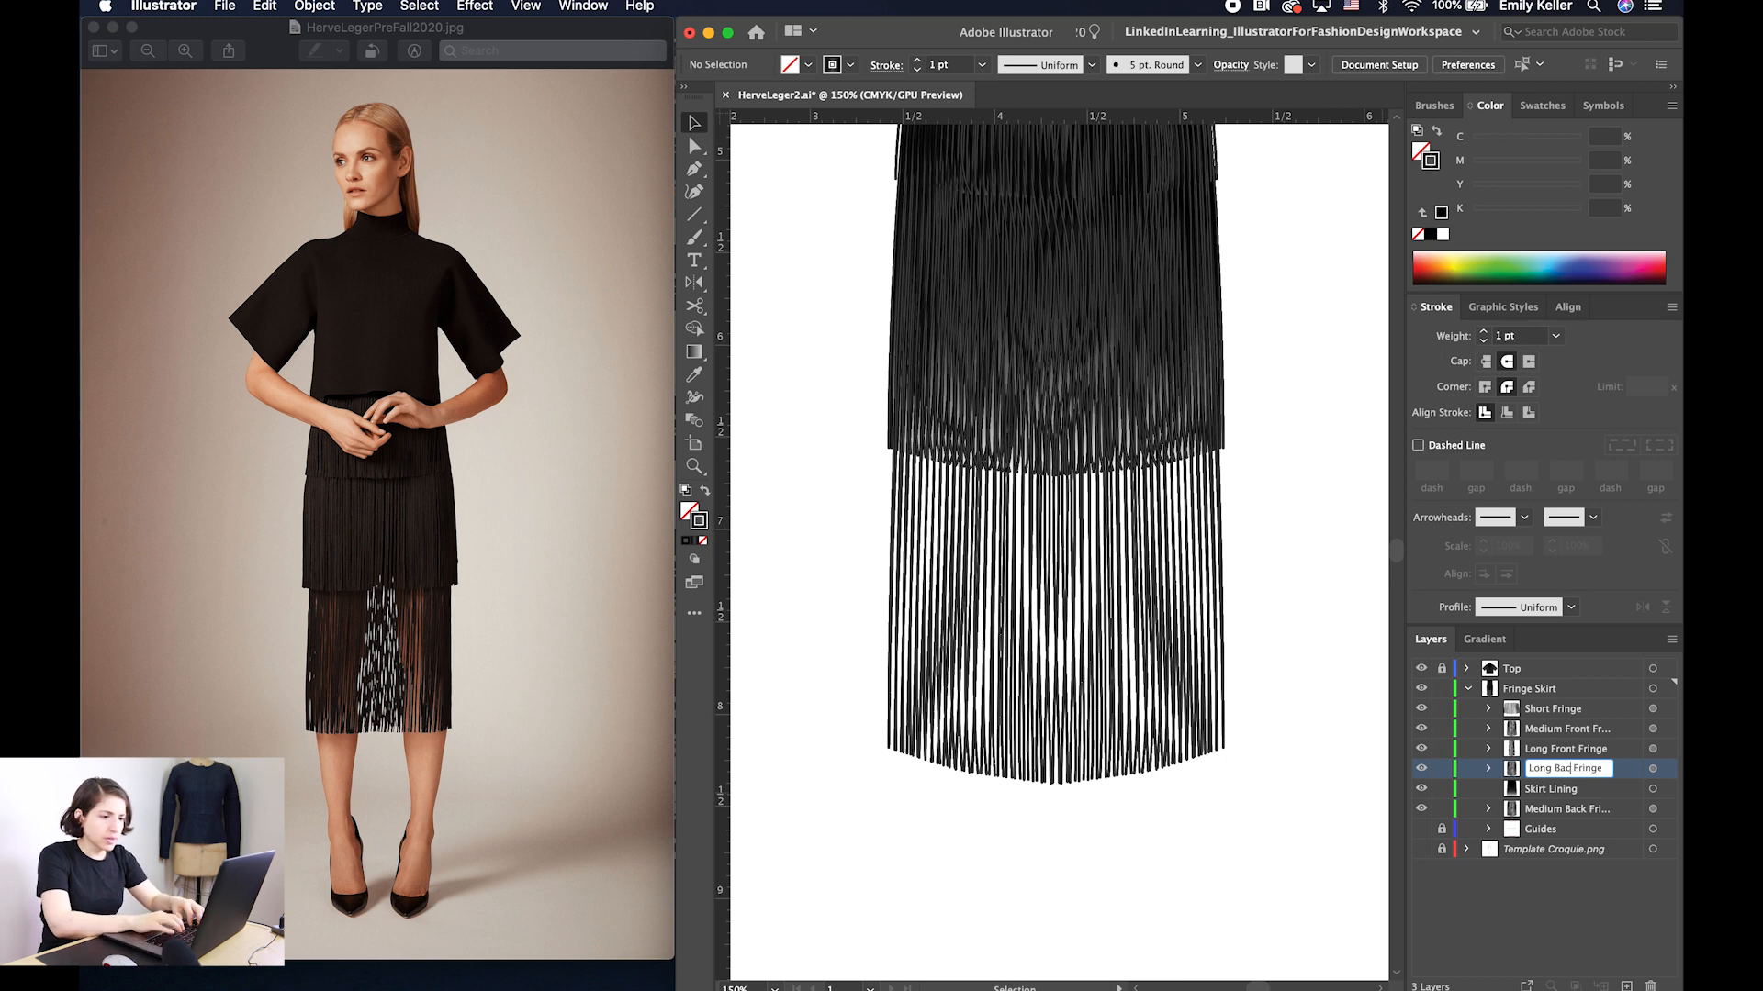
text(k)
key(Return)
drag(1510, 772, 1531, 829)
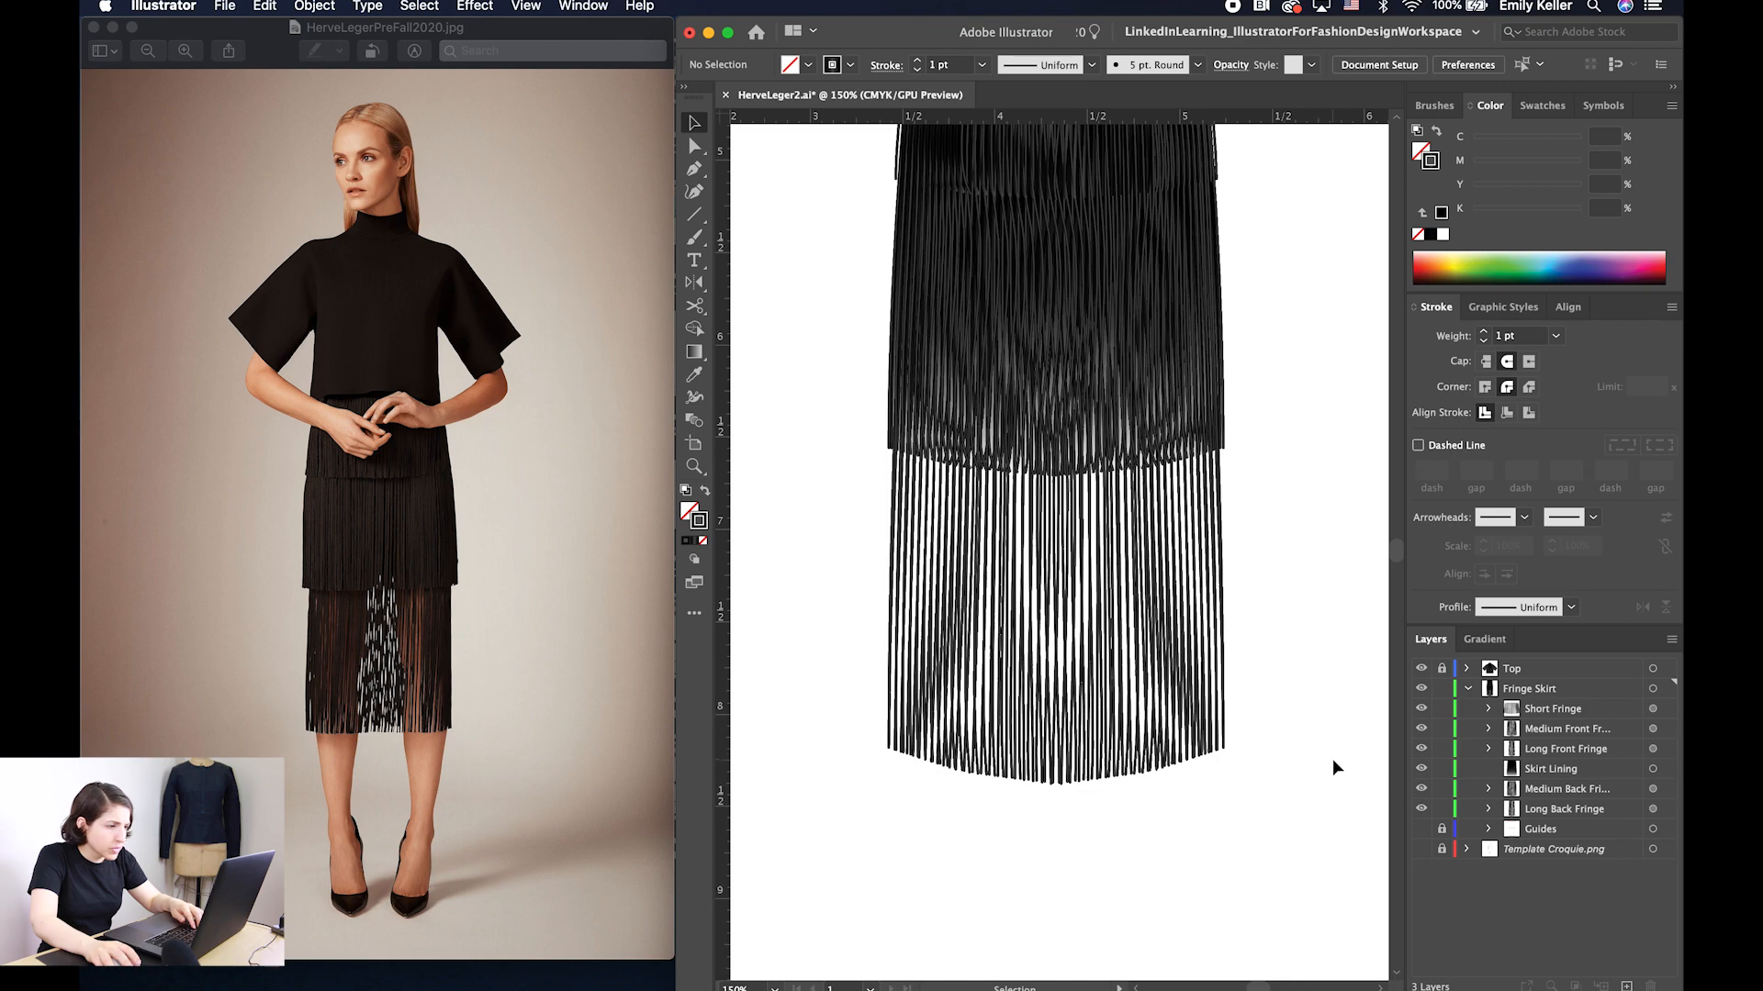
Select the Long Back Fringe and isolate it for anchor editing
click(1653, 809)
key(z)
click(1300, 761)
right_click(1170, 647)
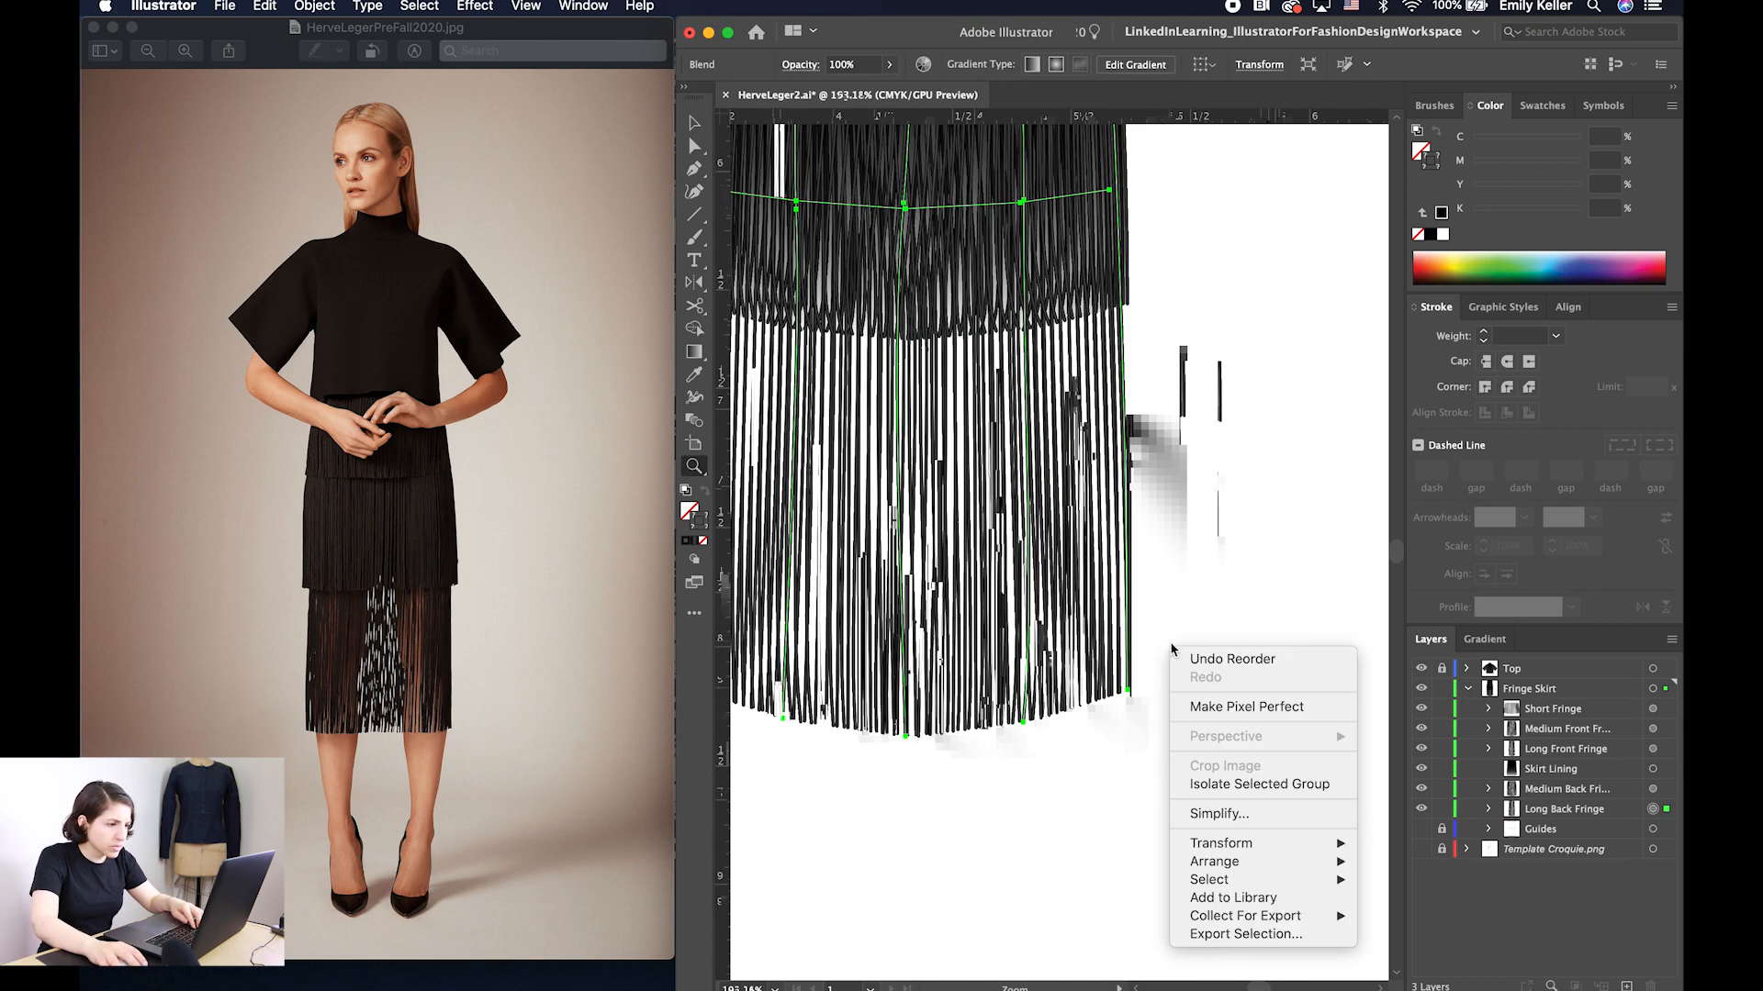
click(1253, 785)
key(a)
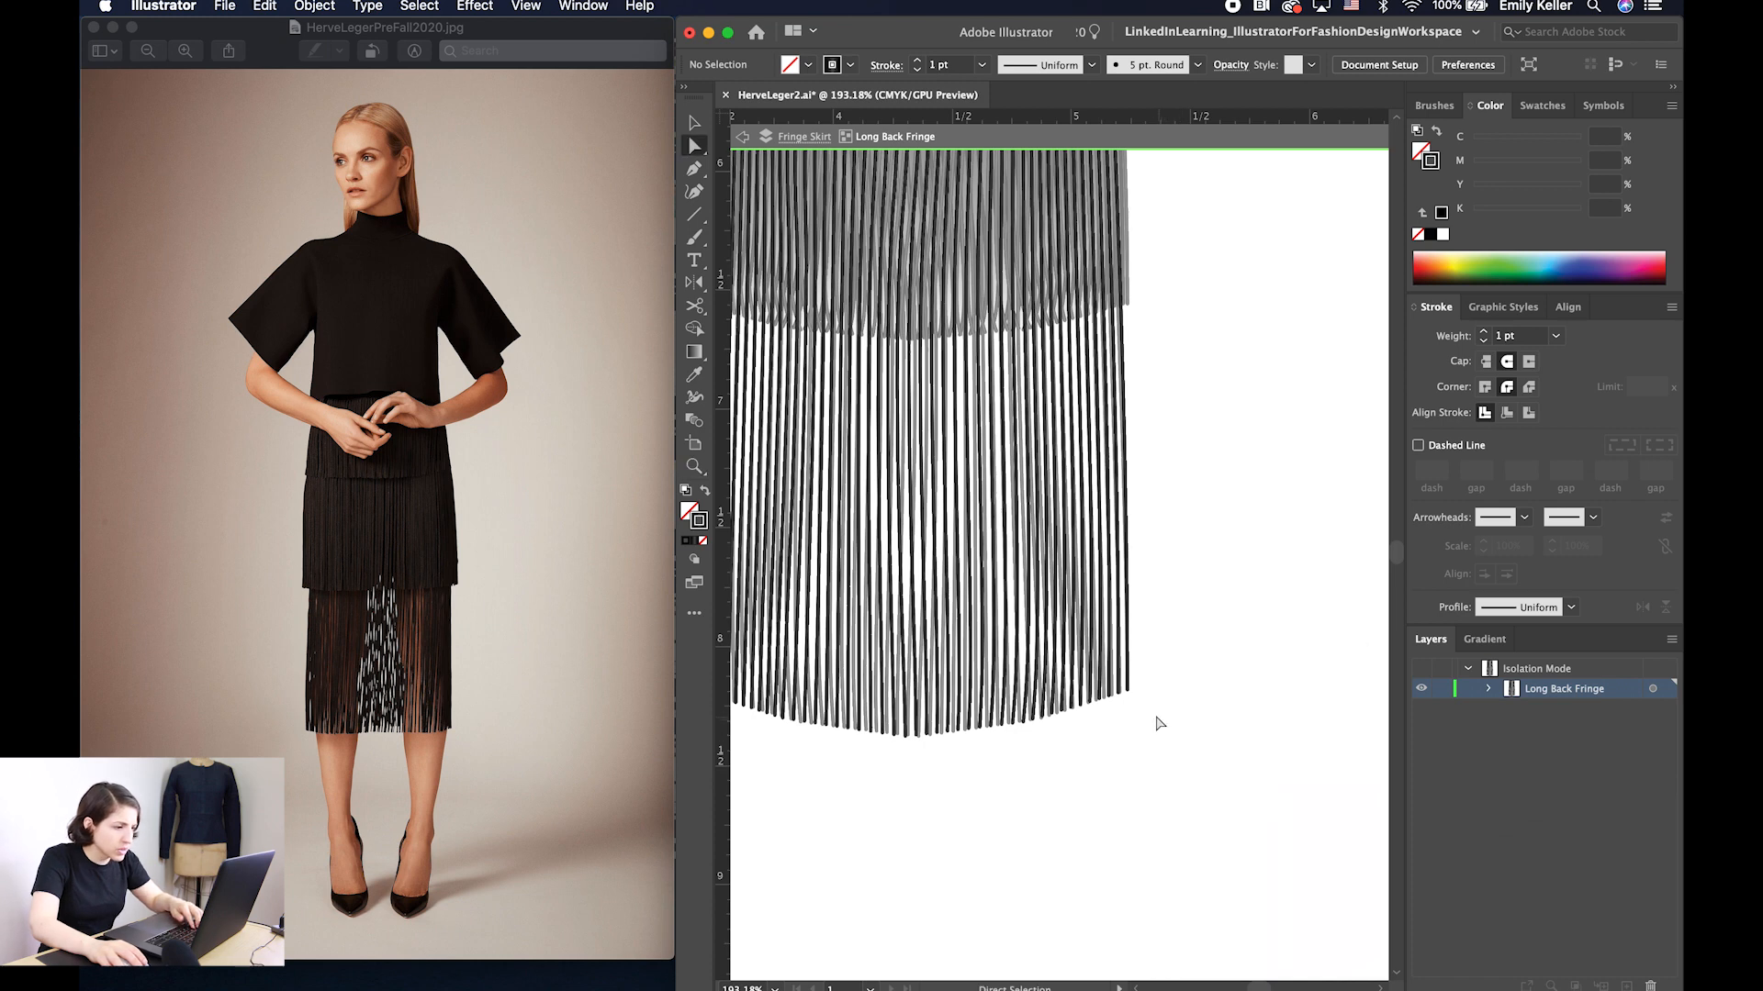
Nudge the bottom anchor of the Long Back Fringe's right edge strand inward from the front fringe's edge
click(1127, 691)
key(Left)
key(Left)
key(Left)
key(Left)
key(Left)
key(Left)
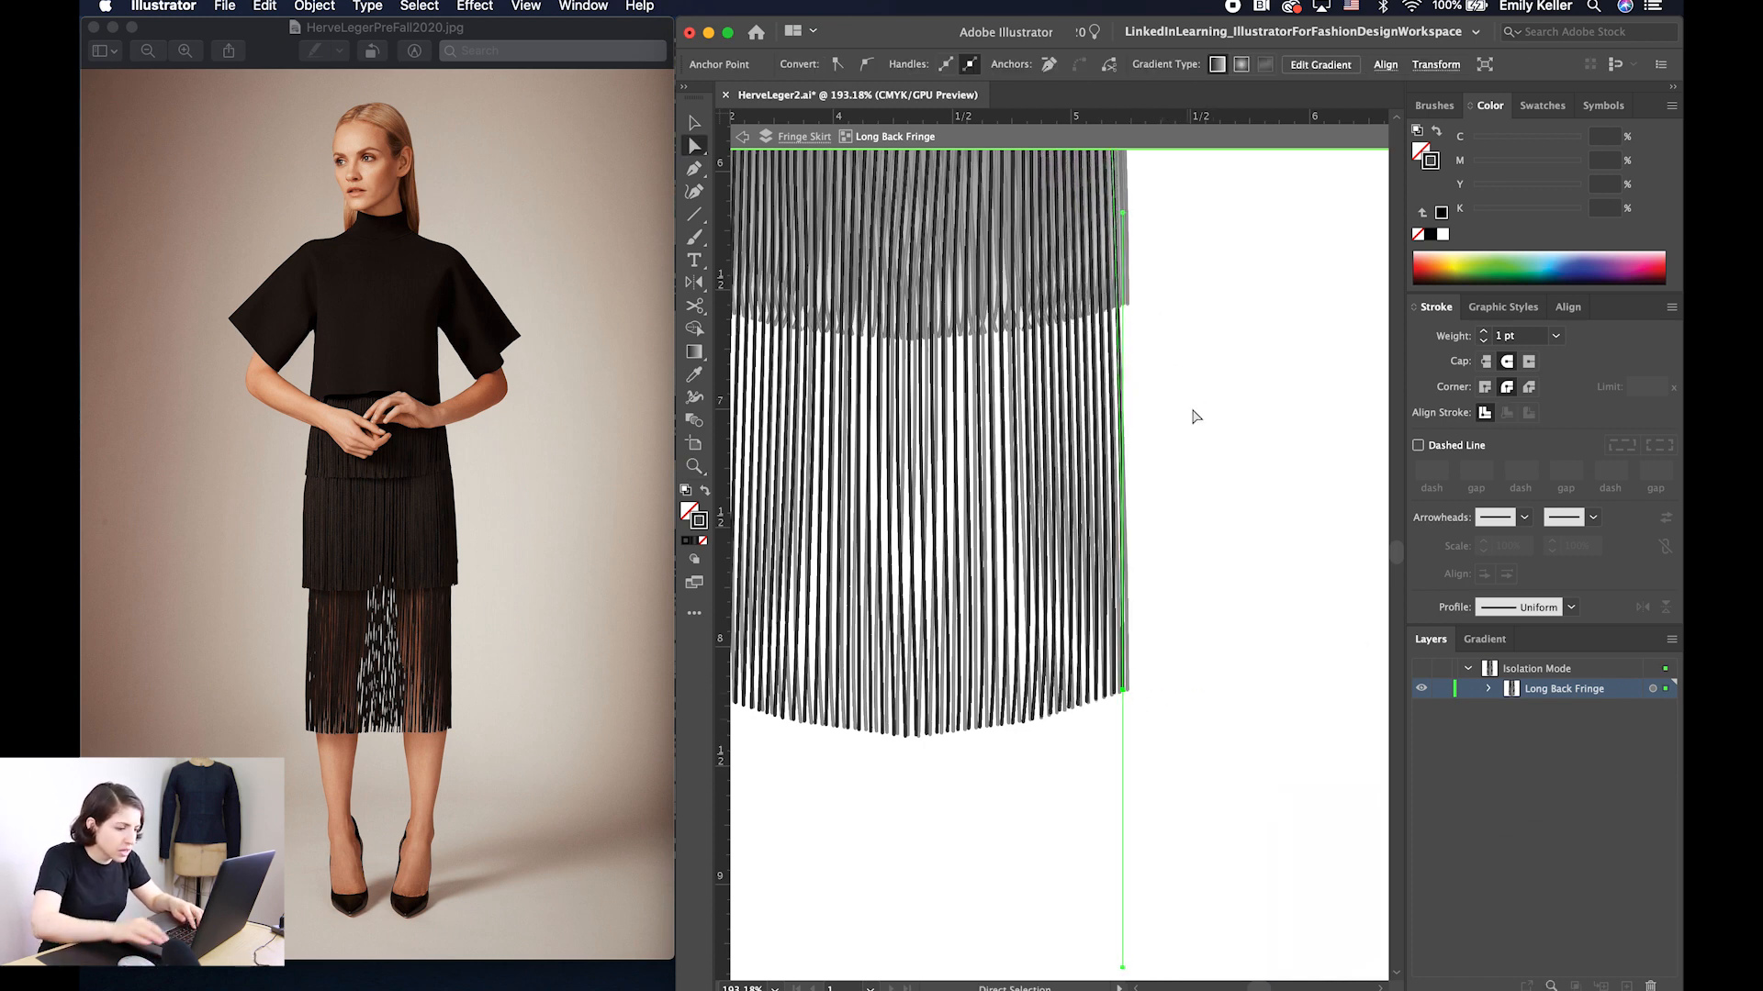
key(super+equal)
drag(1144, 390, 1180, 772)
key(super+equal)
key(super+equal)
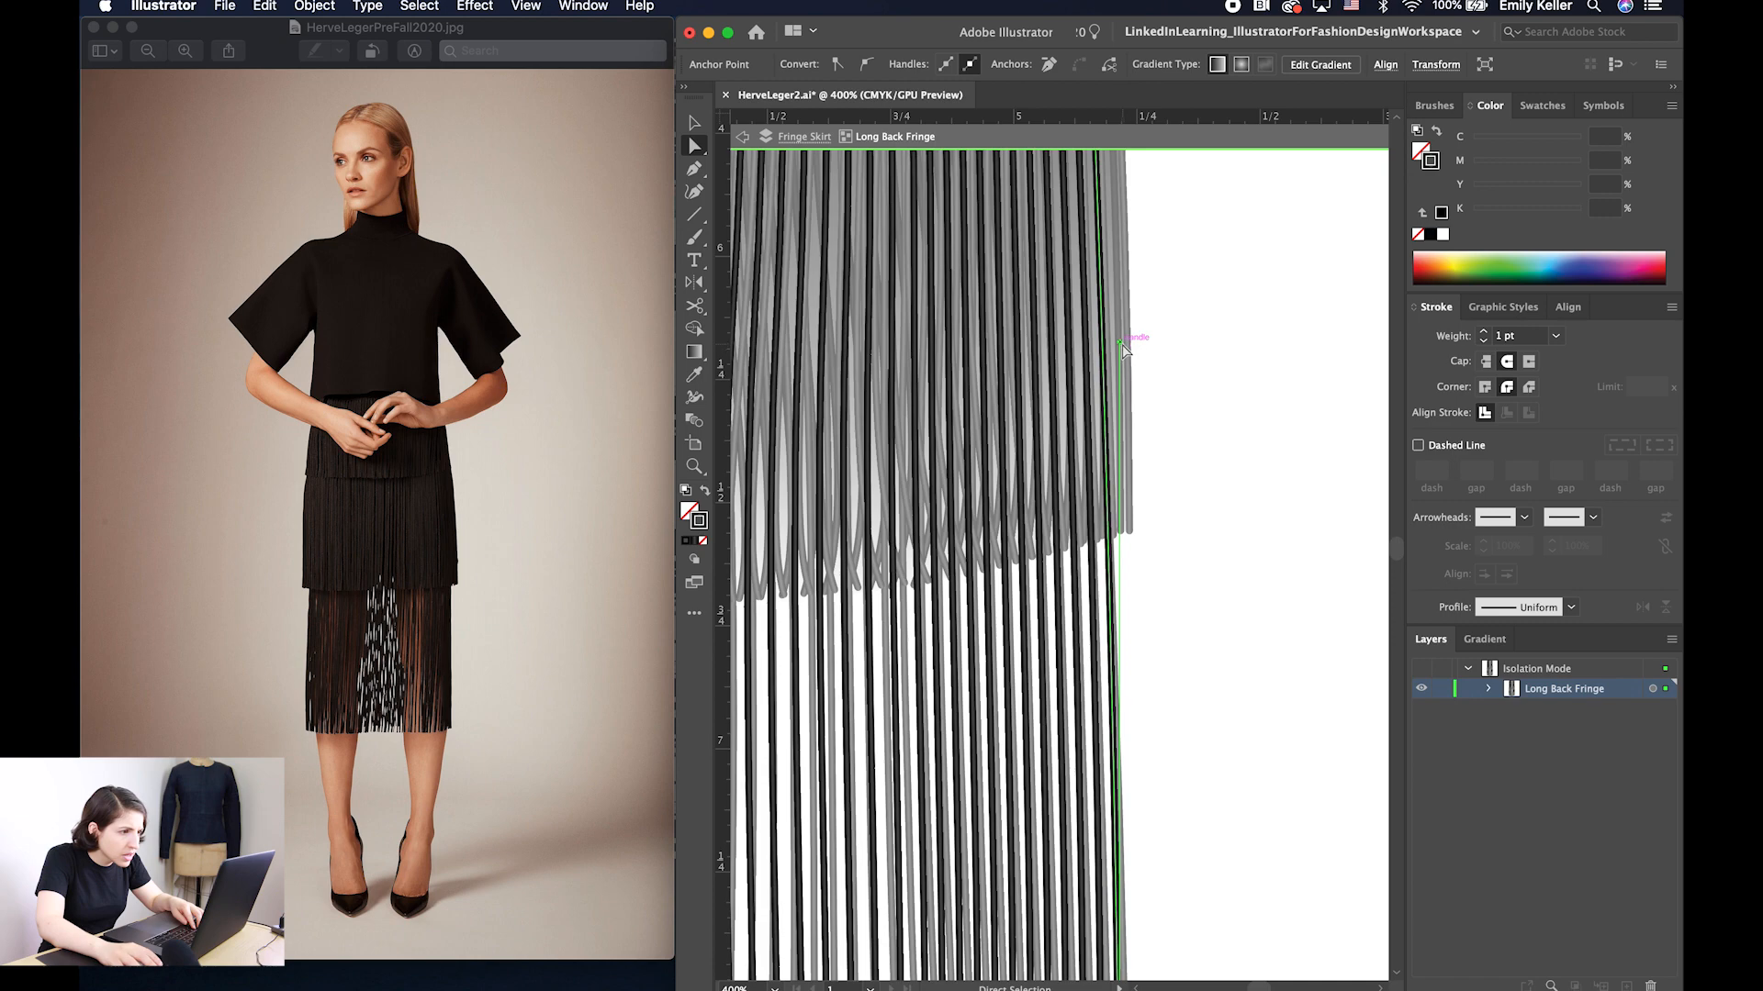
scroll(1235, 524, down, 5)
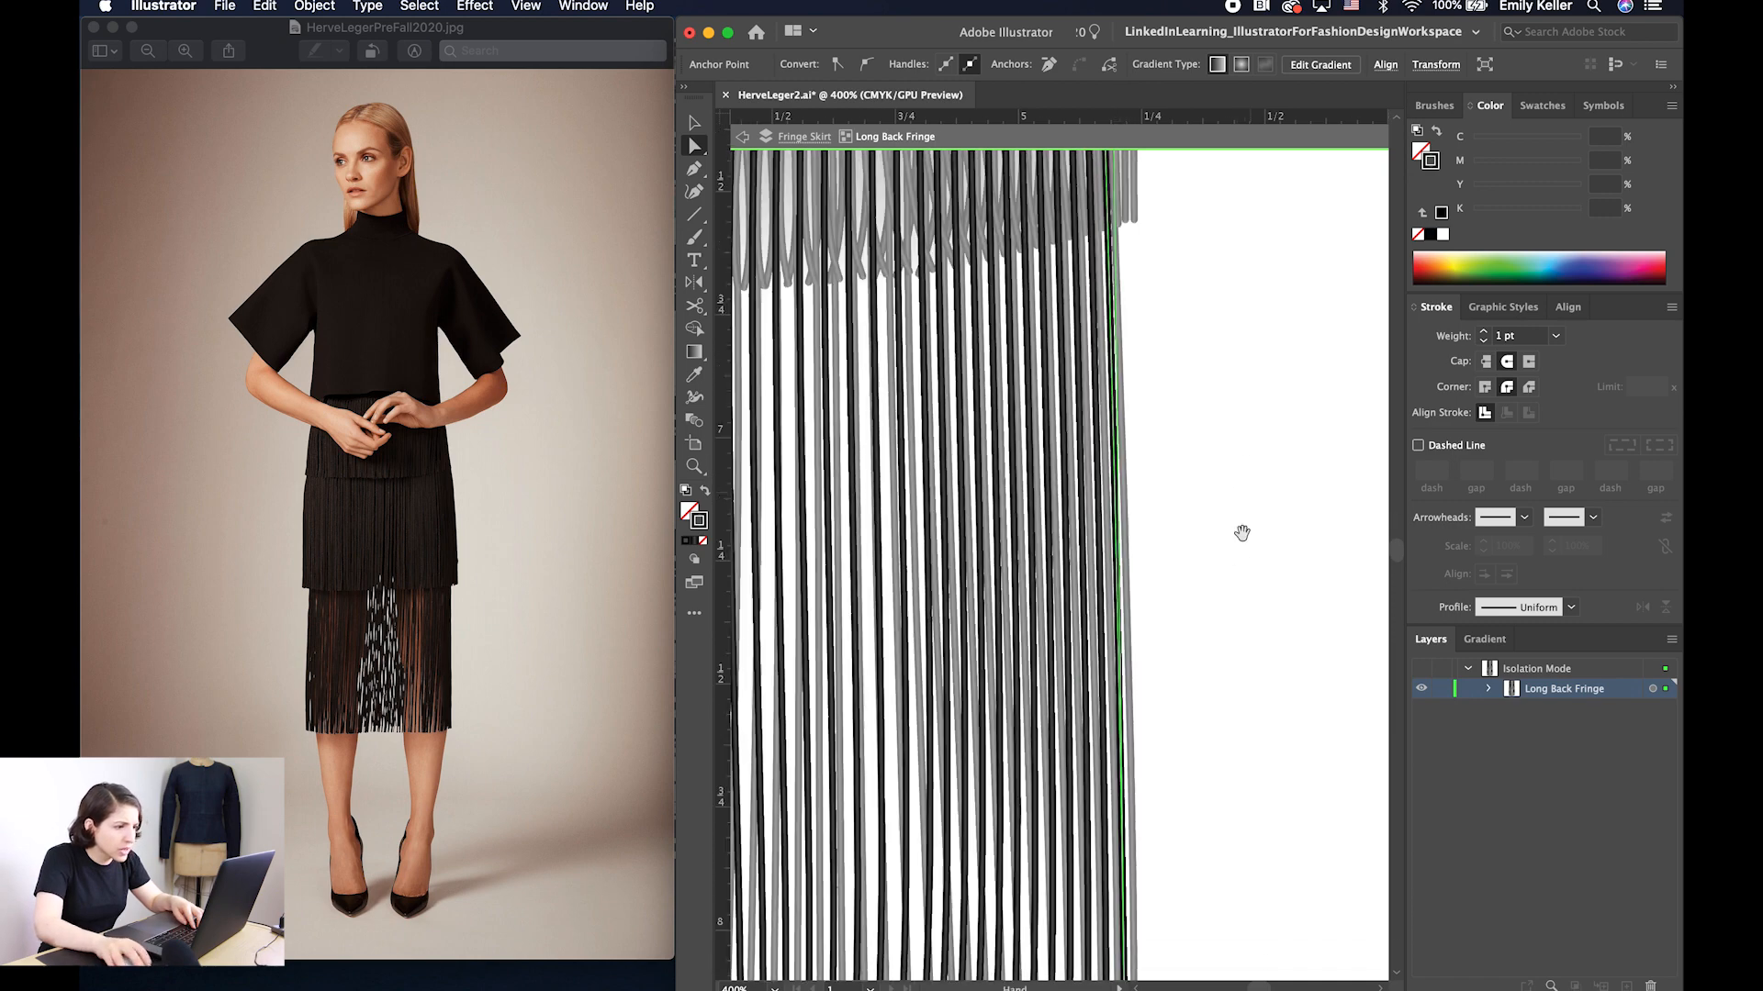
drag(1242, 532, 1298, 356)
Nudge the bottom anchor of the Long Back Fringe's left edge strand inward and pull its direction handle slightly outward
scroll(951, 640, left, 10)
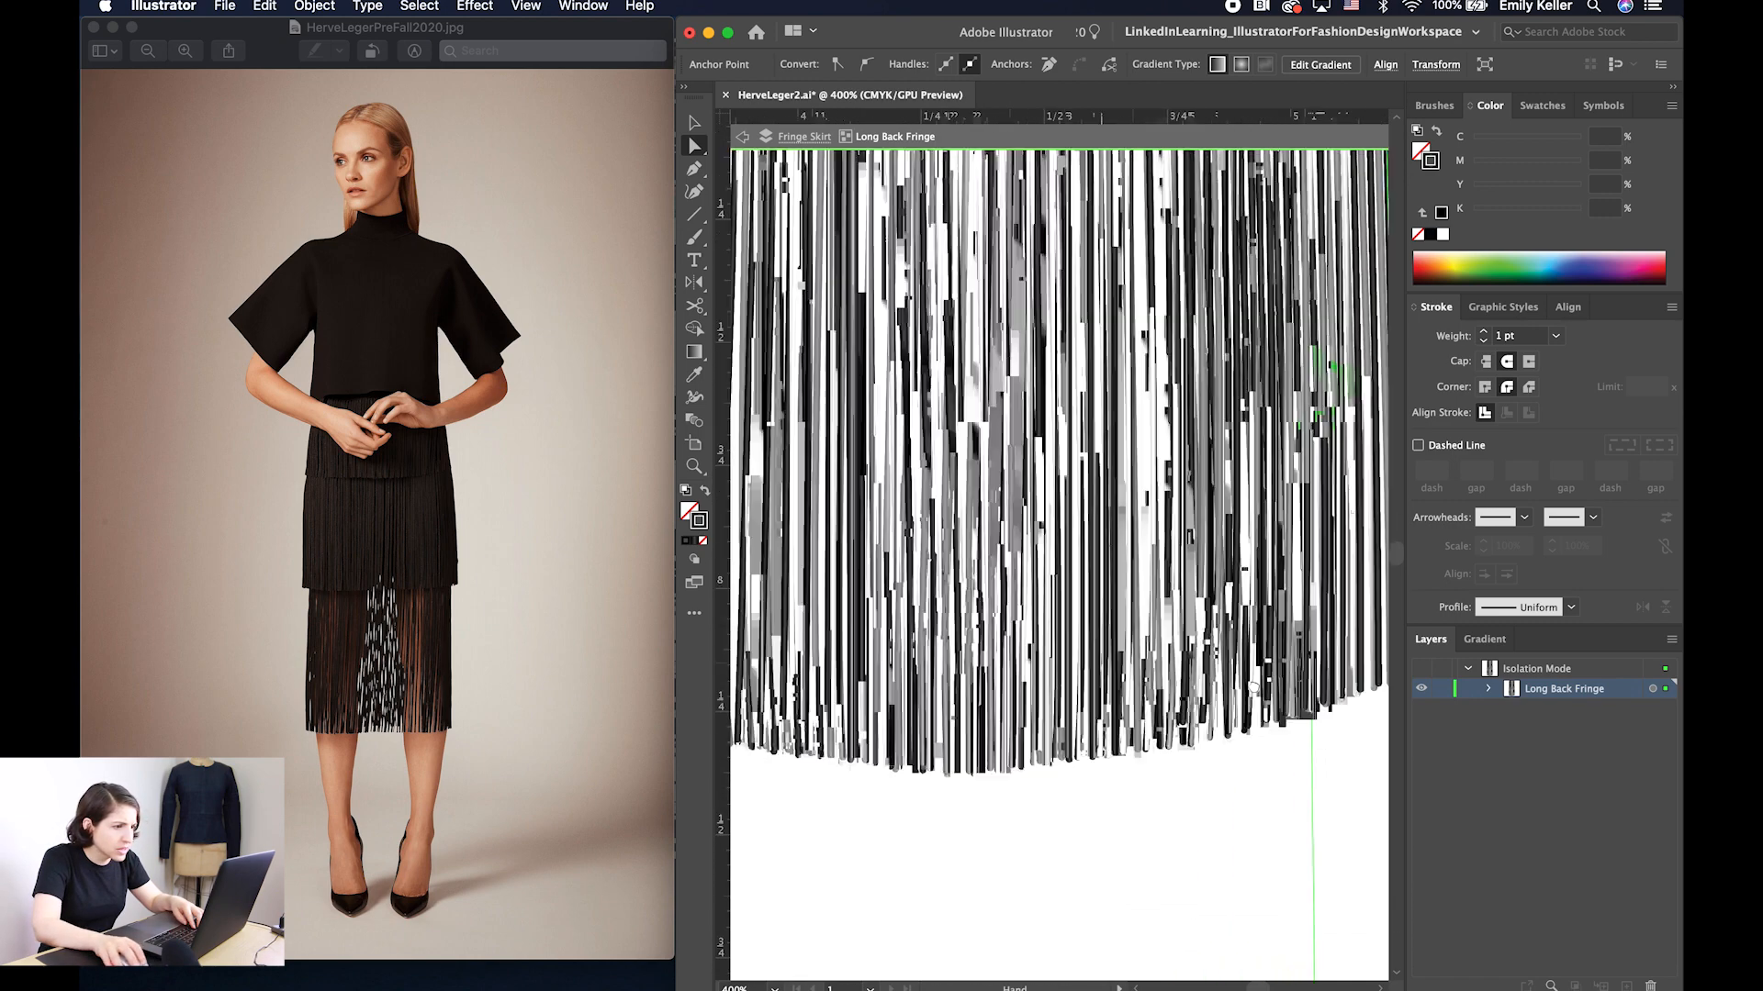
click(896, 693)
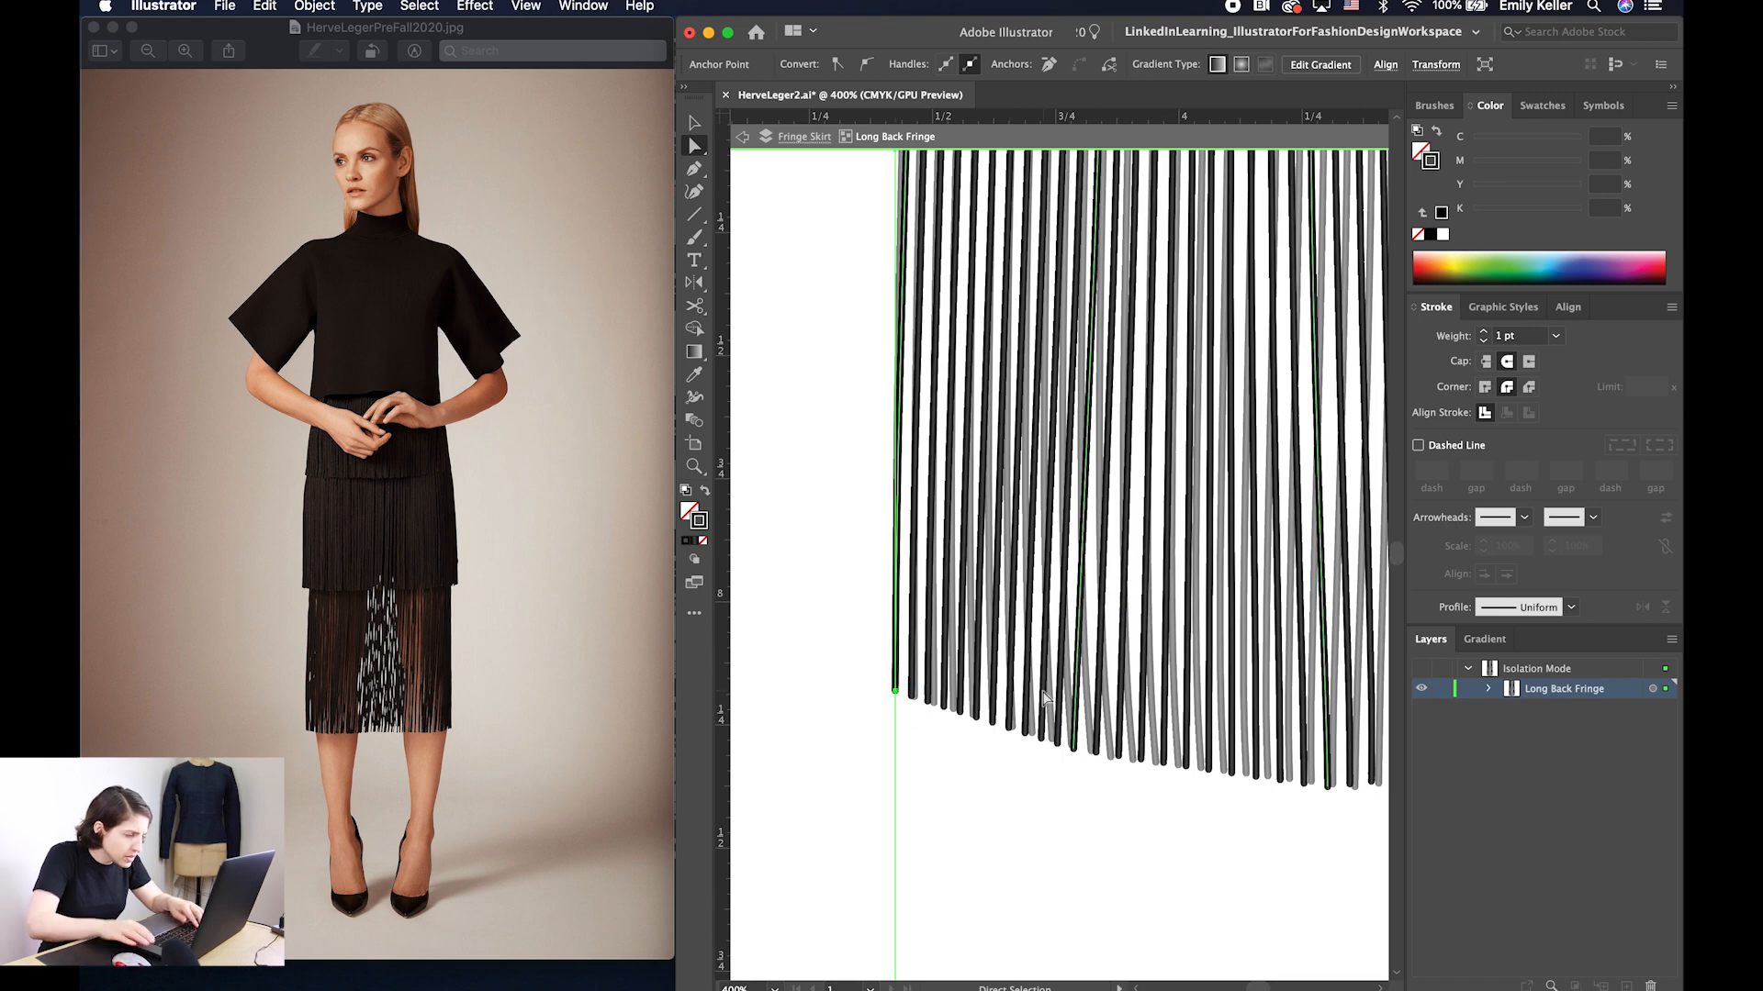
key(Right)
key(Right)
key(Right)
scroll(1010, 590, up, 10)
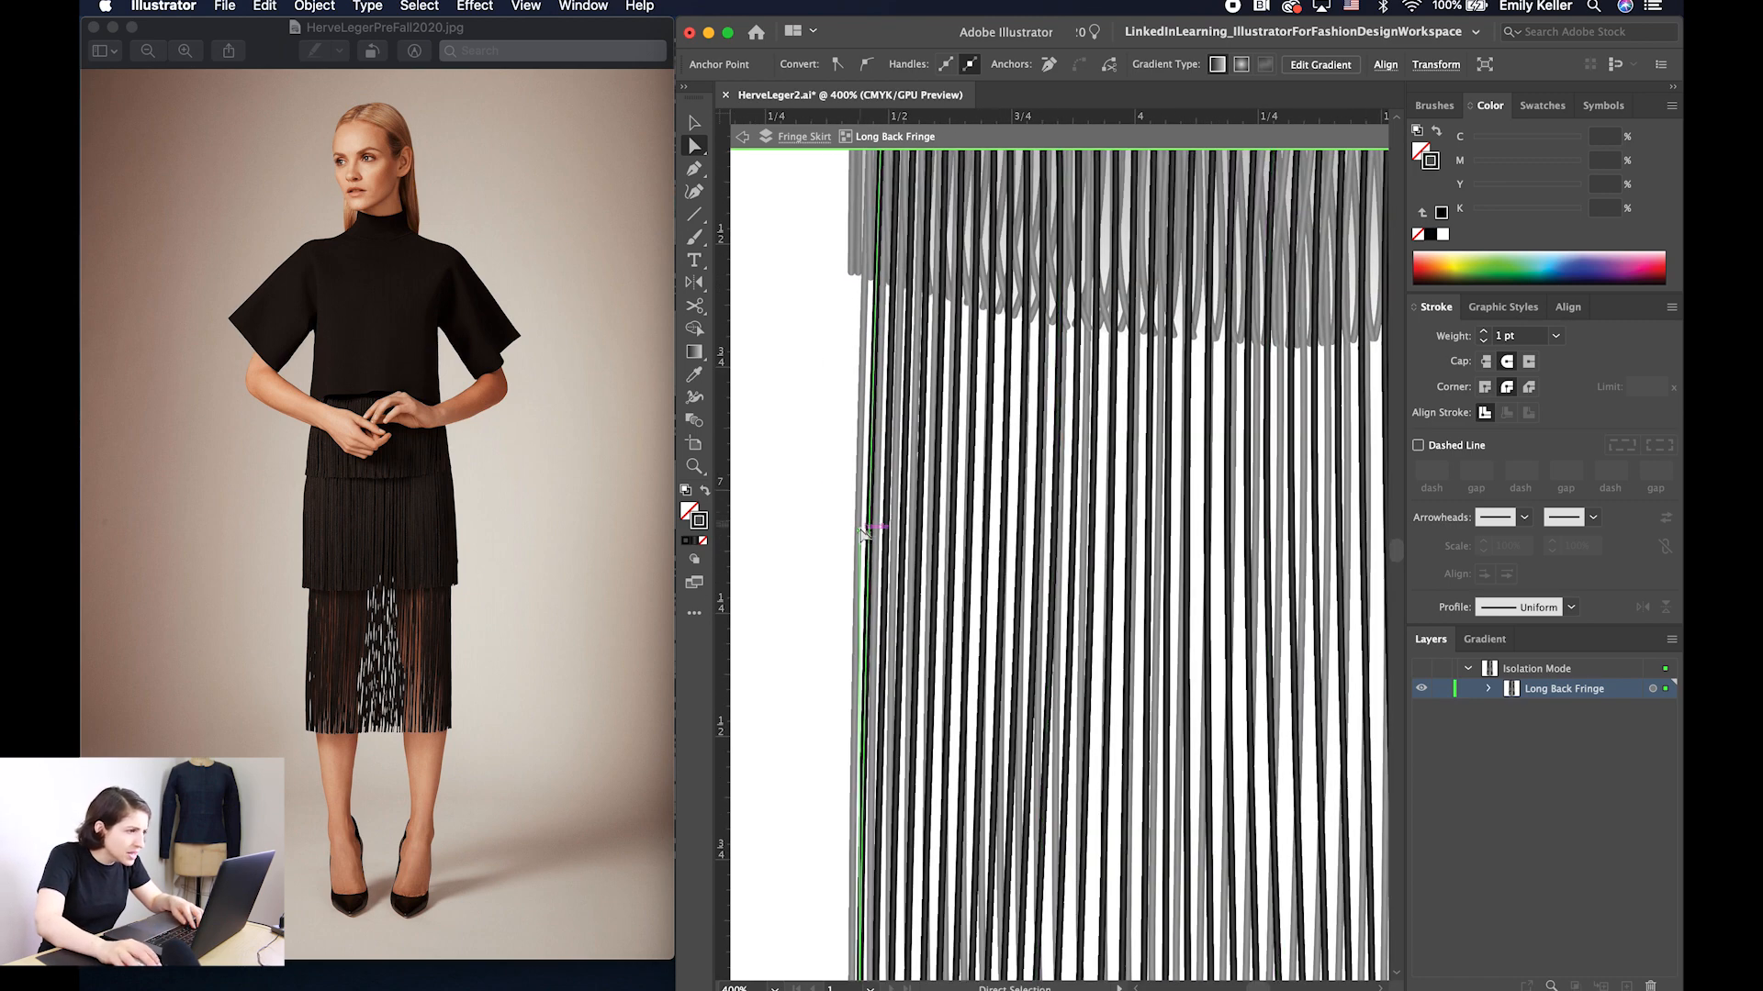
drag(859, 532, 853, 530)
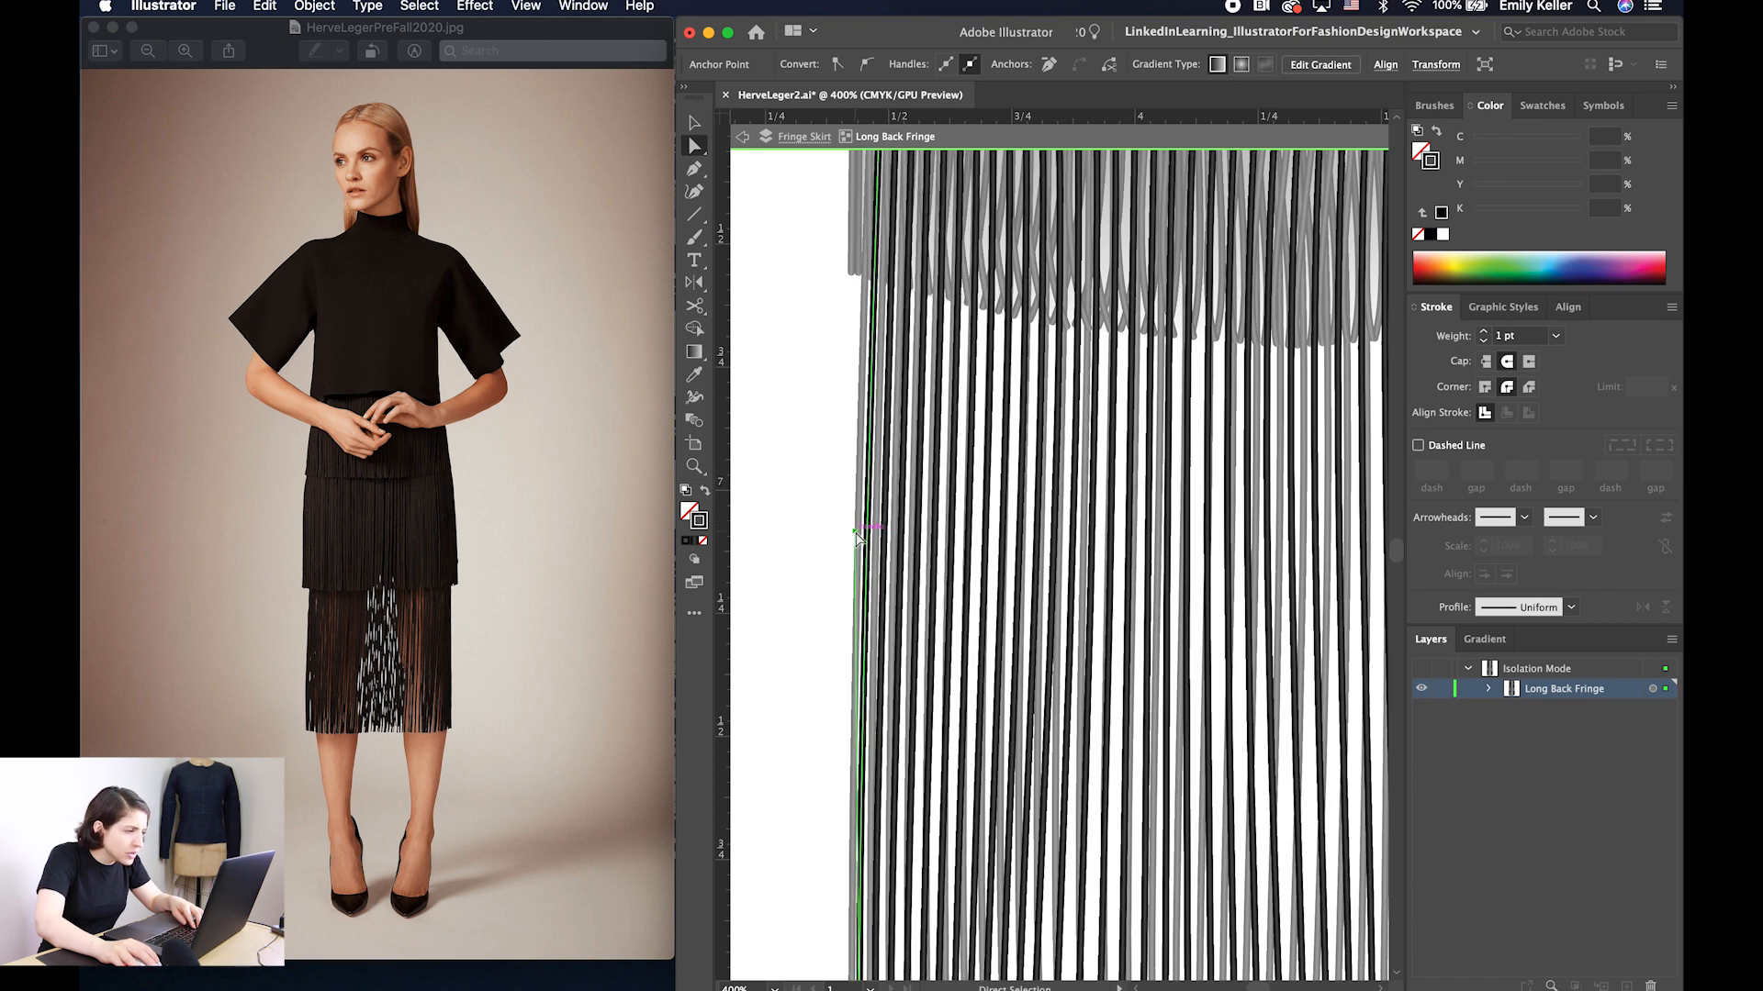
Bend the lower end of the Long Back Fringe's center strand by moving its direction handle slightly right
key(super+minus)
drag(1201, 612, 981, 612)
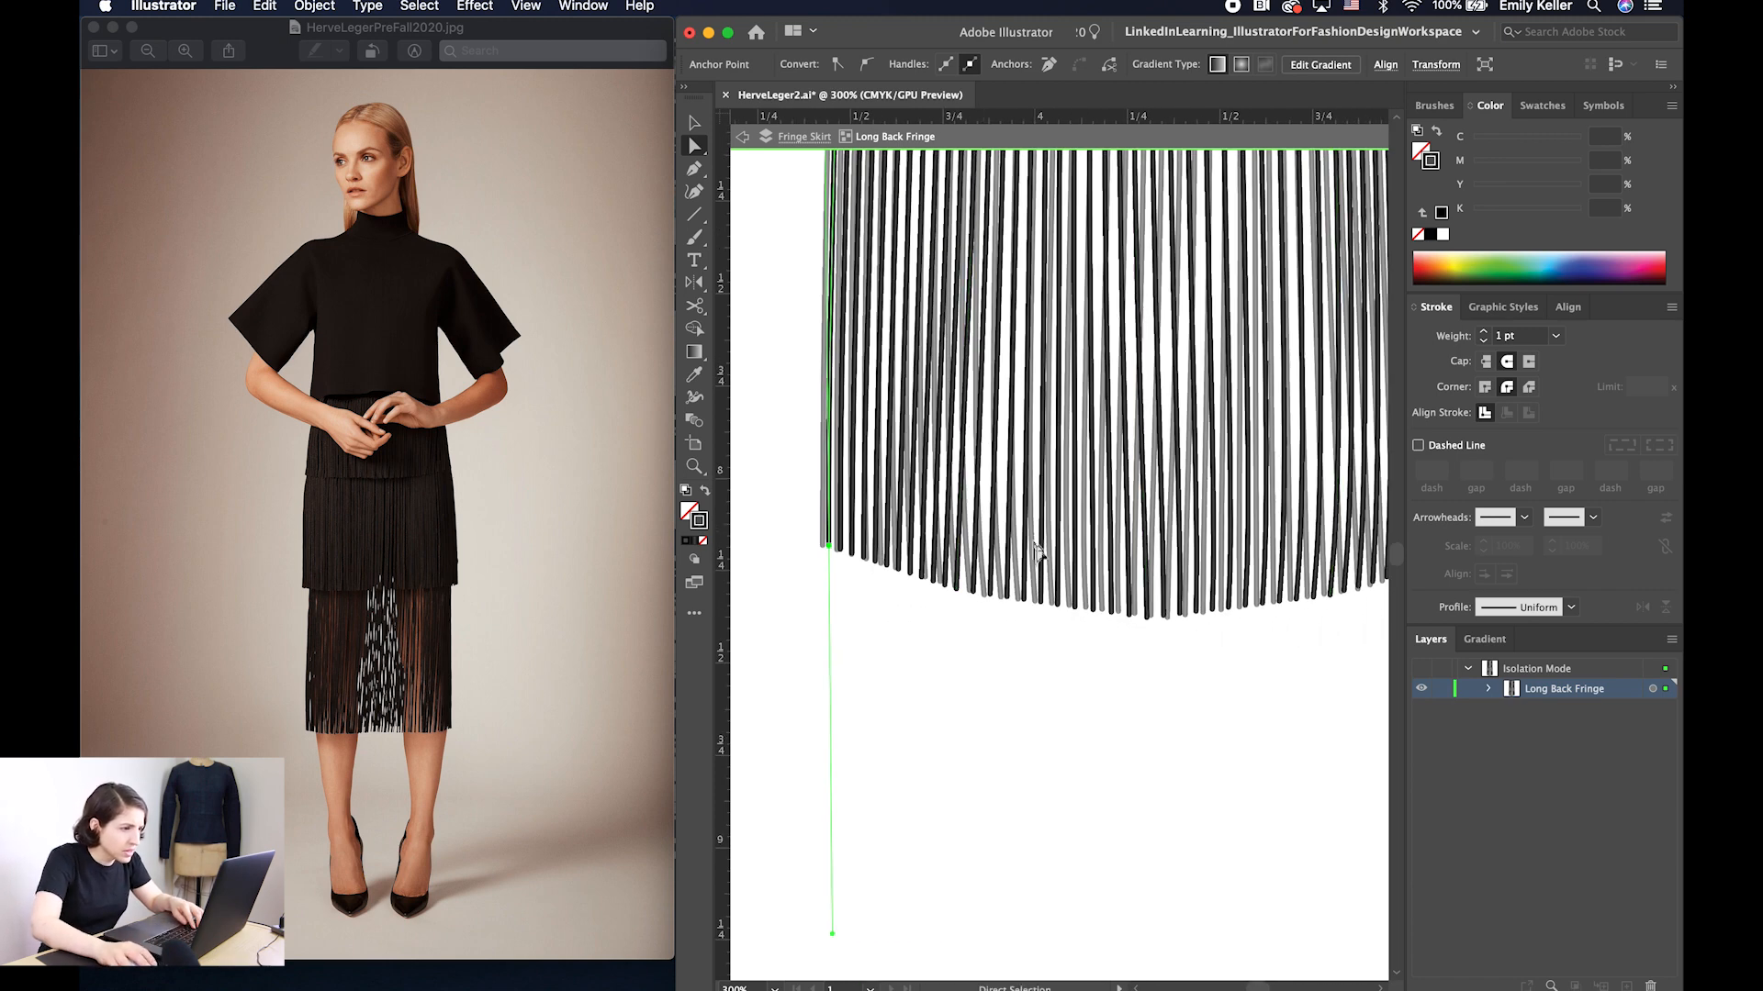
drag(1041, 545, 990, 585)
click(1096, 554)
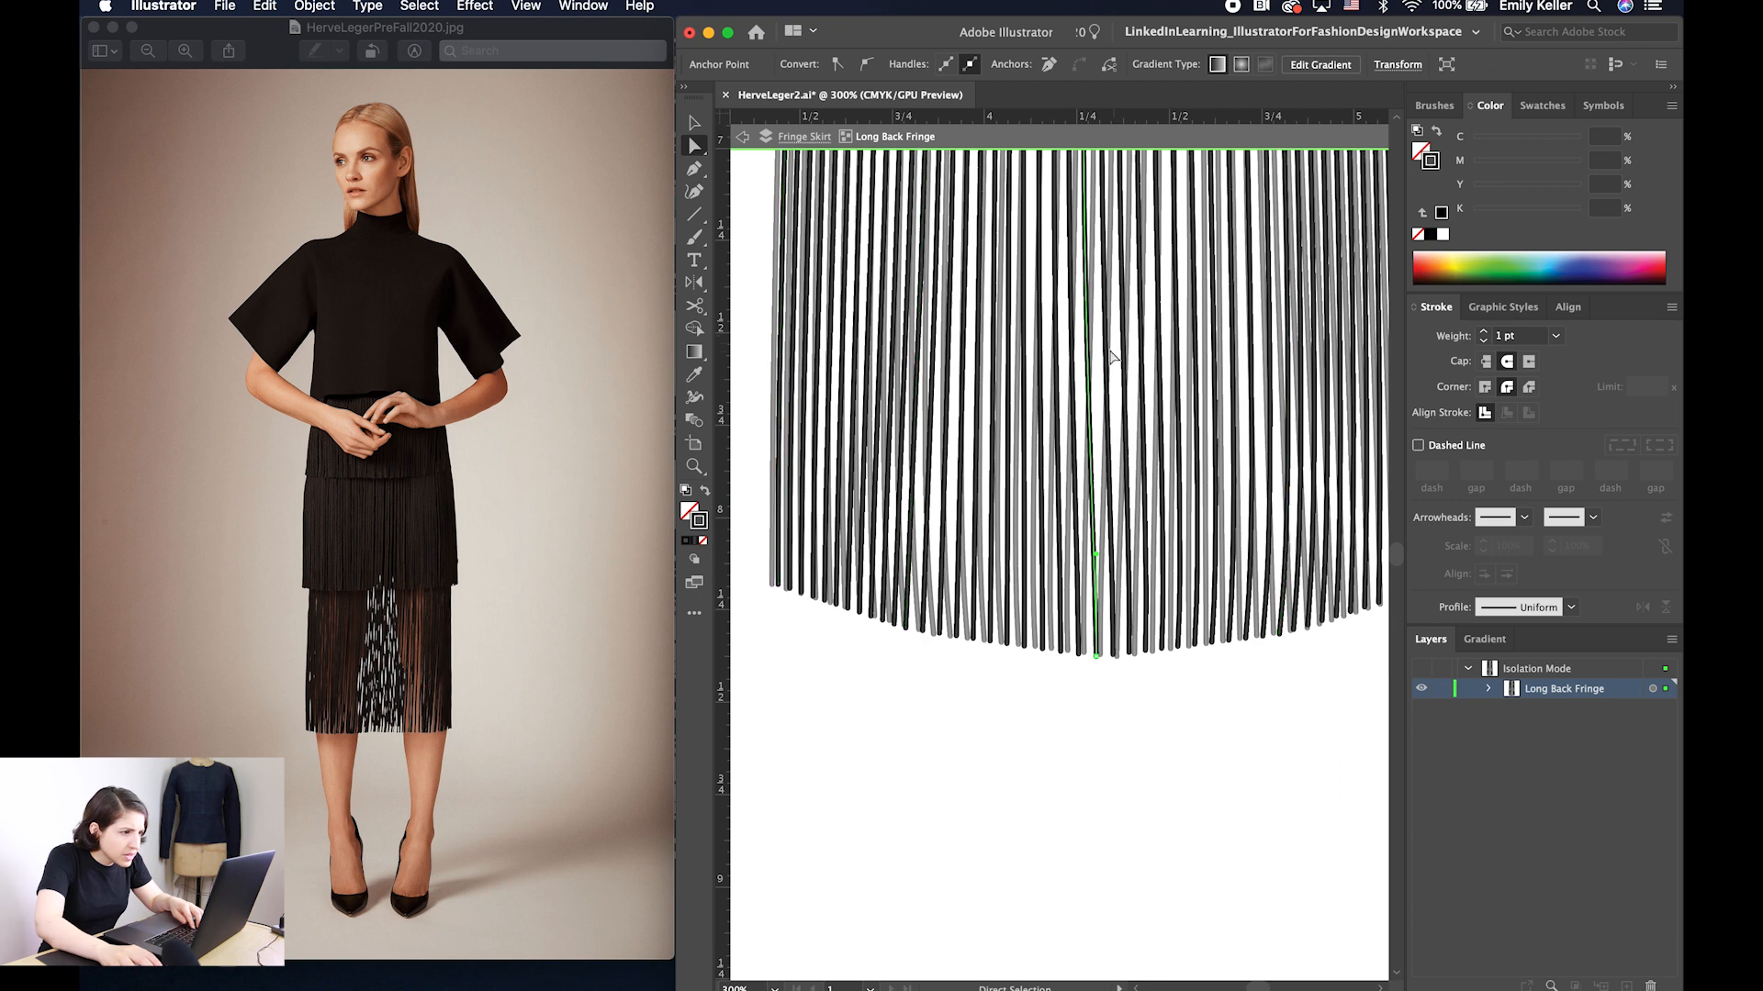
drag(1096, 555, 1104, 552)
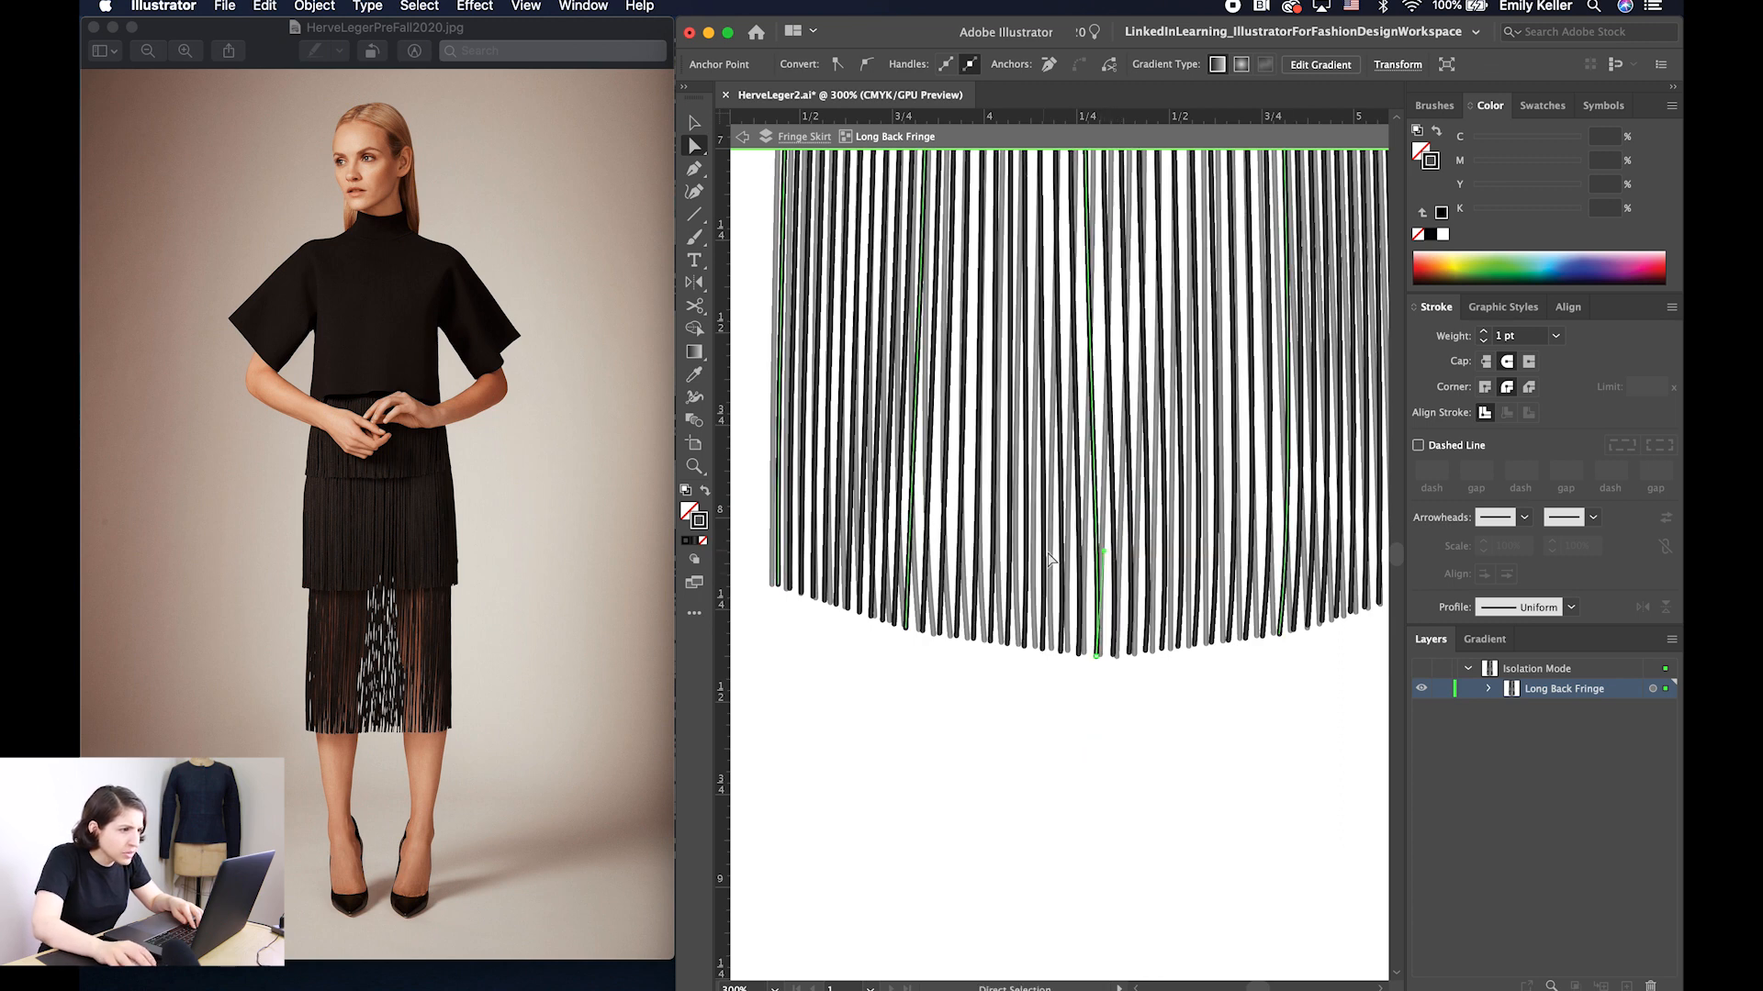
Reshape the lower curve of the Long Back Fringe's strand left of center by moving its direction handle up and left
key(super+minus)
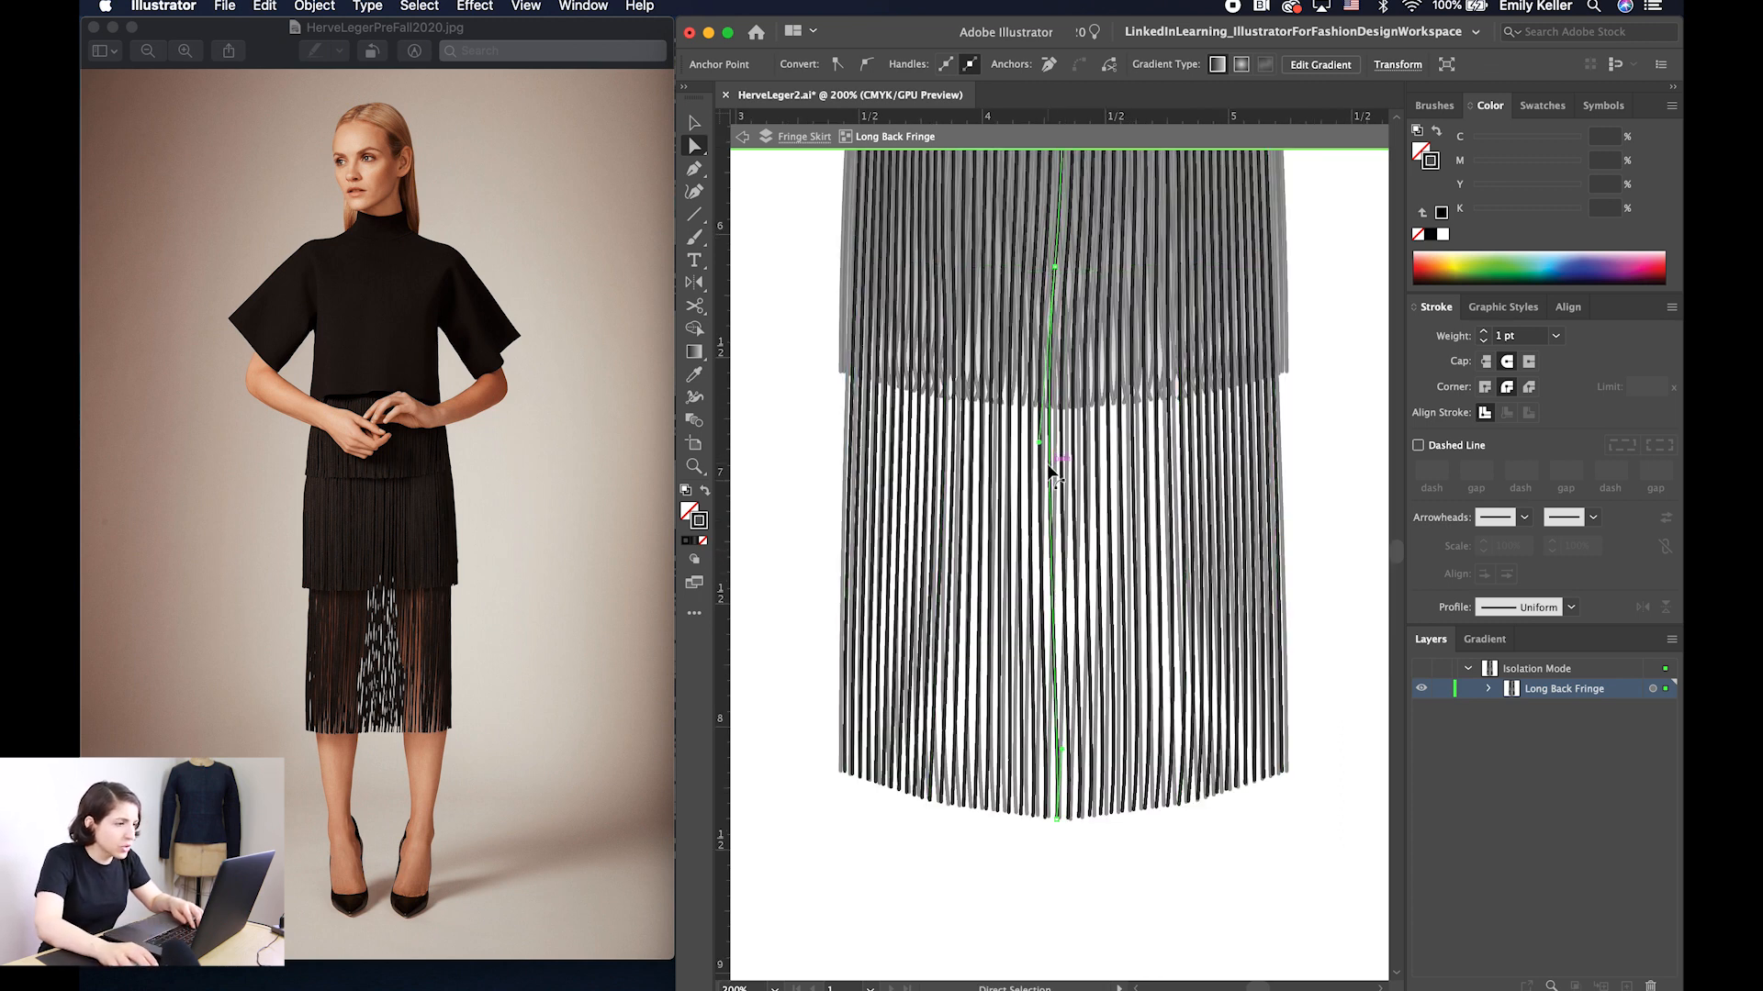
click(941, 629)
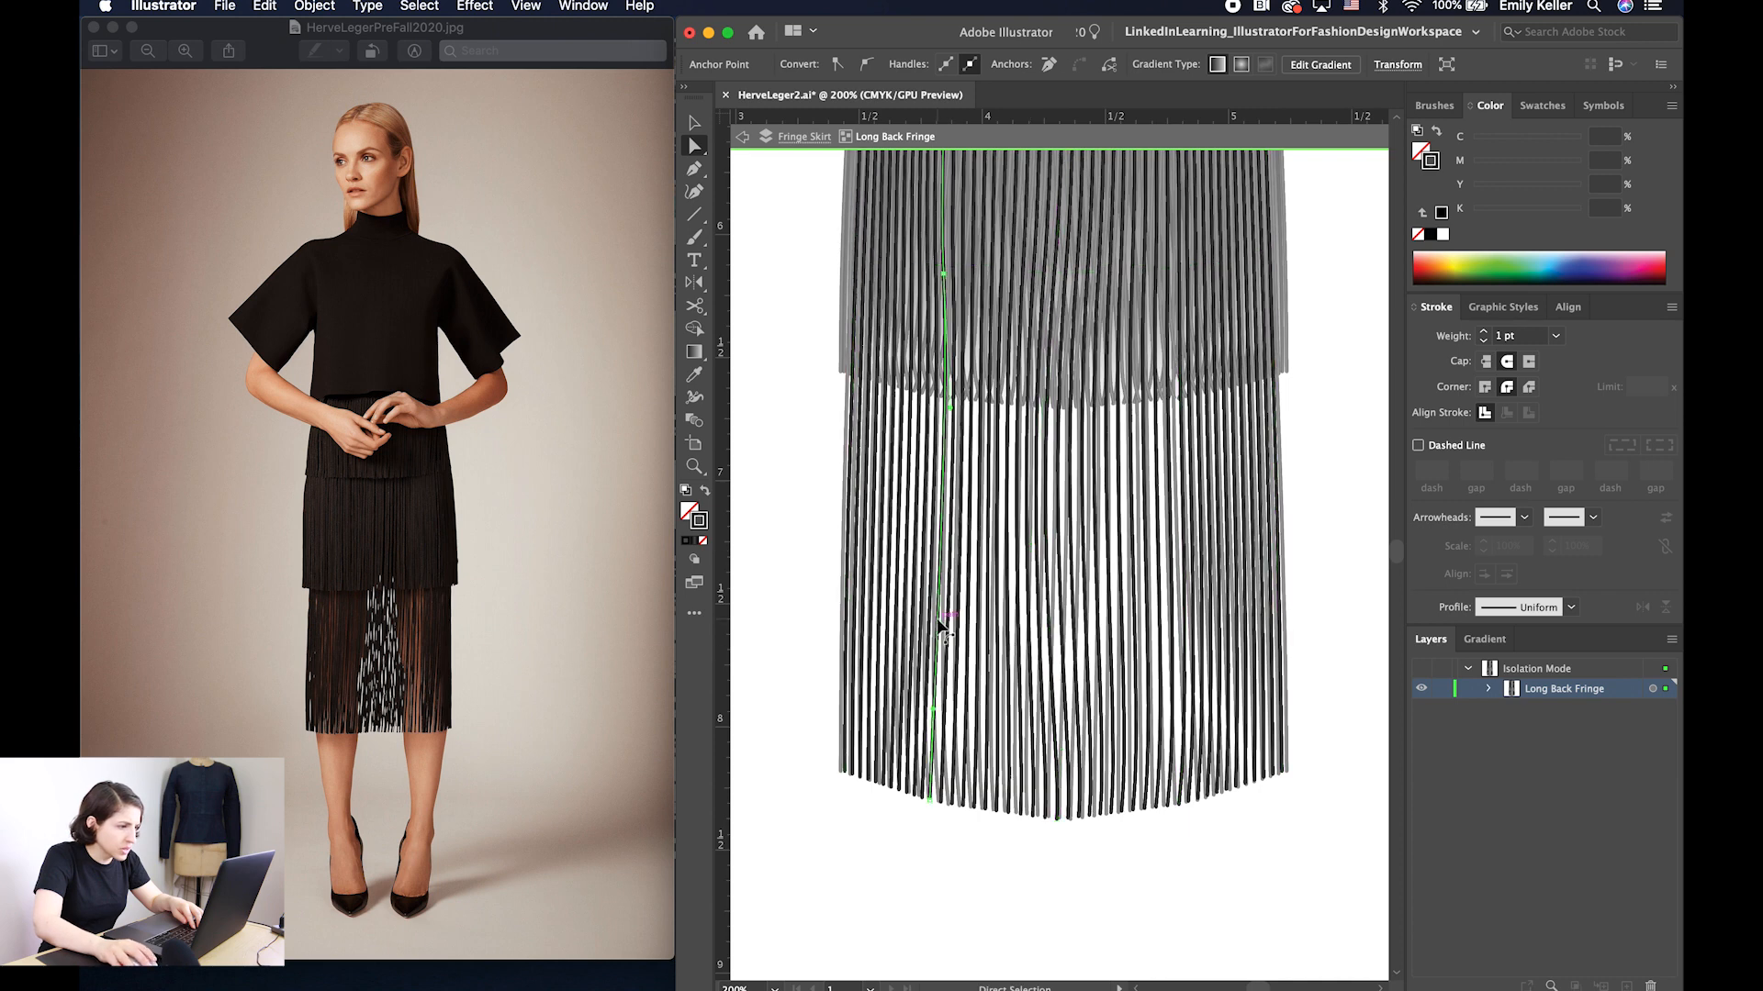
drag(931, 709, 924, 663)
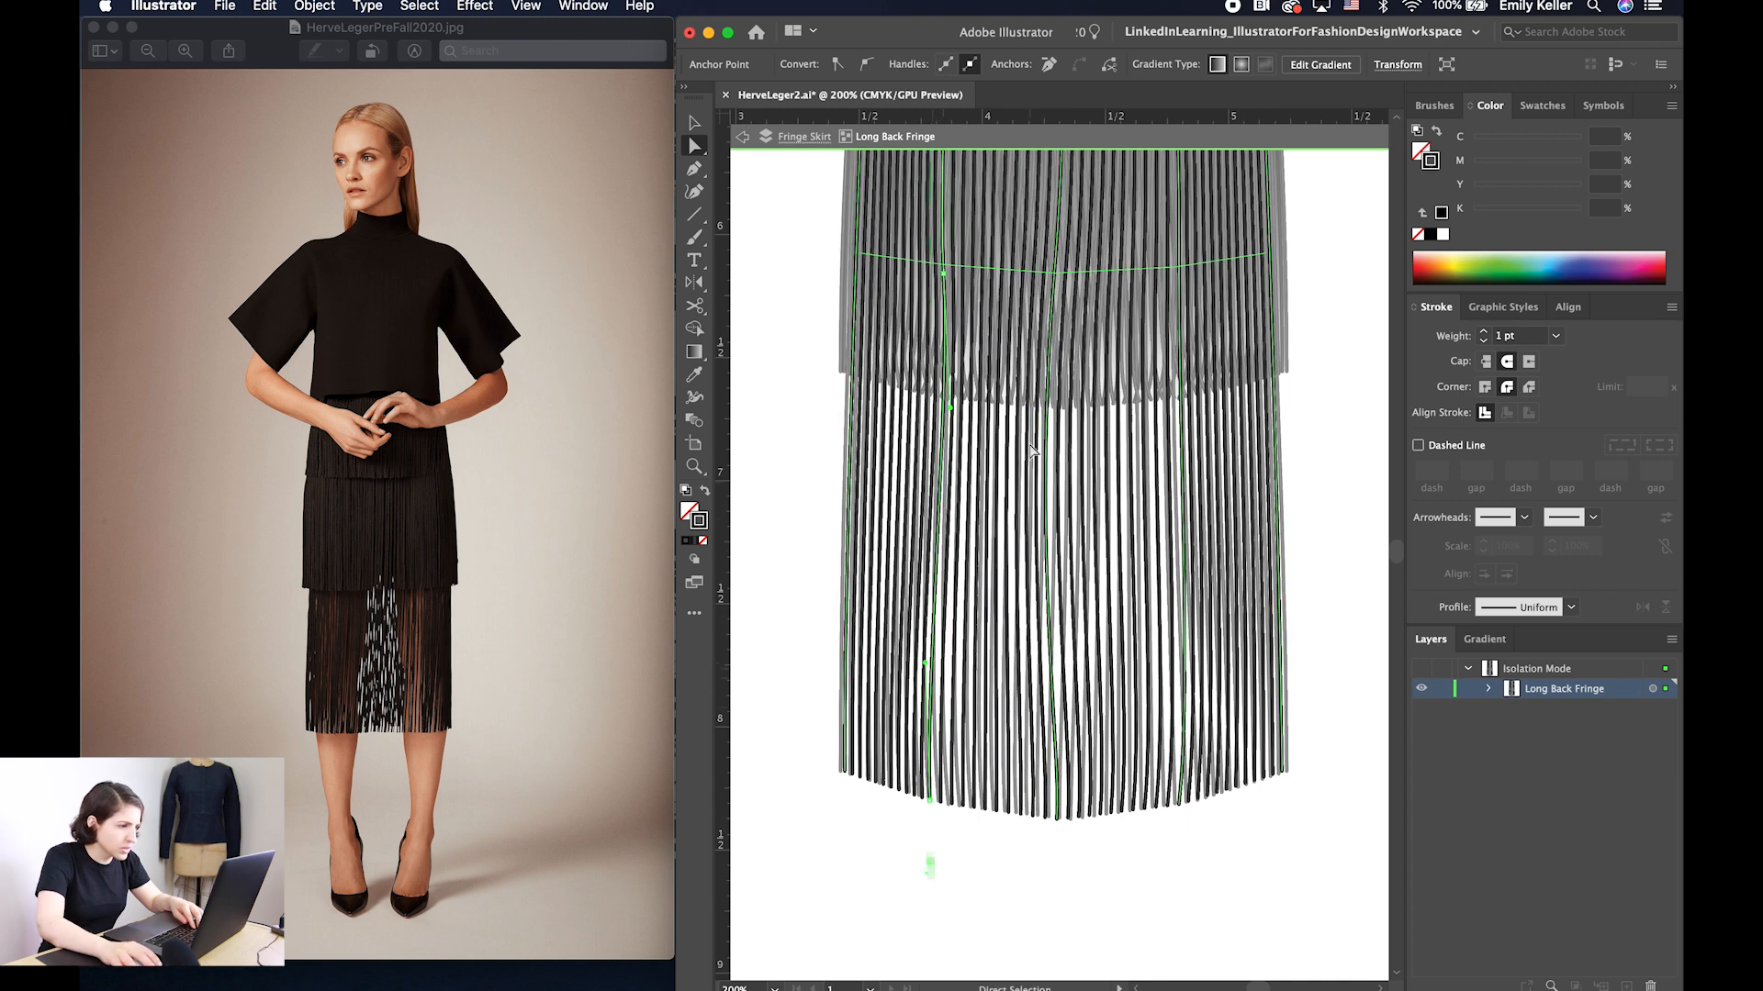
Pull down the upper curve handle of the strand left of center and bend the strand right of center slightly outward with its handle
drag(950, 408, 951, 443)
key(space)
drag(1030, 542, 1007, 710)
click(1162, 730)
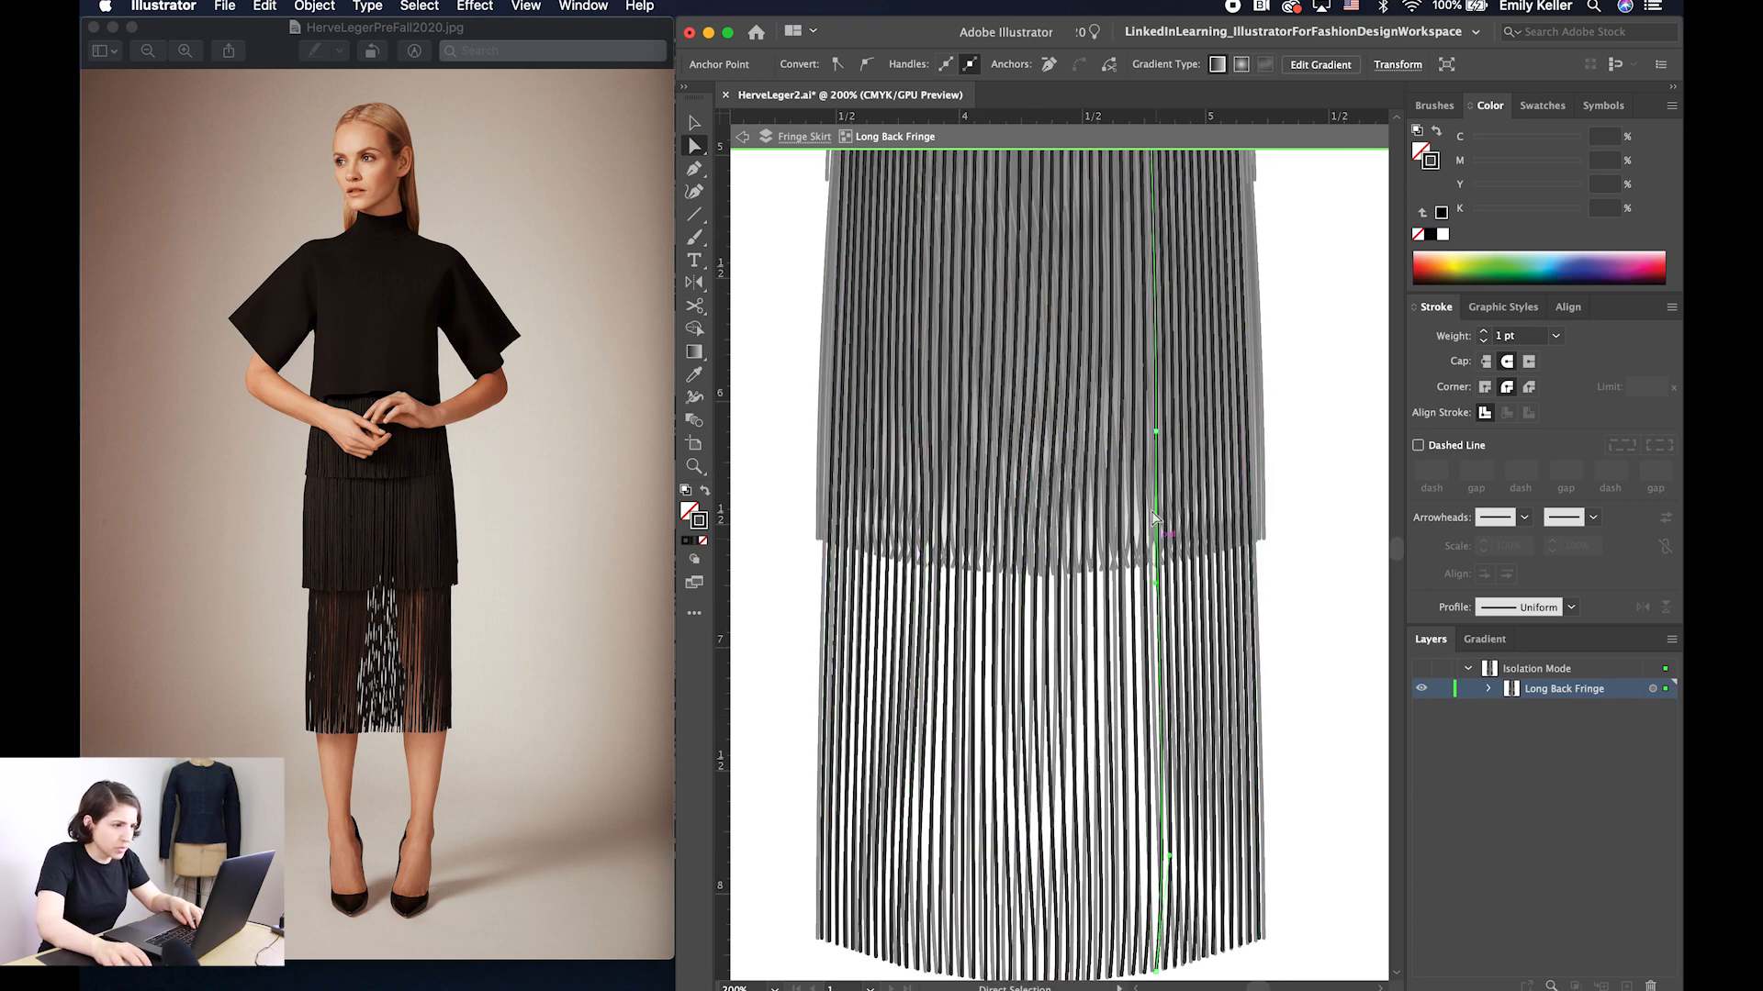
click(1157, 432)
drag(1155, 583, 1165, 592)
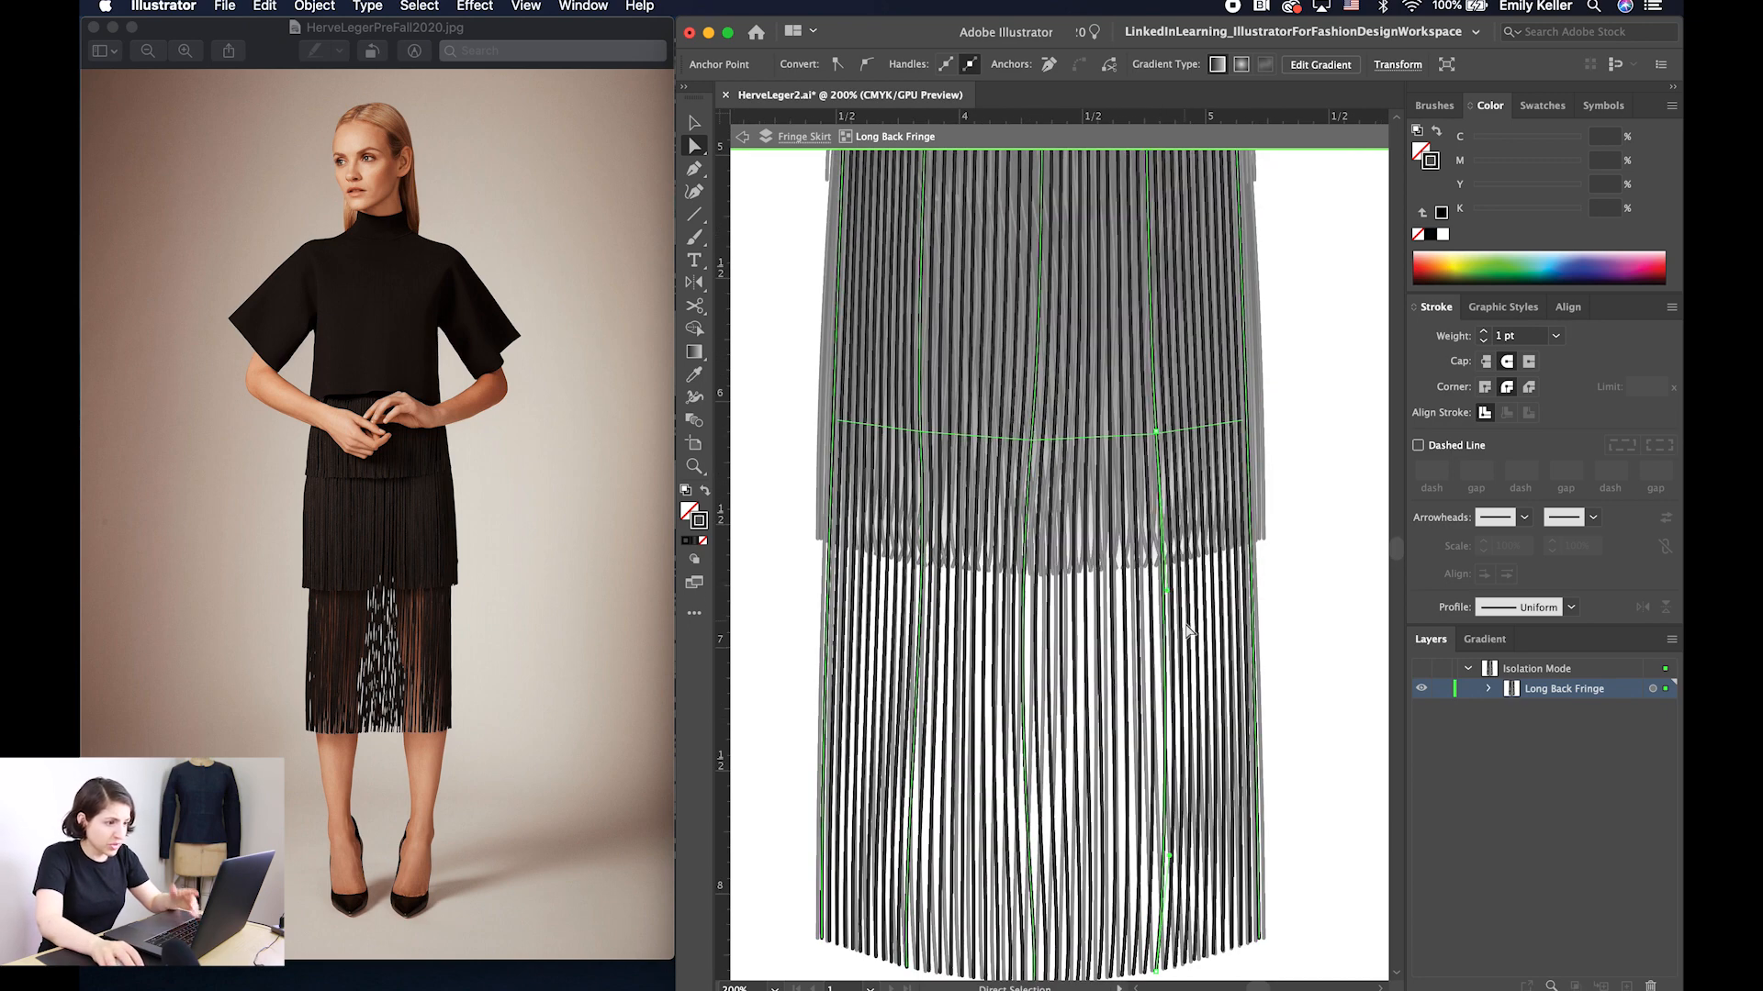
scroll(1187, 630, down, 2)
drag(1179, 809, 1166, 727)
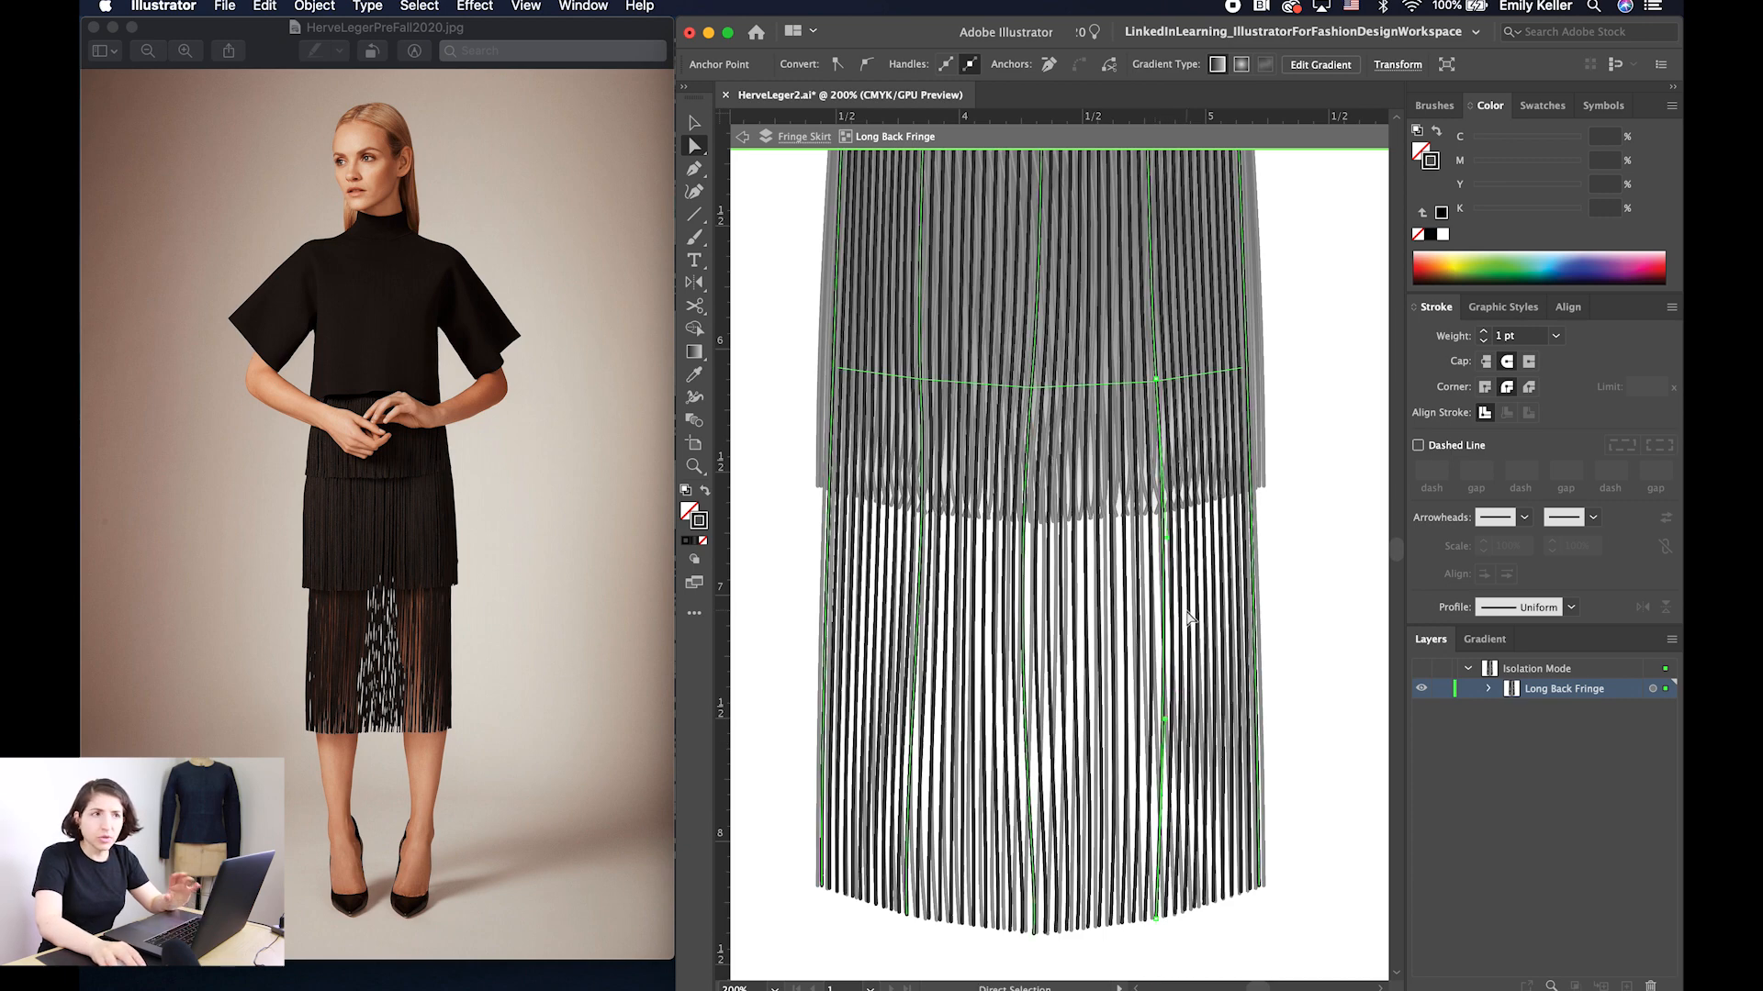
Nudge the bottom anchor of the Long Back Fringe's center strand sideways until it sits slightly left of its starting point, then exit isolation mode
scroll(1190, 615, up, 10)
scroll(1188, 619, down, 4)
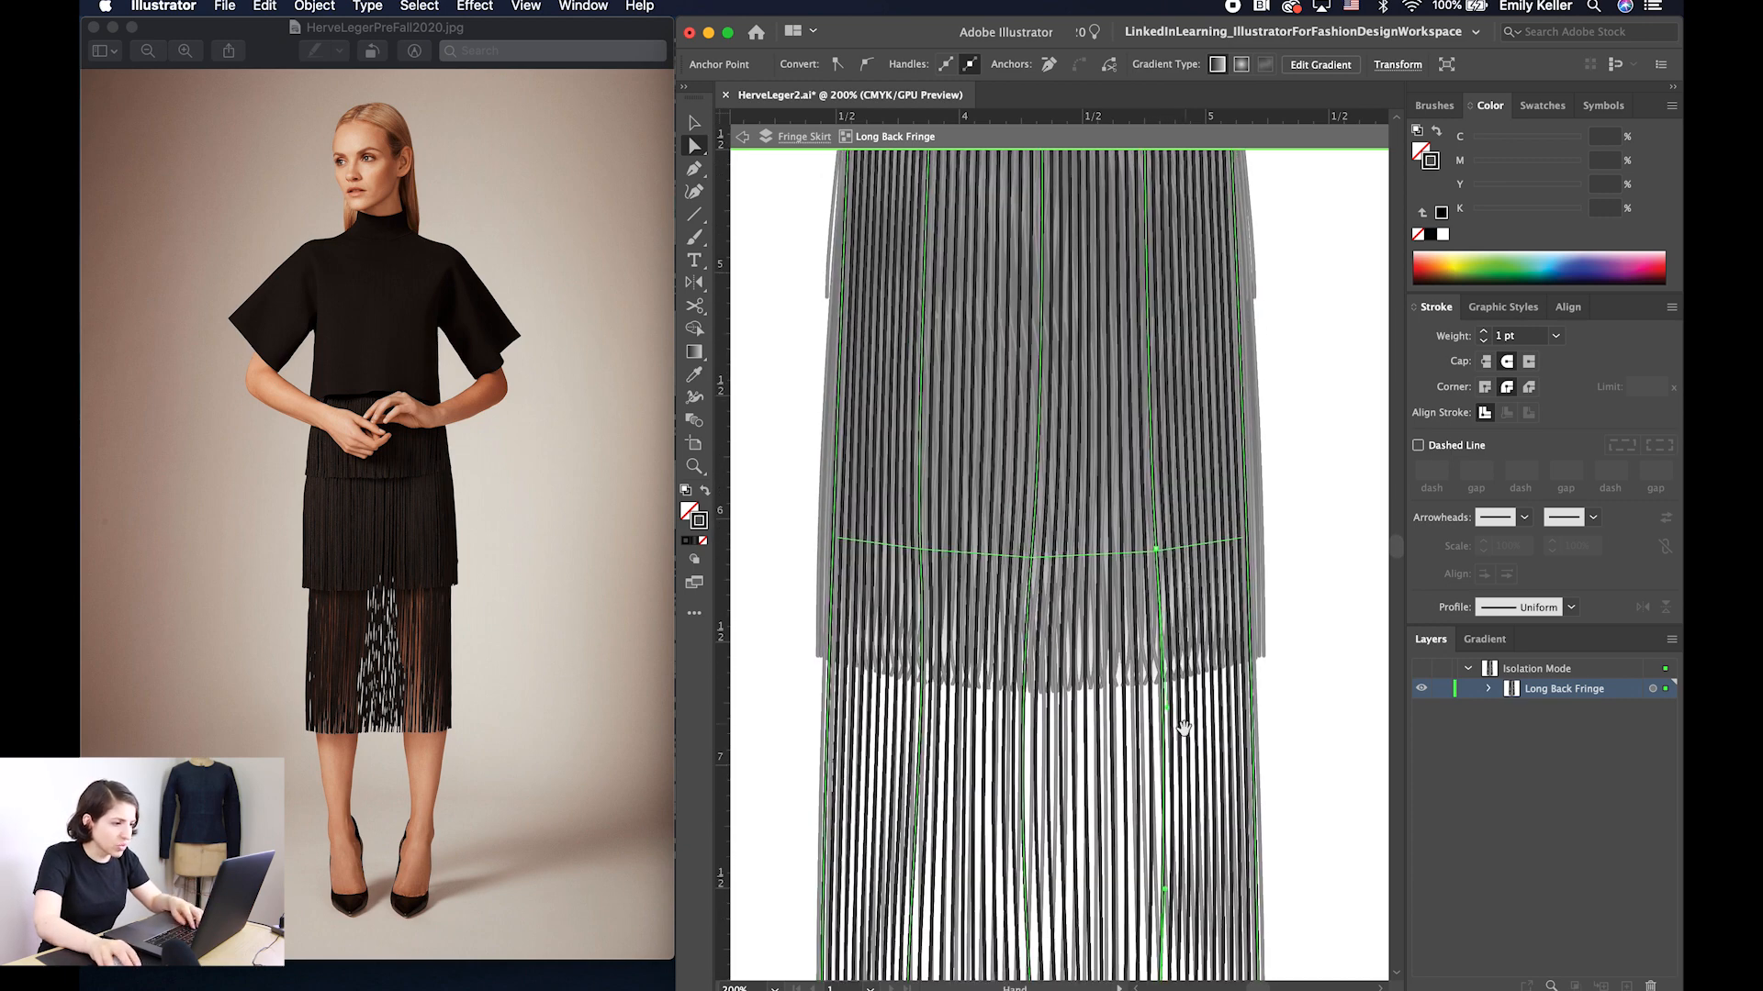
scroll(1184, 728, down, 6)
click(1029, 936)
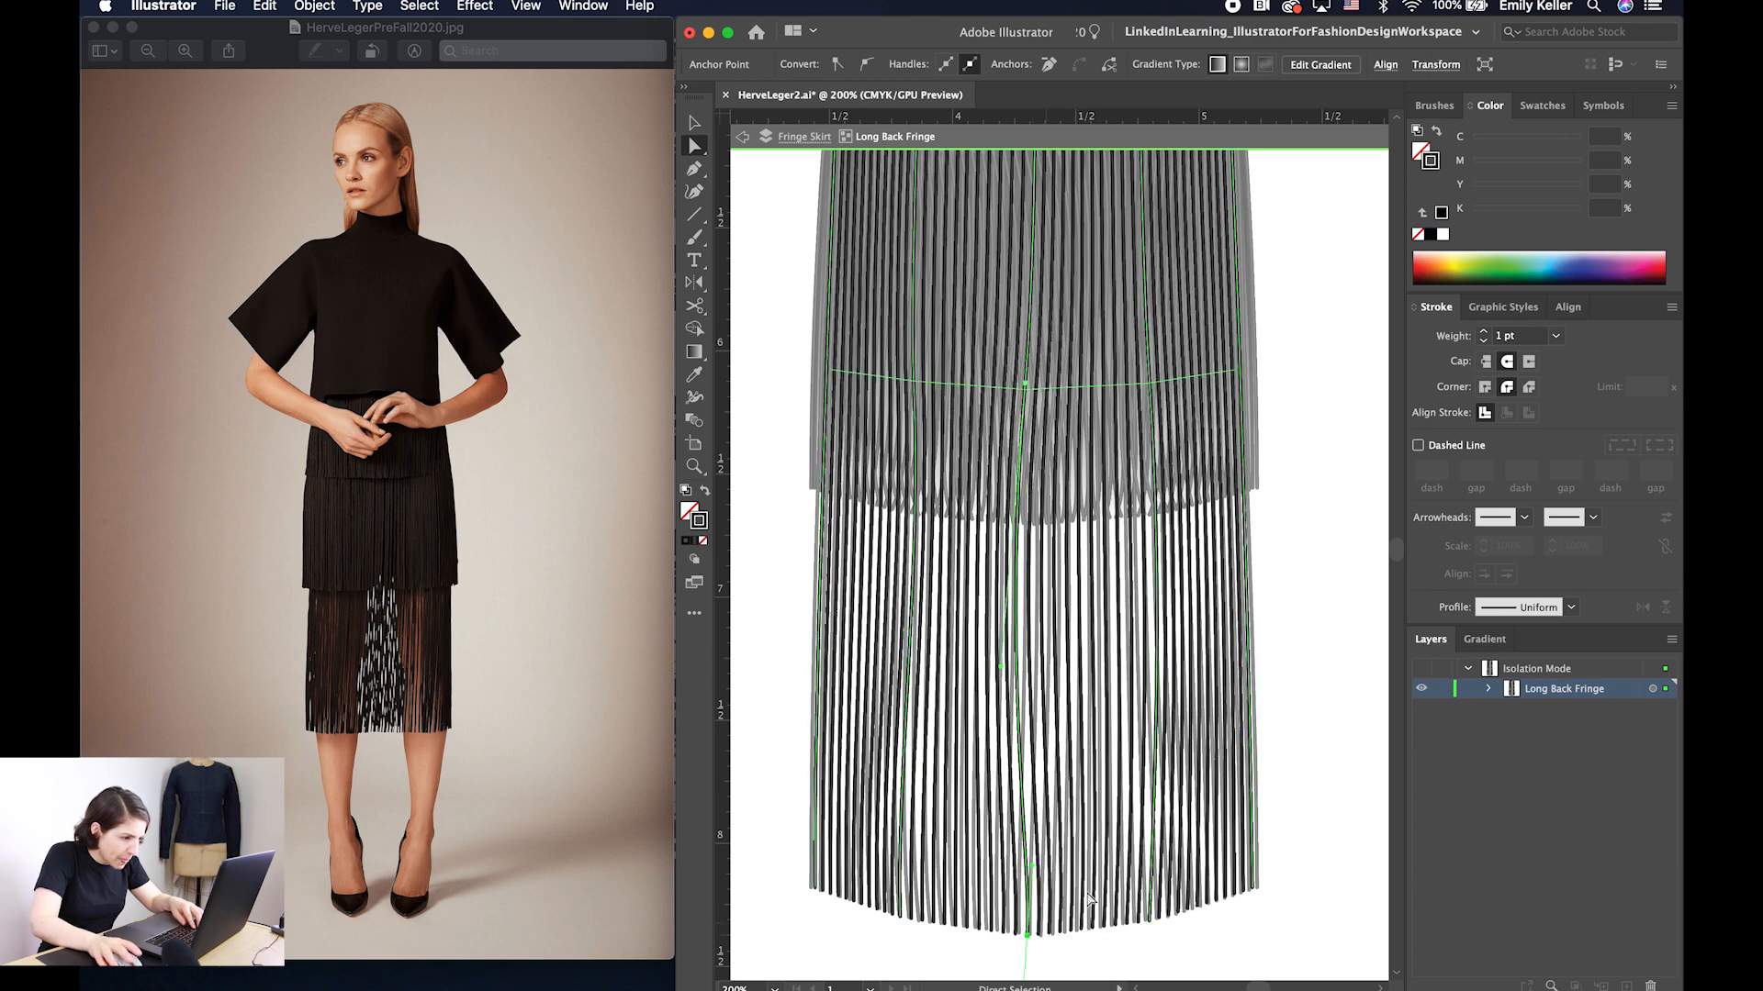
key(Right)
key(Right)
key(Right)
key(Right)
key(Right)
key(Right)
key(Right)
key(Right)
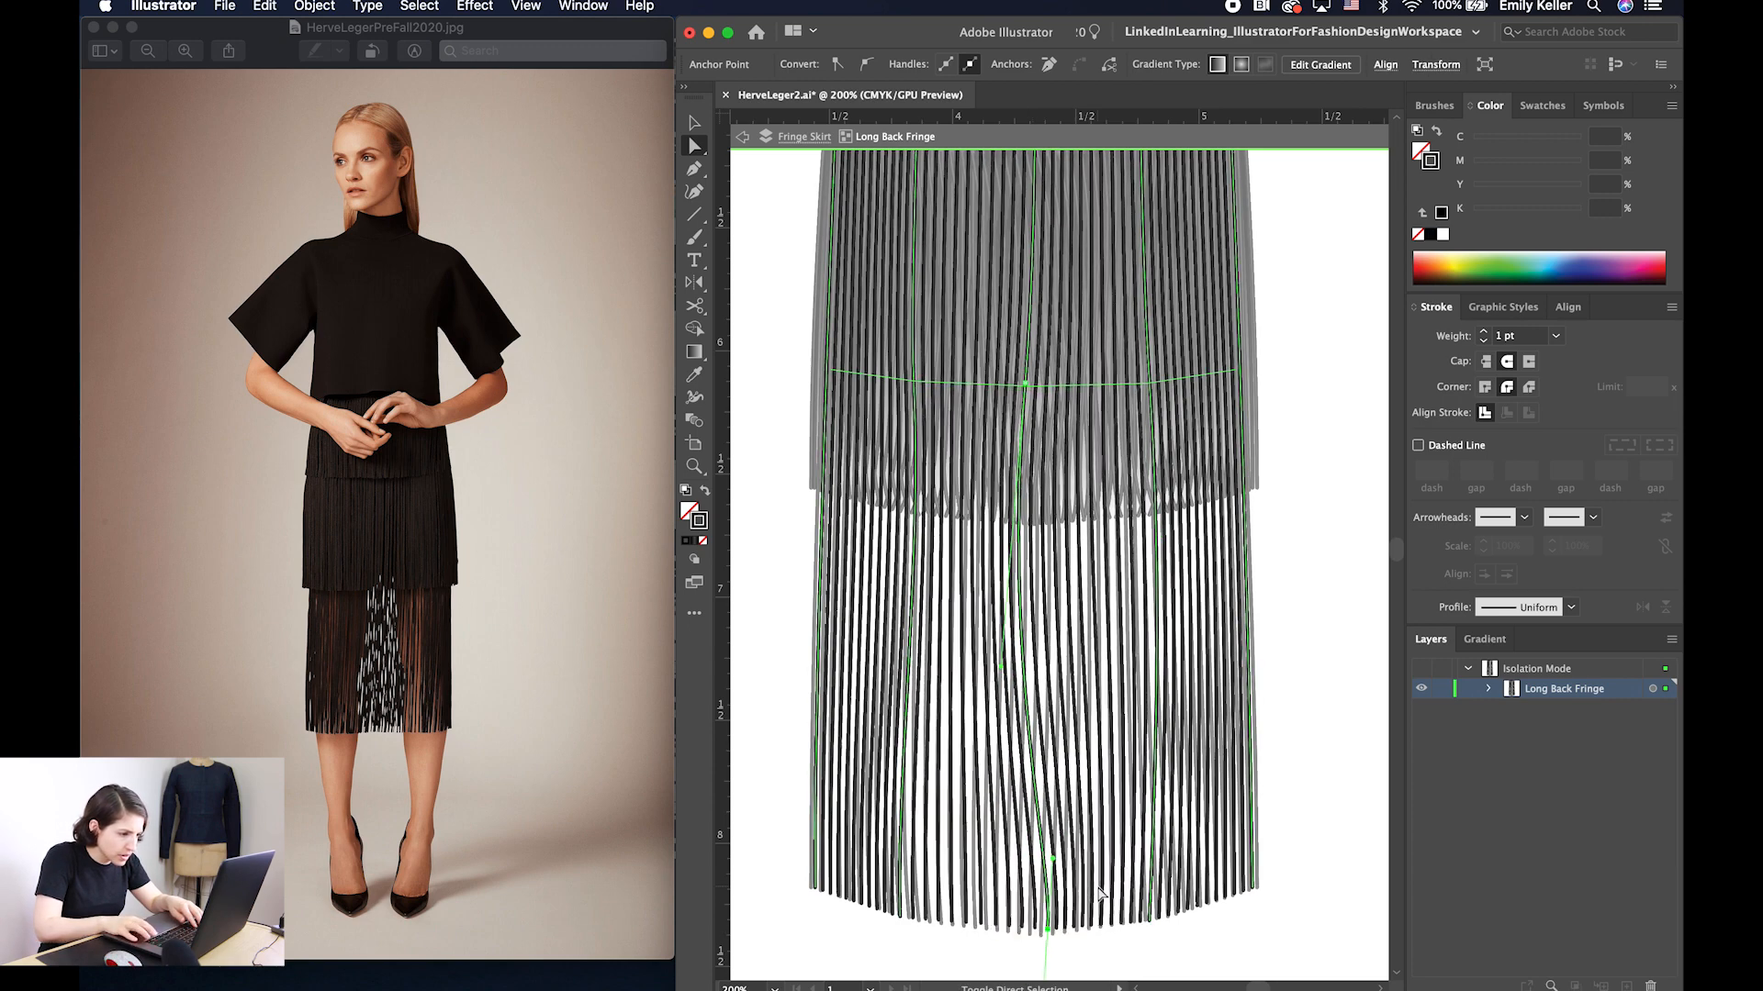
key(Left)
key(Left)
key(Left)
key(Left)
key(Left)
key(Left)
key(Left)
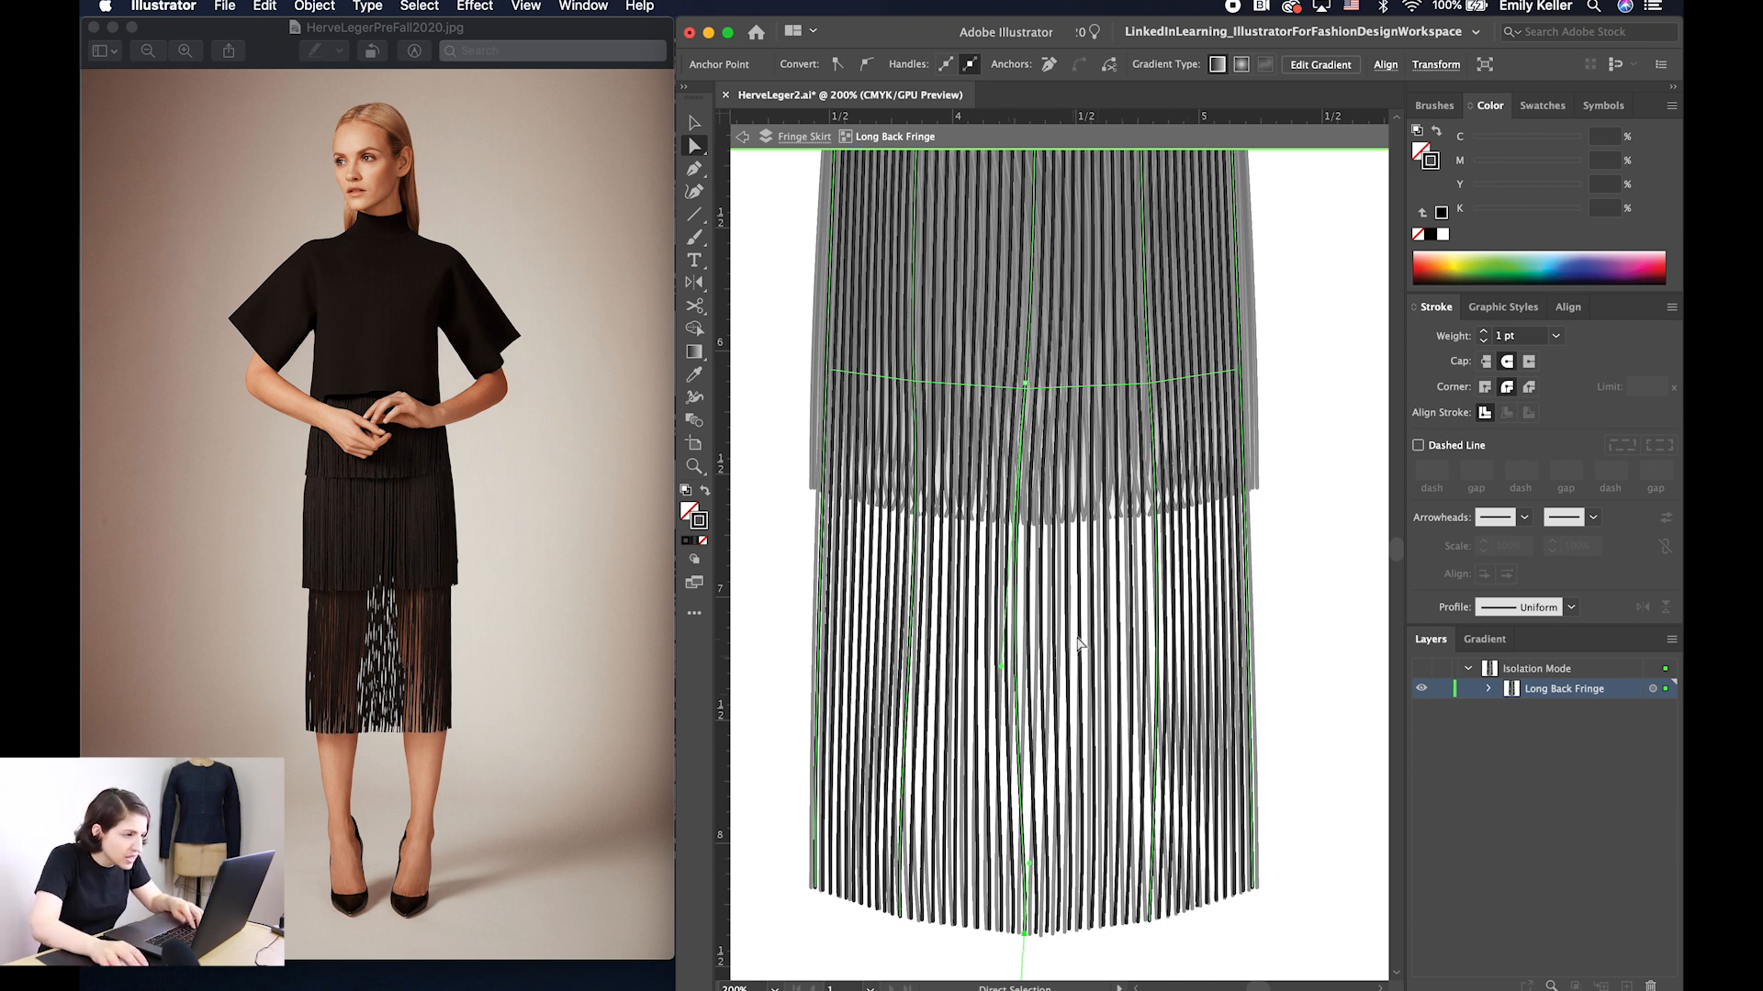
key(v)
double_click(1314, 558)
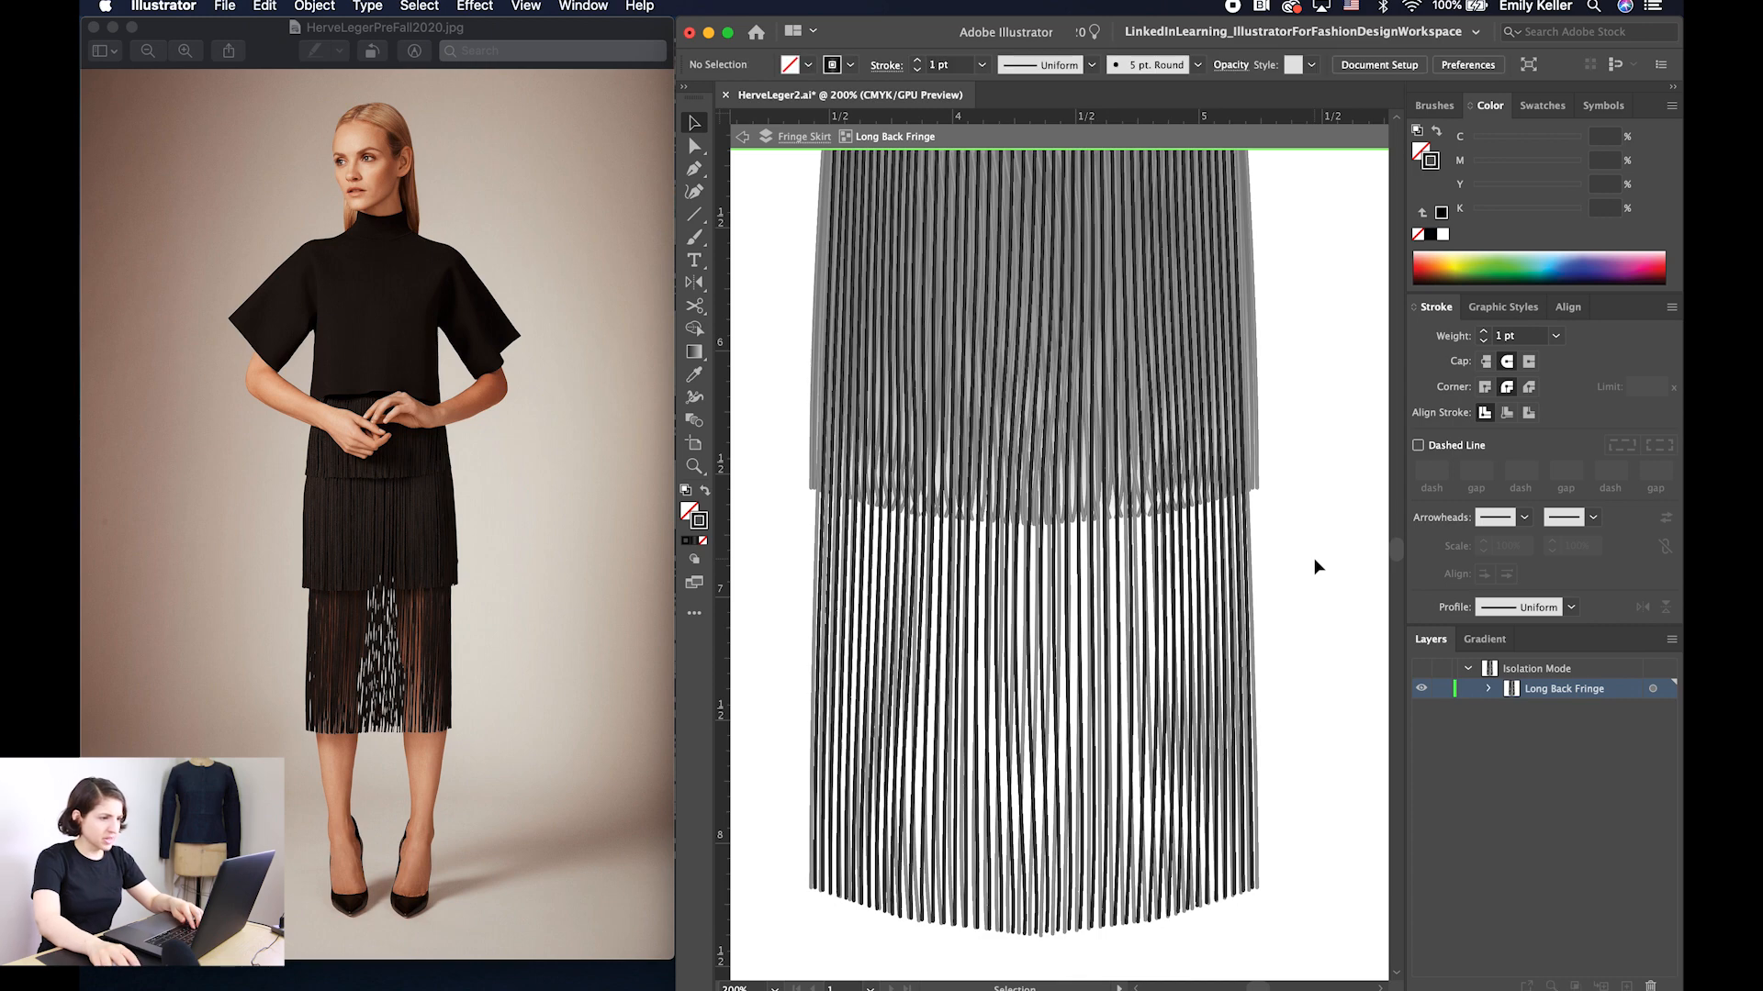
key(super+minus)
key(super+minus)
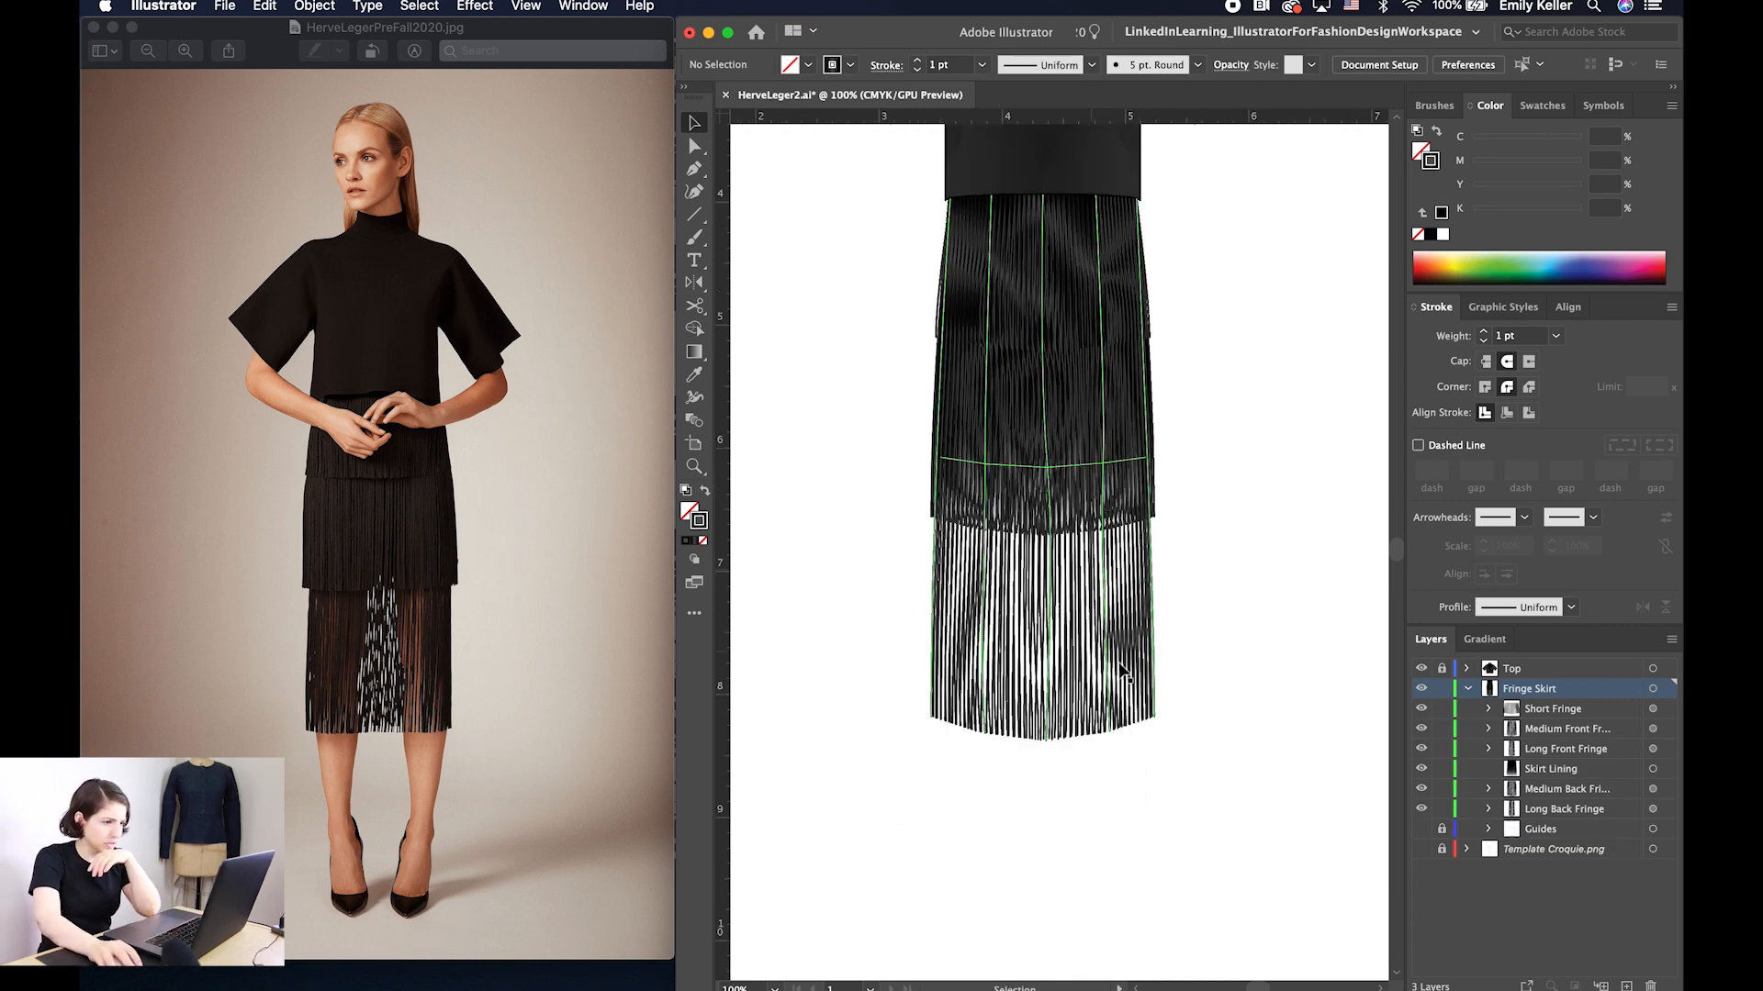
Isolate the Long Back Fringe and reshape its center strand by moving the direction handle on its upper segment
key(a)
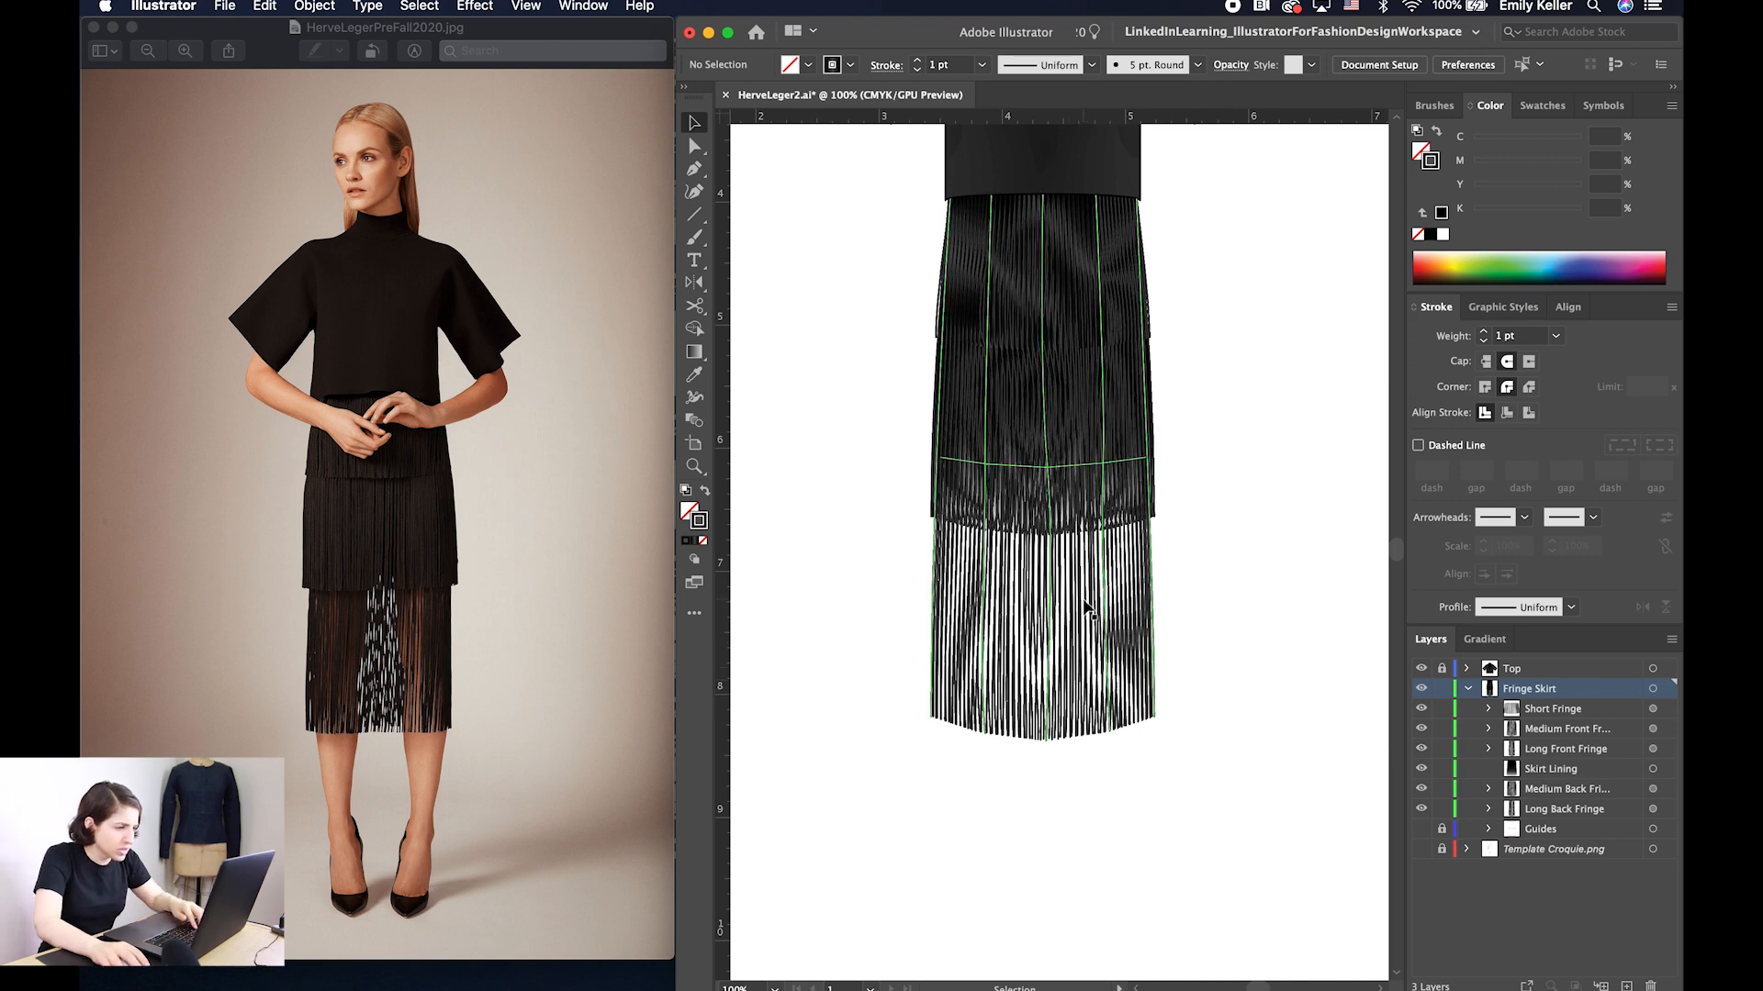
click(1056, 613)
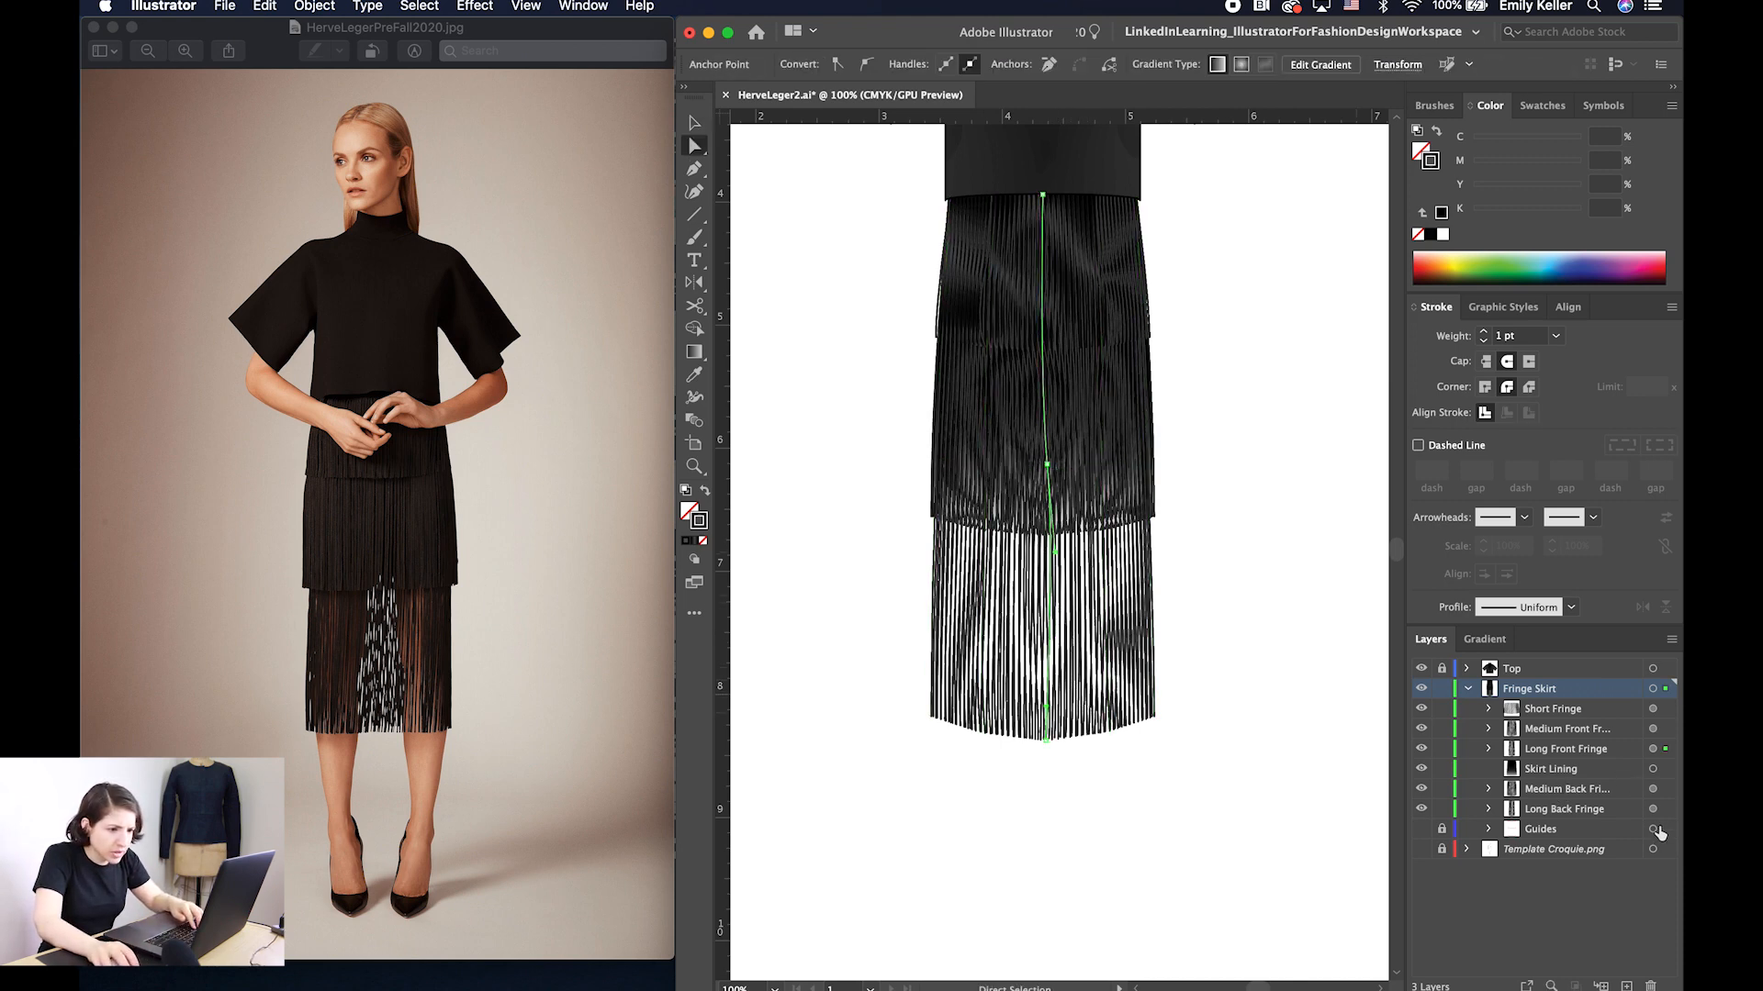
click(1652, 809)
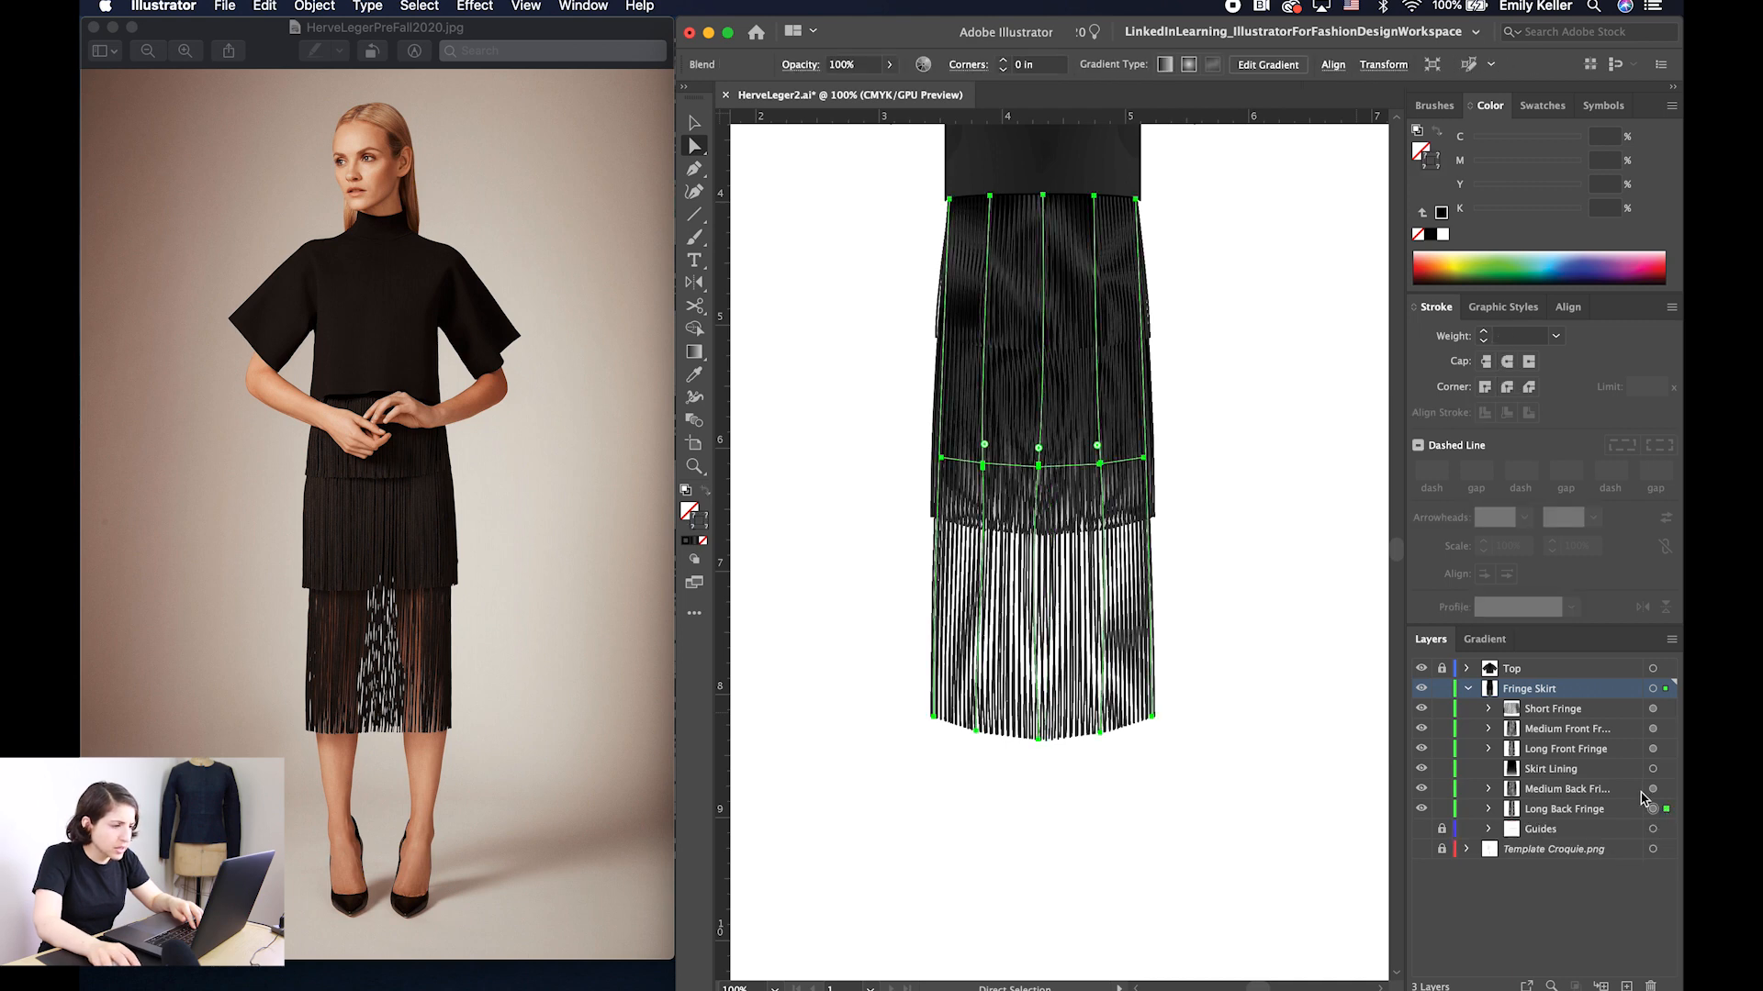
right_click(1261, 689)
click(1304, 826)
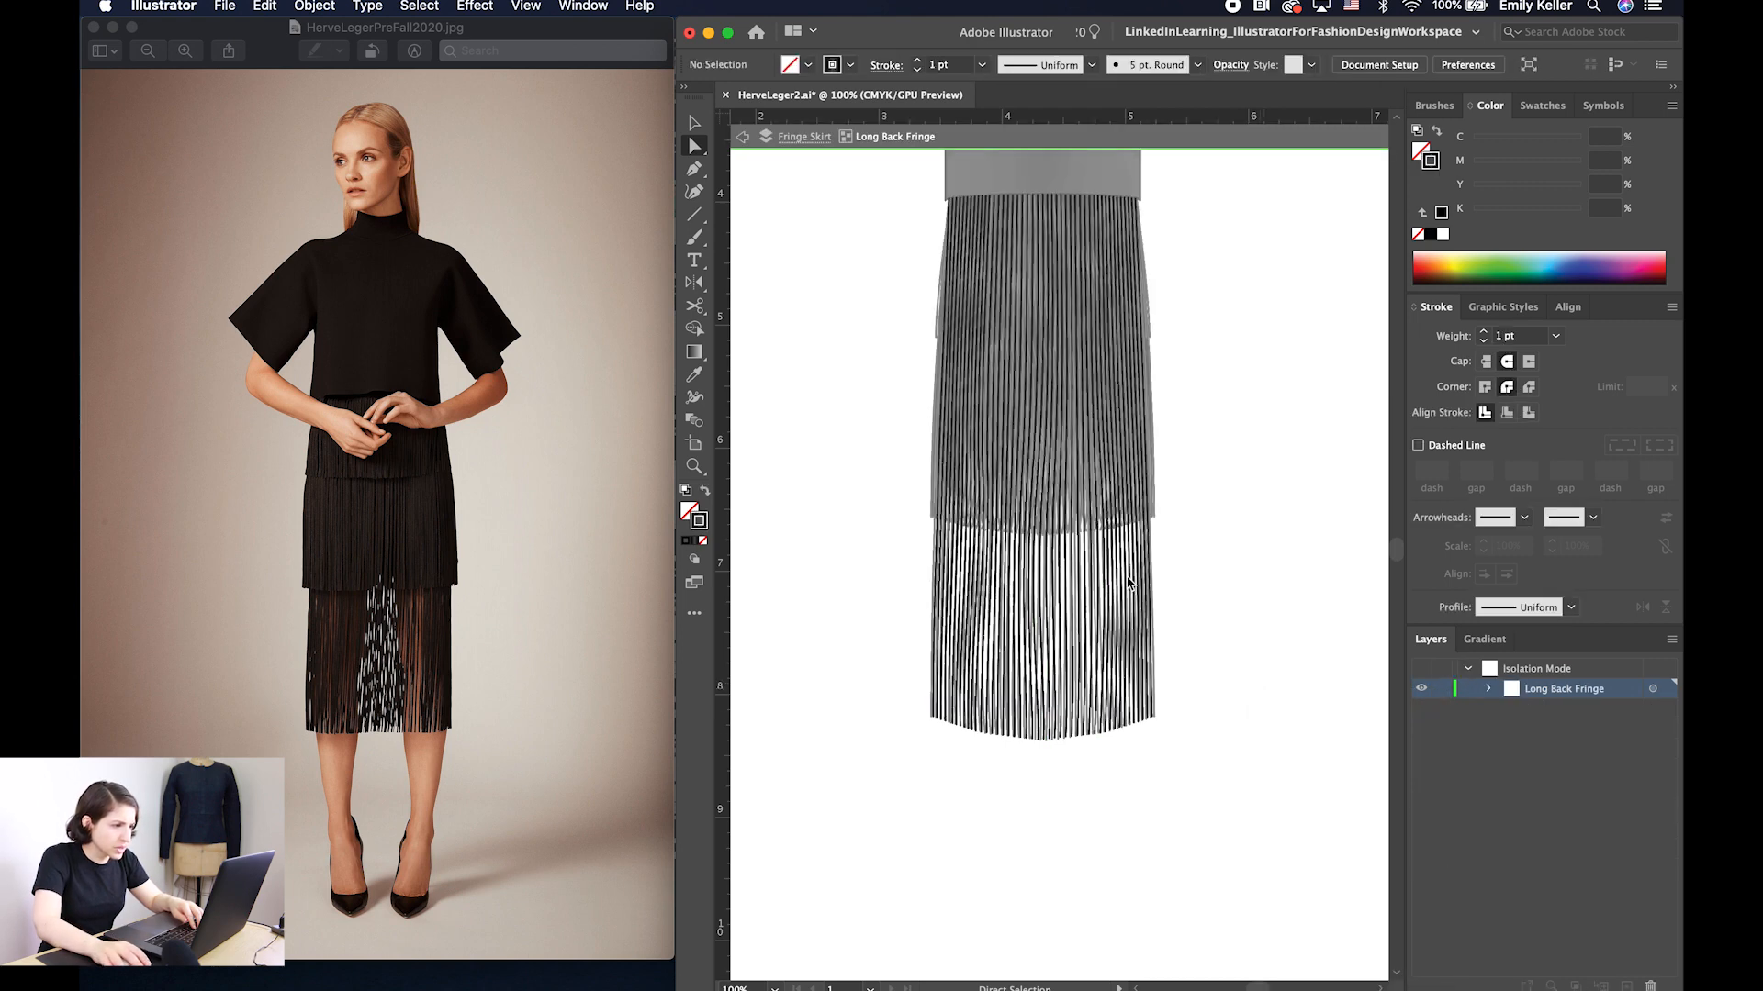
click(1047, 375)
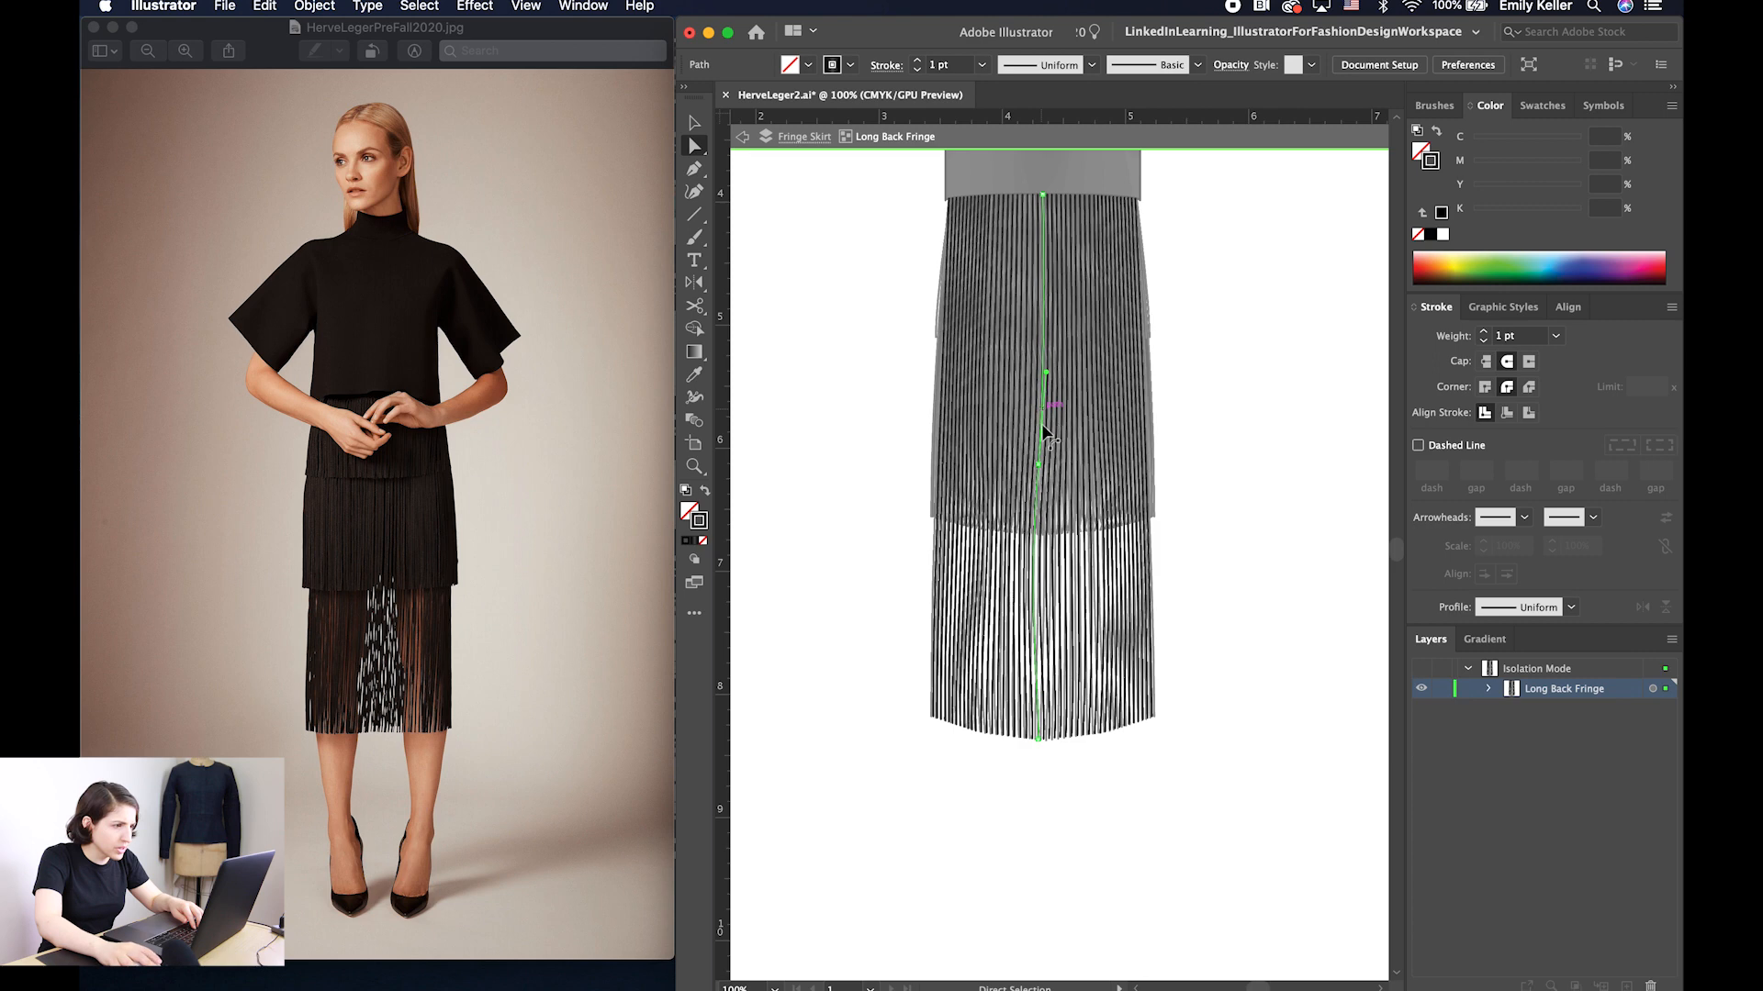
drag(1053, 373, 1054, 346)
Move the lower direction handles of the strands right and left of center up and inward, then exit isolation mode
click(1103, 542)
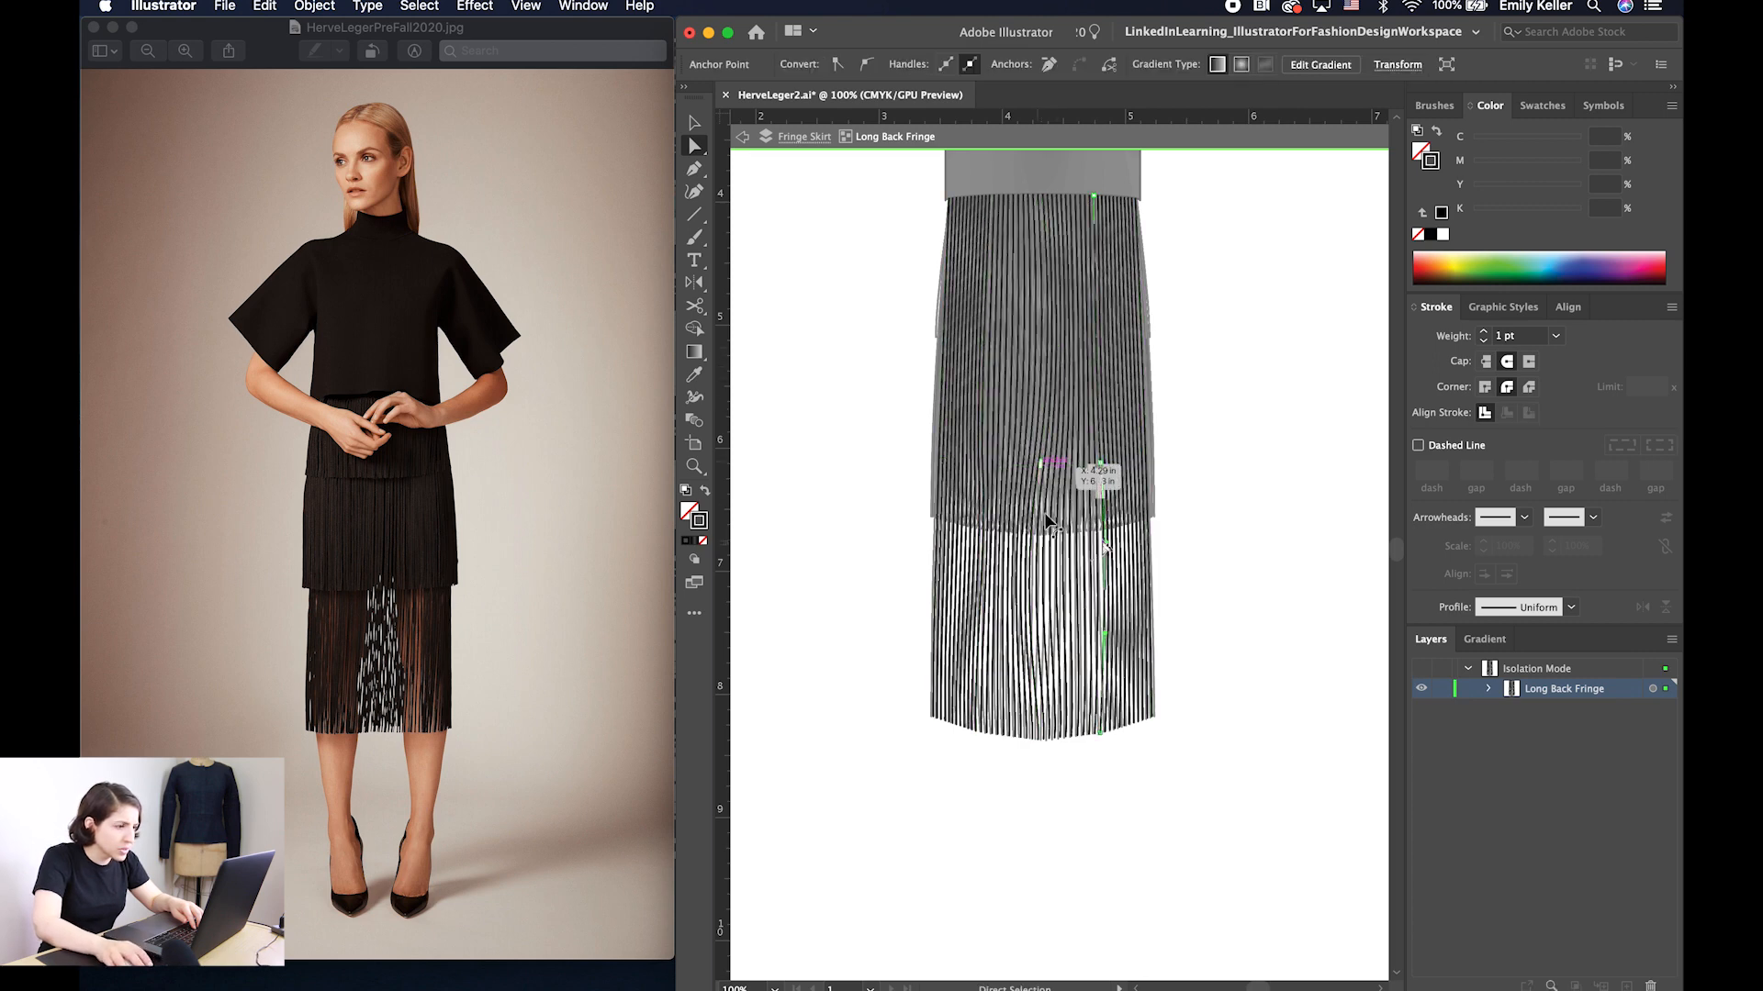
drag(1106, 634, 978, 600)
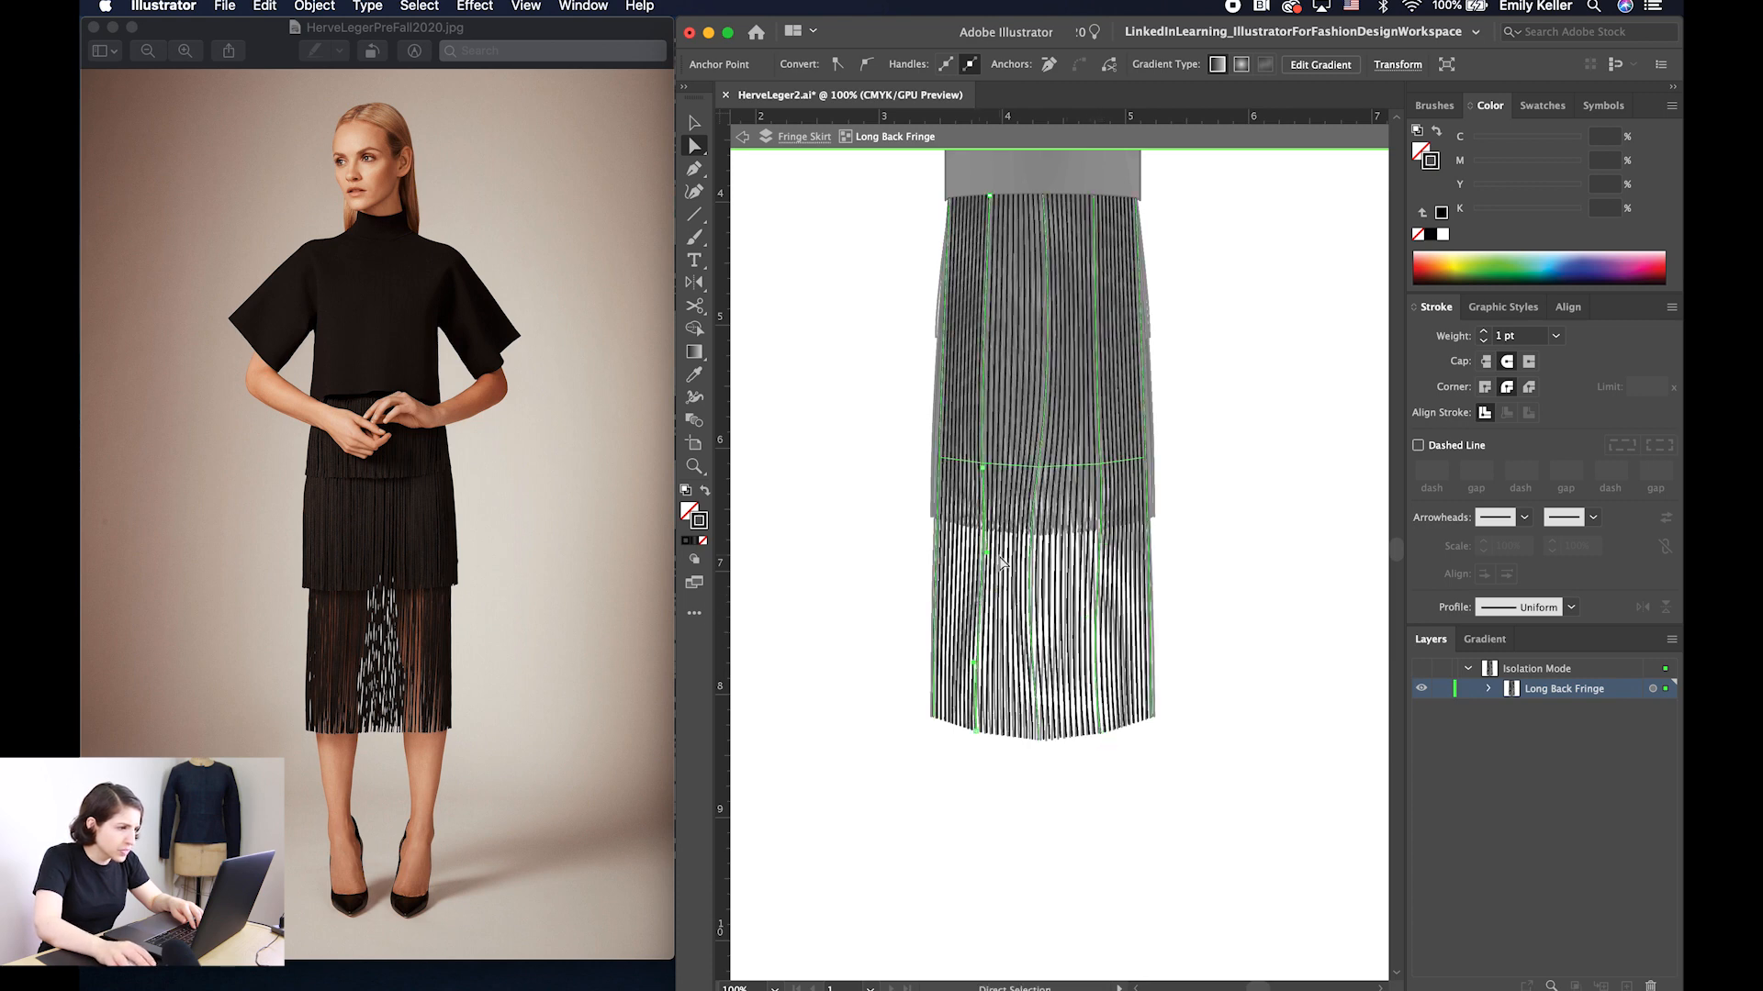
drag(974, 663, 982, 649)
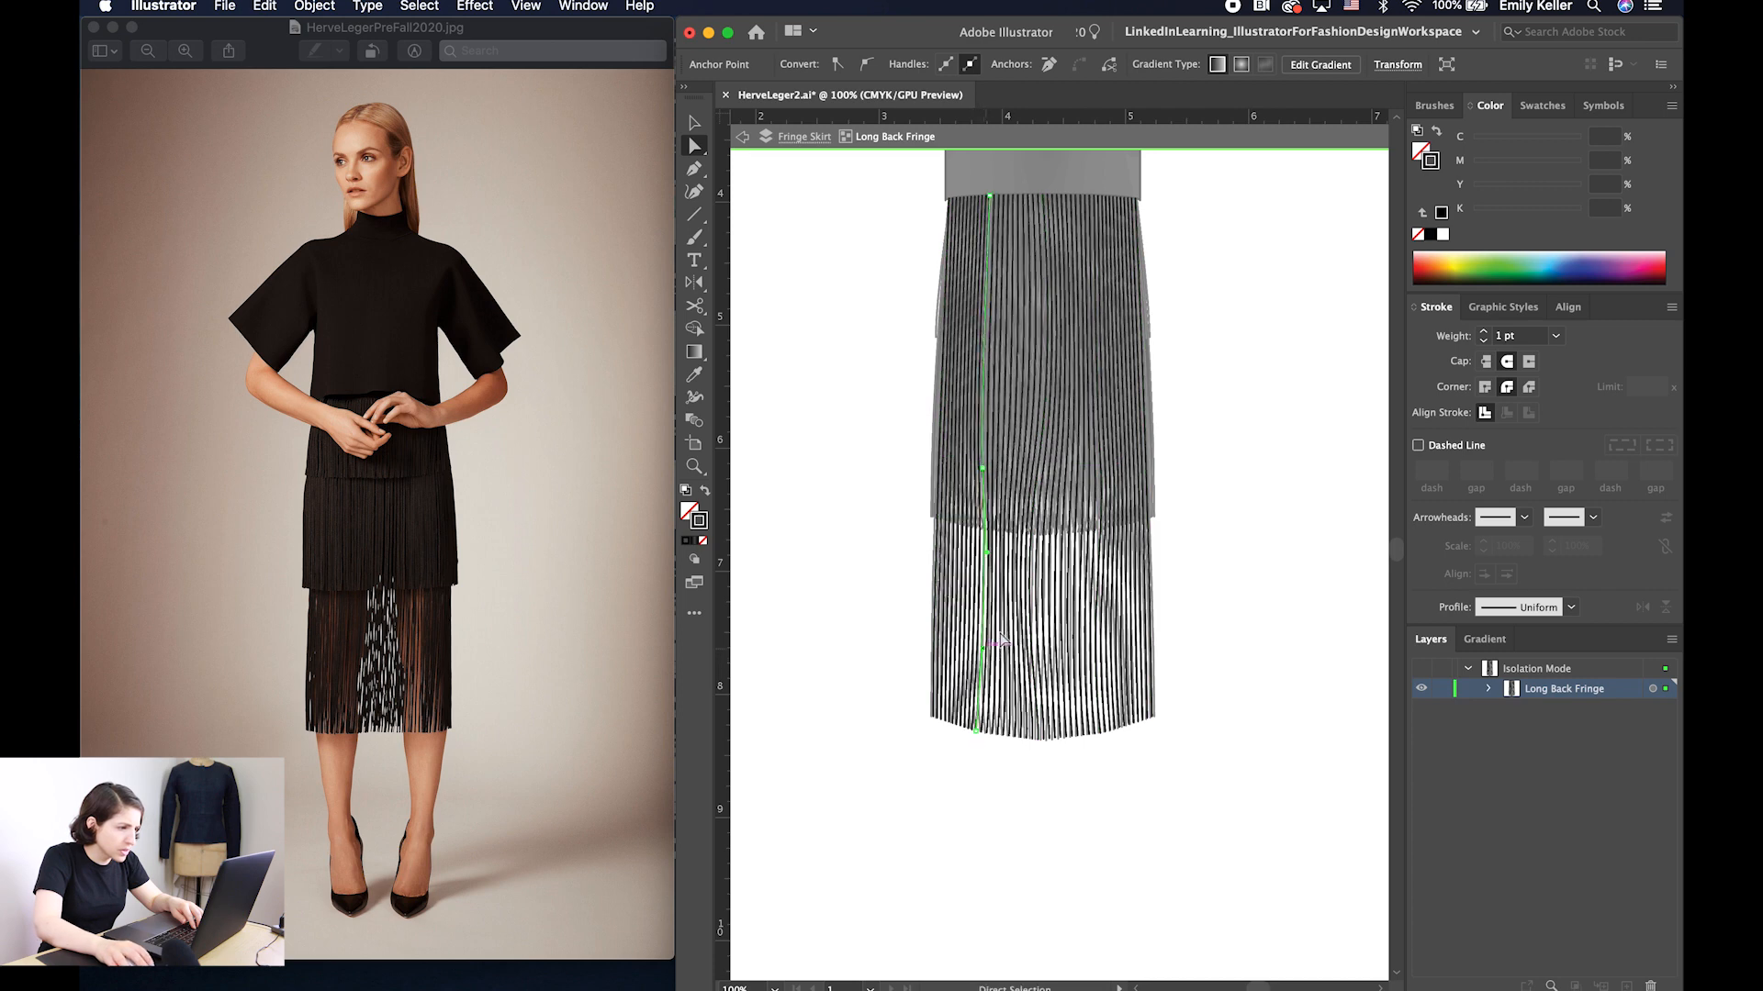
key(v)
click(1257, 579)
double_click(1259, 599)
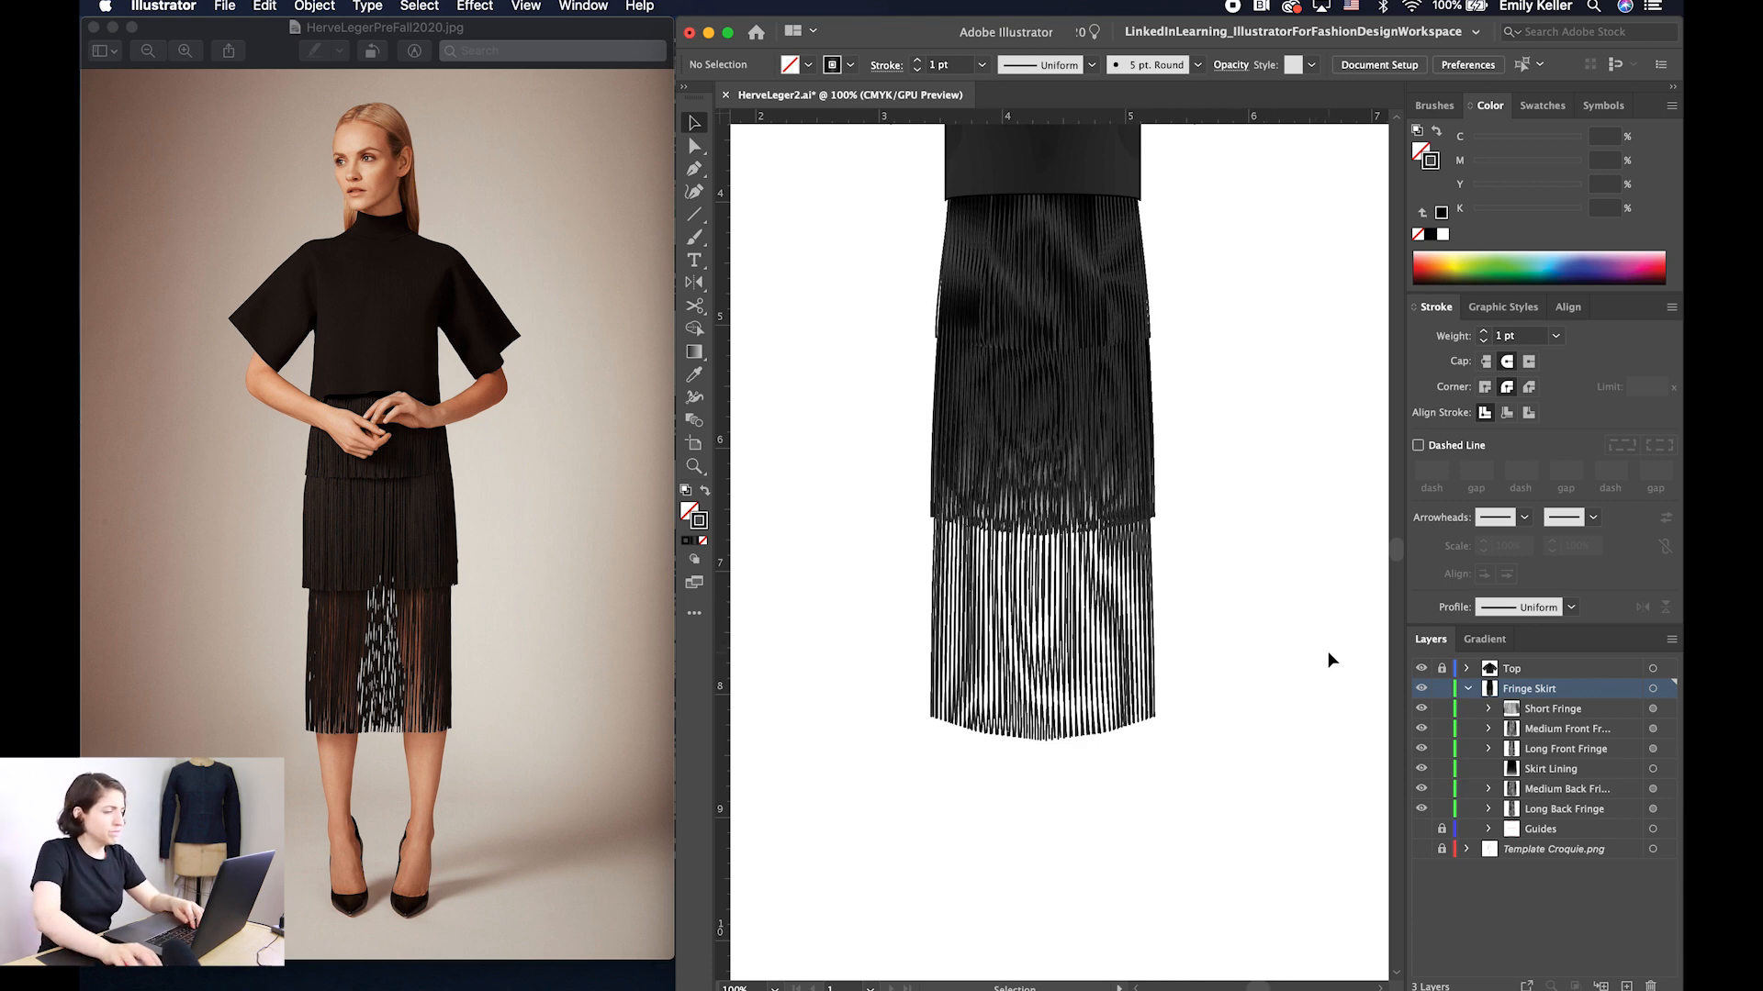
Isolate the Long Back Fringe again and soften its center strand's bend by moving the direction handle slightly right
key(super+equal)
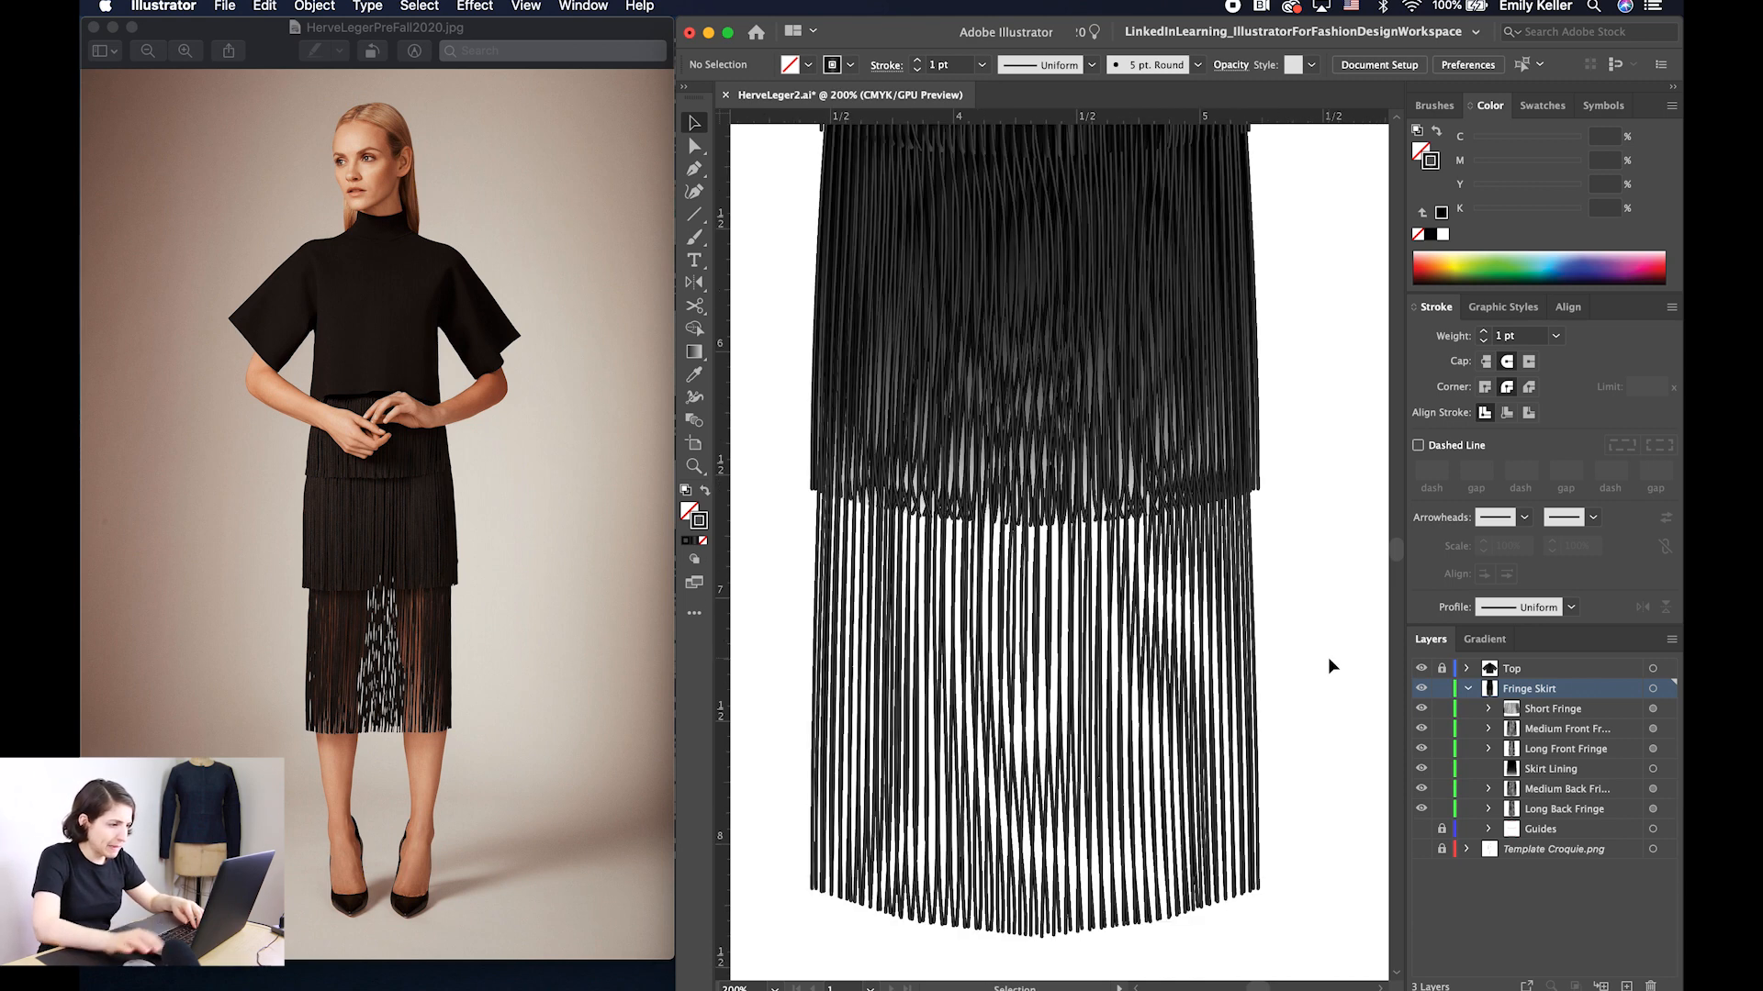
drag(1247, 756, 1245, 674)
drag(1138, 650, 1243, 651)
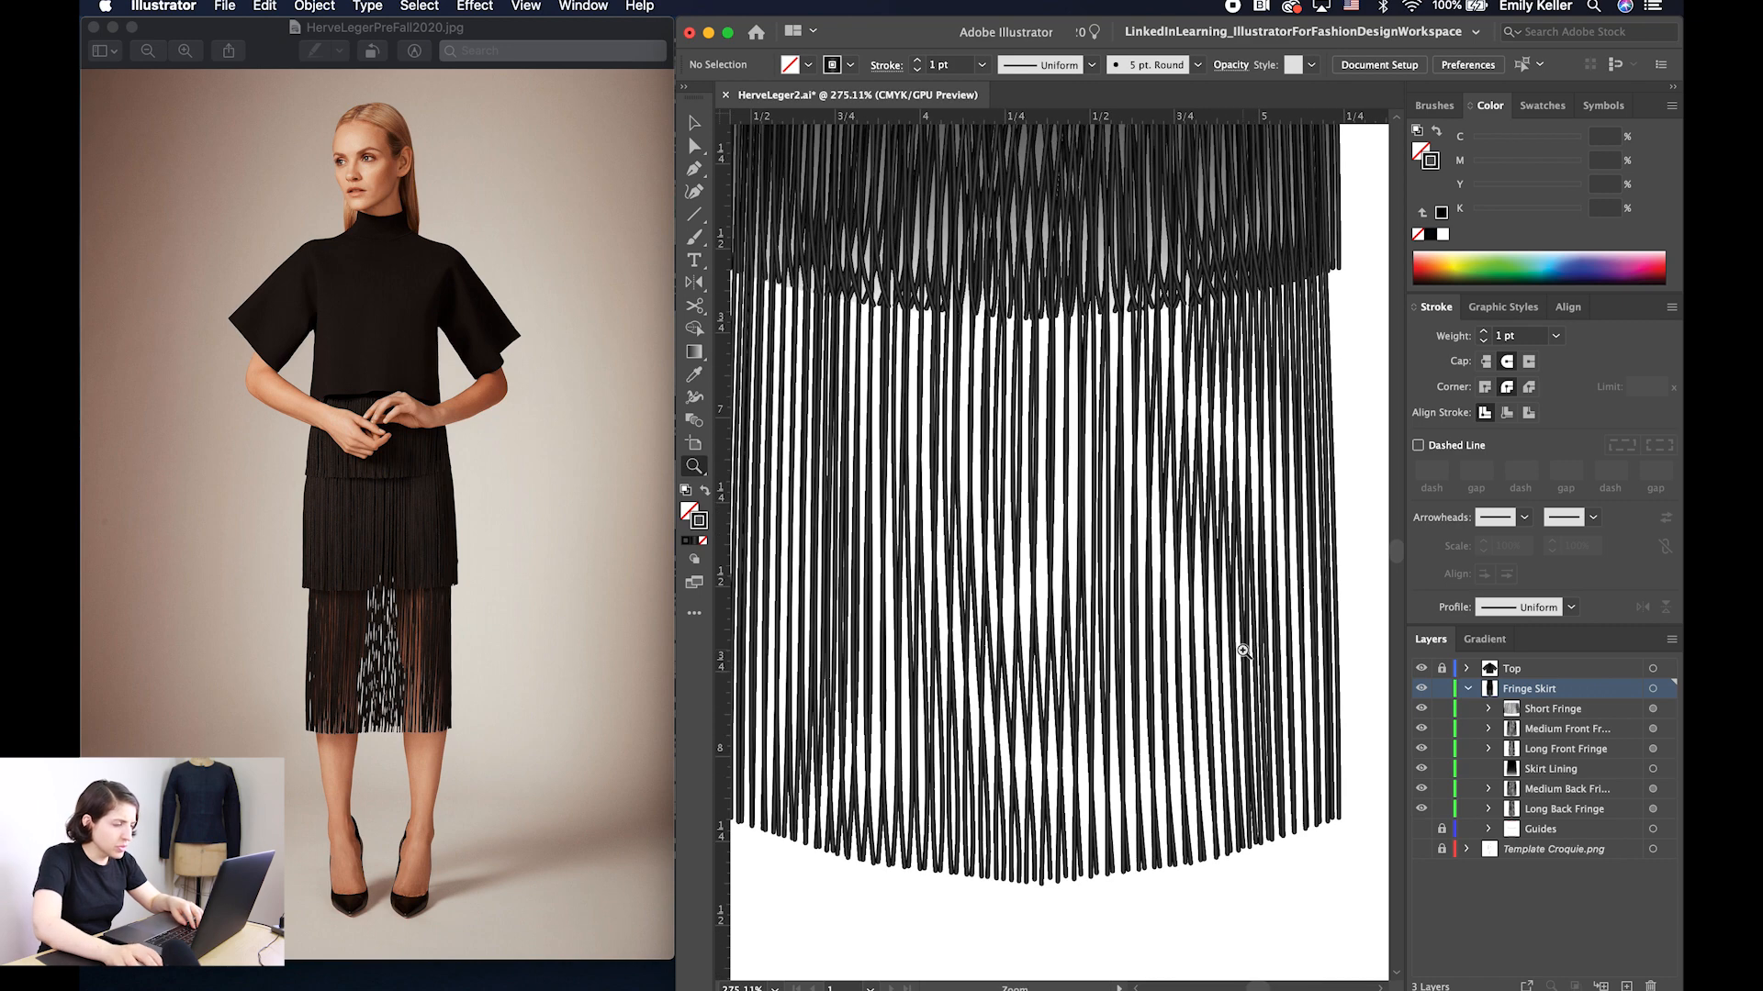
key(v)
click(1652, 809)
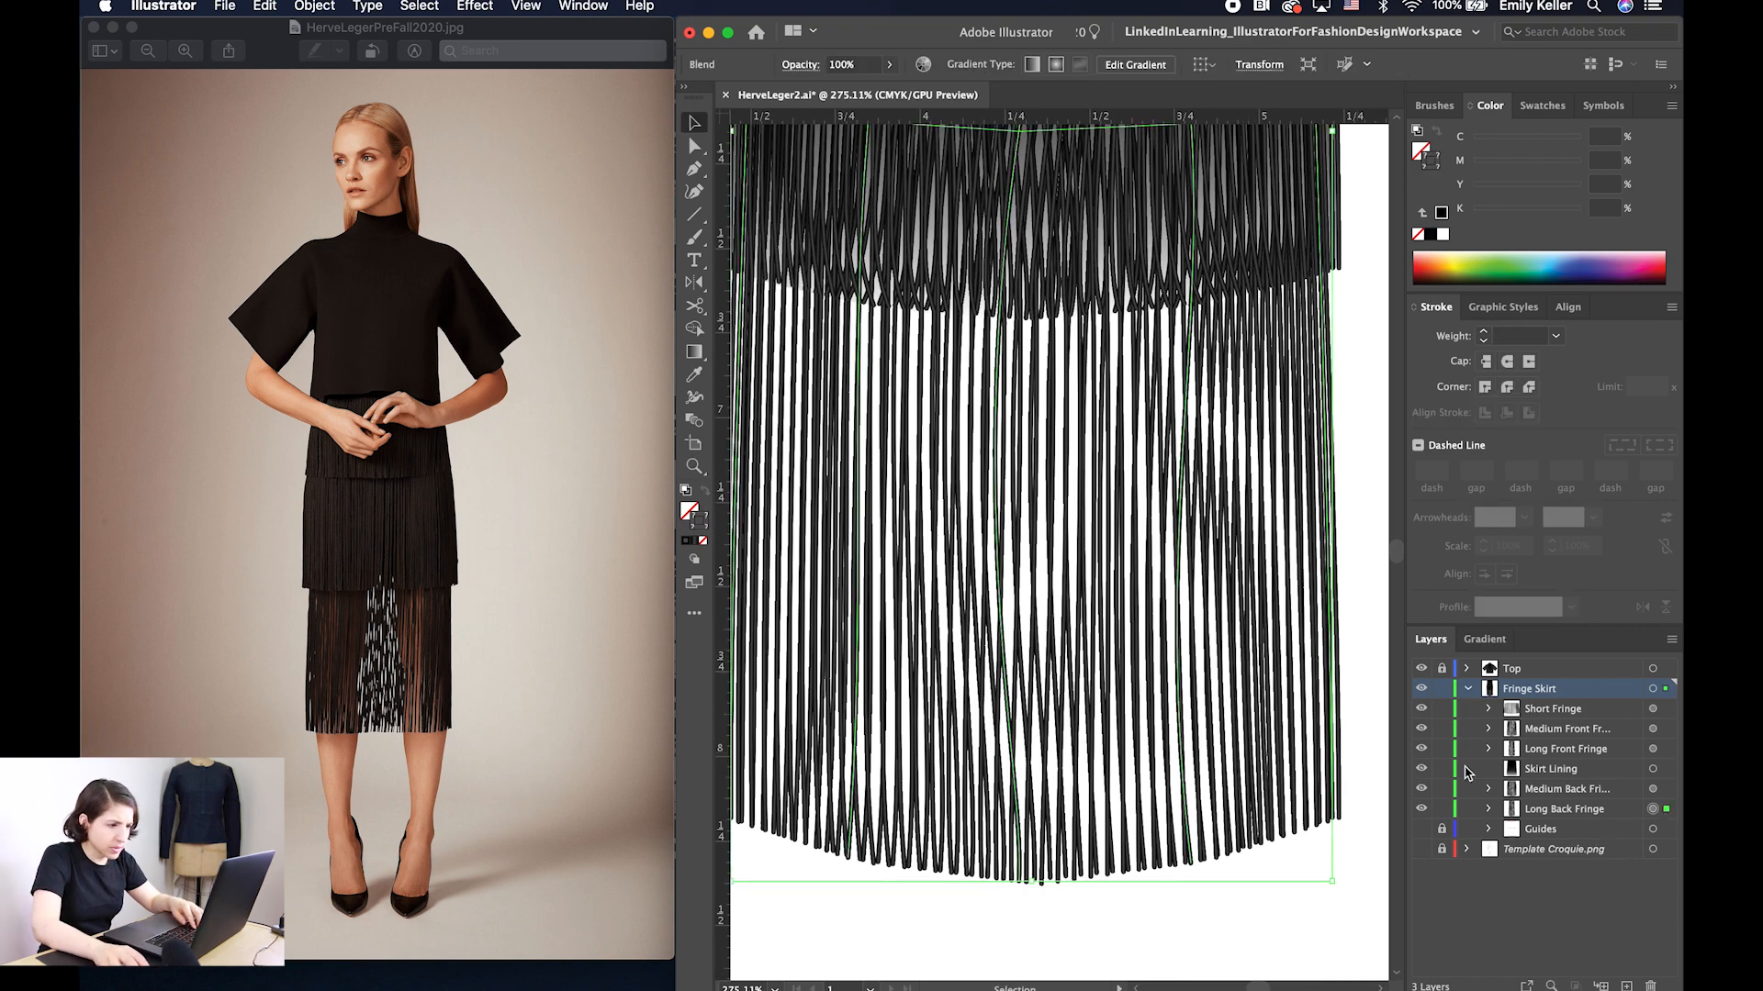
right_click(1349, 675)
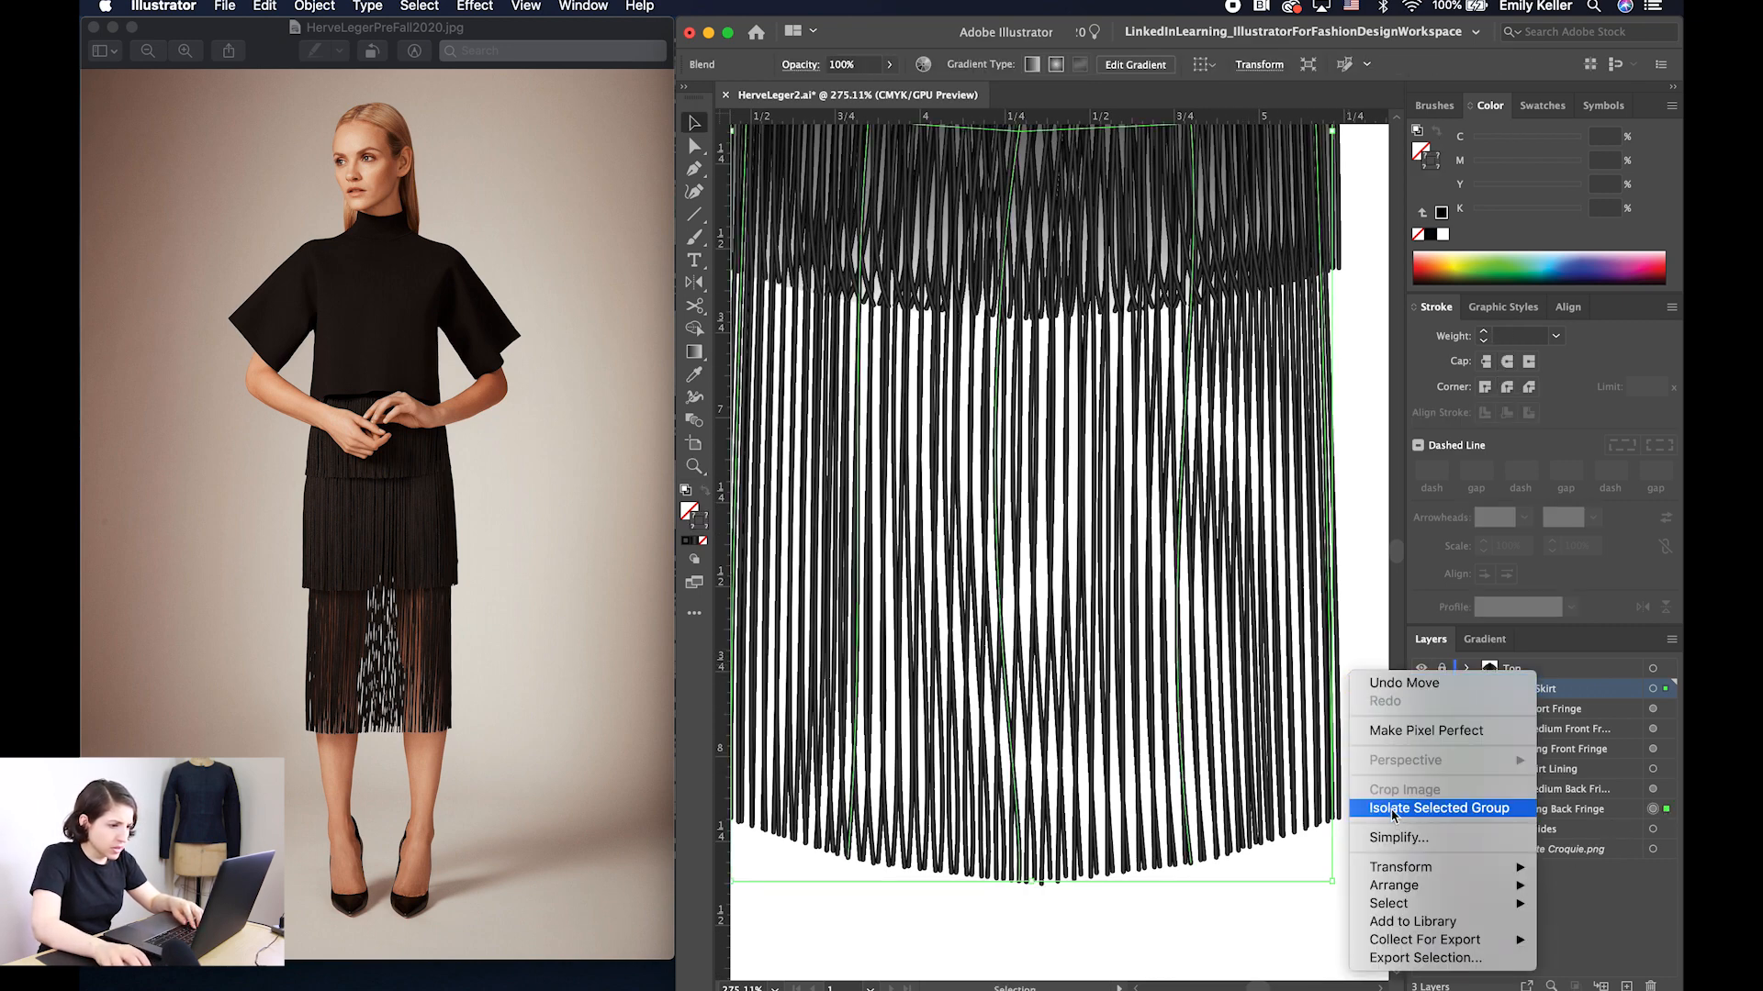
click(1438, 807)
key(a)
click(1000, 571)
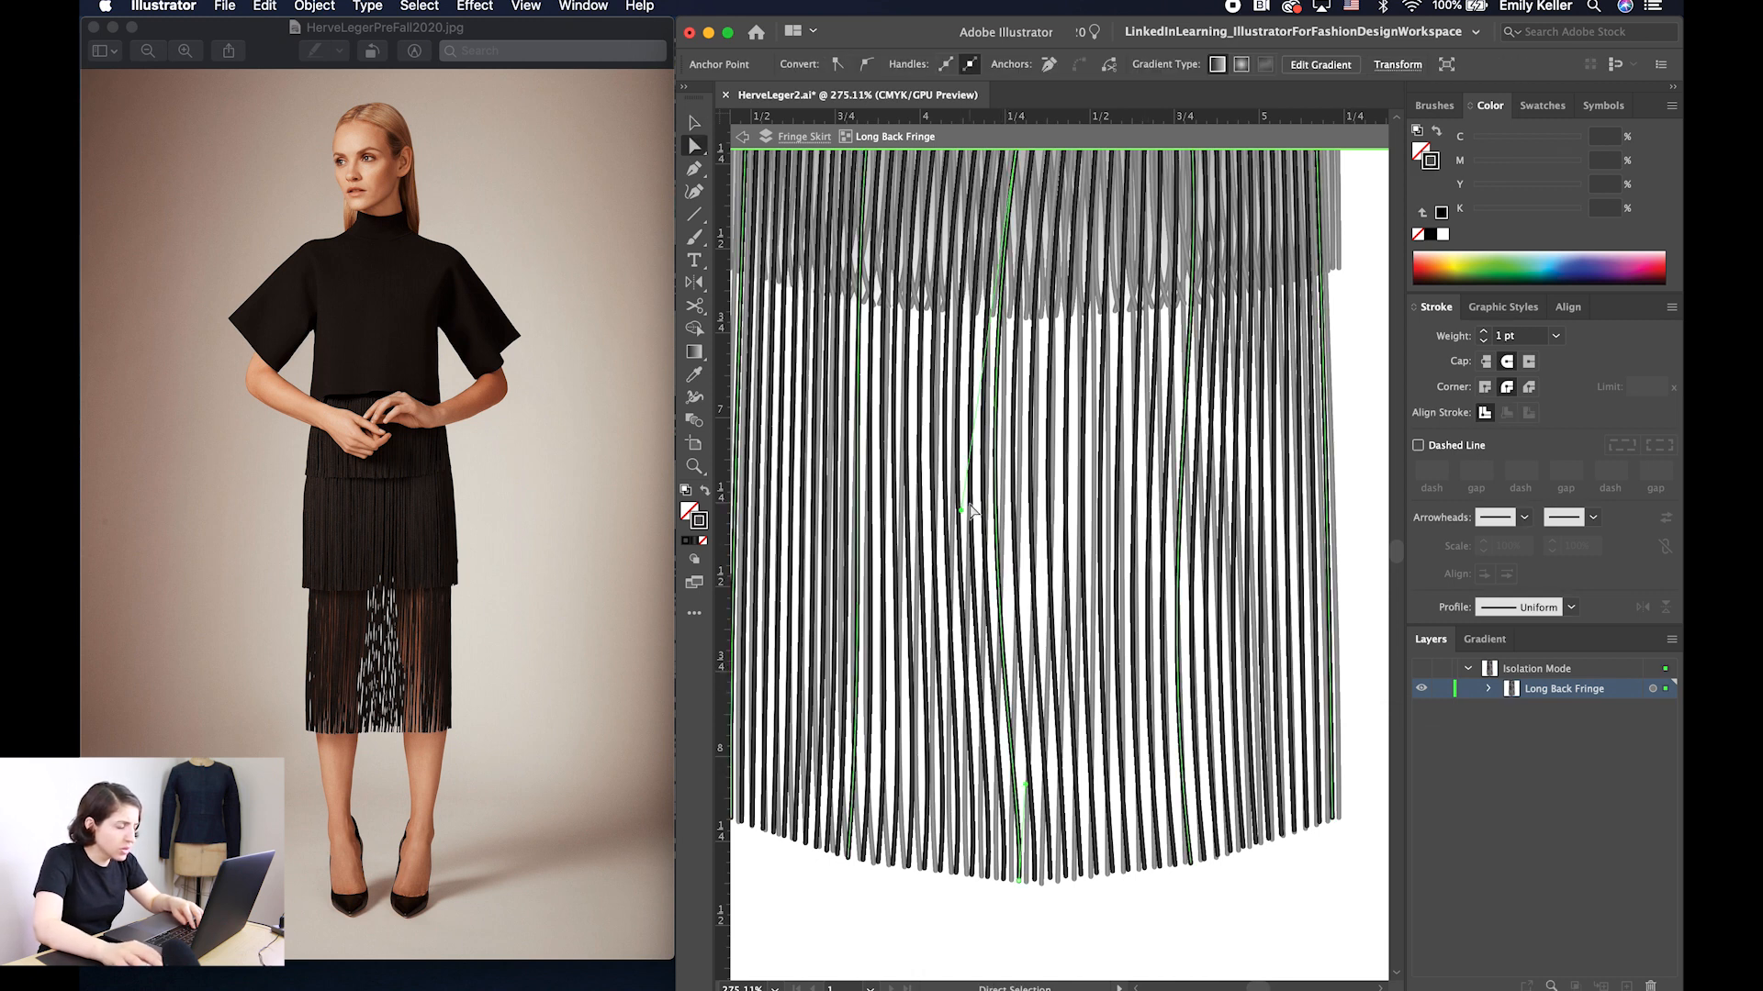
drag(962, 511, 980, 511)
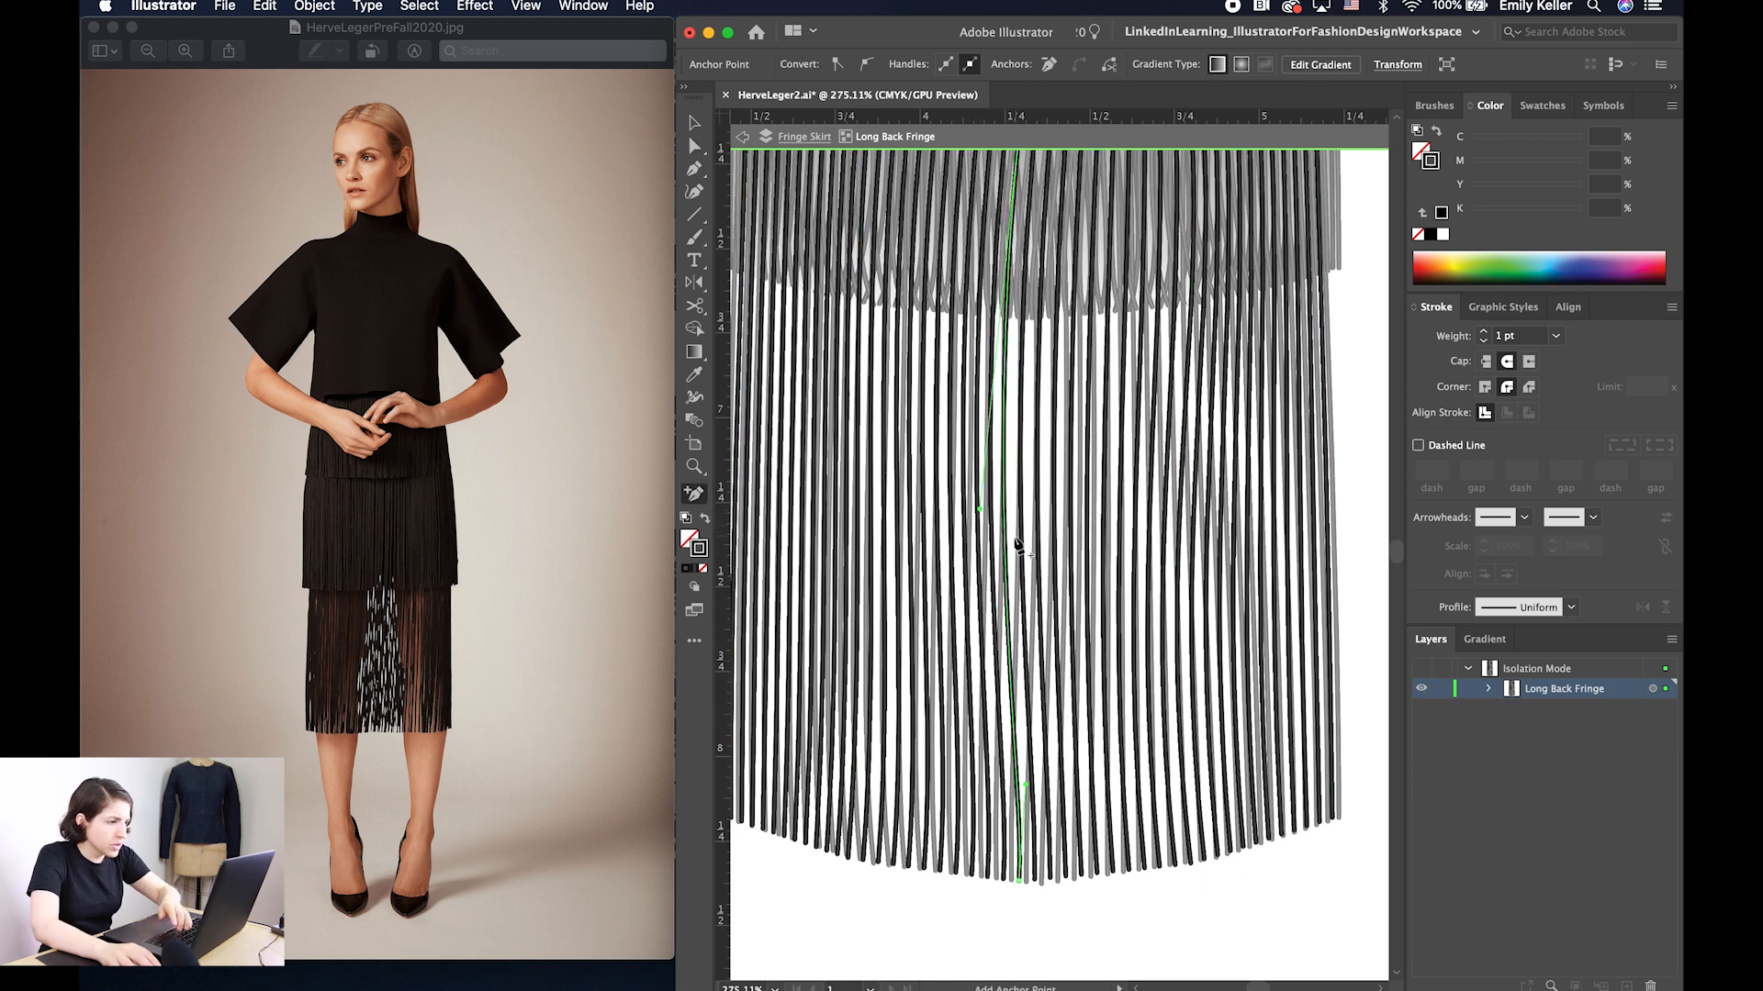
Add an anchor point midway down the center strand's visible lower part and pull out smooth handles for a wavy bend
click(1005, 537)
key(shift+c)
drag(1005, 538, 1021, 608)
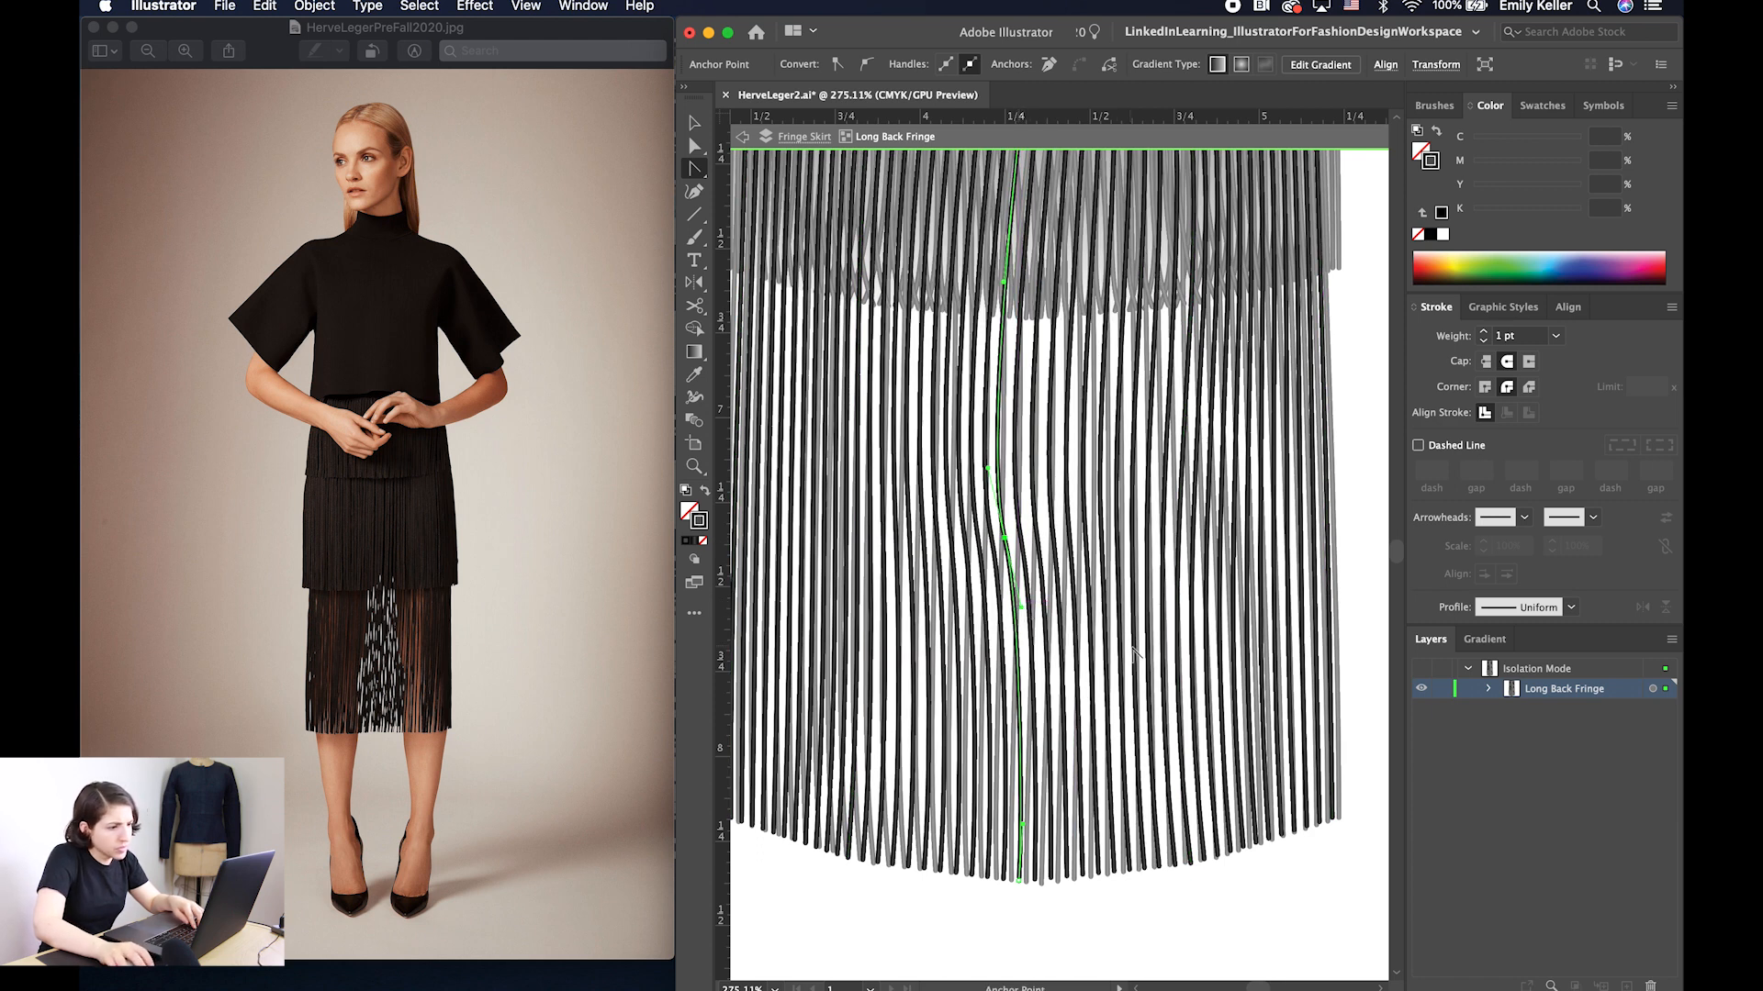
Add an anchor point to the lower part of the strand right of center, pull out smooth handles, and dismiss the calendar reminder
key(a)
click(1180, 675)
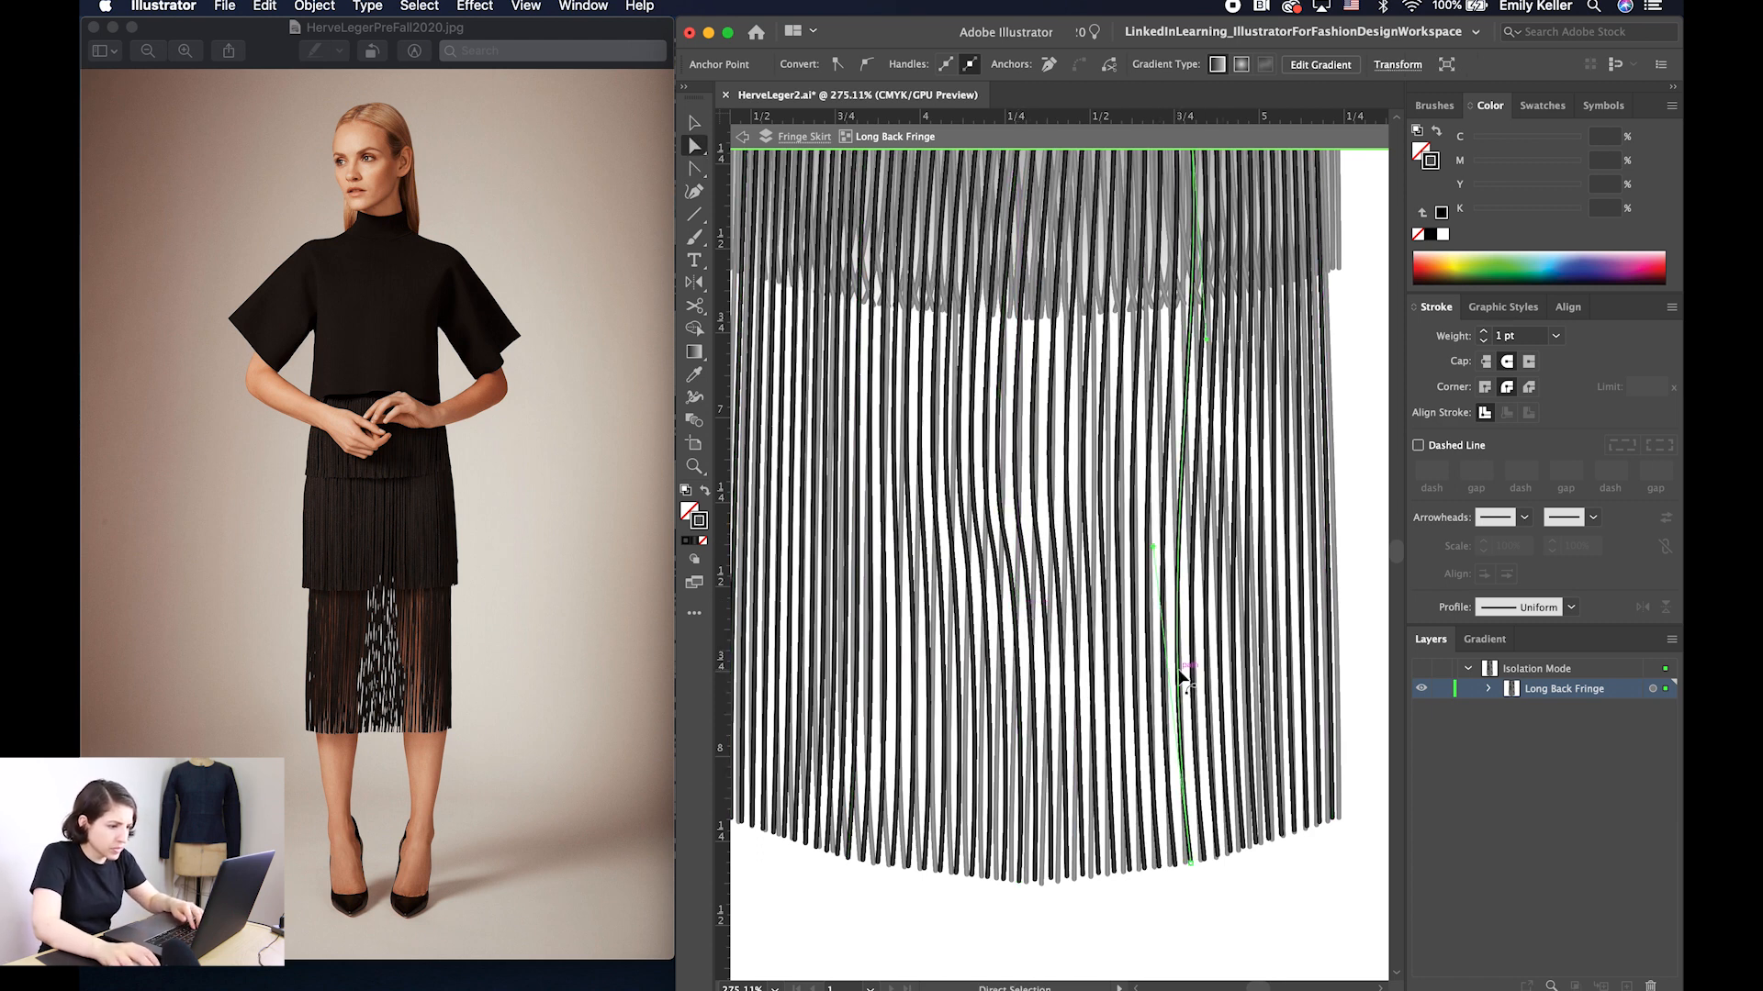
key(plus)
click(1178, 667)
key(shift+c)
drag(1177, 666, 1173, 721)
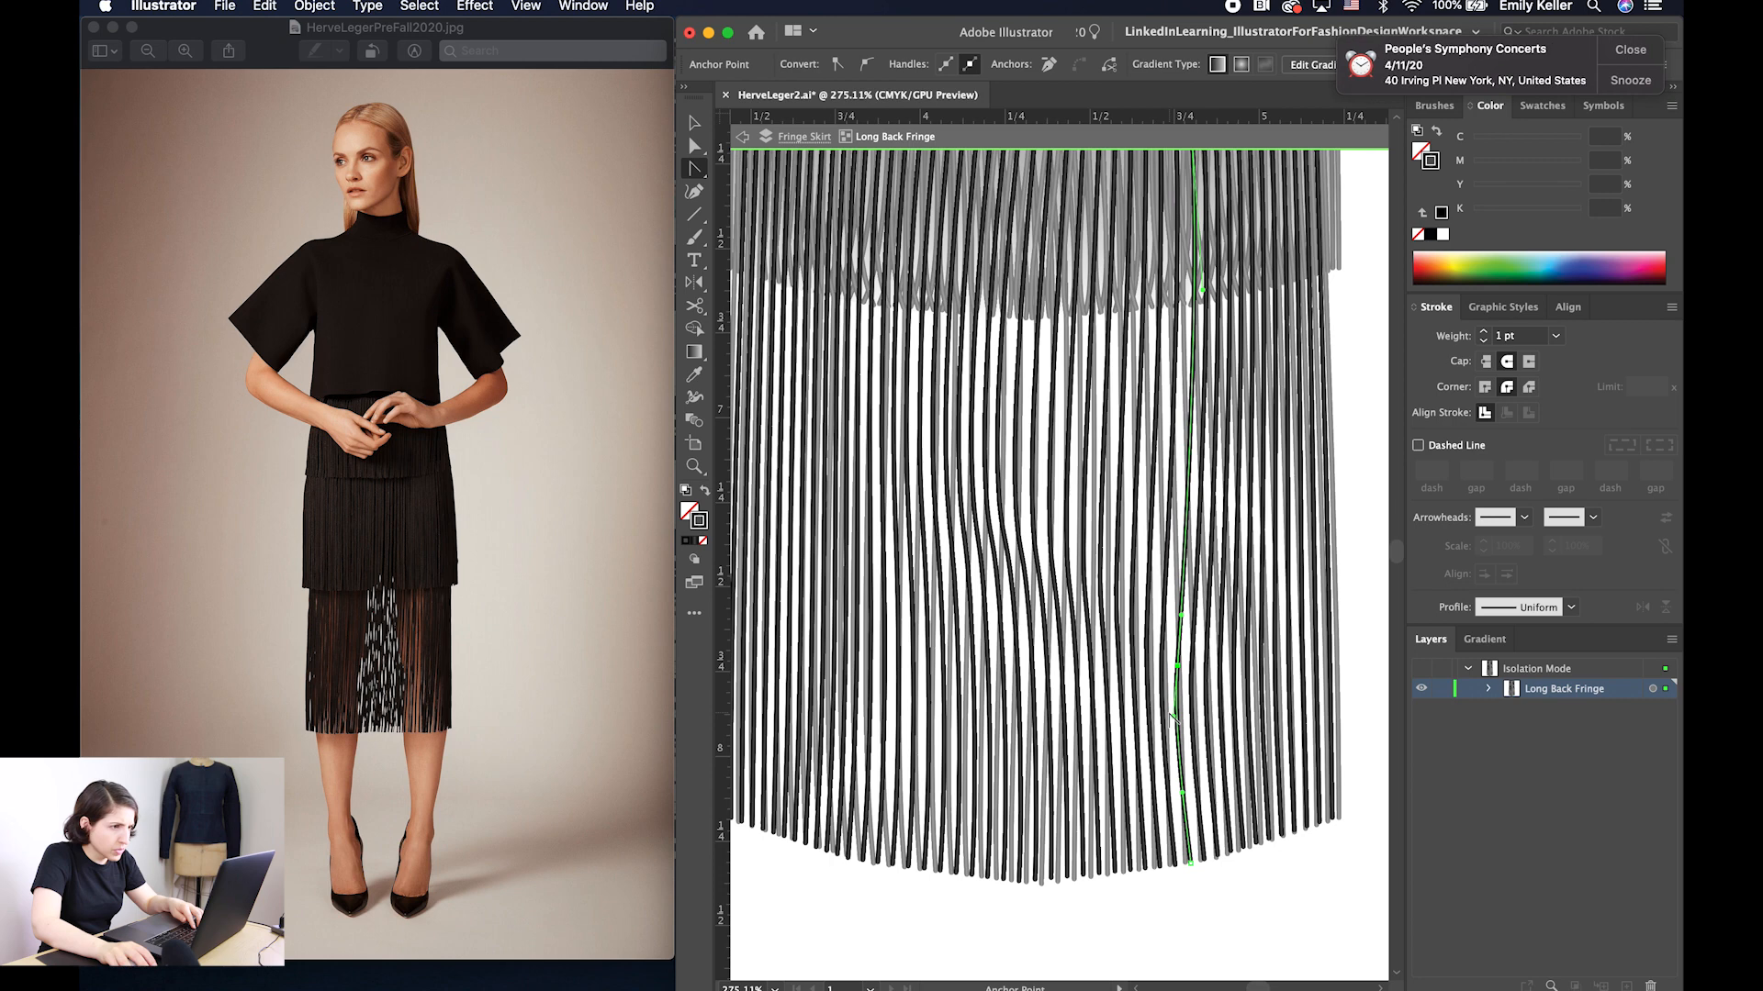
click(1635, 50)
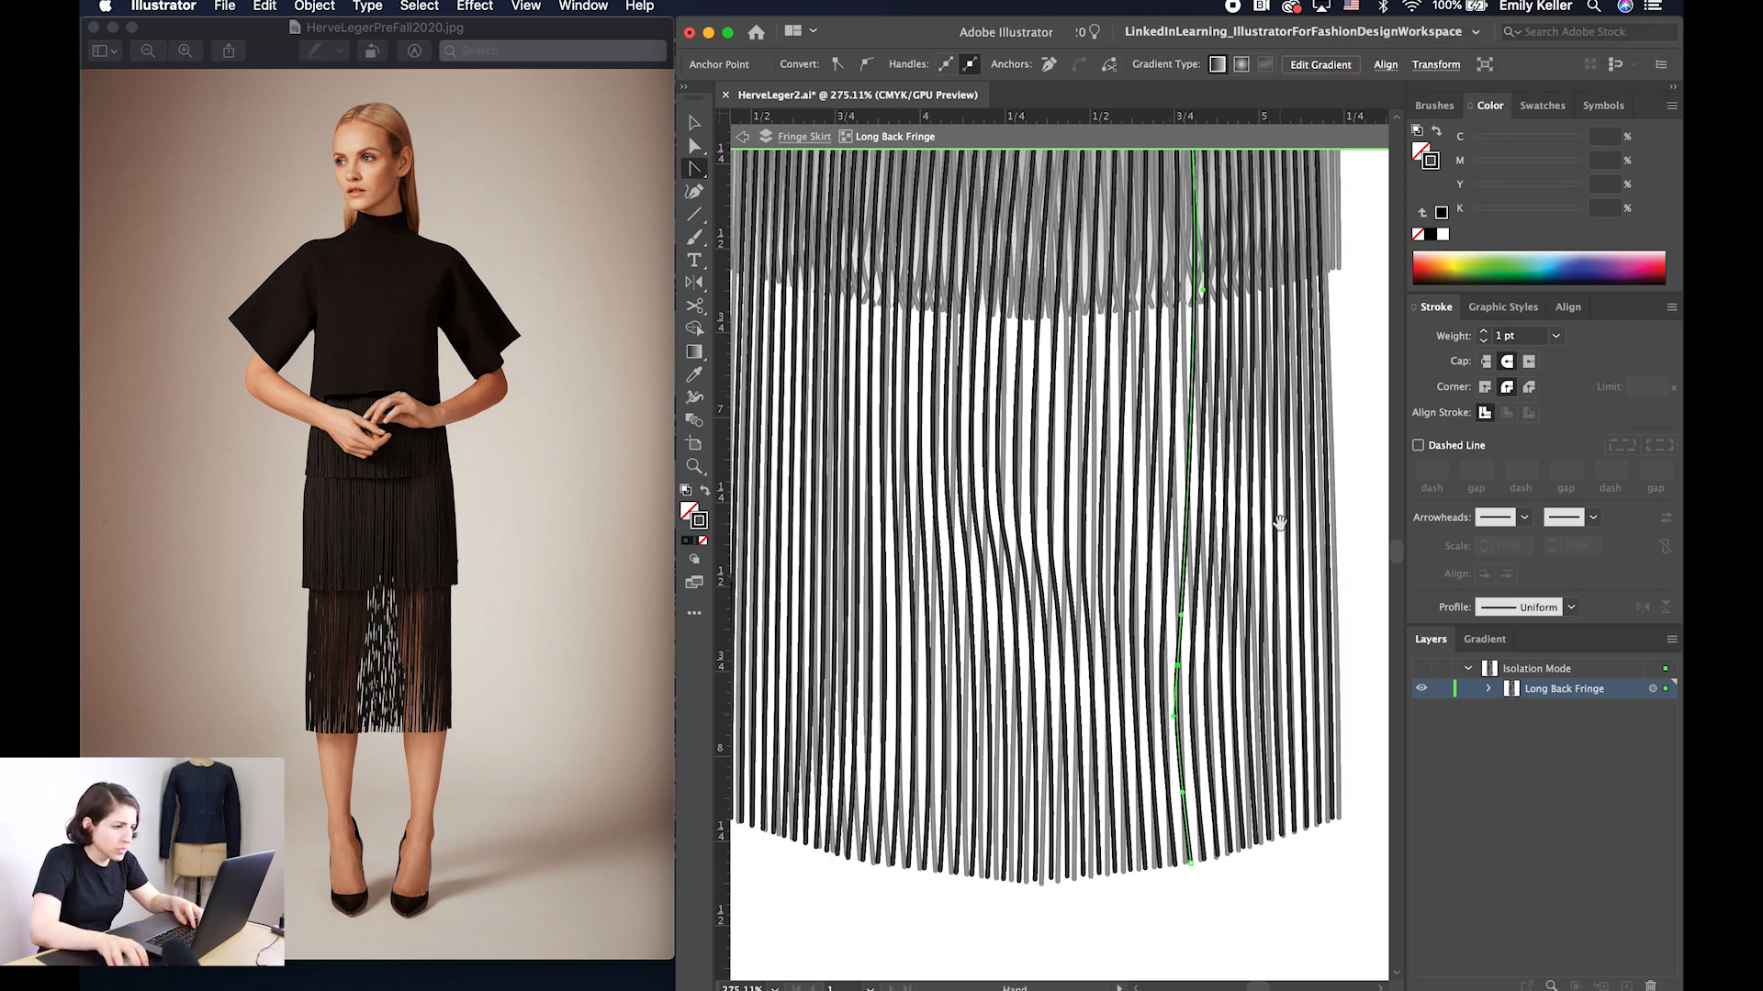
Add an anchor point to the lower part of the strand left of center and pull out smooth handles for a wavy bend
drag(1278, 523, 1229, 525)
drag(1079, 578, 1194, 540)
key(a)
click(923, 560)
key(plus)
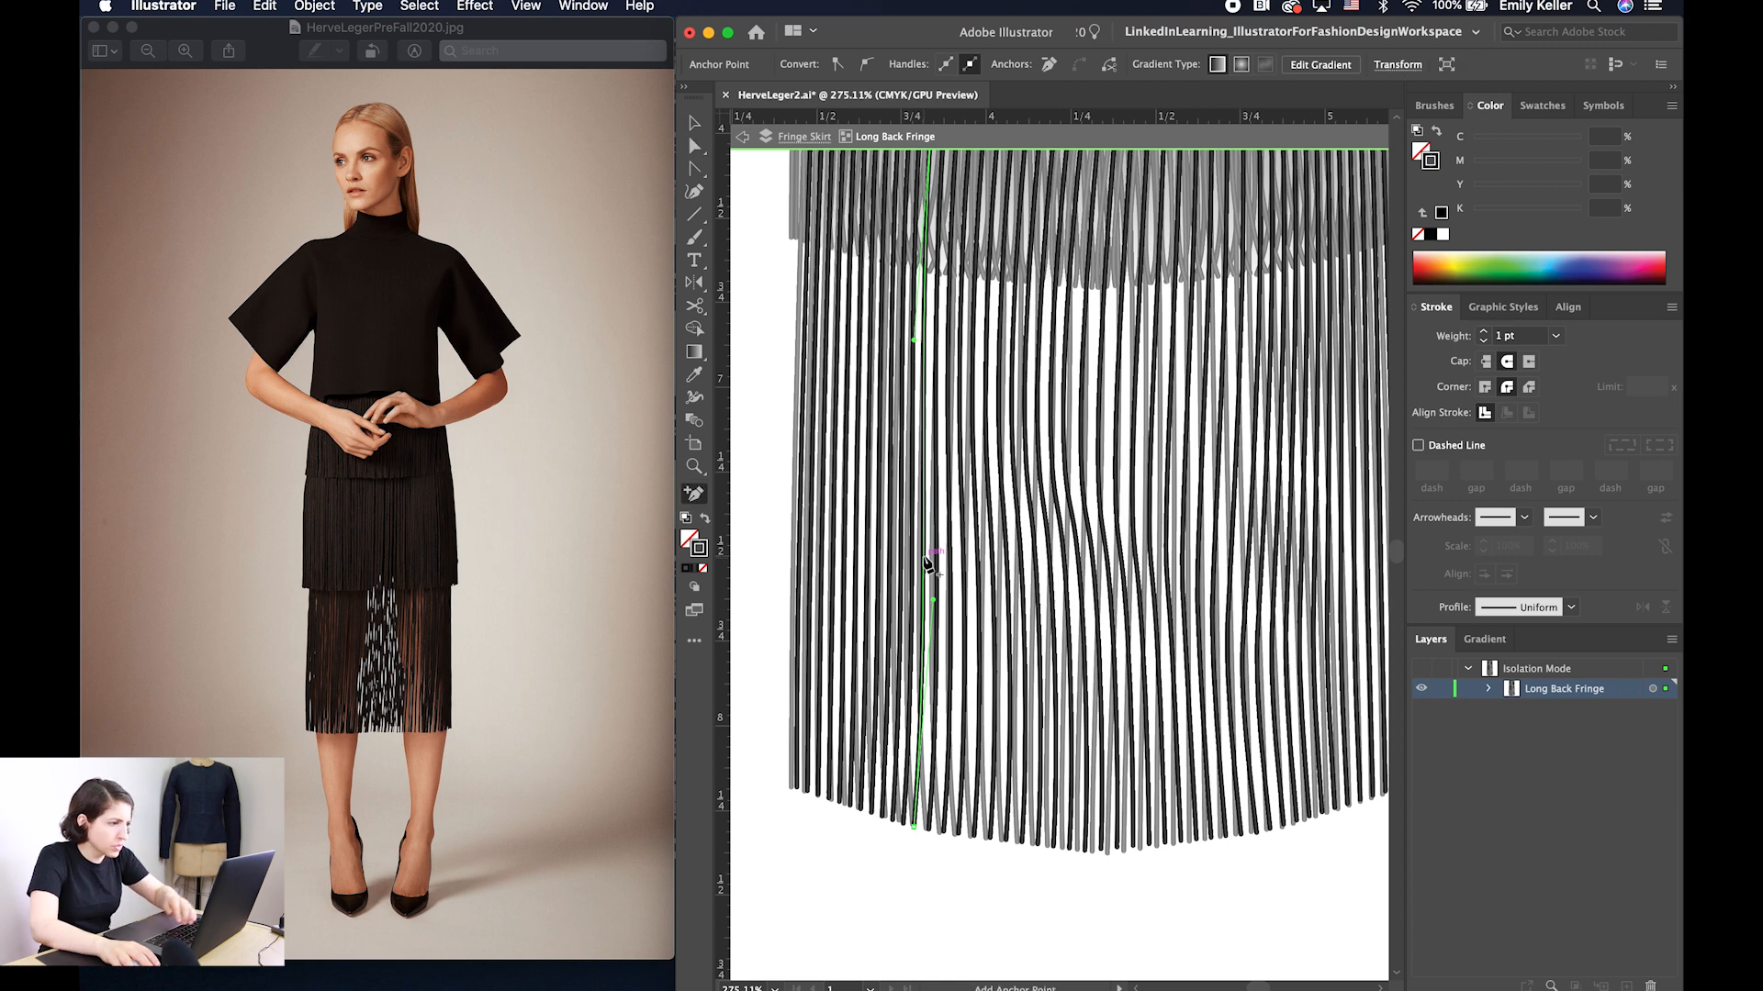
key(a)
key(shift+c)
drag(923, 557, 945, 632)
Add a second curved anchor point near the lower end of the center strand, then exit isolation mode and view the whole garment
key(a)
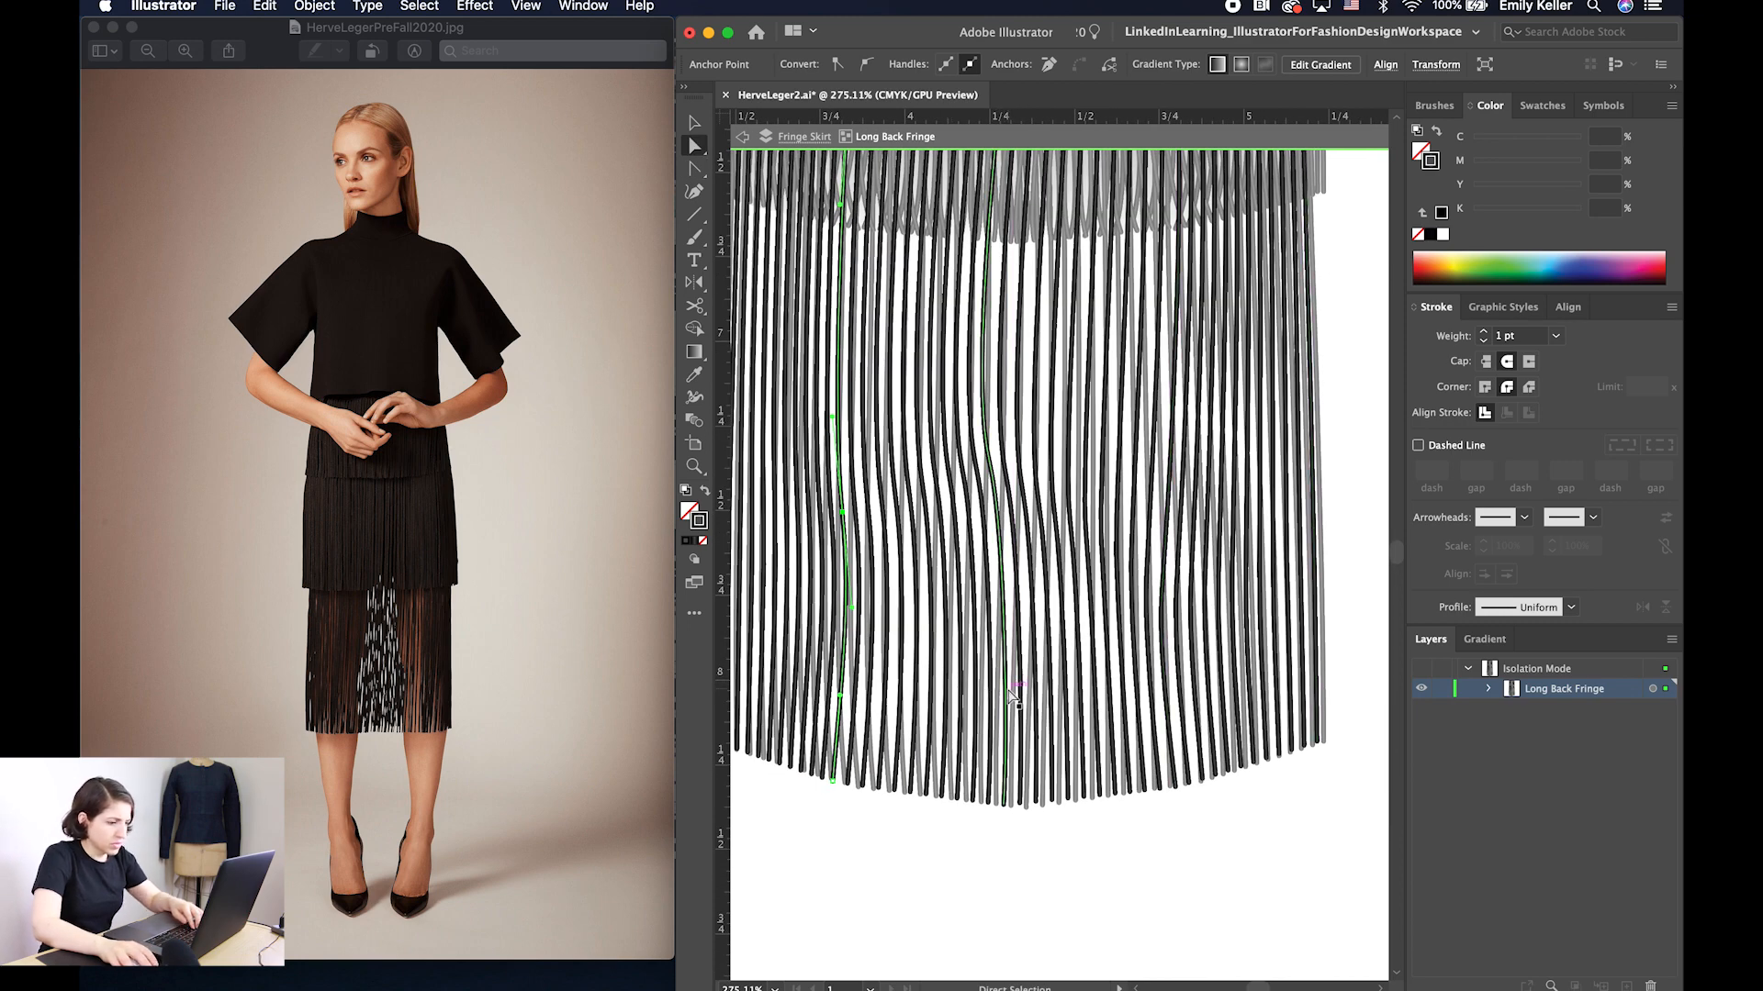
click(1007, 691)
key(shift+c)
drag(1006, 690, 1012, 737)
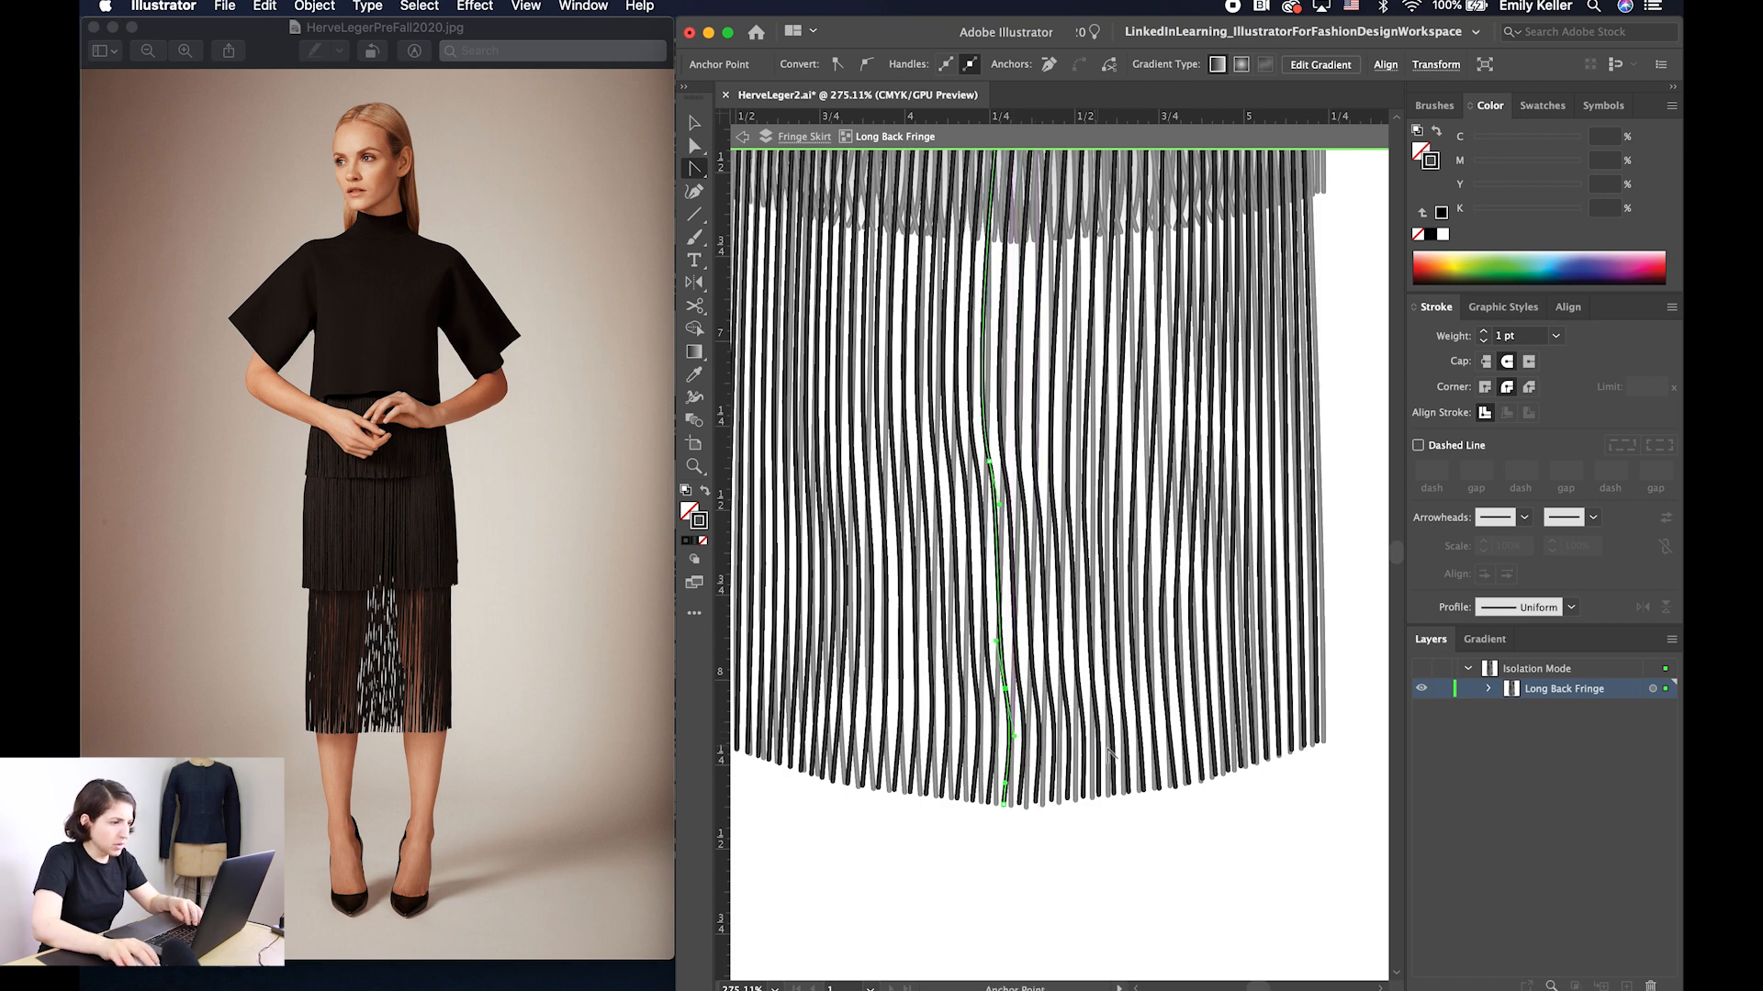
key(v)
scroll(1208, 726, up, 1)
double_click(1337, 569)
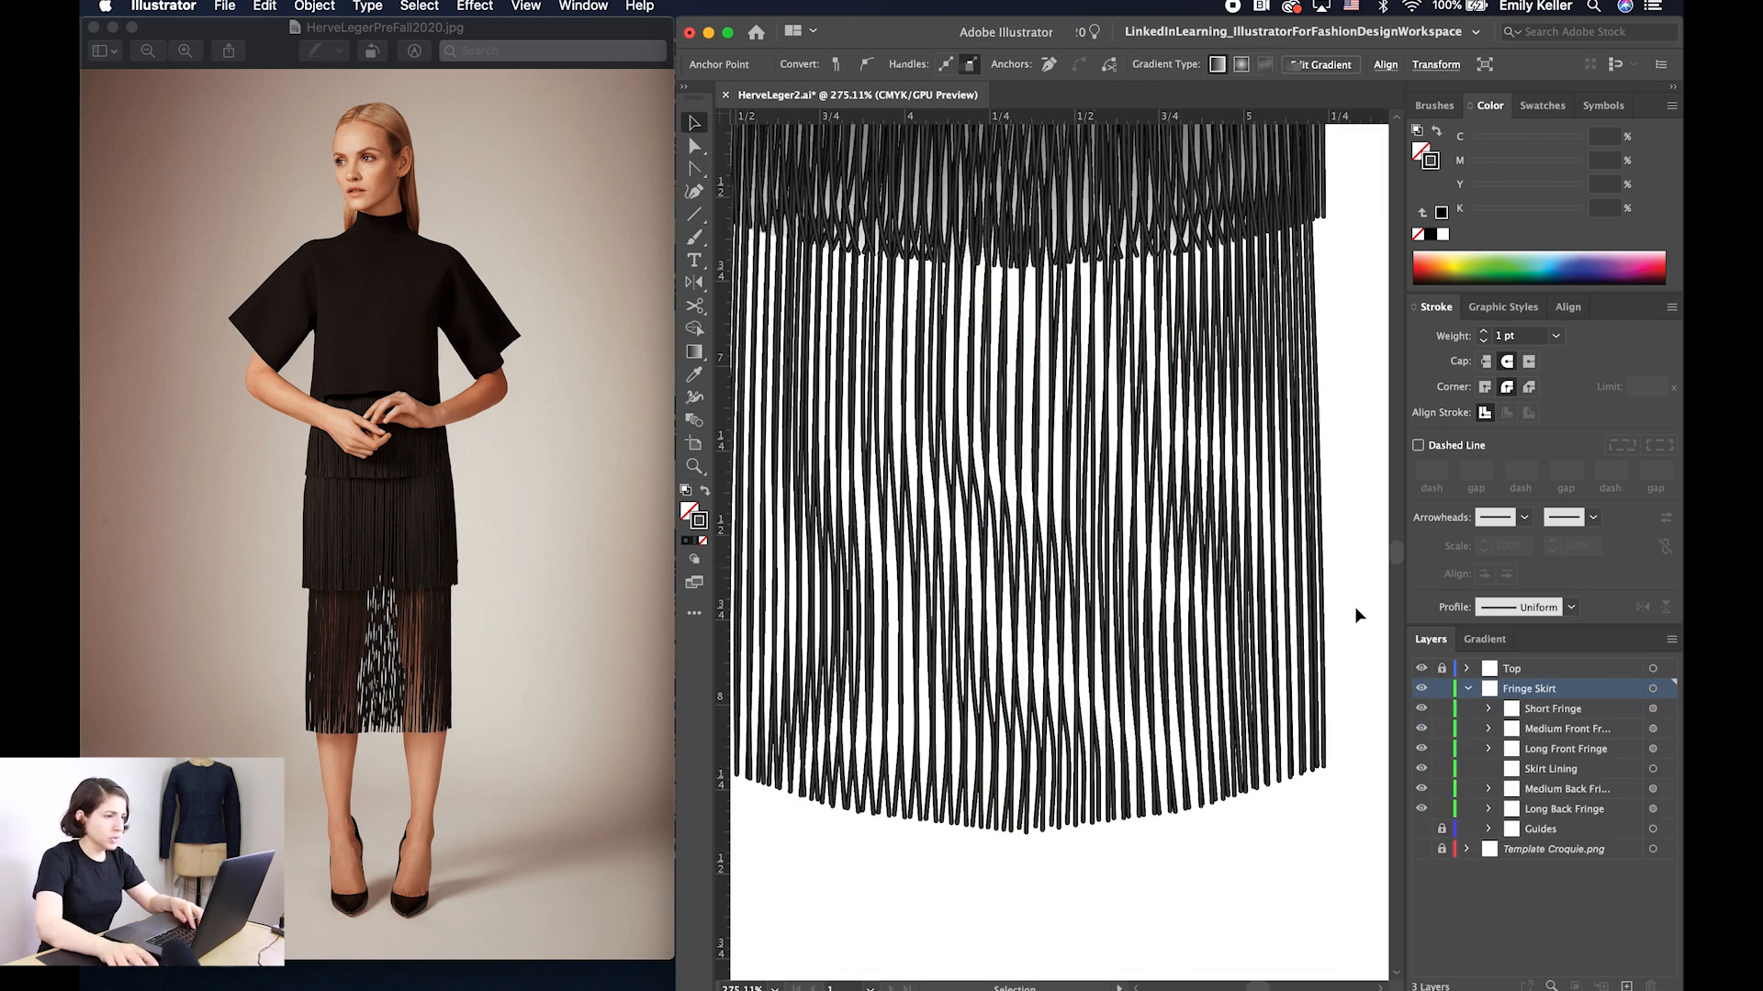
key(super+minus)
key(super+minus)
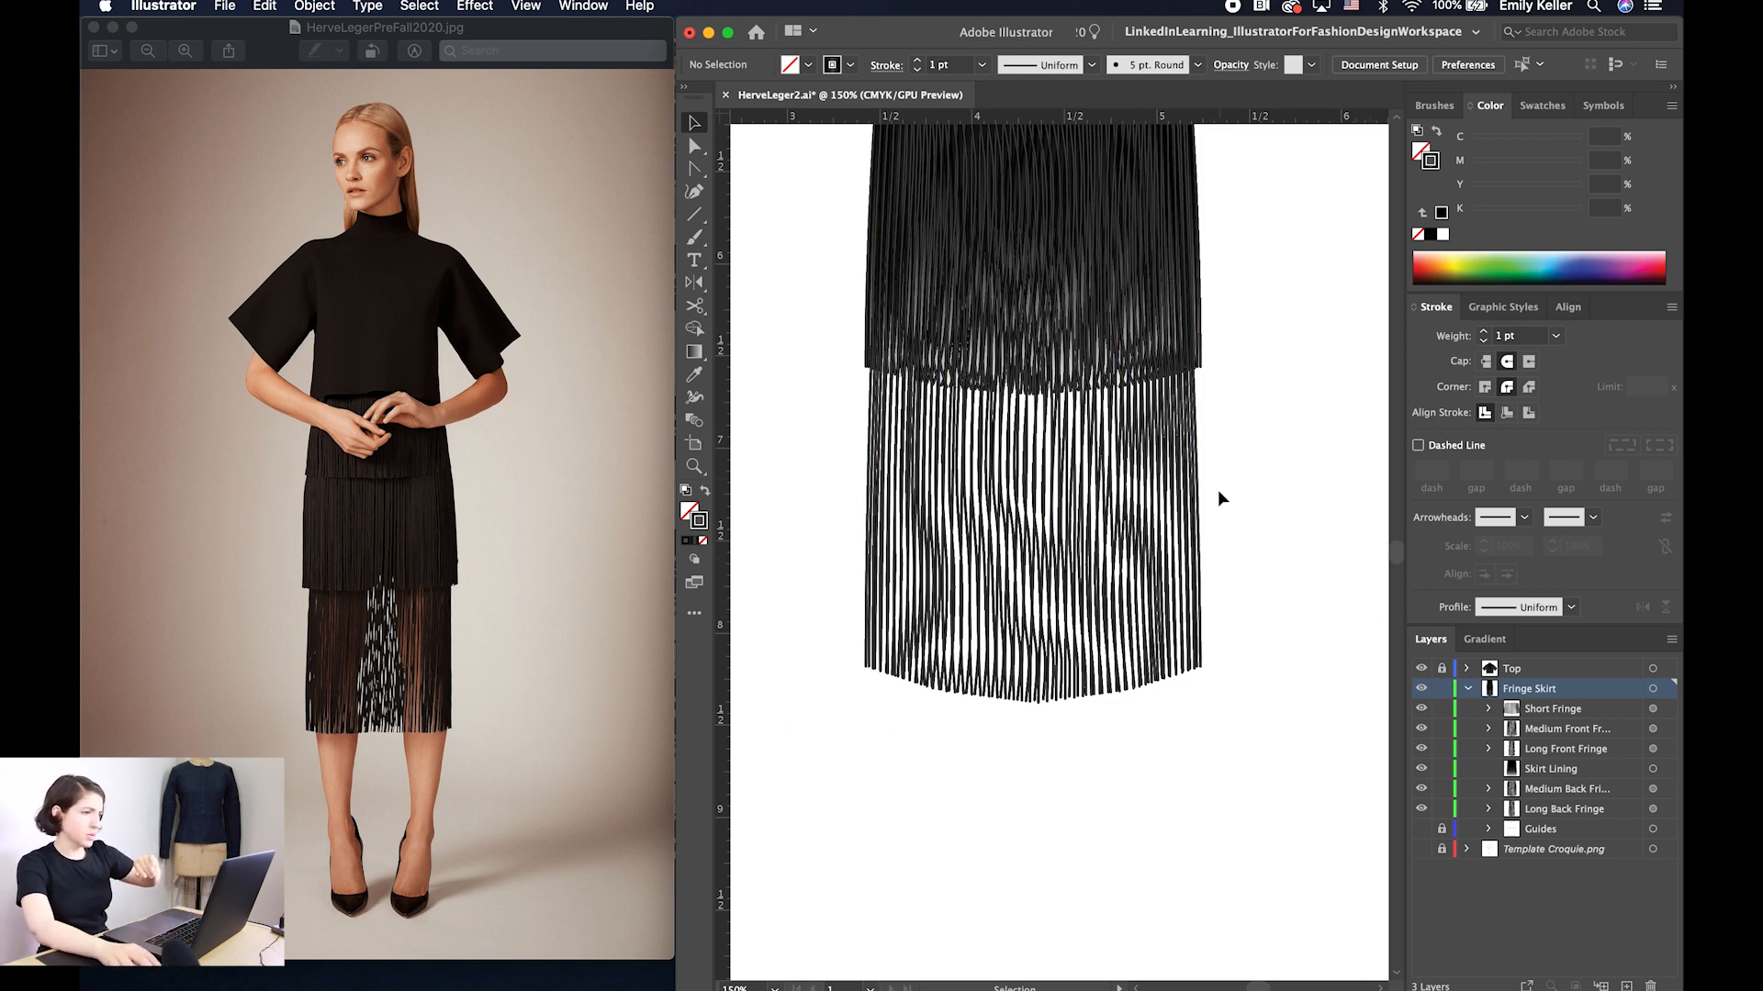
key(super+minus)
key(super+minus)
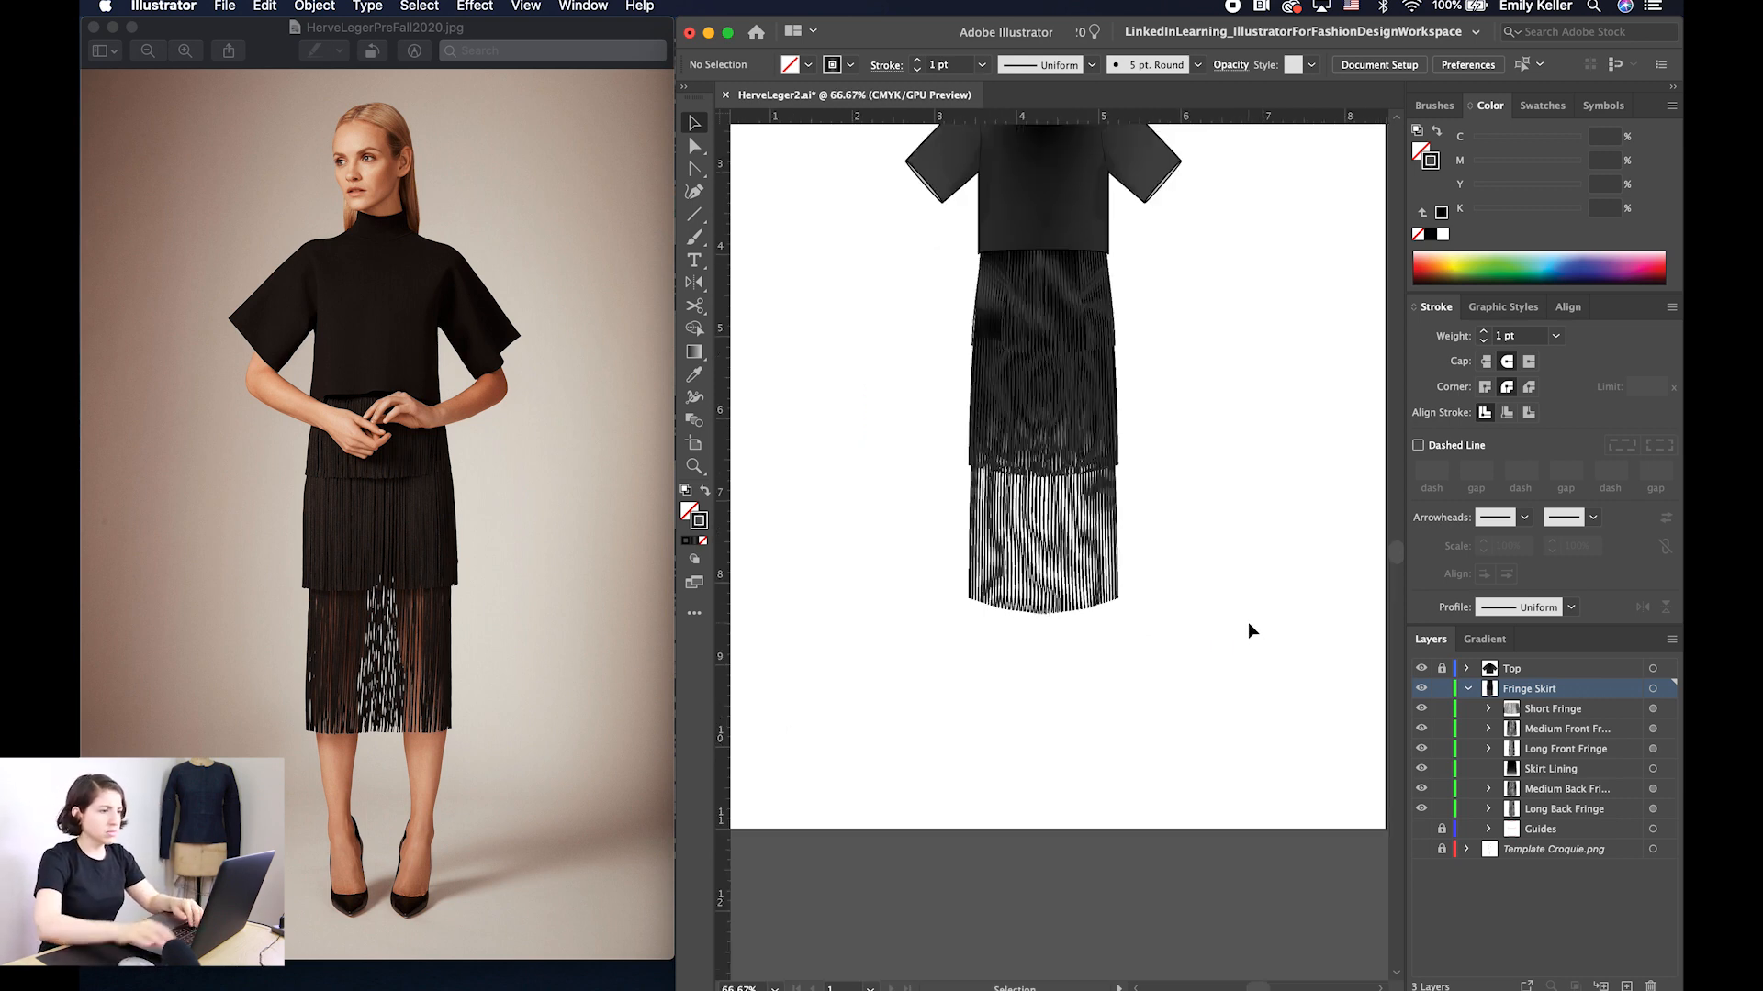
drag(1211, 548, 1208, 567)
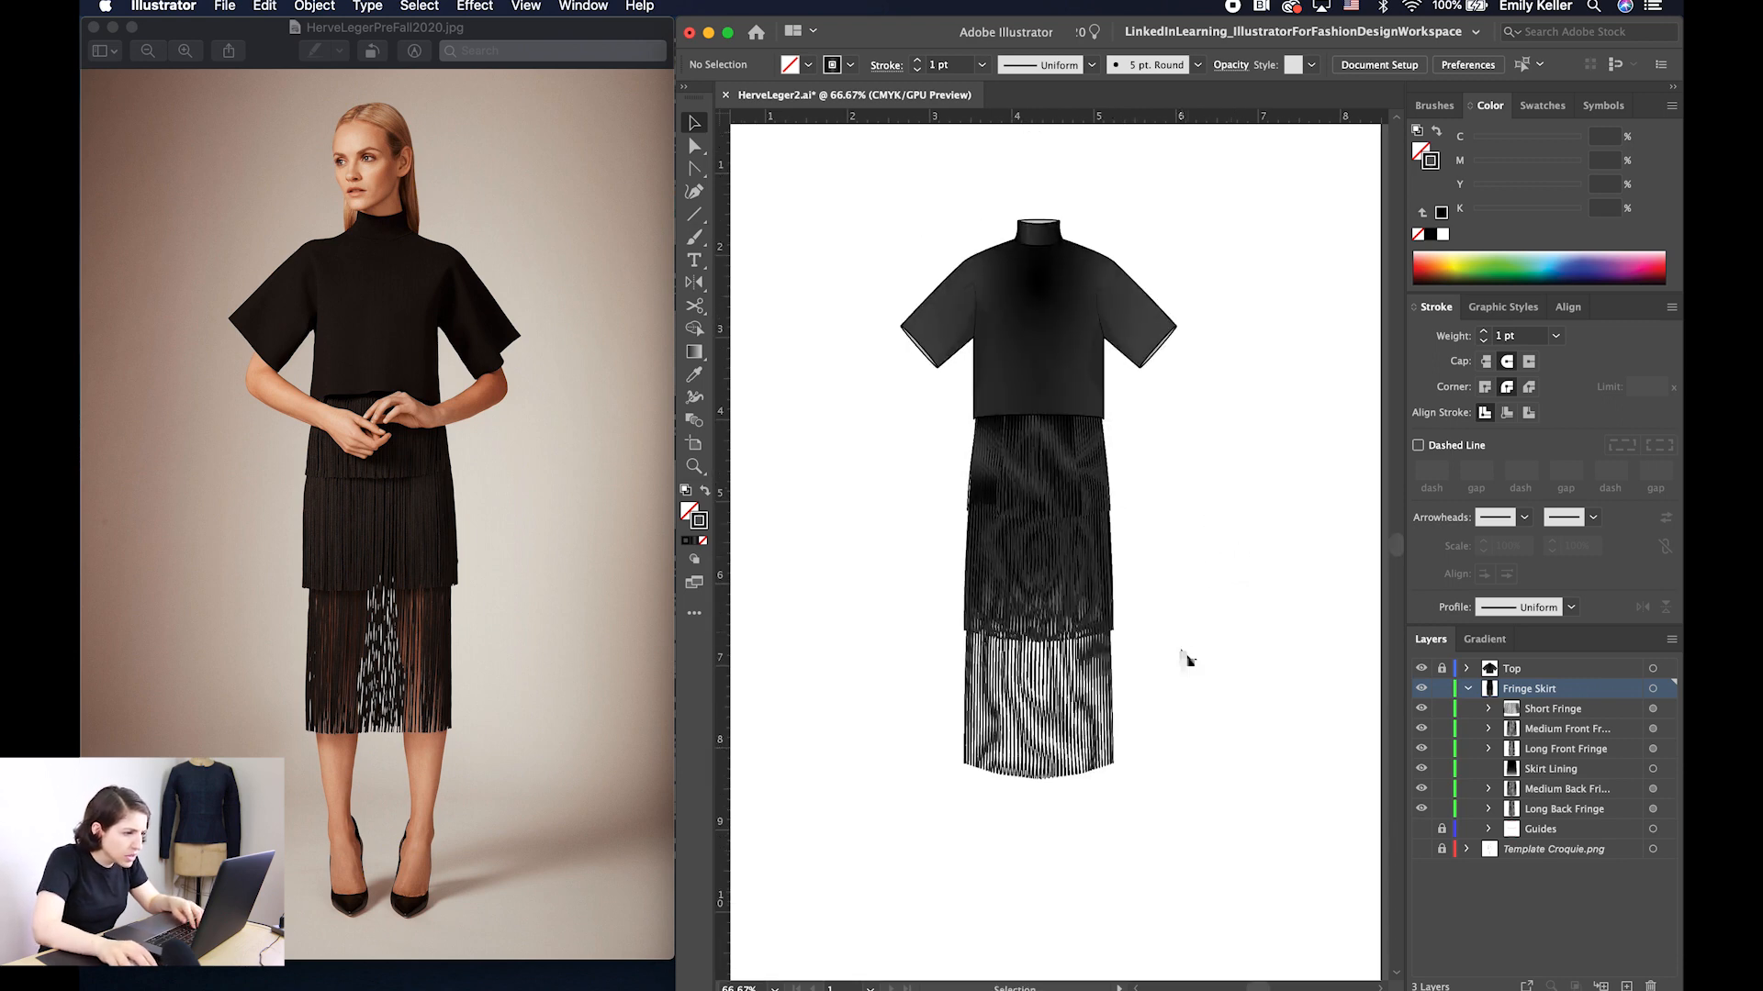
Isolate the Long Back Fringe and nudge the bottom anchor point of its center strand upward to shorten it
scroll(1190, 657, down, 1)
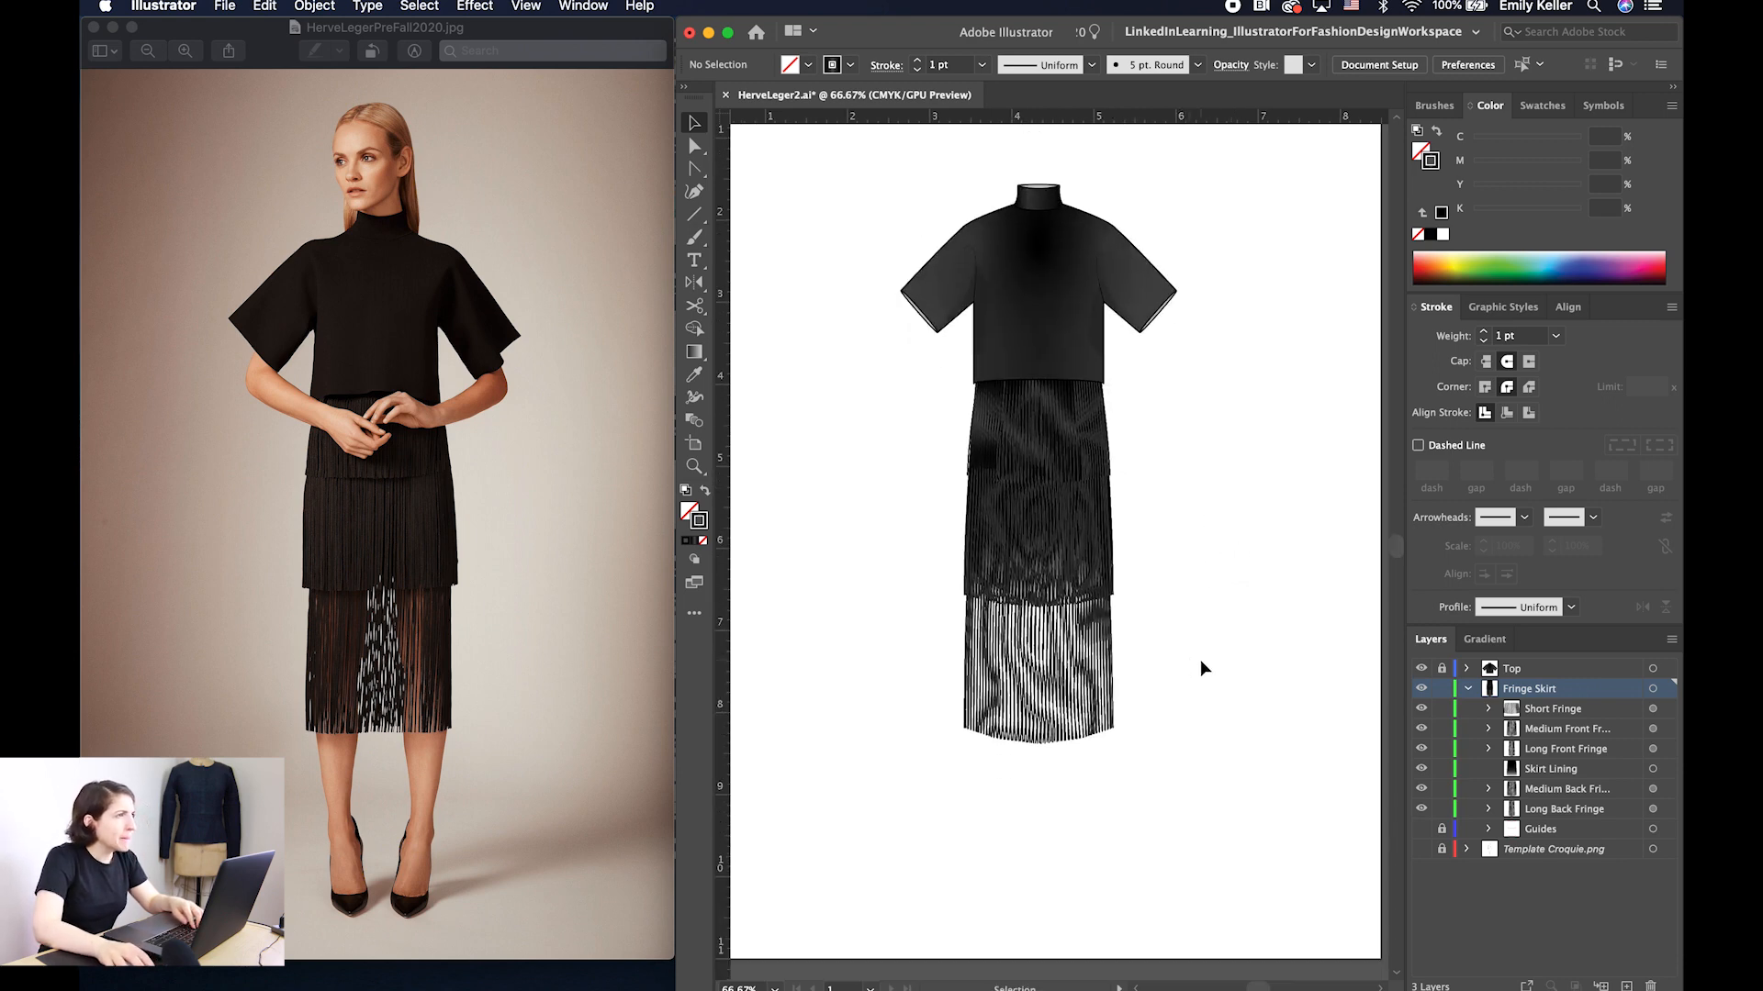
key(super+plus)
key(super+plus)
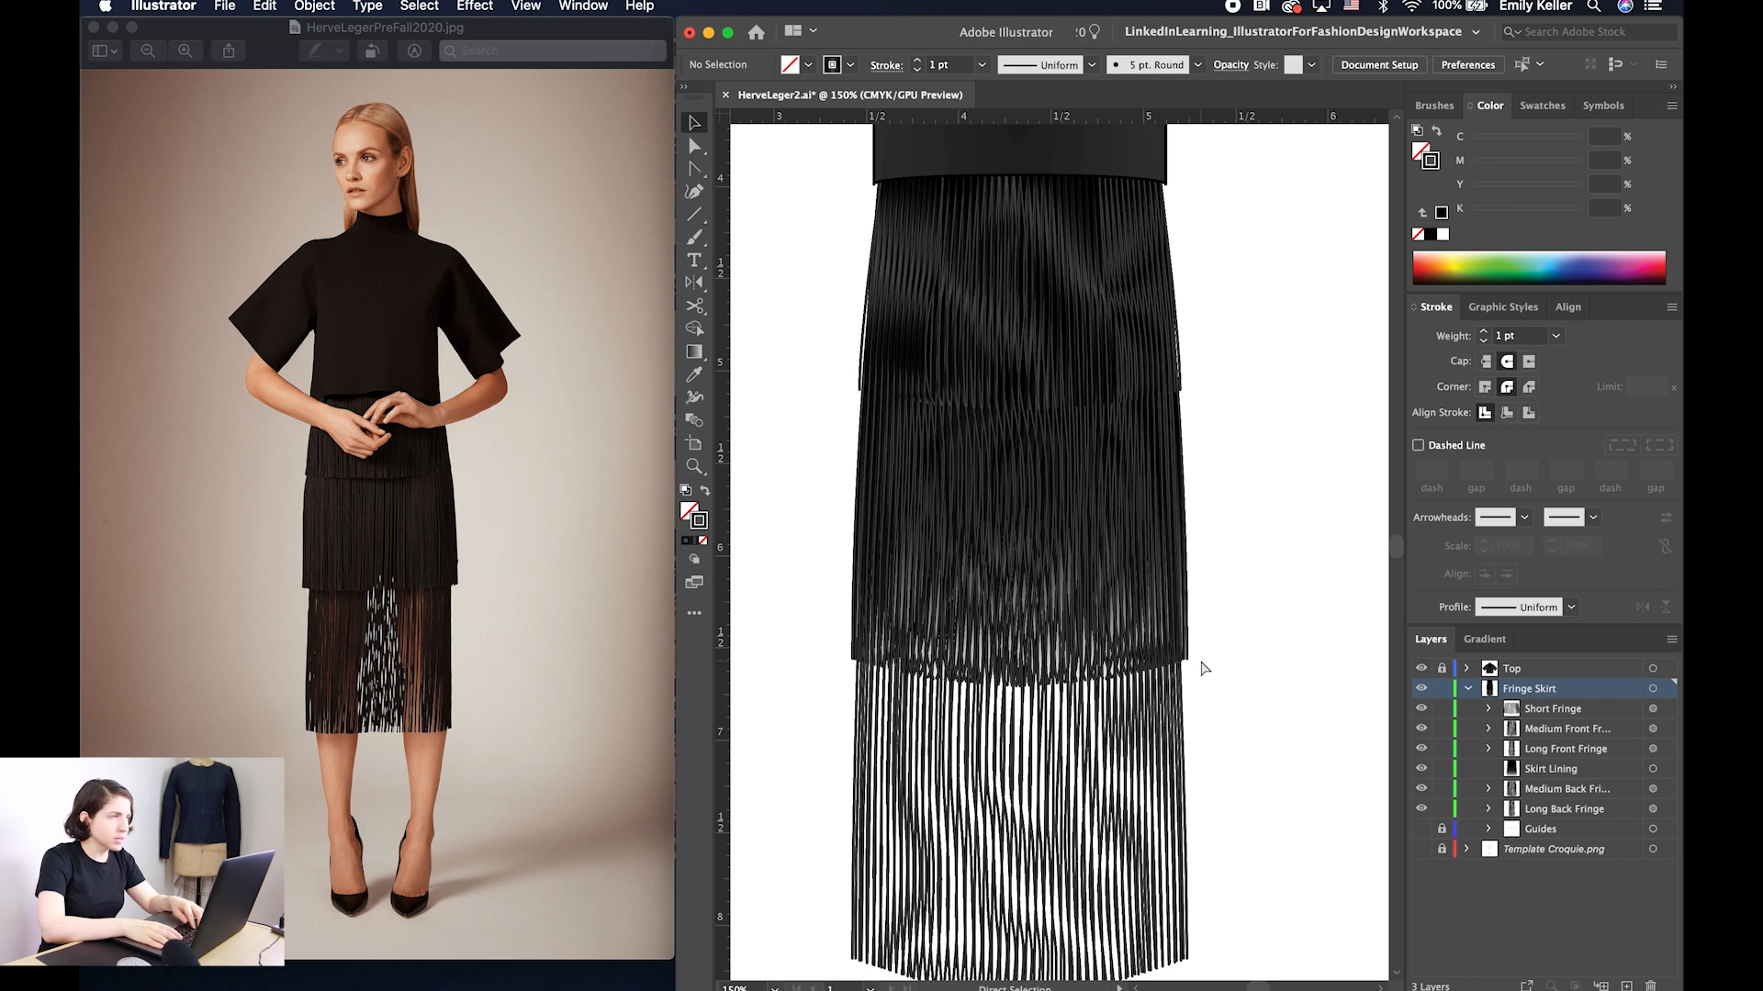
scroll(1225, 696, down, 5)
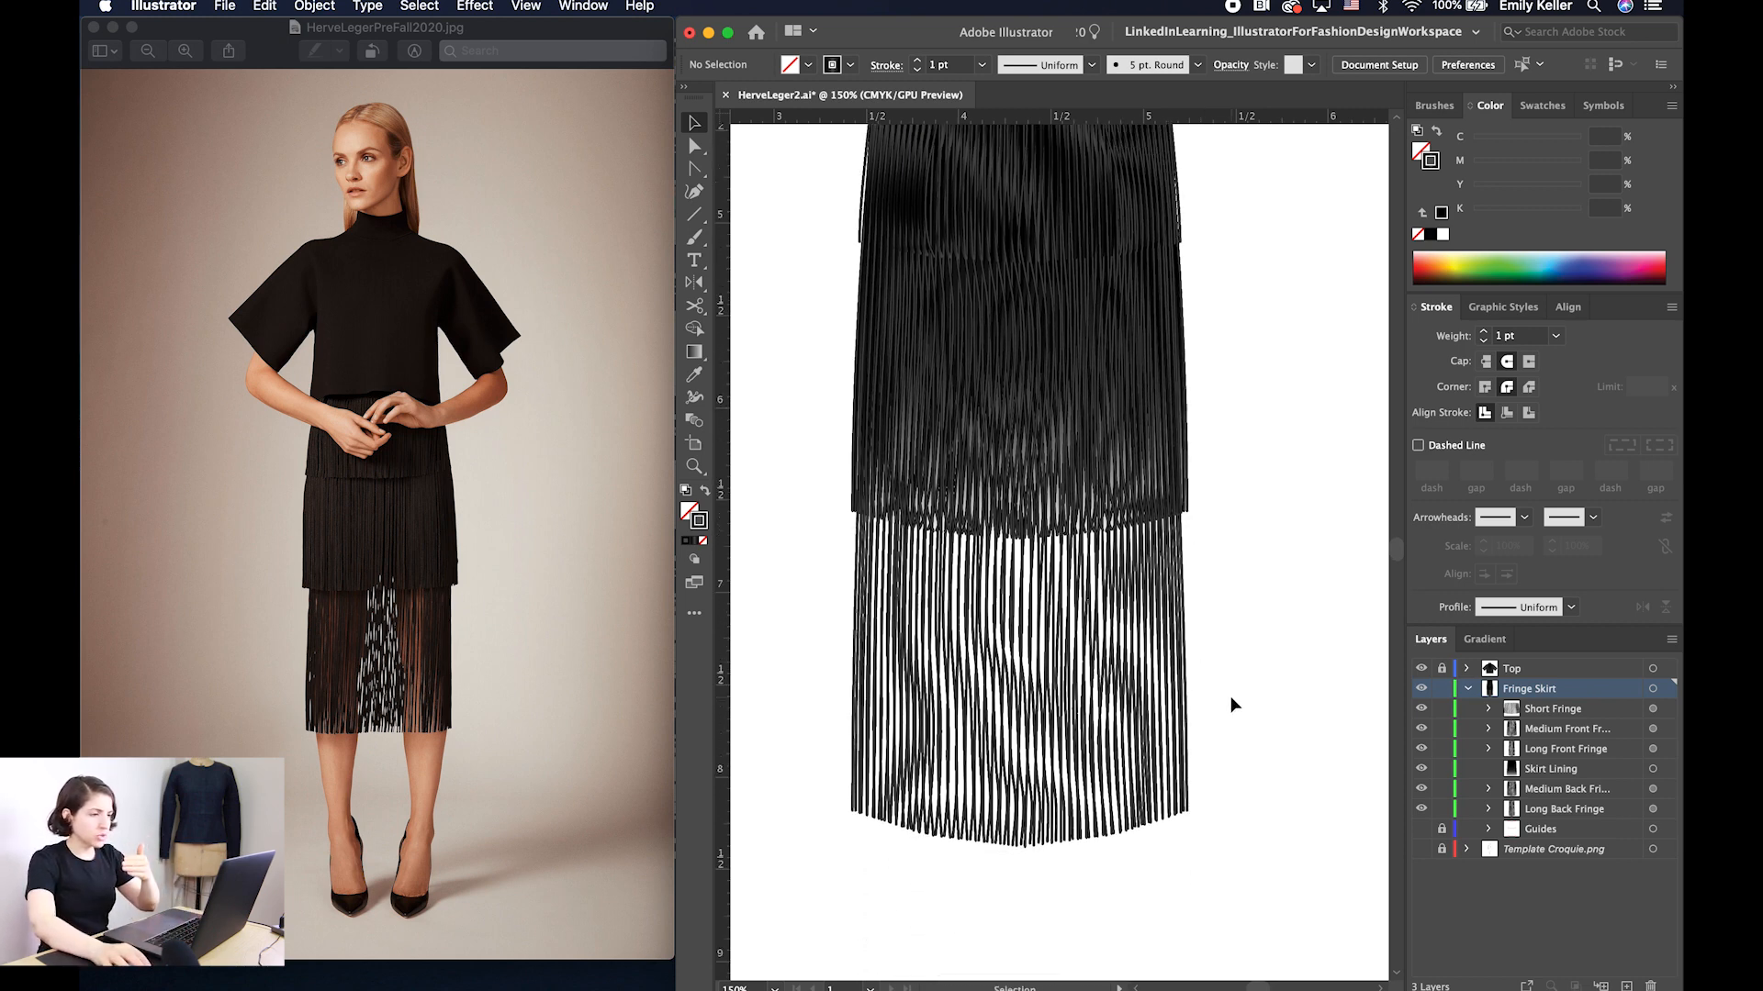
scroll(1230, 705, down, 1)
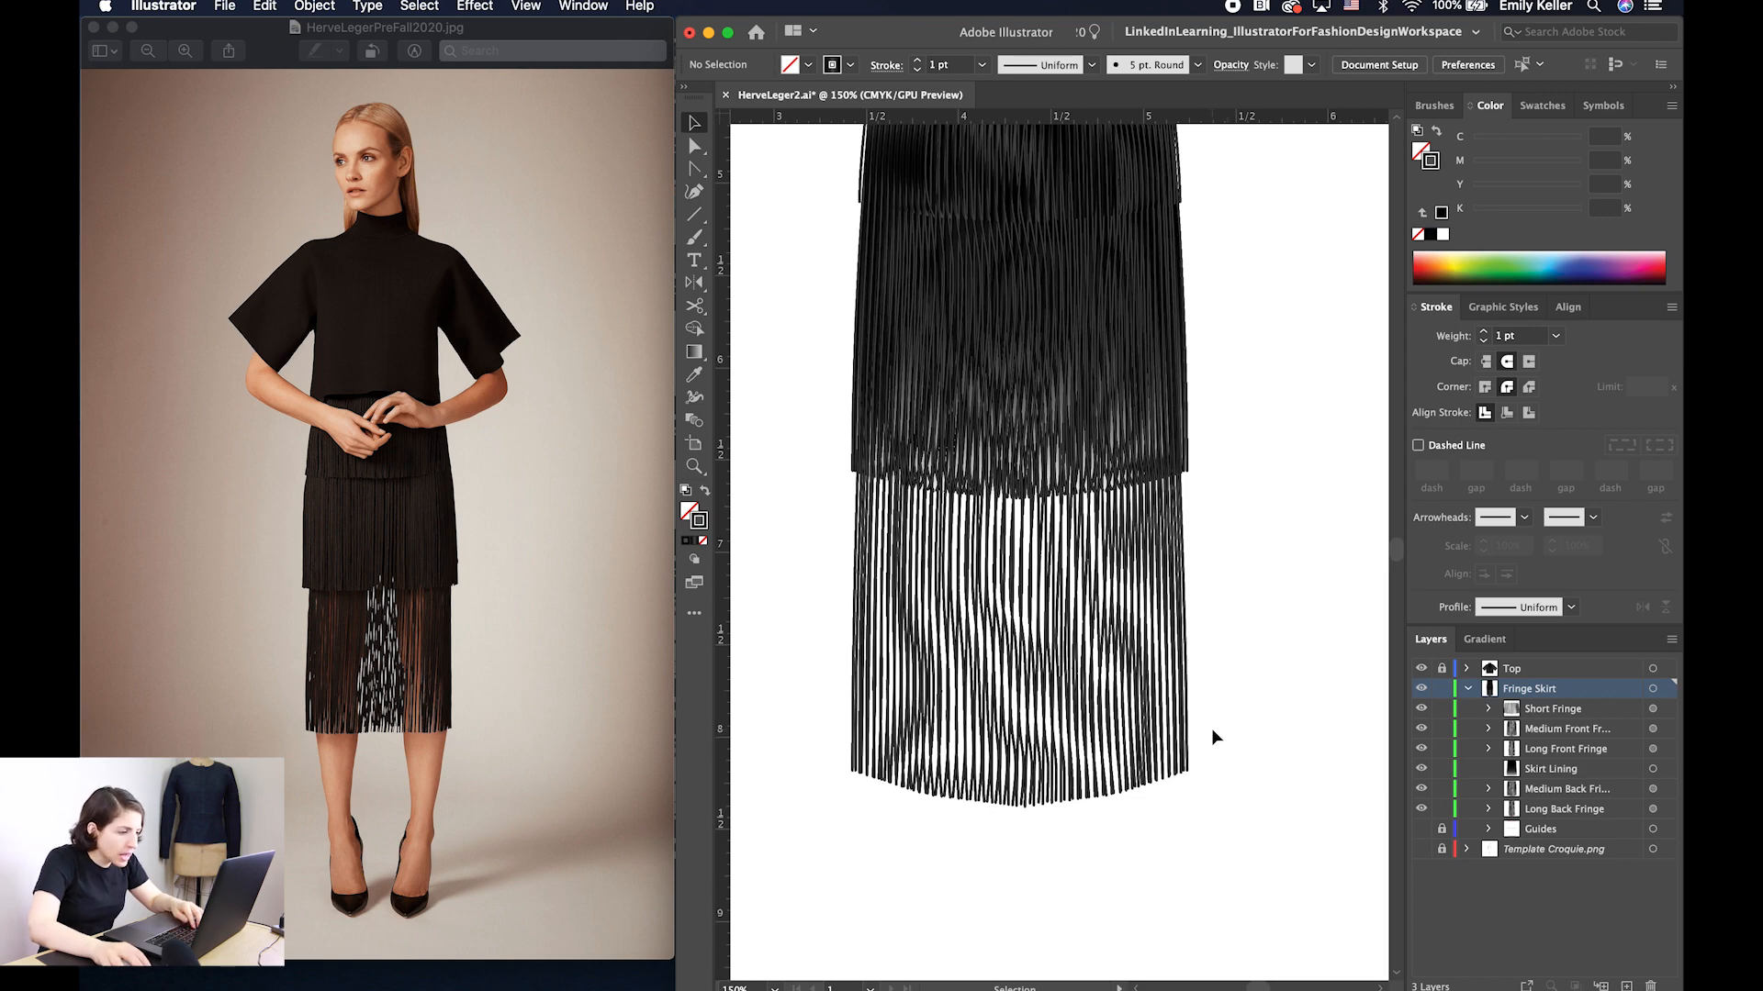
click(1653, 810)
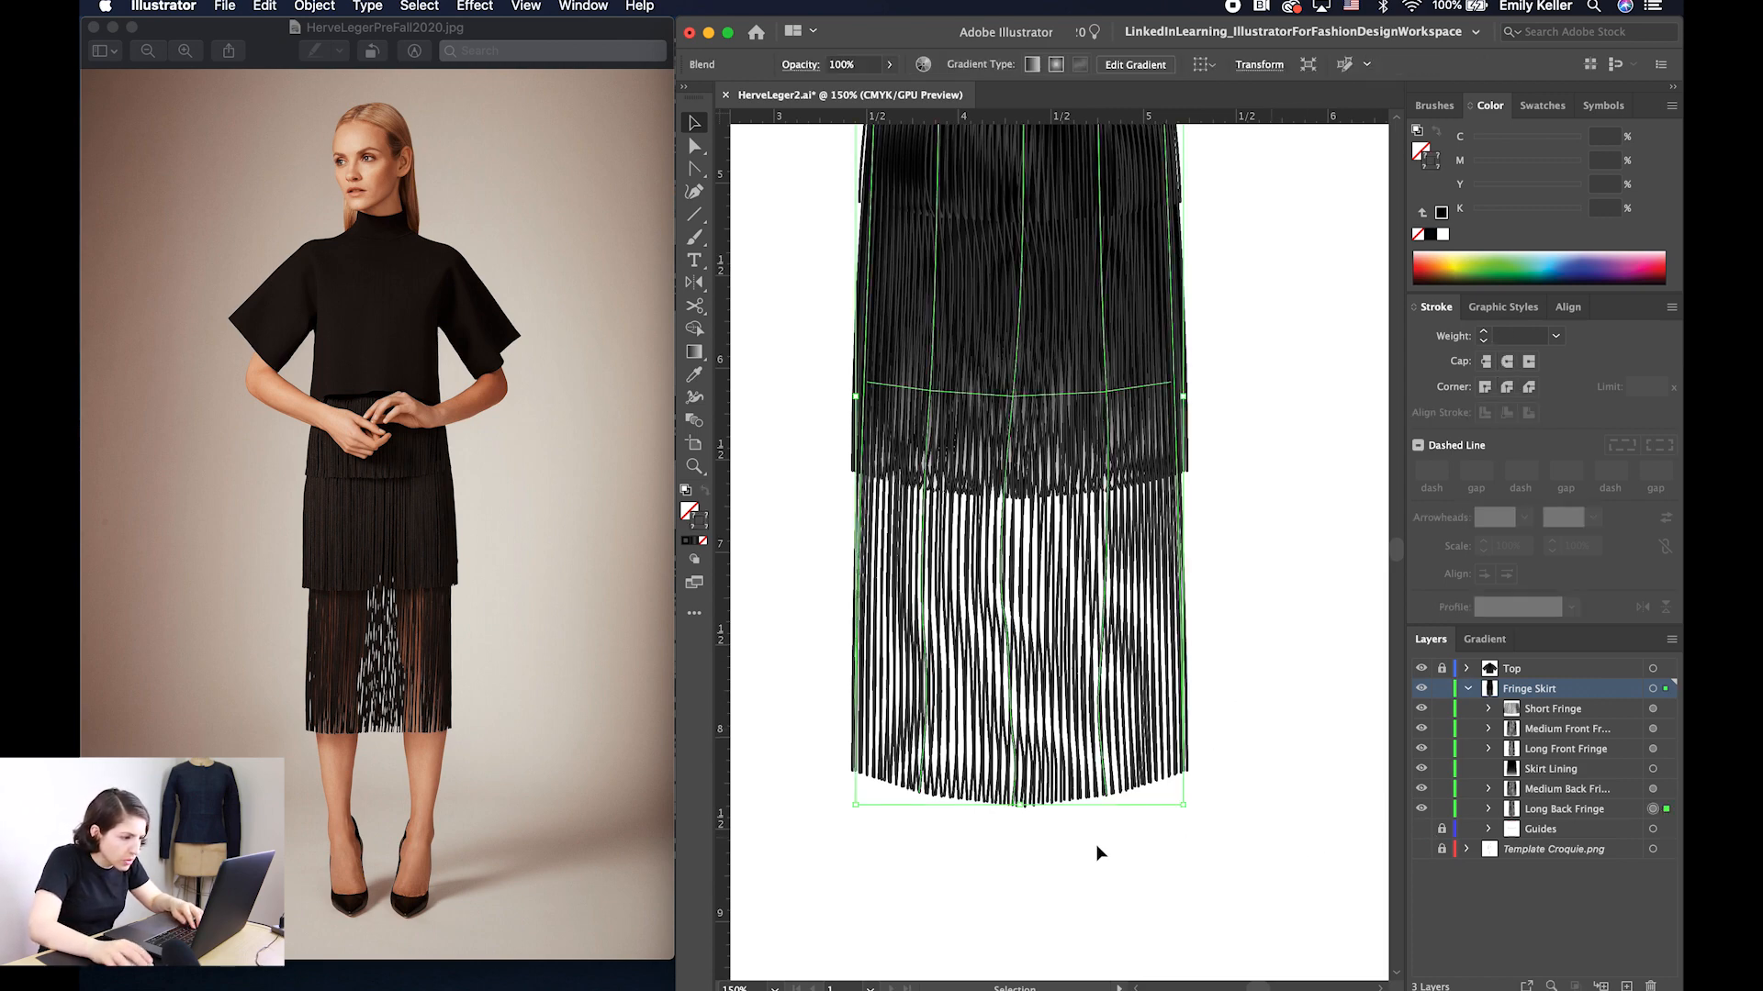
scroll(1017, 830, up, 2)
double_click(1013, 767)
key(a)
click(1011, 766)
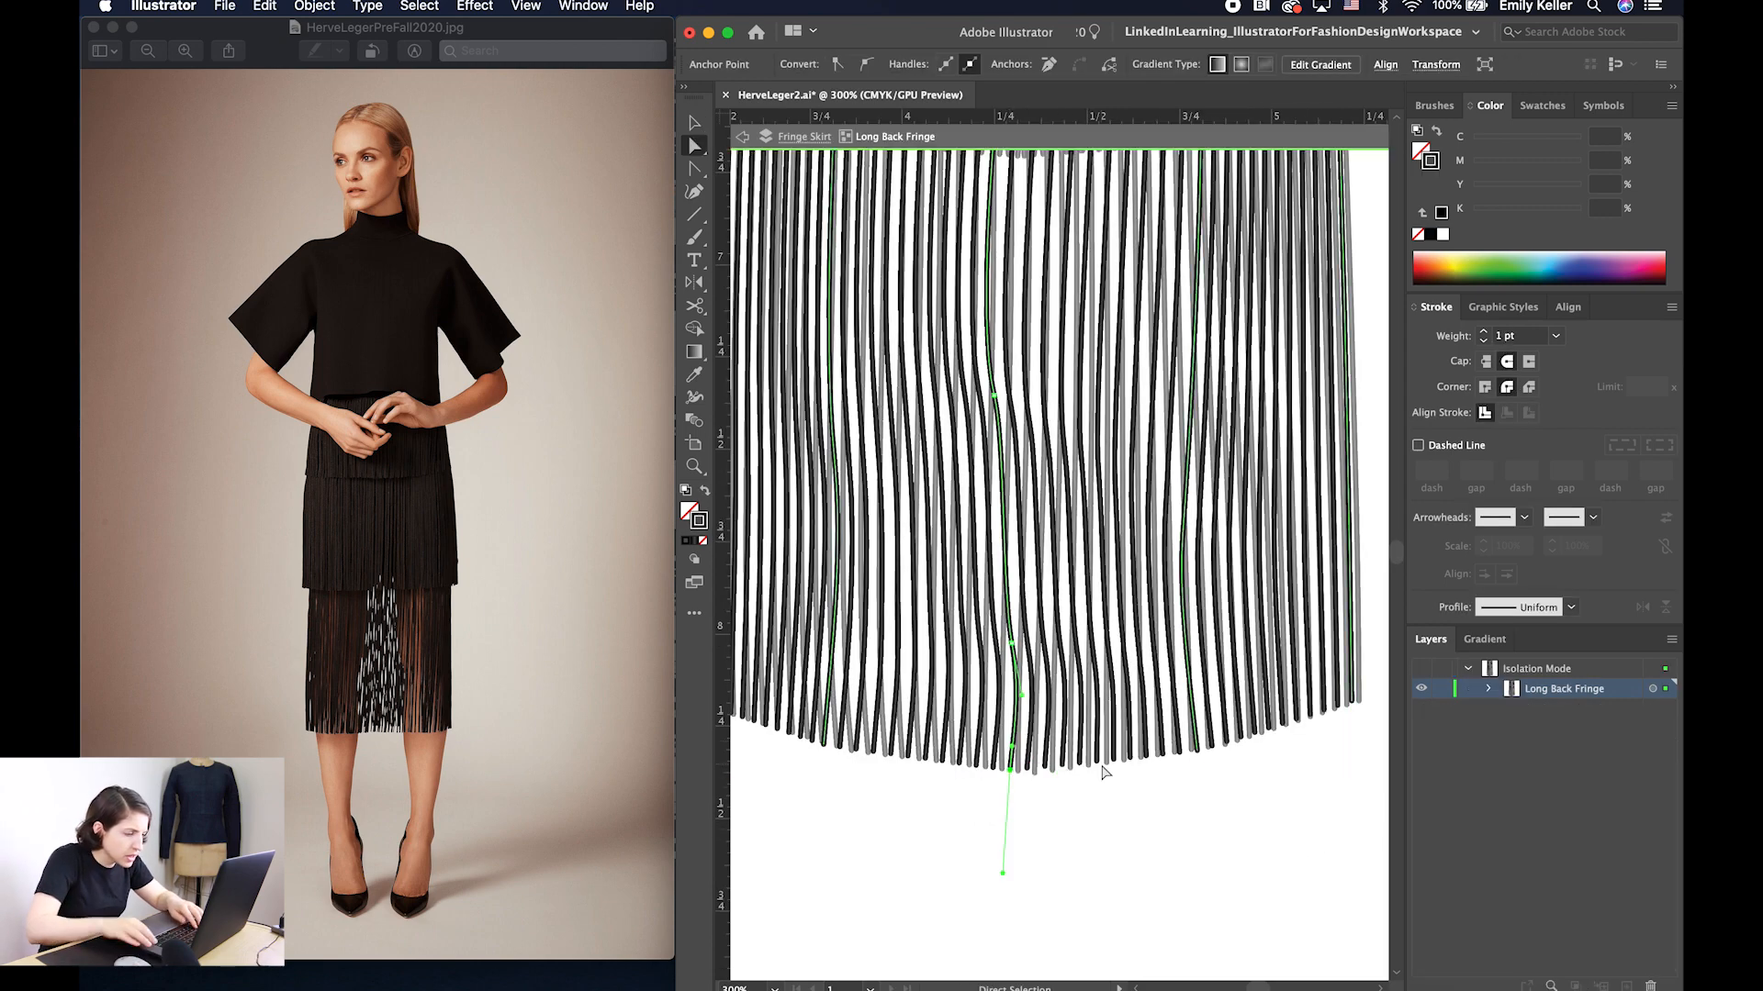
key(Up)
key(Up)
key(Up)
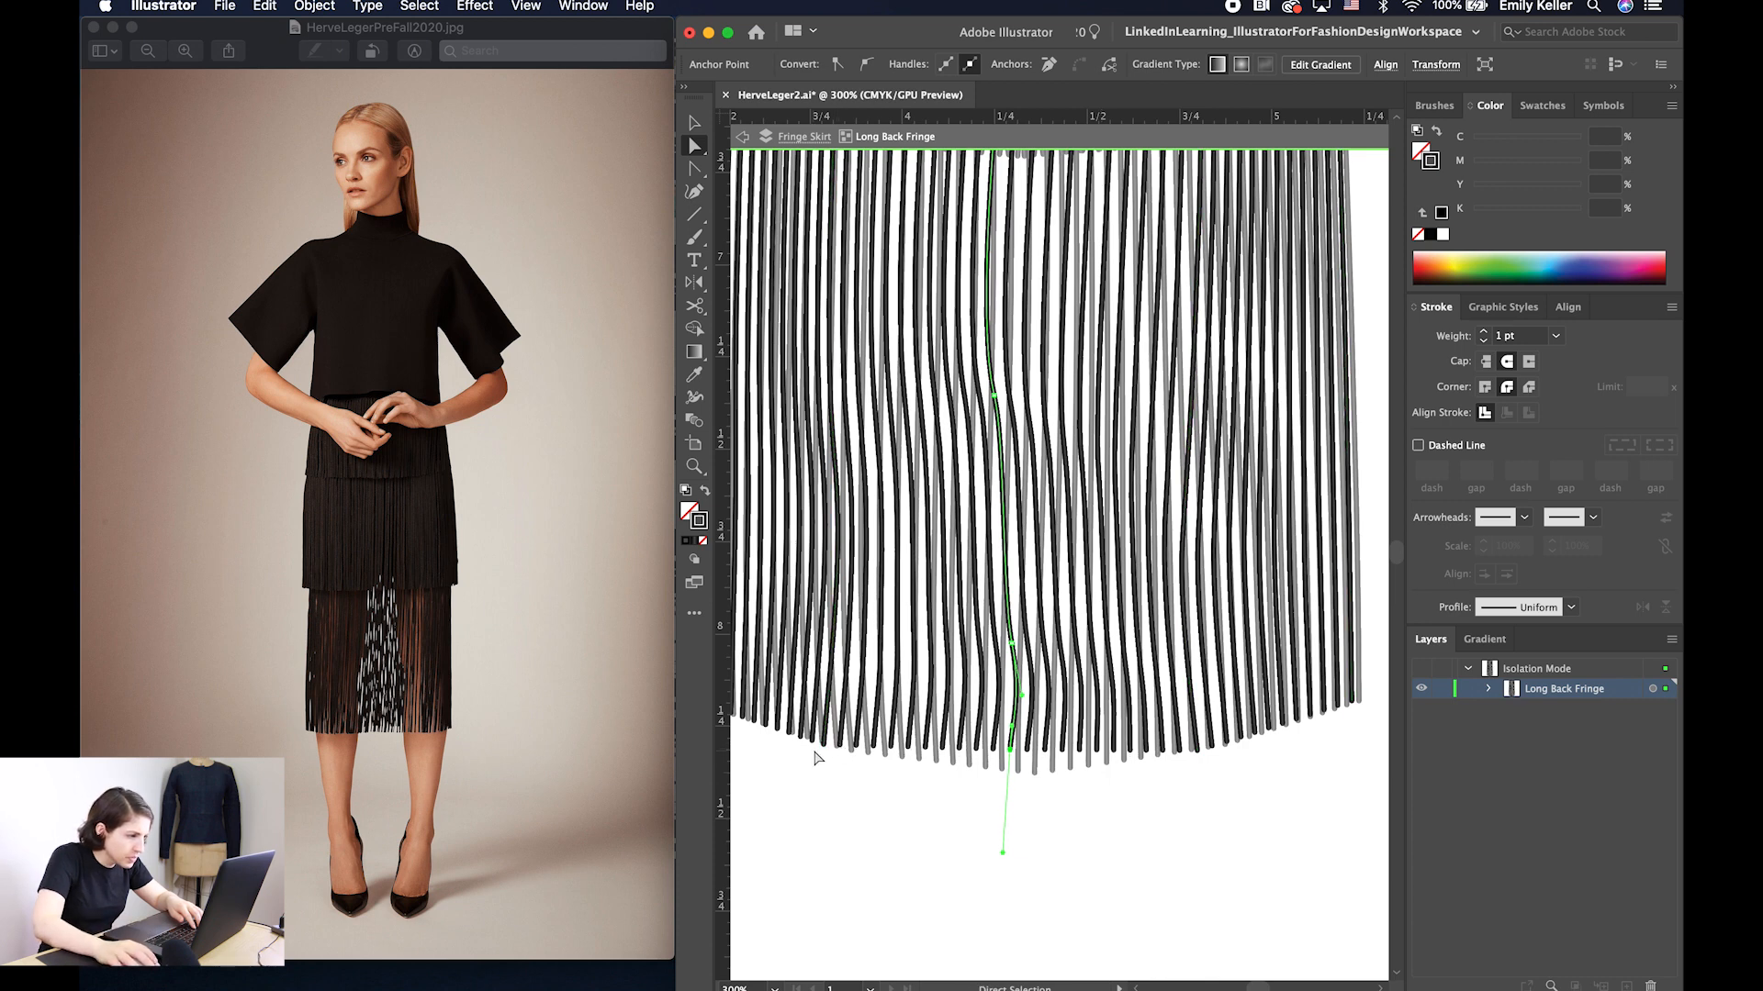
Raise the bottom anchor points of the Long Back Fringe strands left and right of center, and exit isolation mode
click(823, 751)
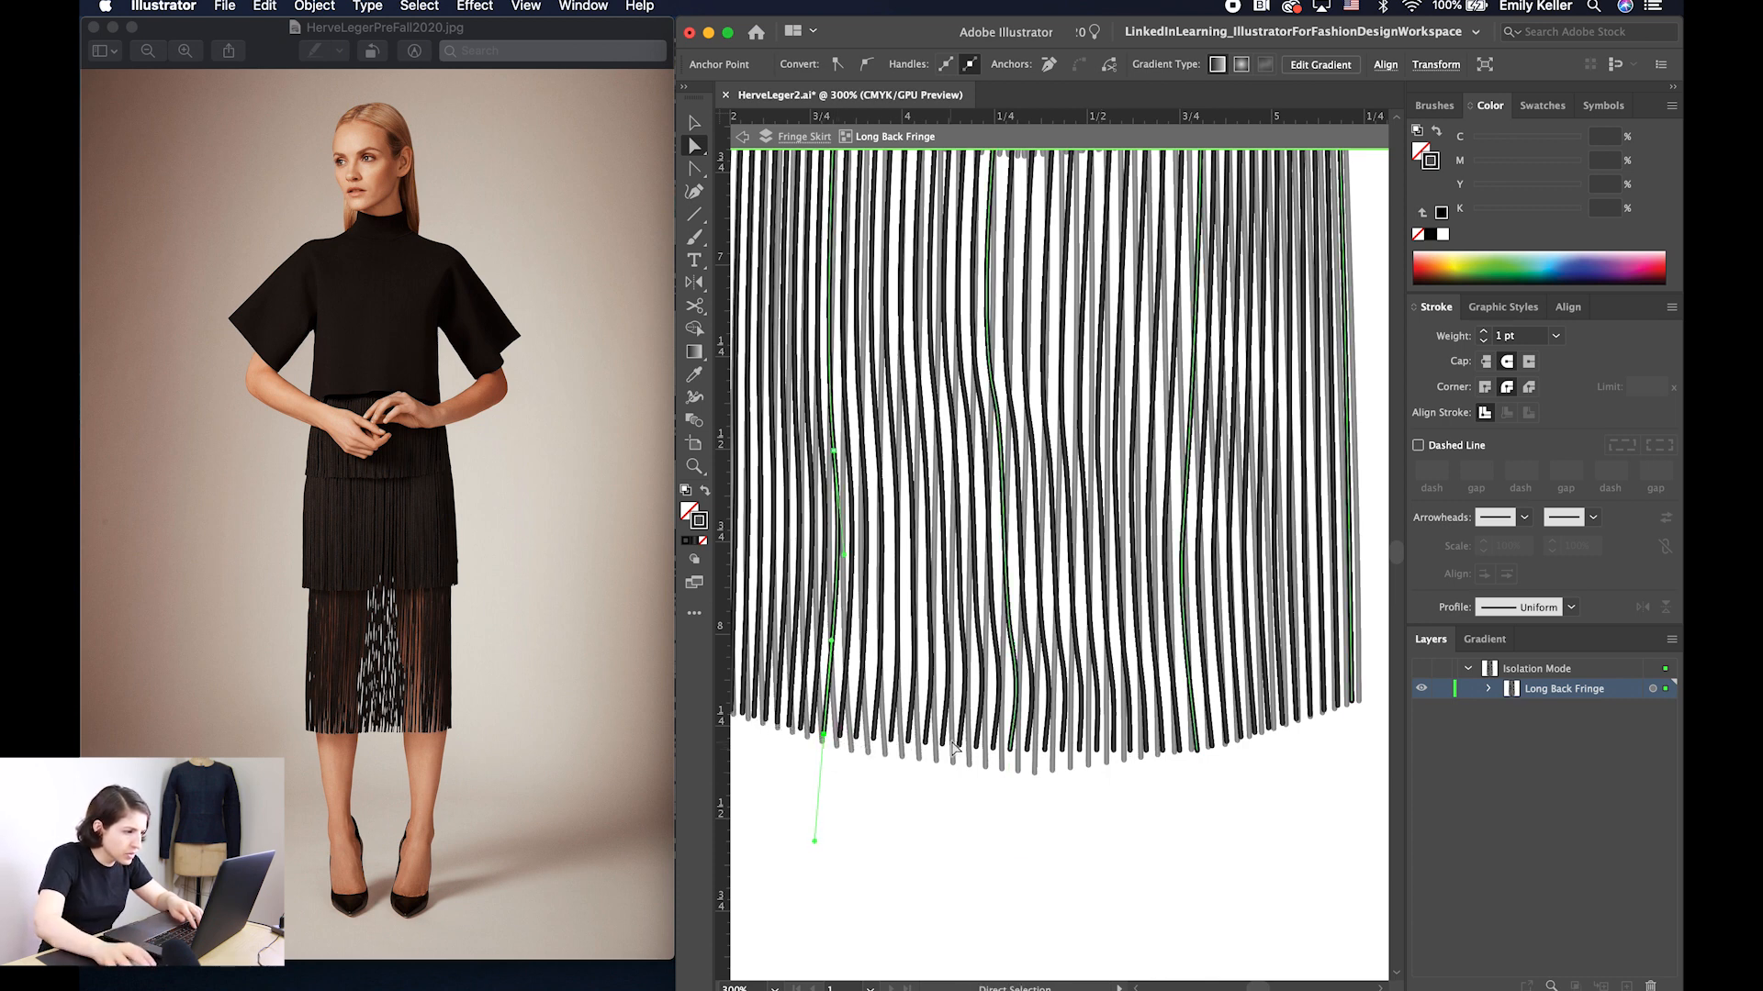
click(1195, 742)
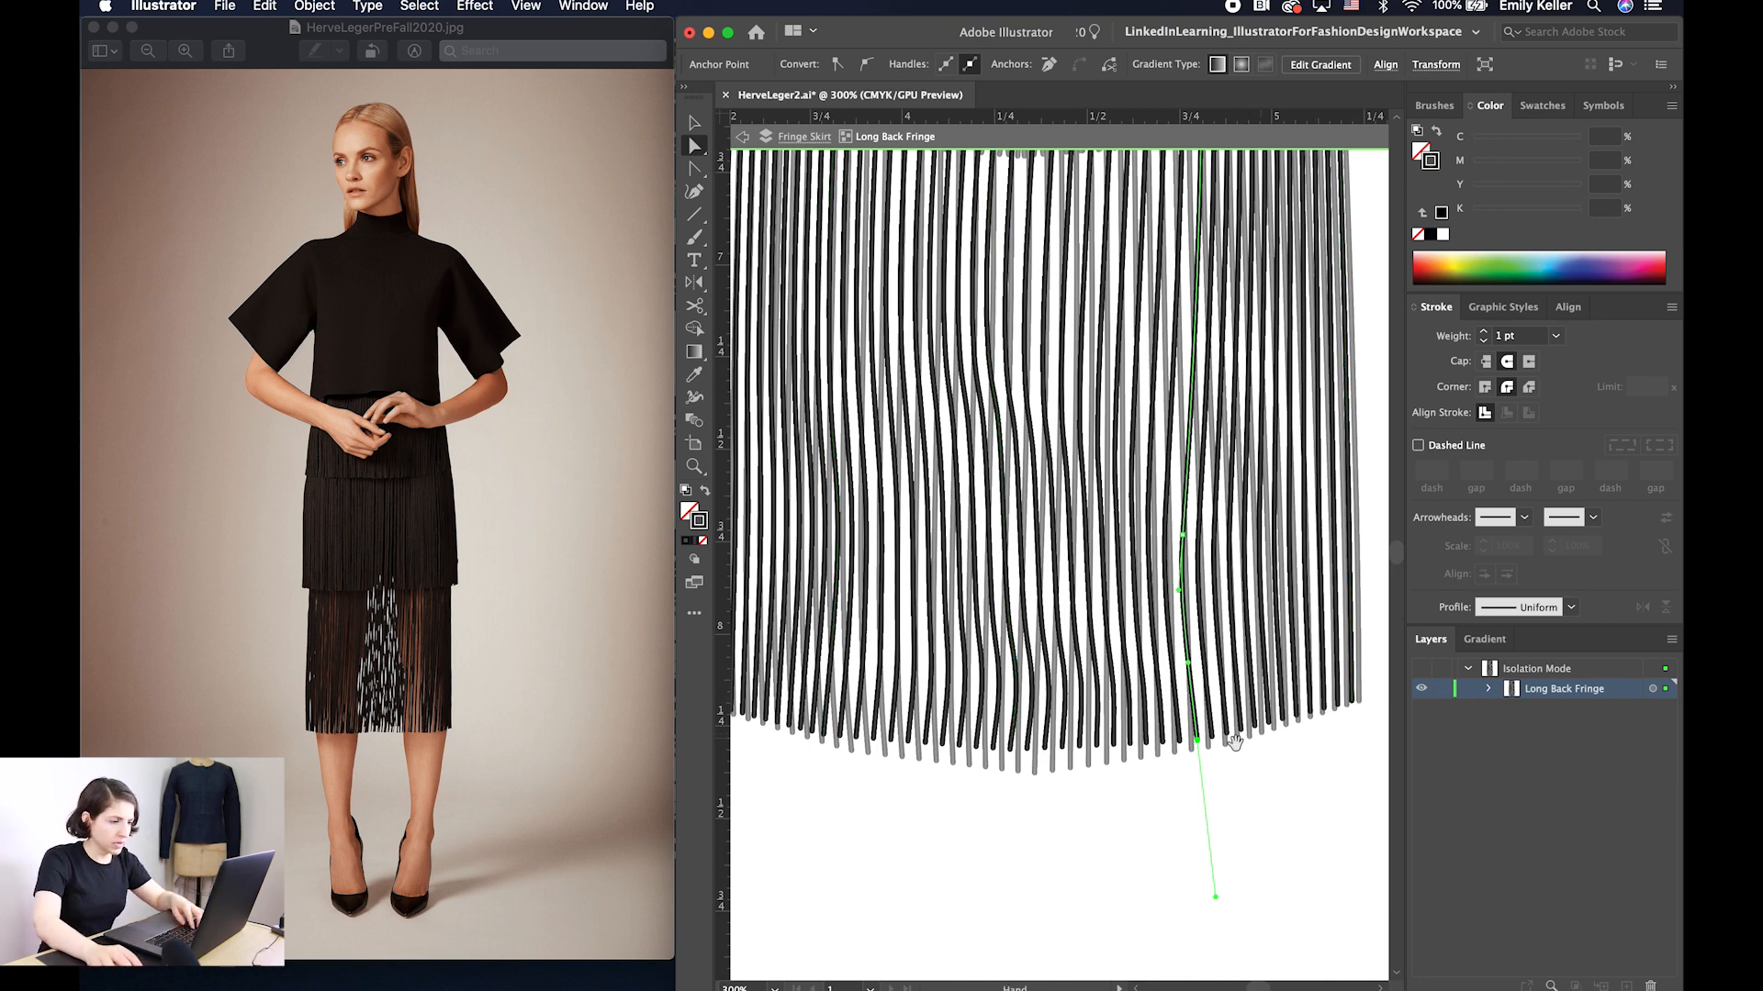
drag(1194, 765, 1274, 742)
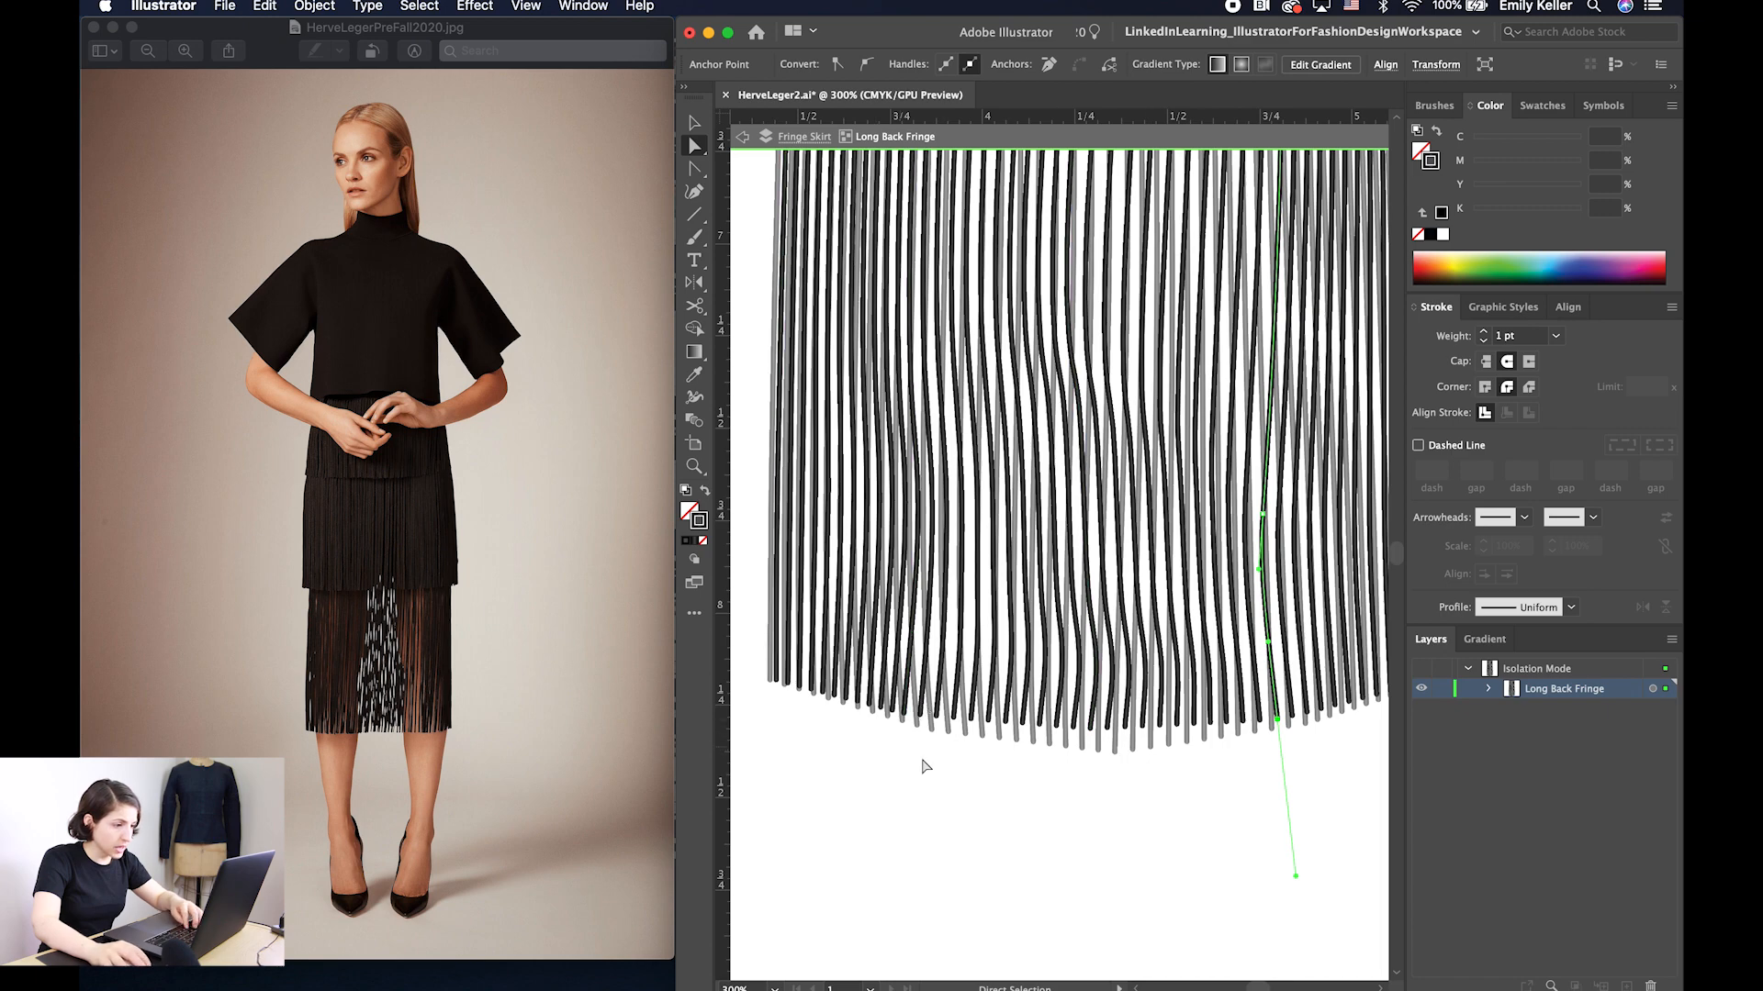
click(959, 781)
key(v)
double_click(1182, 875)
key(super+1)
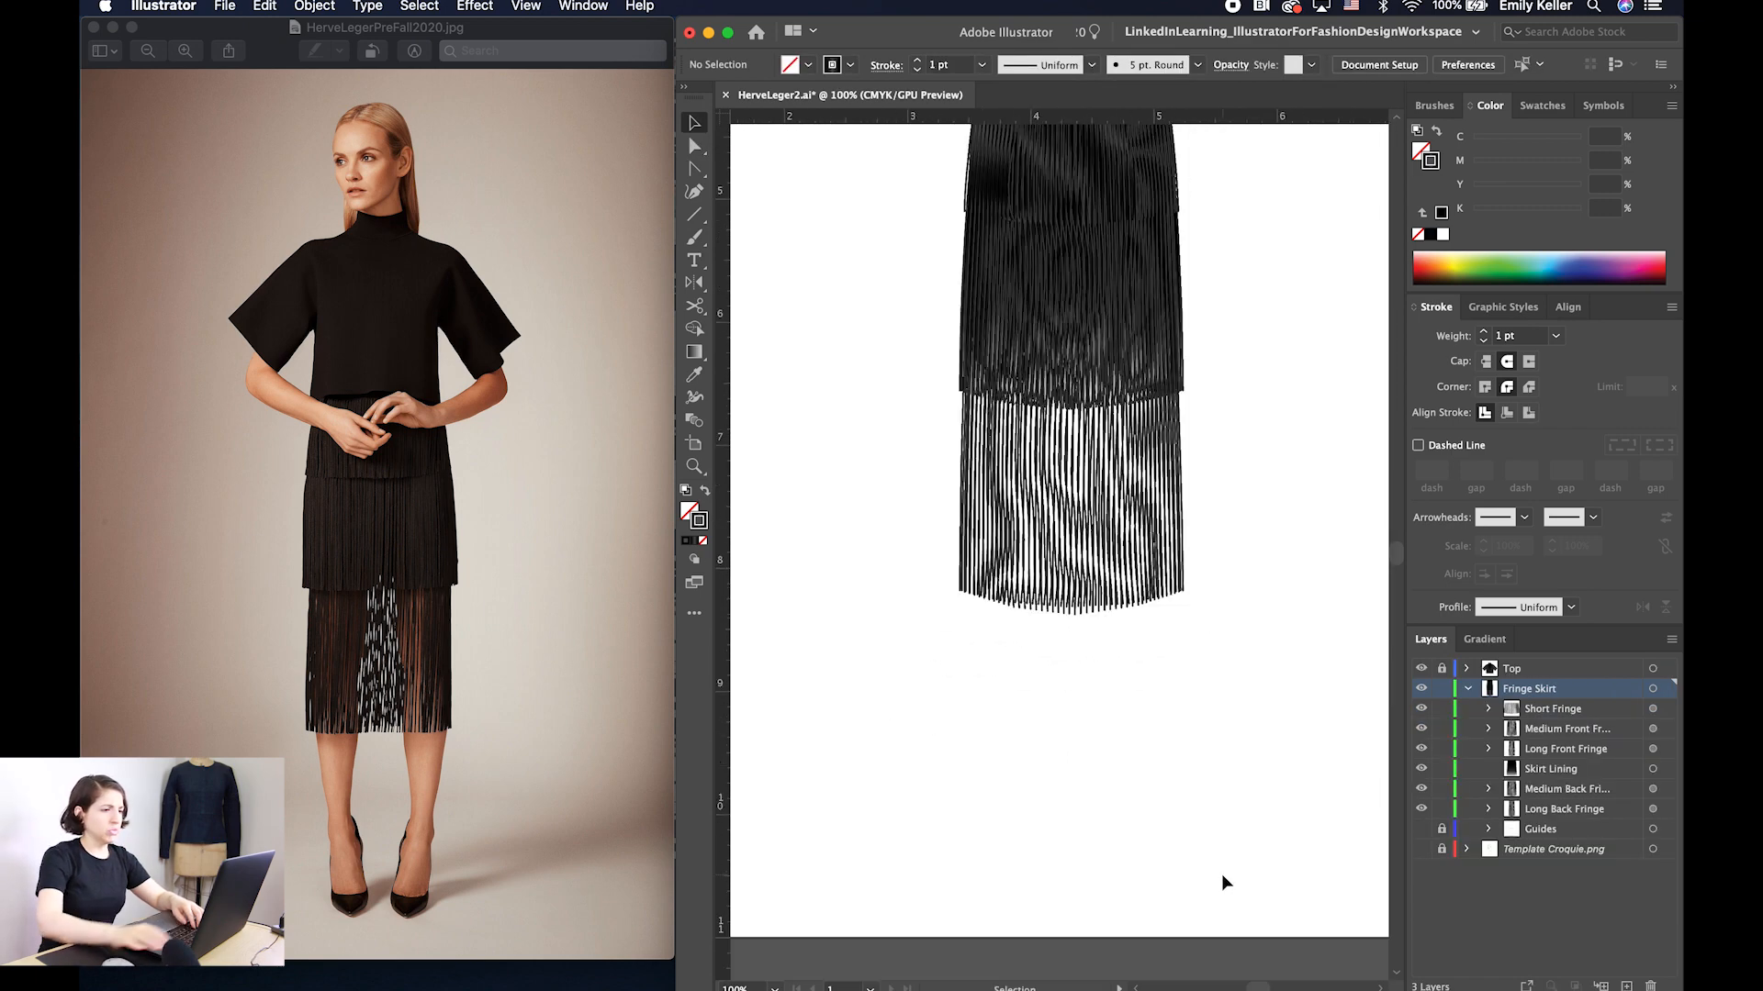
Isolate the Medium Back Fringe group for editing its strands around the lower hem
key(a)
click(1654, 790)
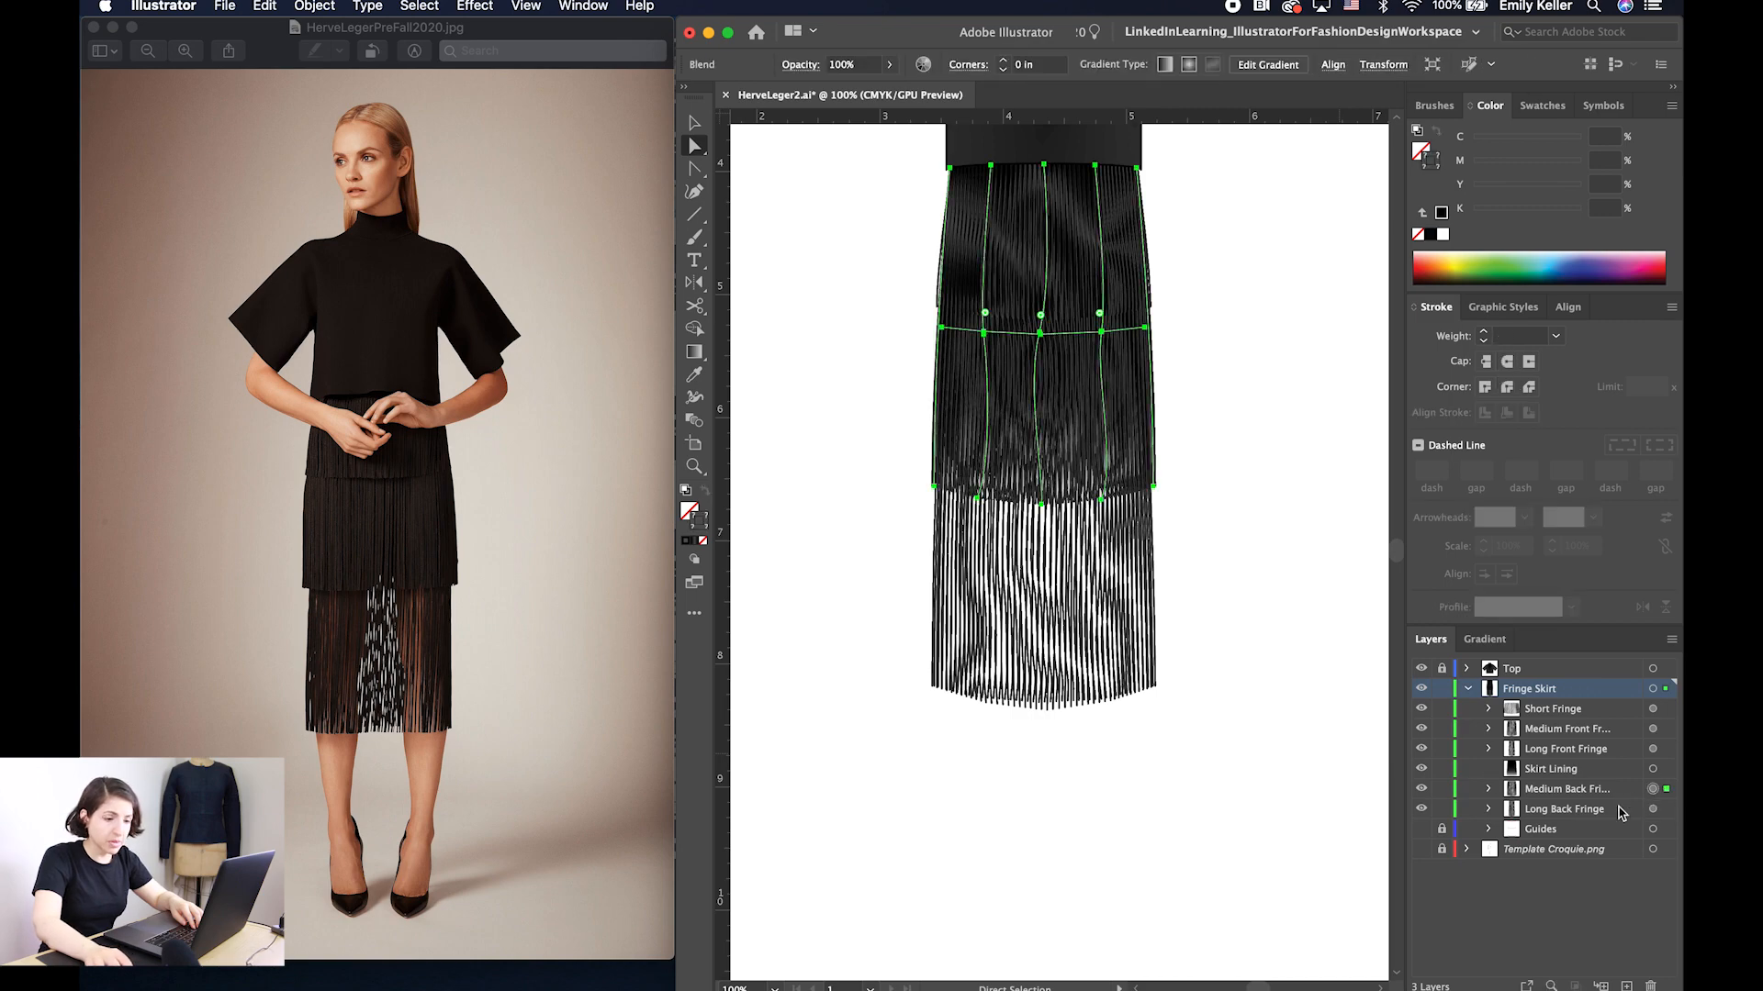
scroll(1214, 659, up, 3)
key(v)
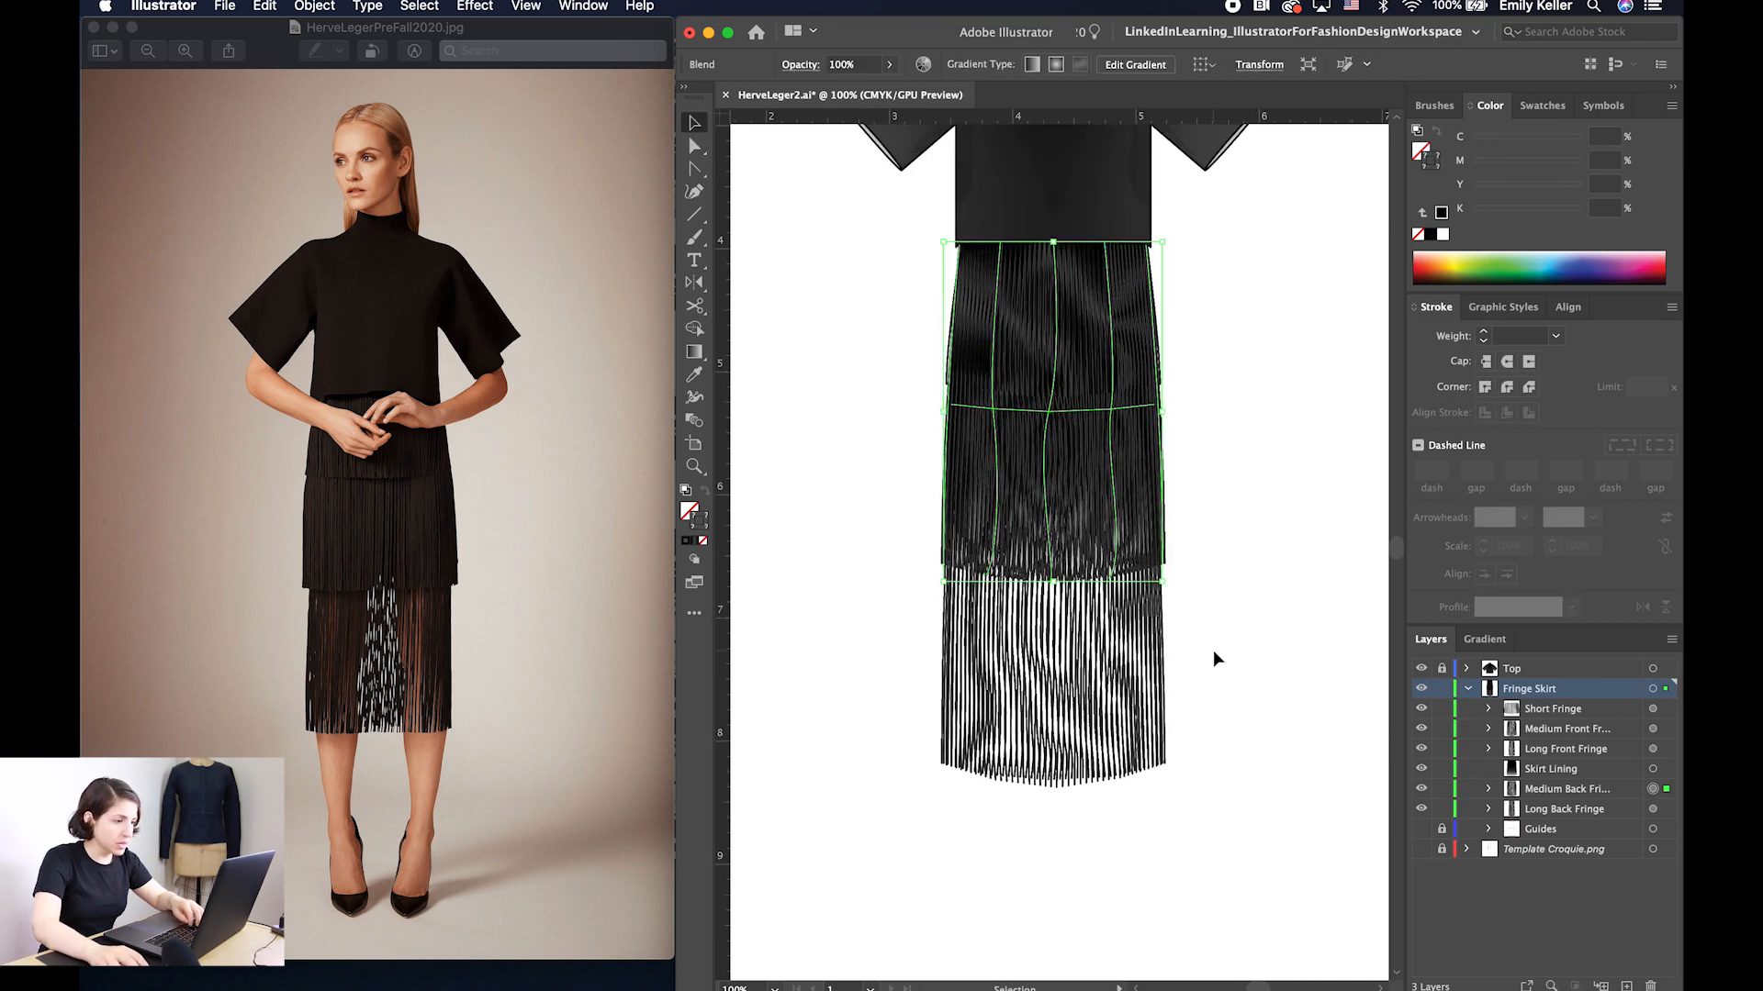
key(super+equal)
key(super+equal)
key(super+equal)
drag(1224, 631, 1260, 370)
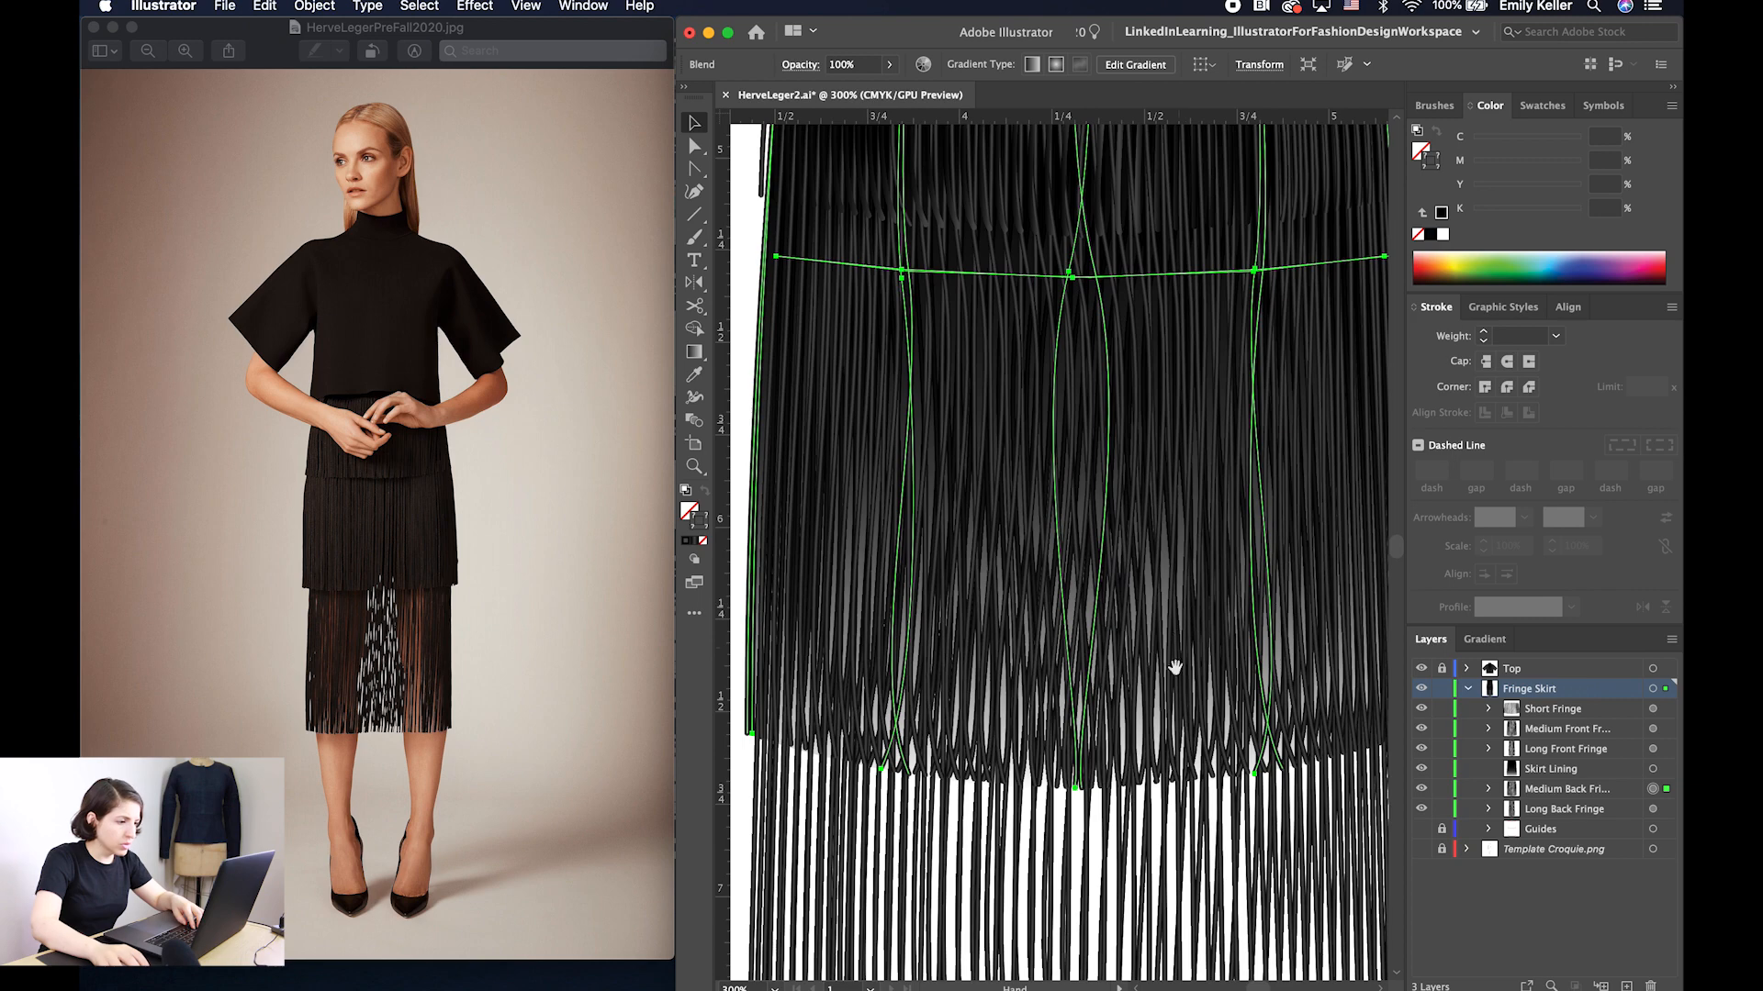
scroll(1181, 817, down, 2)
scroll(1182, 817, right, 2)
right_click(1351, 736)
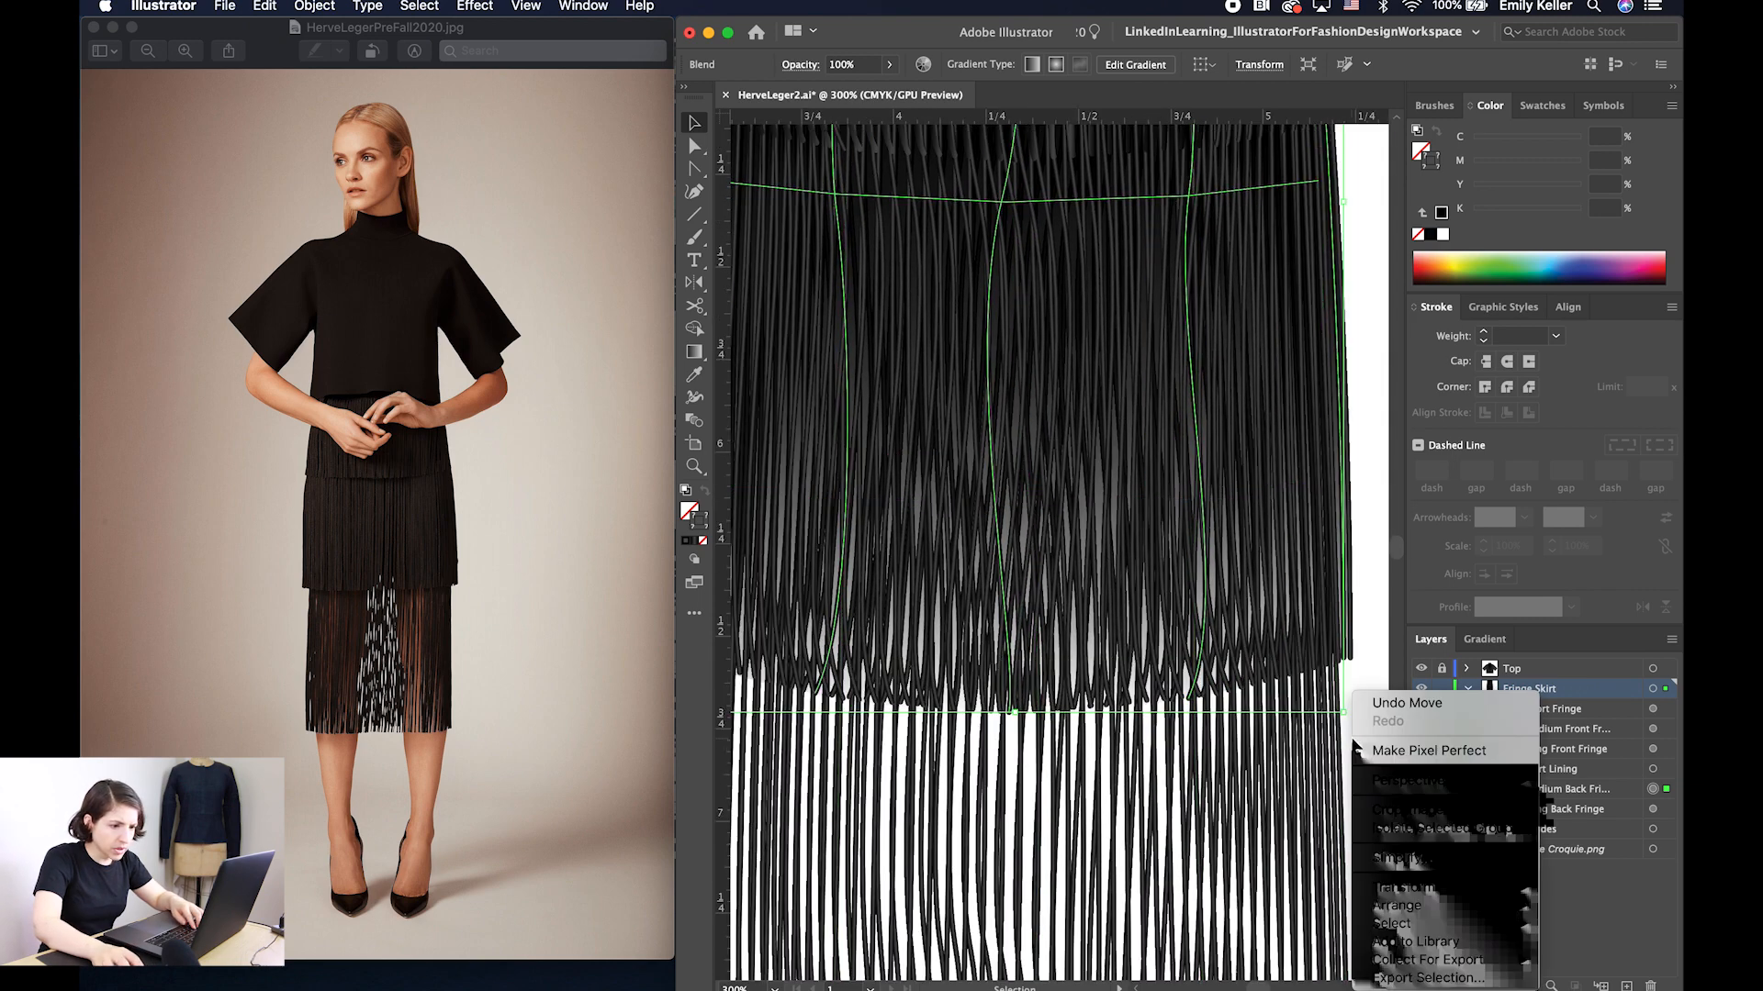
click(1388, 828)
Nudge up the bottom anchor points of the Medium Back Fringe's center, right and left inner strands, then exit isolation mode
key(a)
click(1011, 710)
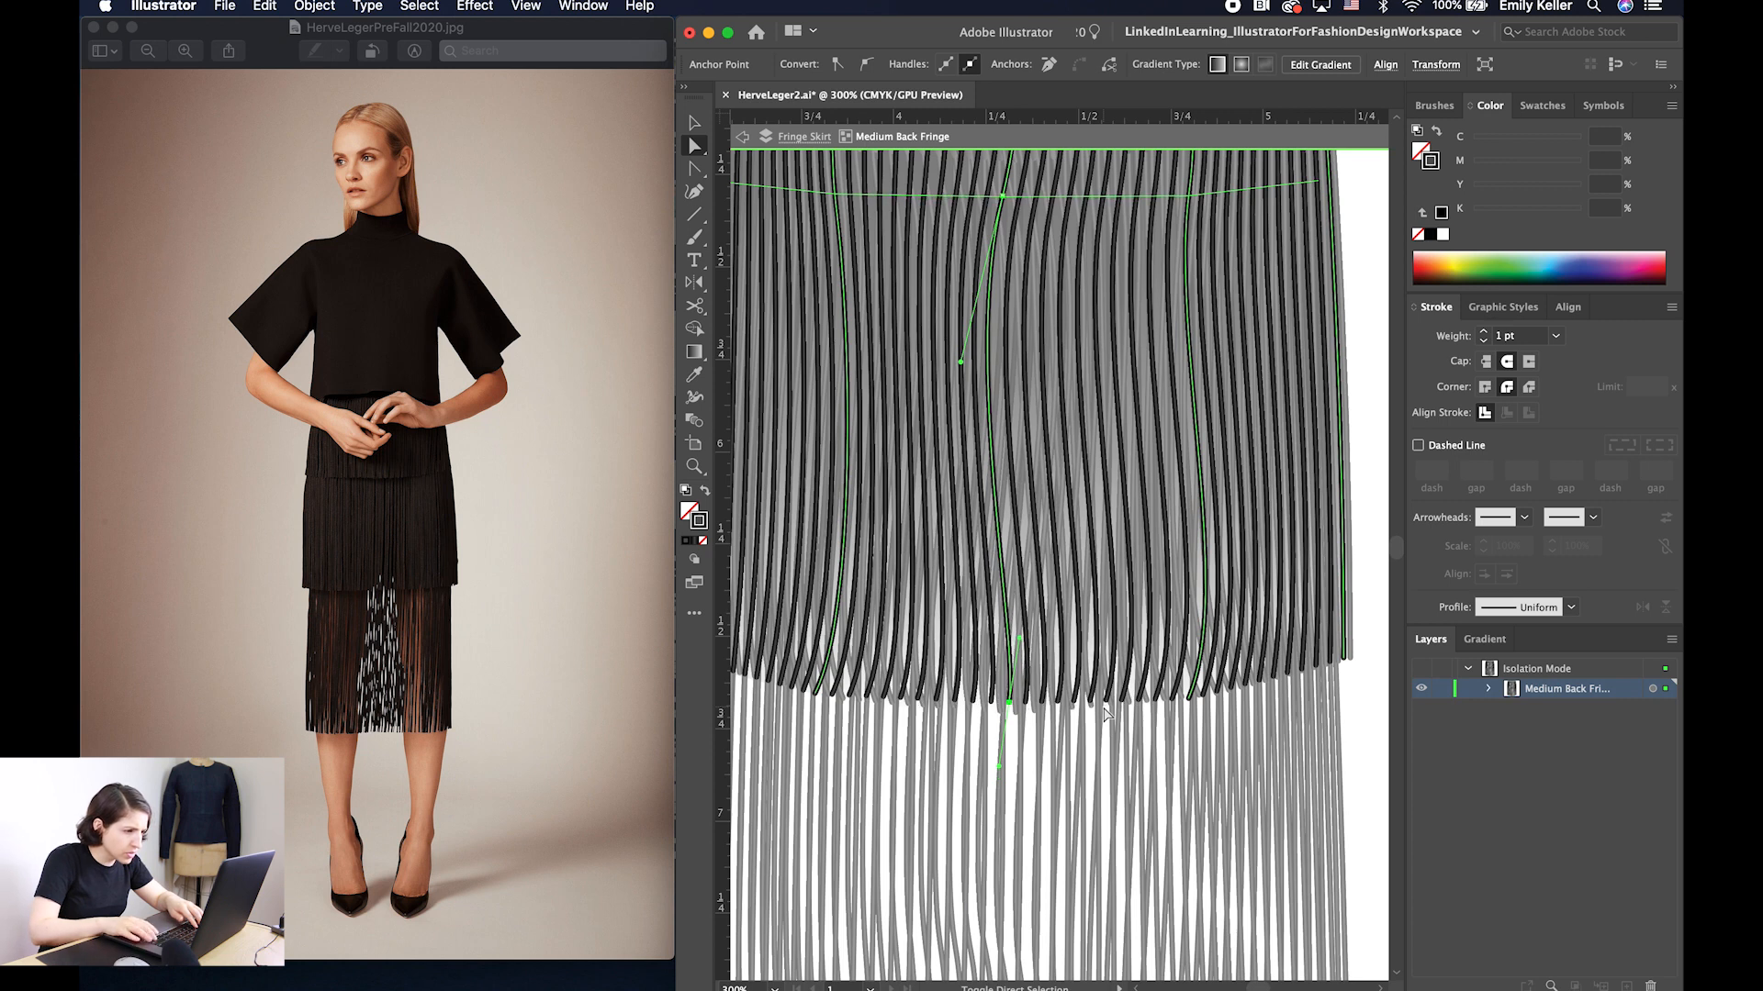
click(1191, 690)
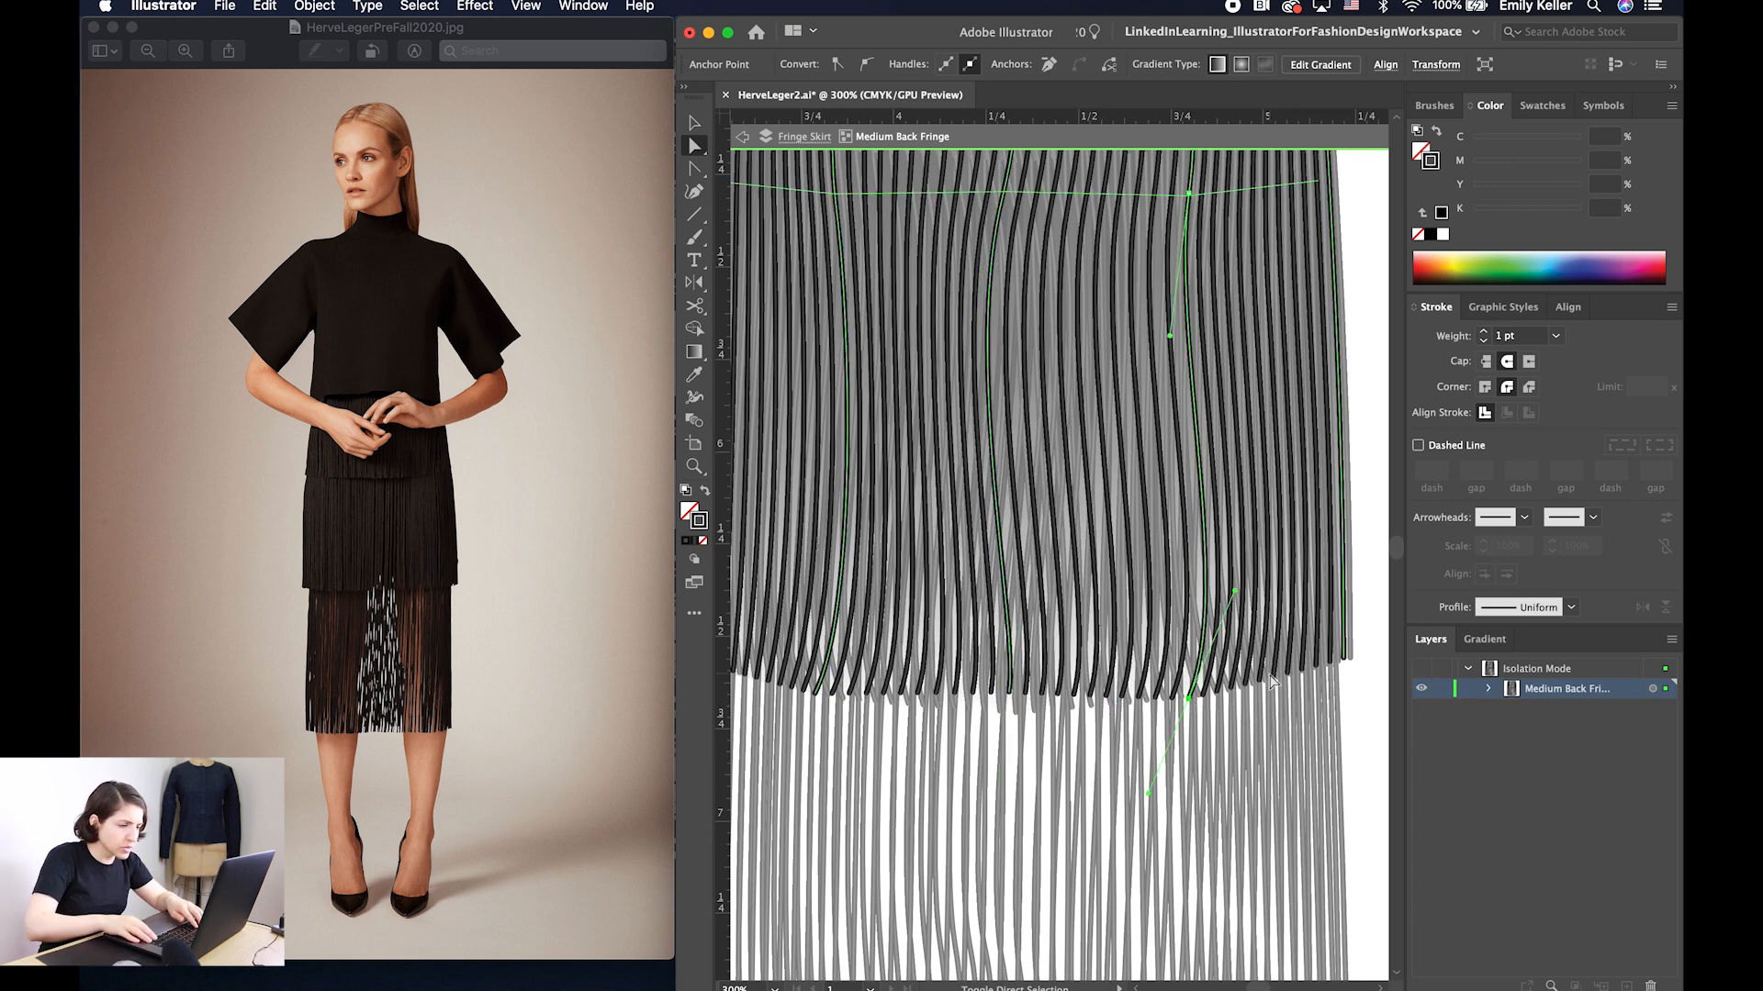
click(816, 693)
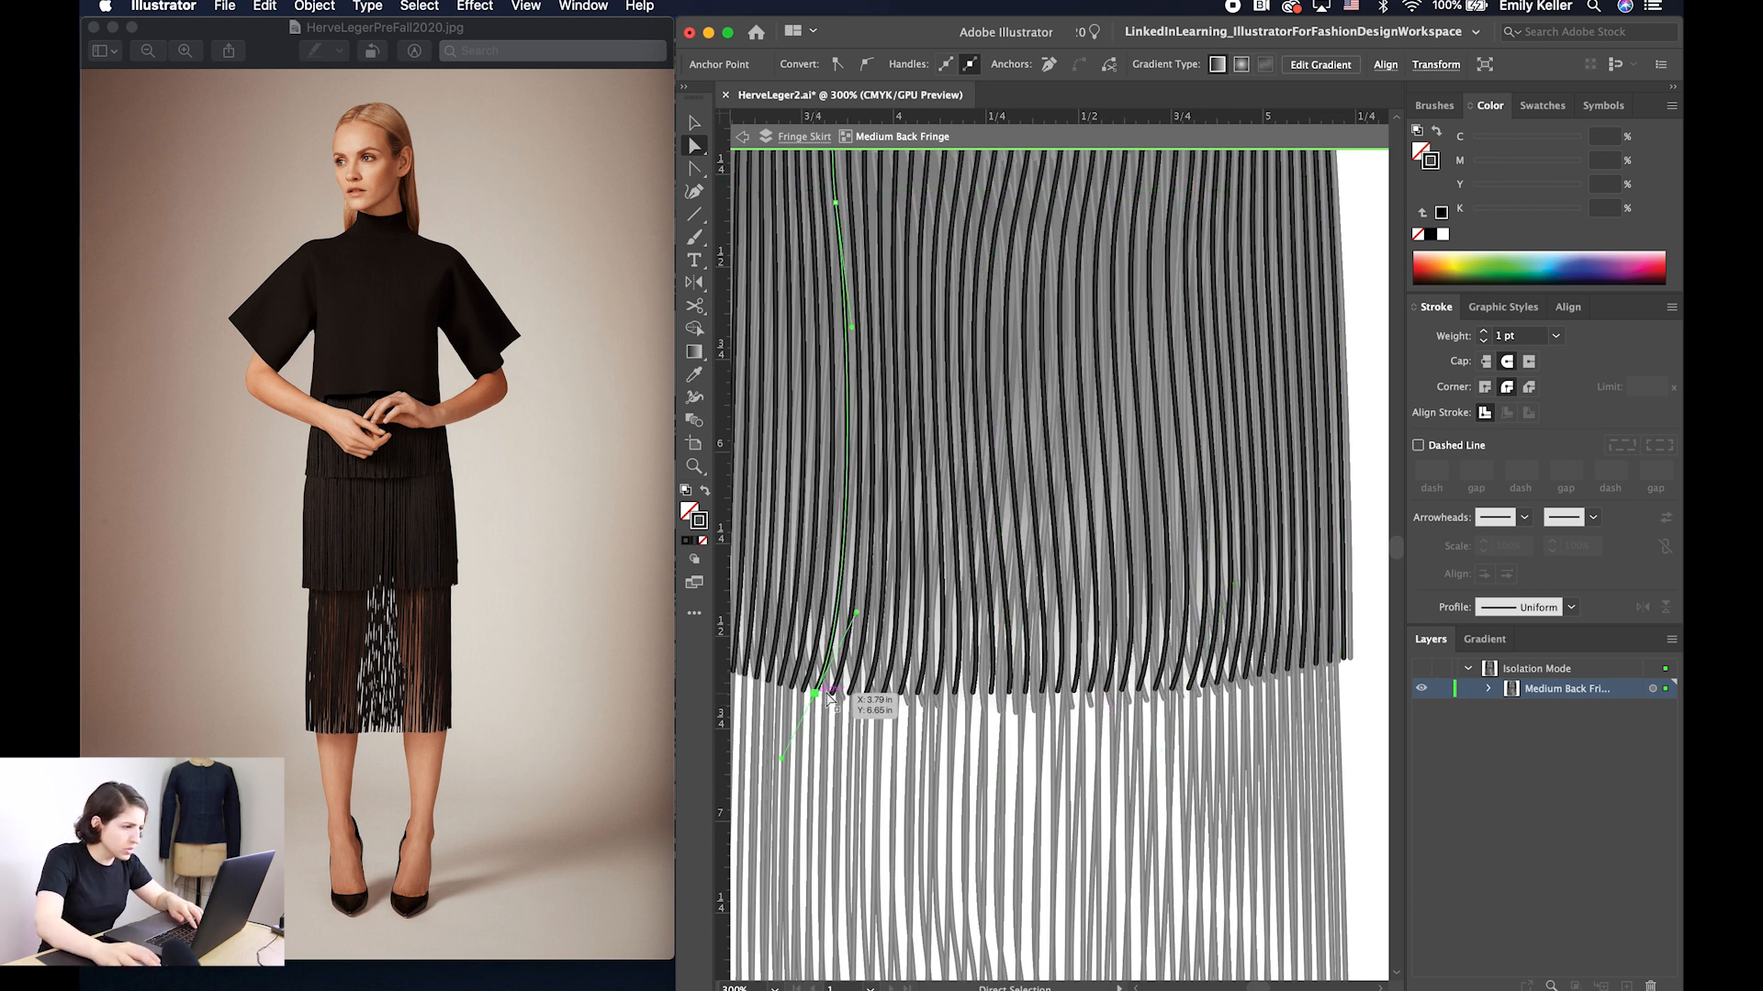
key(Up)
key(Up)
key(super+minus)
key(super+minus)
drag(1151, 620, 1036, 639)
key(v)
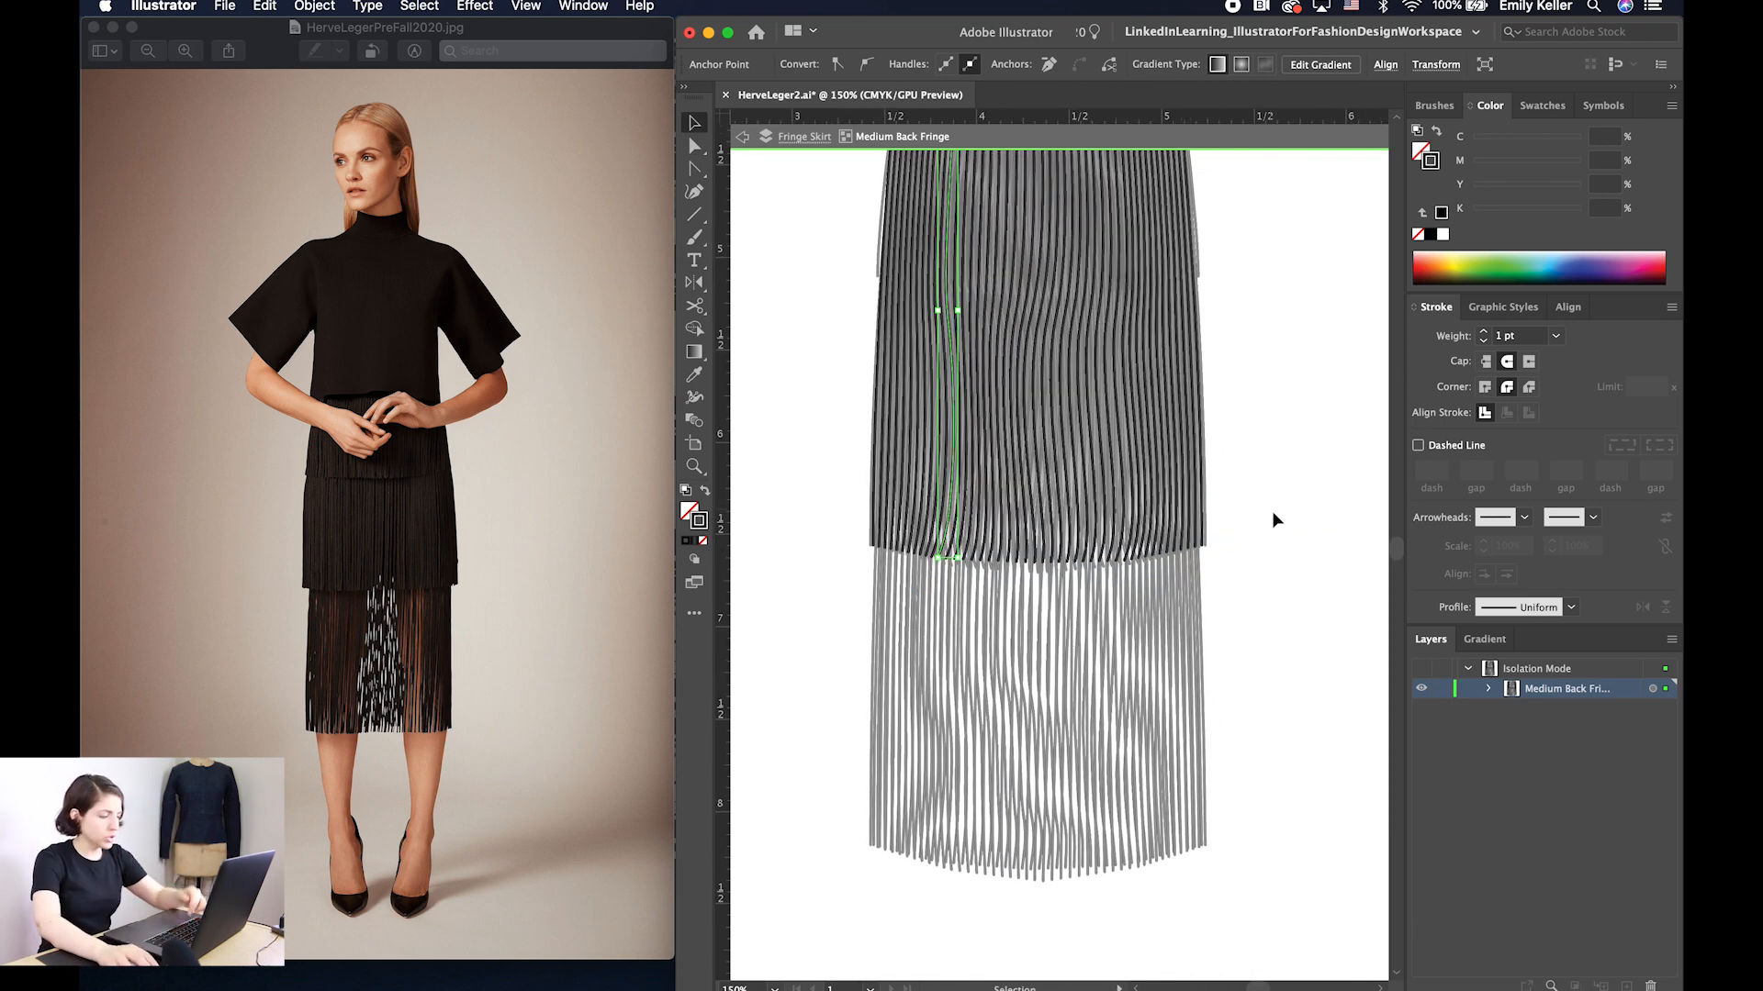
double_click(1314, 542)
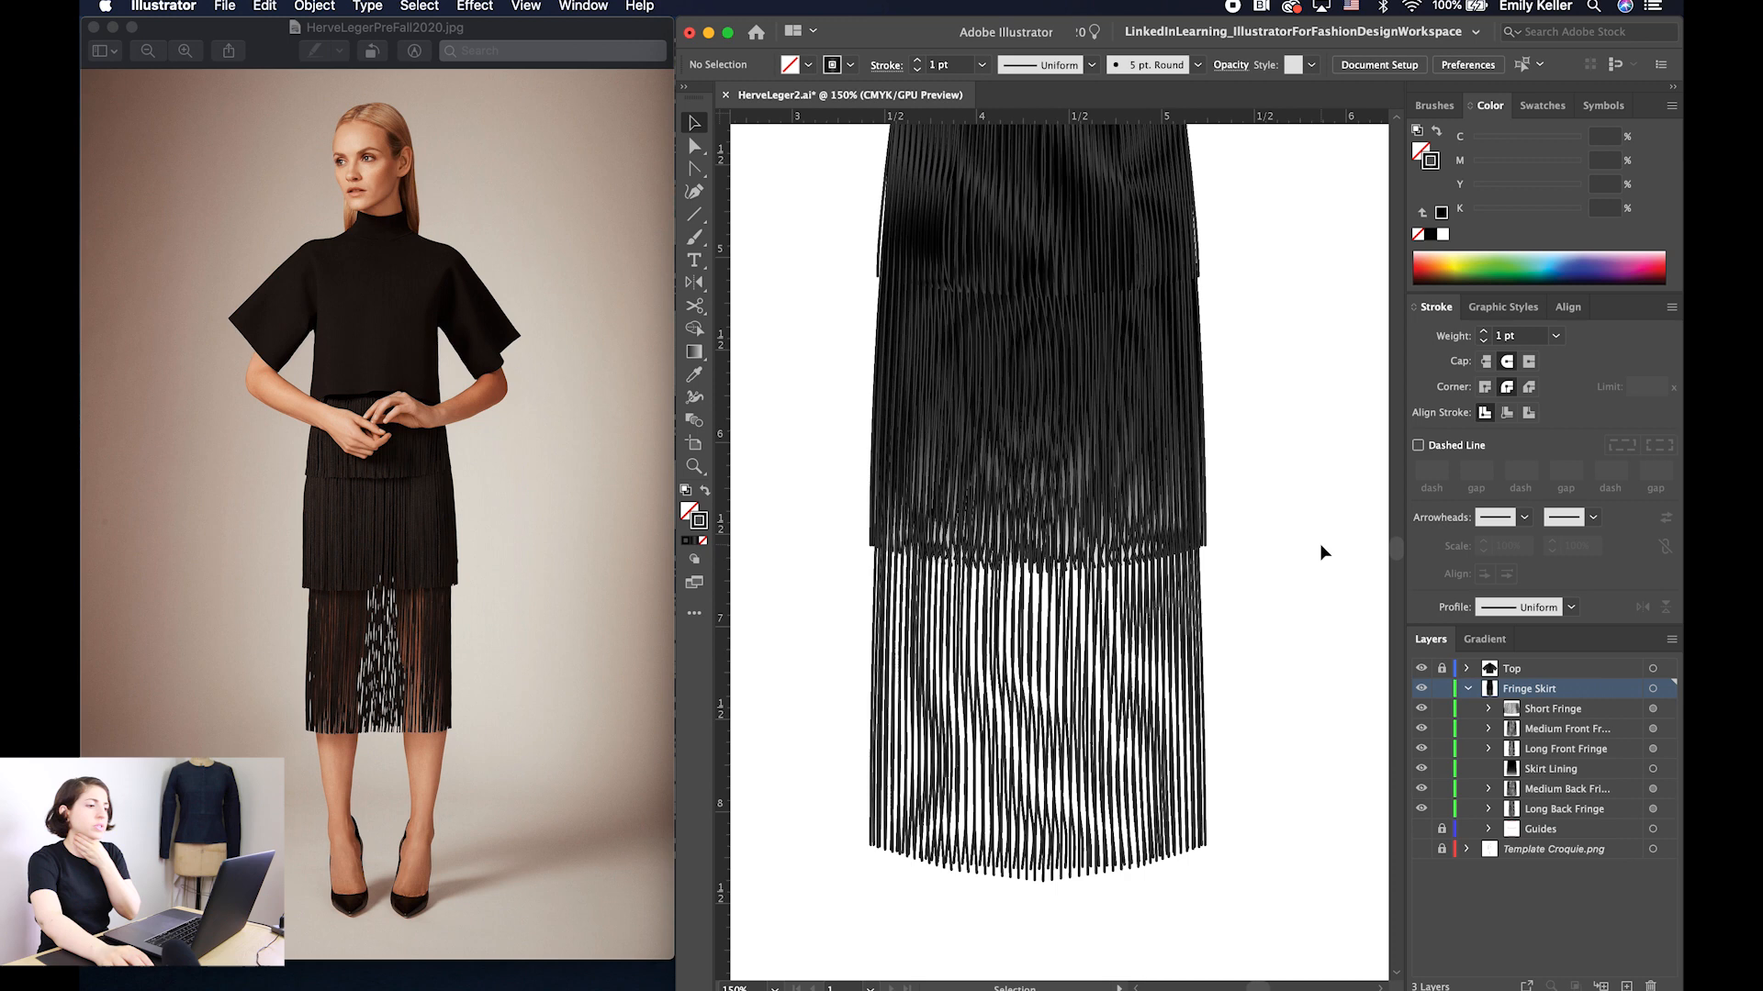
Isolate the Long Back Fringe again and raise the bottom anchor points of its center, right and left inner strands
key(a)
click(1652, 809)
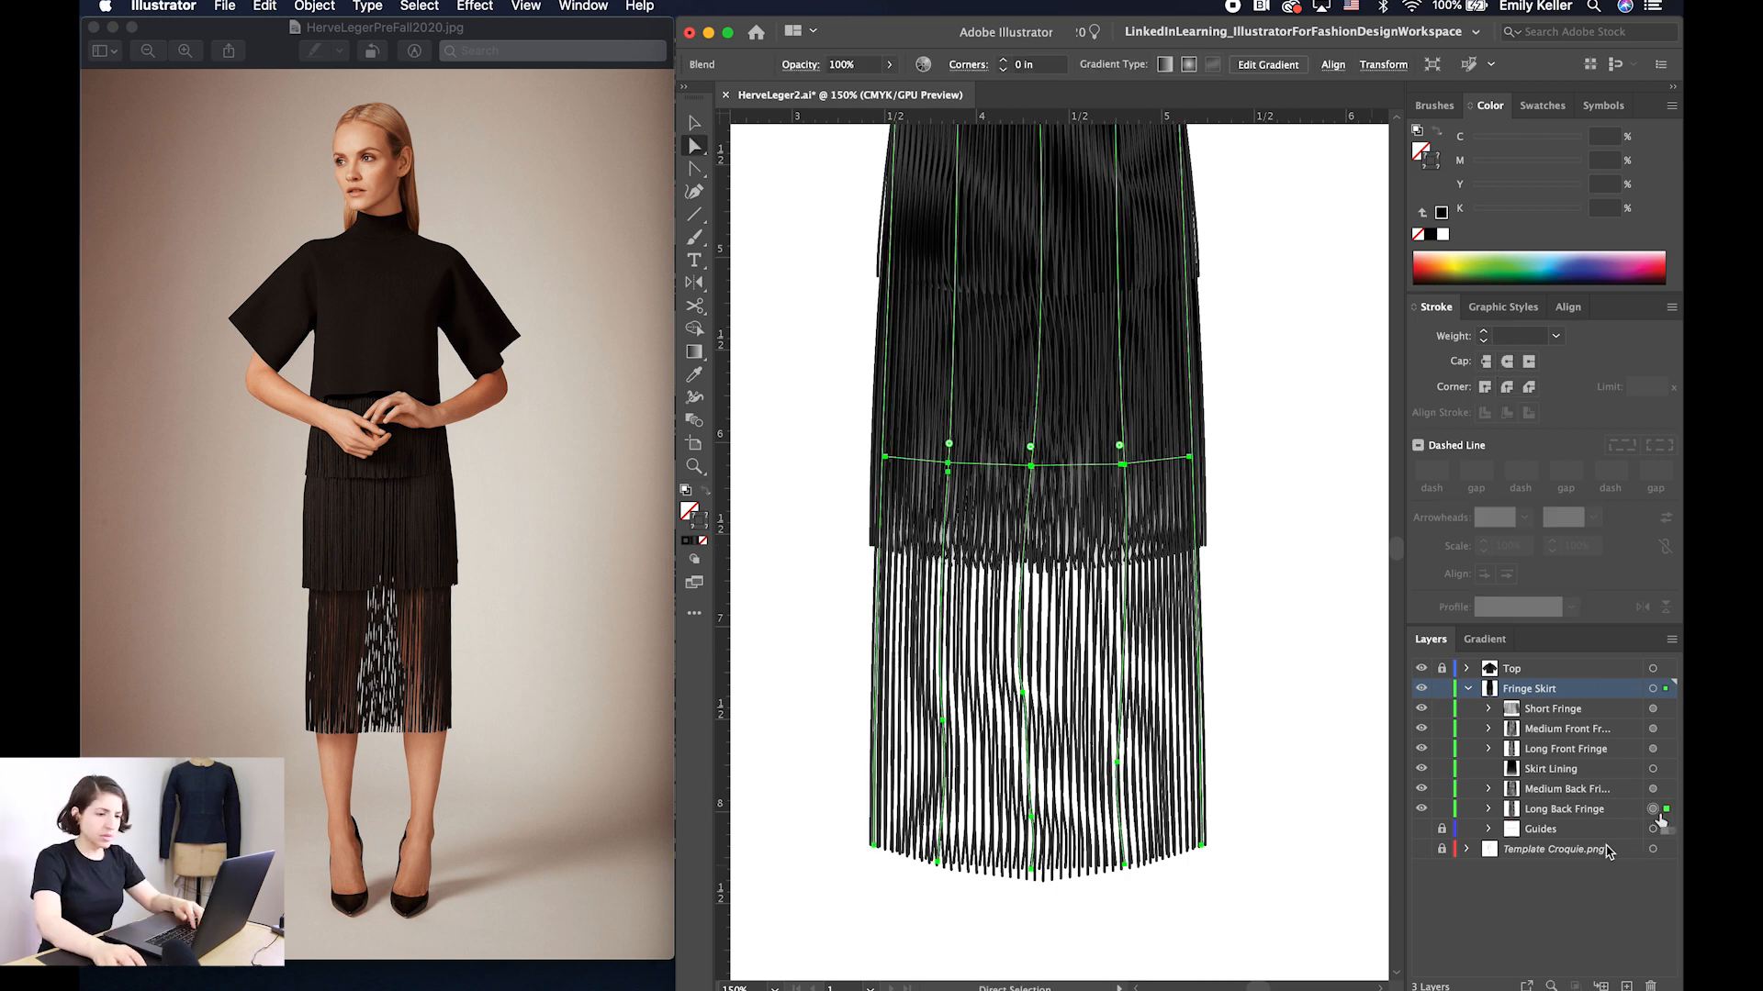
right_click(1259, 895)
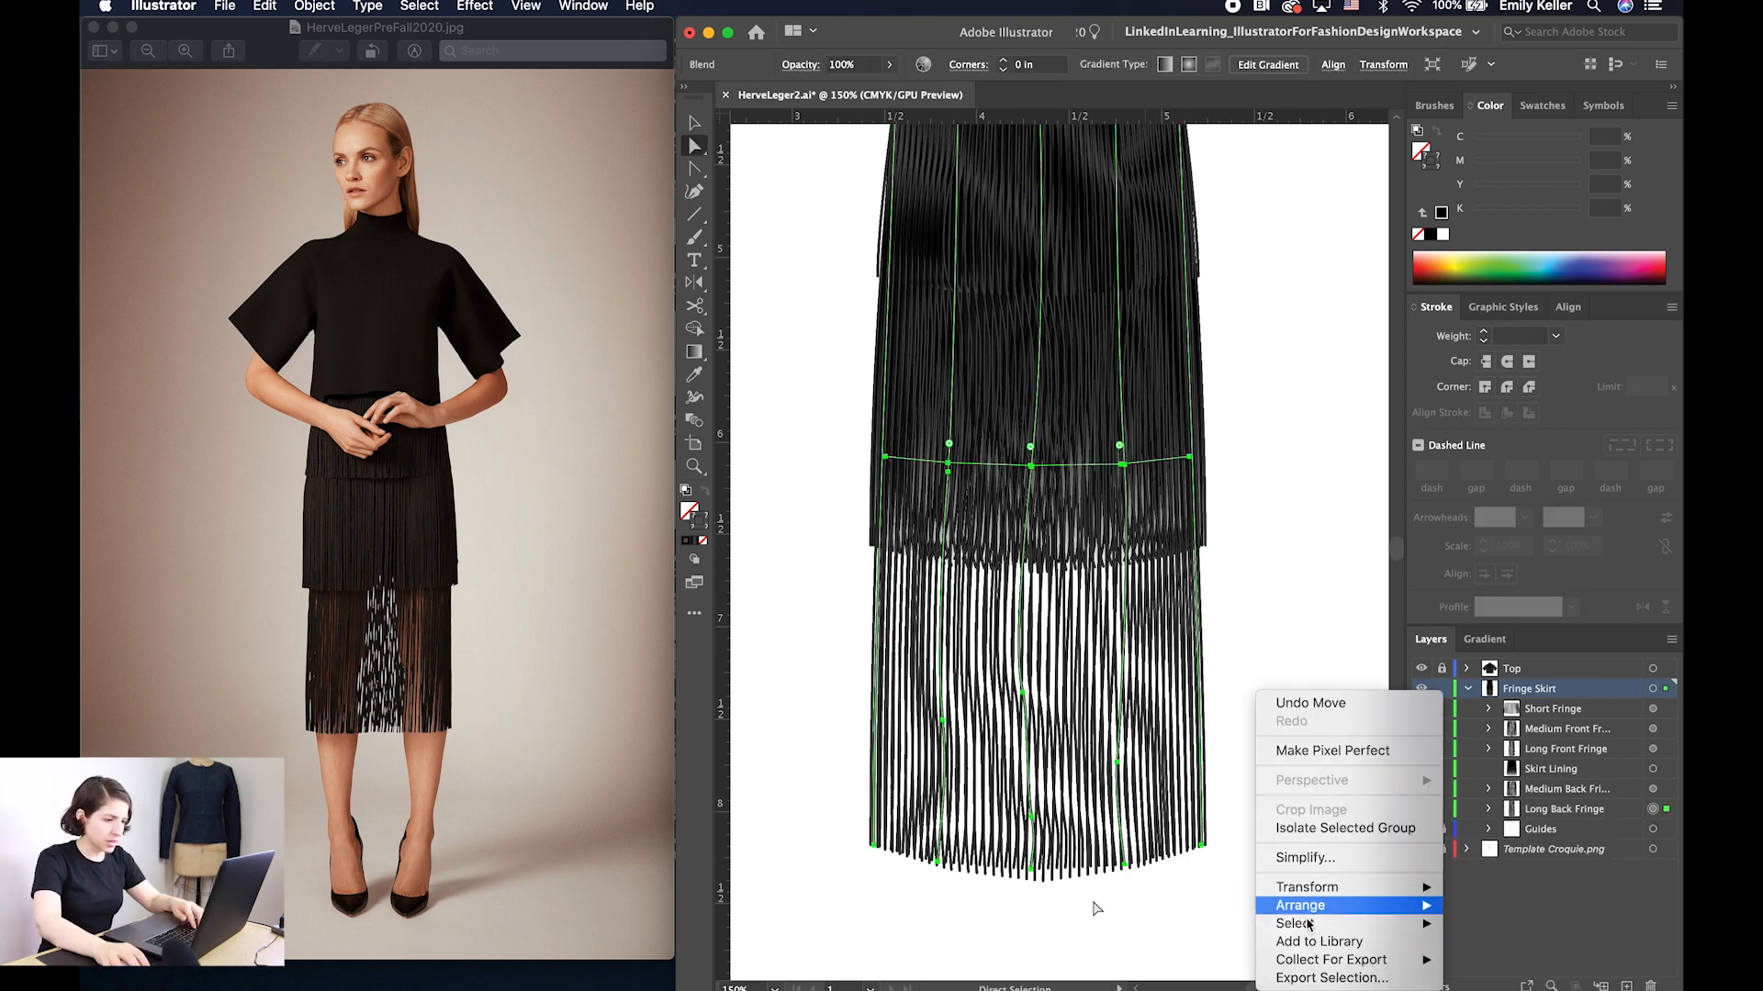
click(1322, 833)
click(1041, 877)
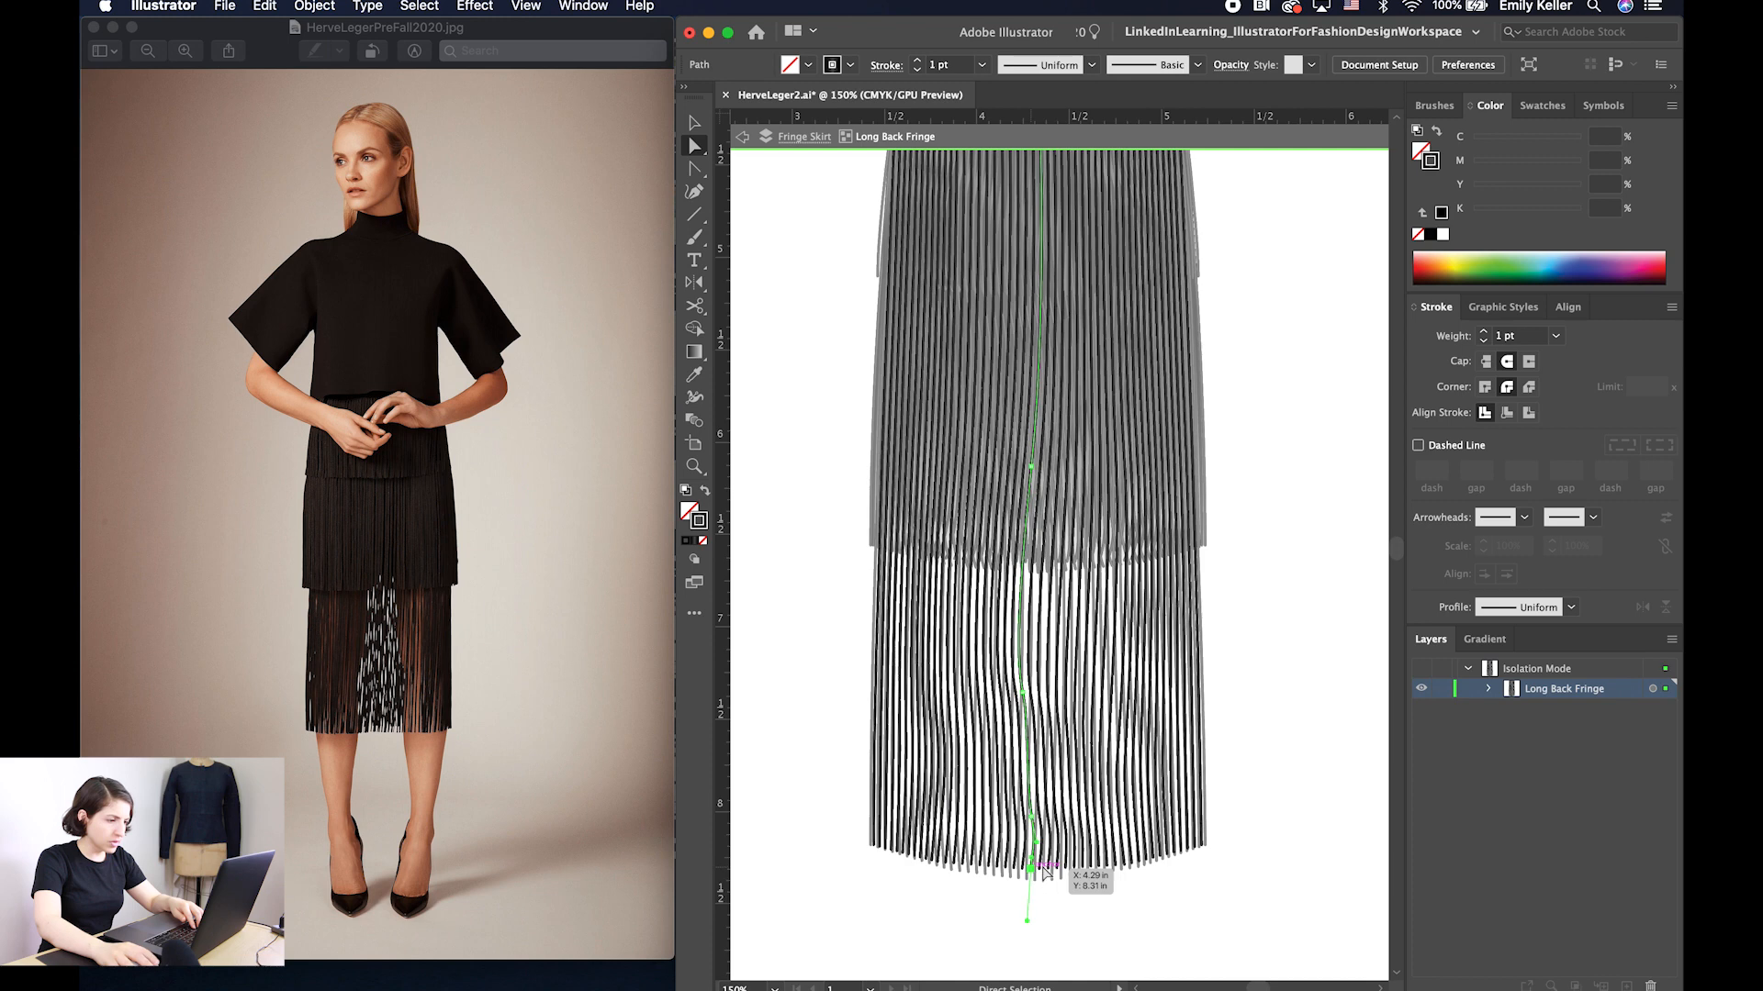
click(1123, 863)
key(super+z)
click(938, 863)
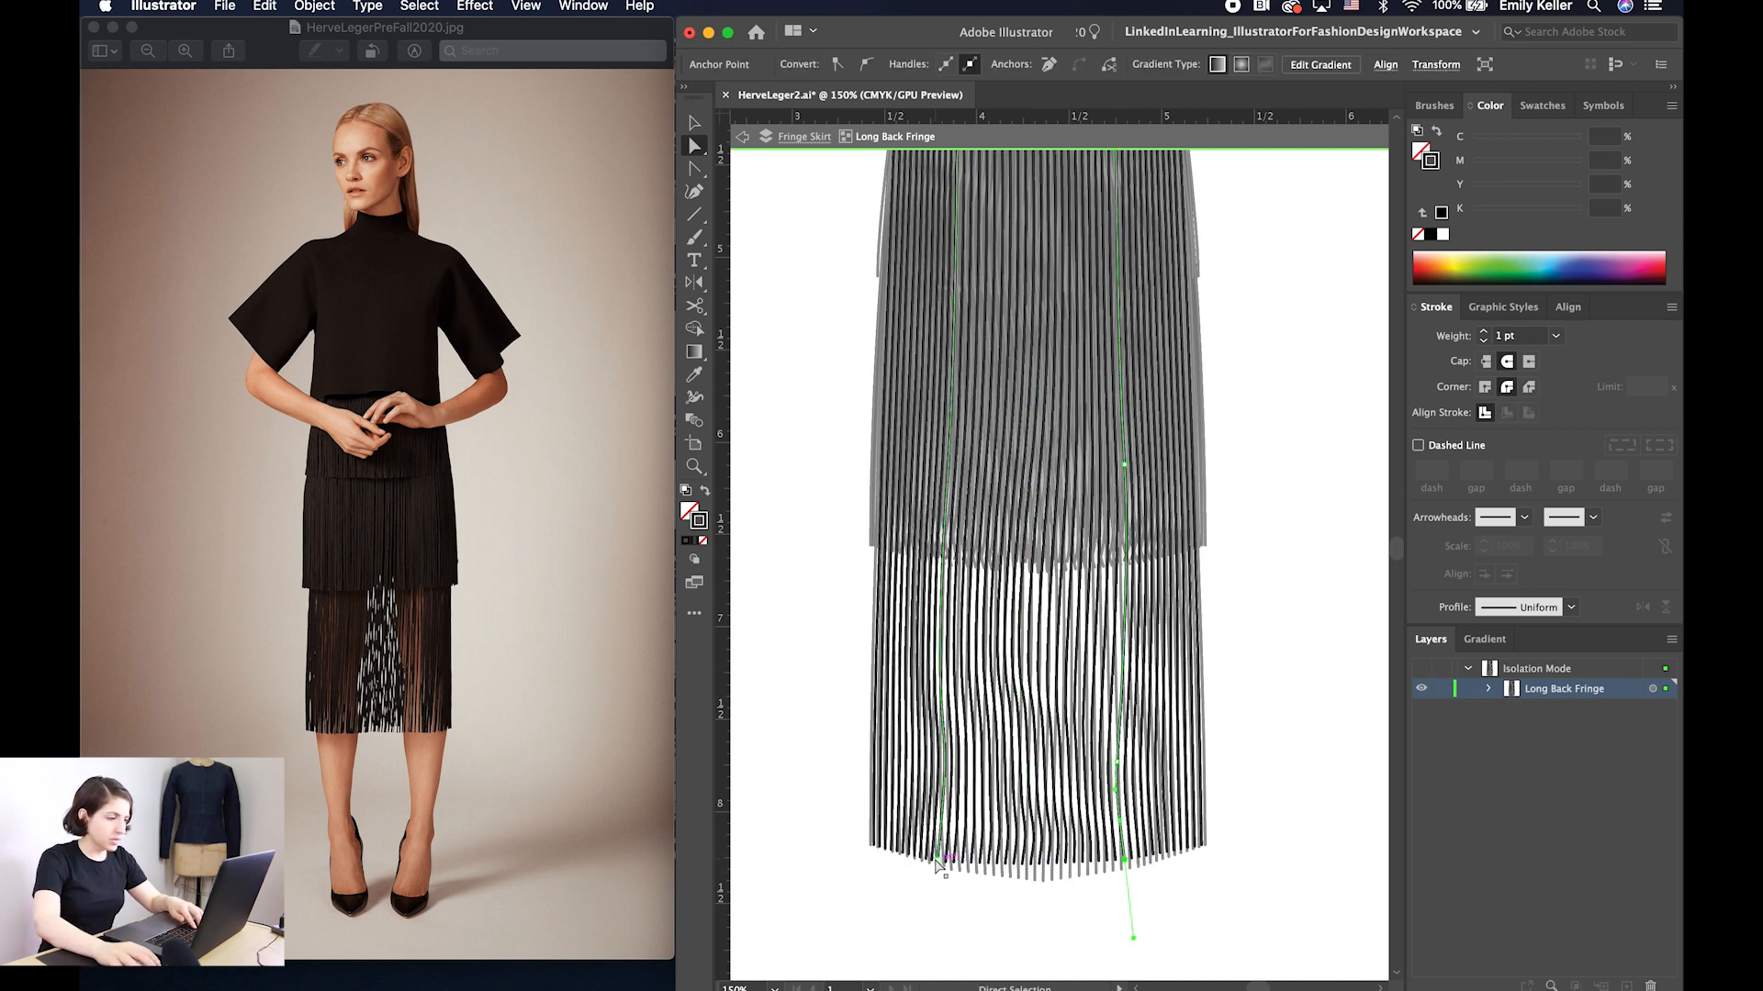
Nudge the Long Back Fringe's center strand end further up to flatten the back hem, then exit isolation mode
click(1035, 865)
key(Up)
key(Up)
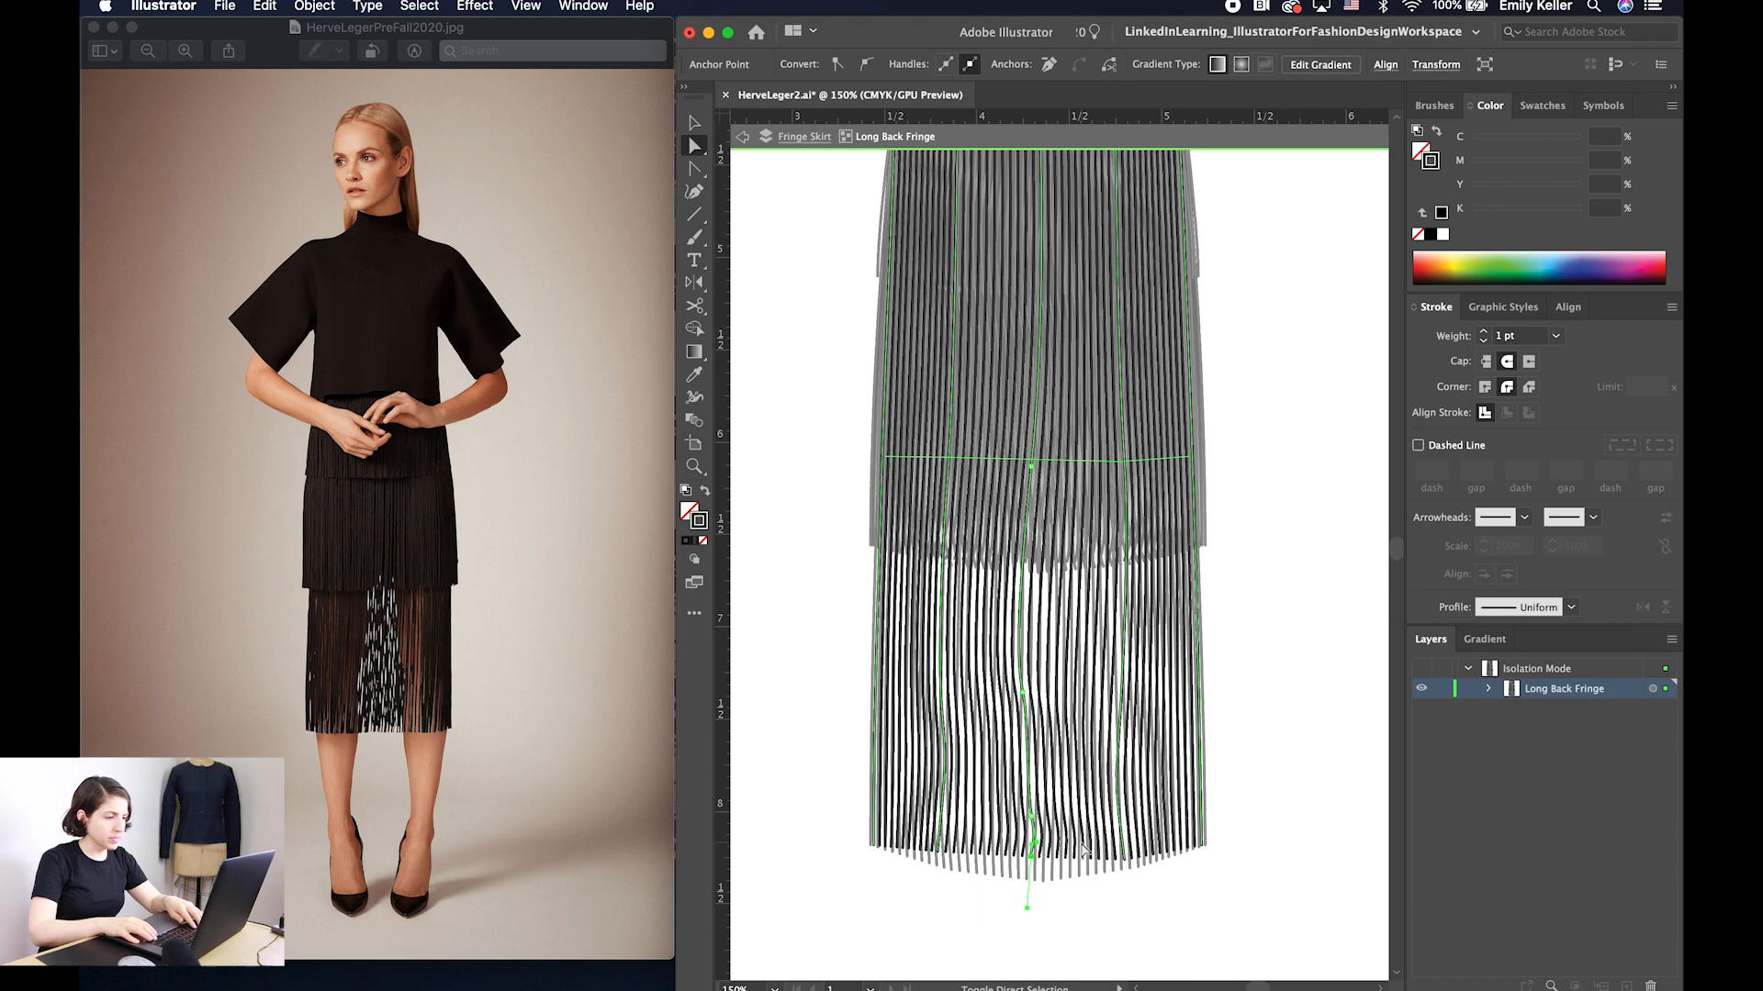
click(1148, 859)
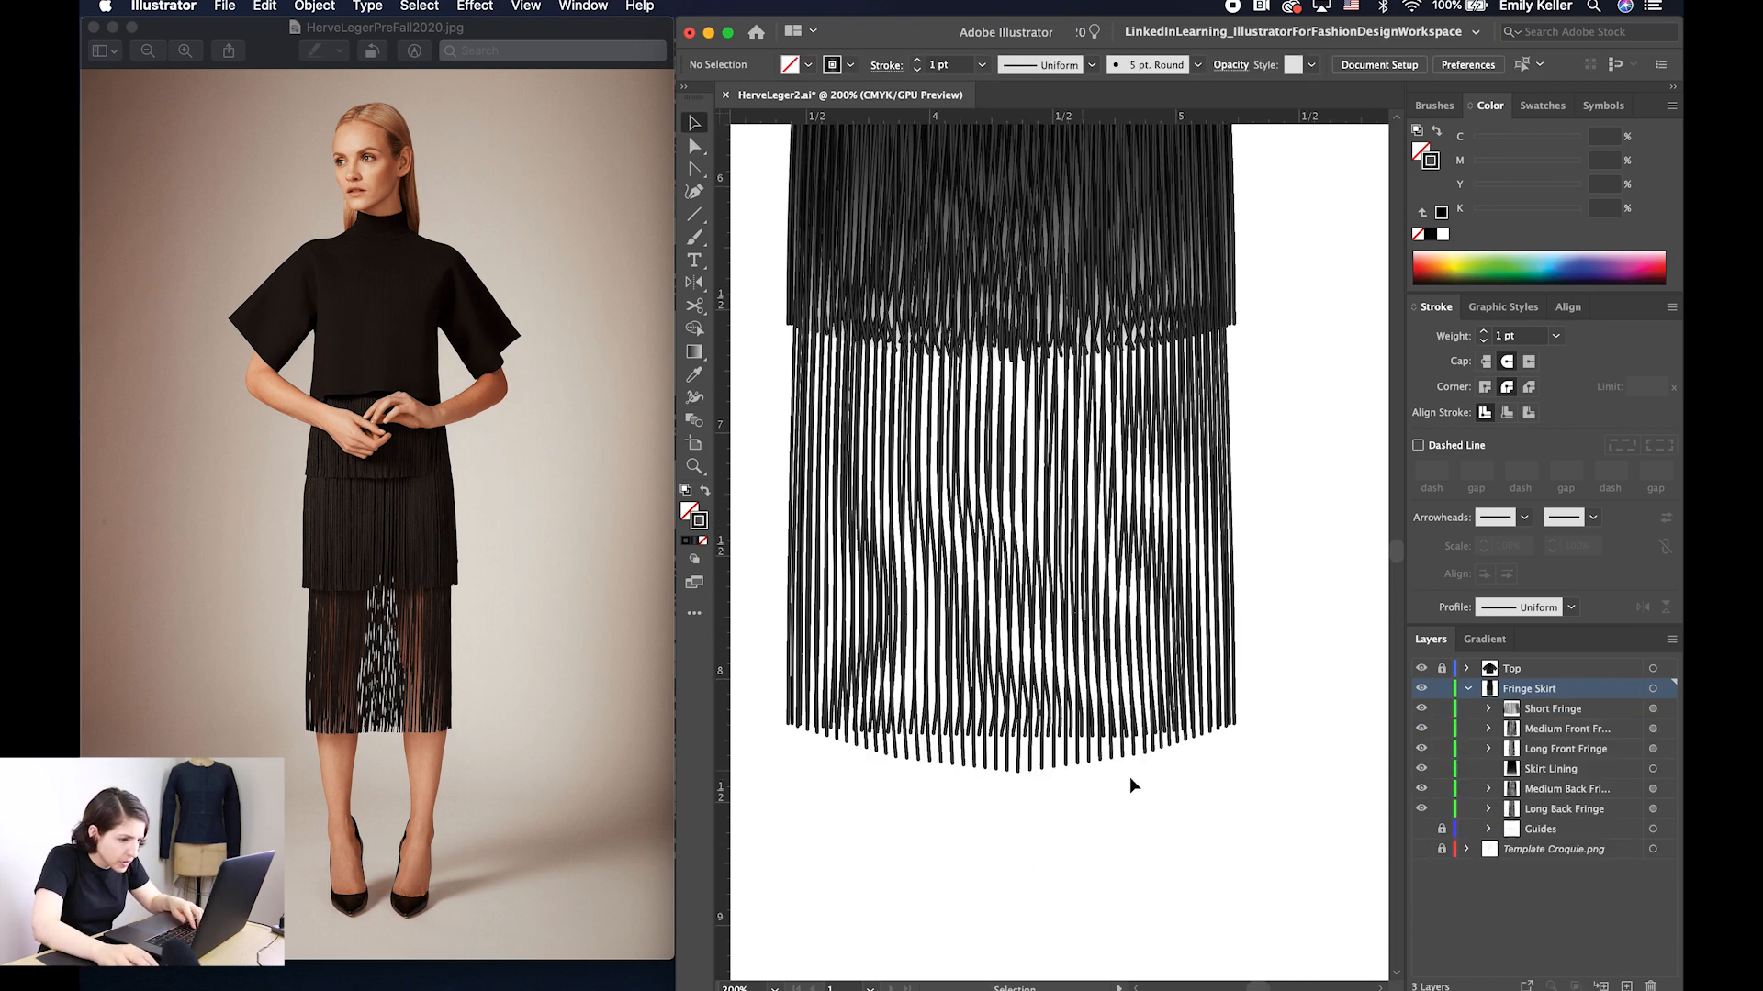
Raise the bottom anchor points of the Long Front Fringe's center, right and left inner strands for a shallower hem curve, and deselect
click(1038, 779)
key(a)
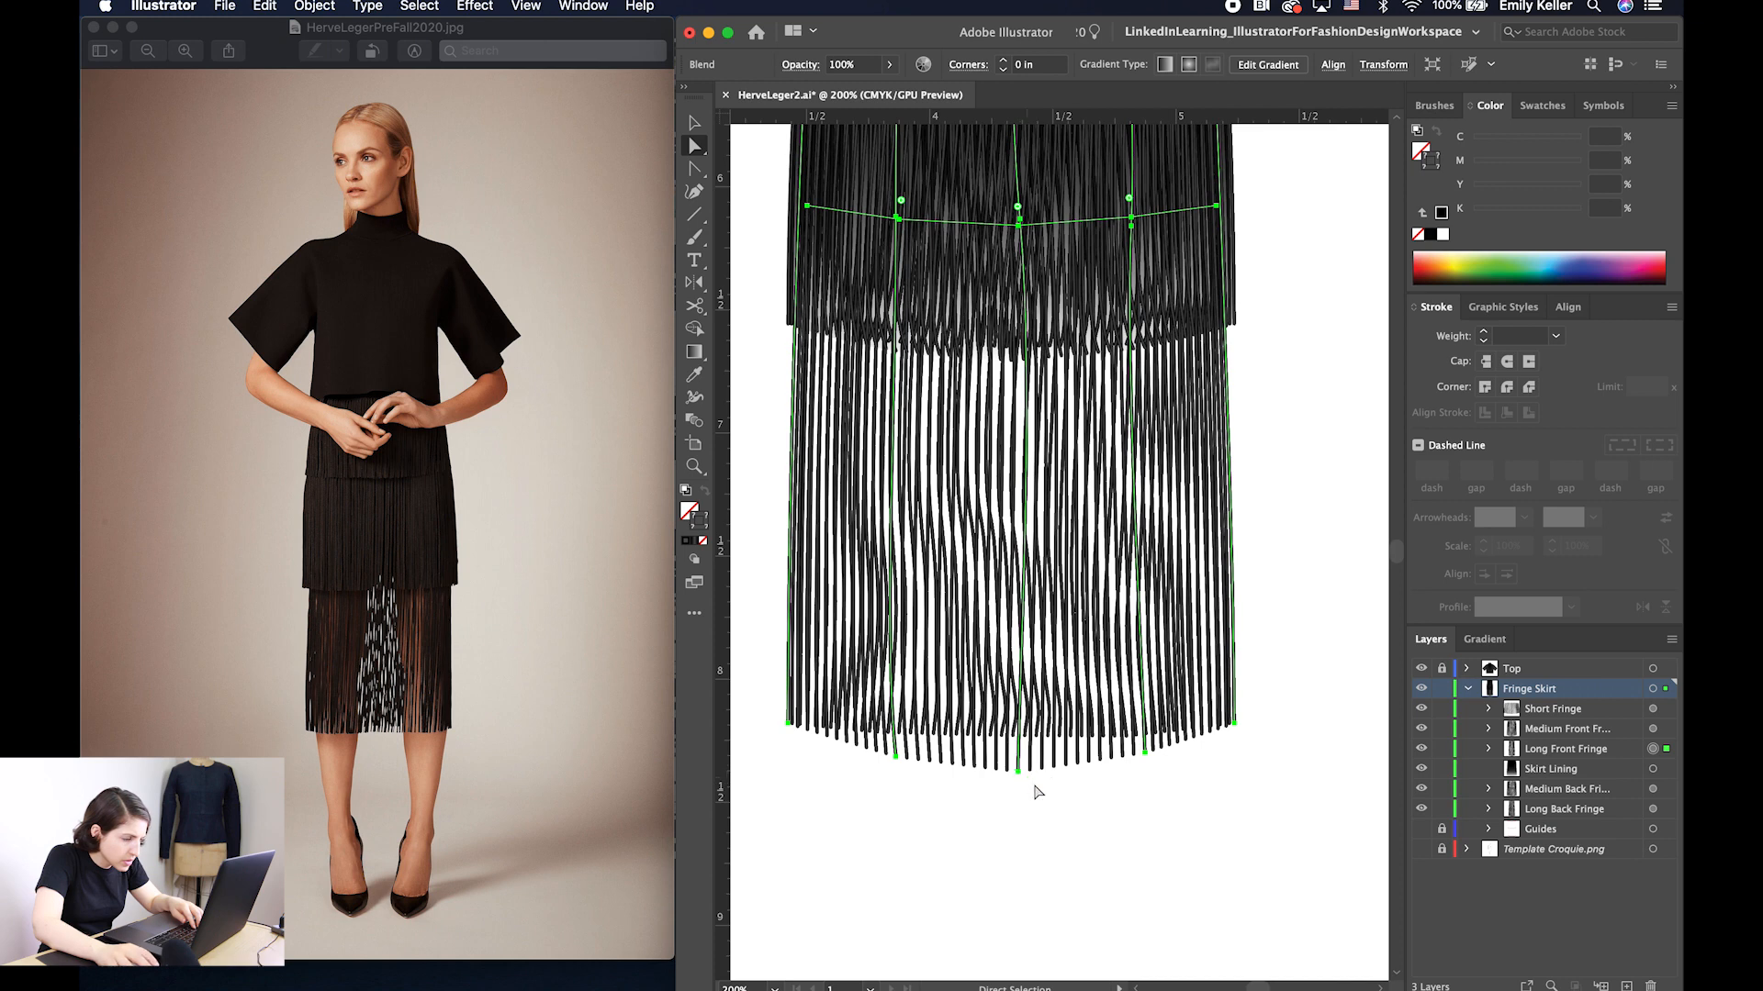
click(1017, 772)
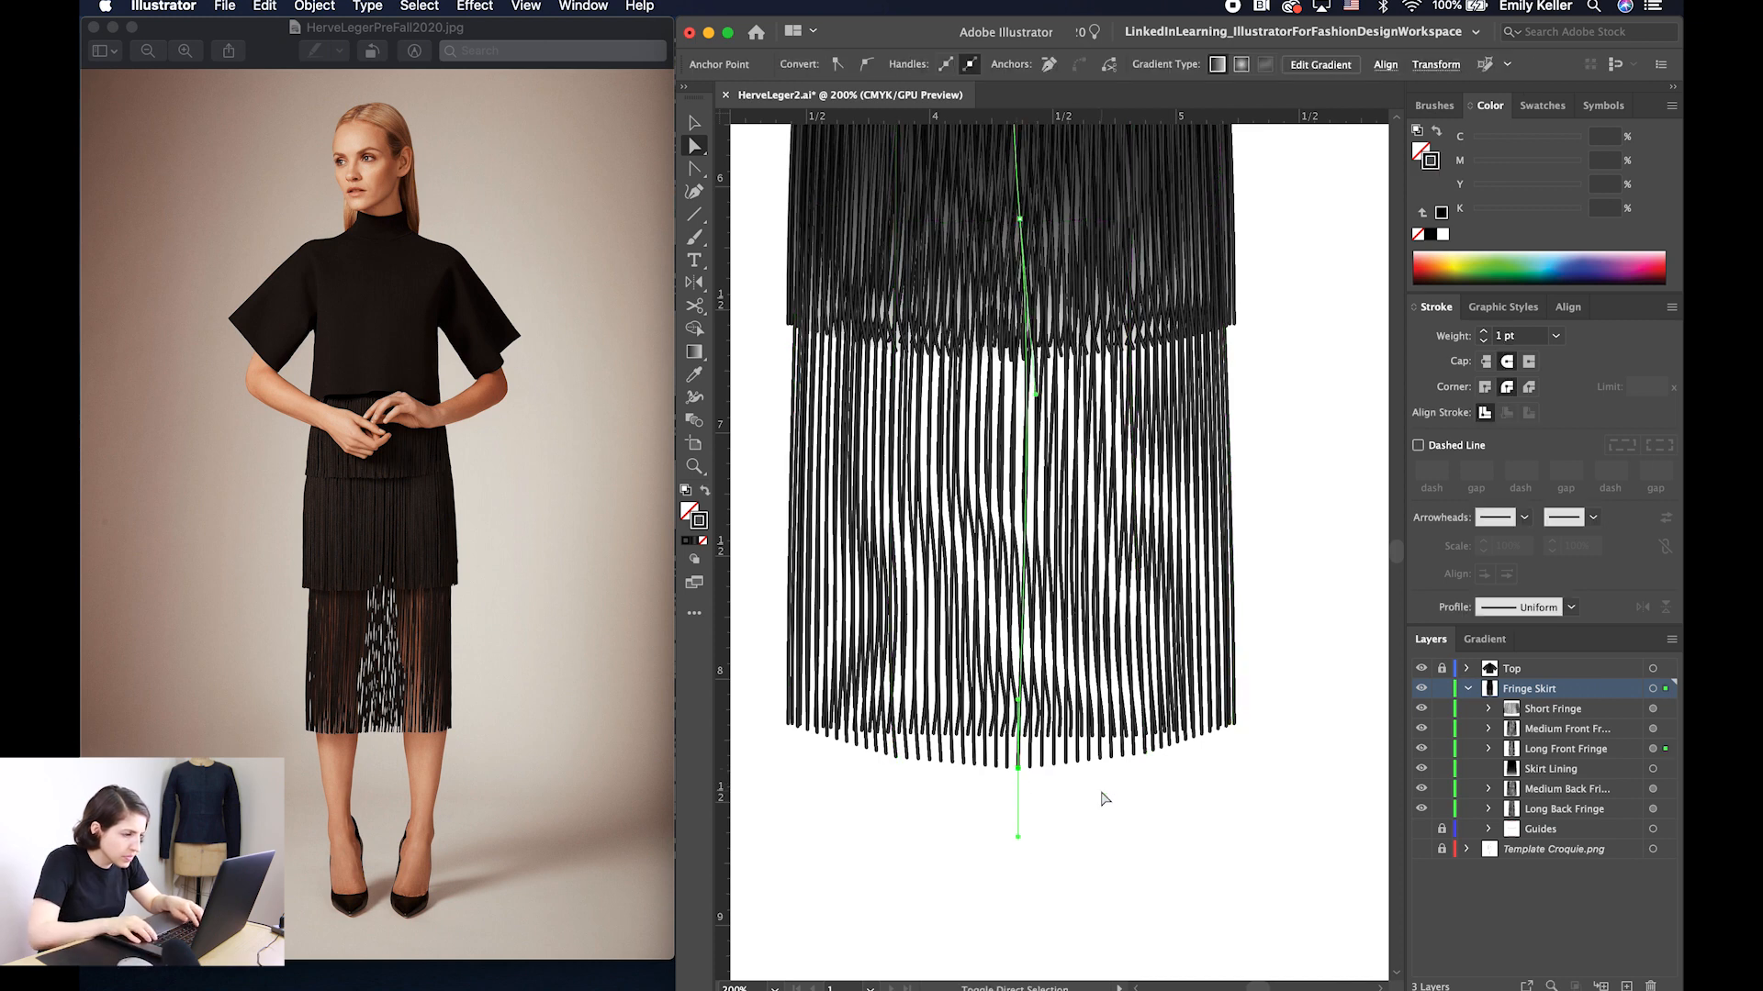
click(1145, 750)
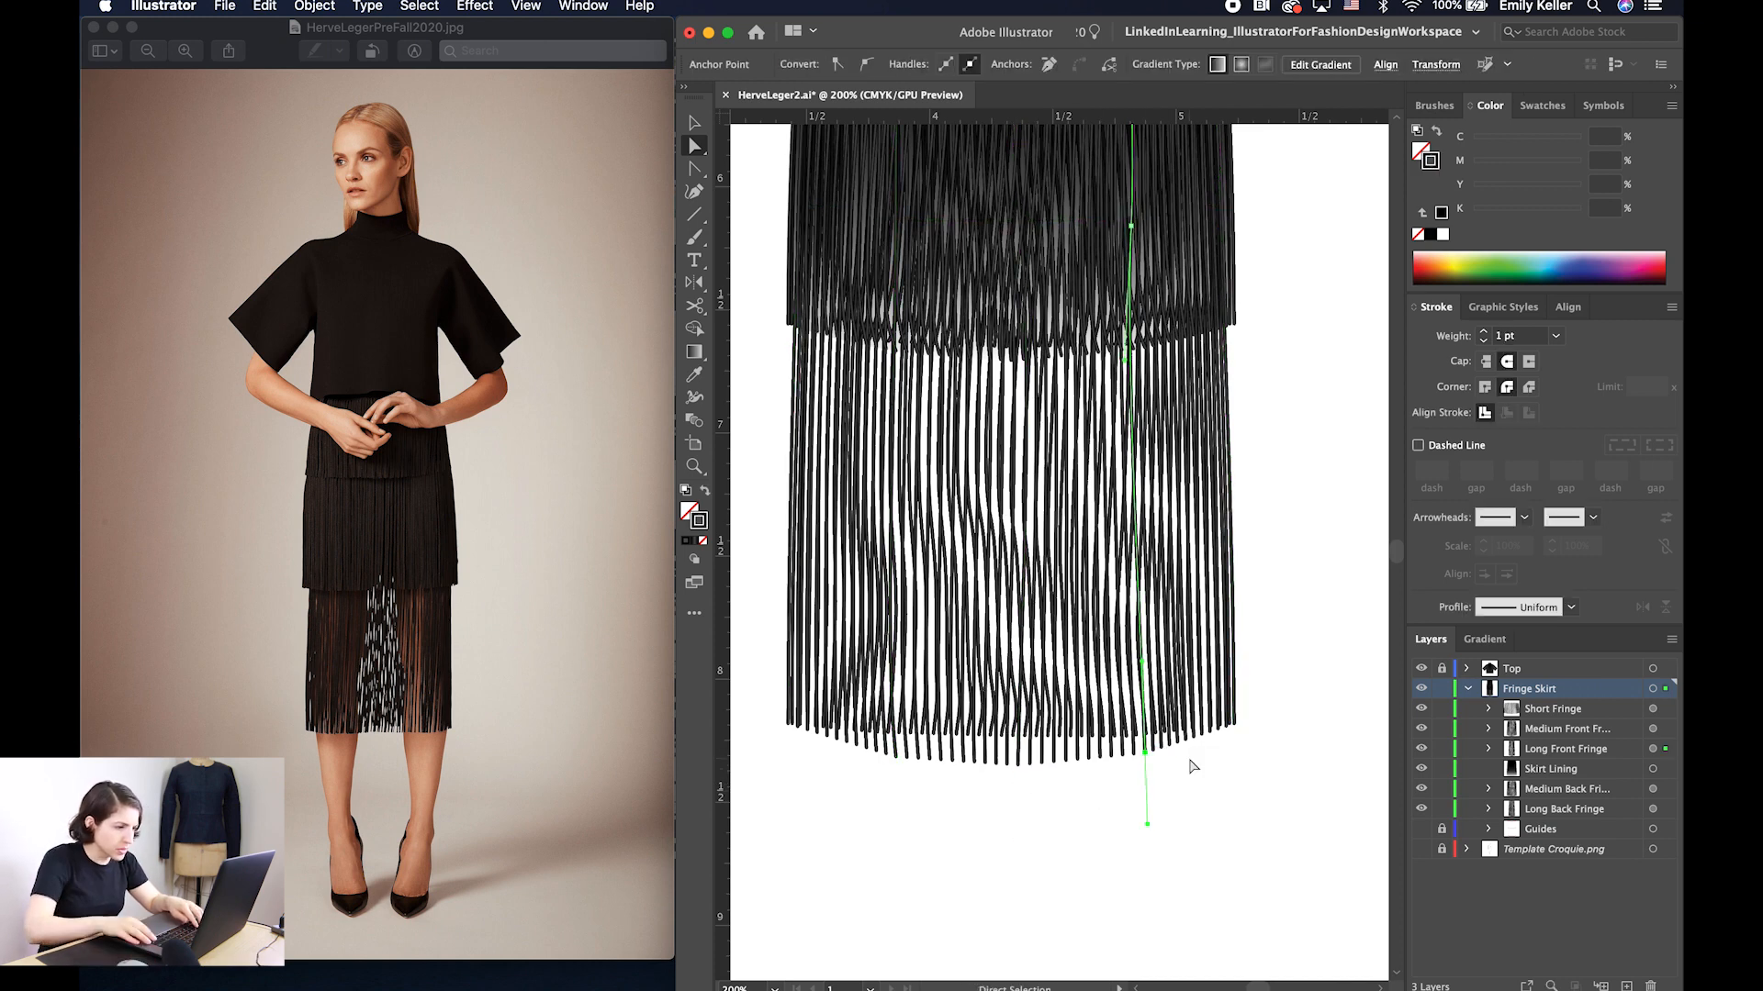
click(896, 754)
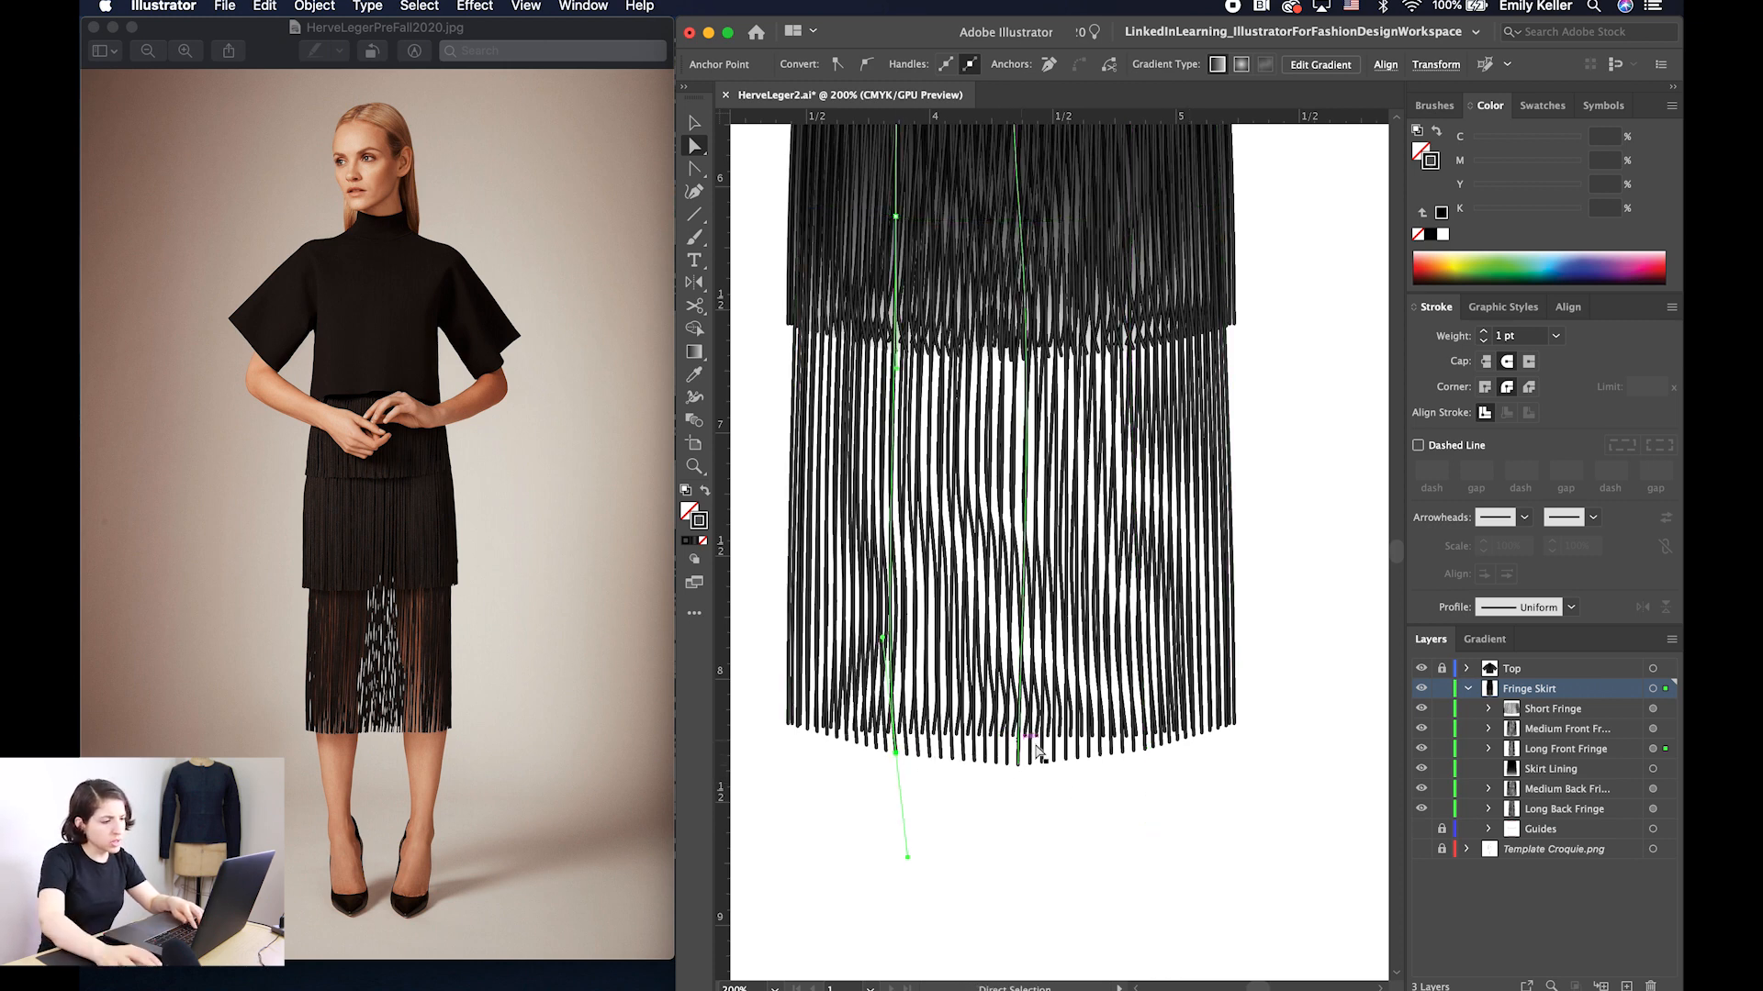
click(1018, 762)
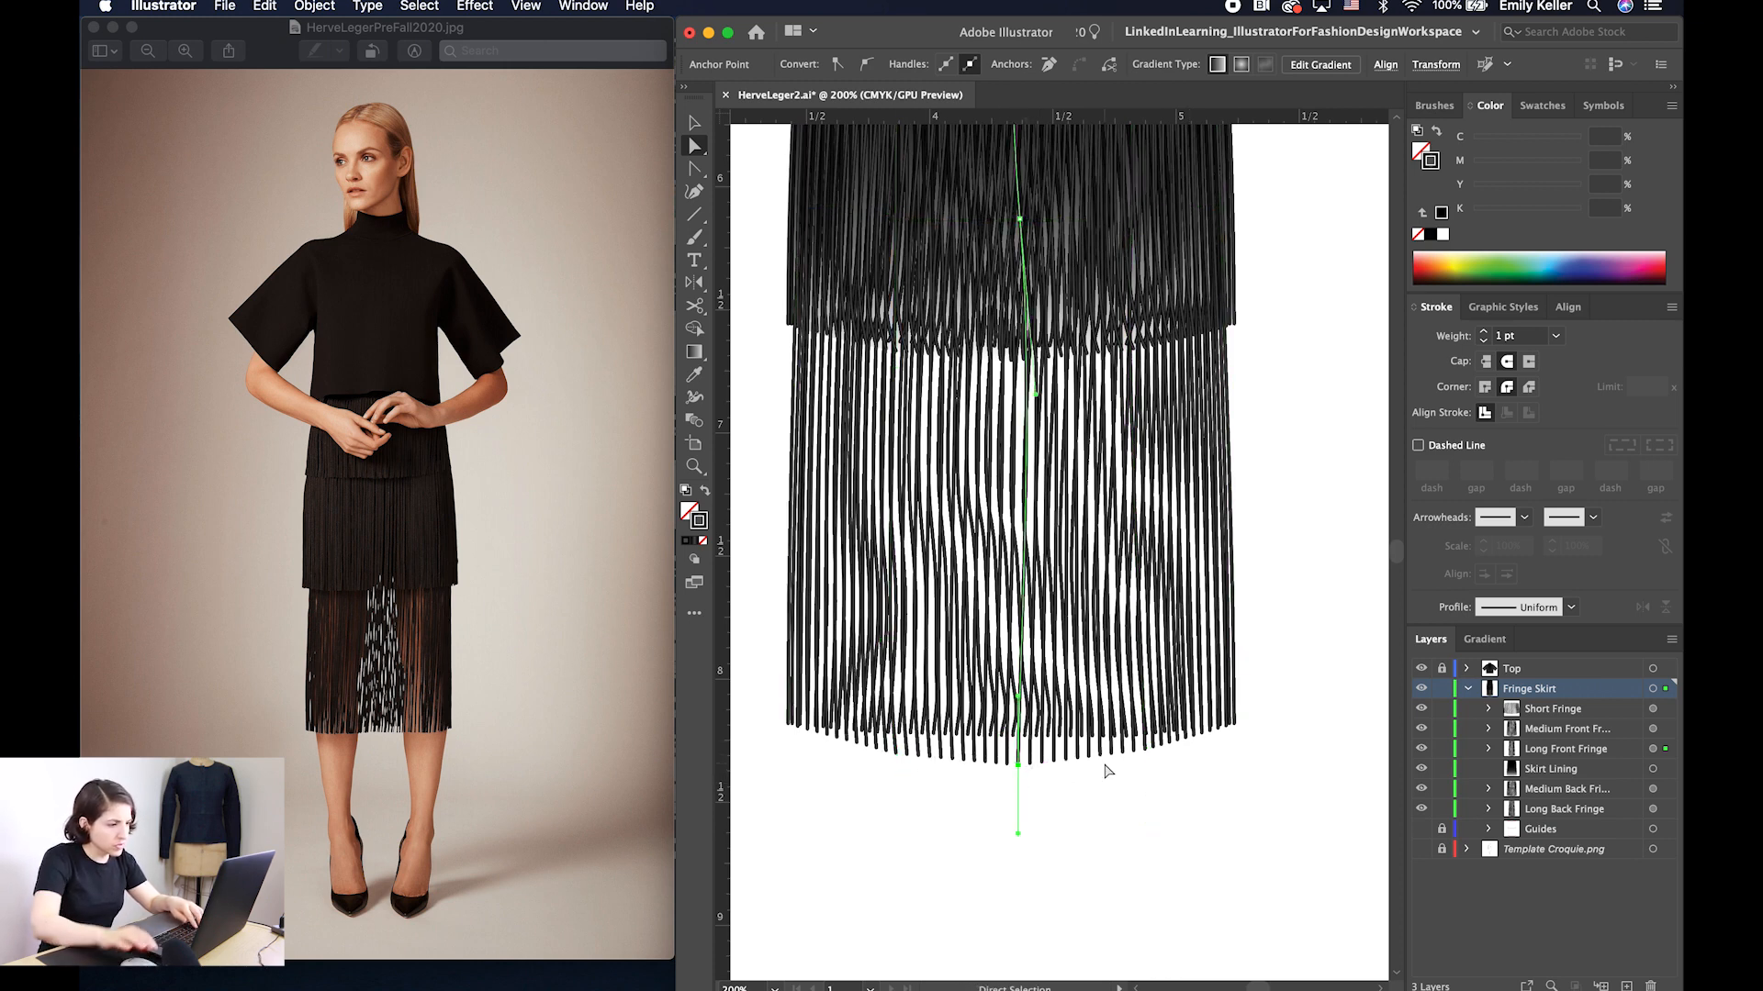
click(1258, 758)
click(898, 758)
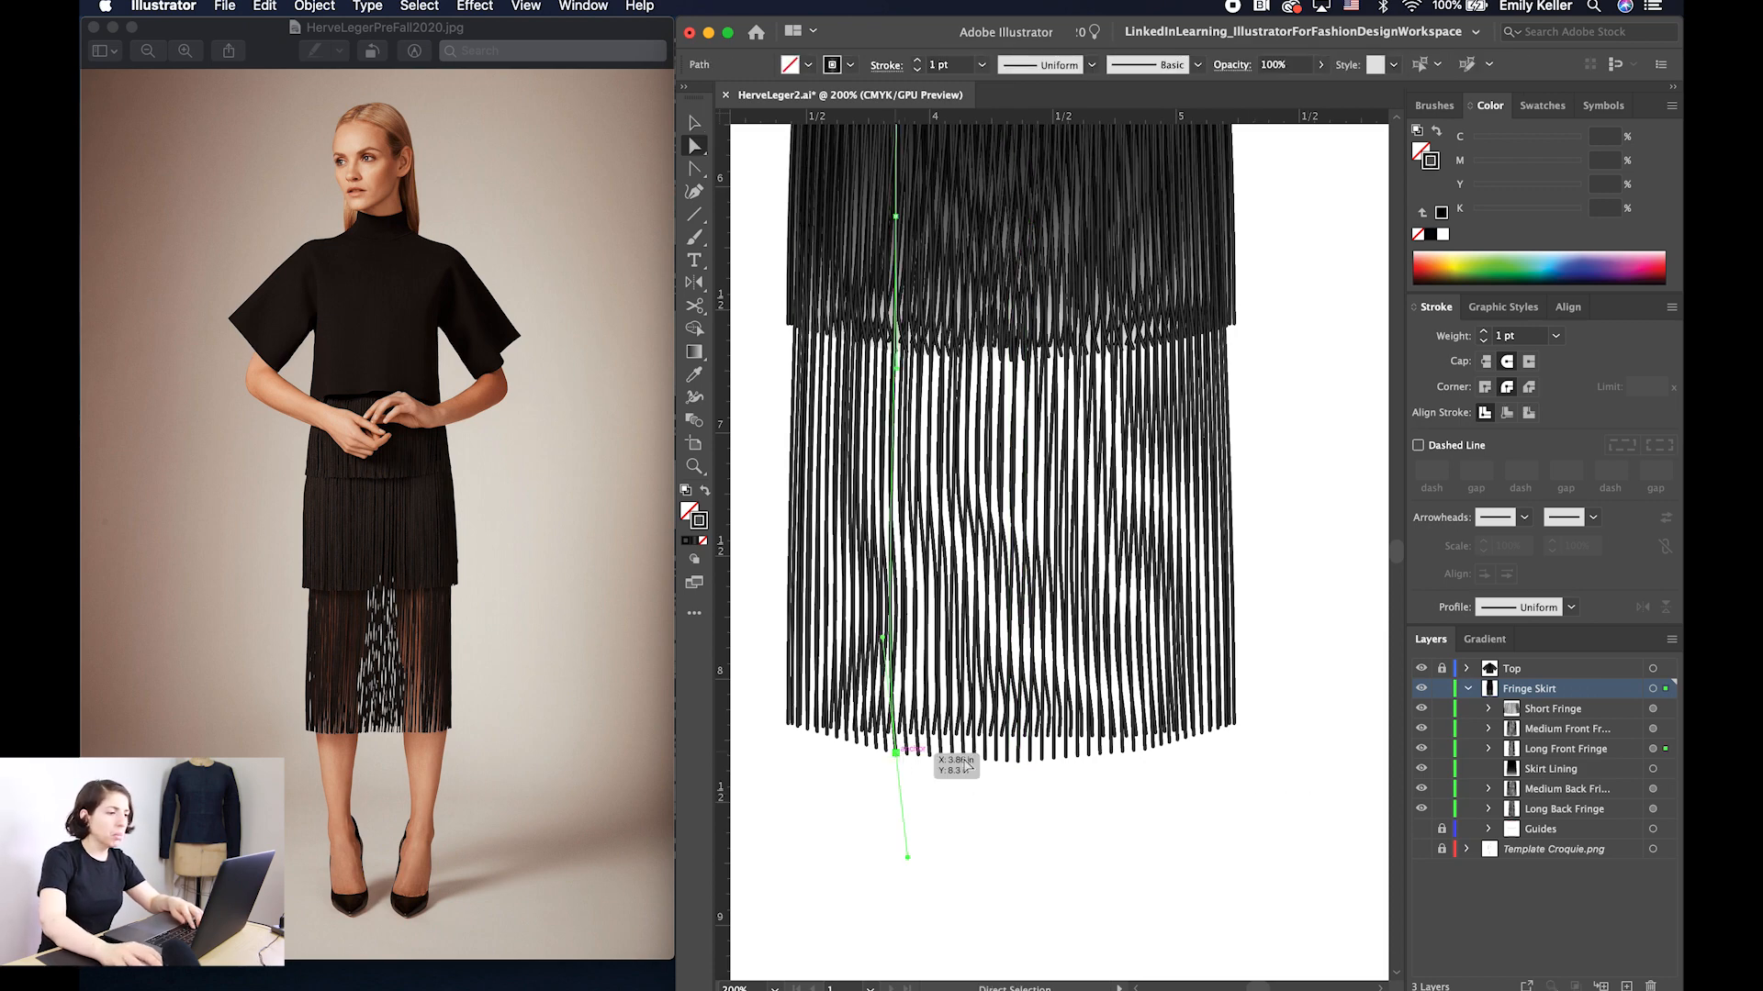
key(v)
click(1230, 774)
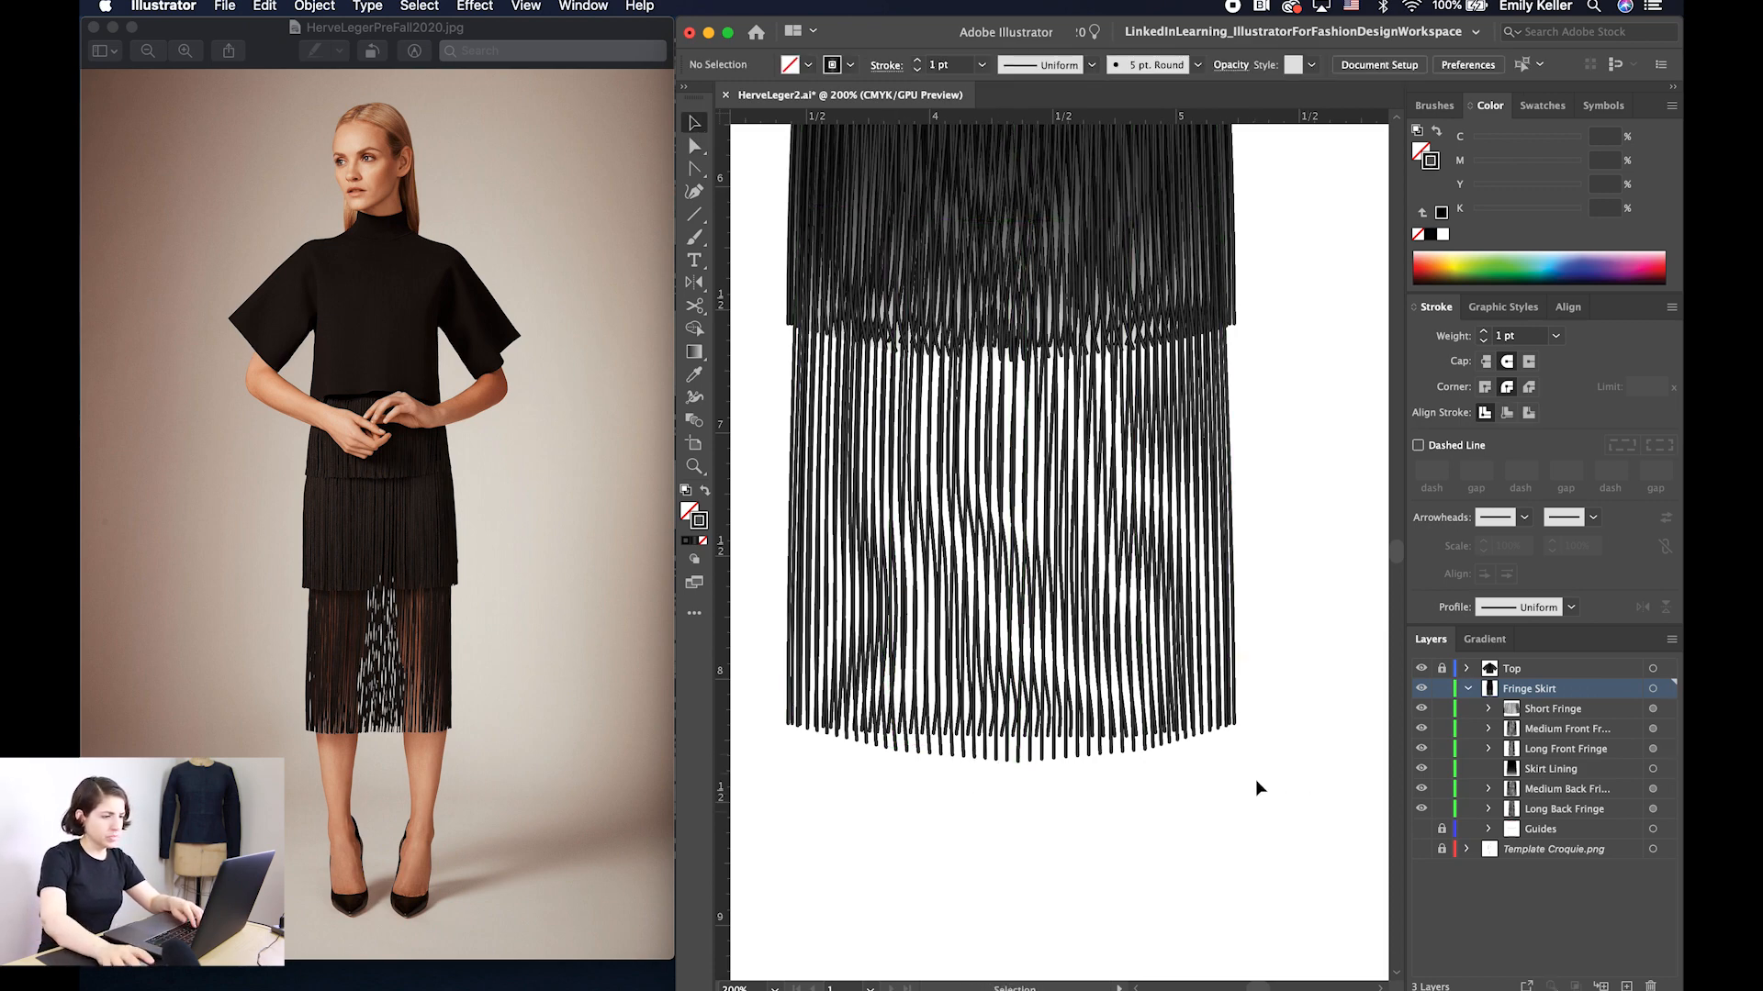
Save the fashion flat document with the adjusted fringe hems
key(super+minus)
key(super+minus)
scroll(1309, 705, up, 2)
scroll(1310, 711, up, 2)
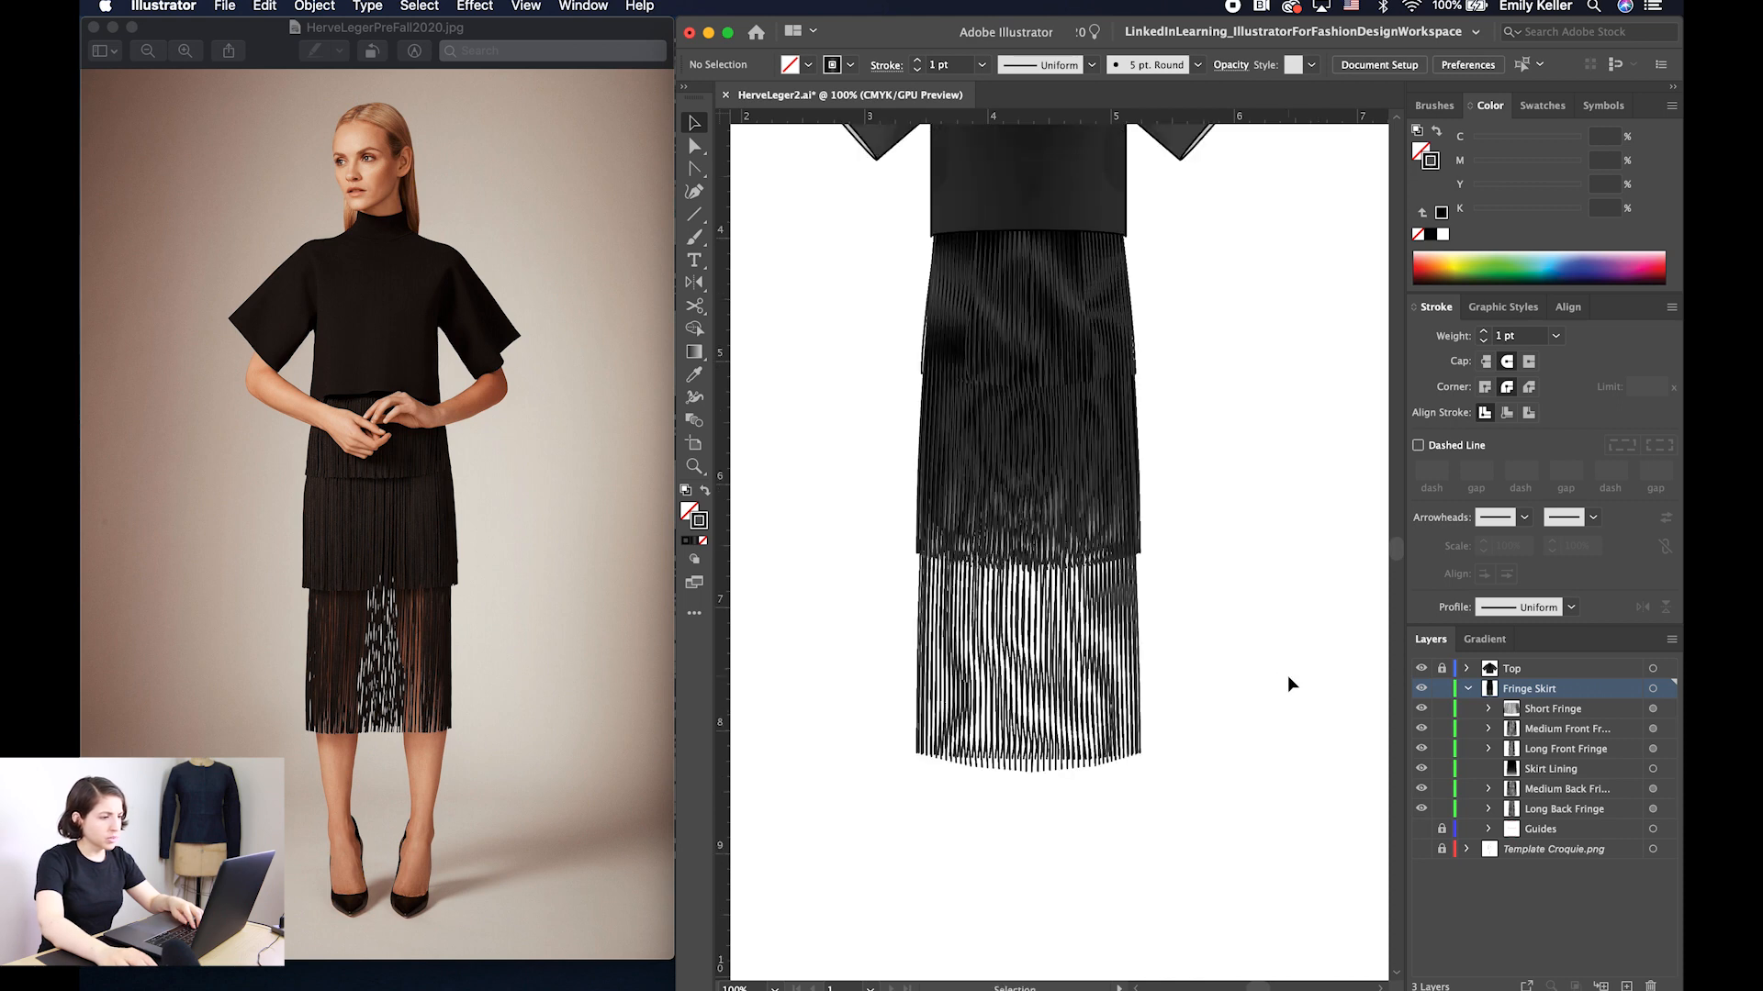
key(super+s)
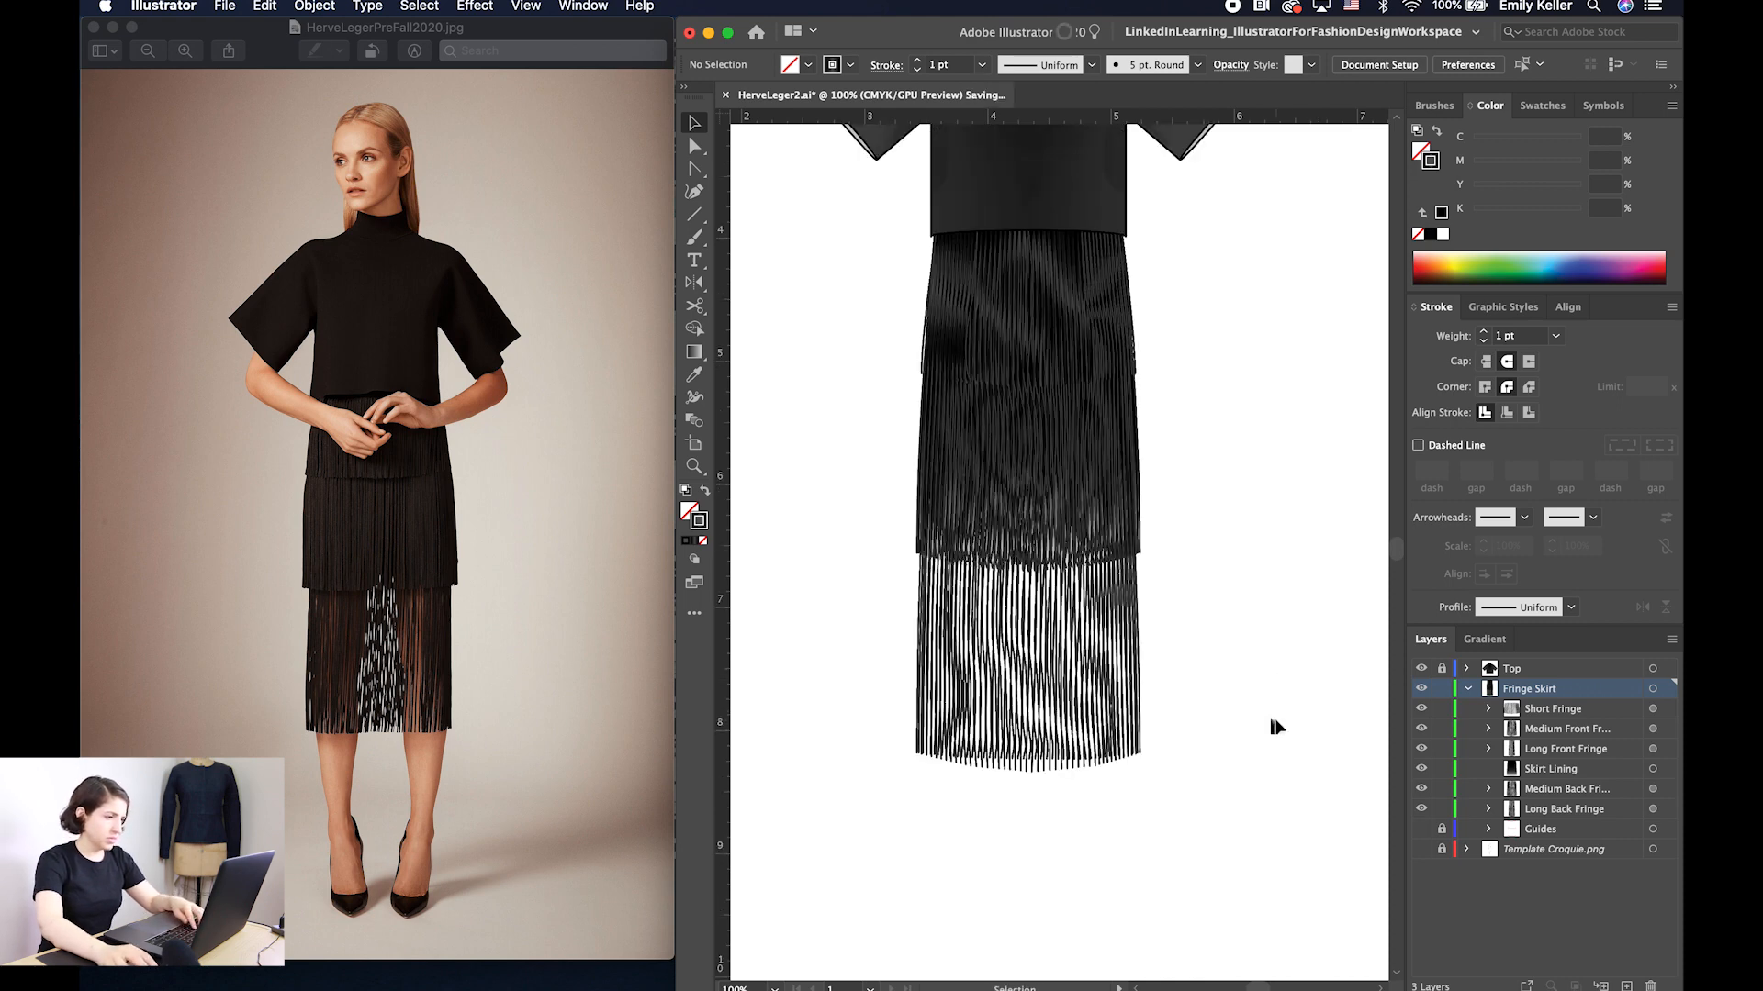
Raise the bottom anchor points of the Medium Front Fringe's center, right and left inner strands for a shallower hem curve, and deselect
key(super+minus)
key(super+equal)
key(super+equal)
key(super+equal)
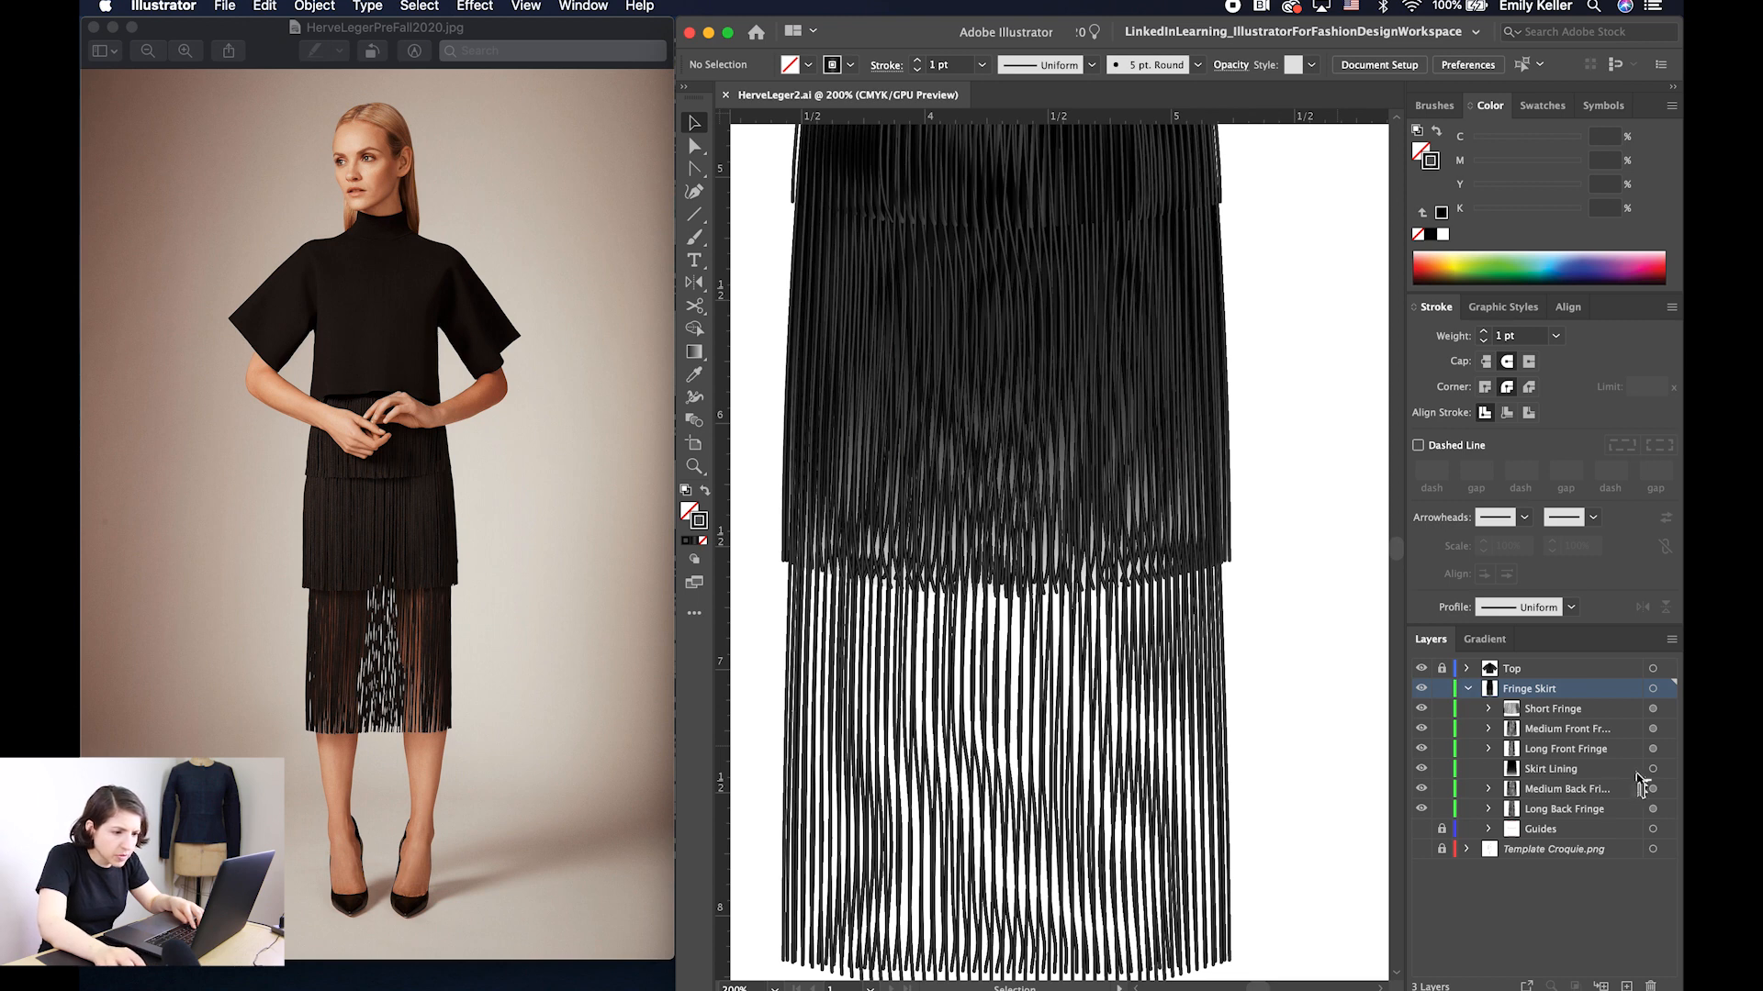
click(1652, 729)
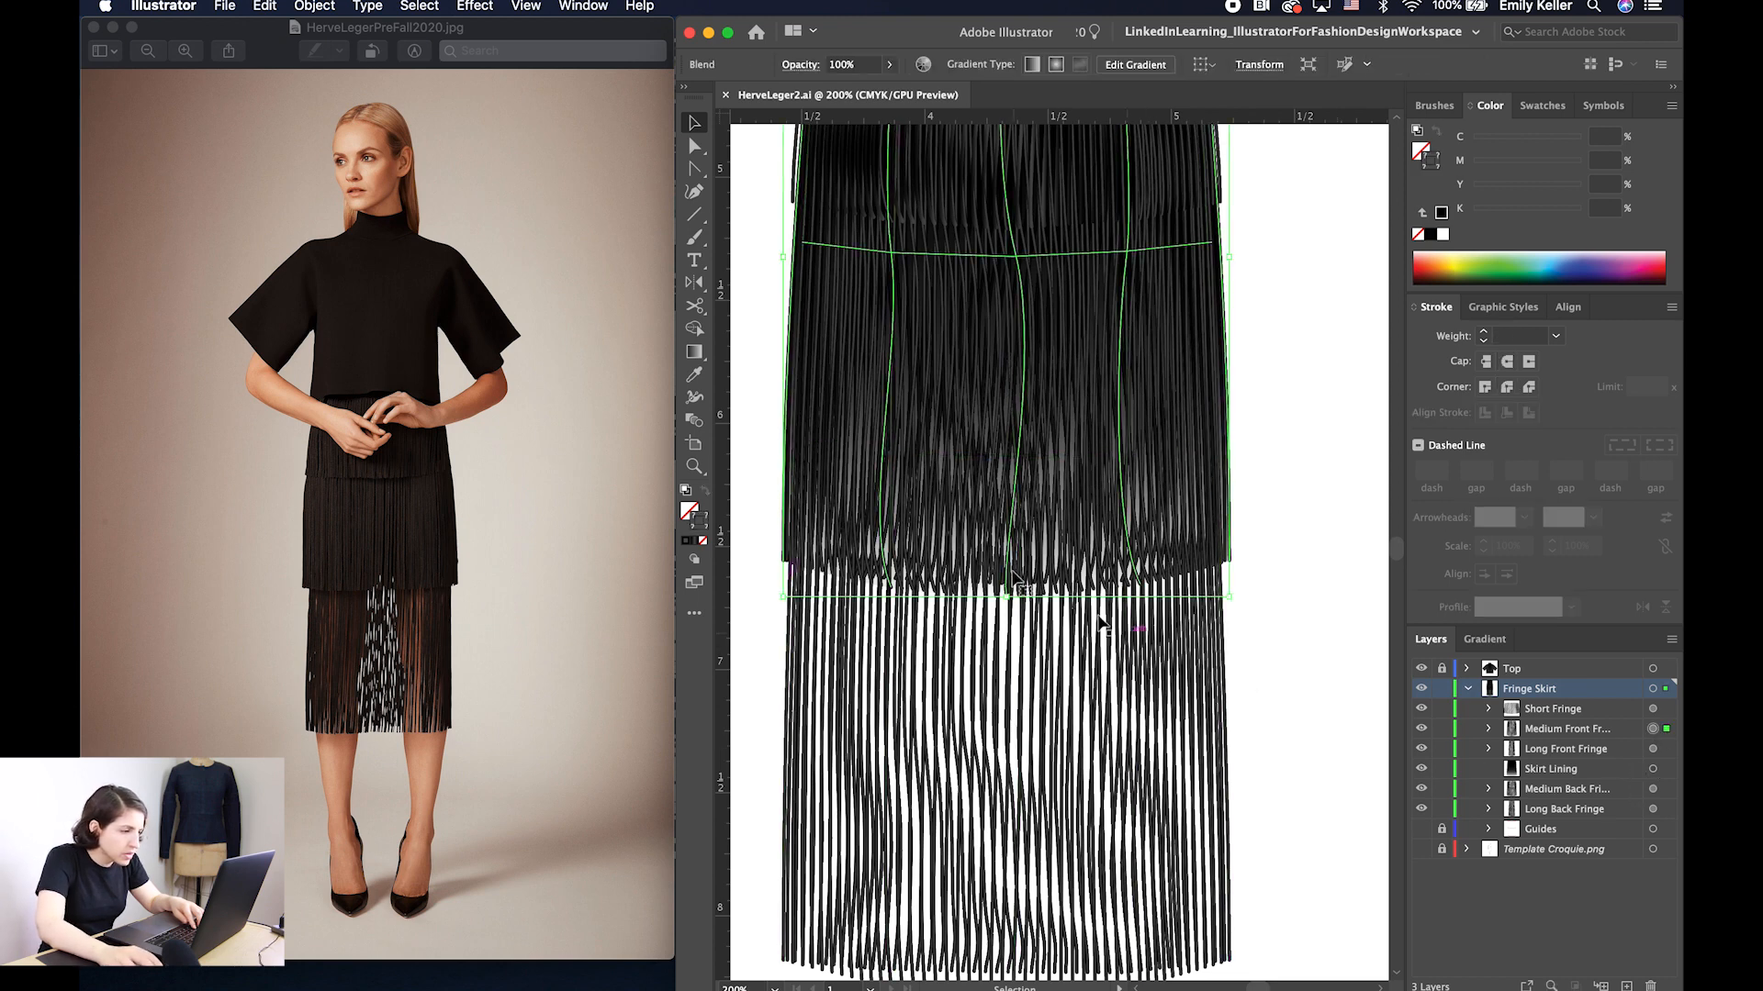
key(a)
key(shift+super+a)
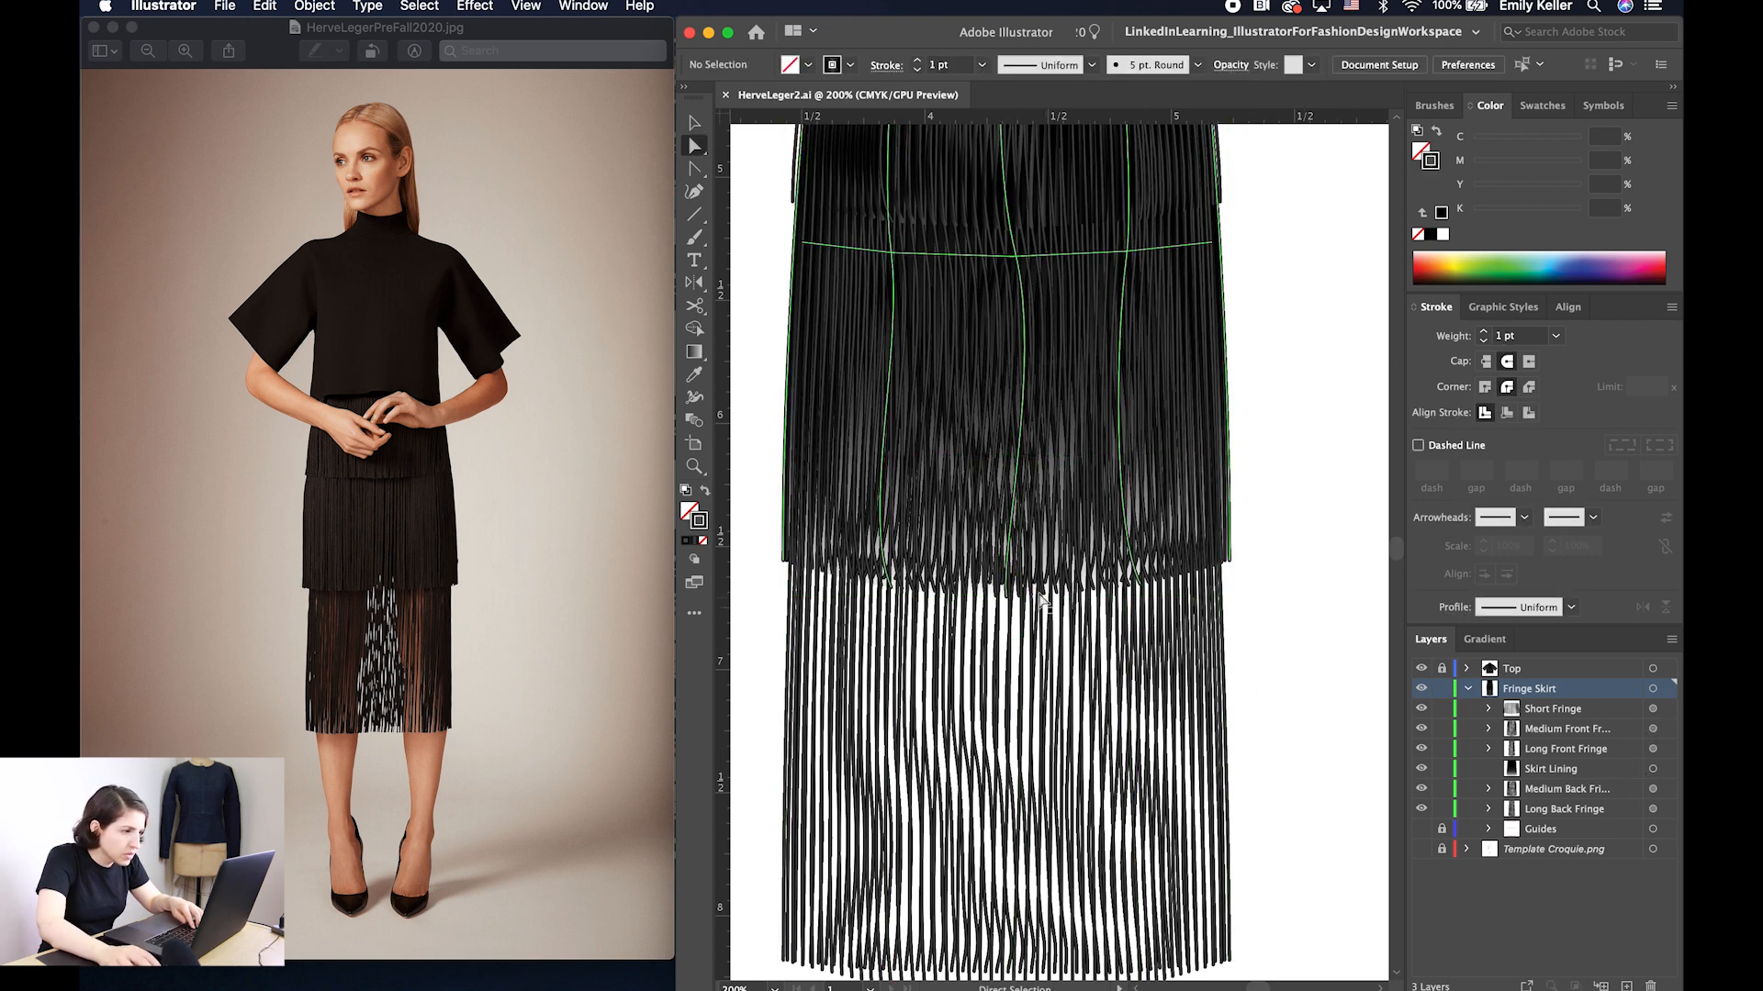
click(1005, 596)
key(Up)
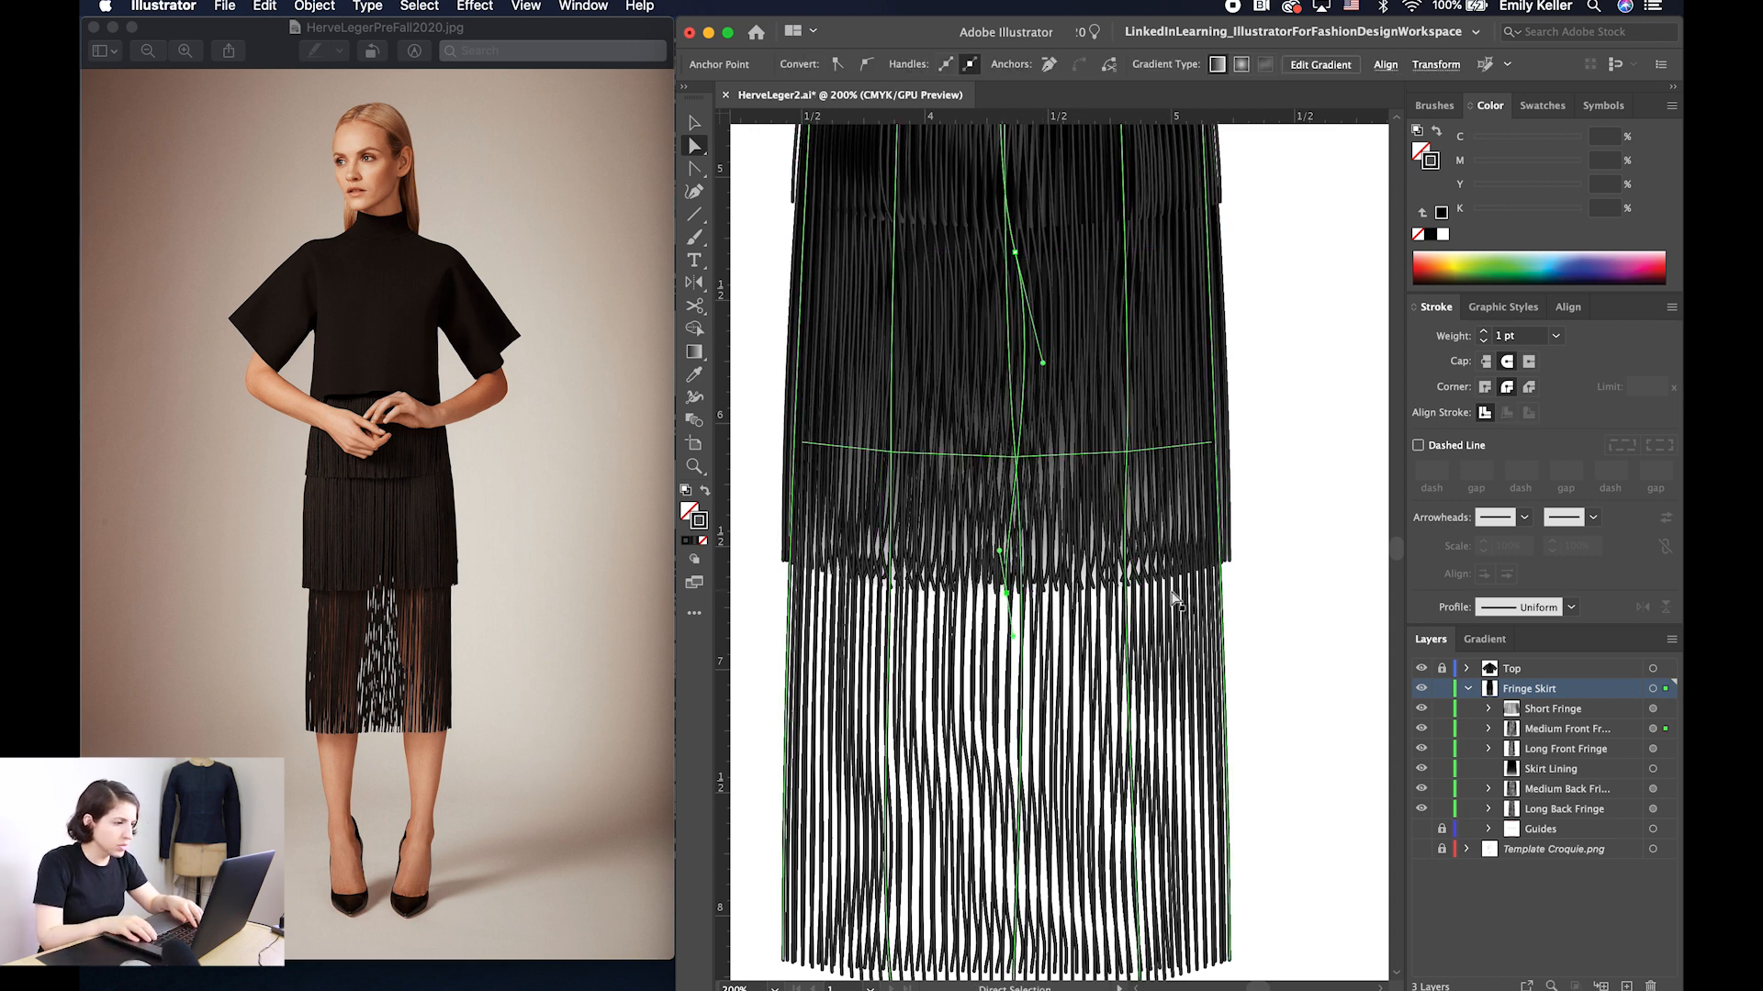
drag(1128, 586, 1158, 586)
key(super+z)
click(1138, 583)
click(890, 585)
click(1302, 553)
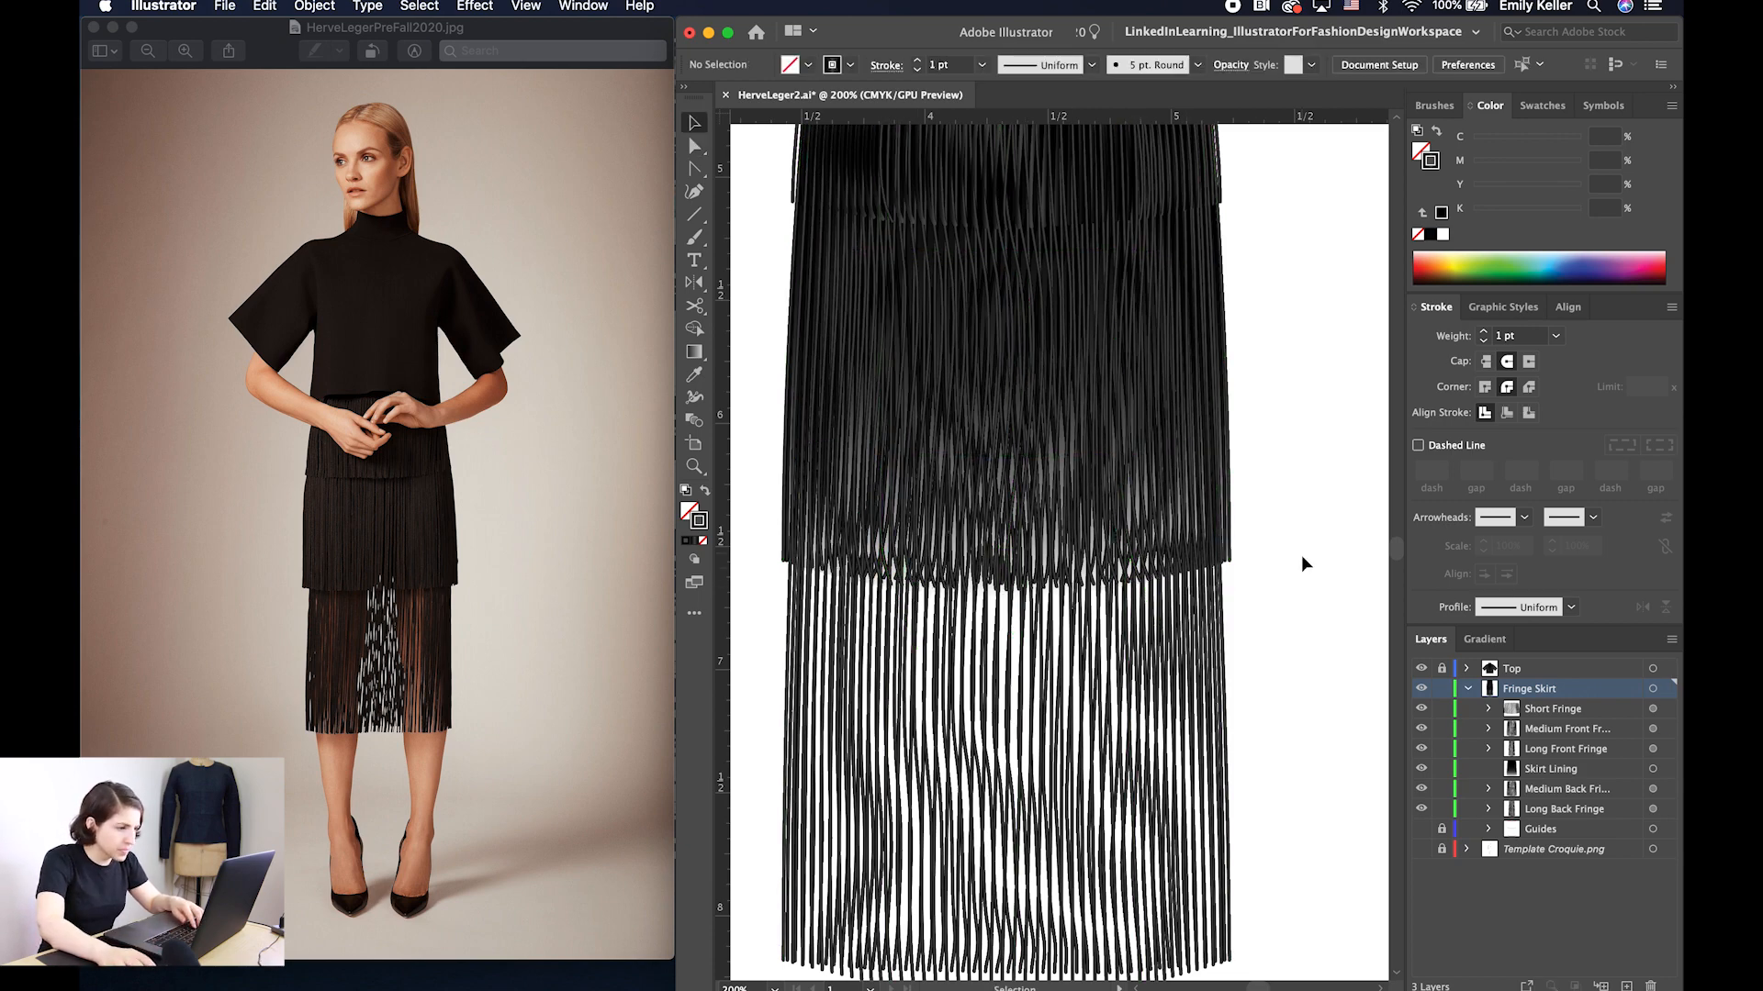
key(super+minus)
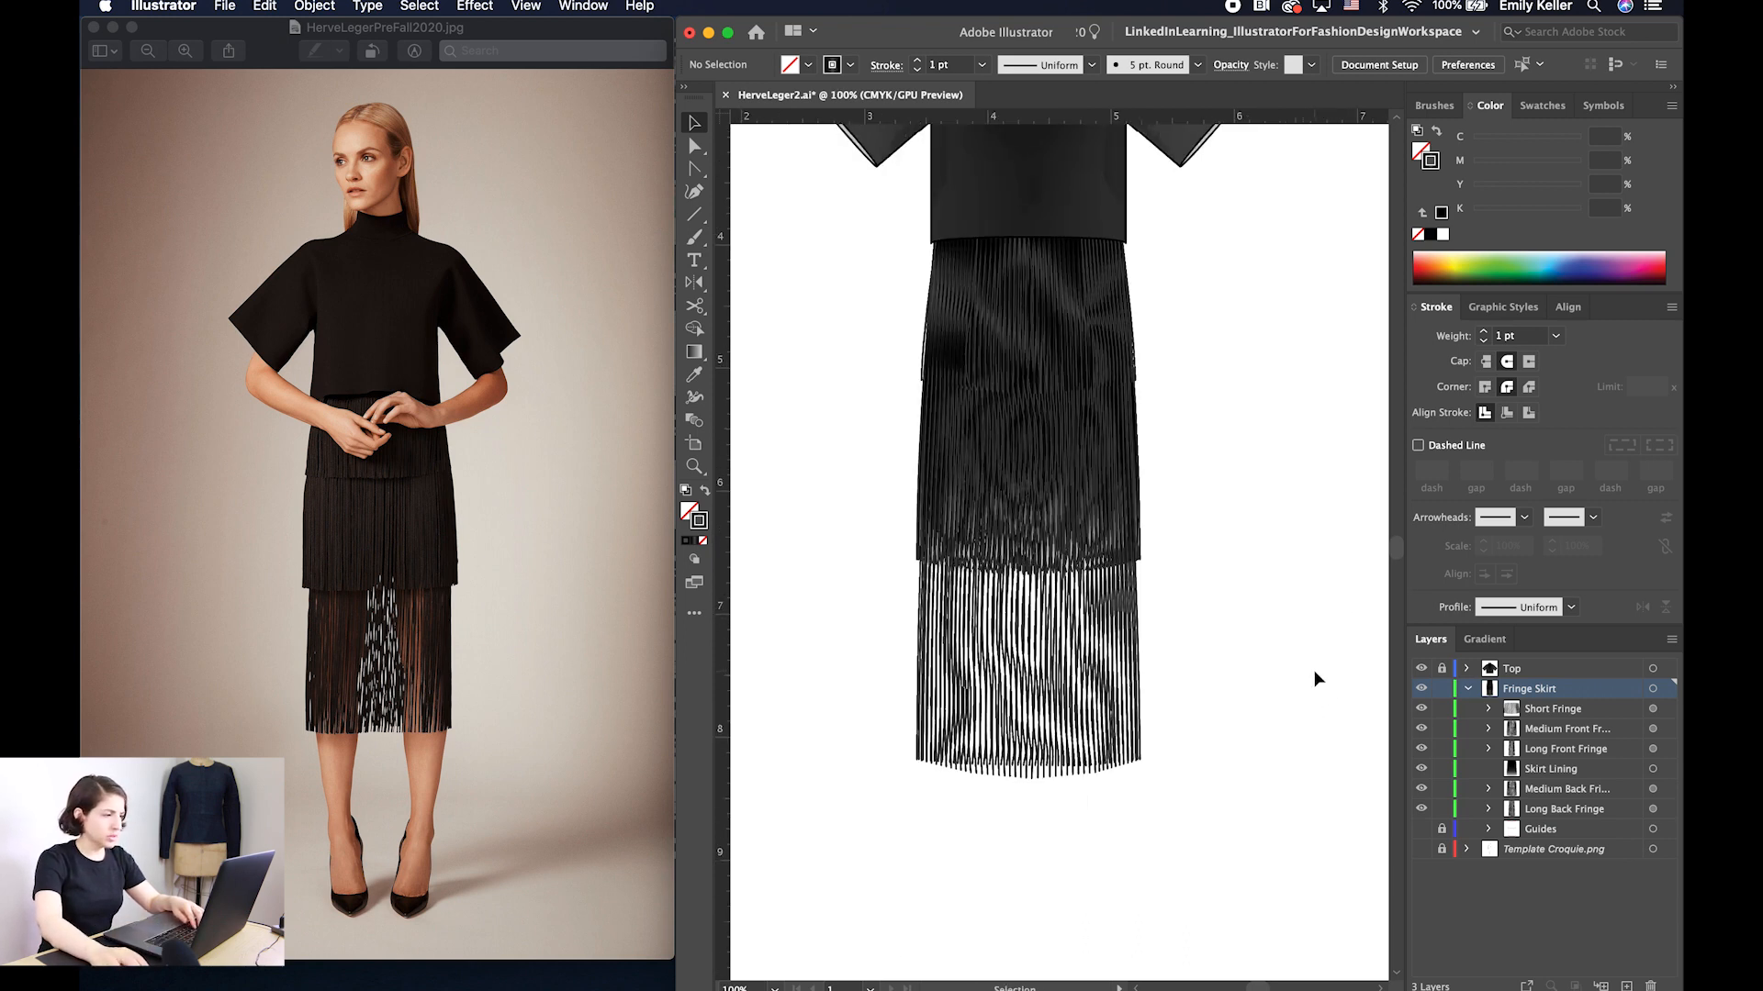
Isolate the Long Front Fringe, nudge up the bottom anchors of its center, right and left inner strands, and exit isolation mode
scroll(1311, 671, up, 1)
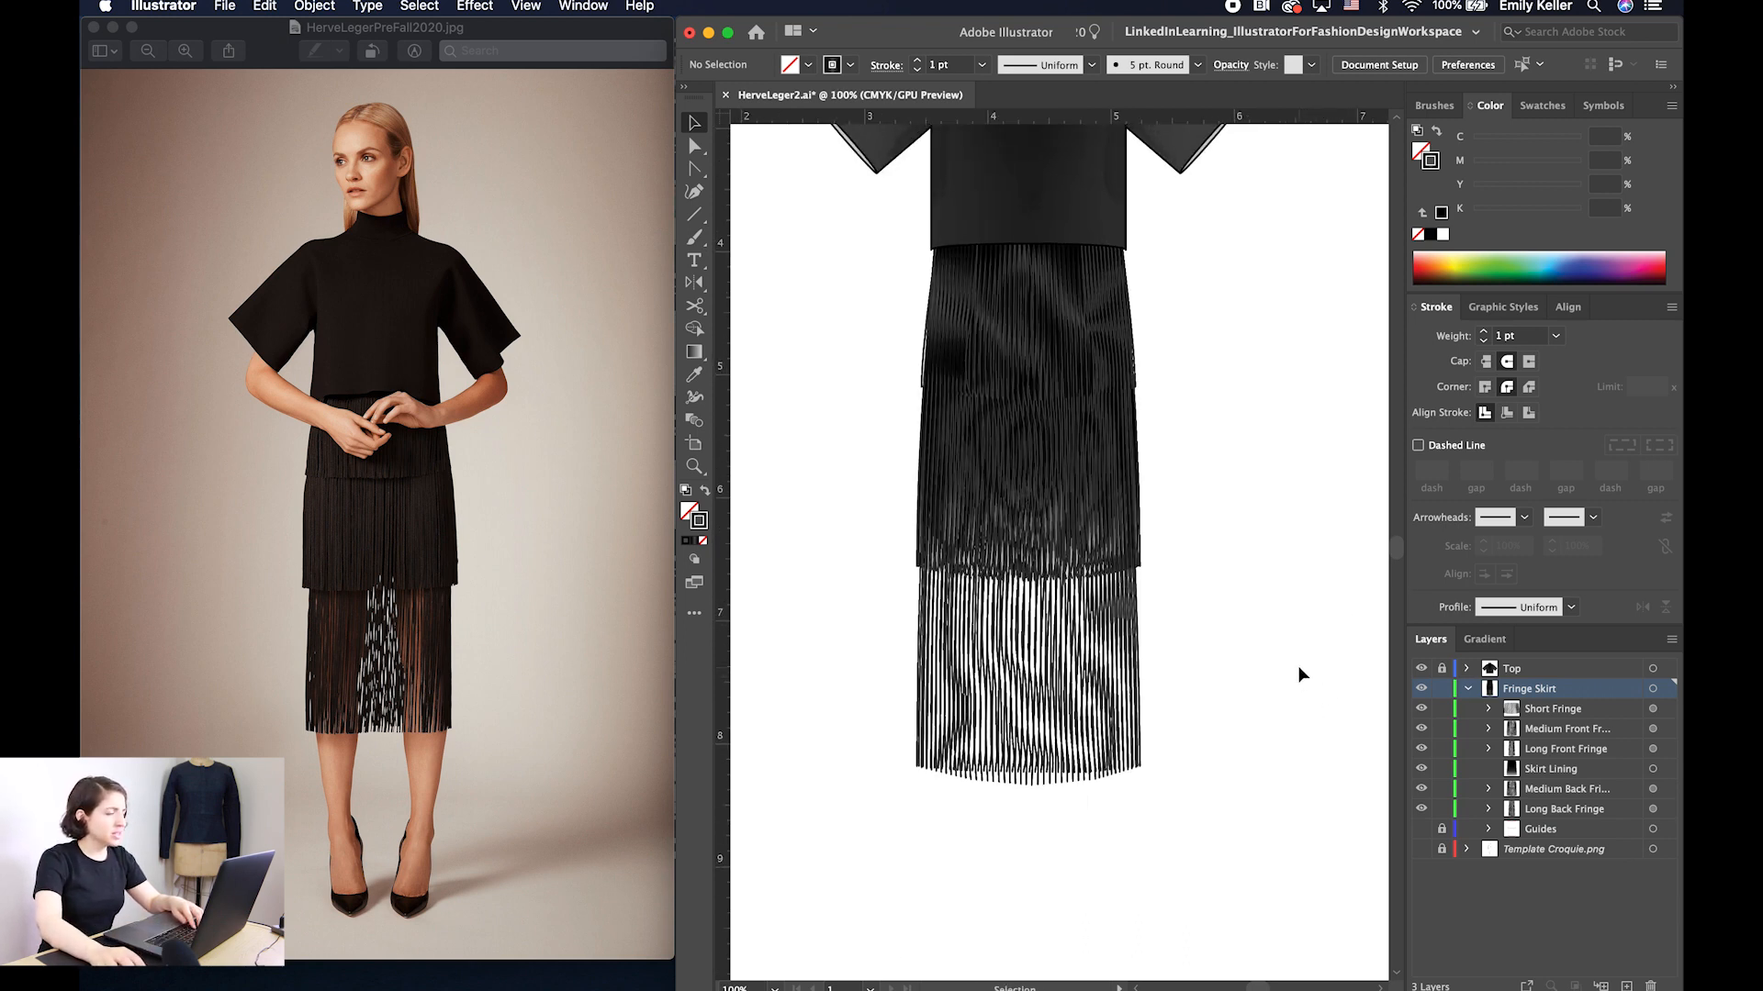
click(1032, 784)
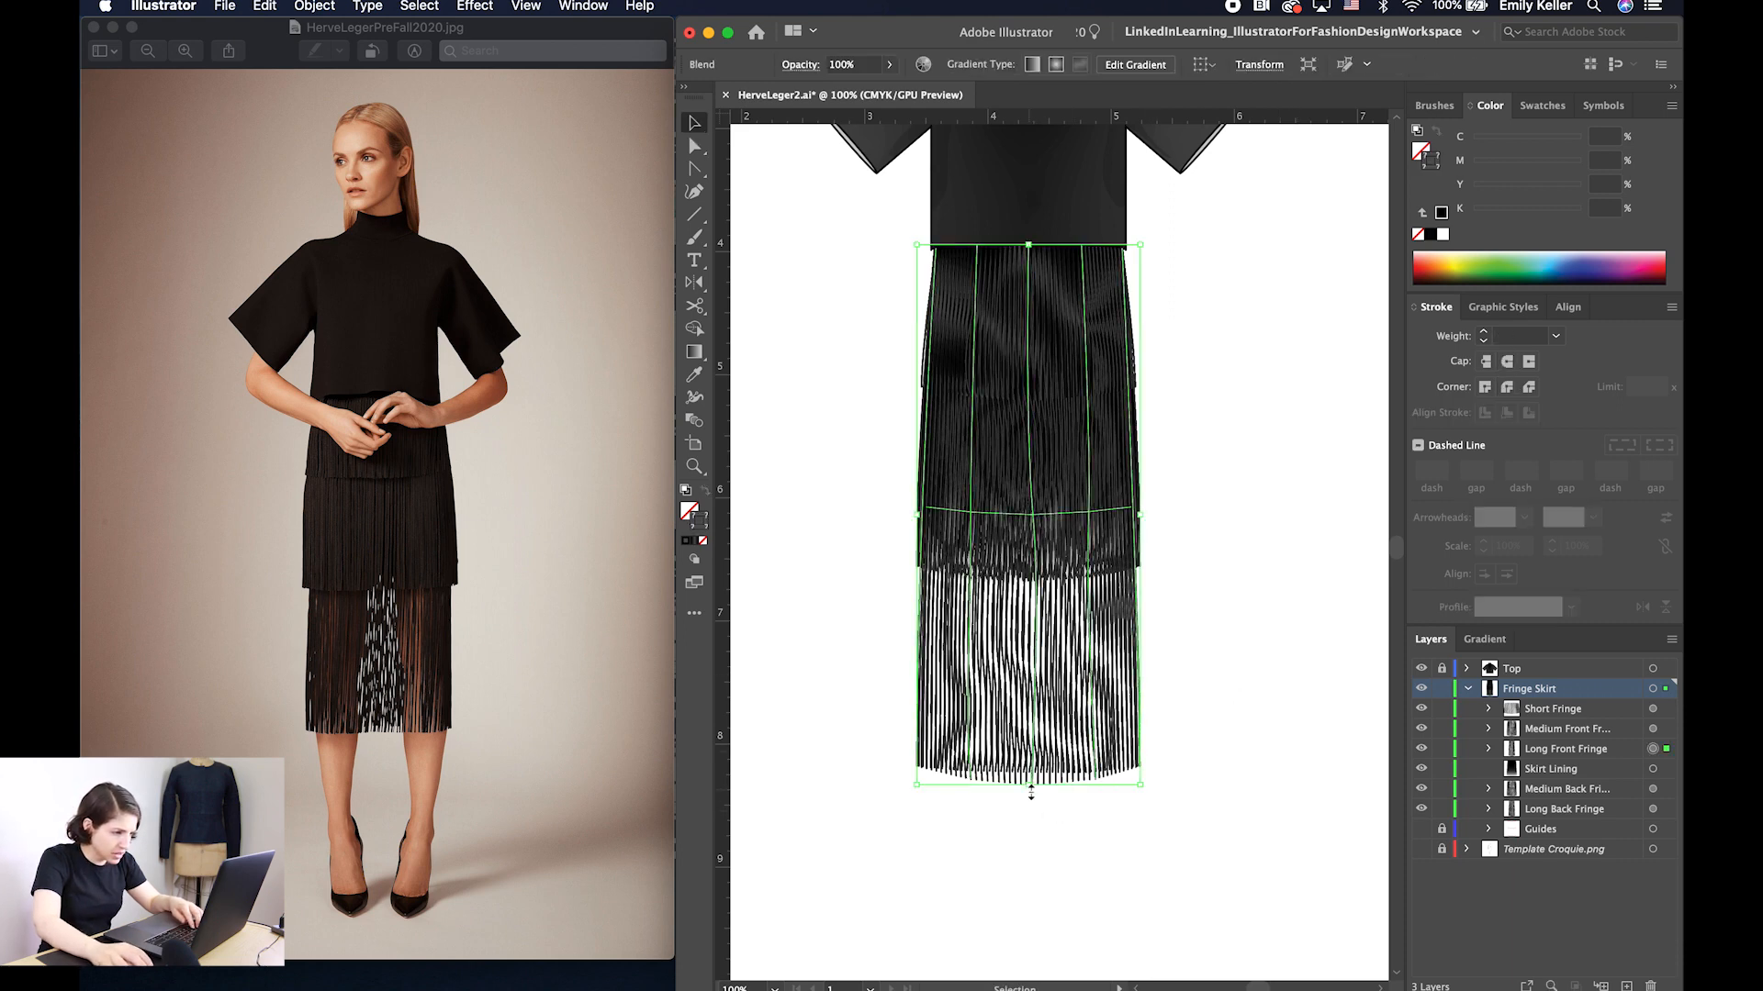
double_click(1030, 782)
key(a)
click(1032, 816)
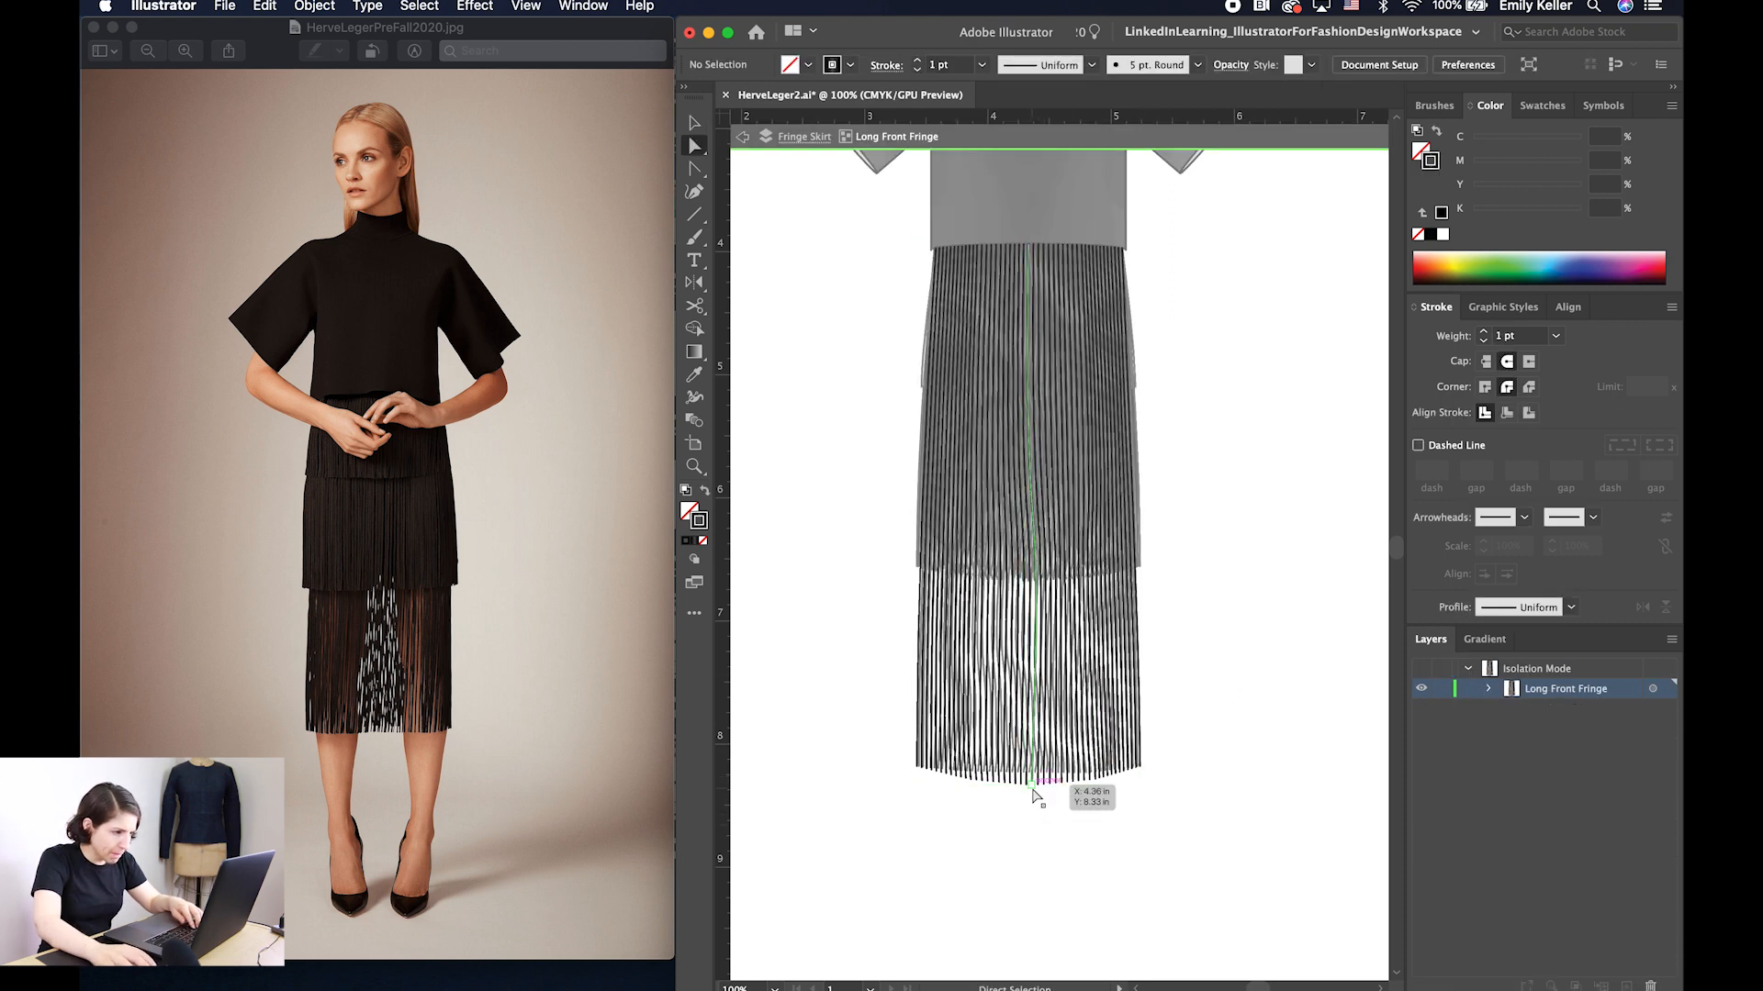
click(1095, 781)
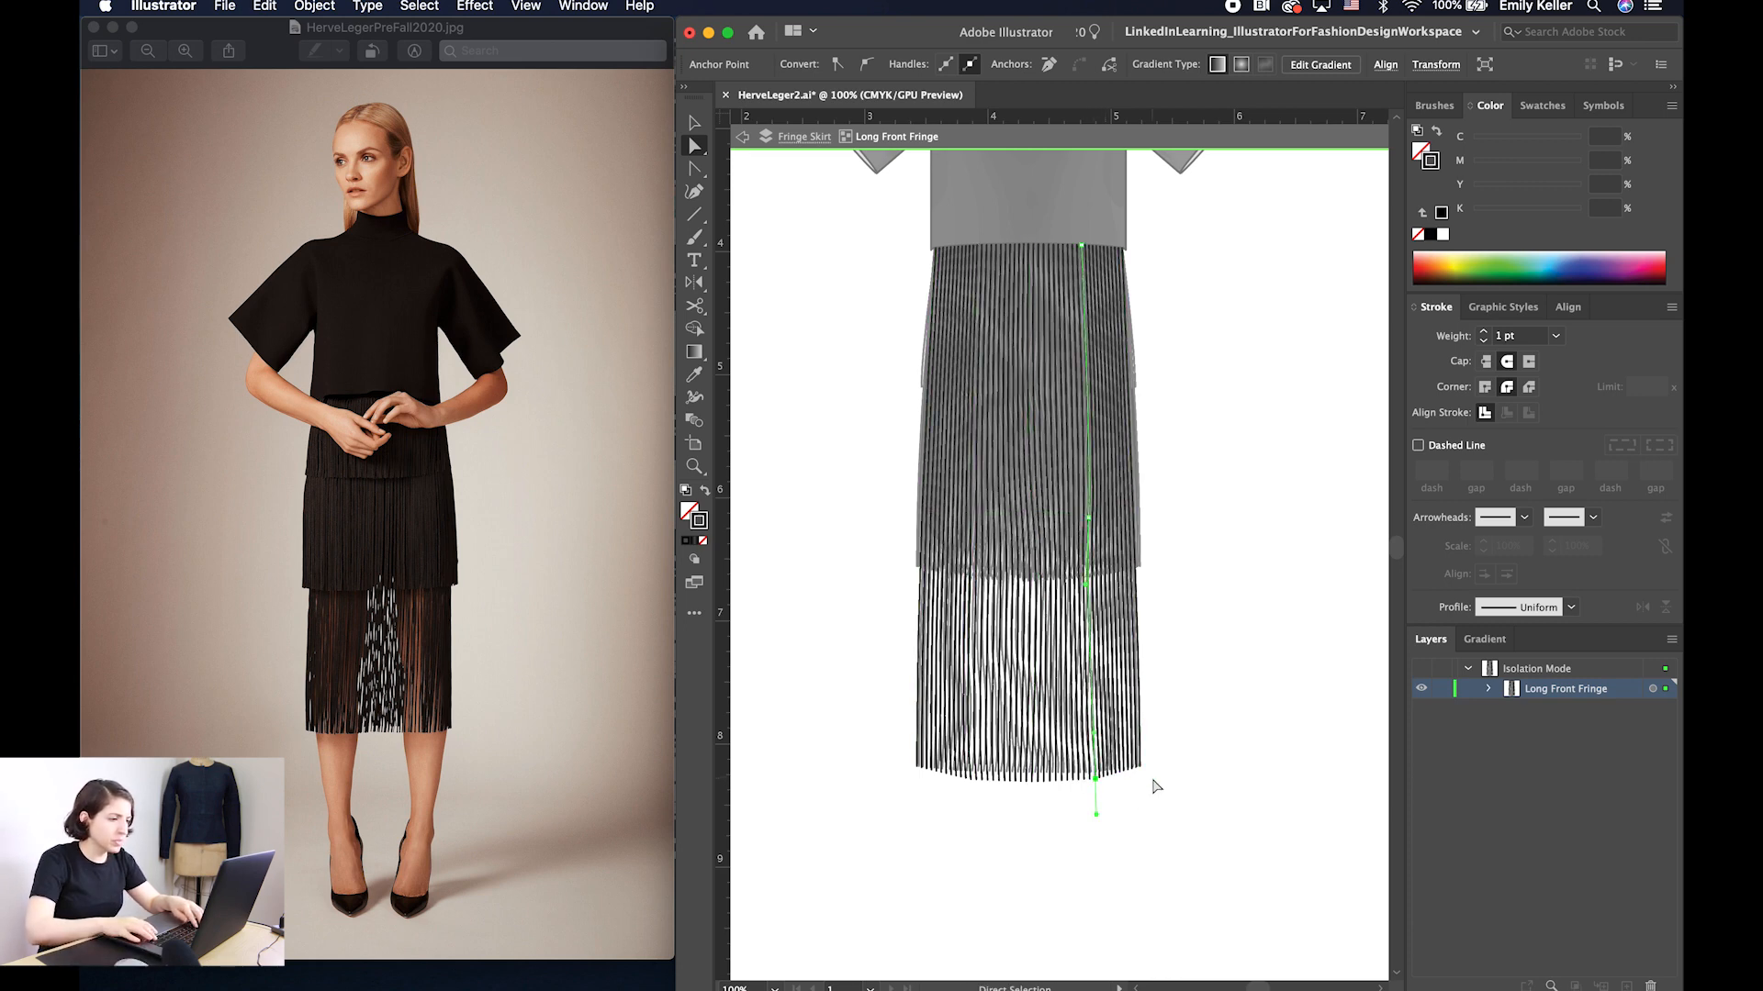
click(973, 780)
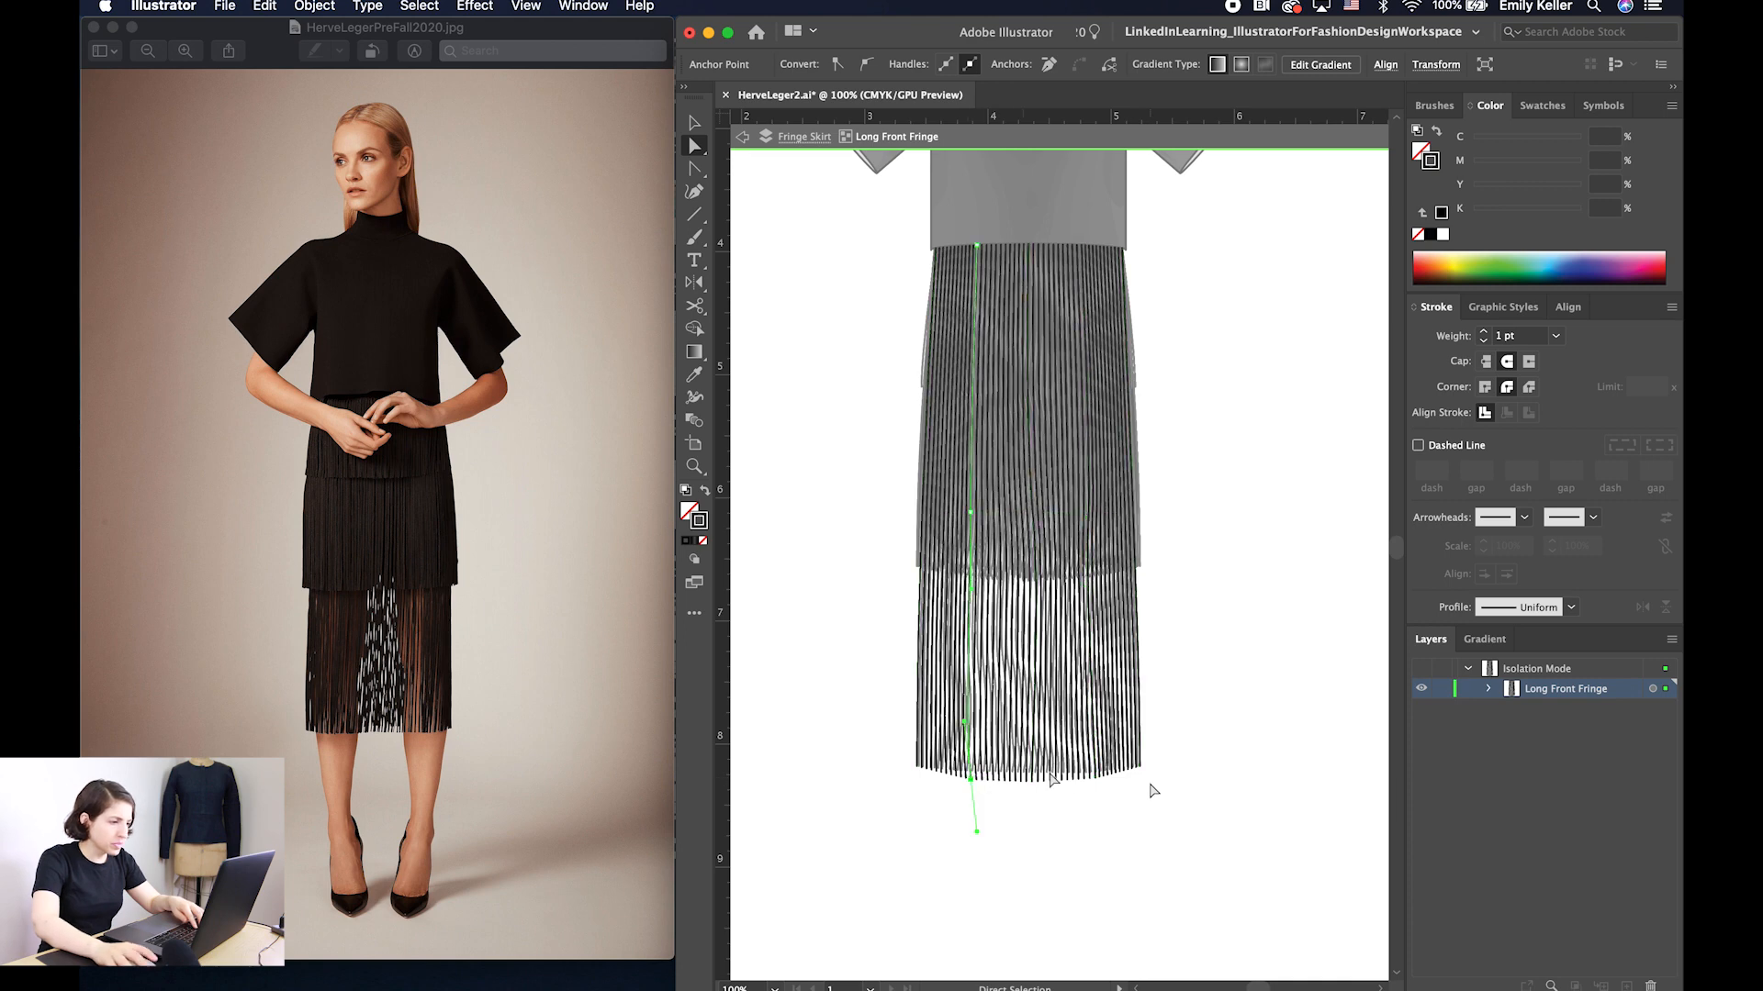
key(v)
click(1291, 709)
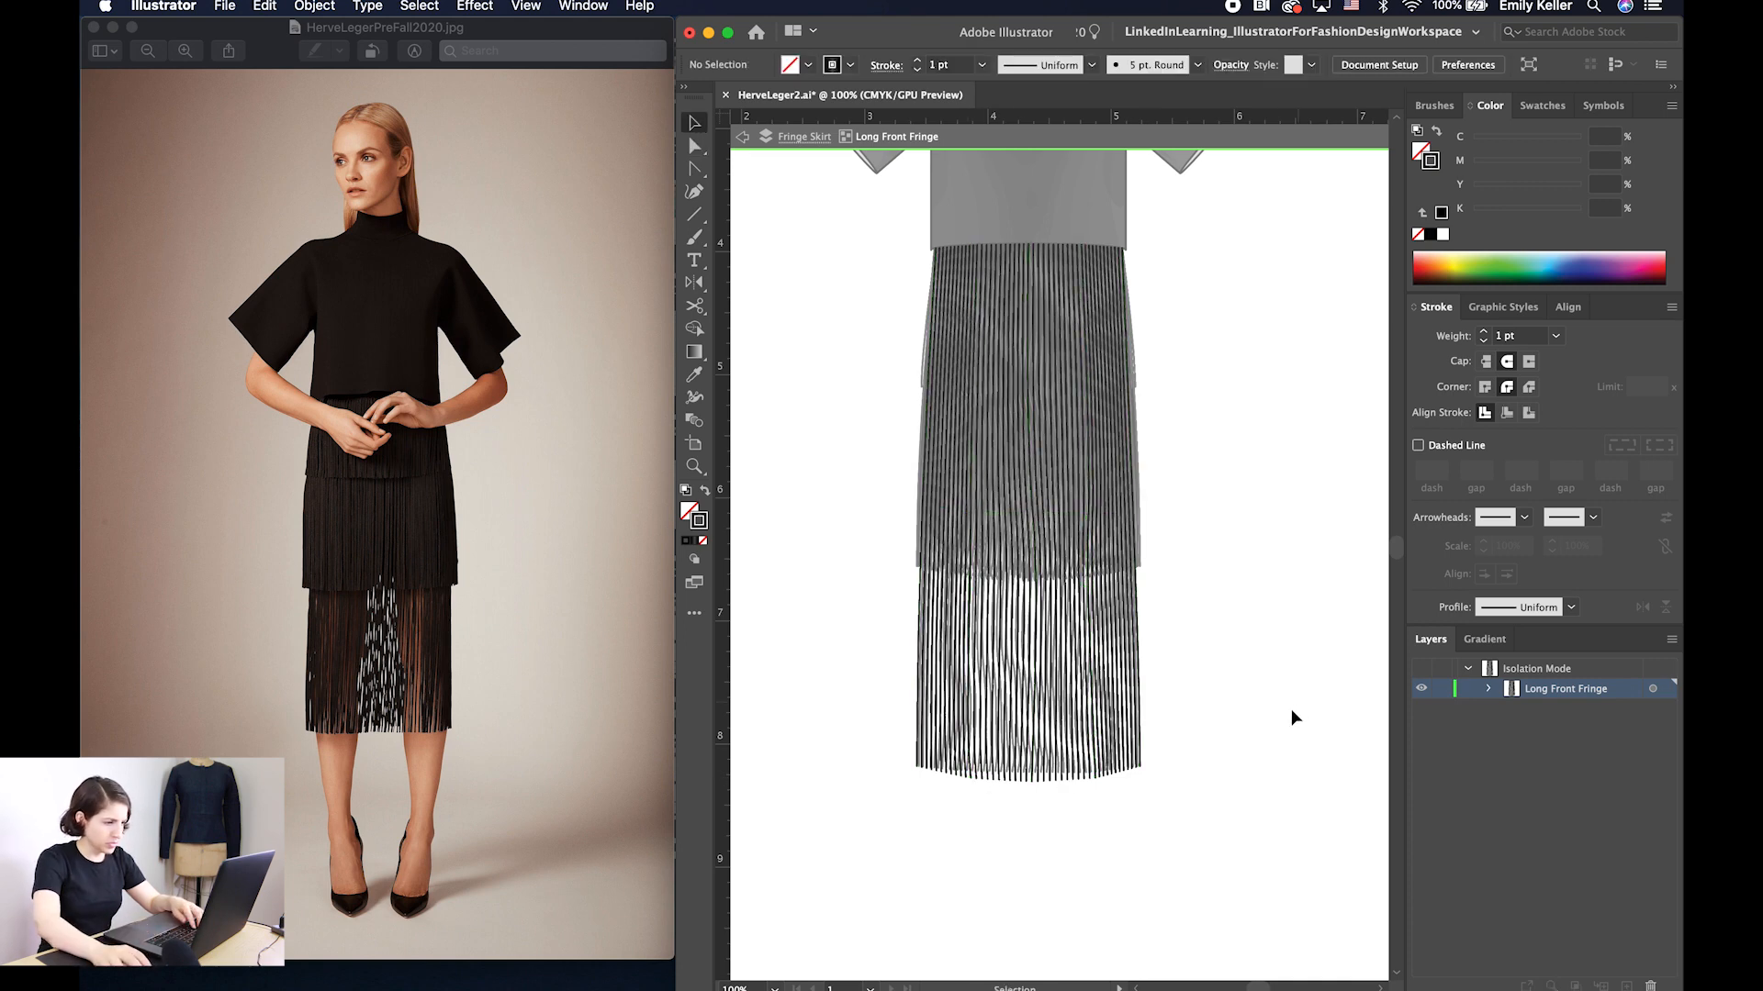
key(super+minus)
double_click(1258, 683)
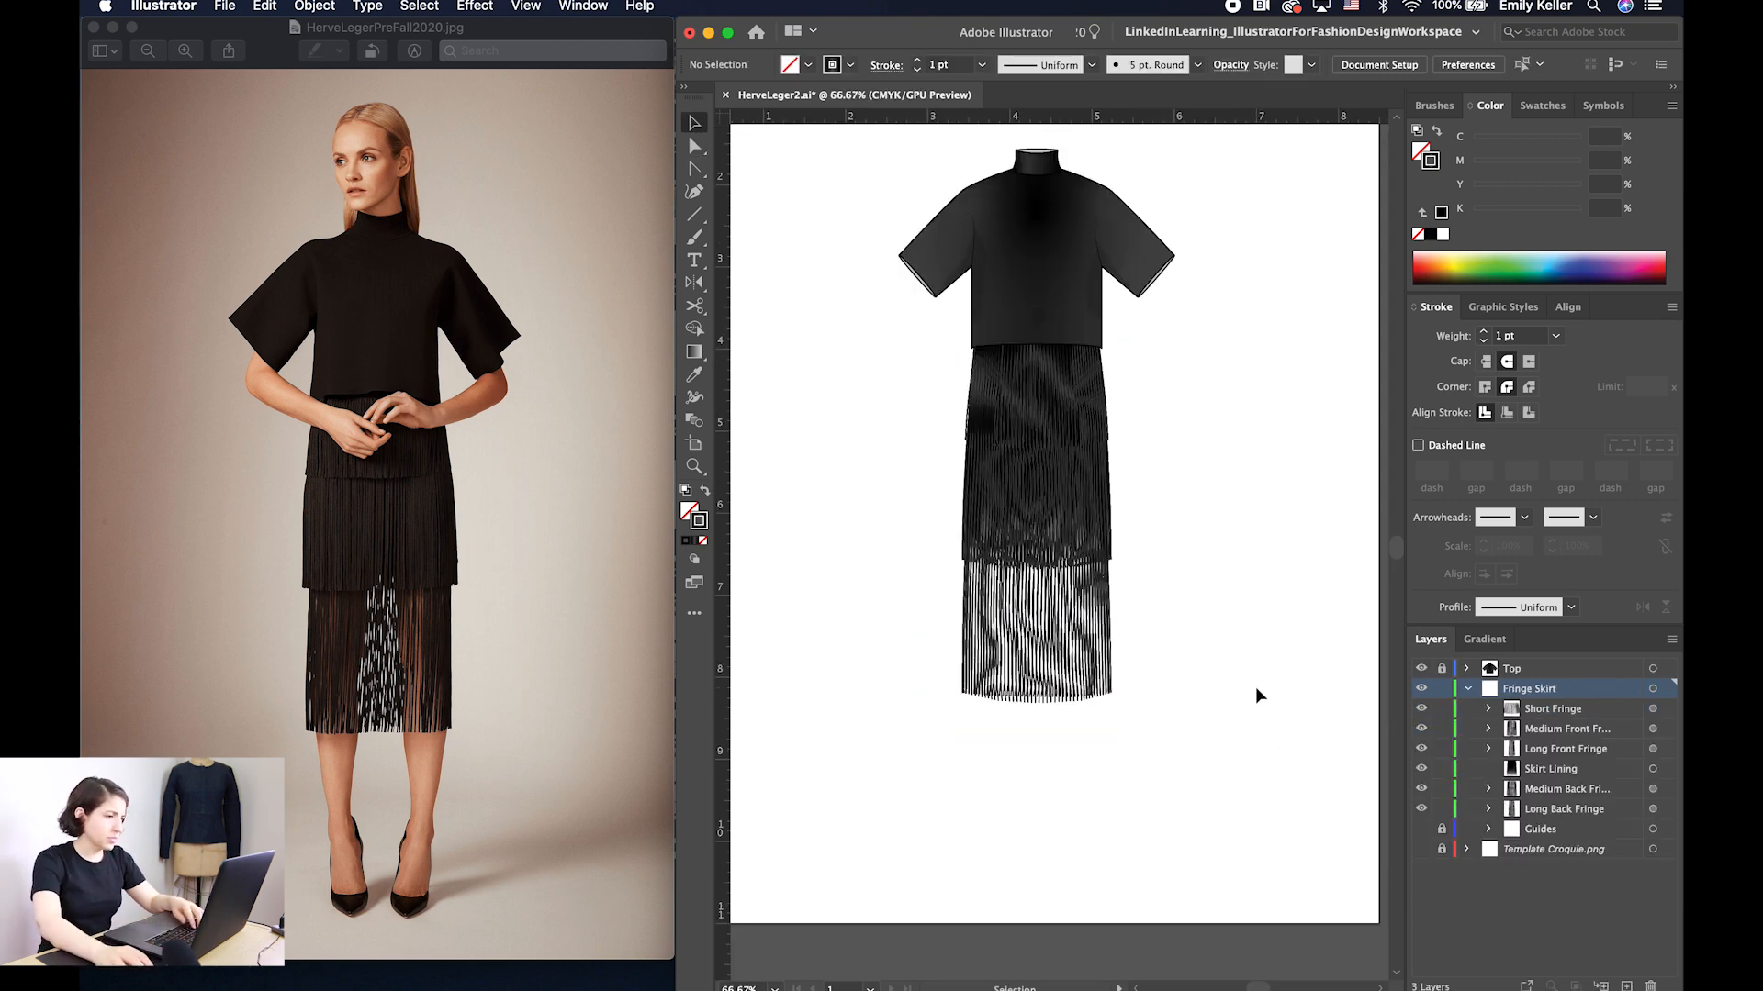
Save the document with the shallower Medium and Long Front Fringe hems
scroll(1326, 737, up, 2)
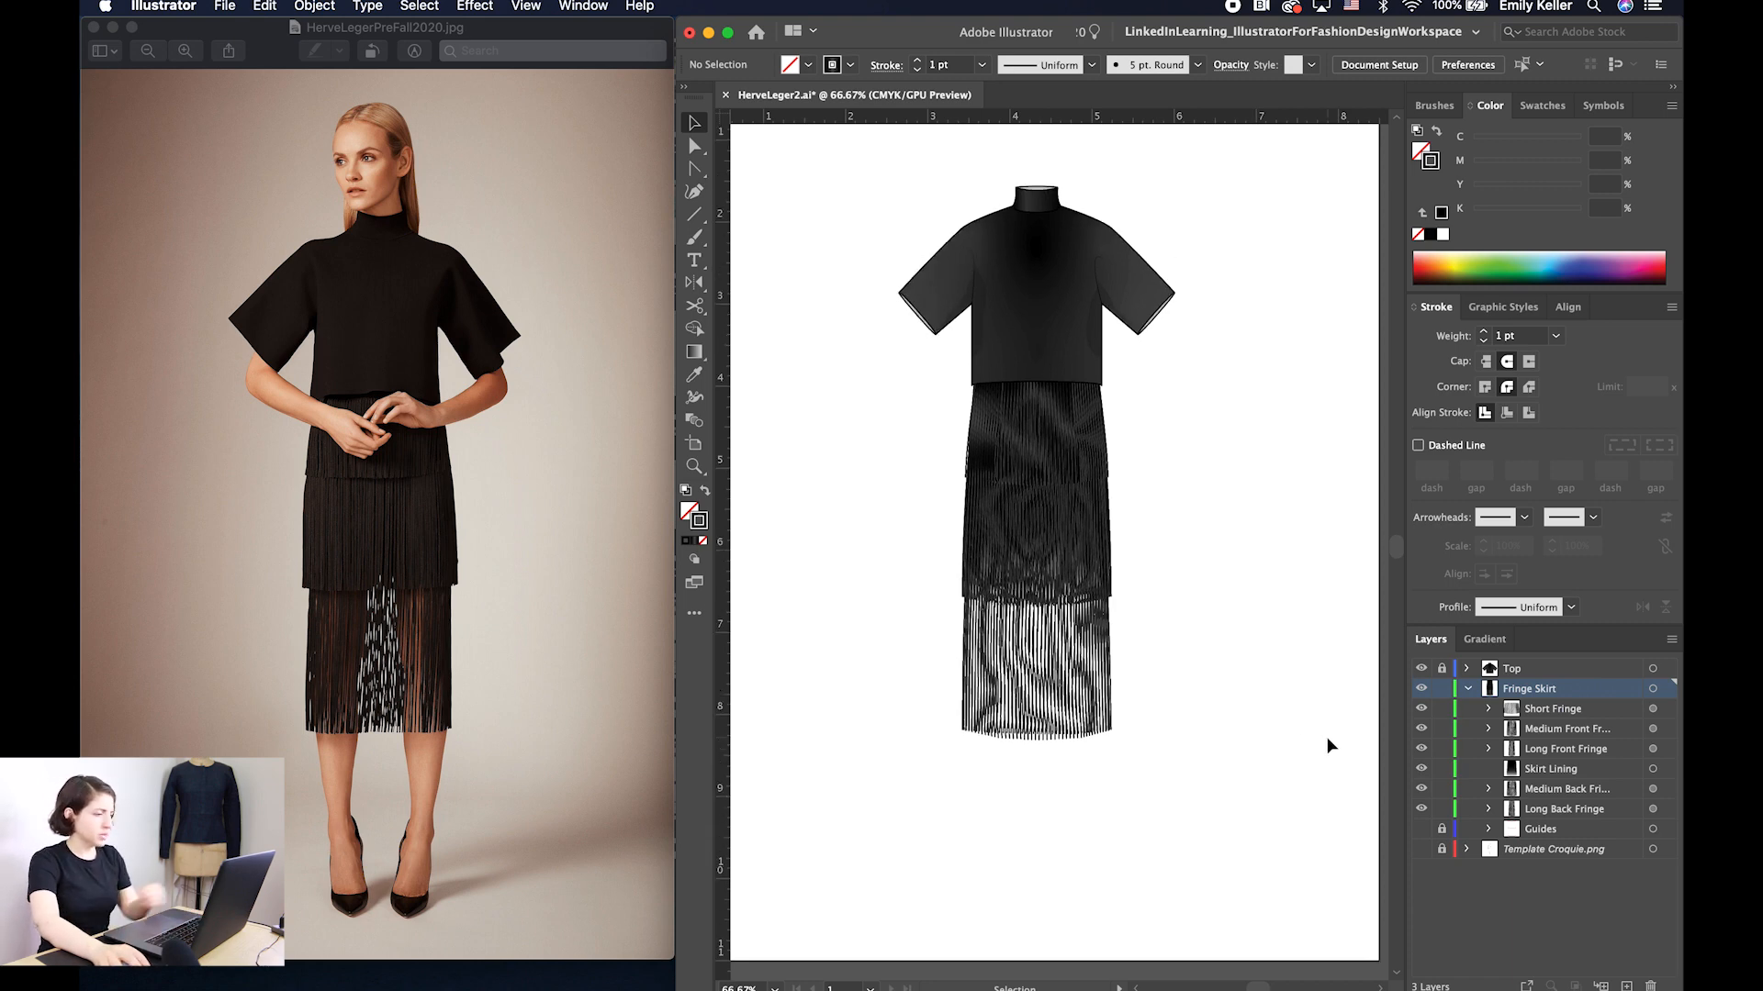
key(super+s)
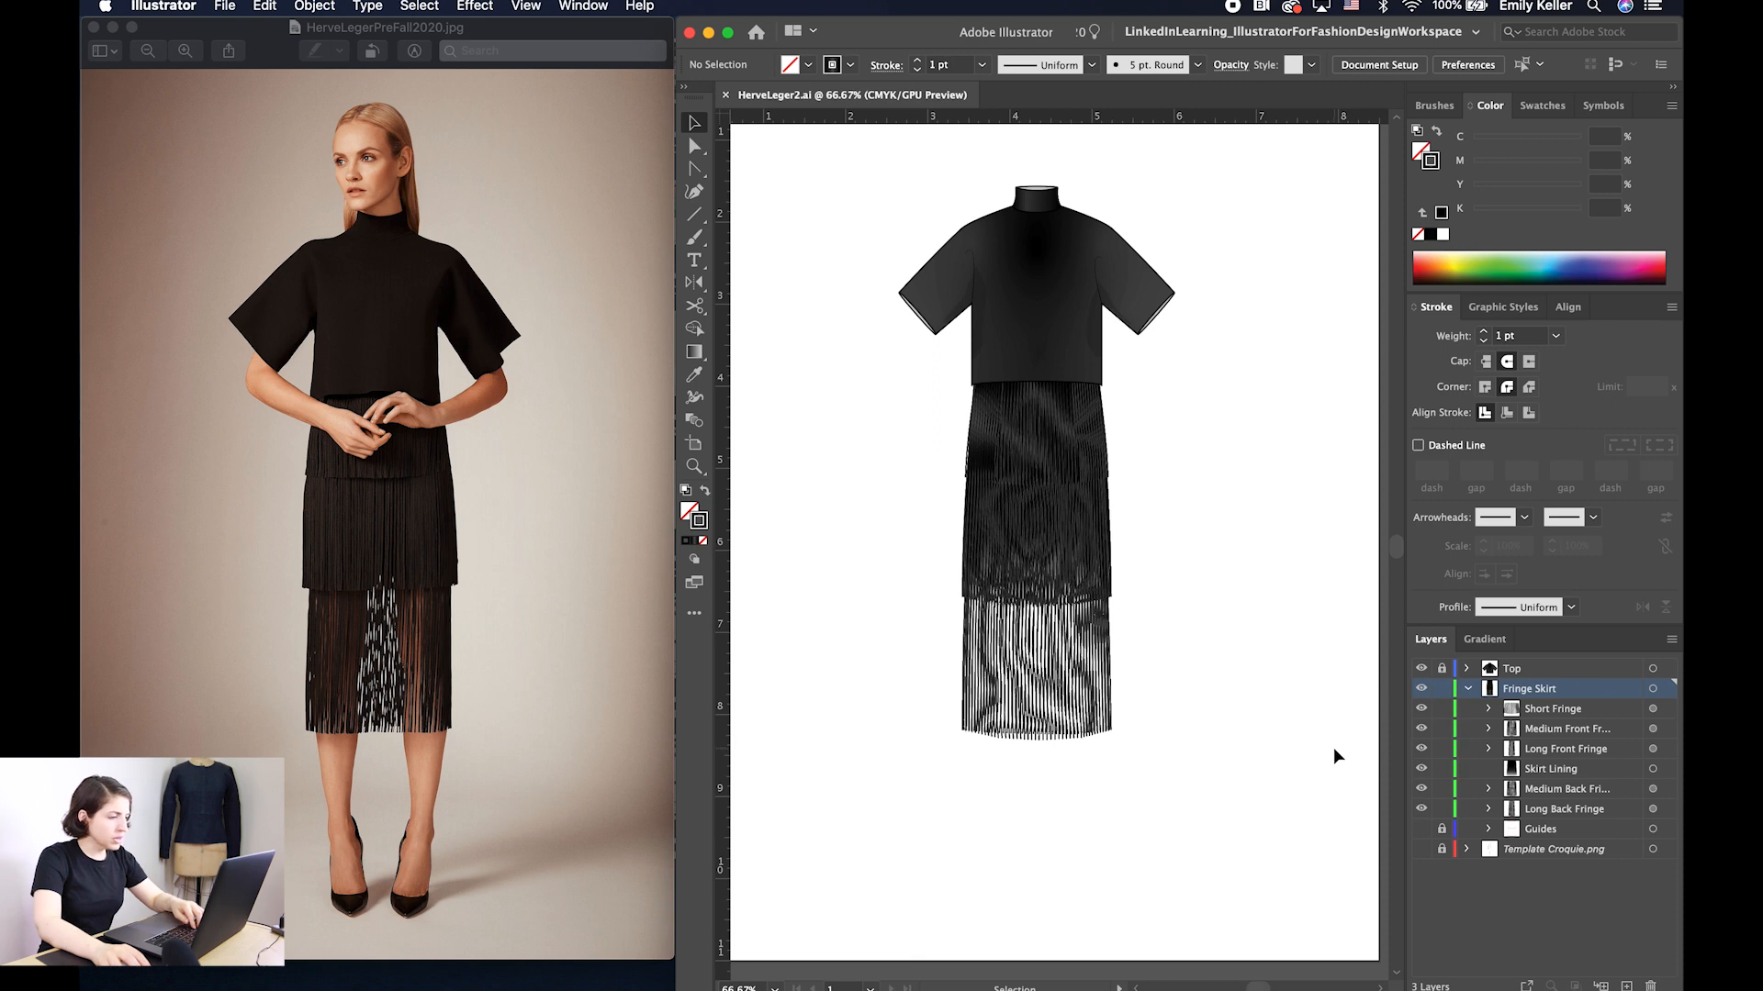
scroll(1300, 688, up, 1)
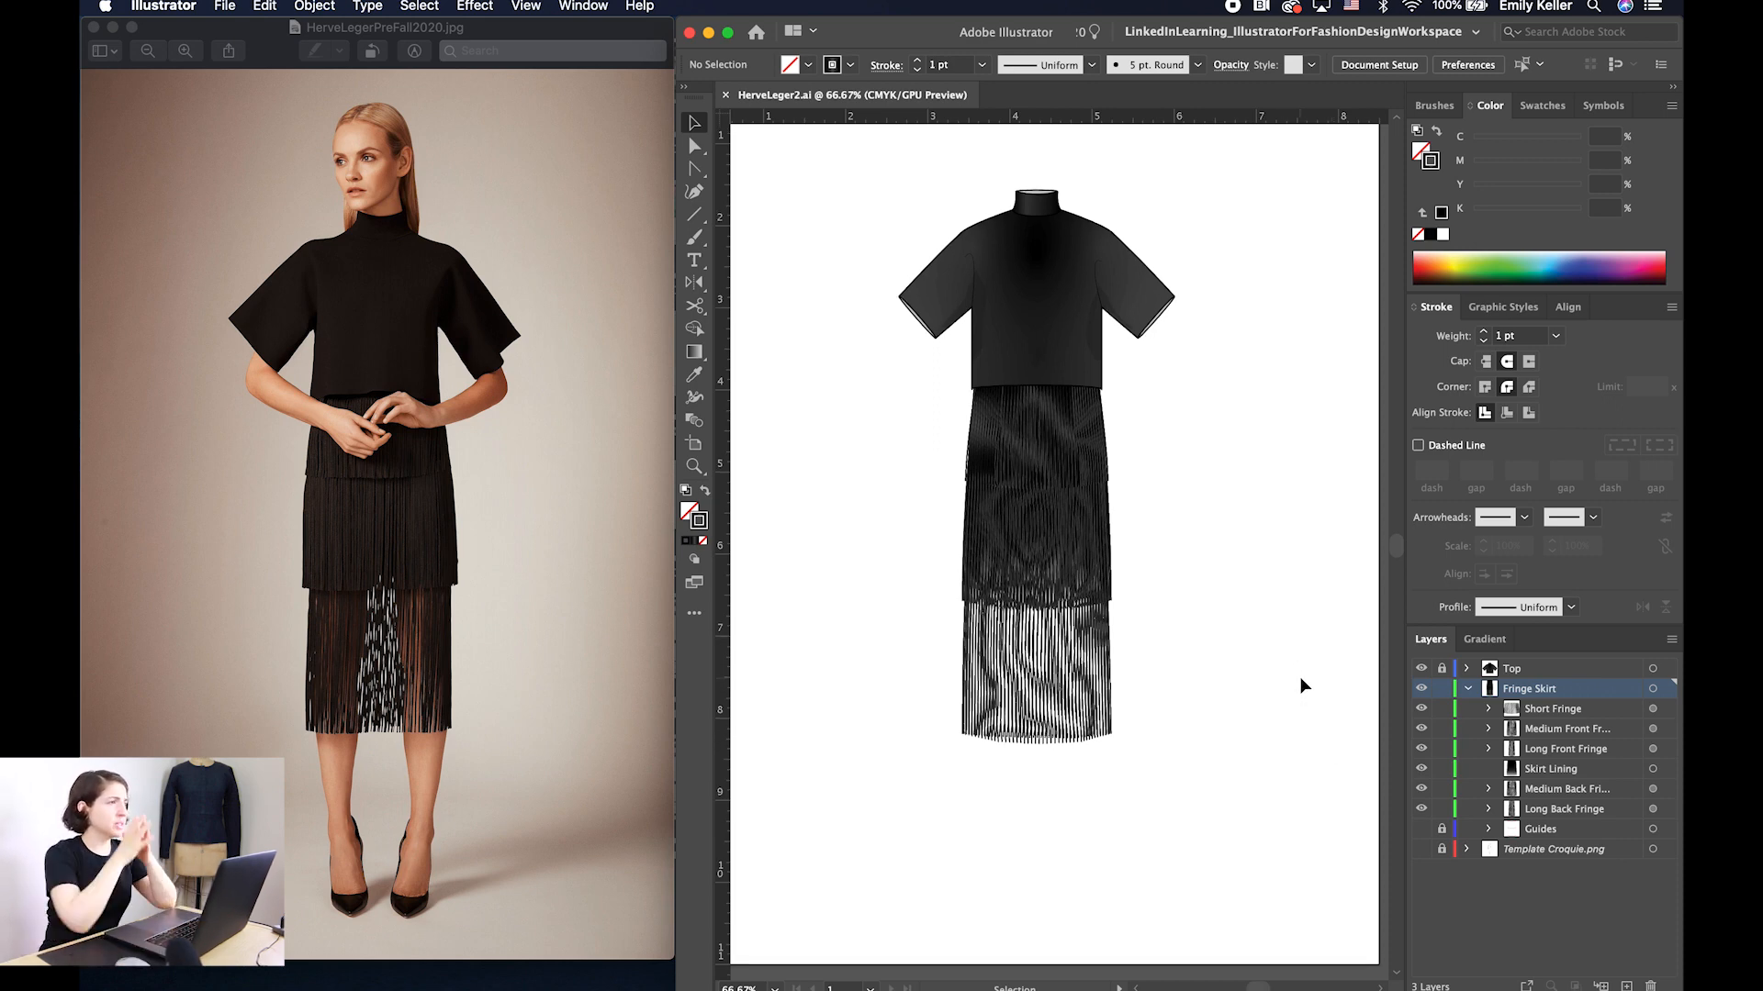
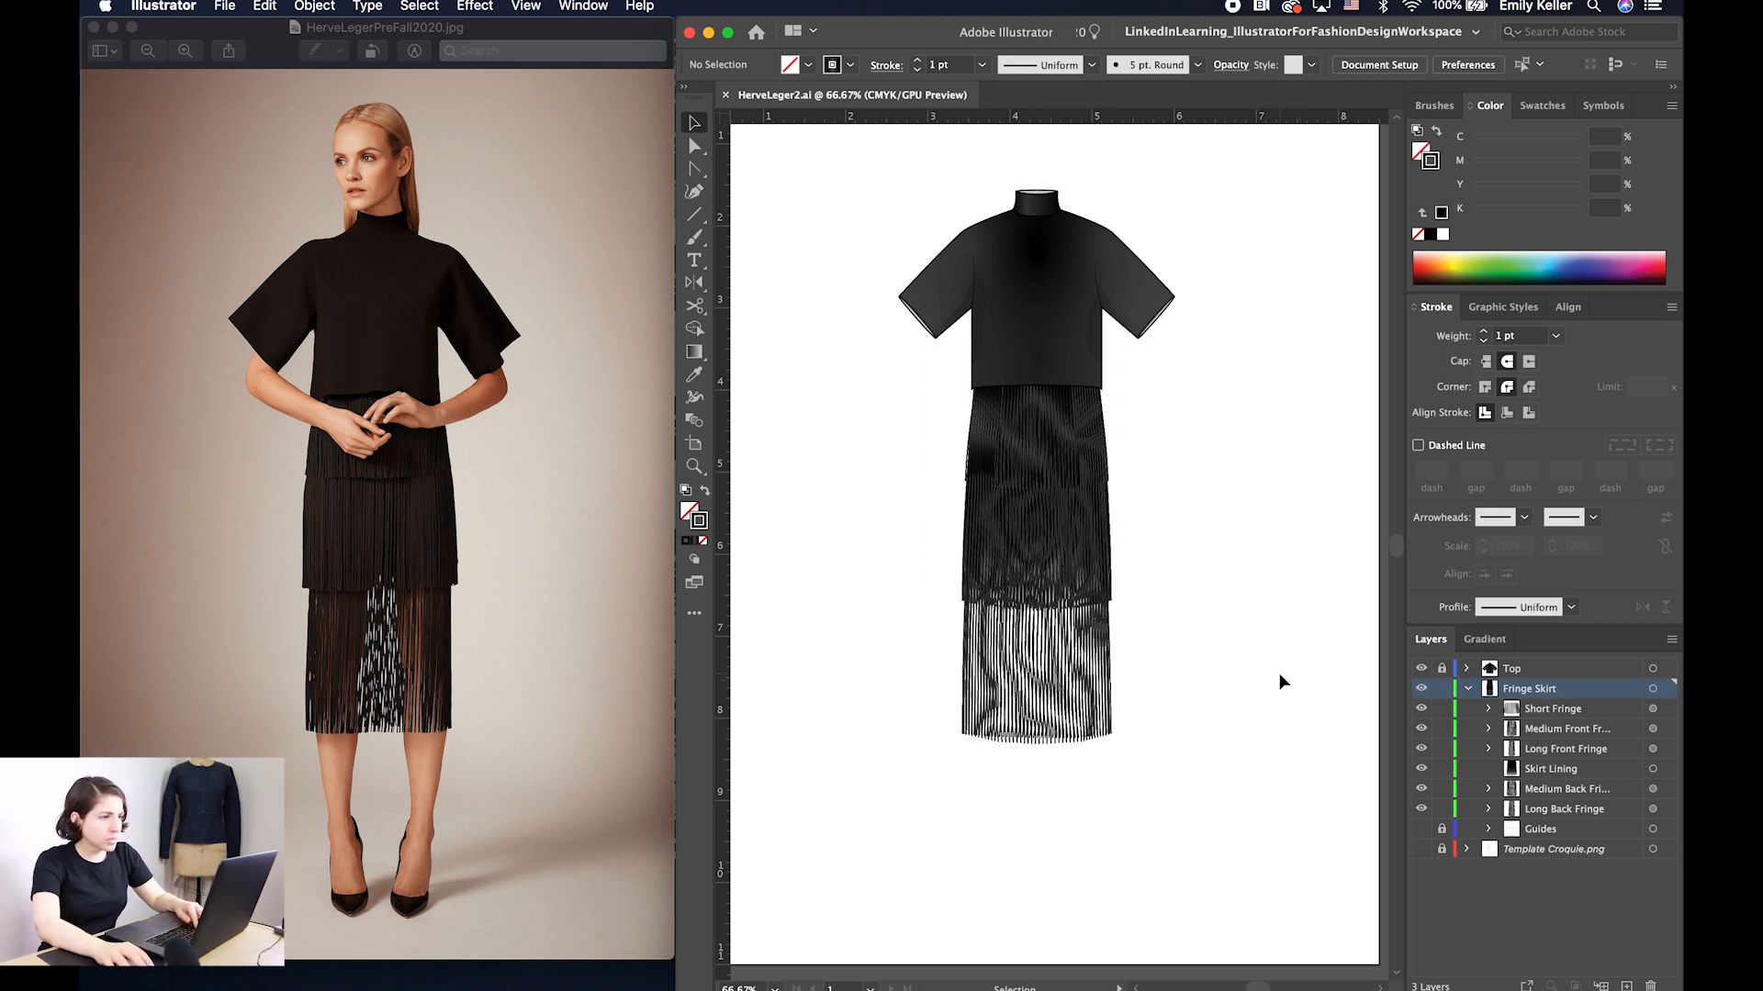
Nudge the bottom anchor of the Medium Front Fringe's right outer strand slightly outward, then isolate that fringe
scroll(1276, 675, up, 2)
mouse_move(1275, 645)
mouse_down()
mouse_move(1252, 666)
mouse_move(1267, 668)
mouse_up()
key(super+plus)
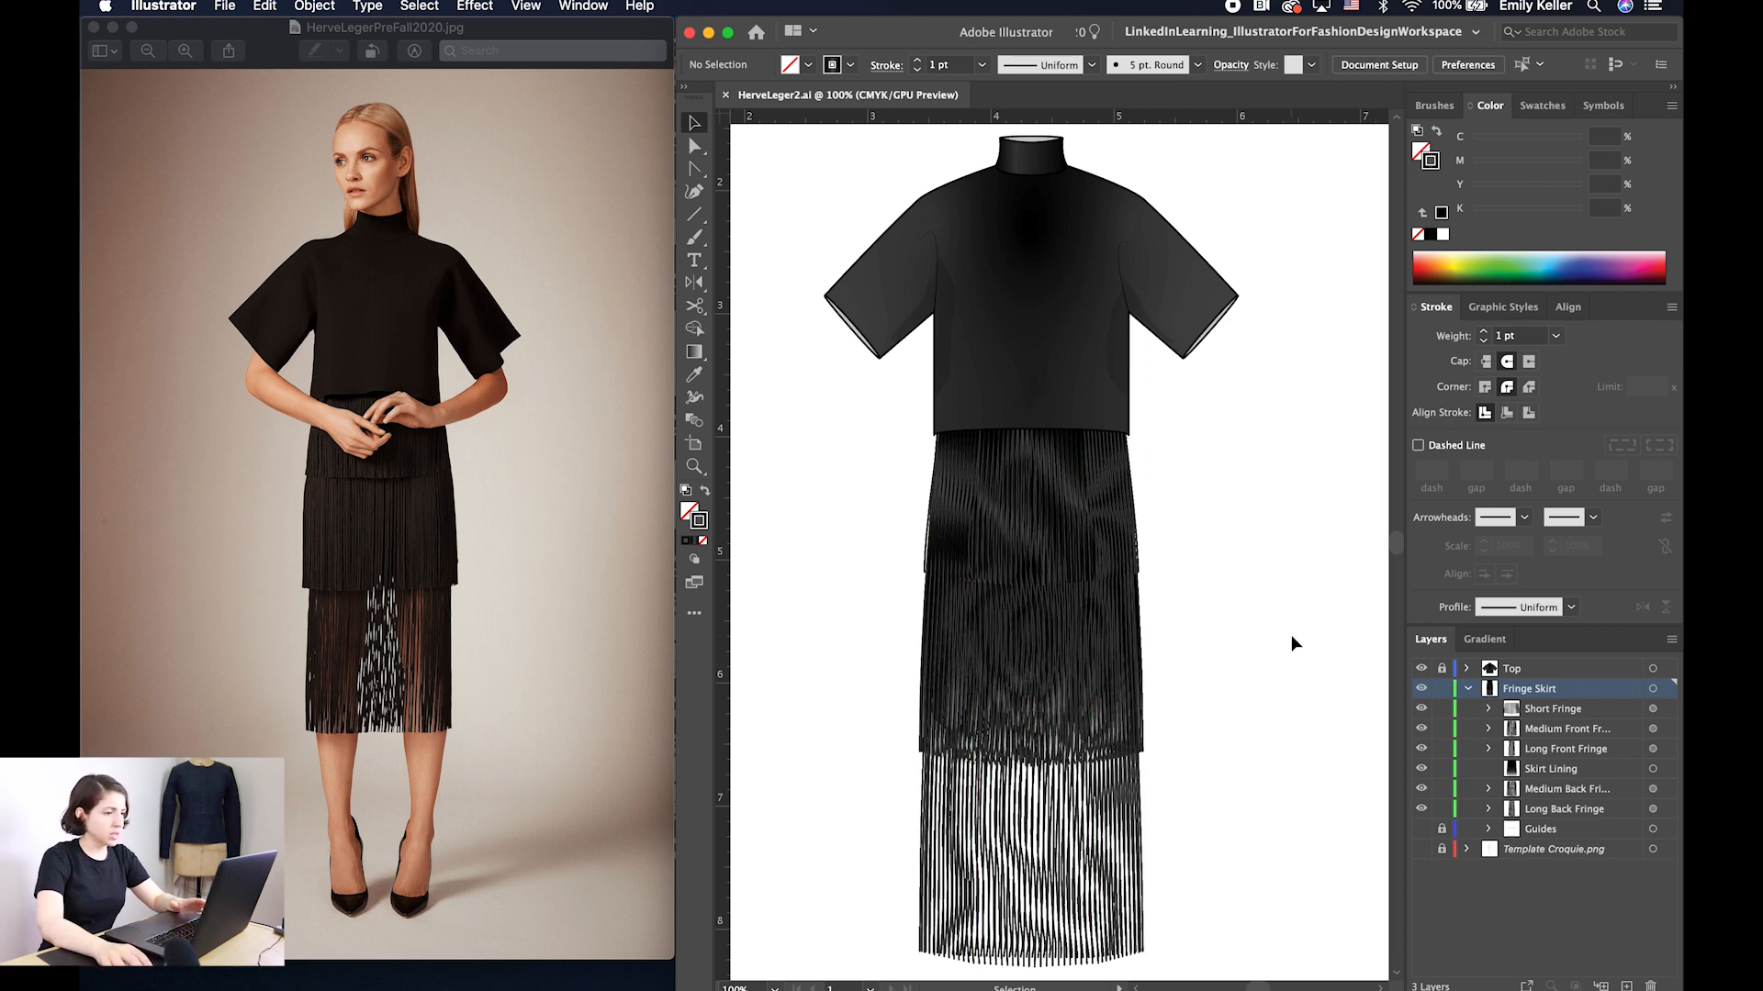
key(z)
drag(1153, 759, 1282, 714)
drag(1140, 744, 1319, 665)
drag(1188, 719, 1231, 273)
drag(1226, 635, 1216, 574)
drag(1198, 145, 1144, 539)
key(a)
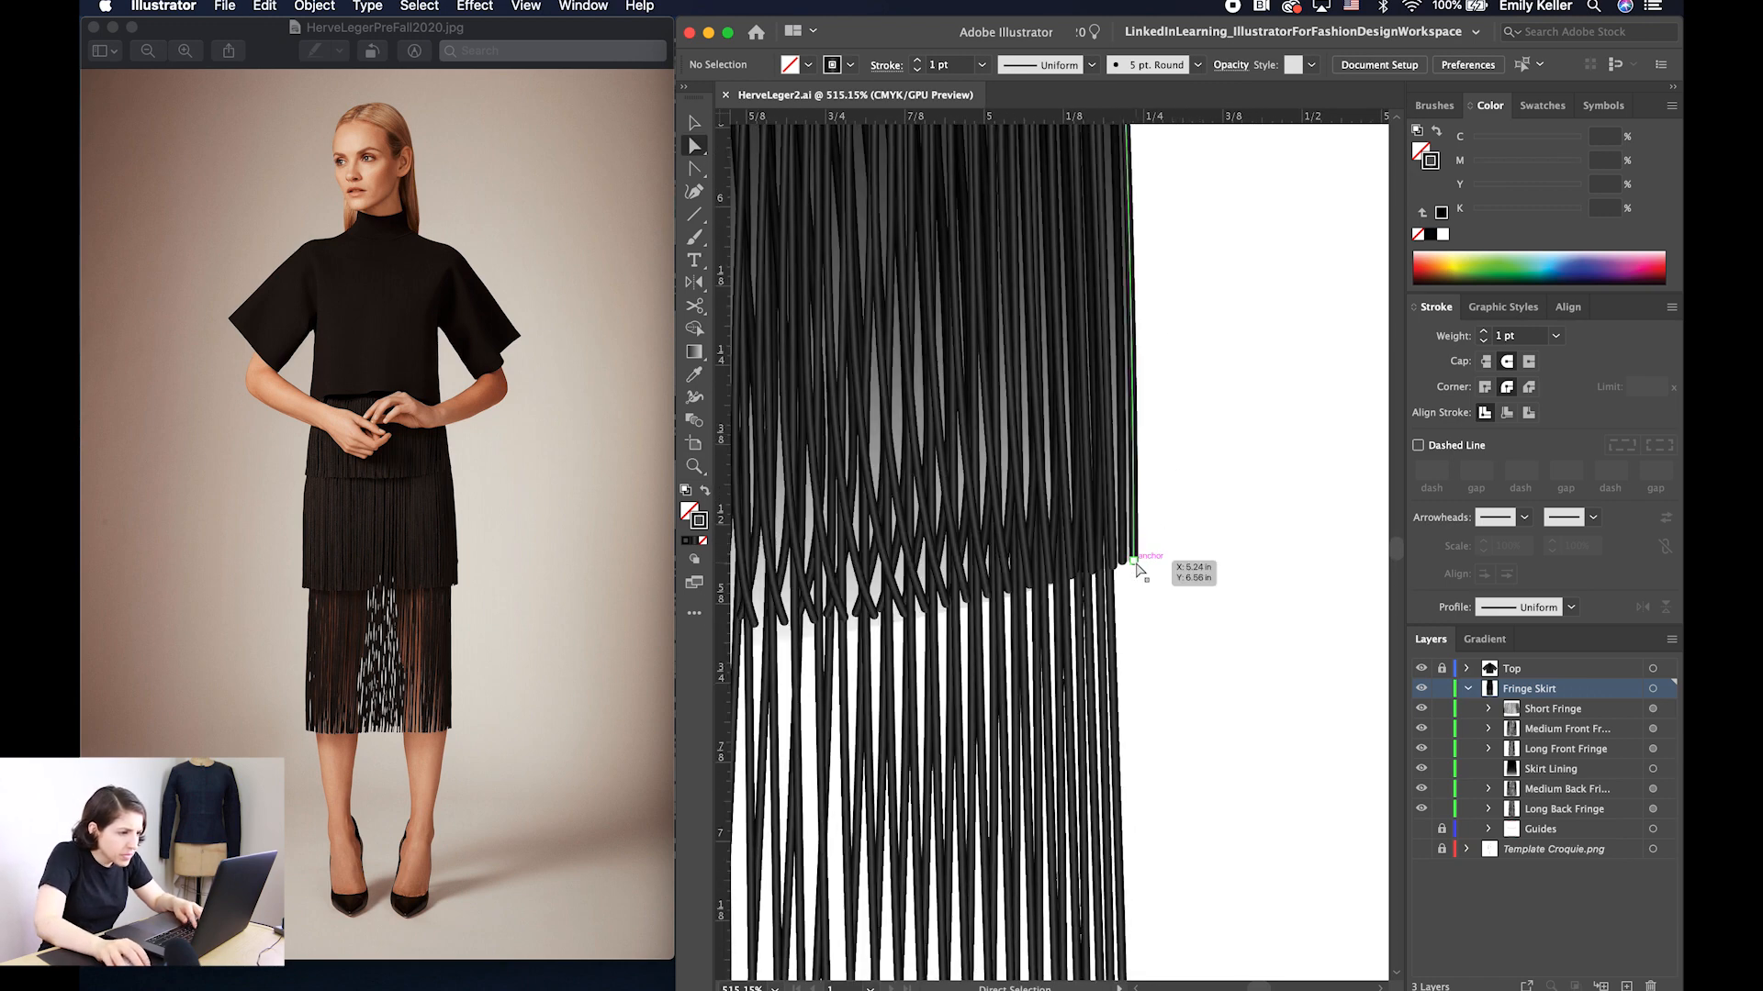
click(1135, 561)
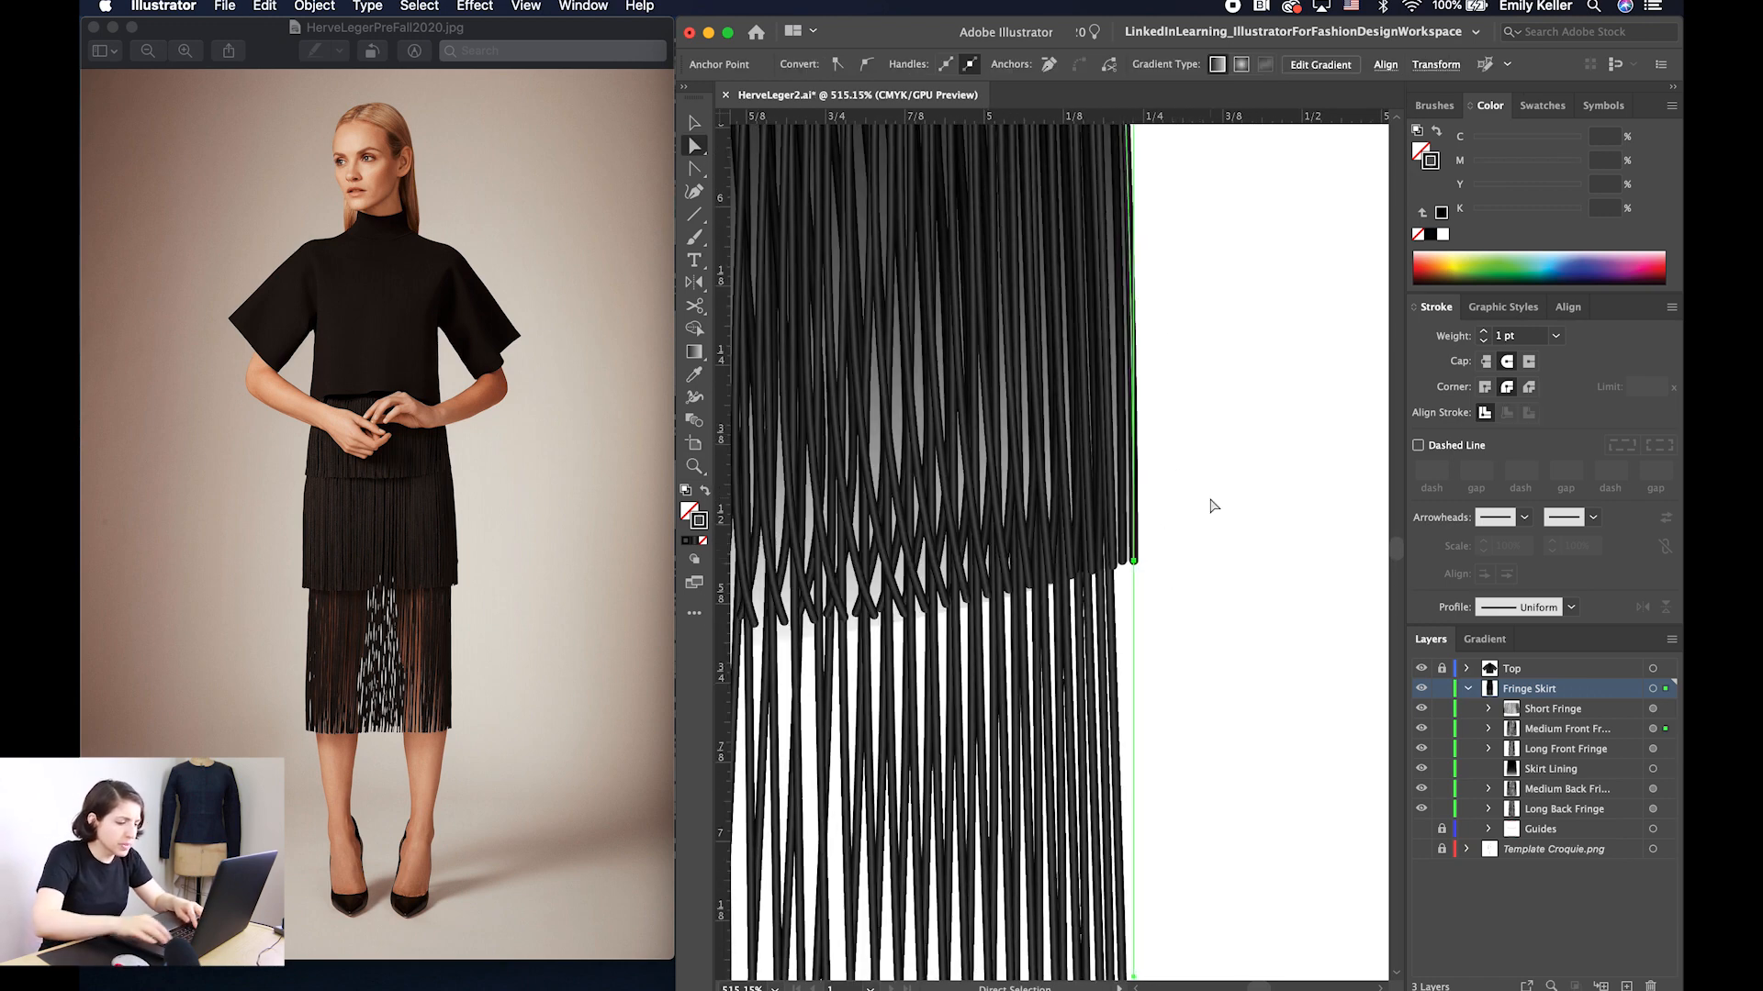
key(super+minus)
key(v)
double_click(1060, 484)
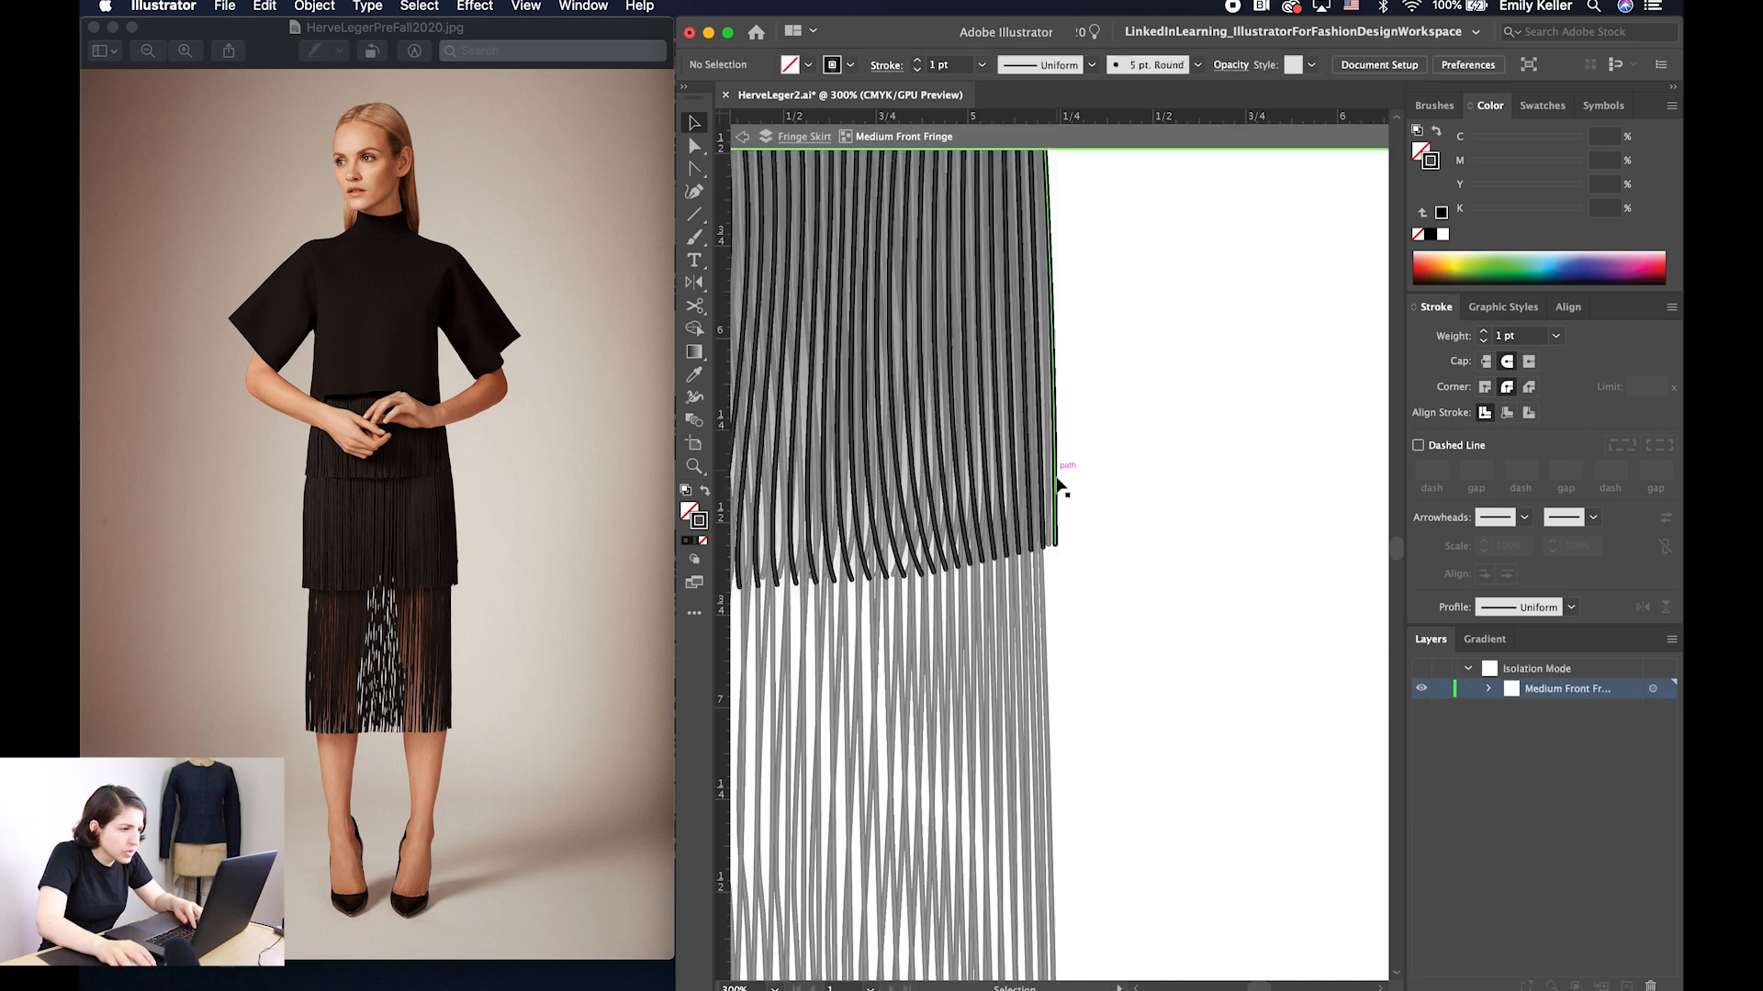
Straighten the Medium Front Fringe's right outer strand by angling its bottom anchor's upper handle inward, nudge the anchor outward, and deselect
key(a)
click(1115, 683)
click(1082, 688)
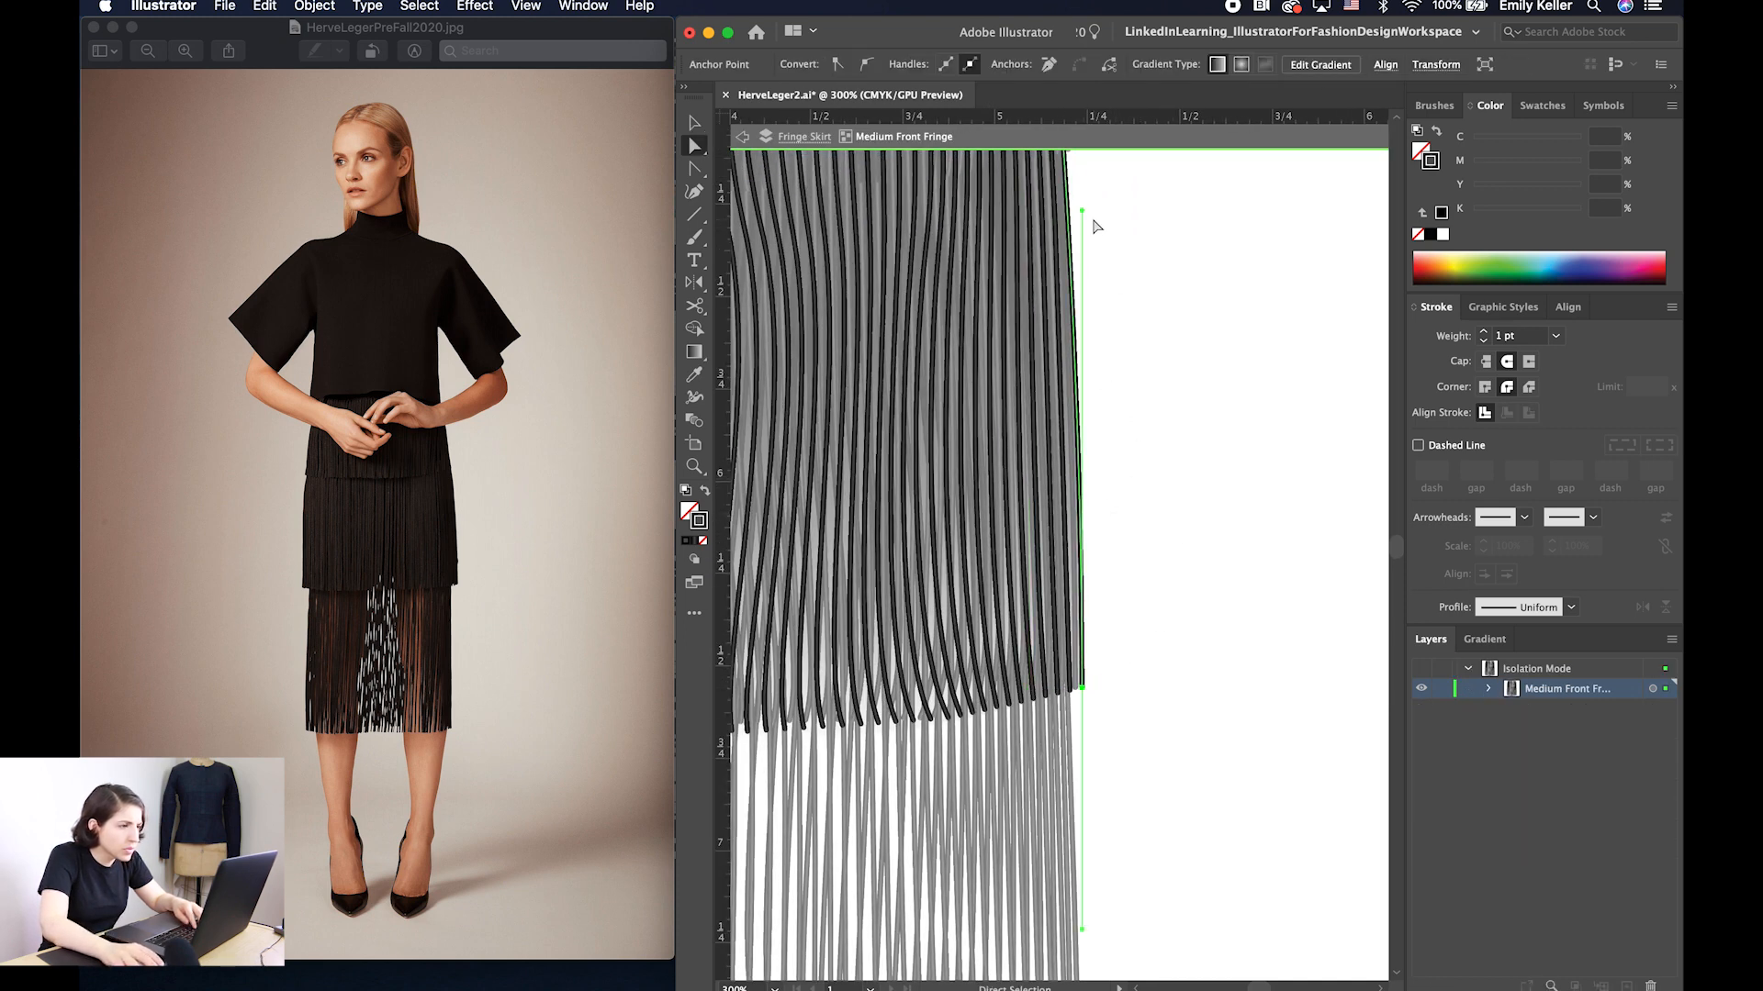
drag(1084, 210, 1070, 213)
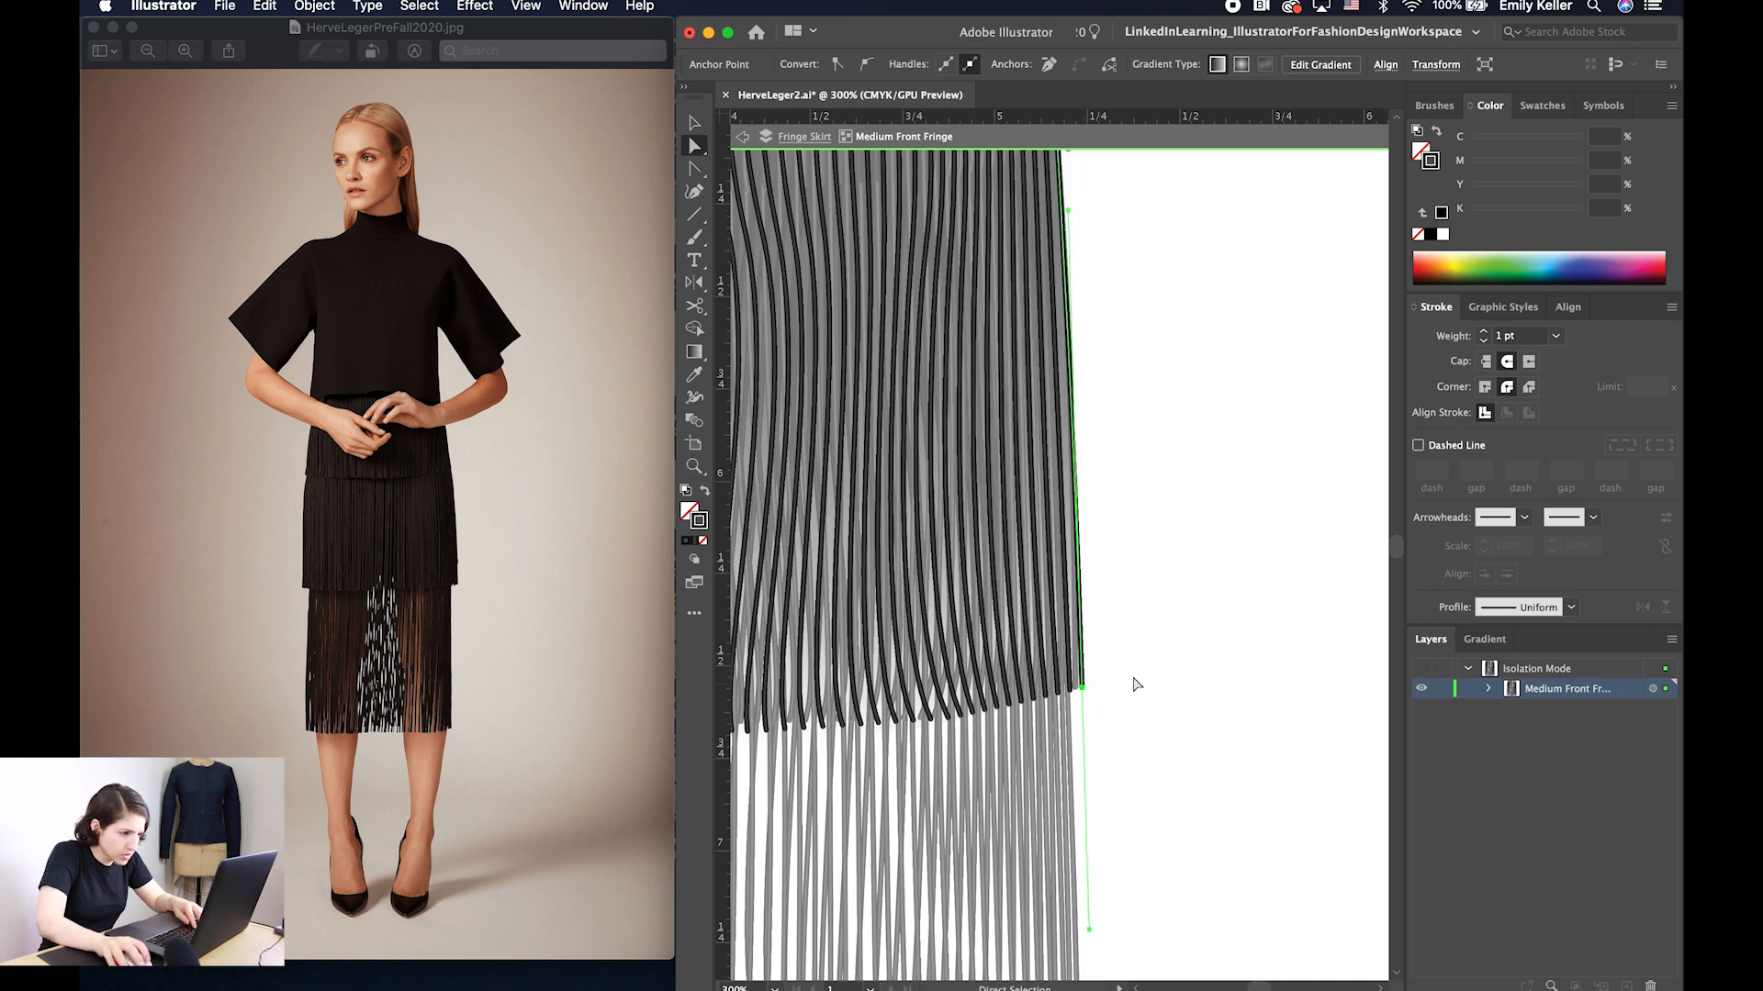
key(Right)
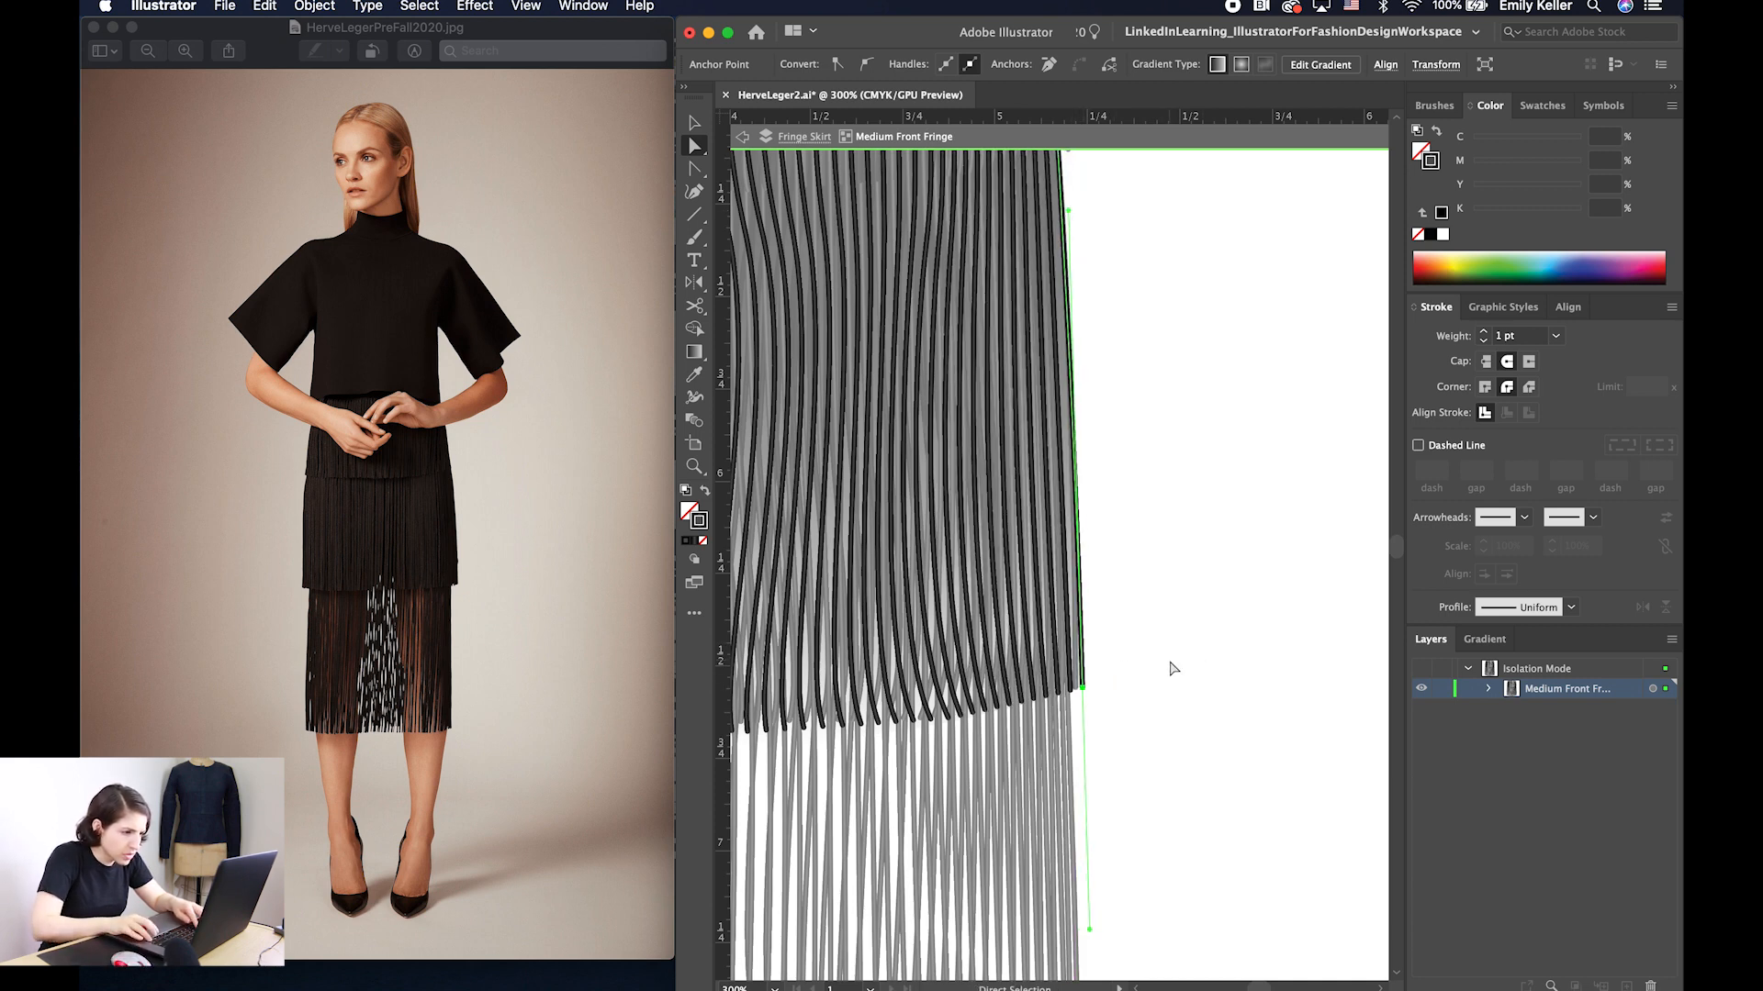
click(1213, 623)
key(v)
Nudge the Medium Front Fringe's left outer strand end inward, angle its upper handle to straighten the edge, and exit isolation mode
scroll(1230, 621, left, 5)
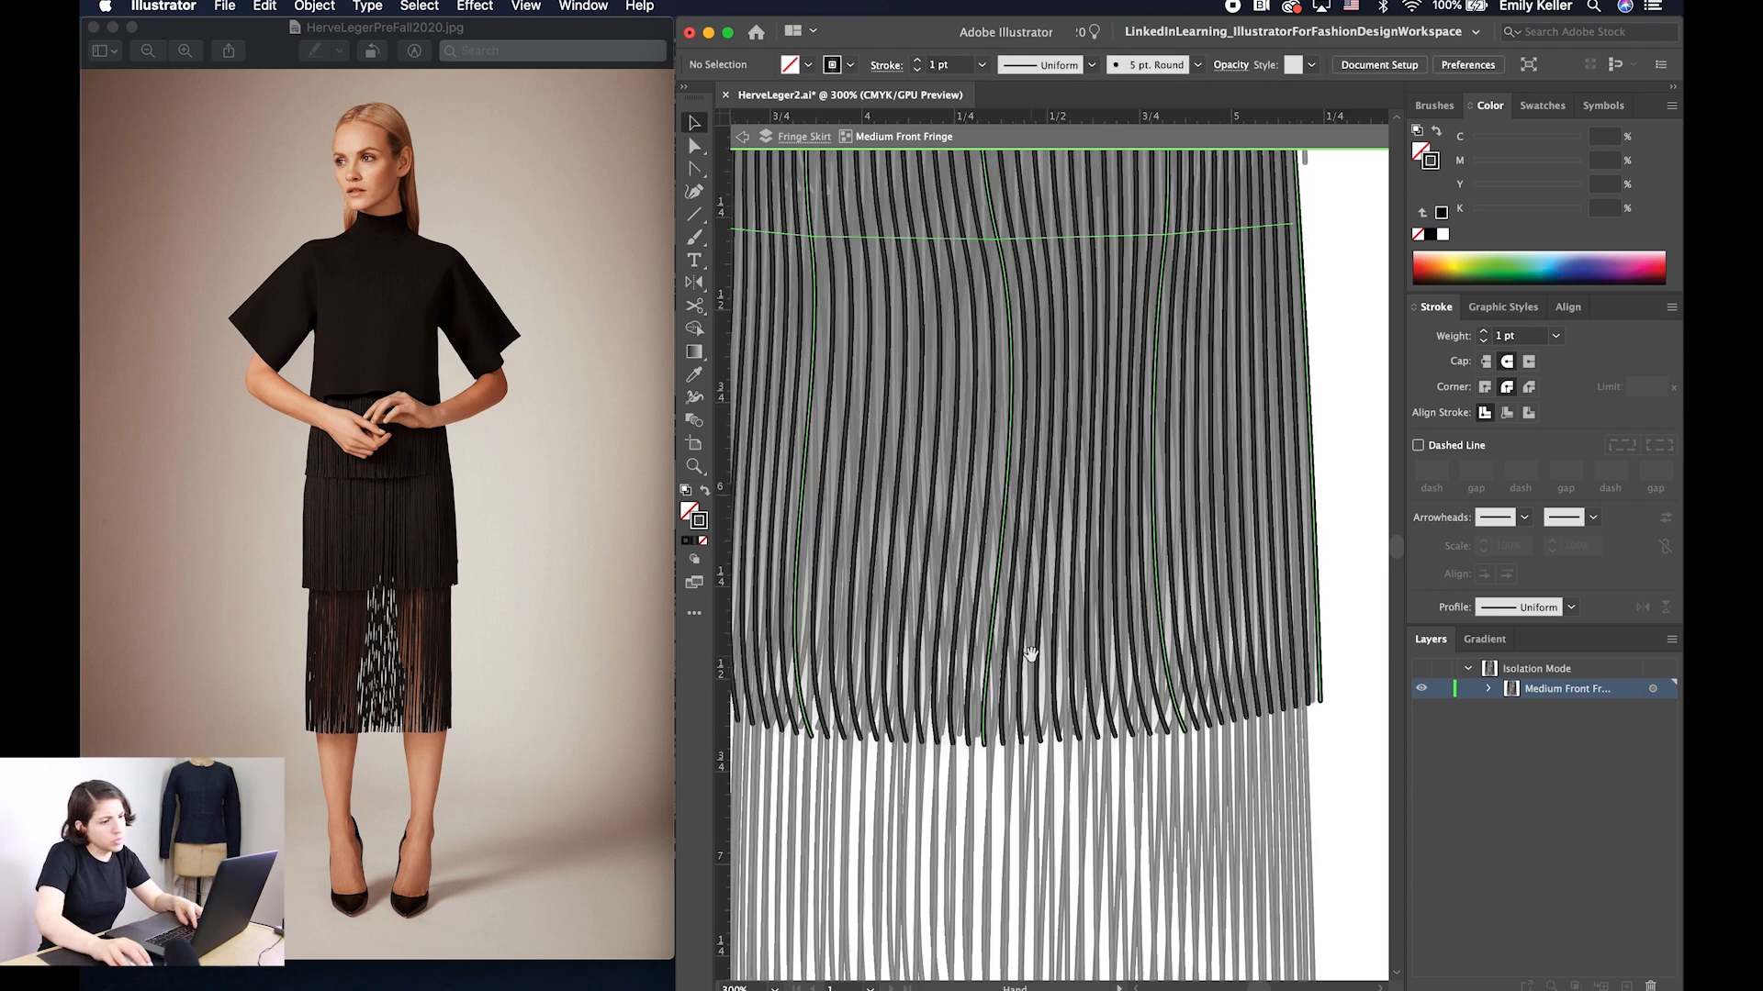
key(a)
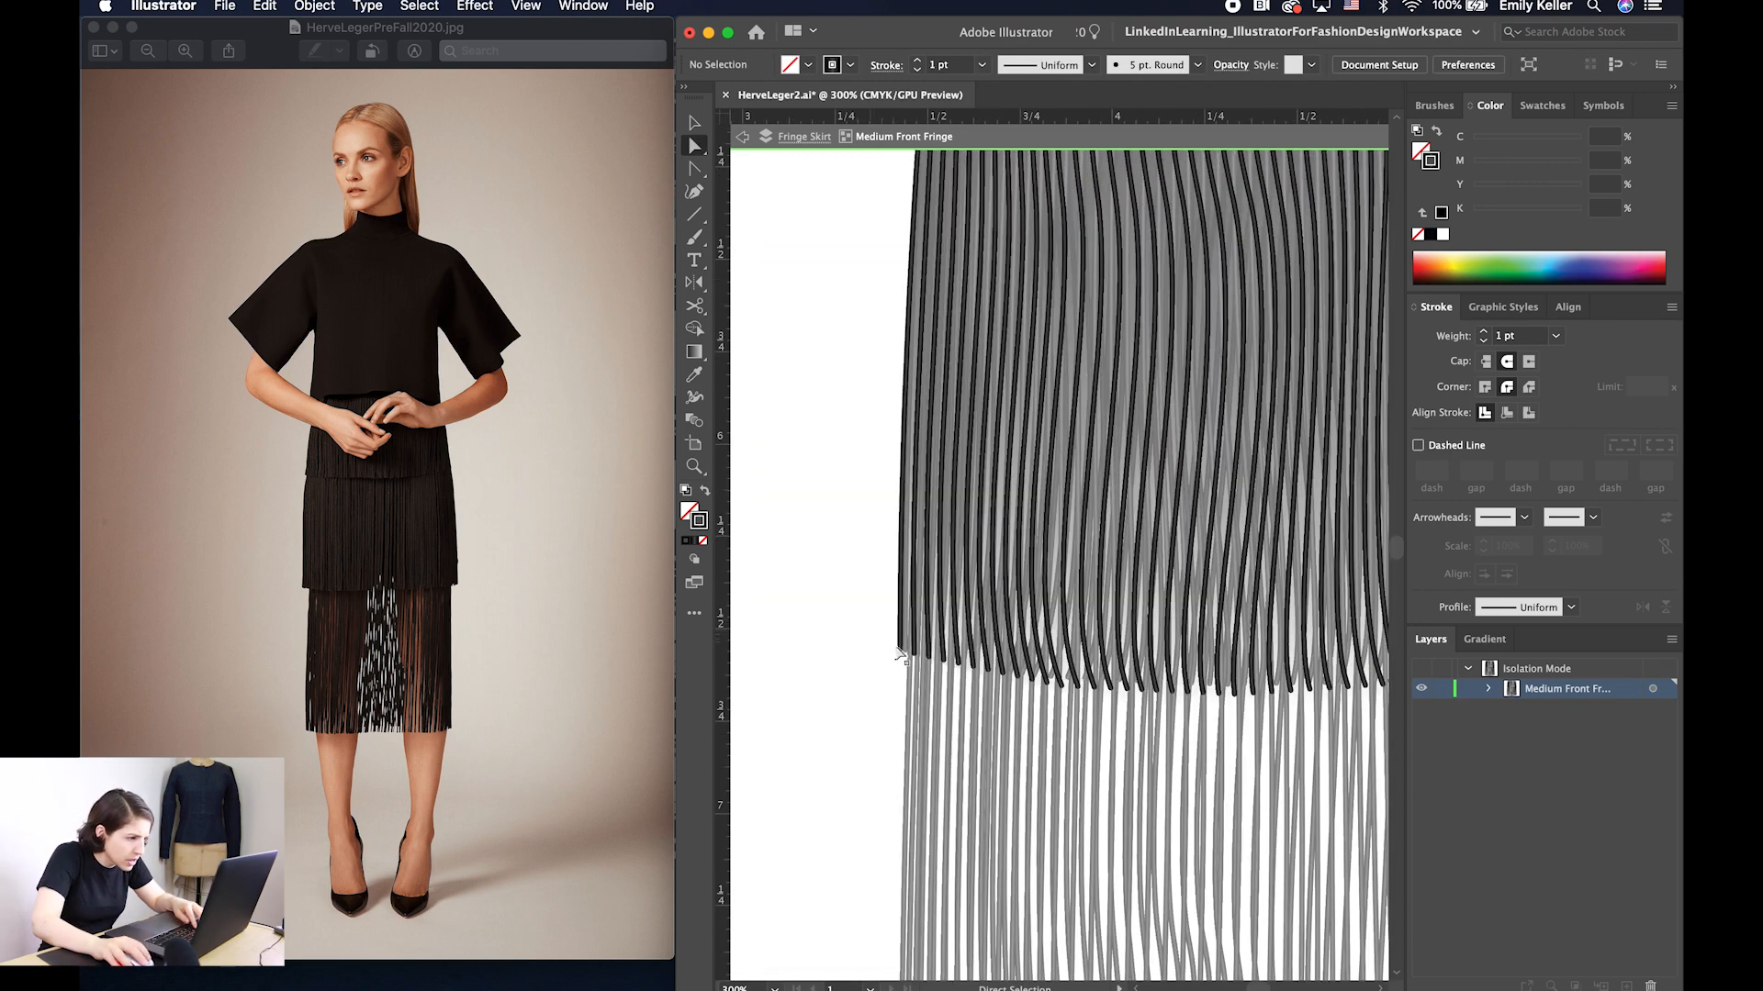
click(897, 652)
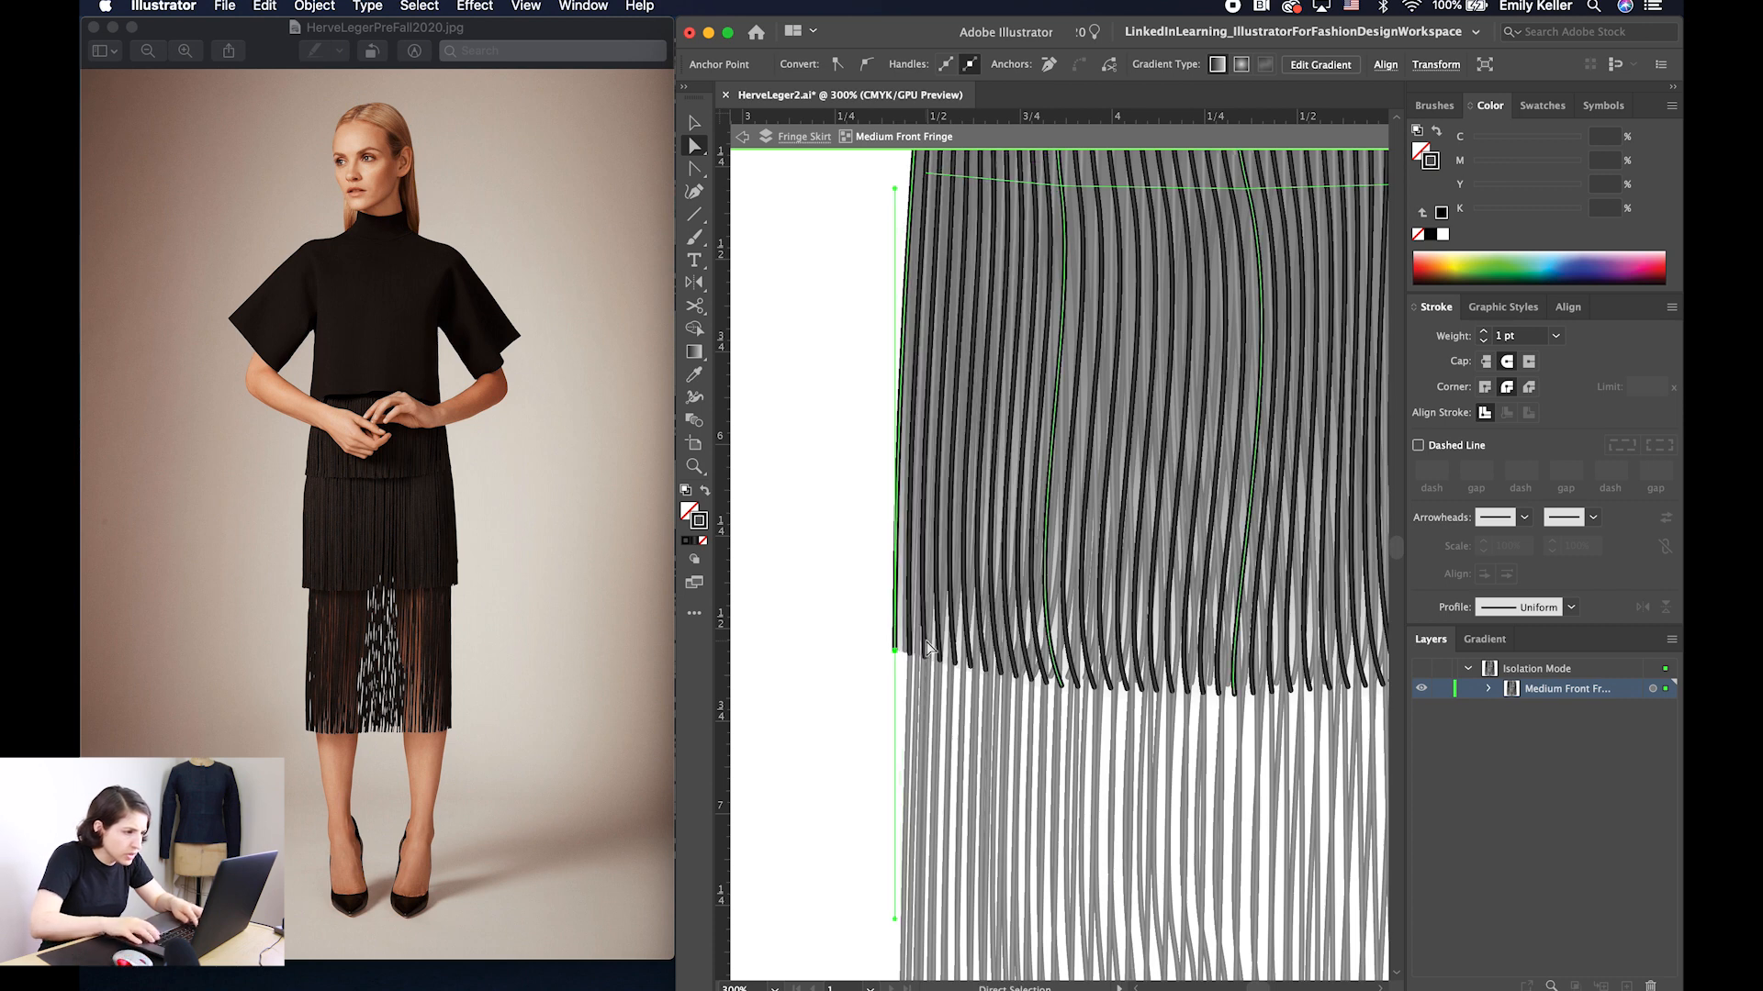
key(Right)
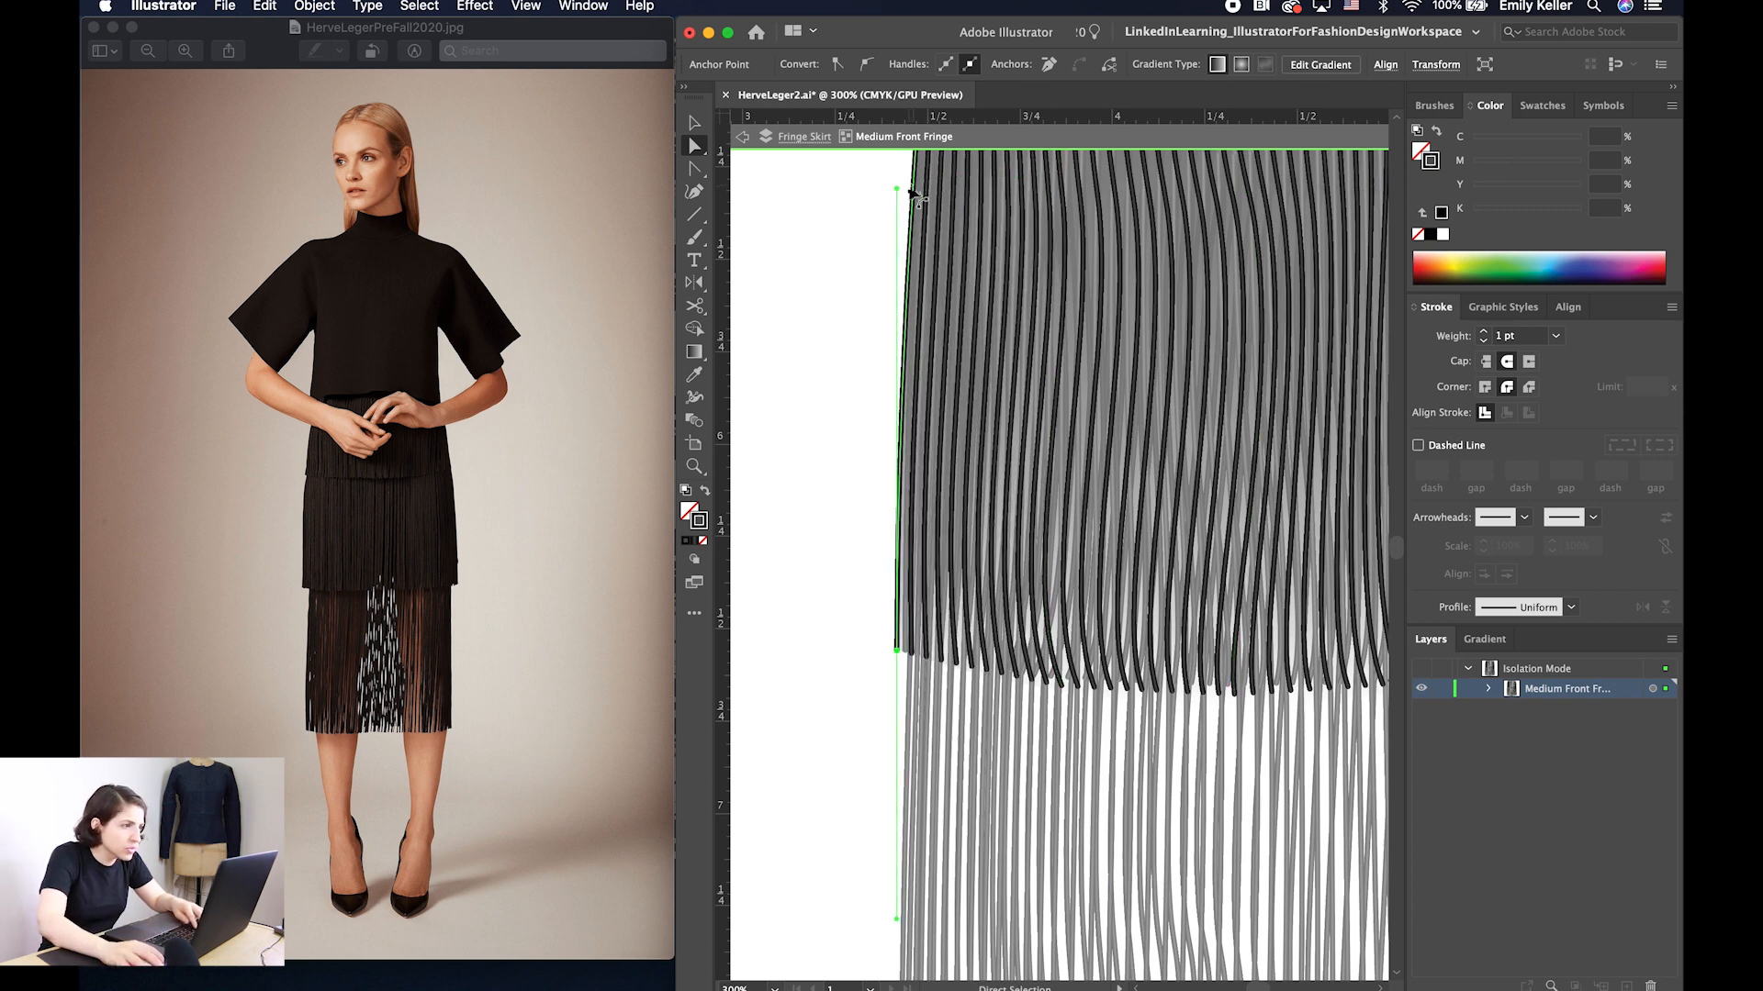
drag(896, 188, 906, 189)
key(v)
click(799, 476)
double_click(774, 437)
Isolate the Short Fringe for editing the lower end of its right outer strand
key(super+minus)
key(super+minus)
drag(1095, 450, 1035, 466)
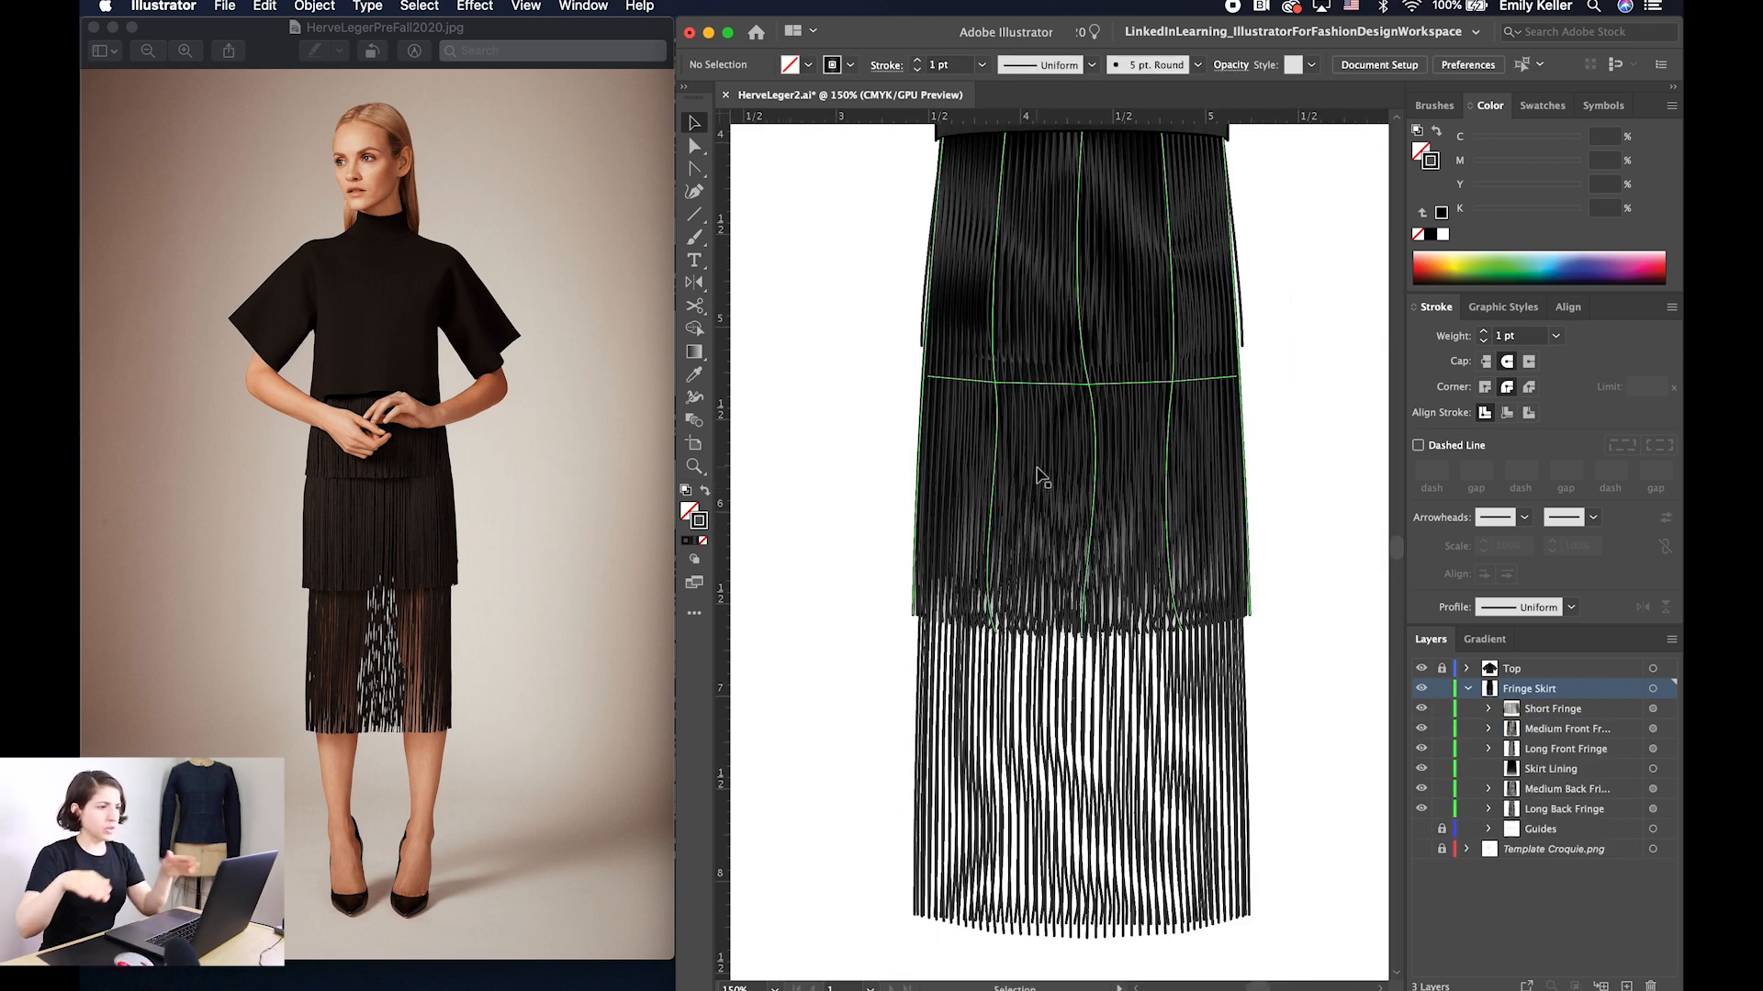
drag(1219, 342, 1254, 410)
key(z)
drag(1248, 408, 1192, 458)
key(v)
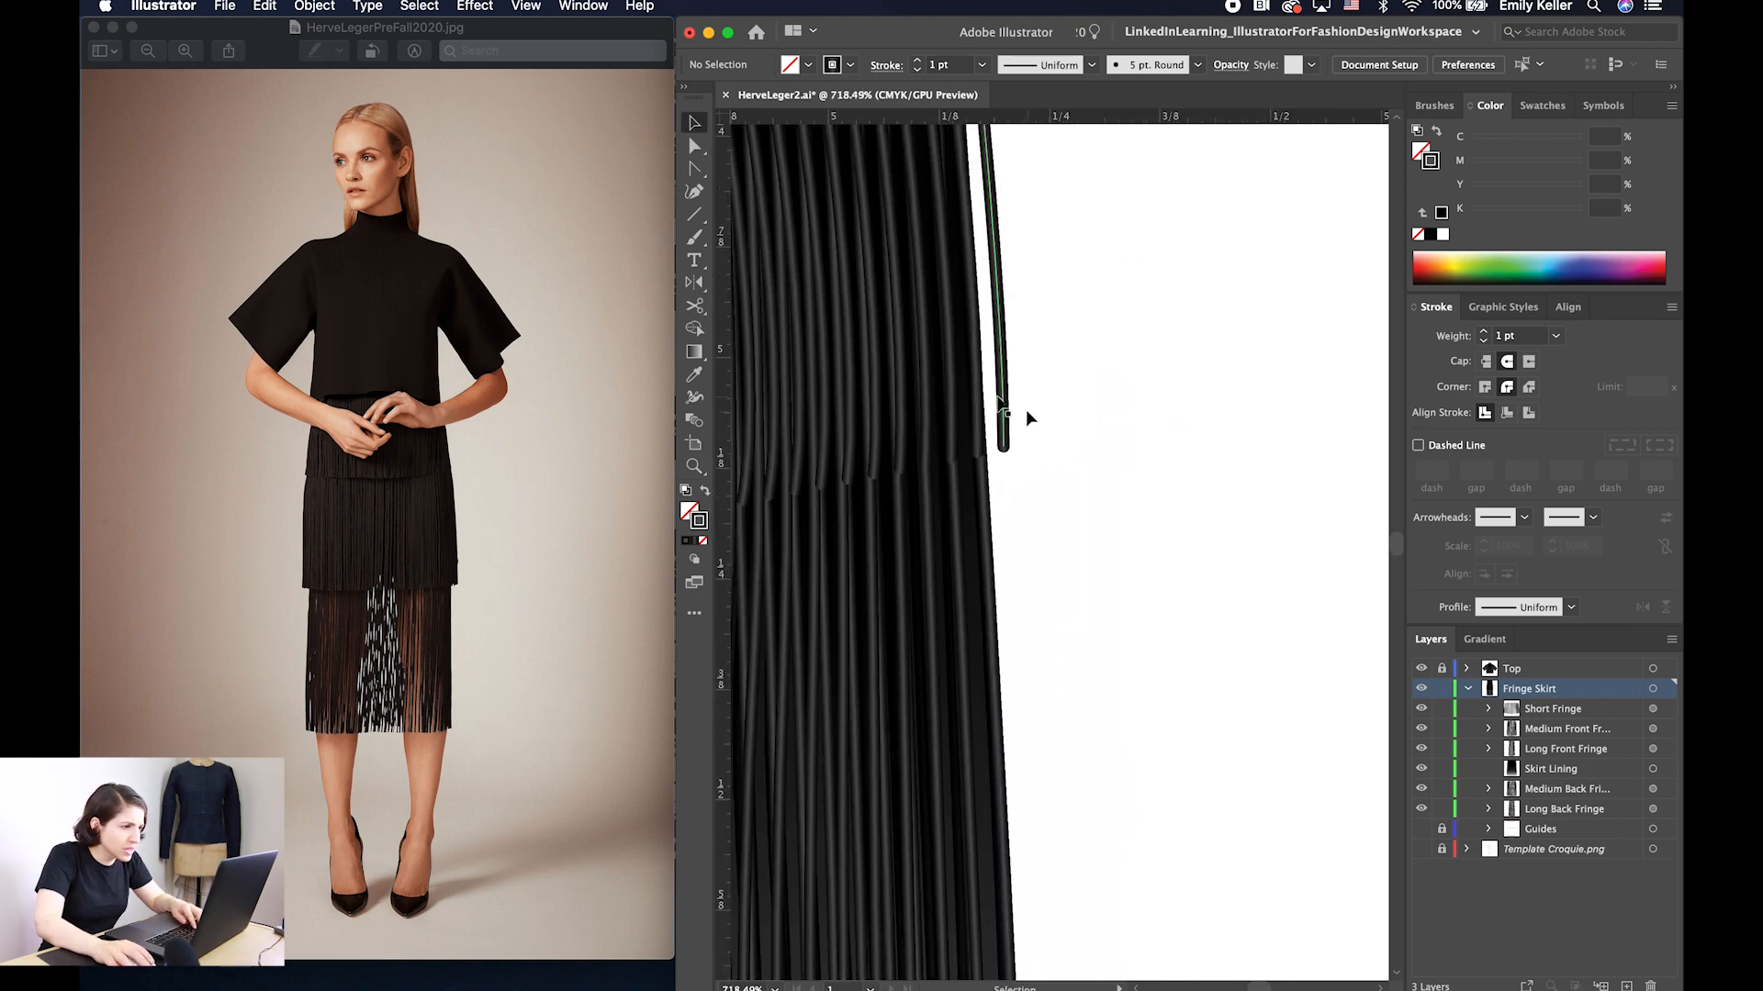
double_click(1001, 397)
key(a)
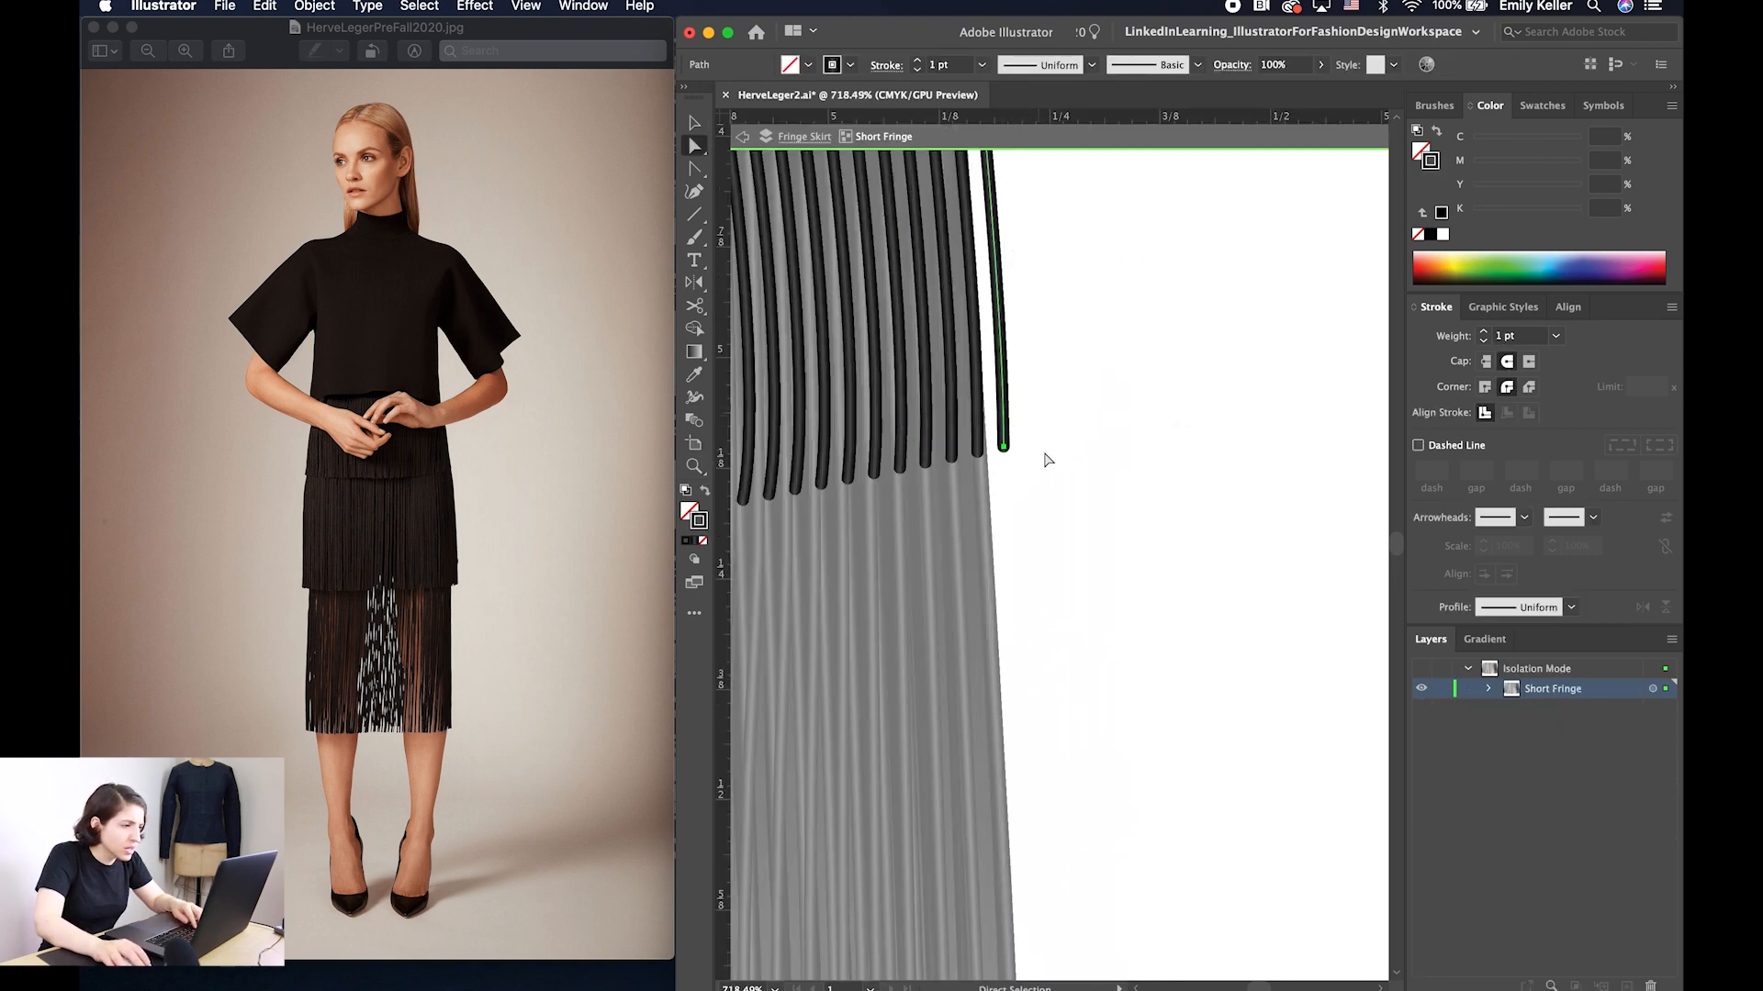
click(1053, 461)
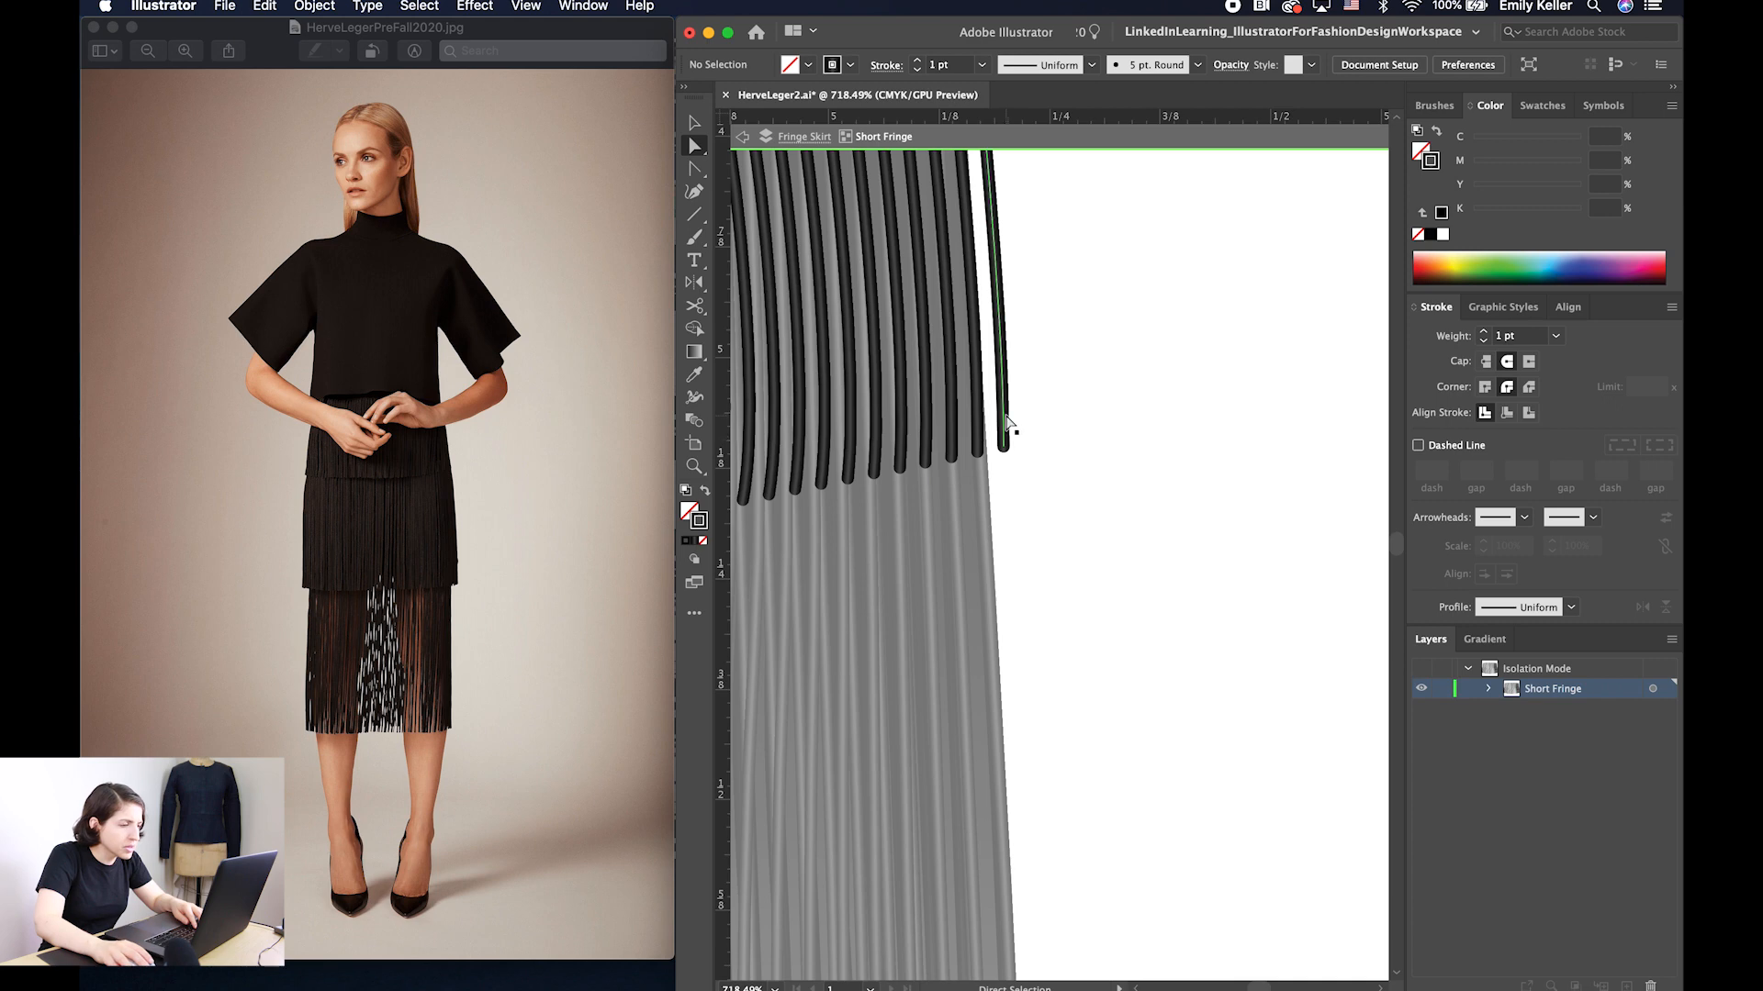
Straighten the Short Fringe's right outer strand by angling its bottom anchor's upper handle along the strand, then select the whole strand
click(1003, 447)
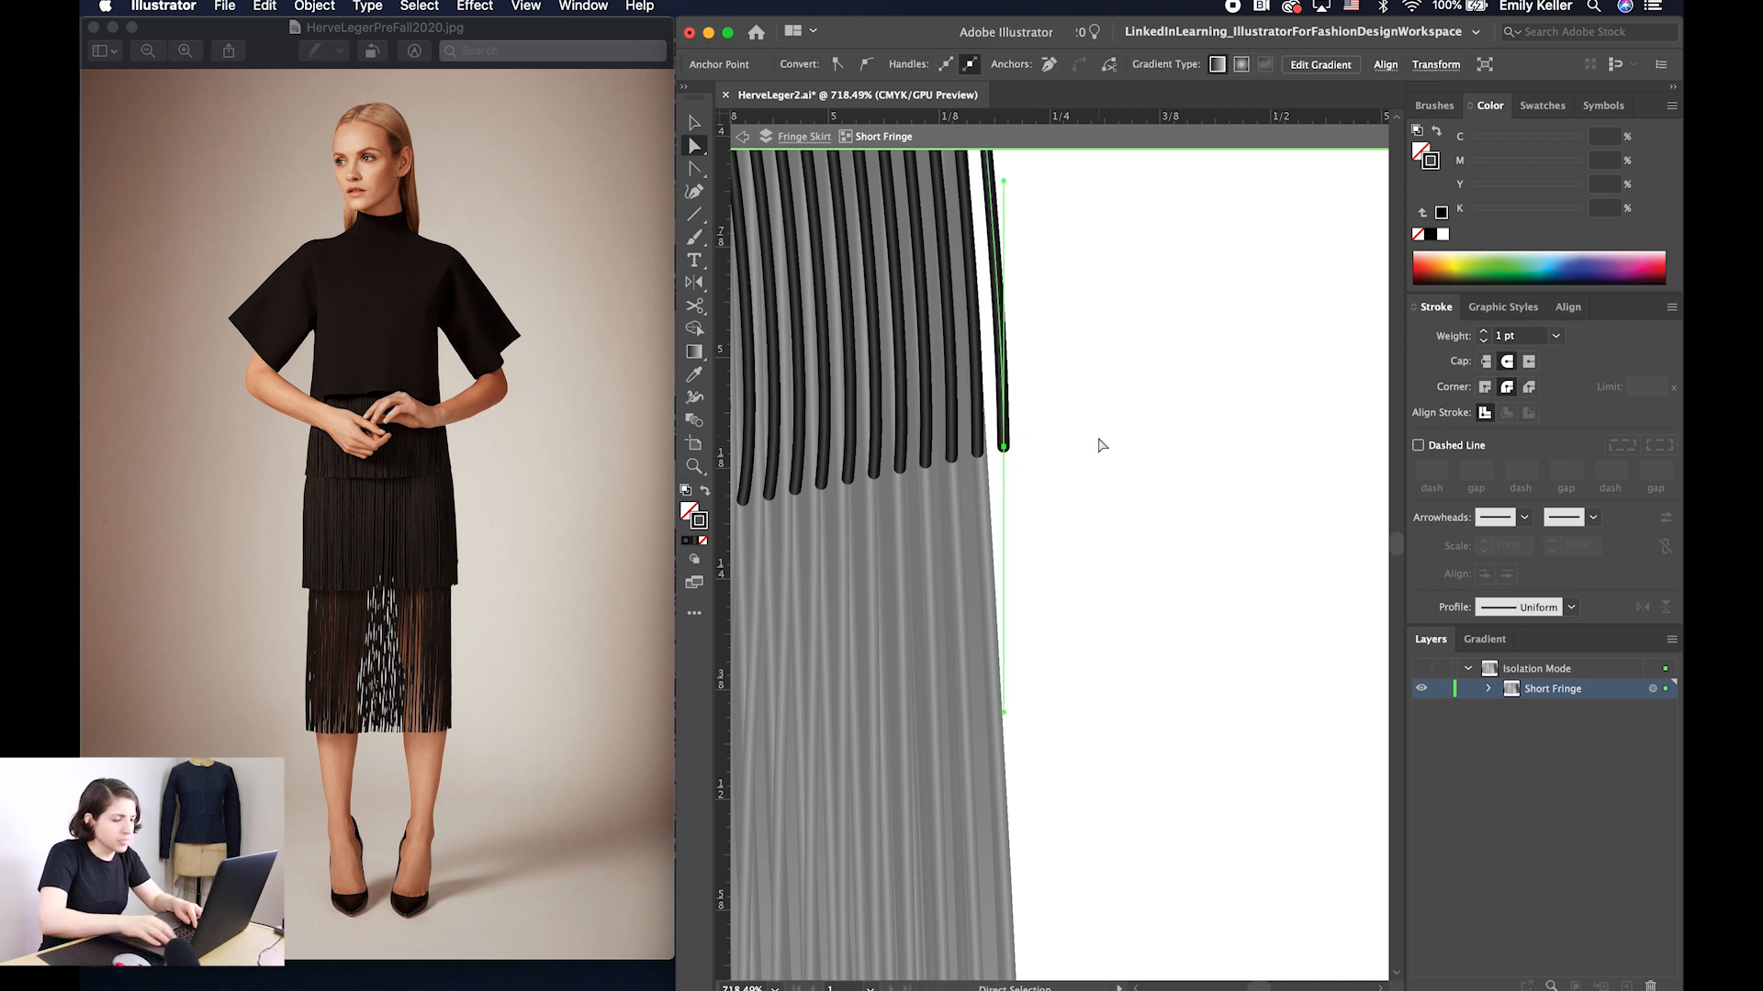
key(super+minus)
key(super+minus)
drag(1119, 462, 1048, 648)
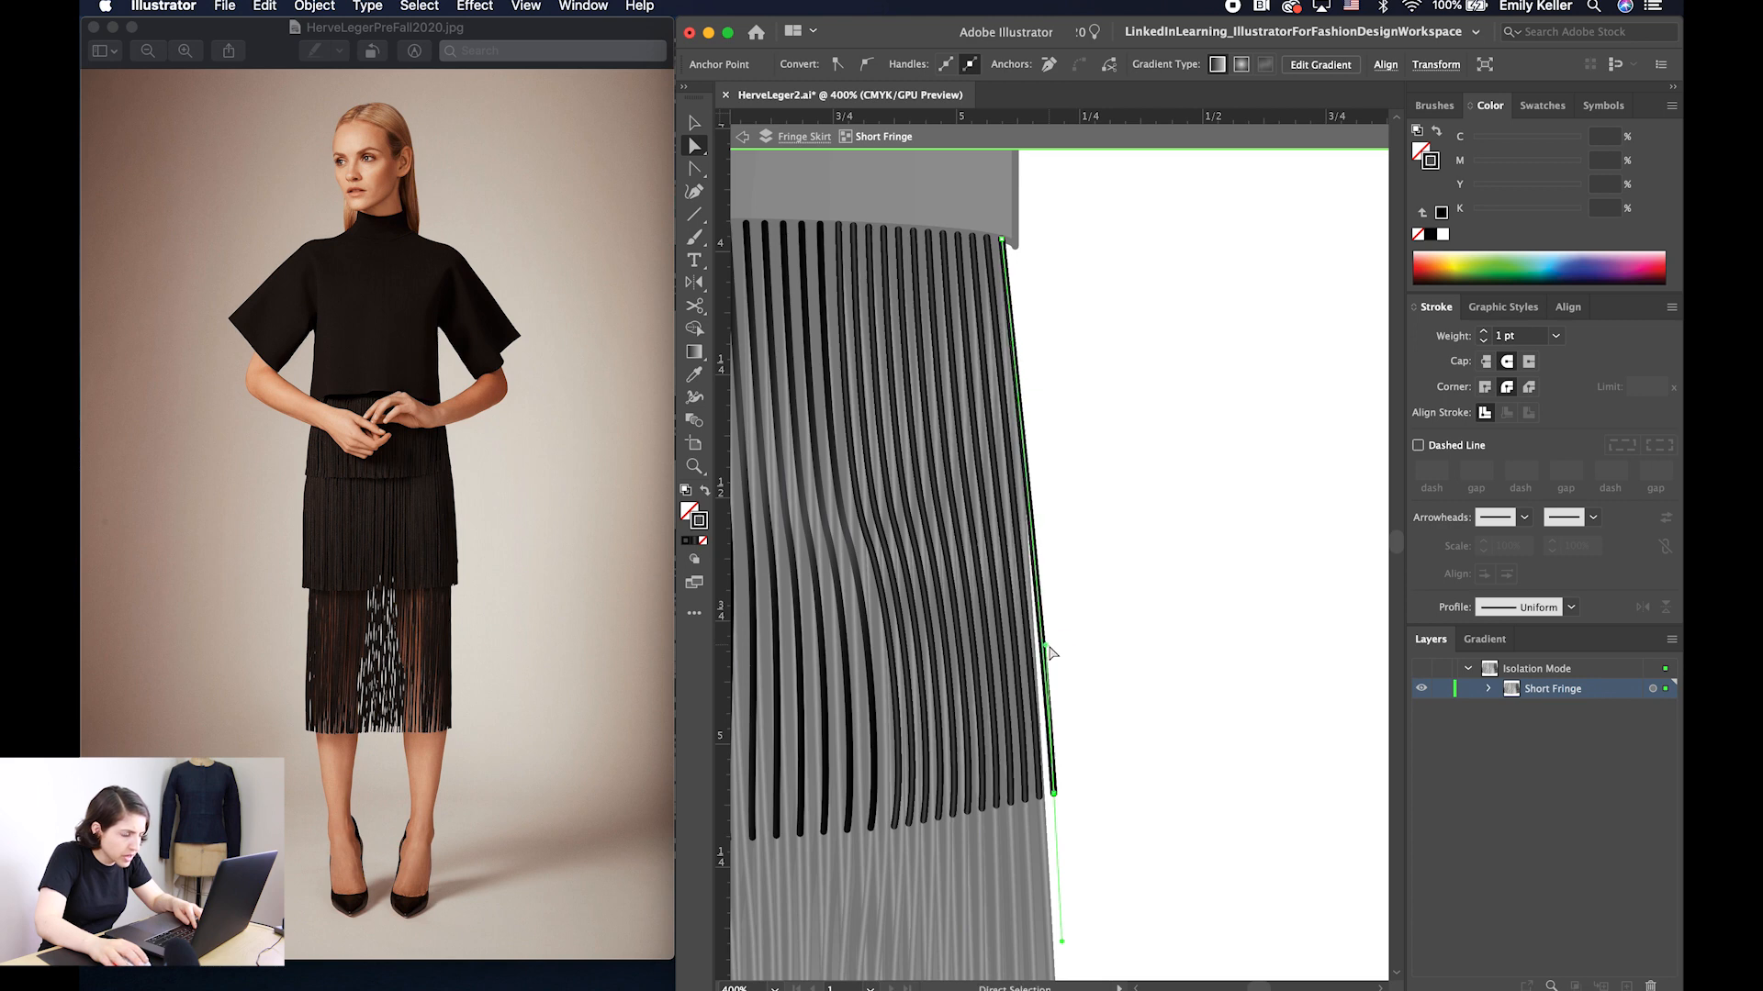
click(1126, 672)
key(v)
click(1041, 596)
key(v)
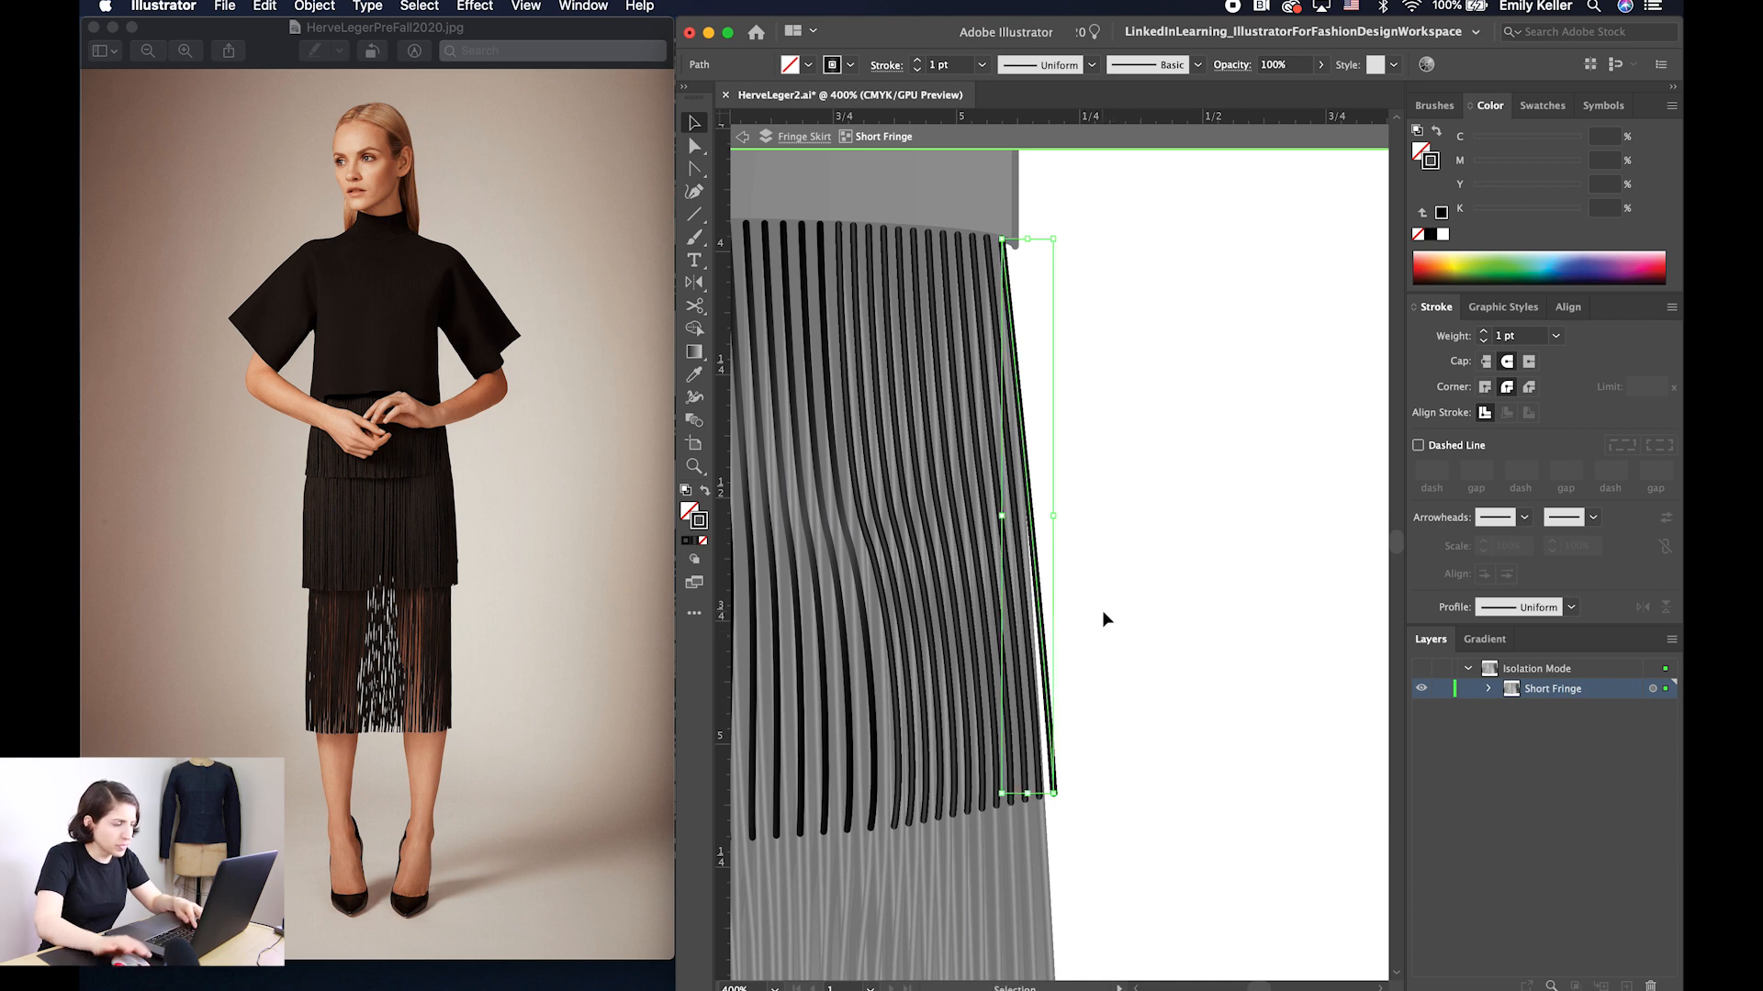
Nudge the Short Fringe's right outer strand inward and exit isolation mode
key(Left)
key(Left)
key(Left)
key(Left)
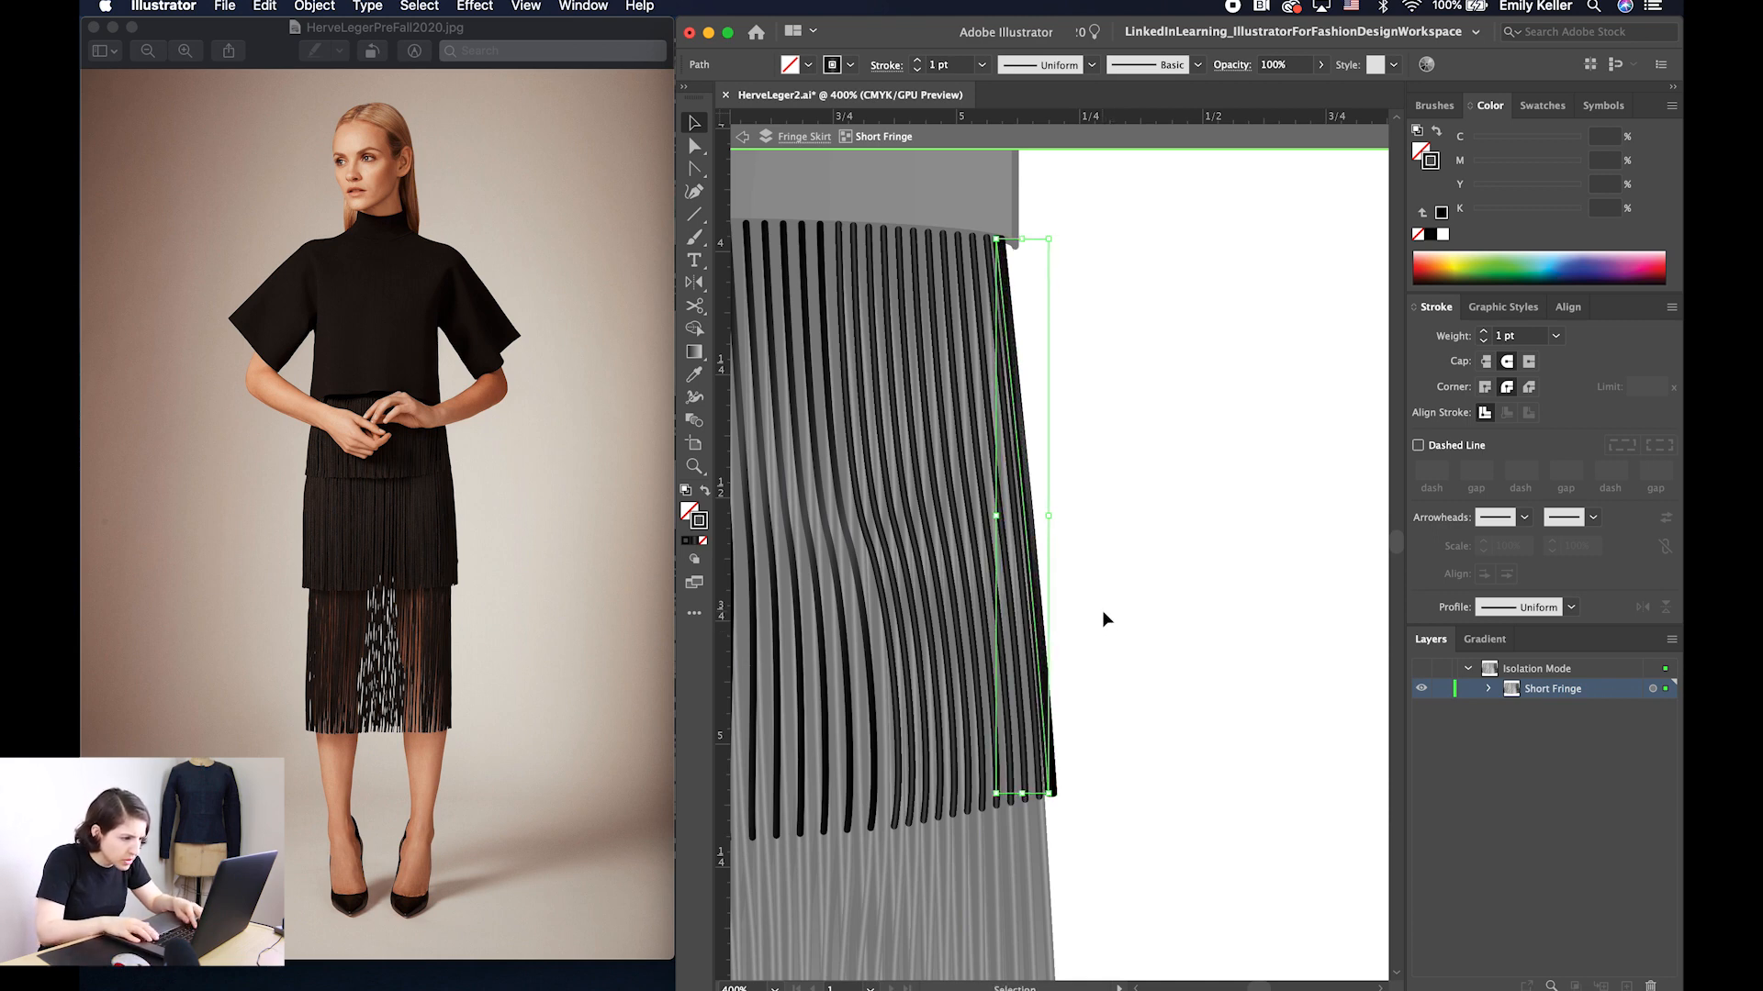
double_click(1143, 609)
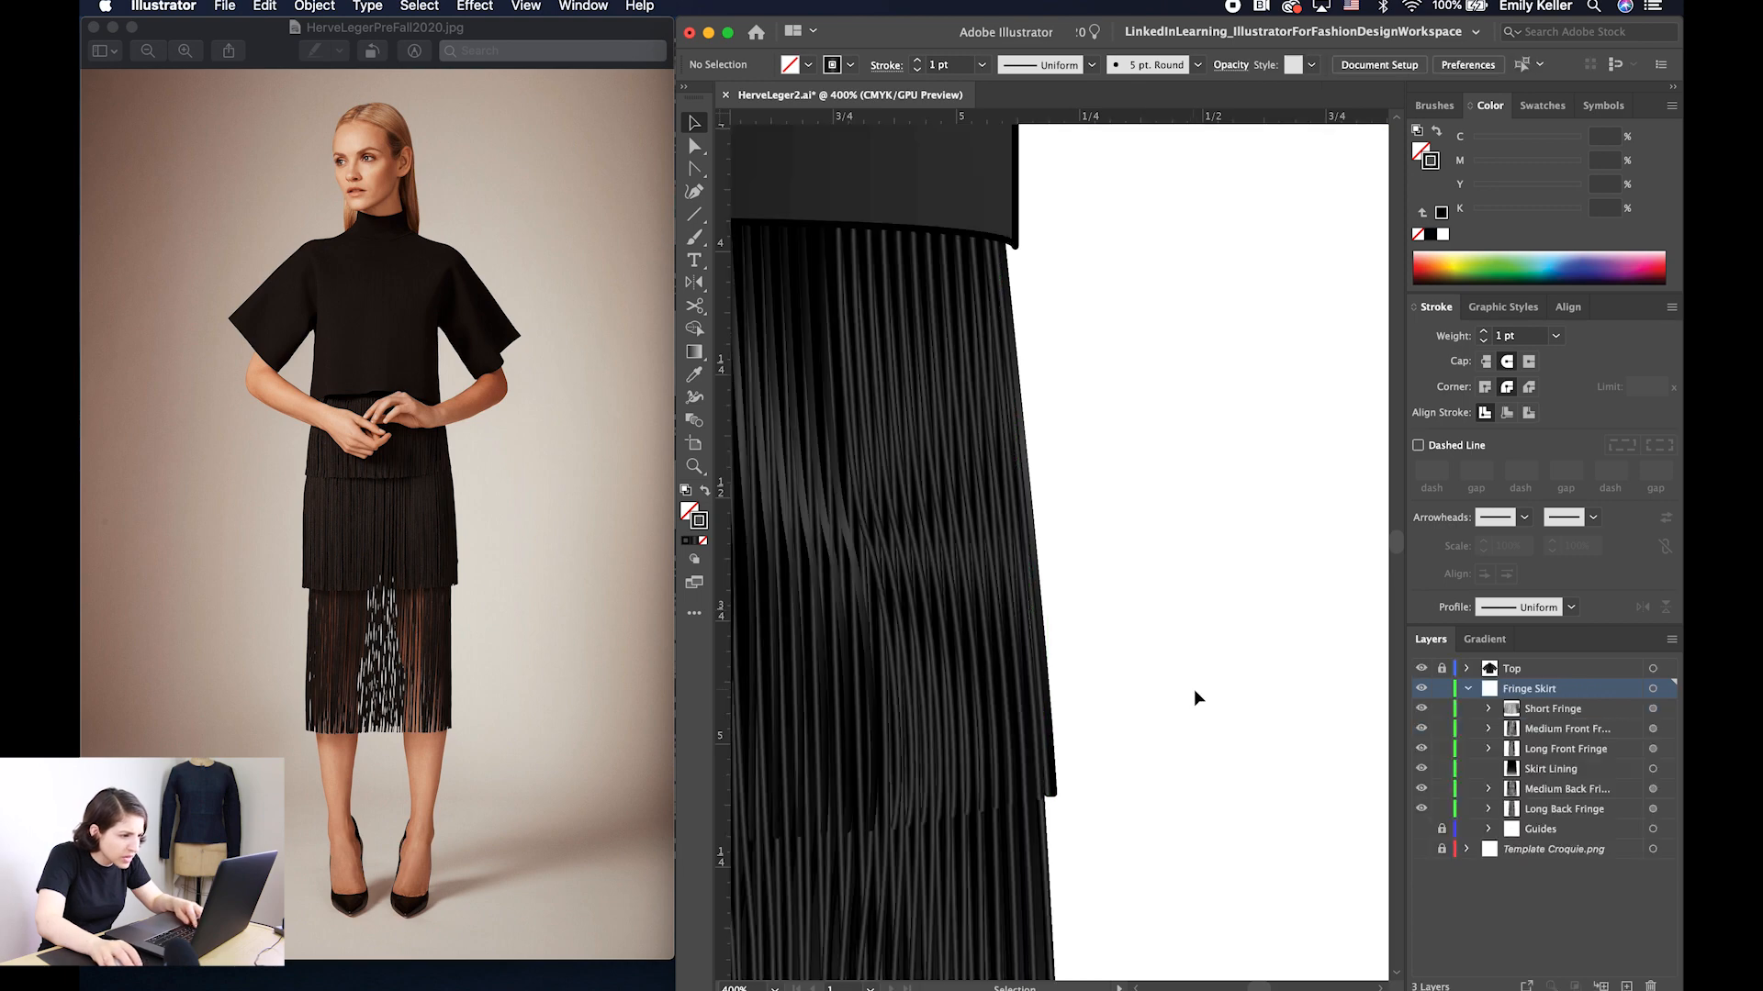
Isolate the Short Fringe, straighten its left outer strand by angling the bottom anchor's upper handle, and nudge the anchor outward
key(space)
drag(871, 723, 1019, 683)
drag(755, 745, 1232, 592)
drag(963, 589, 965, 610)
double_click(841, 454)
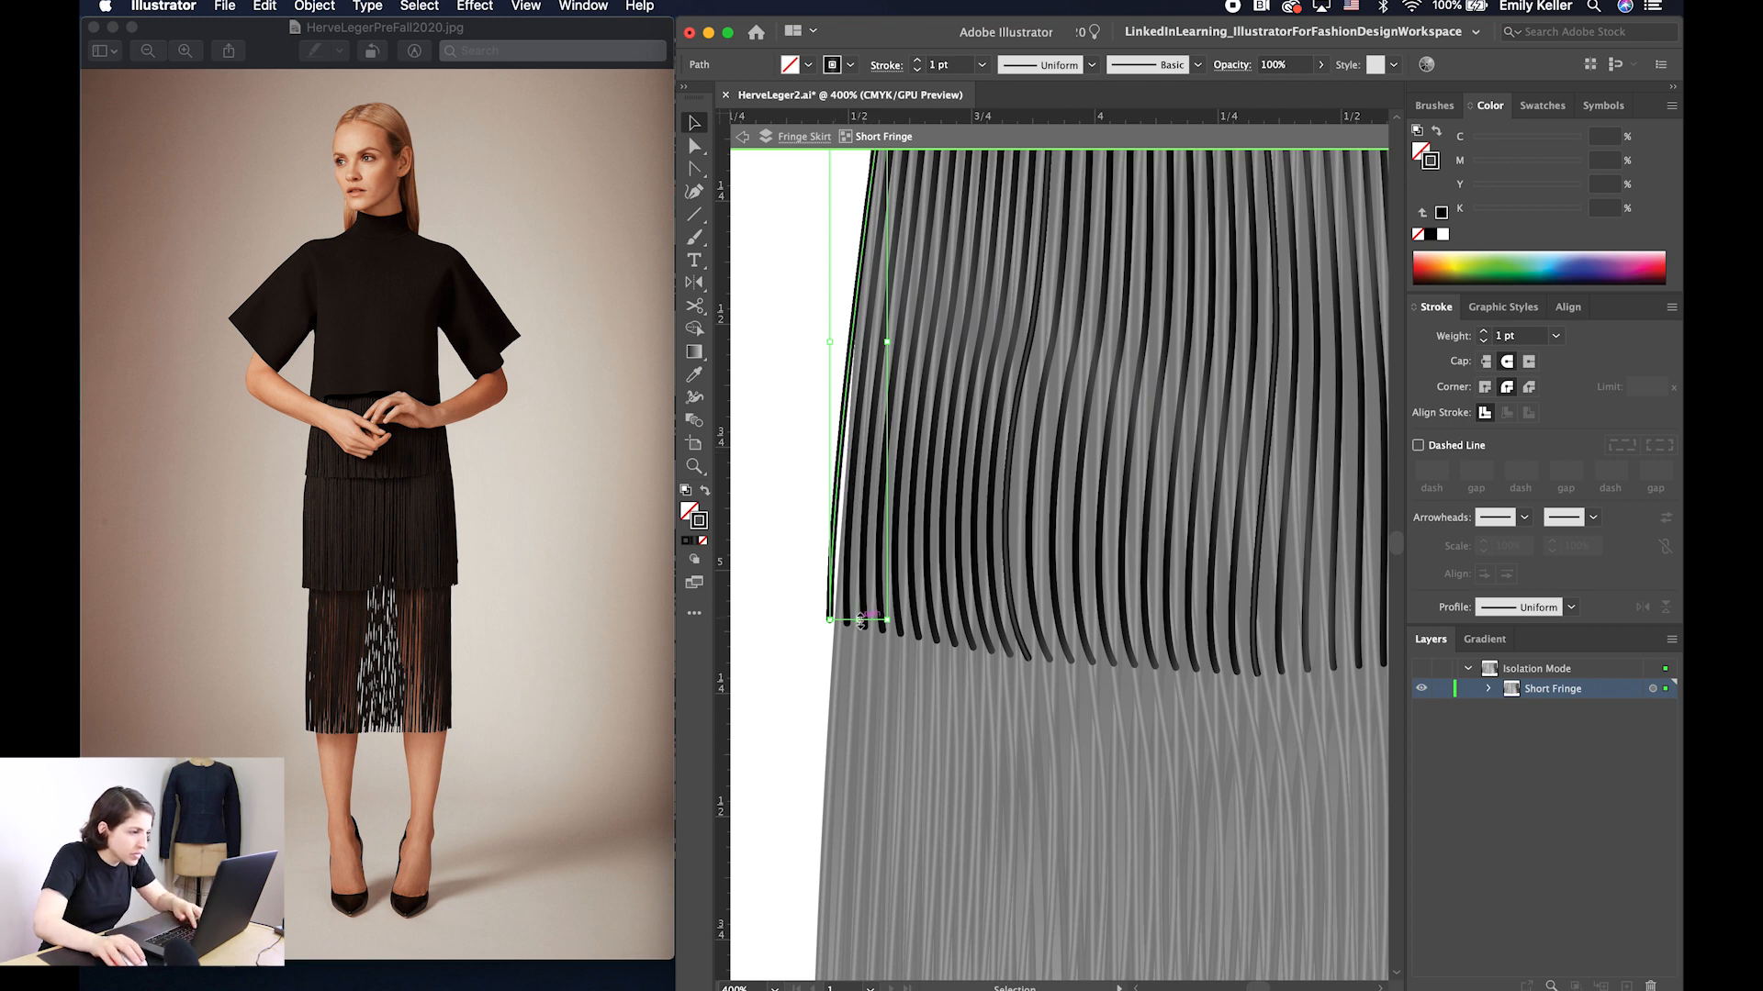
key(a)
click(797, 501)
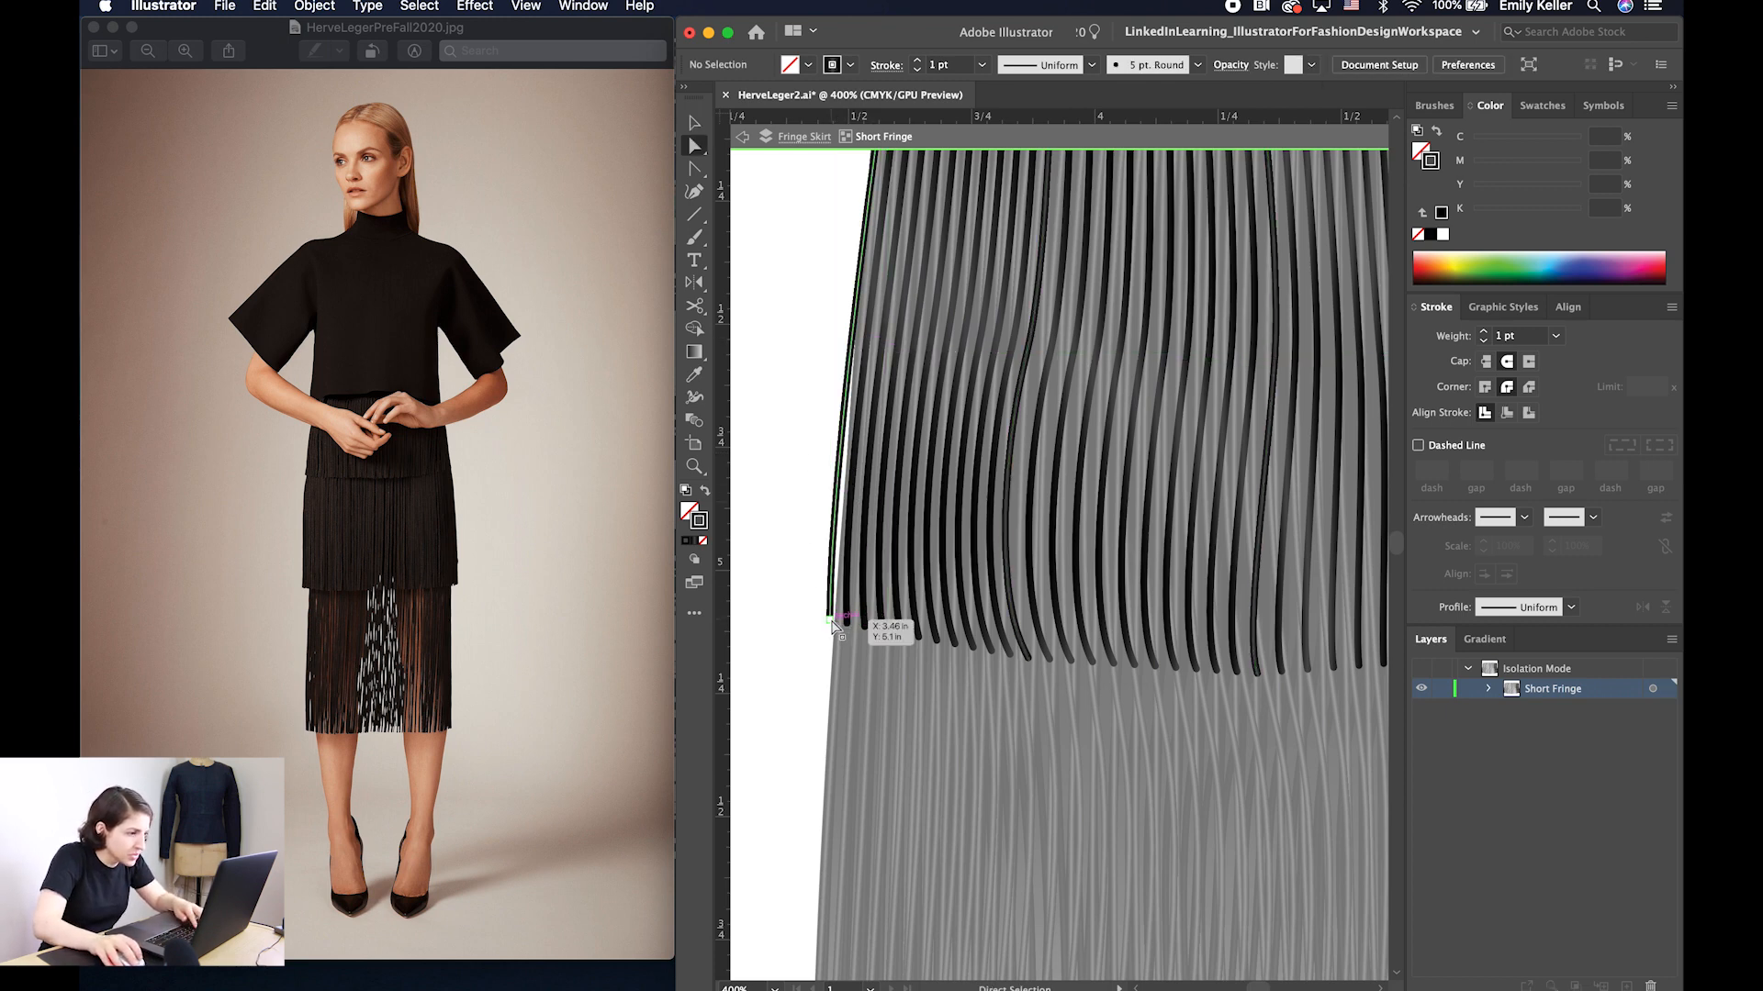
click(832, 622)
drag(832, 459, 834, 461)
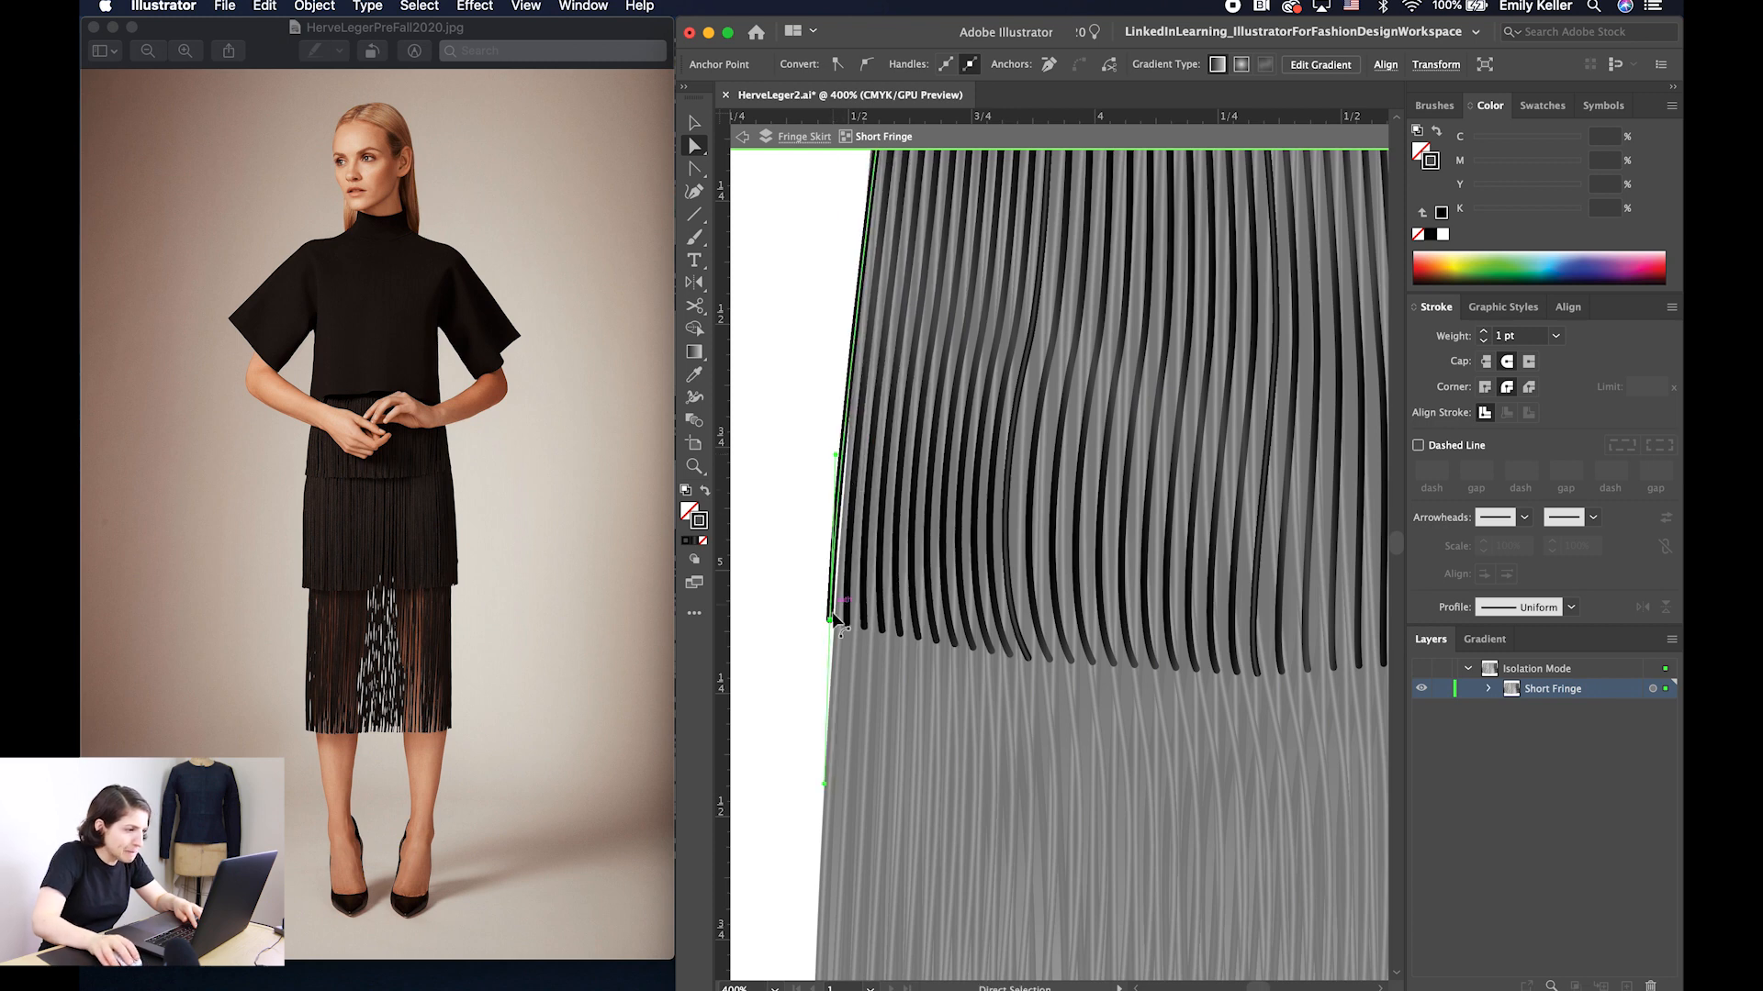
key(Left)
Paste a copy of the left outer strand into the Fringe Skirt layer and fit it over the Short Fringe's left edge
key(v)
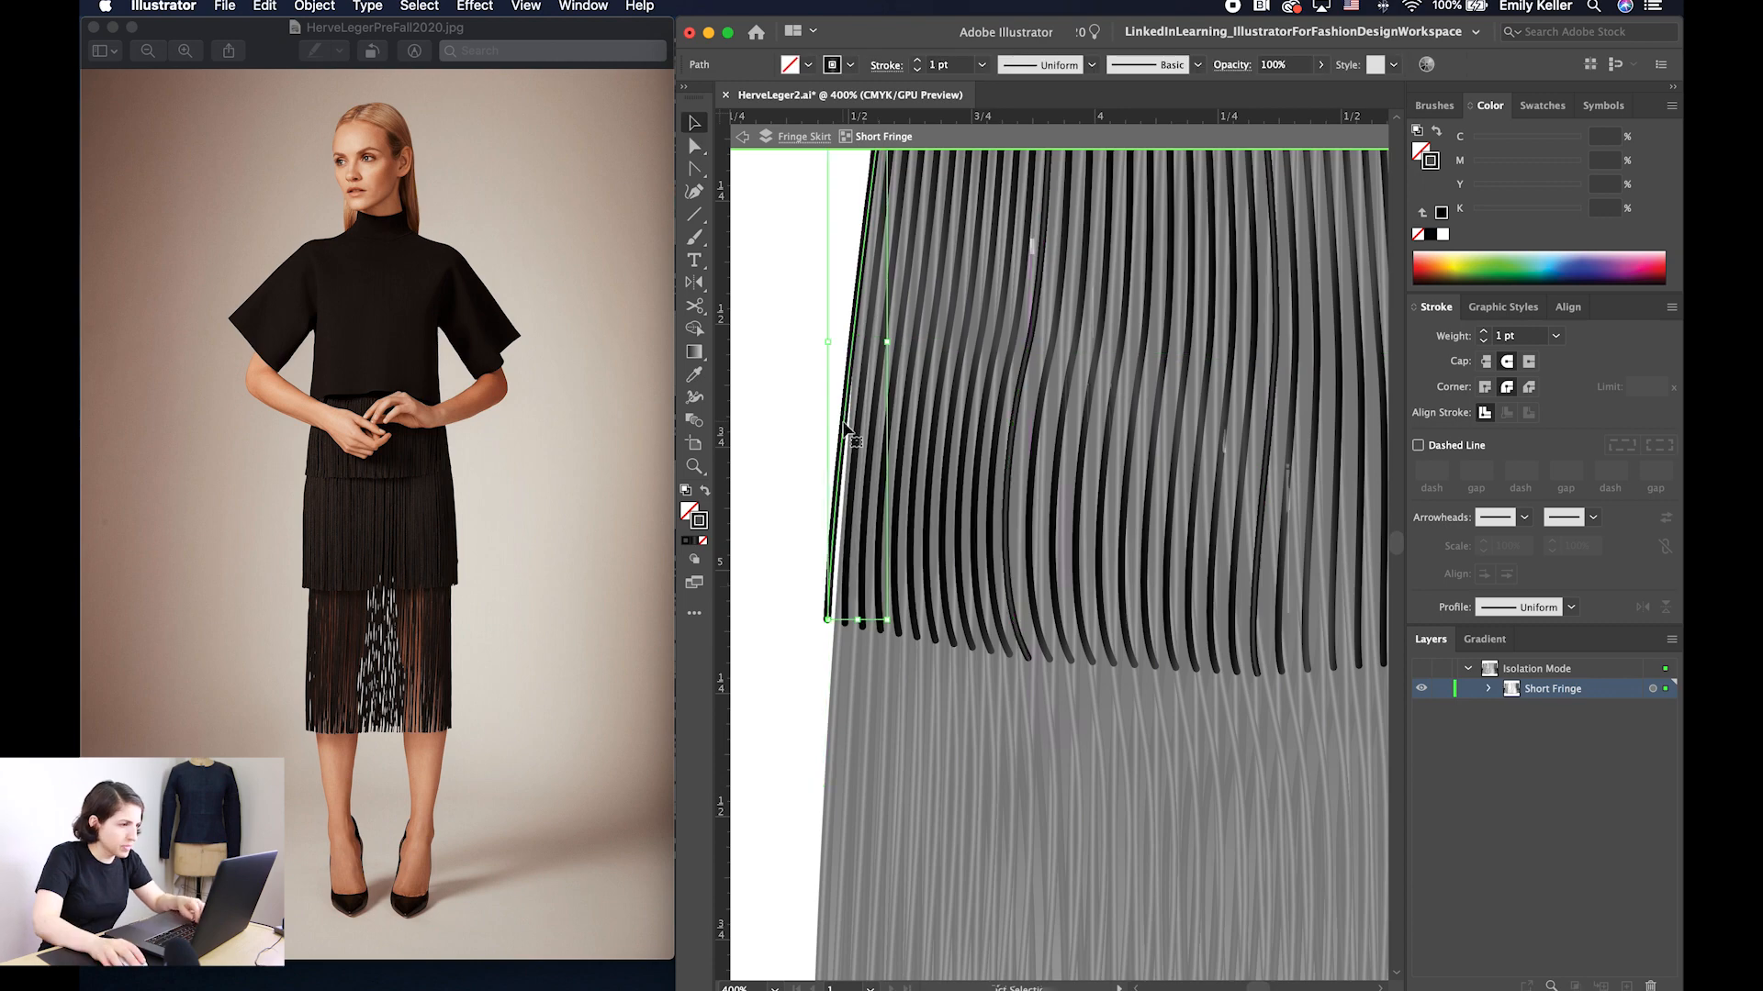
double_click(778, 424)
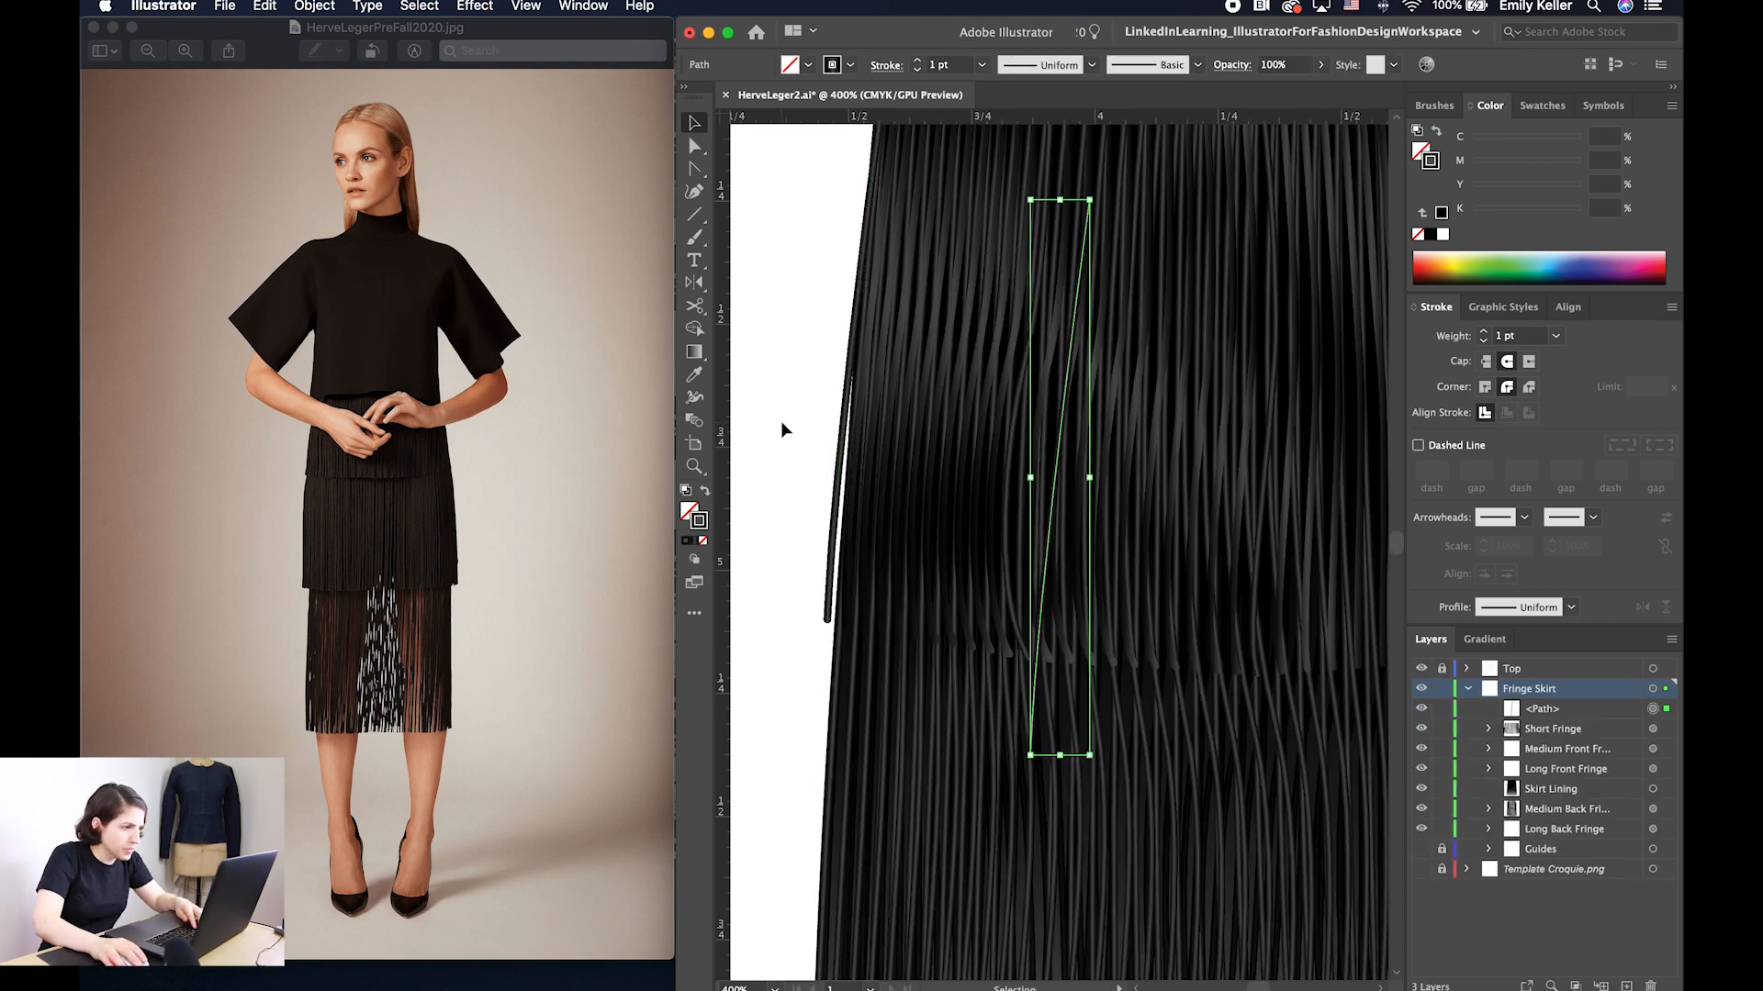
drag(1065, 401, 931, 305)
drag(883, 299, 912, 464)
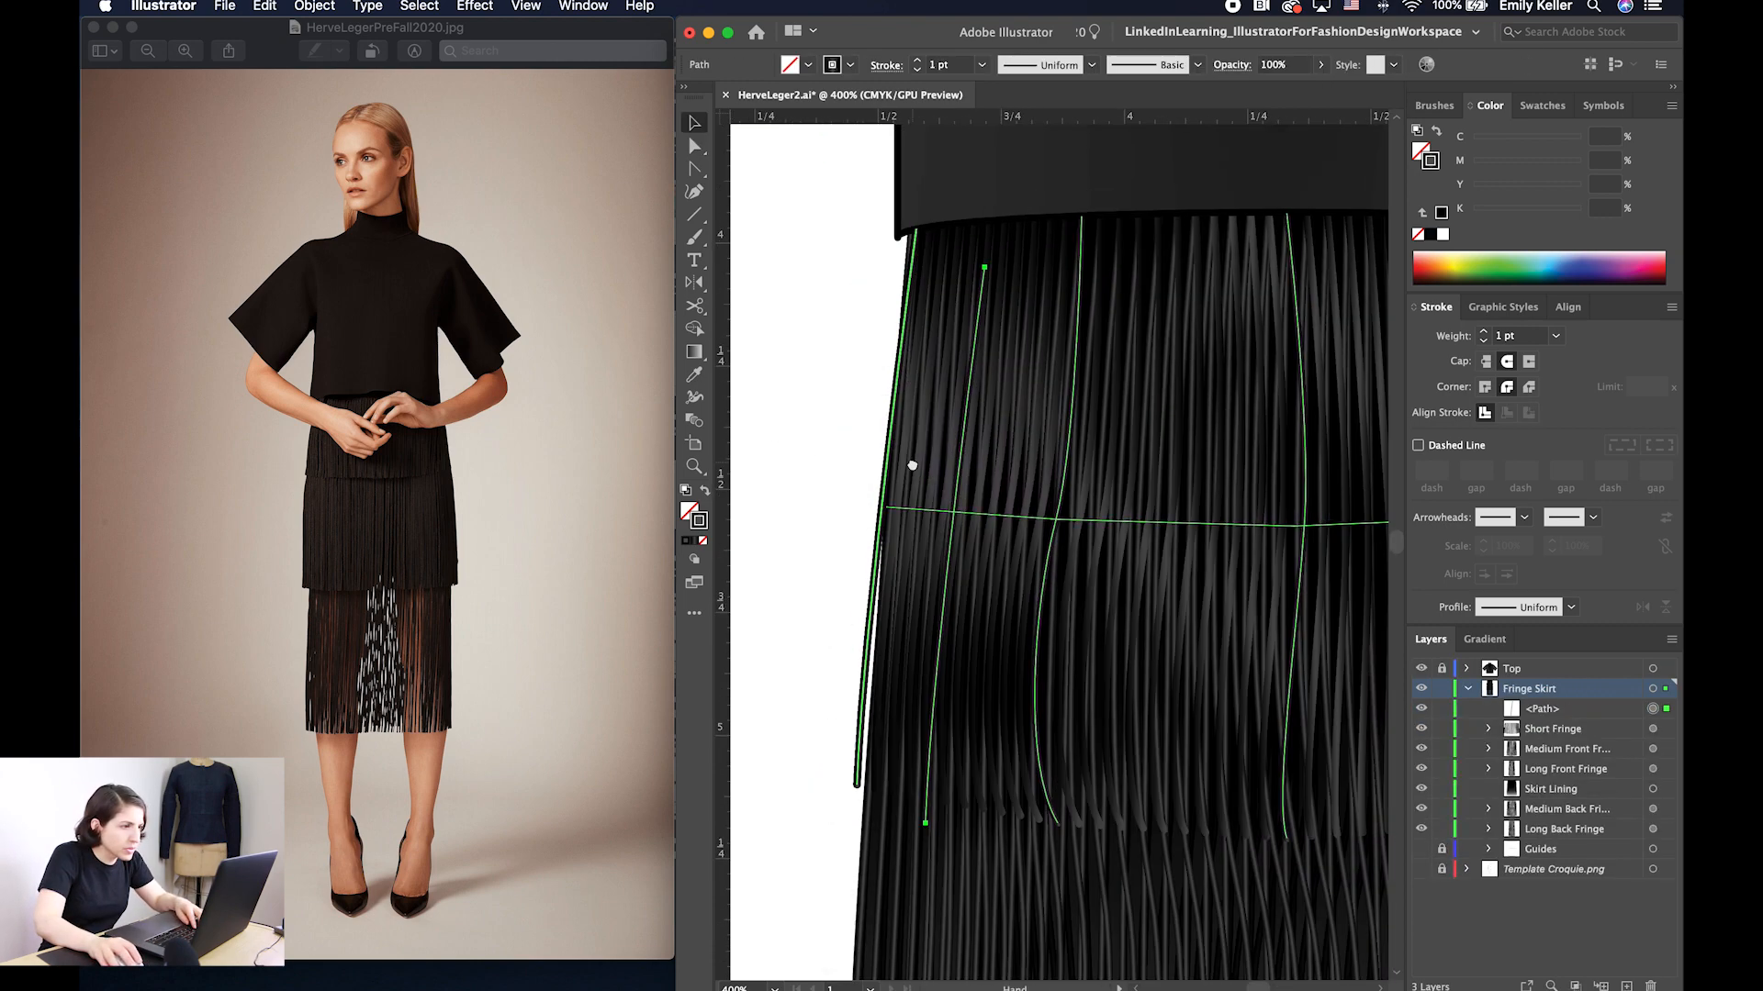
drag(981, 366, 922, 331)
key(Right)
key(Right)
key(Right)
key(Right)
key(Right)
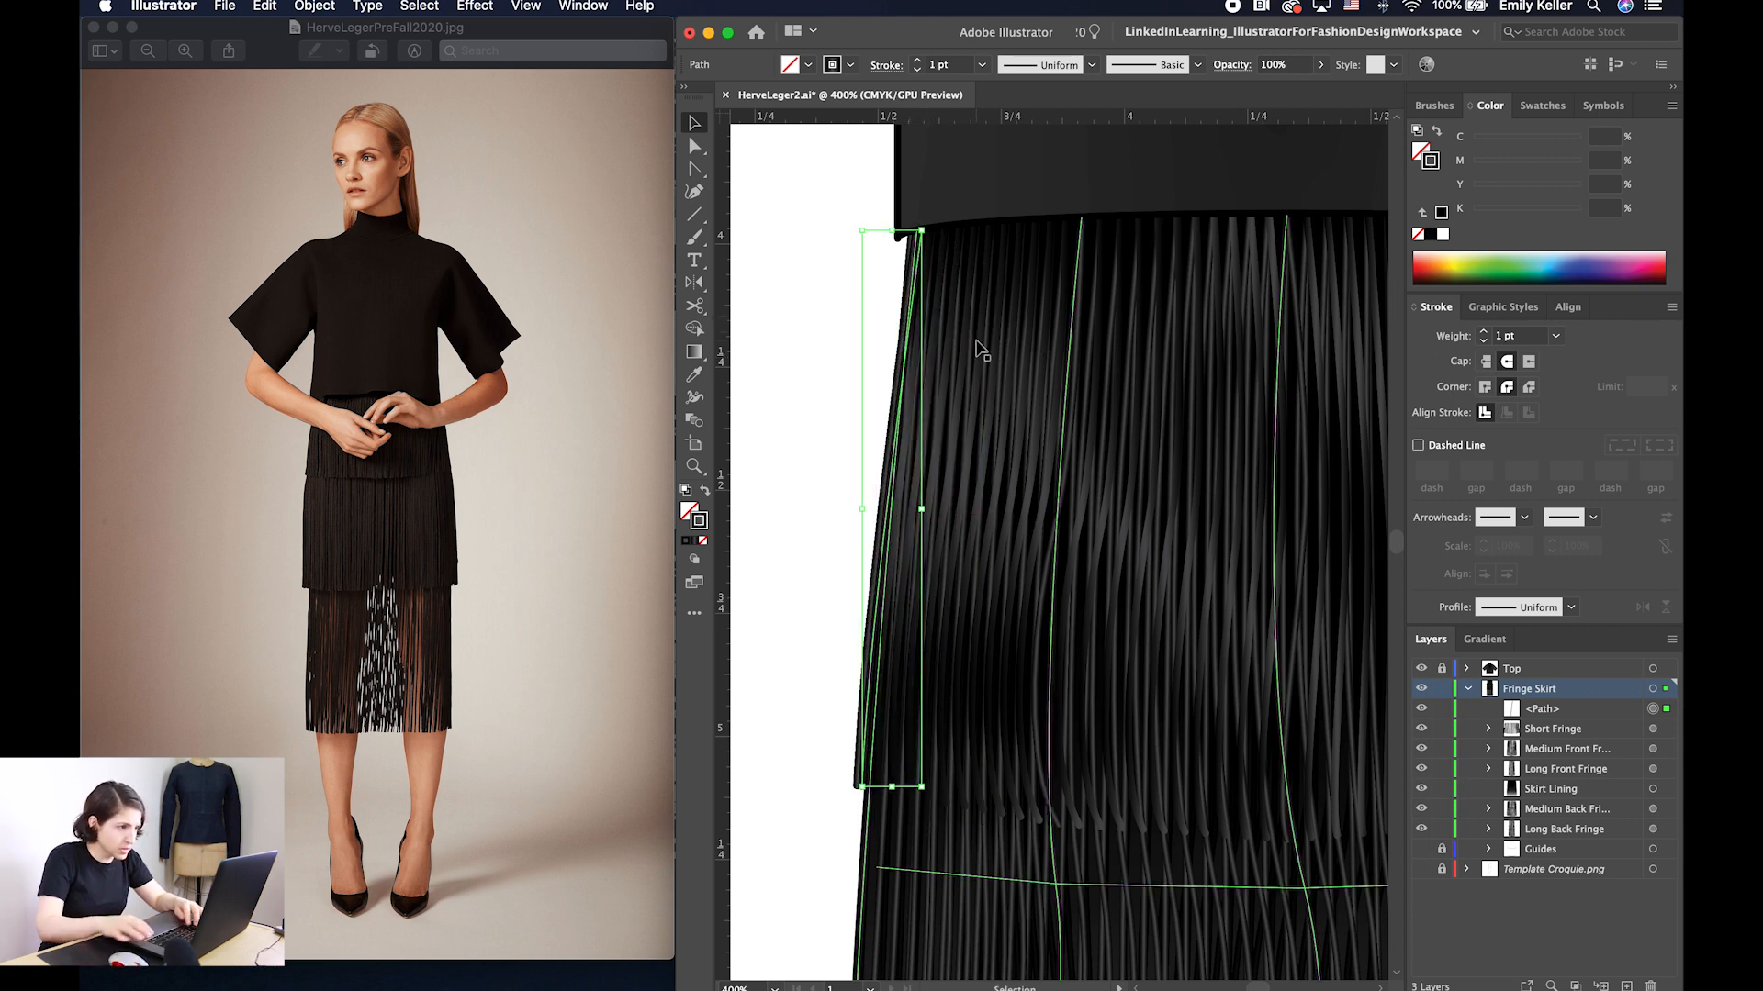
click(783, 361)
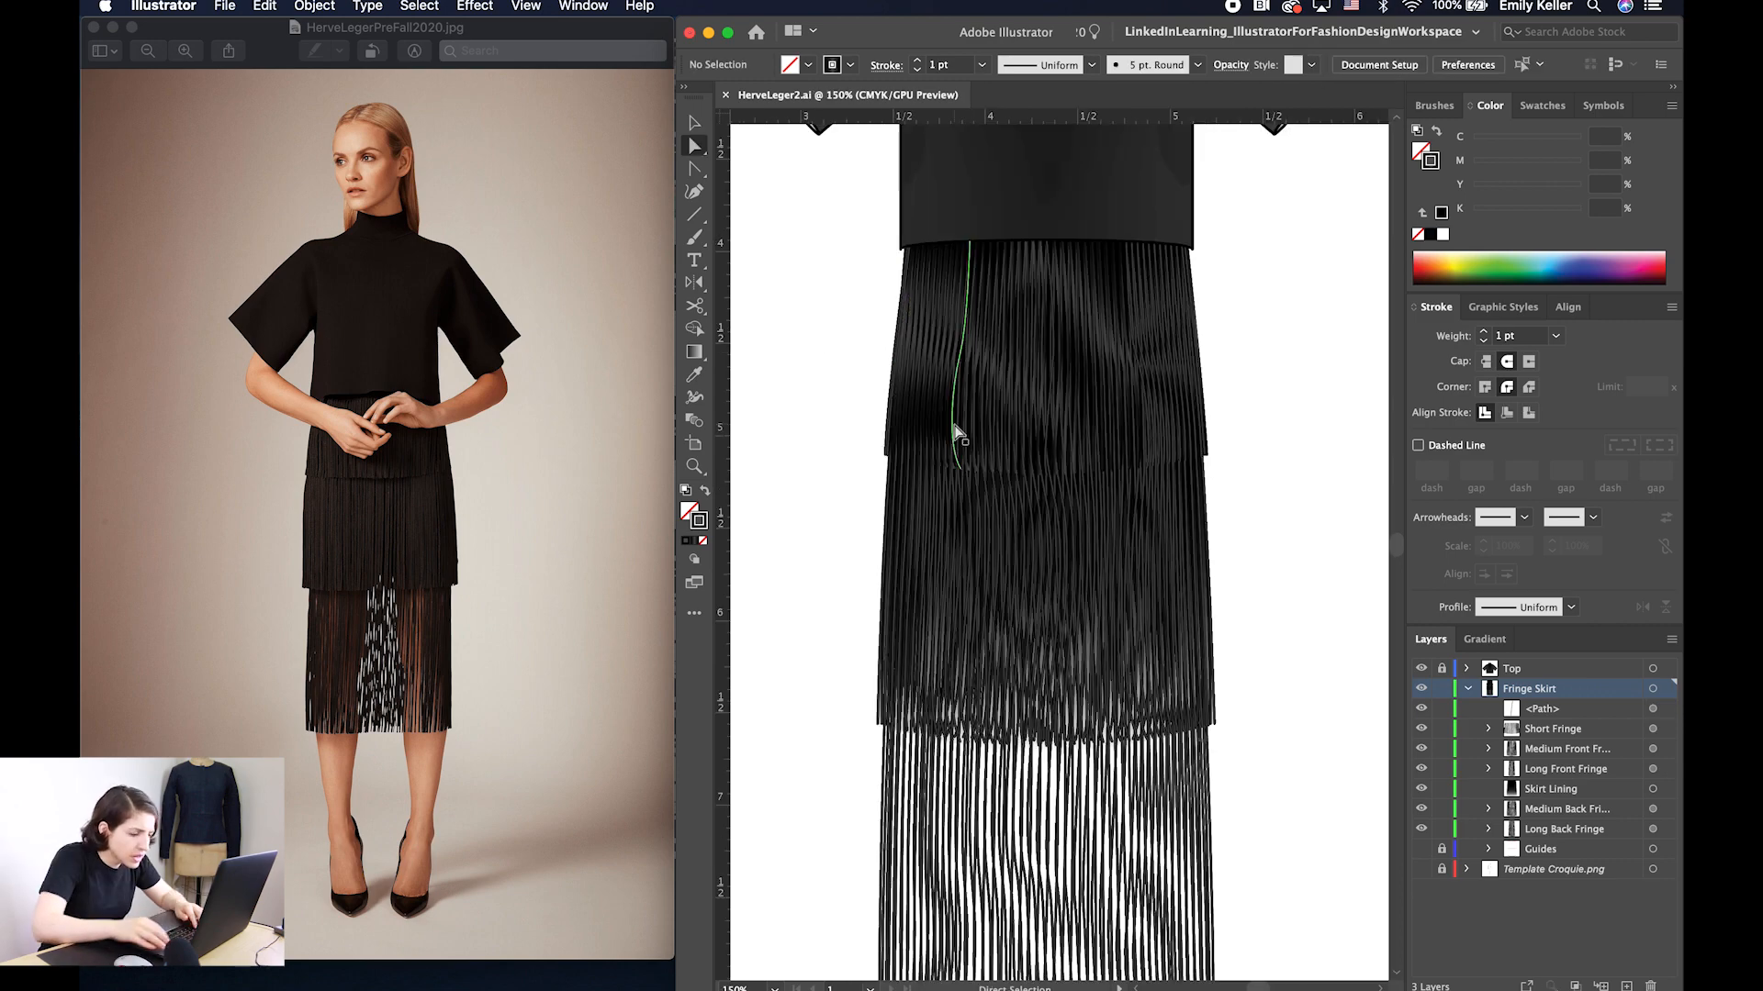
Isolate the Short Fringe and soften its left inner key strand's lower curve by moving the bottom anchor's upper handle inward
key(super+equal)
key(super+equal)
drag(981, 429, 997, 669)
key(v)
double_click(868, 508)
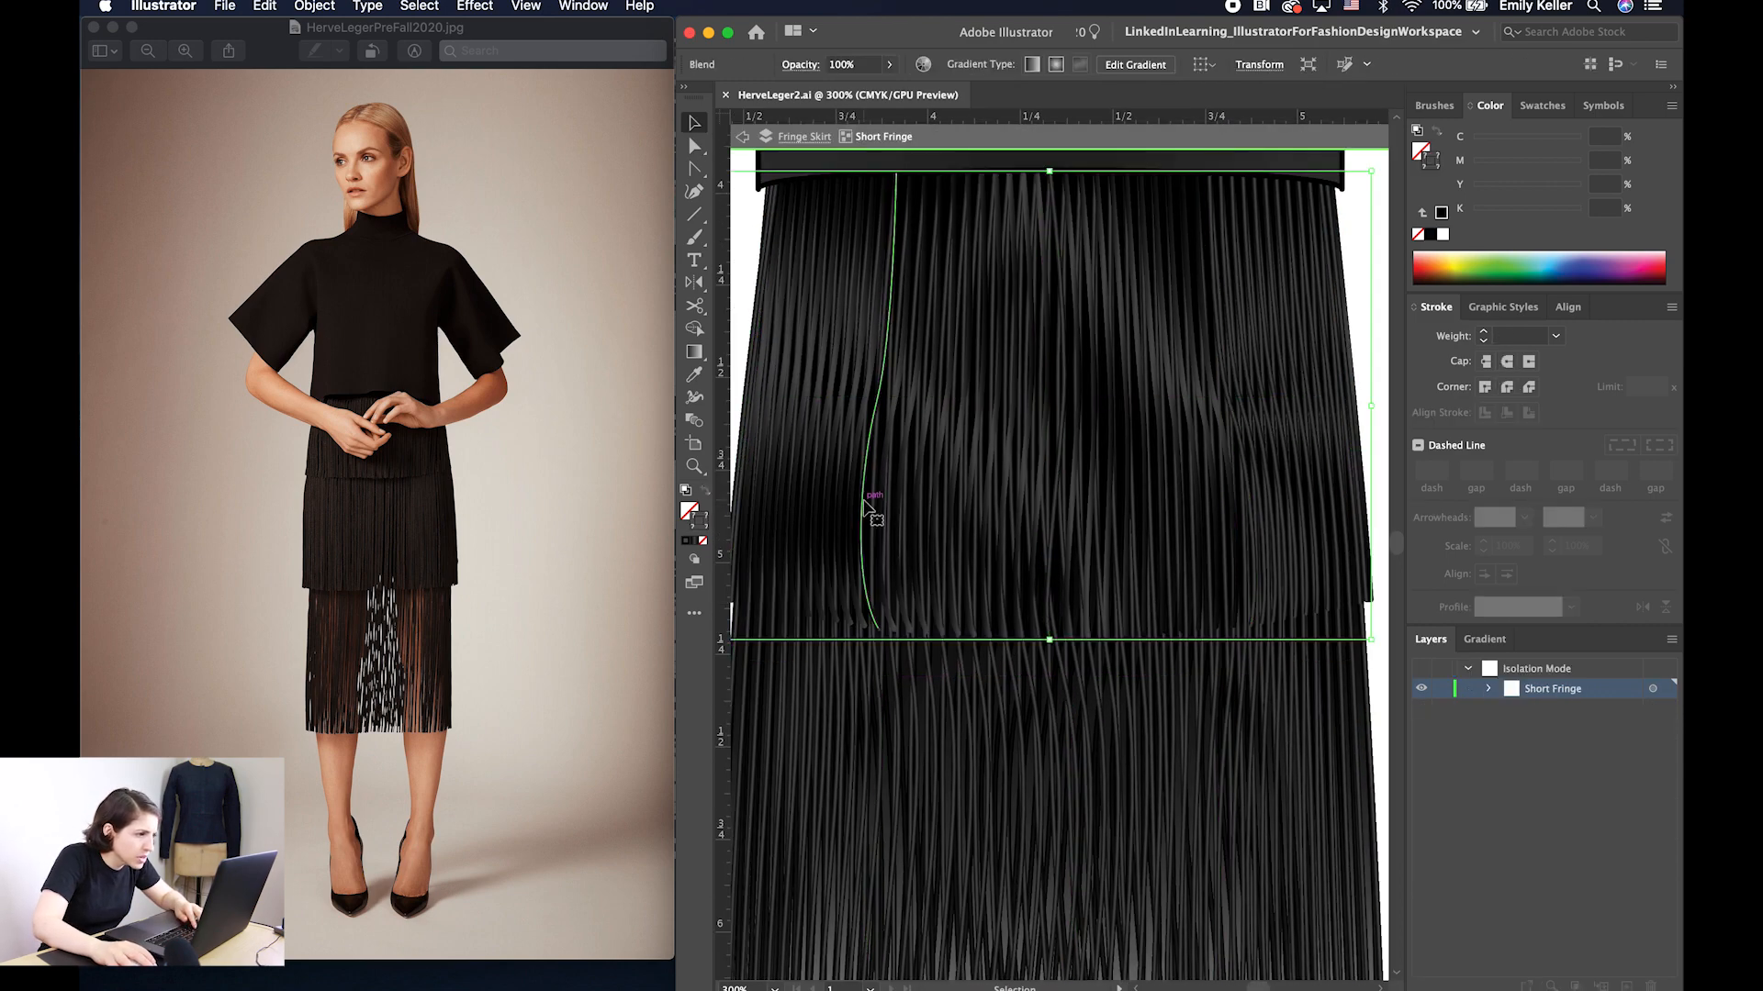
key(a)
click(852, 585)
drag(852, 592, 871, 589)
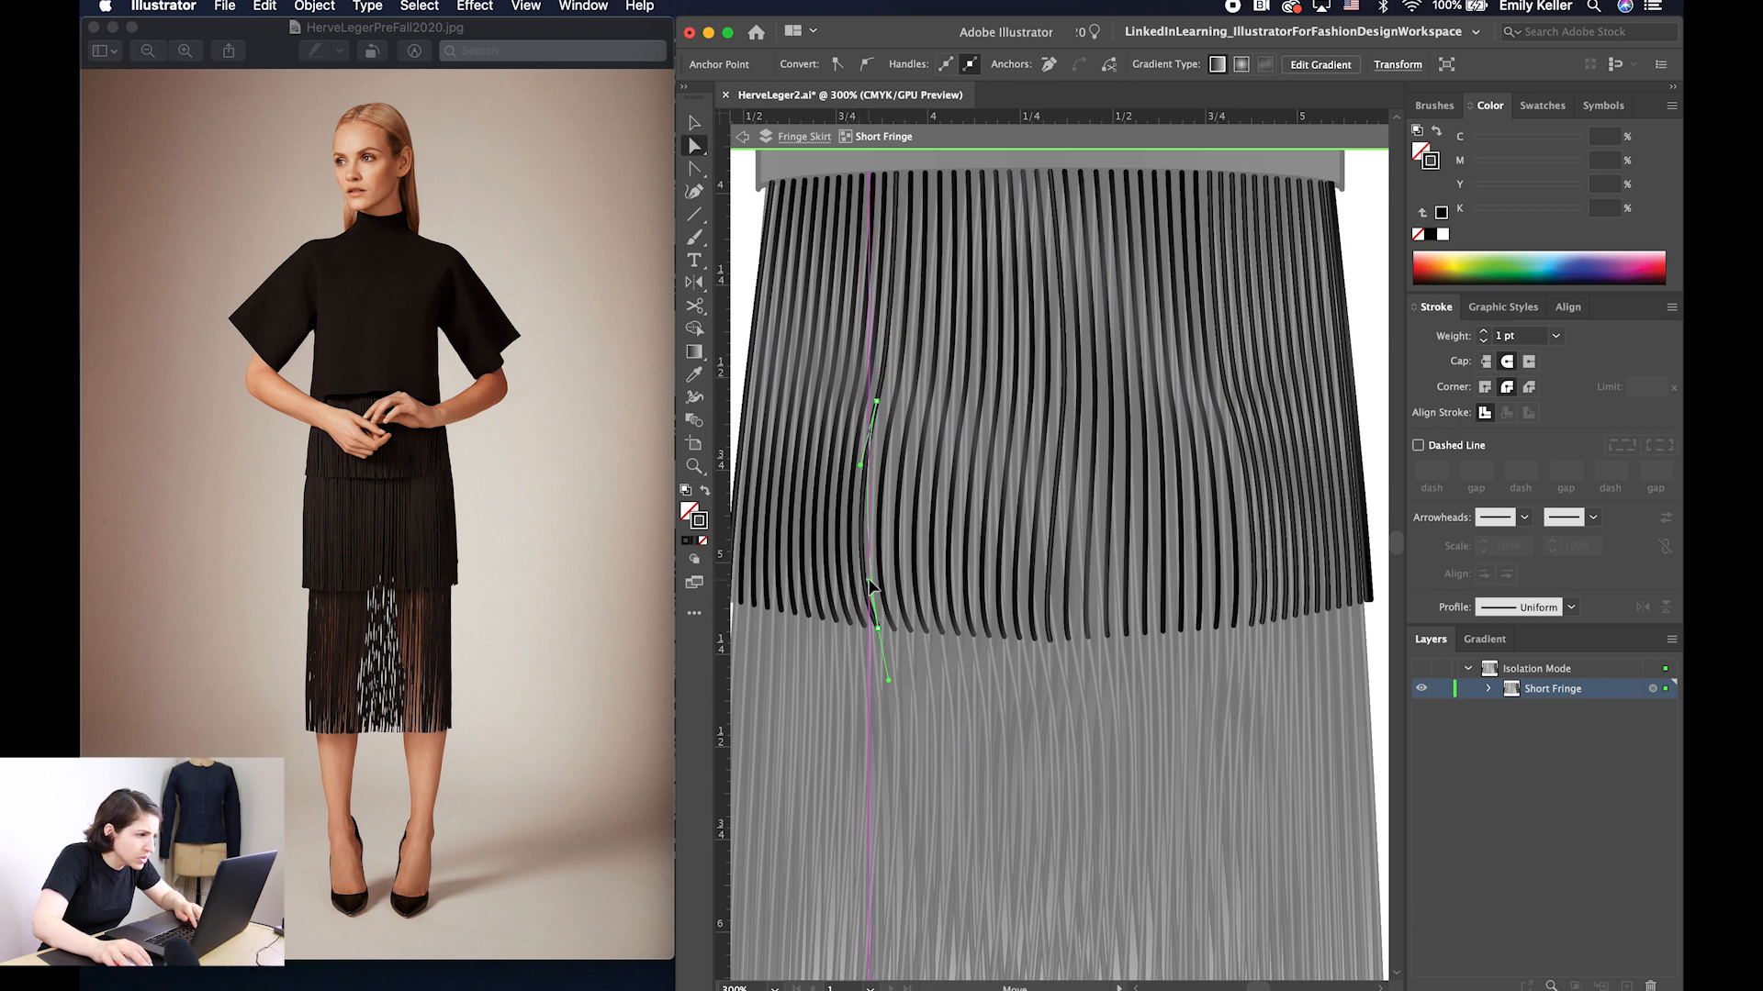
Soften the lower curves of the Short Fringe's center and right inner key strands with their handles, and exit isolation mode
click(1057, 470)
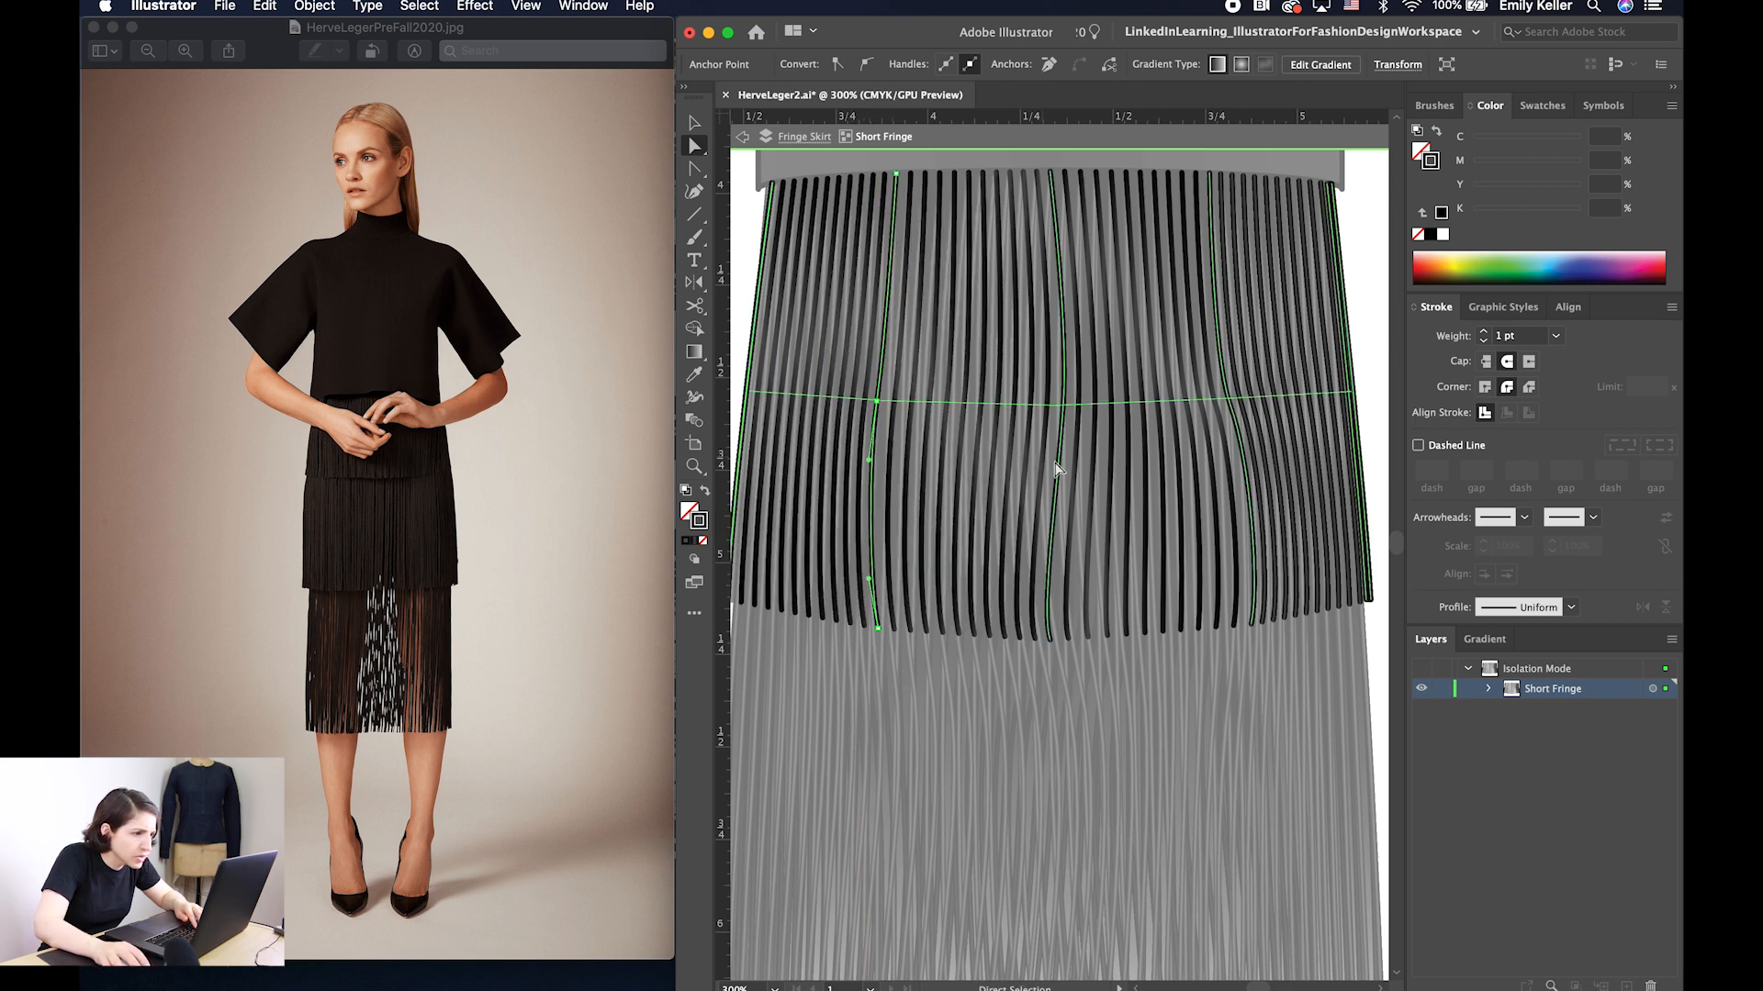
drag(1063, 414, 1063, 434)
click(1228, 459)
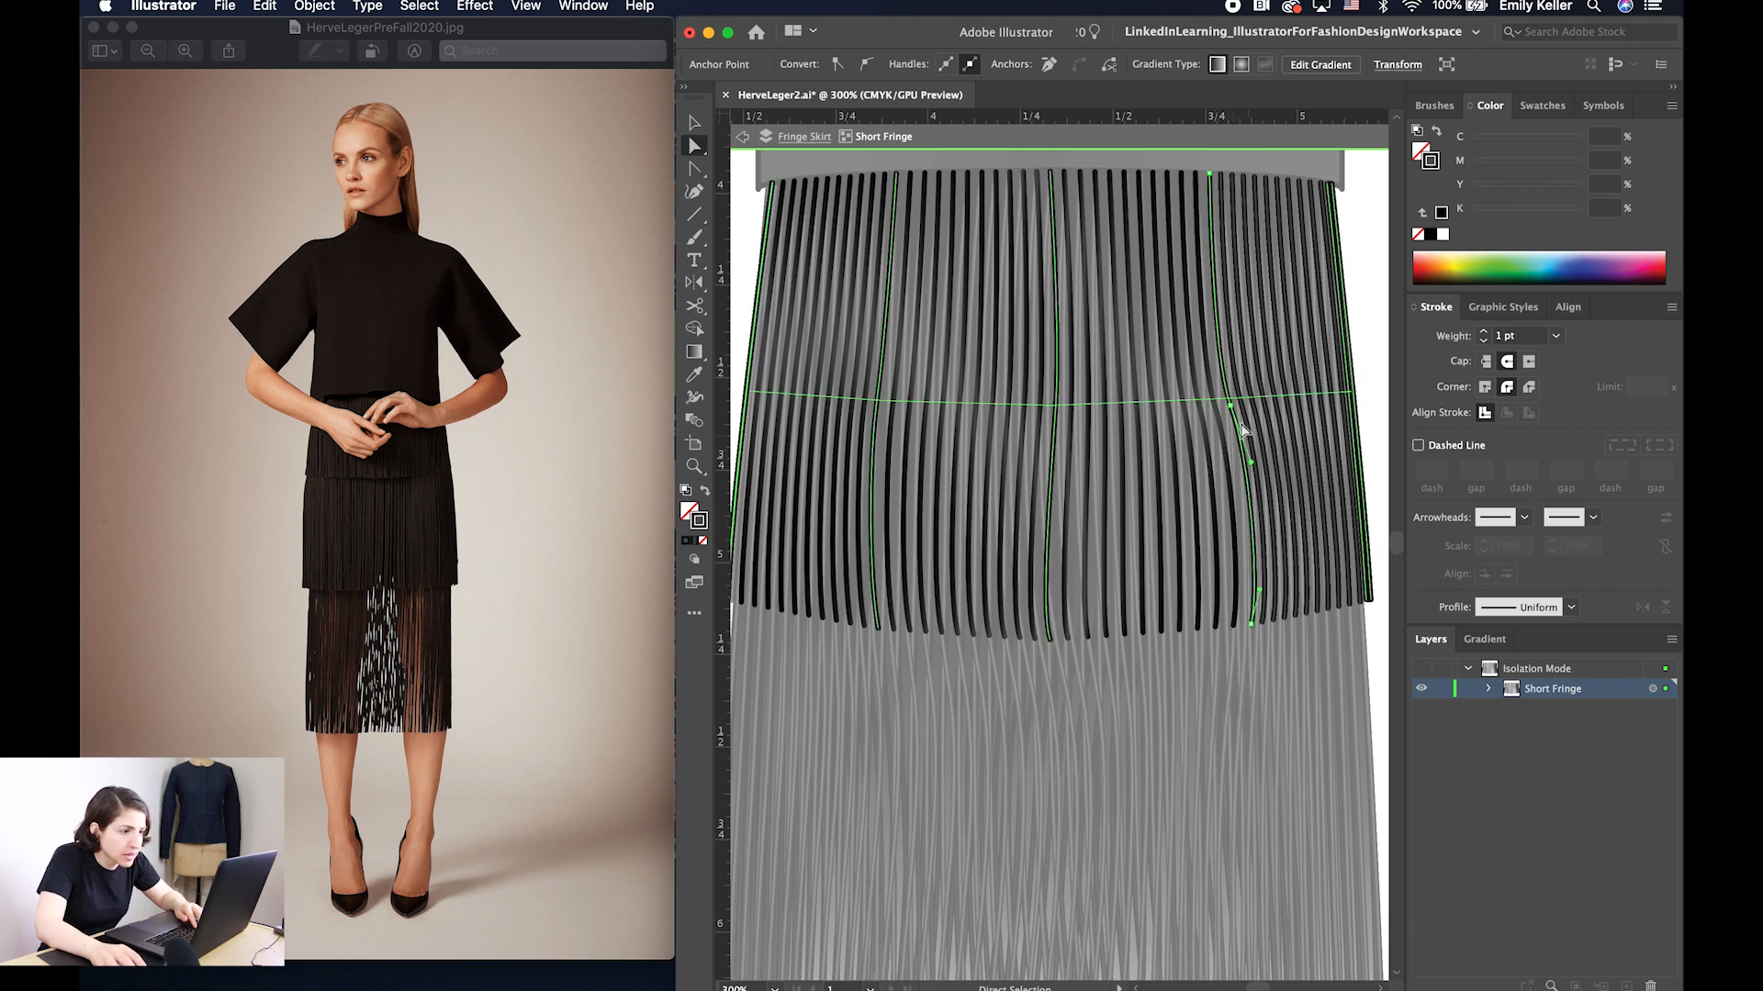
drag(1259, 589, 1239, 587)
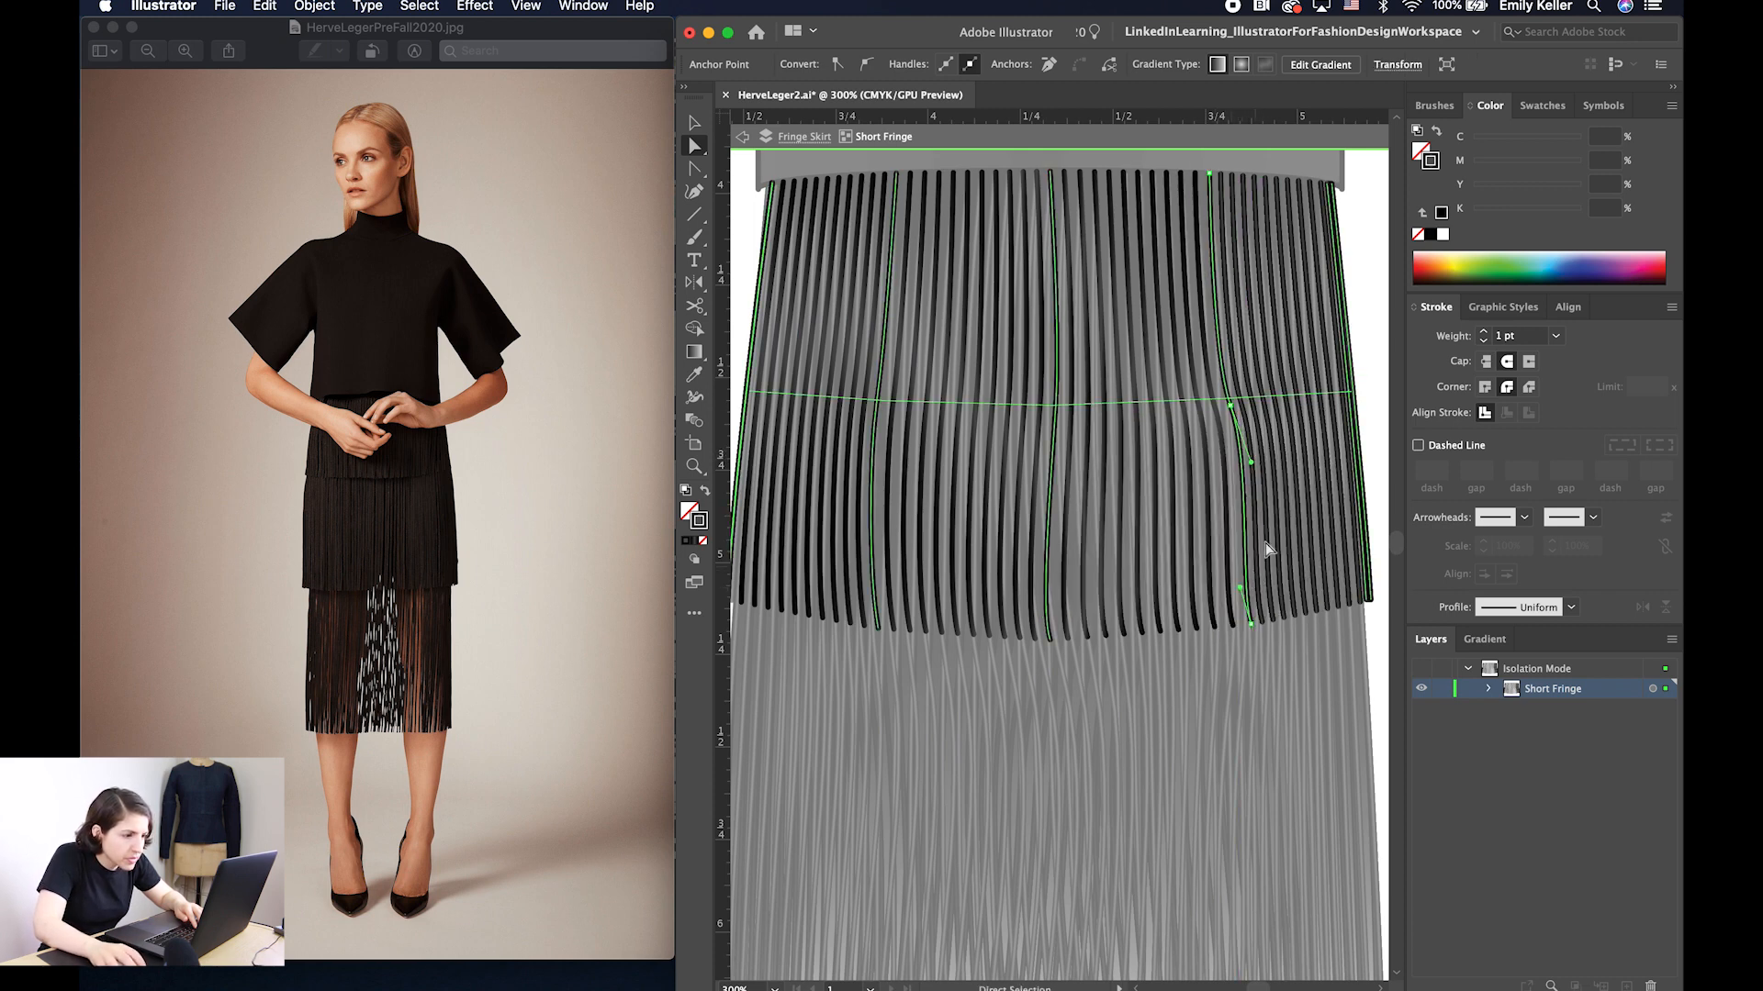
drag(1250, 463, 1238, 466)
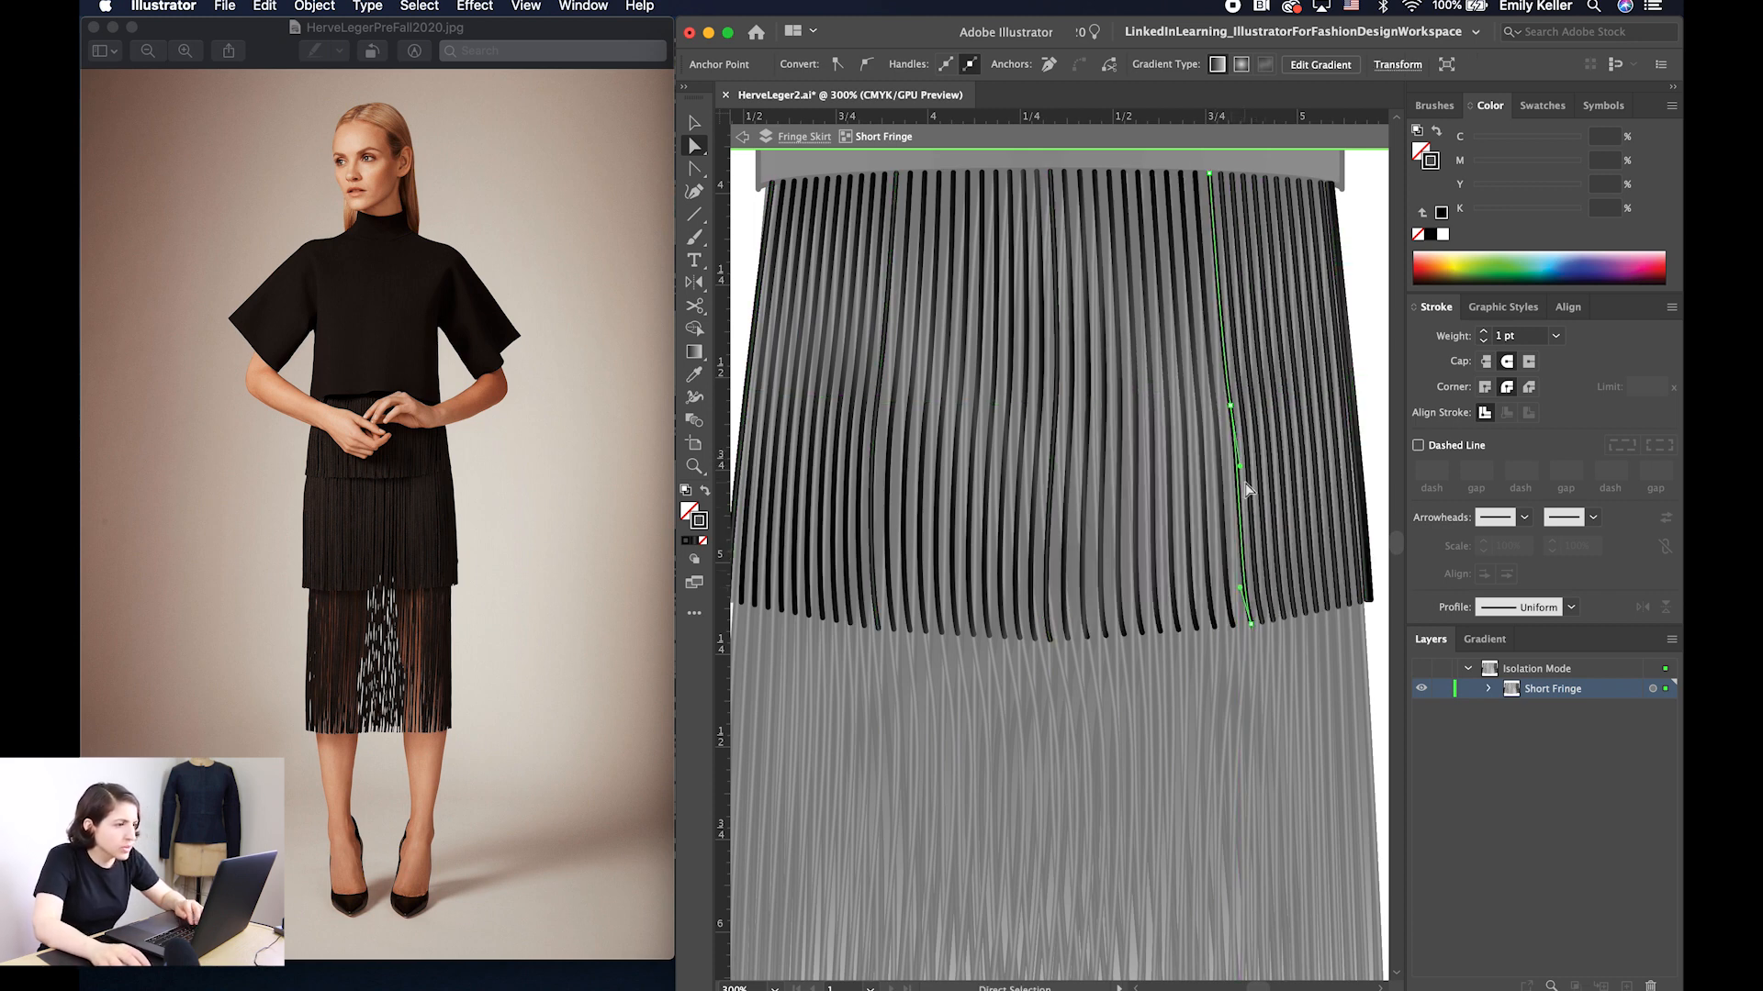
double_click(1380, 332)
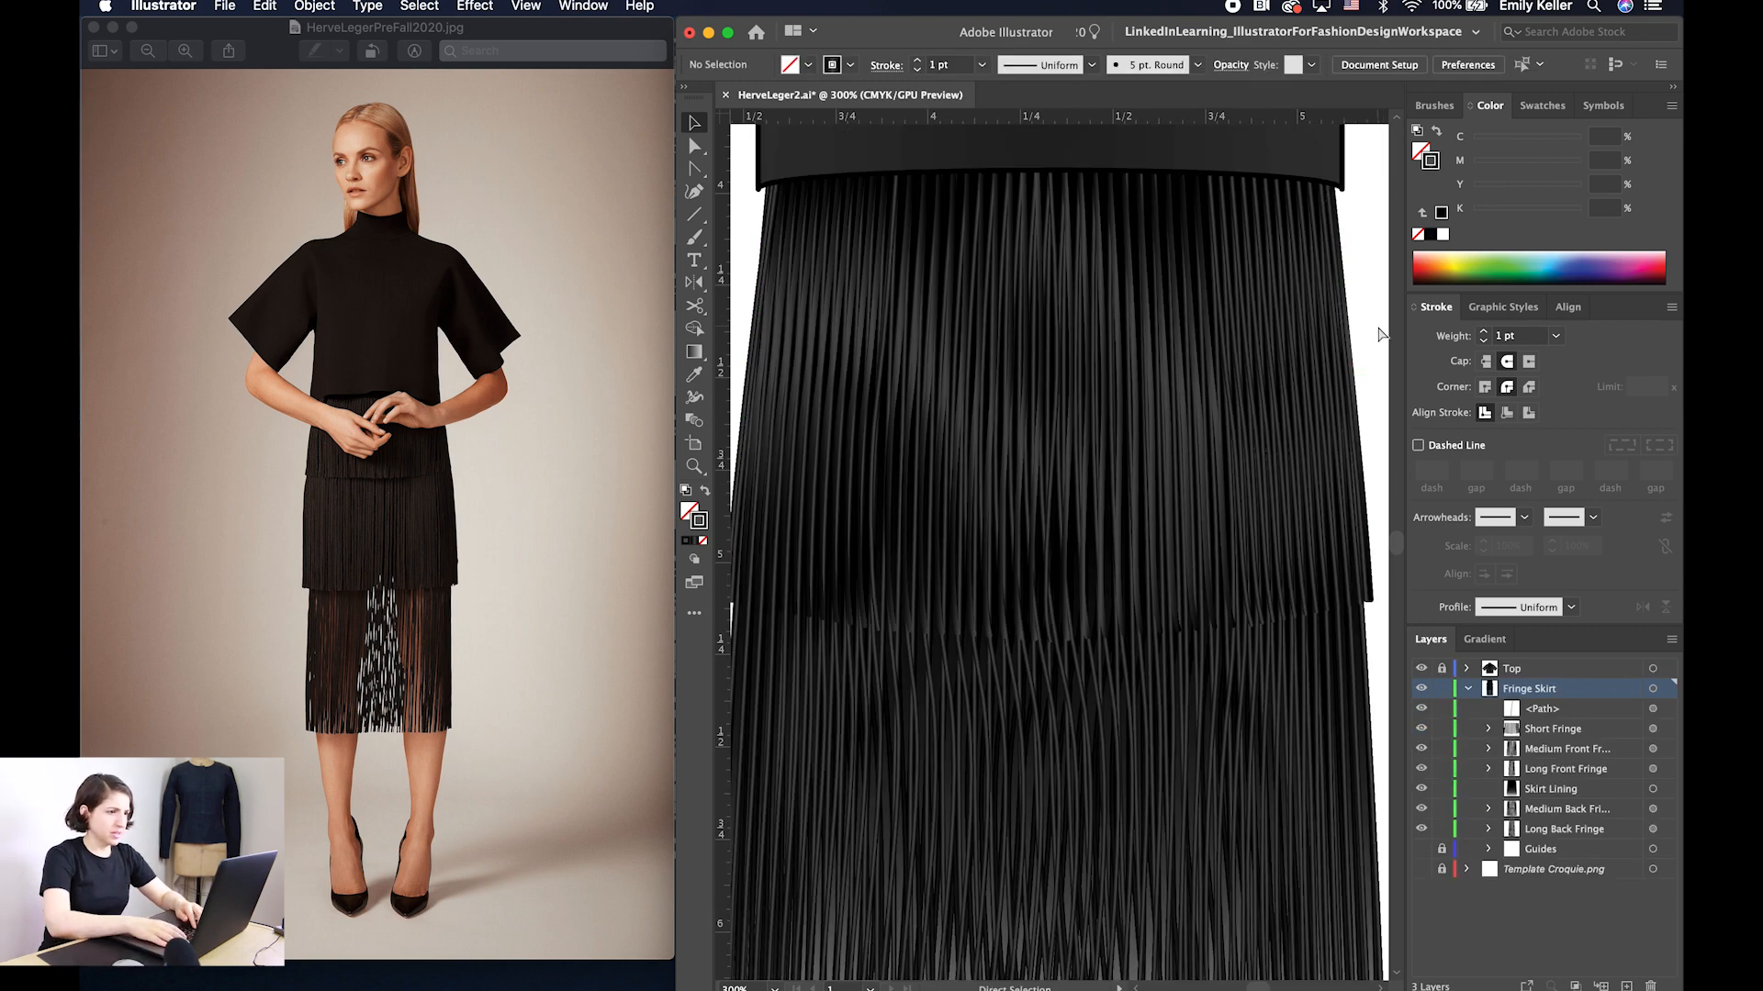
Review the fringe skirt's tiers down to the hem at reduced magnification and save the document
key(super+minus)
key(super+plus)
key(super+minus)
key(super+minus)
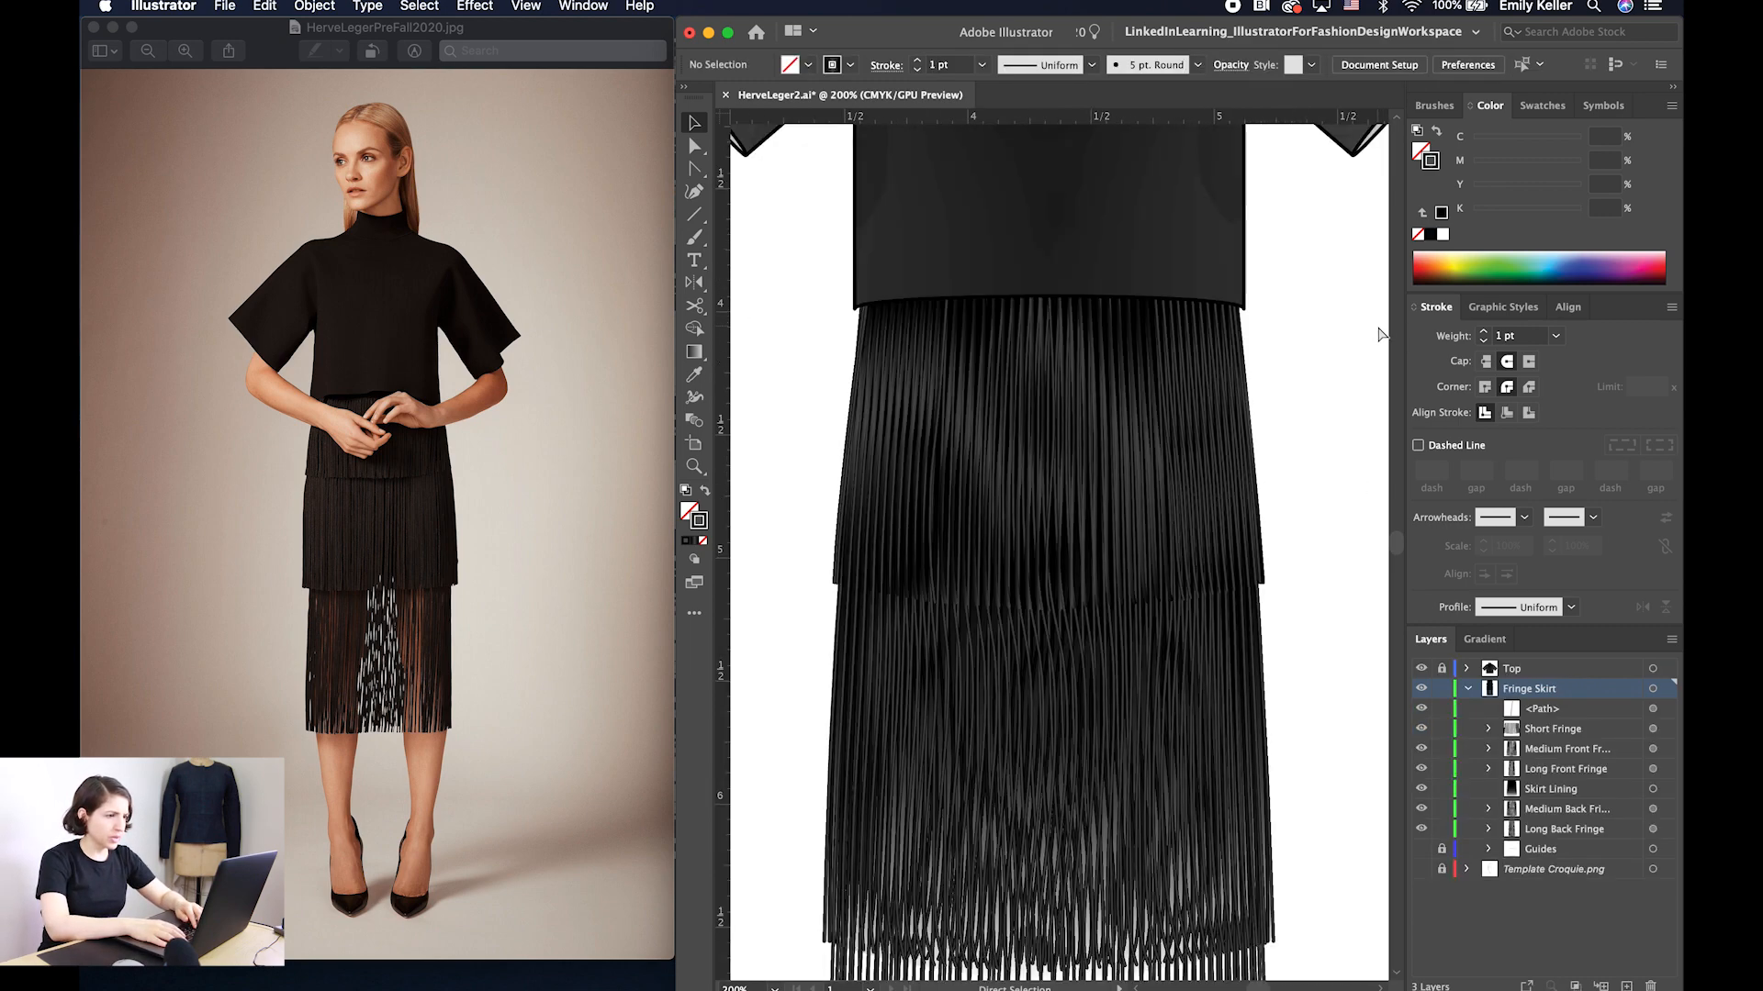
scroll(1288, 571, down, 2)
scroll(1287, 571, down, 5)
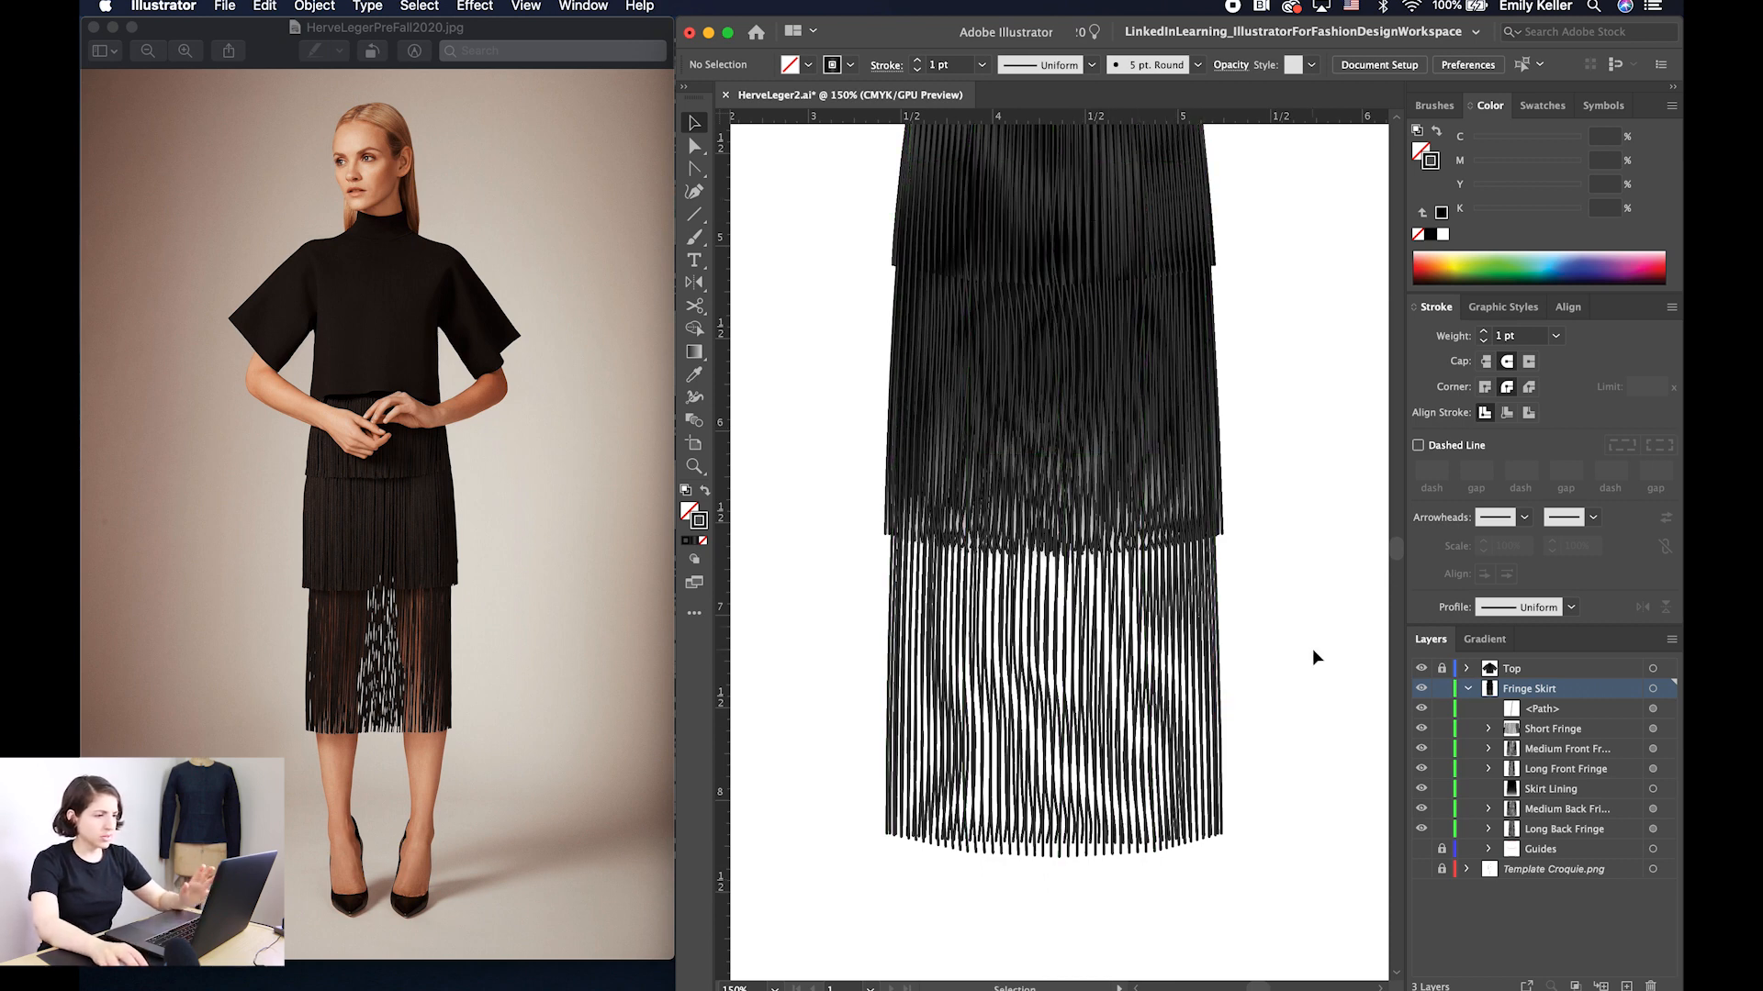
scroll(1308, 647, up, 2)
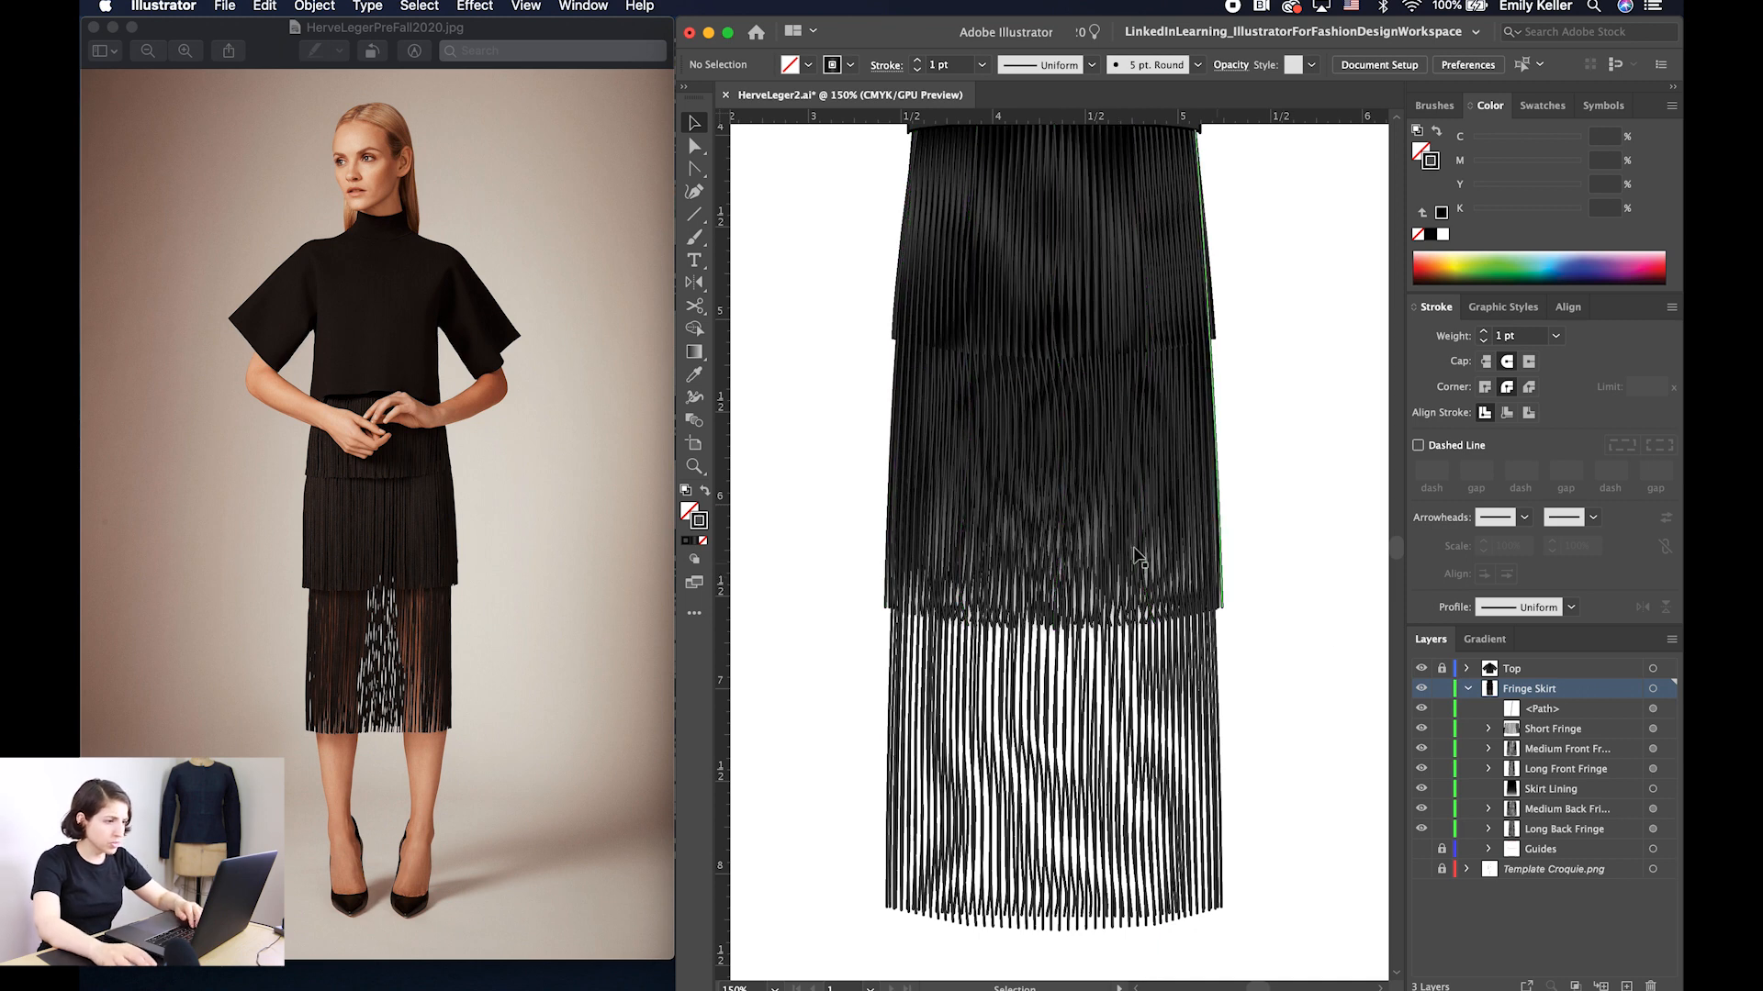
key(super+minus)
key(super+minus)
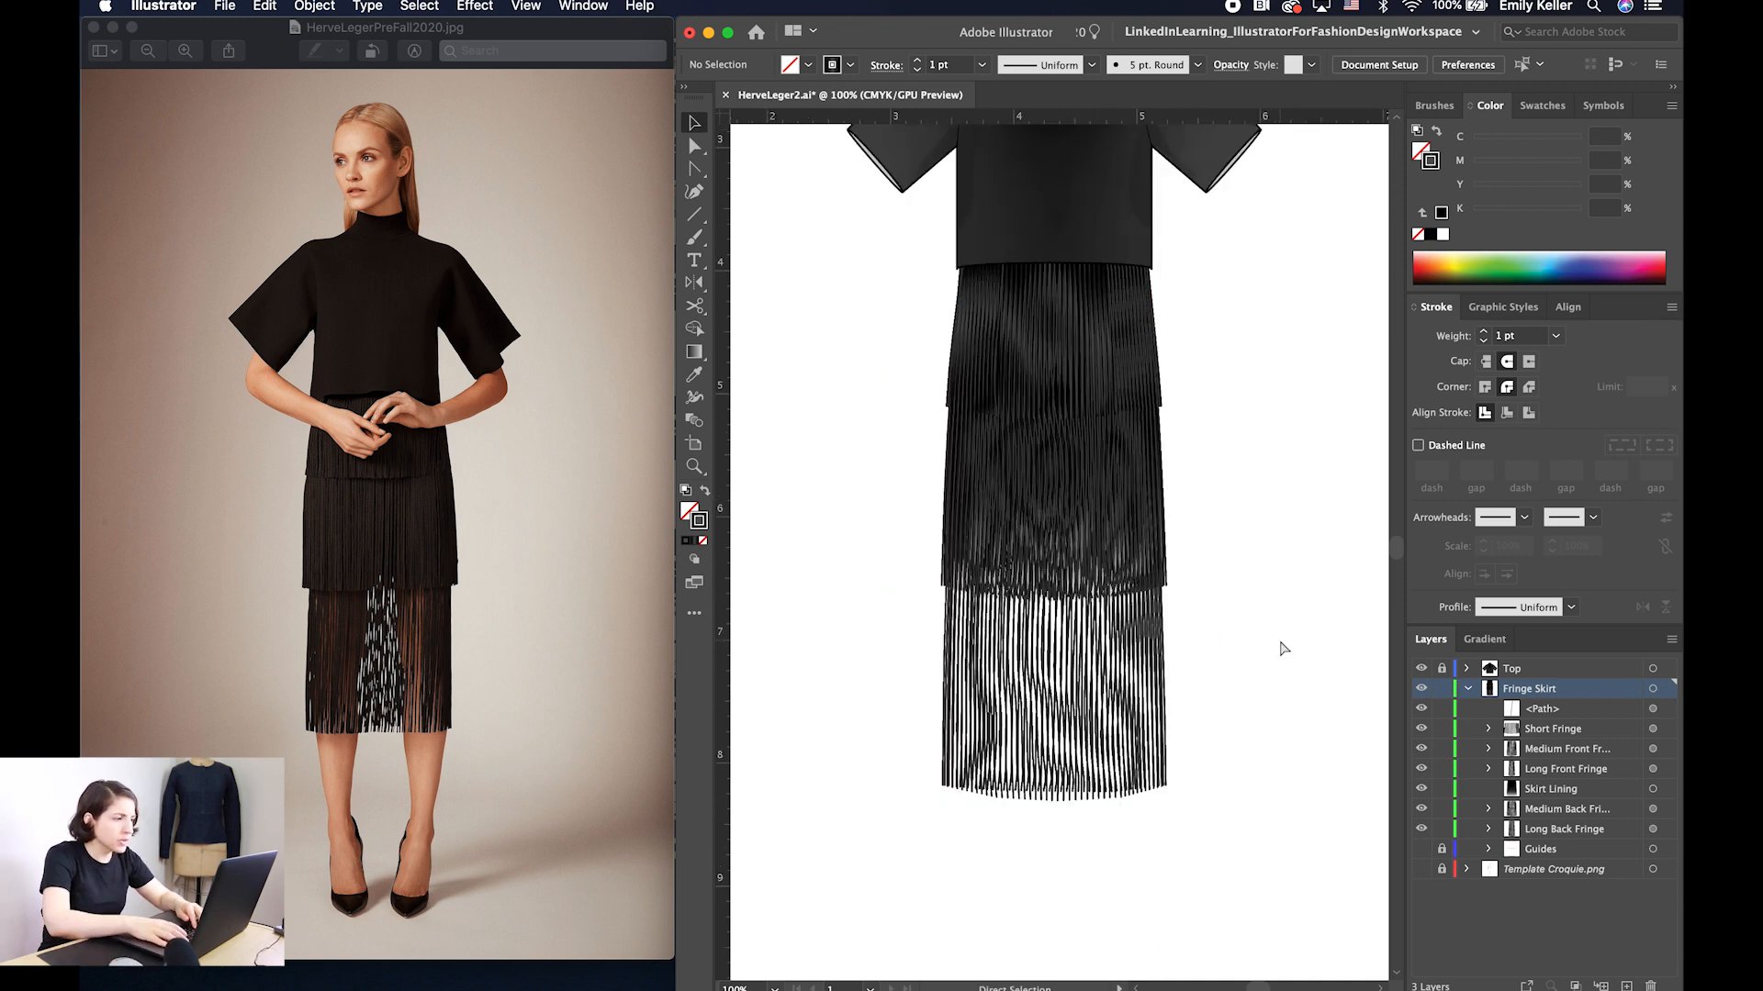
drag(1263, 562, 1234, 638)
key(super+s)
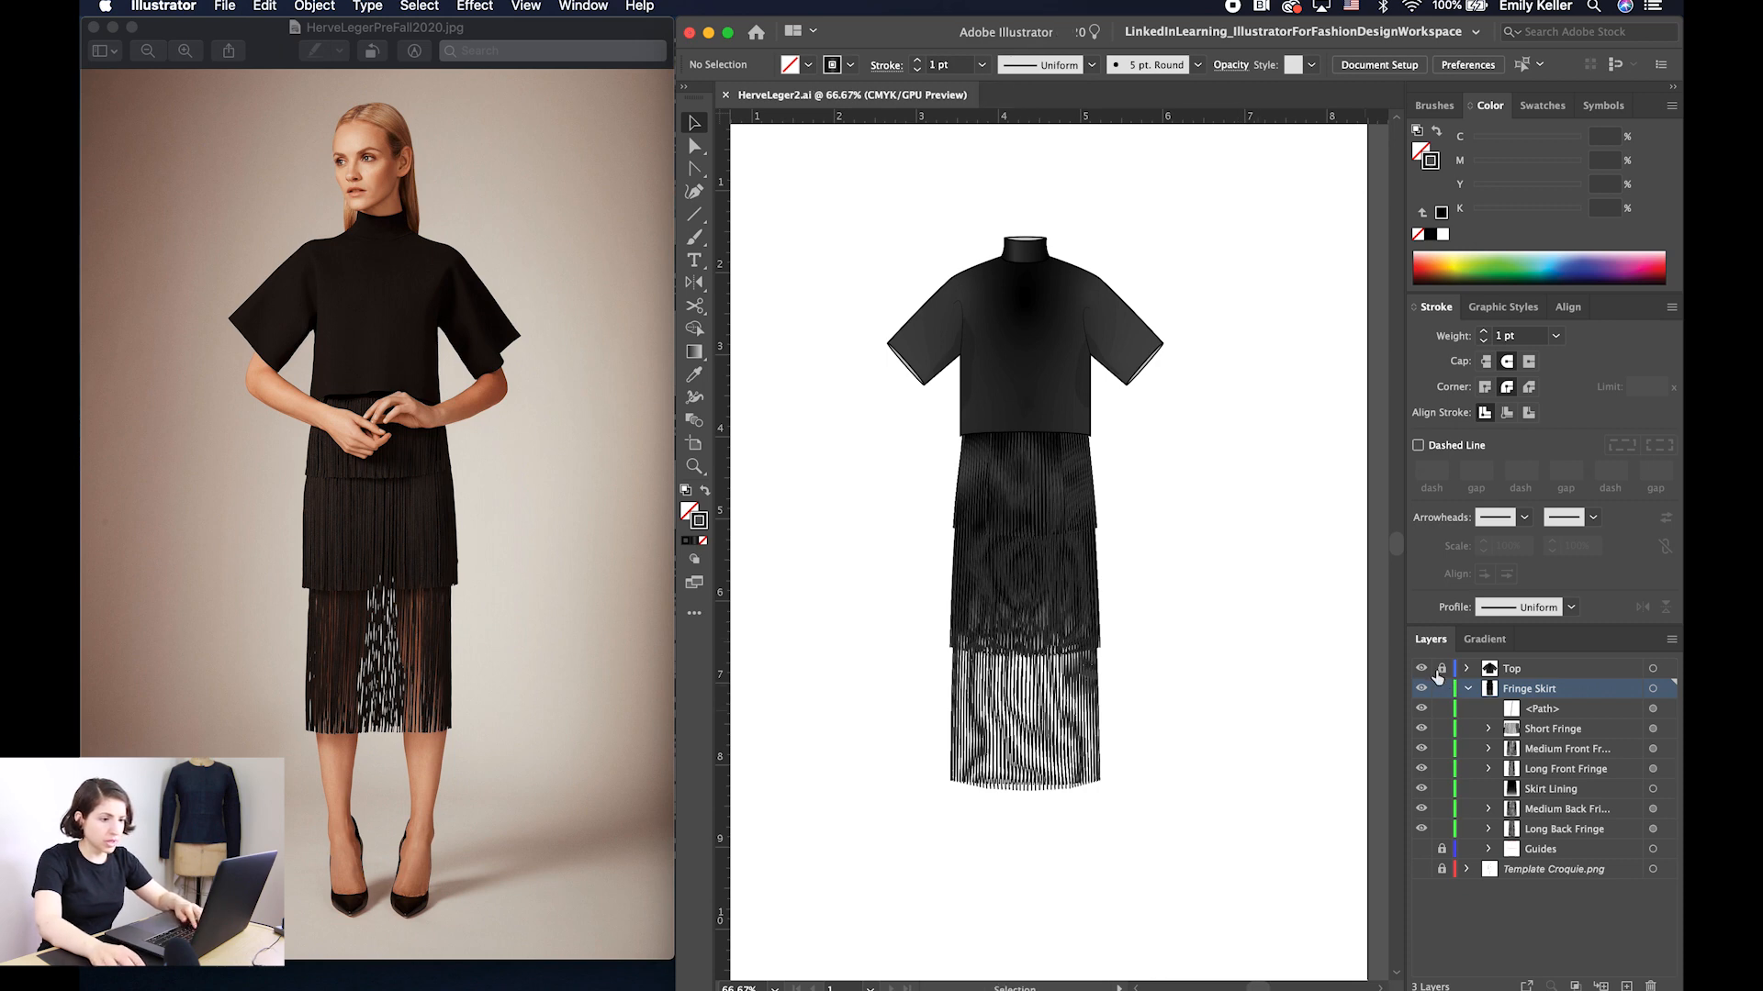
Group the top and fringe skirt artwork in the Top layer, and rename the Top layer Front and the Fringe Skirt layer Back
drag(805, 176, 1222, 857)
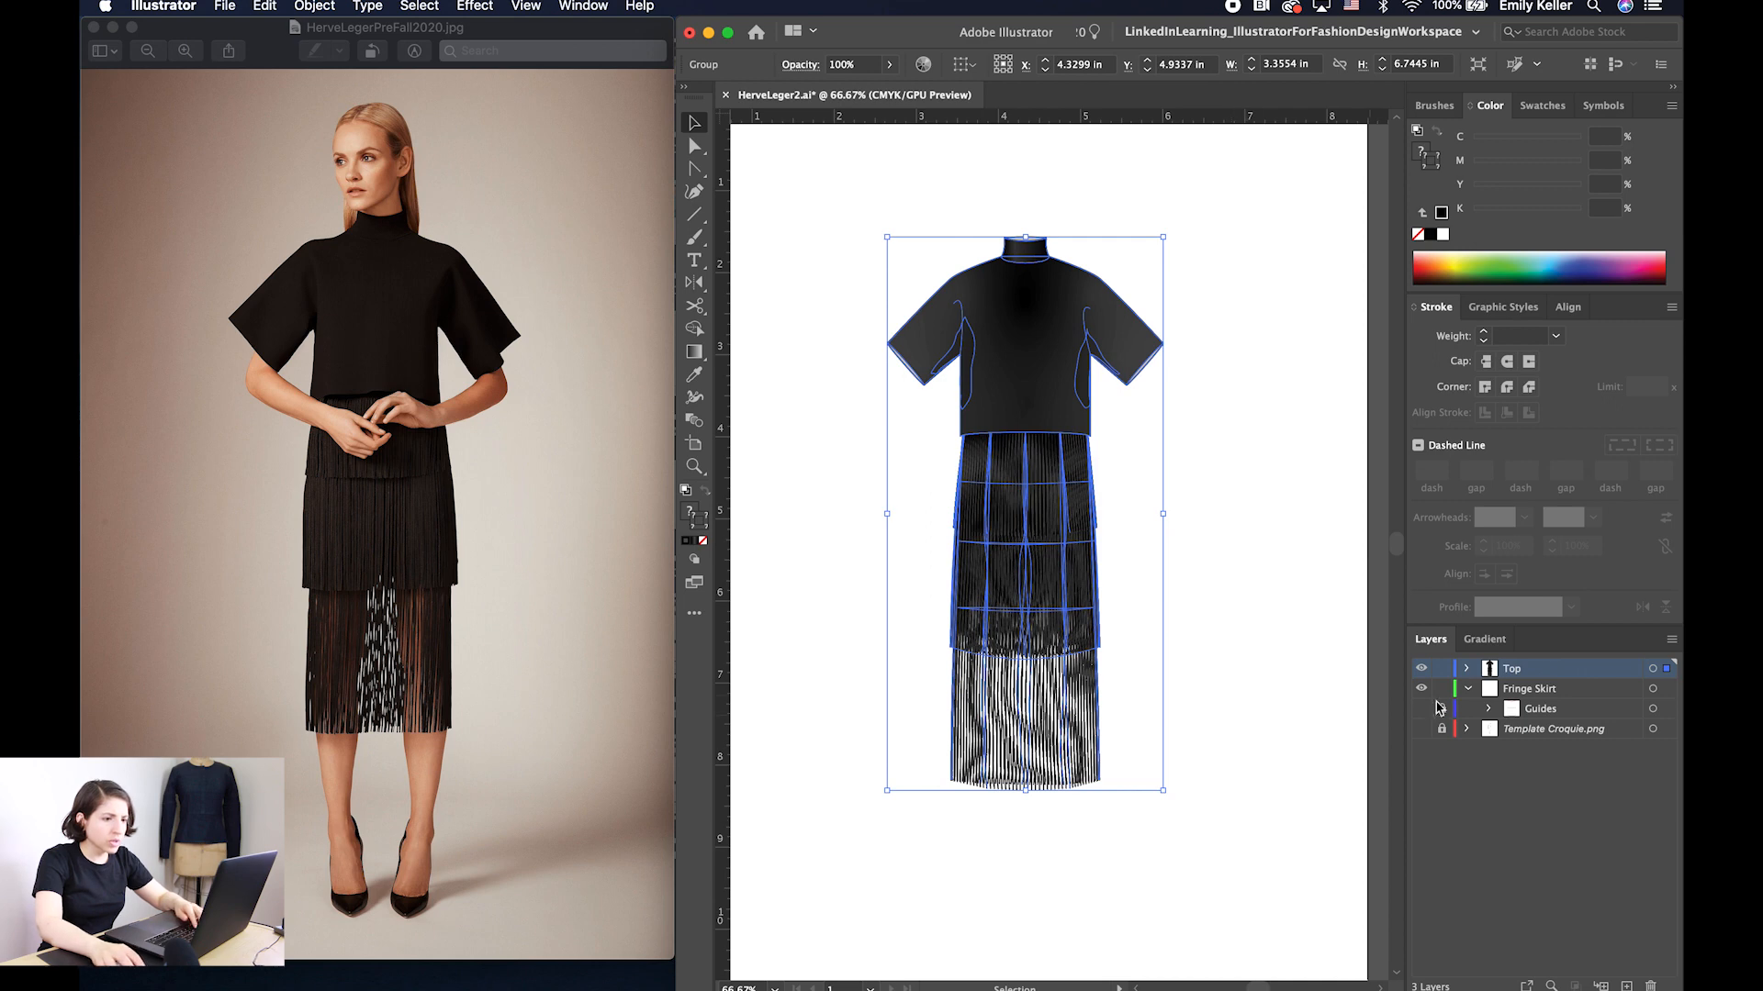
double_click(1516, 671)
text(Front)
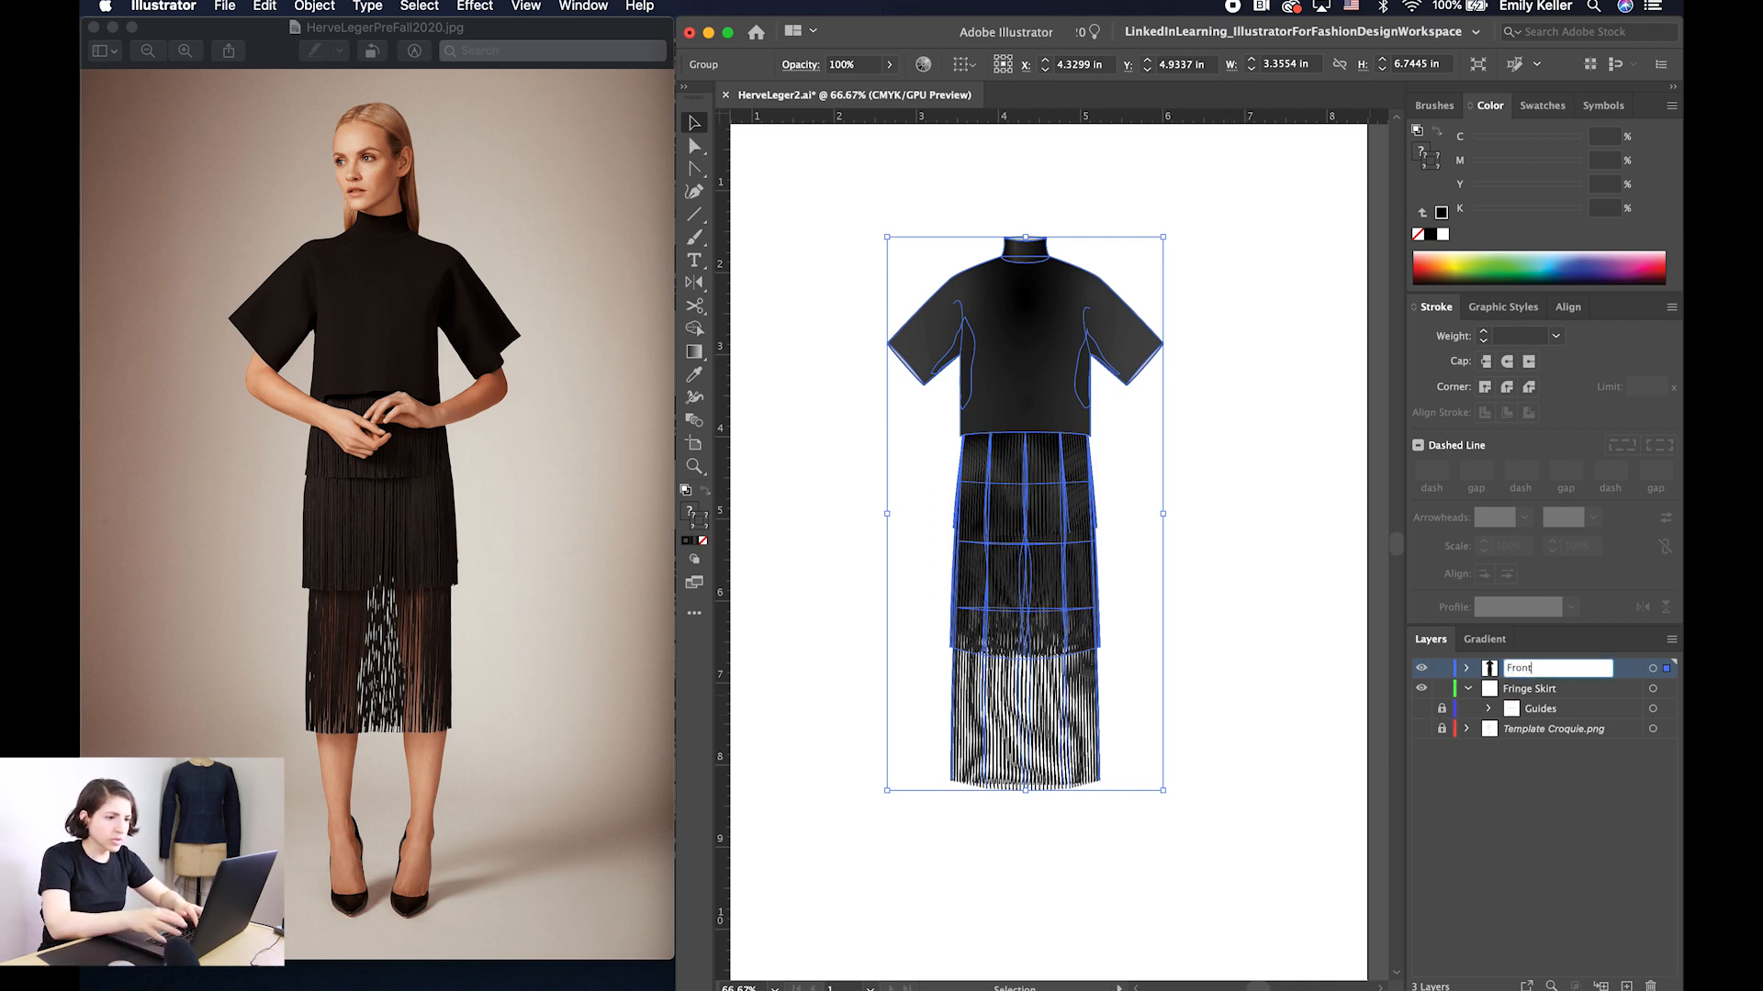
key(Tab)
text(B)
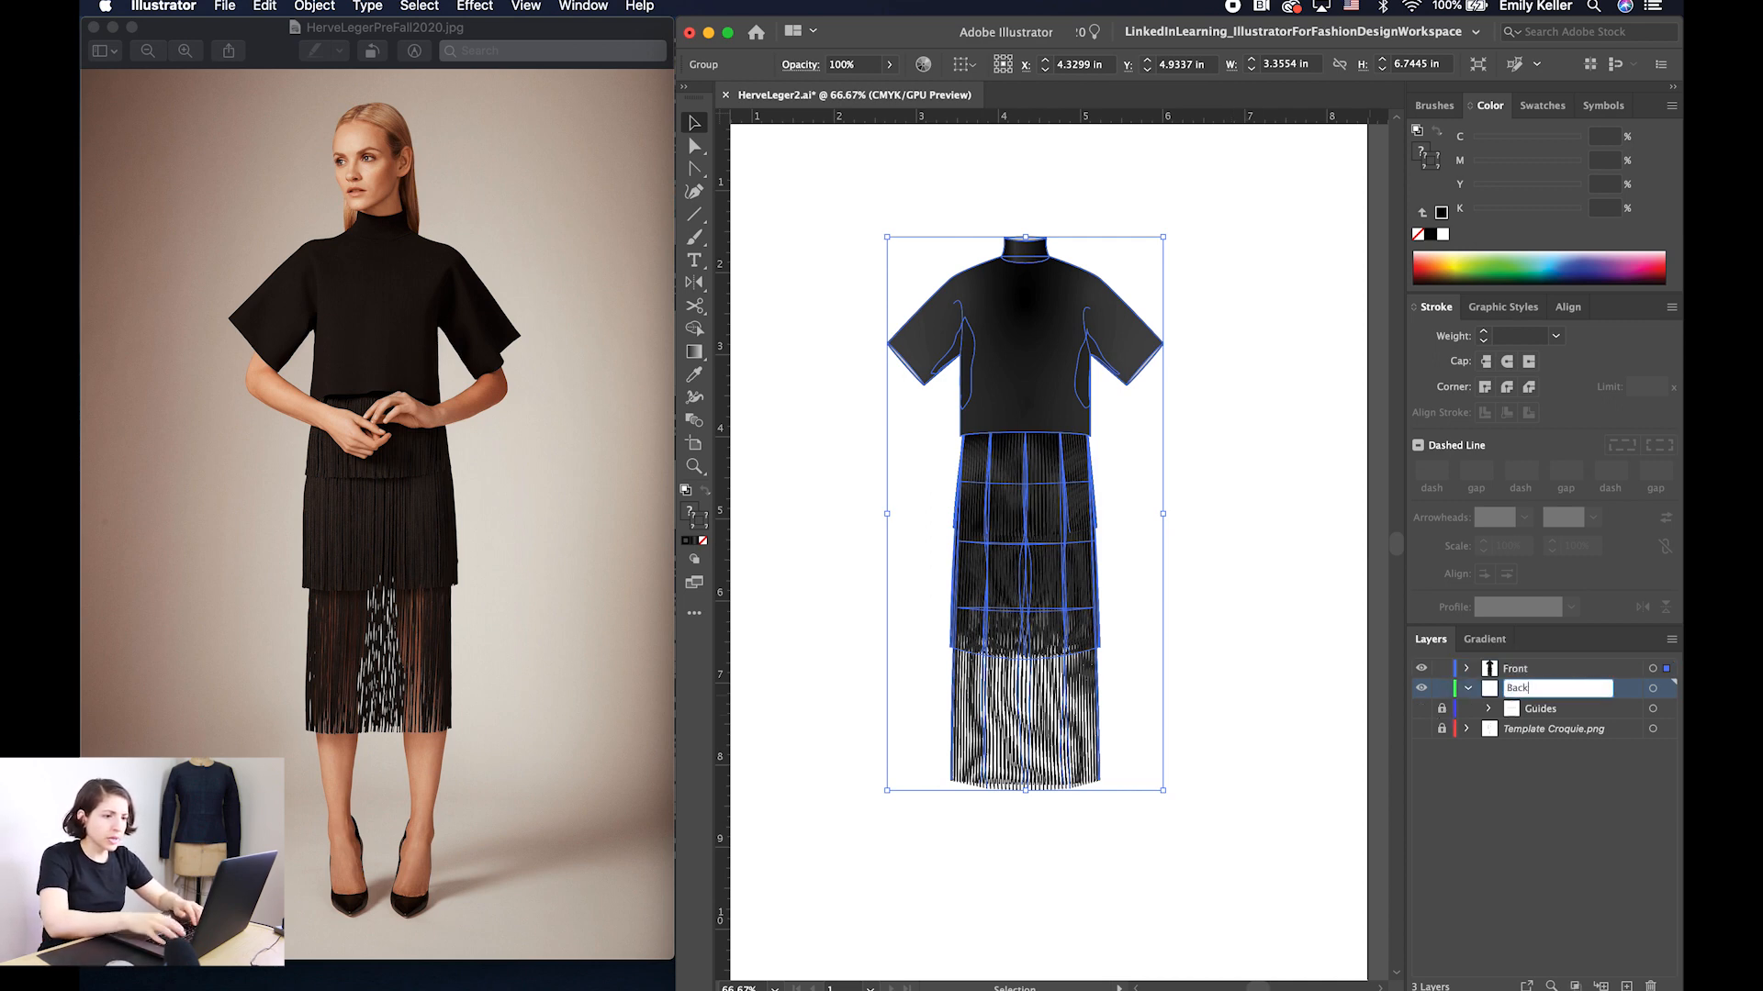
text(ack)
key(Return)
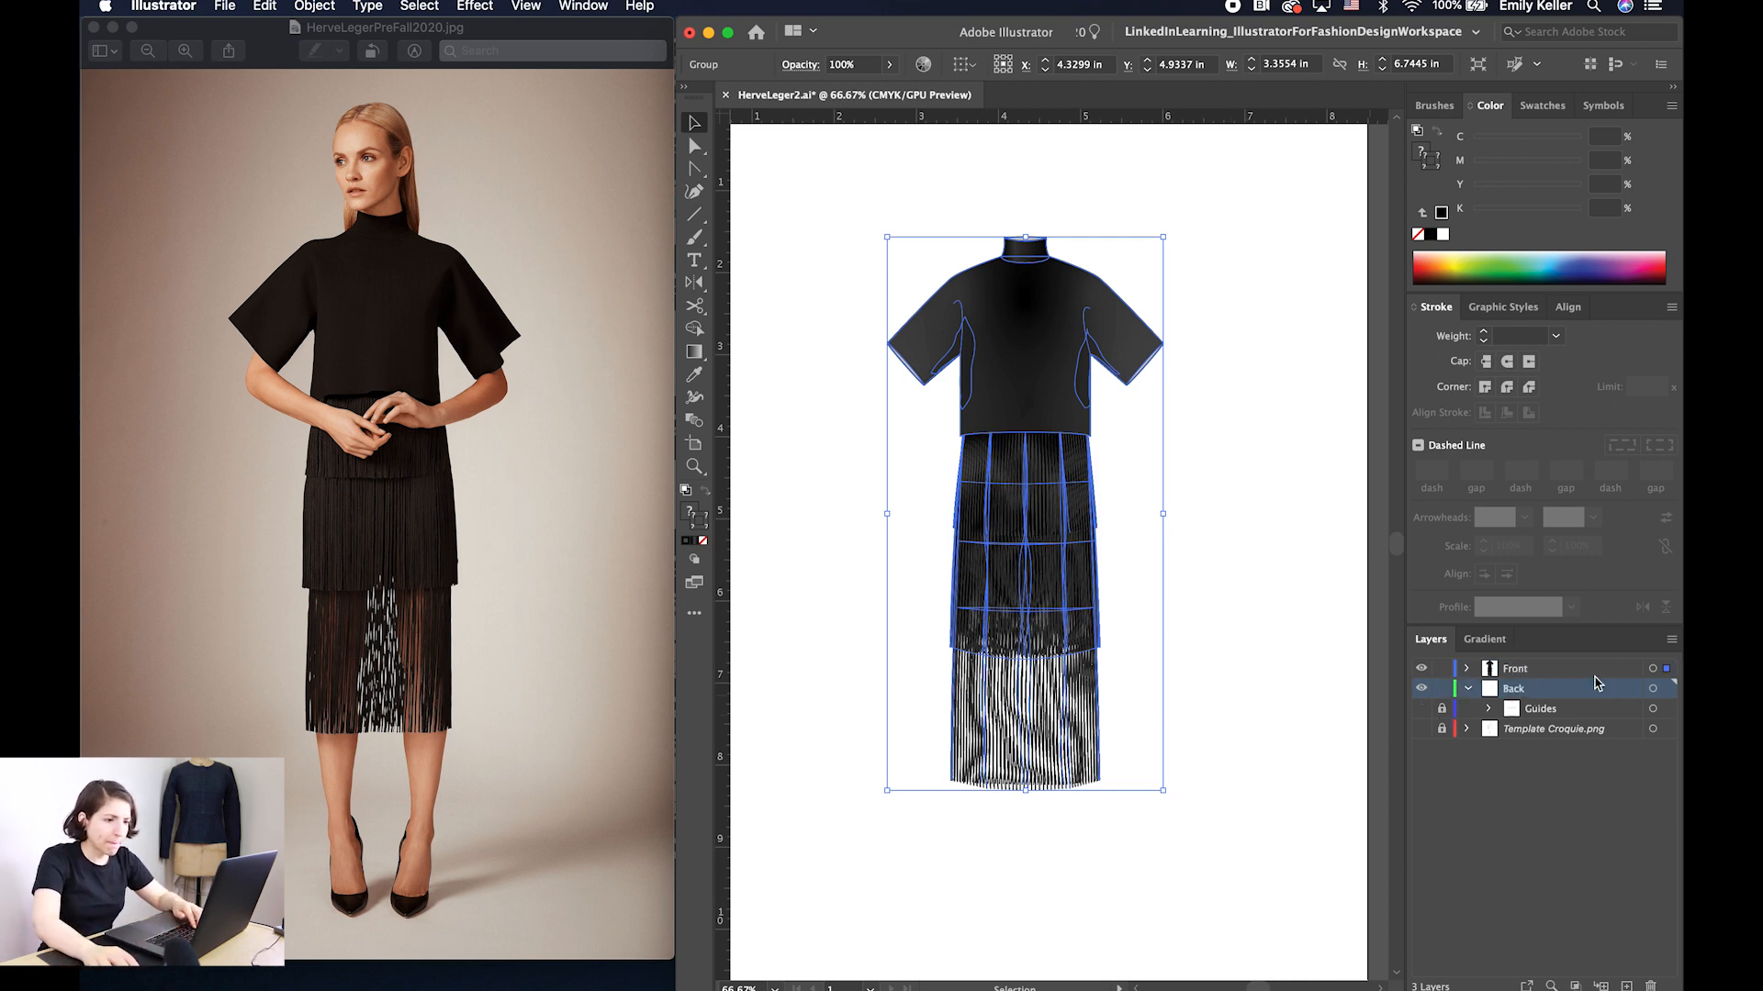
Make Front the active layer and isolate the garment group with nothing inside it selected
click(1440, 726)
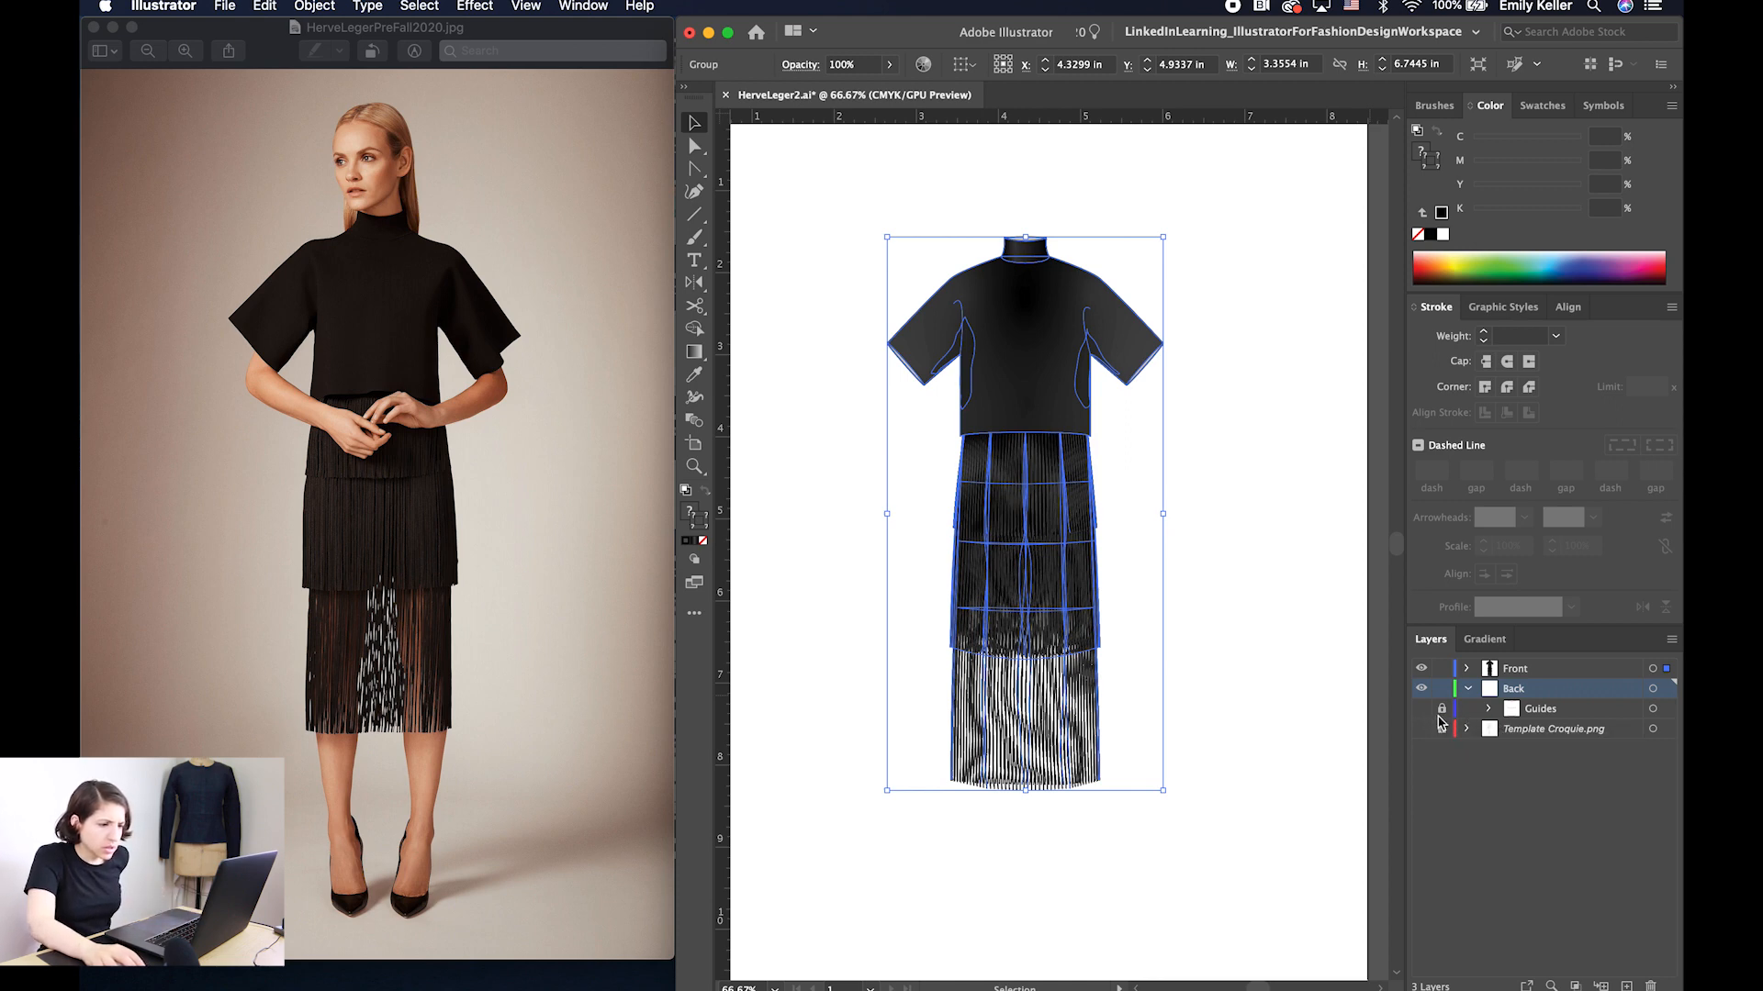
click(1523, 668)
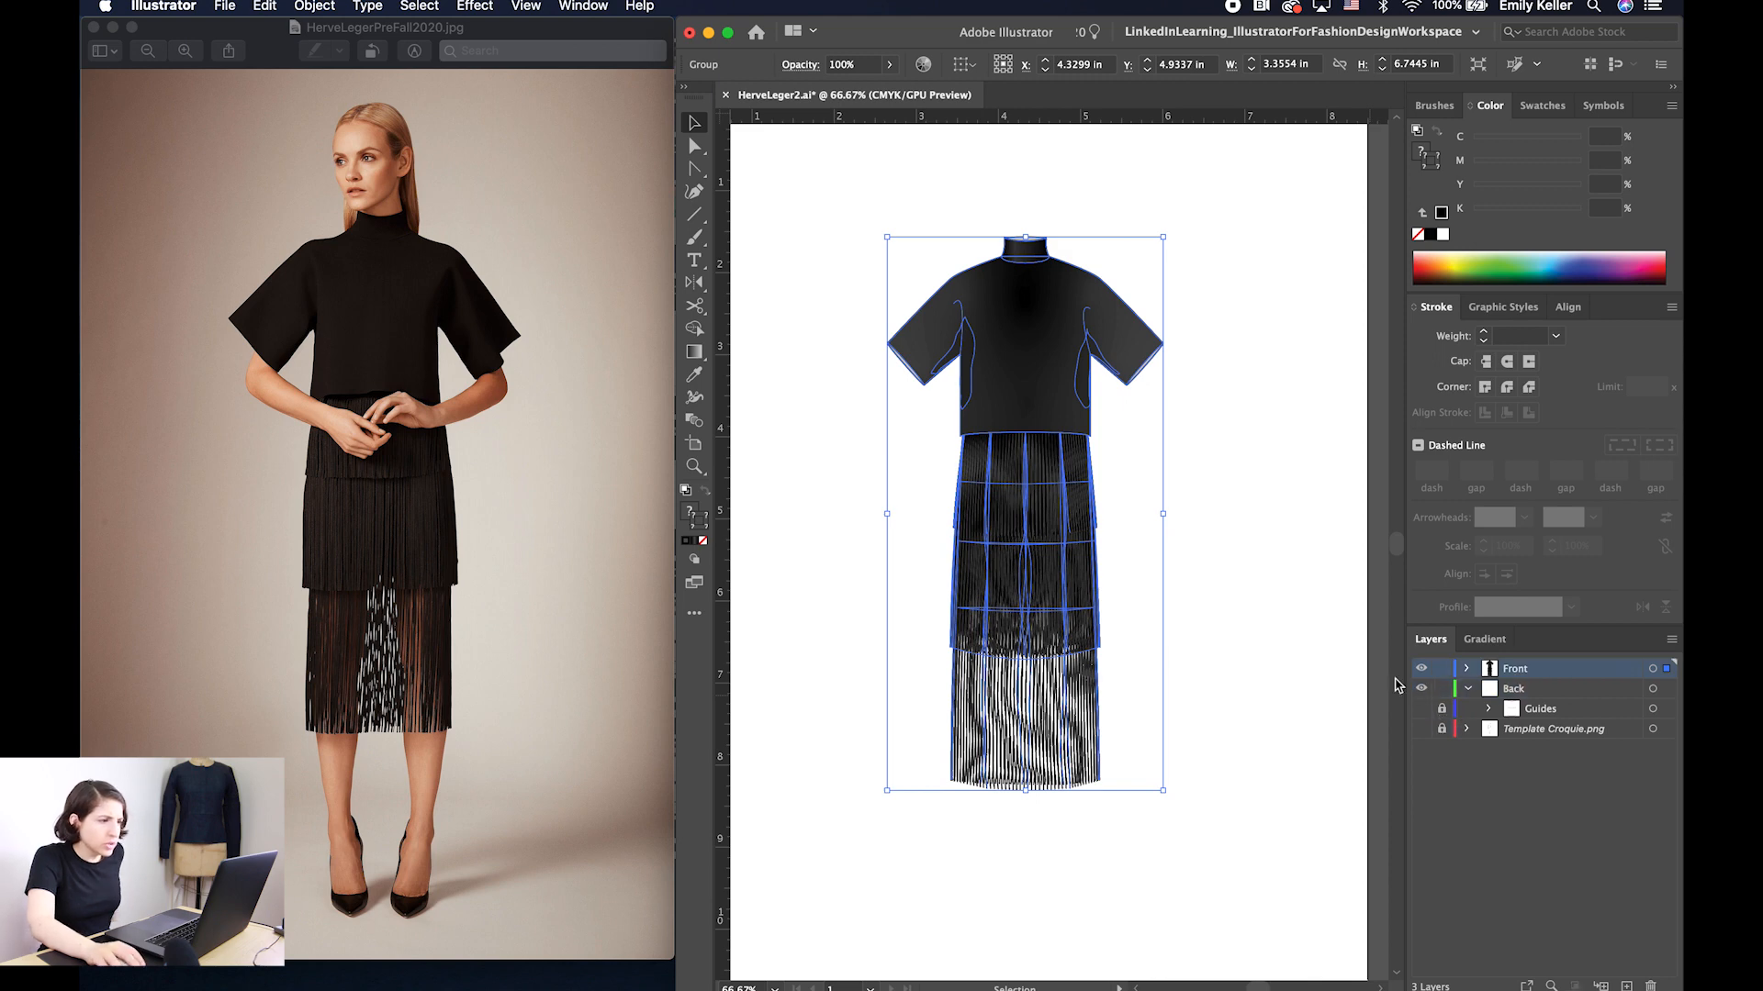
click(1304, 633)
click(1141, 352)
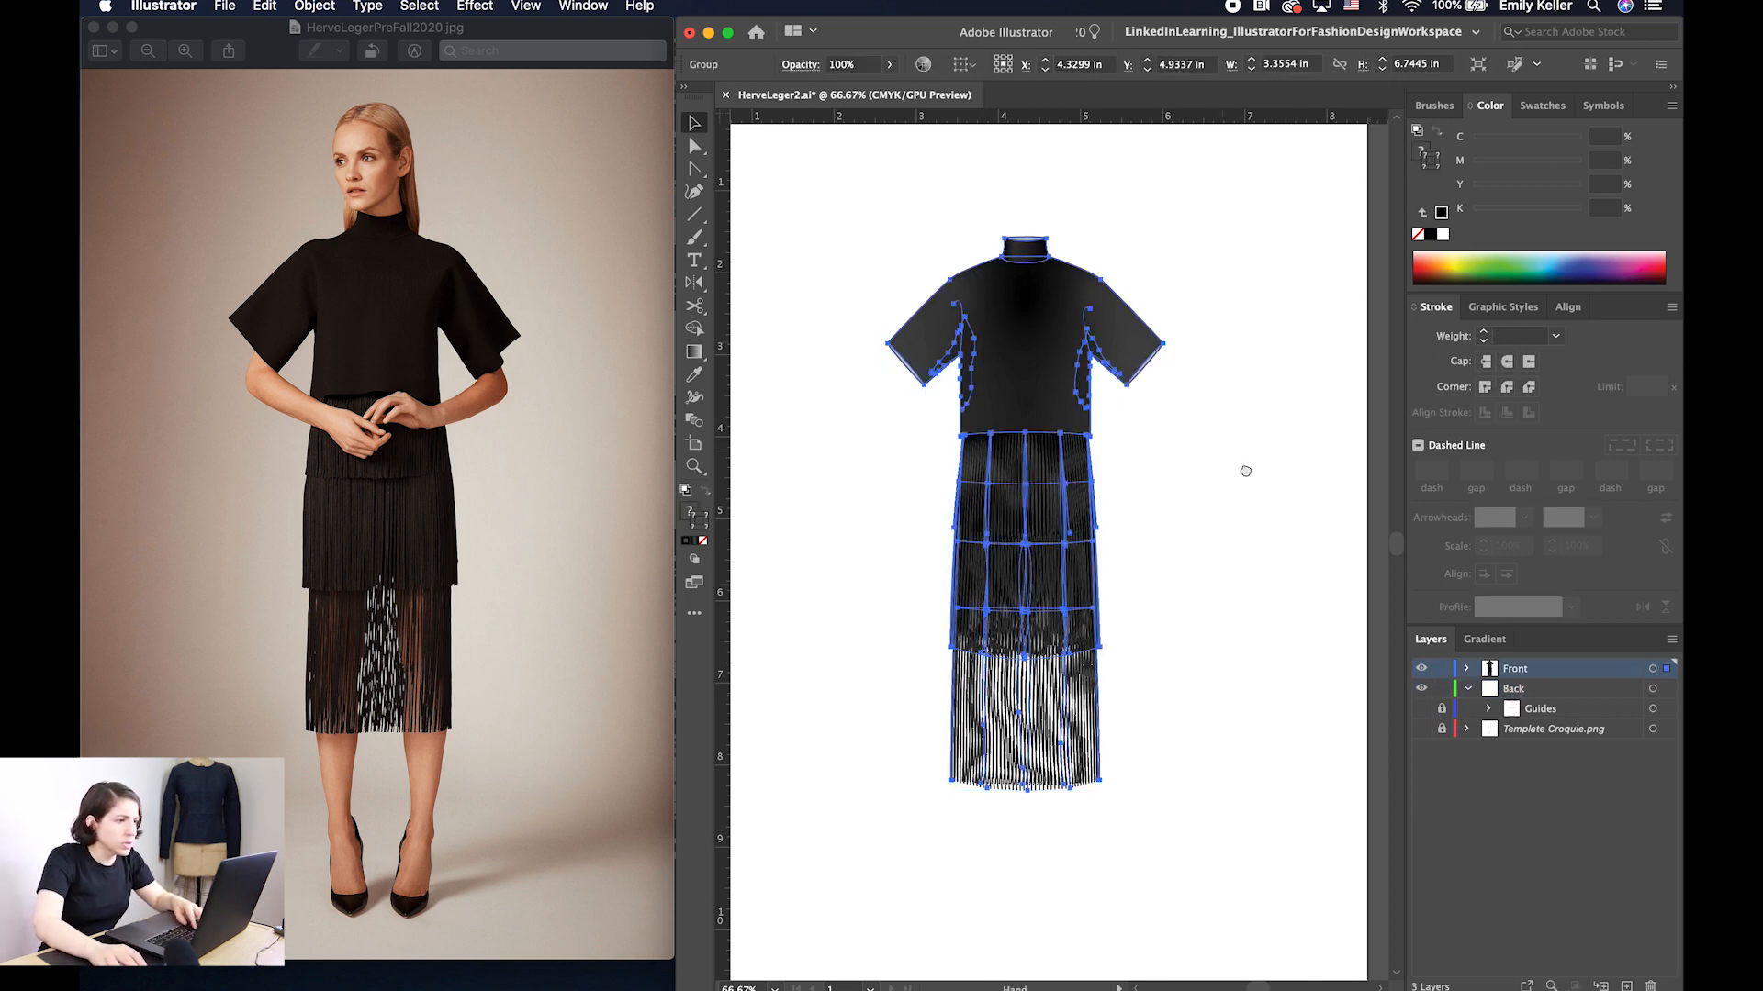
drag(1243, 468, 1330, 538)
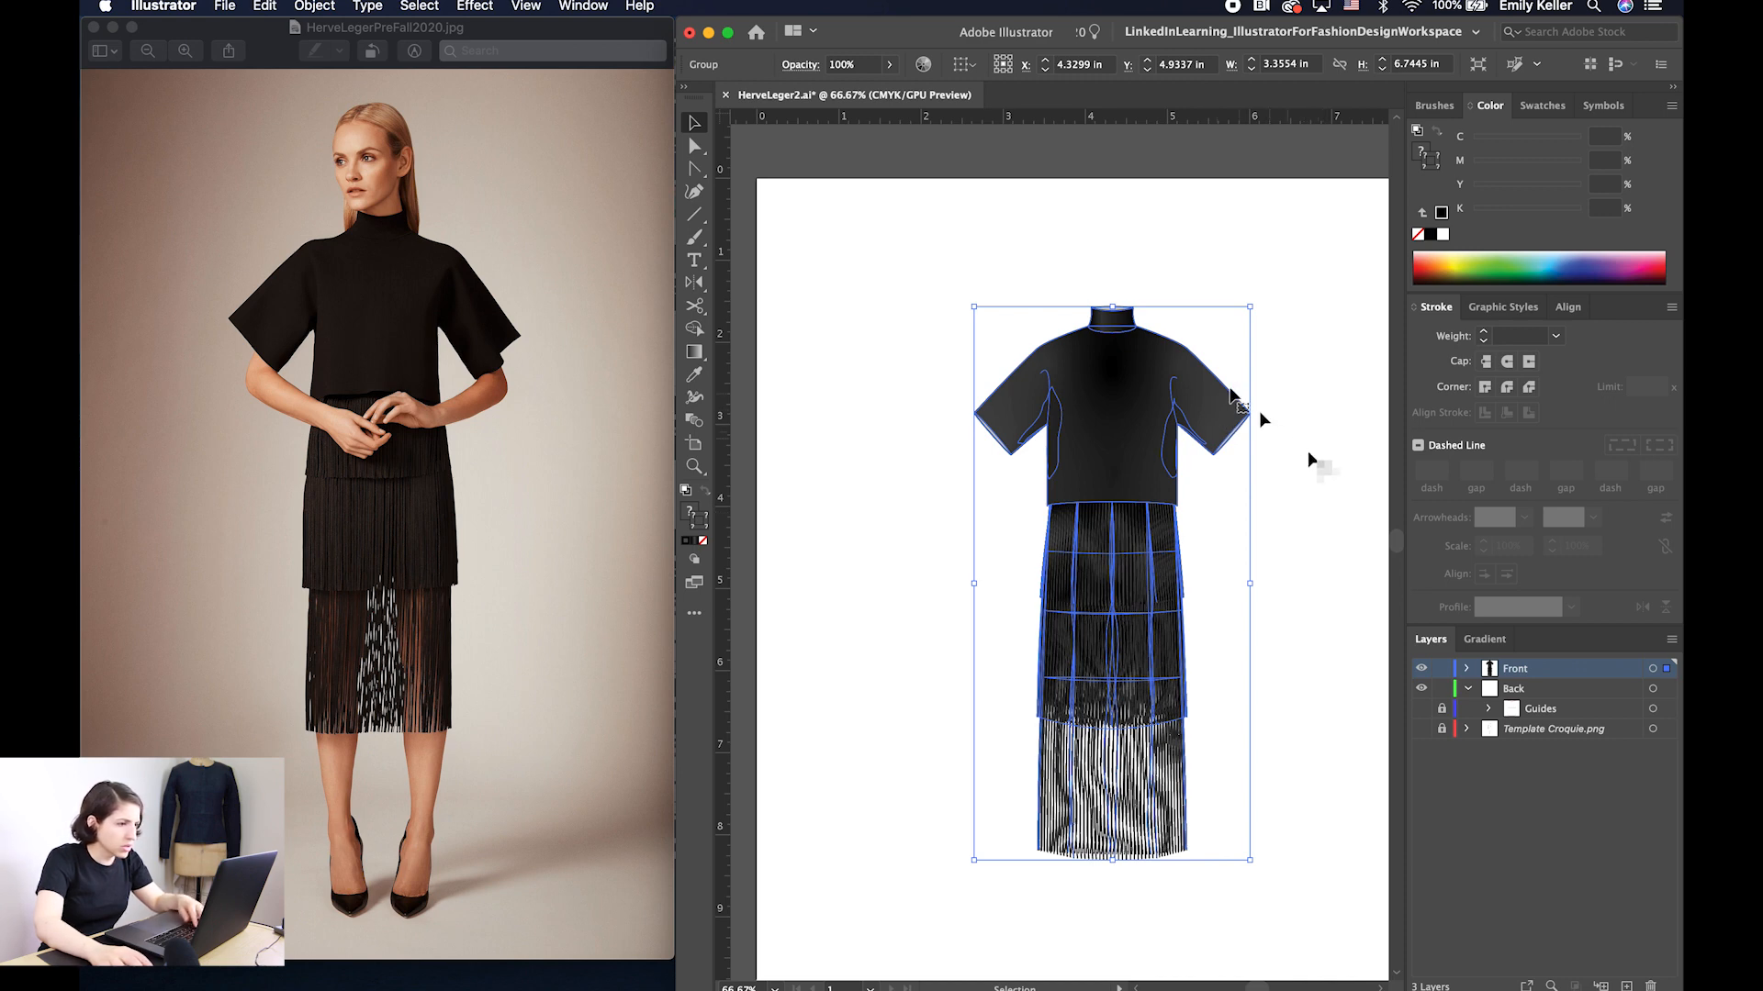
double_click(1232, 396)
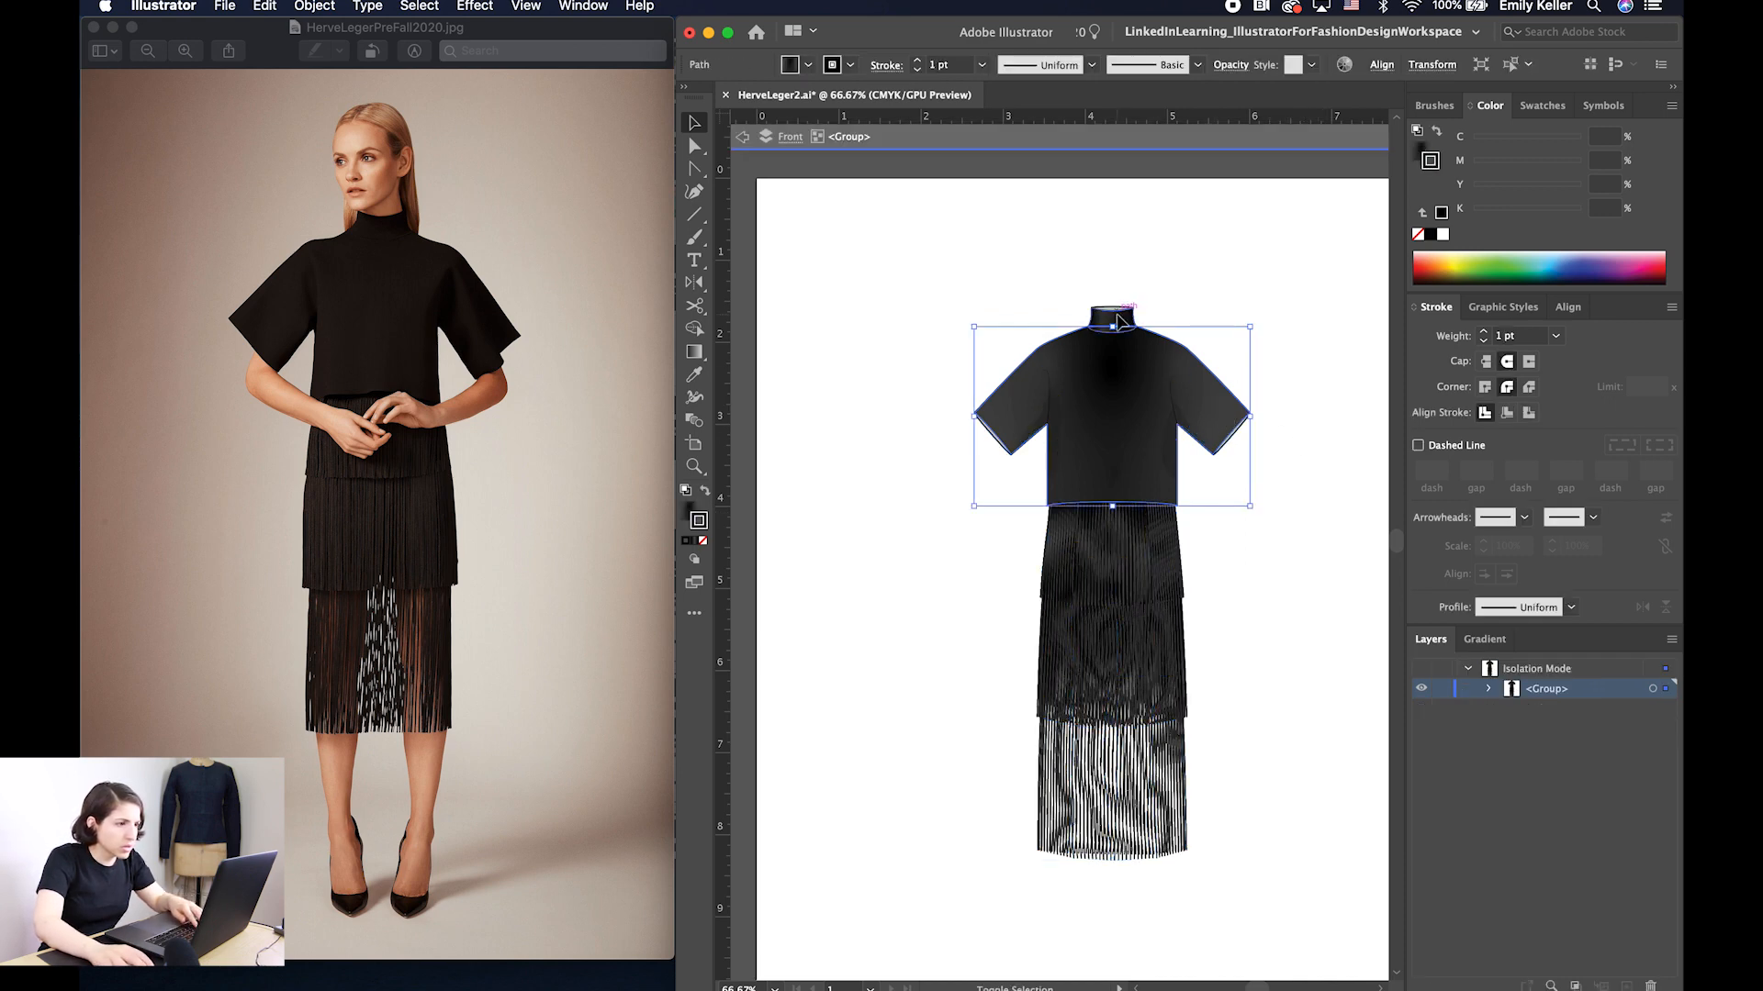
shift+click(1107, 316)
shift+click(1107, 322)
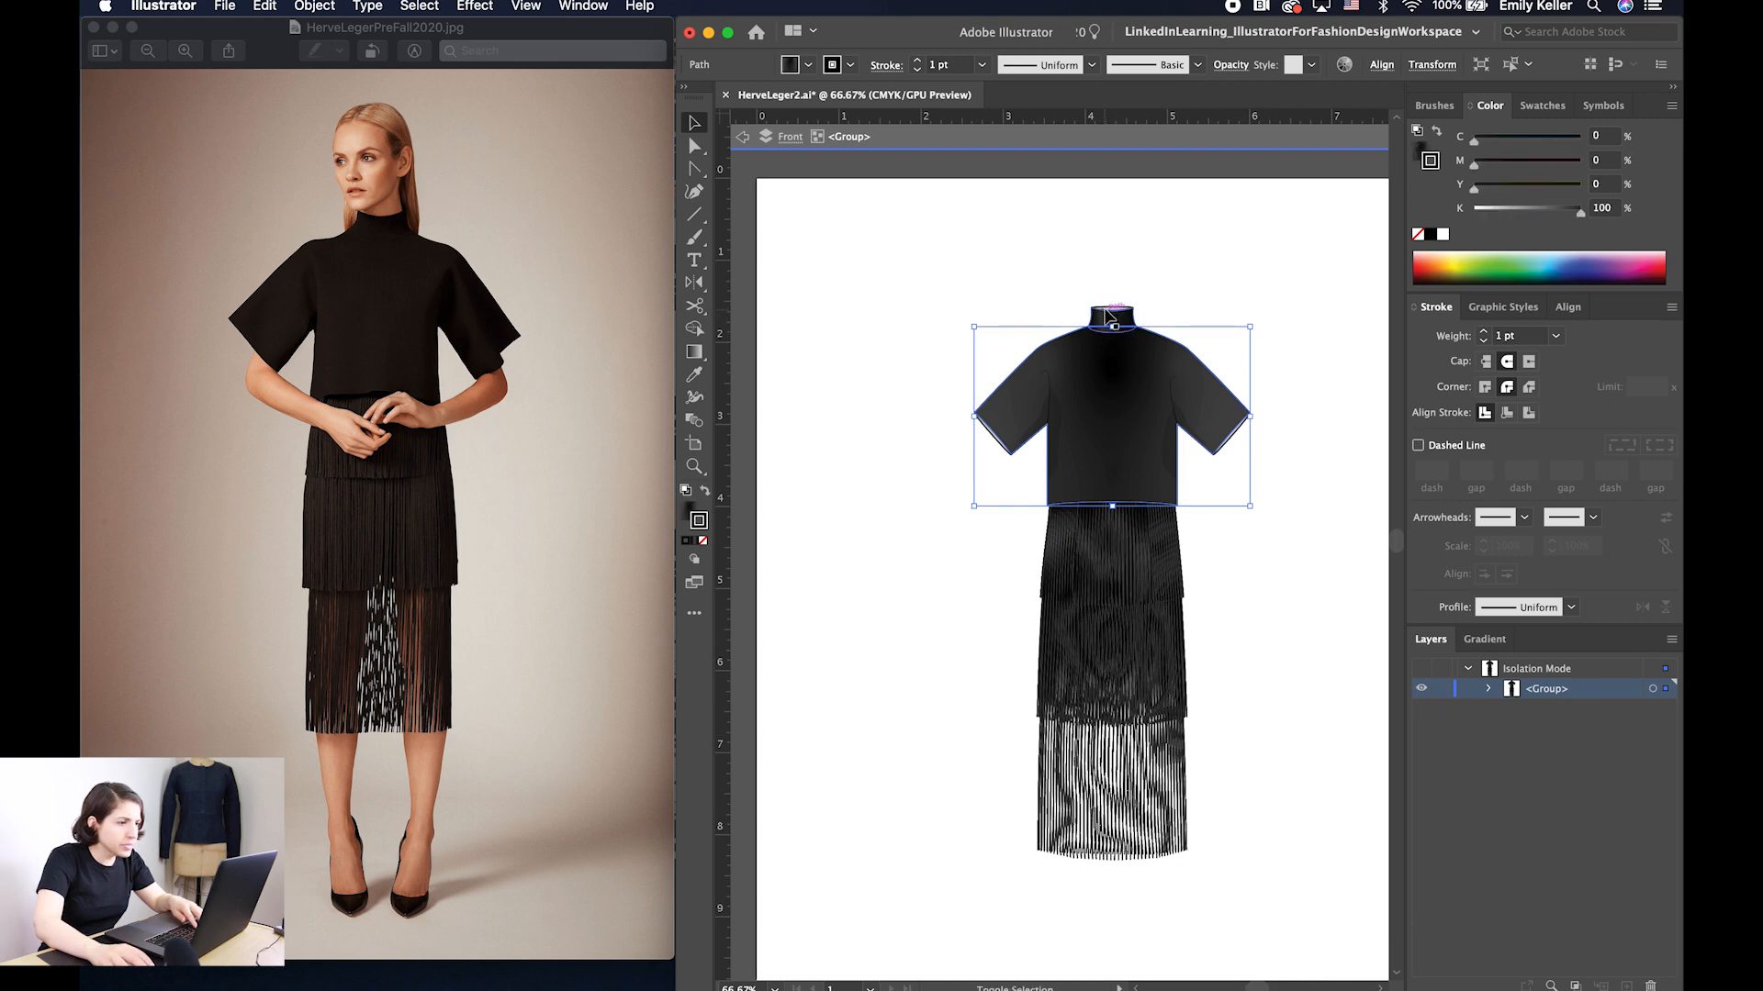
click(1006, 286)
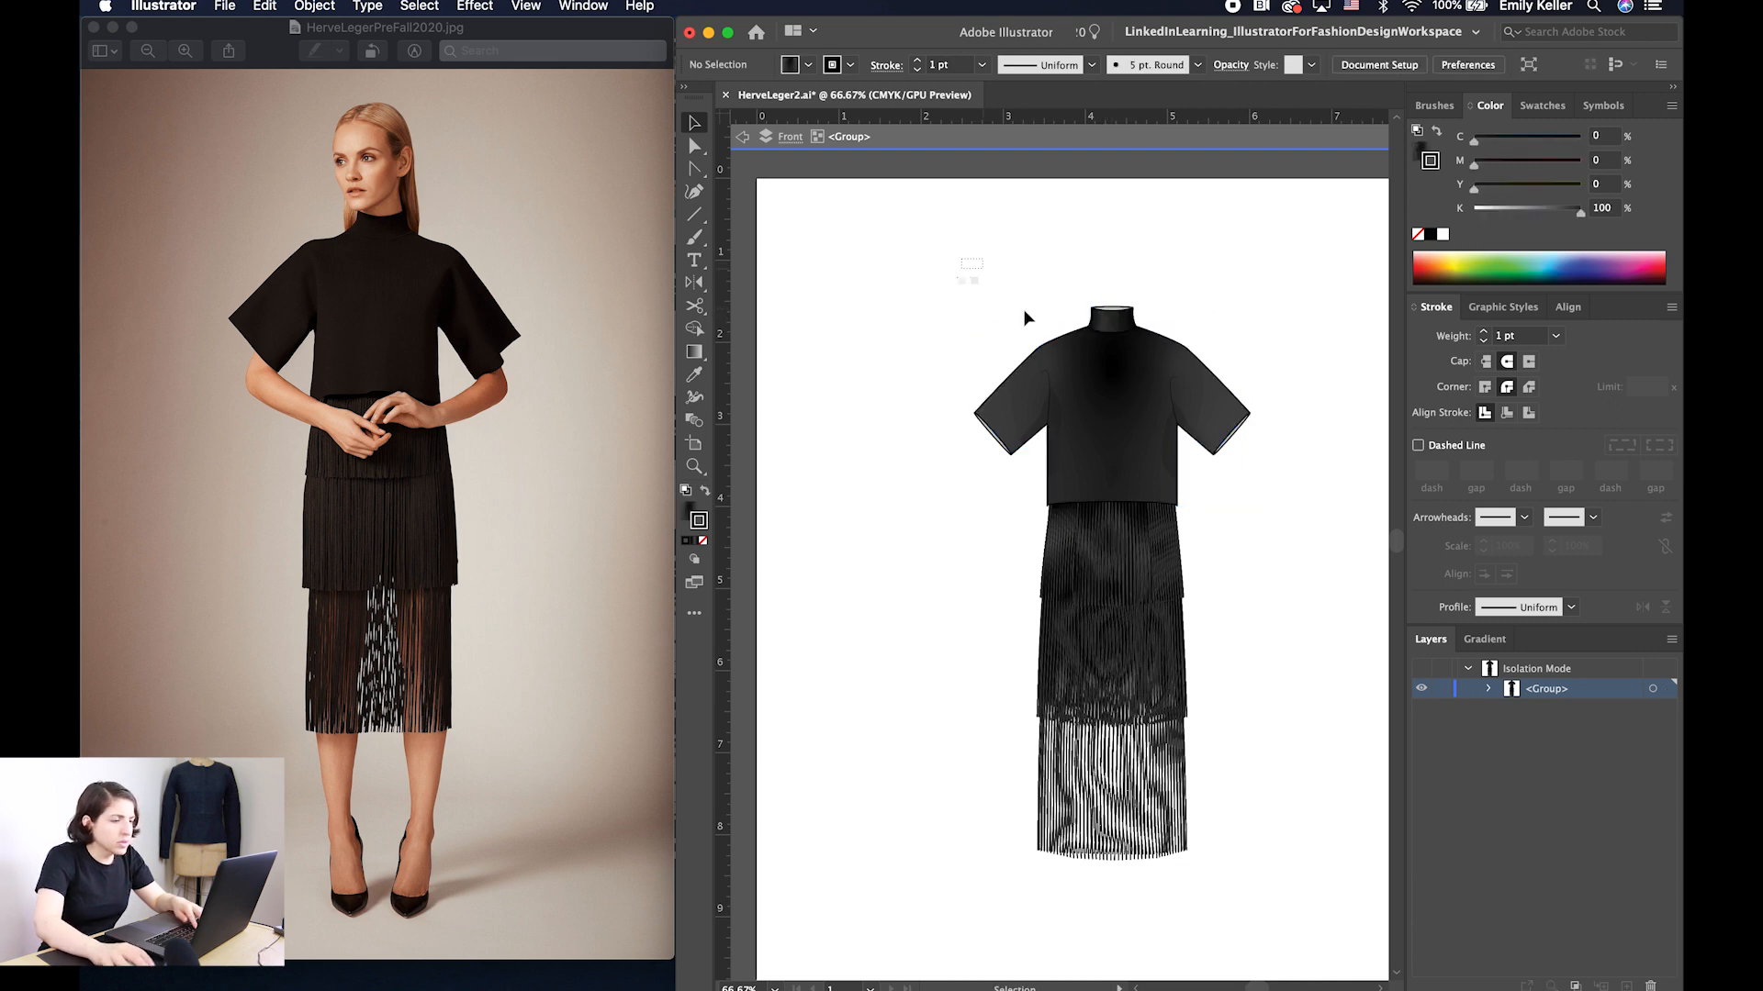
Select the whole garment, paste a copy centered on the artboard's left edge, and isolate the copied group
drag(1025, 317, 1314, 523)
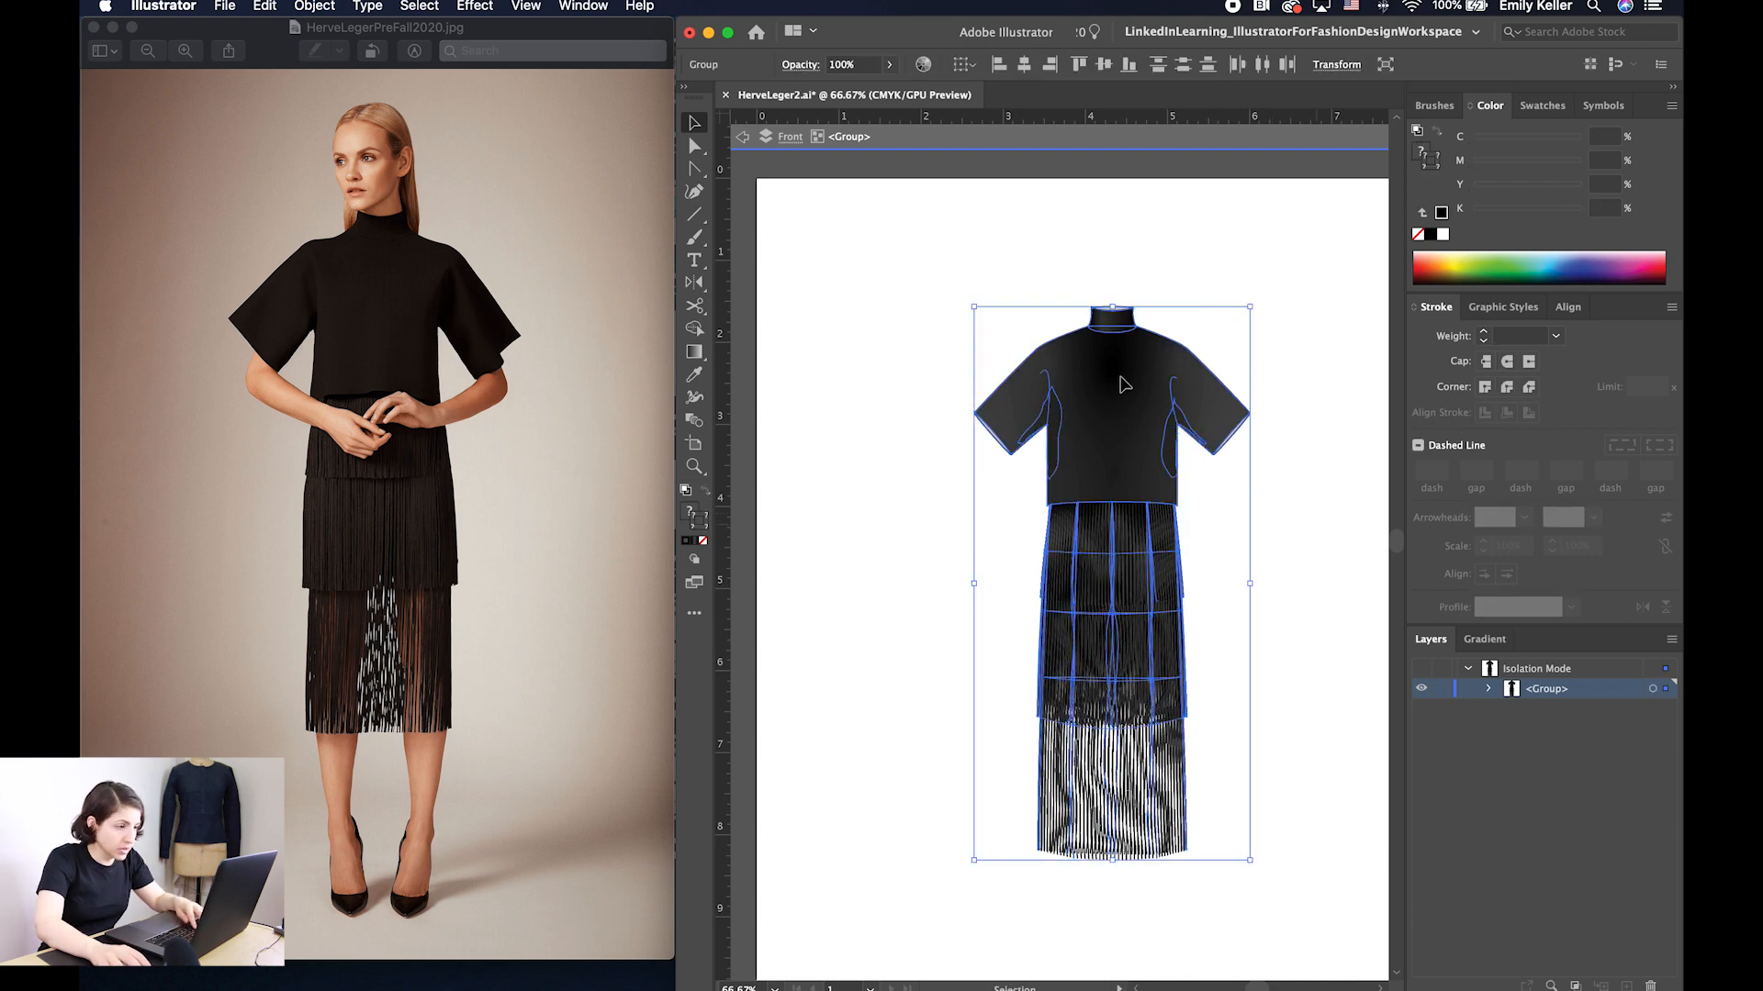
key(super+v)
drag(868, 469, 1122, 492)
mouse_move(1327, 319)
mouse_down()
mouse_move(1093, 357)
mouse_move(868, 530)
mouse_up()
double_click(1007, 544)
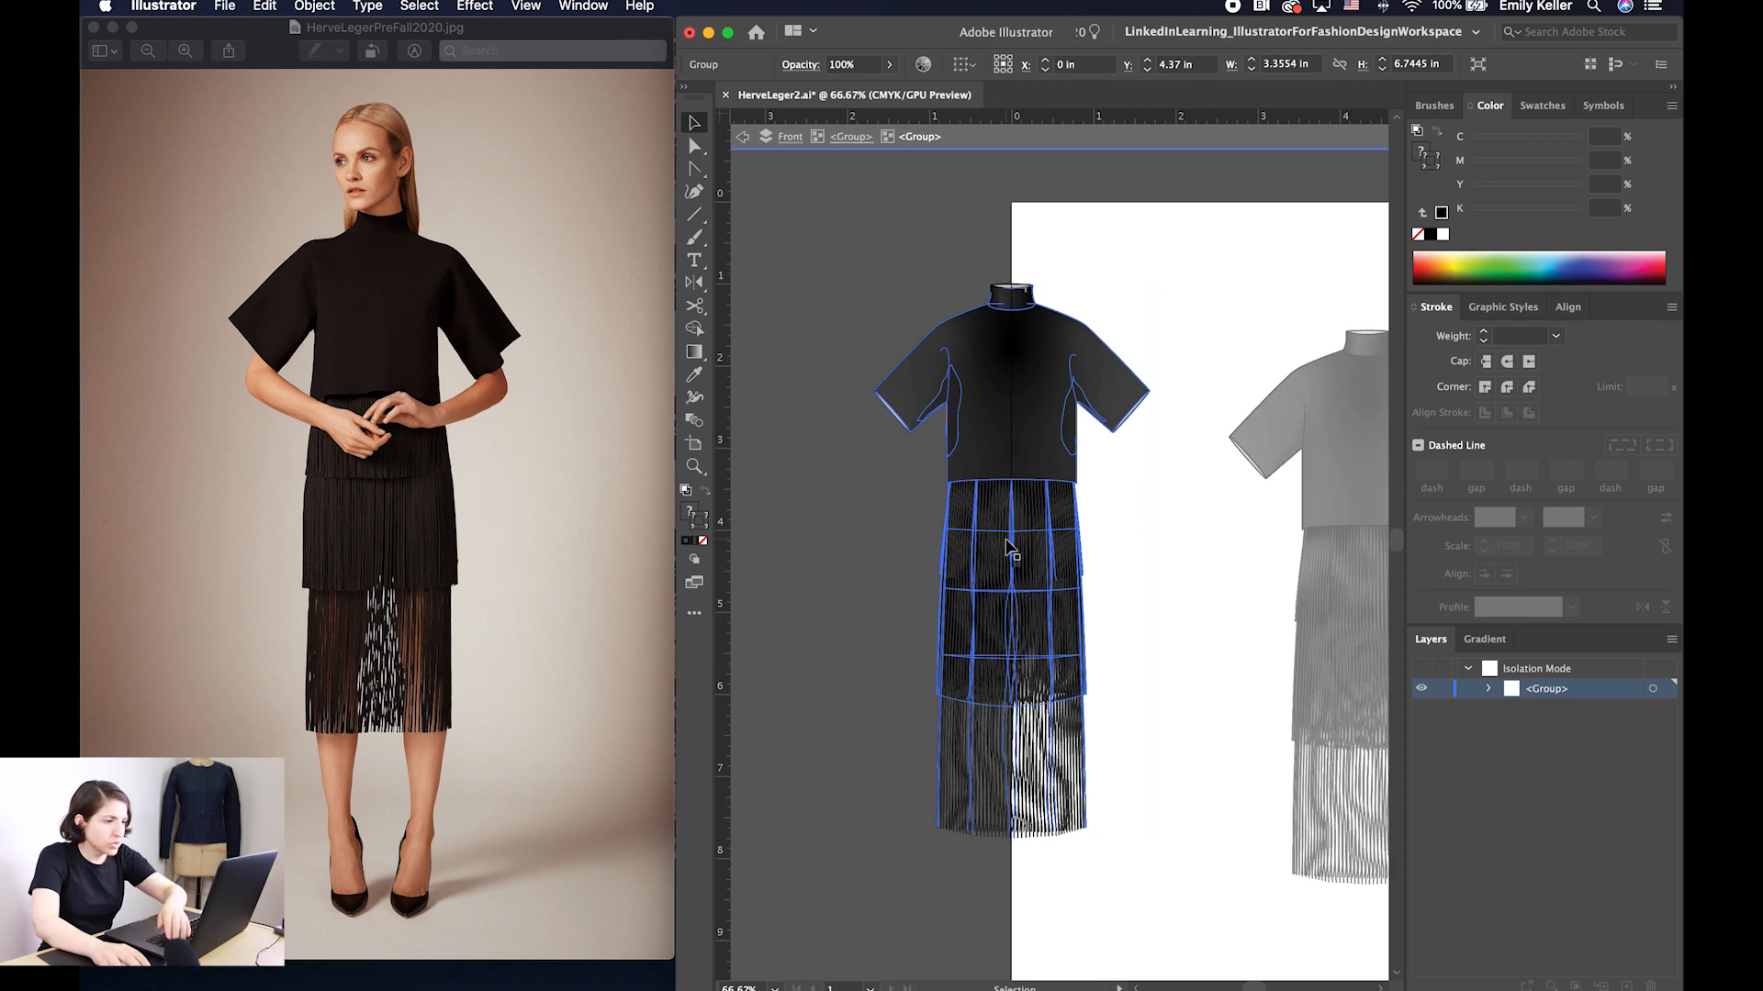
Delete all the fringe skirt pieces from the copied garment at the artboard's left edge, keeping only the top
click(1007, 543)
key(Delete)
click(1014, 569)
key(Delete)
click(1025, 588)
key(Delete)
click(1034, 606)
key(Delete)
click(1048, 629)
key(Delete)
click(1050, 632)
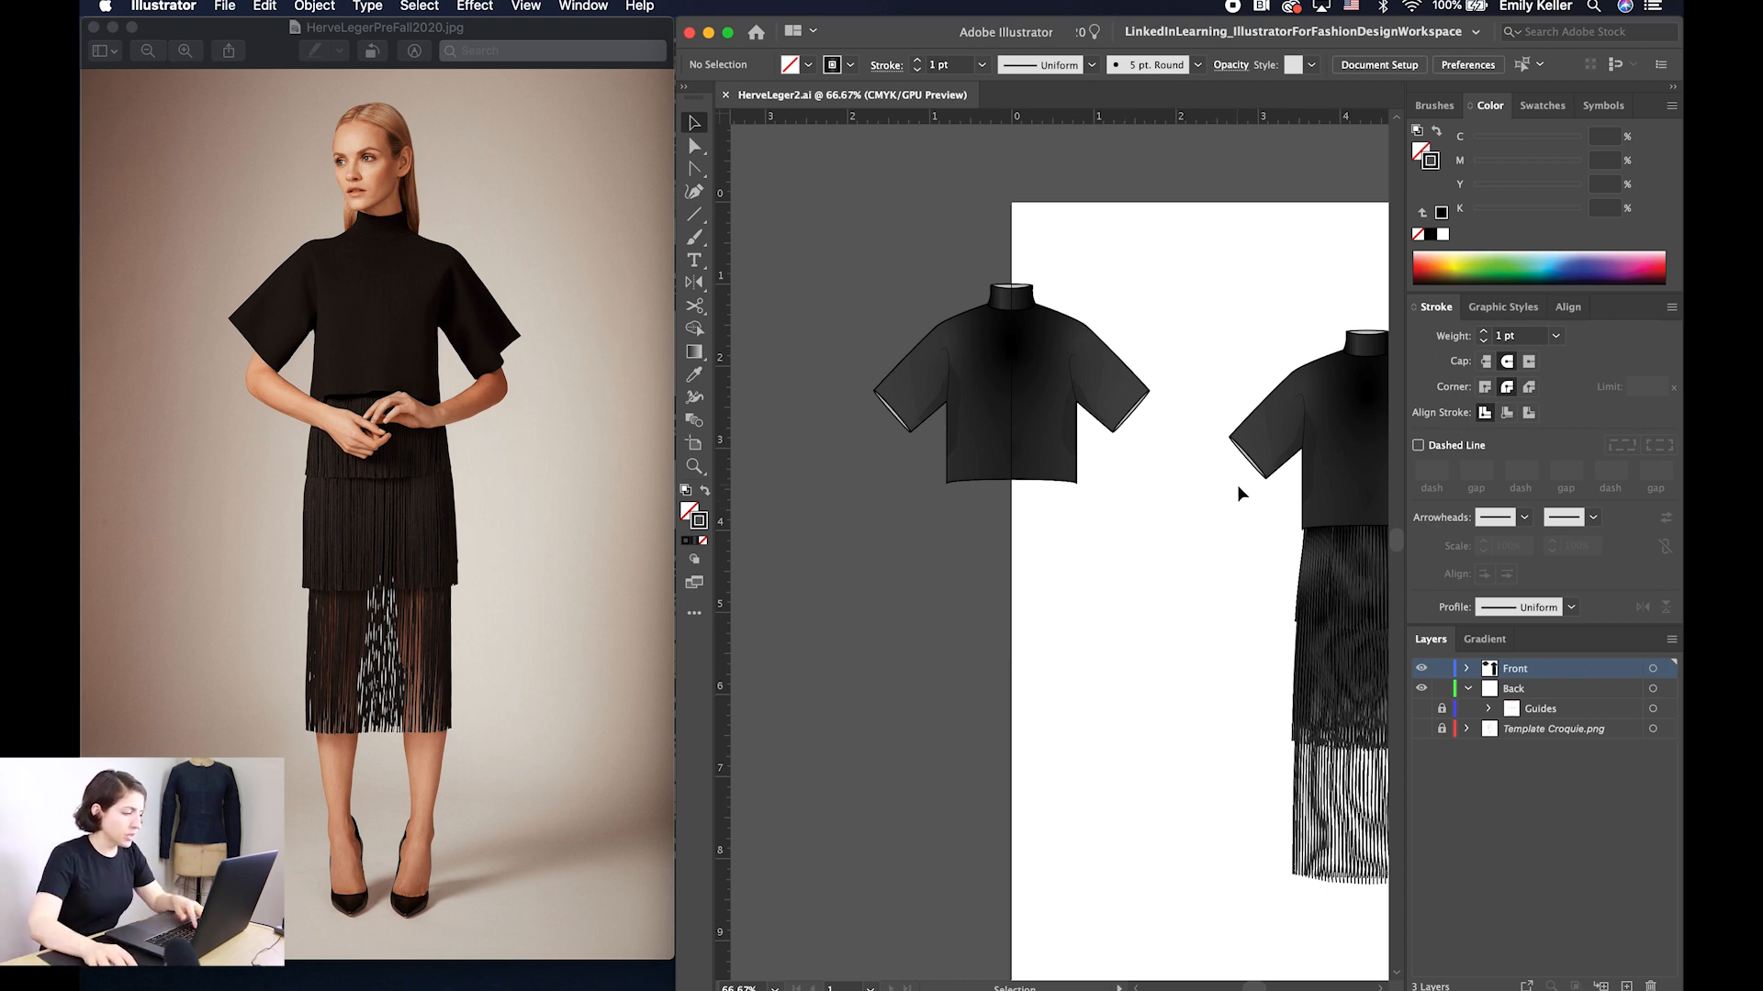
Isolate the copied top's group and delete the underarm shadow and armhole line on its right side
drag(1184, 527, 1127, 543)
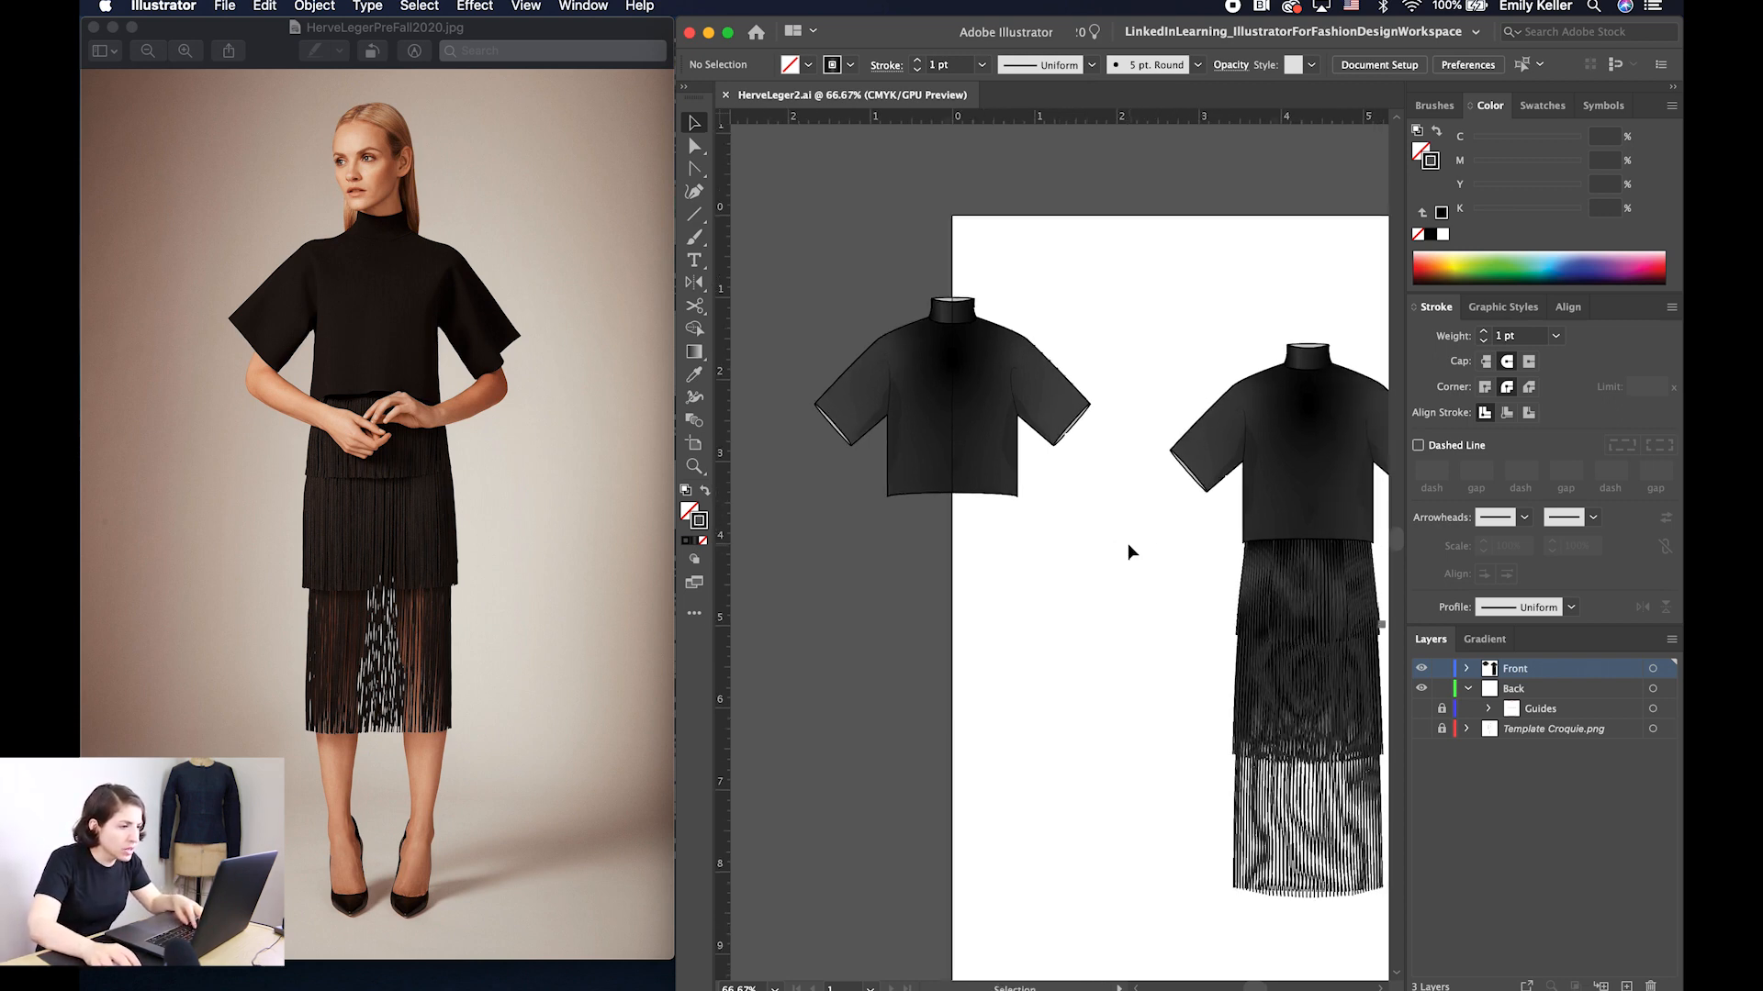
drag(1106, 464, 1210, 690)
key(super+equal)
key(super+equal)
key(super+equal)
click(1028, 450)
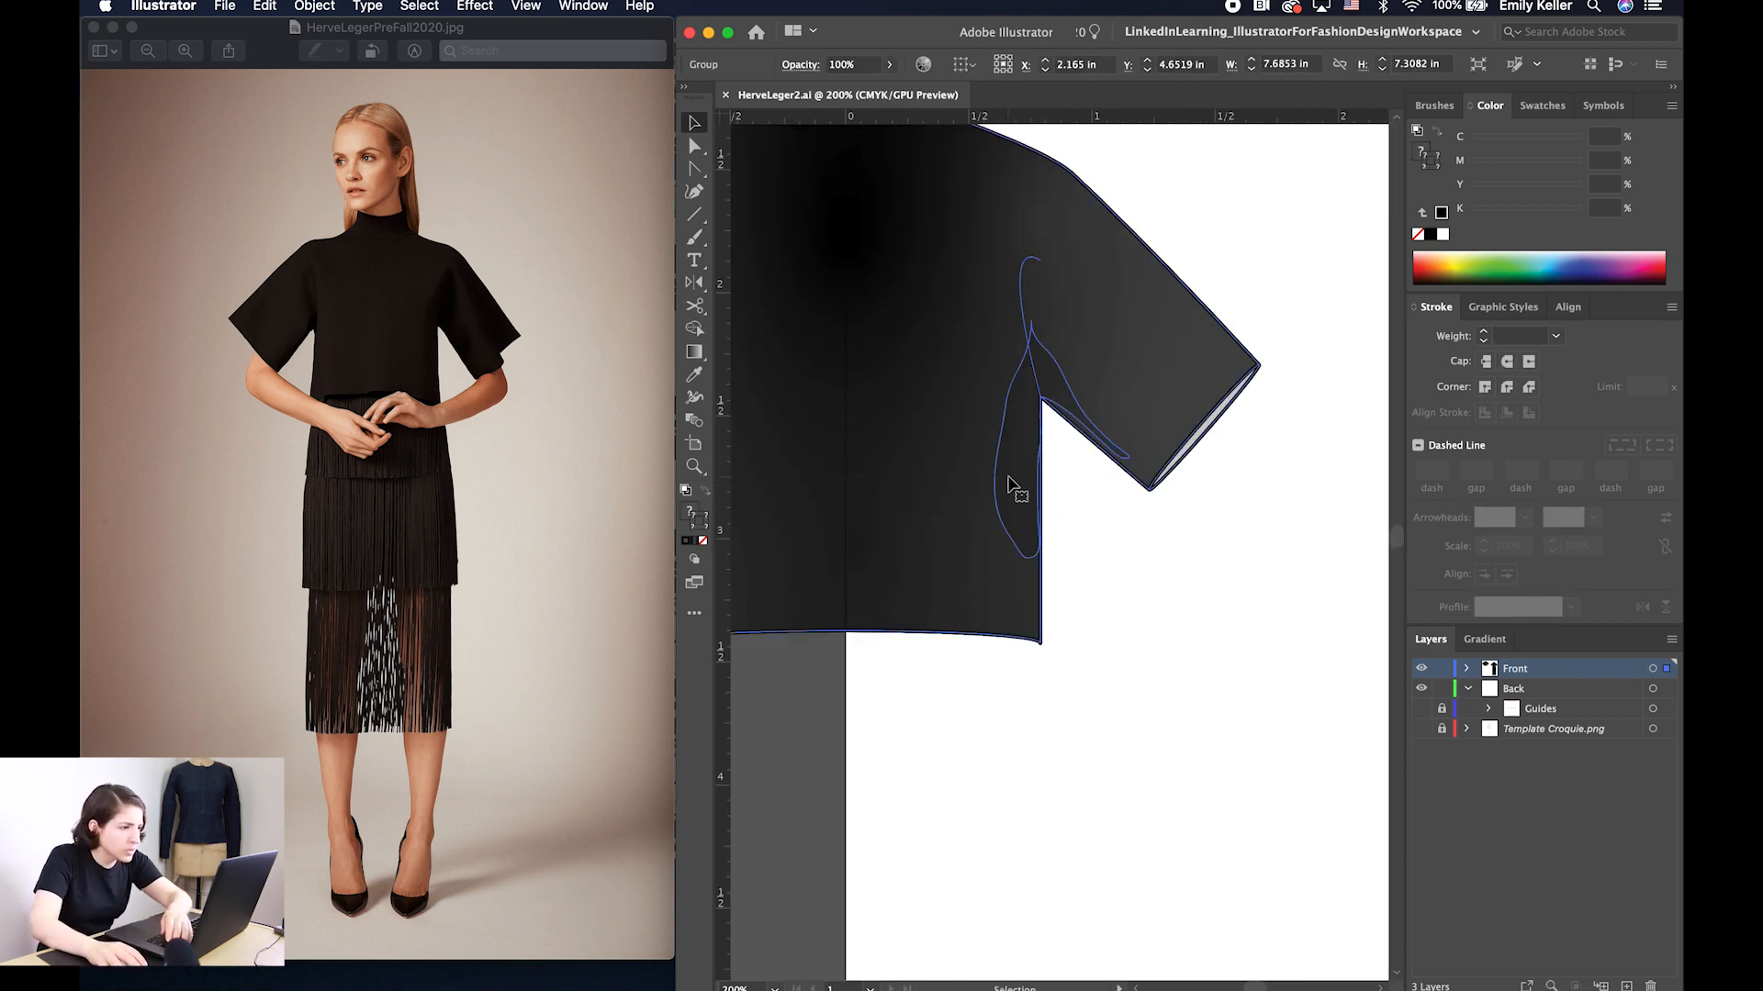
double_click(1019, 482)
double_click(1031, 418)
click(1028, 358)
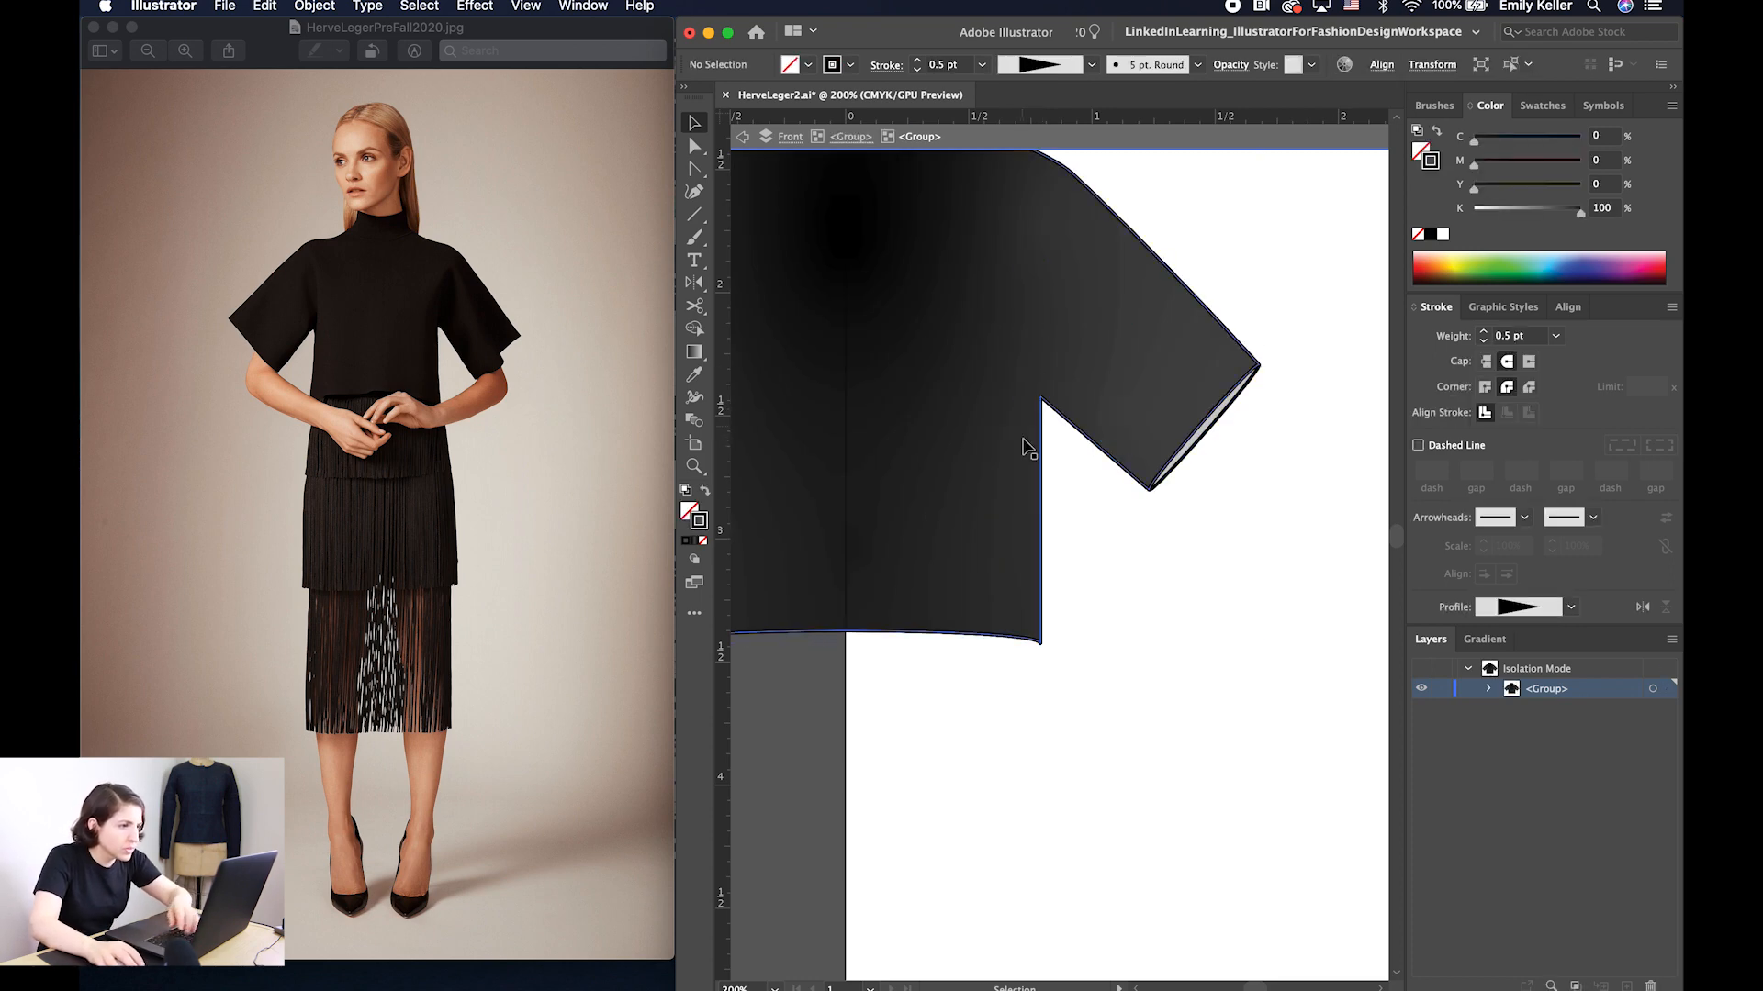
Delete the underarm shadow and armhole line on the copied top's left side
scroll(960, 473, left, 5)
click(931, 422)
key(Delete)
click(912, 318)
key(Delete)
Select all pieces of the copied top and merge body, sleeves and collar into one silhouette with the Shape Builder
scroll(1147, 444, up, 2)
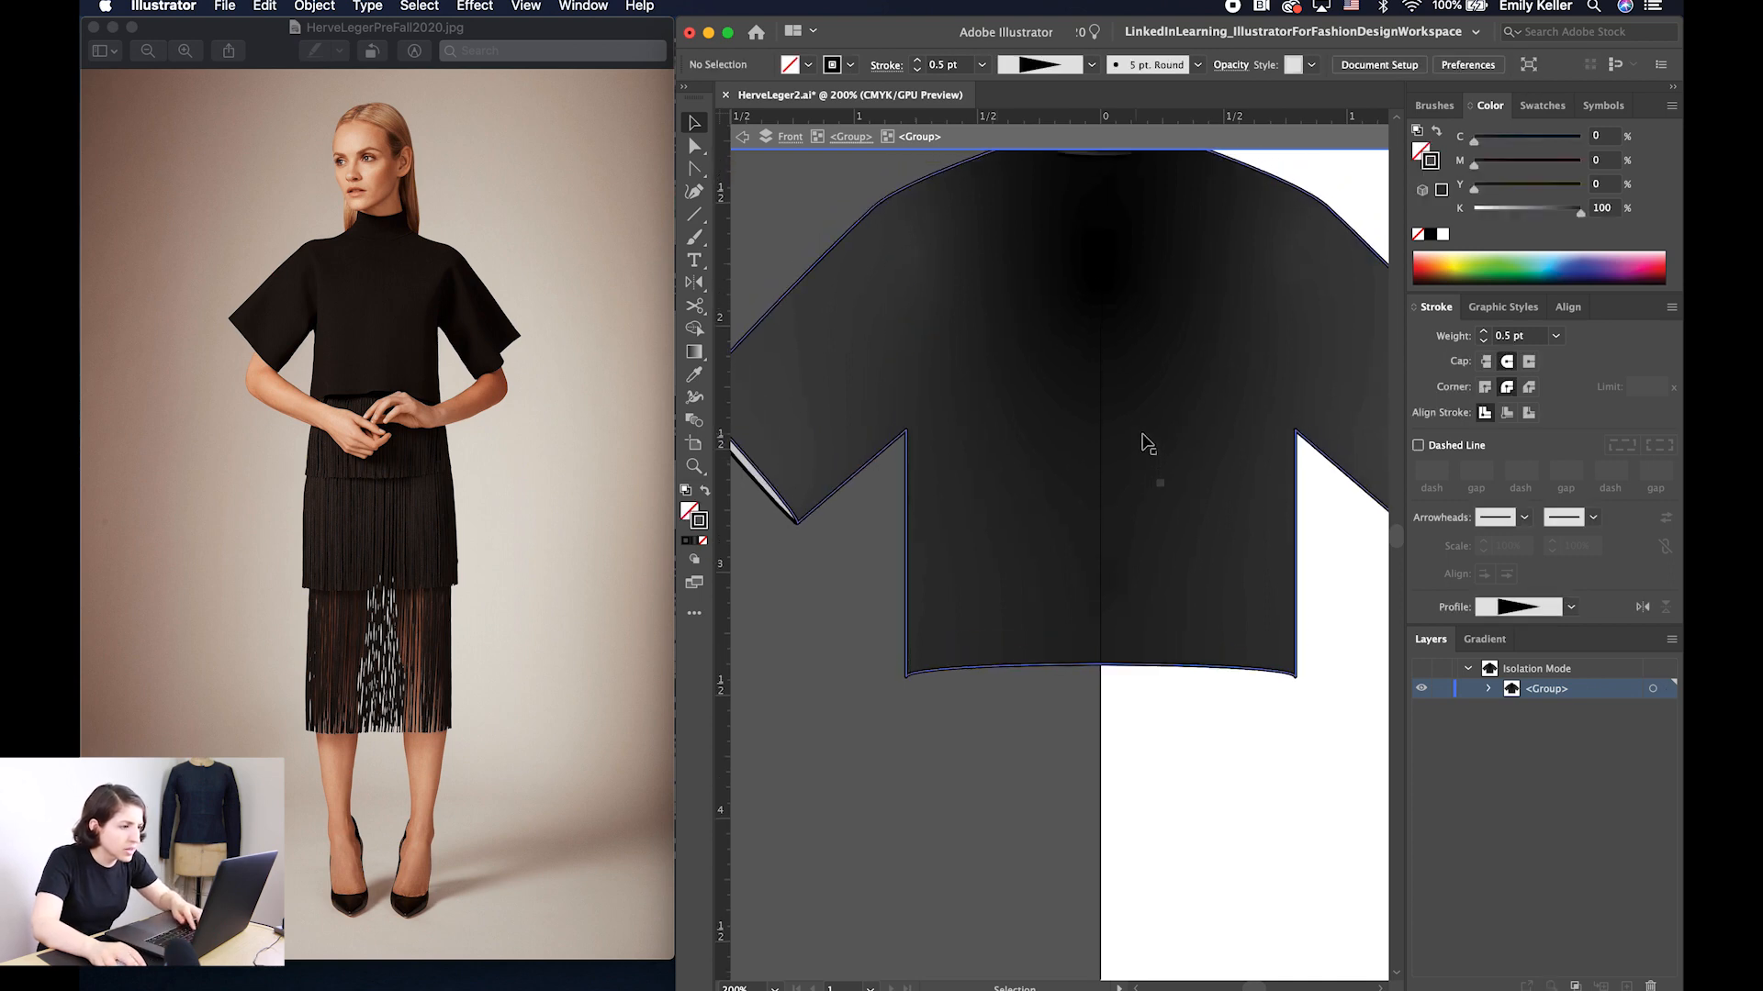
scroll(1098, 500, up, 5)
scroll(1111, 459, left, 1)
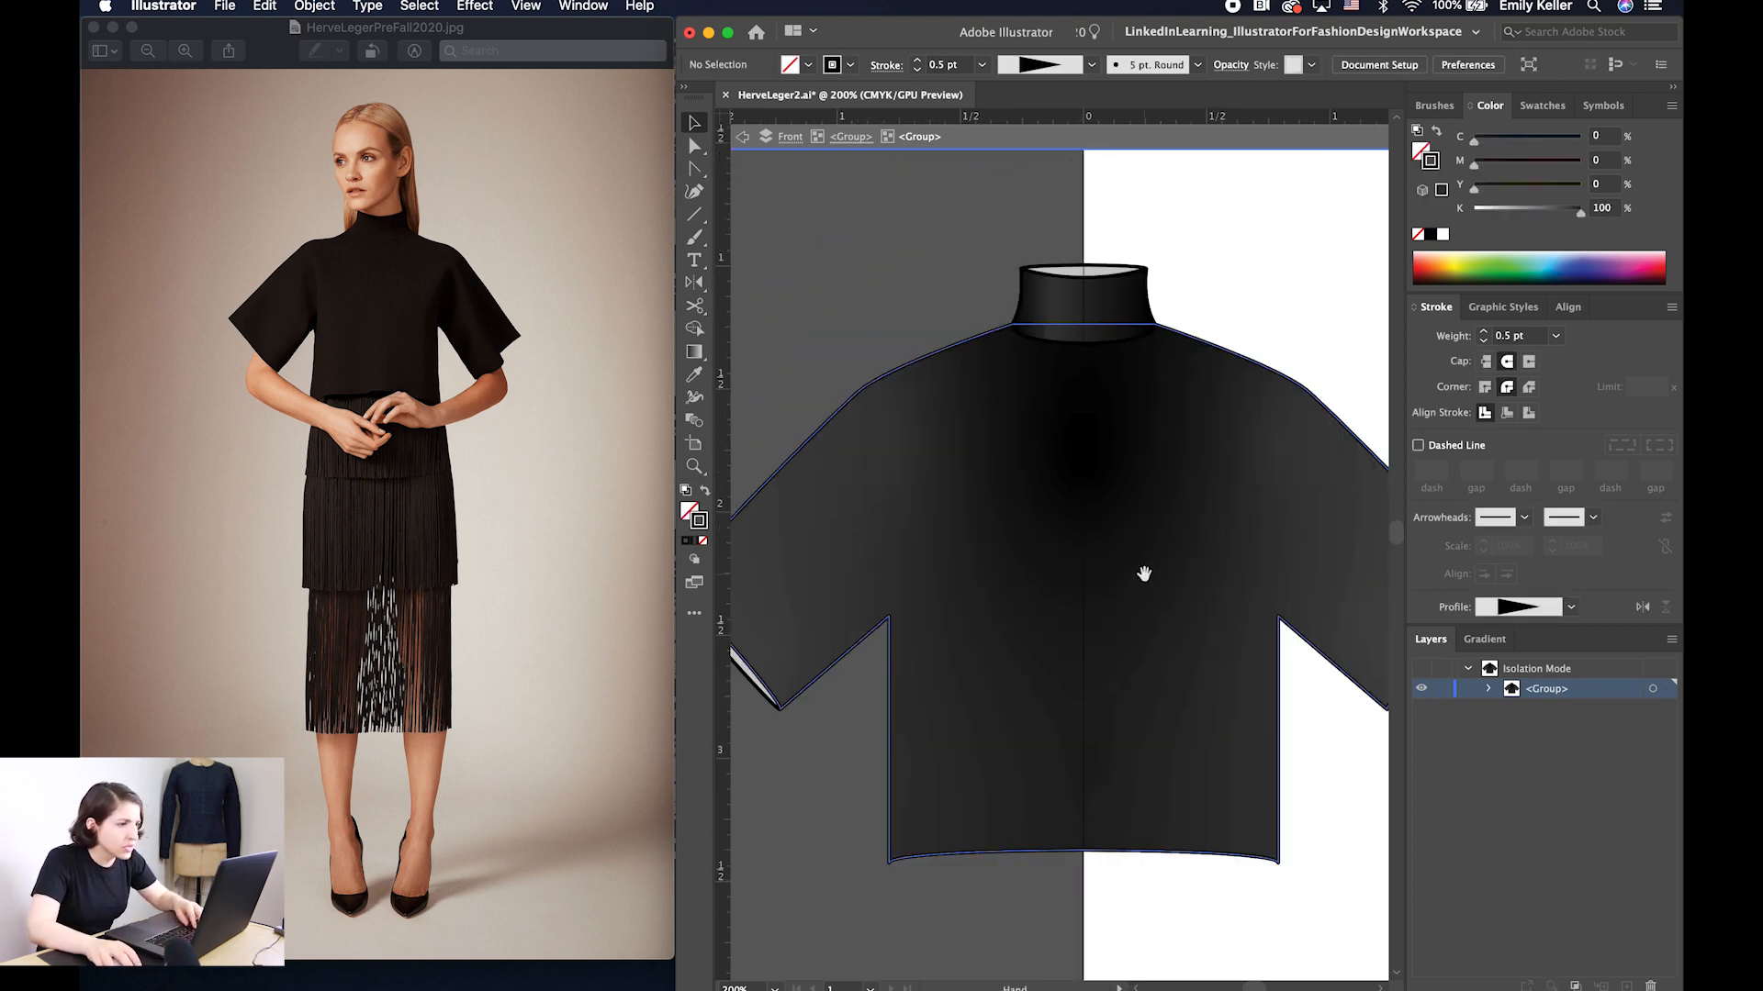
key(super+minus)
key(super+minus)
drag(879, 292, 1333, 732)
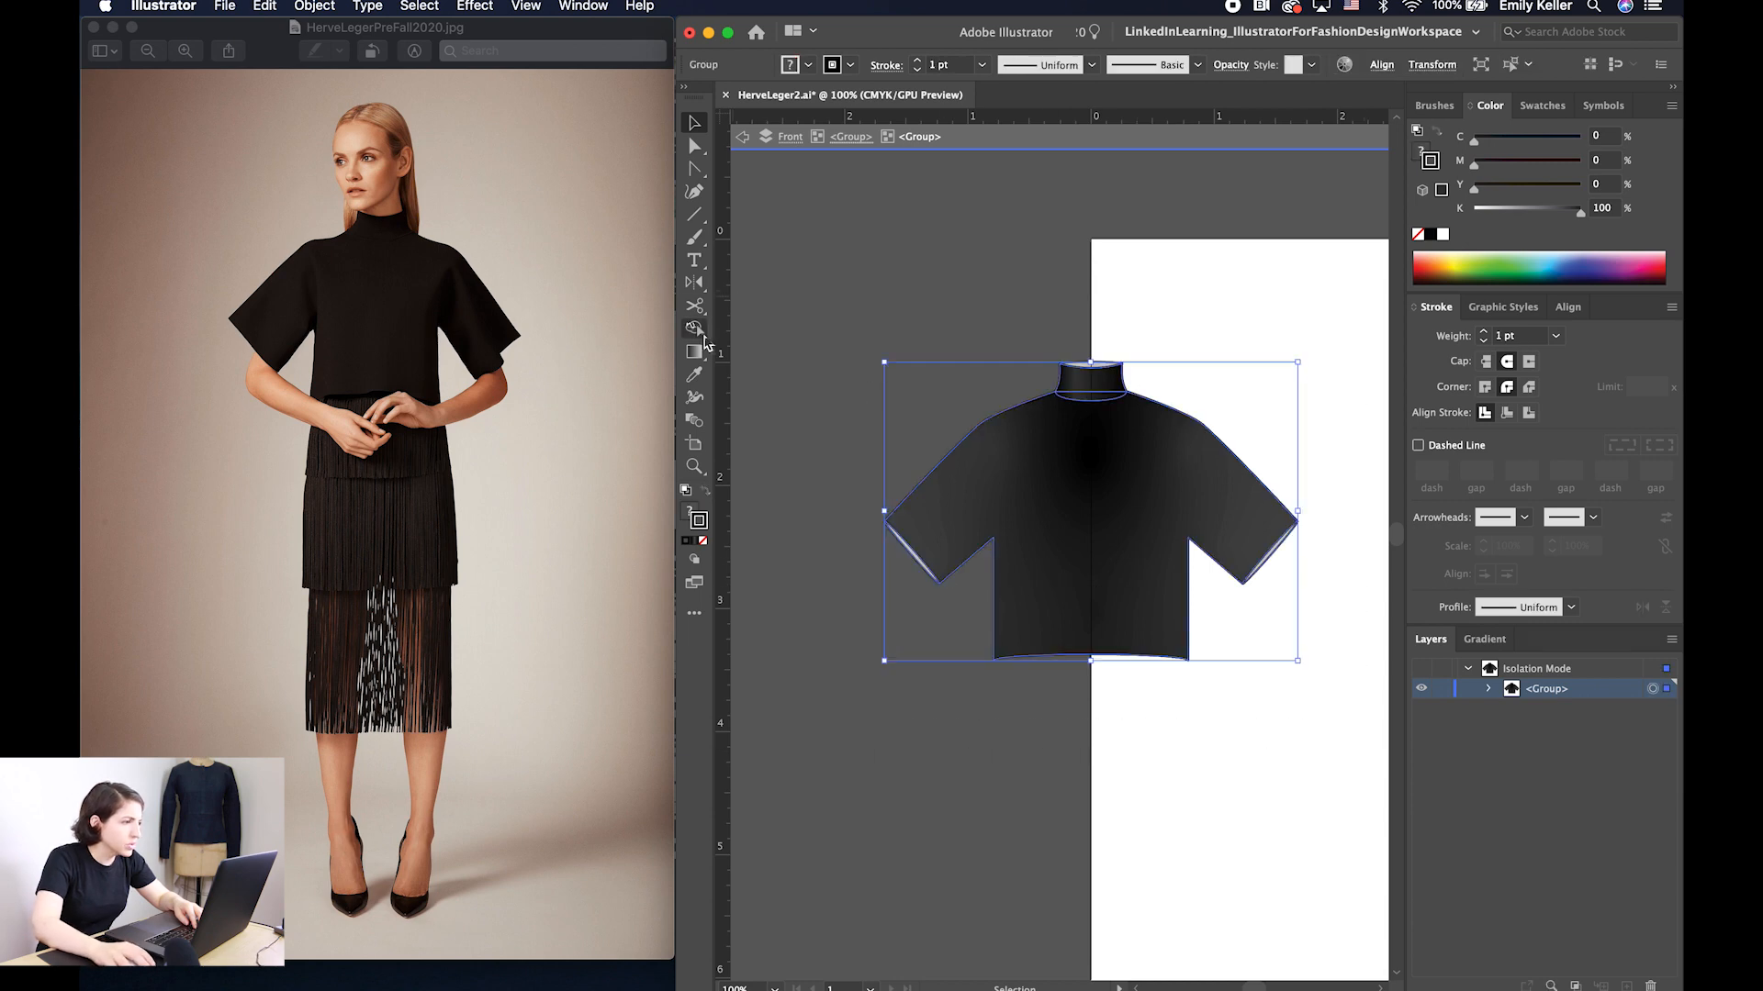
click(703, 332)
mouse_move(914, 556)
mouse_down()
mouse_move(1084, 390)
mouse_move(1106, 397)
mouse_up()
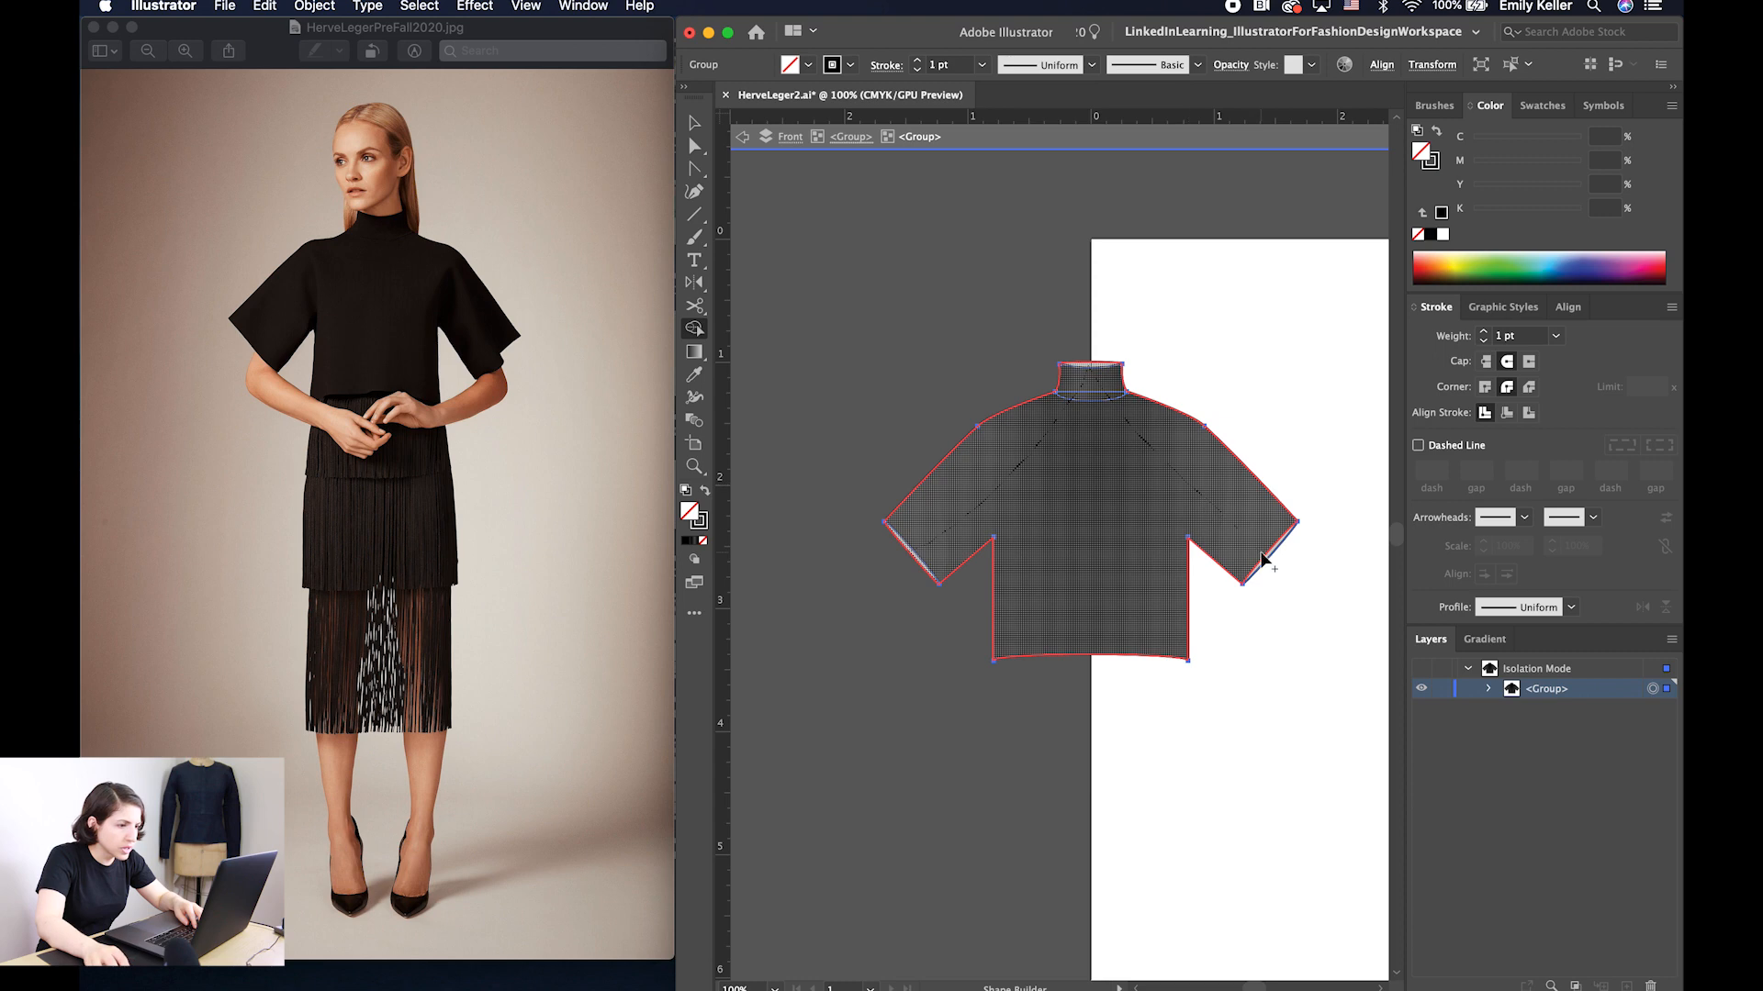
drag(1264, 554, 1267, 560)
click(1285, 823)
Apply the 2 point stroke graphic style to the merged top silhouette
key(v)
click(1254, 473)
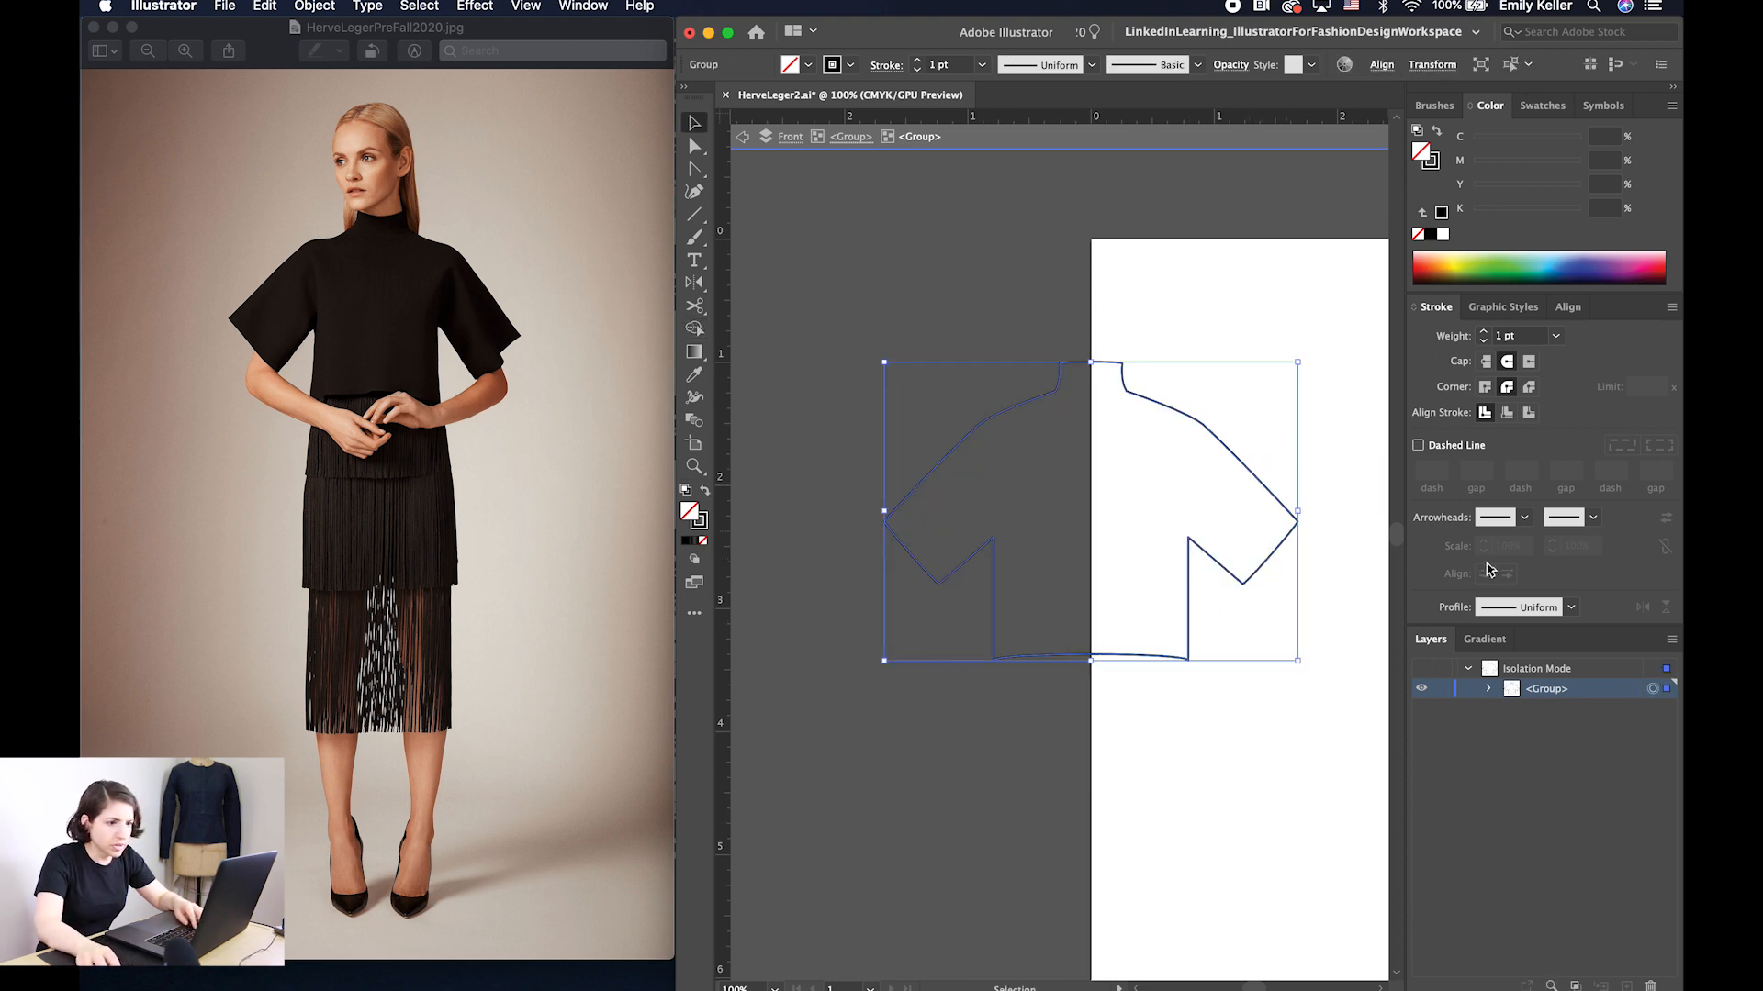
click(1506, 307)
click(1481, 499)
Move the outlined silhouette onto the front garment so it lines up with the edges of the top
scroll(1193, 621, right, 8)
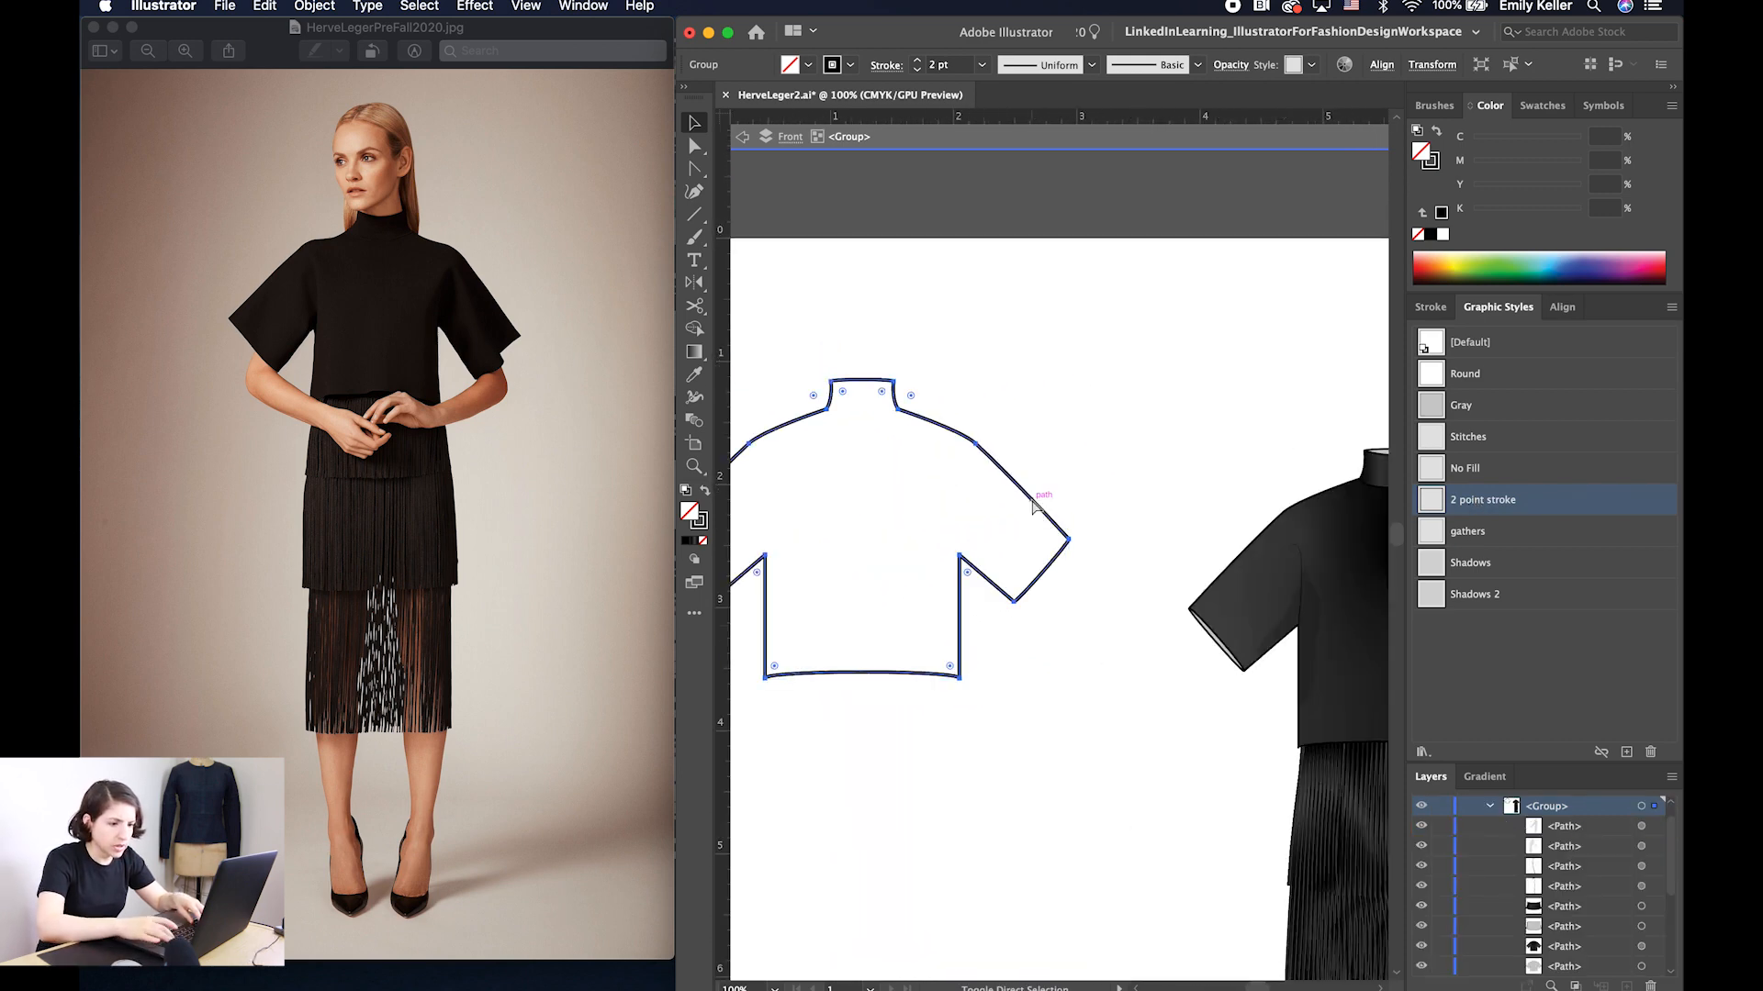
click(1034, 507)
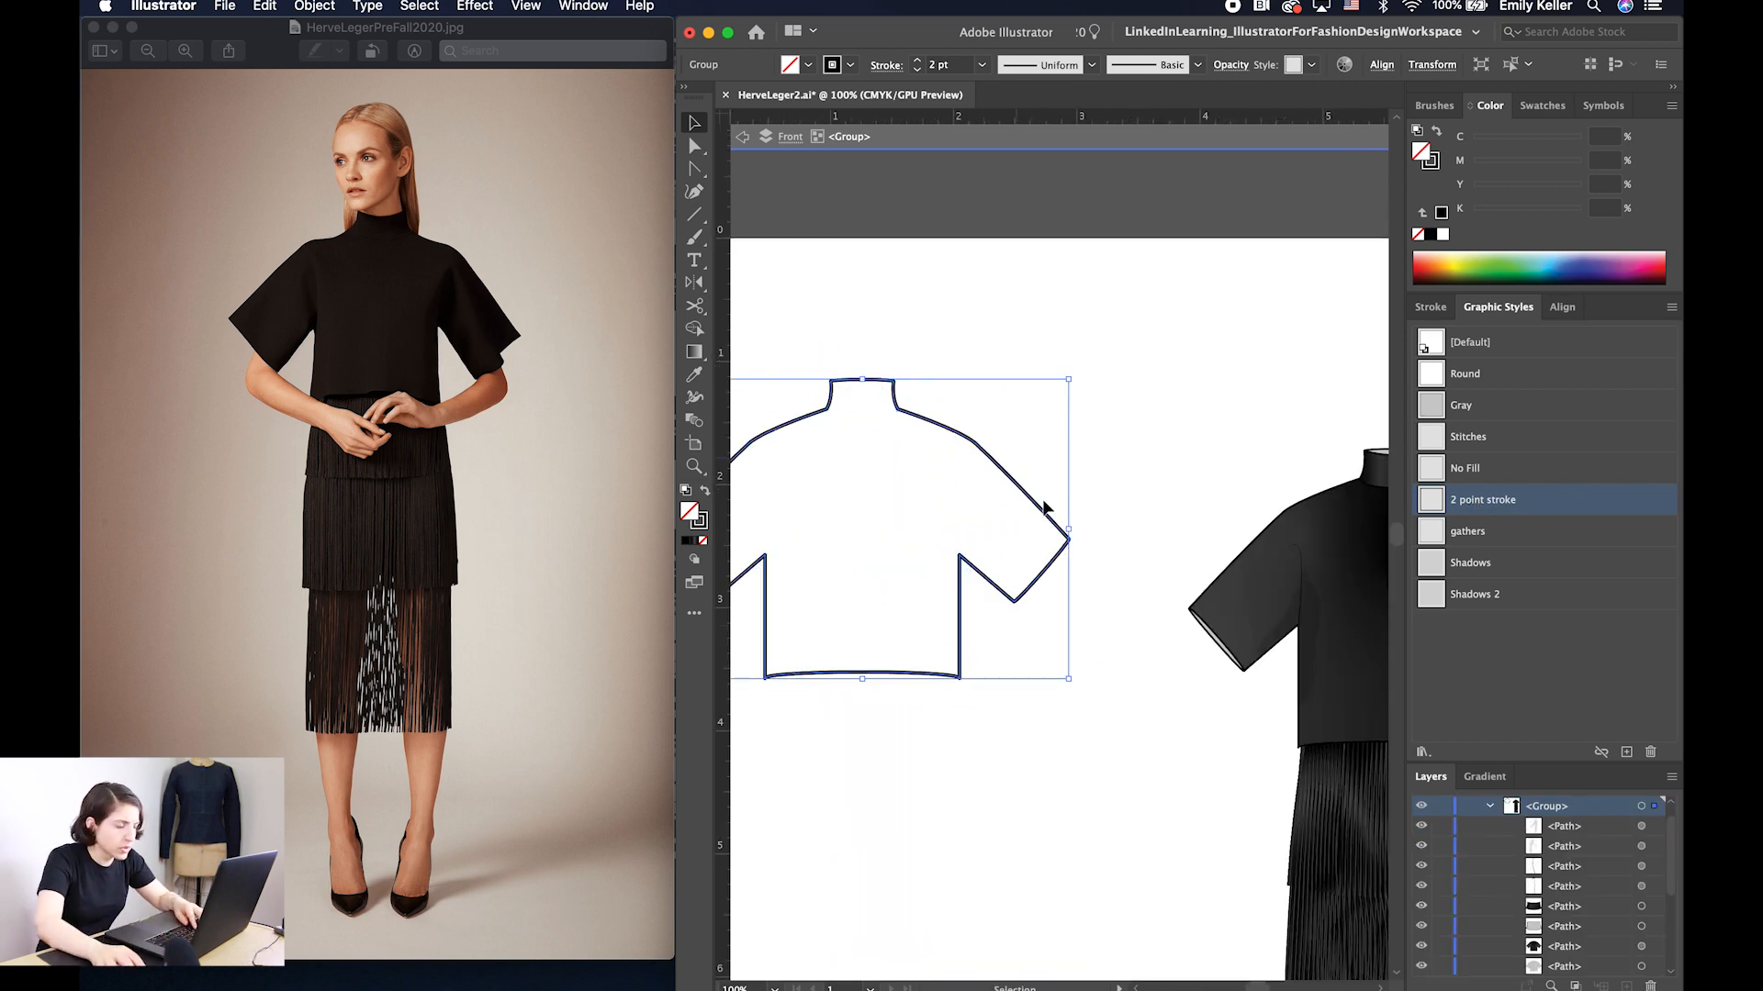
scroll(900, 472, right, 4)
drag(838, 456, 1191, 508)
drag(1156, 506, 858, 459)
key(super+equal)
scroll(857, 458, right, 2)
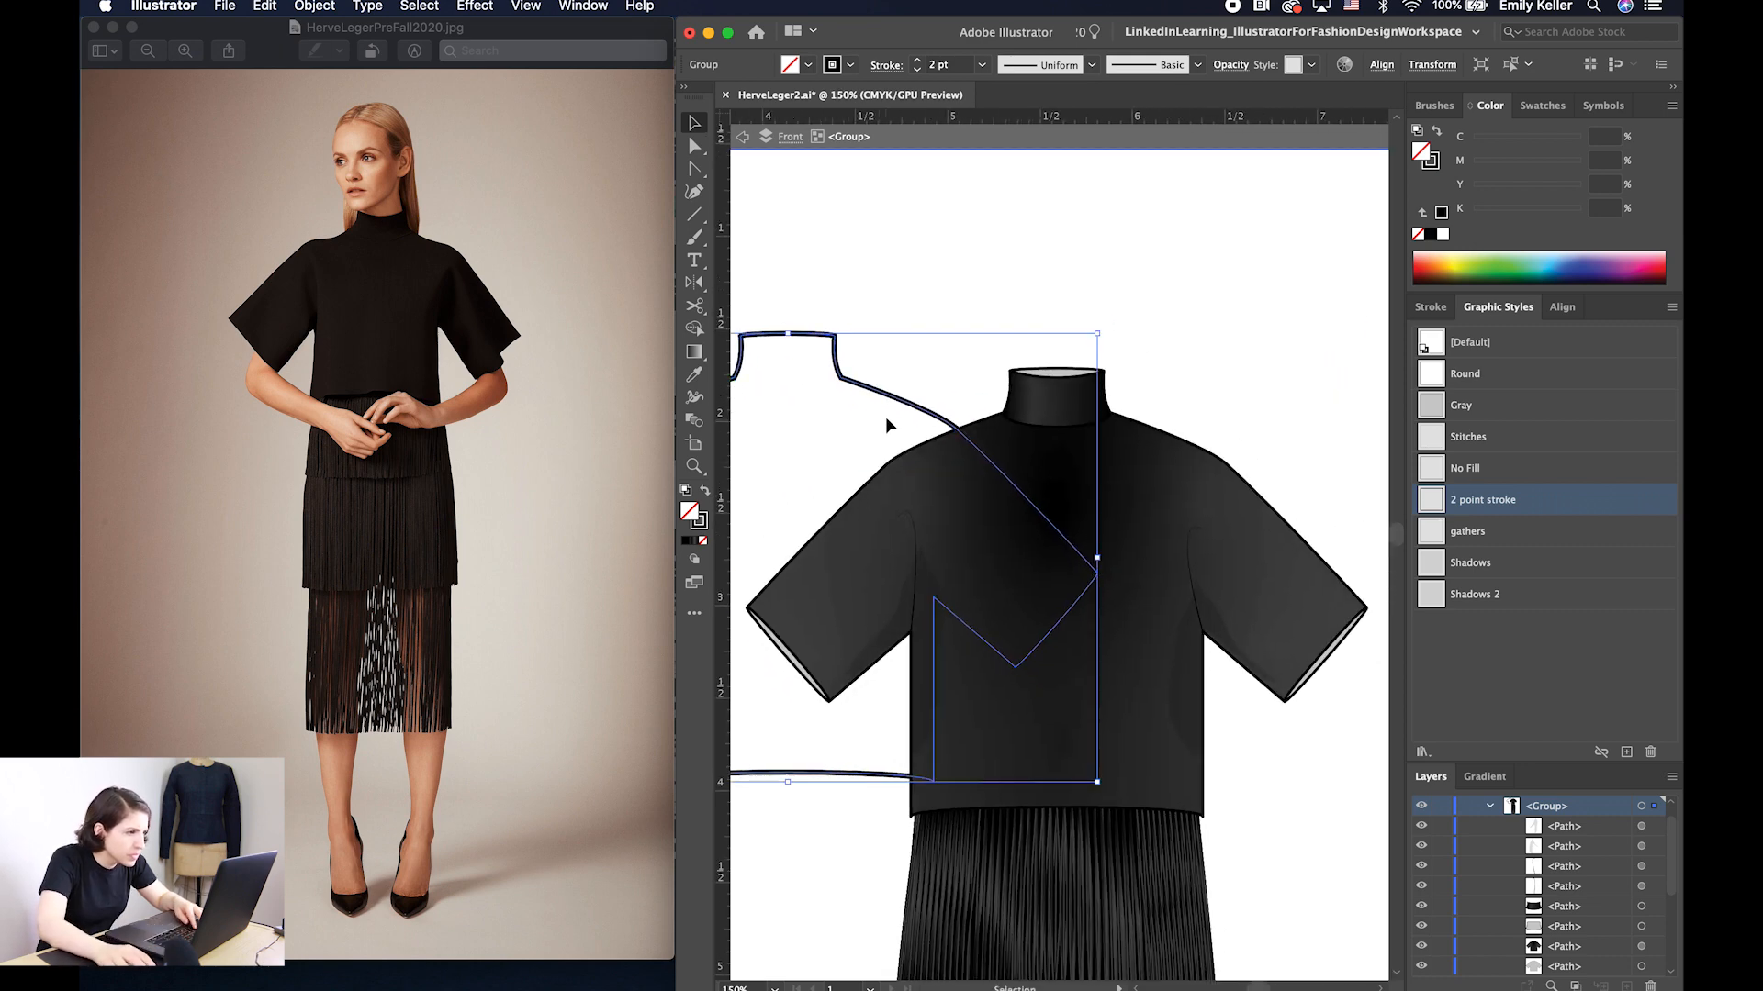
drag(888, 401, 1160, 438)
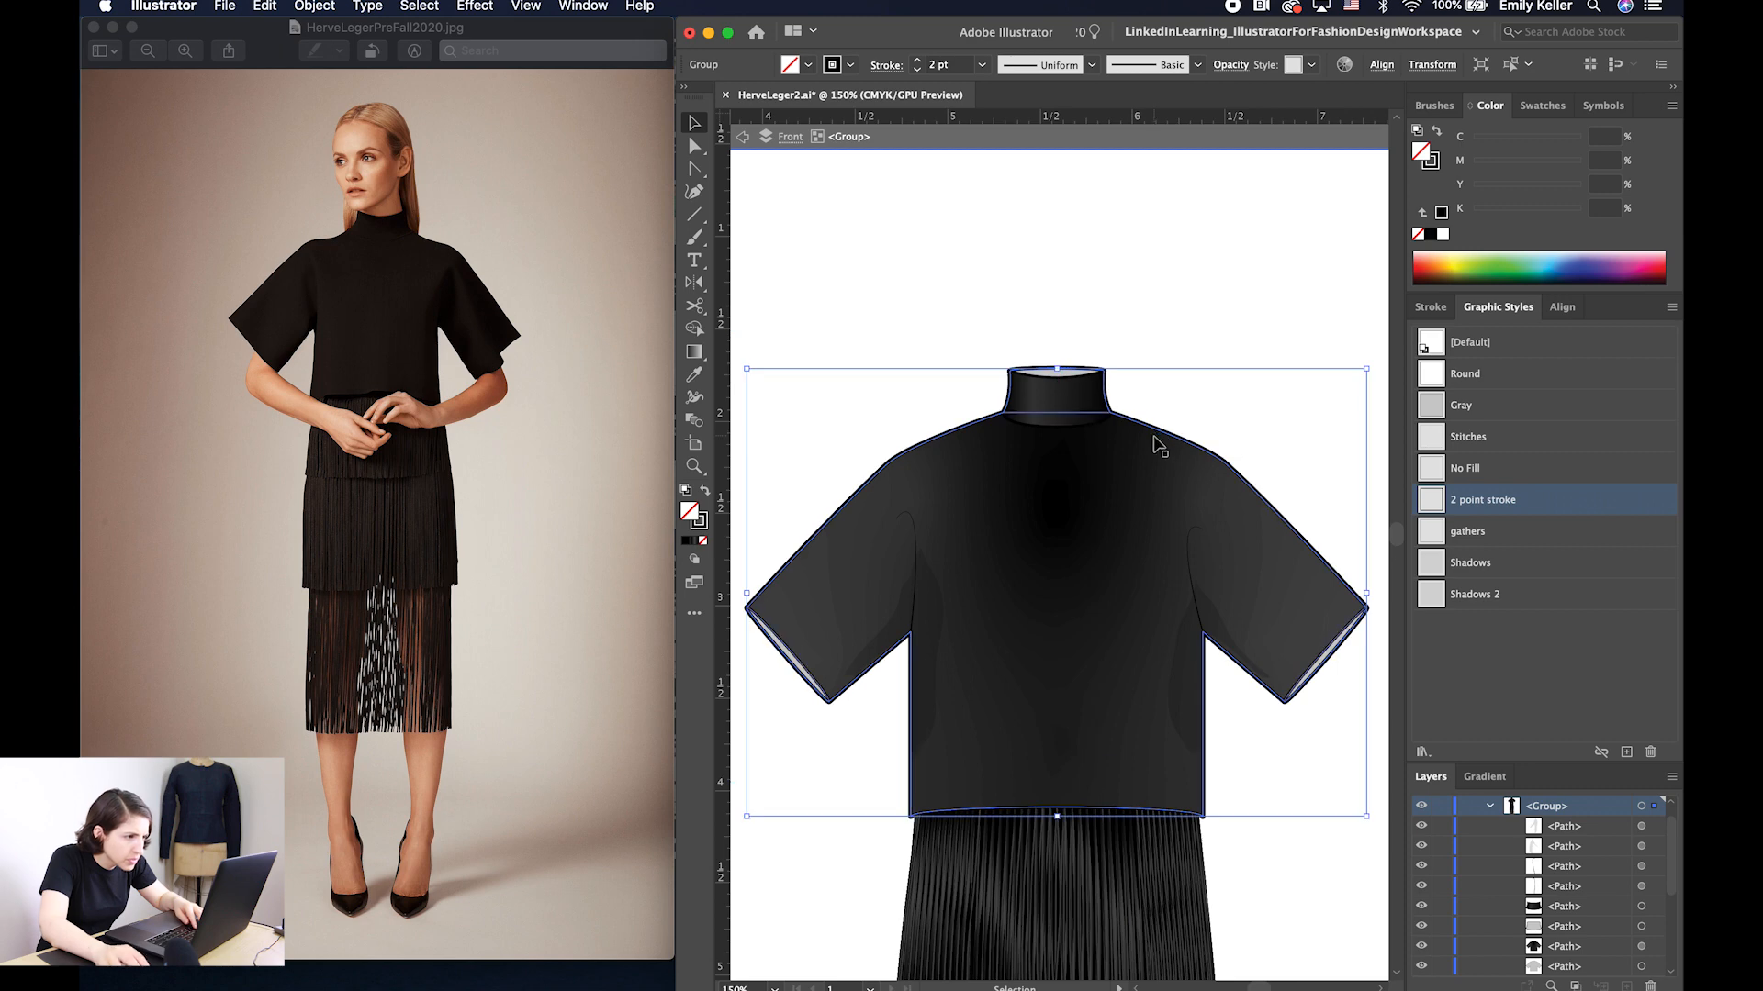
click(1206, 347)
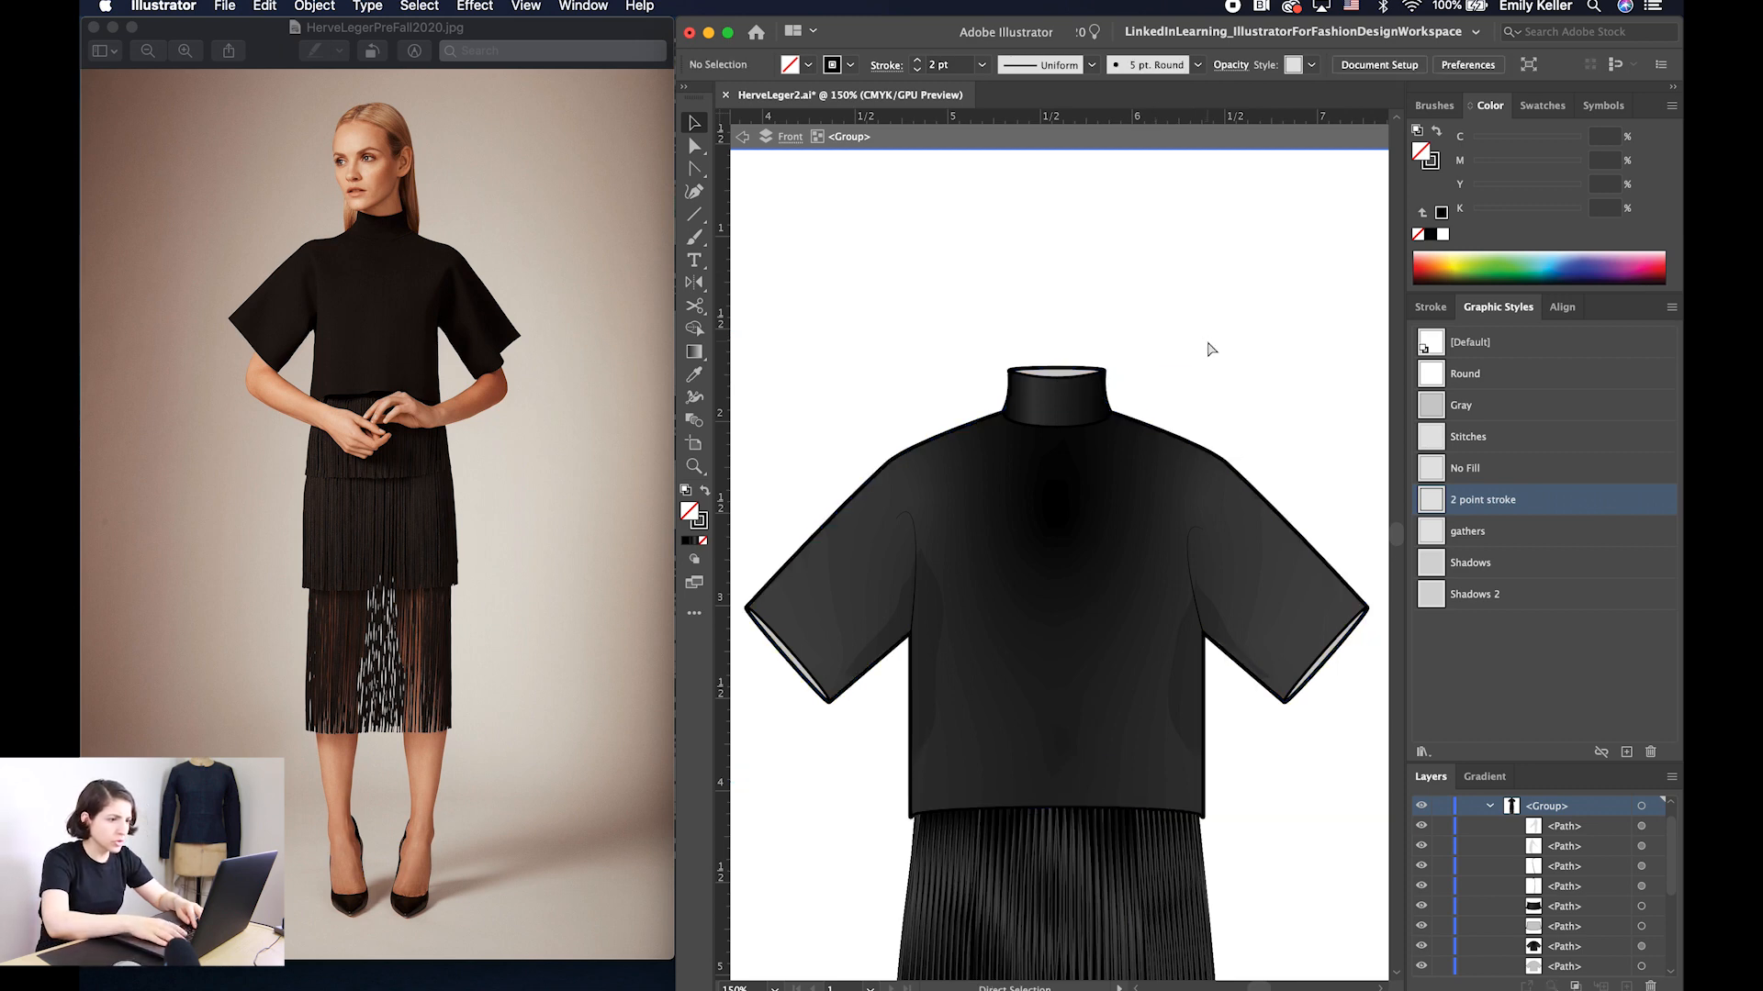
Exit group isolation and save the document
key(super+minus)
key(super+minus)
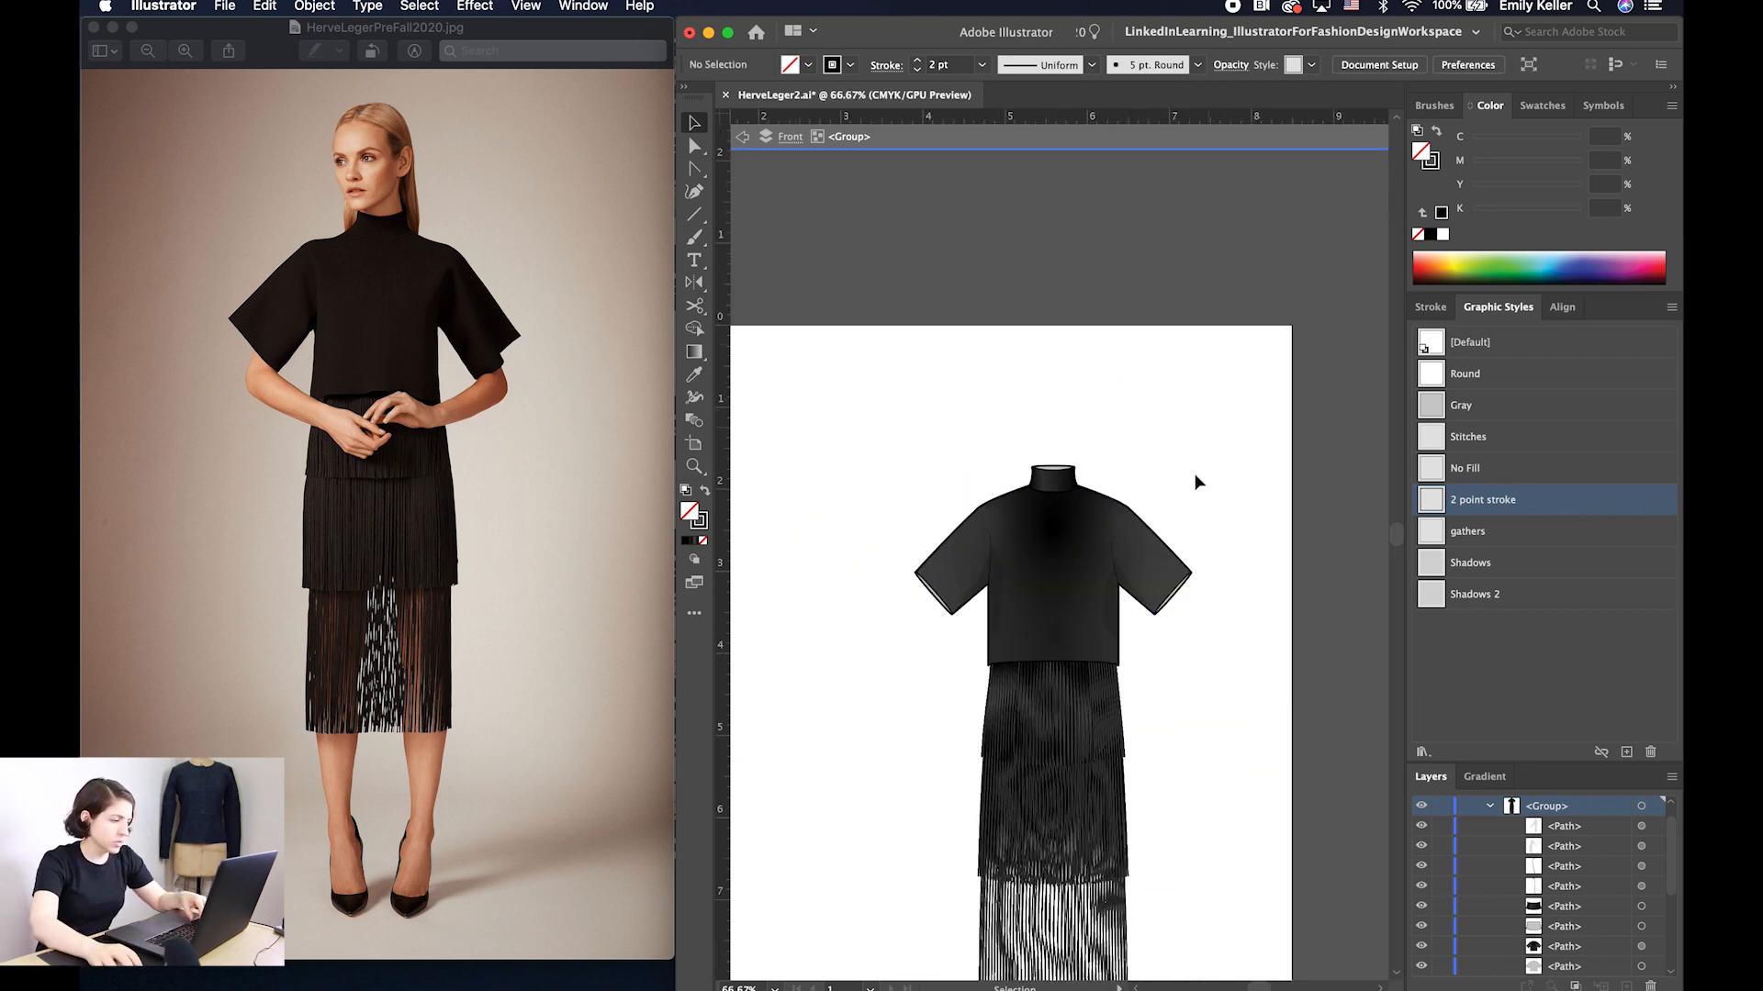
double_click(1178, 531)
scroll(1179, 532, down, 5)
key(super+s)
key(space)
drag(1176, 533, 1199, 491)
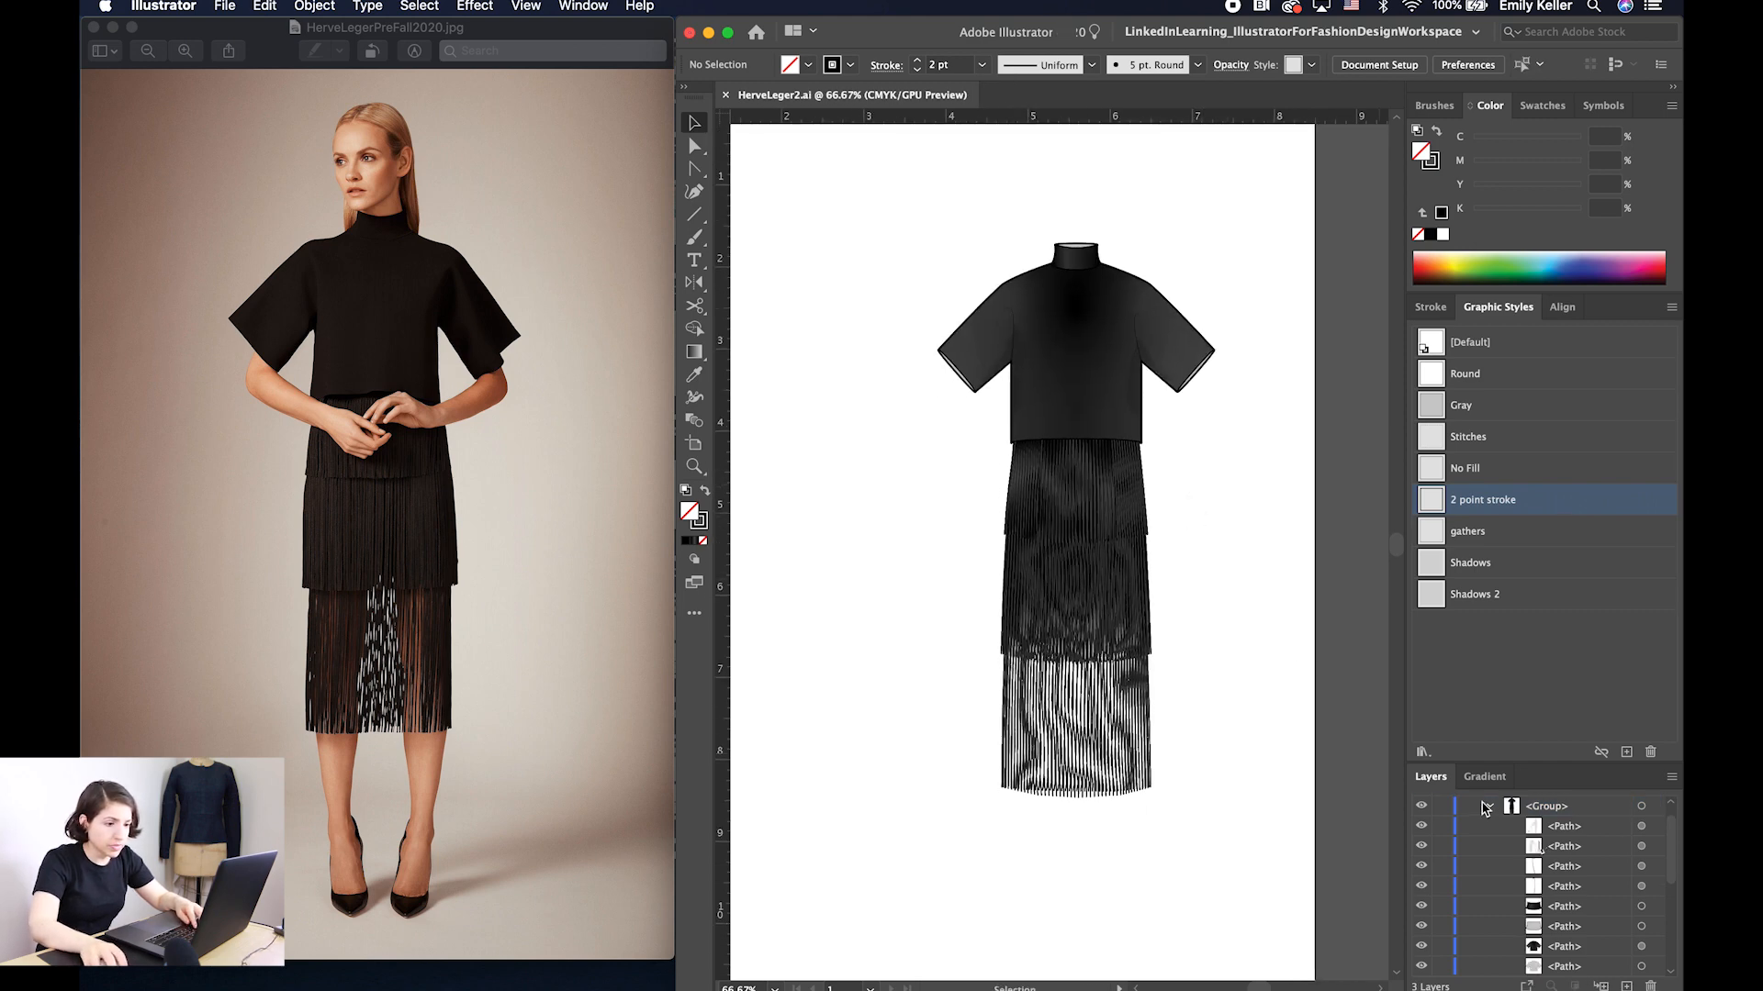
Collapse the Front layer's contents and arrange the garment with a duplicate side by side on the artboard
click(1486, 807)
click(1467, 808)
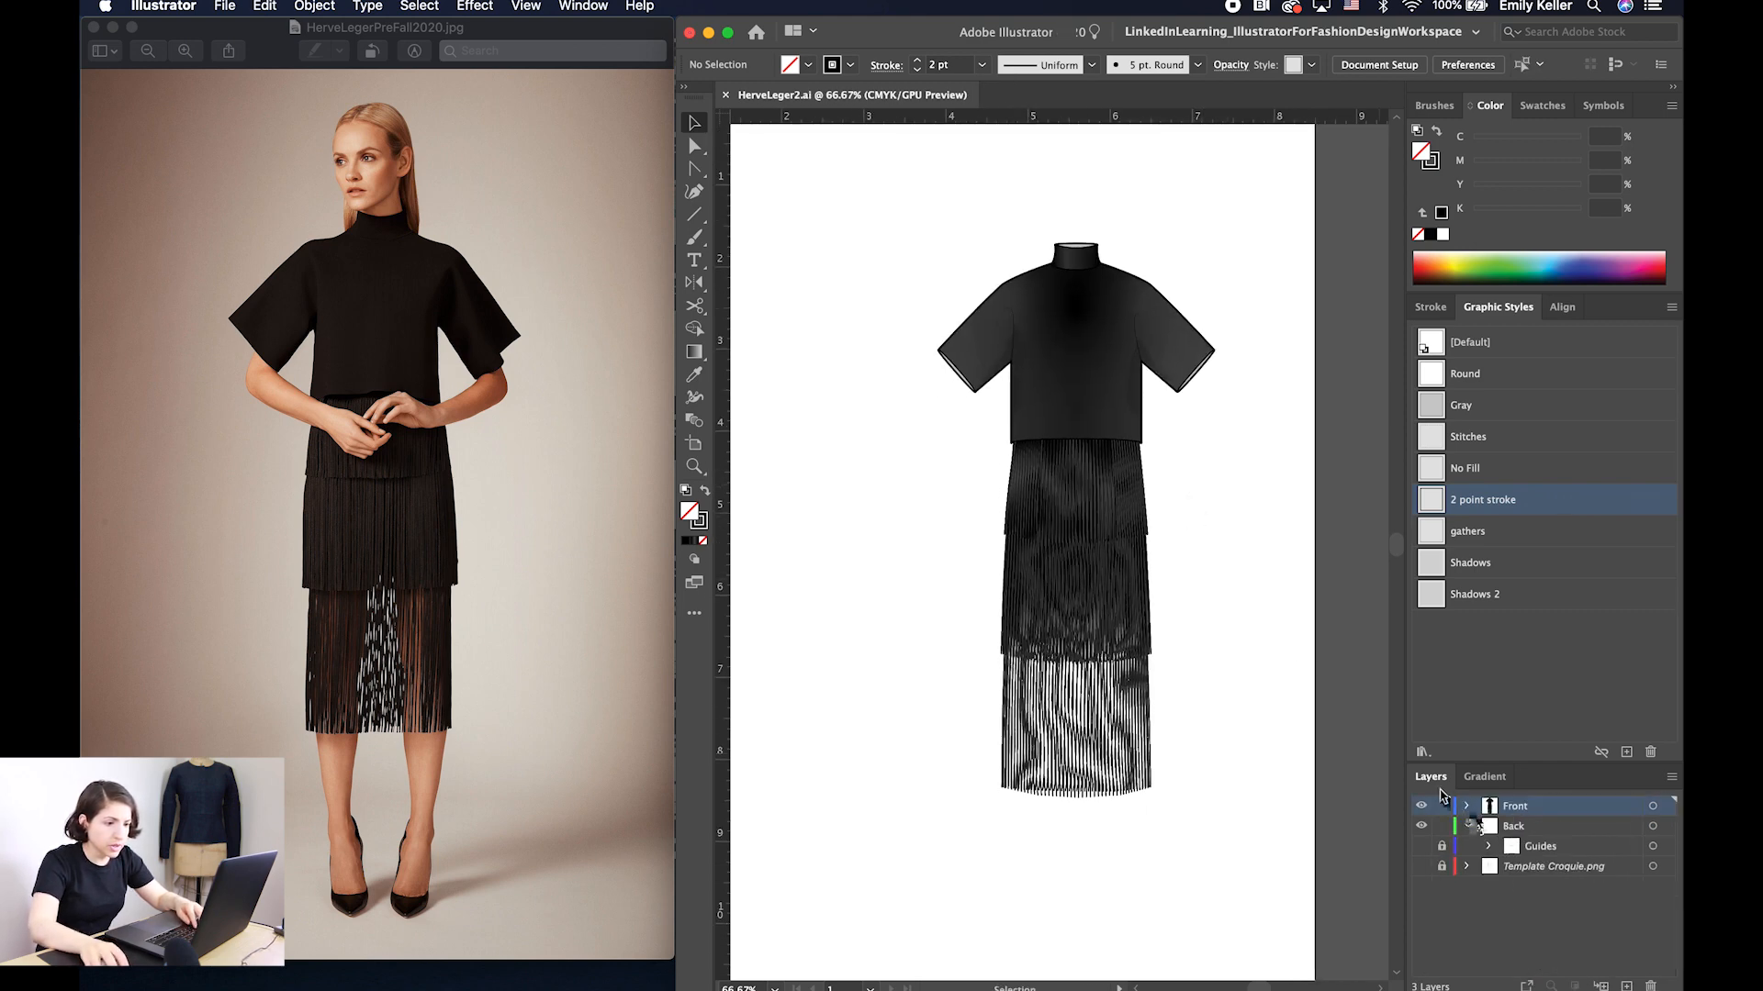
drag(1070, 446, 1126, 487)
drag(933, 214, 1318, 872)
drag(1154, 454, 824, 417)
drag(821, 415, 957, 458)
drag(922, 375, 898, 357)
drag(1141, 528, 894, 437)
Transfer the duplicate garment from the Front layer to the Back layer in the same position, and save the document
click(995, 358)
key(super+x)
click(1528, 827)
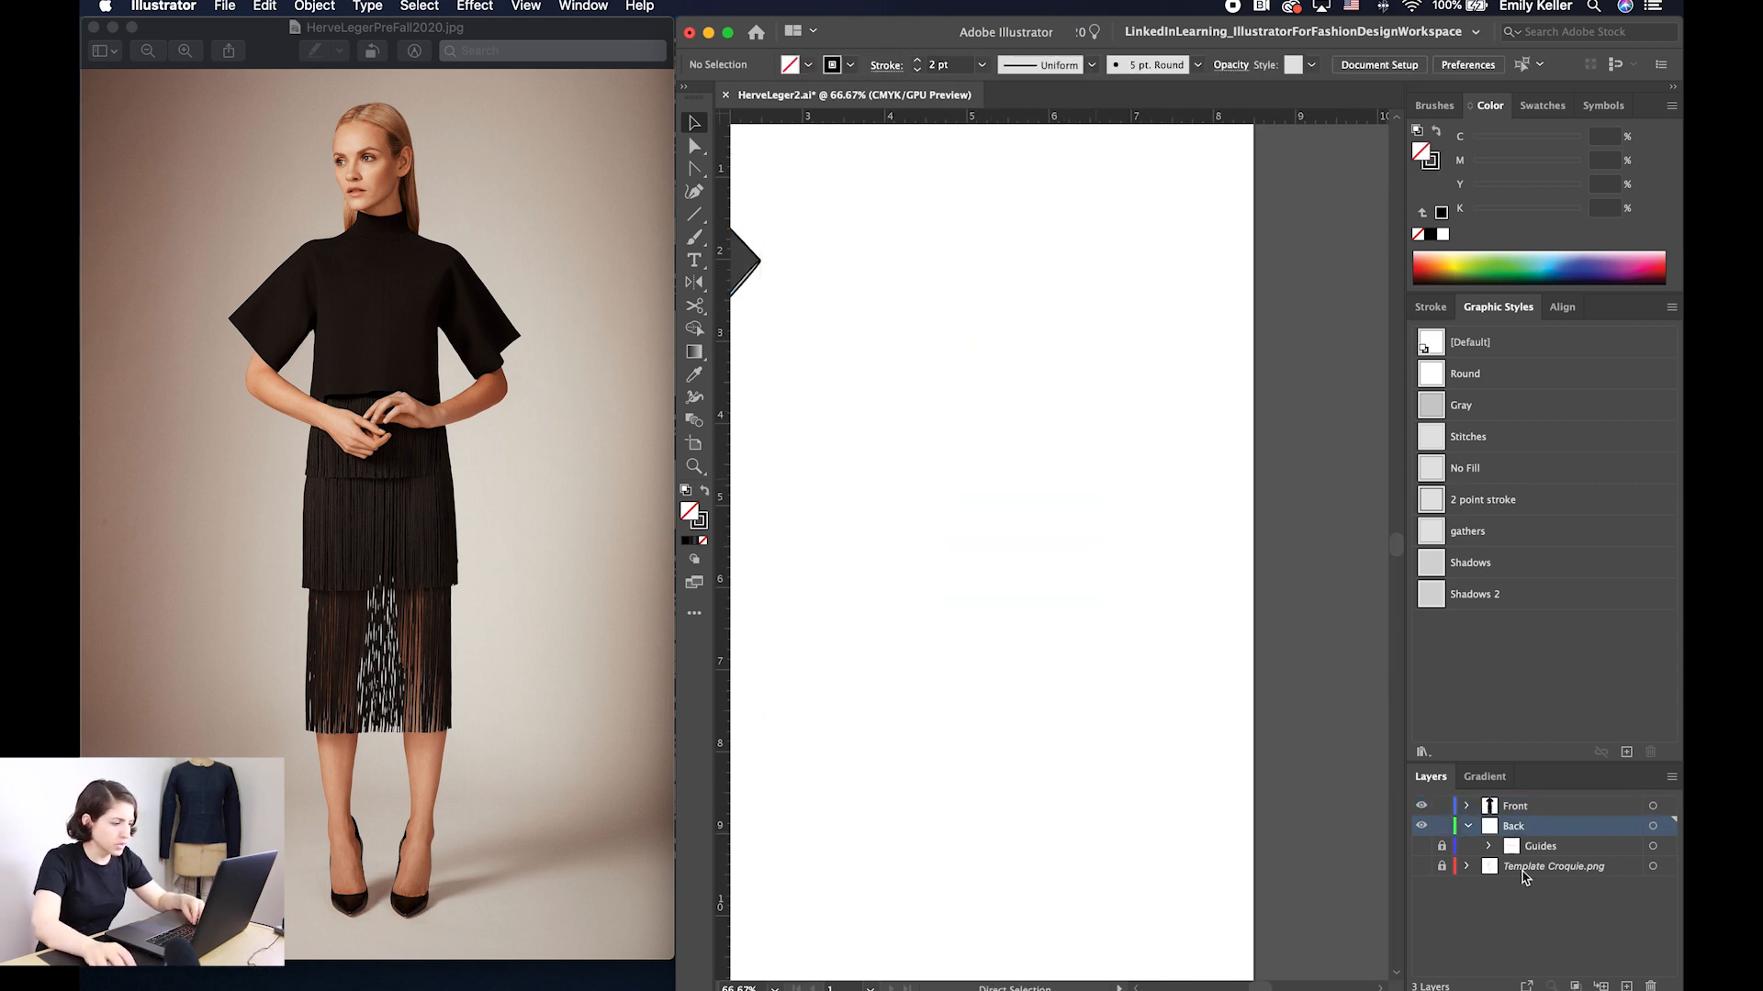
key(super+f)
drag(1059, 375, 987, 397)
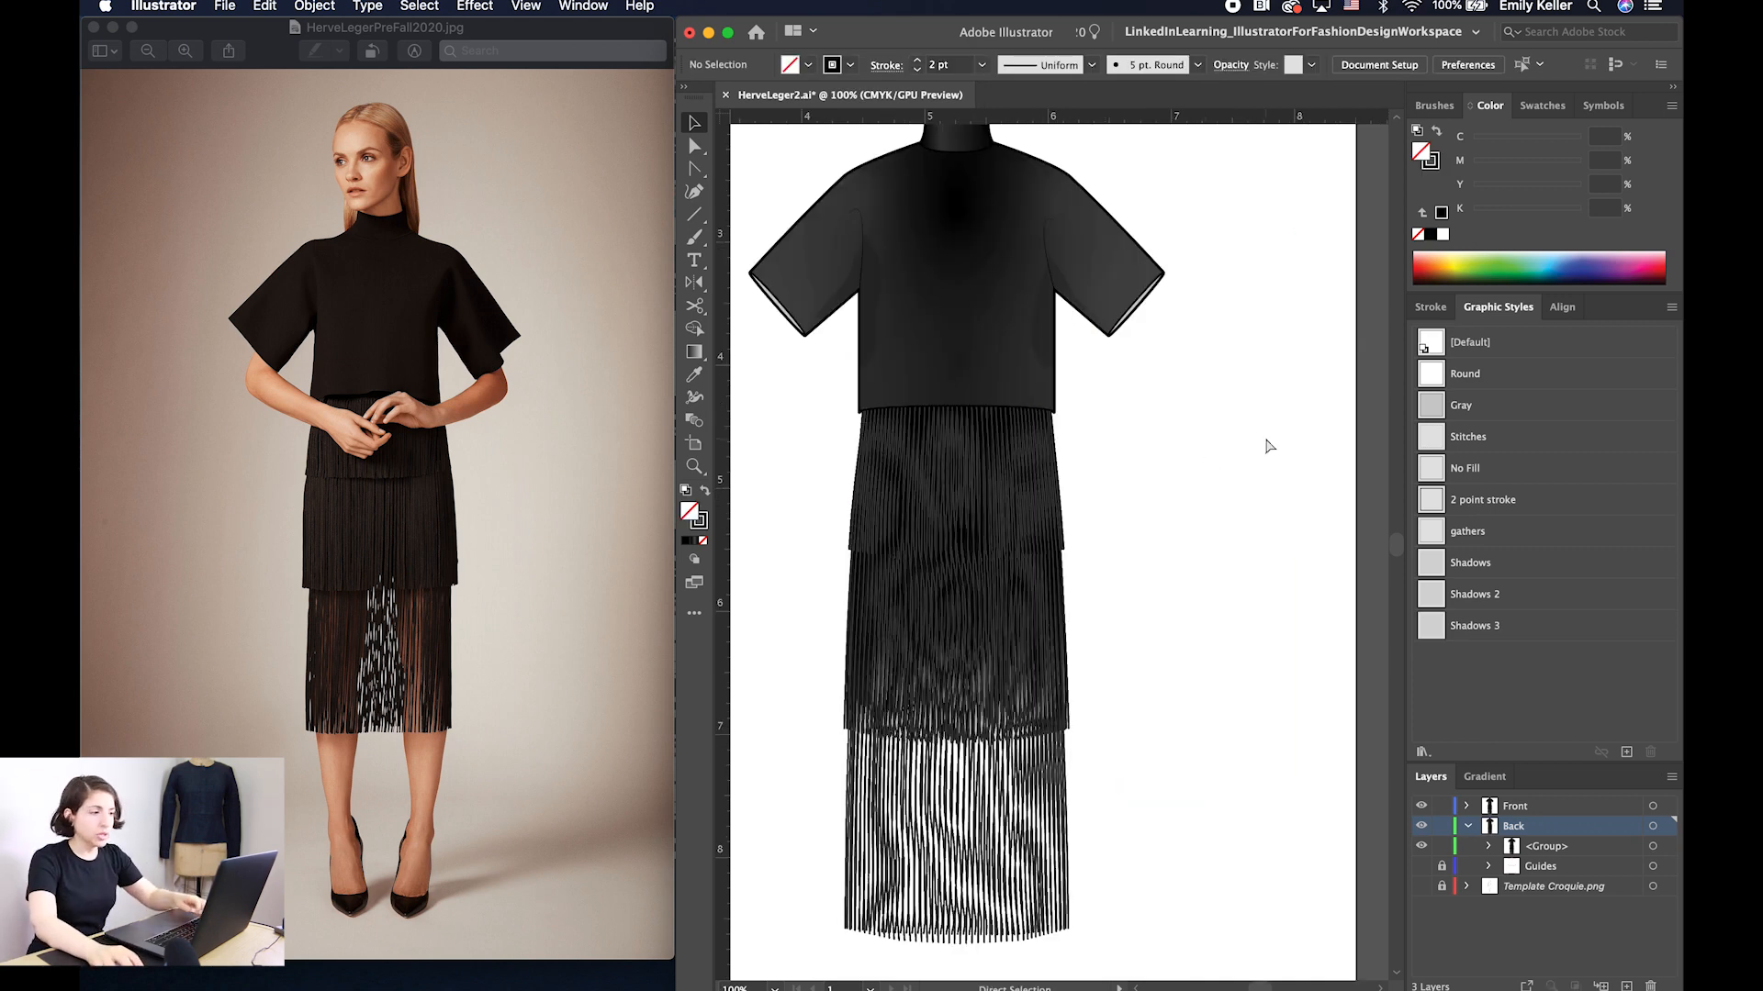
key(super+s)
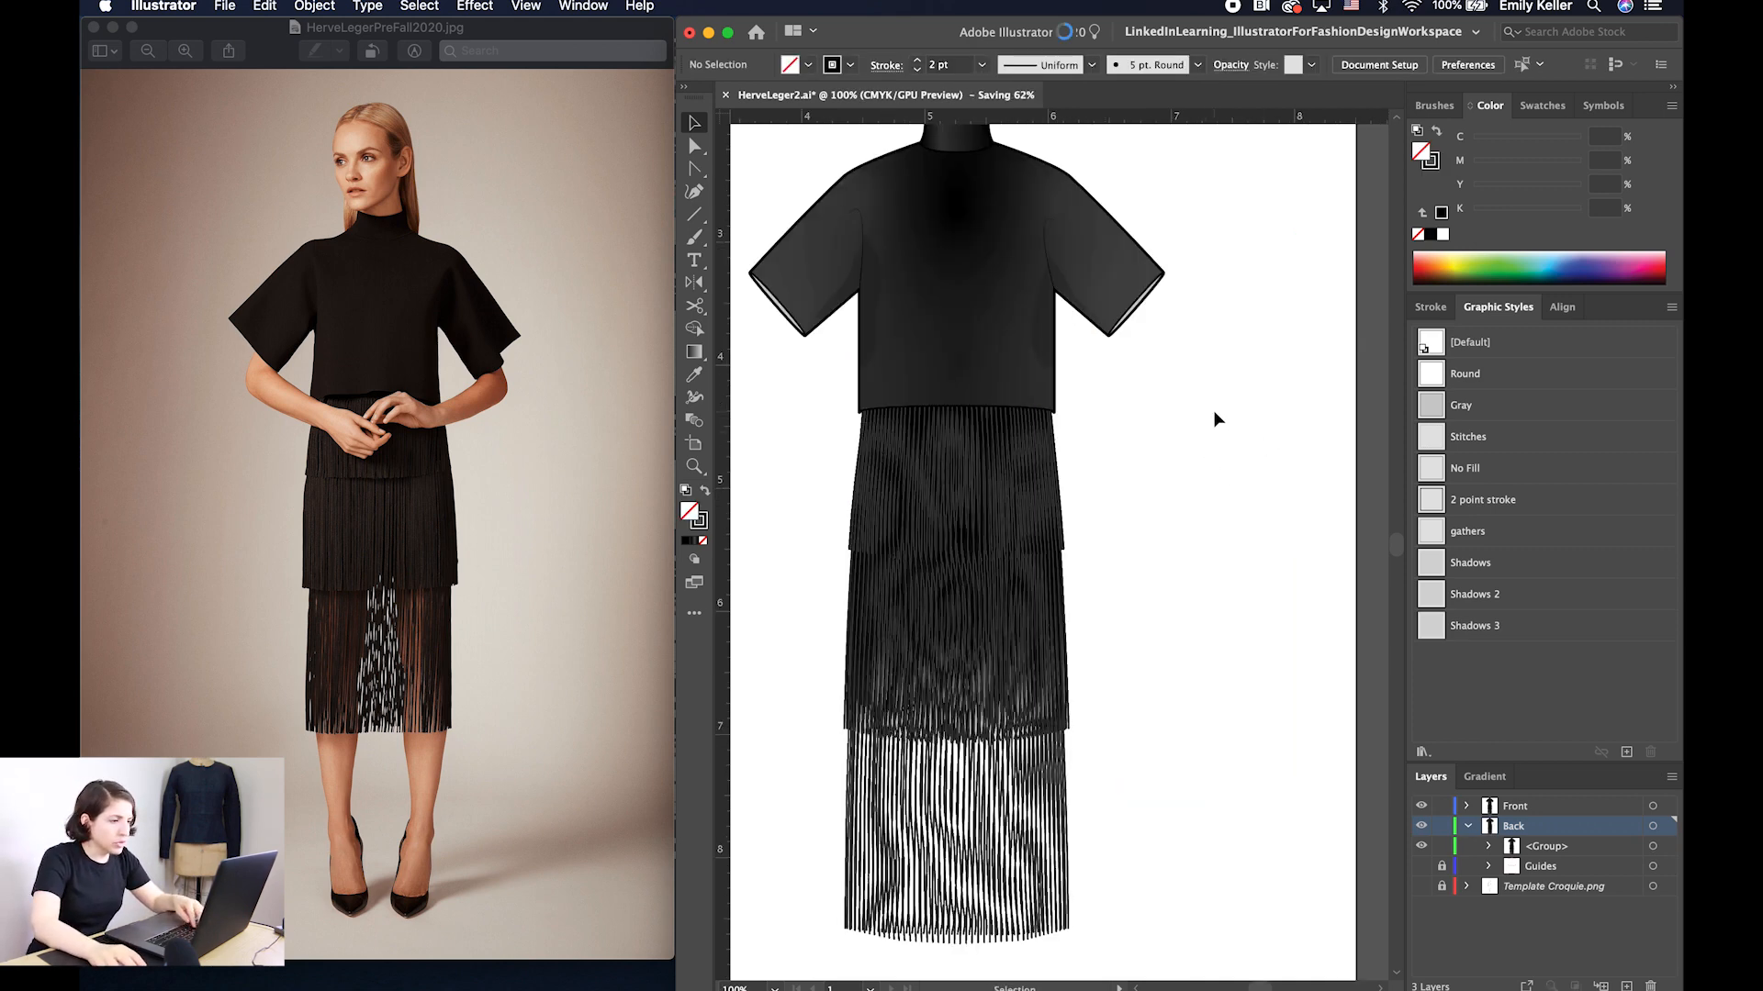
drag(1152, 413, 1205, 458)
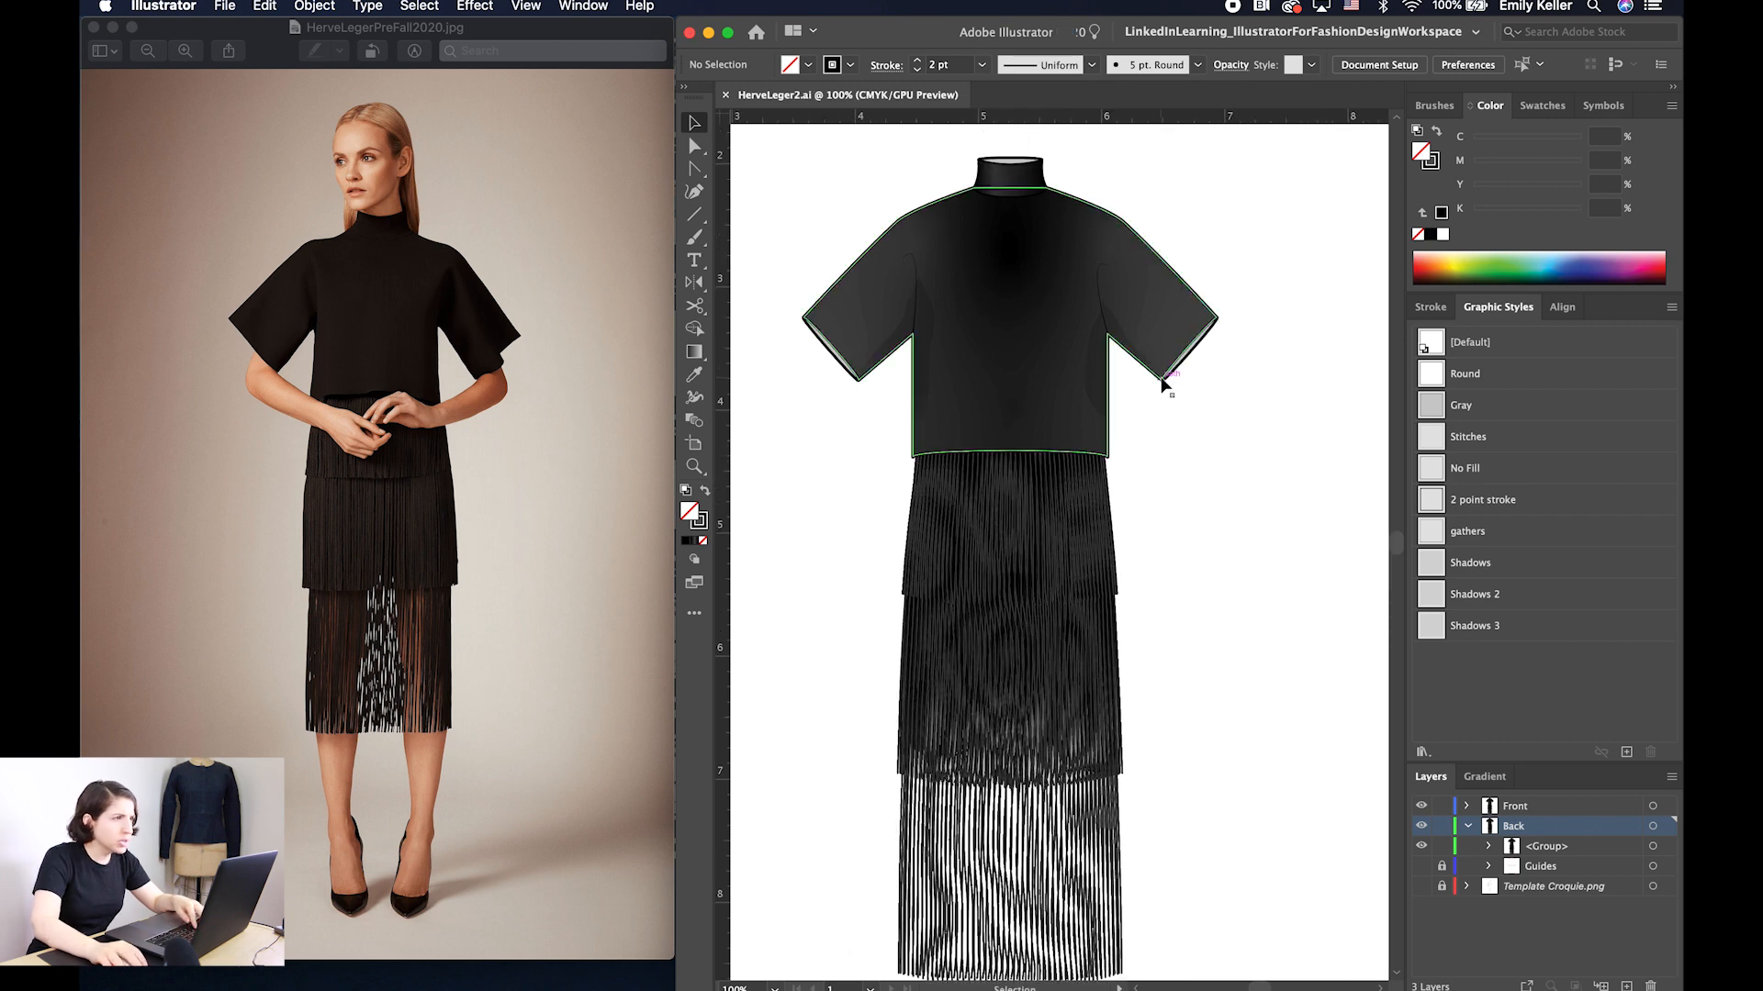
Isolate the garment in the Back layer and delete the dark gradient shape covering the body of its top
double_click(1047, 294)
click(1031, 284)
key(Delete)
click(1030, 274)
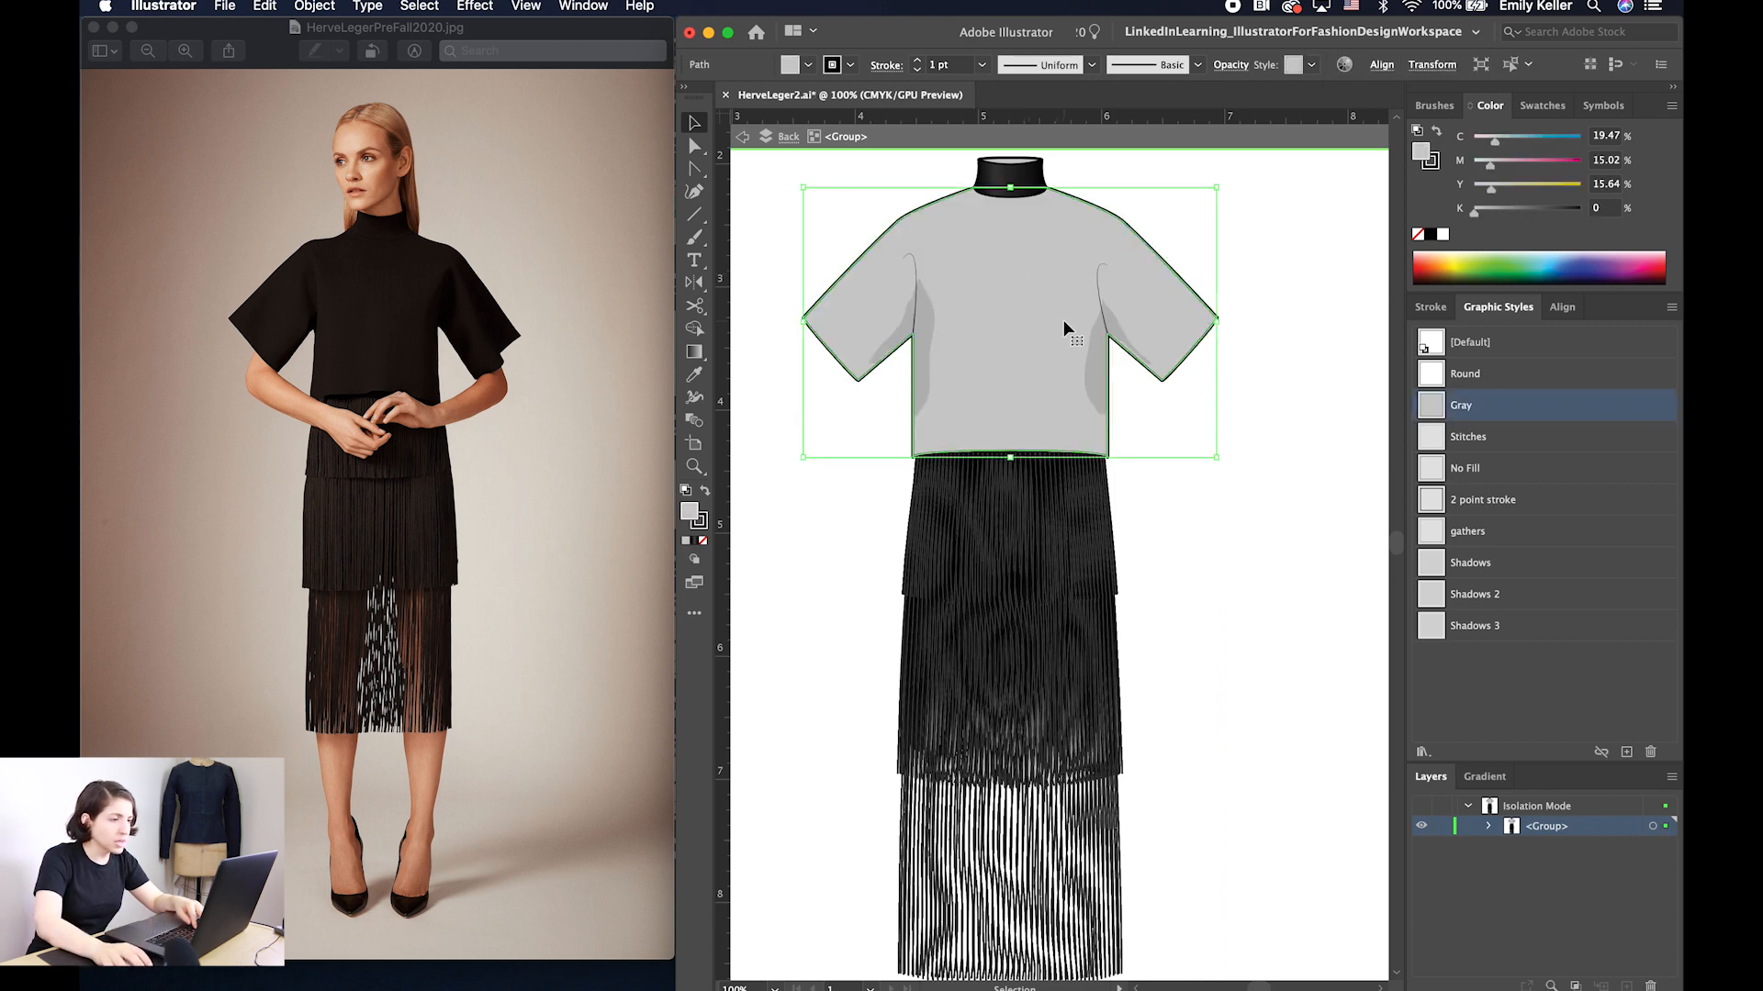
click(1258, 275)
Exit isolation, select the whole back garment, and reflect it
click(1006, 185)
scroll(1083, 247, up, 2)
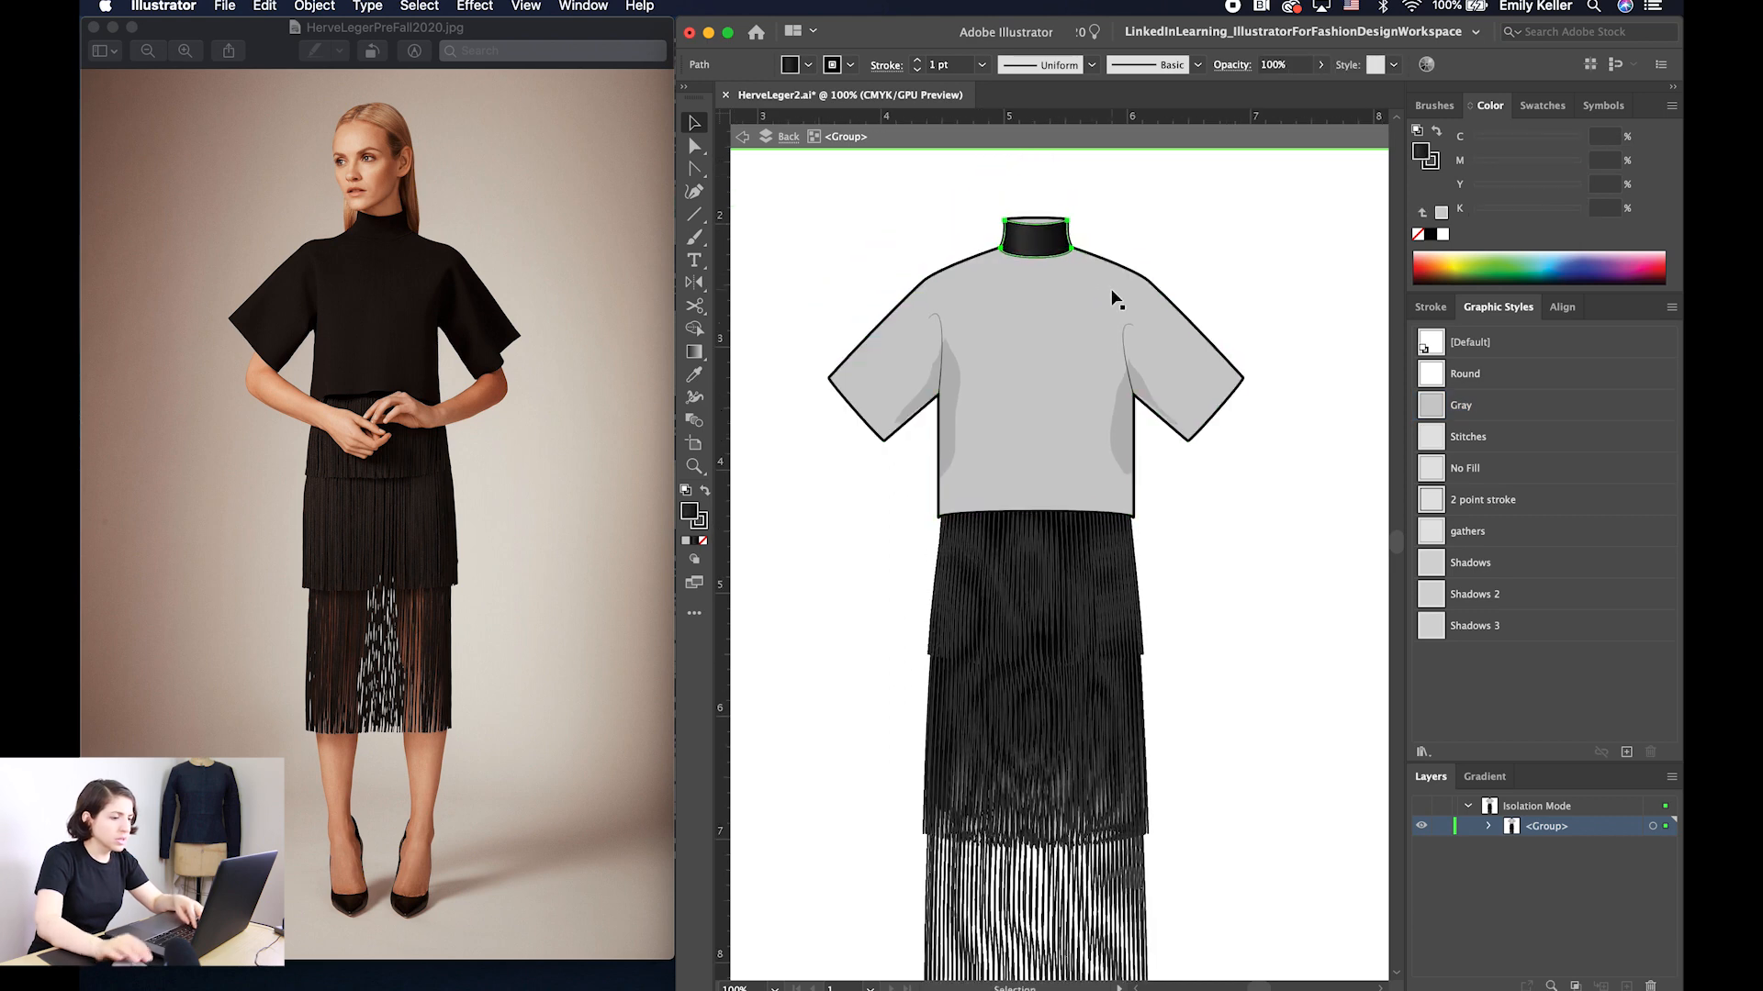
key(super+minus)
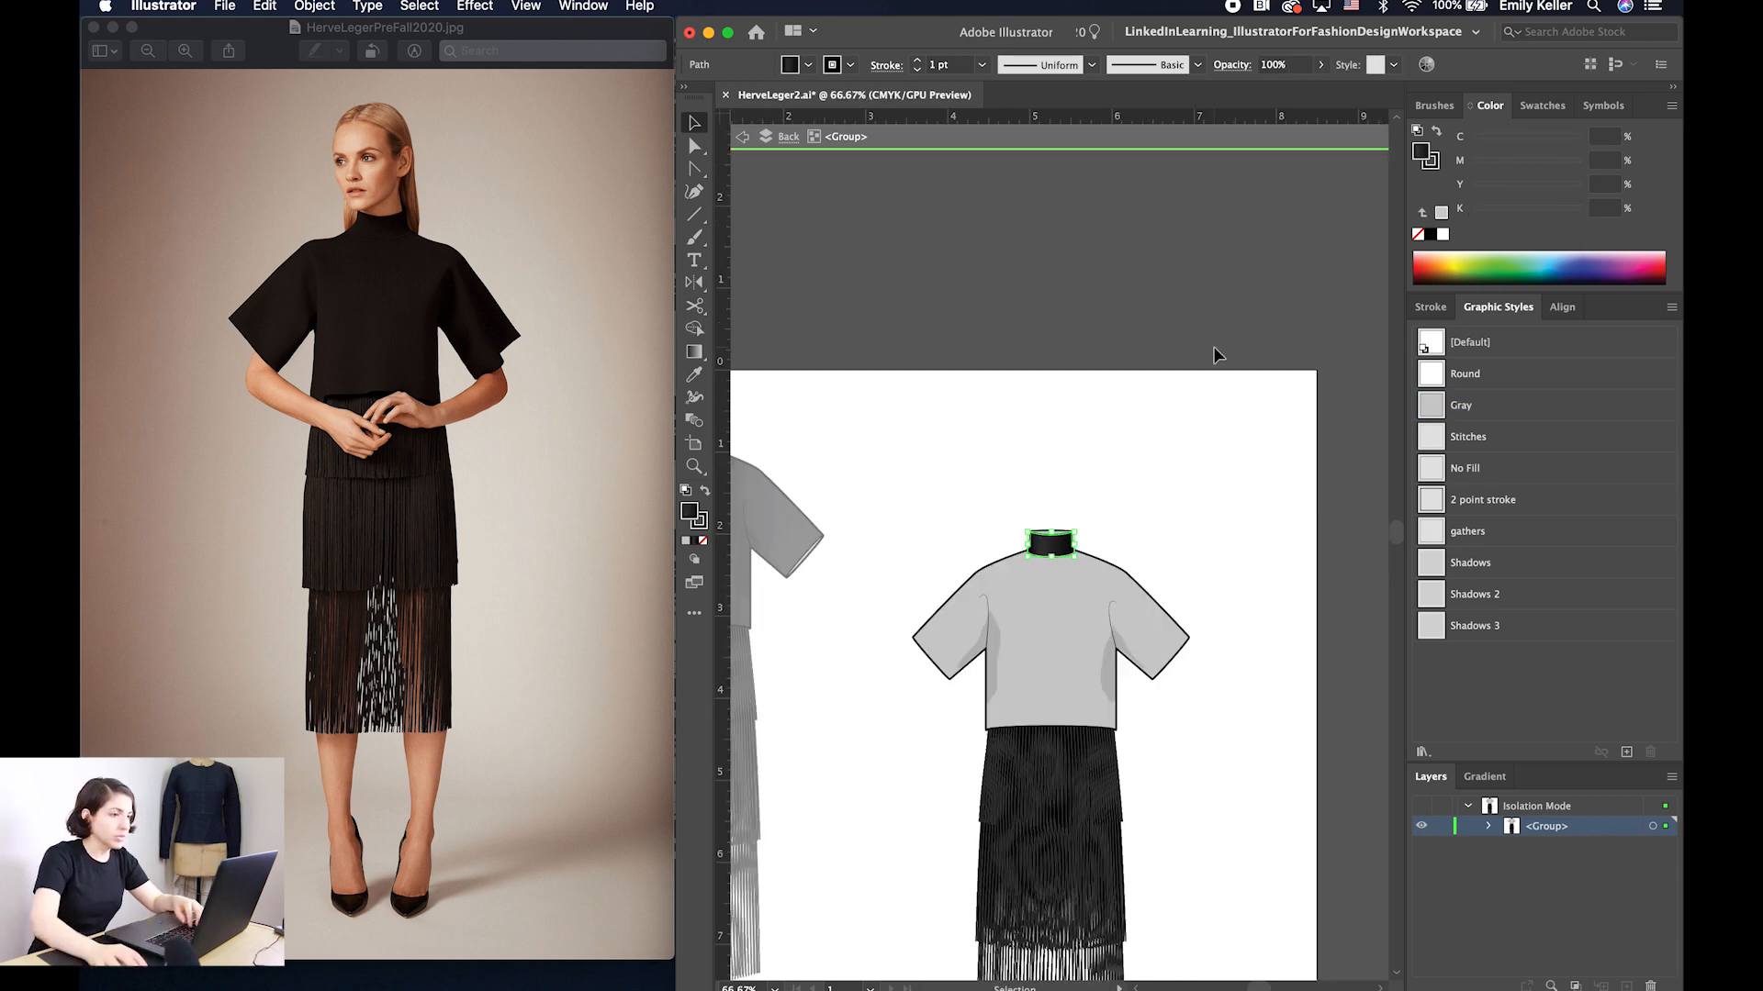
drag(1213, 544, 1196, 374)
click(1205, 359)
key(Escape)
drag(866, 298, 1261, 938)
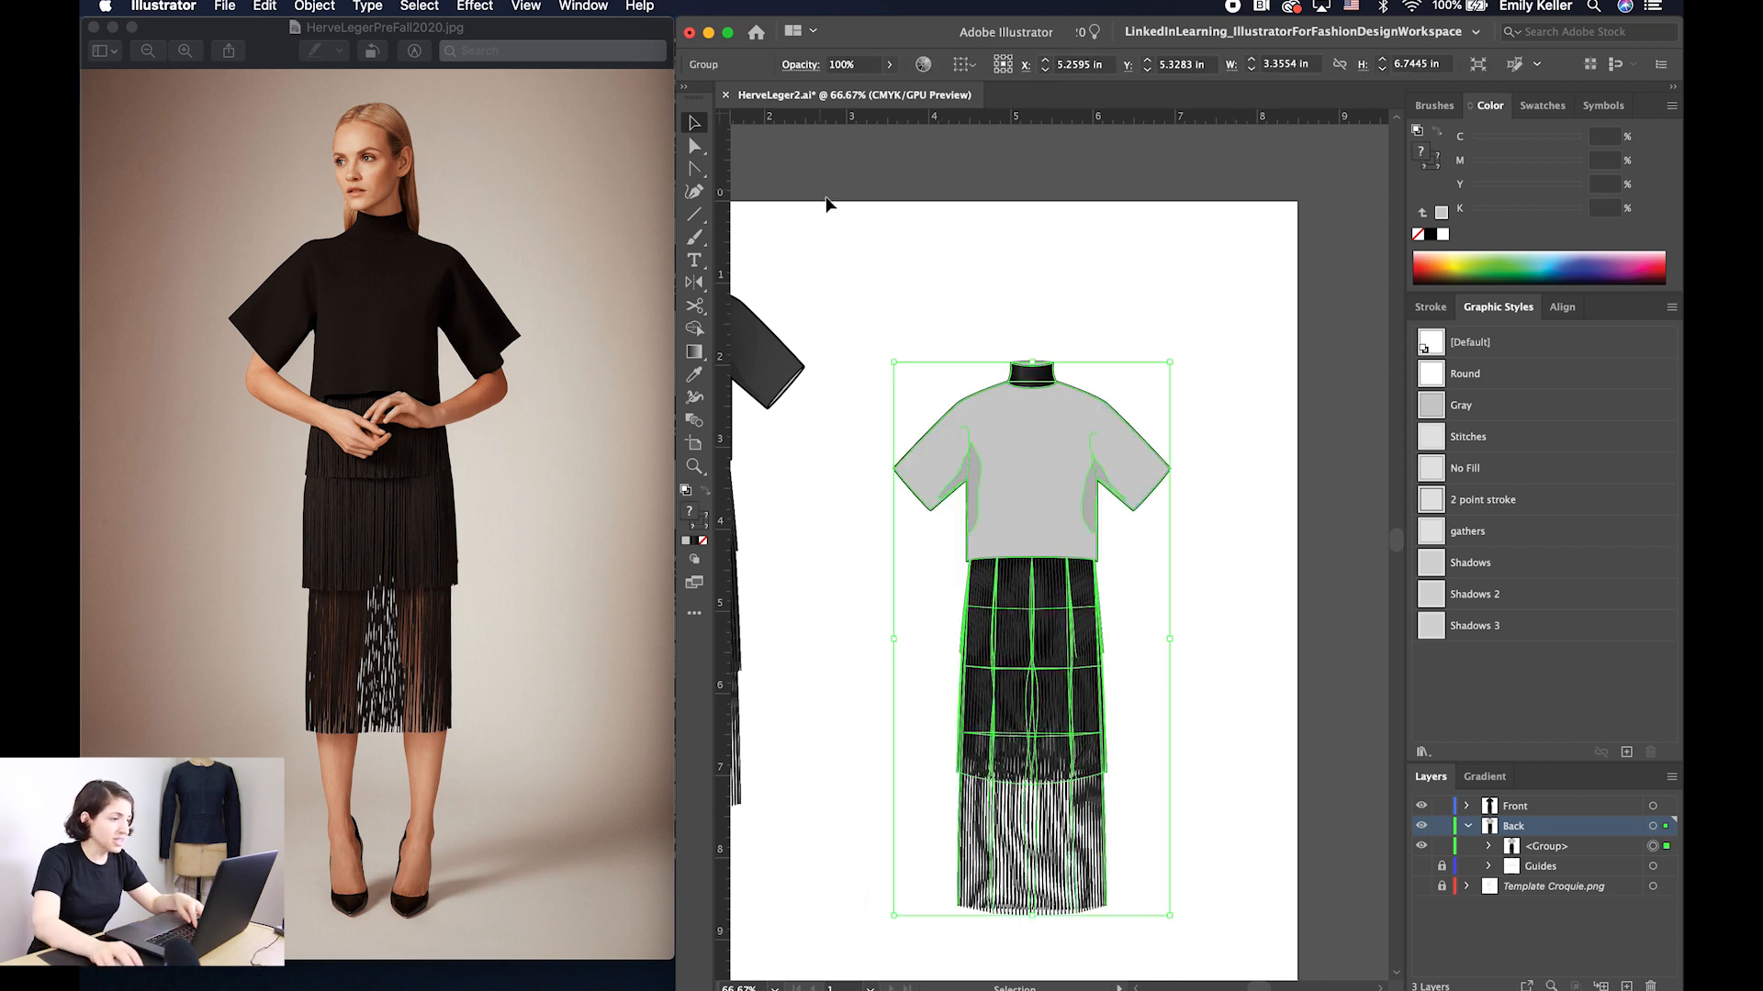
click(314, 6)
mouse_move(349, 28)
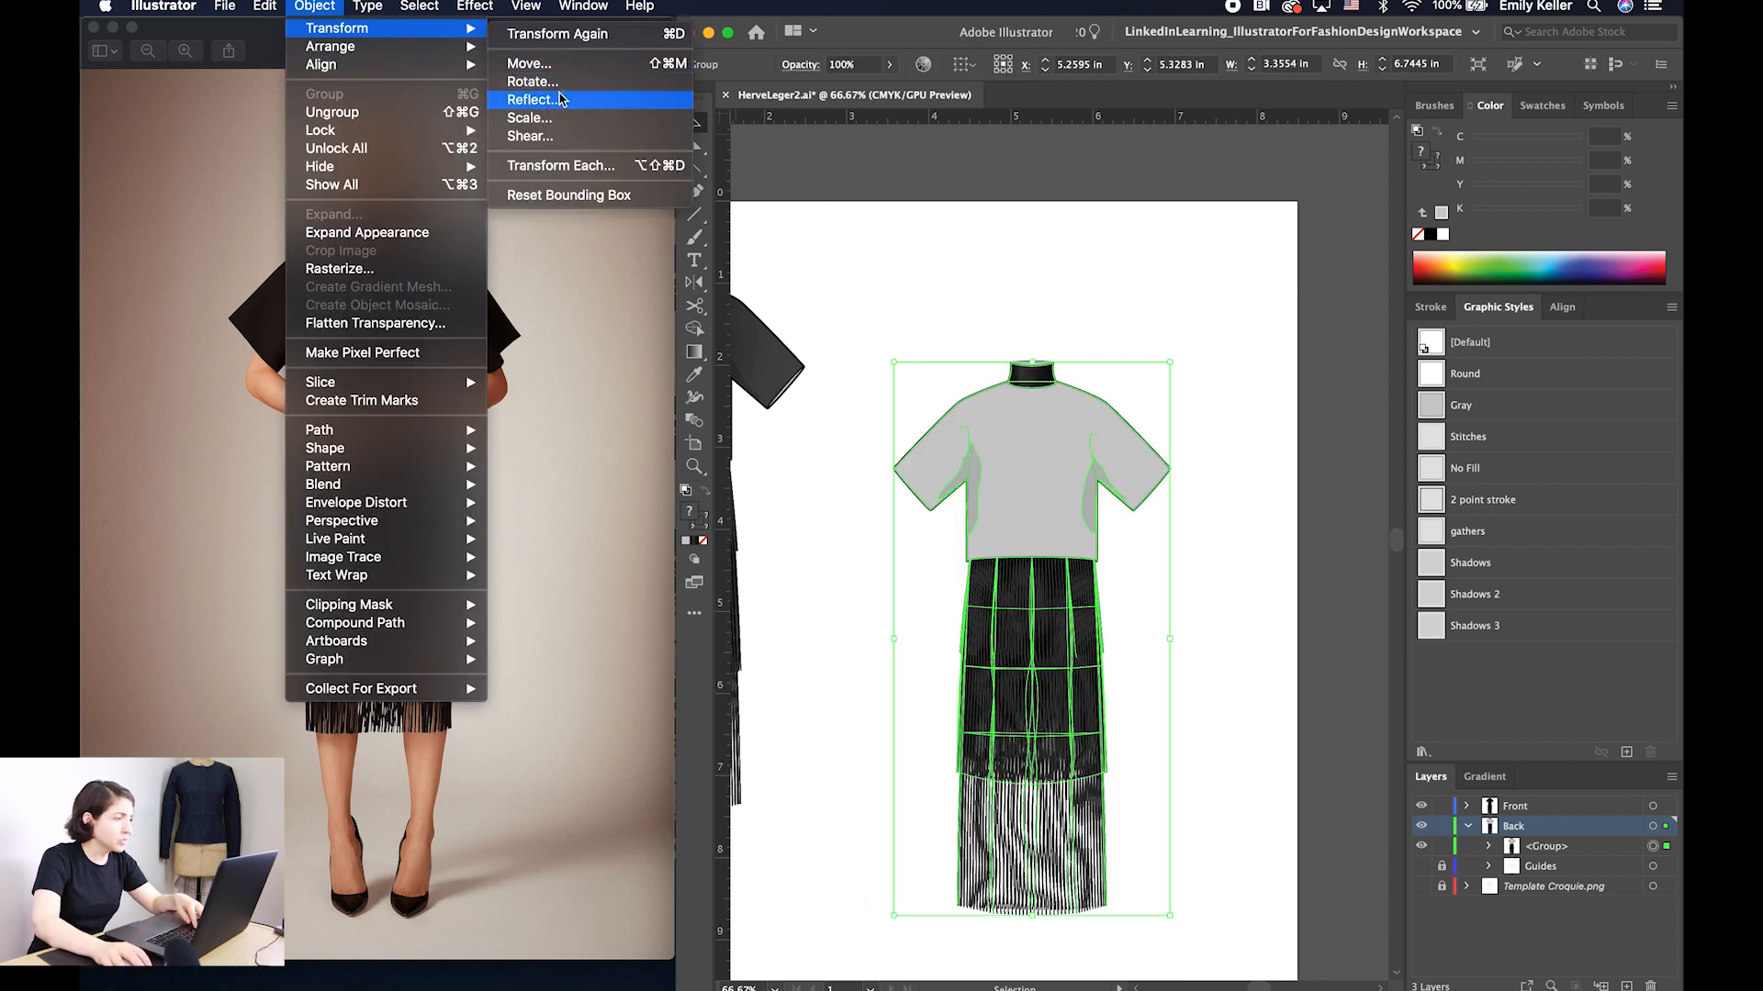
click(532, 101)
key(Return)
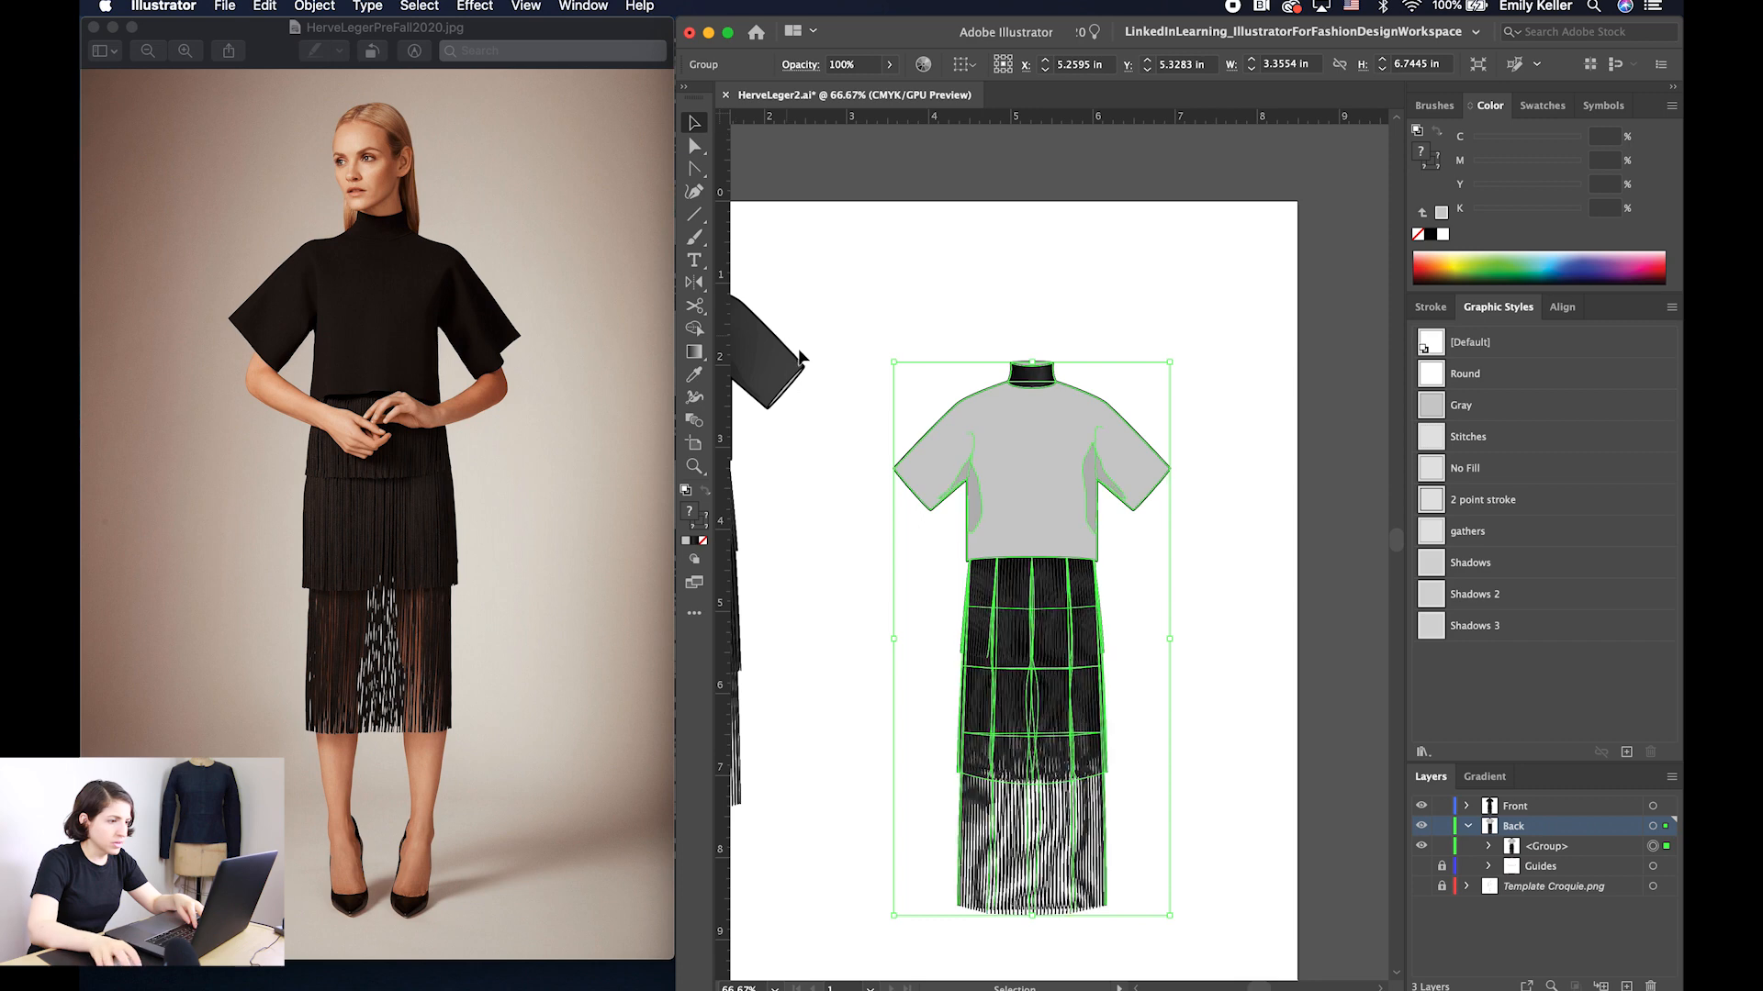
Isolate the back garment group and delete the dark gradient shape covering its collar
click(963, 390)
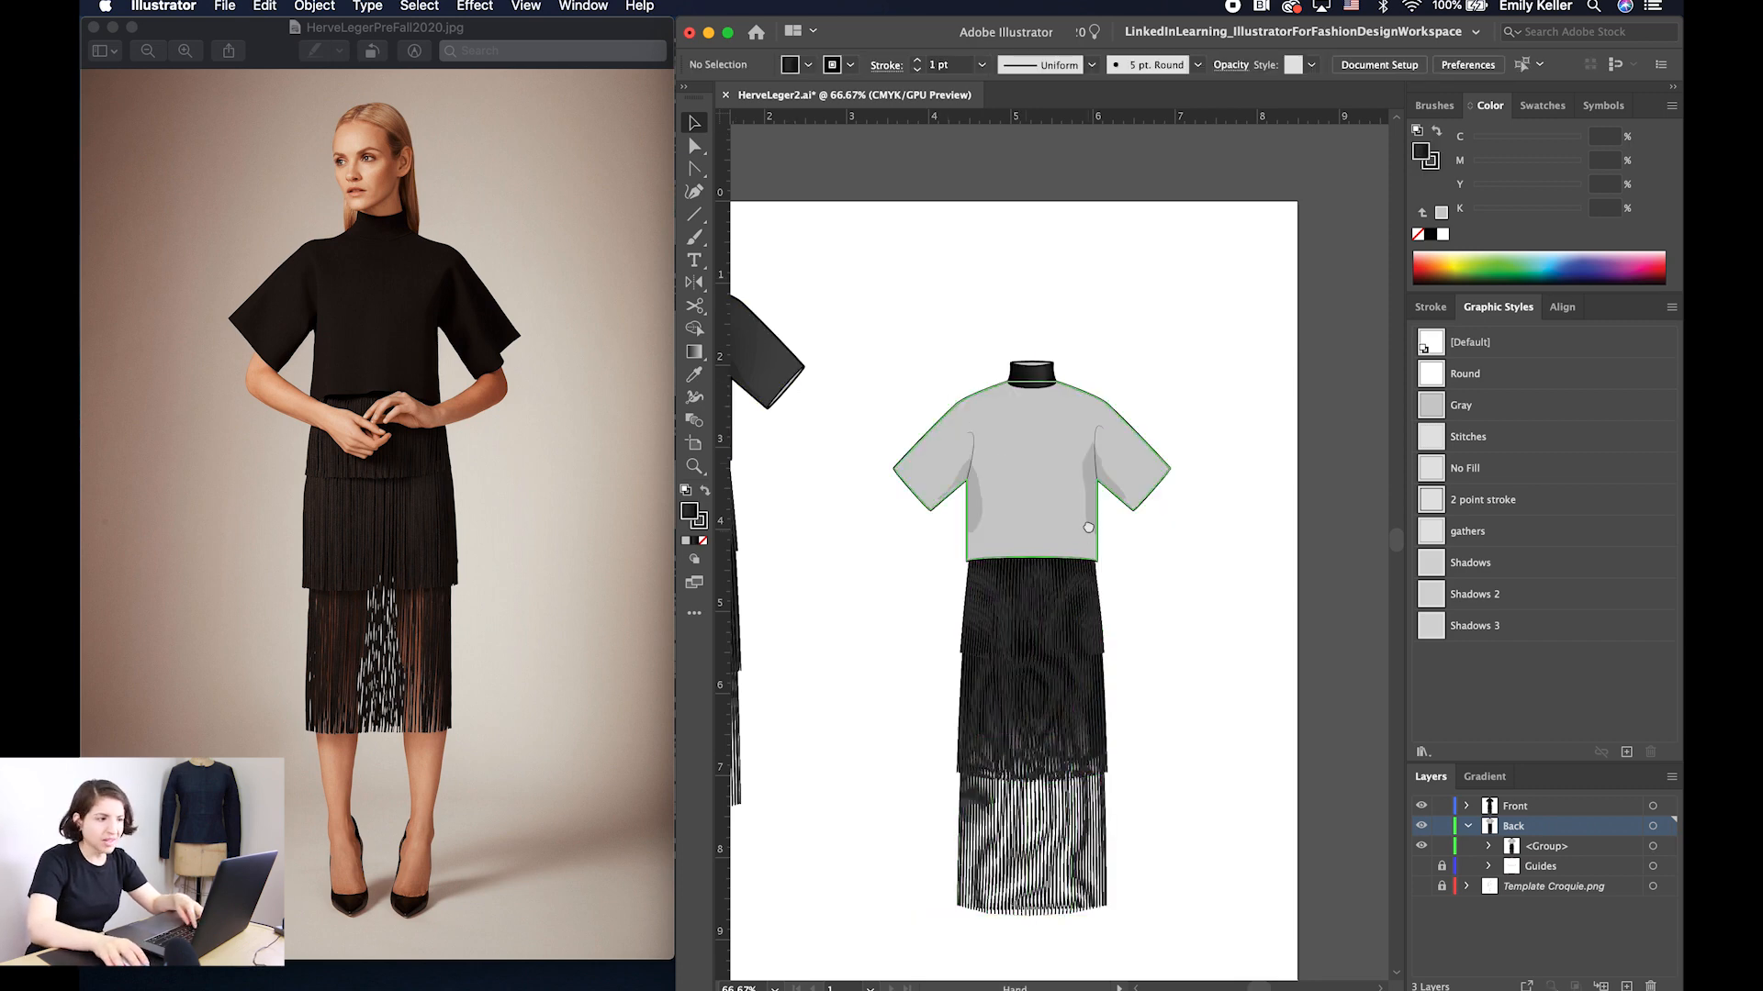
drag(1088, 532, 1089, 475)
key(super+equal)
key(super+equal)
scroll(1304, 494, up, 5)
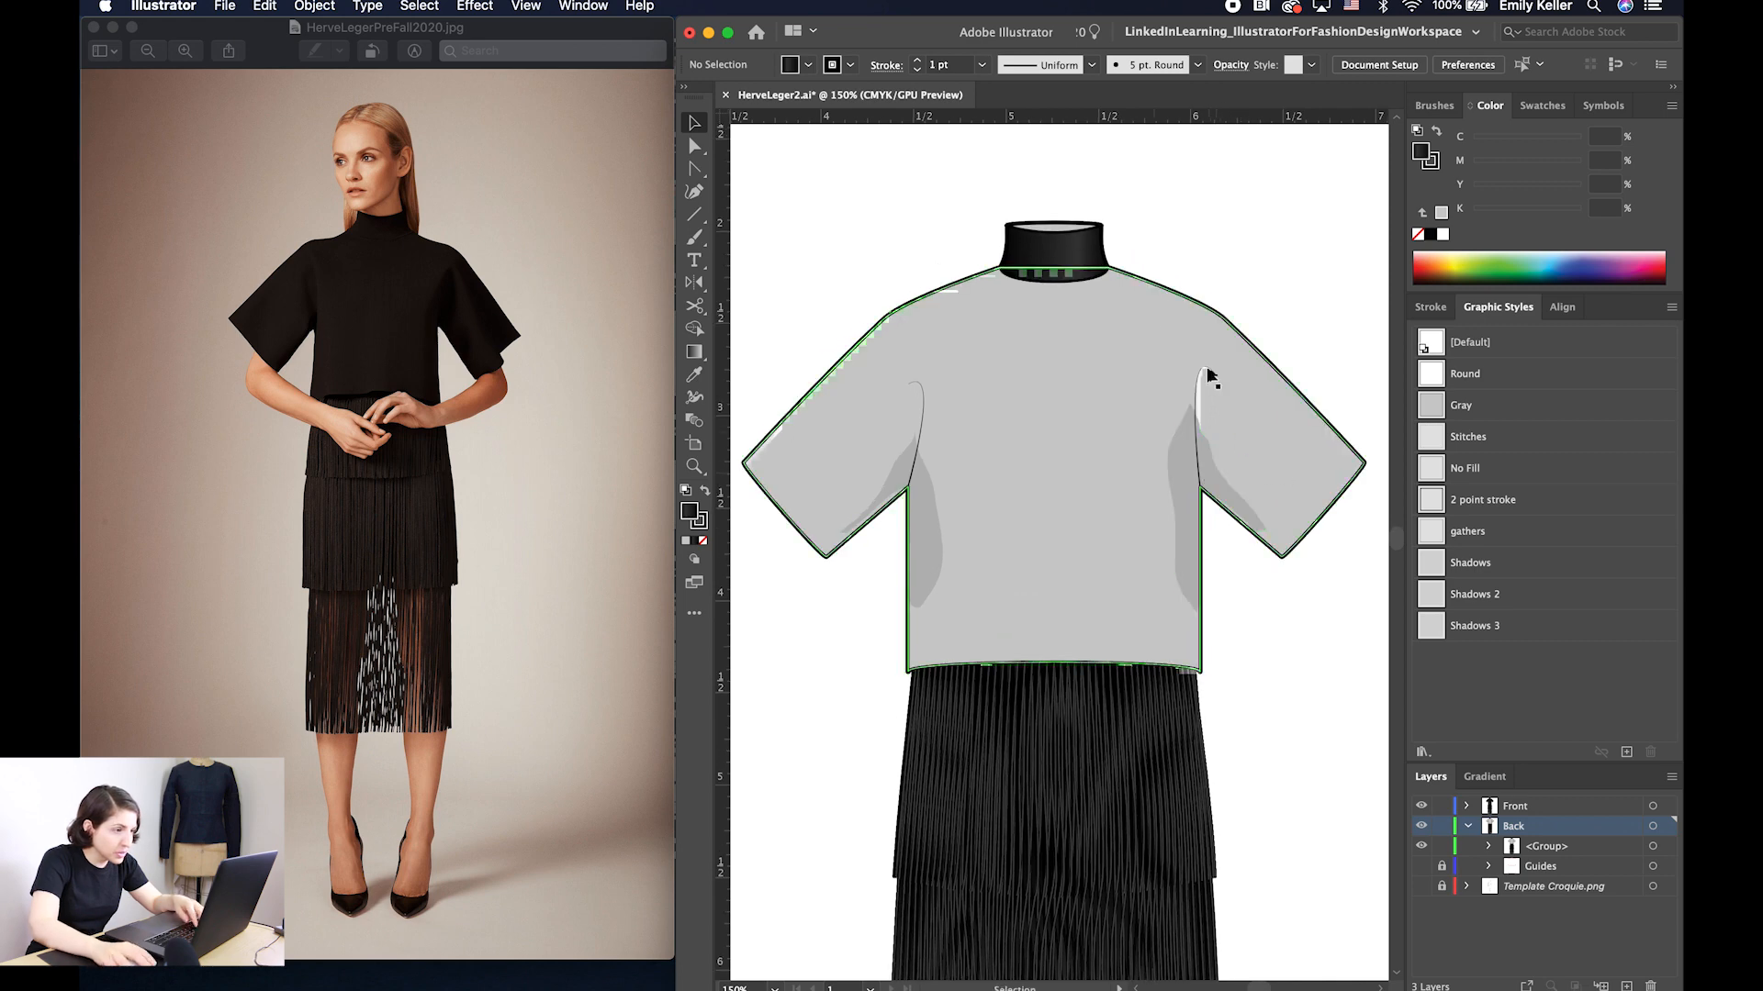
click(1079, 261)
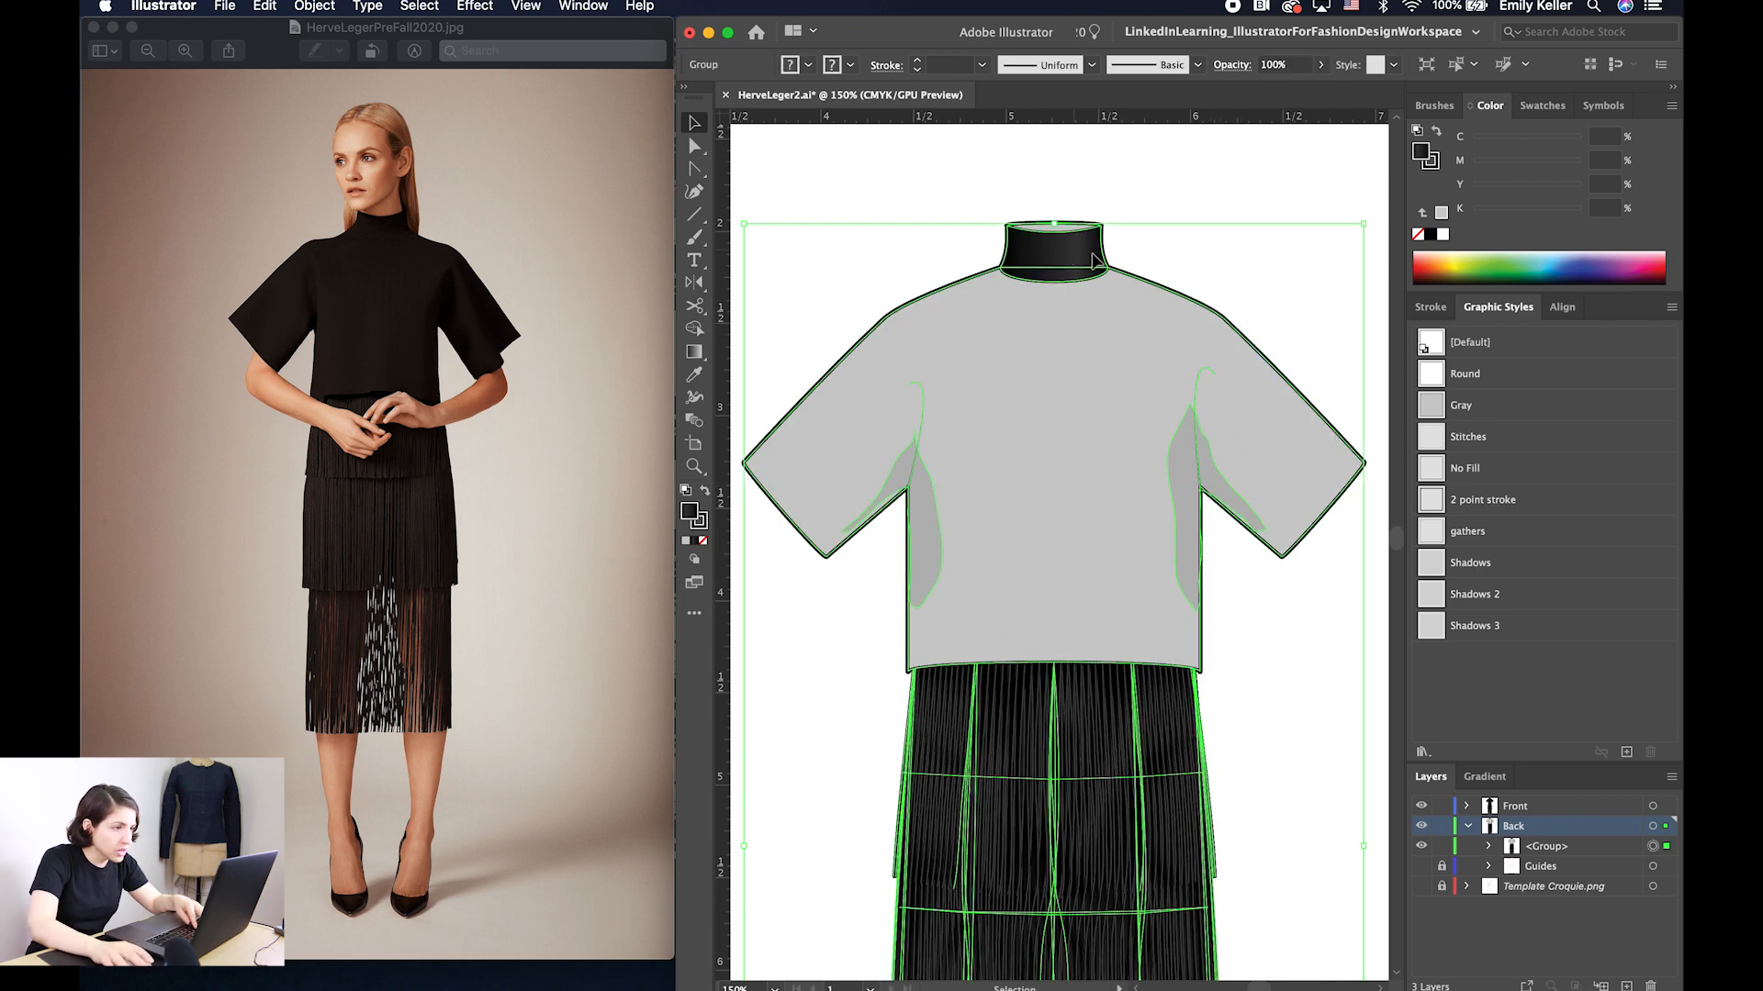
double_click(1095, 257)
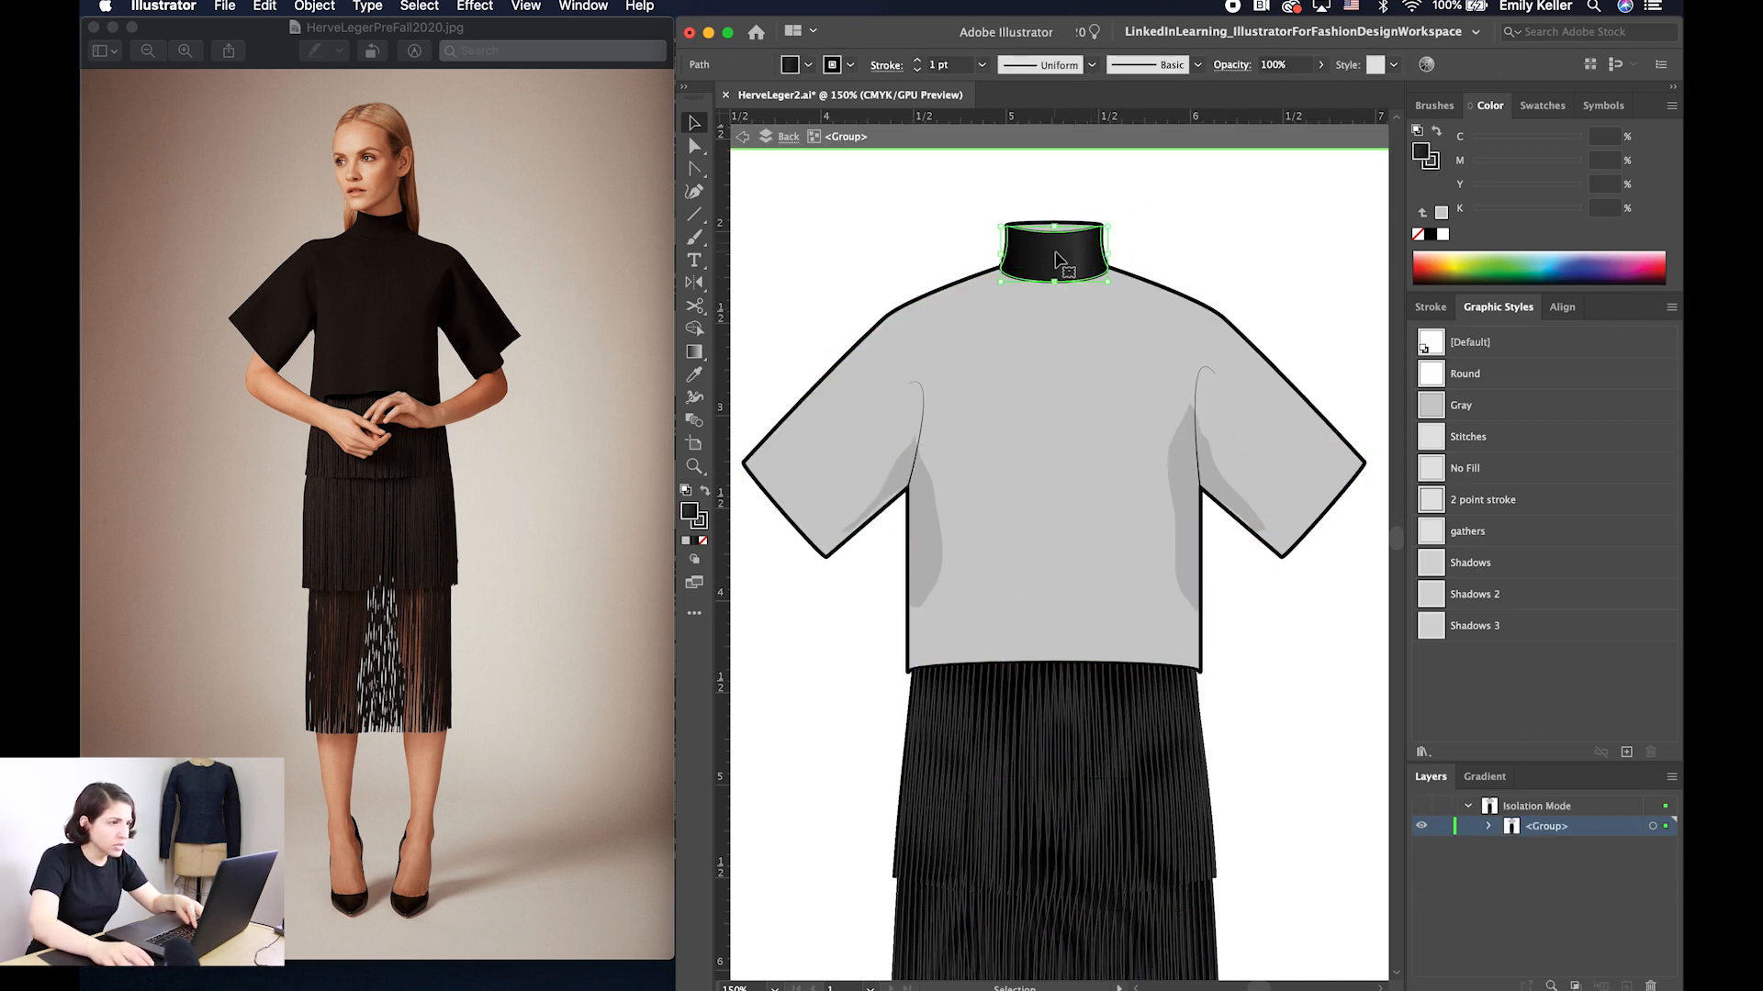
key(Delete)
Fill the gray back collar with a linear gradient and set its middle color stop's location to about 70%
click(1068, 259)
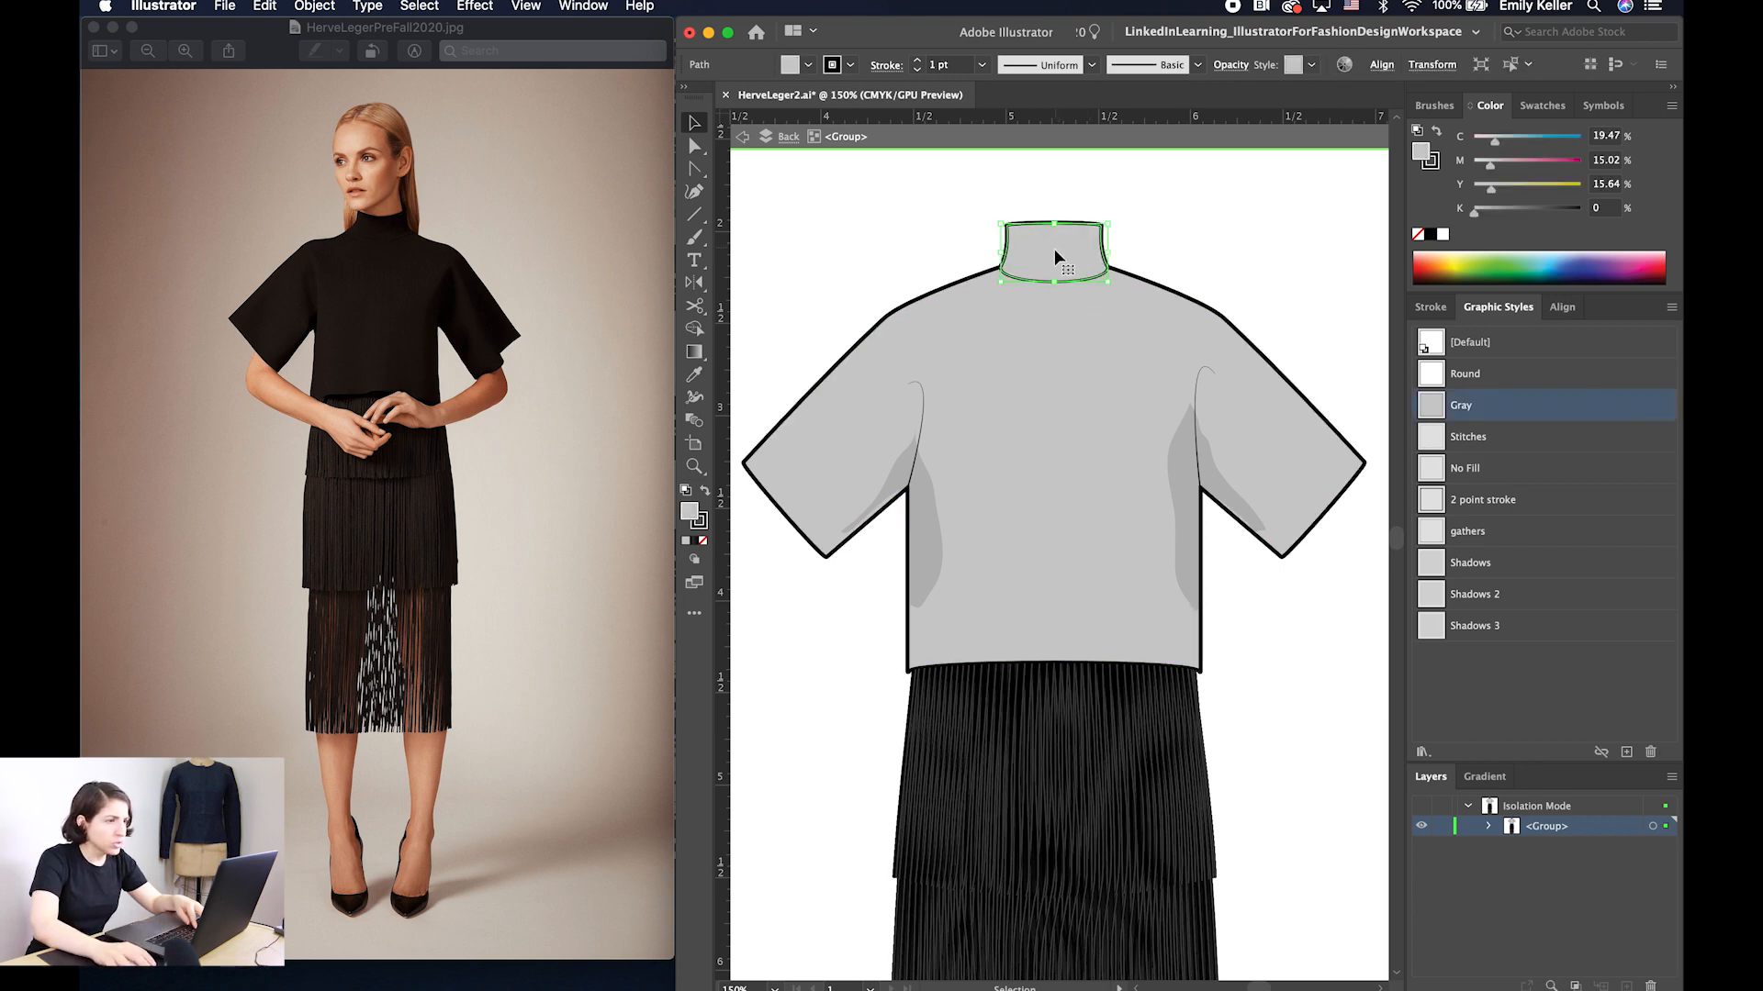
click(694, 352)
click(1504, 807)
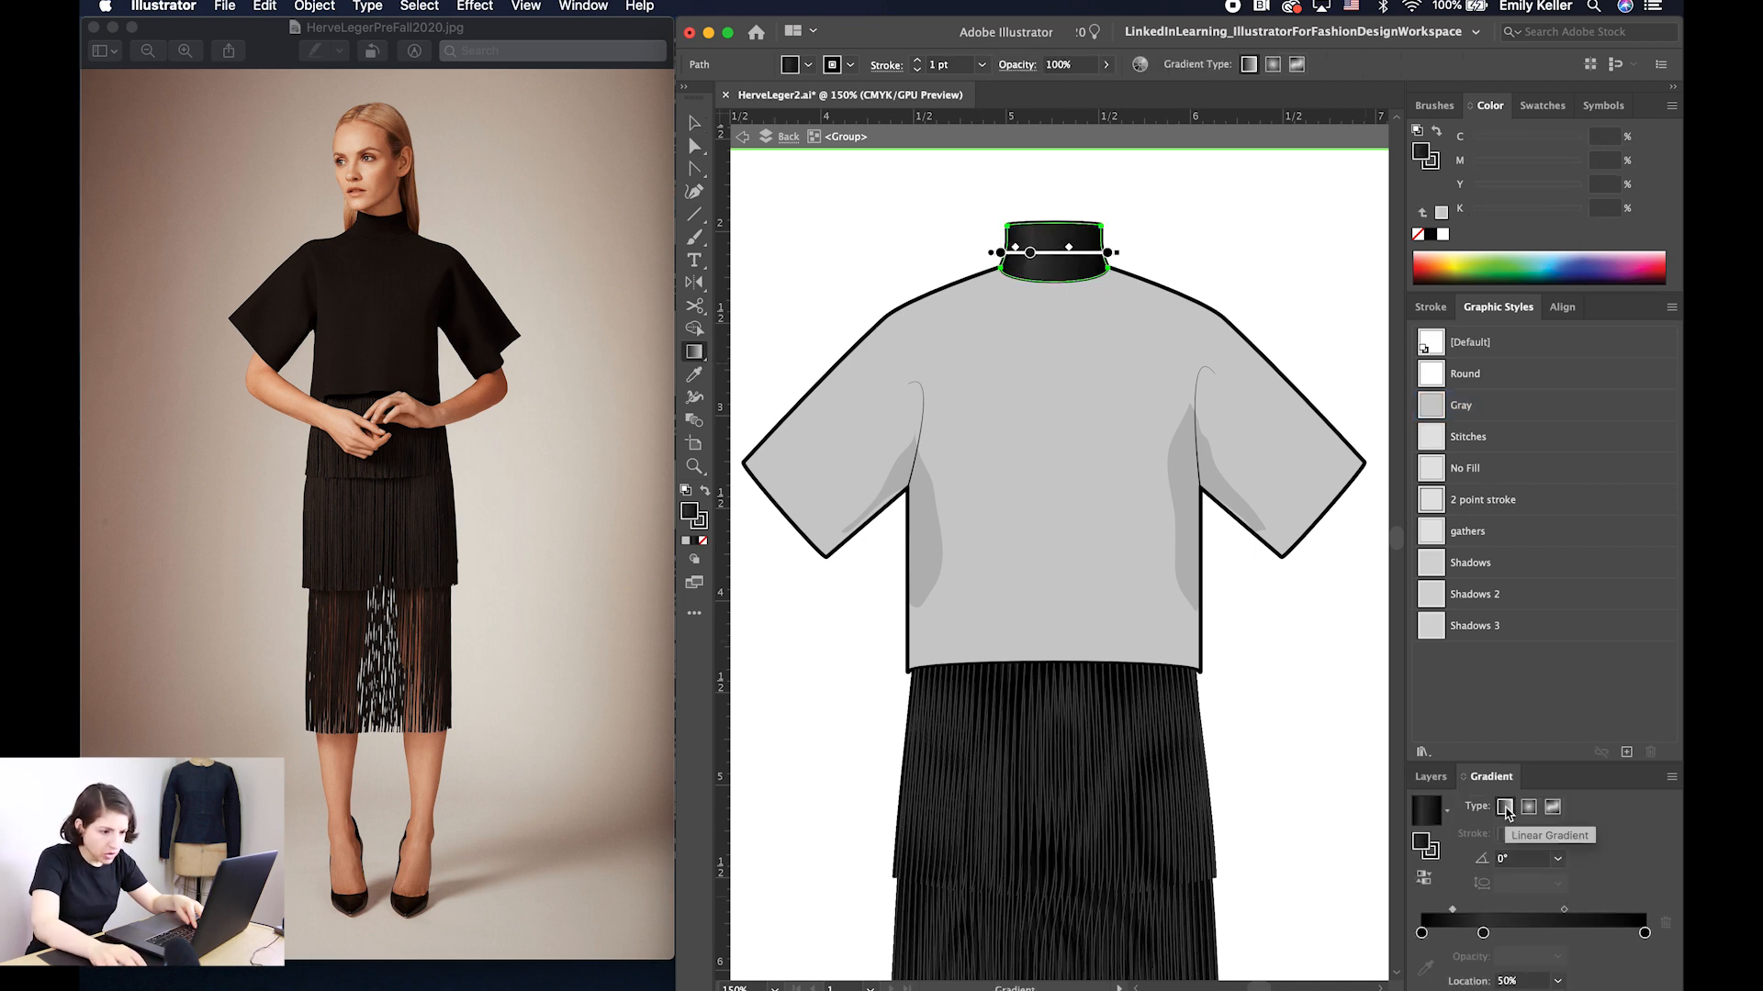
drag(1485, 933, 1583, 938)
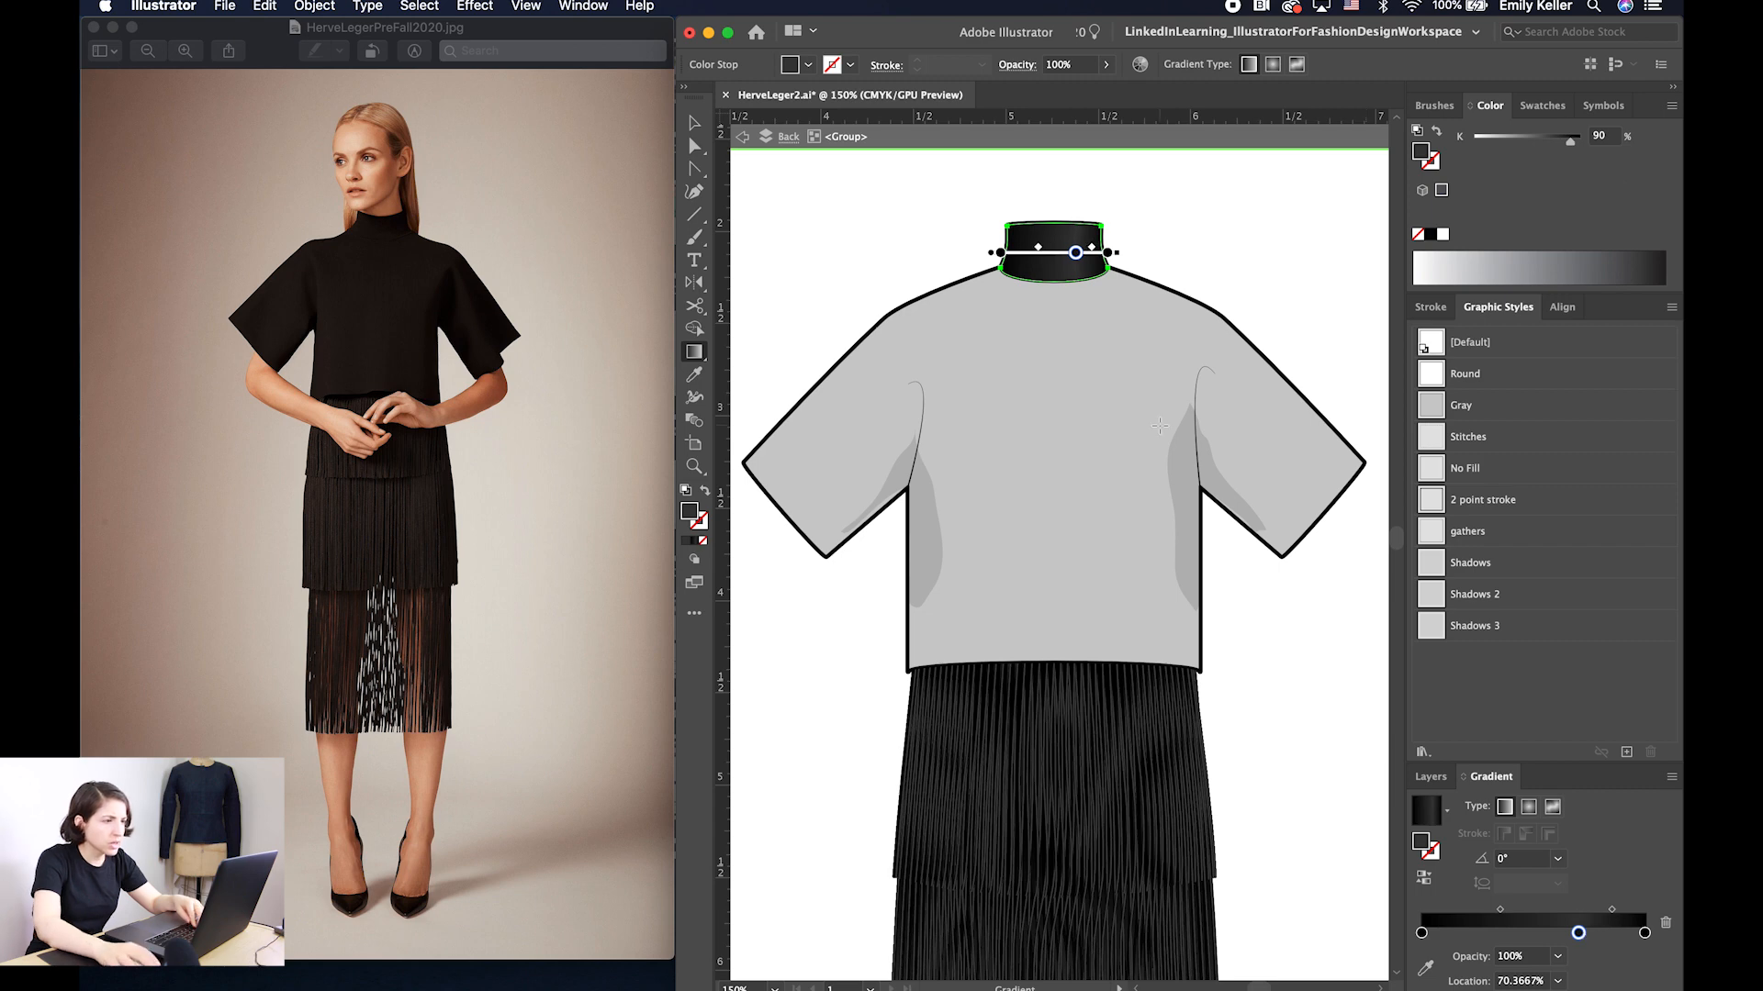
key(v)
click(1224, 218)
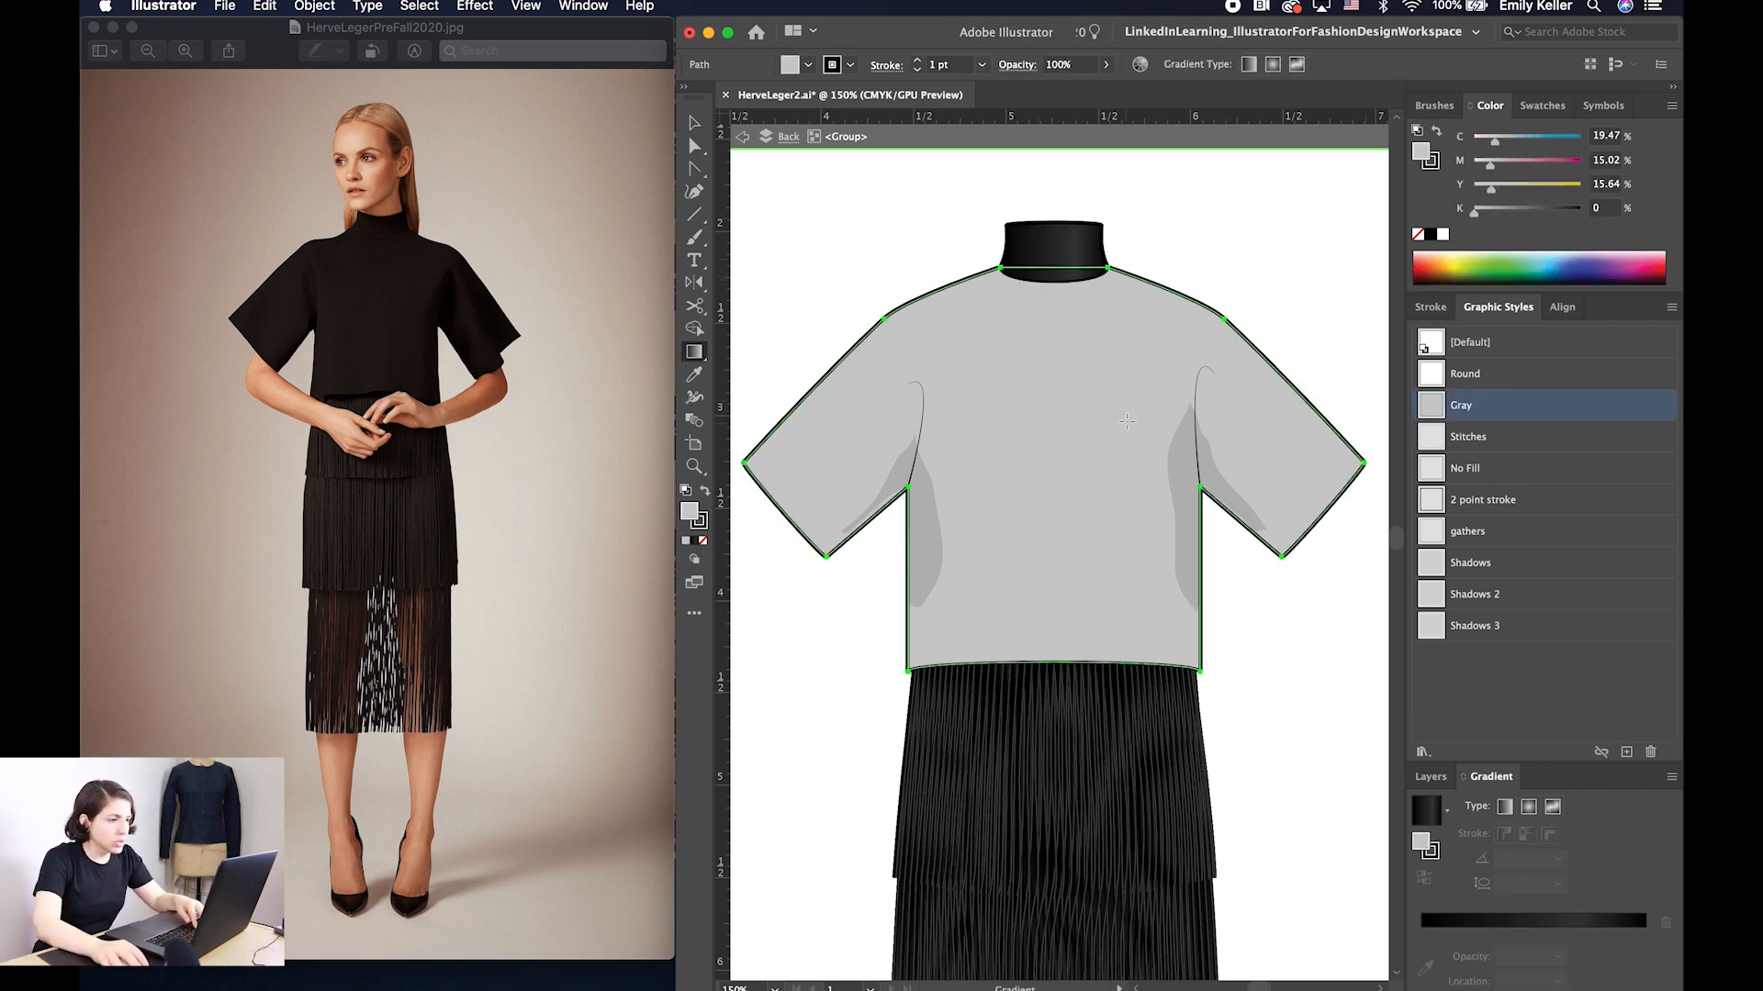
Fill the gray back body with a Lines-mode freeform gradient, looping its color stops through the hem, both sleeves, both shoulders, and the upper center
click(1552, 806)
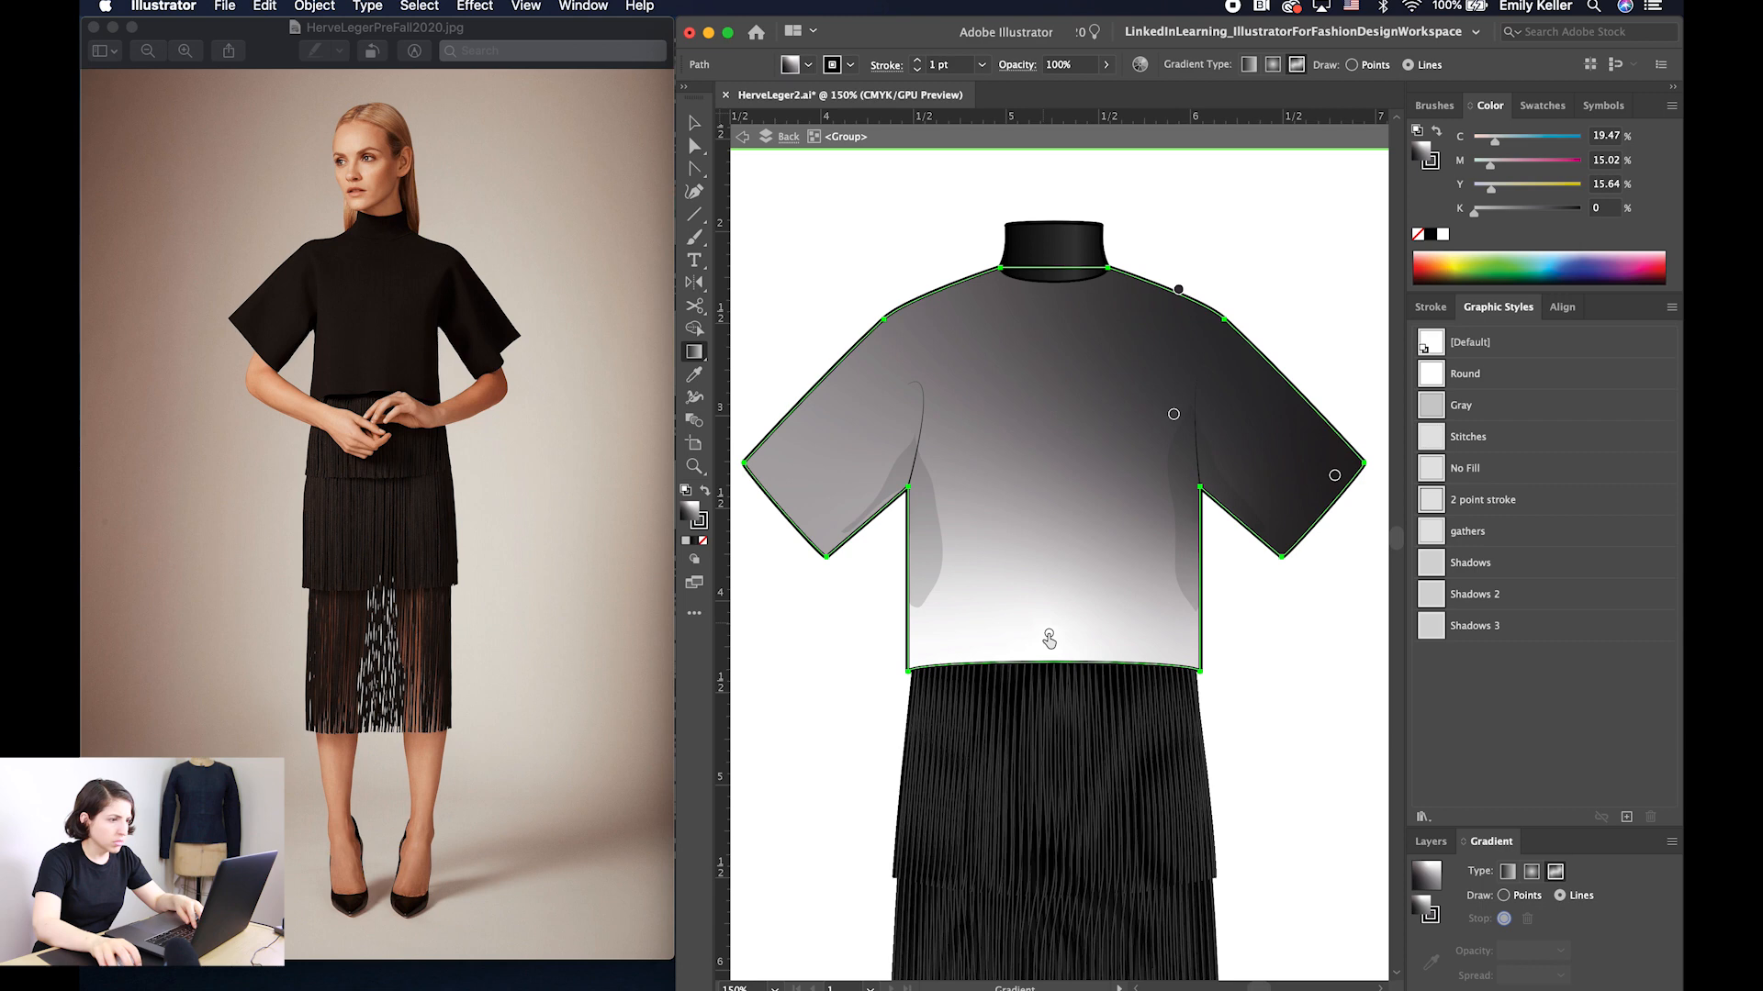
click(1048, 636)
click(849, 456)
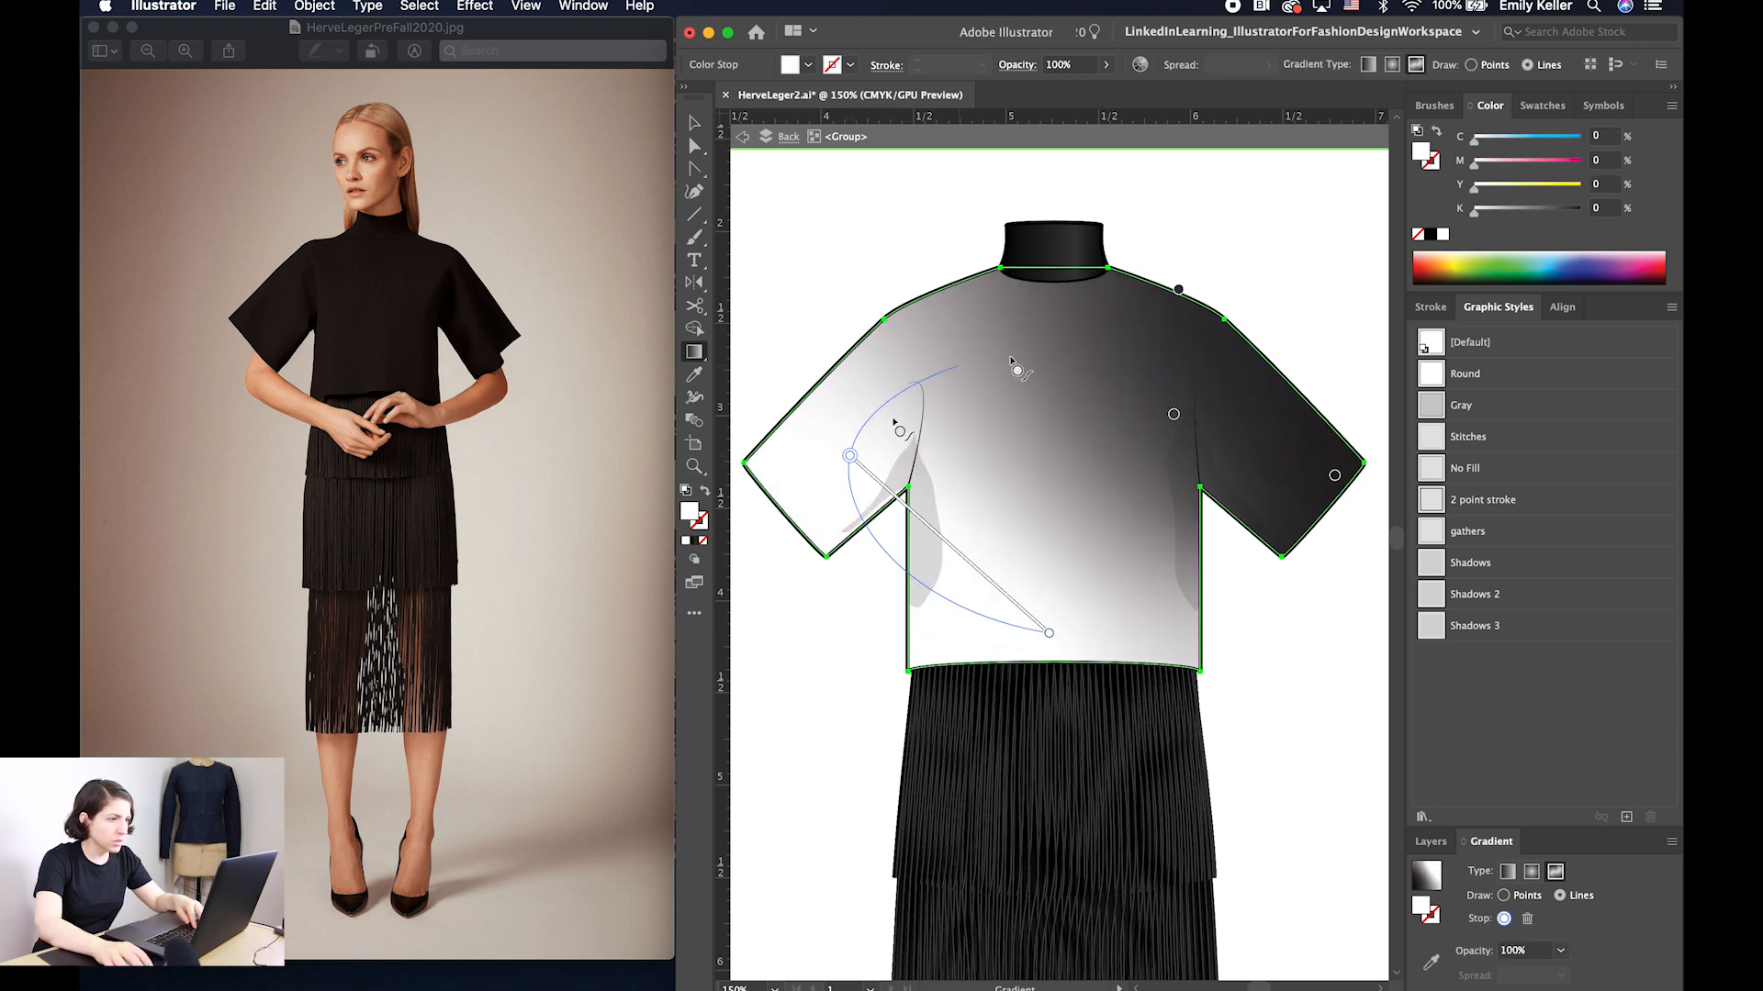
click(933, 329)
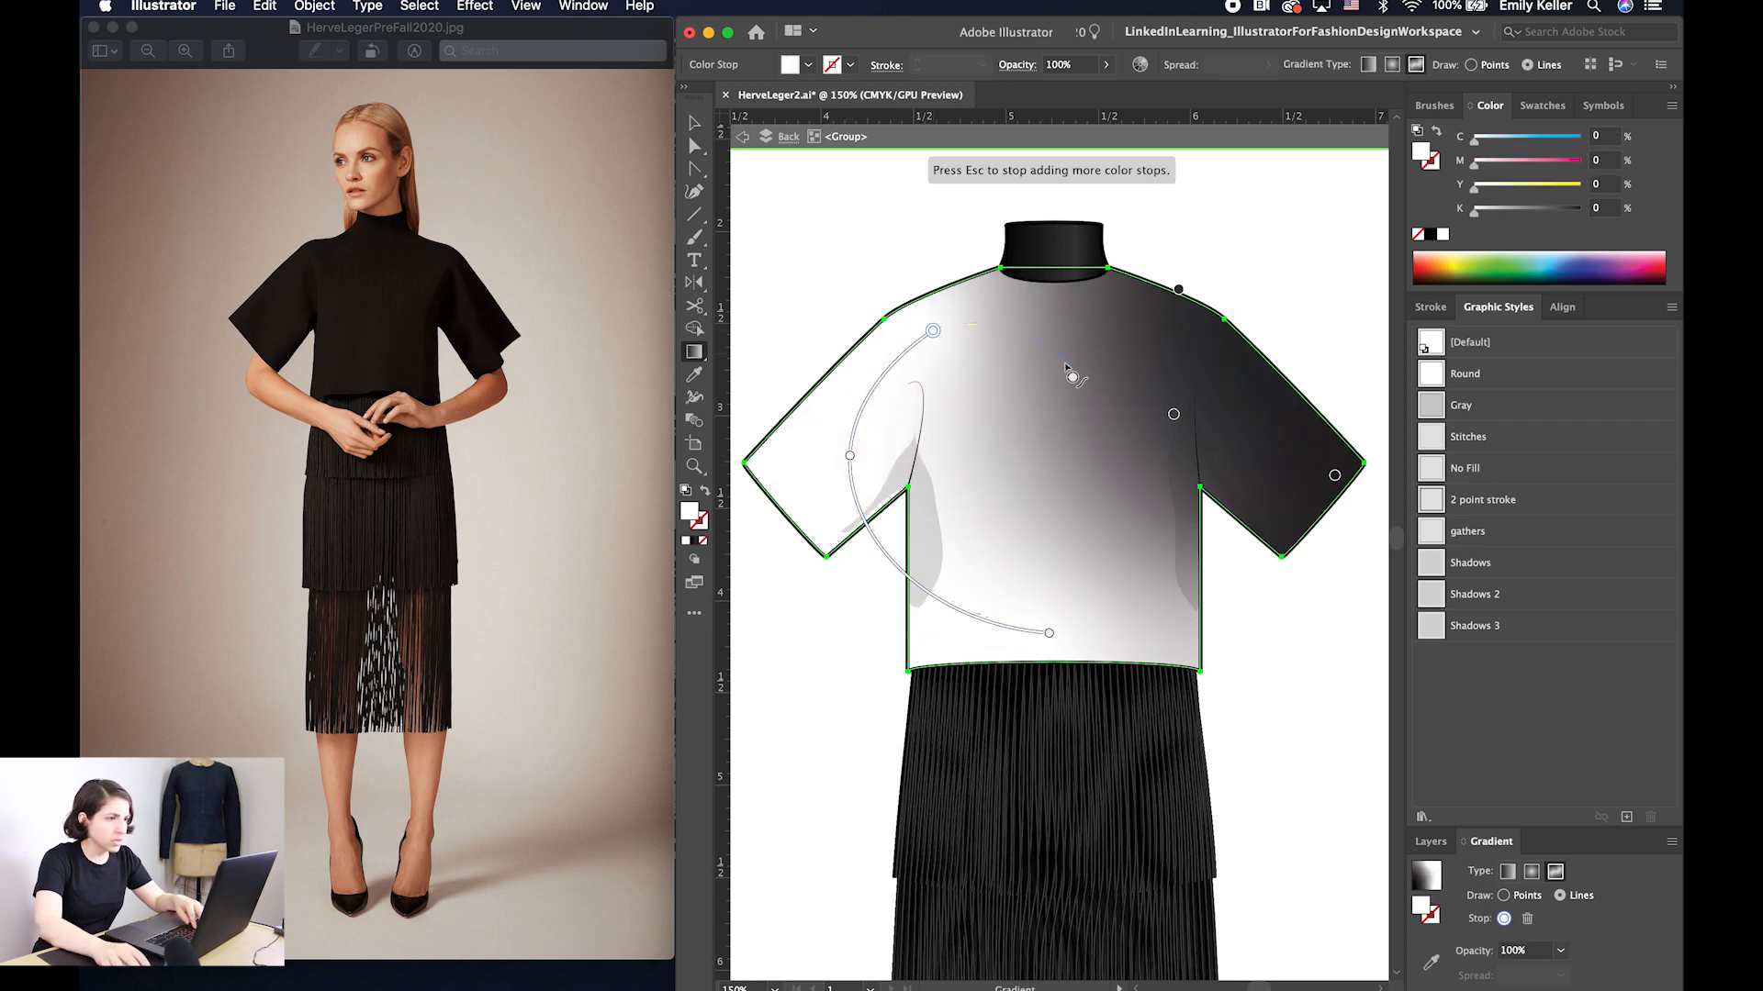
click(1054, 389)
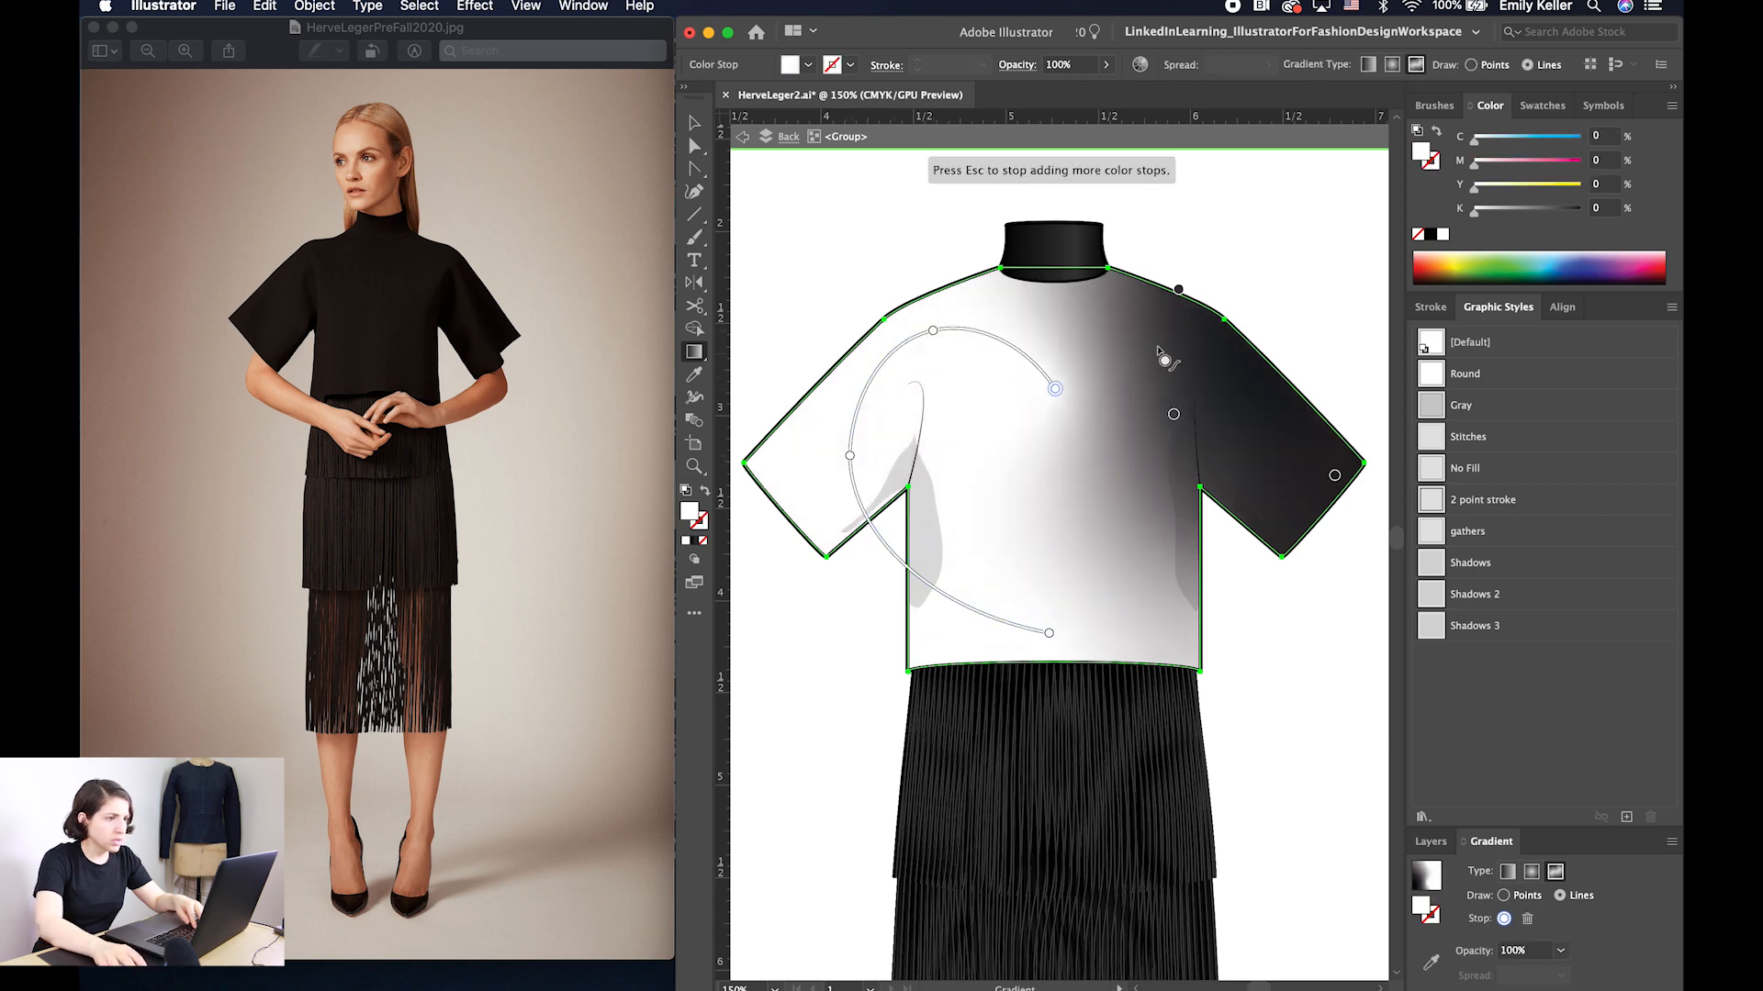
click(1173, 414)
drag(1173, 414, 1194, 348)
click(1333, 476)
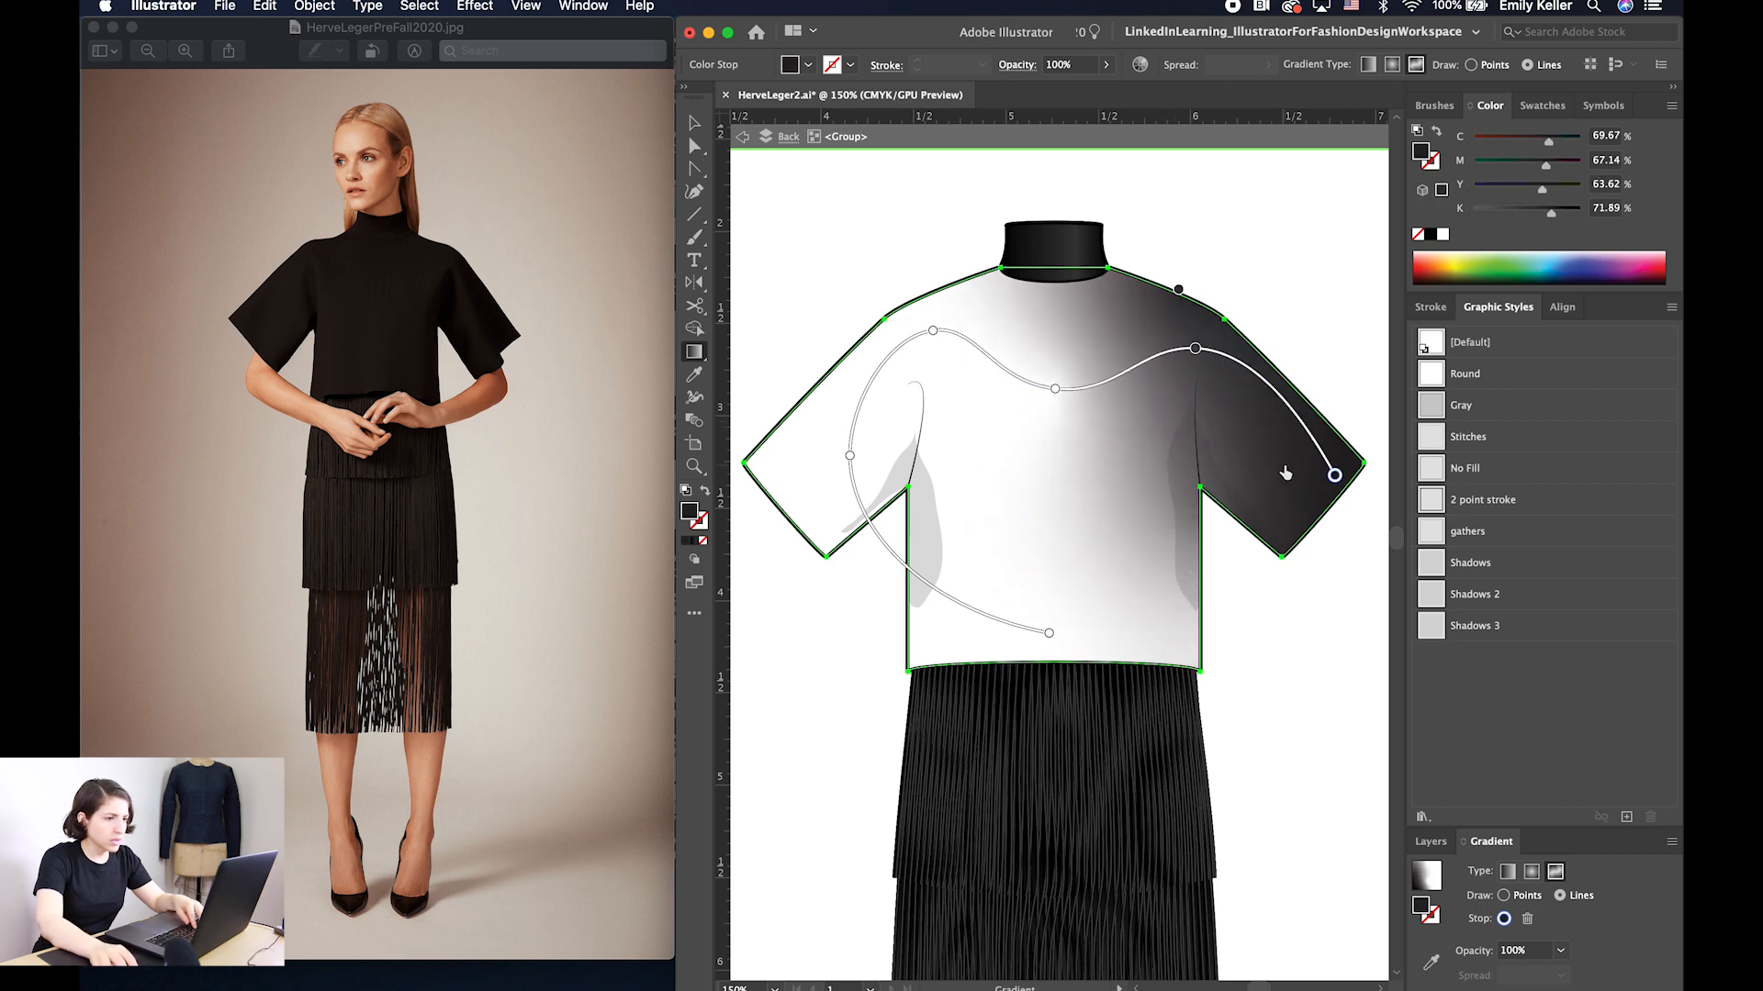
drag(1334, 475, 1300, 474)
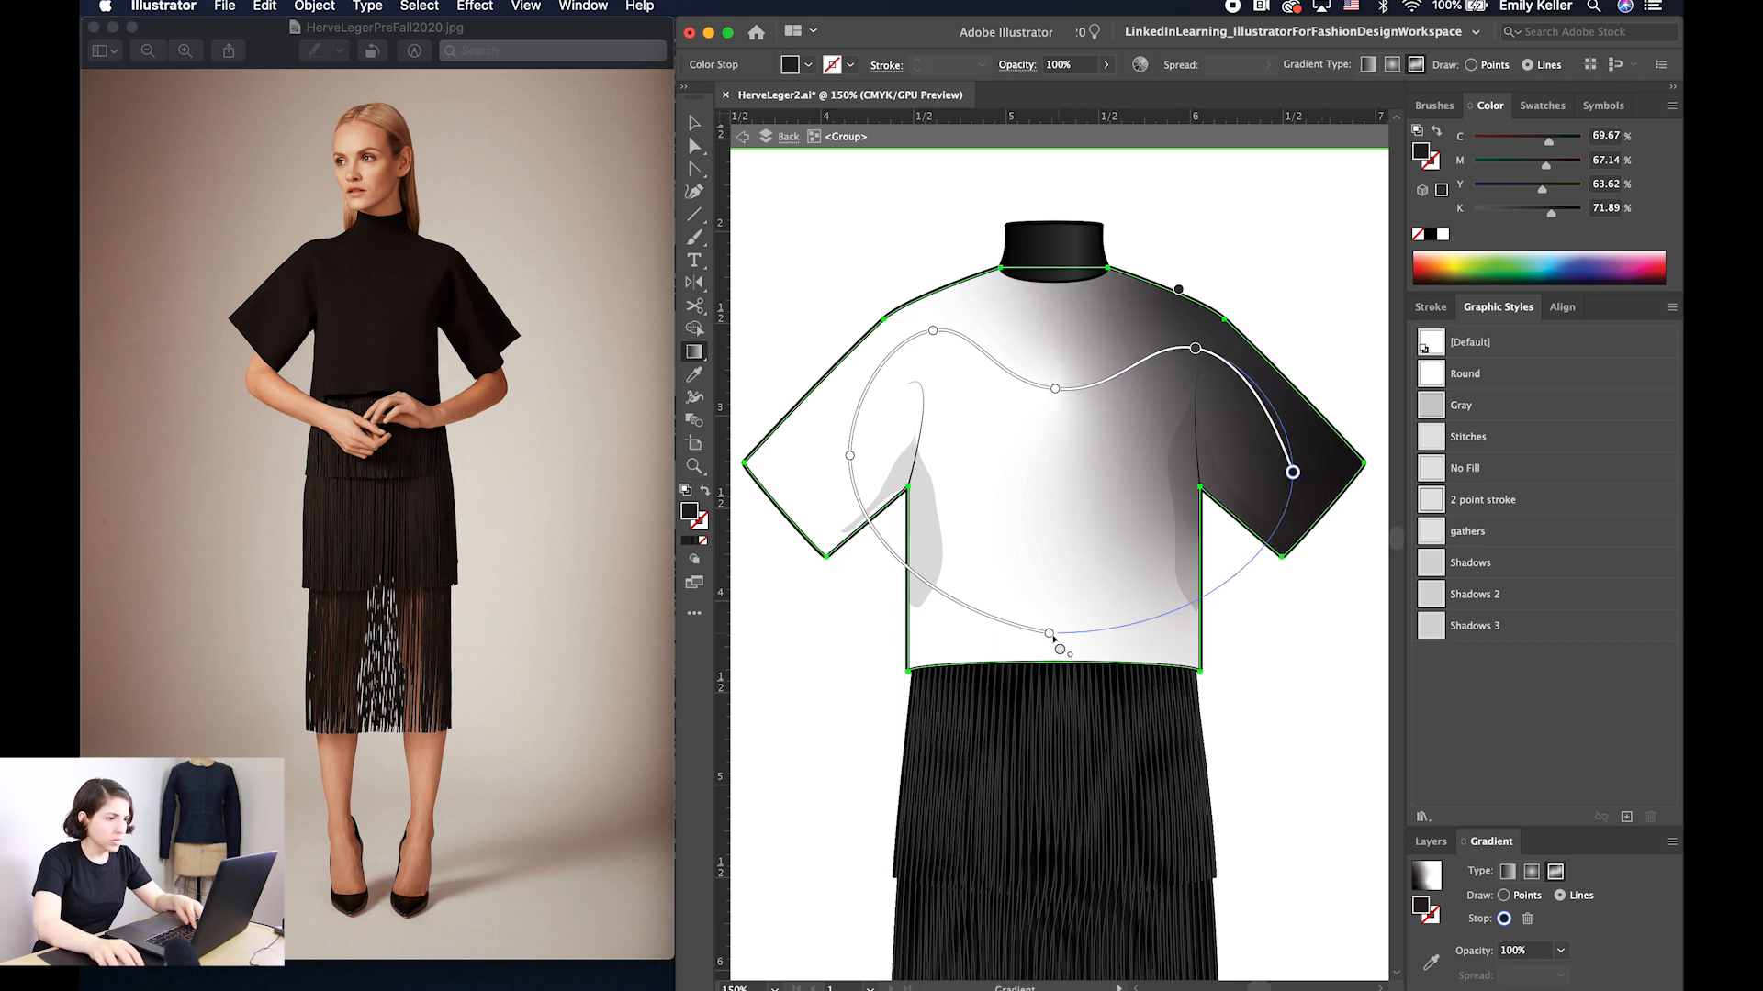
key(v)
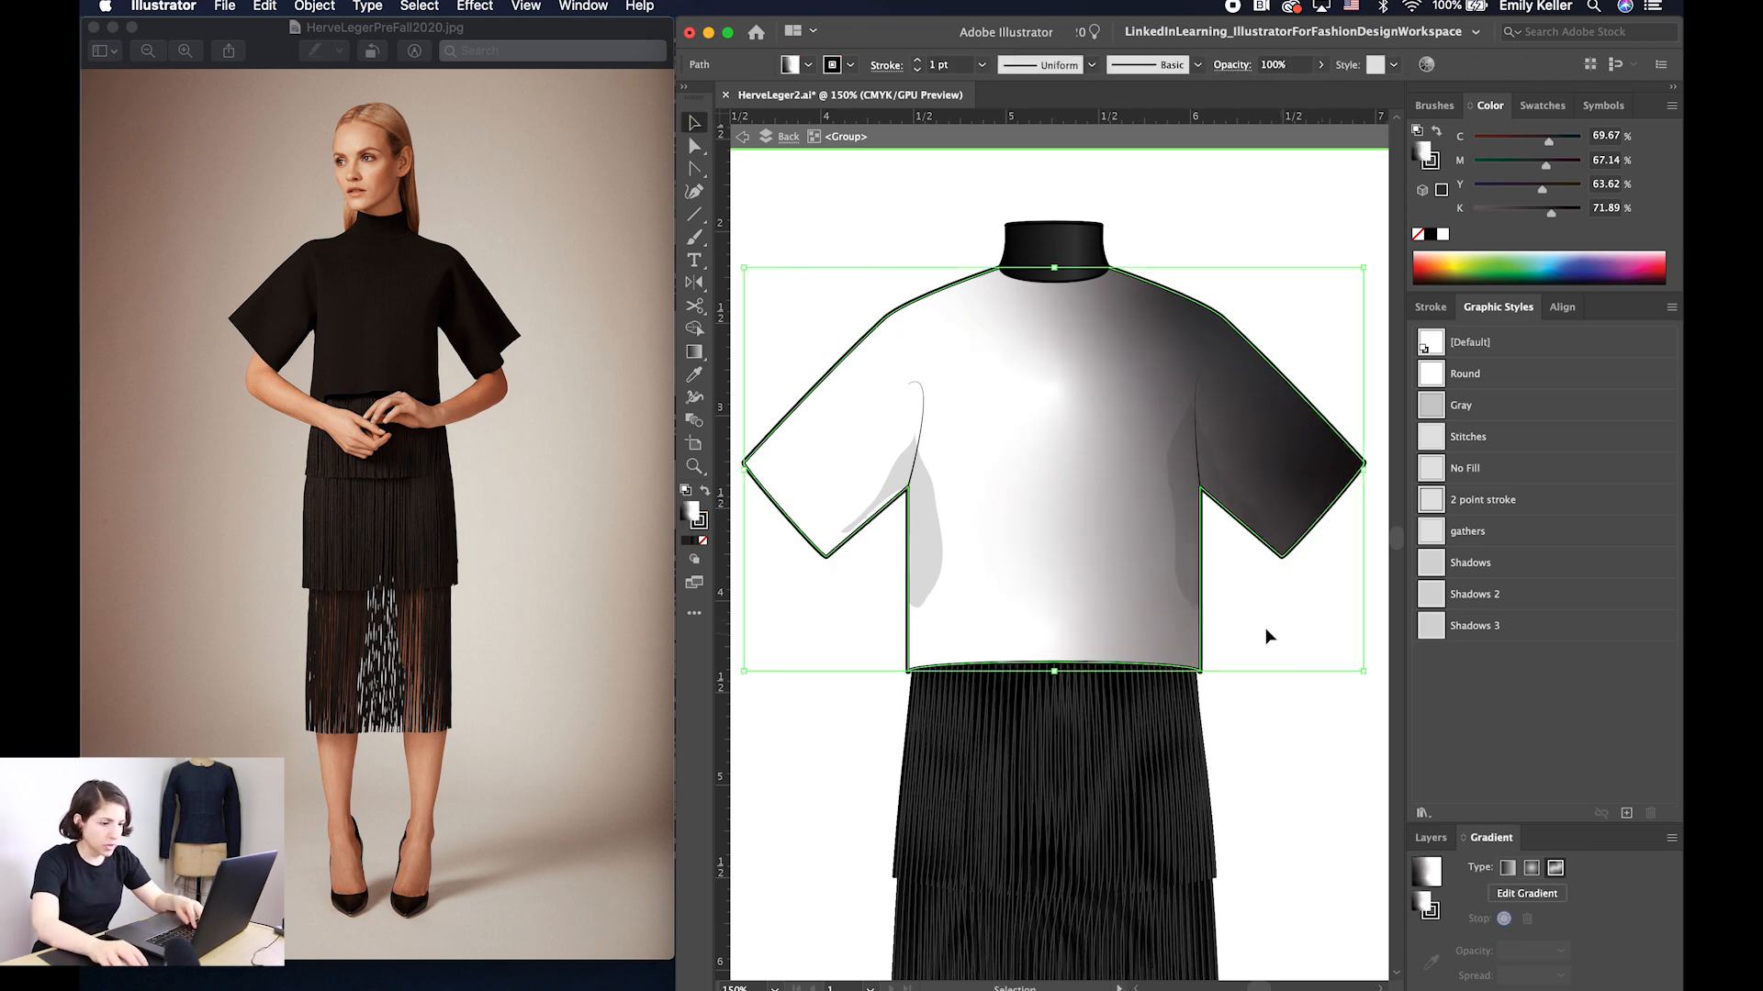
Edit the body's freeform gradient, coloring the upper-center stop black and setting the right shoulder stop to K 95%
click(1530, 899)
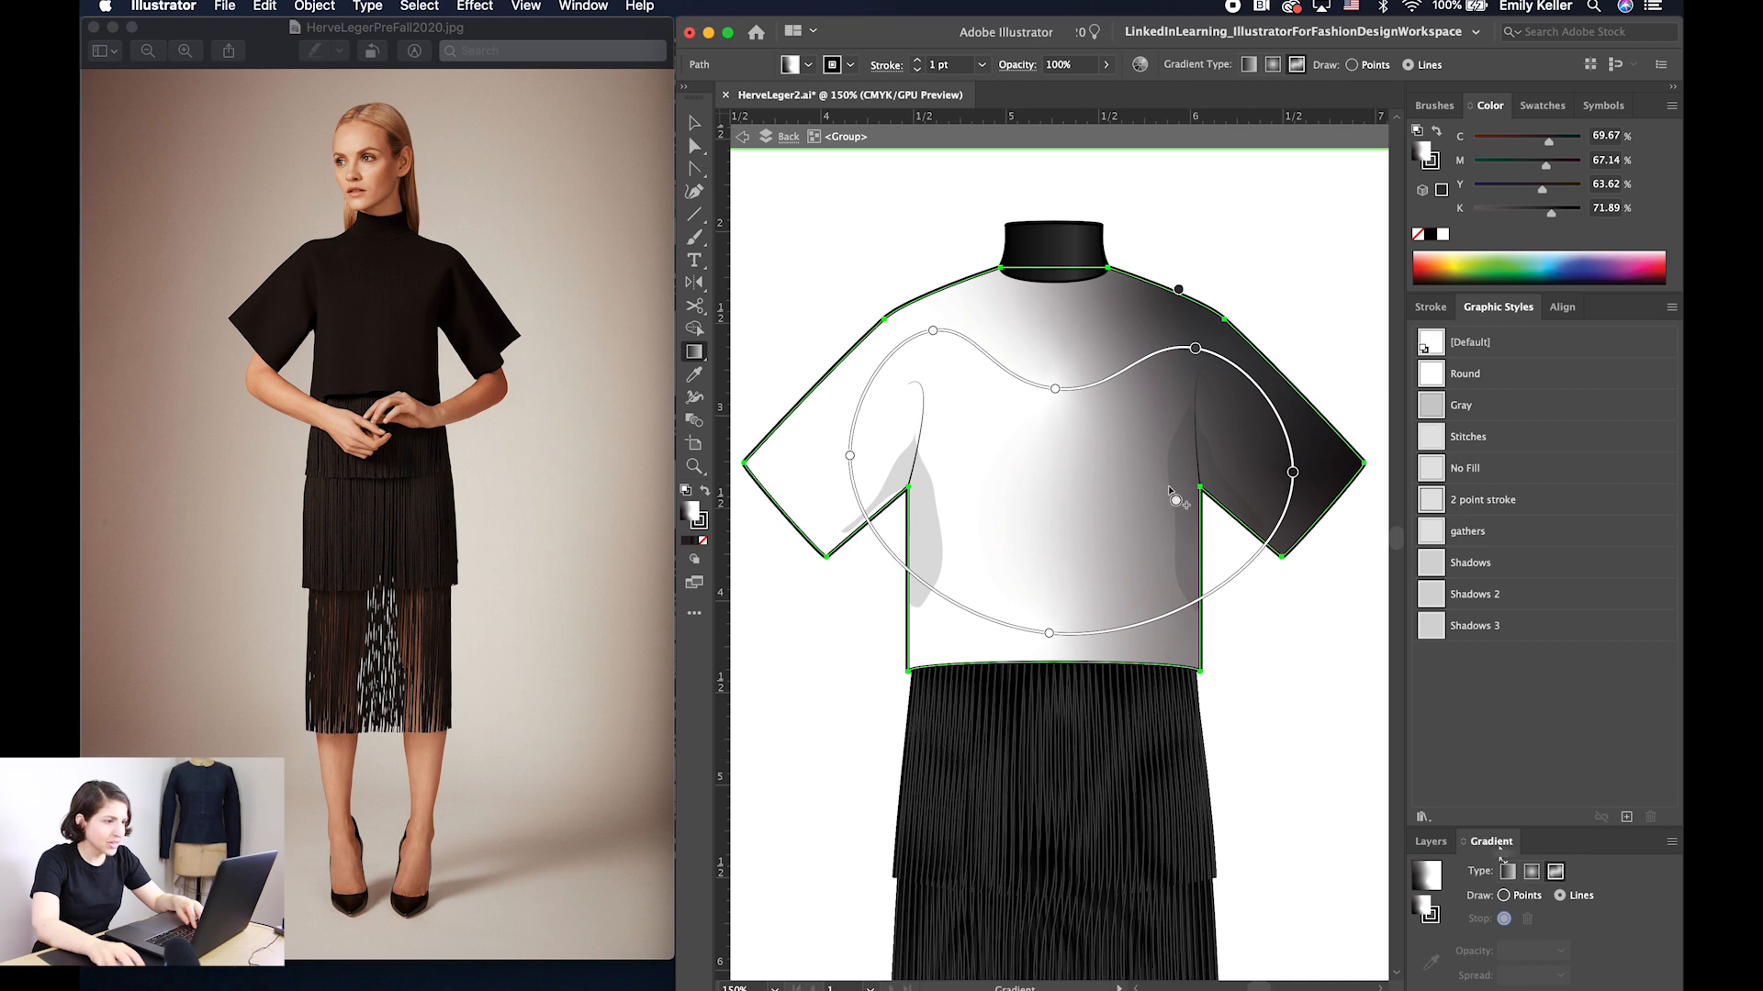
click(1055, 389)
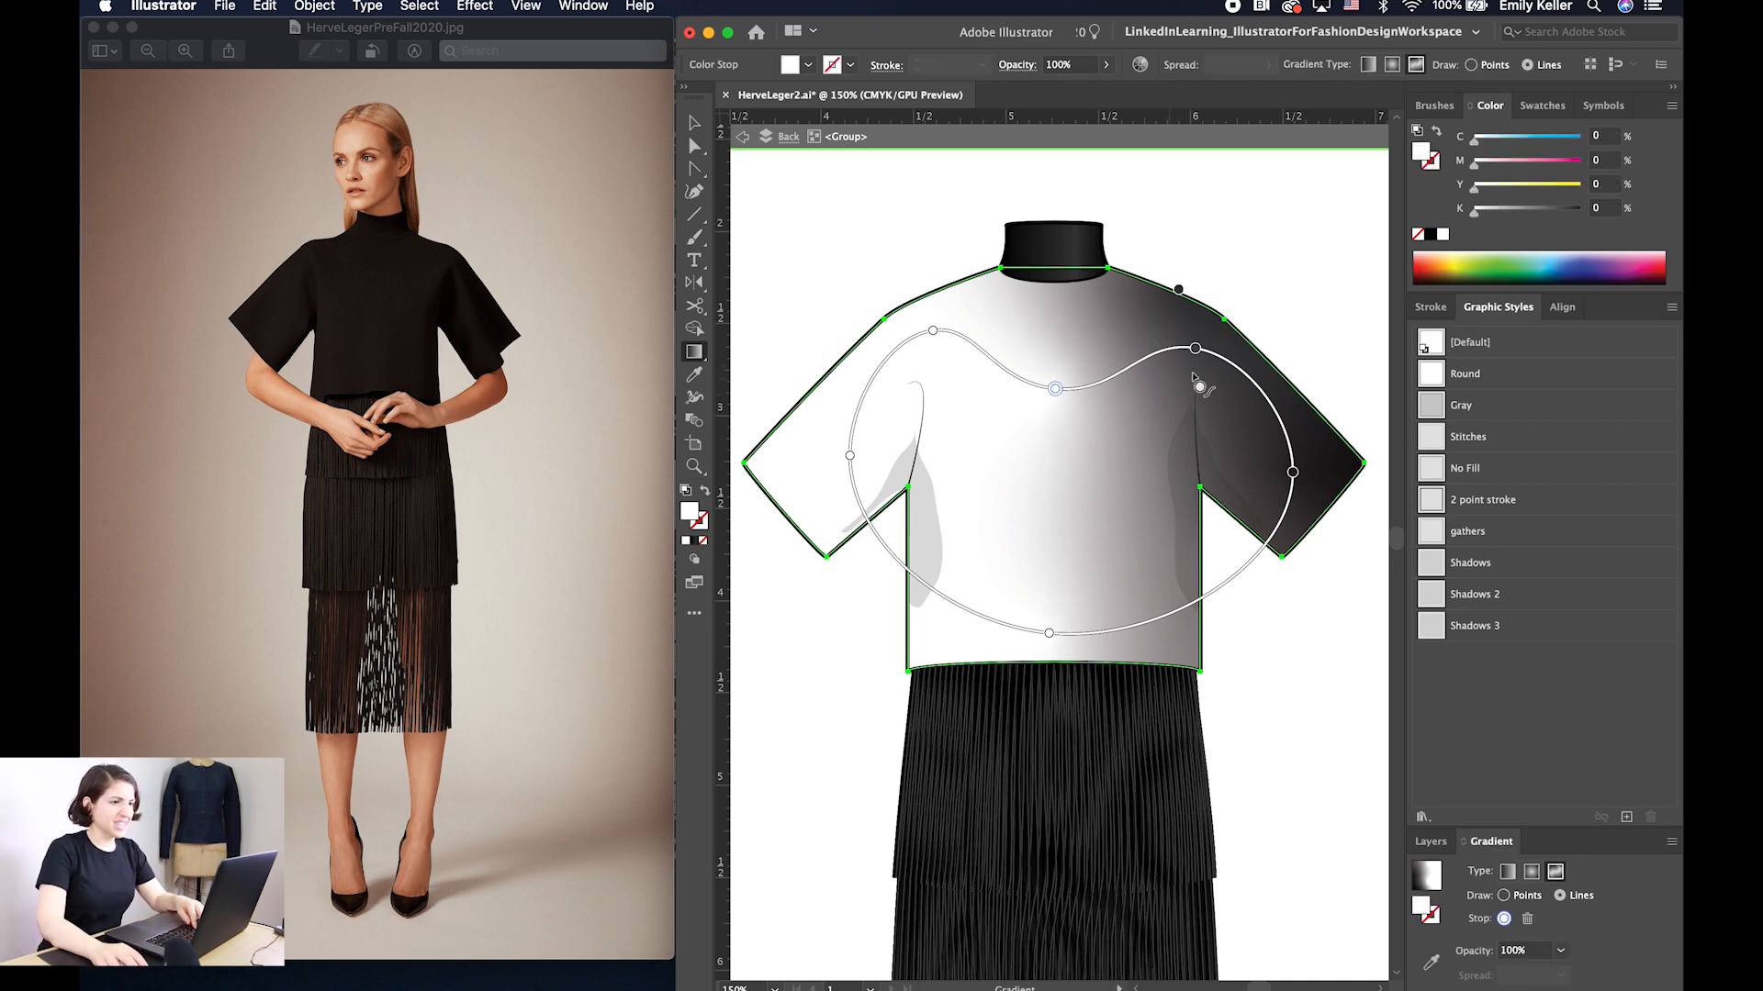
click(1429, 235)
click(1195, 348)
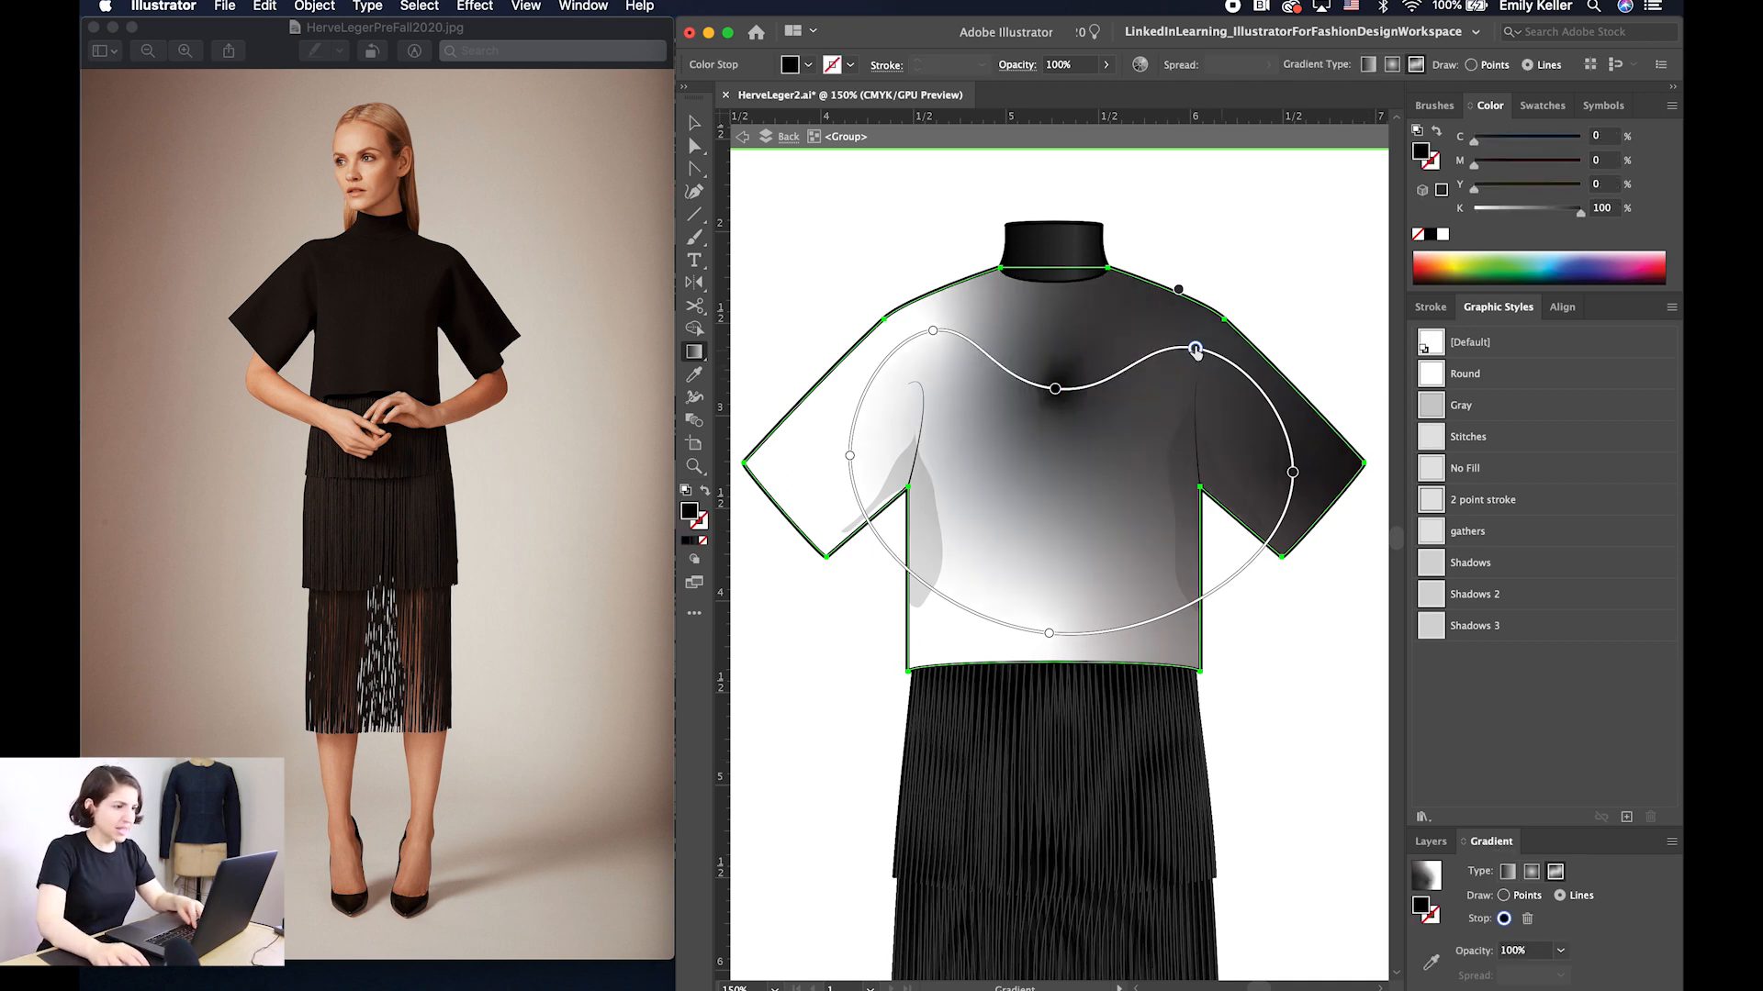
click(1429, 235)
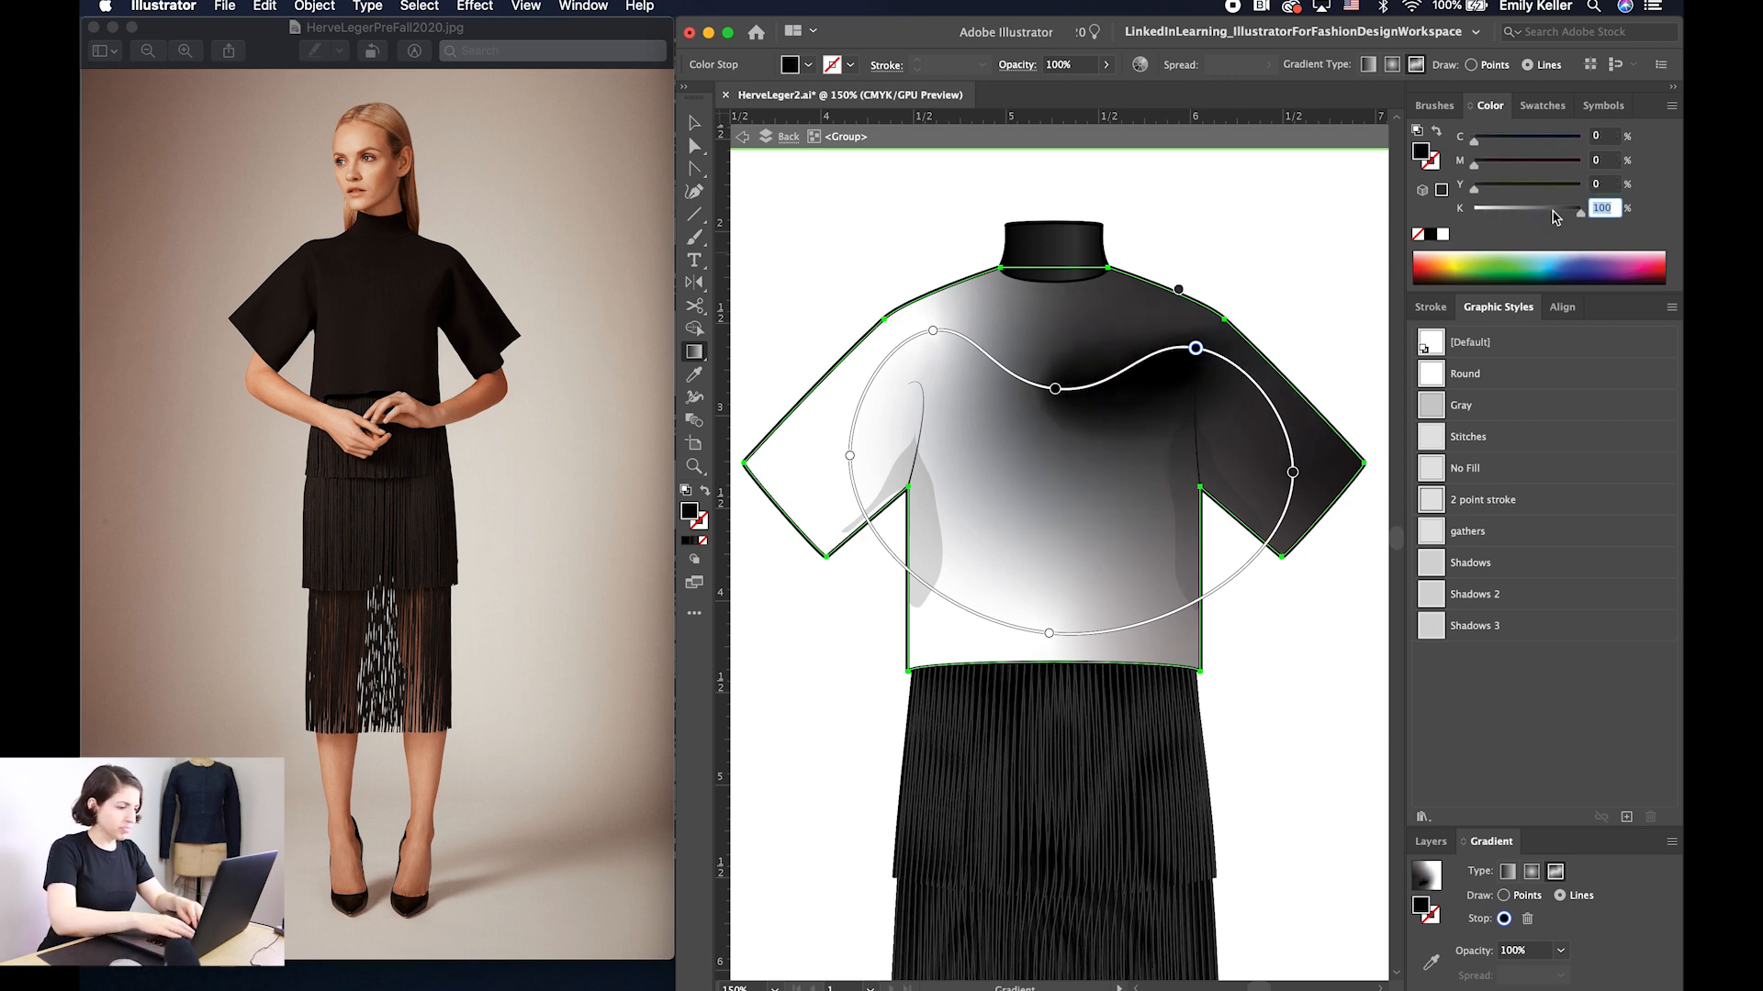
text(95)
key(Return)
Set the left and right shoulder stops of the body's gradient to K 90%
click(934, 332)
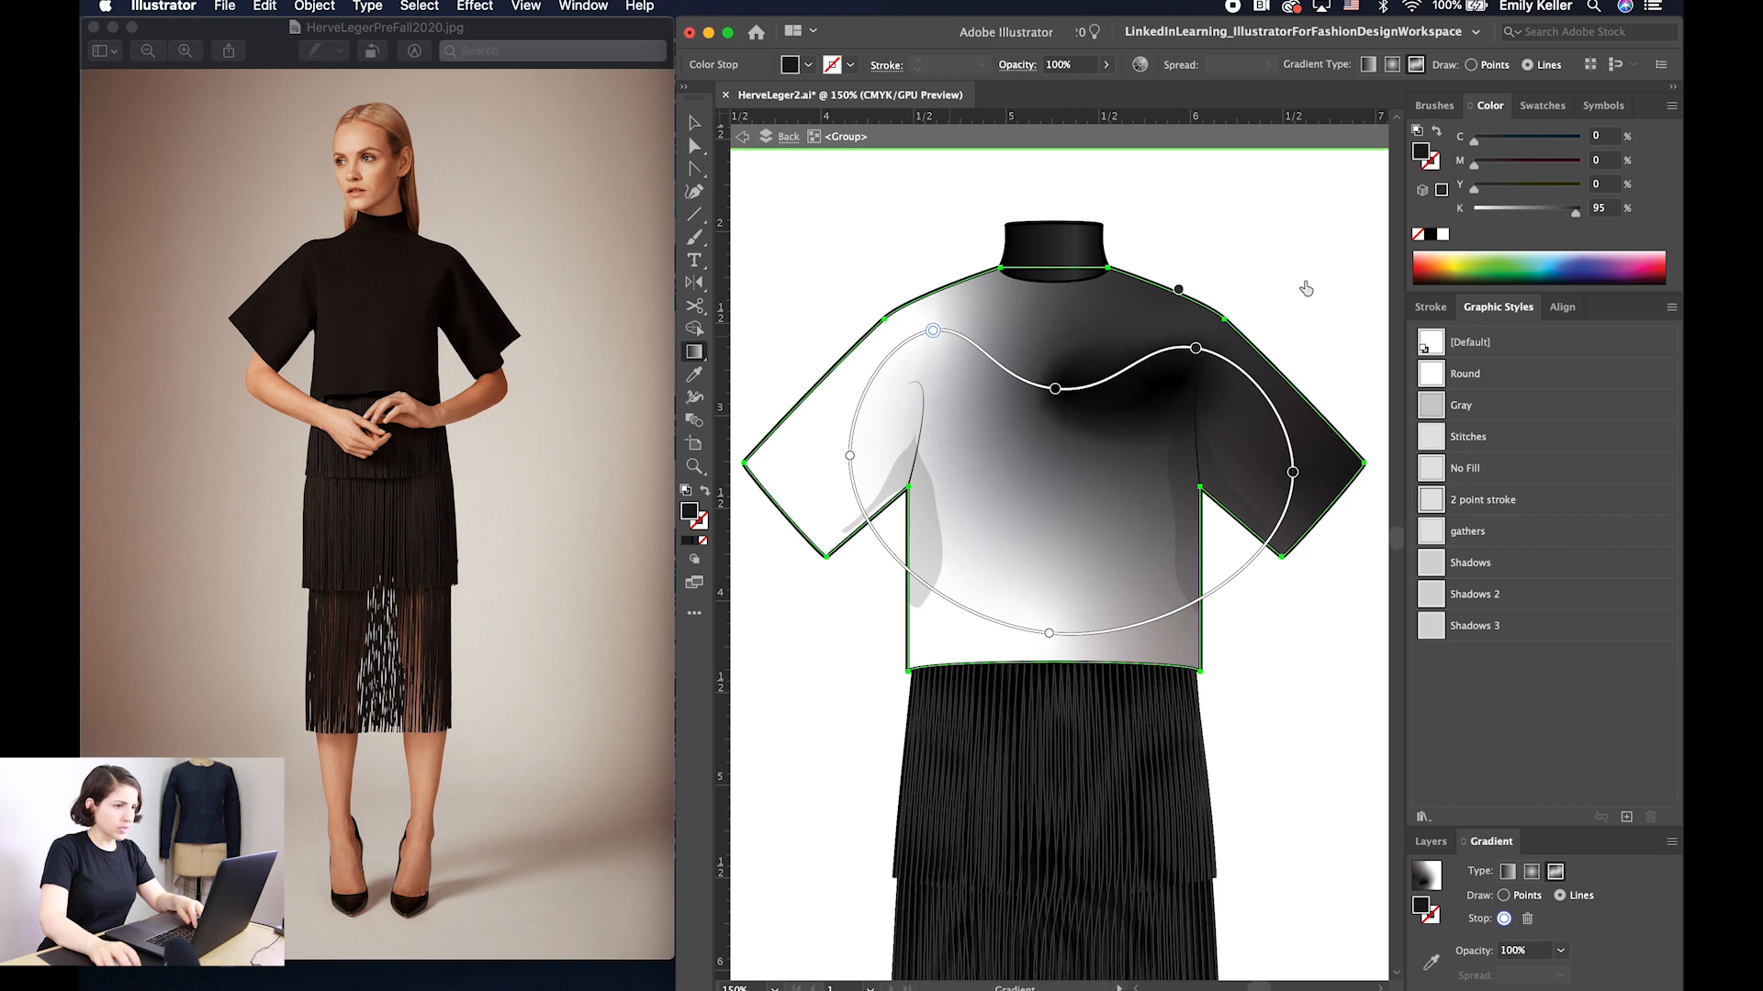
click(1434, 236)
click(1569, 210)
text(90)
key(Return)
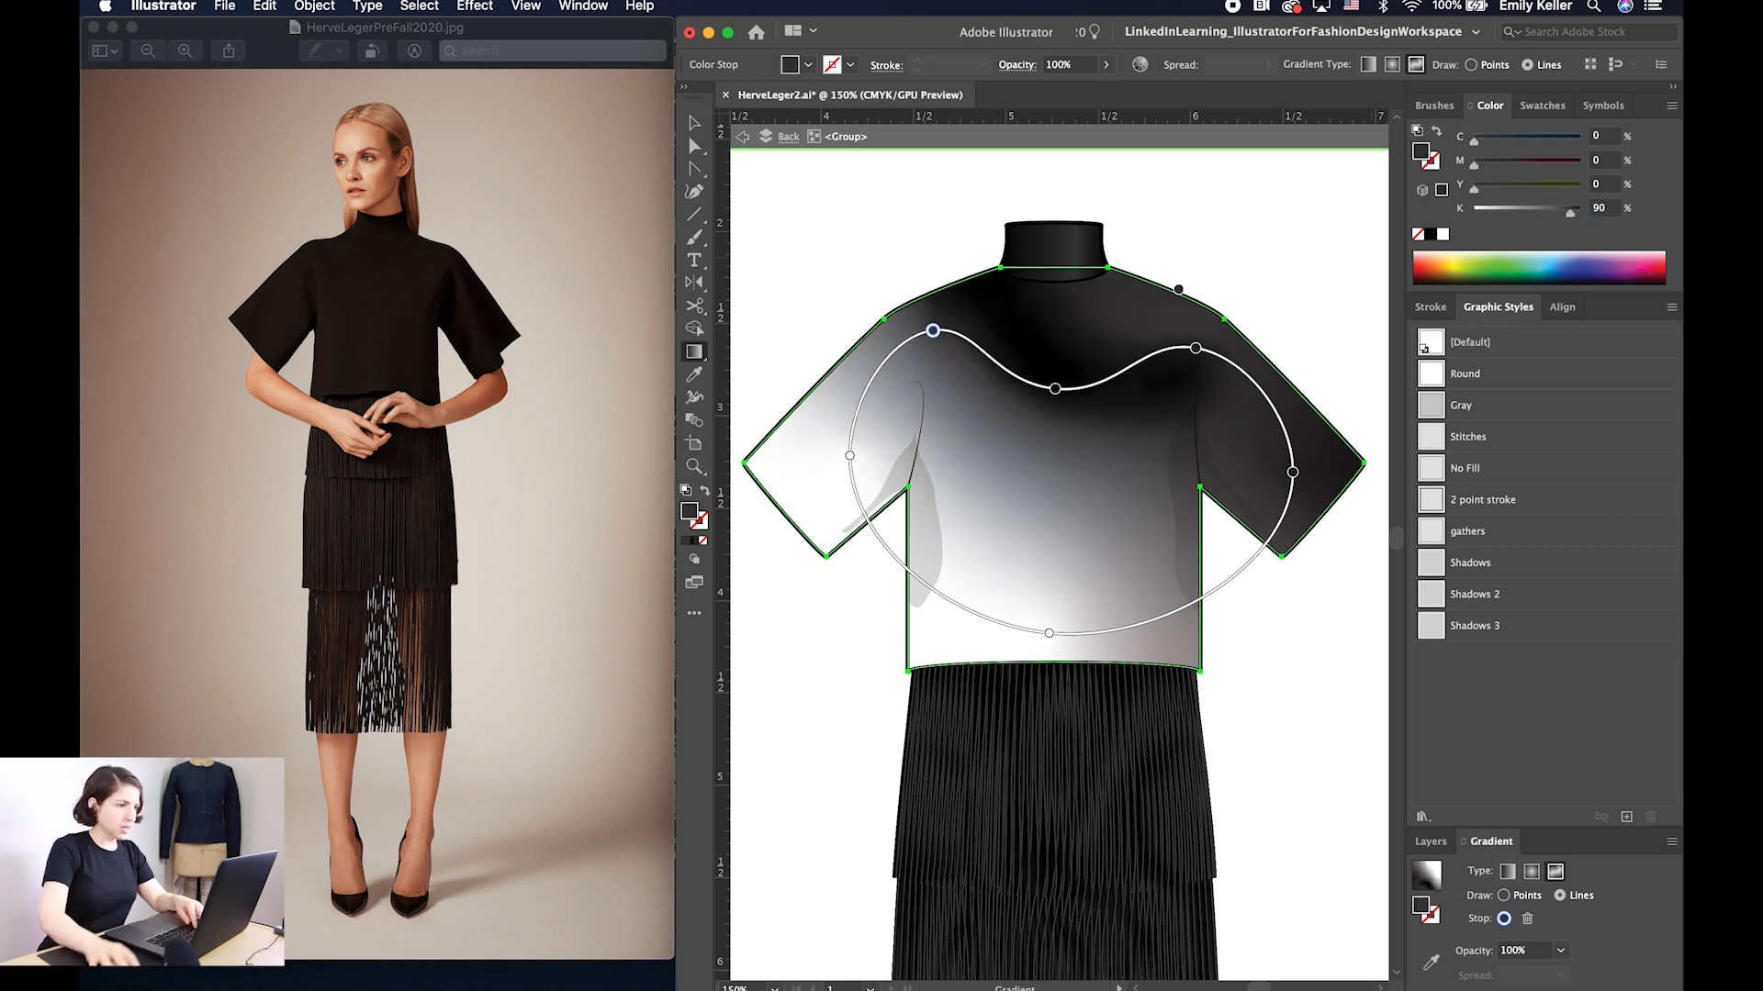
click(1195, 348)
click(1600, 208)
text(90)
key(Return)
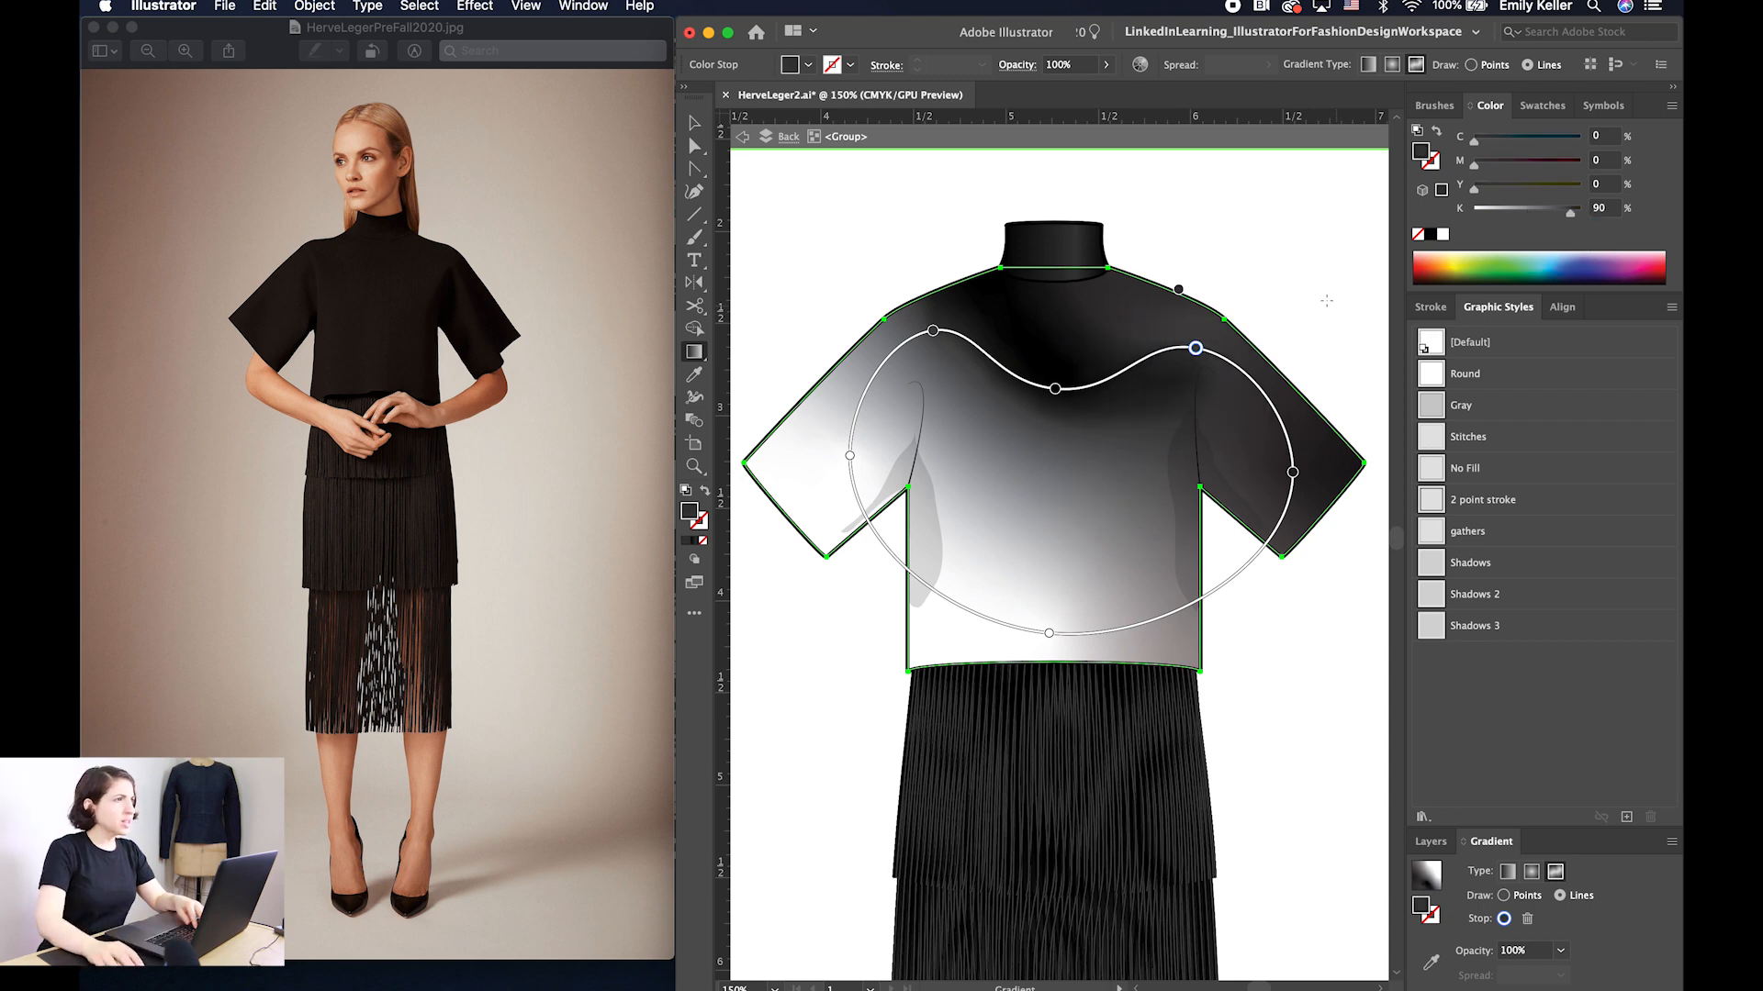
Color both sleeve stops black and move the left sleeve stop outward toward the sleeve opening
click(1292, 472)
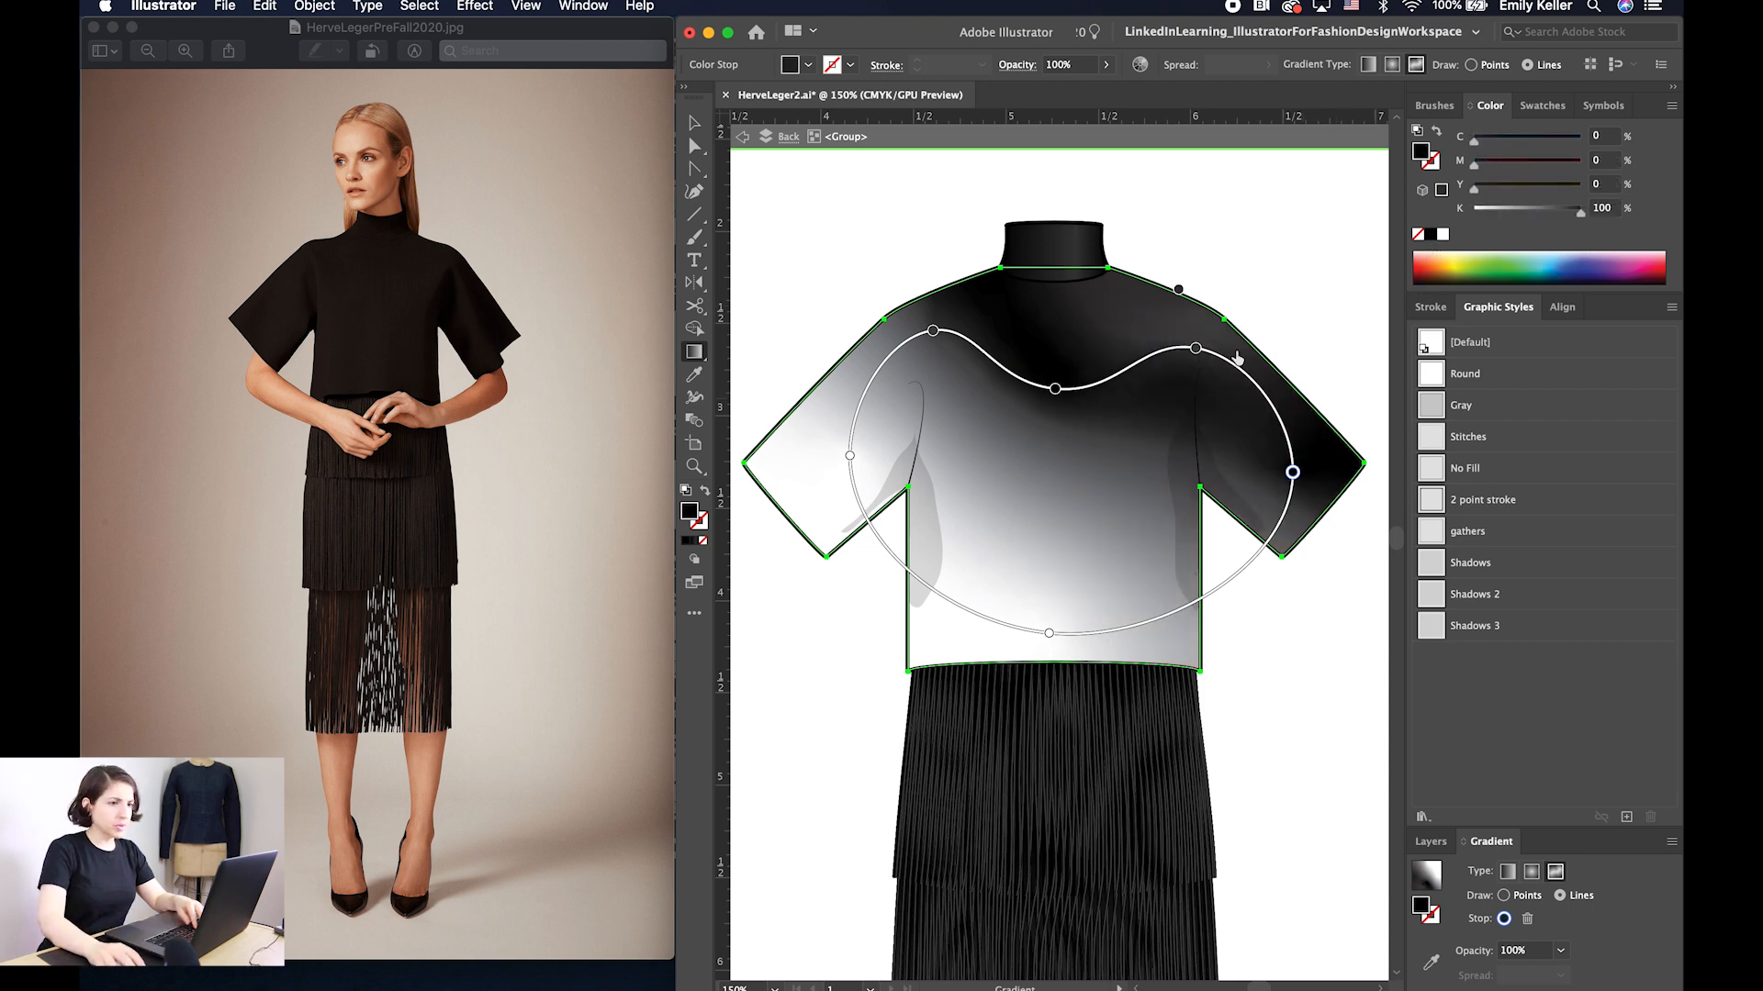
click(850, 455)
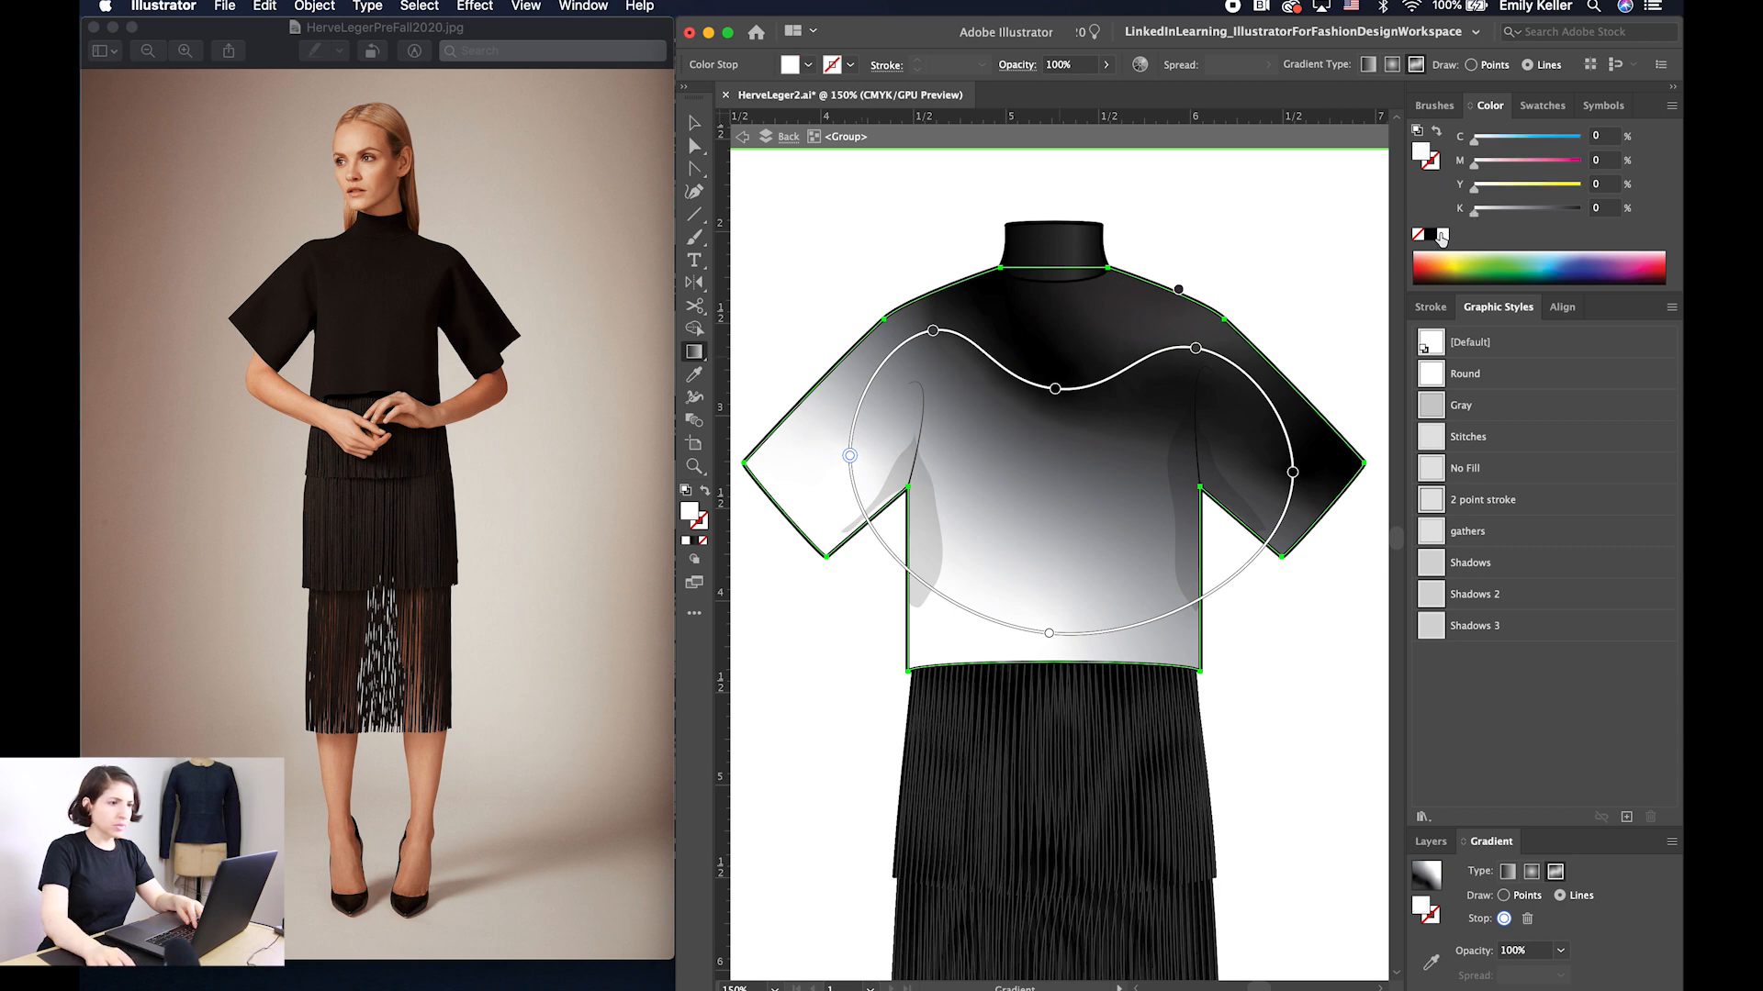
click(1430, 234)
drag(851, 457, 800, 496)
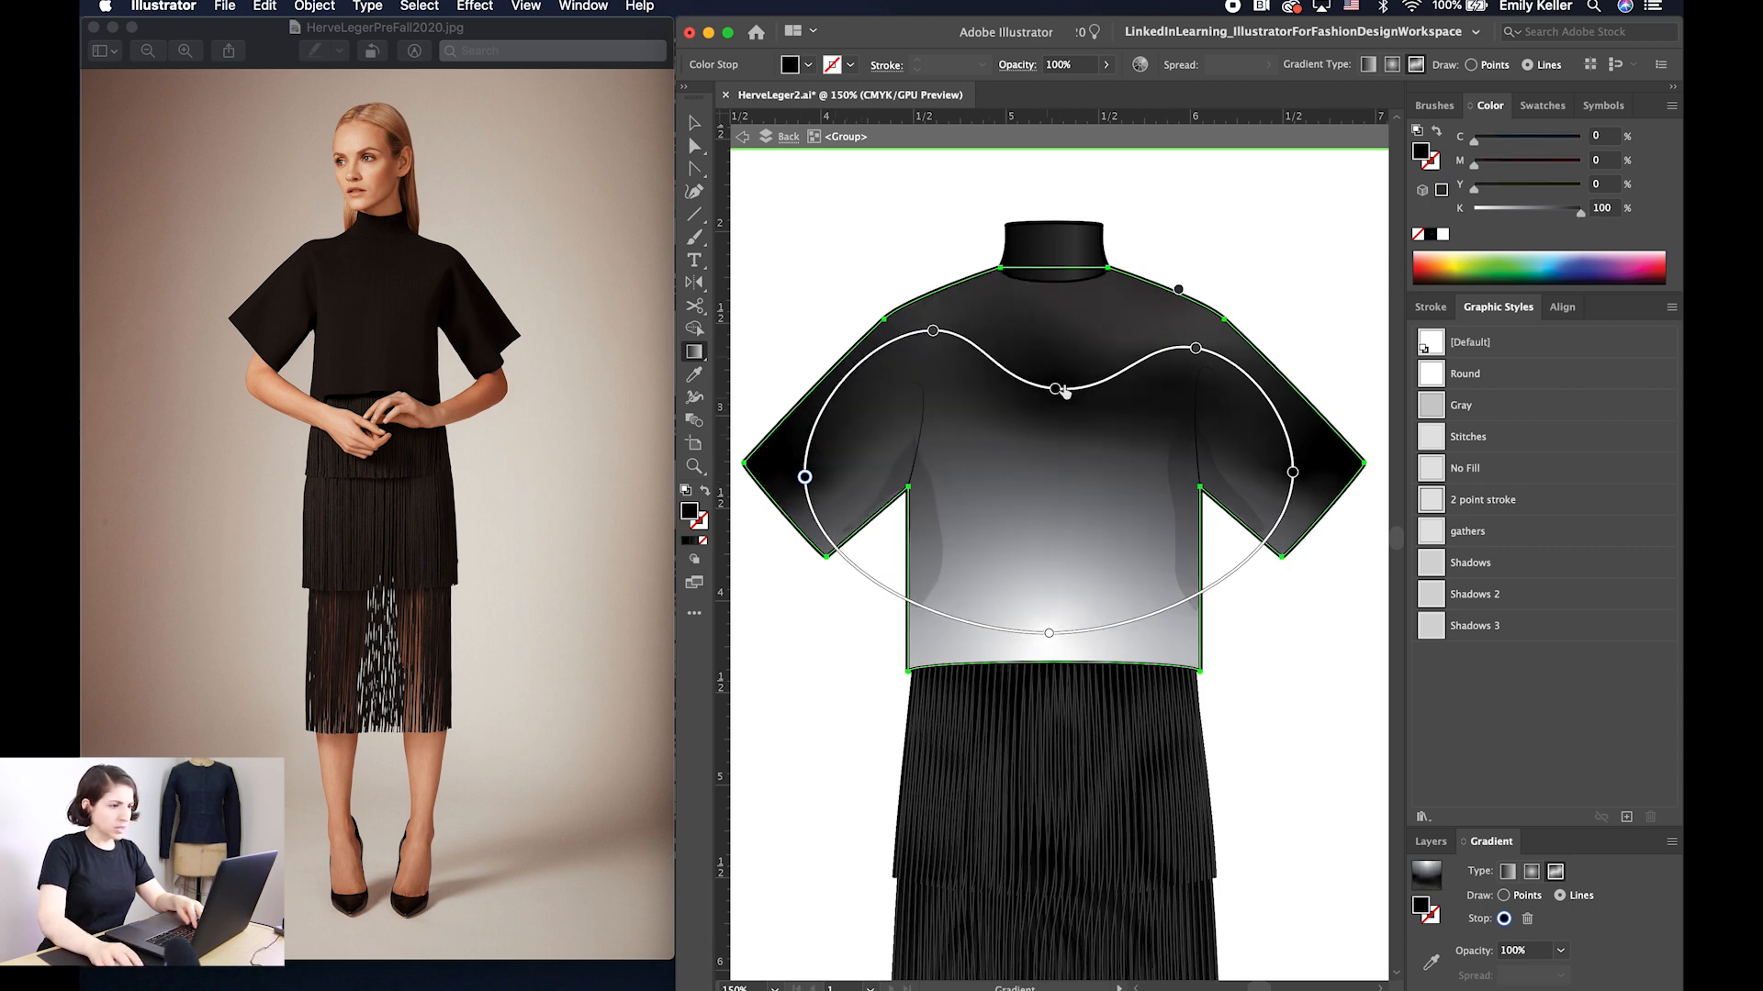
Raise the upper-center and hem stops of the body's gradient, and lower the left shoulder stop slightly
drag(1056, 388, 1057, 356)
drag(932, 331, 918, 360)
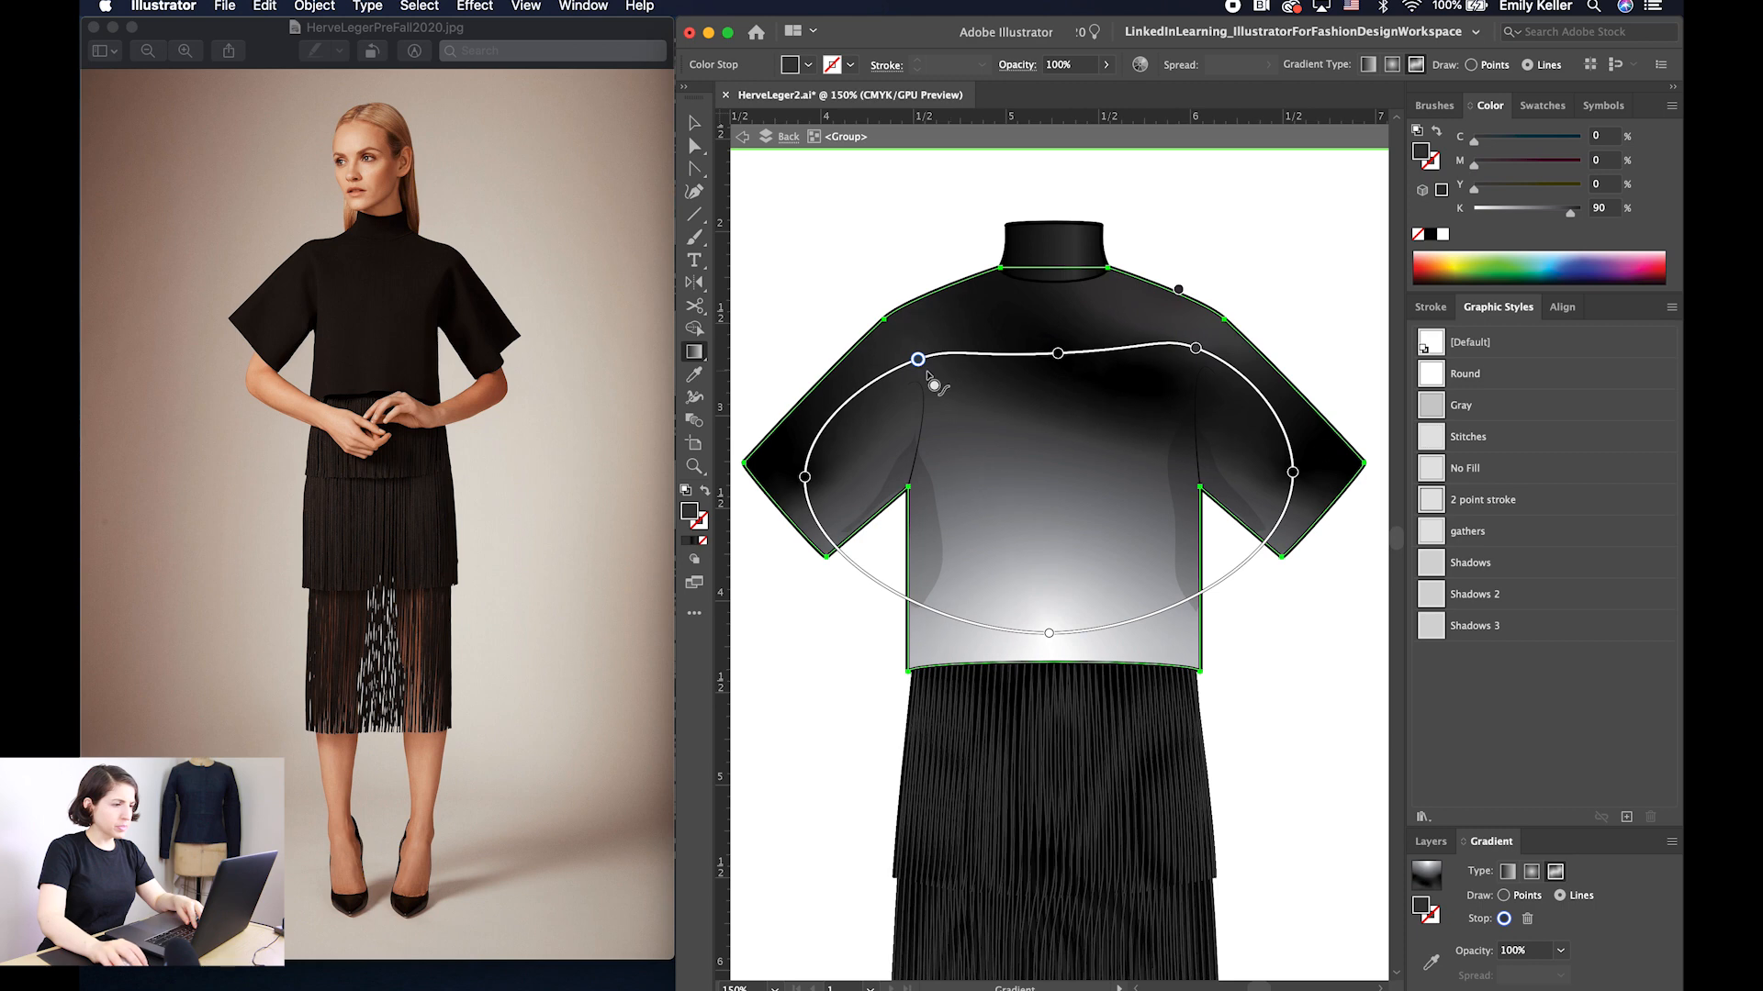
drag(1049, 633, 1062, 590)
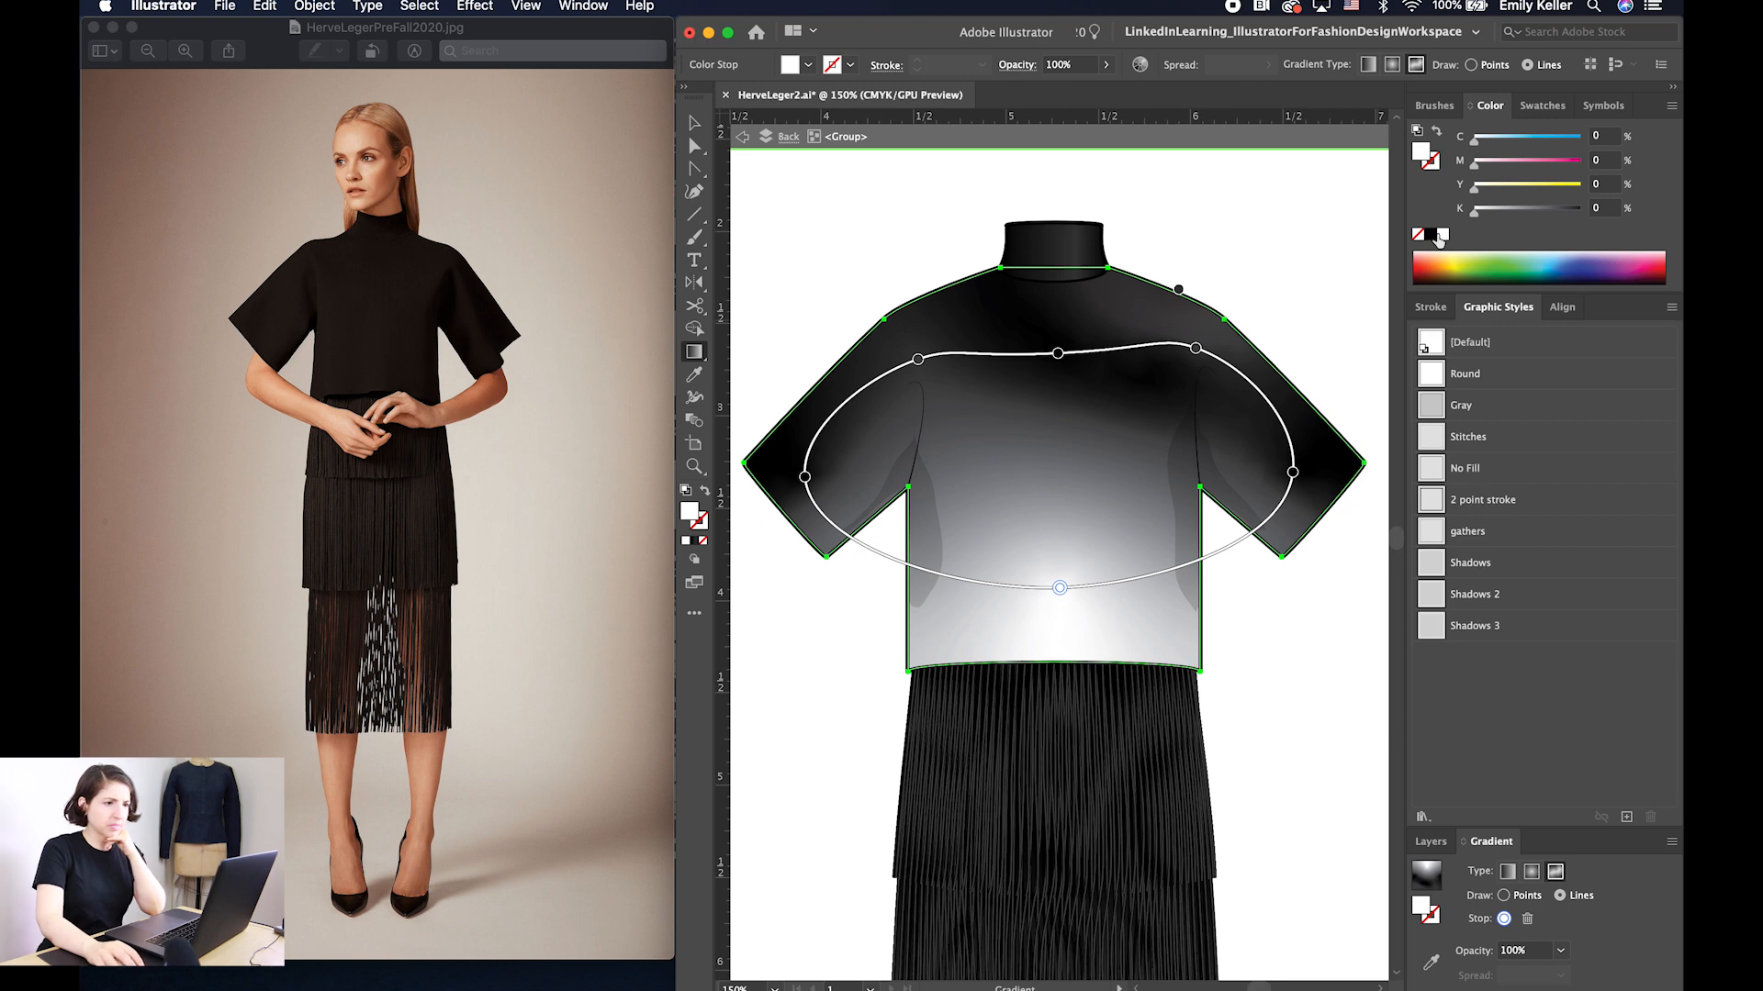
Darken the white stop above the hem to K 90% and deselect the body shape
click(1432, 235)
text(90)
key(Return)
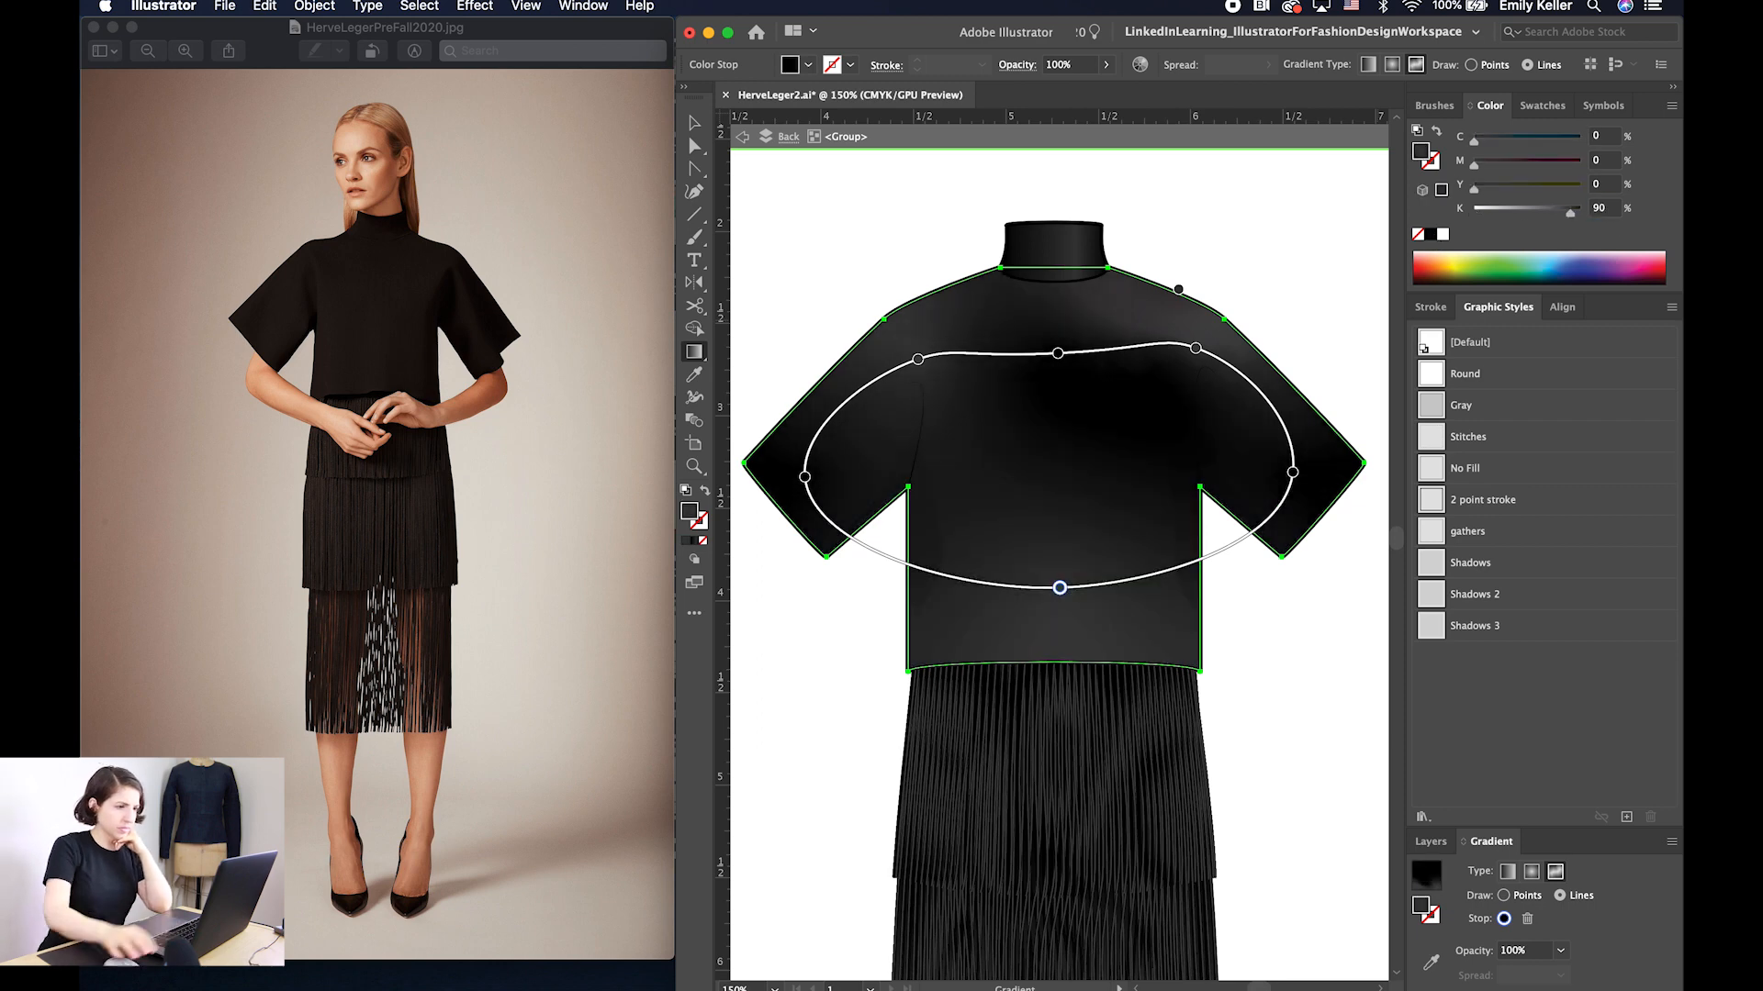
key(v)
click(1296, 191)
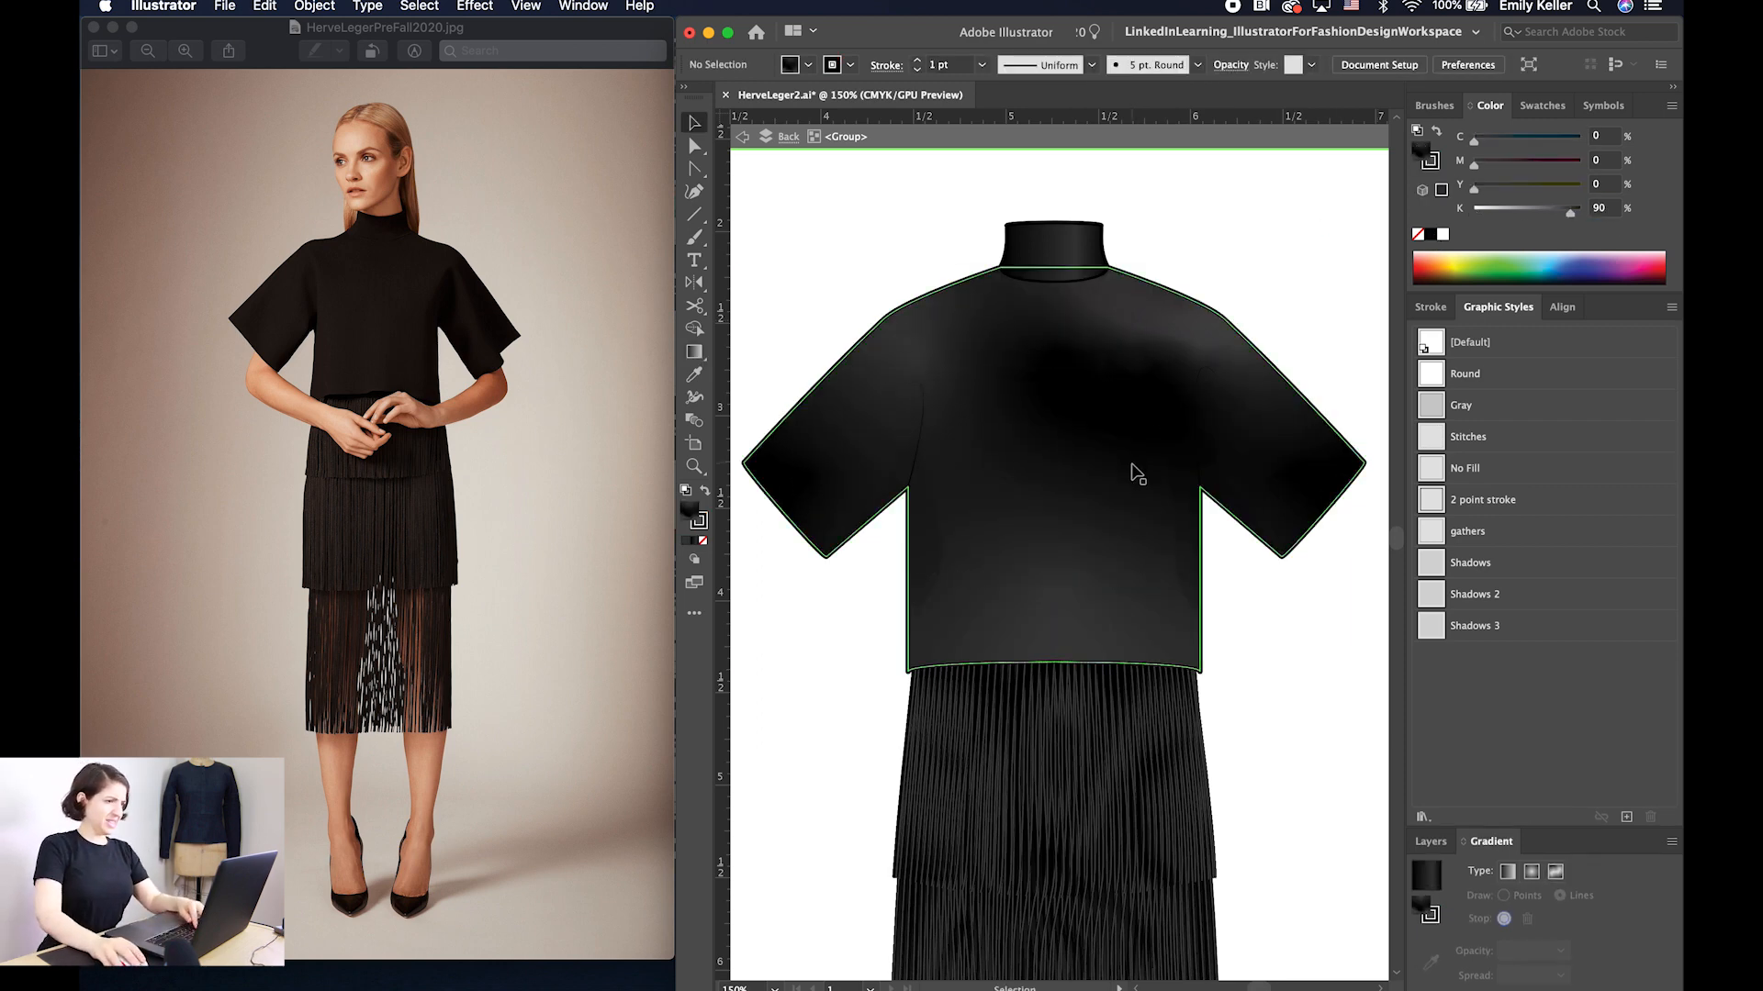
Reopen the body's freeform gradient for editing and set the stop above the hem to K 95%
click(1137, 475)
click(1552, 897)
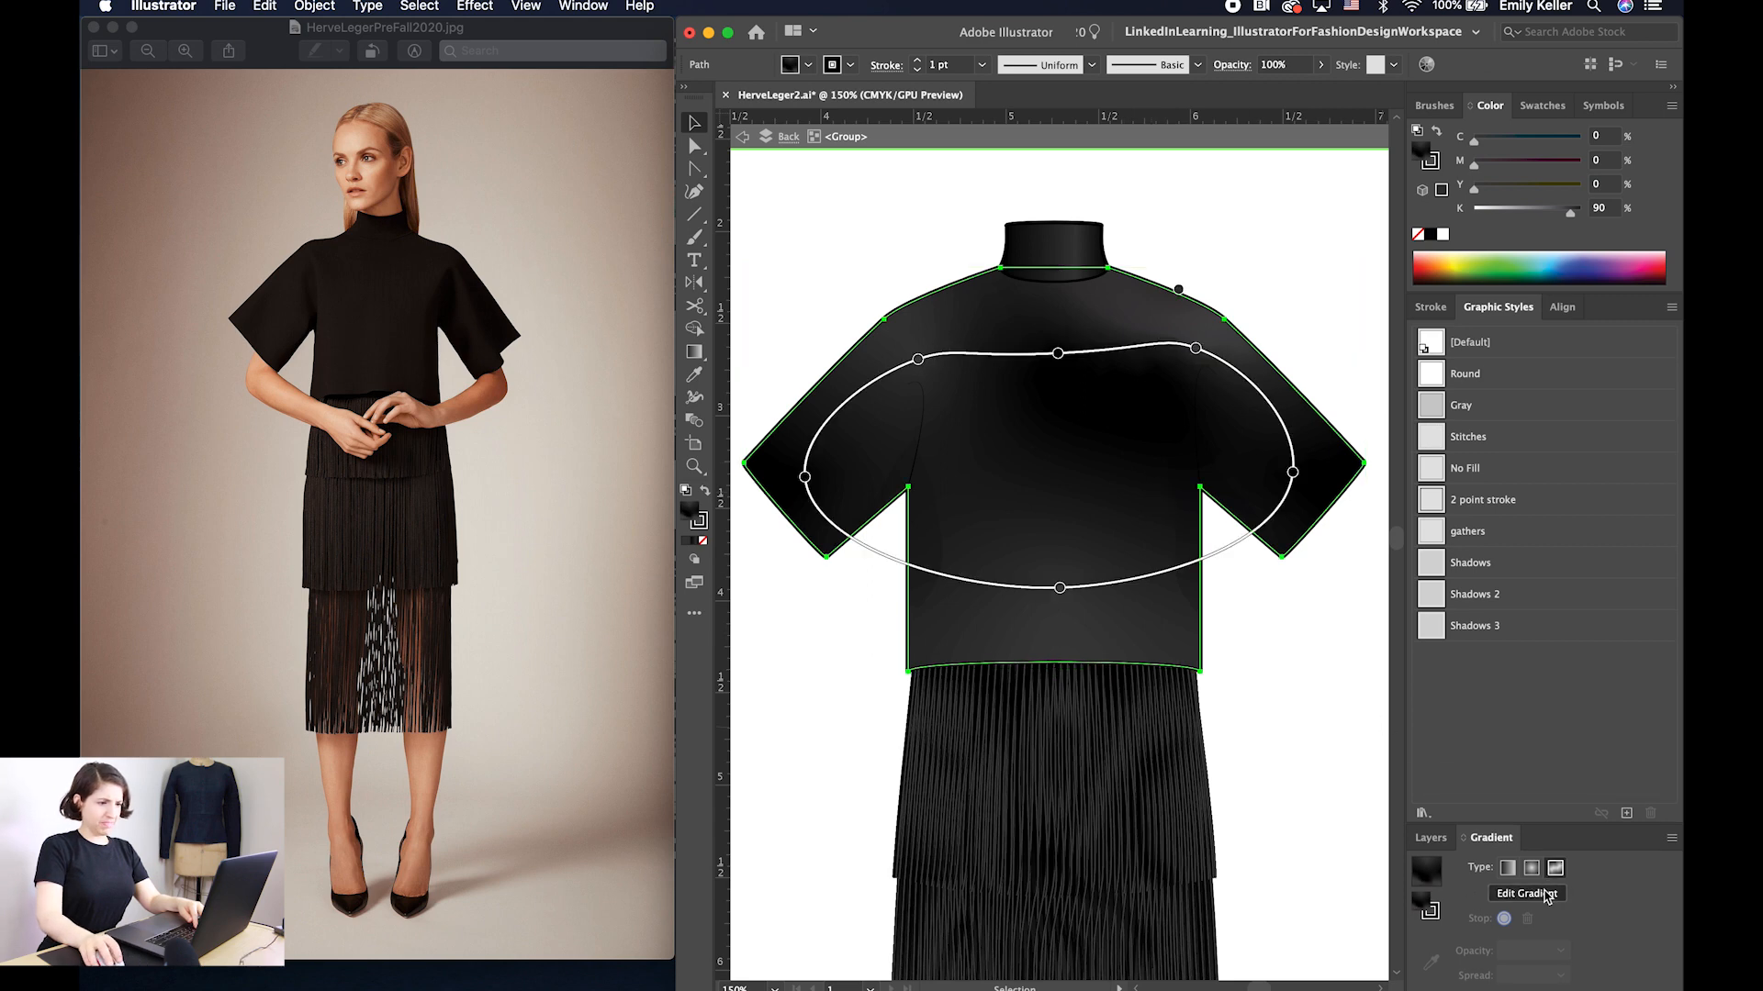
click(1549, 895)
click(1059, 590)
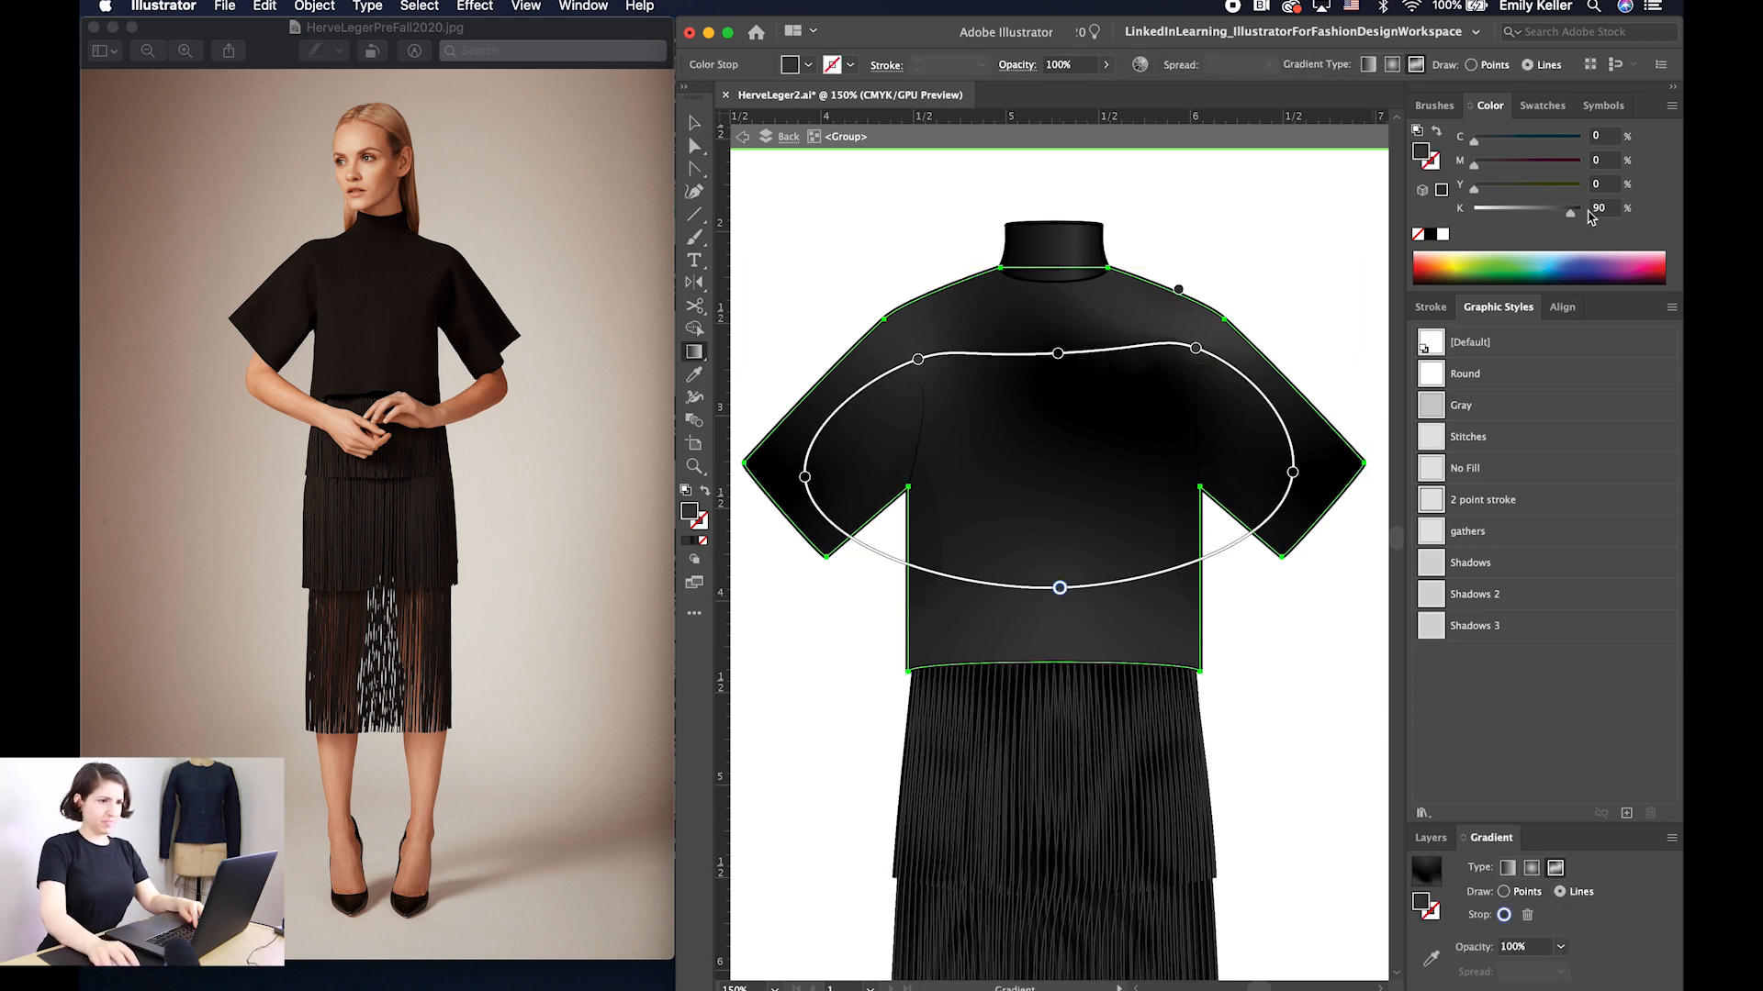
drag(1565, 214, 1576, 213)
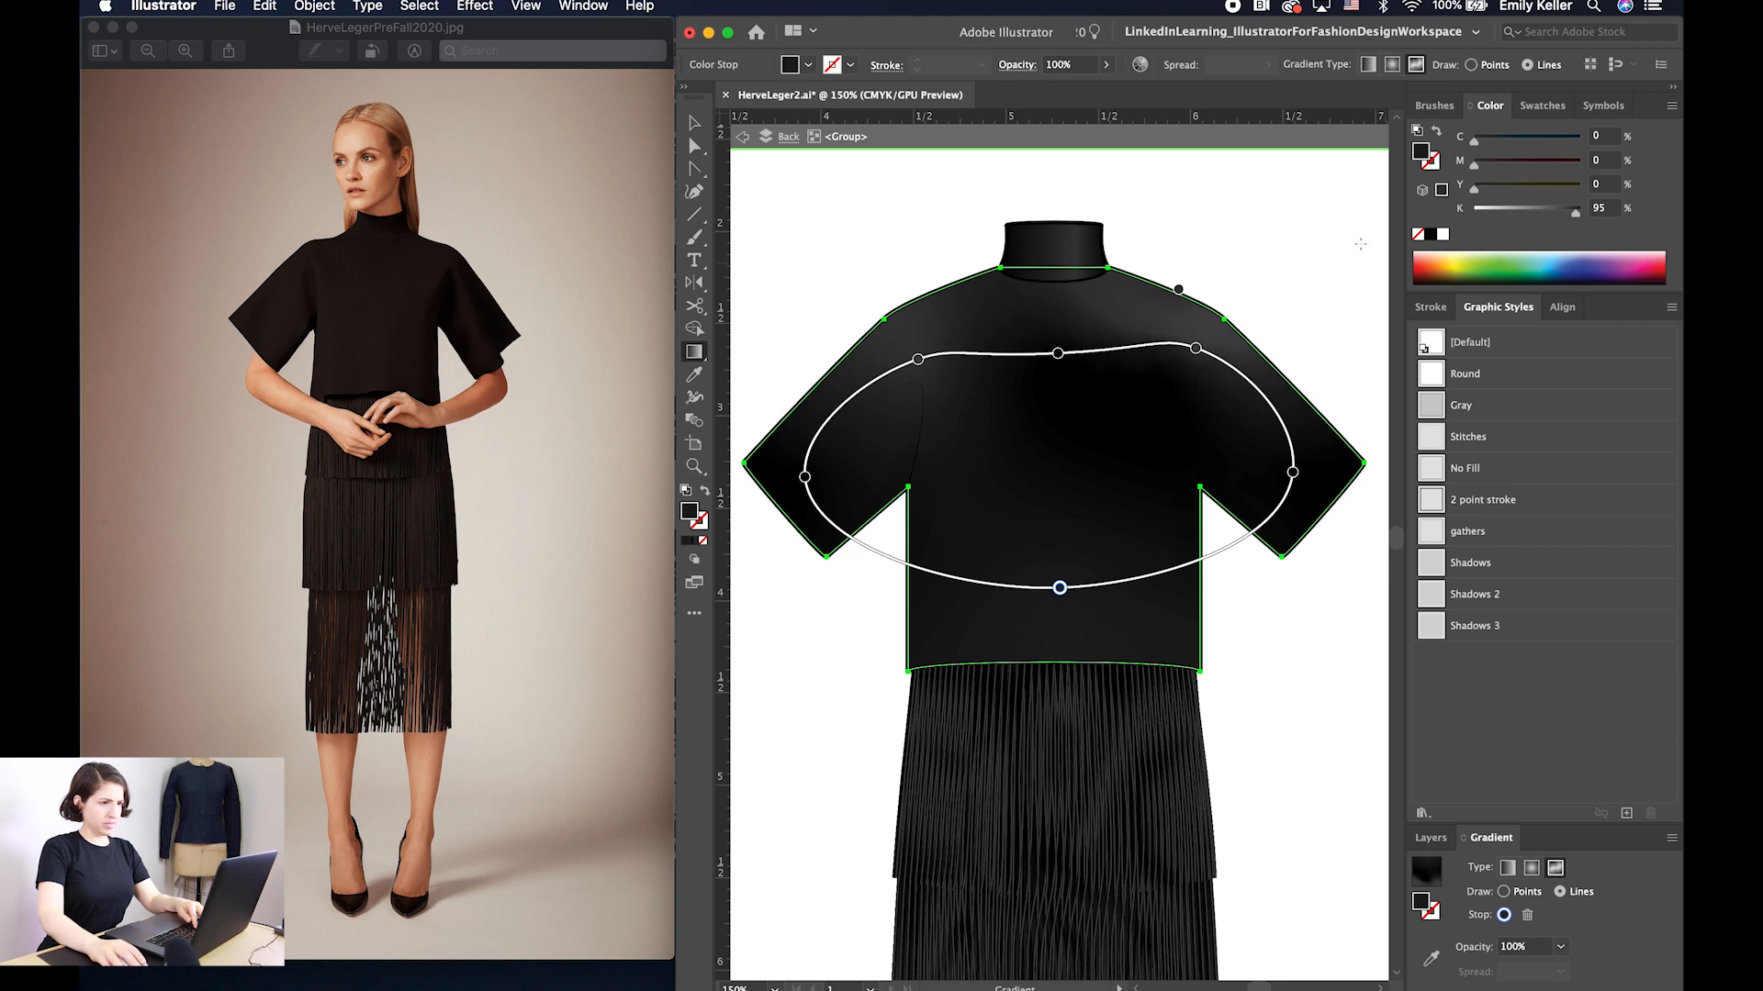
Fine-tune the positions of the right shoulder, upper-center, and left shoulder stops to balance the shading across the upper back
mouse_move(1195, 348)
mouse_down()
mouse_move(1182, 381)
mouse_move(1191, 368)
mouse_up()
key(super+z)
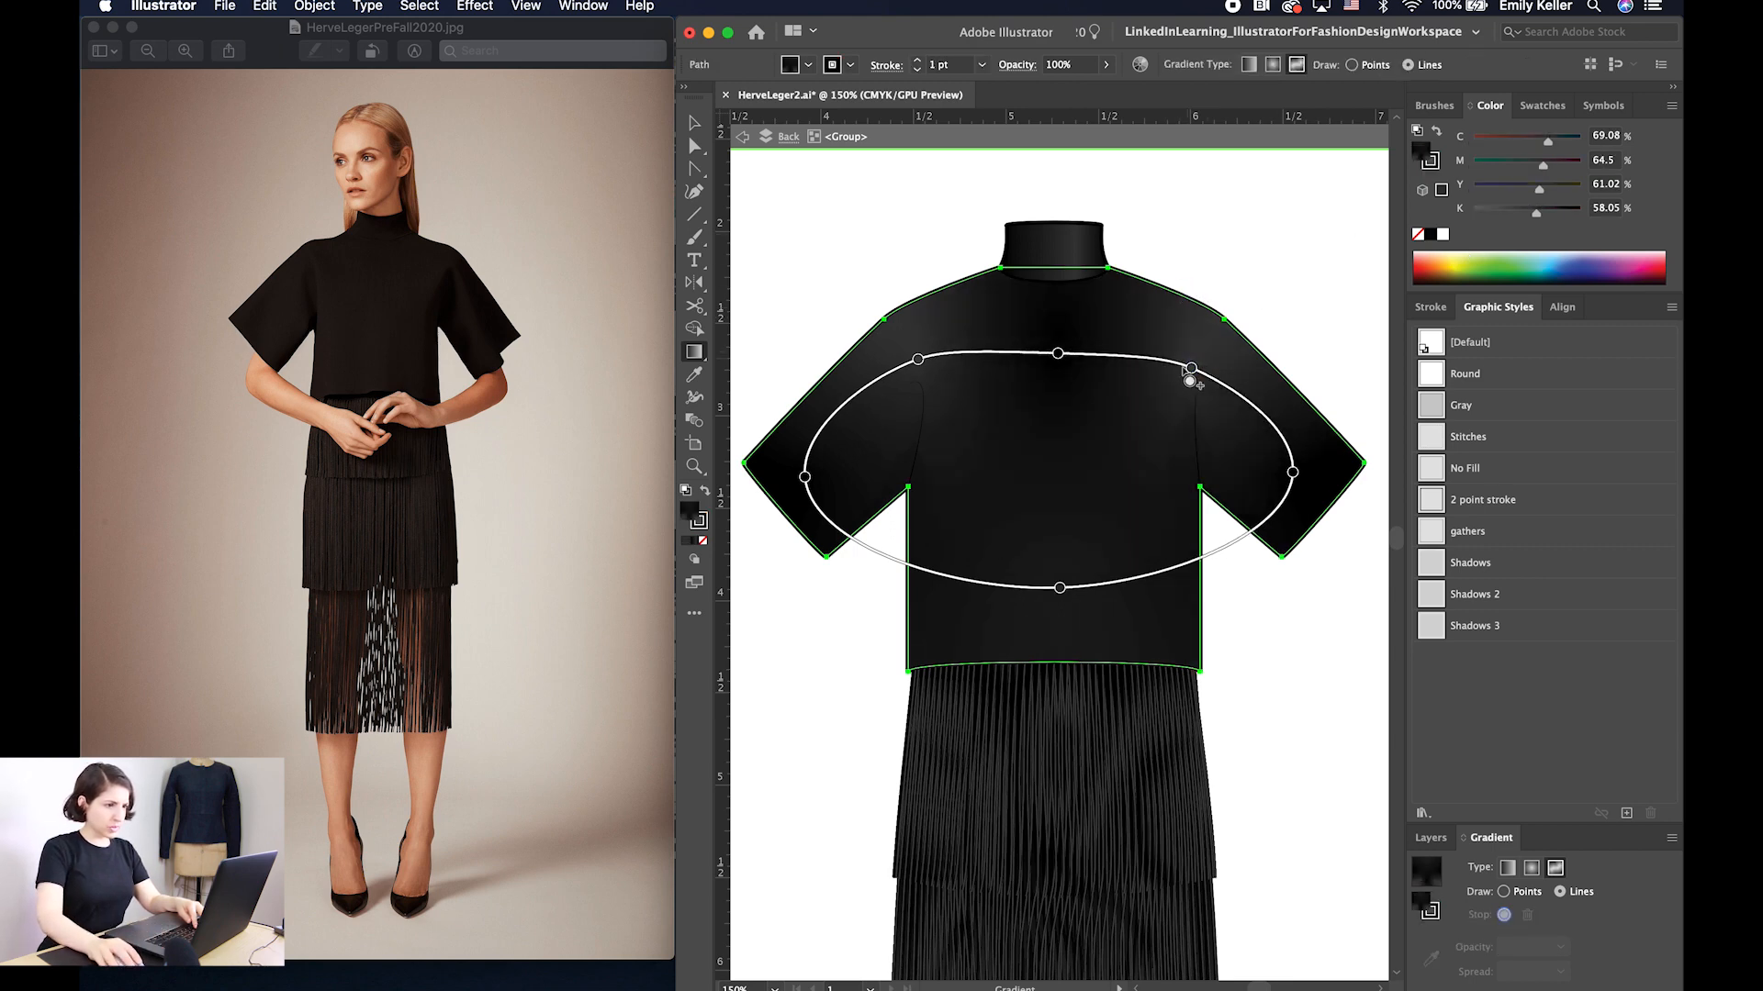
drag(1189, 375, 1199, 356)
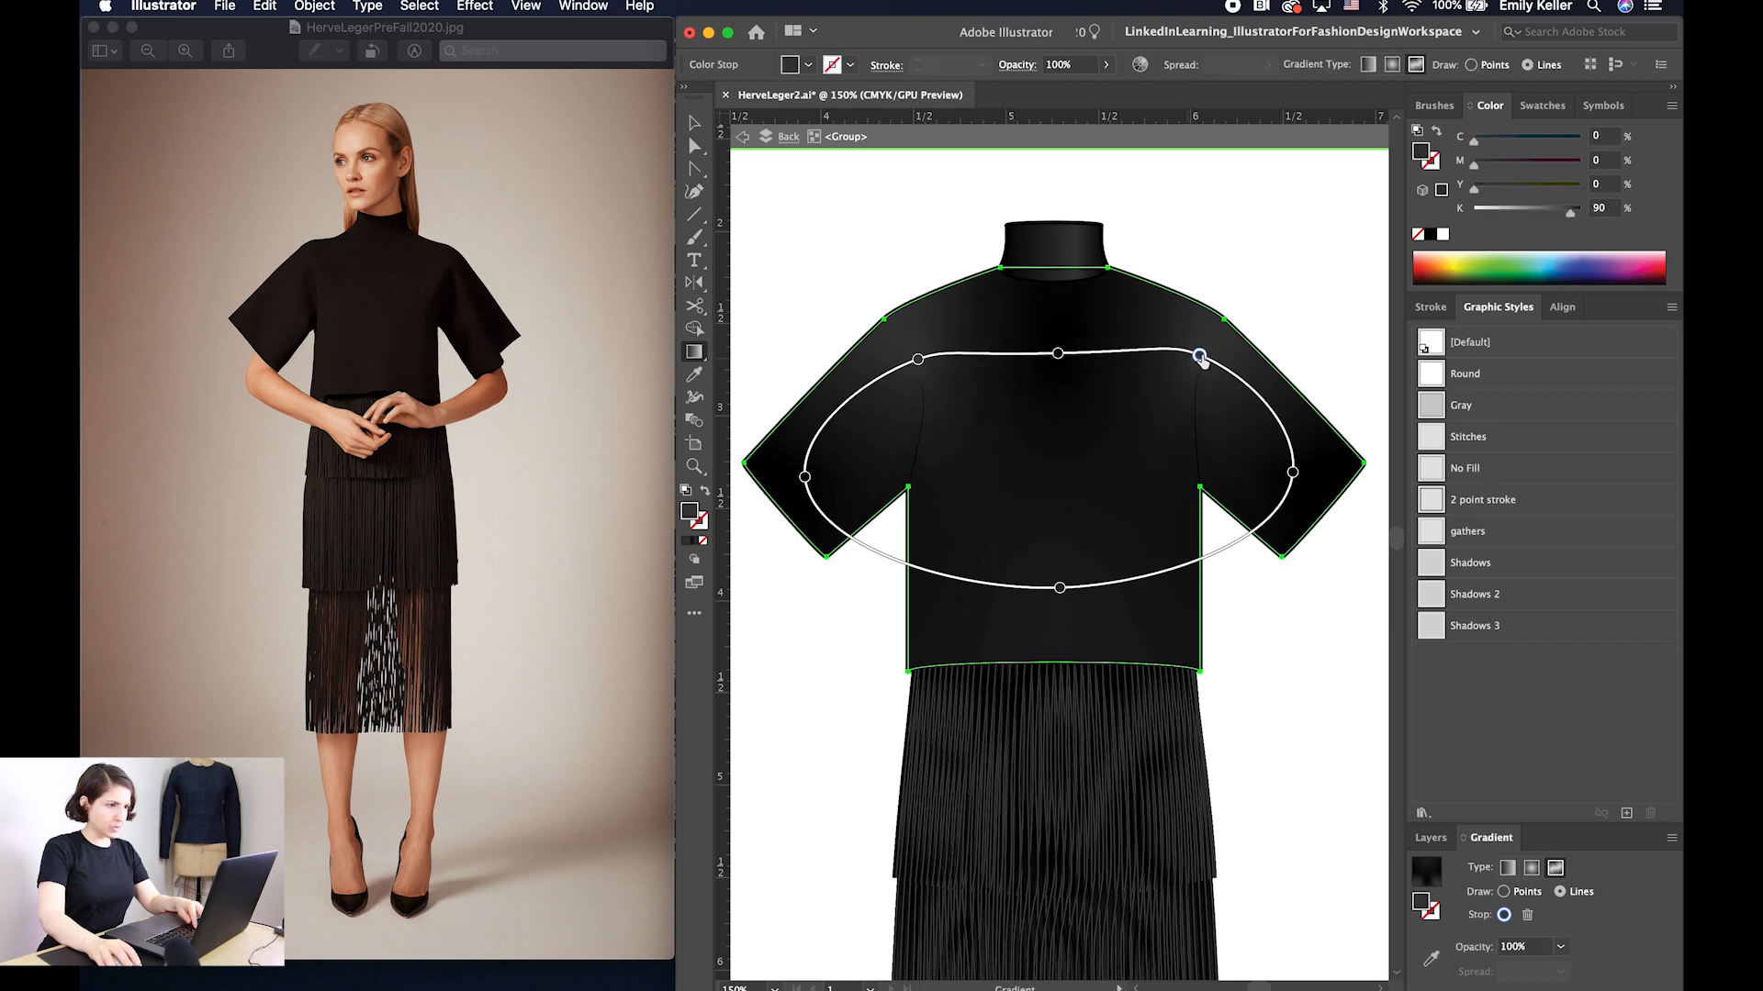
drag(1054, 360, 1054, 365)
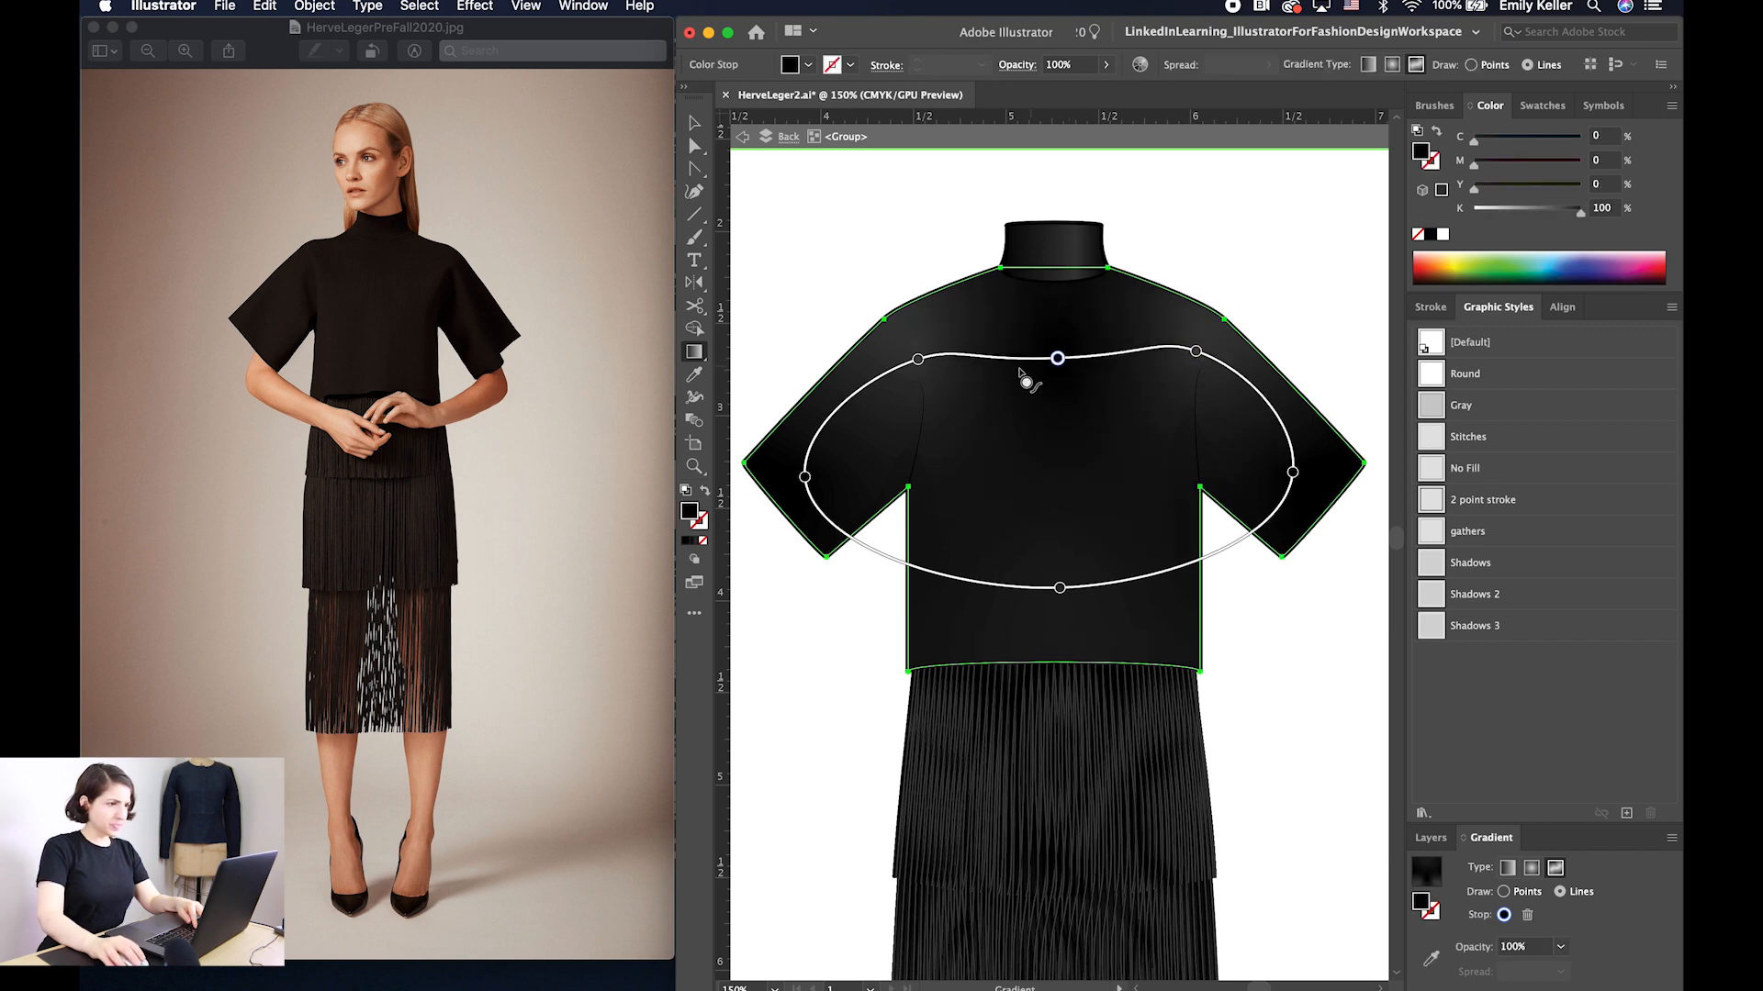
drag(919, 361, 921, 349)
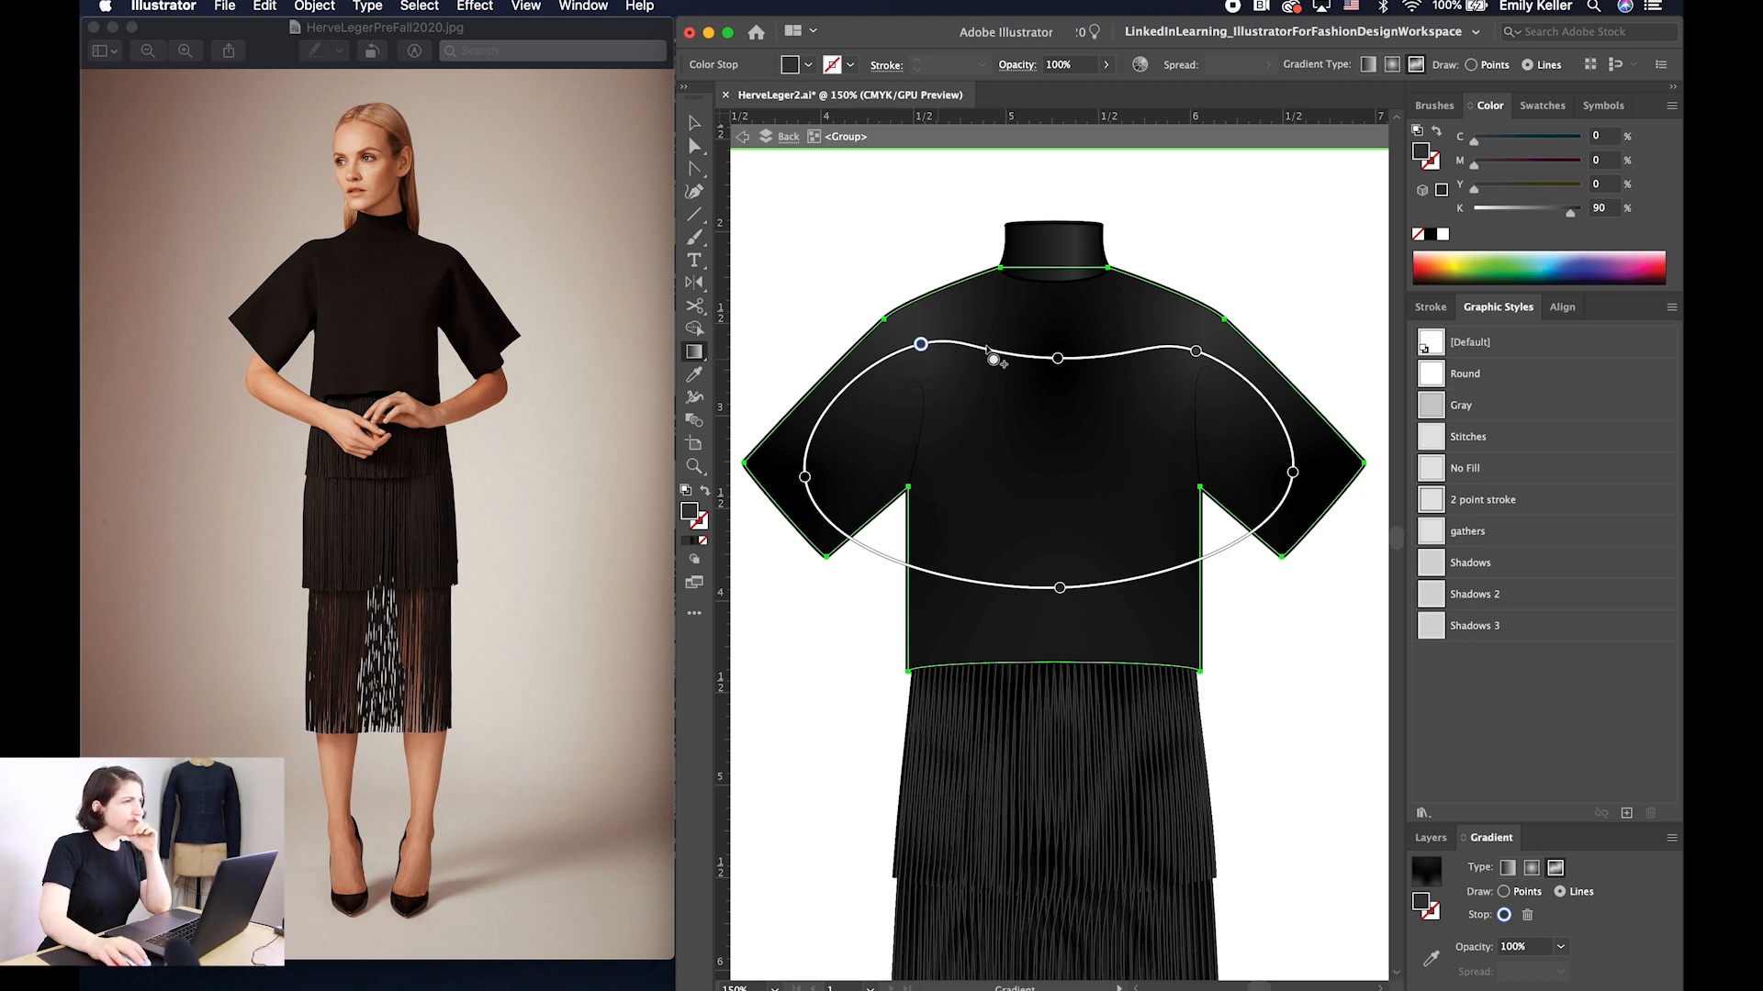
Lighten the left and right sleeve stops of the body's gradient to K 90%
click(804, 476)
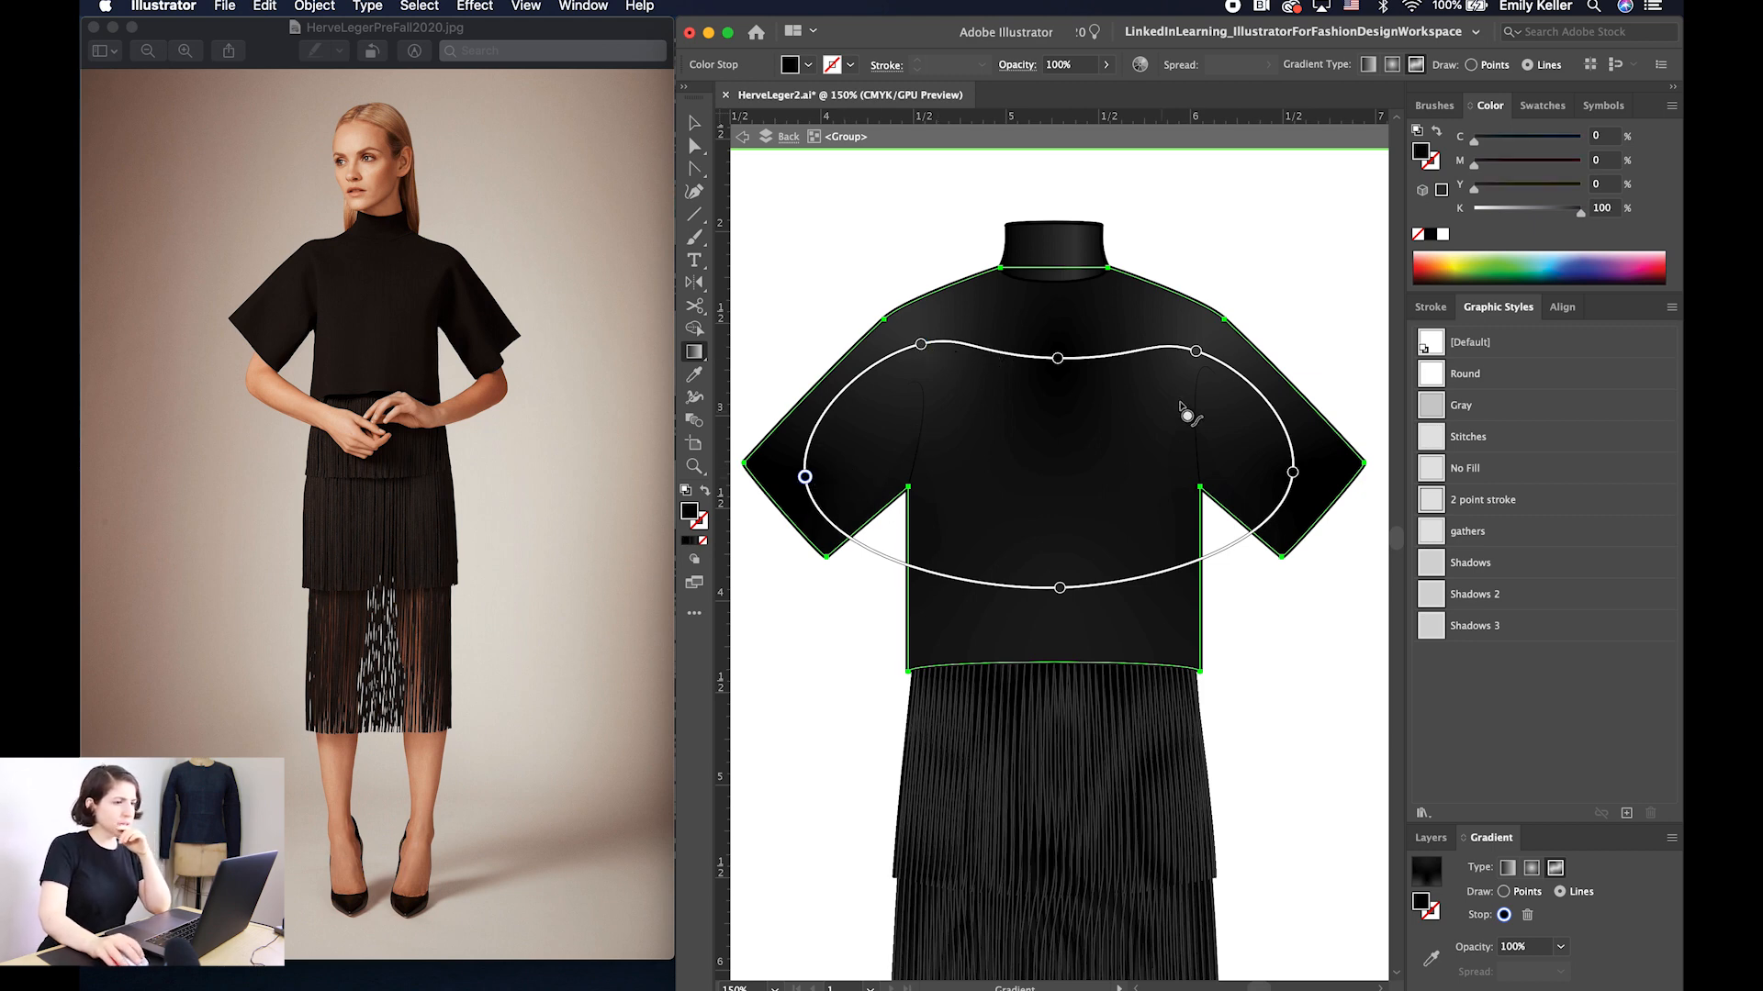
drag(1568, 215, 1569, 213)
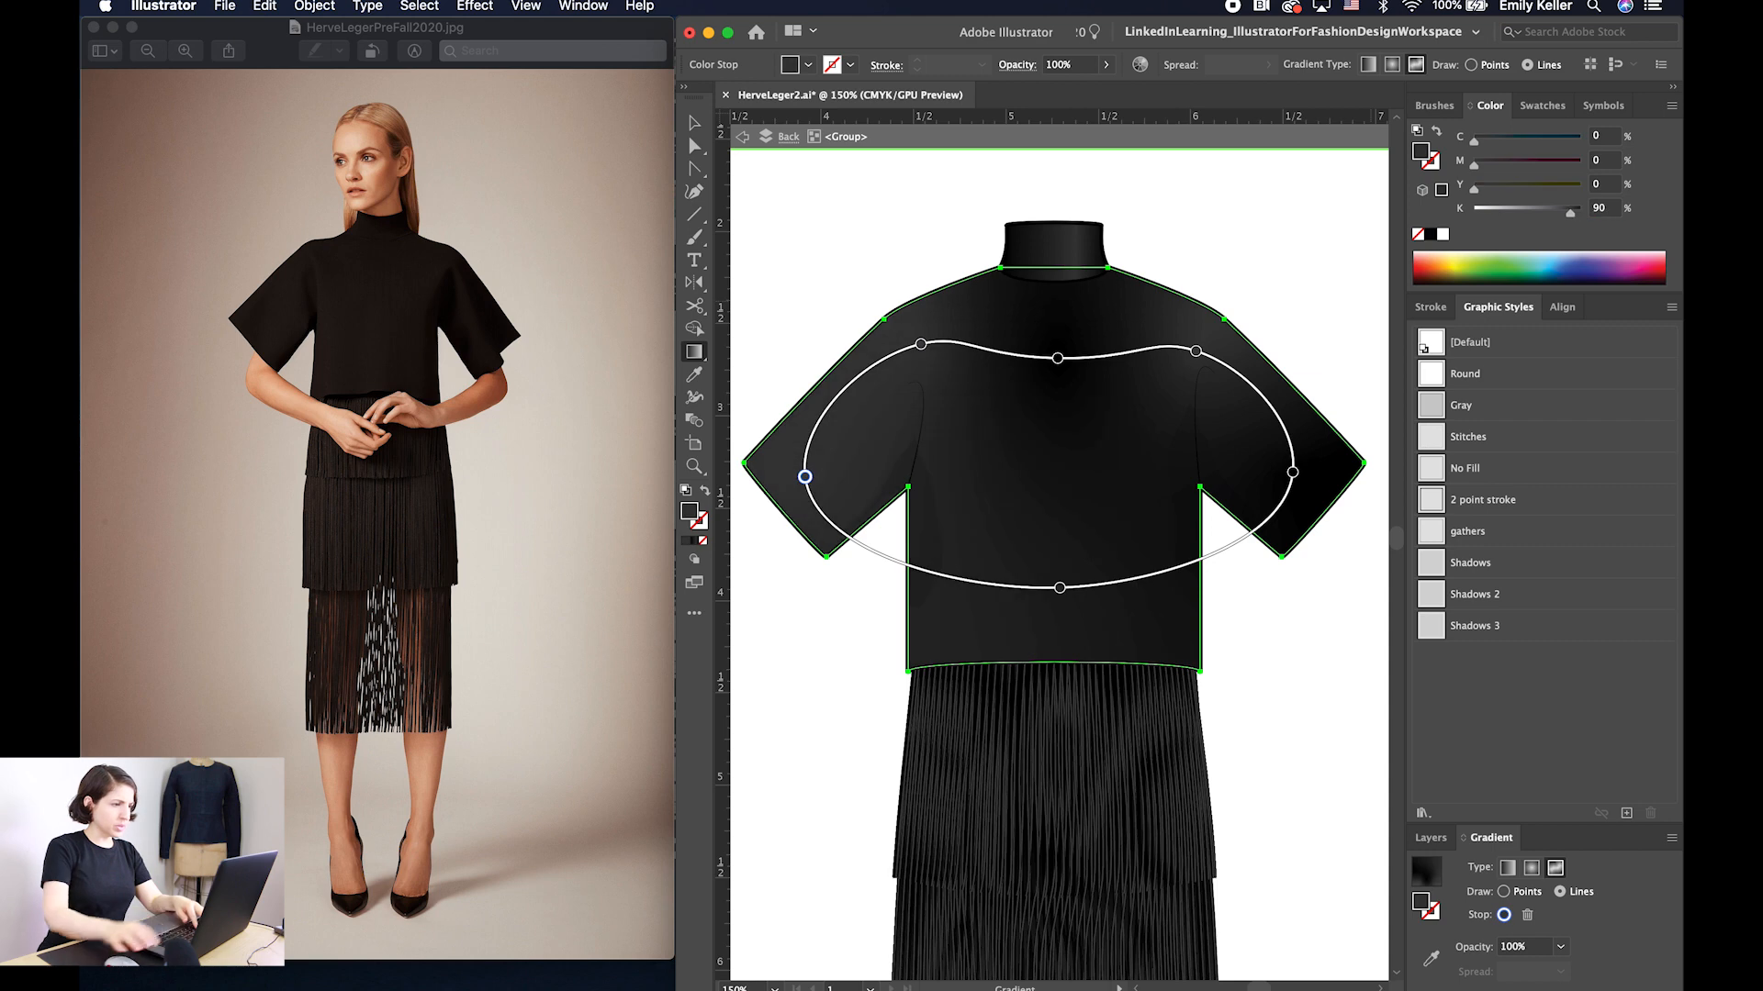
click(1292, 474)
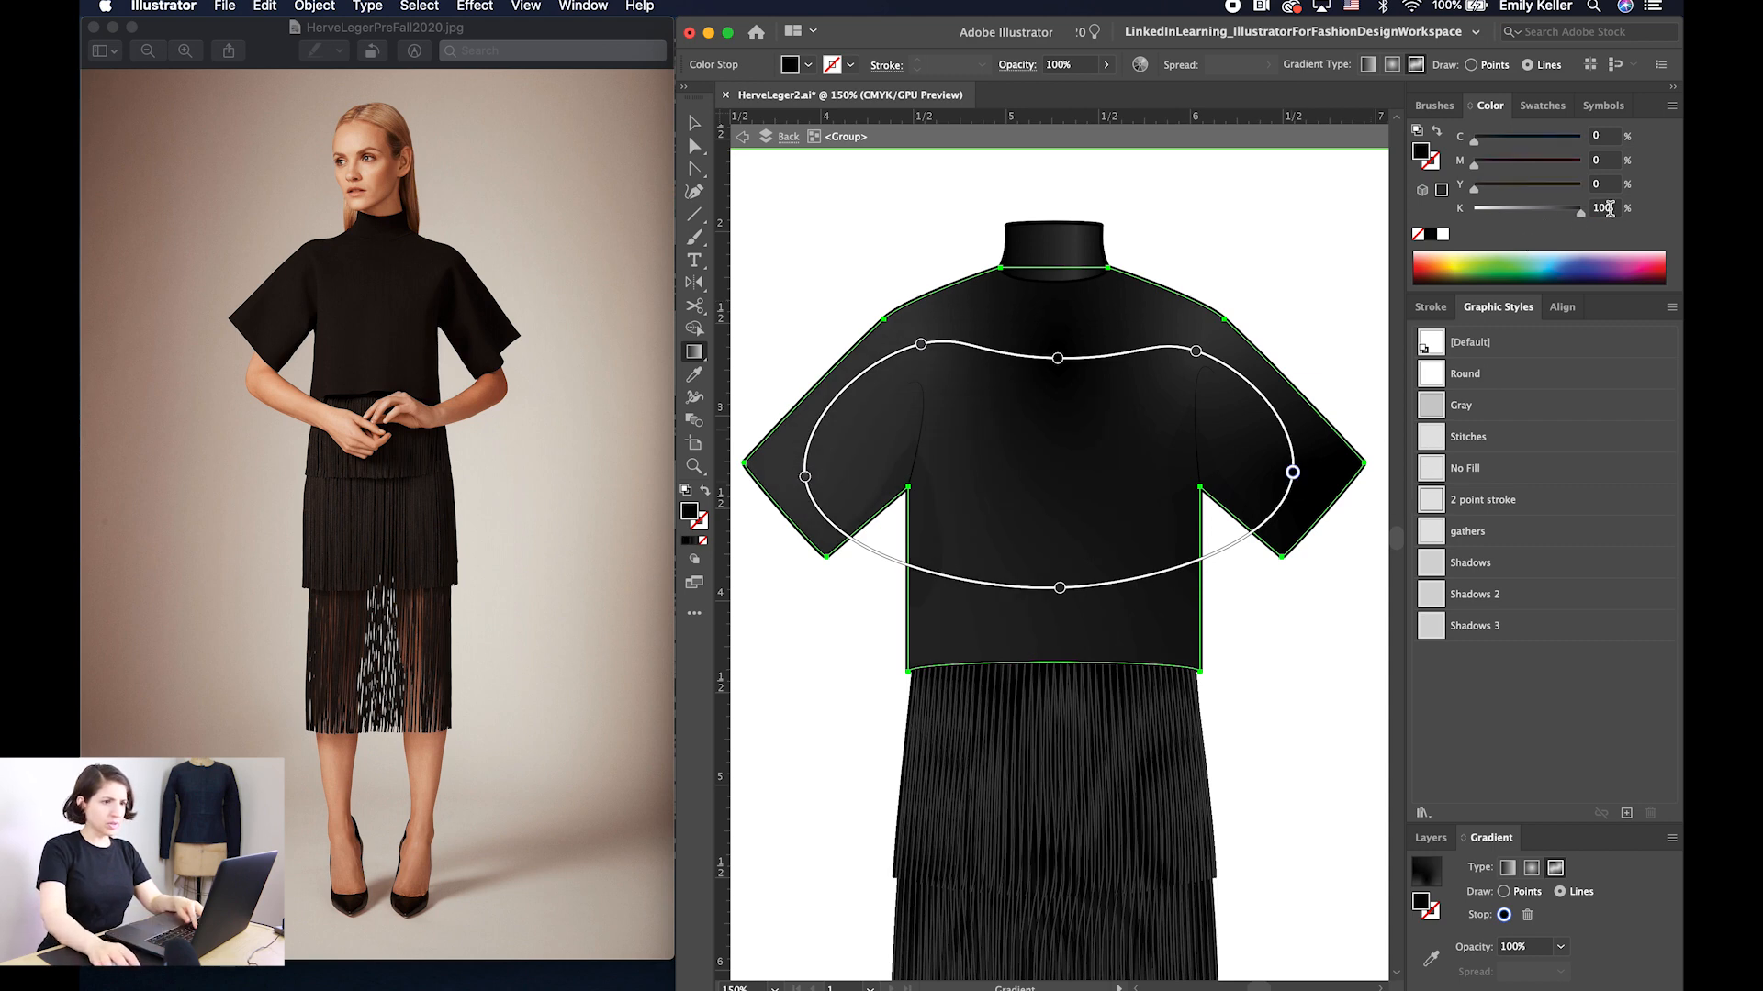
text(90)
key(Return)
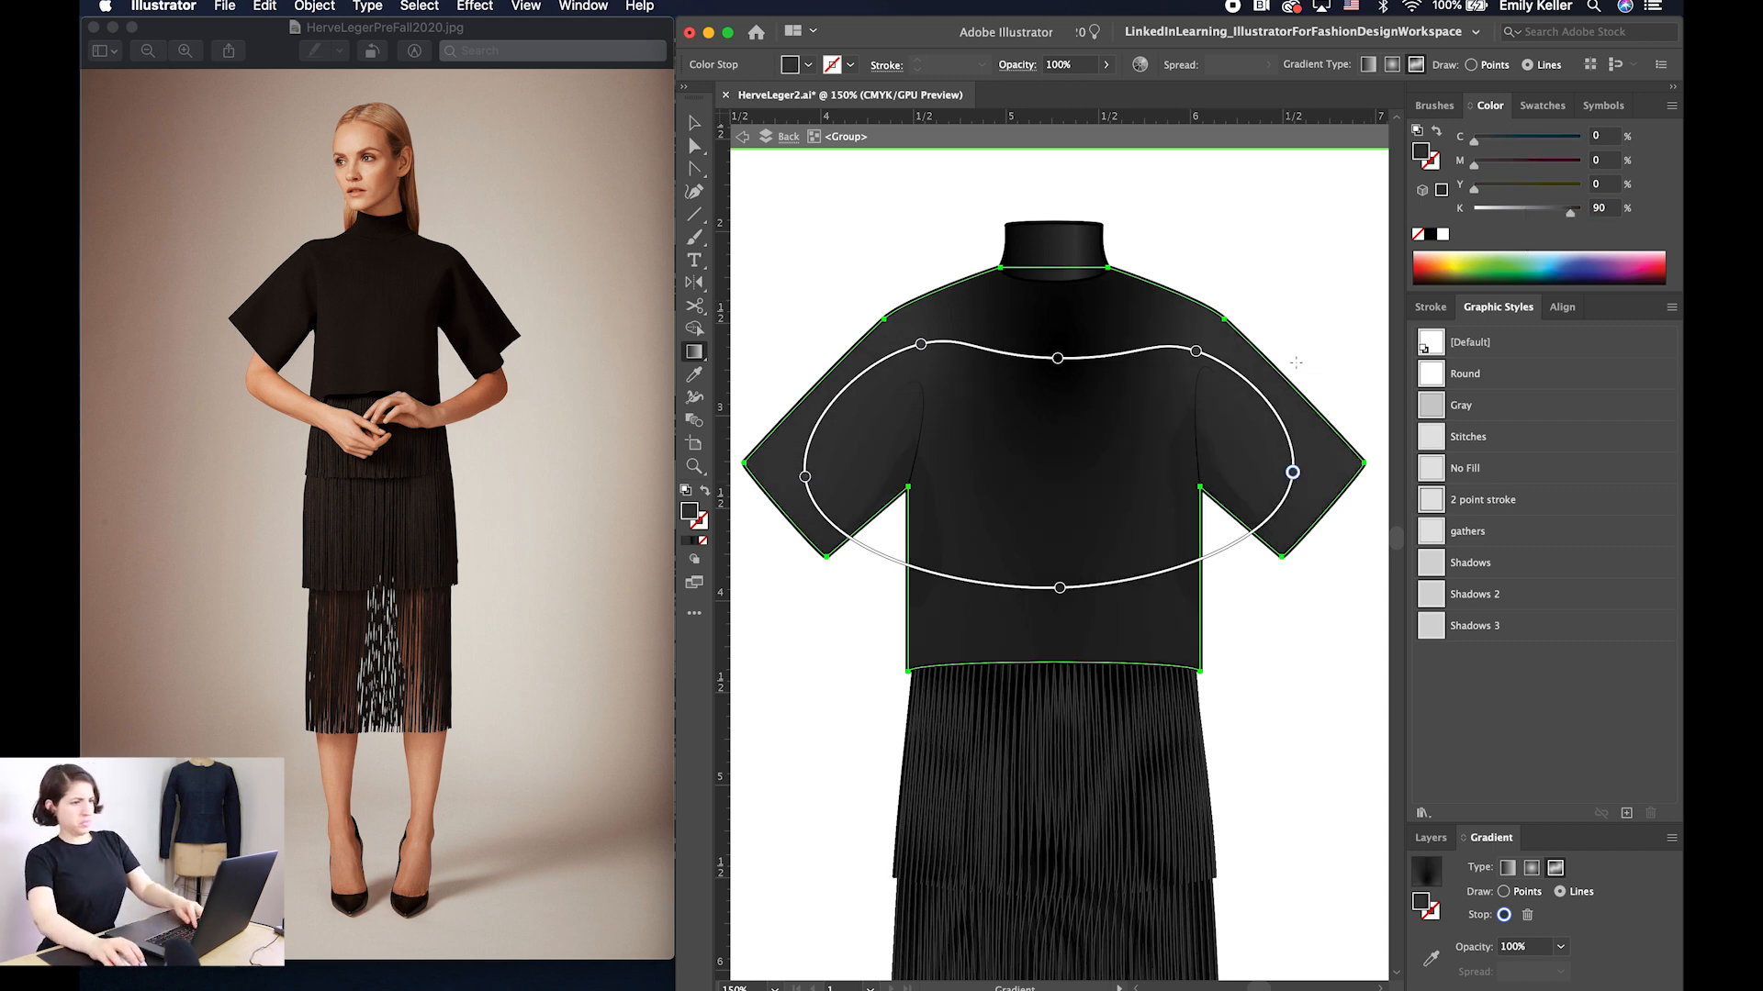
Exit the group's isolation mode, save the document, and select the whole back garment
key(v)
click(1300, 213)
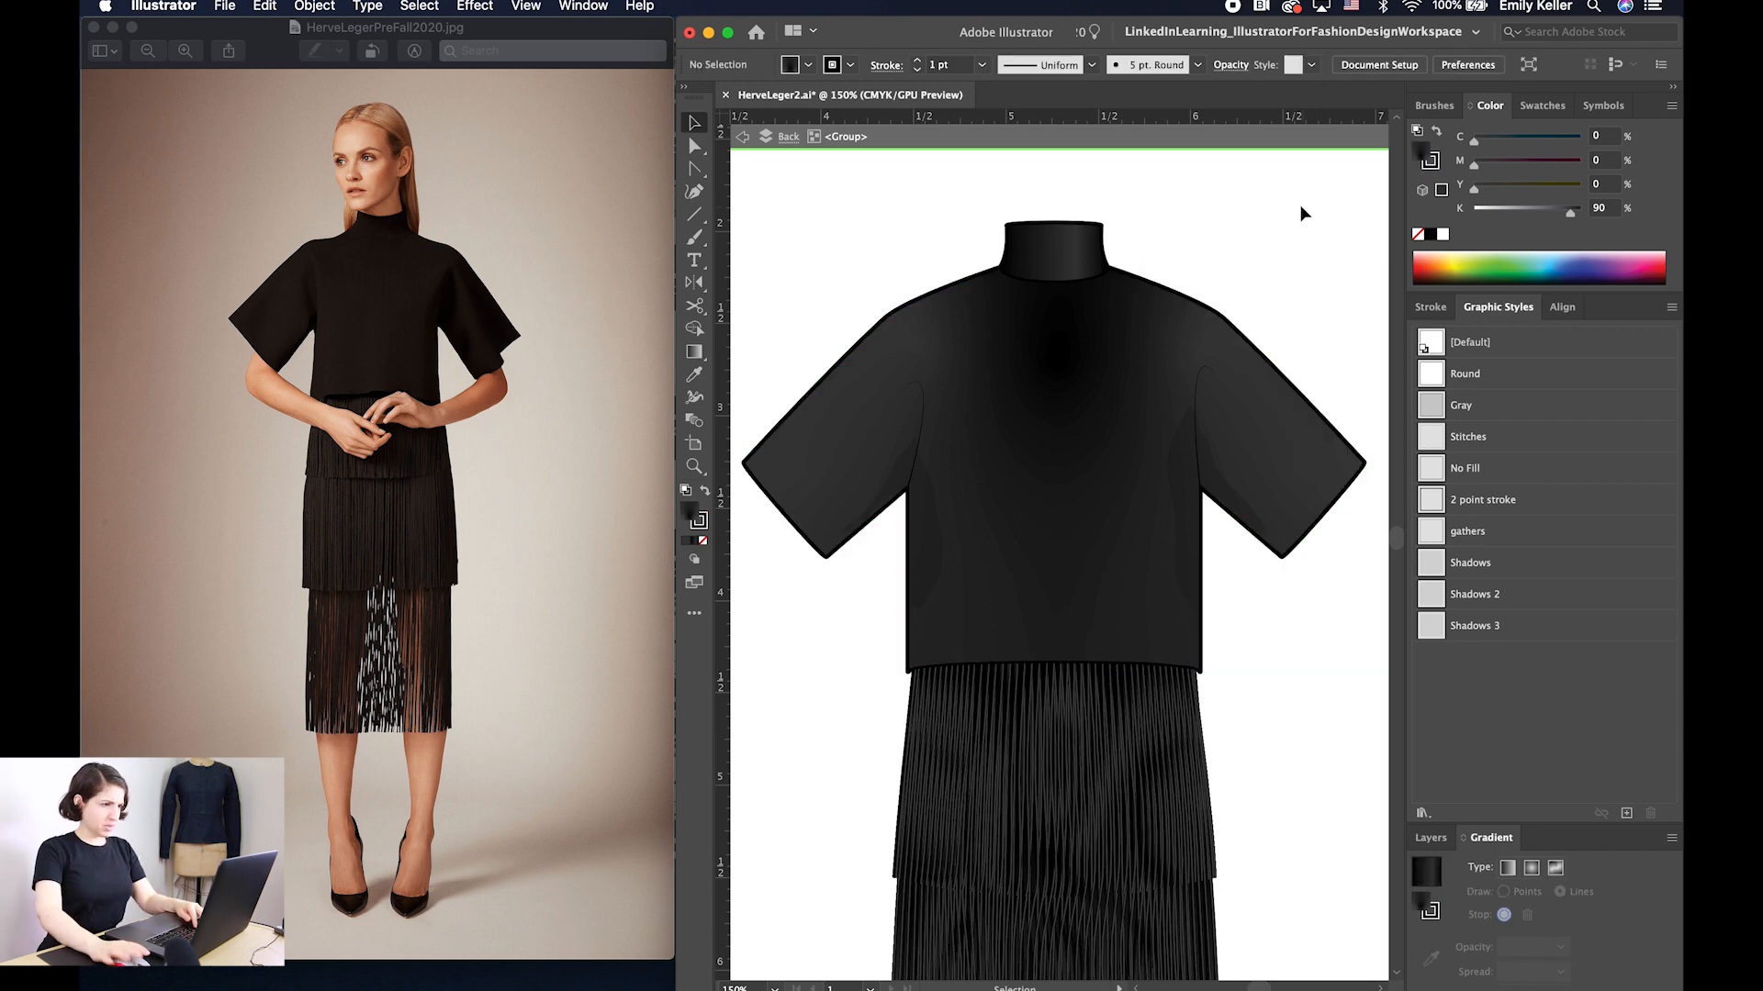
double_click(1302, 213)
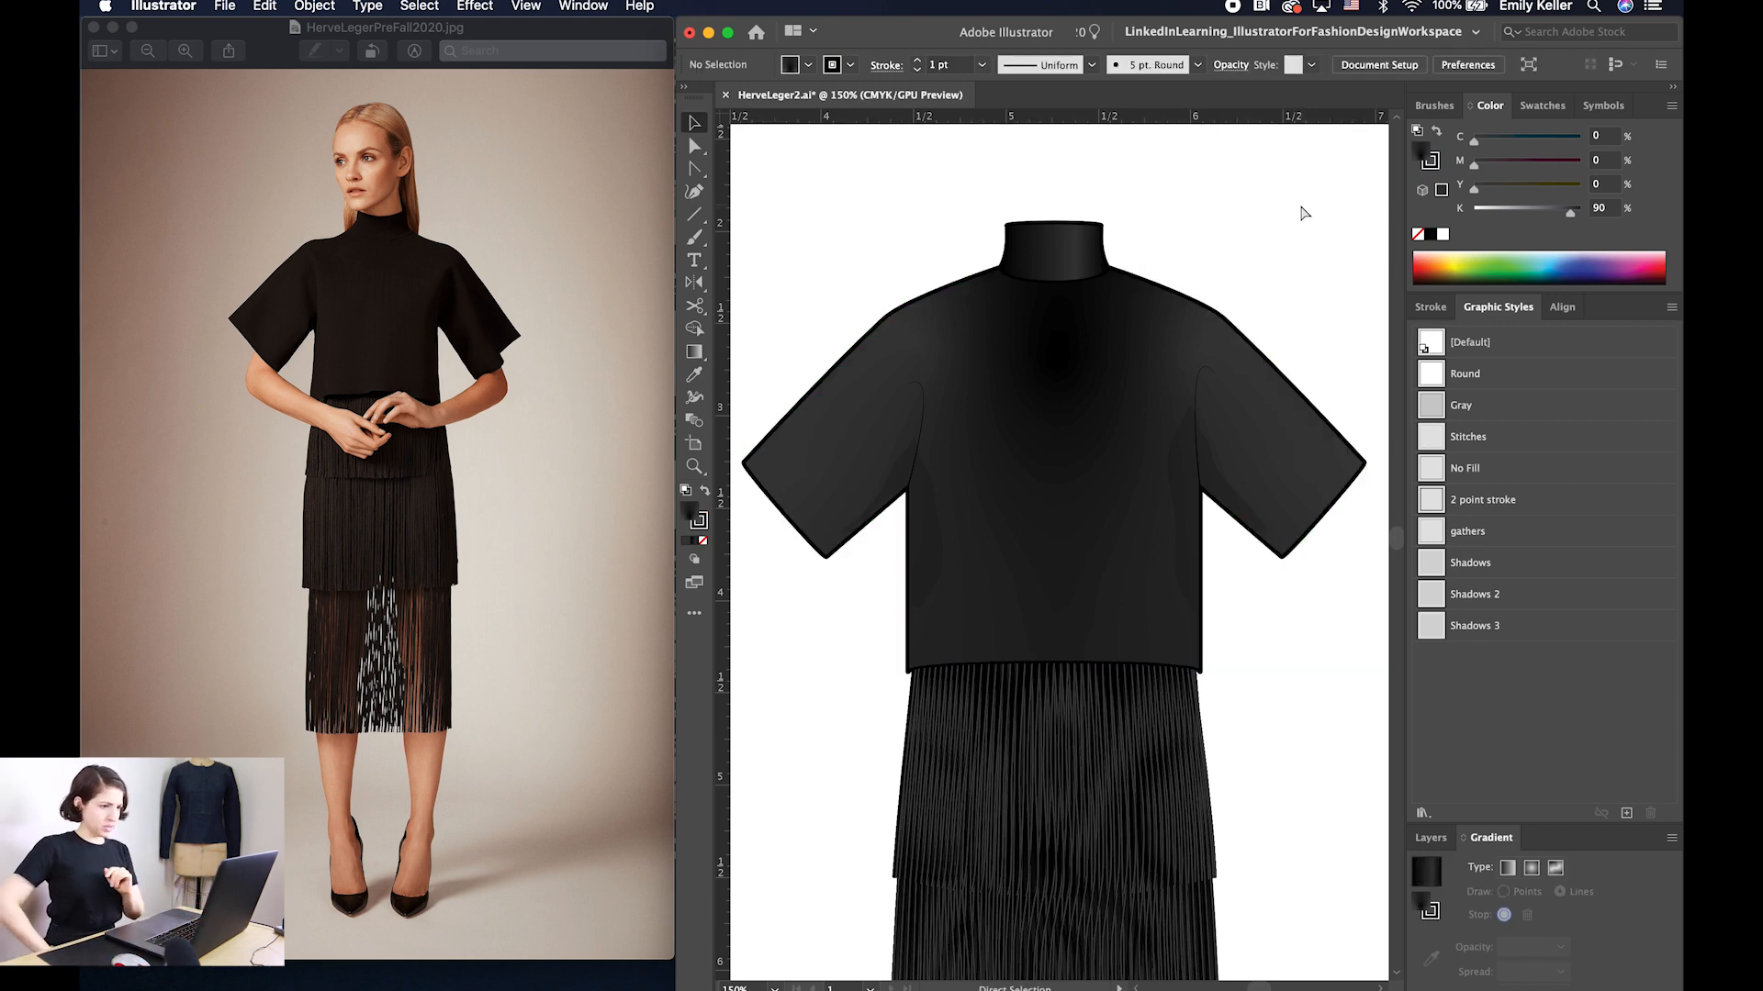
key(super+s)
key(super+a)
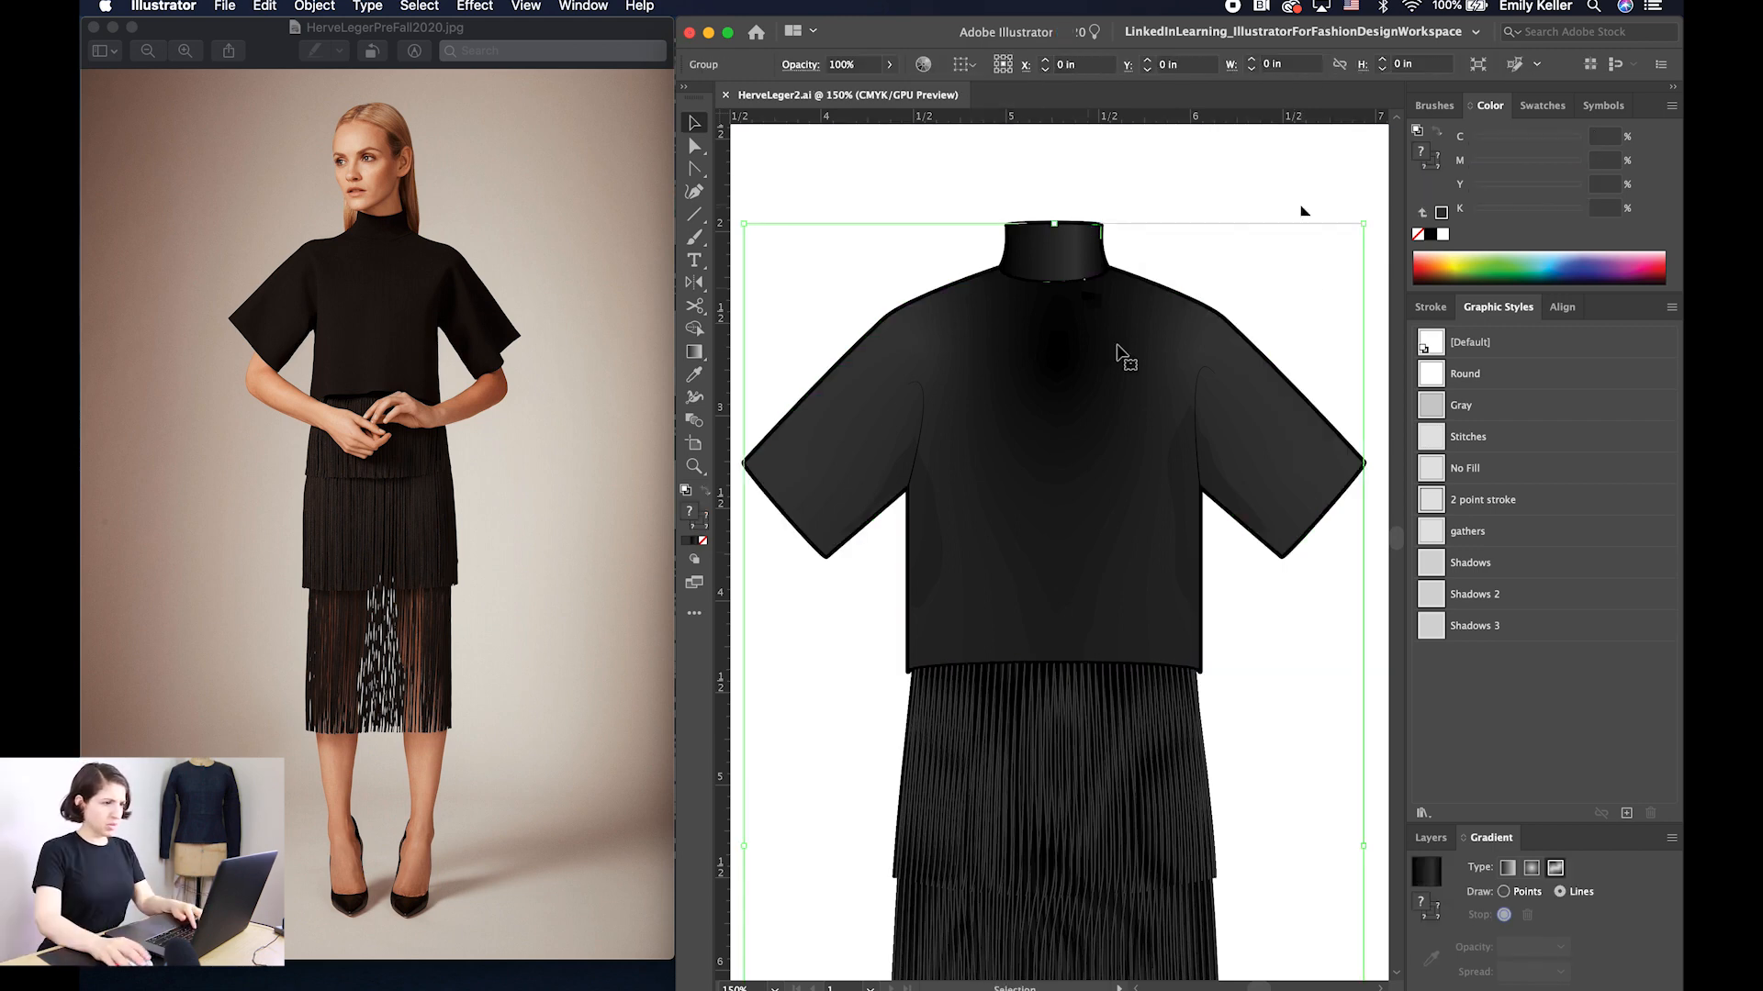
Move the middle stop of the back collar's gradient to about 54% location, exit the group's isolation mode, and save
double_click(1056, 252)
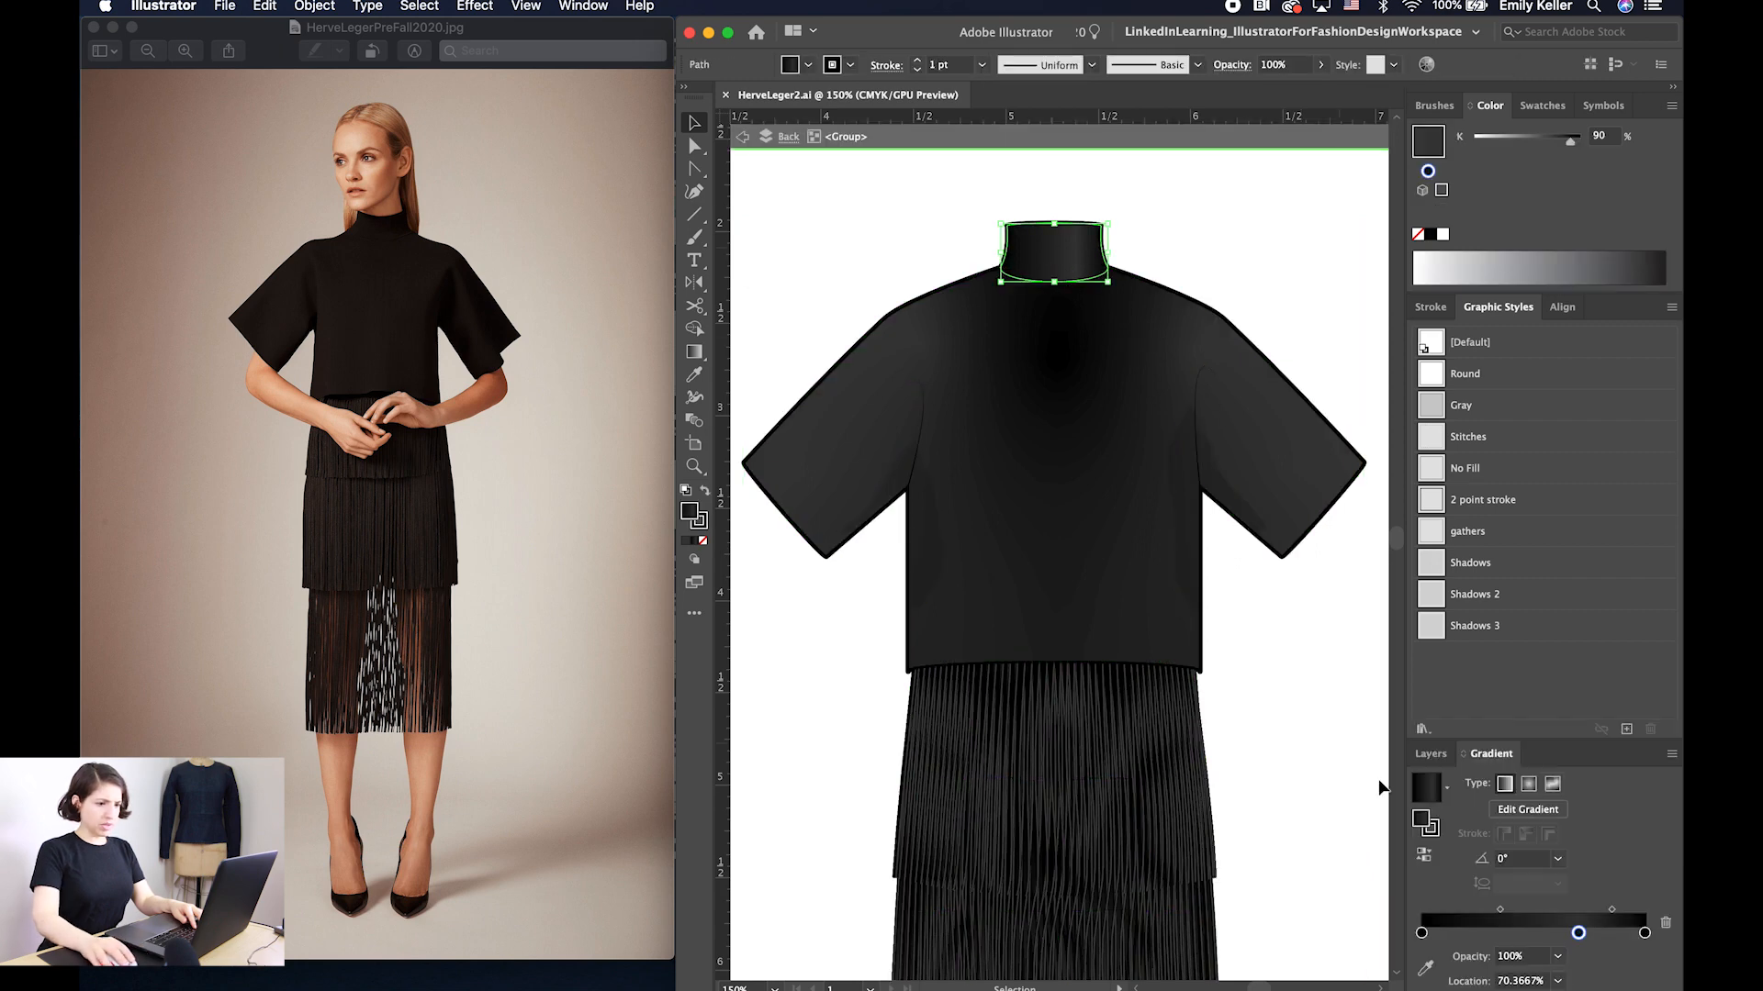
drag(1579, 937, 1542, 934)
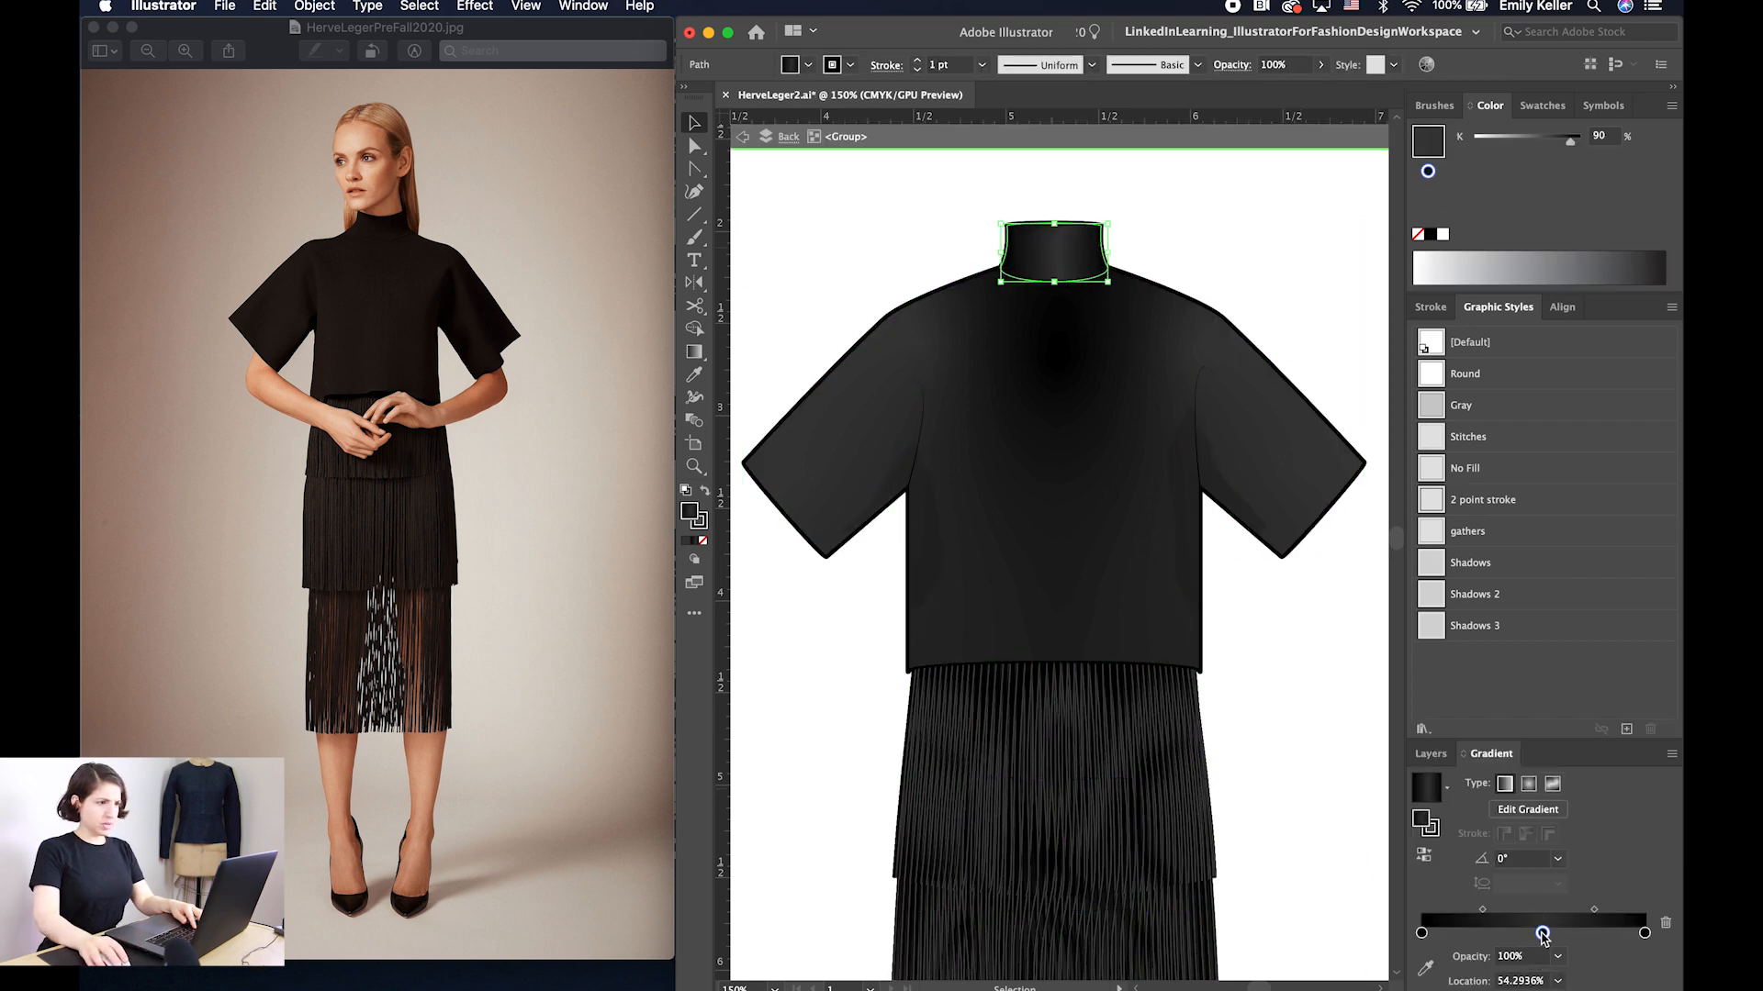
click(1251, 194)
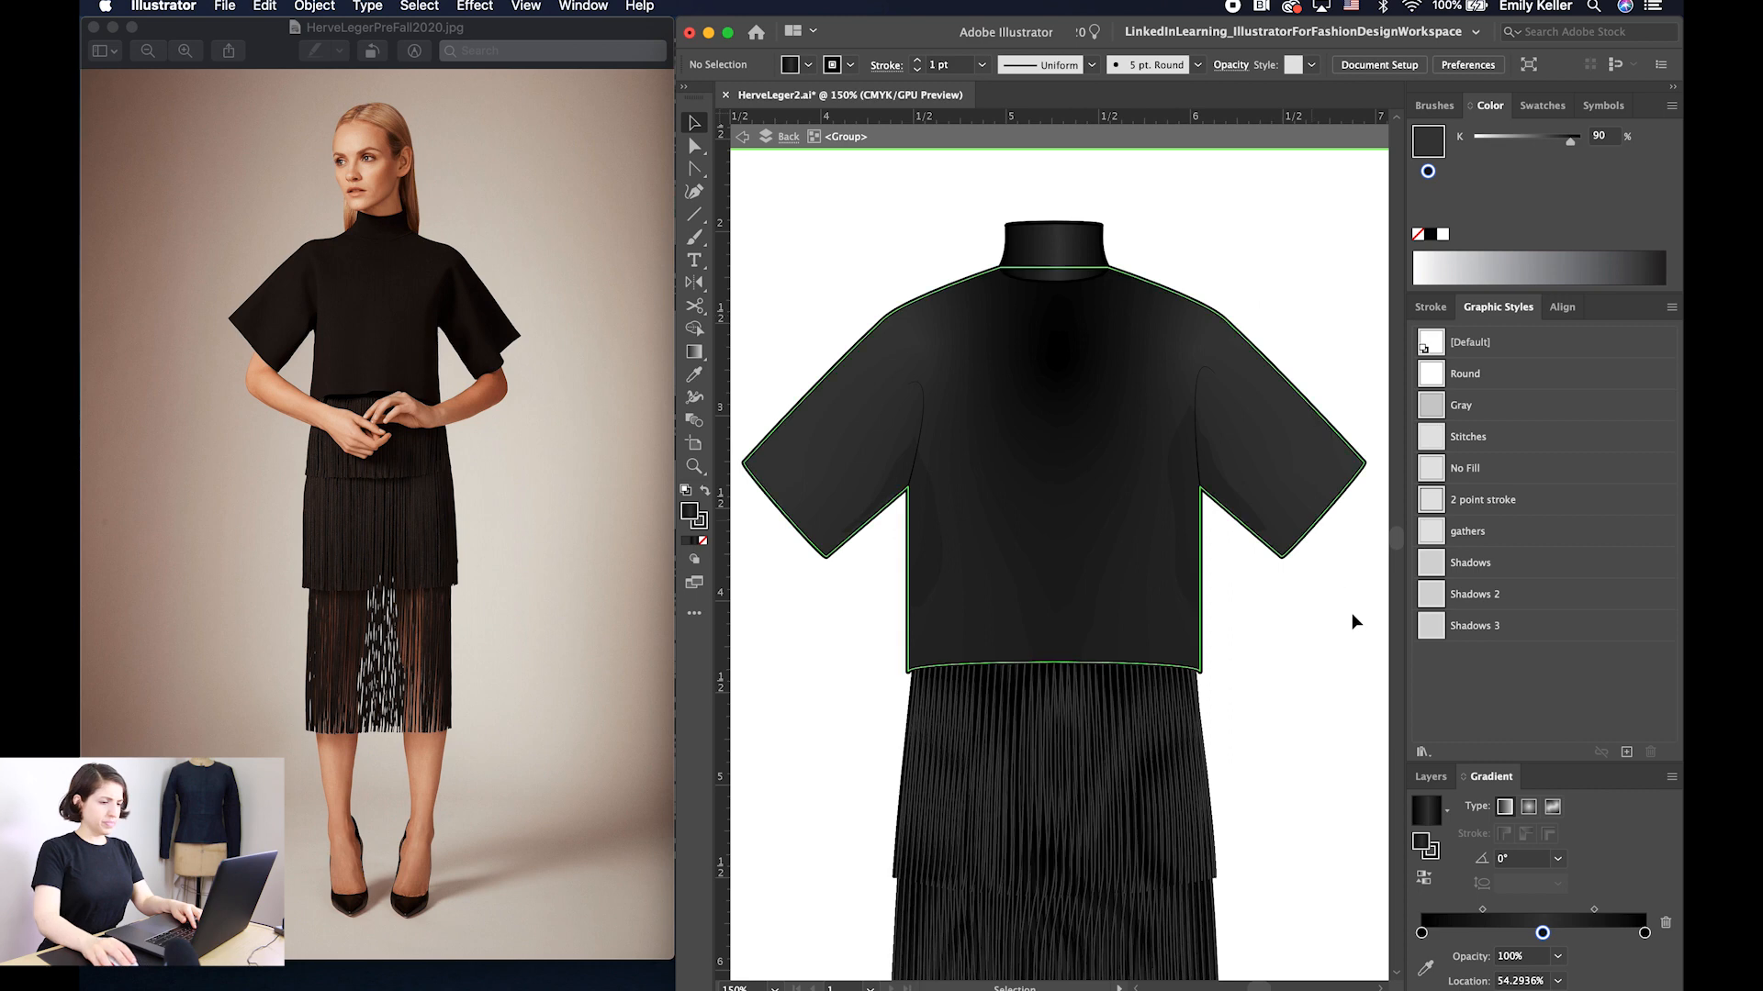
double_click(1368, 648)
key(super+s)
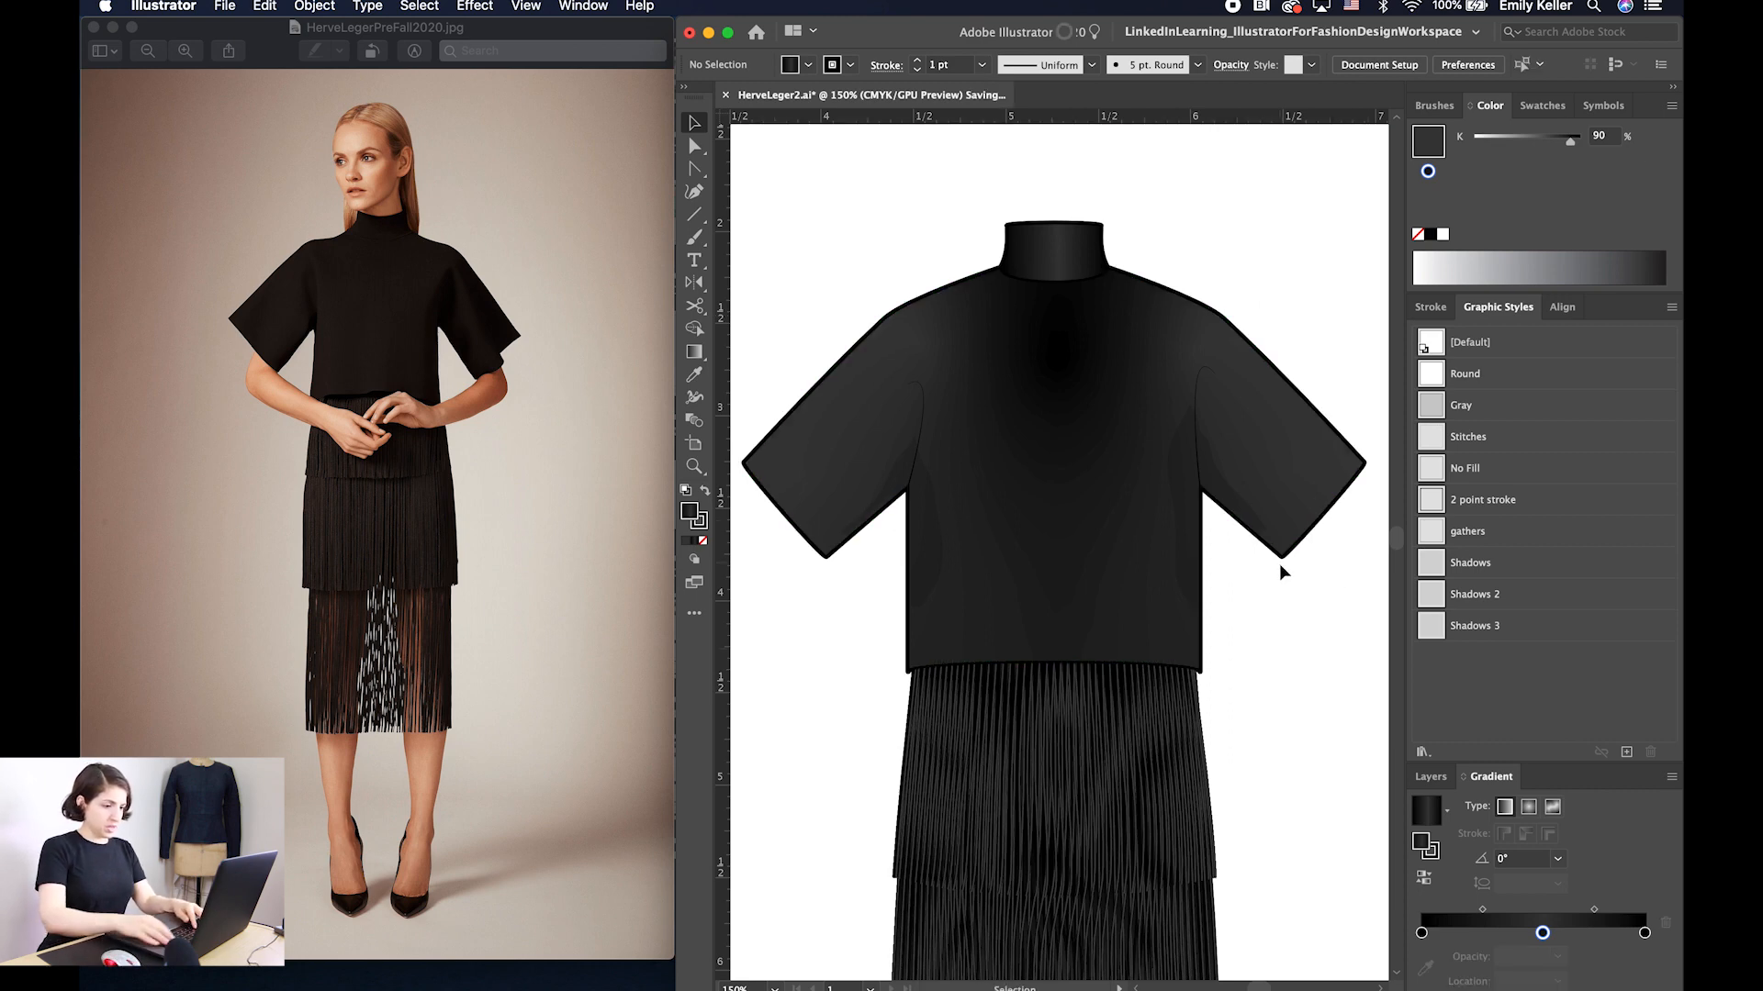
Review the full length of the back garment on the artboard
key(super+minus)
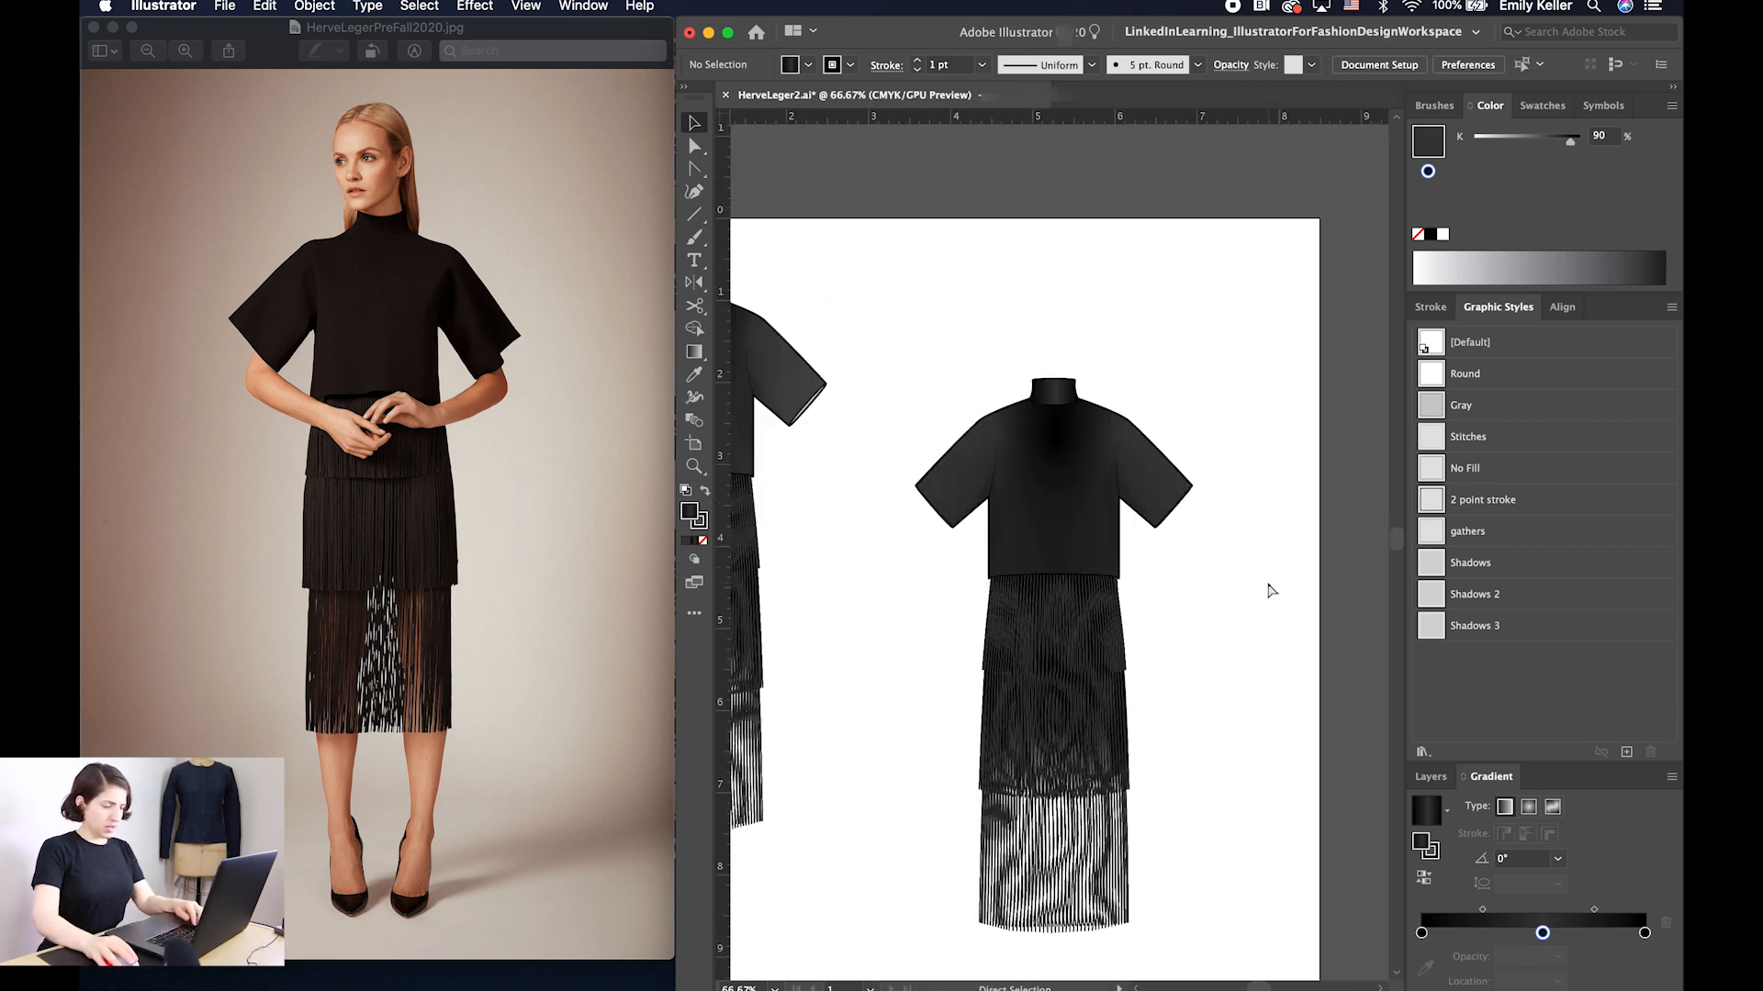
key(super+minus)
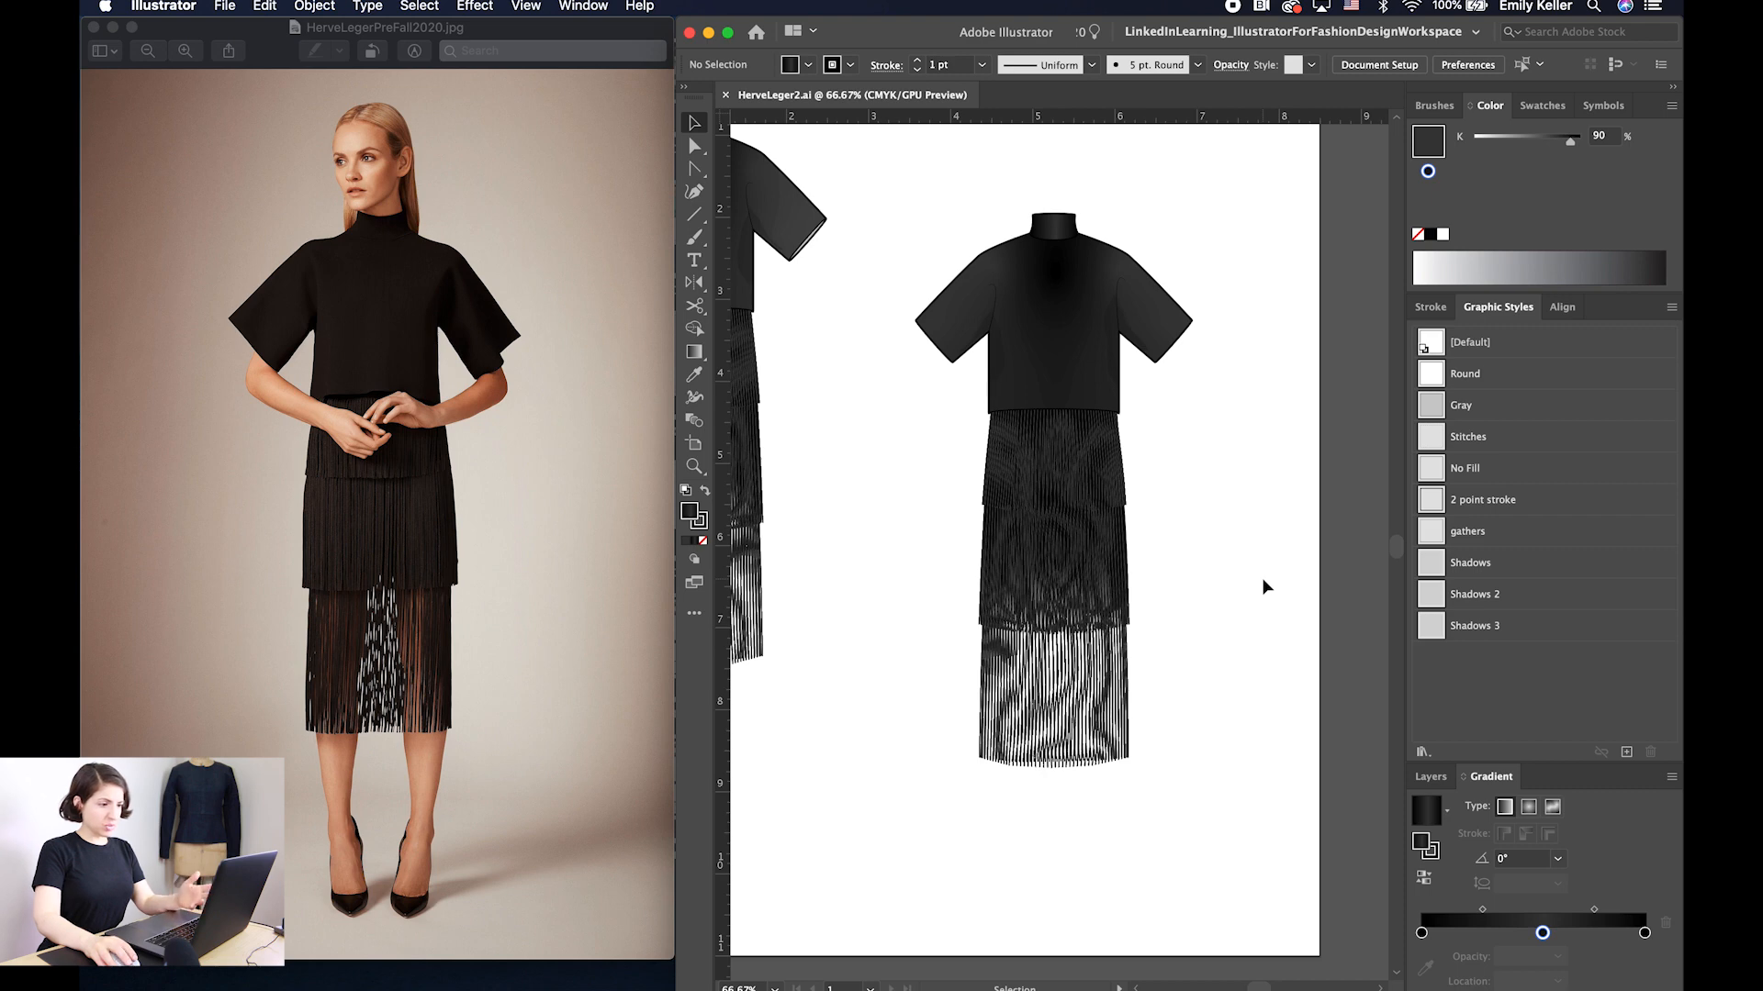
scroll(1263, 586, up, 2)
key(space)
drag(1223, 567, 1281, 585)
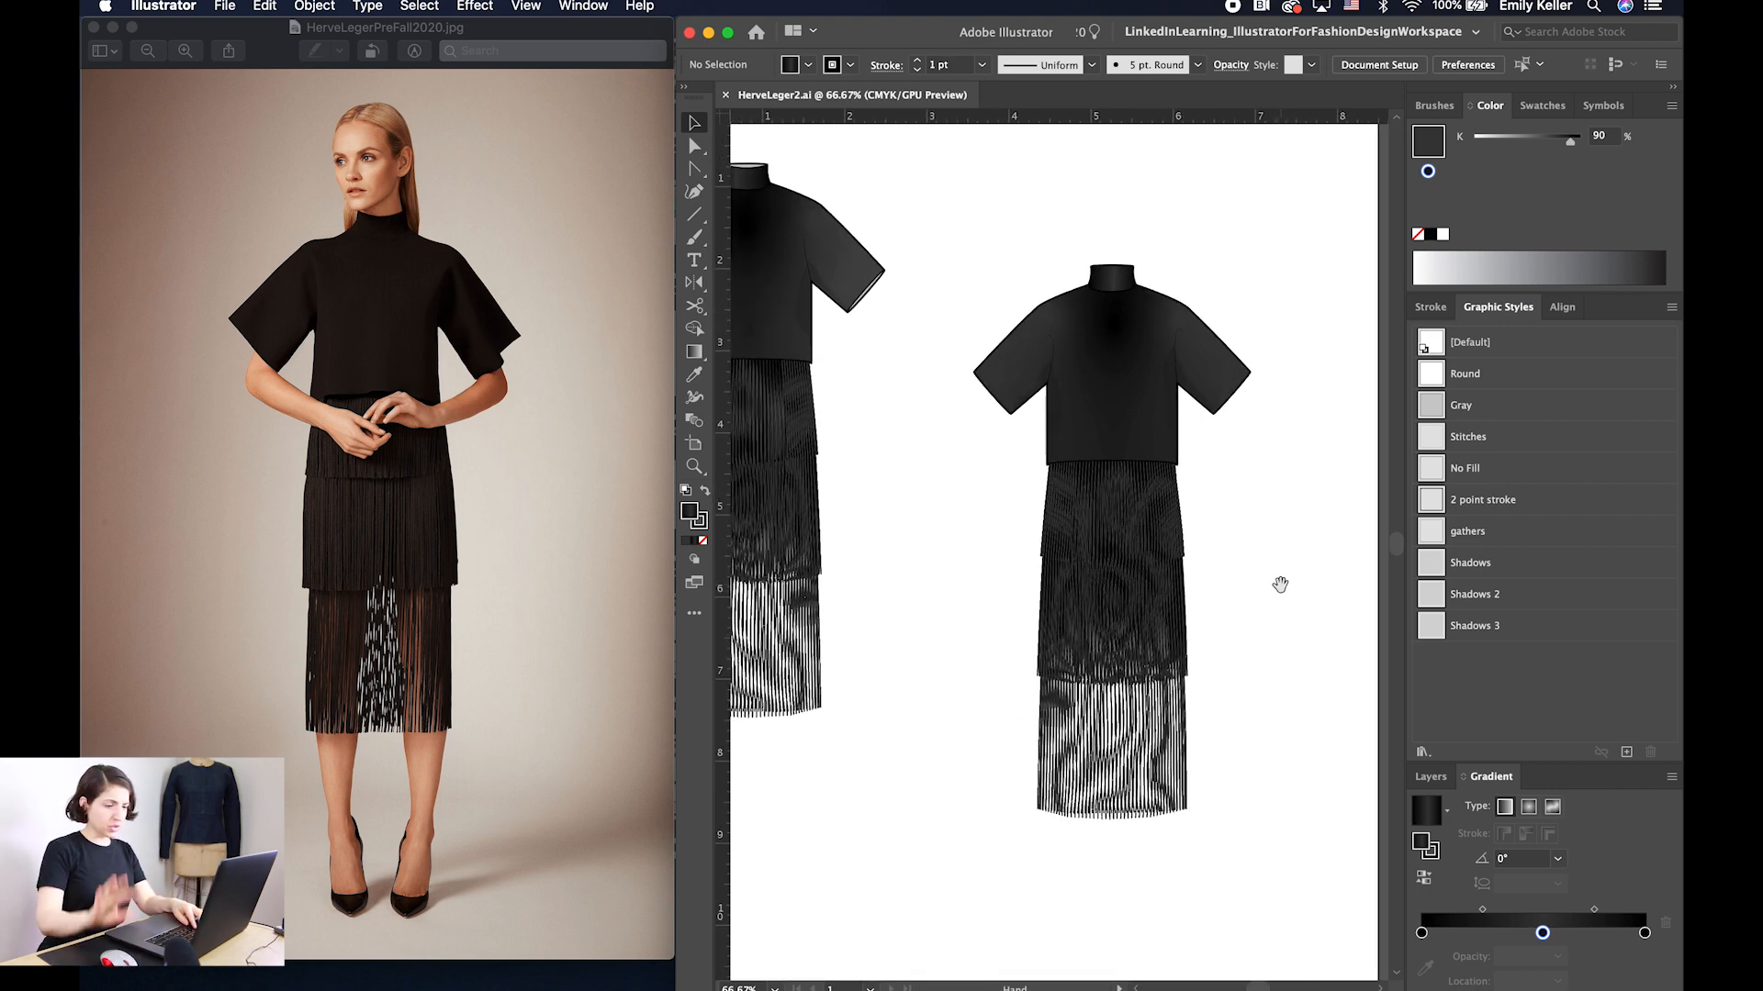
key(space)
mouse_move(1146, 663)
mouse_down()
mouse_move(1249, 626)
mouse_move(1116, 699)
mouse_move(1164, 641)
mouse_up()
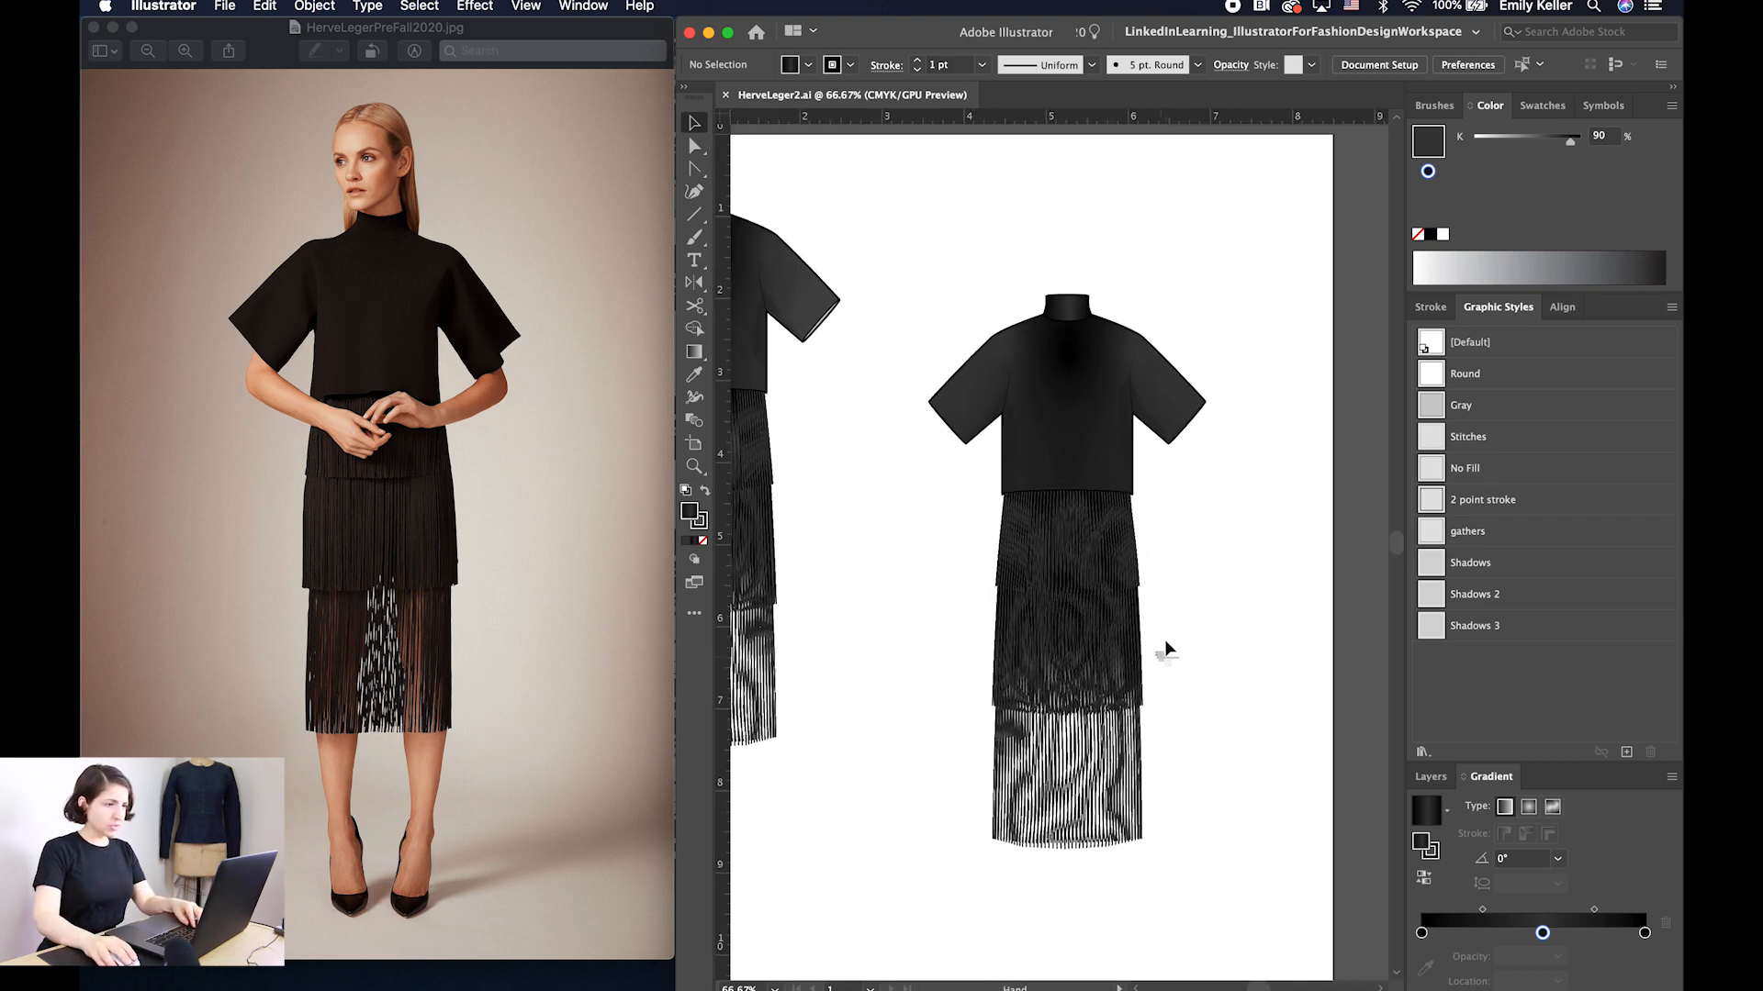
Isolate the back garment's group and reshape the top's upward-curving hem into a straight line with the Anchor Point tool
key(z)
drag(1083, 478, 1236, 453)
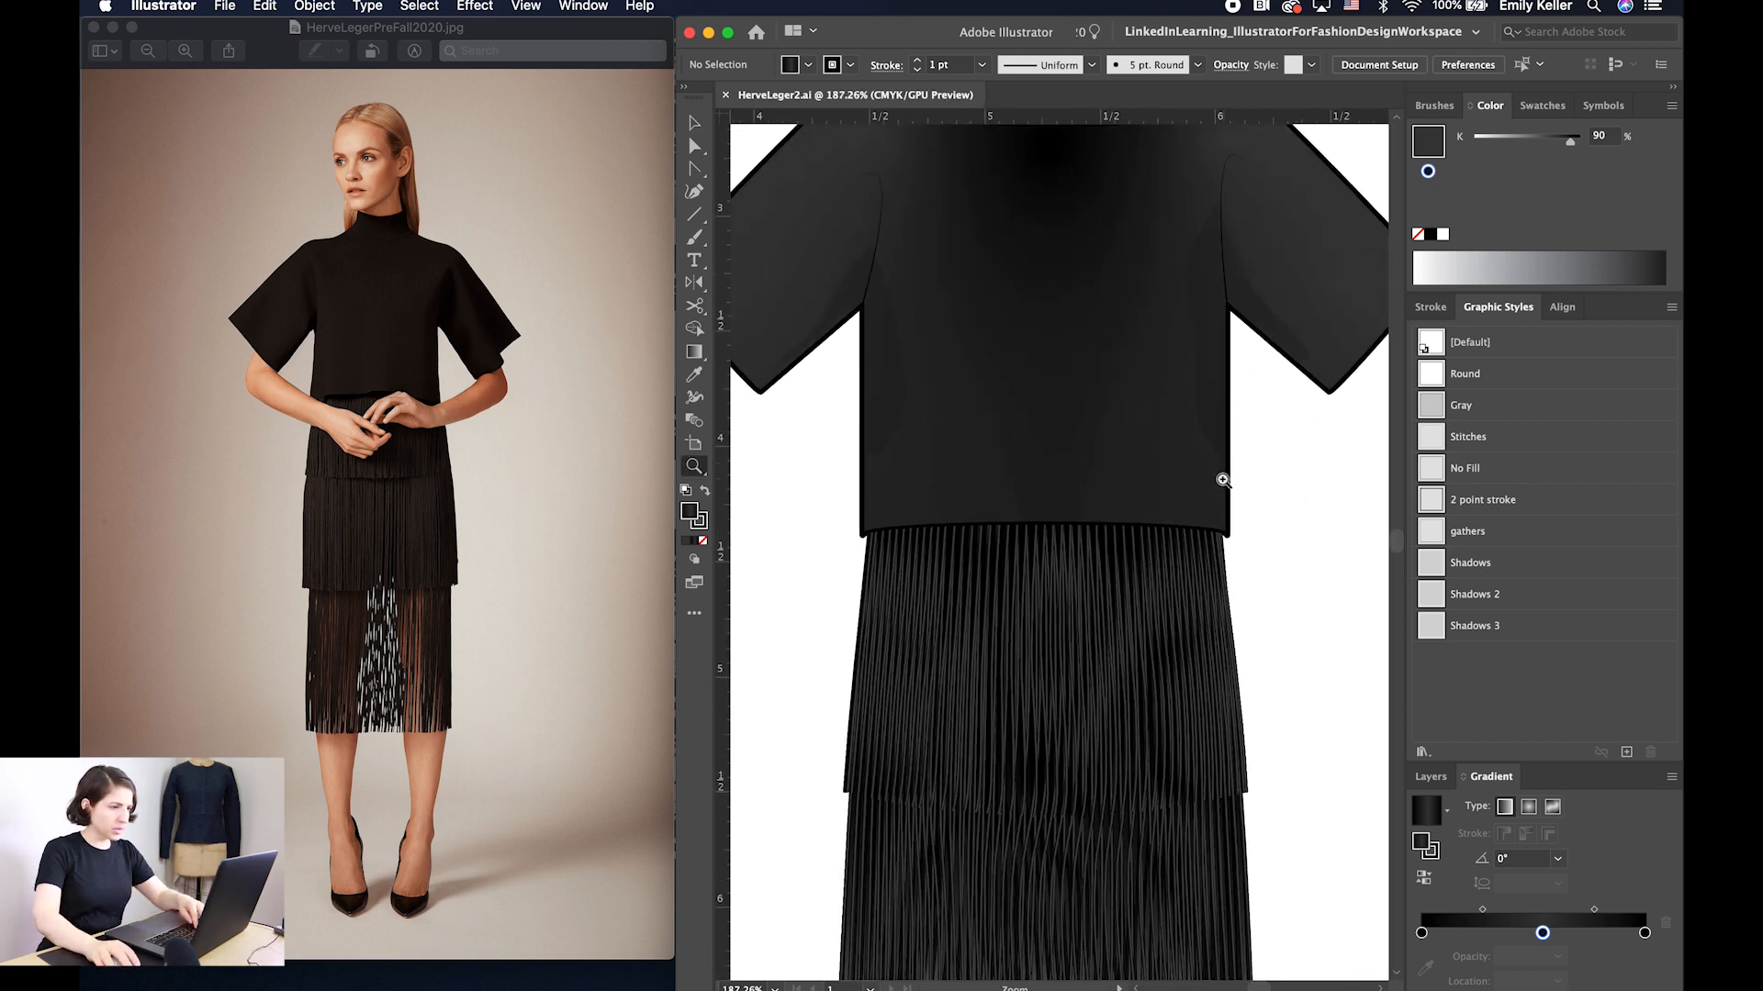
key(shift+c)
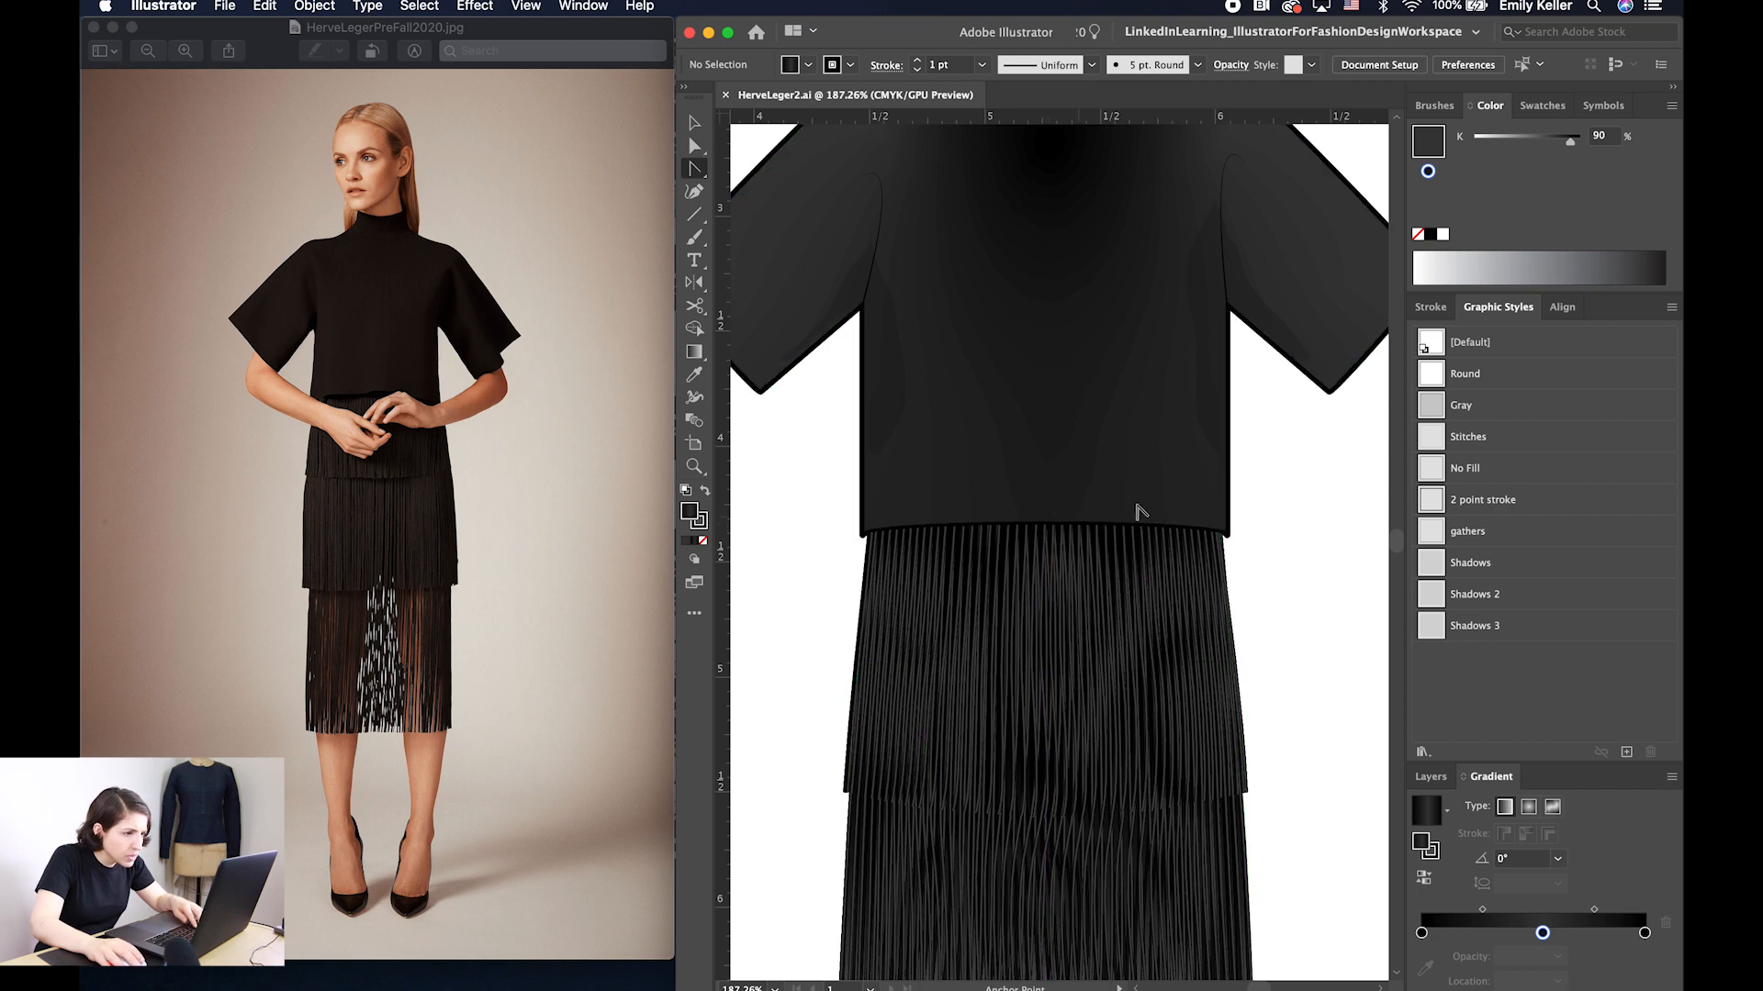
key(v)
click(1224, 514)
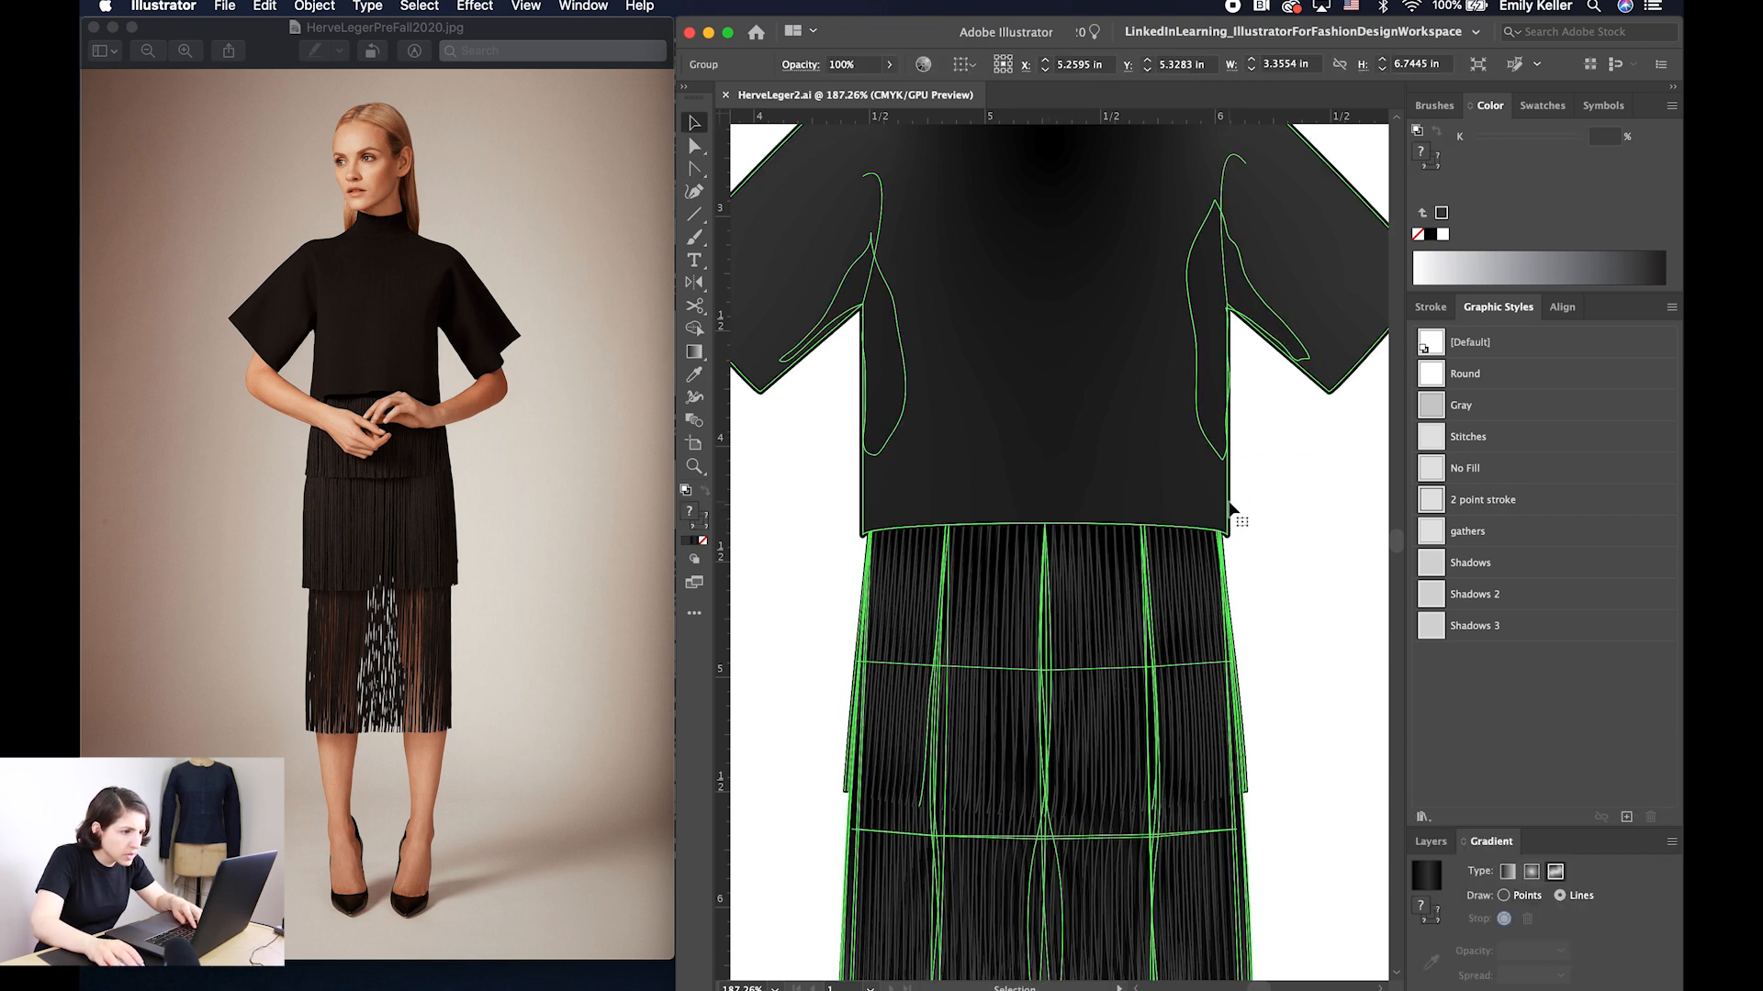
double_click(1230, 512)
key(shift+c)
drag(1044, 524, 1048, 537)
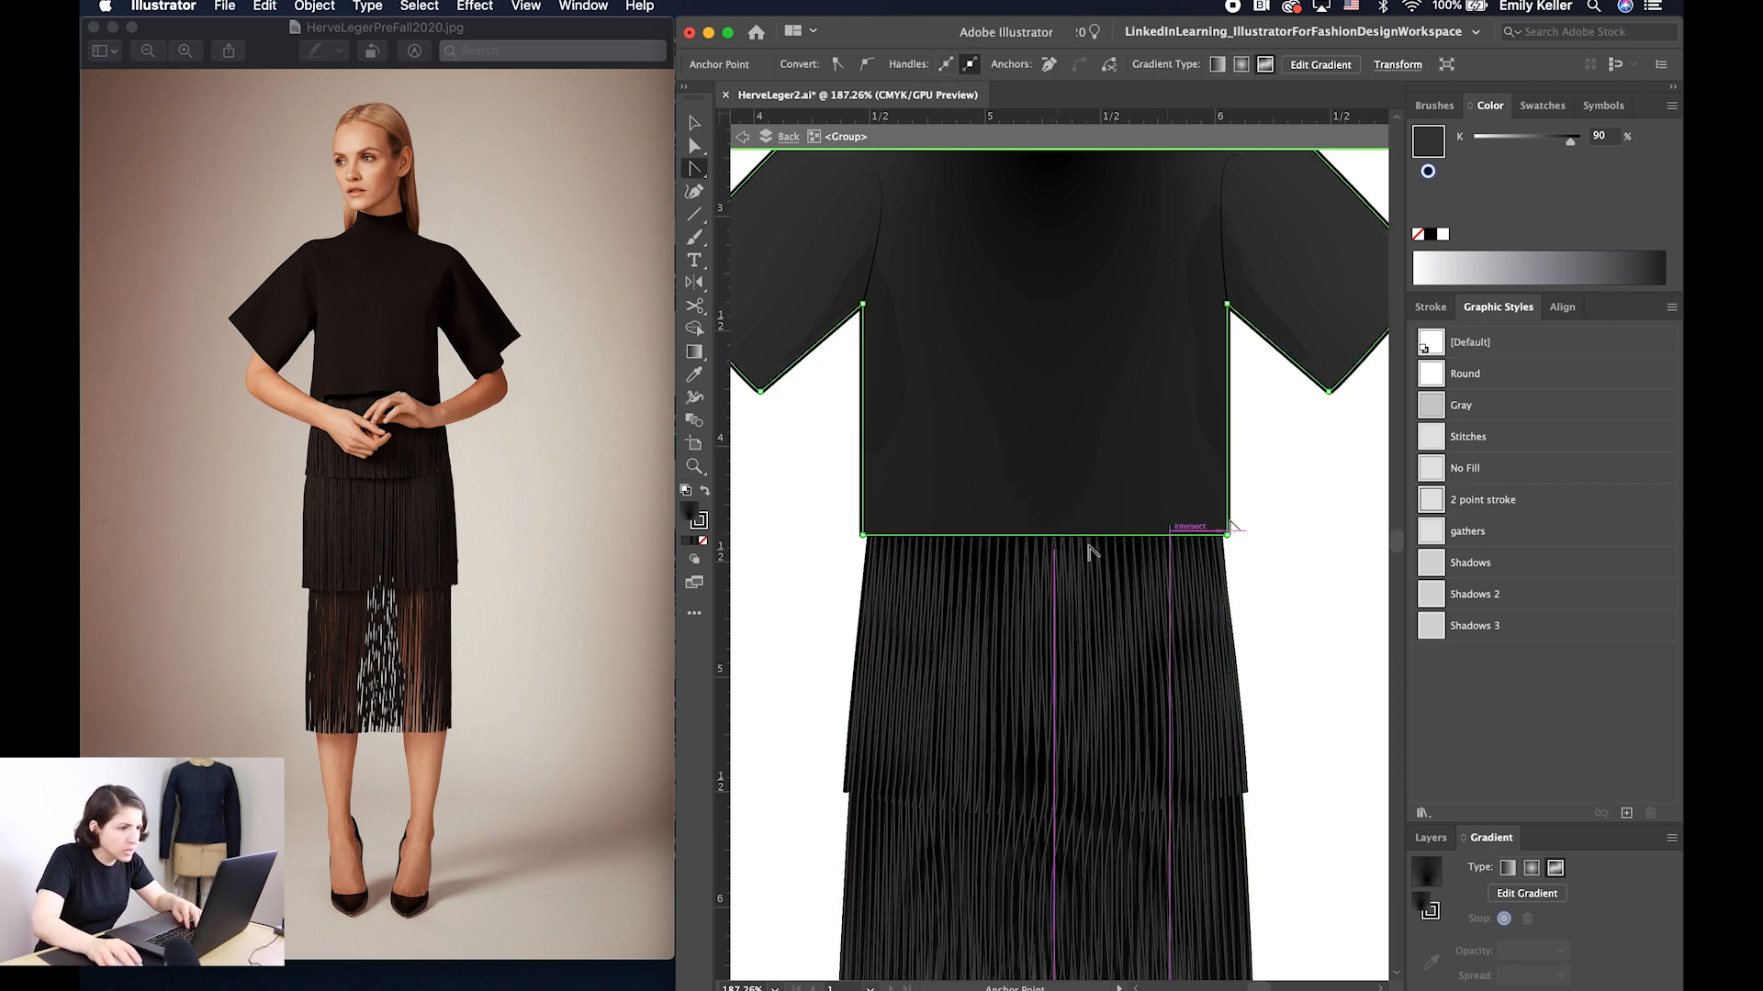
key(v)
click(1329, 560)
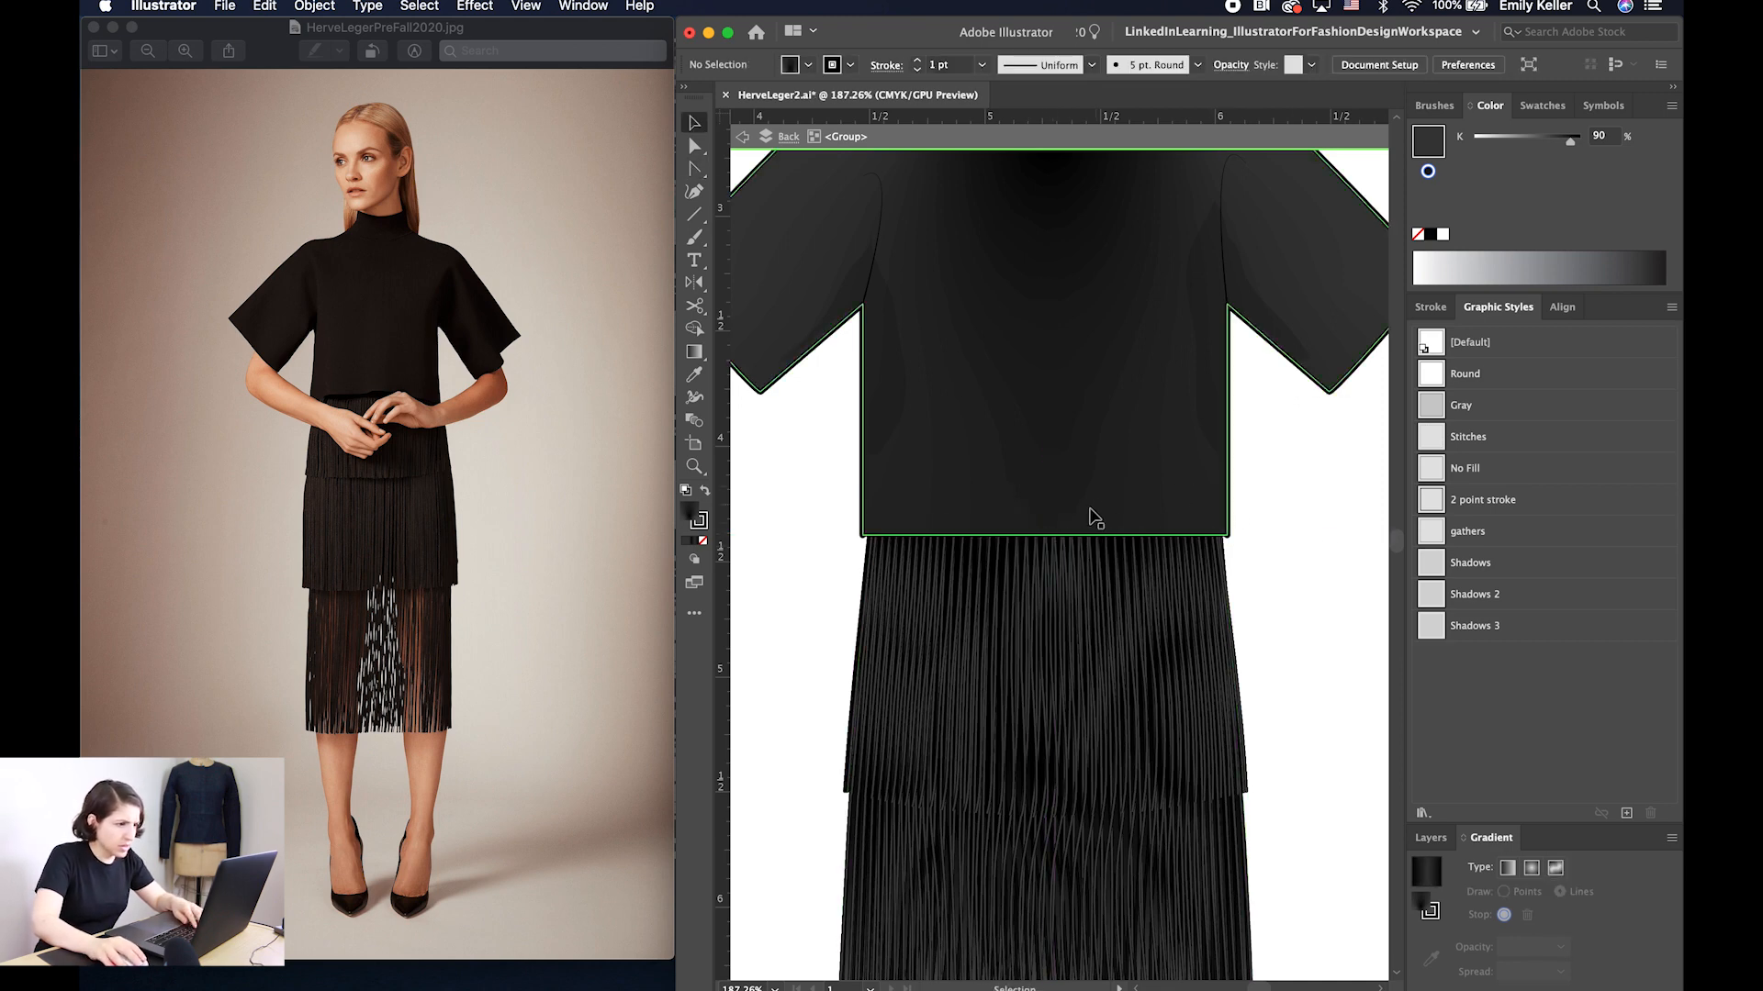
Curve the top's back hem slightly downward at the center, exit the group's isolation mode, and save the document
key(shift+c)
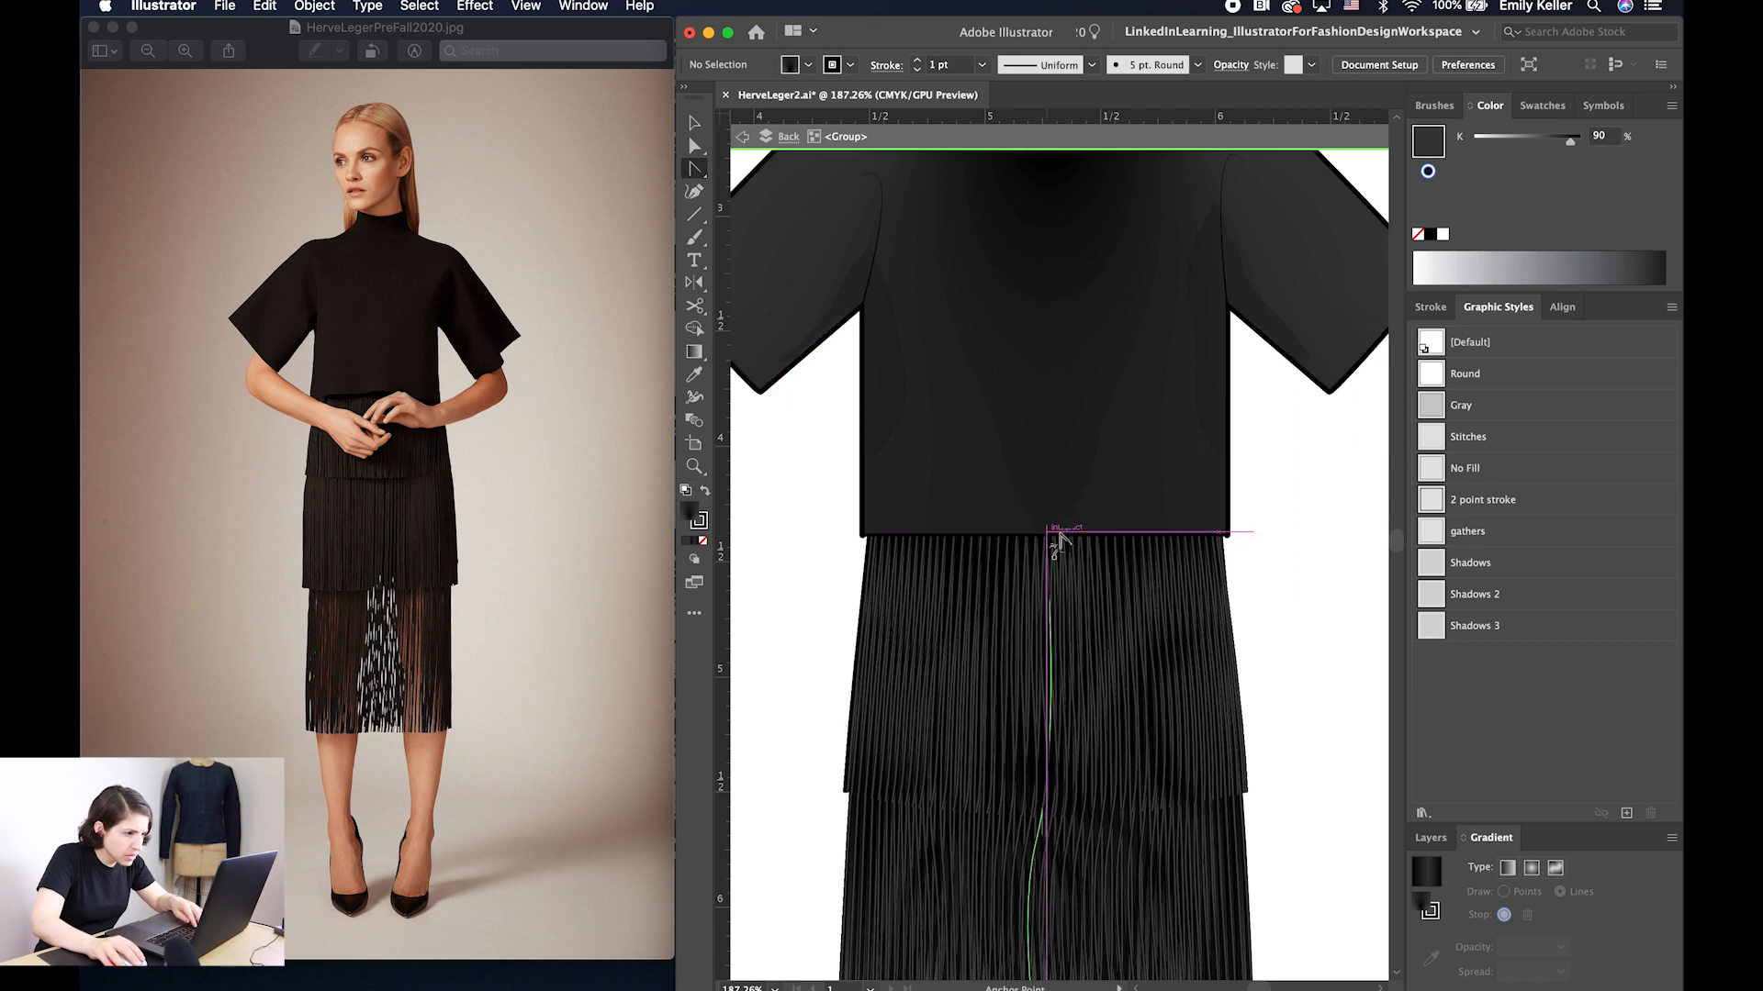
click(1228, 459)
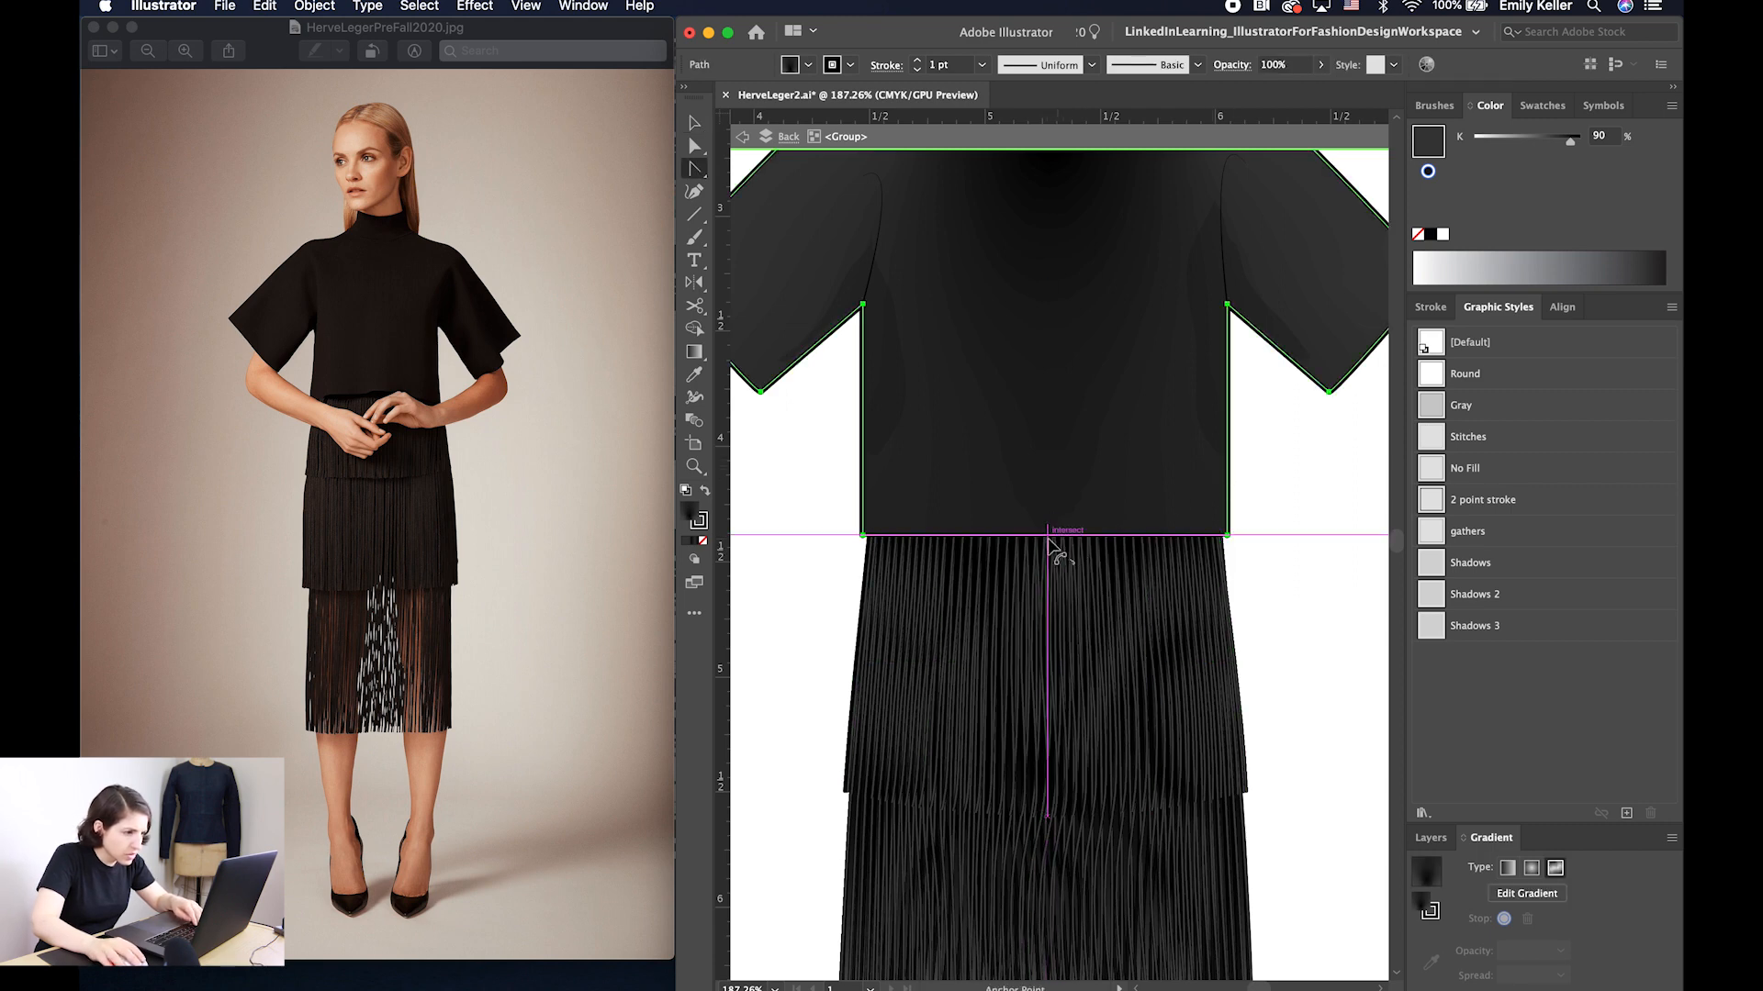
drag(1045, 535, 1045, 547)
key(v)
click(1337, 509)
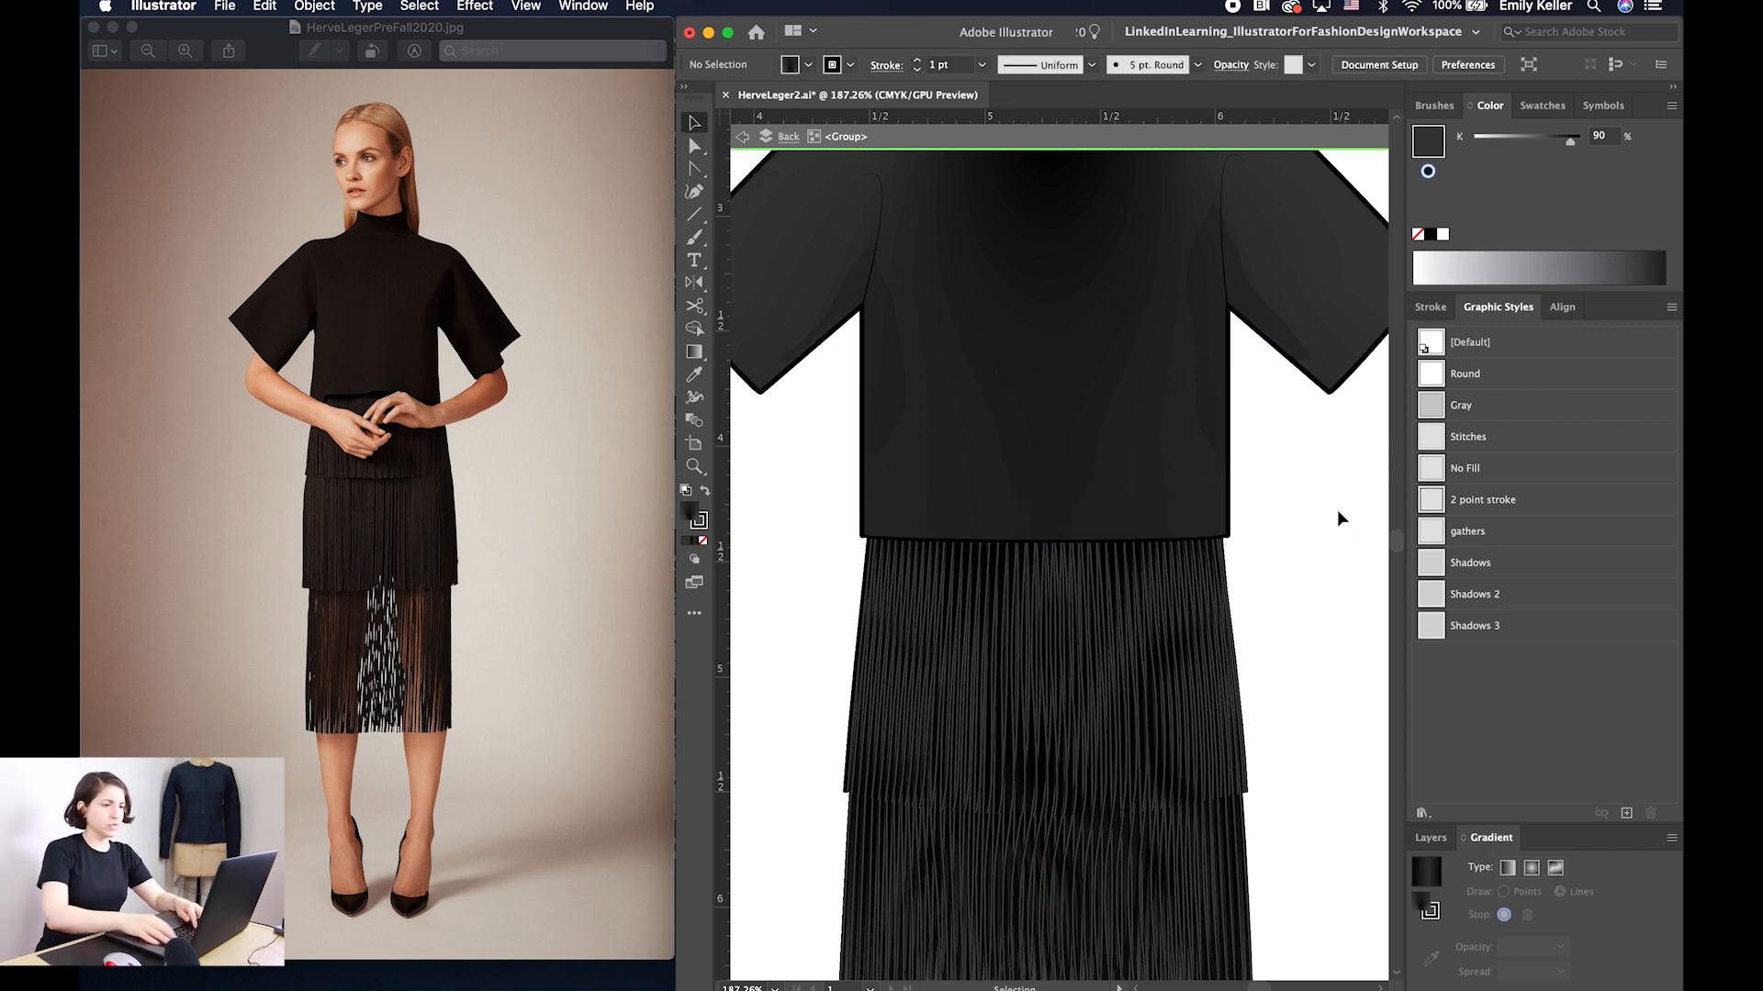
key(super+minus)
key(super+minus)
drag(1105, 567, 1220, 558)
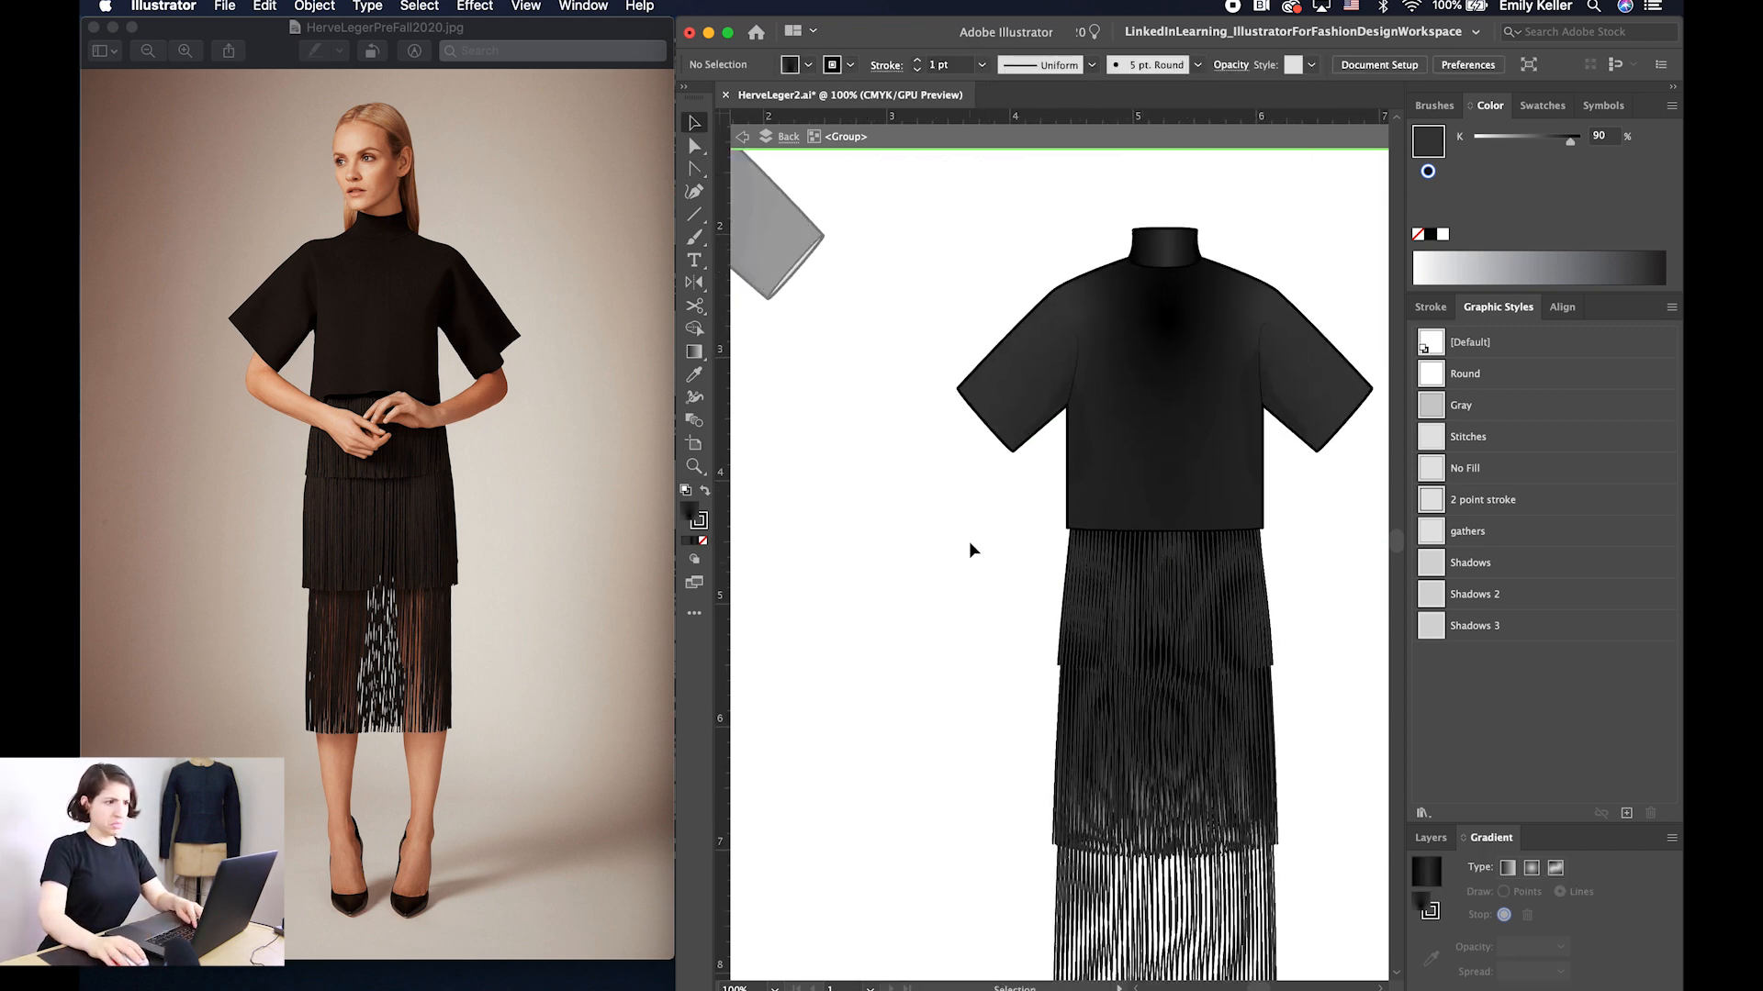
double_click(968, 542)
key(a)
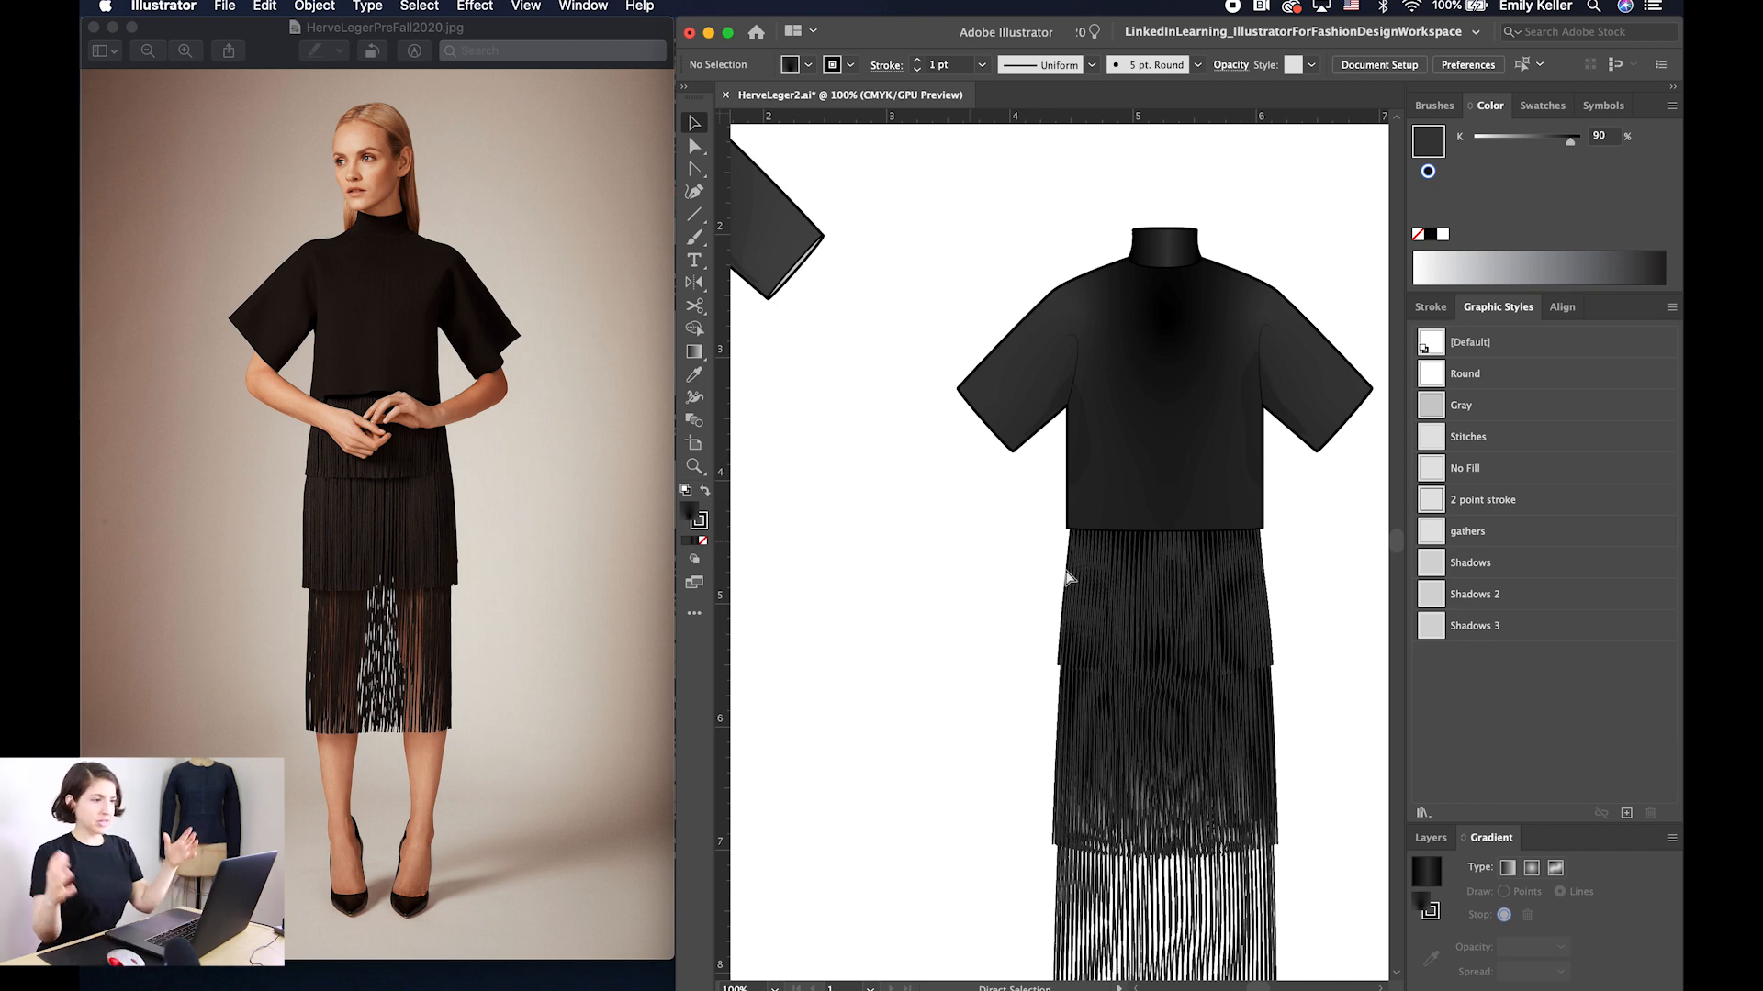
key(super+s)
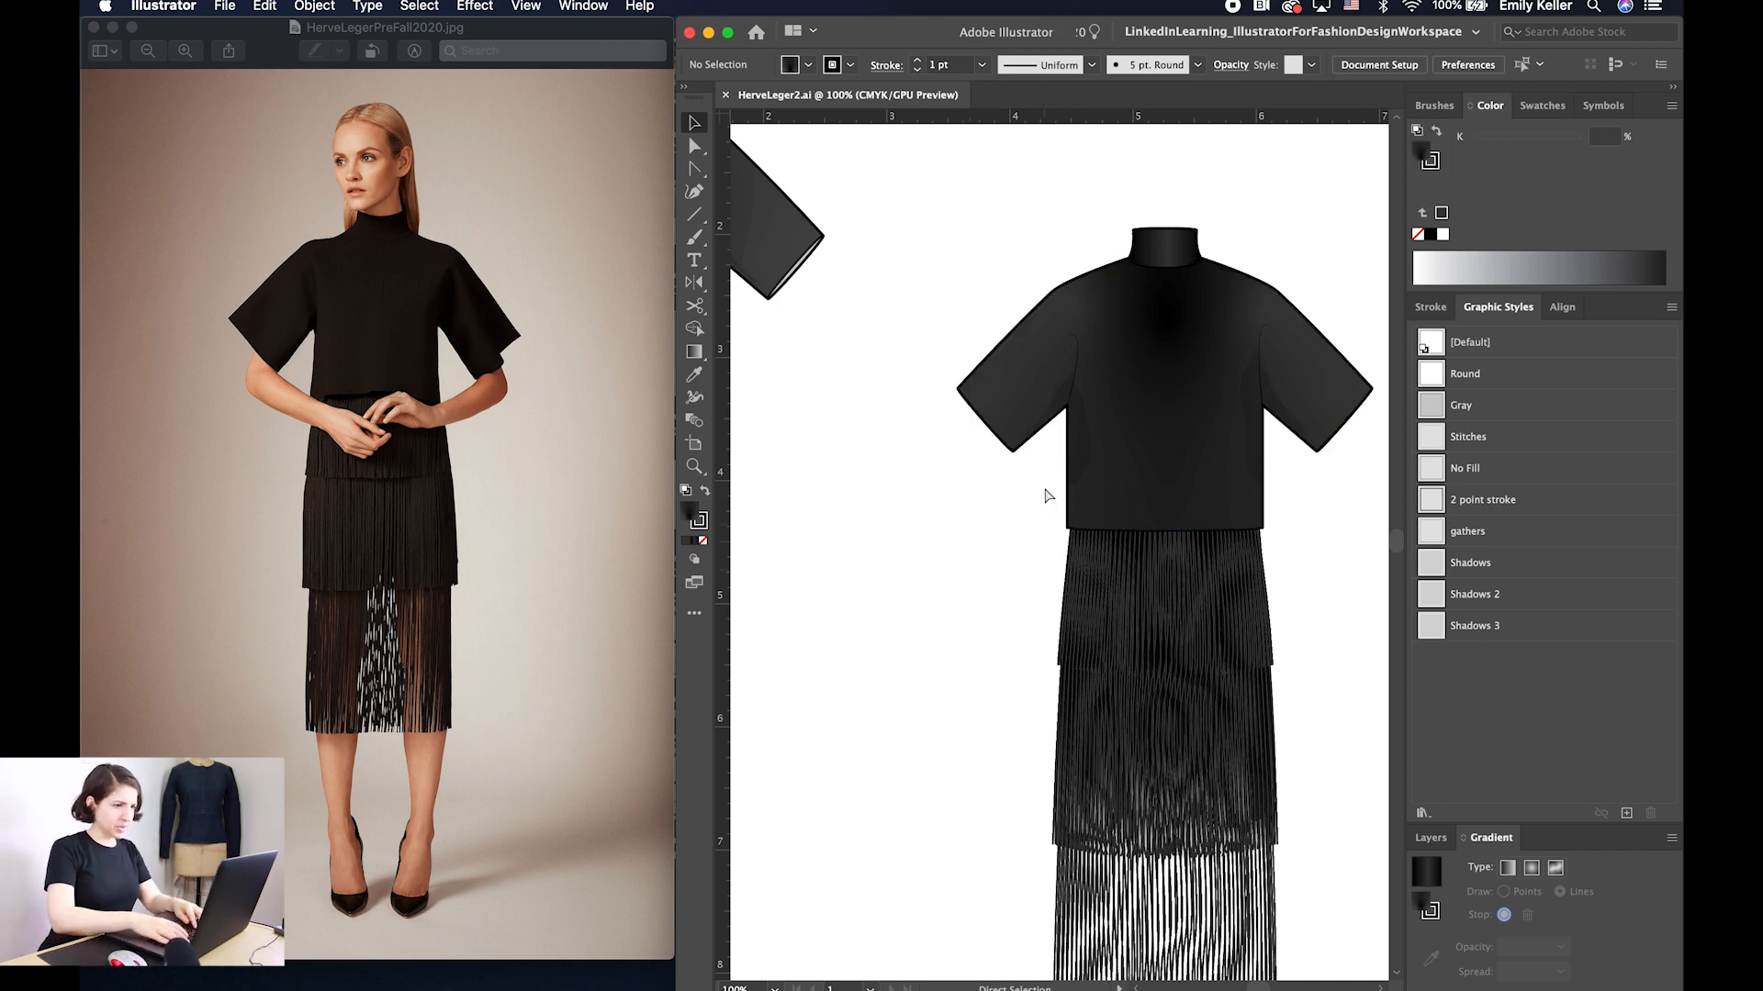
Isolate the back top's body, reopen its freeform gradient, and set the upper-center stop to K 95%
key(super+minus)
key(super+minus)
key(v)
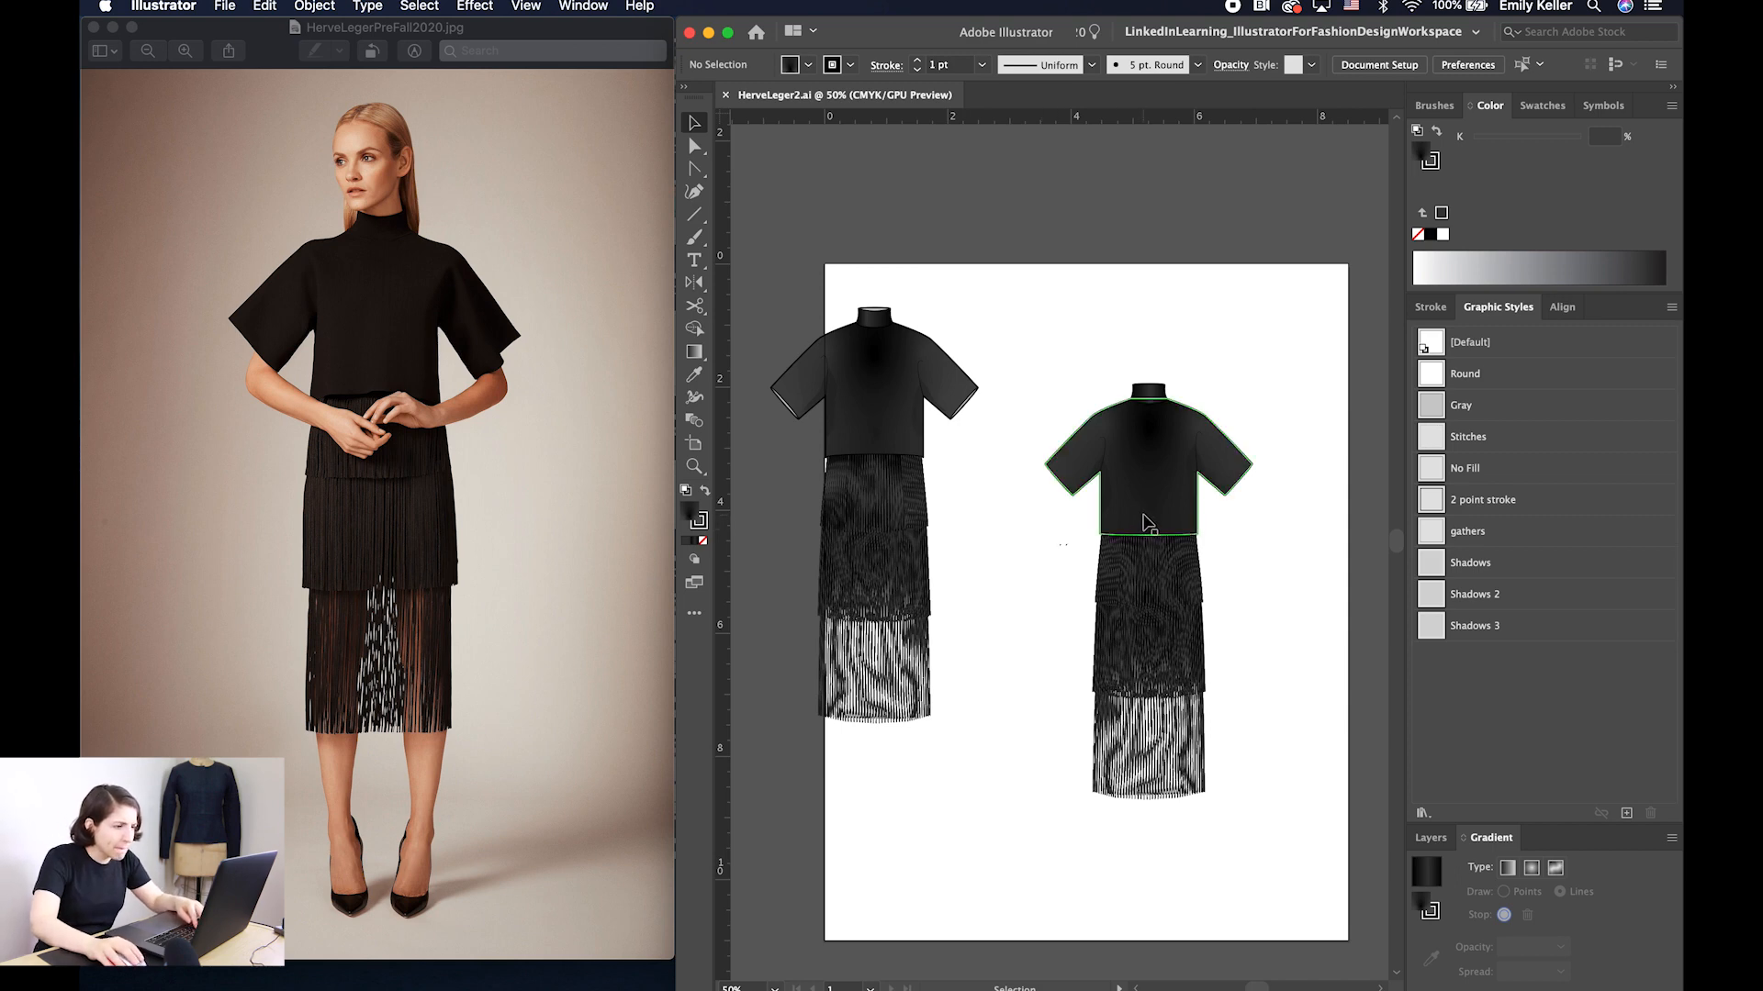
click(1164, 454)
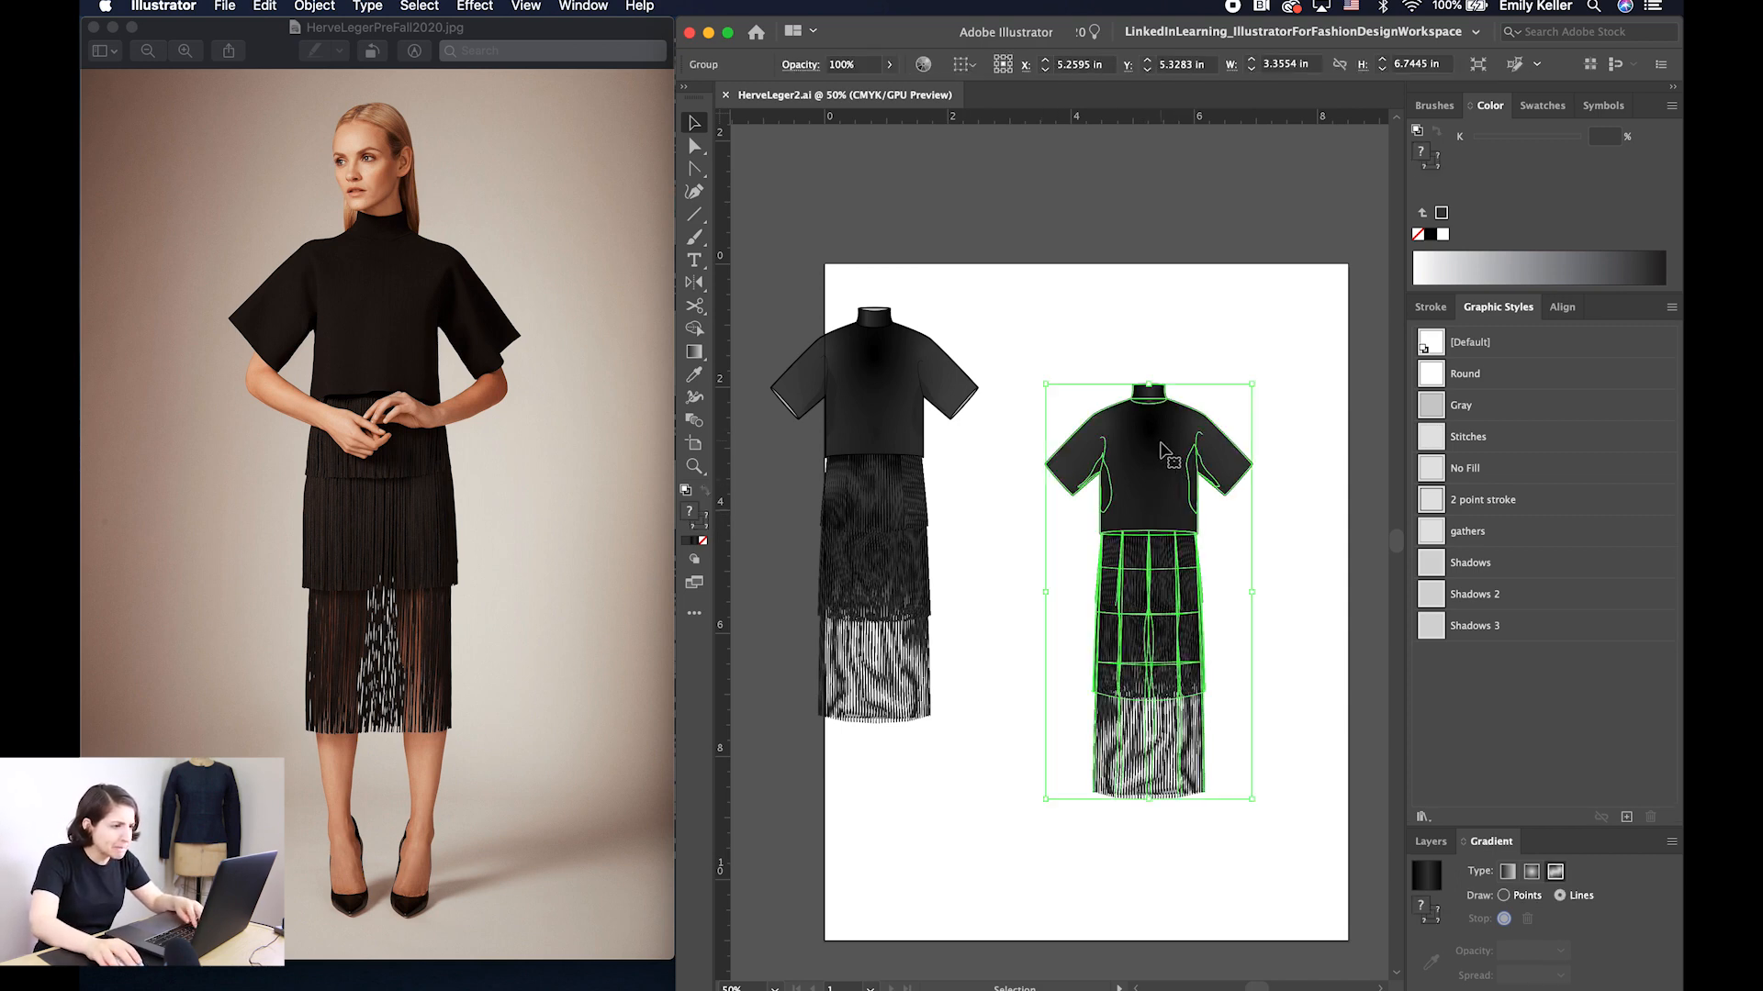
double_click(1173, 456)
click(1174, 459)
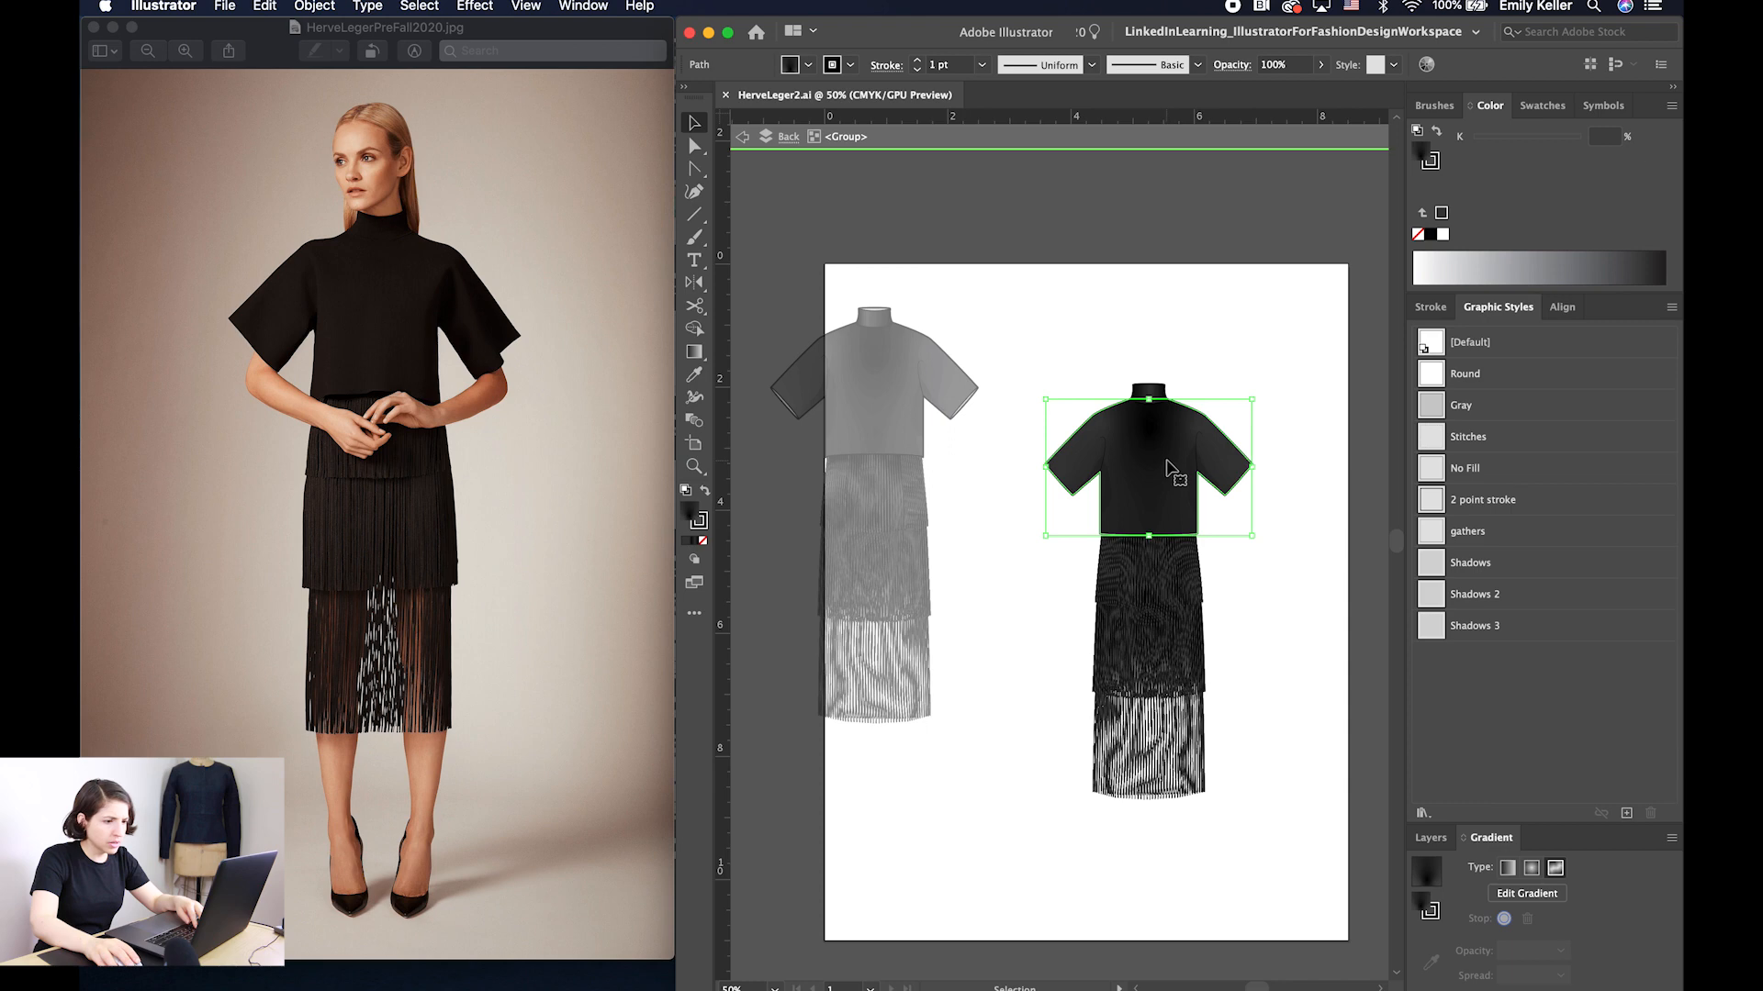
click(1555, 867)
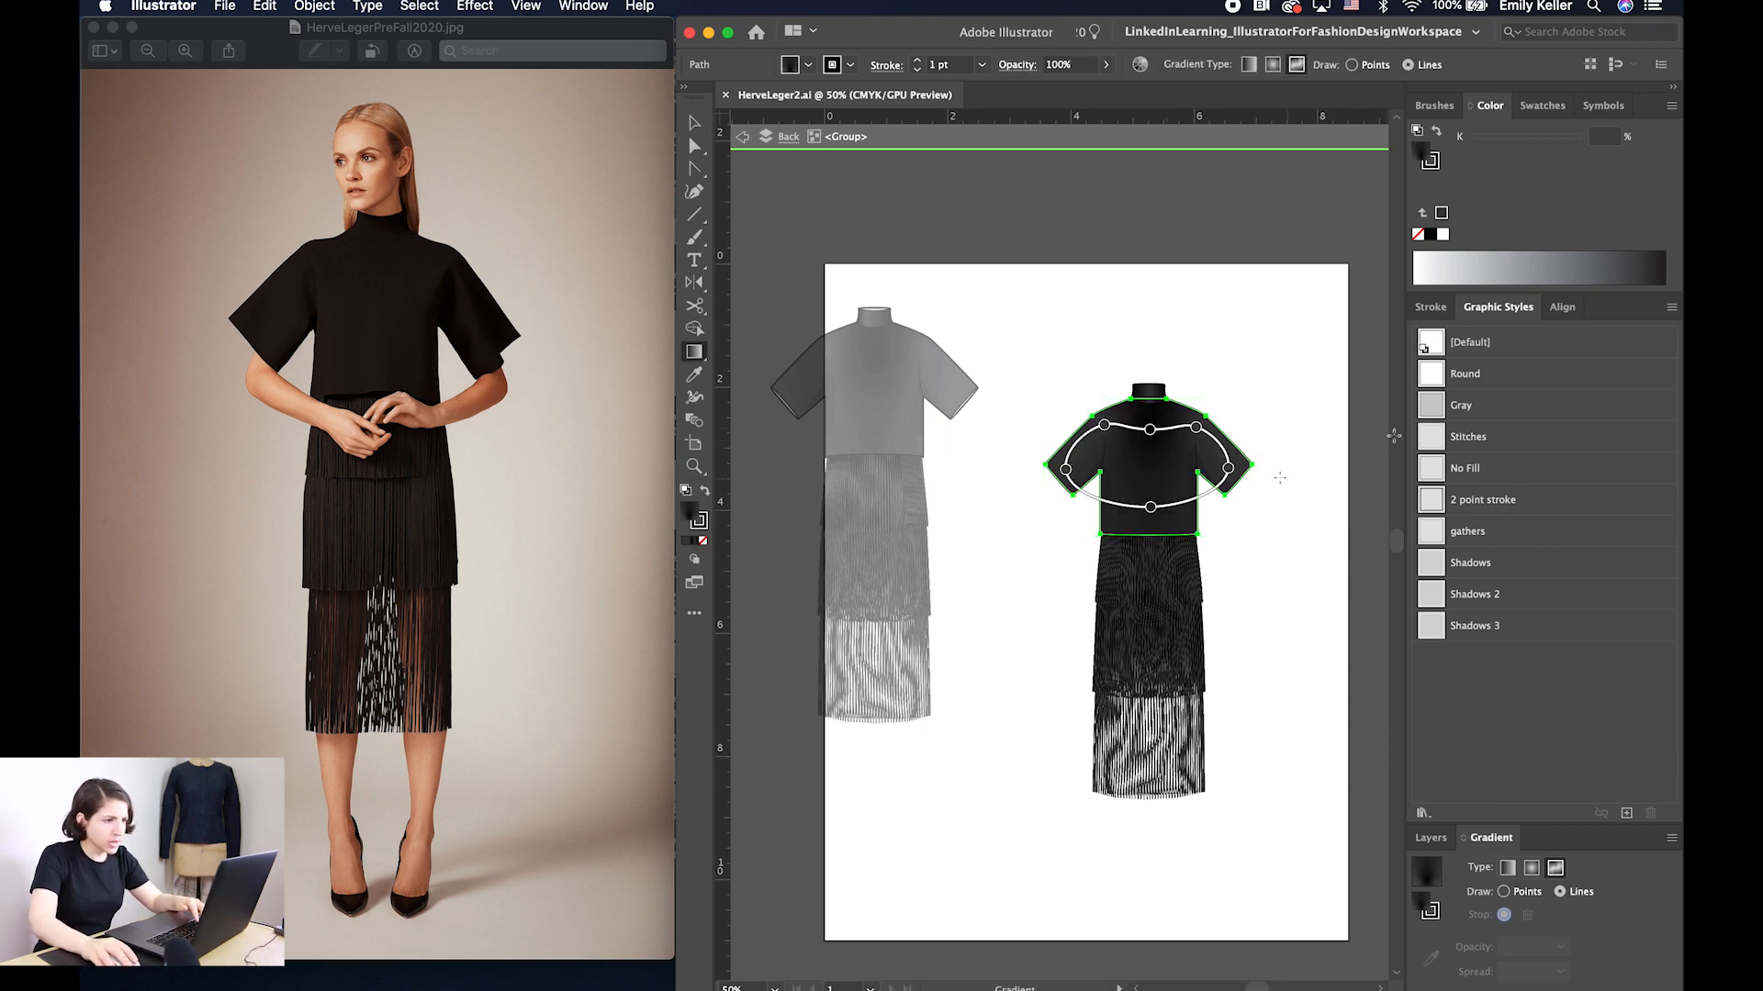
click(1150, 430)
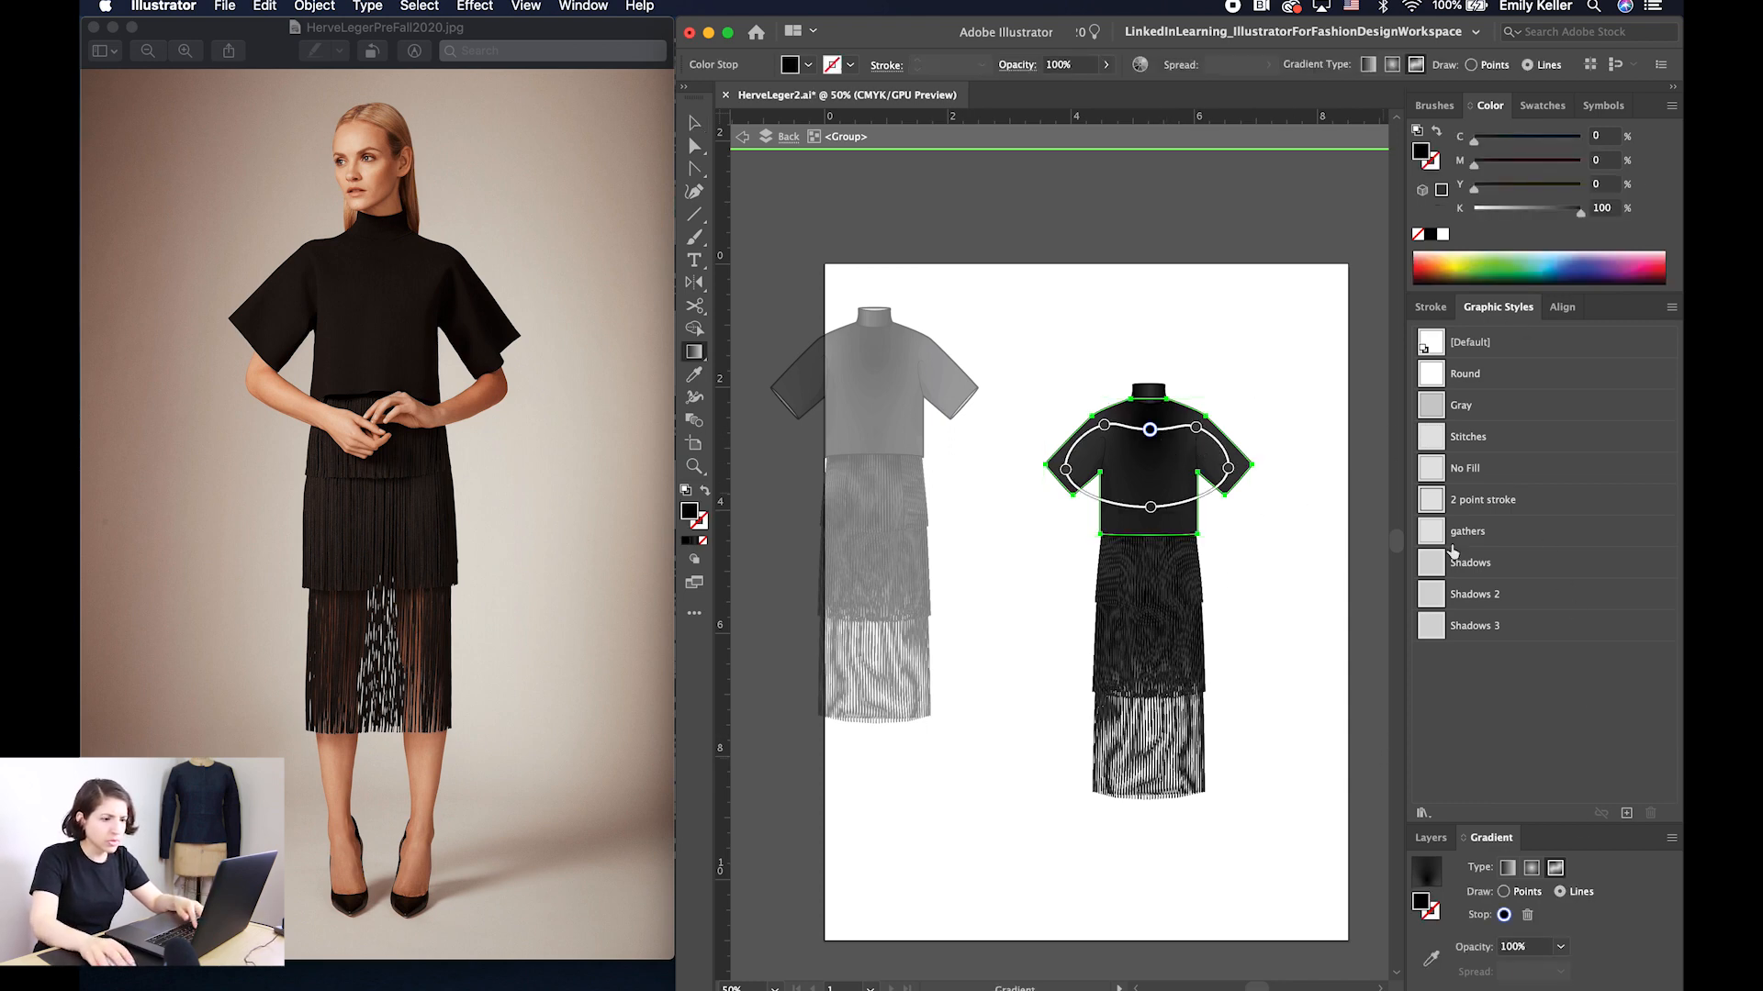
click(1602, 210)
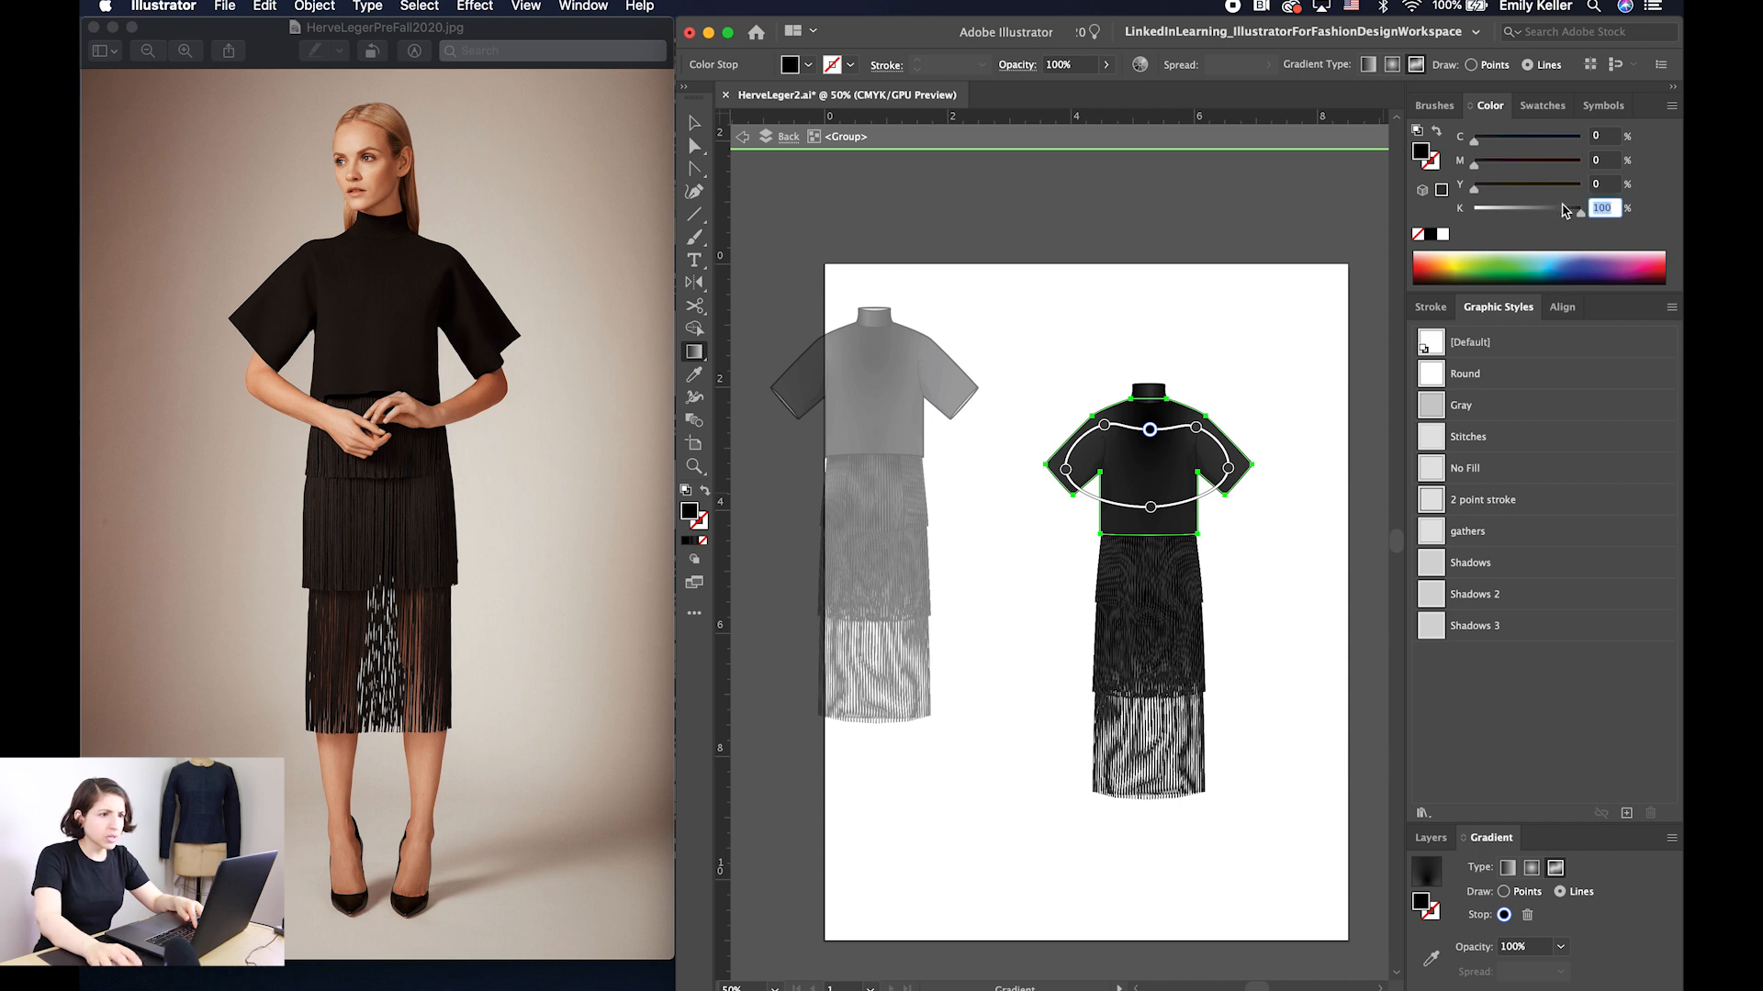
text(95)
key(Return)
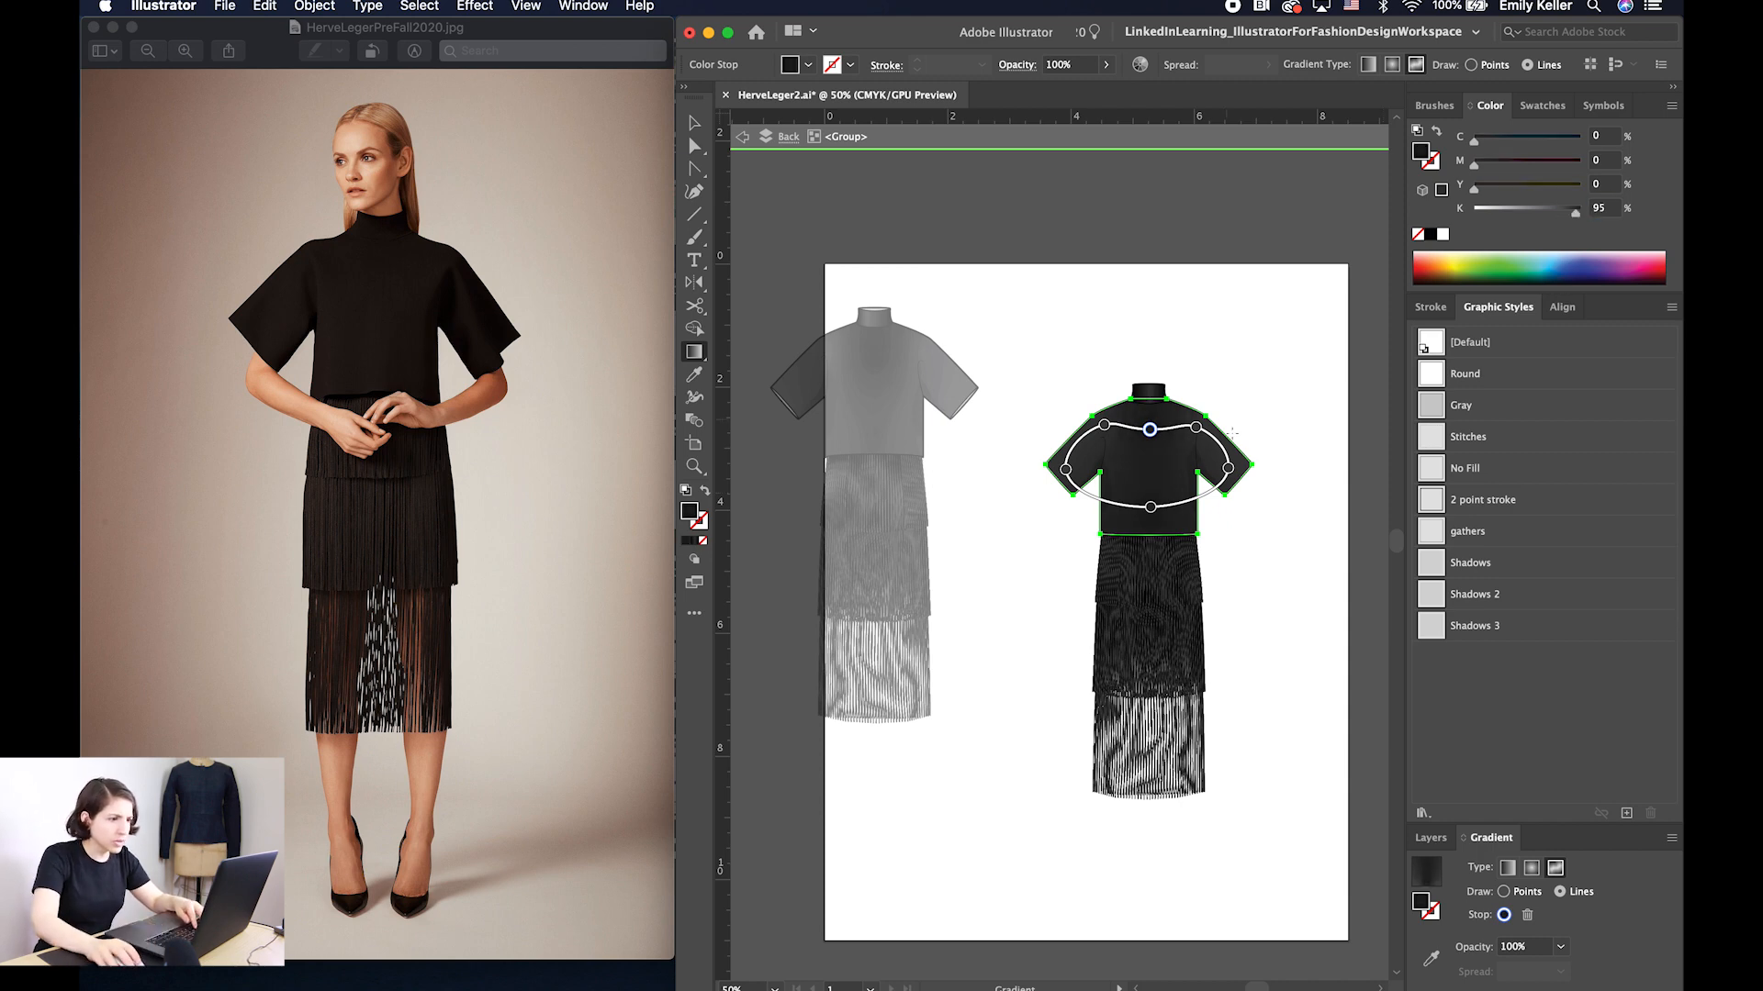
Set the gradient stop above the body's hem to K 100% and exit the group's isolation mode
click(1150, 508)
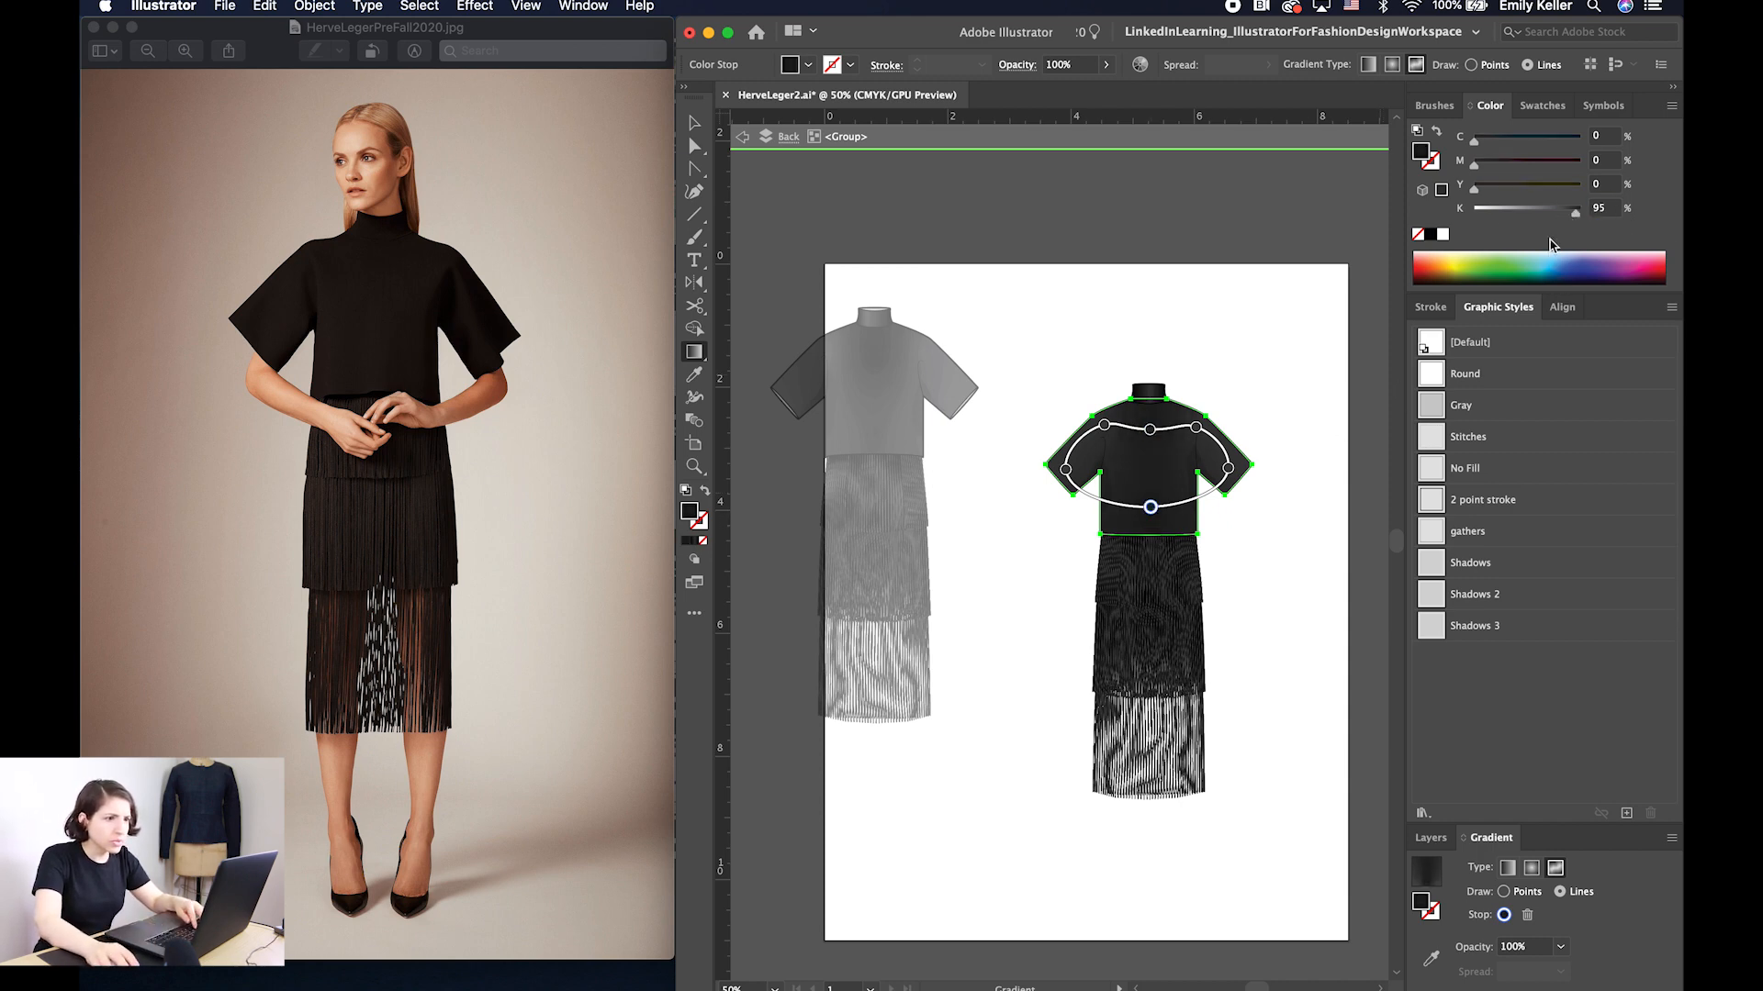
click(1436, 235)
key(v)
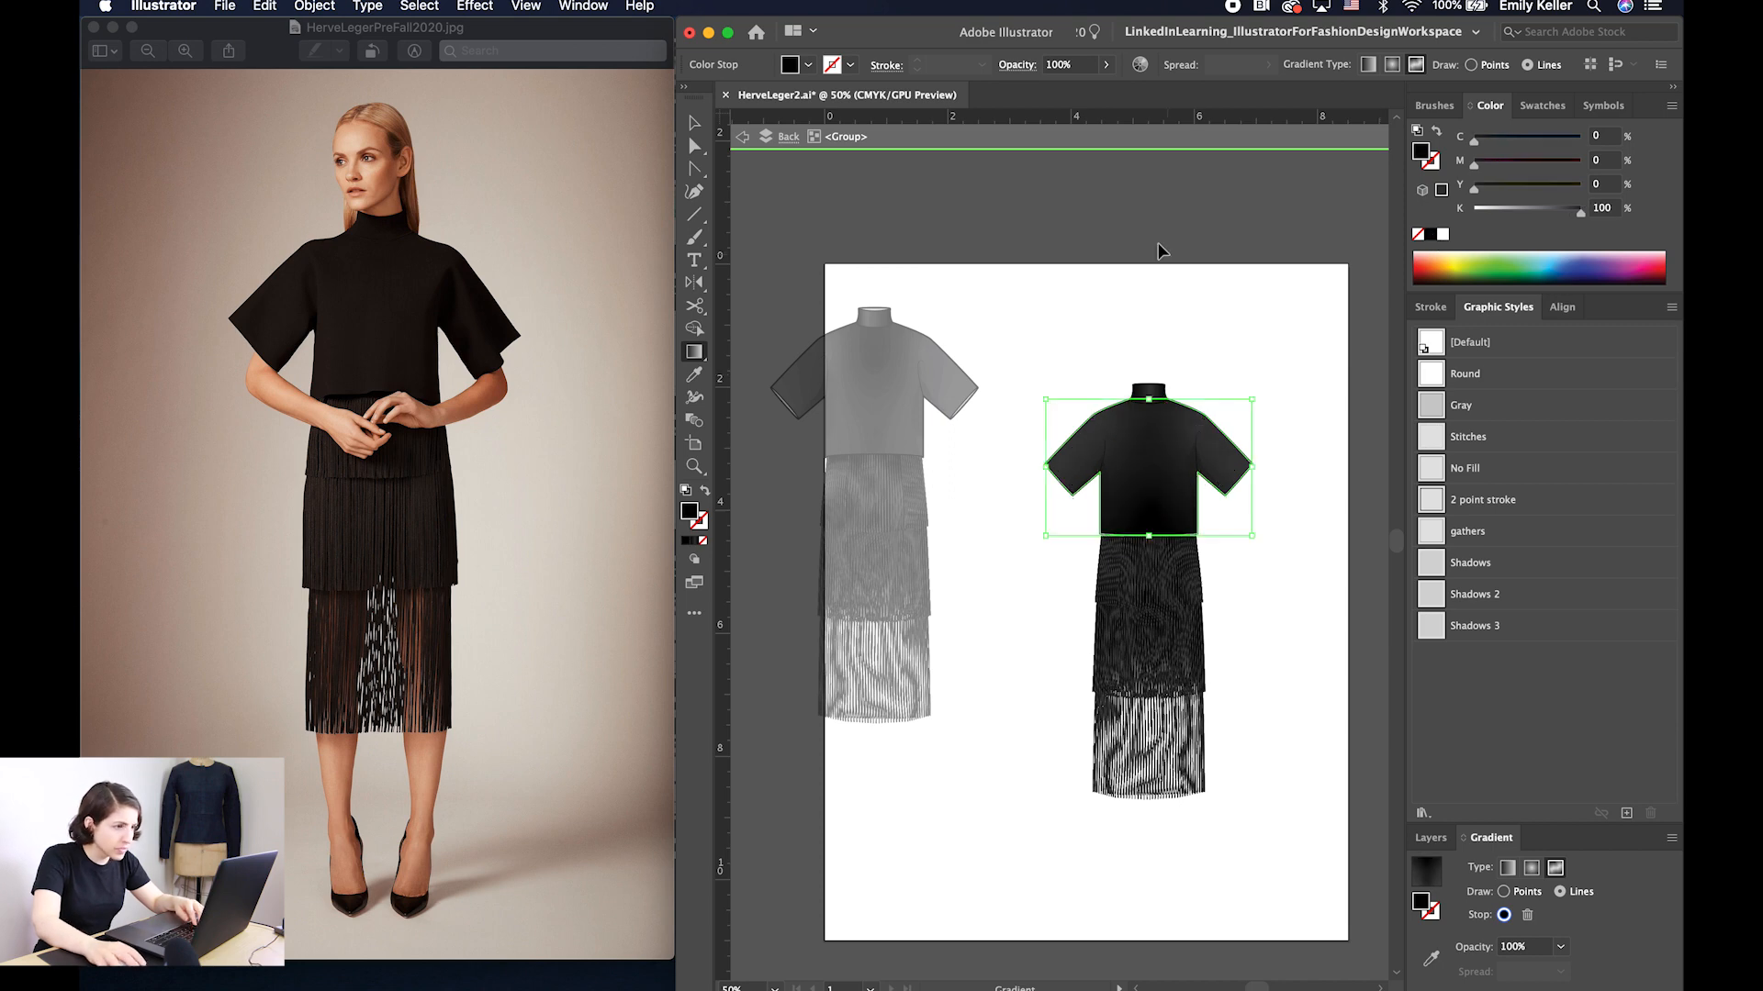
double_click(1147, 236)
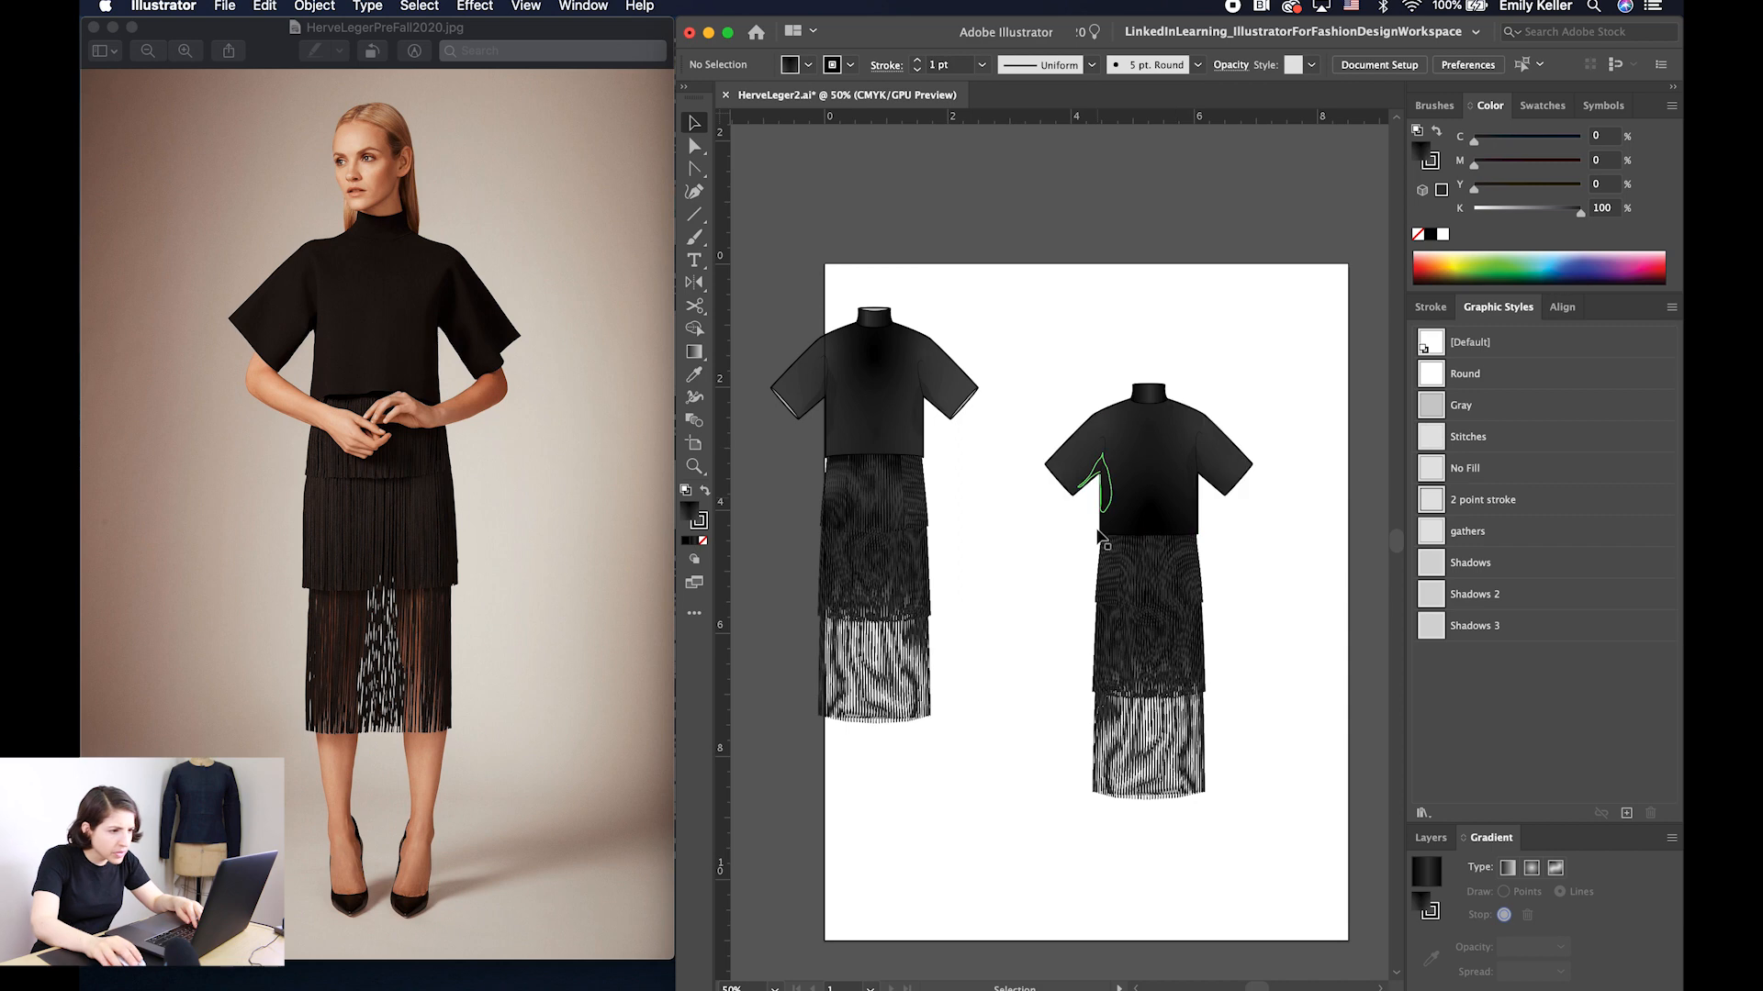
Show the document's layers and inspect the front view's collar and sleeve up close for comparison with the back view
drag(1016, 327, 1290, 843)
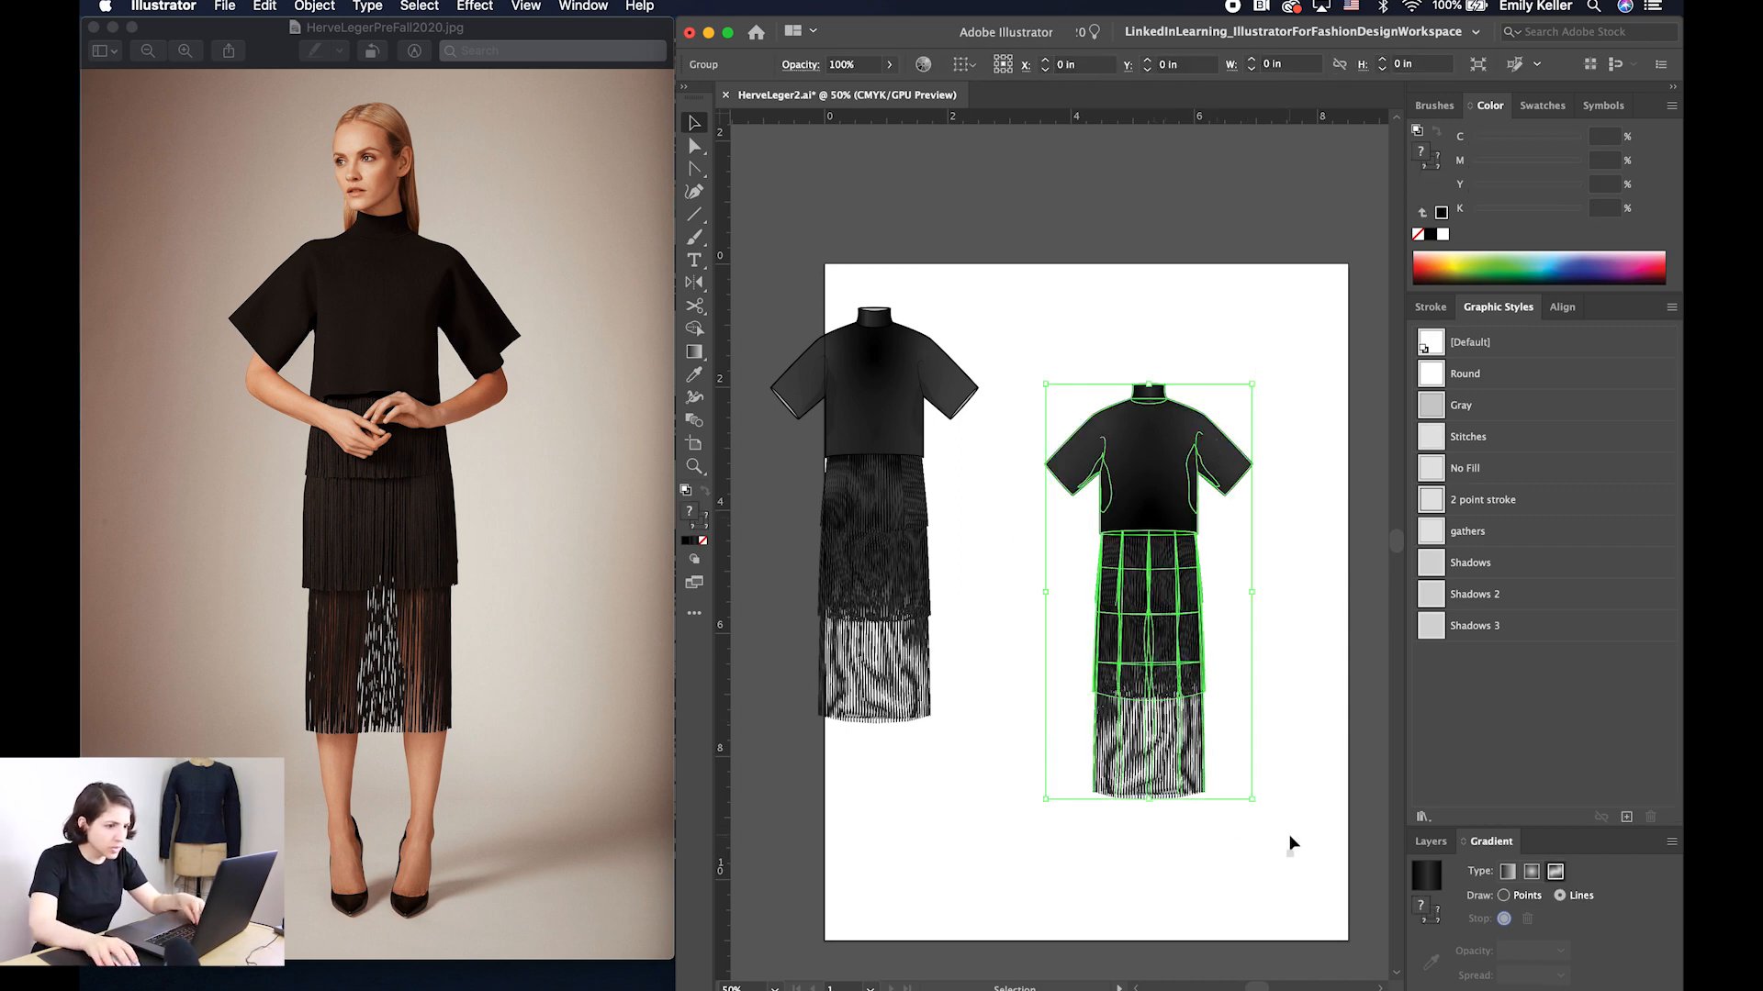
click(1430, 841)
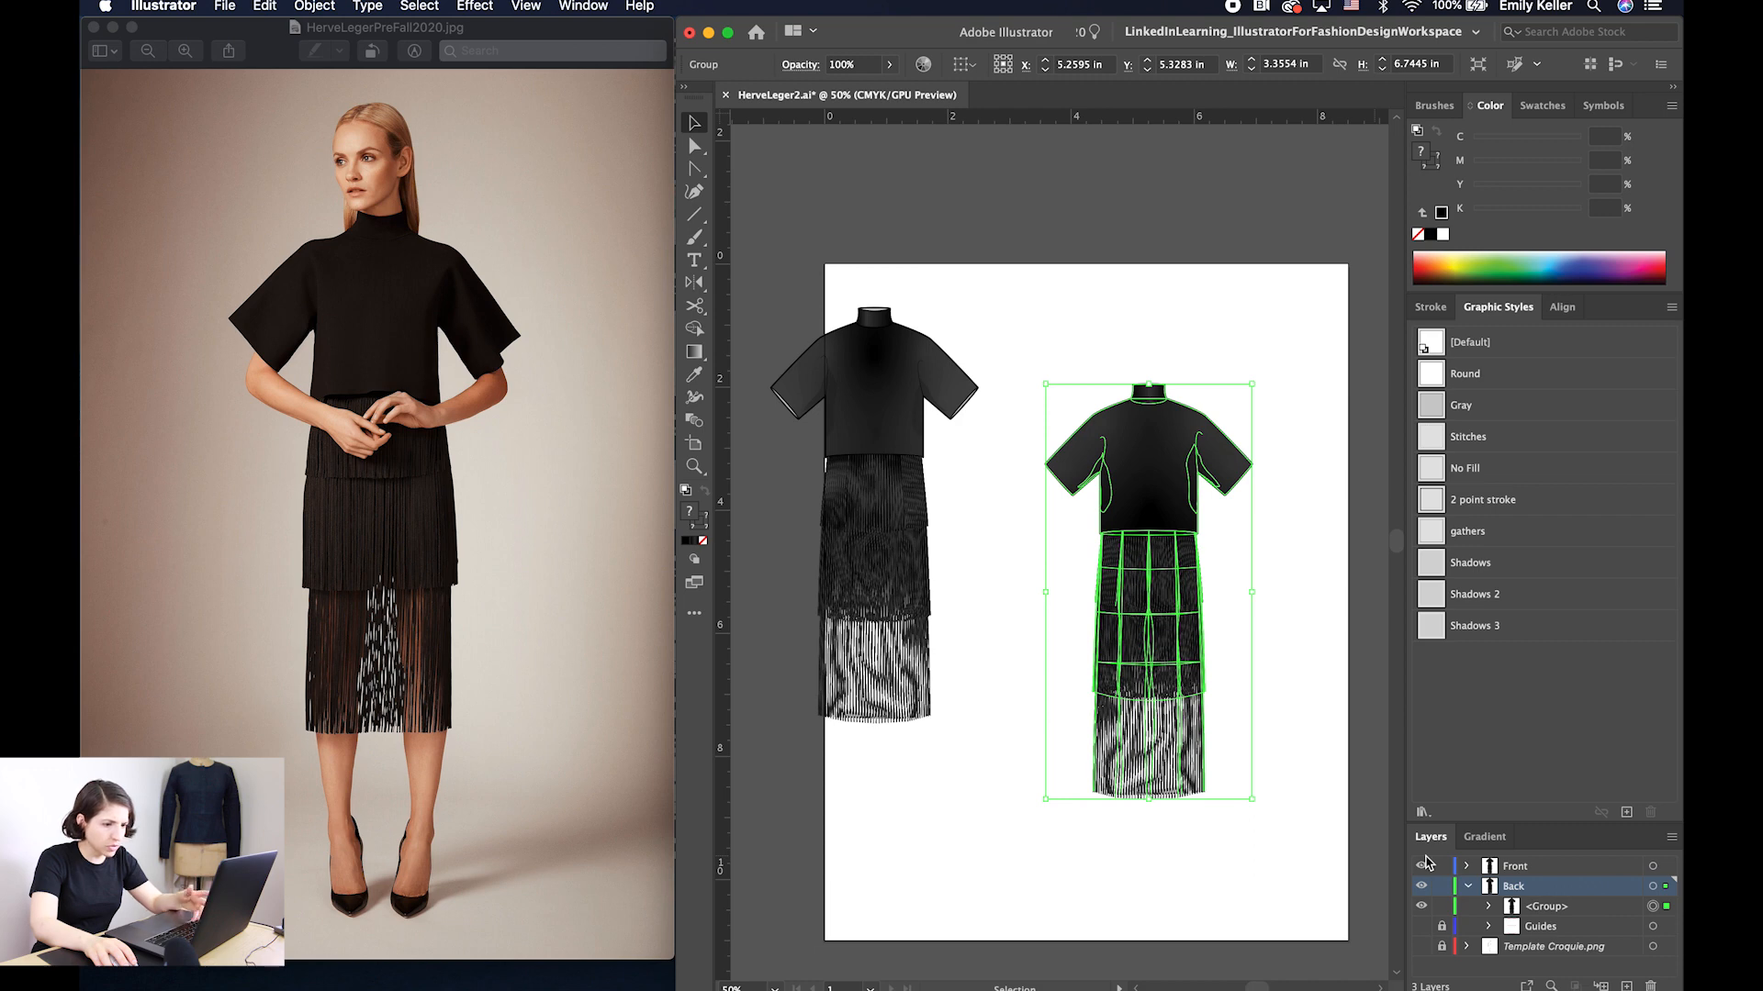
click(1147, 327)
key(super+plus)
key(super+plus)
key(super+plus)
drag(1272, 352, 1028, 513)
drag(838, 301, 1230, 525)
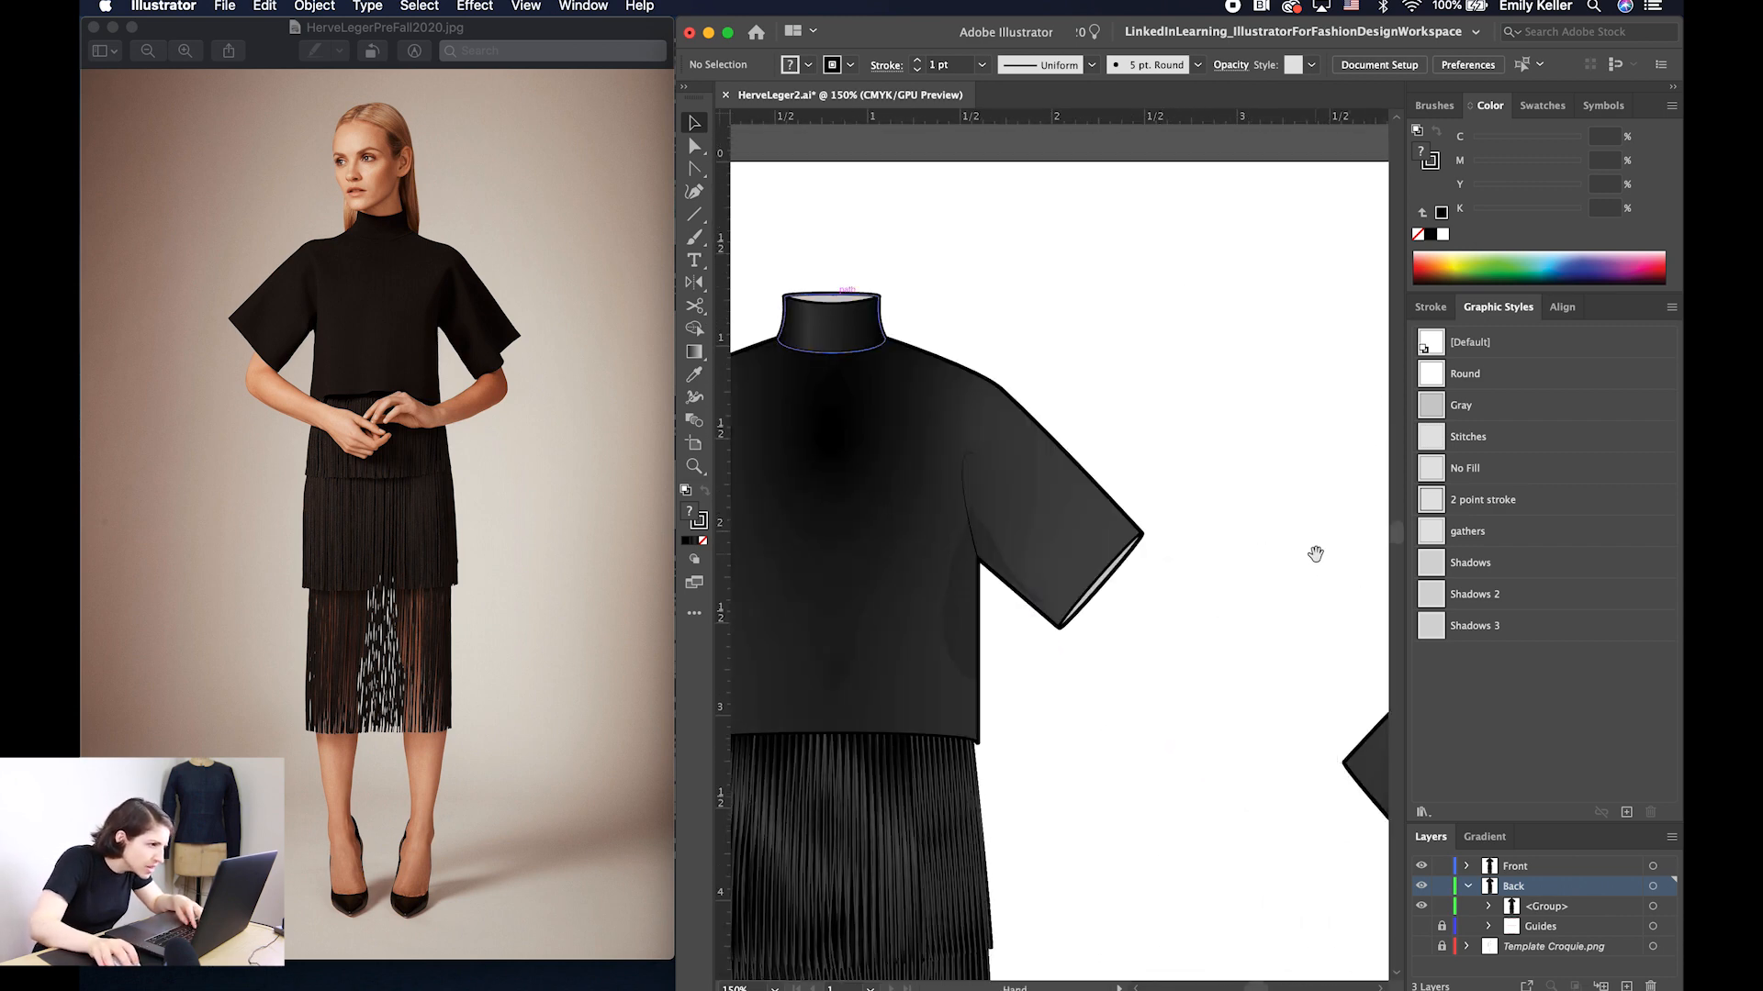
drag(1322, 570, 855, 337)
key(super+minus)
key(super+minus)
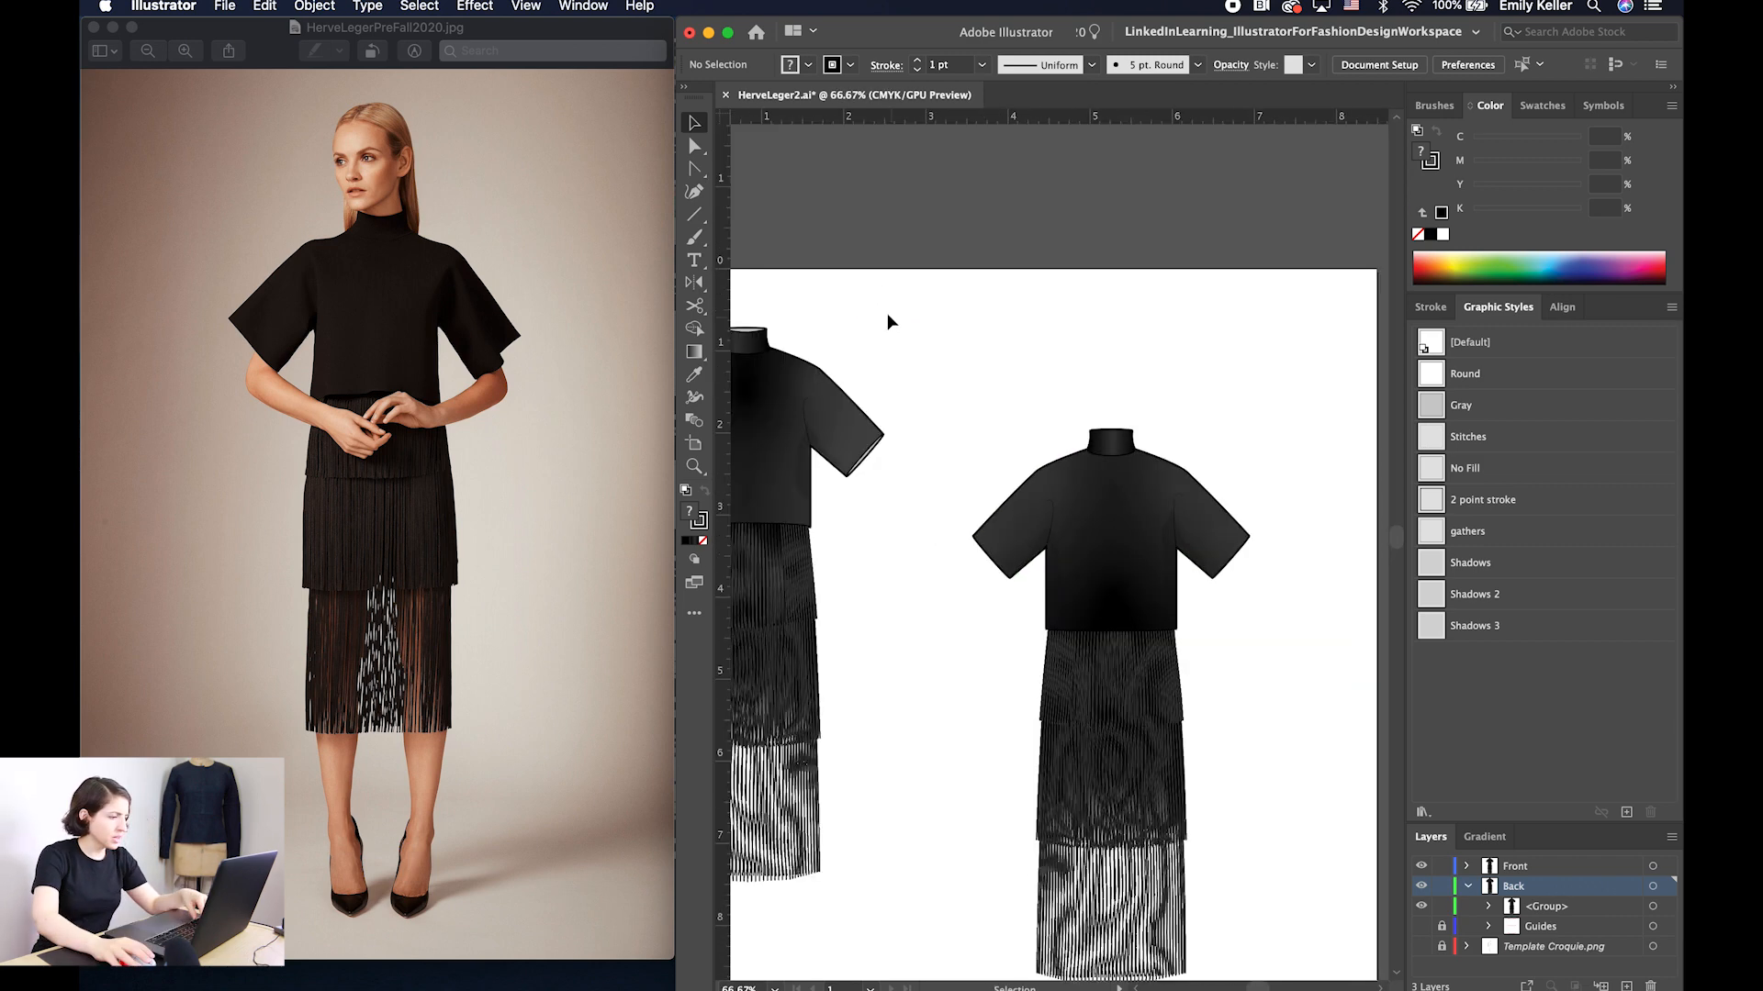
Save the document and move the whole back garment about 0.1 in right and 0.05 in up
key(super+s)
scroll(1017, 424, down, 3)
click(1016, 395)
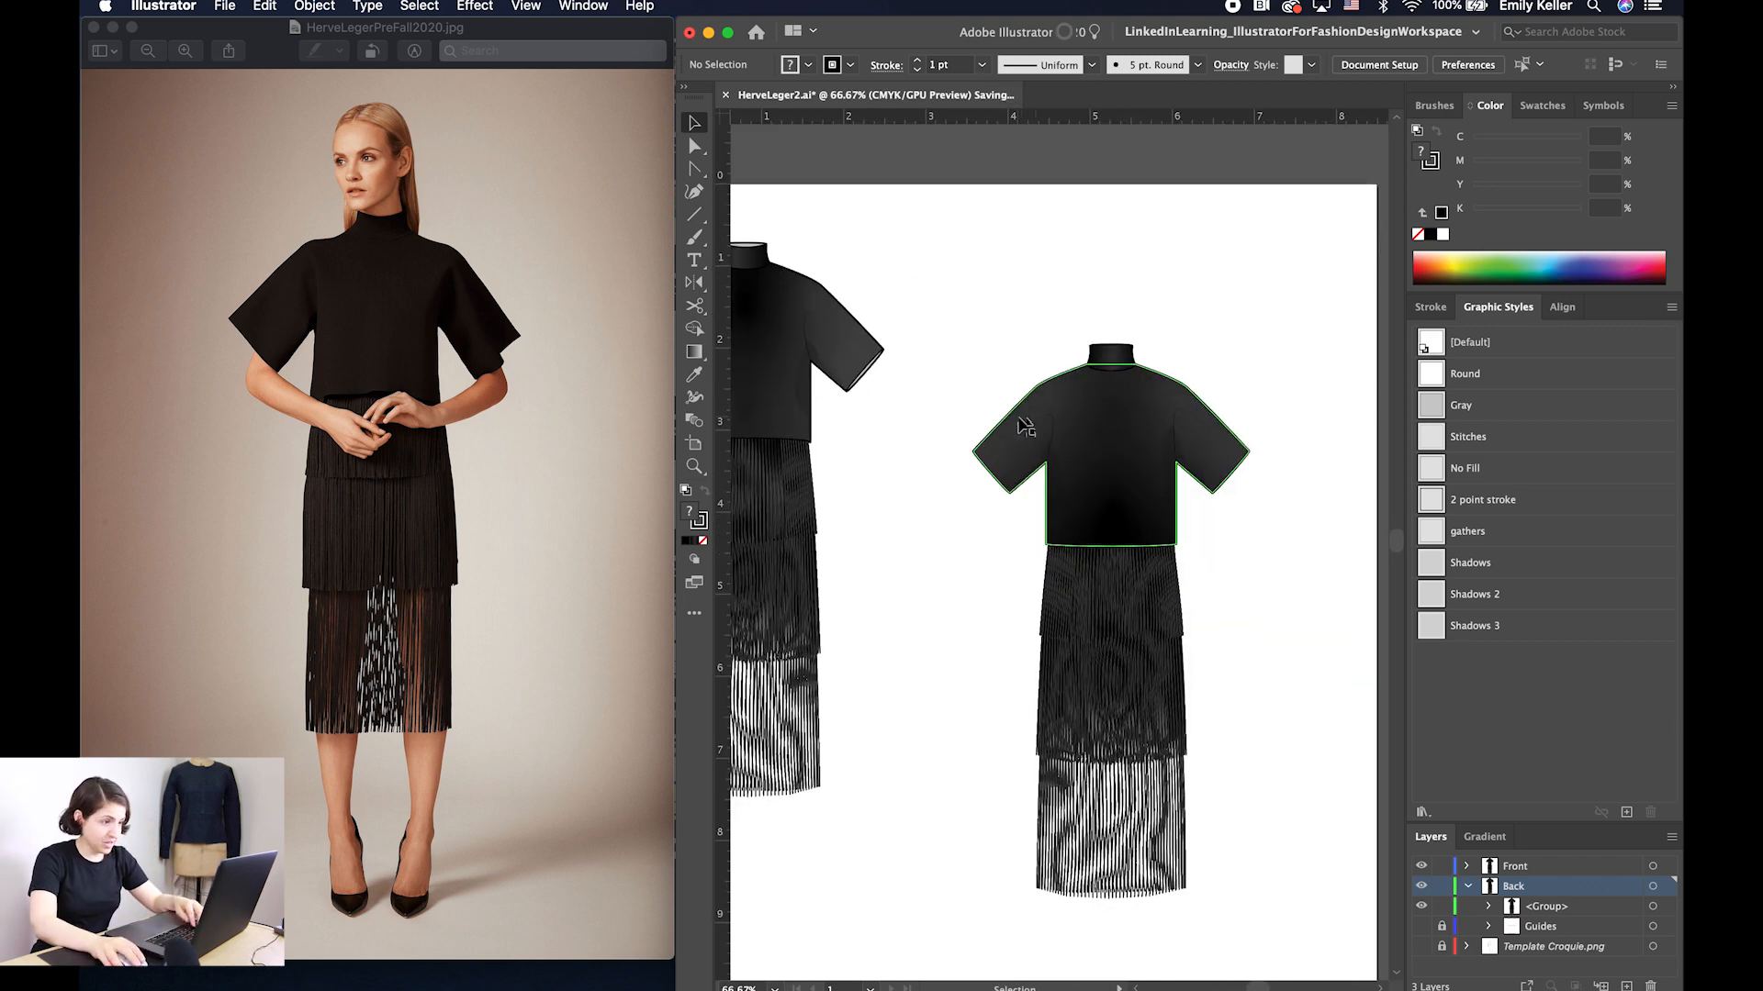
drag(1097, 420, 1102, 418)
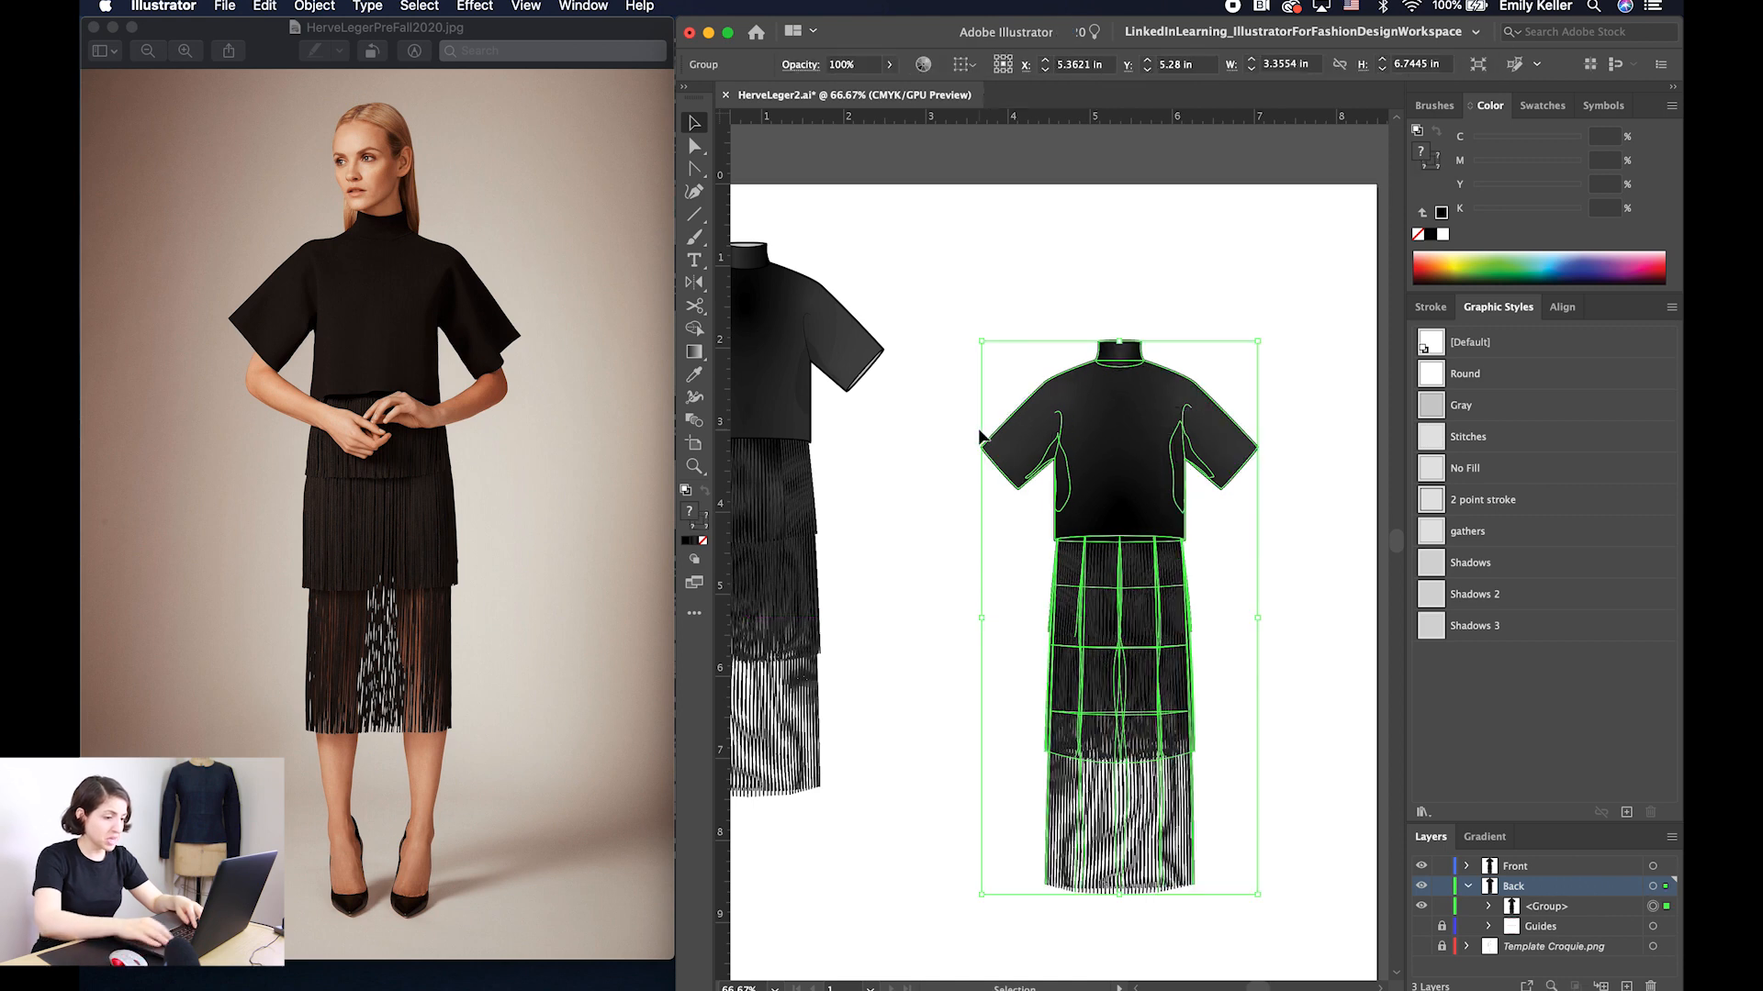
Move the front garment right and slightly up so its sleeve overlaps the back garment's shoulder, and fit both views on screen
key(super+minus)
drag(764, 328, 940, 315)
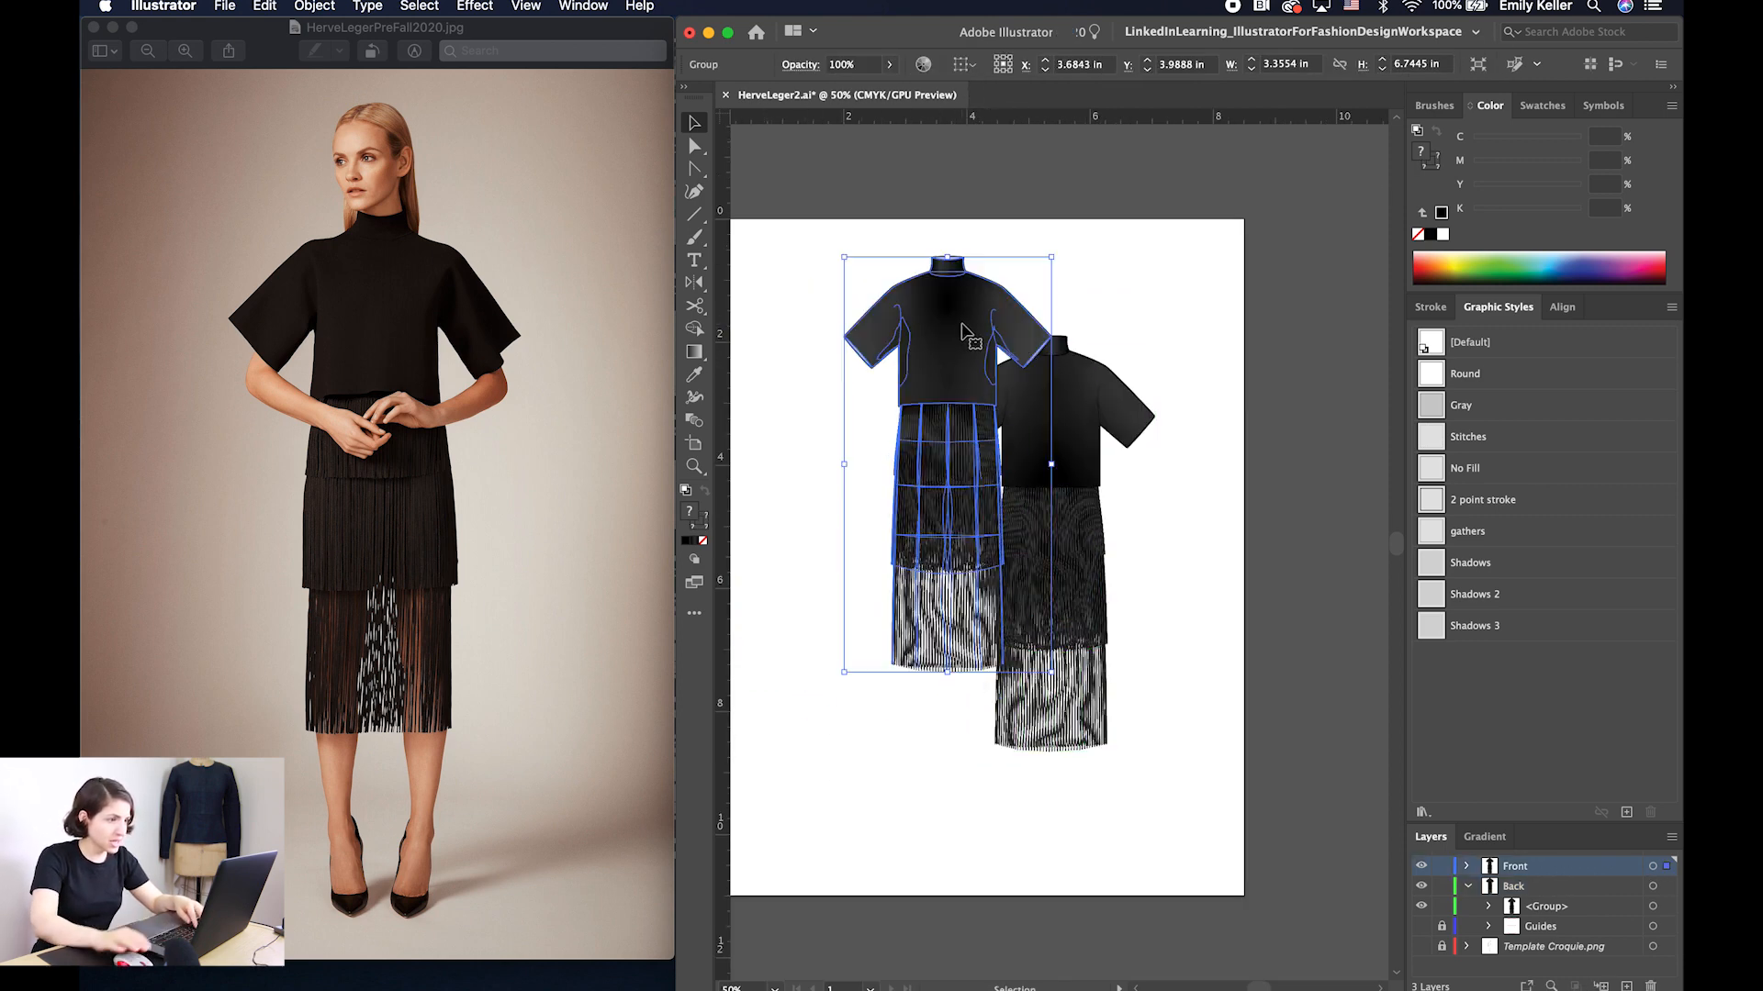
click(1156, 299)
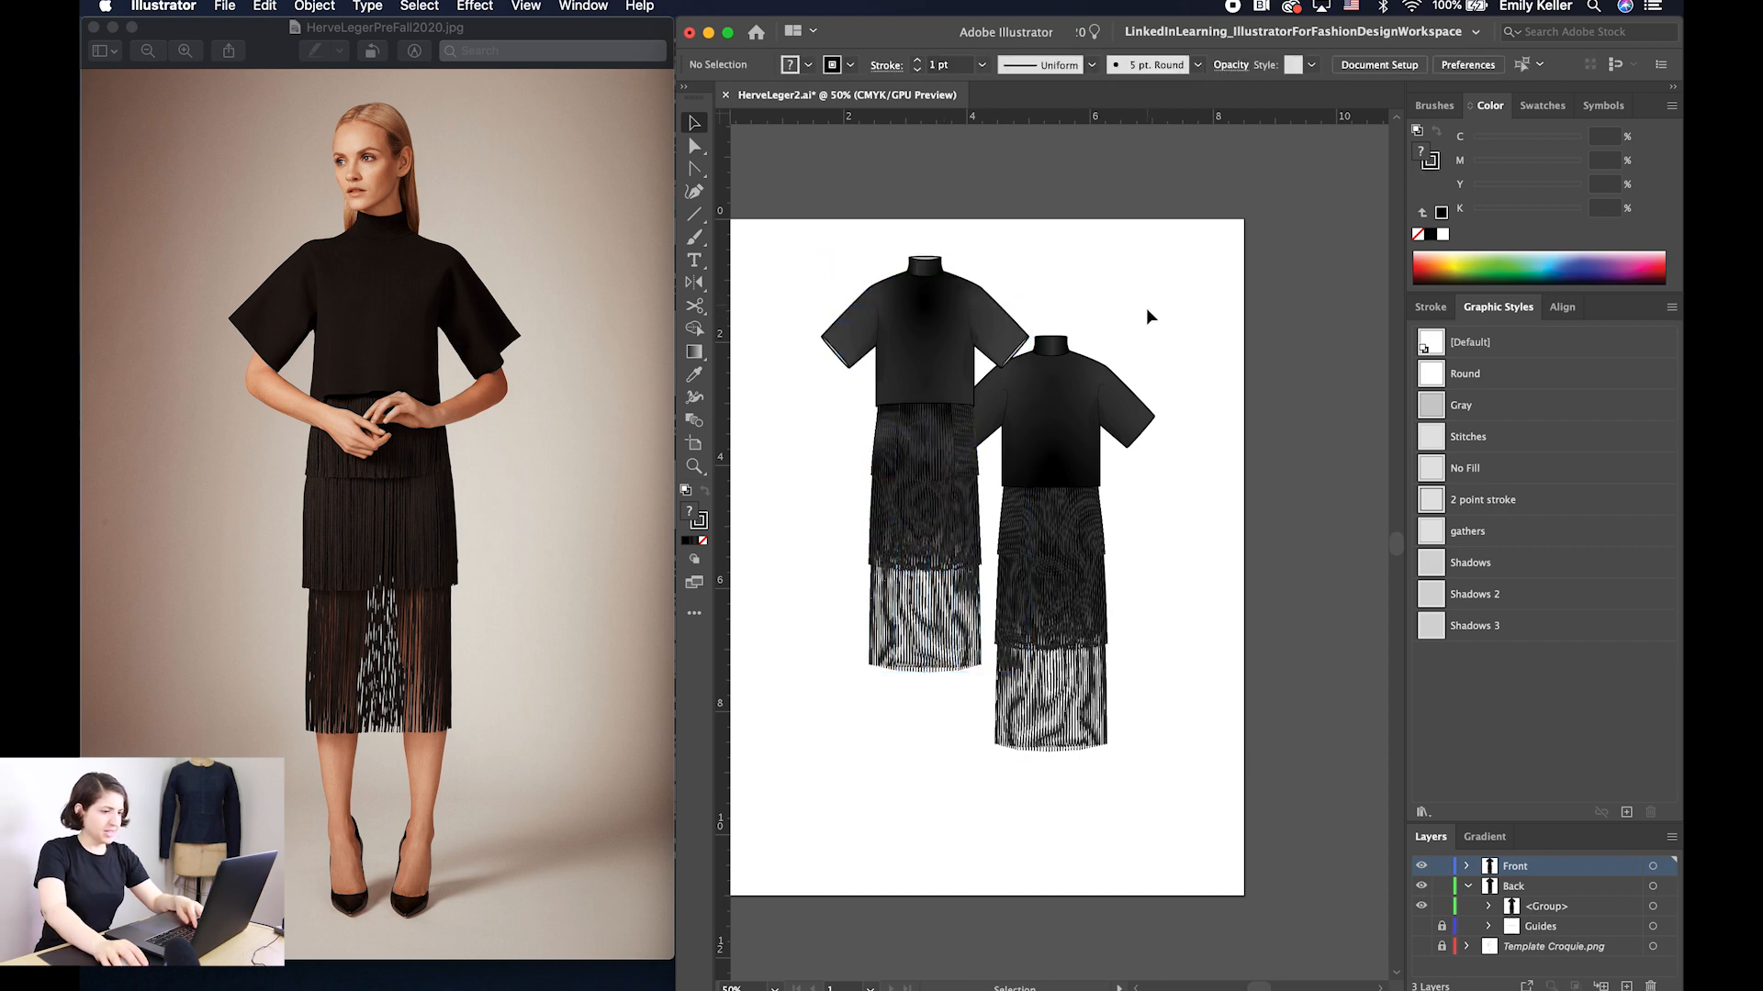
key(super+0)
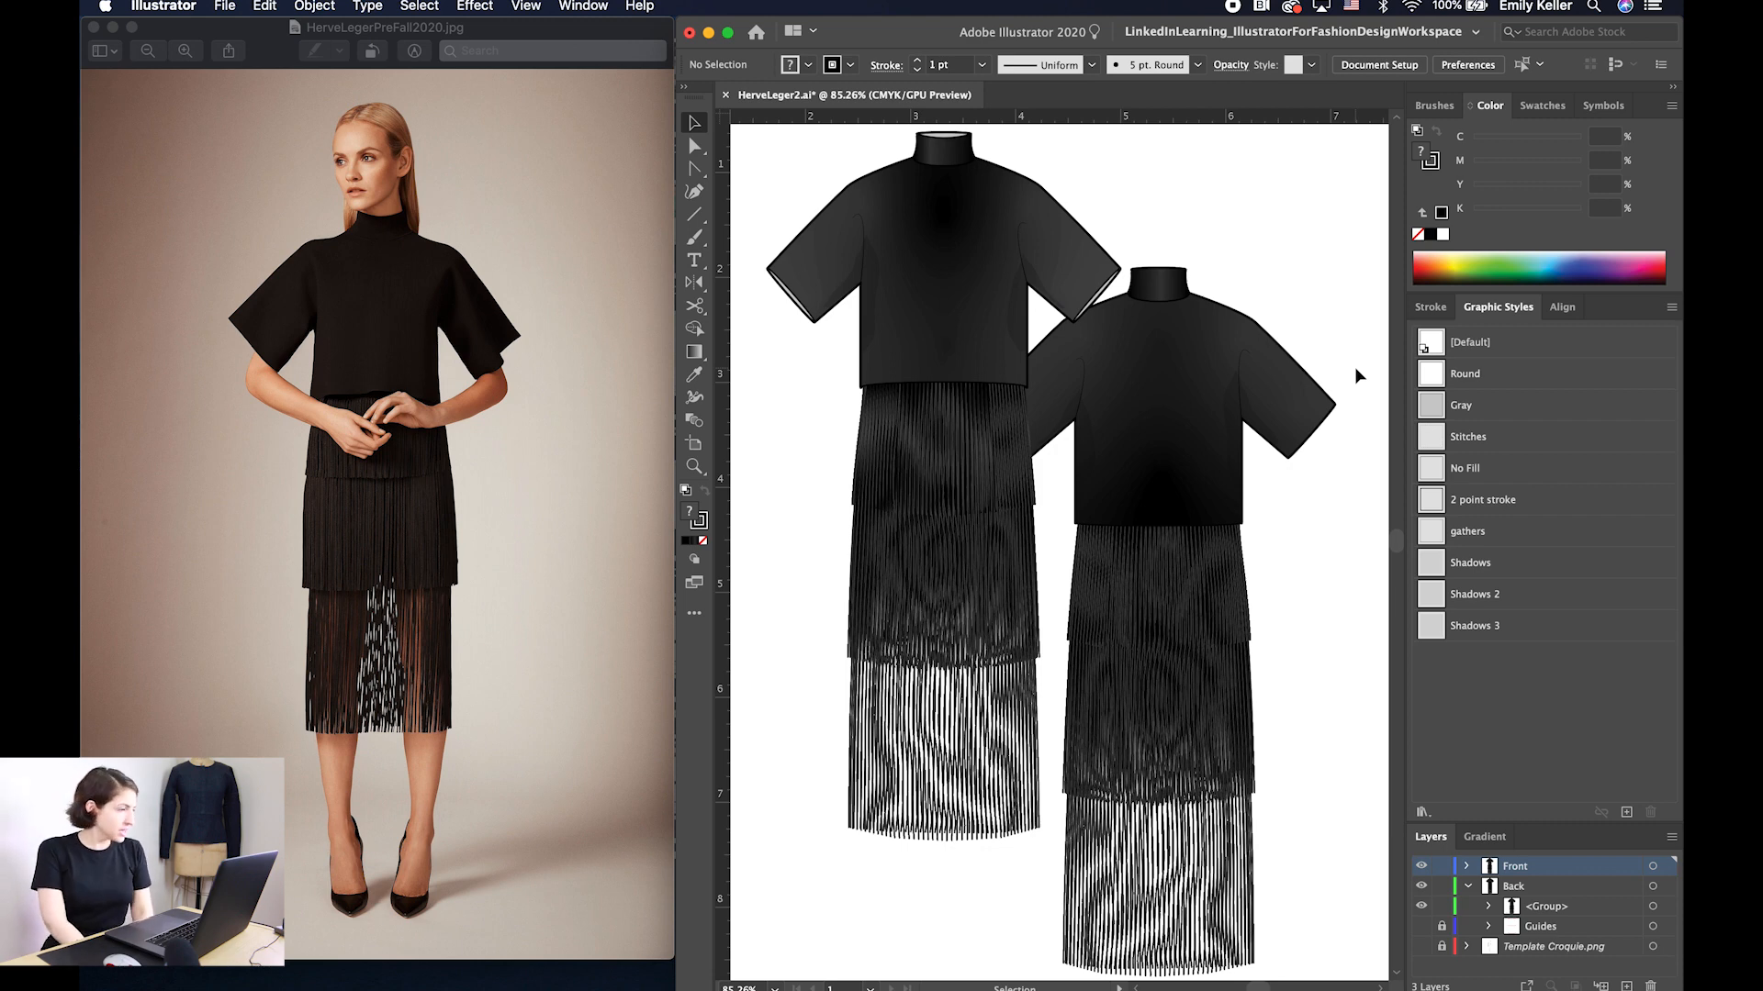
key(XF86MonBrightnessUp)
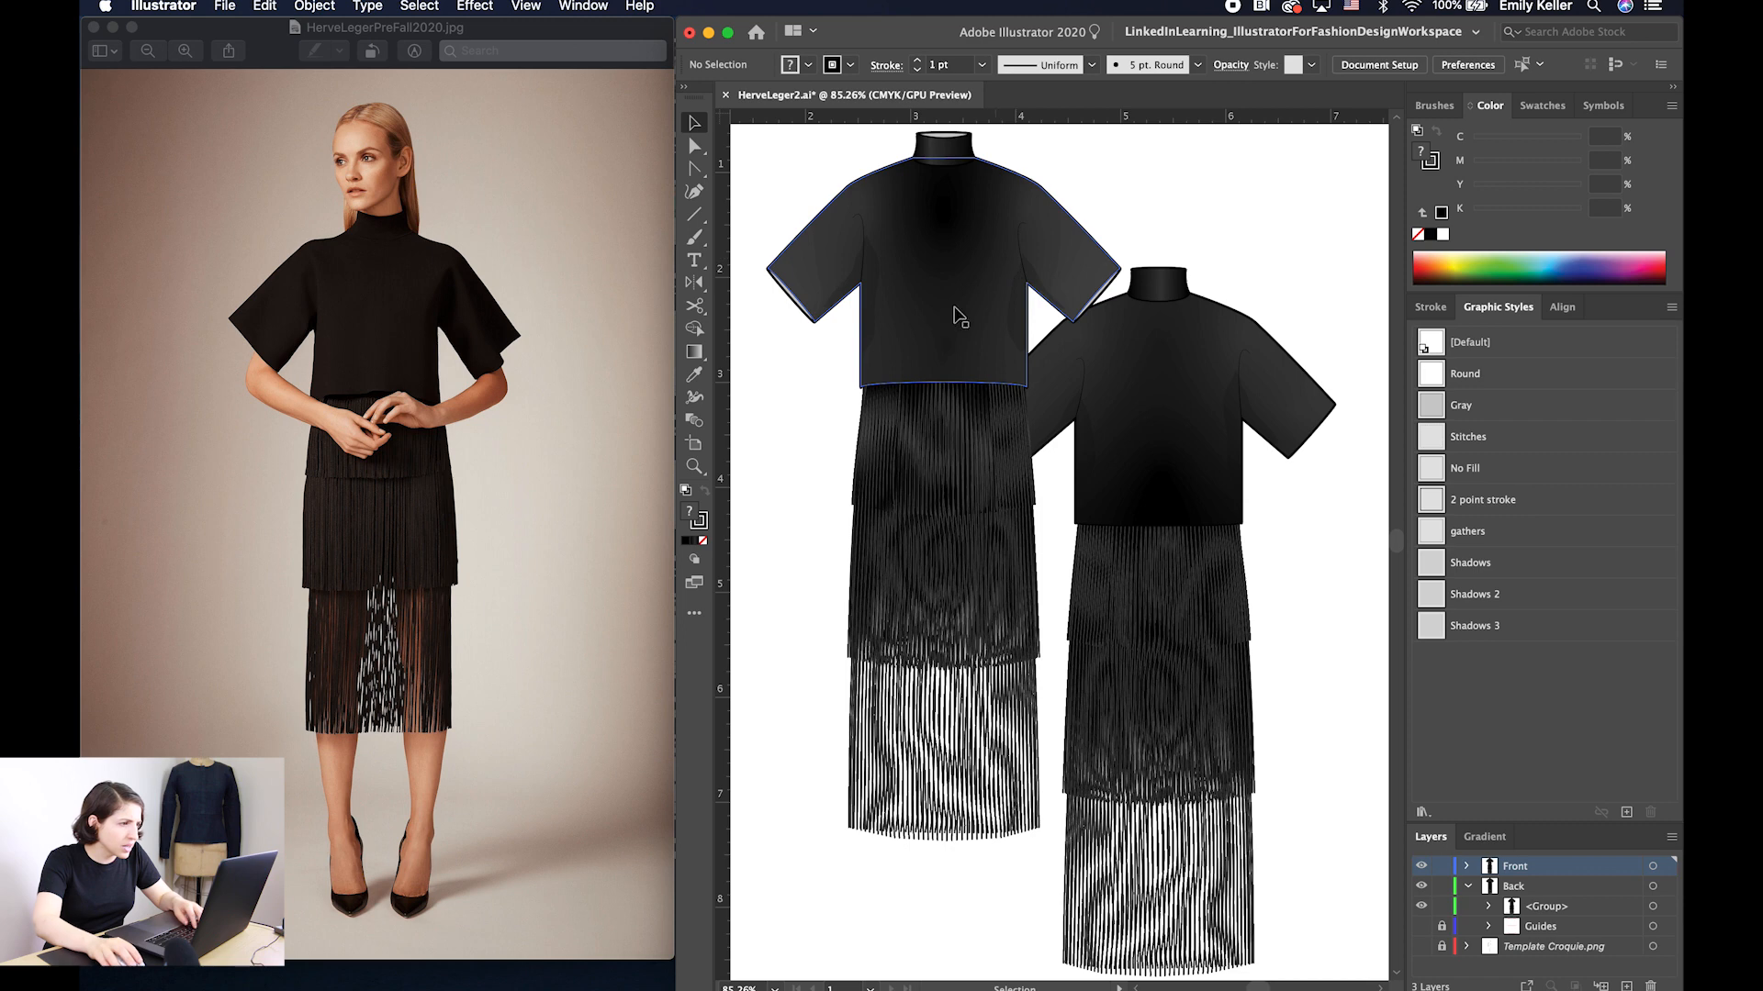
Inspect the anchor points of the underarm shadow shape inside the front garment's group, and save the document
double_click(859, 287)
click(858, 281)
key(a)
click(850, 327)
click(853, 269)
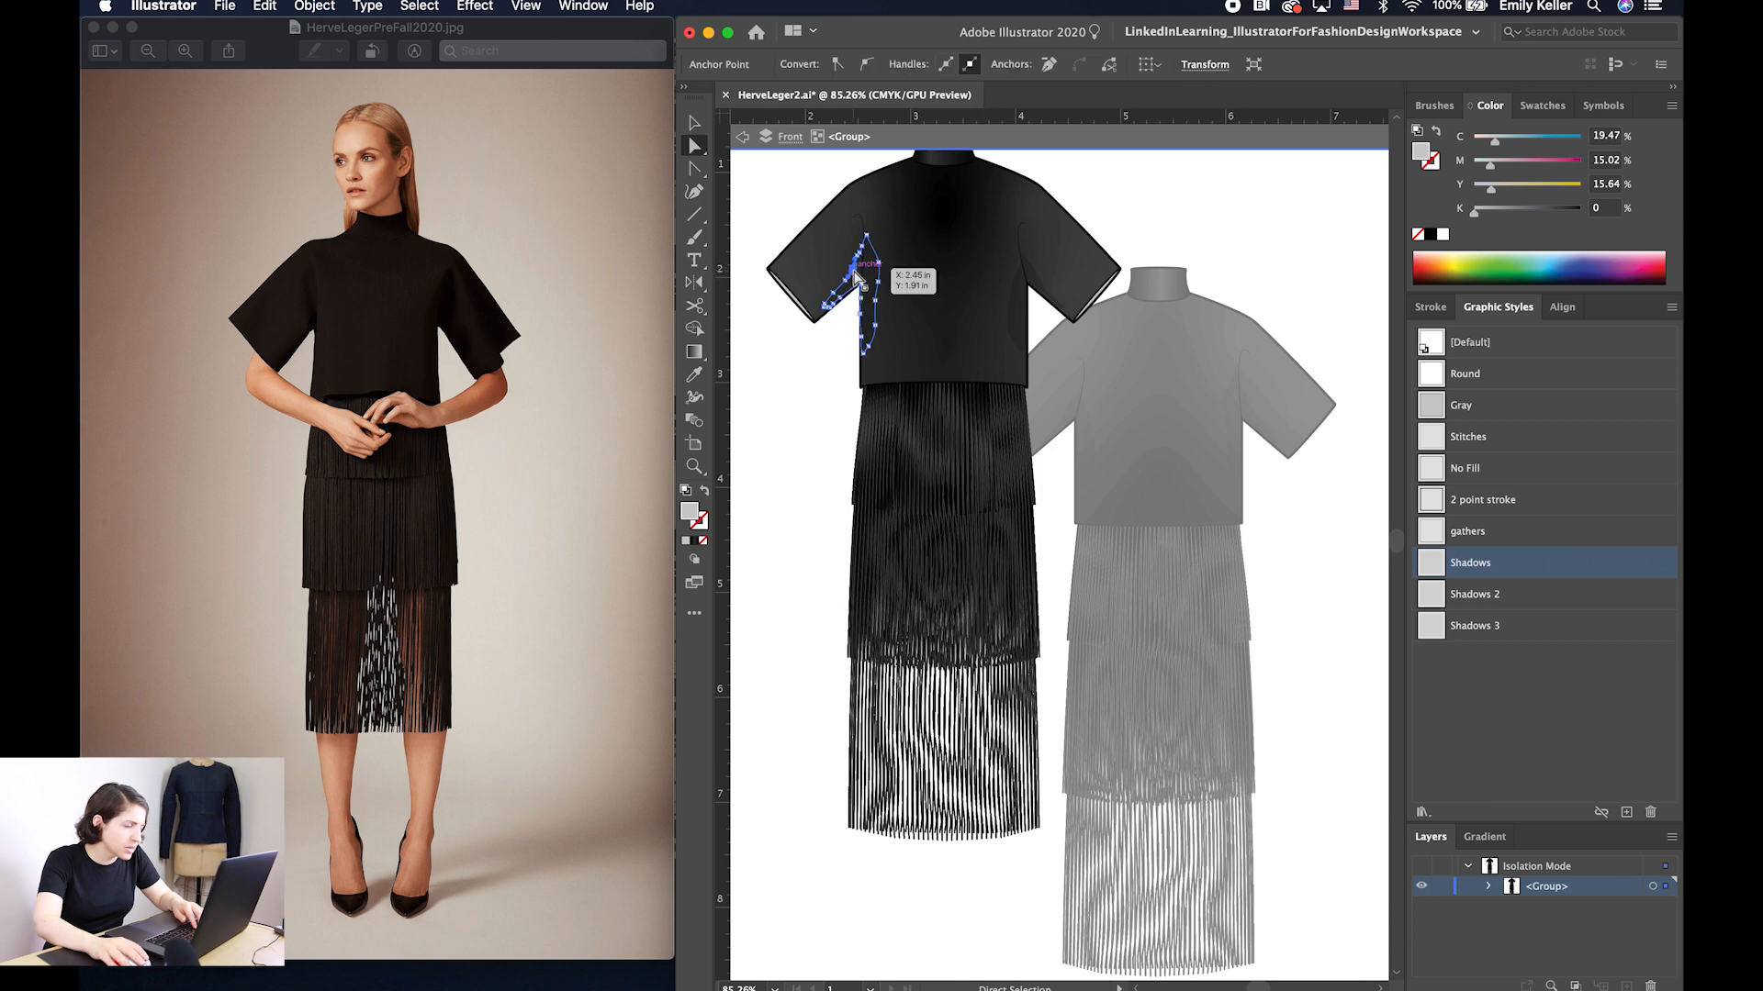
key(v)
double_click(767, 434)
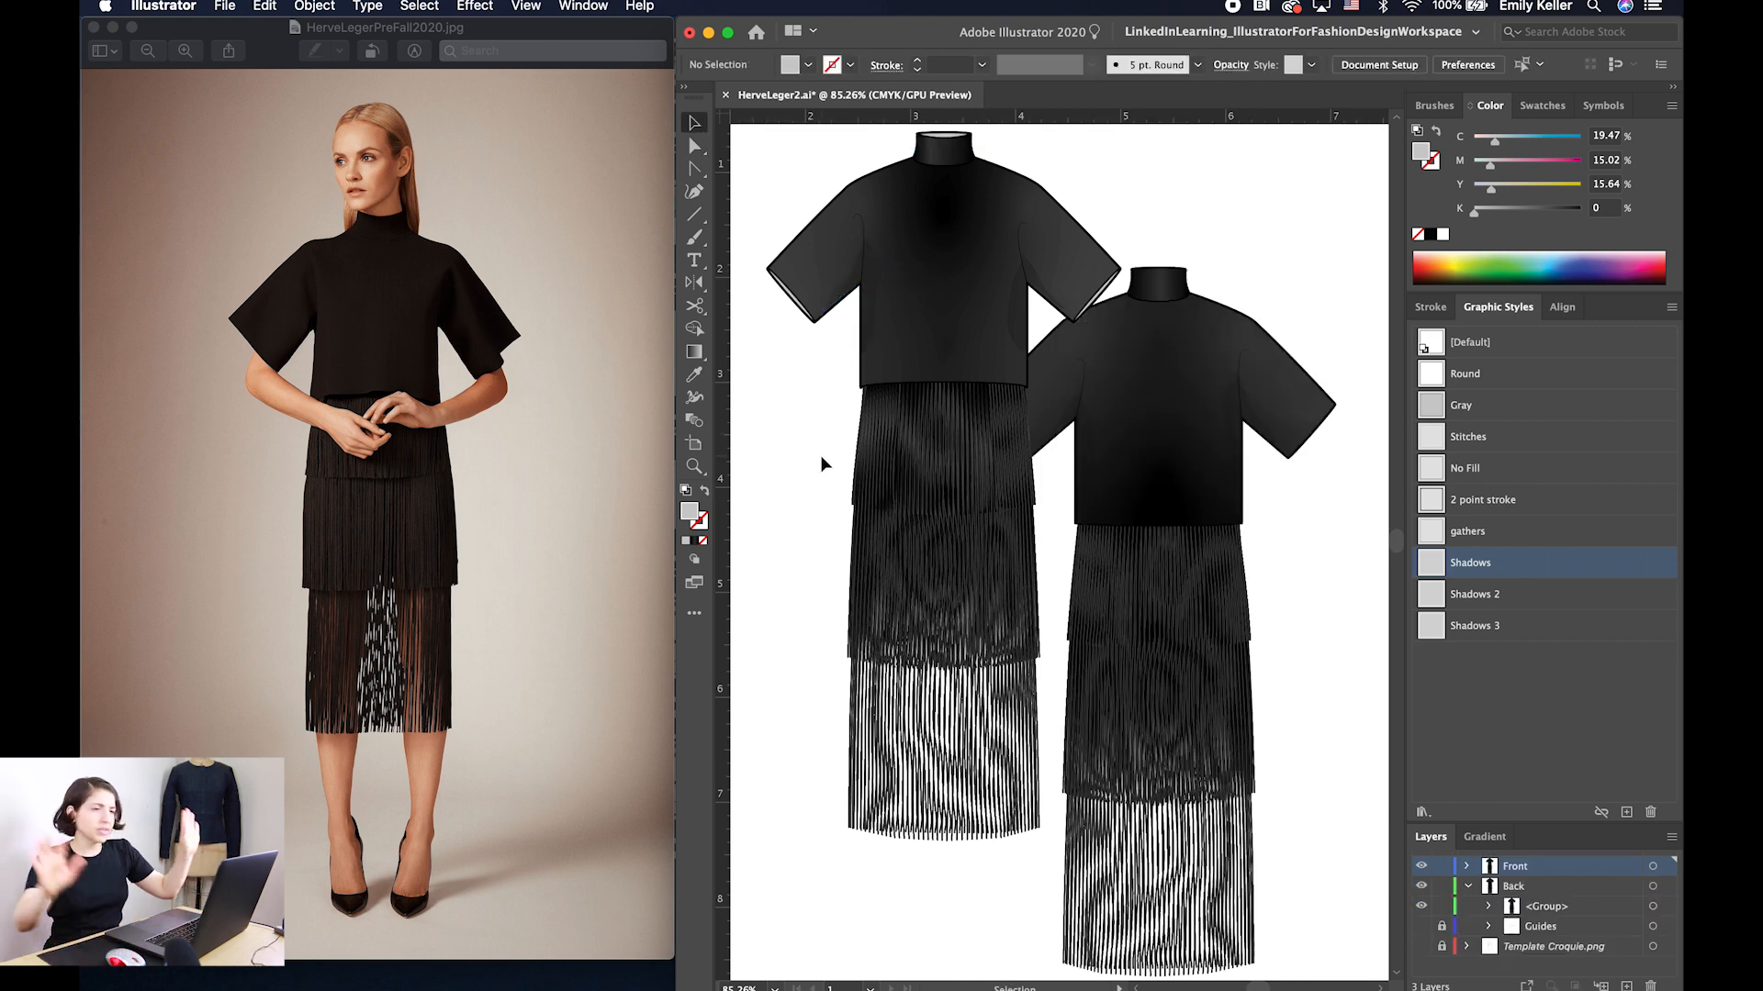
key(a)
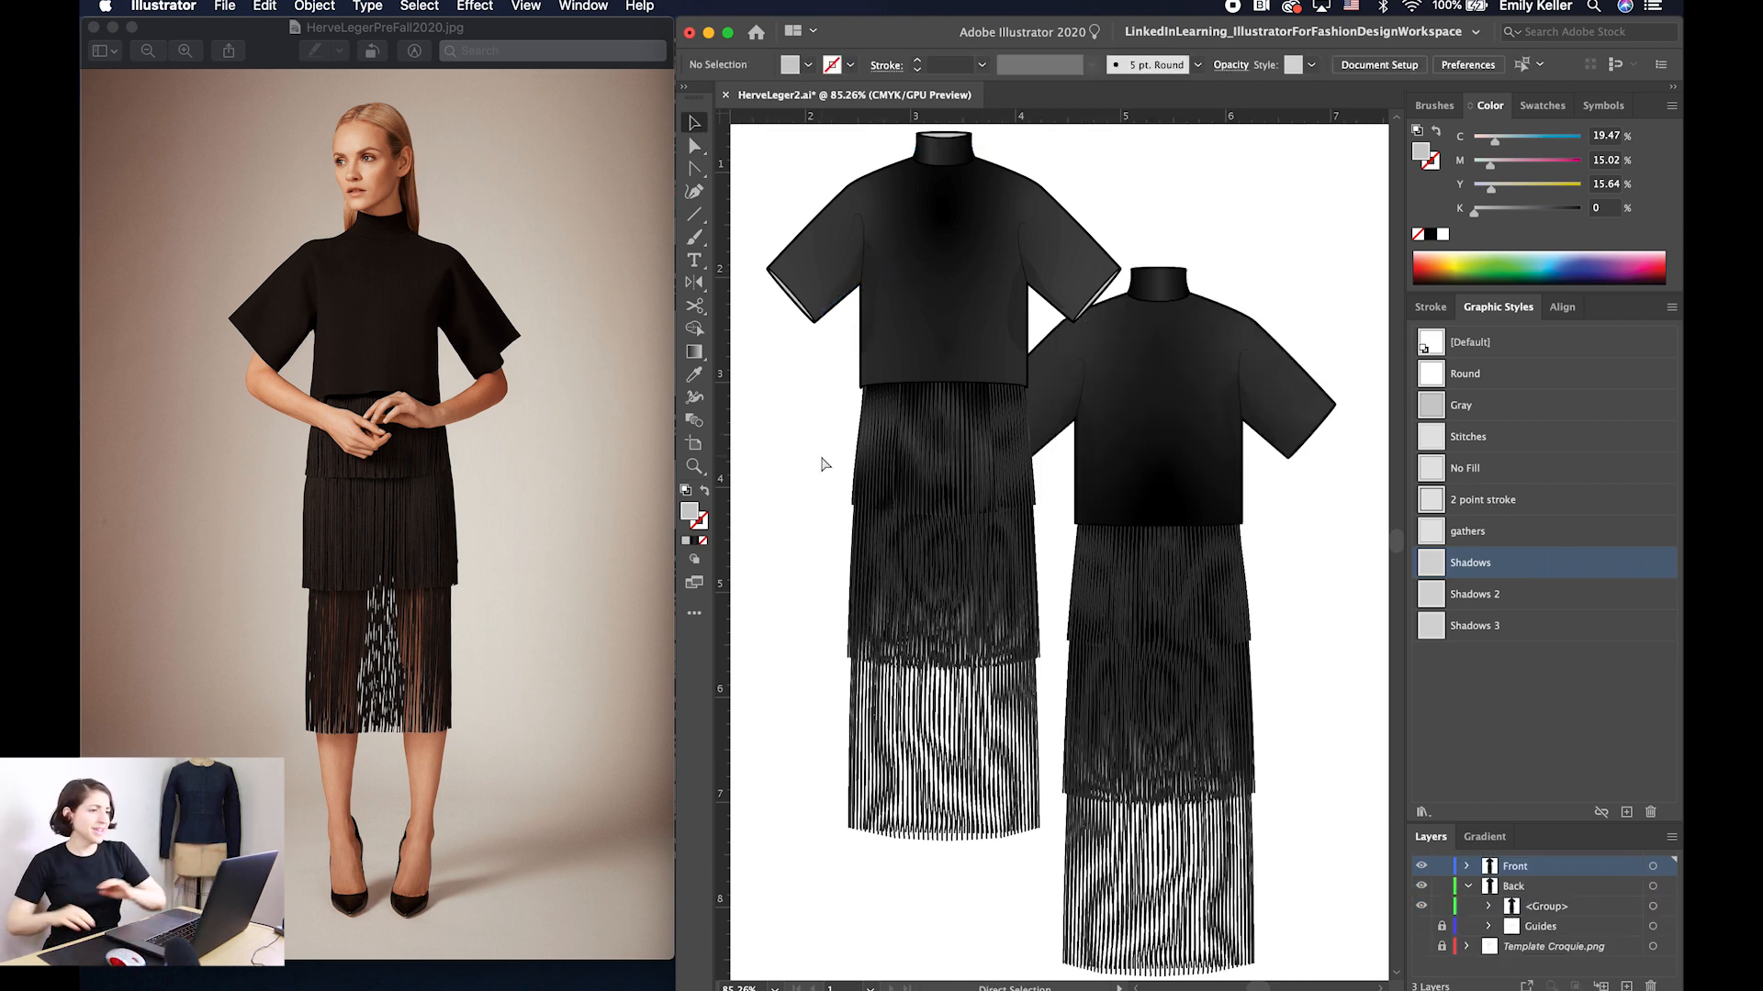
key(super+s)
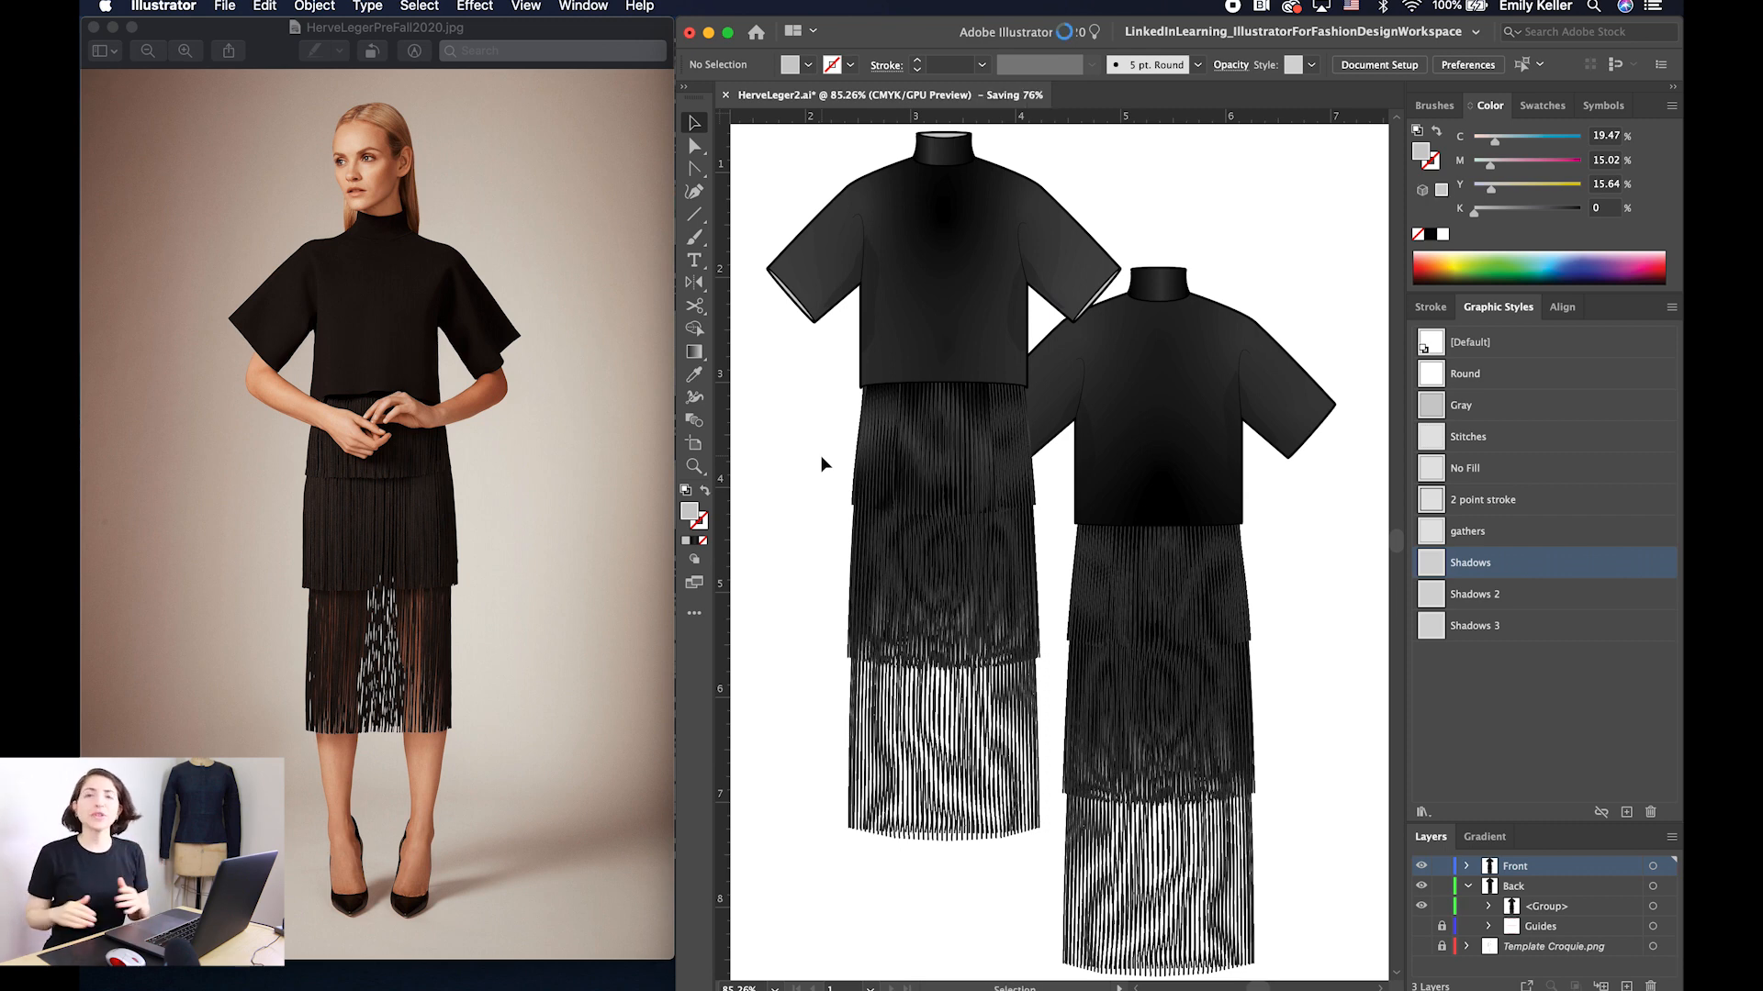